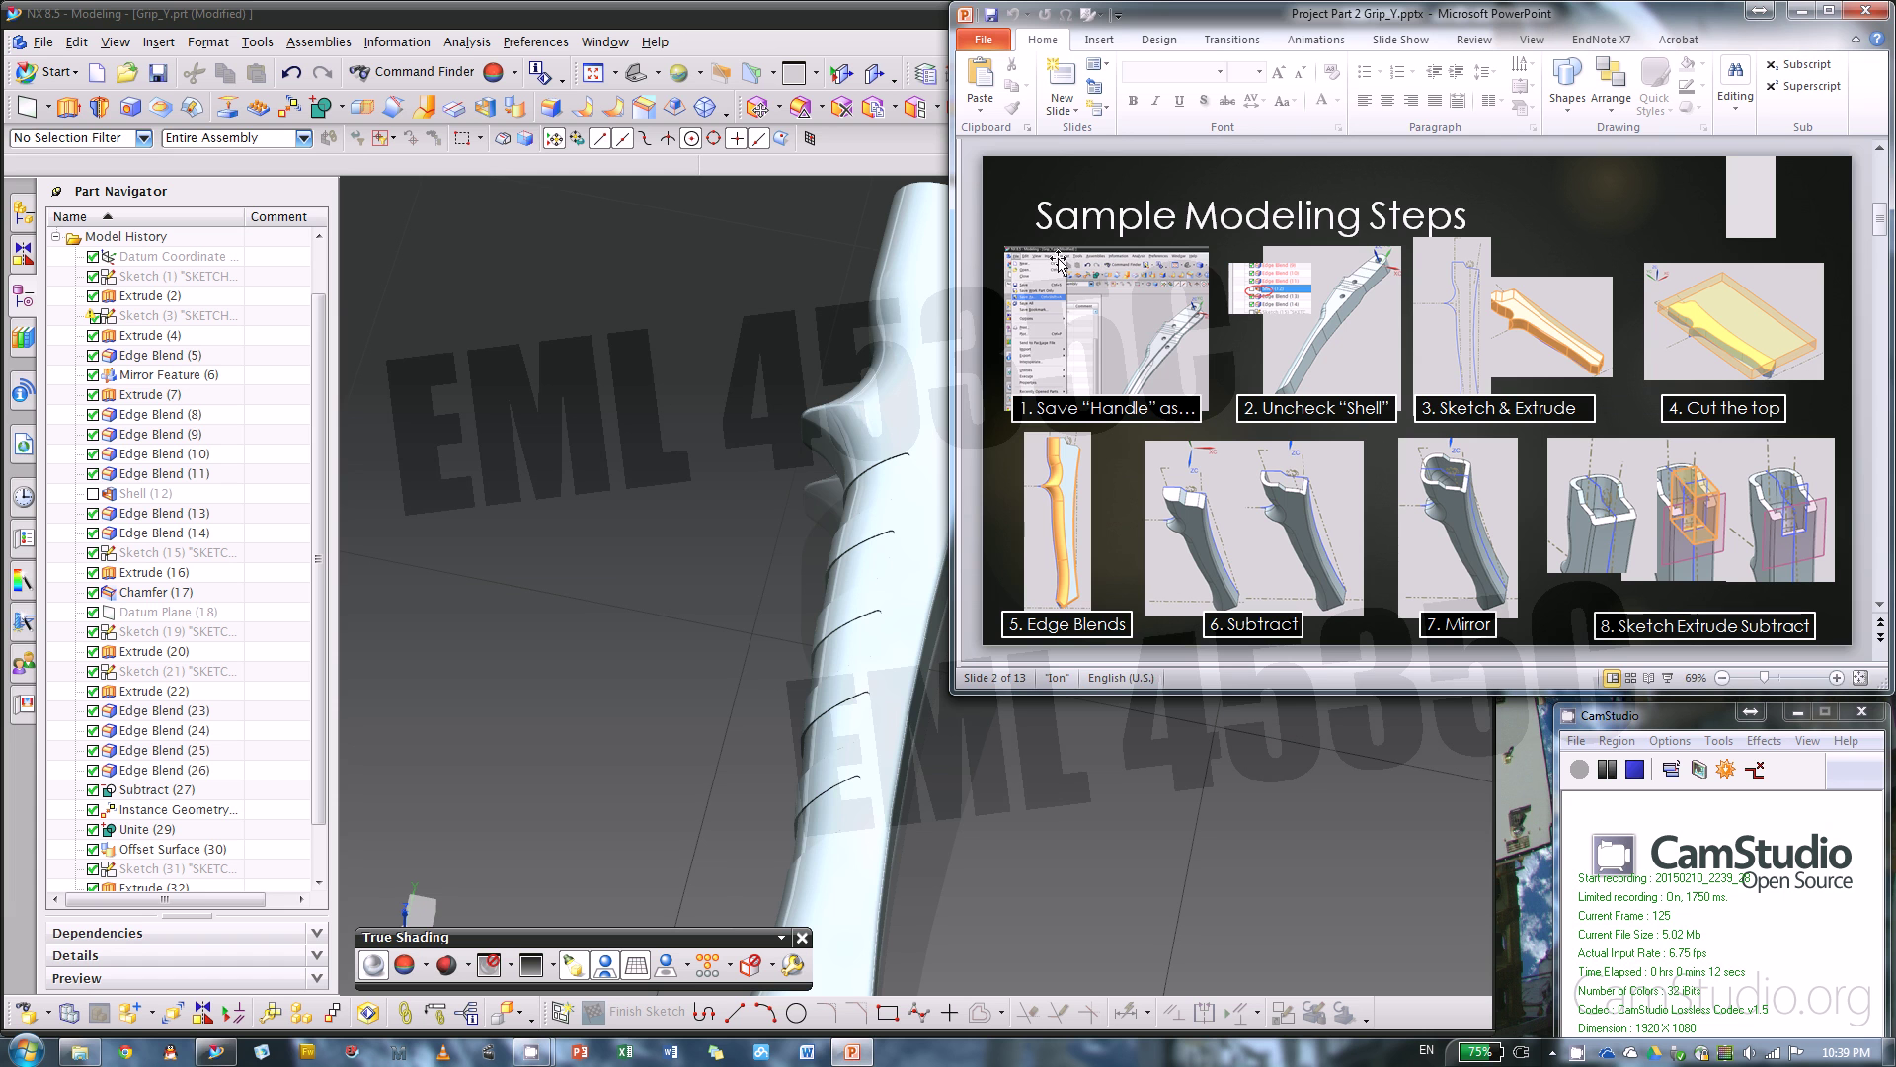
- Switch to NX and close the modified Grip_Y part without saving it
left_click(655, 244)
middle_click_drag(614, 317, 986, 393)
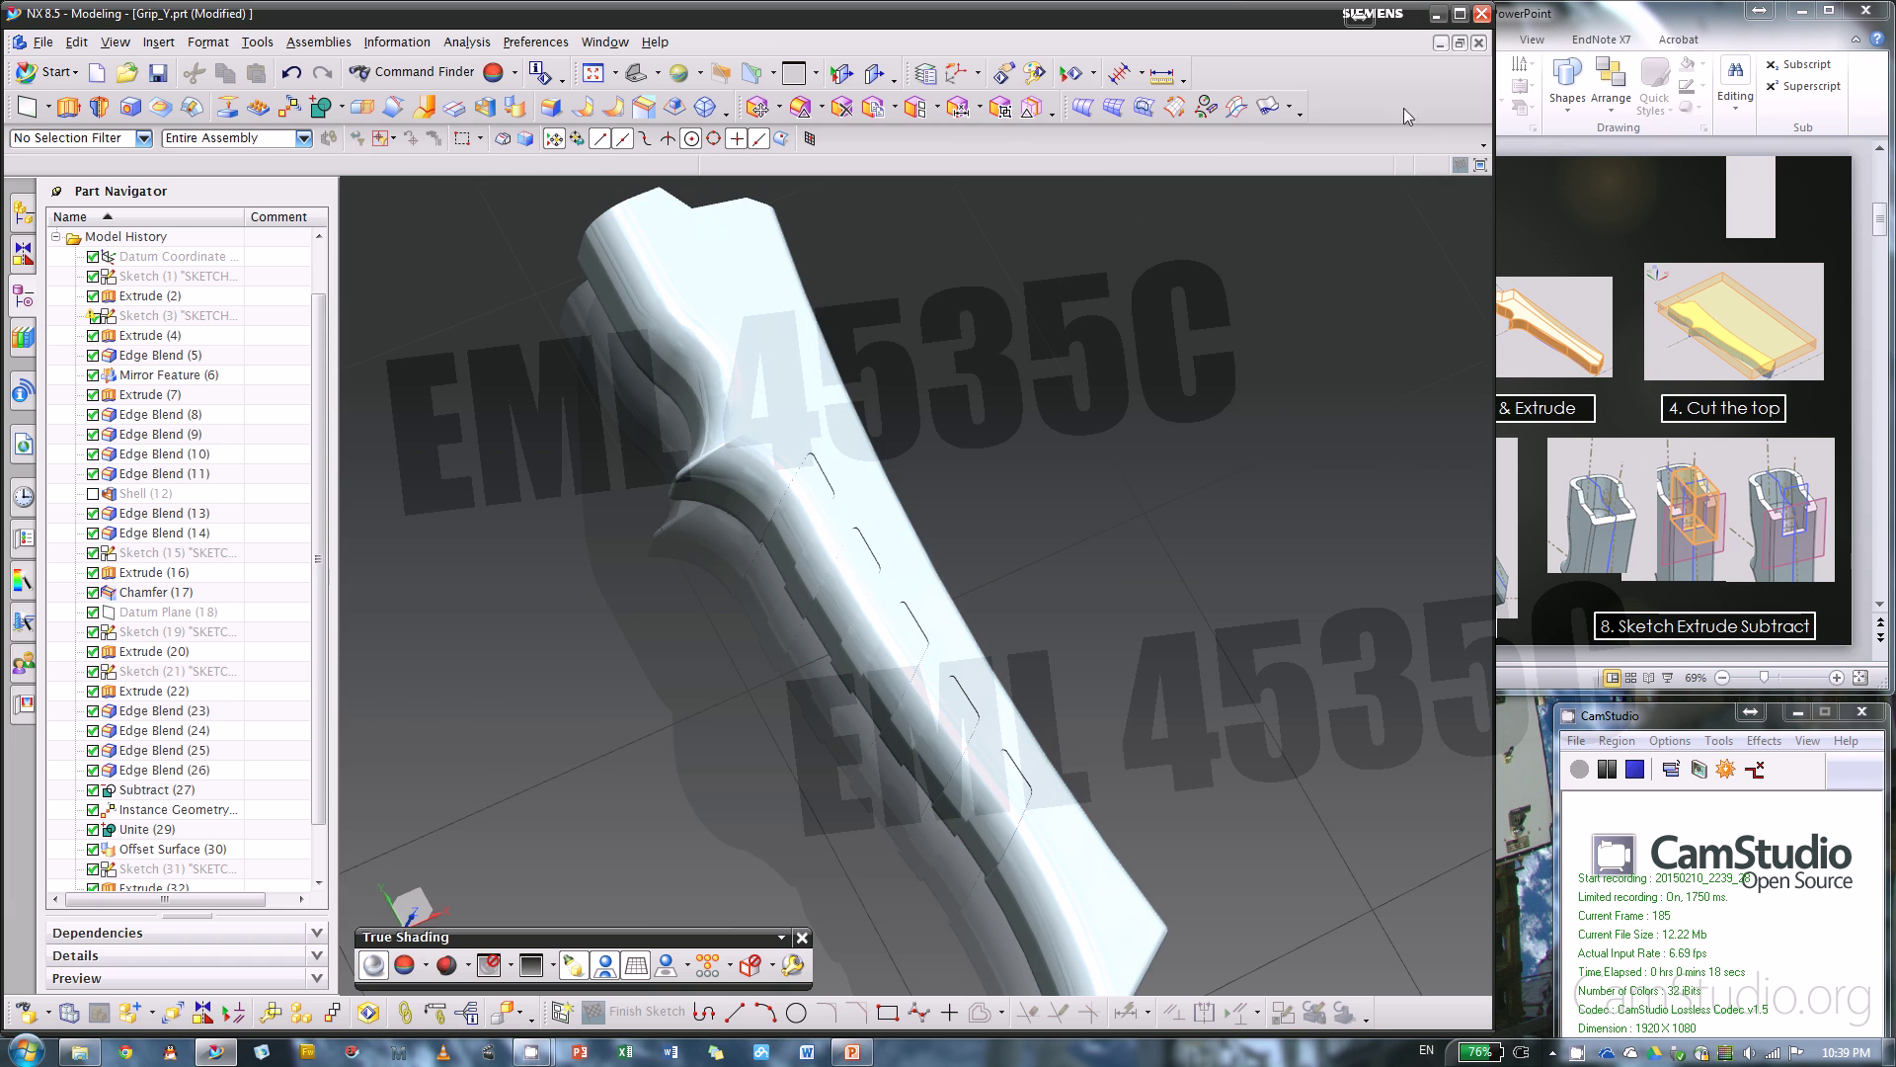
left_click(1476, 43)
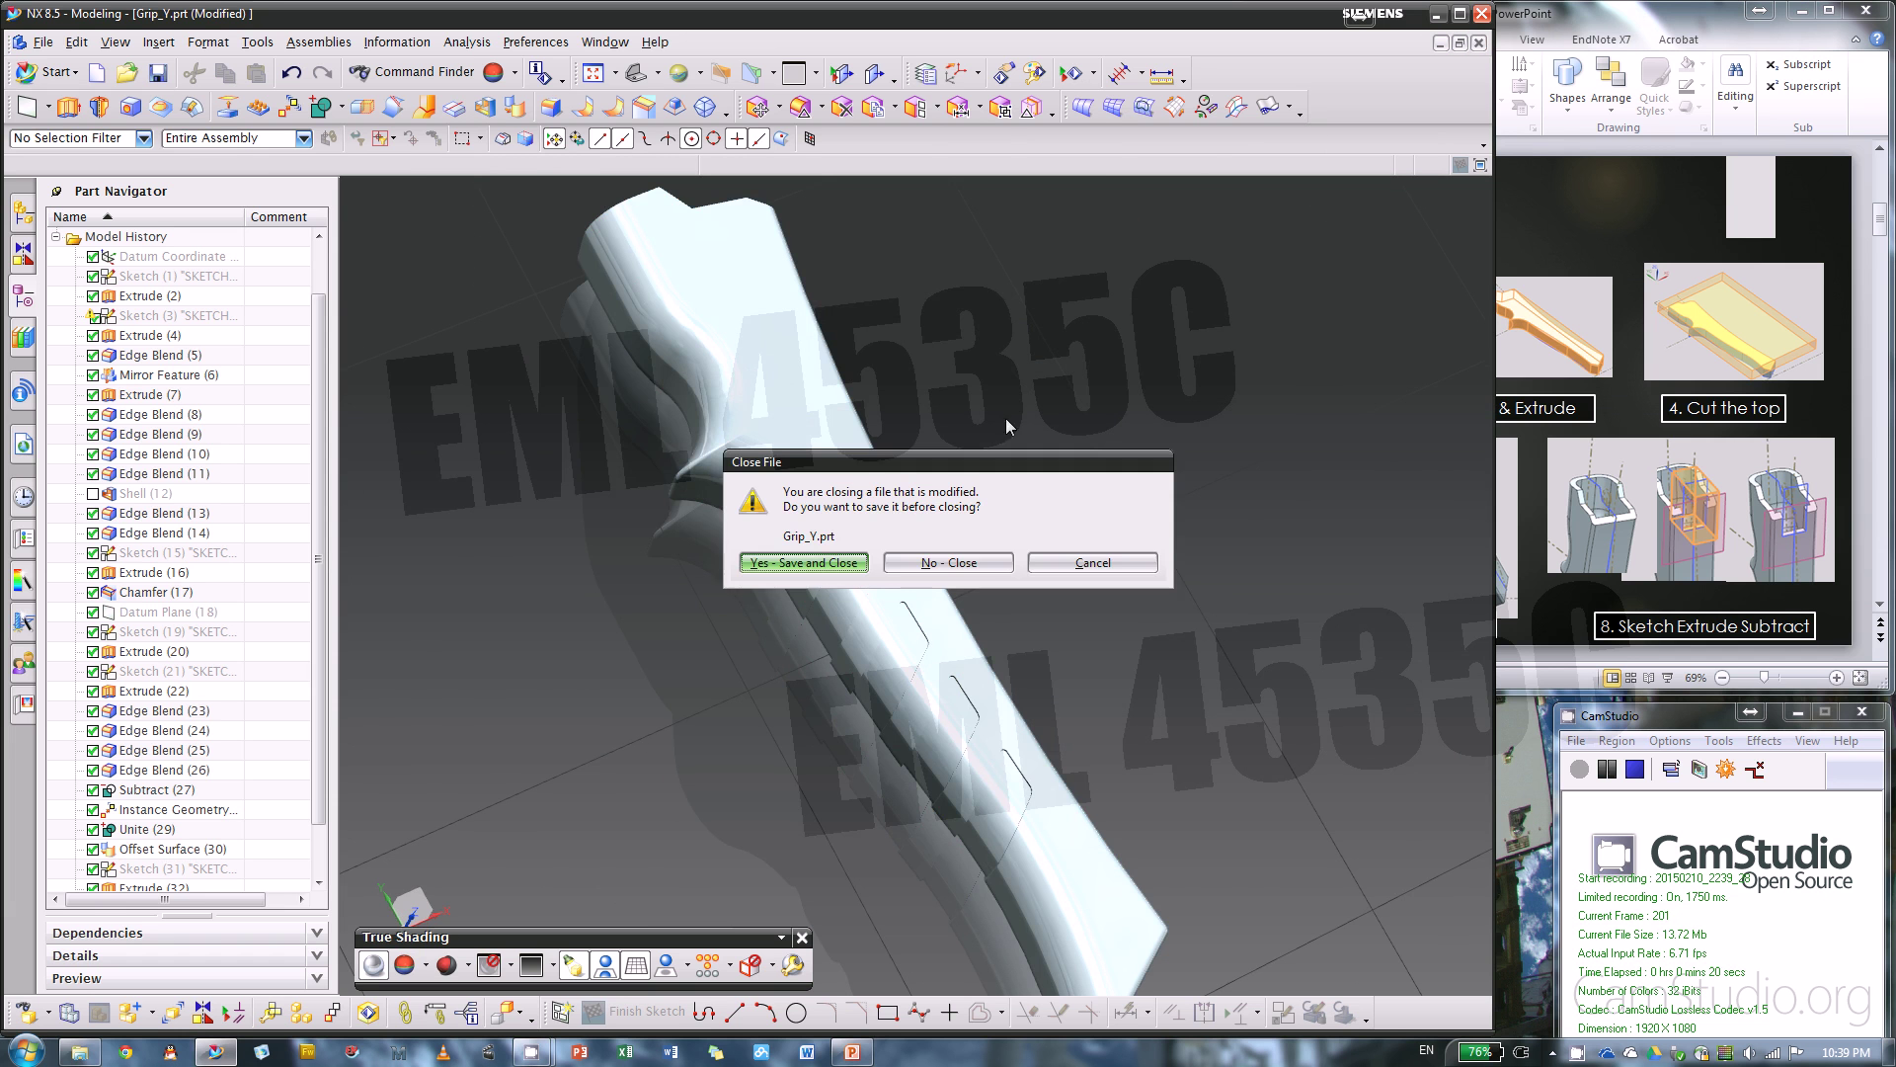
left_click(945, 562)
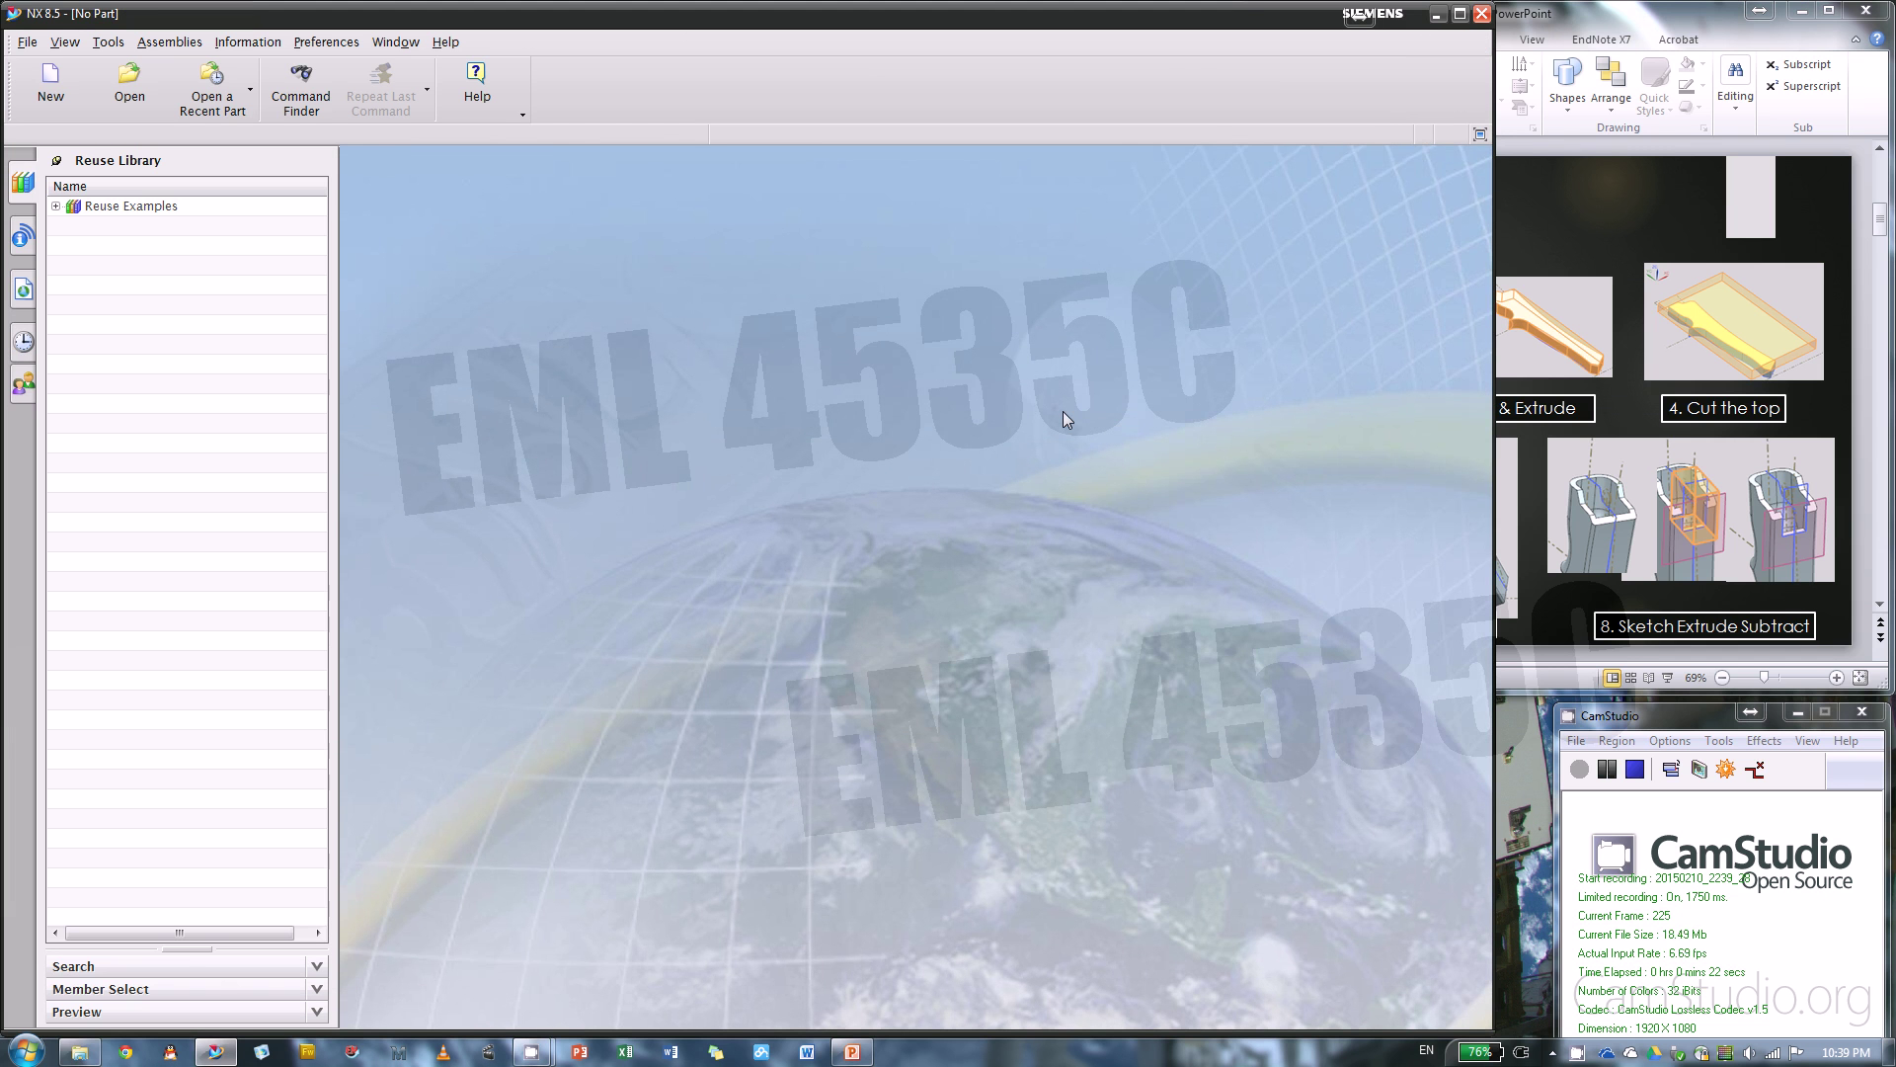
- Open the handle part model1.prt from the Windows desktop in NX
left_click(1537, 209)
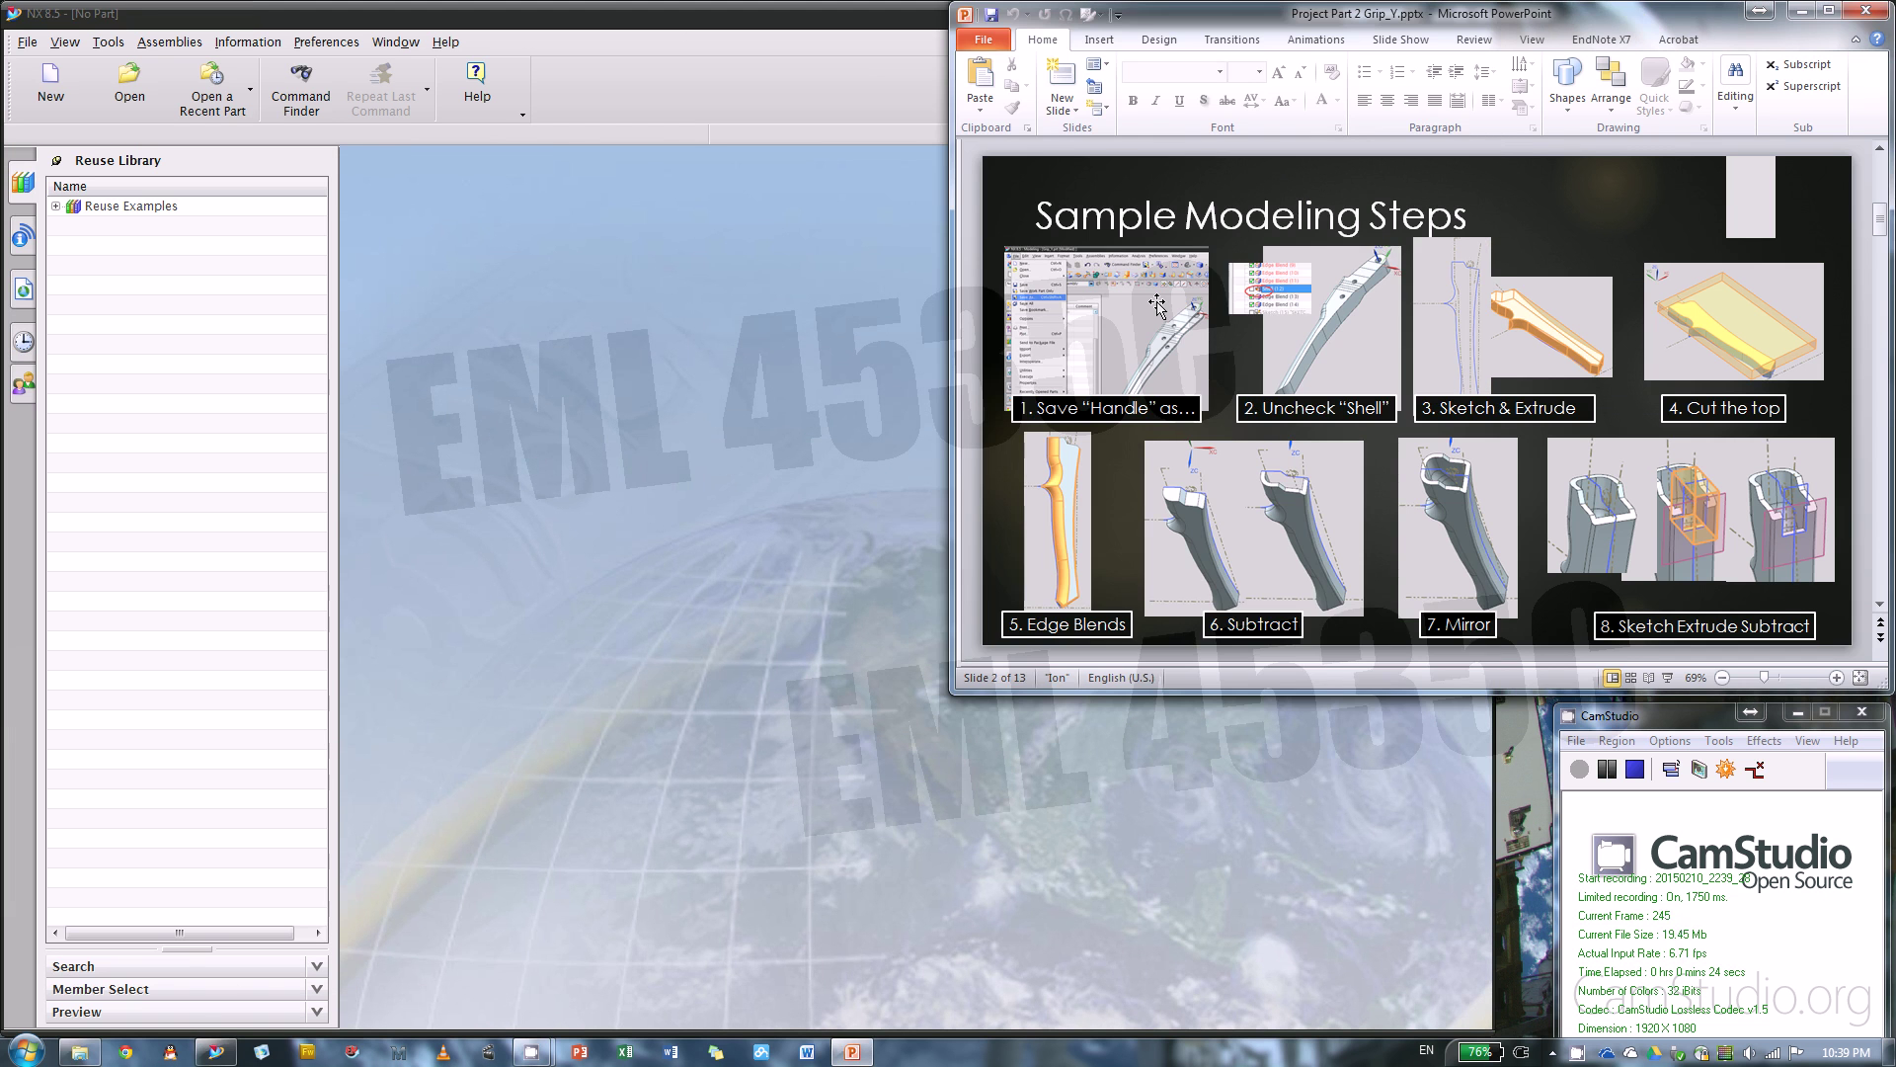
left_click(691, 340)
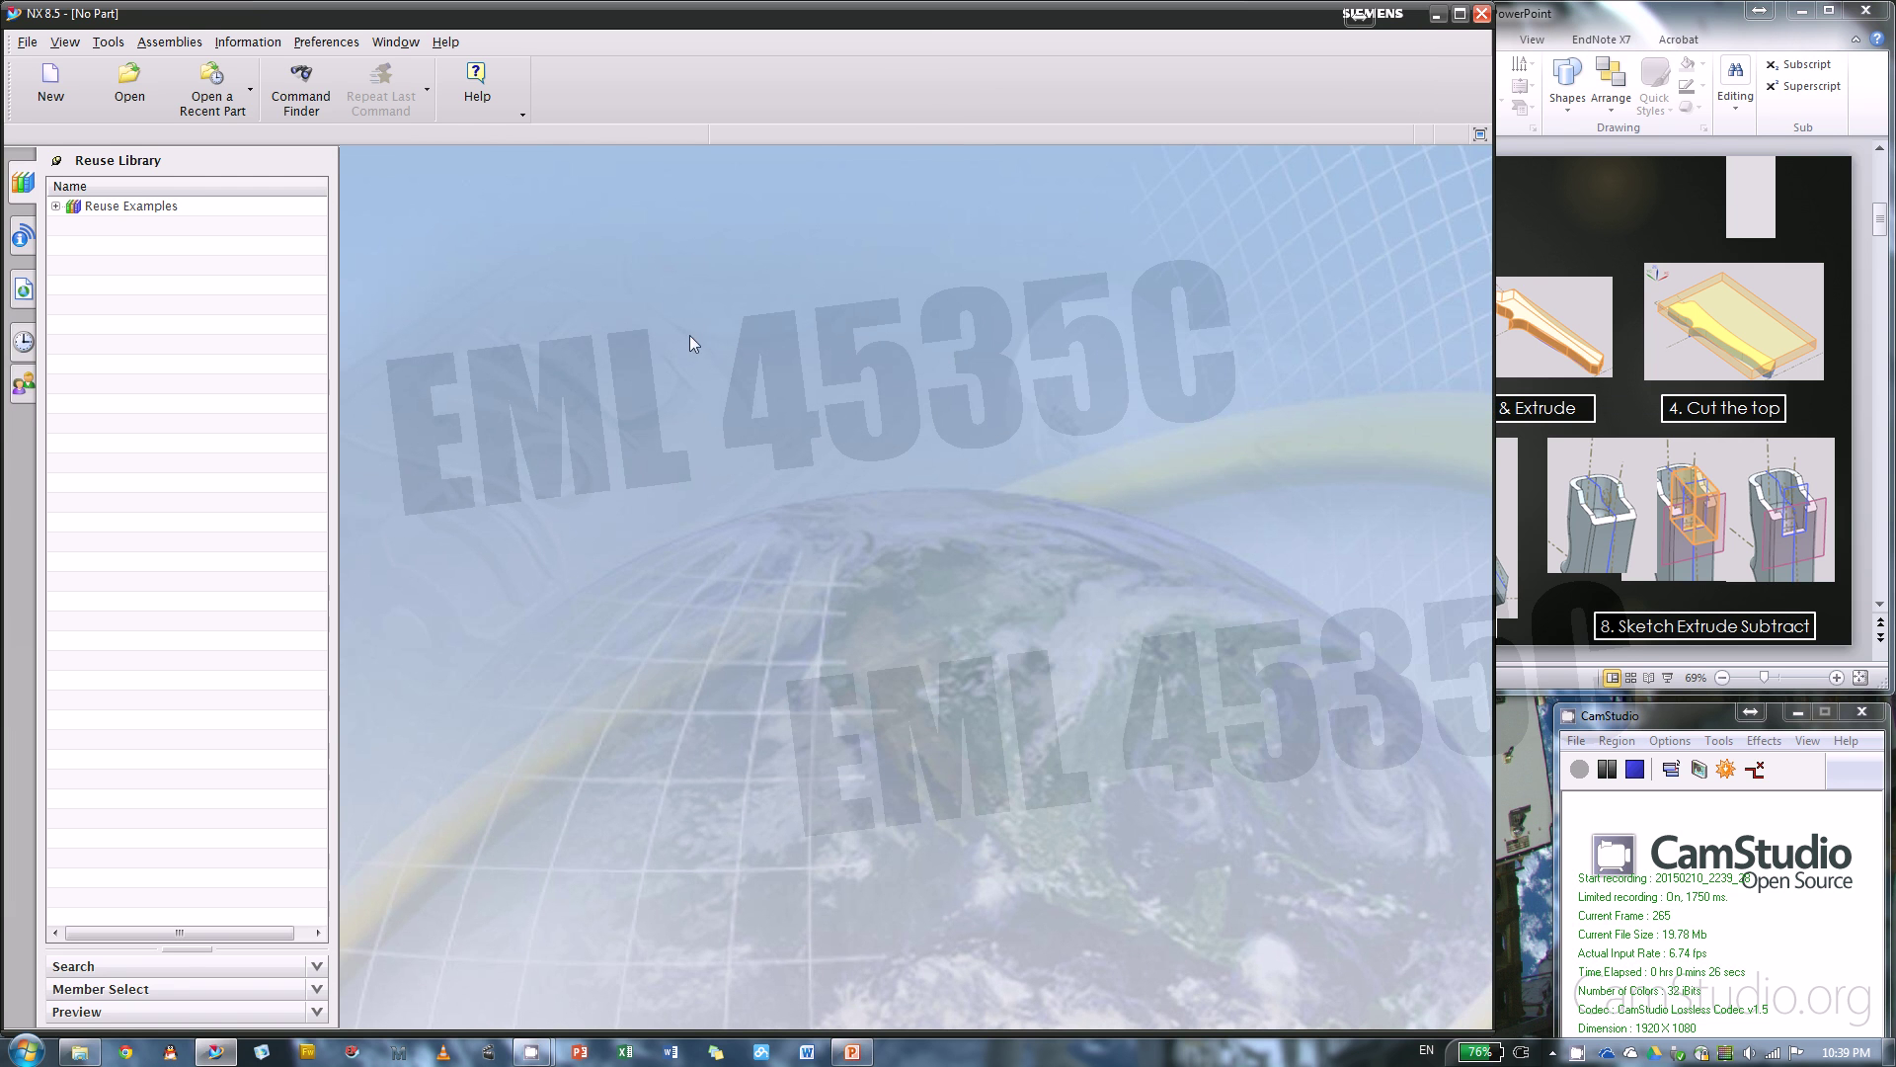
left_click(23, 343)
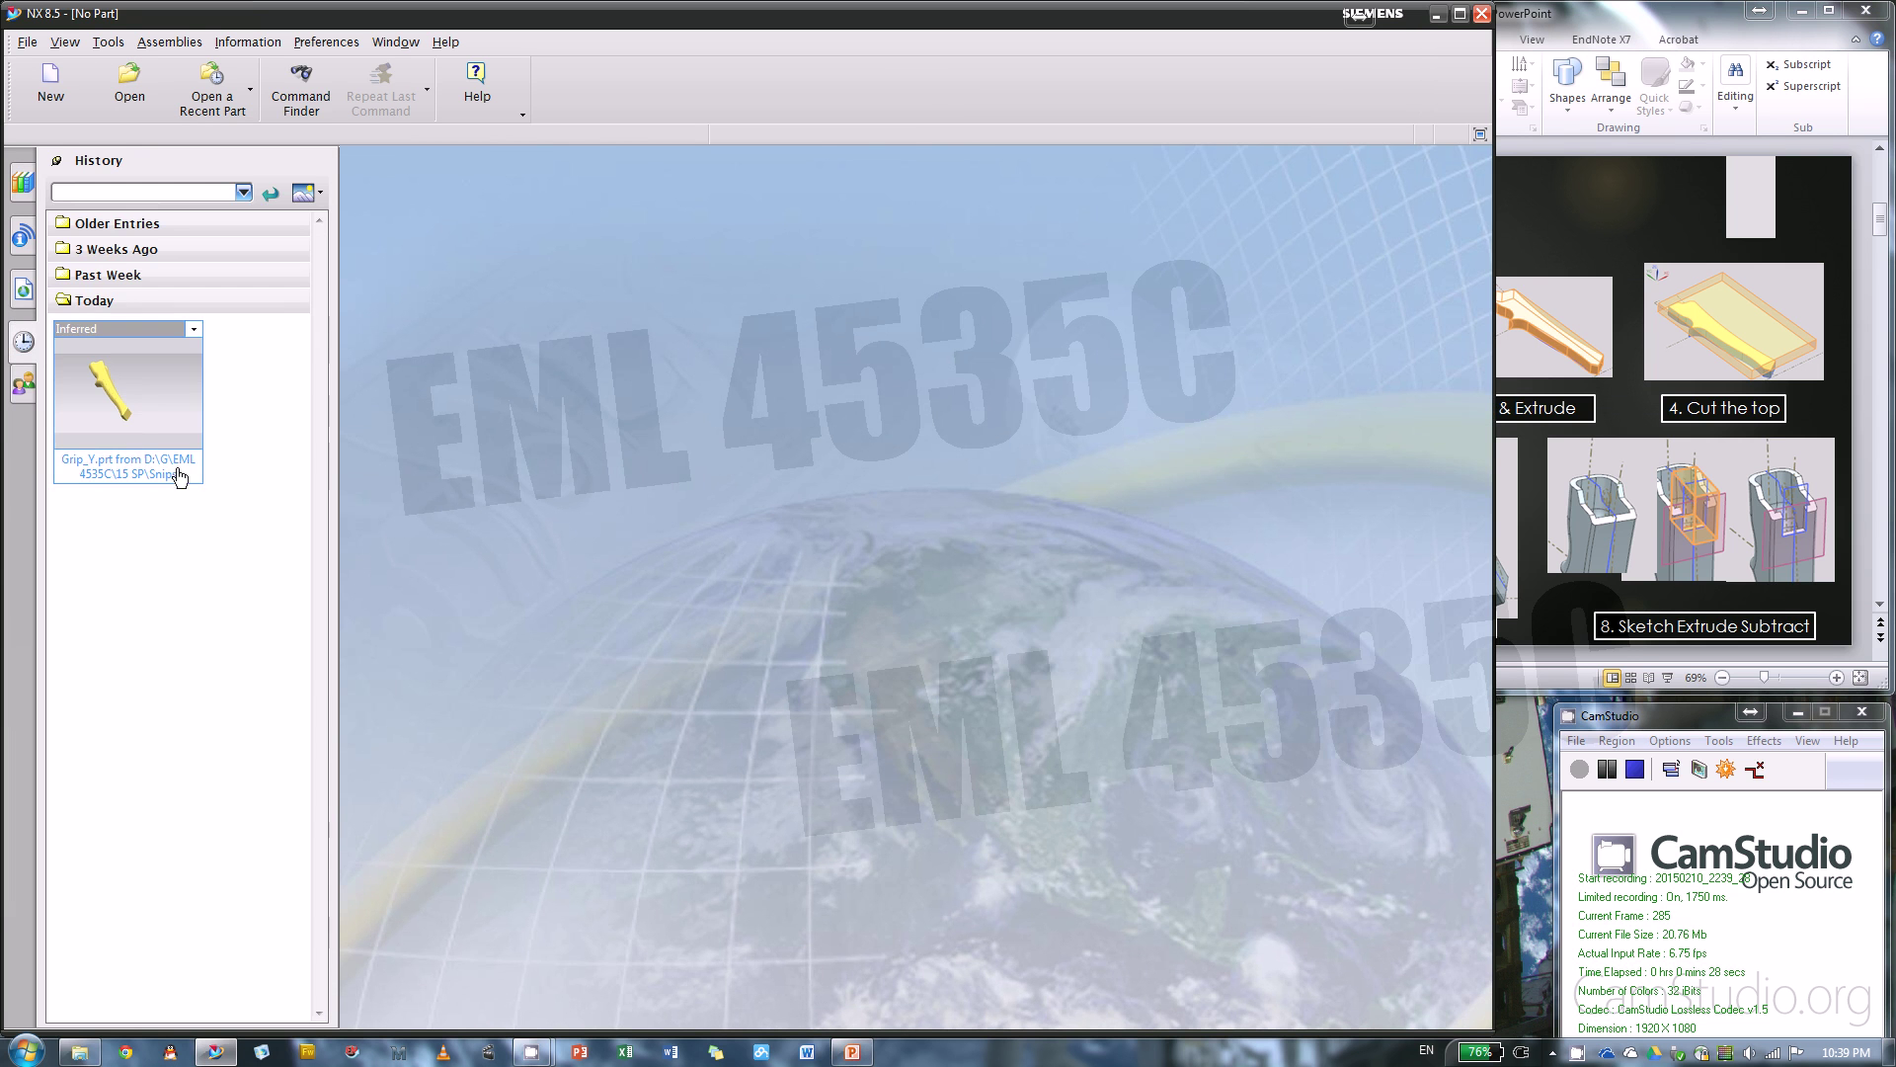
left_click(1438, 14)
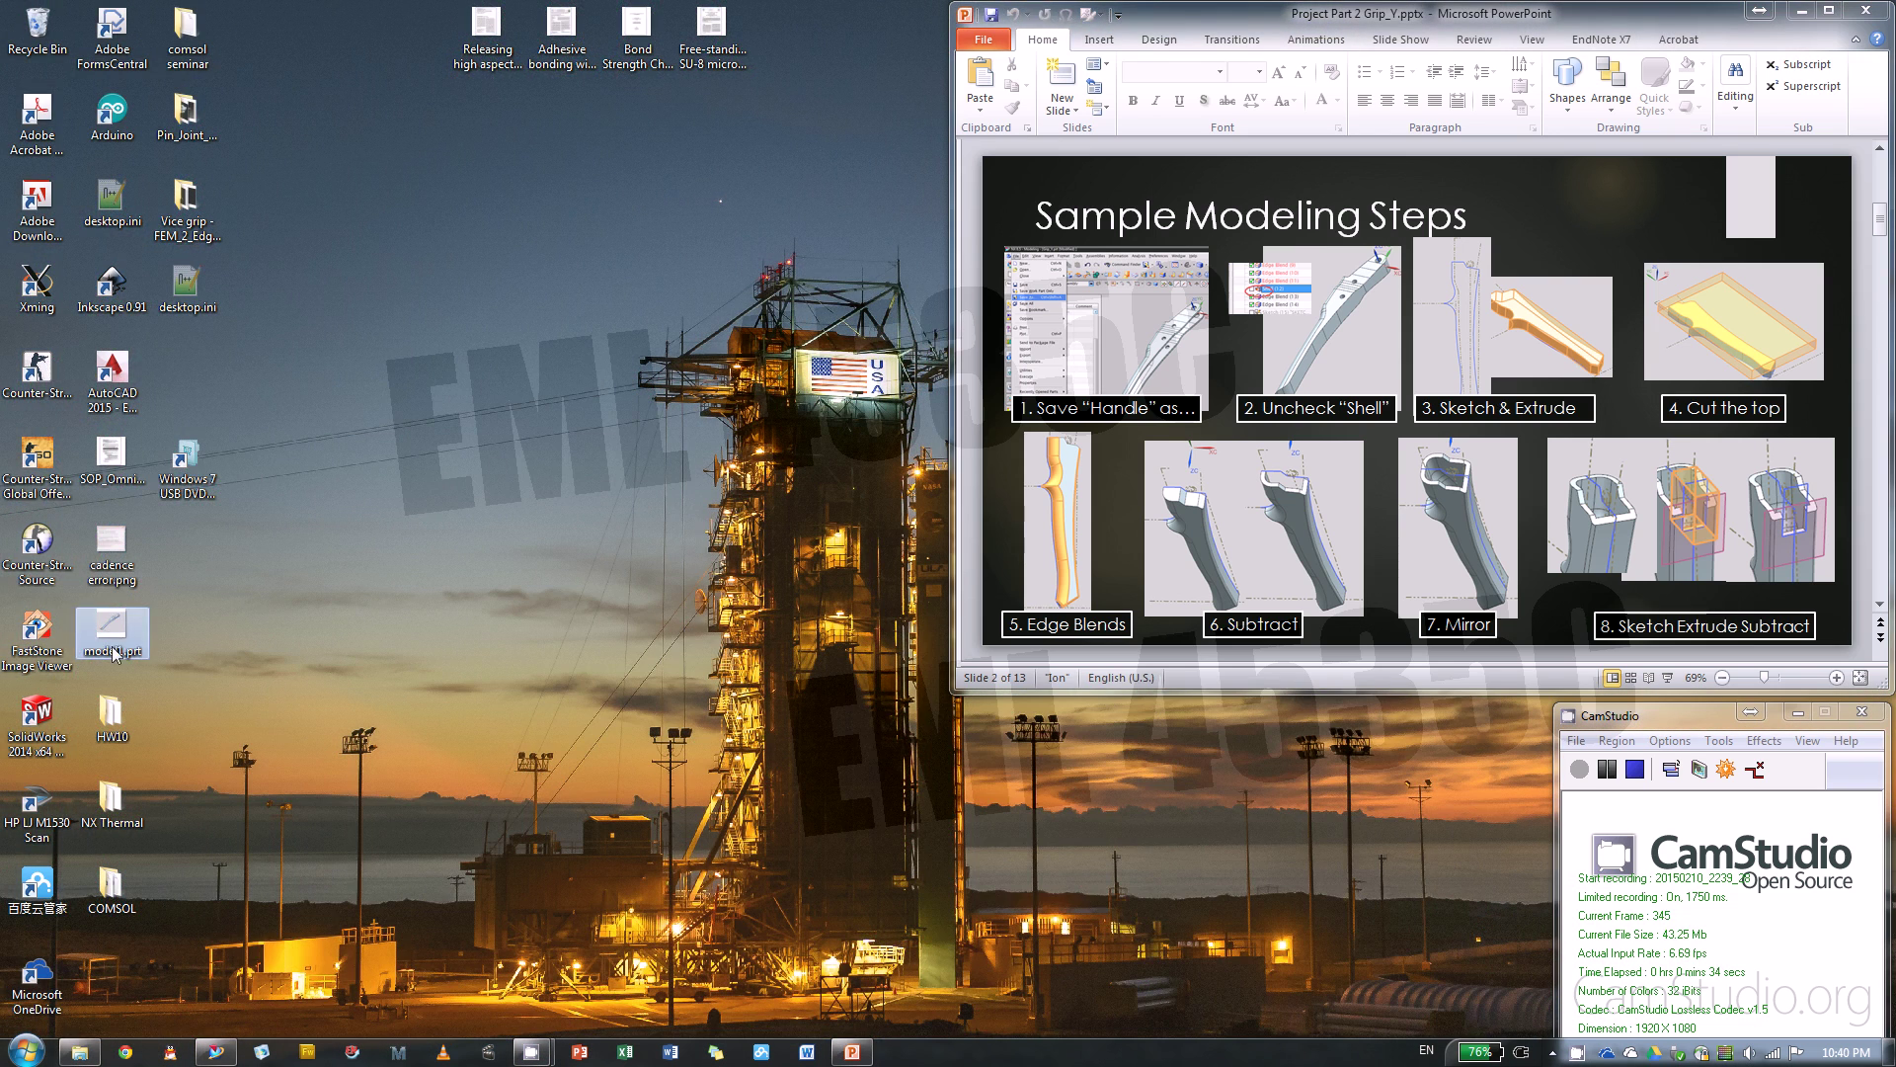
double_click(138, 644)
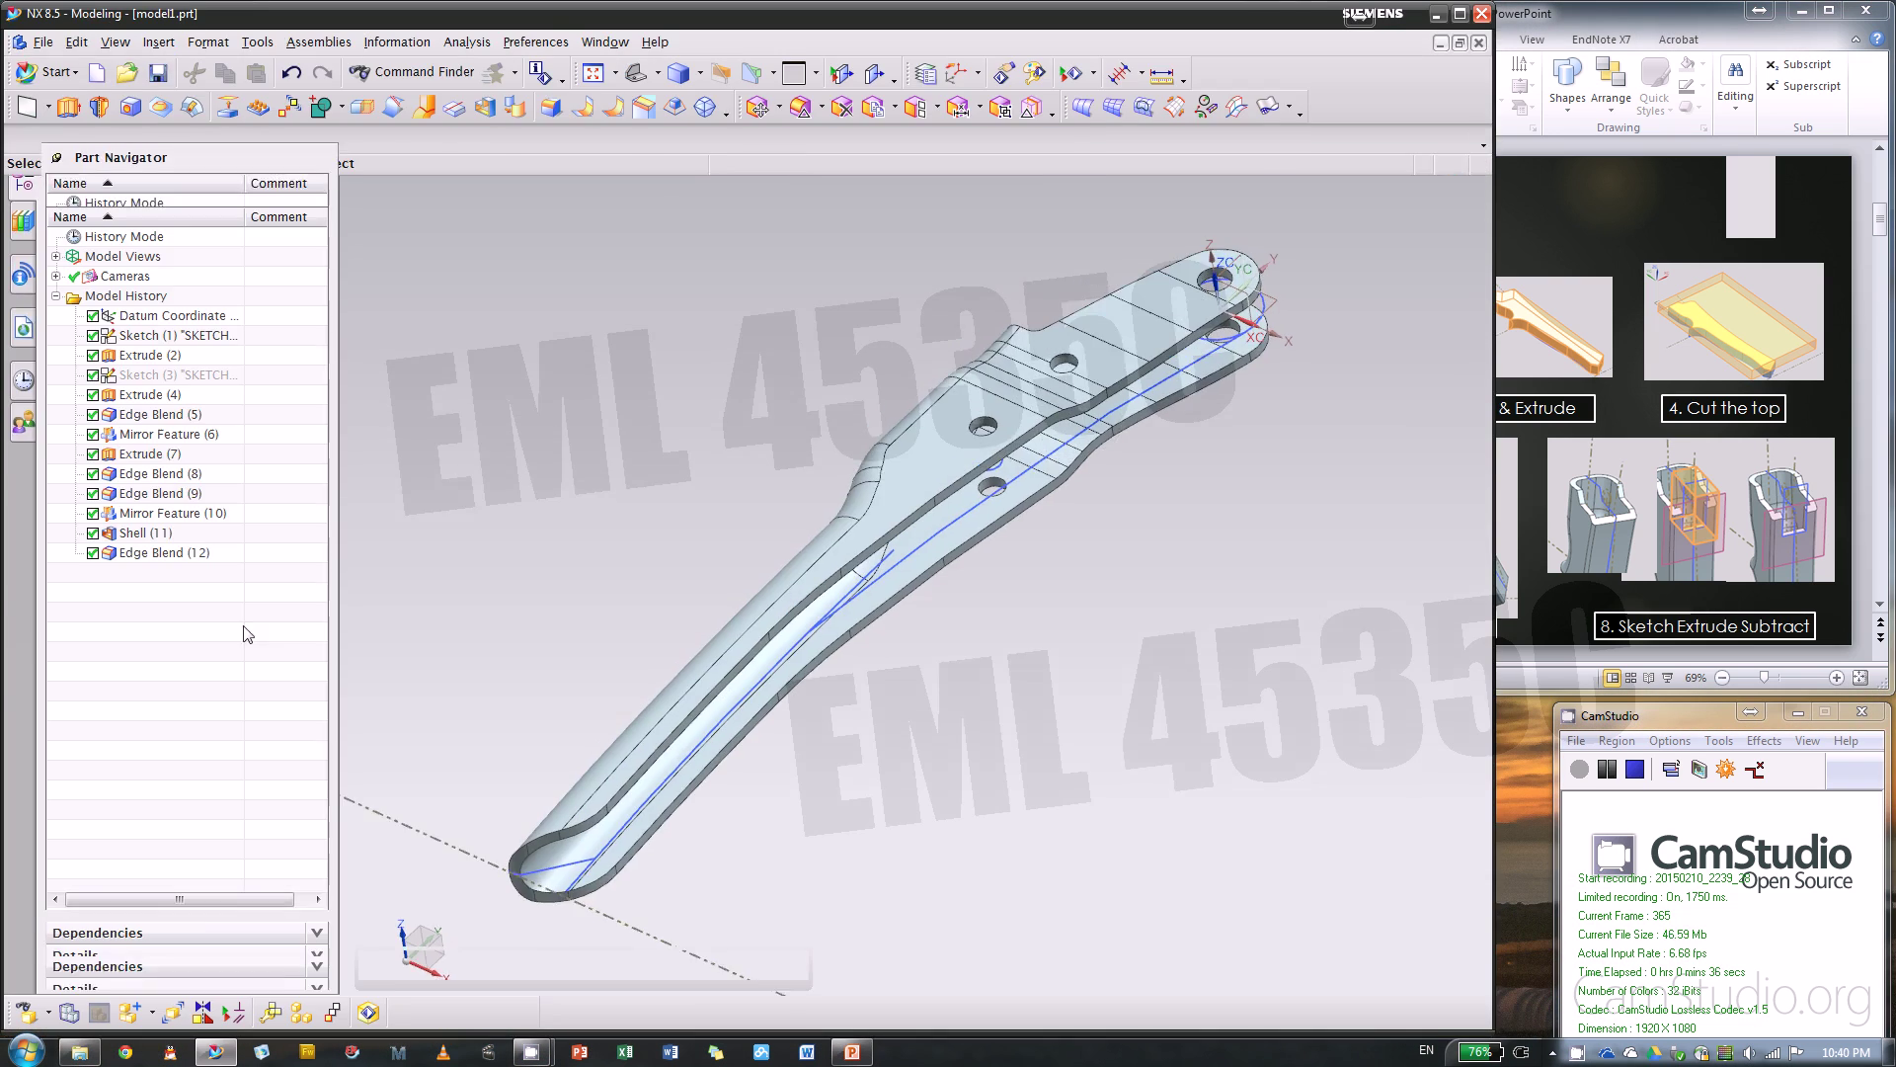
- Save a copy of the handle part on the Desktop under the file name Grip_Y.prt
mouse_move(727, 638)
middle_mouse_down()
mouse_move(902, 685)
mouse_move(983, 637)
mouse_move(1046, 699)
mouse_move(998, 643)
middle_mouse_up()
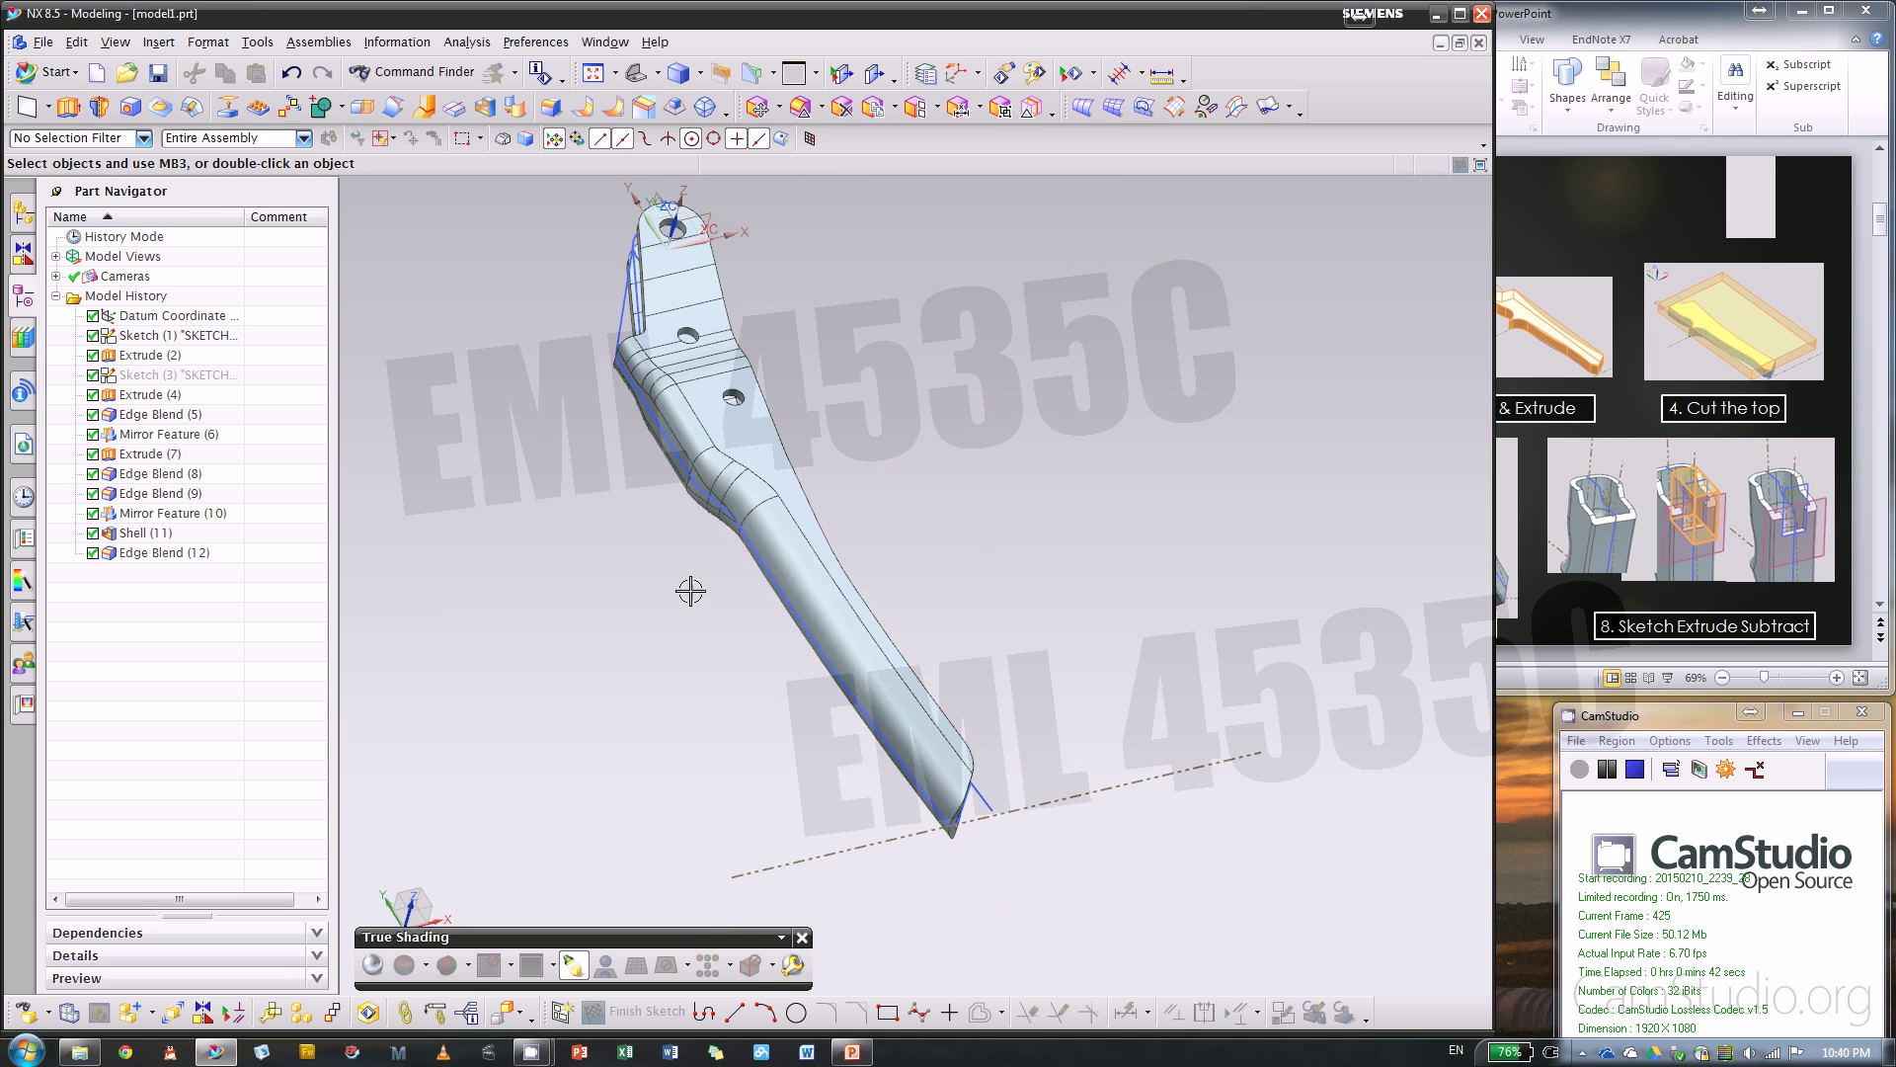
mouse_move(691, 589)
middle_mouse_down()
mouse_move(754, 691)
mouse_move(767, 648)
middle_mouse_up()
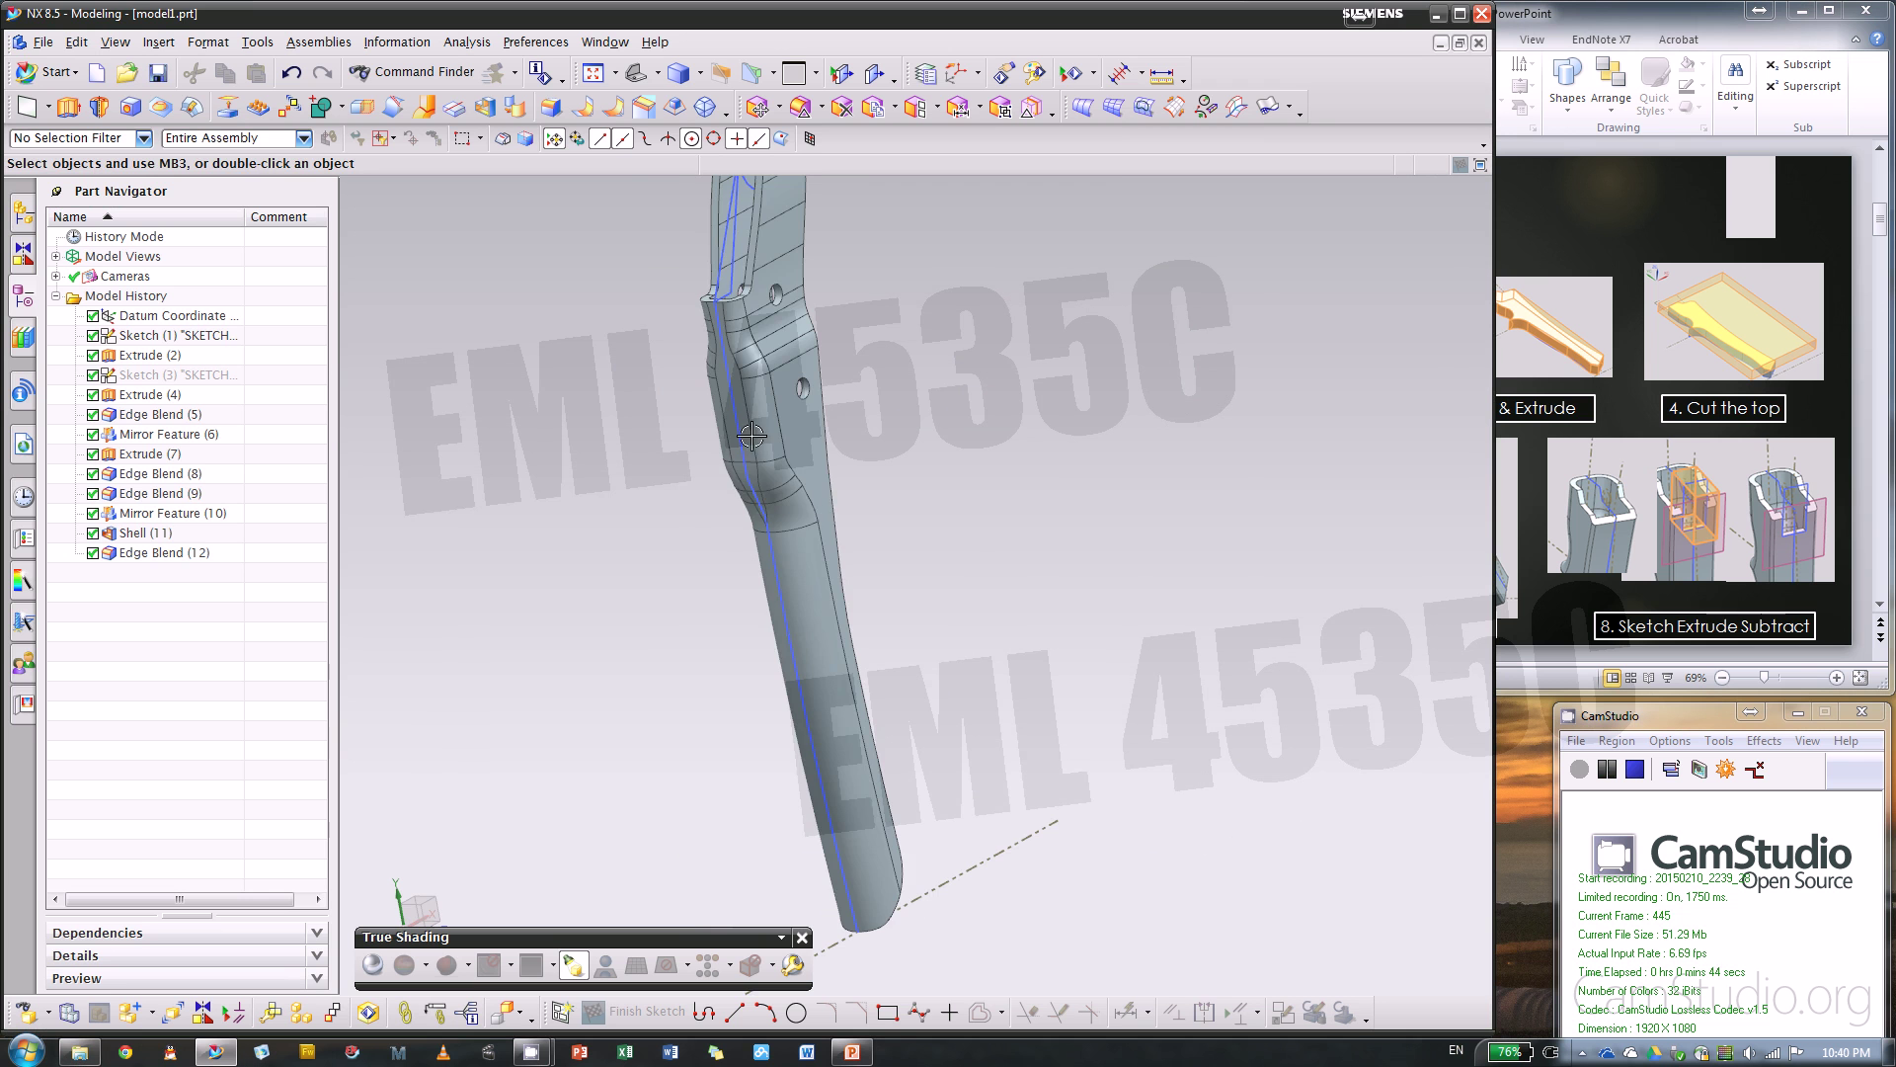
mouse_move(746, 458)
middle_mouse_down()
mouse_move(665, 486)
mouse_move(818, 479)
mouse_move(702, 474)
mouse_move(656, 525)
mouse_move(635, 487)
middle_mouse_up()
scroll(790, 573, "down", 1)
scroll(809, 533, "up", 1)
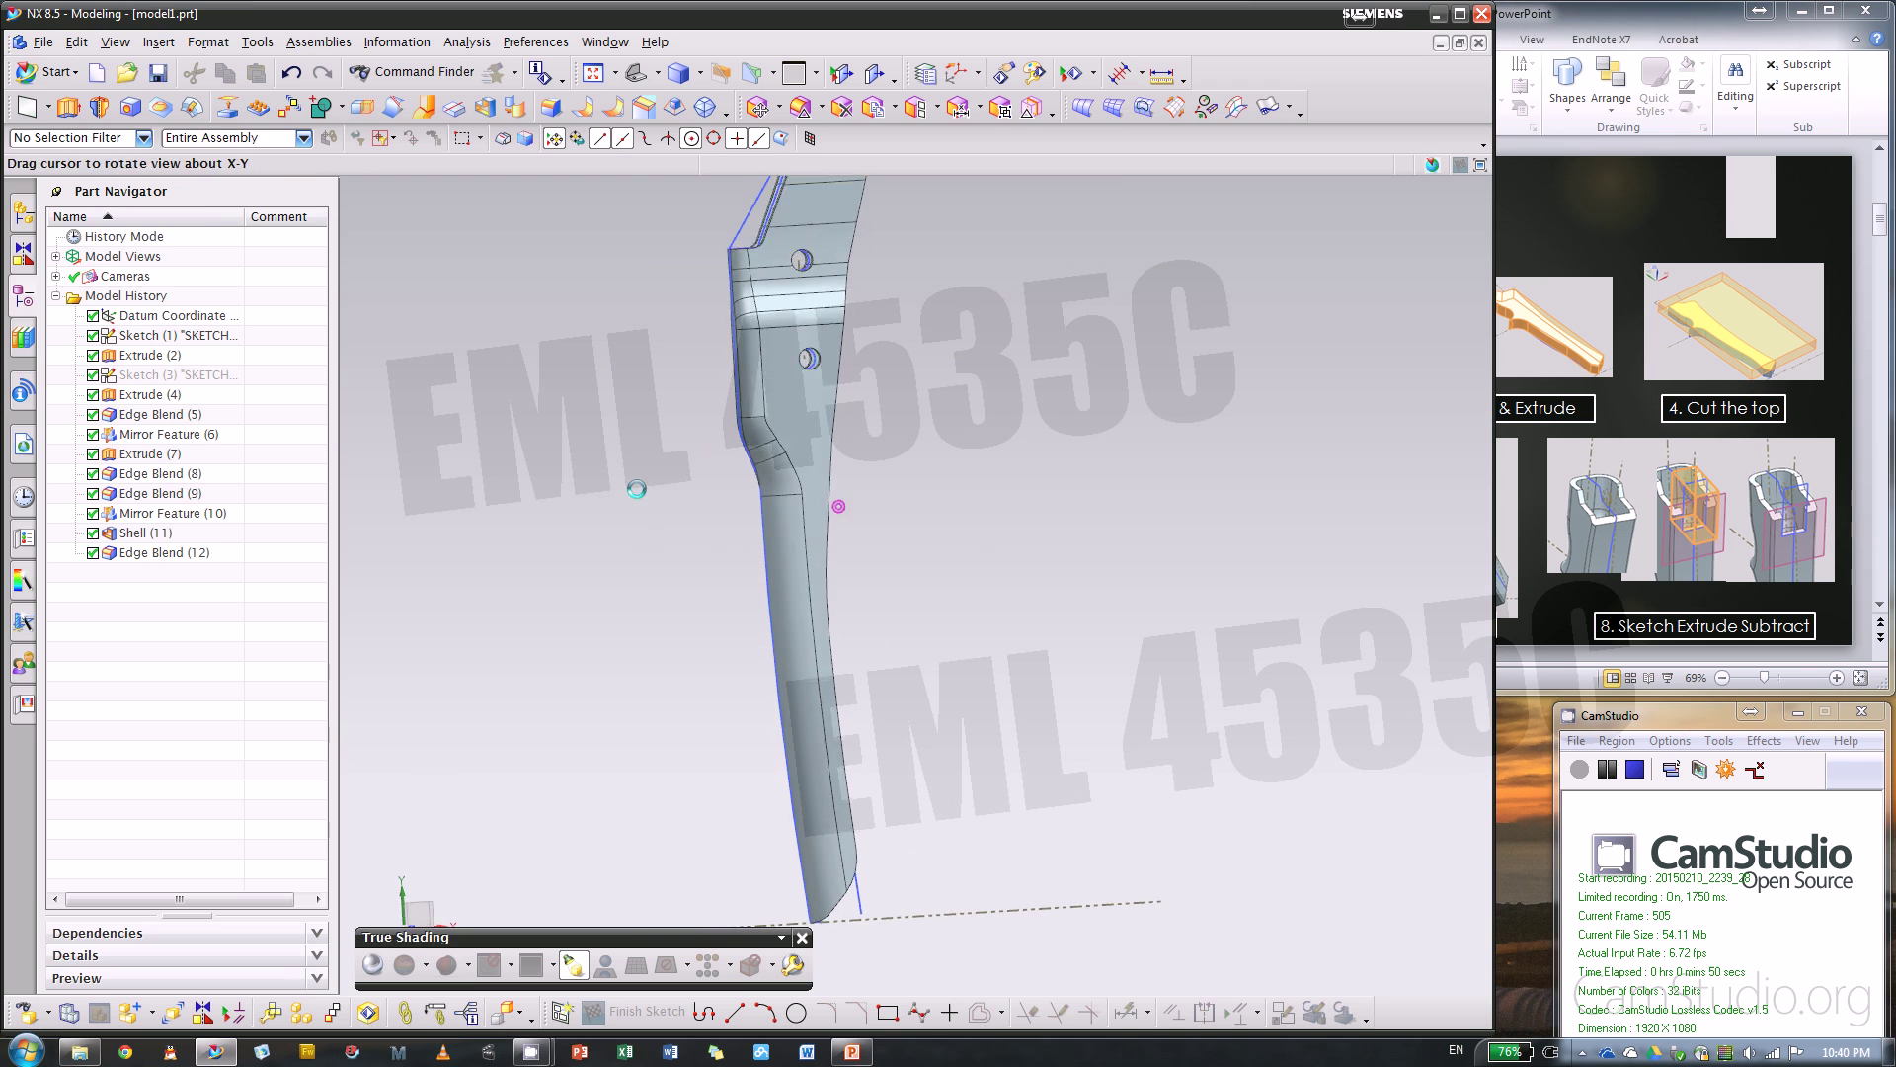
left_click(44, 43)
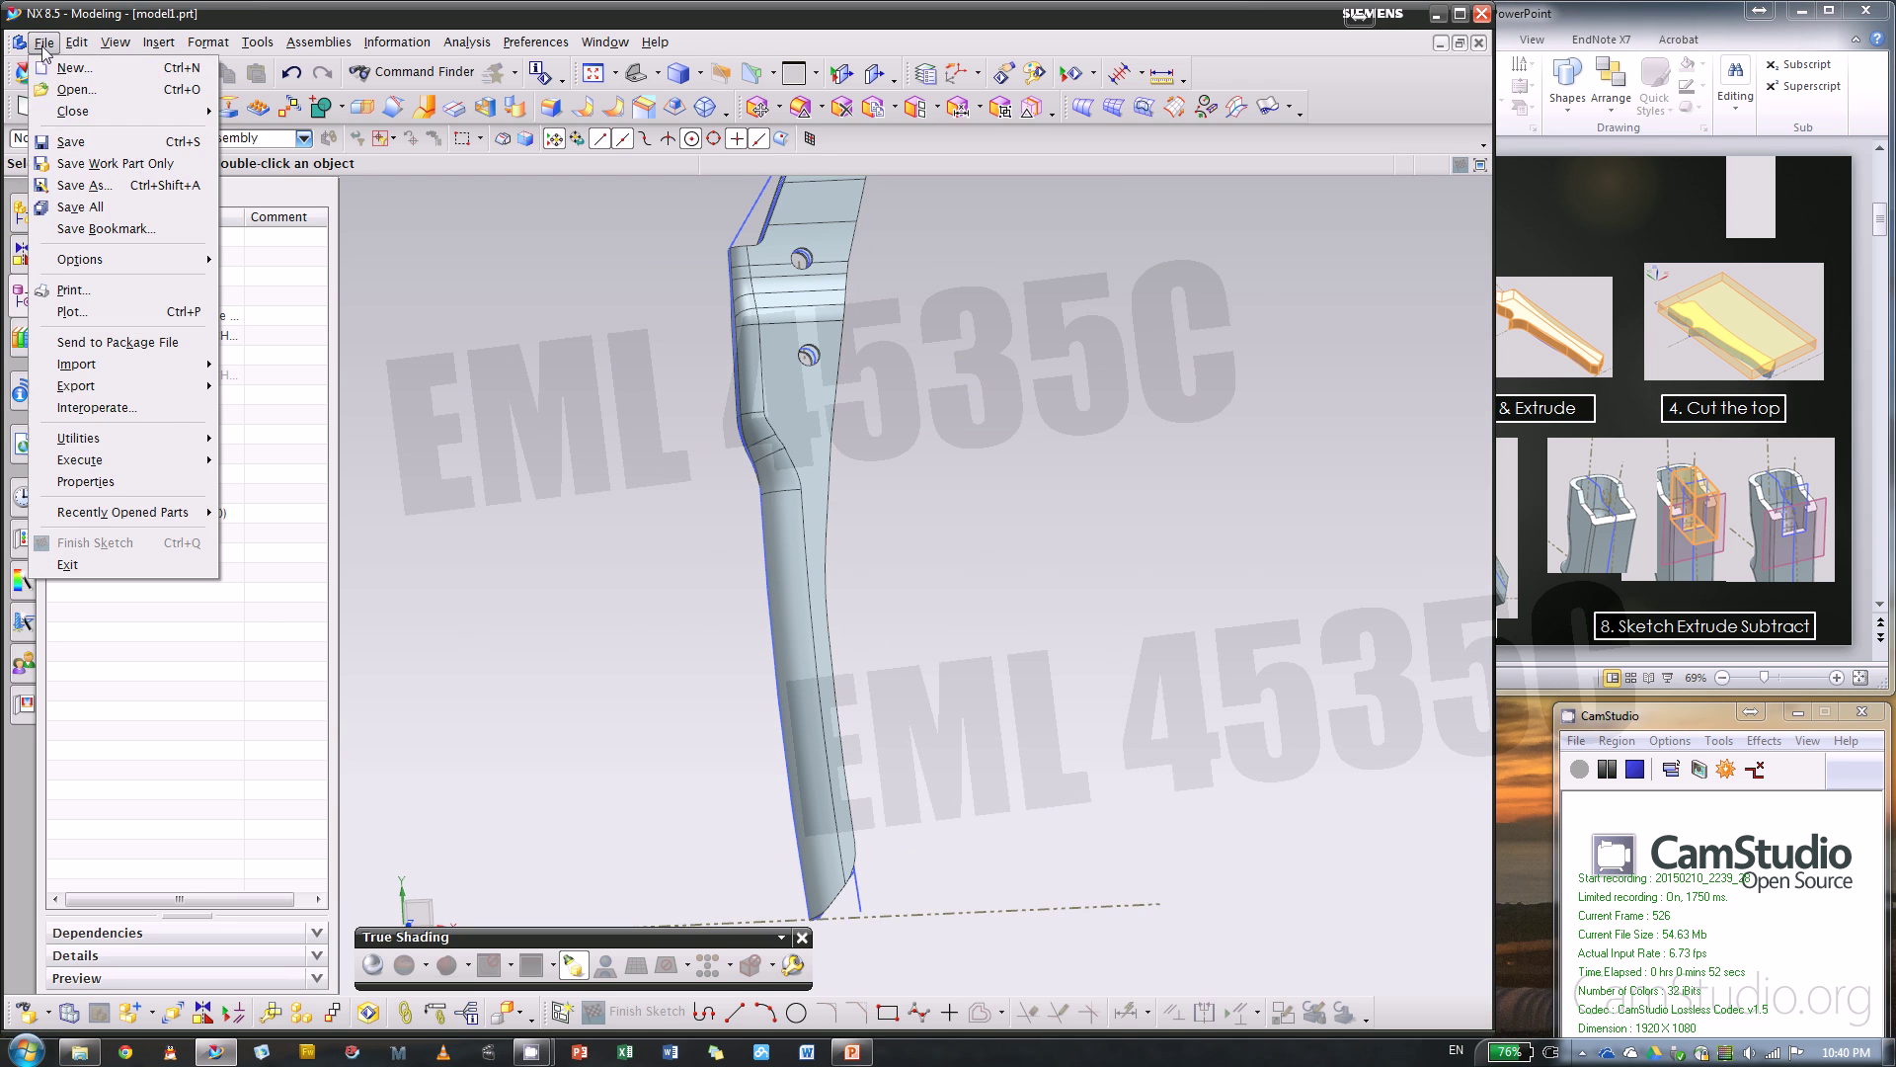
left_click(87, 186)
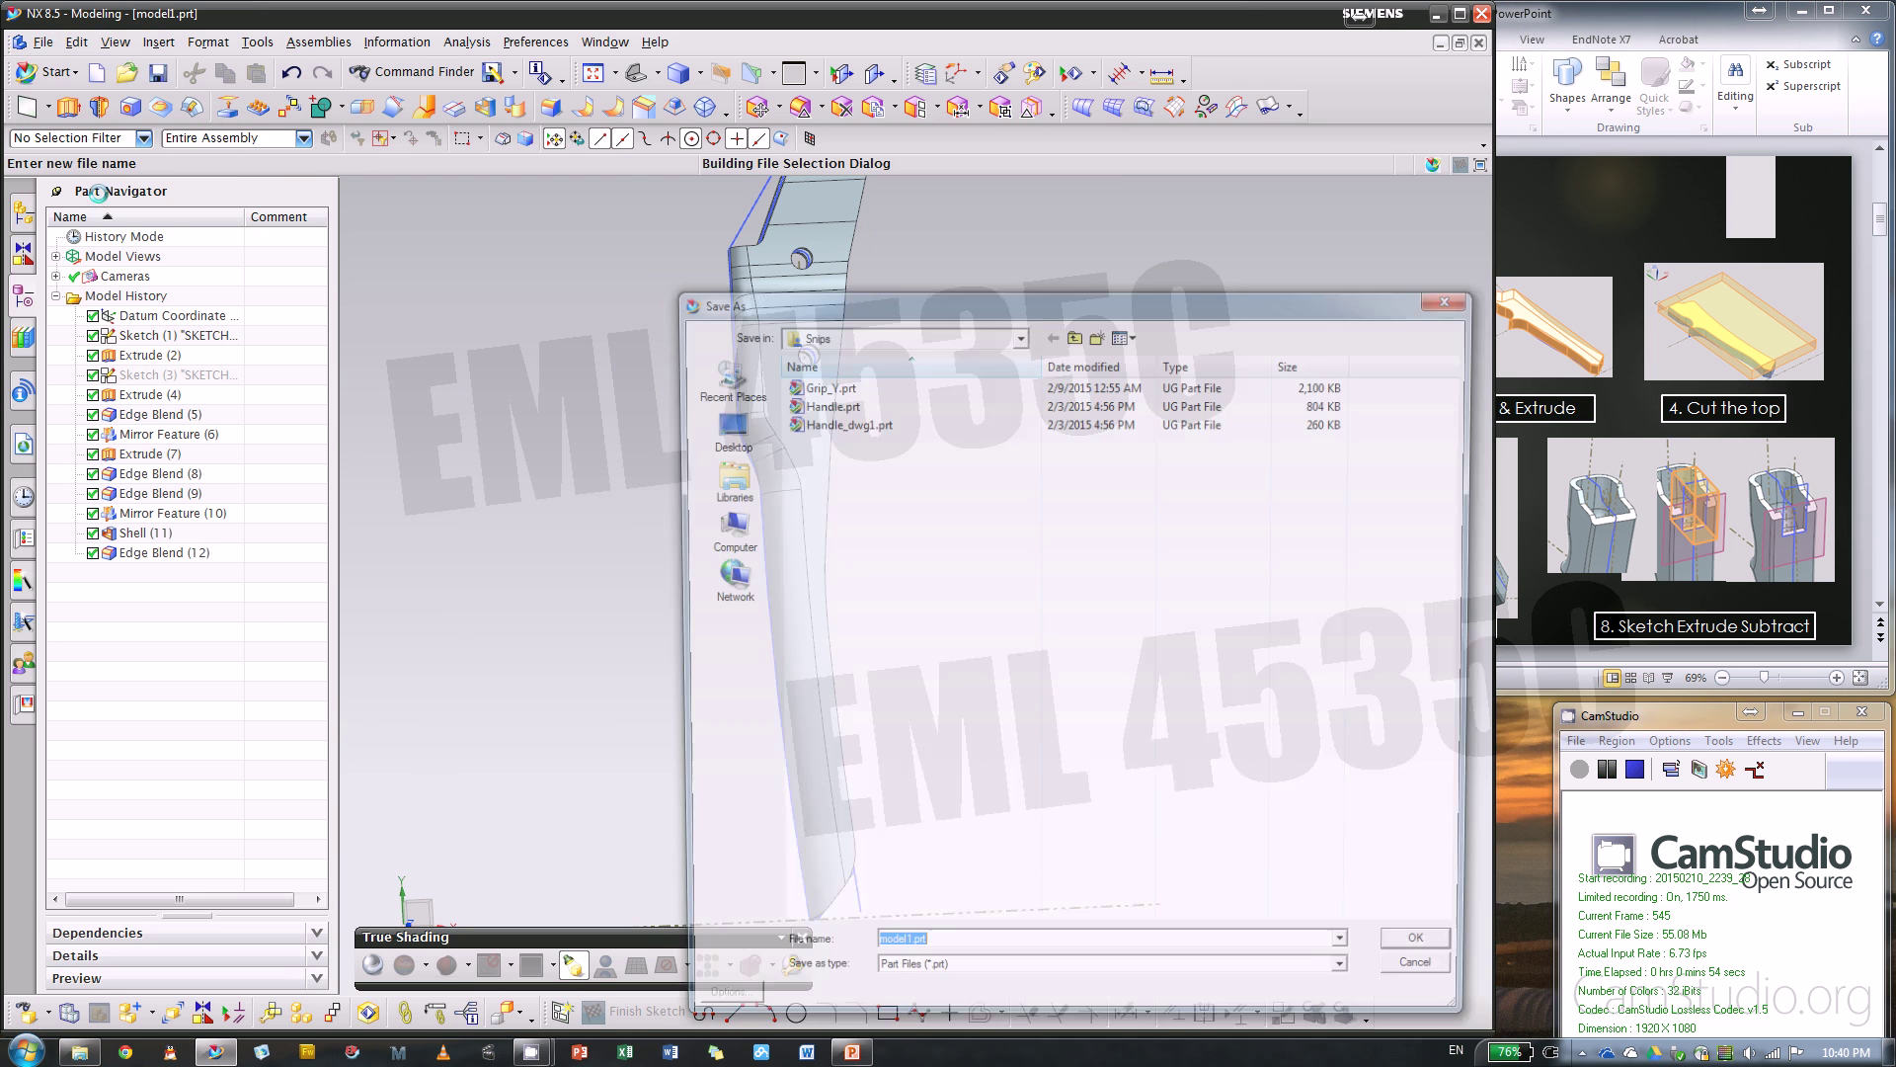
left_click_drag(849, 299, 591, 174)
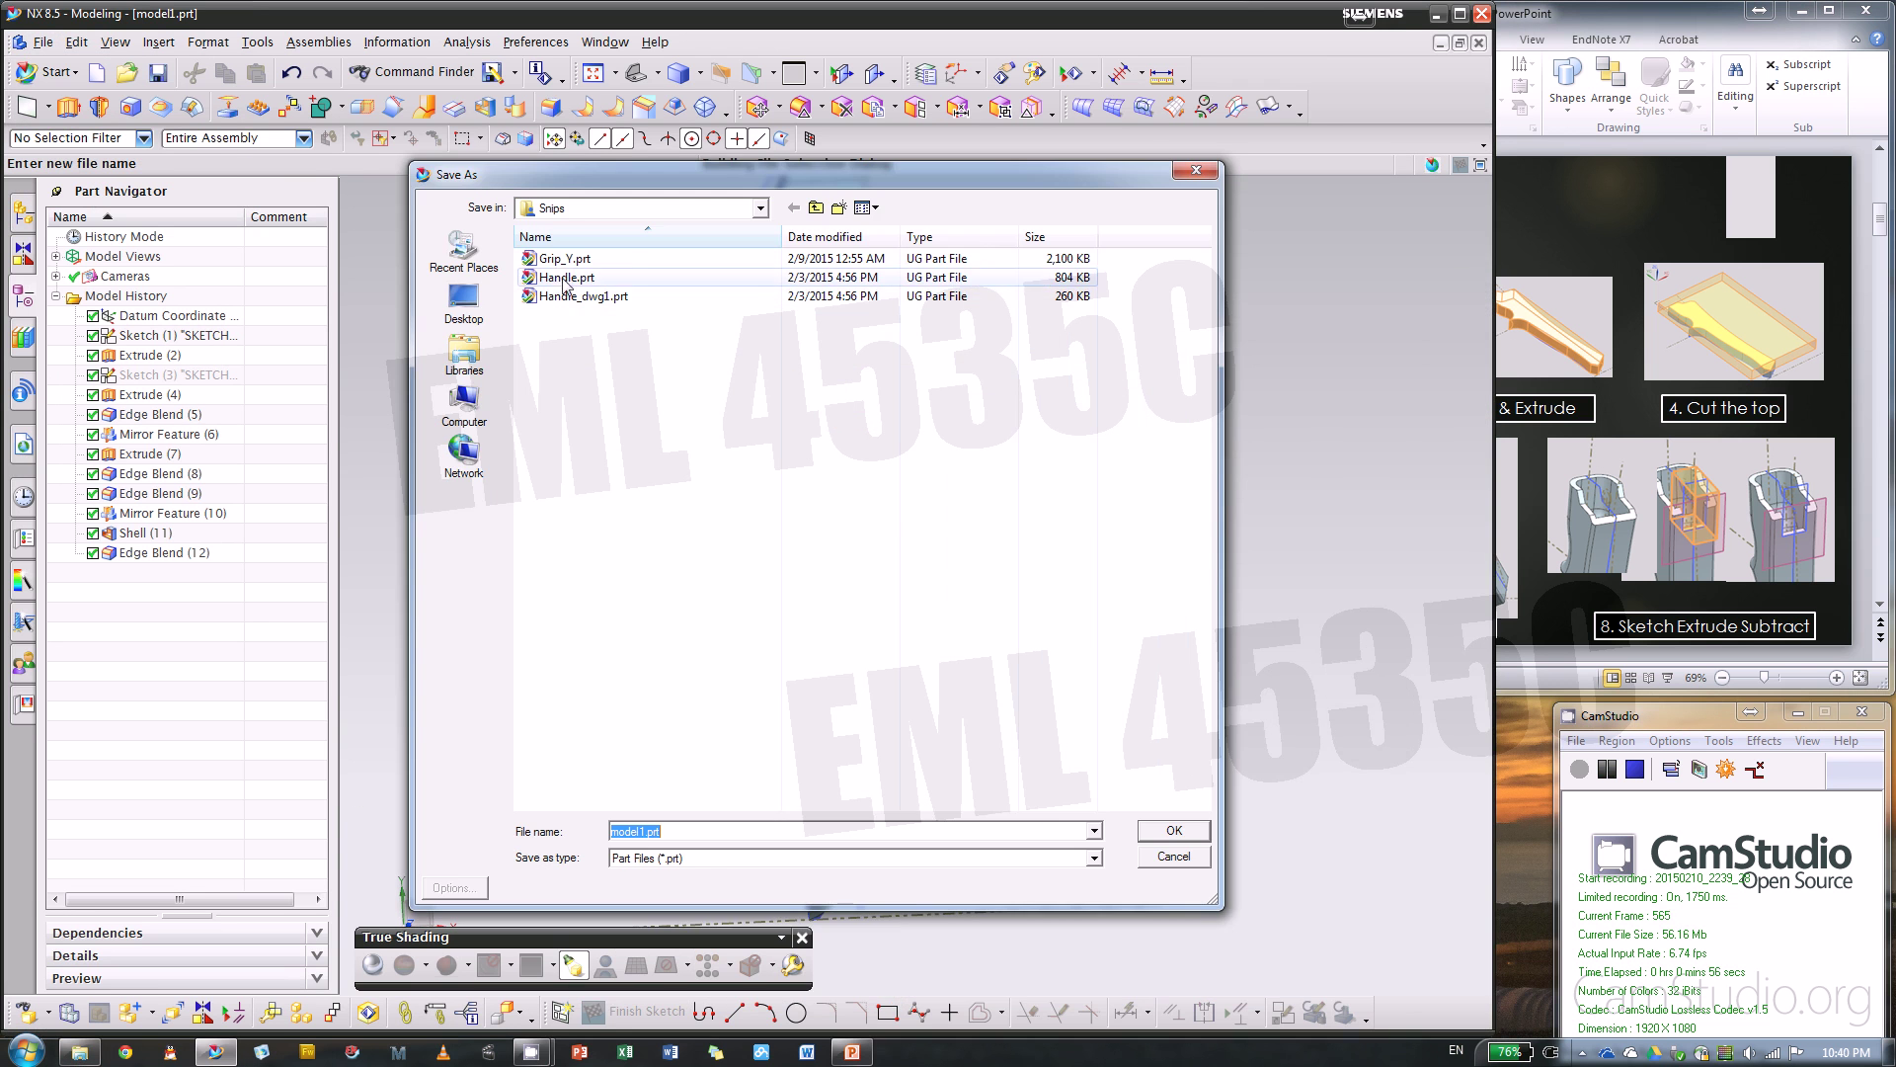
left_click(560, 261)
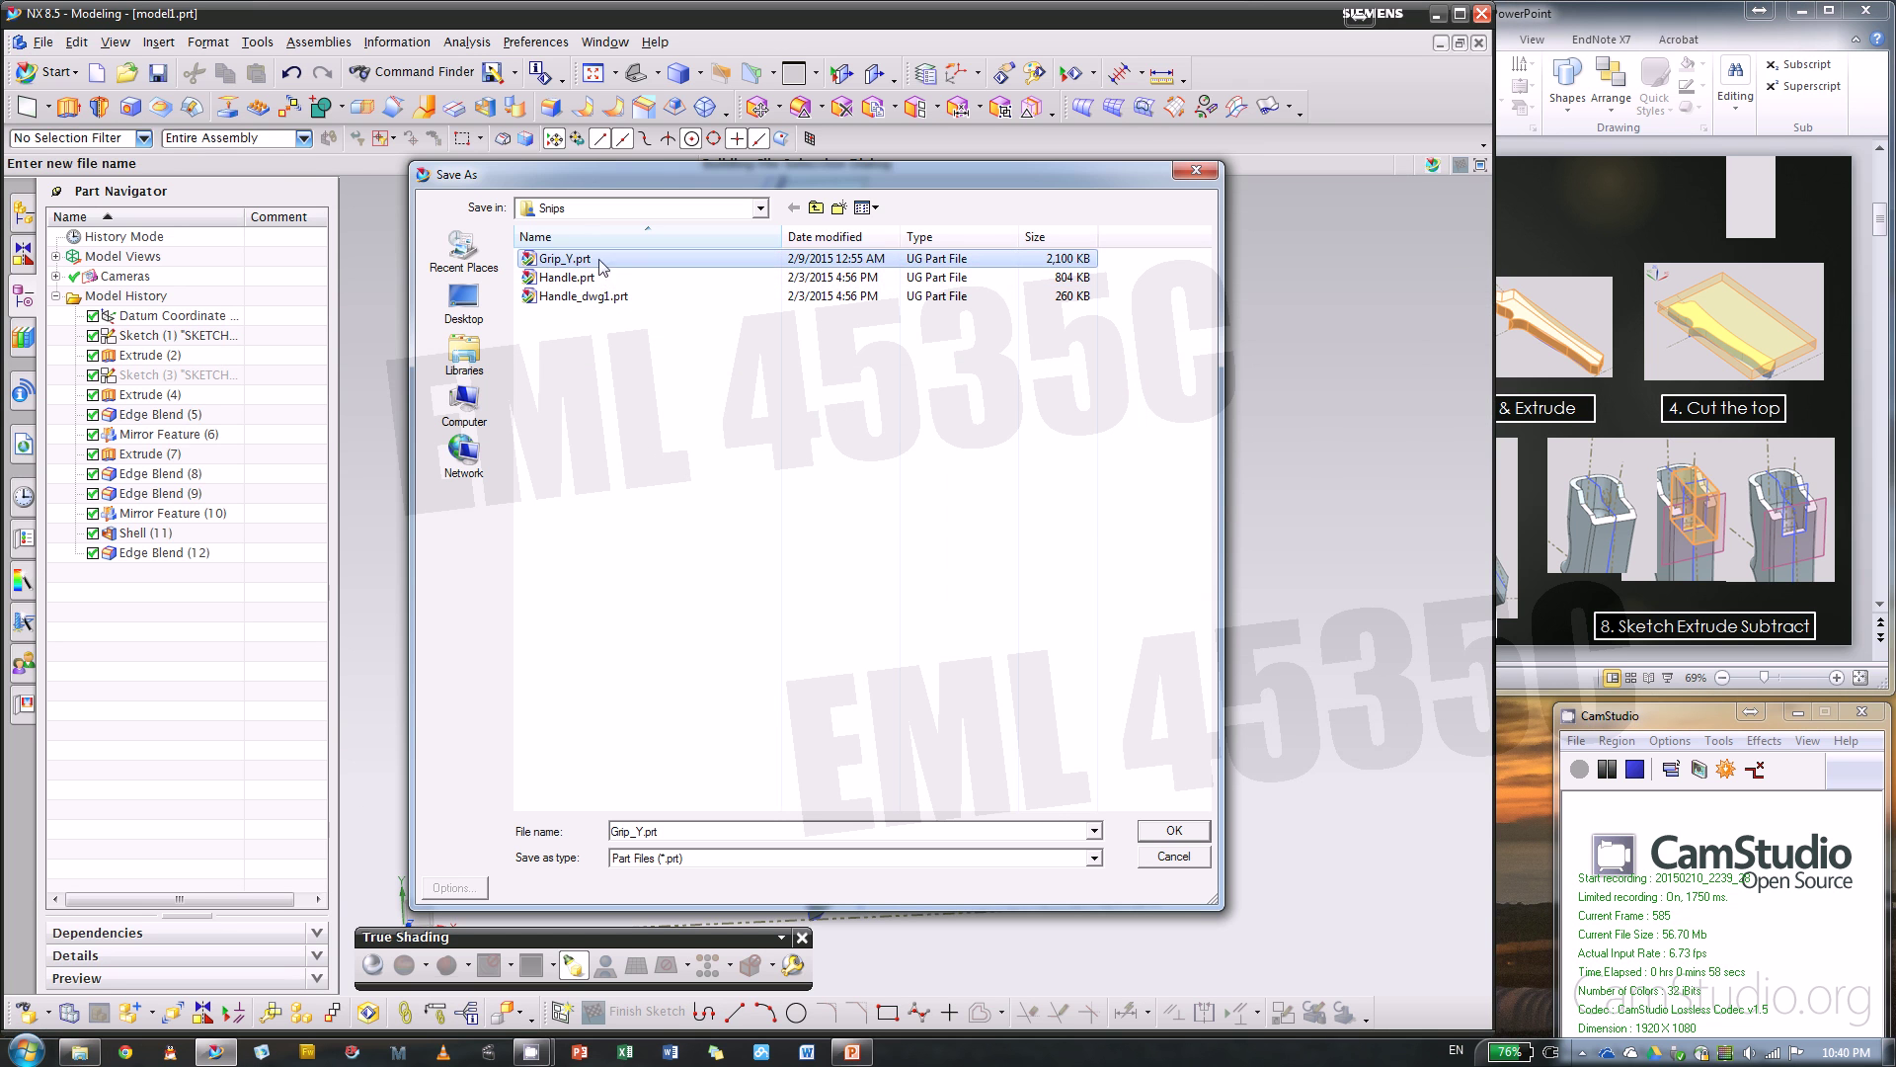
left_click(463, 301)
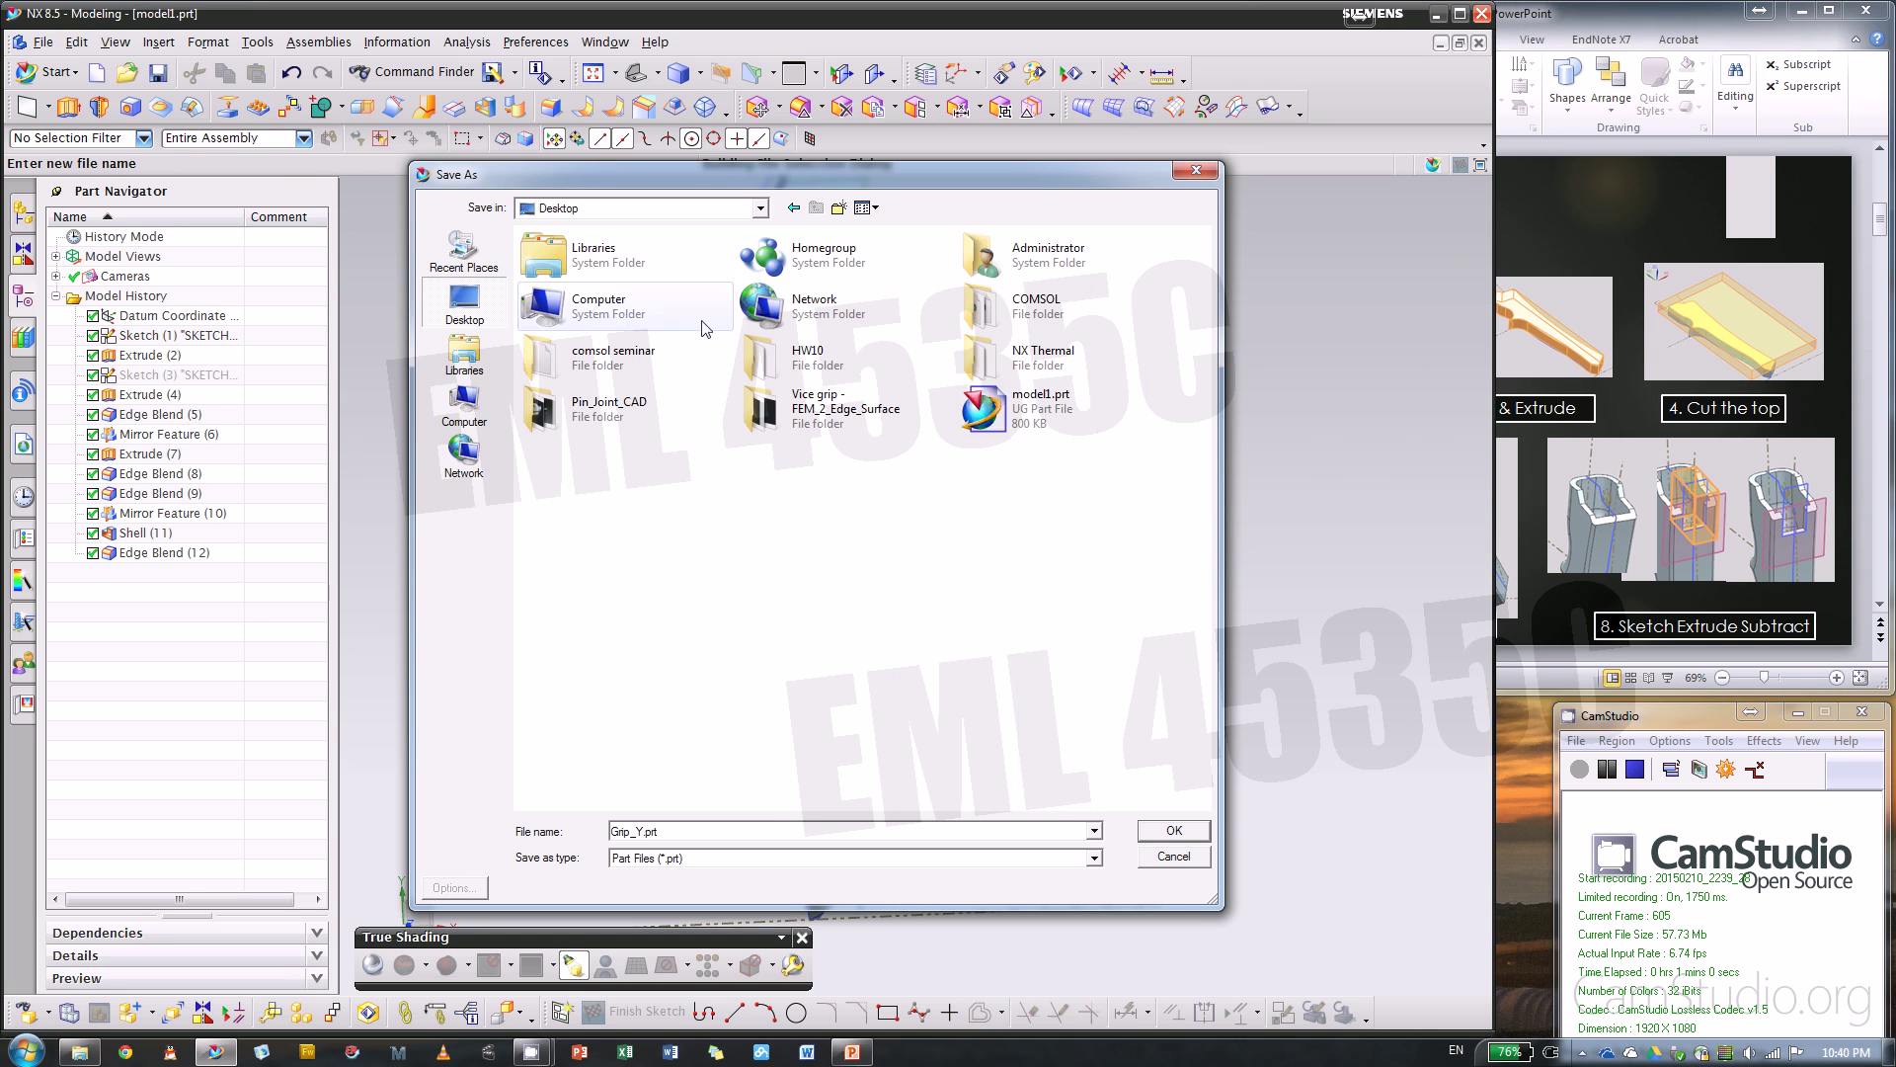
left_click(680, 833)
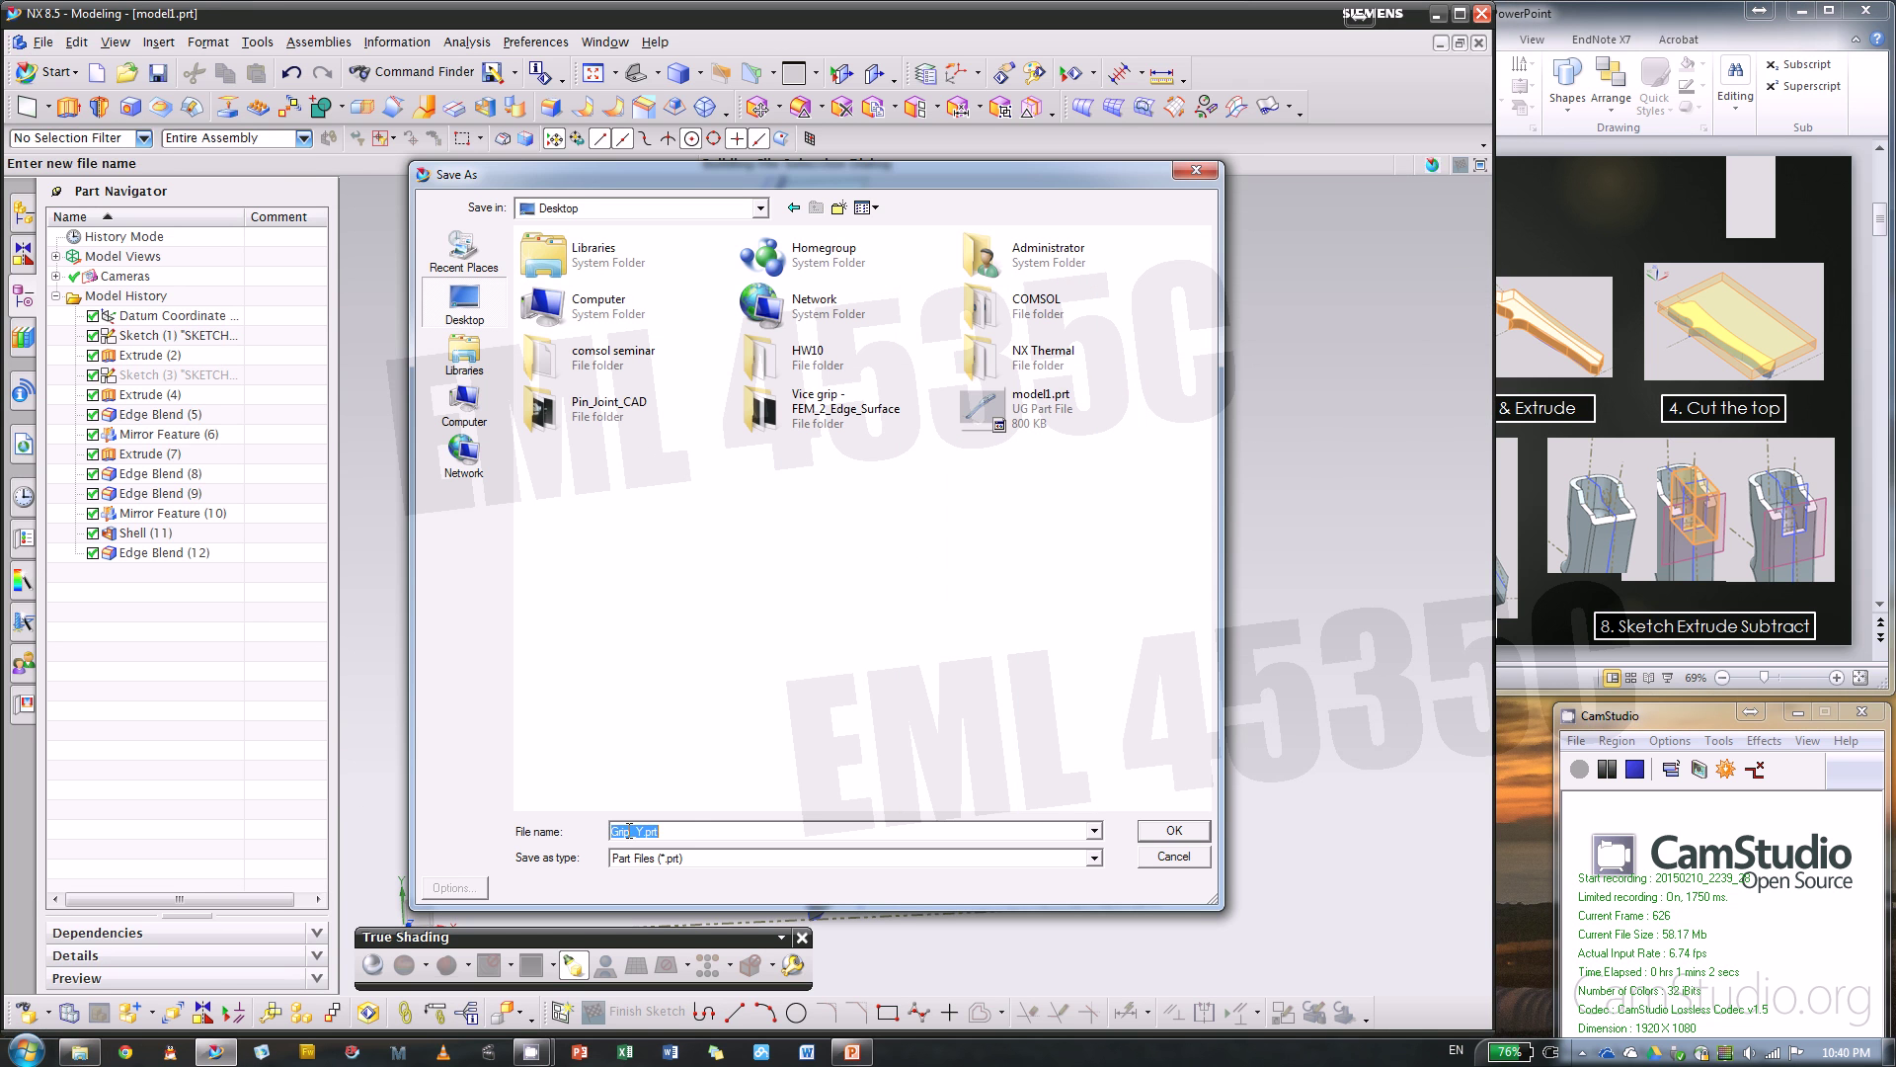
left_click(644, 832)
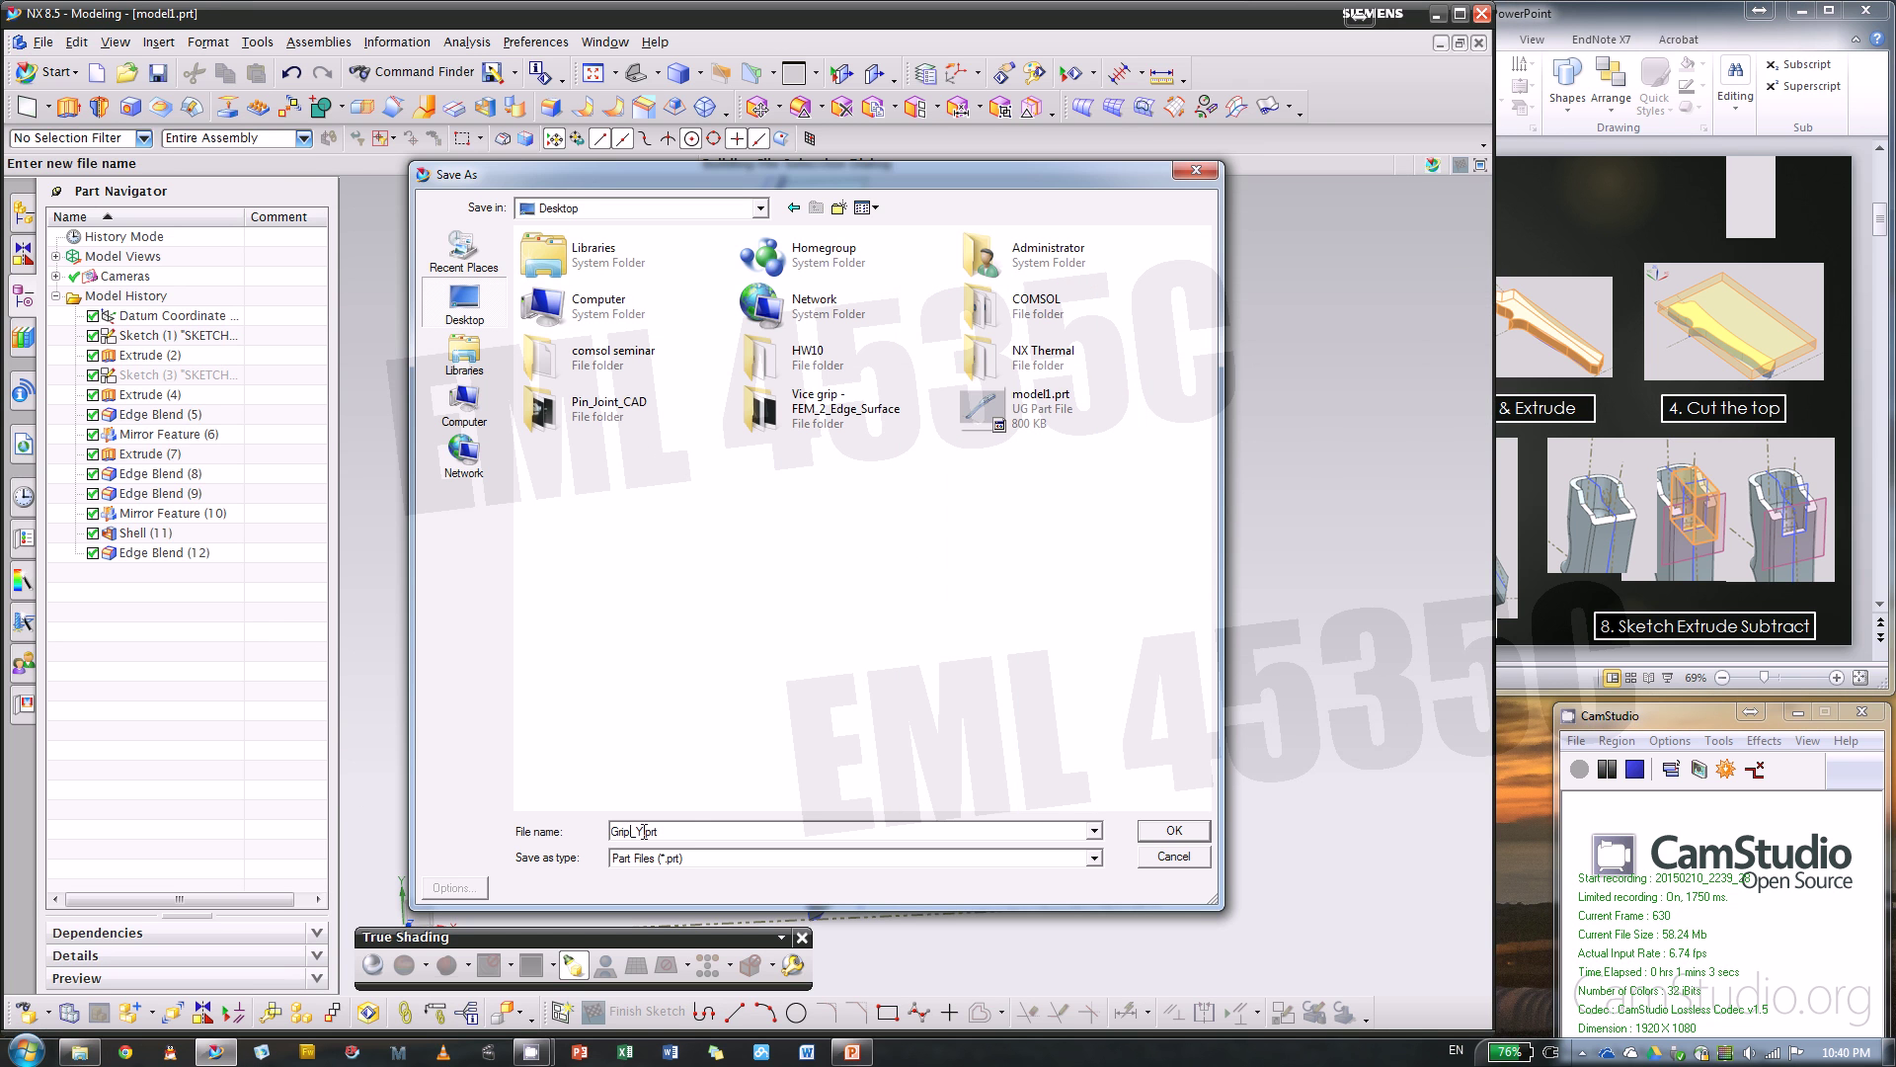
left_click(1148, 831)
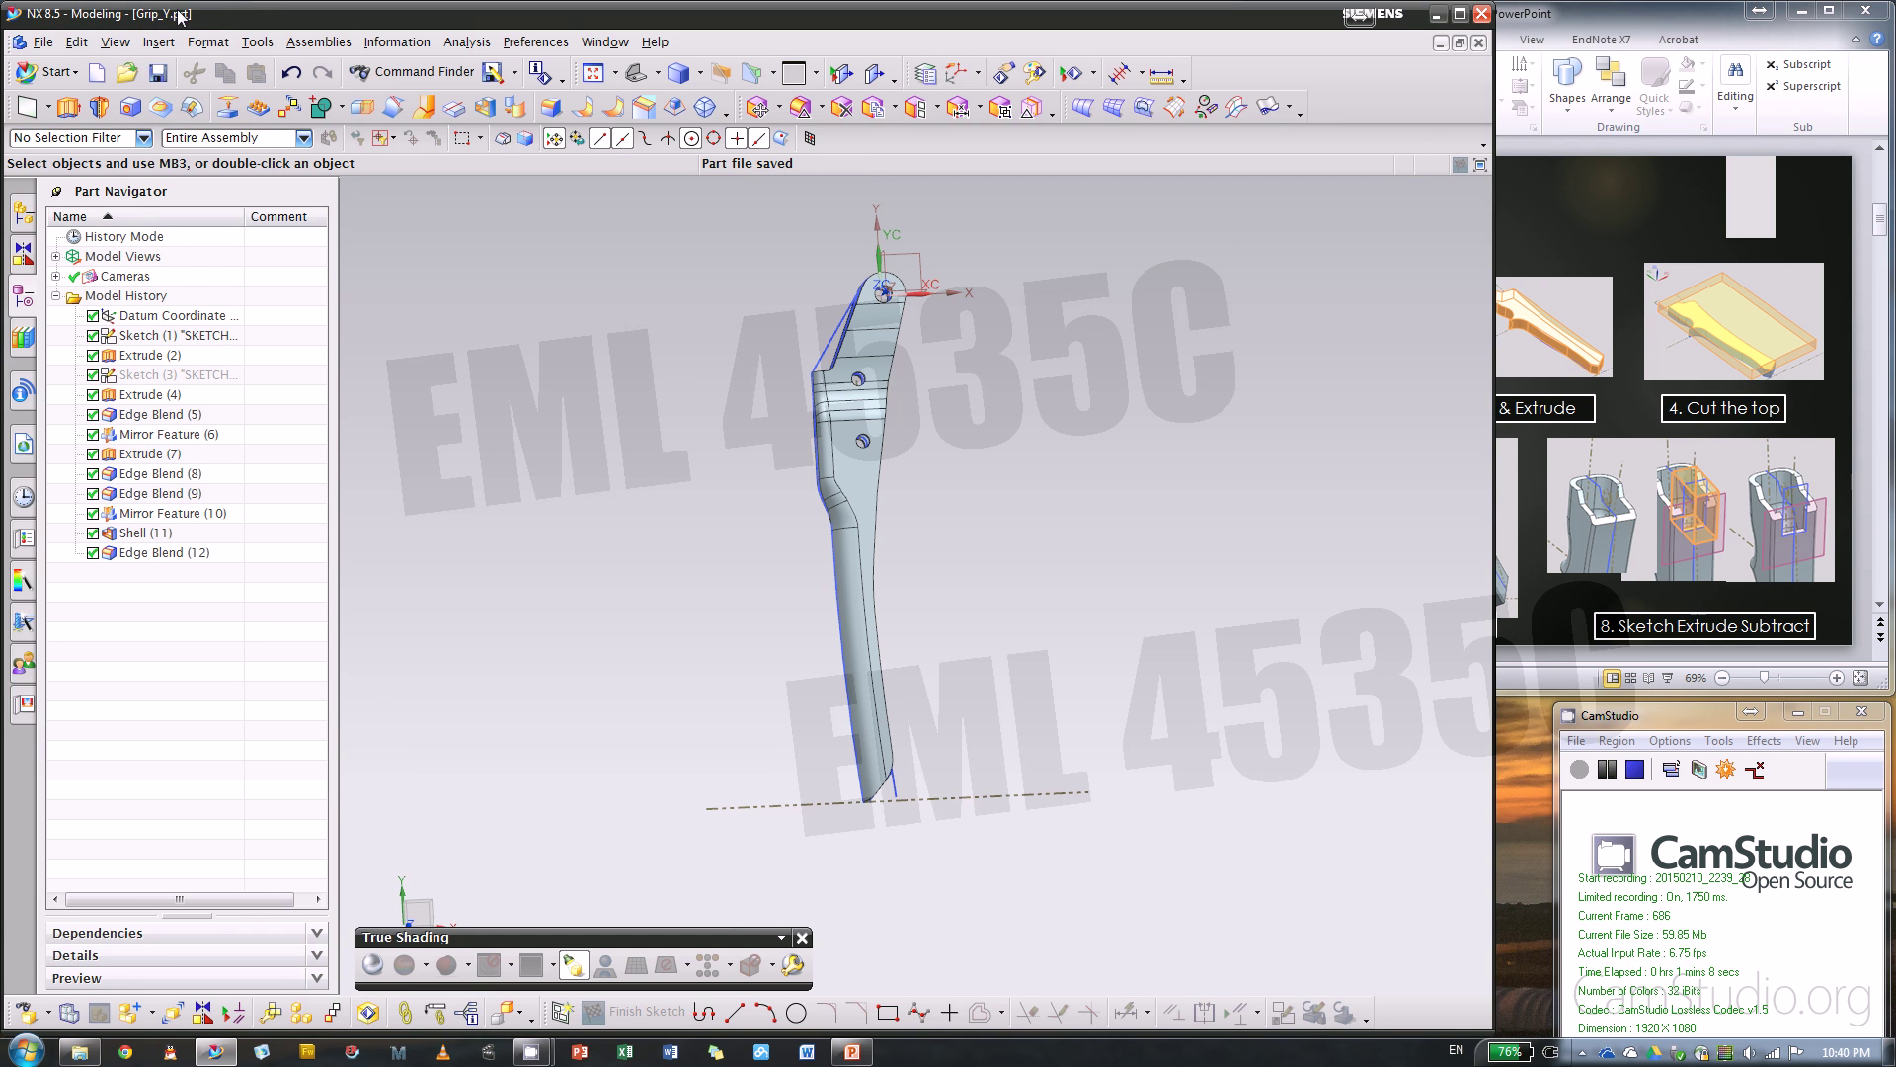
- Switch to PowerPoint and review the sample modeling steps, the title slide's grip pictures and the Sketch 1 instructions against the handle model
left_click(1648, 36)
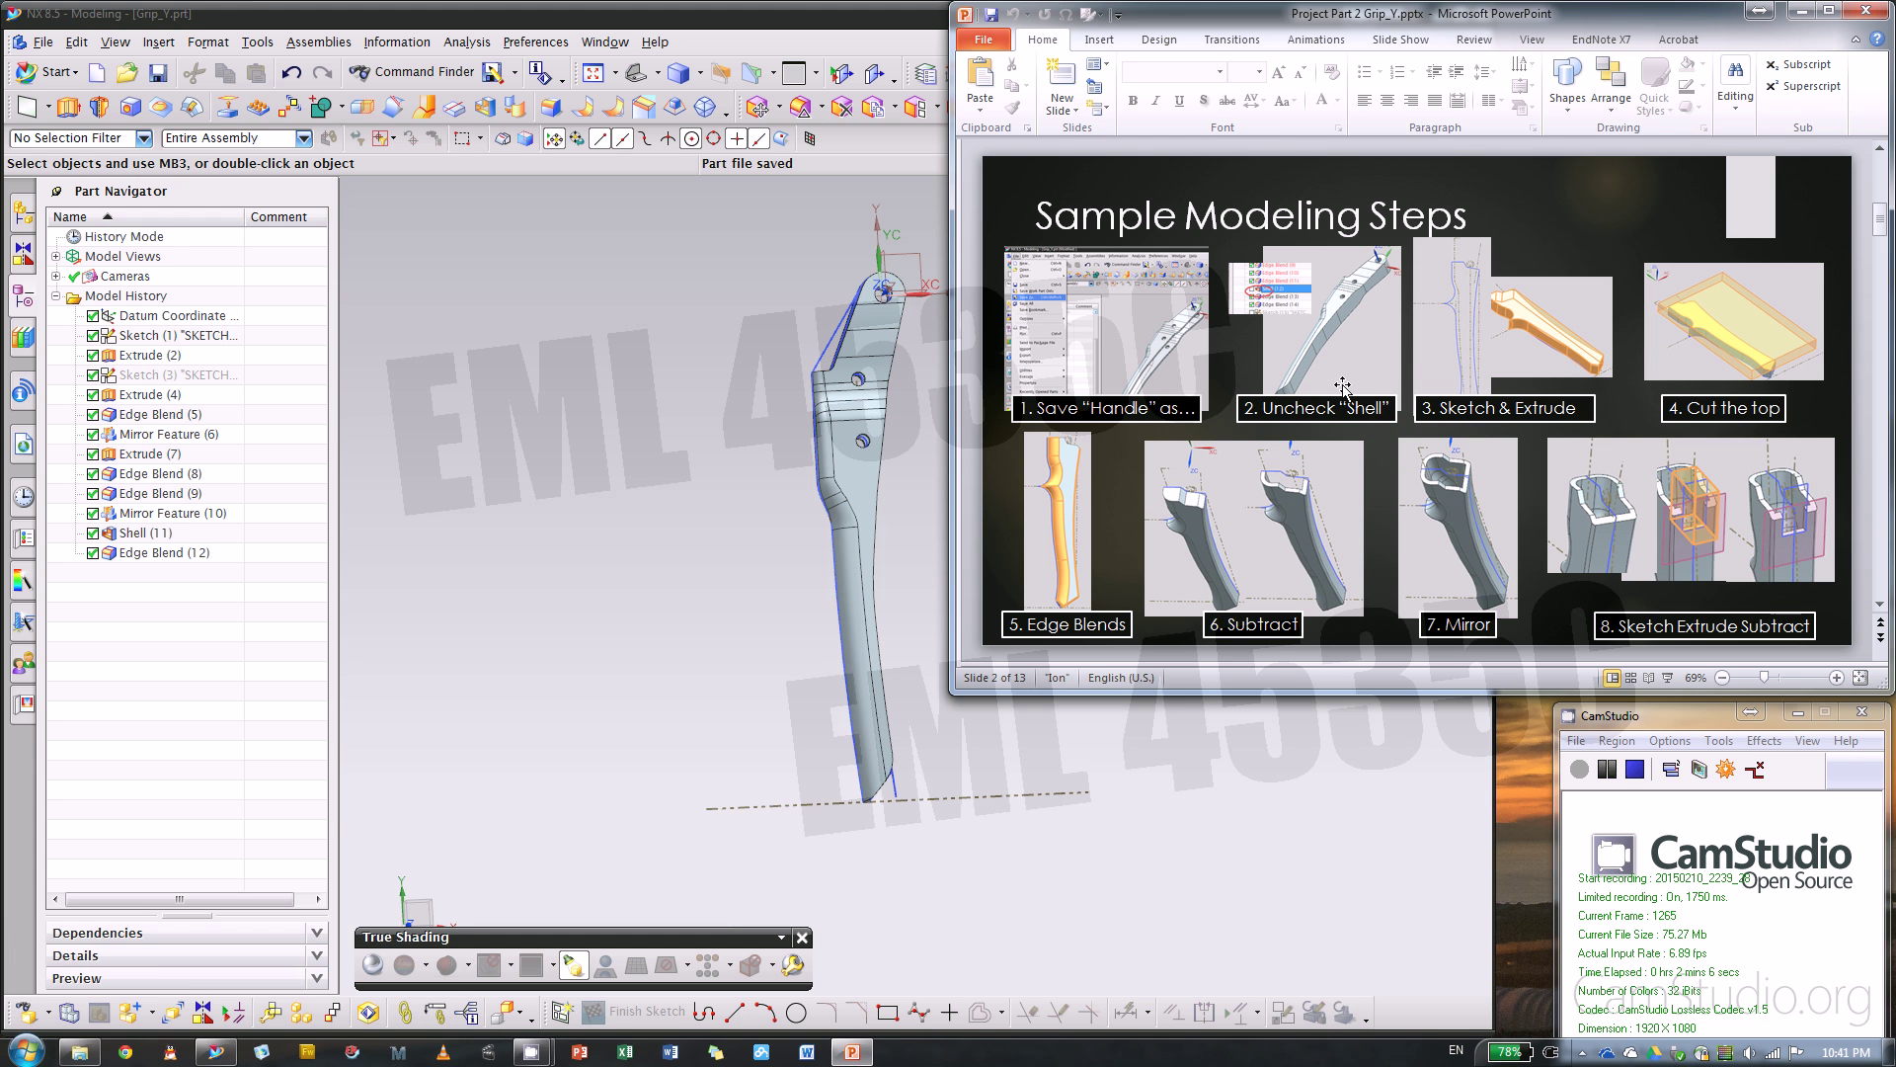
scroll(1342, 385, "down", 1)
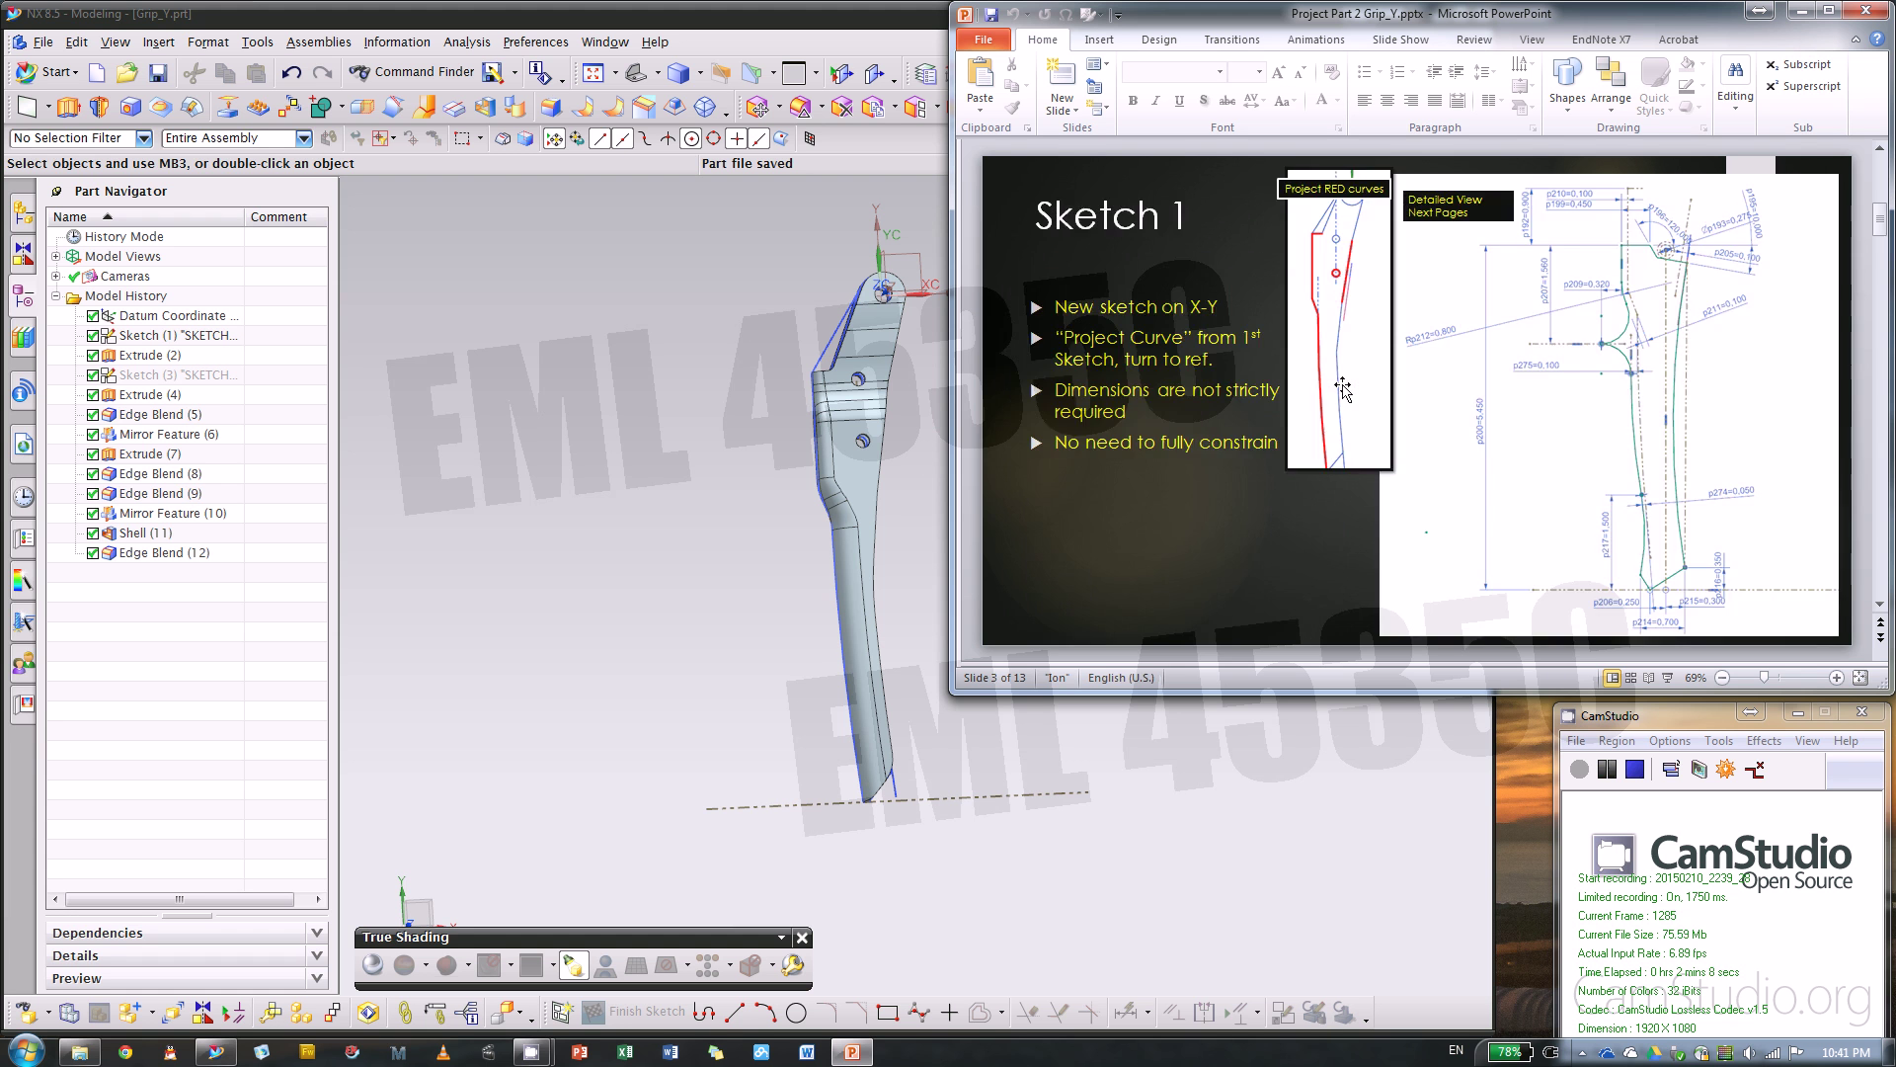
scroll(1342, 385, "up", 2)
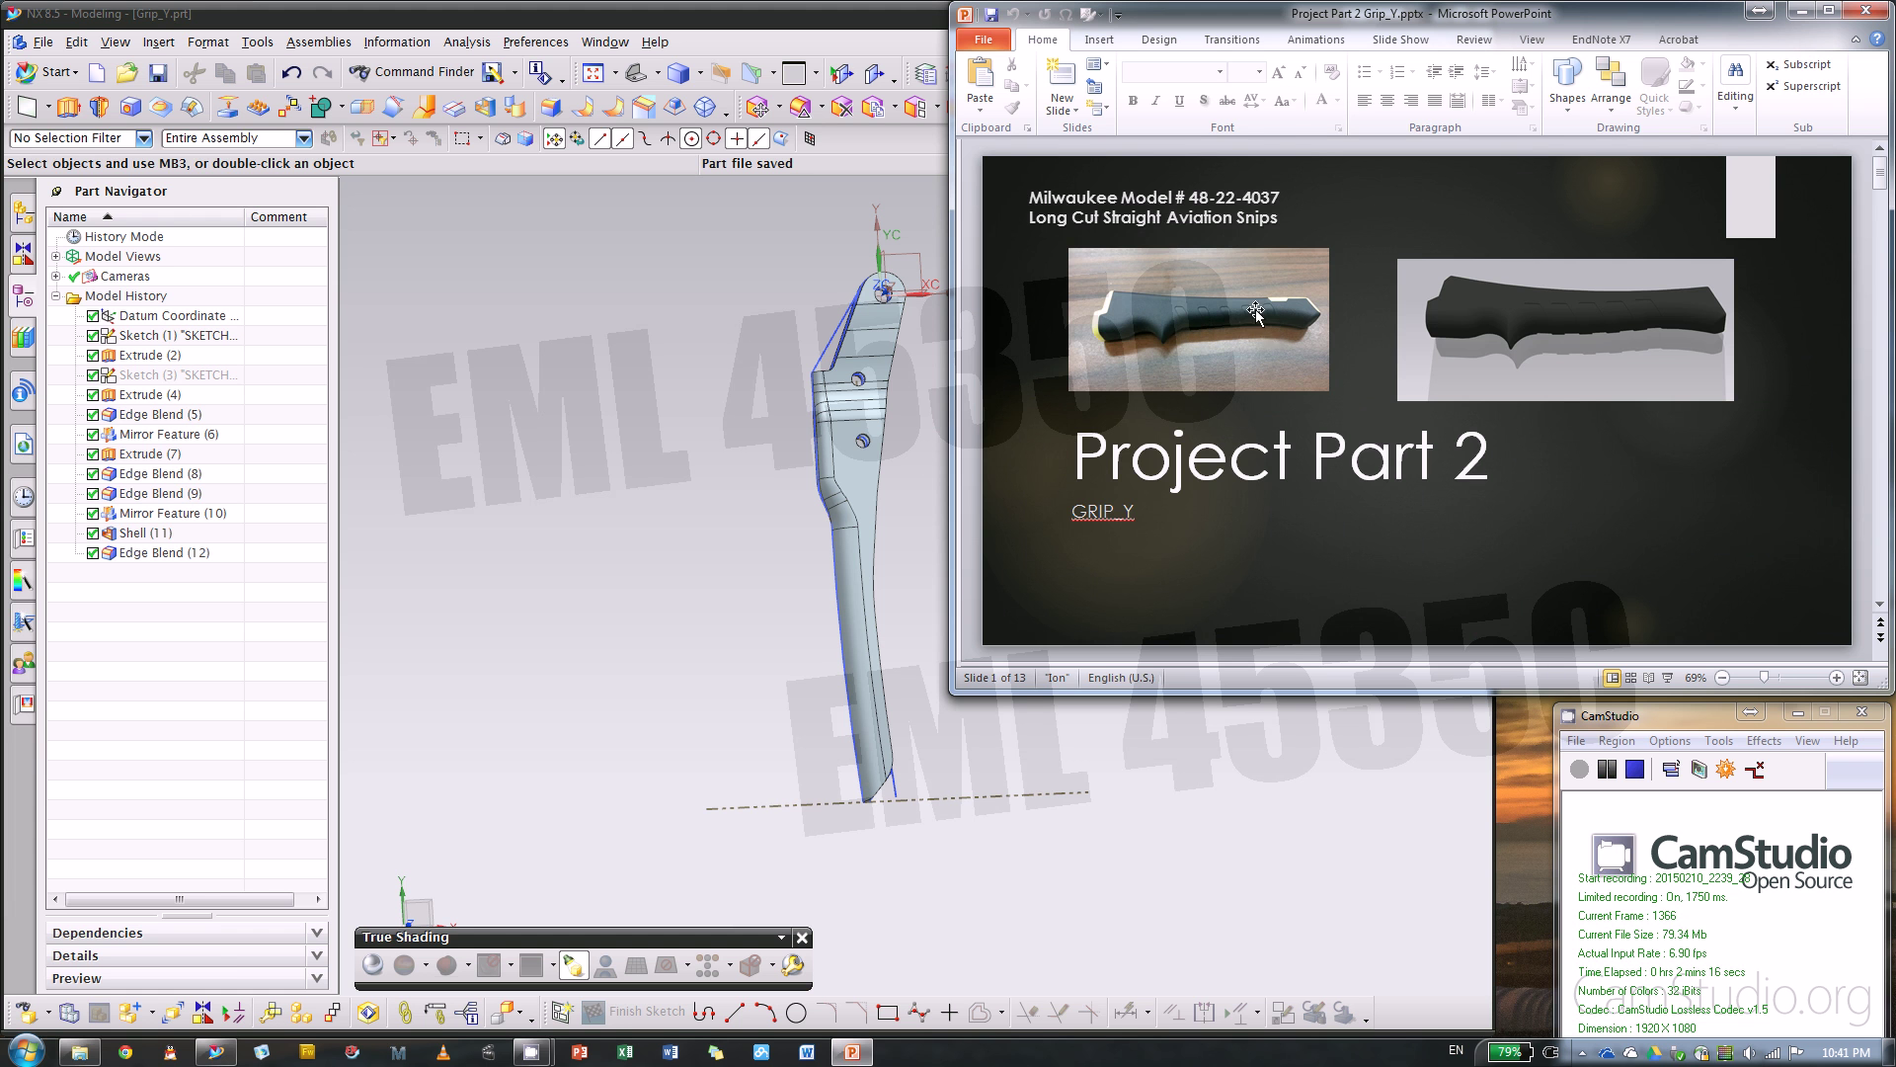
scroll(1255, 321, "down", 1)
scroll(1284, 316, "down", 1)
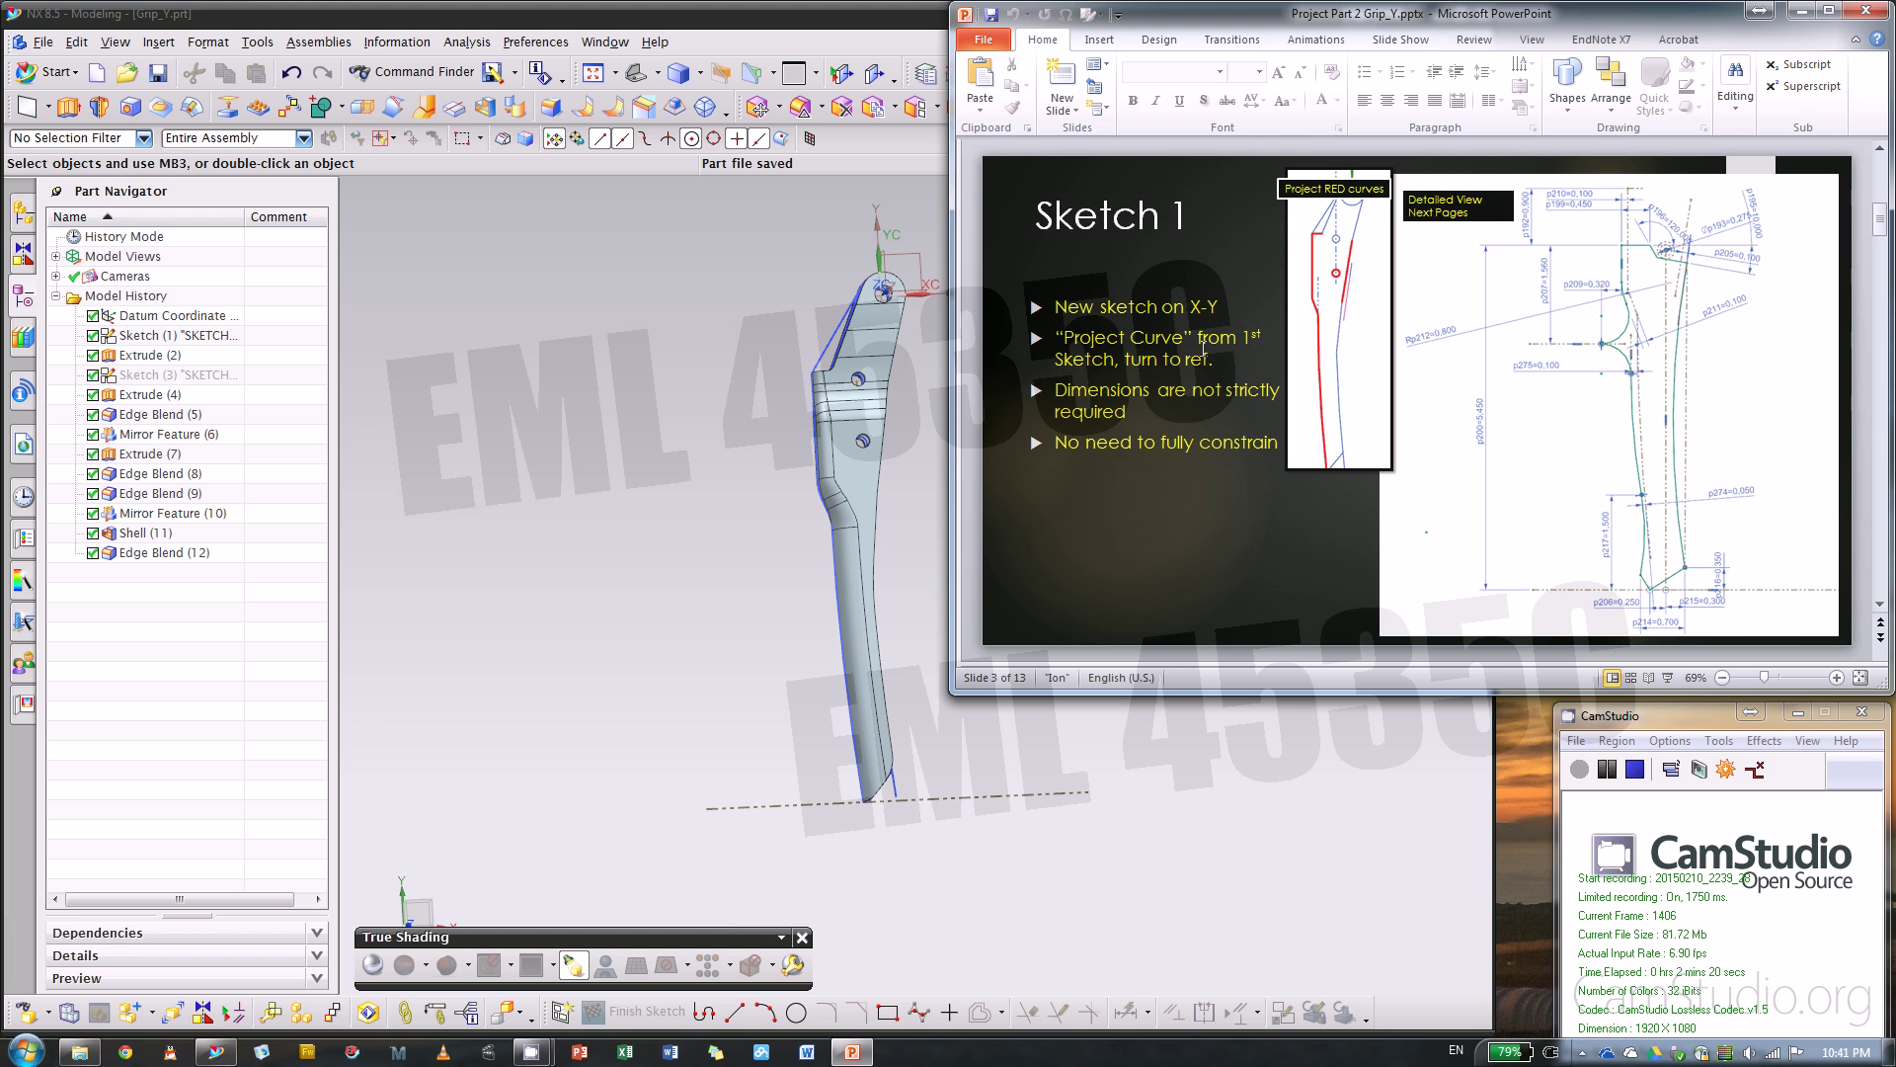
scroll(1204, 346, "up", 1)
scroll(1526, 484, "down", 1)
left_click(604, 502)
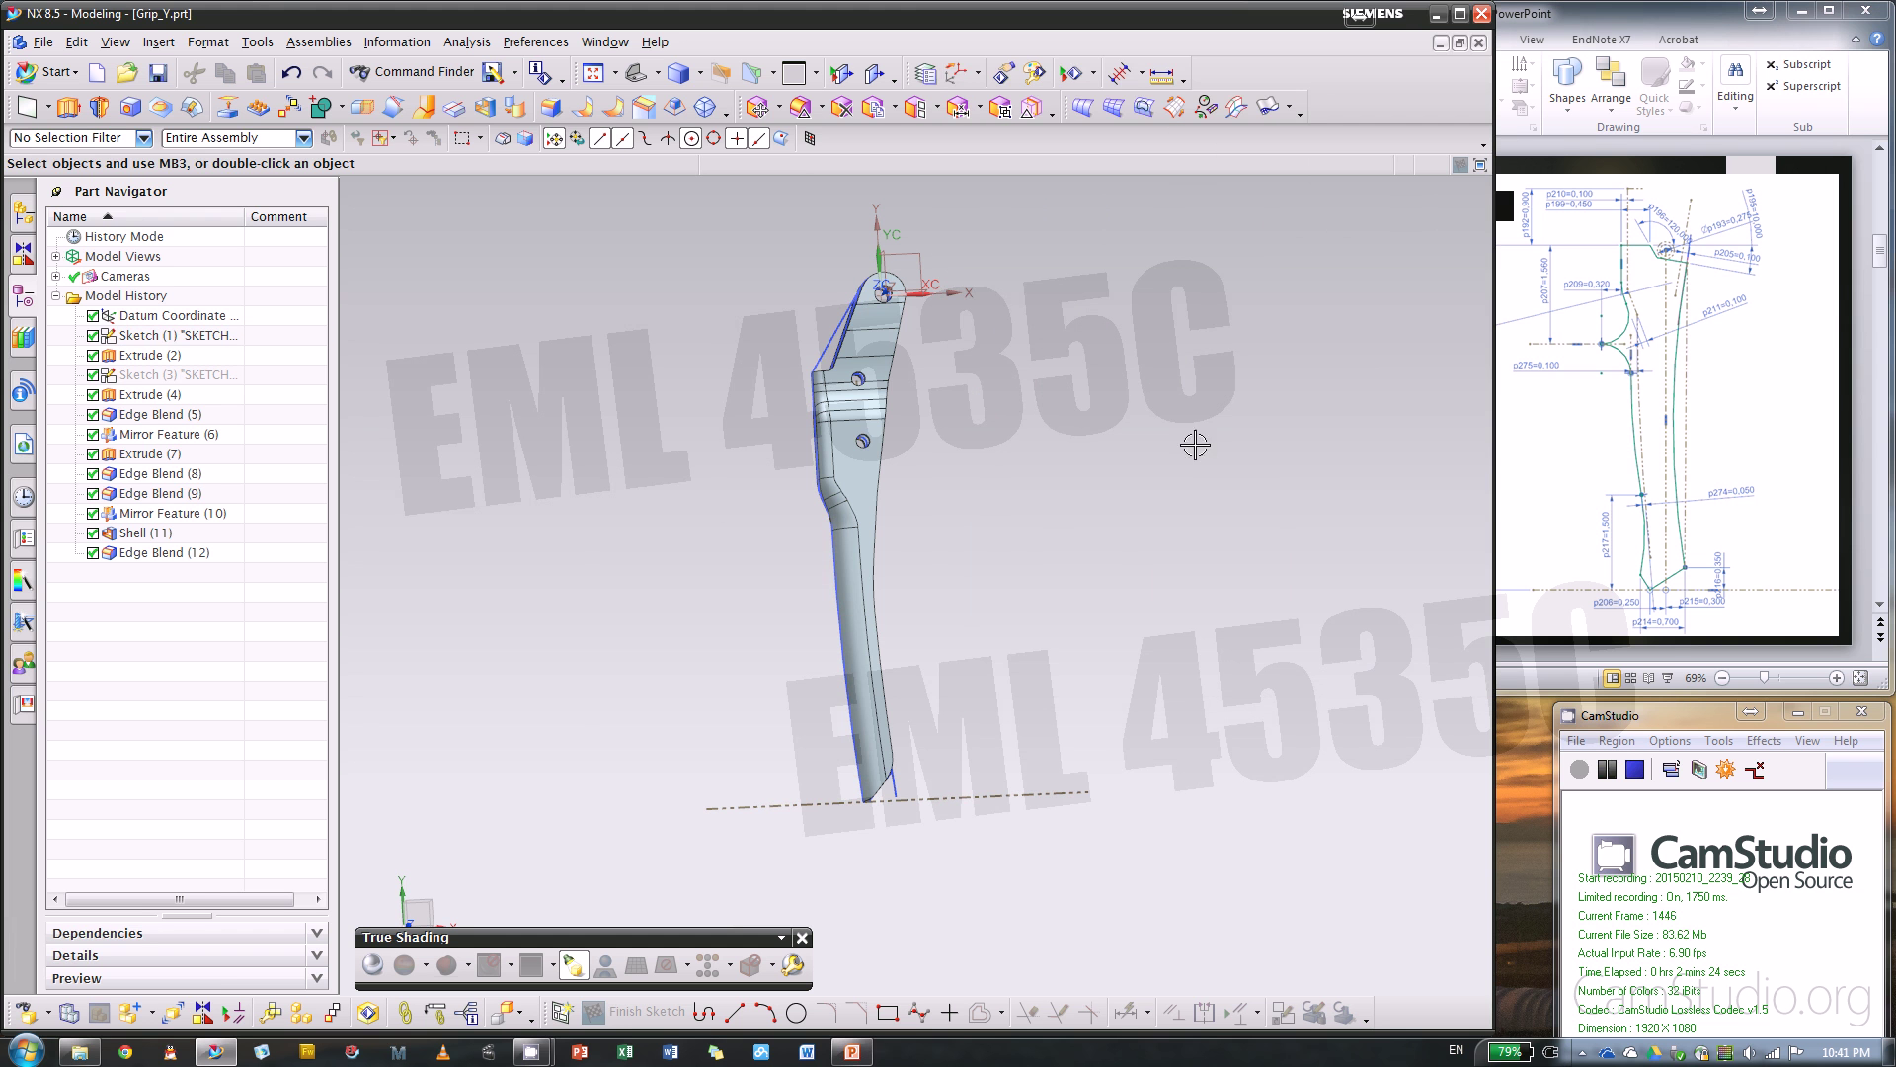
middle_click_drag(1200, 436, 1225, 427)
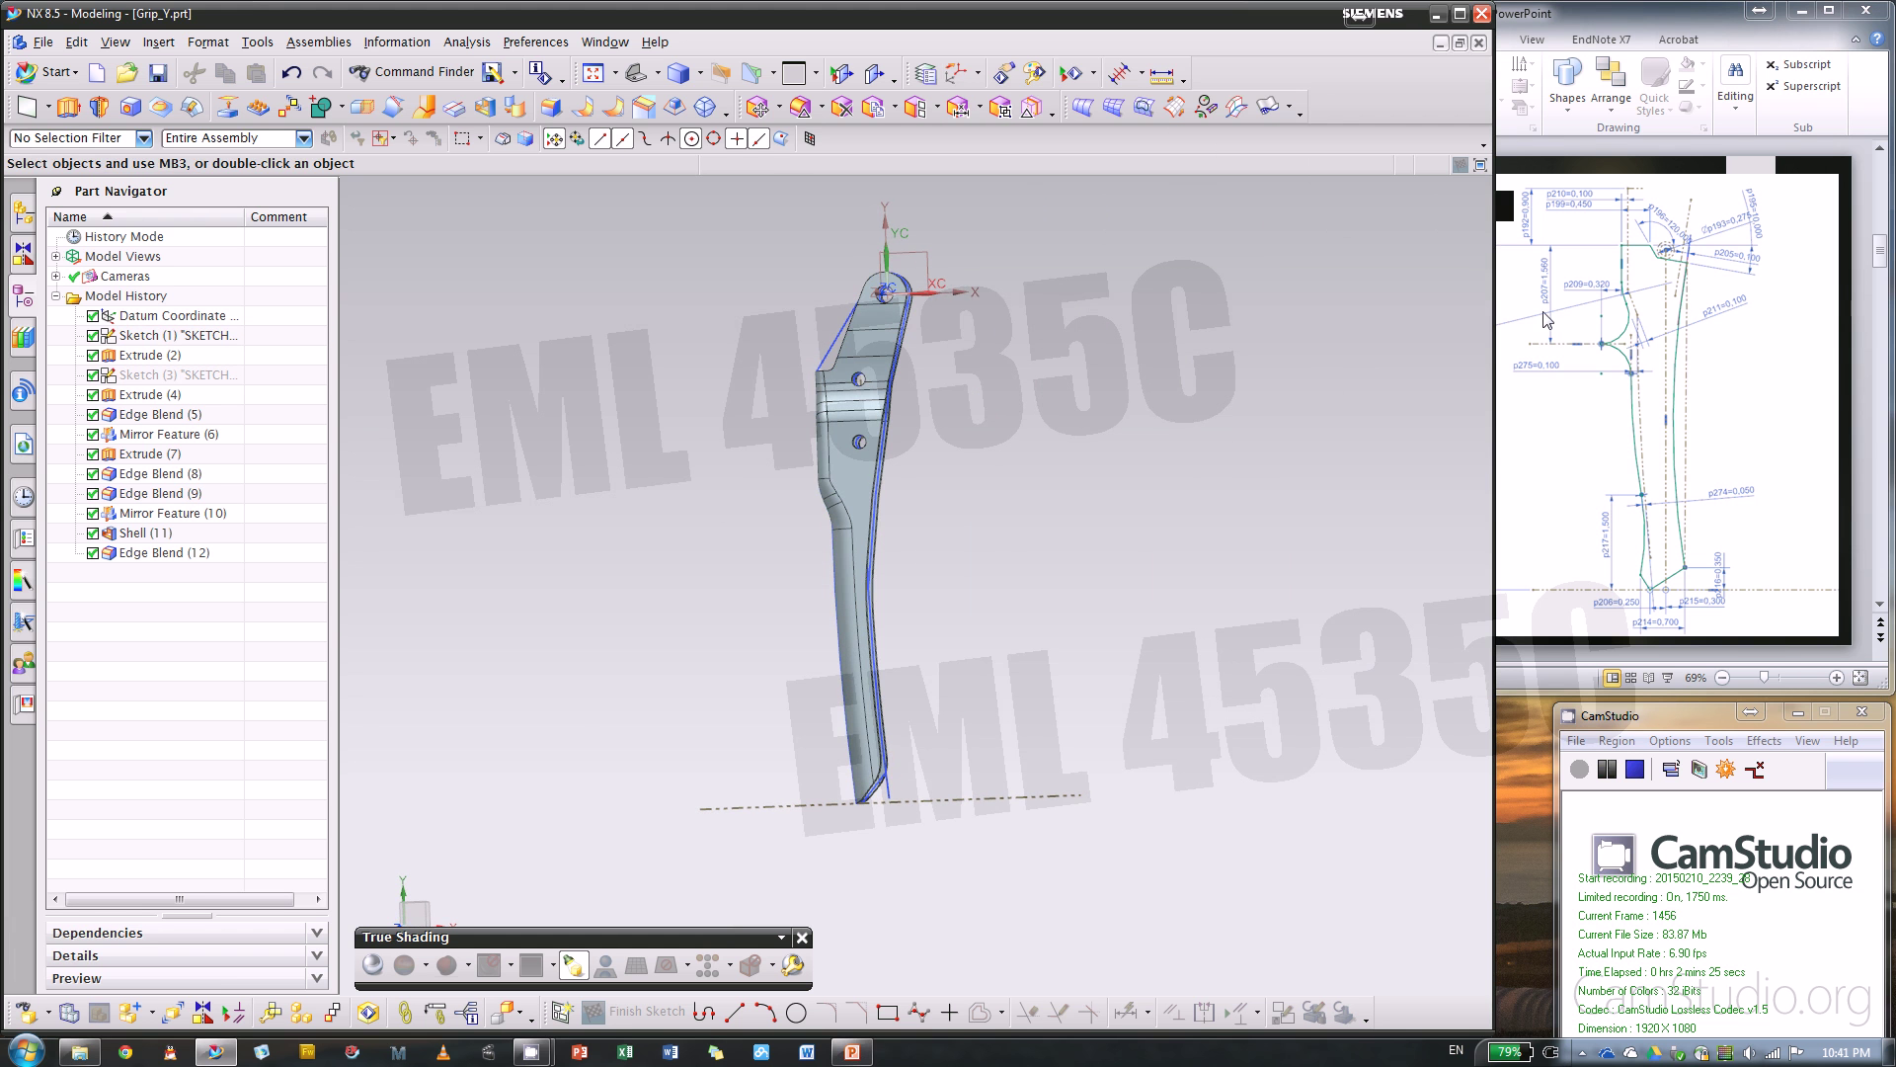
left_click(1843, 309)
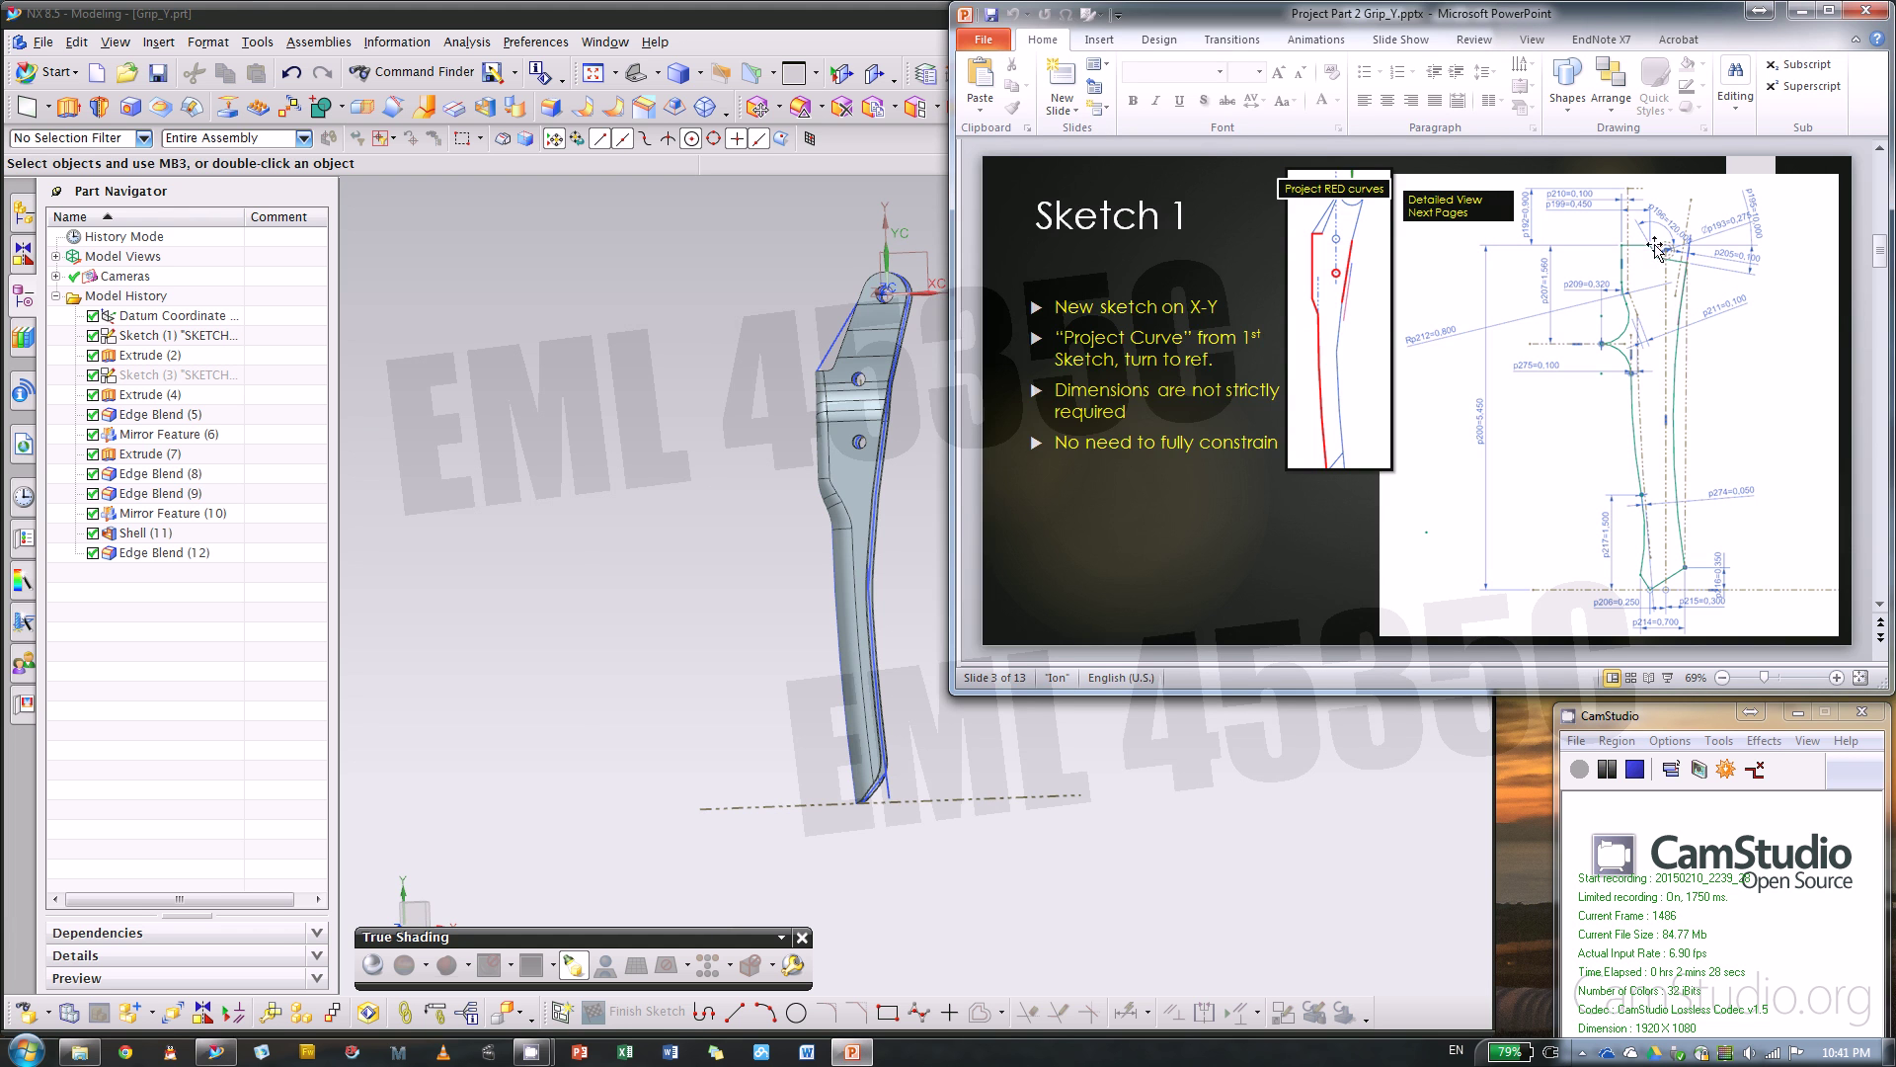
- Switch to NX, suppress the handle's Shell feature and delete it from the model history
left_click(753, 423)
middle_click_drag(656, 453, 671, 407)
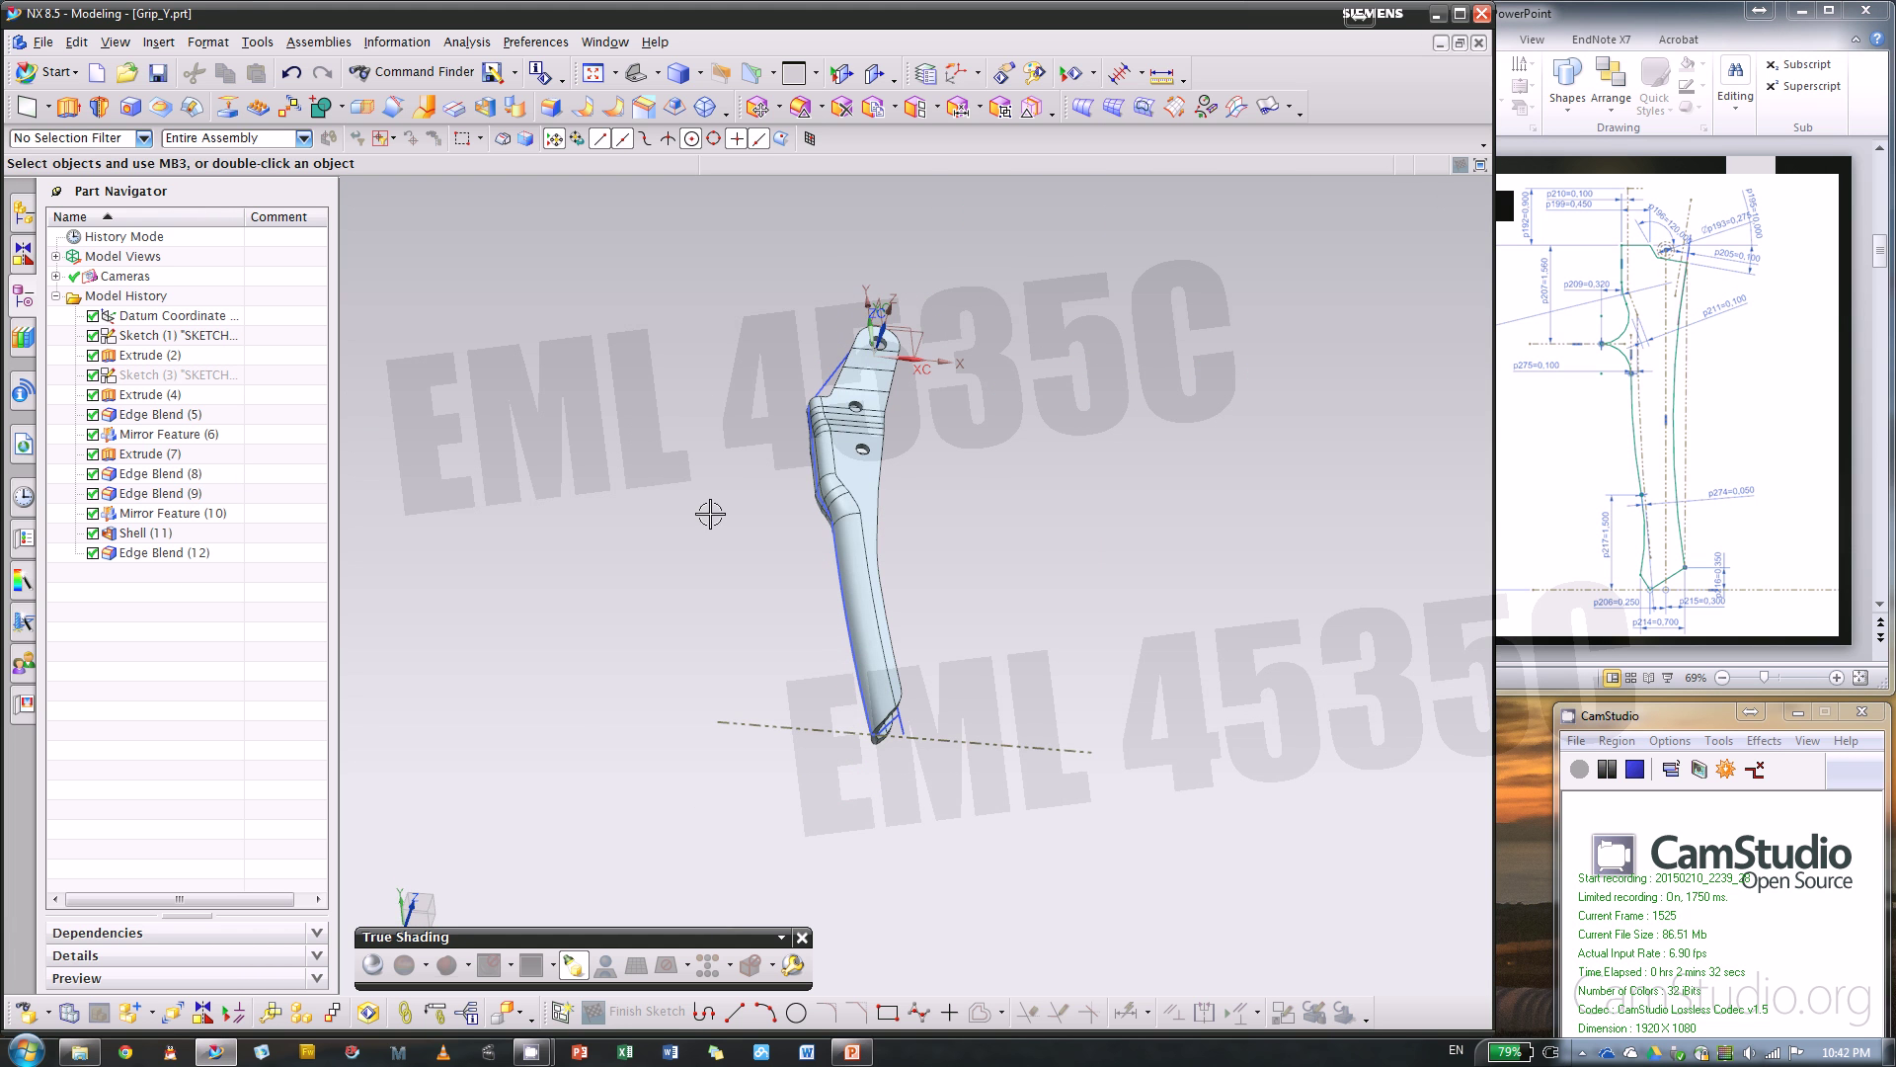
middle_click_drag(711, 513, 569, 538)
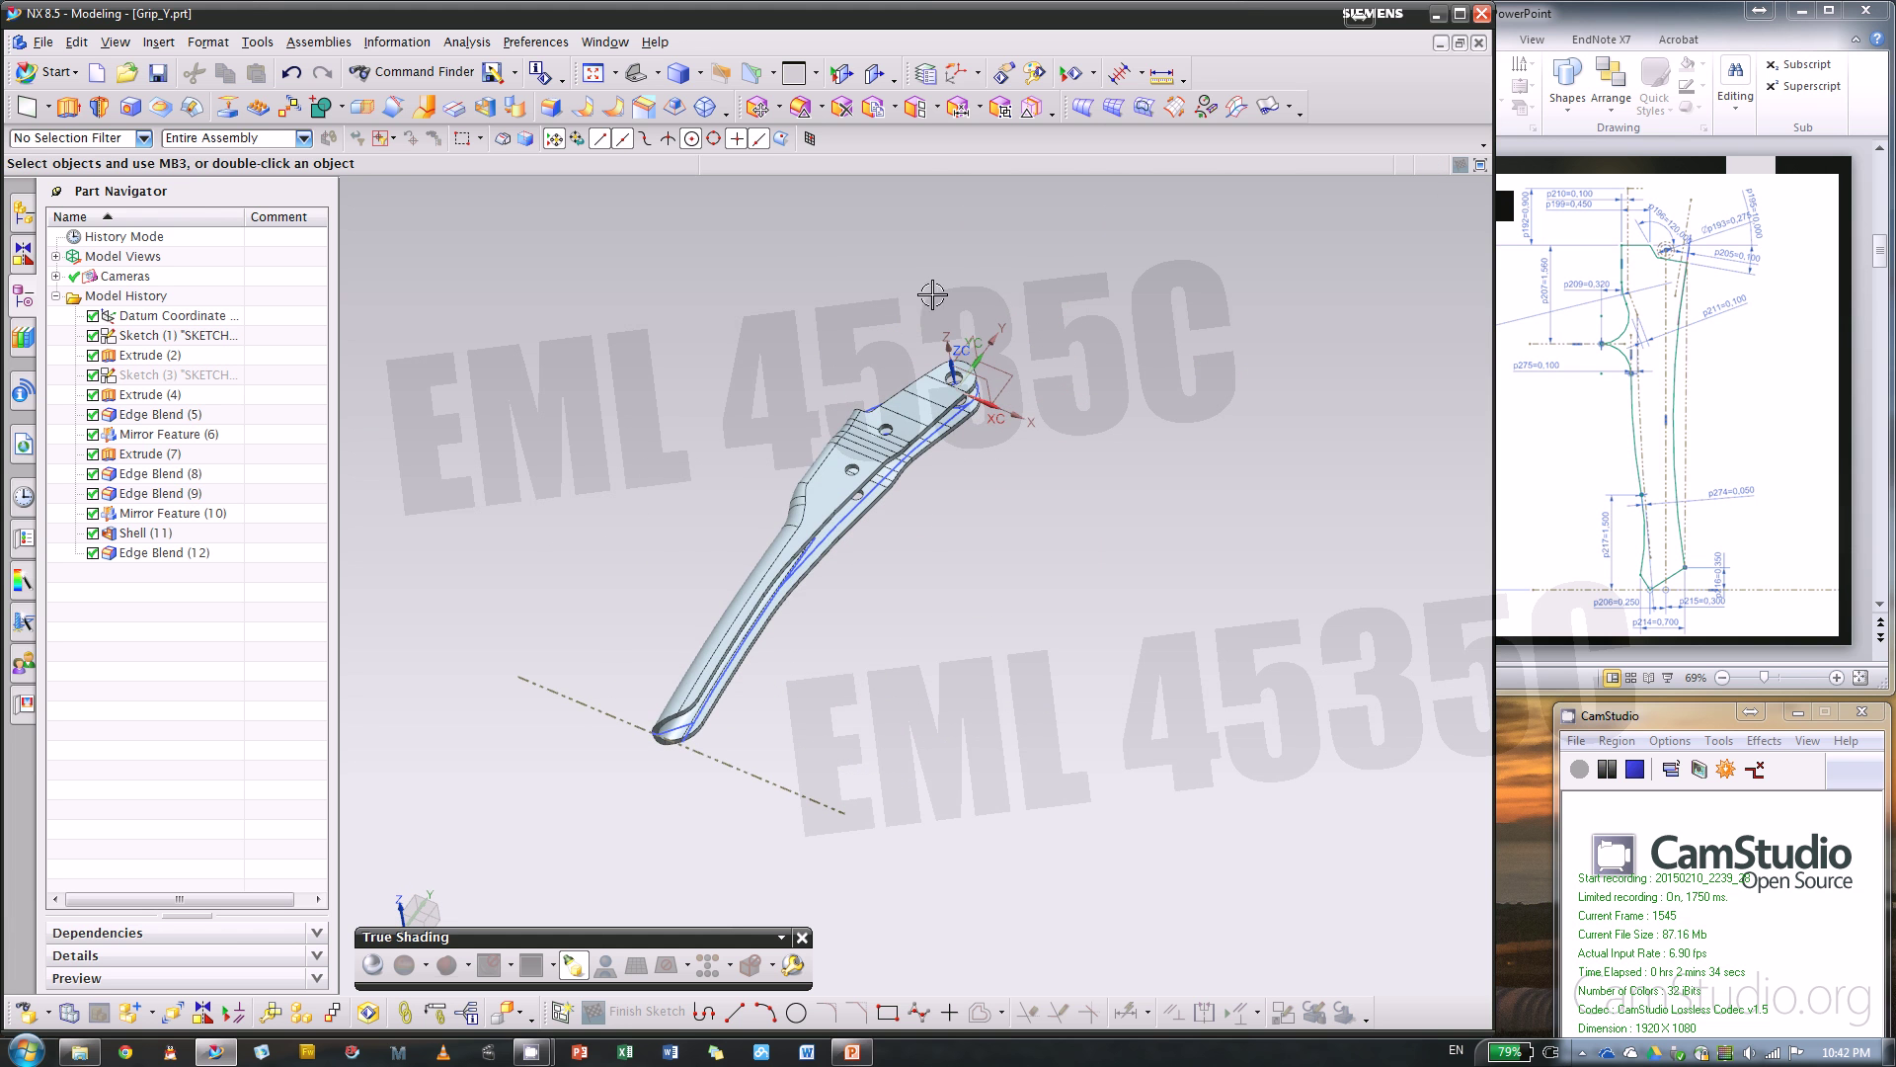
scroll(1073, 490, "down", 1)
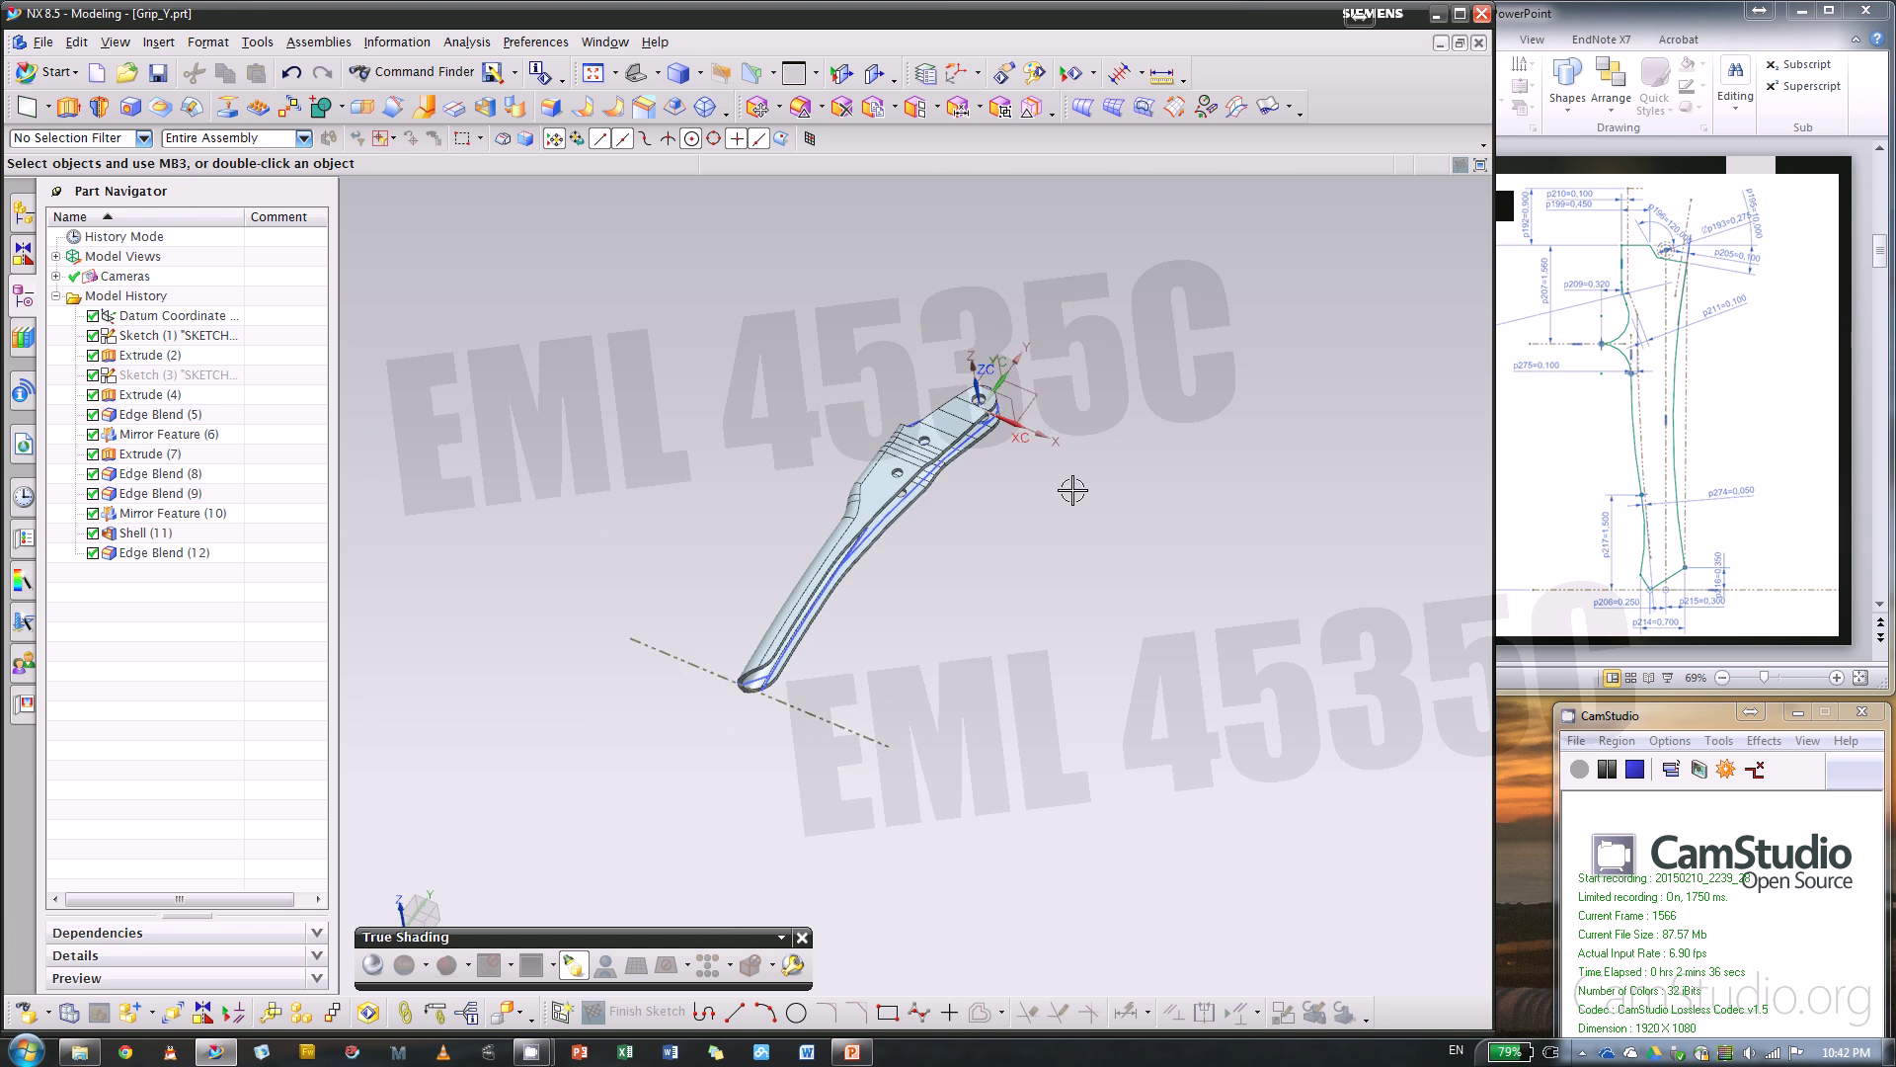
scroll(784, 576, "up", 1)
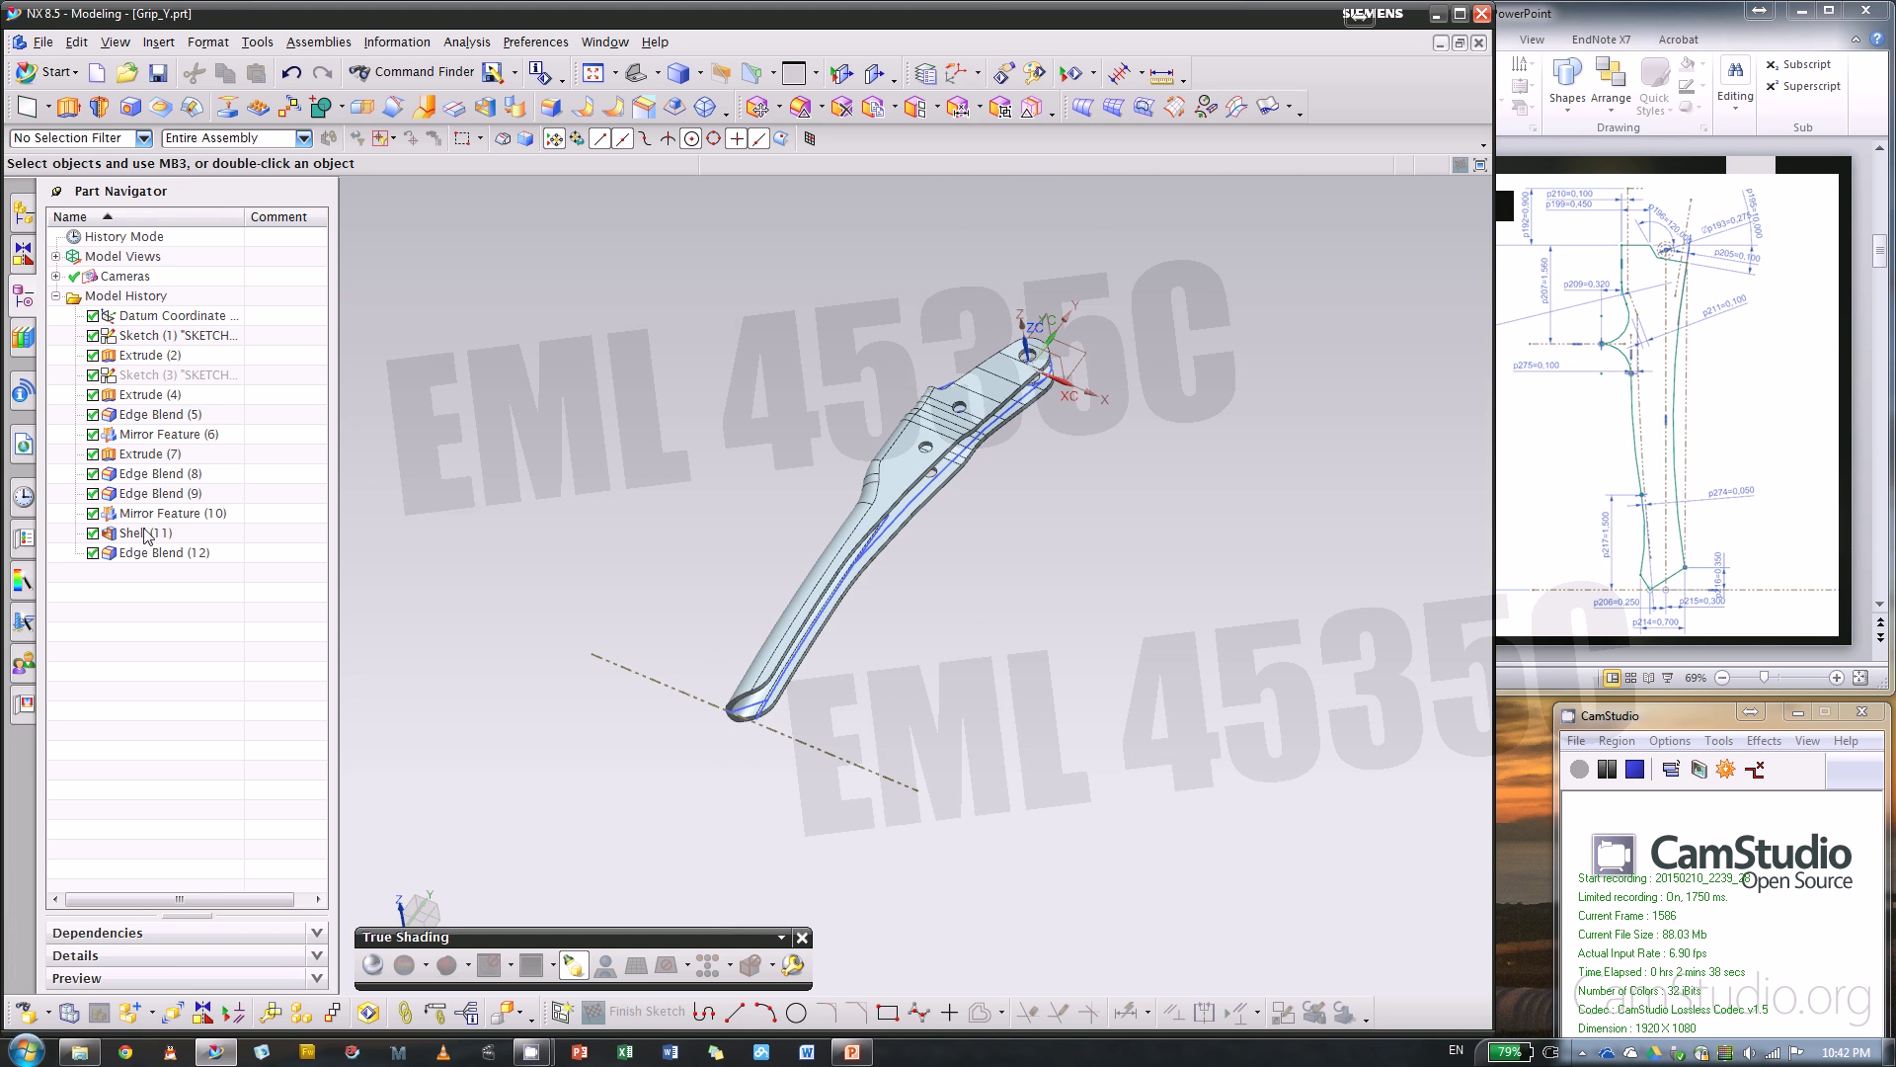
left_click(93, 534)
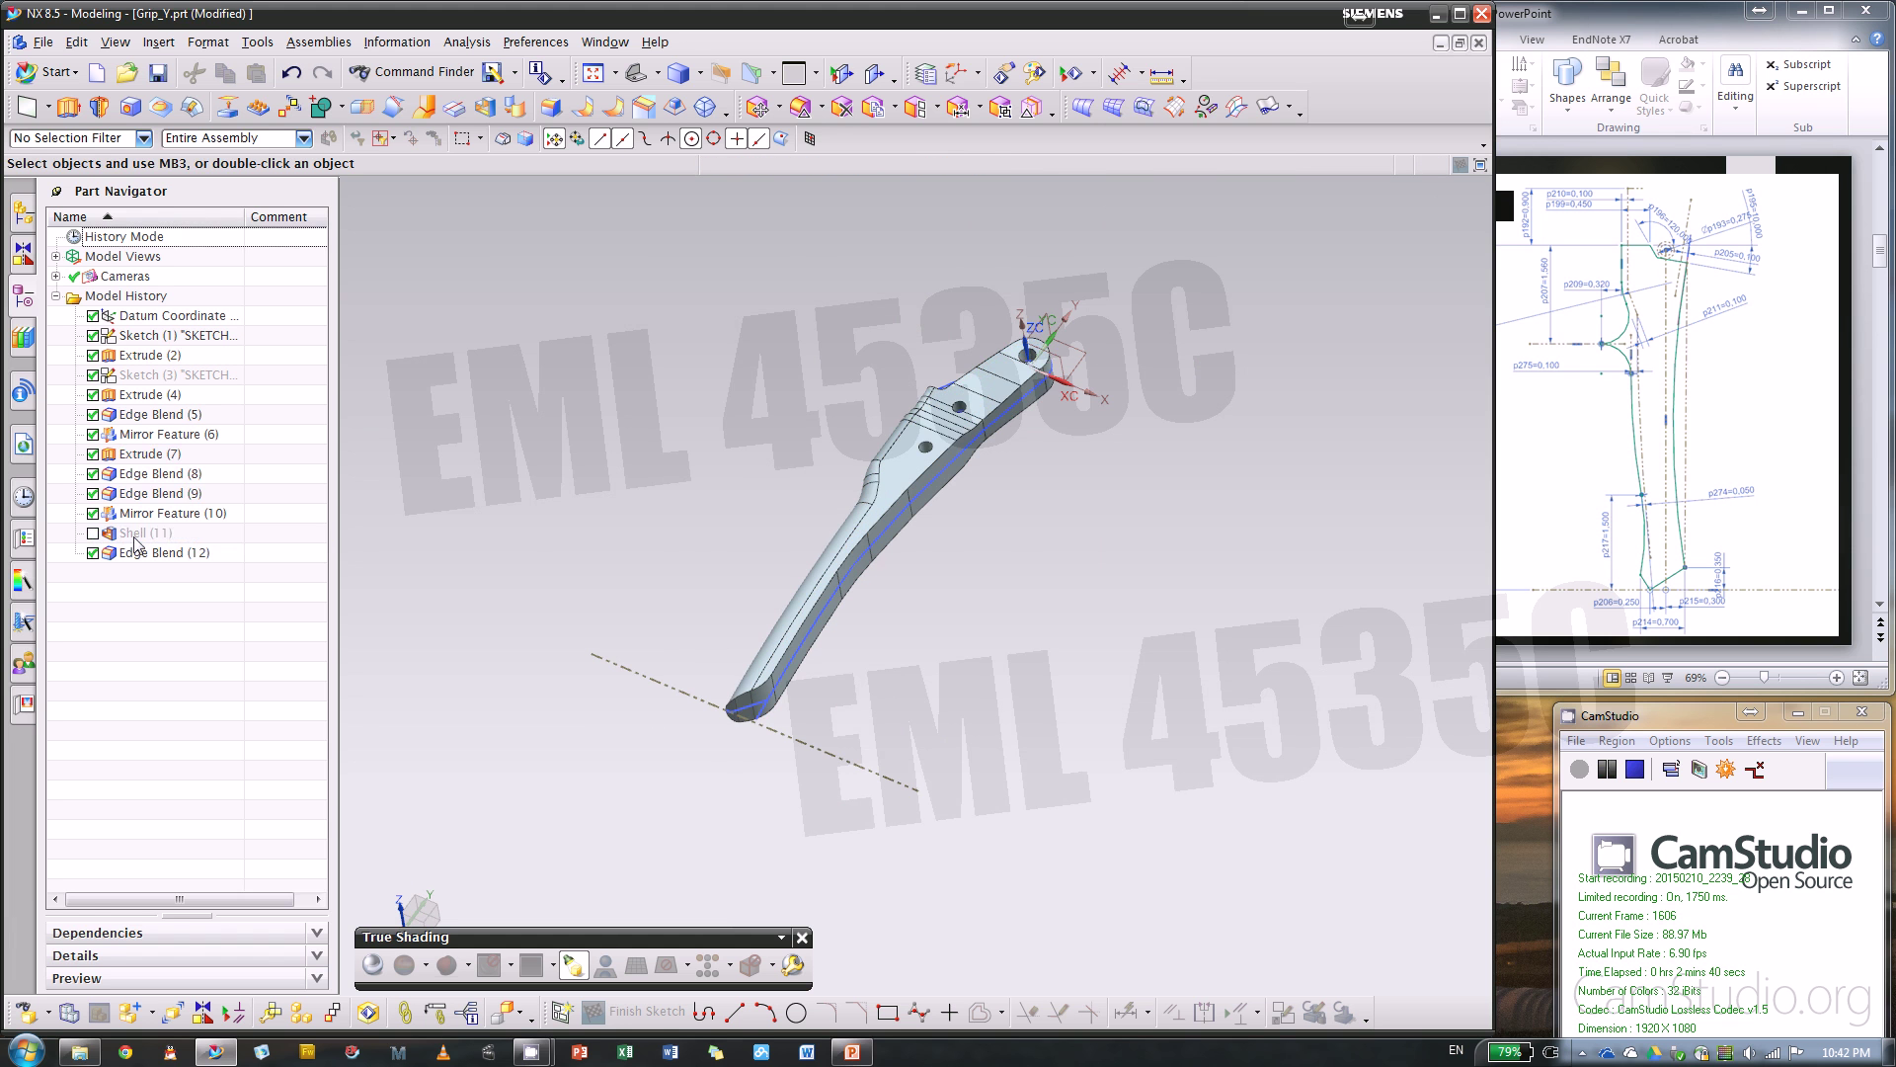
right_click(136, 544)
left_click(248, 513)
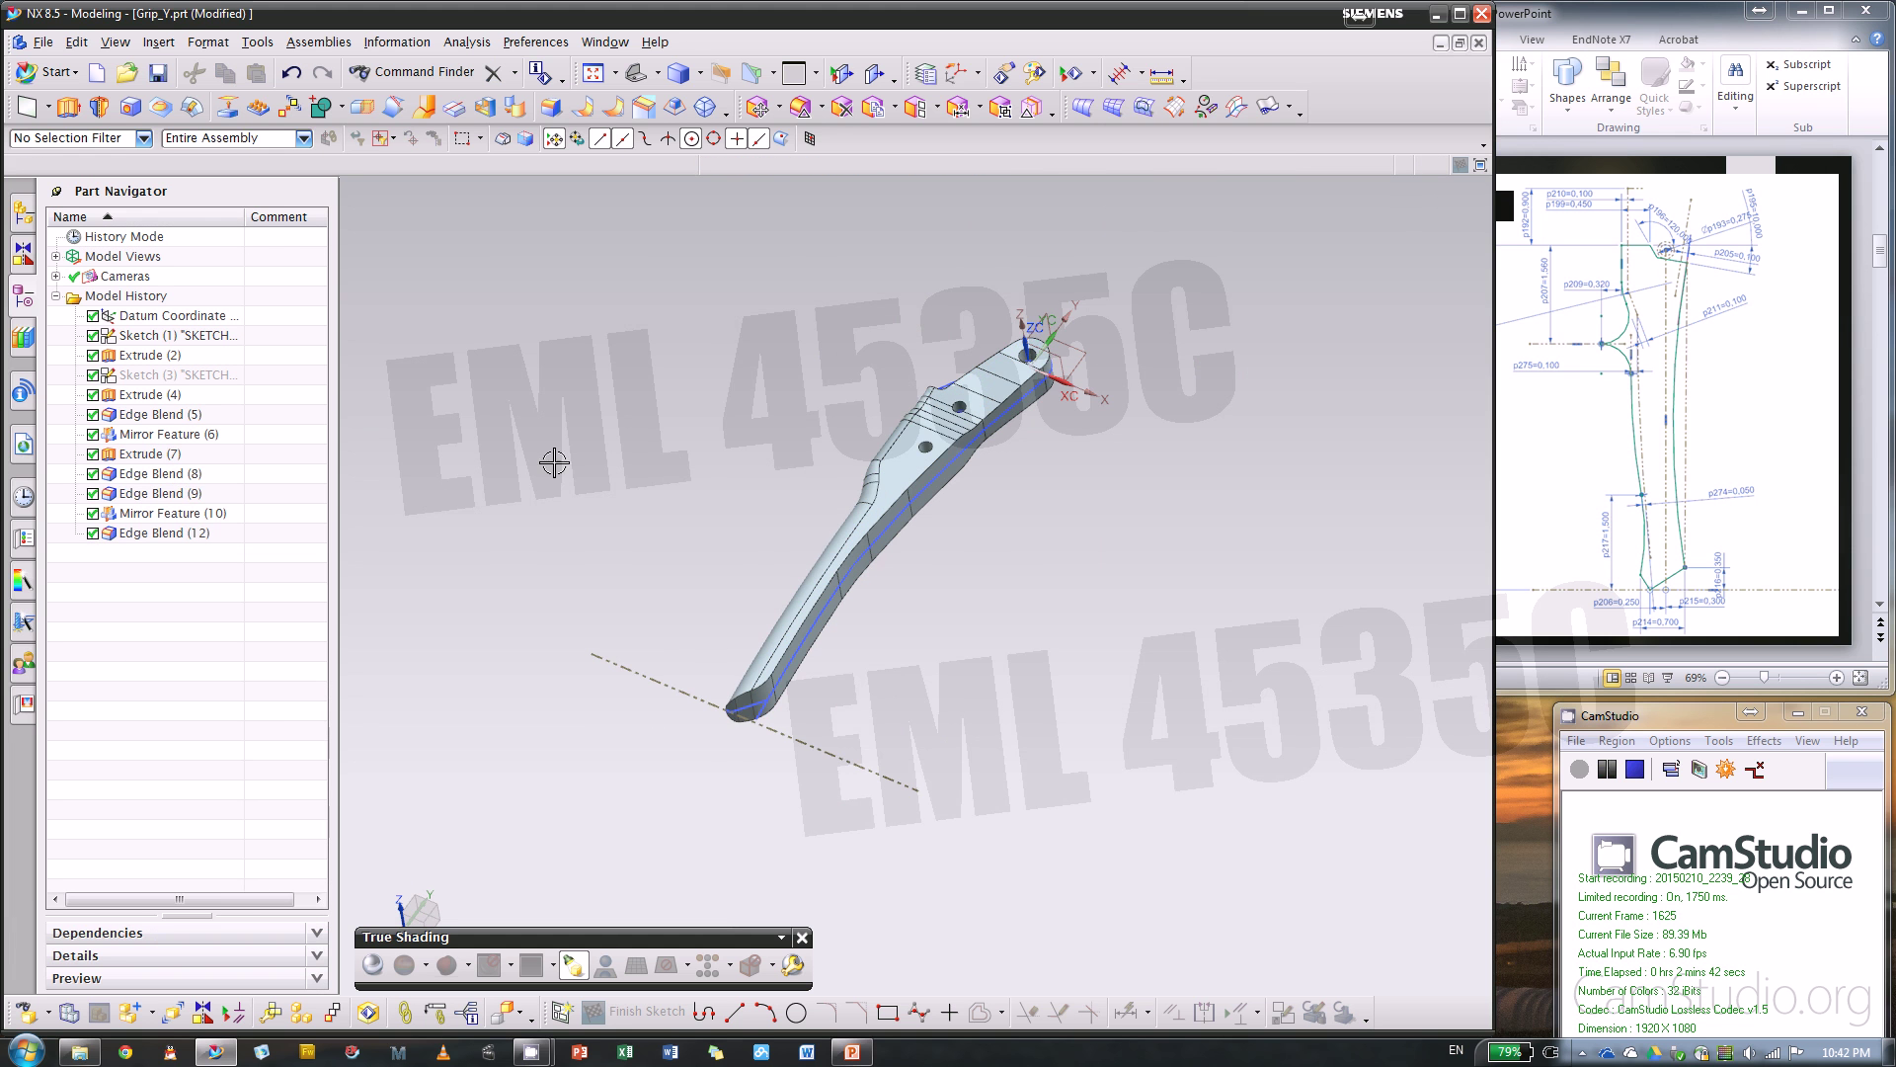
- Hide the handle's solid body, leaving the sketch curves displayed, and bring up the Sketch 1 slide in PowerPoint
middle_click_drag(554, 462, 564, 482)
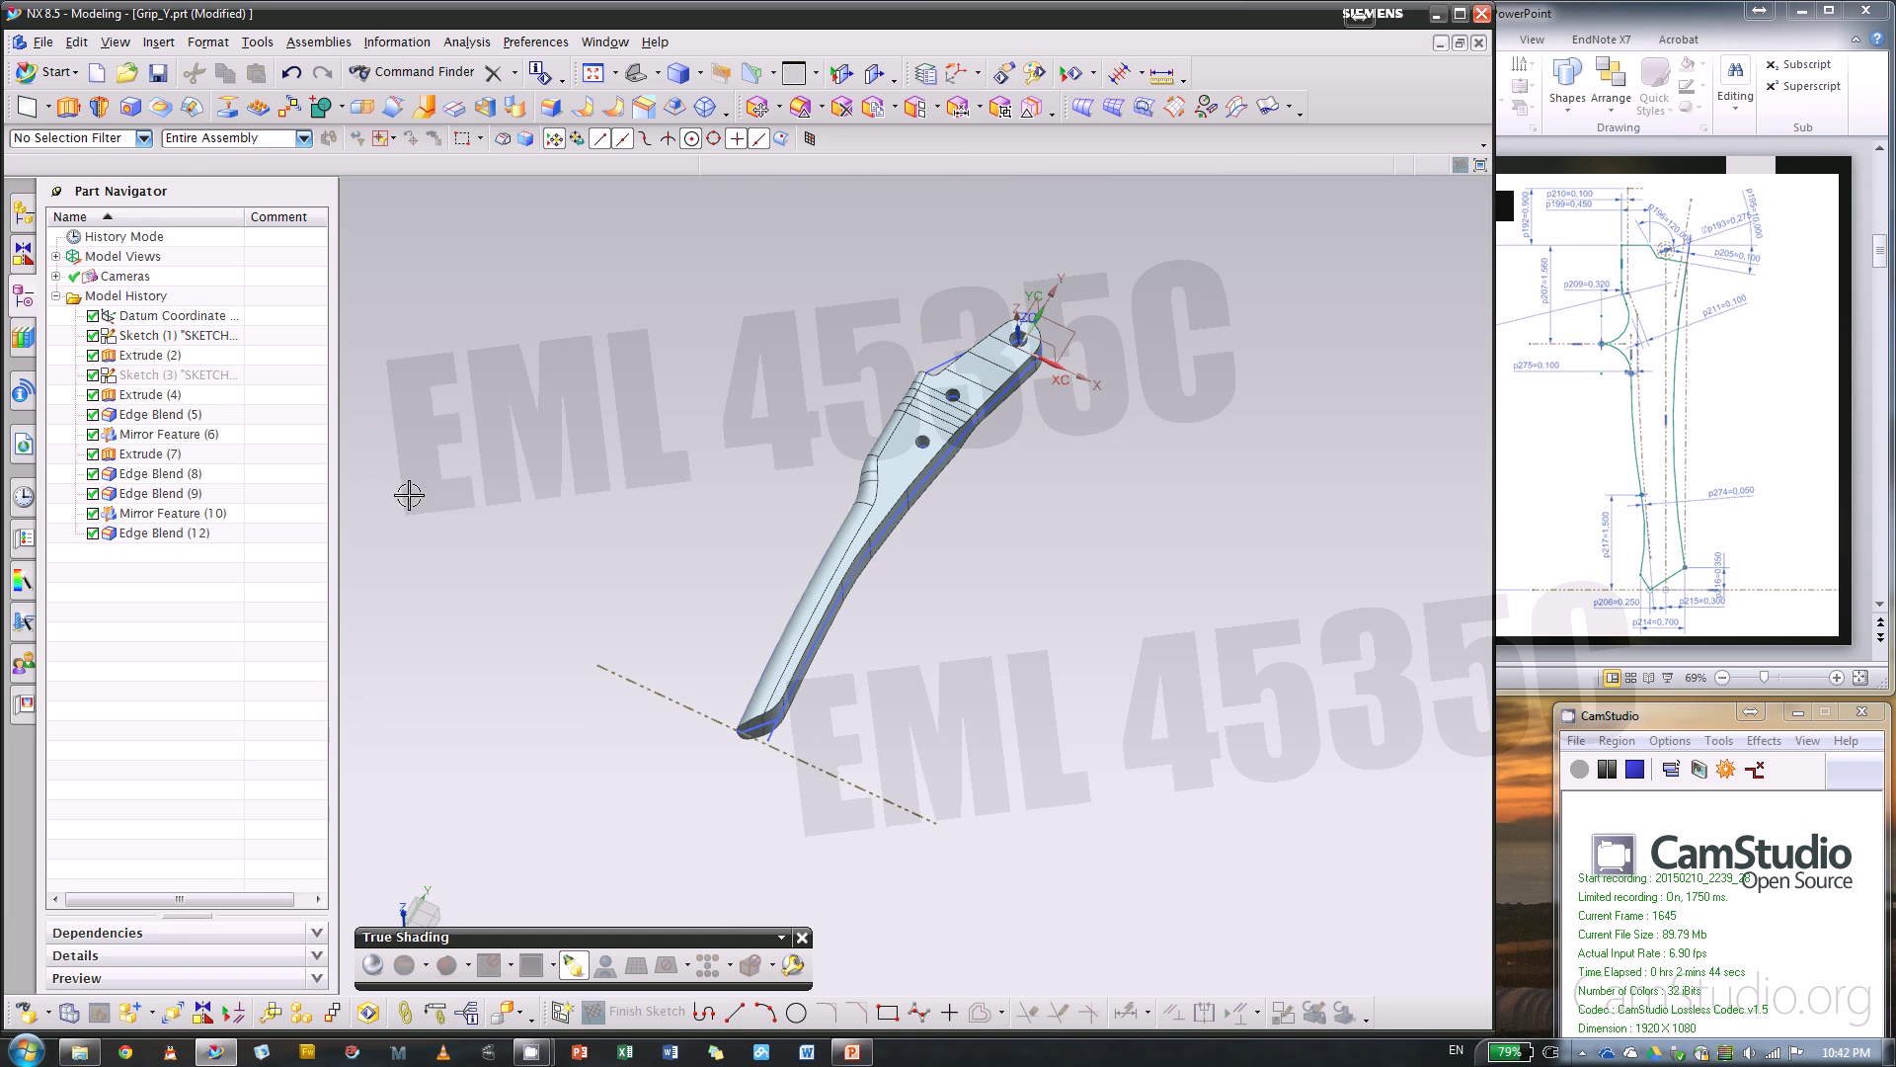
middle_click_drag(494, 523, 934, 592)
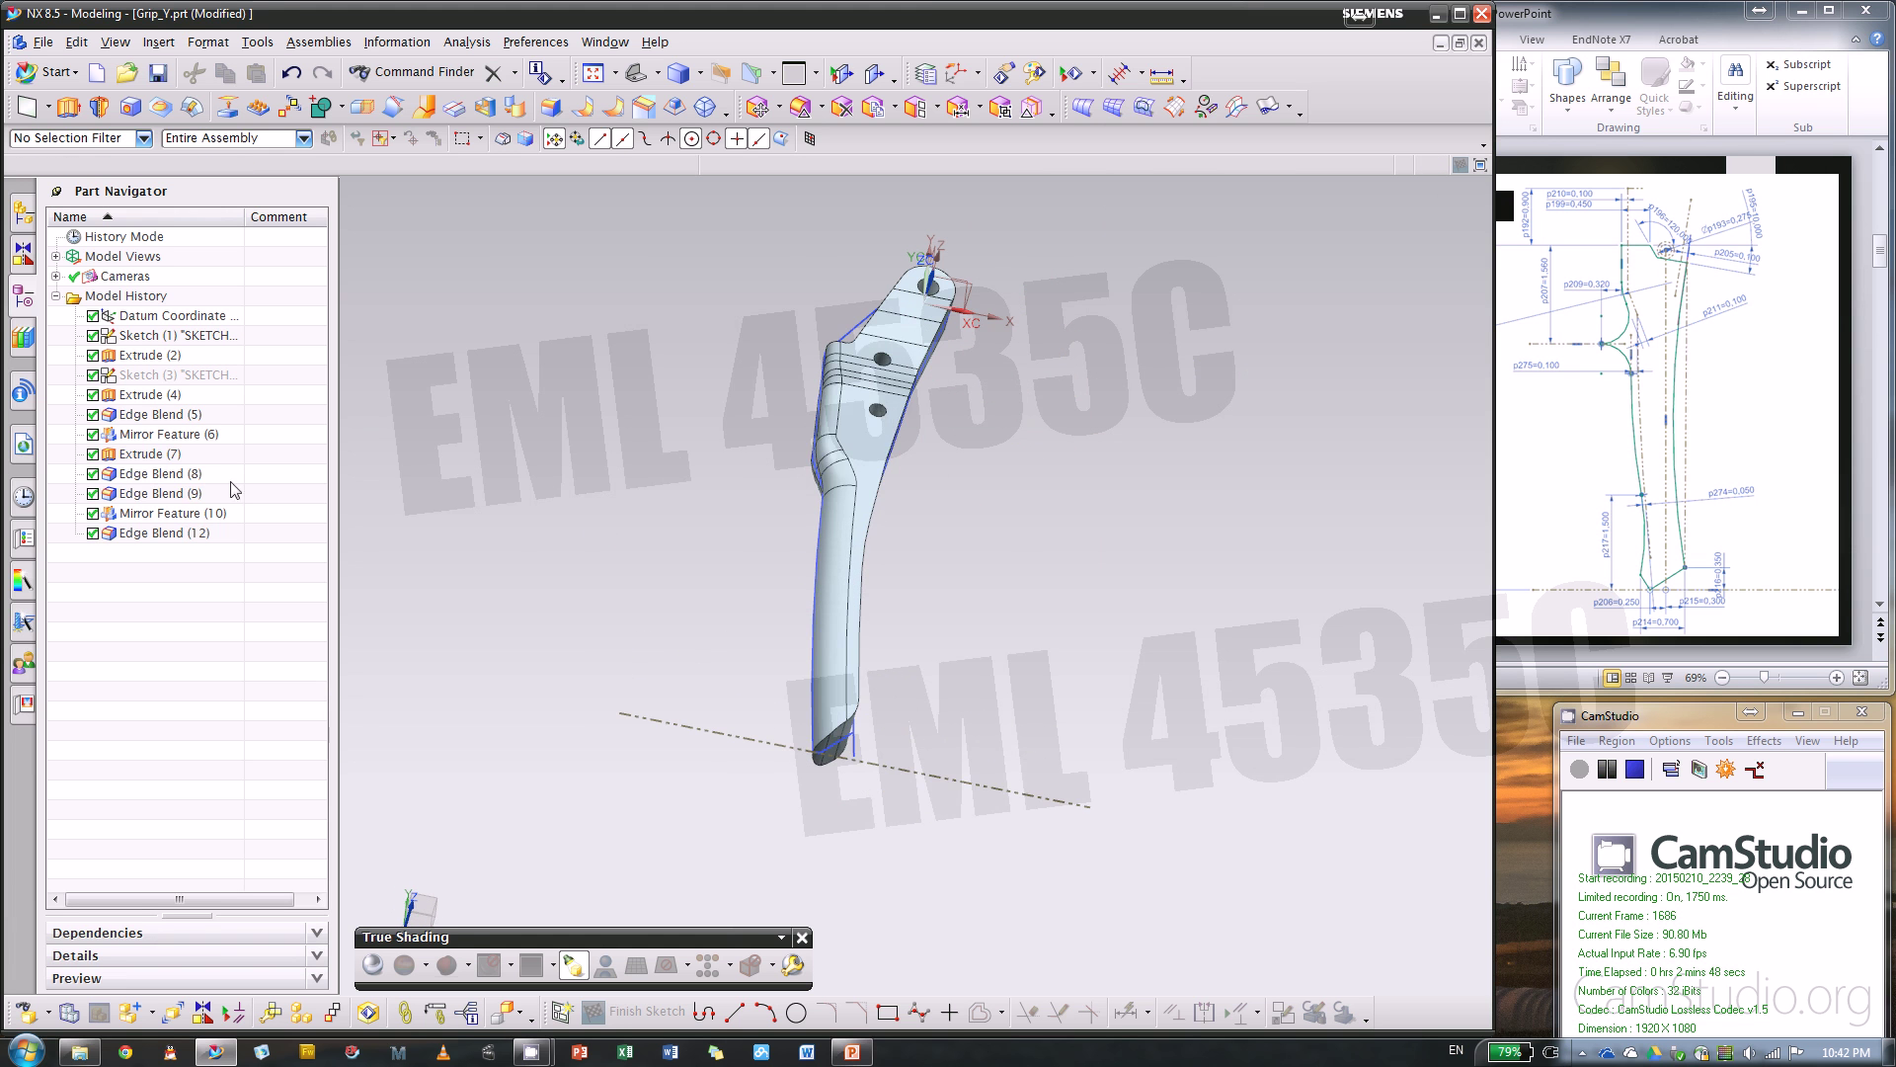
right_click(847, 447)
left_click(956, 423)
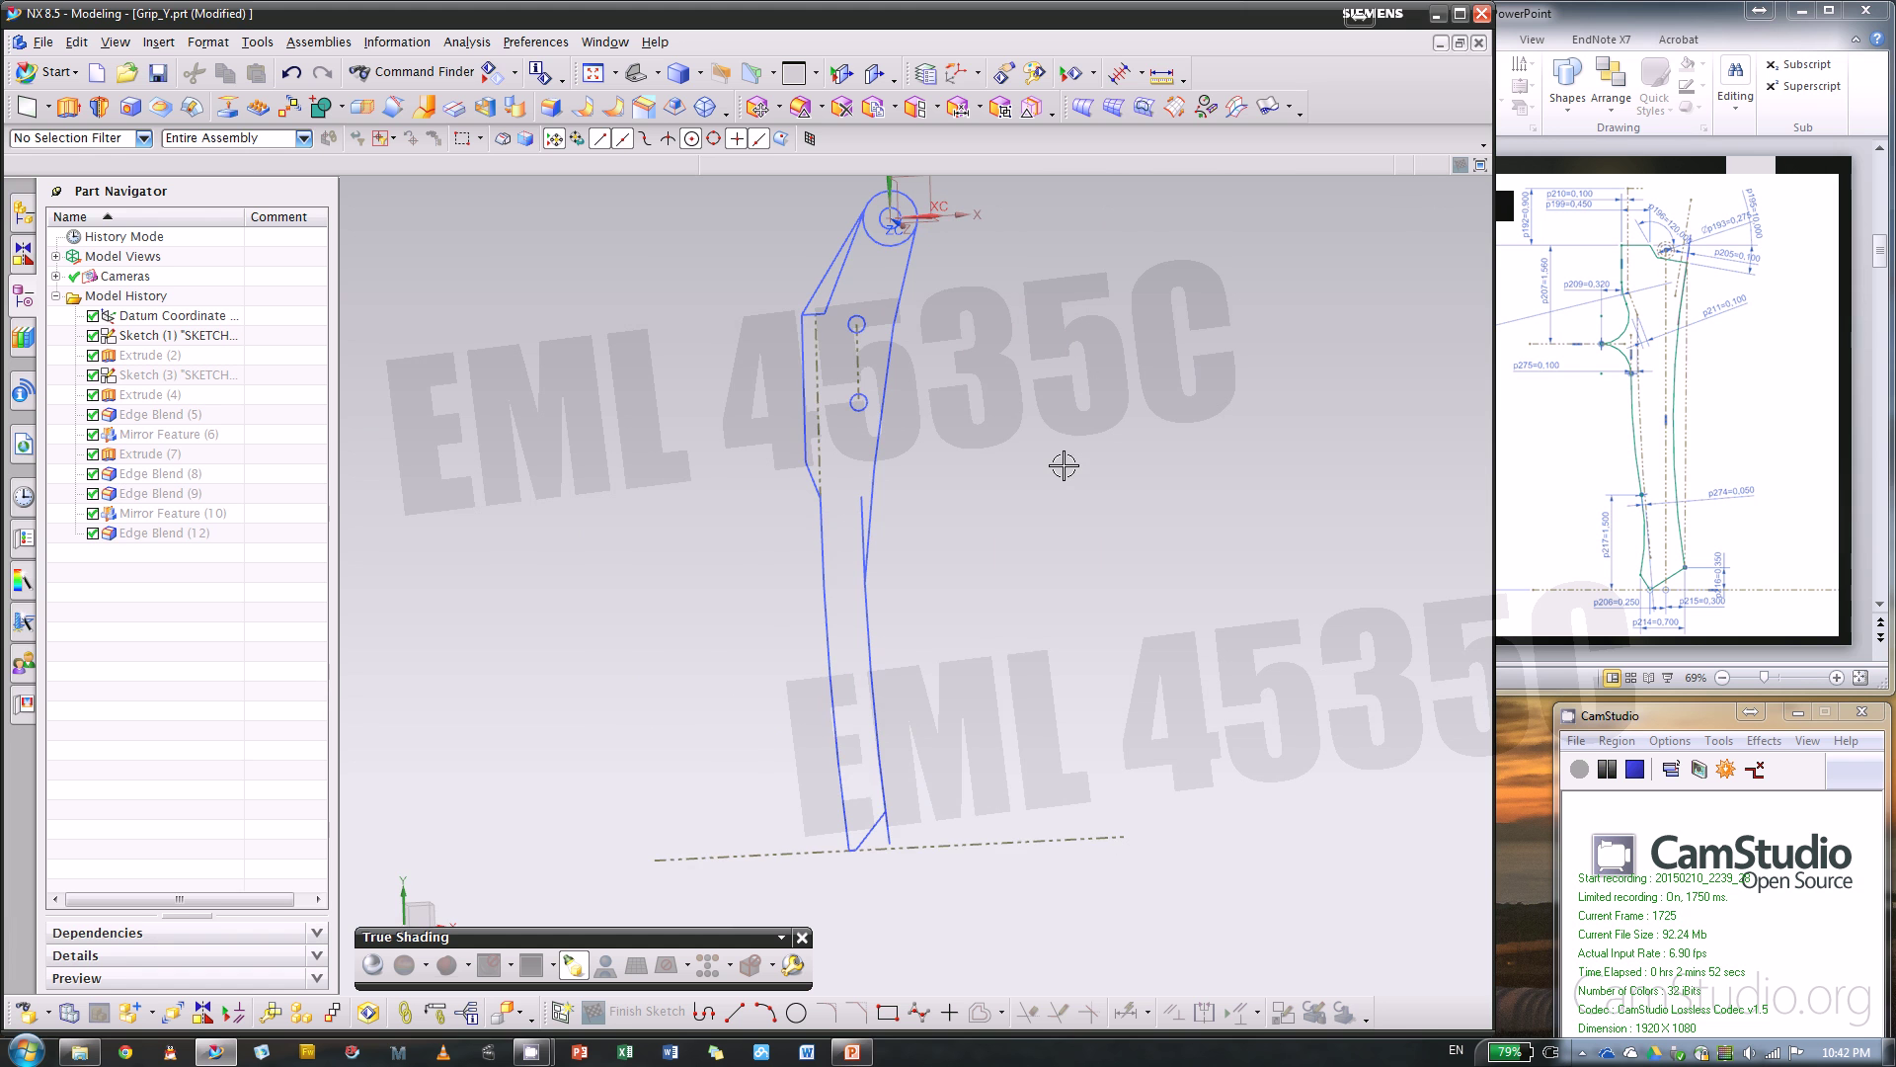
left_click(1560, 431)
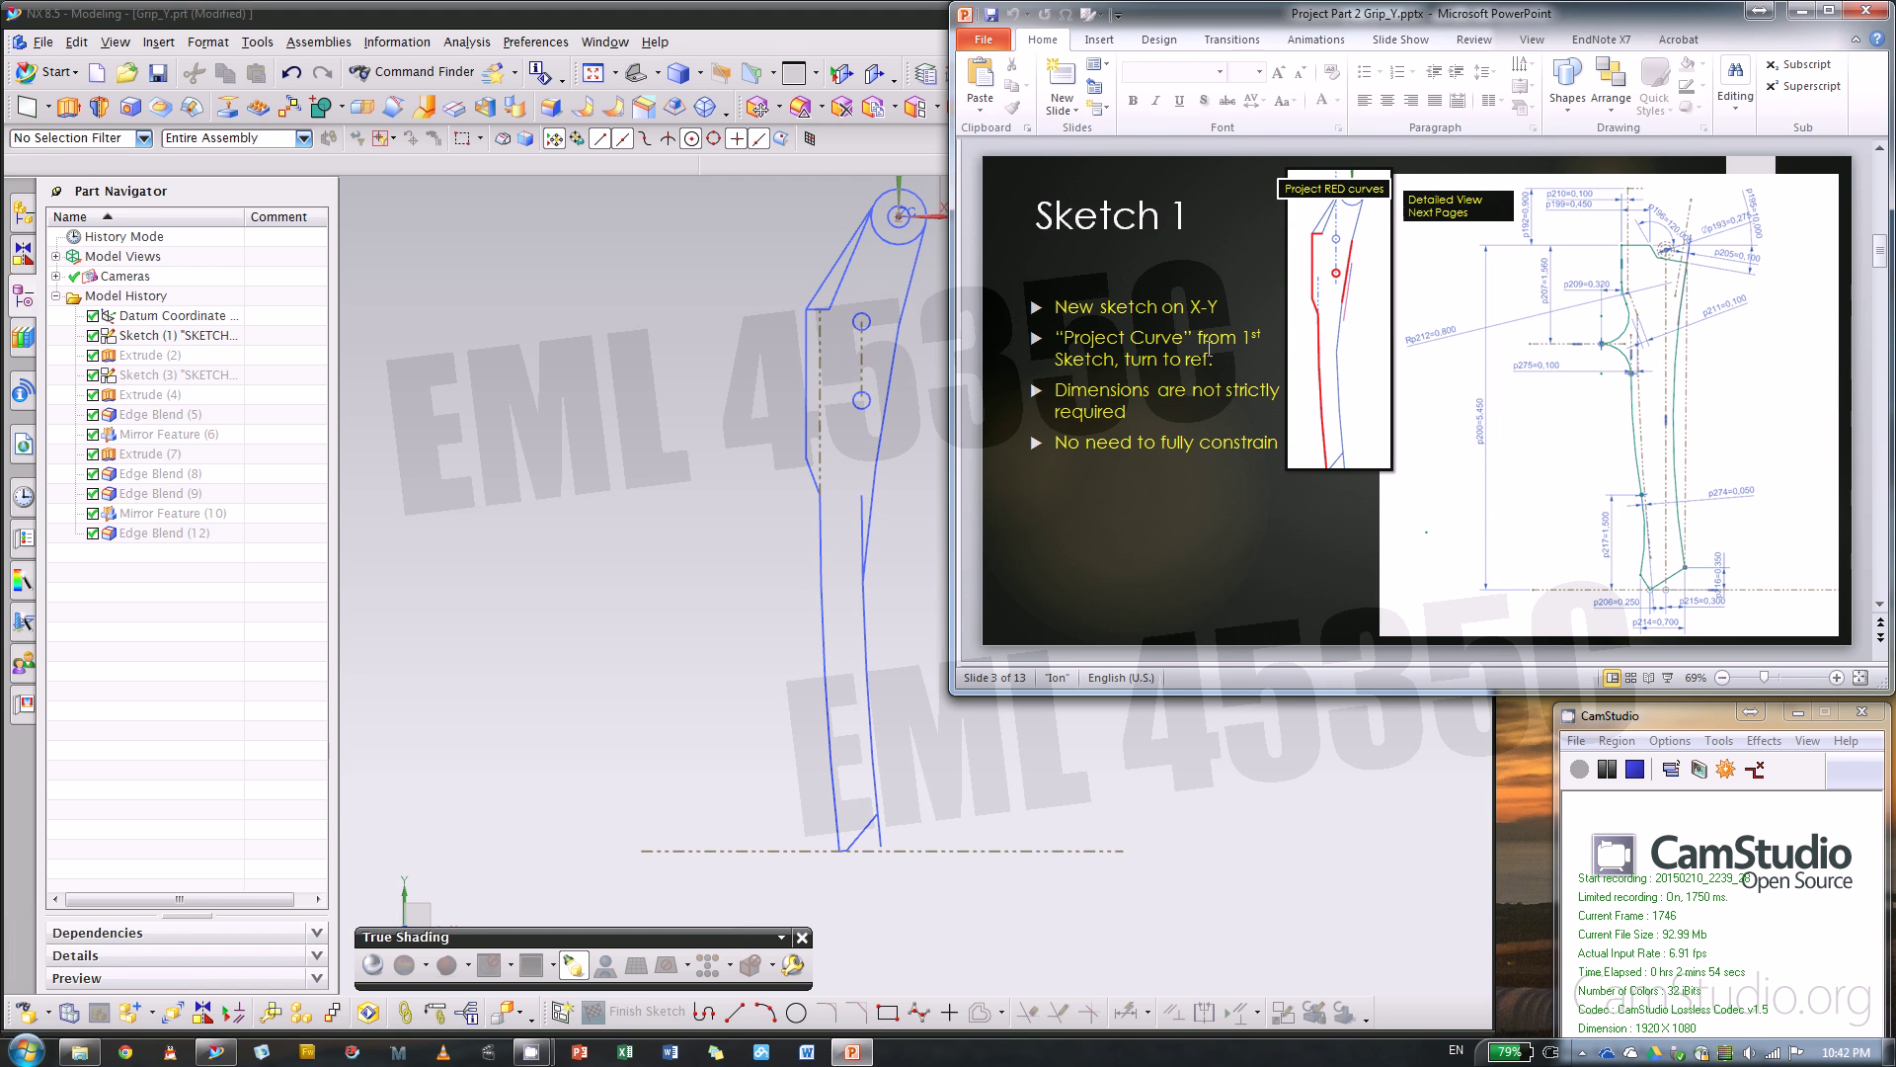
- Switch to NX and close the floating True Shading toolbar
left_click(1126, 314)
left_click(900, 334)
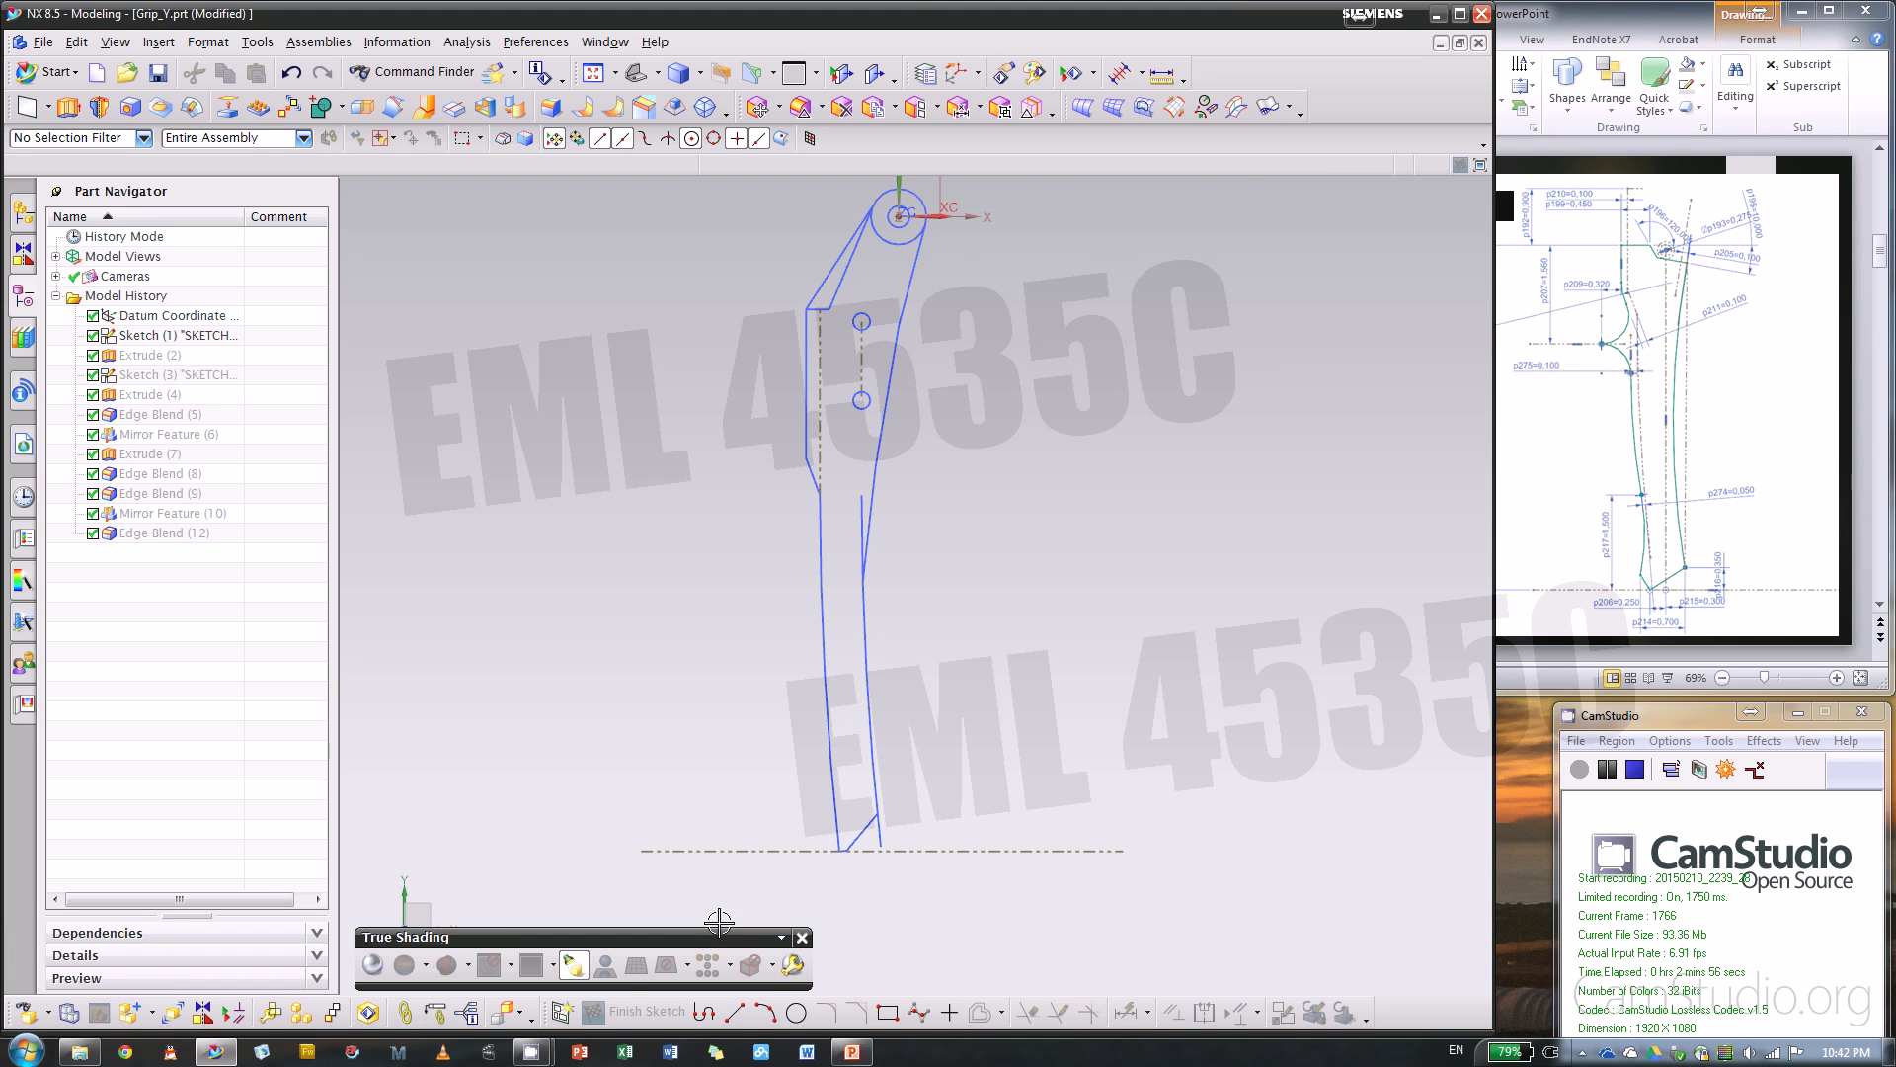
left_click_drag(811, 954, 780, 953)
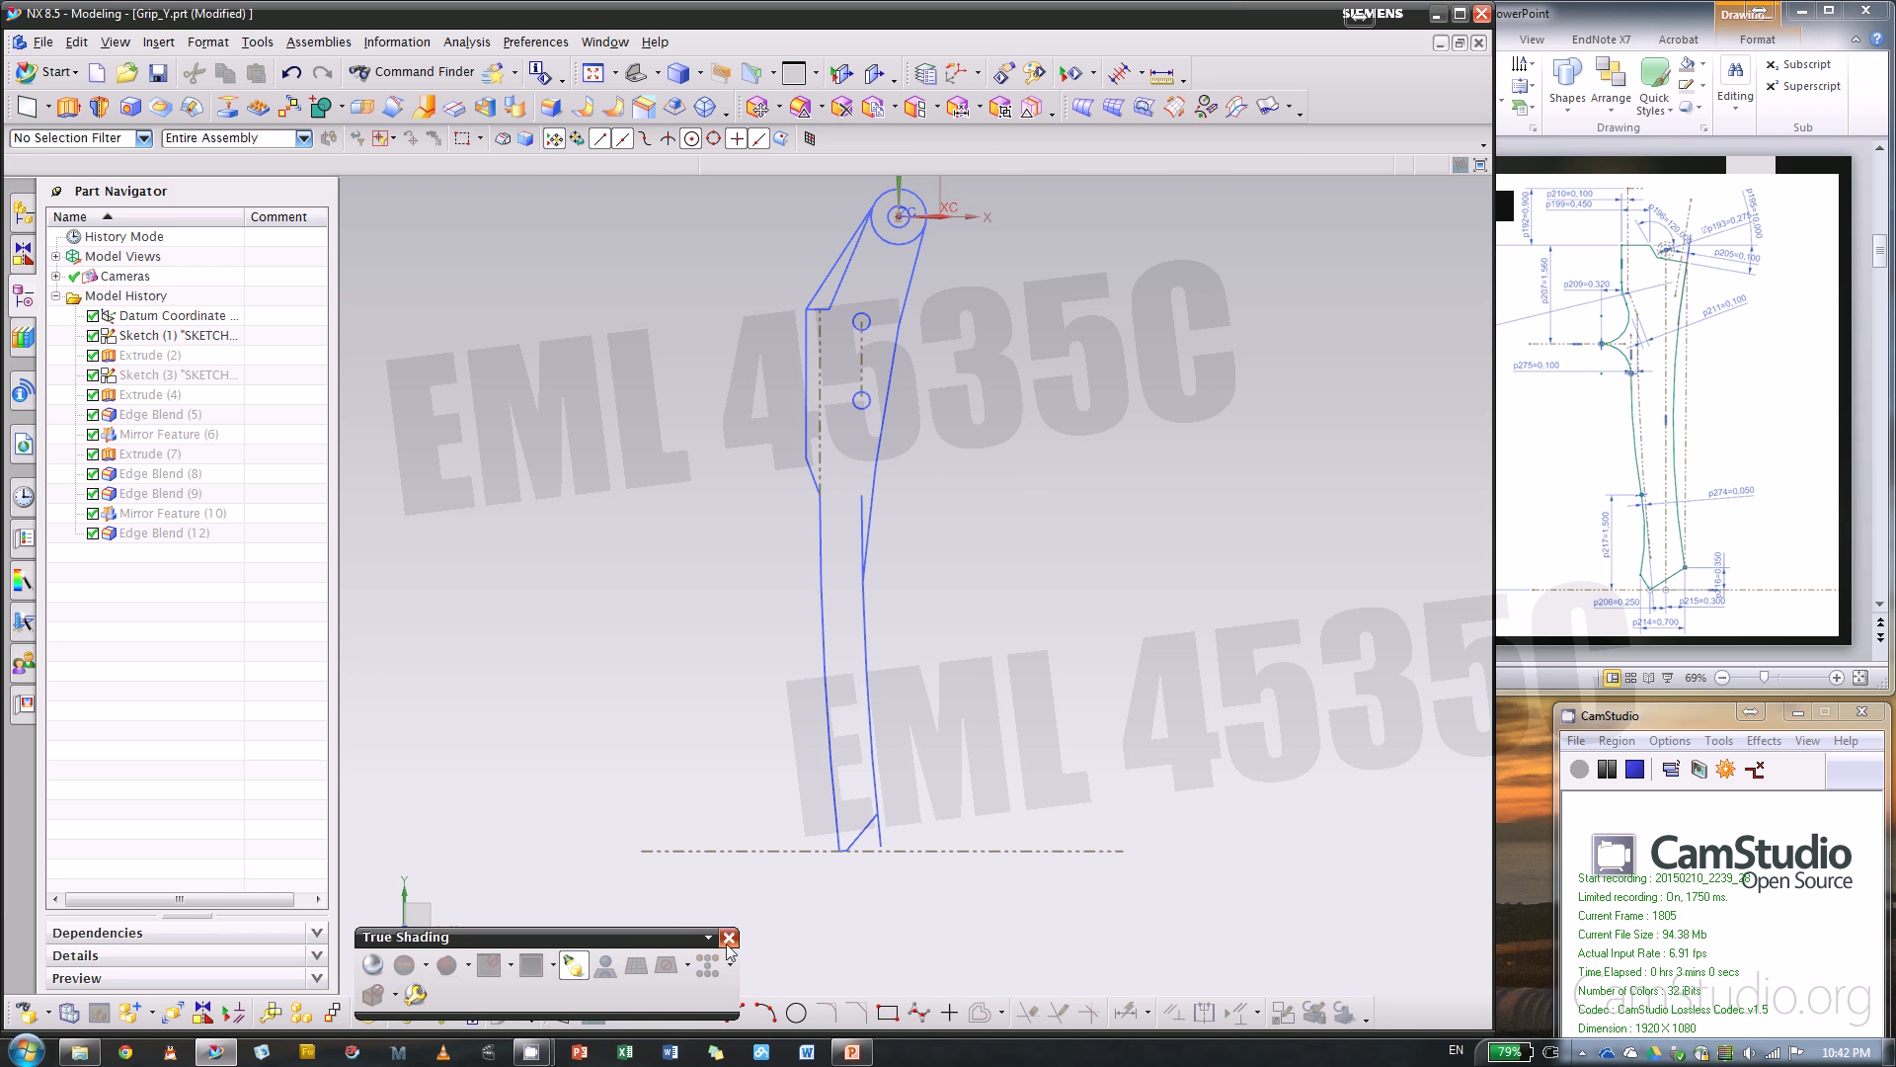
left_click(773, 936)
- Create a new sketch on the X-Y datum plane with the default orientation settings
left_click(560, 1010)
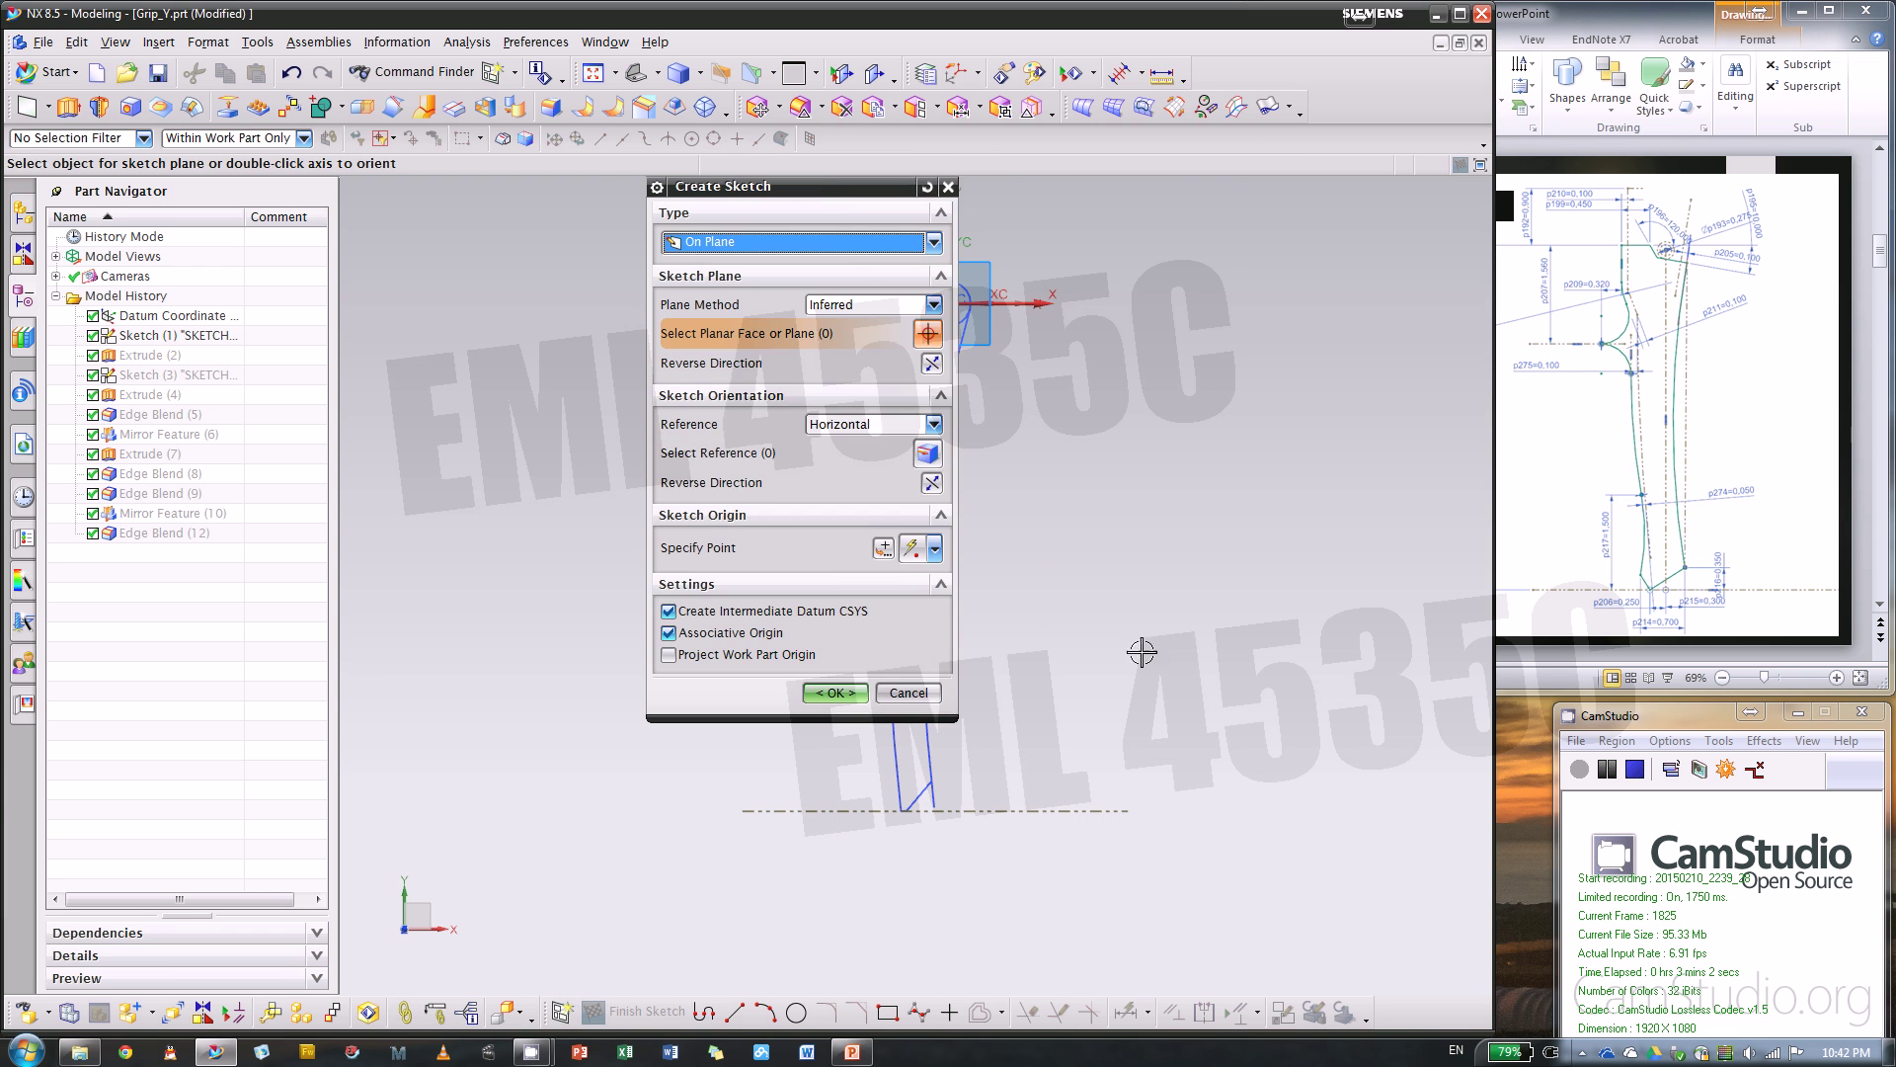
left_click_drag(790, 185, 477, 186)
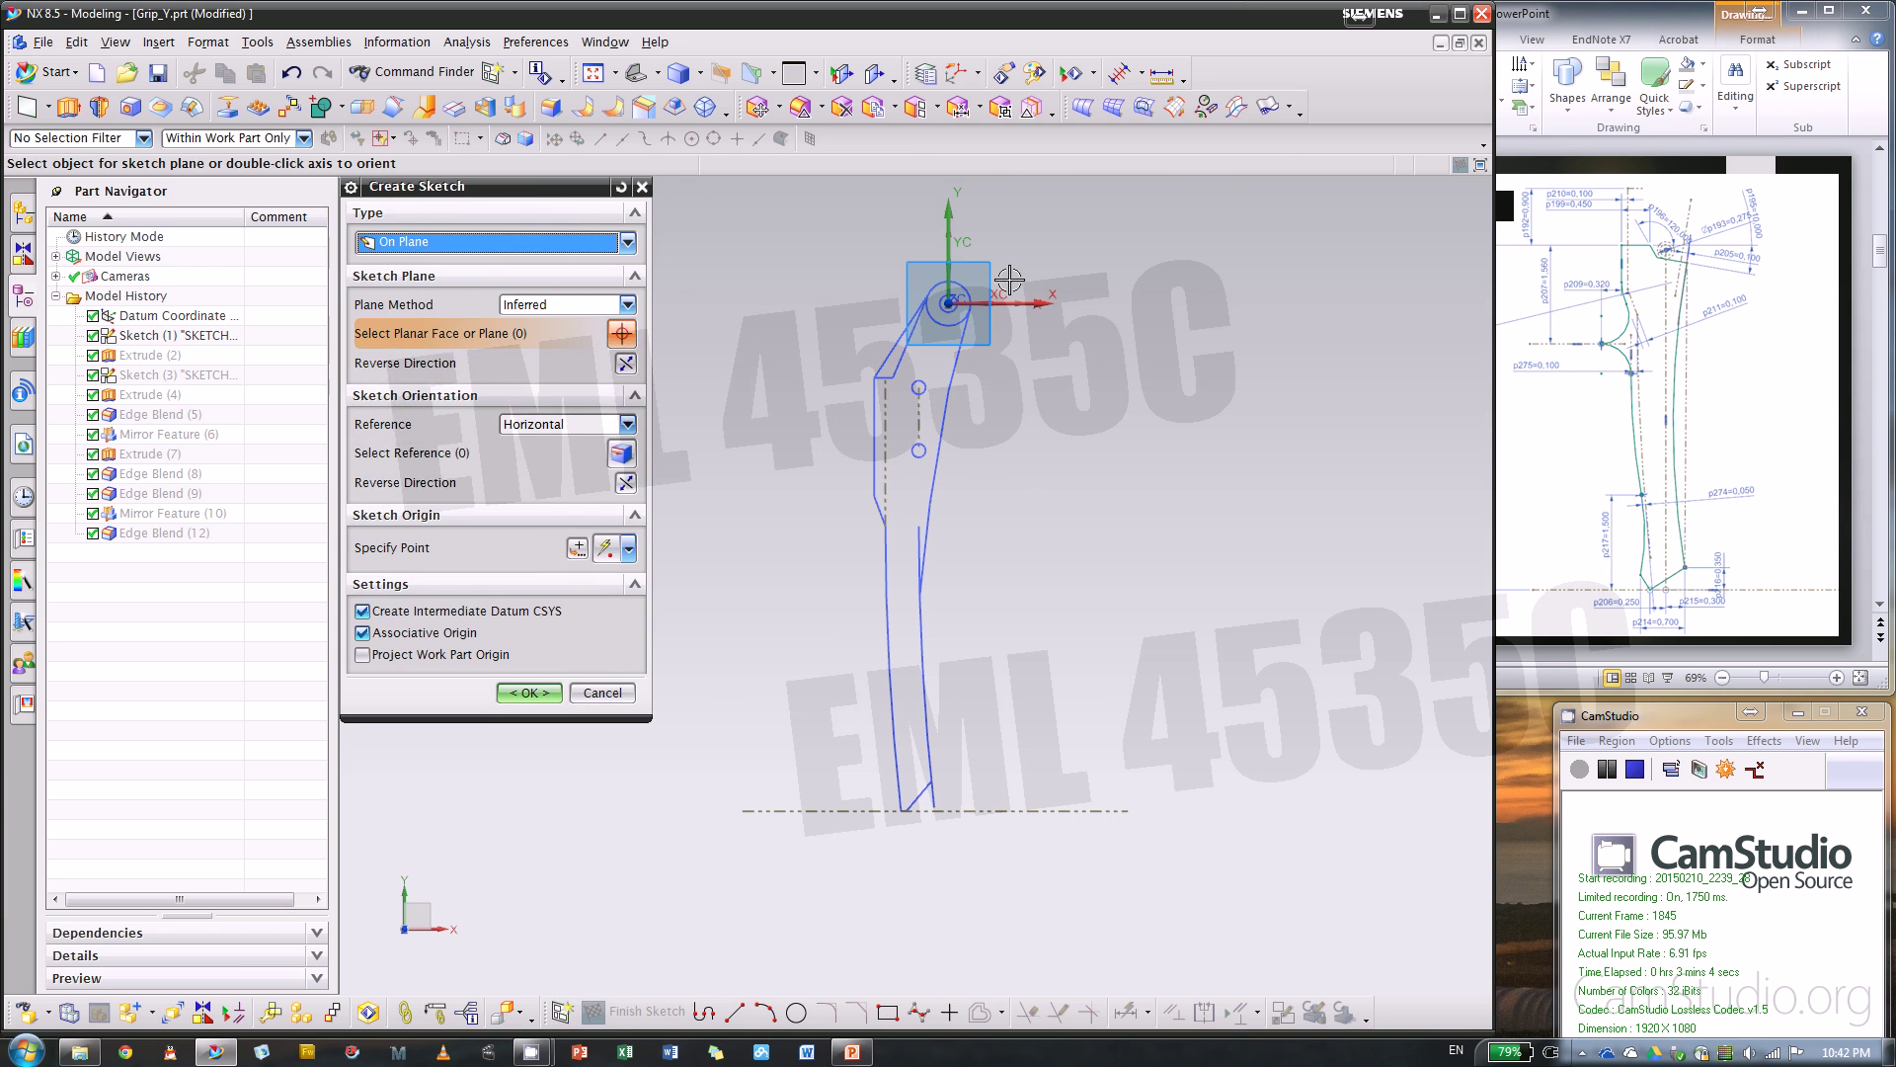
left_click(978, 263)
left_click(529, 692)
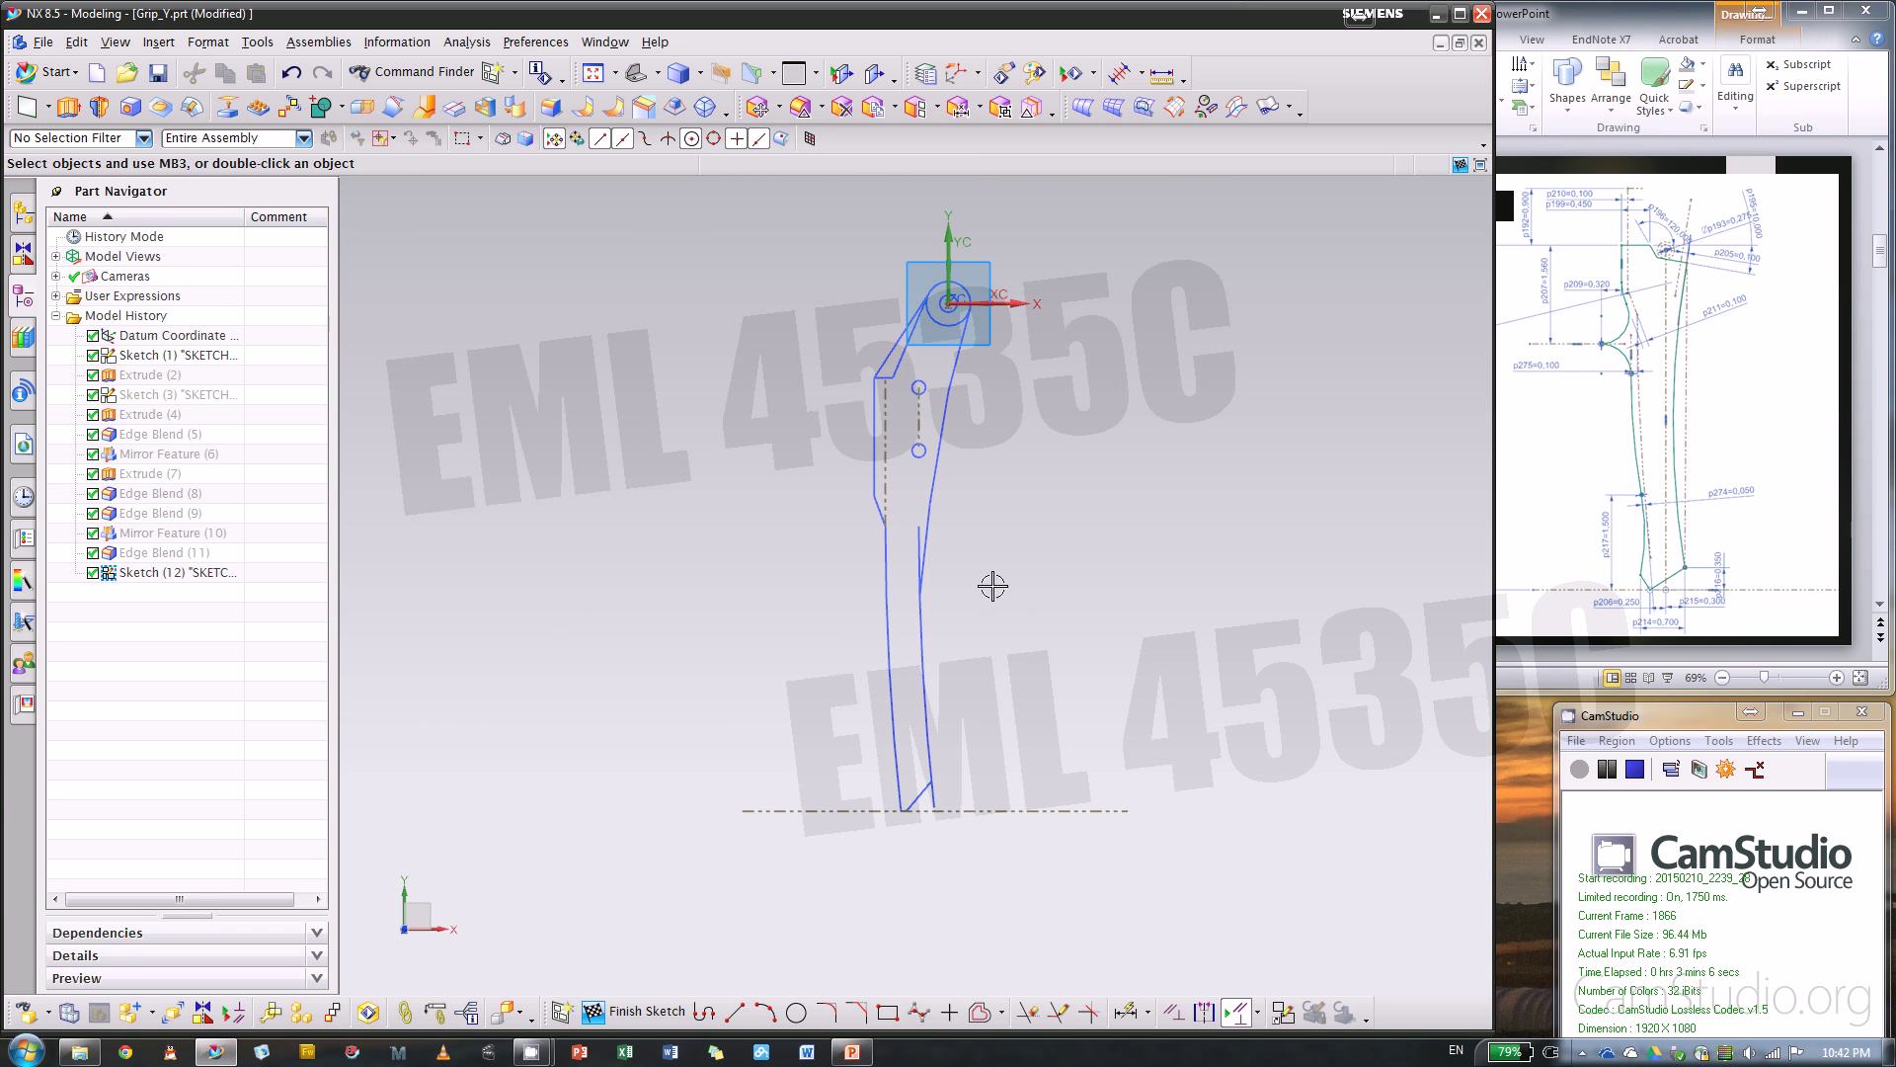
scroll(979, 561, "down", 2)
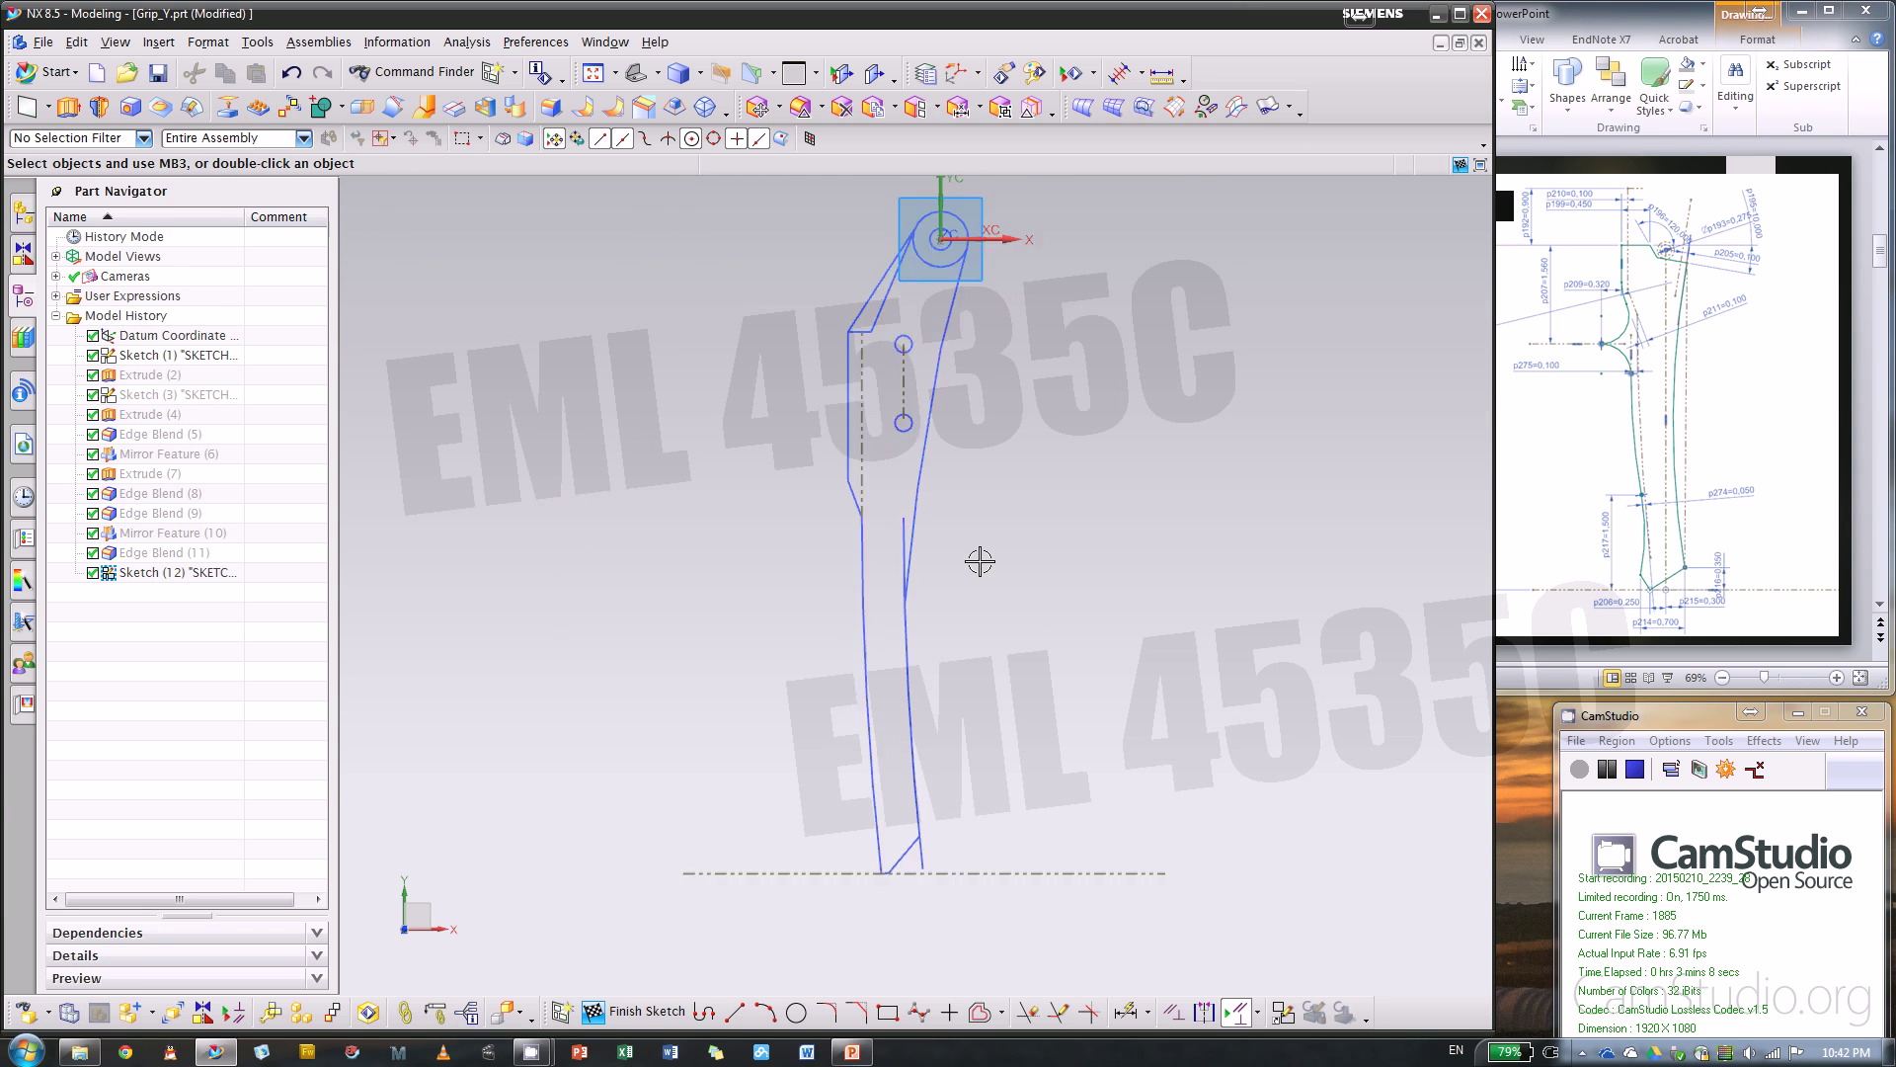
scroll(979, 561, "down", 1)
scroll(739, 472, "up", 1)
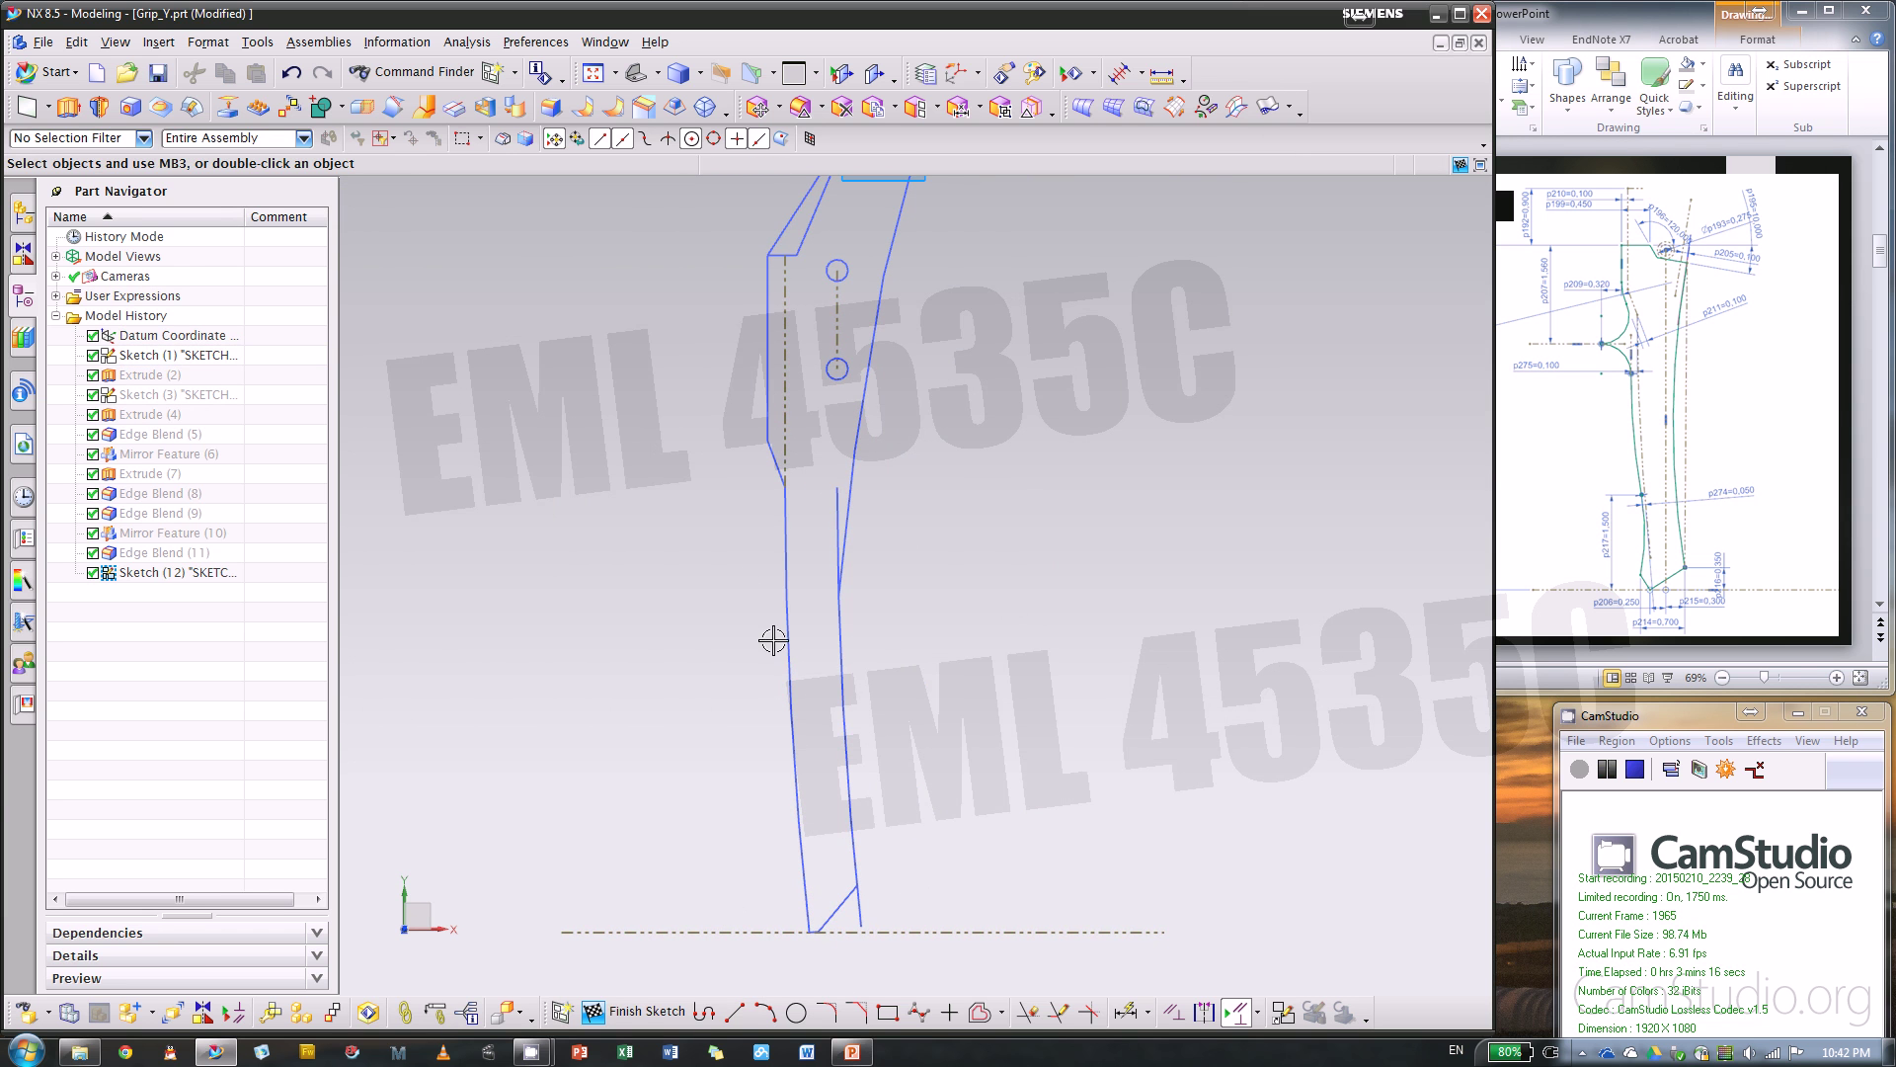
- Switch to PowerPoint to compare the Sketch 1 slide and its detailed view with the handle's first sketch in NX
left_click(1570, 652)
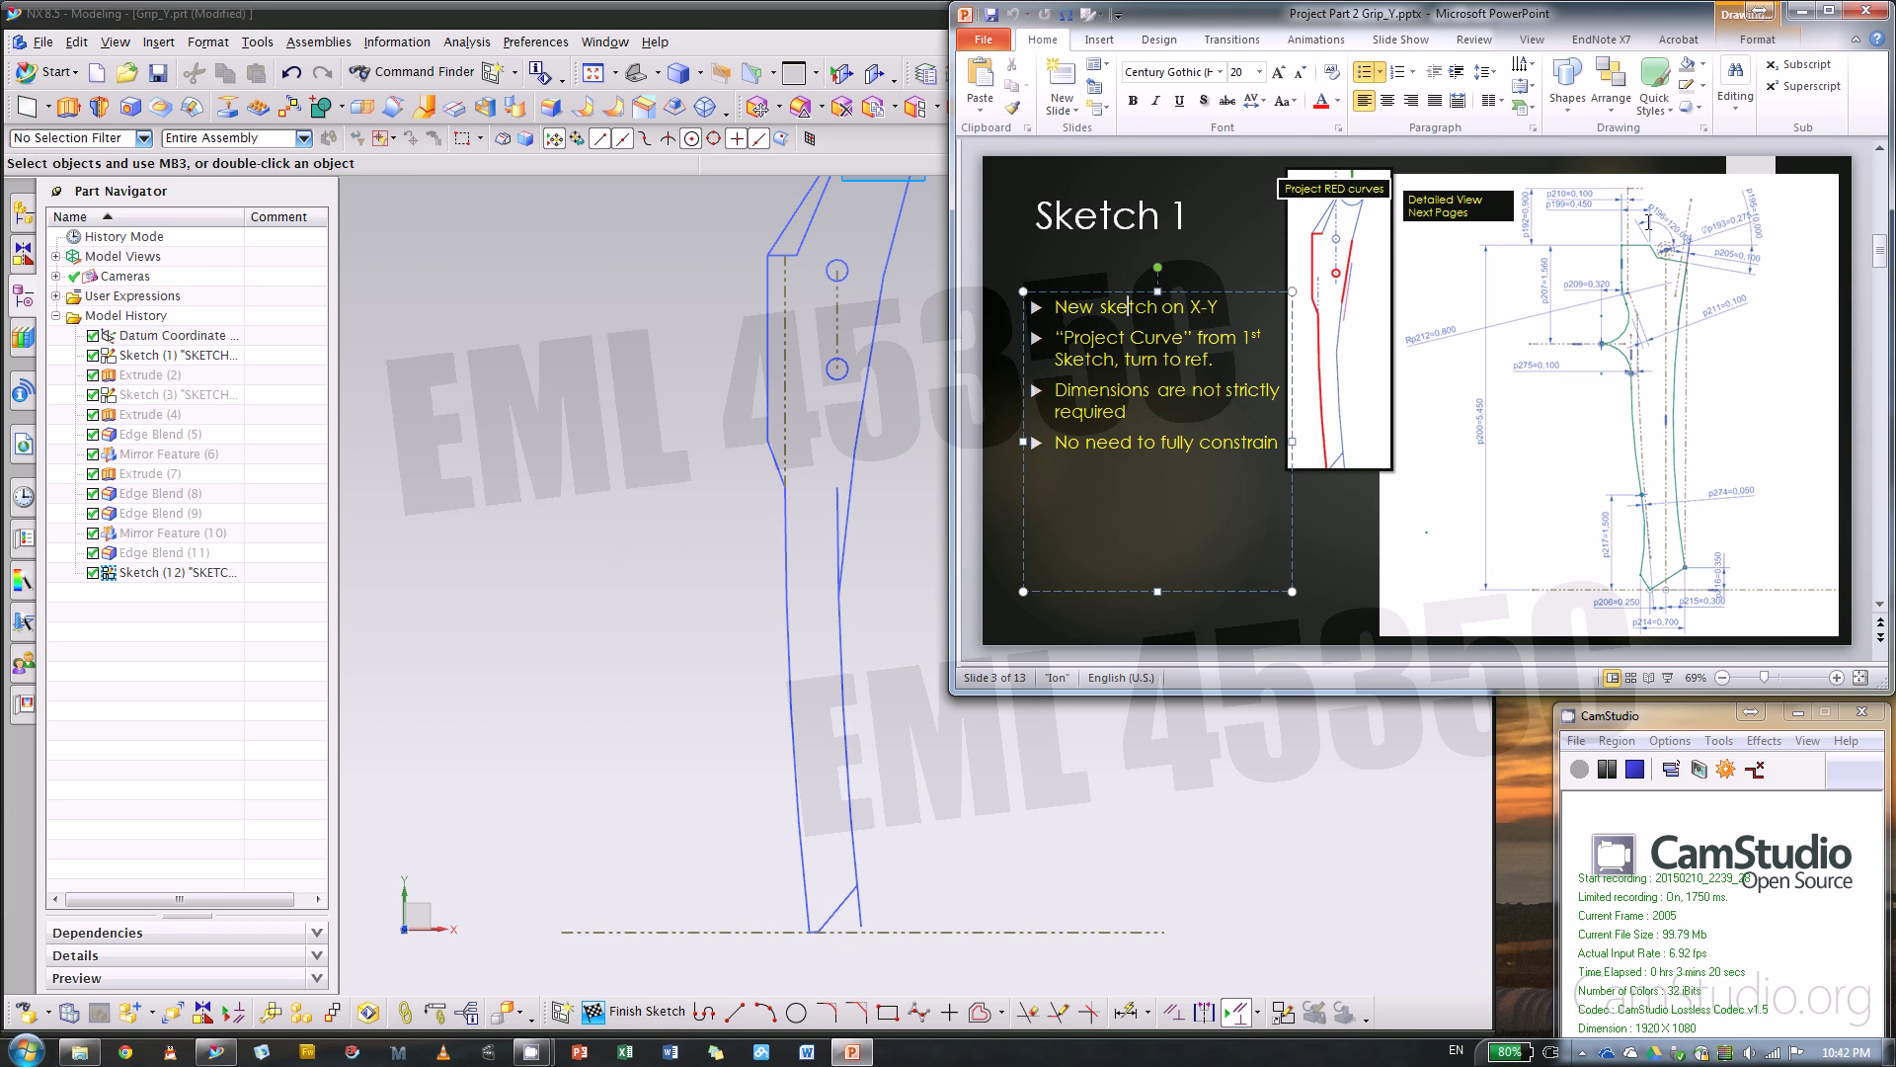
scroll(1616, 301, "down", 1)
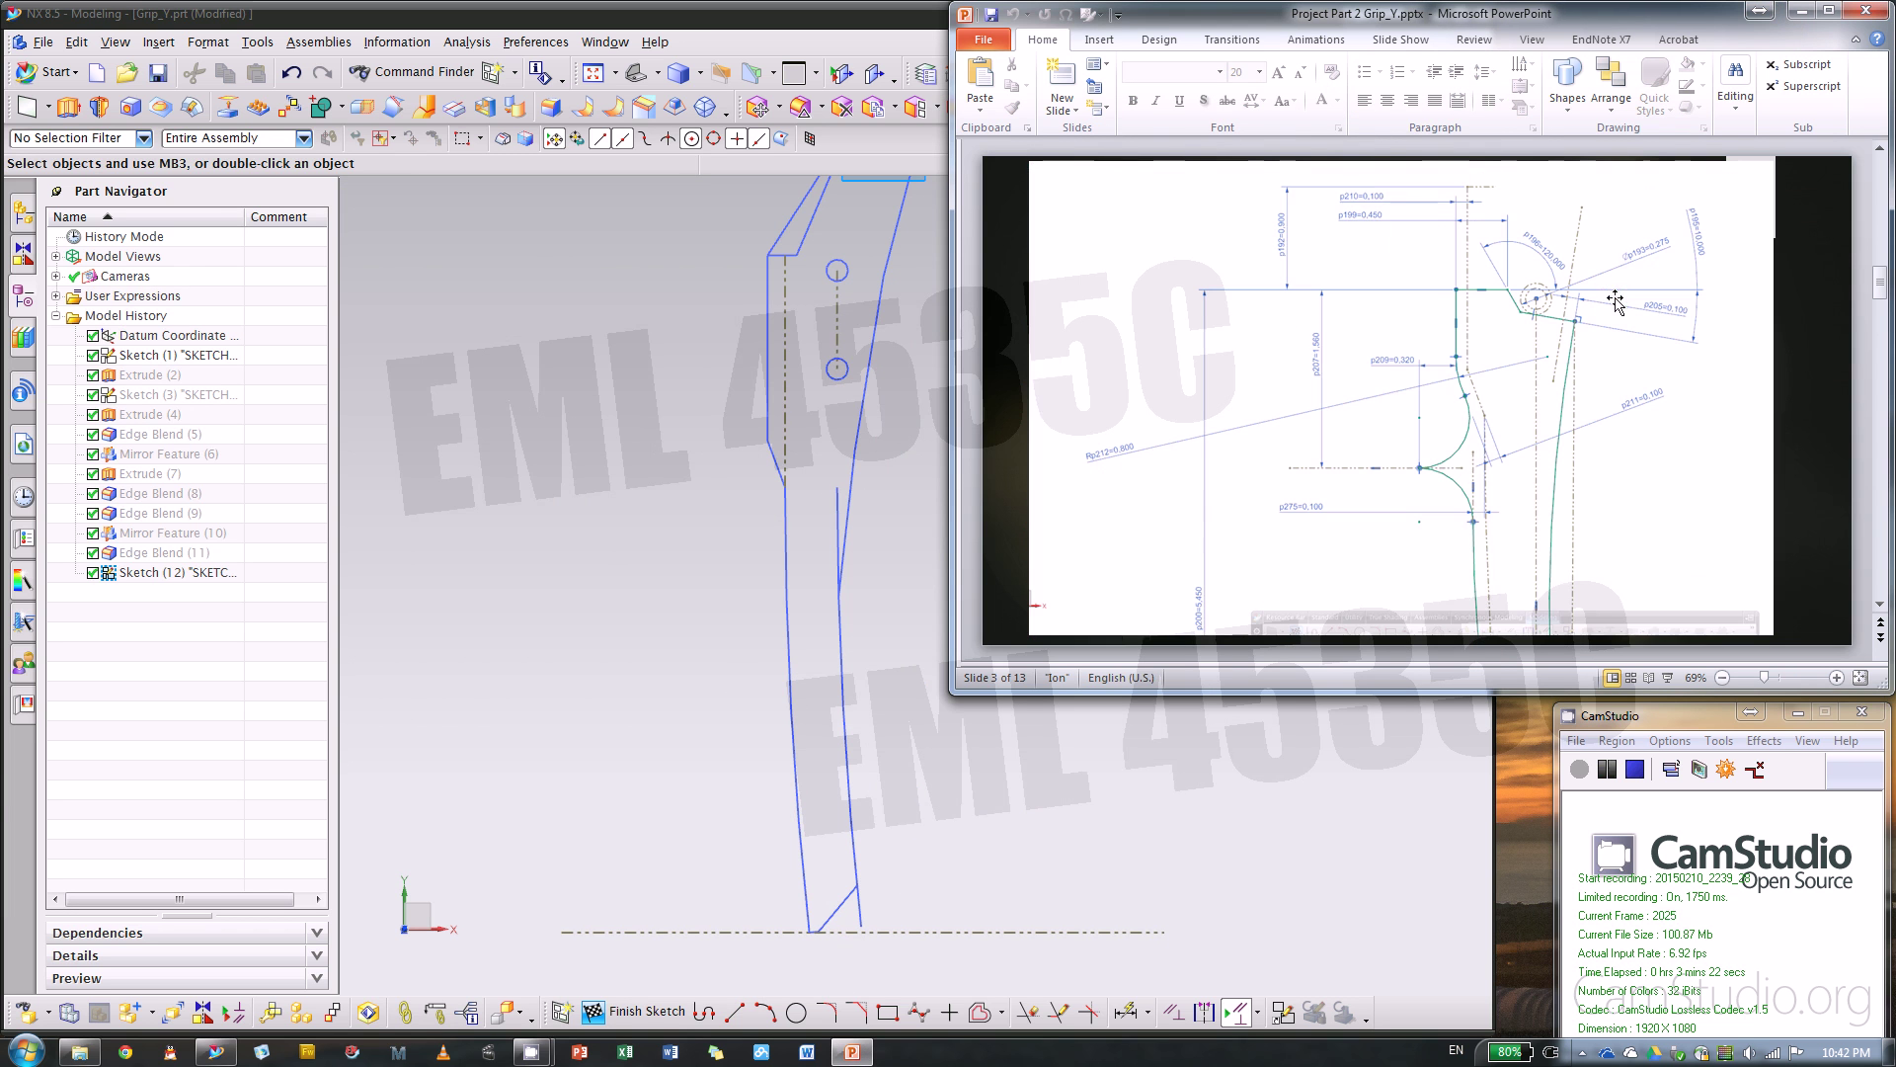
scroll(1425, 445, "up", 1)
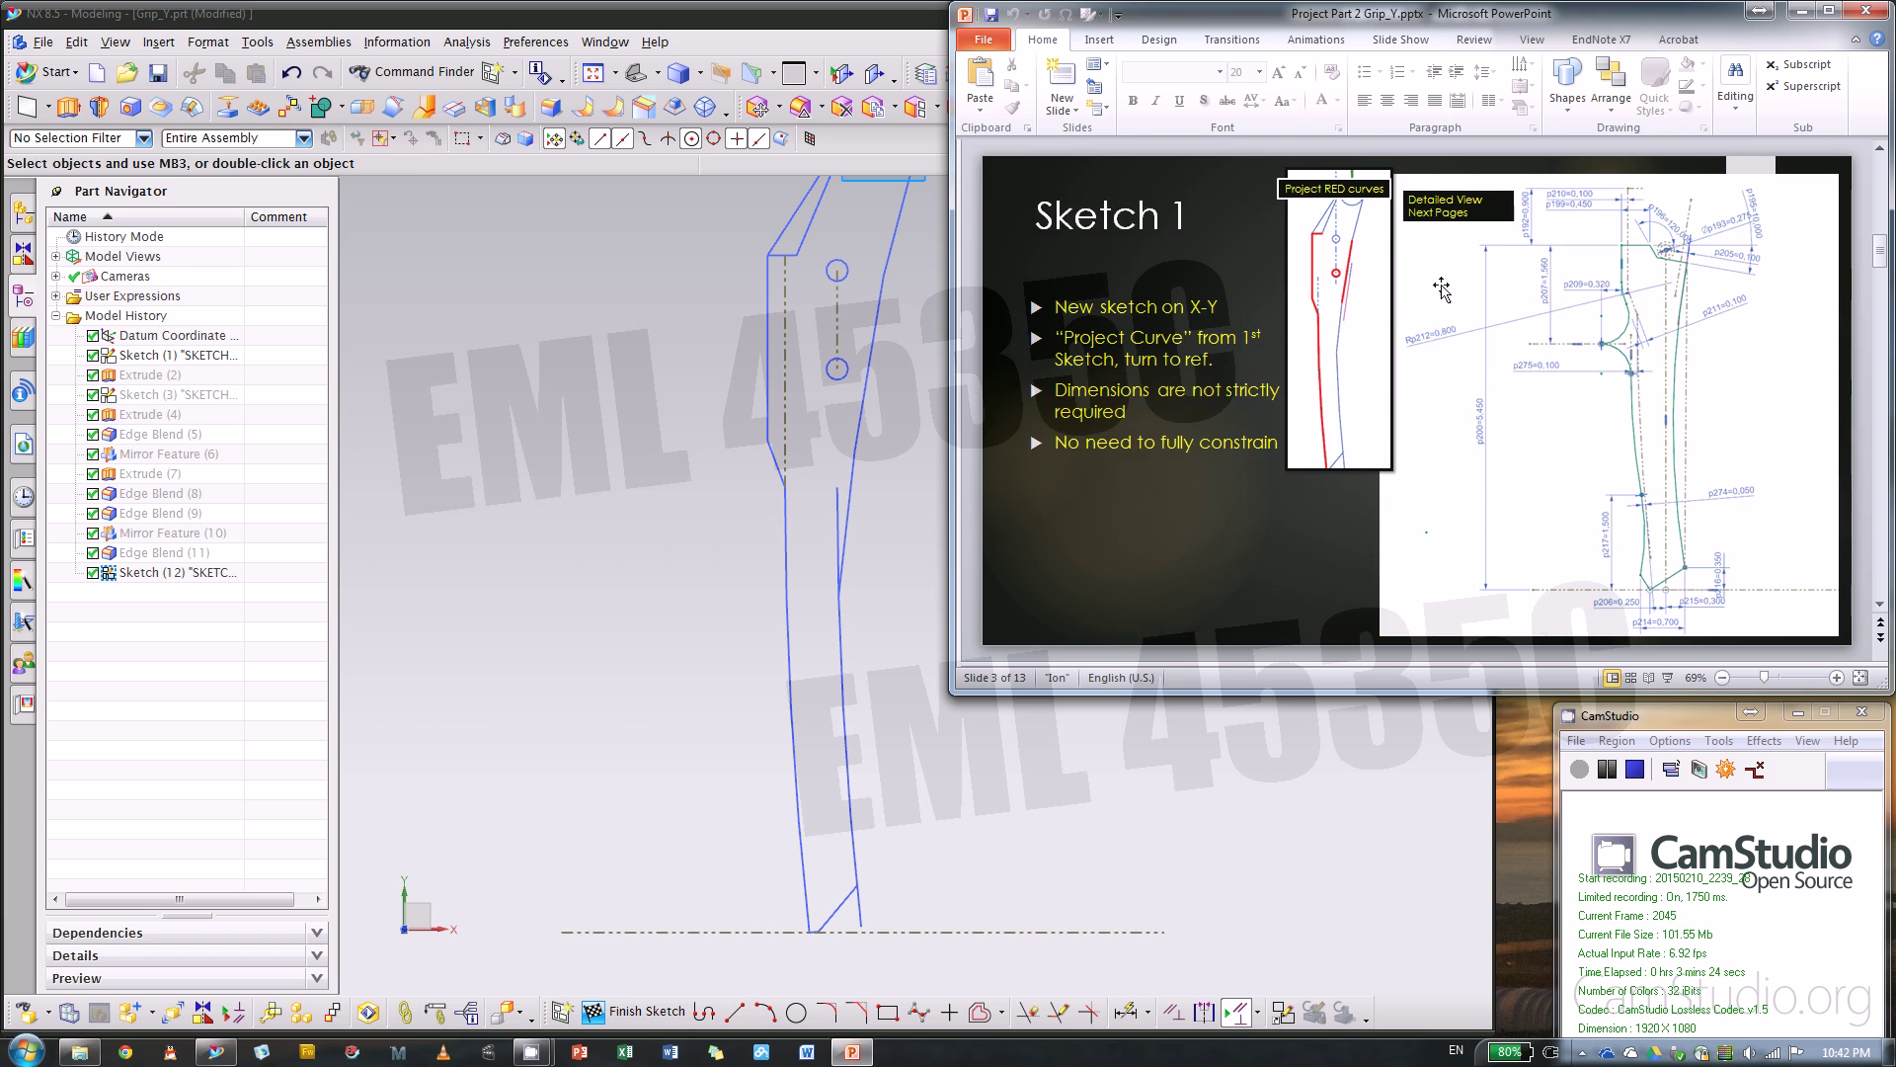
scroll(1338, 553, "down", 1)
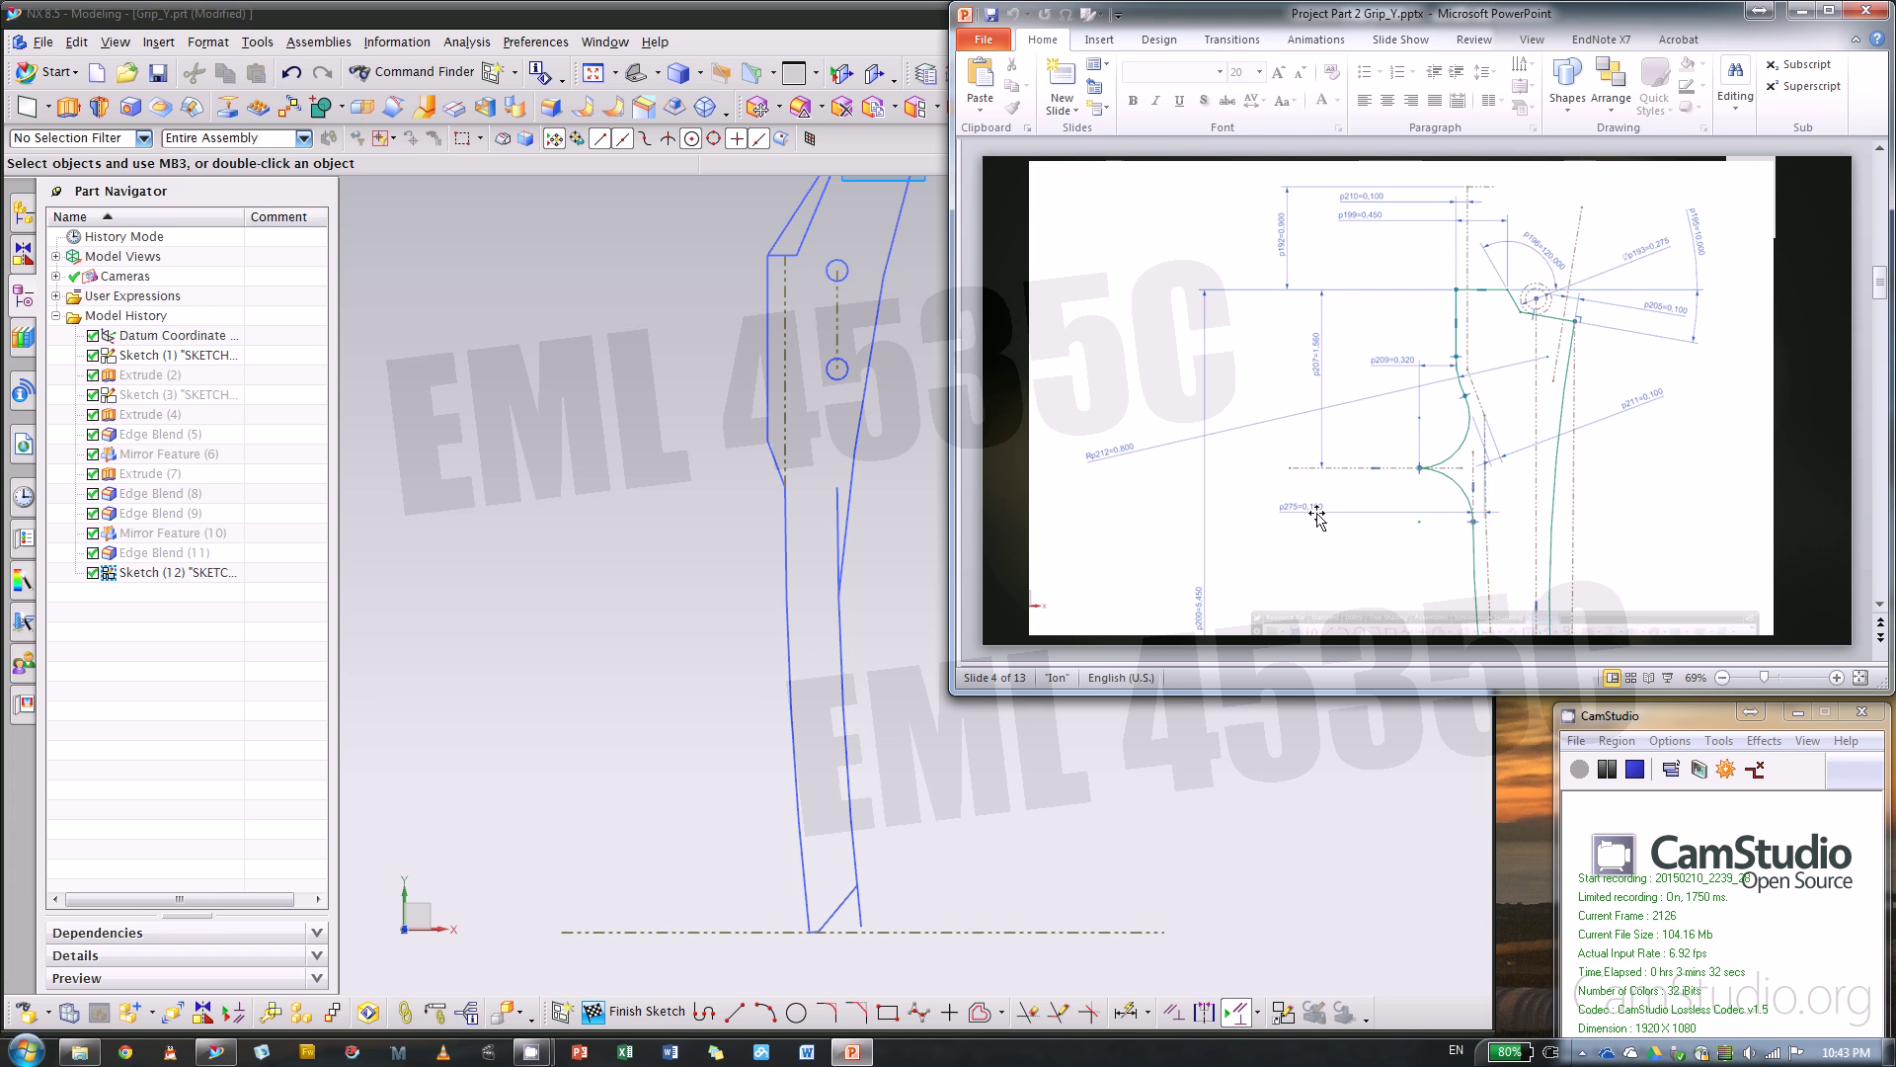
scroll(1274, 513, "up", 3)
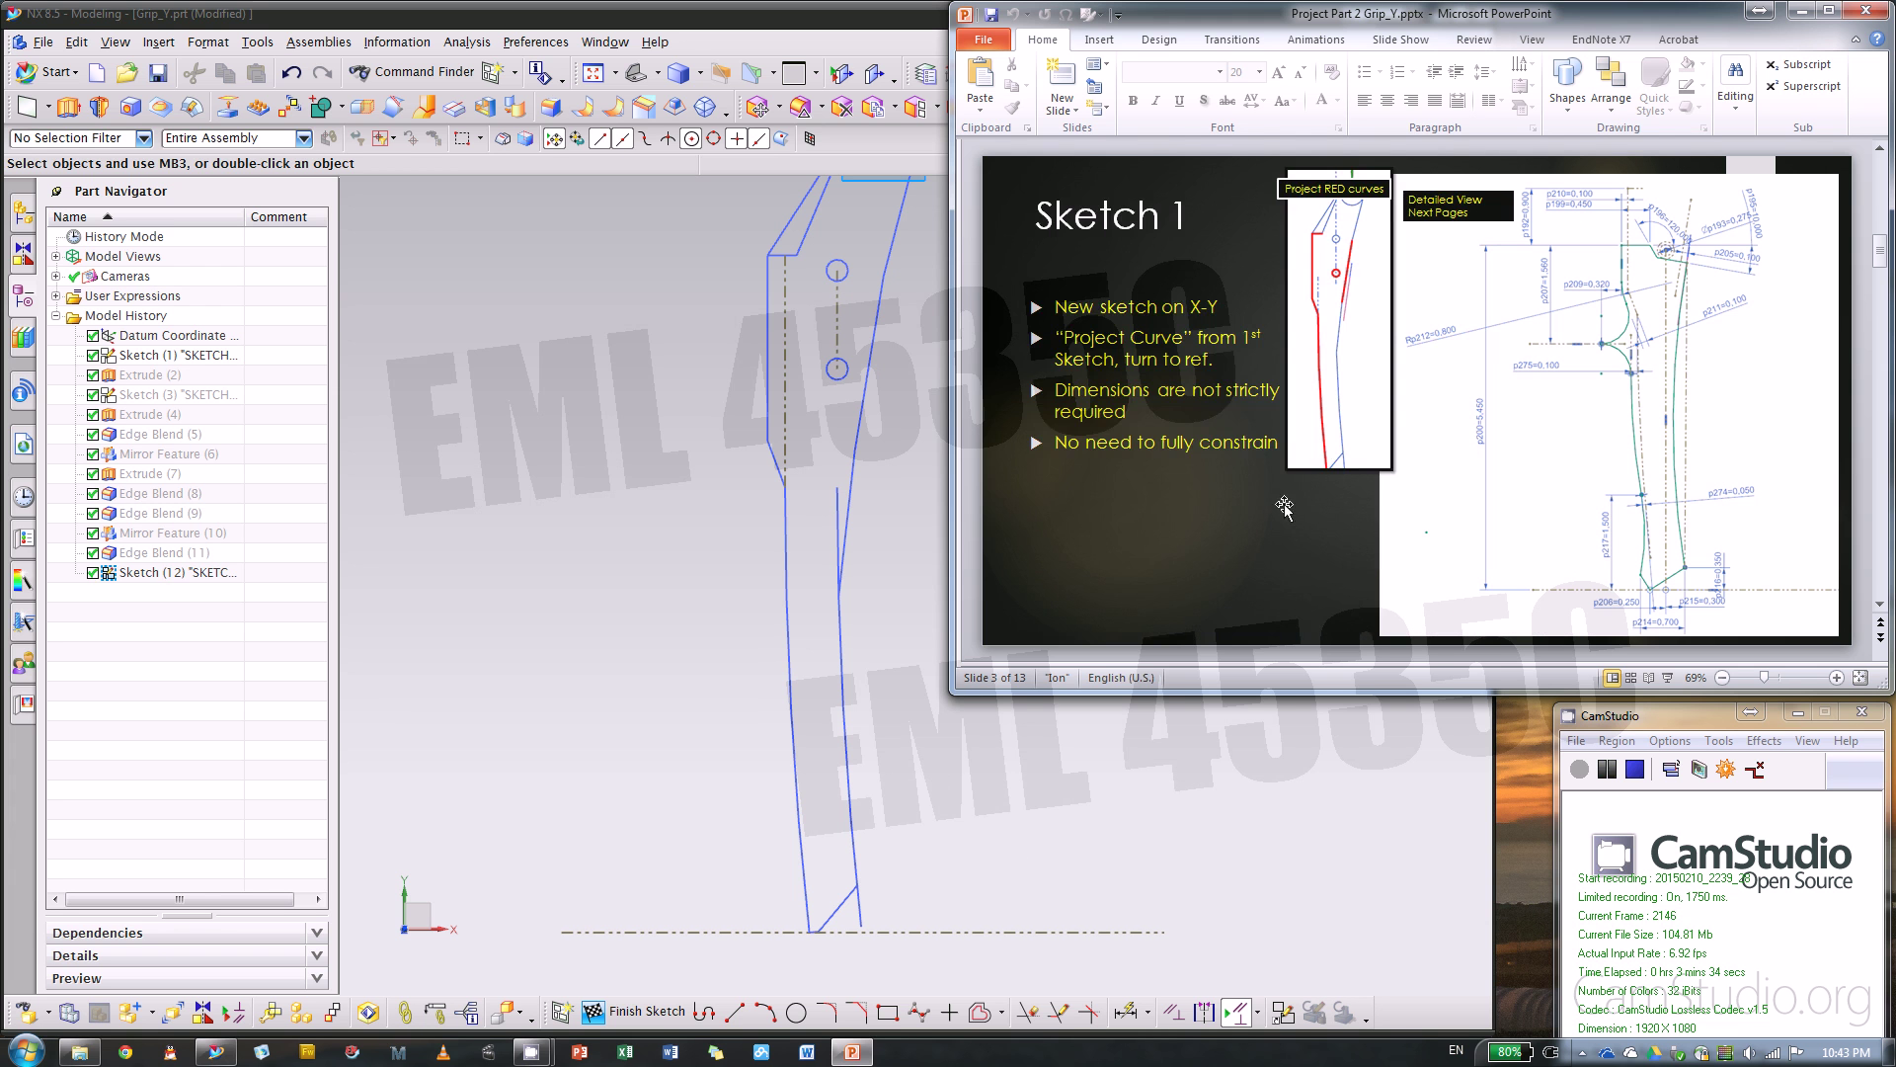
left_click(917, 489)
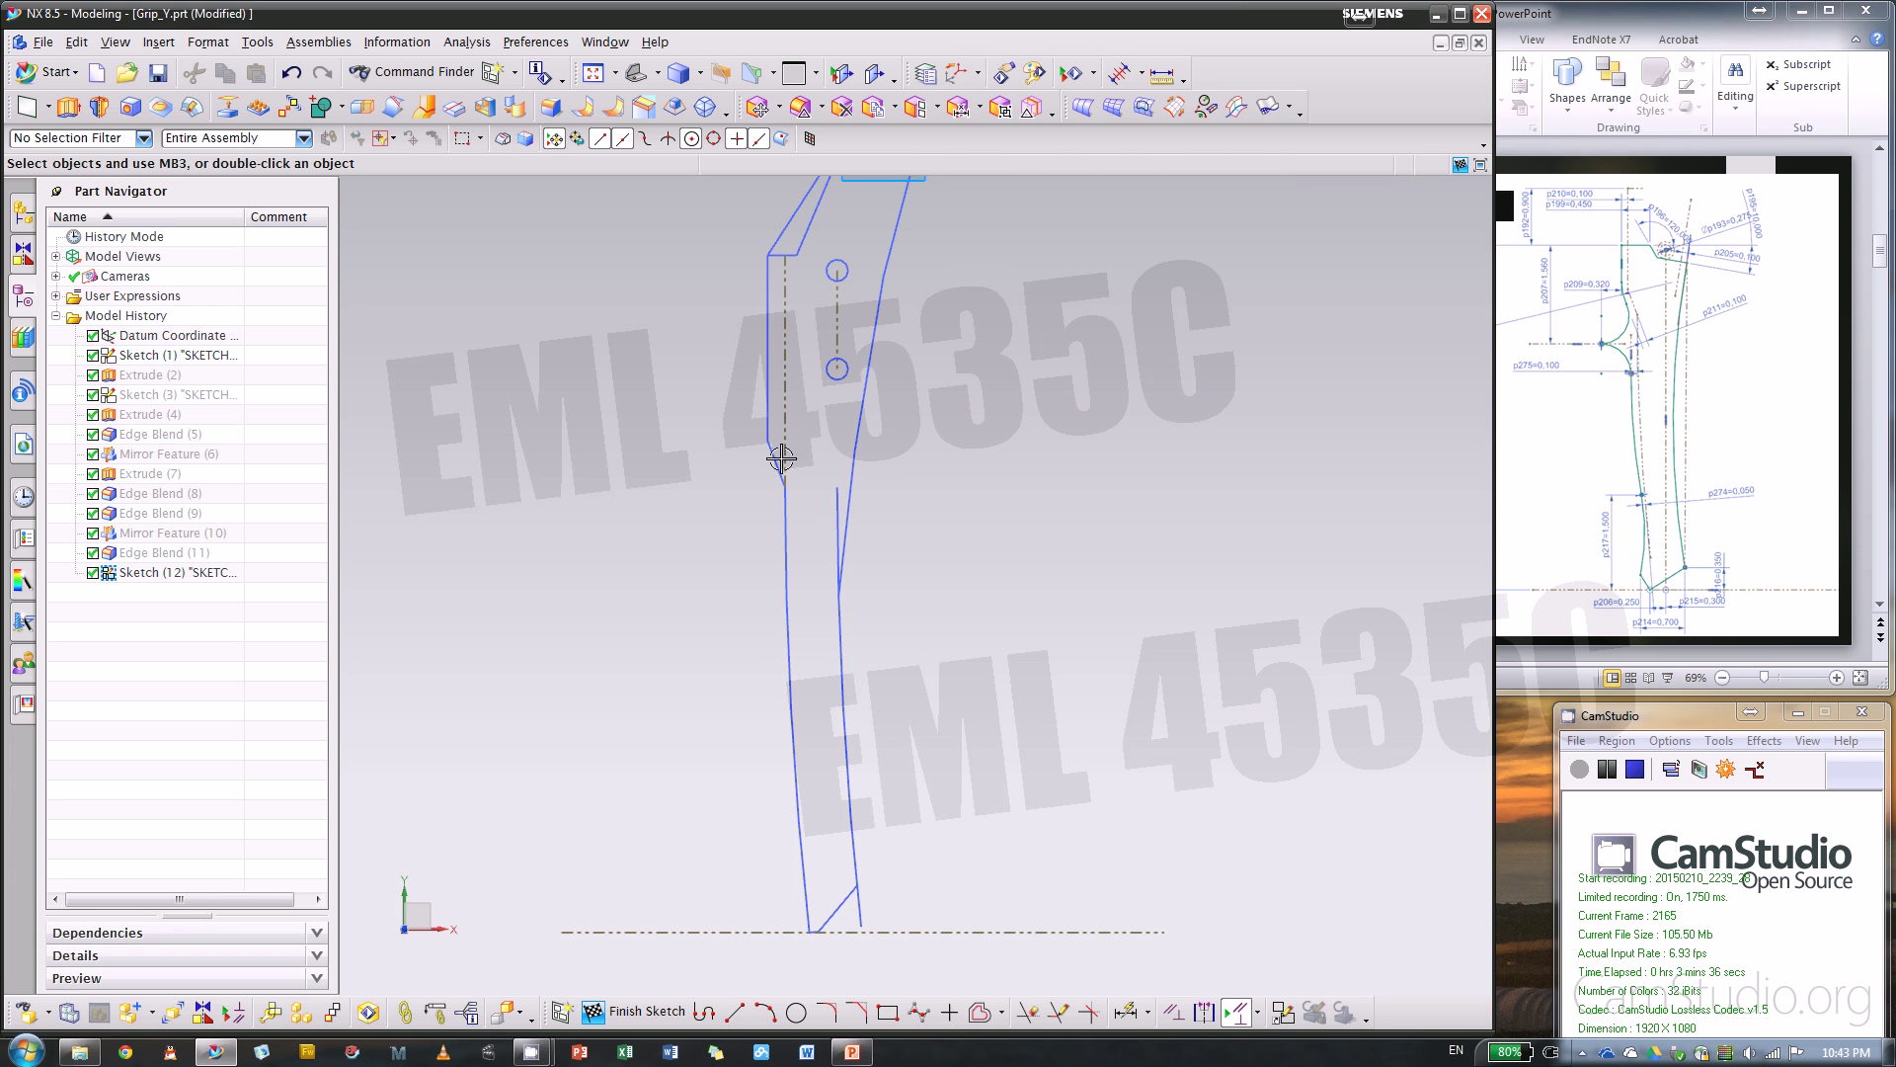
left_click(197, 356)
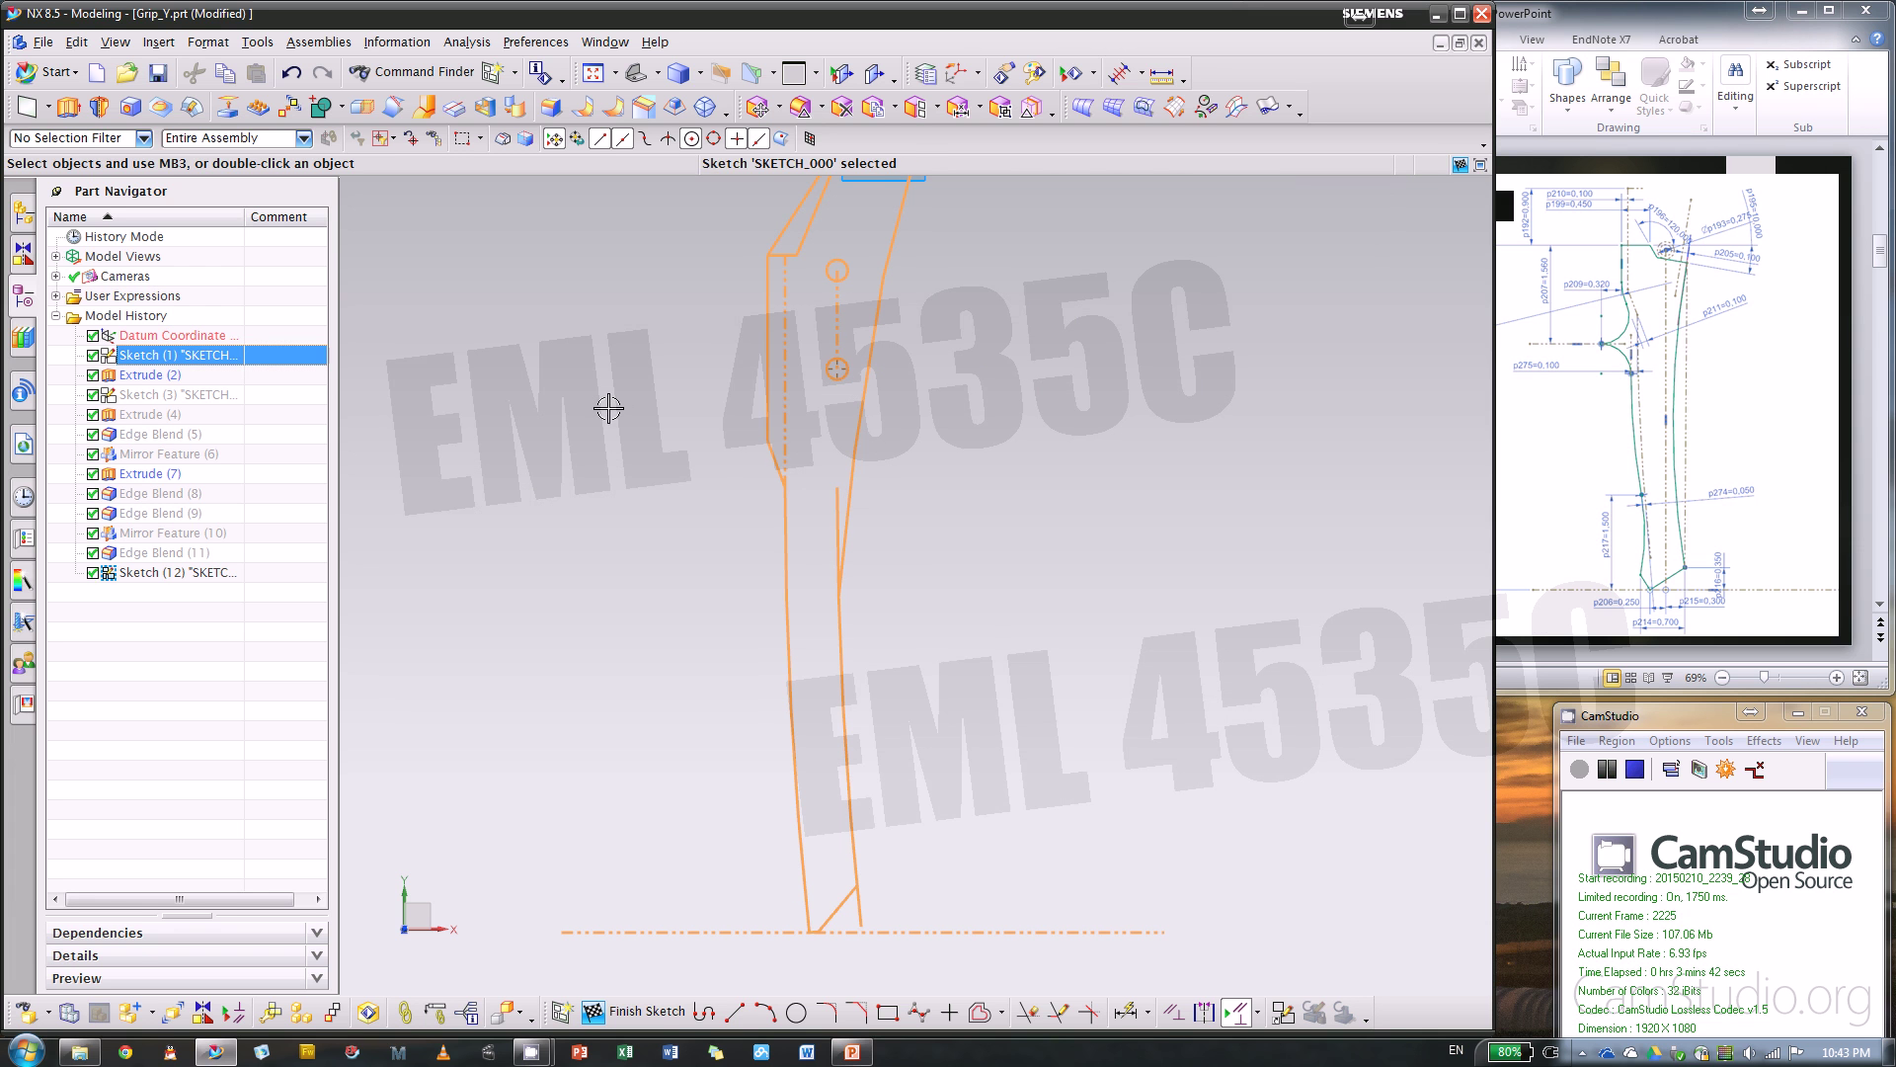
key("Escape")
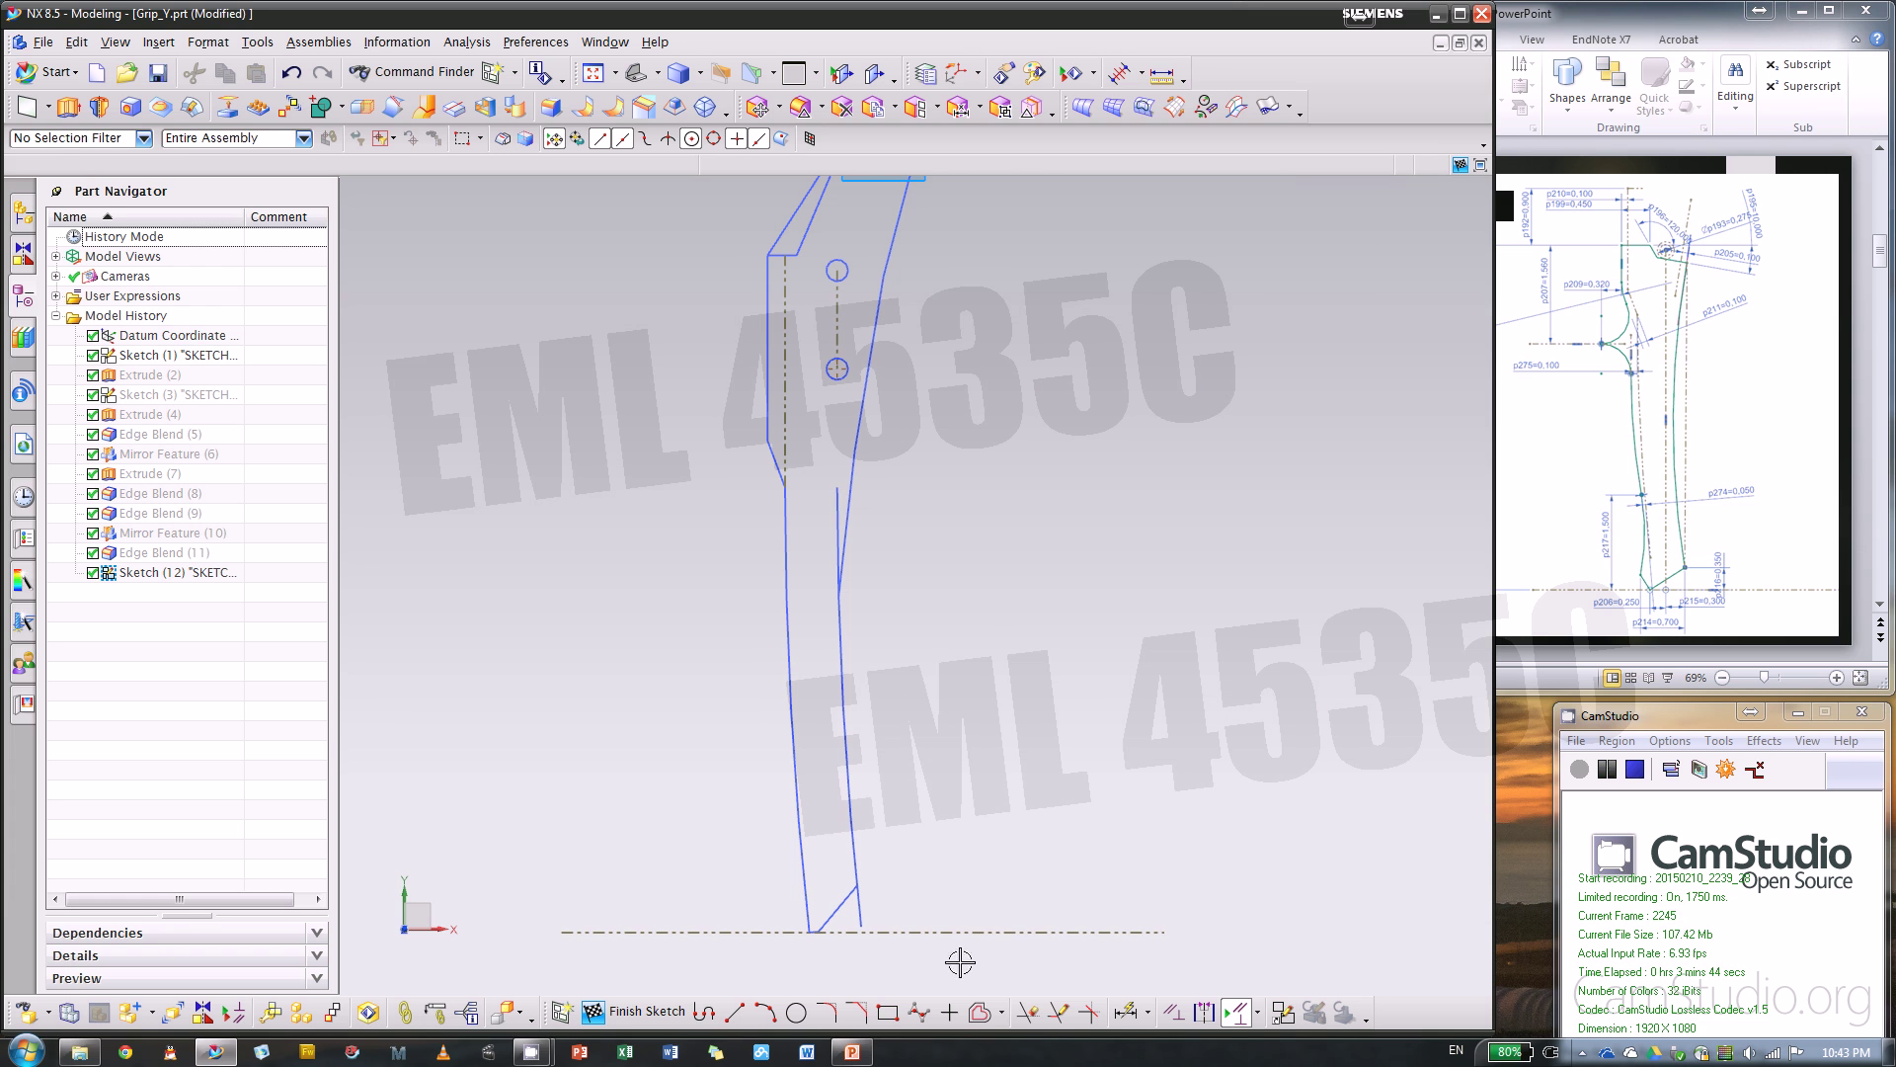
left_click(1003, 1014)
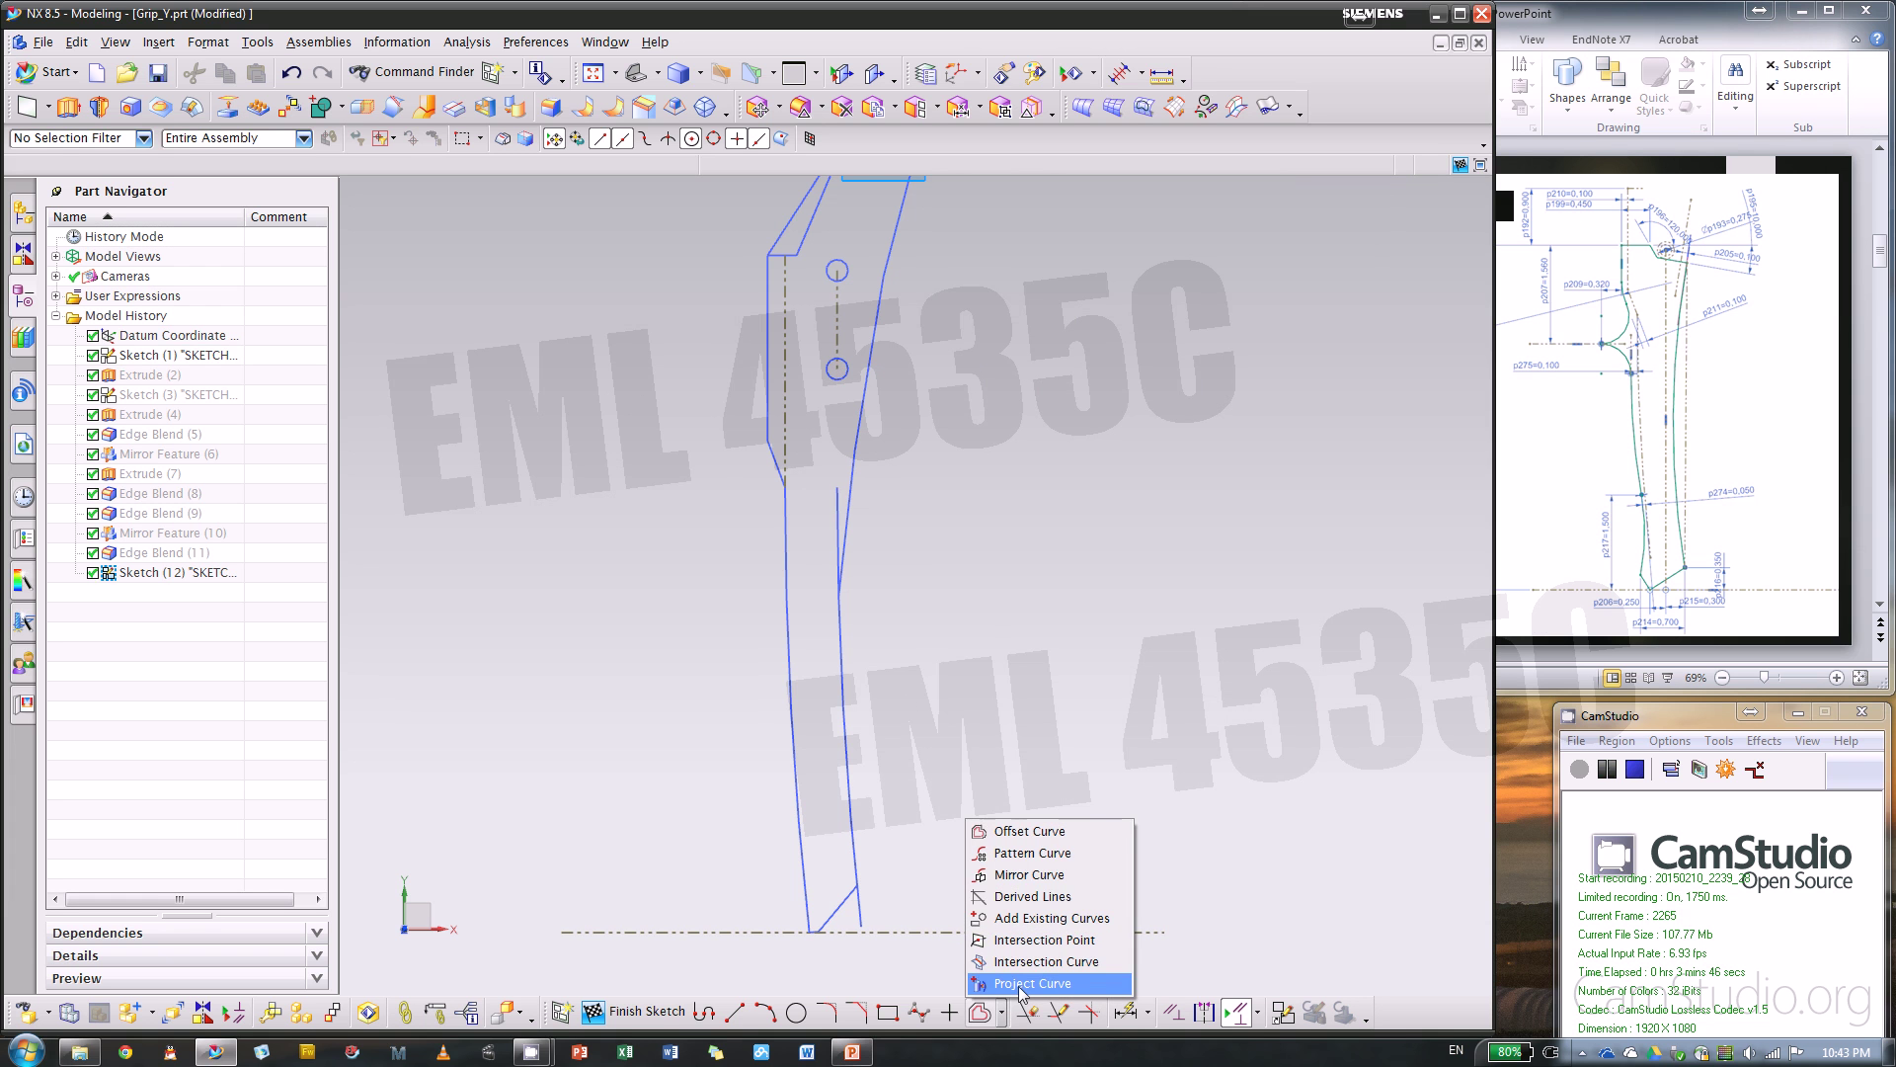
left_click(983, 643)
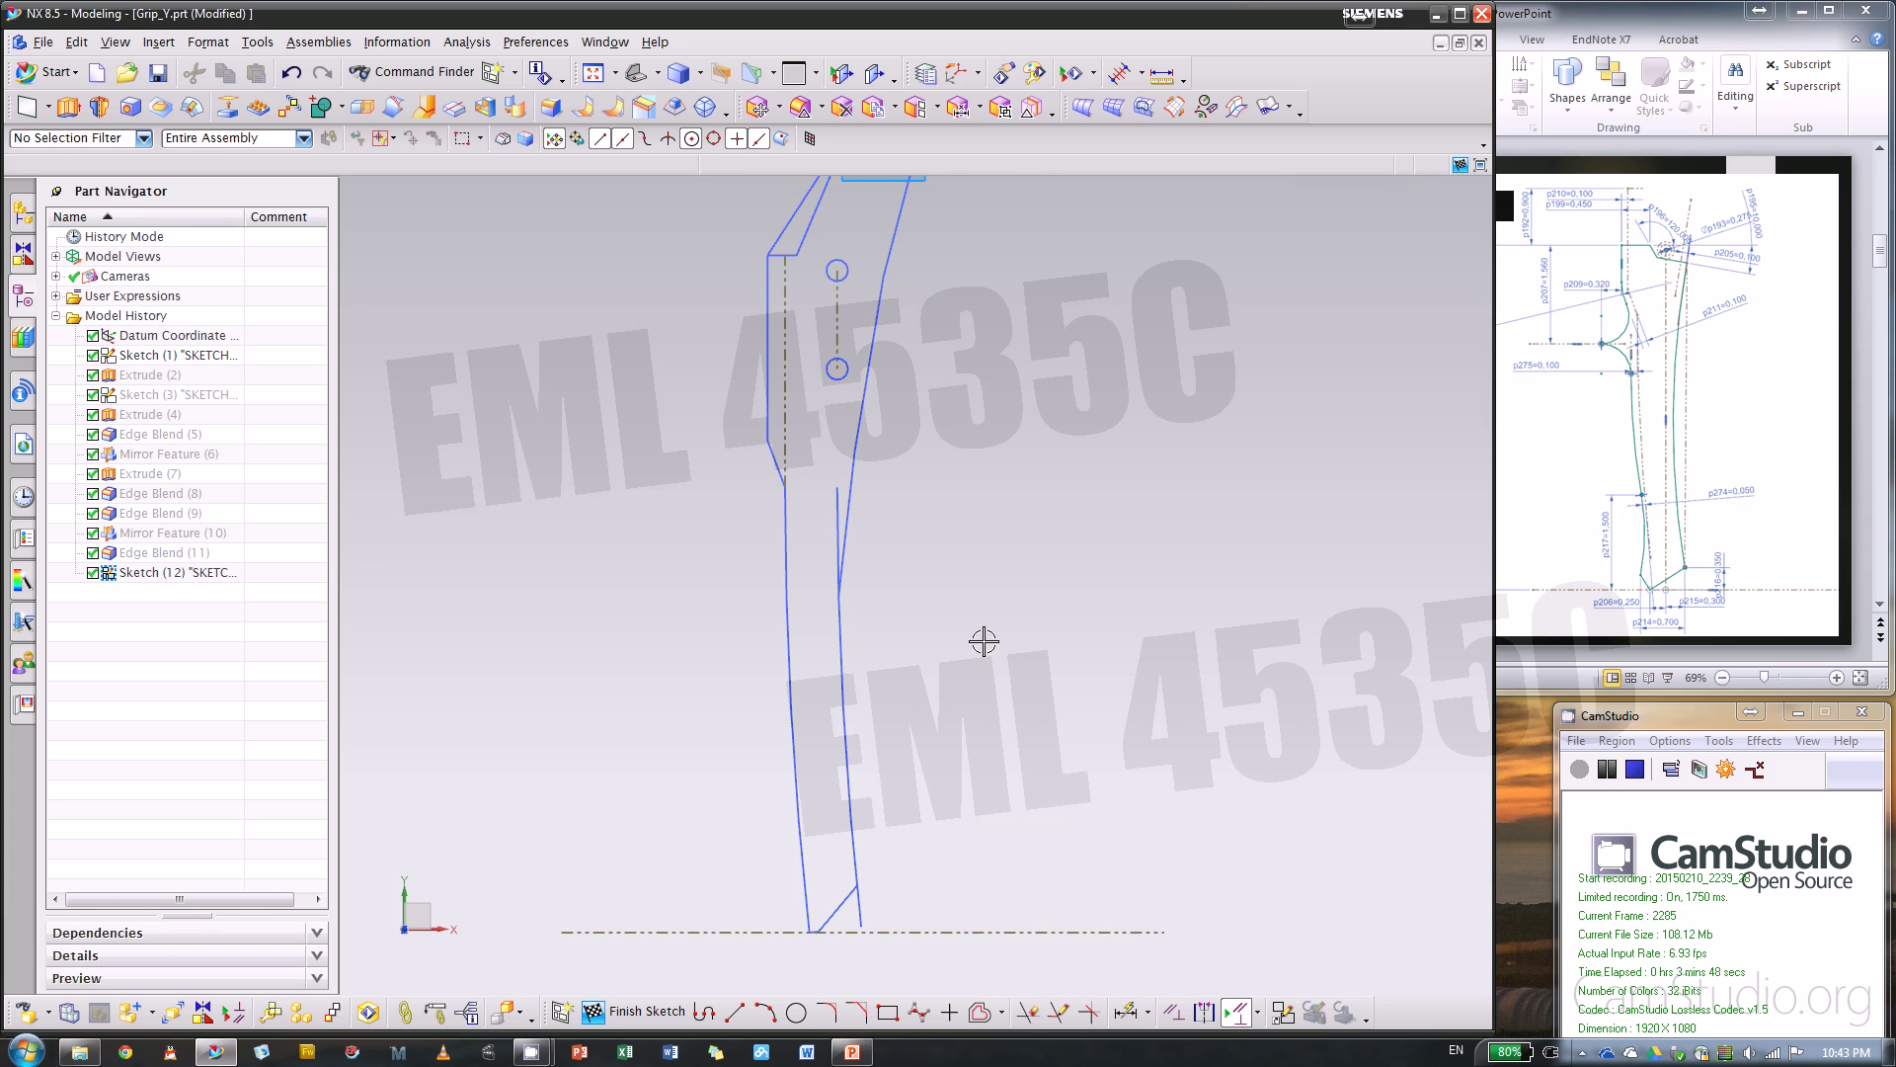
left_click(1002, 1014)
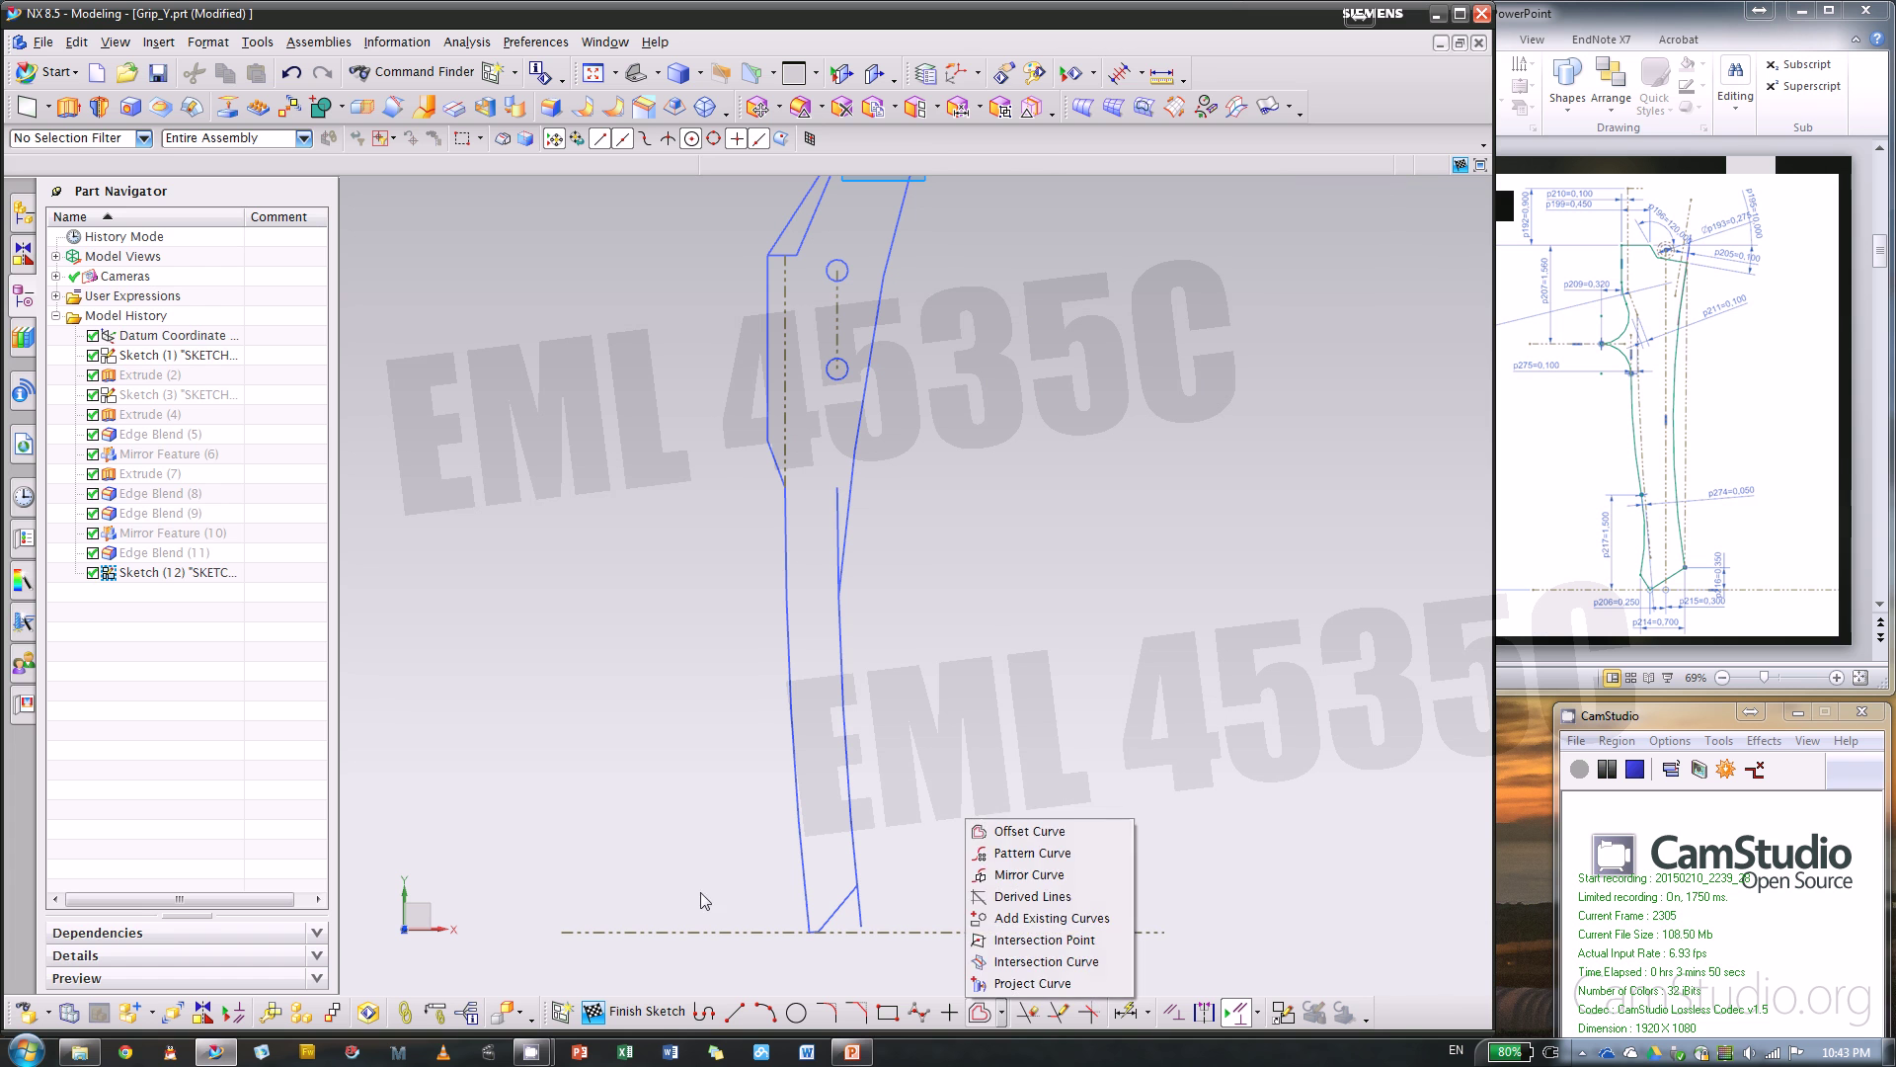
left_click(22, 665)
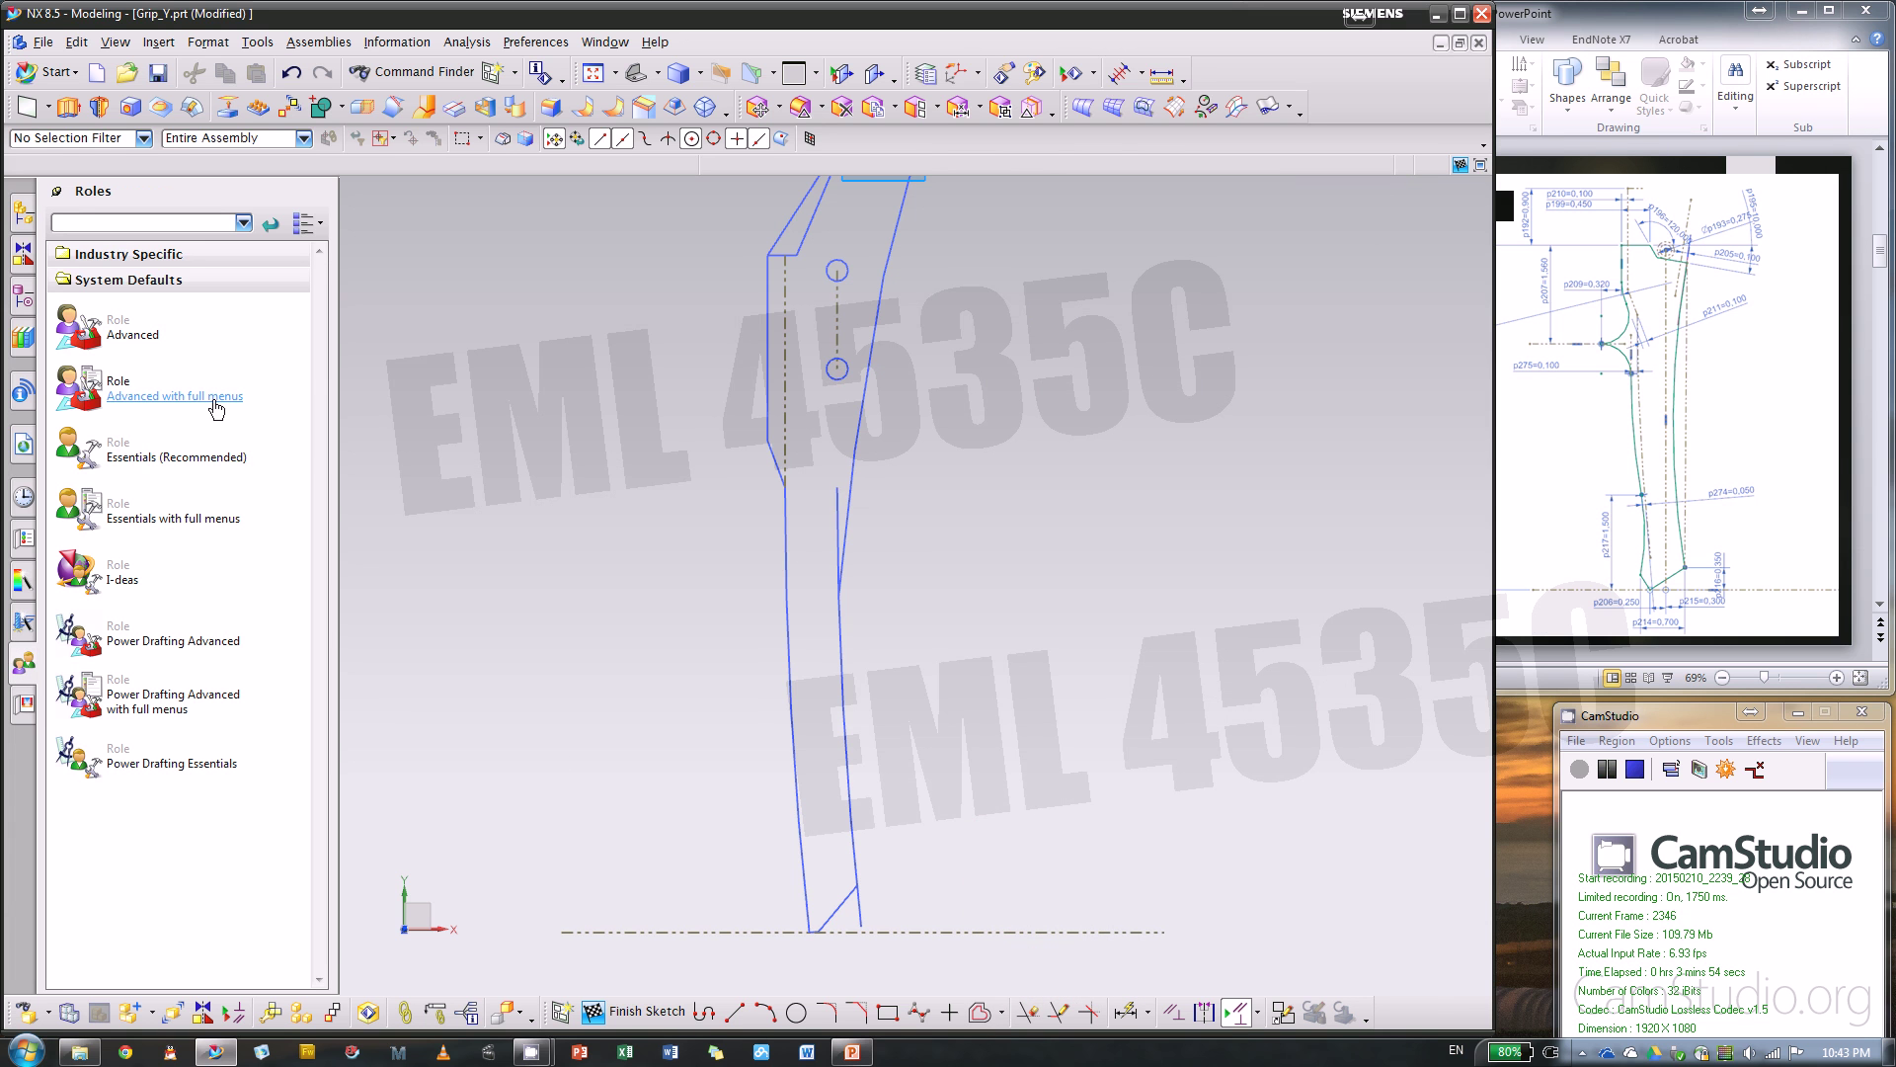
left_click(1003, 1014)
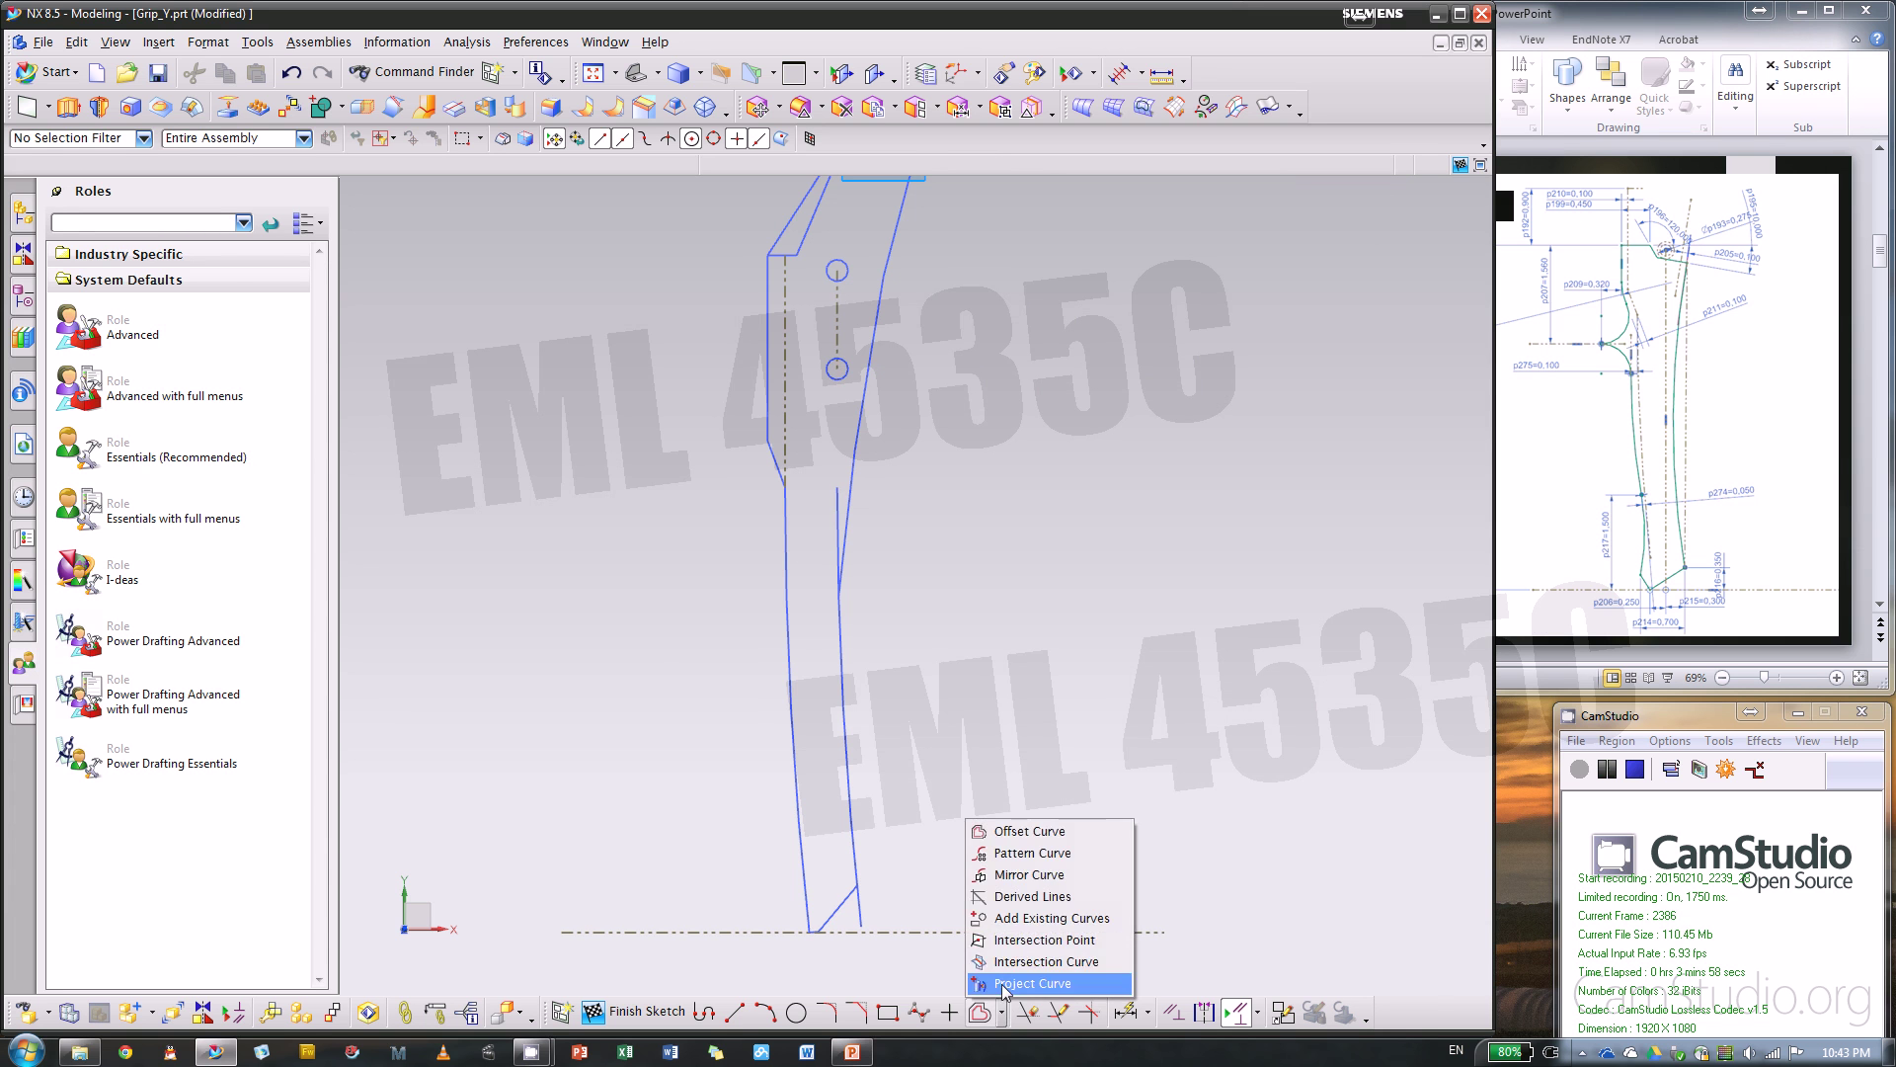
left_click(30, 293)
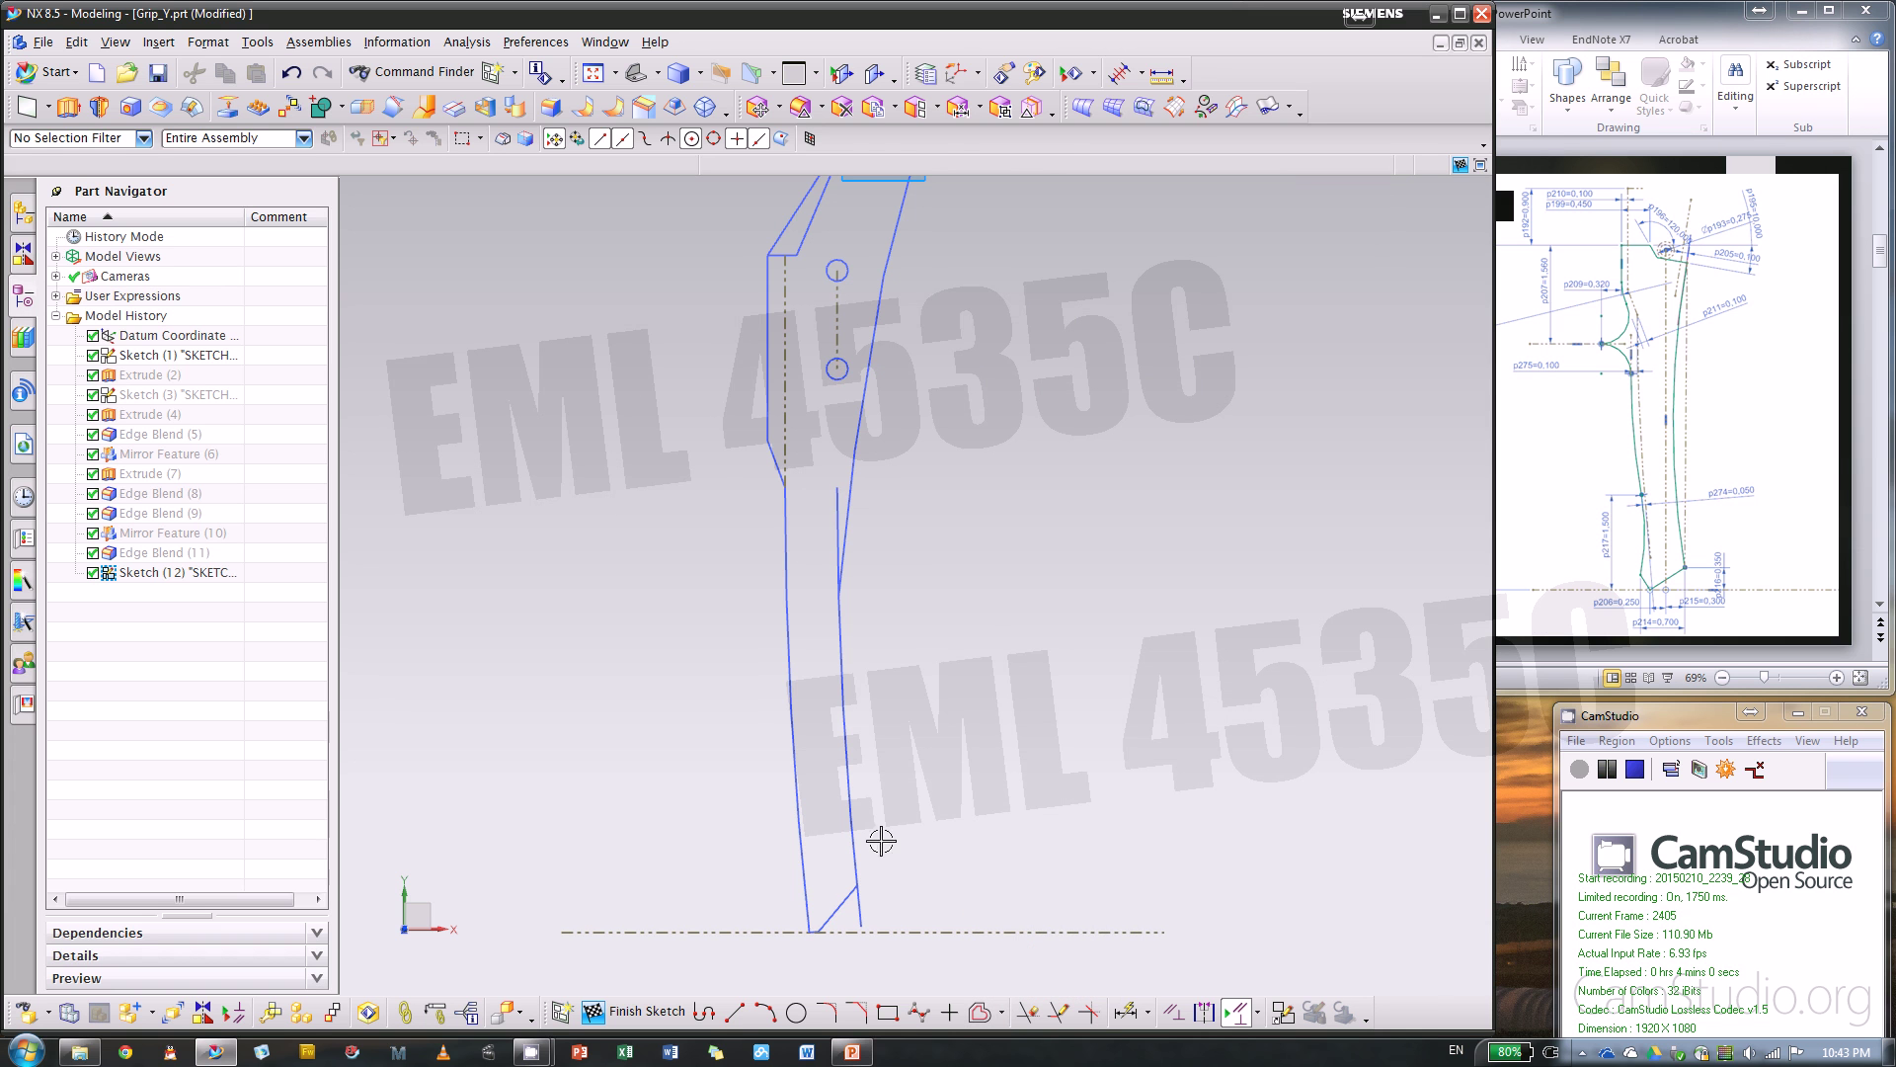
- Start Project Curve and, following the slide, select the handle's short horizontal edge, vertical edge, slanted line and long lower arc on the left side
left_click(1002, 1014)
left_click(1027, 938)
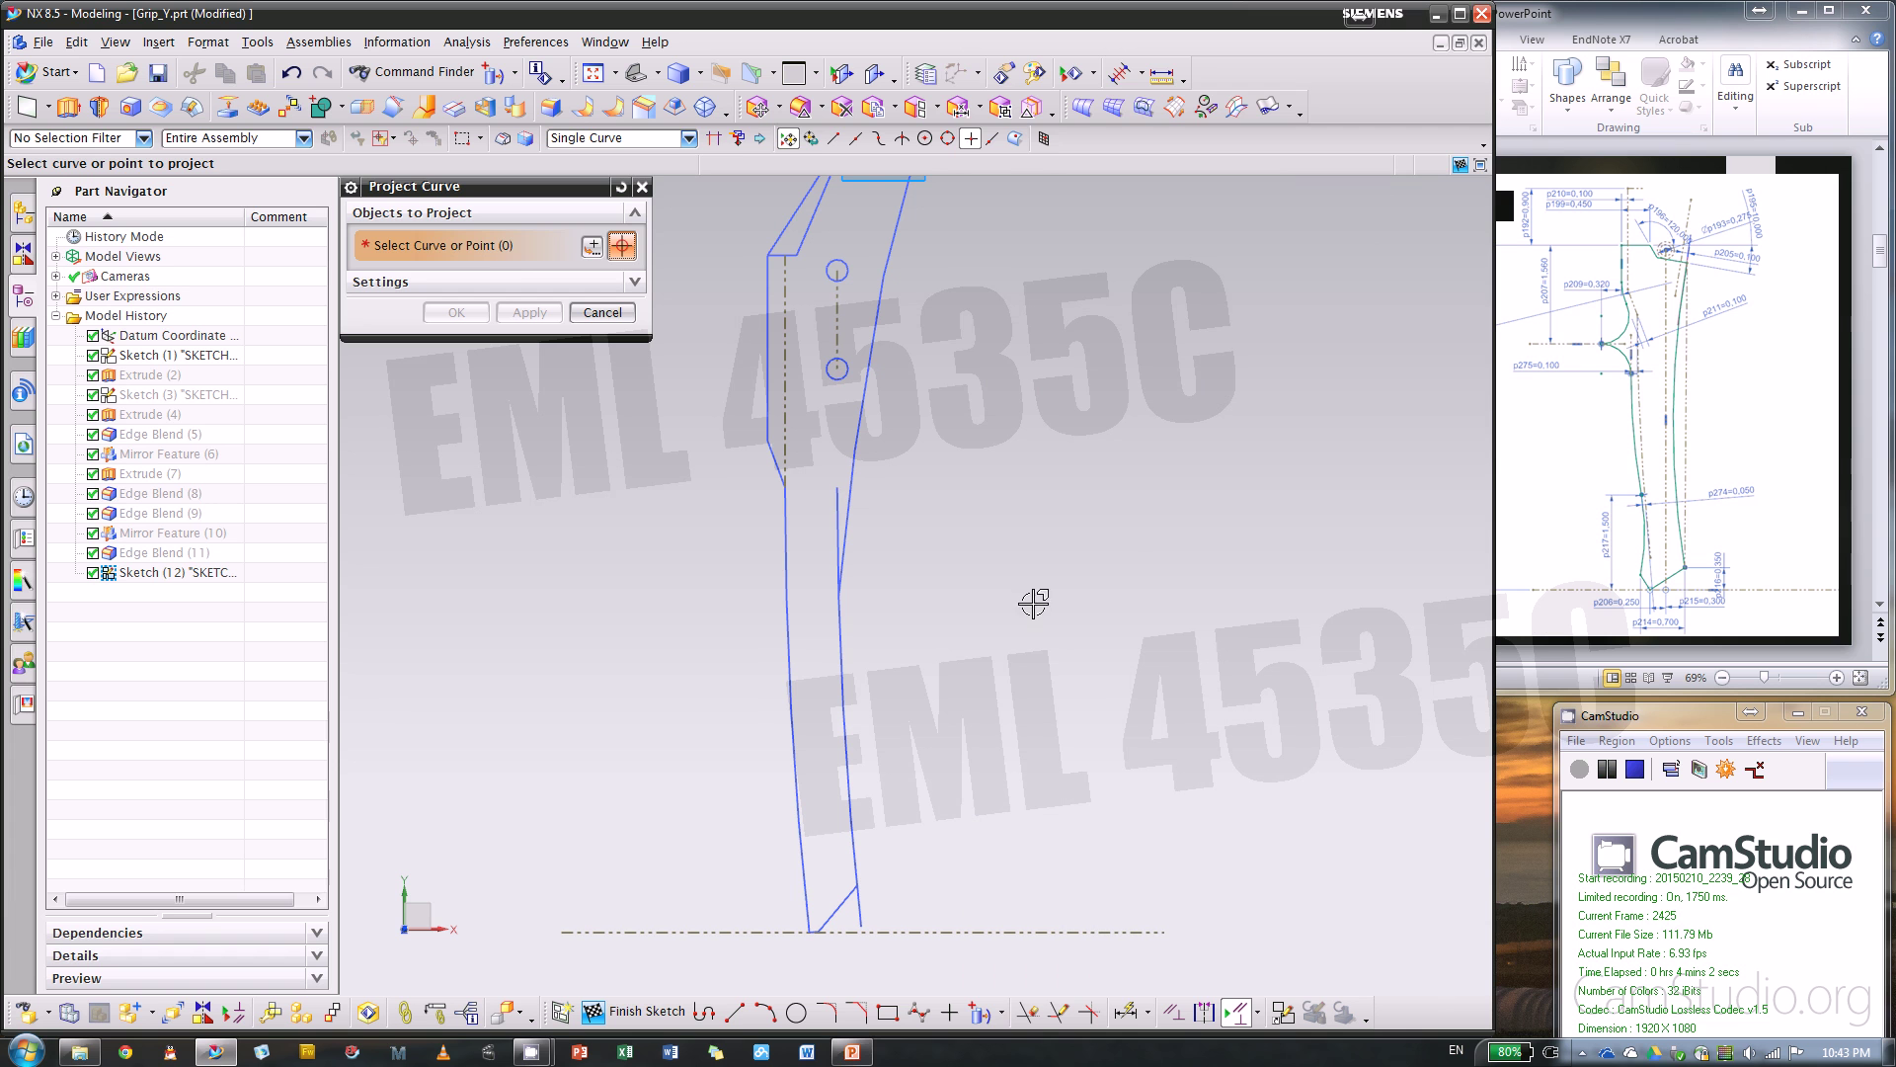
left_click(1545, 653)
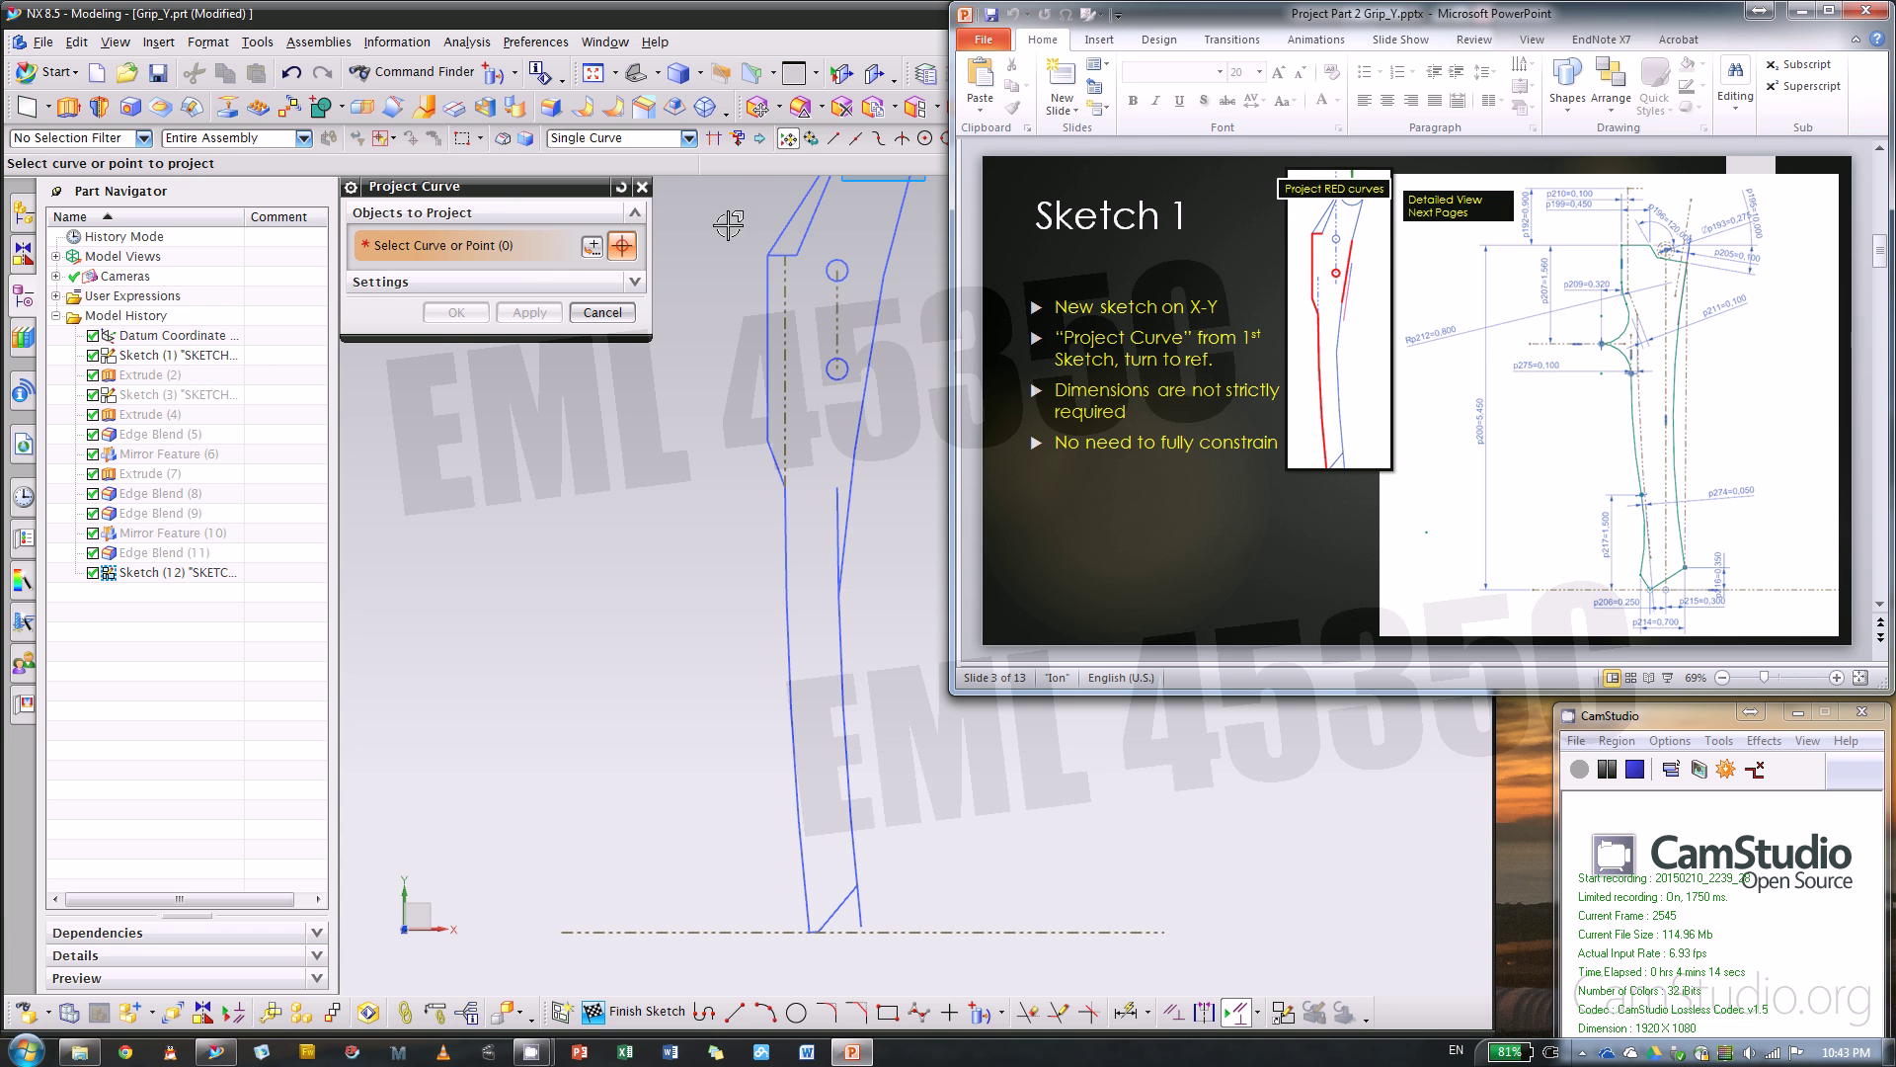
left_click(693, 301)
scroll(951, 656, "down", 1)
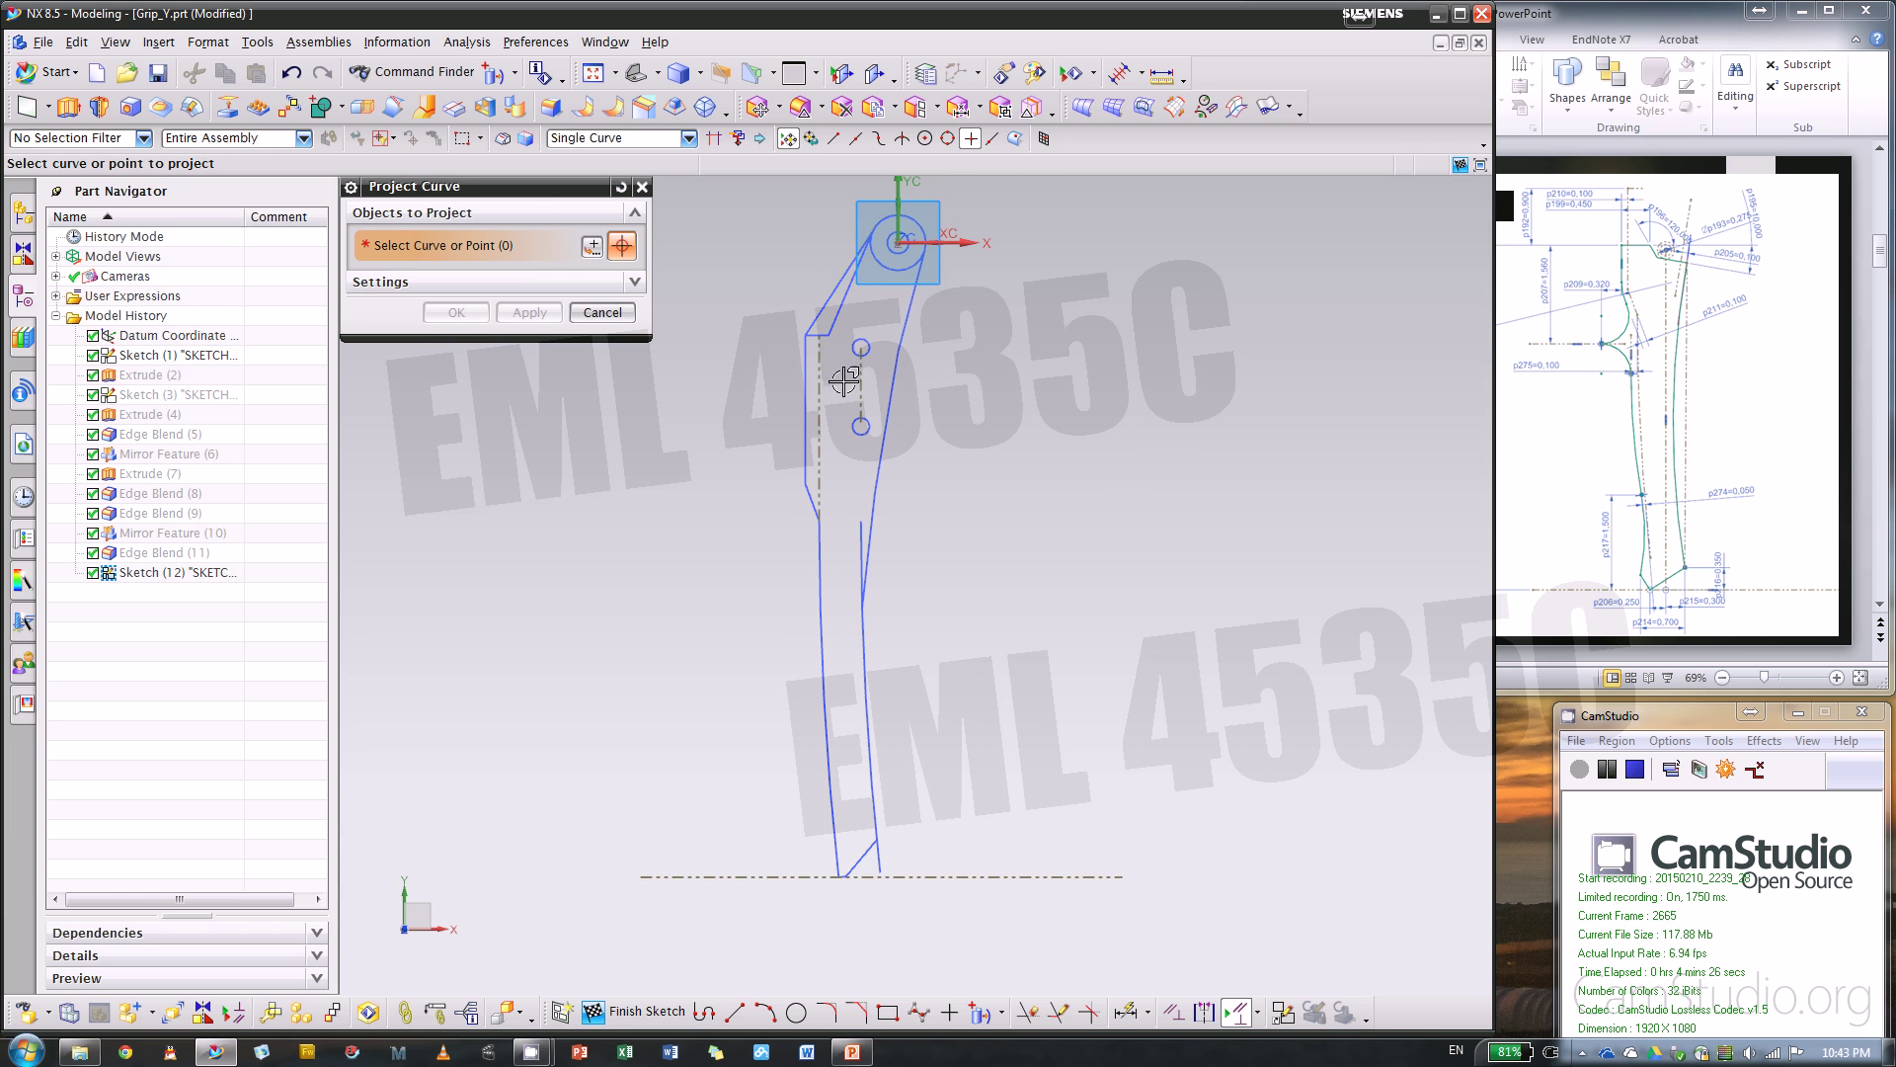
scroll(815, 341, "up", 4)
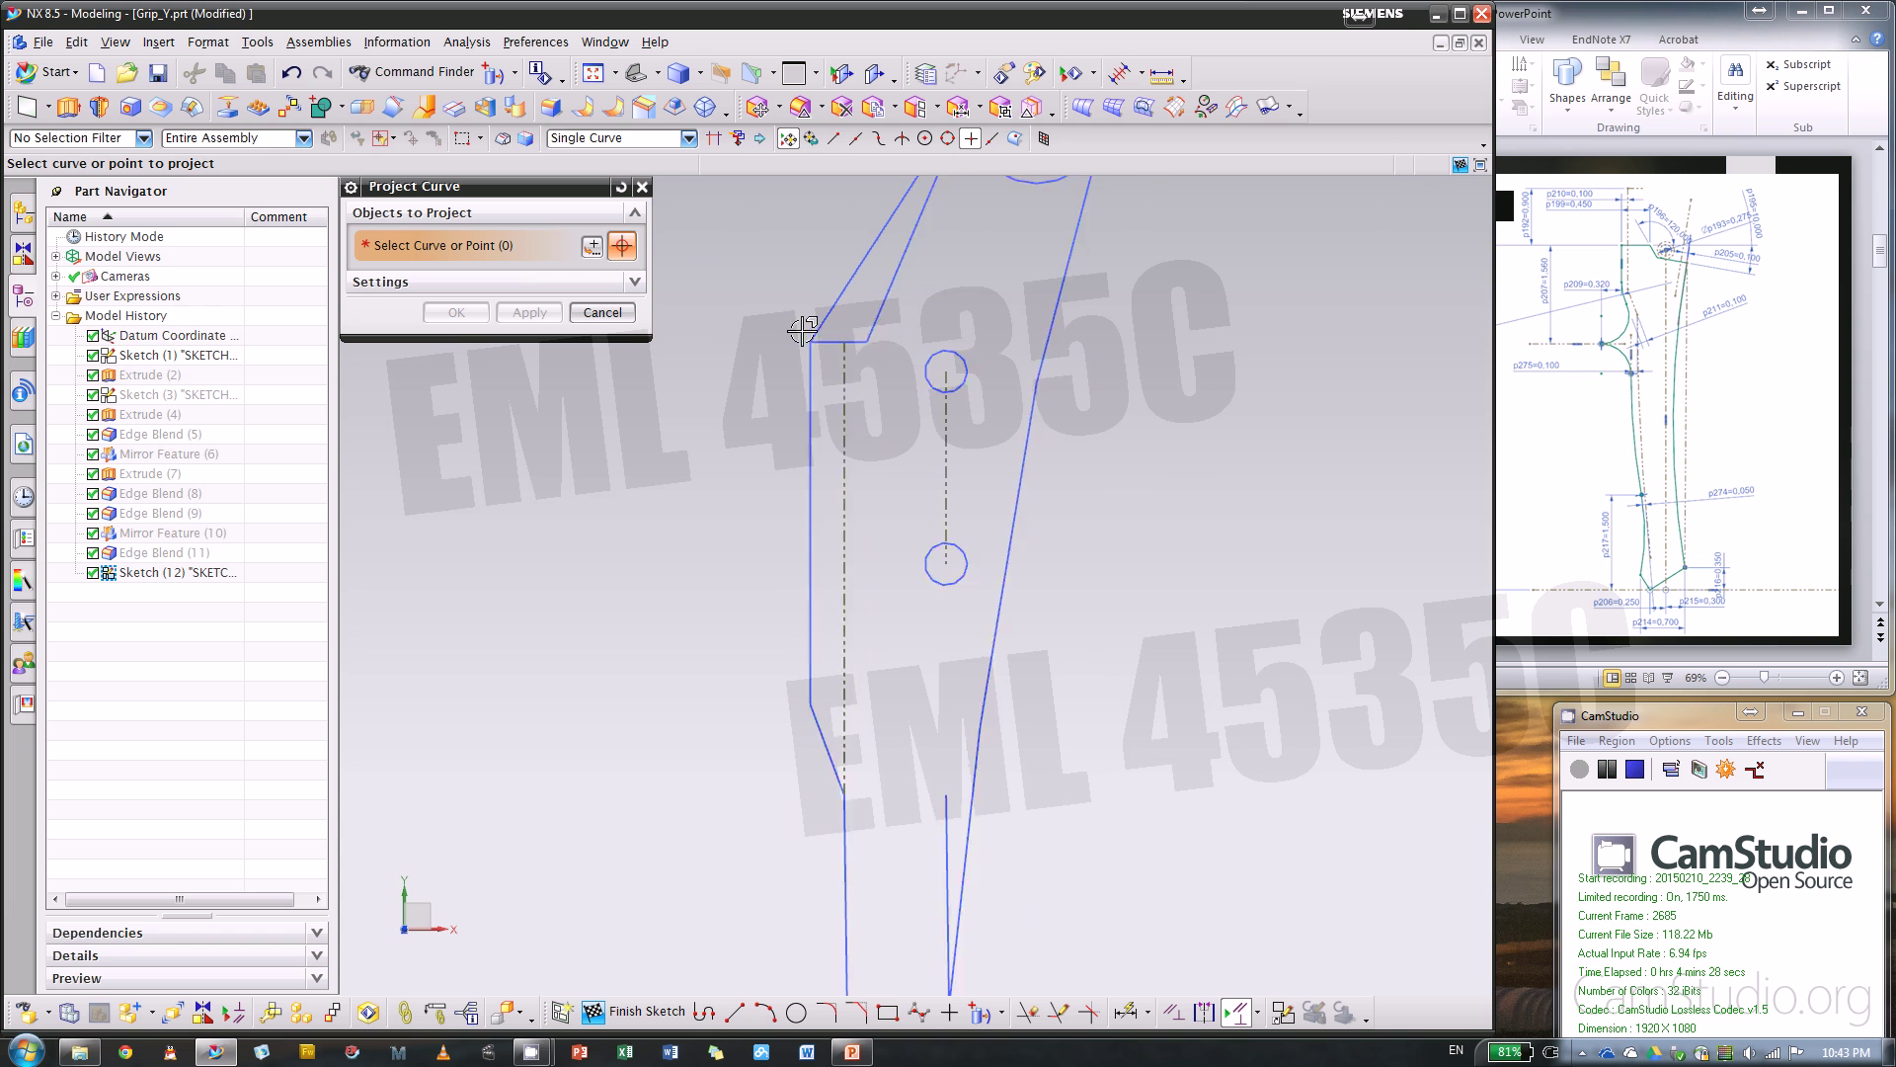
left_click(861, 346)
left_click(813, 415)
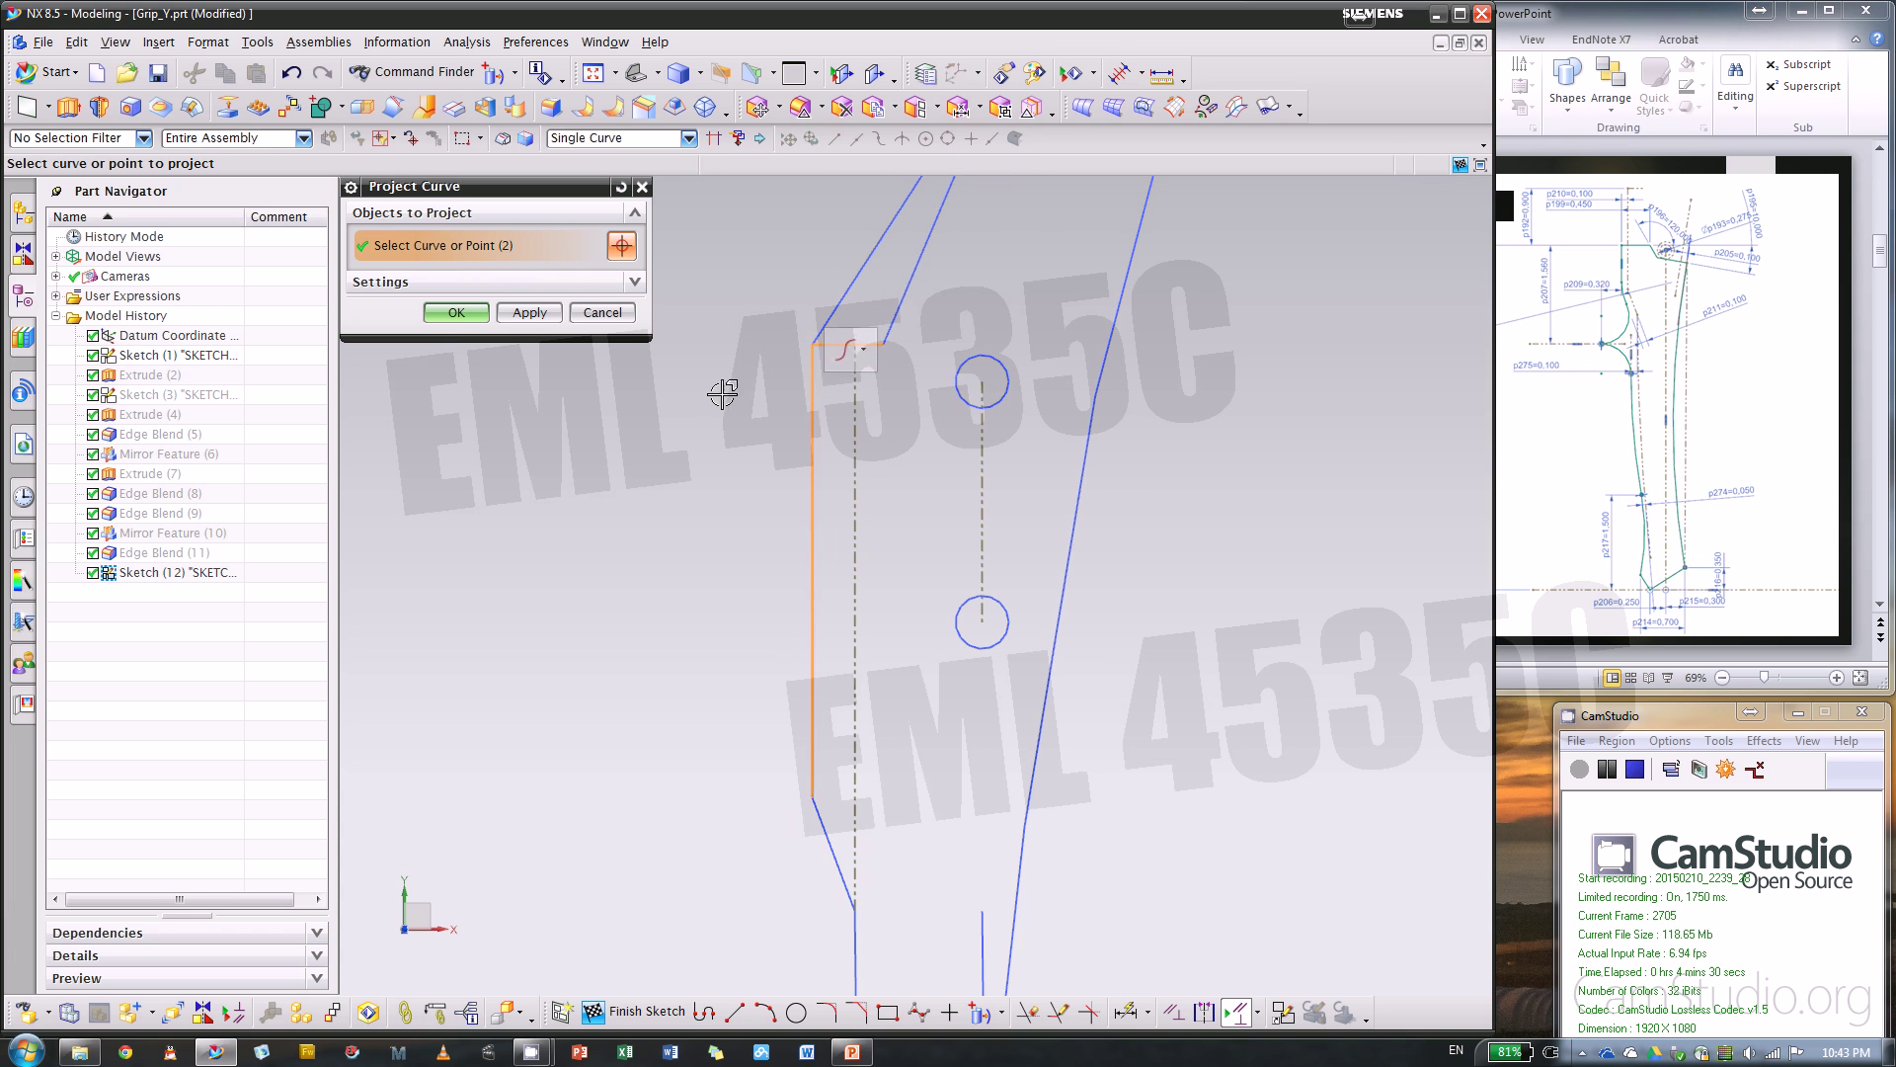
scroll(728, 393, "down", 2)
left_click(1553, 178)
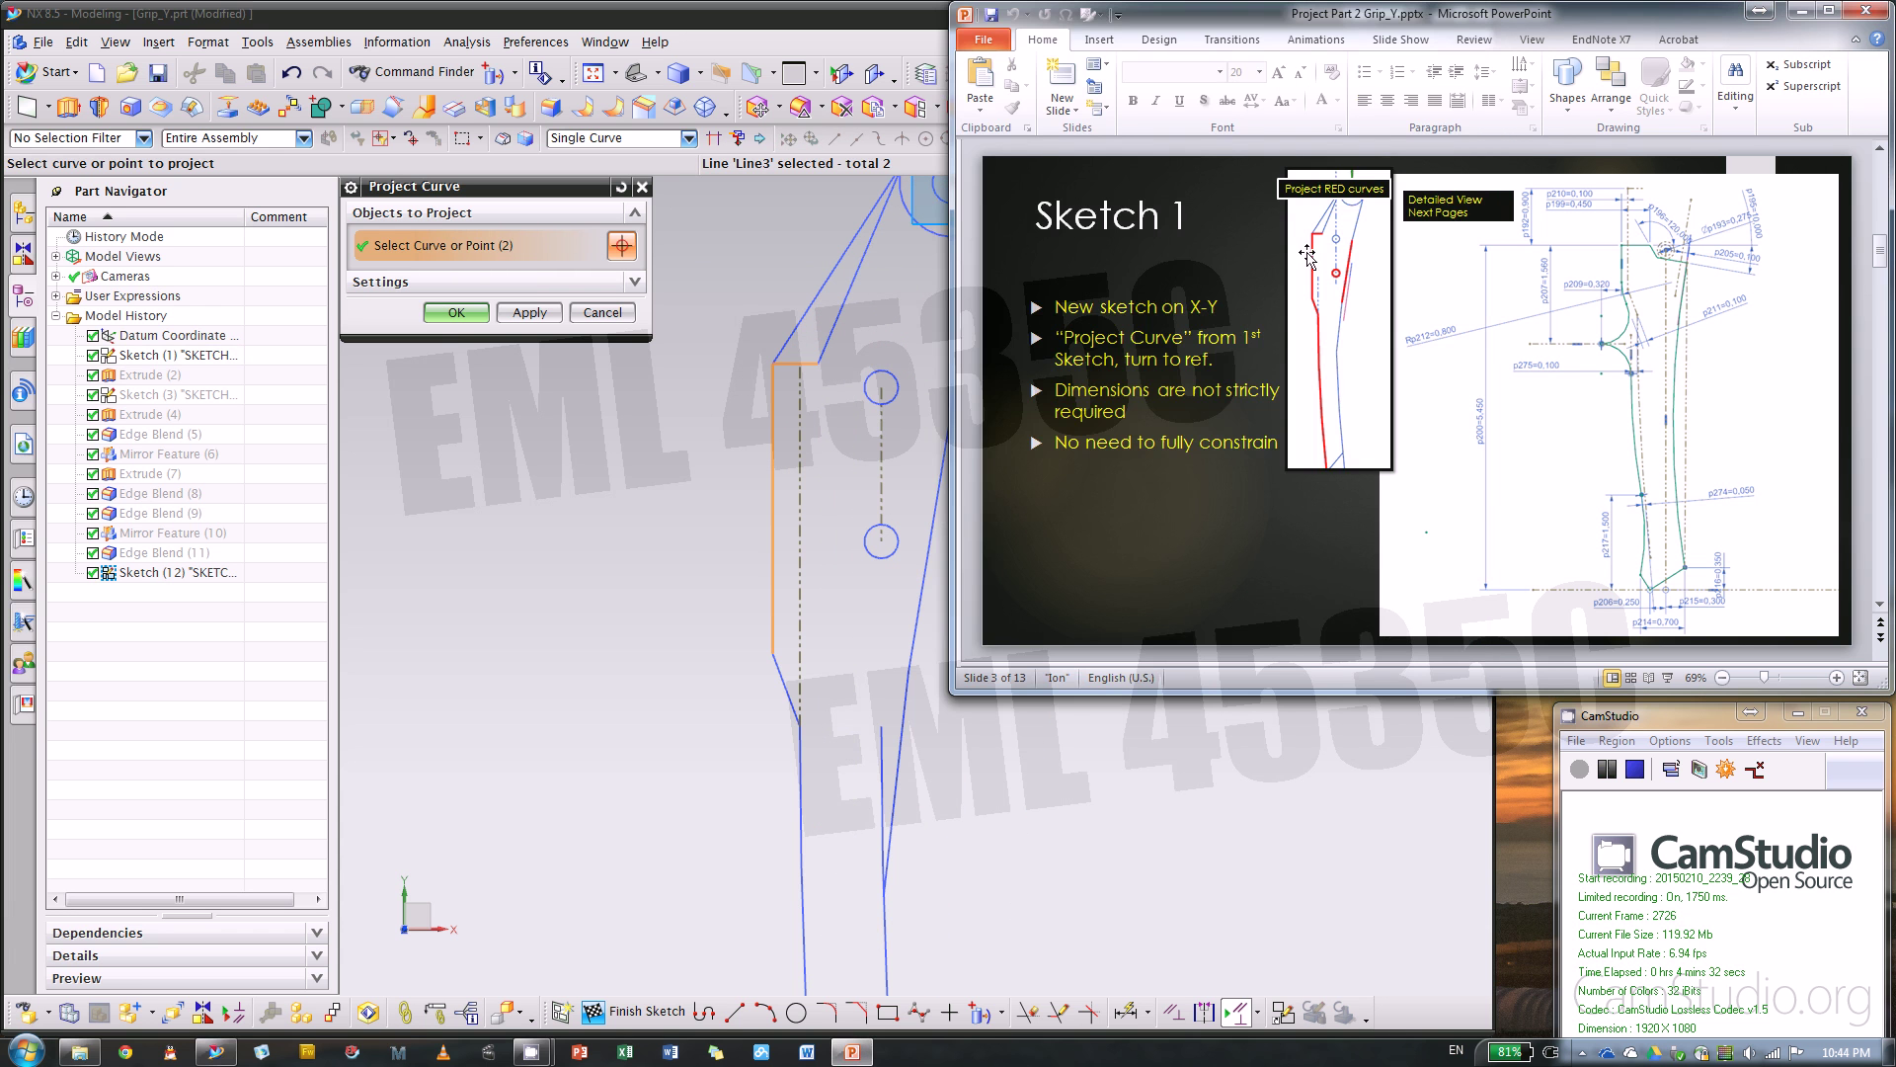
left_click(783, 679)
left_click(800, 765)
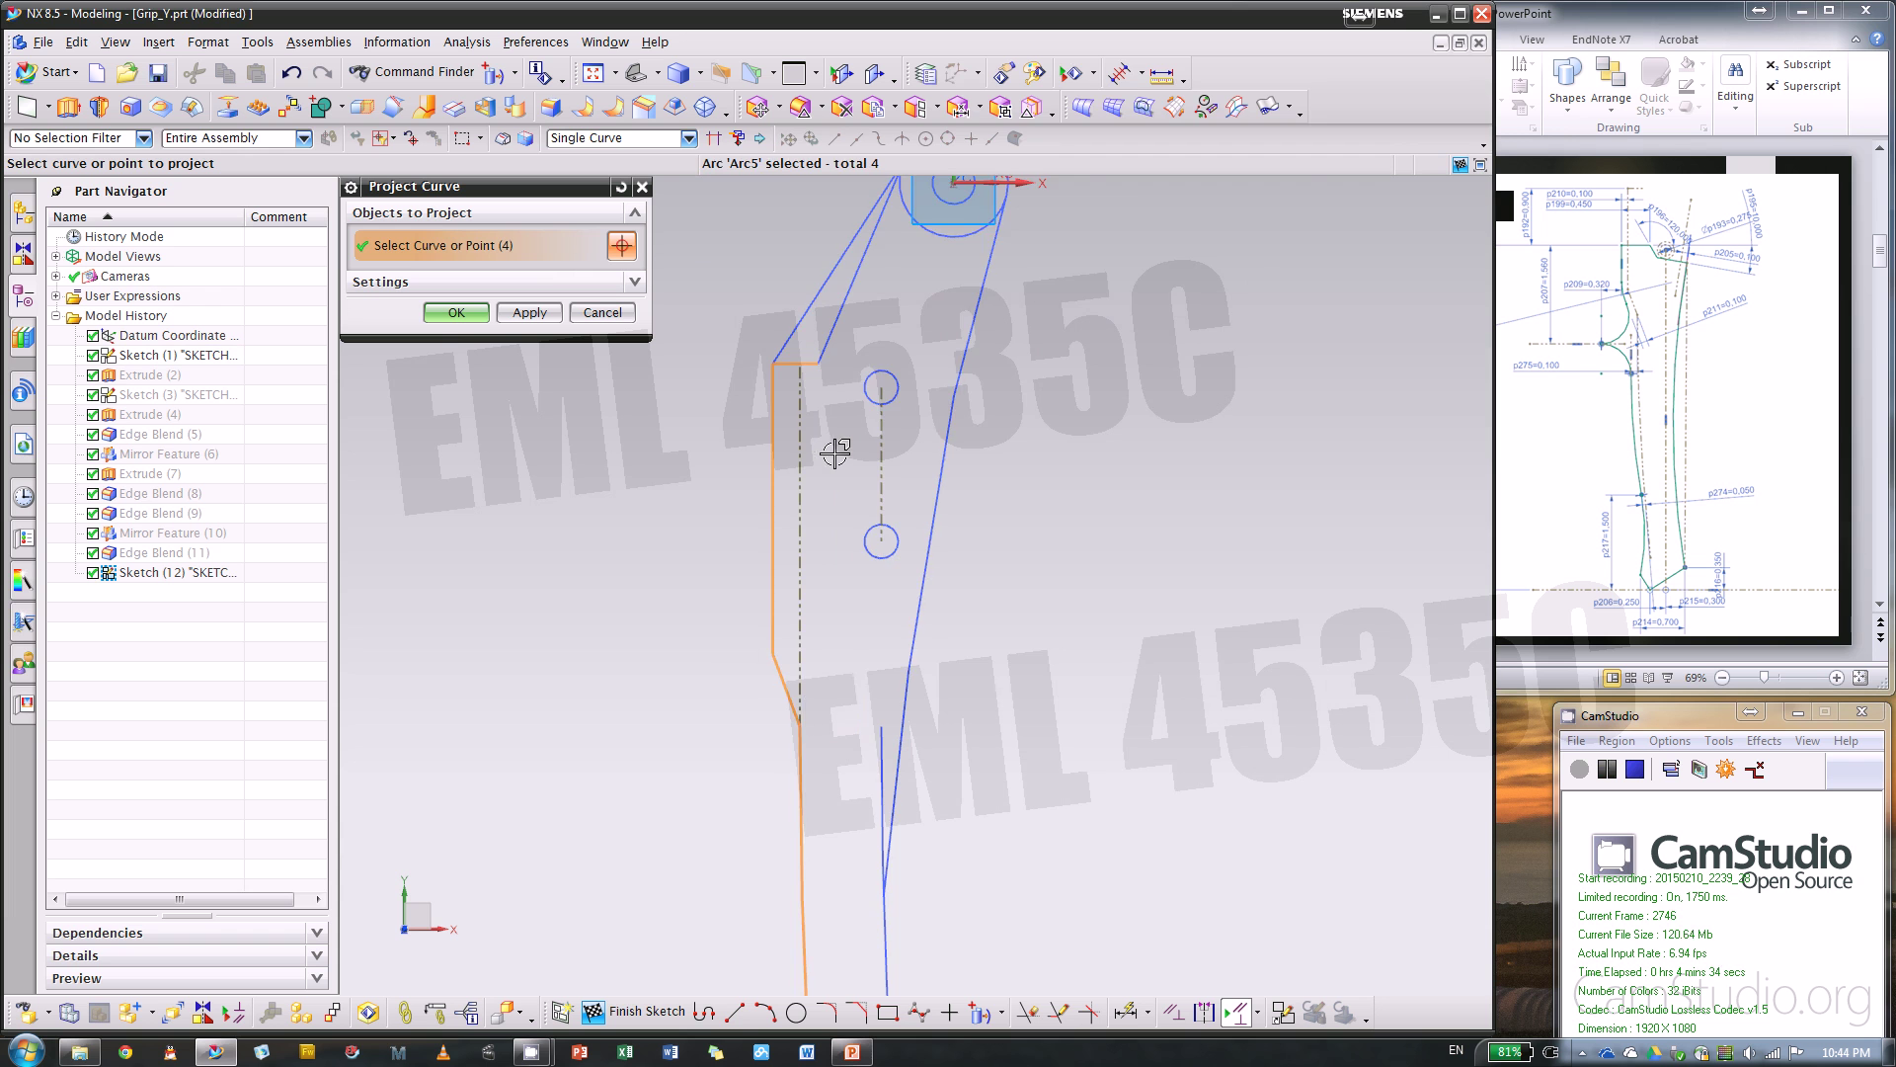
- Add the slanted line on the handle's right side and the lower hole circle, and project all selected curves into the sketch
scroll(829, 475, "down", 2)
left_click(1527, 169)
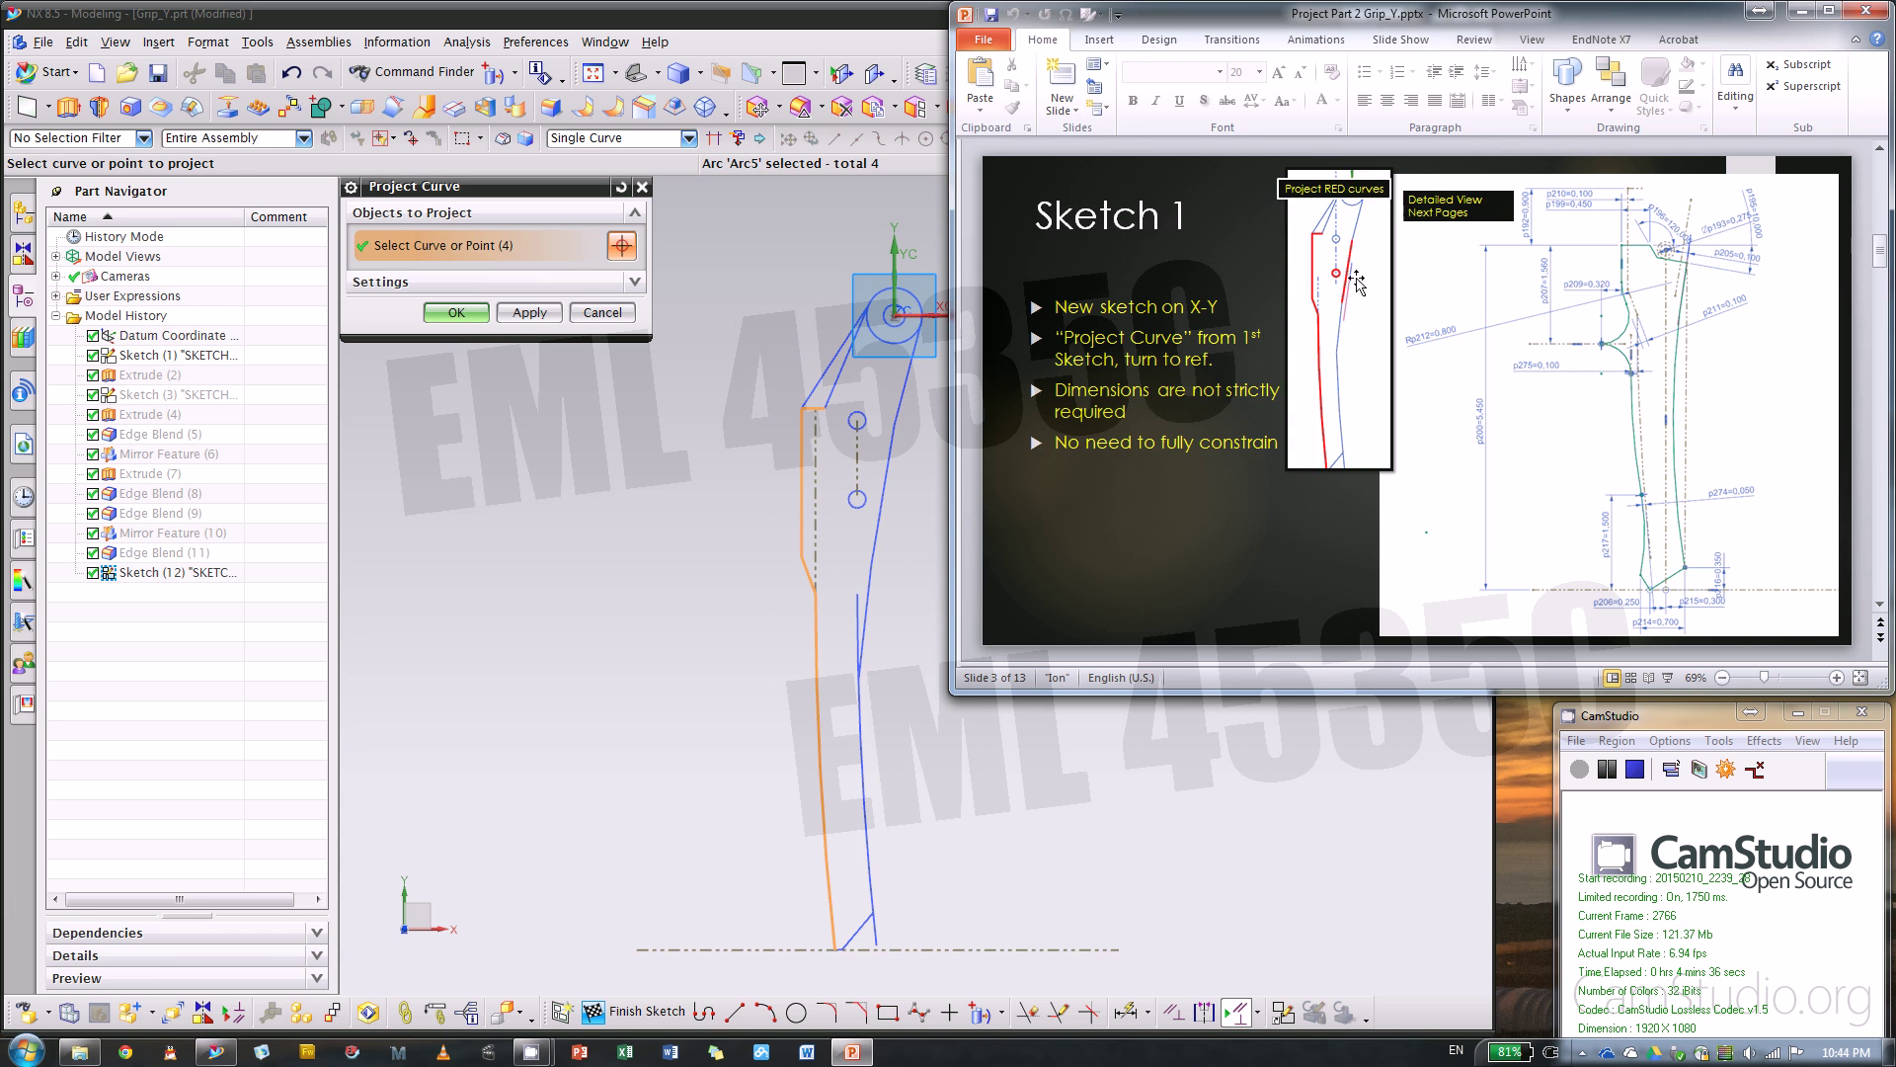
left_click(652, 534)
scroll(903, 494, "up", 2)
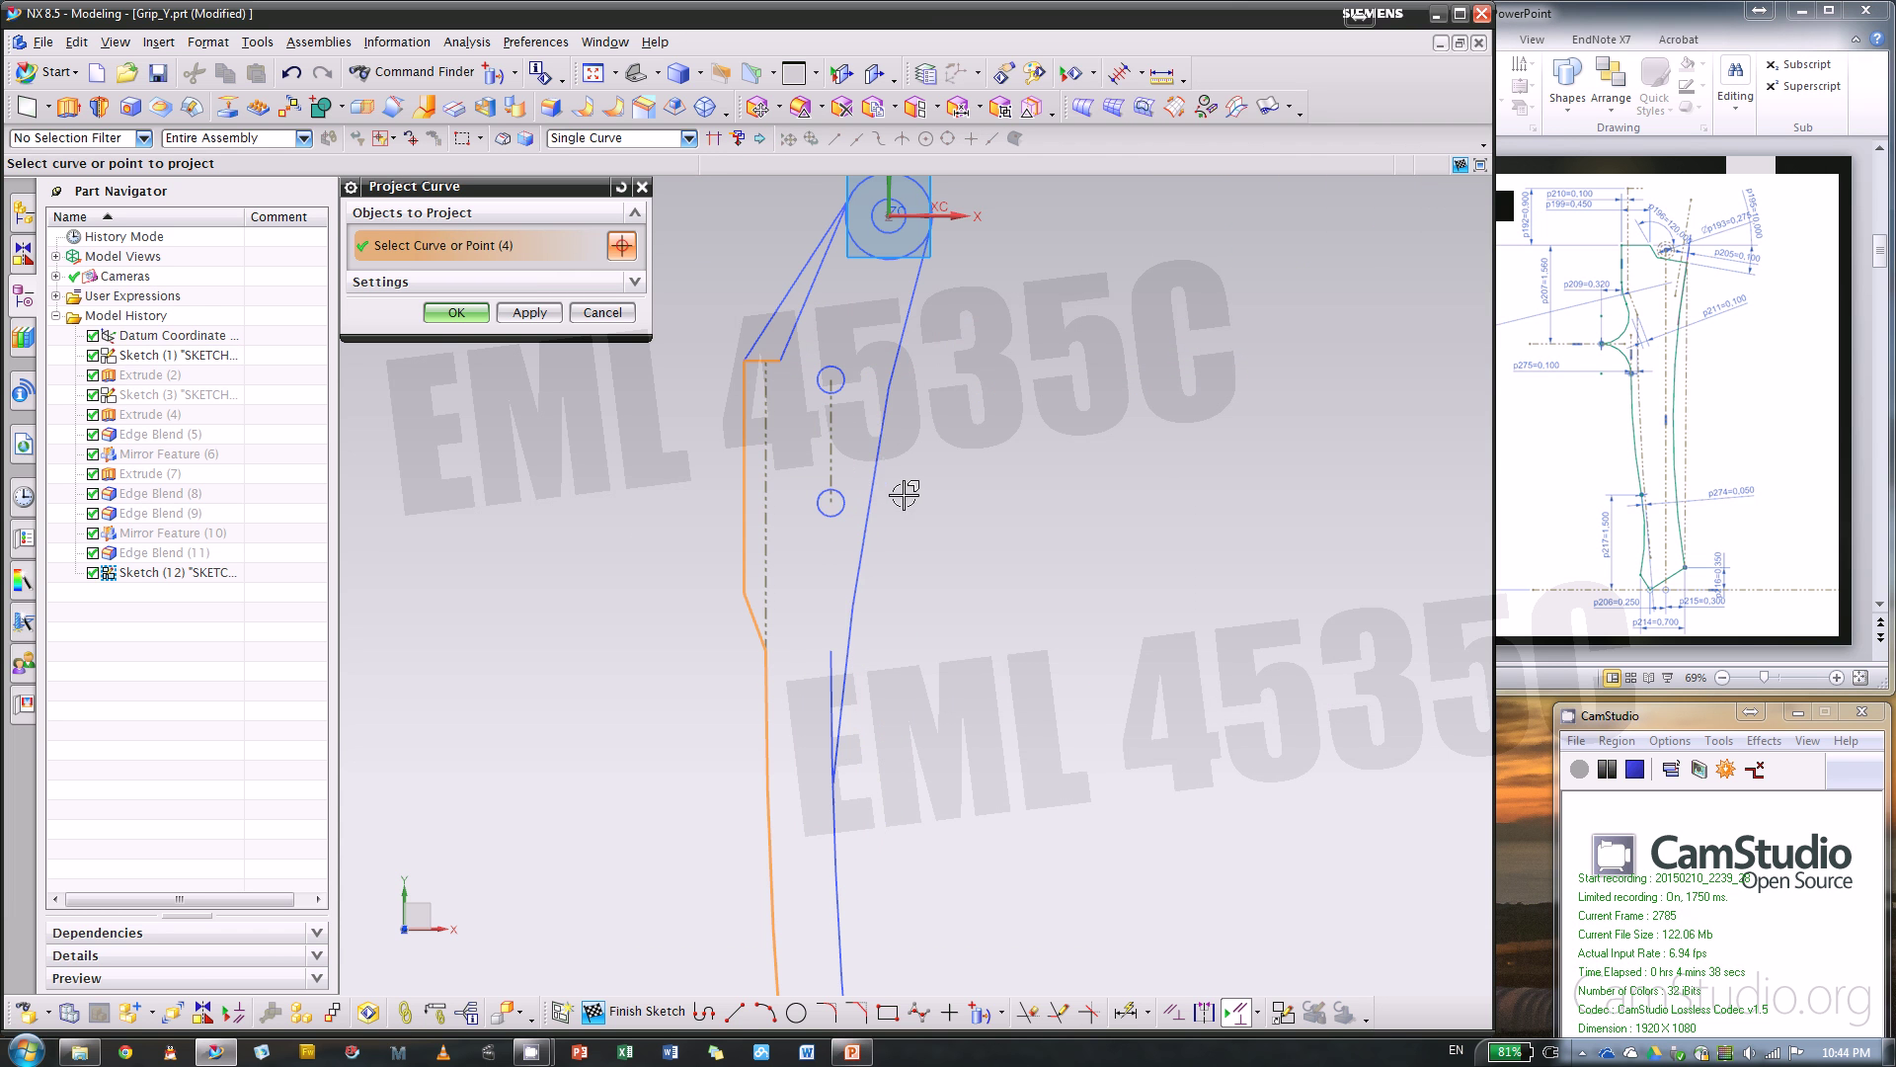
left_click(874, 460)
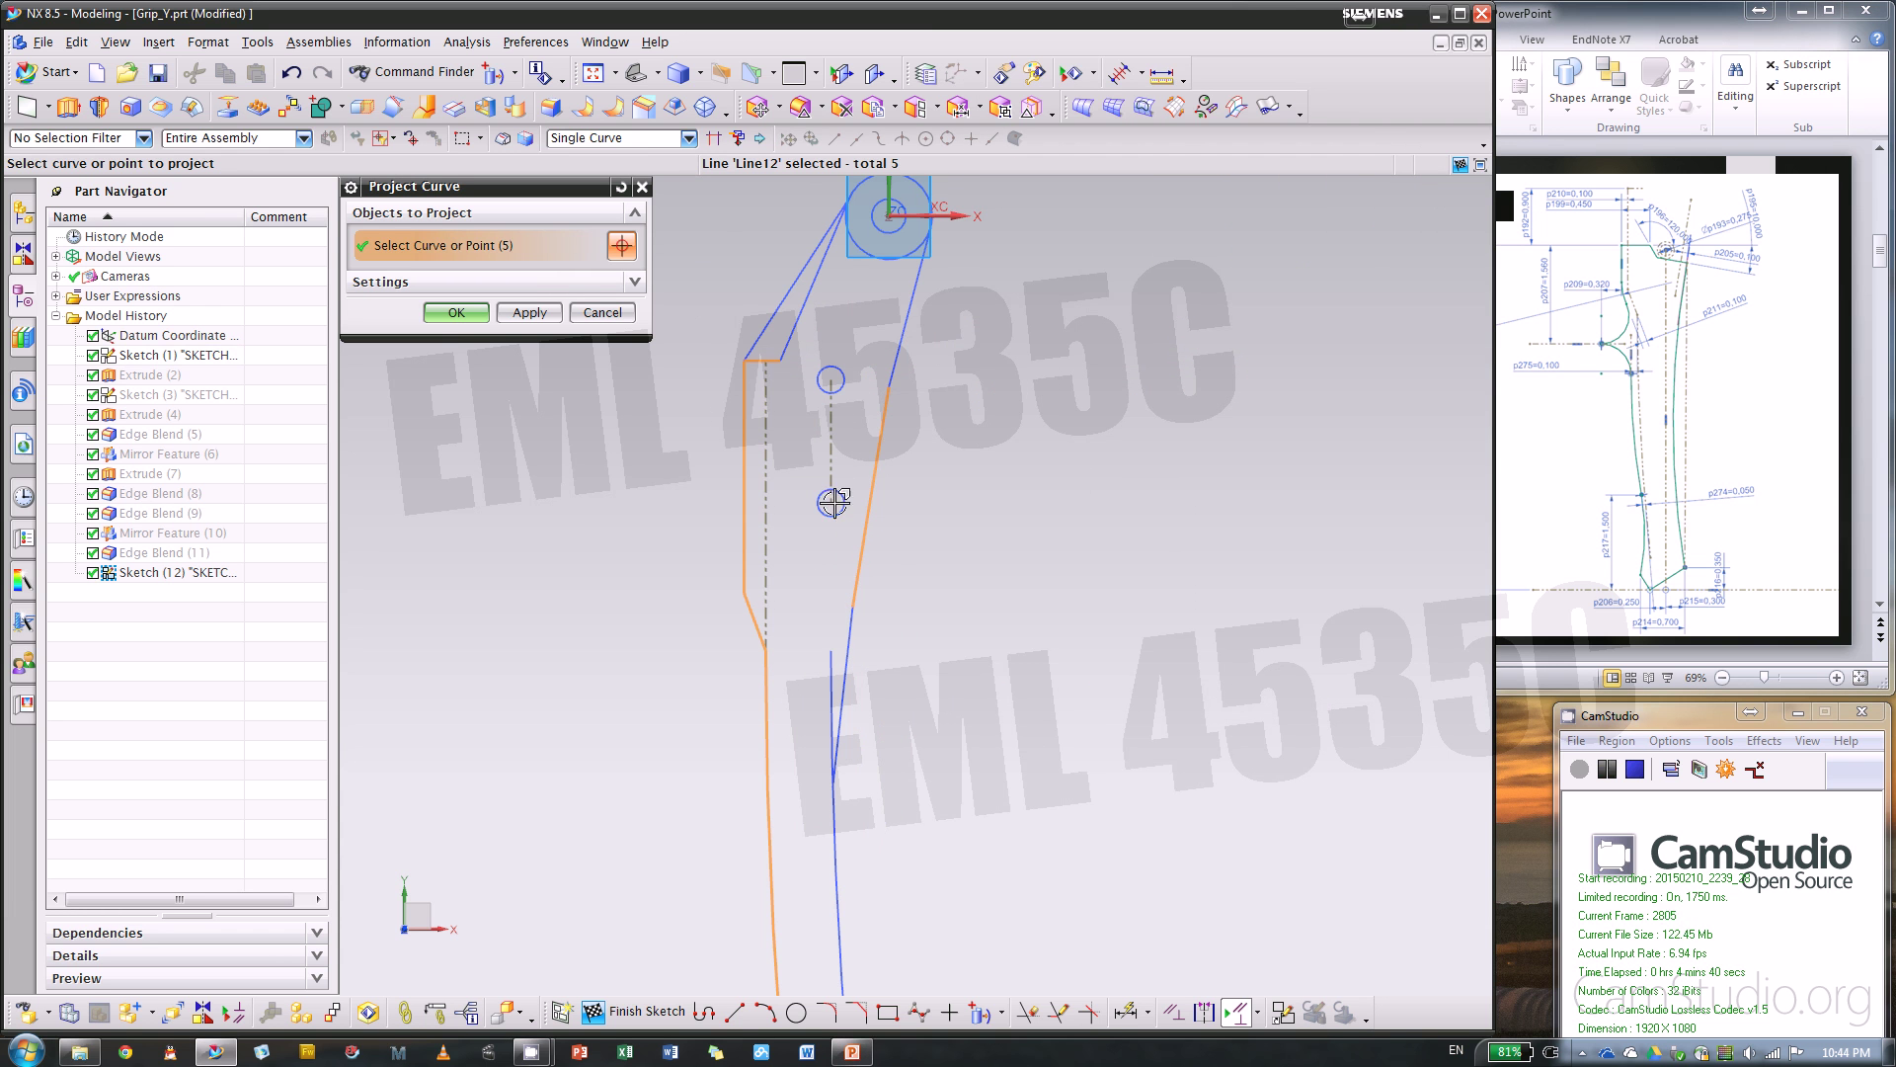
left_click(1618, 173)
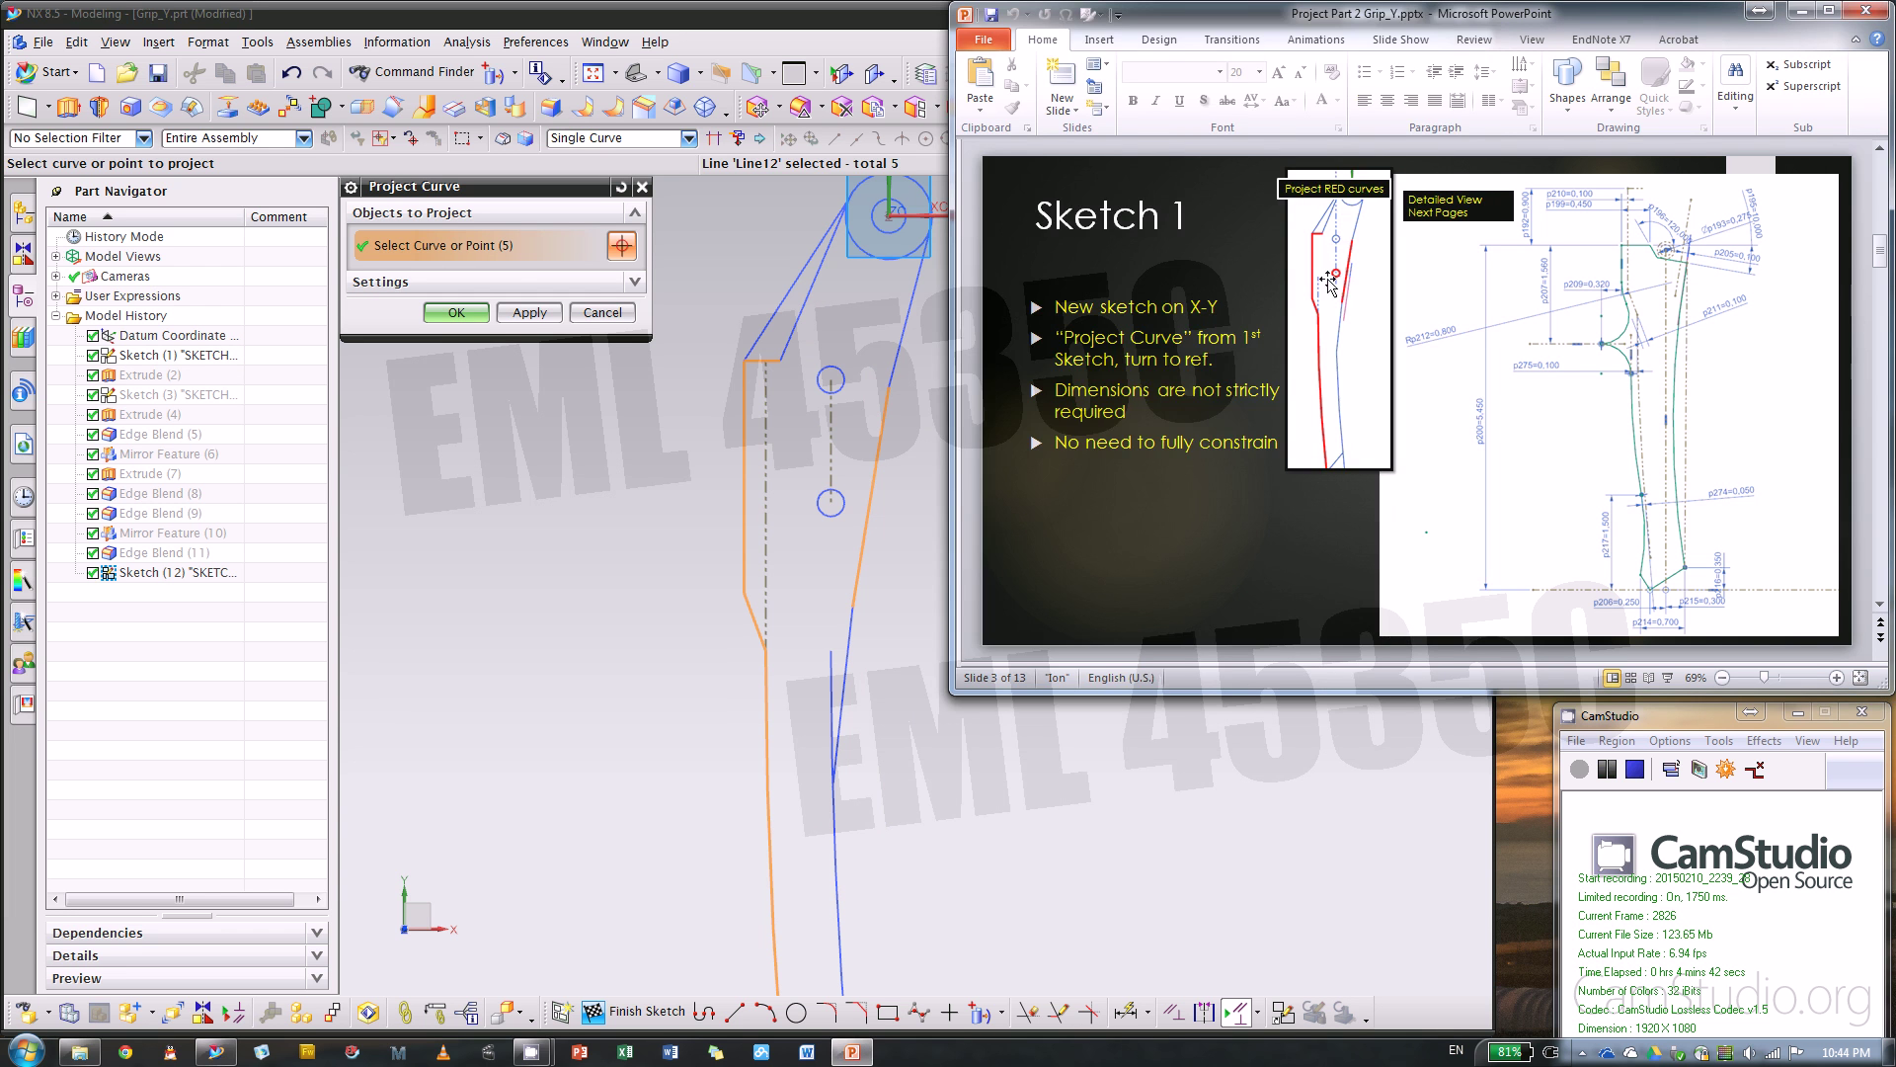
left_click(821, 500)
left_click(457, 313)
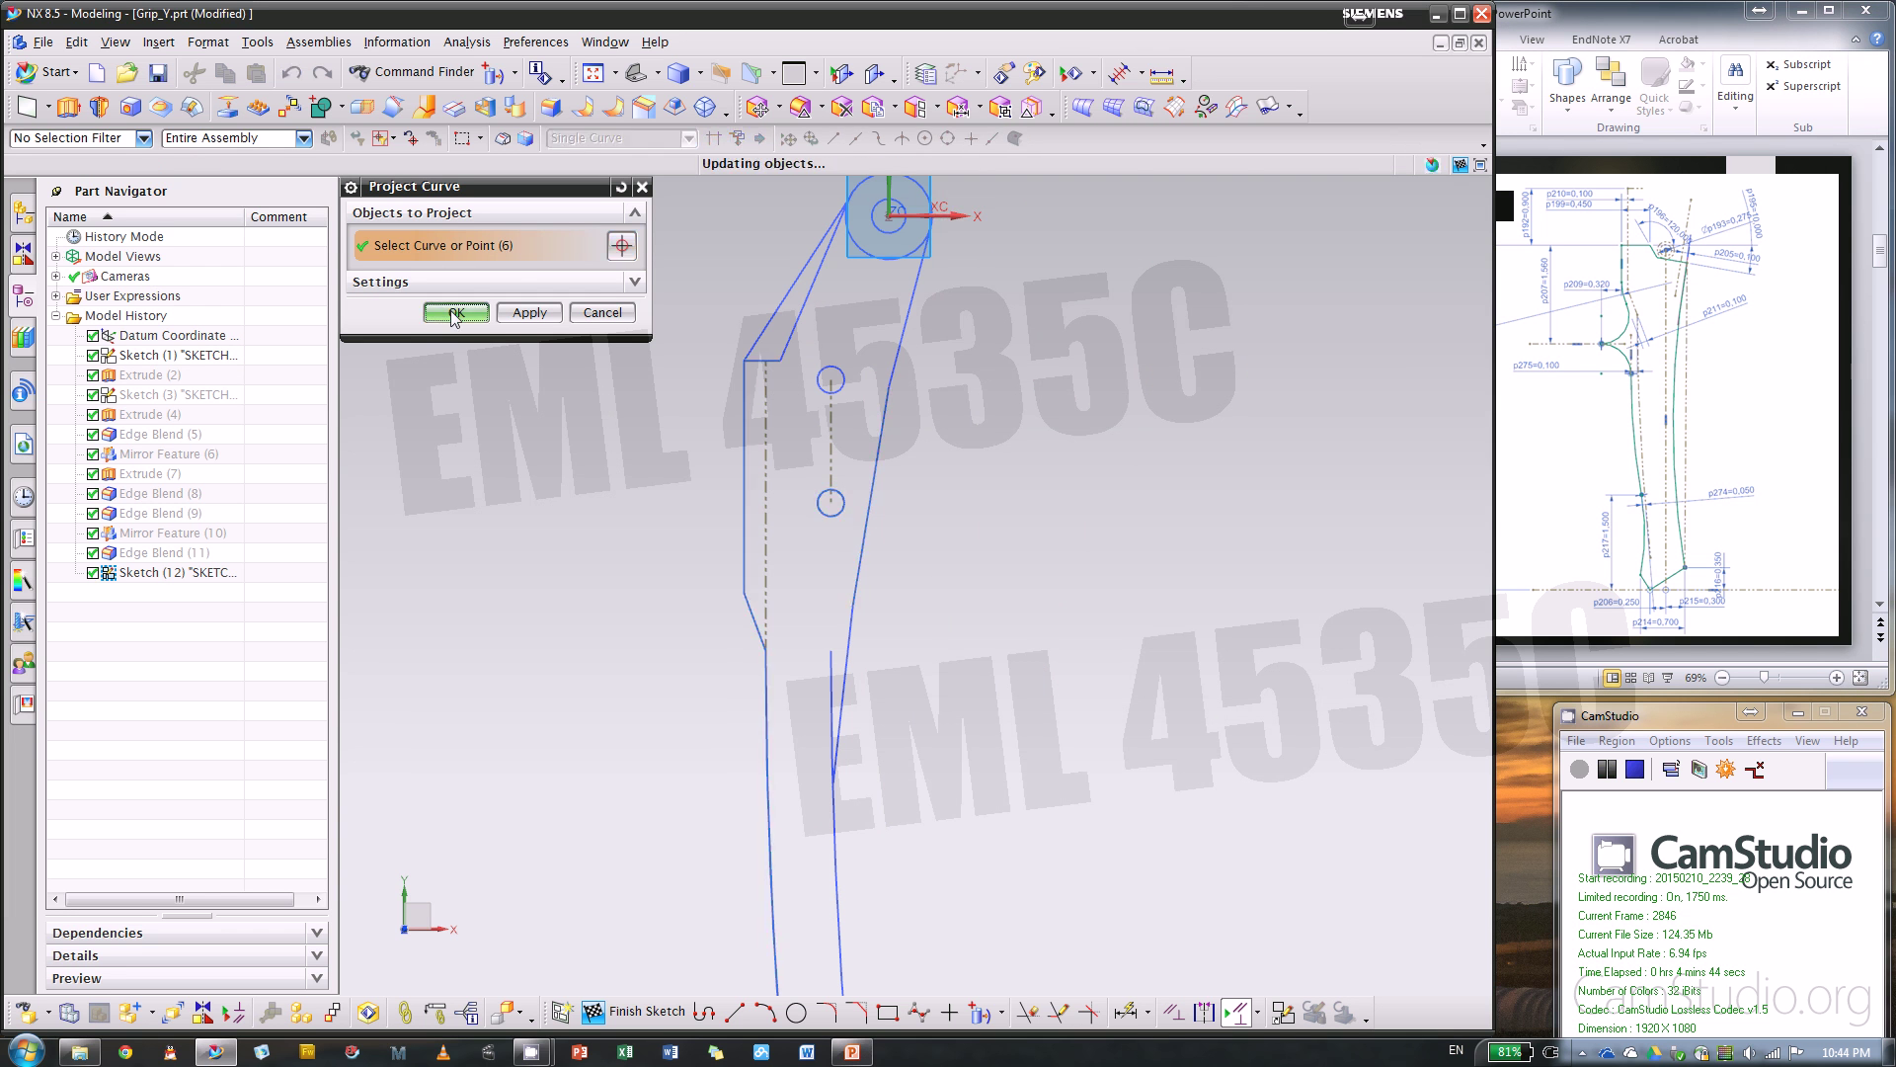
scroll(589, 403, "down", 2)
scroll(587, 529, "up", 2)
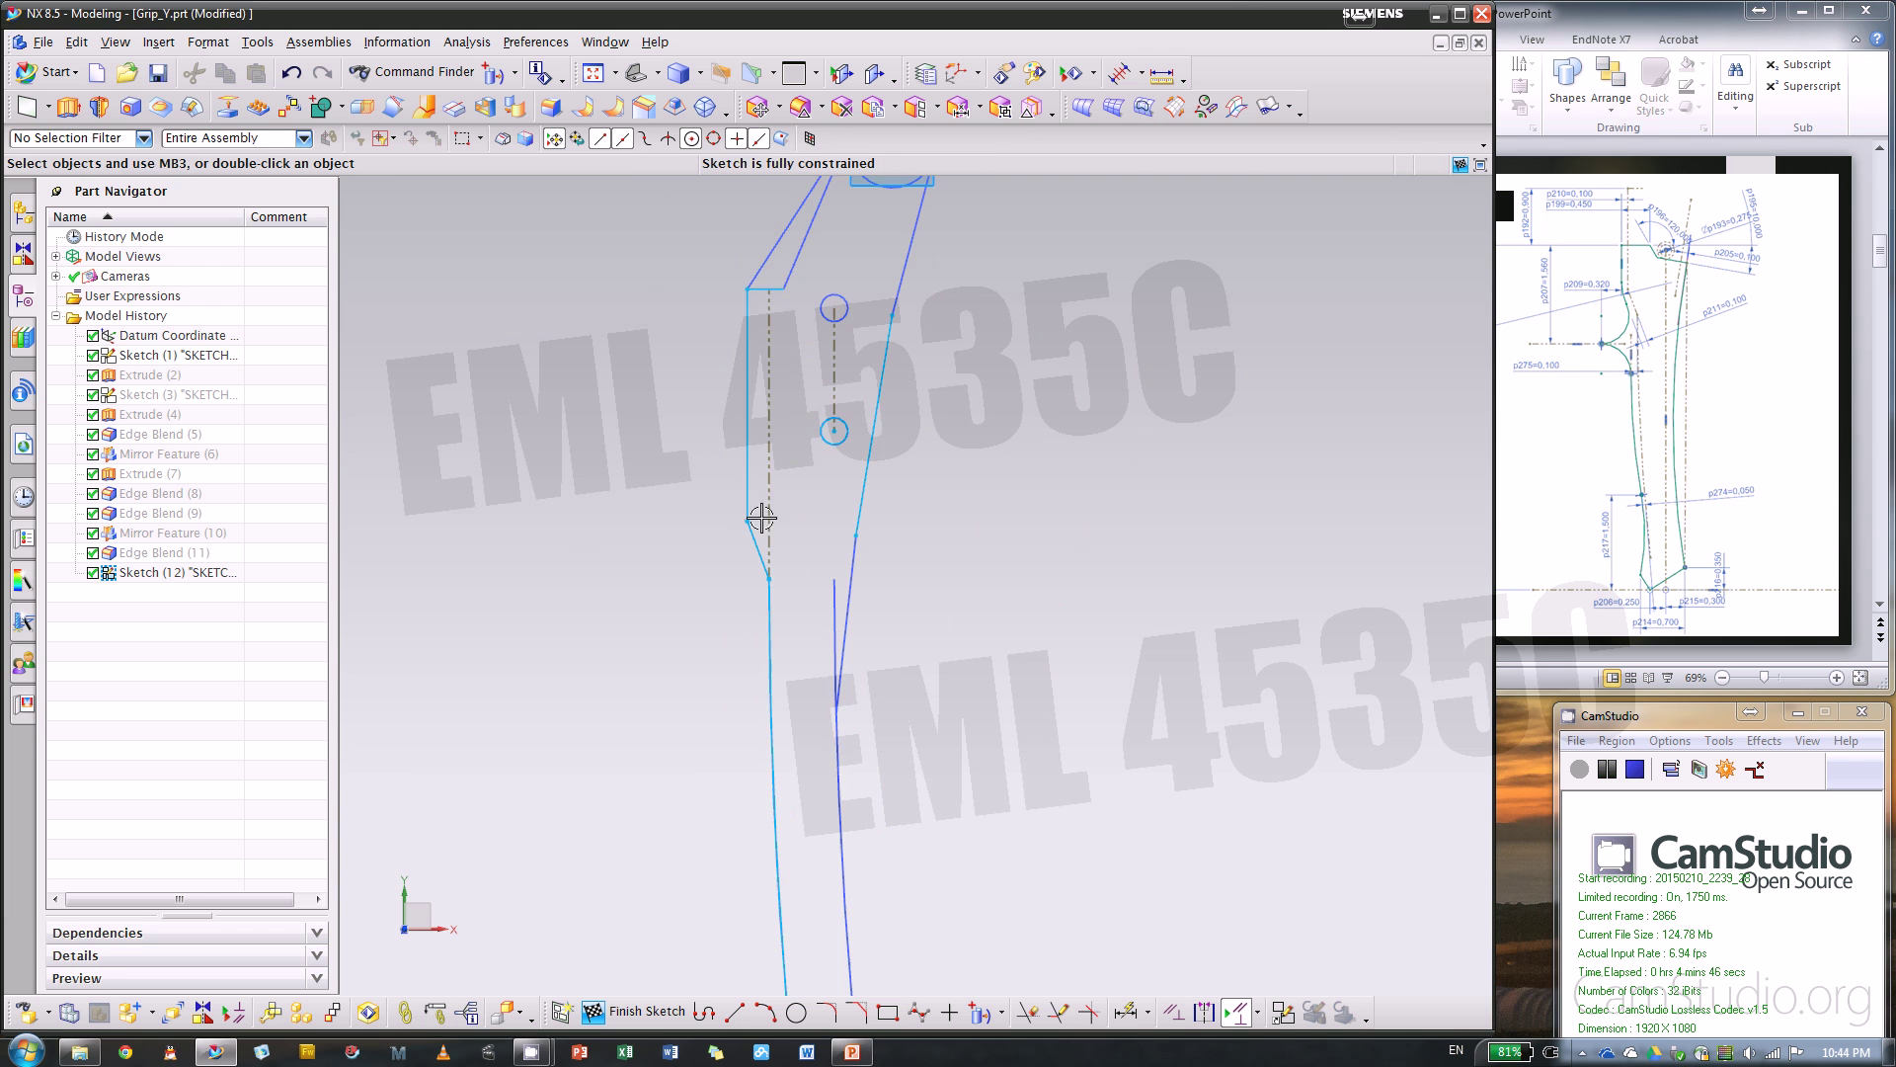
scroll(919, 387, "down", 2)
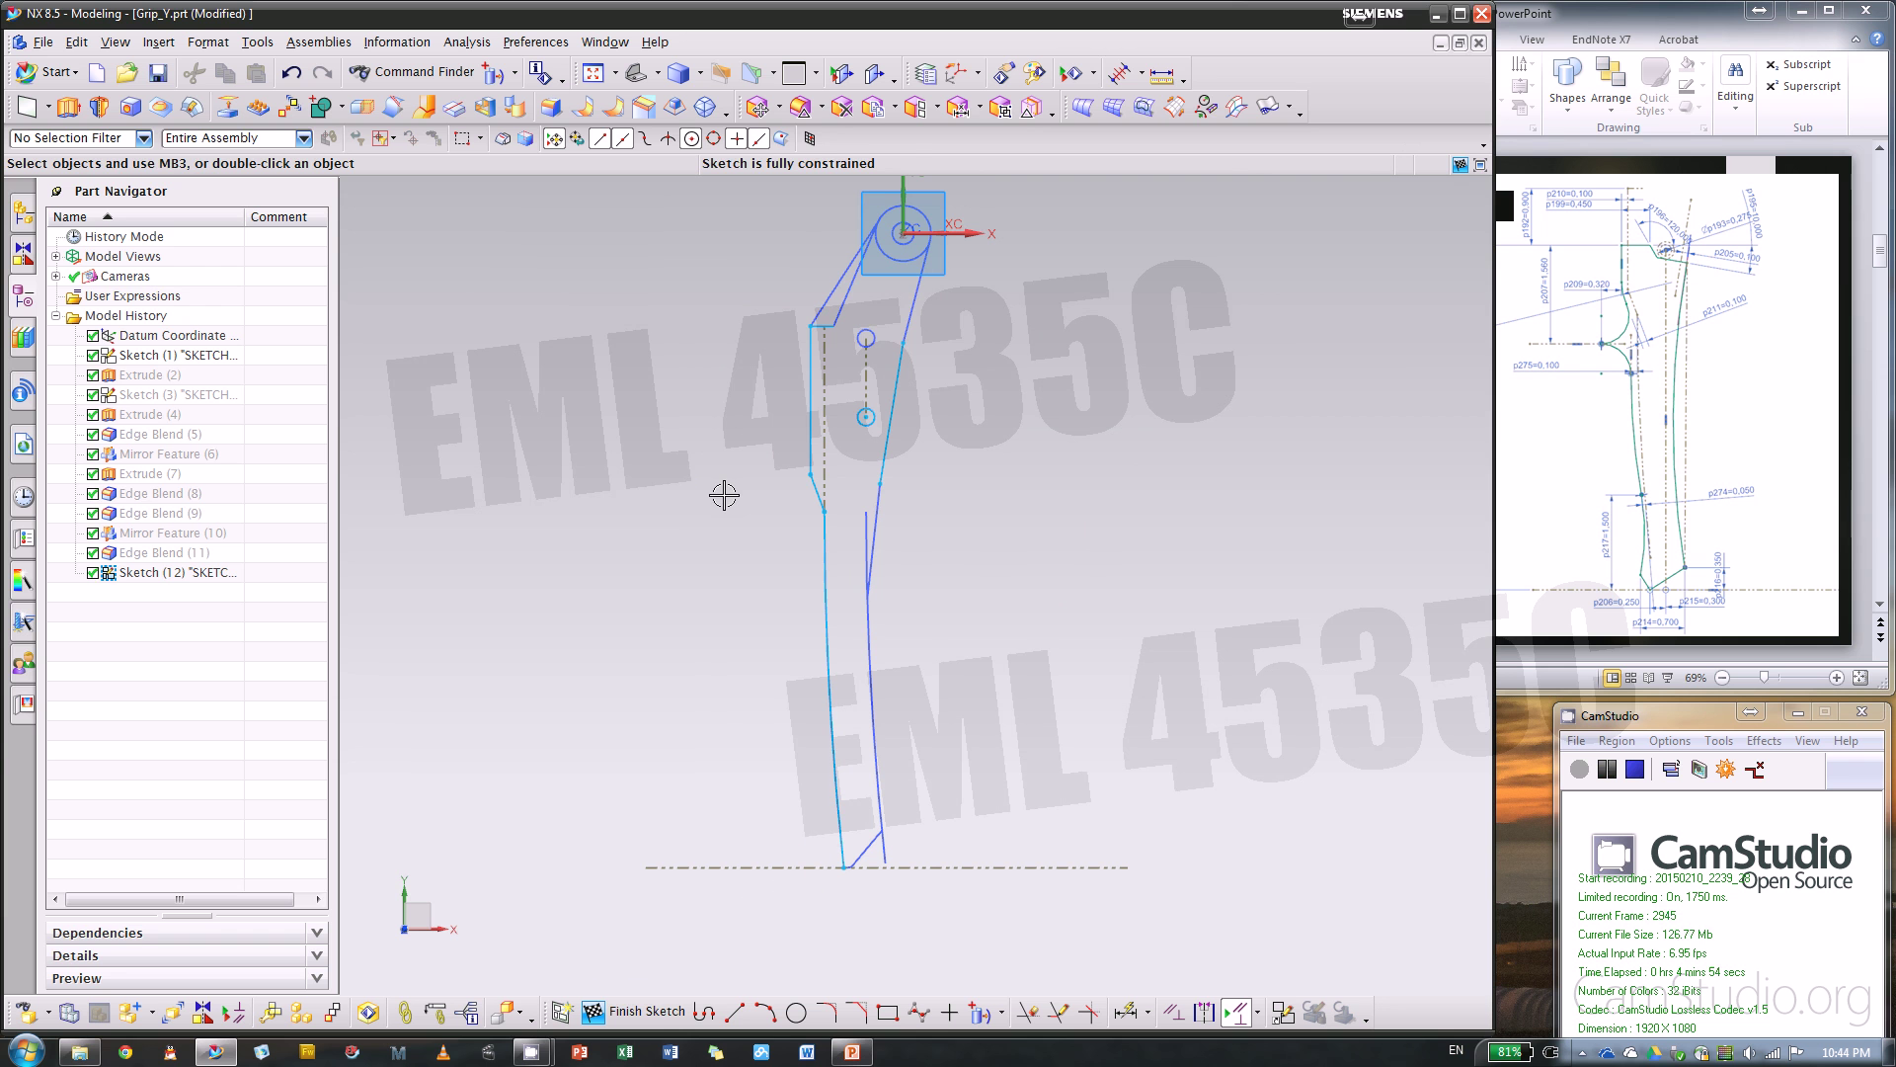
- Hide the handle's original sketch SKETCH_000 so only the curves projected into the new sketch are displayed
left_click(249, 354)
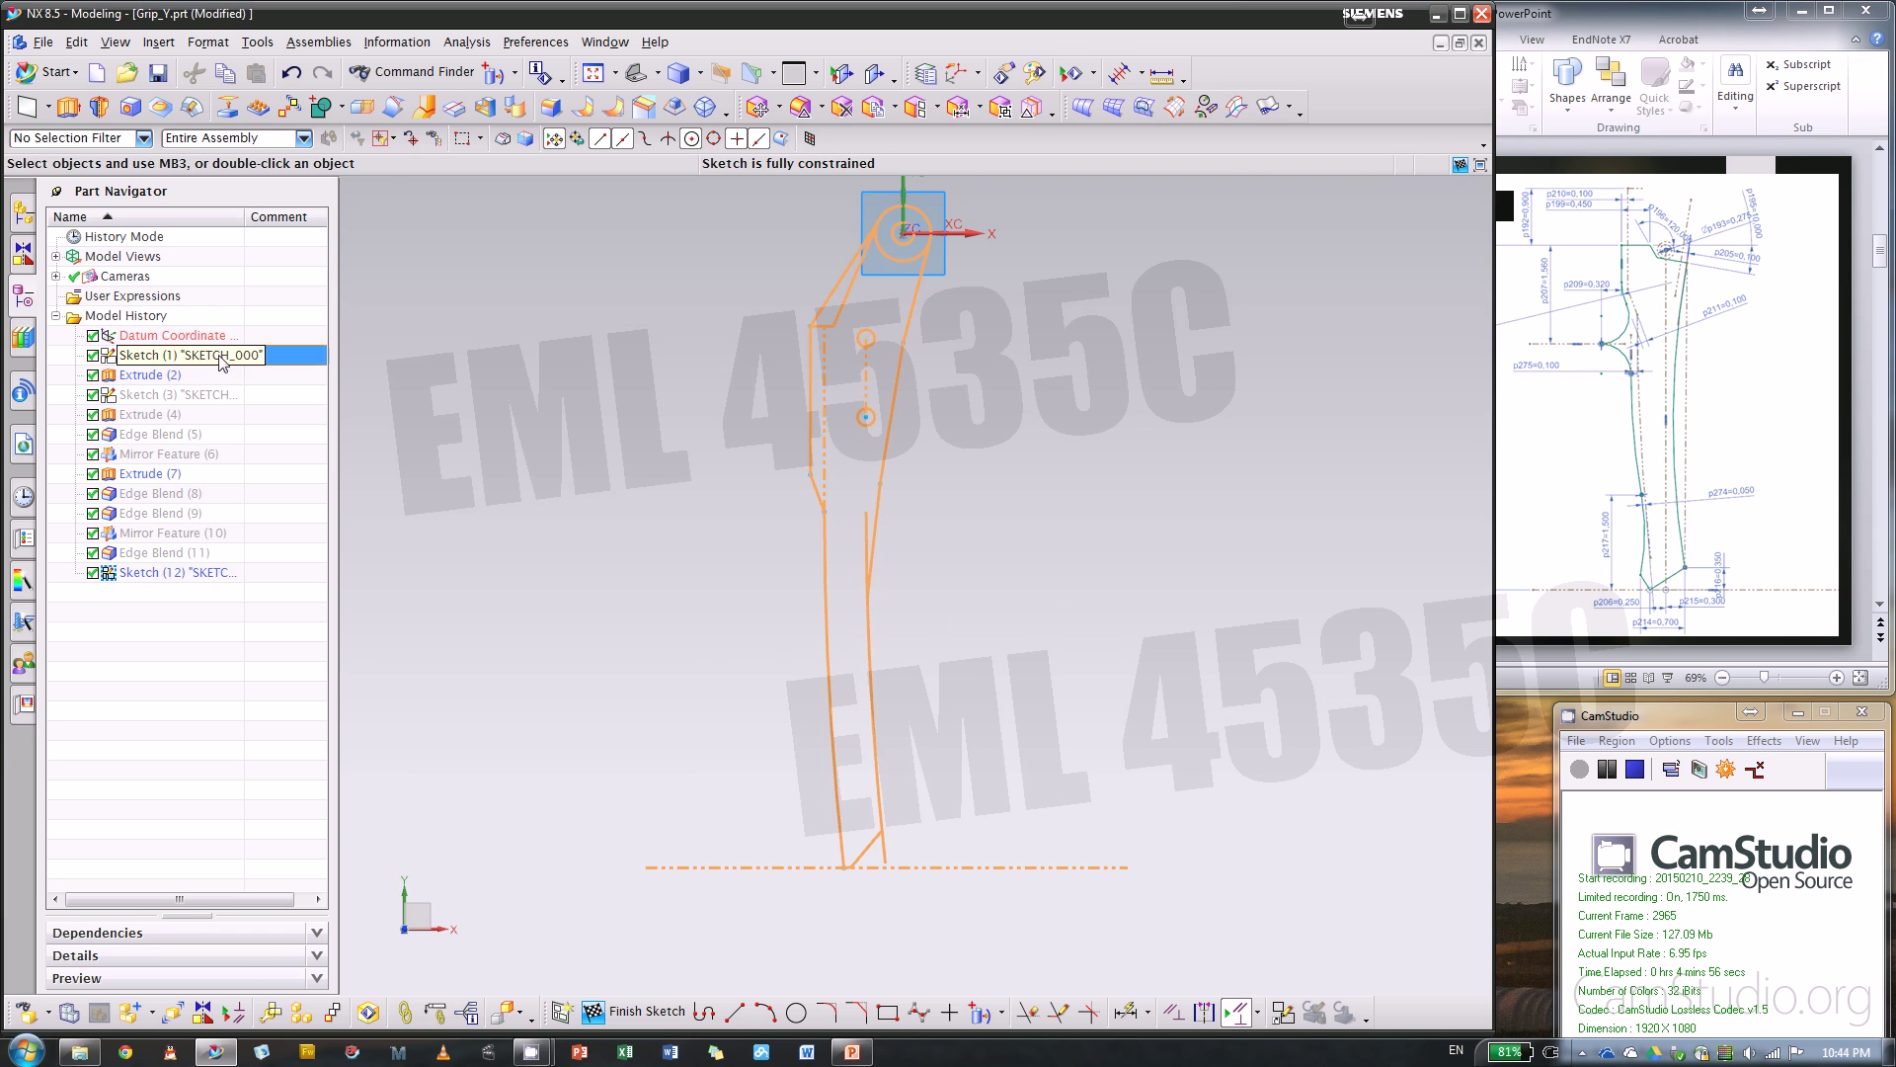
right_click(247, 355)
left_click(244, 373)
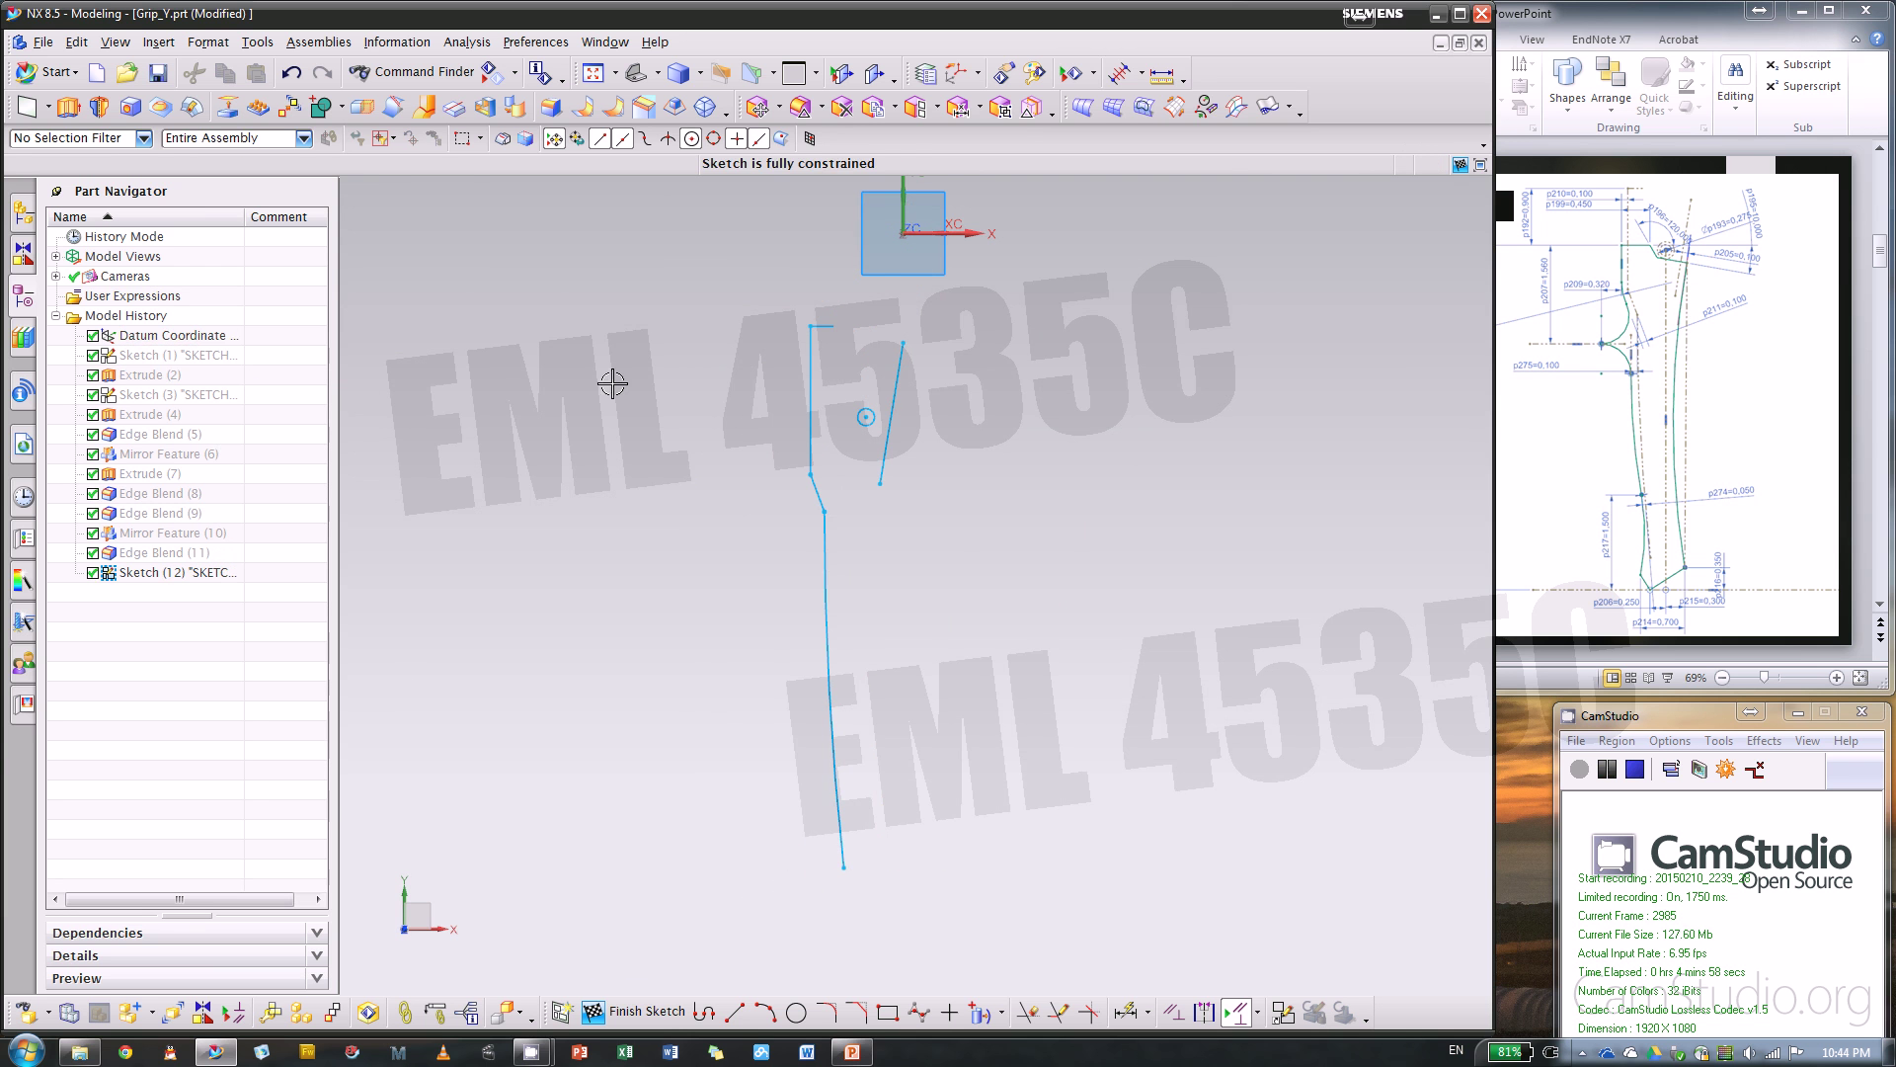
left_click(240, 341)
left_click(133, 357)
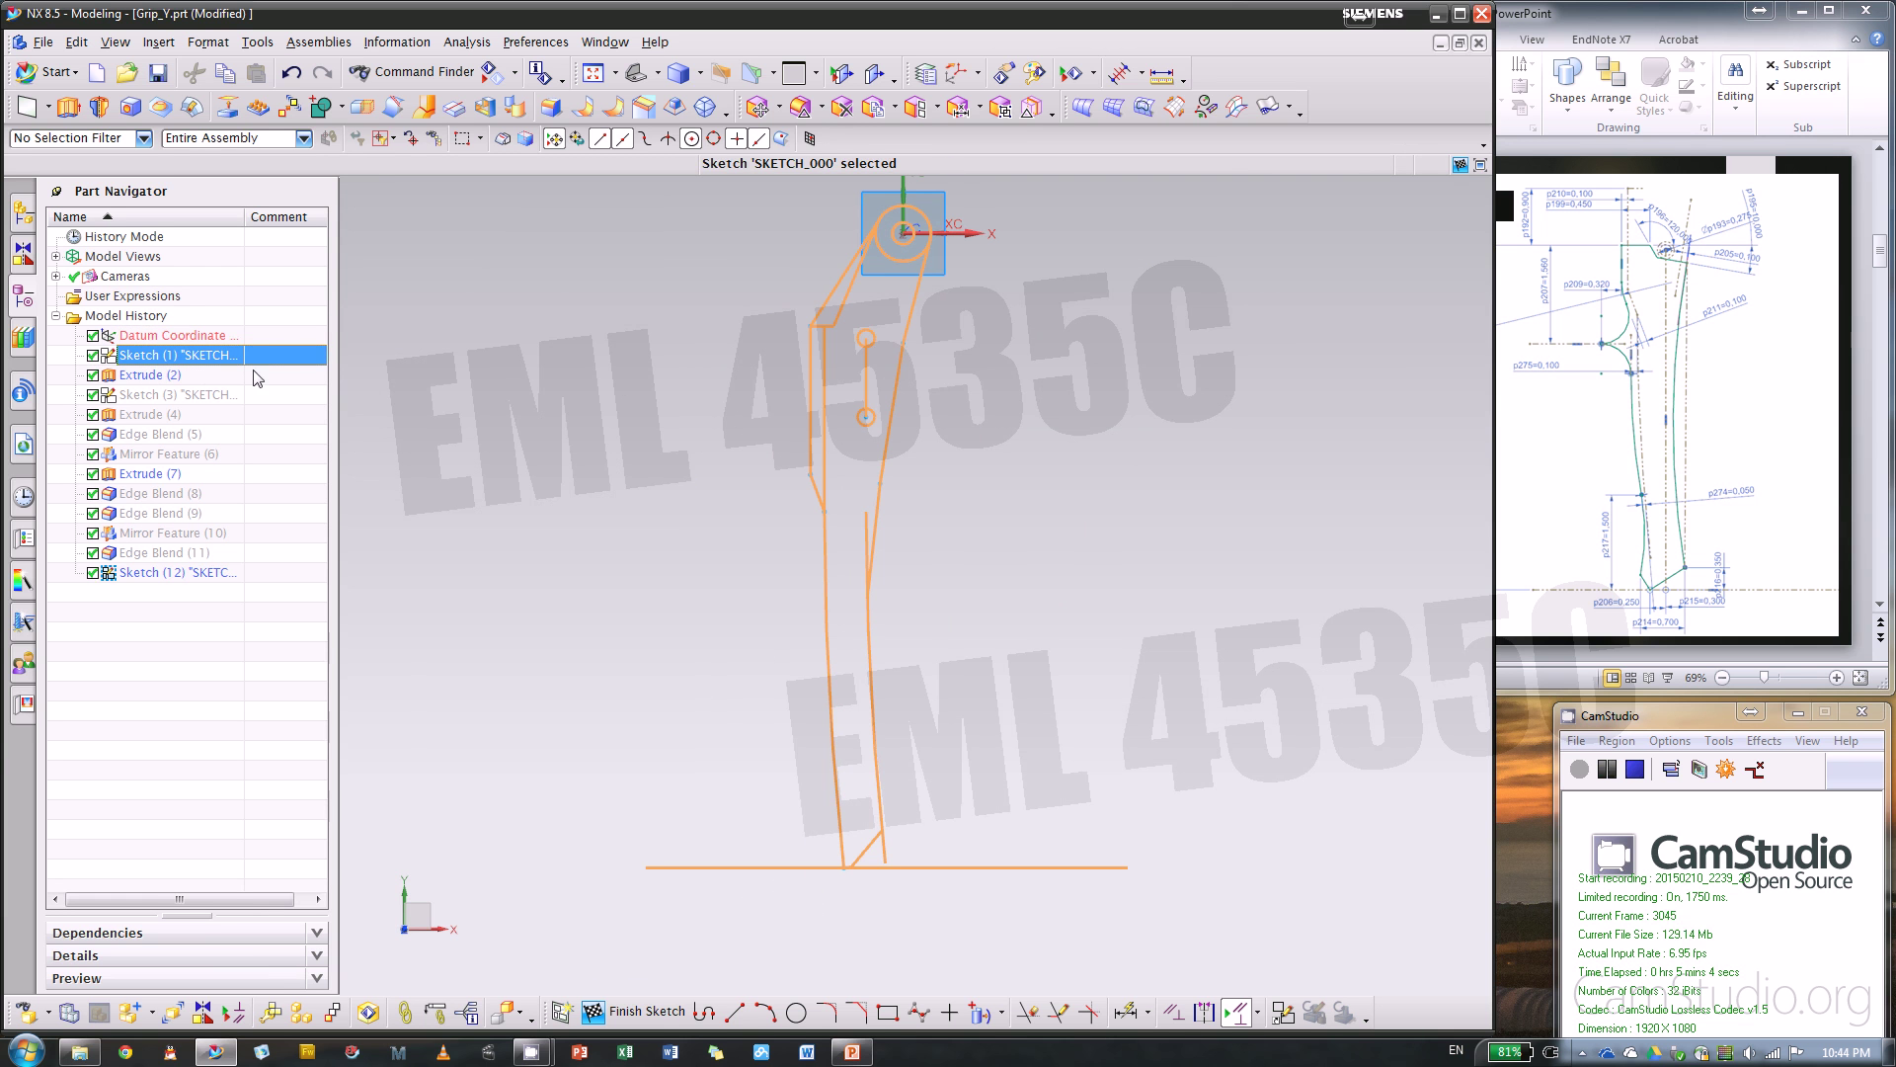
key("Escape")
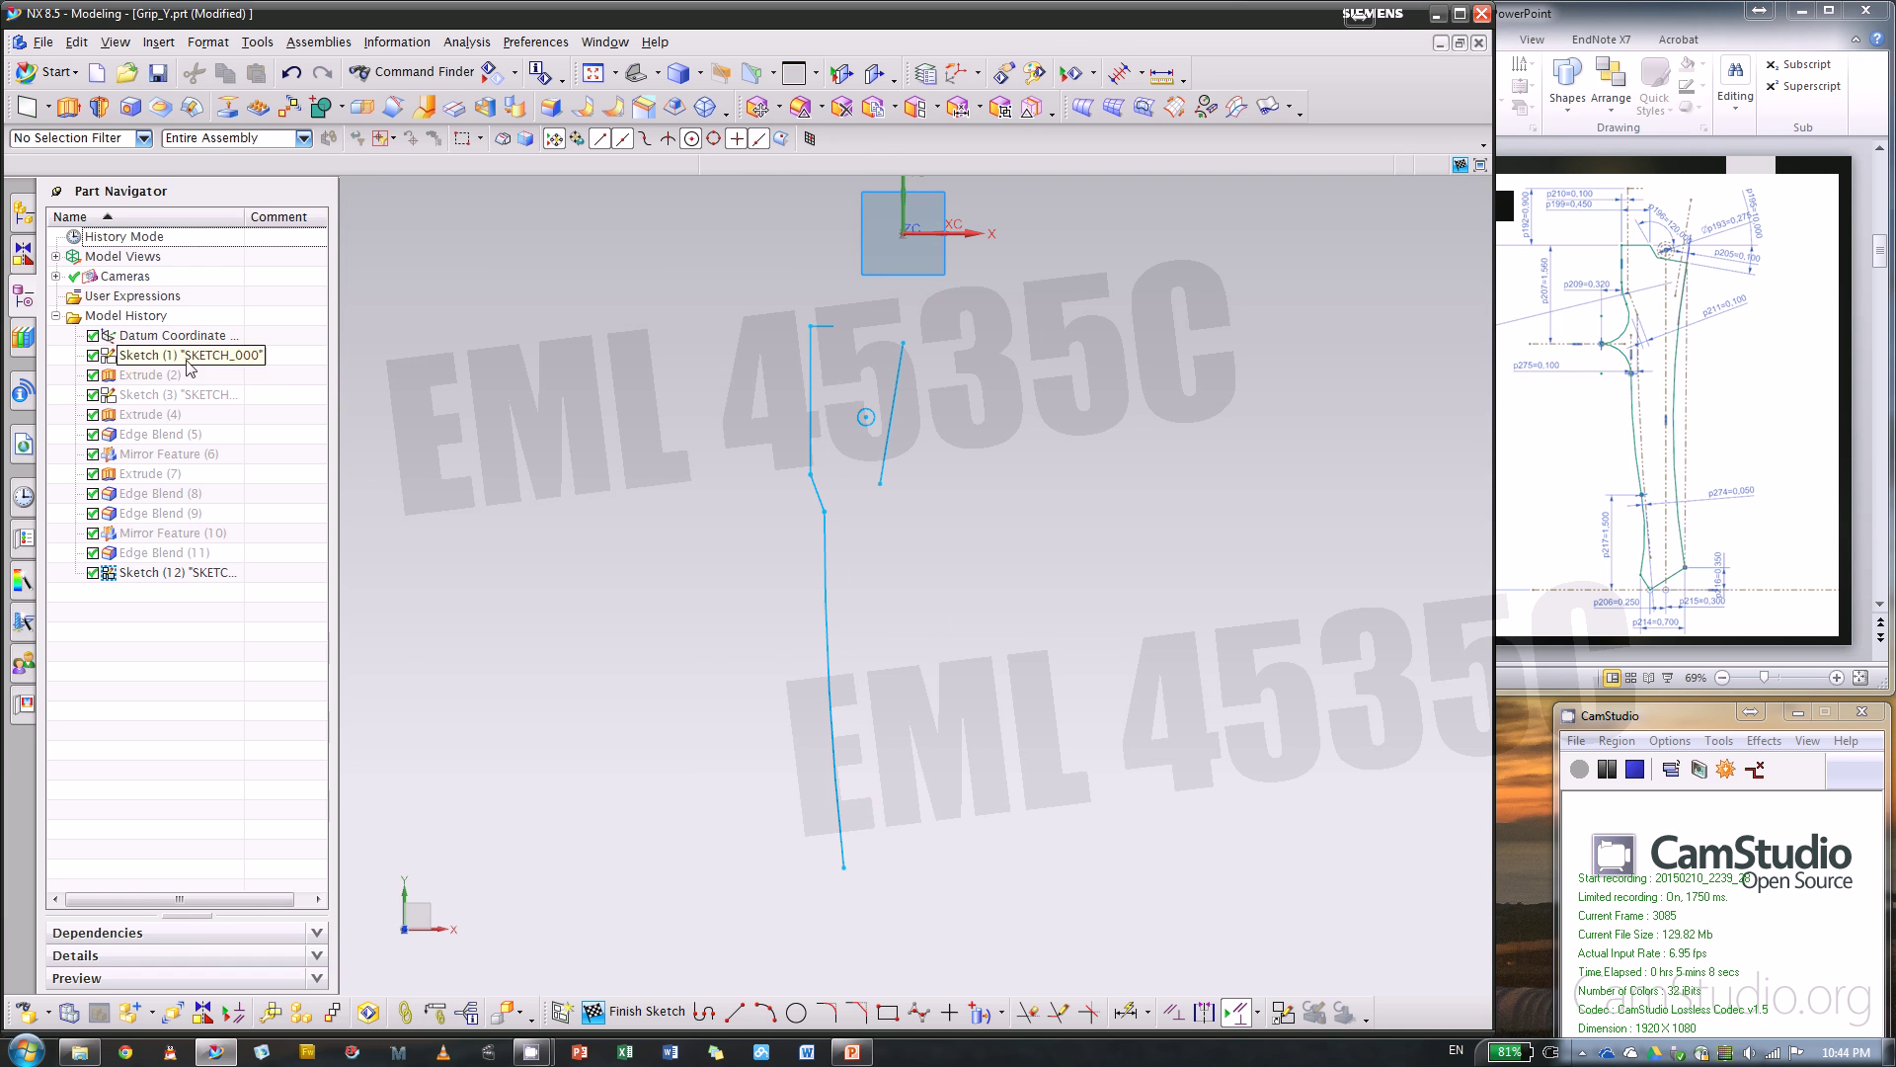
mouse_move(696, 288)
left_mouse_down()
mouse_move(711, 373)
mouse_move(1003, 910)
left_mouse_up()
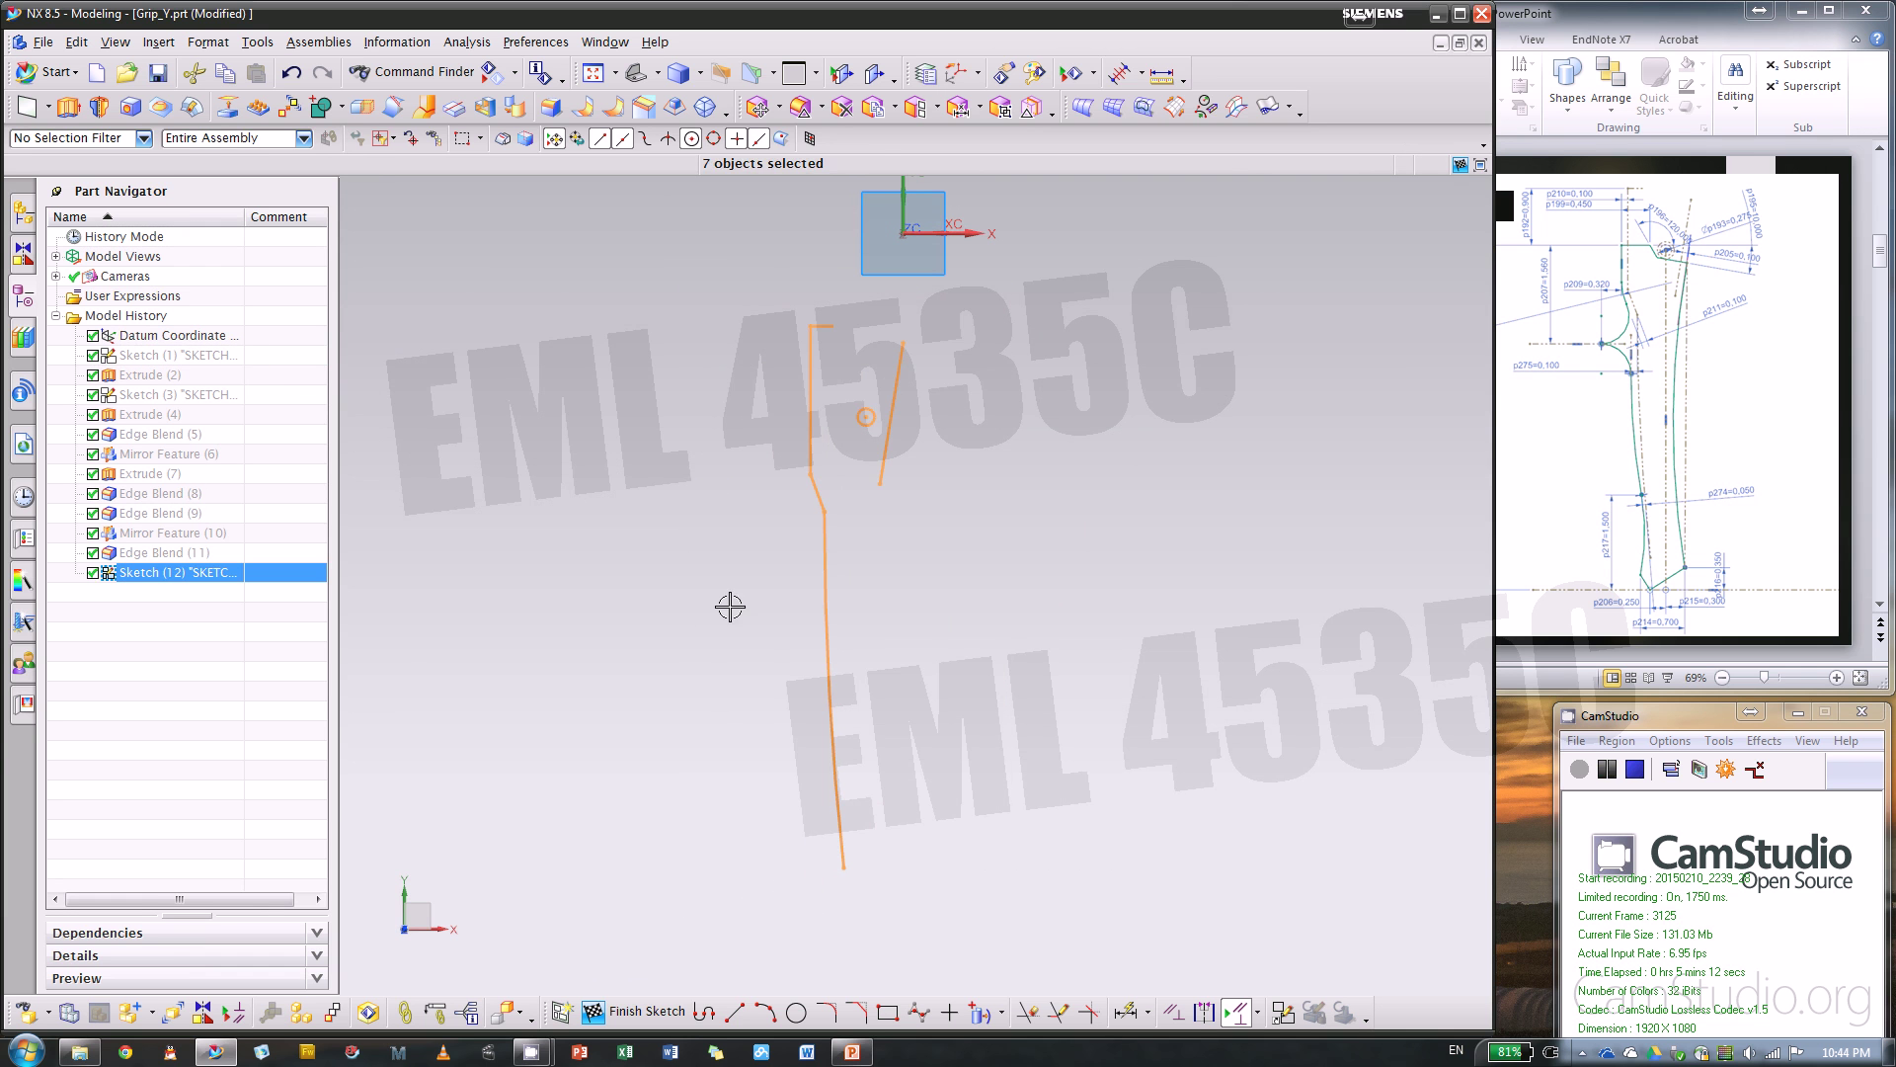
right_click(810, 398)
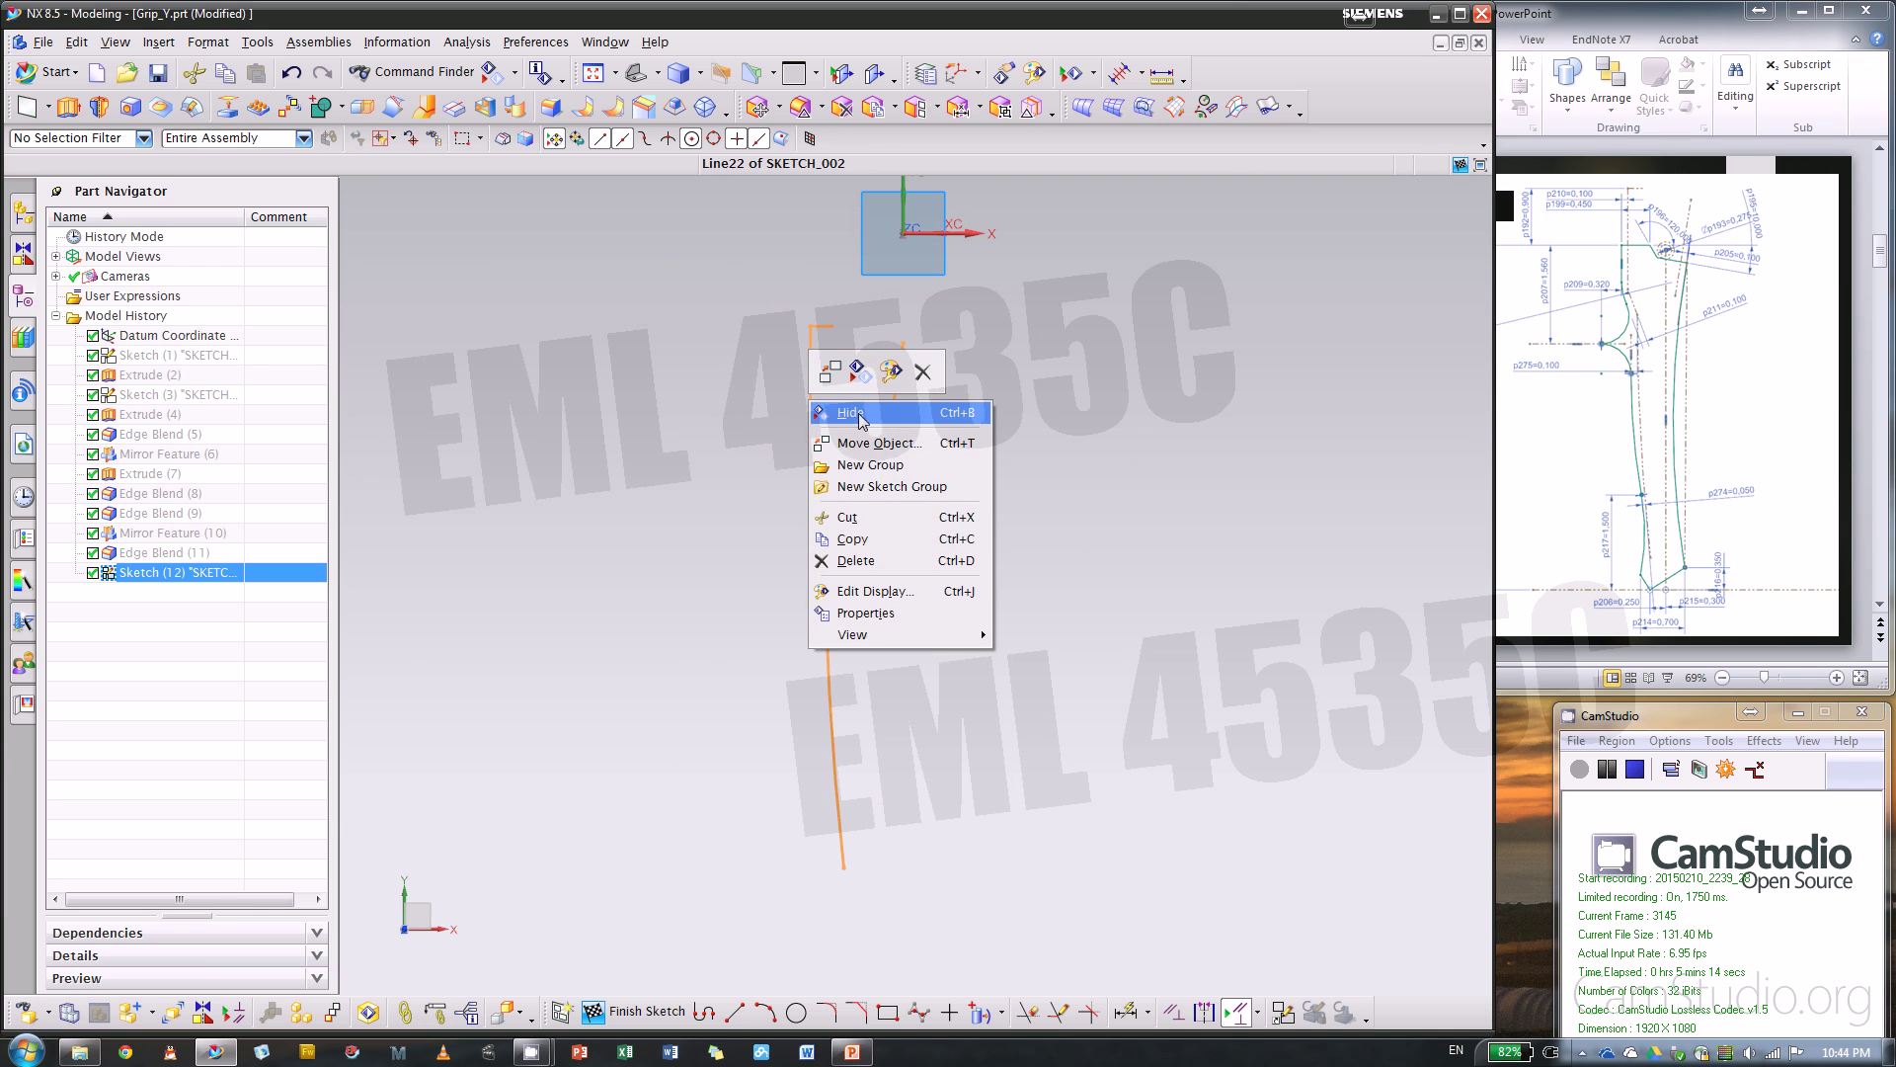
left_click(658, 419)
right_click(820, 499)
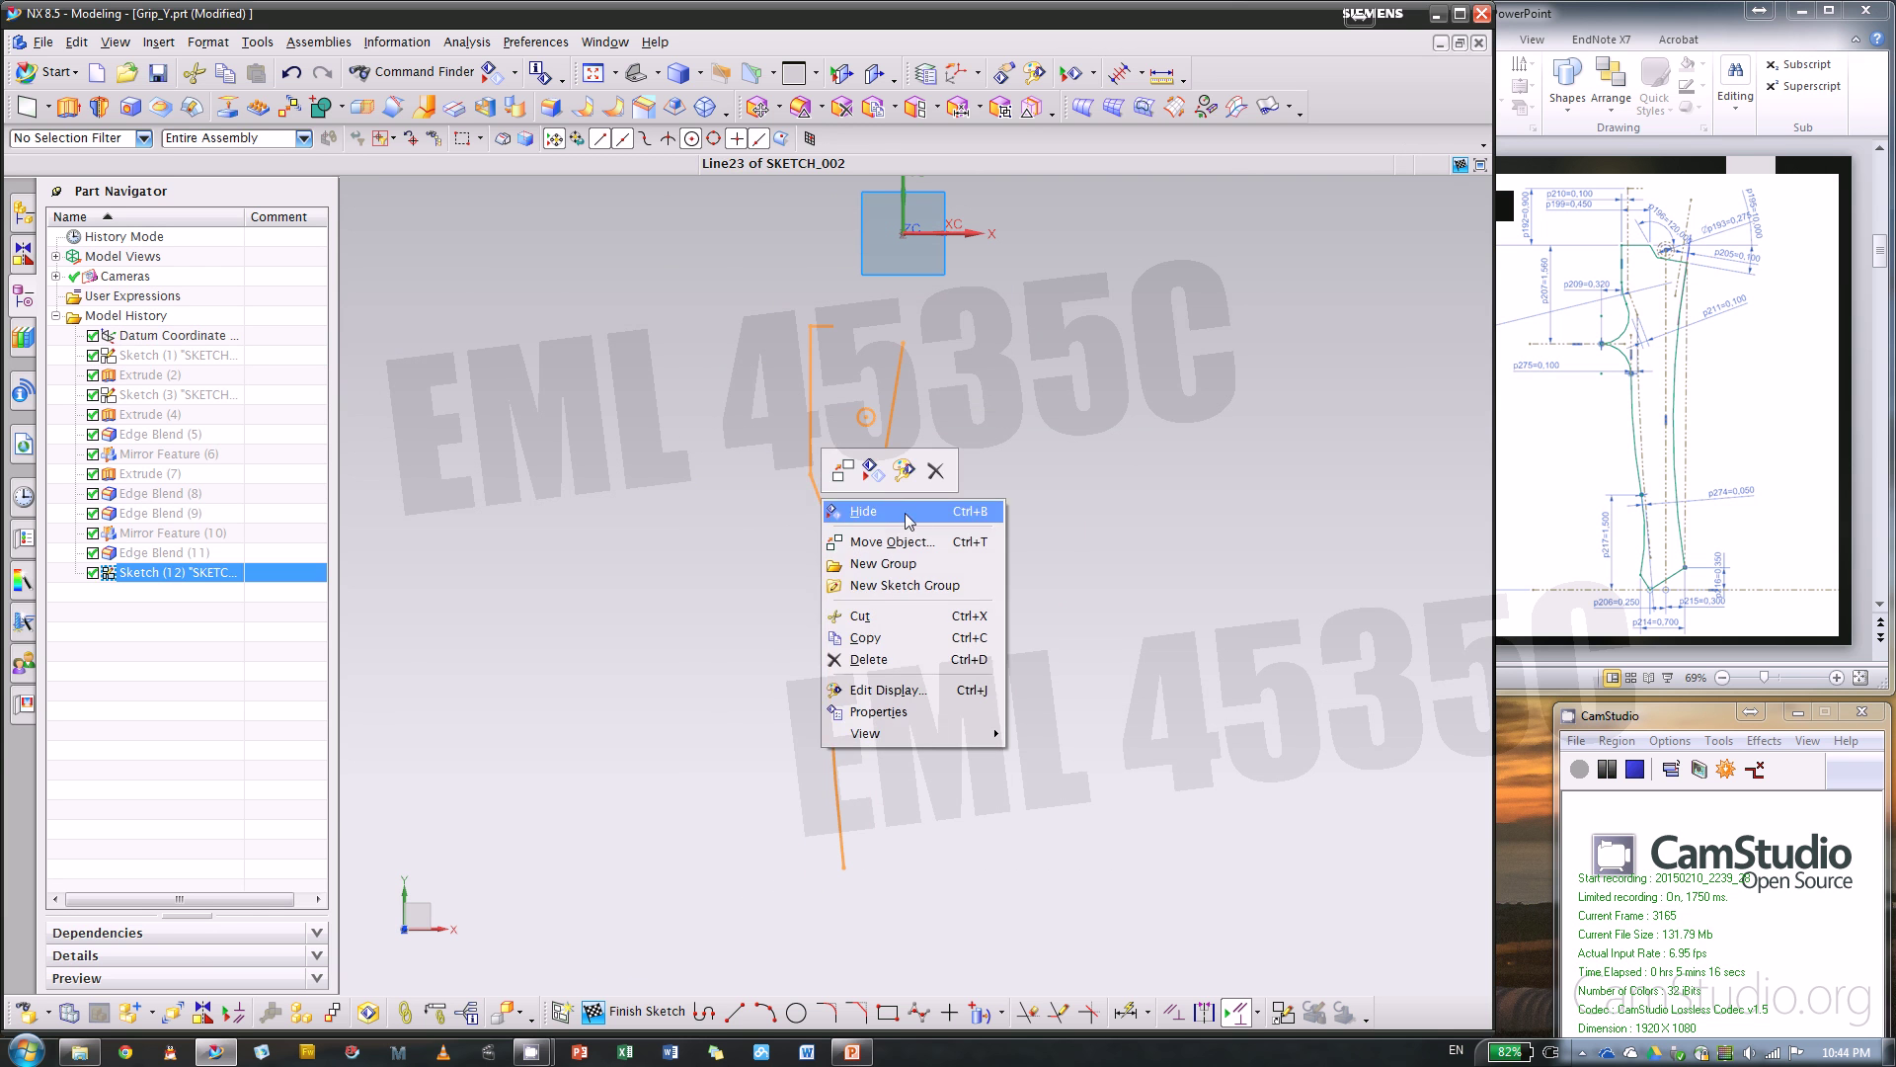
key("Escape")
key("Escape")
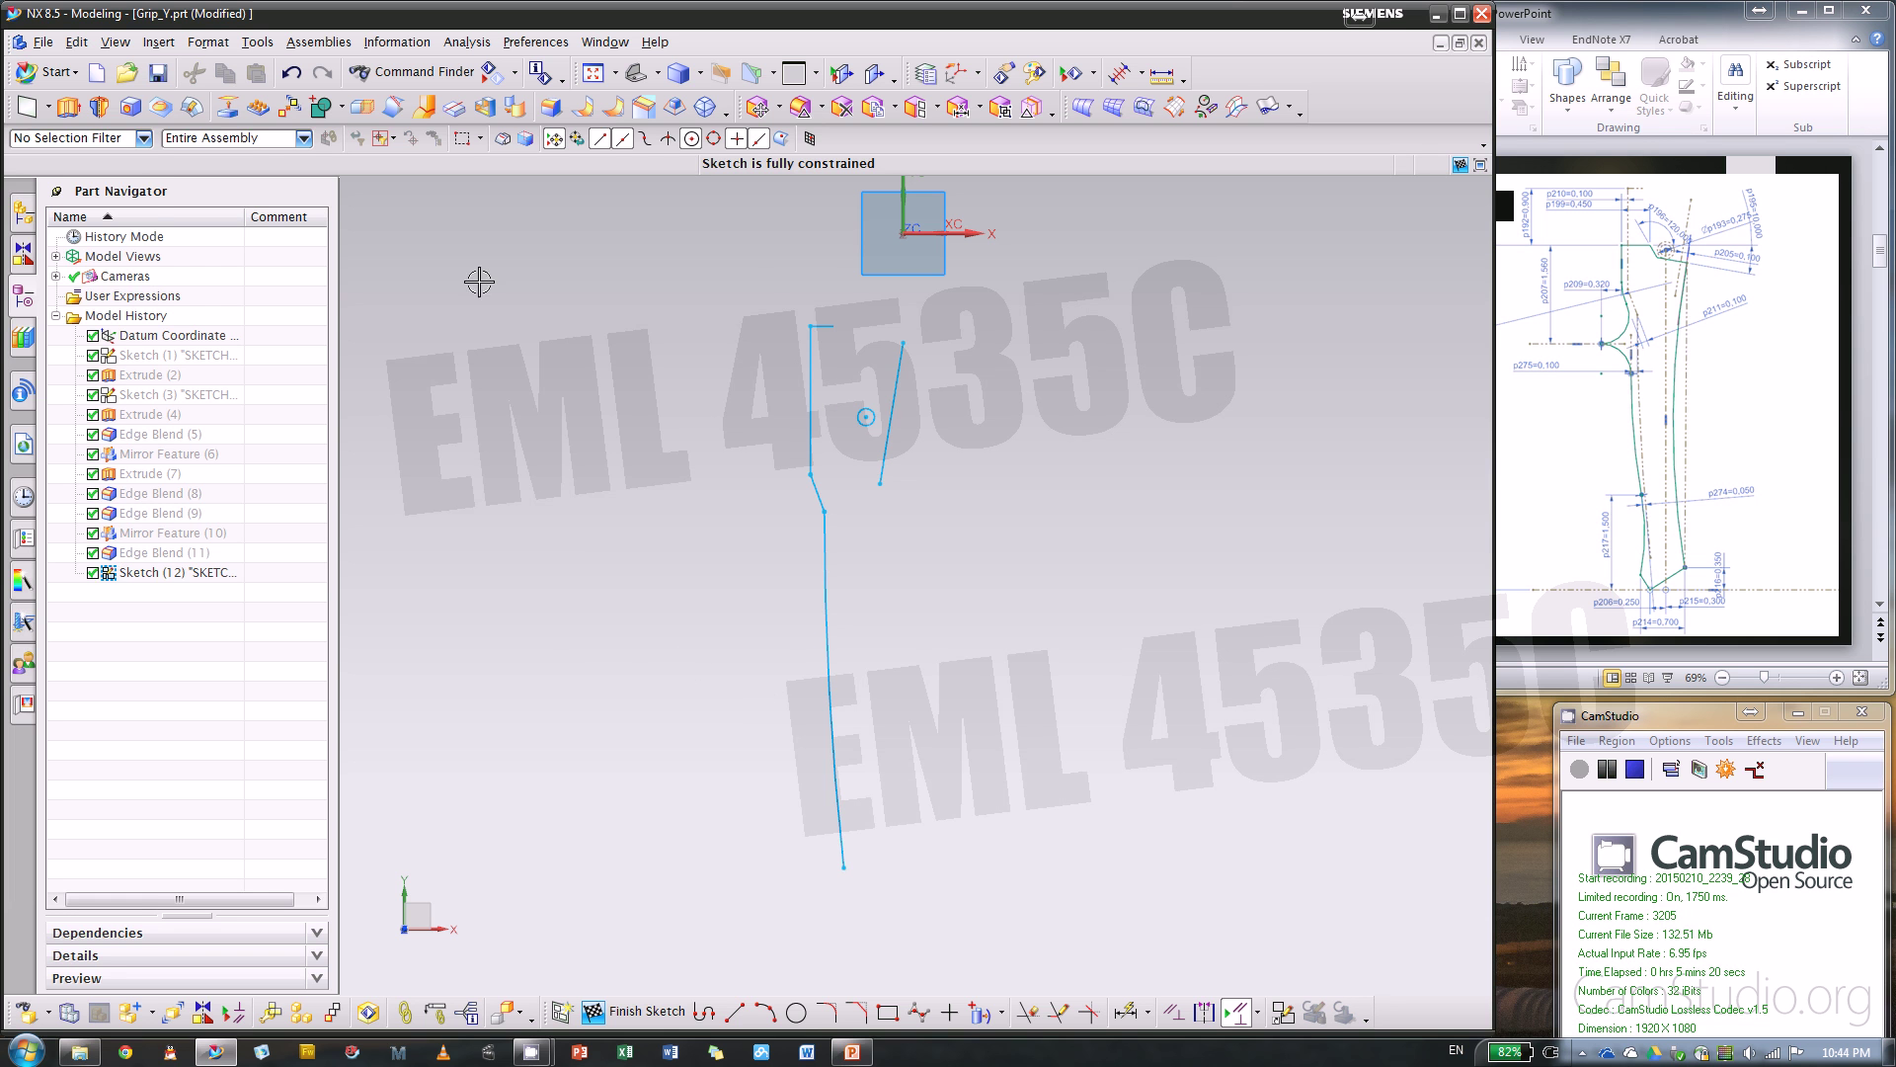
- Restrict selection to curves, convert all six projected sketch curves to reference, and restore the No Selection Filter setting
left_click(131, 138)
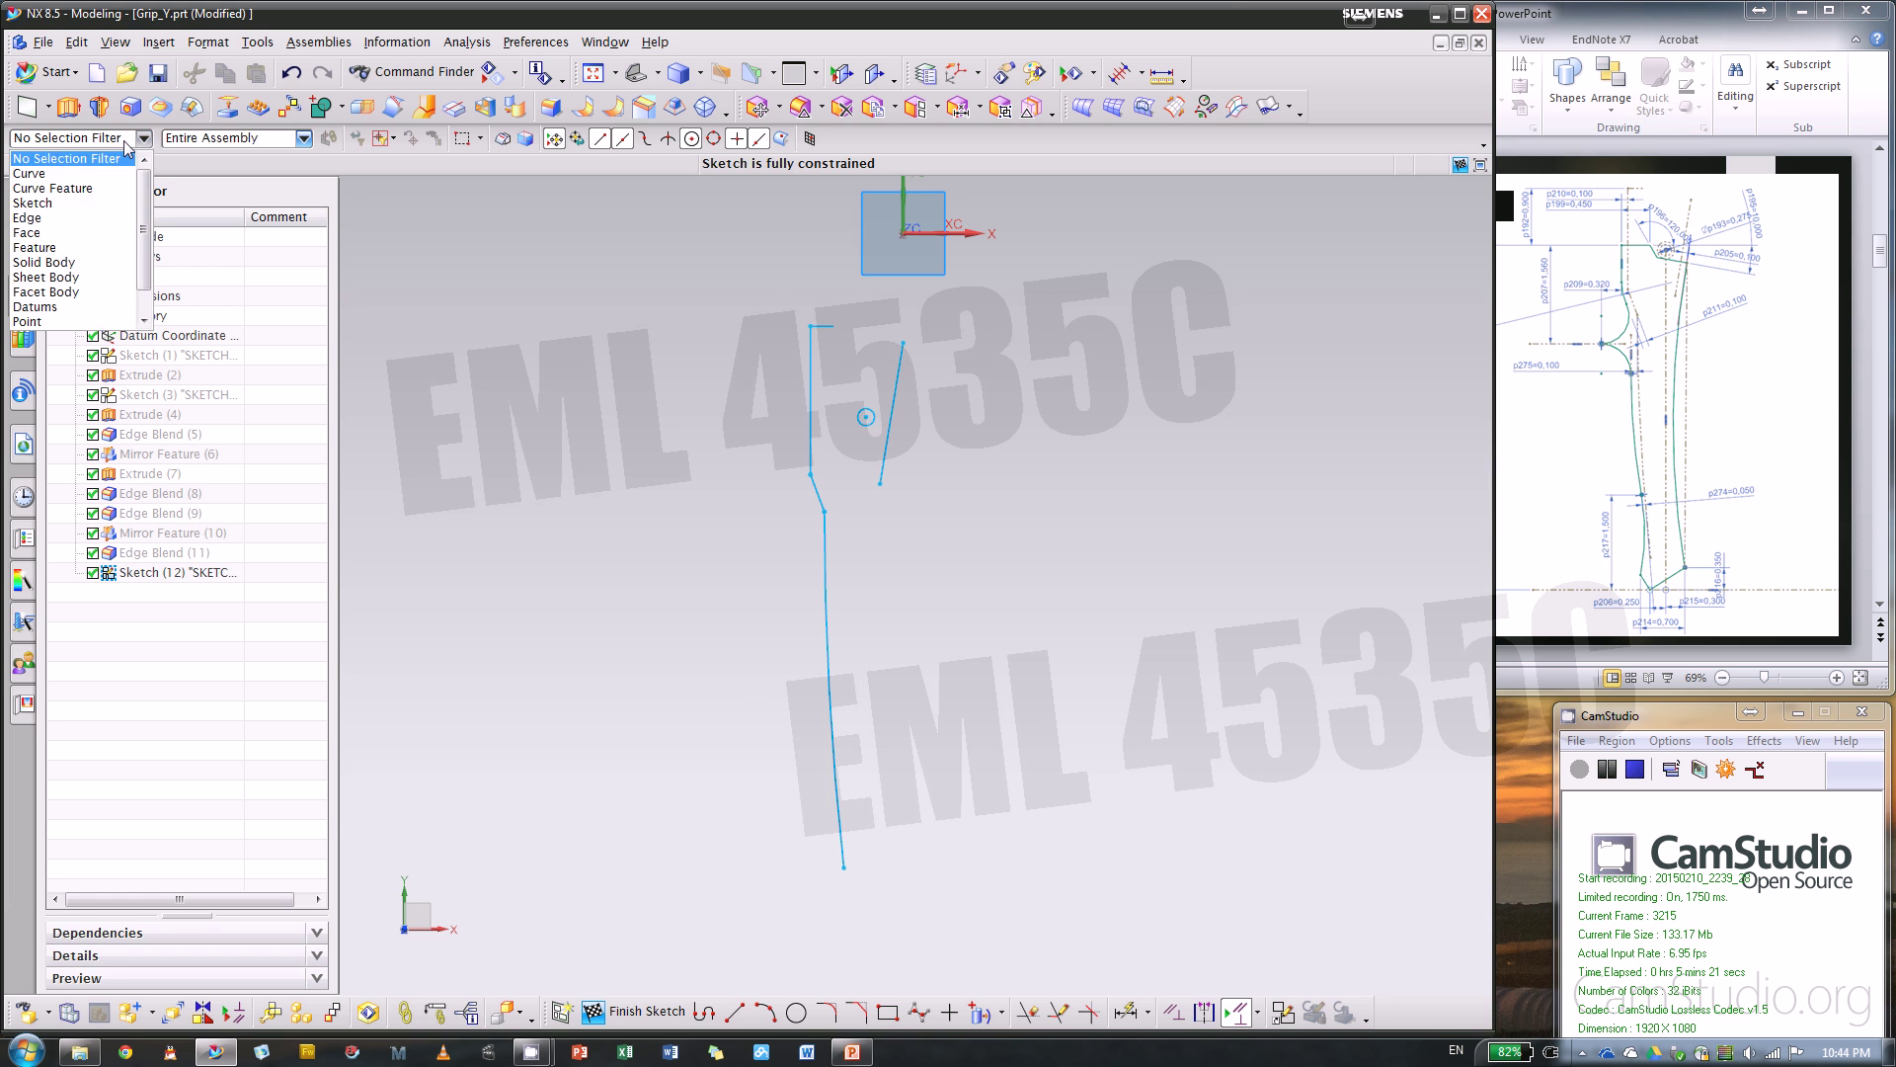
left_click(62, 173)
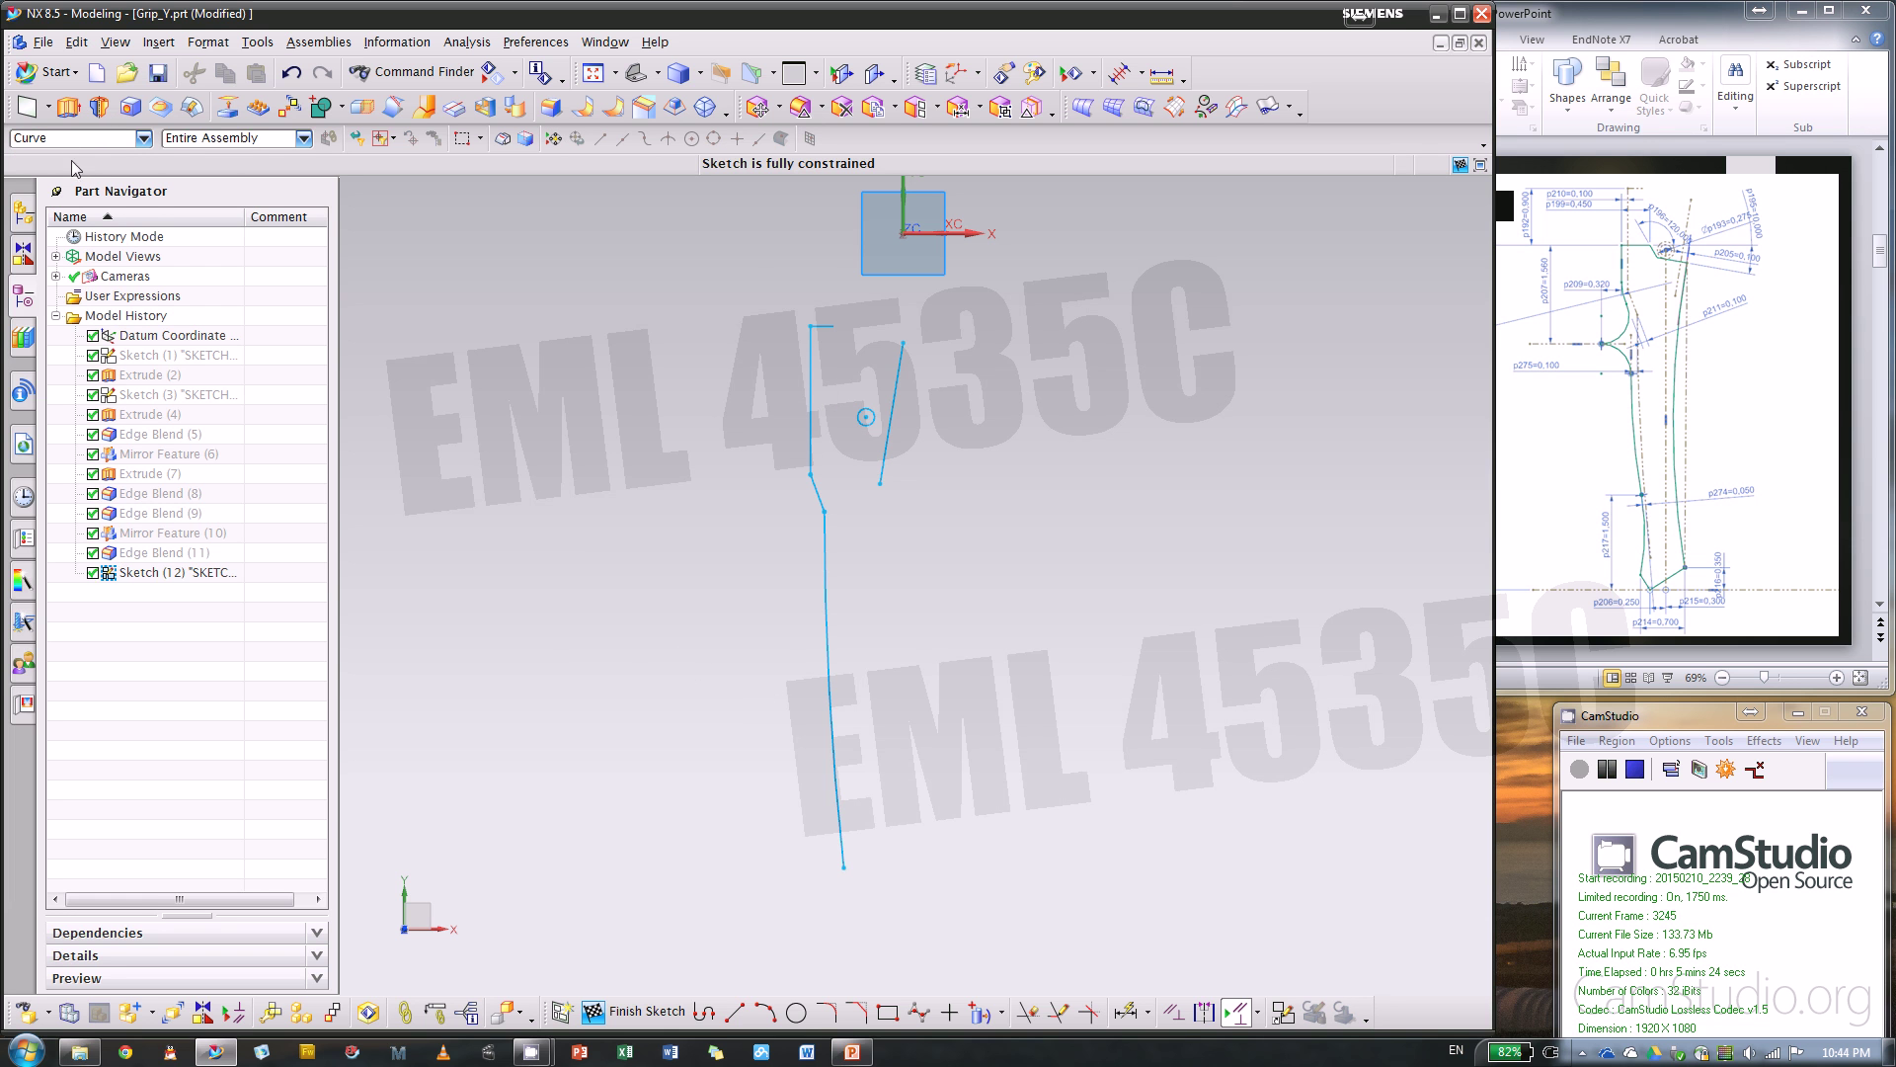
left_click_drag(669, 288, 1017, 884)
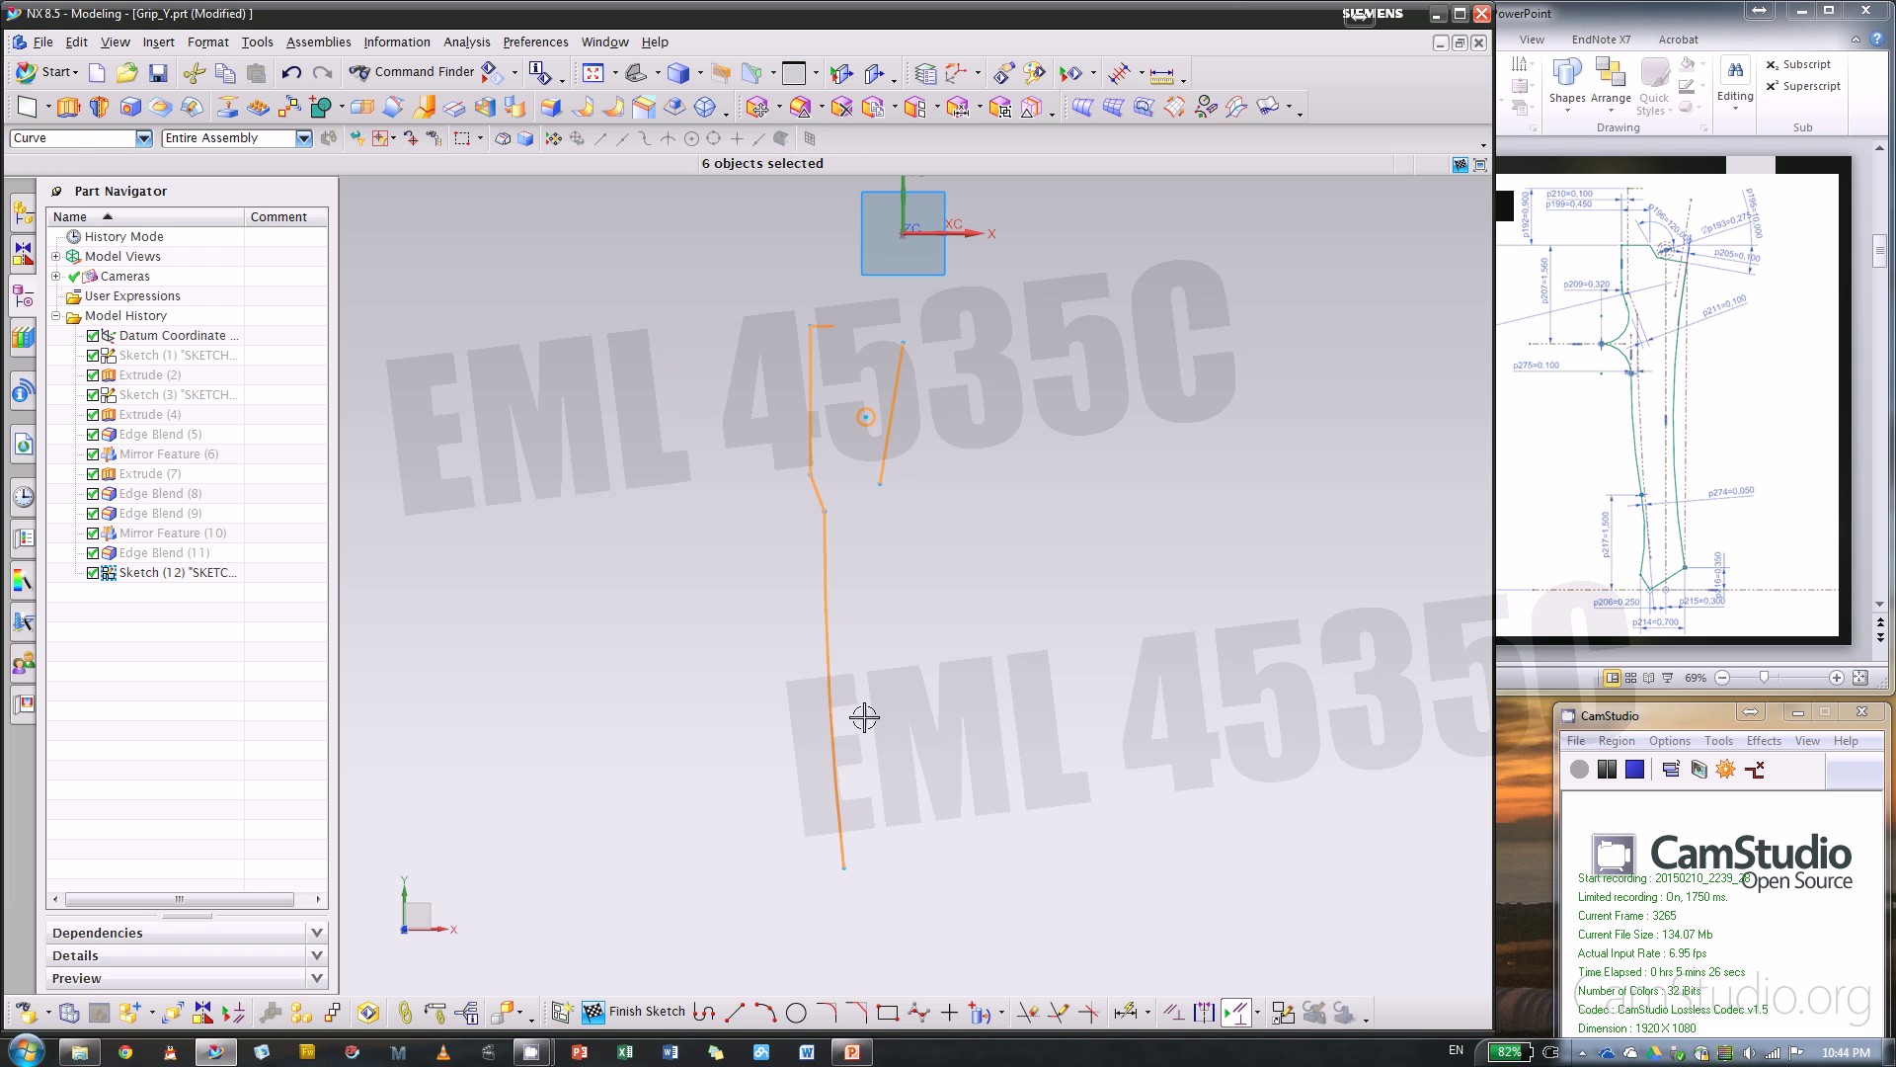
right_click(826, 620)
left_click(922, 594)
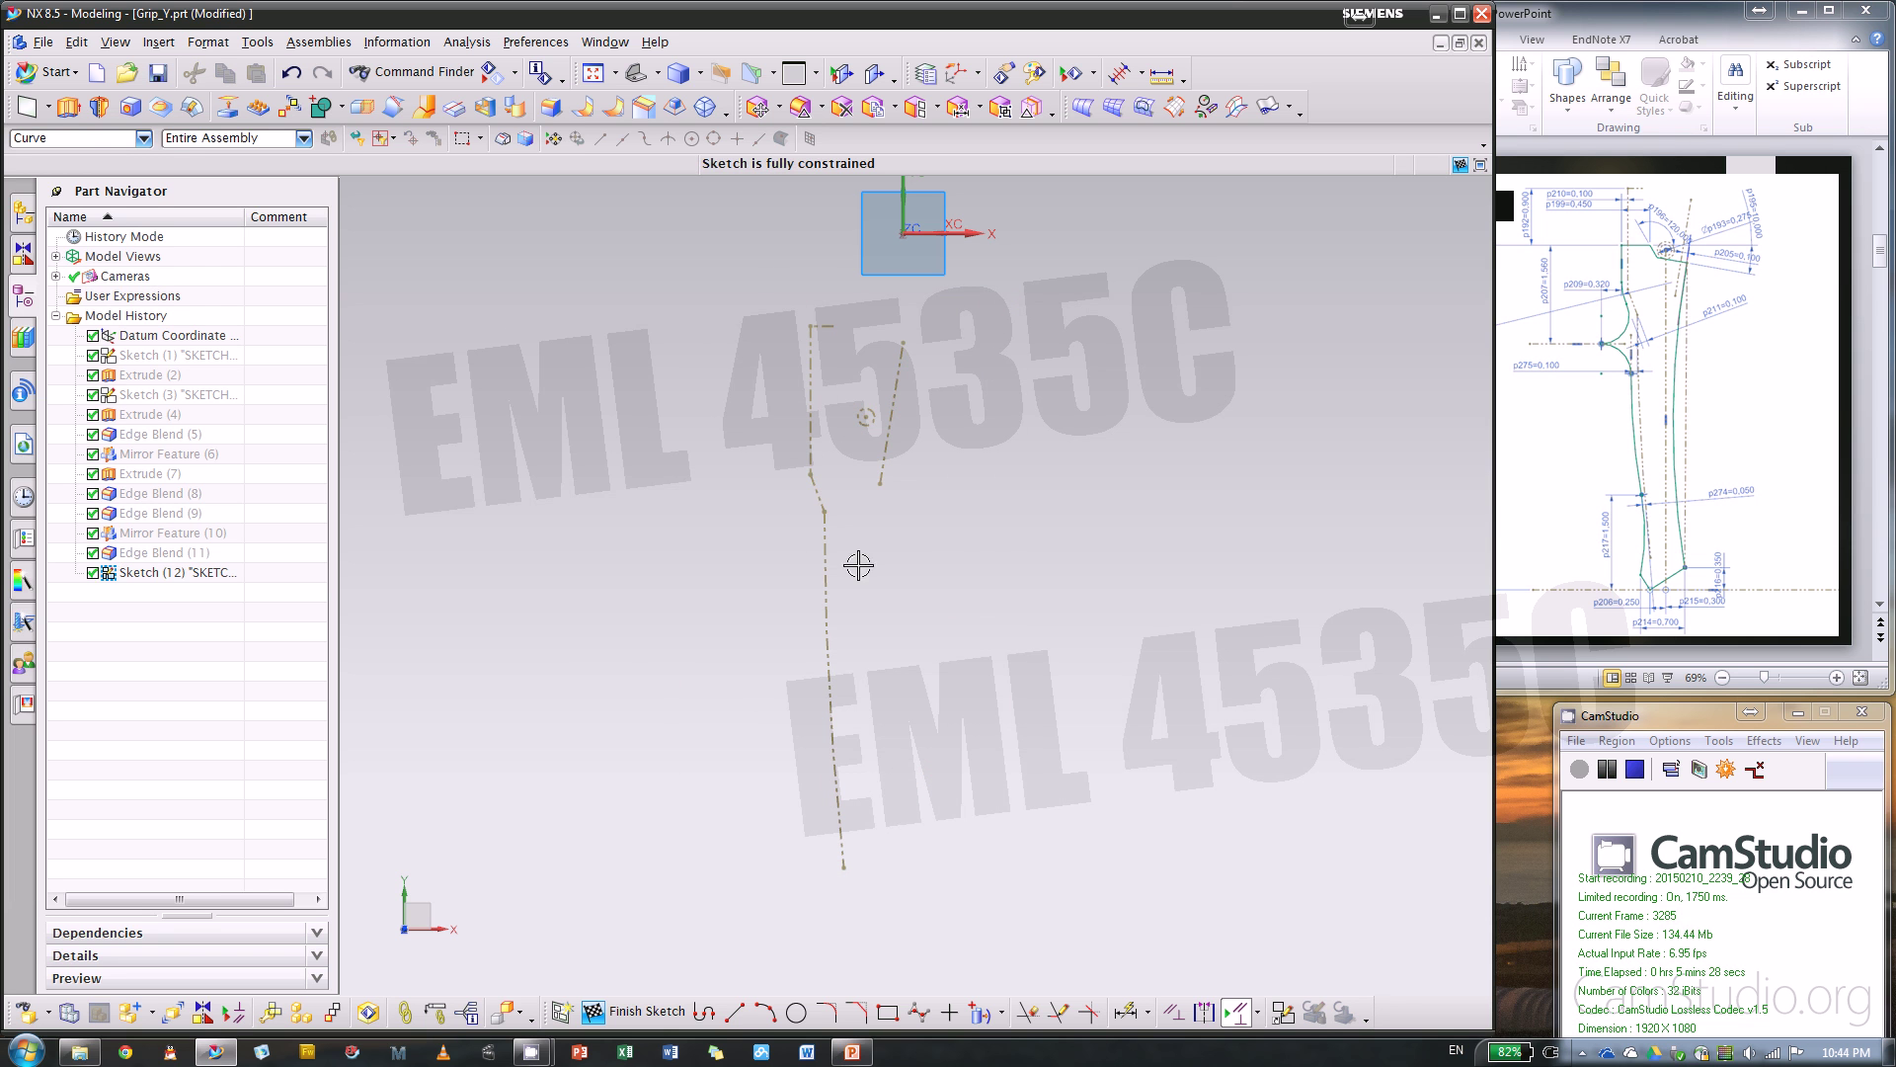
left_click(62, 138)
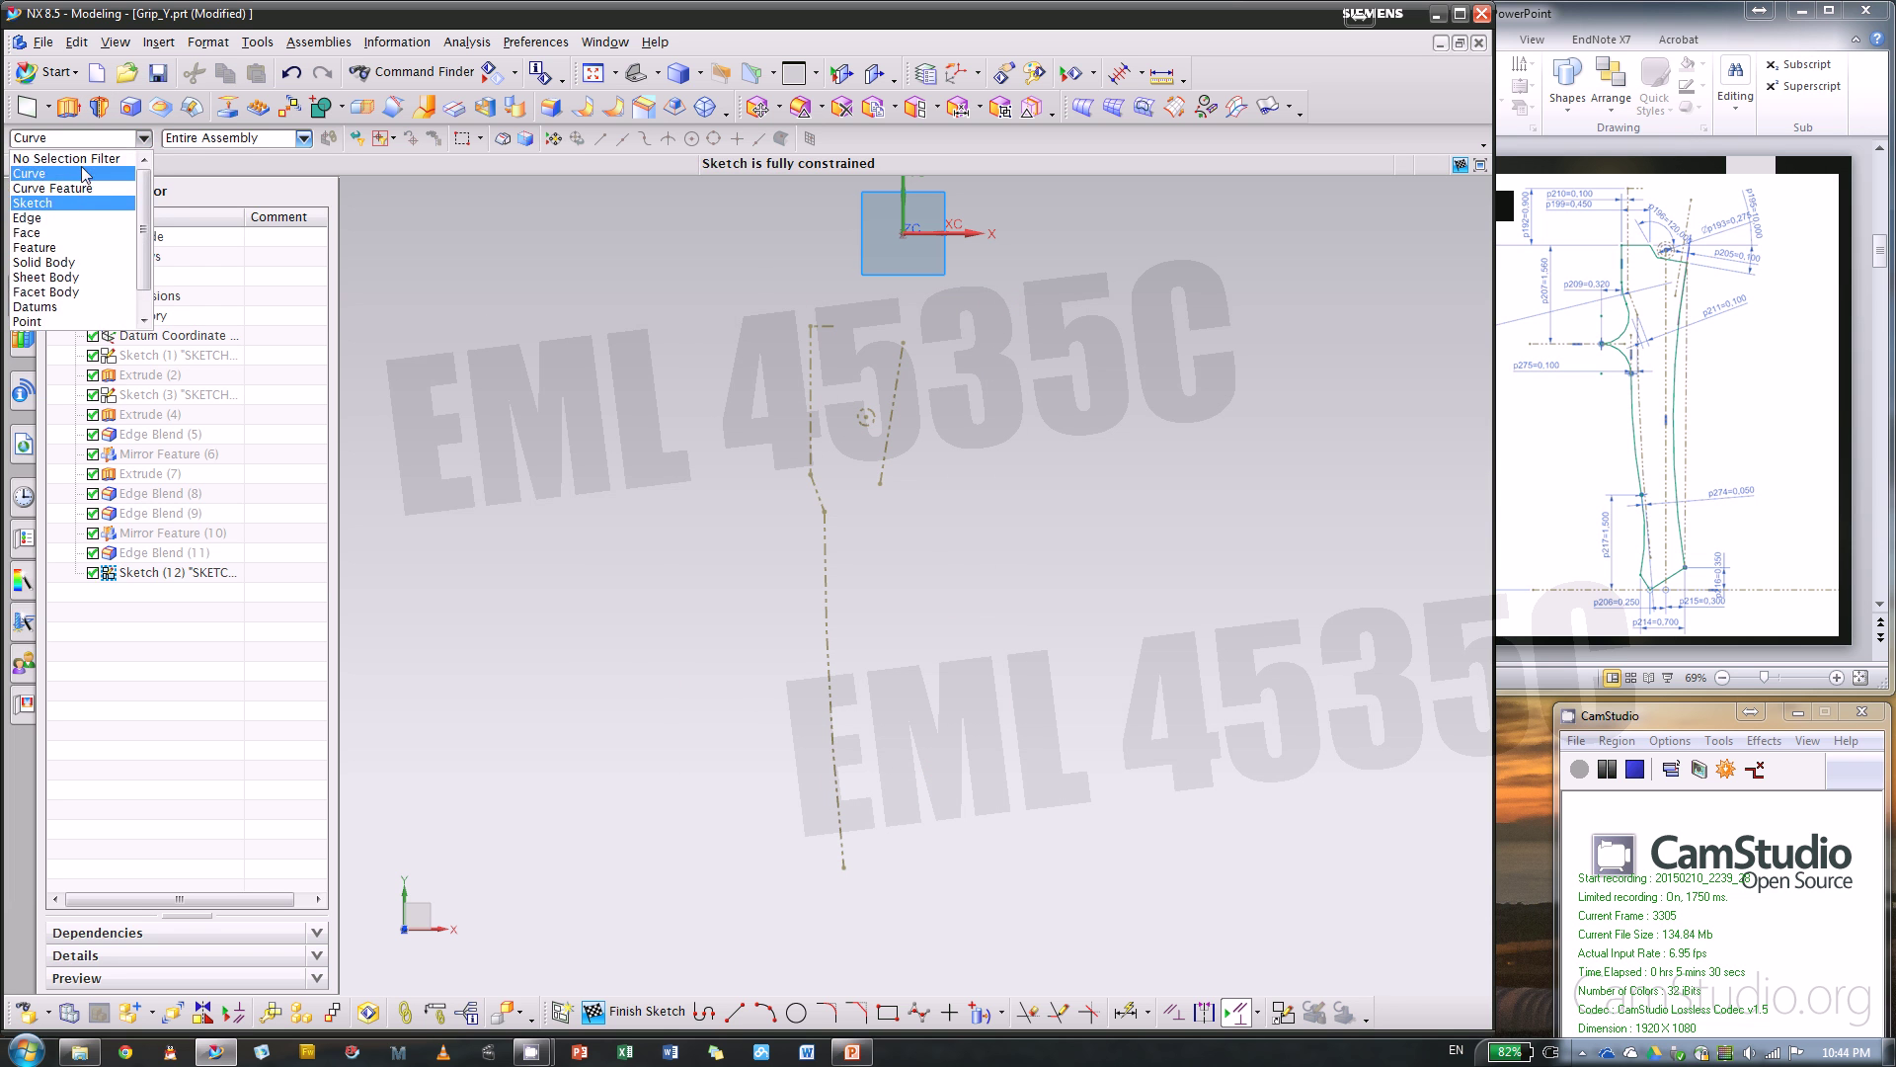
left_click(69, 152)
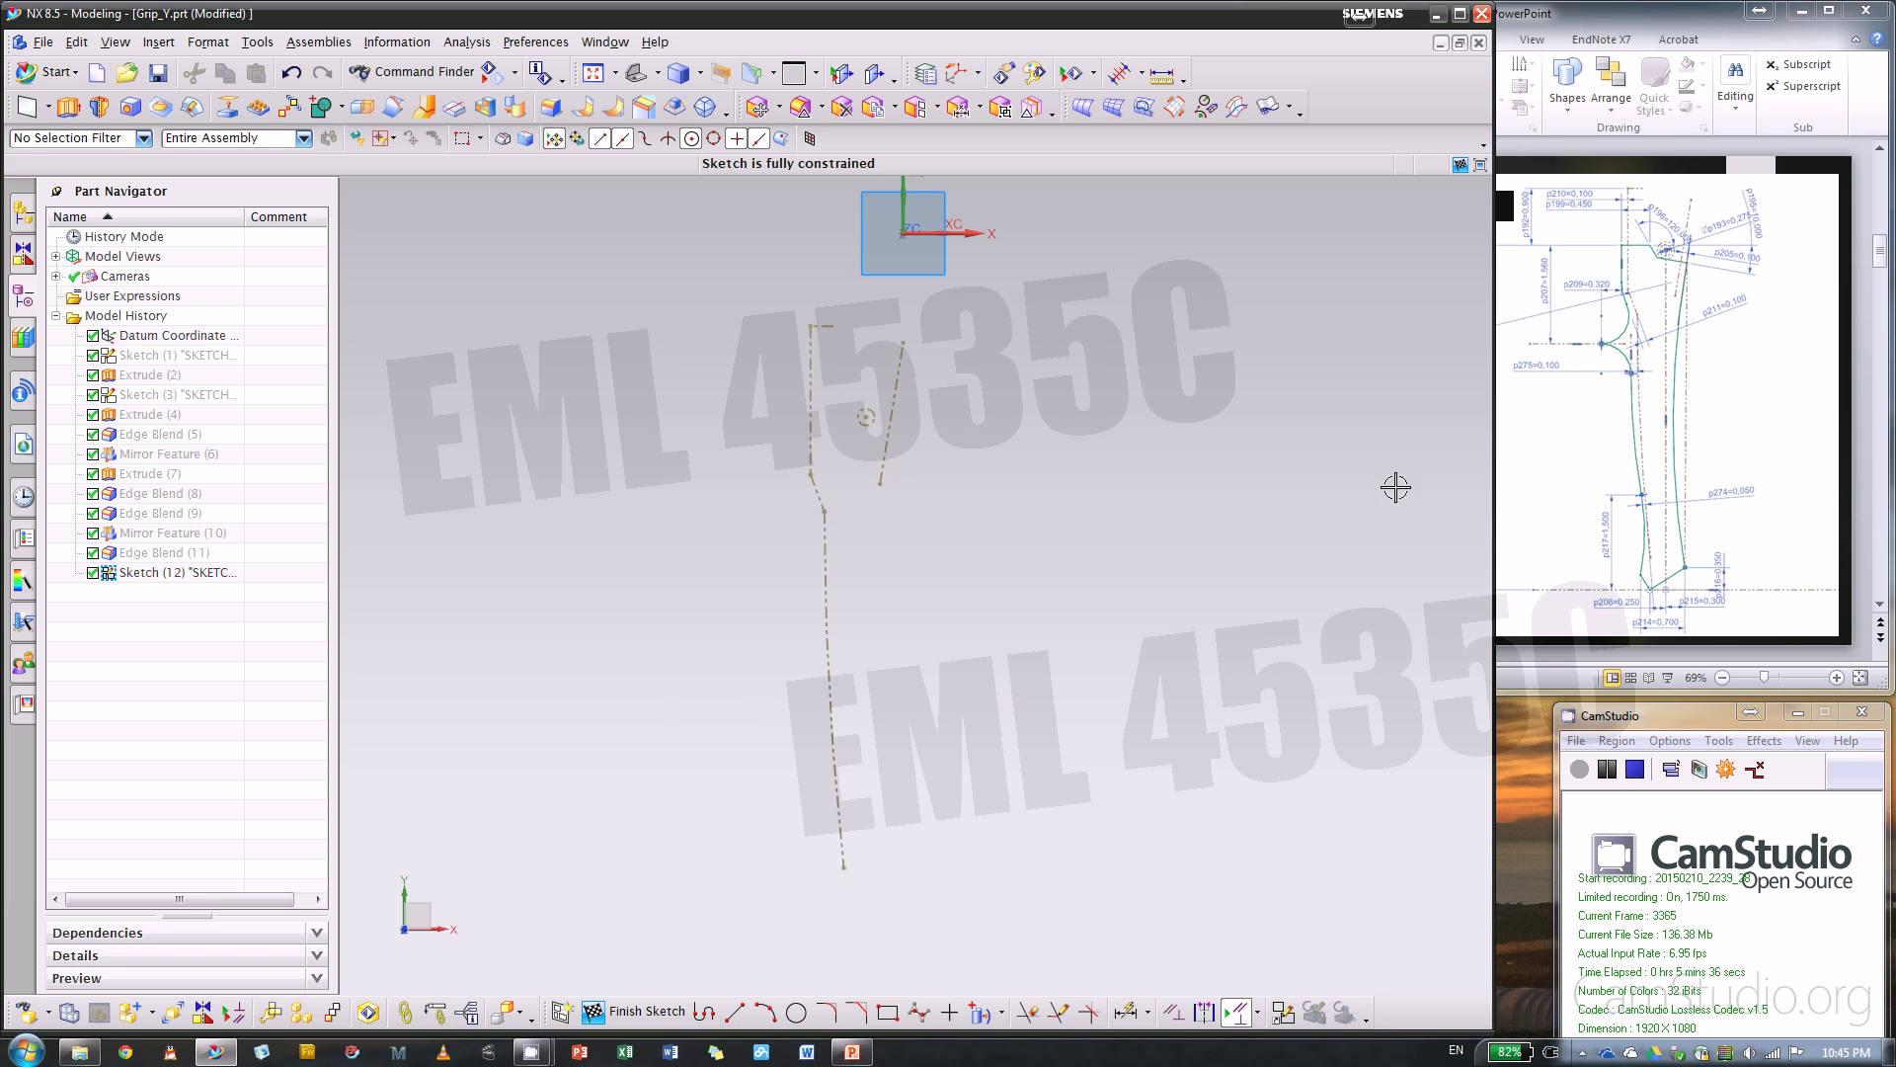
- Switch to PowerPoint to examine the detailed Sketch 1 view, comparing the area around the hole with the reference circle in NX
left_click(1854, 546)
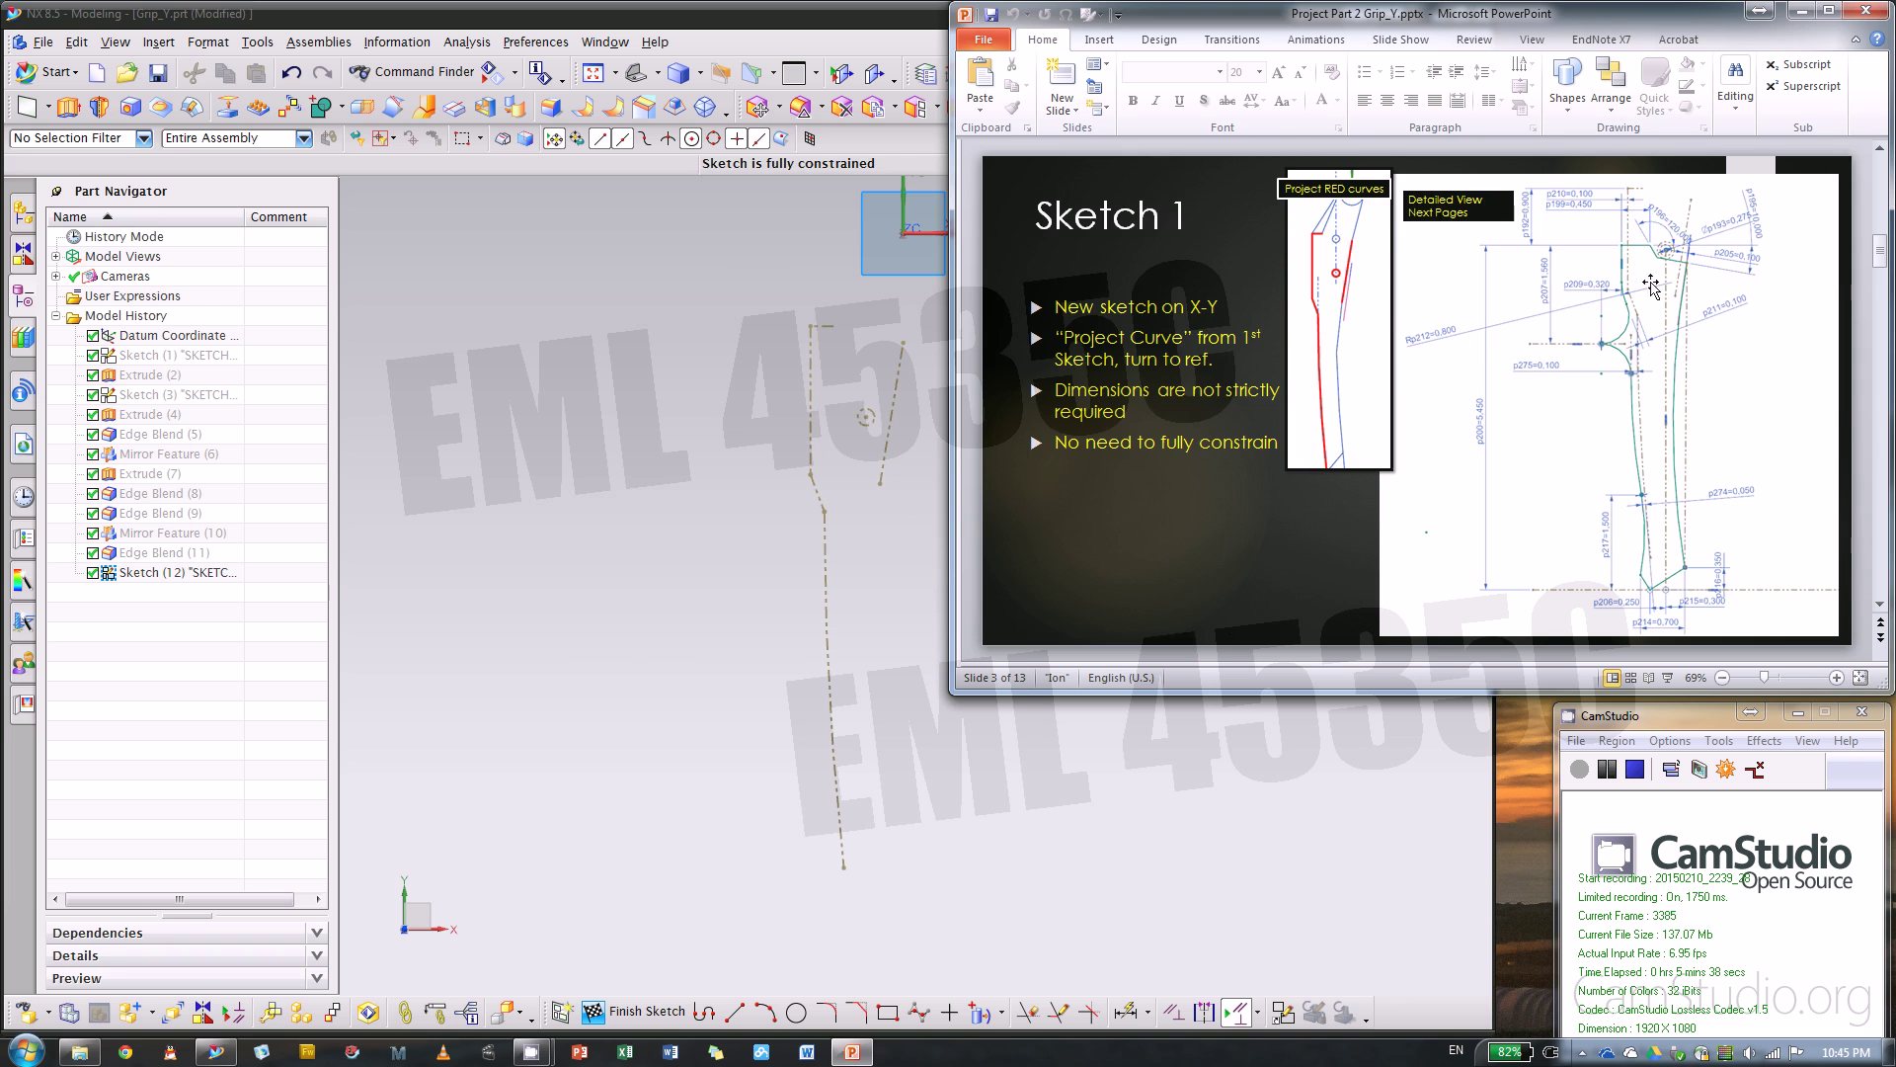
scroll(1659, 287, "down", 1)
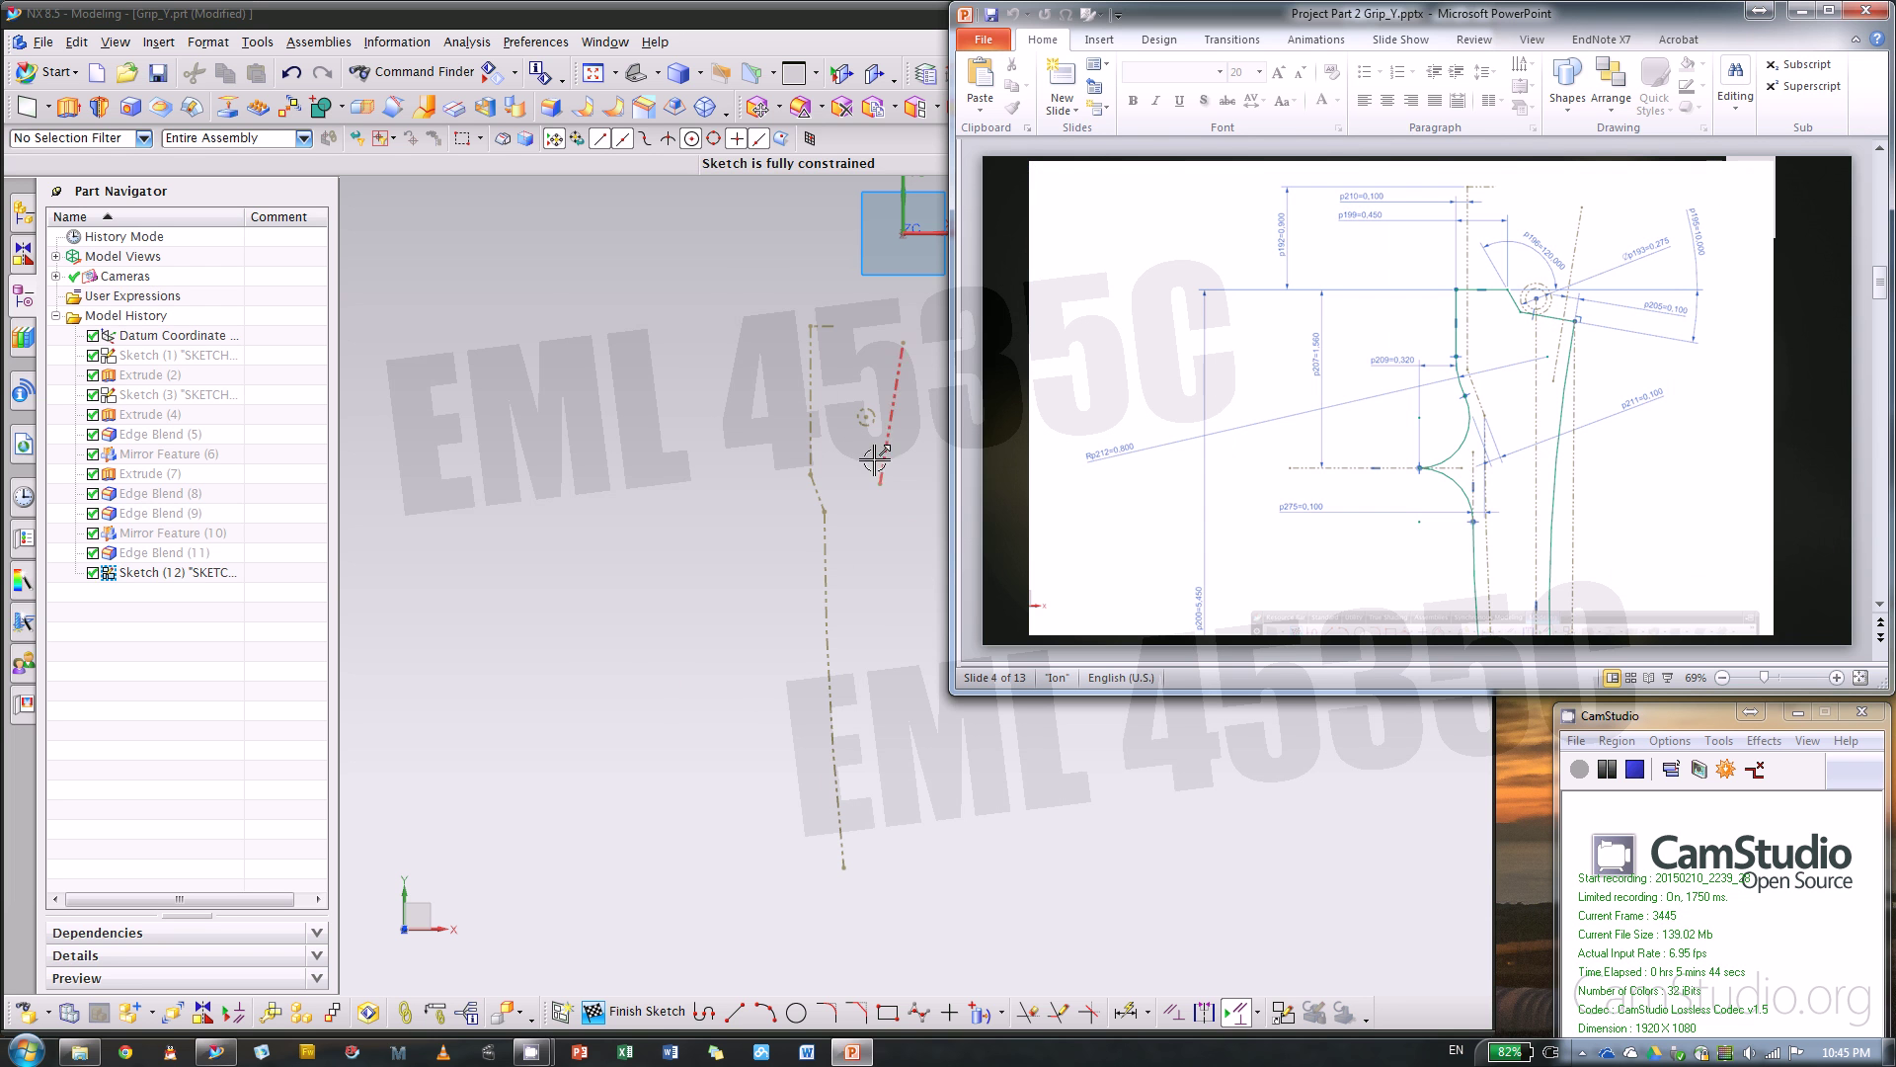
left_click(867, 416)
scroll(1033, 347, "down", 3)
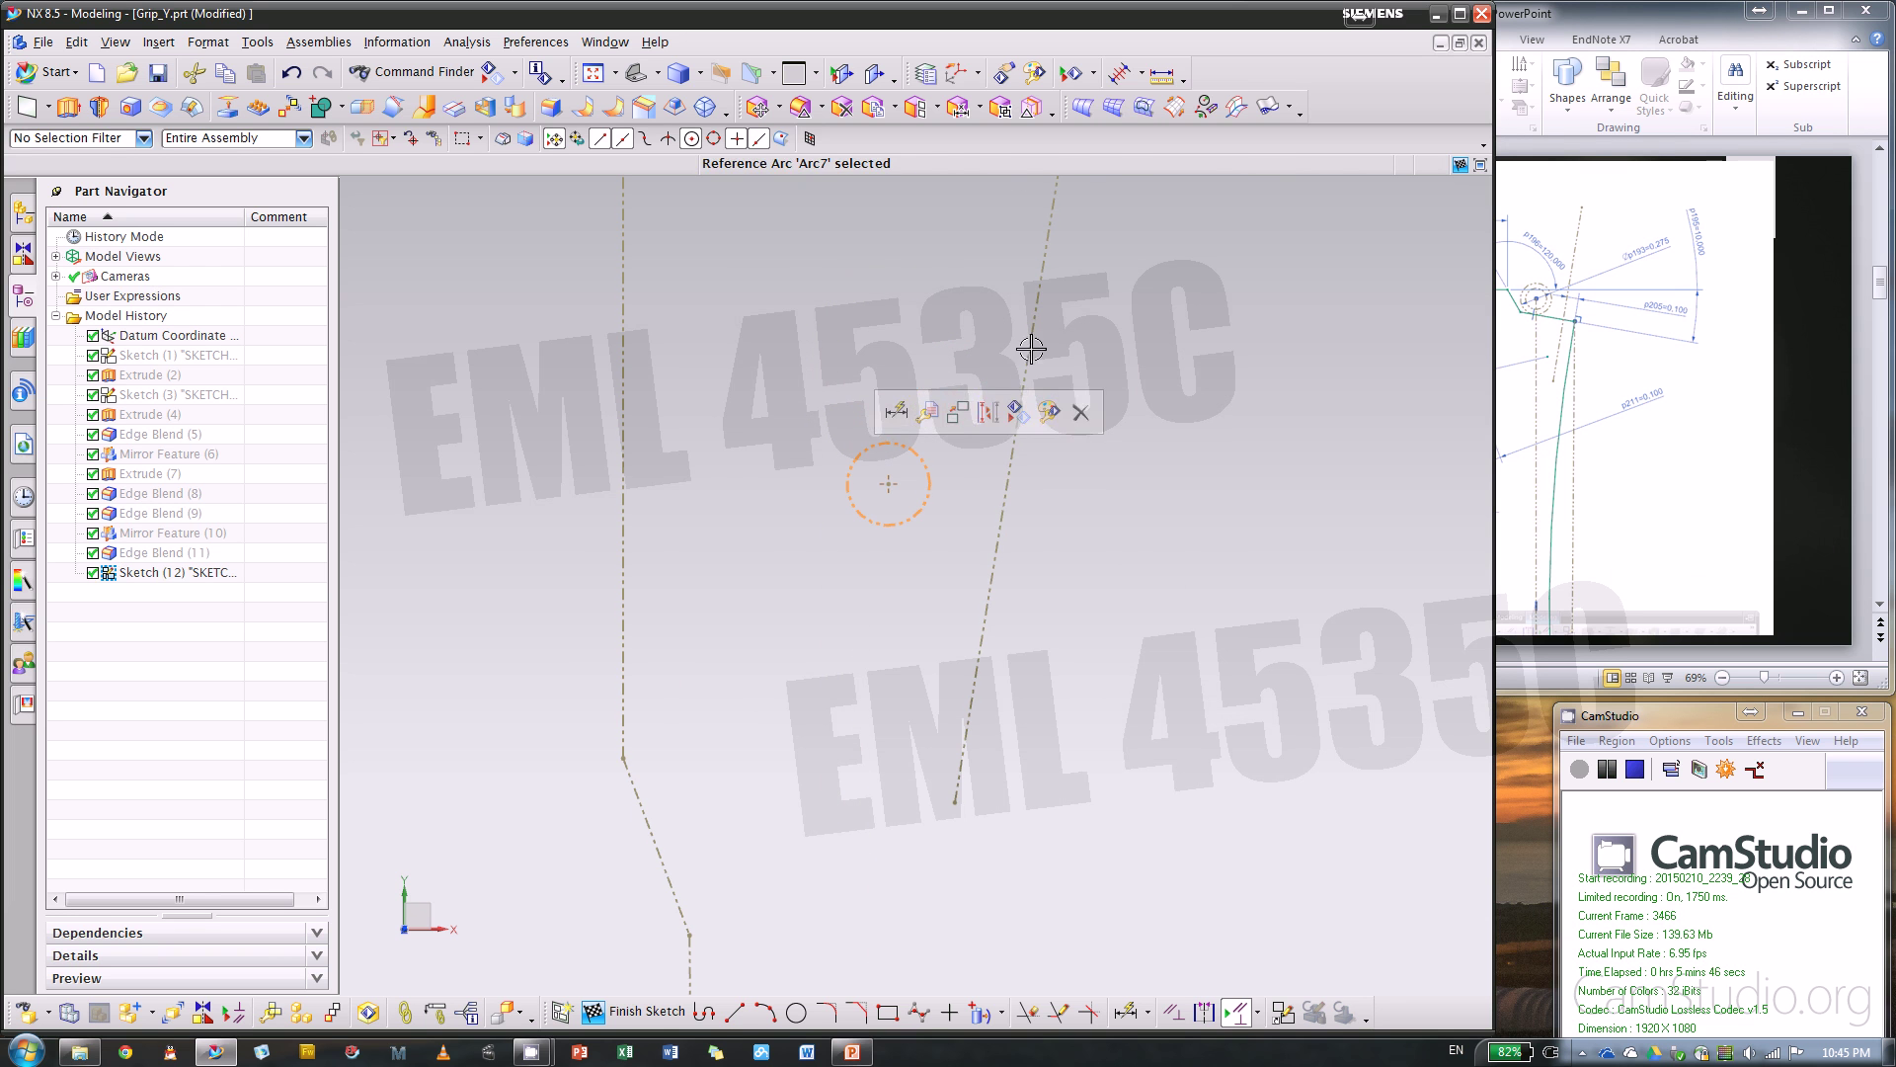
right_click(1156, 480)
left_click(1127, 480)
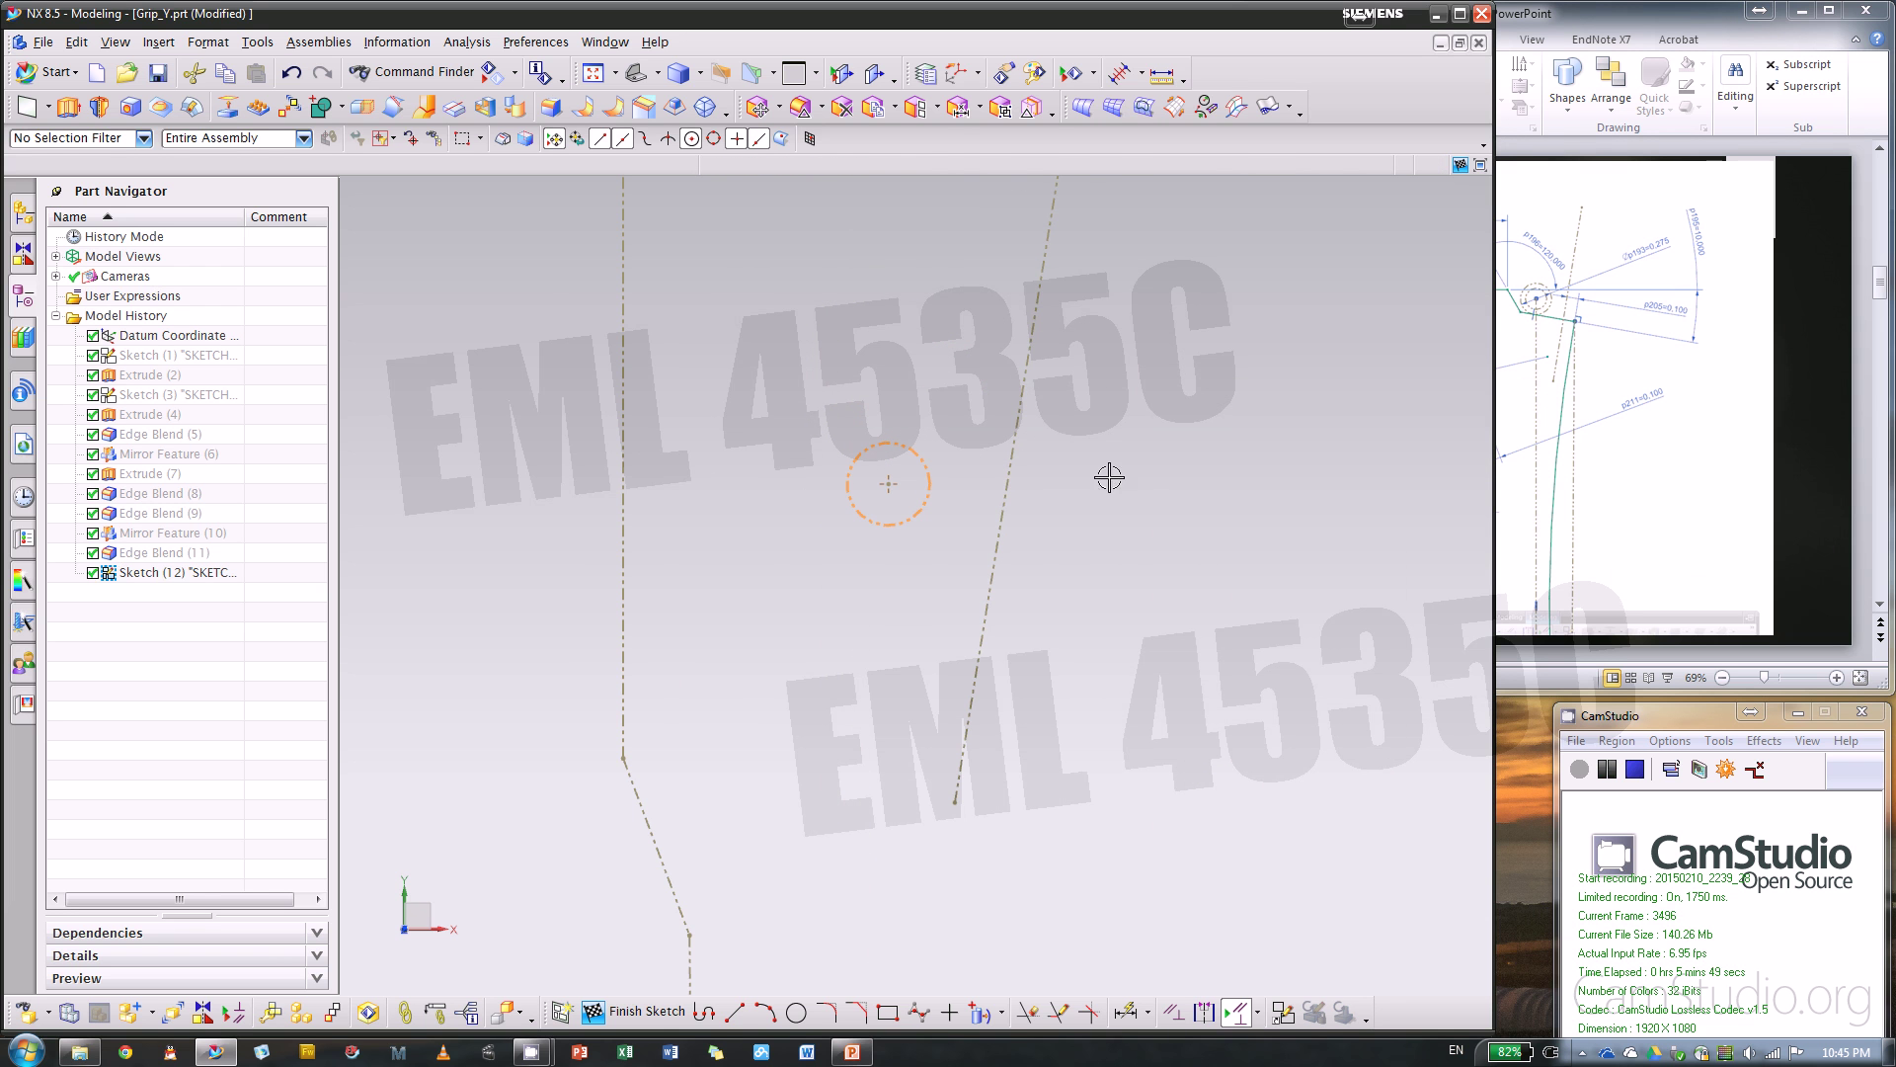
left_click(1798, 307)
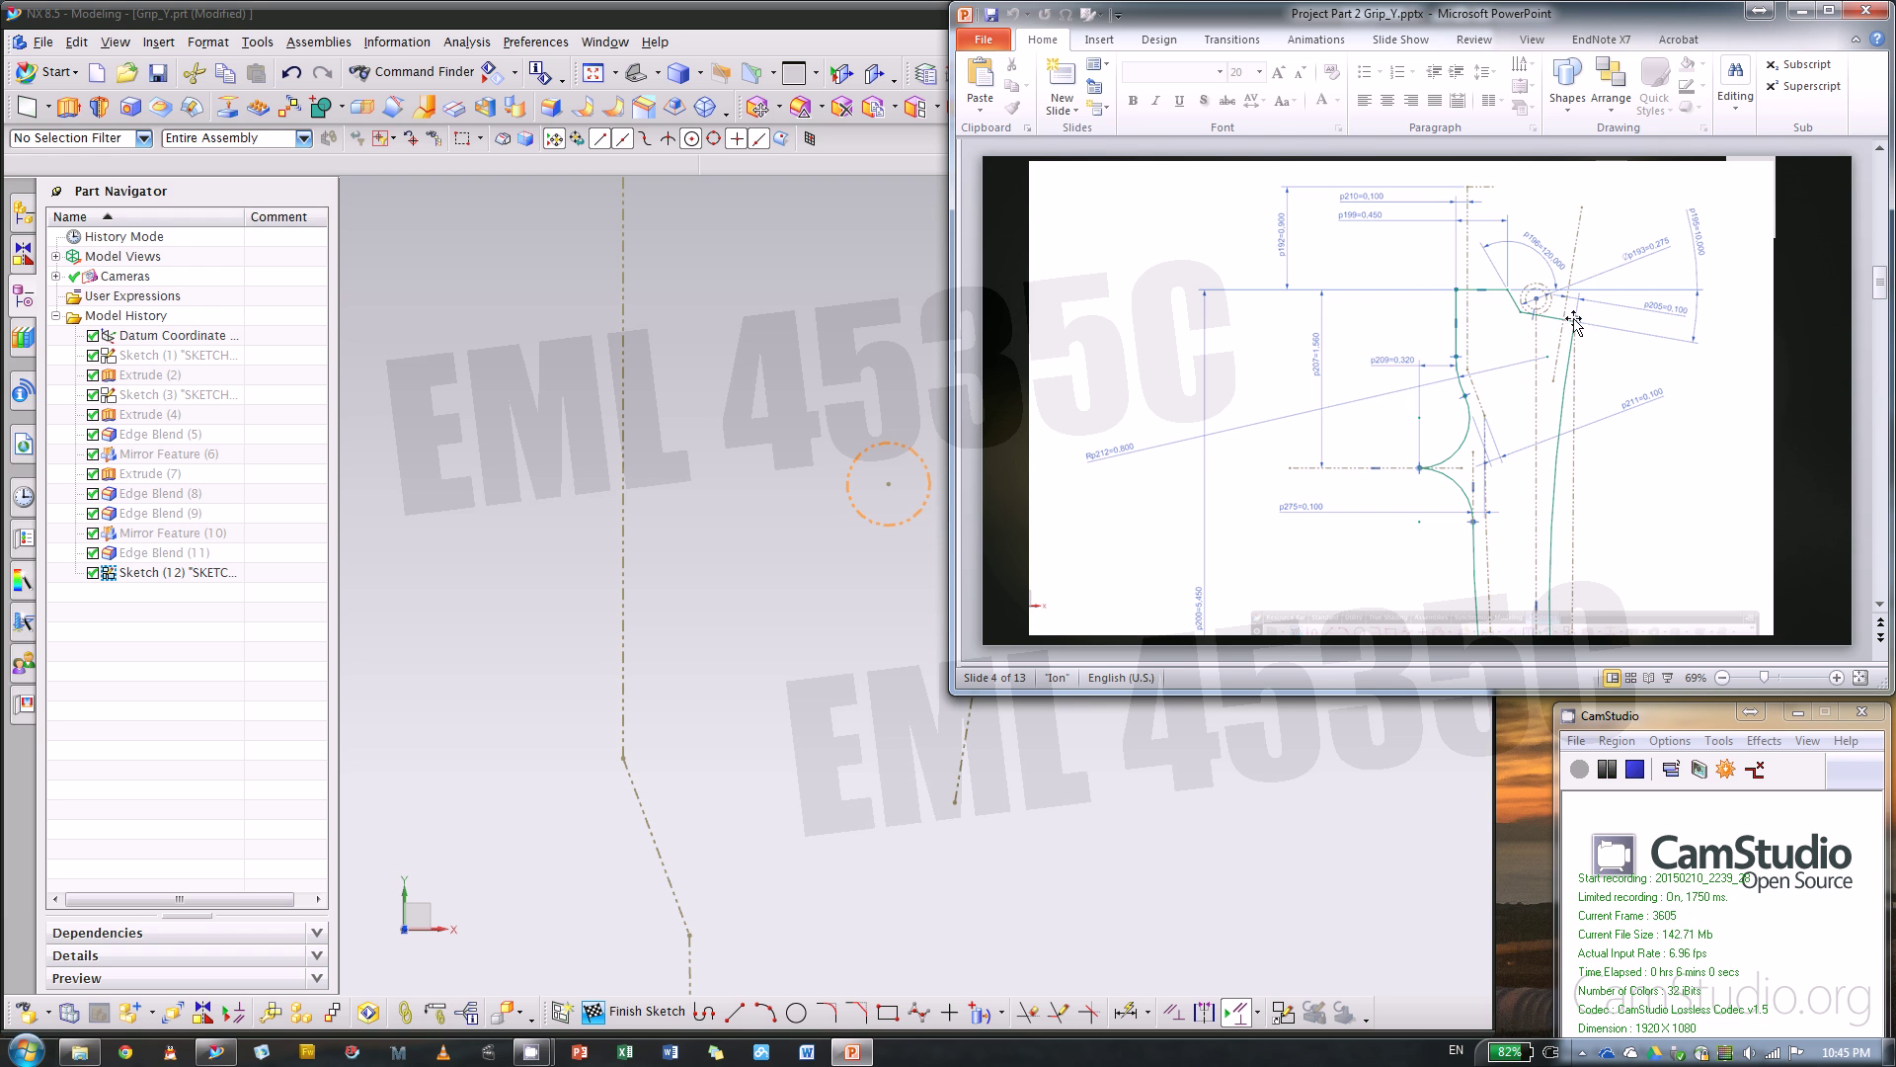
left_click(851, 330)
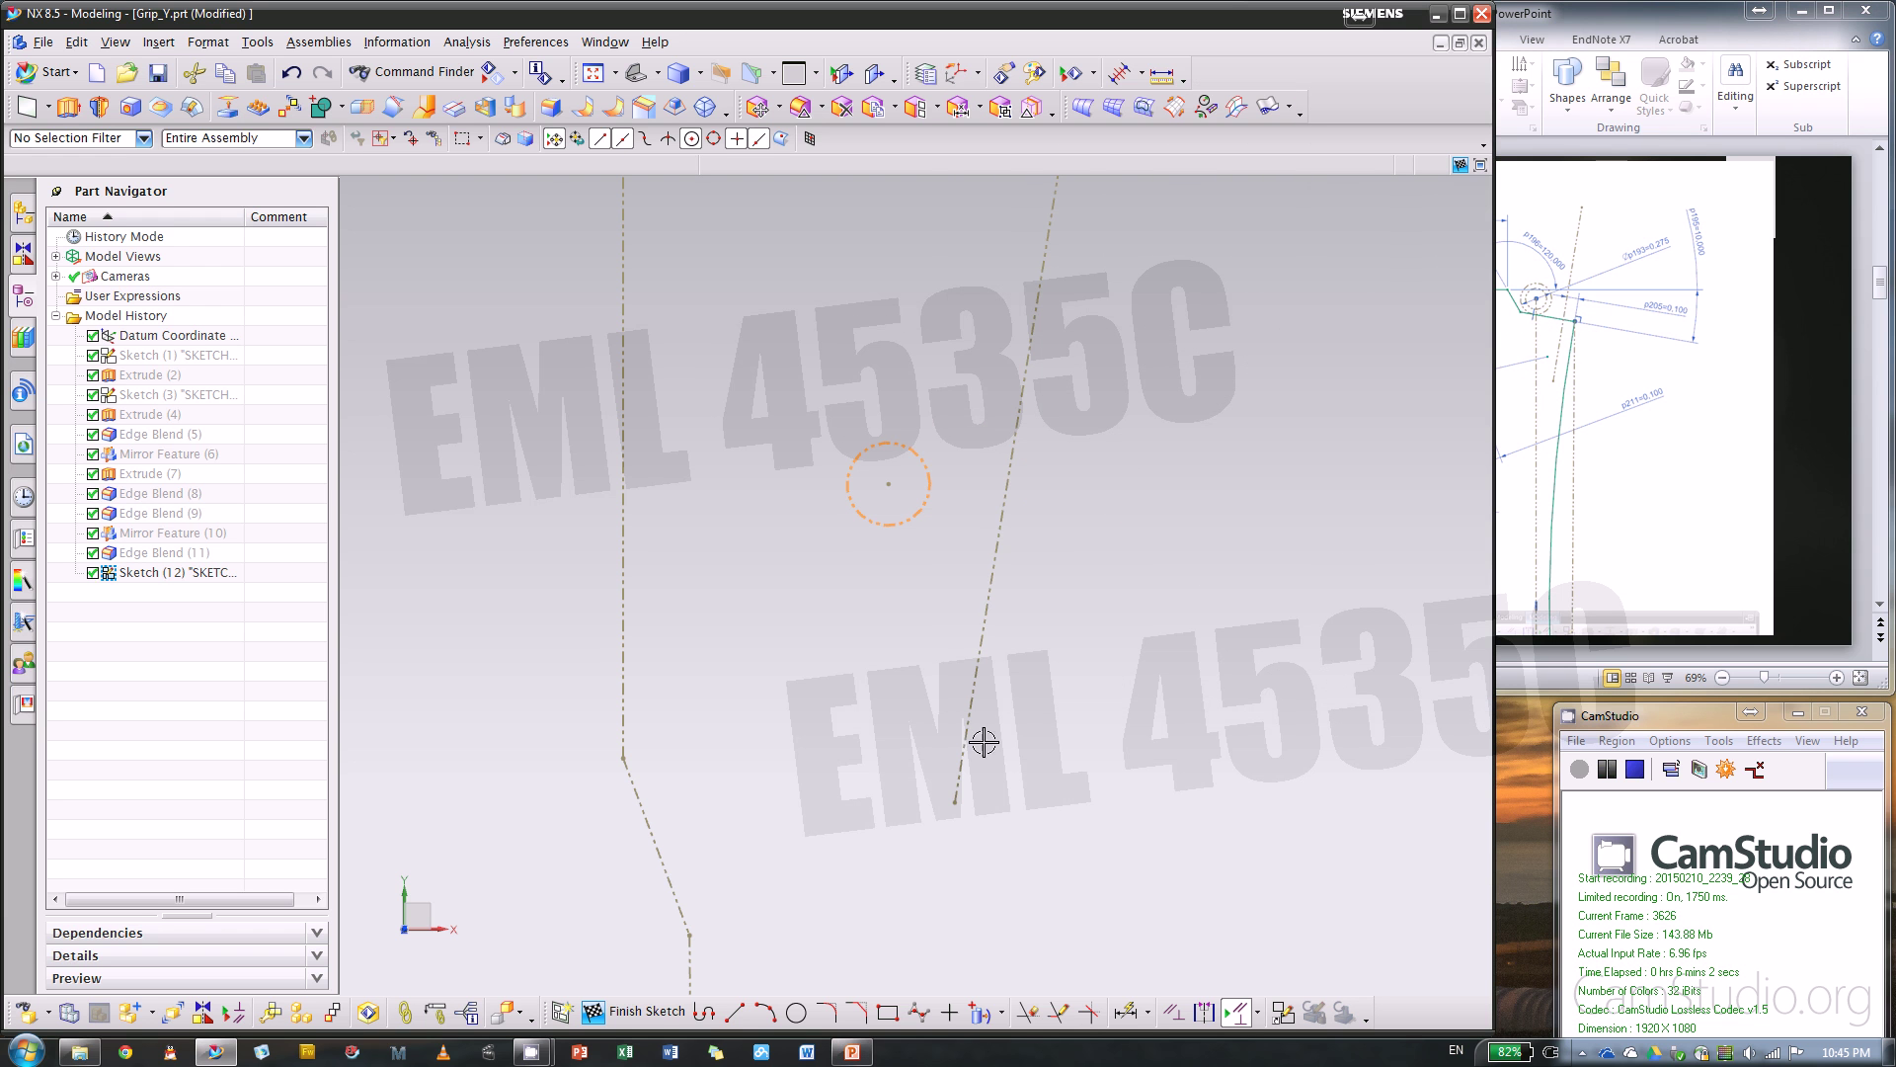
- Start a circle at the projected hole's centre and enlarge the PowerPoint slide to read its diameter
left_click(796, 1012)
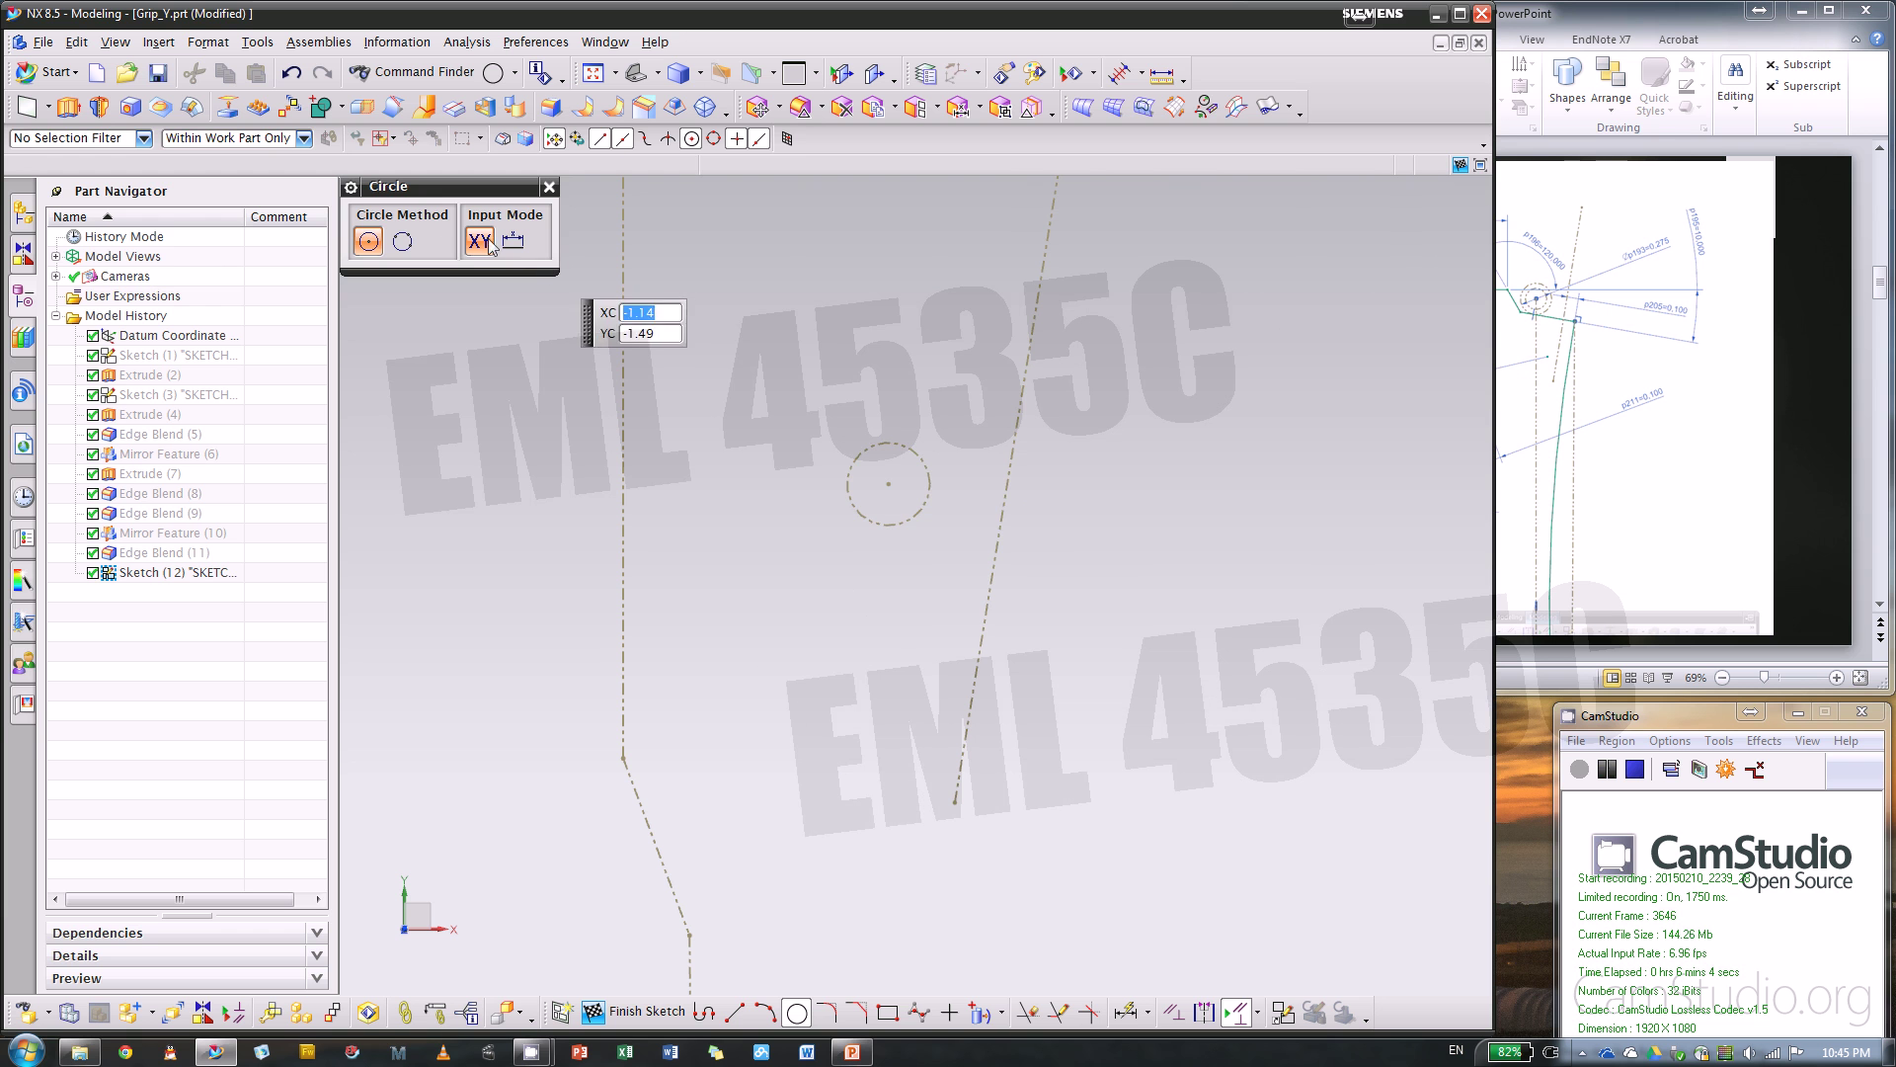
left_click(886, 482)
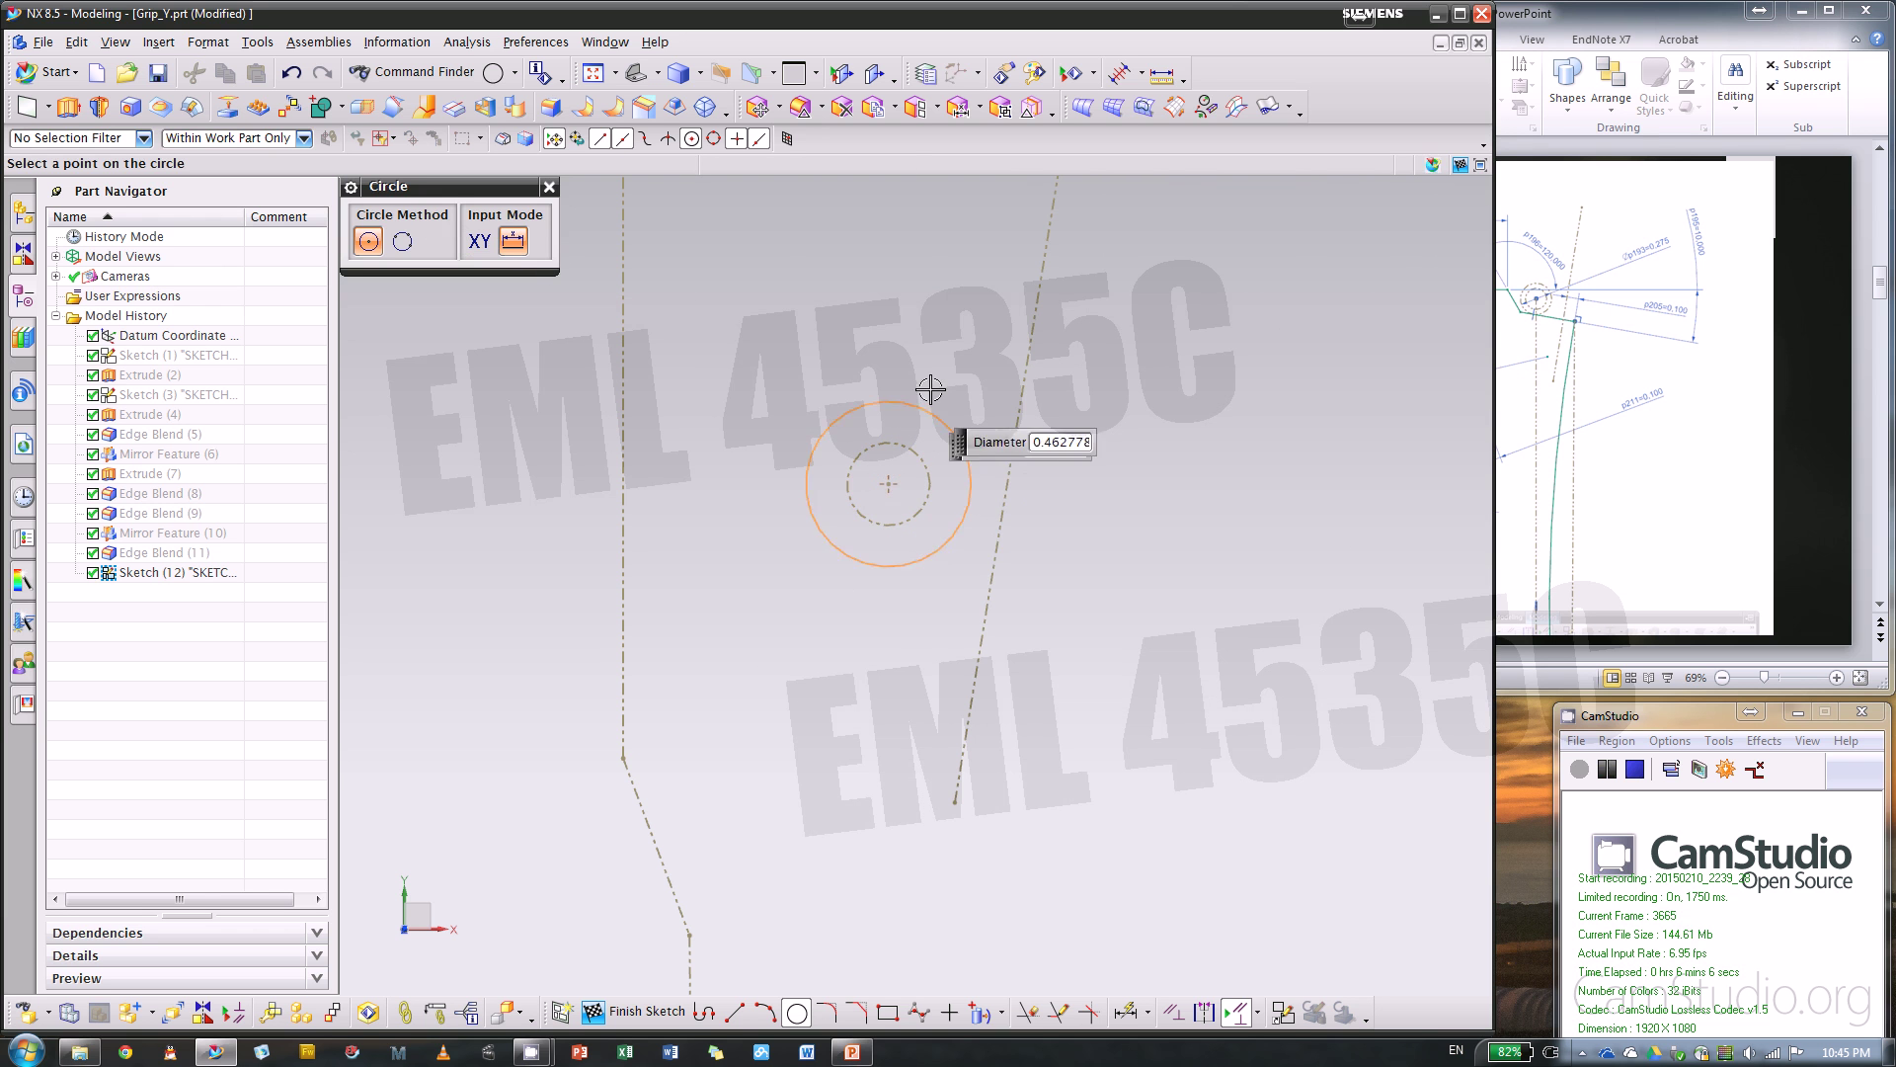
left_click(1754, 627)
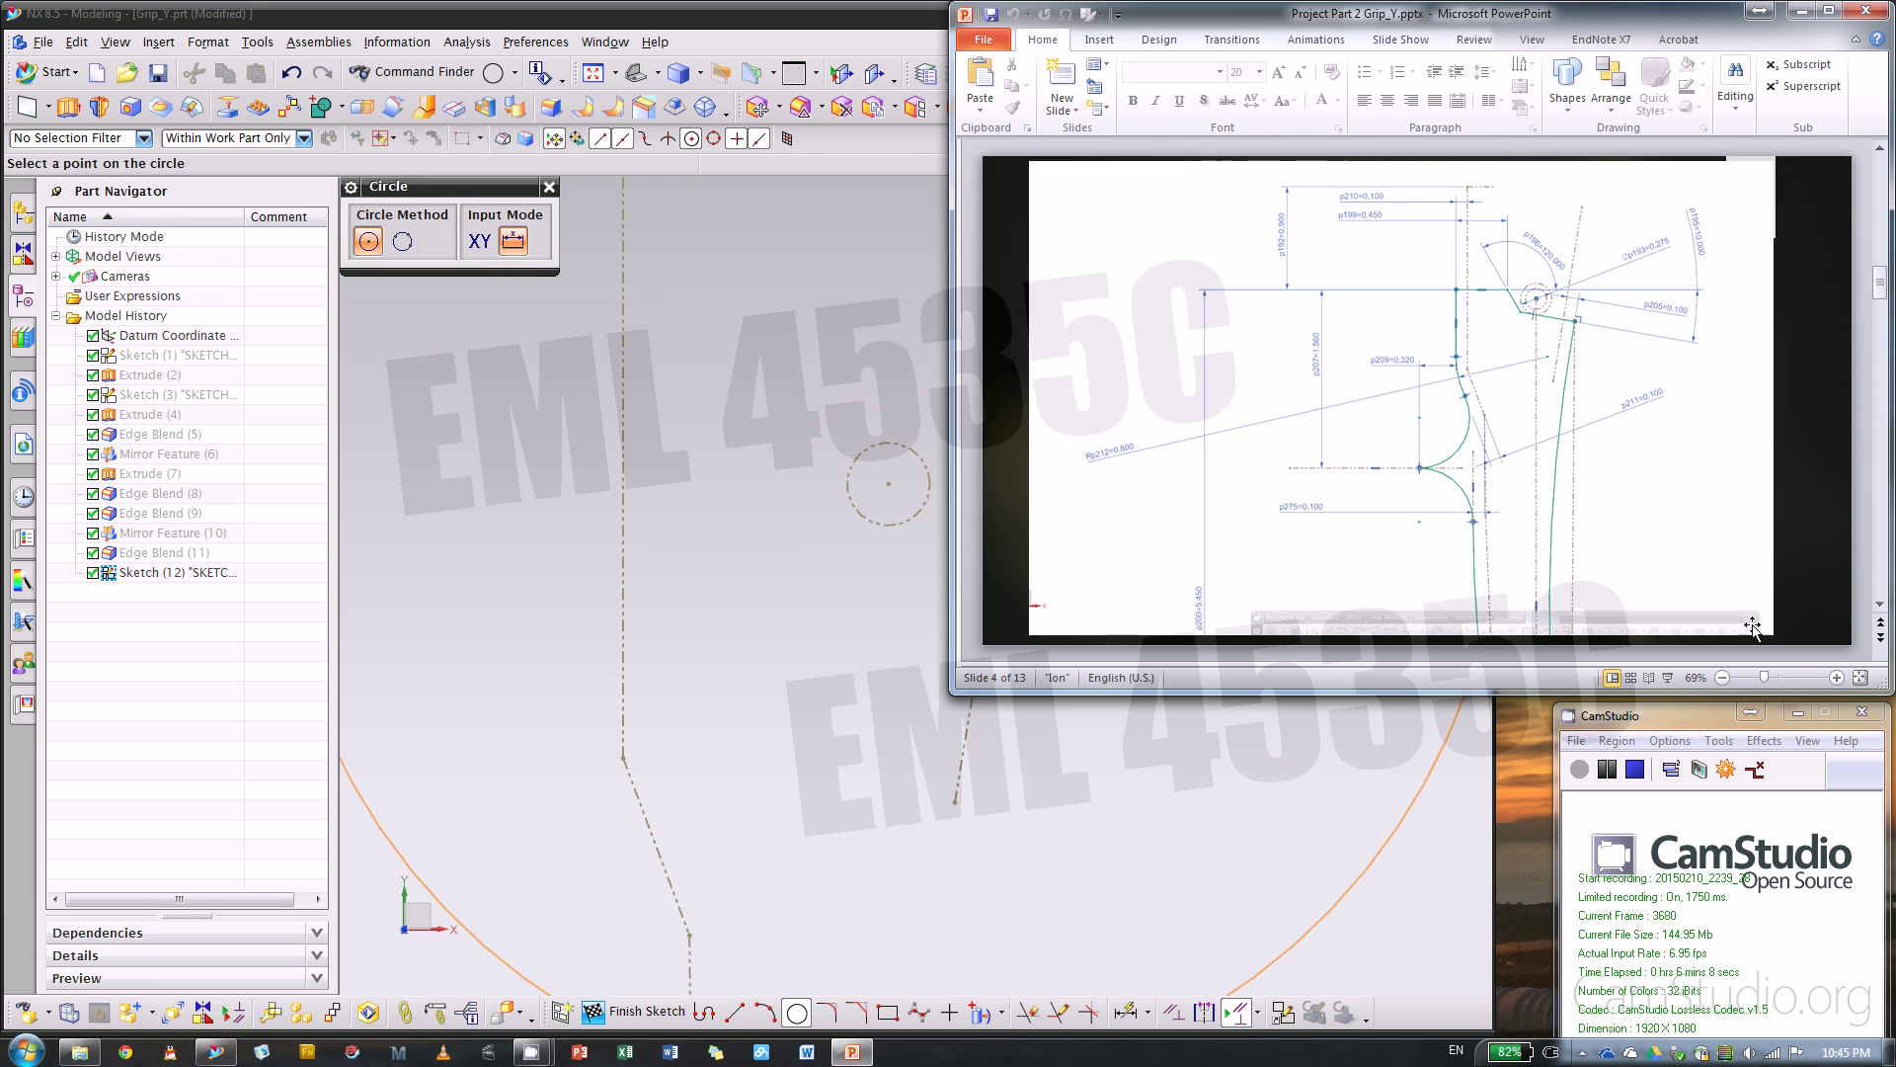
left_click(1836, 678)
left_click(1835, 678)
left_click(1836, 679)
left_click(1837, 678)
scroll(1802, 543, "up", 1)
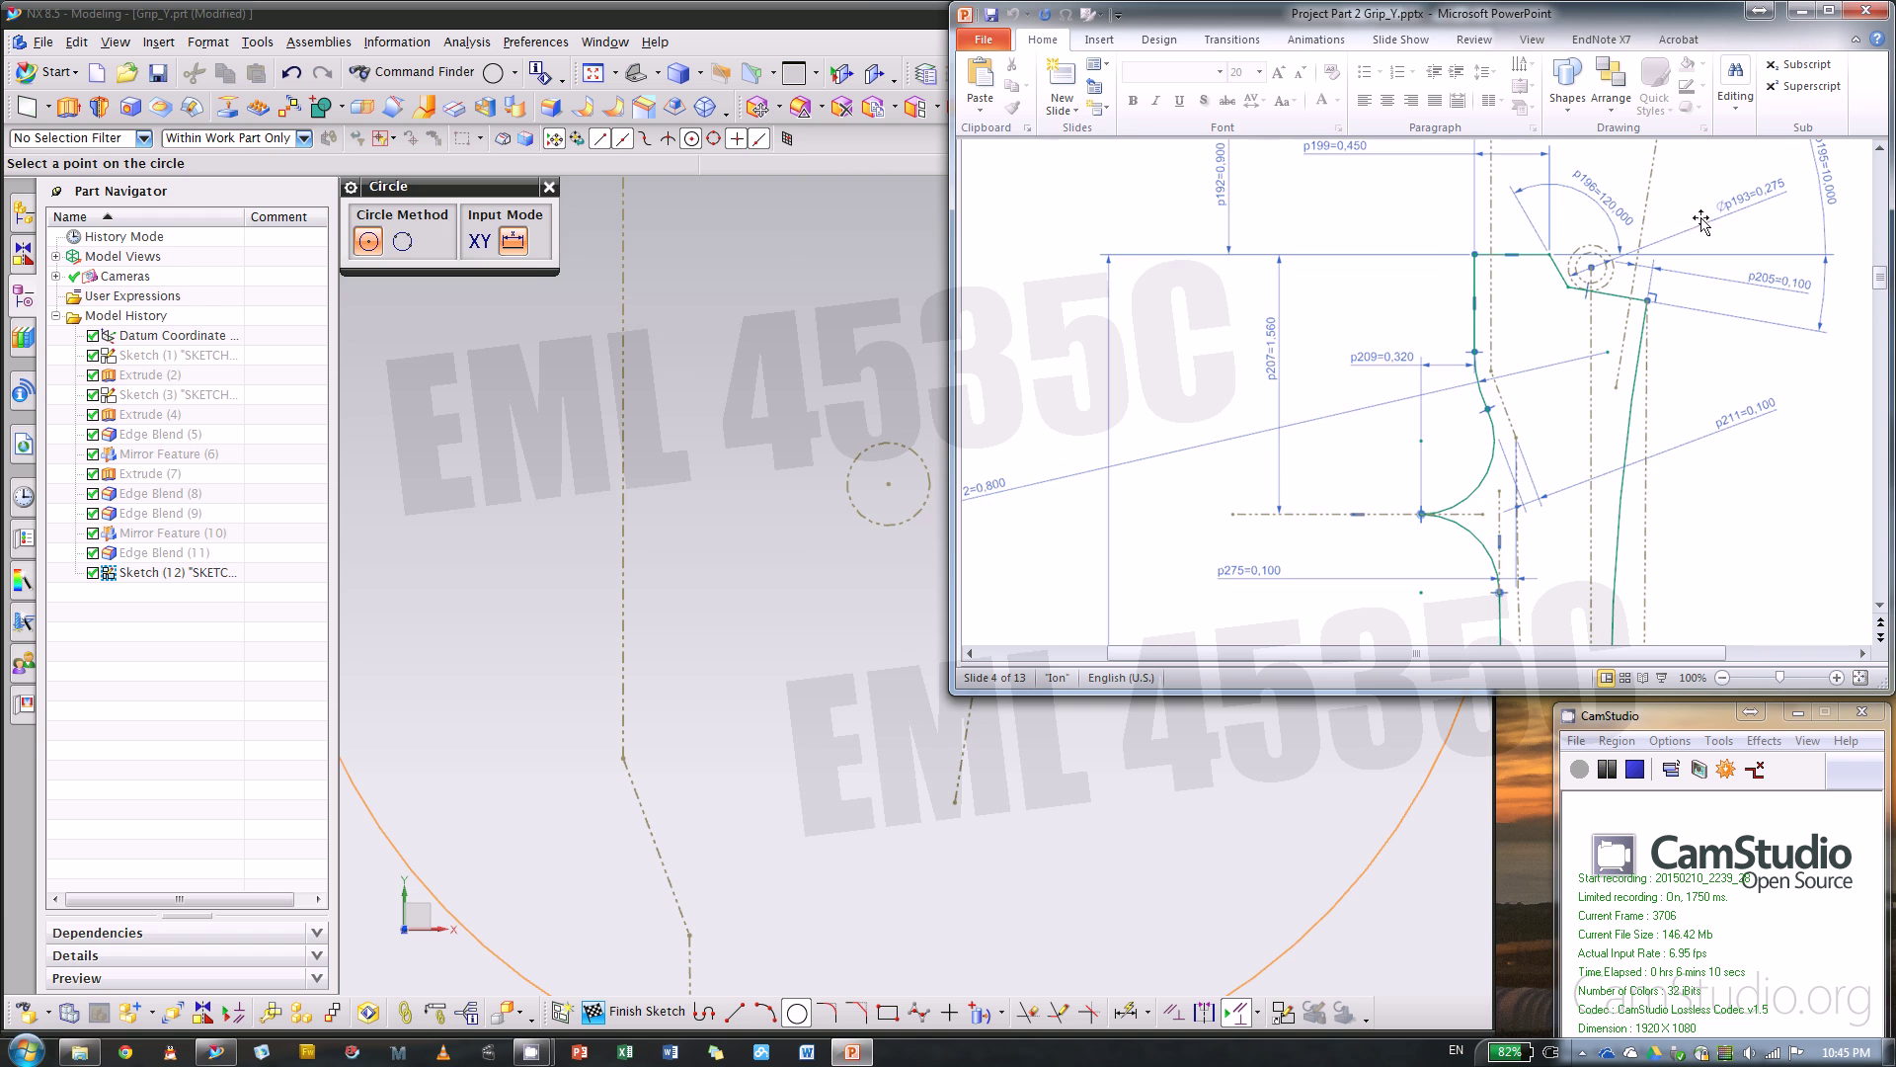
left_click(861, 14)
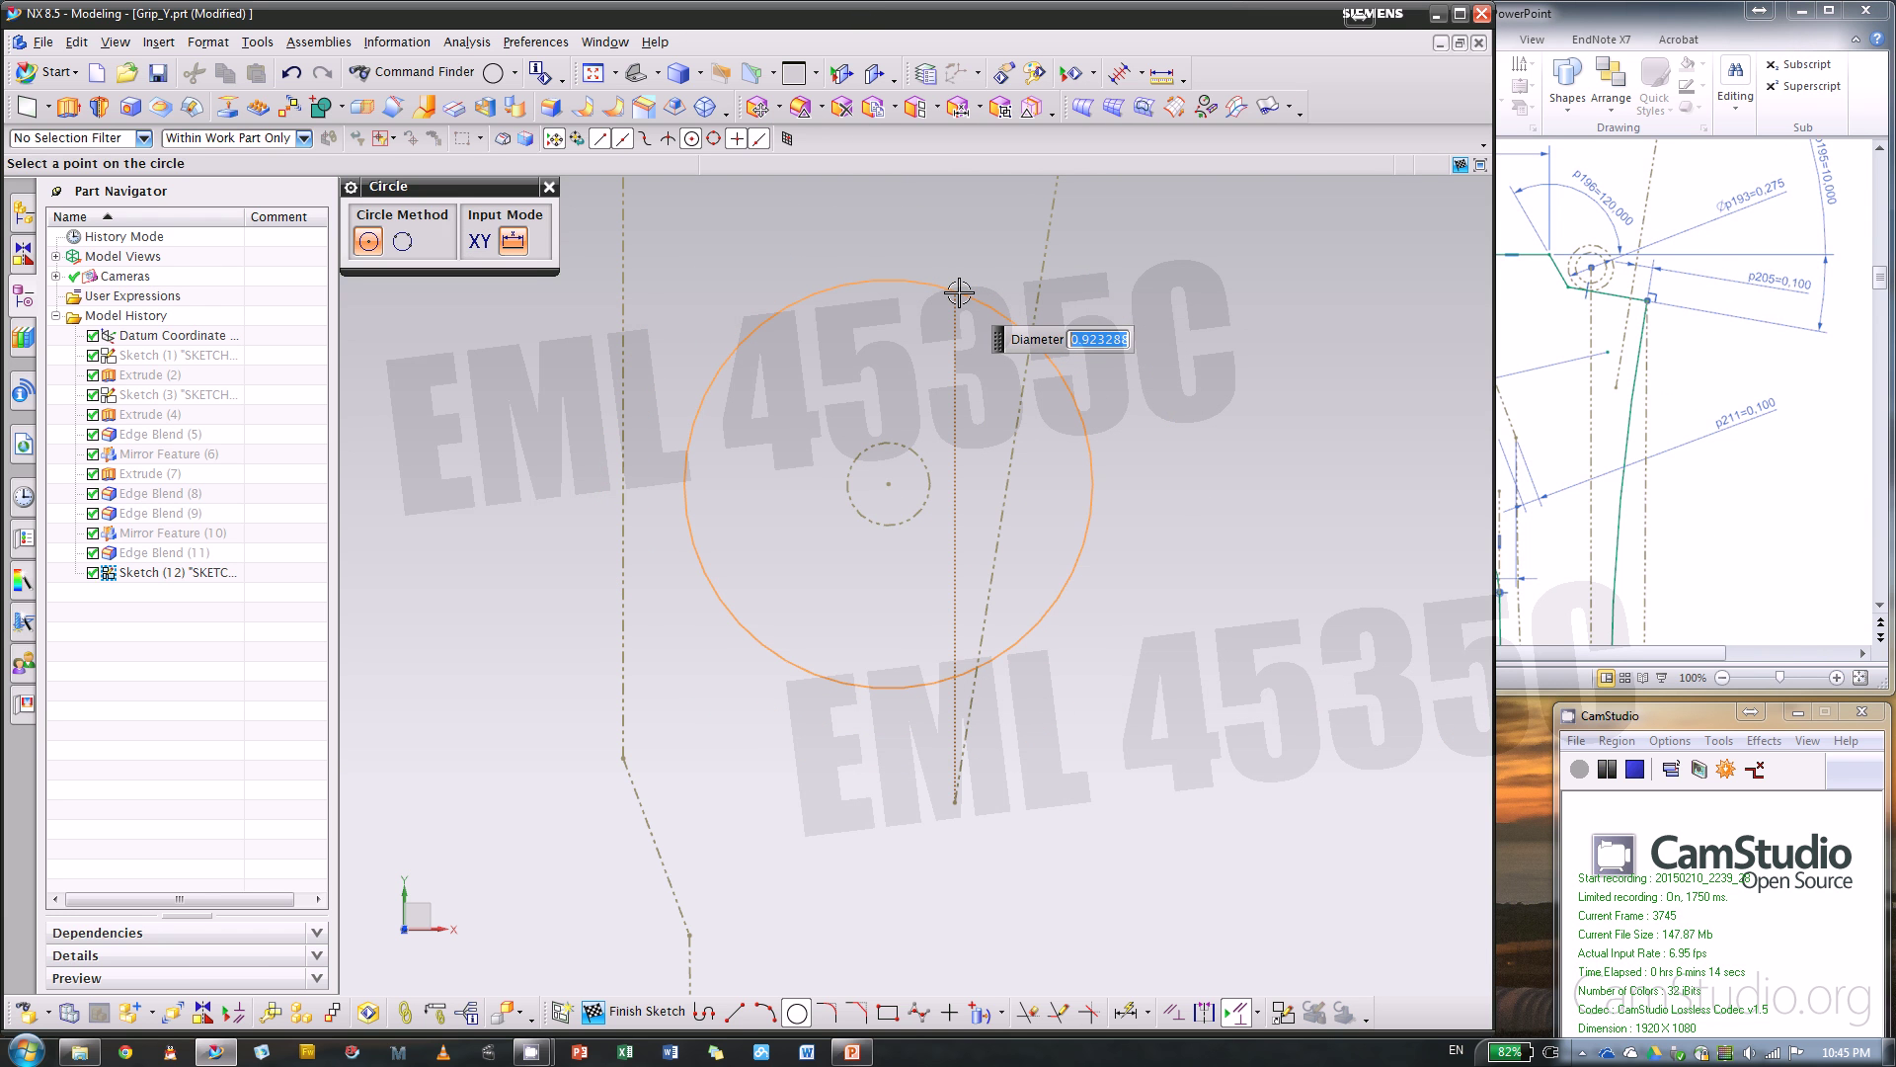
- Give the circle around the projected hole a diameter of 0.275 and convert it to reference
key("BackSpace")
type(".275")
key("Return")
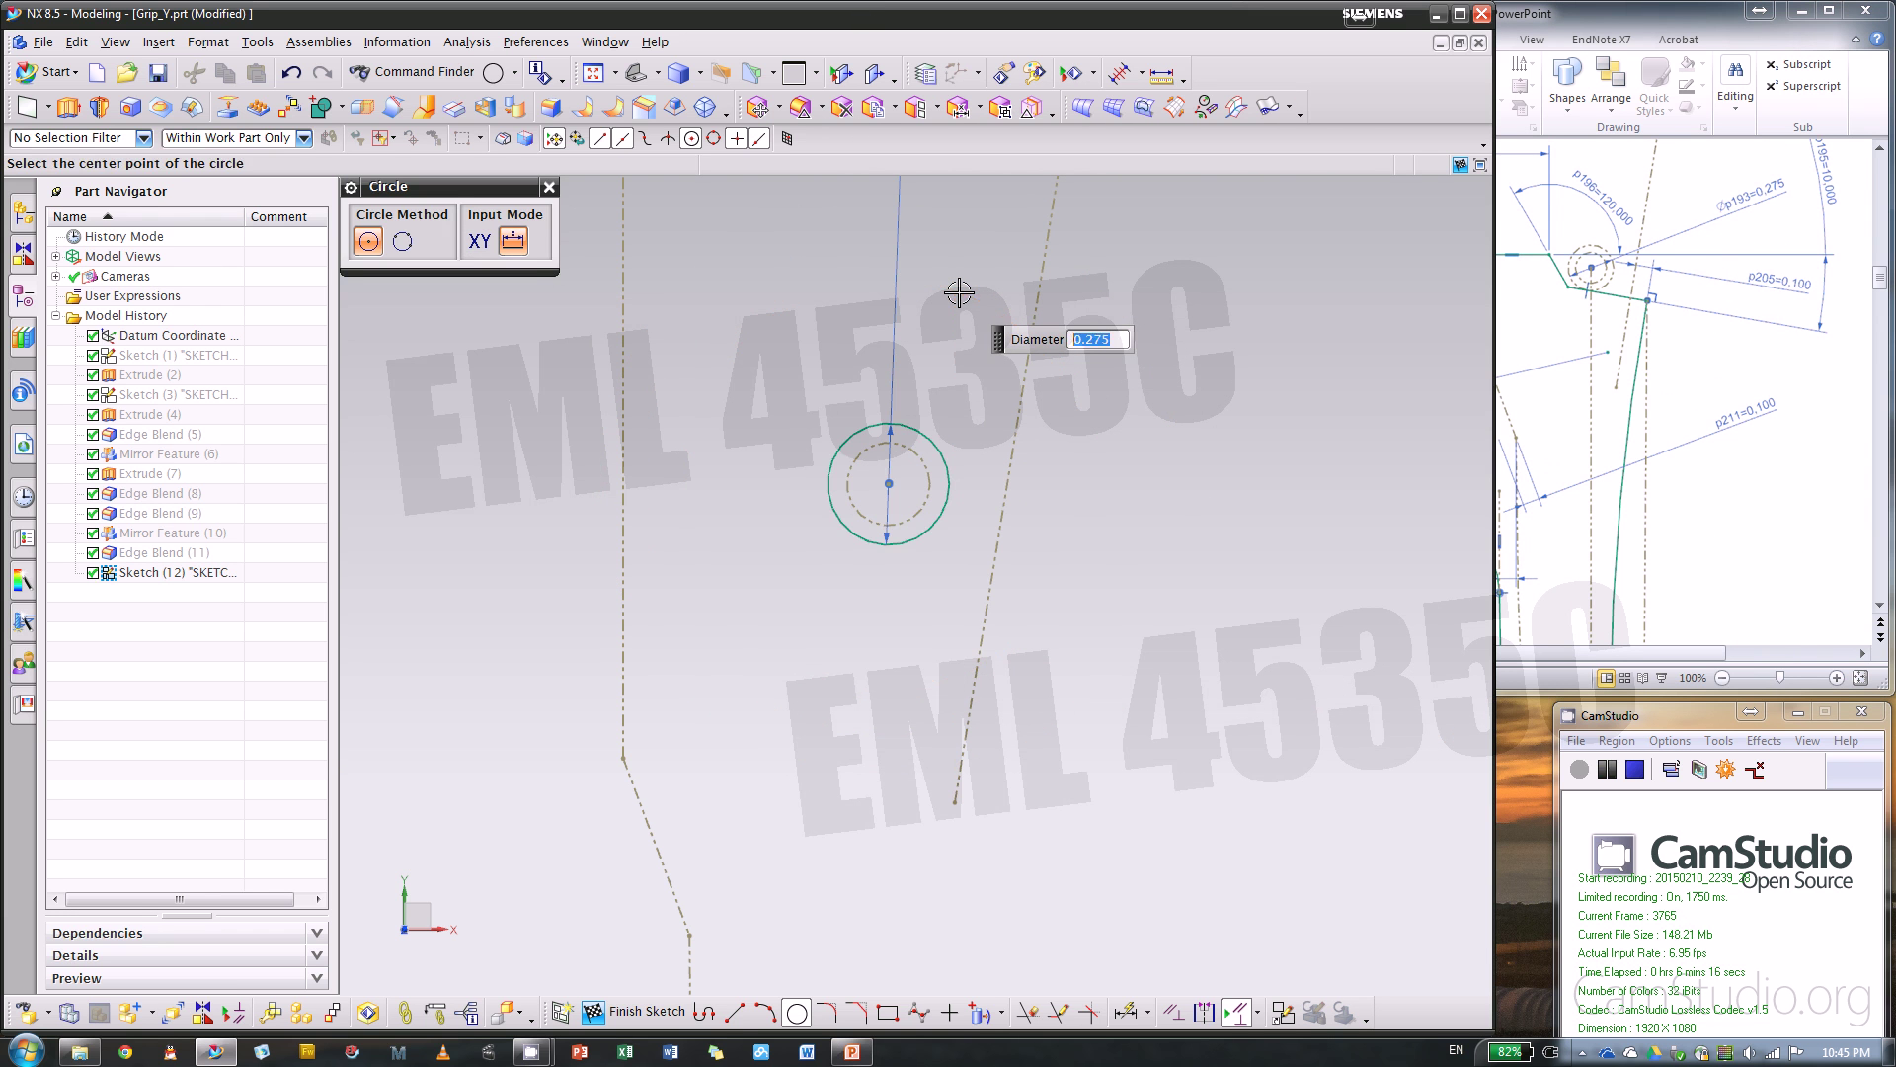
key("Escape")
left_click(923, 427)
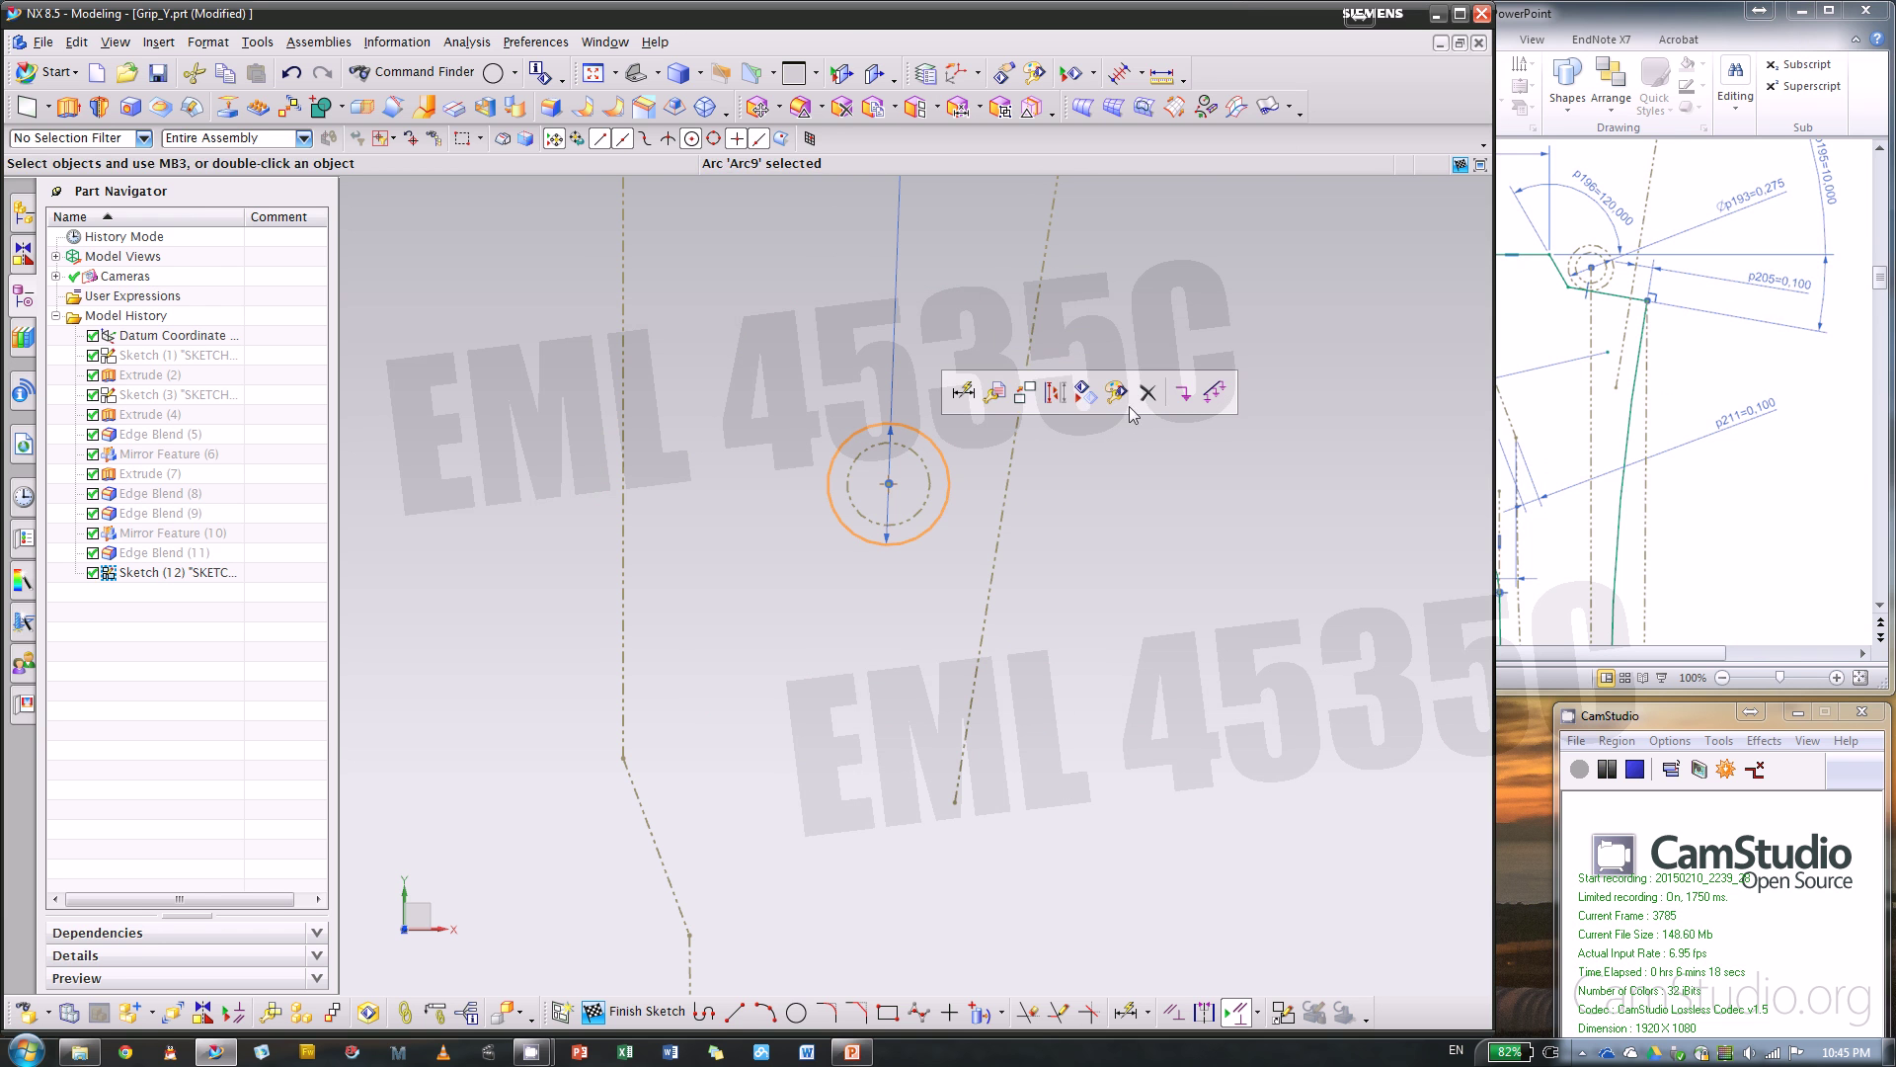
left_click(1065, 400)
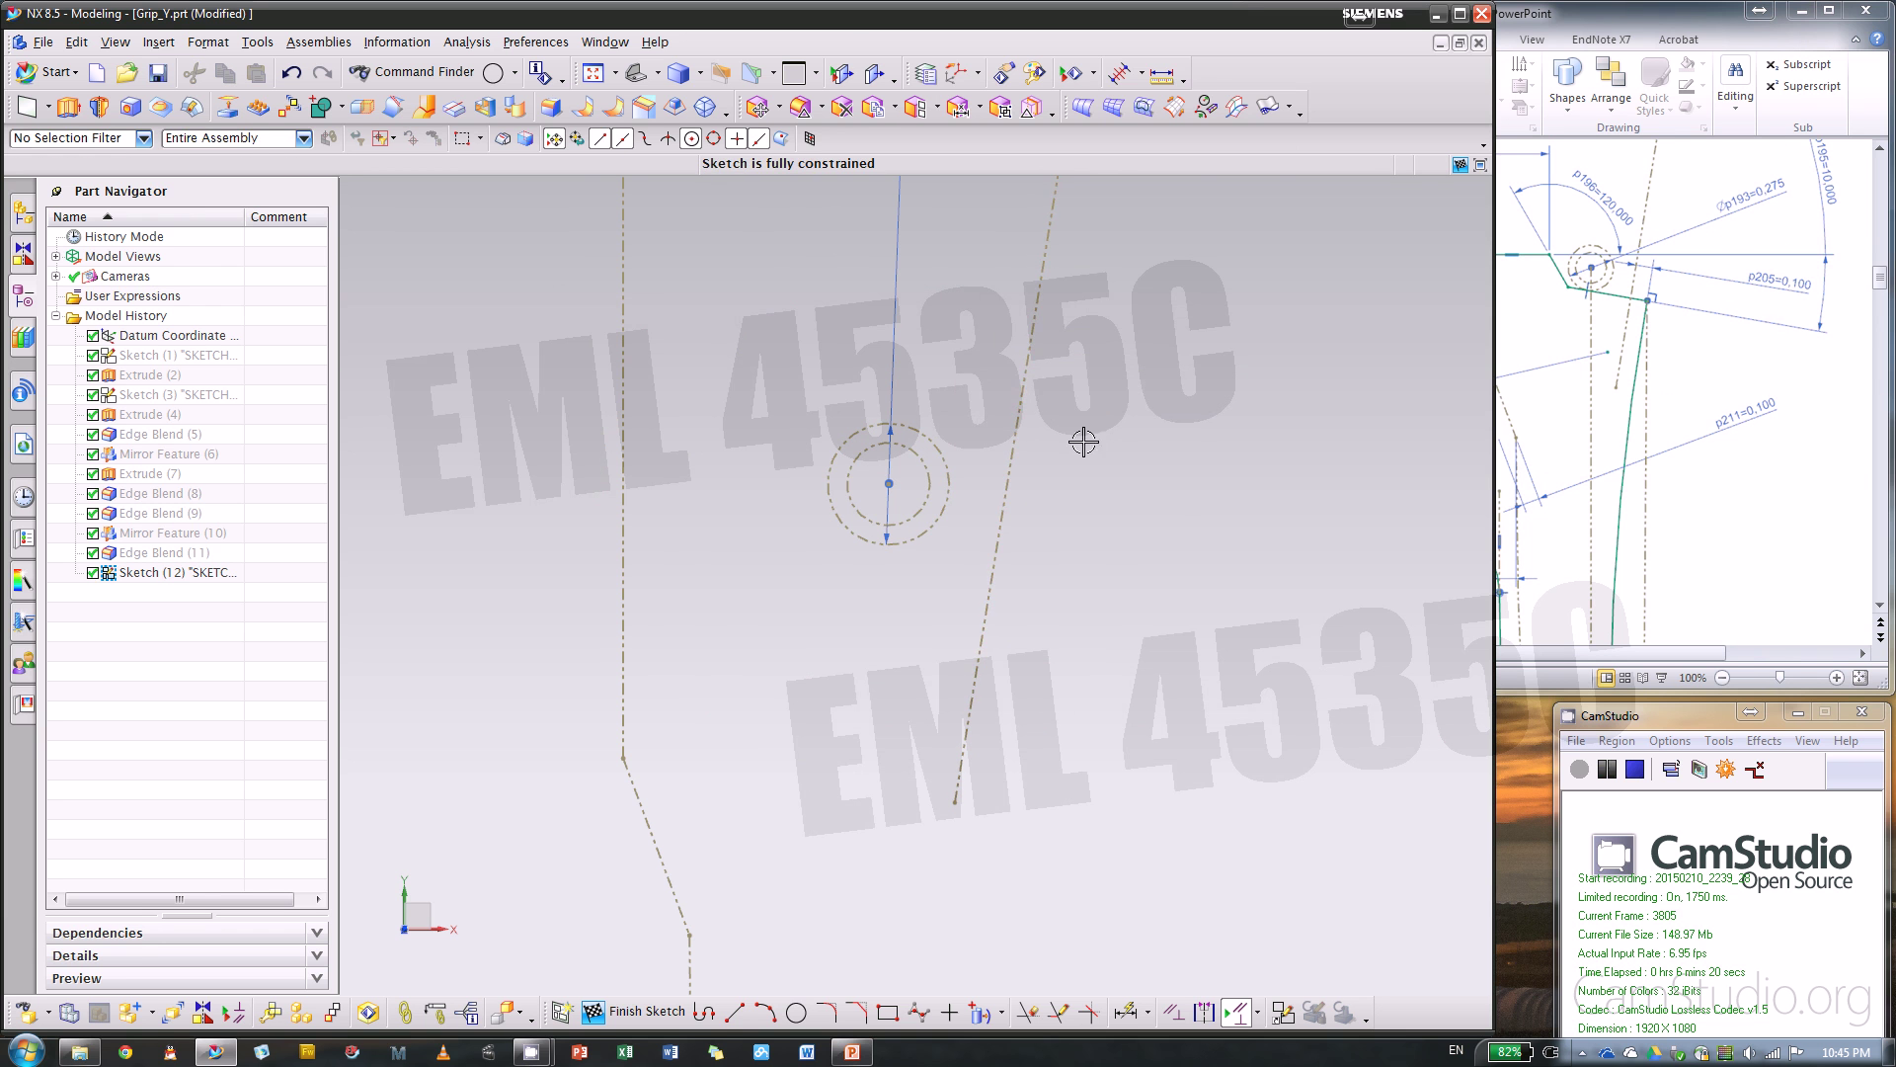
- Sketch a connected profile beside the hole: a horizontal line about 0.51 long, a downward slant about 0.23, and a line about 0.47 perpendicular to the right reference line
left_click(1656, 457)
left_click(754, 427)
scroll(815, 346, "down", 1)
left_click(705, 1011)
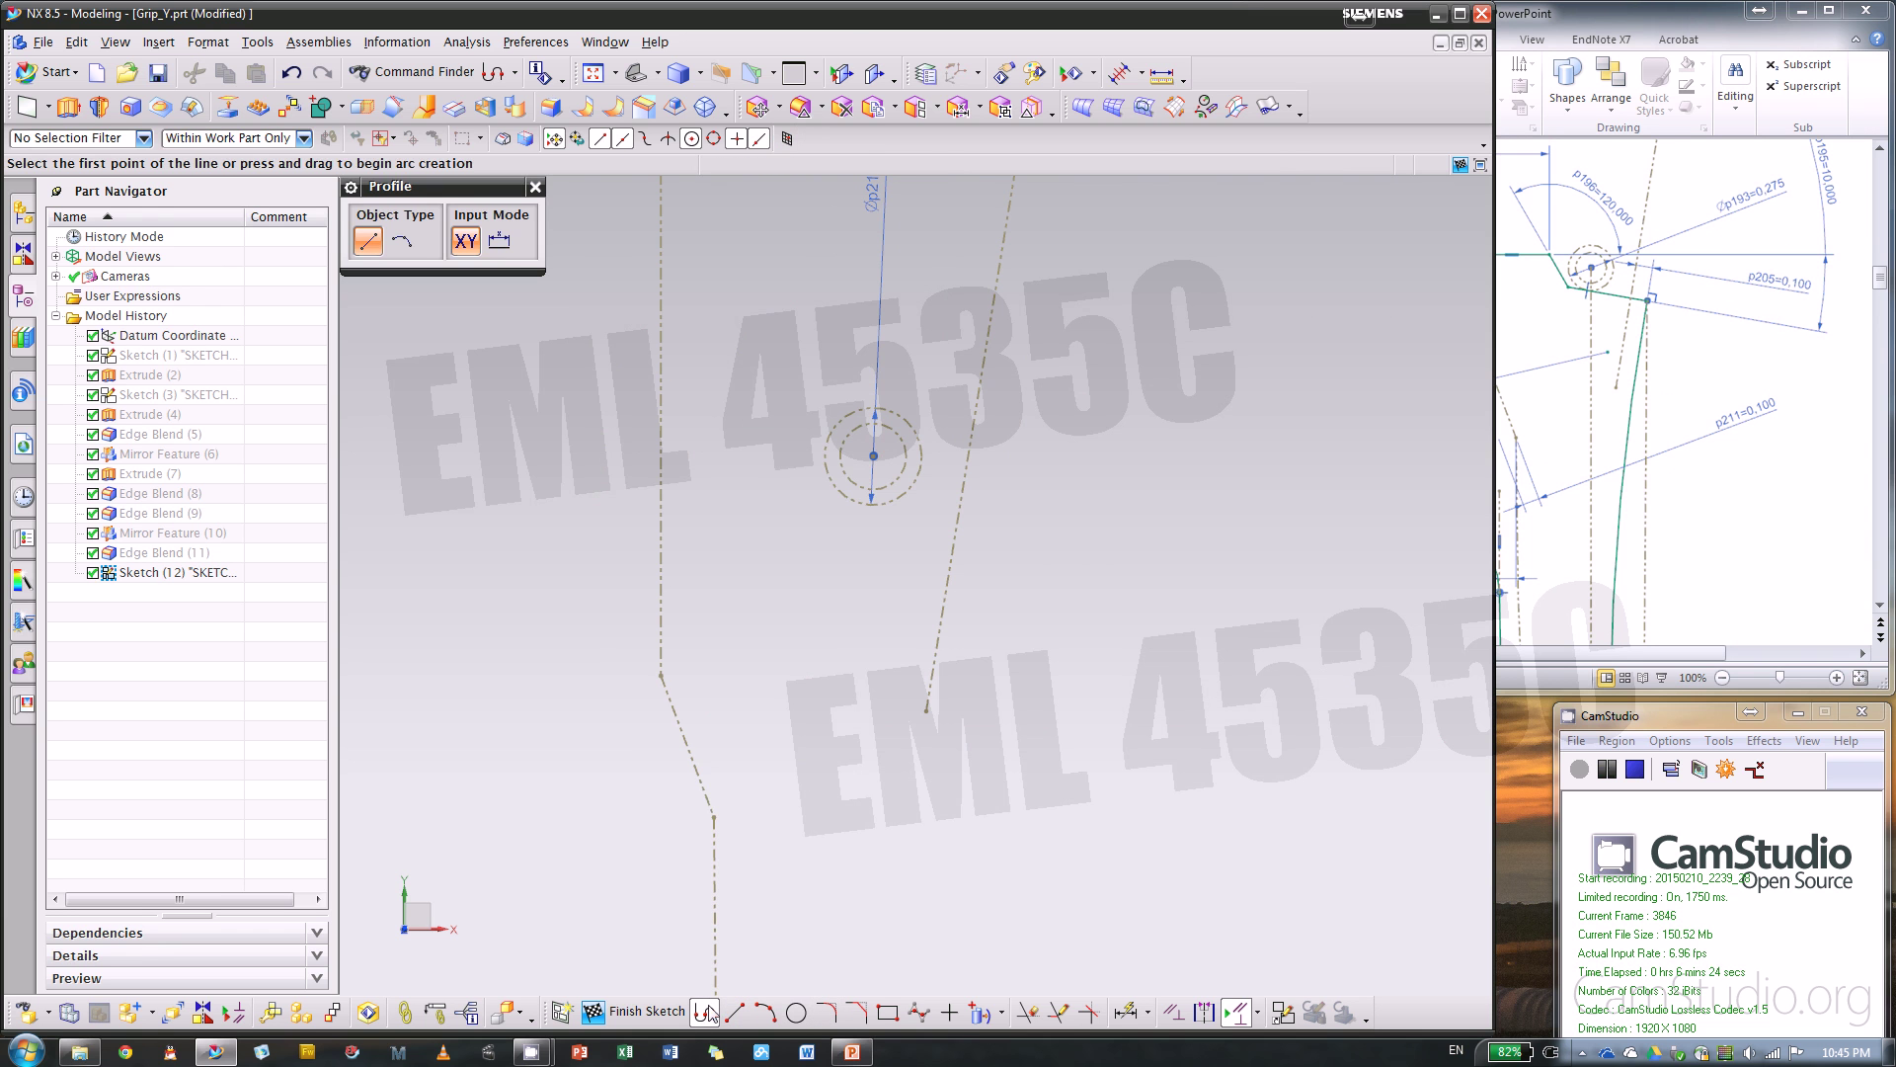
left_click(603, 448)
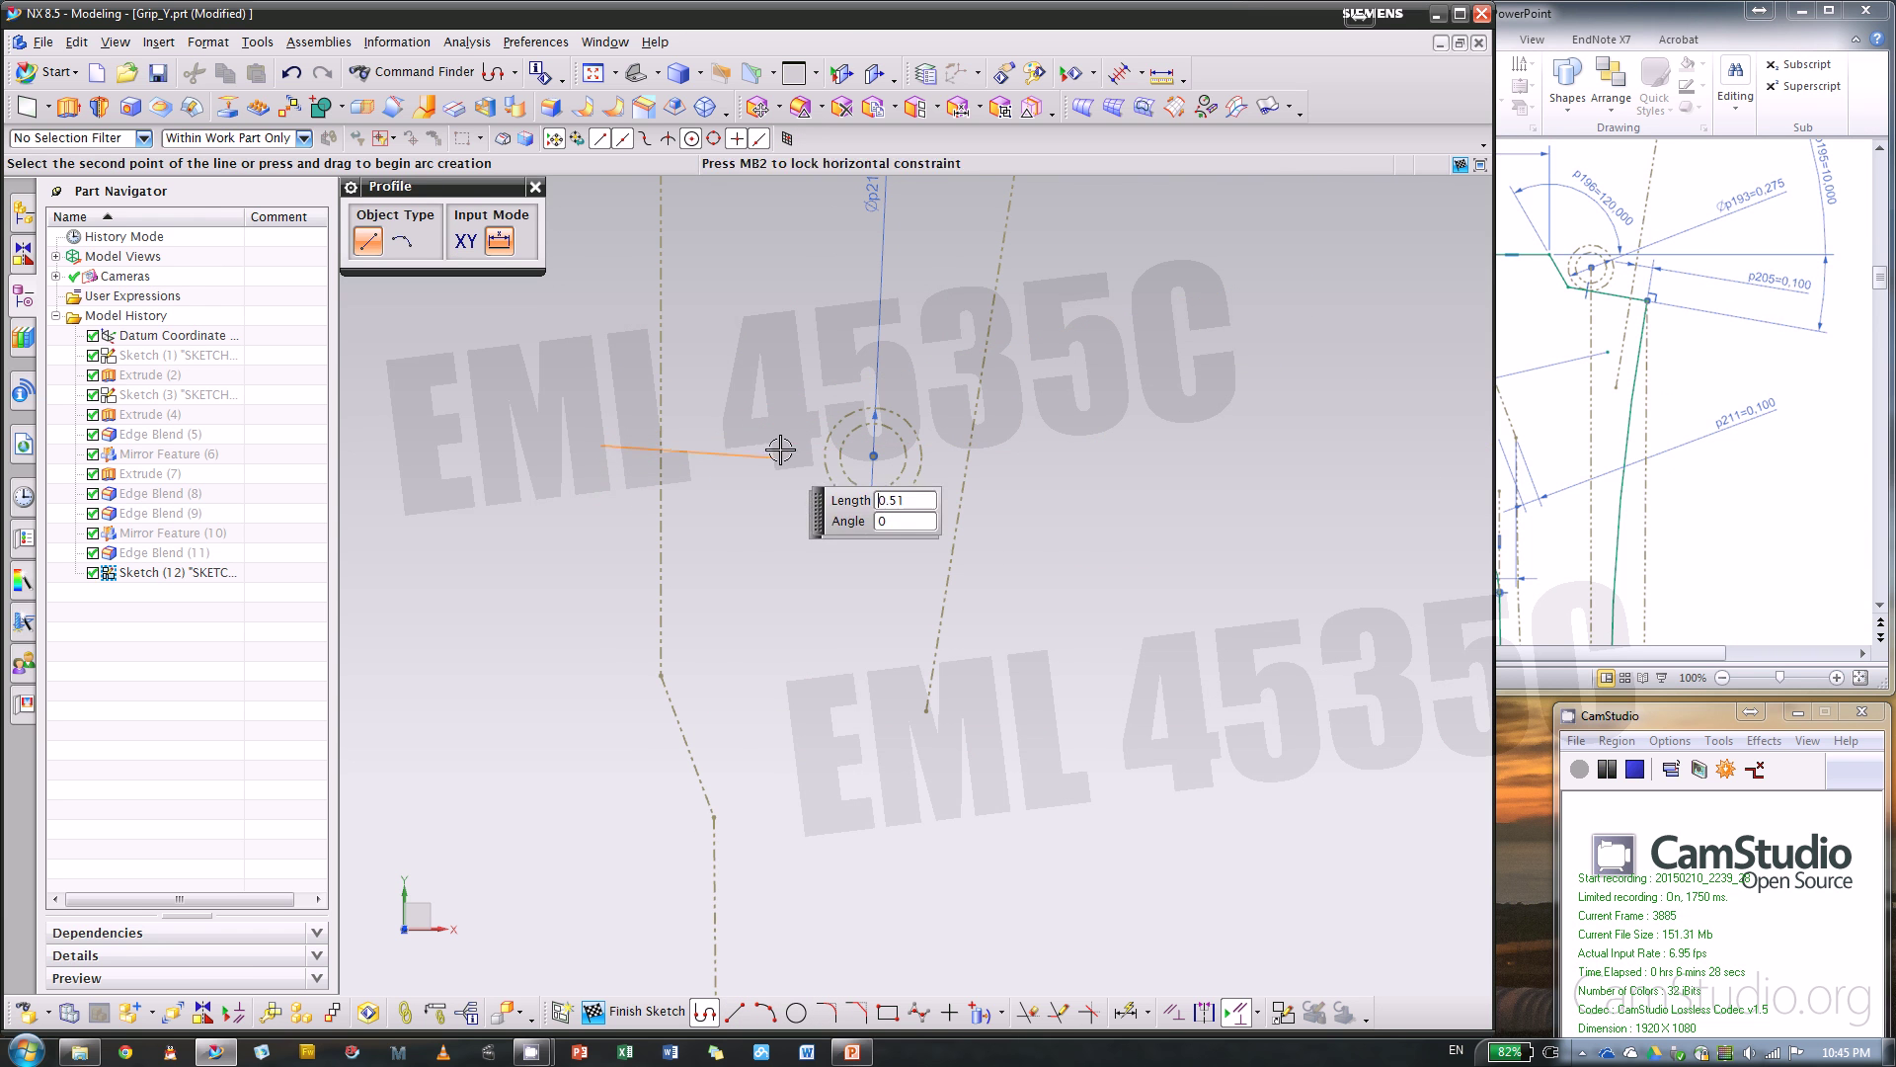
left_click(785, 446)
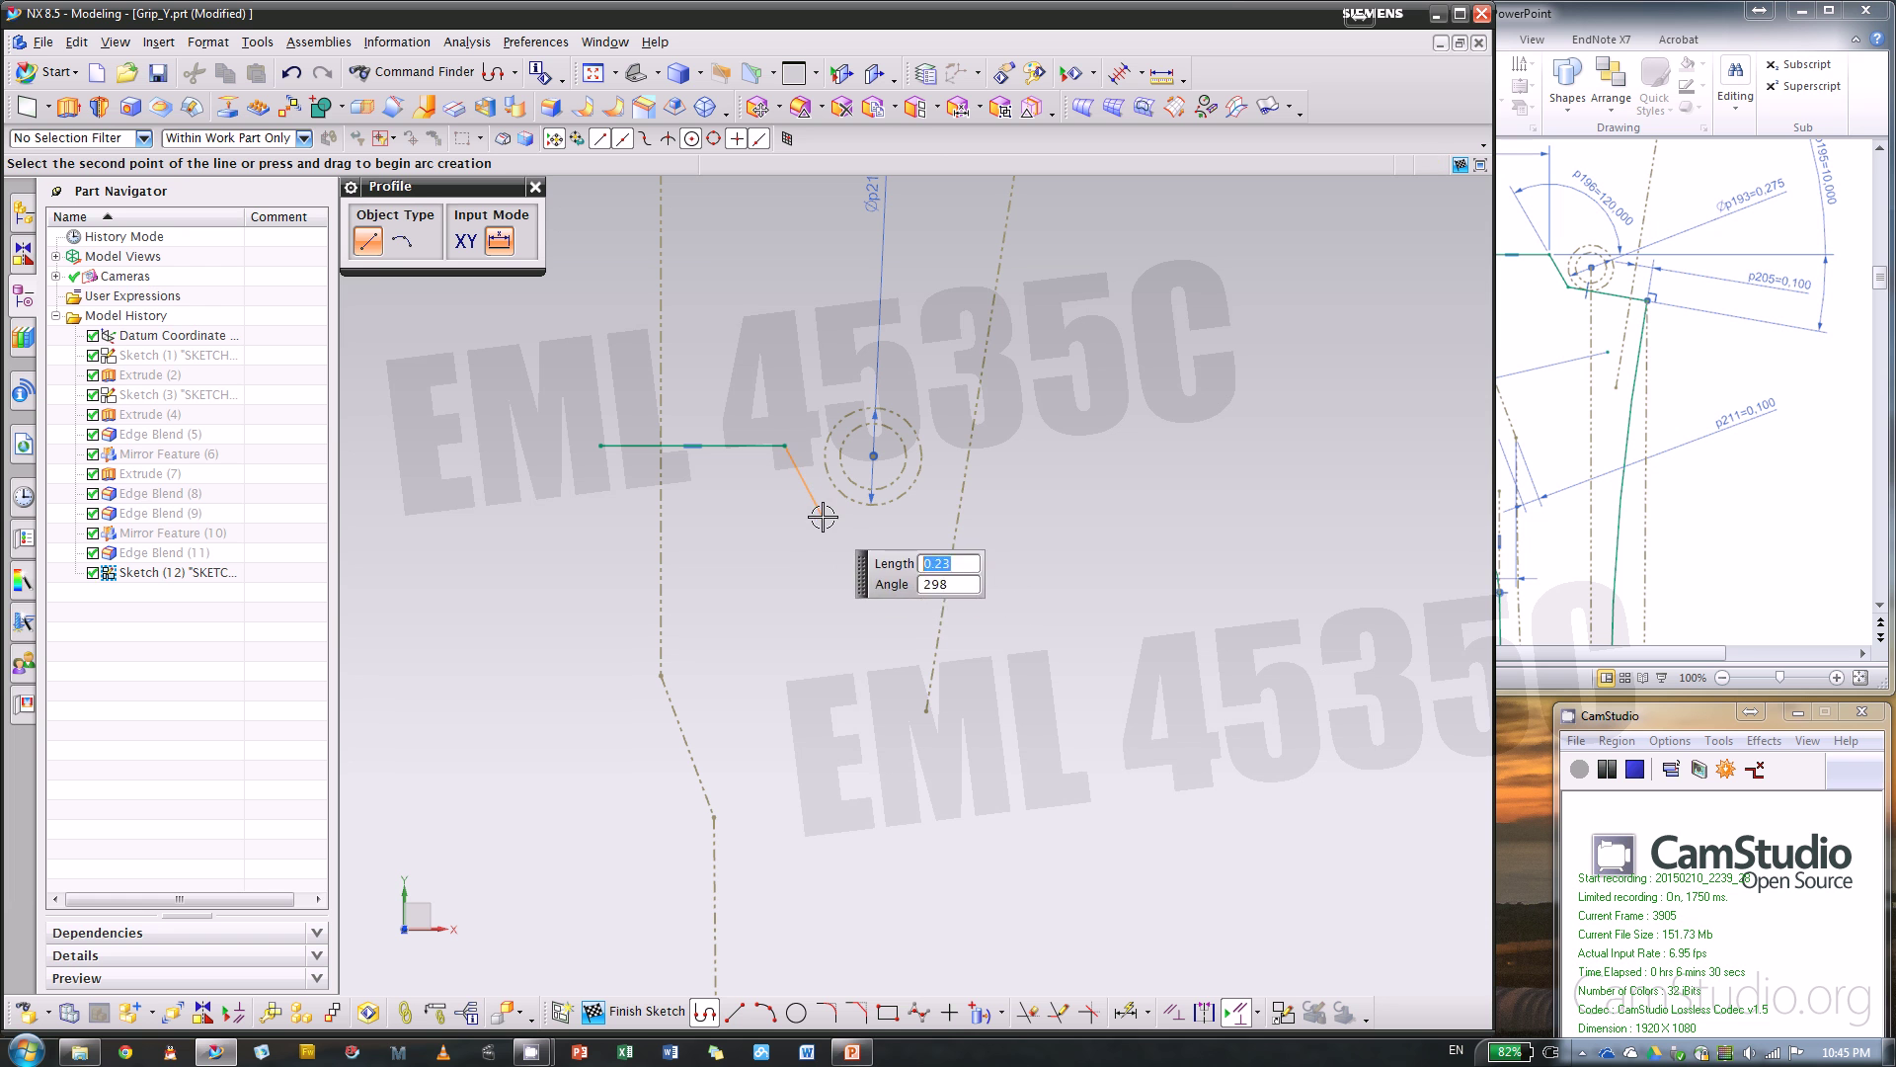
left_click(823, 516)
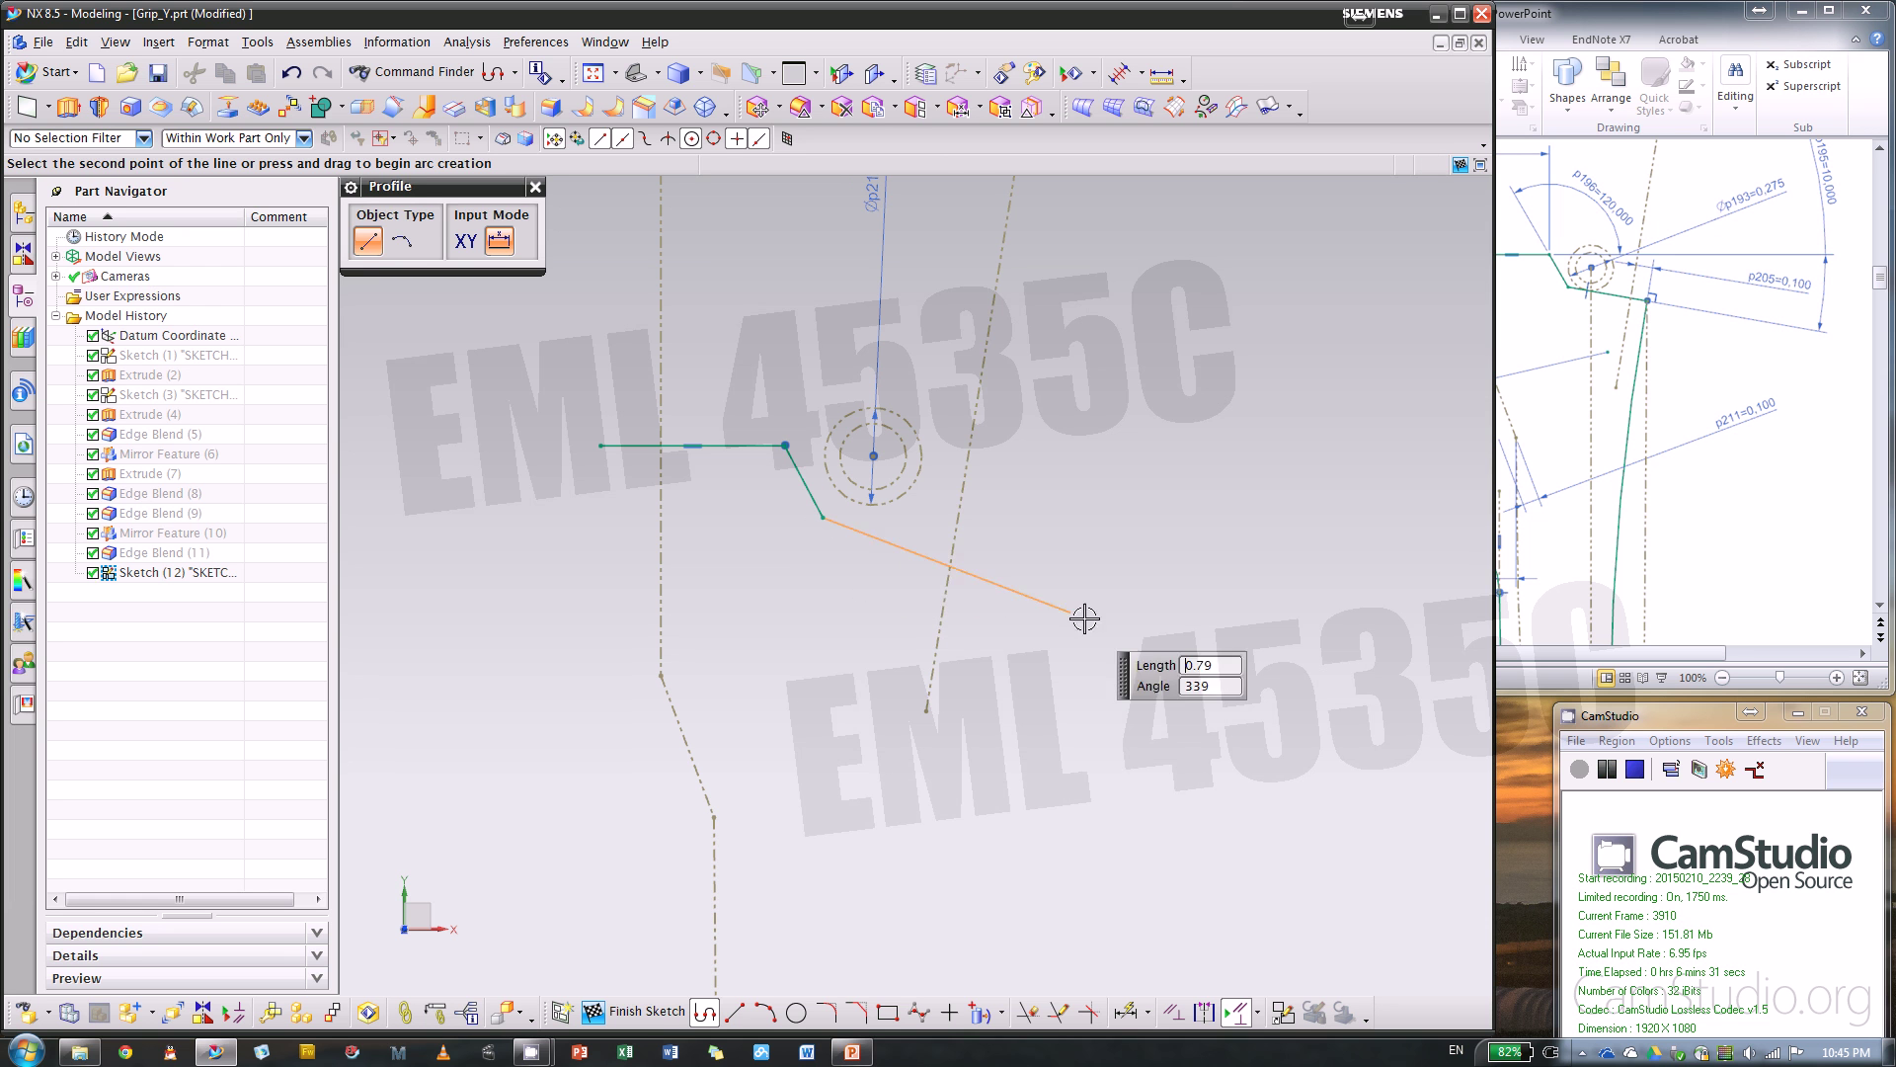
left_click(986, 543)
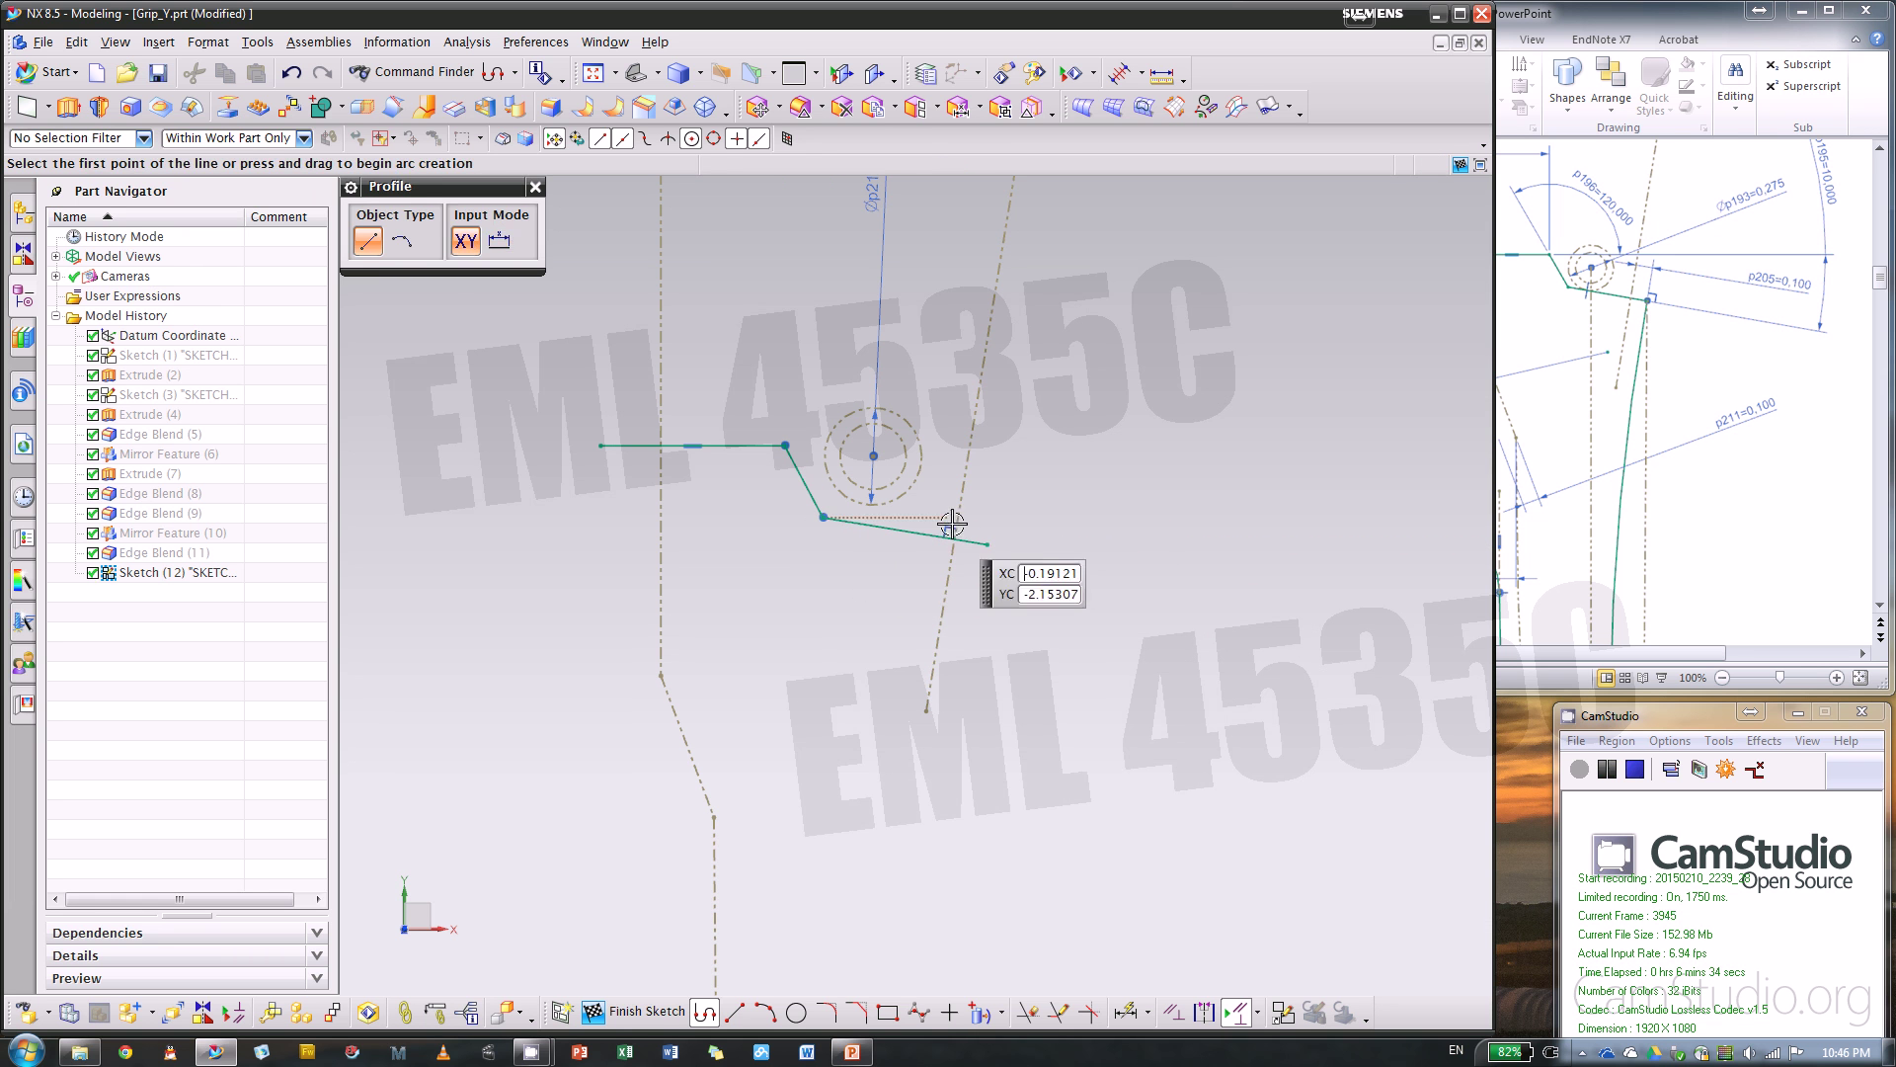
key("Escape")
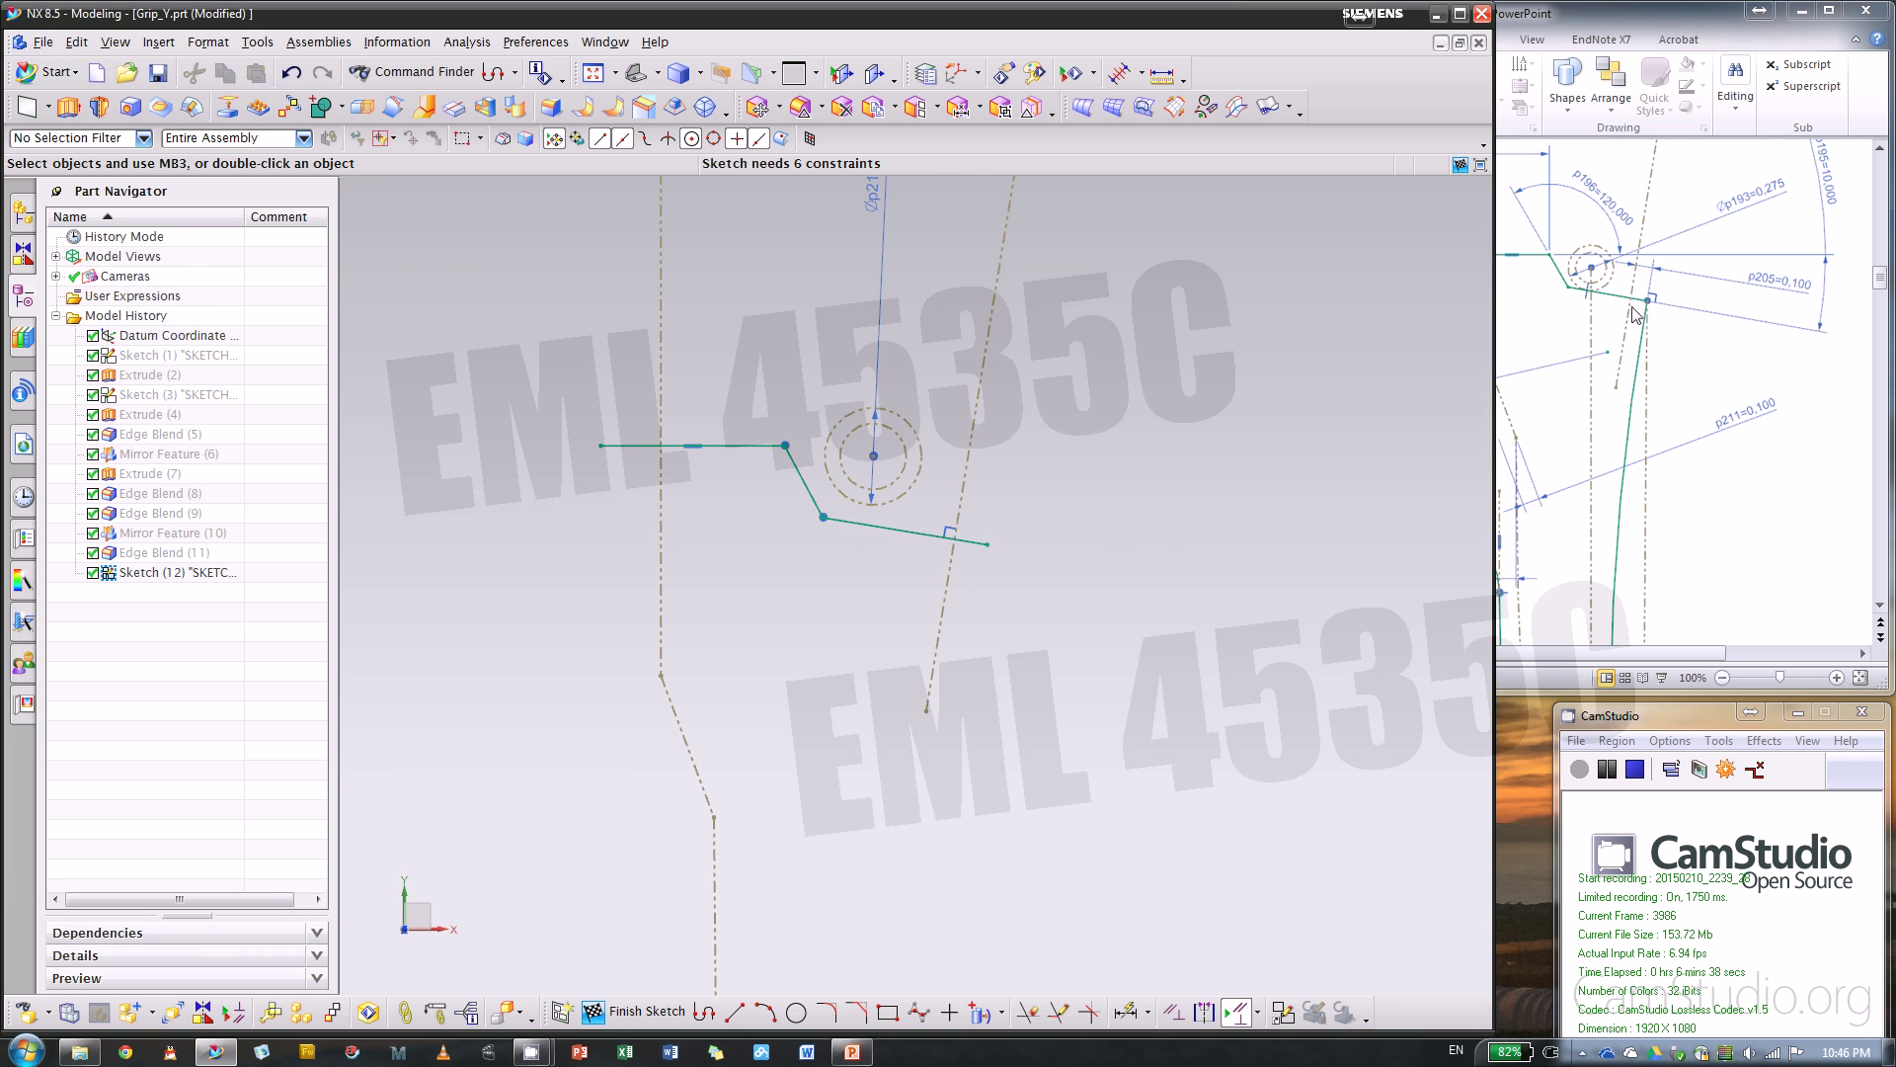
- Try to delete the perpendicular constraint where the last profile line crosses the right slanted reference line
left_click(949, 531)
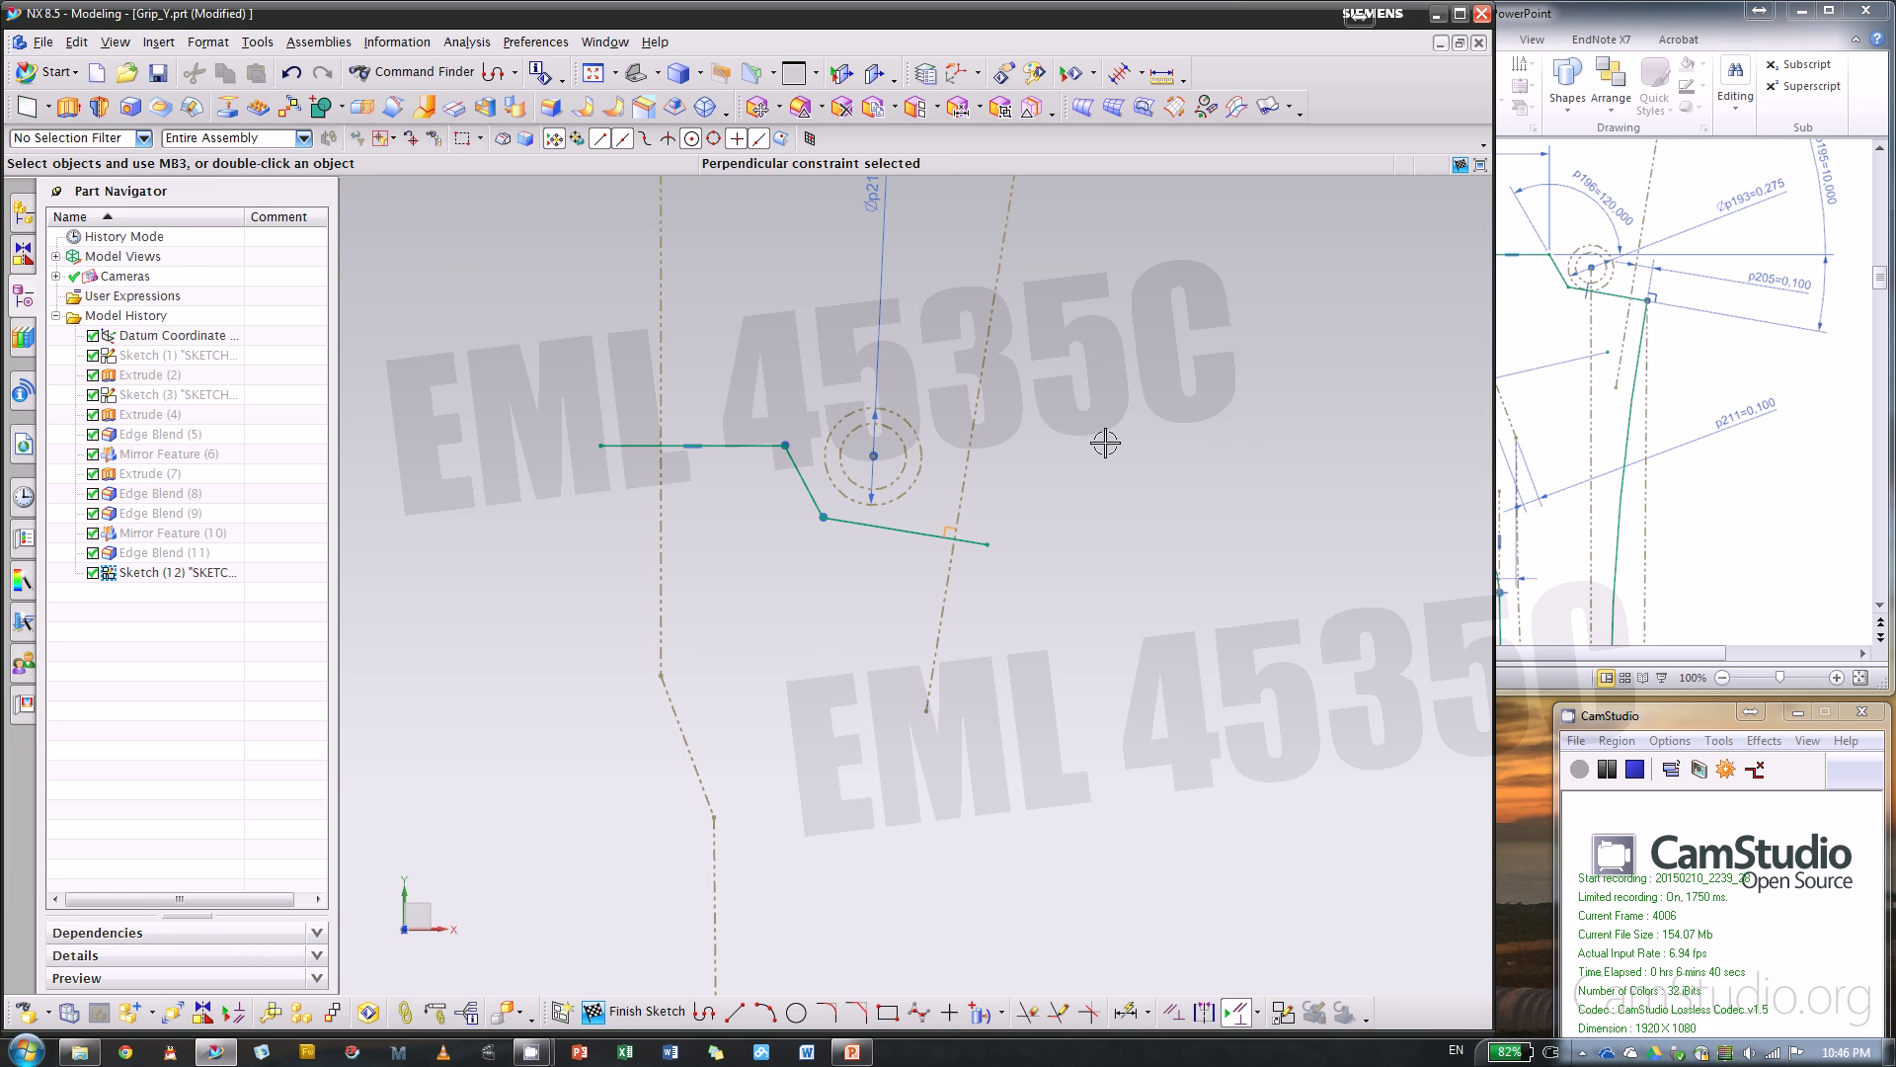
right_click(945, 524)
left_click(1028, 917)
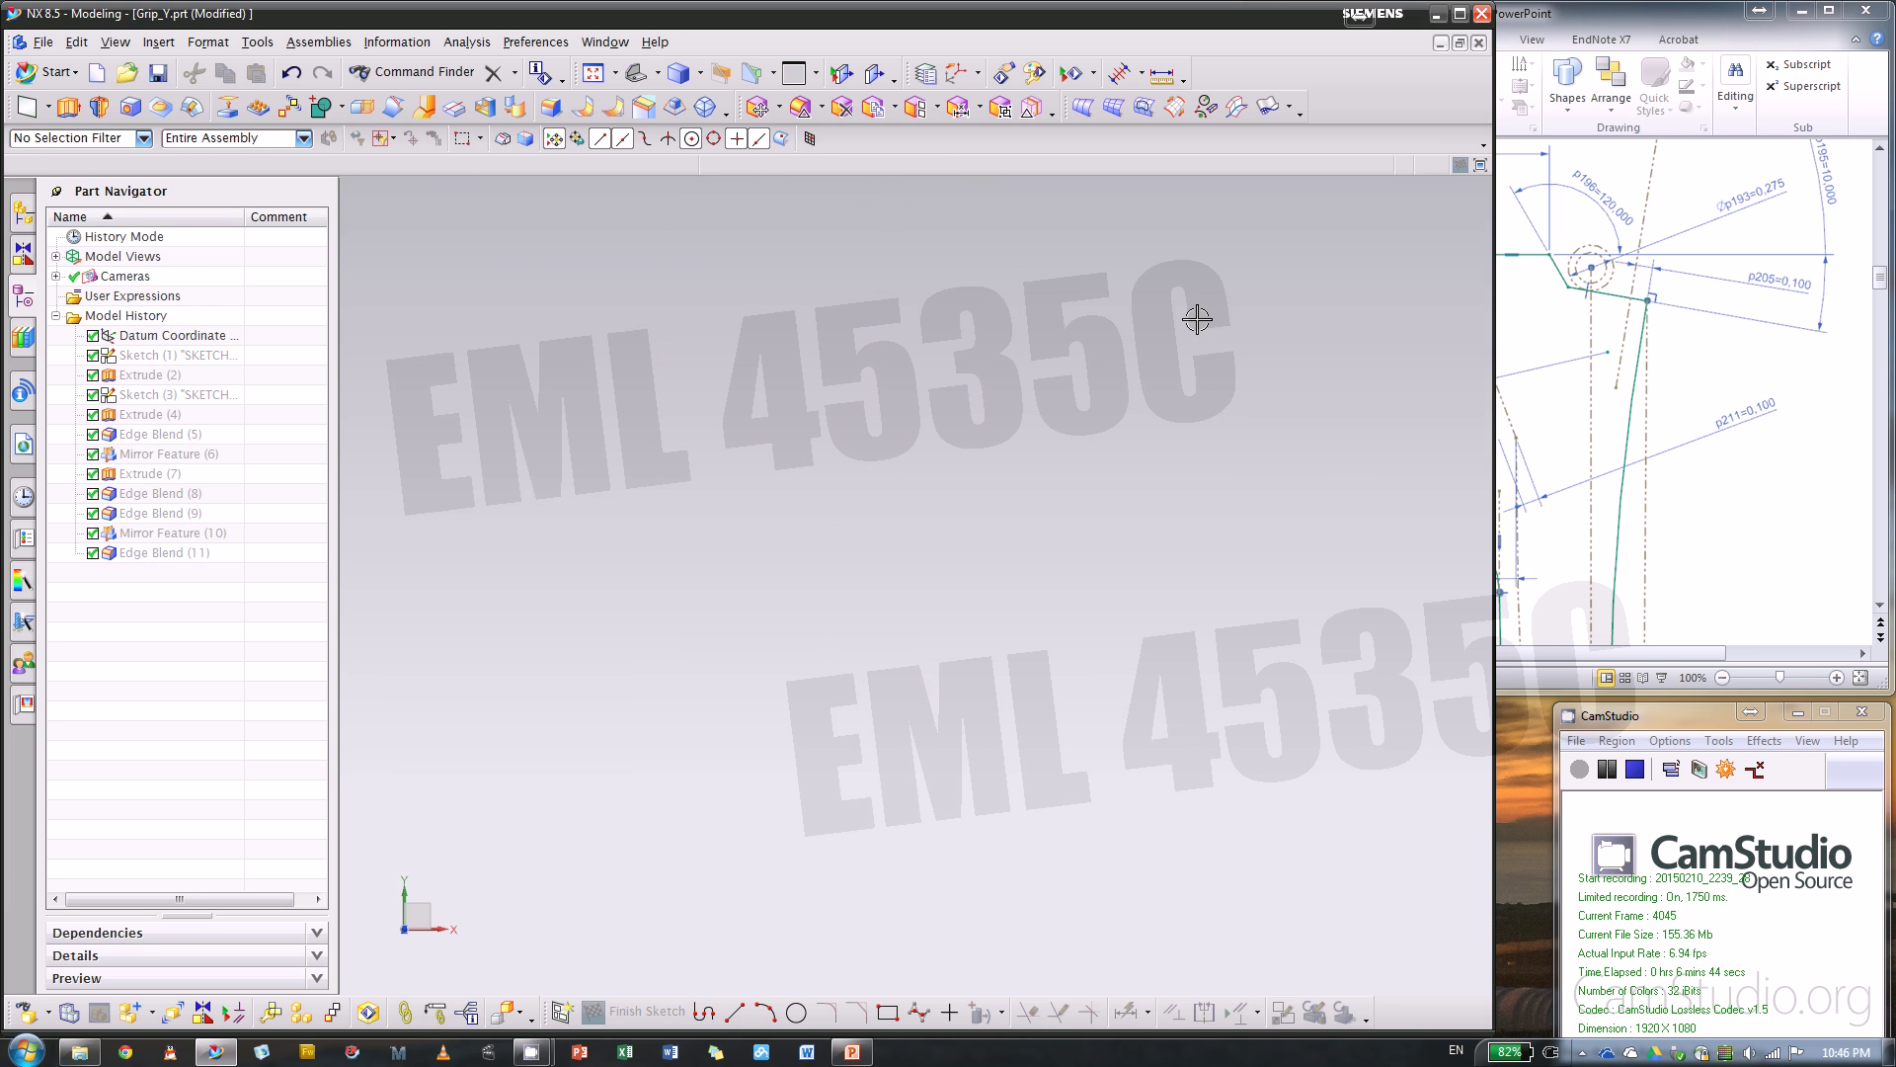
- Undo the last action to restore the sketch, and delete the perpendicular constraint between the last profile line and the right slanted reference line
key("ctrl+z")
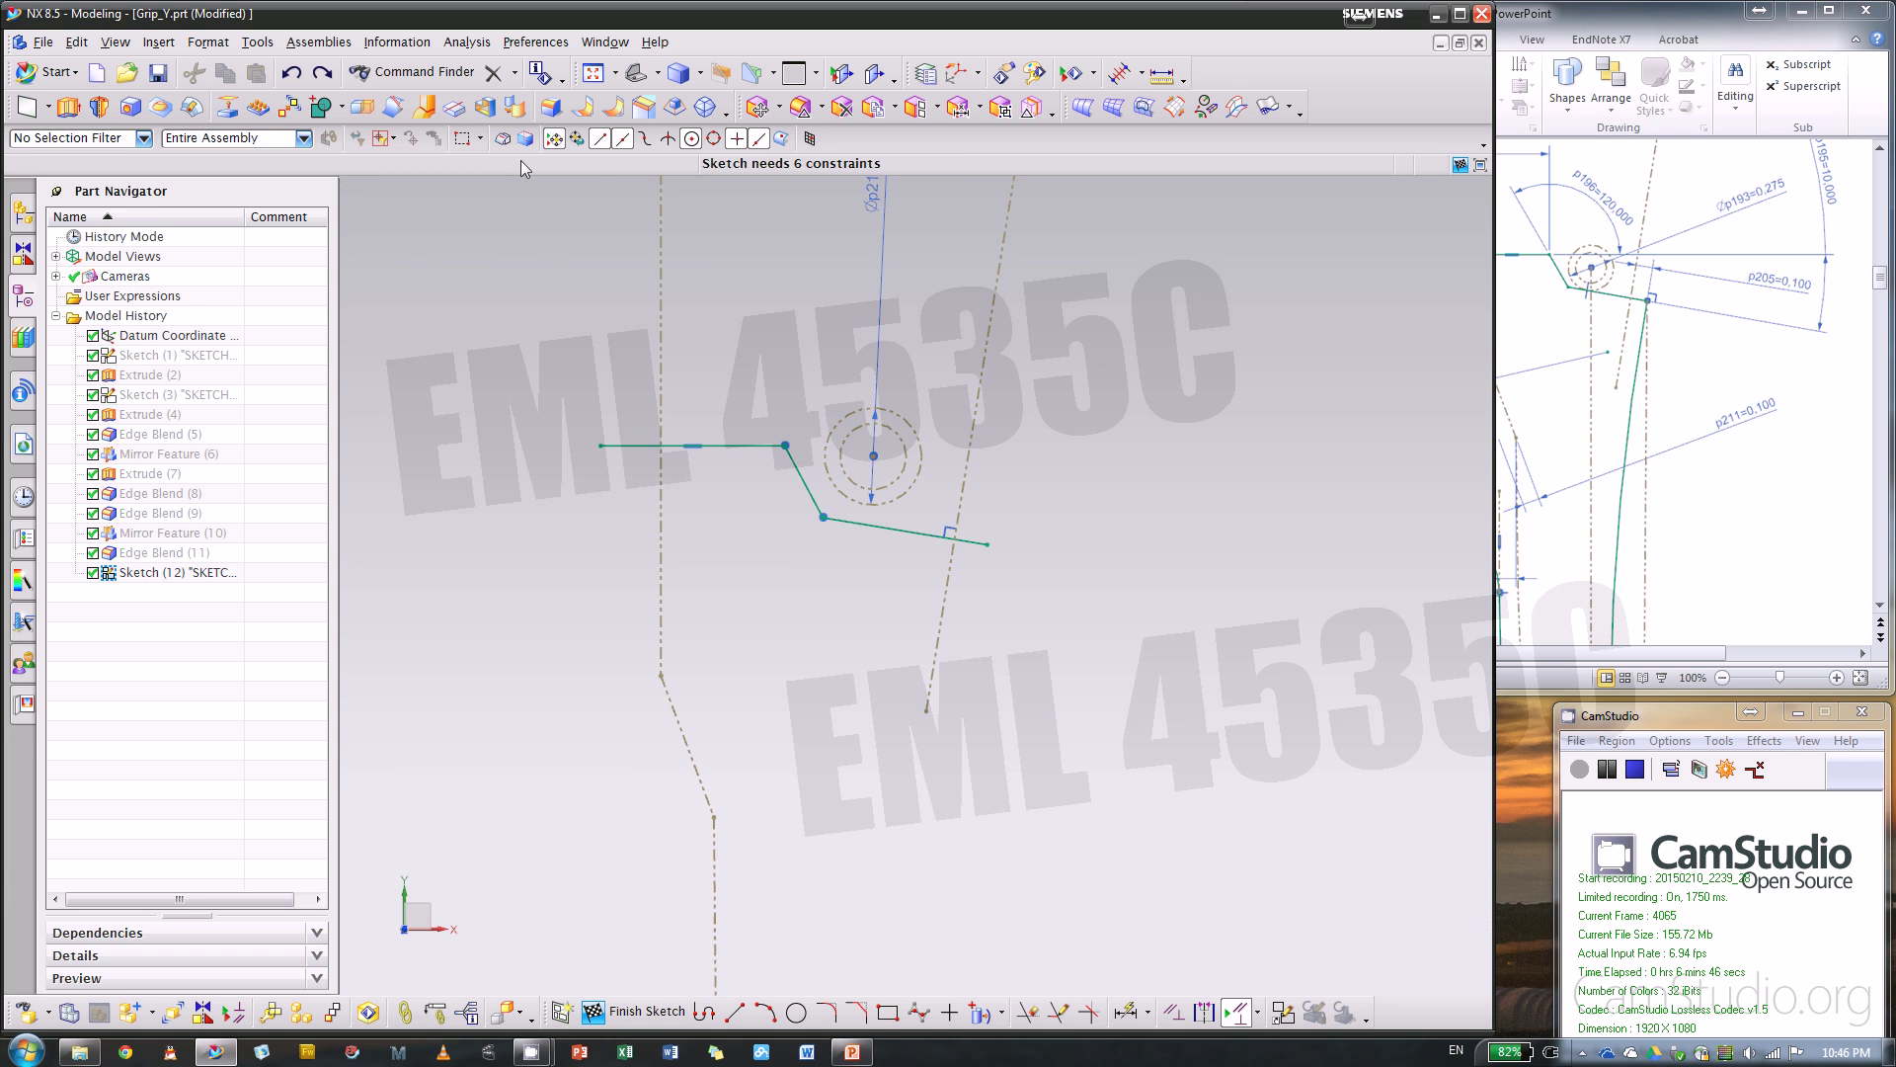
left_click(948, 525)
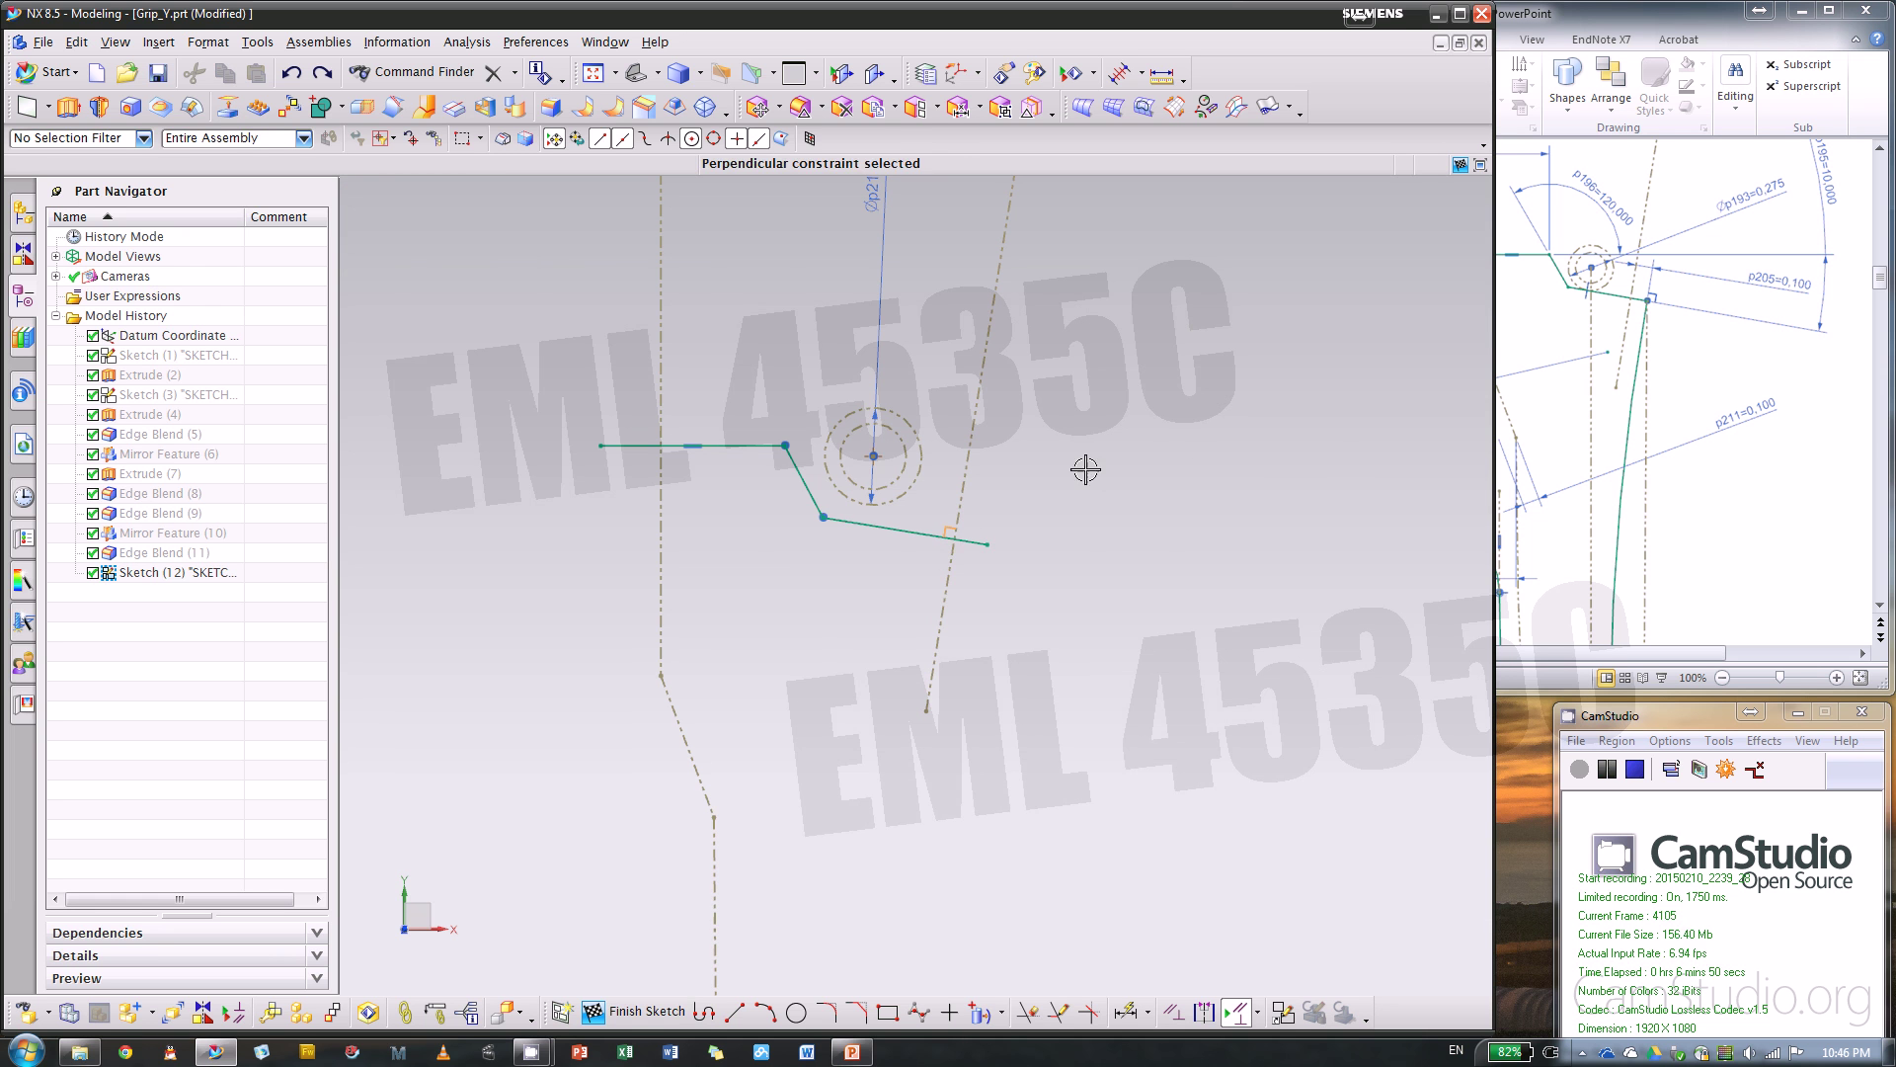
key("Delete")
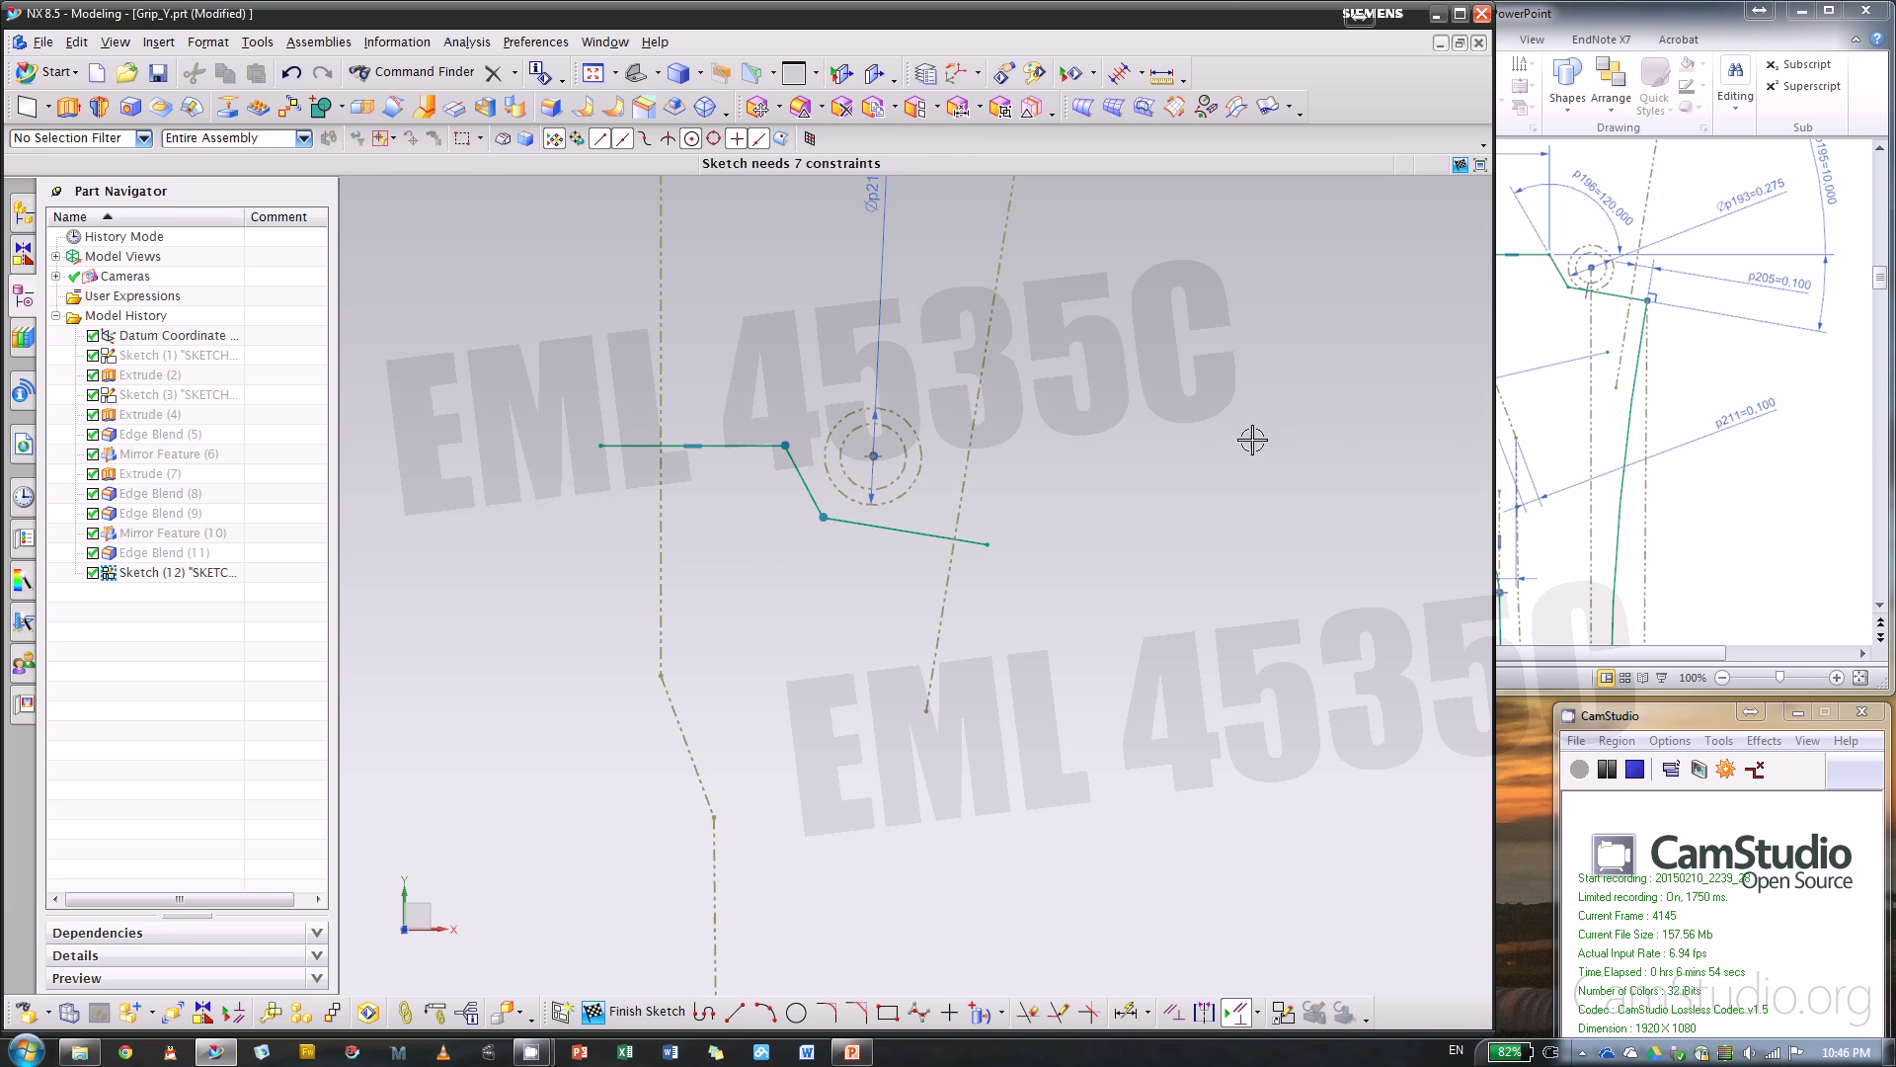
- Check the profile on the PowerPoint slide and make the last profile line tangent to the 0.275 reference circle
left_click(1847, 474)
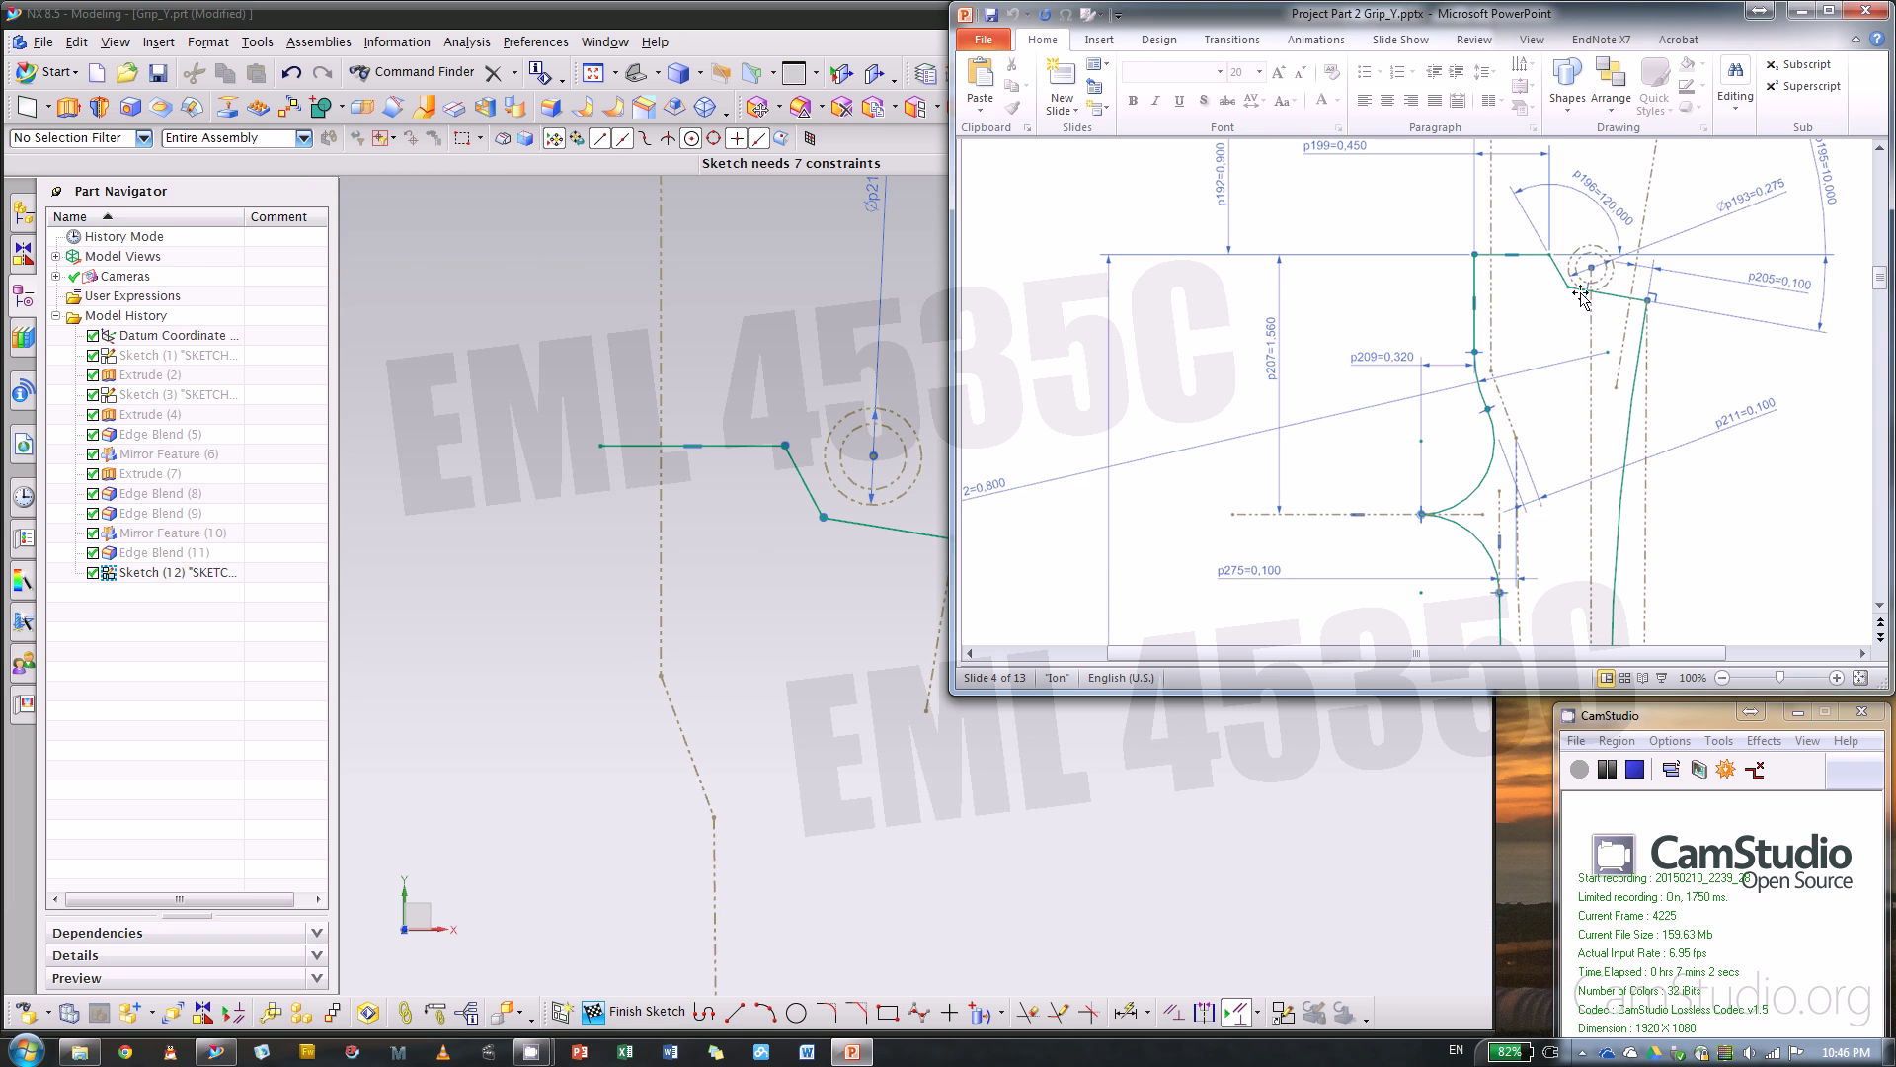
left_click_drag(1586, 265, 1586, 280)
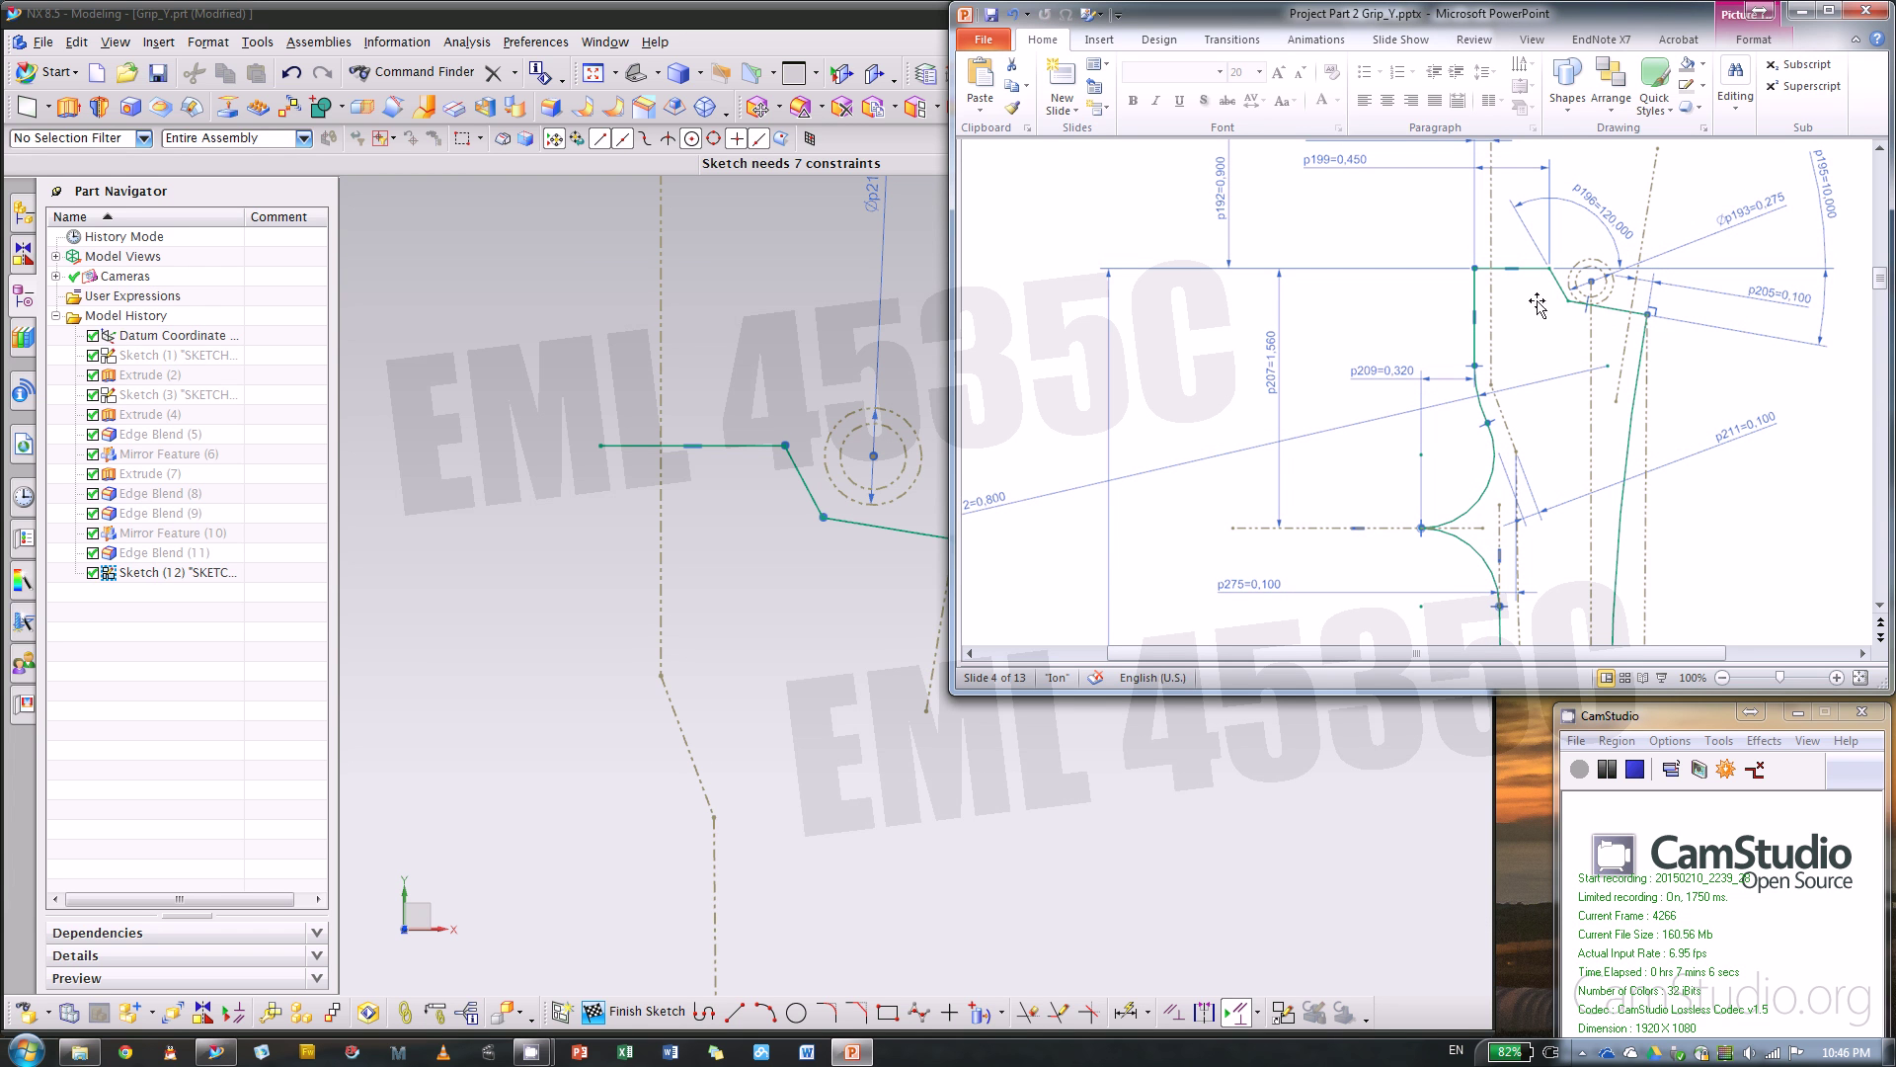
left_click(887, 578)
left_click(907, 493)
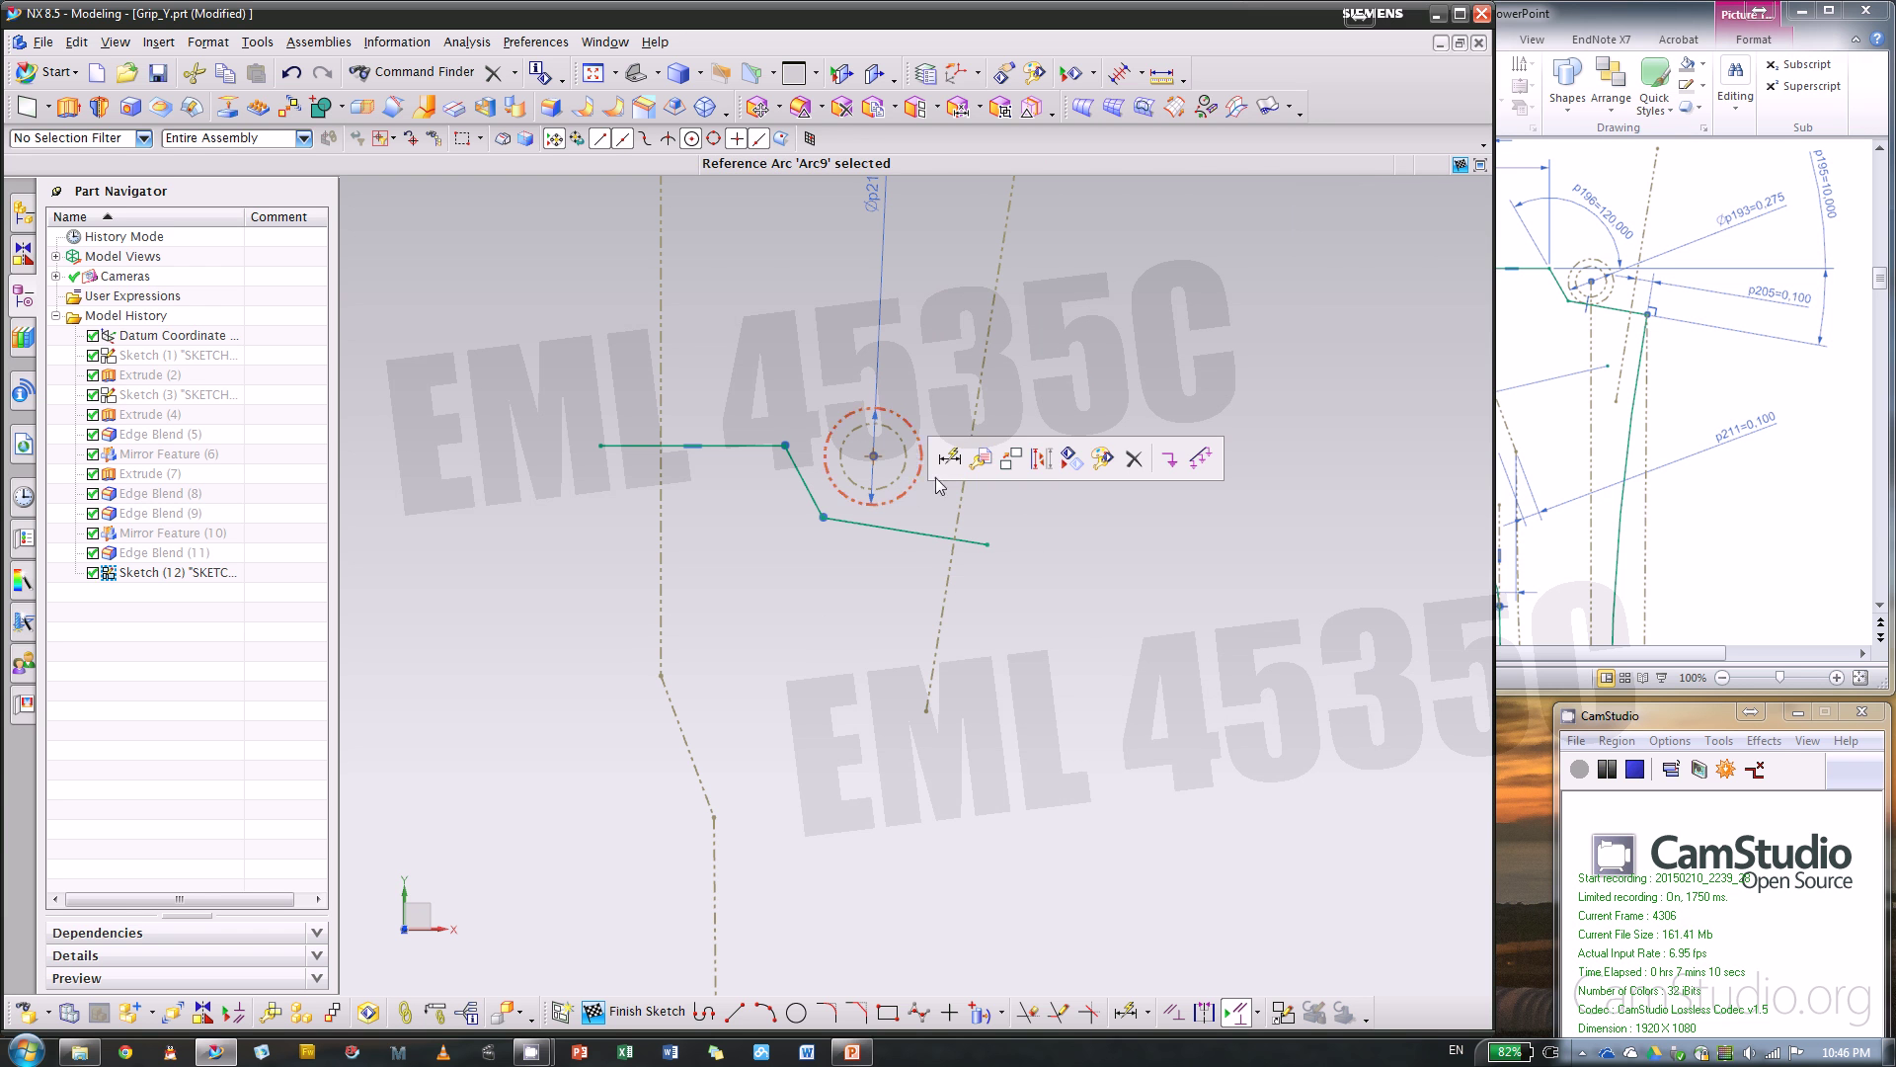
left_click(882, 523)
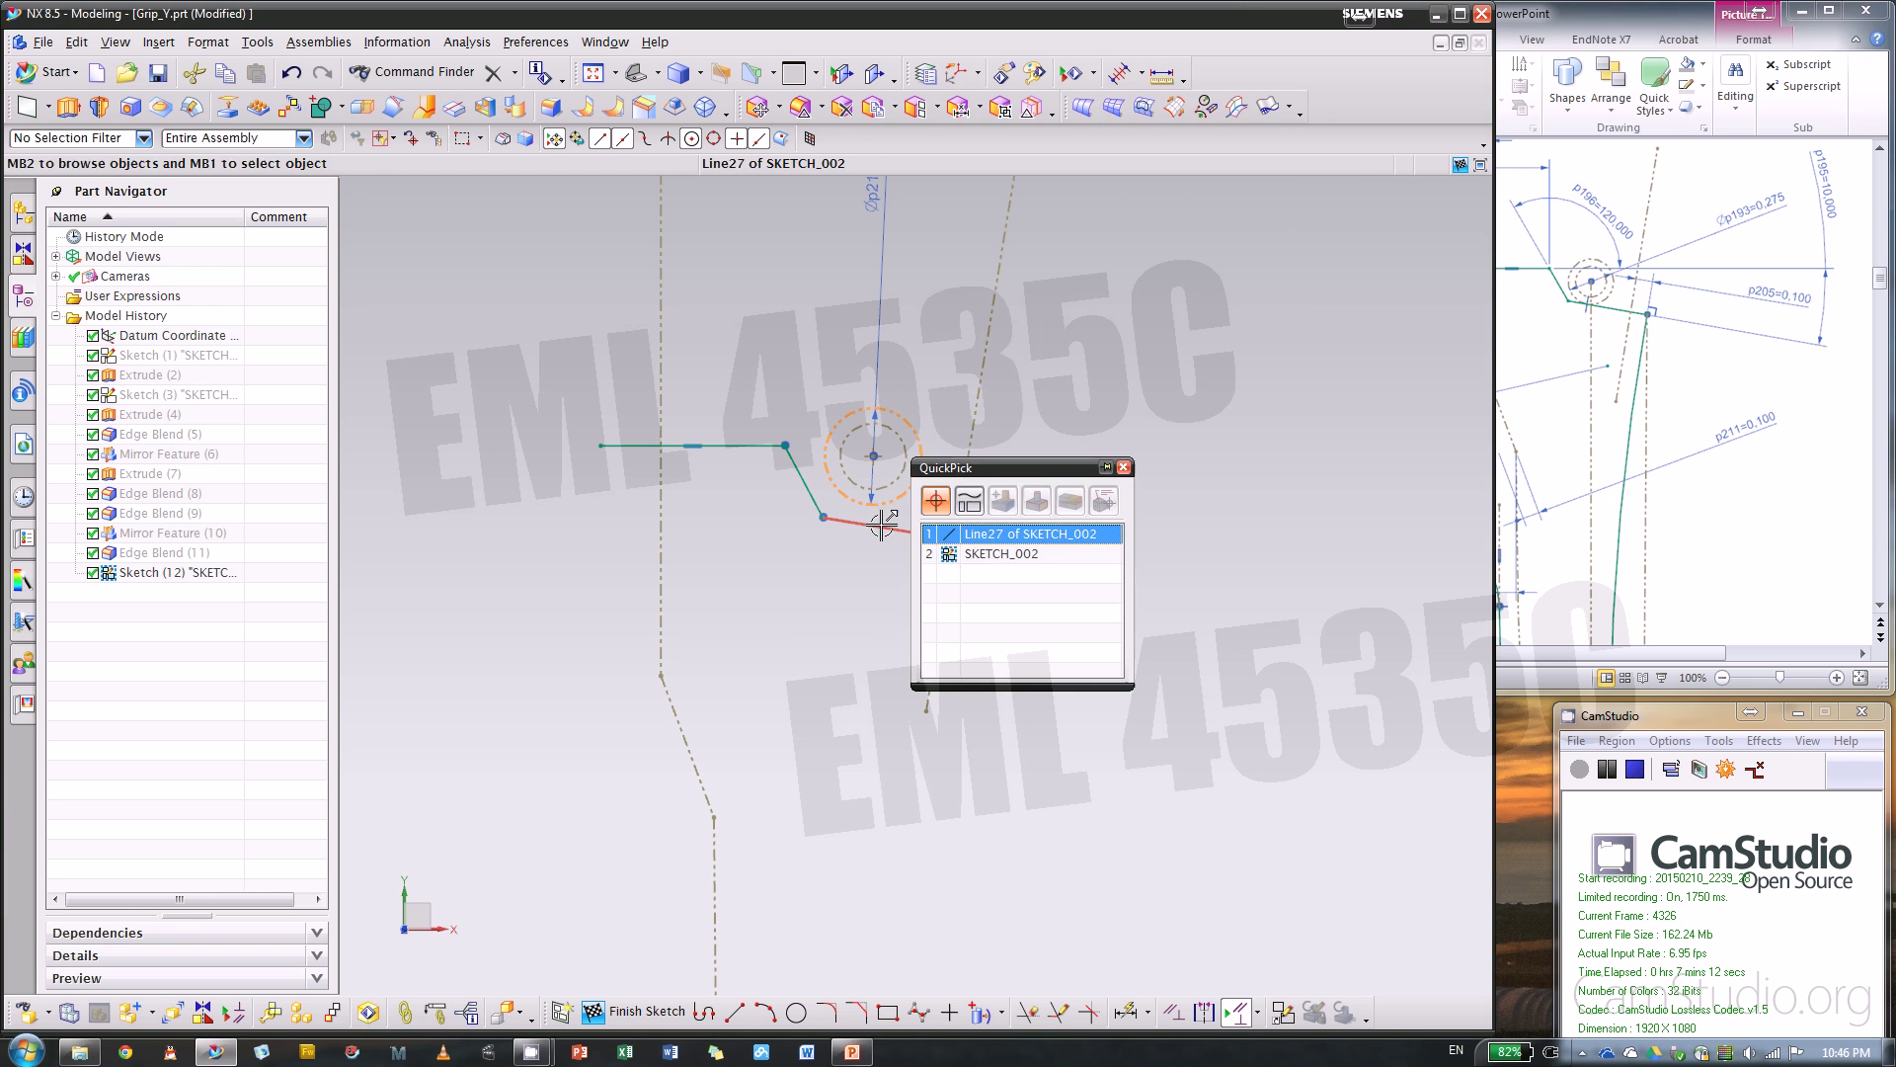
left_click(1204, 524)
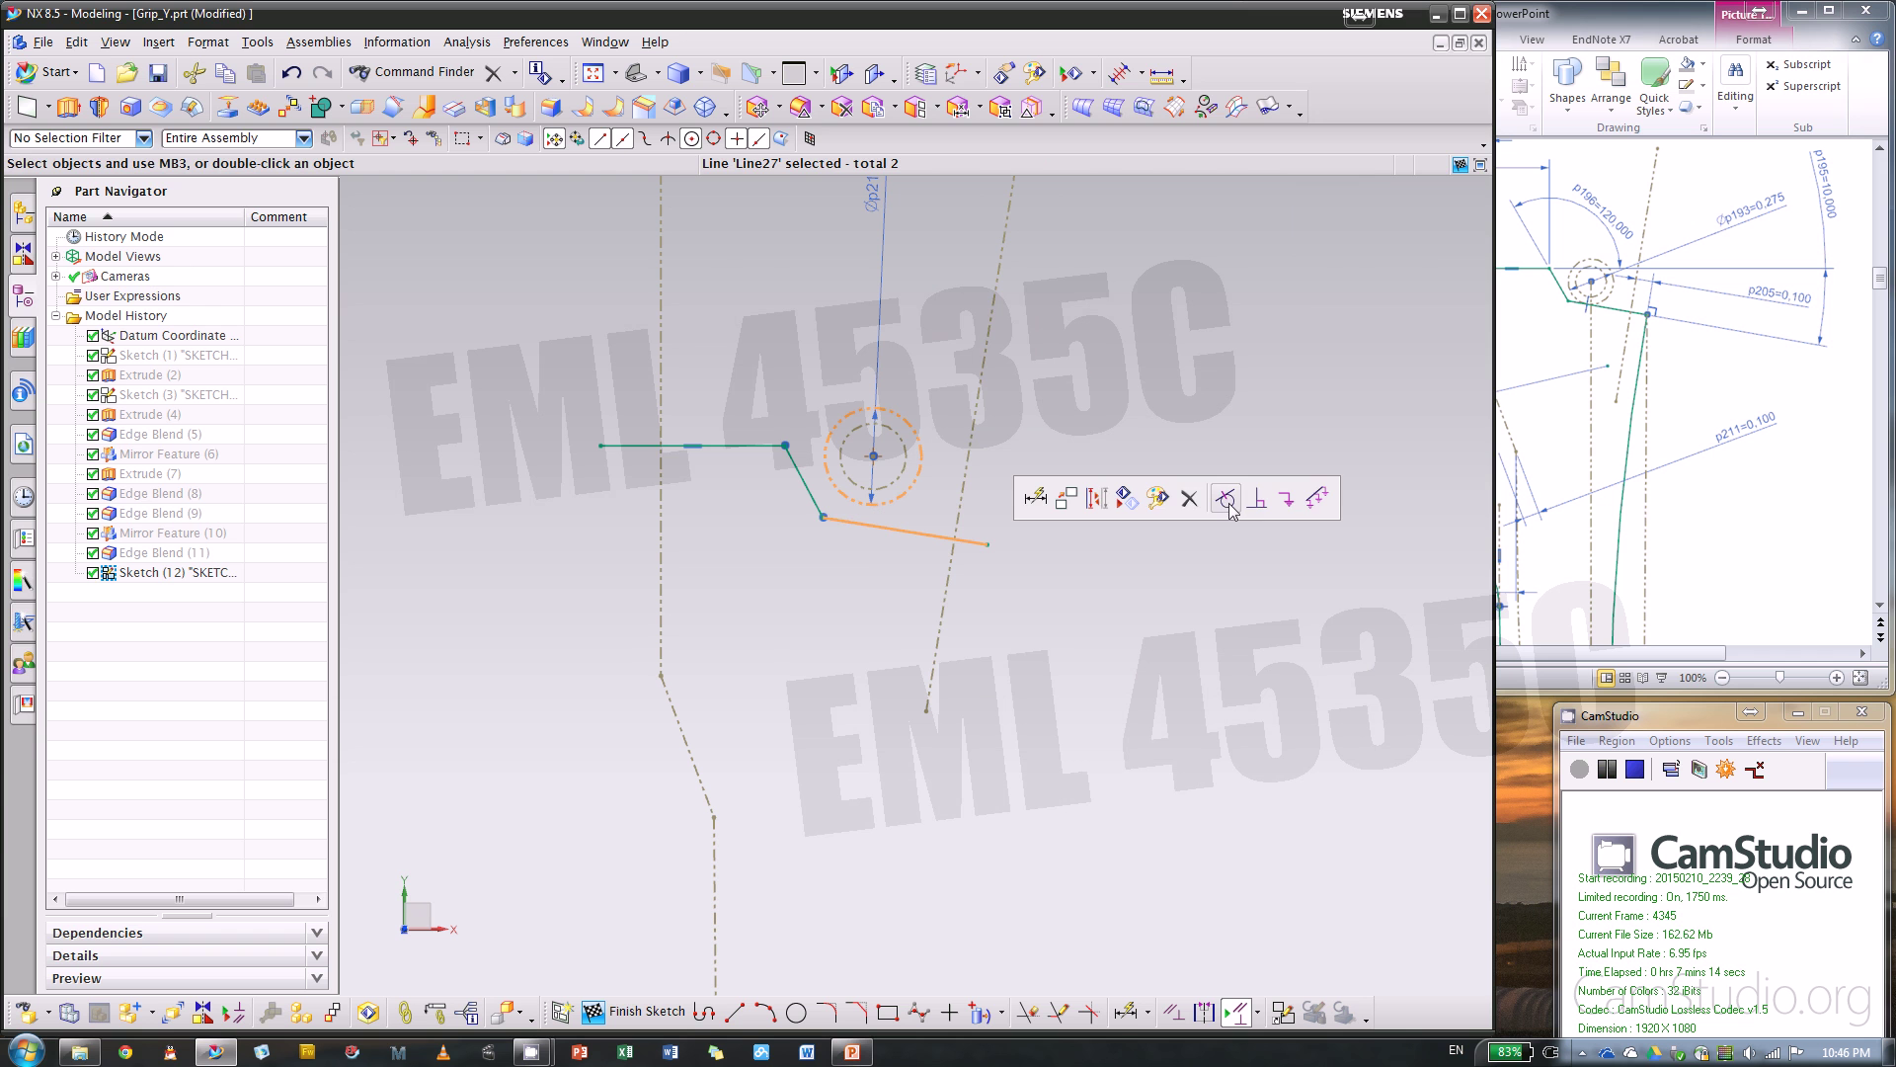
left_click(1226, 500)
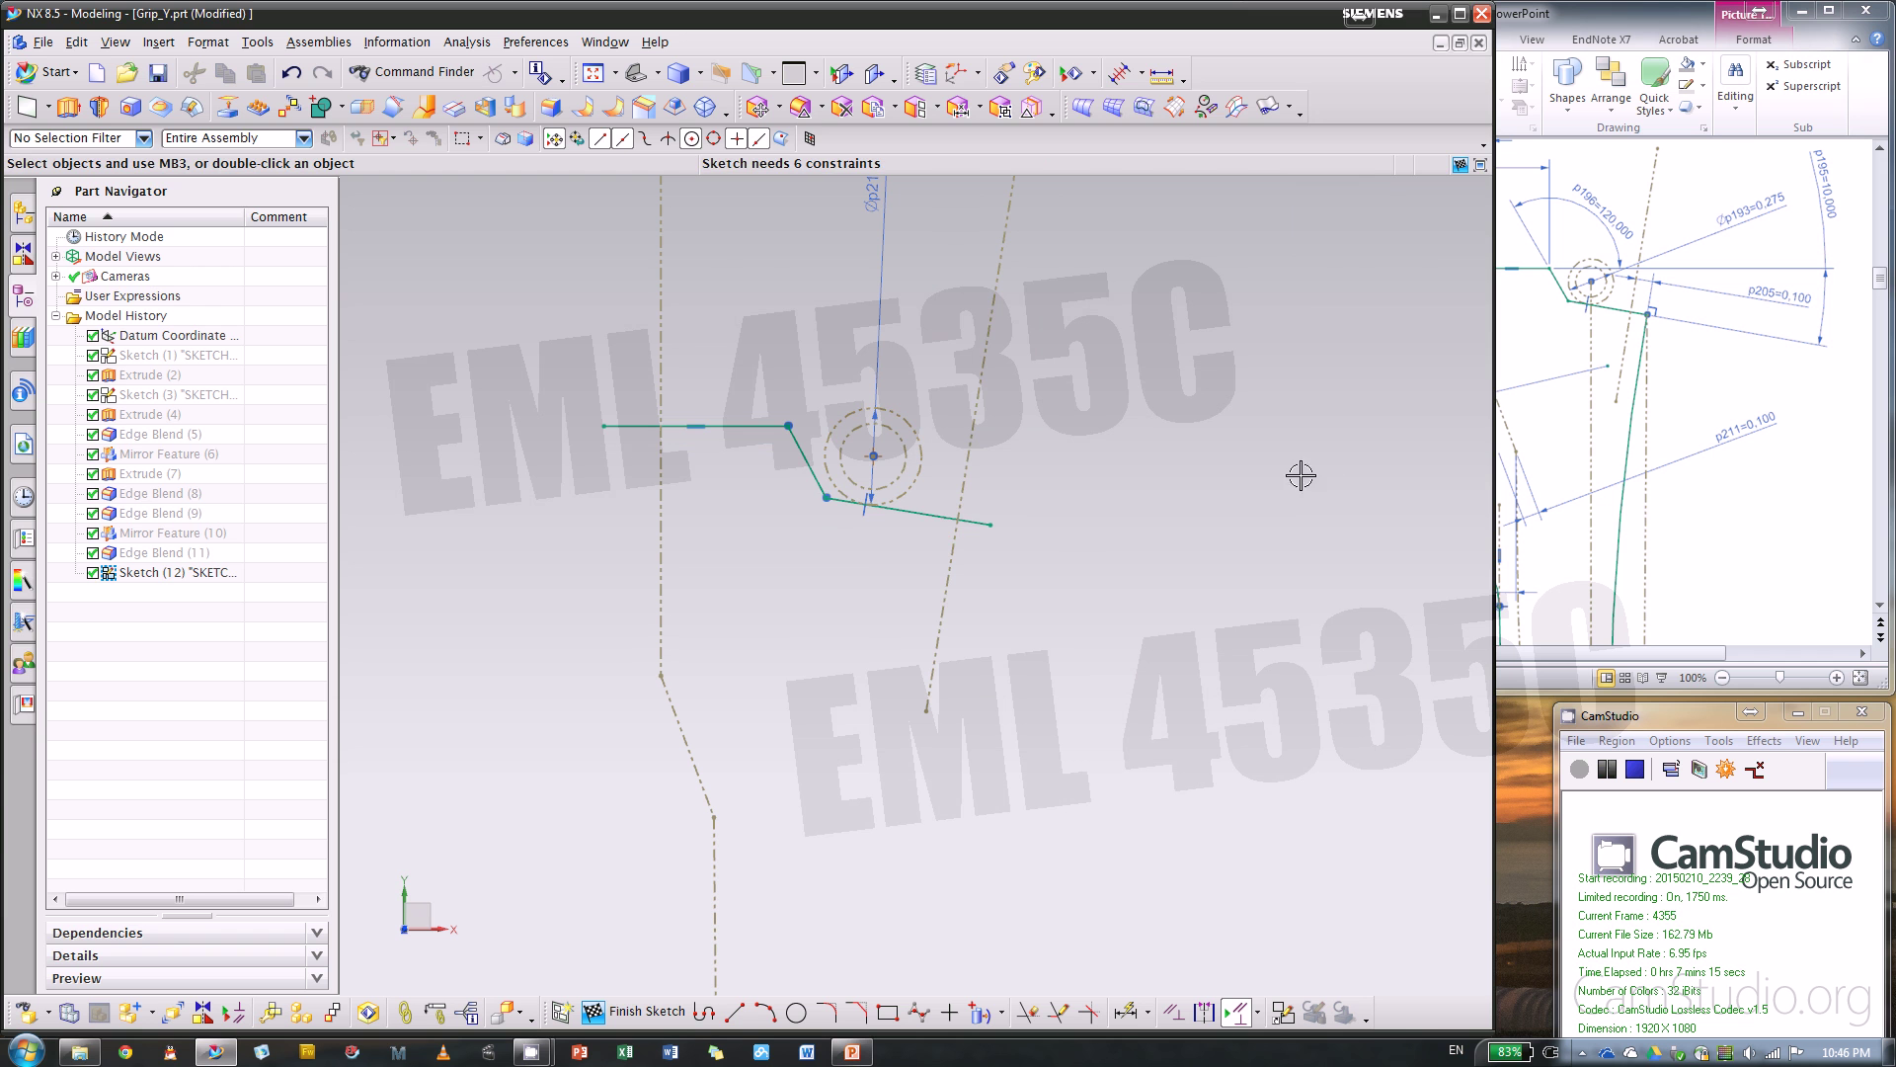
- Consult the slide's upper dimensions and dimension the horizontal profile line 0.9 in below the short horizontal reference line
left_click(1719, 455)
scroll(1481, 267, "up", 3)
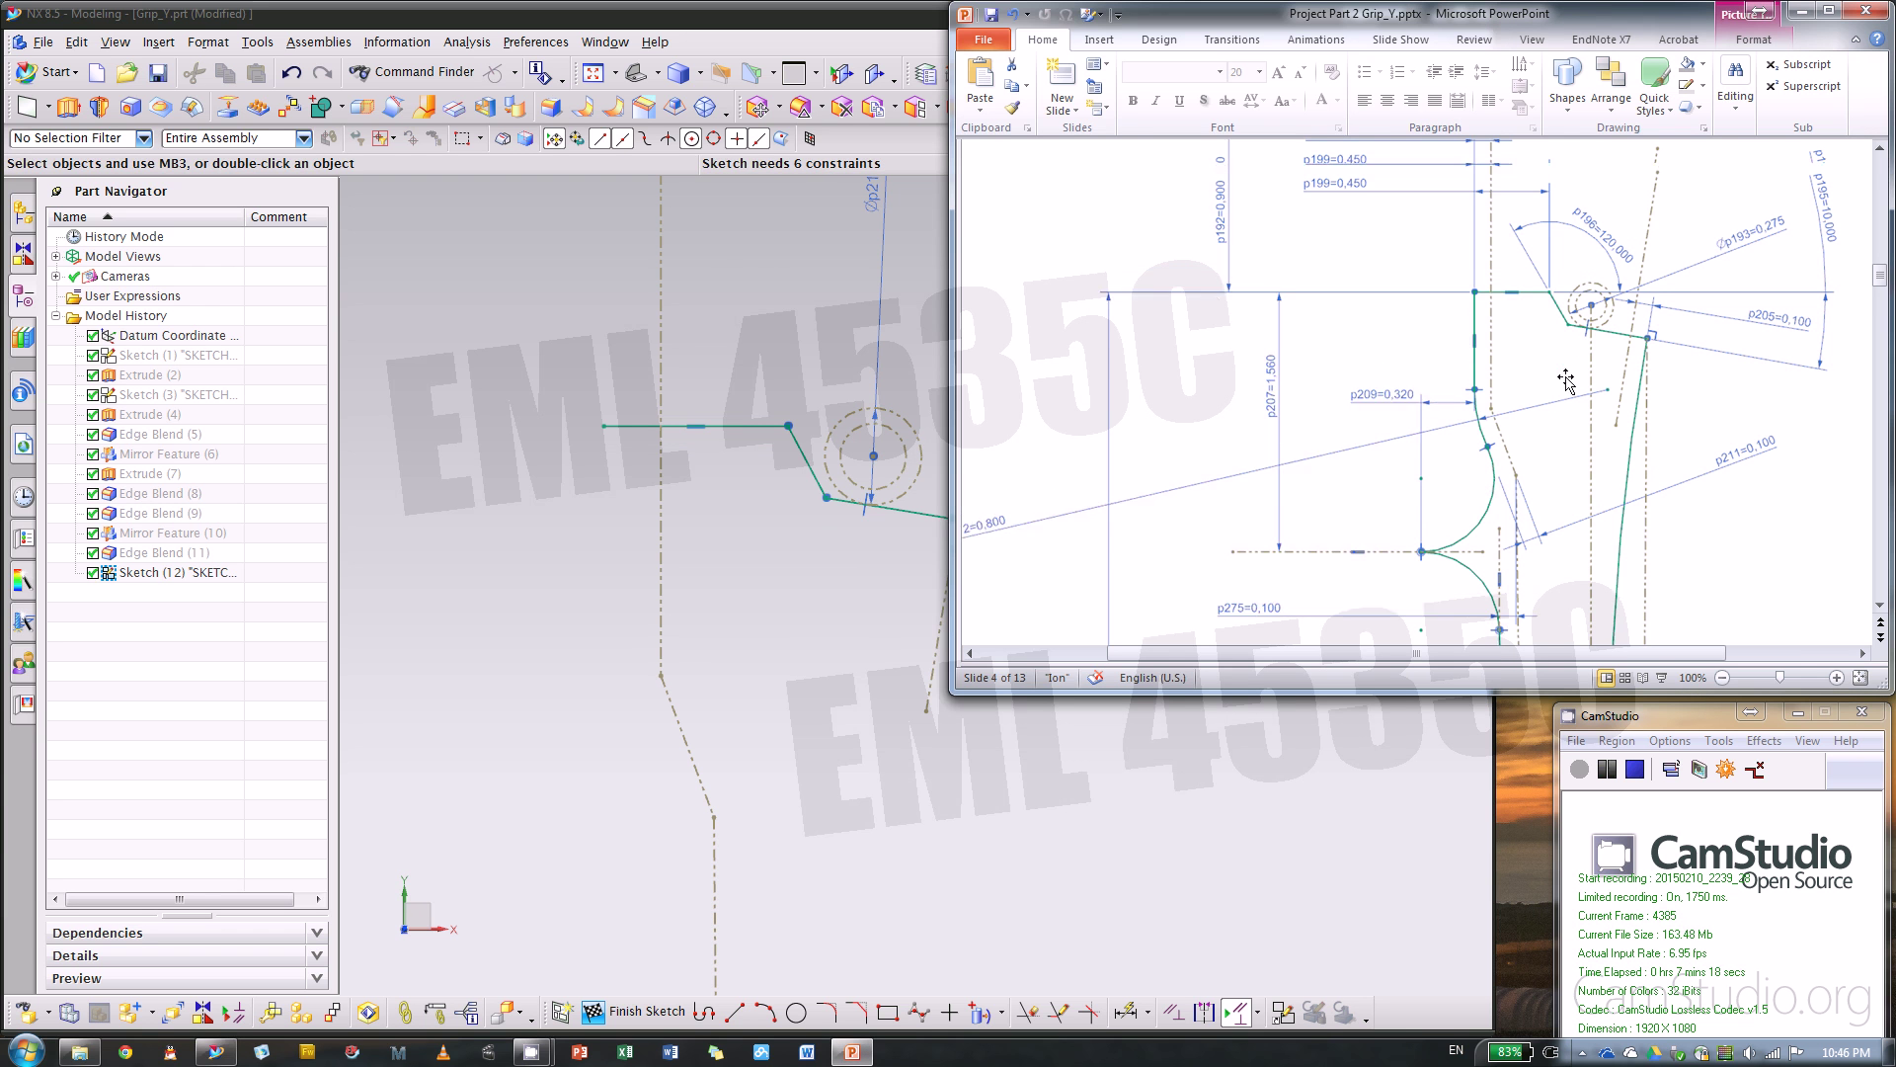
left_click(834, 539)
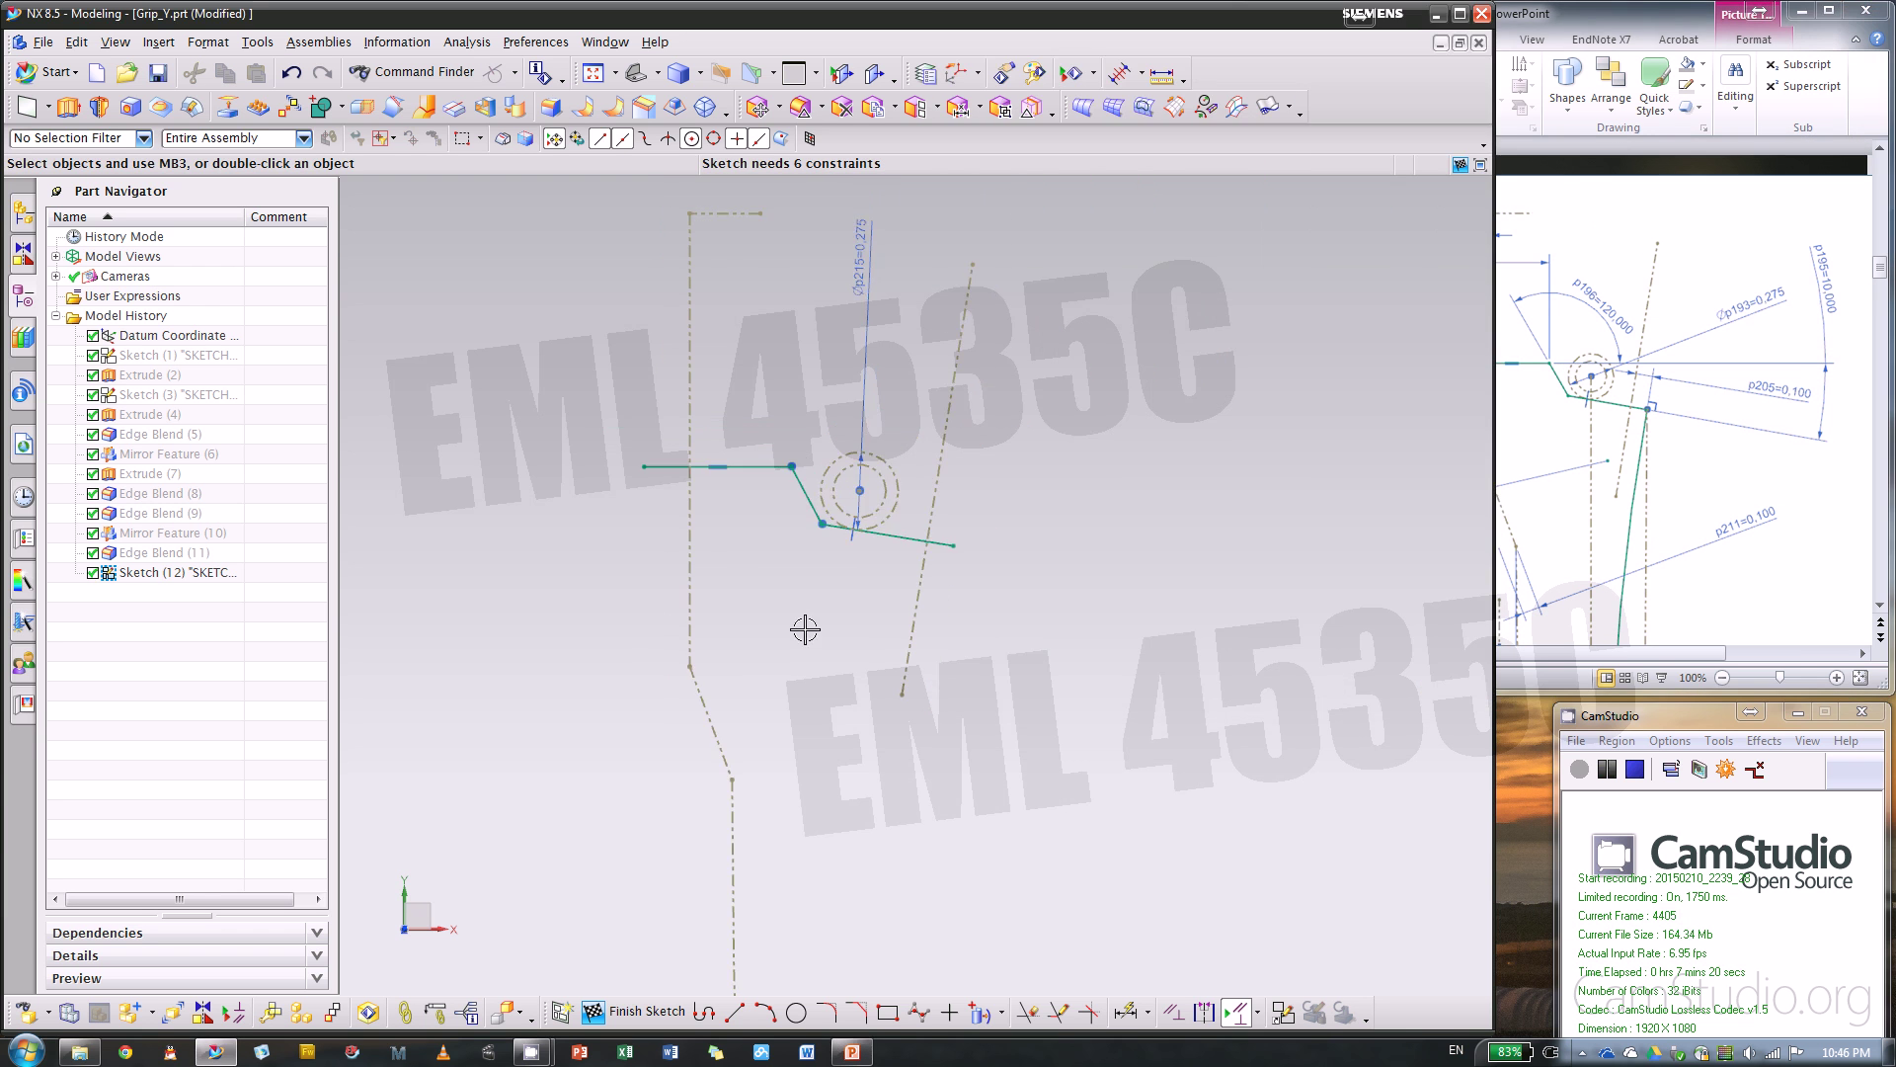
middle_click_drag(811, 419, 789, 513, "shift")
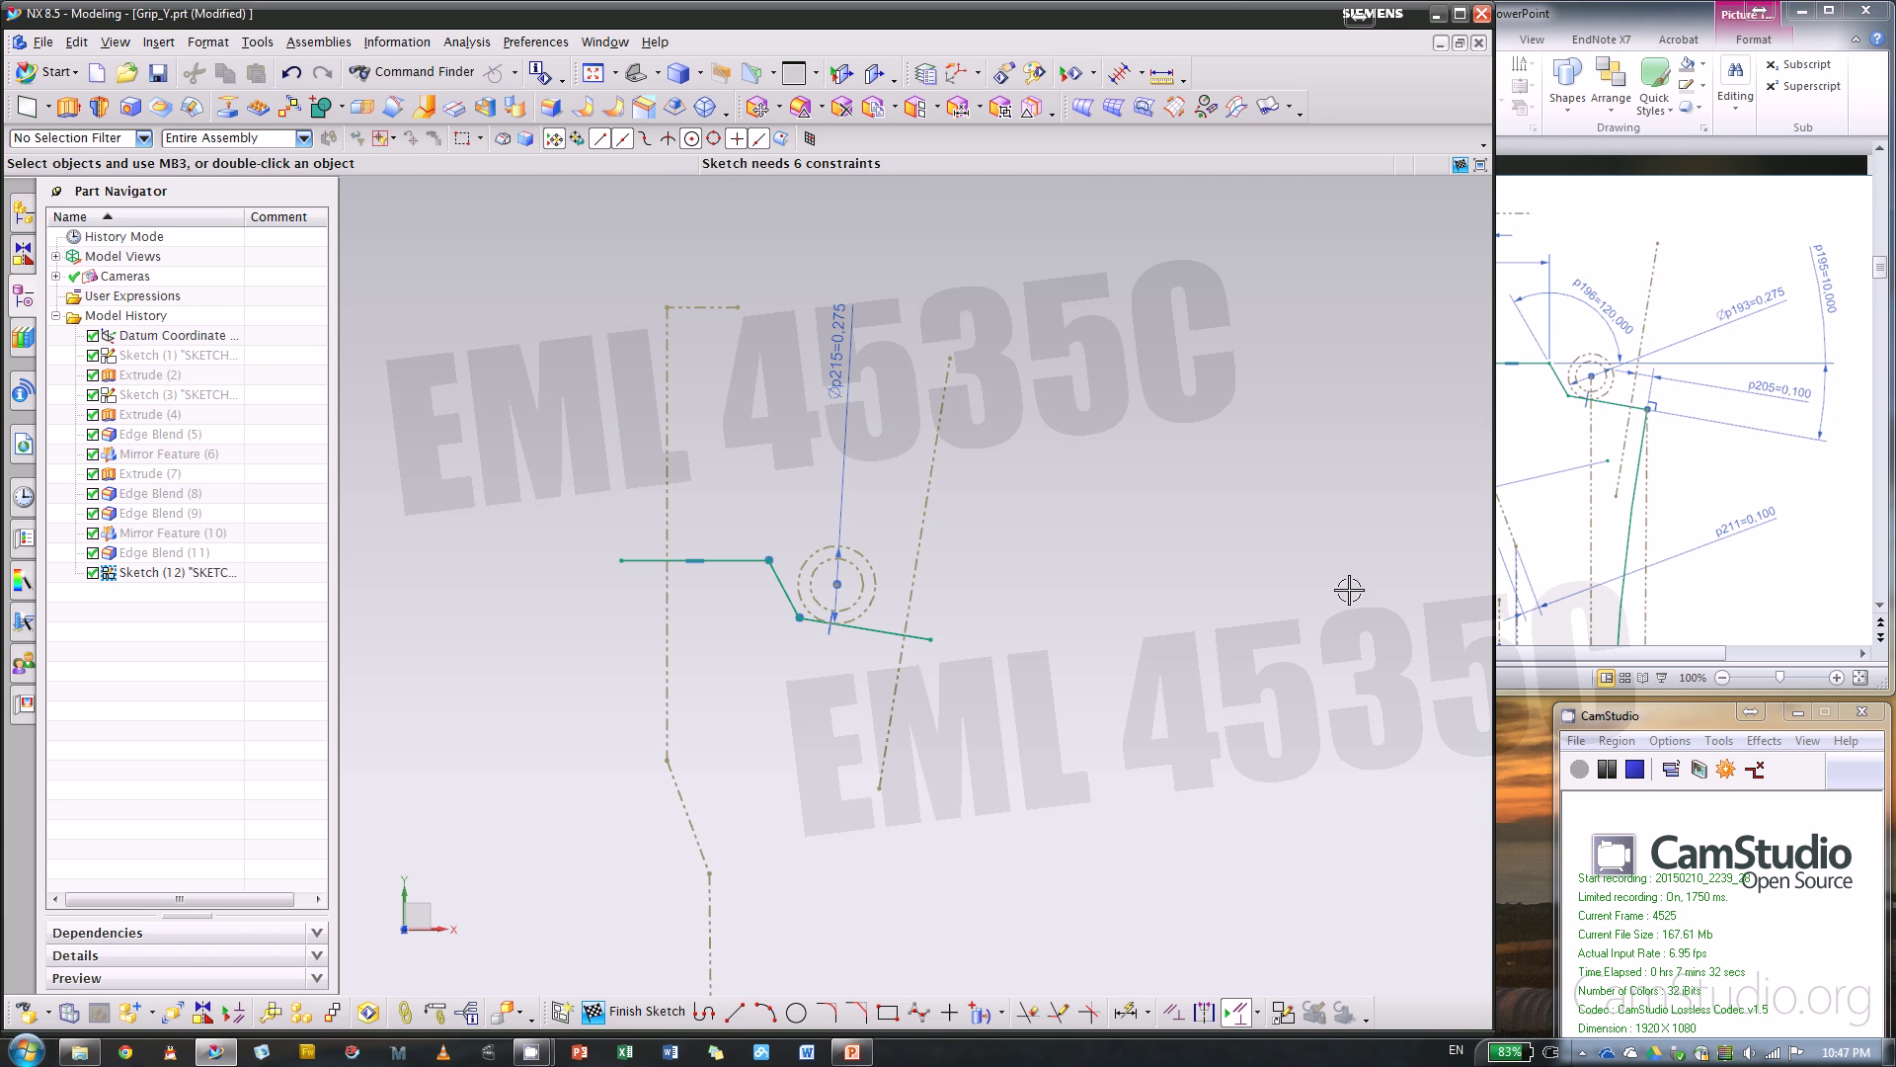
left_click(1579, 146)
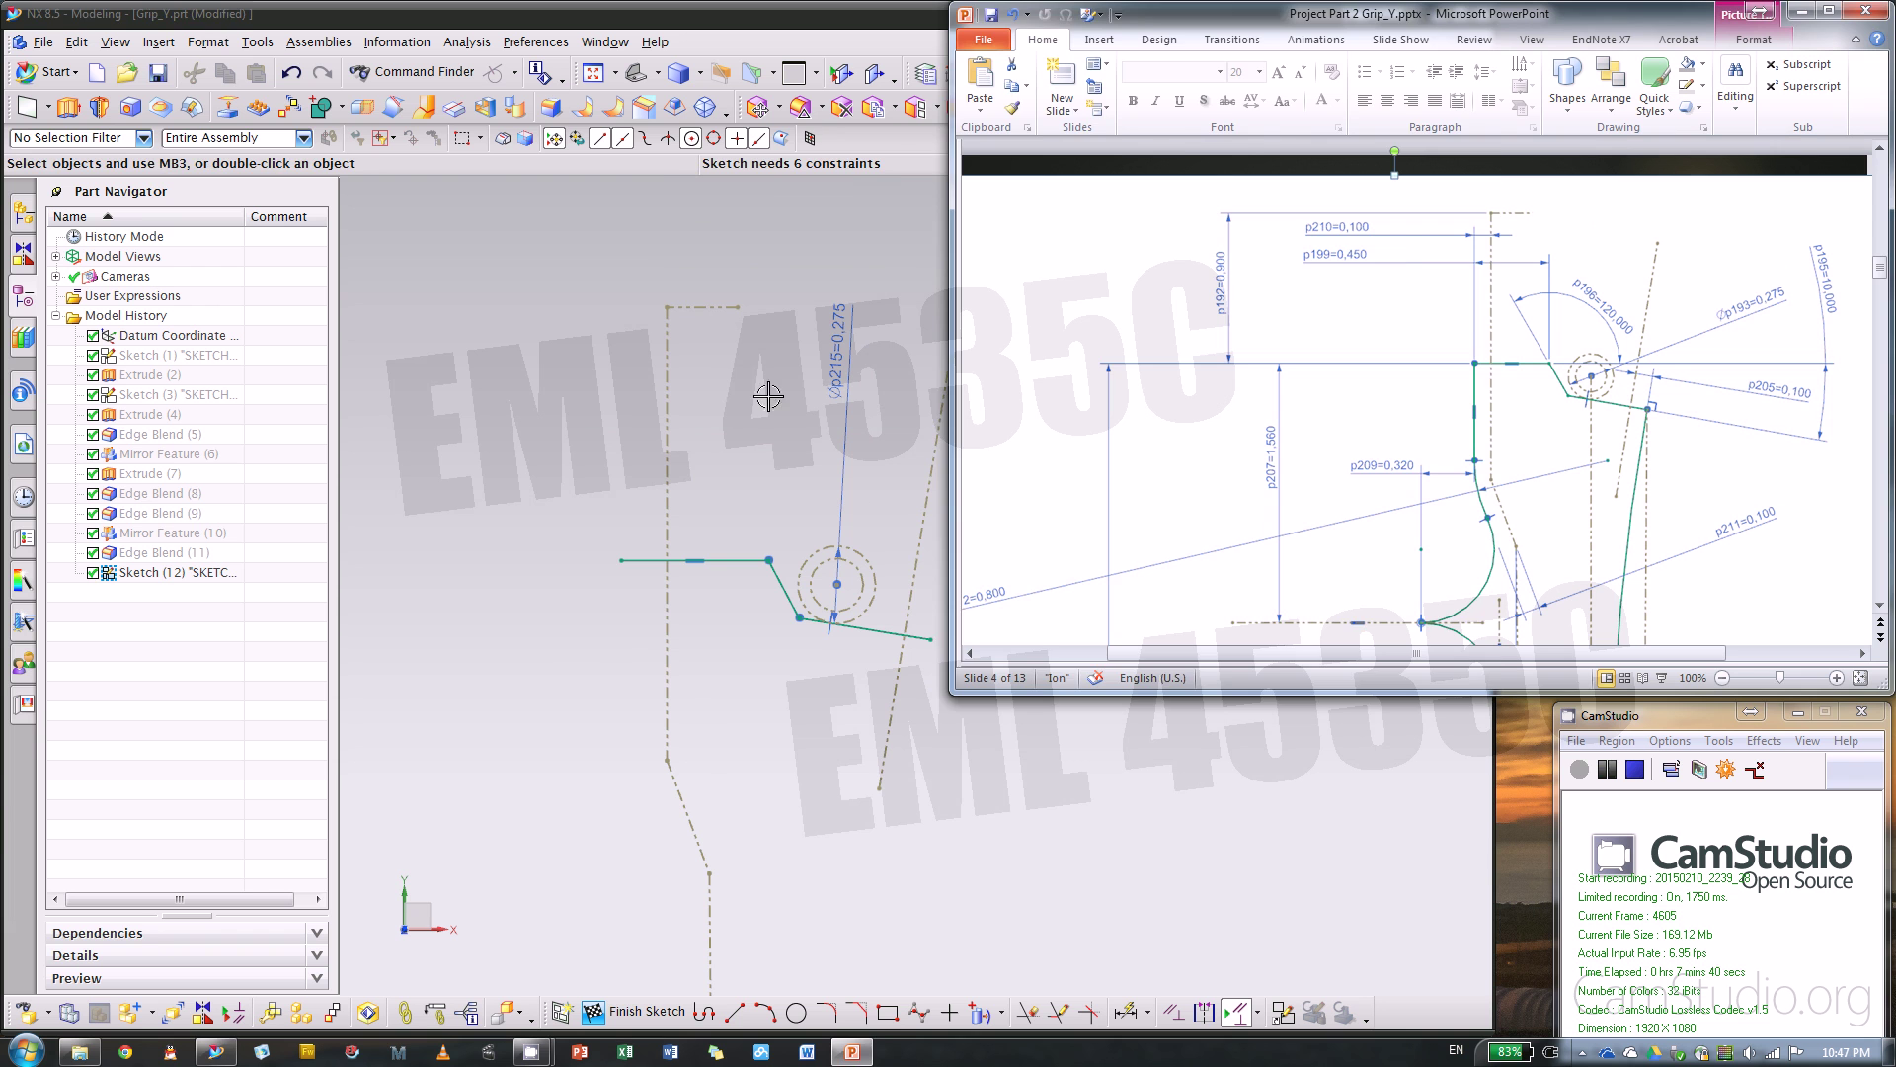
left_click(783, 834)
left_click(1126, 1010)
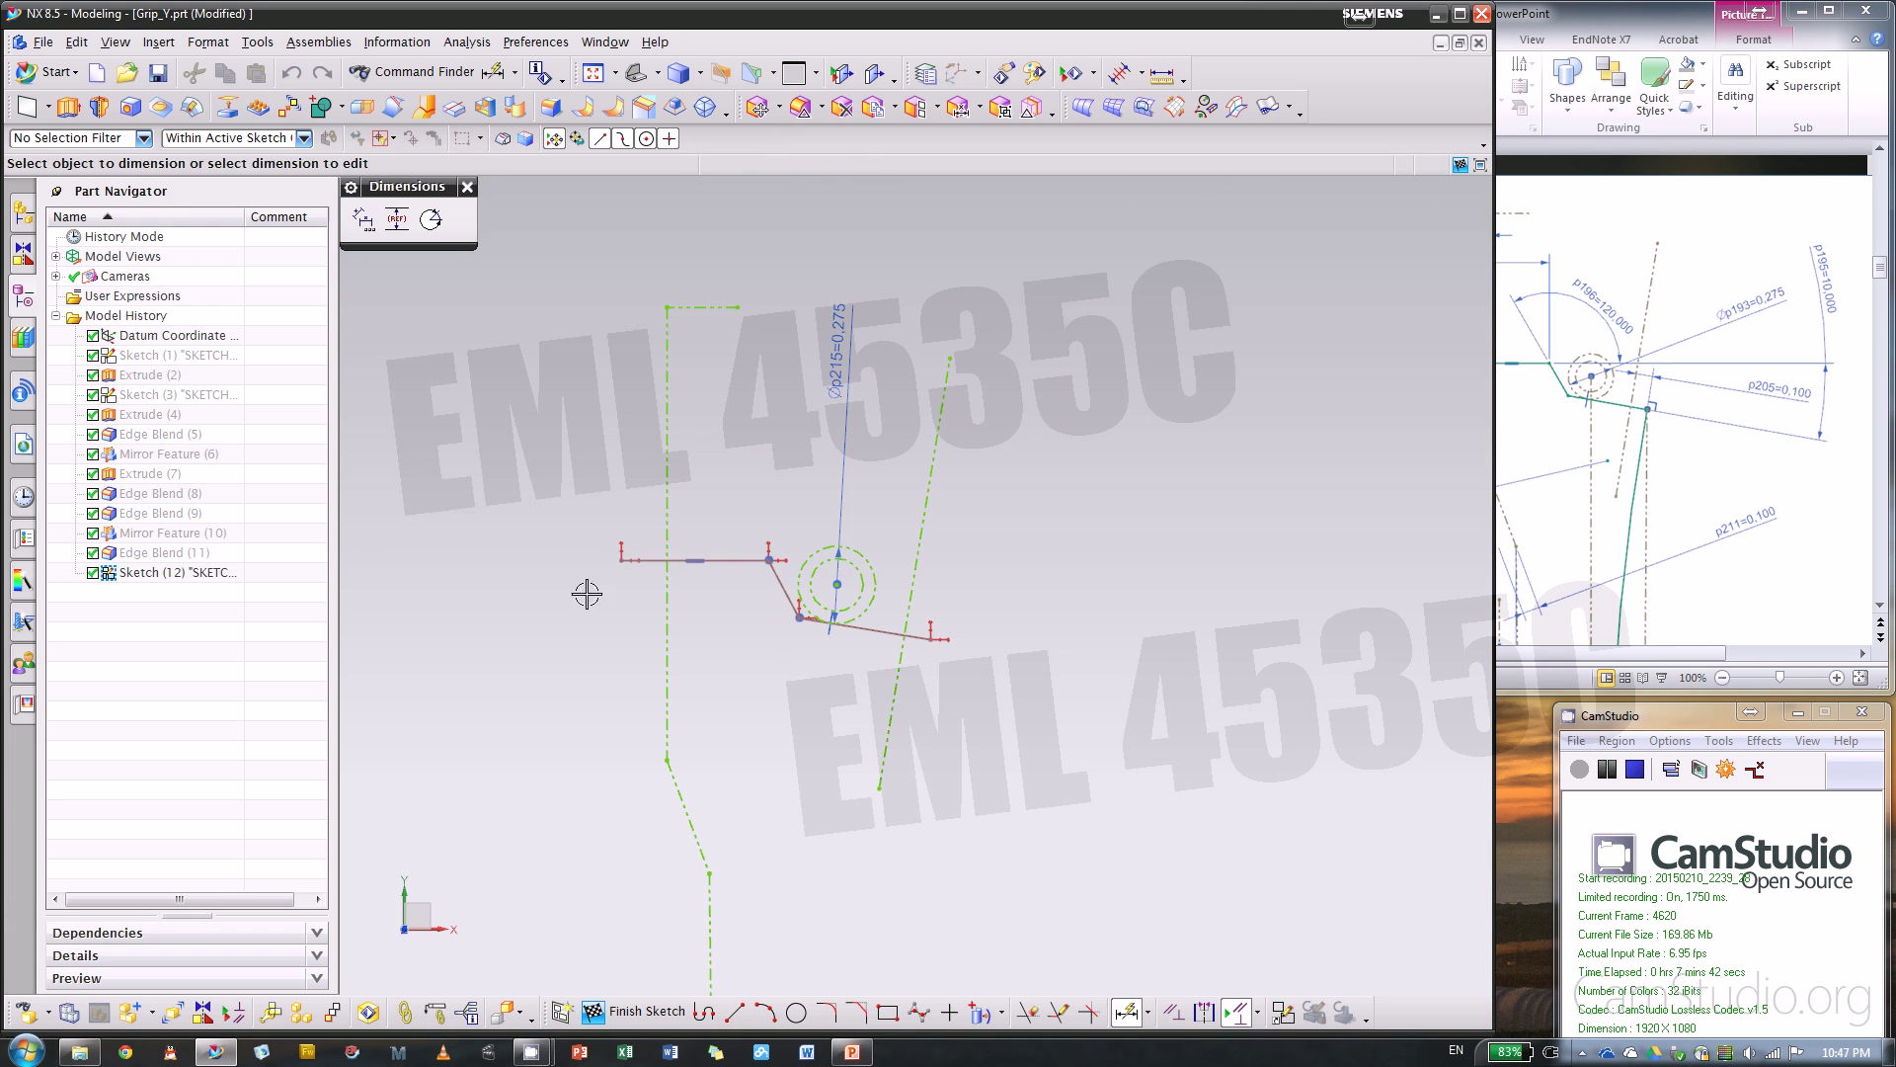
left_click(655, 563)
left_click(719, 308)
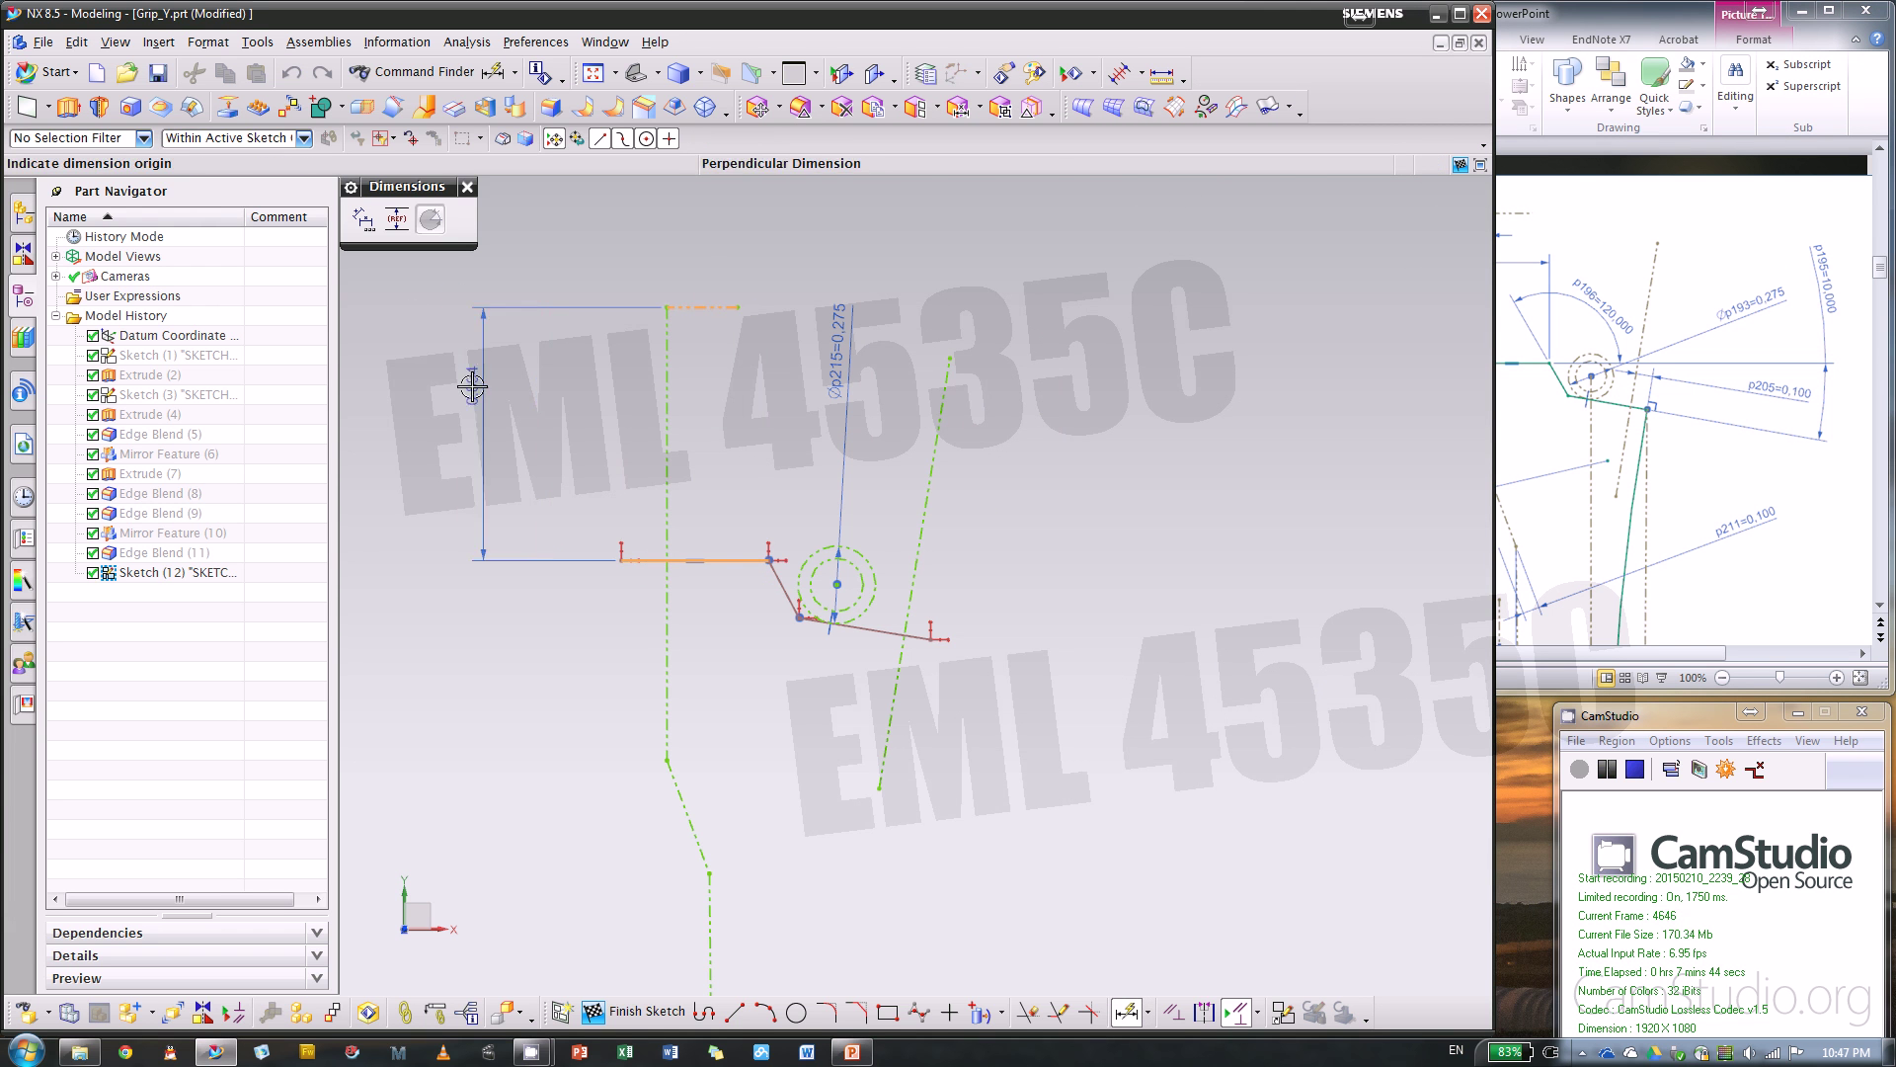
left_click(472, 386)
type(".9")
key("Return")
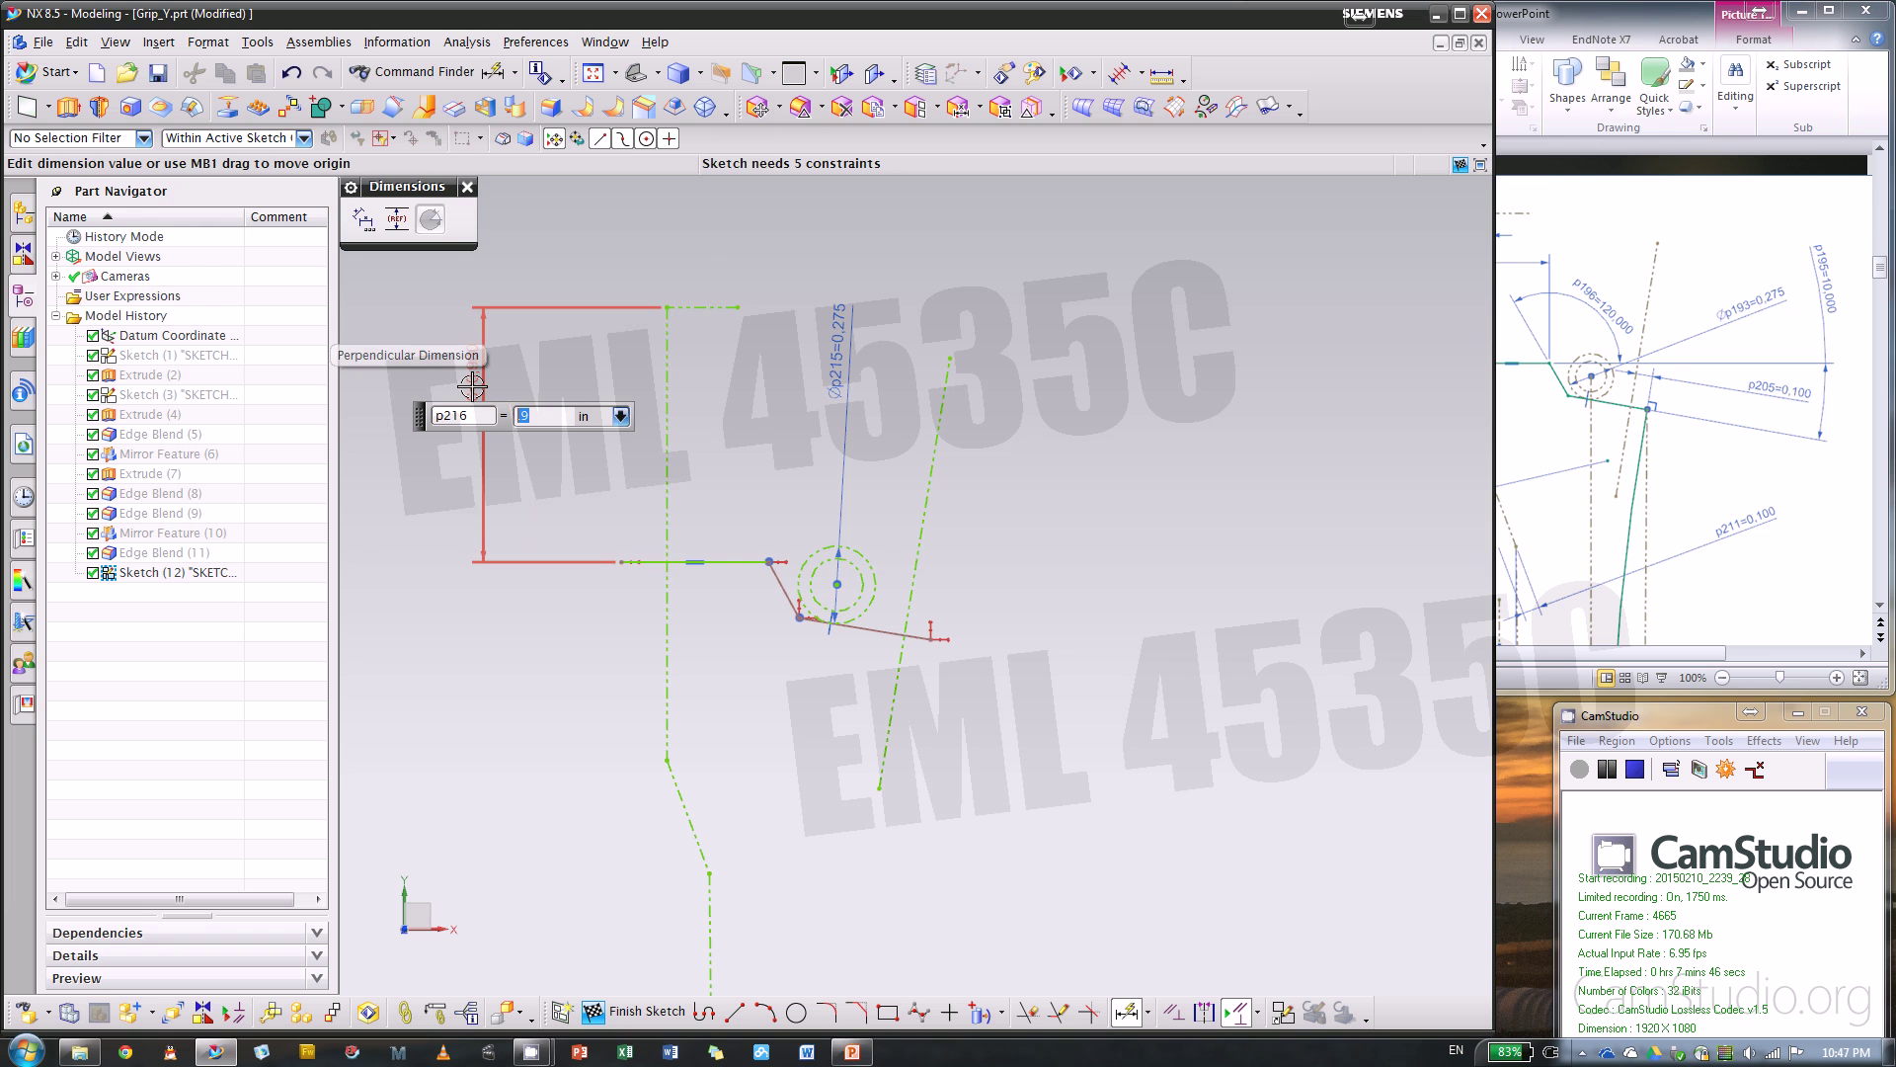
- Dimension the horizontal profile line's free endpoint 0.1 in from the long vertical reference line, as on the slide
left_click(1673, 151)
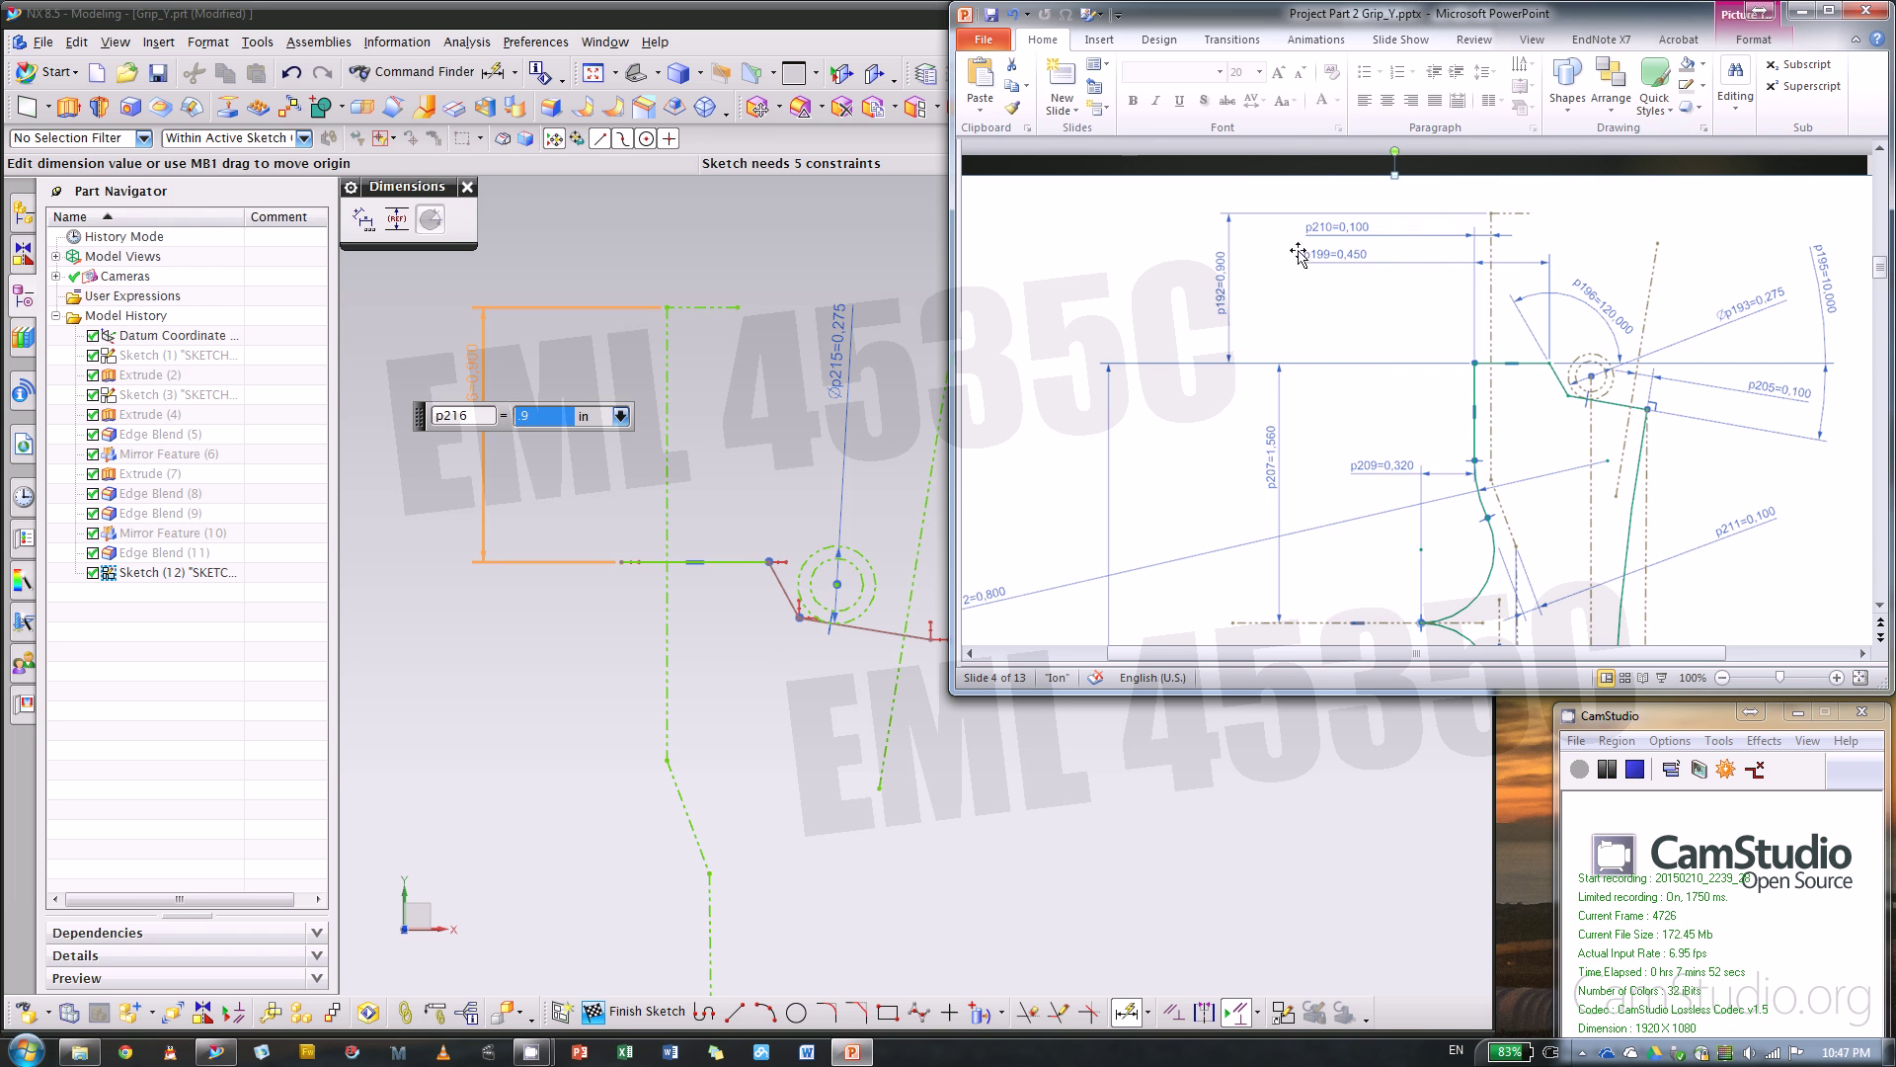
left_click(624, 563)
left_click(664, 492)
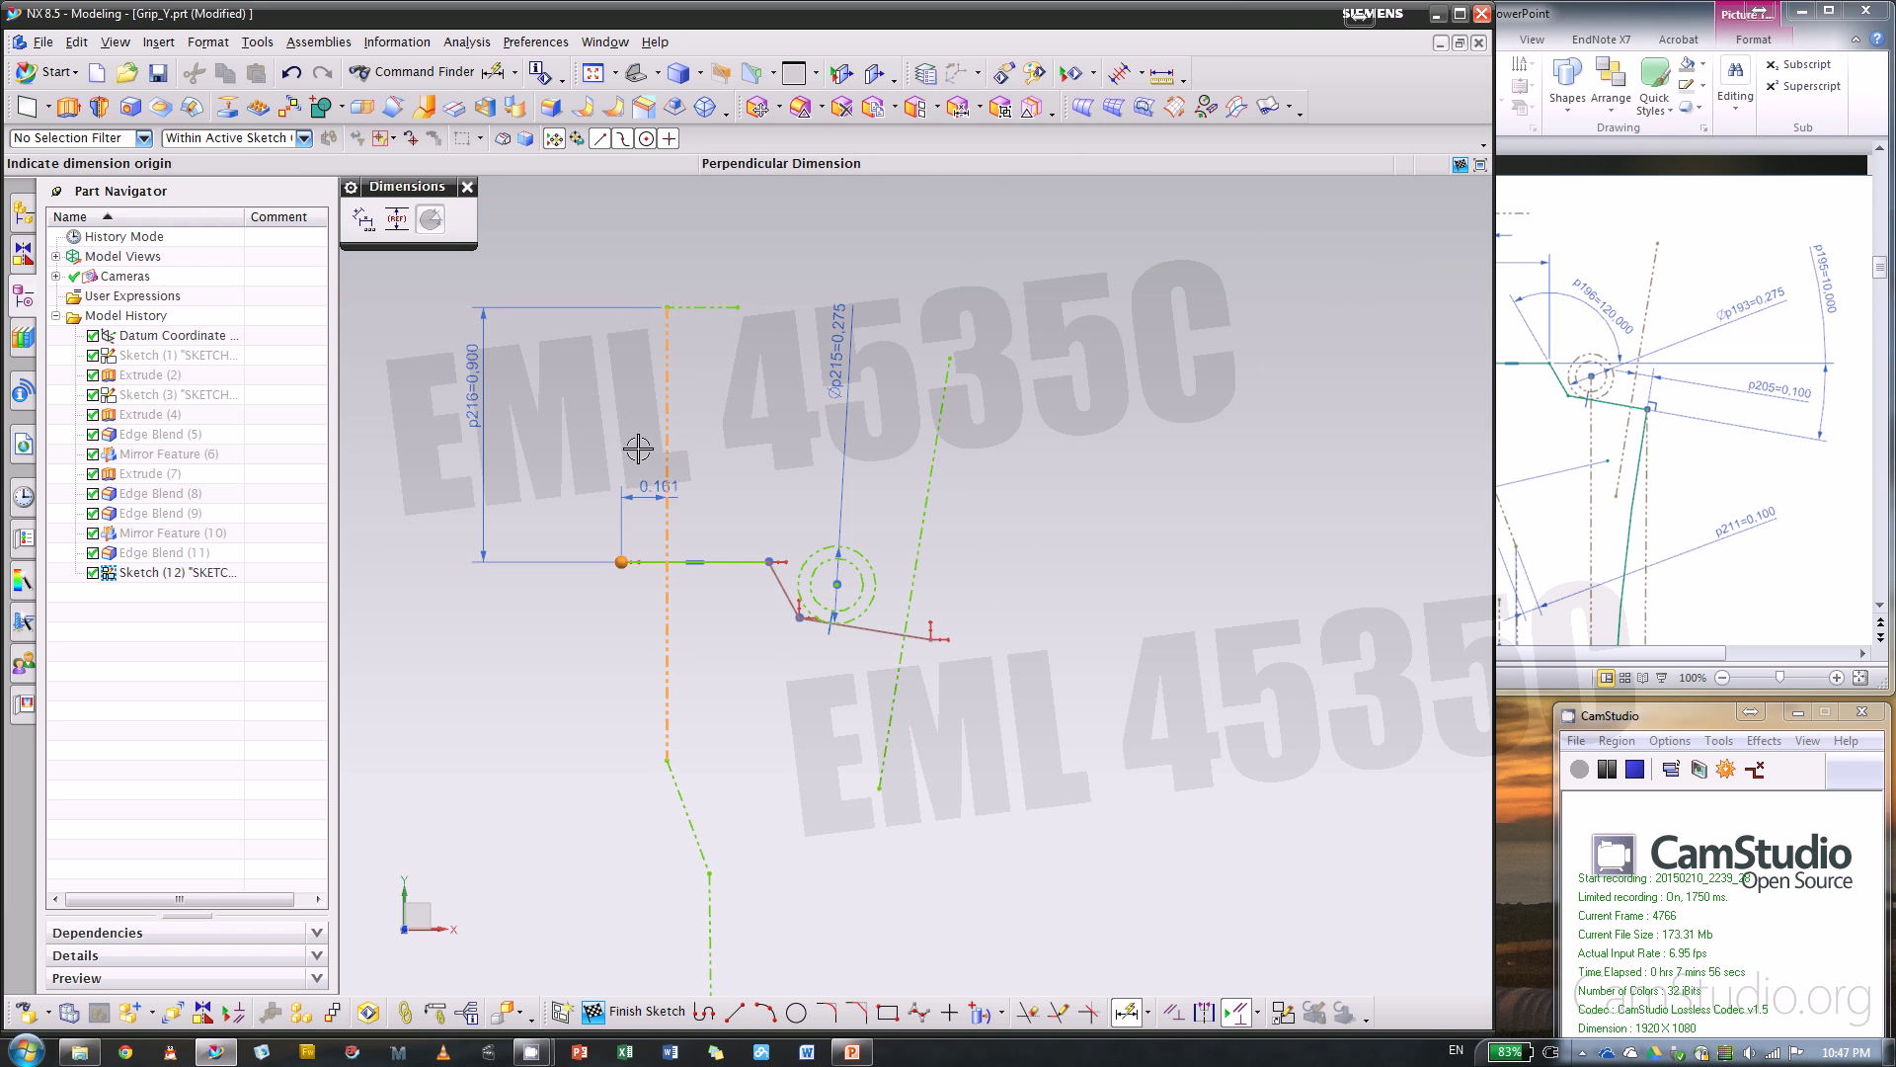
left_click(557, 410)
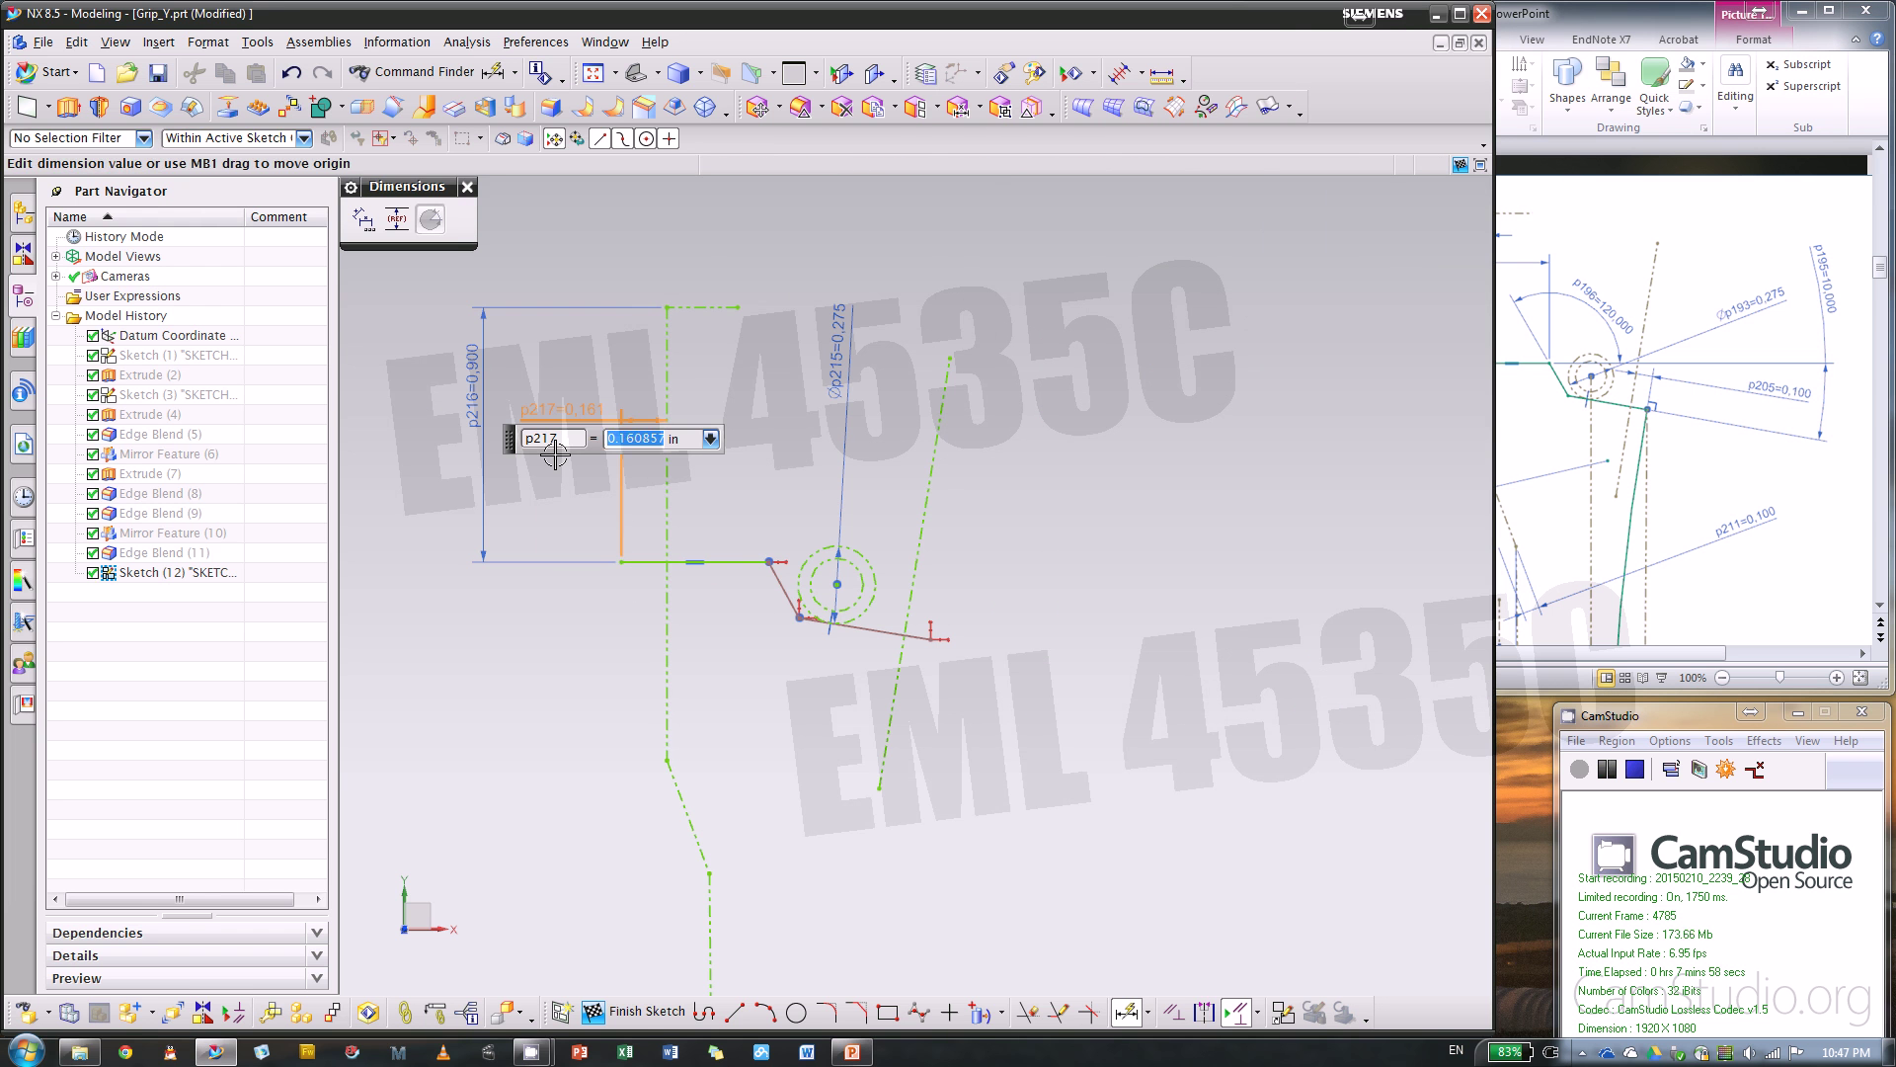
type("0.1")
key("Return")
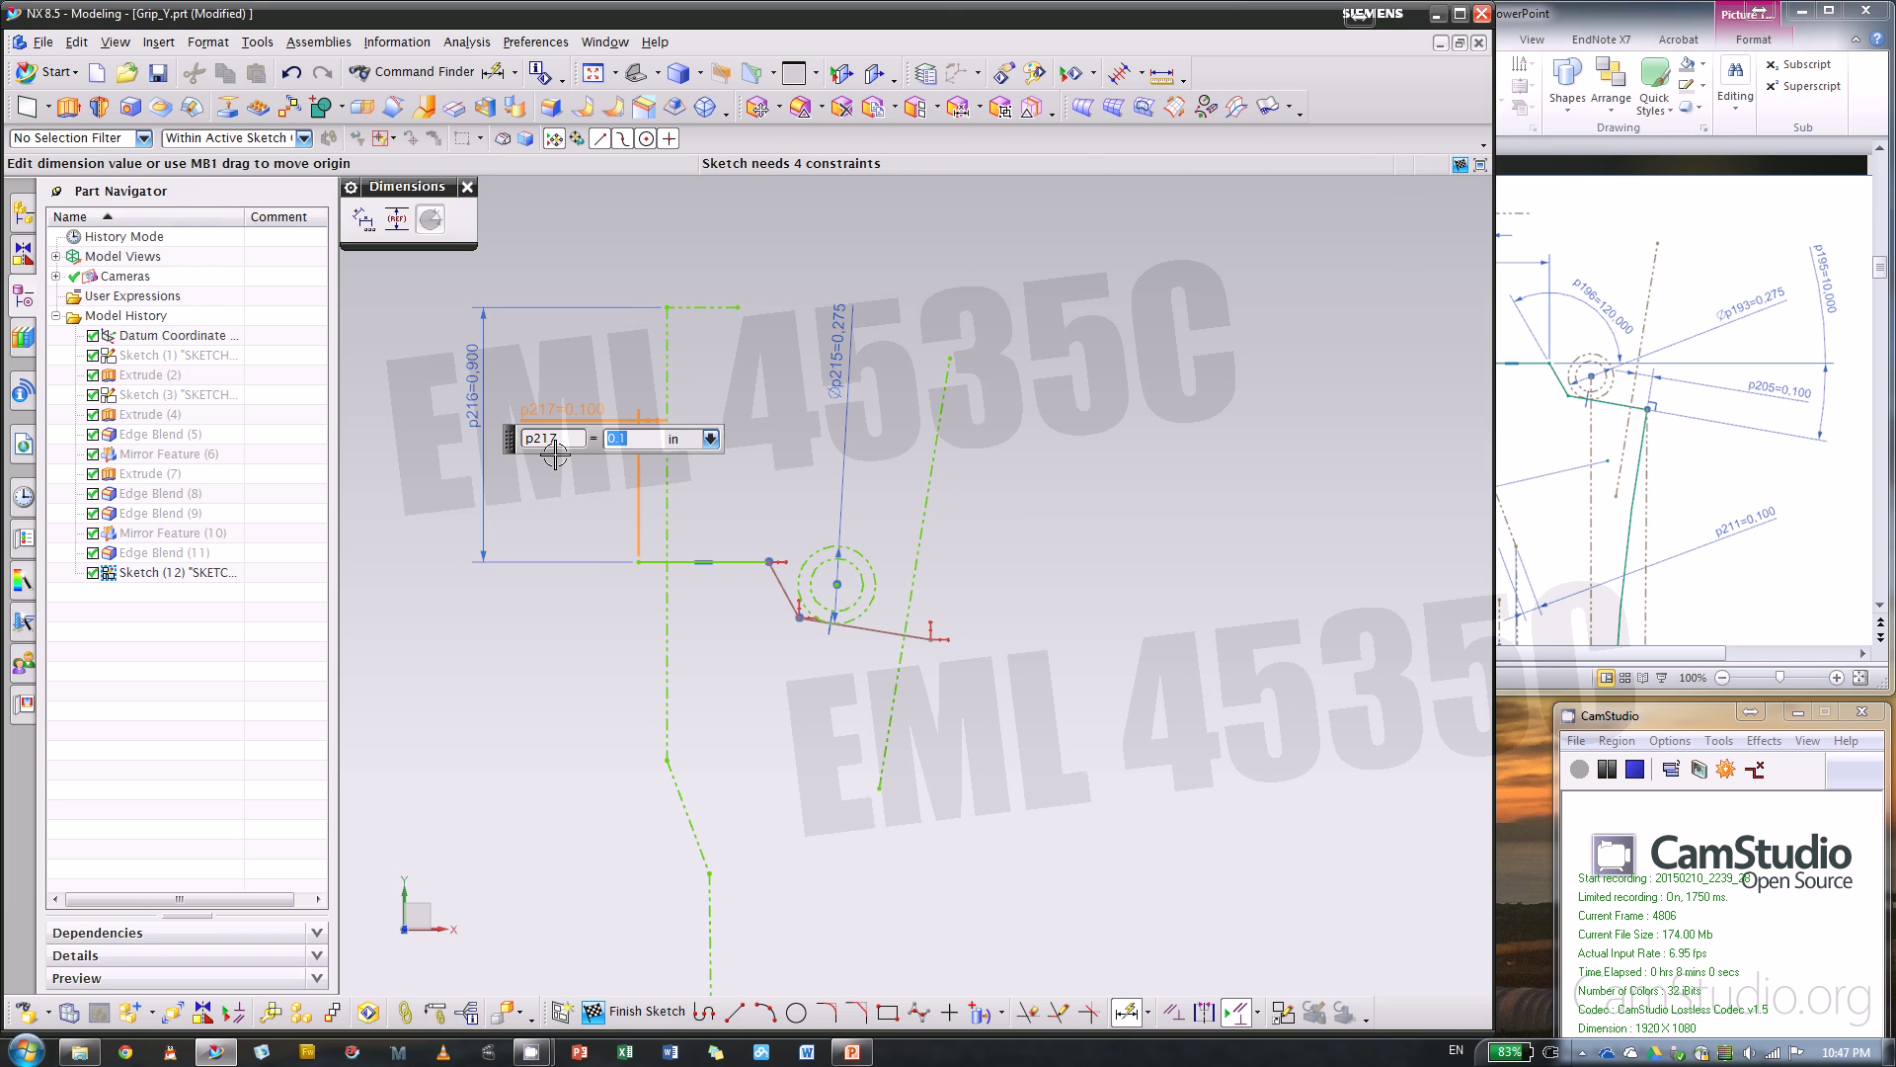
- Check the slide and dimension the horizontal profile line's length as 0.45 in
left_click(1648, 170)
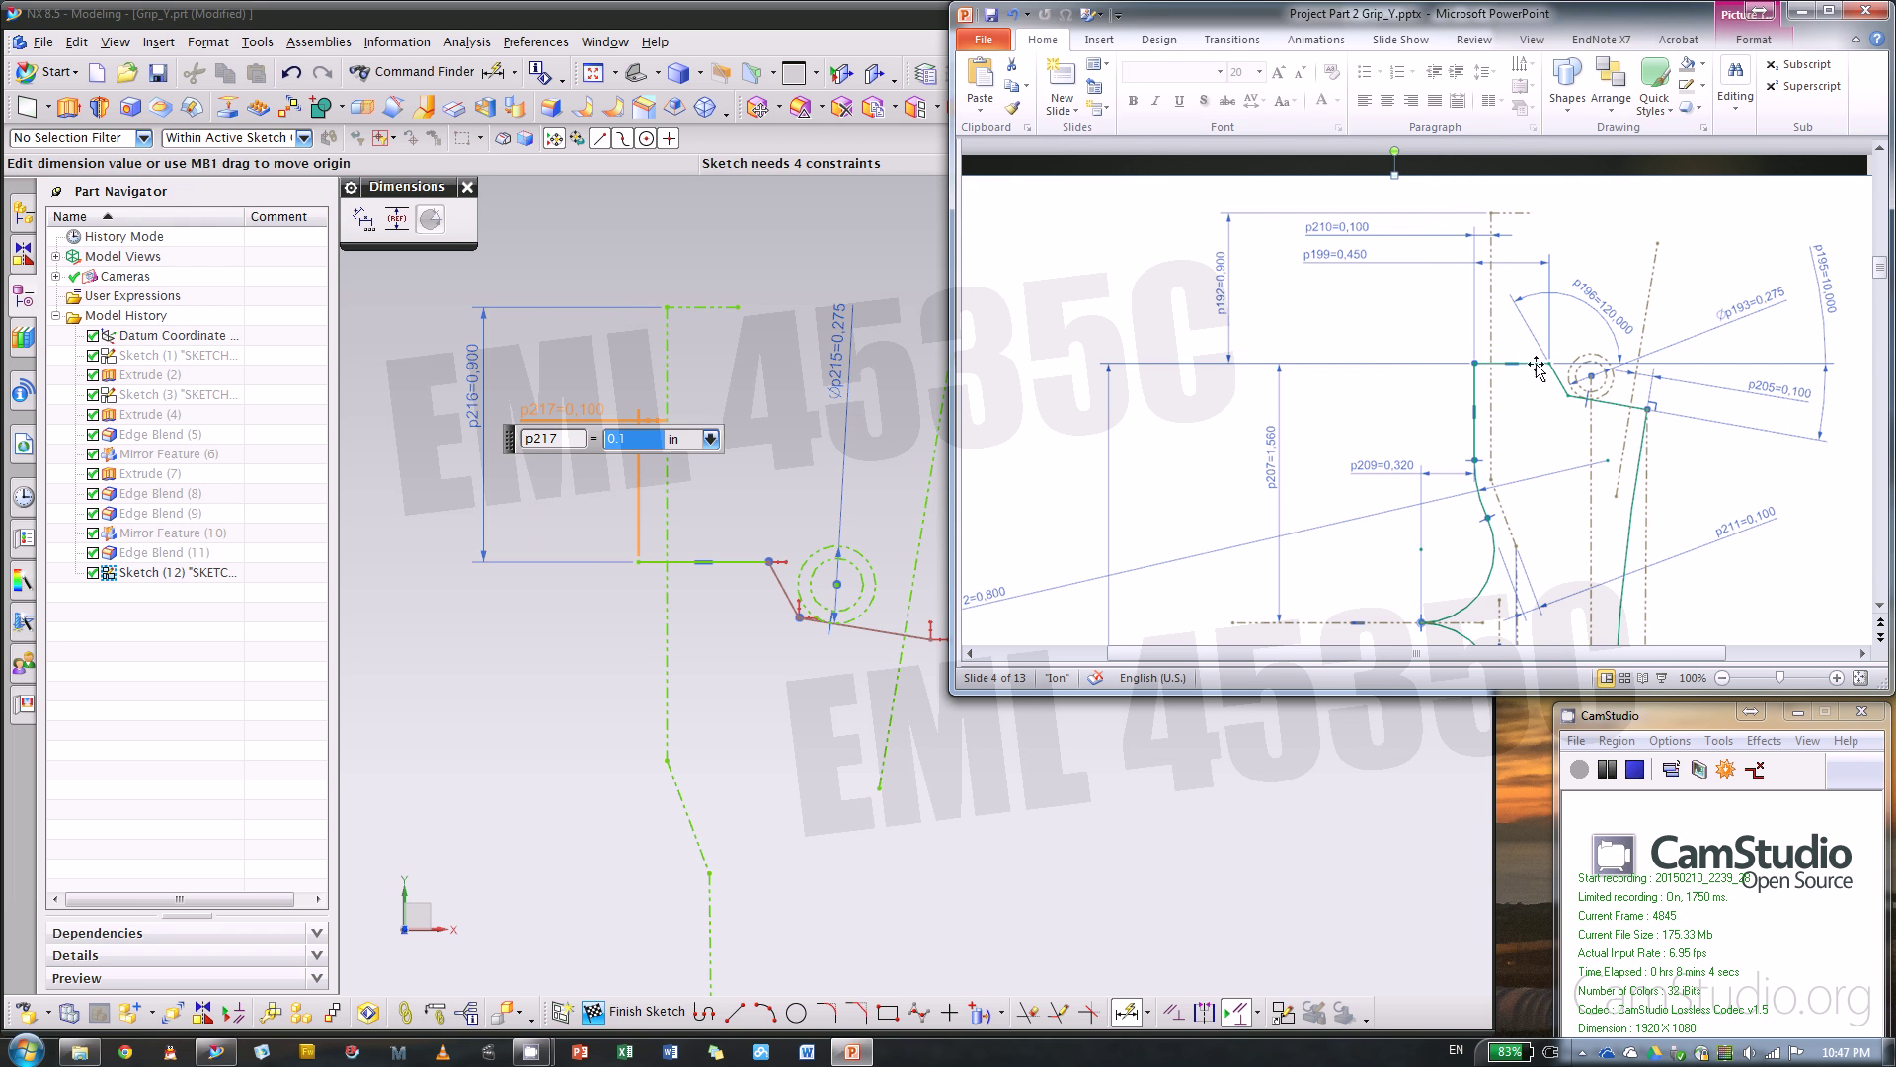
left_click(706, 562)
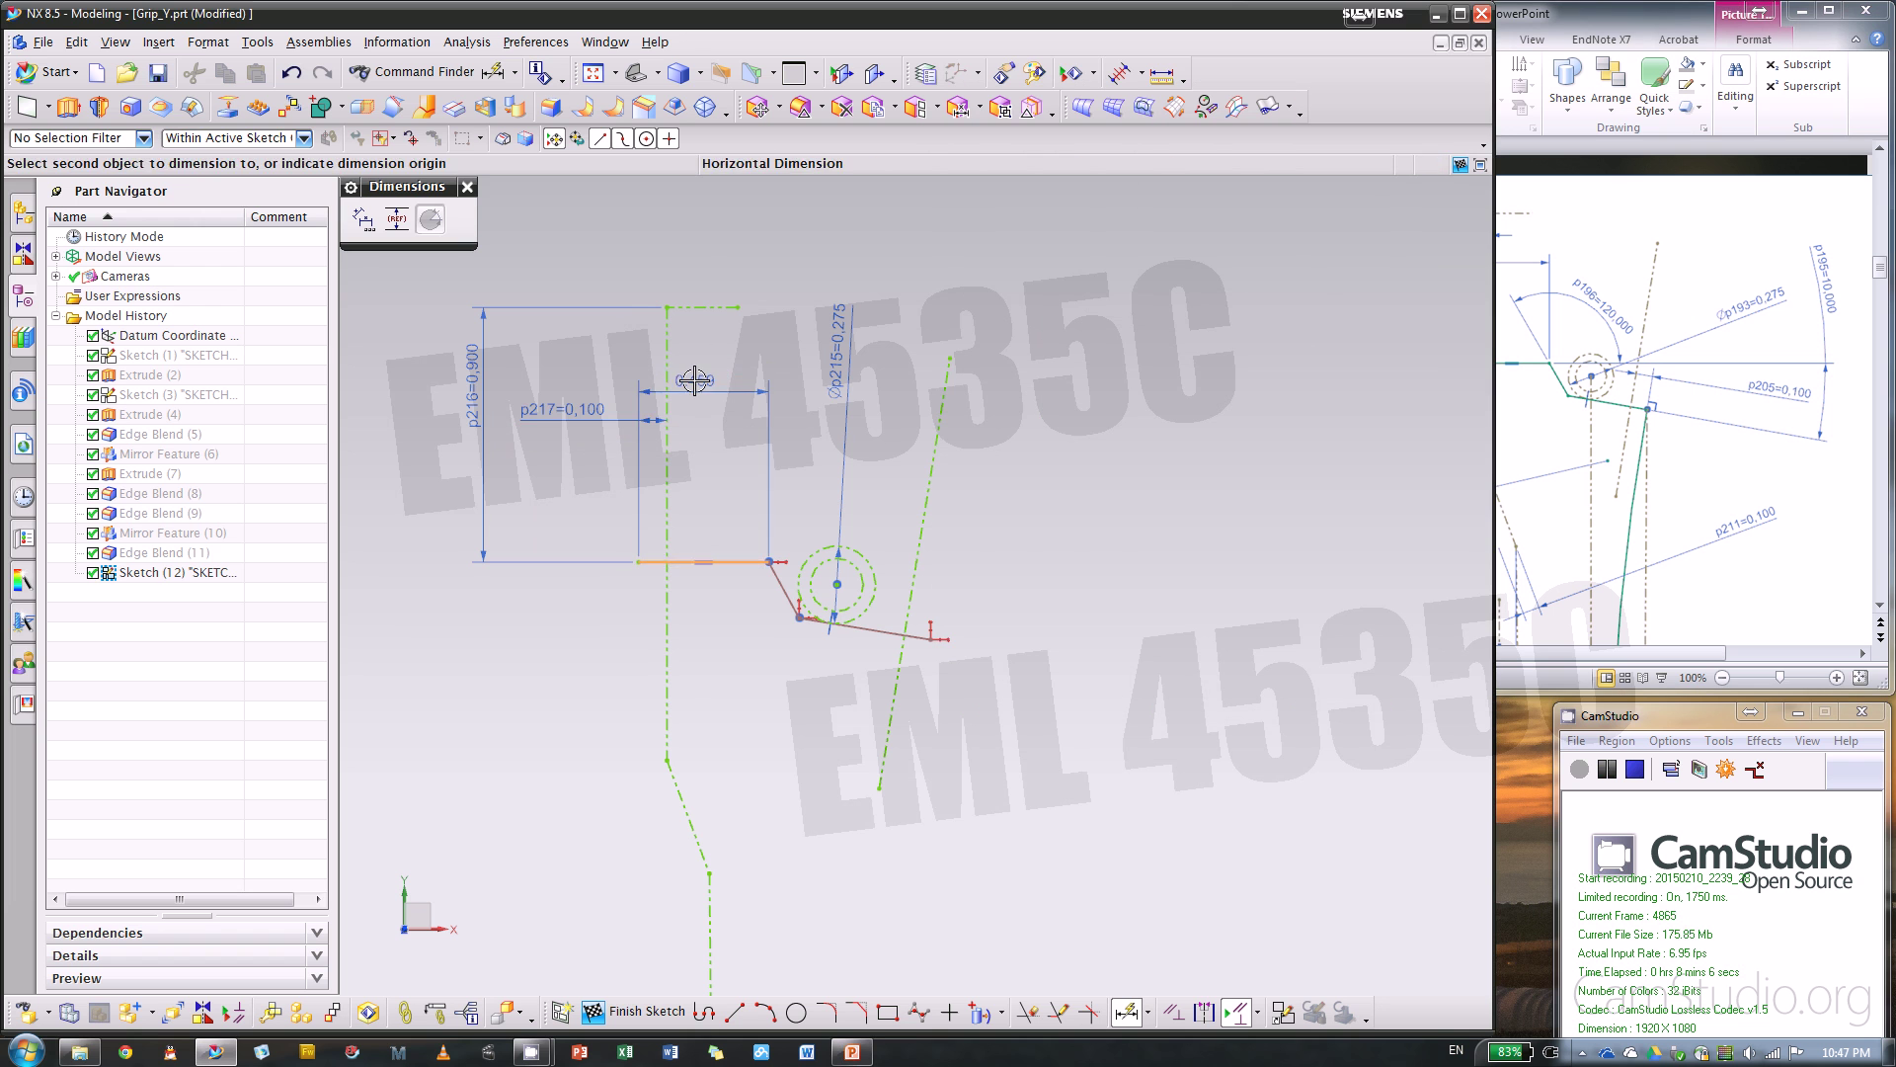
left_click(695, 379)
type("0.45")
key("Return")
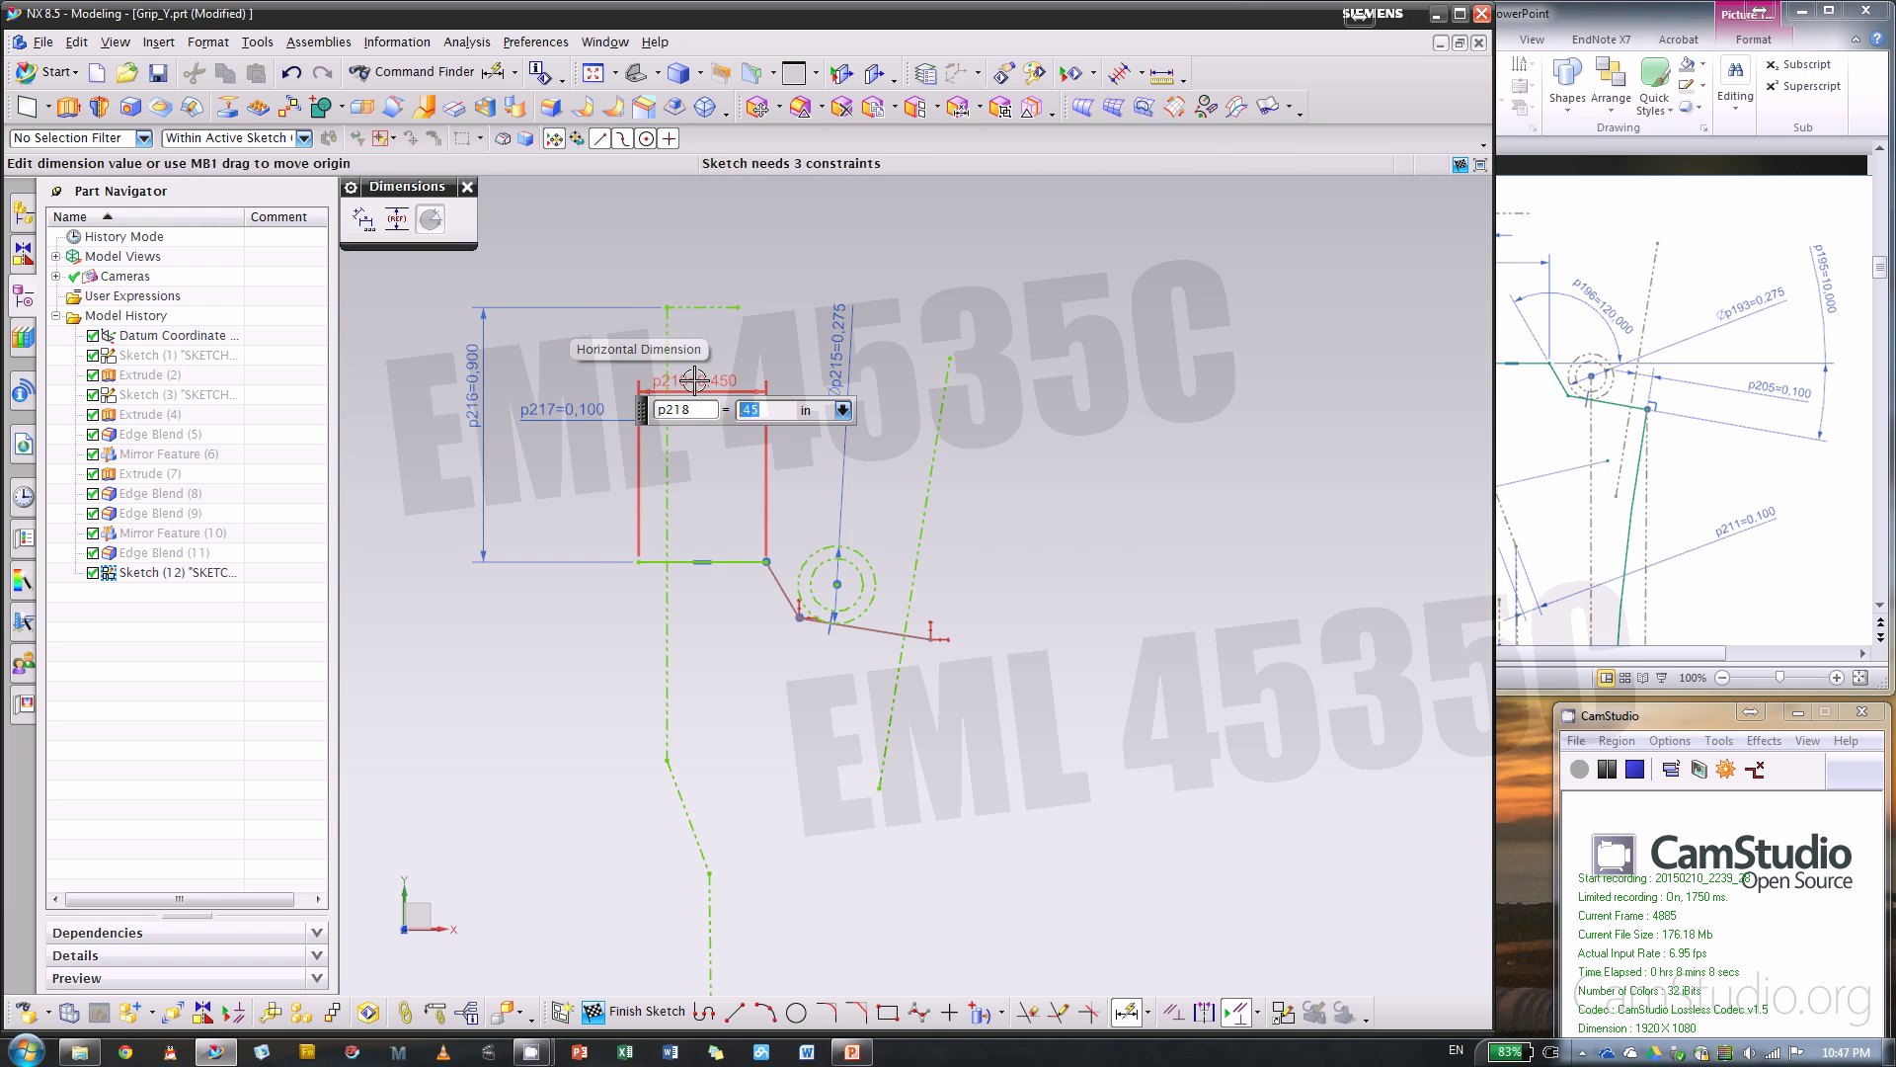
key("Escape")
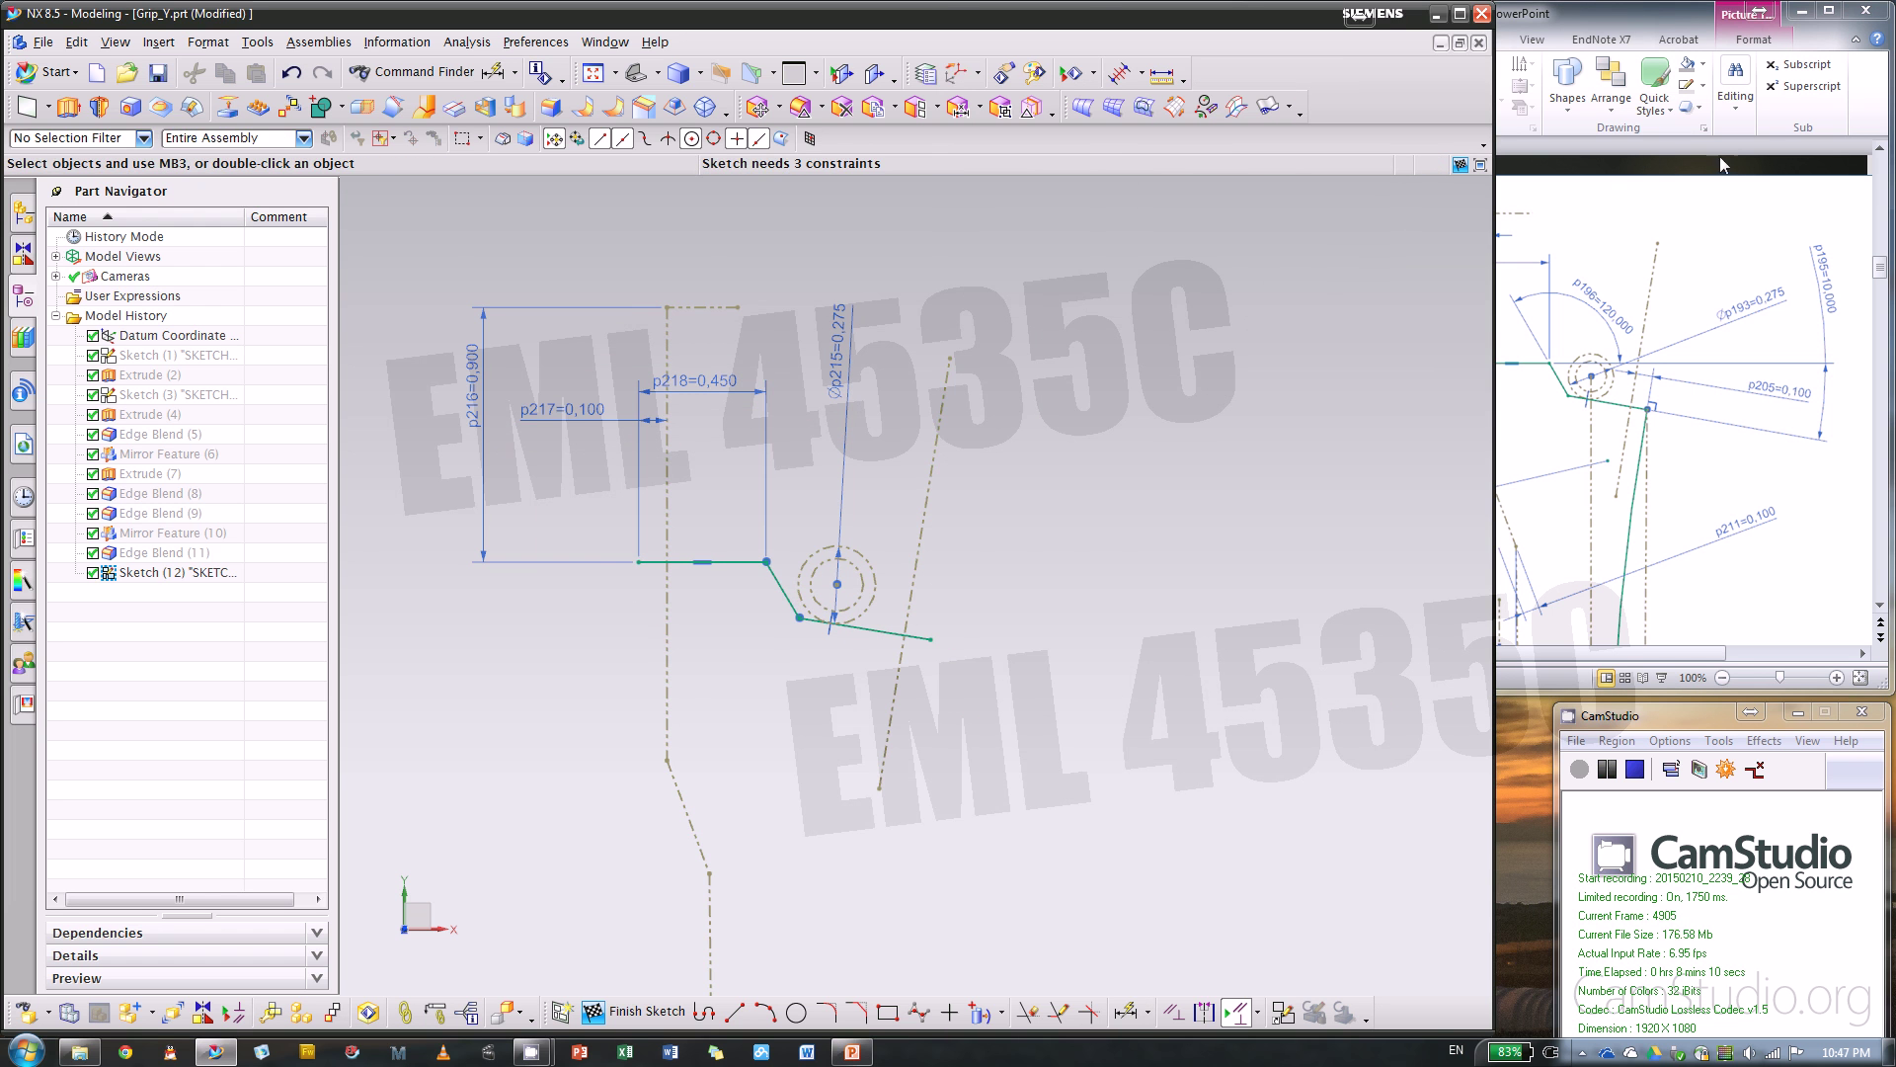
- Check the slide and set the angle between the horizontal profile line and the short slanted line to 120 degrees
left_click(1721, 165)
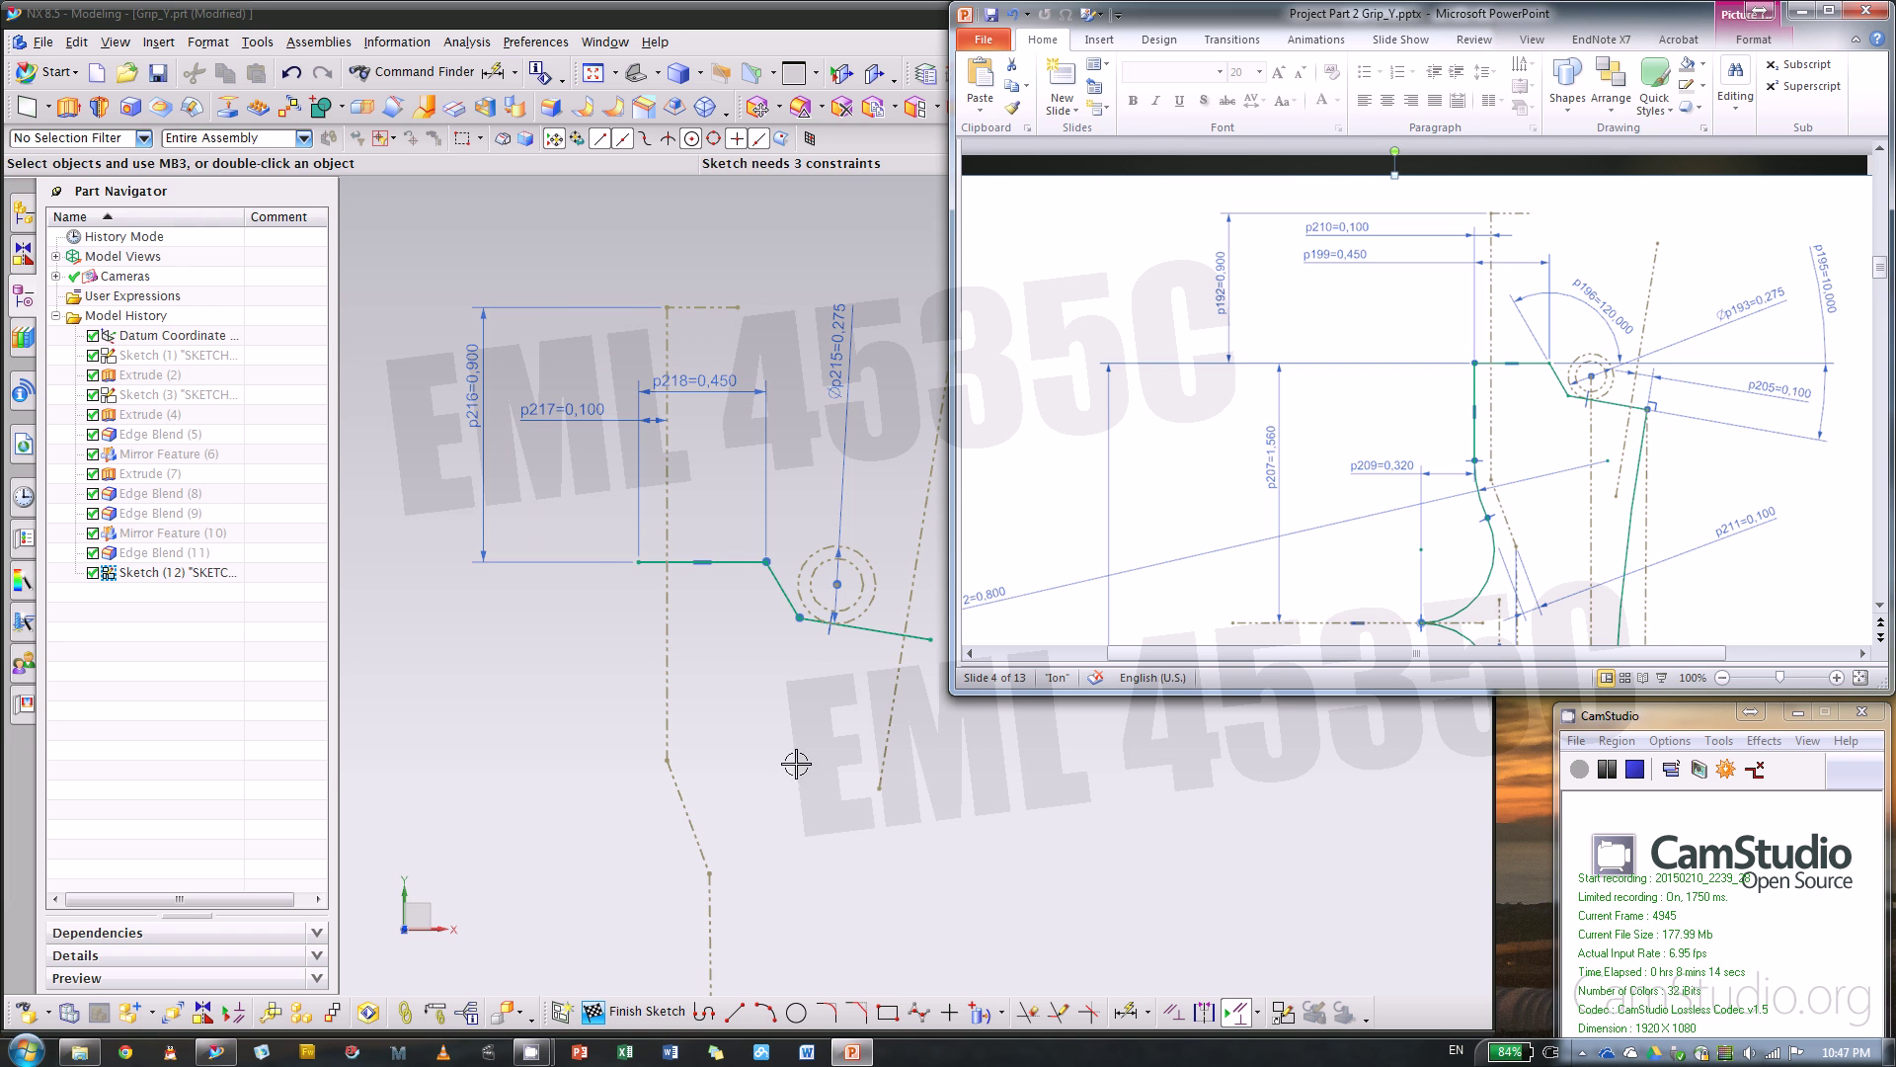
left_click(1126, 1011)
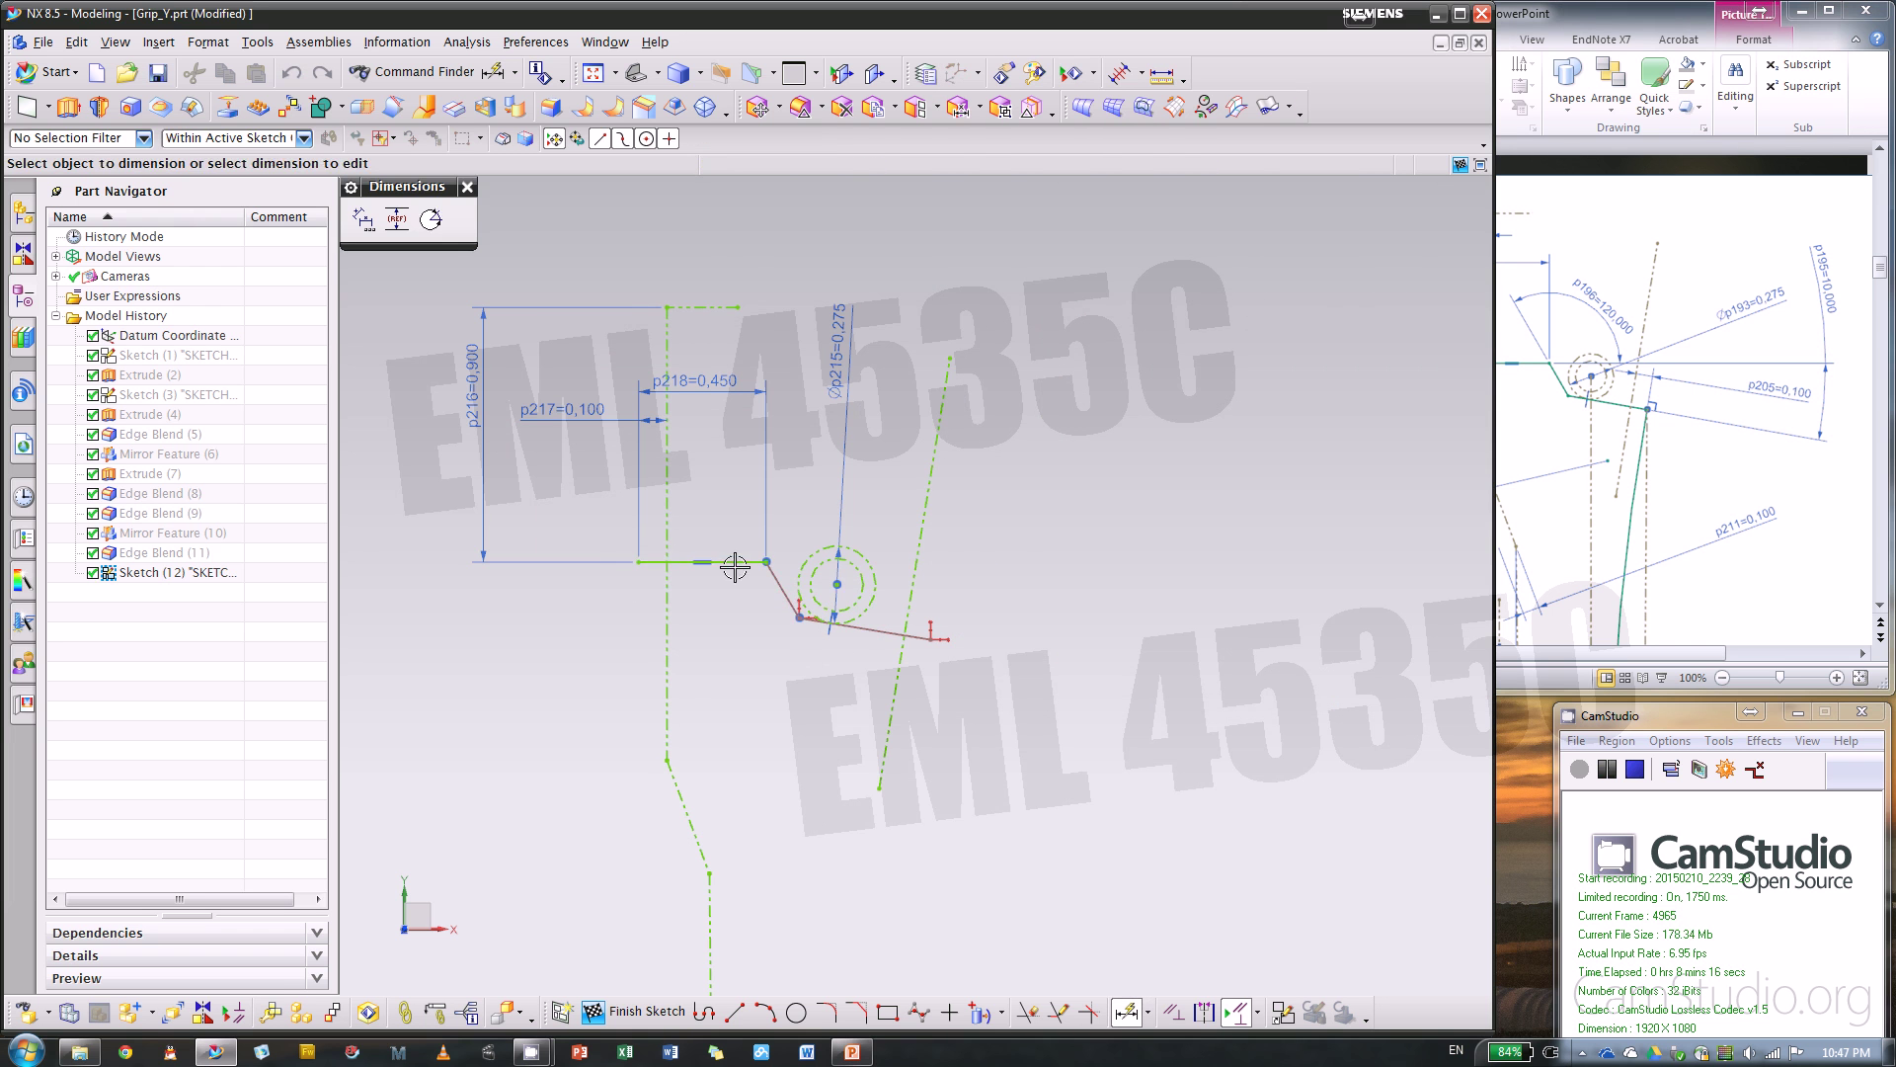
left_click(736, 562)
left_click(777, 581)
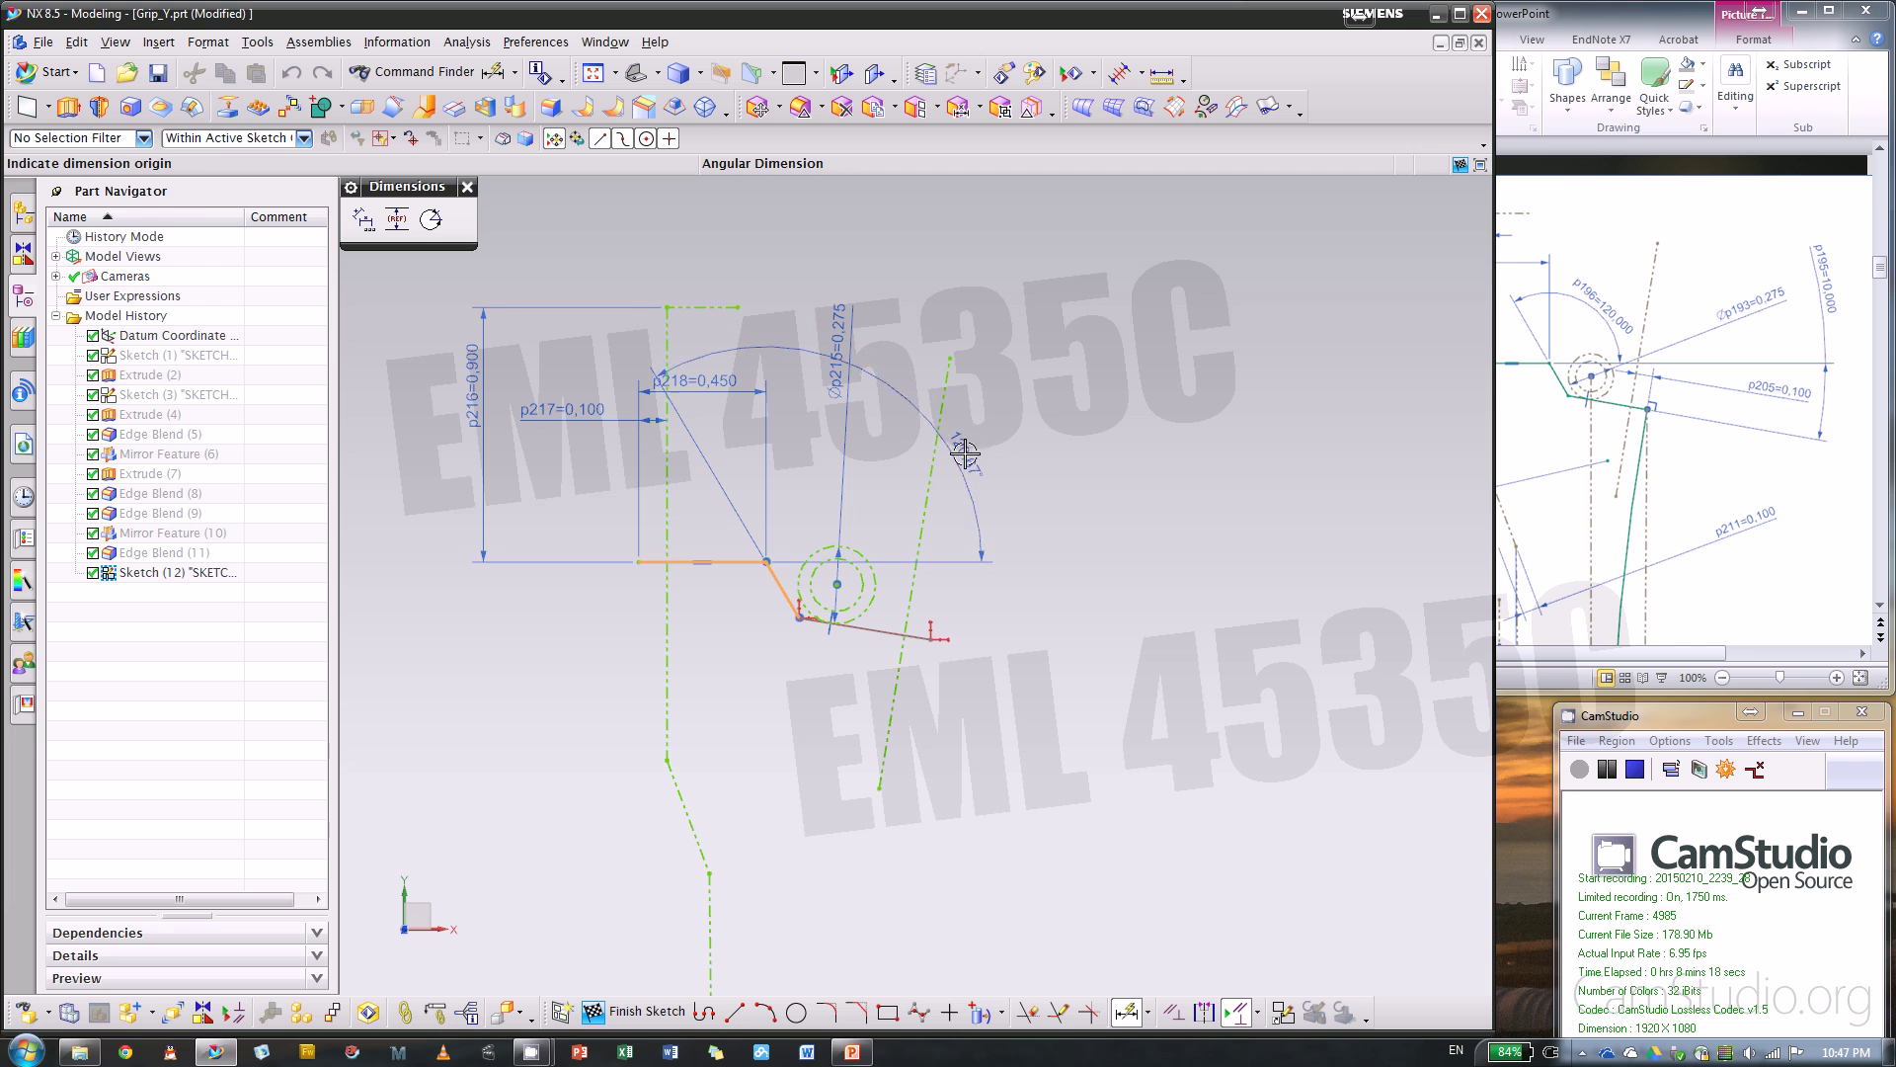
left_click(1054, 474)
type("120")
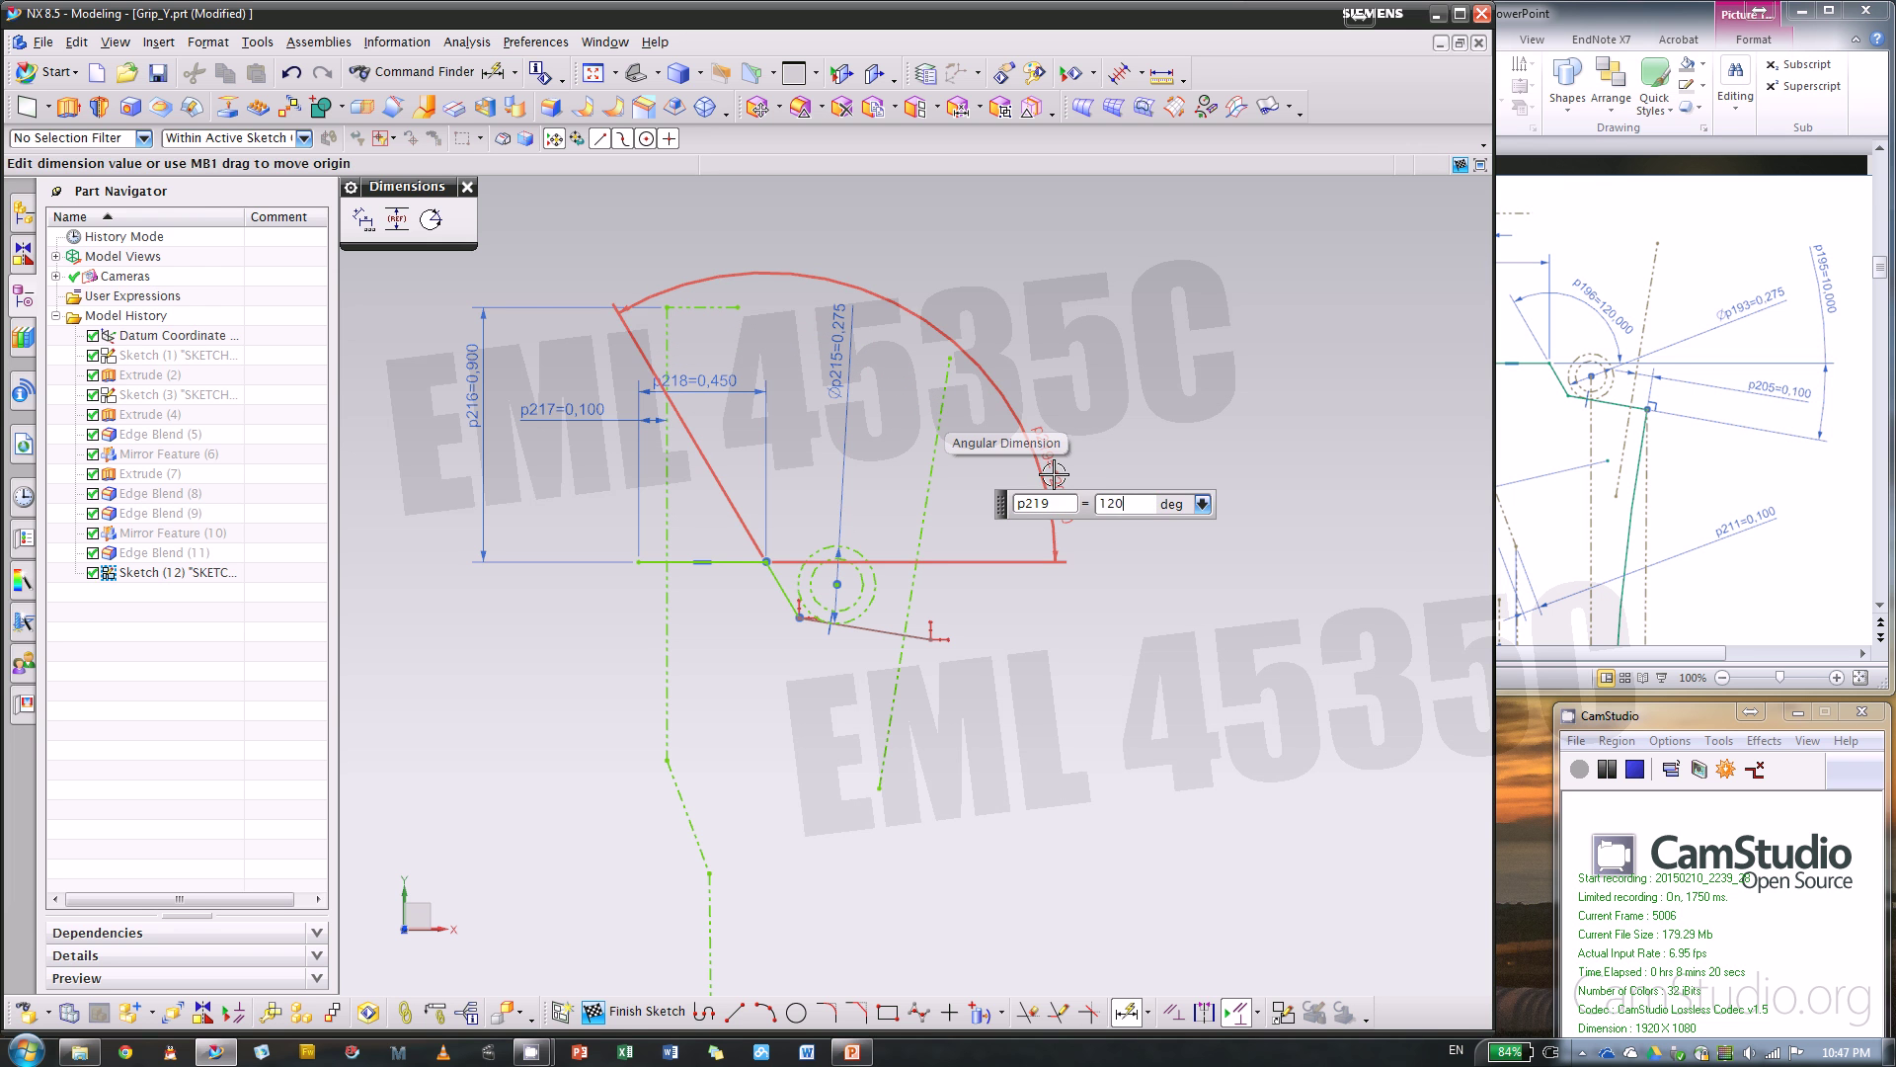
key("Return")
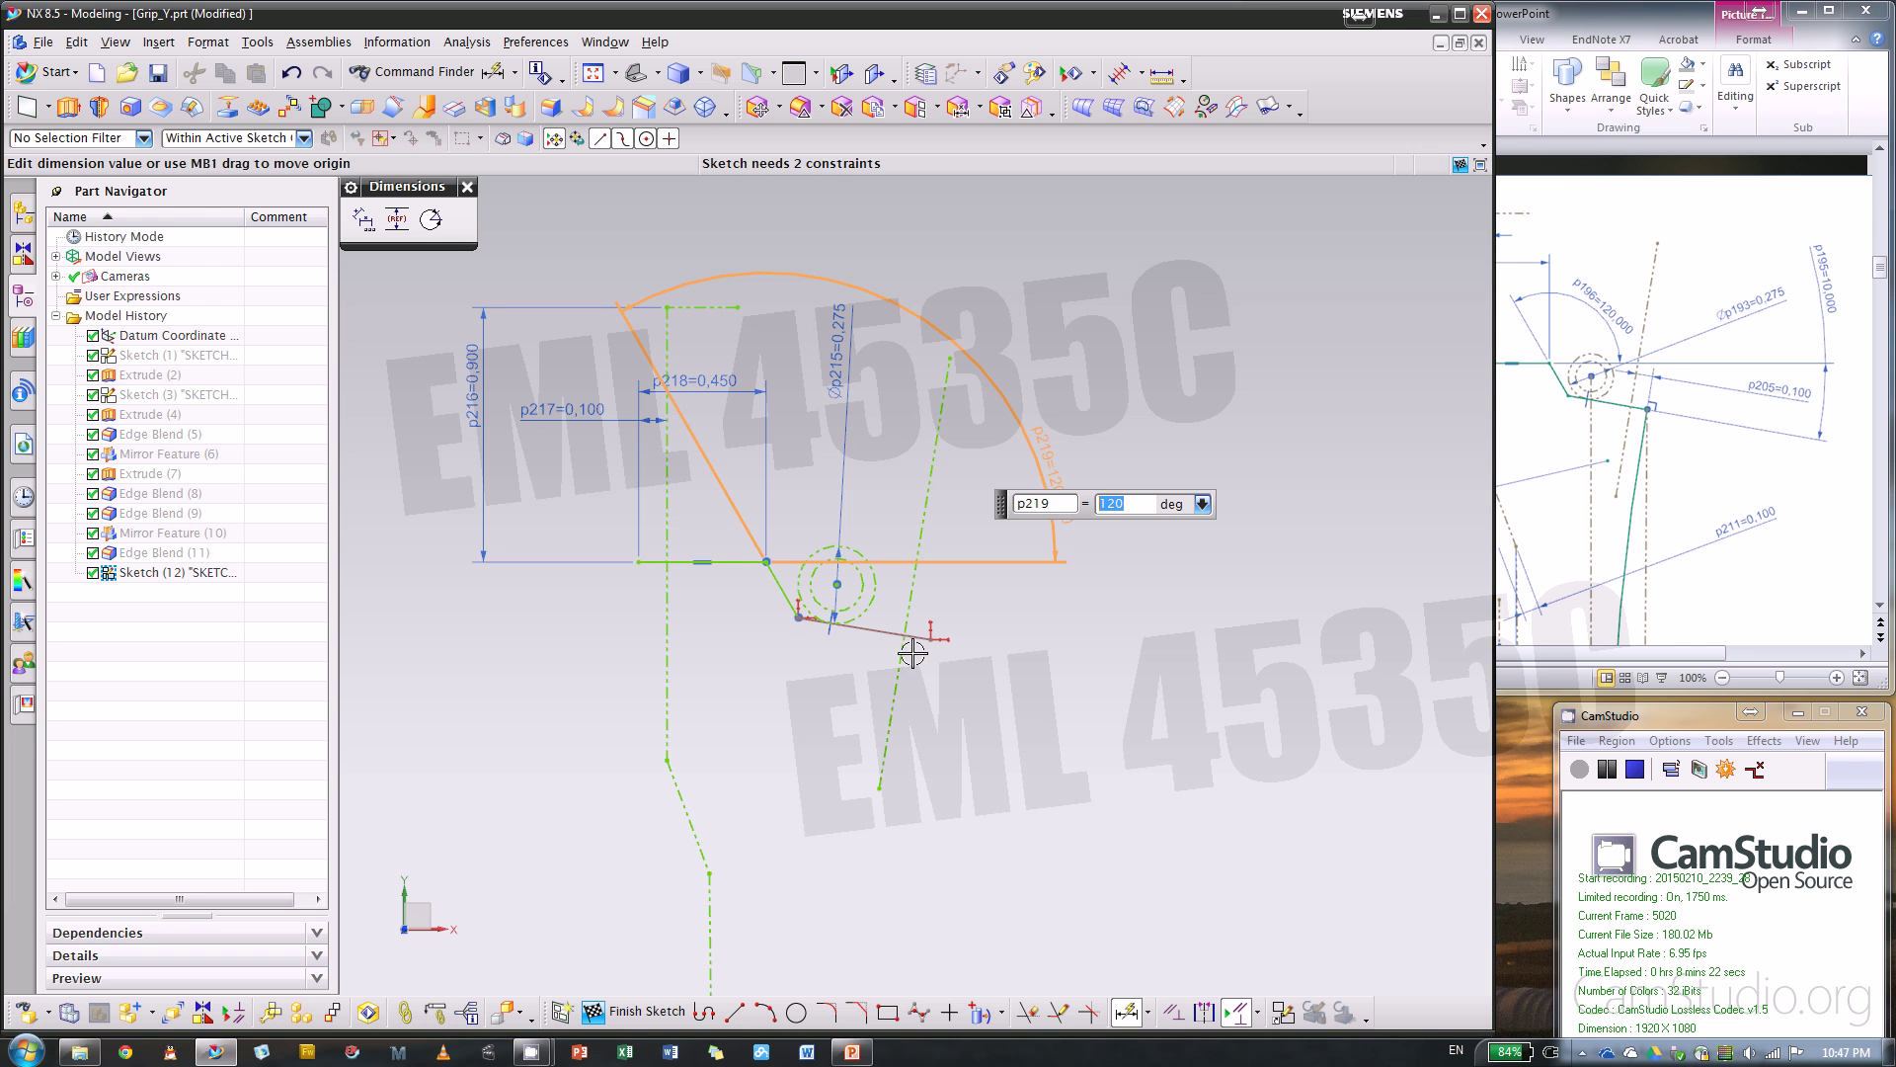
- Set the angle between the horizontal profile line and the line tangent to the circle to 10 degrees
left_click(692, 562)
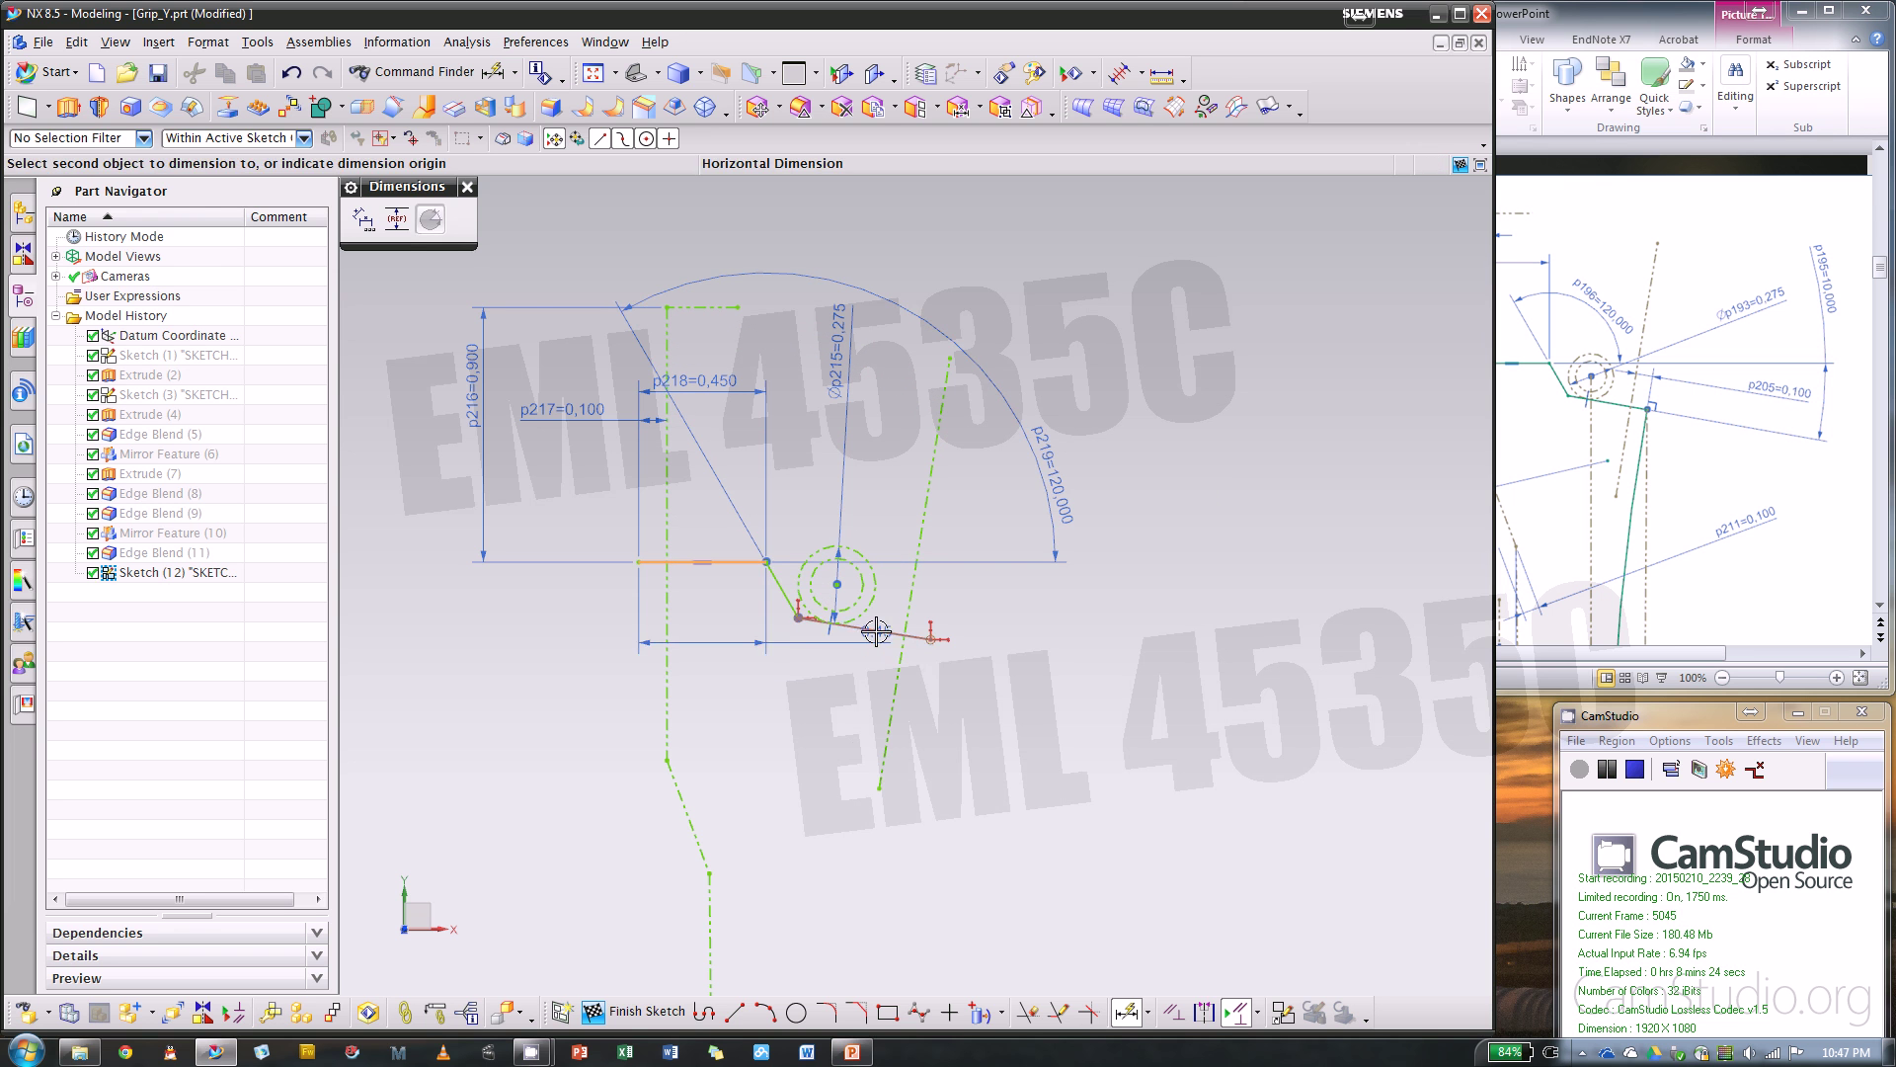
left_click(876, 630)
left_click(1173, 629)
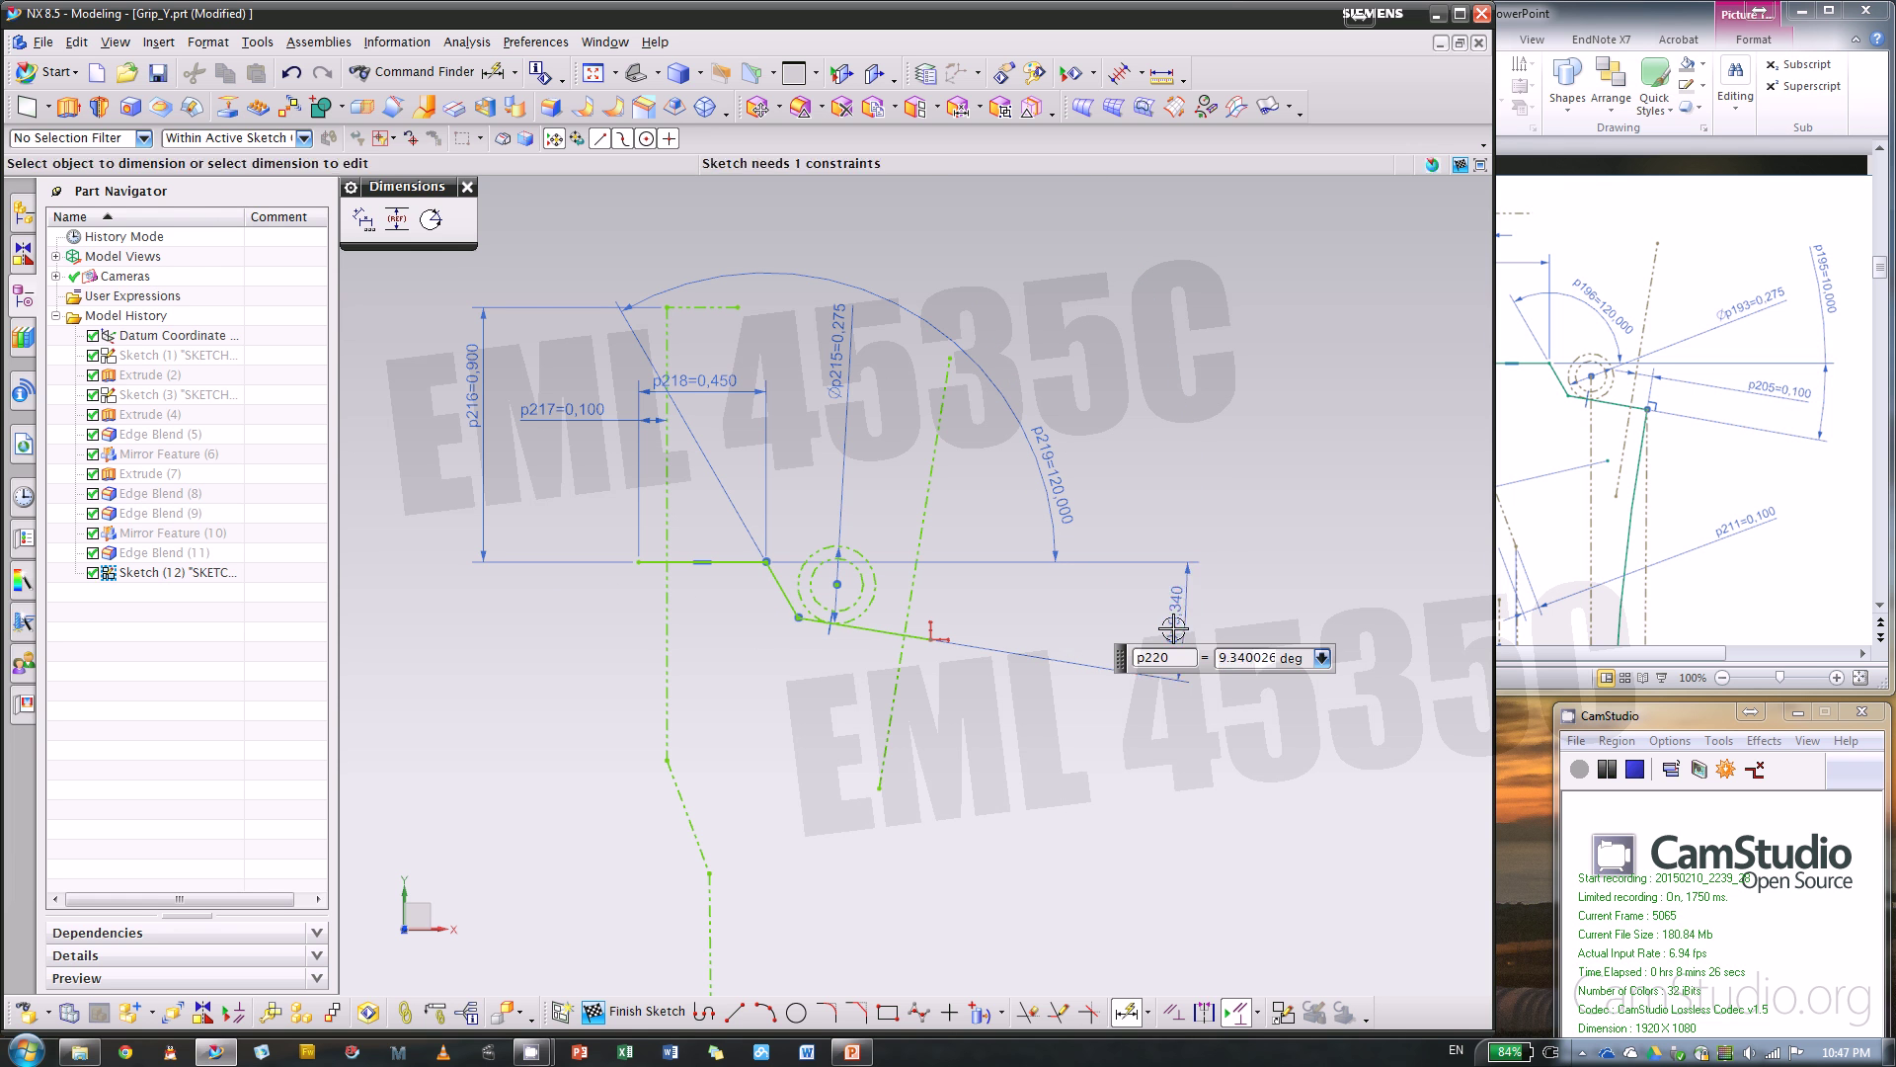
type("10")
key("Return")
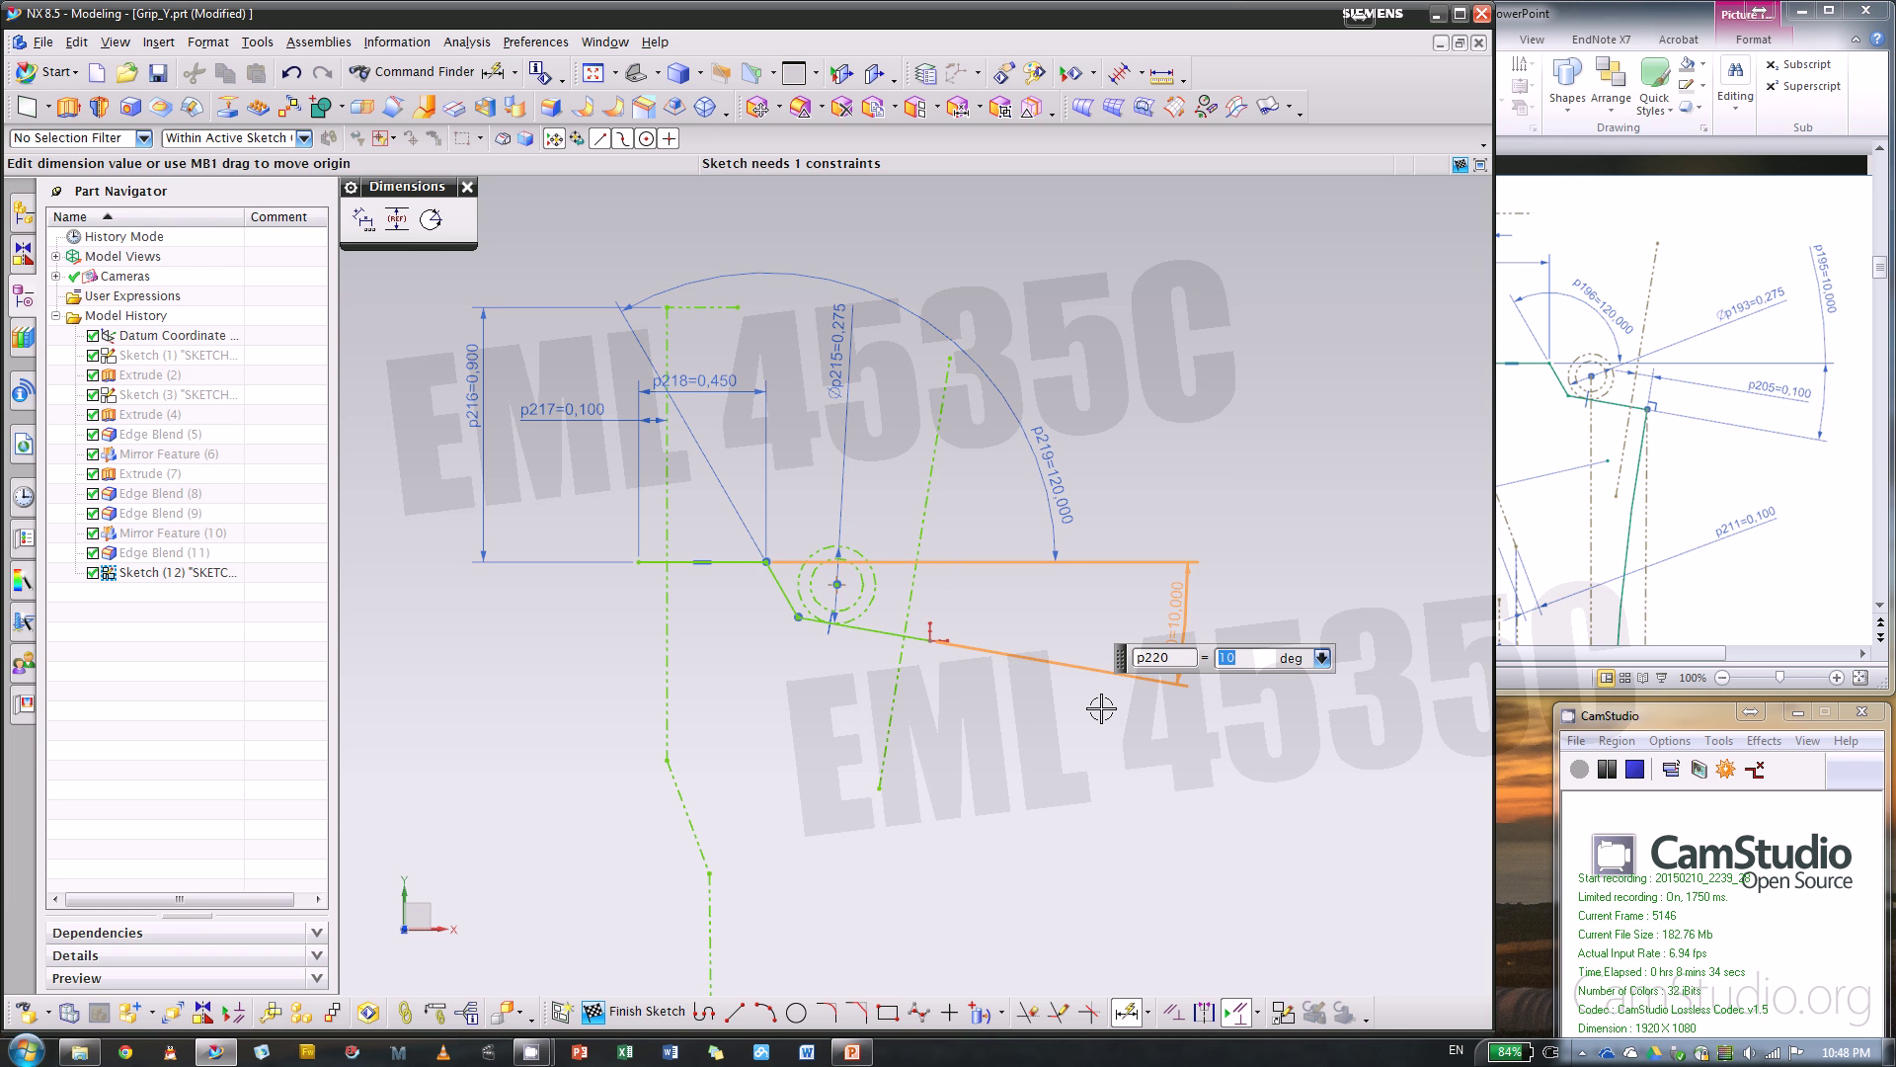
key("Escape")
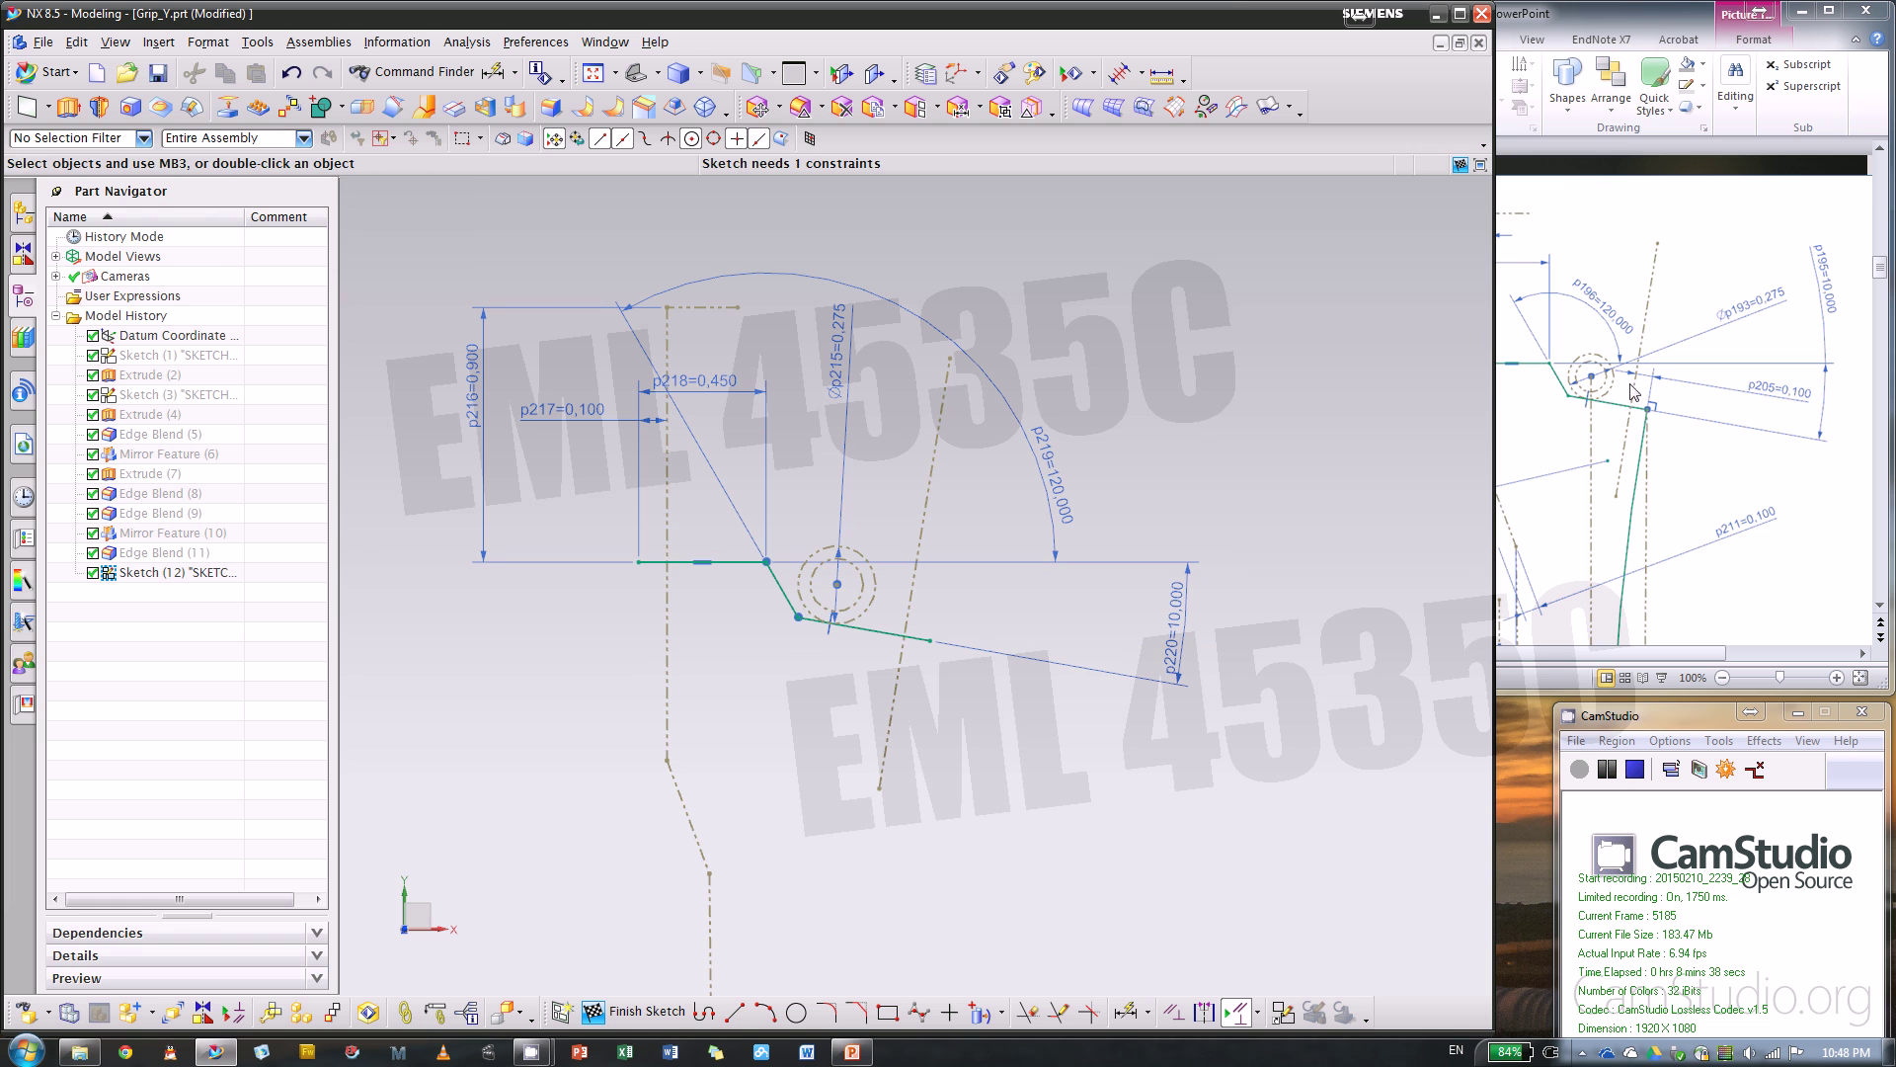
- Dimension the free endpoint of the line tangent to the circle 0.1 in perpendicular from the slanted reference line
left_click(1127, 1011)
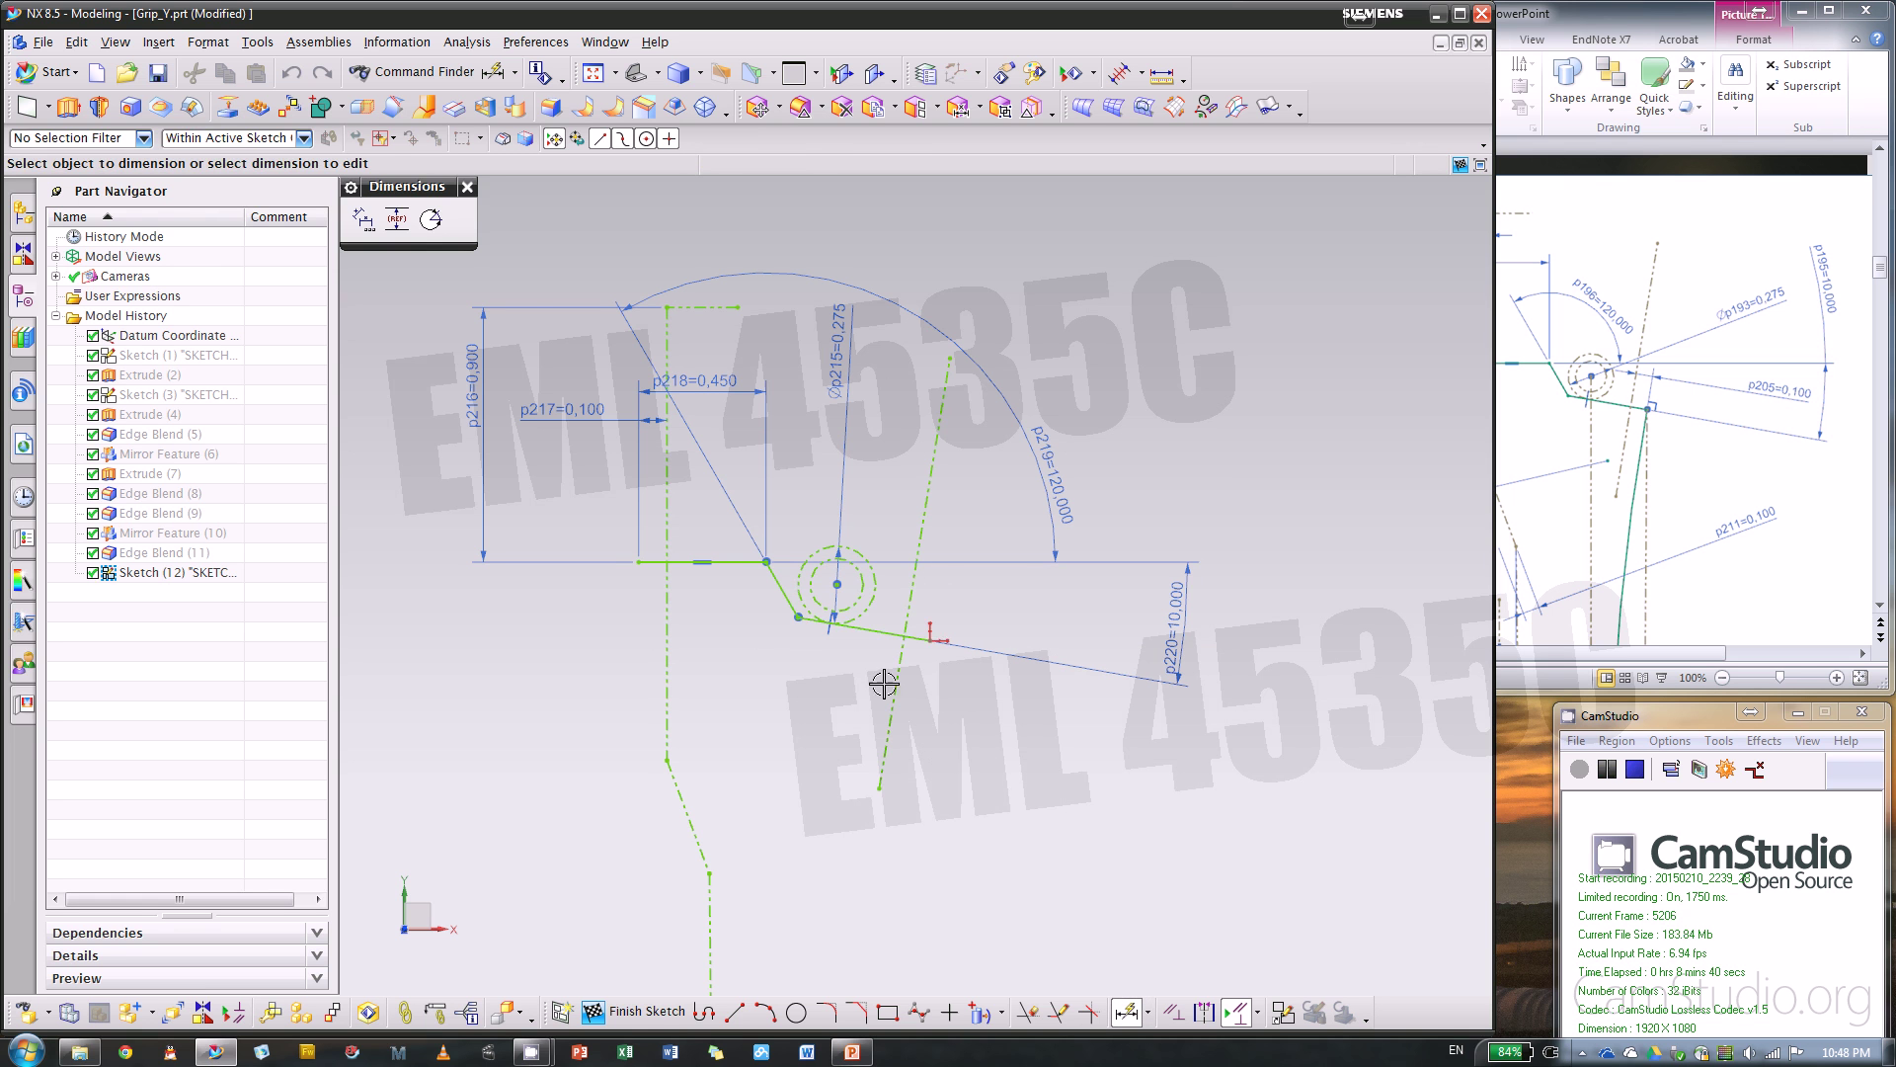
left_click(923, 642)
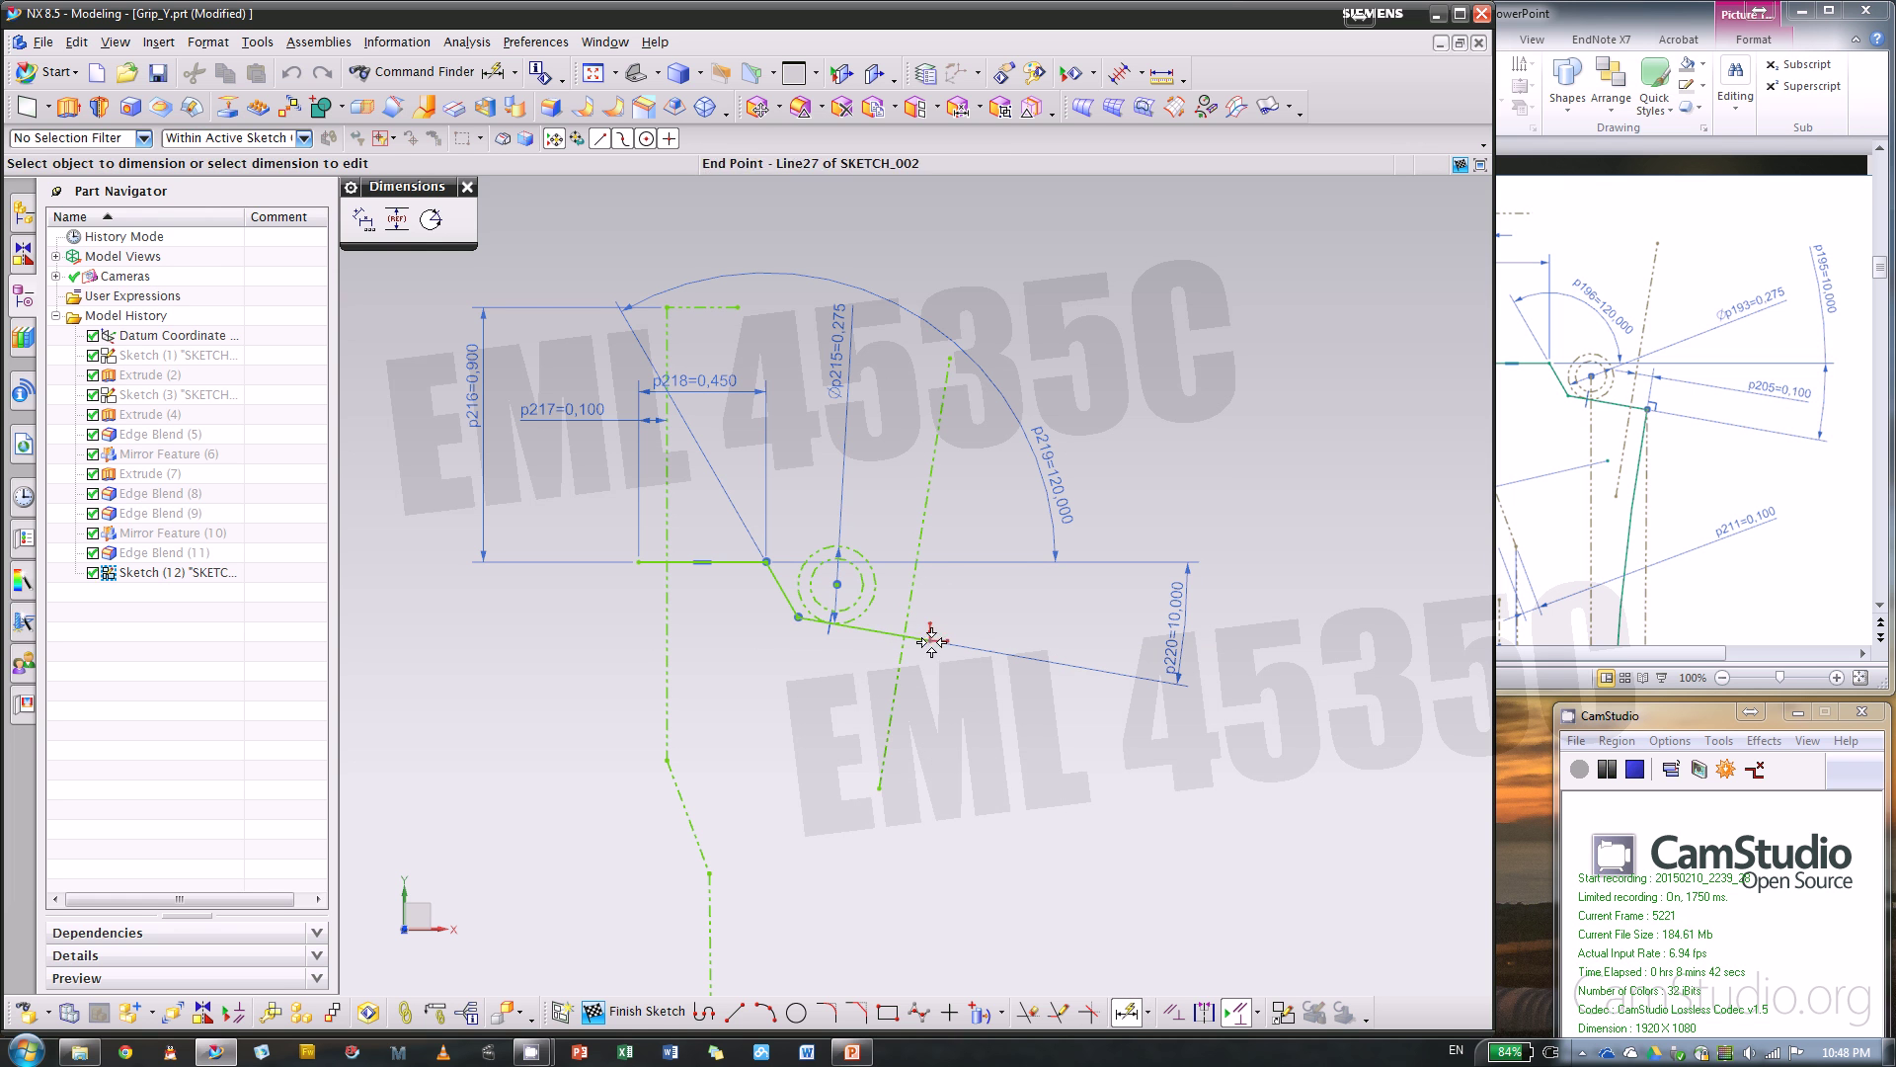
left_click(916, 591)
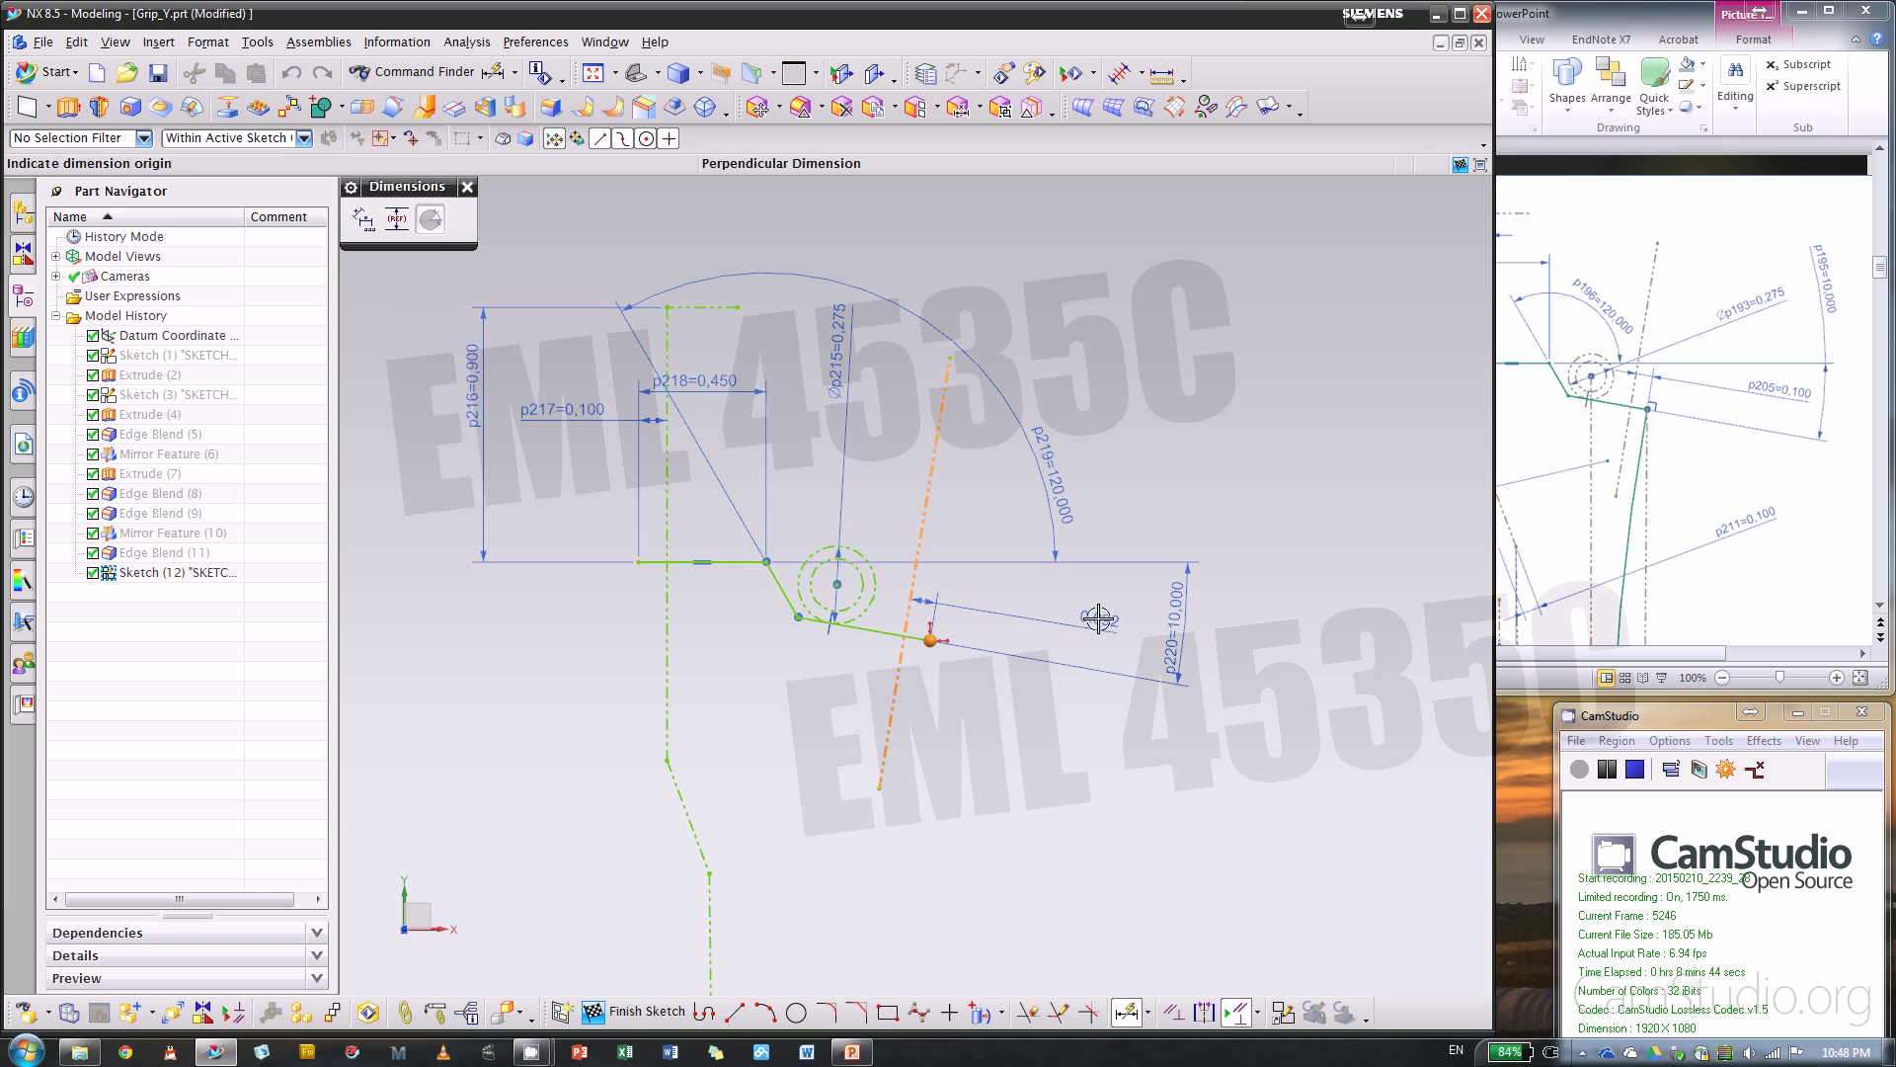
left_click(1098, 618)
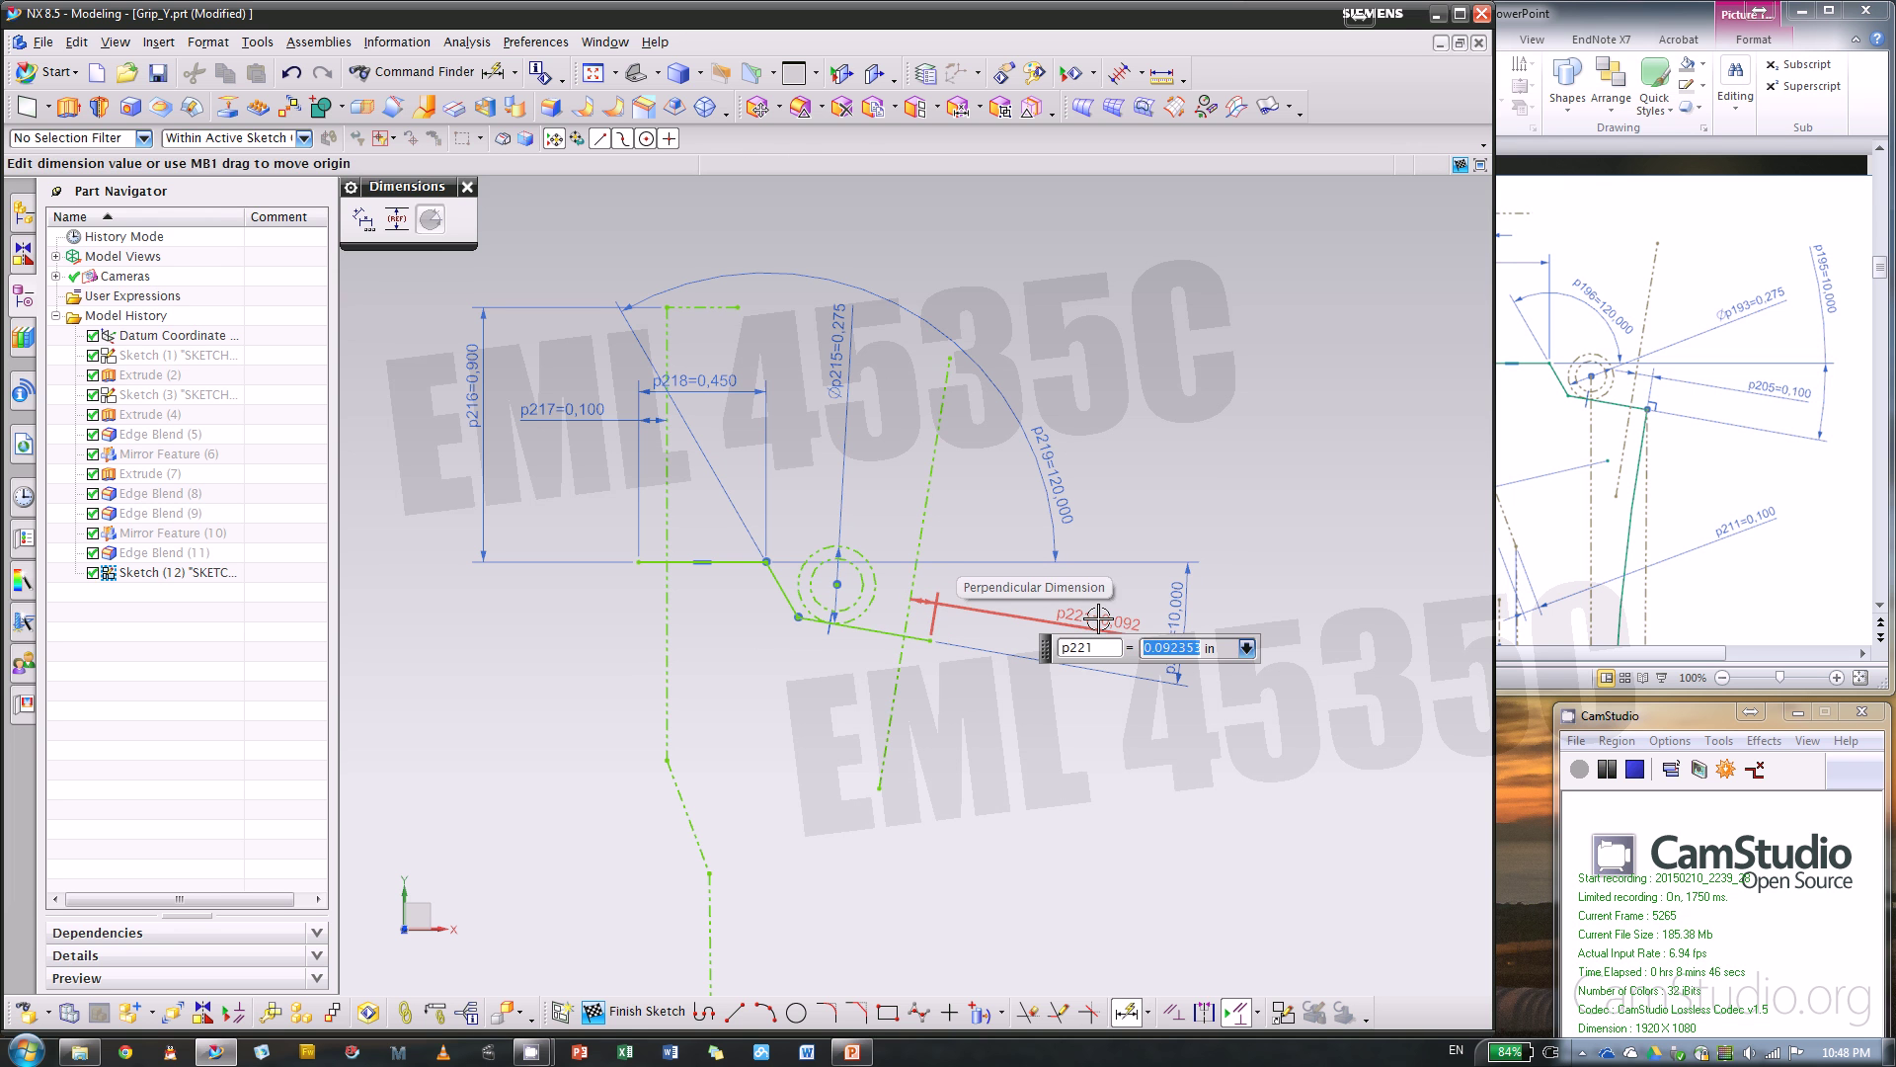
key("BackSpace")
key("Return")
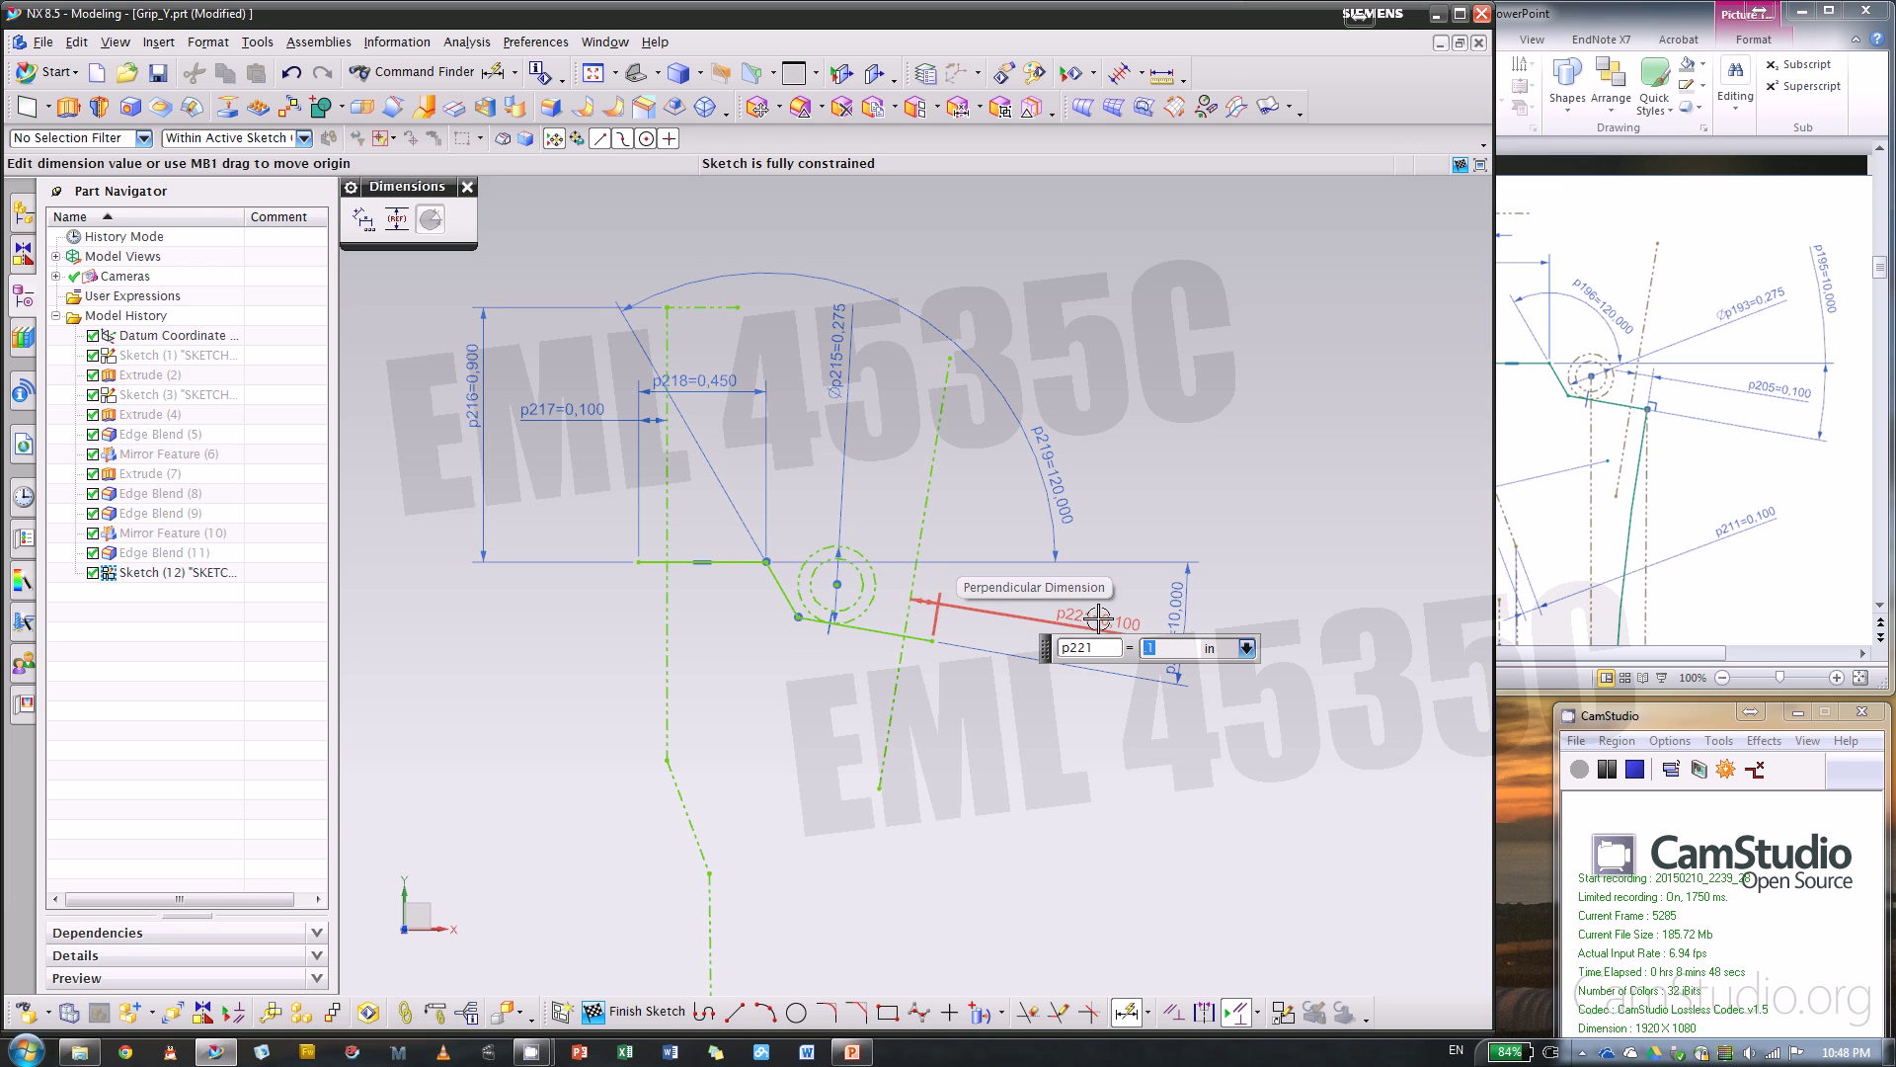
key("Escape")
key("Escape")
scroll(677, 640, "up", 2)
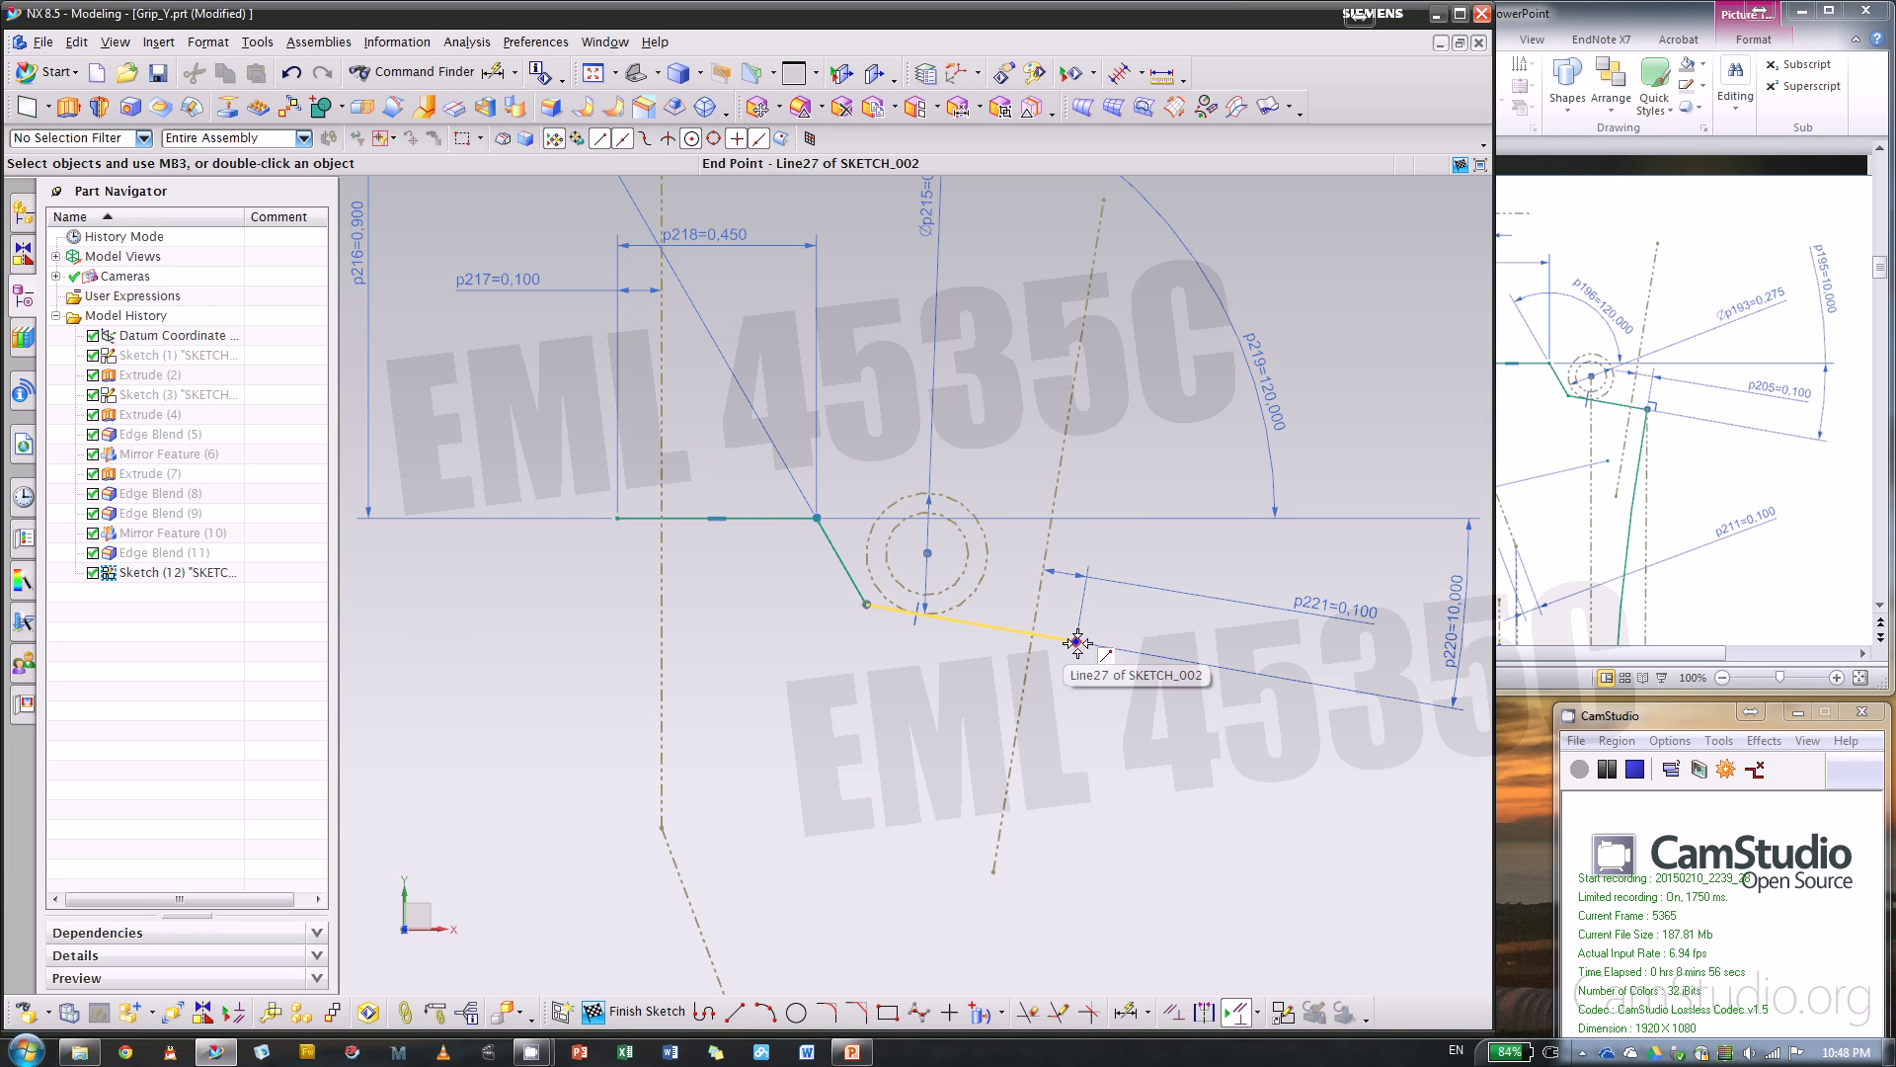
scroll(1135, 505, "up", 2)
- Check the slide and draw a vertical line about 0.76 in long downward from the horizontal profile line's free endpoint
left_click(1818, 499)
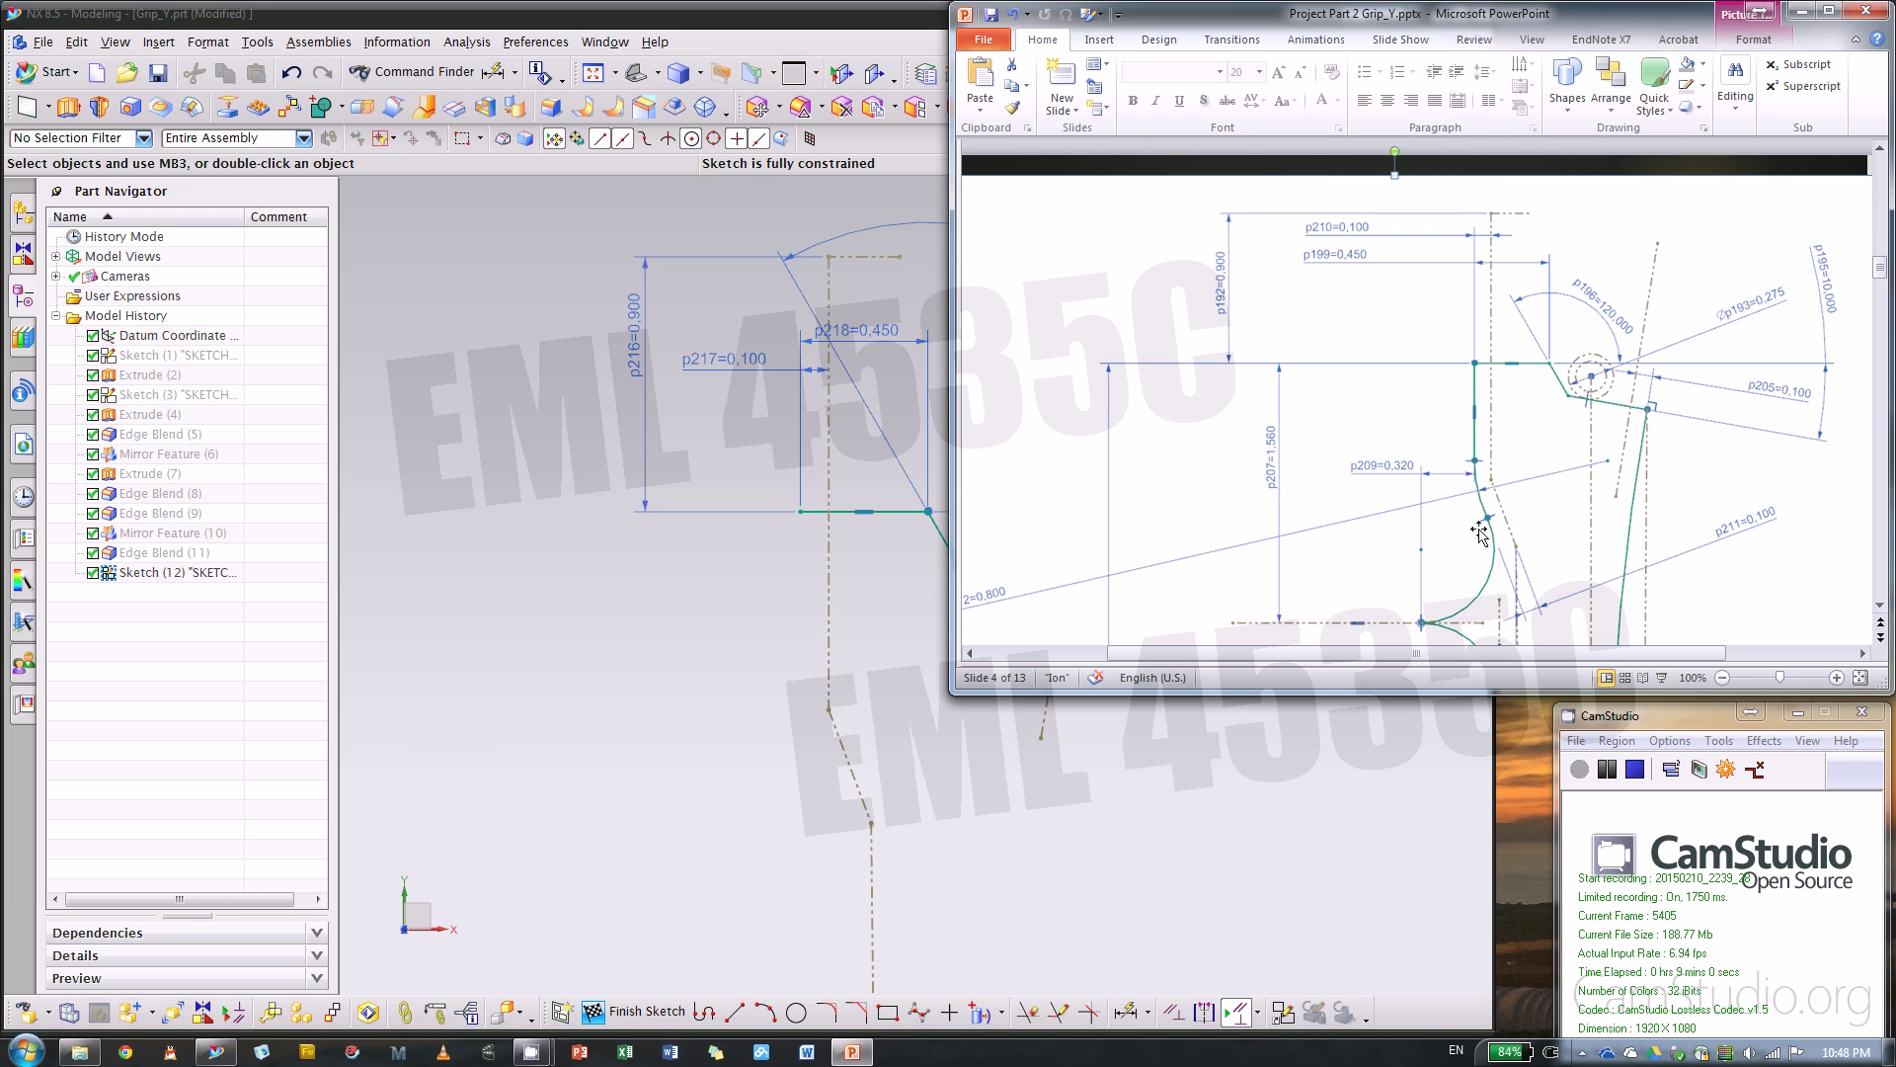
scroll(1479, 533, "down", 3)
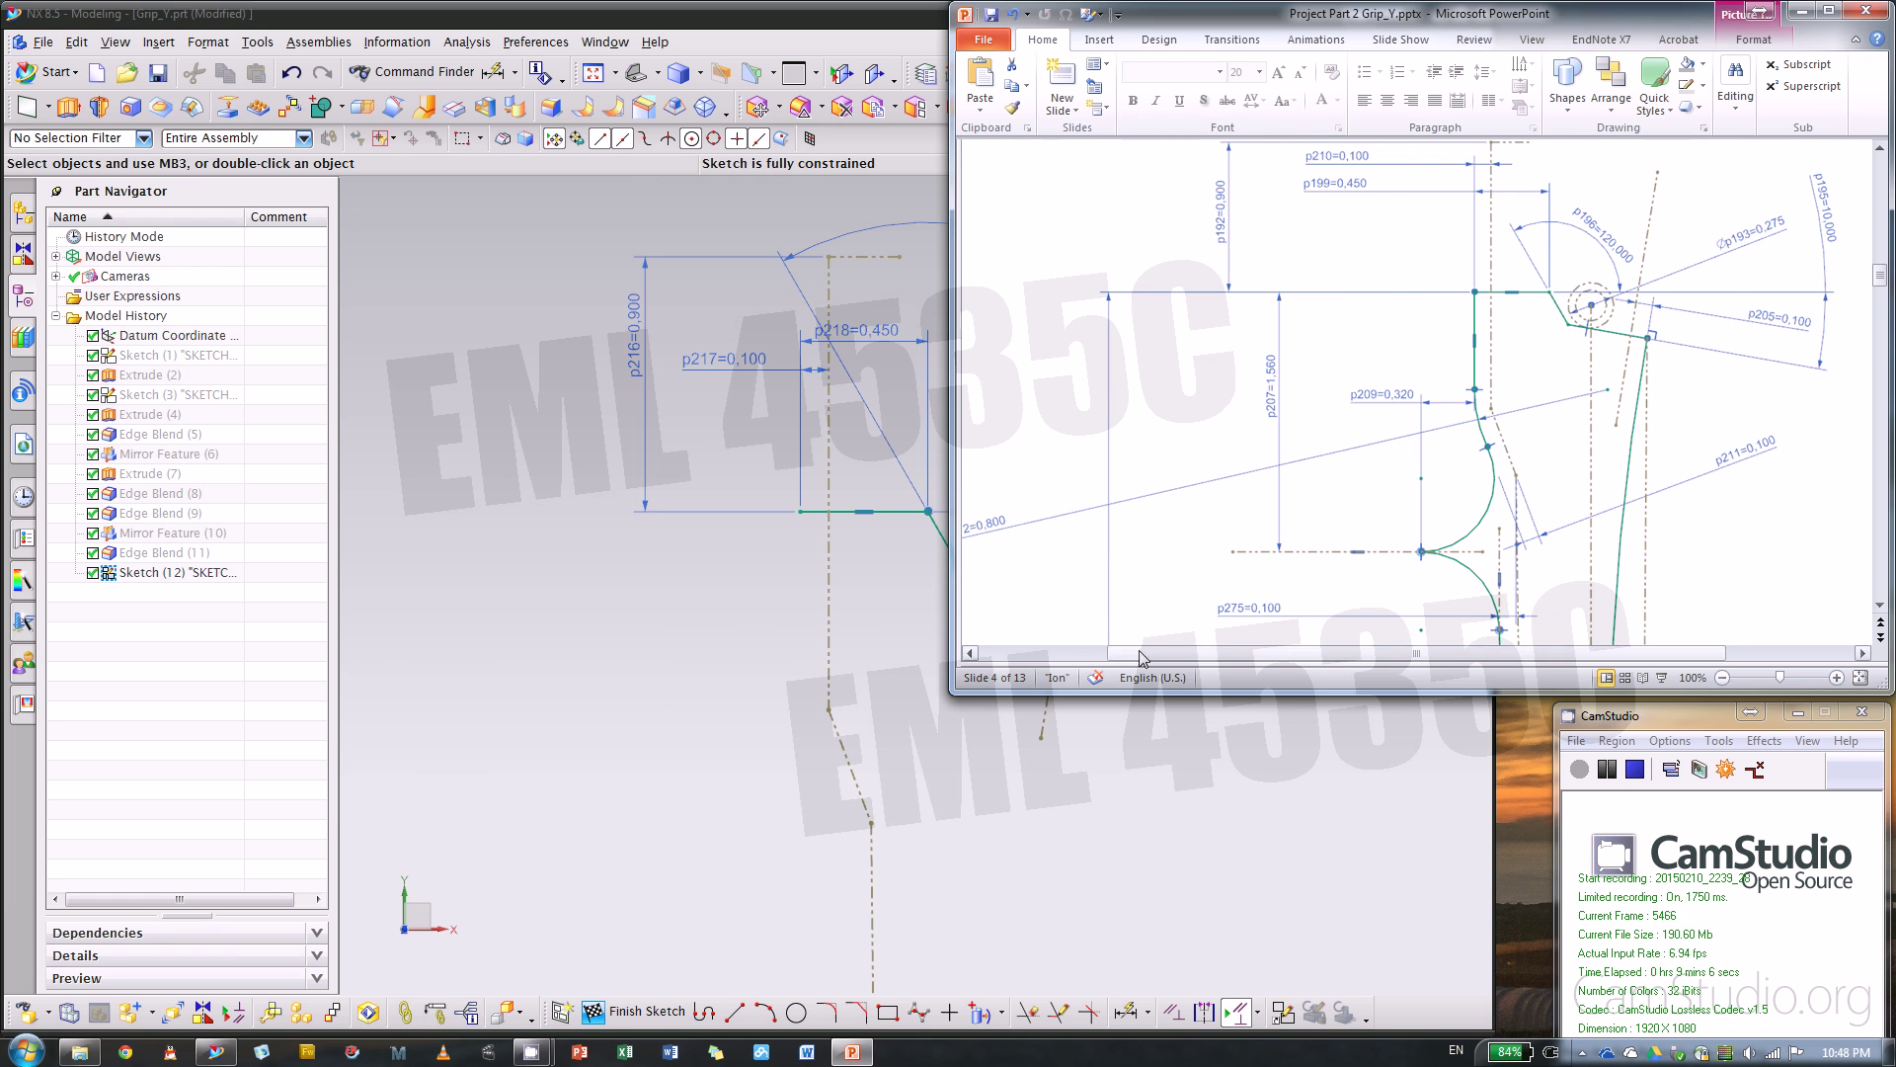
left_click(970, 653)
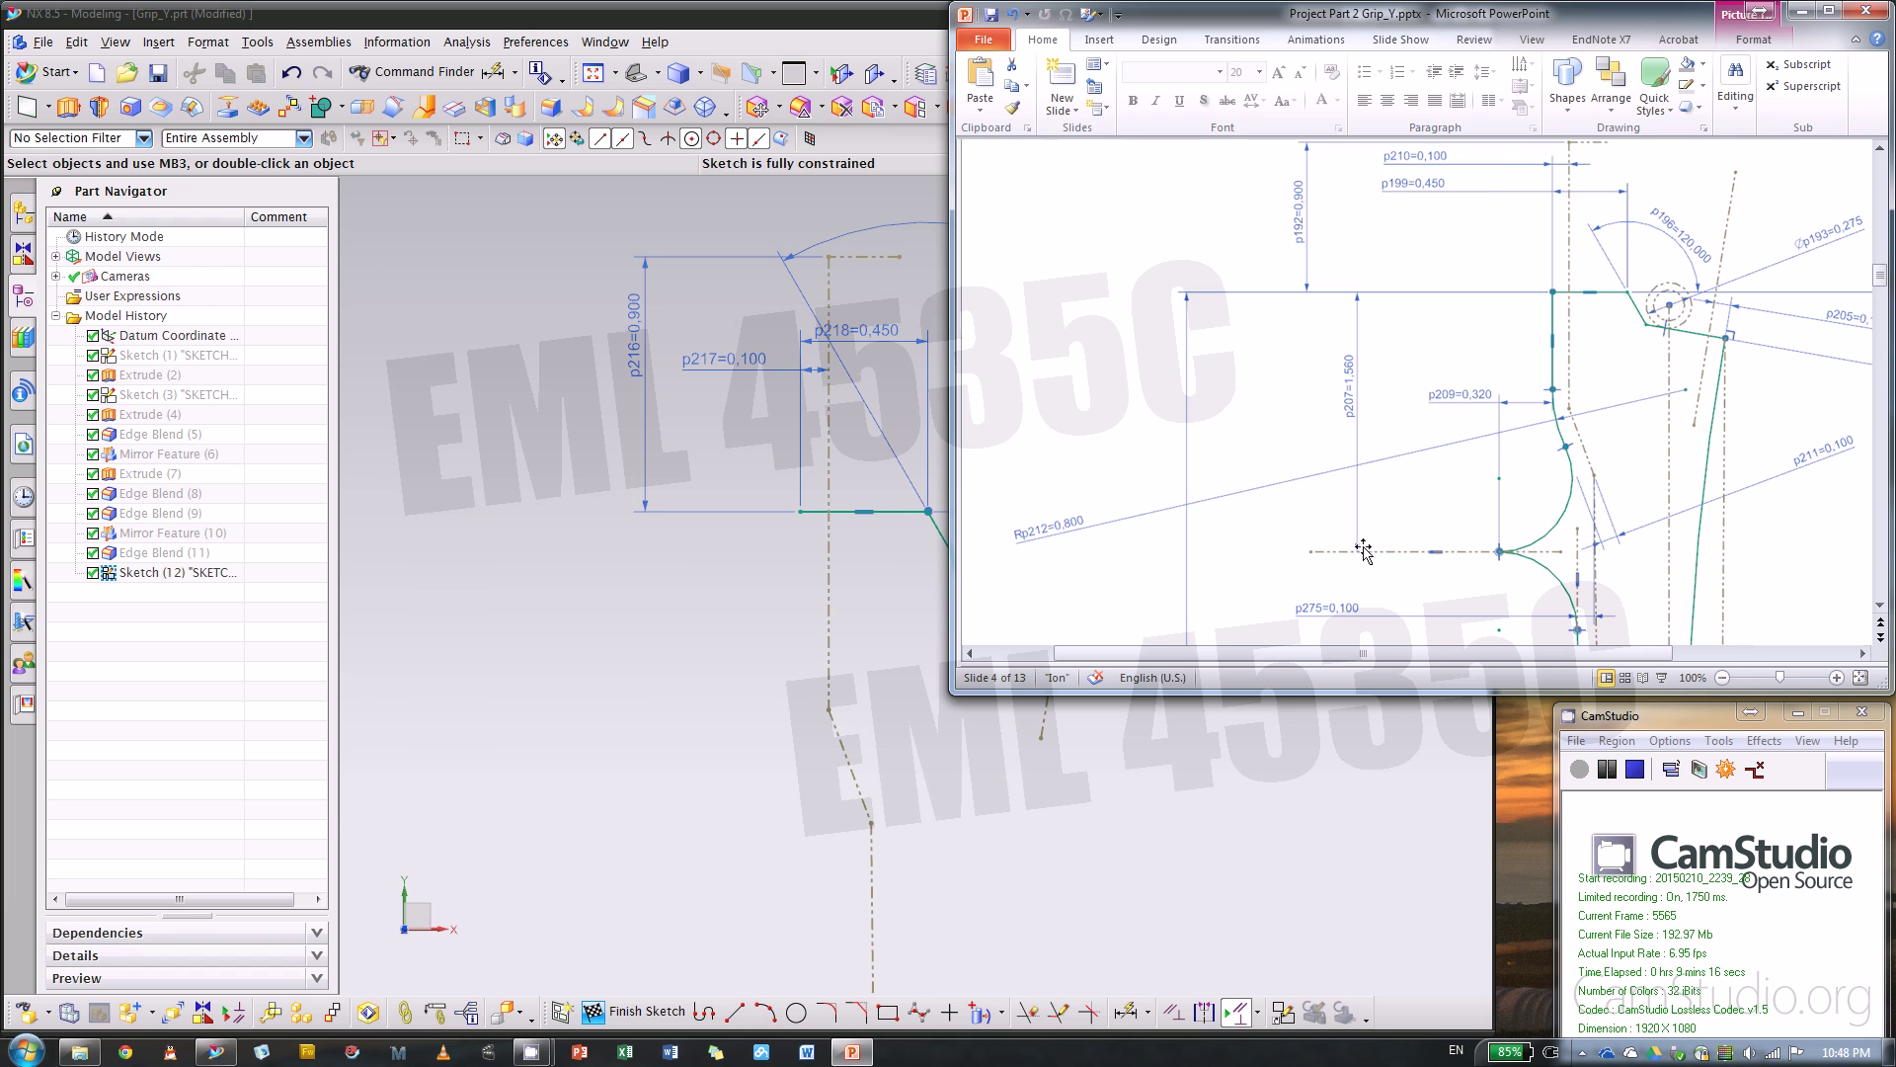
left_click(1032, 805)
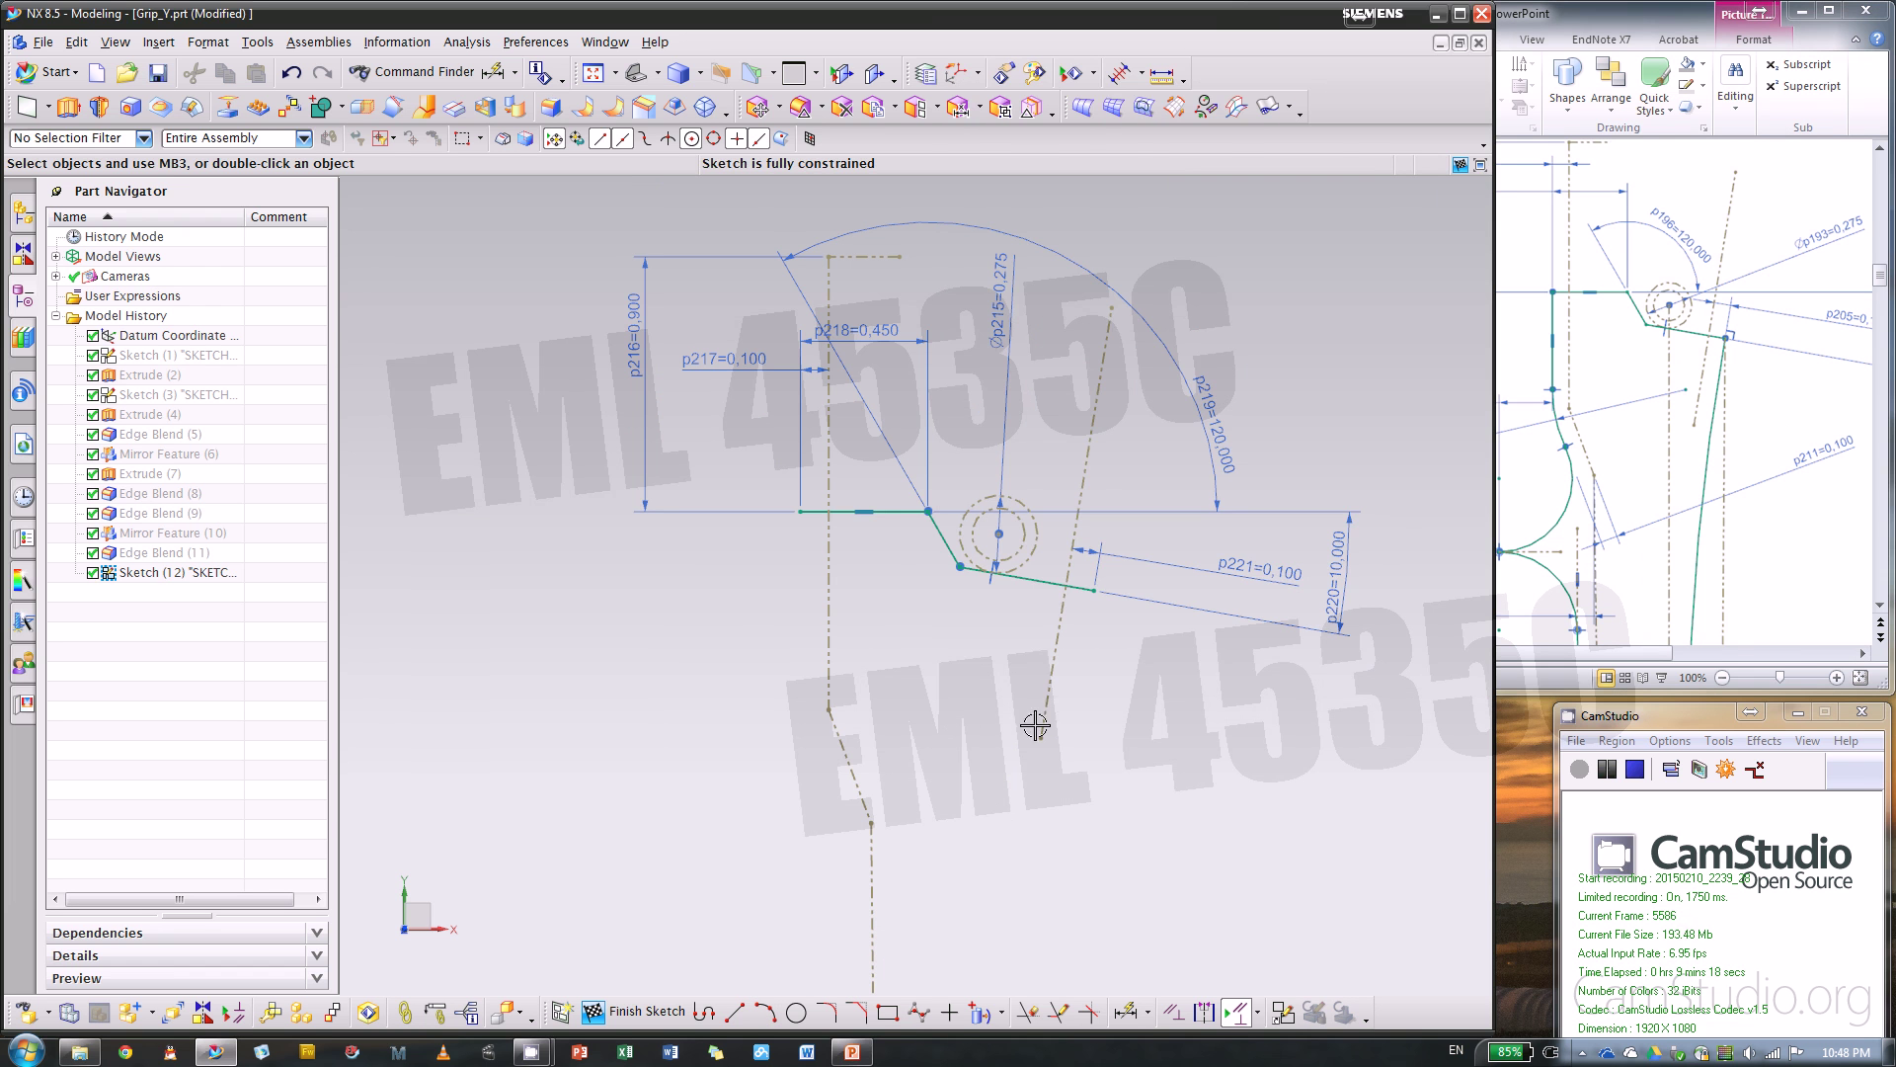
left_click(1547, 407)
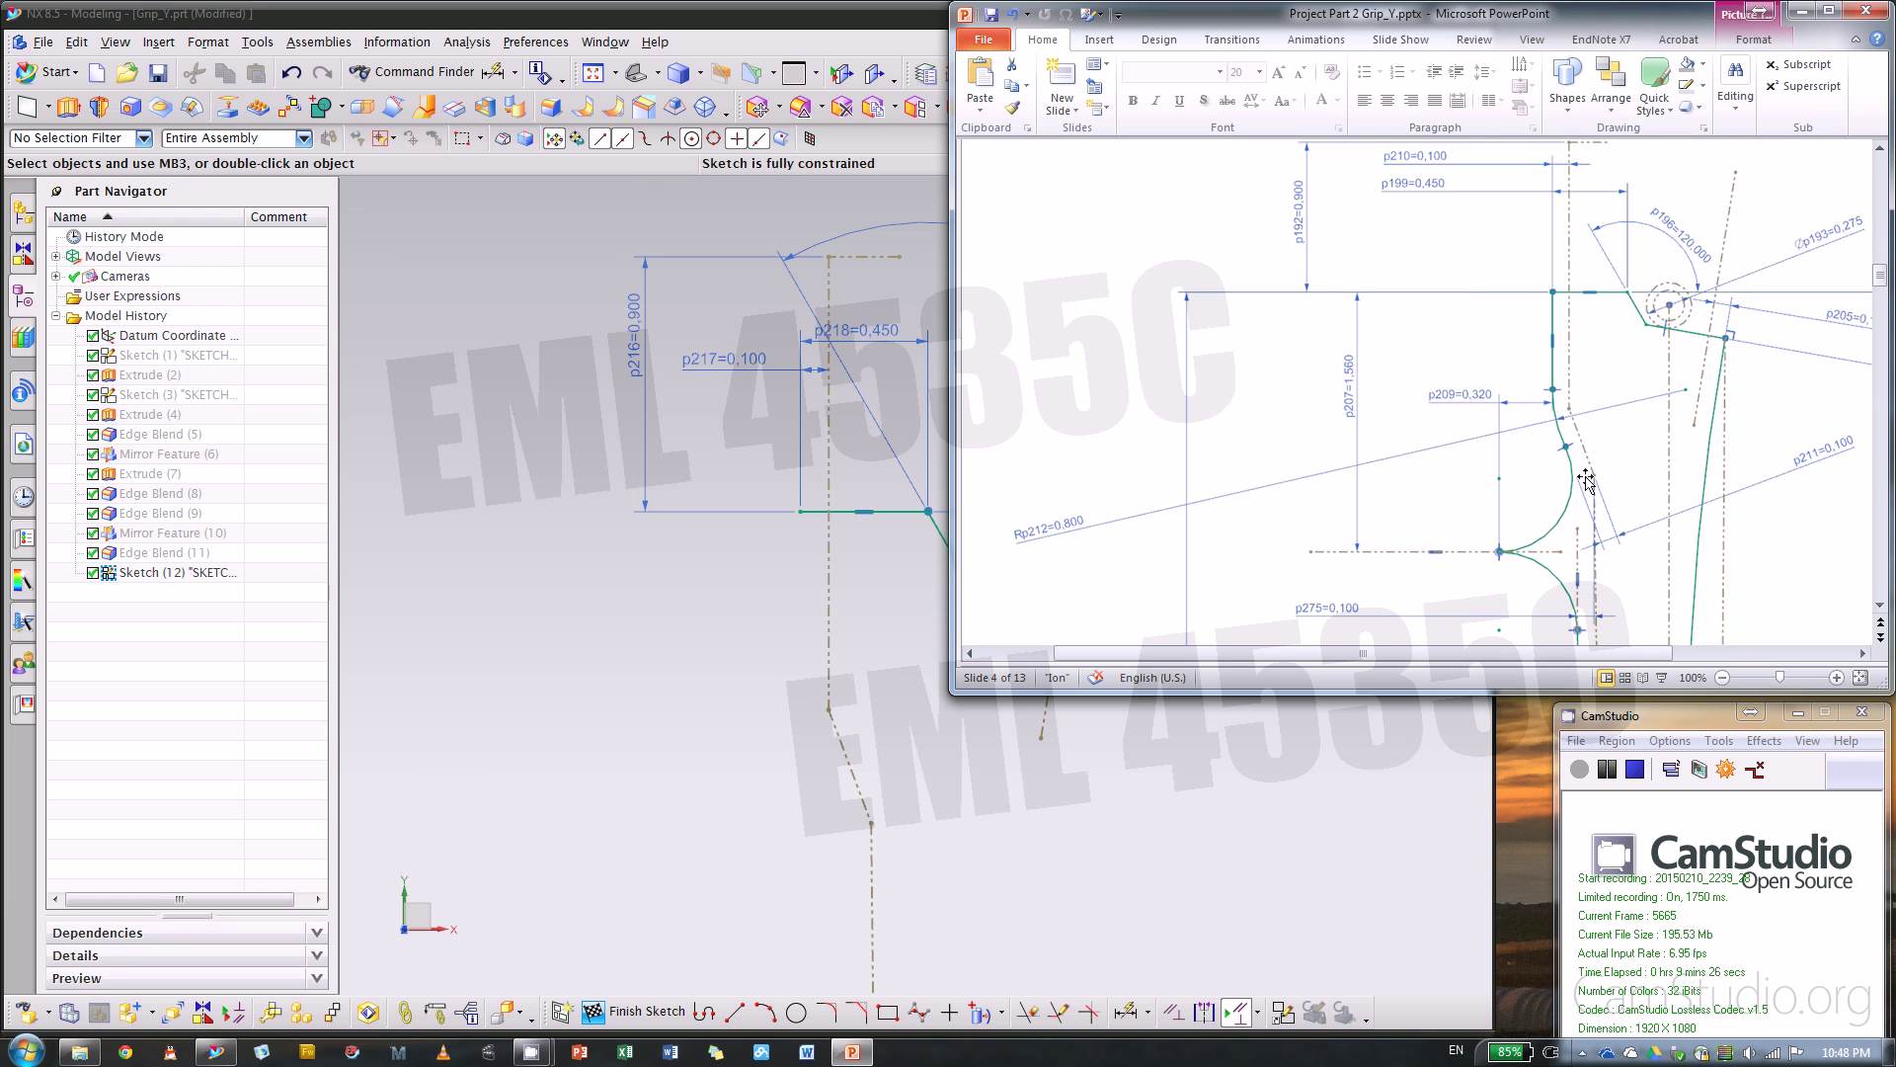
left_click(948, 747)
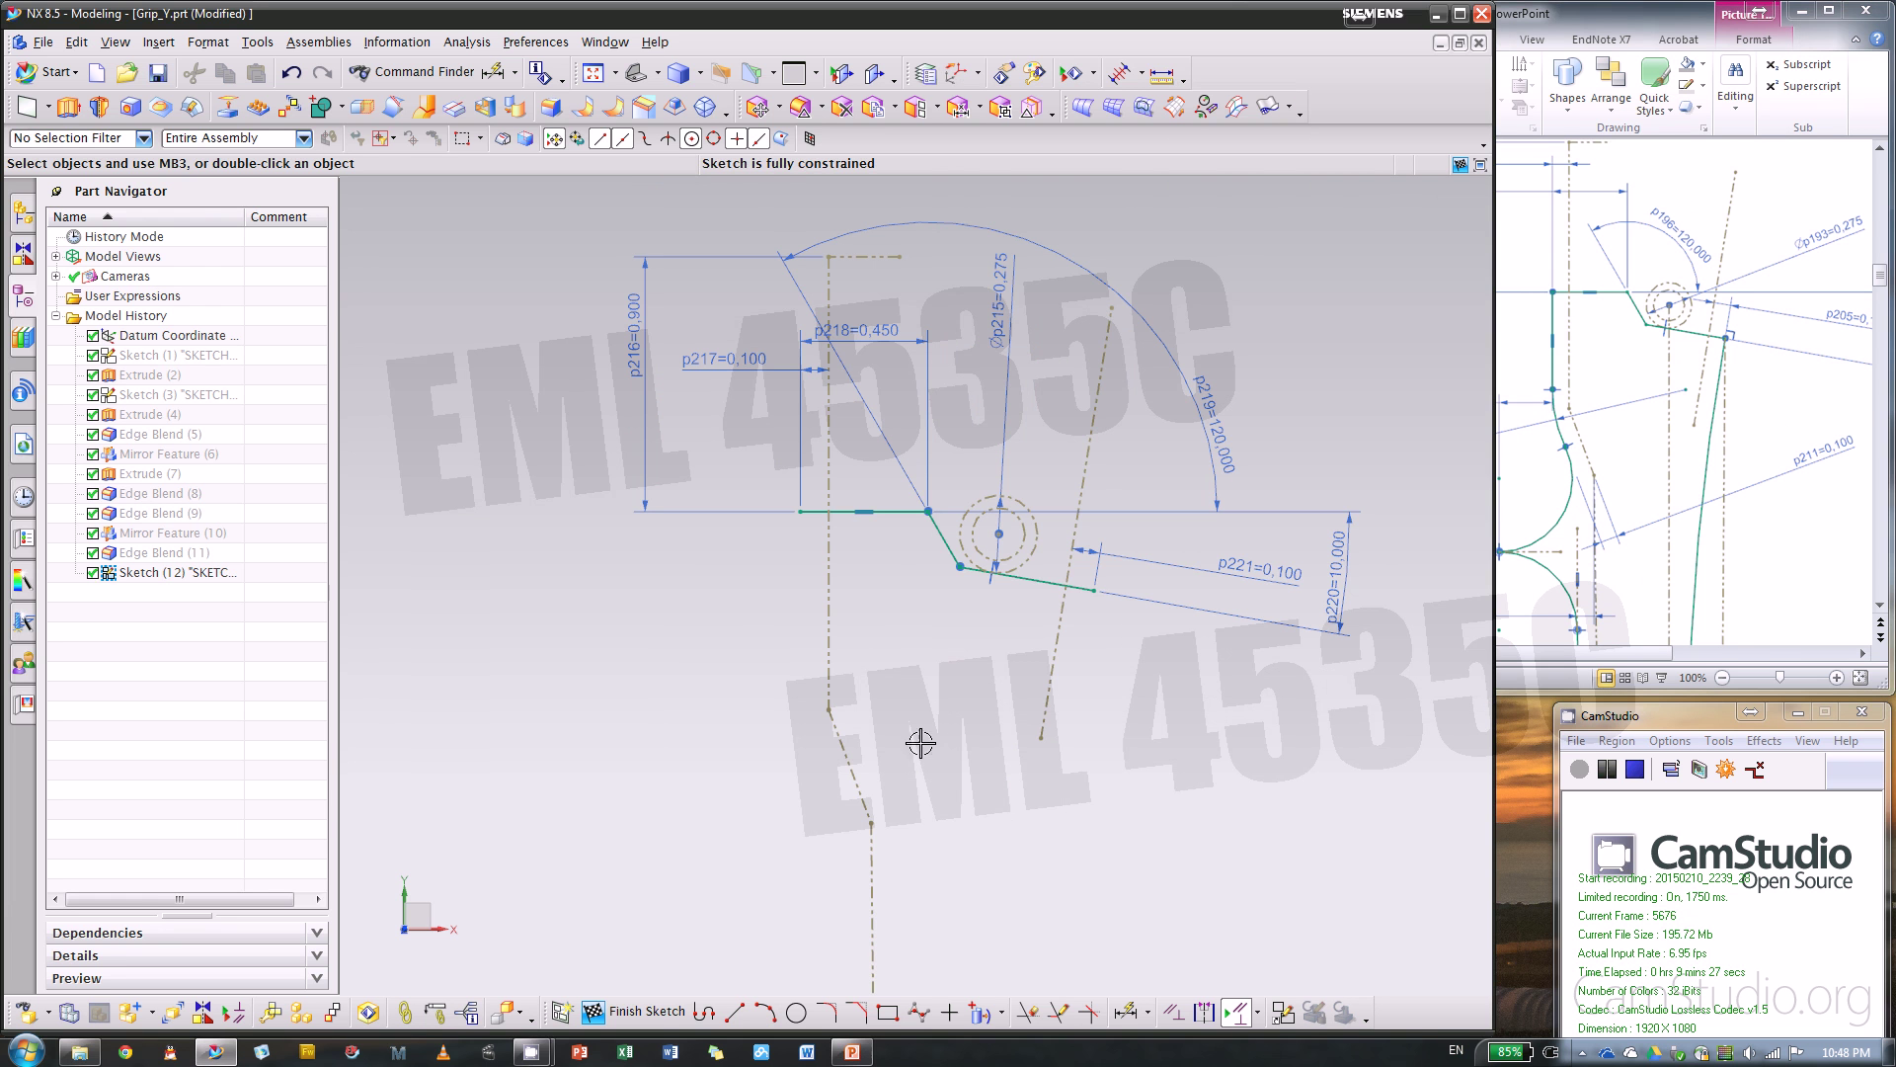
left_click(735, 1011)
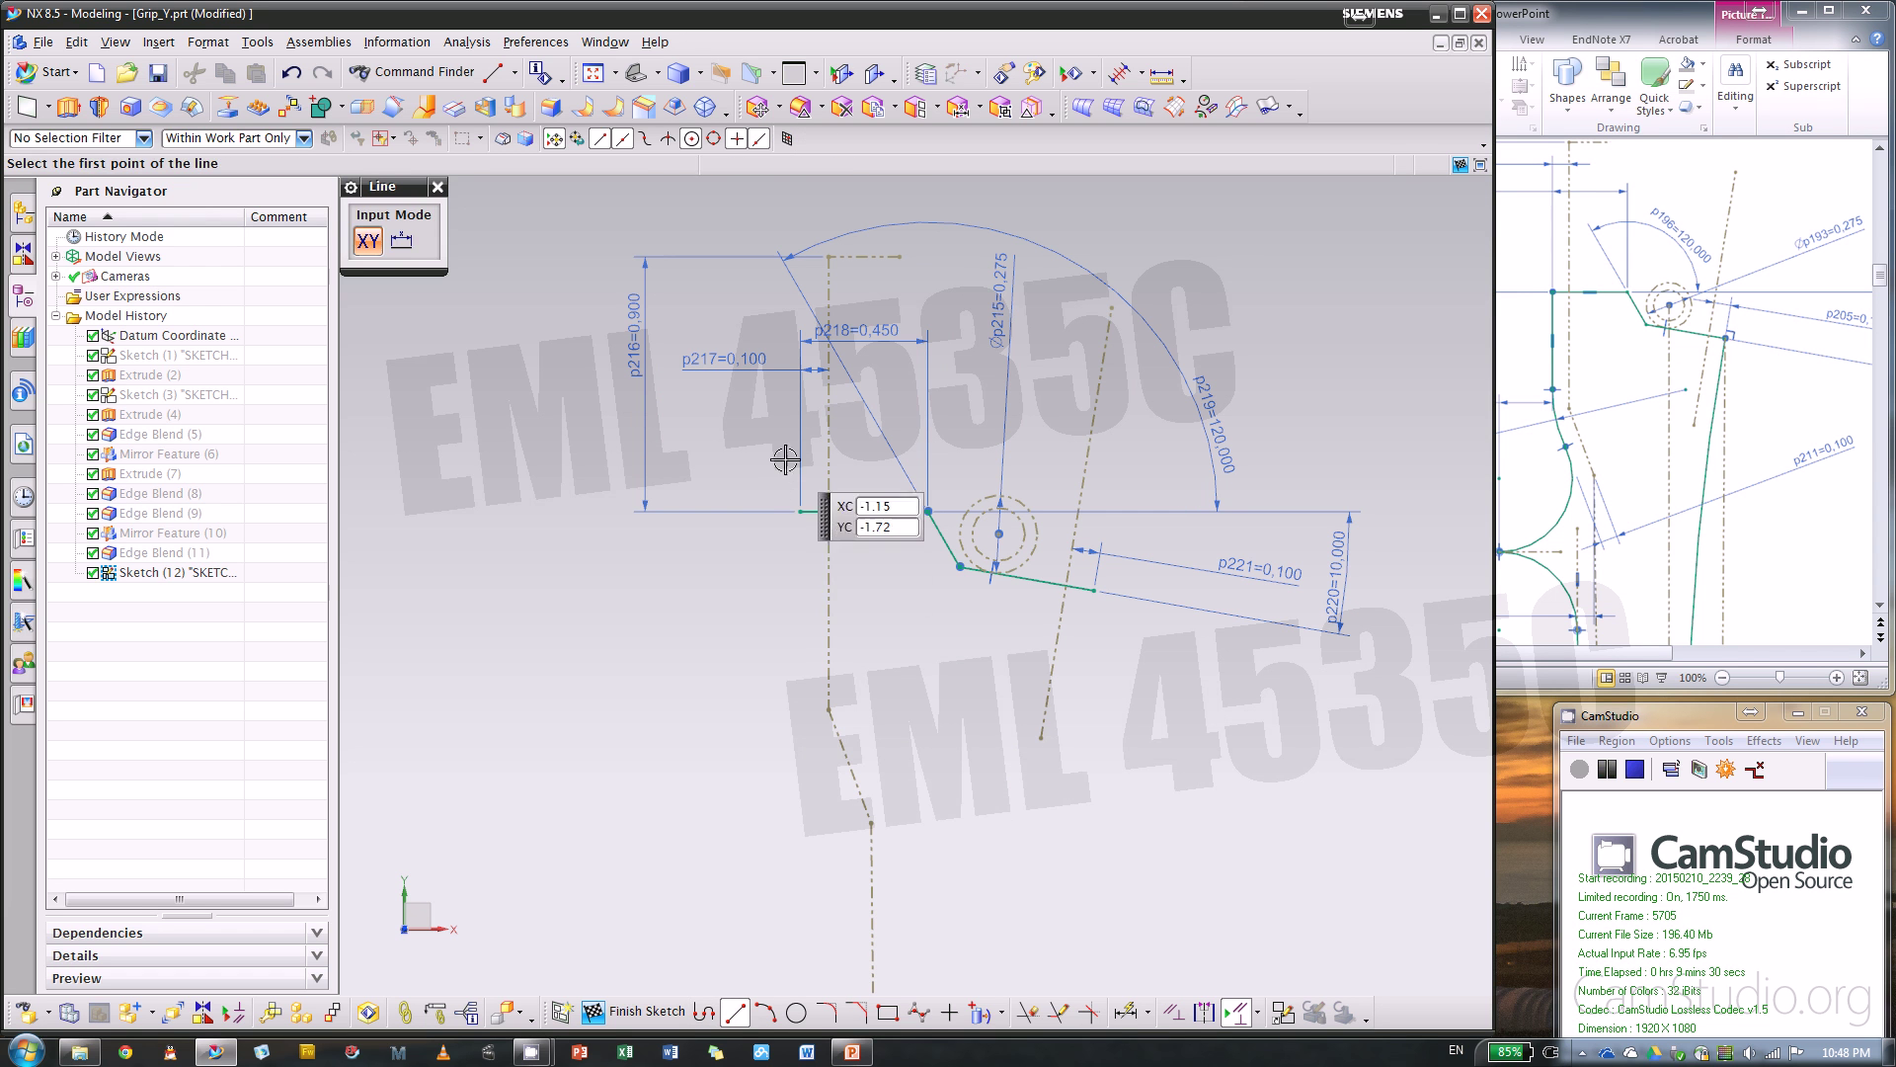
left_click(800, 512)
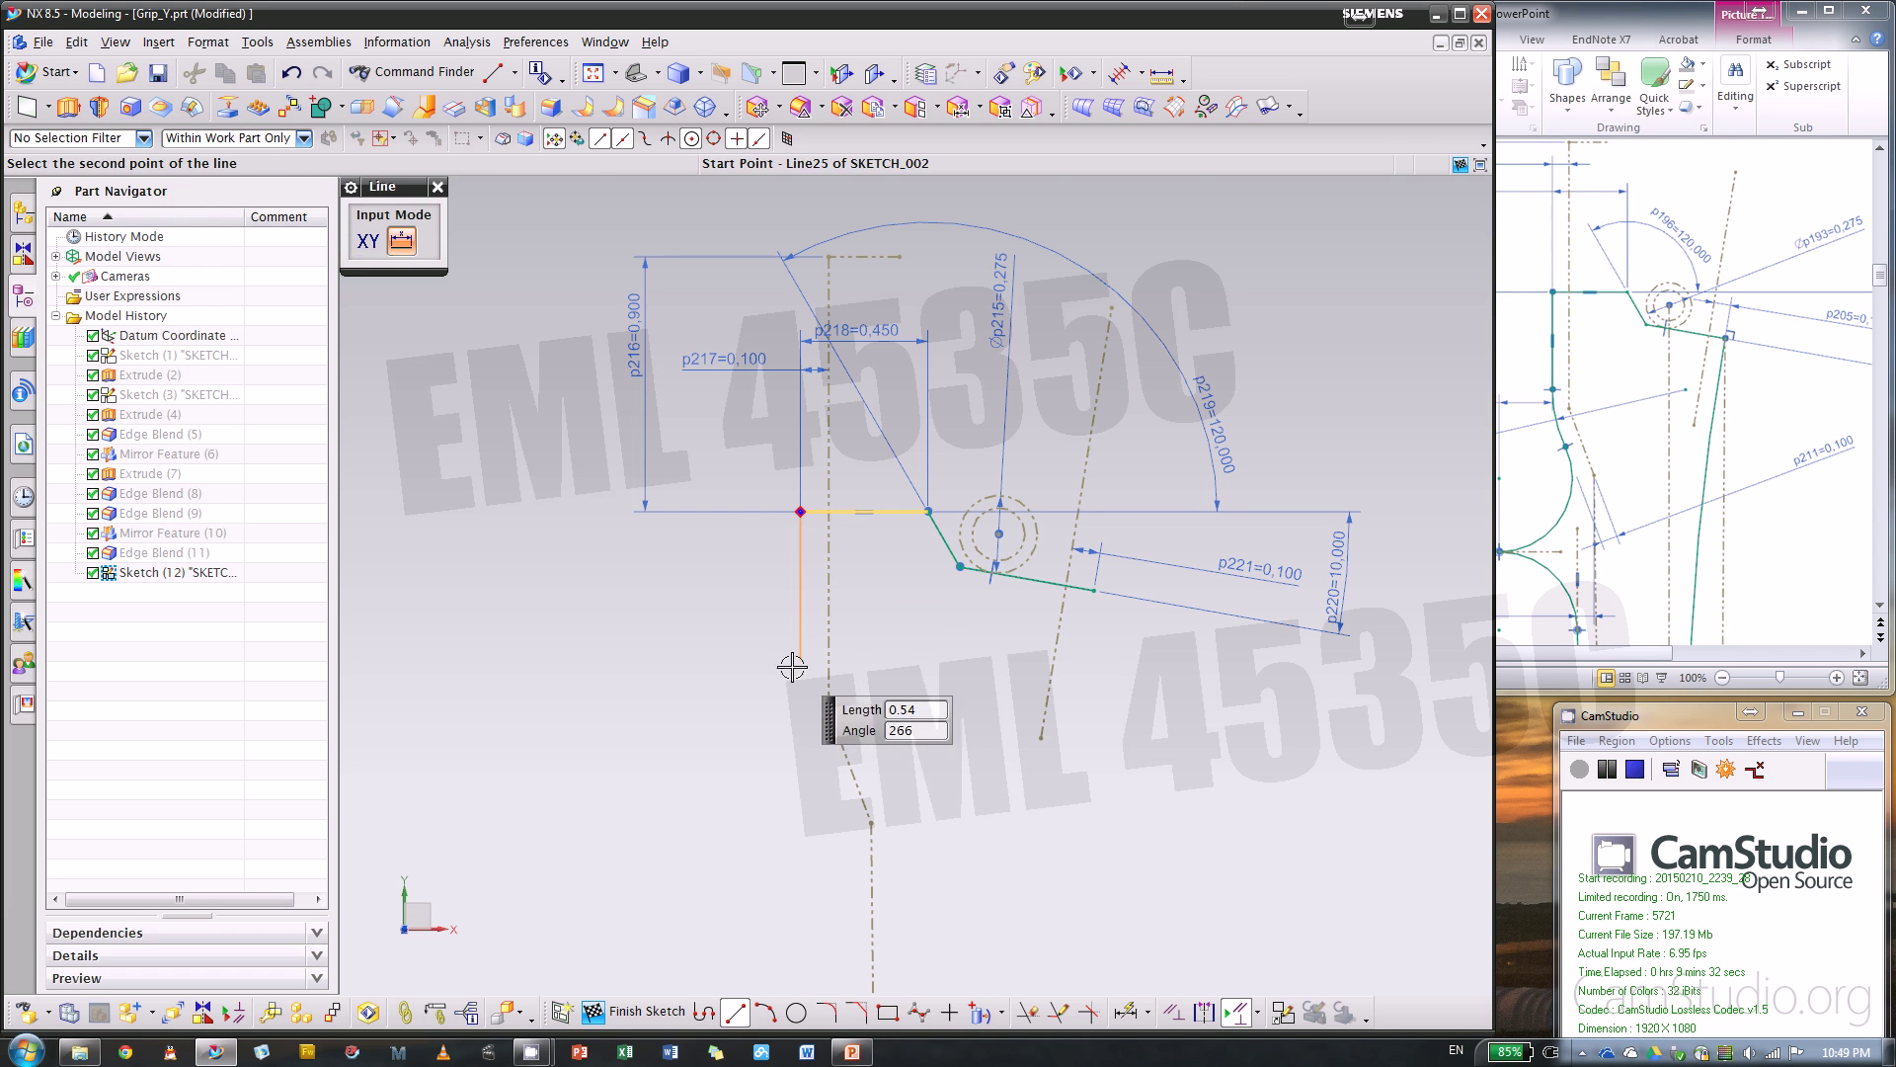
left_click(797, 728)
scroll(796, 721, "down", 3)
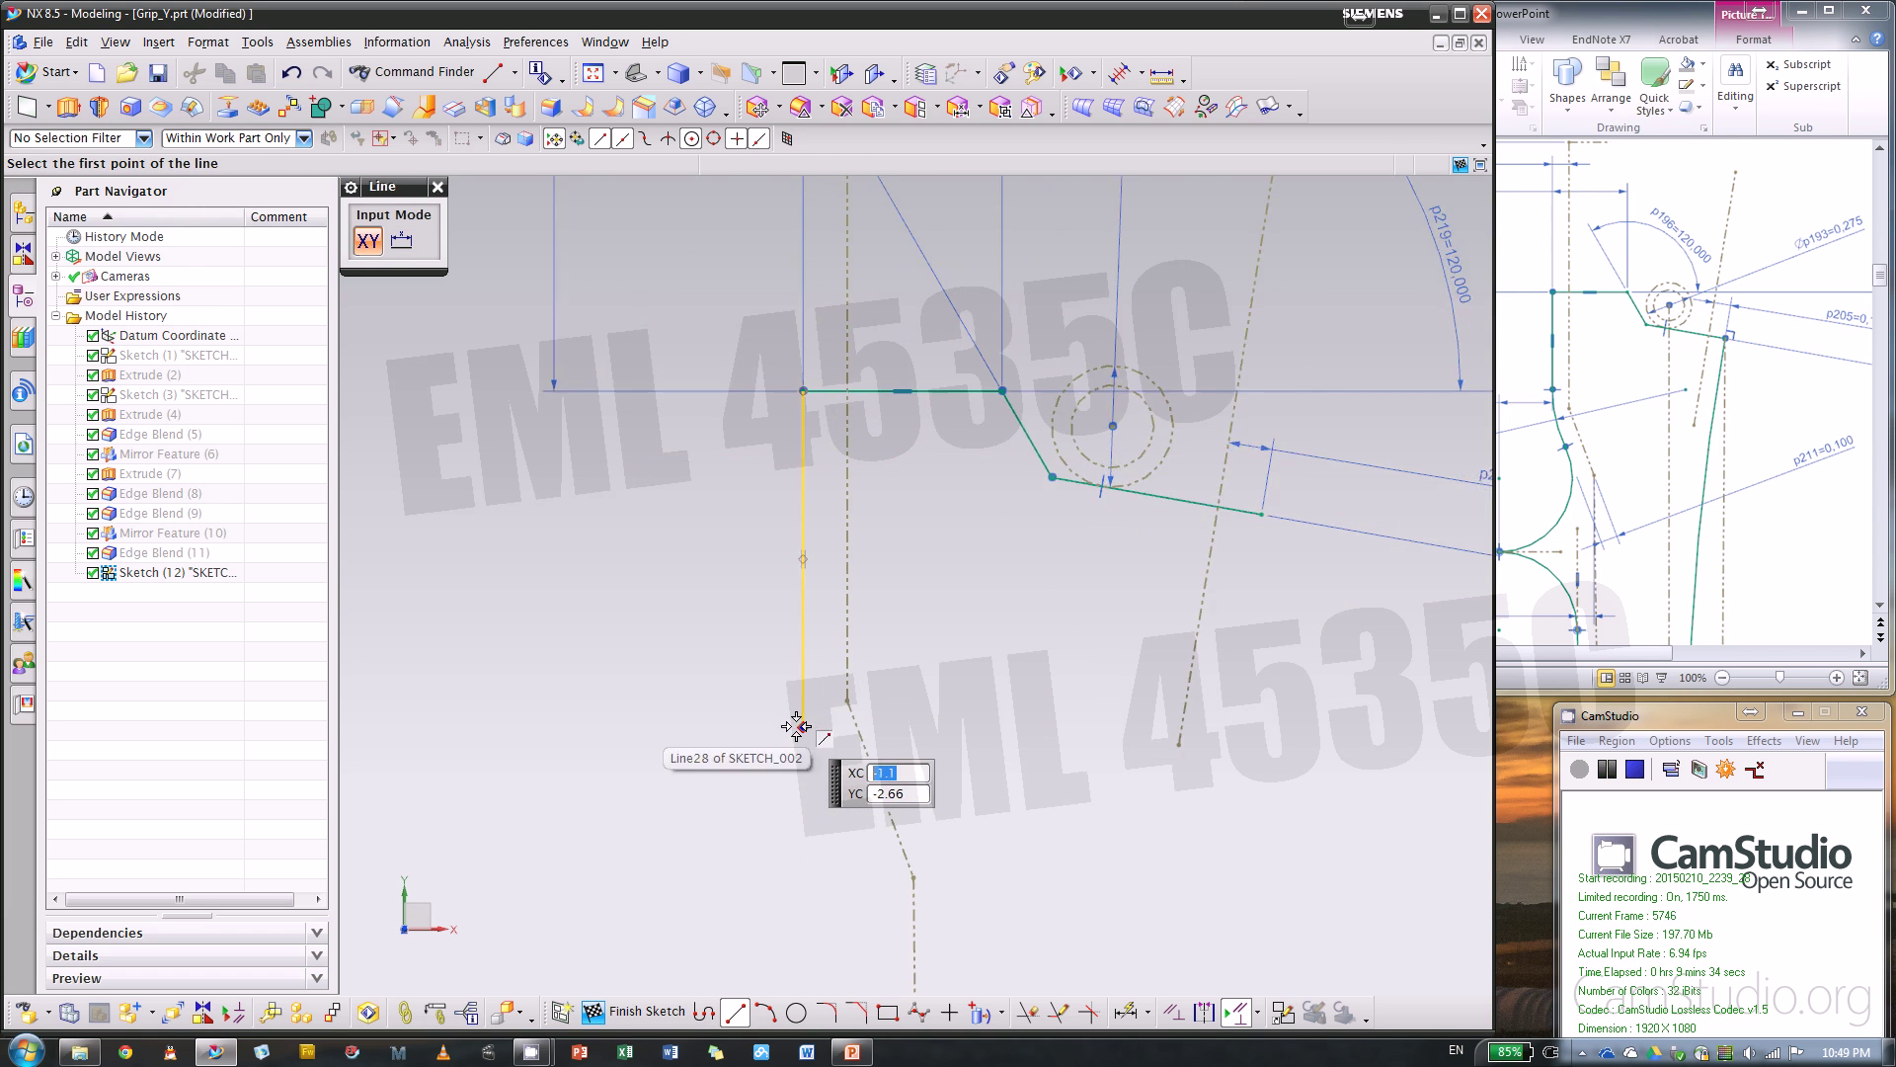
- Draw a three-point arc of about 0.39 in radius from the vertical line's lower endpoint, bulging toward the long reference line
left_click(765, 1011)
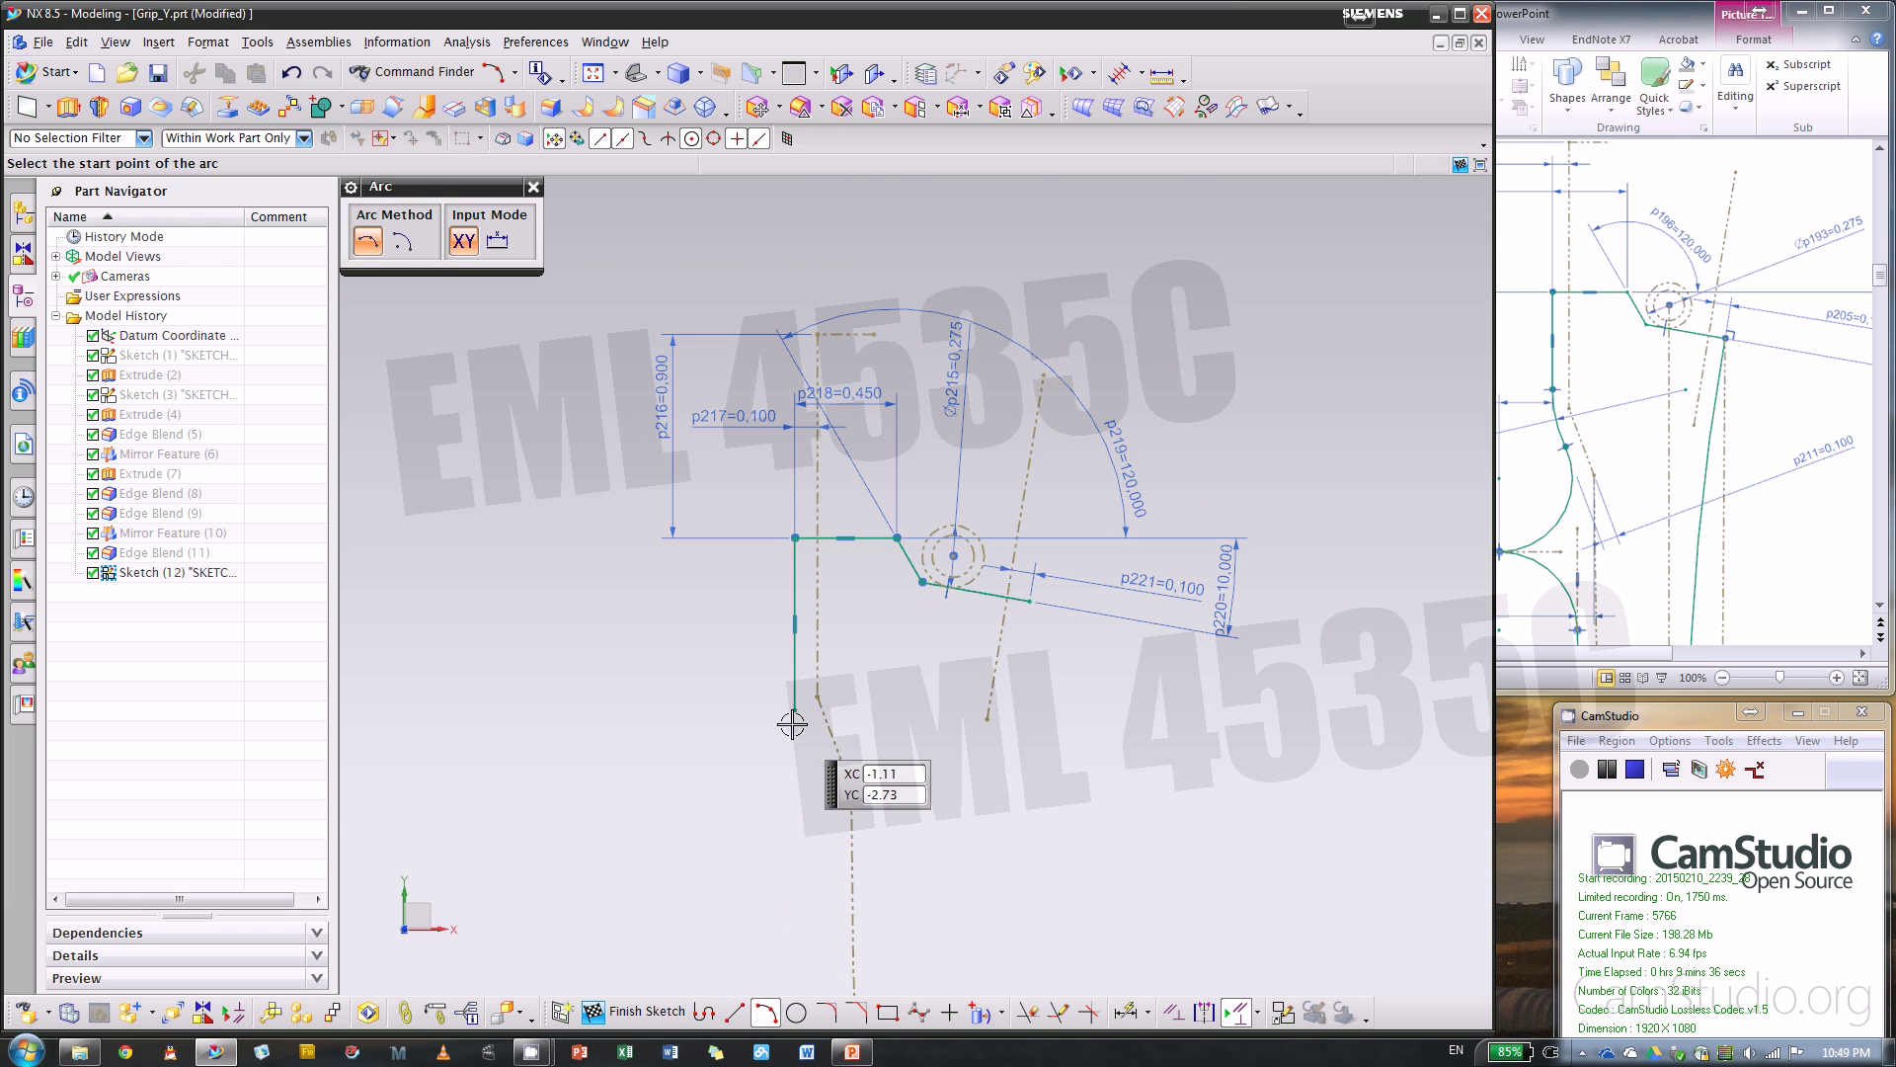
left_click(794, 711)
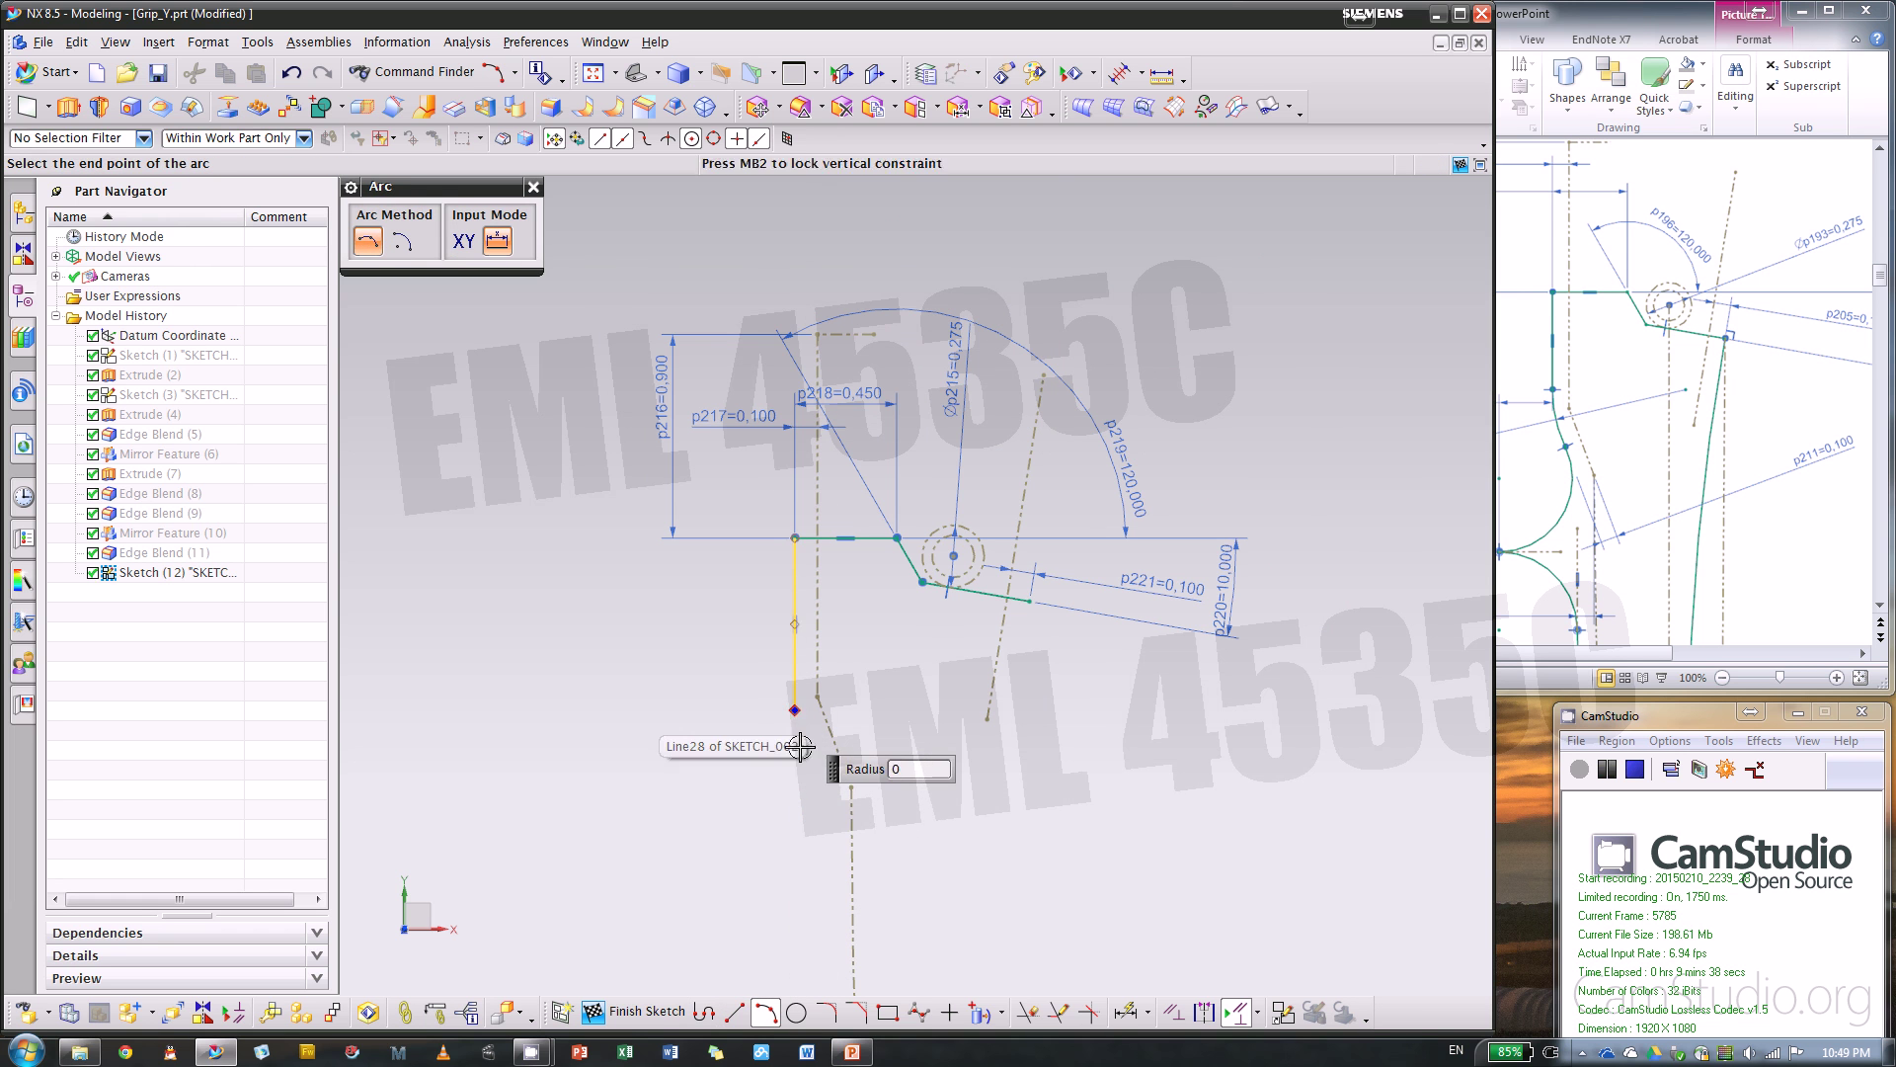
left_click(676, 842)
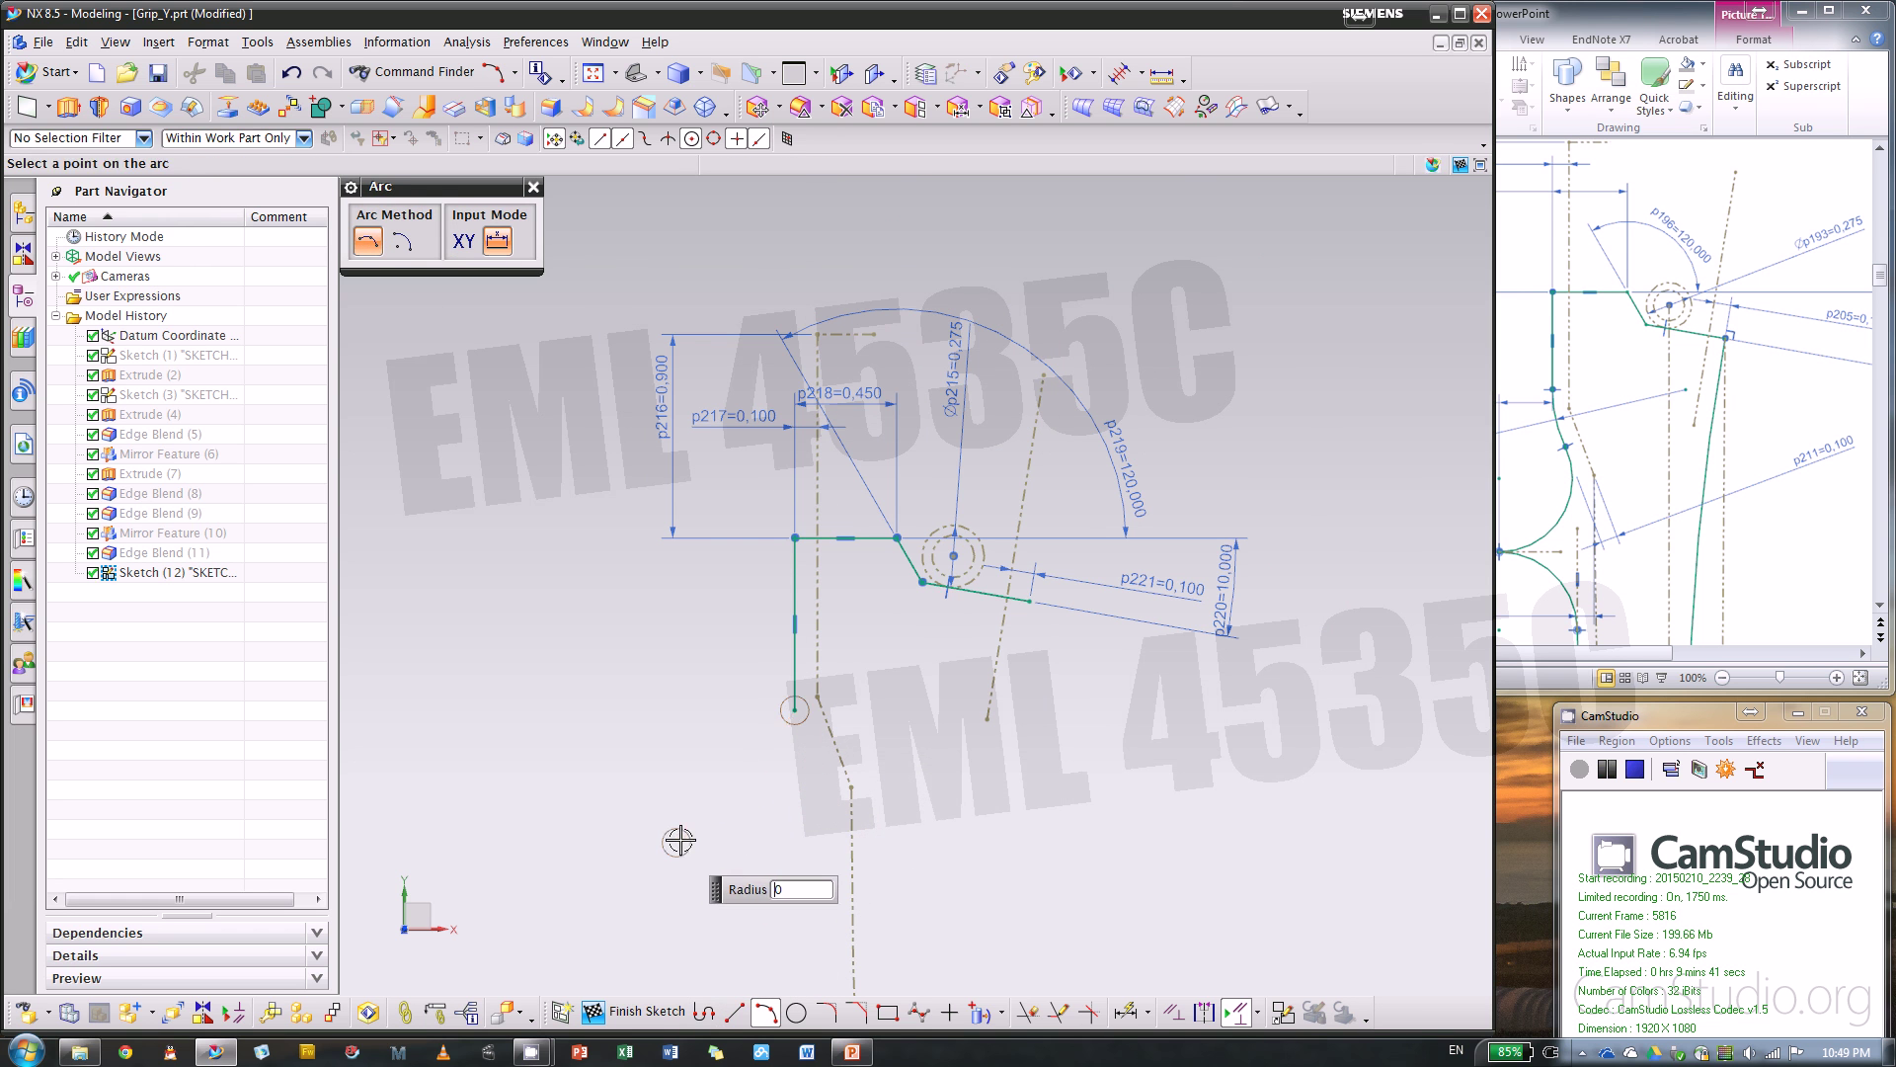
scroll(814, 785, "up", 2)
left_click(817, 783)
scroll(952, 558, "down", 3)
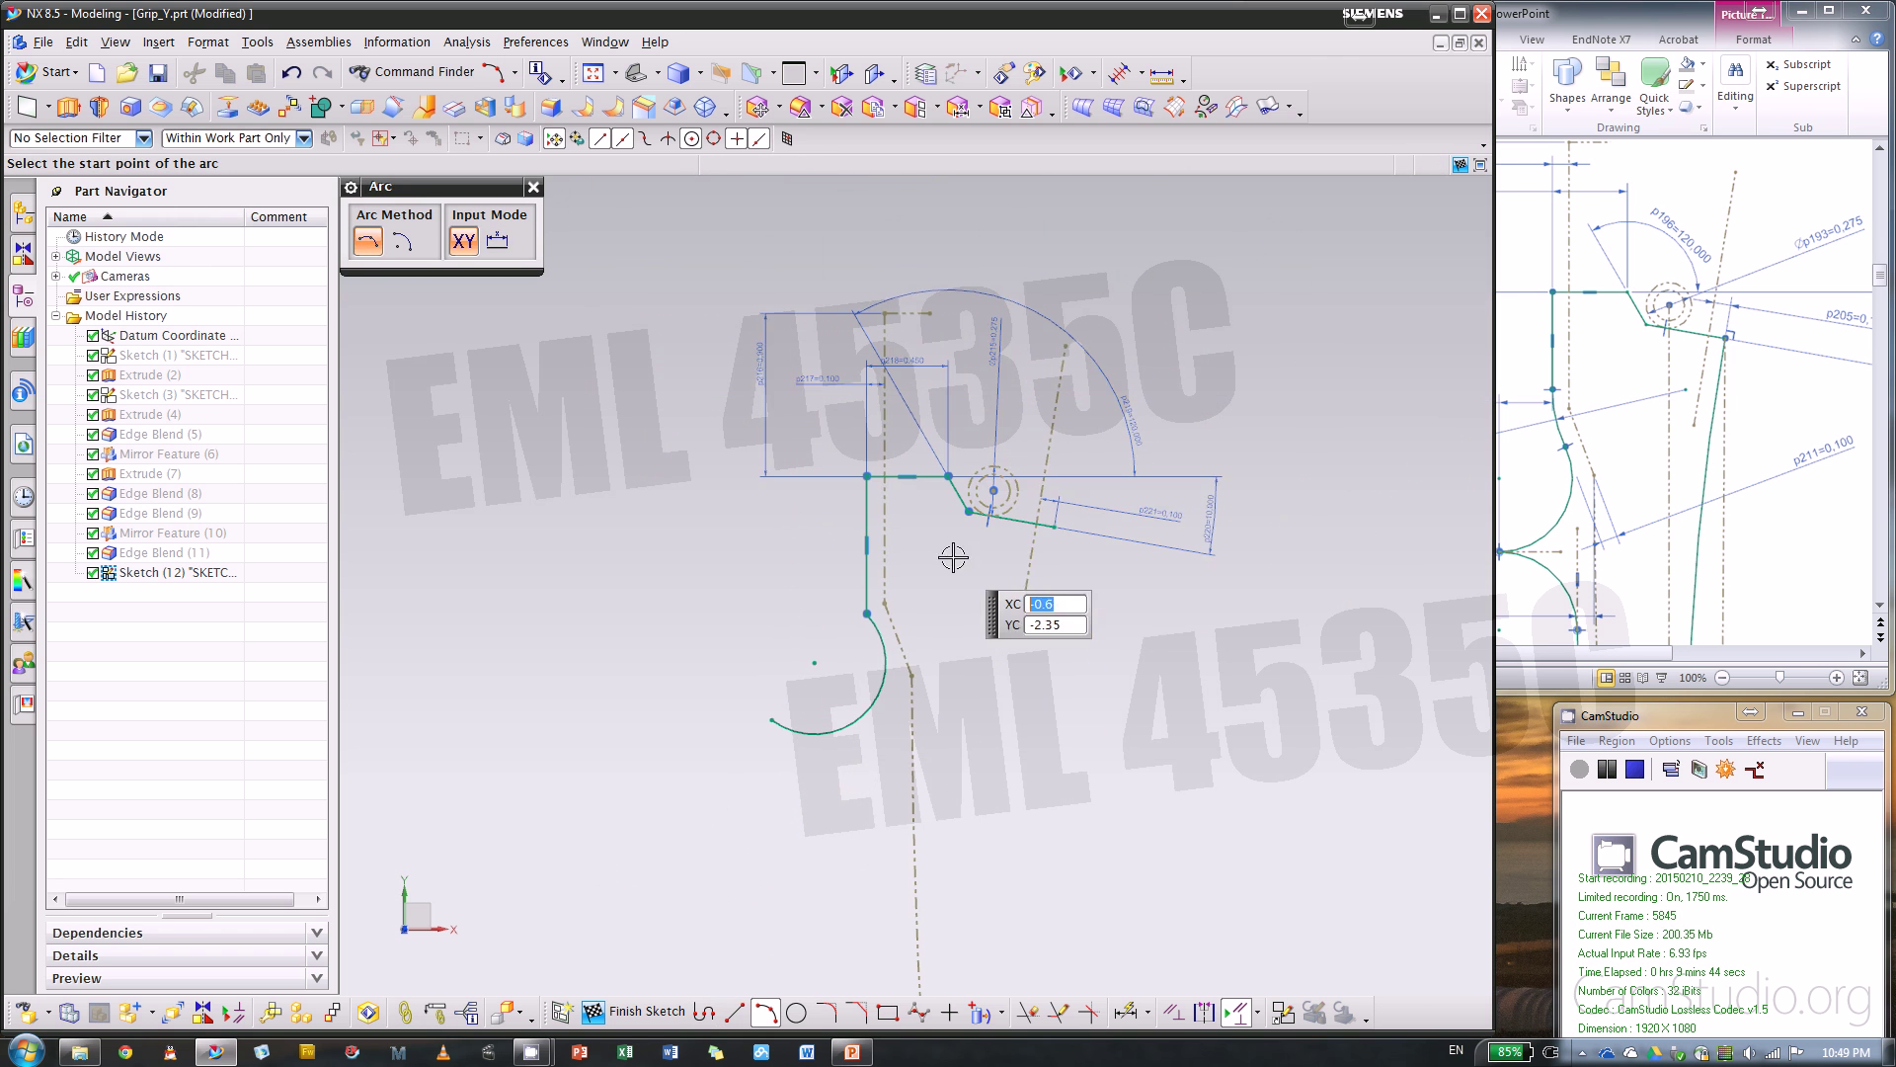
key("Escape")
scroll(861, 772, "down", 2)
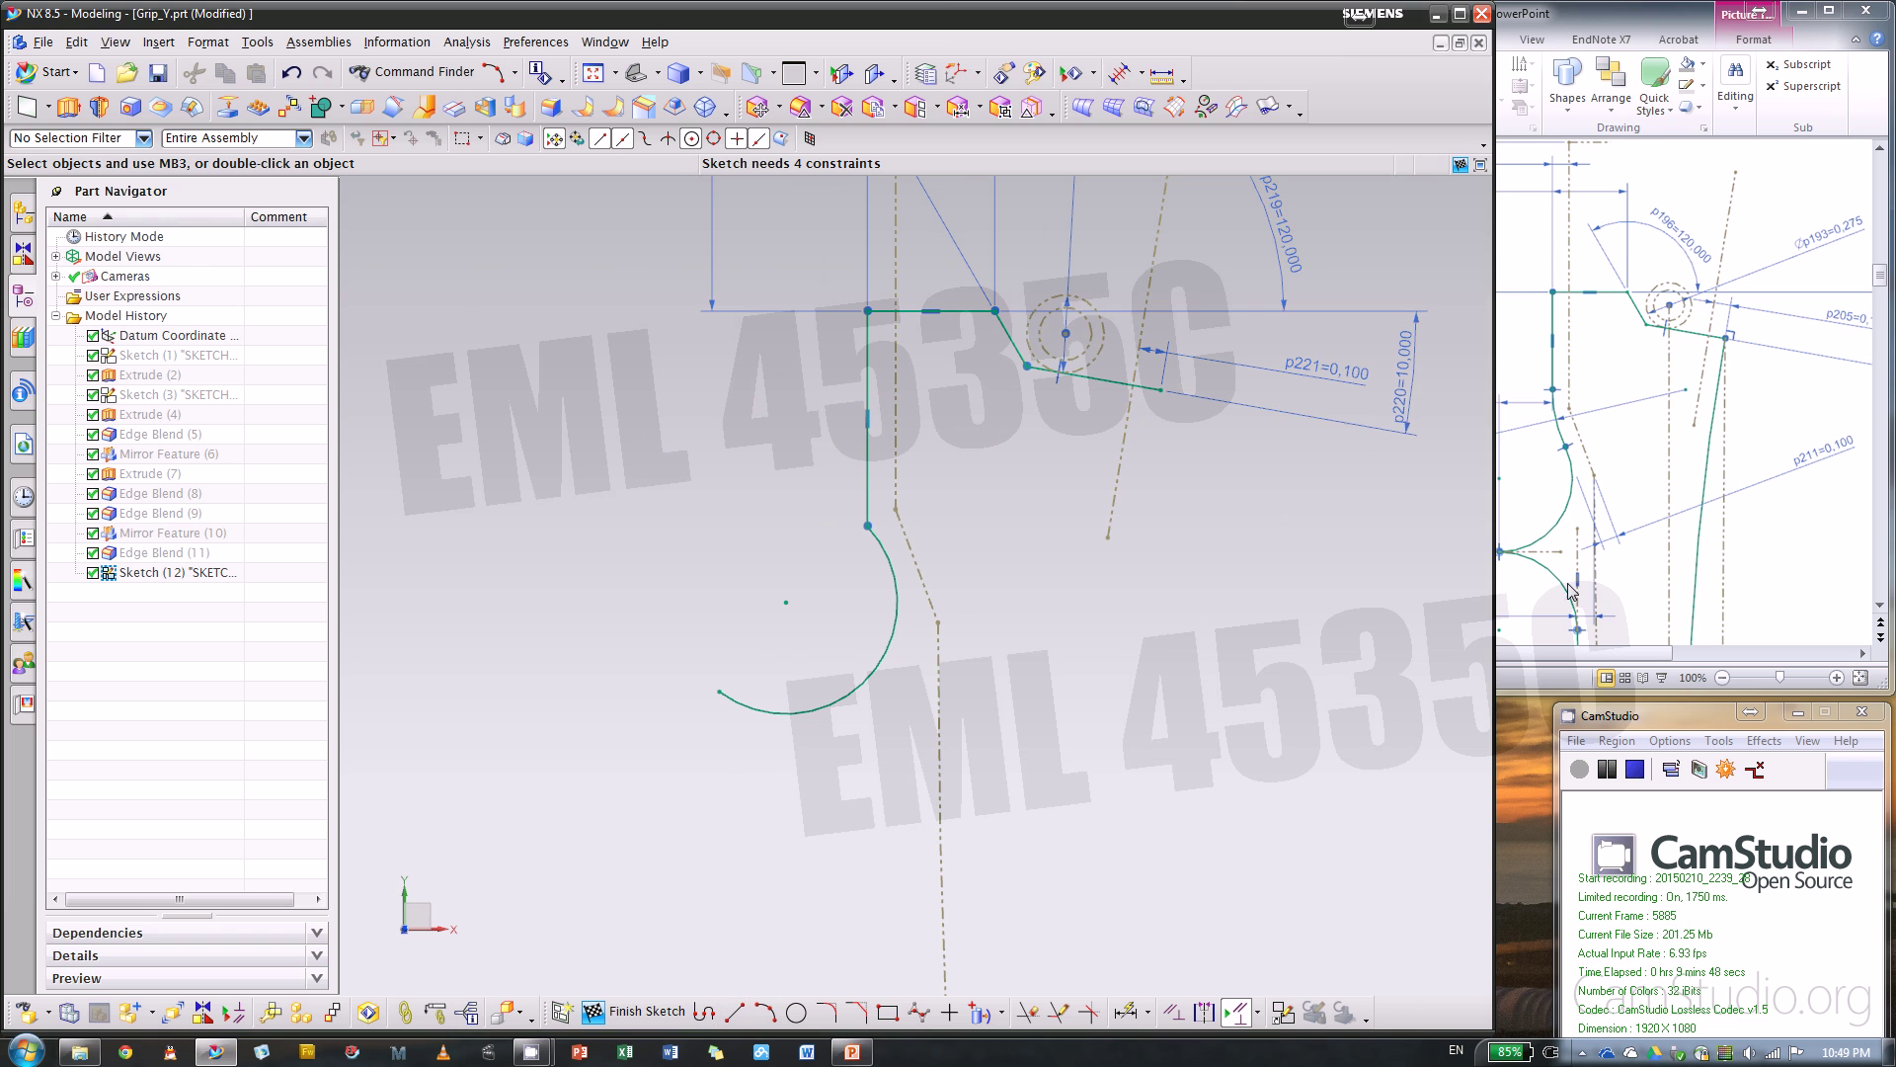
- Check the slide and draw a horizontal line across the arc's lower part, starting at about XC -2.21, YC -3.31
left_click(1594, 600)
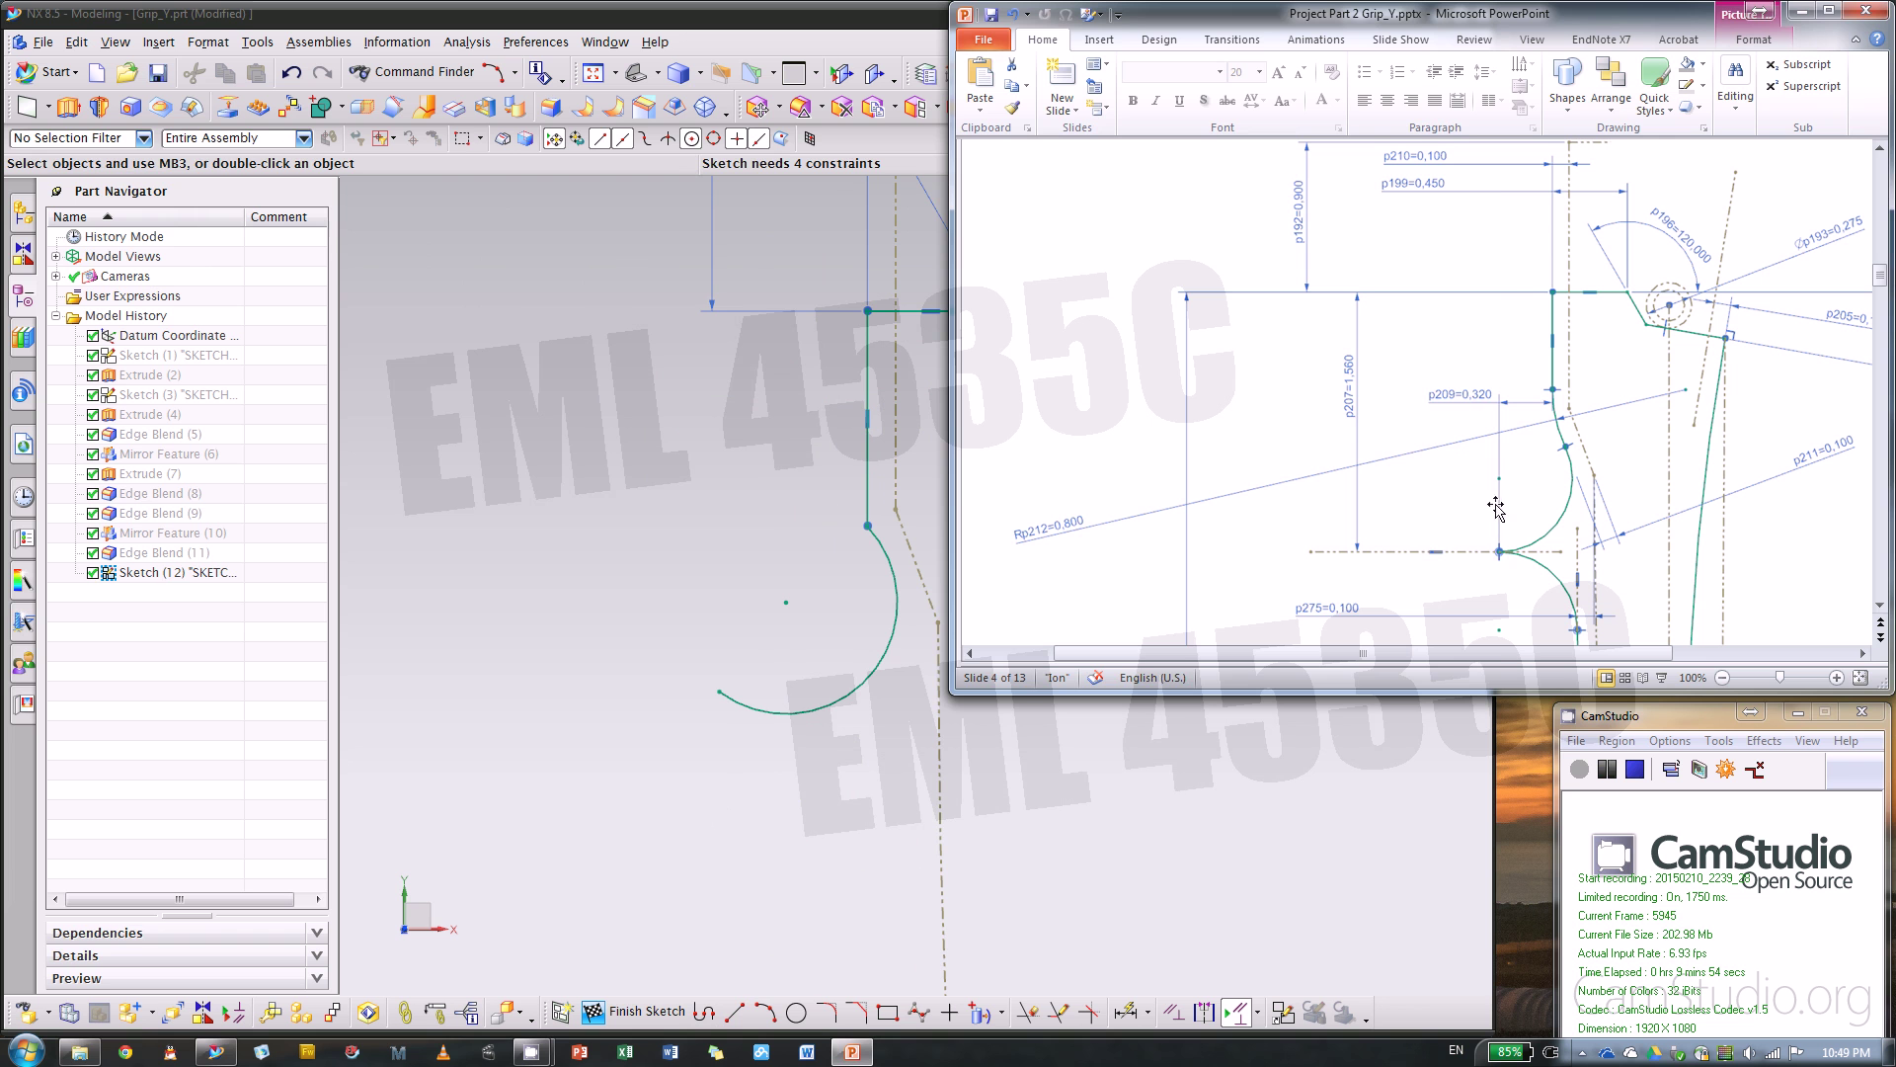
left_click(964, 736)
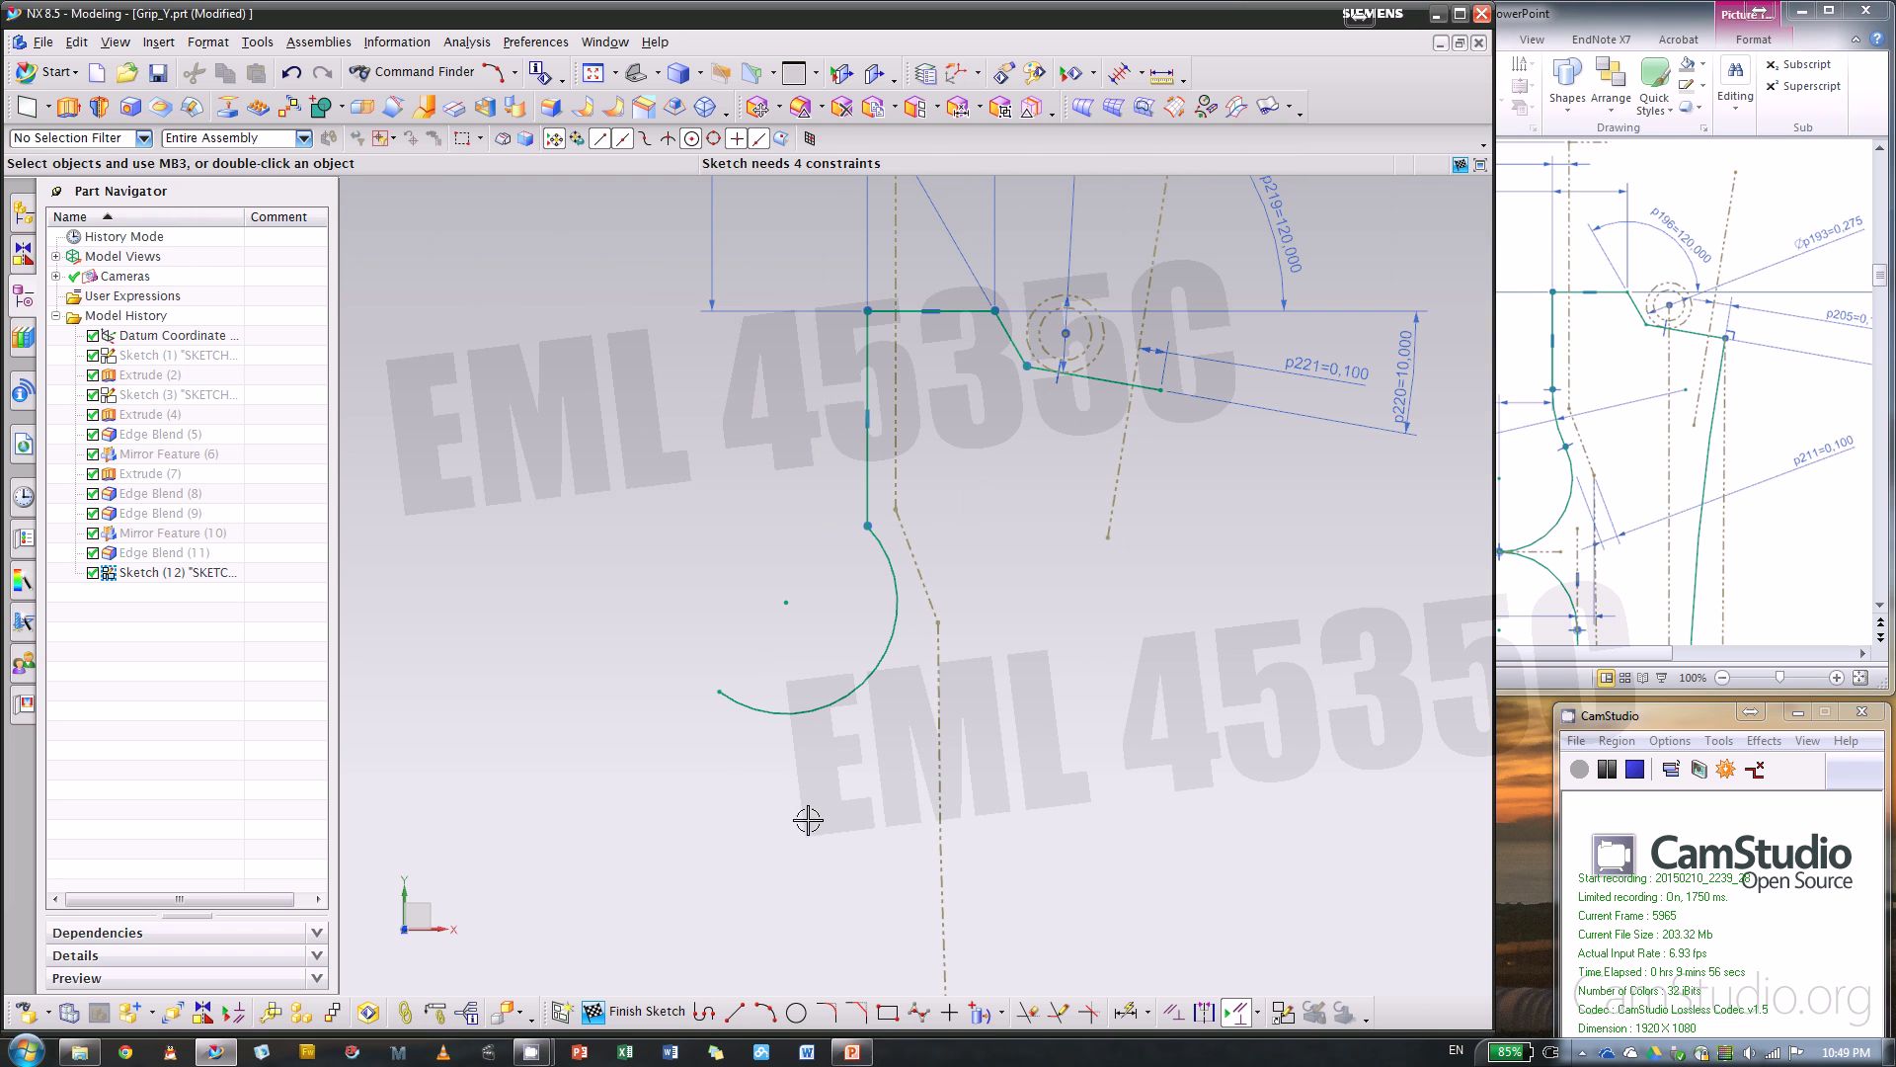
left_click(735, 1010)
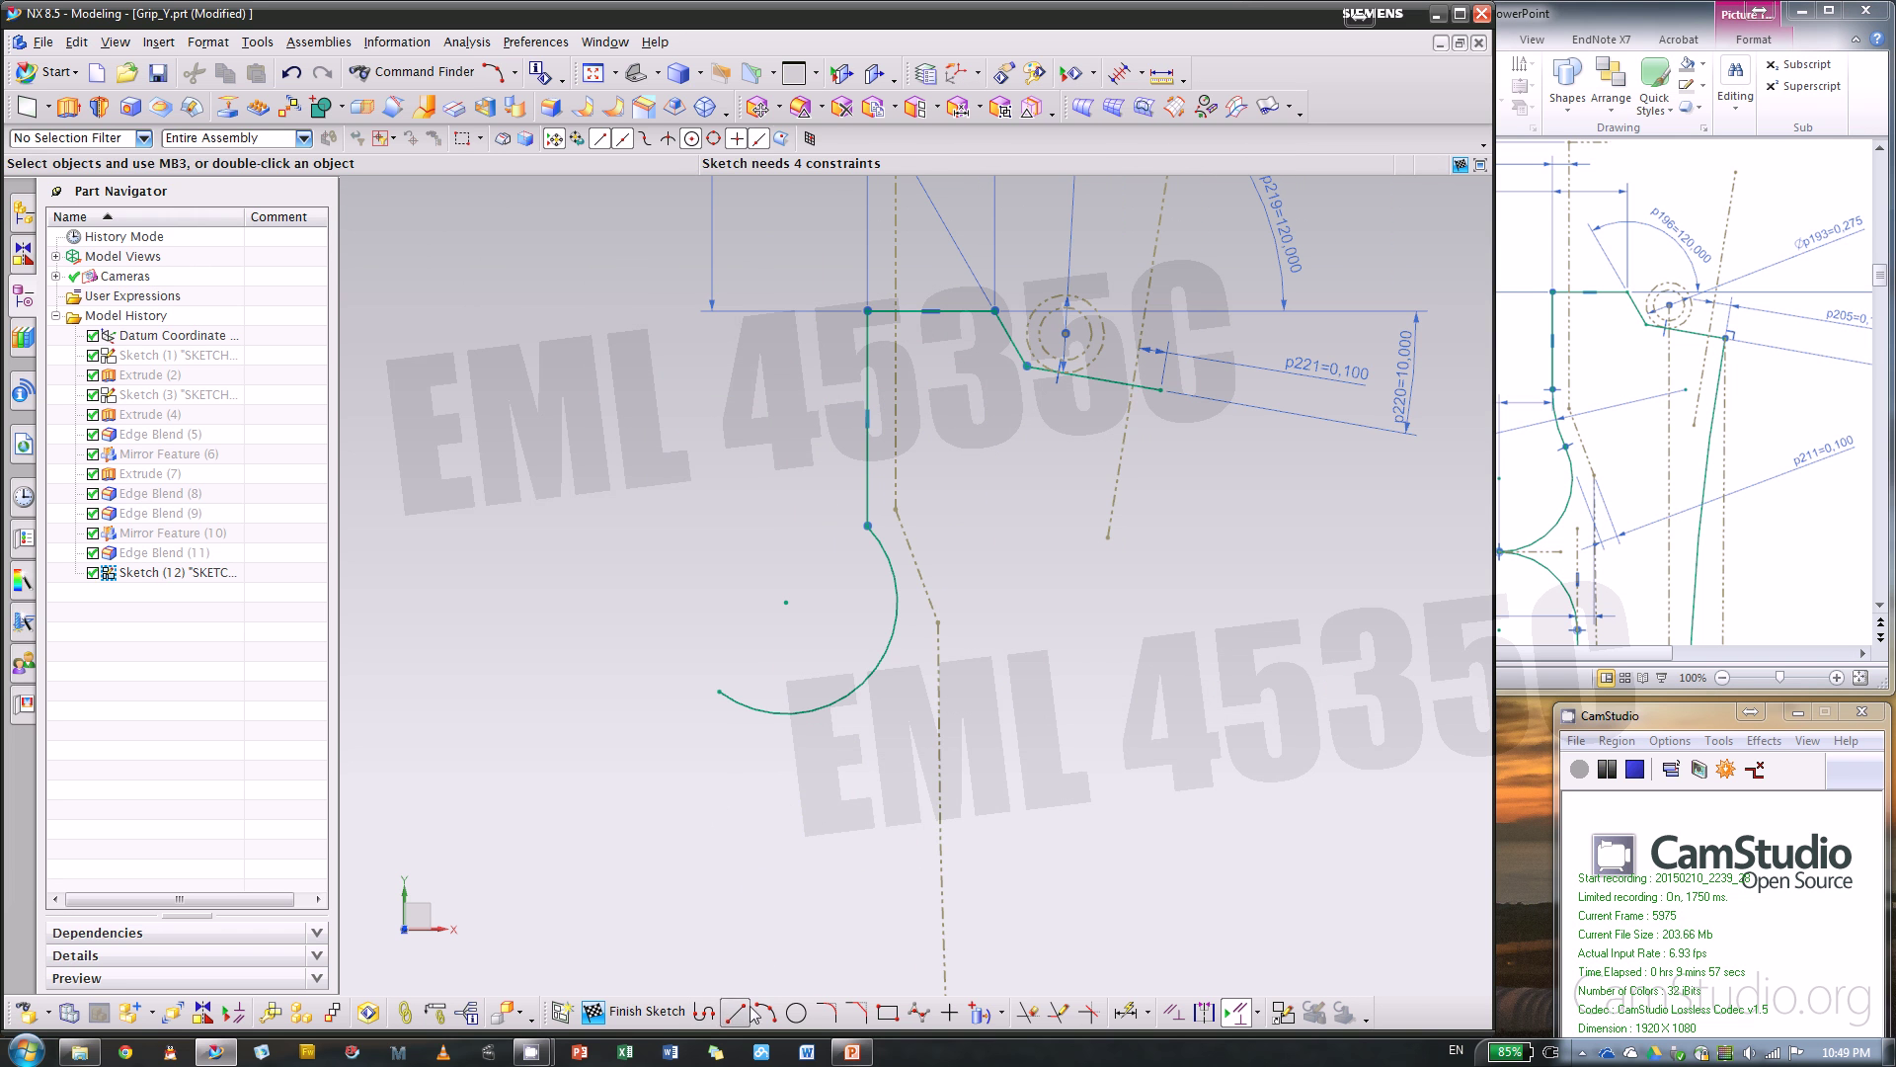
left_click(553, 709)
left_click(899, 709)
key("Escape")
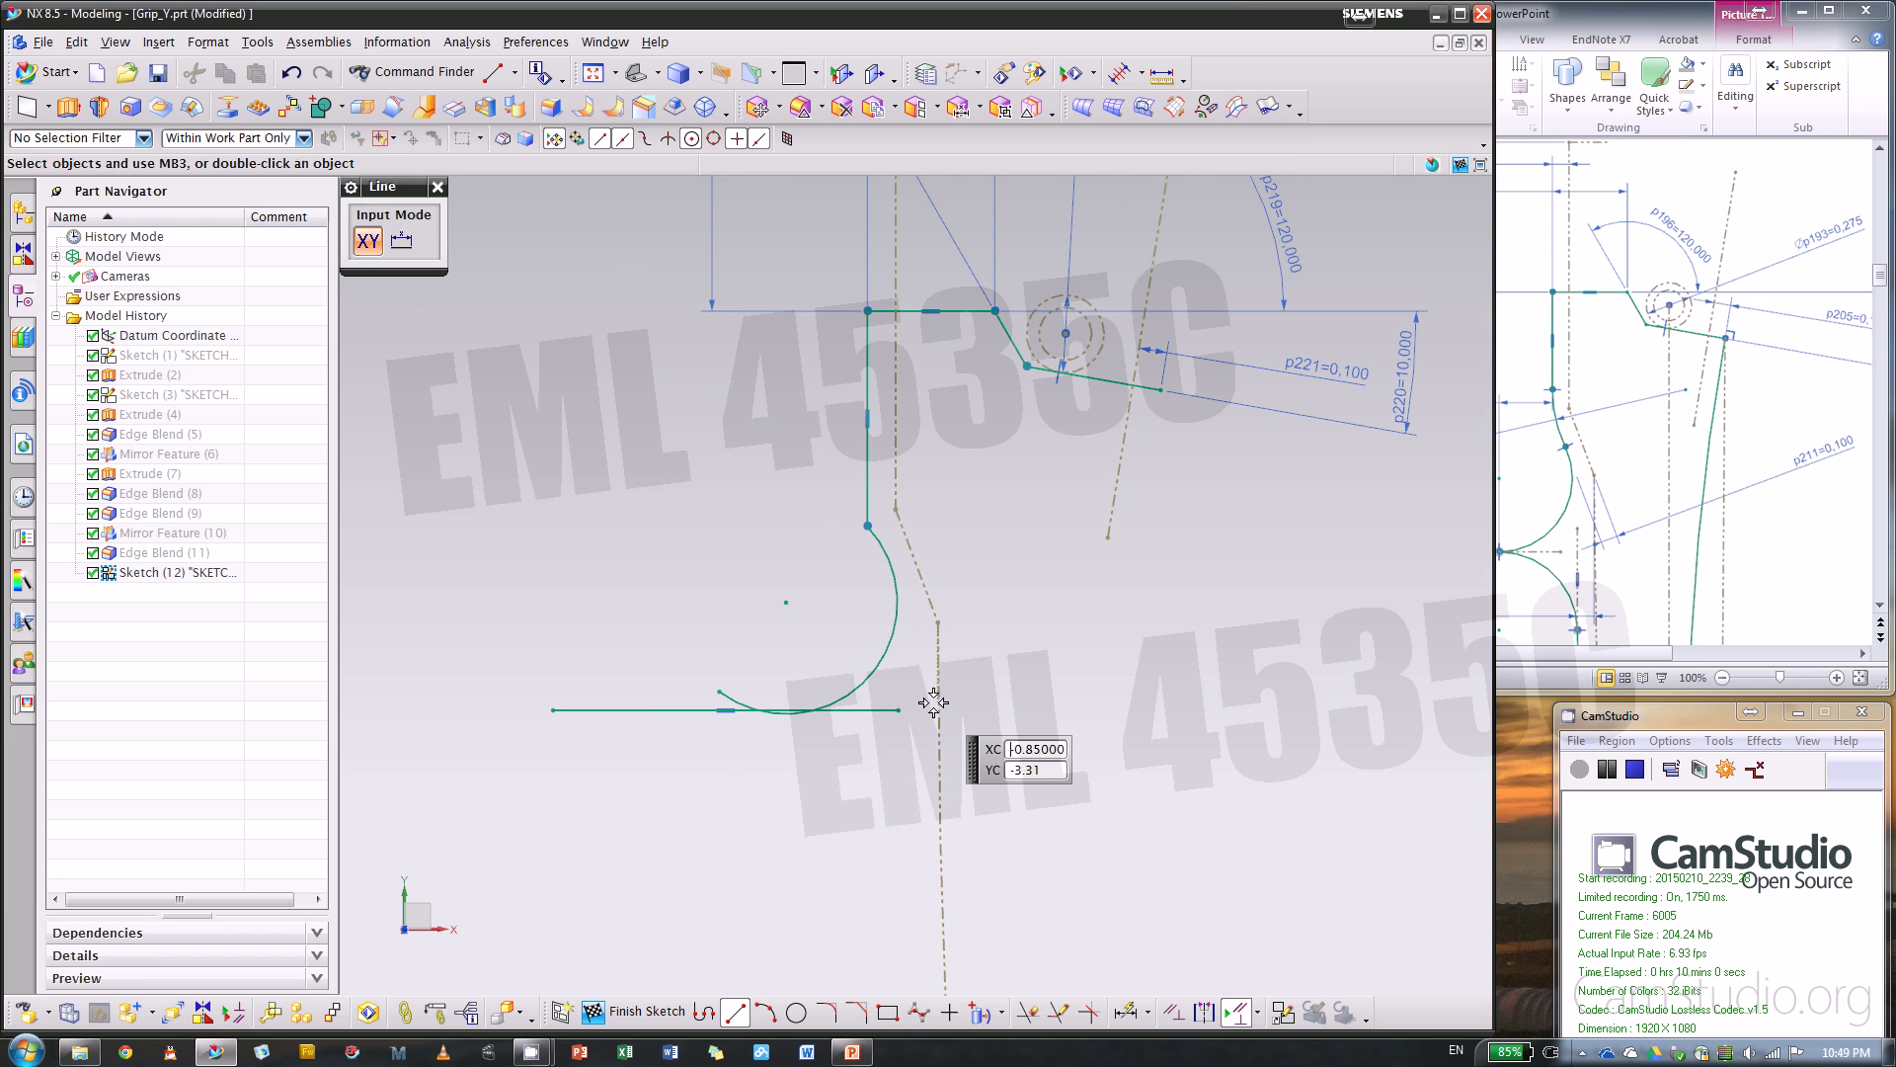
- Convert the new horizontal line across the arc to a reference line
left_click(703, 709)
left_click(870, 675)
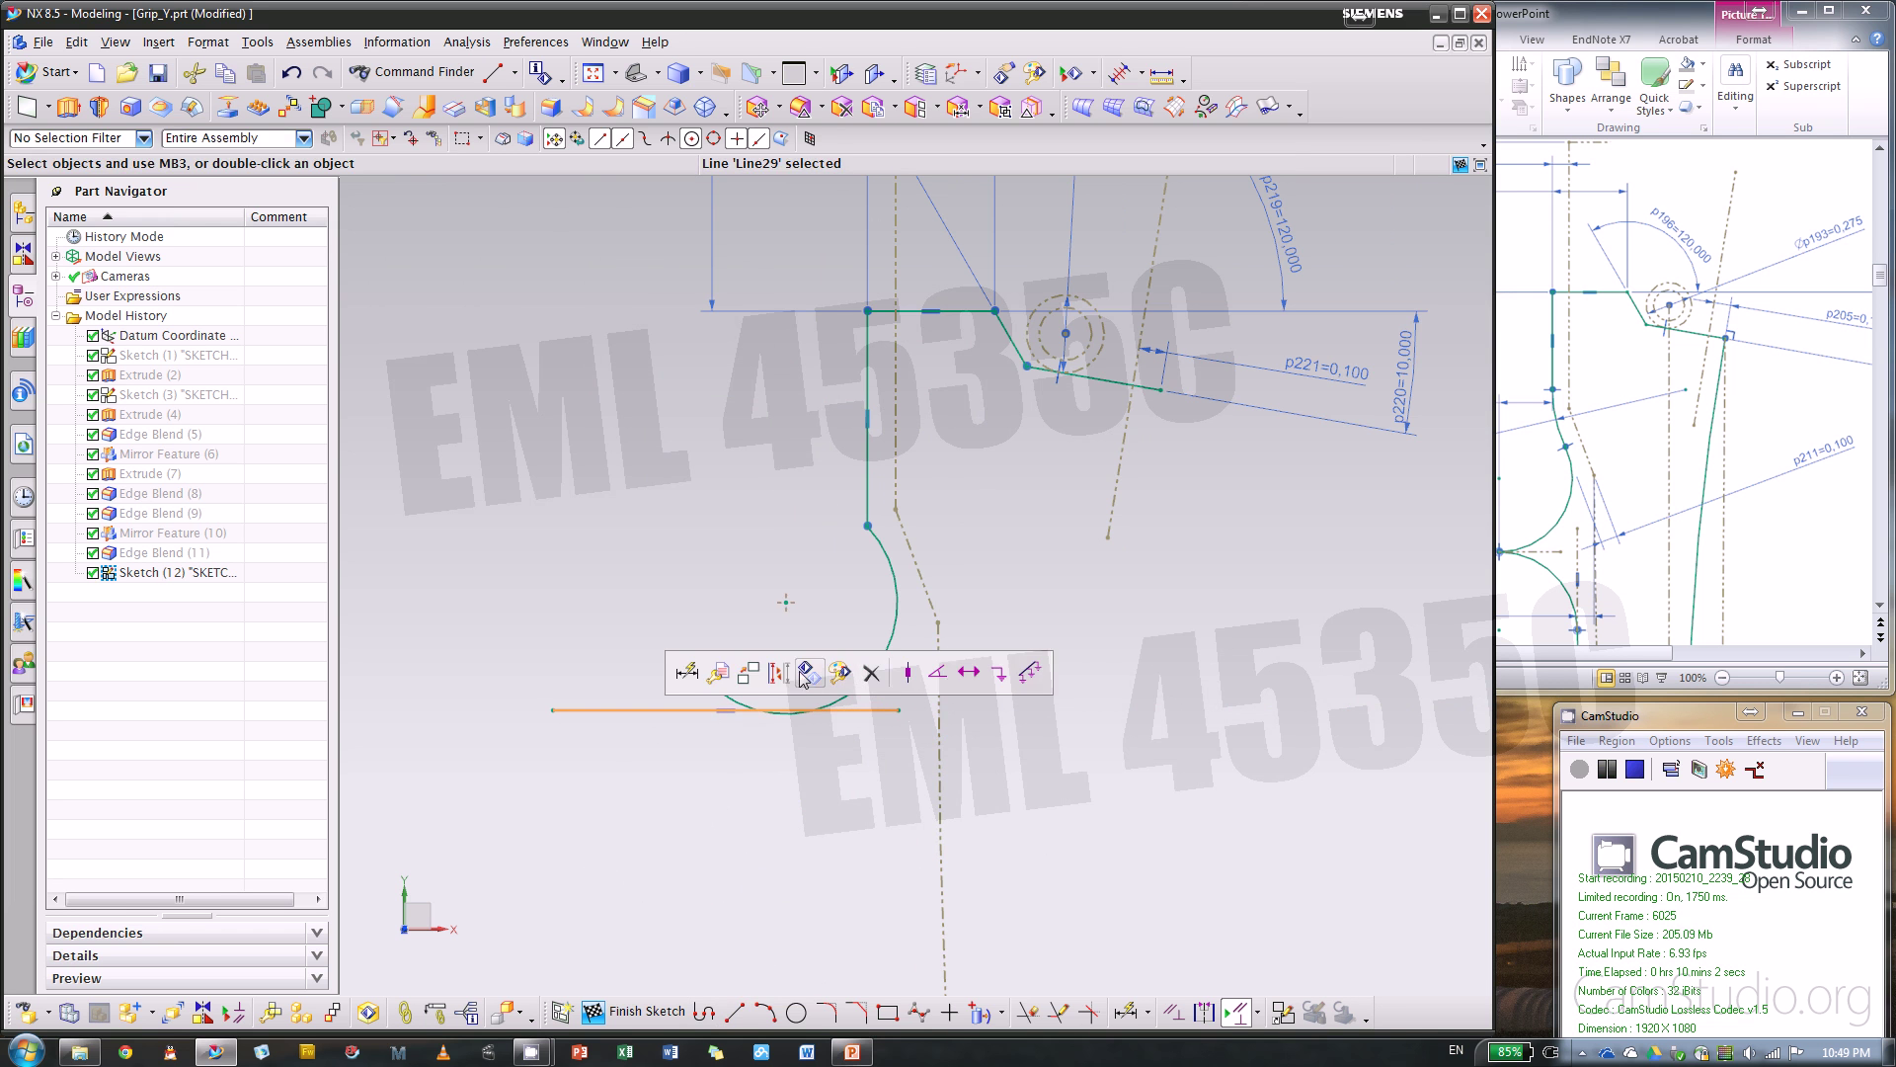
scroll(681, 707, "up", 3)
key("Escape")
- Check the slide and constrain the arc's free endpoint onto the horizontal reference line with Point On Curve
left_click(1578, 560)
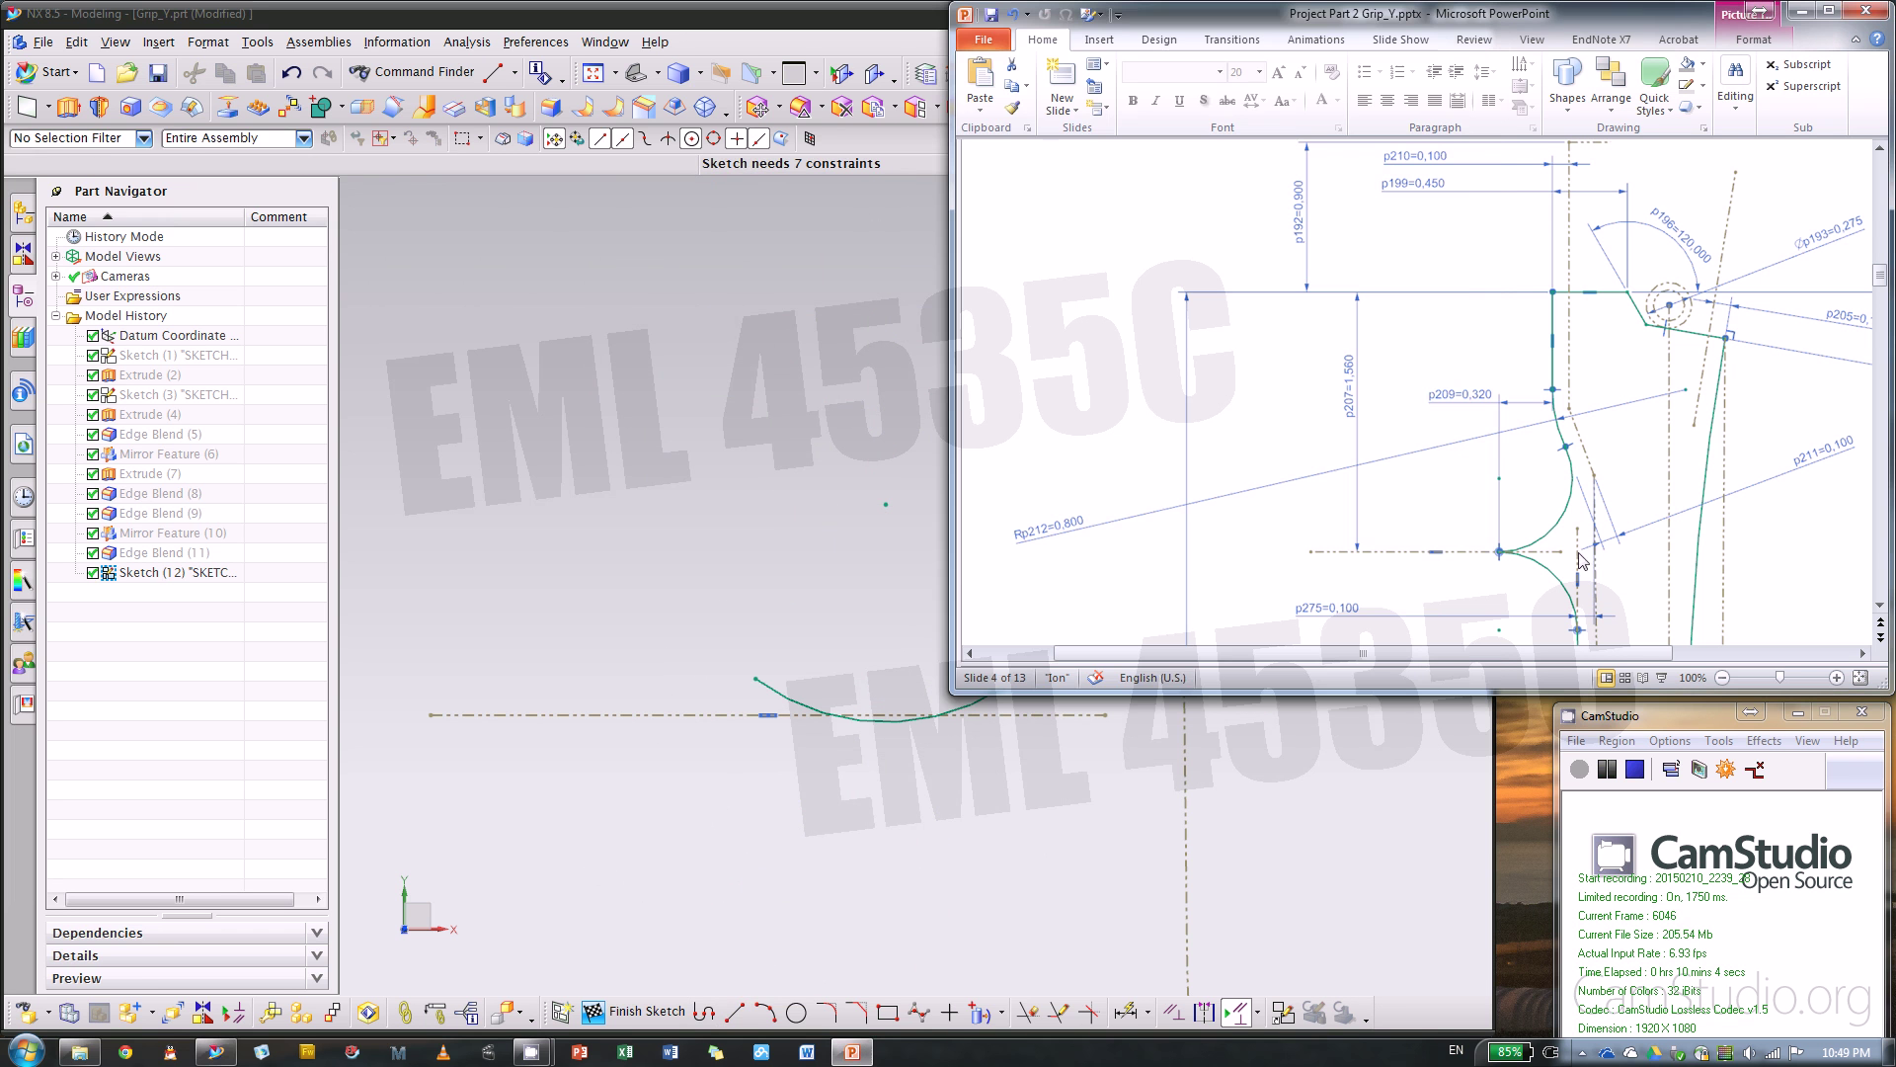
left_click(737, 601)
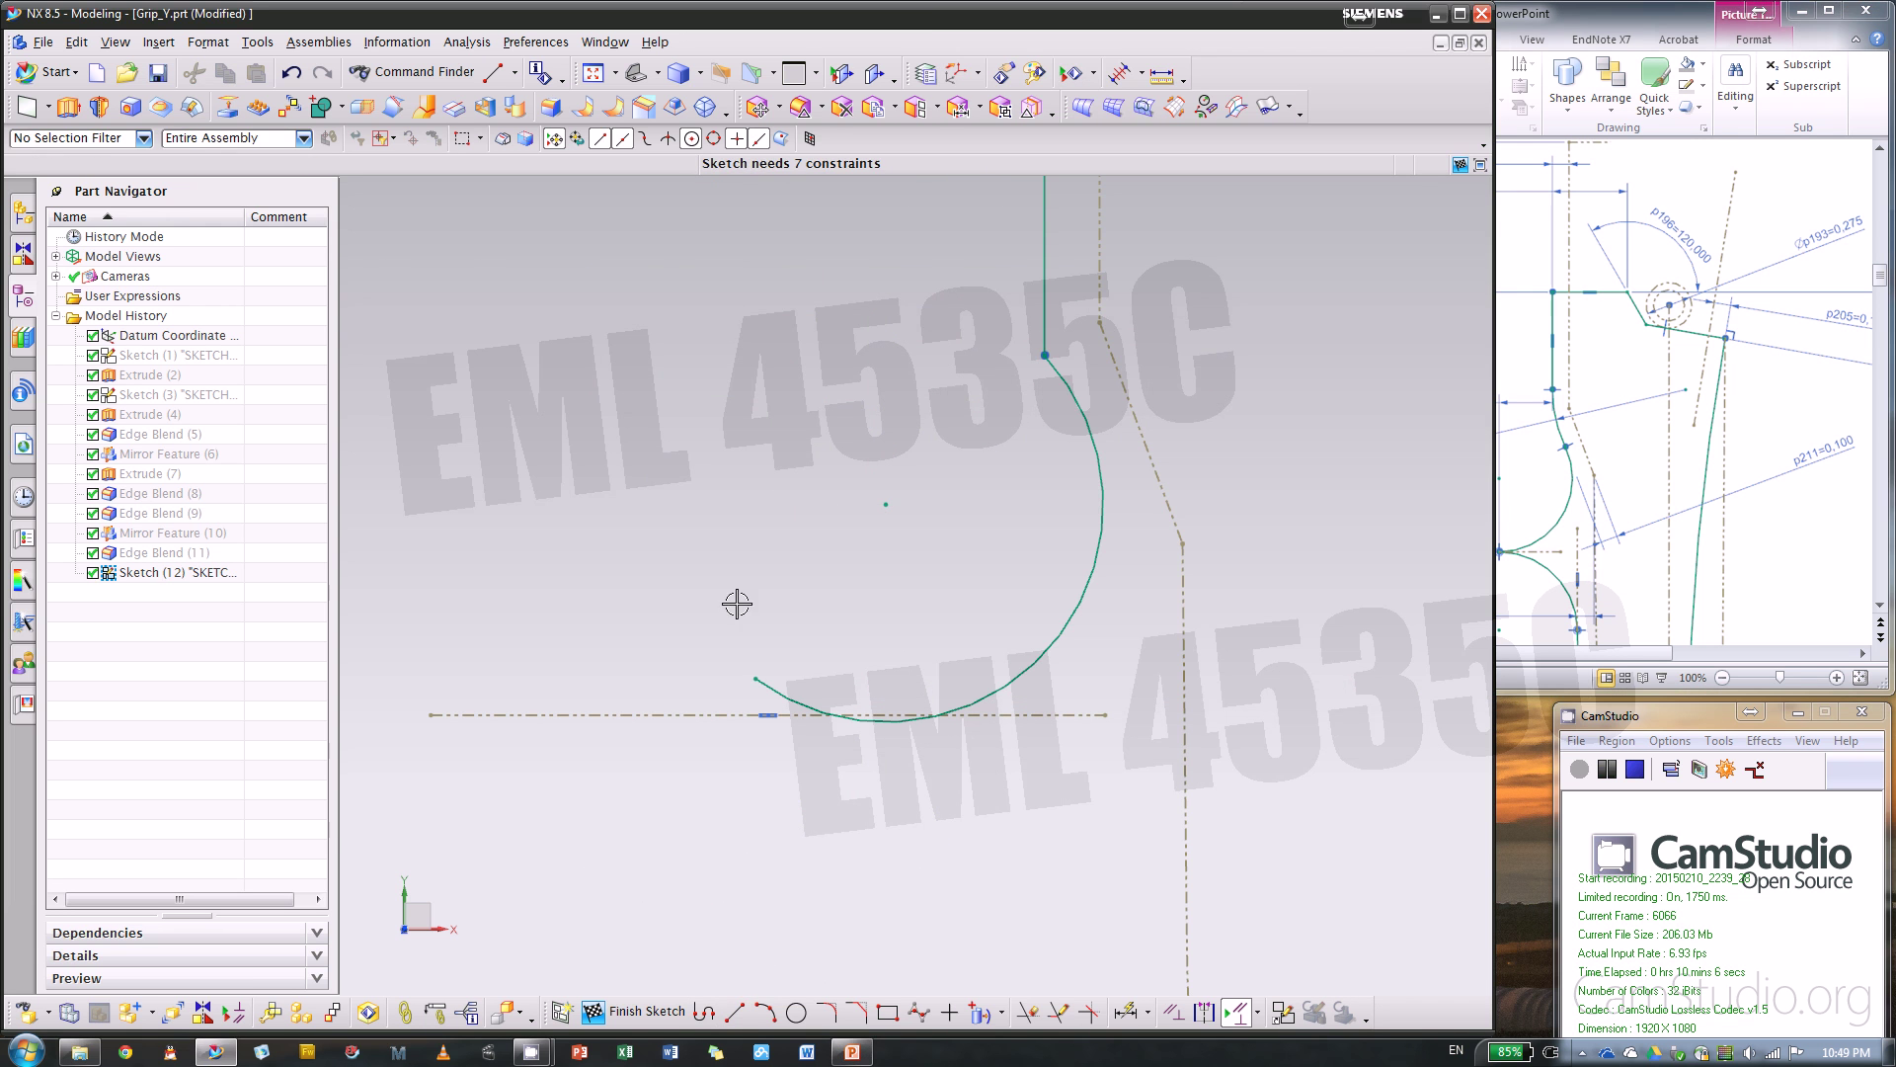
left_click(755, 678)
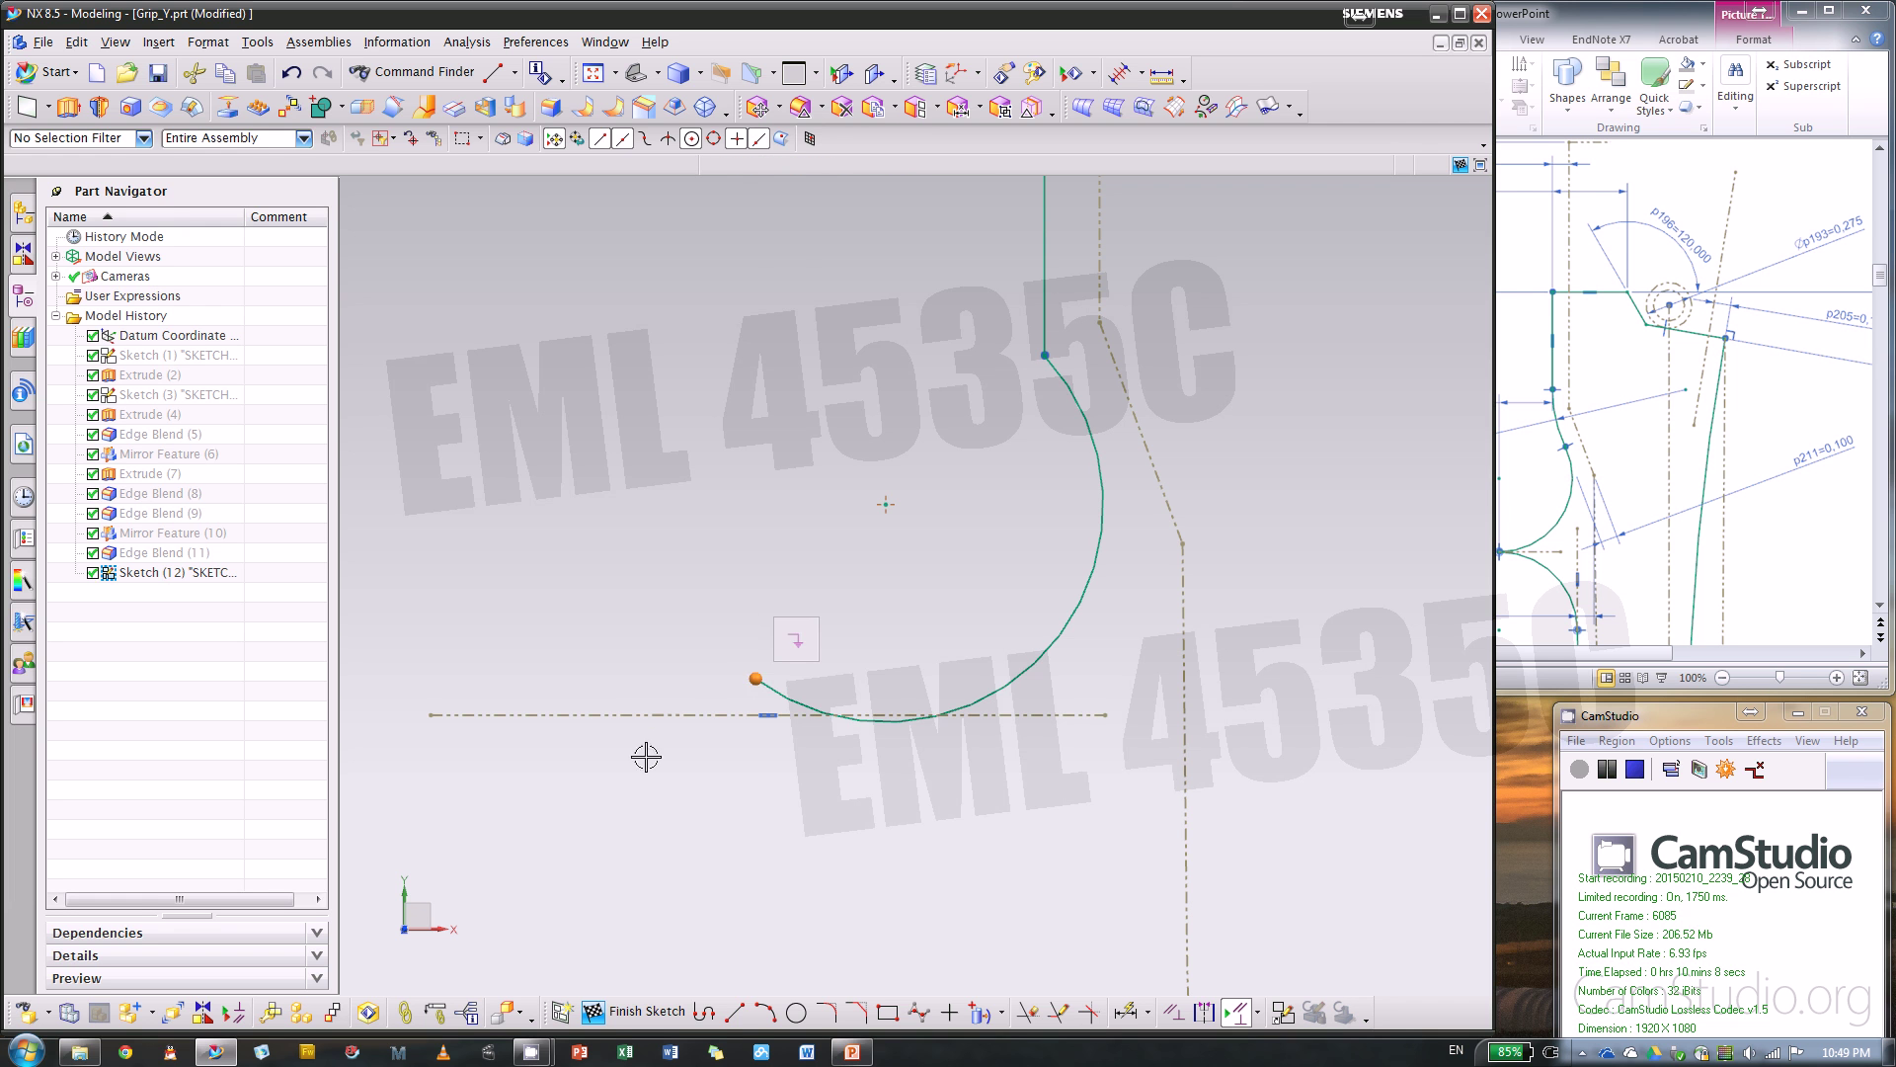
left_click(647, 715)
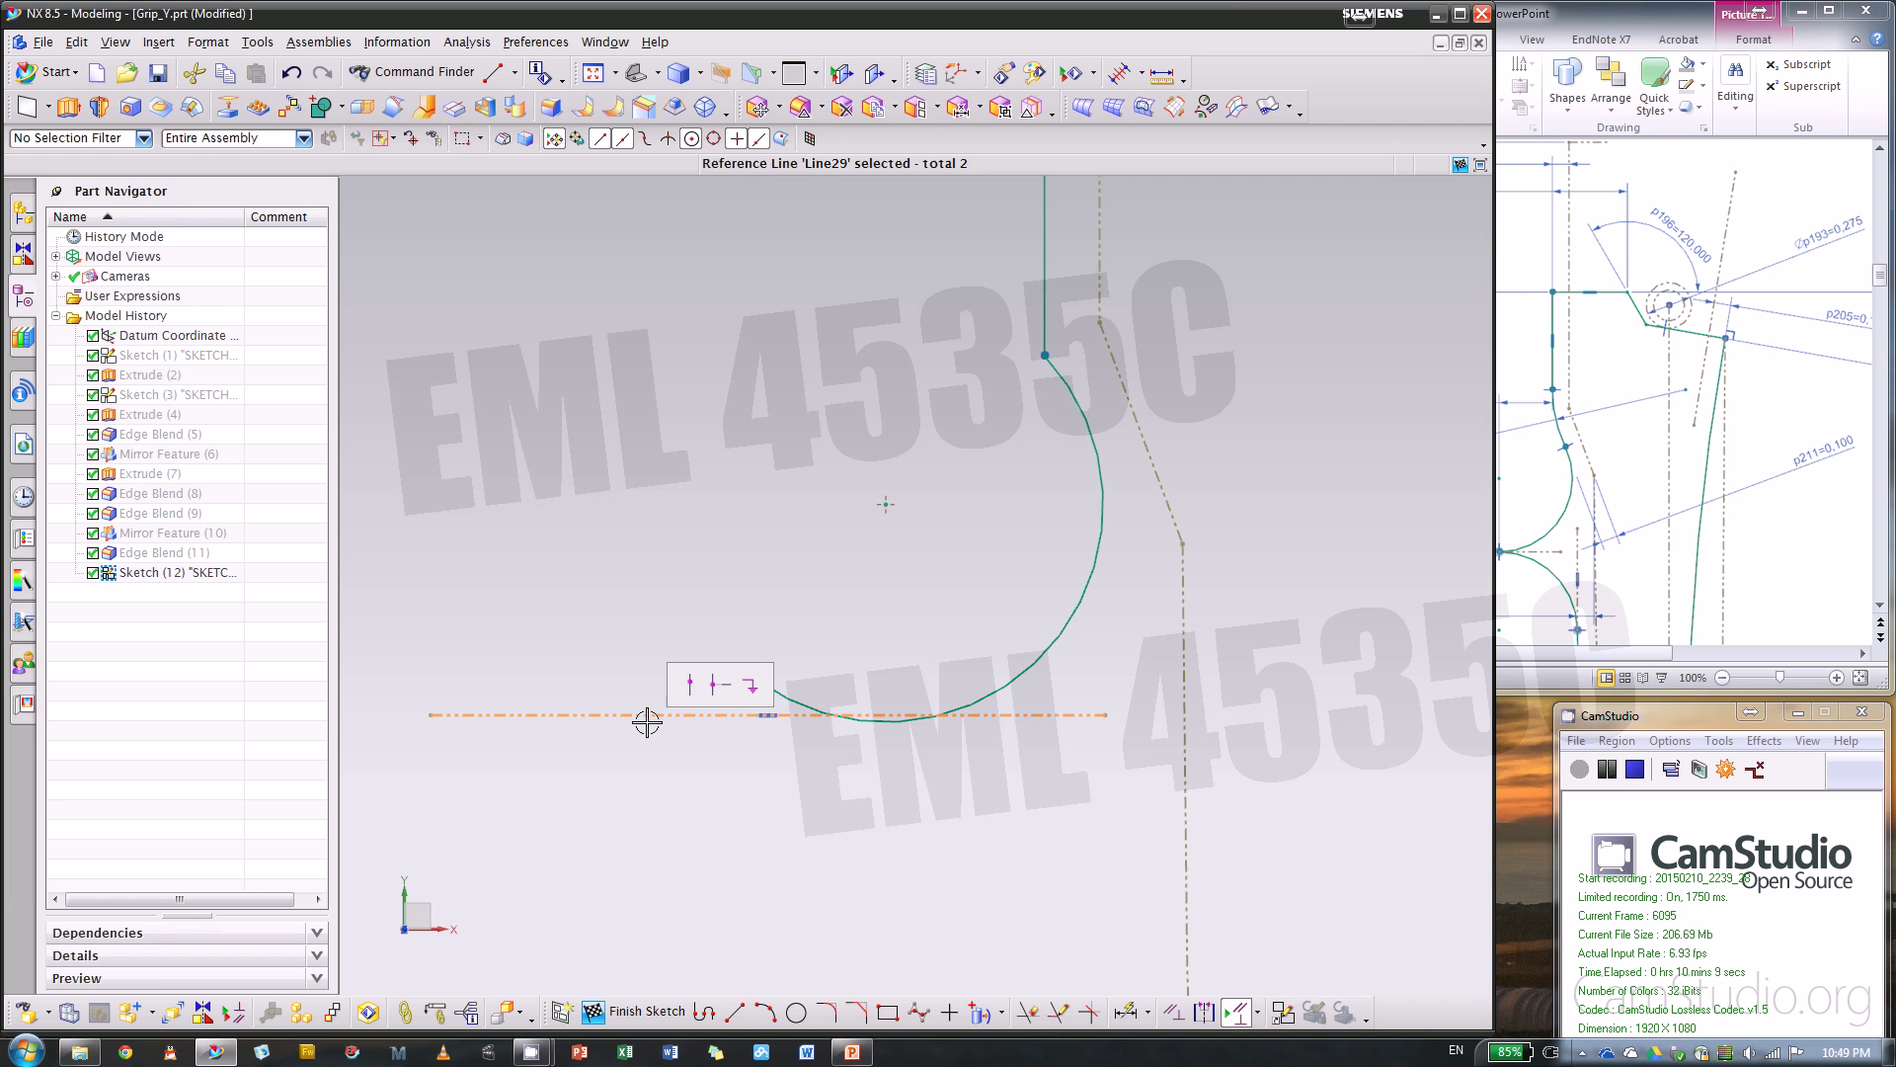
left_click(688, 684)
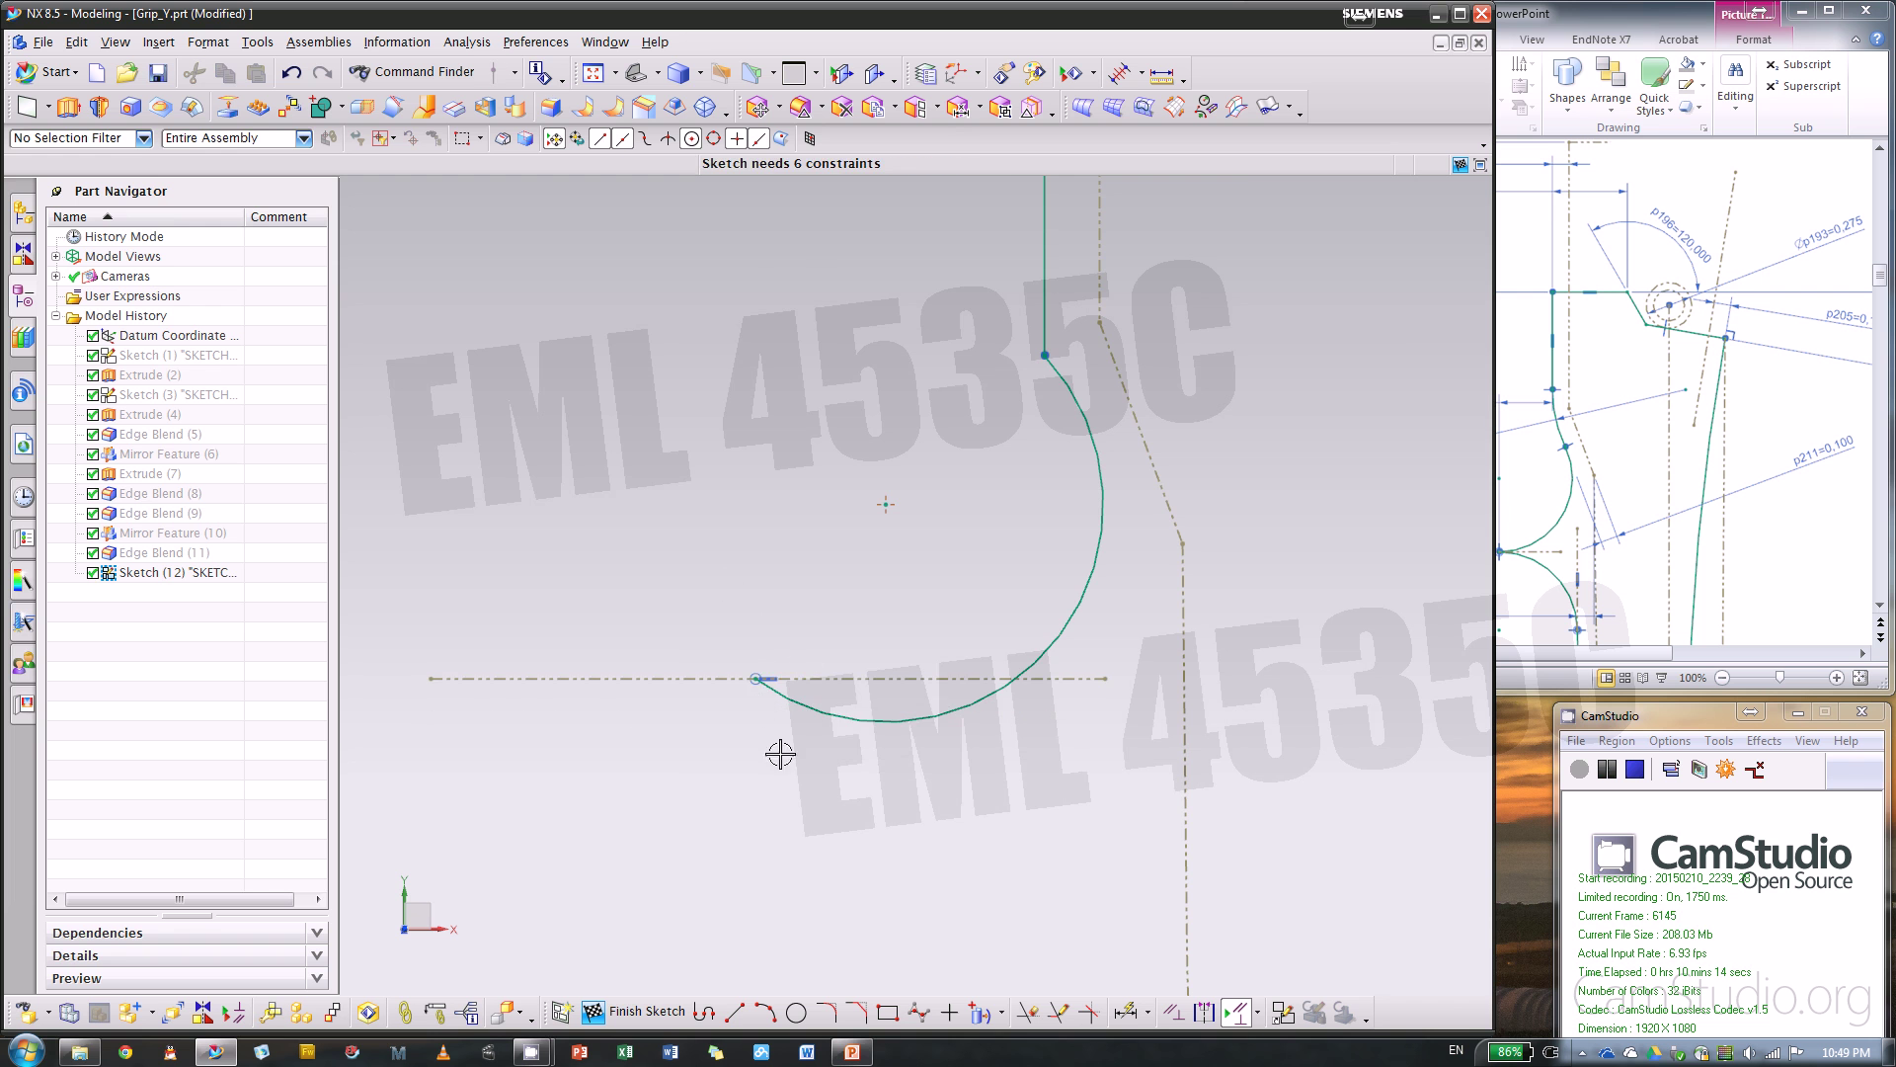
- Make the arc tangent to the horizontal reference line
scroll(869, 833, "down", 1)
left_click(808, 724)
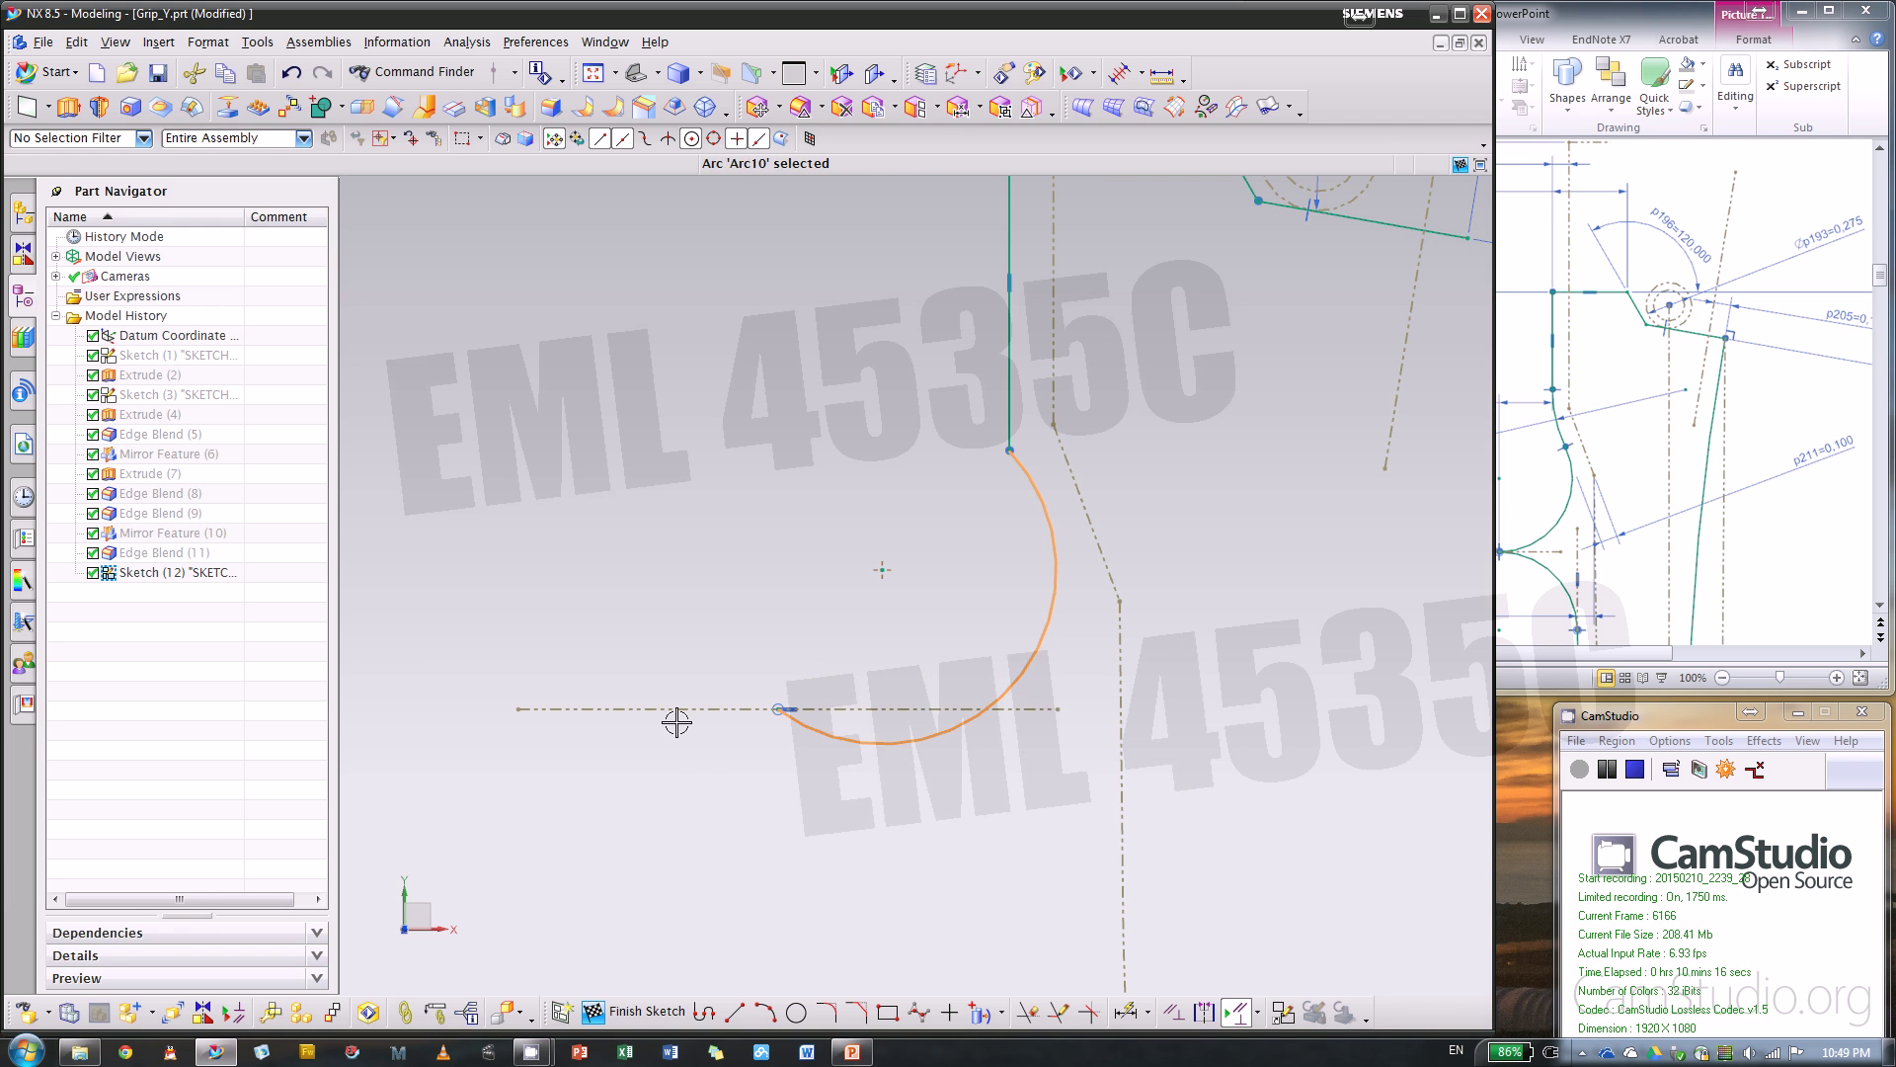
left_click(677, 709)
left_click(894, 679)
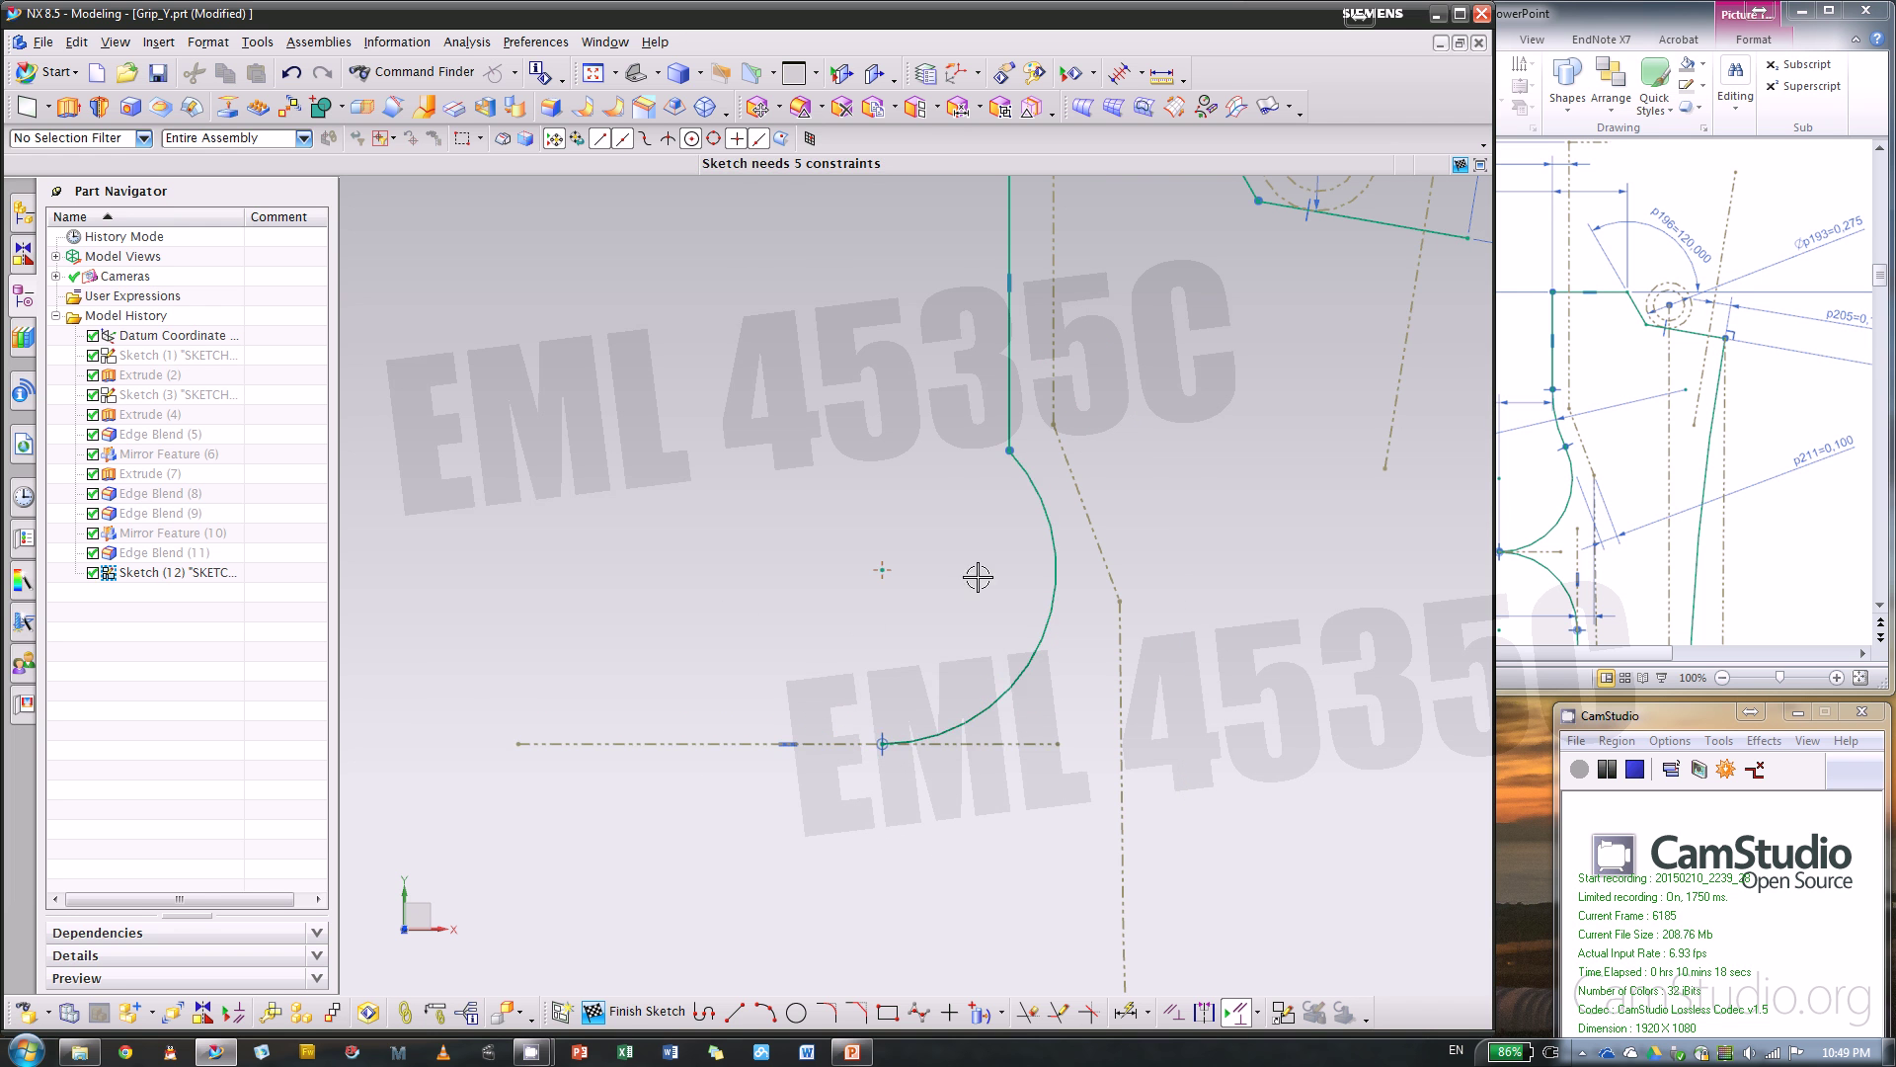
scroll(968, 702, "down", 2)
scroll(929, 726, "up", 2)
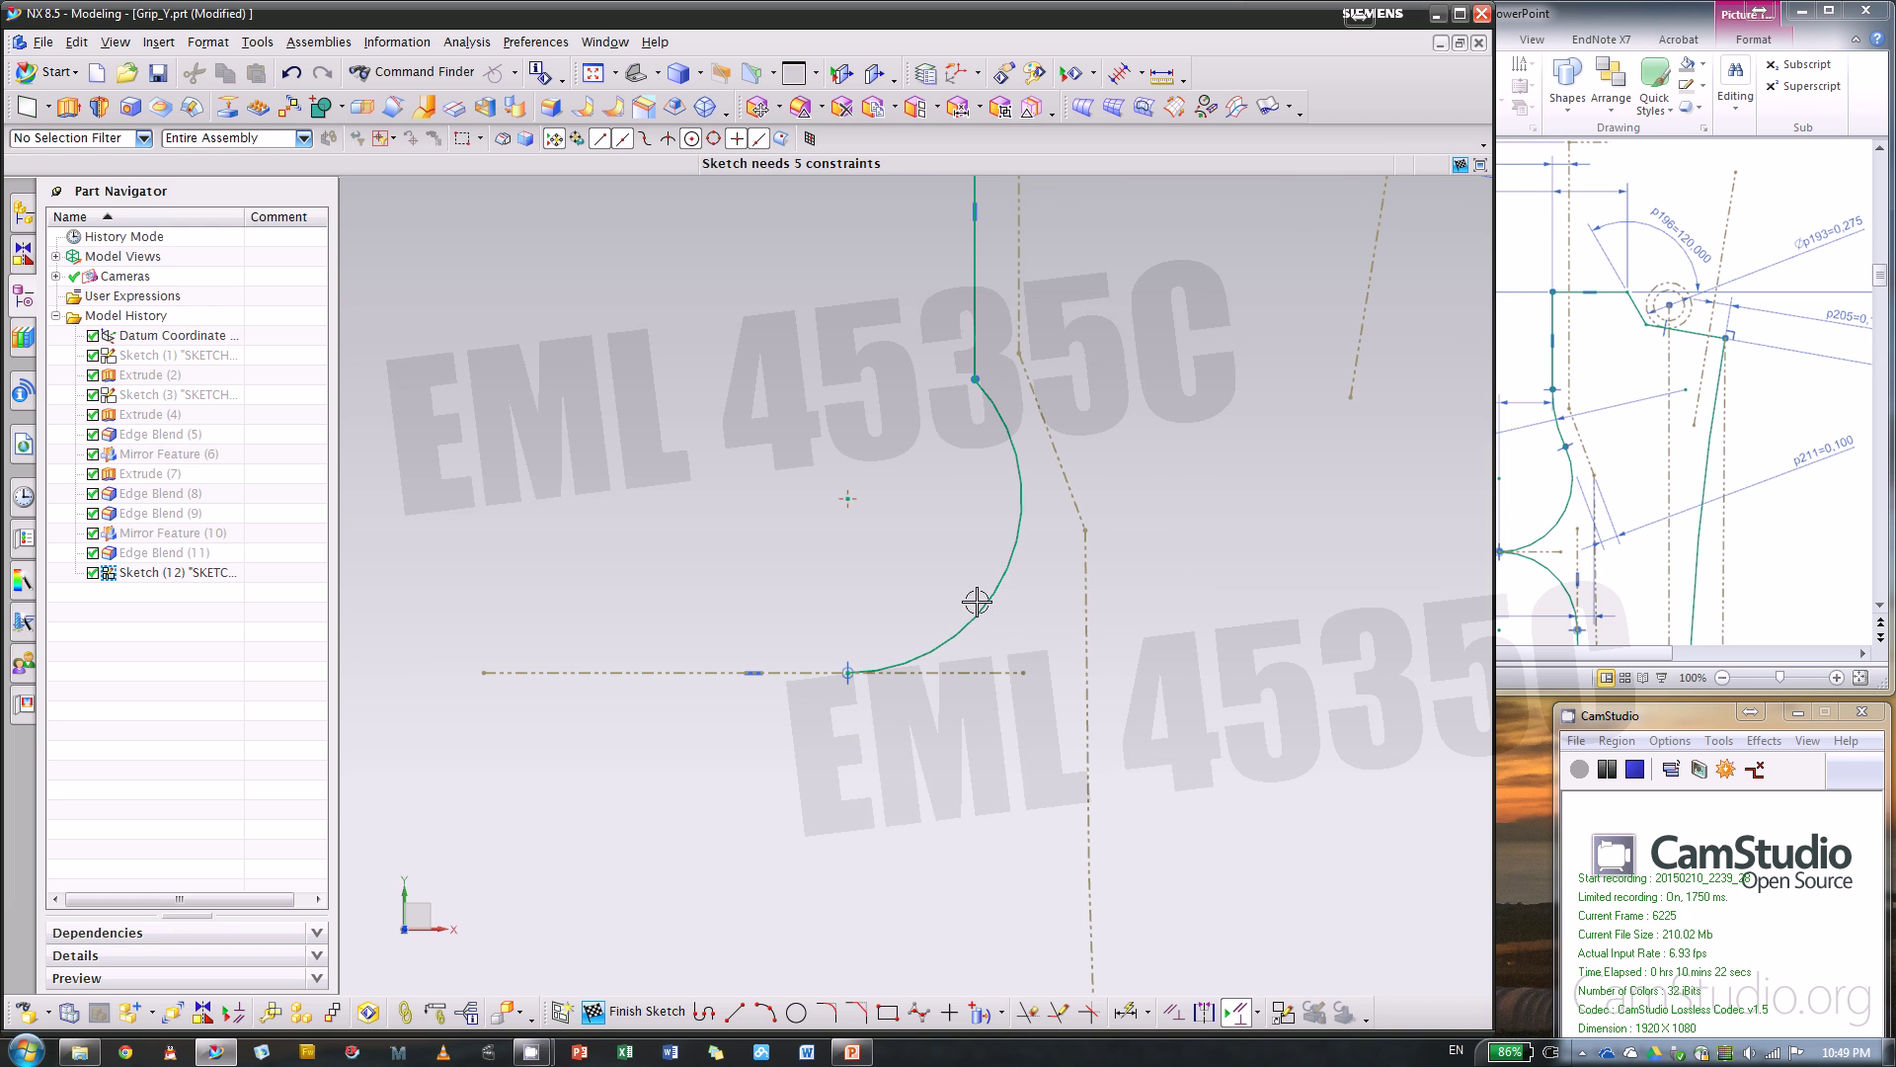
left_click(1006, 560)
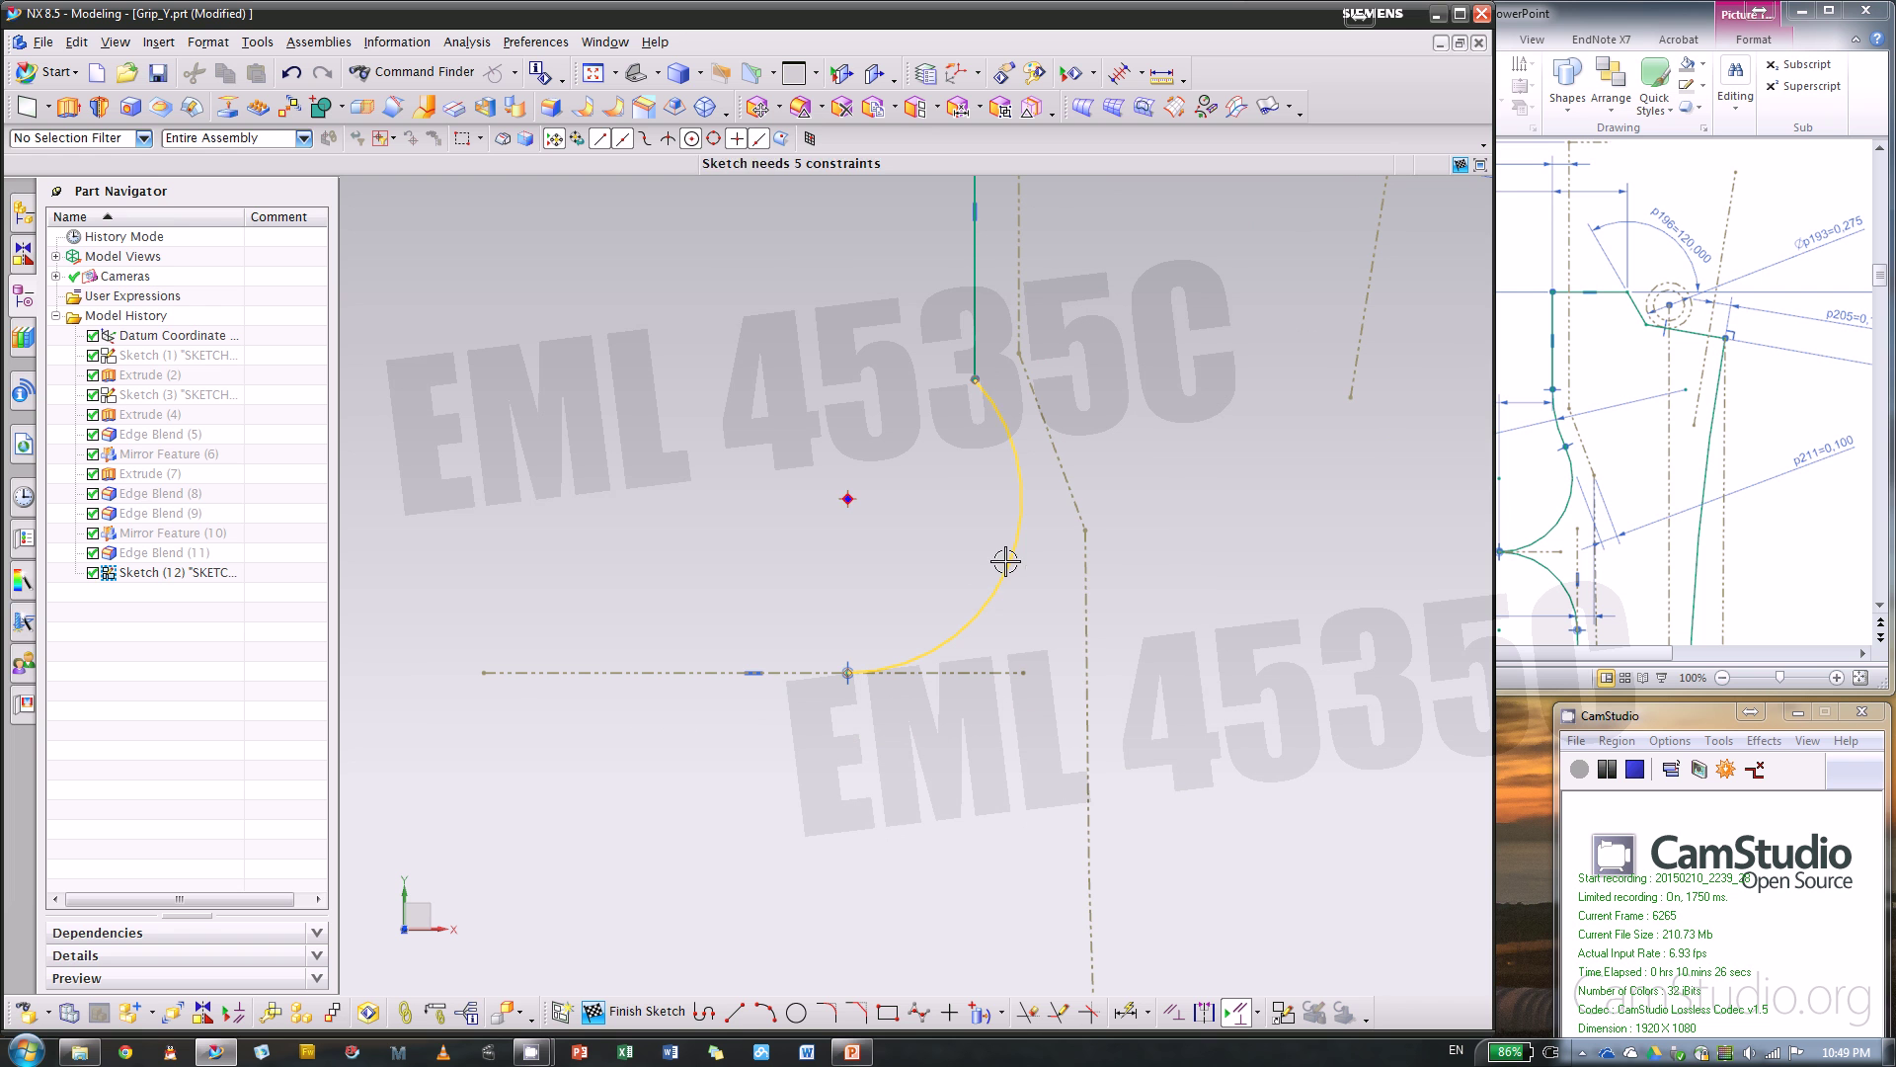
key("Escape")
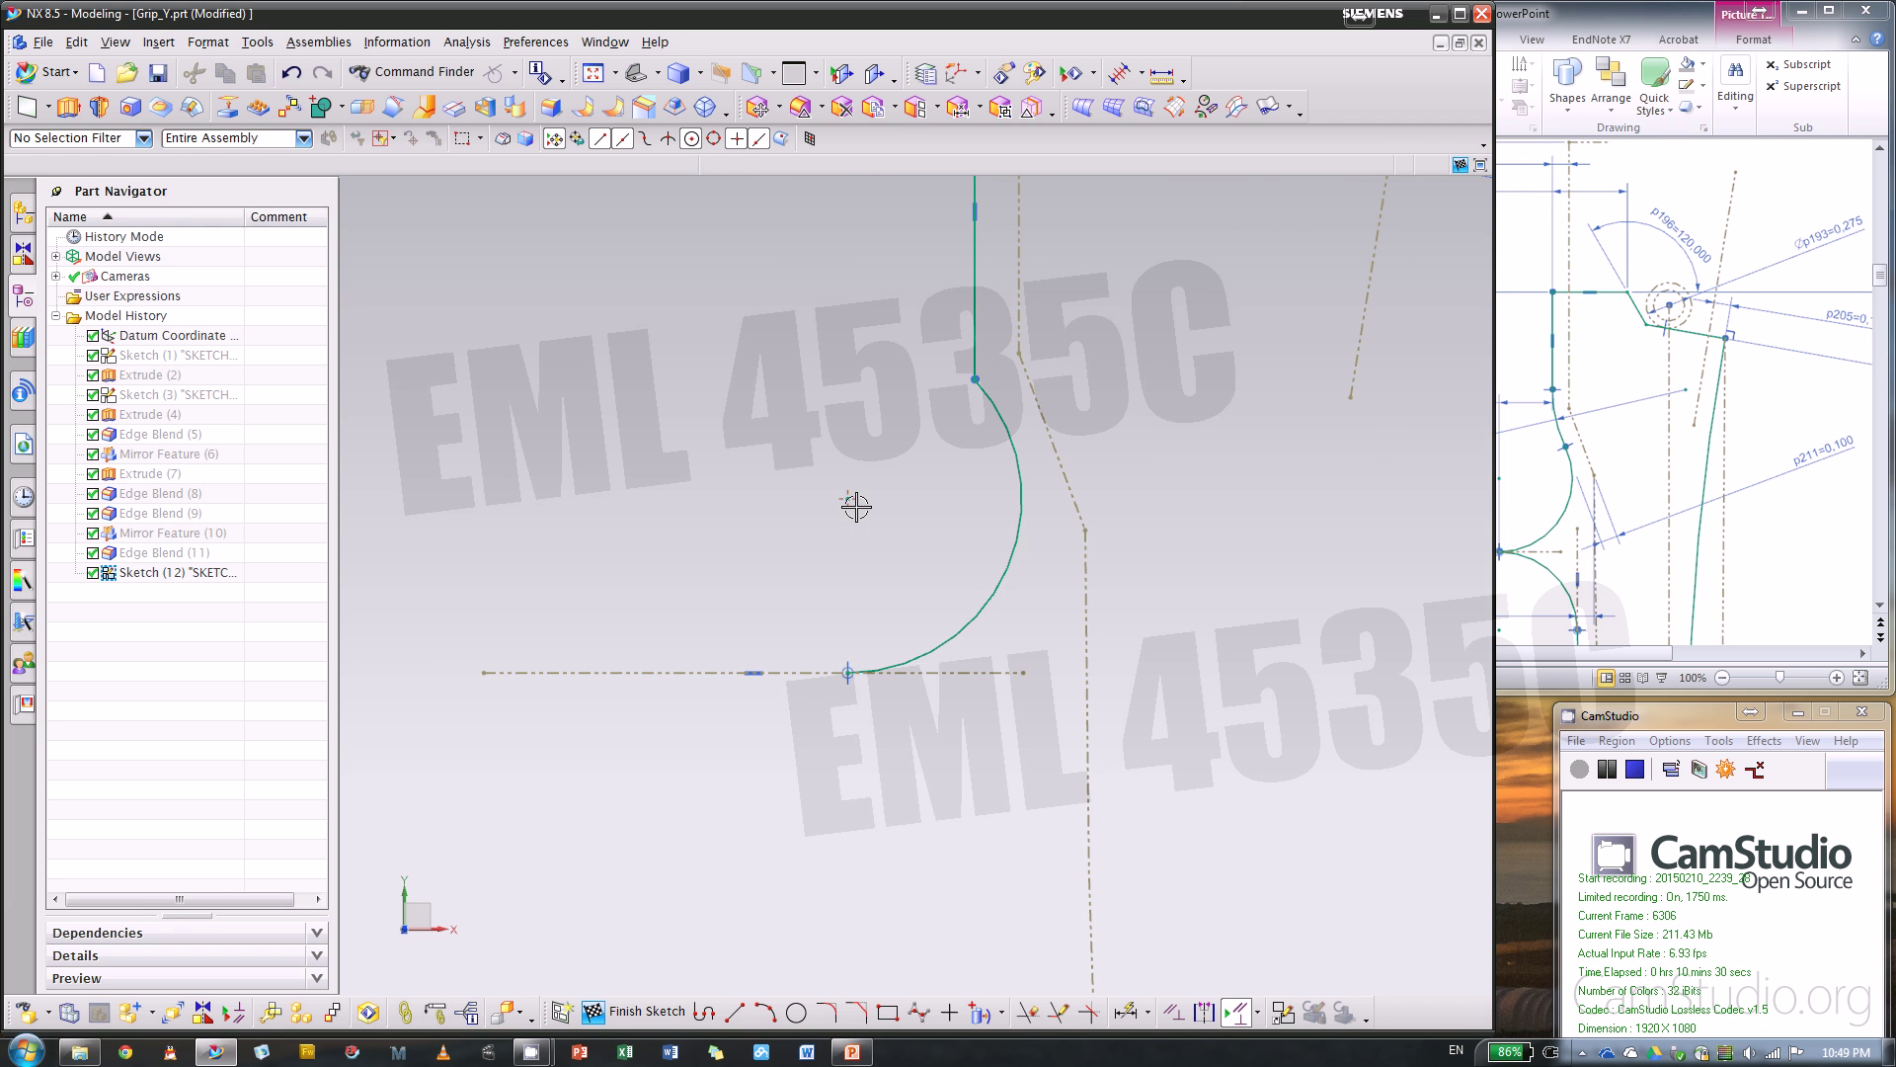
- Draw a second arc bulging right, from the first arc's lower endpoint down to about XC -1.03, YC -3.95
scroll(802, 480, "down", 2)
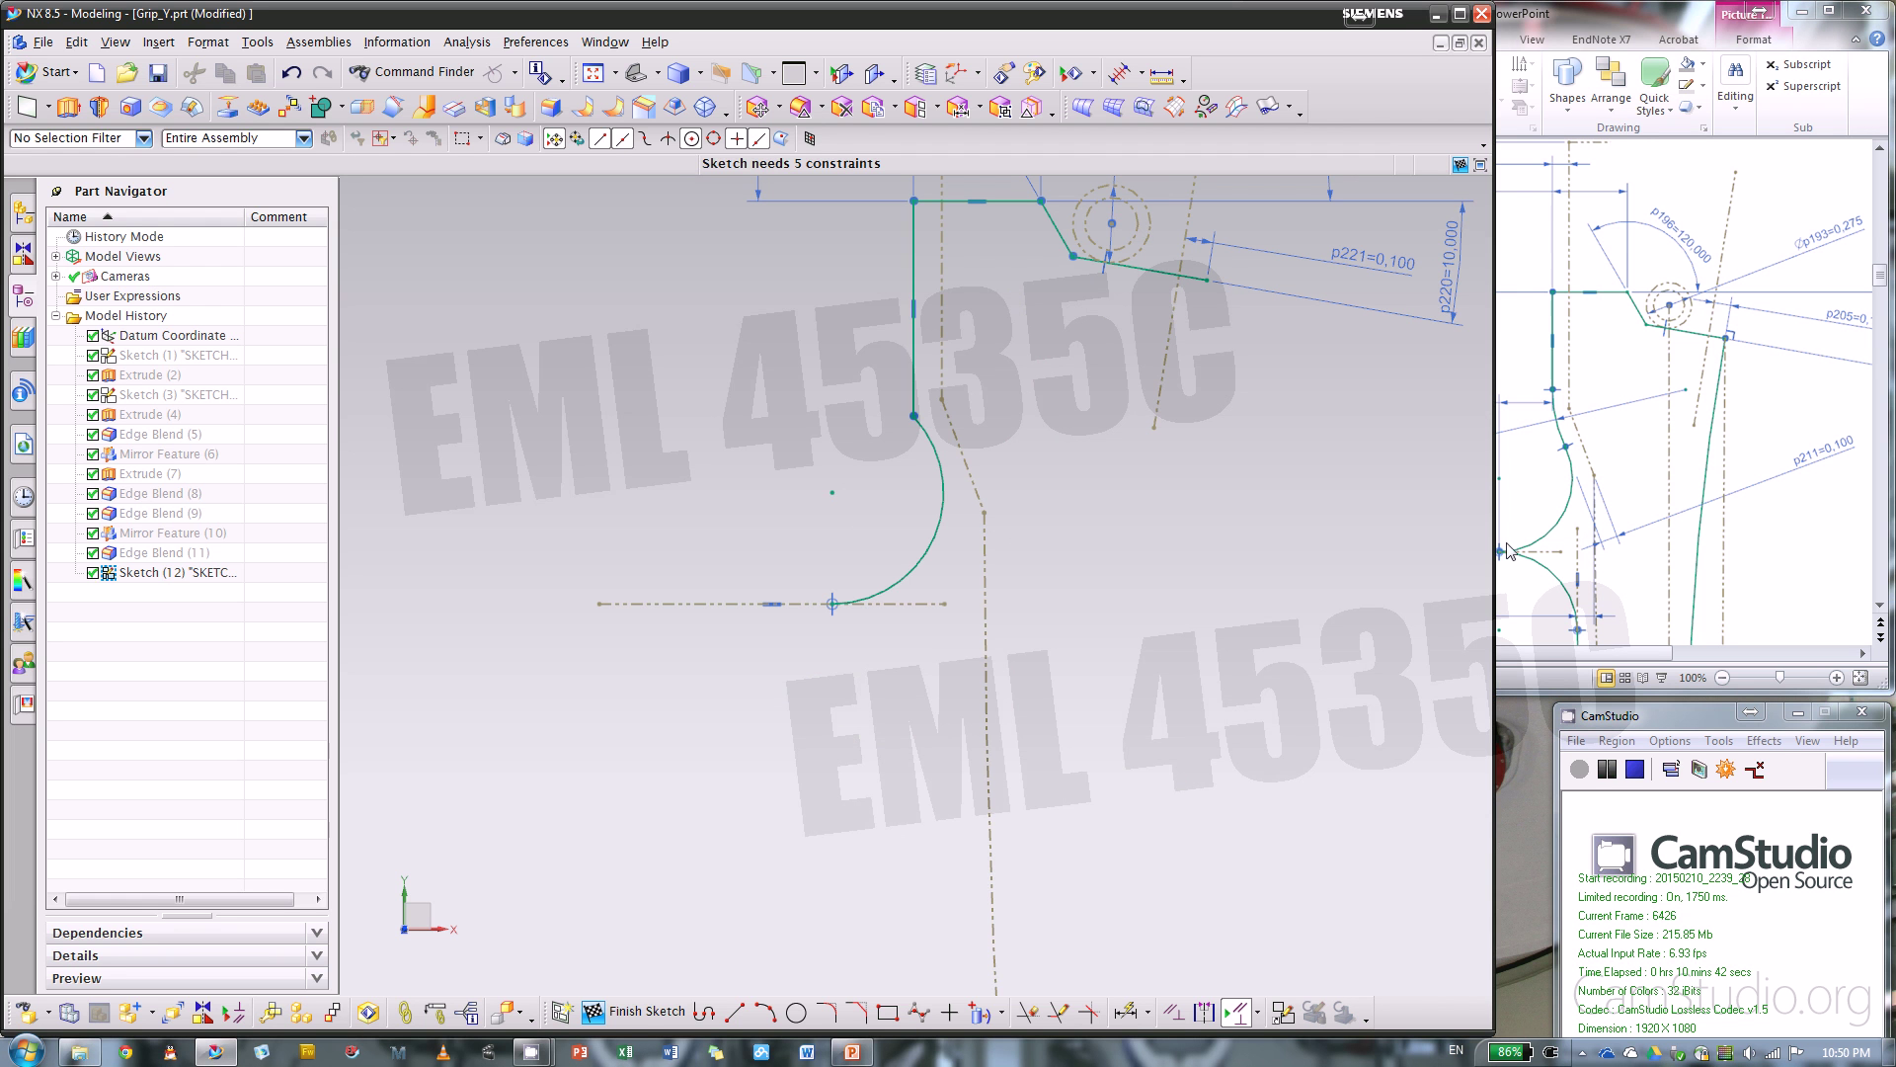
left_click(766, 1011)
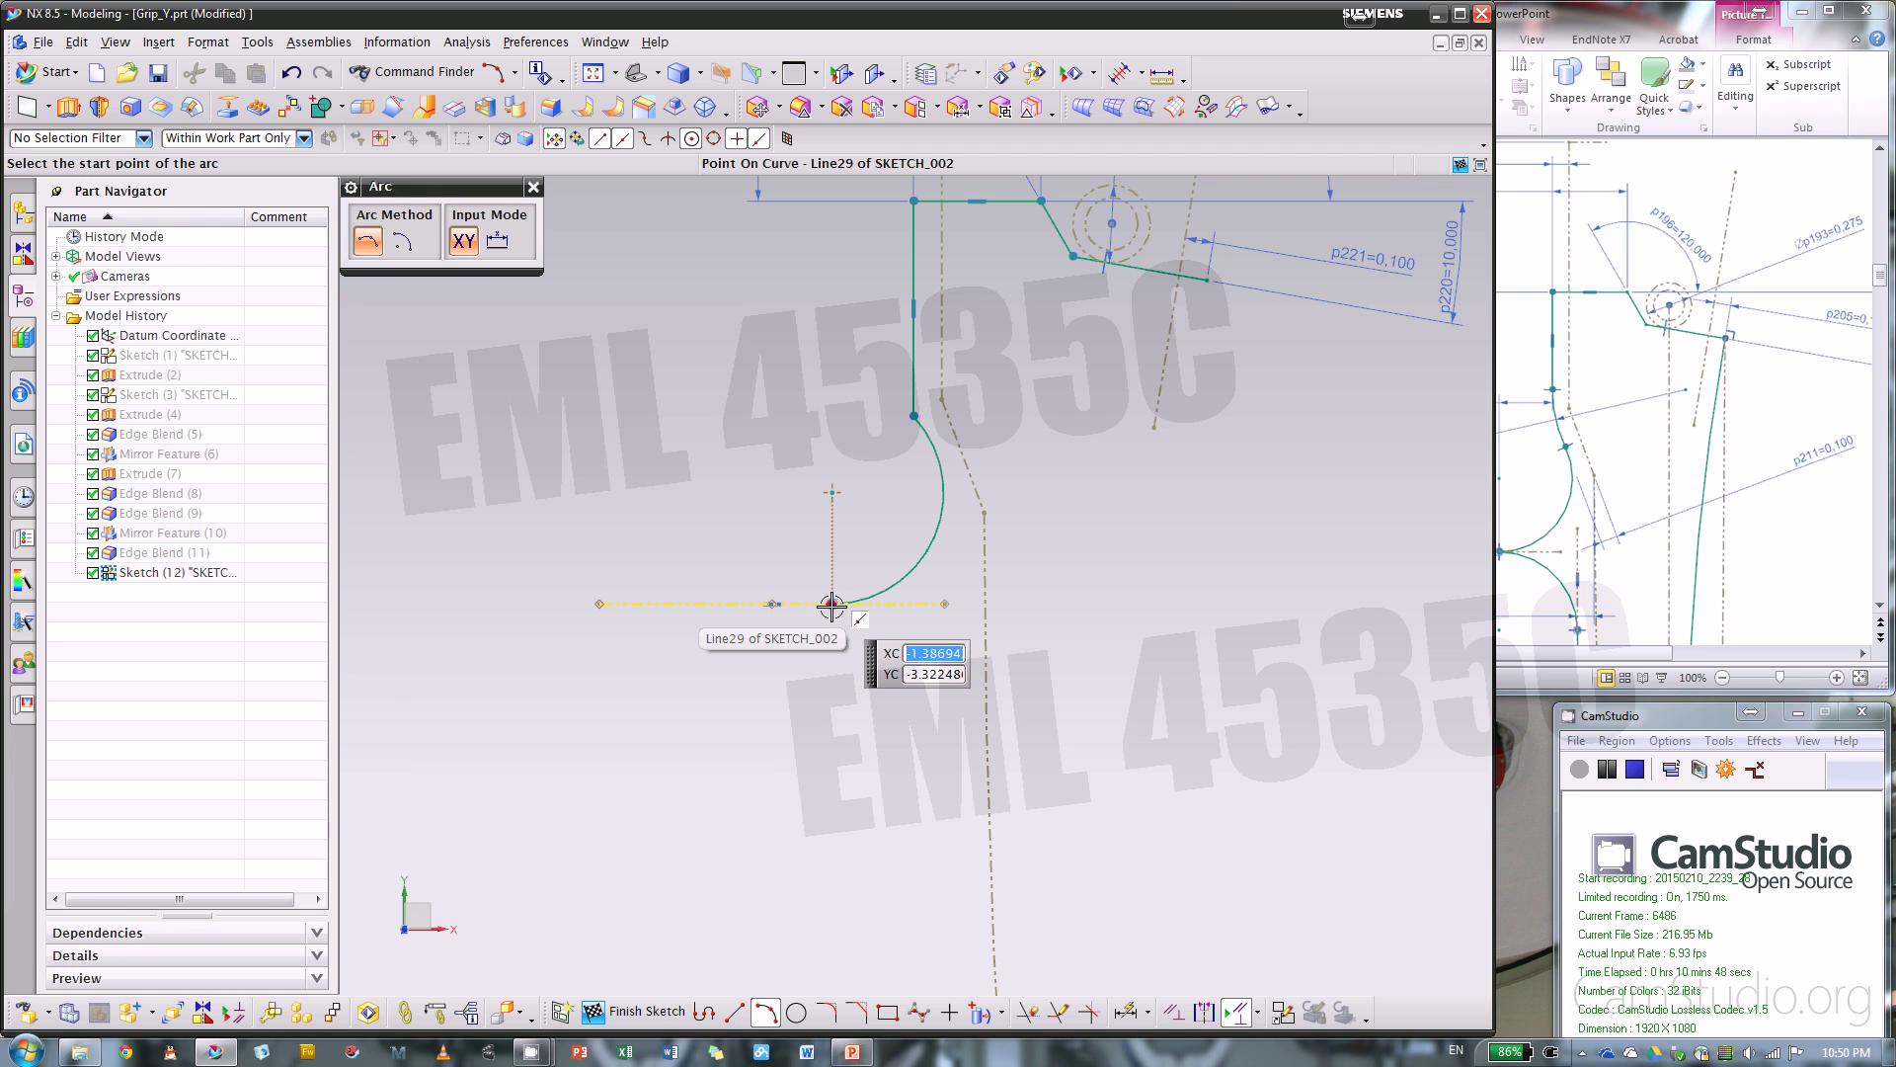
left_click(832, 605)
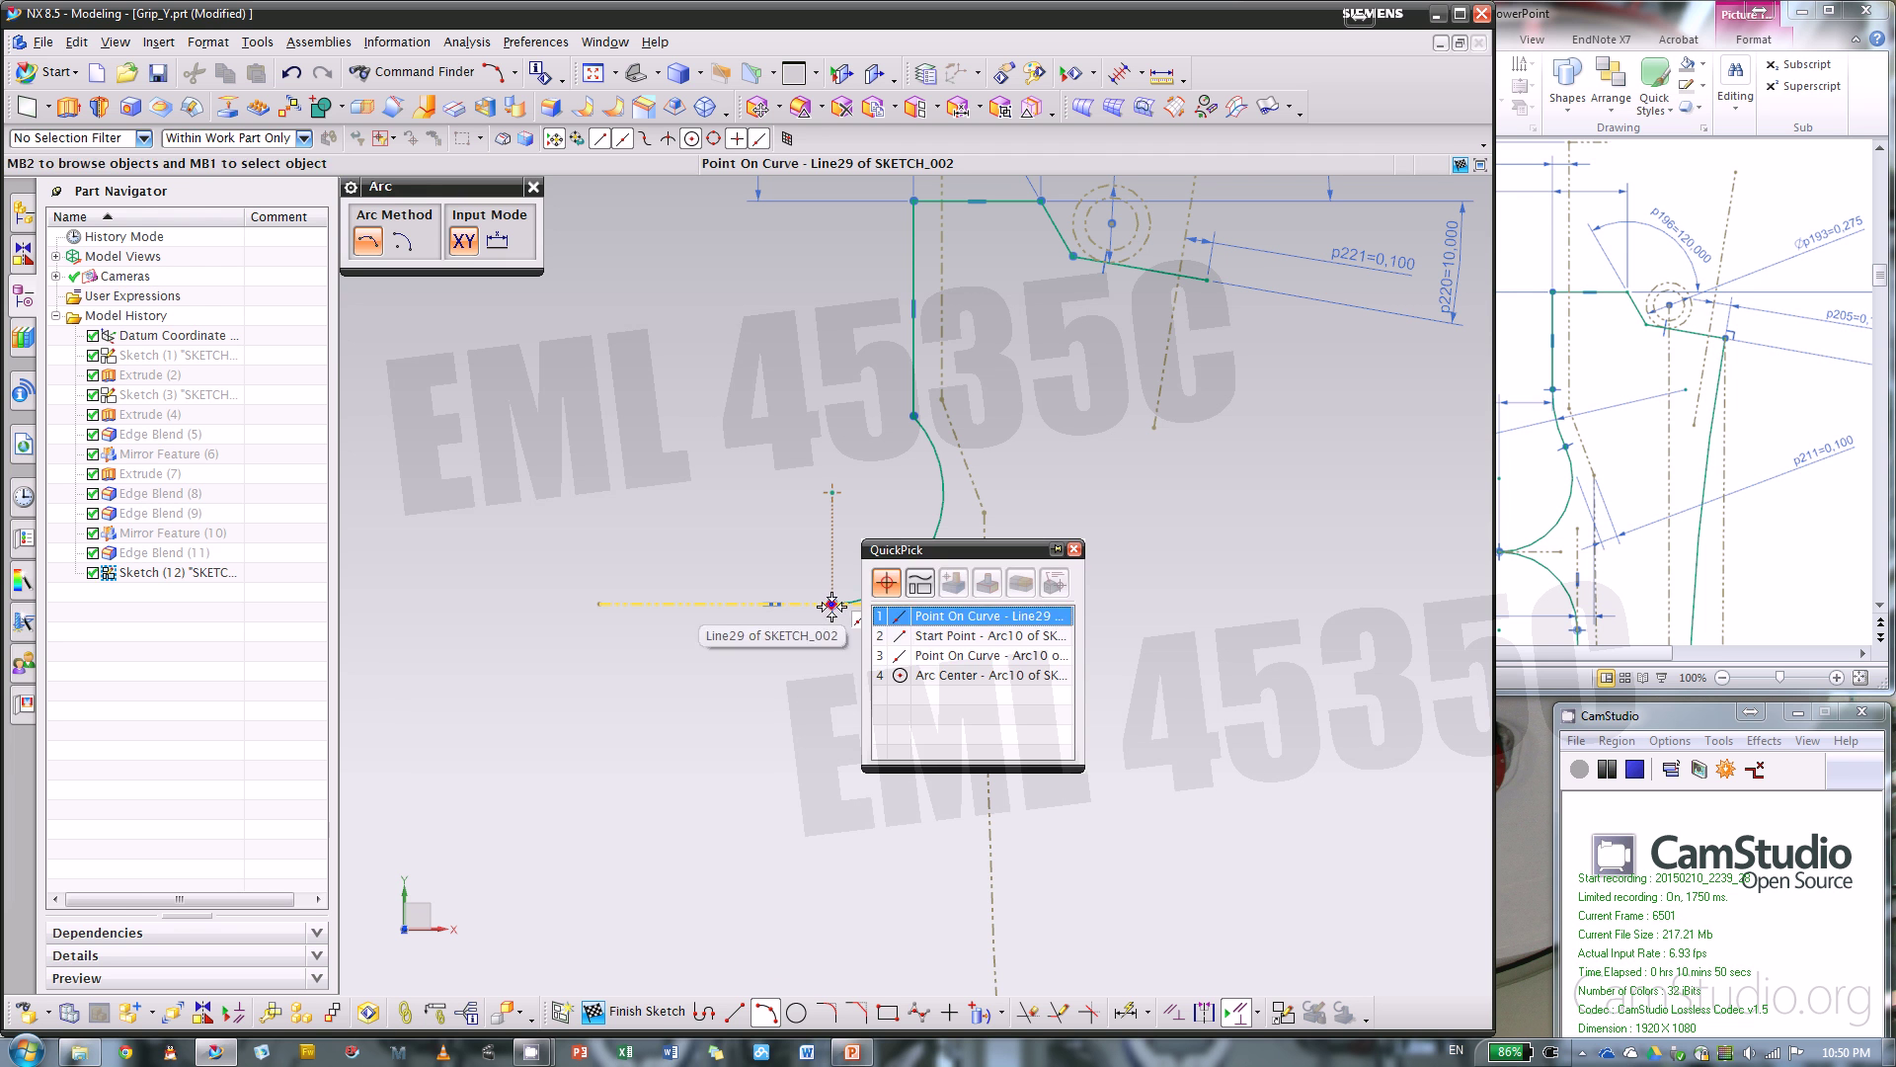
left_click(929, 637)
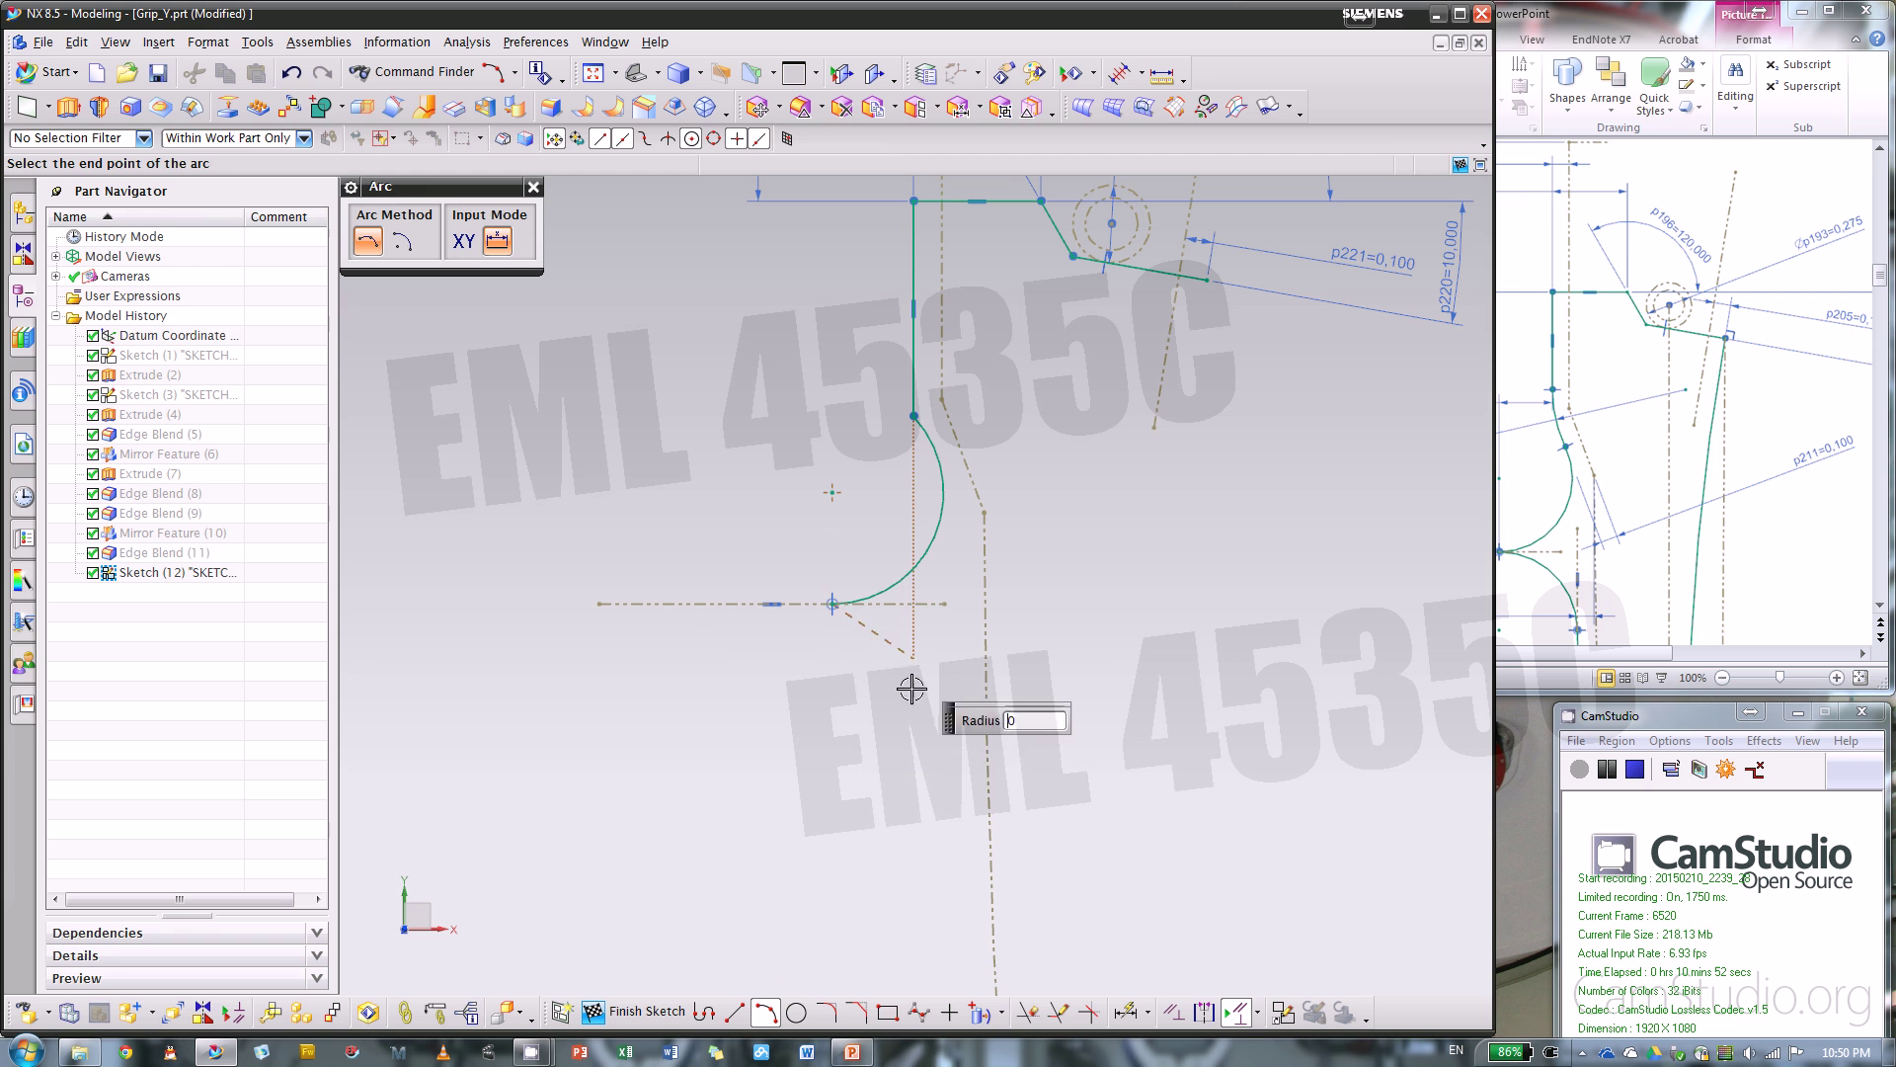
left_click(932, 779)
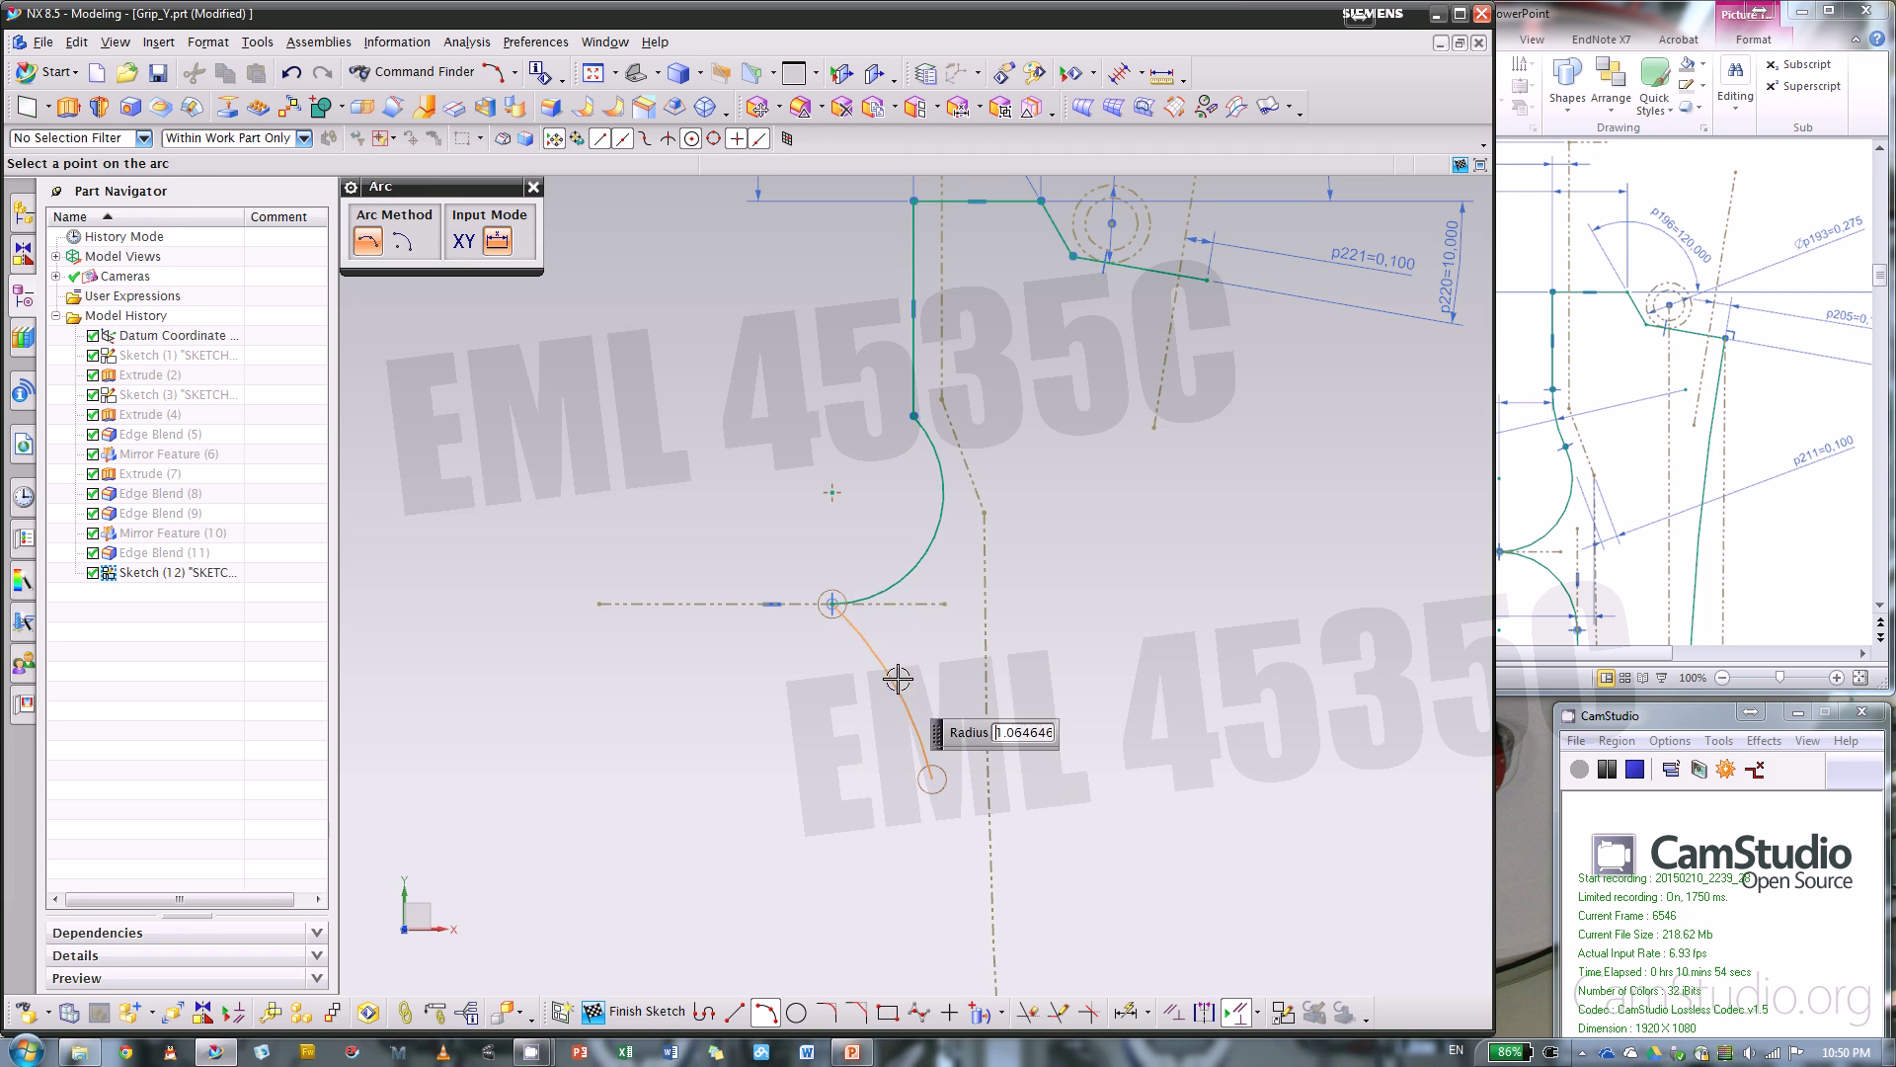
left_click(912, 627)
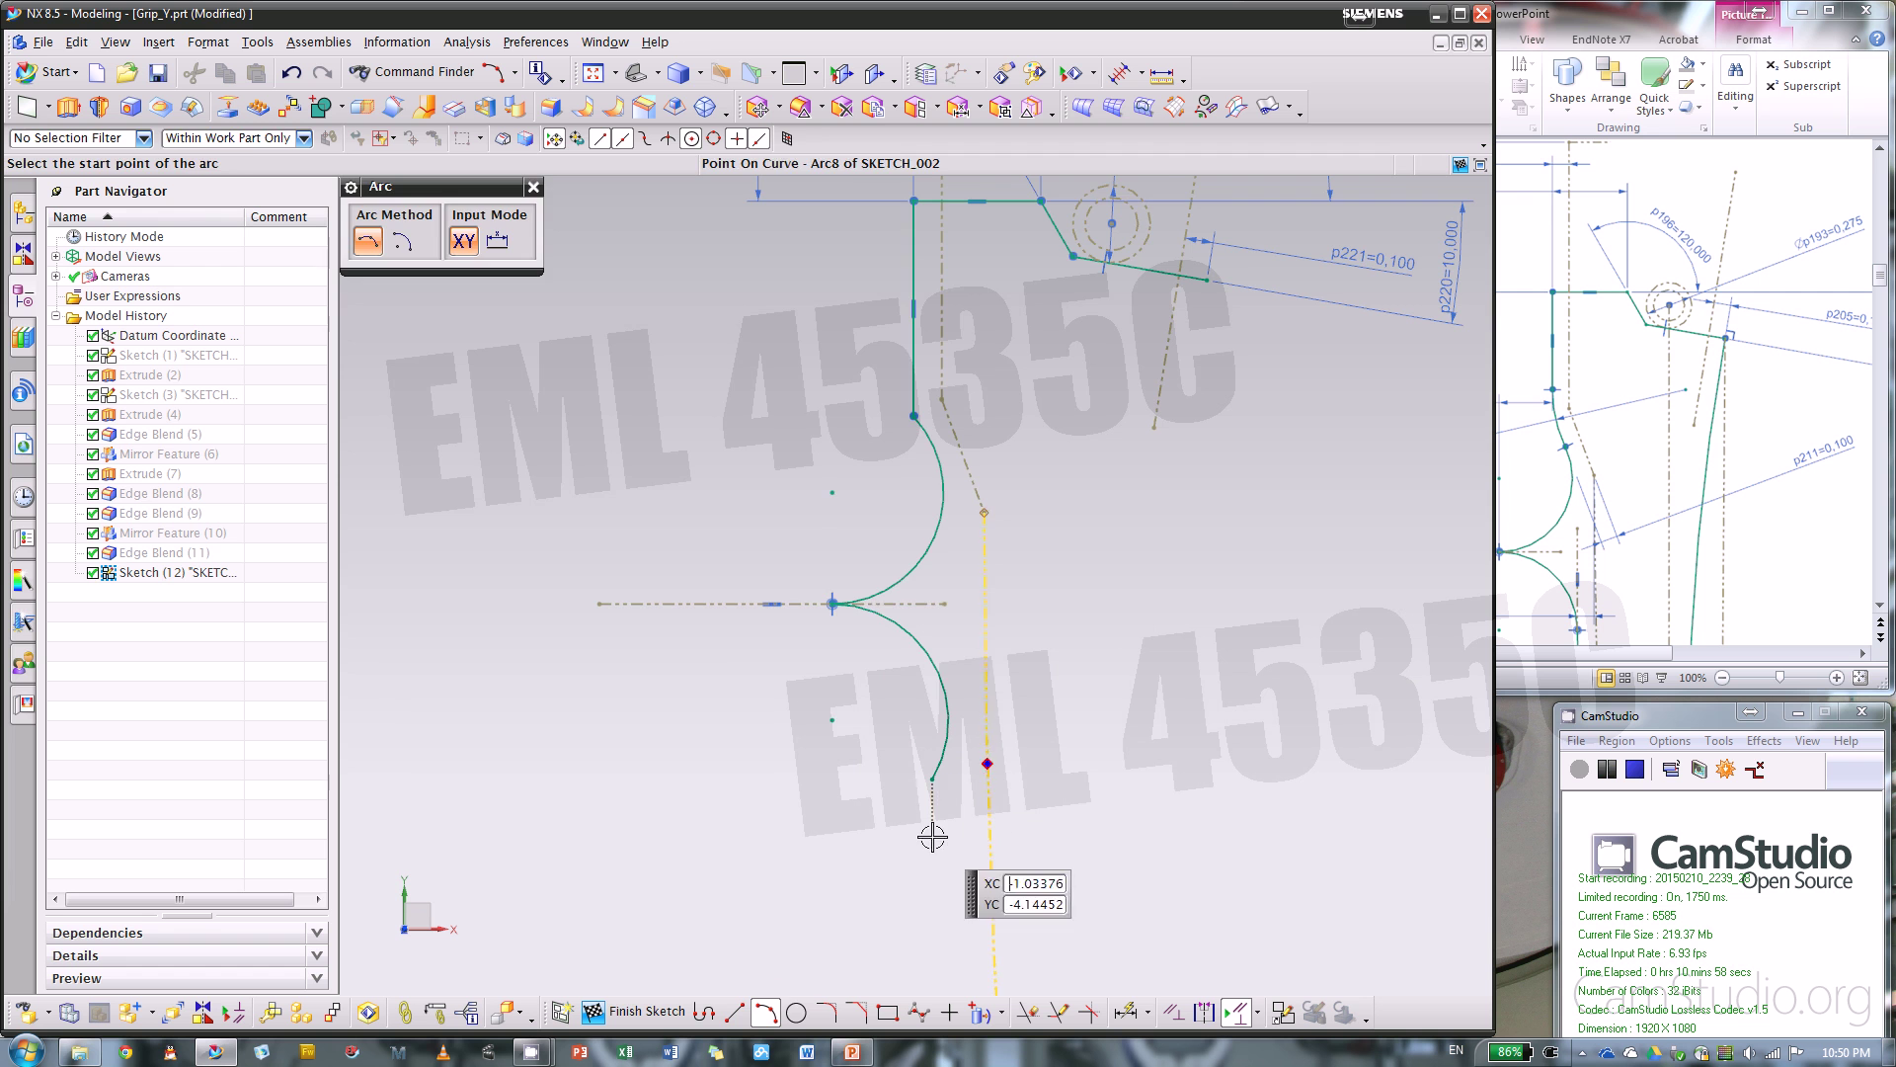
key("Escape")
scroll(1023, 459, "down", 2)
scroll(1020, 662, "up", 2)
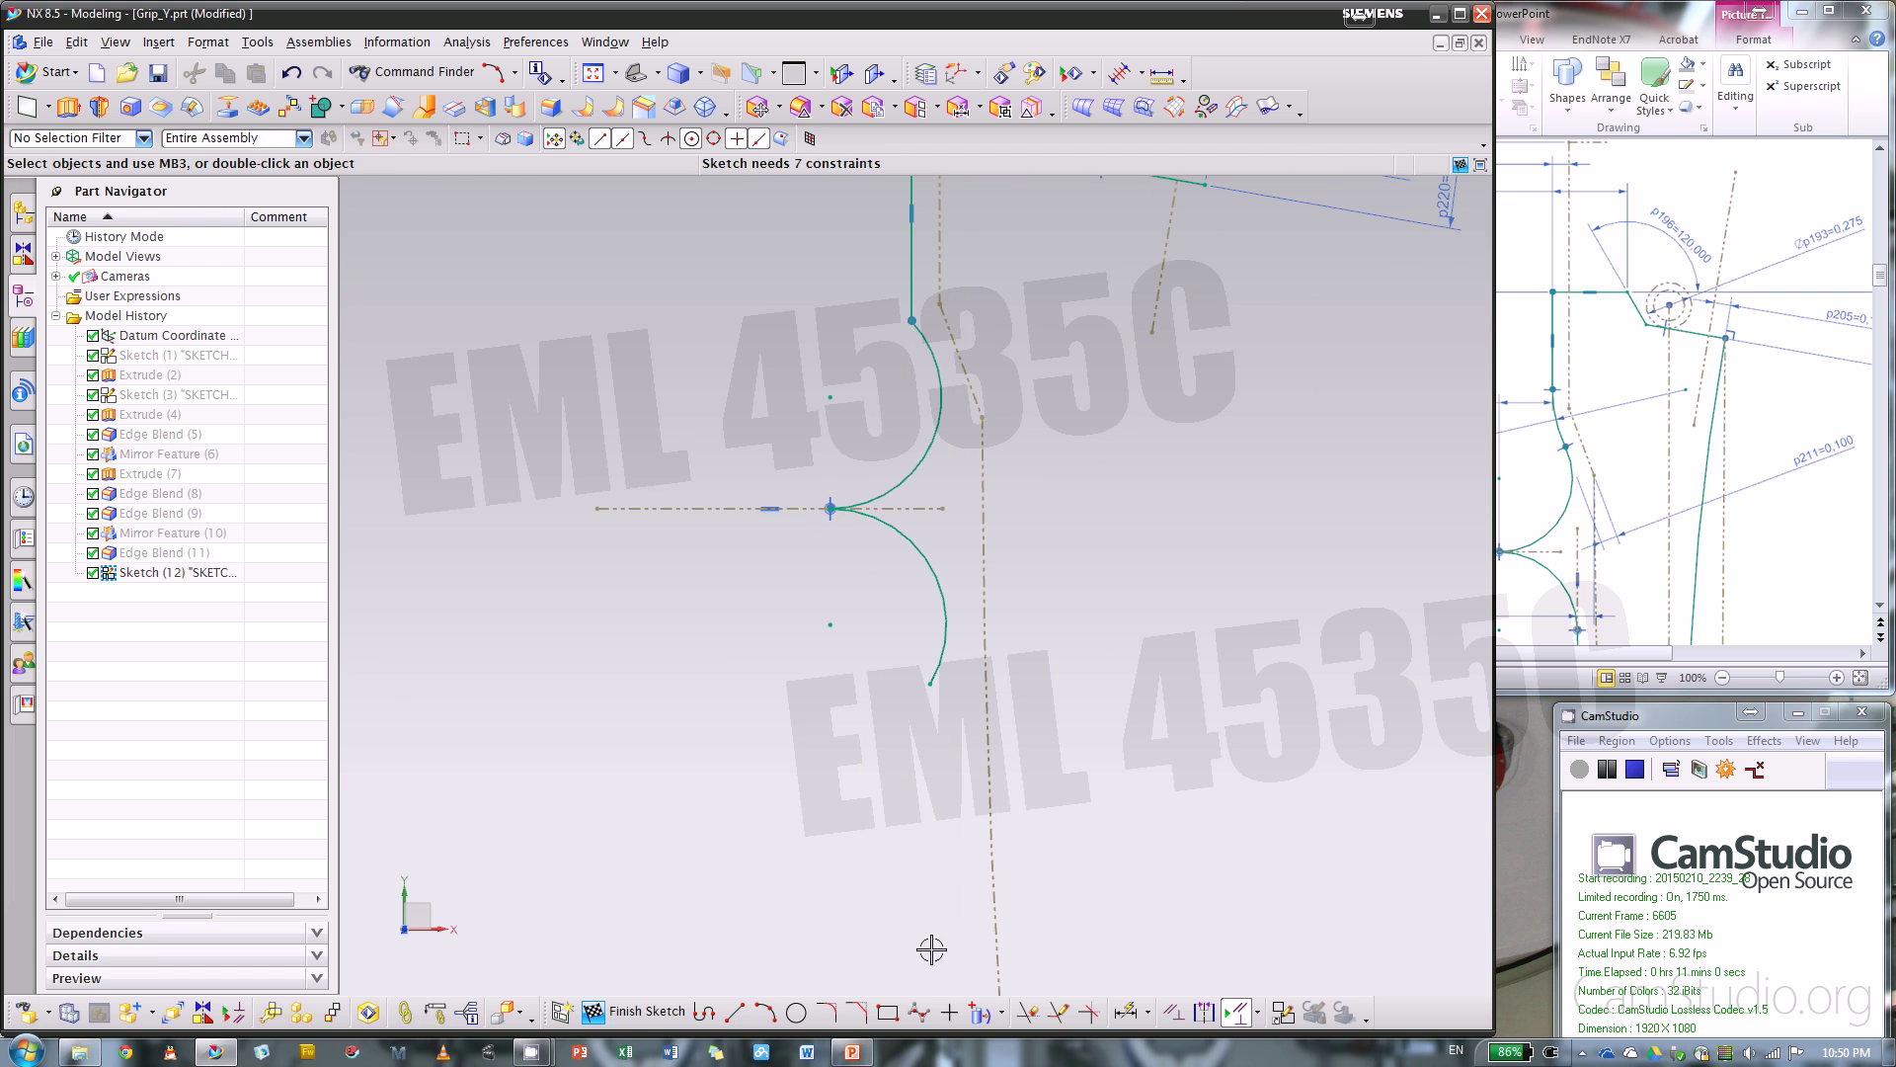
- Draw a vertical line about 0.535 long upward from the second arc's free endpoint
left_click(735, 1011)
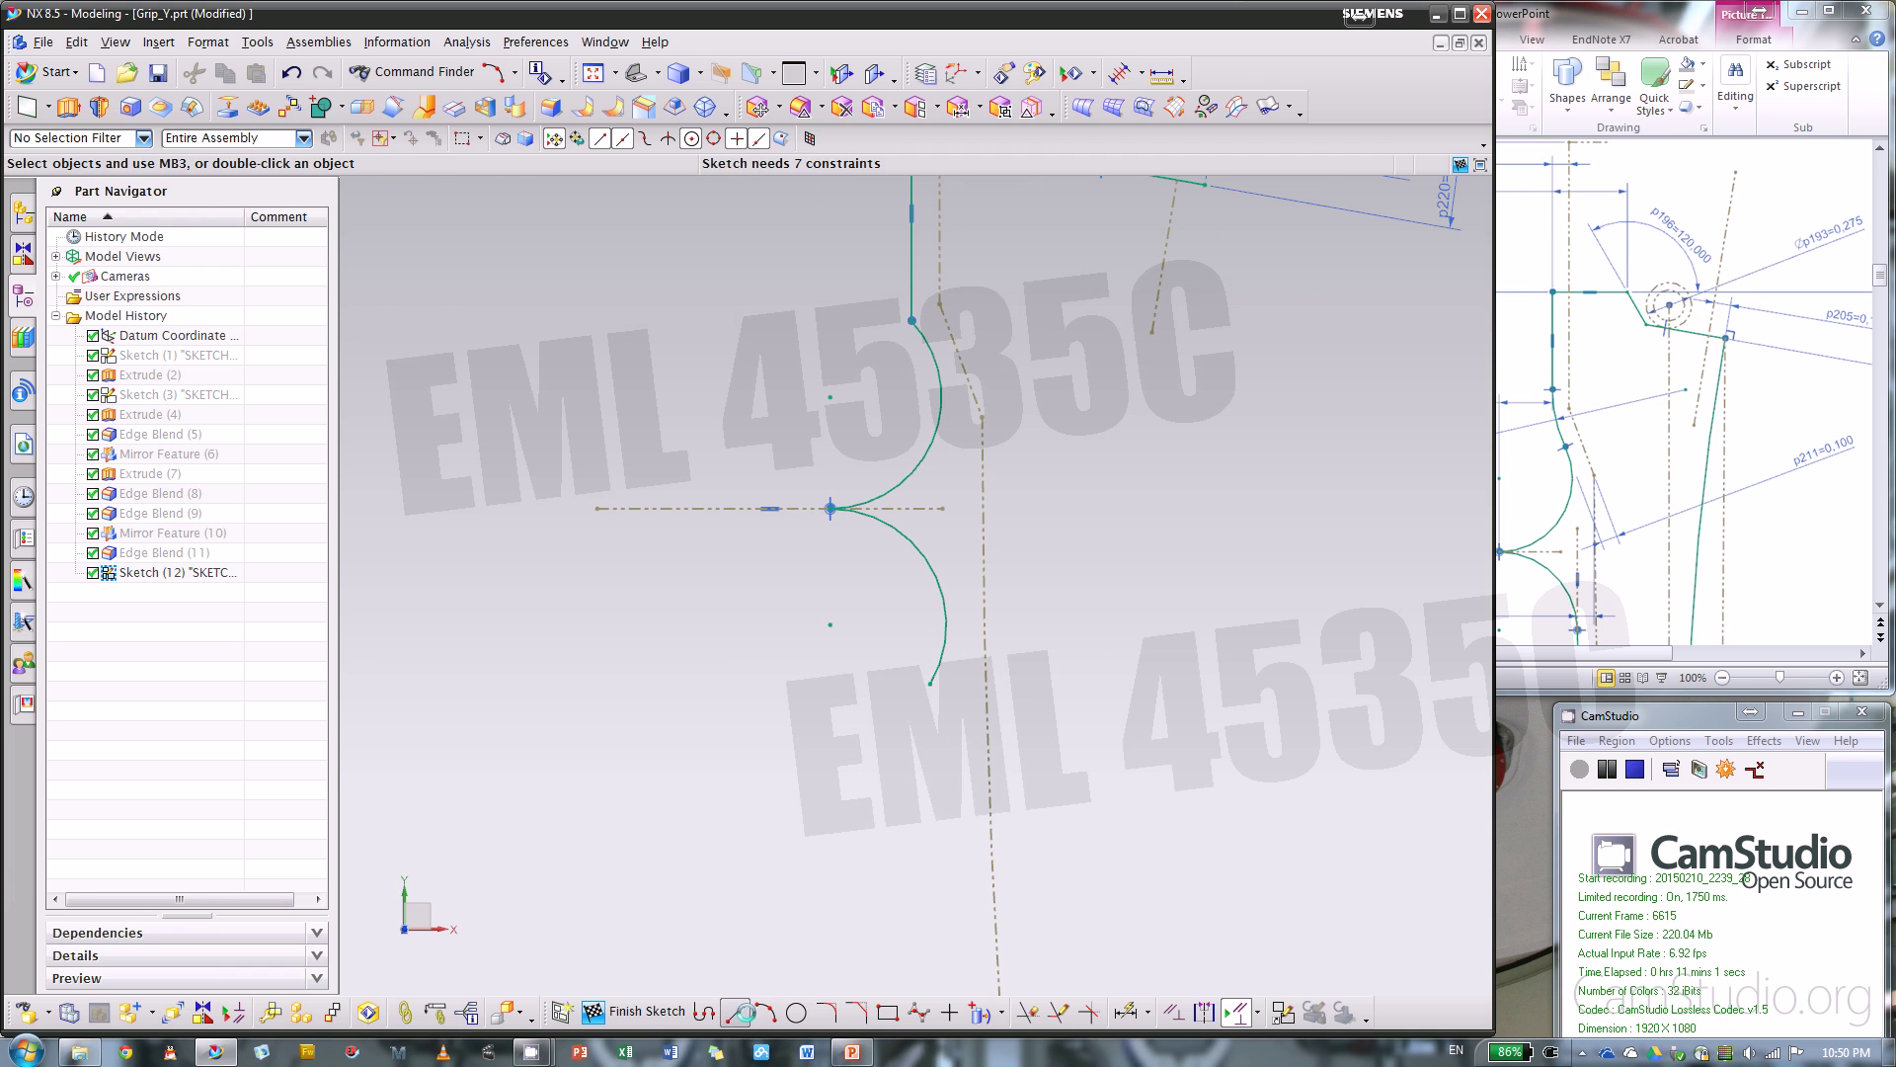
left_click(931, 681)
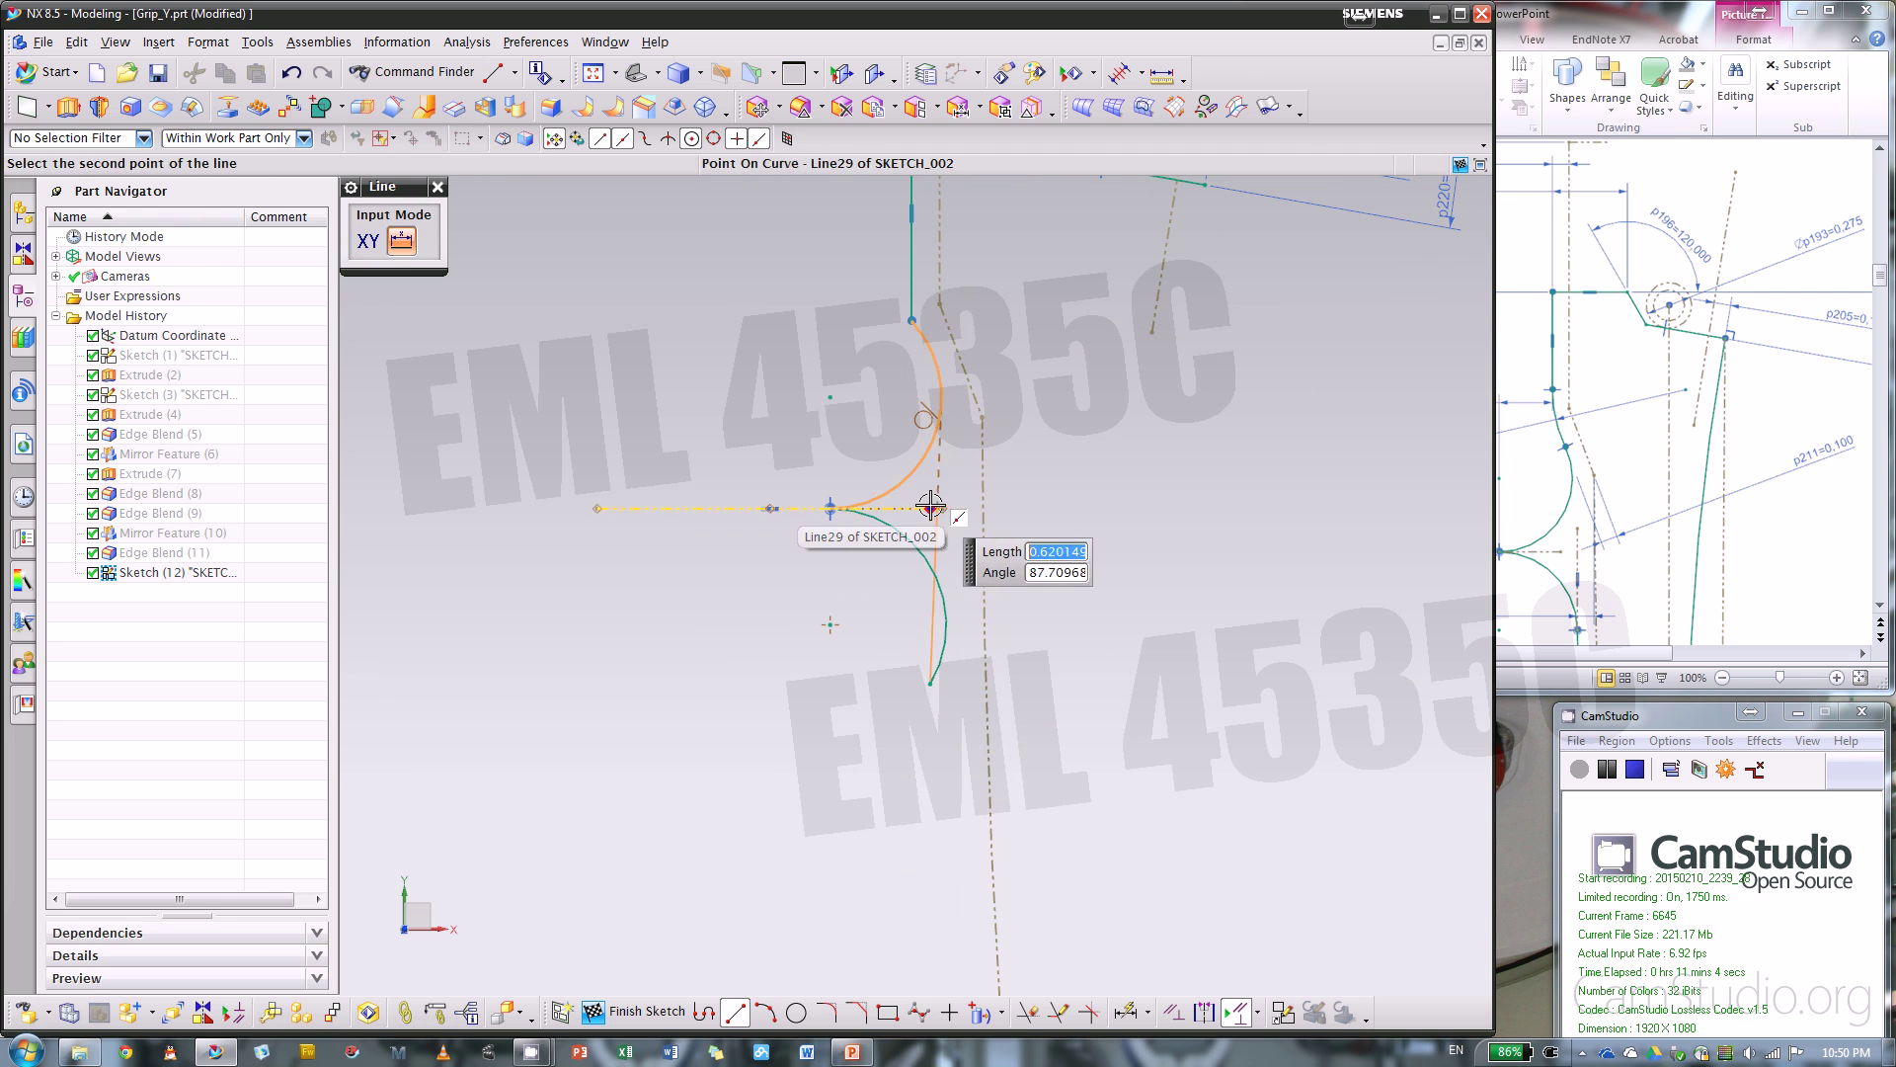
left_click(926, 543)
scroll(928, 533, "up", 3)
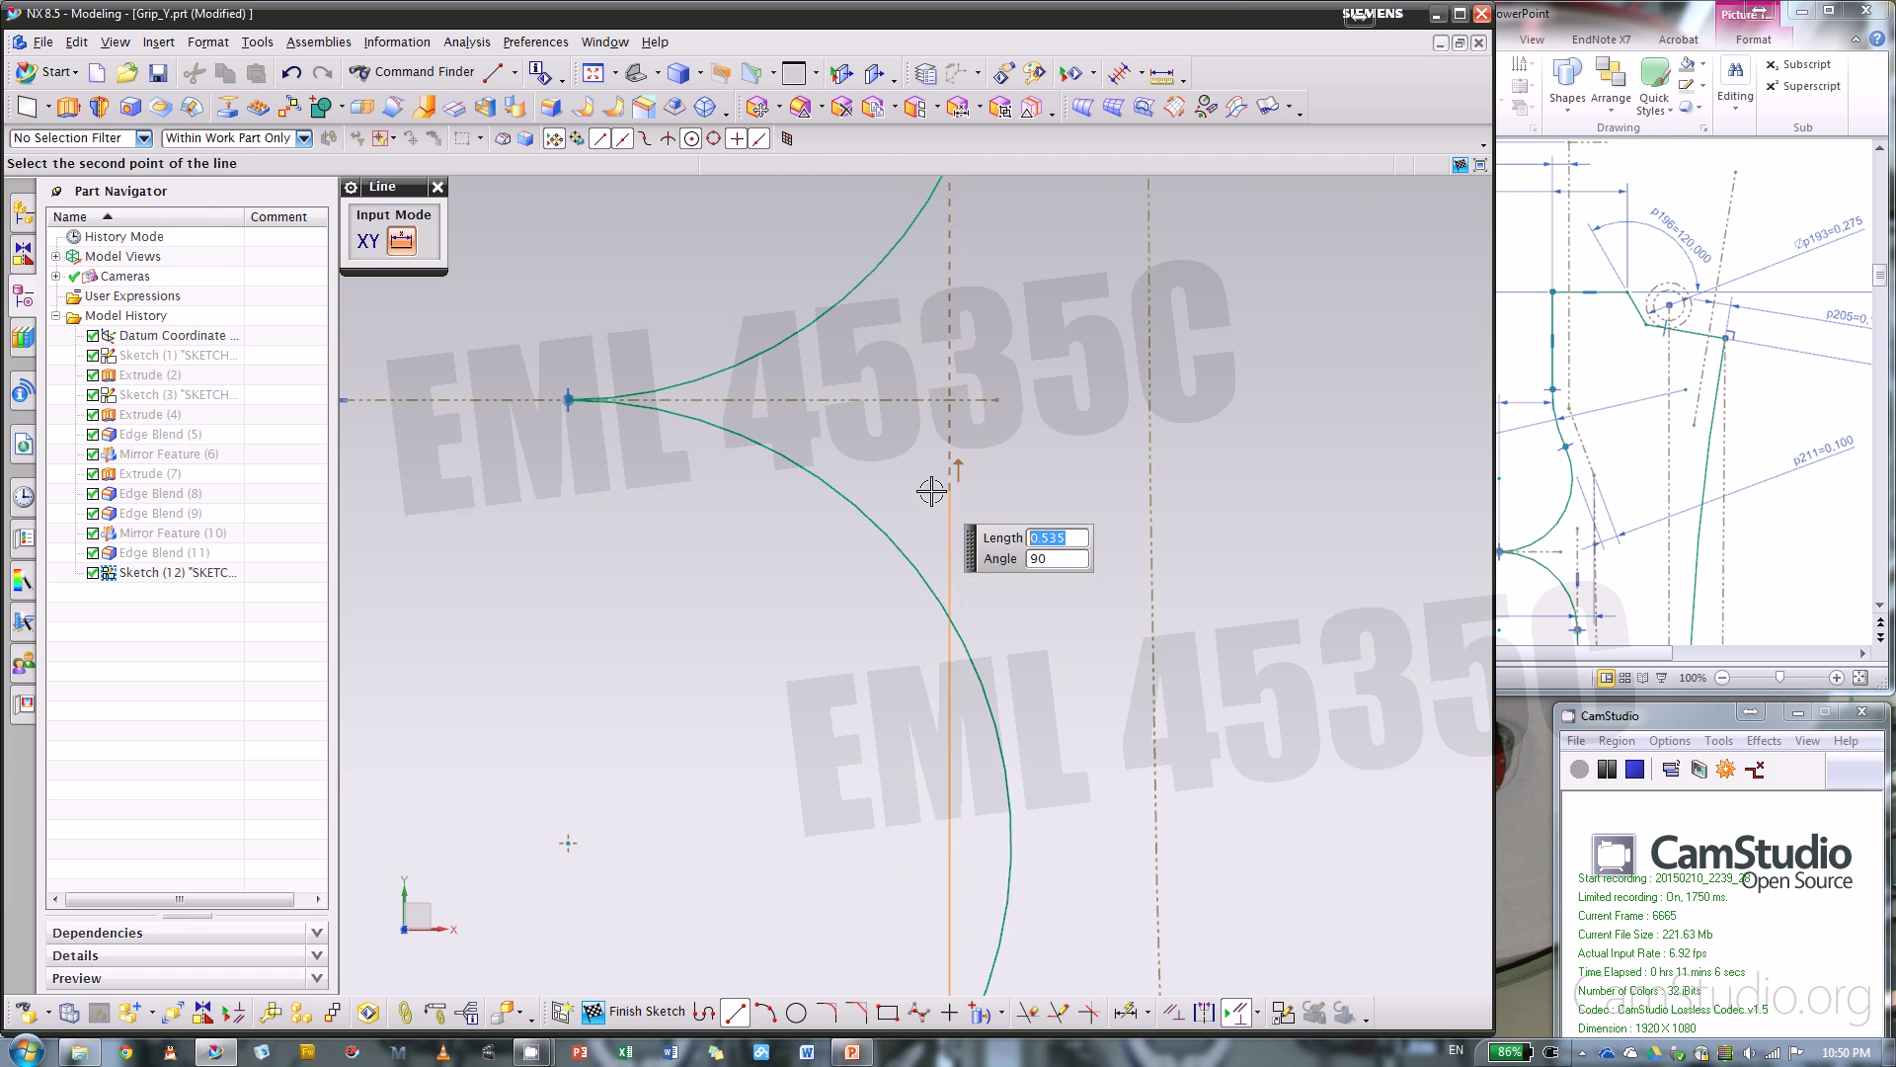
scroll(1021, 434, "down", 3)
key("Escape")
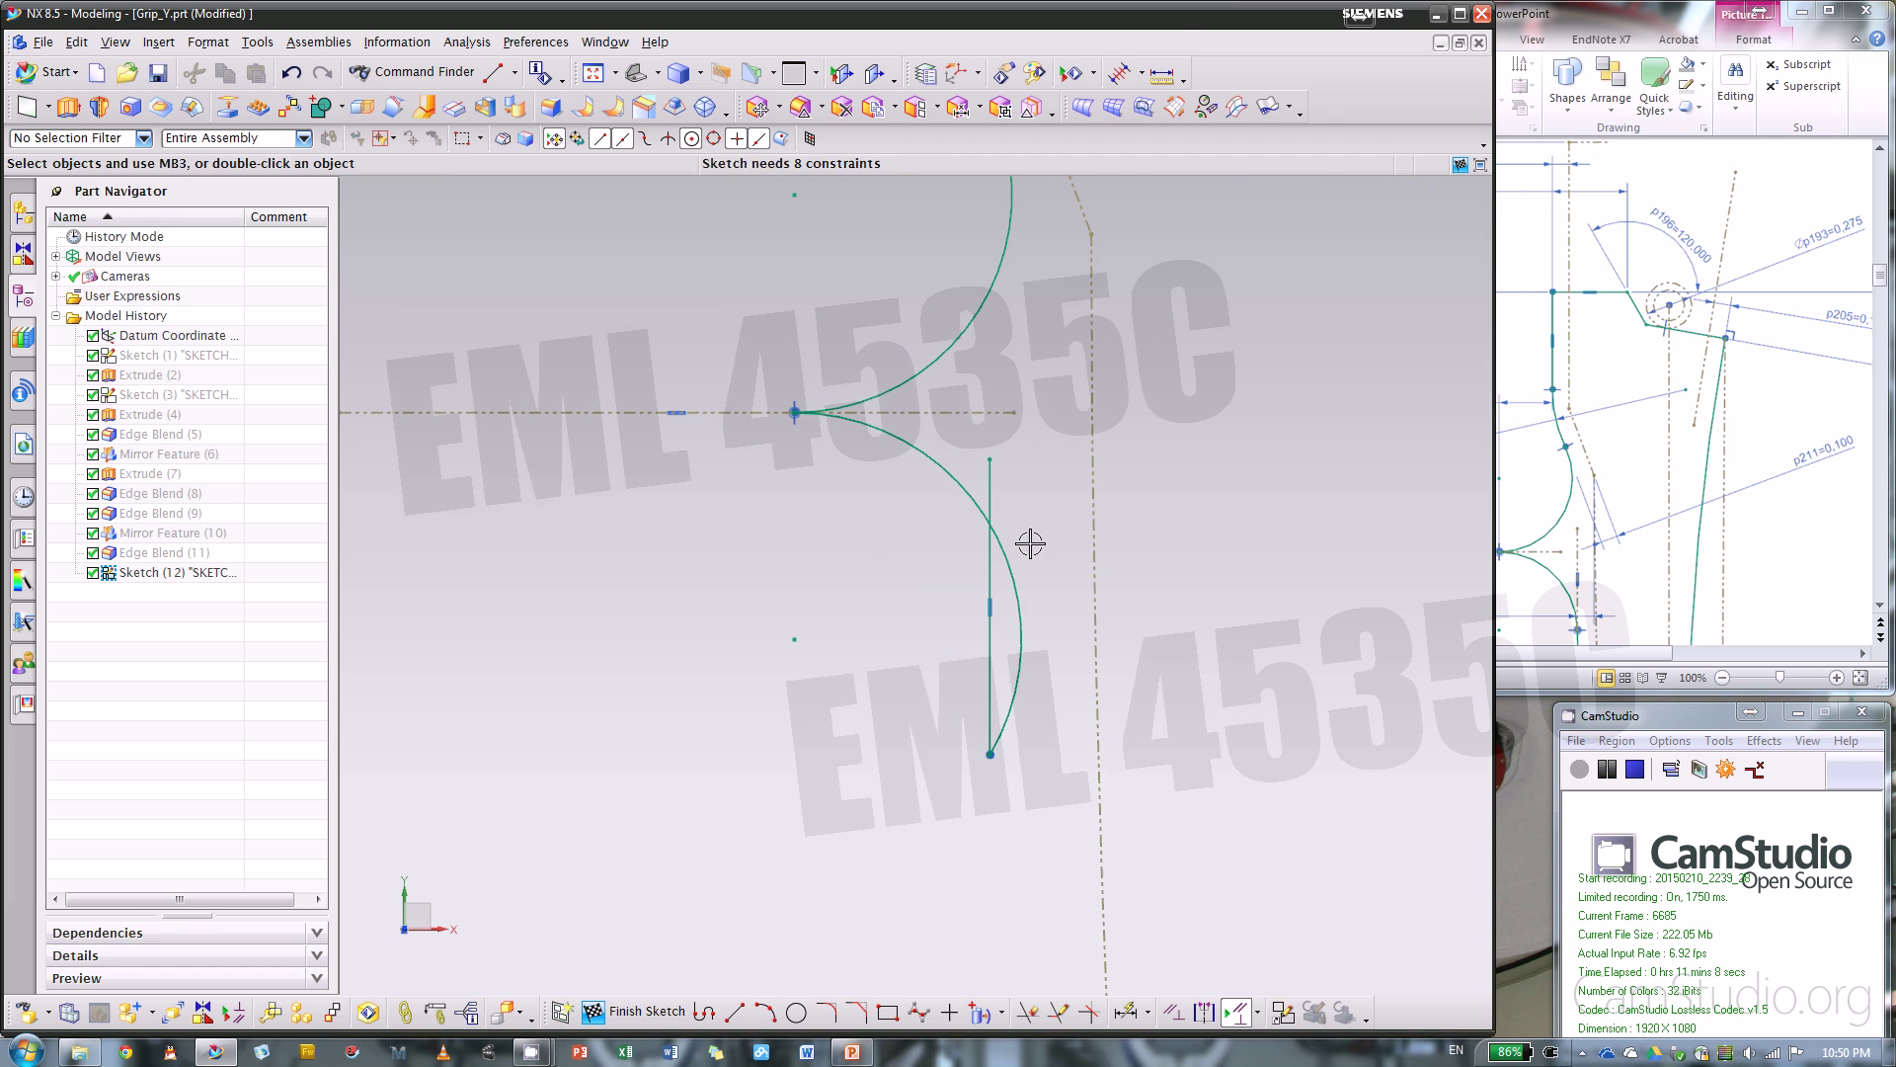
- Convert the new vertical line at the second arc to a reference line
right_click(997, 562)
left_click(1111, 590)
scroll(1031, 529, "down", 1)
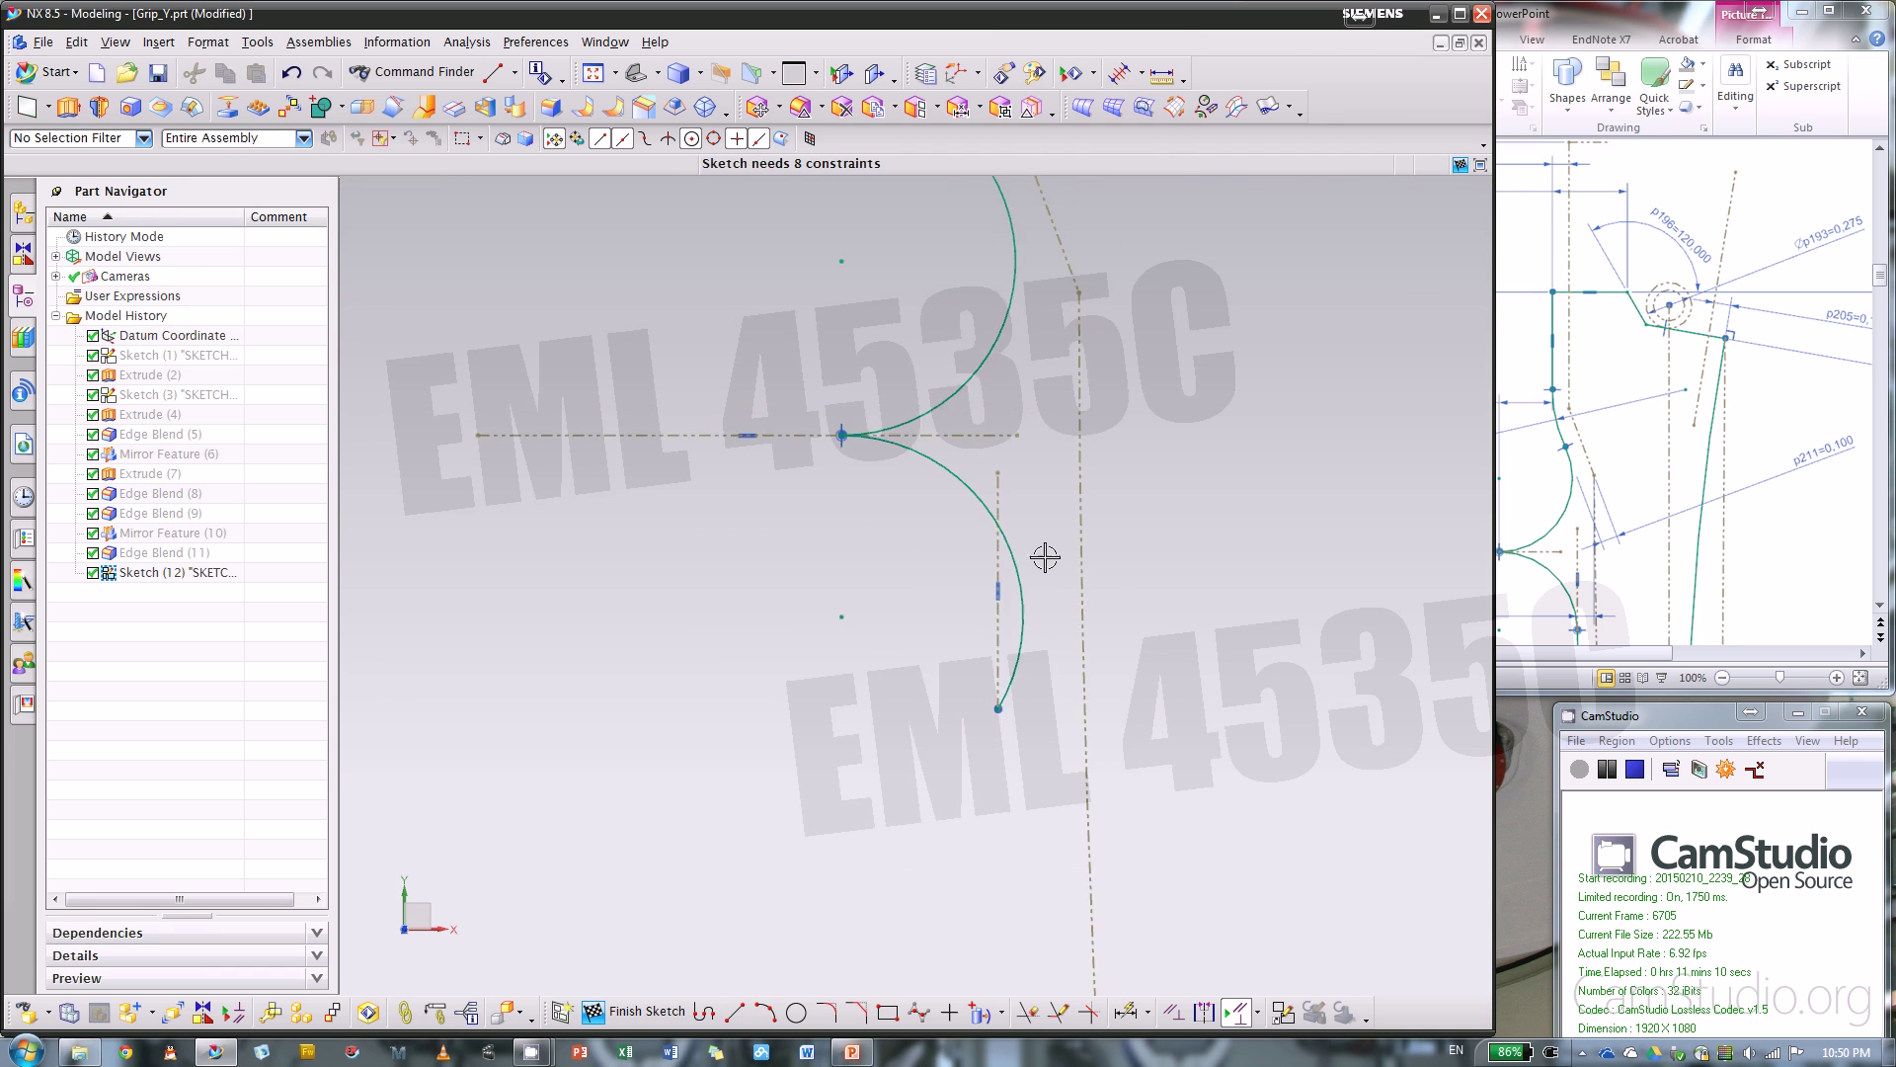
- Make the second arc tangent to the vertical reference line
scroll(1033, 651, "up", 2)
left_click(1016, 665)
left_click(979, 665)
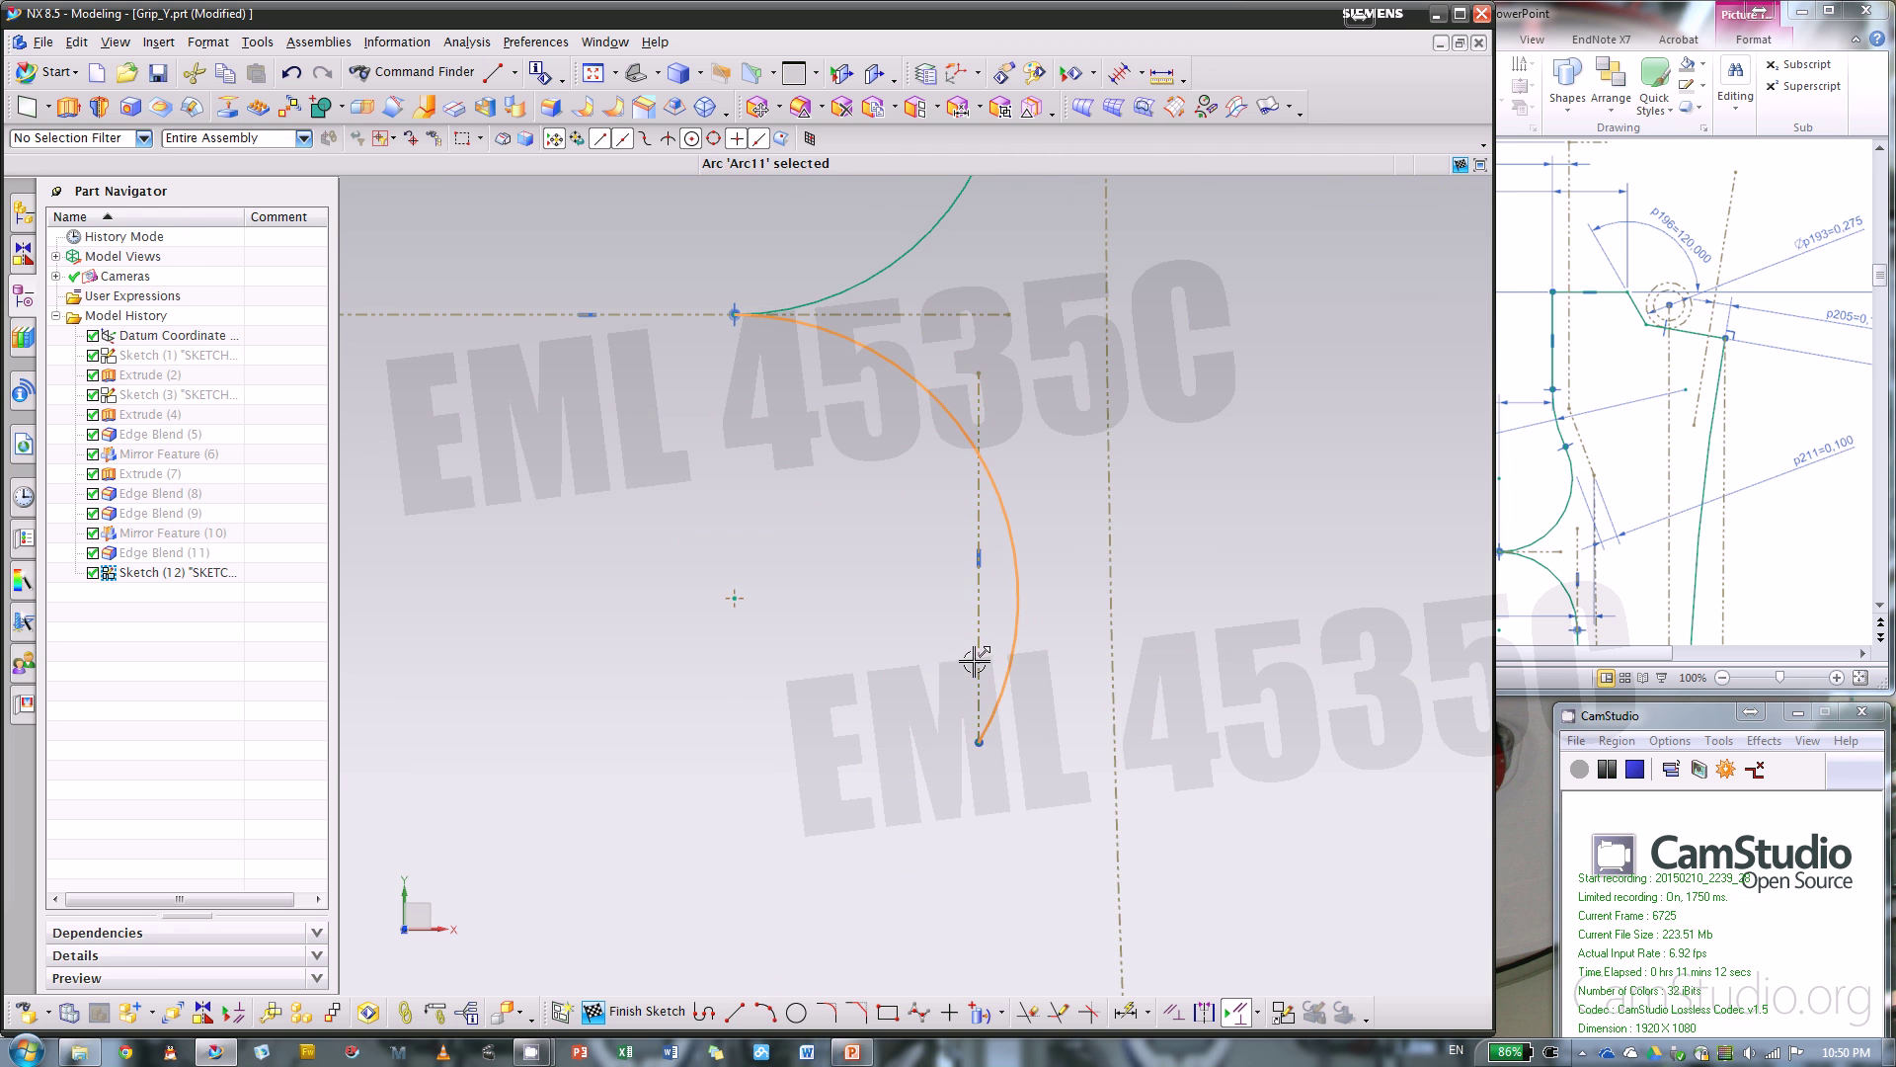
left_click(1200, 628)
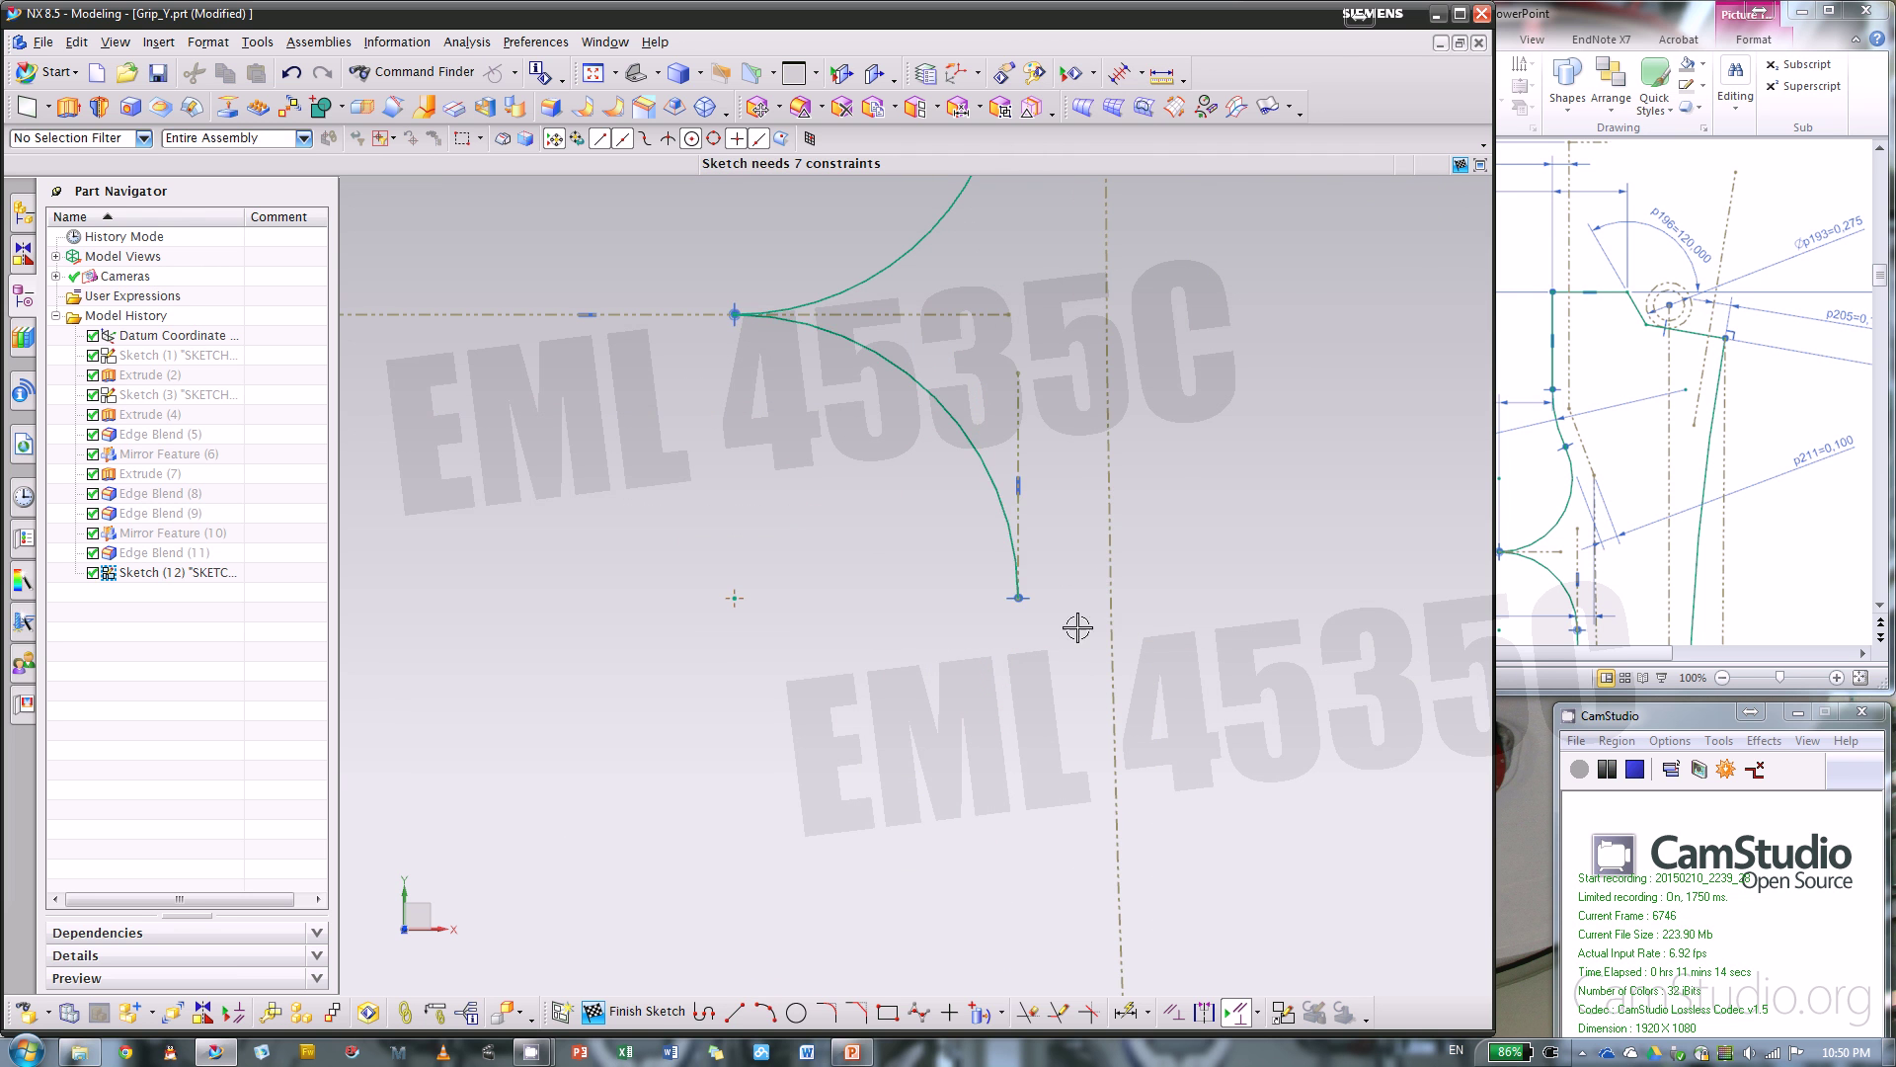
scroll(1046, 694, "down", 2)
- Check the lower grip on the slide and draw a long shallow arc from the second arc's lower endpoint to about XC -0.79, YC -6.51
left_click(1676, 22)
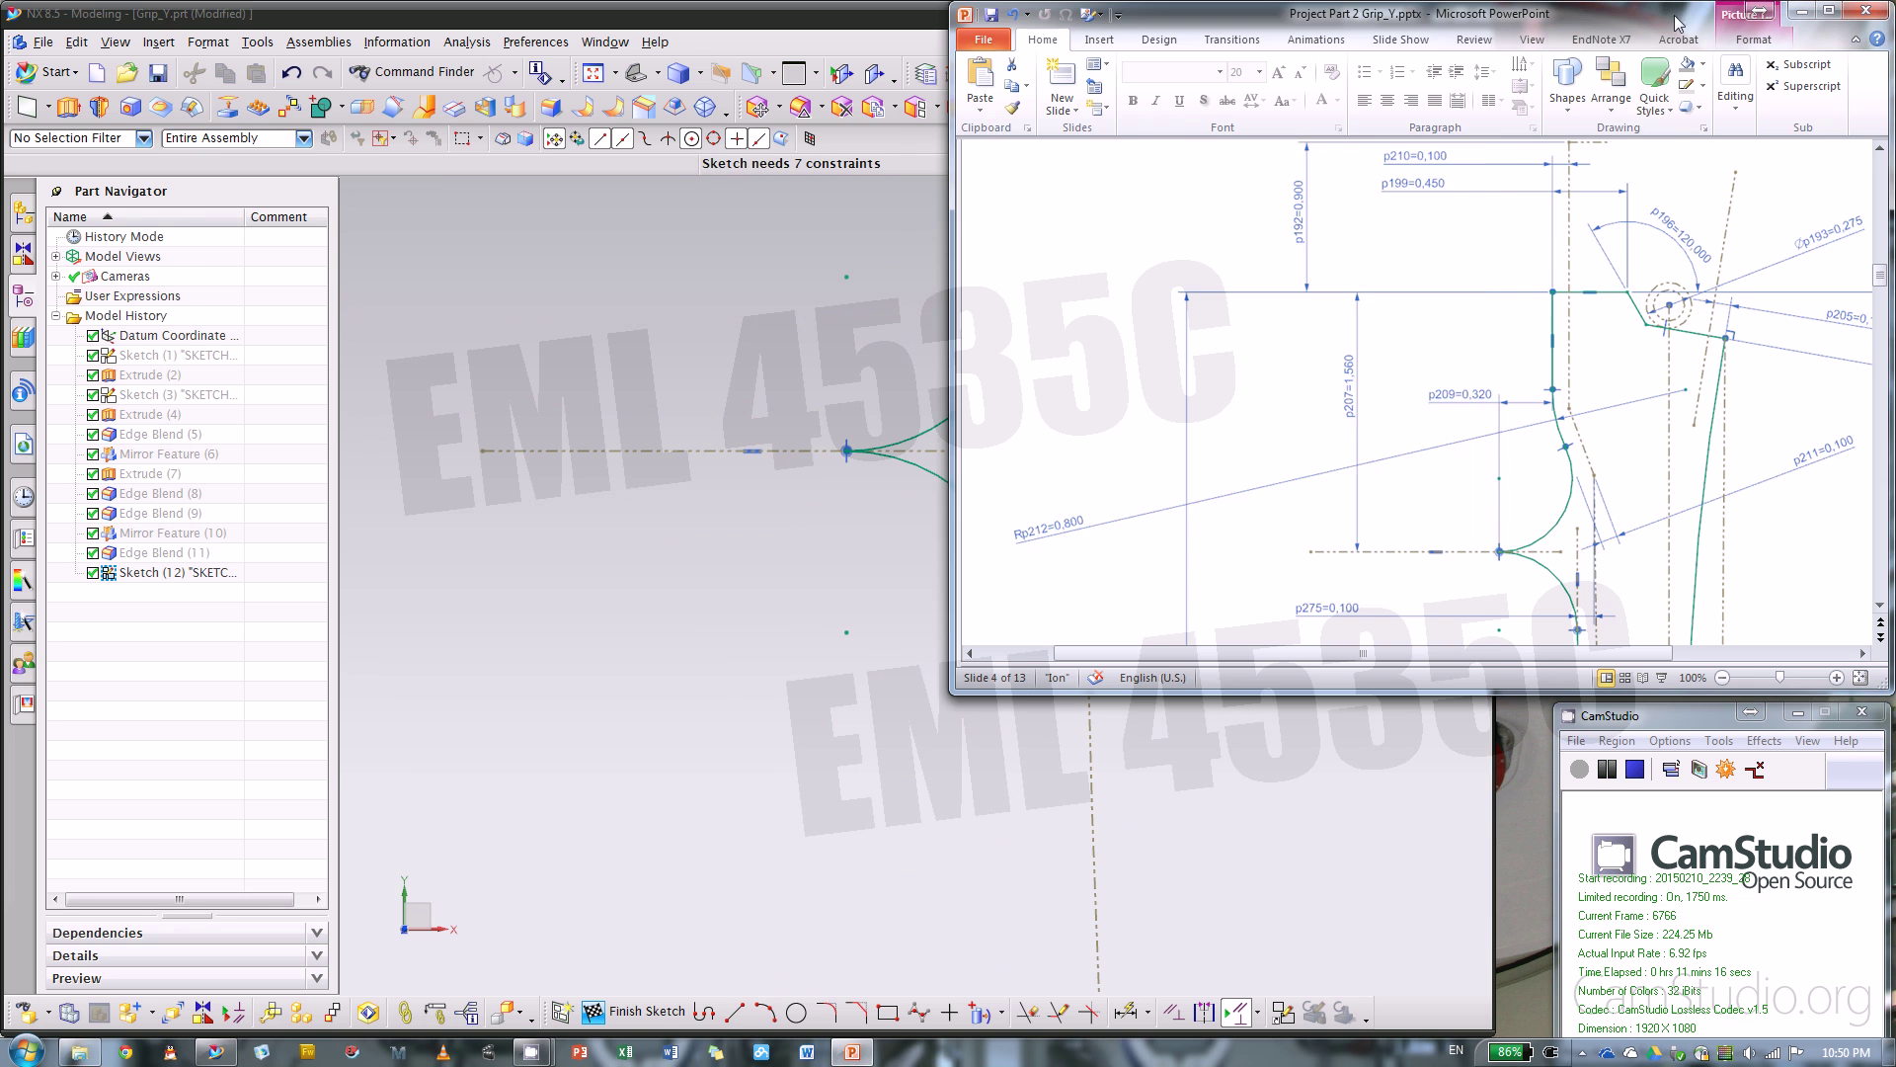
scroll(1575, 474, "down", 5)
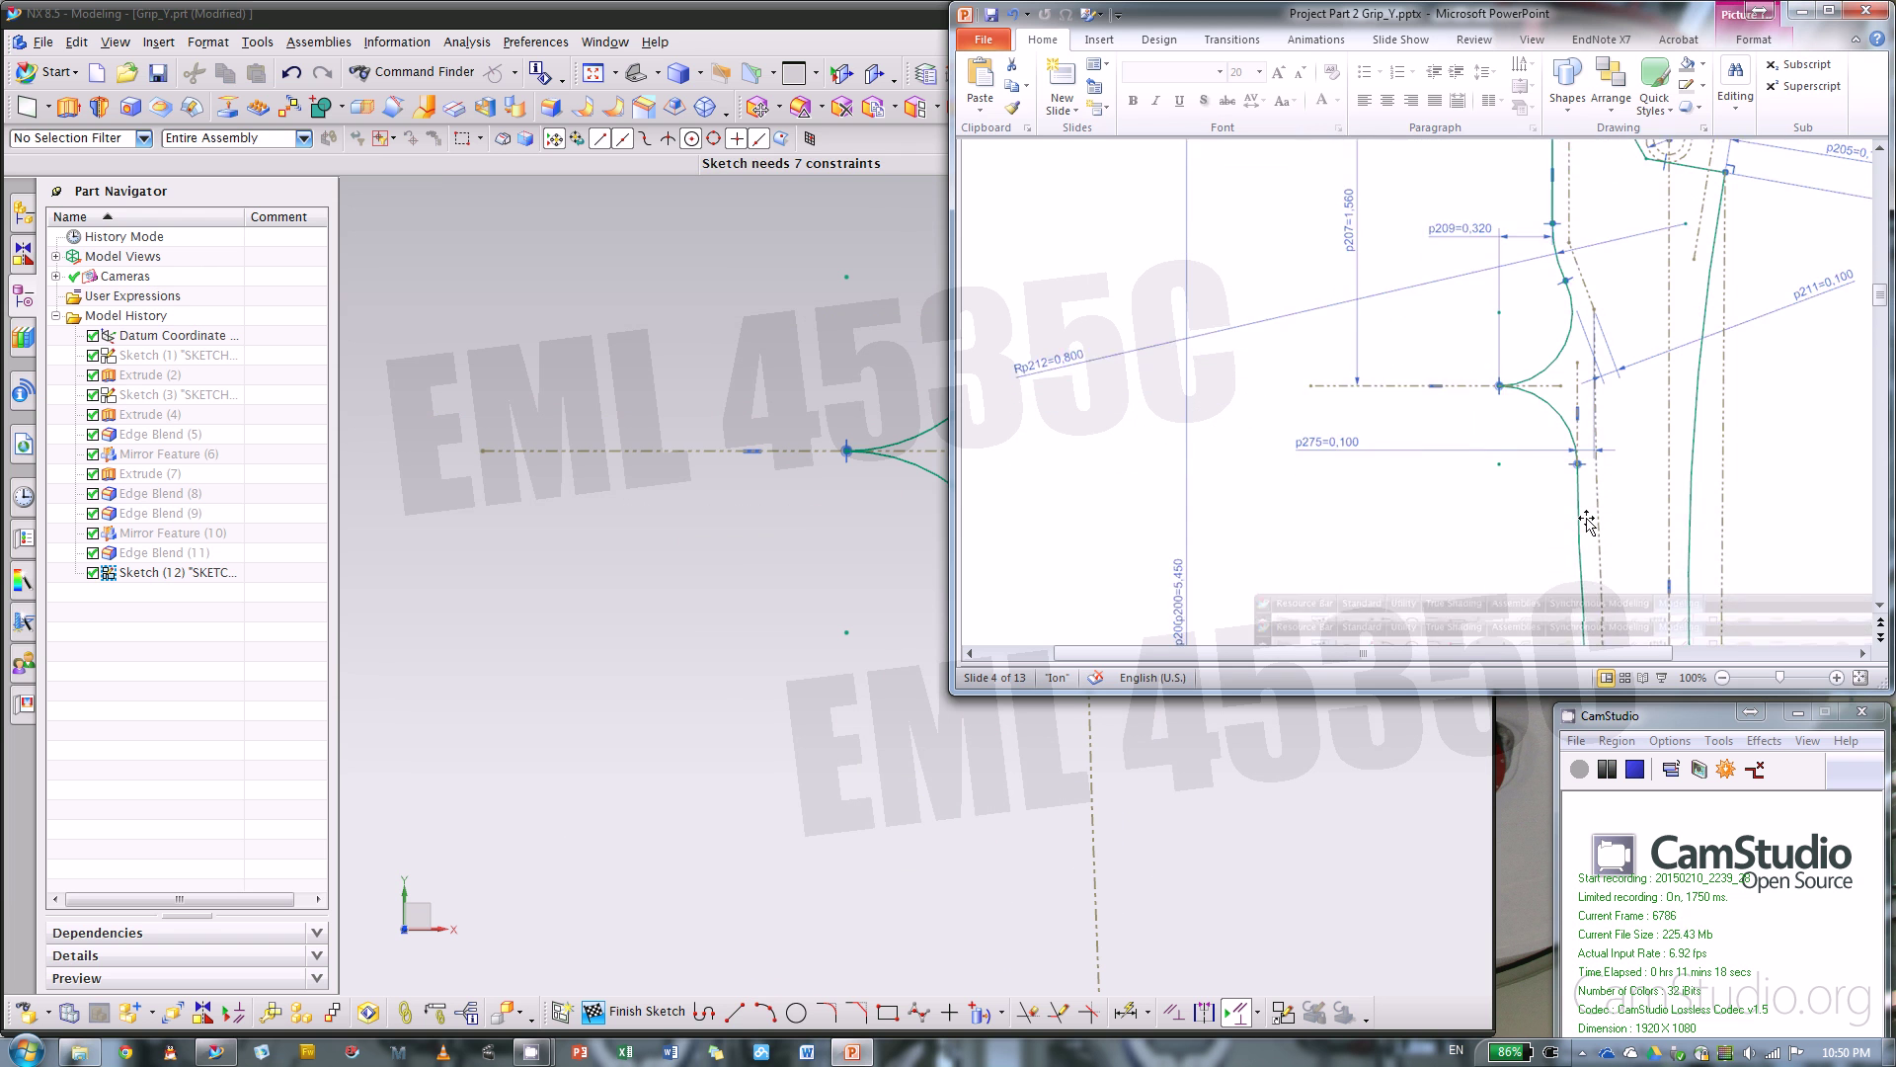
scroll(1587, 522, "down", 5)
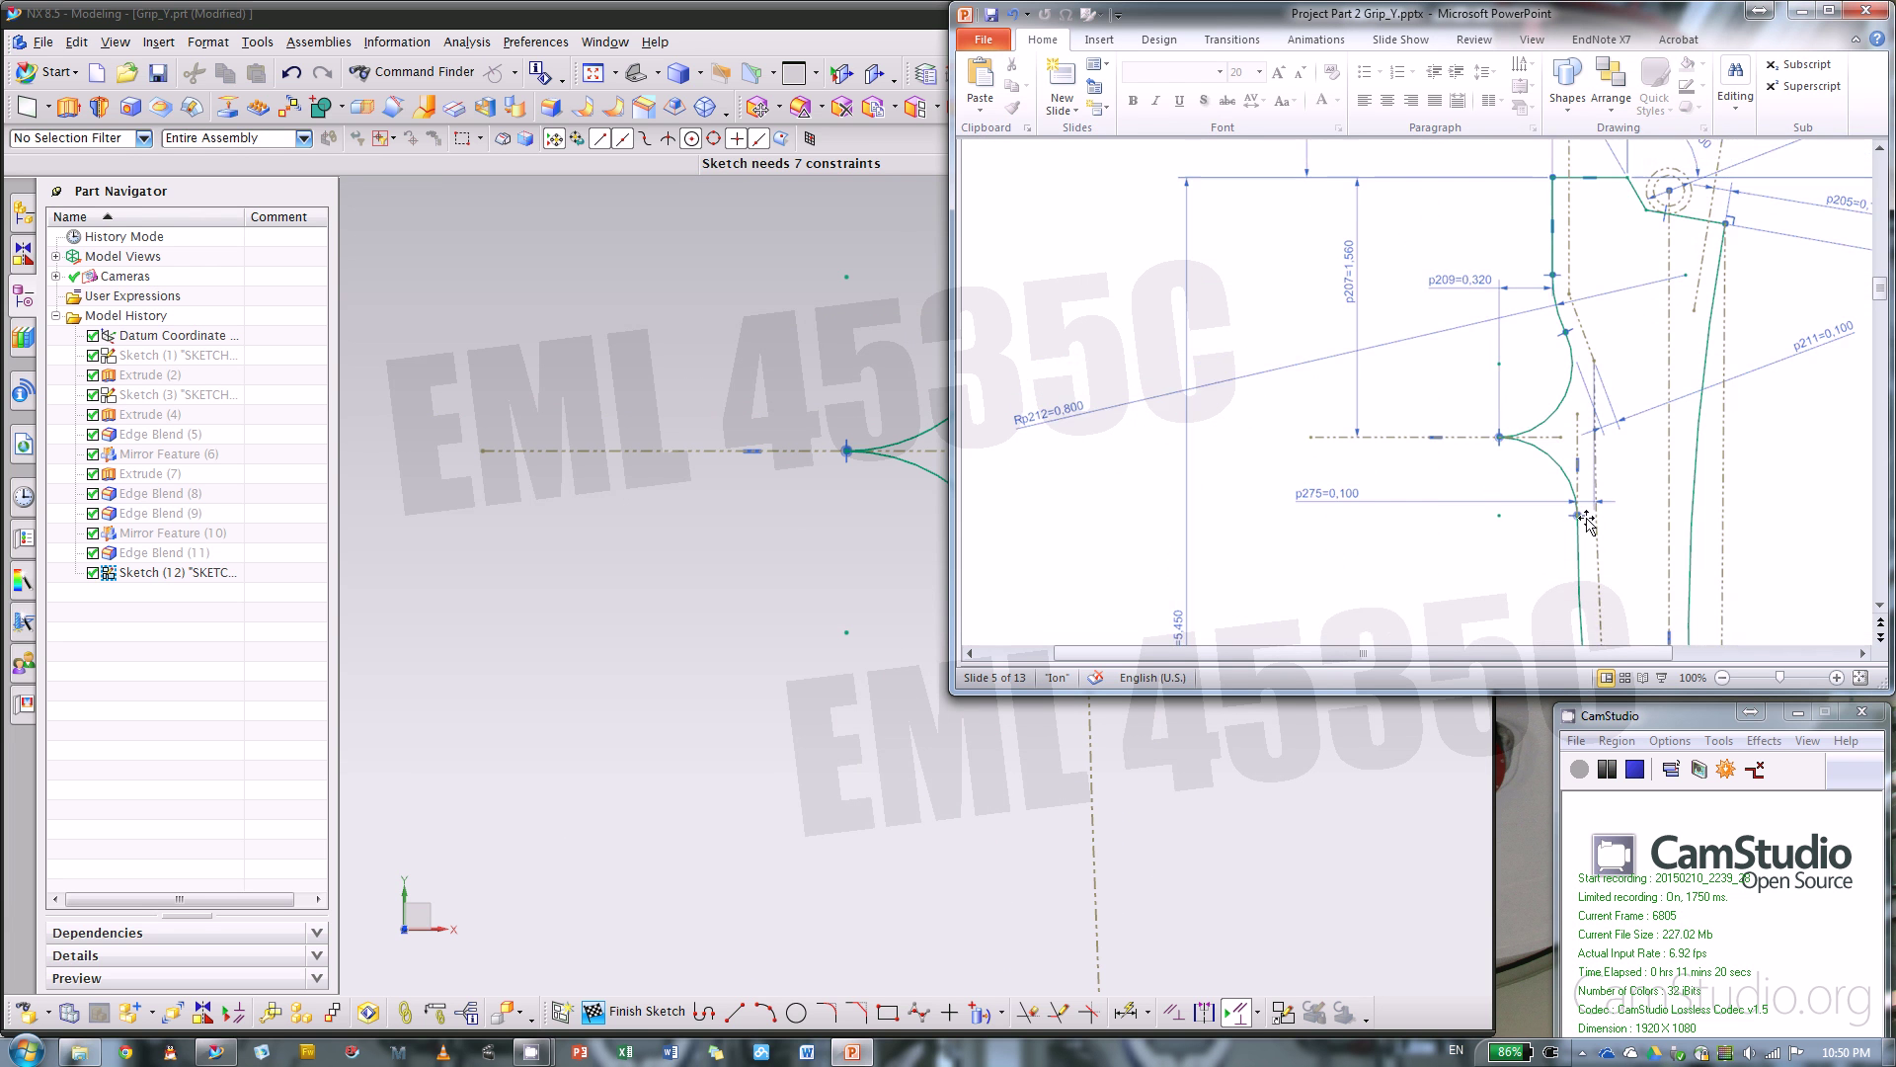
scroll(1587, 522, "up", 6)
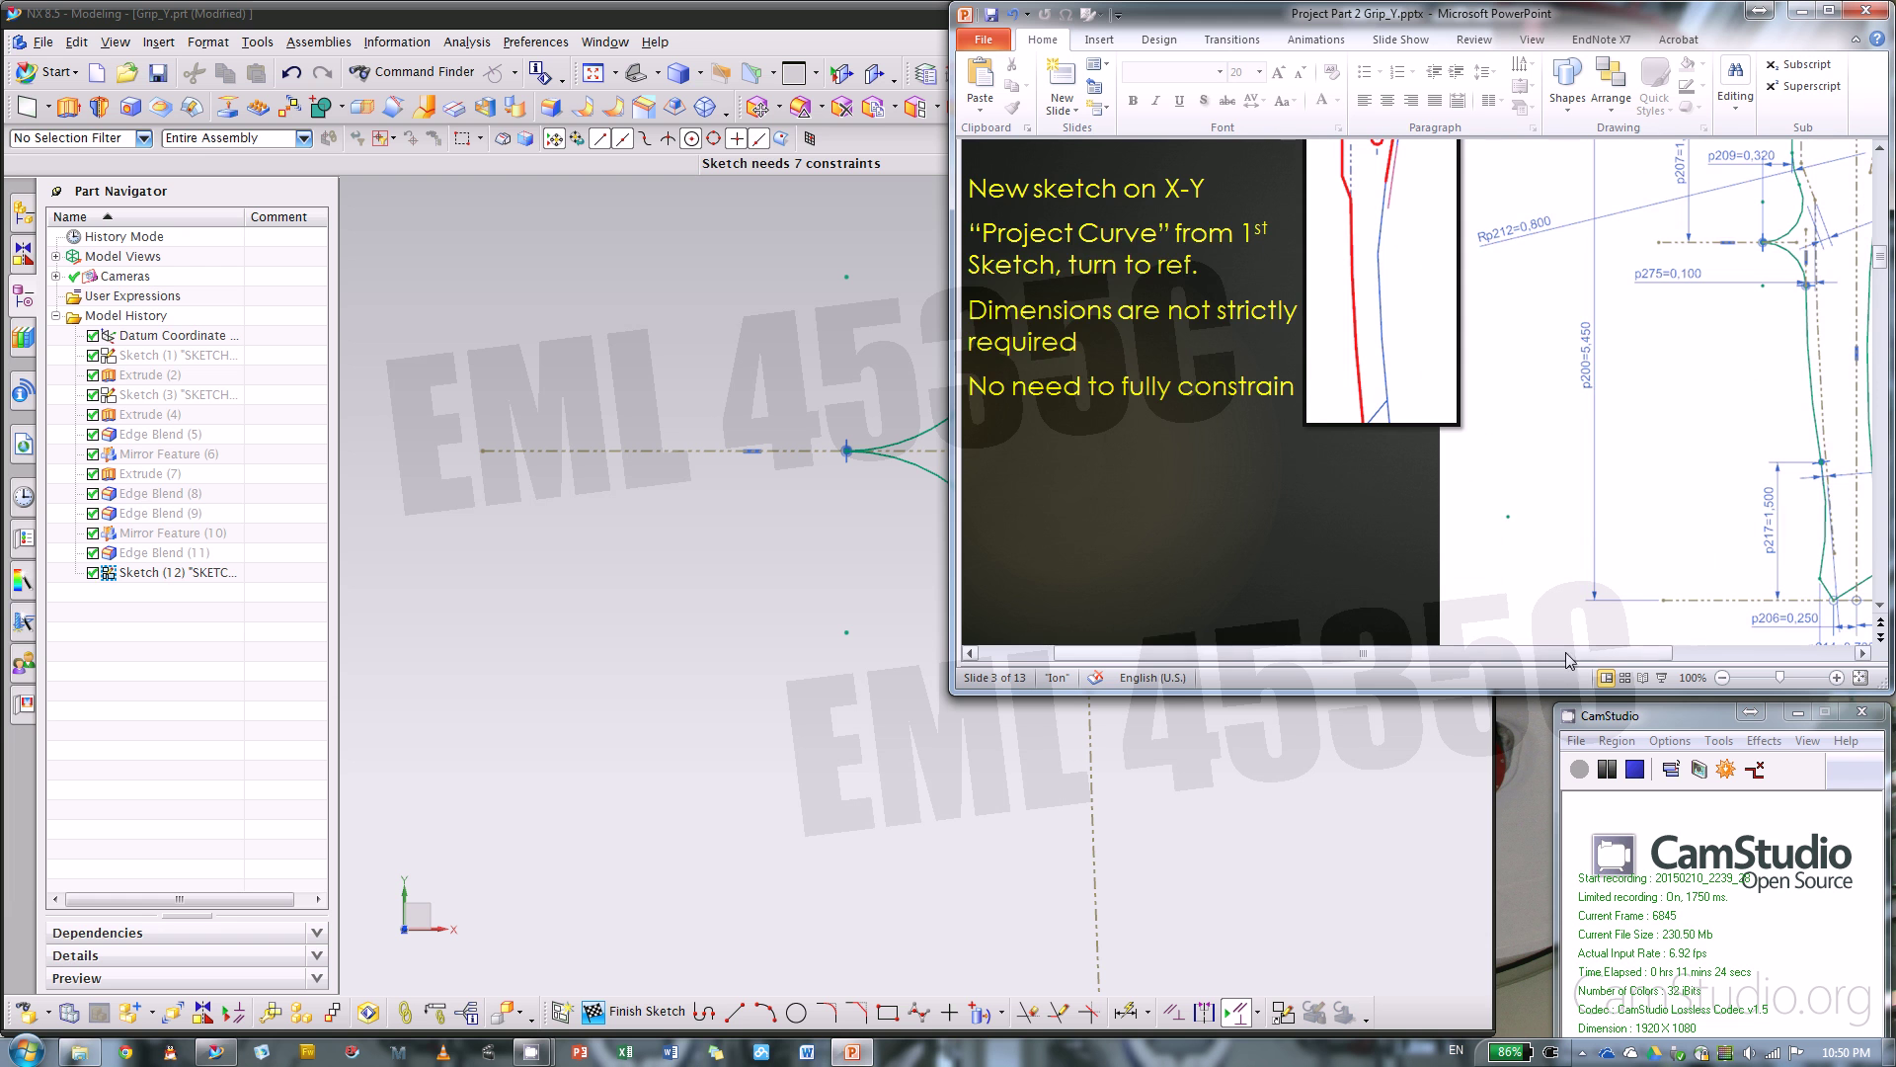
mouse_move(1567, 652)
left_mouse_down()
mouse_move(1668, 648)
mouse_move(1648, 644)
left_mouse_up()
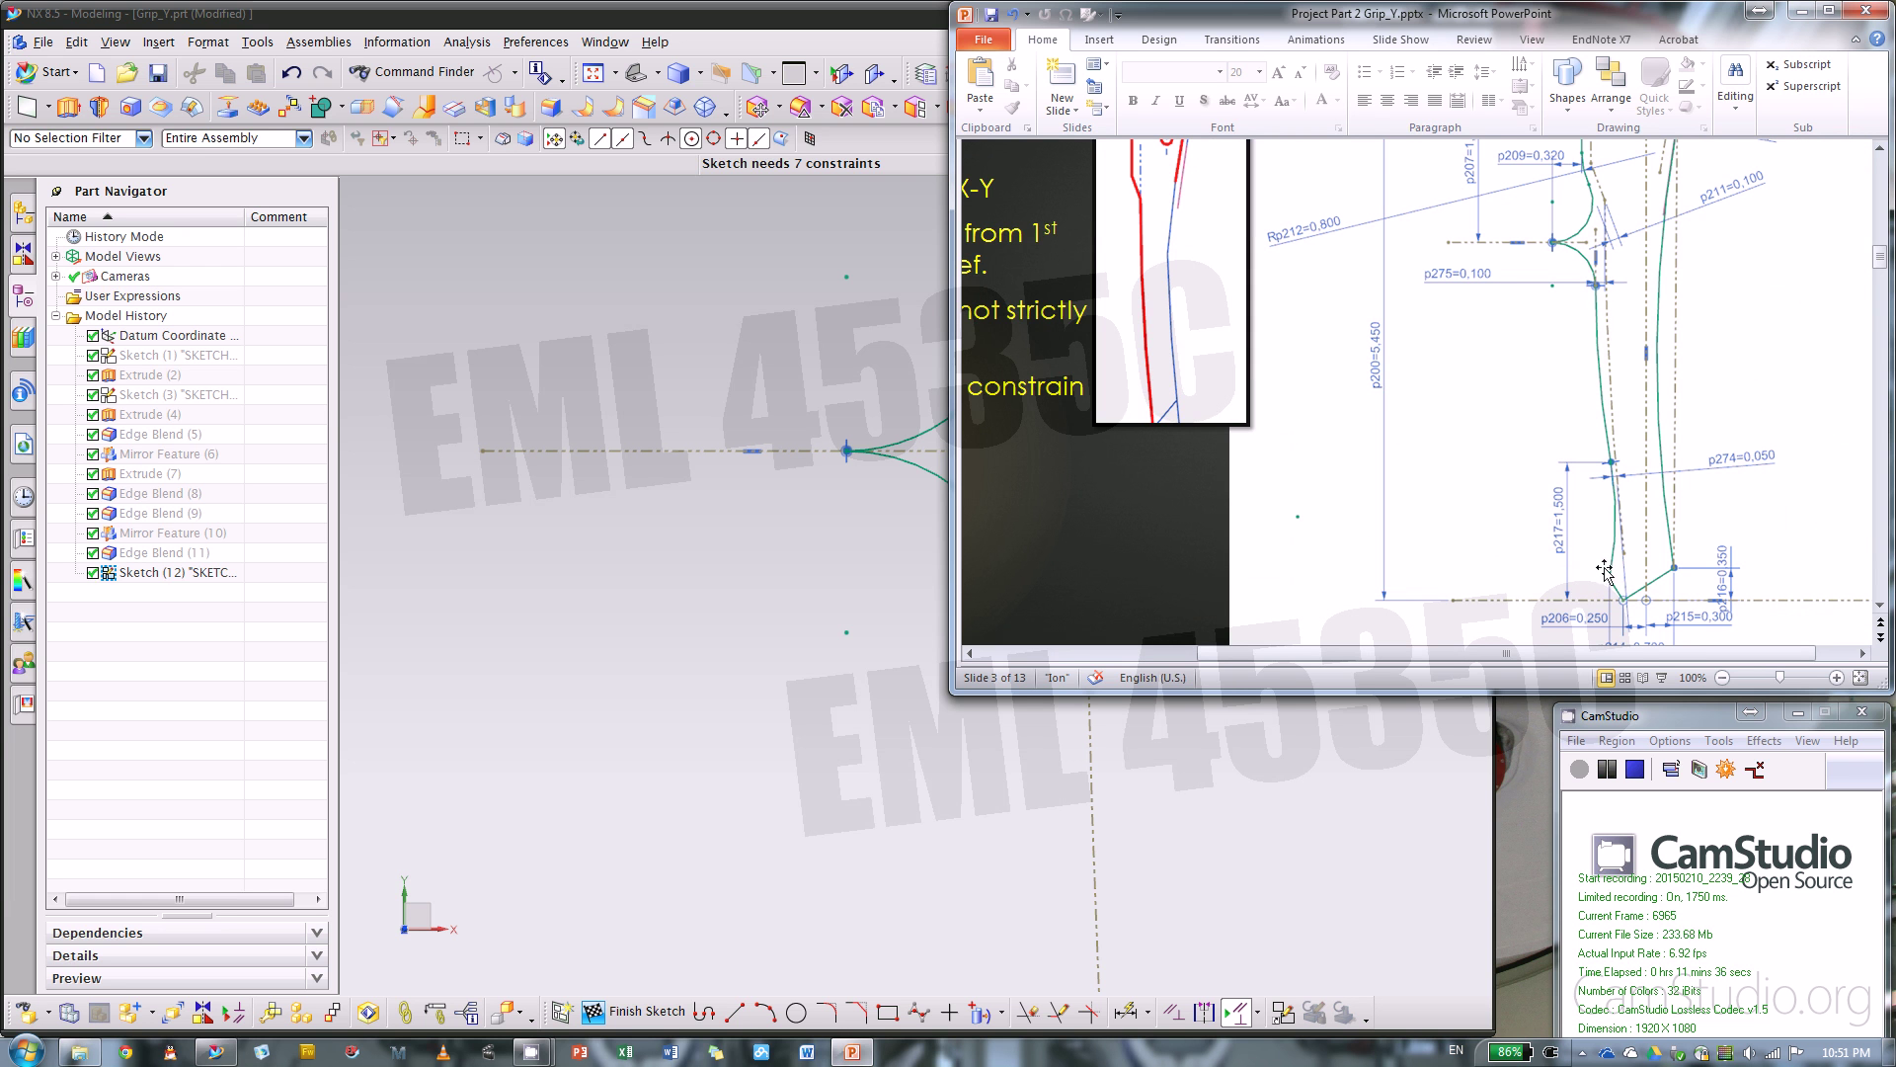
left_click(774, 687)
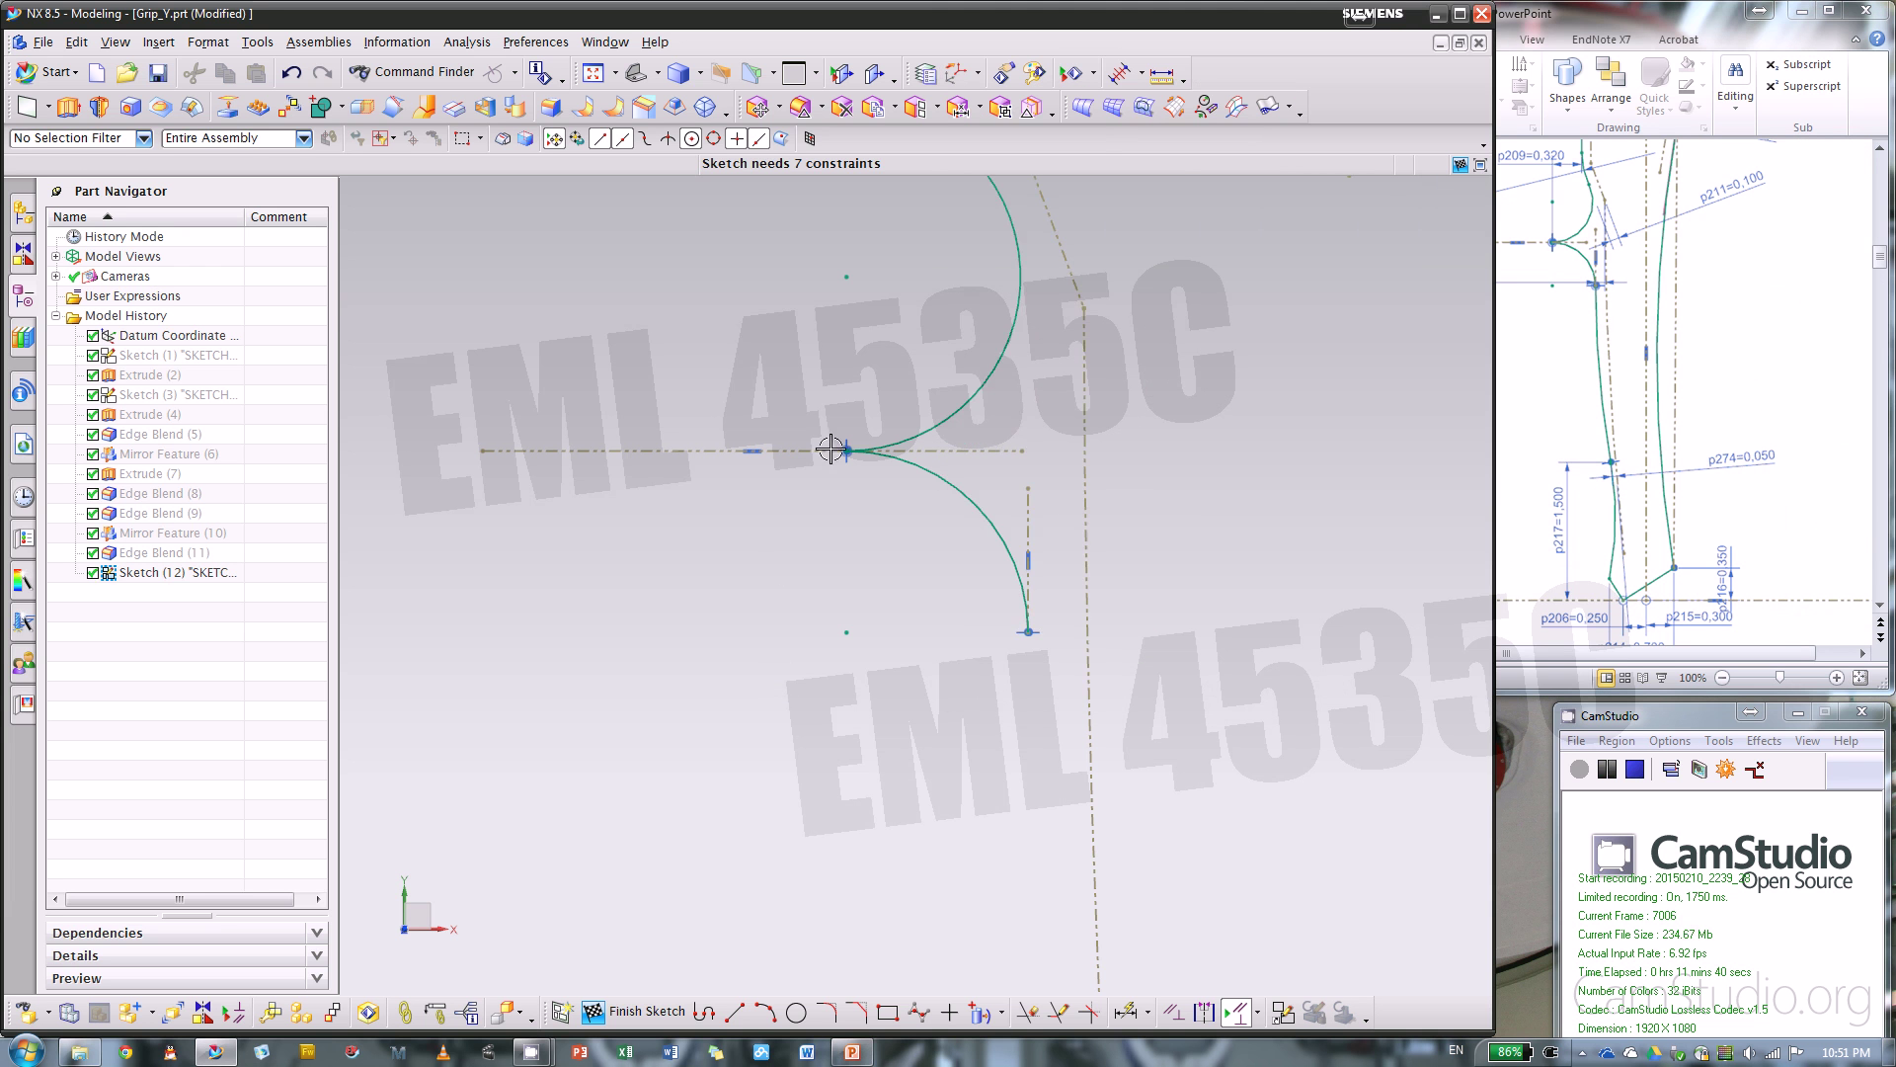
scroll(784, 356, "down", 3)
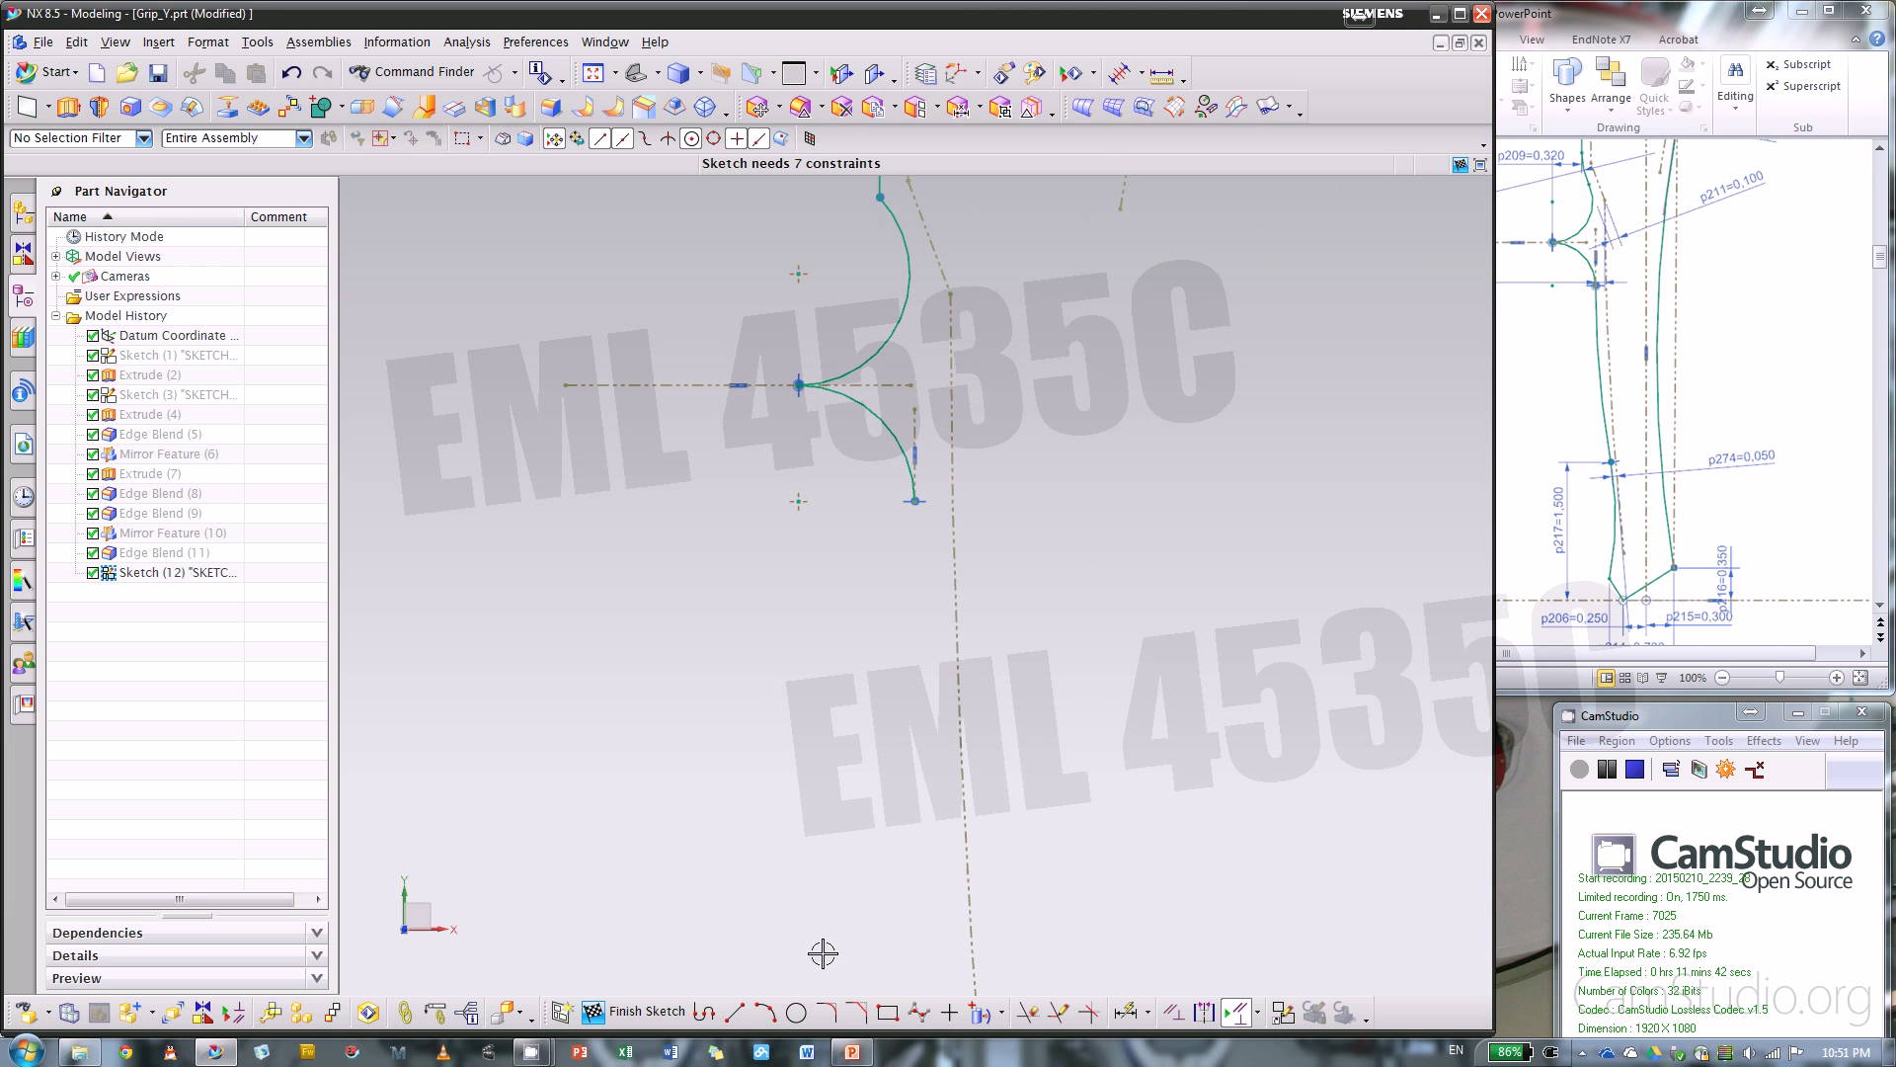
left_click(776, 1019)
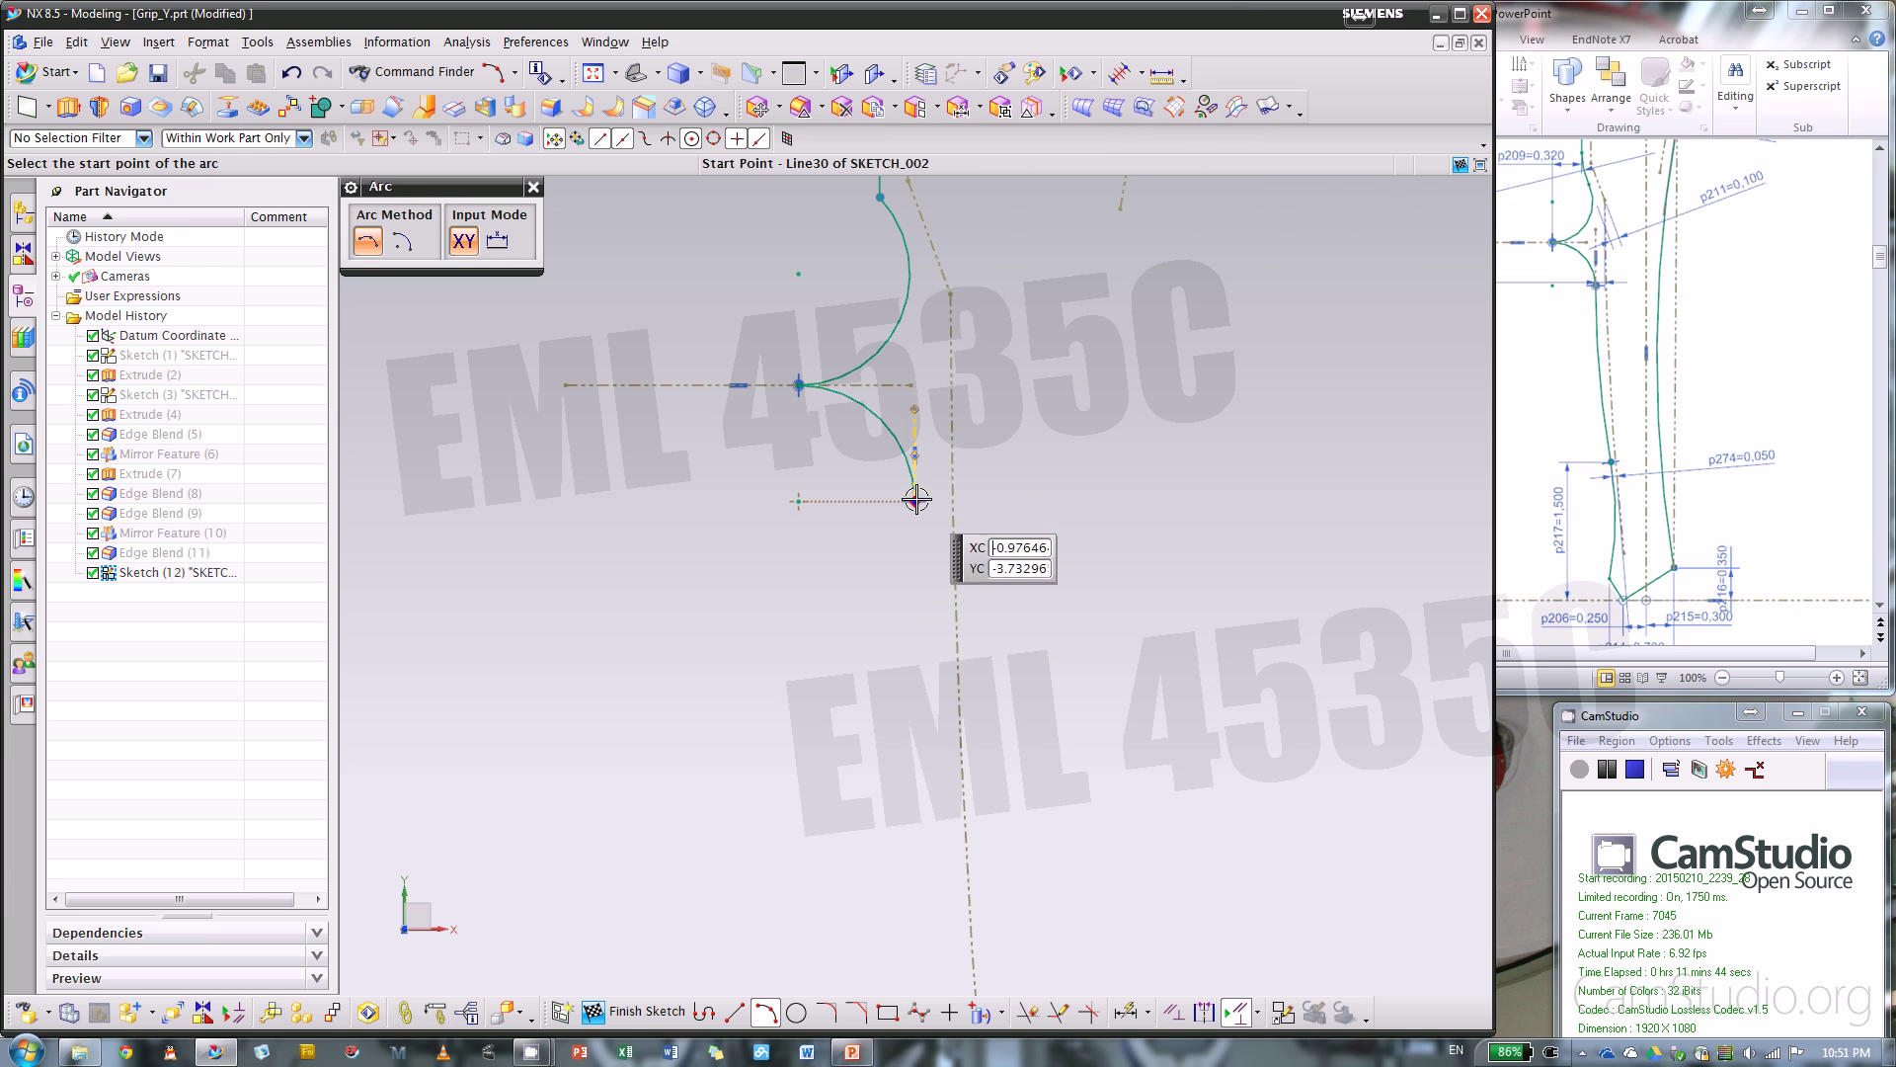
left_click(916, 500)
scroll(919, 721, "down", 2)
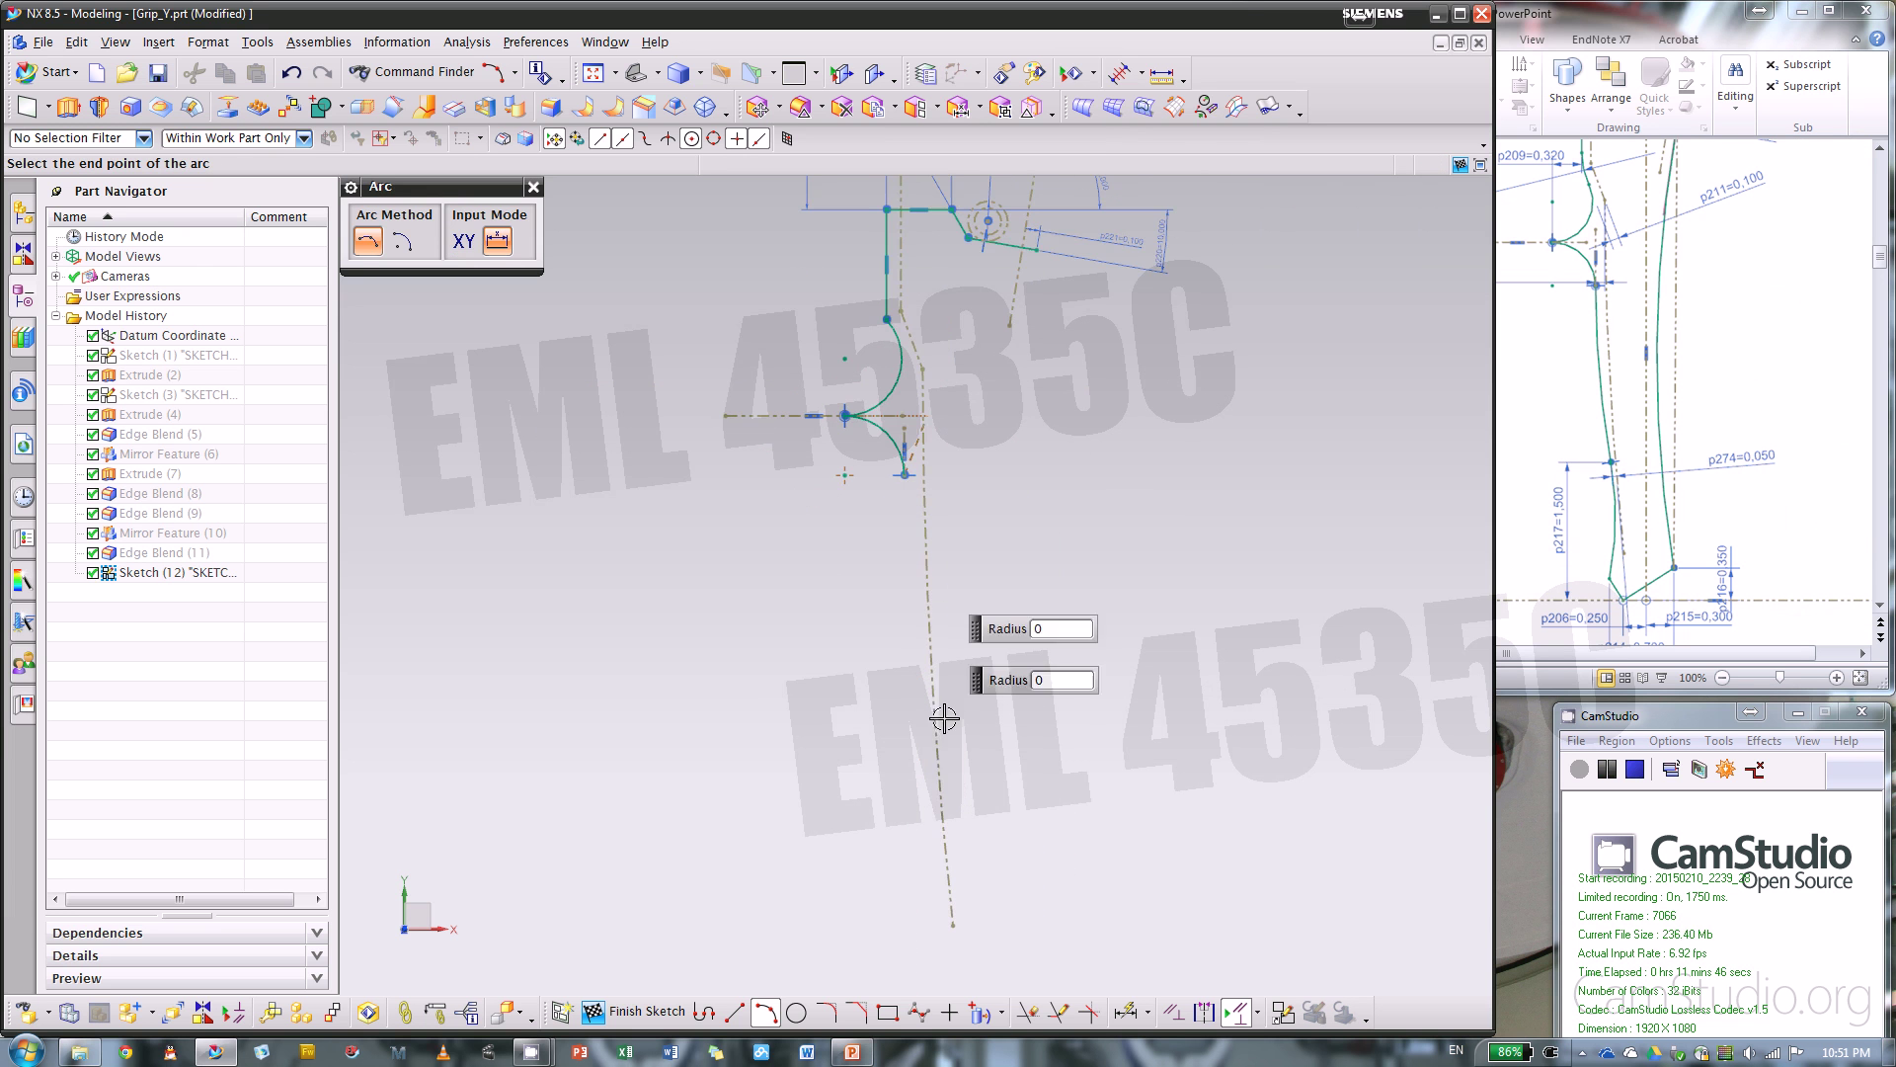
scroll(925, 896, "up", 2)
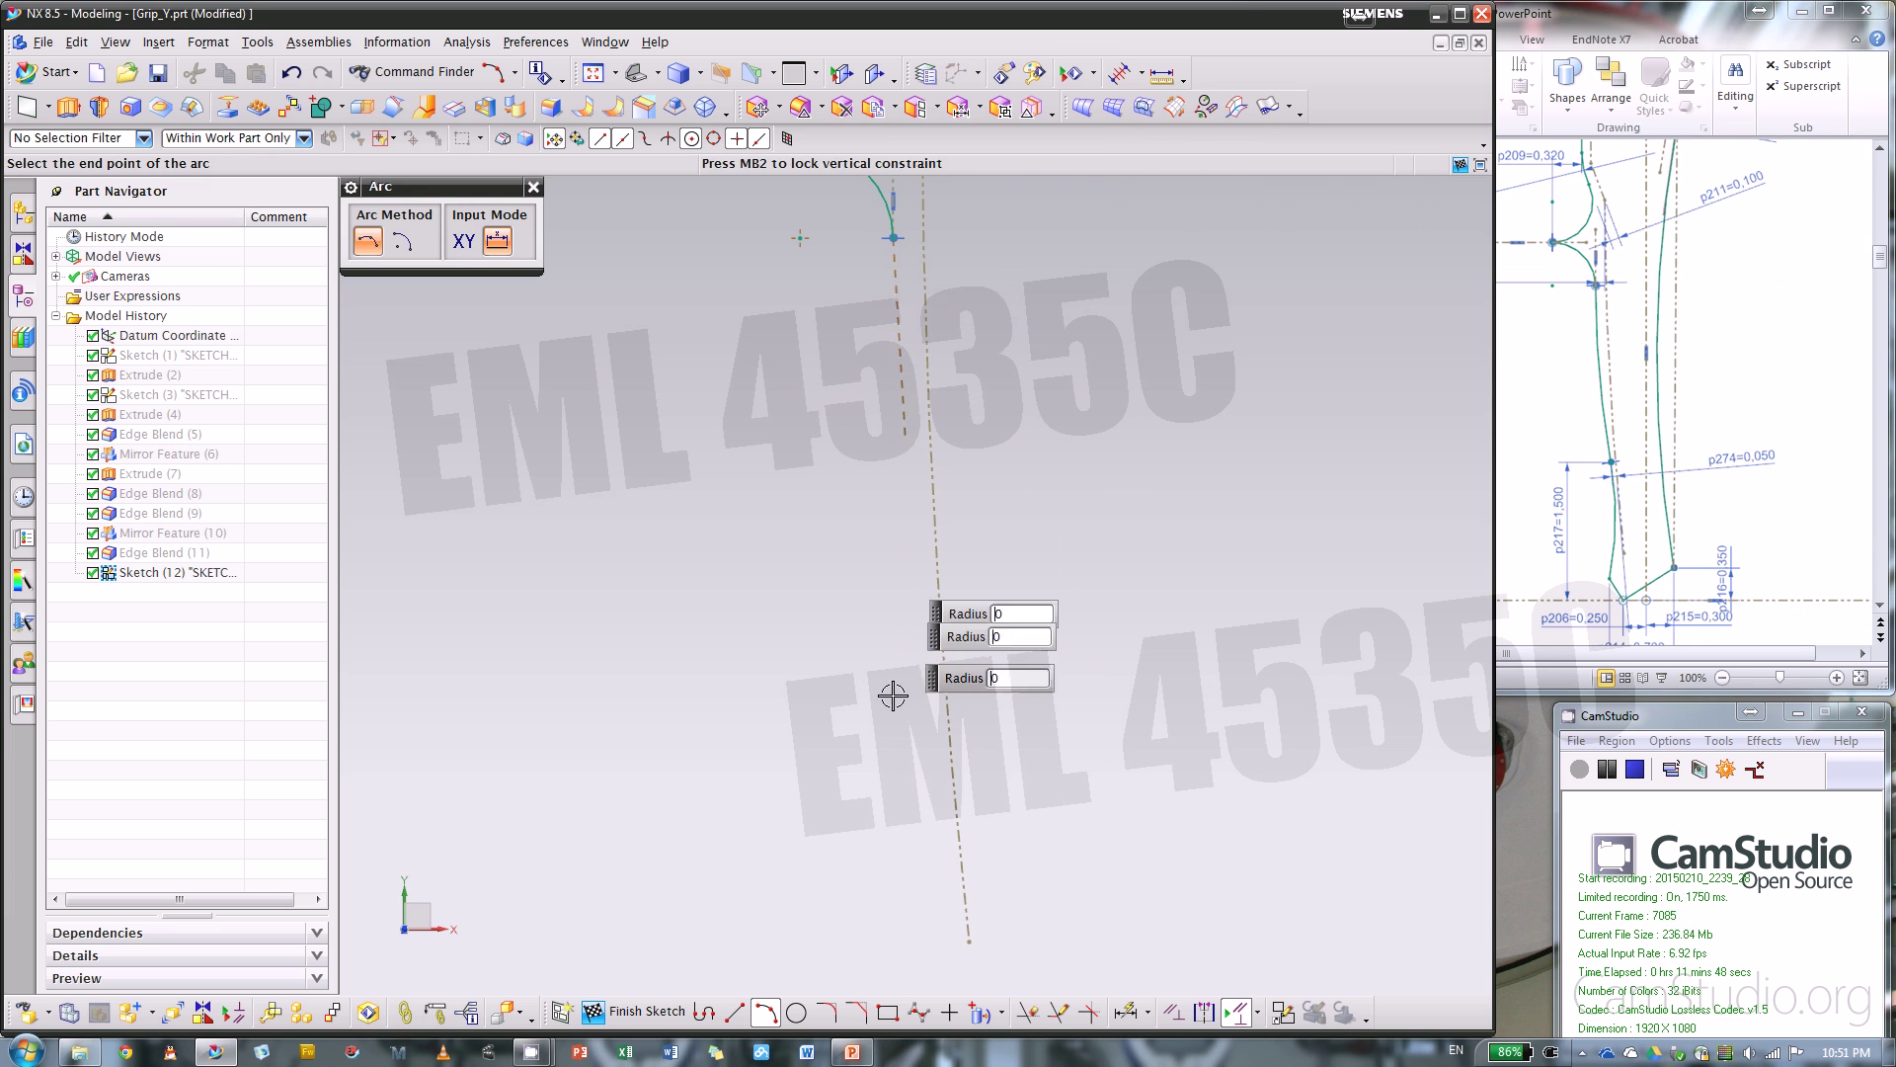
left_click(936, 864)
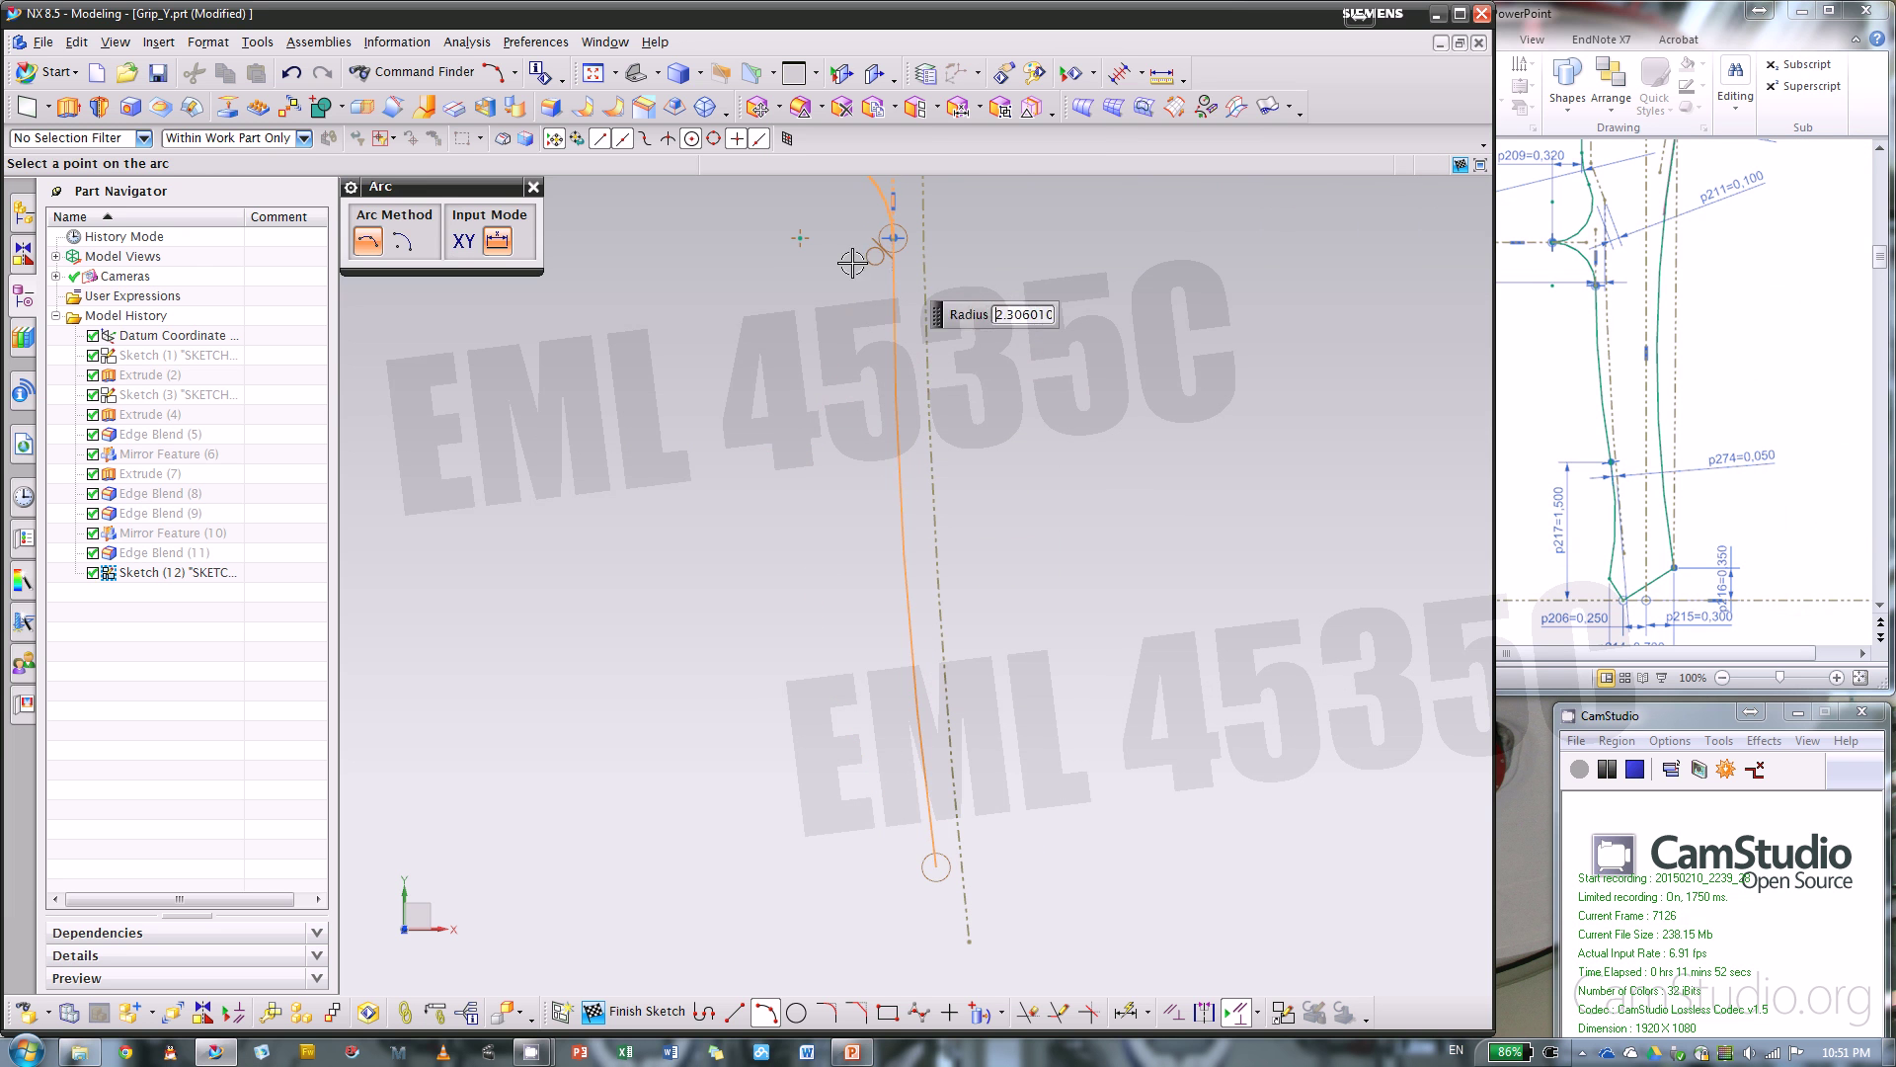
left_click(885, 352)
scroll(1032, 484, "down", 4)
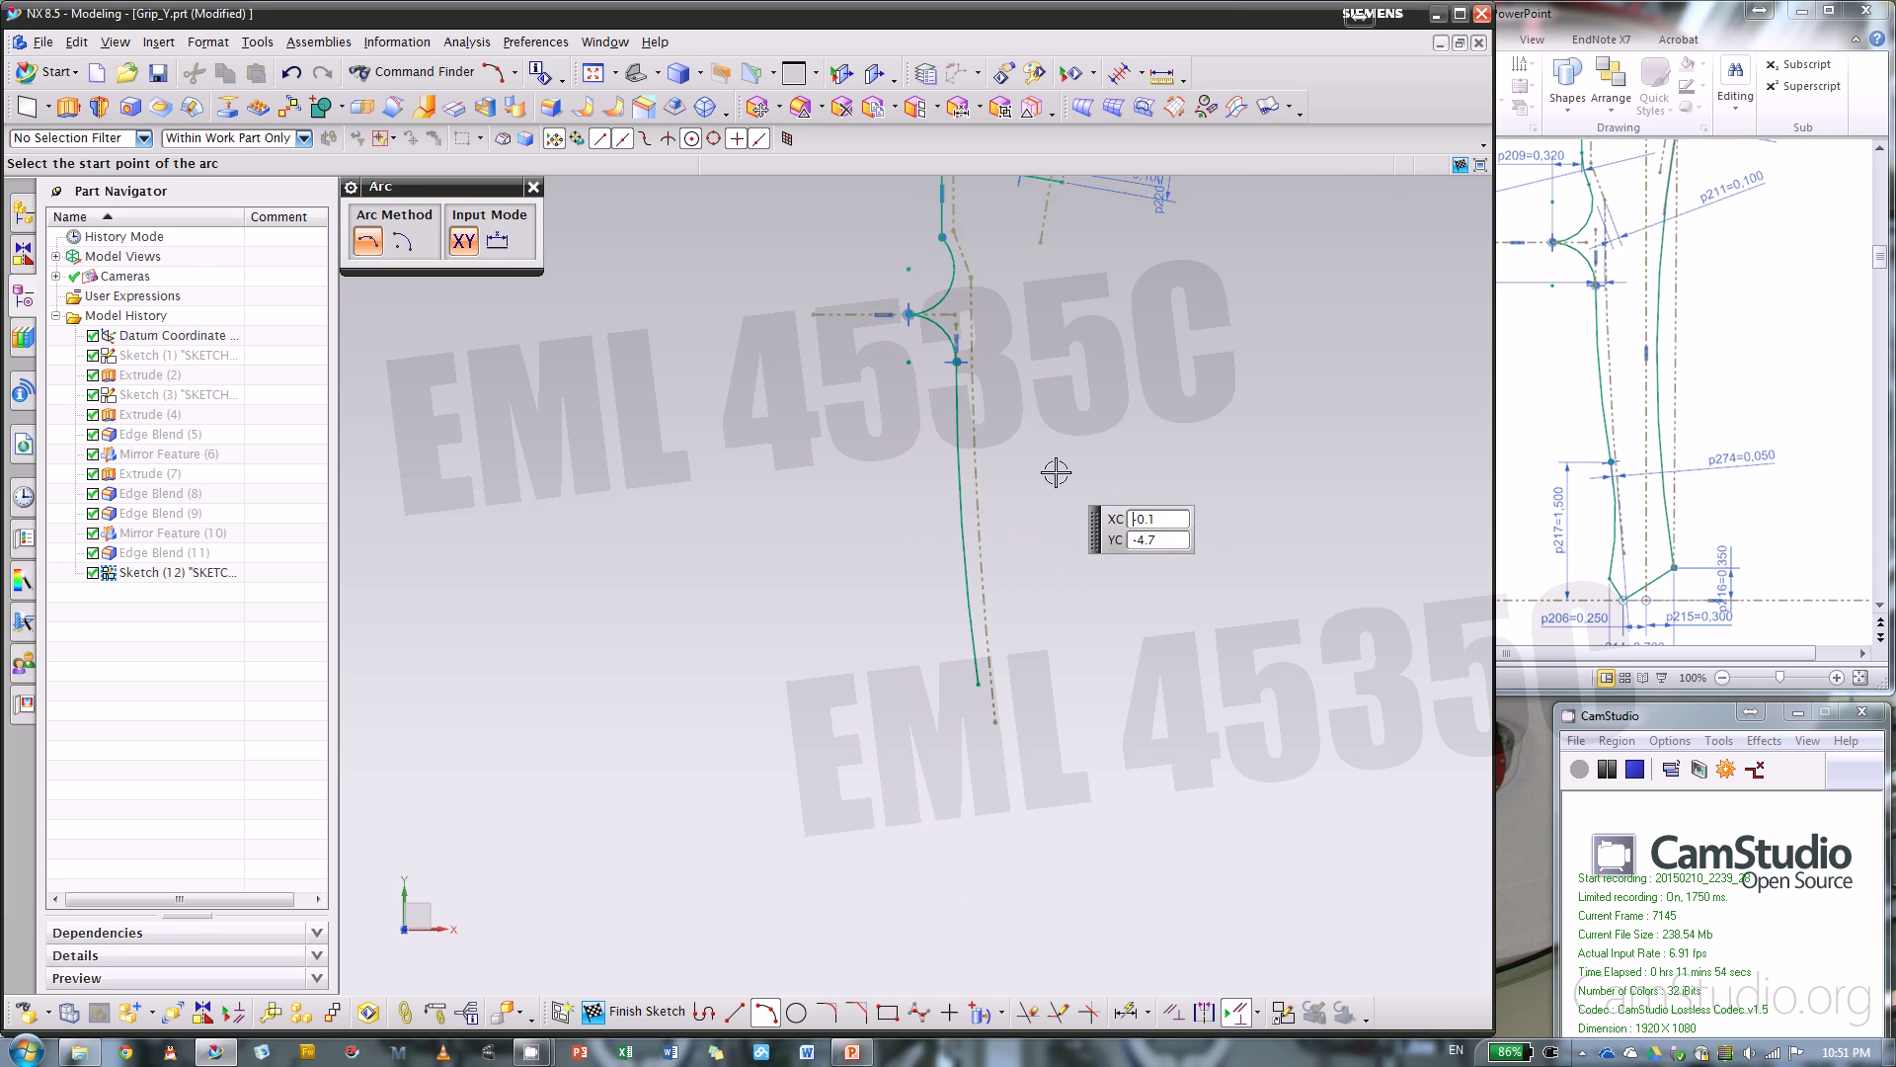
- Draw a short arc from the long arc's lower end, curving down and to the left
scroll(1084, 774, "up", 1)
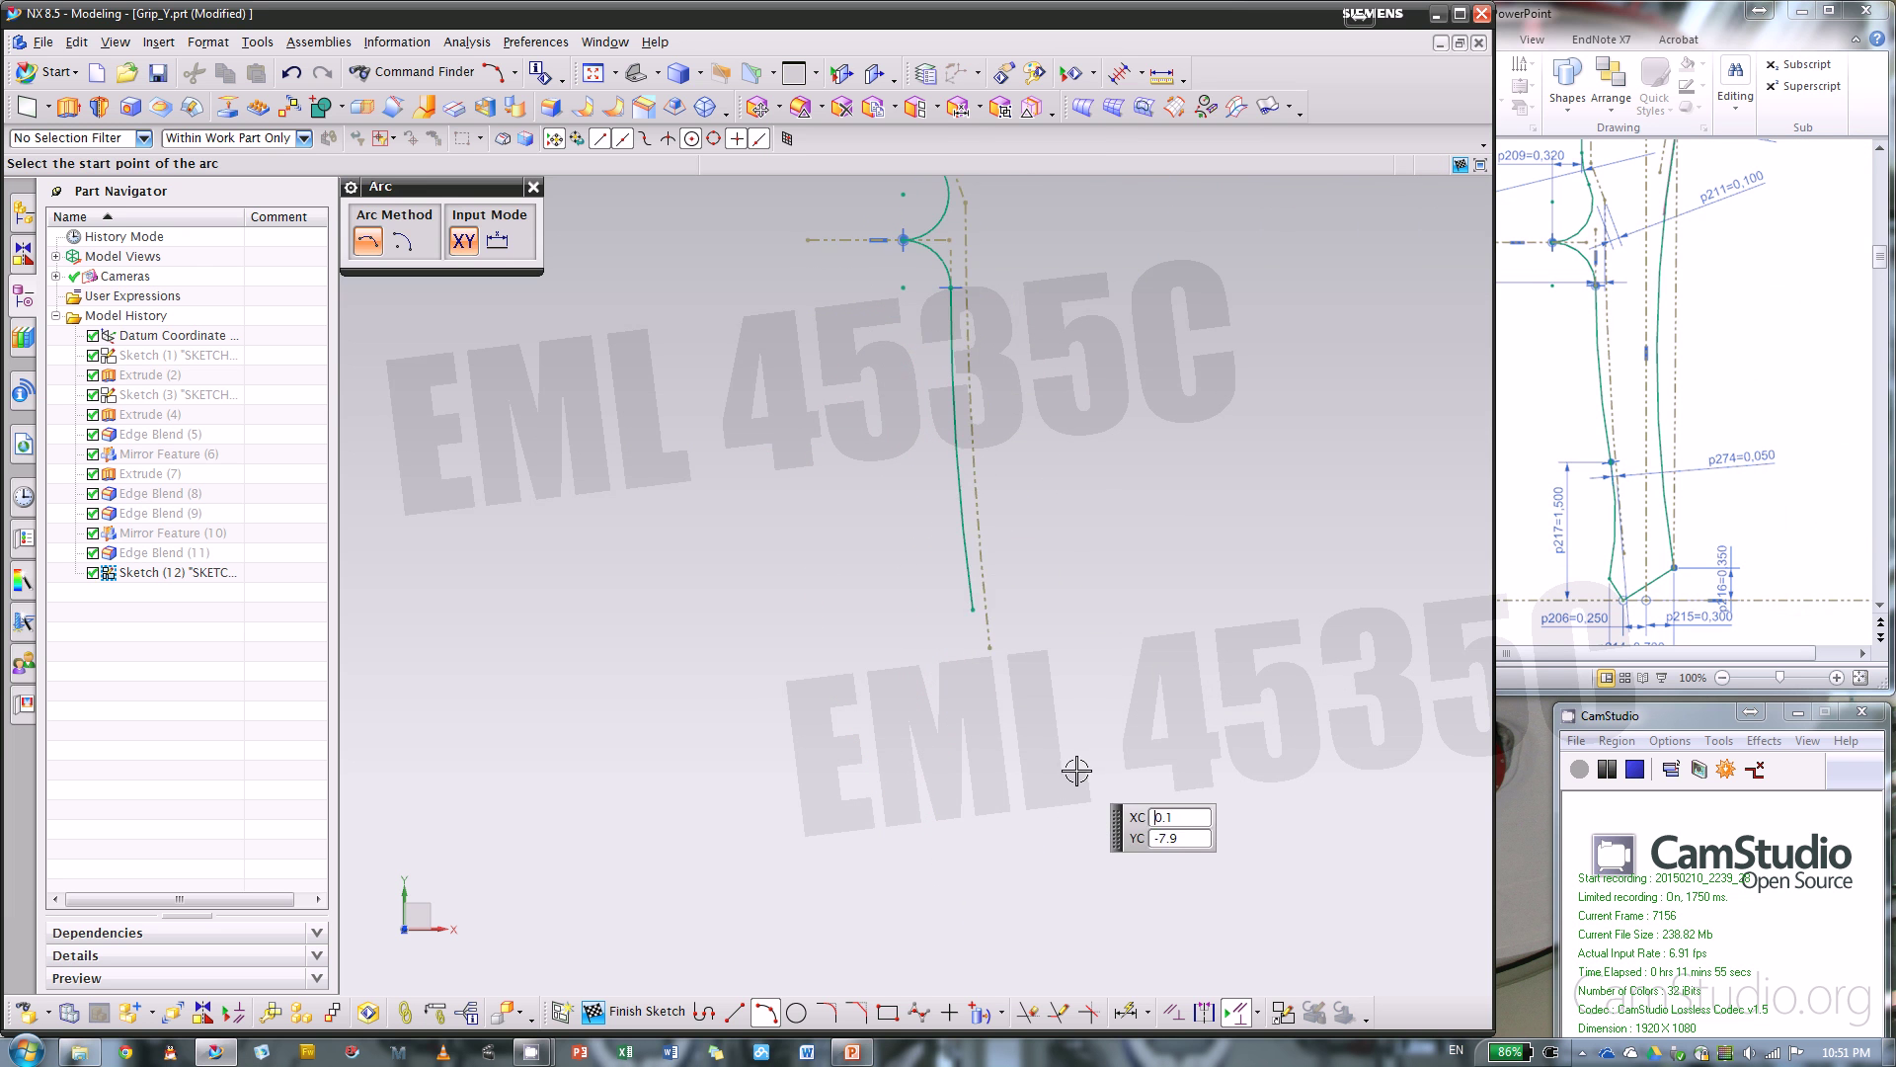
left_click(974, 607)
scroll(975, 726, "up", 1)
left_click(915, 664)
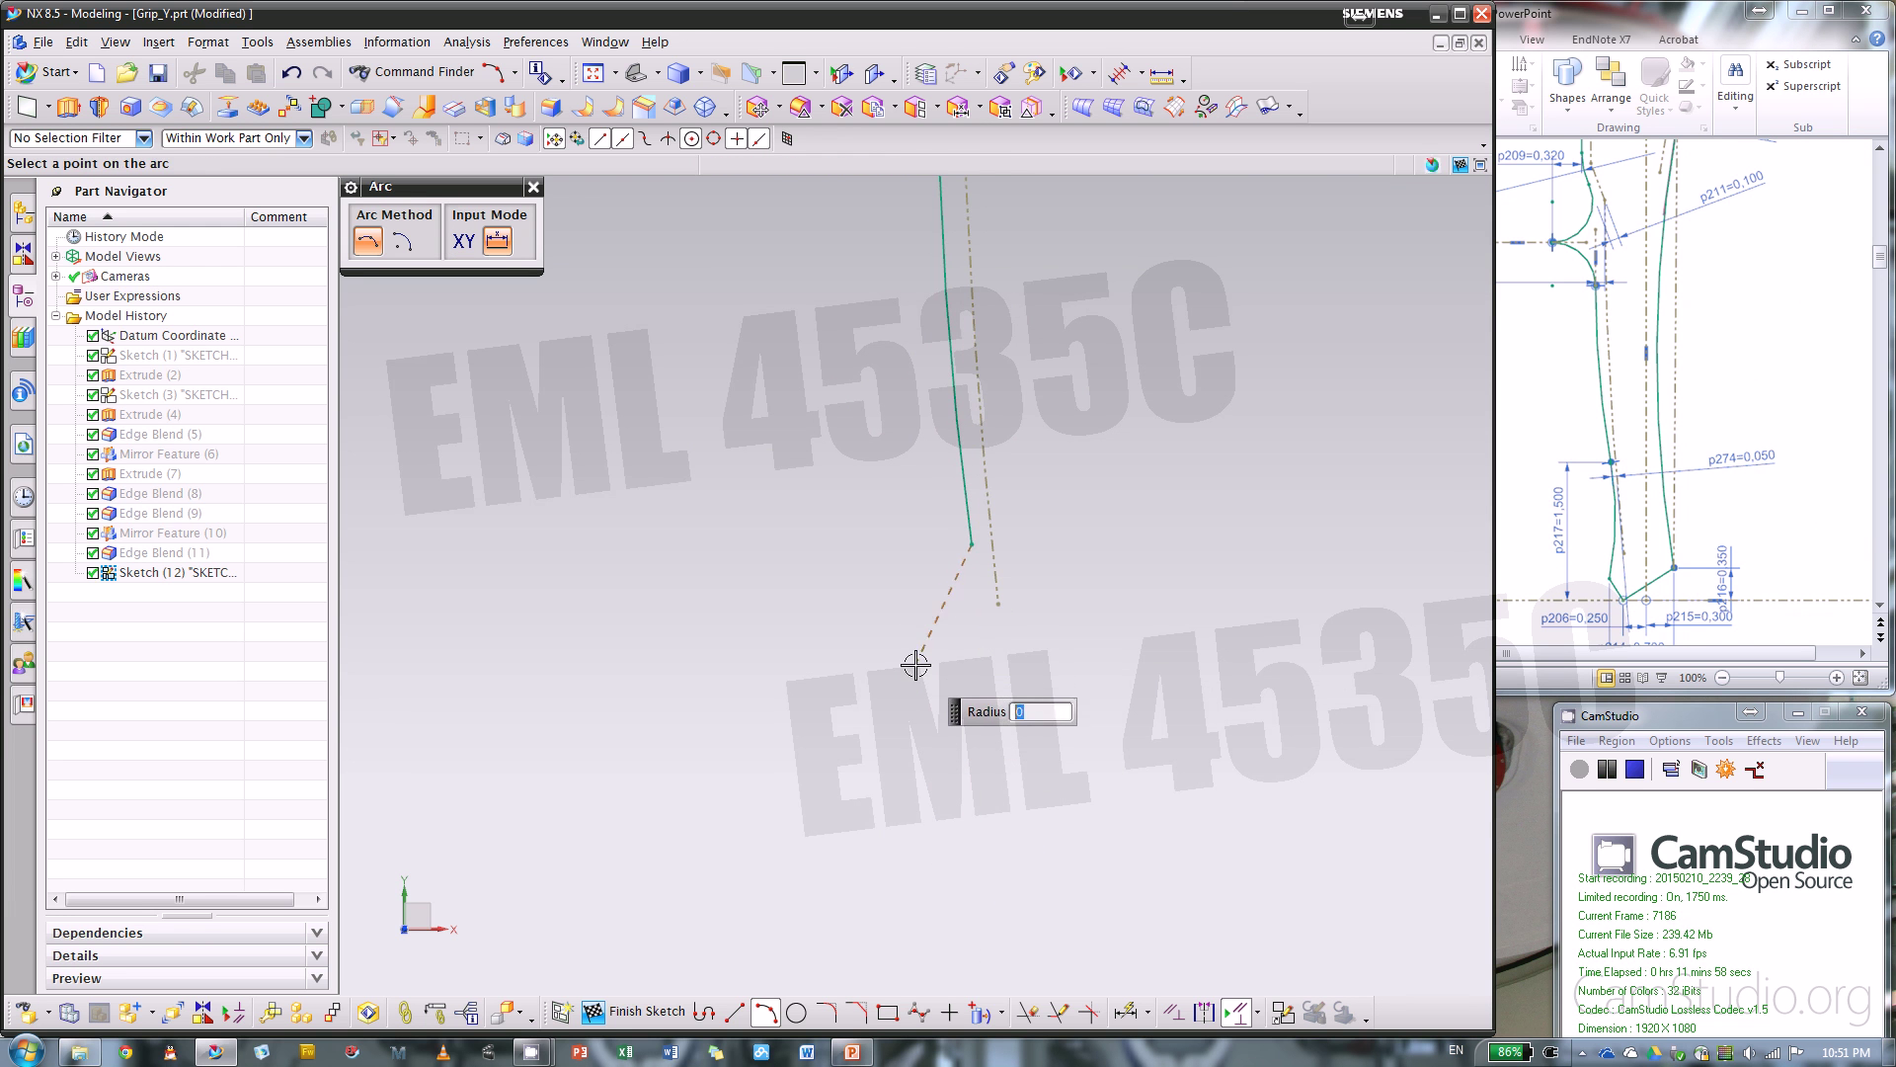
scroll(946, 596, "up", 2)
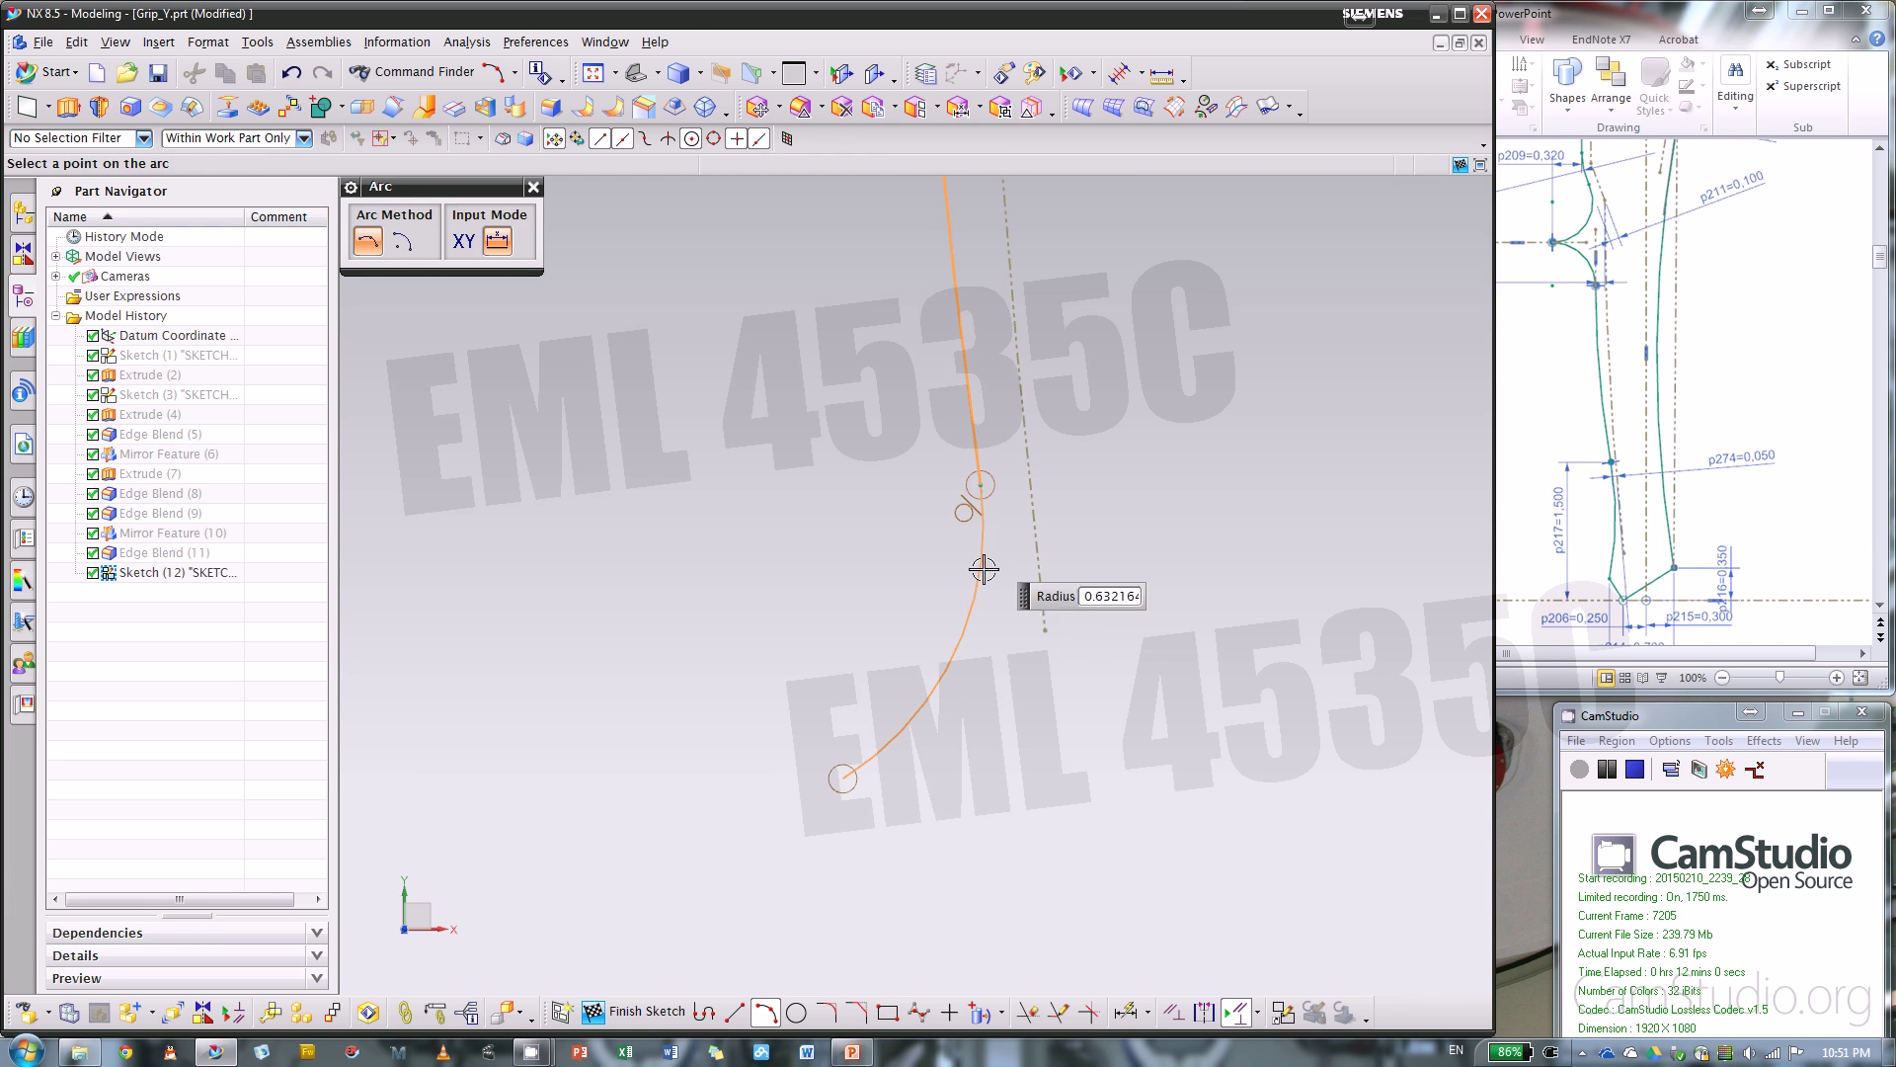
left_click(966, 612)
scroll(965, 754, "down", 3)
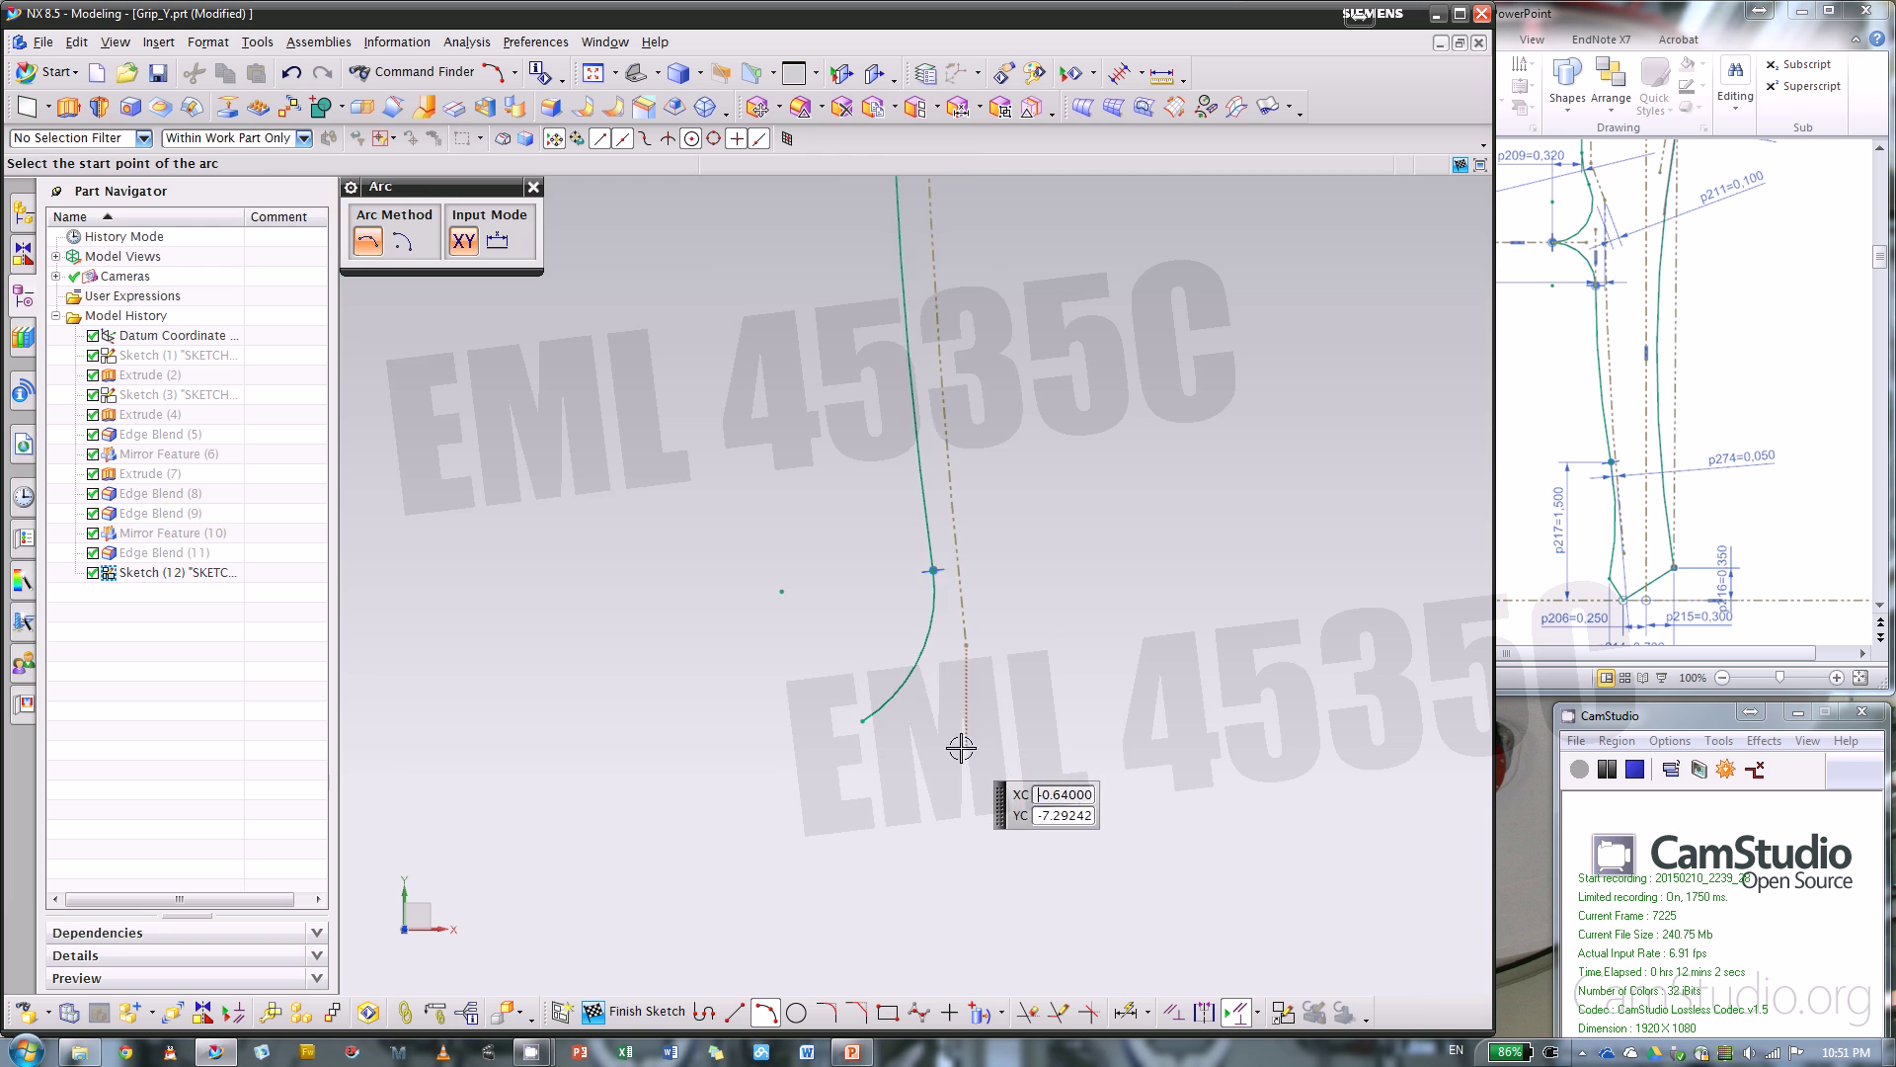
left_click(533, 187)
- Draw a Profile line from the short arc's lower end, running down and to the right at about 302 degrees
scroll(790, 723, "down", 1)
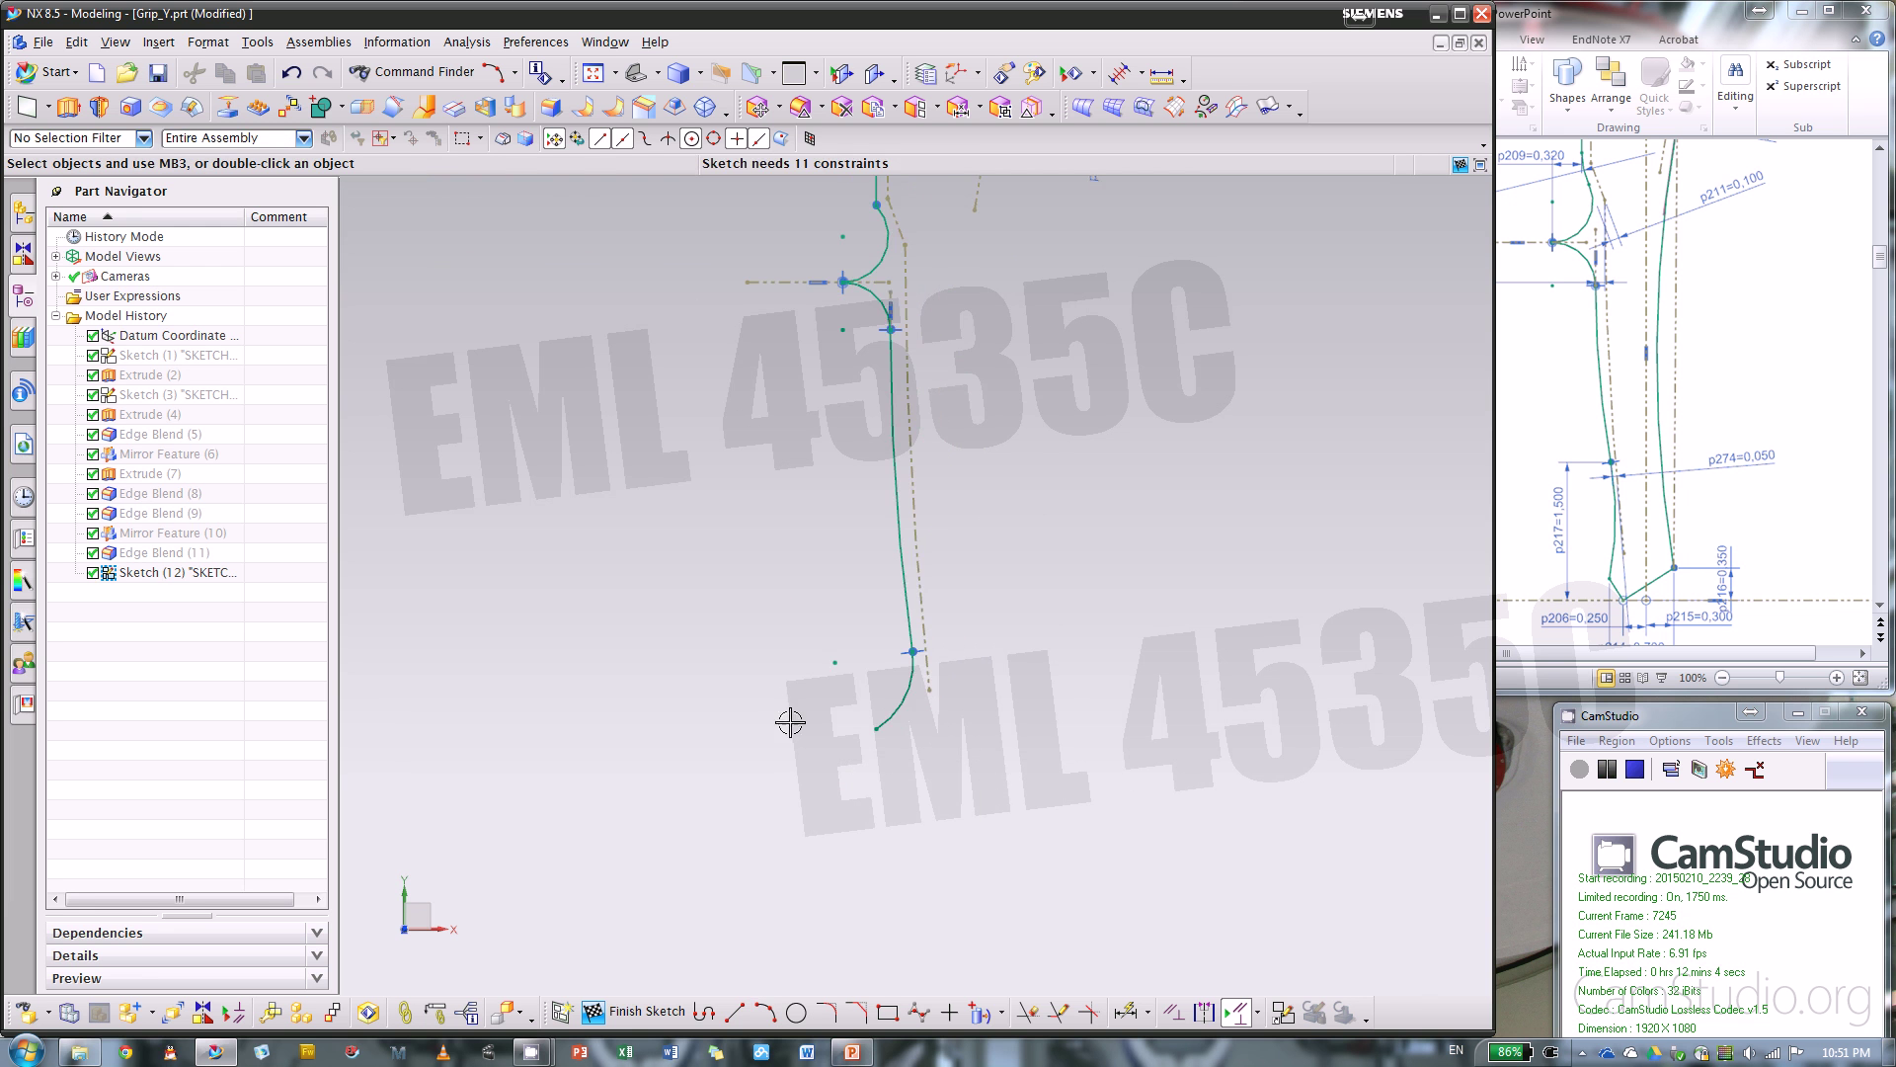
scroll(946, 588, "down", 2)
scroll(905, 298, "up", 3)
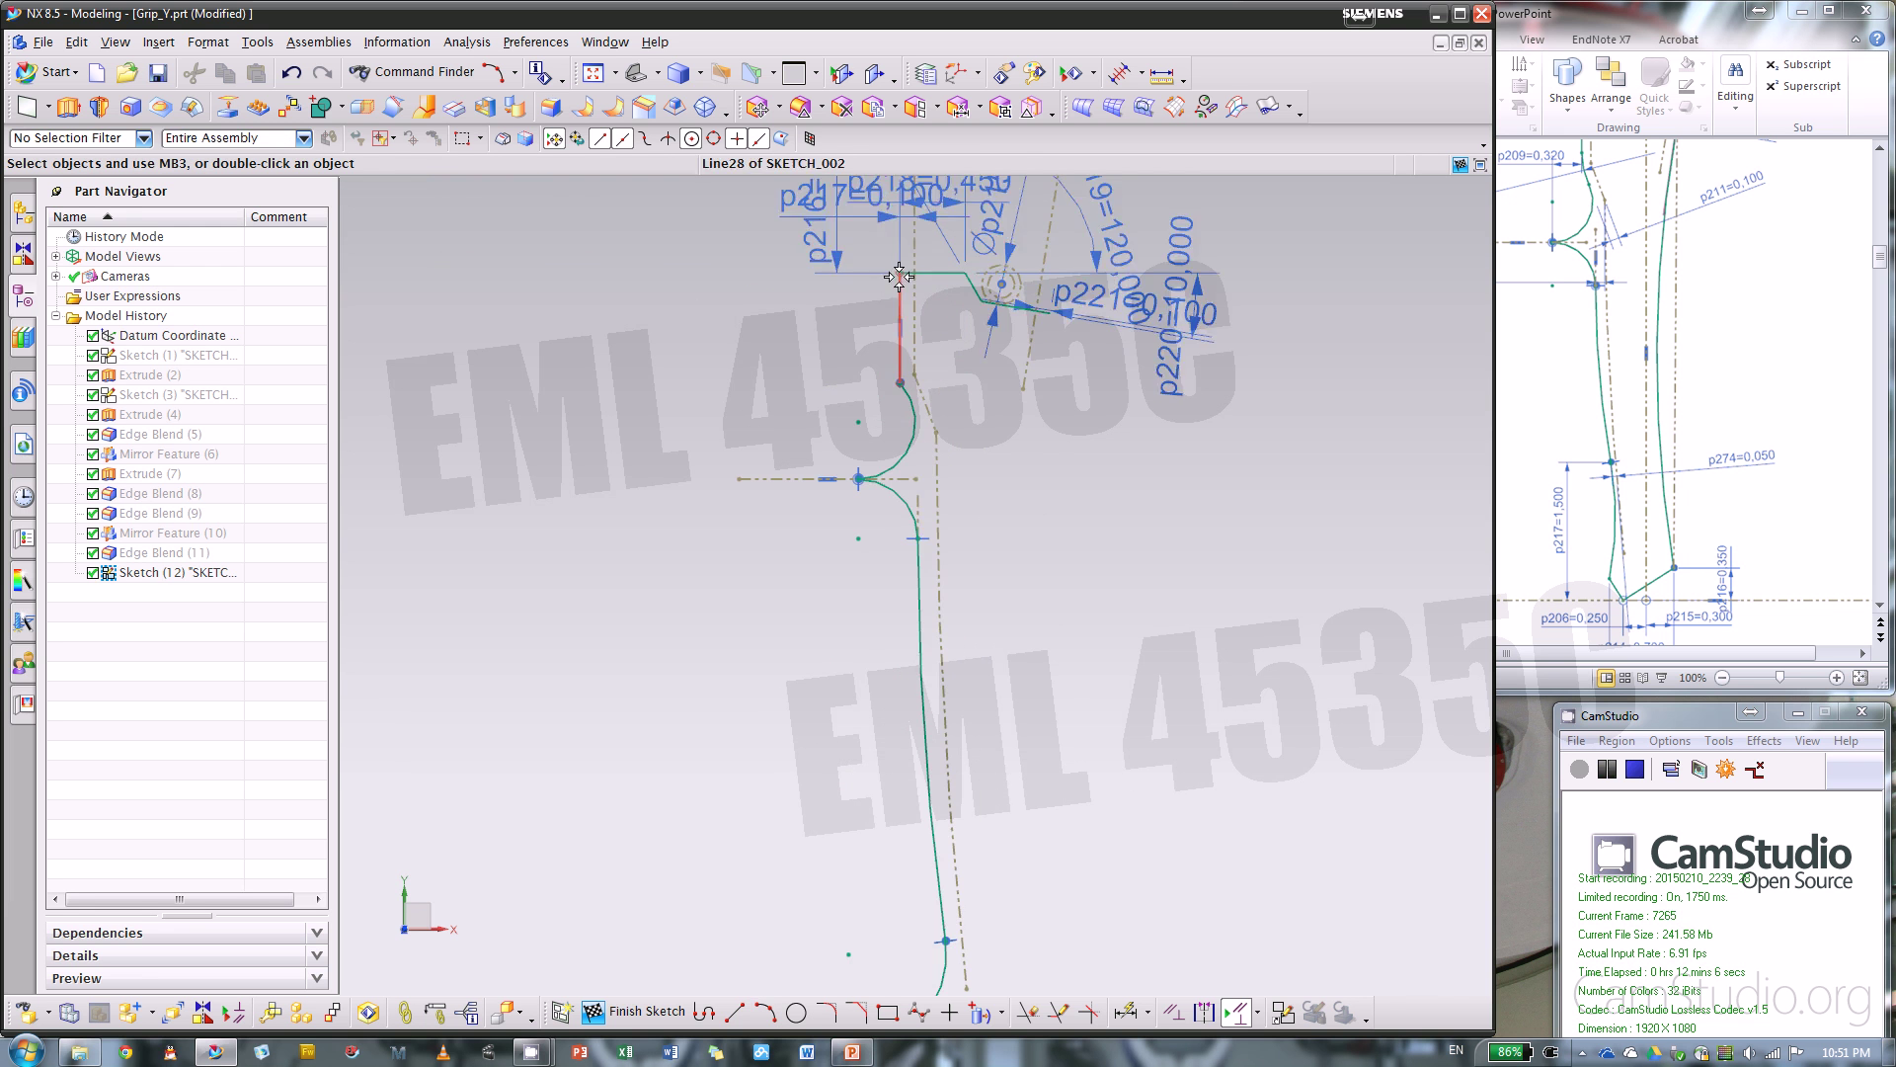
scroll(759, 456, "down", 2)
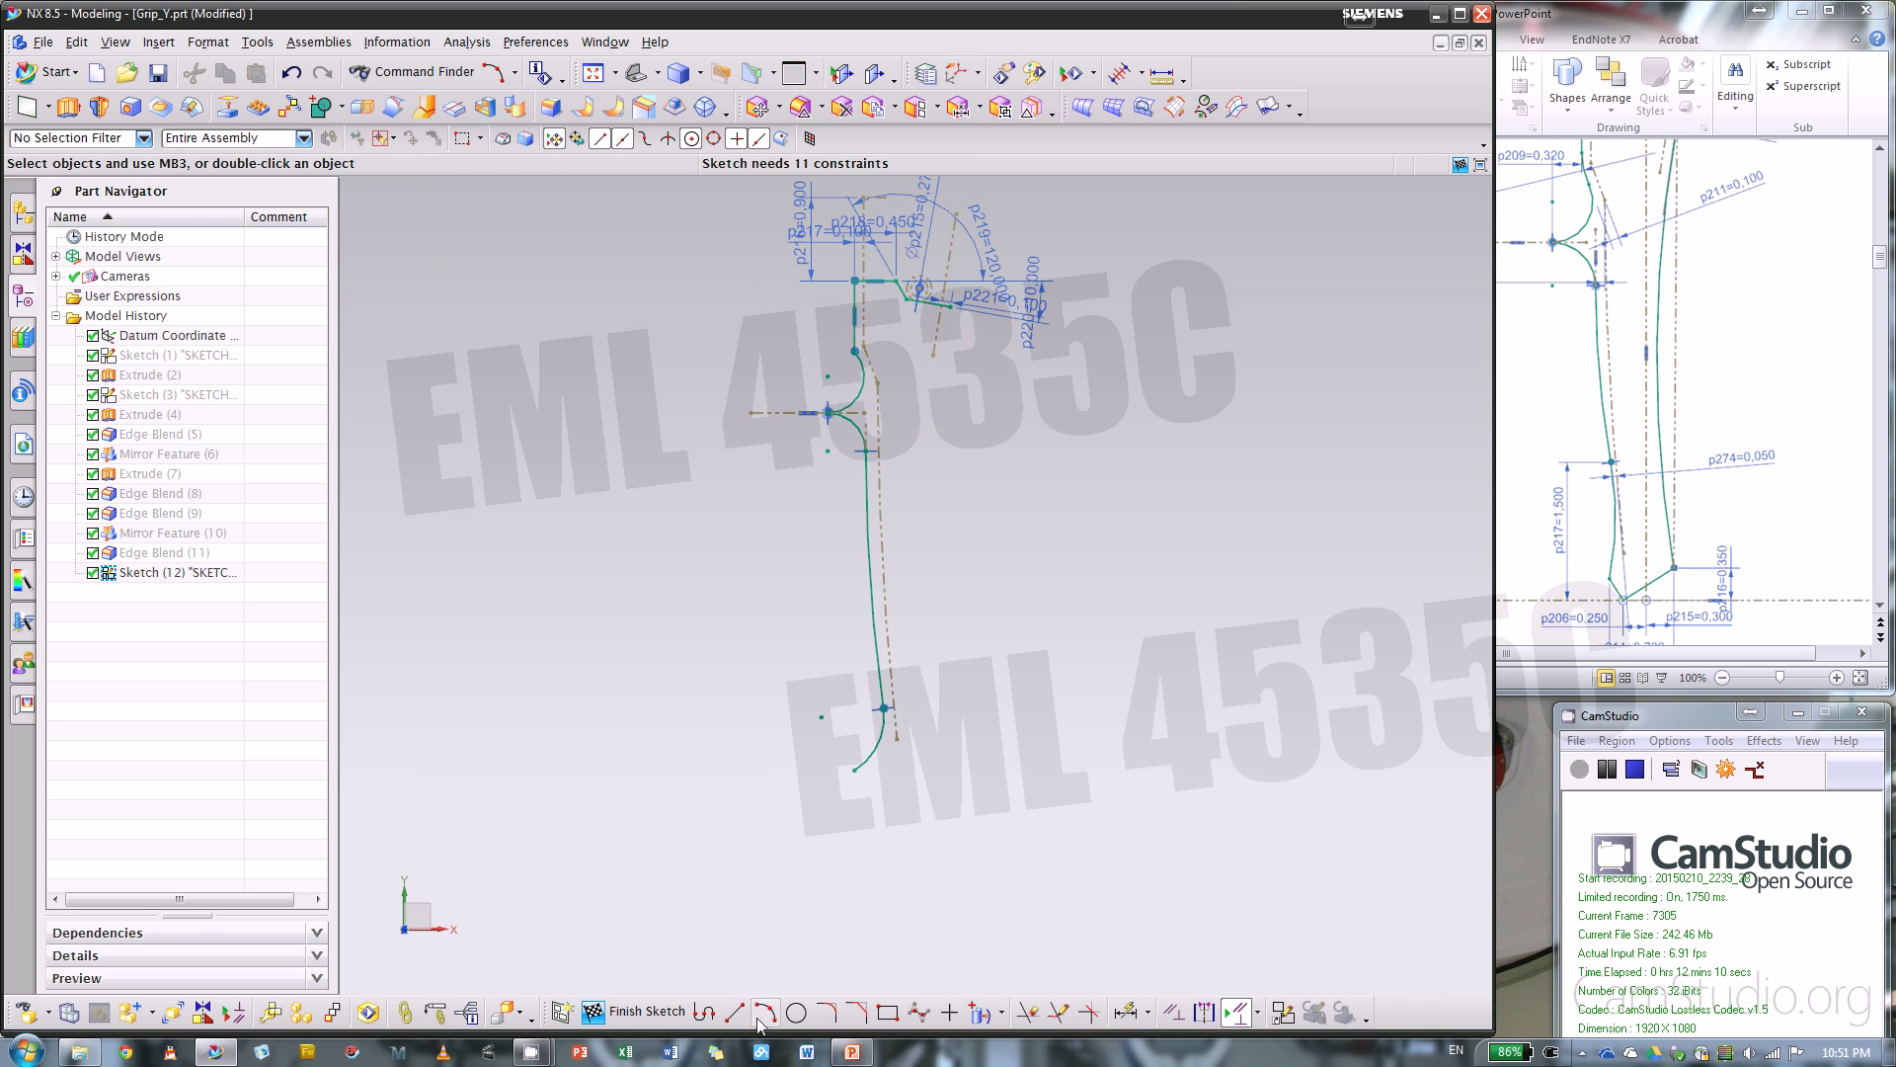
left_click(704, 1012)
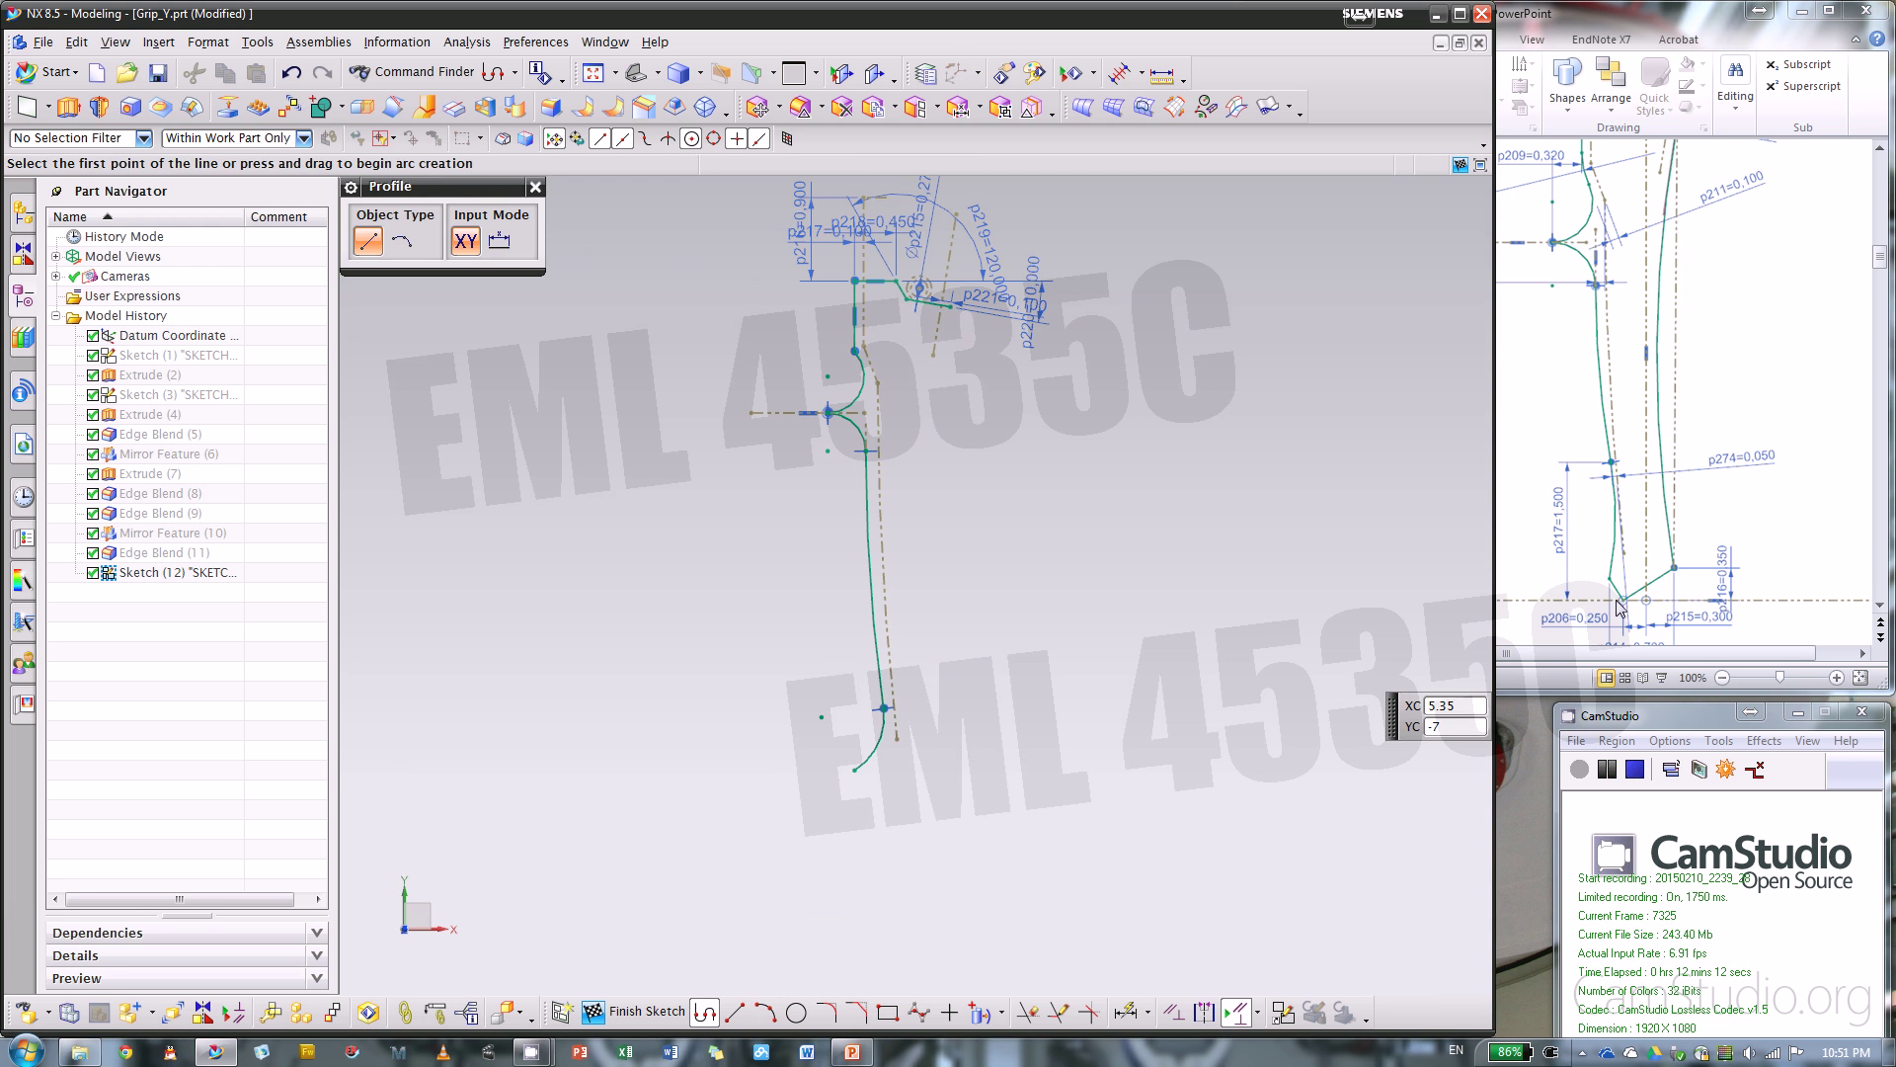
left_click(855, 769)
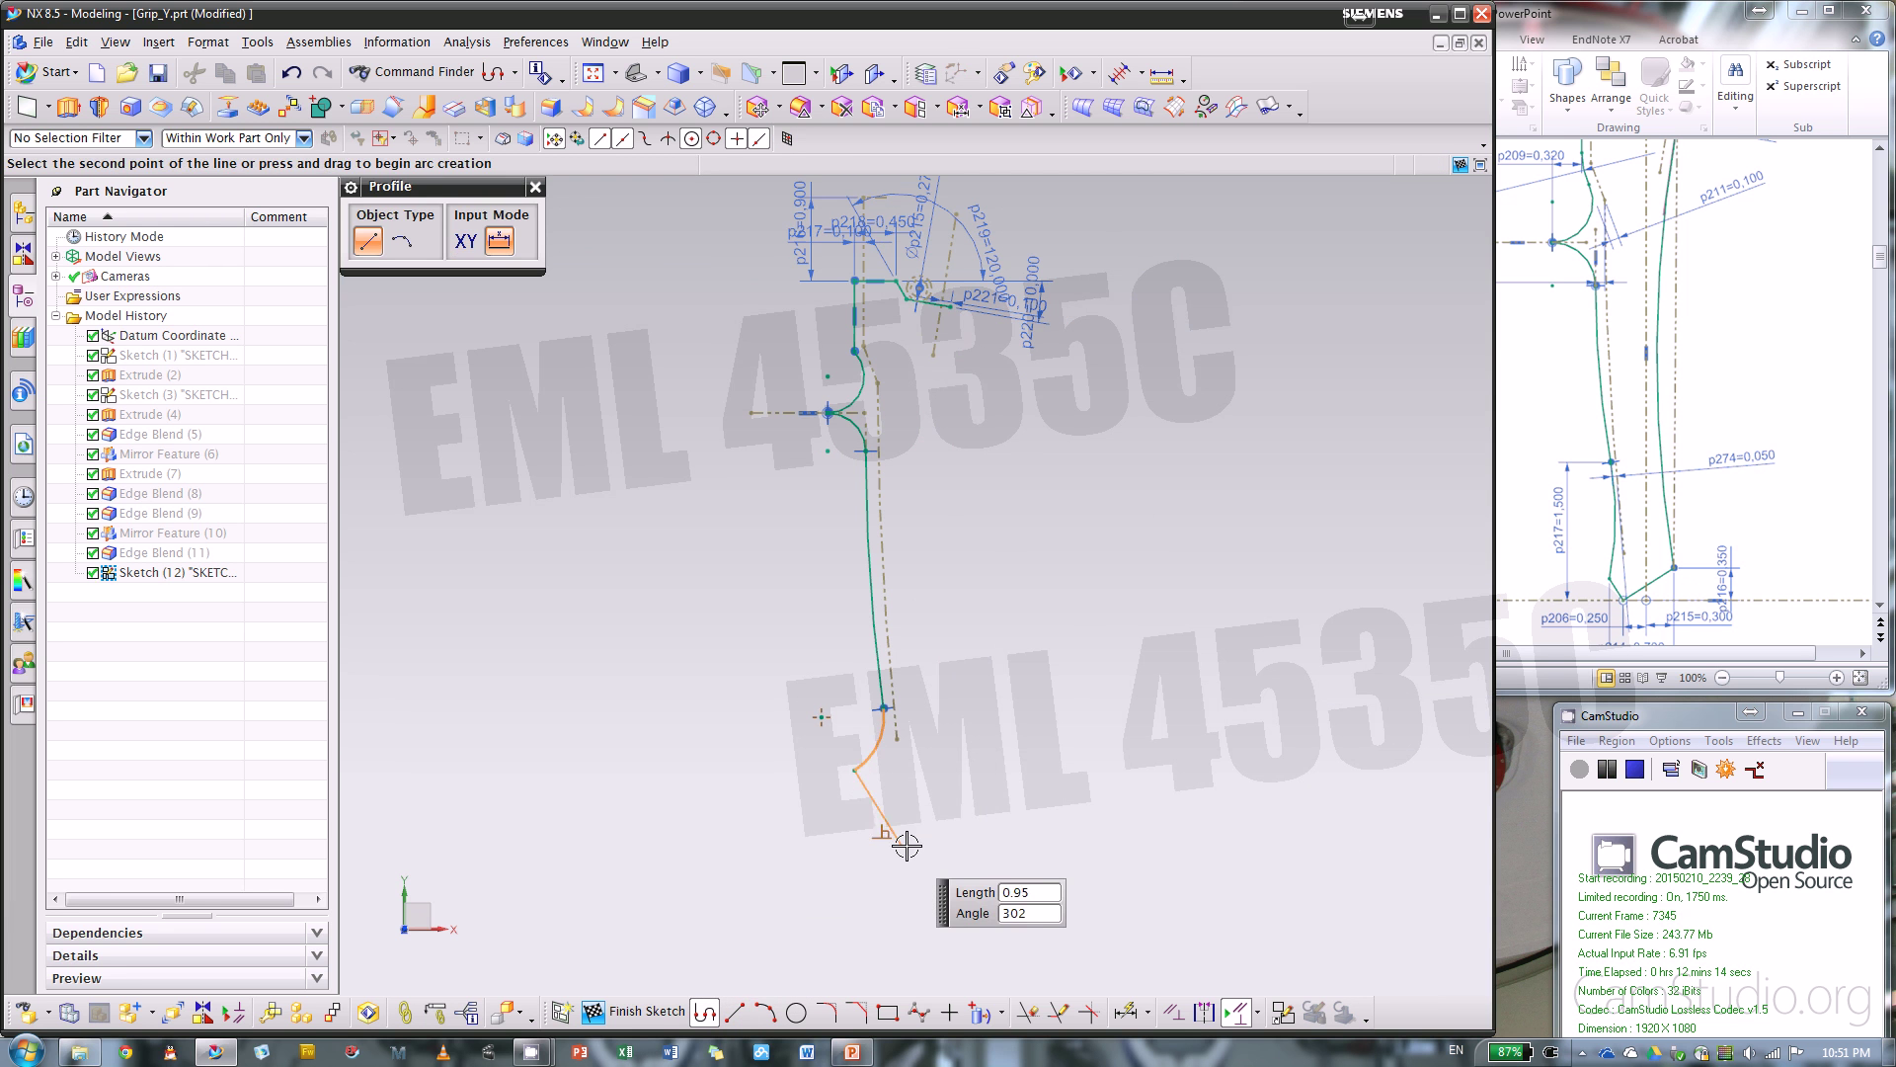
left_click(890, 830)
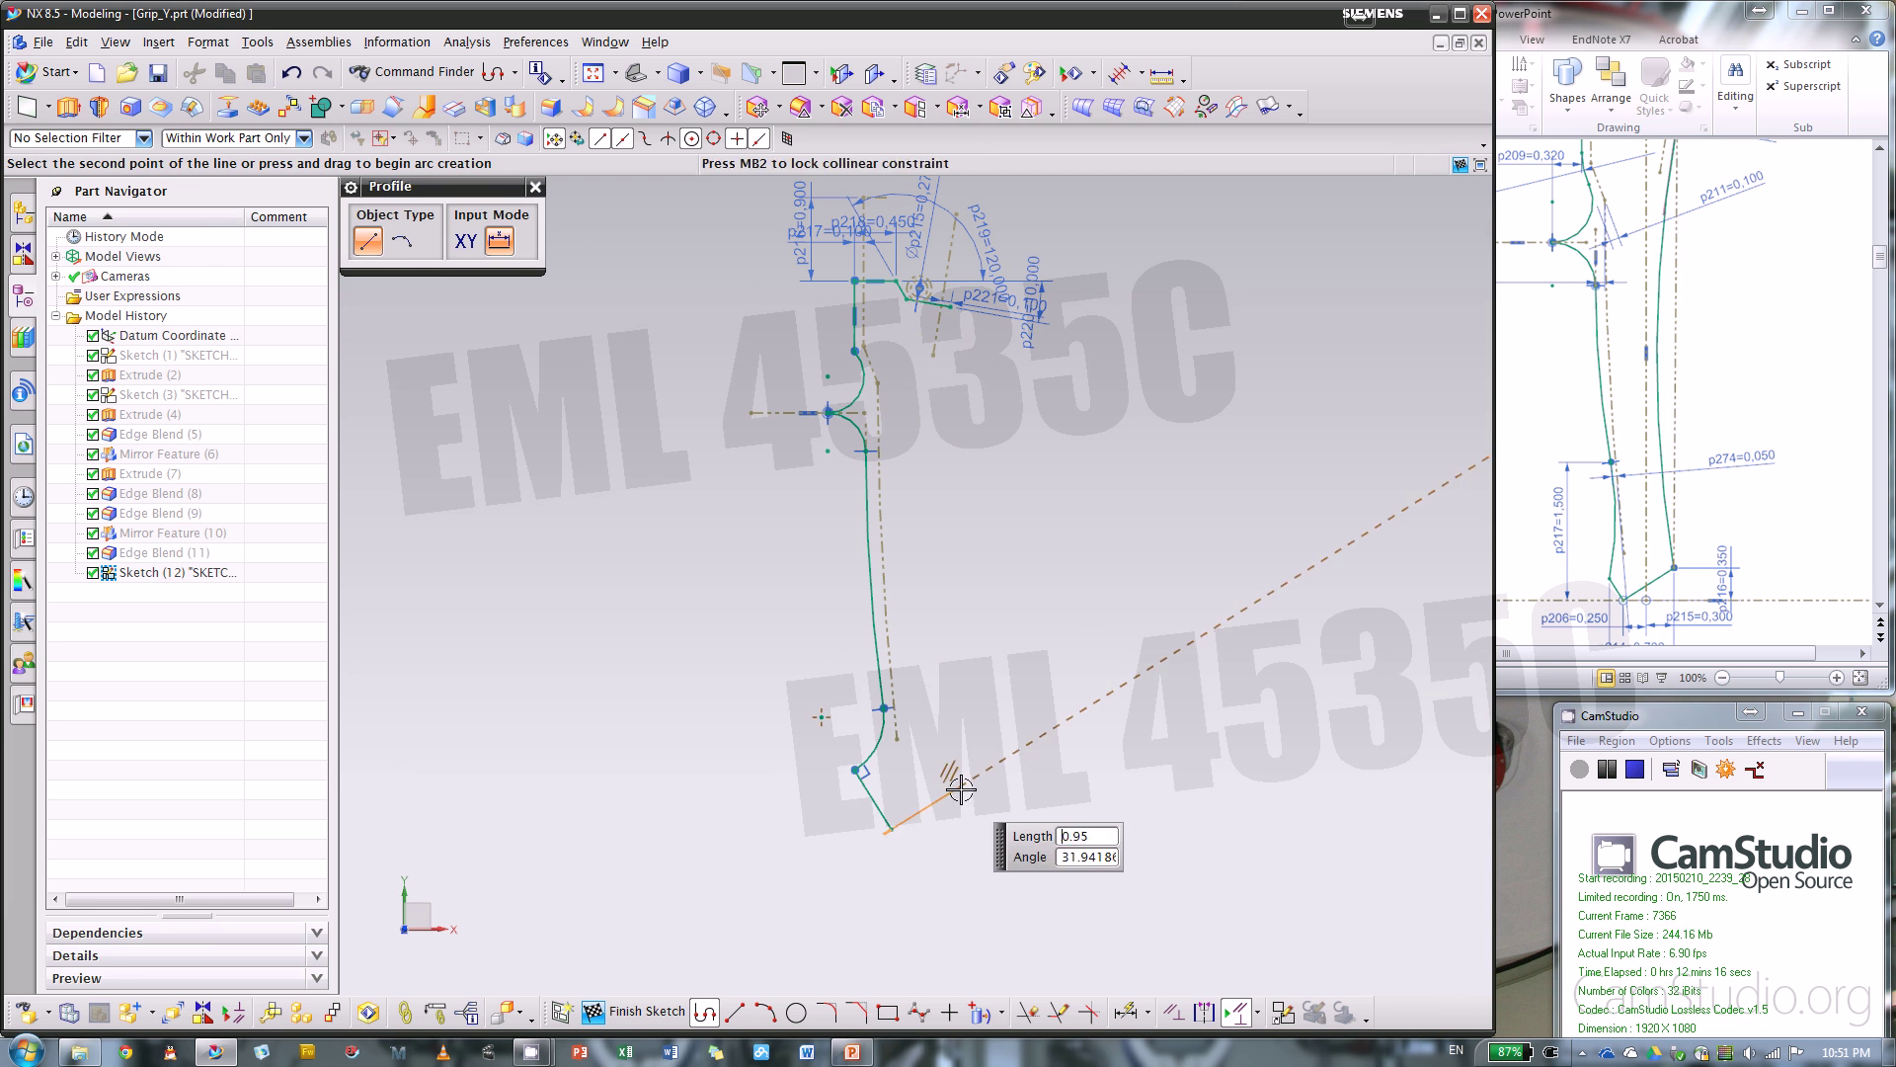
key("Escape")
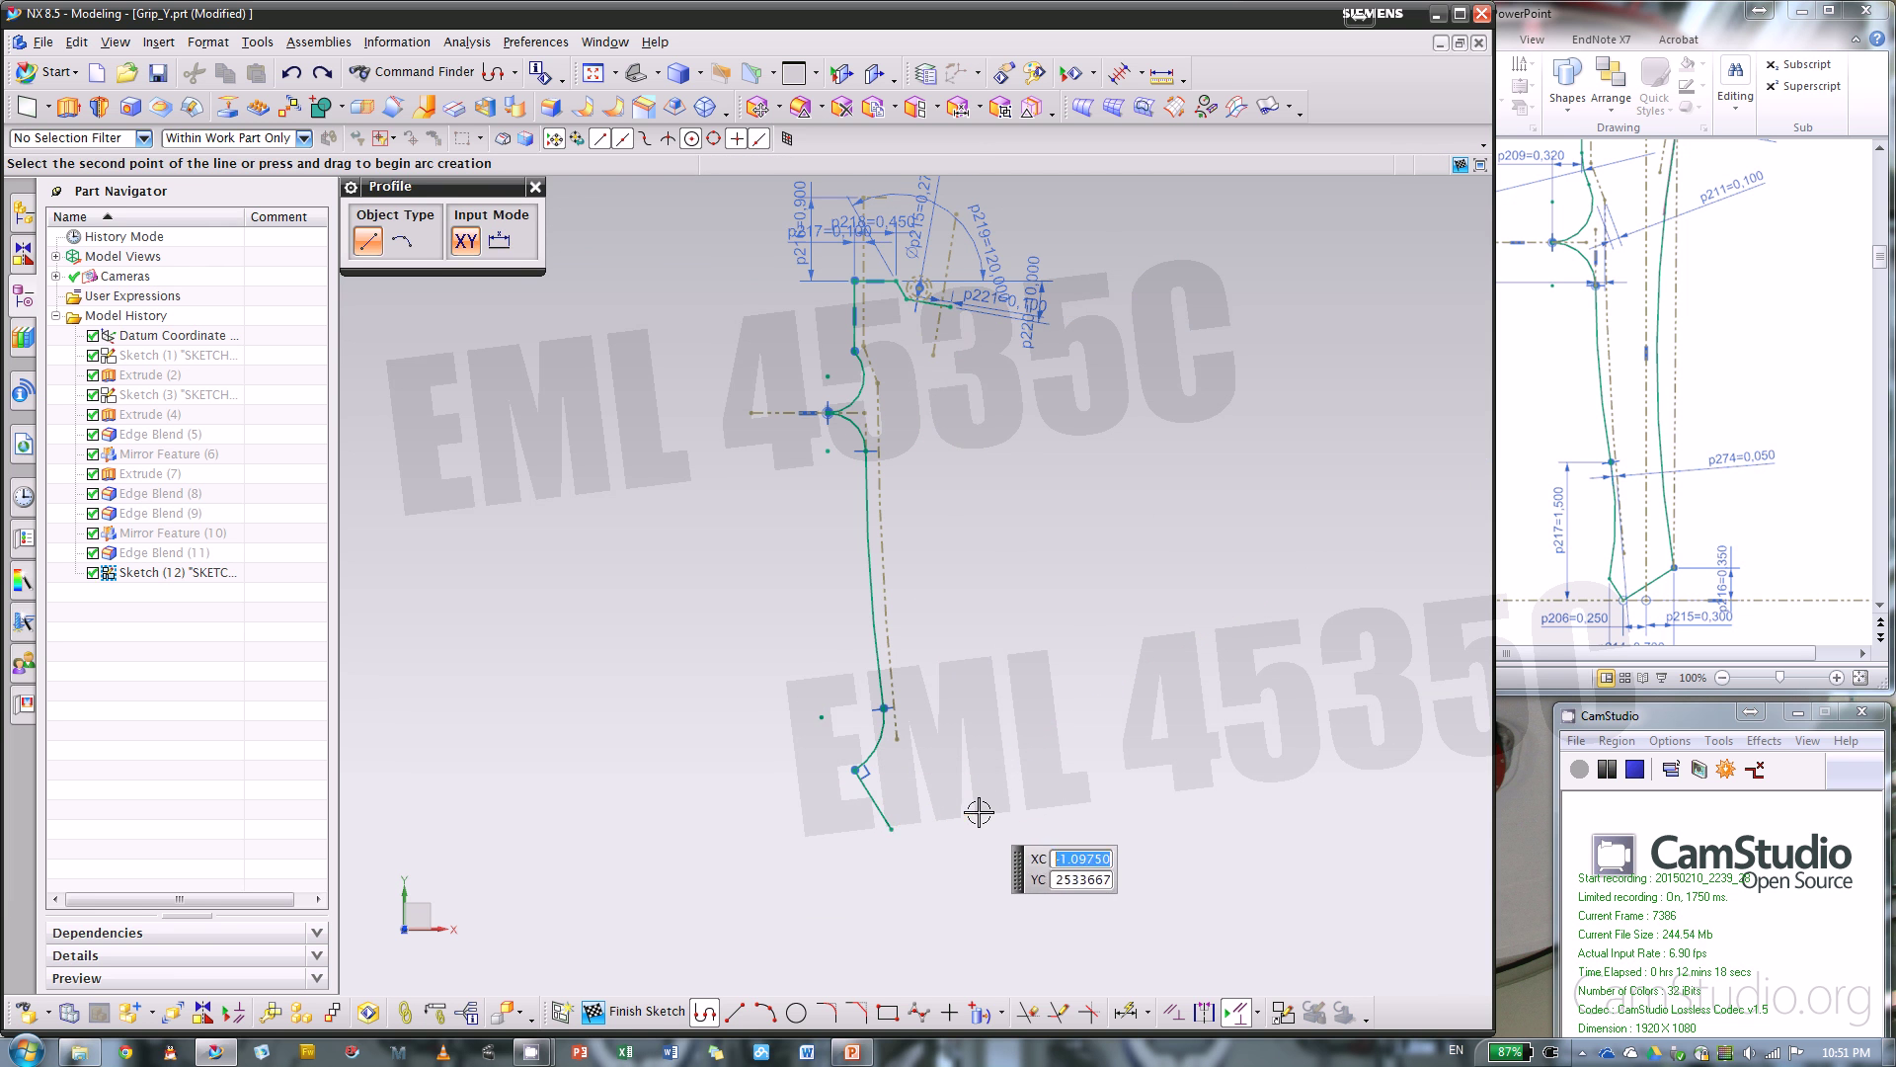
- Draw a line perpendicular to the first from its lower end, about 0.25 long, and stretch its free end well up to the right
left_click(890, 829)
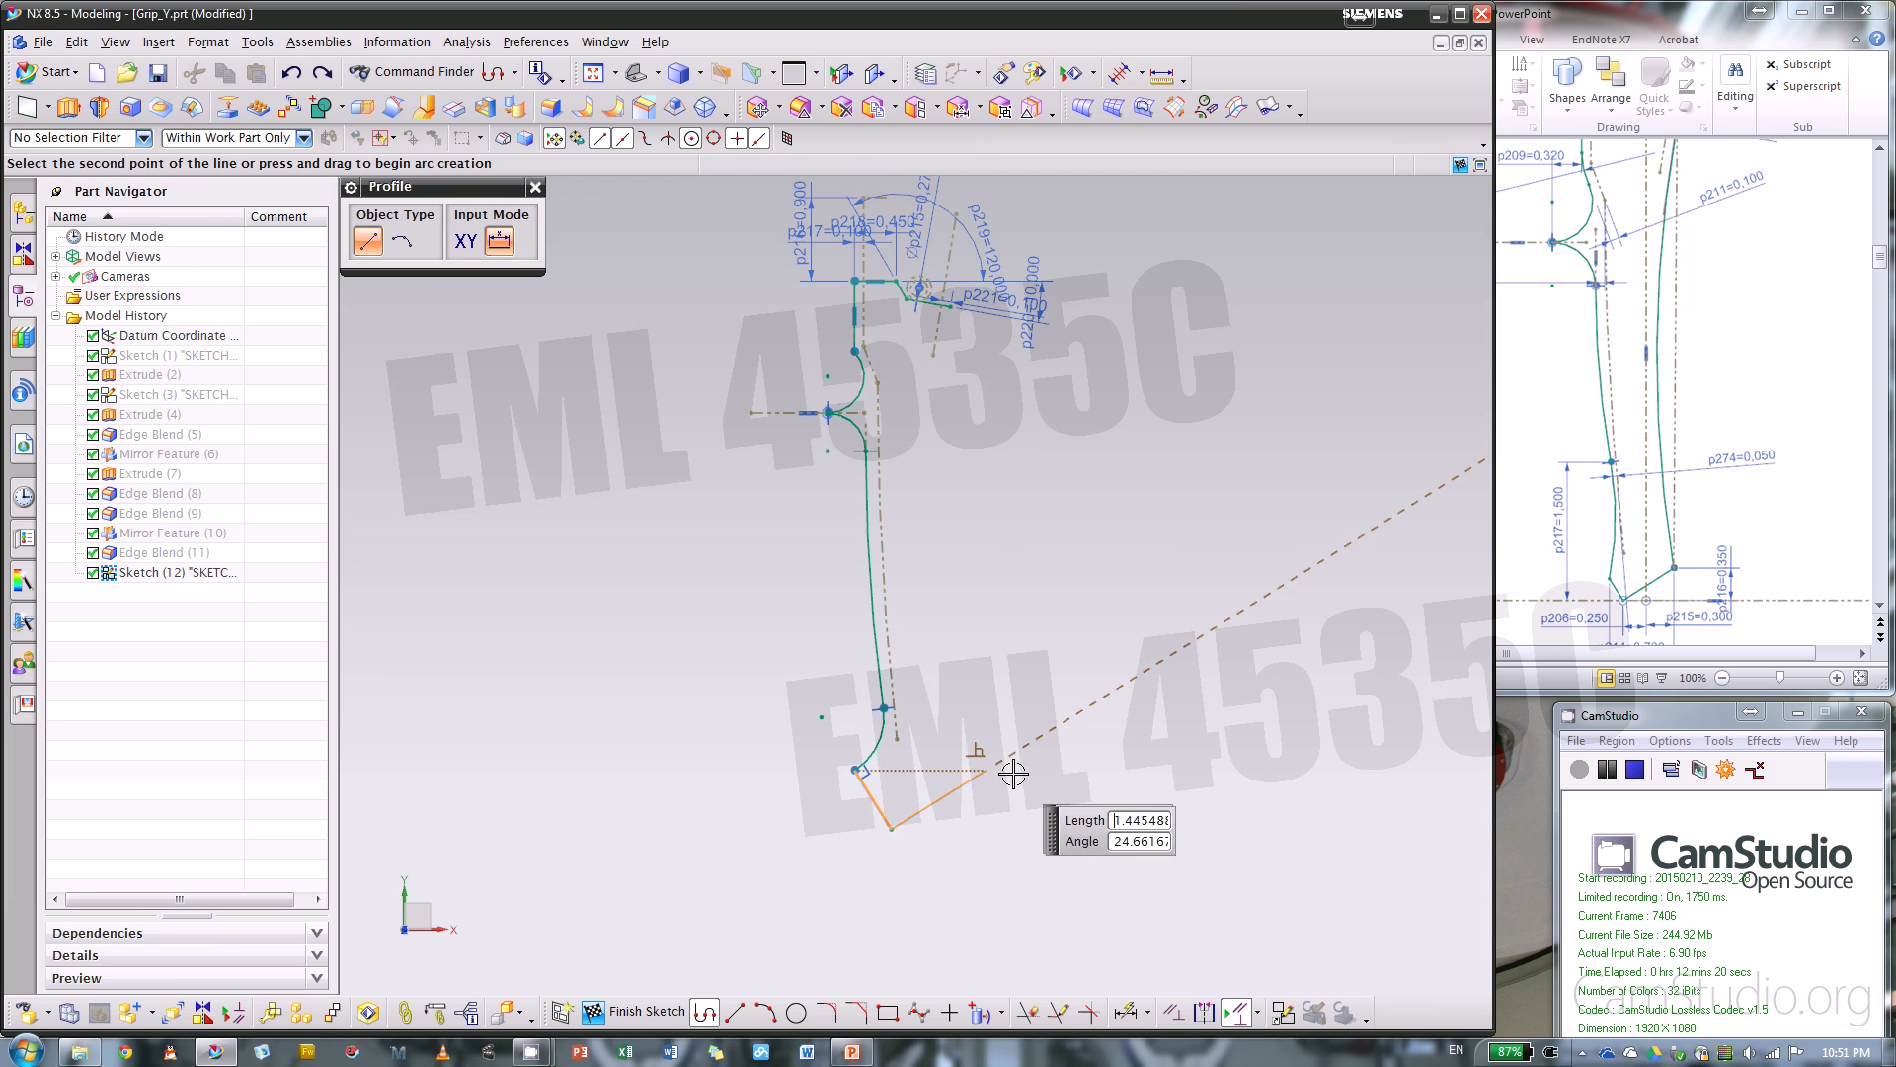
scroll(948, 790, "up", 3)
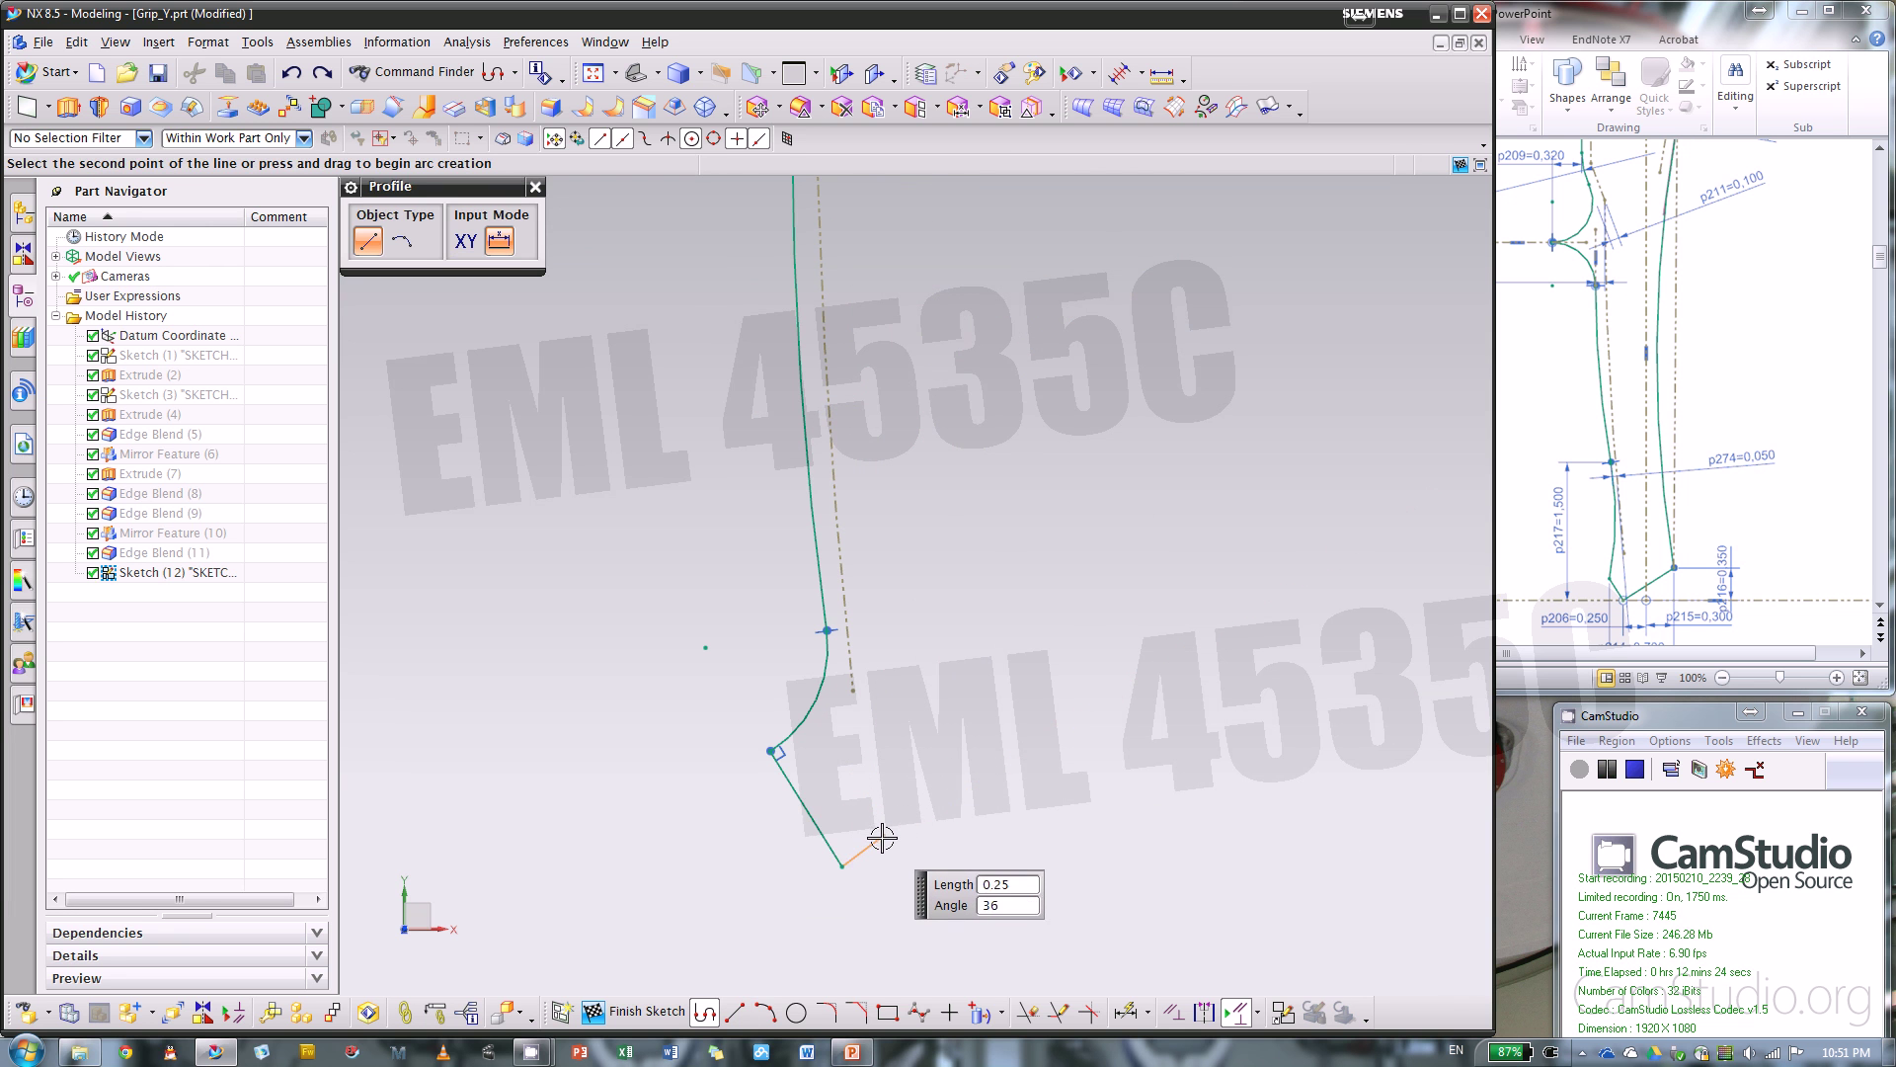
left_click(885, 840)
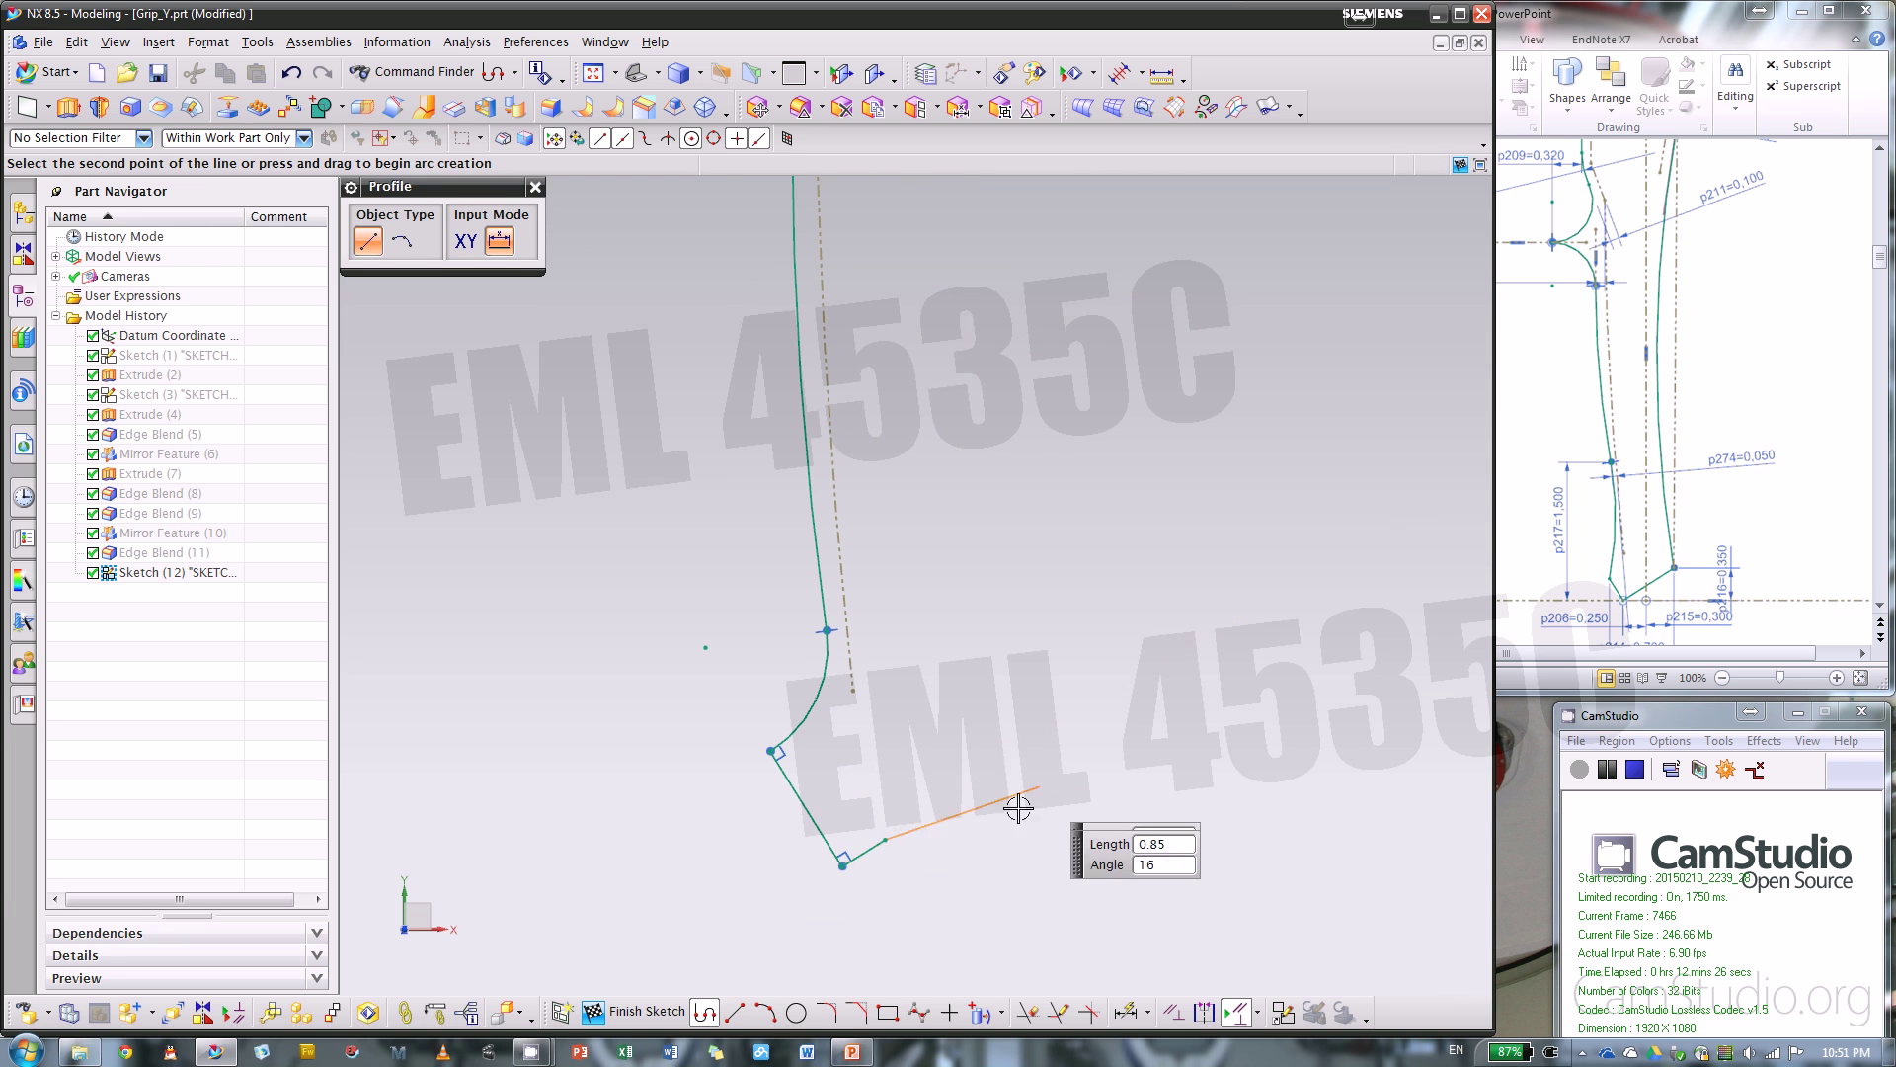
key("Escape")
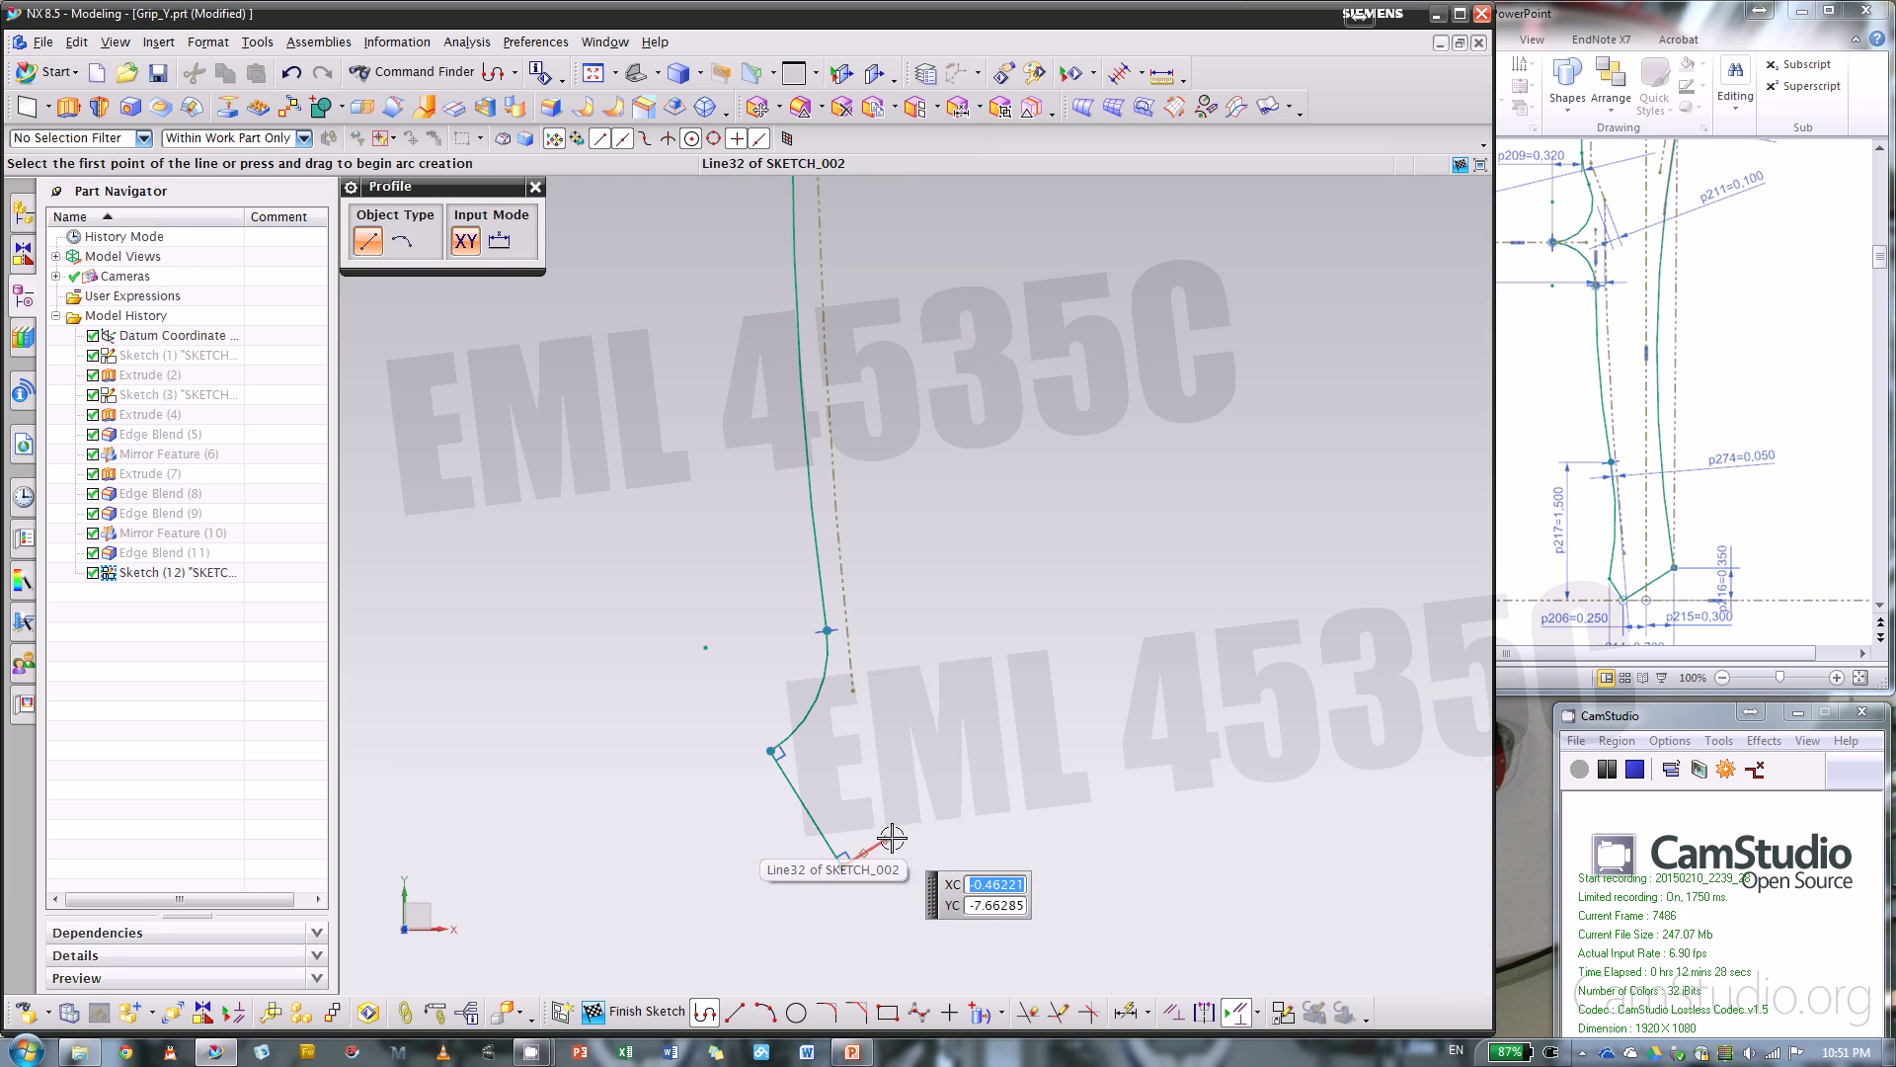
left_click_drag(885, 839, 990, 791)
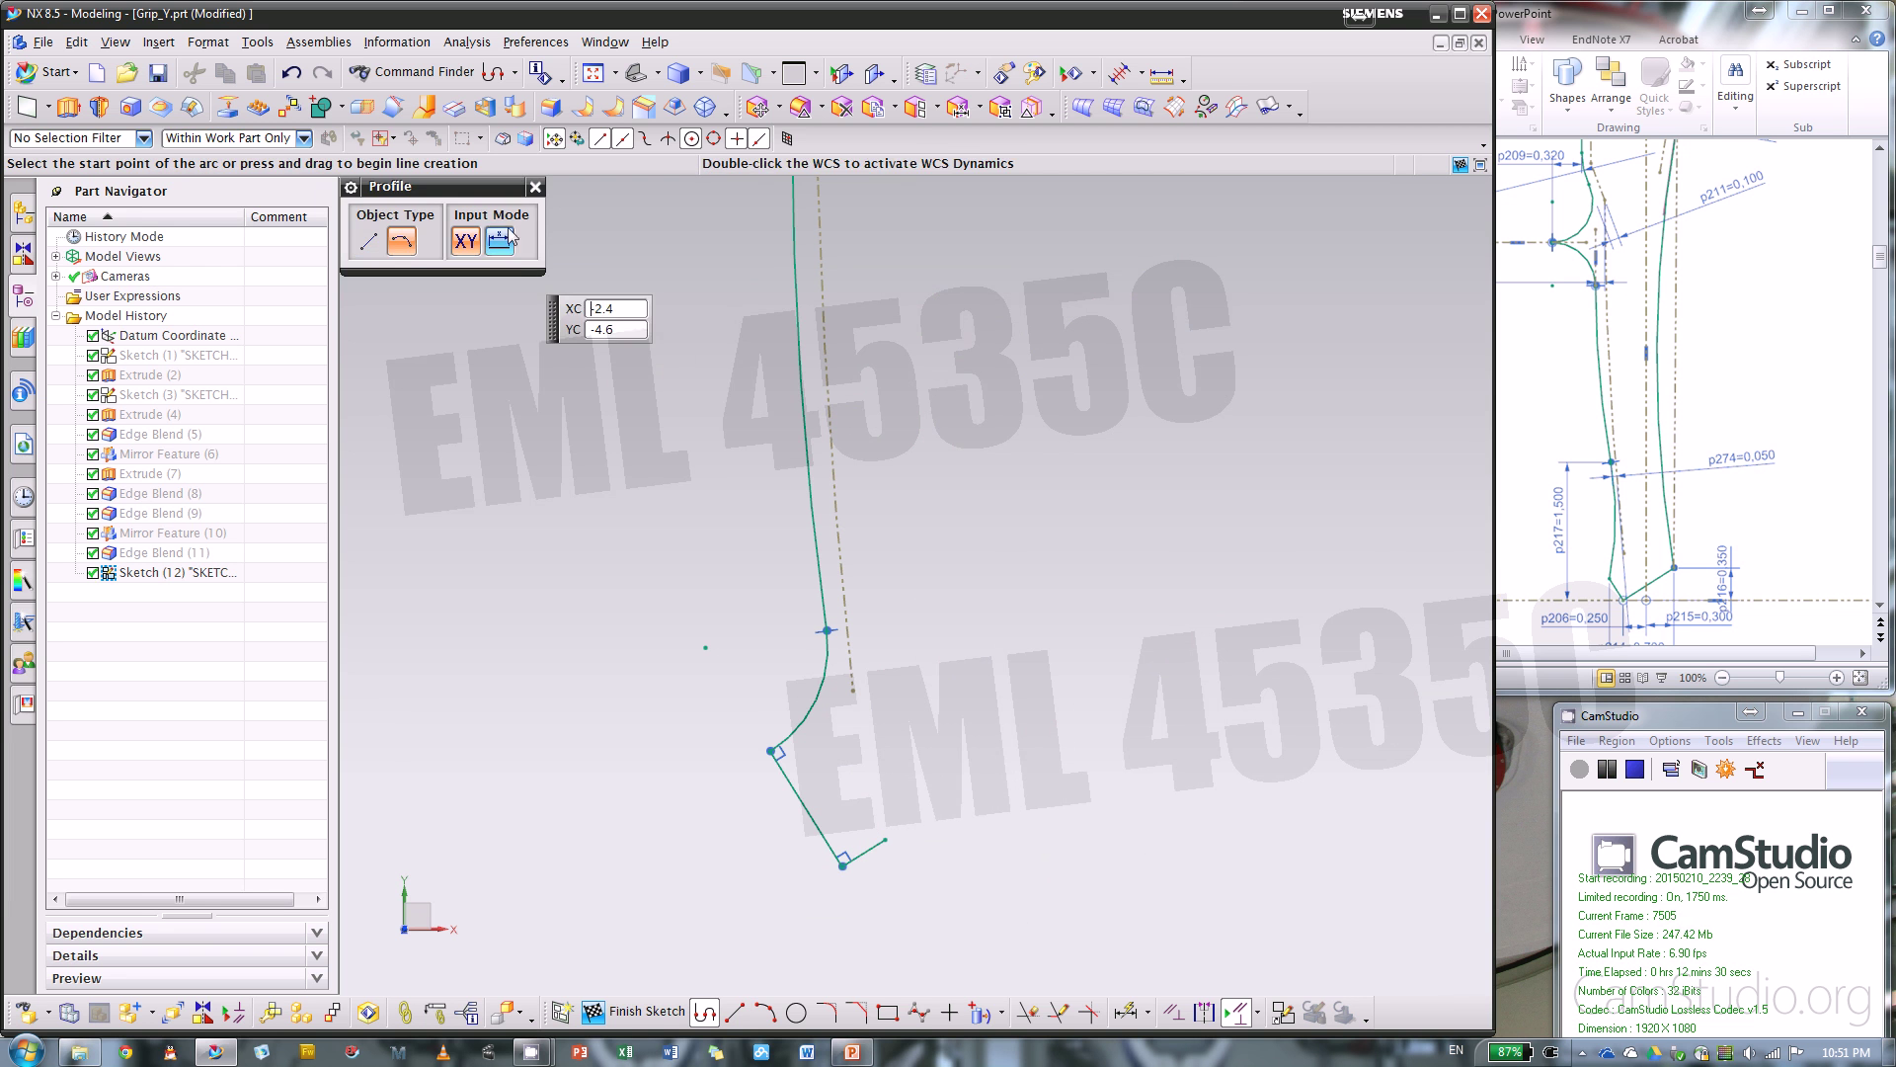
left_click(534, 187)
mouse_move(835, 854)
left_mouse_down()
mouse_move(1099, 689)
mouse_move(1091, 724)
left_mouse_up()
- Delete the perpendicular constraint between the short lower arc and the line attached to its end
left_click_drag(770, 753, 790, 748)
left_click(788, 748)
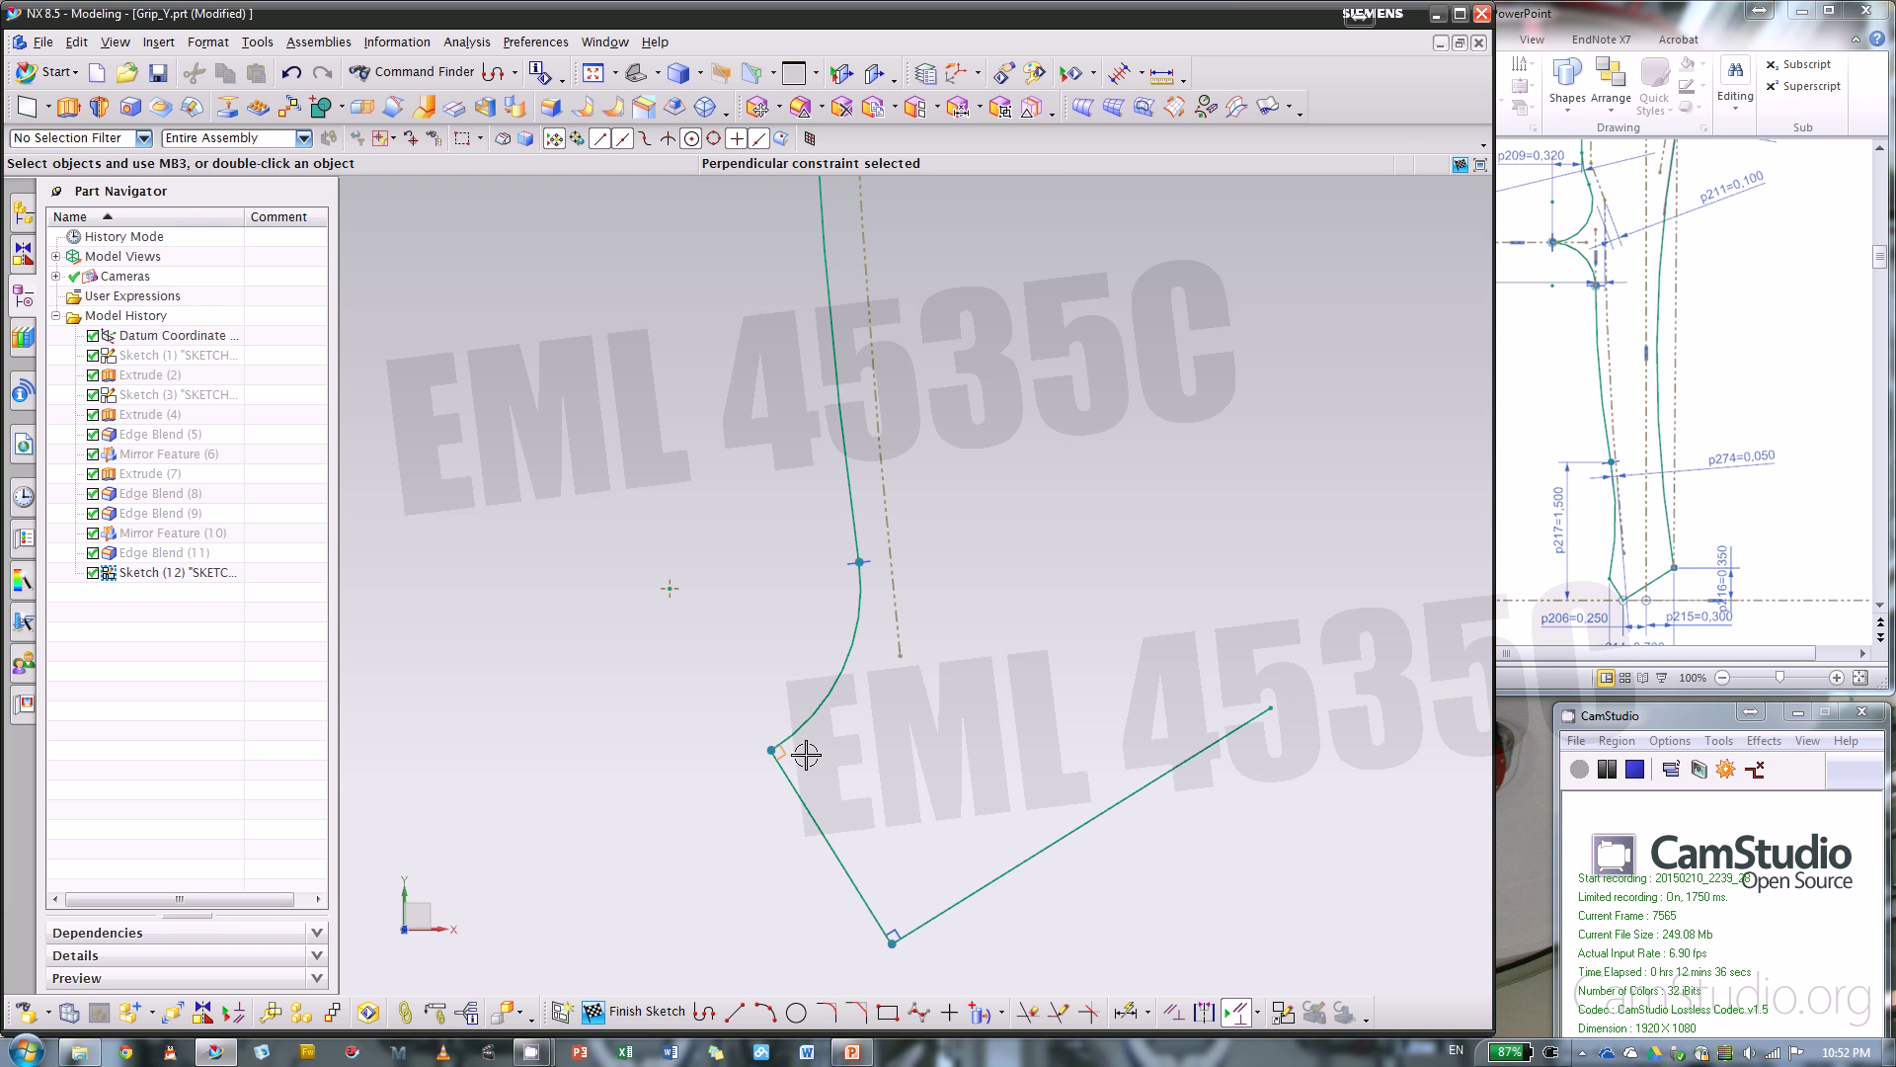
key("Delete")
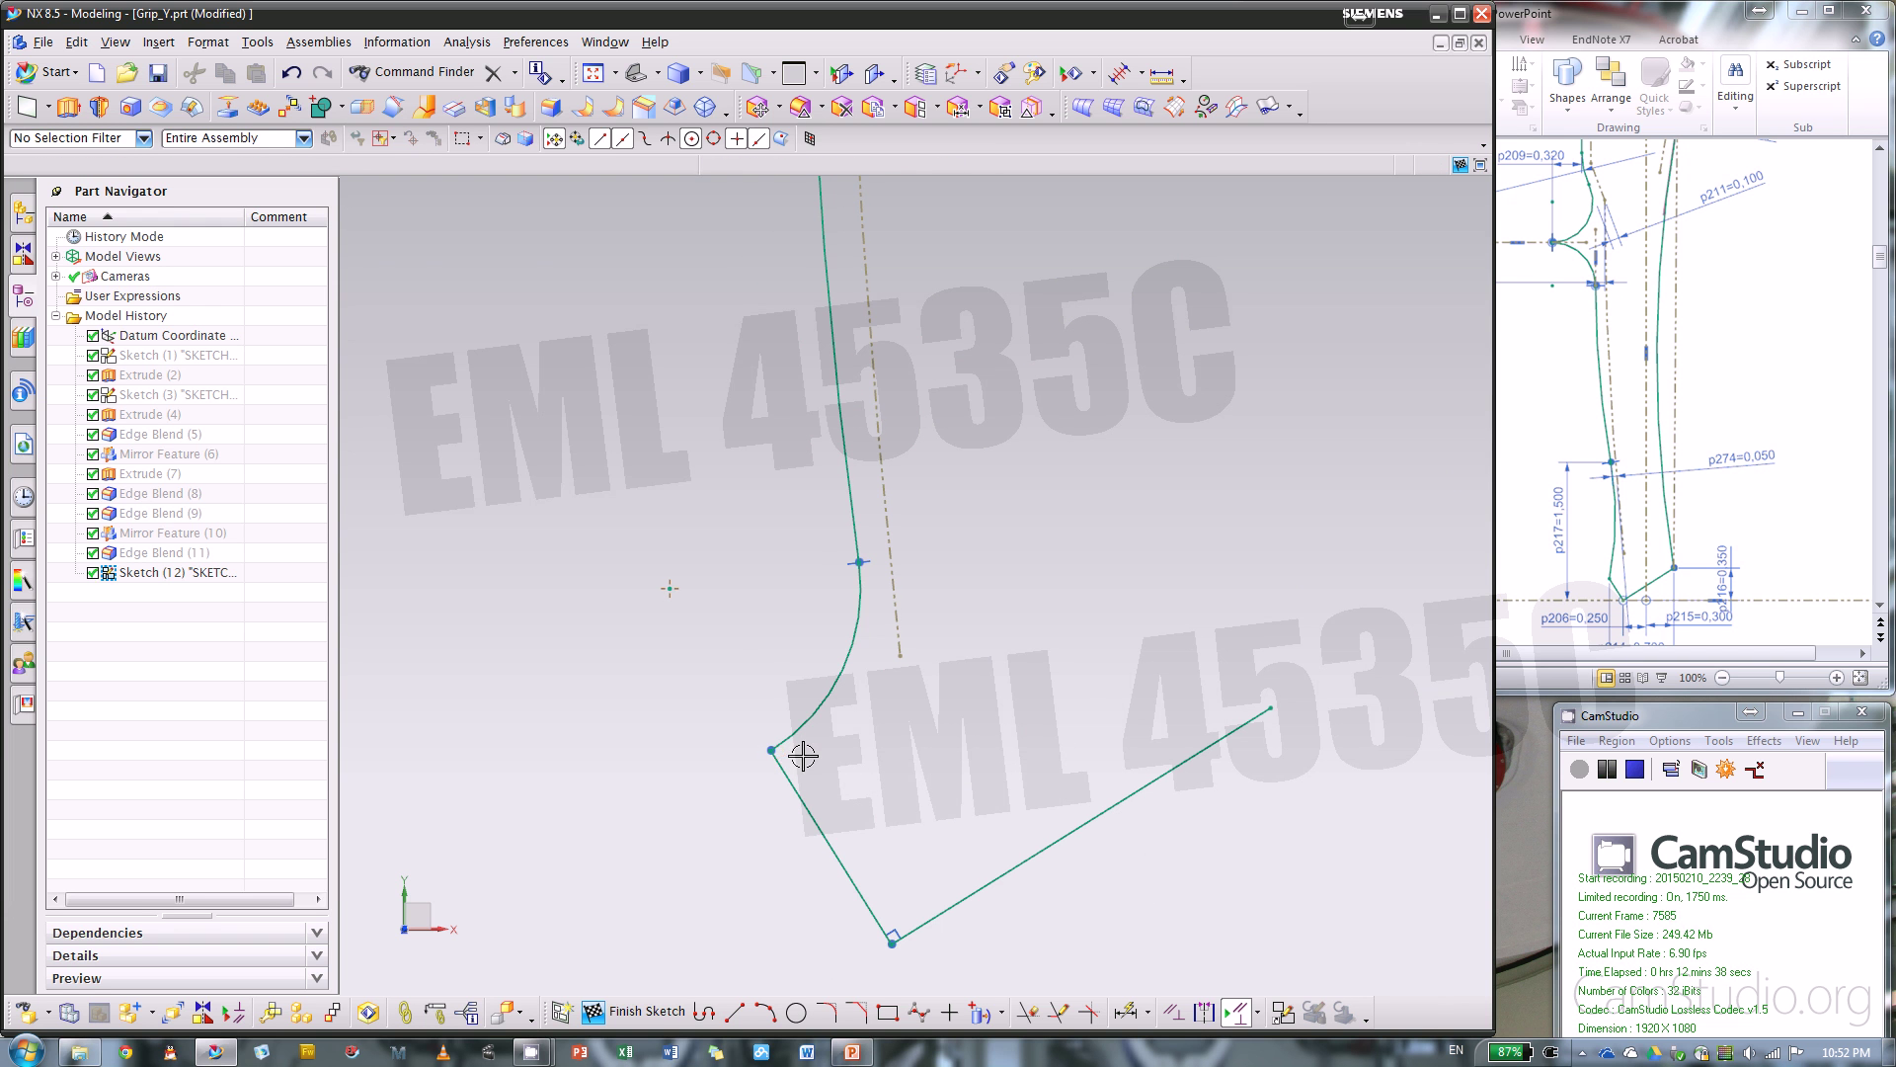
- Examine the grip's overall height and bottom corner dimensions on the PowerPoint slide and compare them with the sketch
scroll(669, 868, "down", 3)
scroll(890, 772, "down", 1)
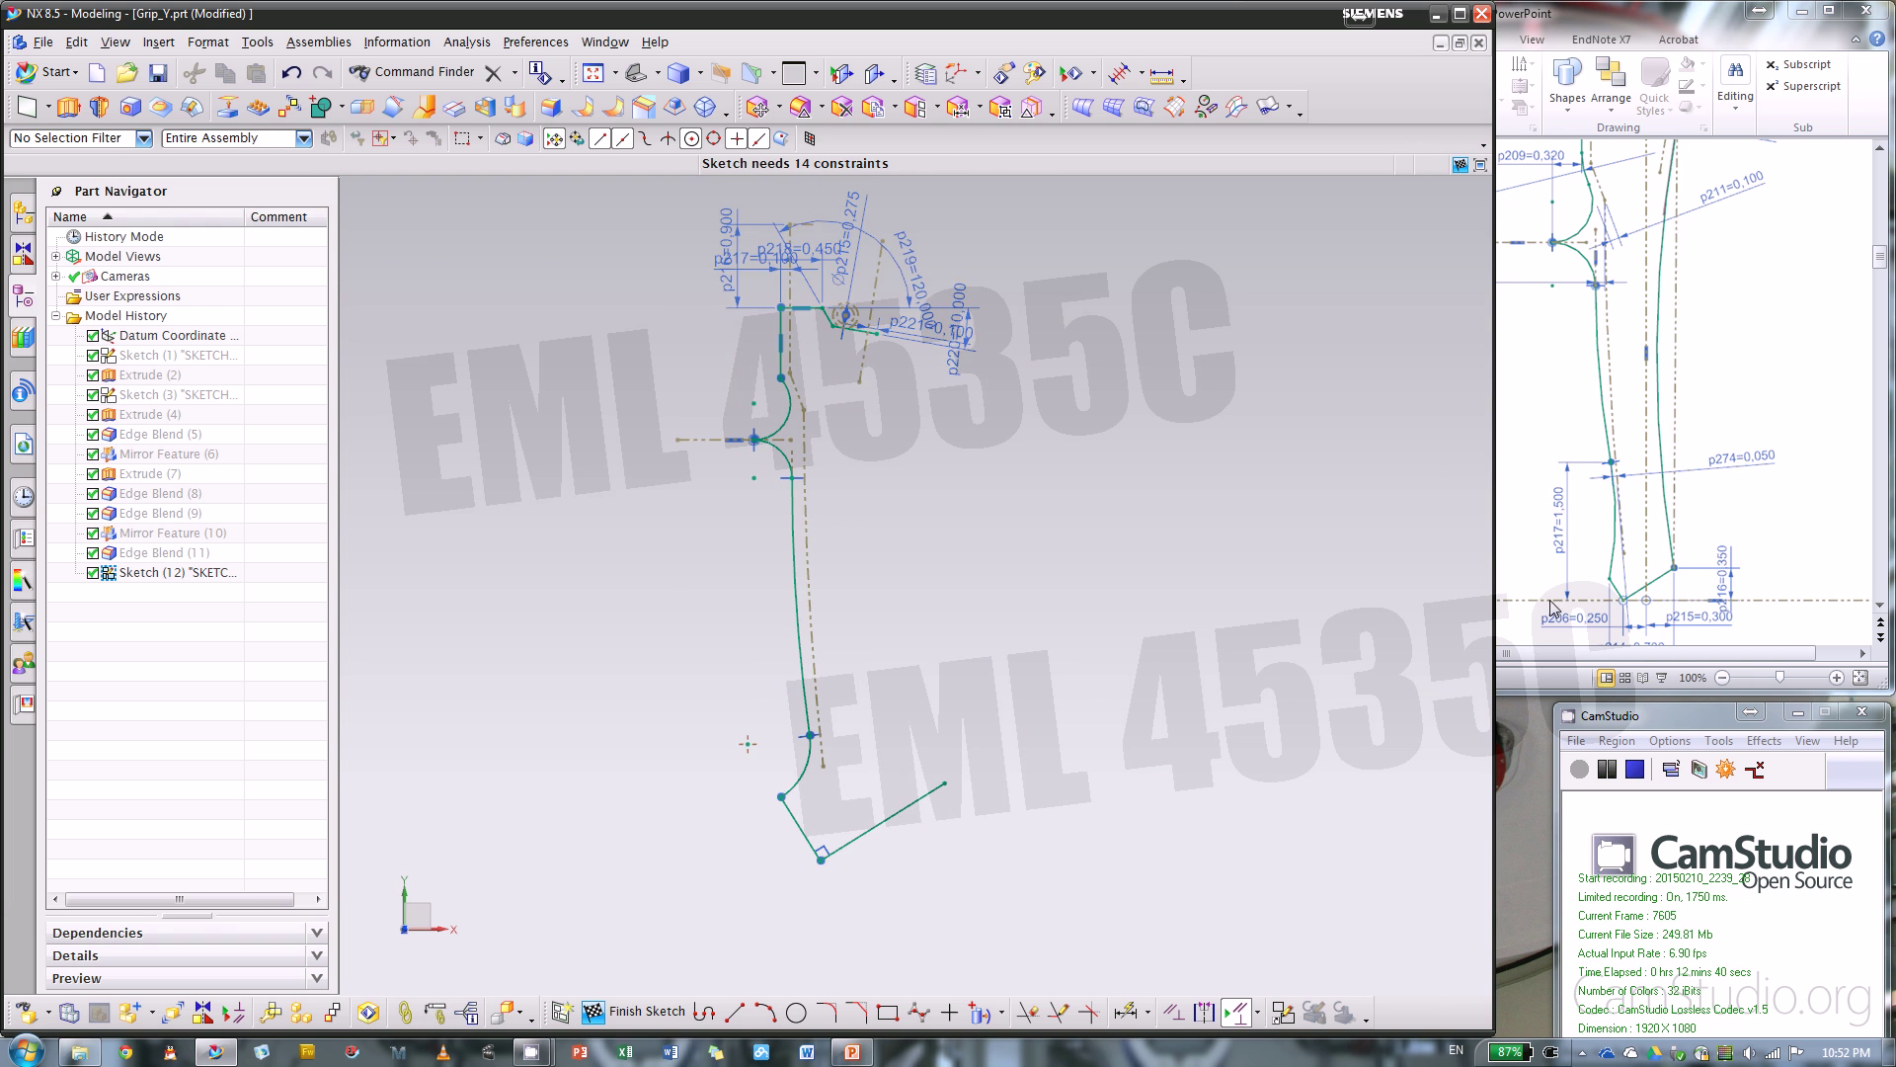
left_click(1605, 665)
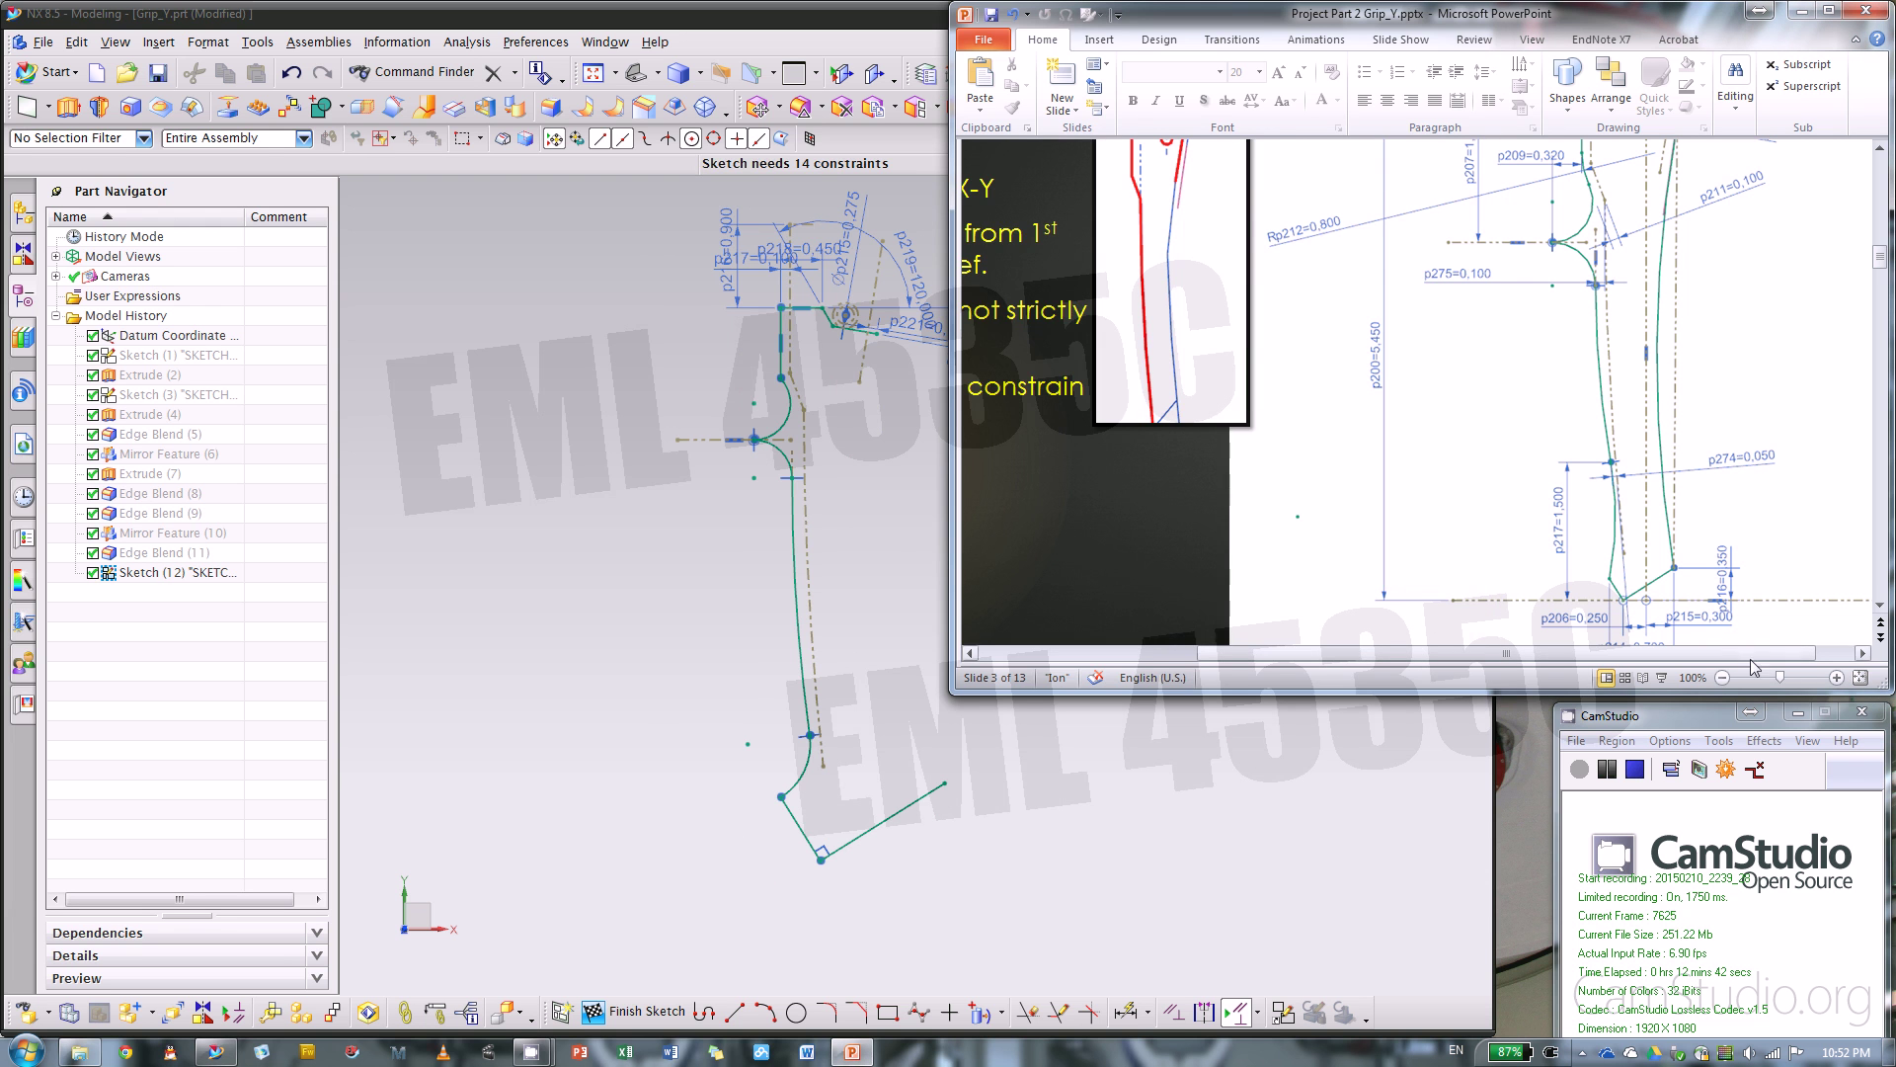
left_click_drag(1756, 655, 1803, 656)
scroll(1457, 602, "up", 1)
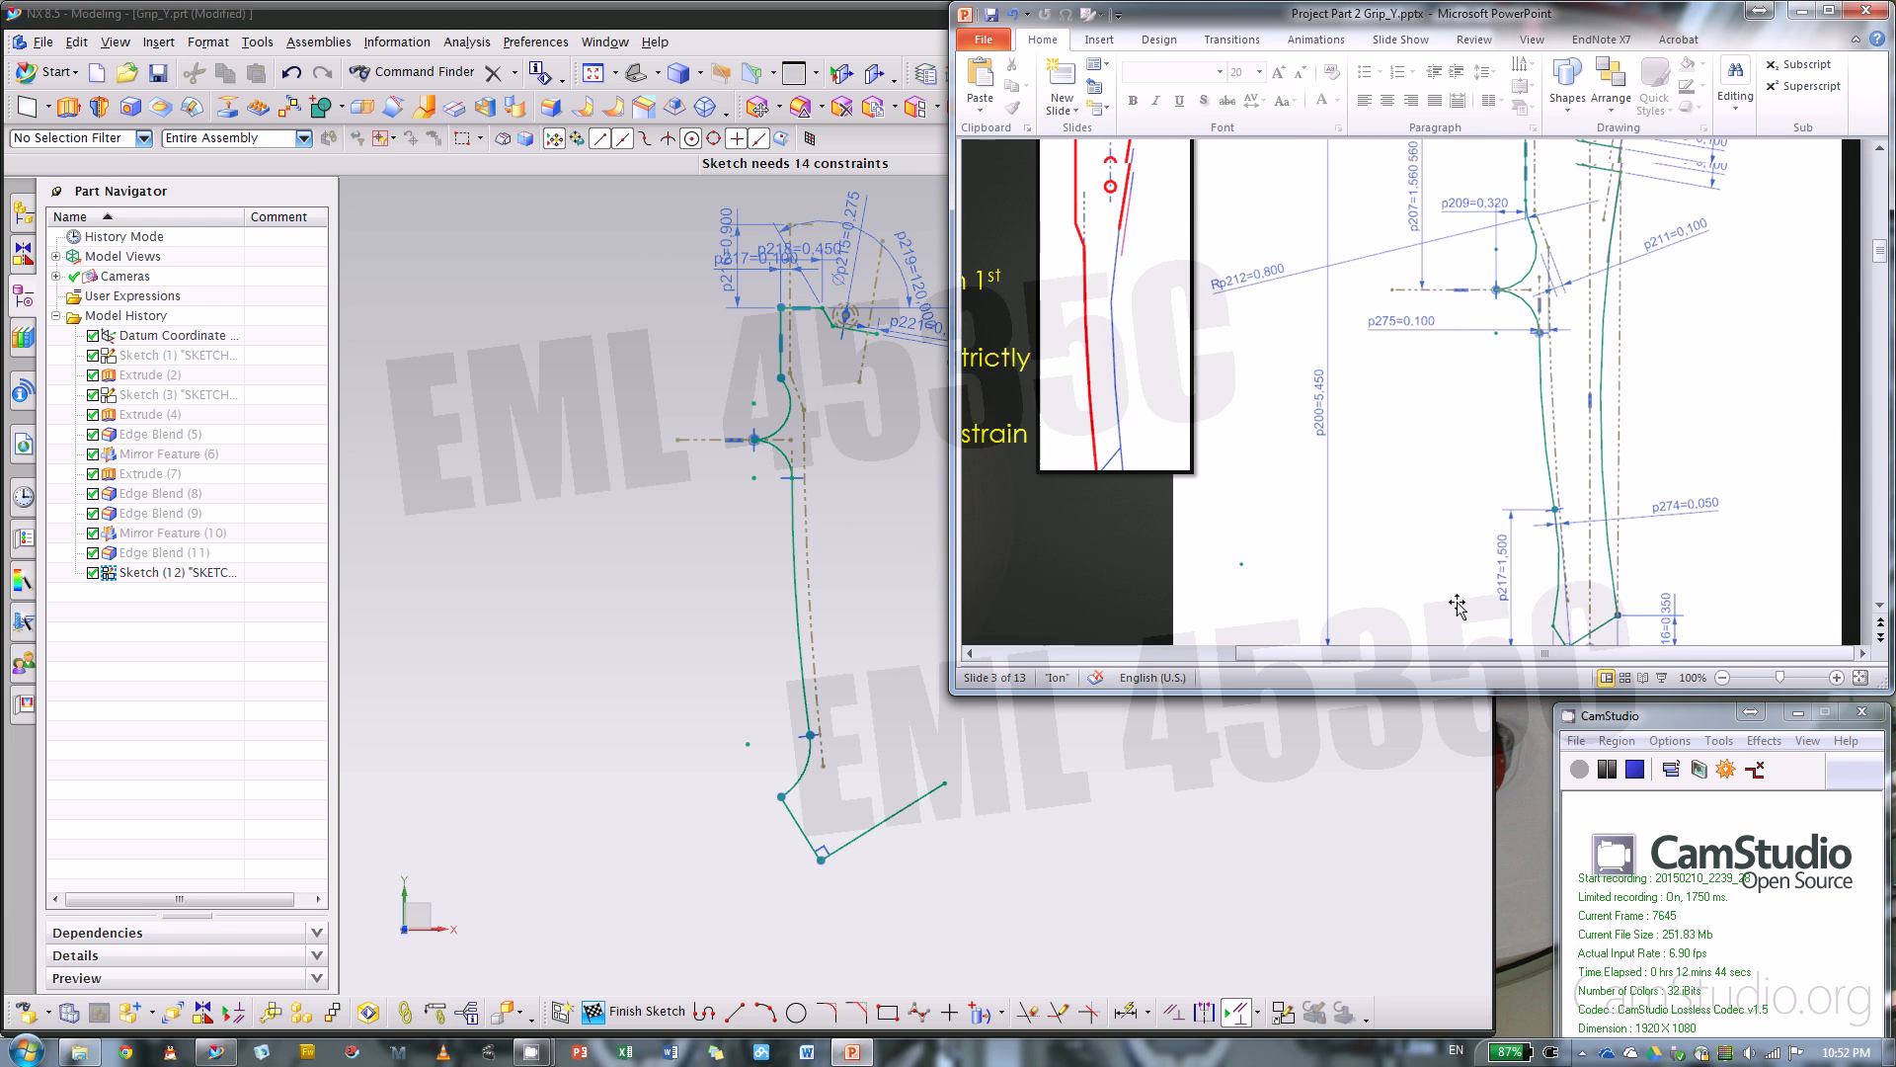
scroll(1457, 598, "up", 1)
scroll(1457, 427, "down", 1)
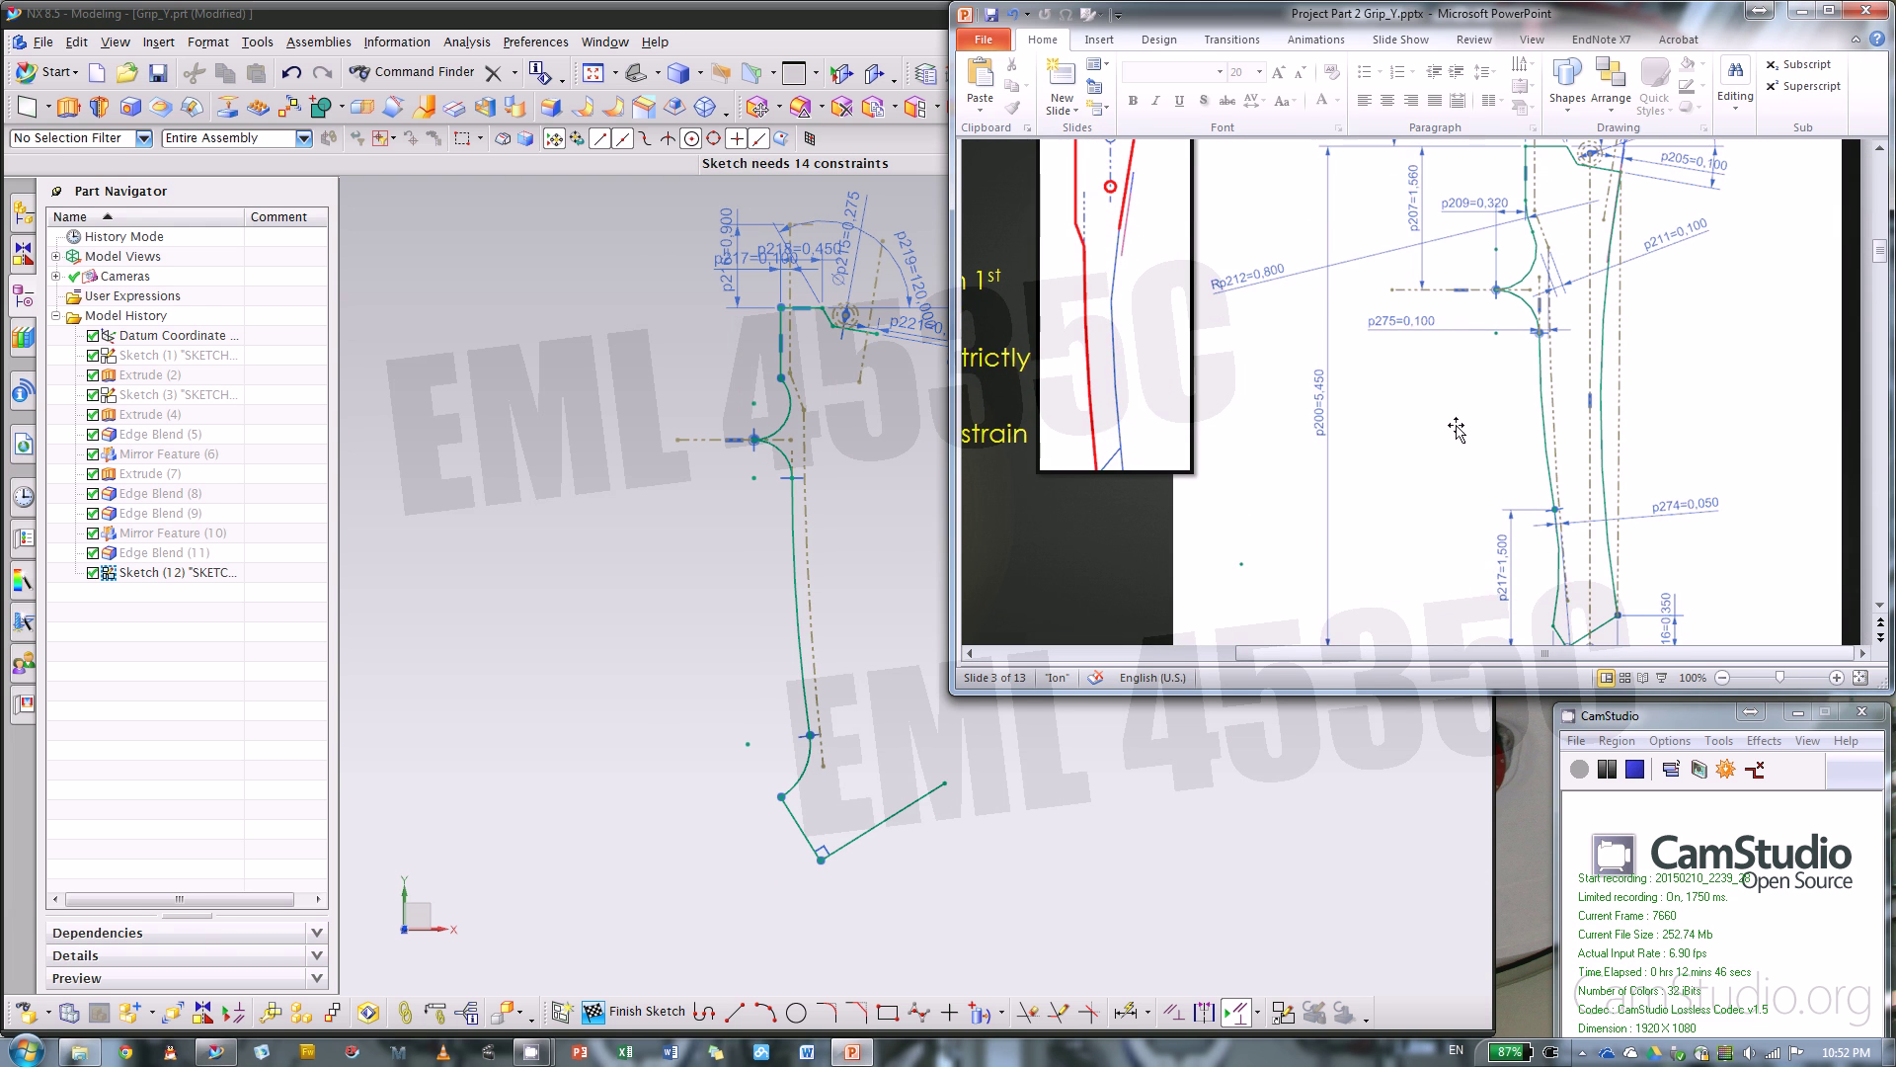
left_click(1042, 894)
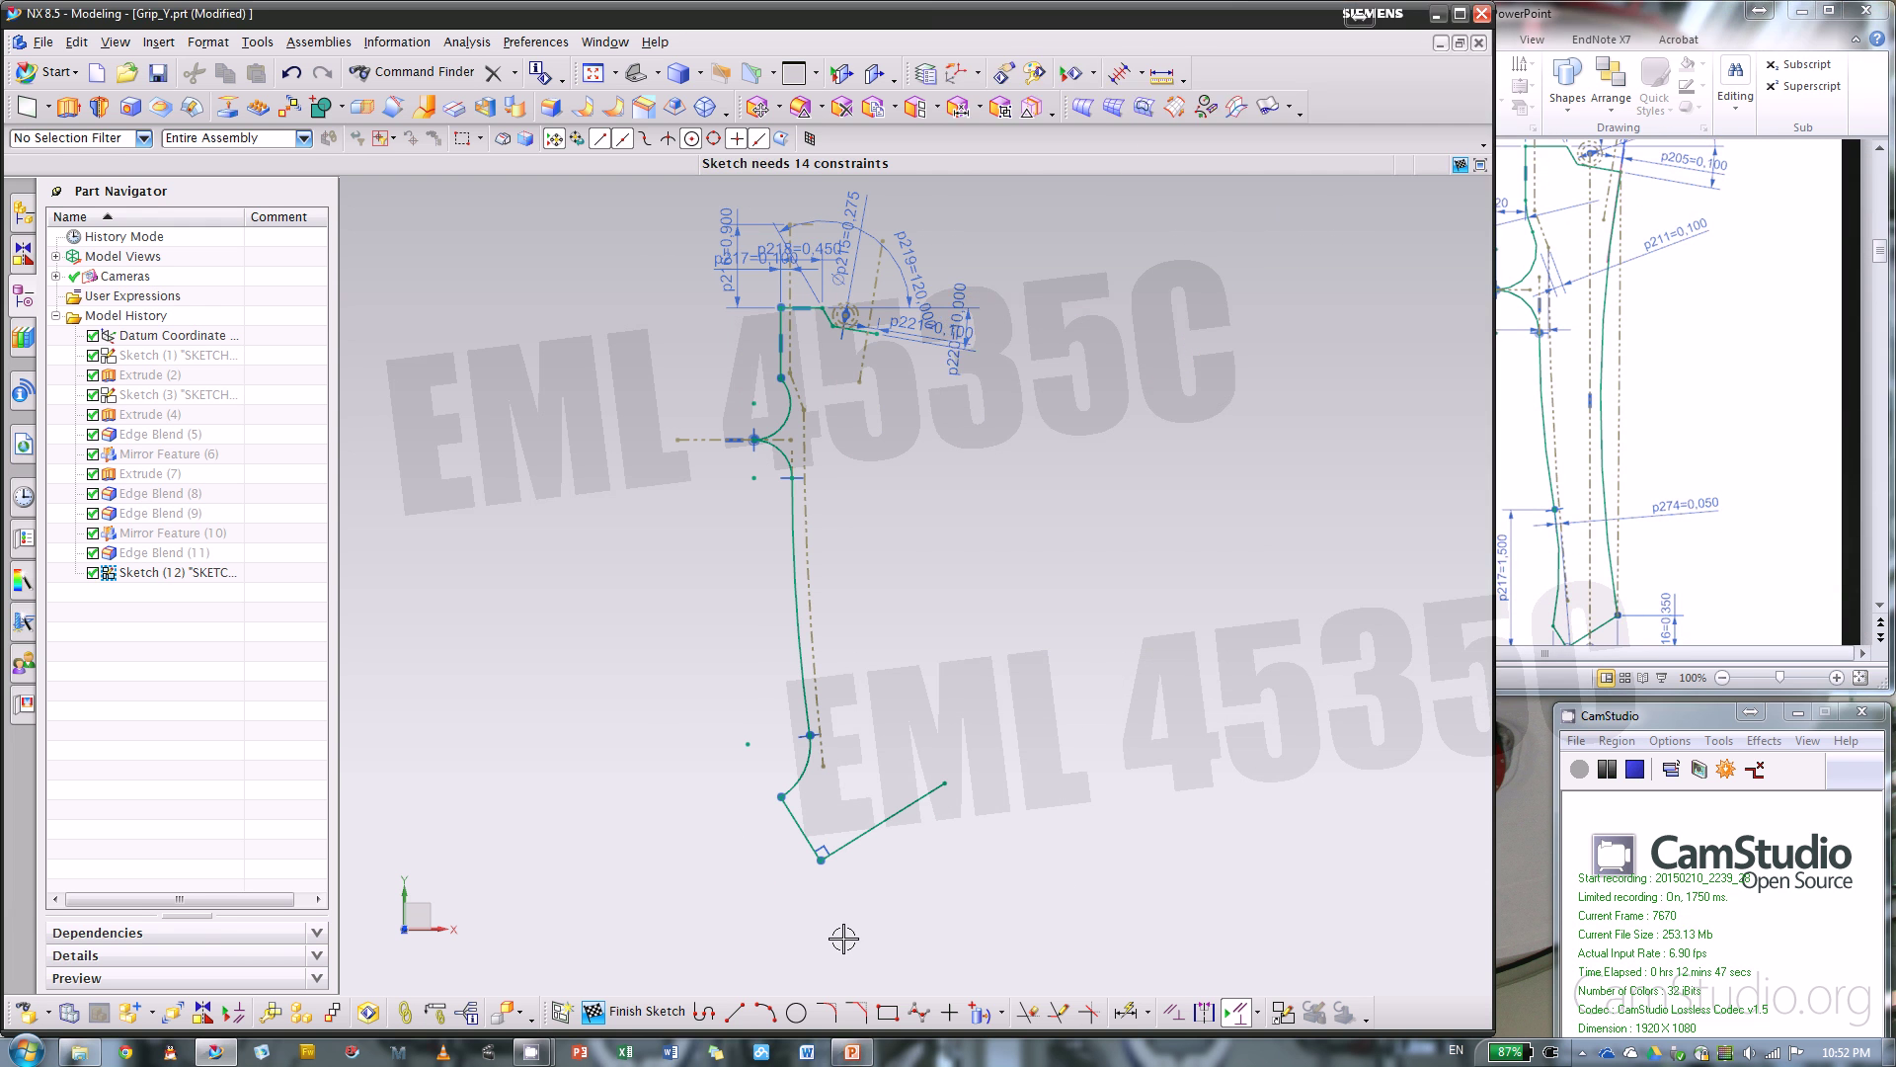
left_click(1562, 650)
scroll(1609, 573, "down", 3)
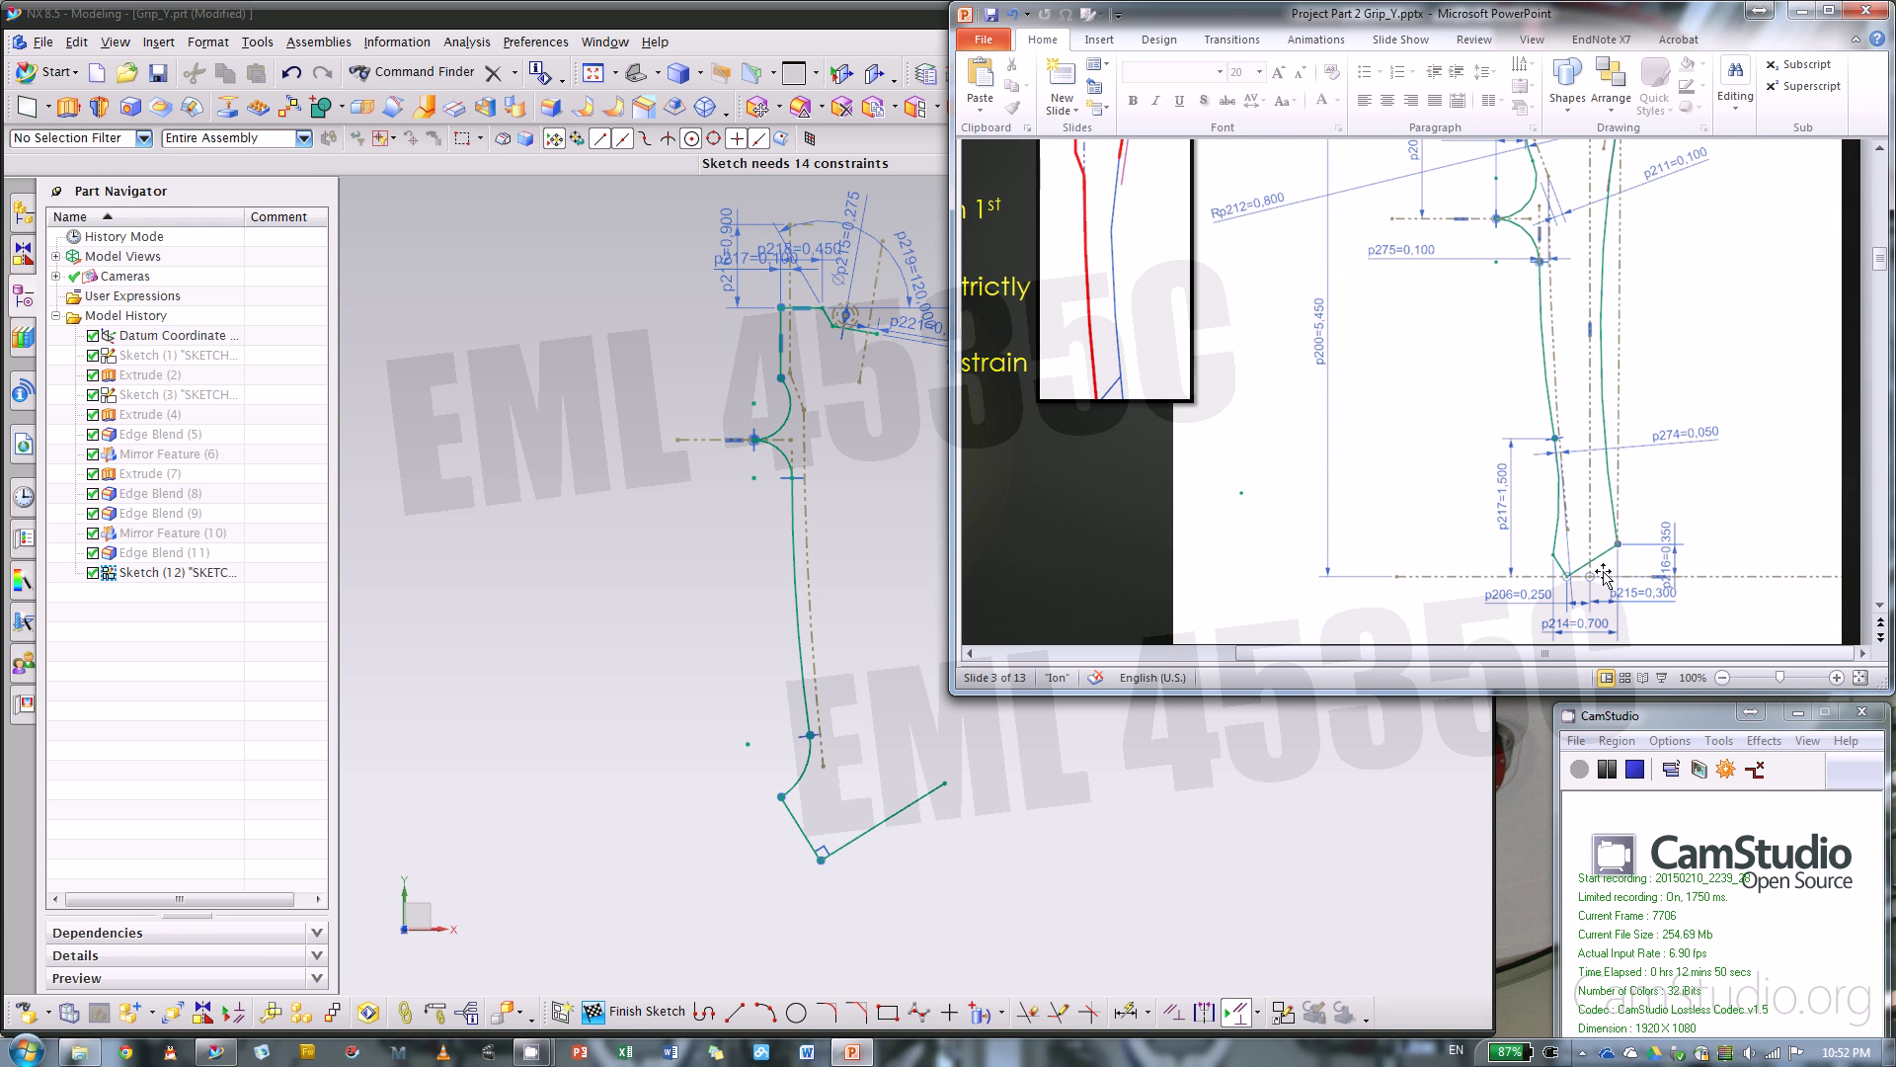
left_click(819, 860)
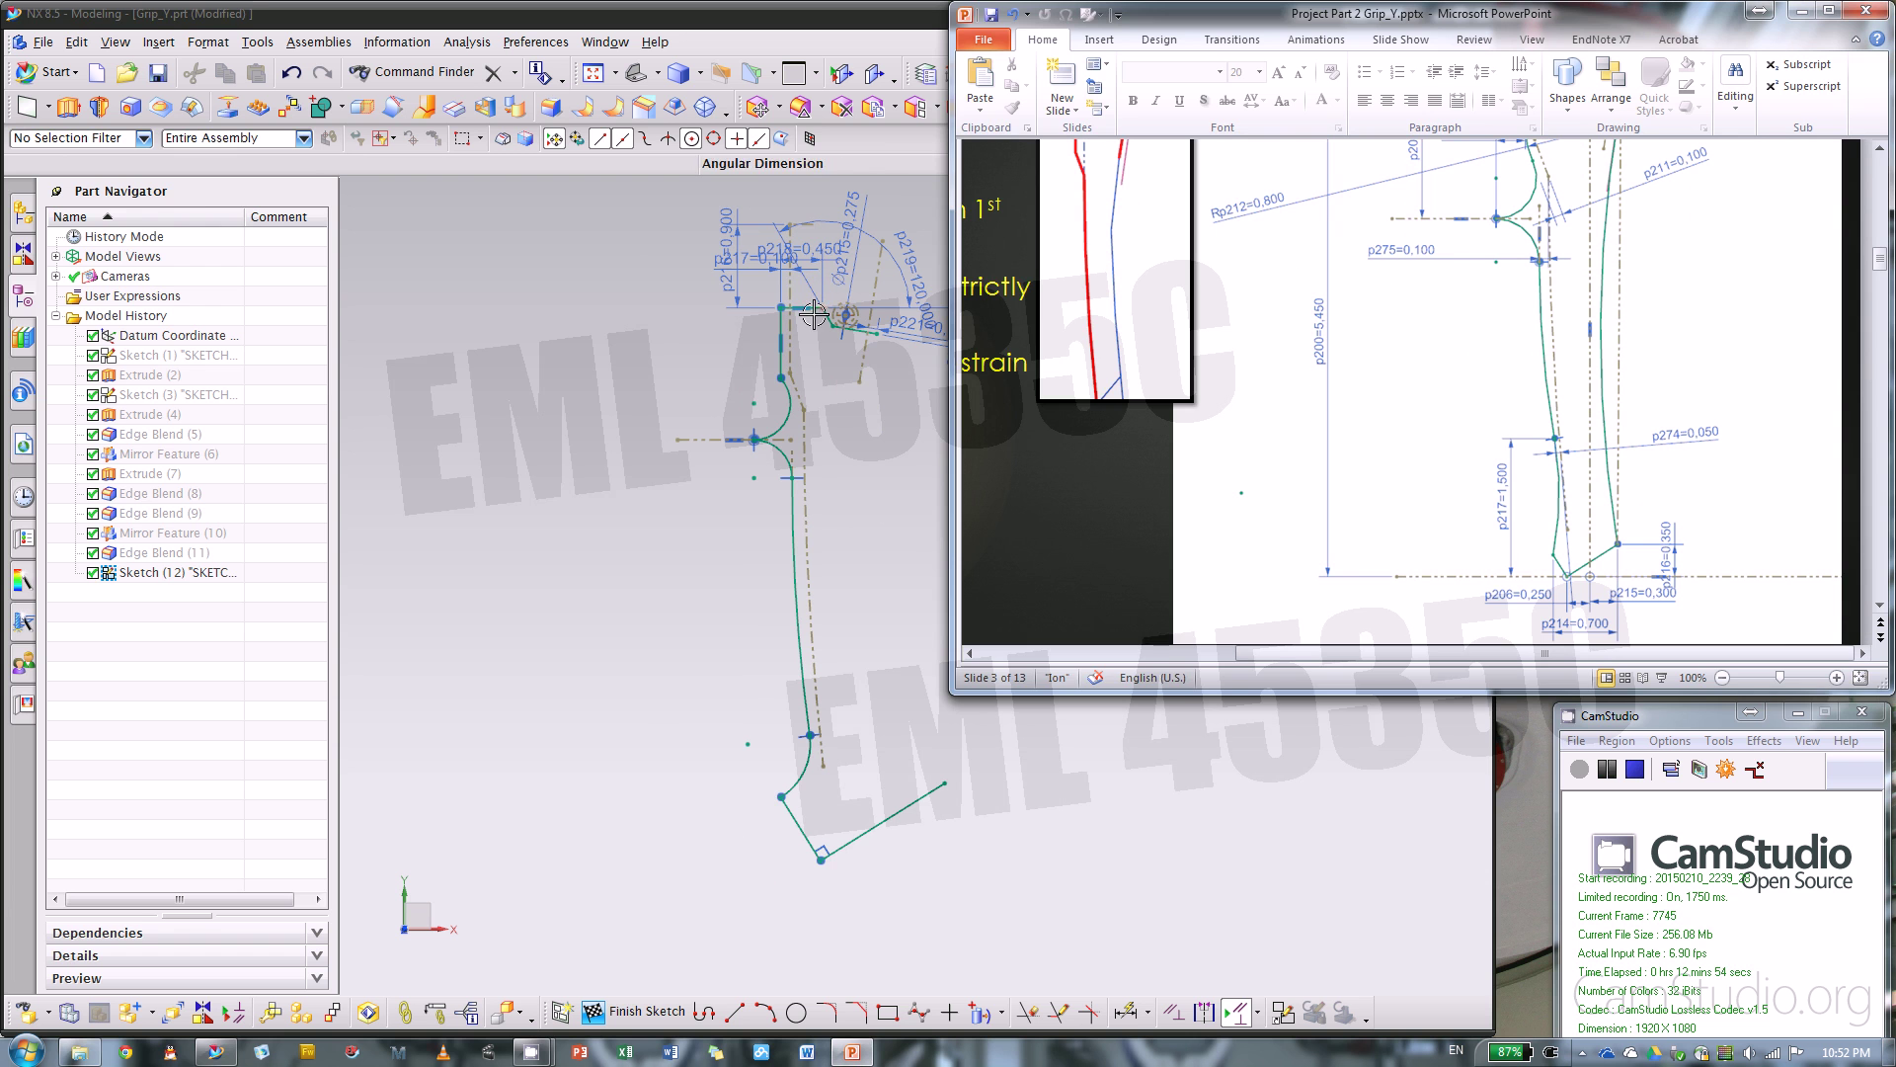
left_click(999, 986)
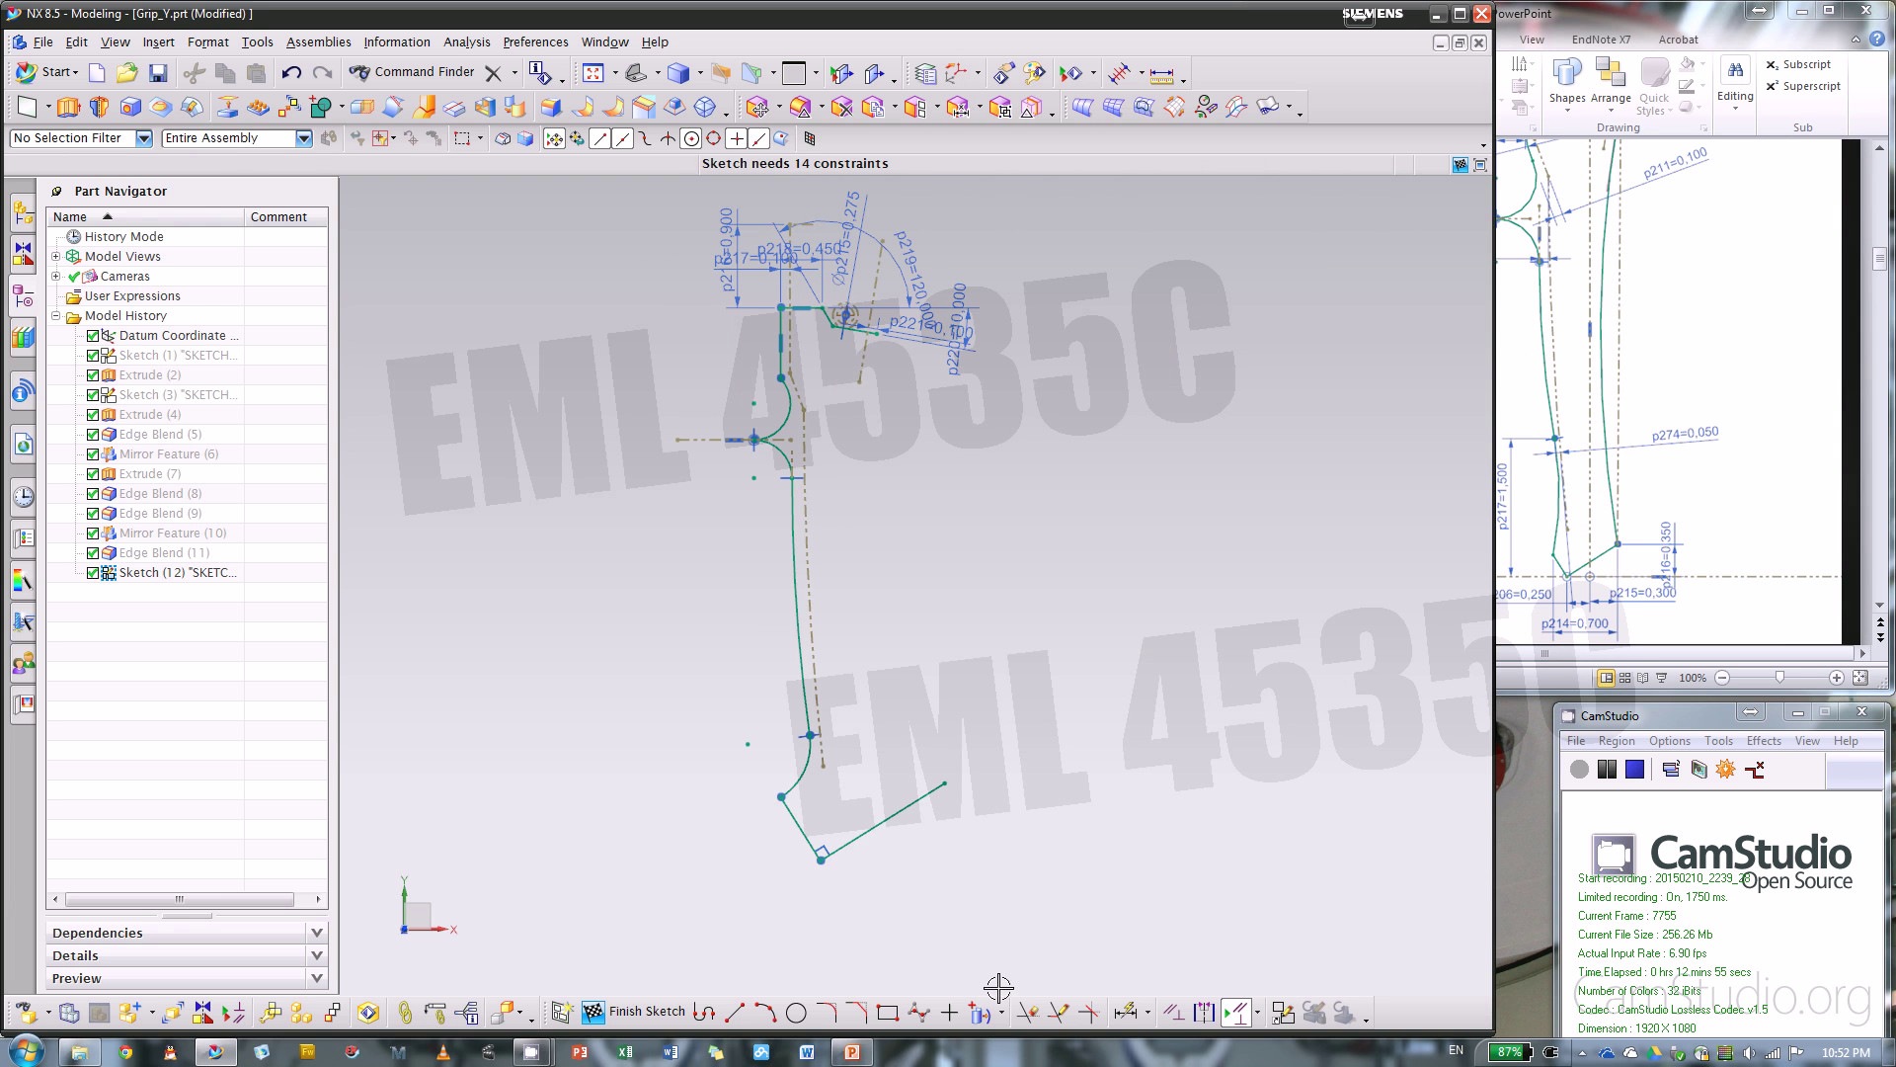
- Draw a long horizontal line to the right from the profile's bottom corner and convert it to a reference line
left_click(733, 1013)
left_click(821, 861)
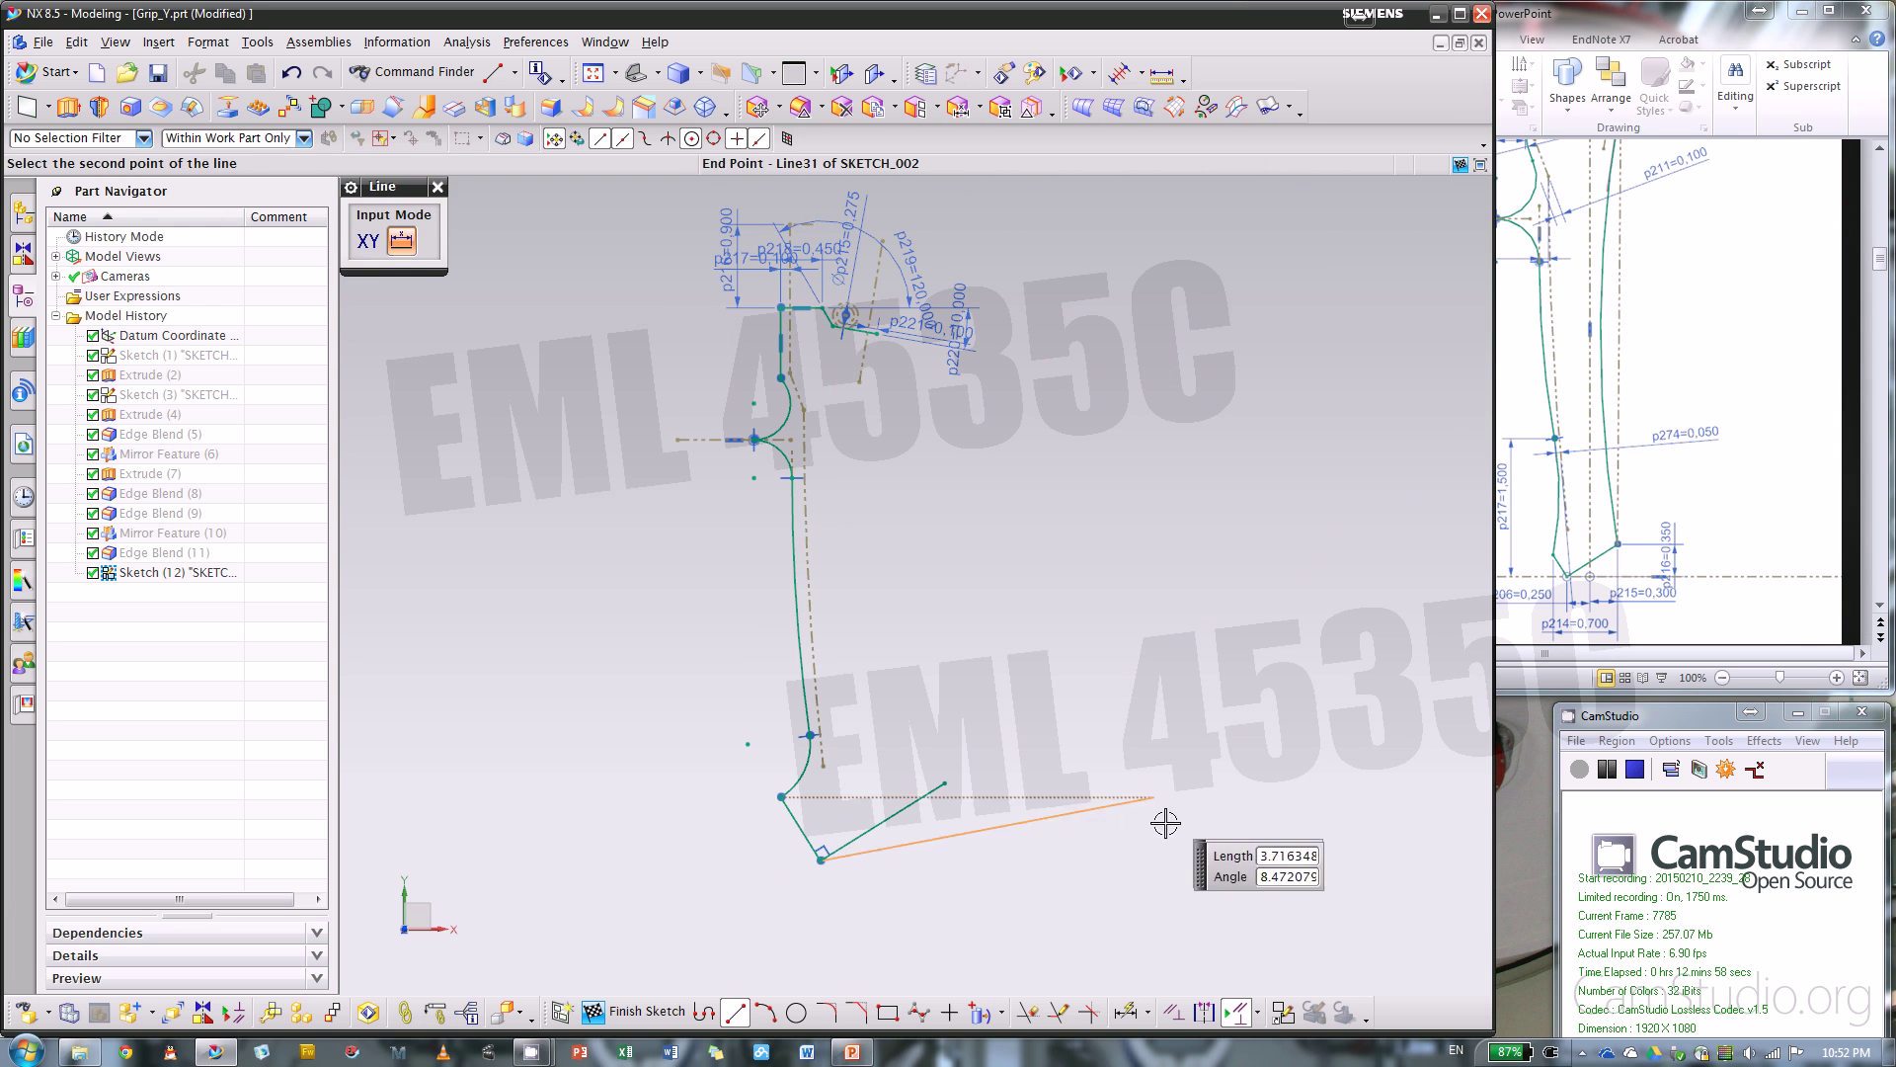
left_click(1192, 858)
key("Escape")
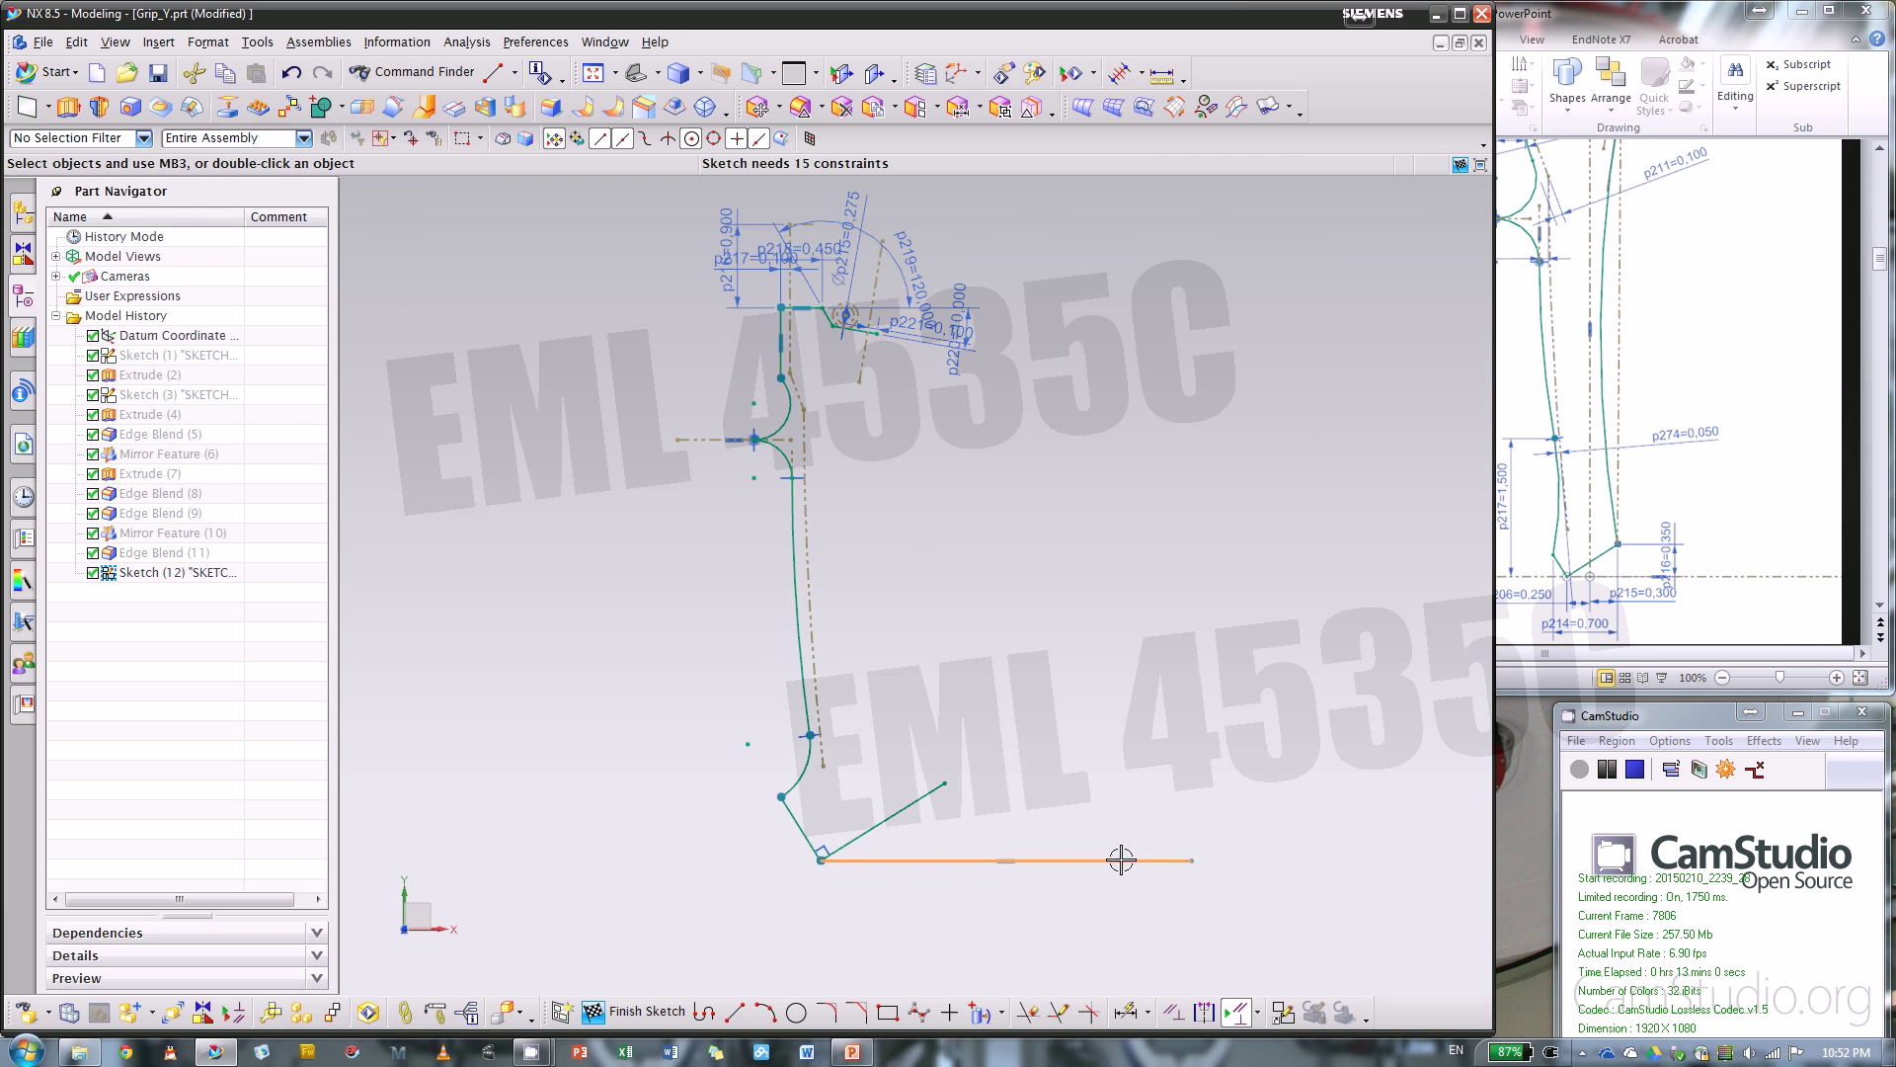
right_click(1122, 860)
left_click(1156, 844)
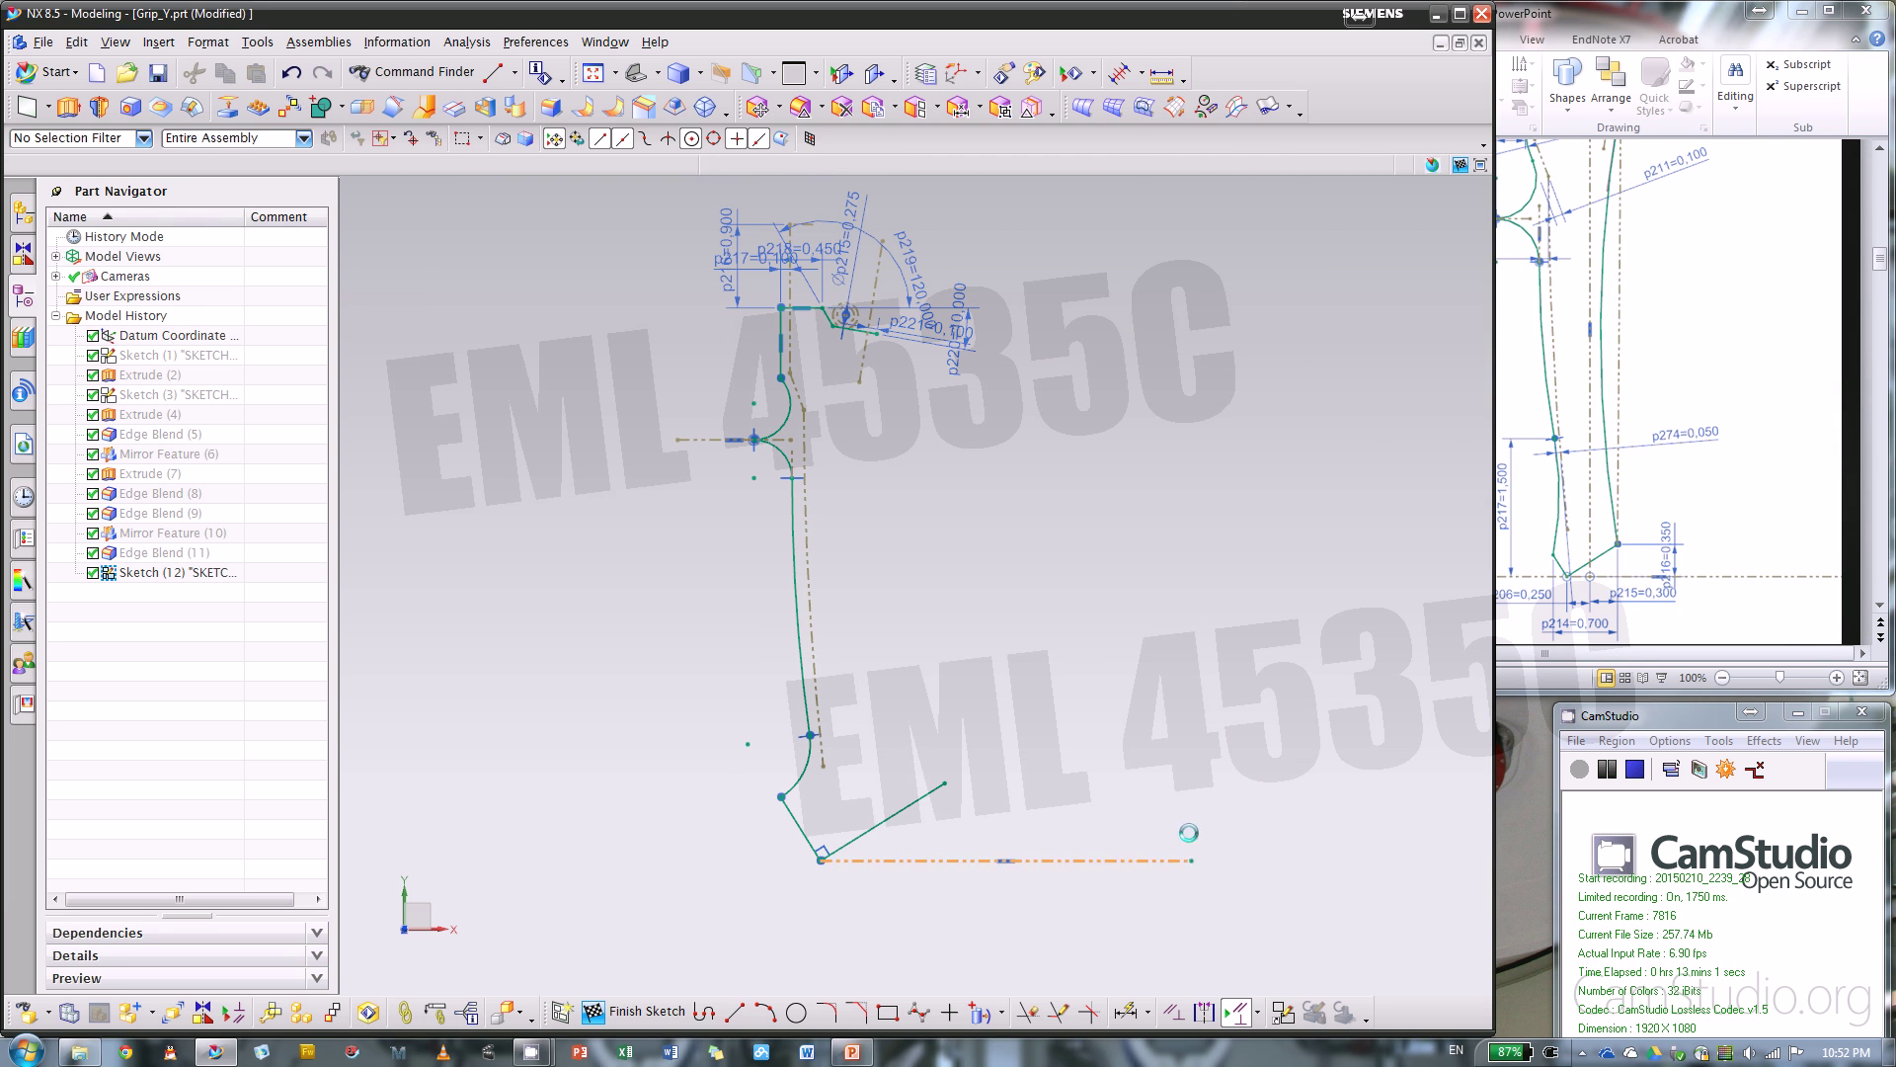
- Dimension the vertical distance between the bottom reference line and the profile's top horizontal line as 5.45 in
left_click(1124, 1011)
left_click(965, 858)
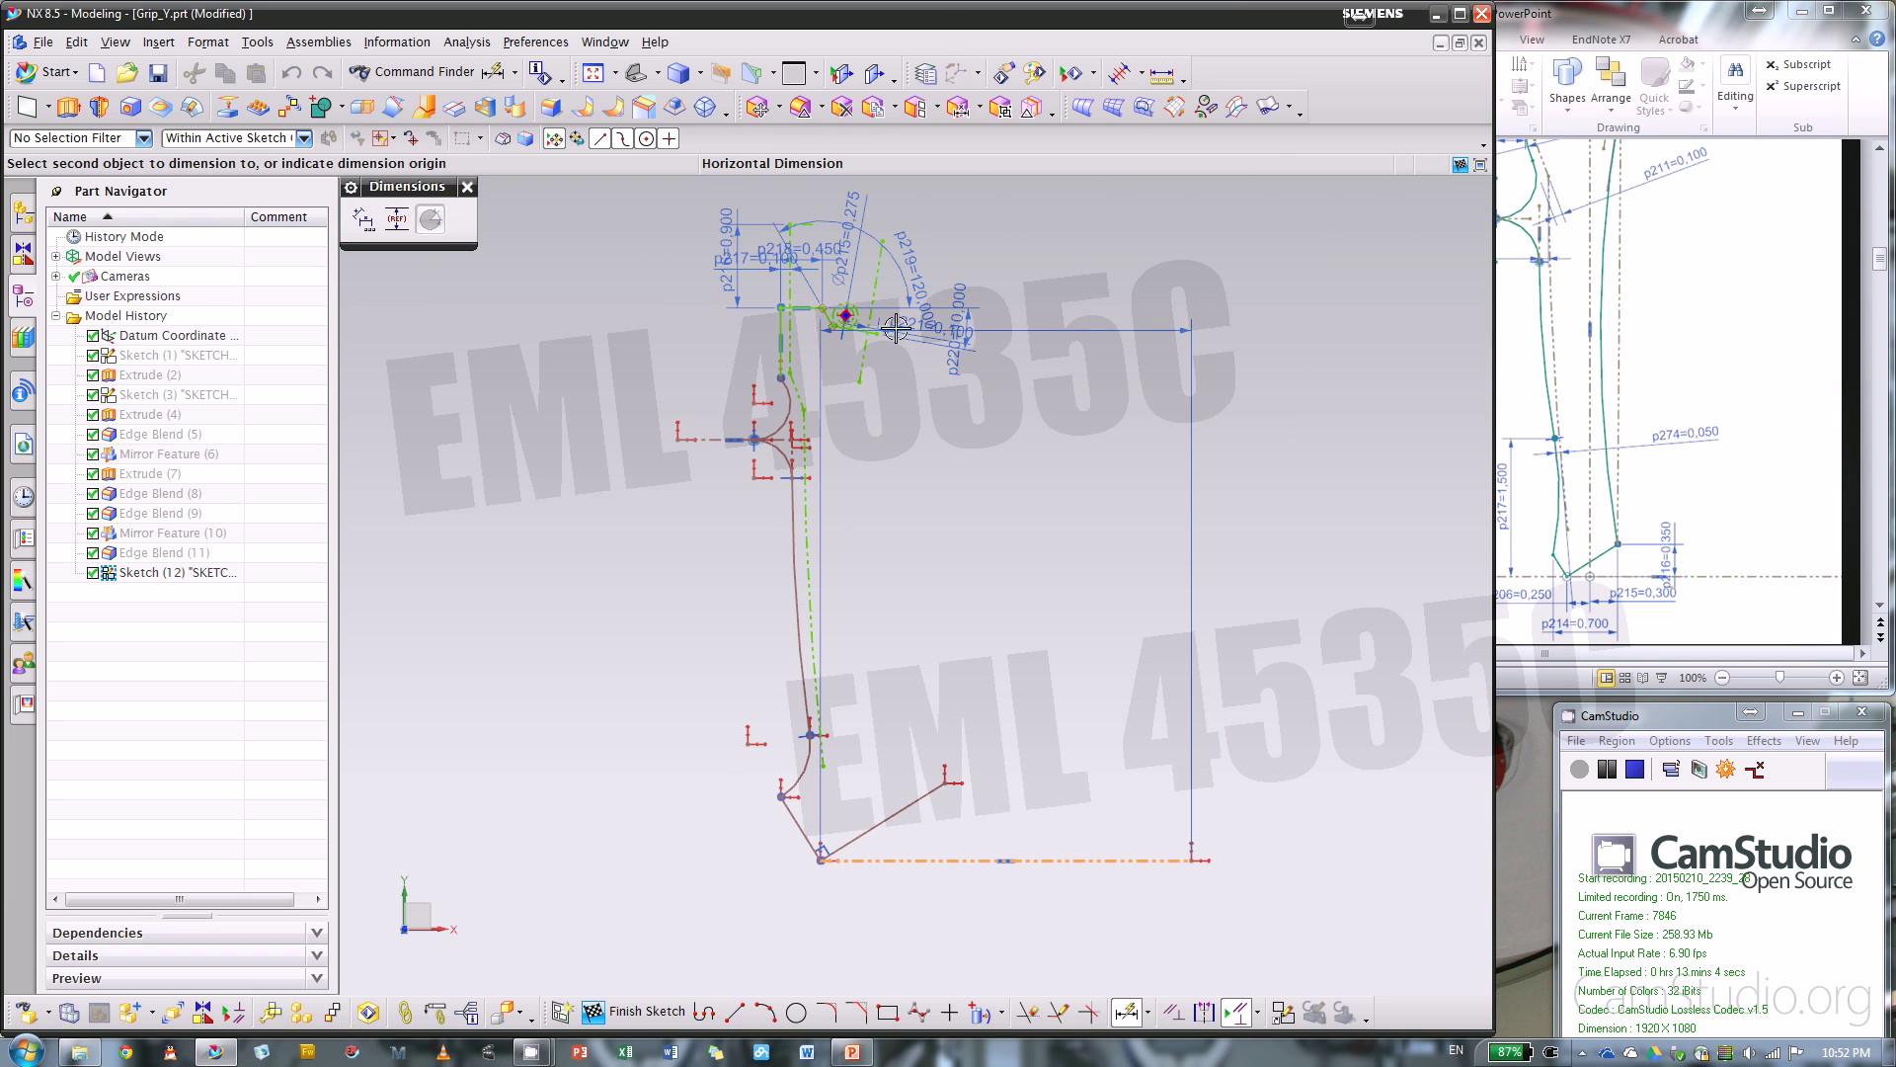
left_click_drag(1883, 156, 1885, 158)
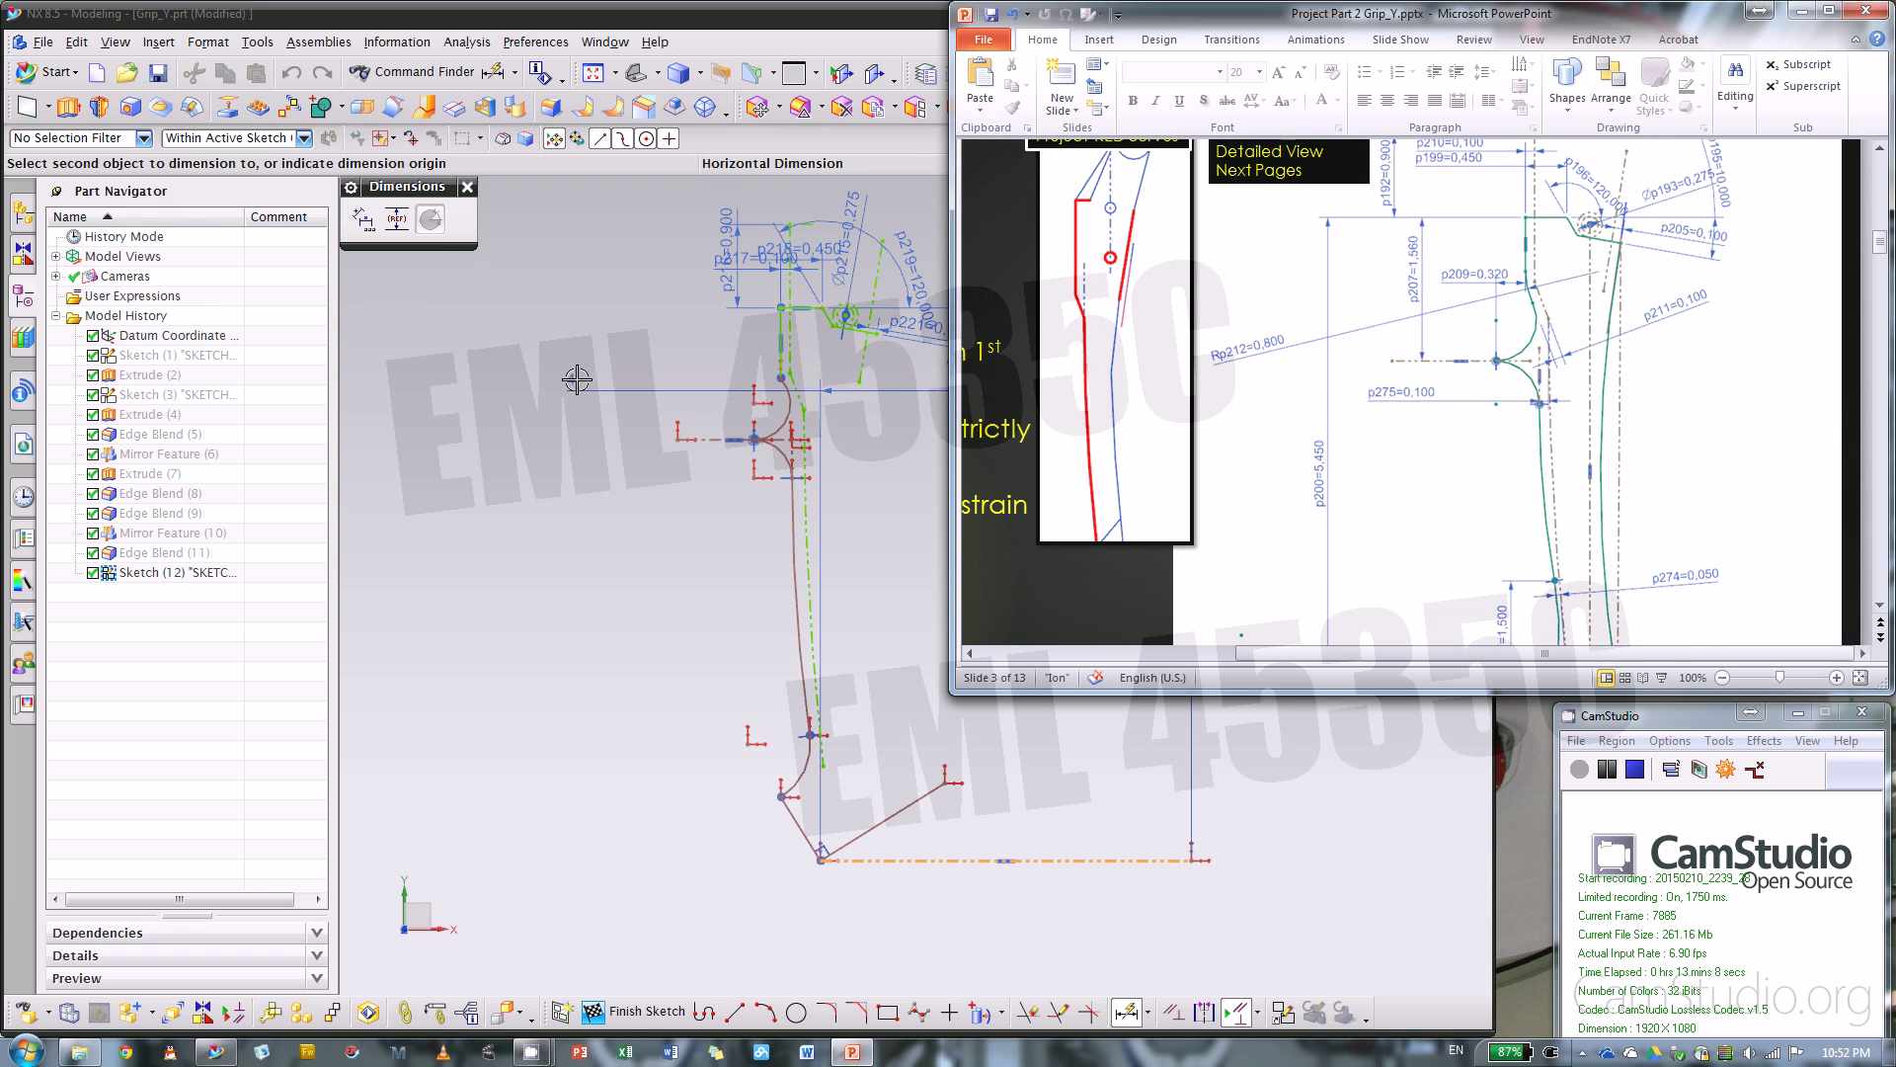
left_click(798, 303)
left_click(604, 390)
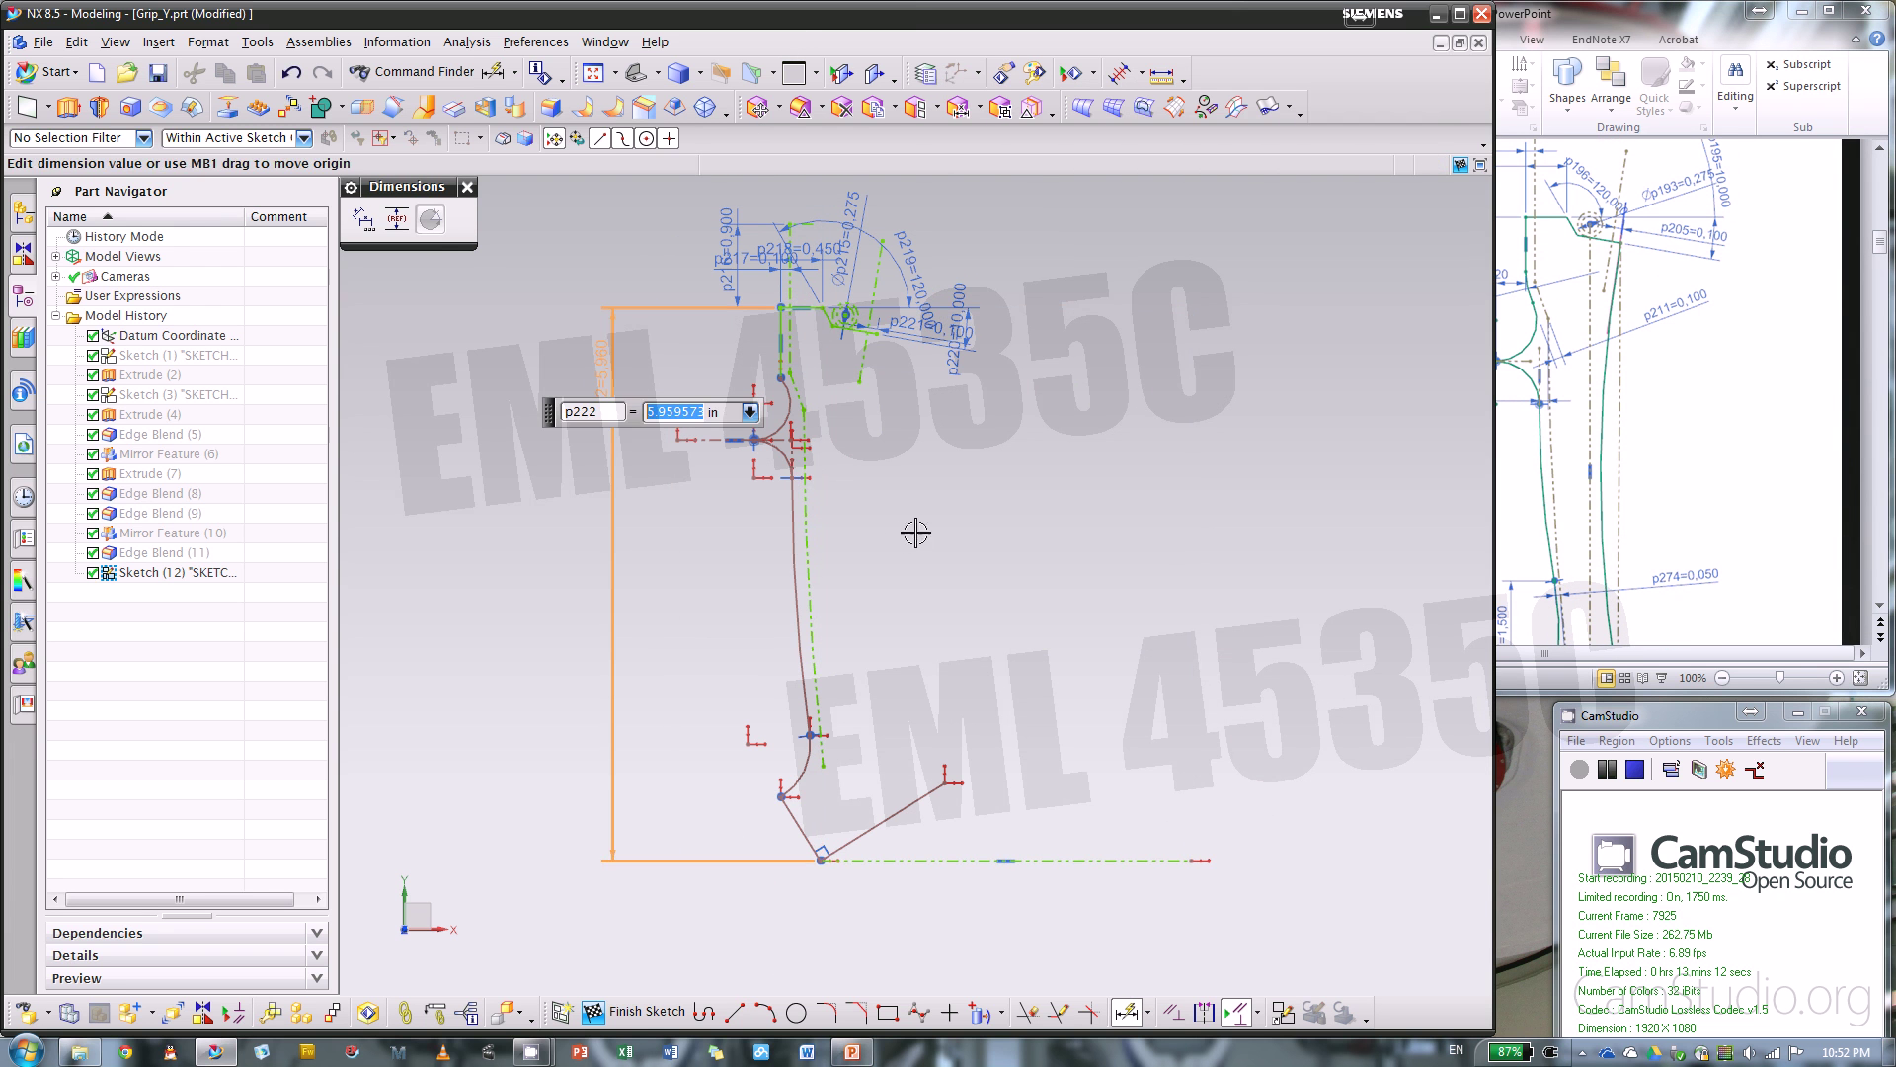
left_click(1672, 17)
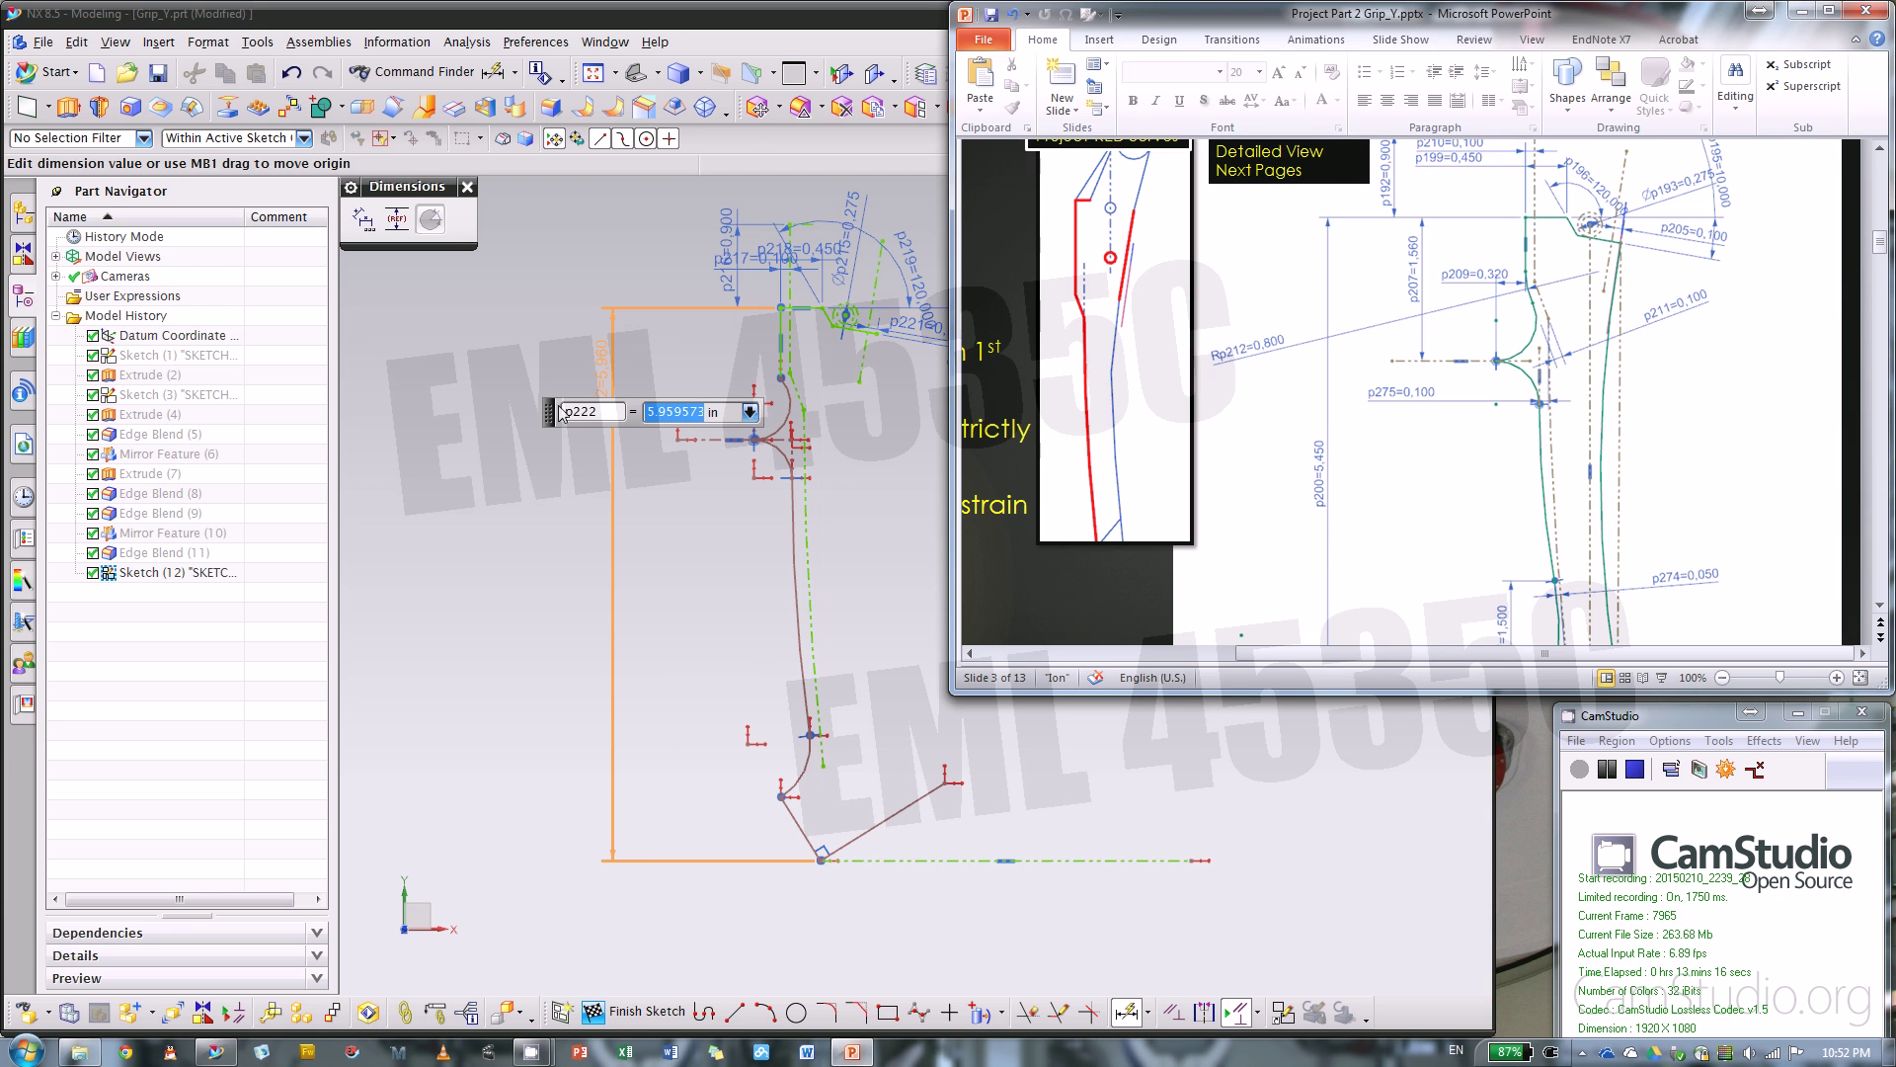
left_click(675, 427)
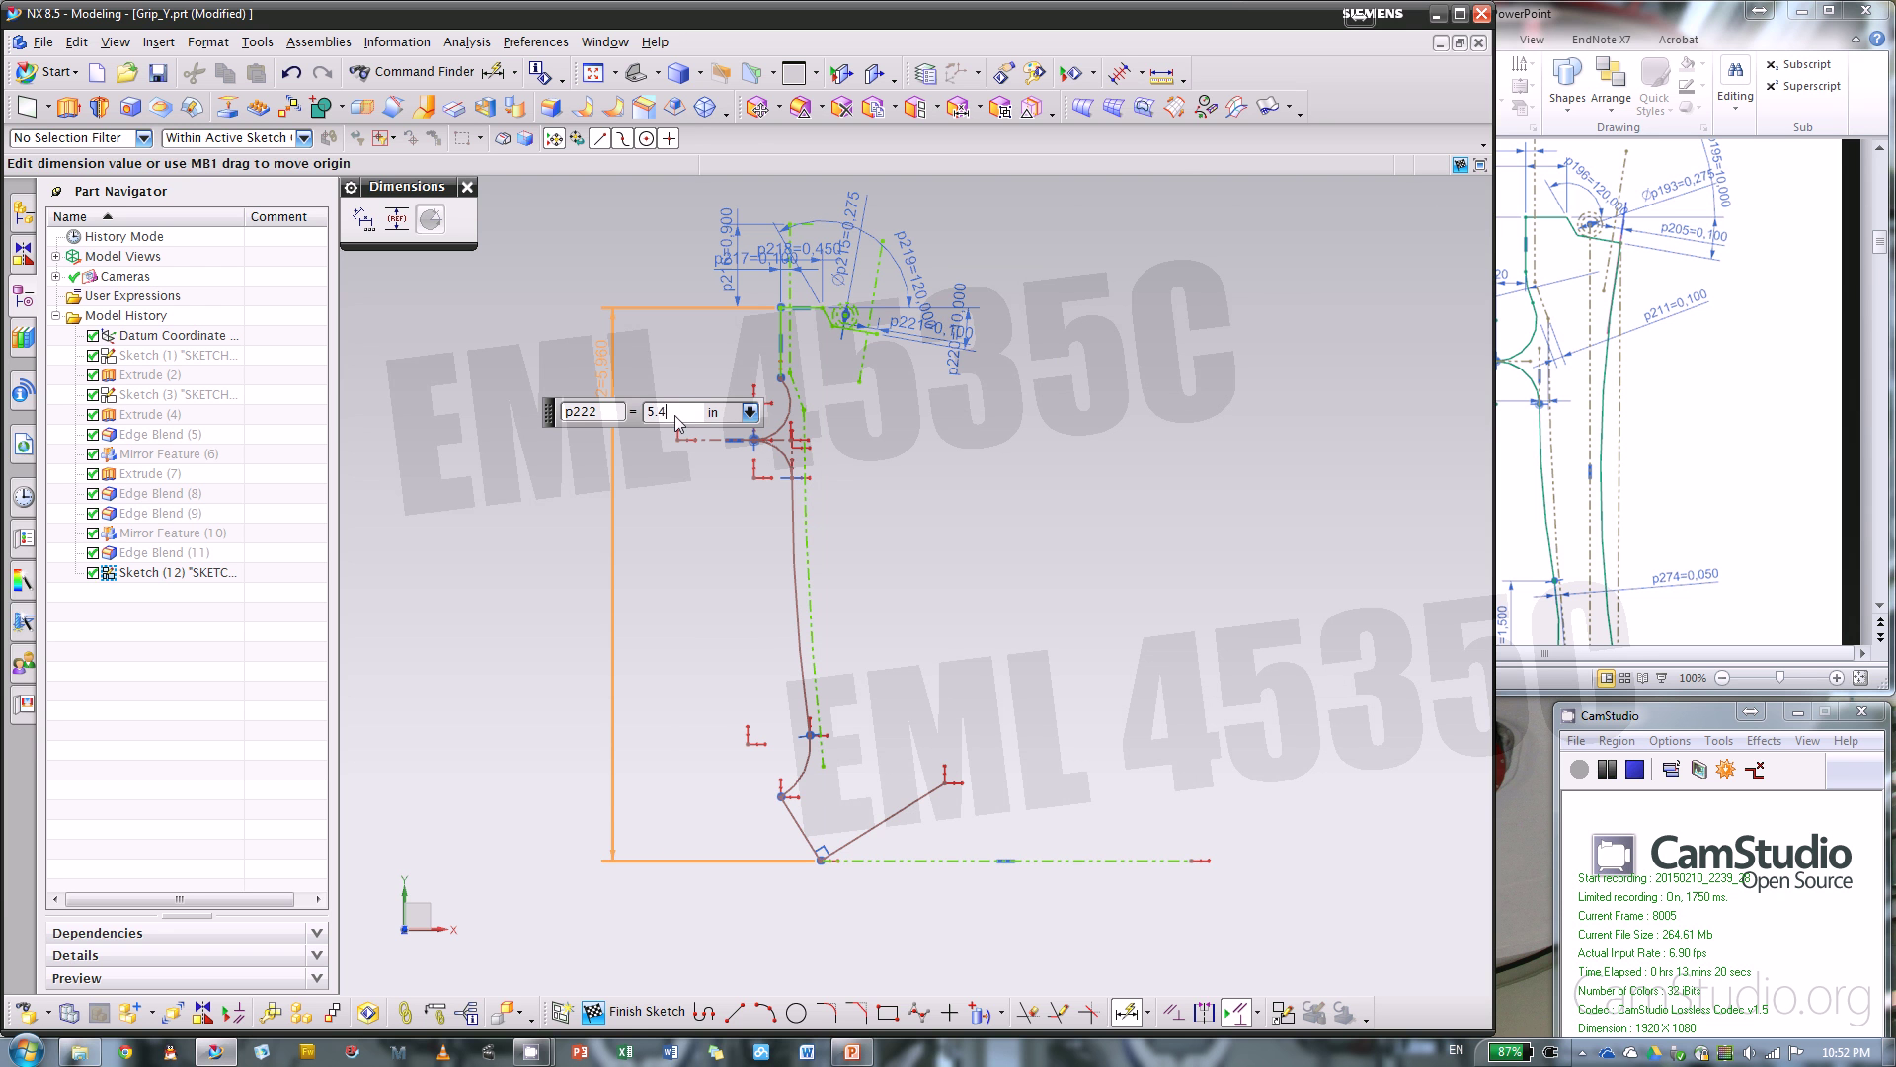
type("45")
key("Return")
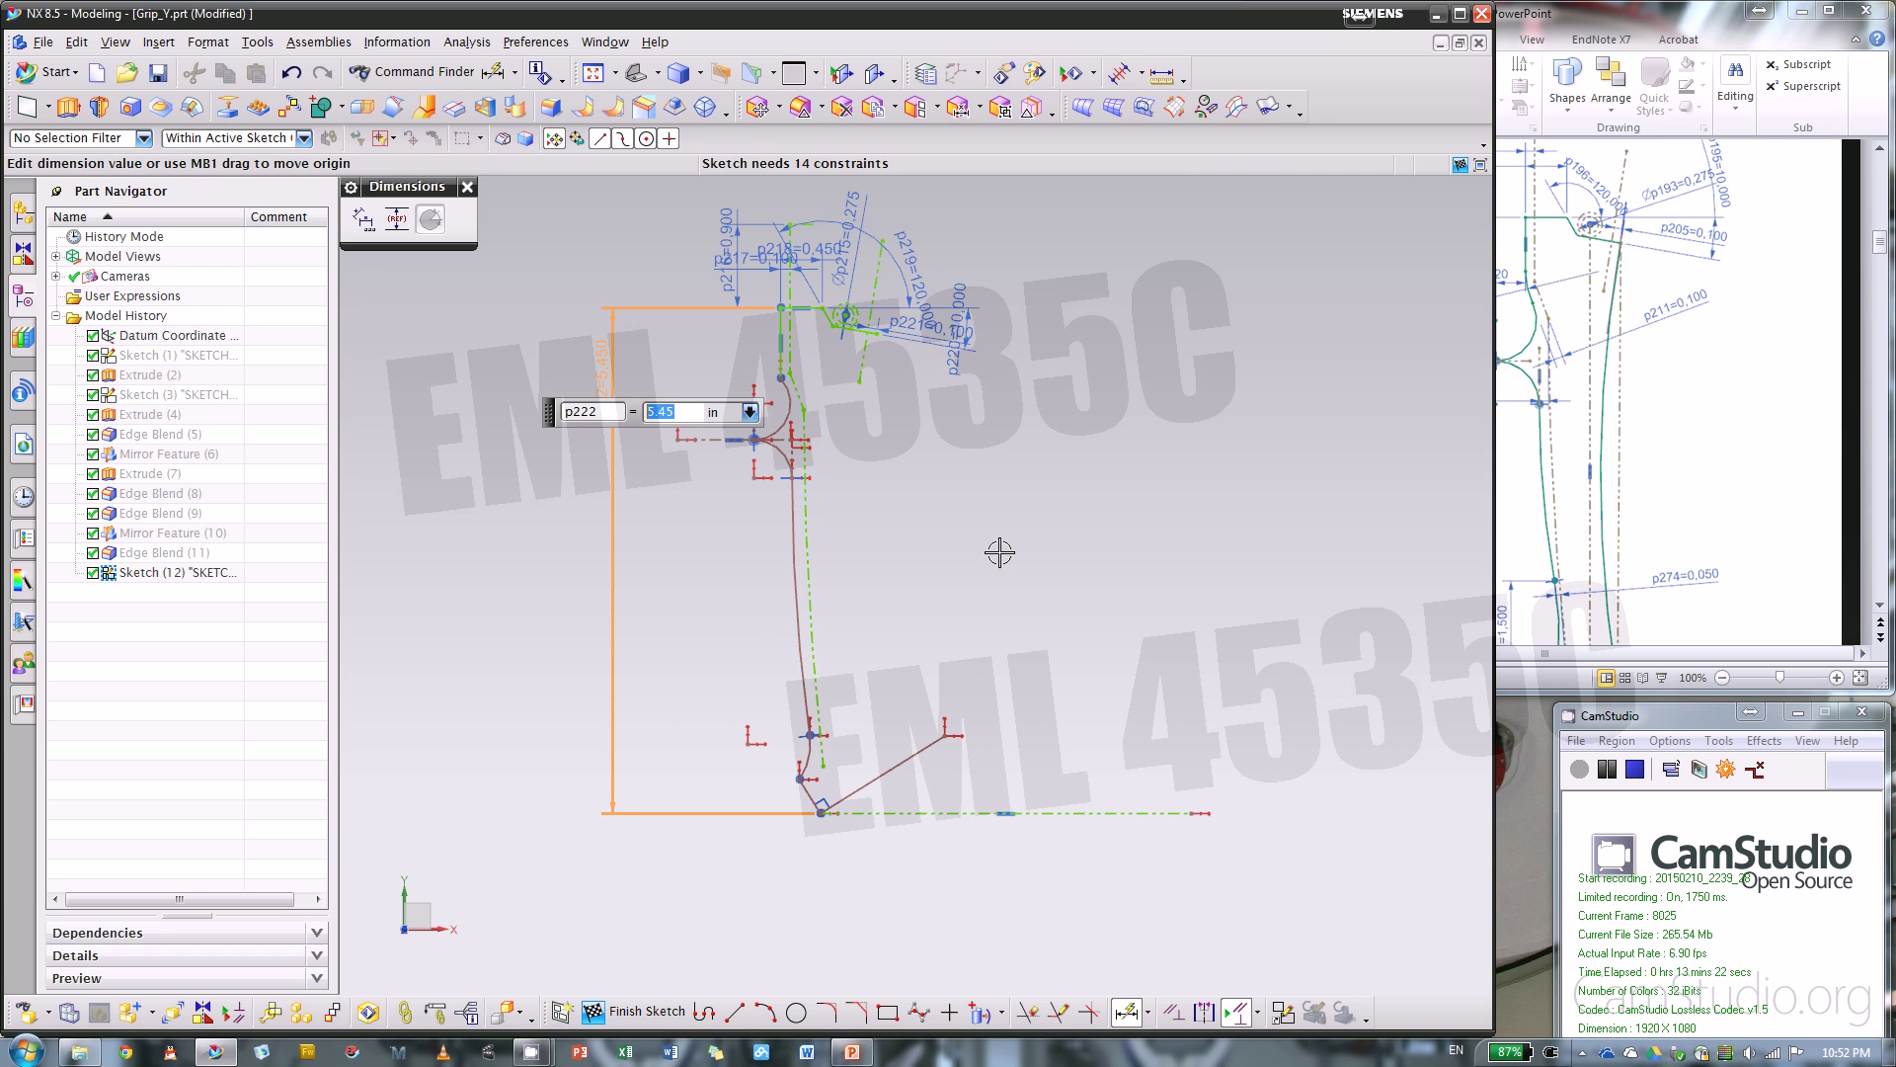
key("Escape")
- Dimension the horizontal reference line at the arc cusp 1.56 in from the profile's top line, and narrow the NX window to uncover the slide
left_click(1732, 44)
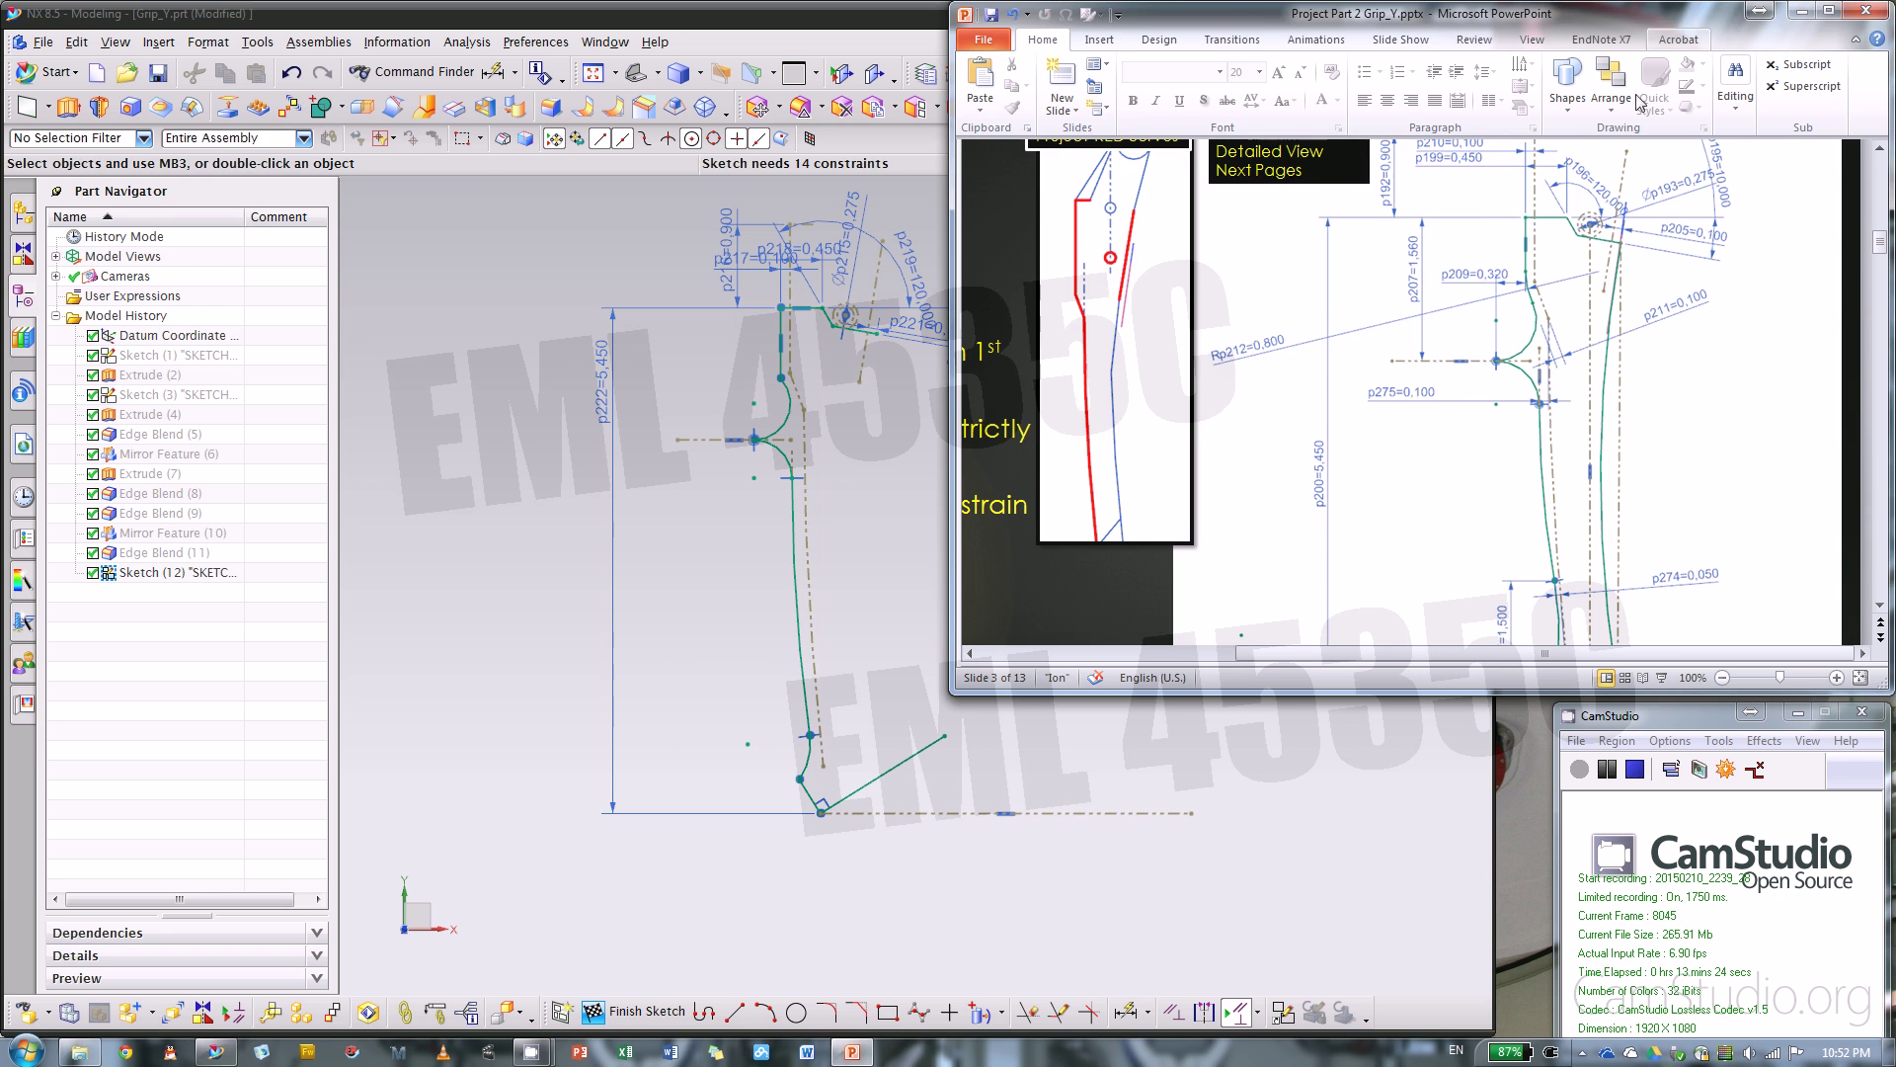
scroll(1463, 324, "down", 1)
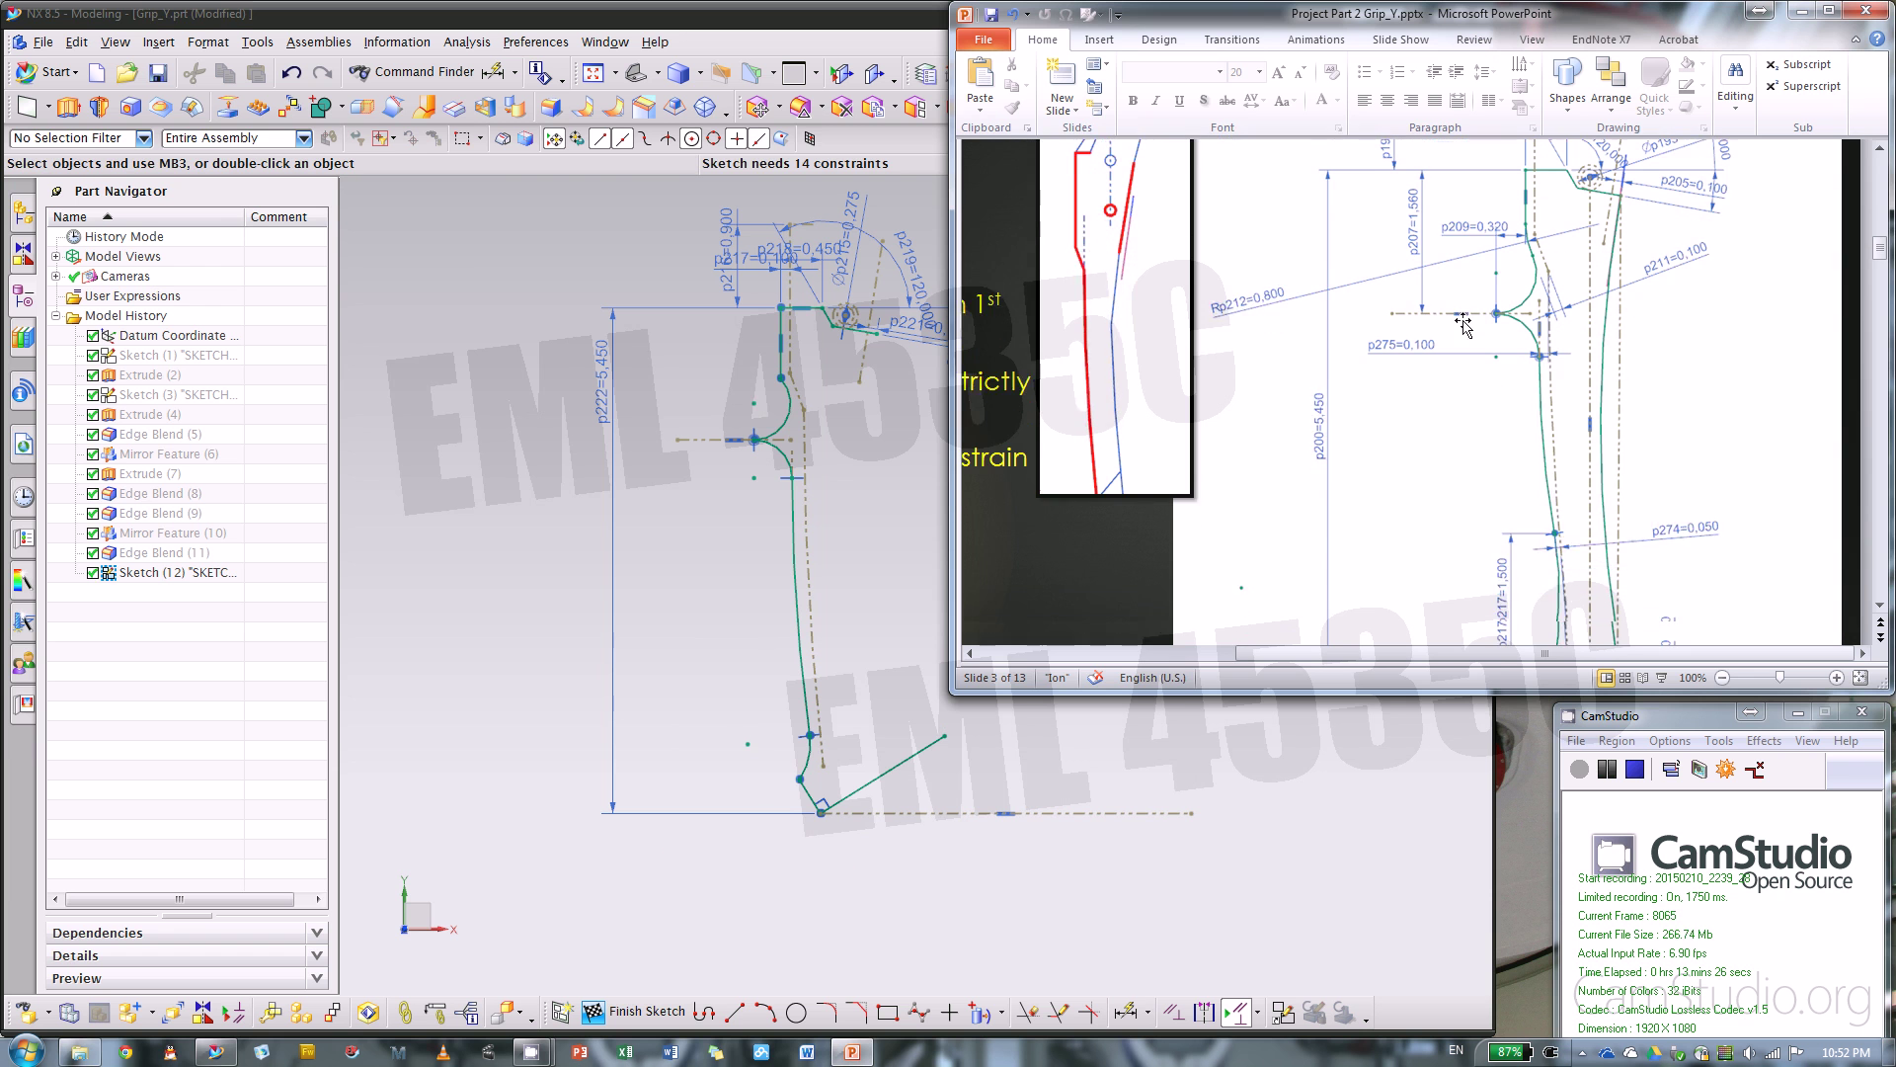
scroll(1463, 324, "up", 2)
scroll(1463, 324, "up", 1)
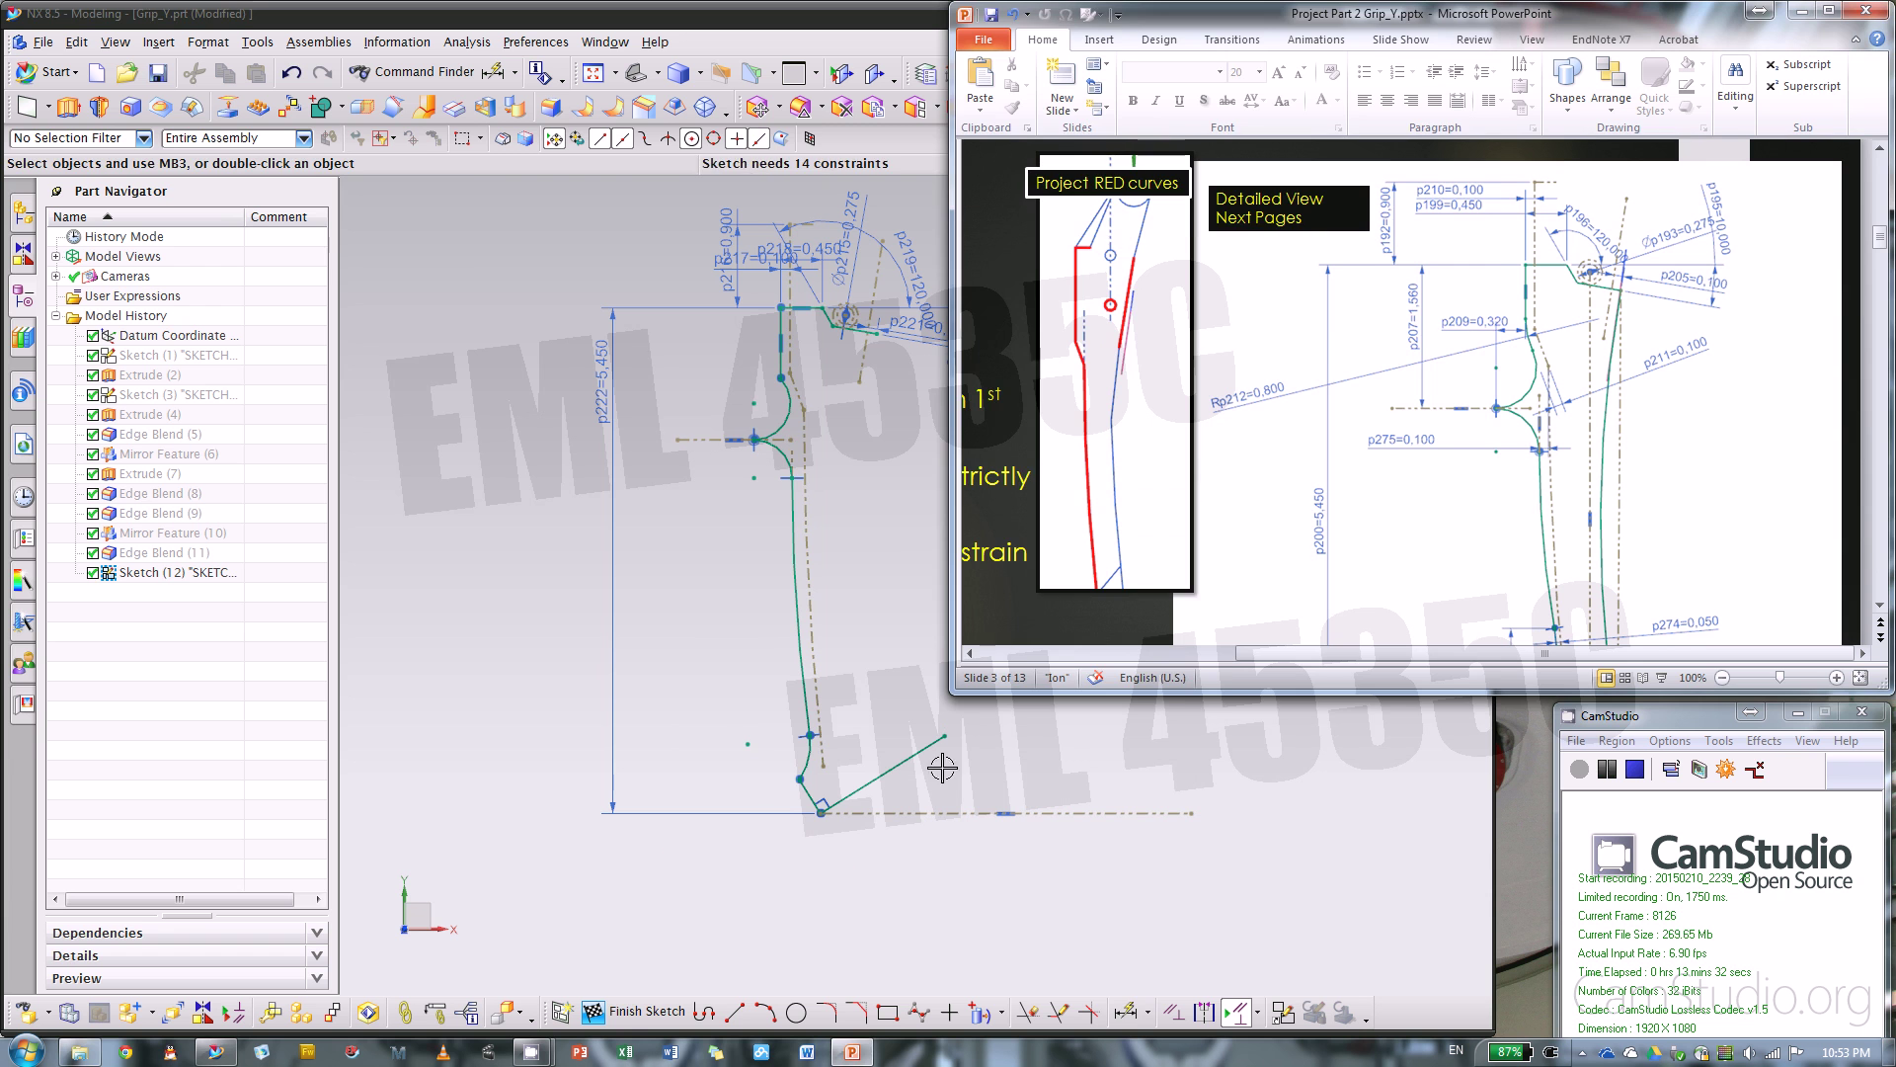
left_click(1126, 1011)
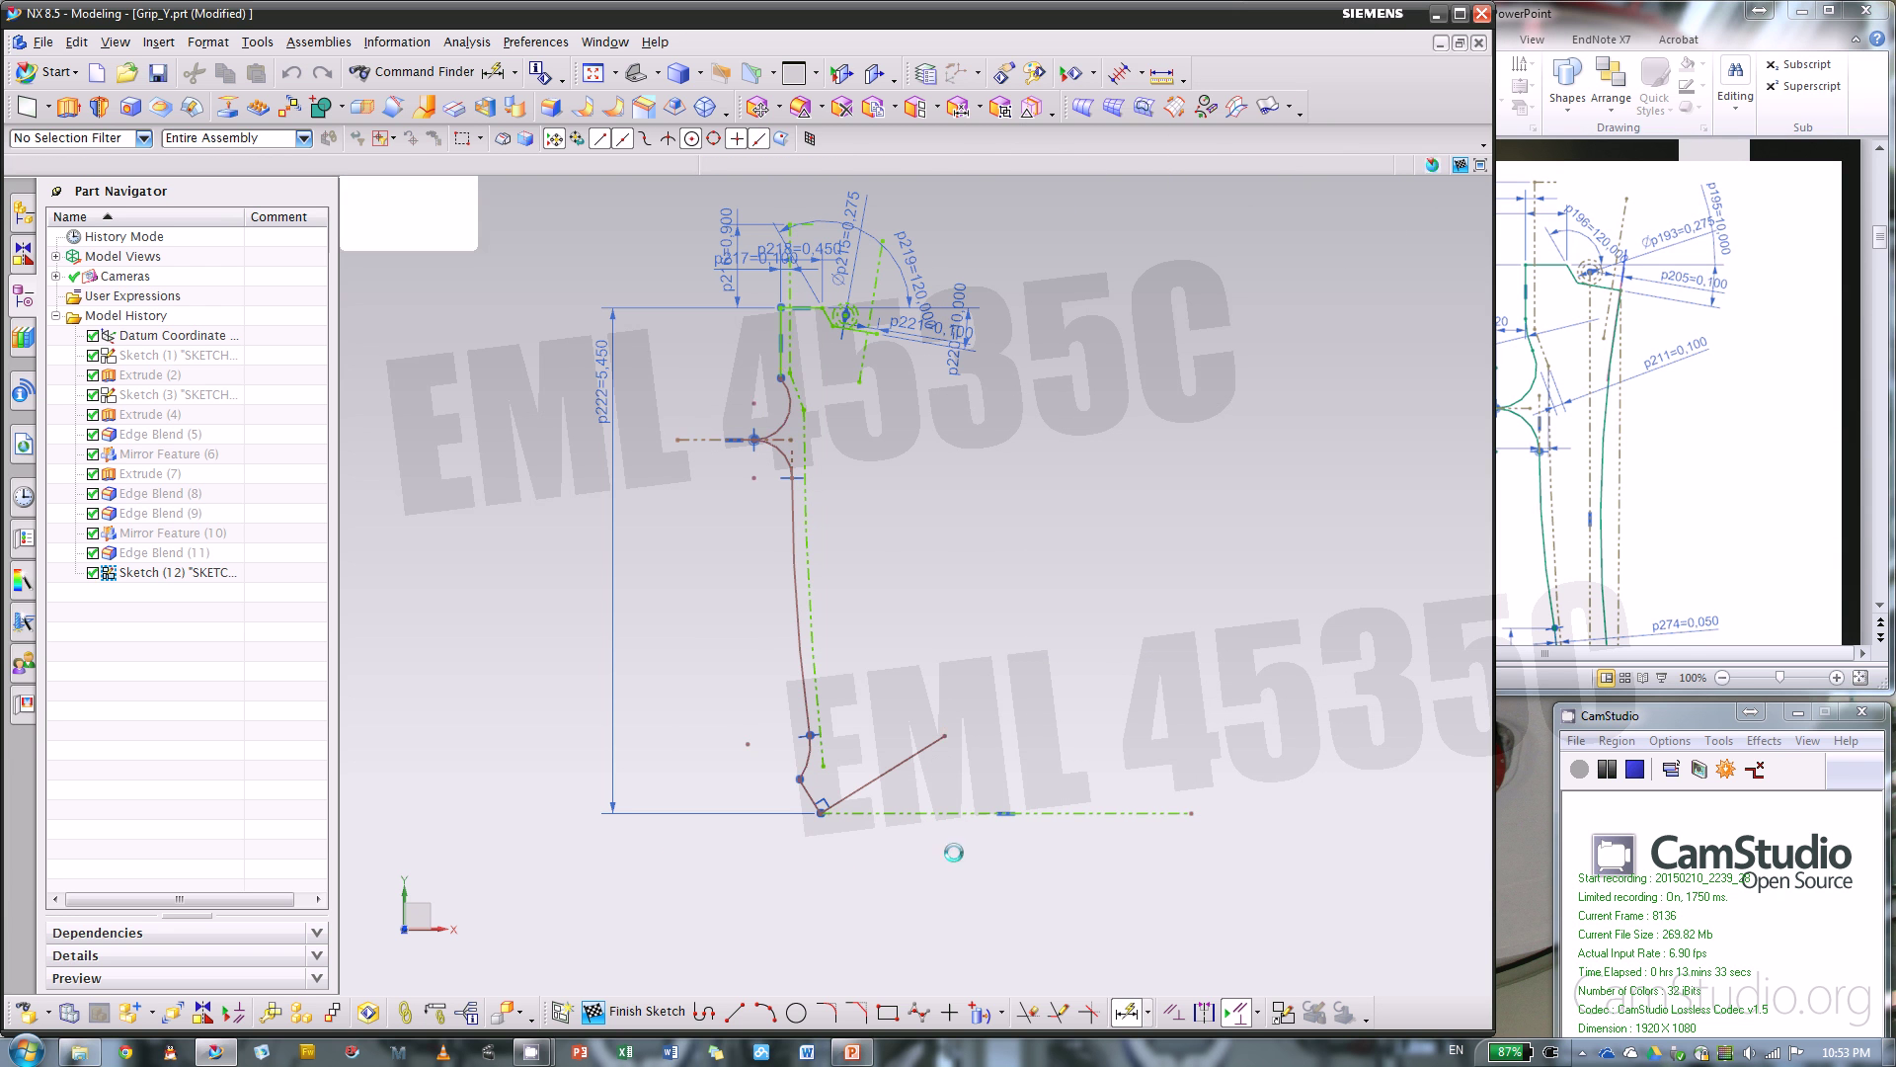
left_click(731, 438)
left_click(798, 308)
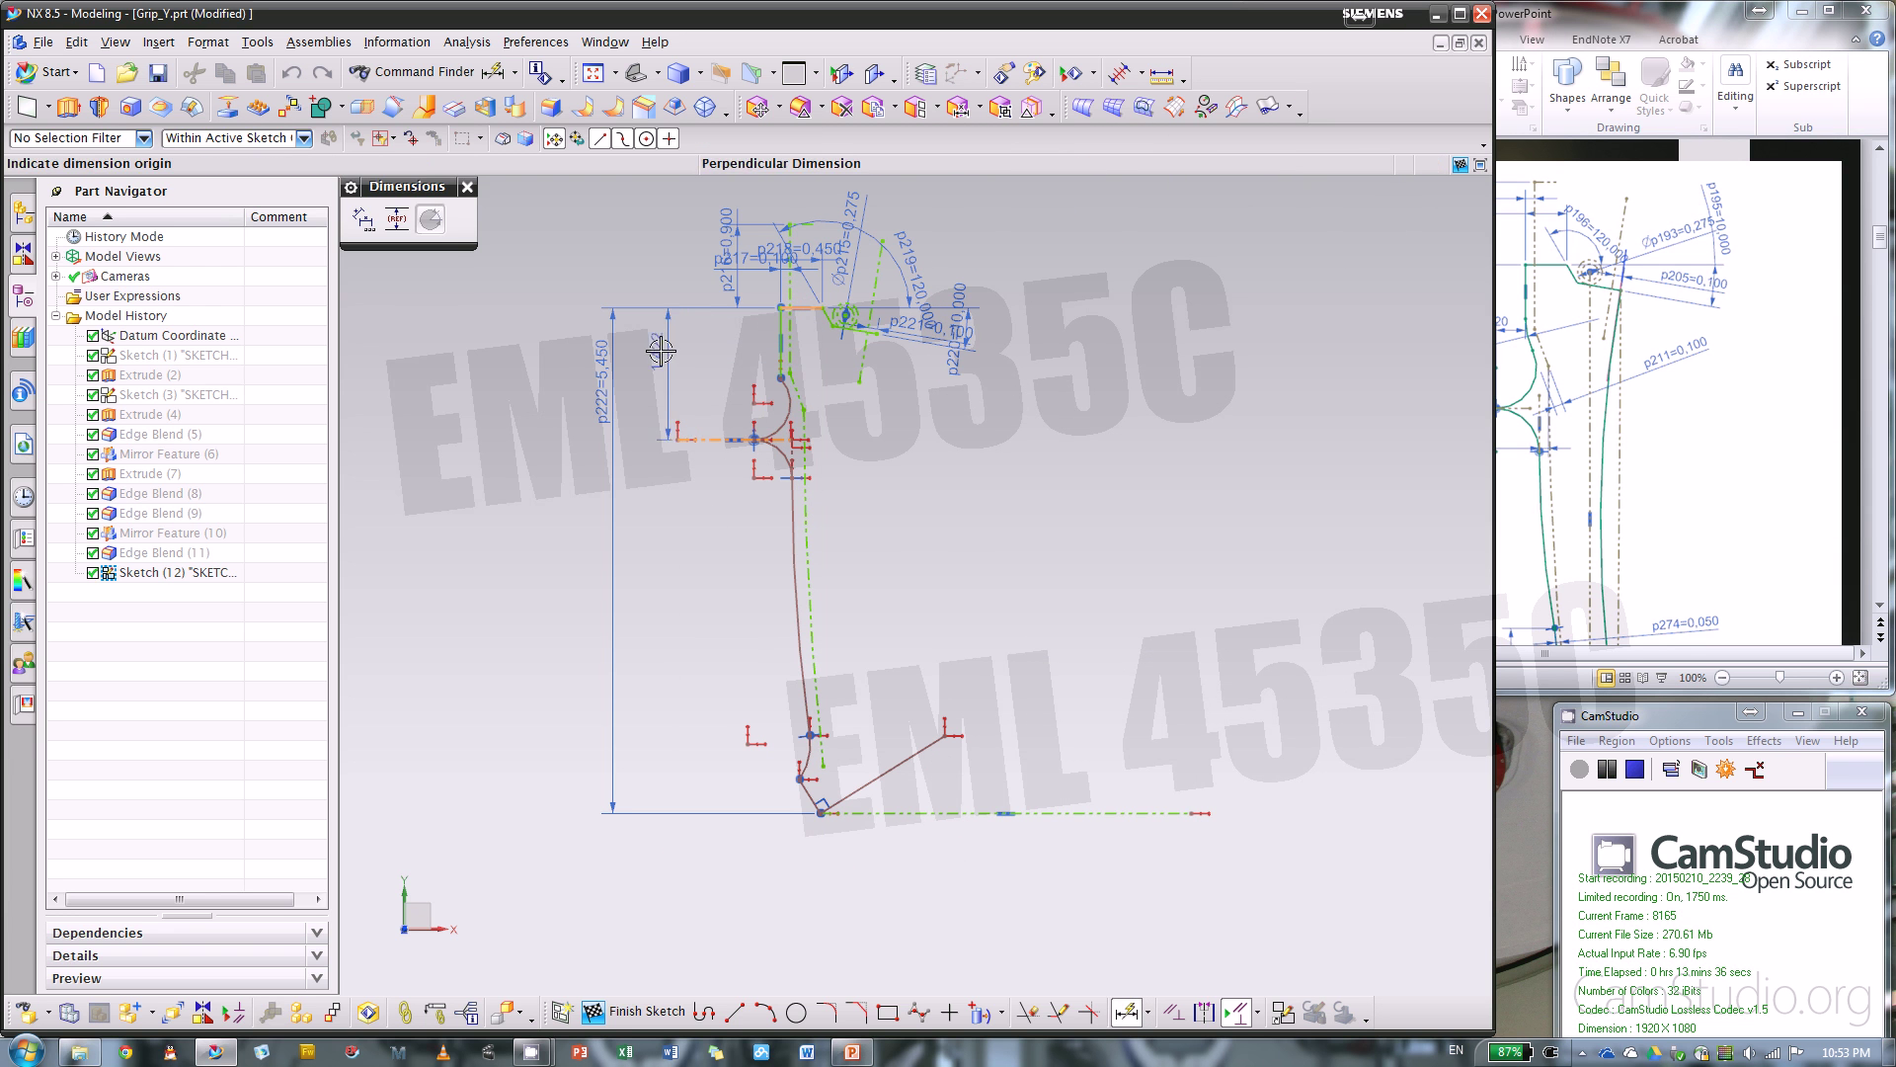
left_click(659, 351)
left_click(659, 350)
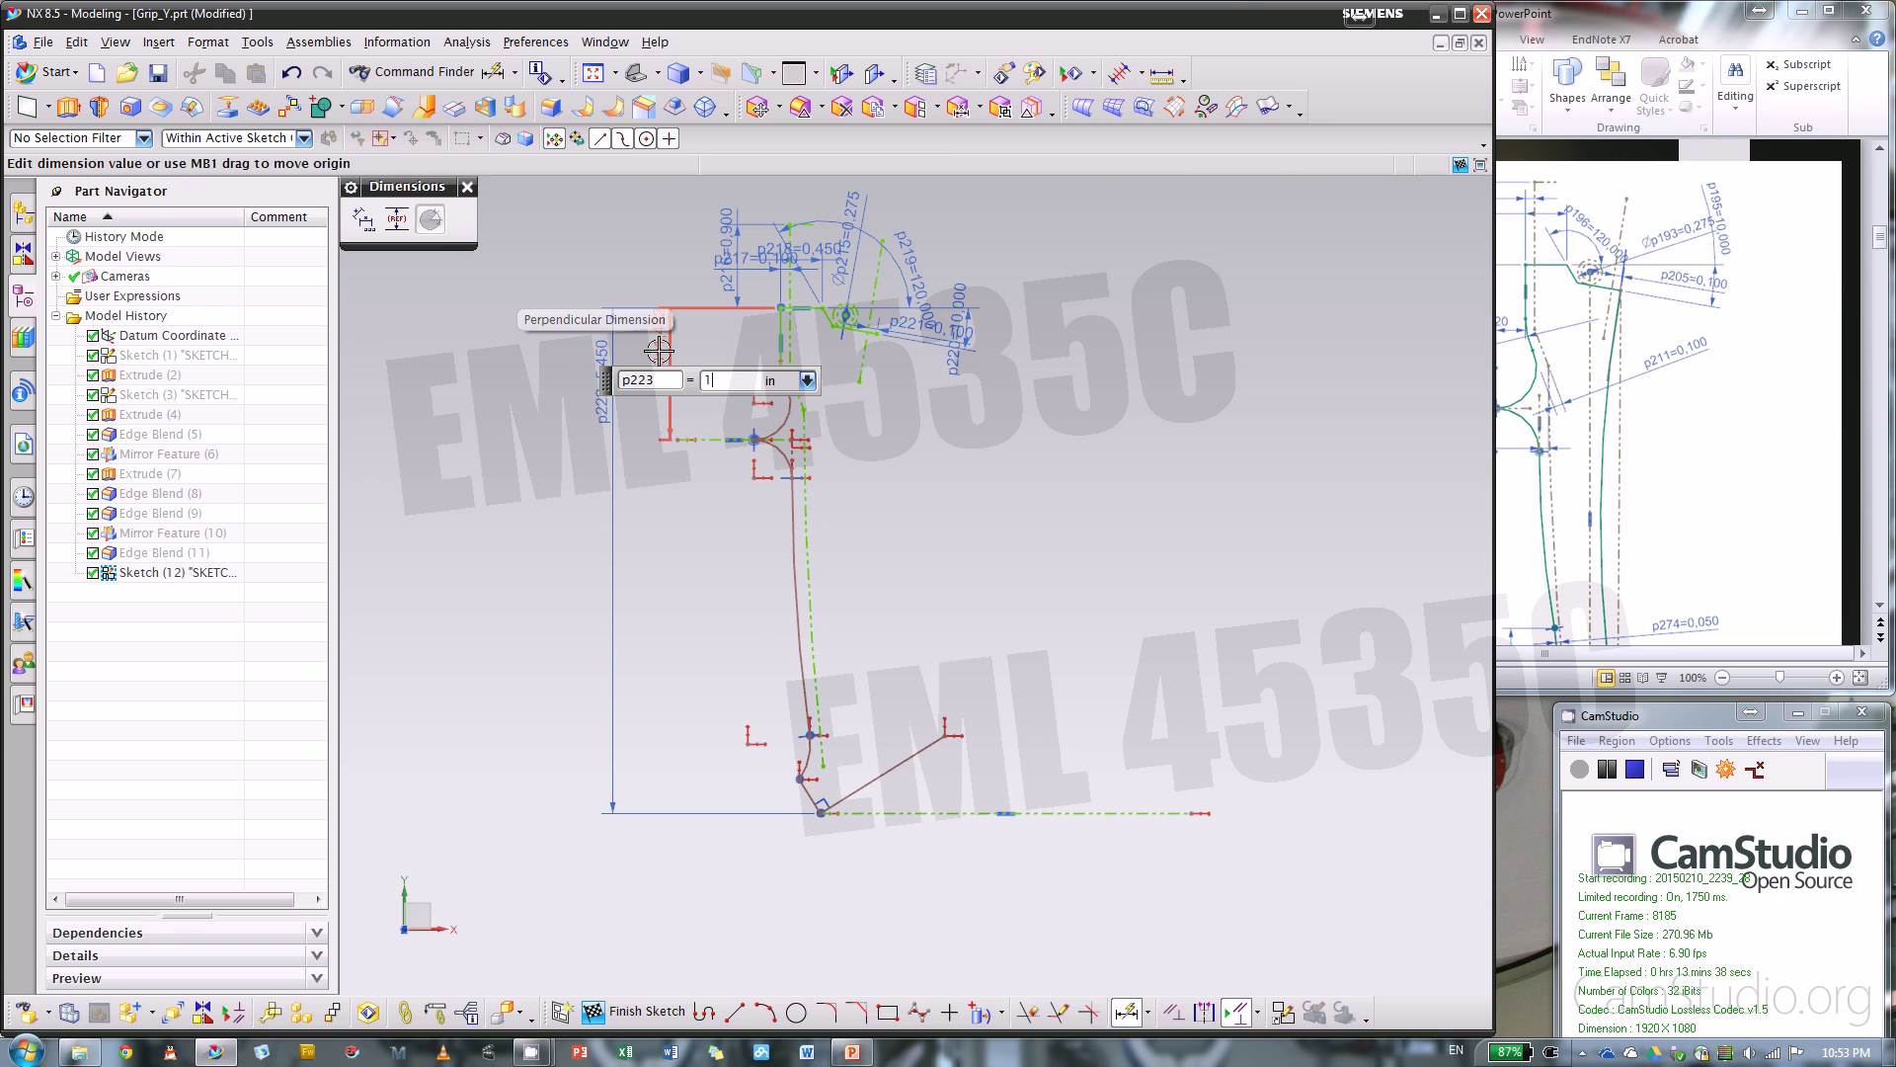
type("1.56")
key("Return")
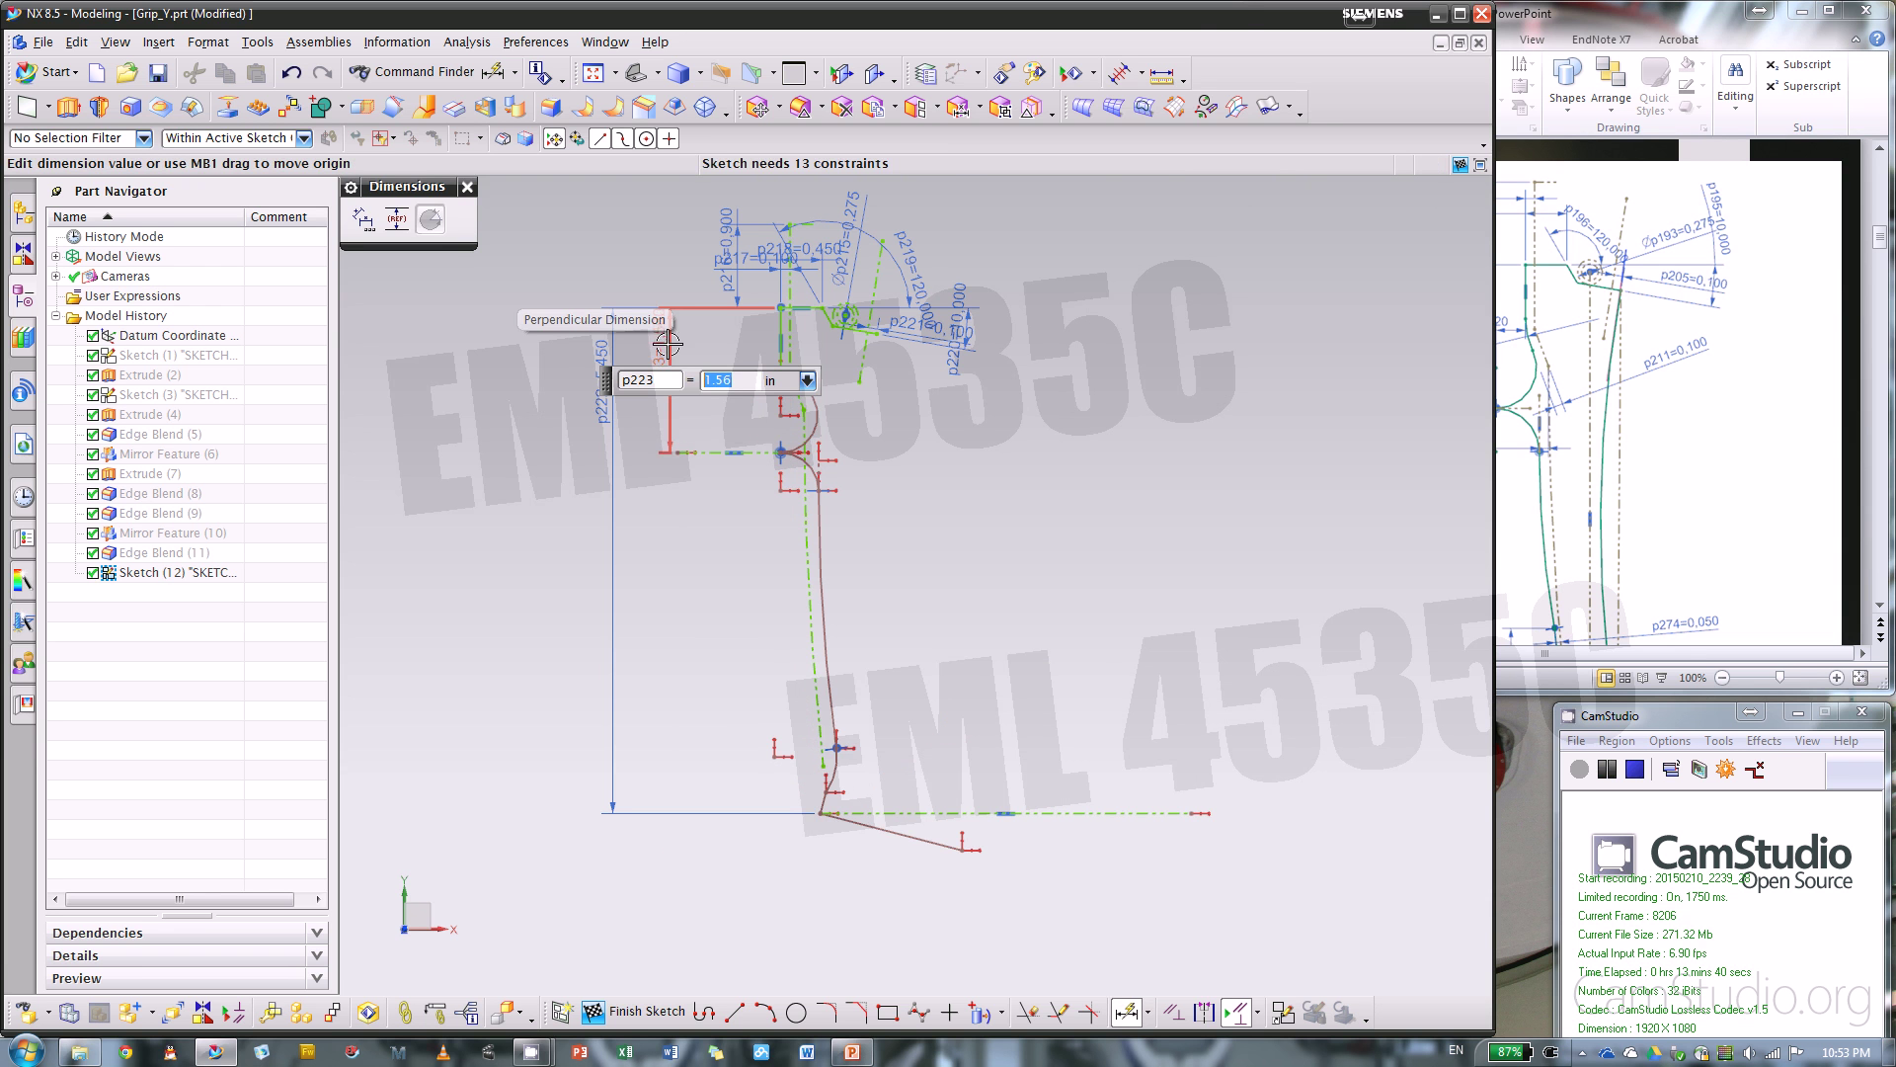
left_click_drag(1494, 243, 1276, 245)
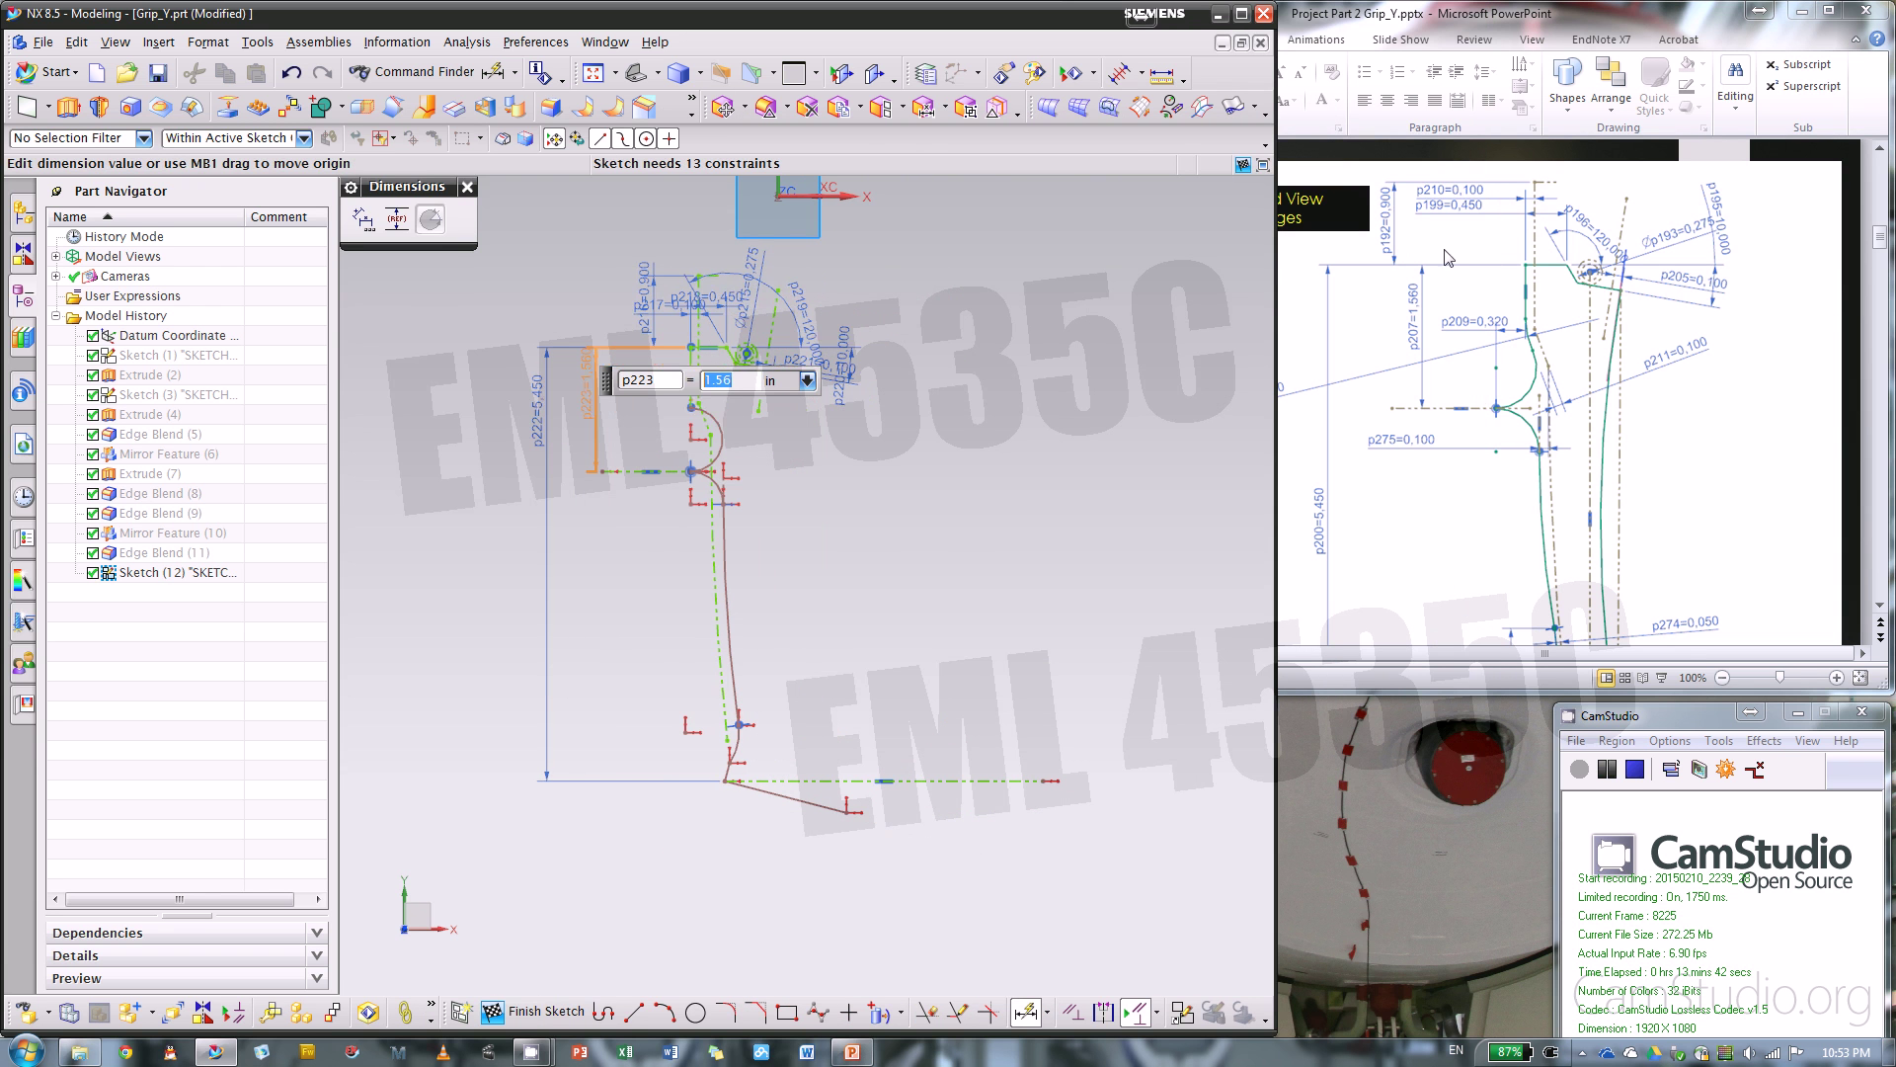
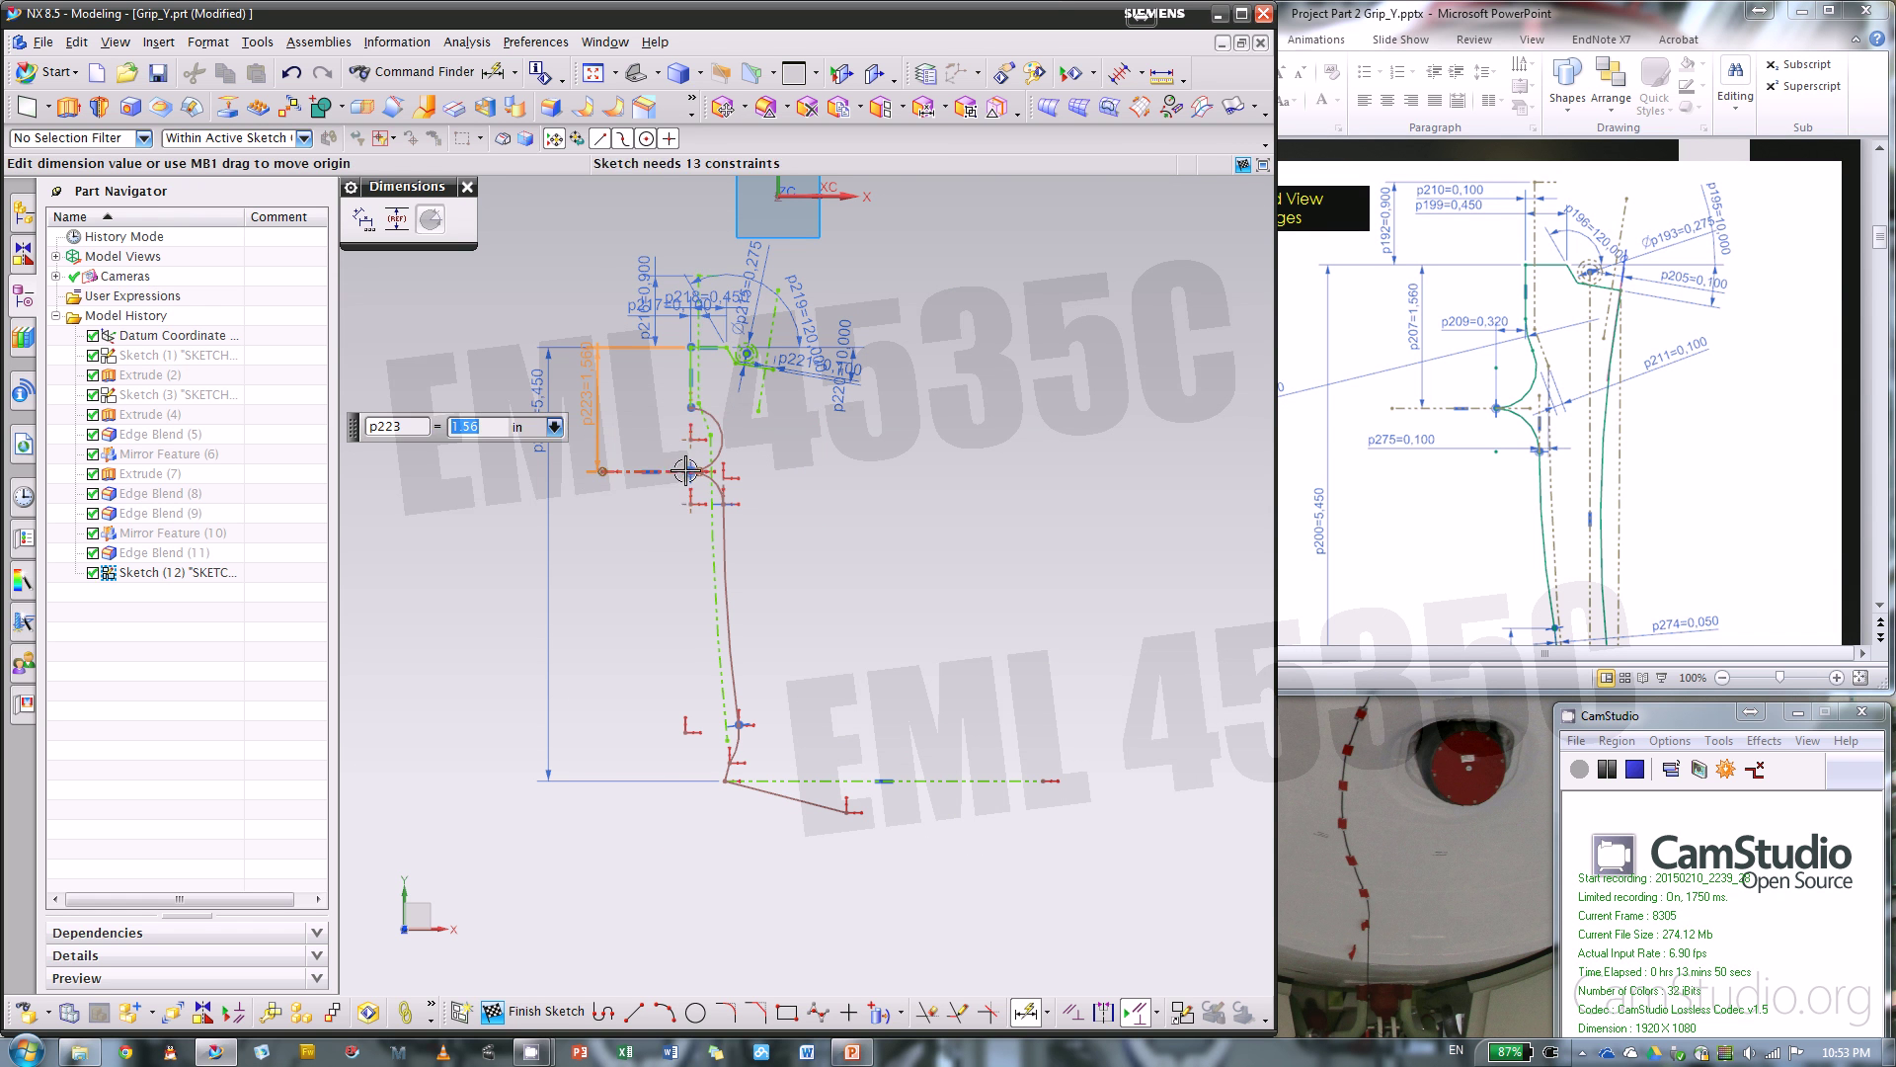
- Move the arc cusp outward along the horizontal reference line, away from the slanted reference line
scroll(651, 419, "up", 5)
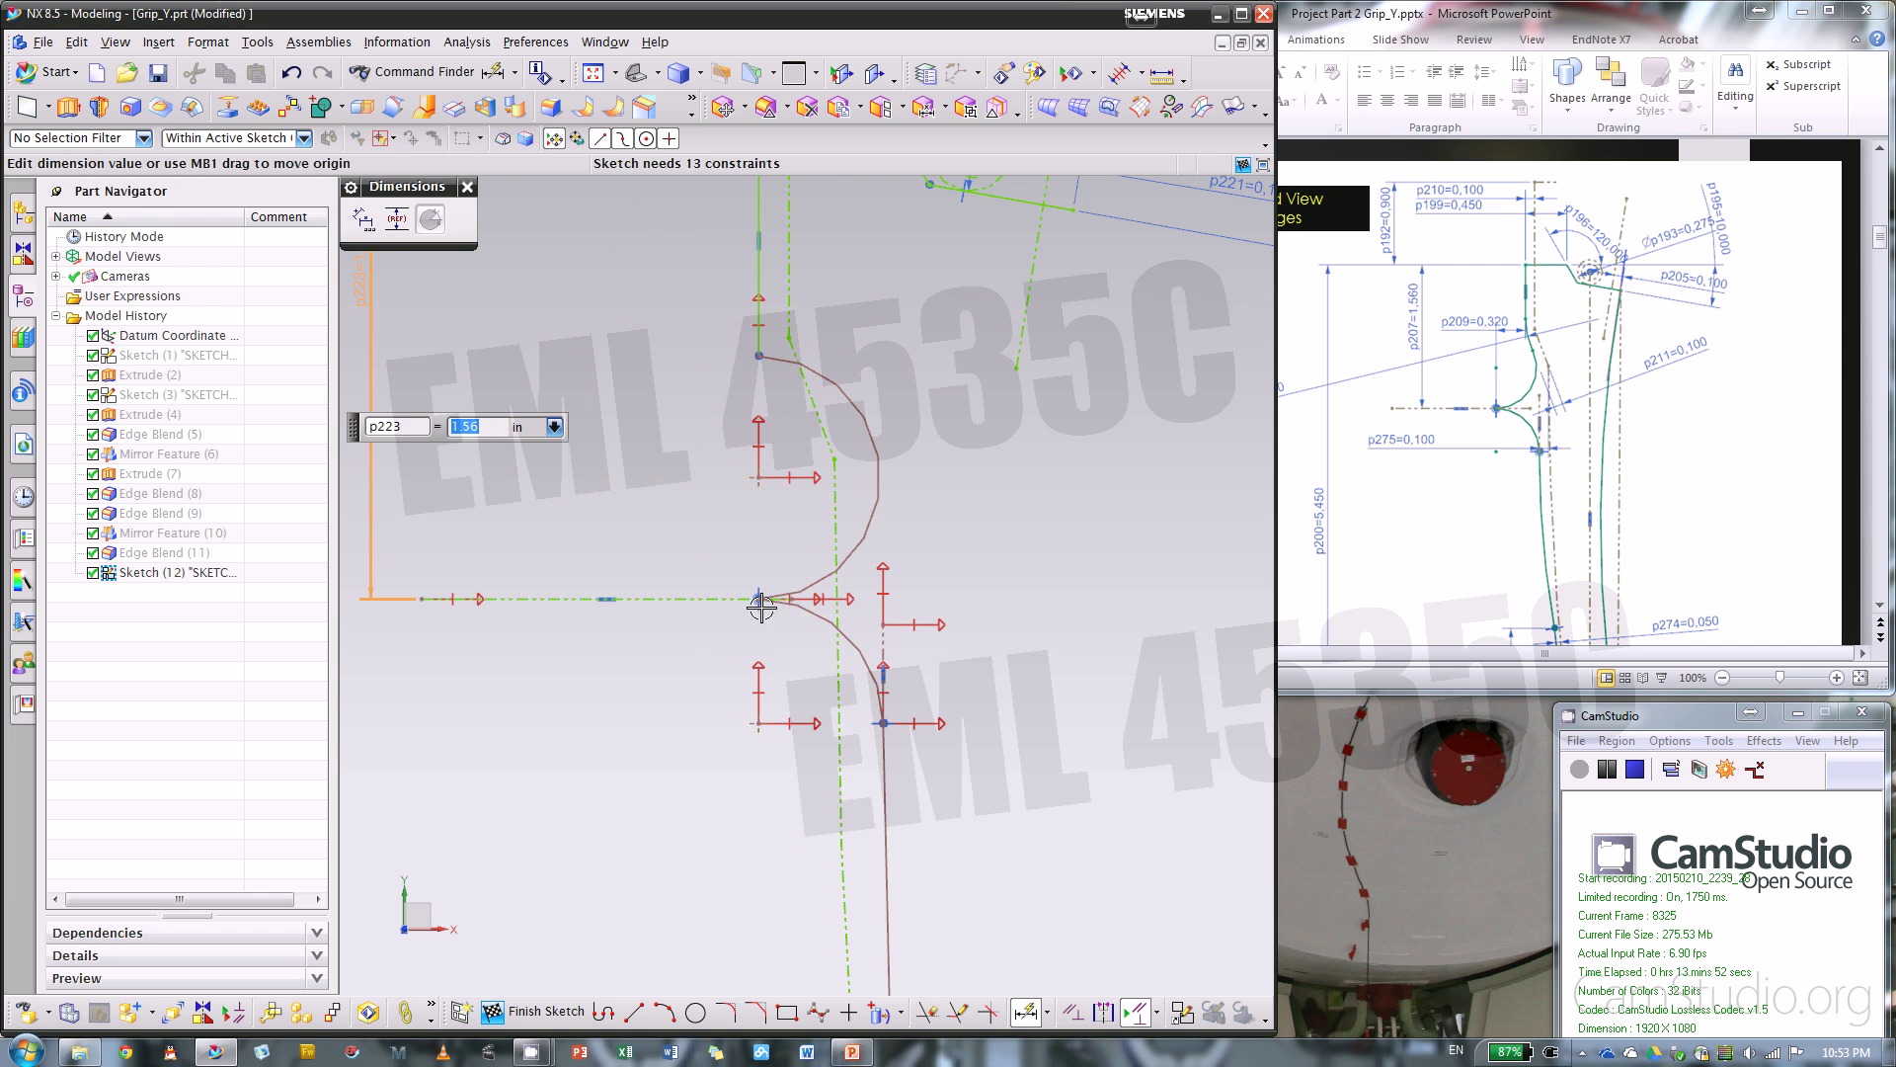
left_click(468, 189)
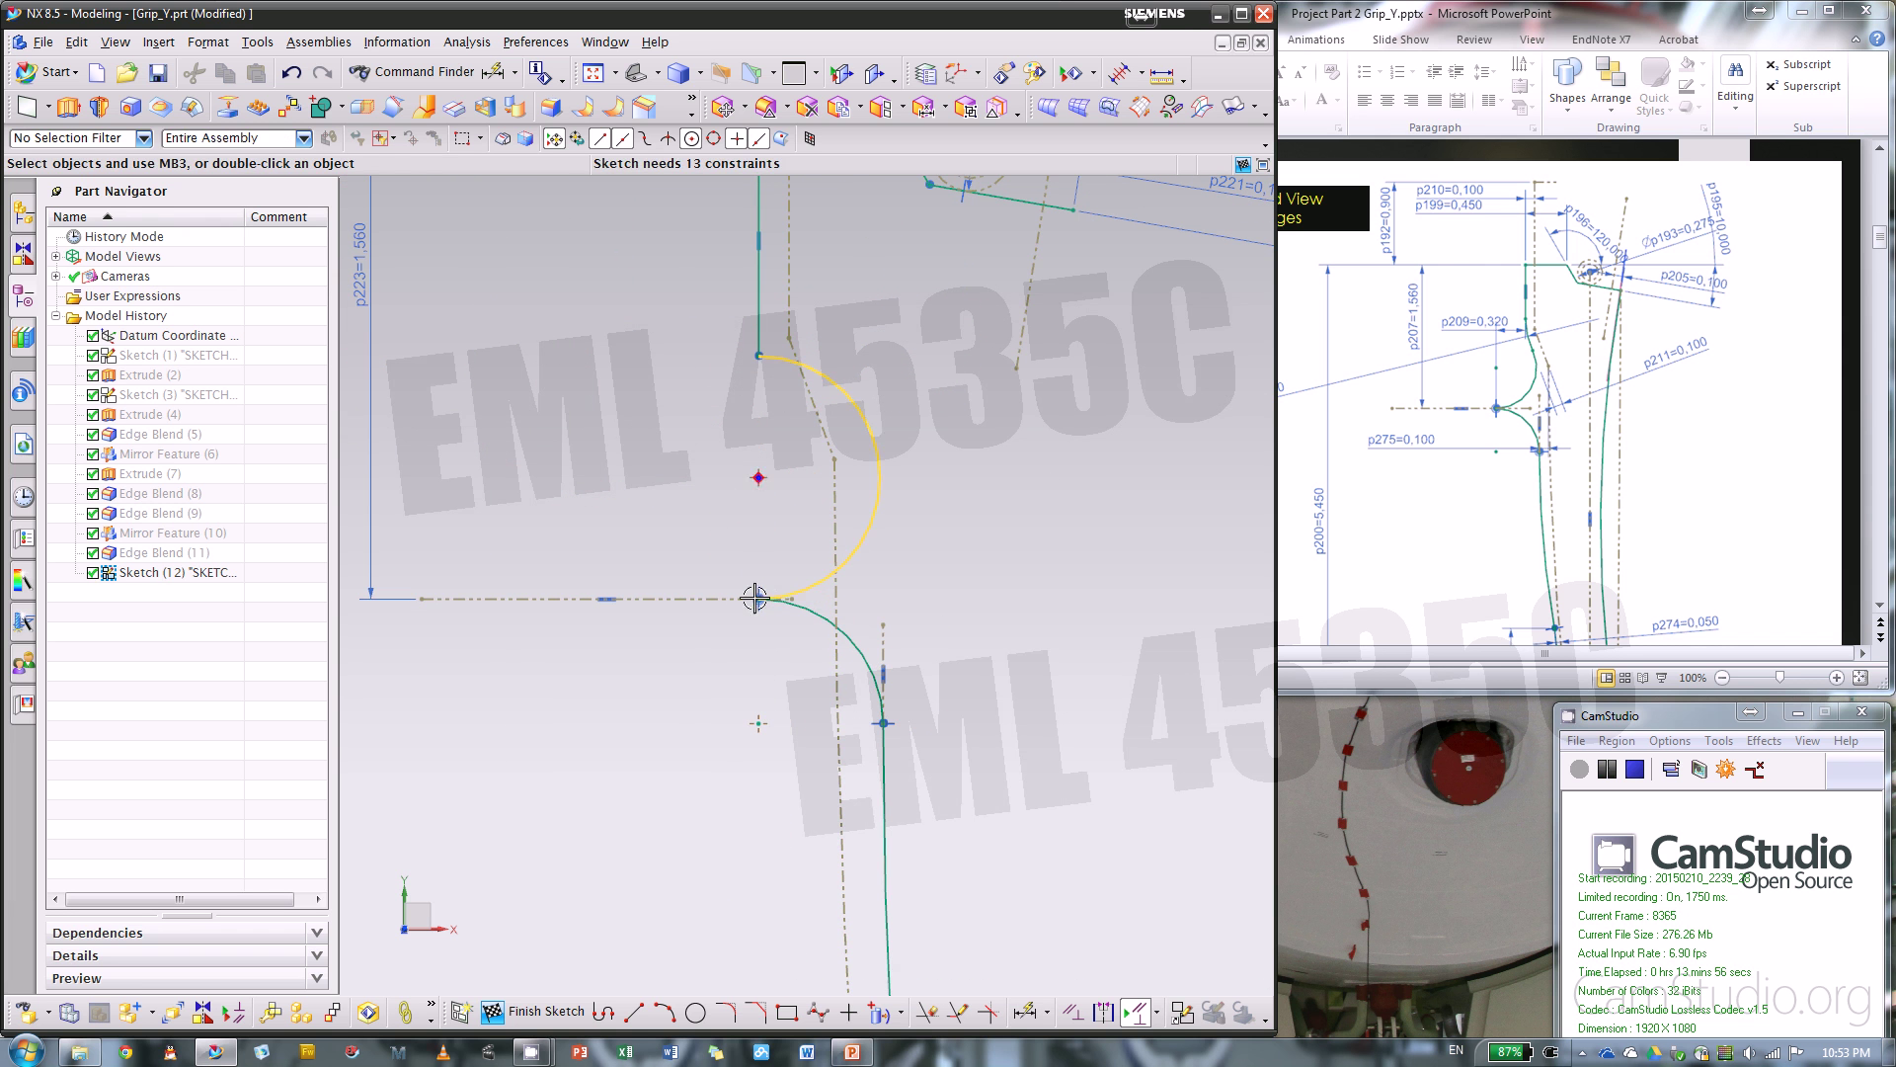
left_click_drag(758, 598, 588, 600)
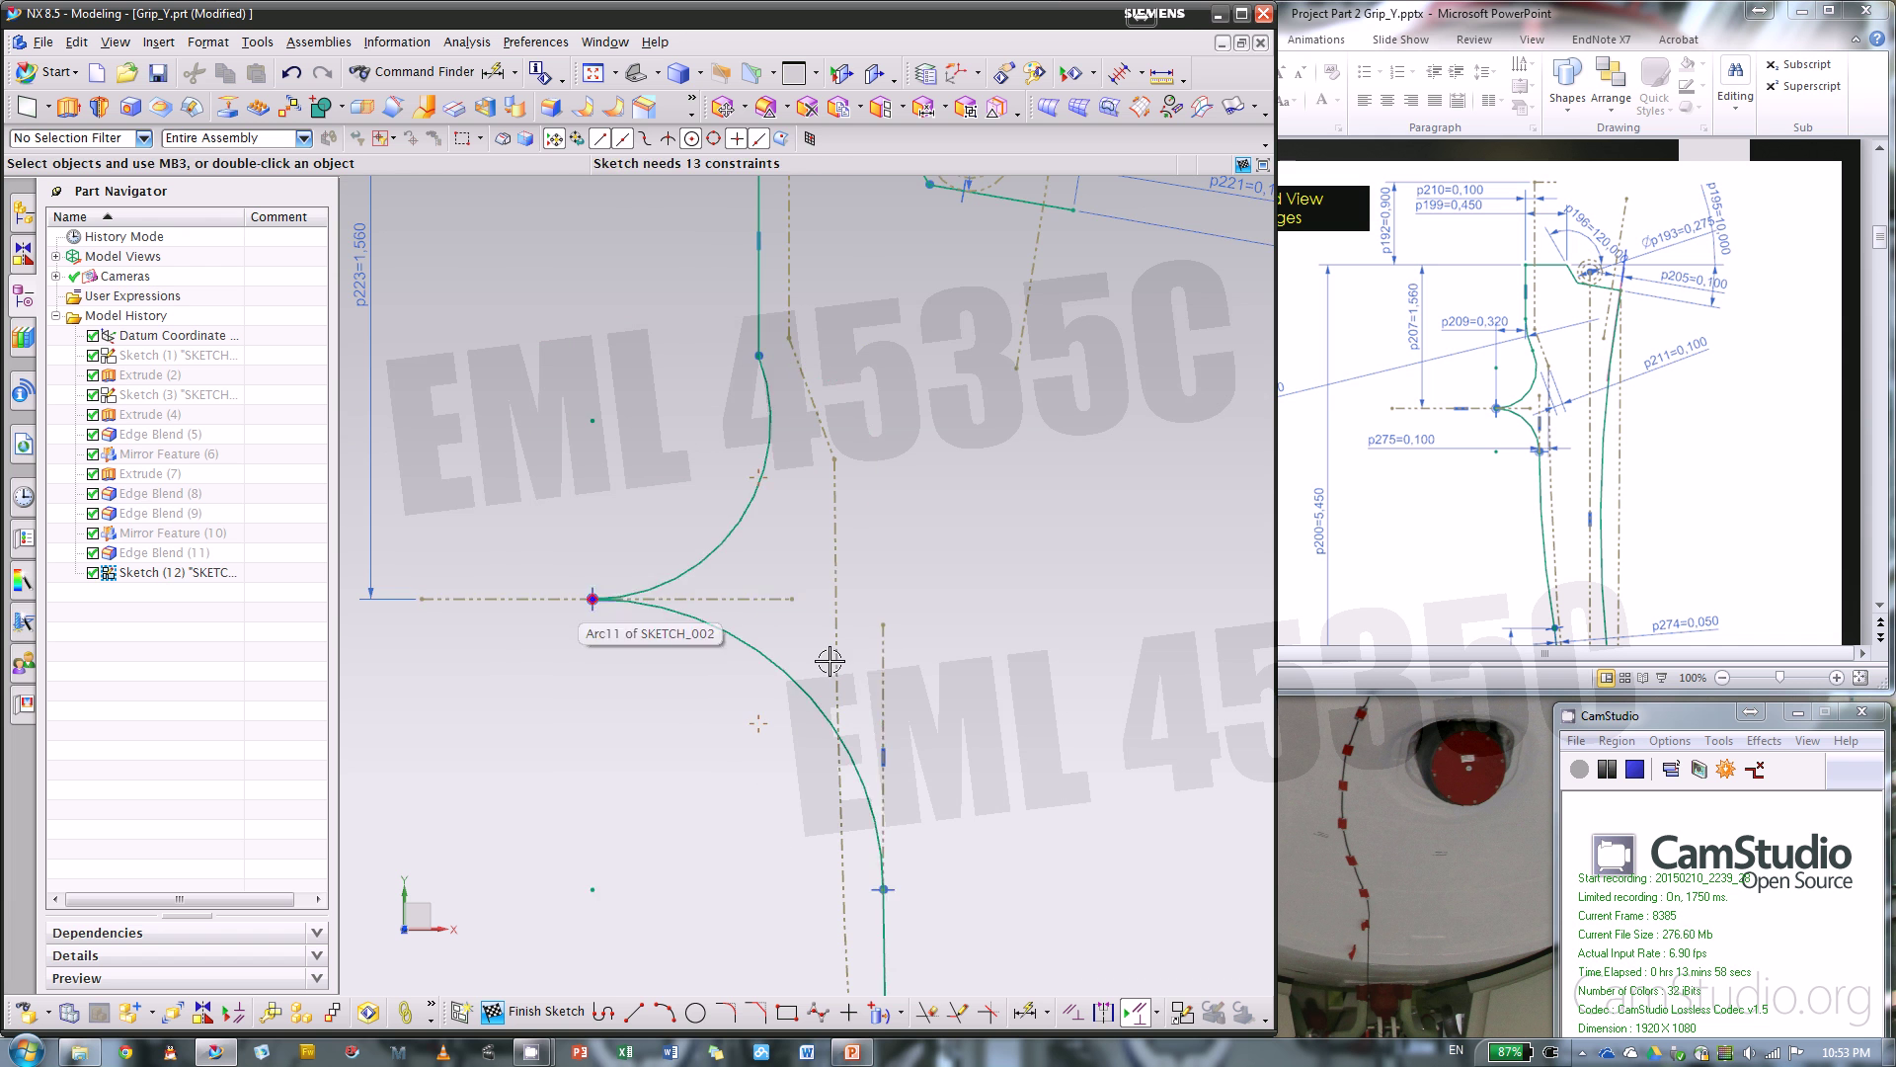
- Dimension the horizontal distance between the arc cusp and the profile's upper vertical line as 0.32 in
scroll(973, 662, "down", 3)
scroll(996, 667, "up", 2)
left_click(1025, 1010)
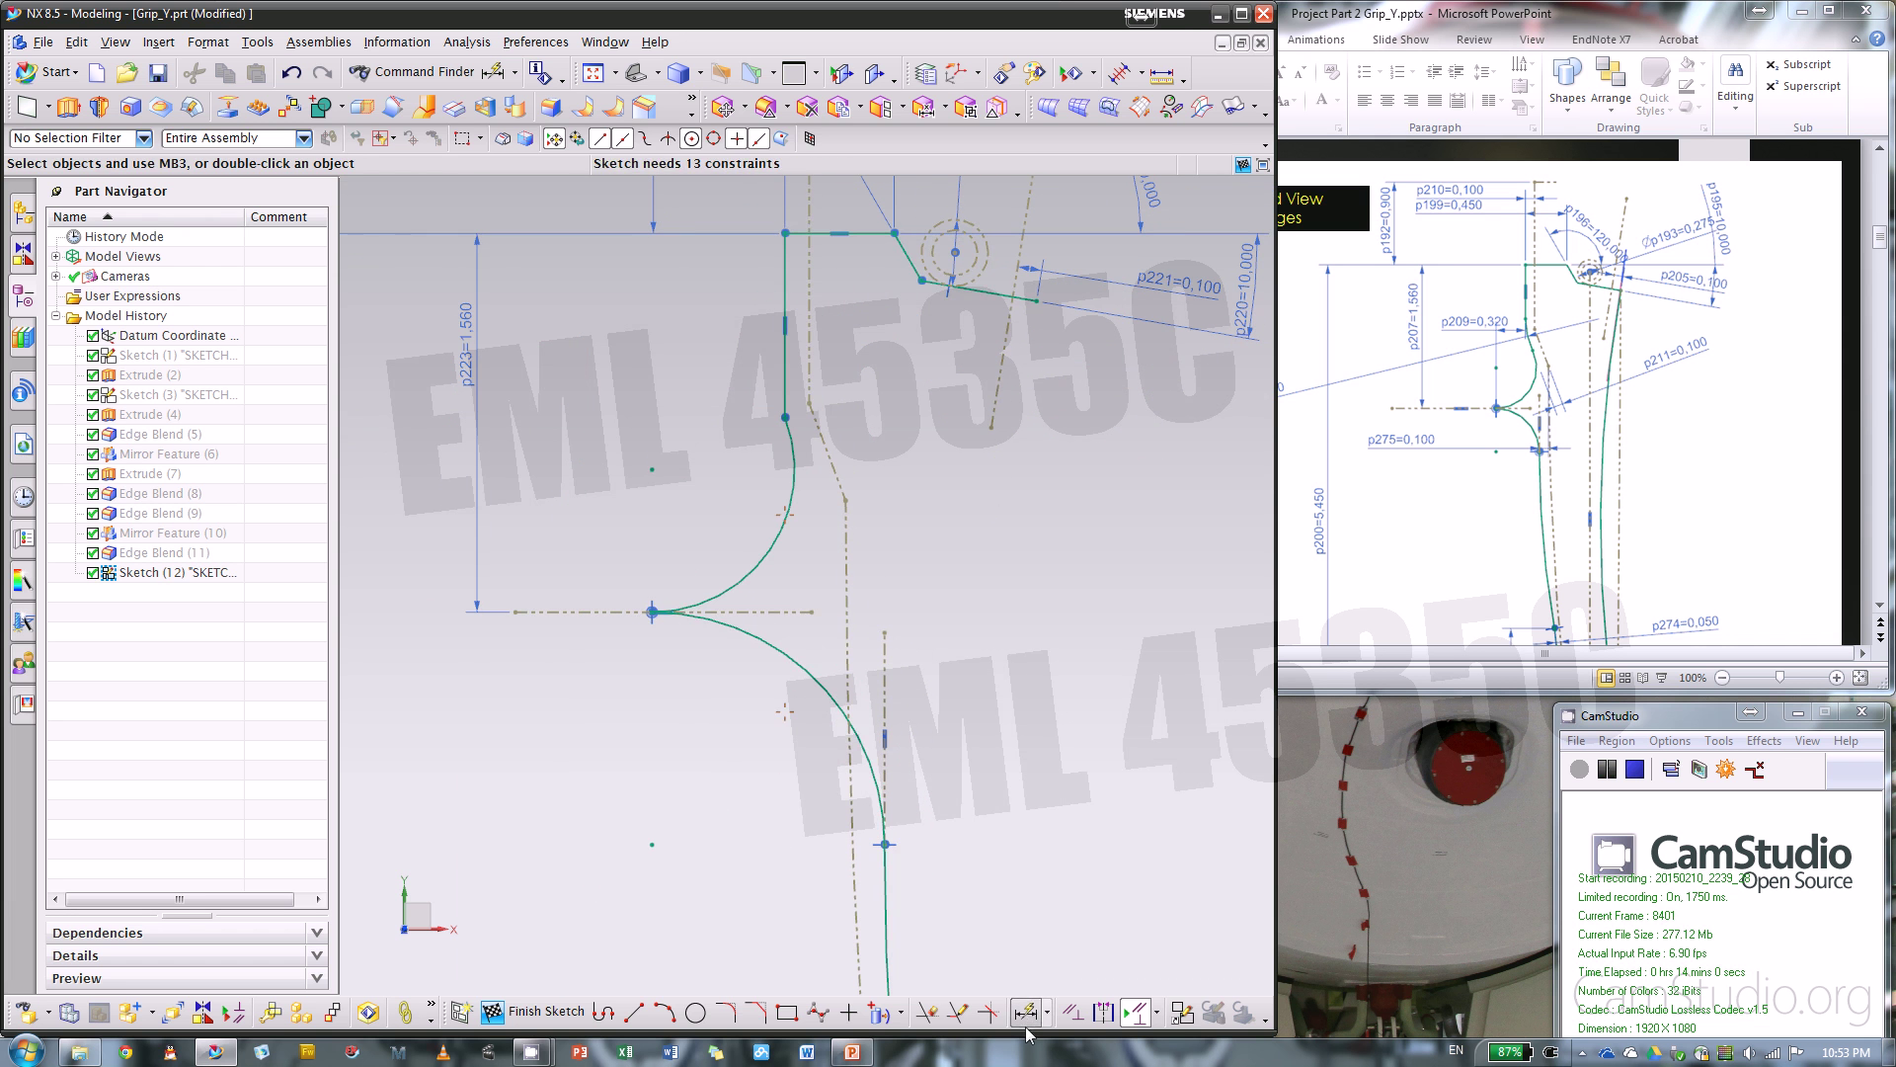
left_click(654, 615)
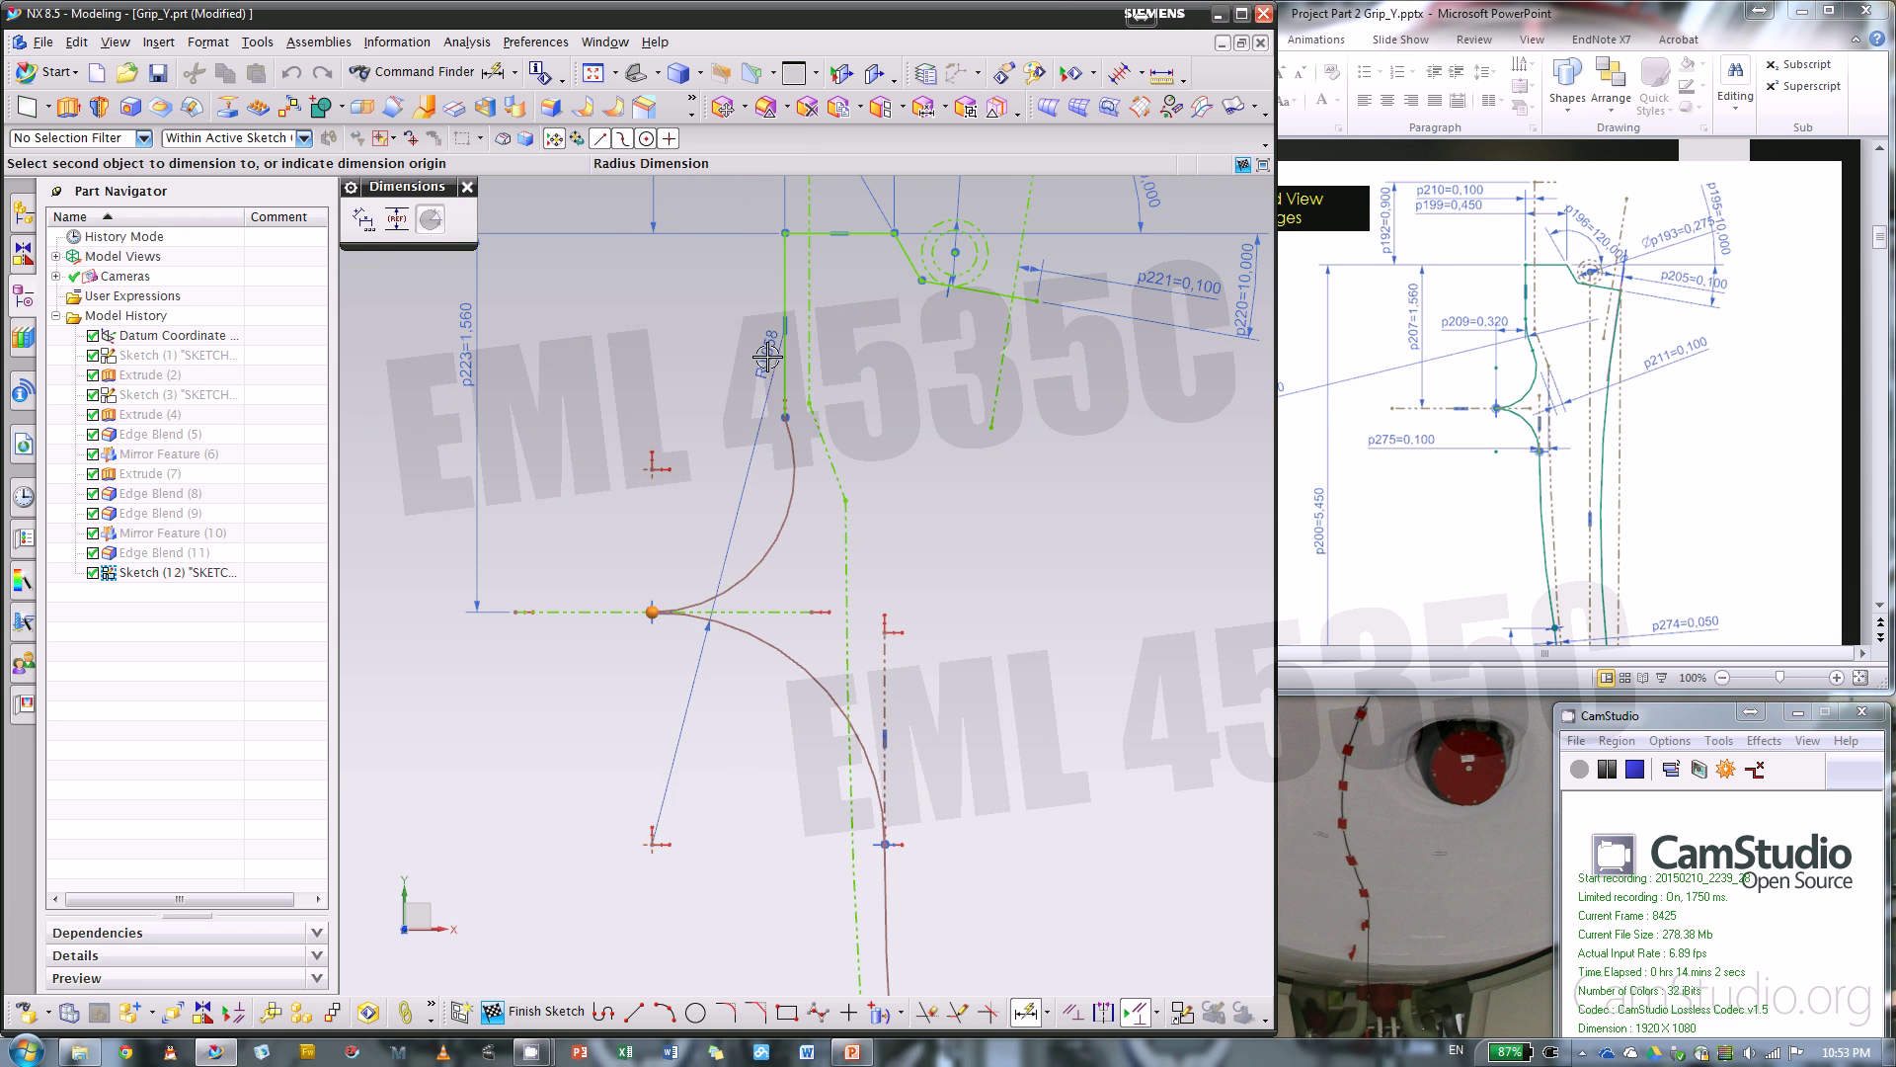
left_click(782, 360)
left_click(669, 370)
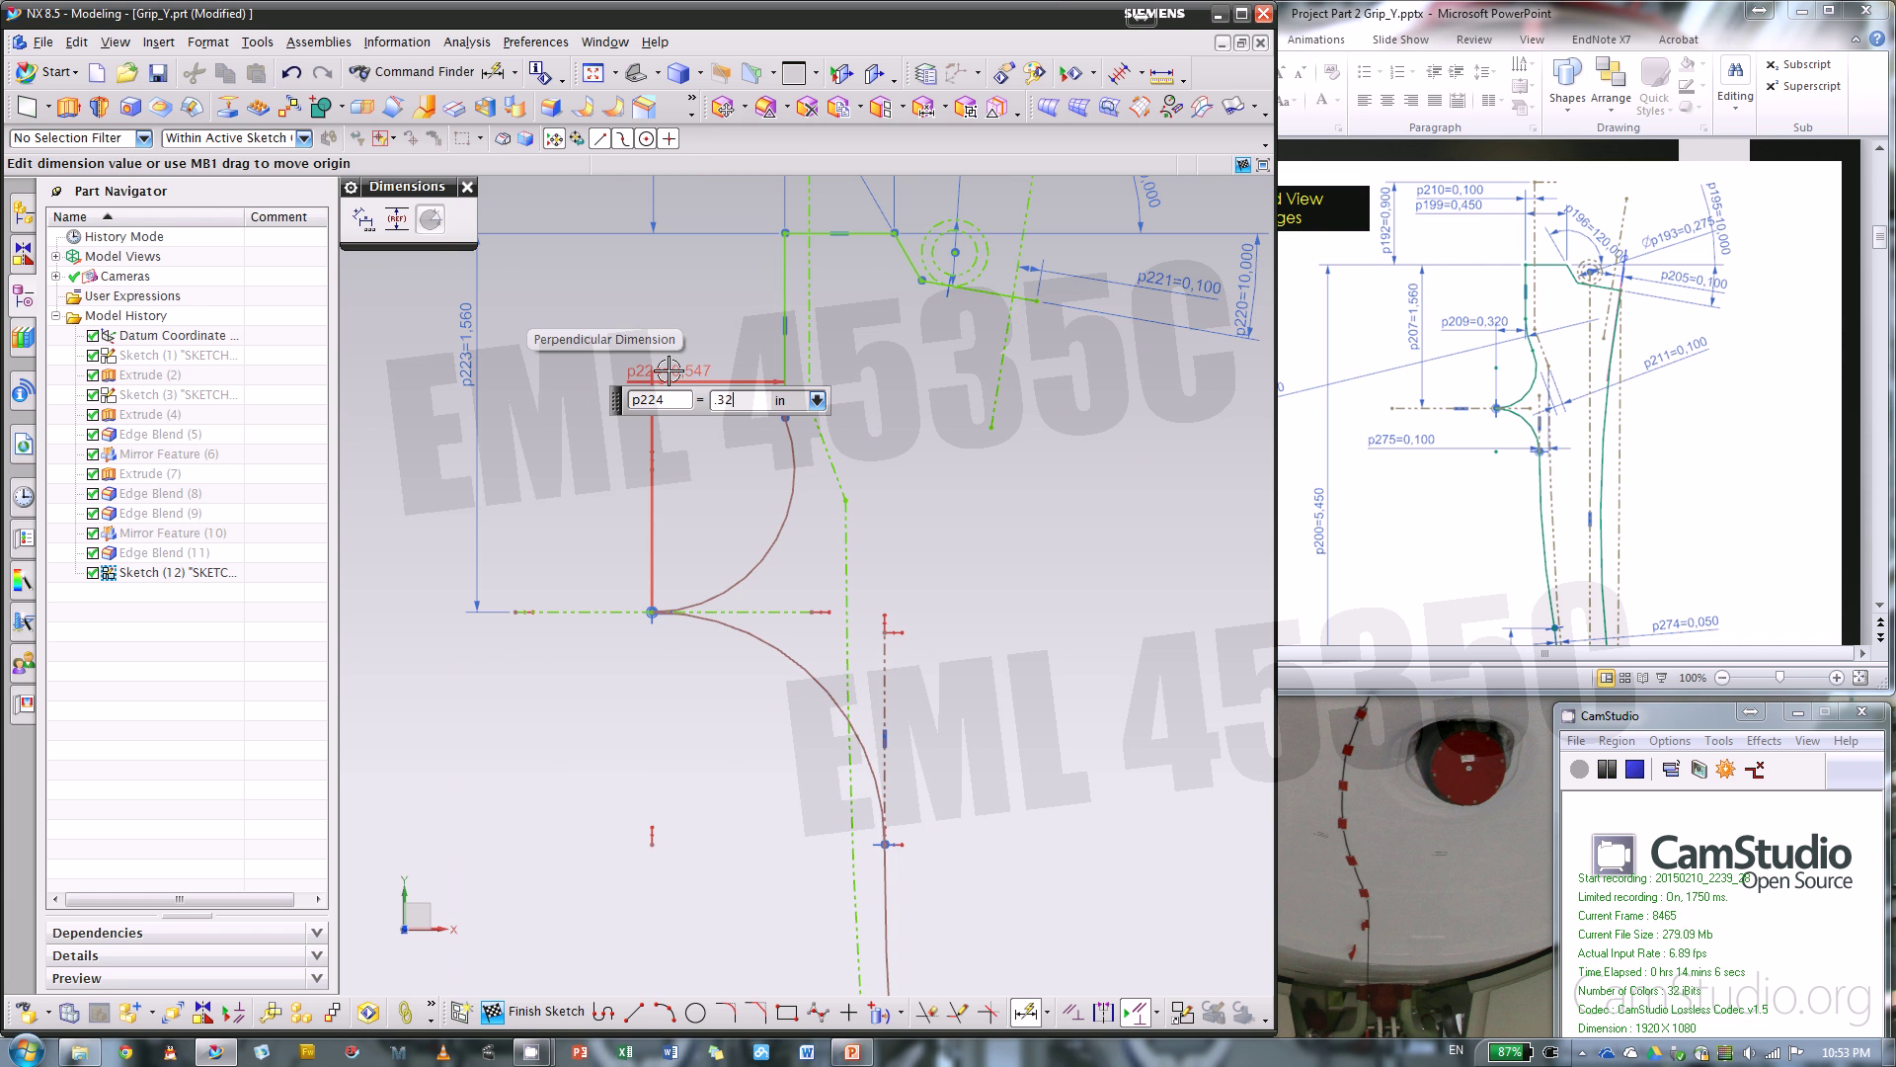
type(".32")
key("Return")
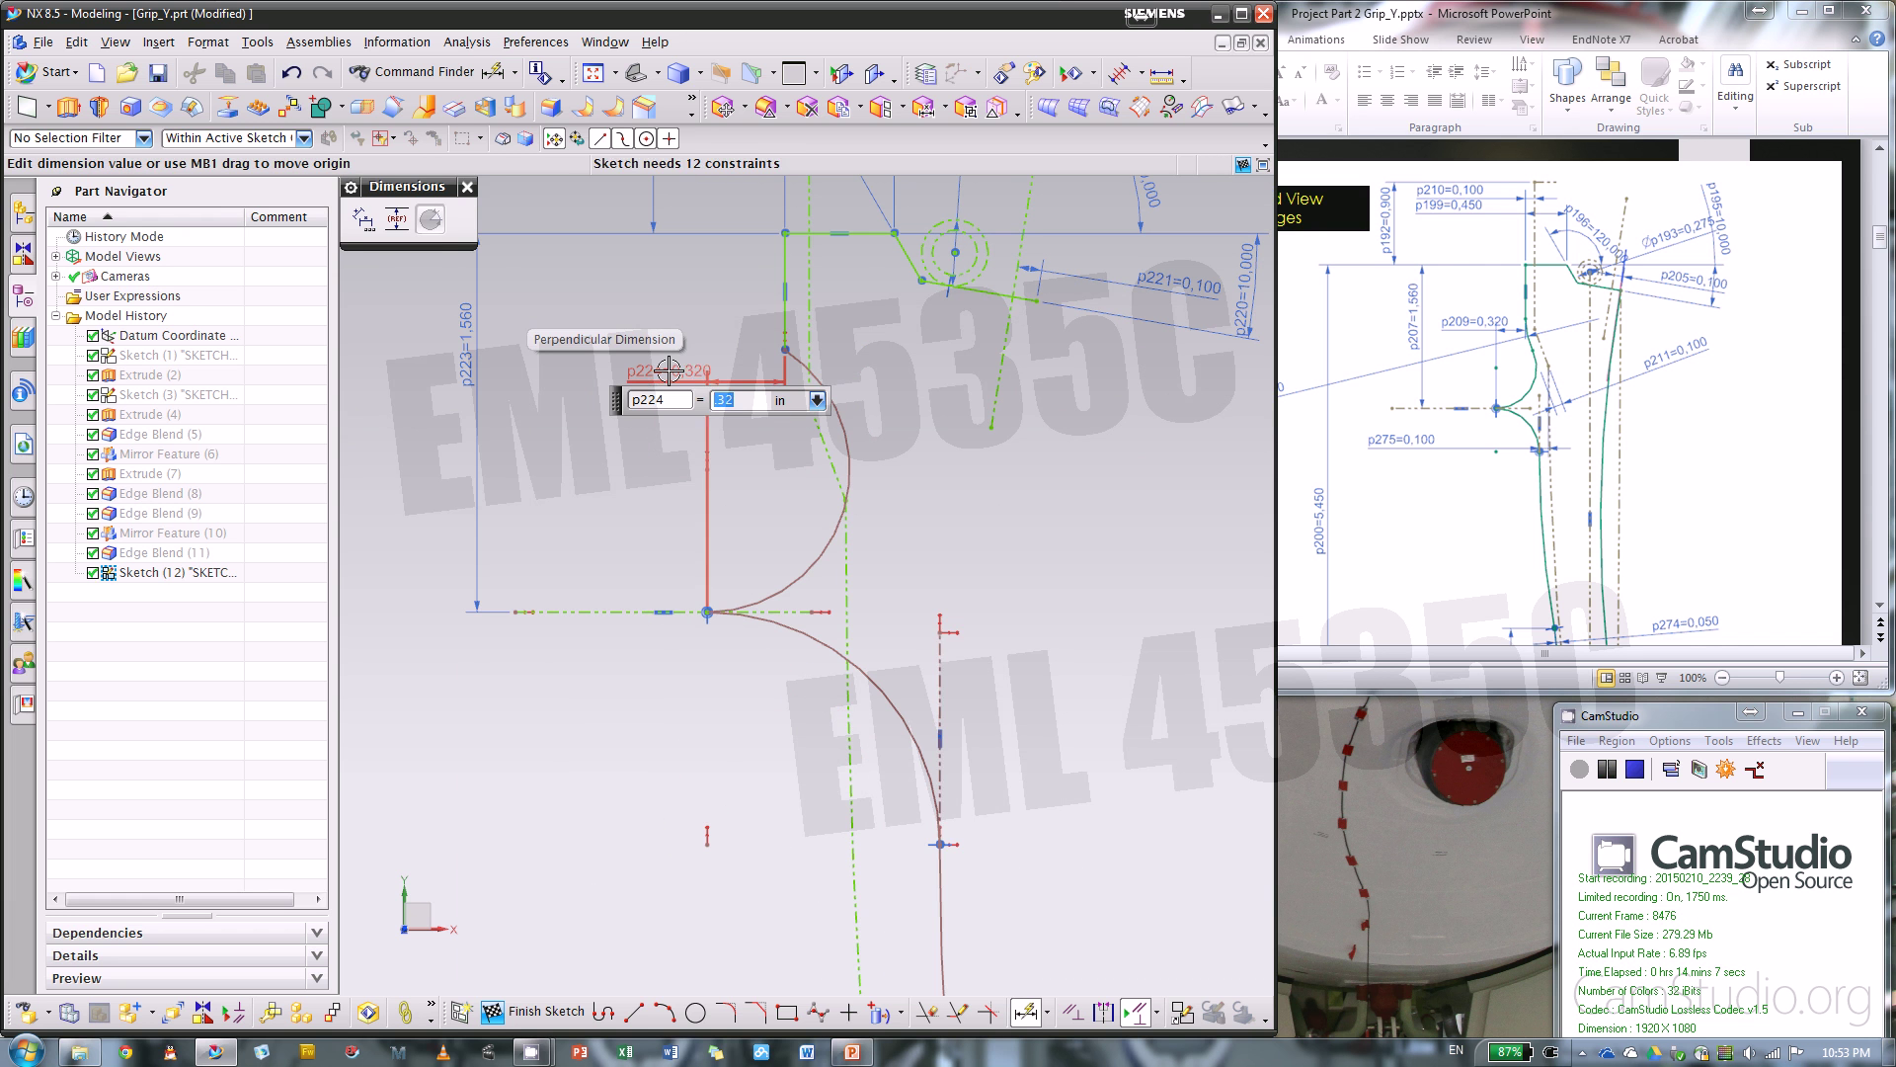
left_click(468, 187)
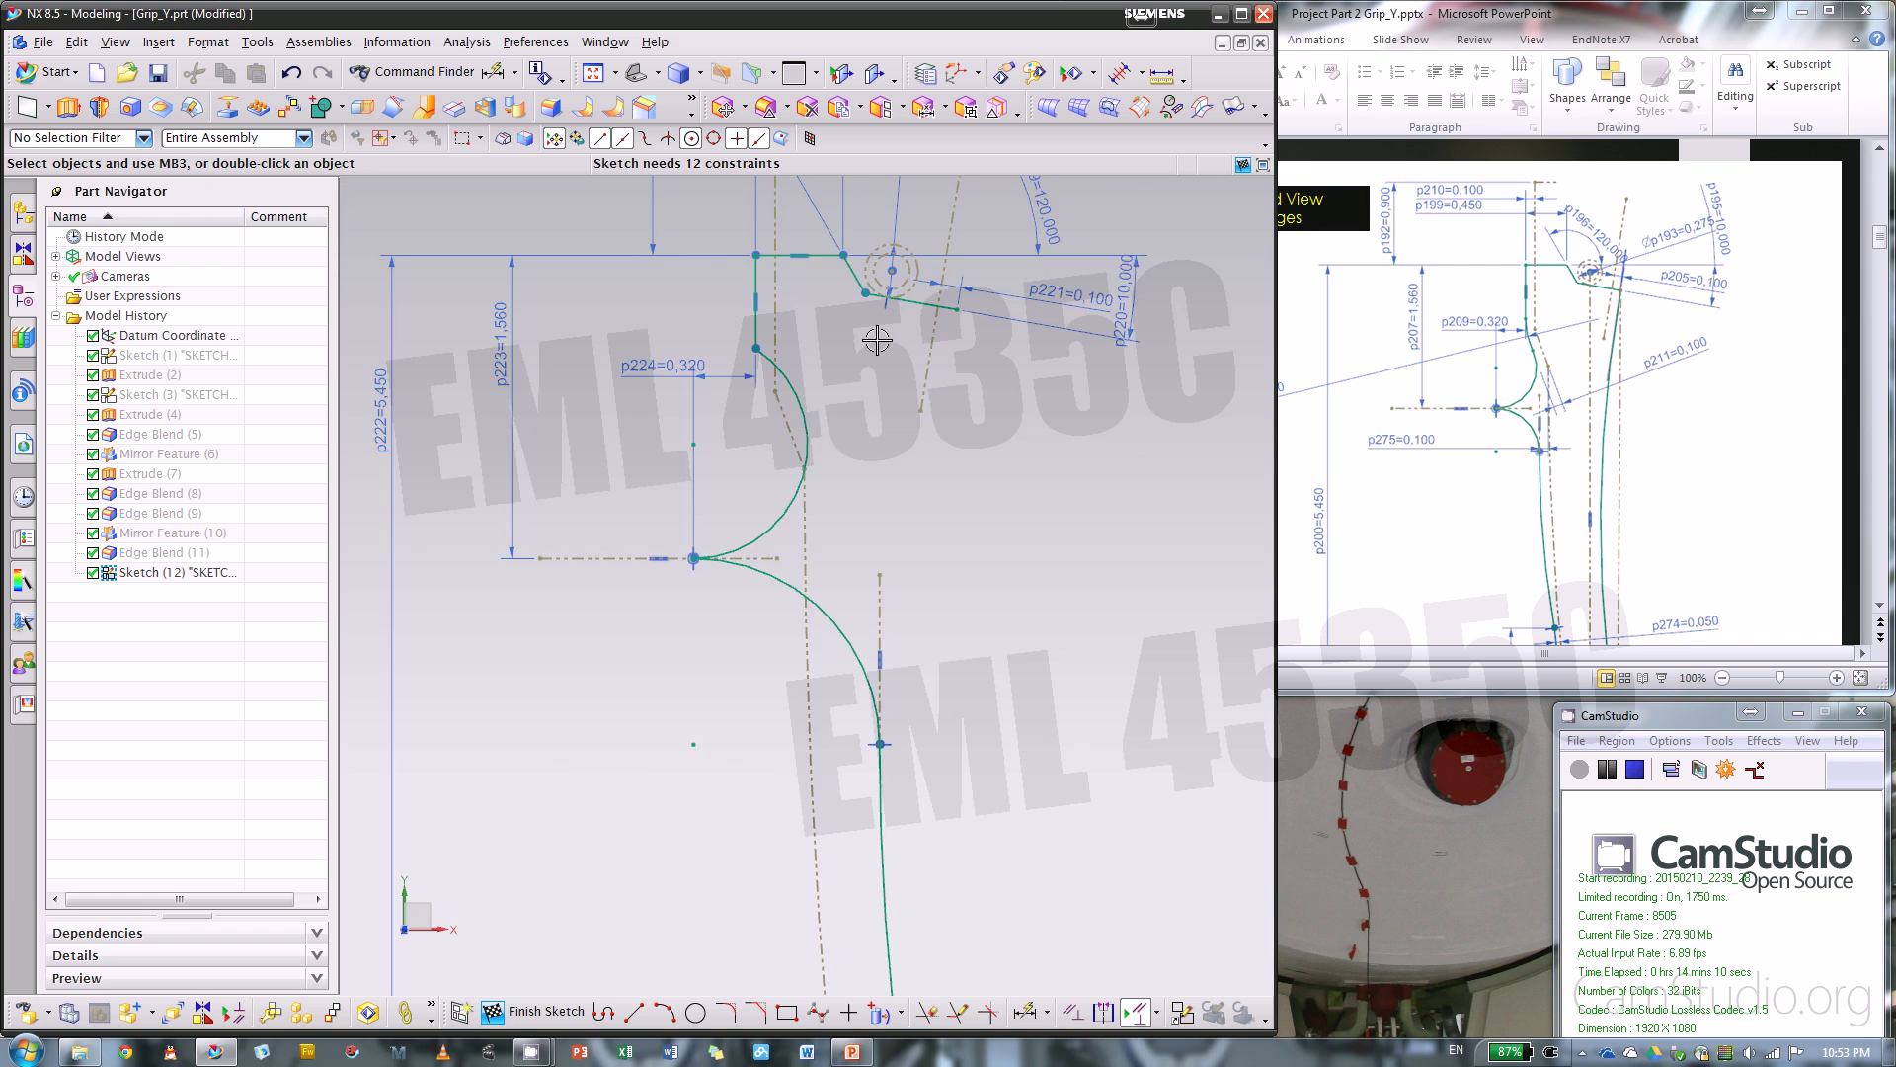
- Extend the profile's upper vertical line downward by moving its shared endpoint with the upper arc
scroll(877, 340, "up", 1)
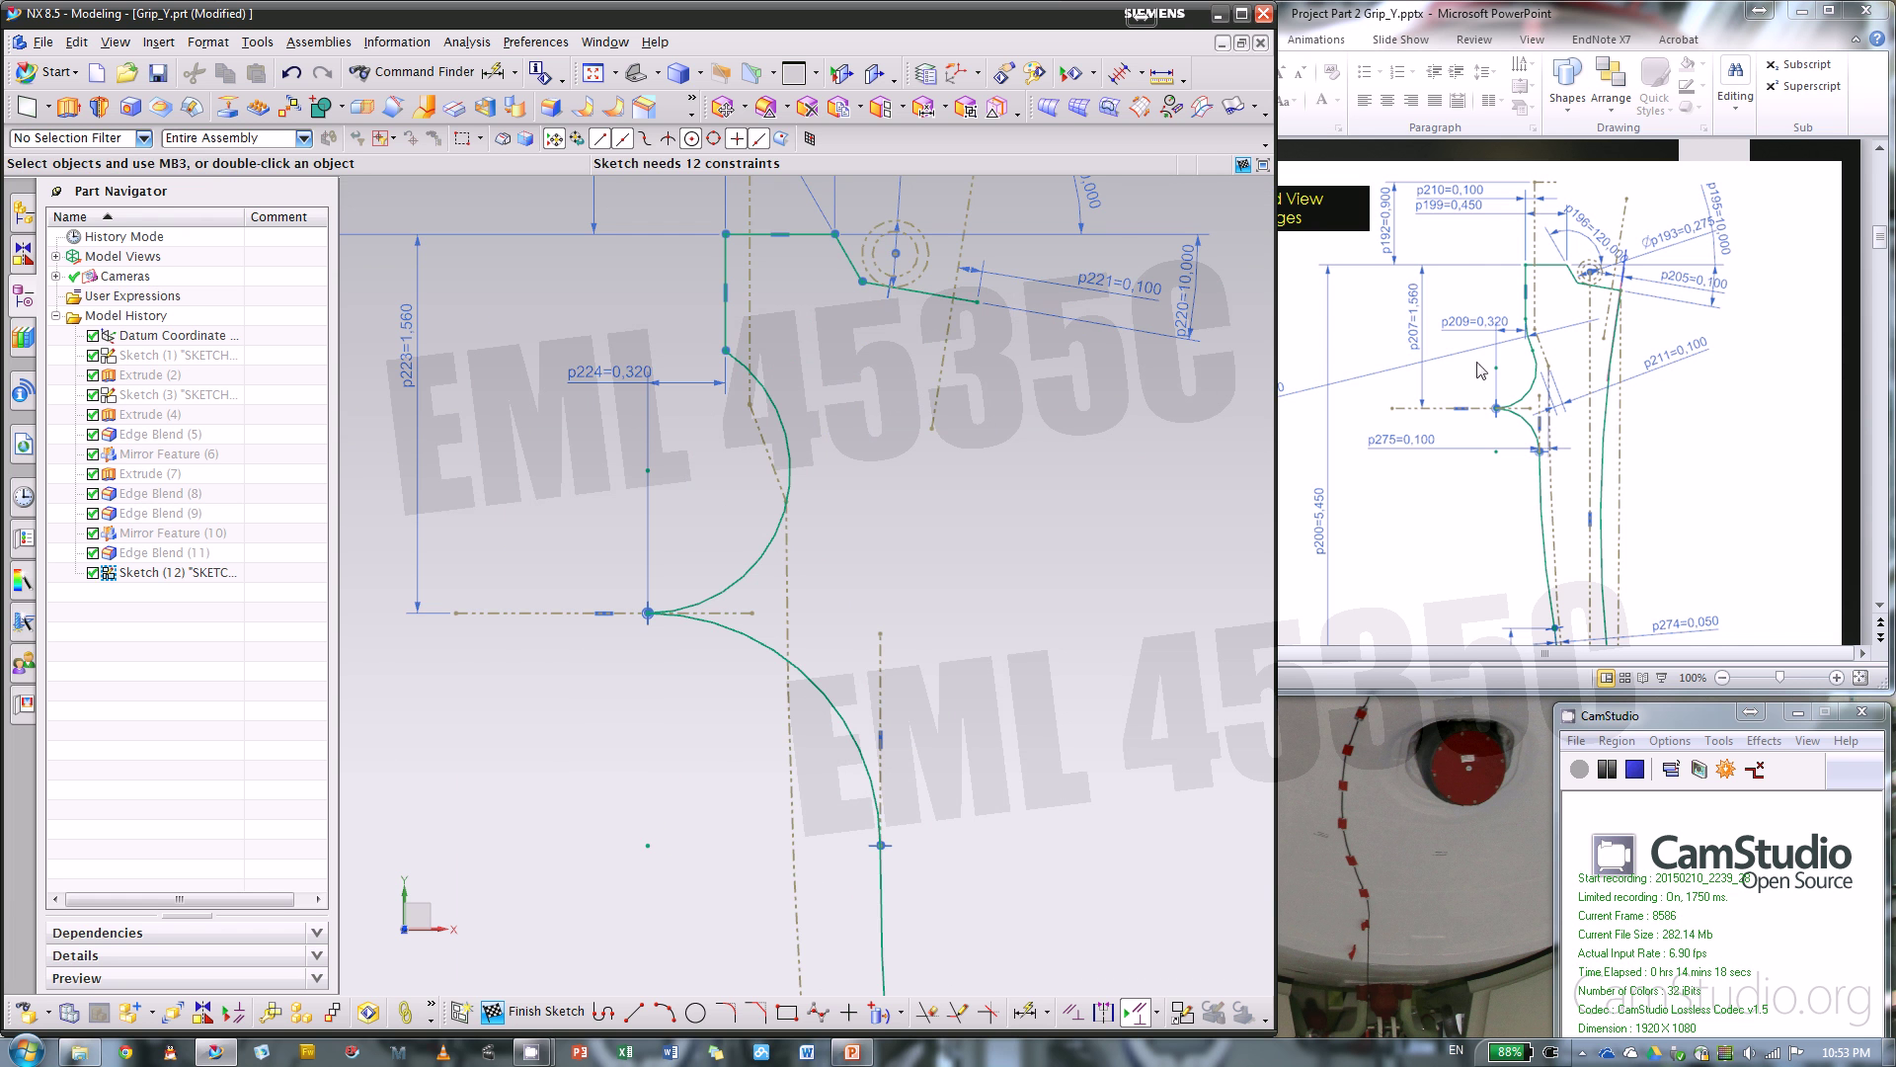
scroll(733, 378, "up", 3)
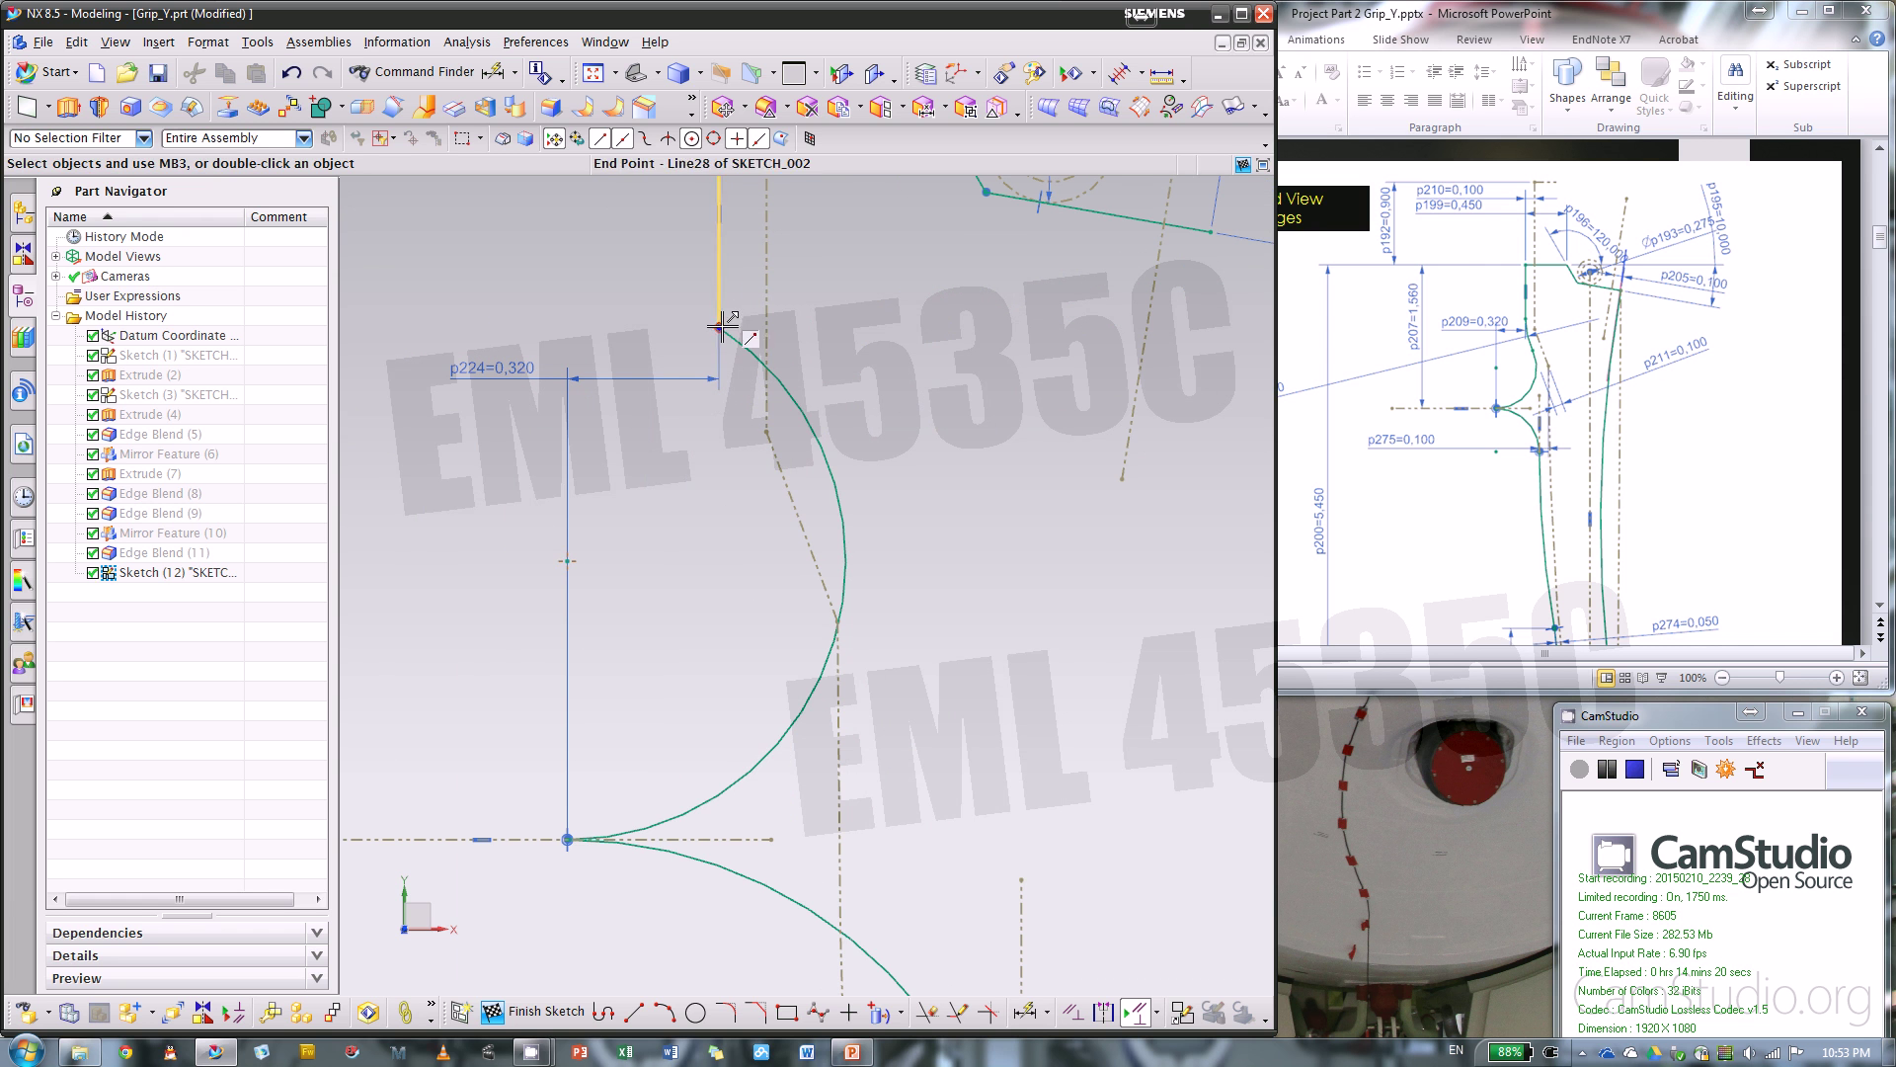
left_click_drag(722, 326, 740, 554)
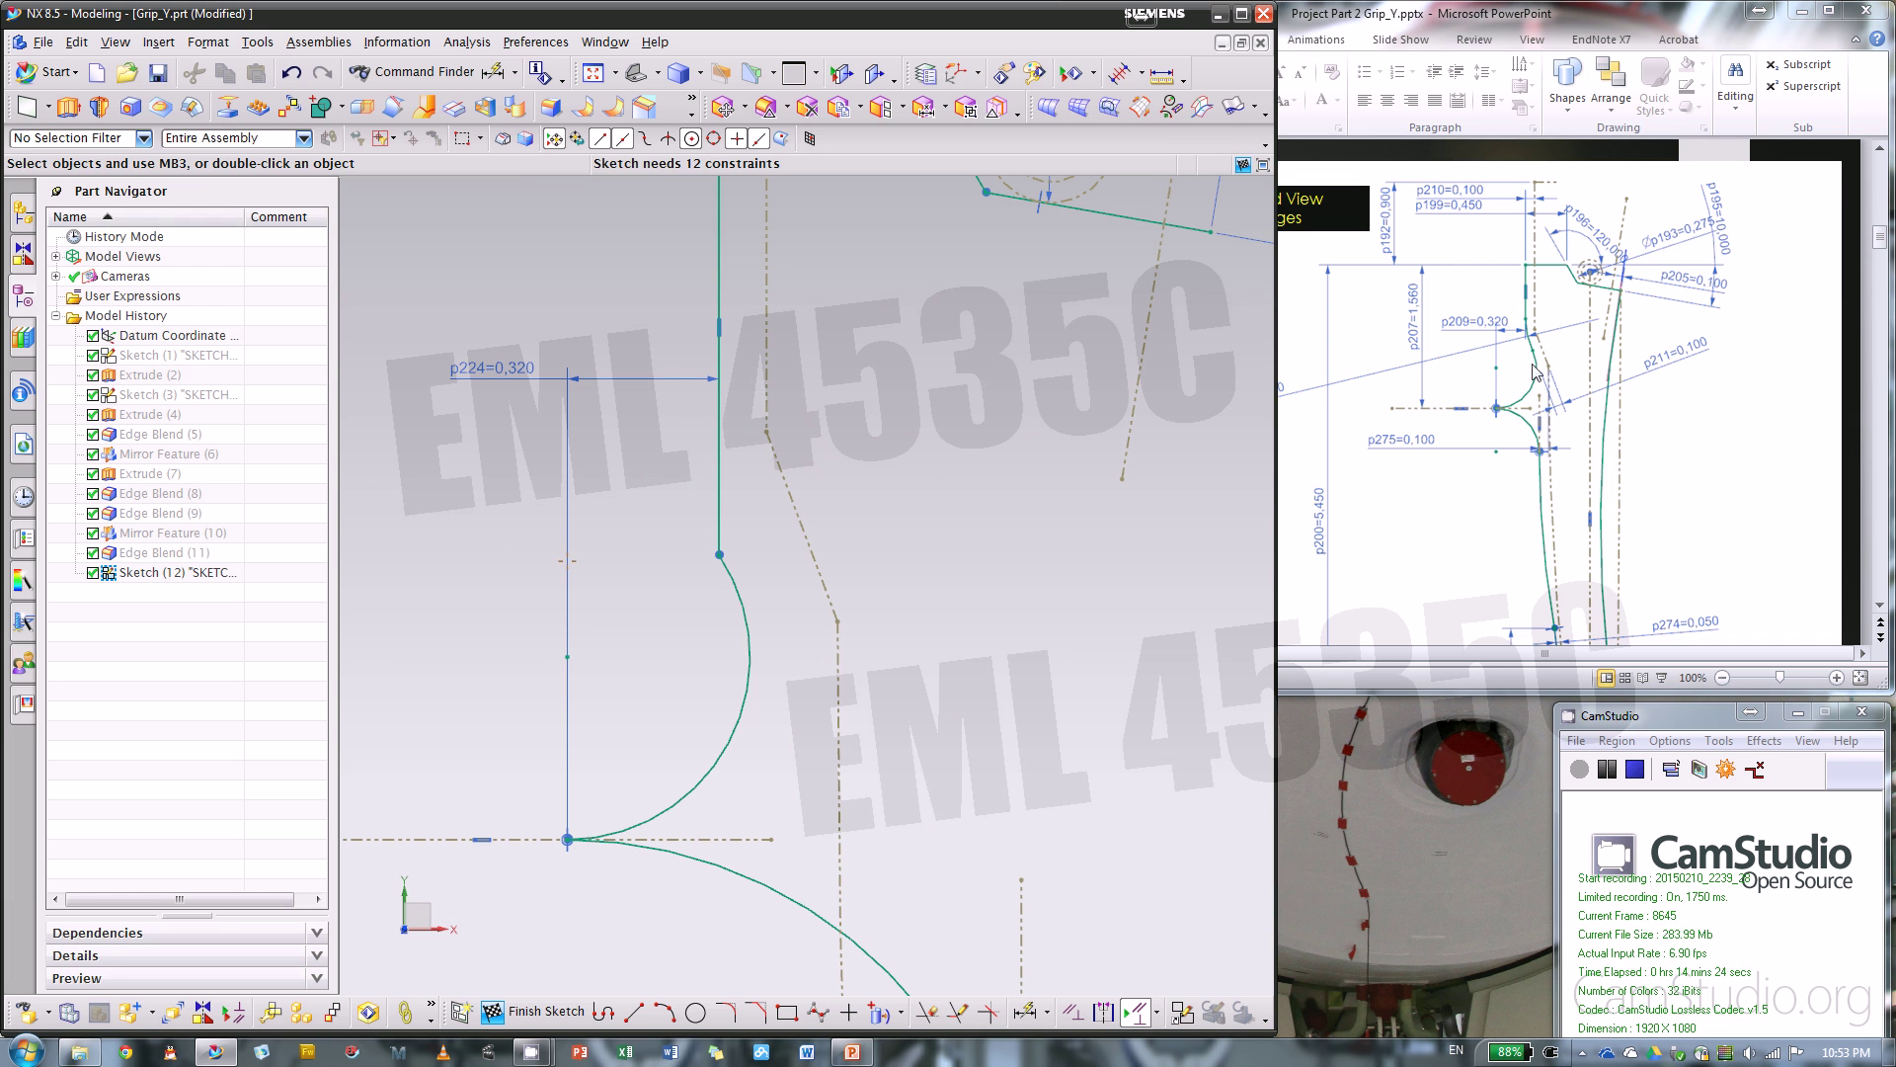
- Fillet the corner between the vertical line and the upper arc with a 0.8 in radius, and place its radius dimension outside the profile
left_click(726, 1010)
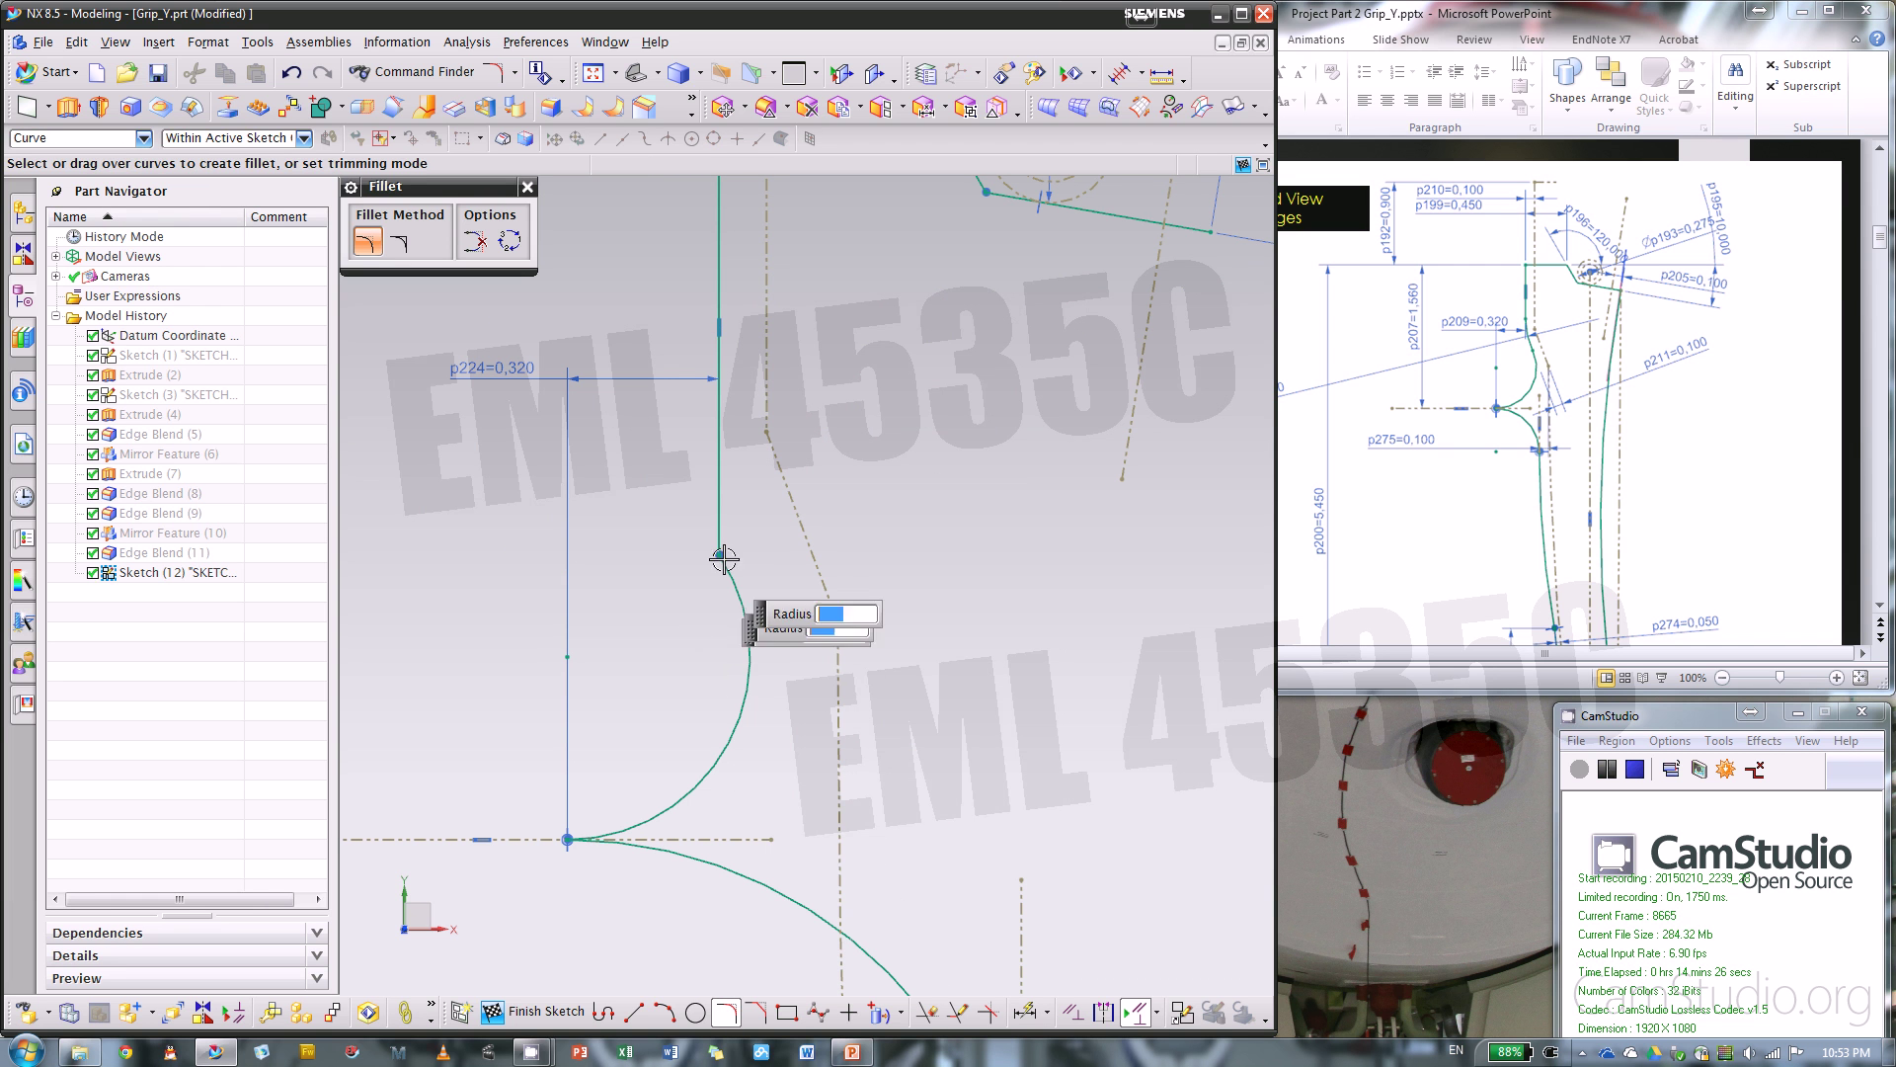
type(".8")
key("Return")
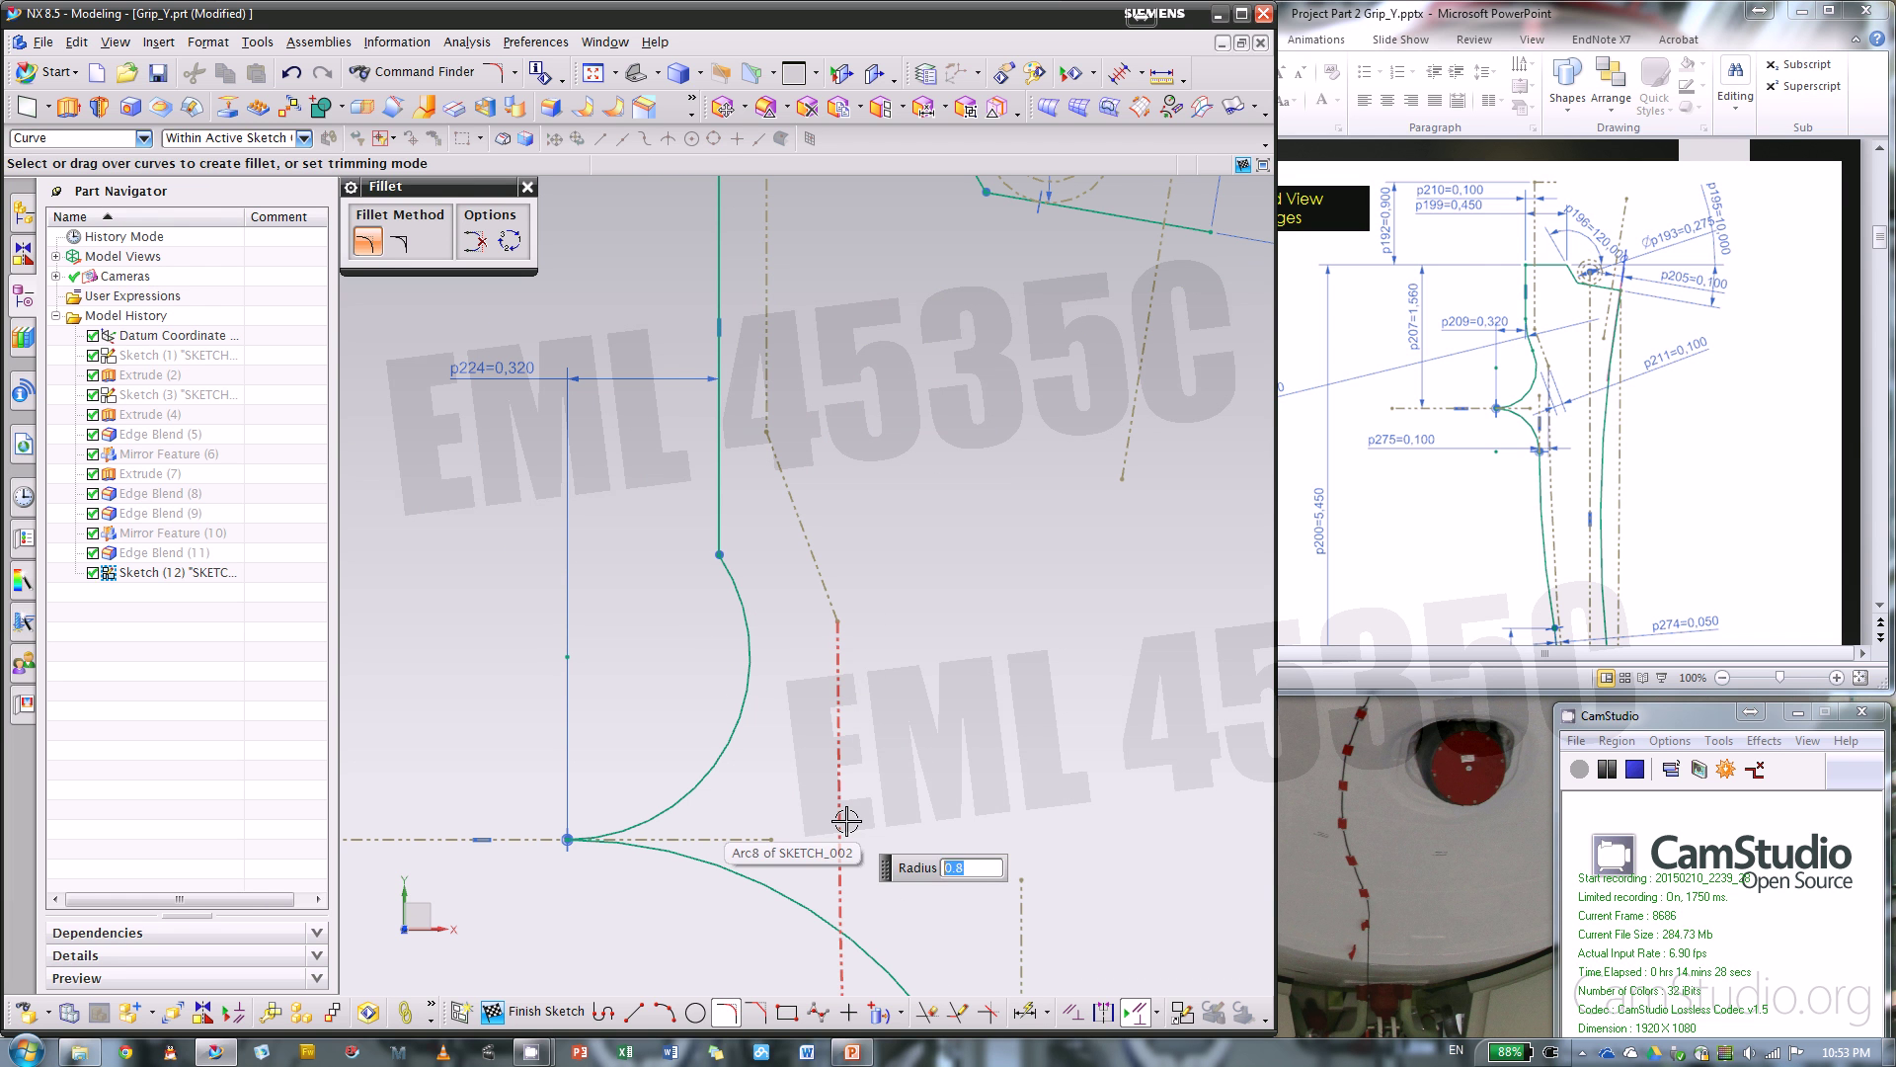
left_click(721, 555)
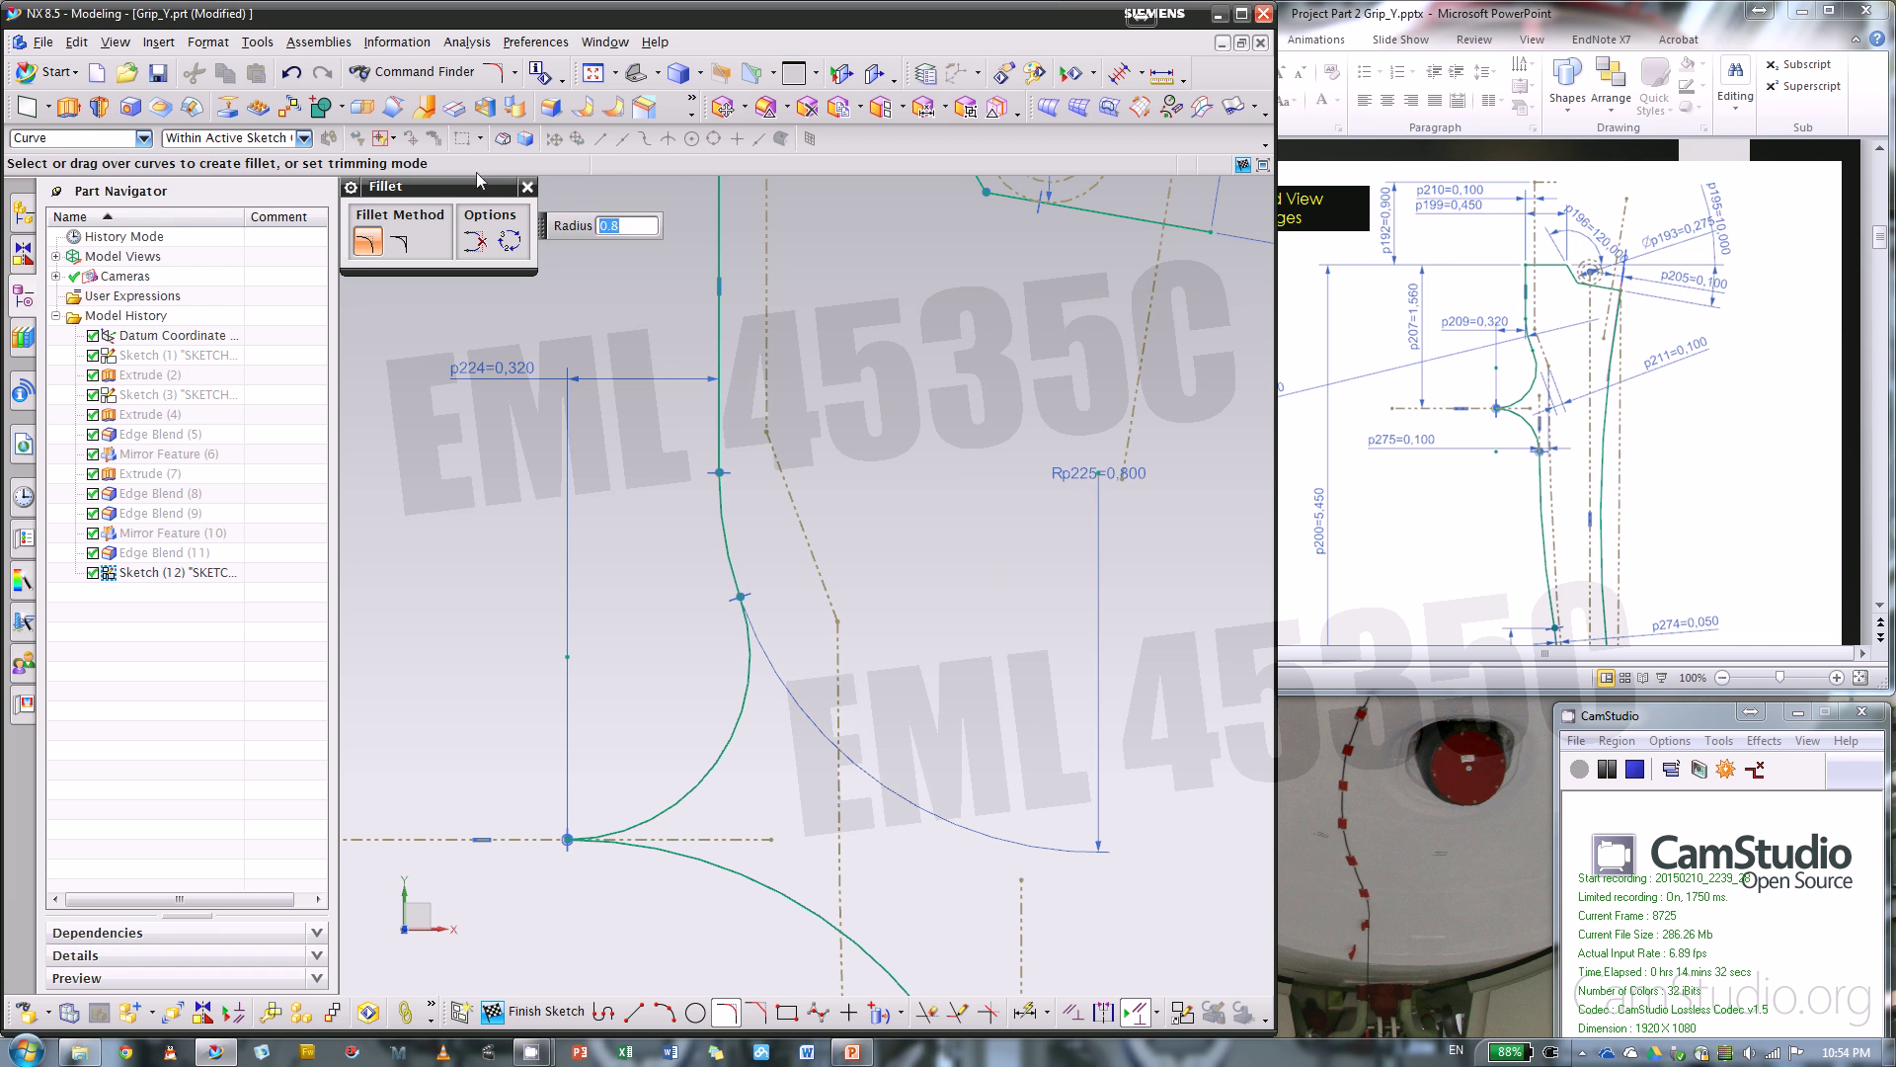
left_click(529, 187)
left_click_drag(1097, 554, 498, 592)
scroll(790, 642, "down", 2)
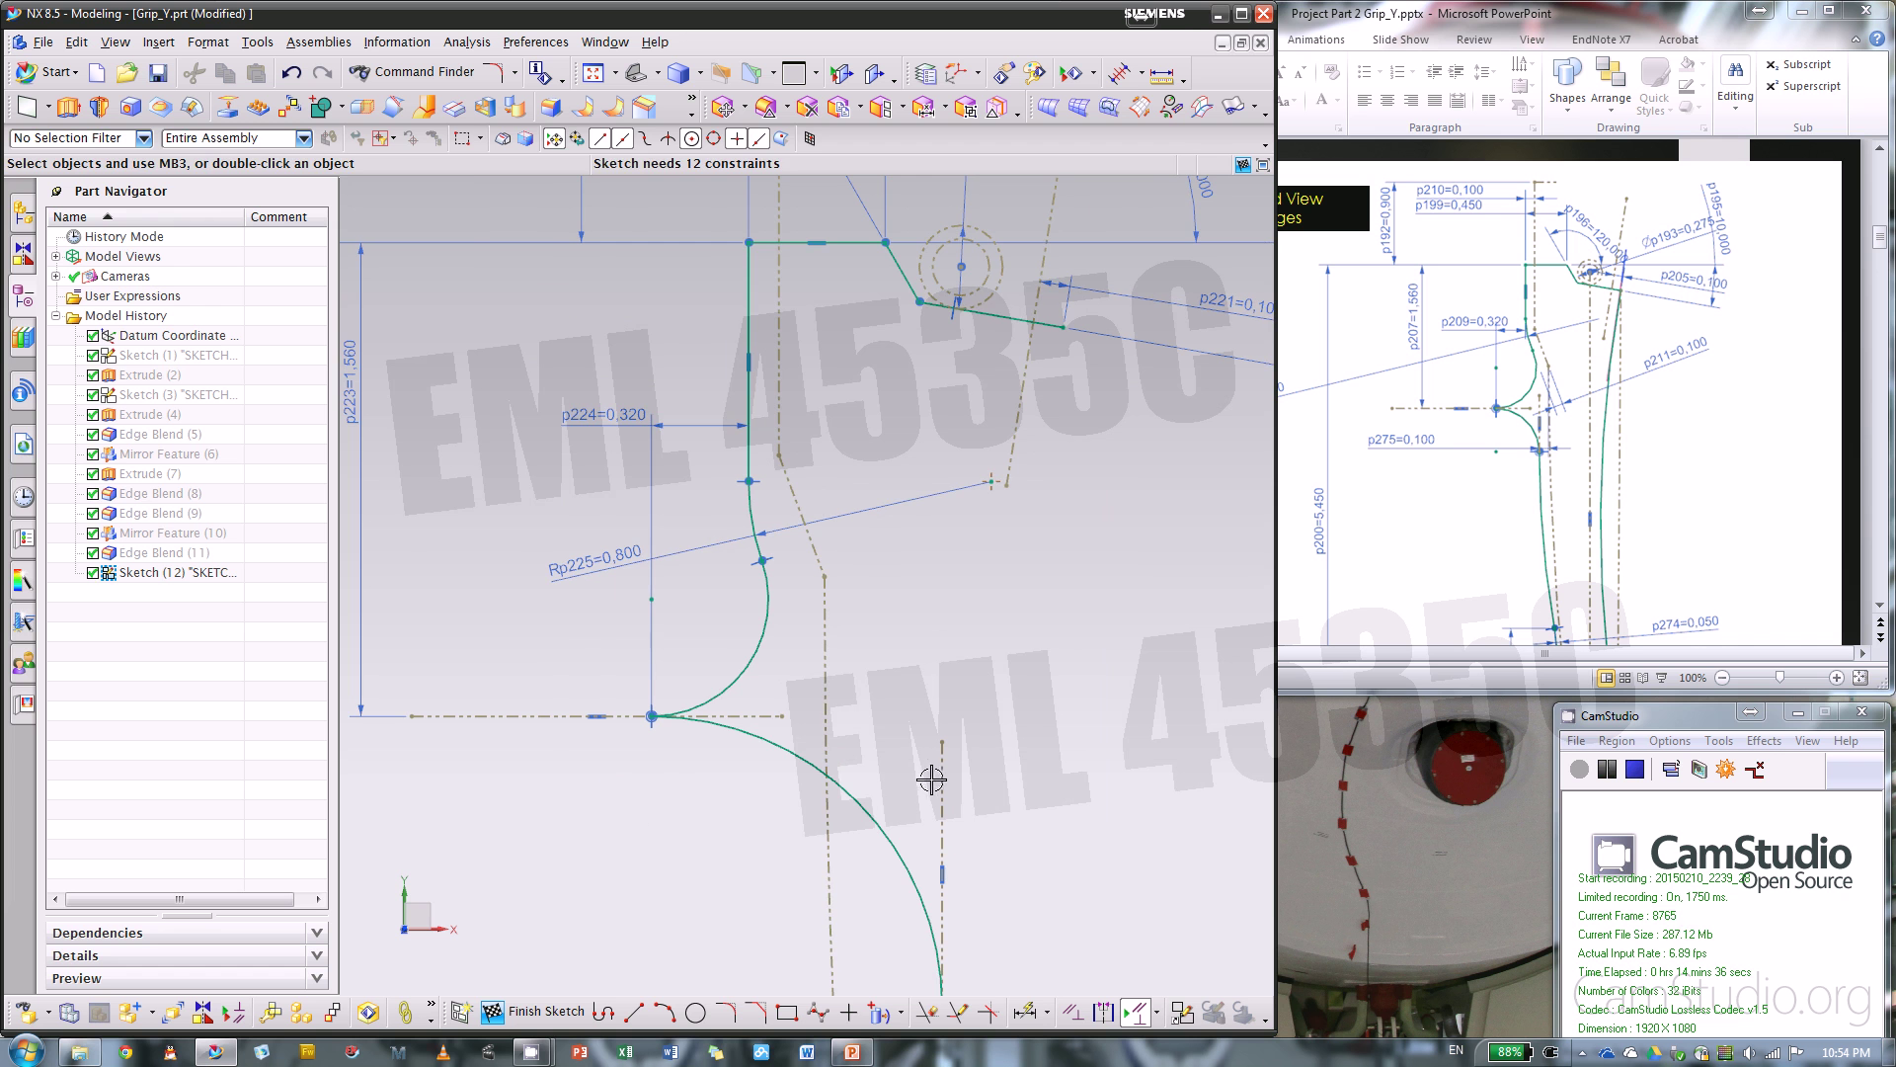
- Check the slide's dimensions, and dimension the perpendicular distance from the fillet's lower endpoint to the slanted reference line as 0.1 in
left_click(1025, 1010)
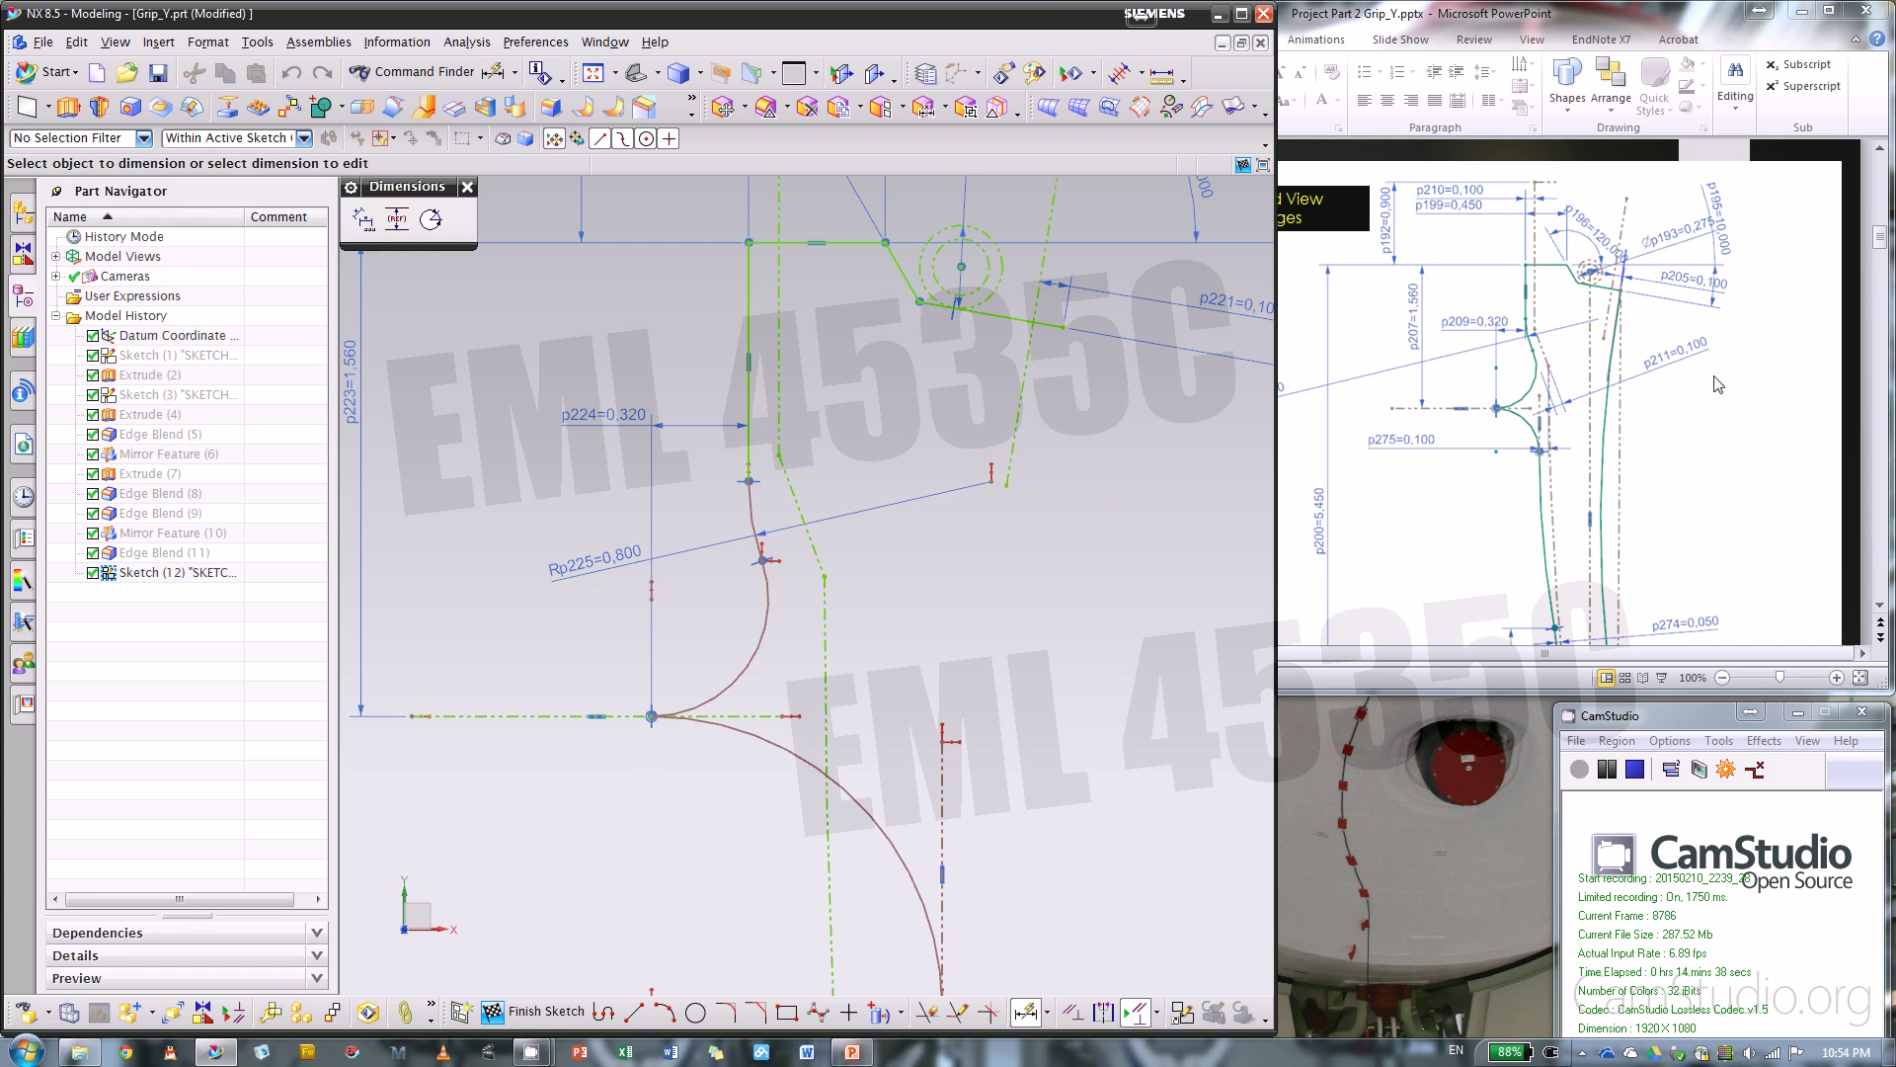
scroll(865, 528, "up", 2)
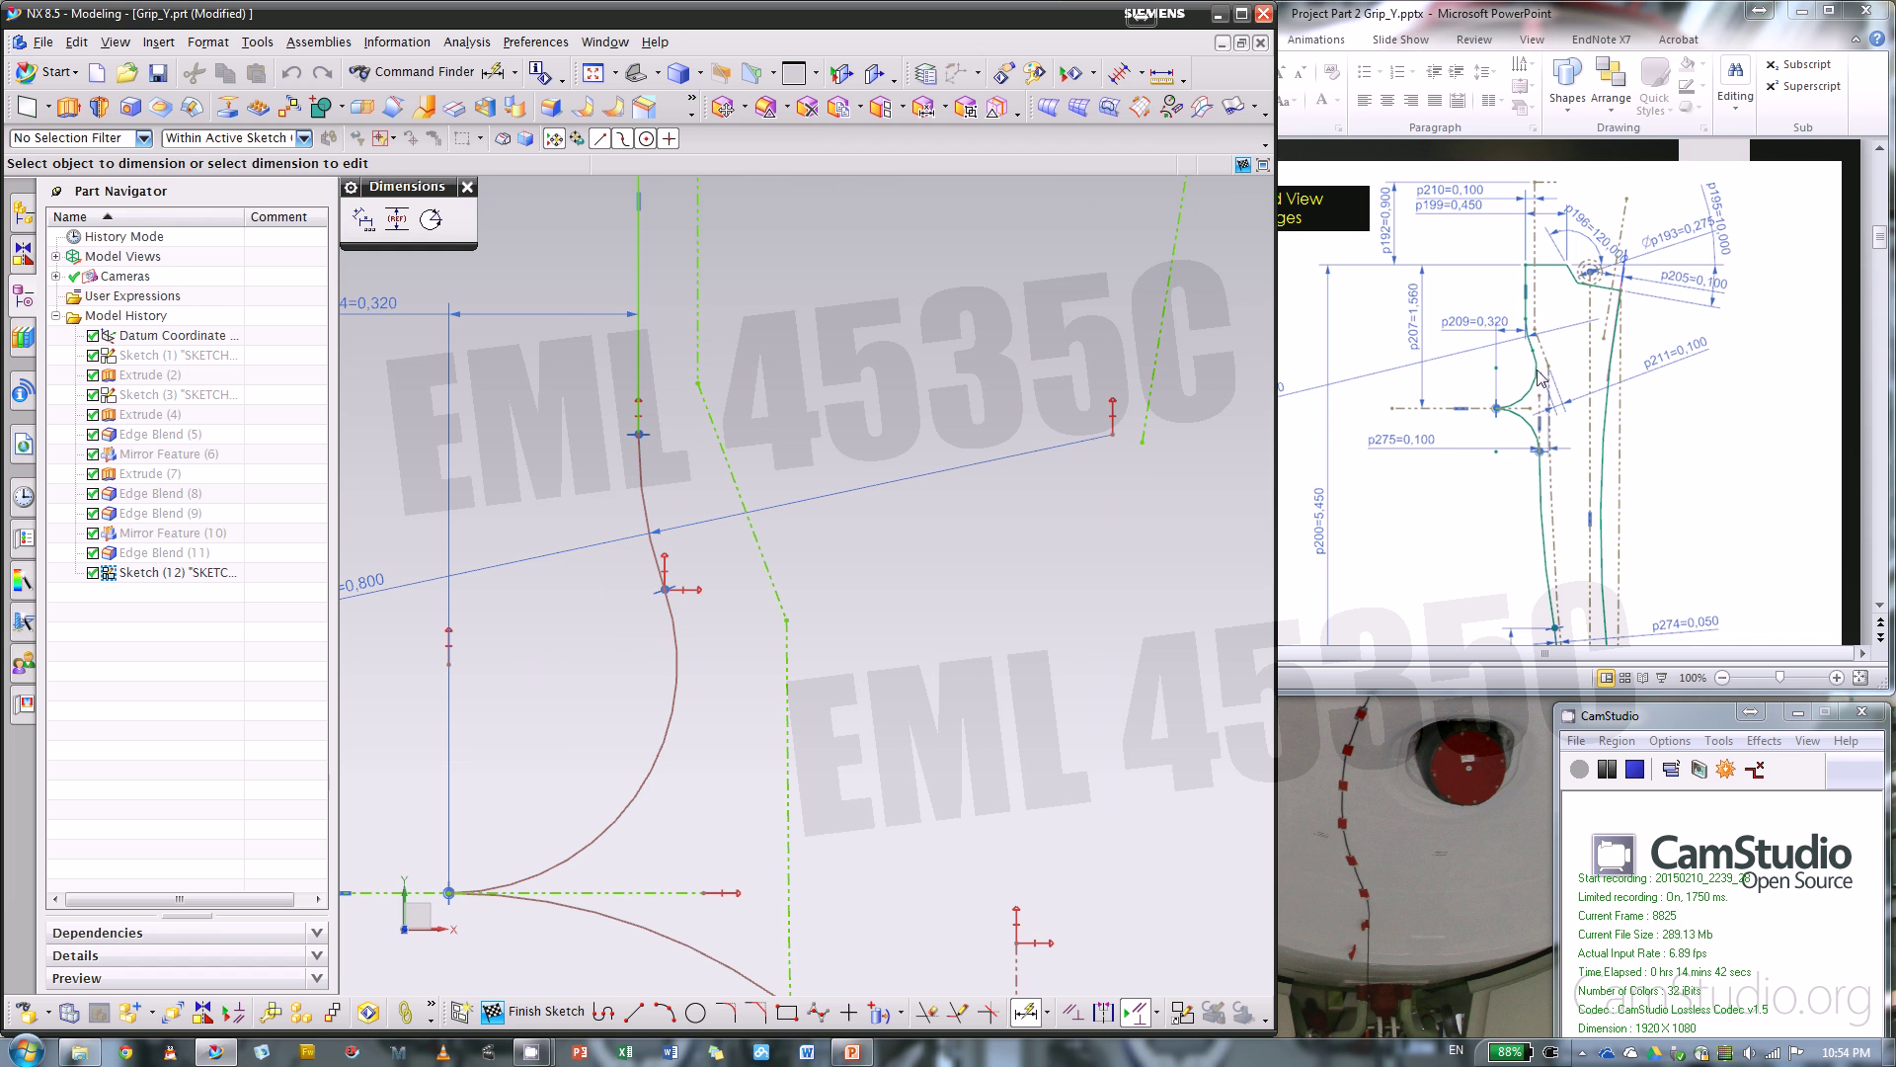
left_click(1720, 363)
scroll(1720, 370, "down", 5)
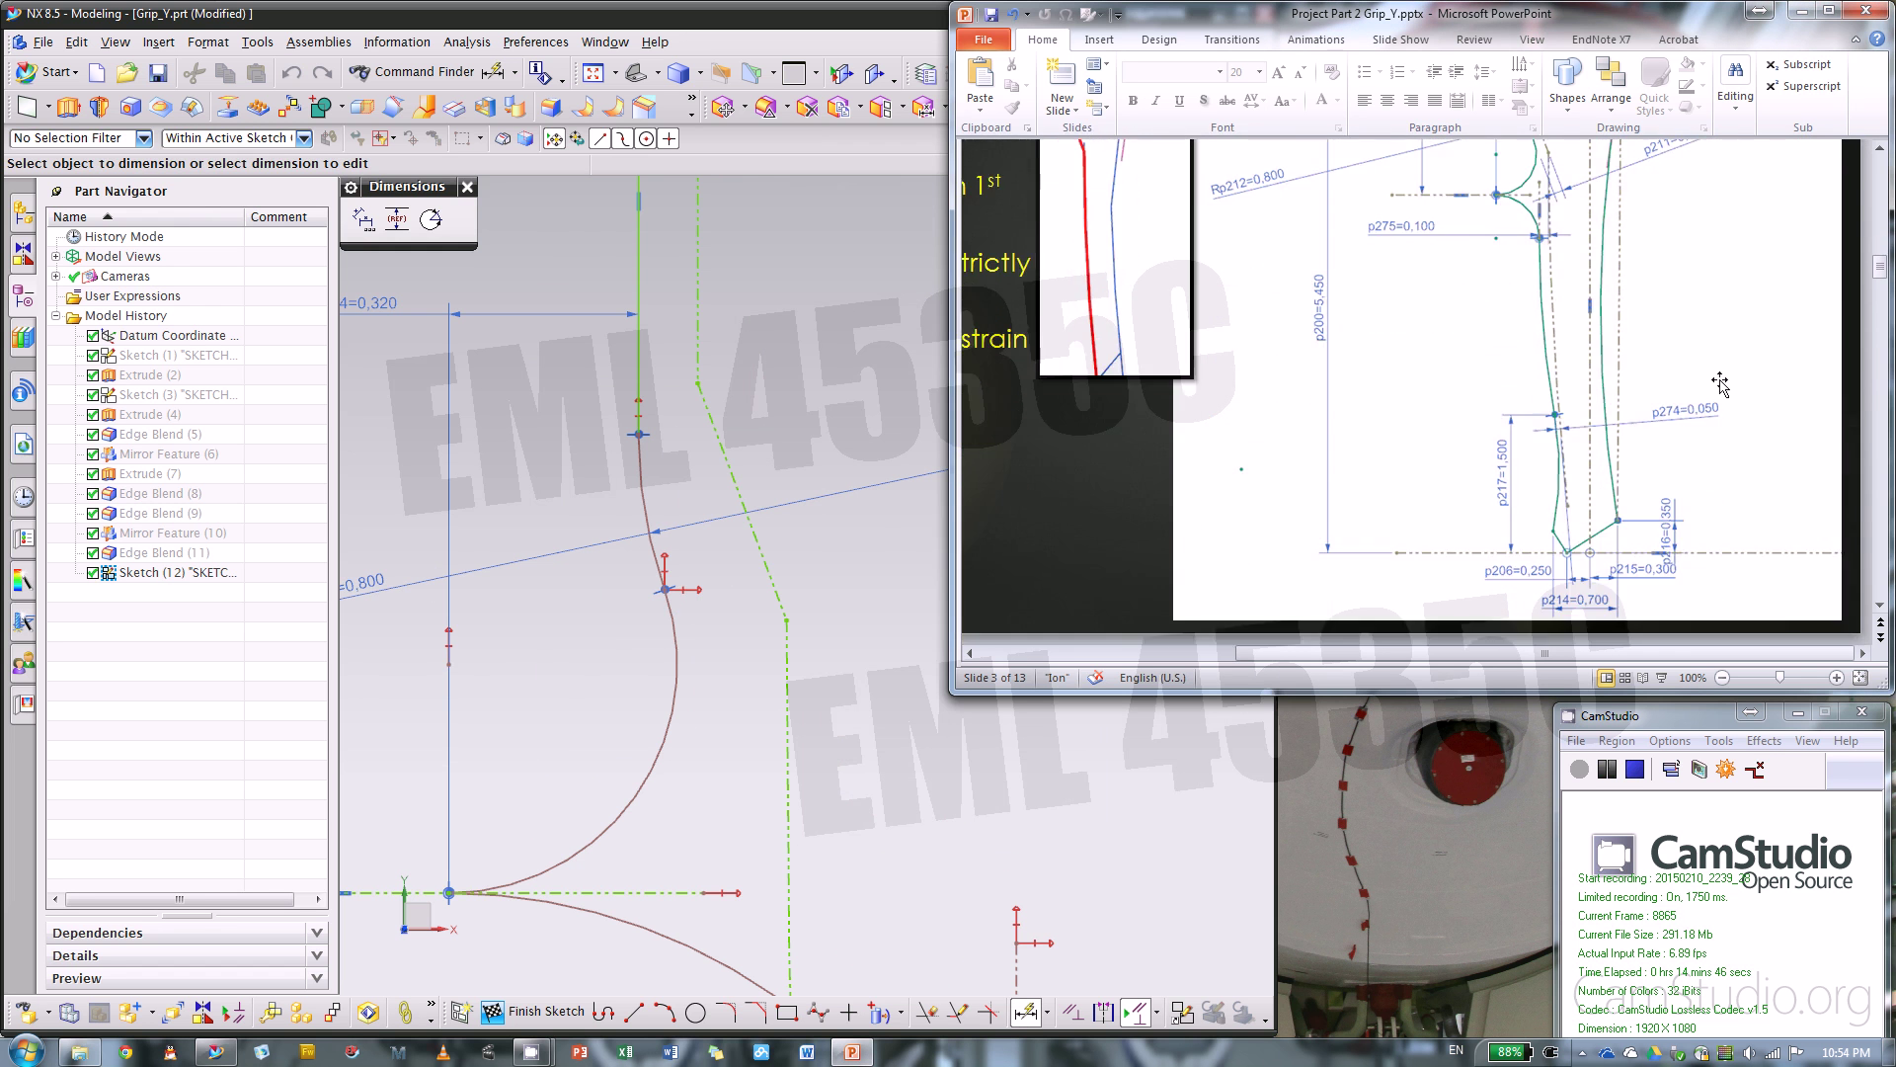
scroll(1719, 384, "down", 5)
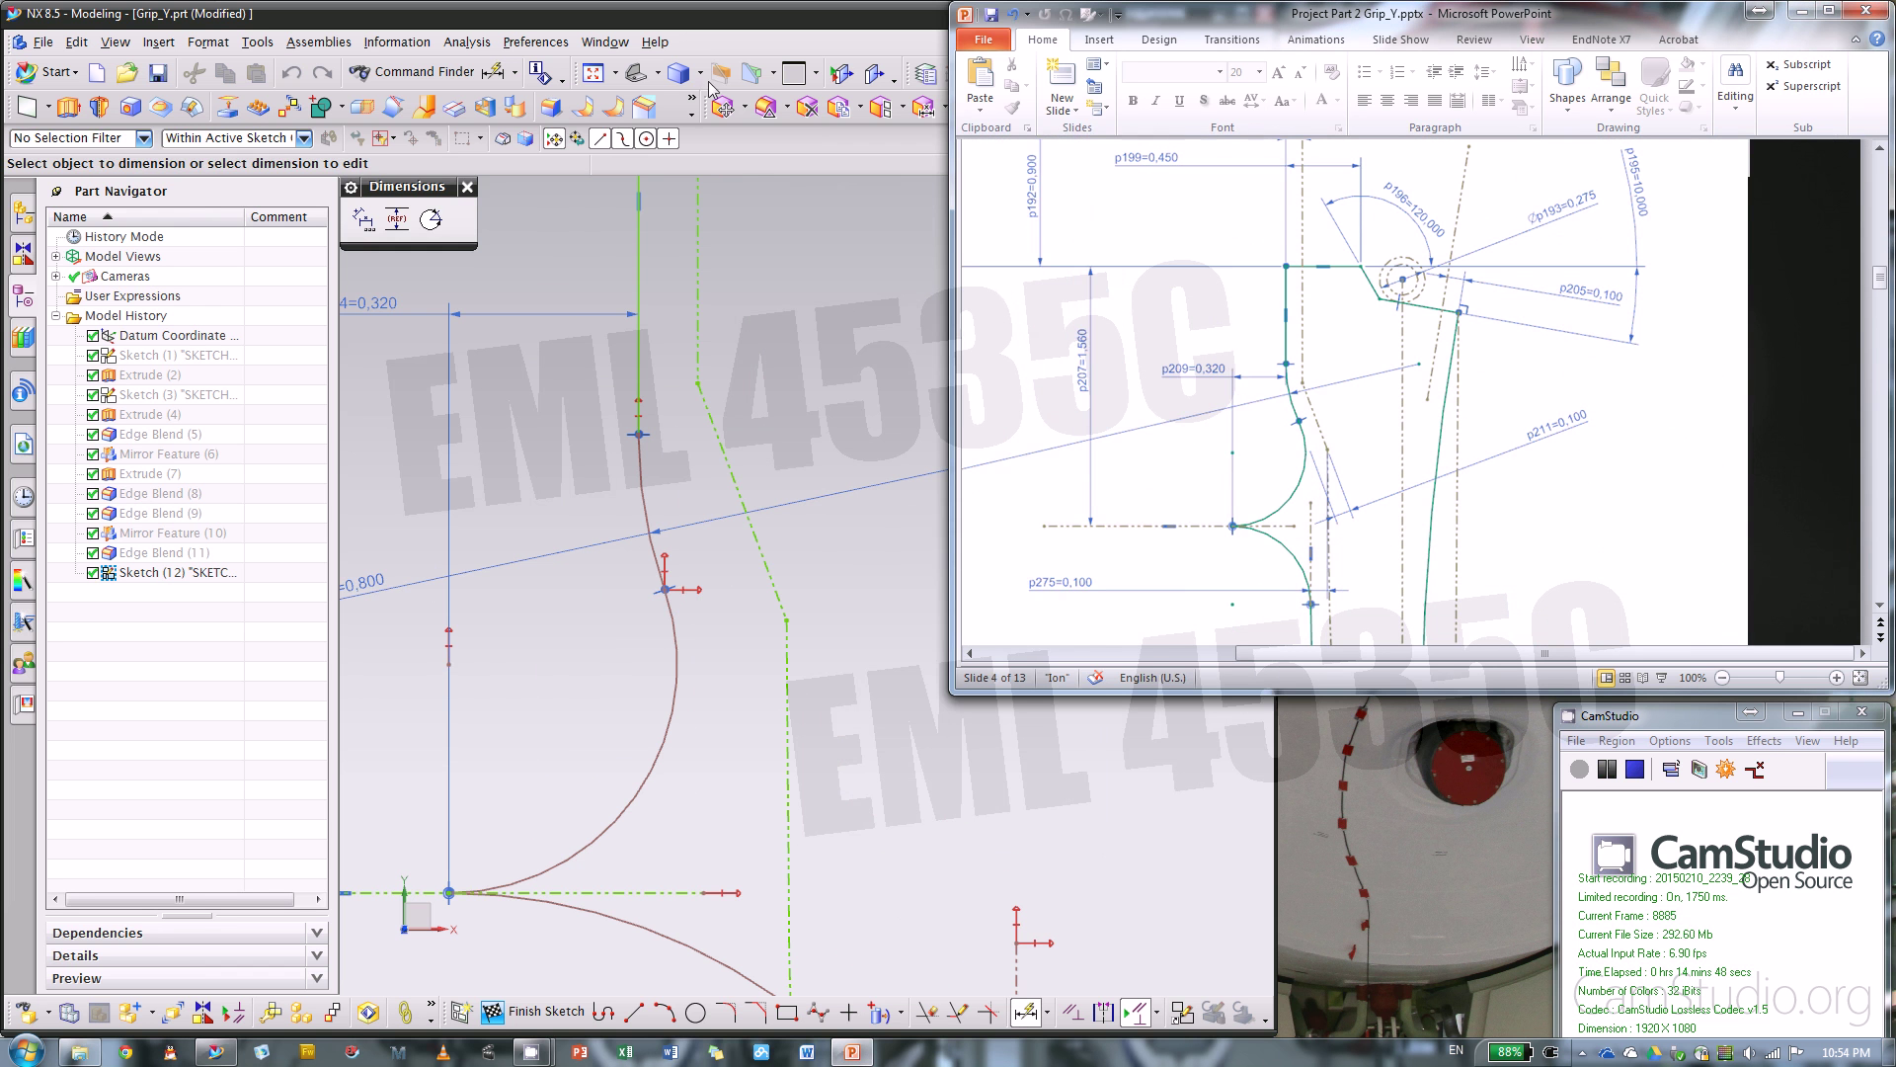
left_click(708, 37)
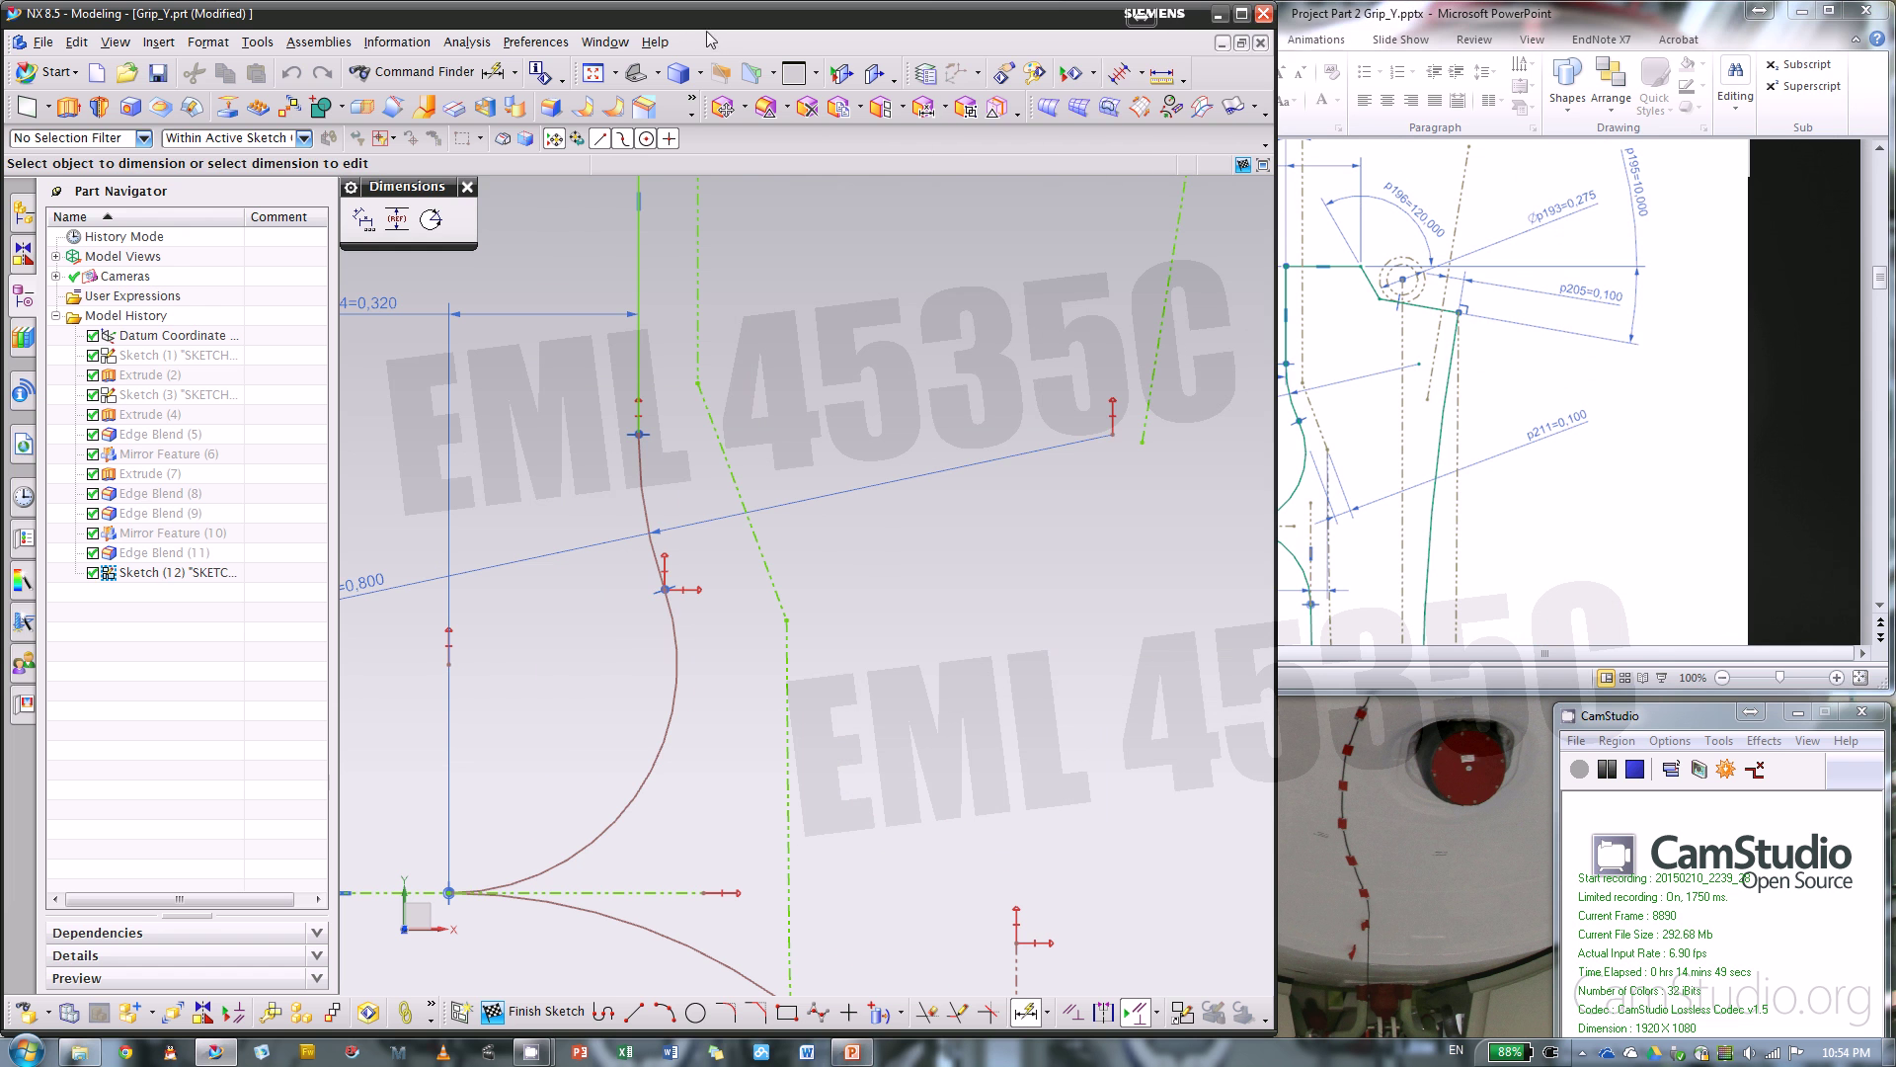
left_click(668, 586)
left_click(755, 543)
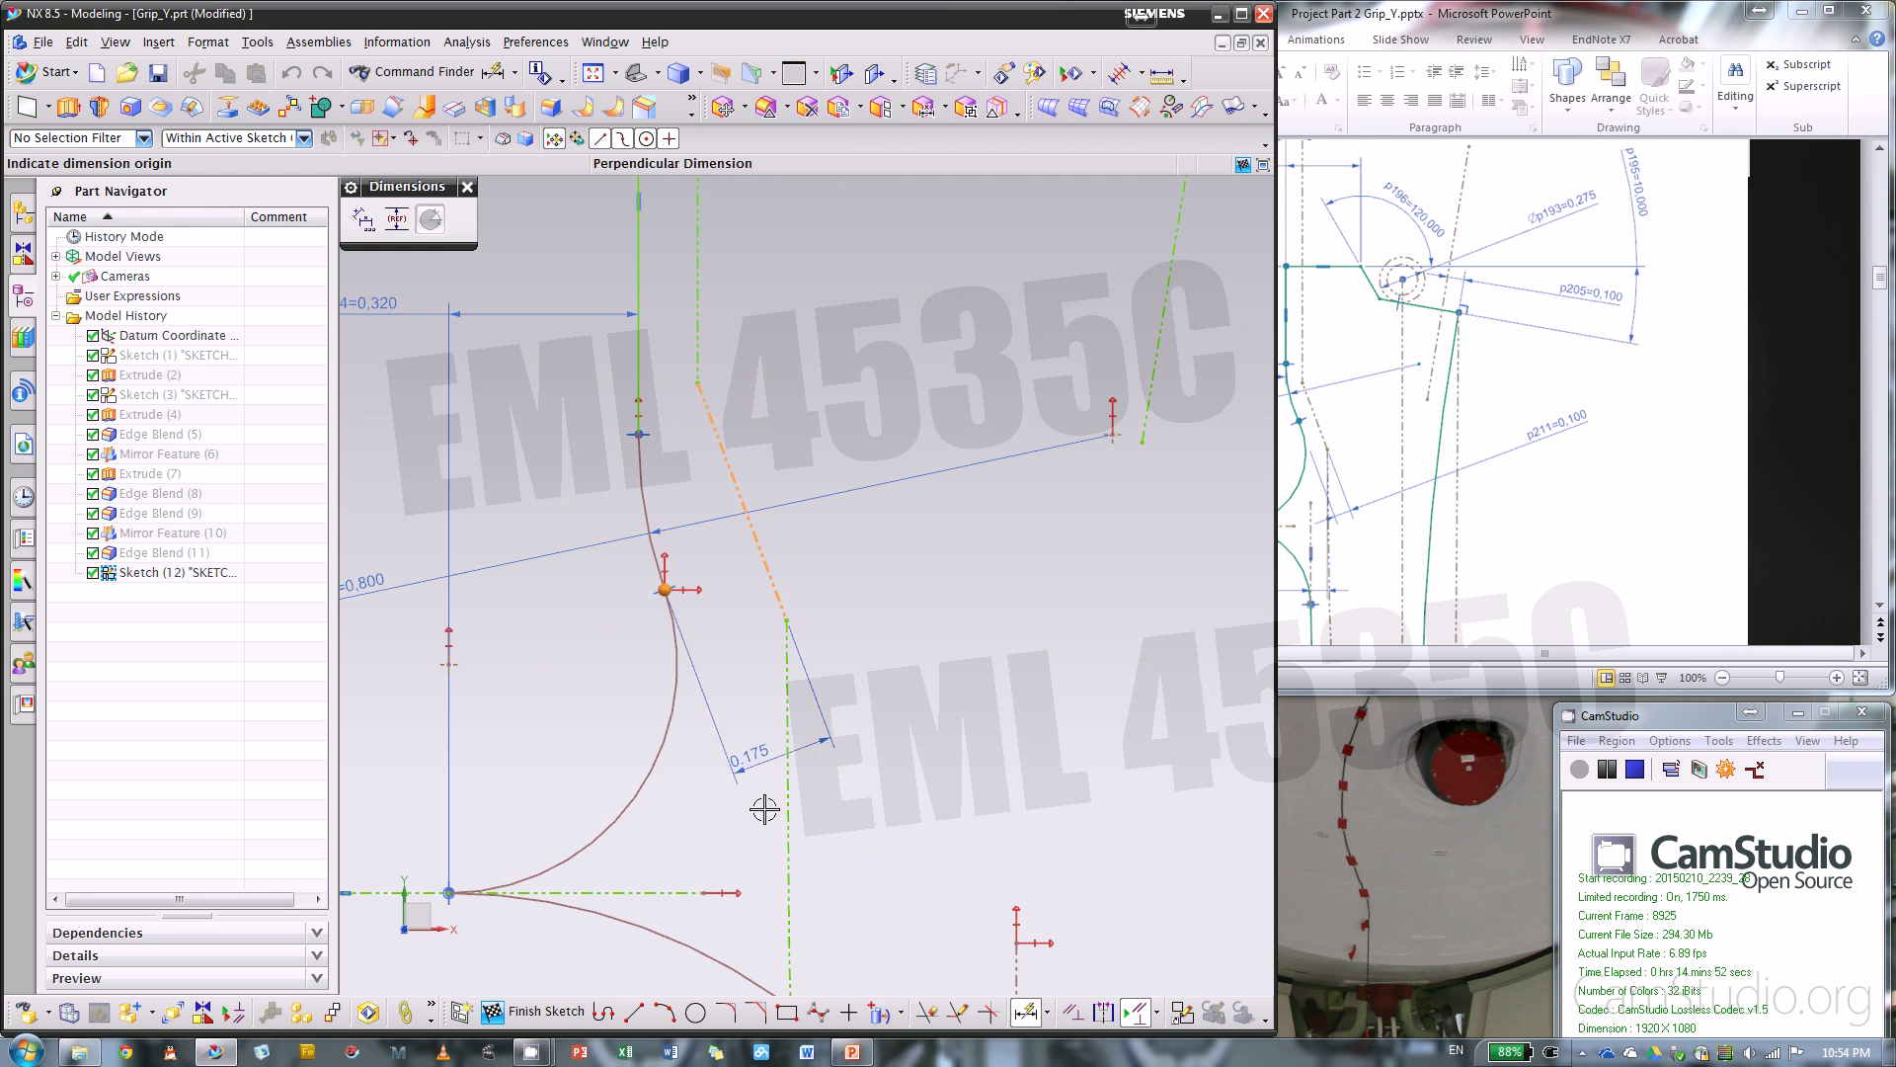
left_click(881, 928)
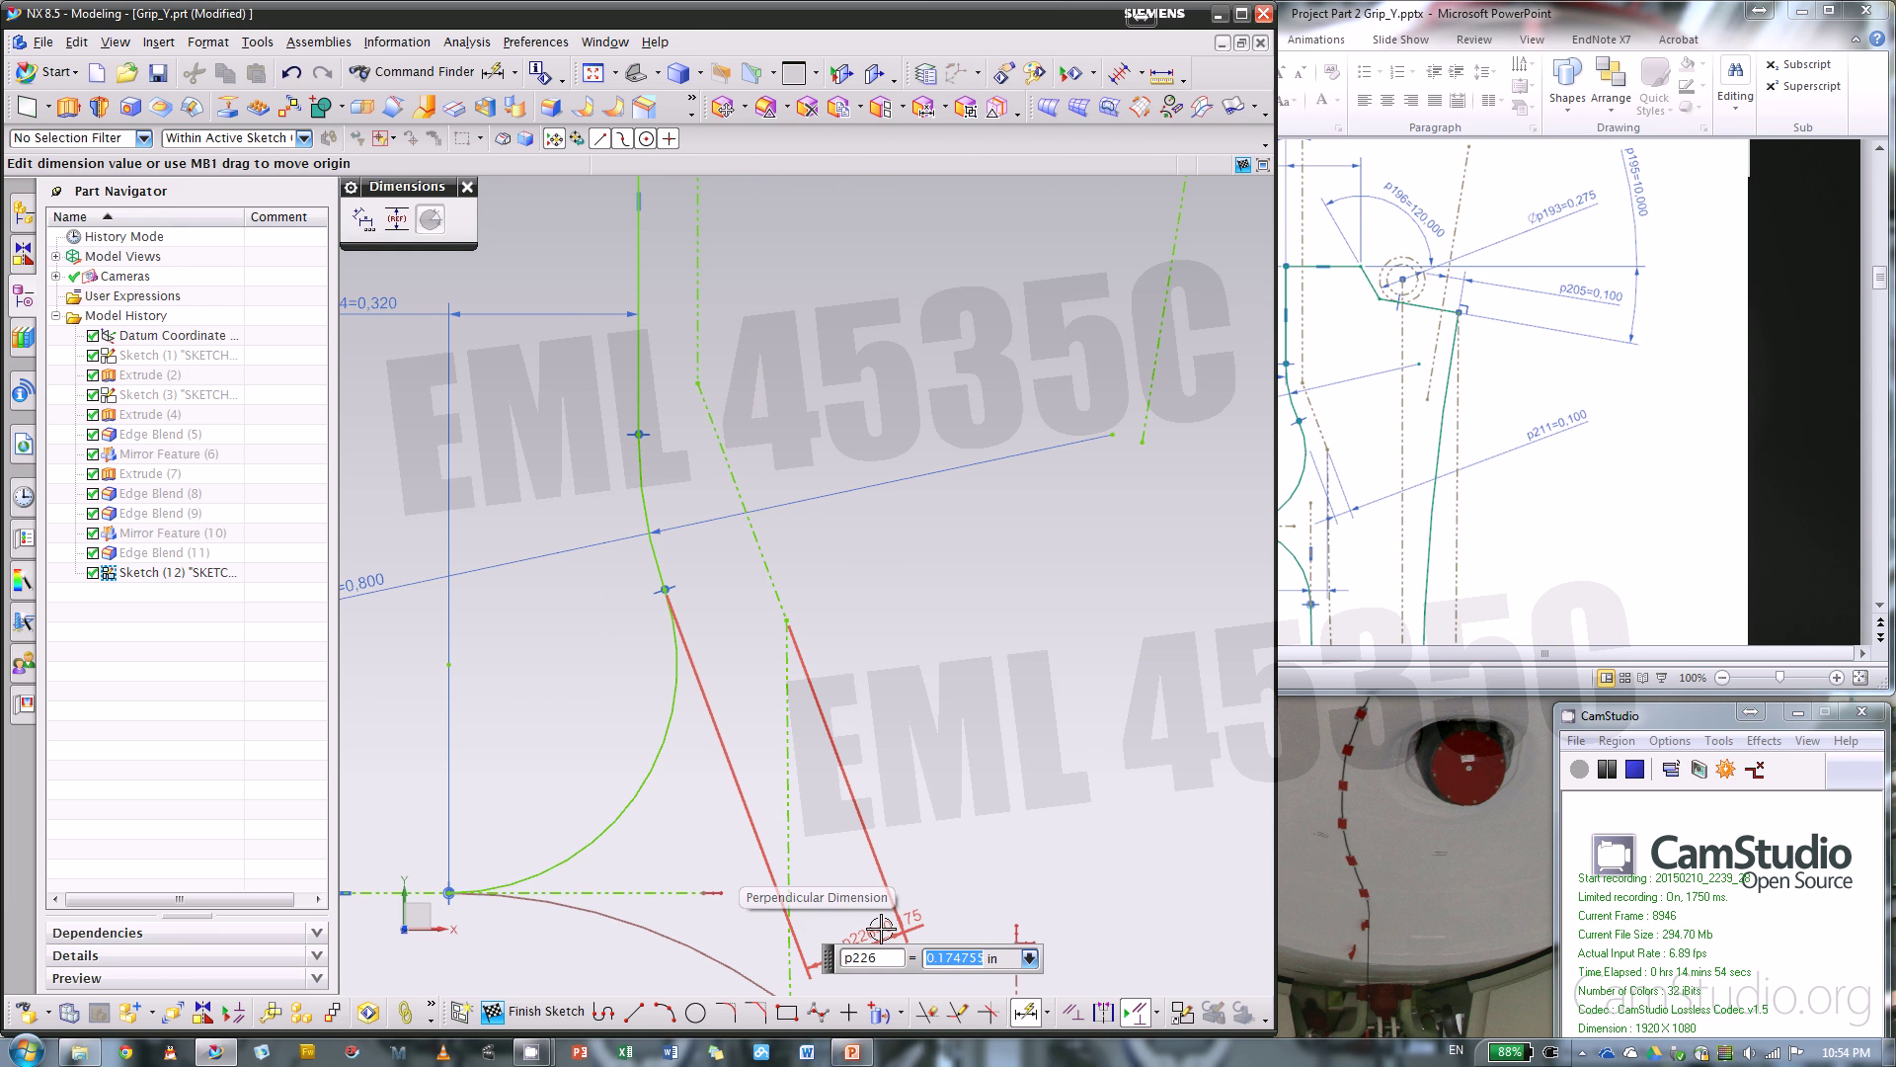
type(".1")
key("Return")
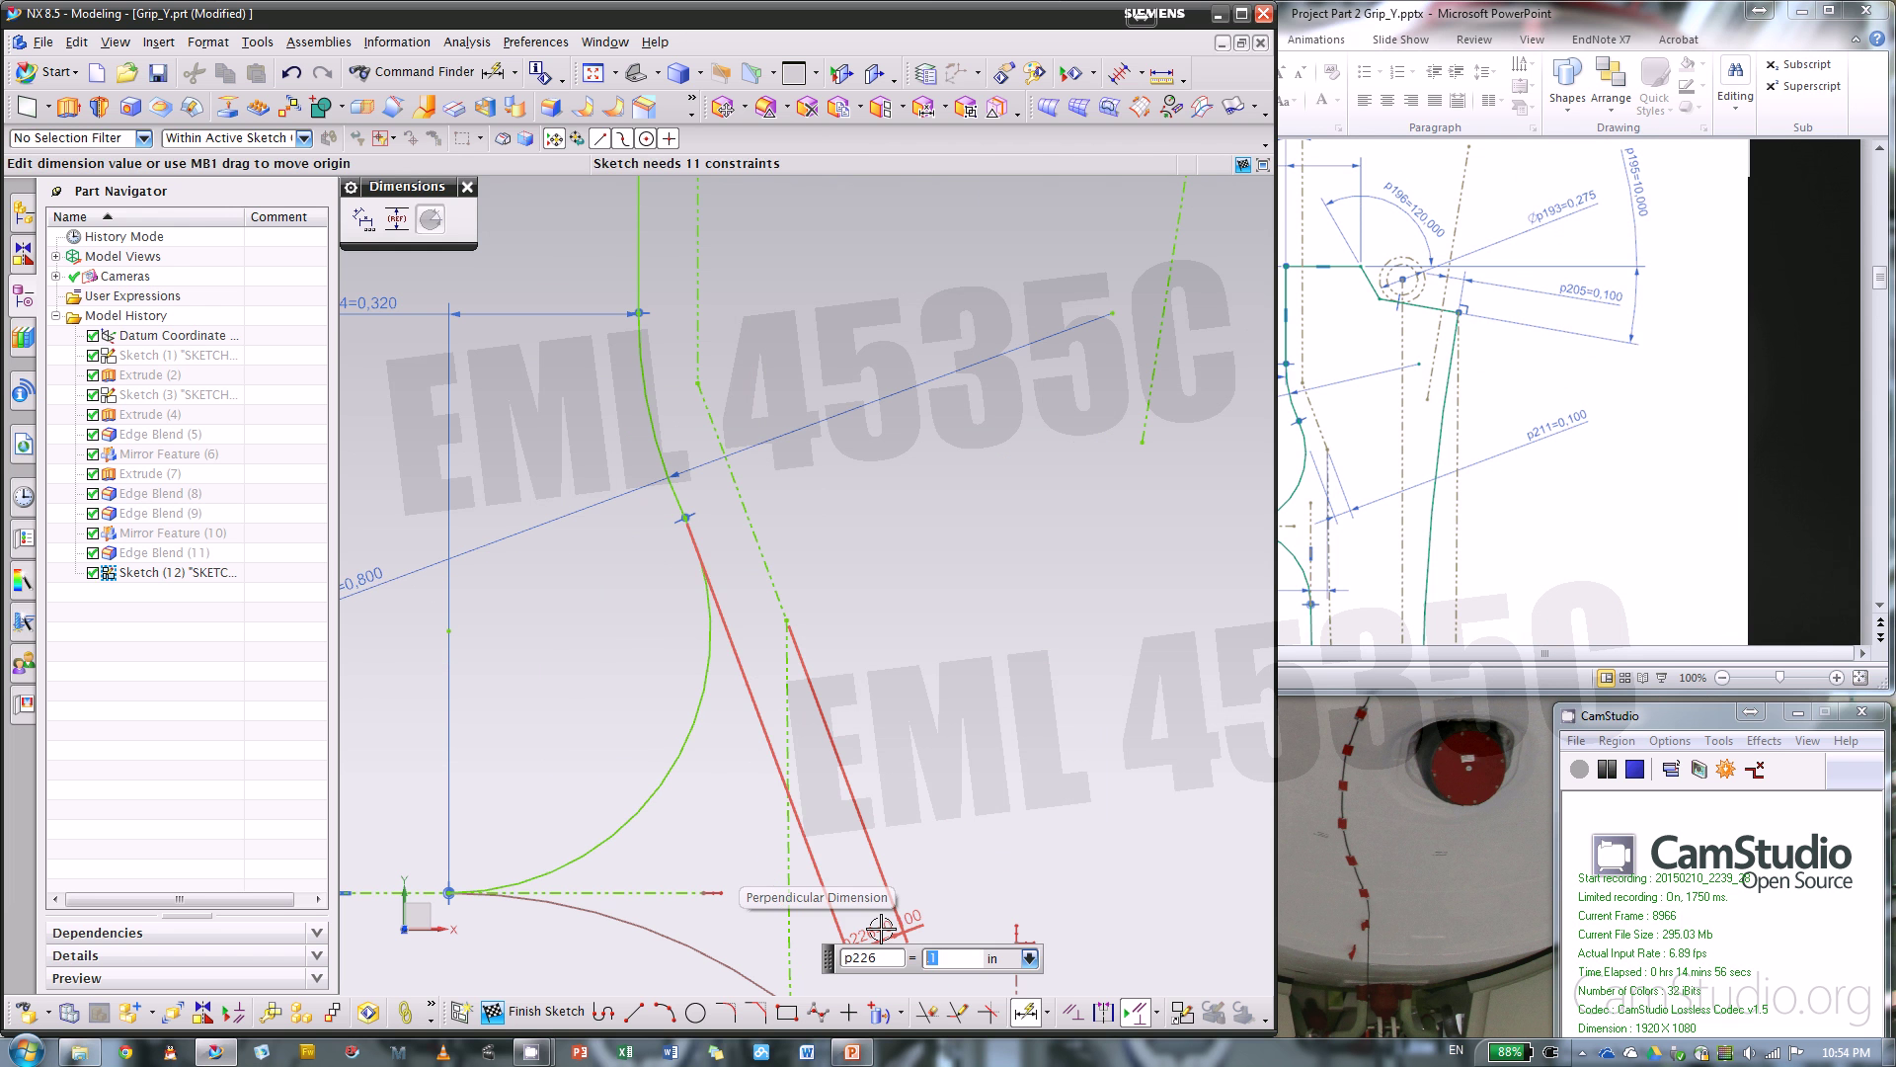
left_click(468, 191)
scroll(711, 545, "down", 3)
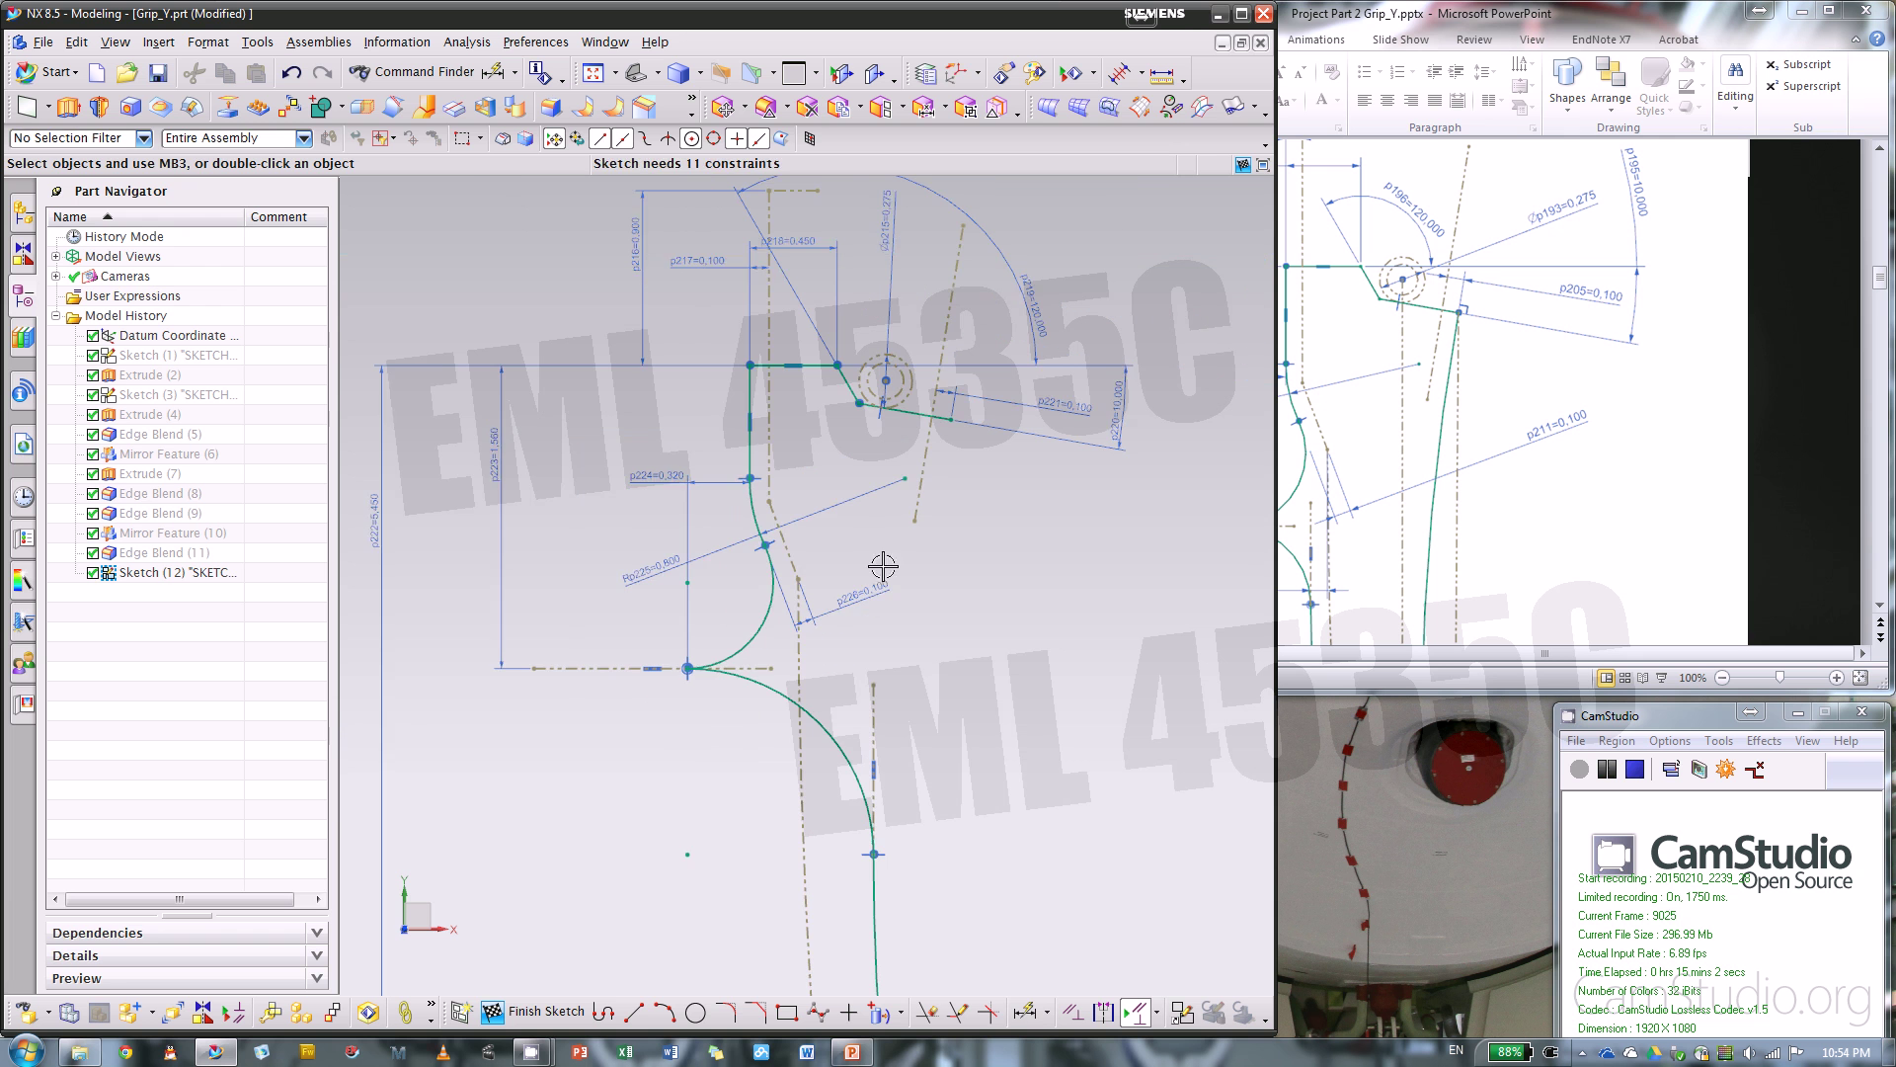
scroll(880, 563, "down", 2)
left_click(1017, 1007)
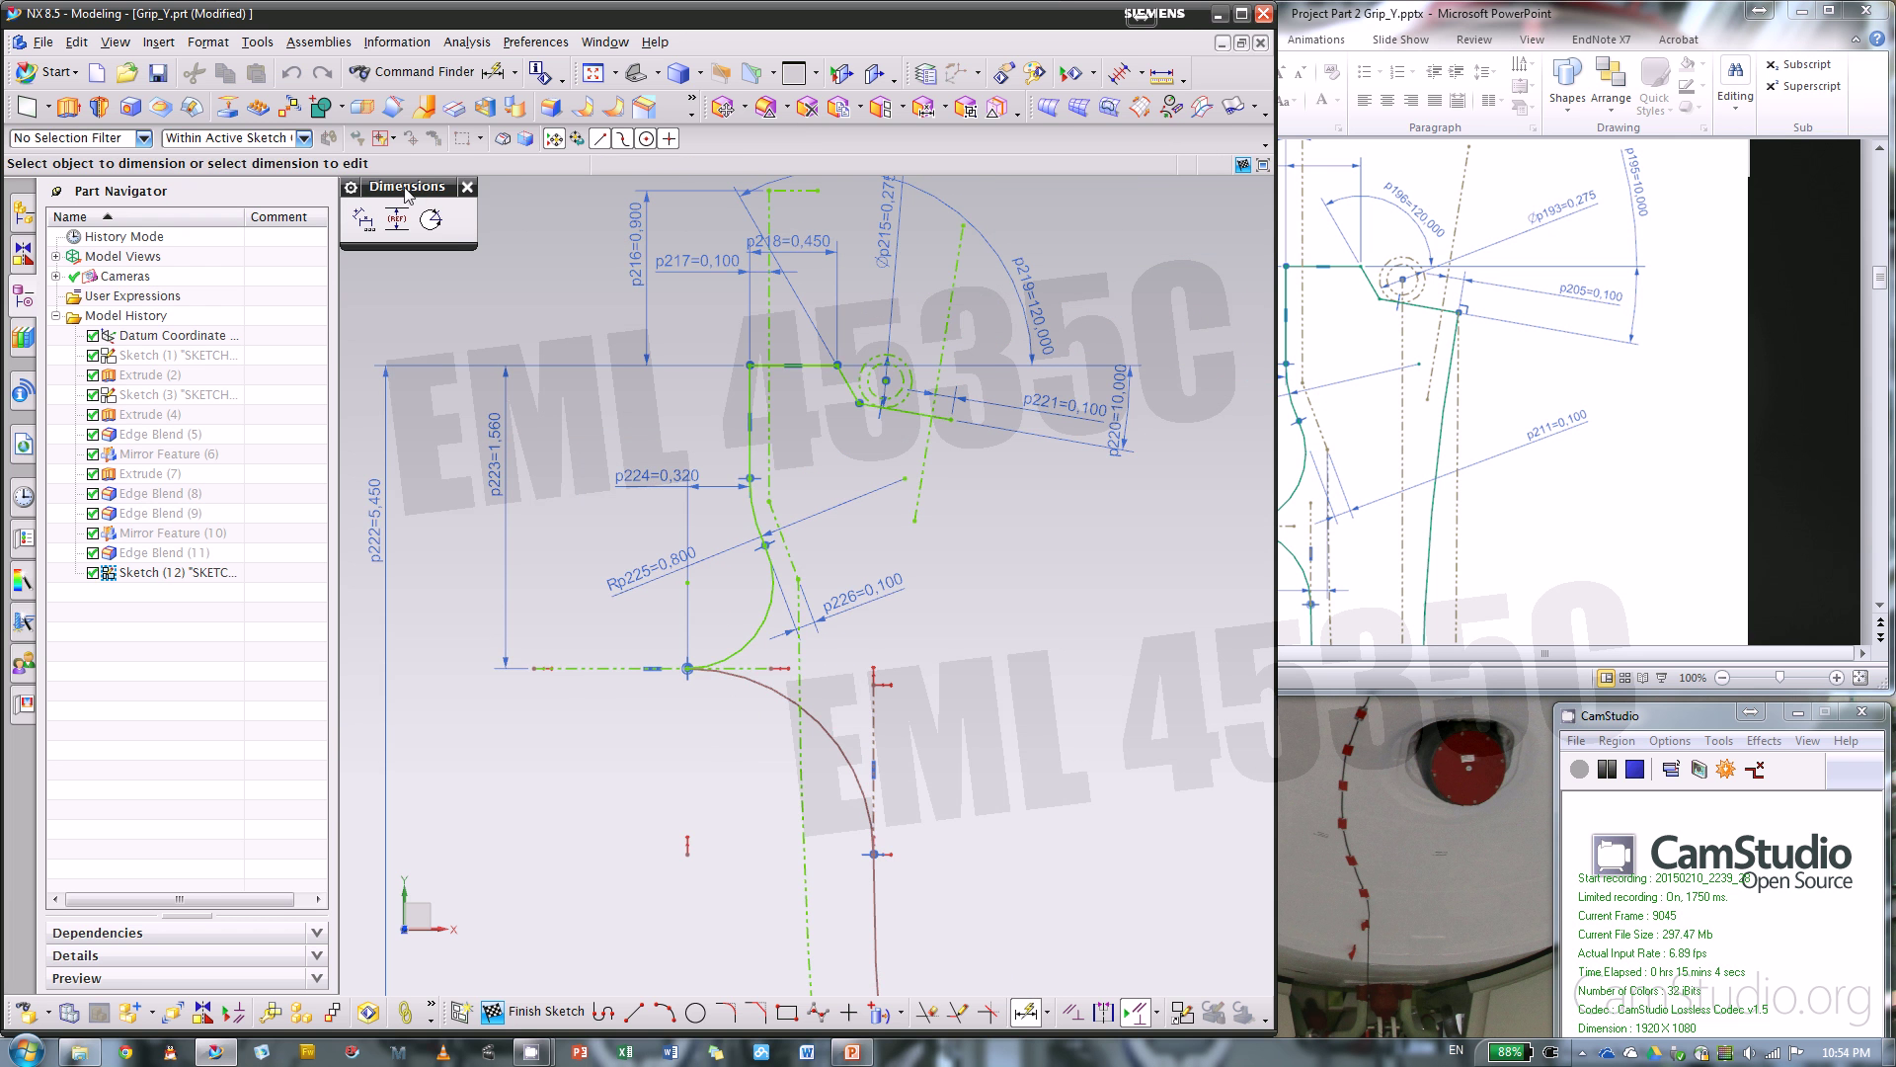
scroll(940, 330, "down", 1)
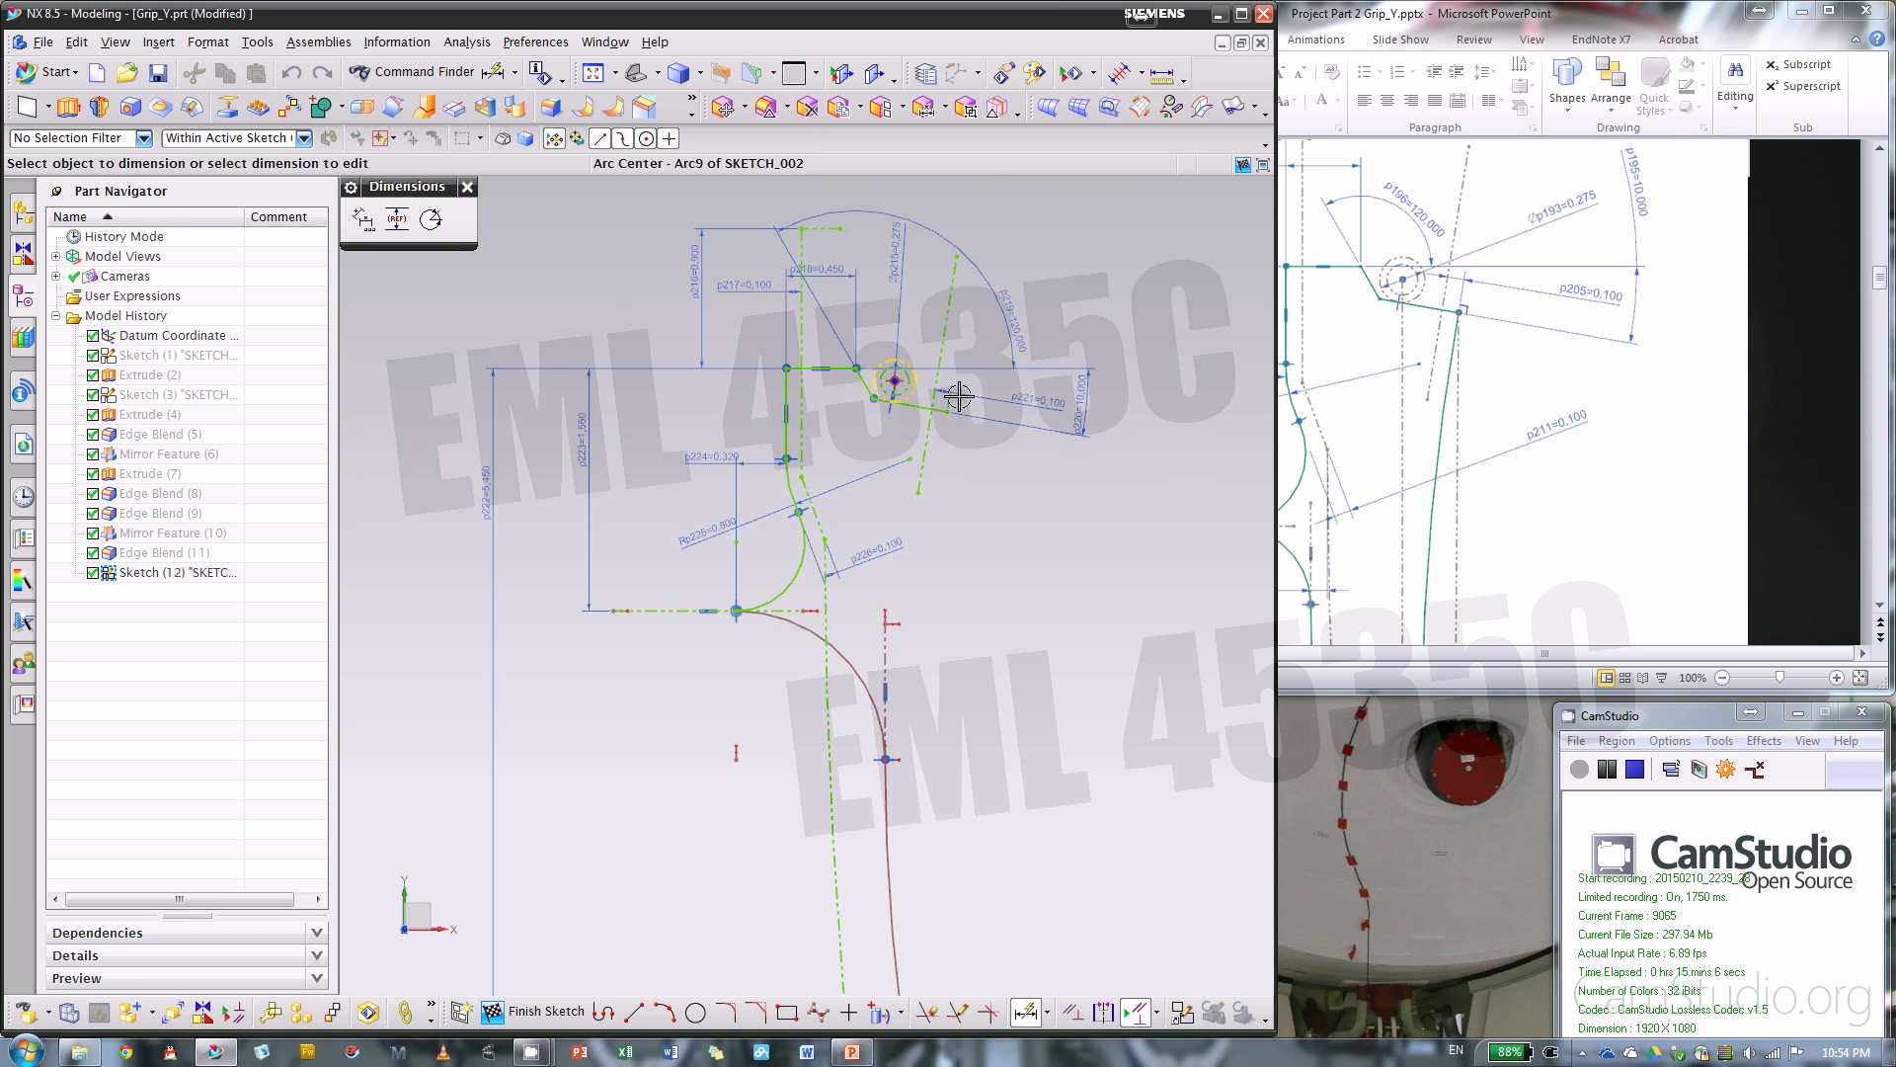
scroll(961, 394, "down", 1)
scroll(831, 674, "up", 2)
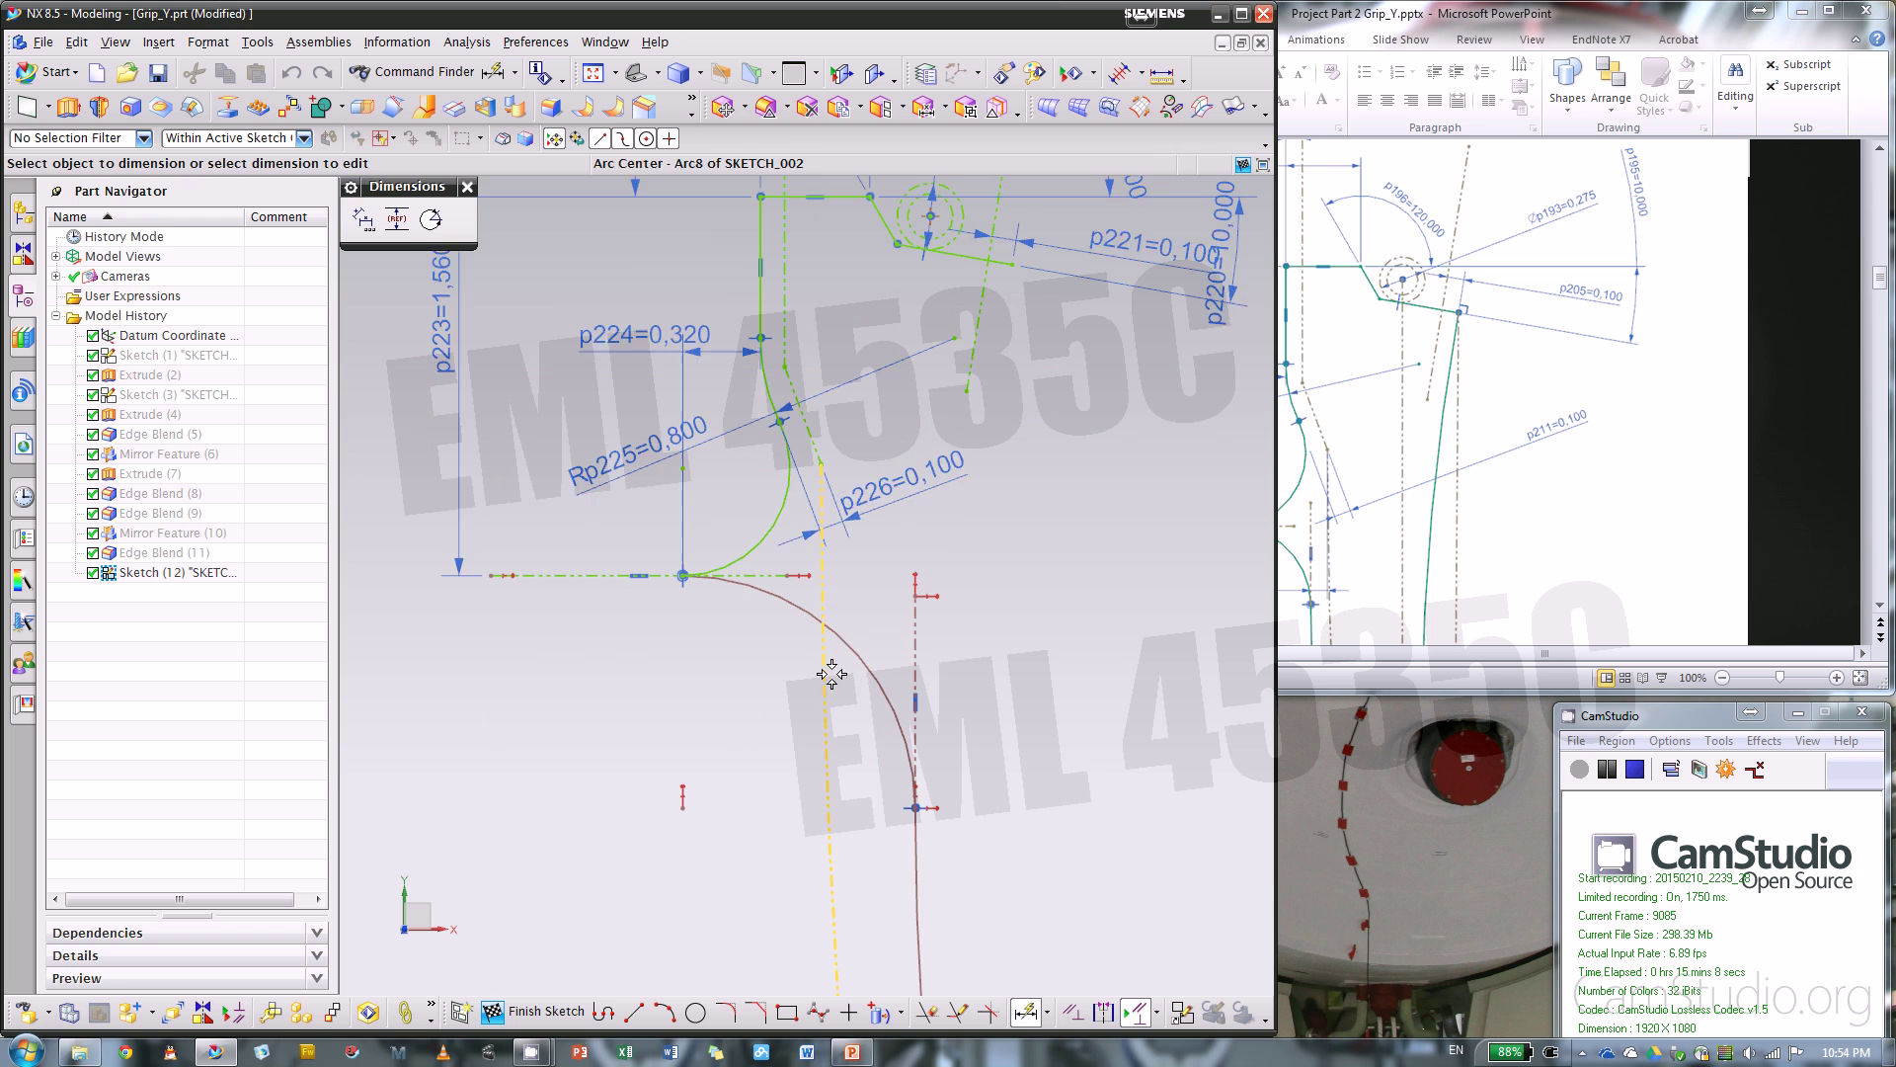
scroll(810, 375, "down", 2)
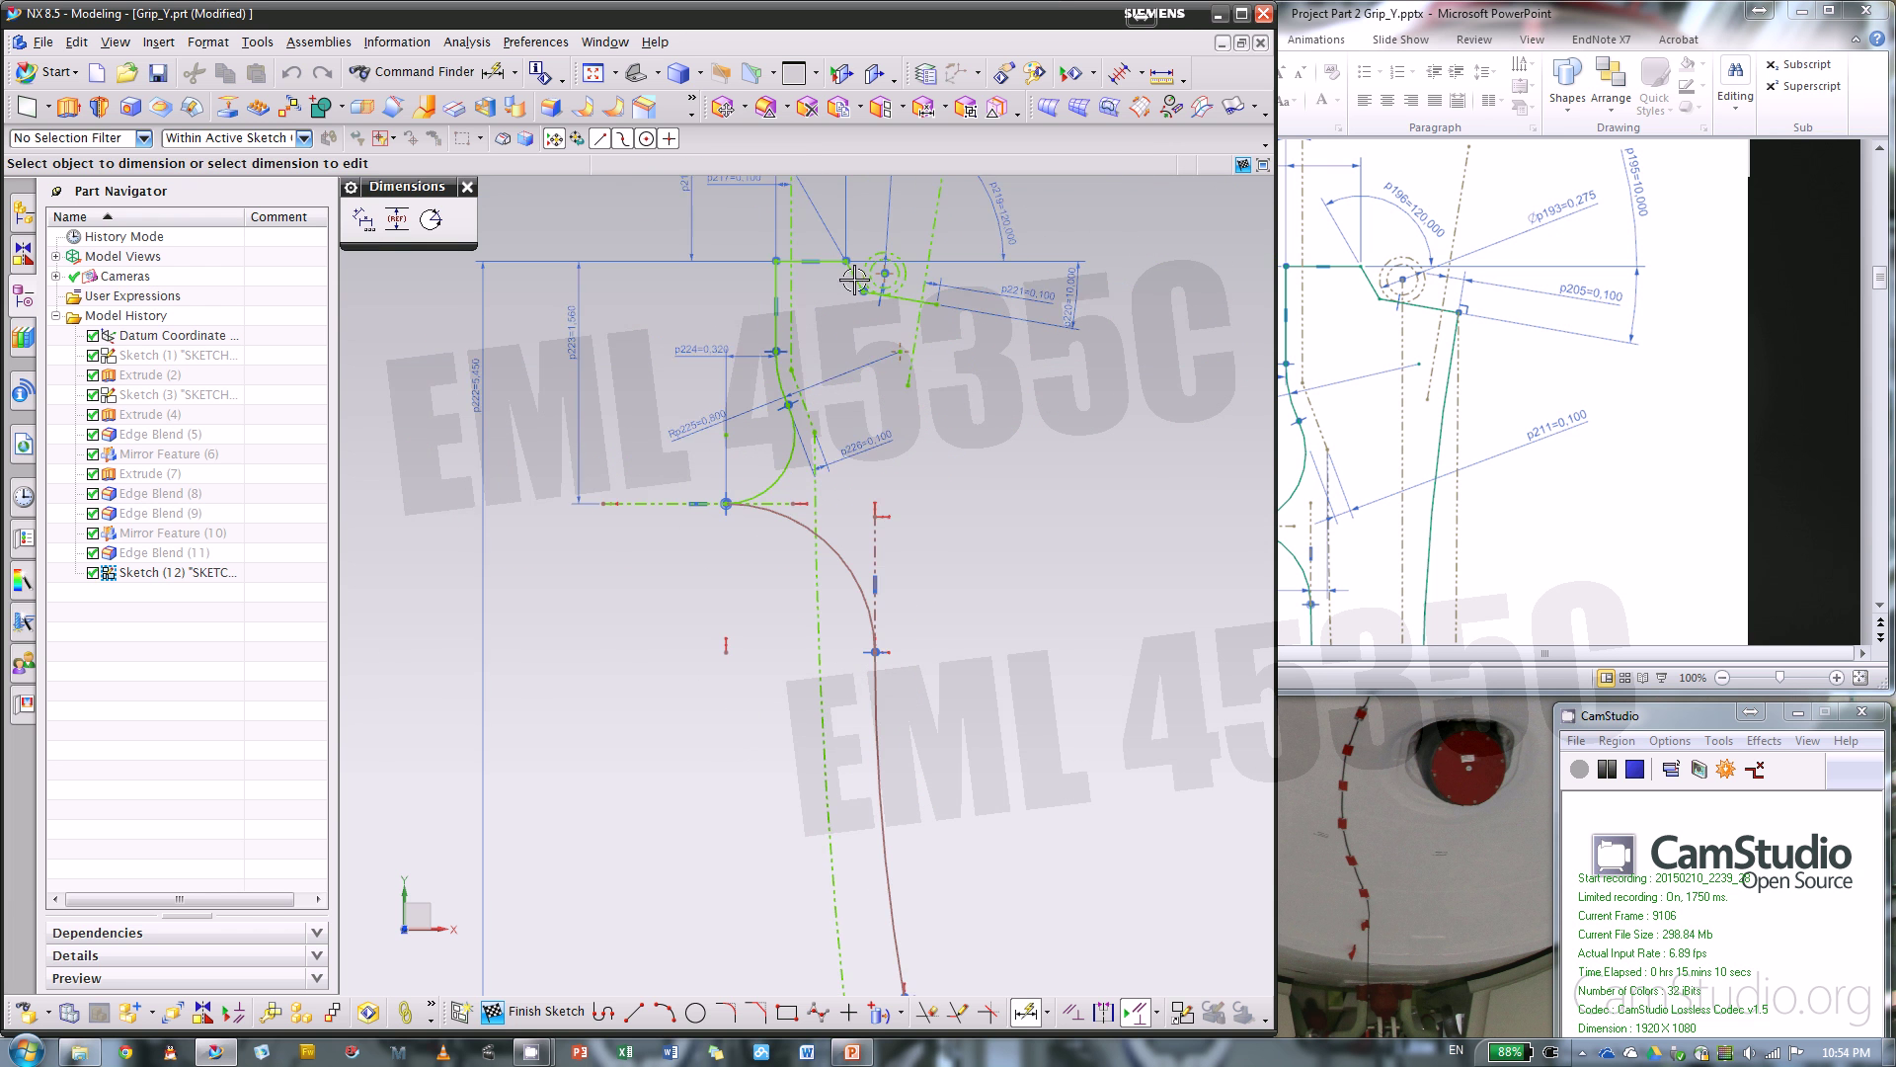
scroll(919, 381, "up", 2)
scroll(759, 472, "down", 1)
scroll(759, 472, "down", 1)
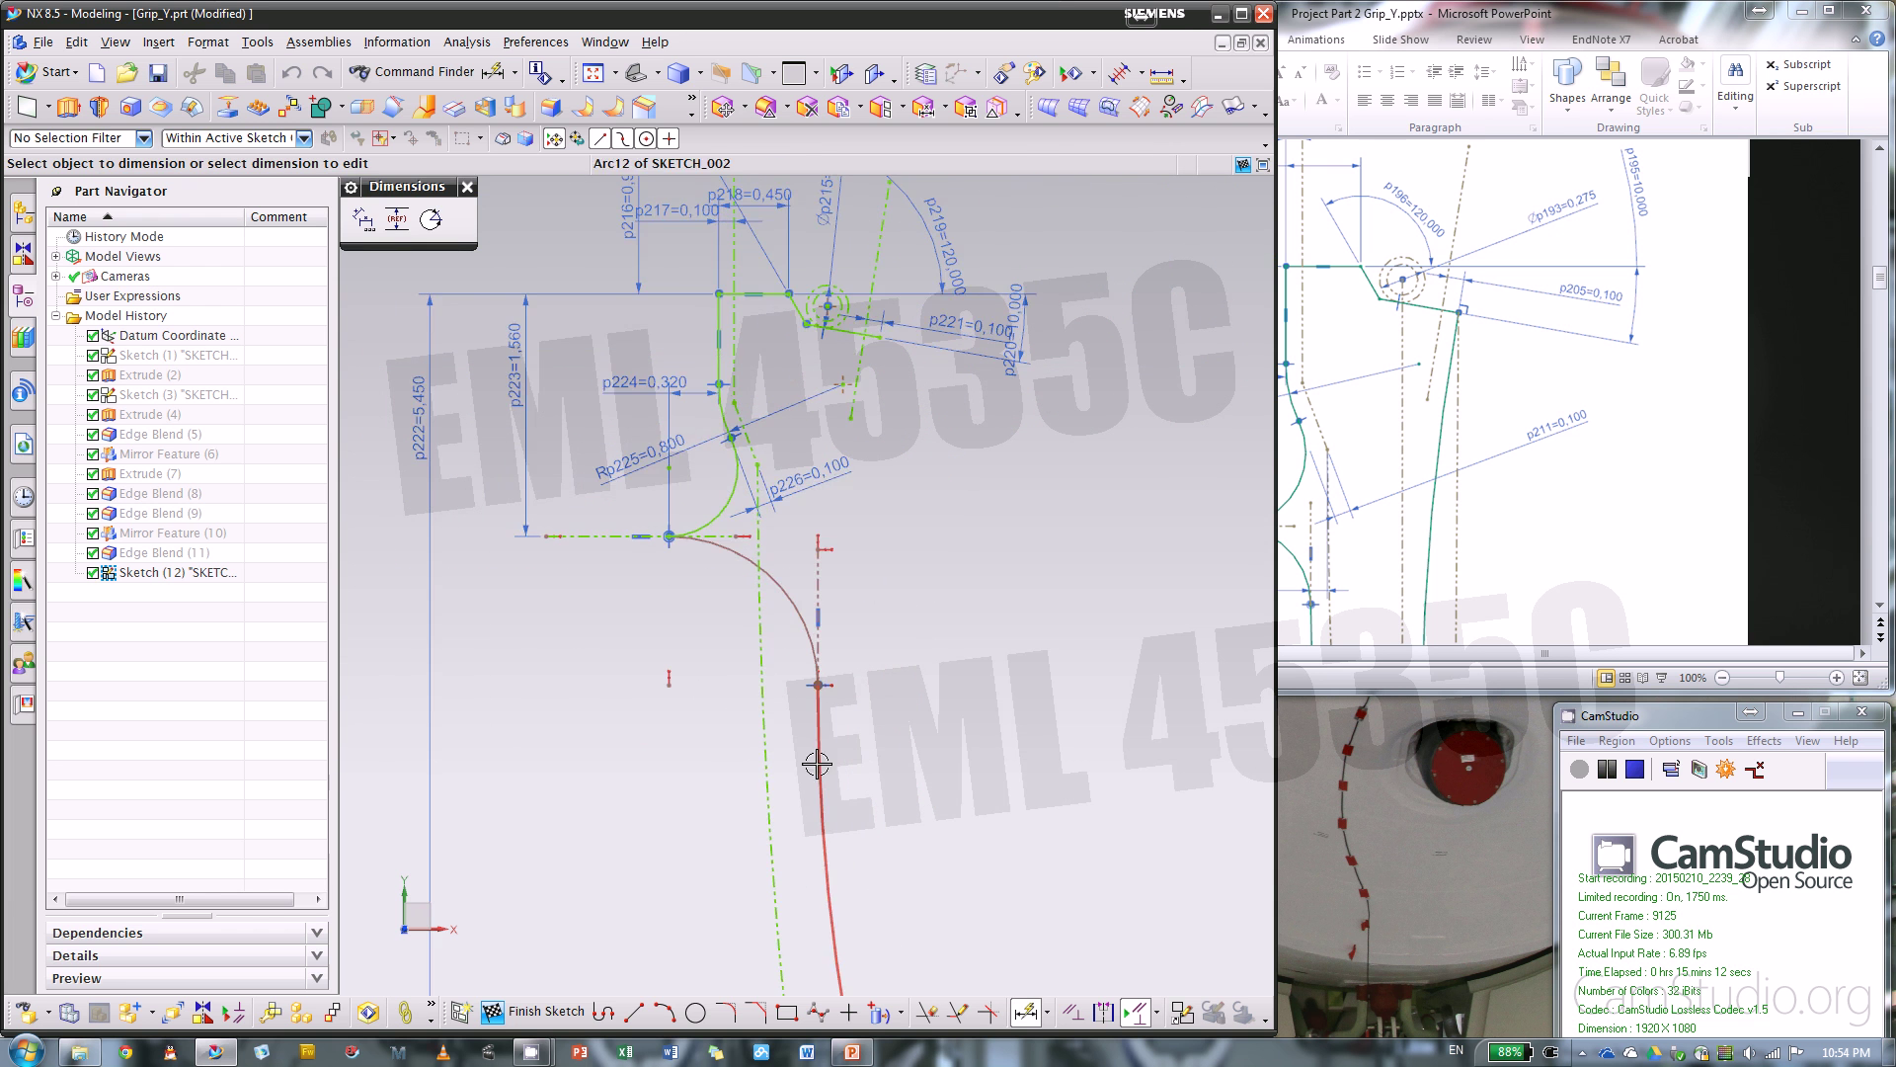
scroll(759, 354, "down", 3)
scroll(783, 445, "up", 3)
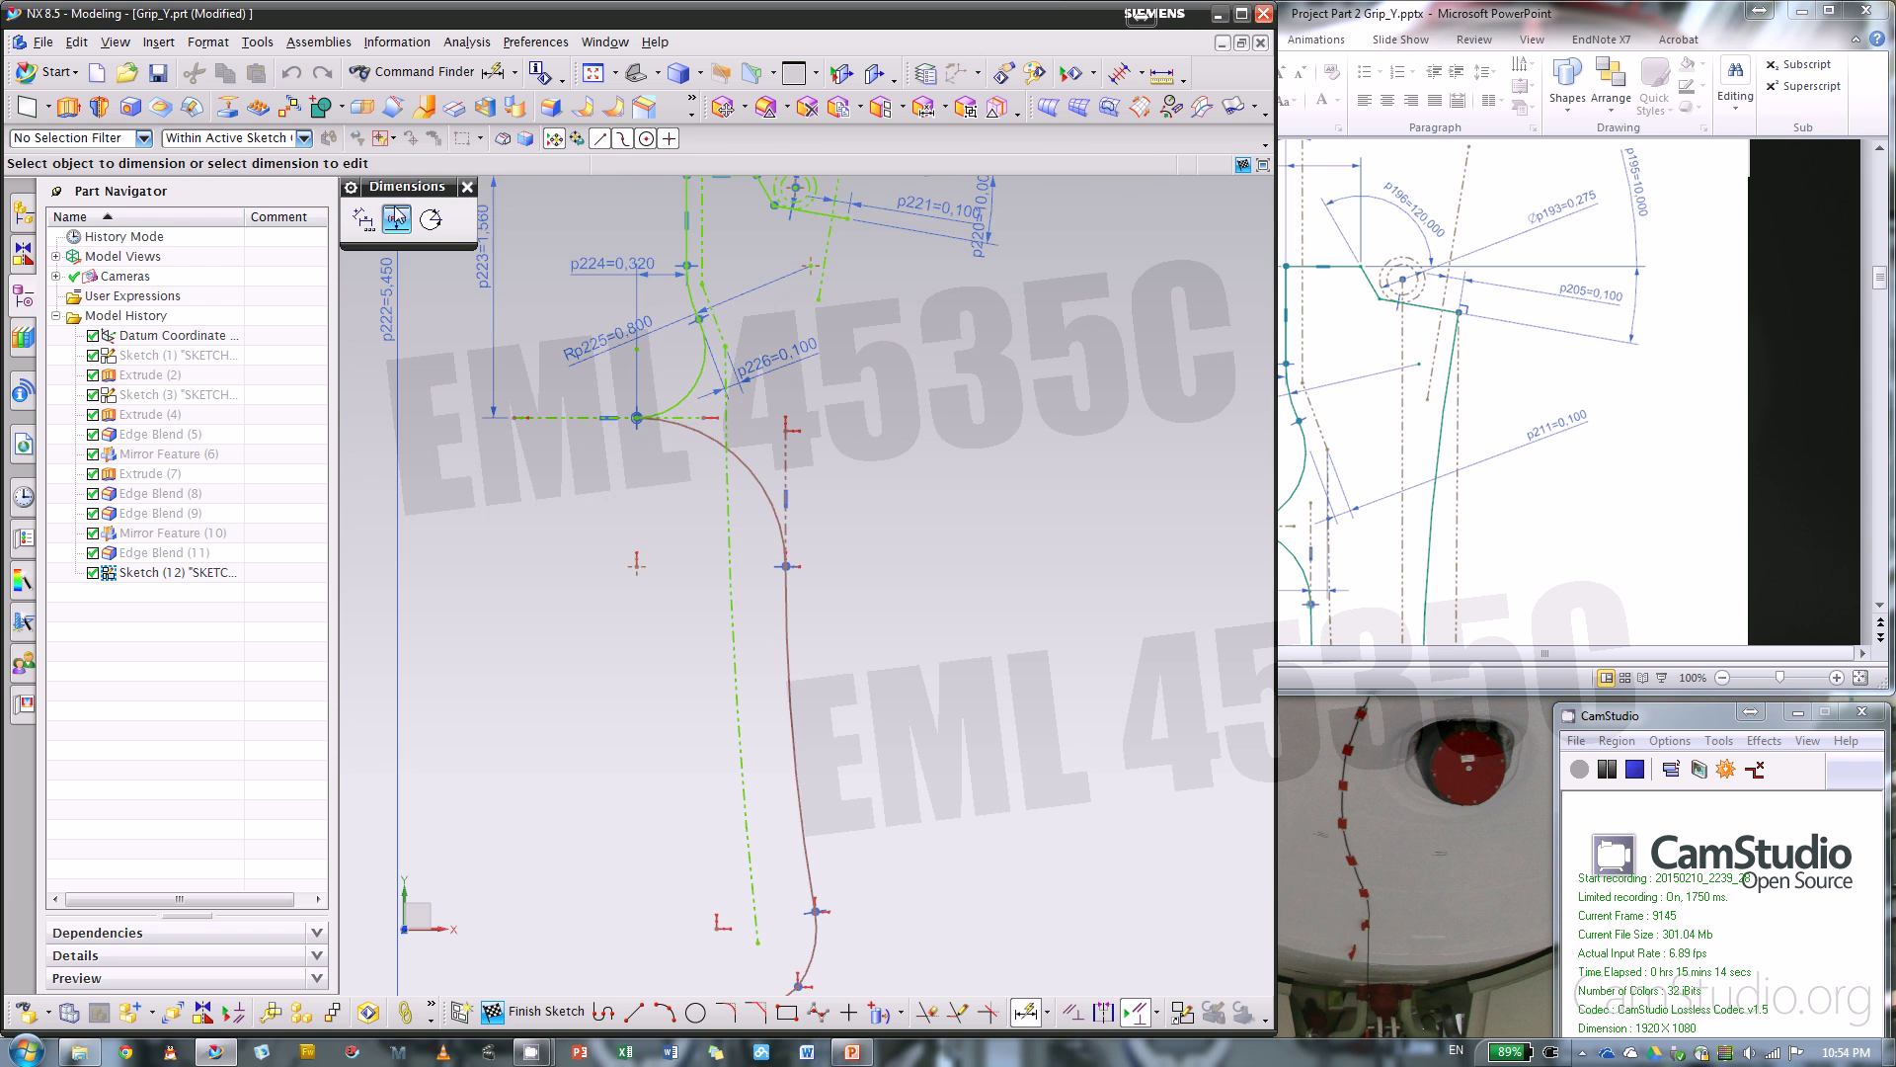
key("Escape")
- Pull the arc below the cusp inward toward the long reference line and remove the short vertical reference line at its lower end
scroll(746, 594, "up", 2)
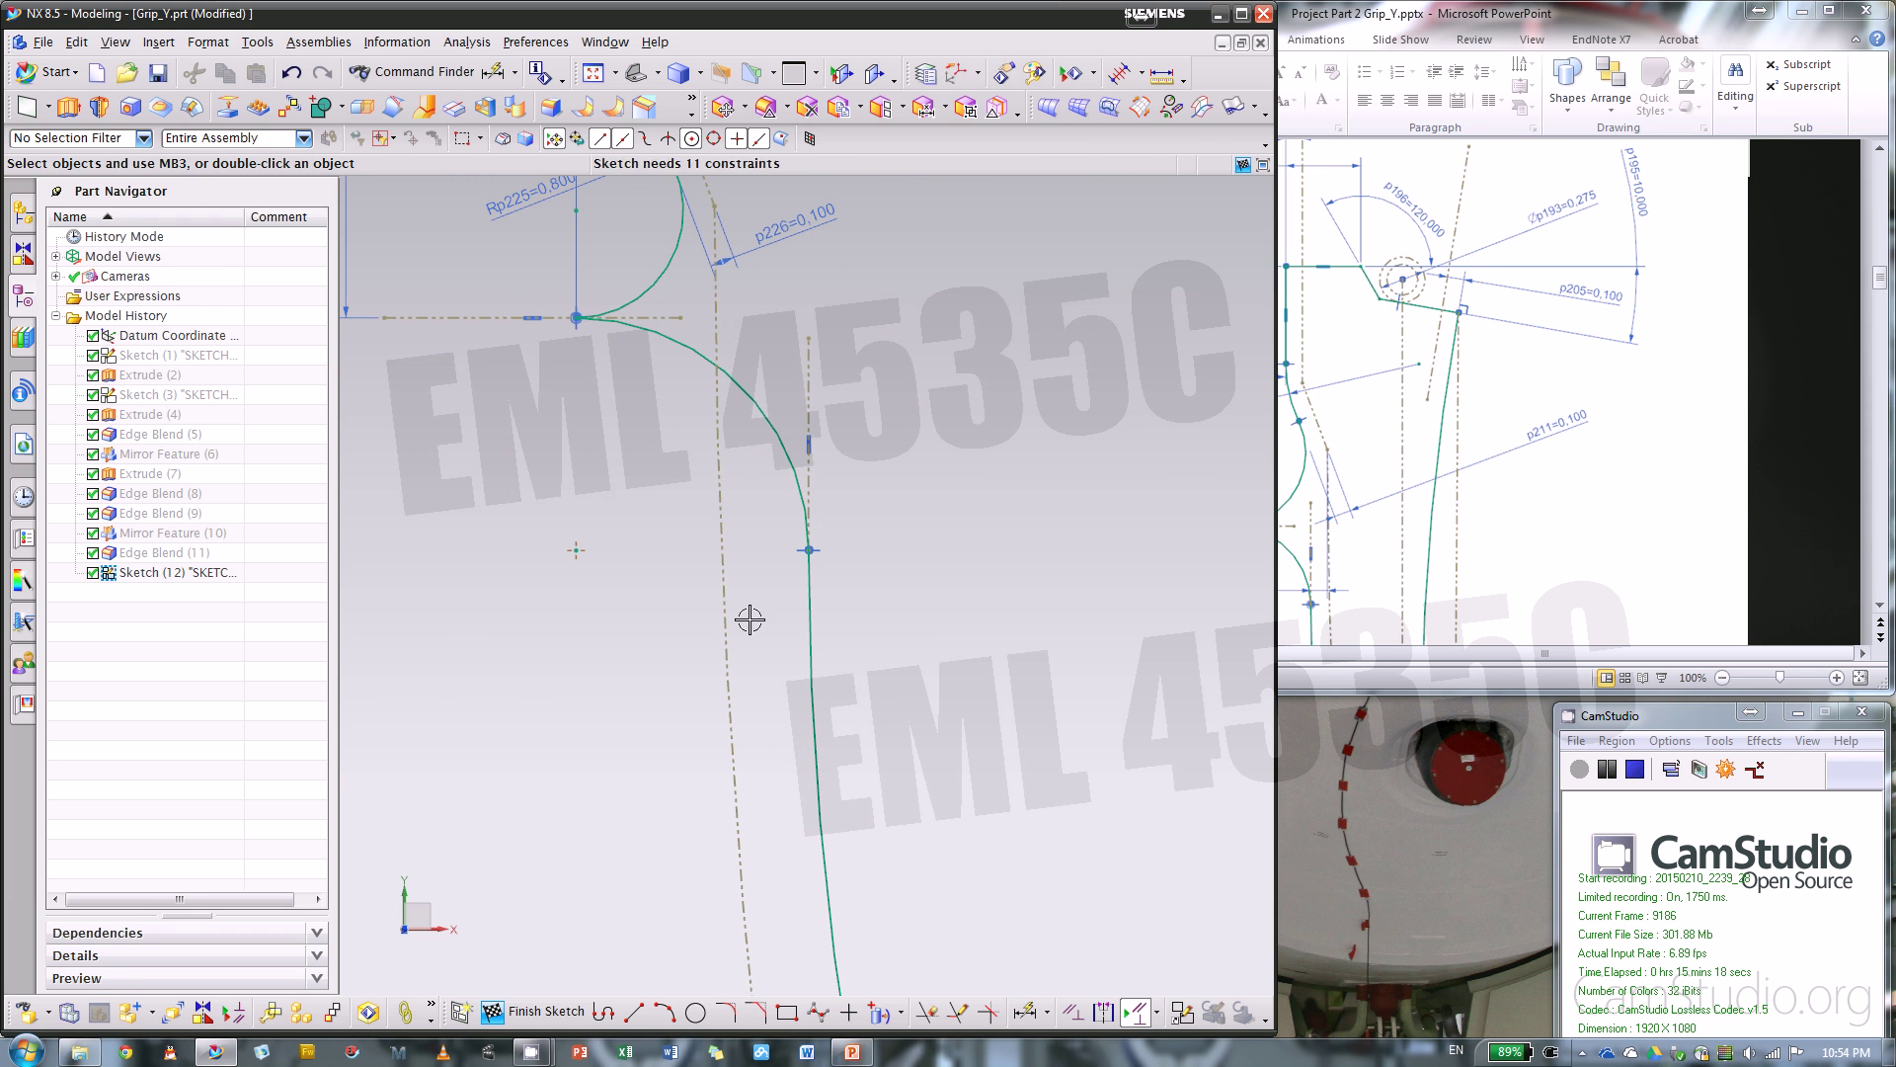
left_click_drag(809, 355, 817, 352)
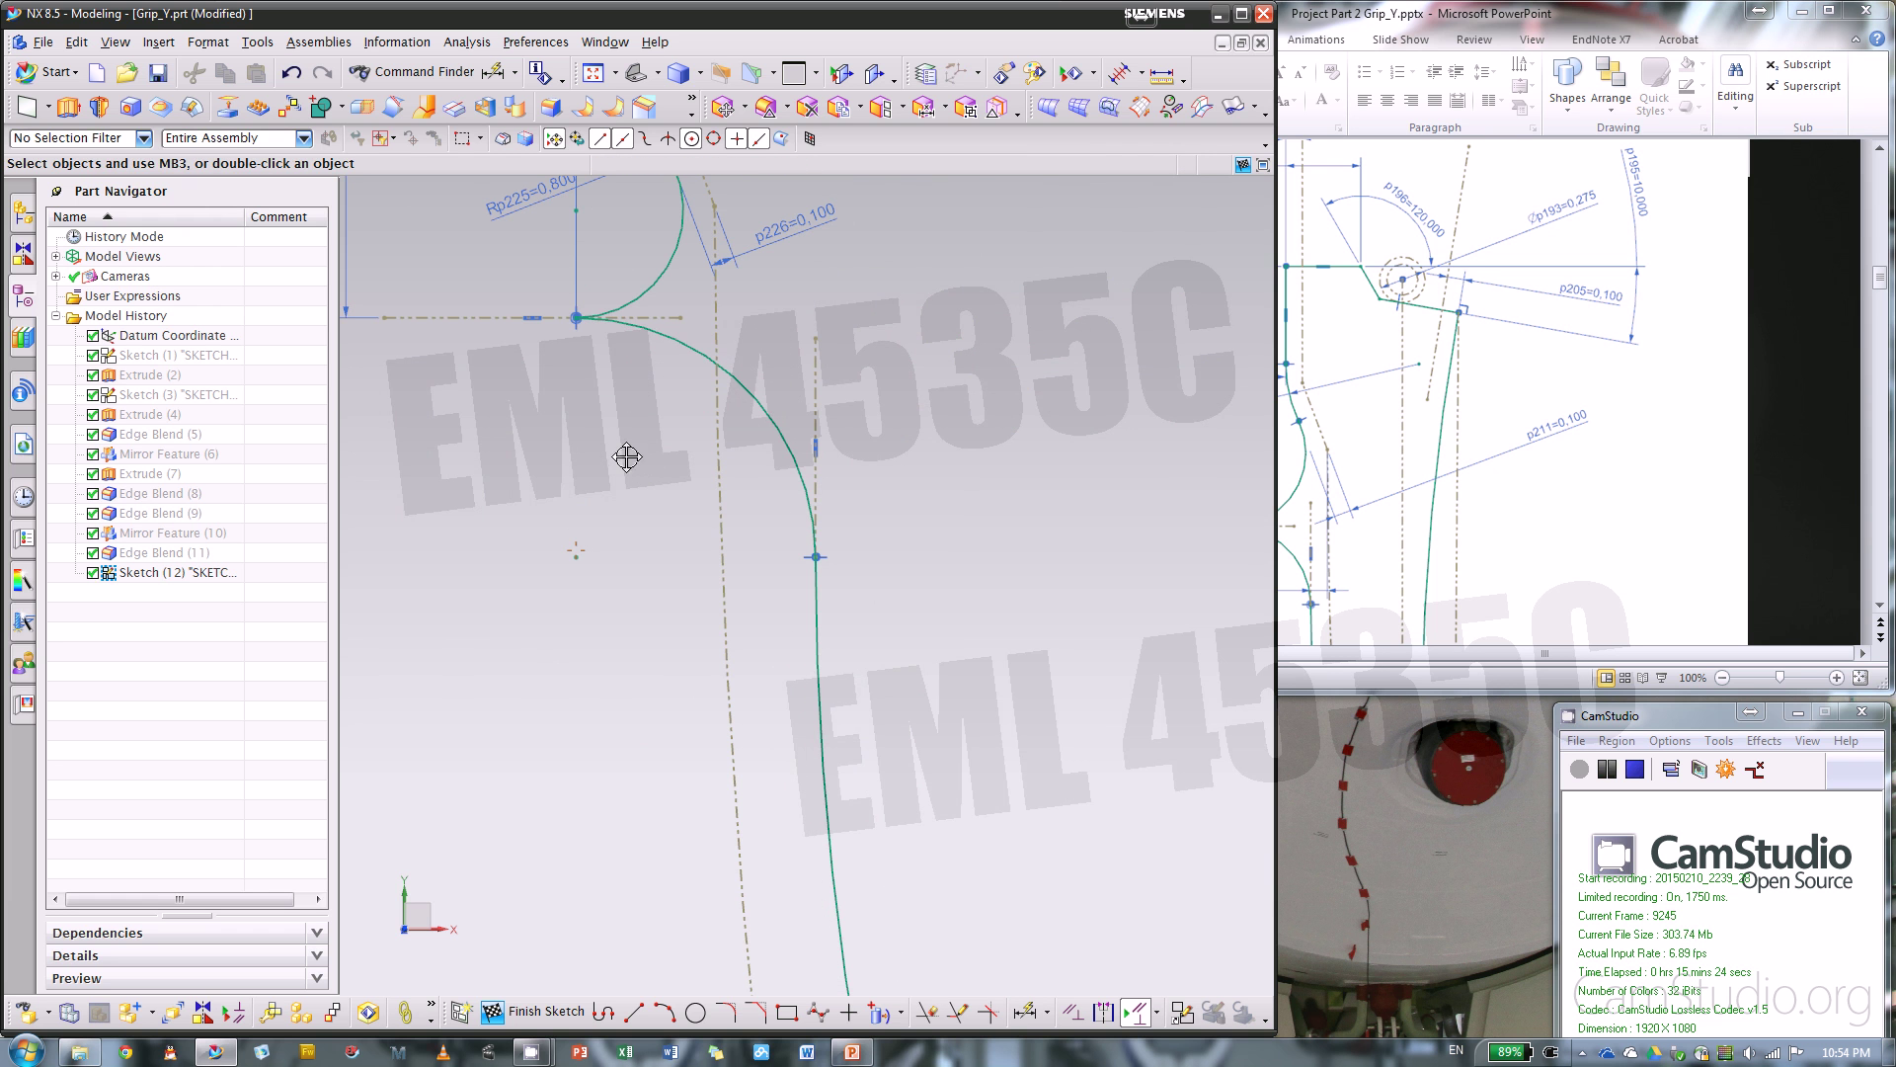
left_click_drag(624, 475, 627, 474)
scroll(823, 328, "down", 3)
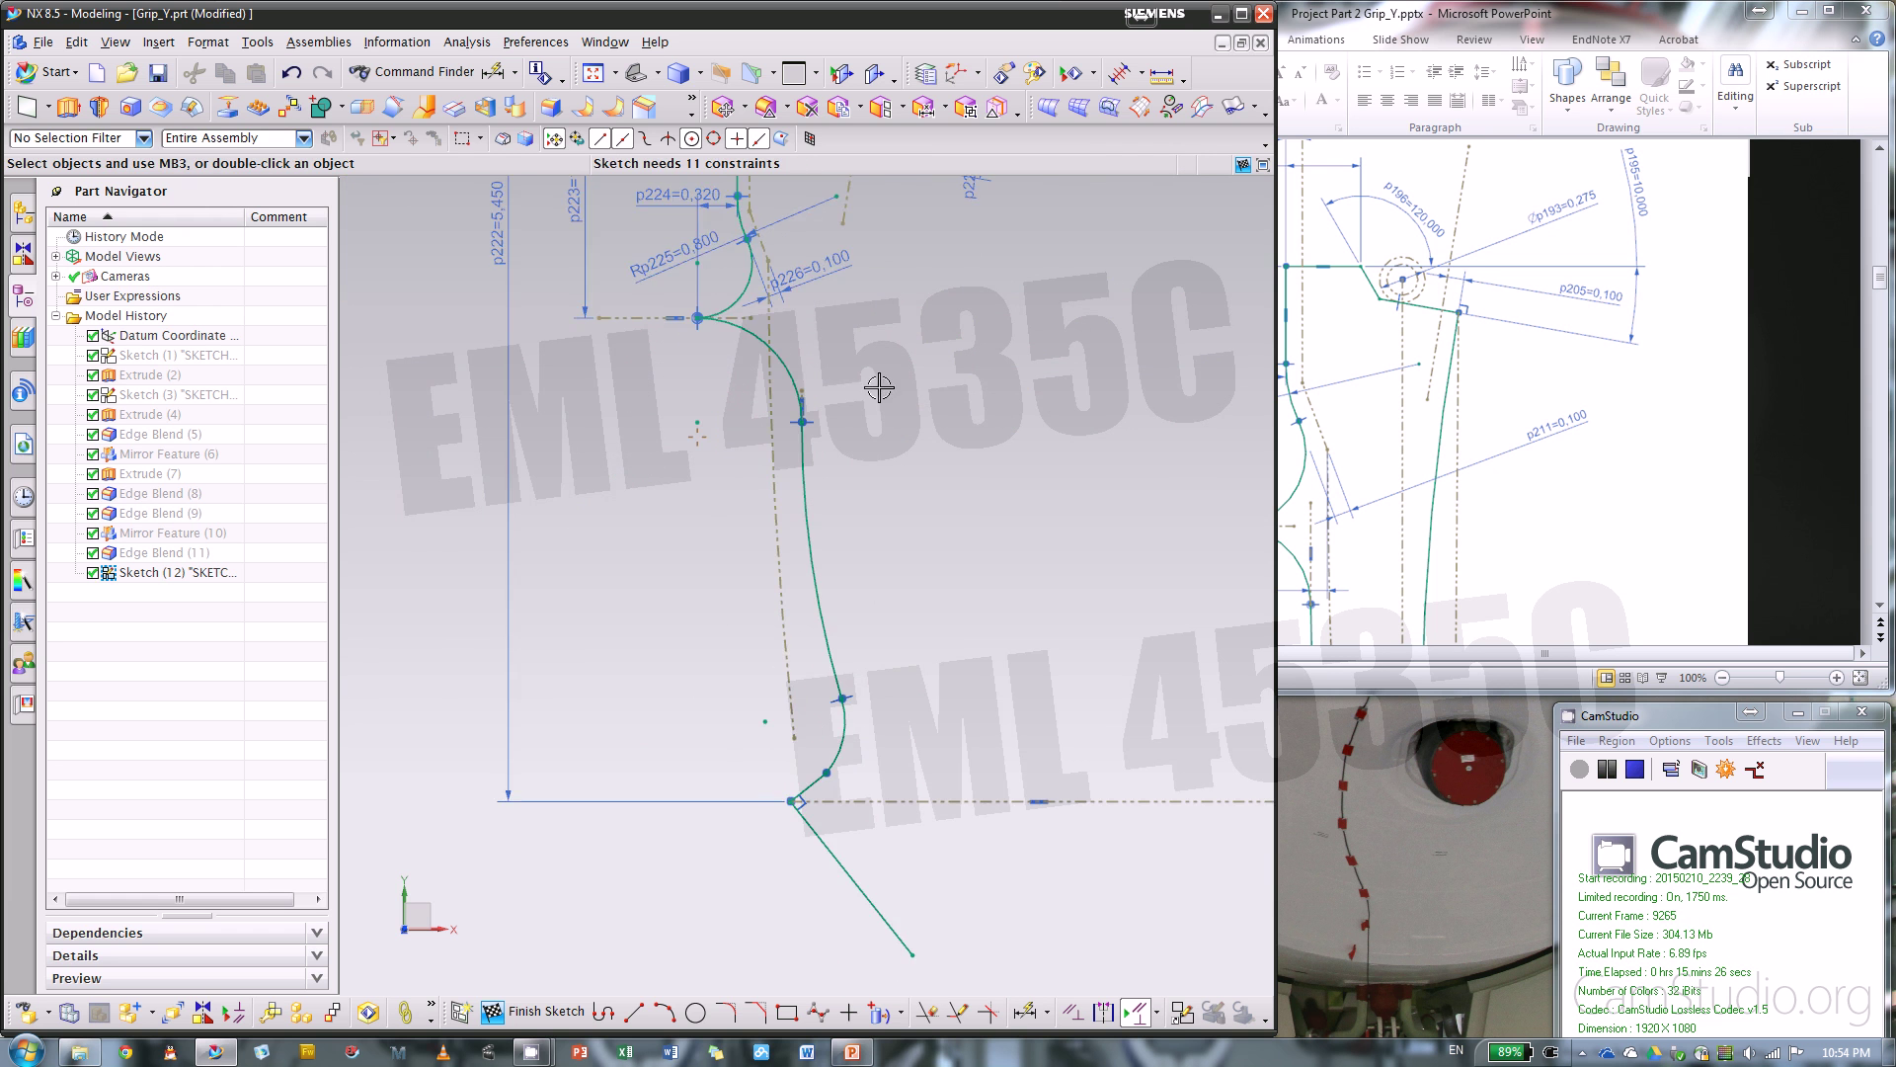
scroll(802, 354, "up", 5)
mouse_move(800, 478)
left_mouse_down()
mouse_move(774, 271)
mouse_move(668, 267)
mouse_move(637, 310)
left_mouse_up()
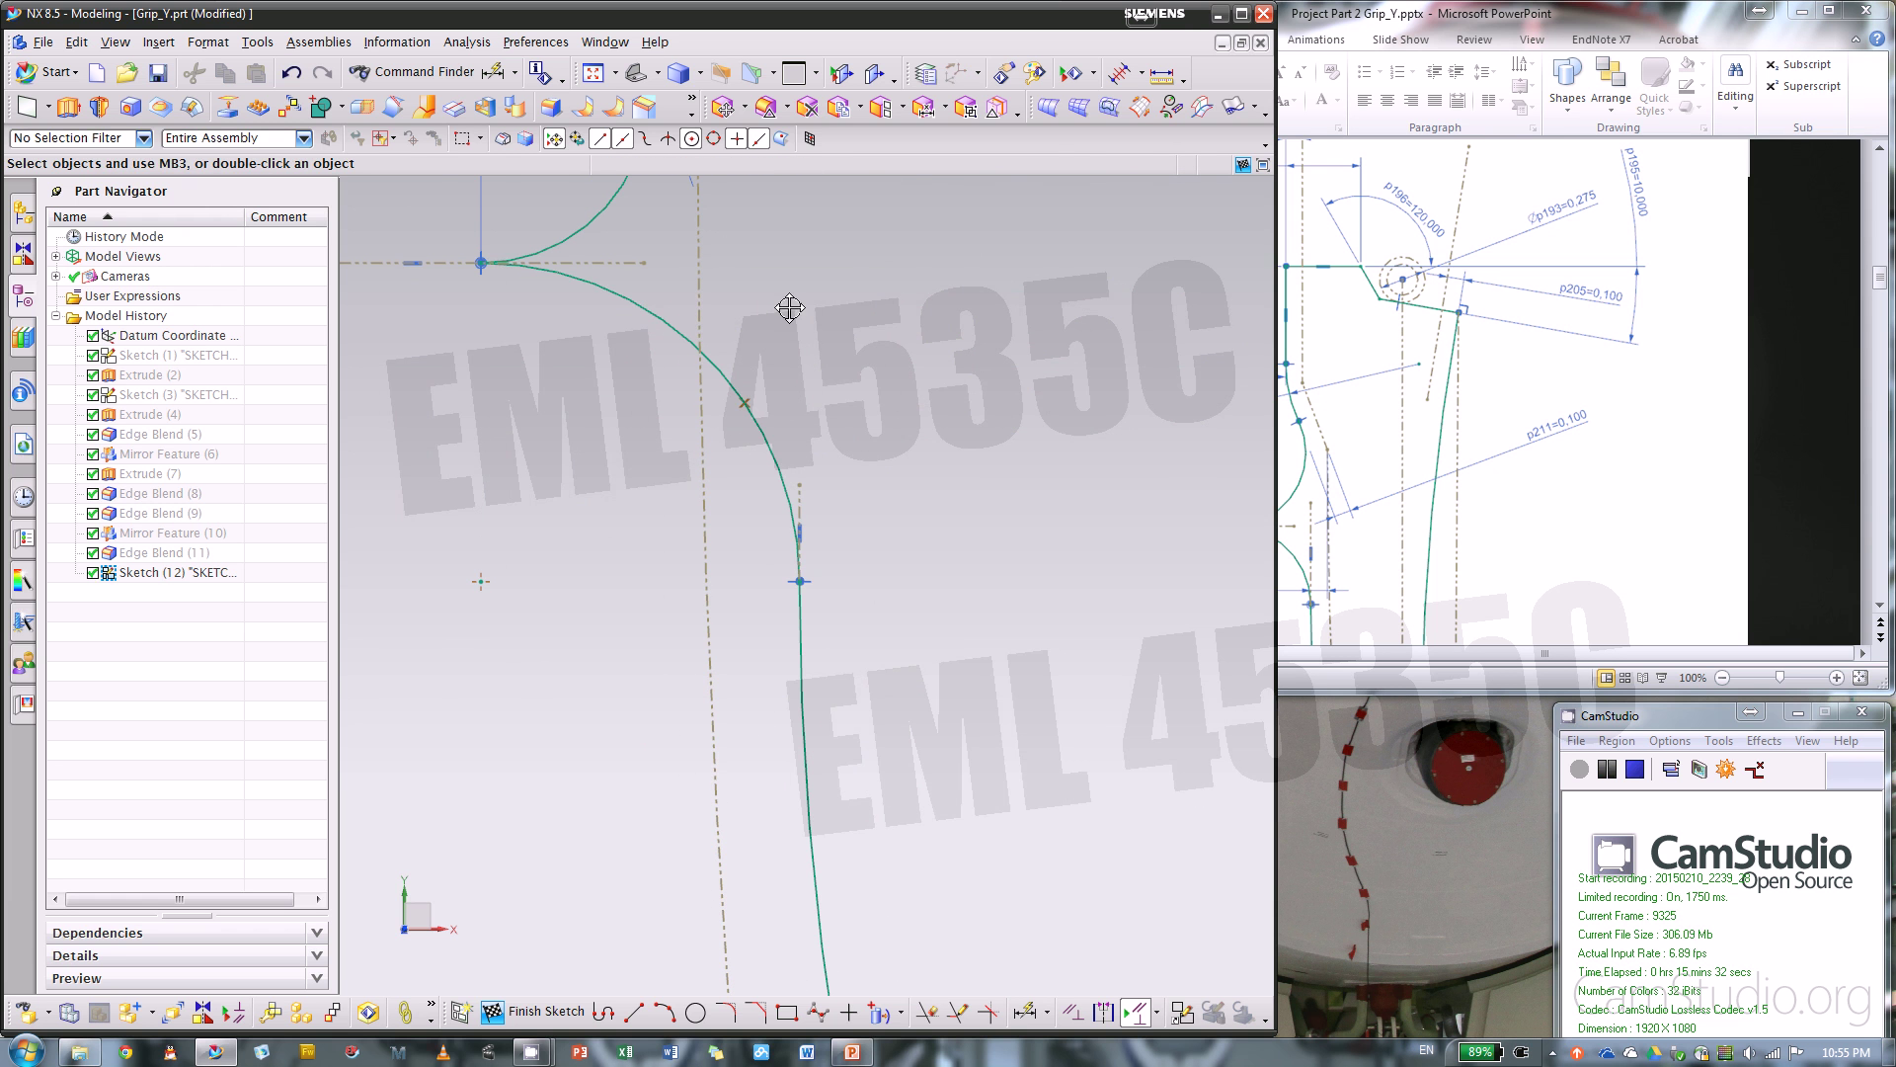
key("ctrl+z")
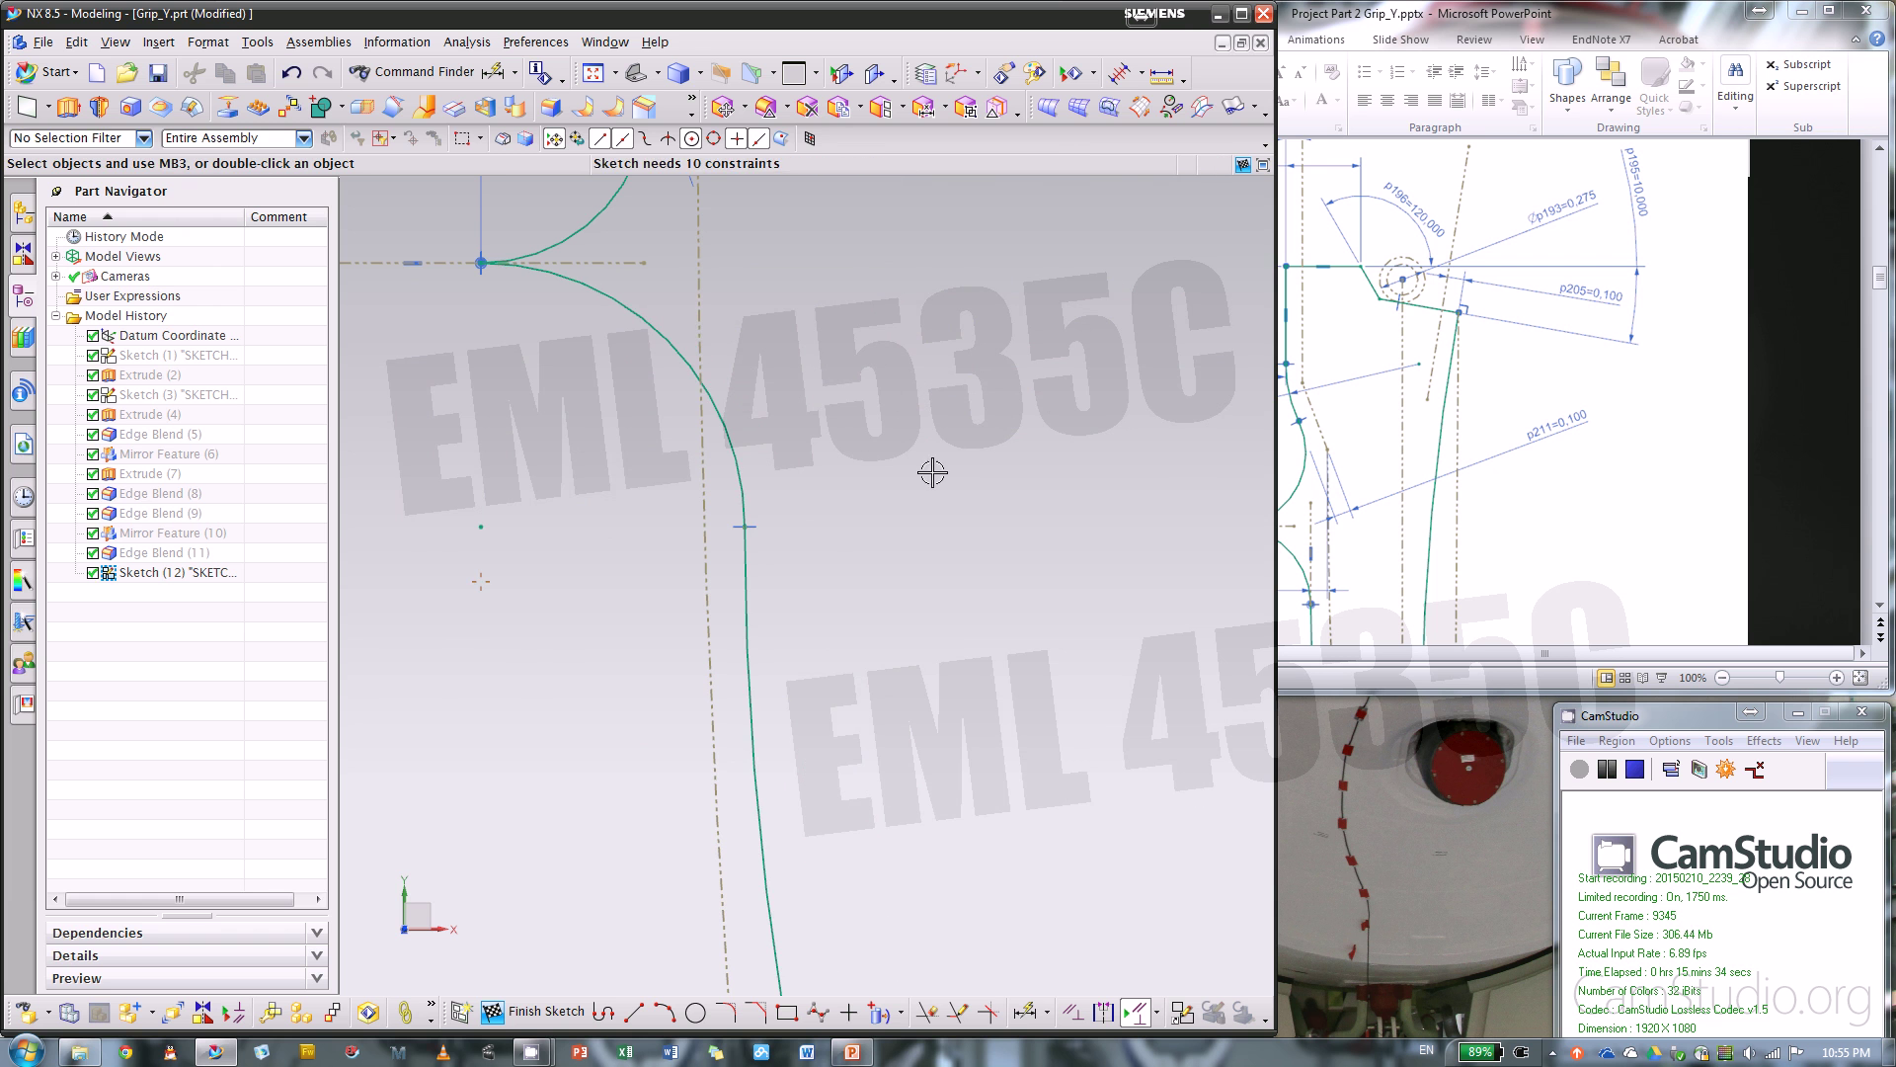
- Undo the removal of the short vertical reference line and pull the arc below the cusp to the inner side of the long reference line
key("ctrl+z")
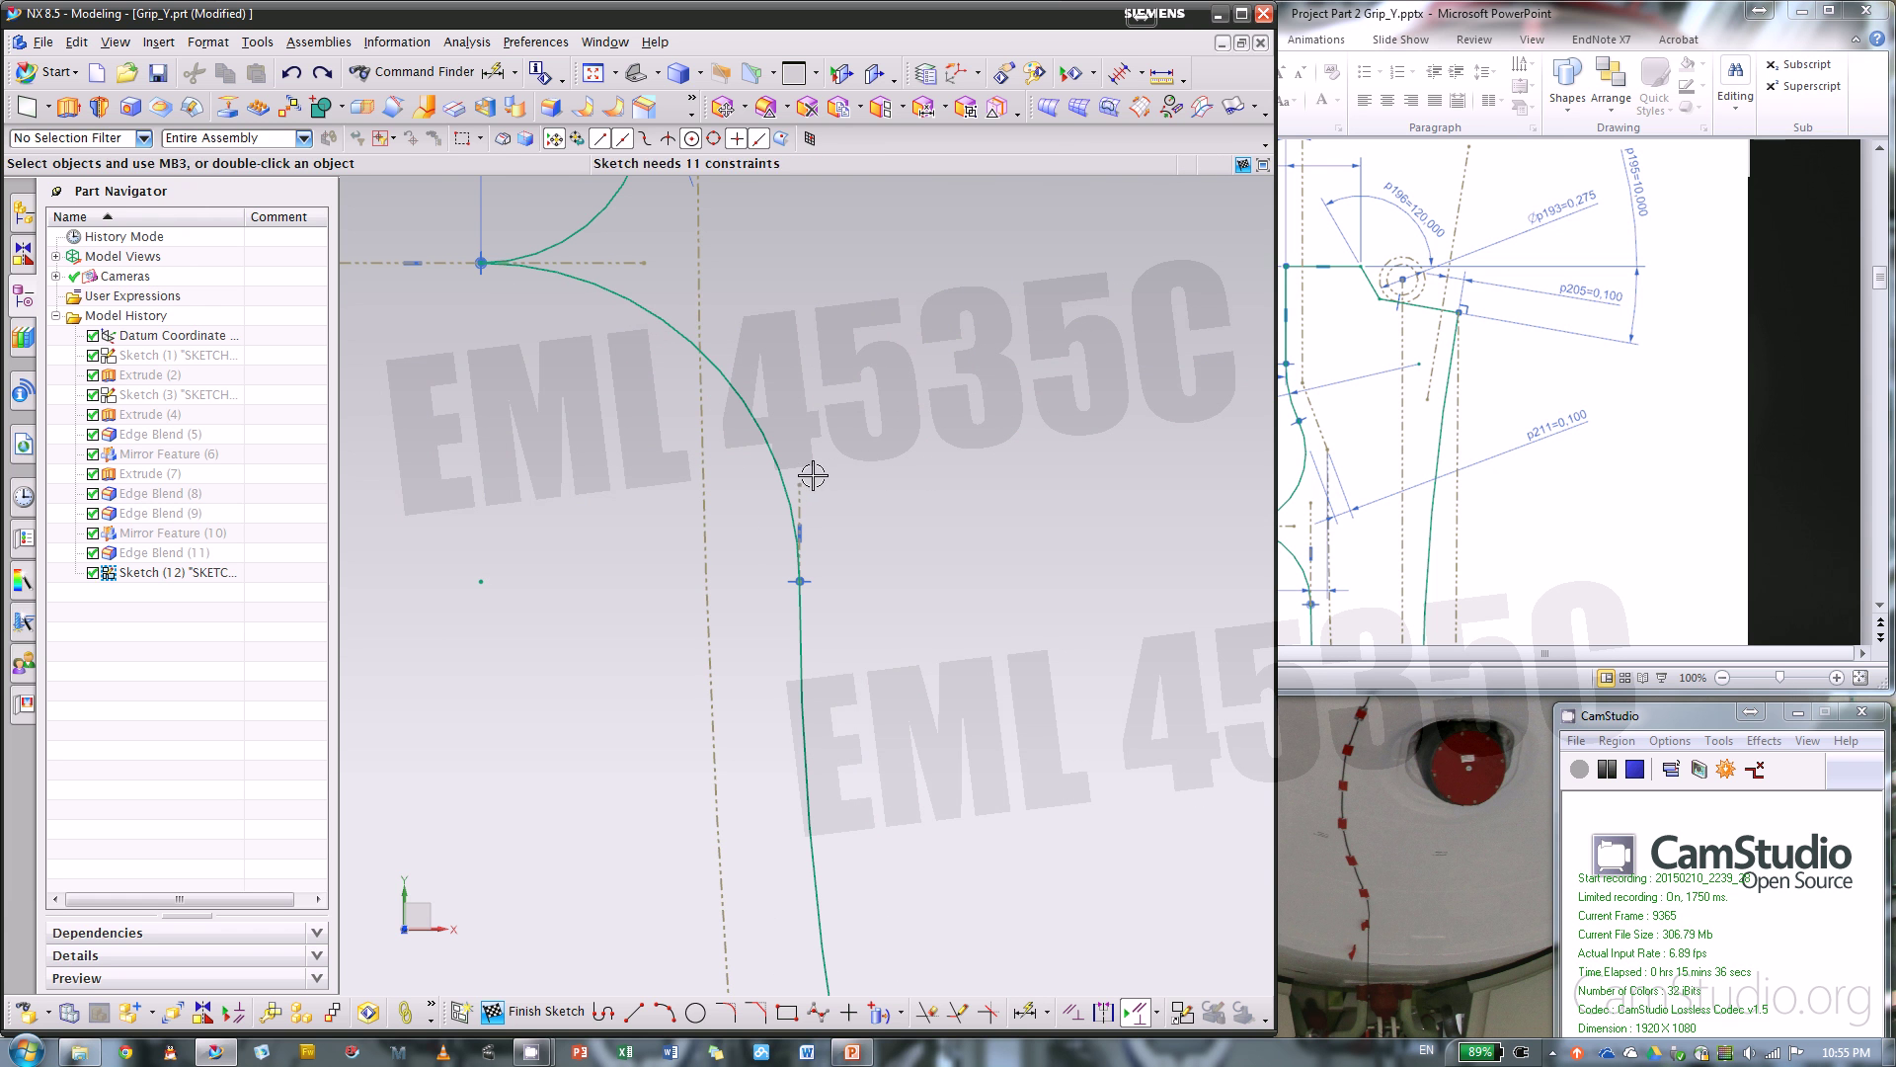
mouse_move(803, 483)
left_mouse_down()
mouse_move(720, 322)
mouse_move(675, 314)
mouse_move(689, 307)
left_mouse_up()
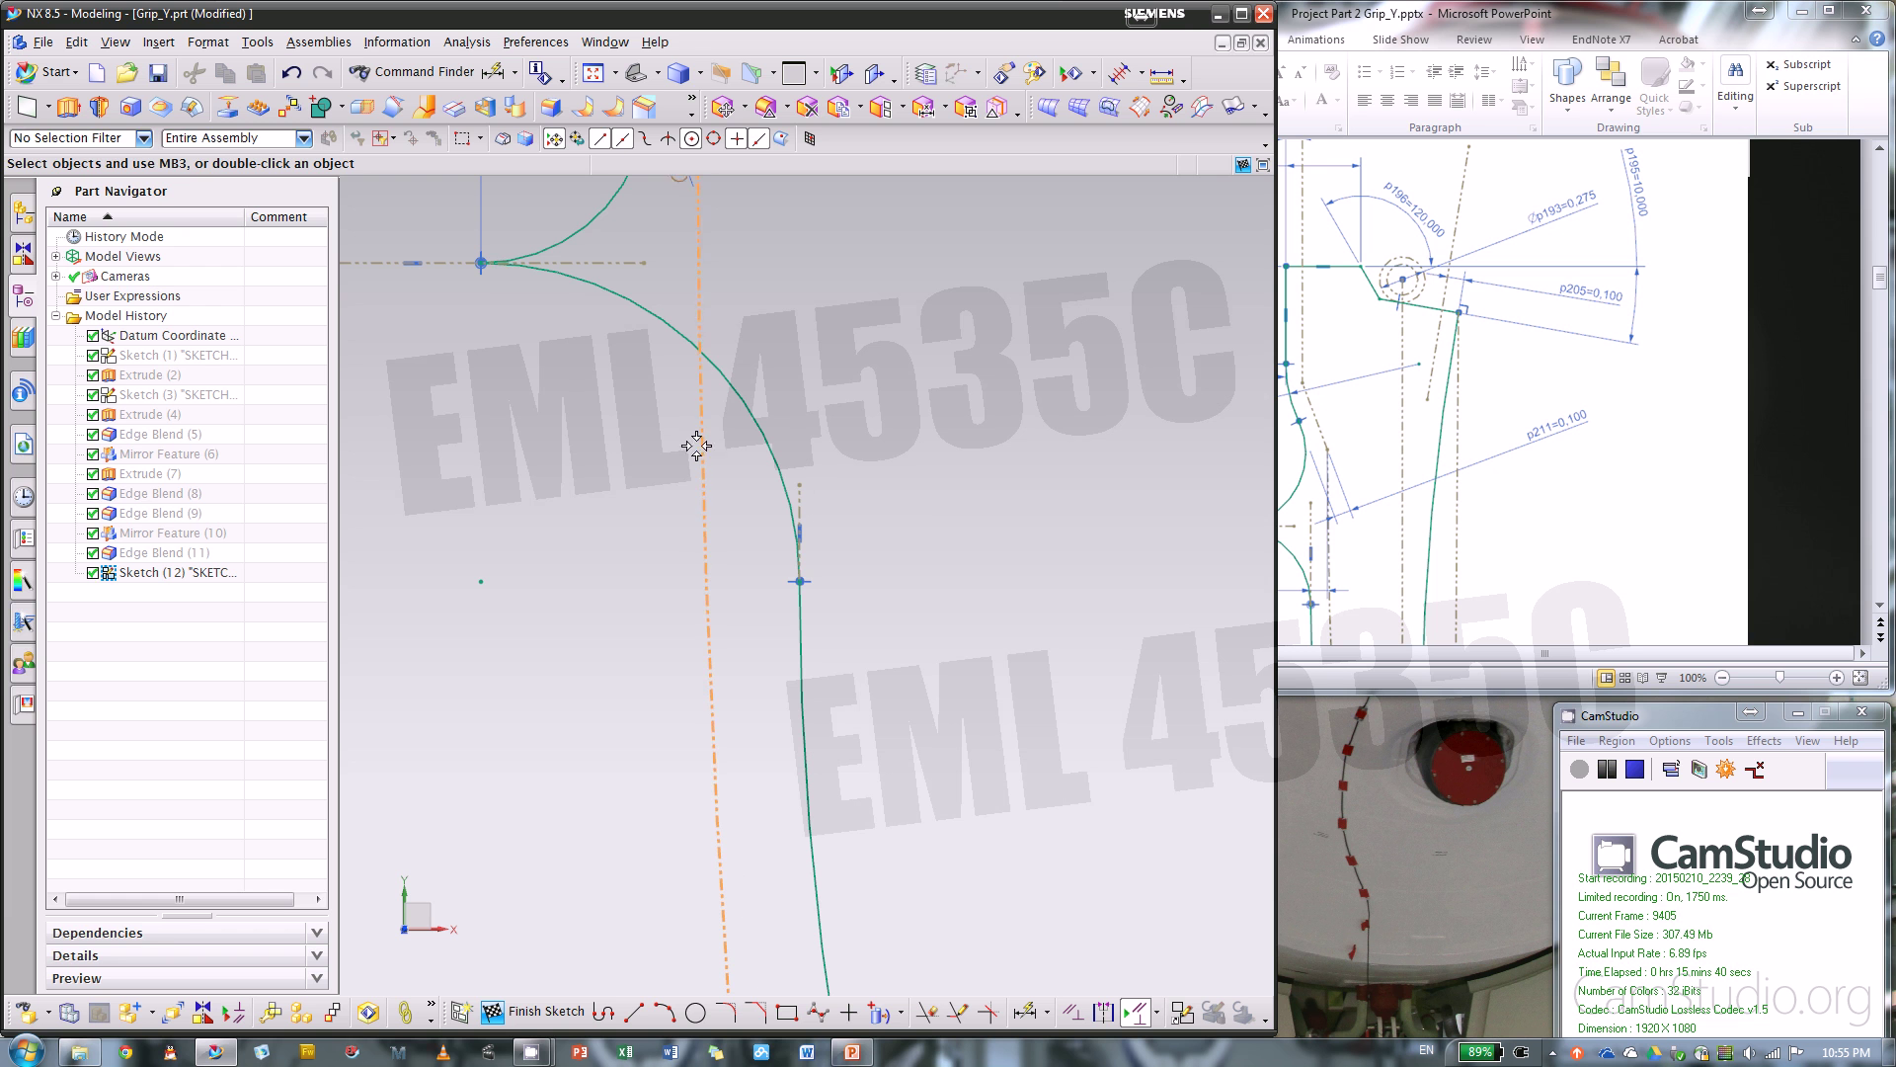
mouse_move(696, 446)
left_mouse_down()
mouse_move(690, 495)
mouse_move(686, 465)
mouse_move(699, 474)
left_mouse_up()
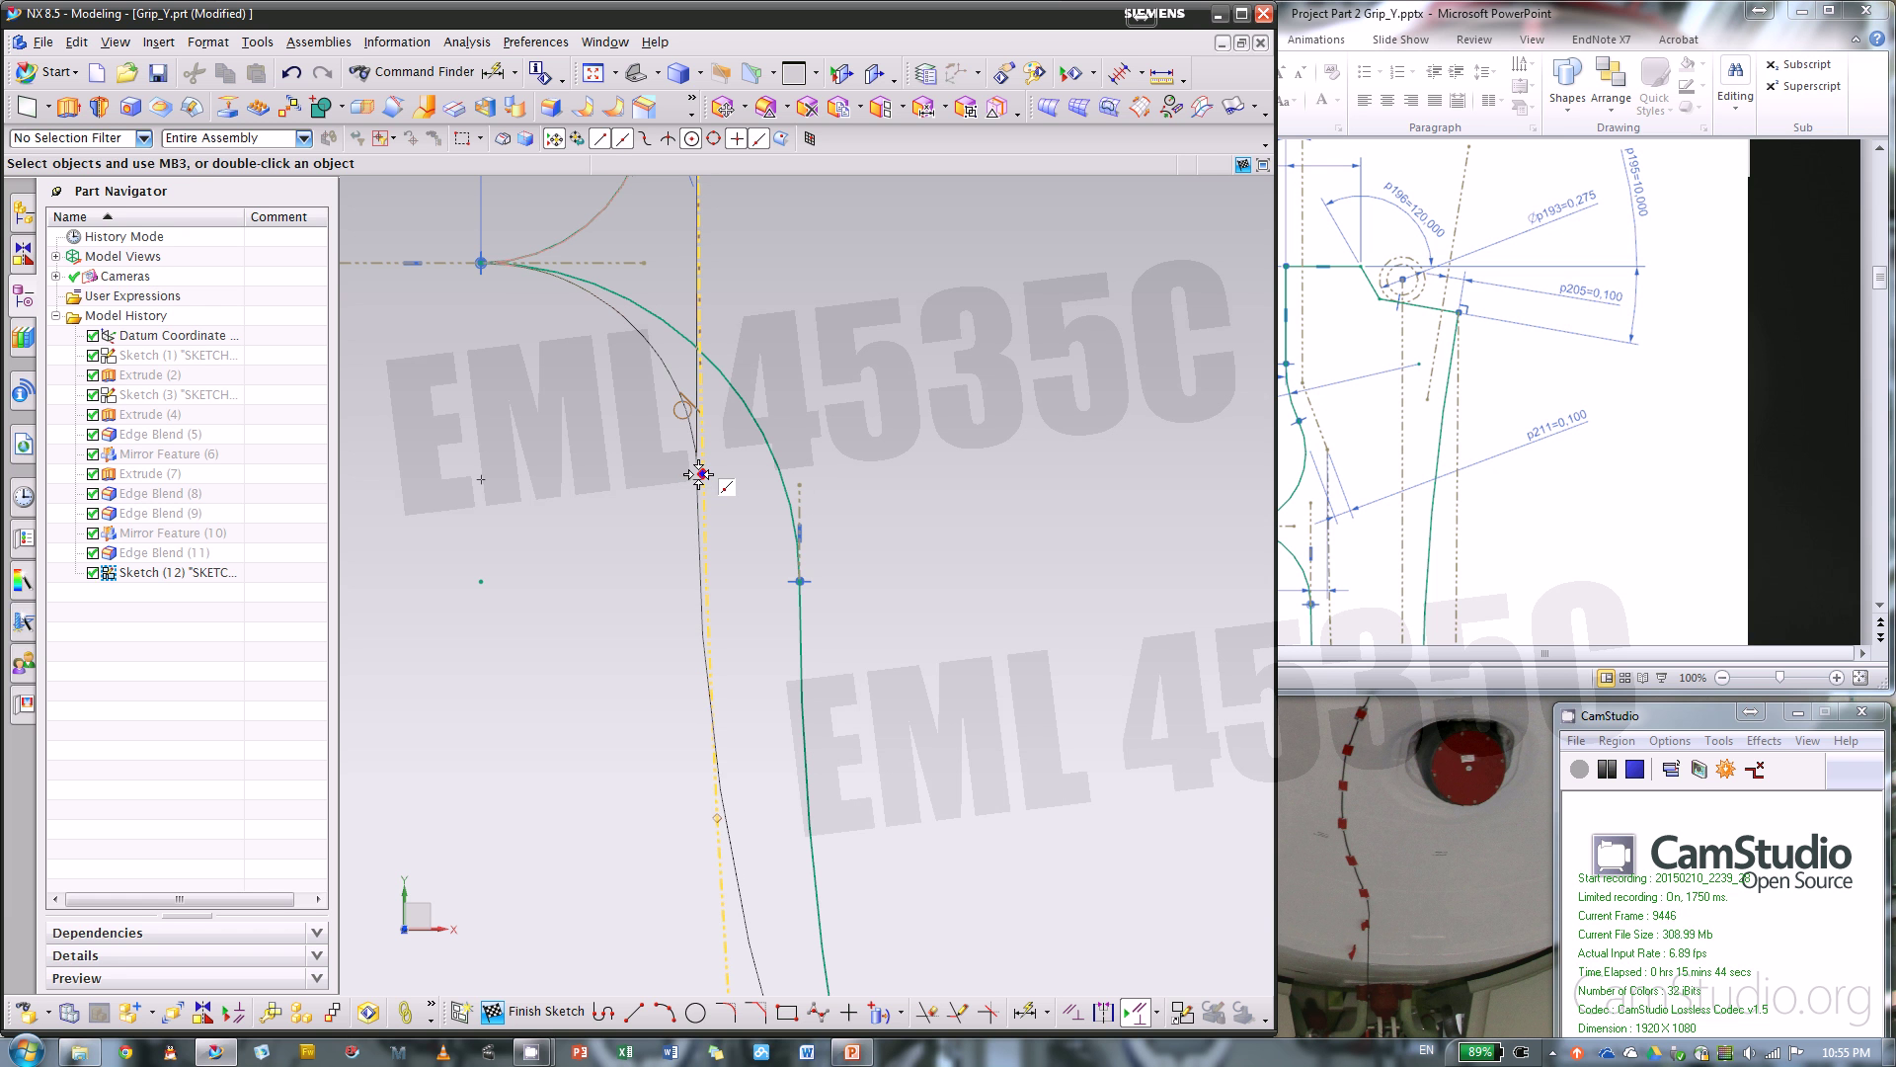
mouse_move(699, 474)
left_mouse_down()
mouse_move(605, 486)
mouse_move(650, 466)
left_mouse_up()
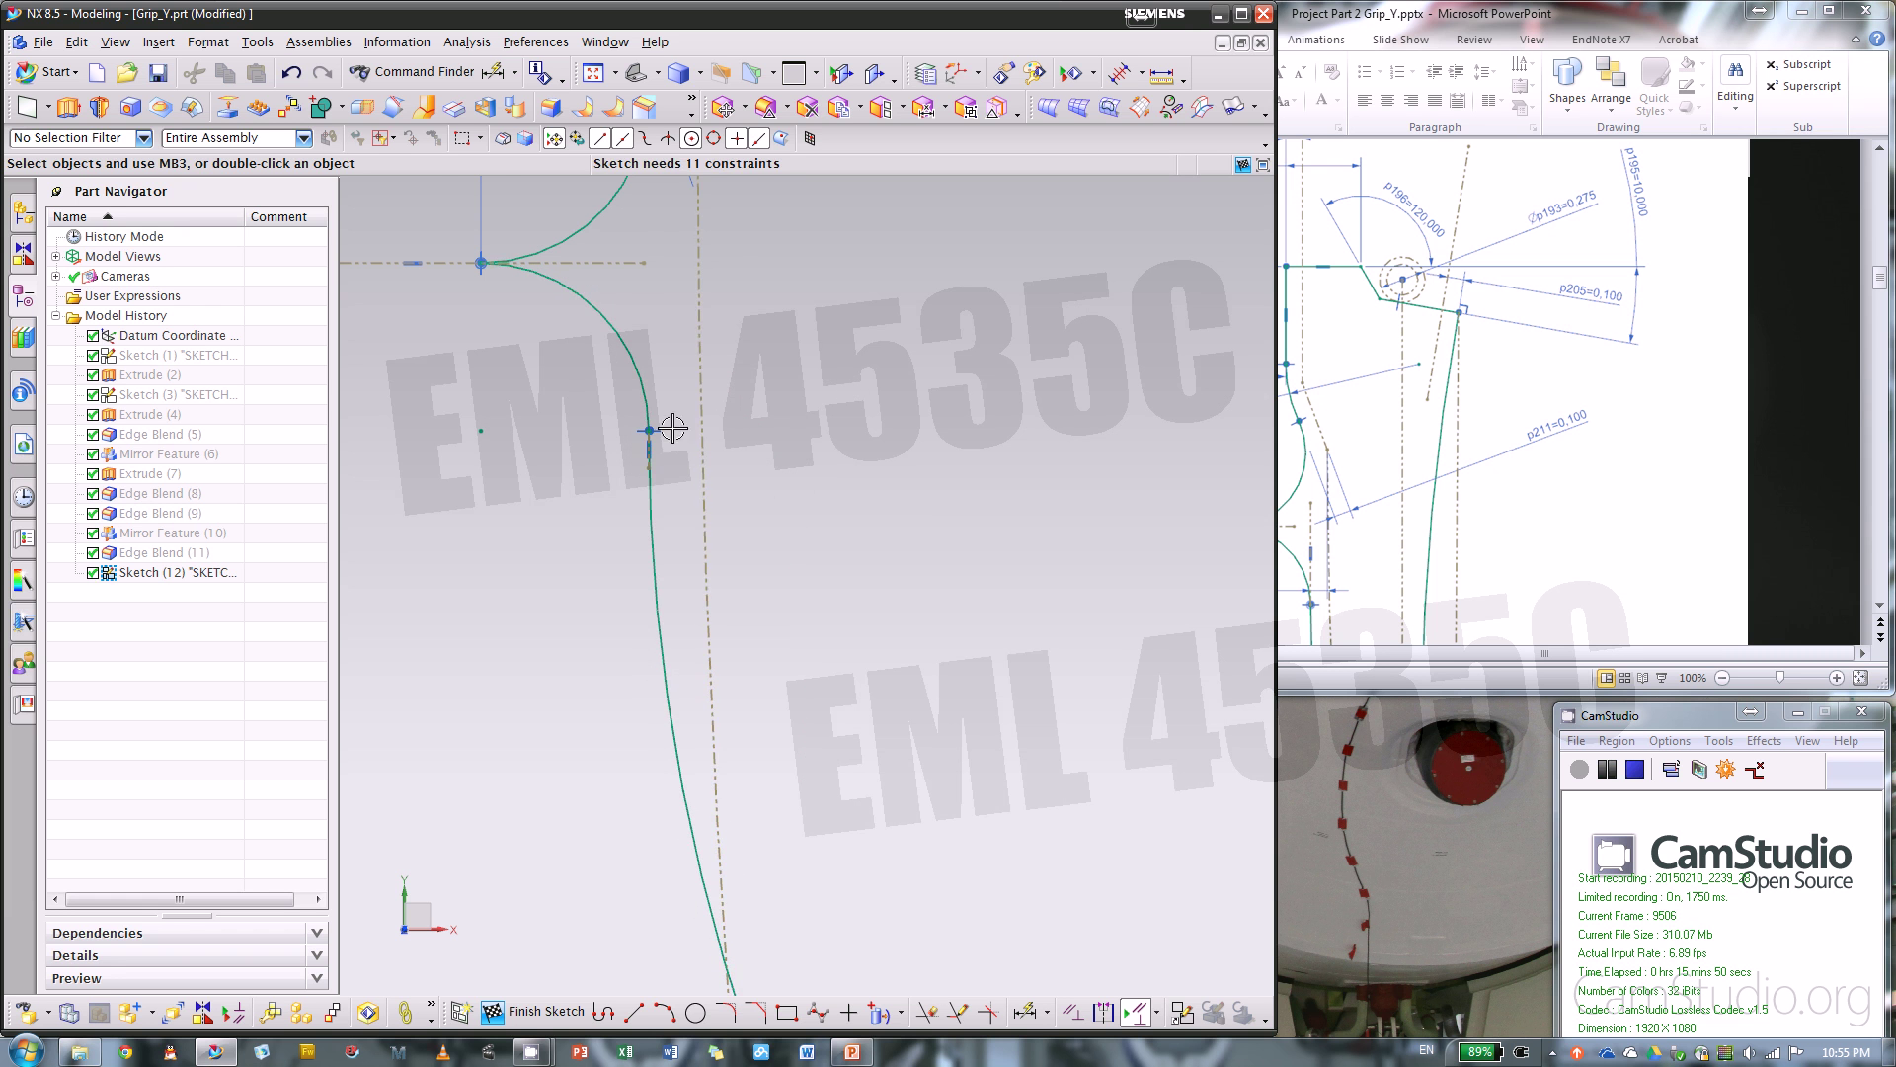
scroll(672, 427, "up", 3)
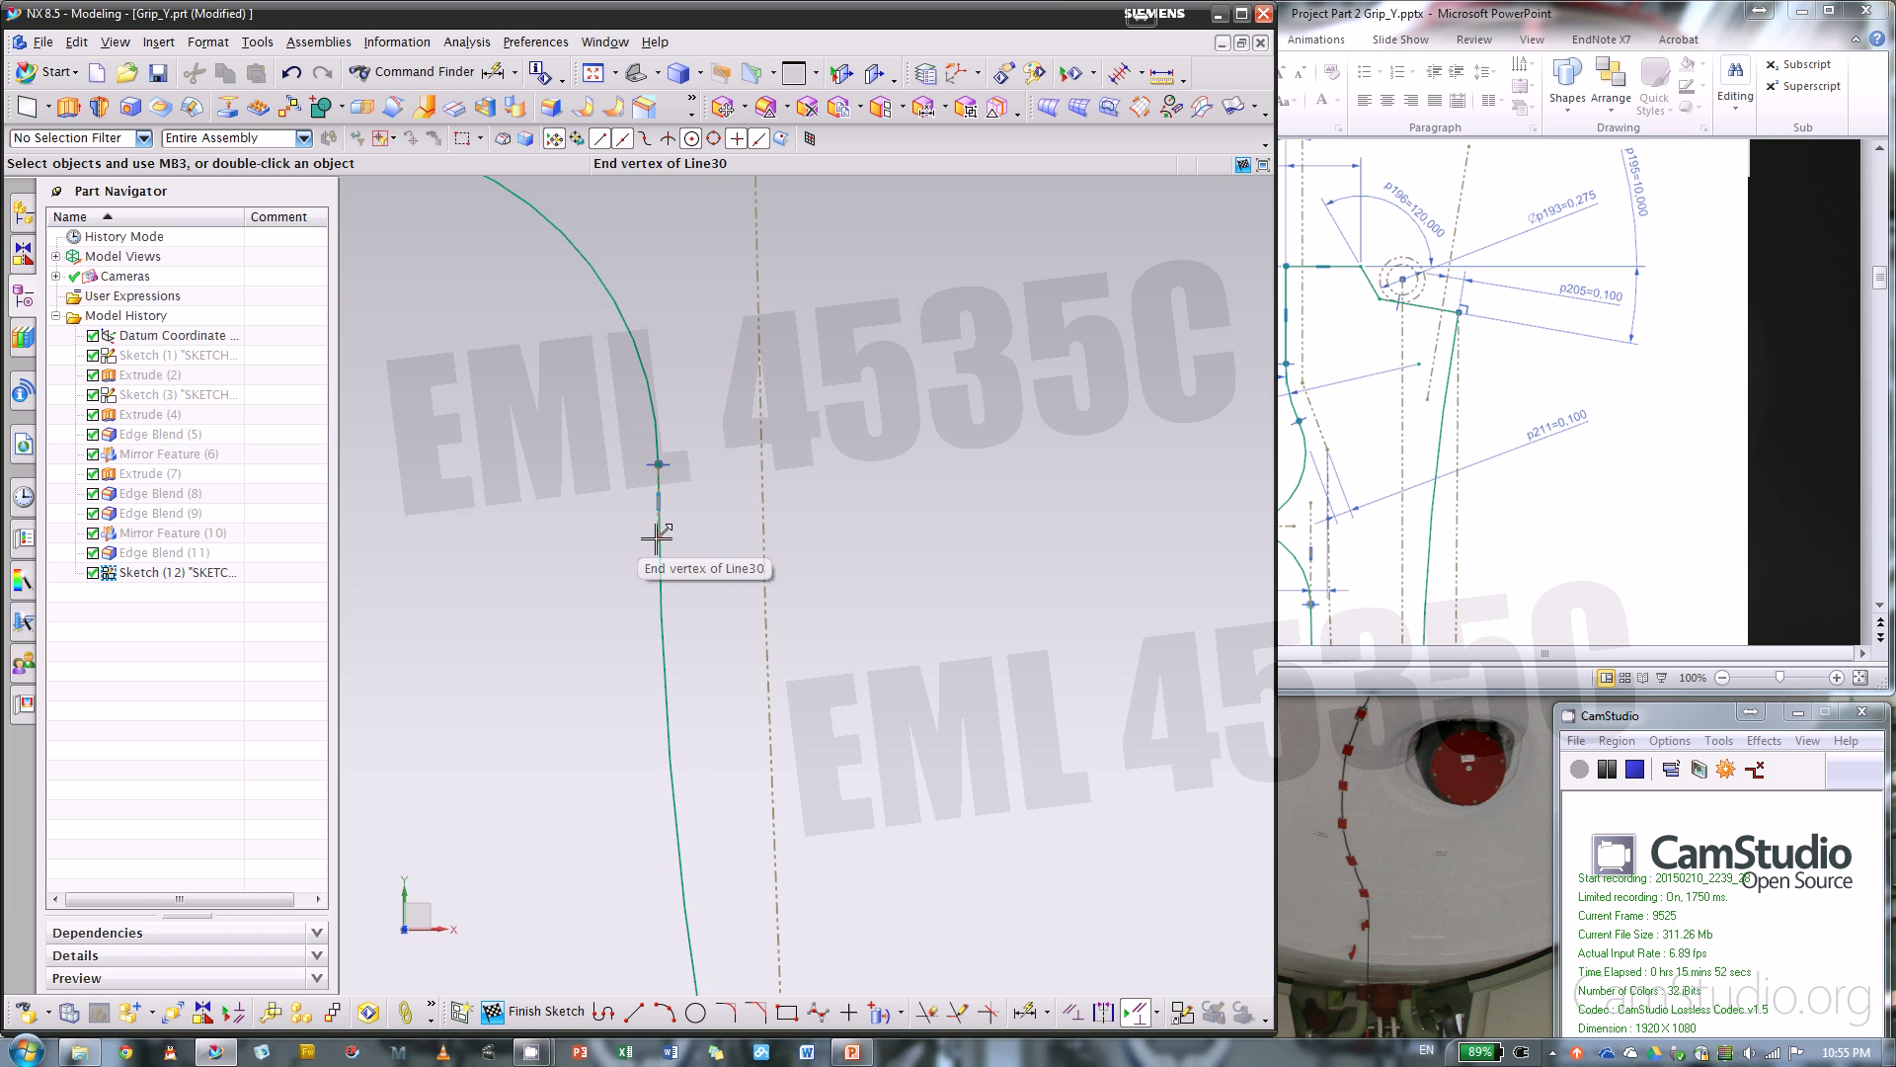
scroll(663, 257, "down", 2)
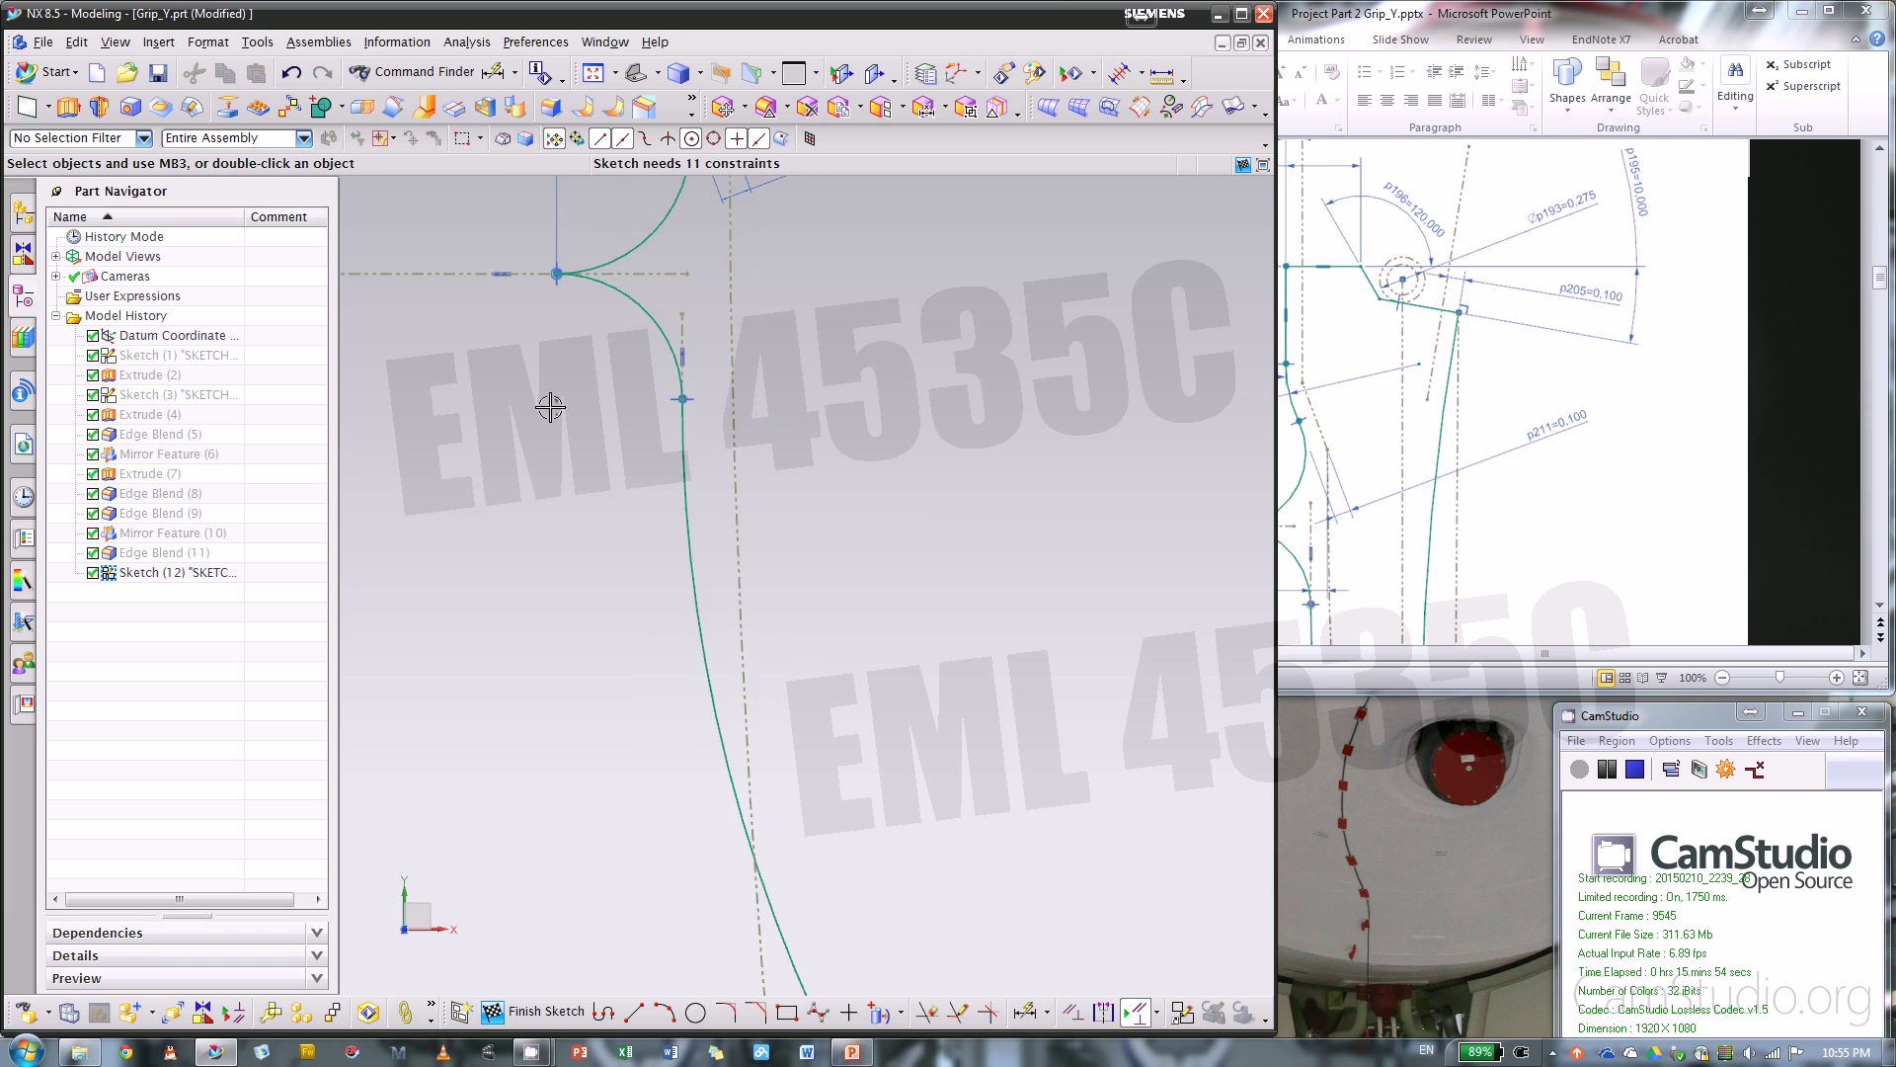
- Try to move the profile's lower corner inward along the bottom horizontal reference line
scroll(550, 407, "down", 2)
scroll(857, 506, "down", 4)
scroll(773, 719, "up", 3)
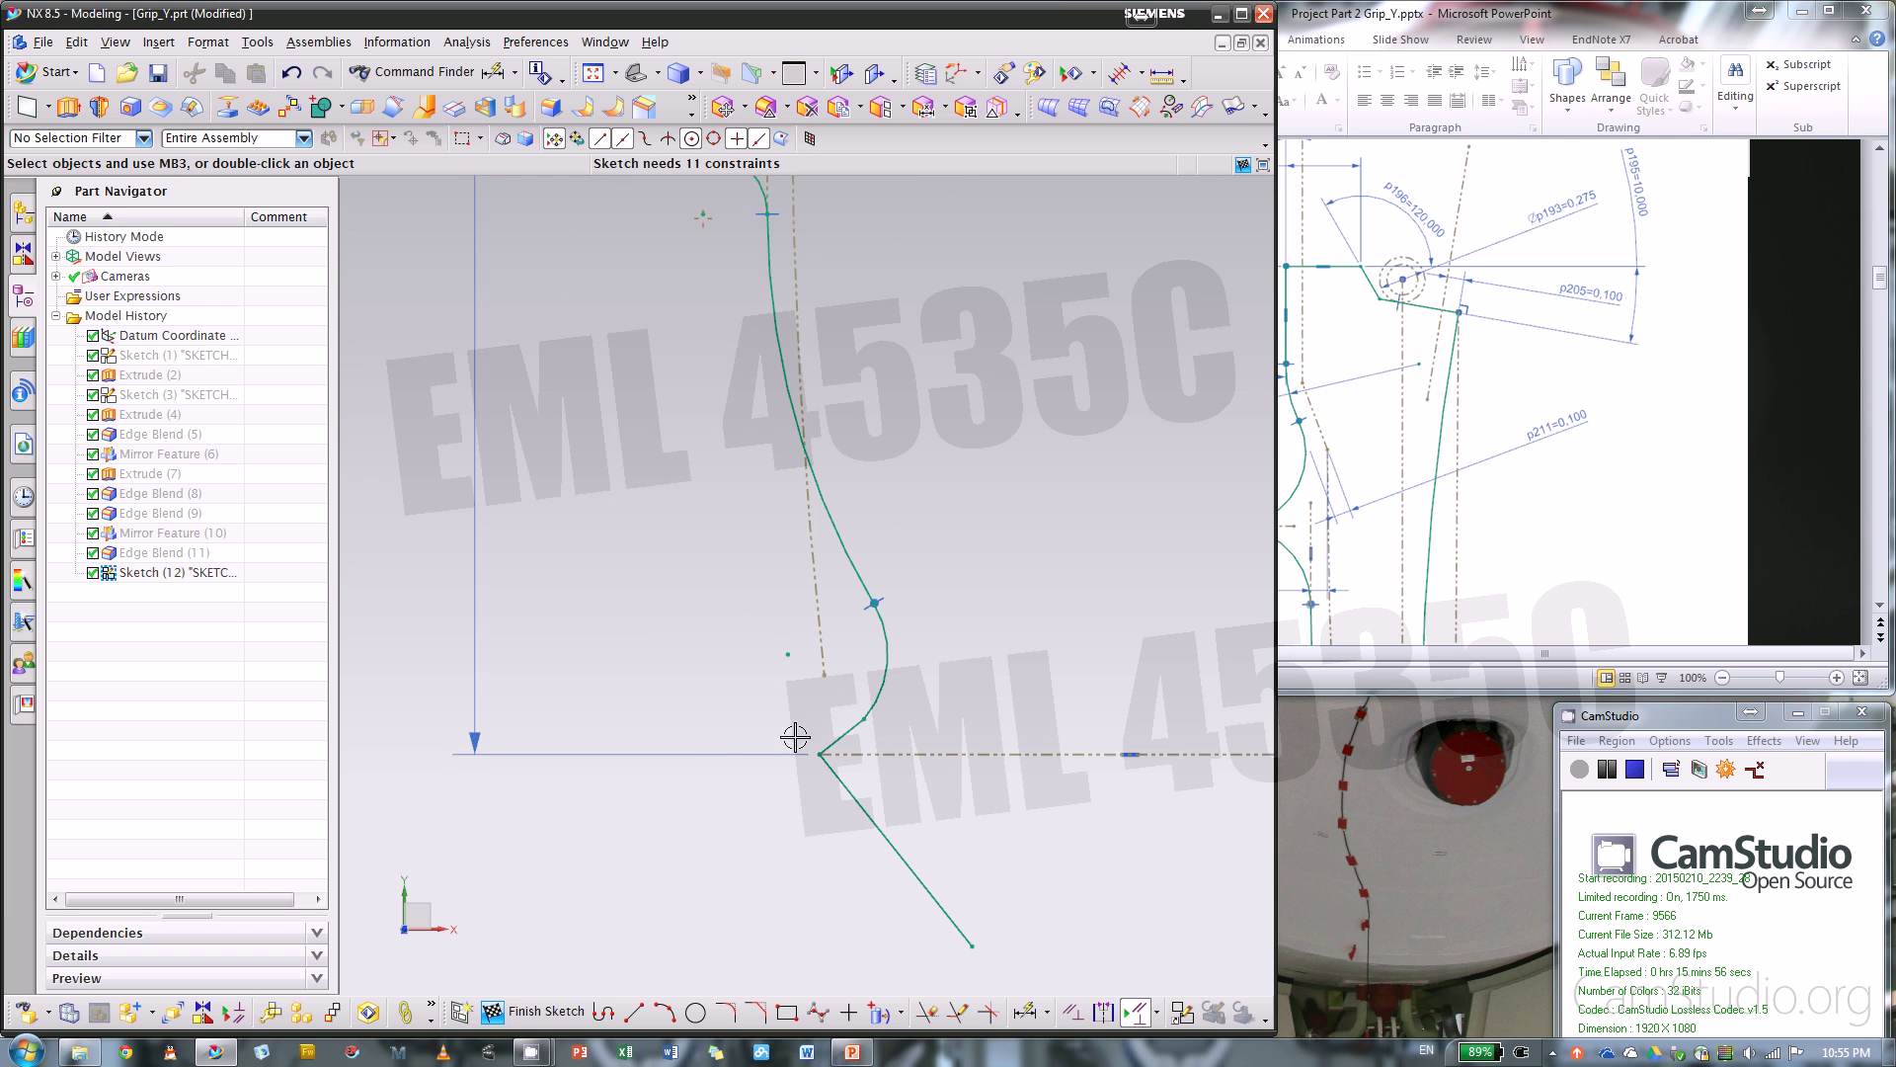
left_click_drag(821, 754, 717, 759)
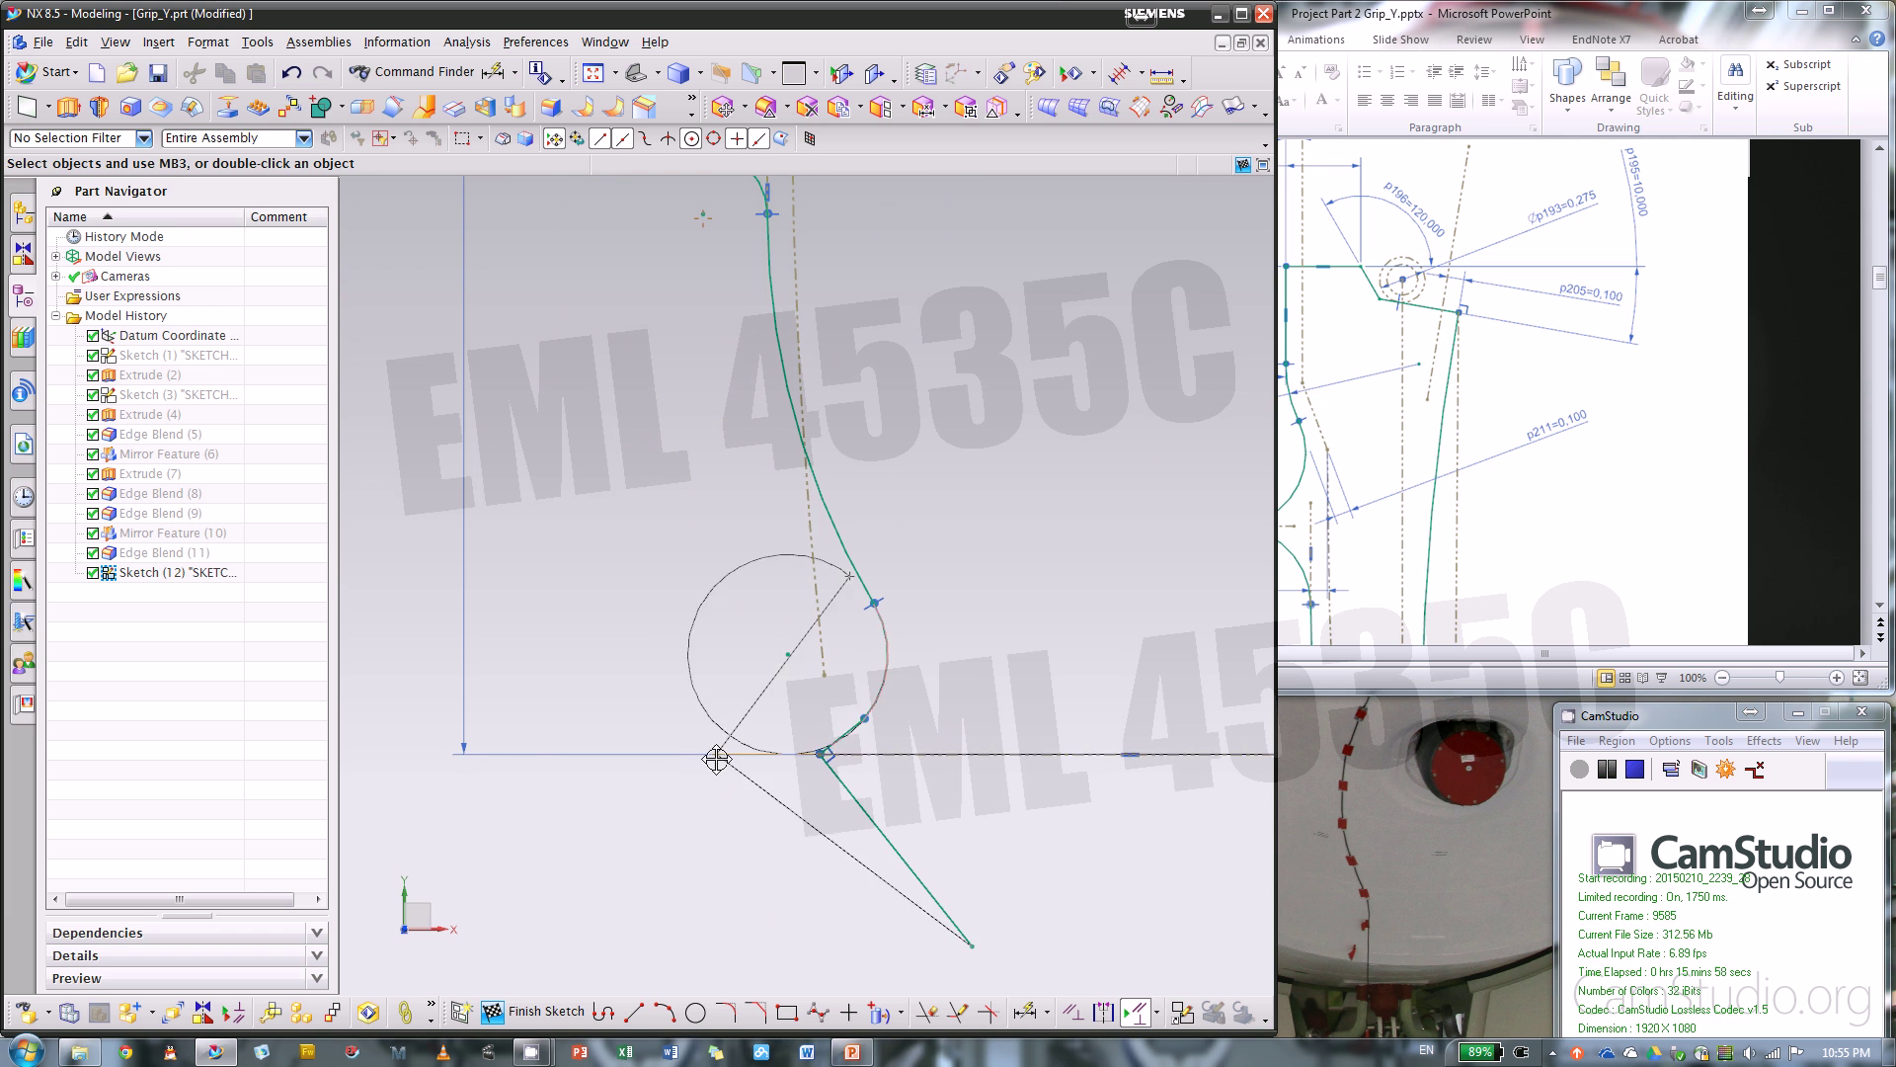
scroll(924, 685, "down", 4)
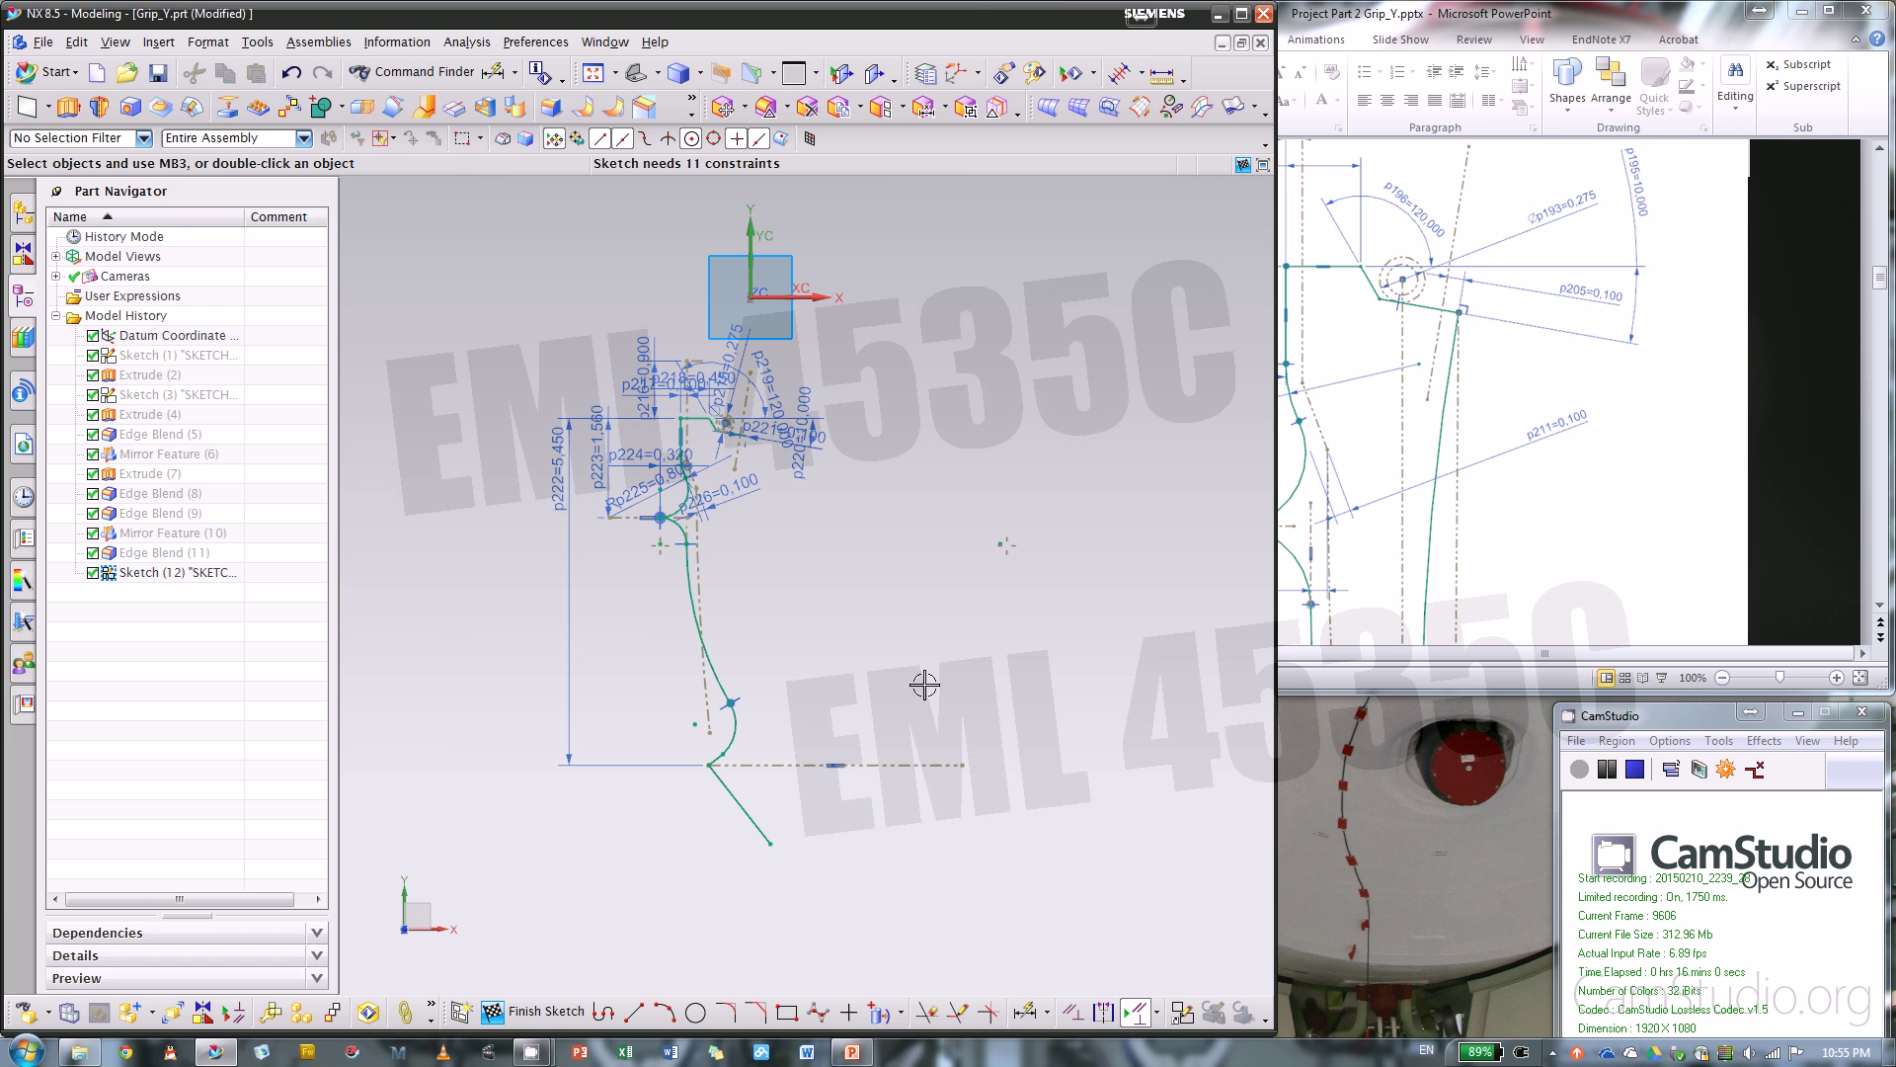
- Compare the slide's dimension beside the arc below the cusp with the same area of the sketch
left_click(1611, 569)
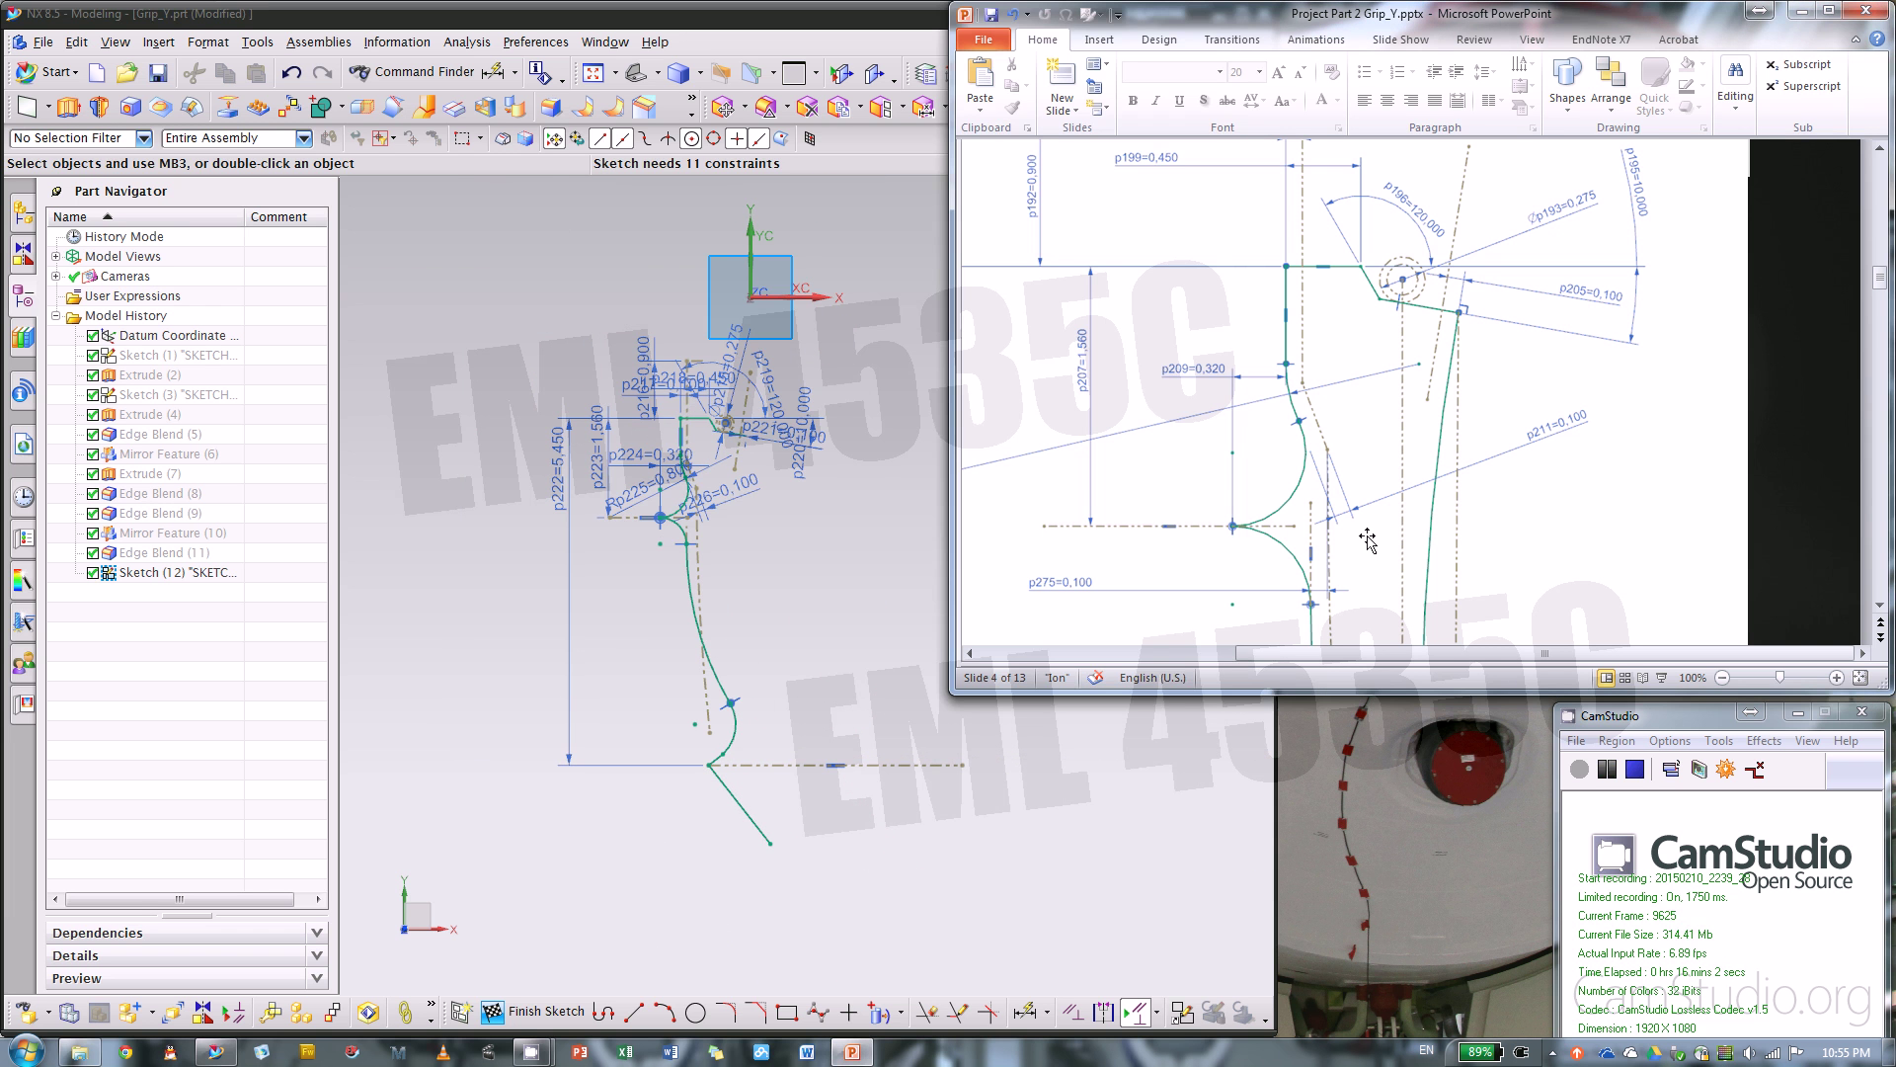
left_click(777, 553)
scroll(702, 542, "up", 4)
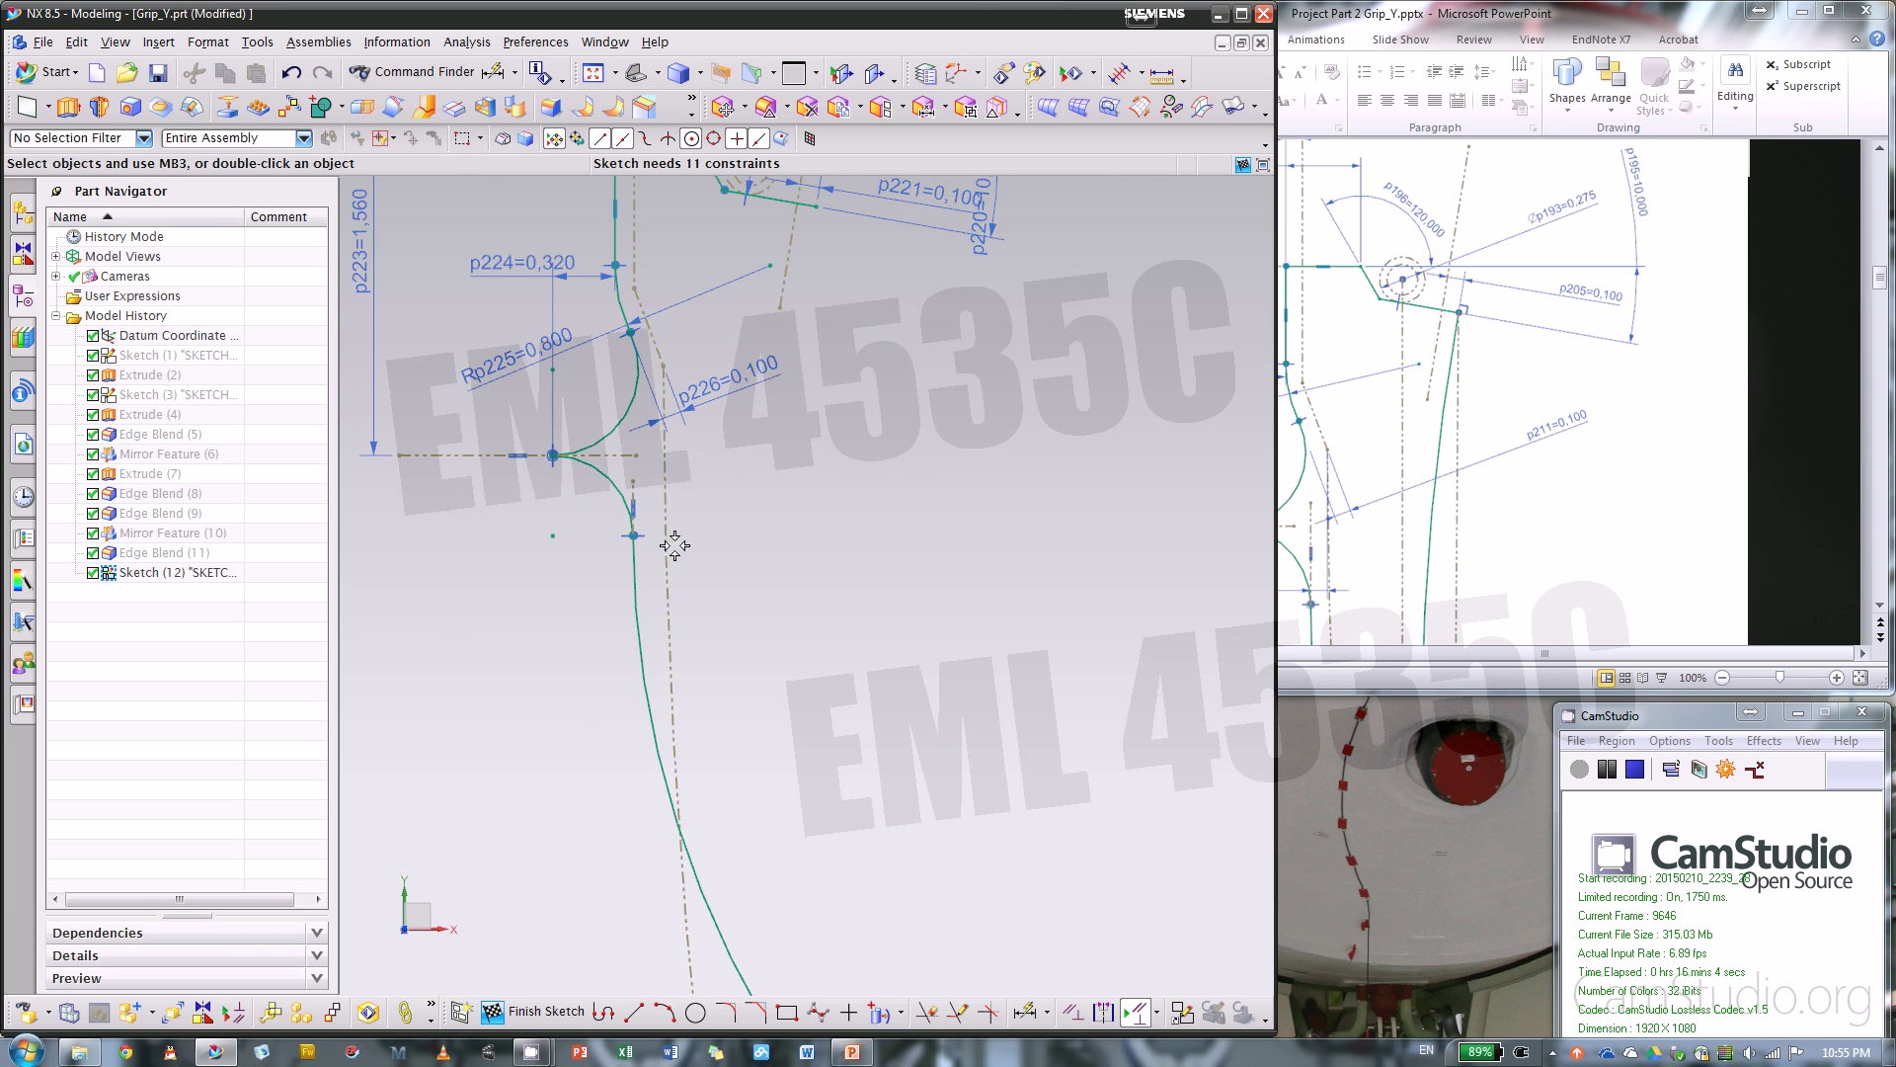
left_click(1324, 594)
left_click(832, 574)
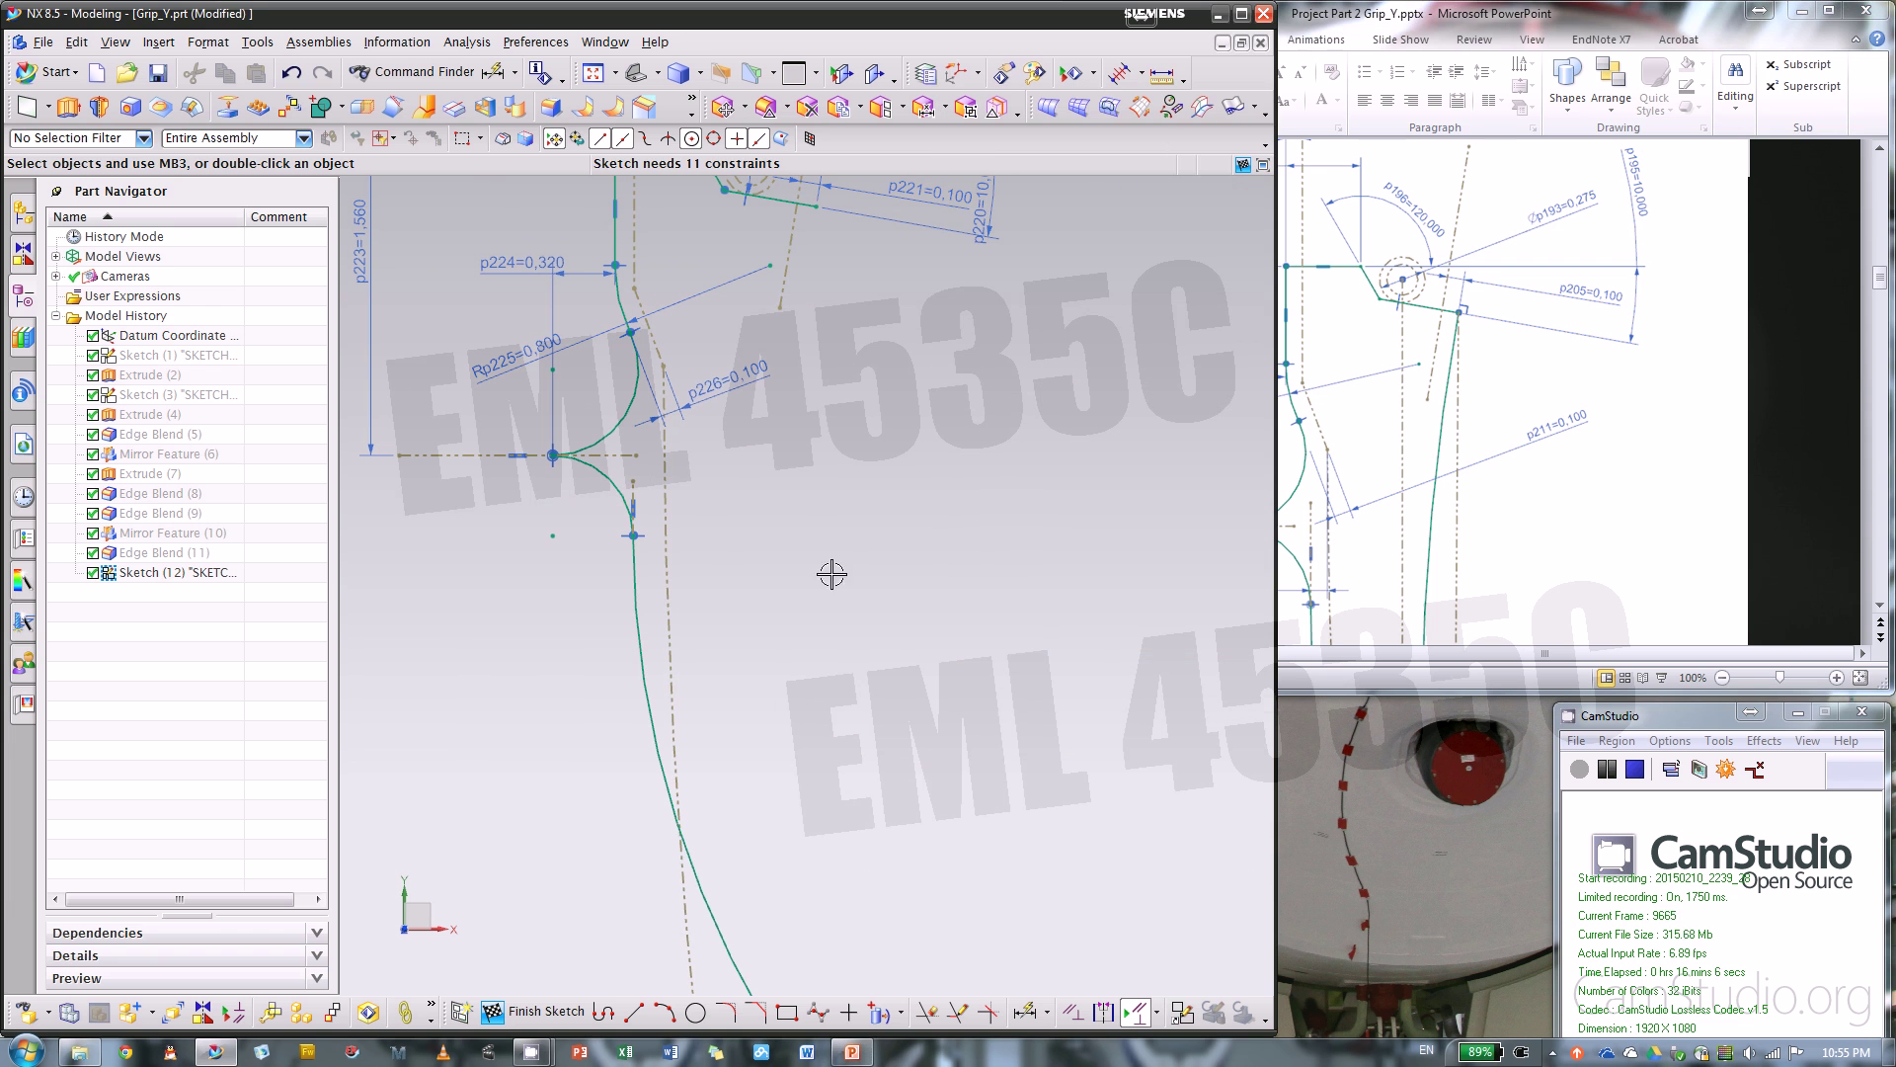
key("d")
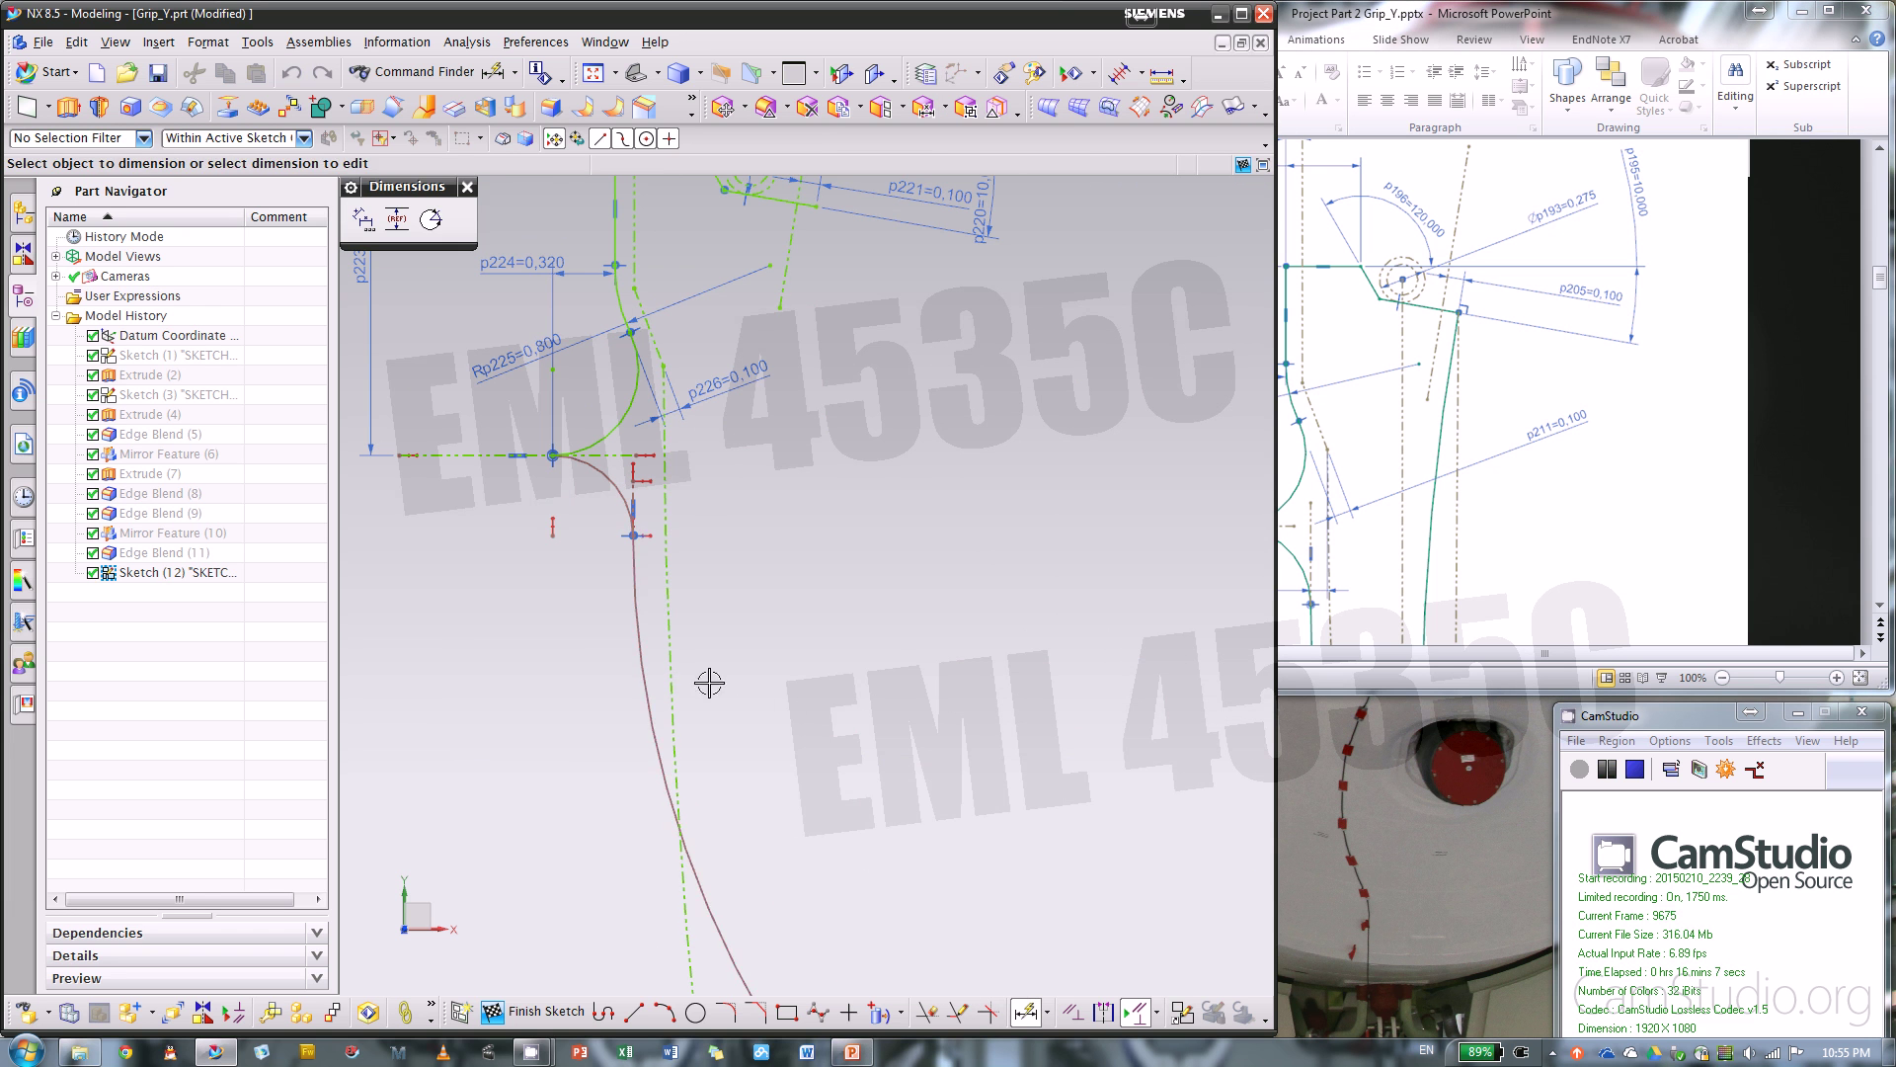
left_click(635, 536)
left_click(666, 519)
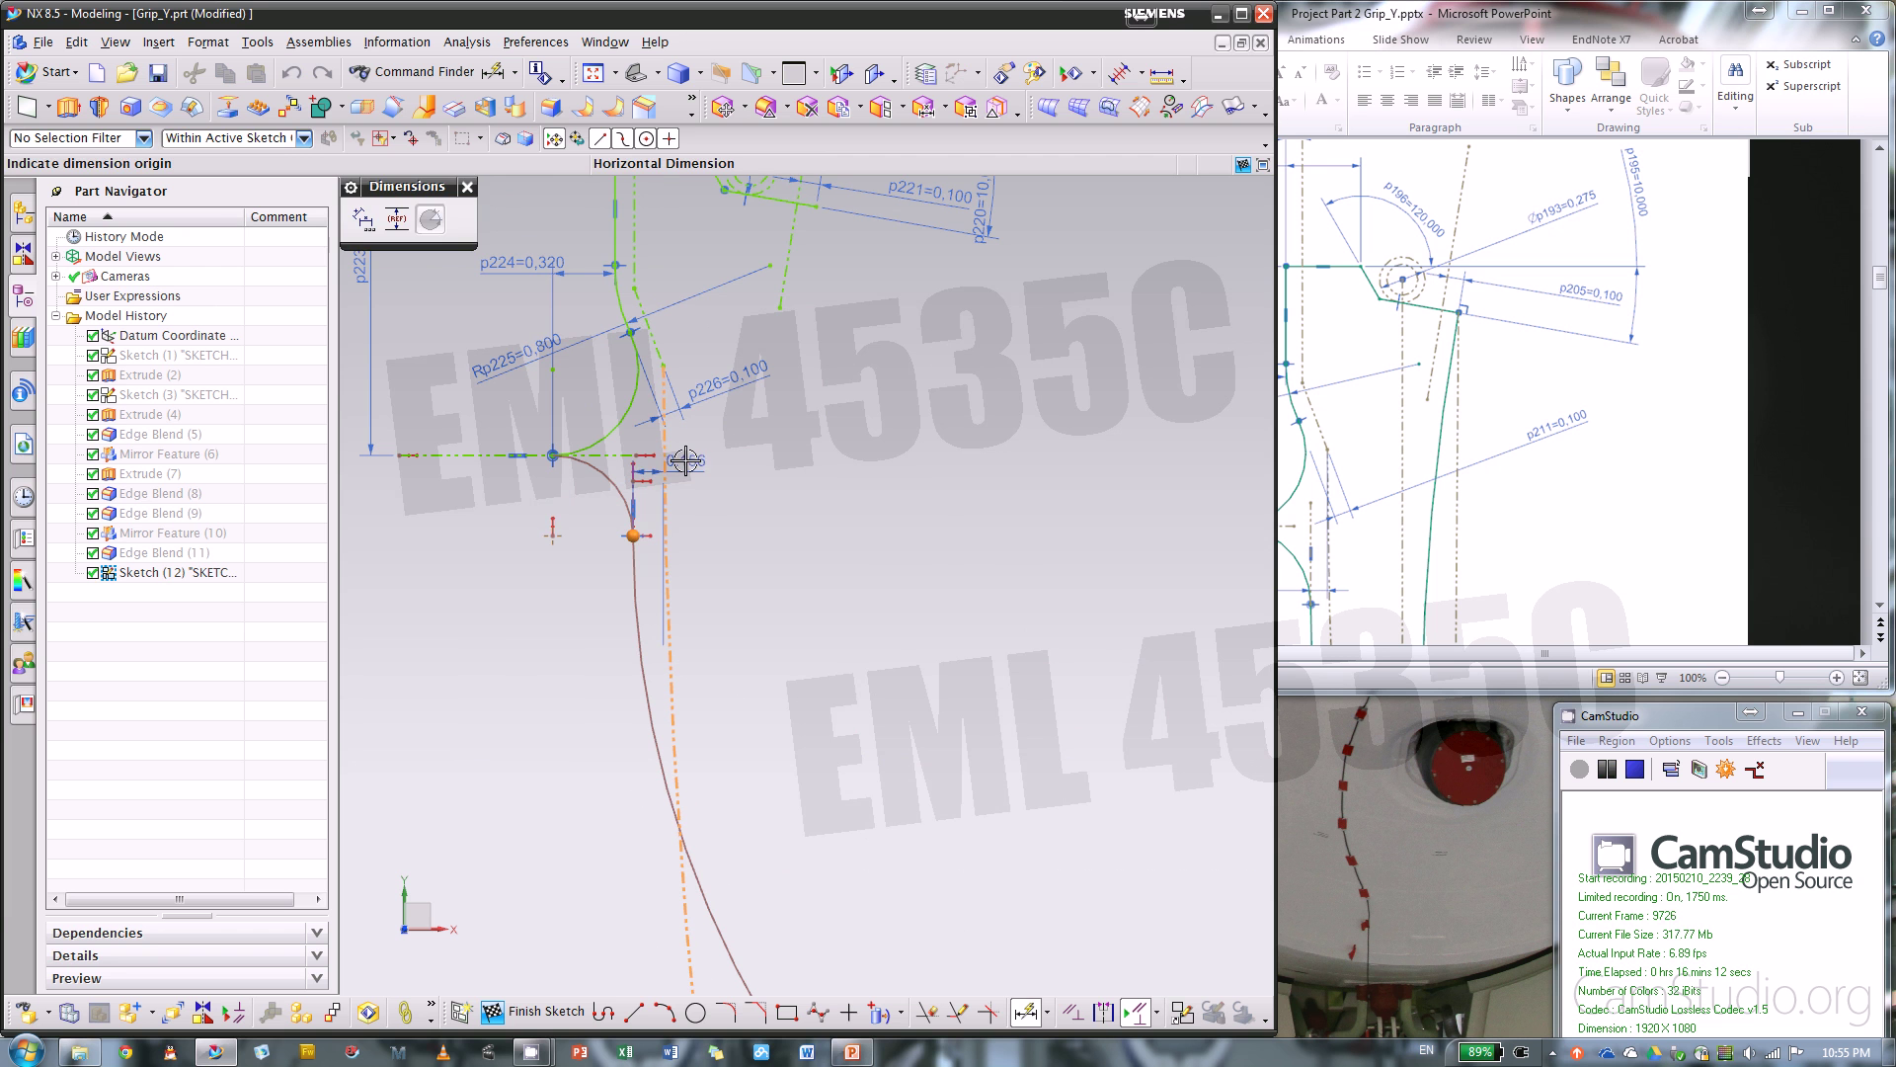
key("Escape")
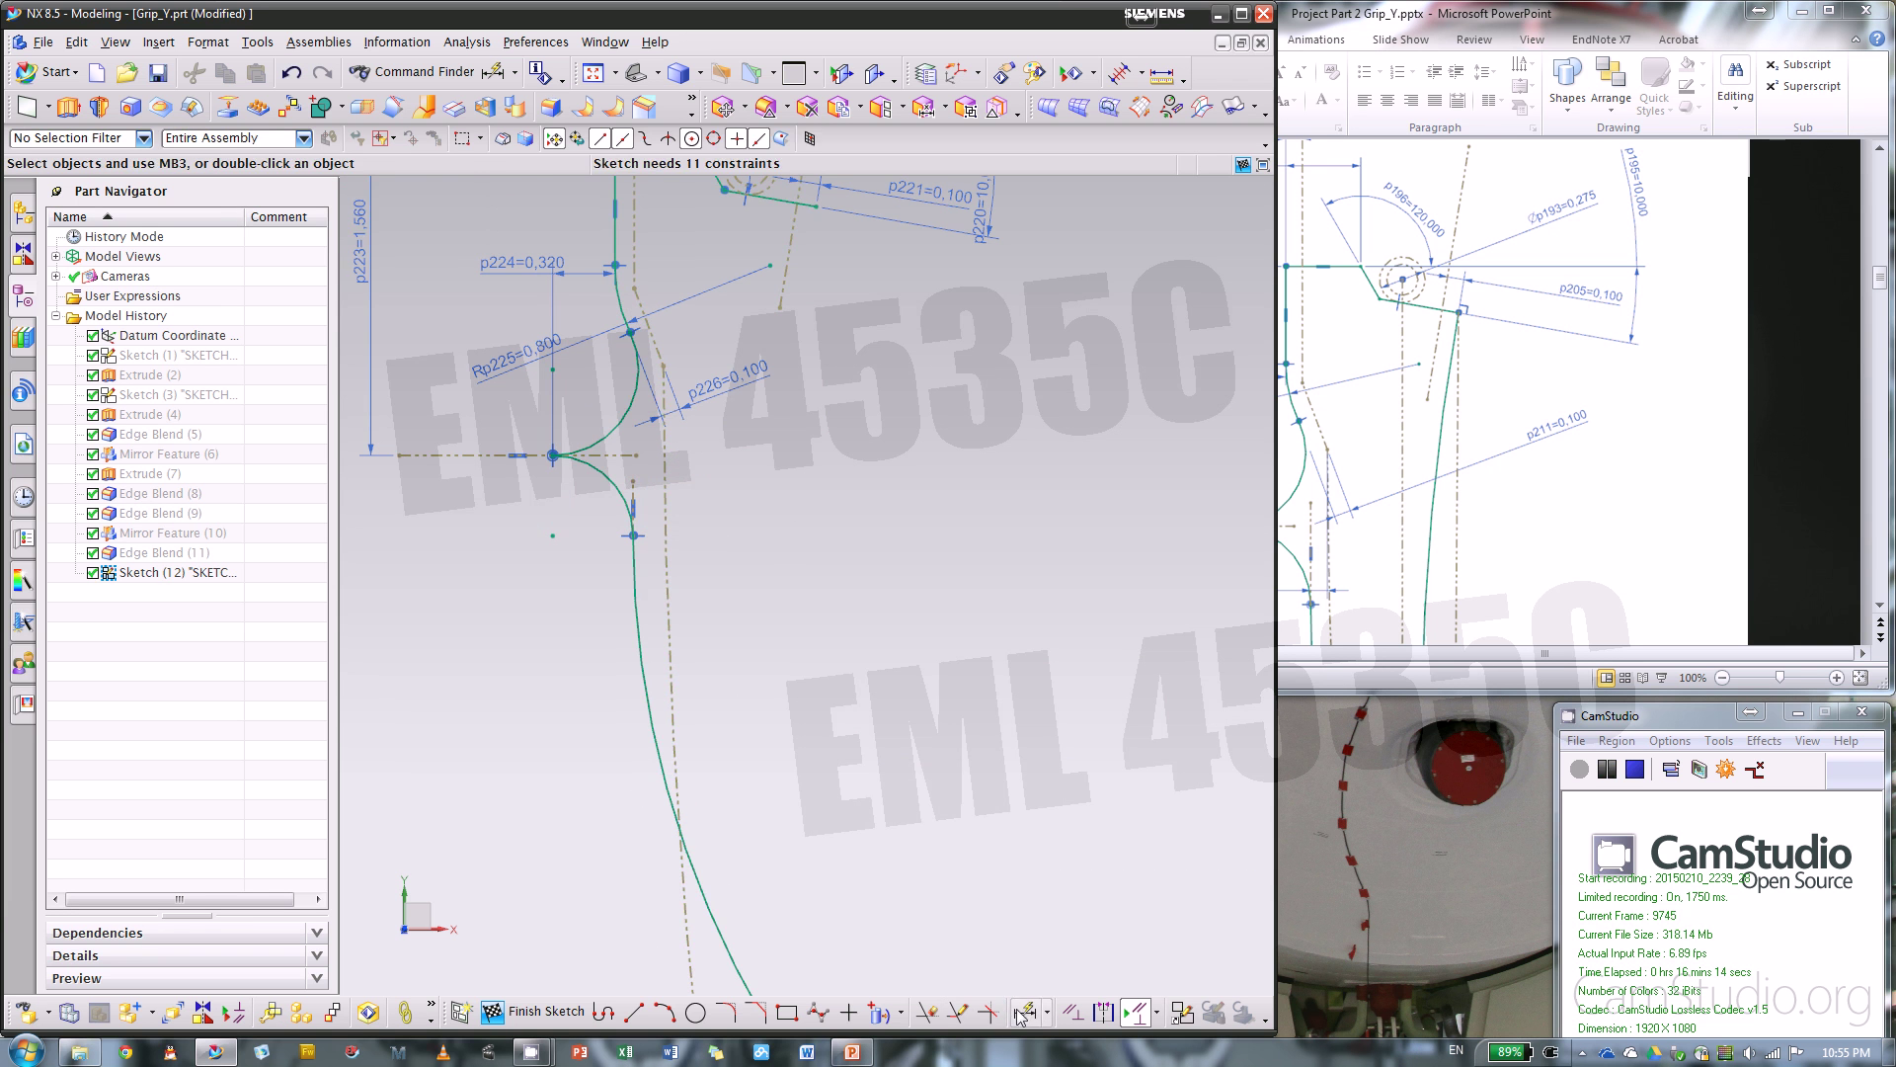
- Dimension the perpendicular distance from the short vertical line below the cusp to the long slanted reference line as 0.1 in
scroll(638, 484, "down", 5)
left_click(647, 528)
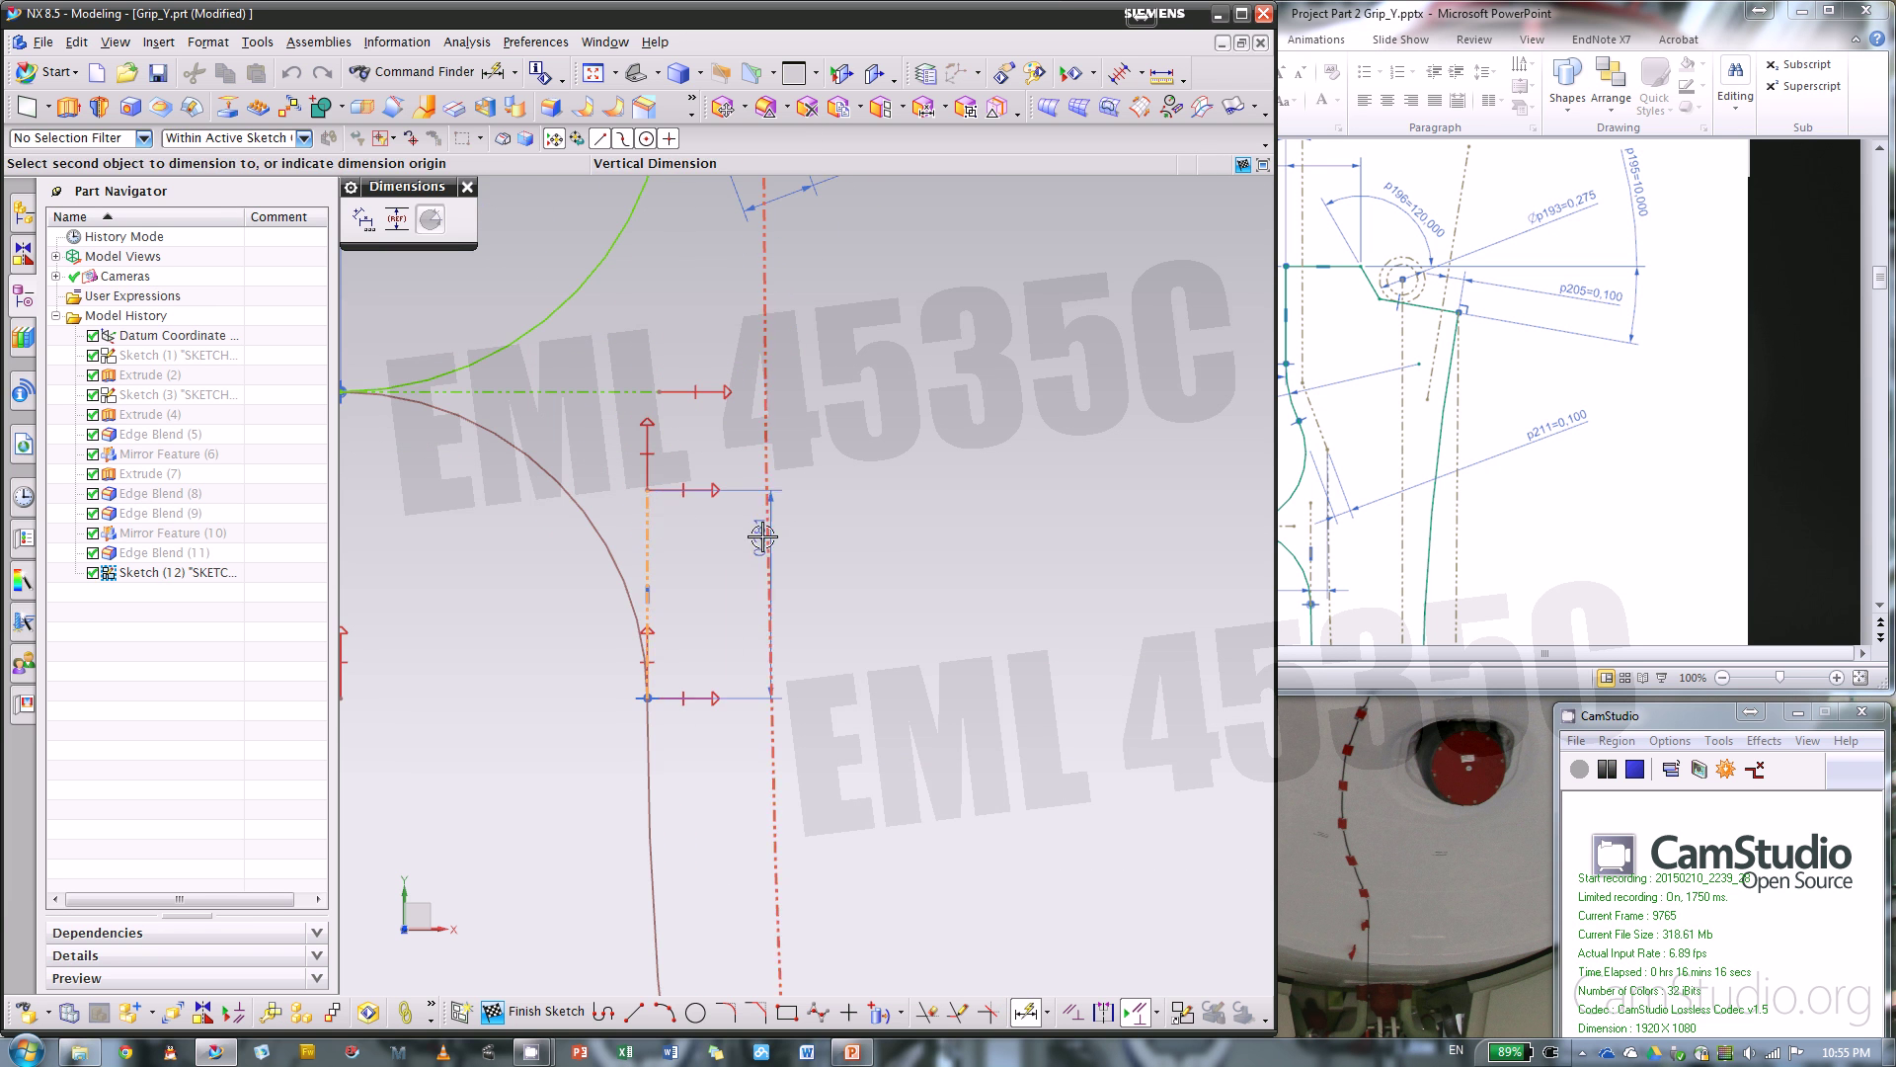
left_click(766, 533)
scroll(831, 508, "up", 3)
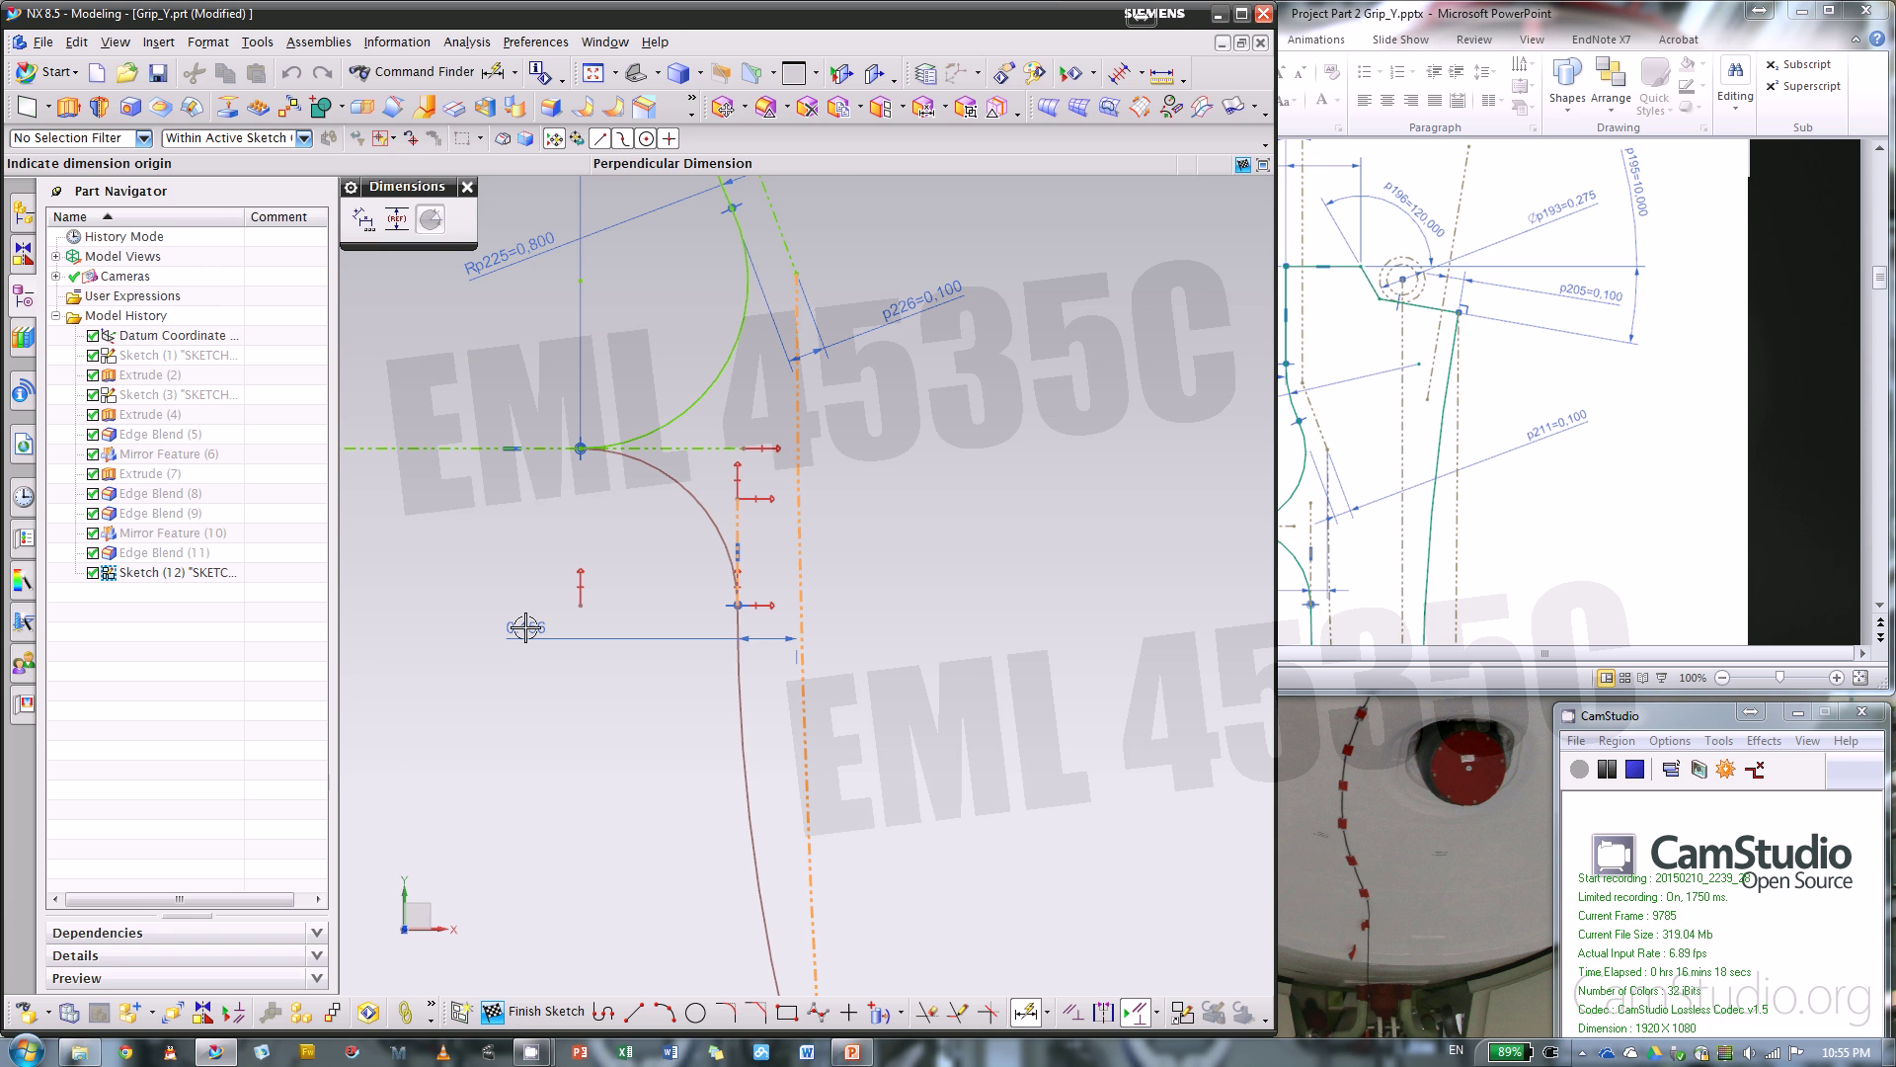
left_click(488, 629)
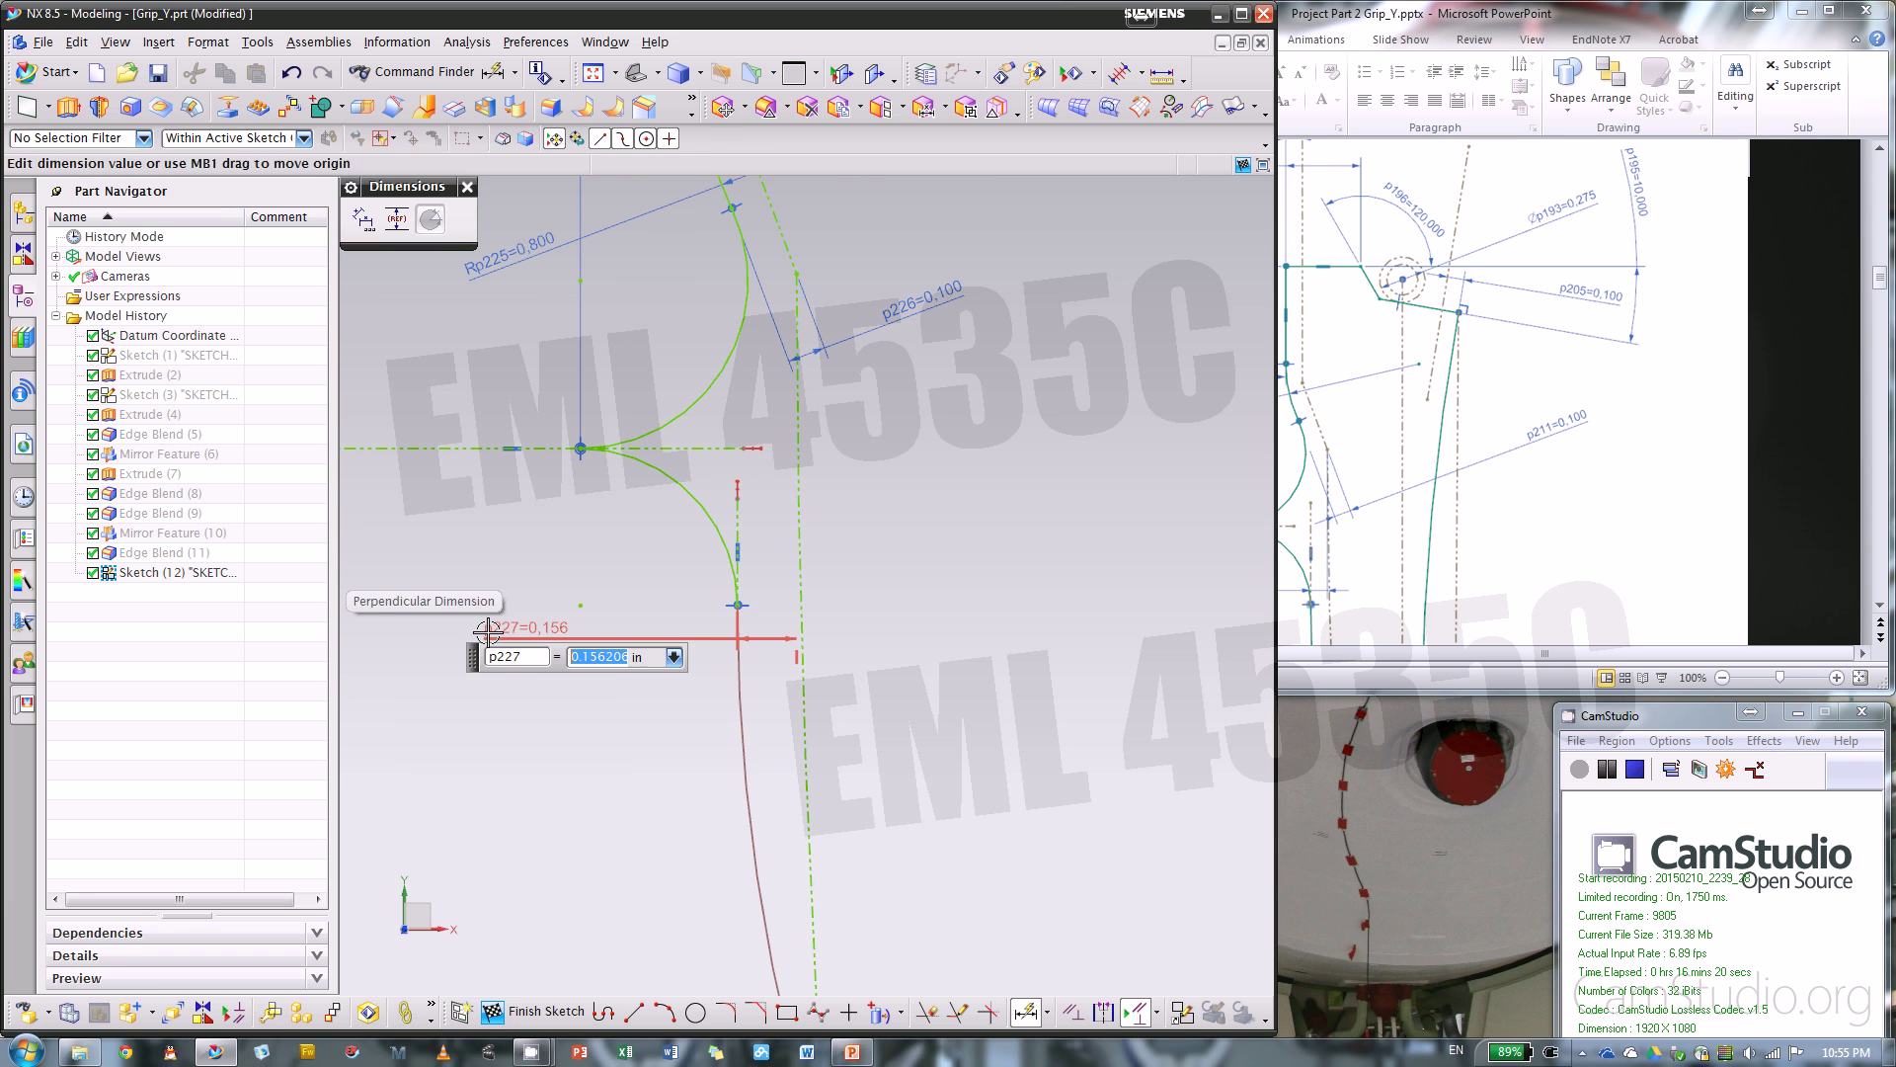
type("0.1")
key("Return")
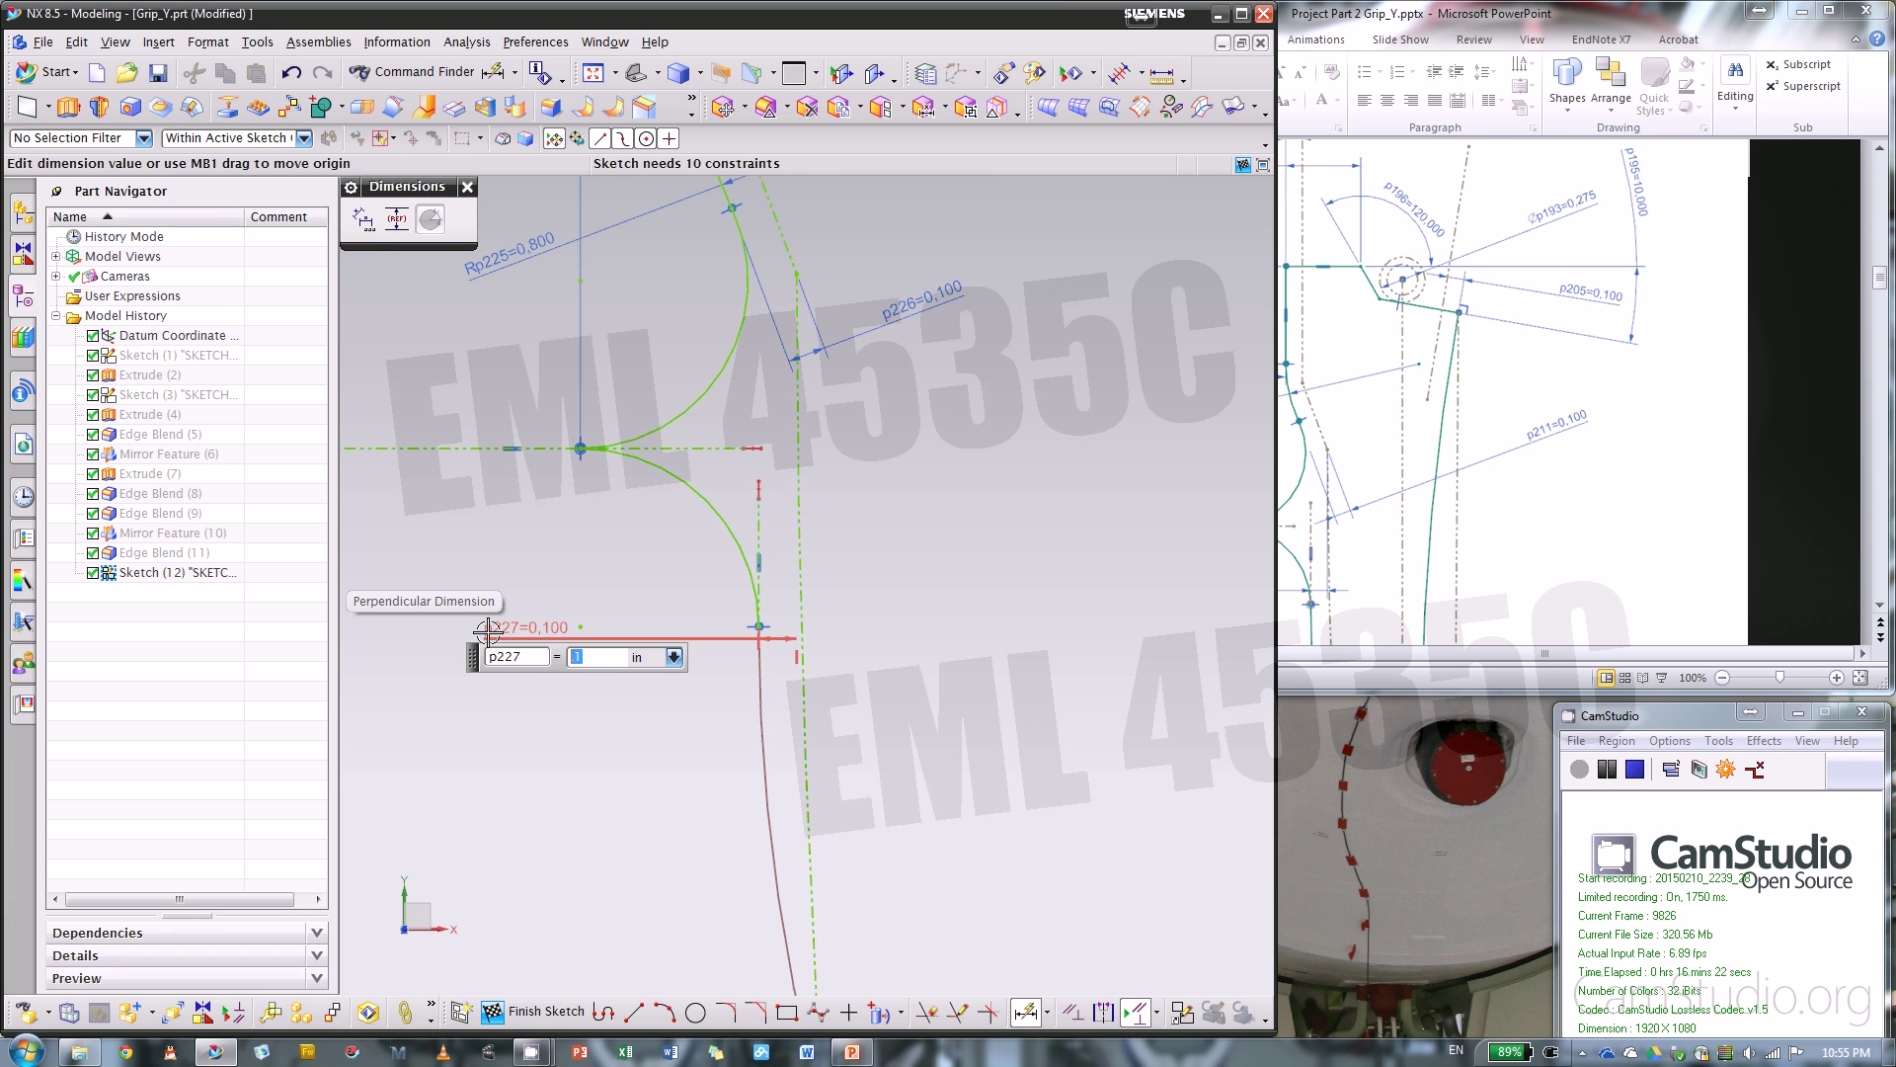
key("Escape")
scroll(916, 479, "up", 3)
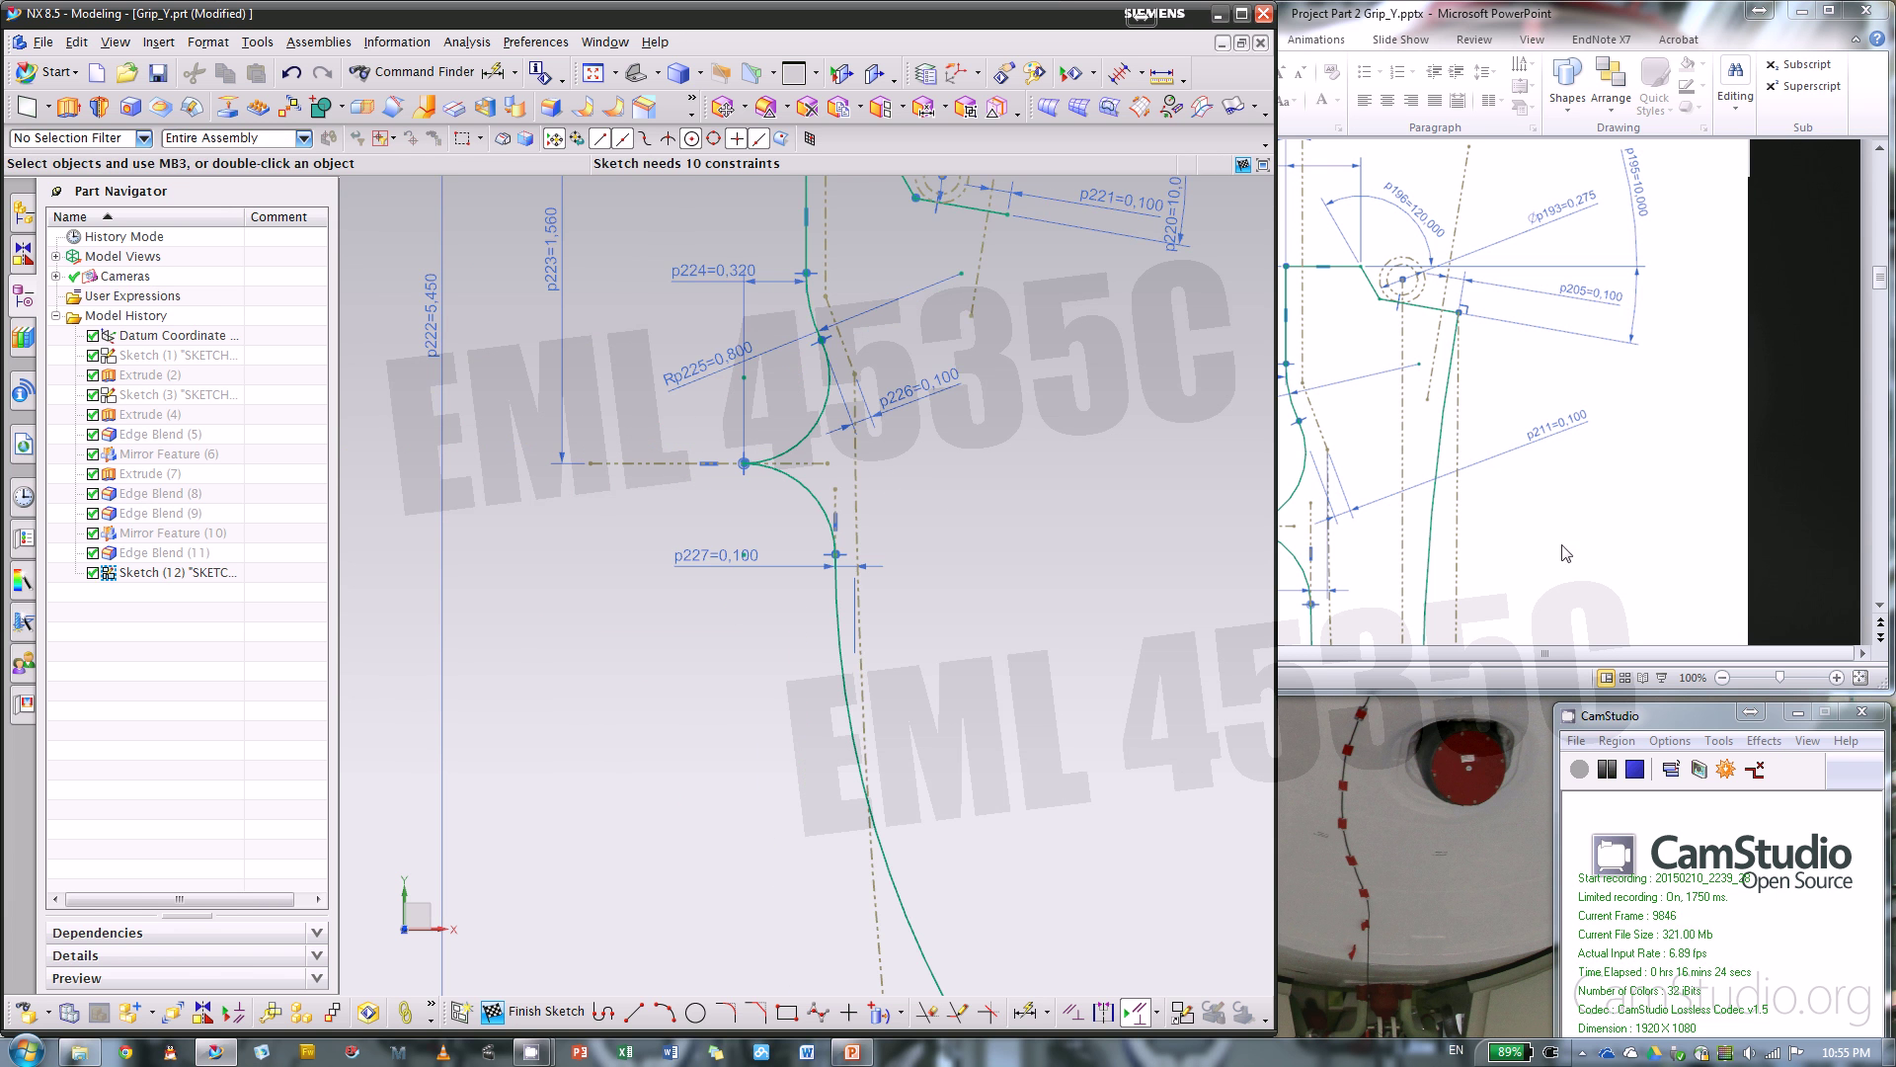
- Examine the slides' dimensions for the lower end of the grip profile and compare them with the sketch's lower part
left_click(1531, 541)
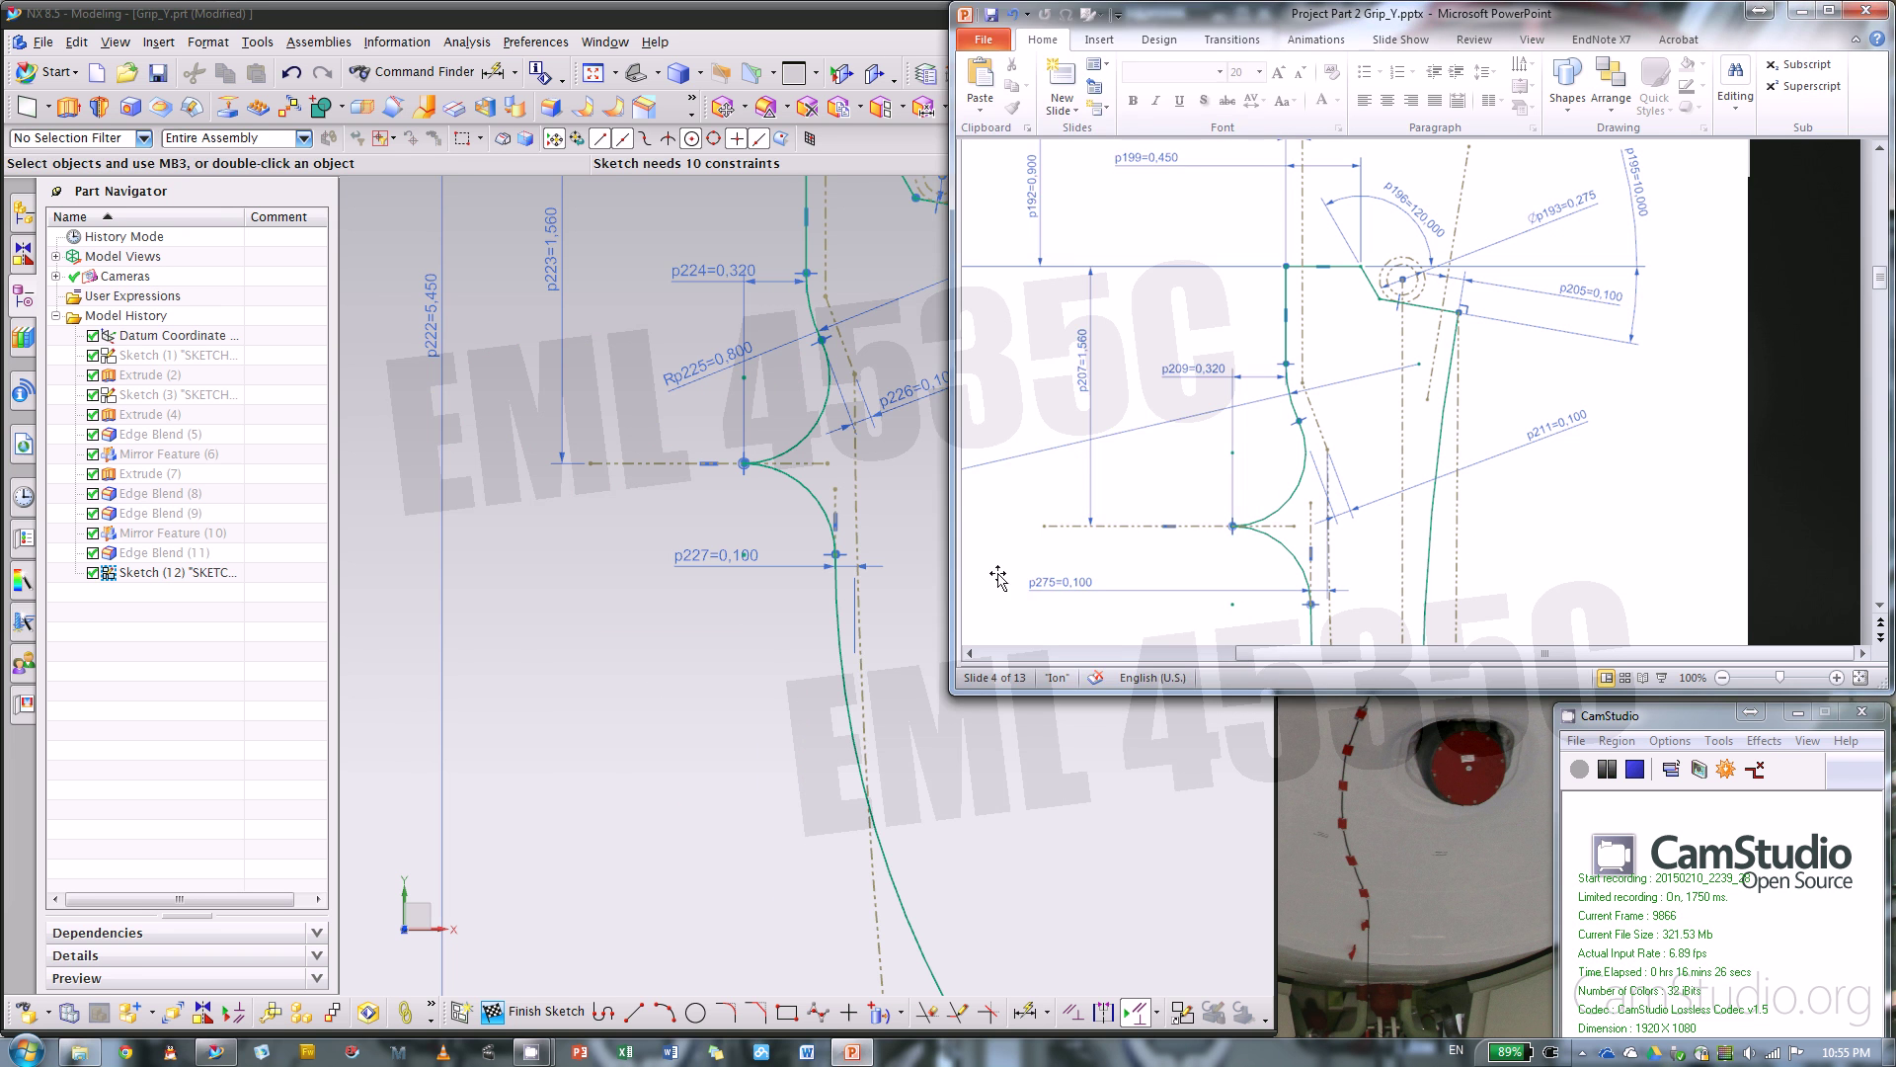
left_click(618, 741)
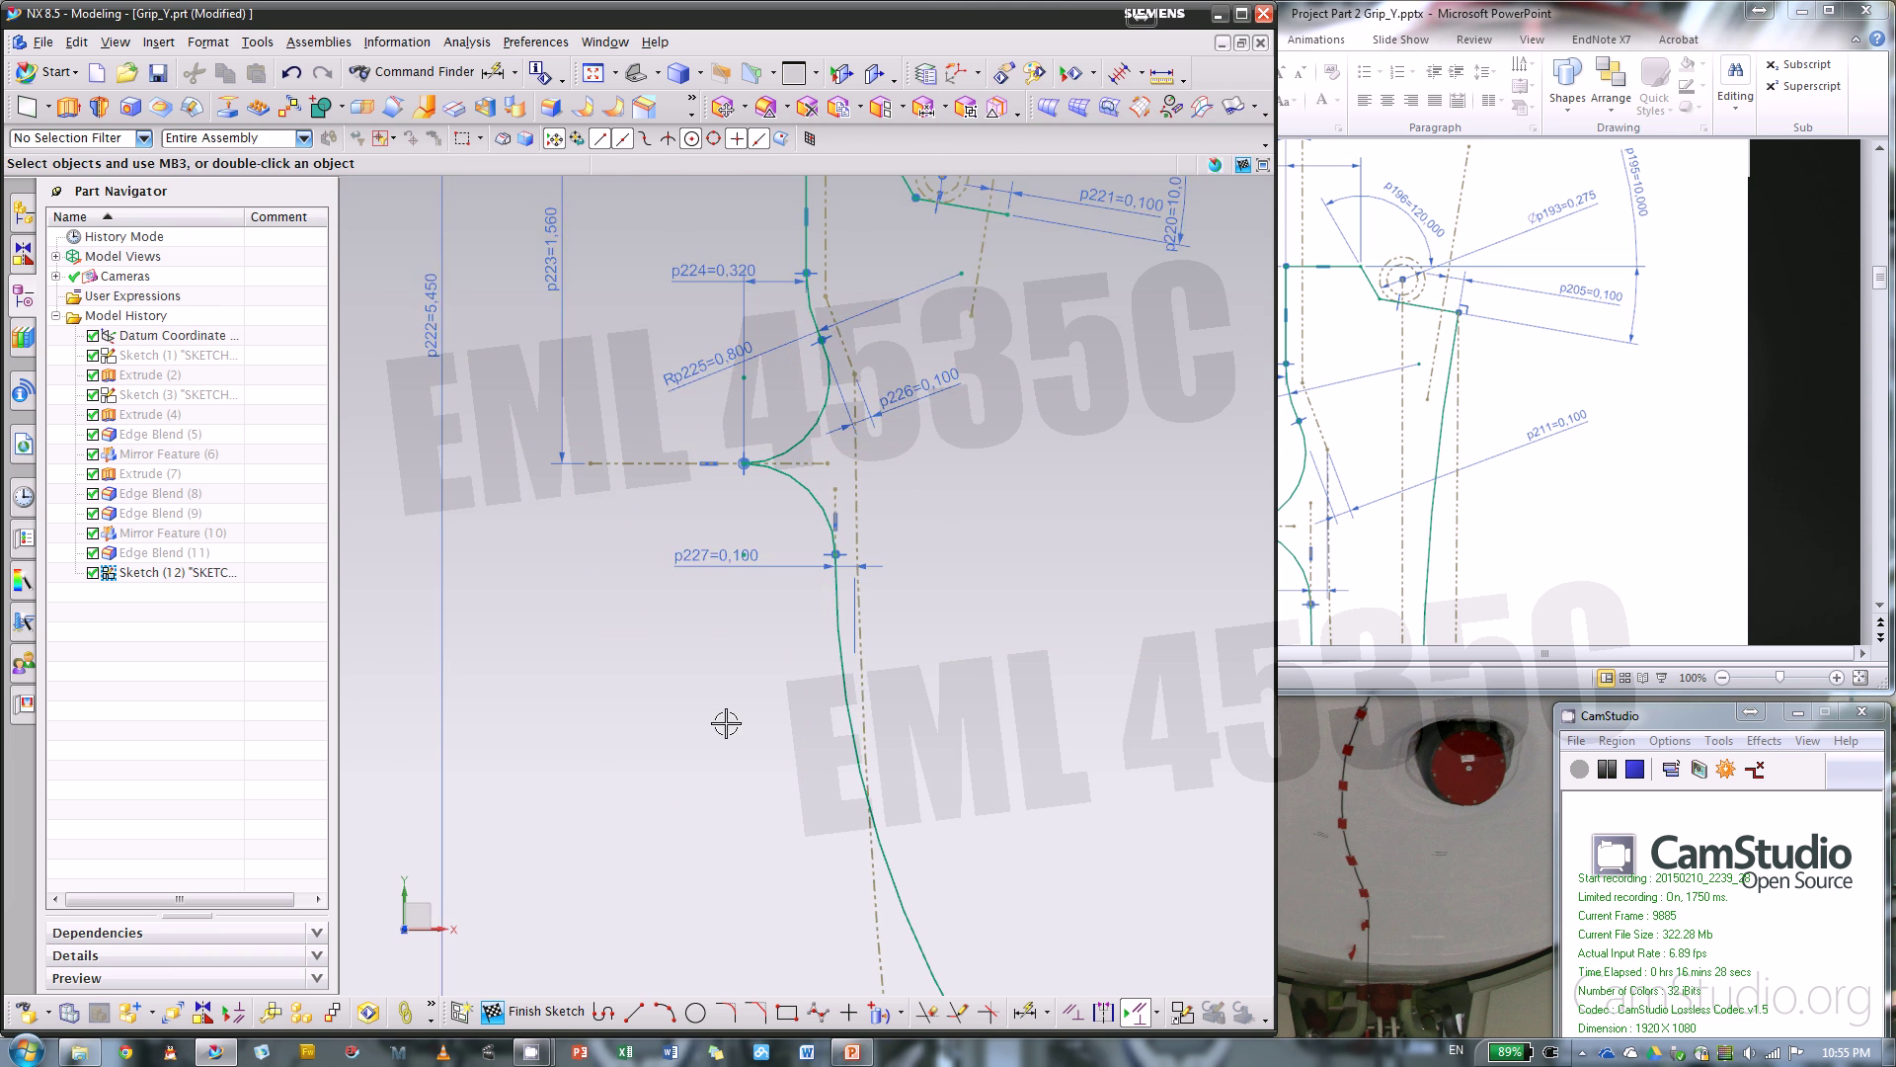
middle_click_drag(726, 723, 722, 440, "shift")
left_click(1759, 471)
scroll(1770, 469, "down", 1)
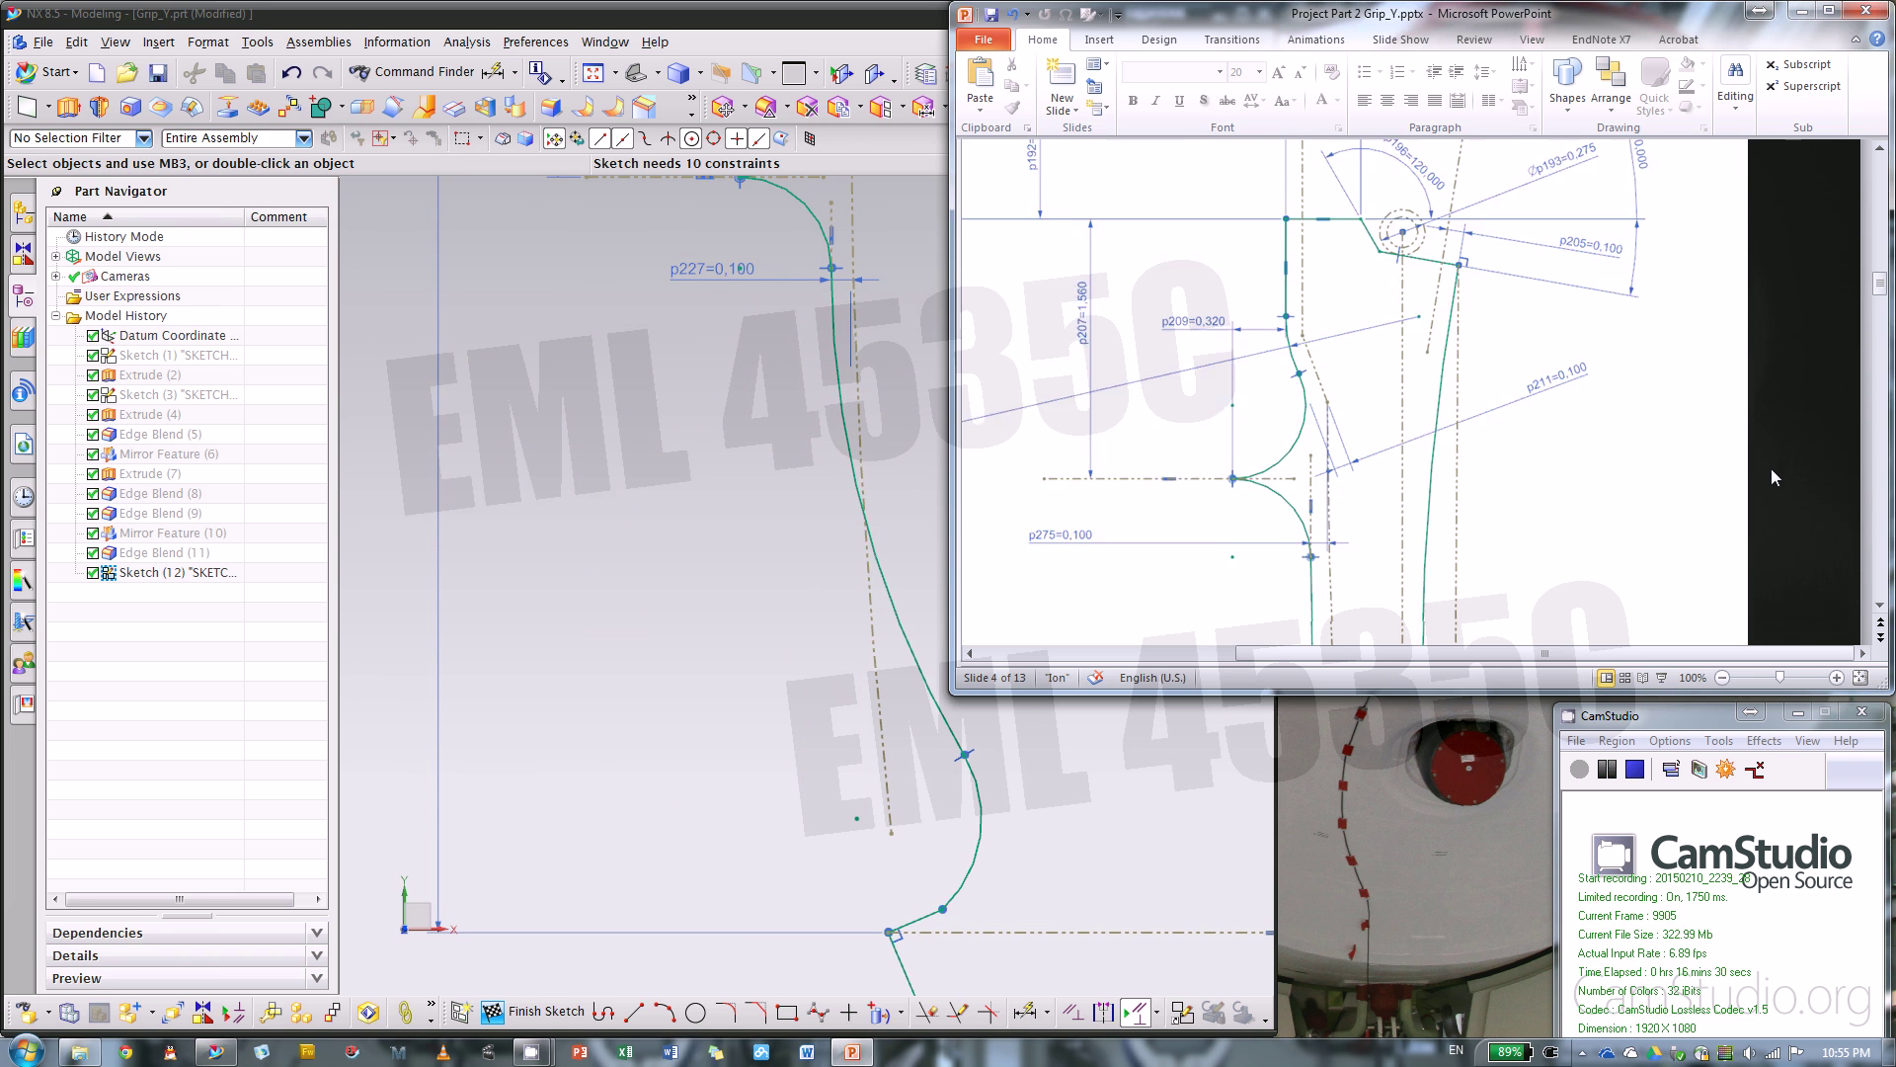
scroll(1770, 468, "down", 6)
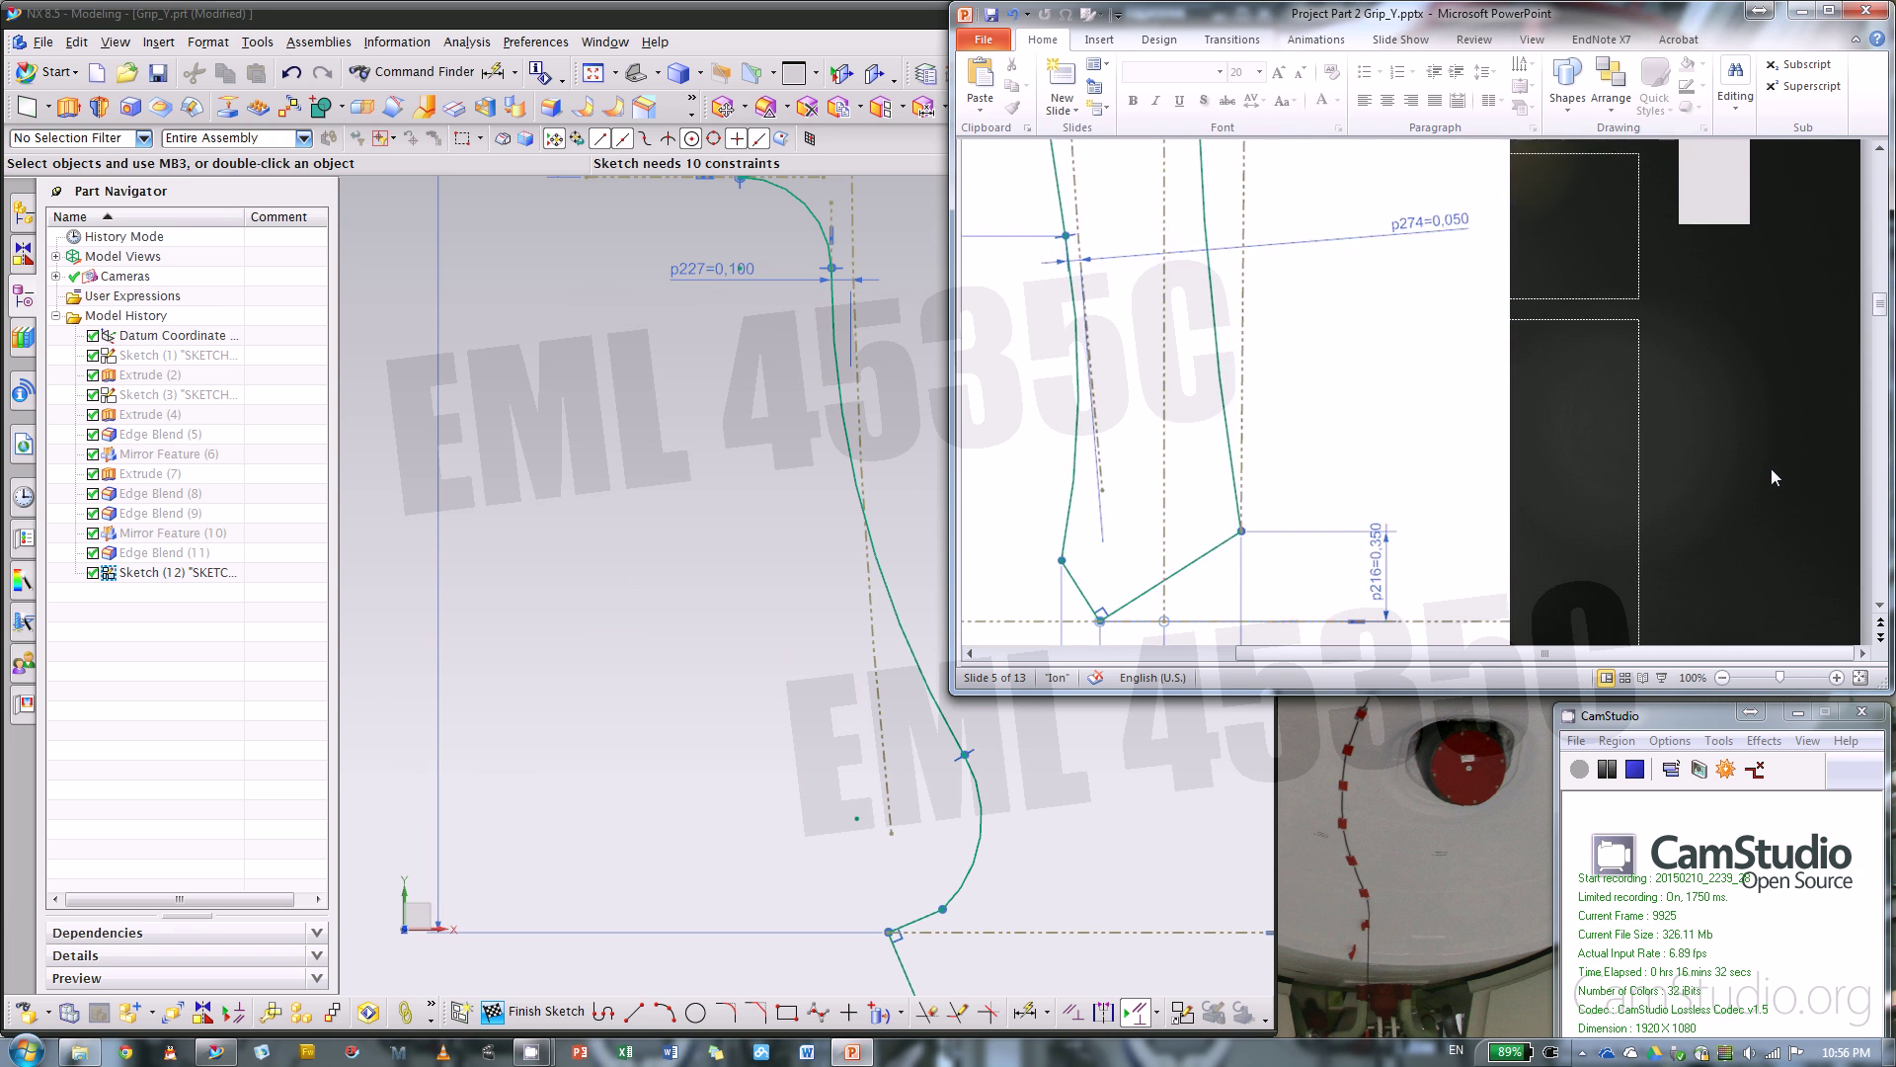
scroll(1770, 468, "up", 2)
left_click_drag(1583, 653, 1401, 654)
scroll(1389, 580, "down", 1)
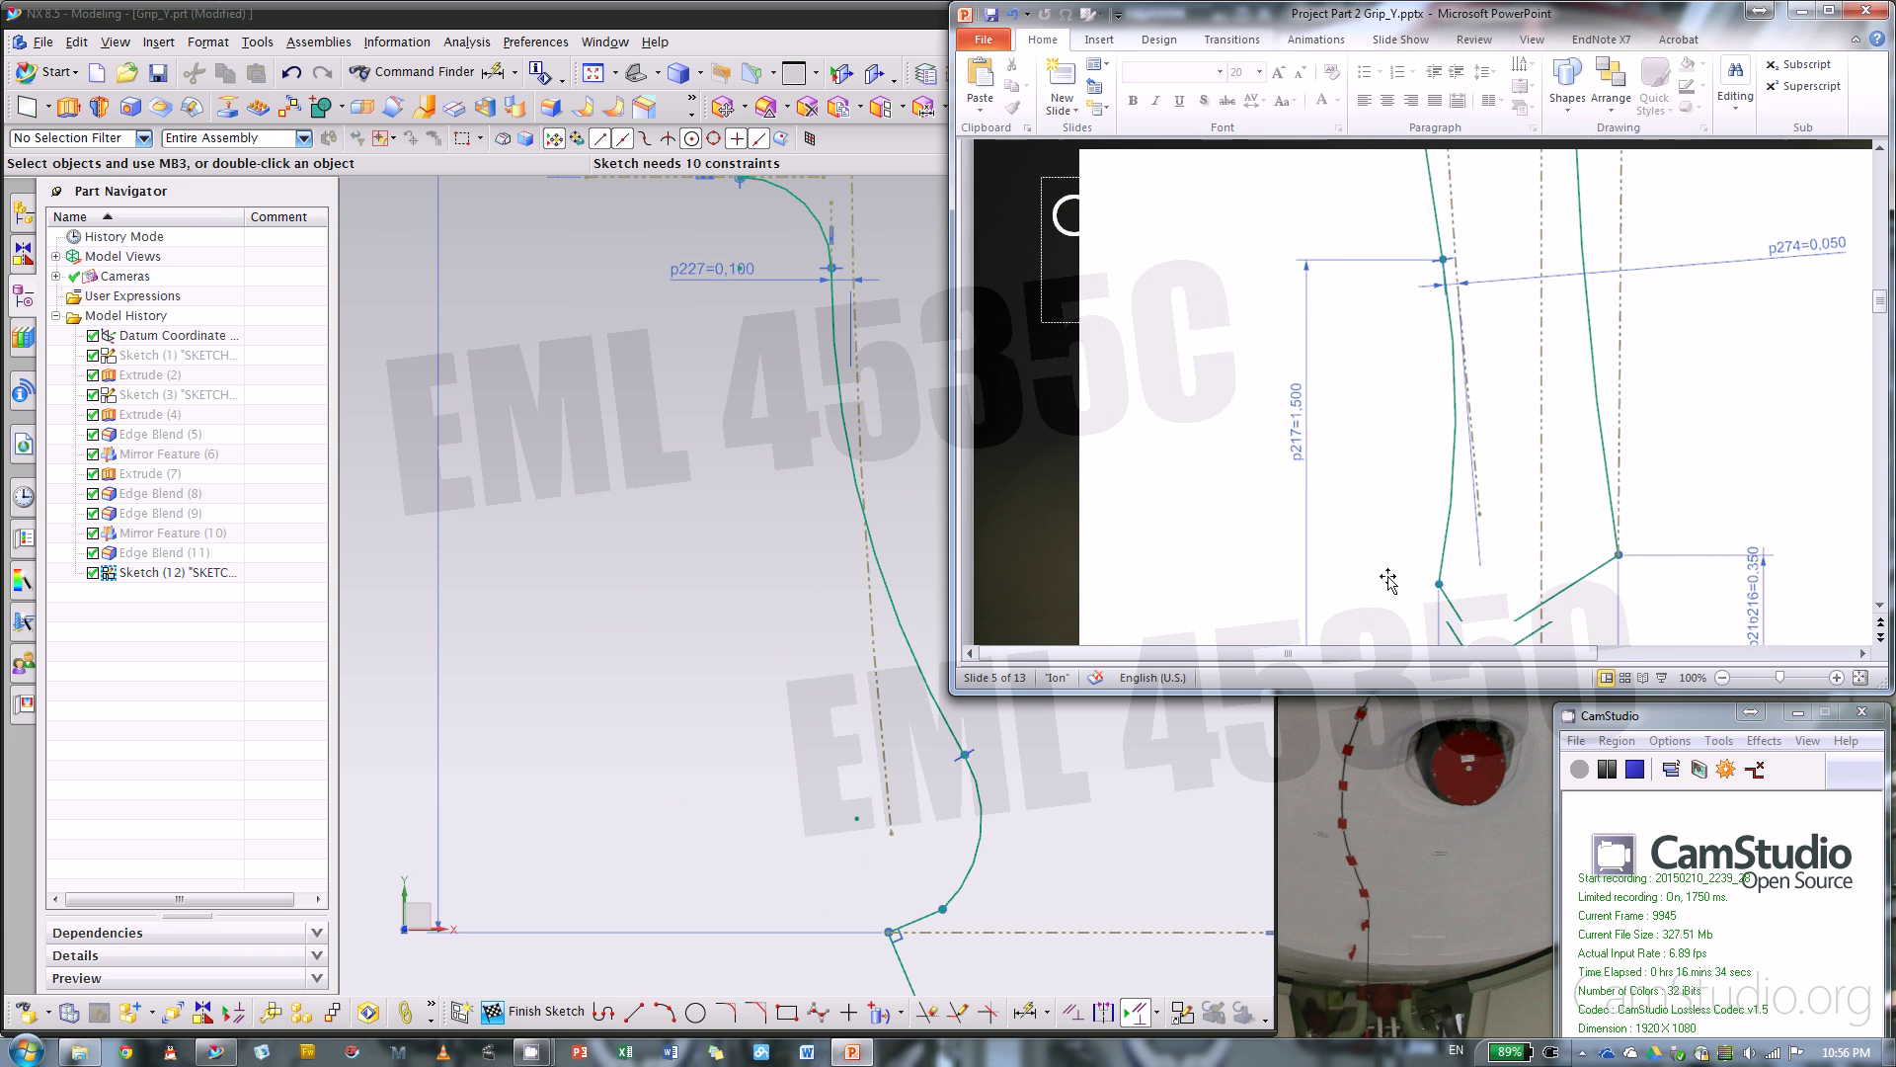
scroll(1388, 581, "down", 2, "ctrl")
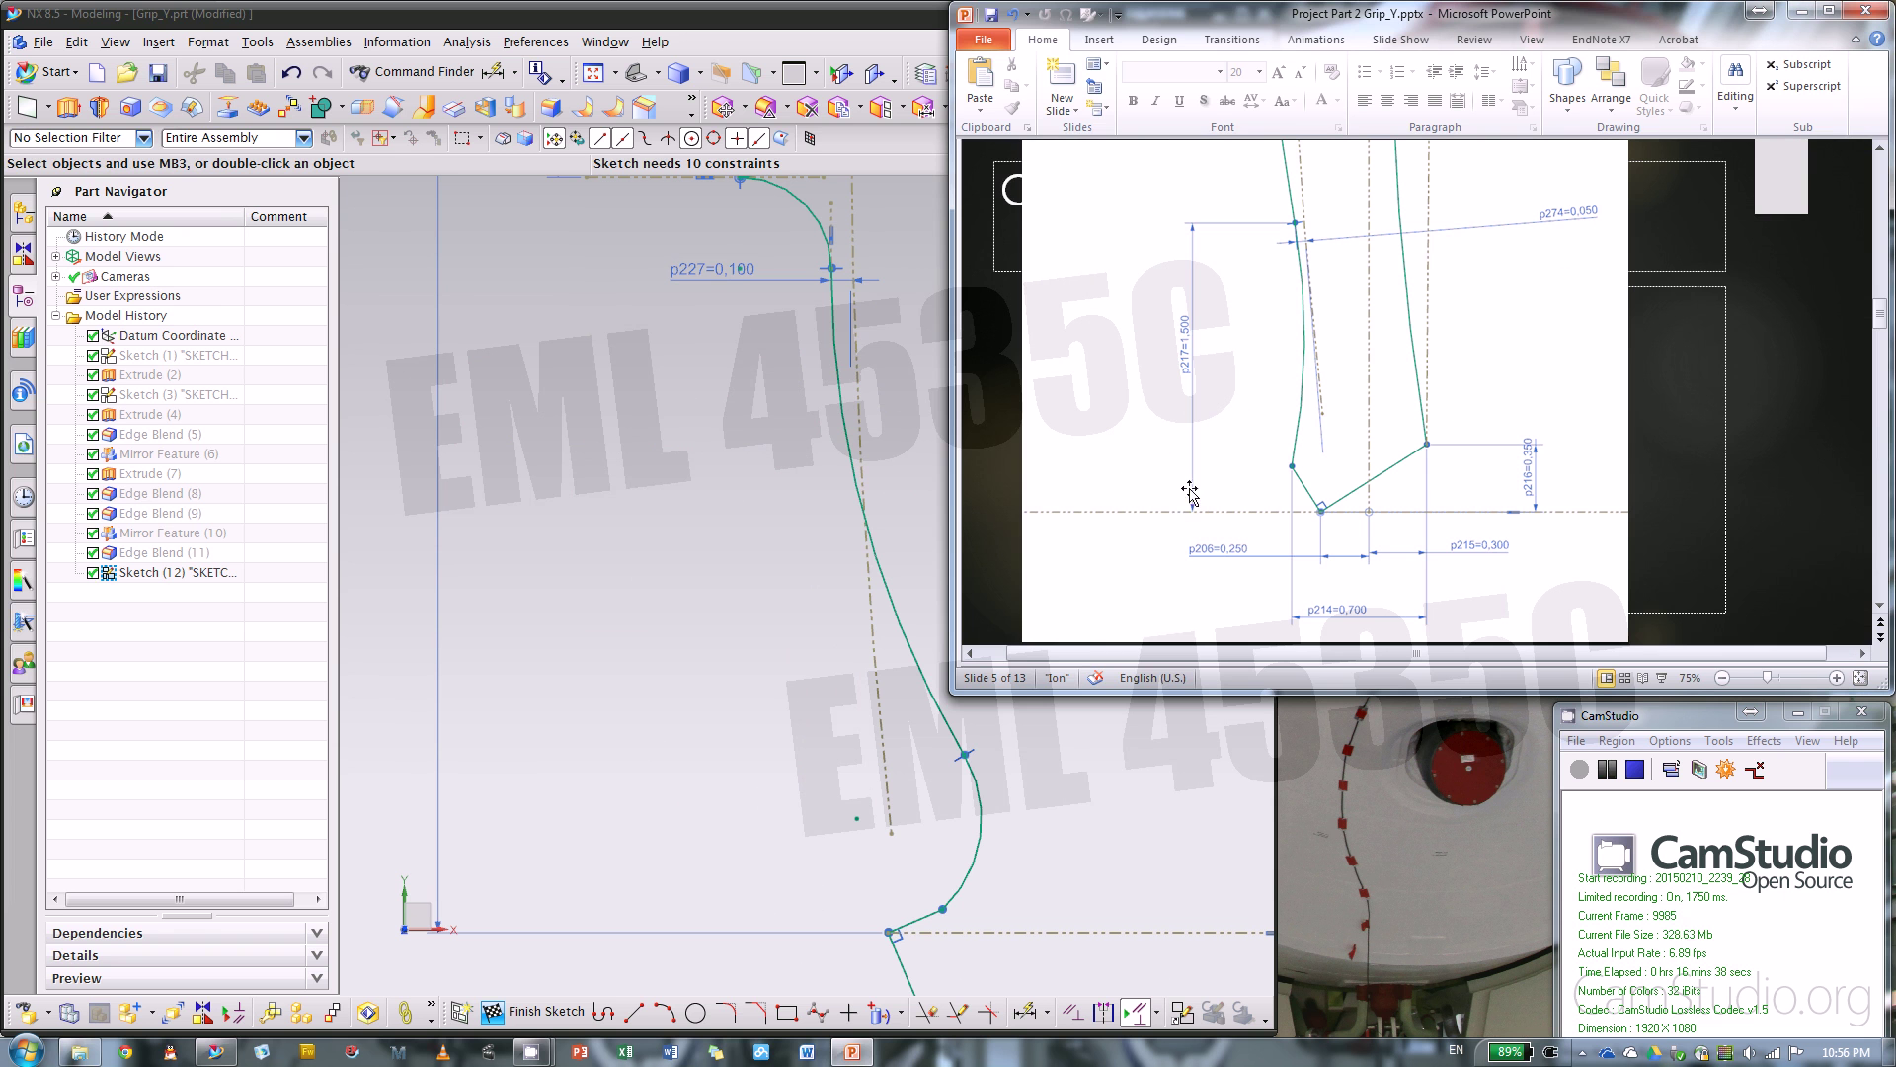
left_click(641, 689)
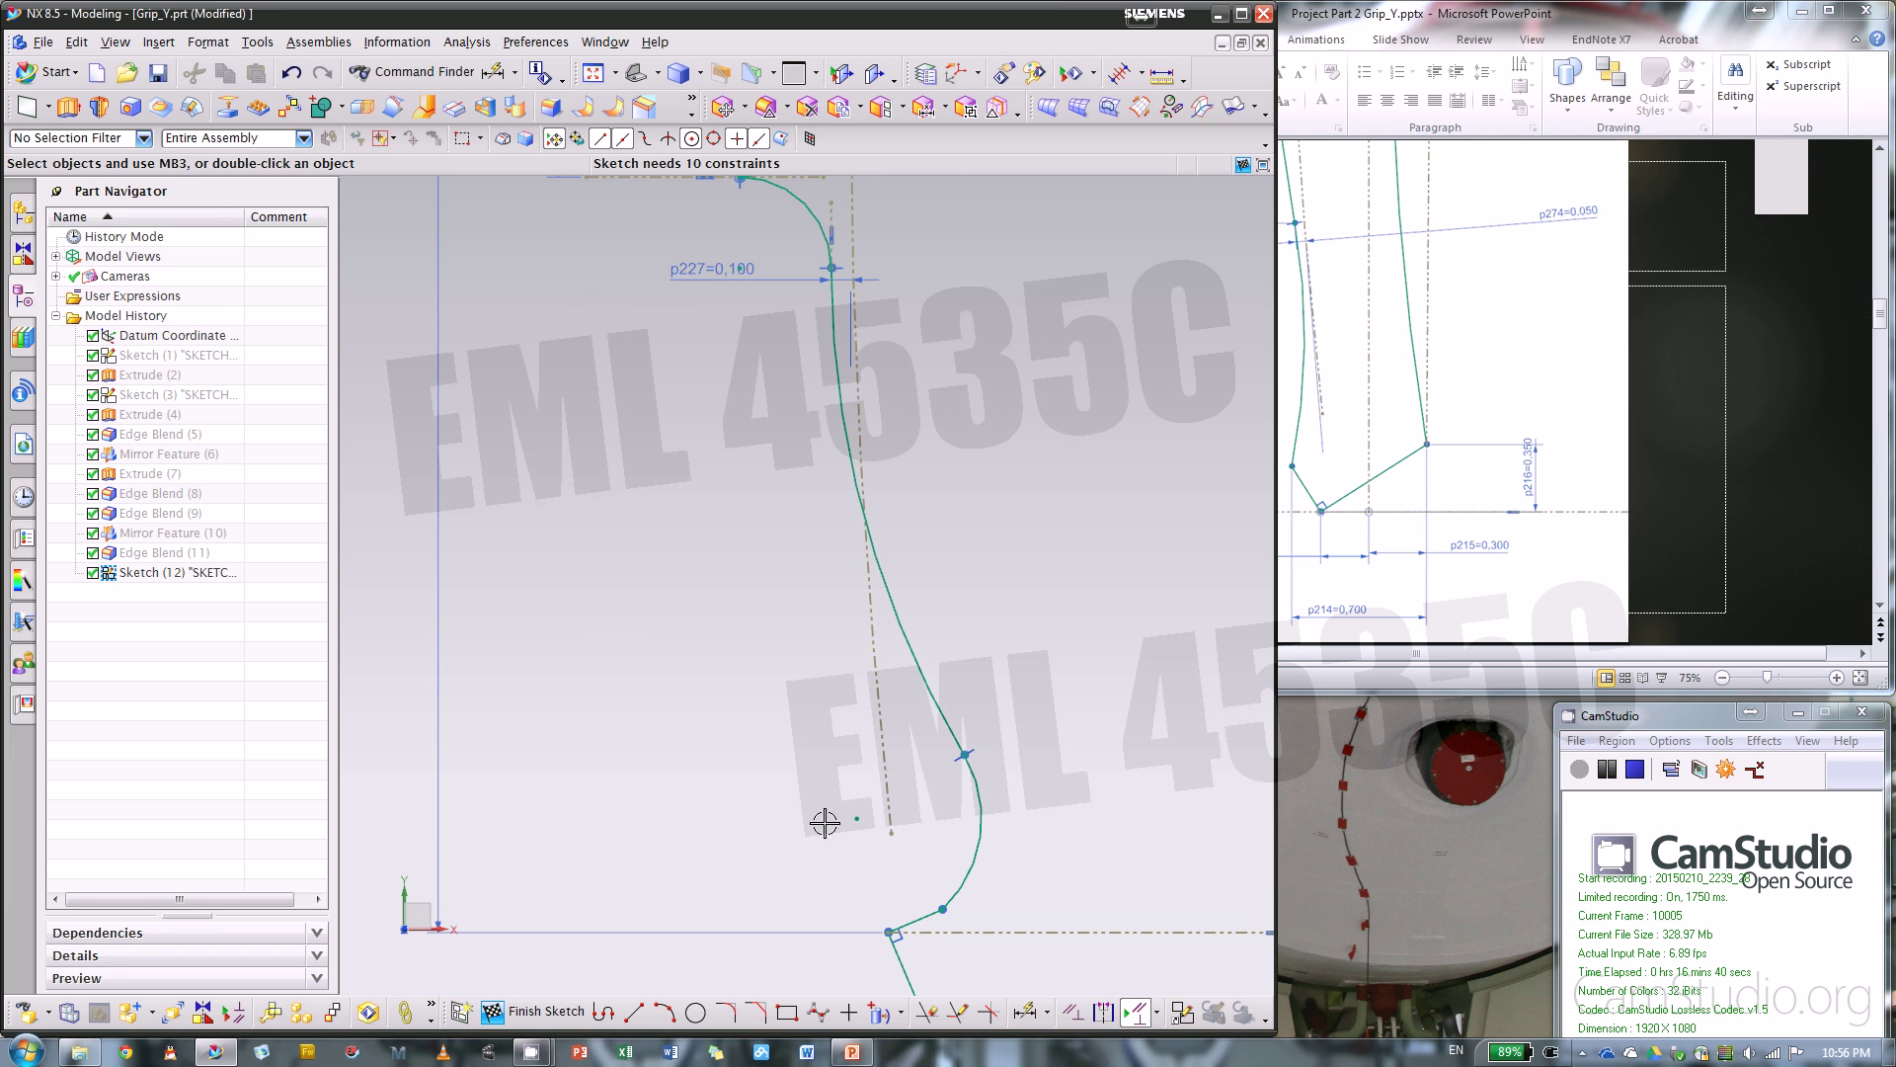
- Dimension the vertical distance from the junction of the two lower arcs to the bottom horizontal reference line as 1.5 in
left_click(1025, 1010)
left_click(964, 755)
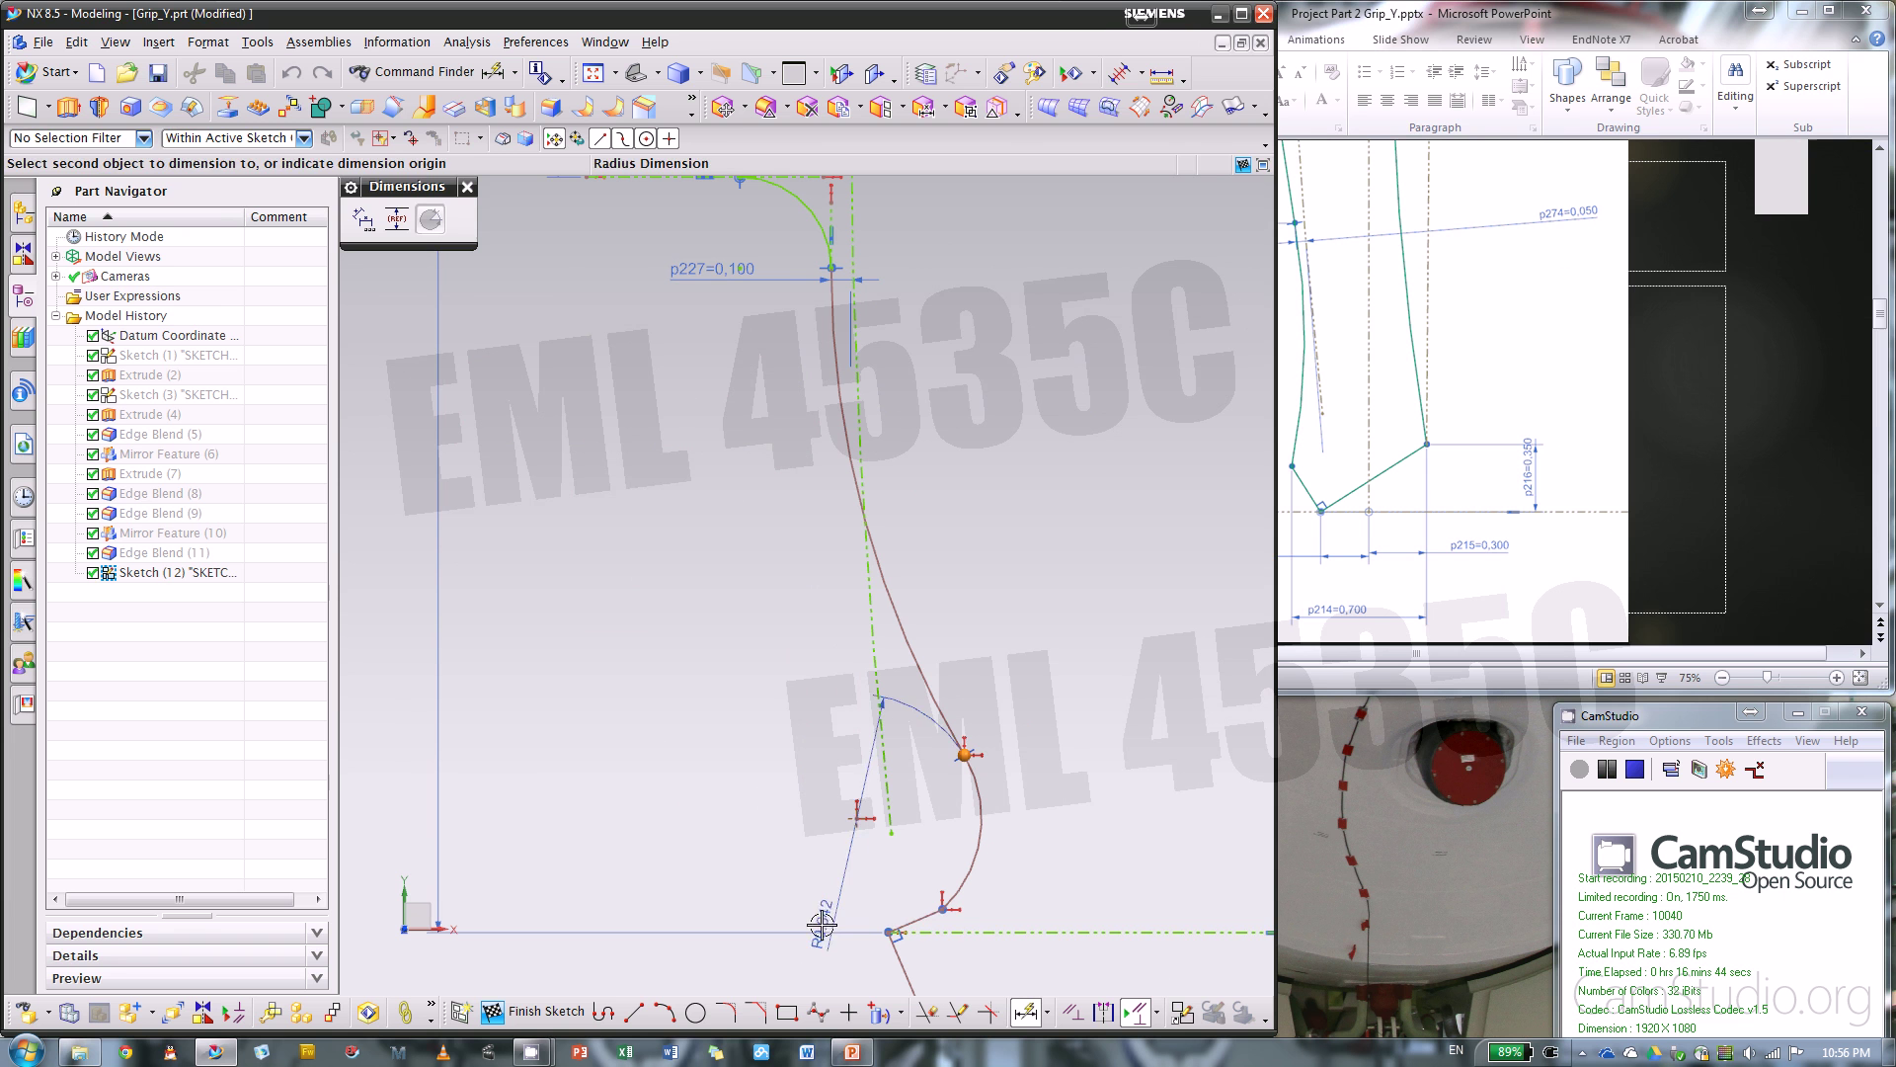
left_click(967, 930)
left_click(576, 773)
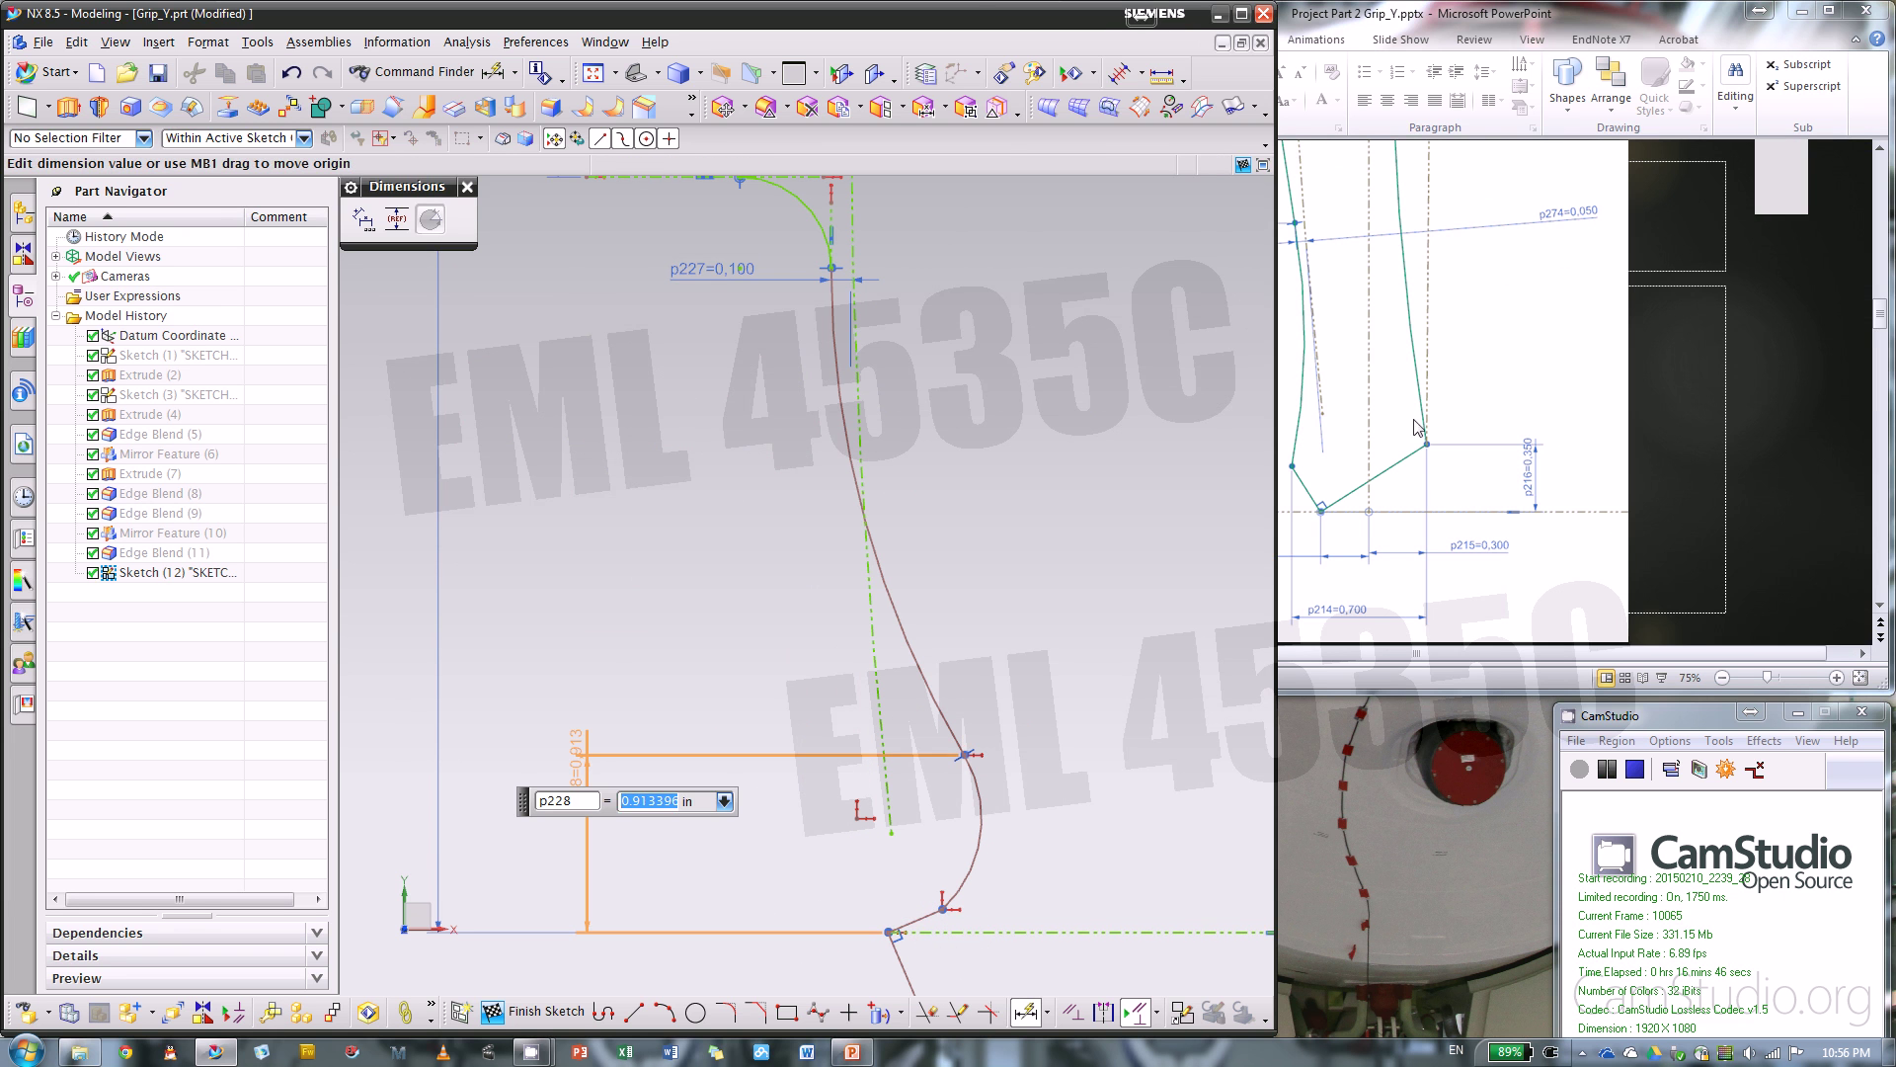
left_click(1774, 435)
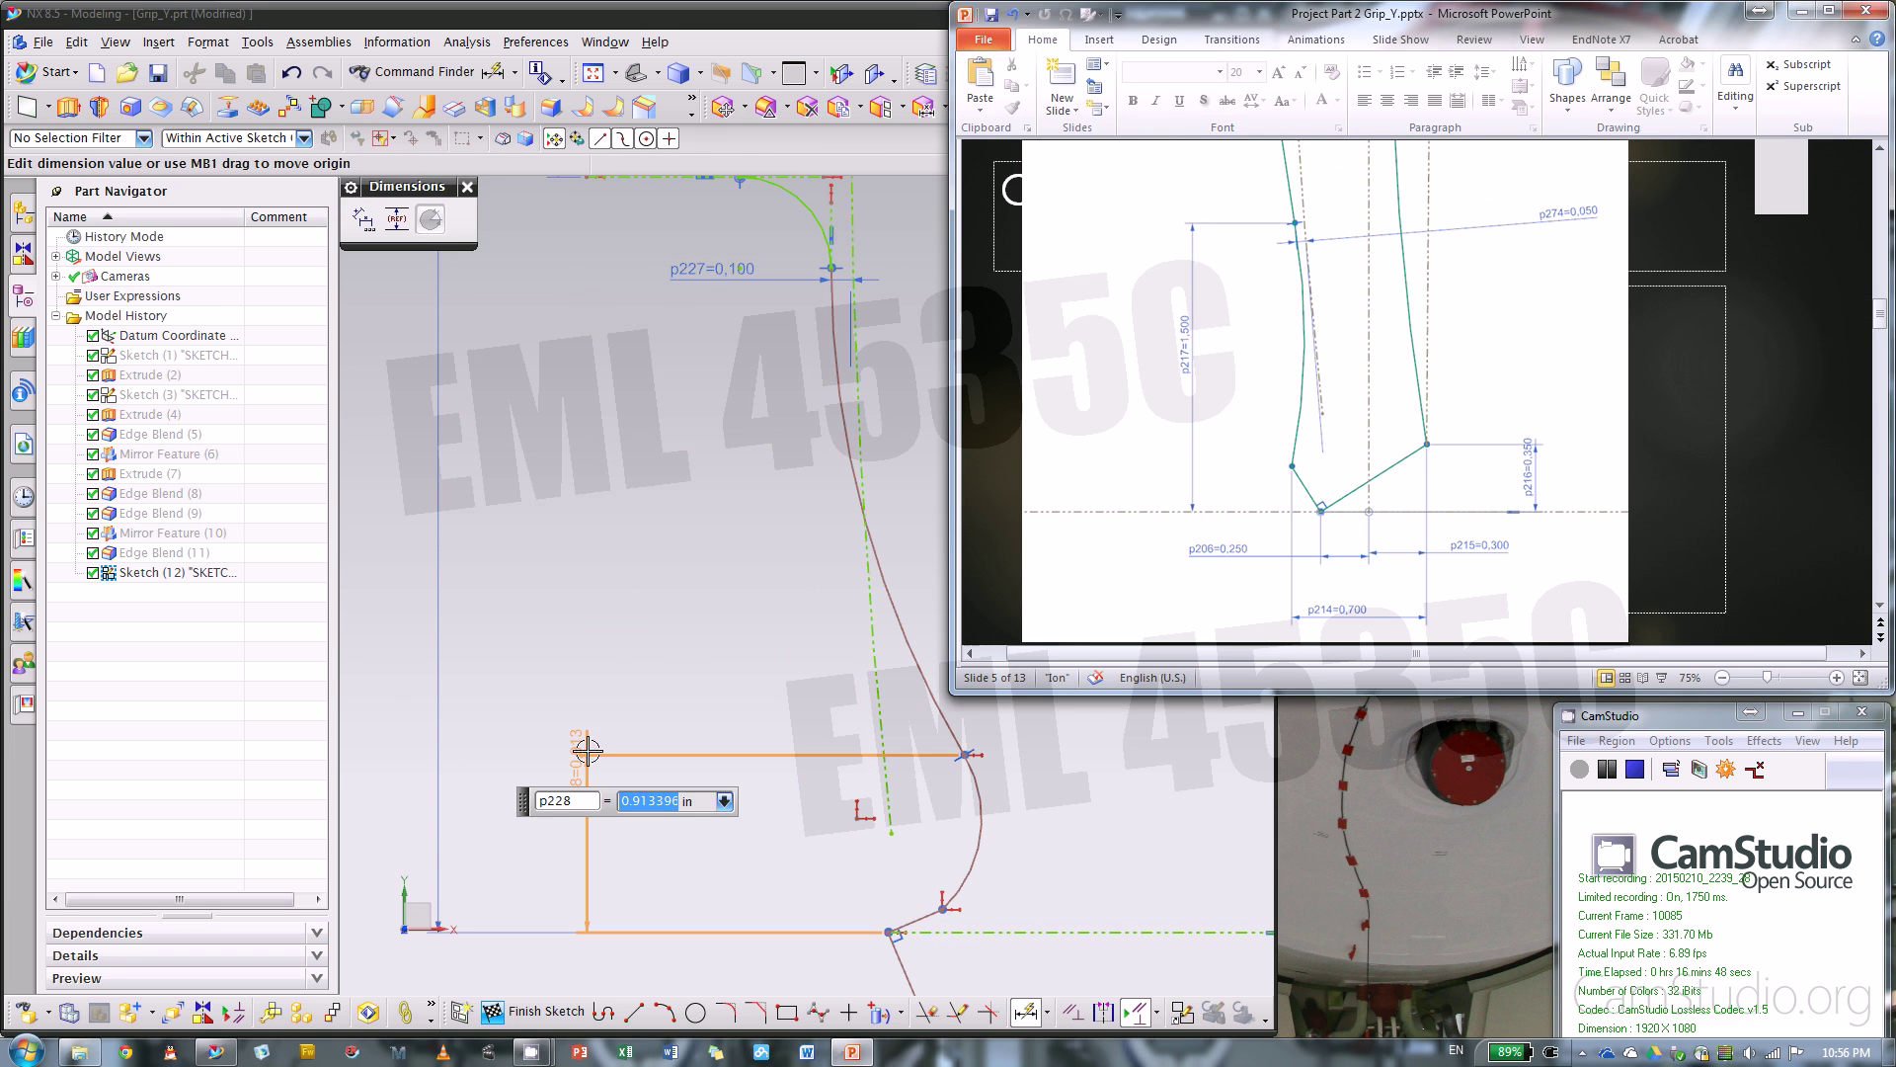
left_click(652, 808)
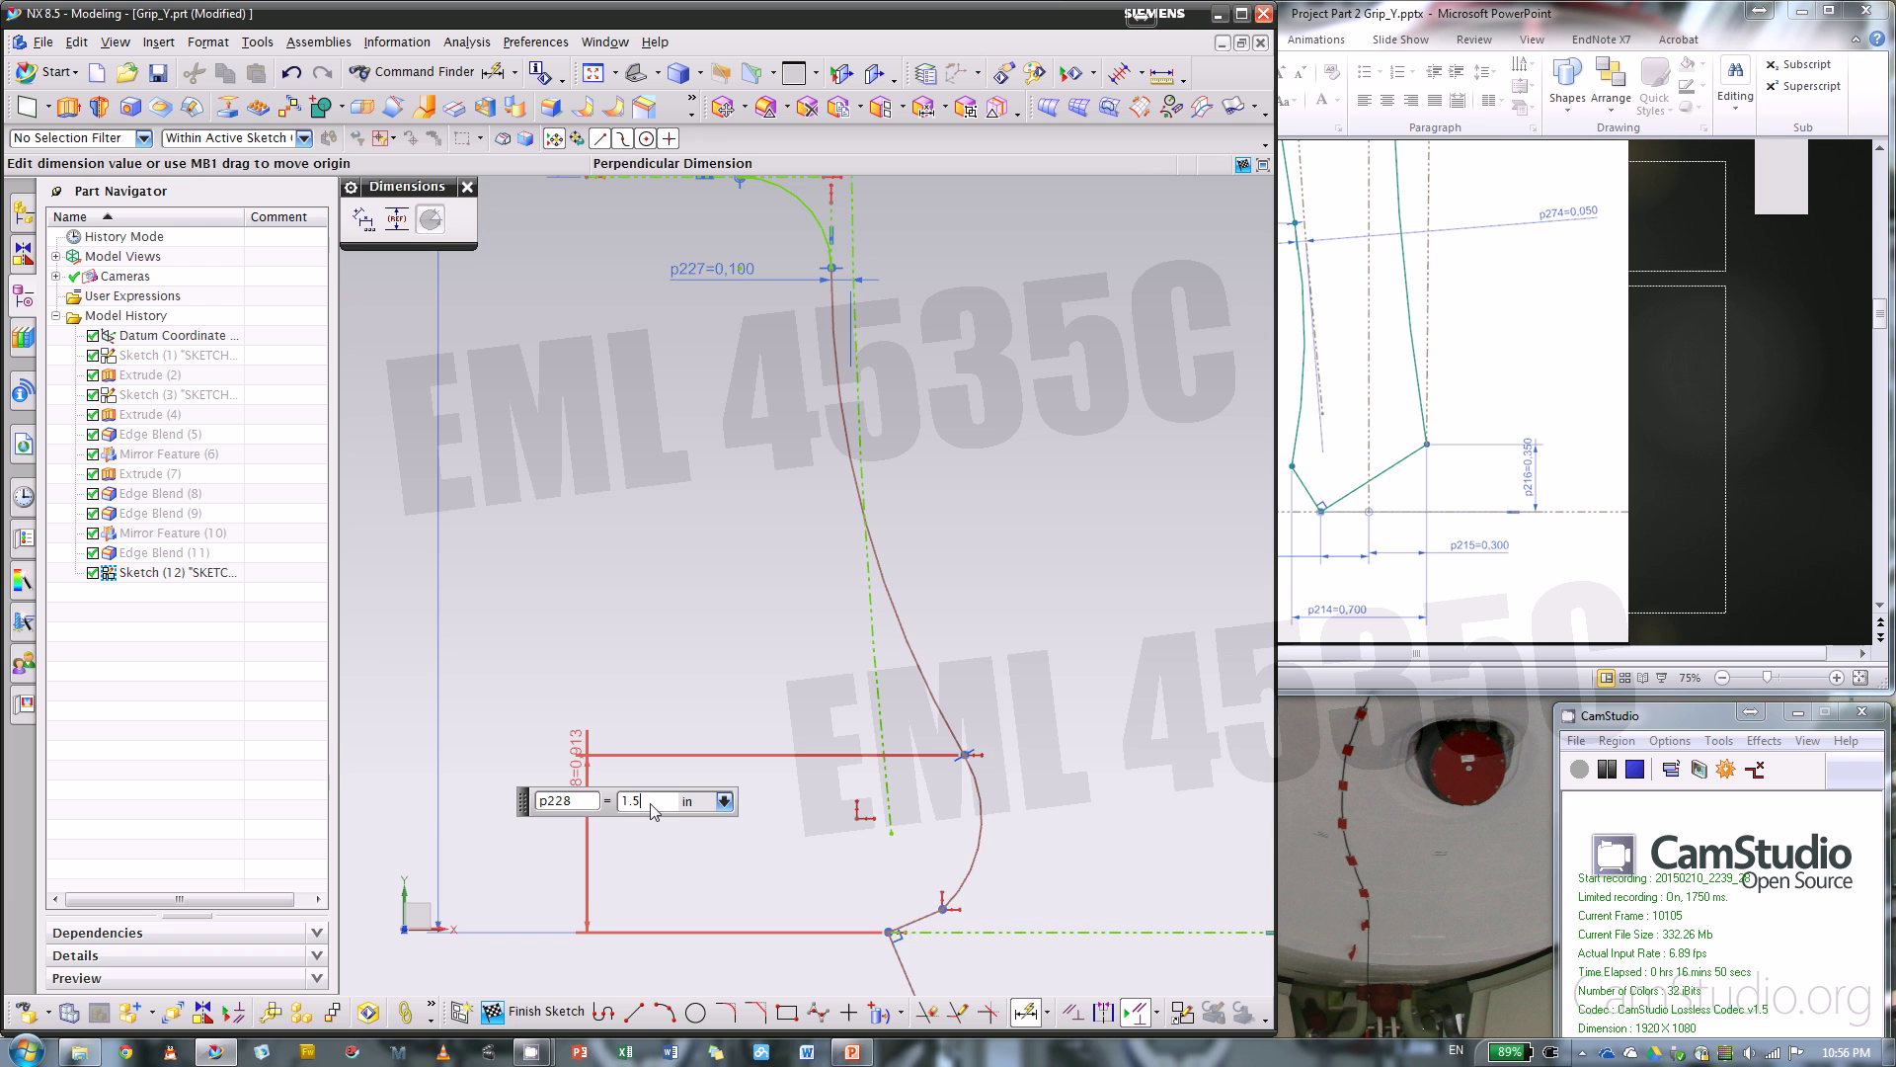
key("Return")
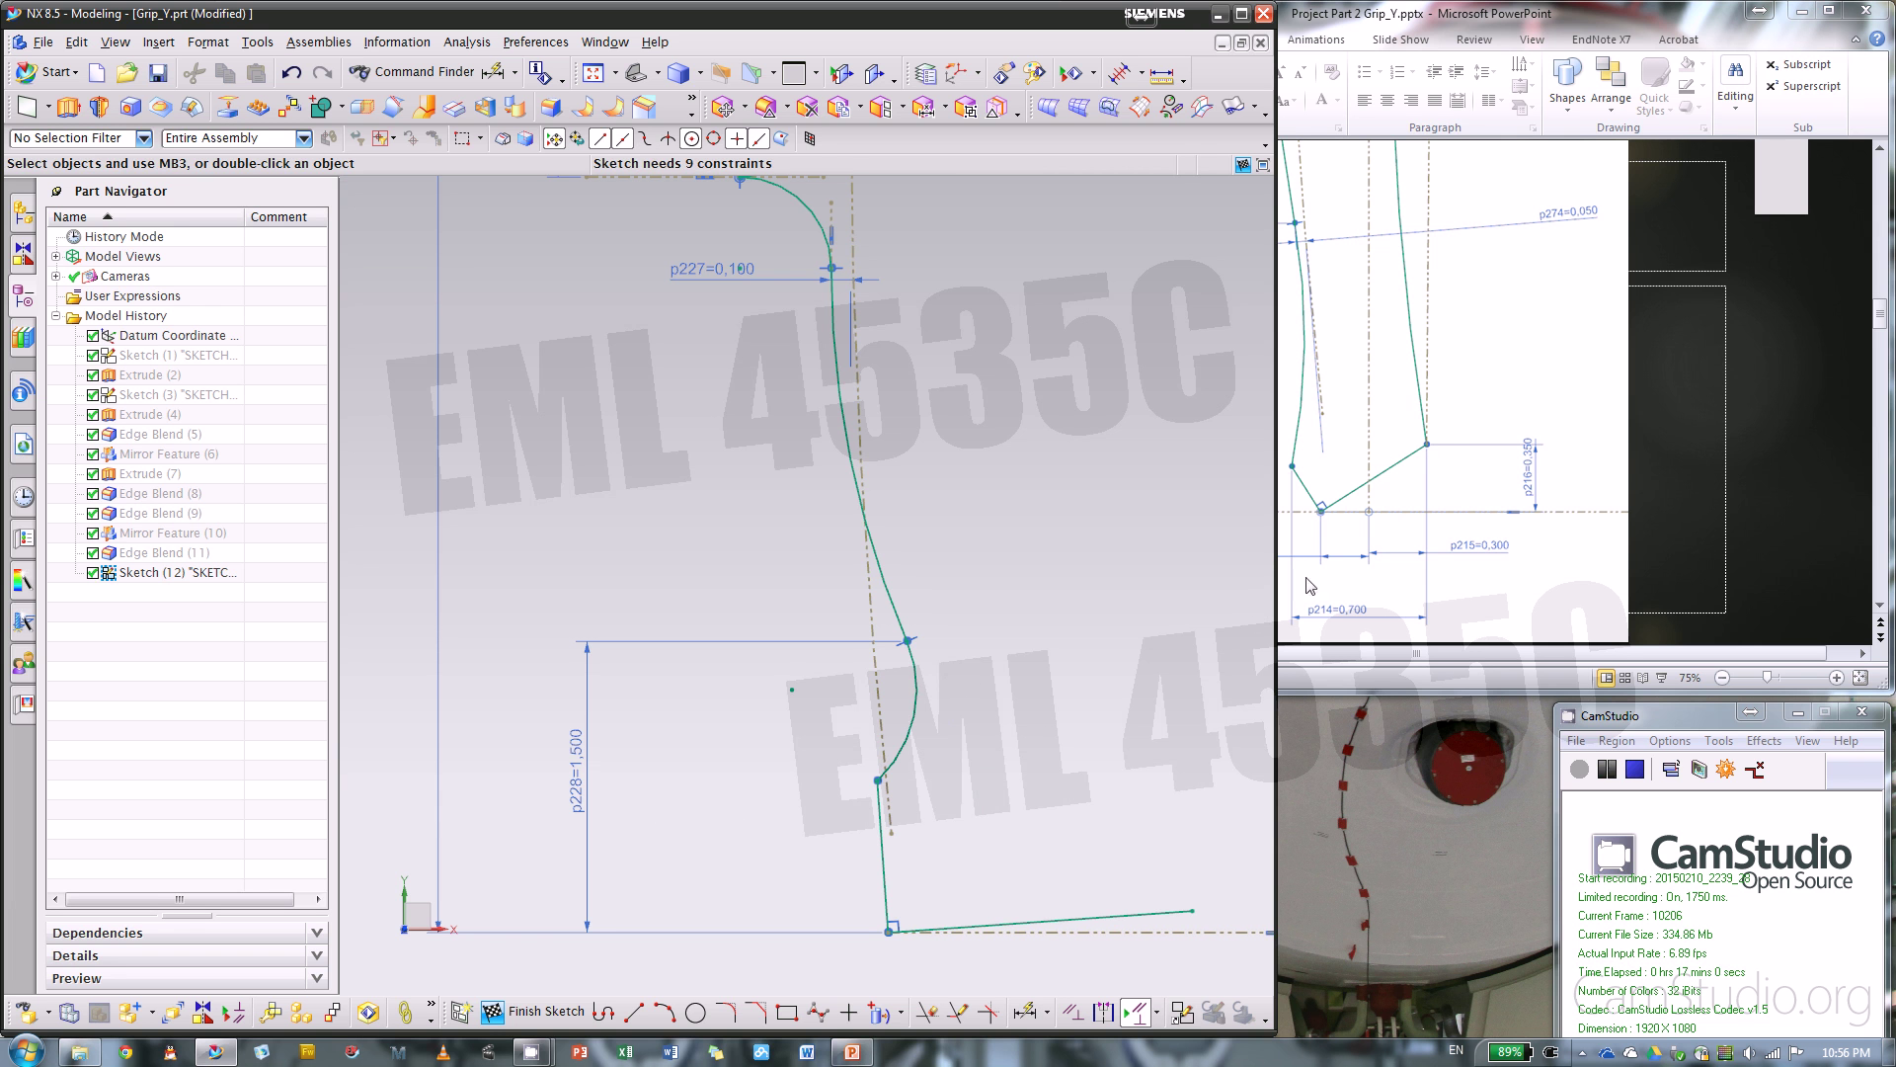
- Move the lowest arc's bottom endpoint outward past the slanted reference line so the lower end resembles the slide's profile
left_click(1676, 581)
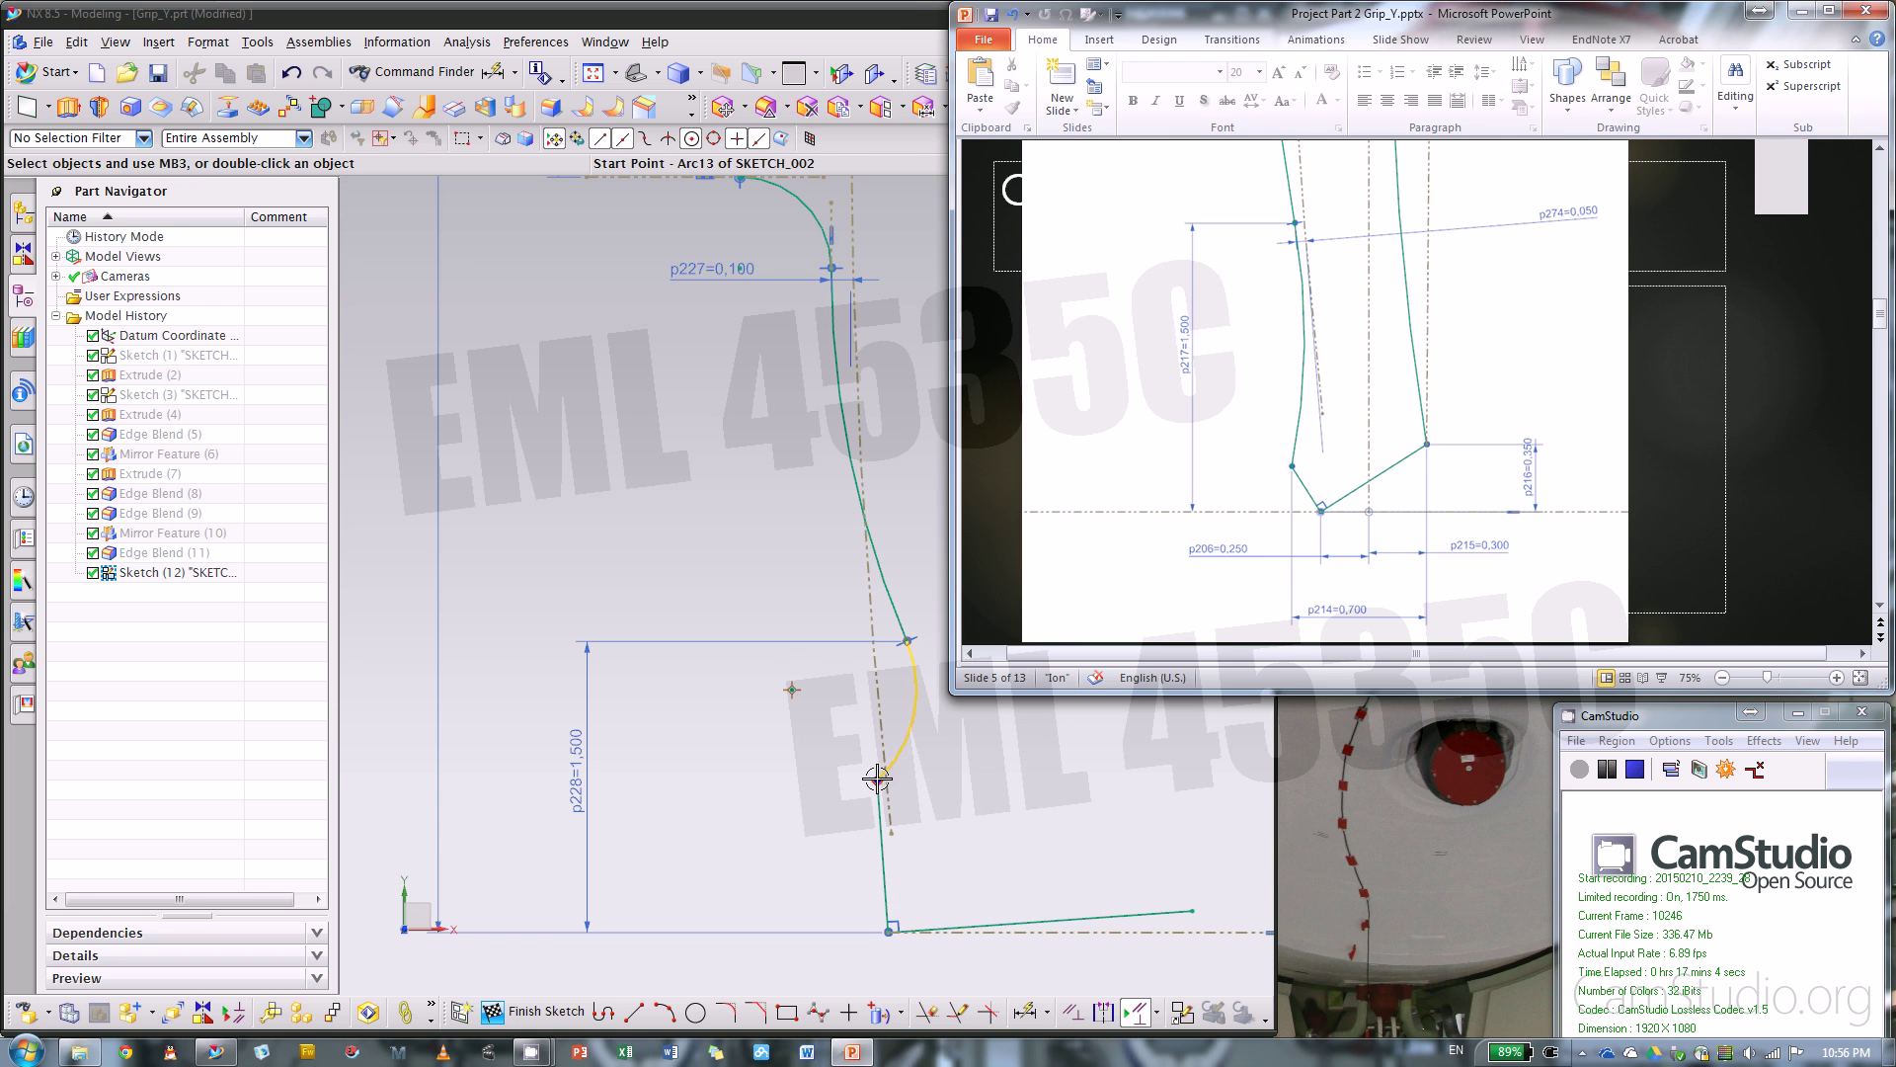
mouse_move(874, 776)
left_mouse_down()
mouse_move(801, 804)
mouse_move(850, 787)
left_mouse_up()
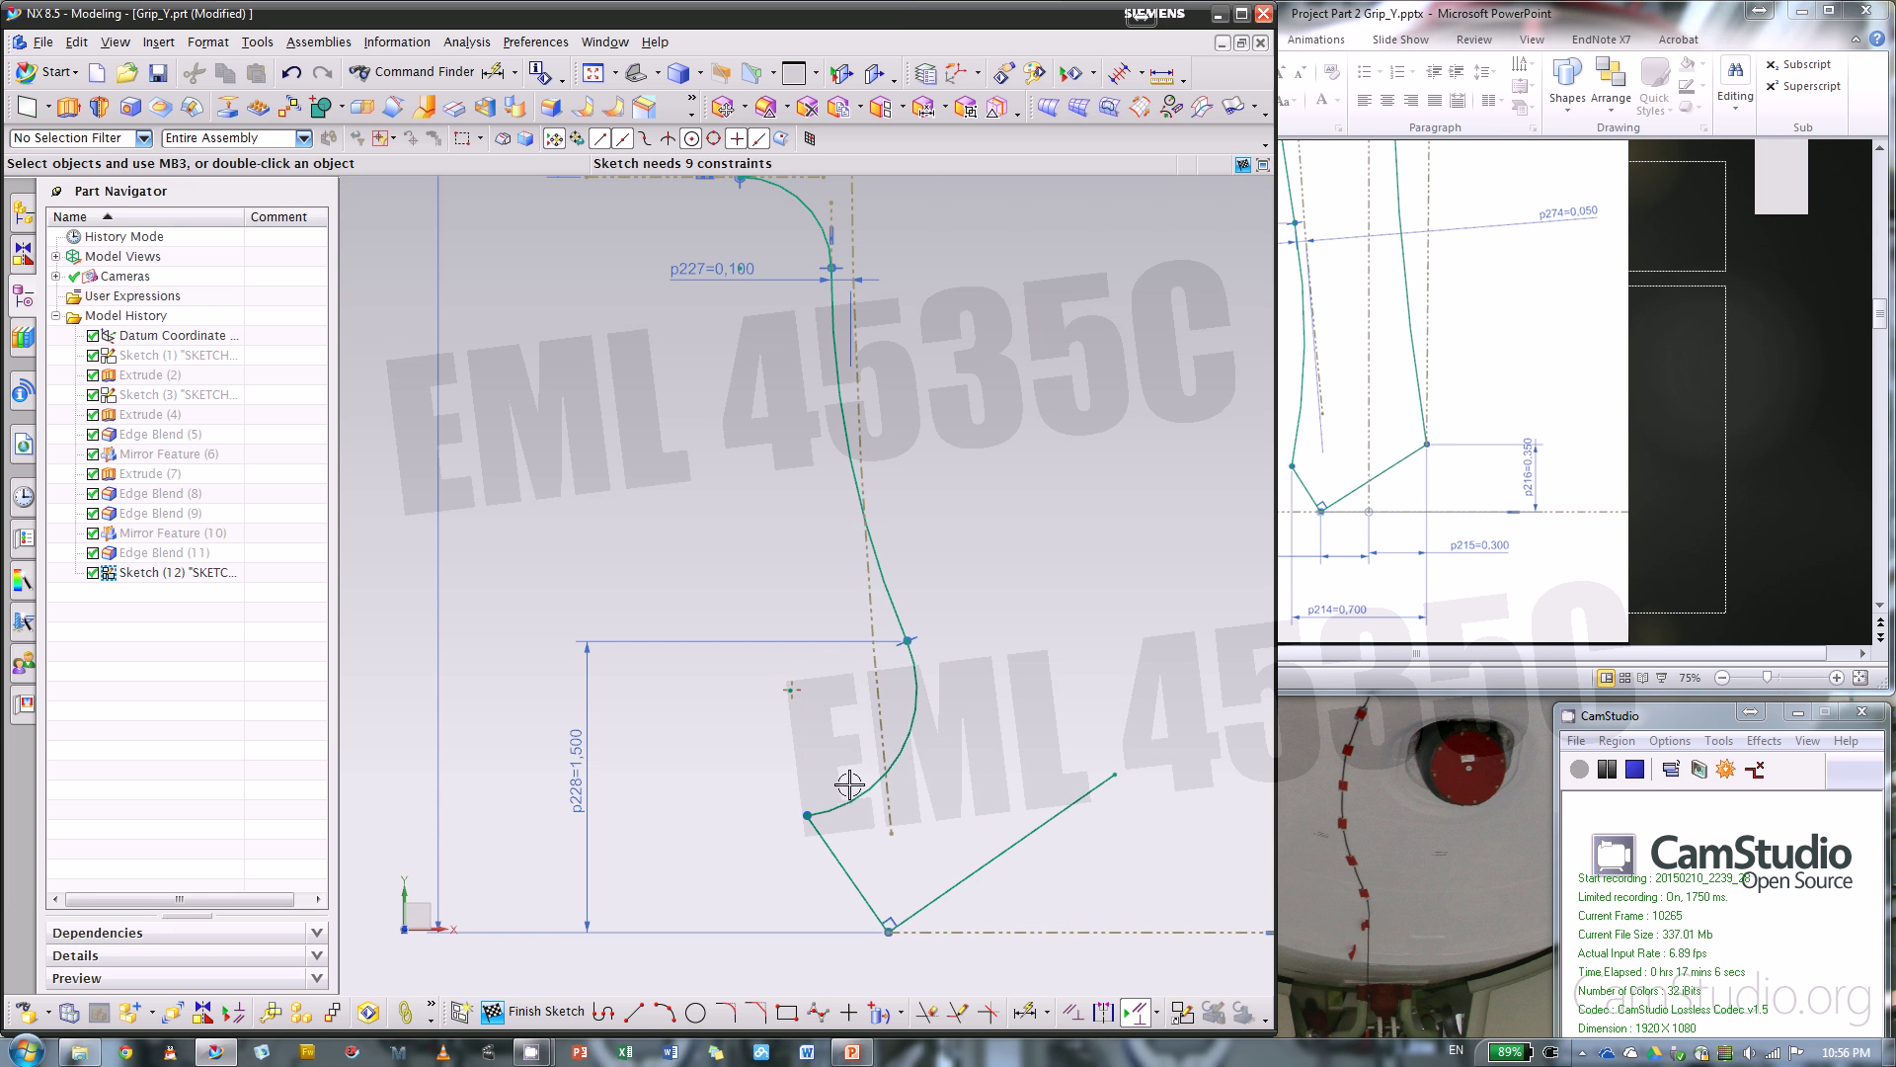
left_click(1749, 583)
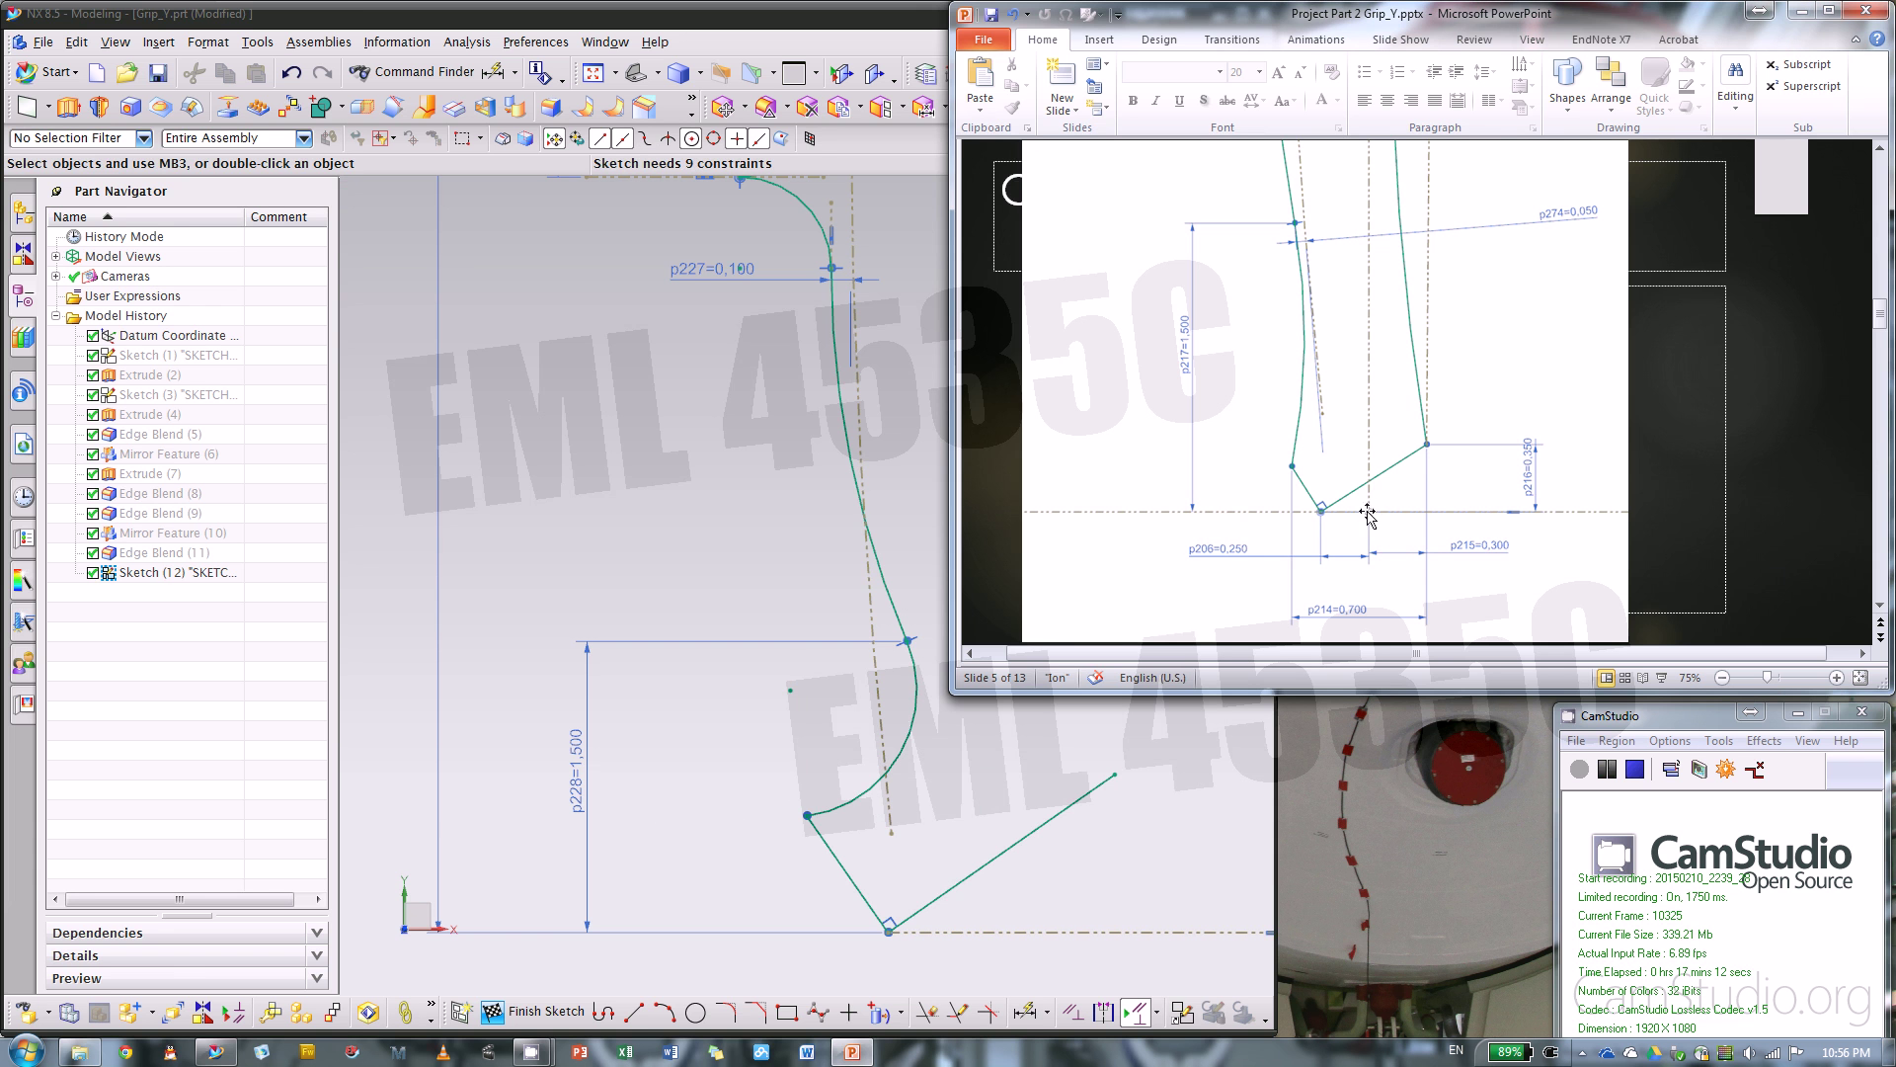
- Draw a vertical line about 5.95 in long from the center of the small circles down past the bottom horizontal reference line
scroll(1758, 407, "up", 4)
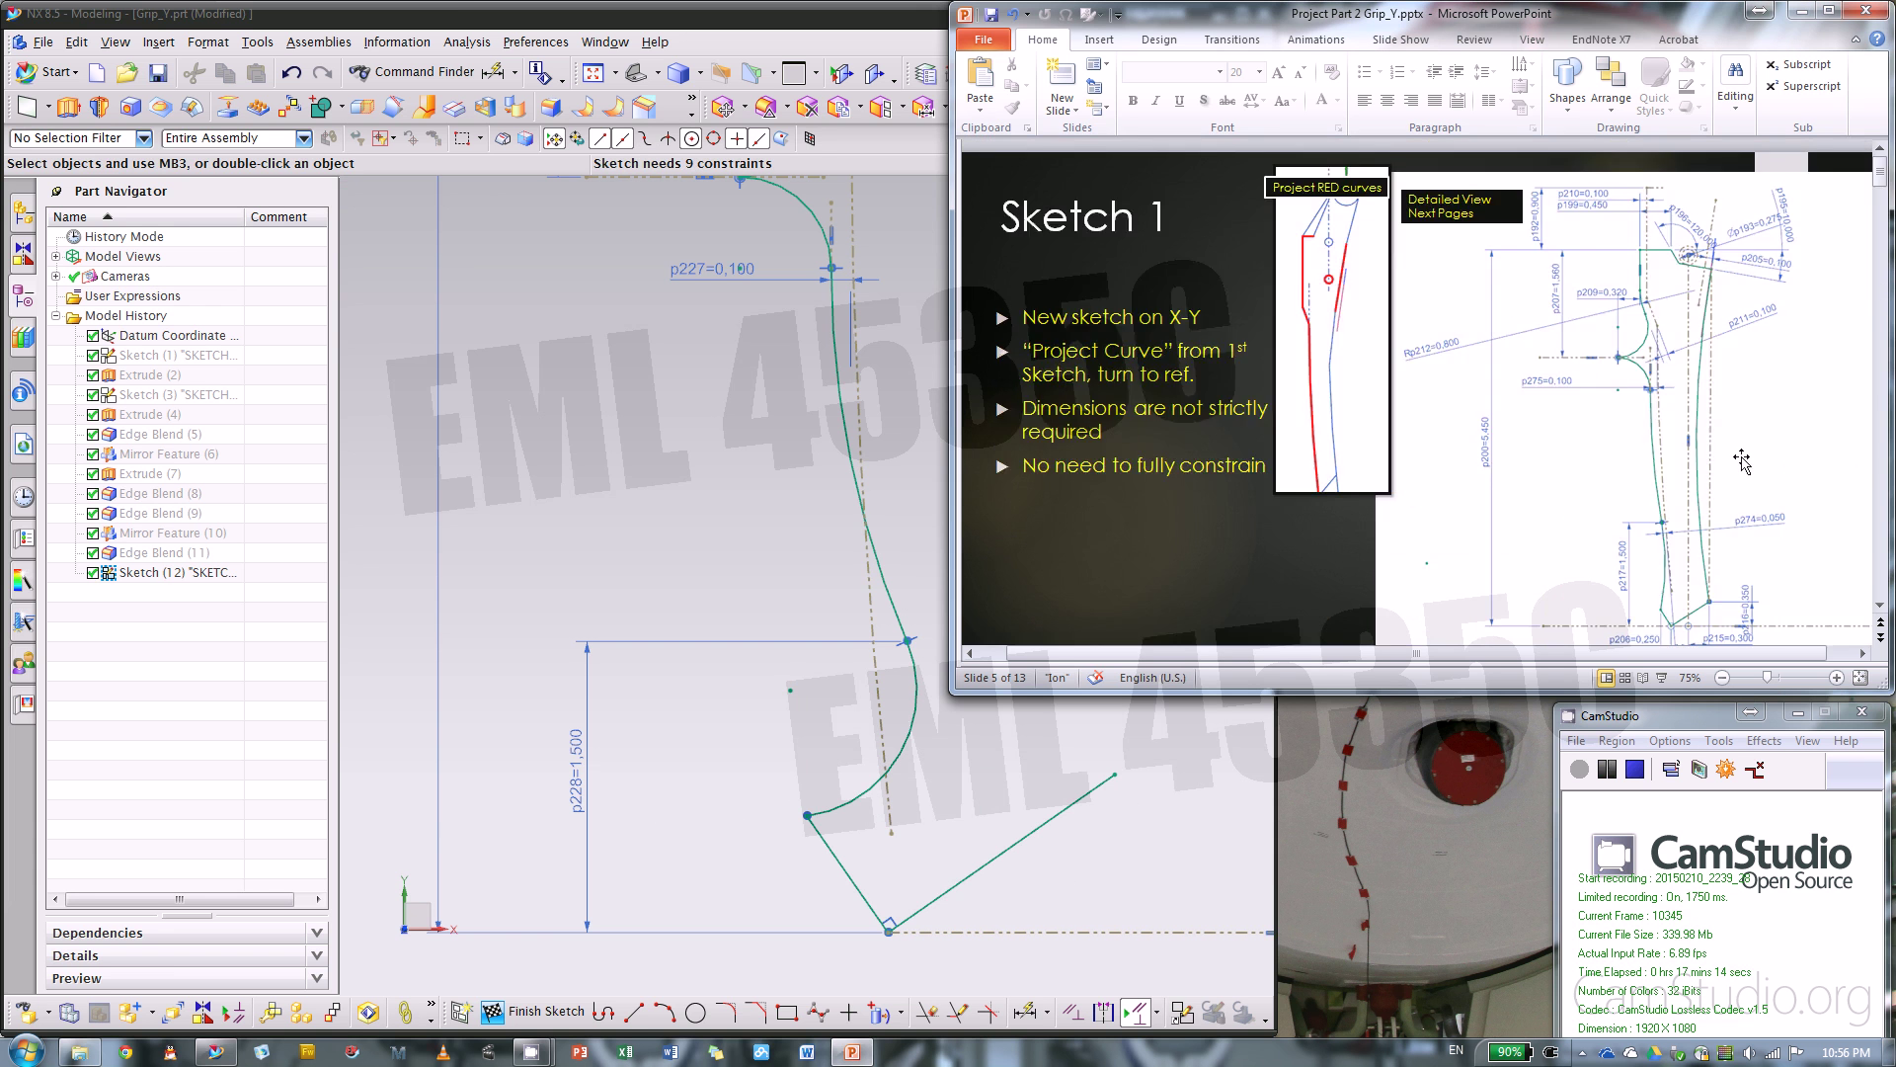
scroll(1699, 452, "down", 2)
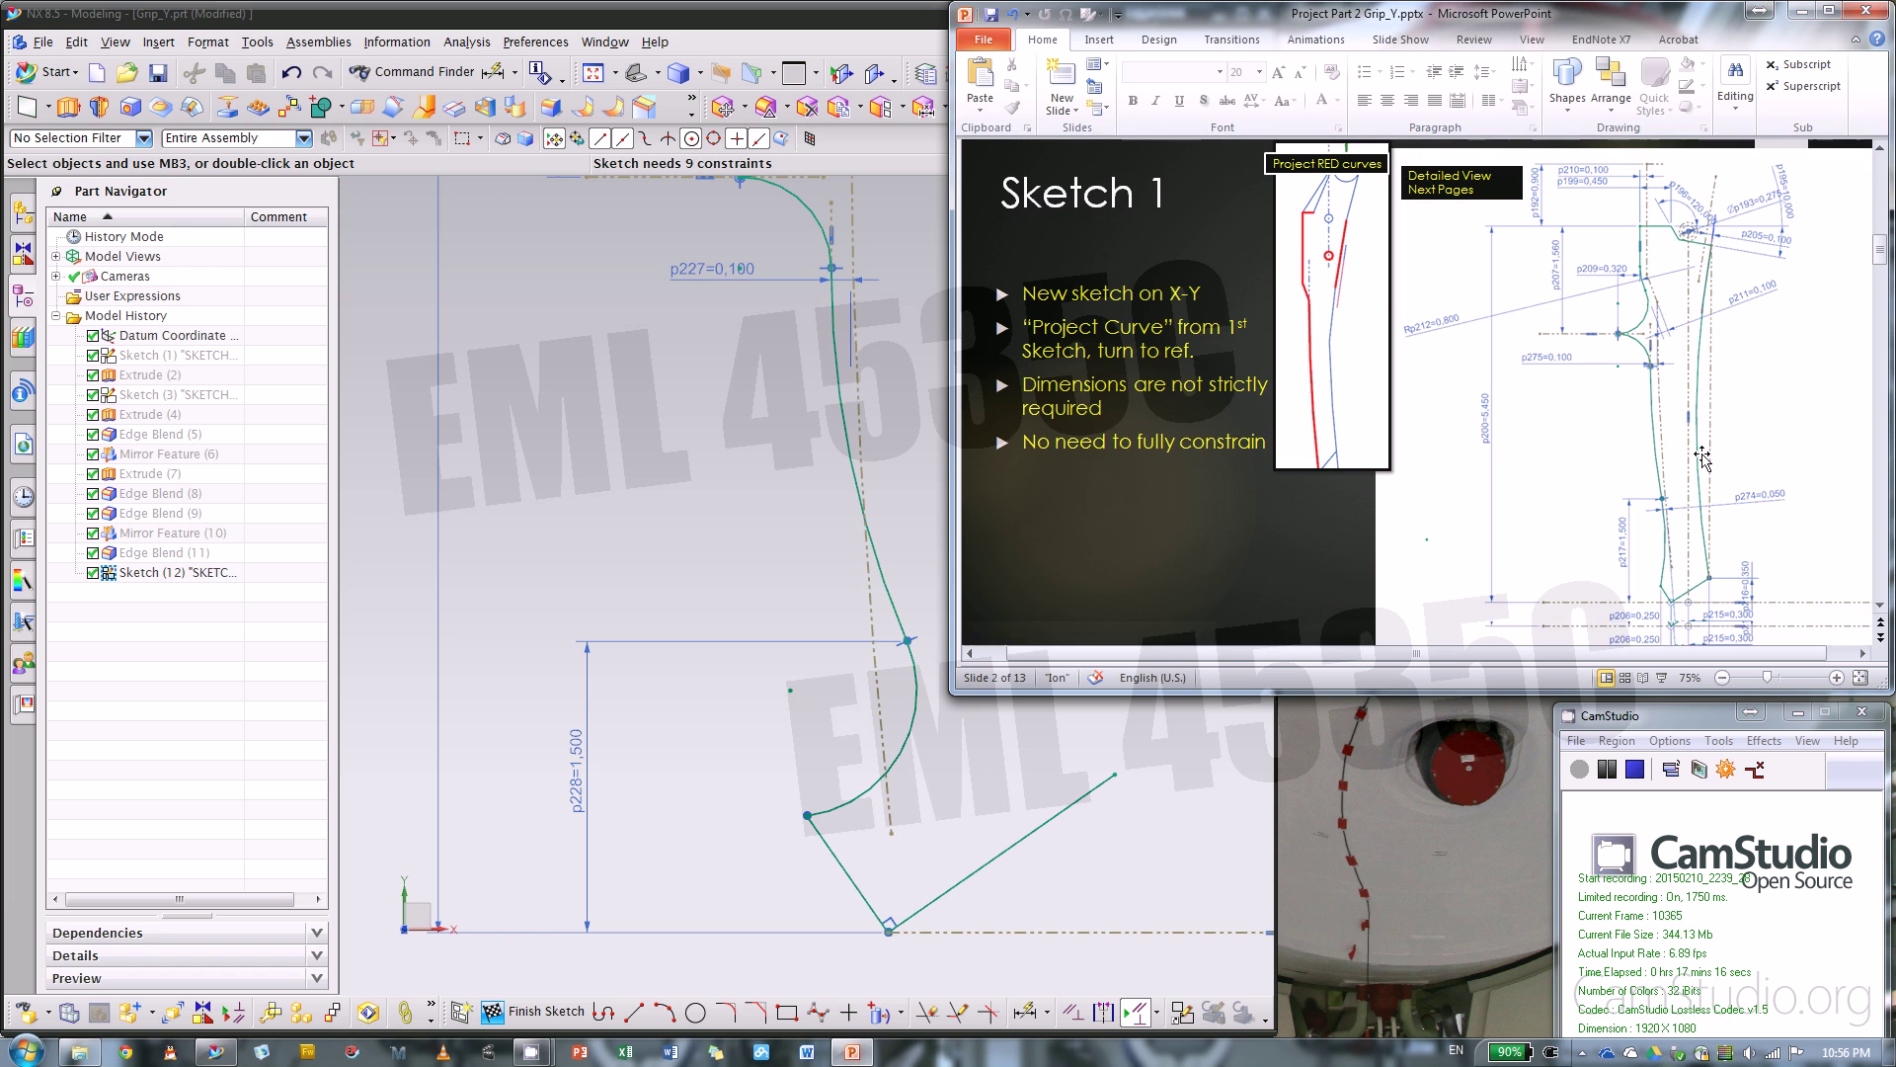
scroll(1690, 236, "down", 1)
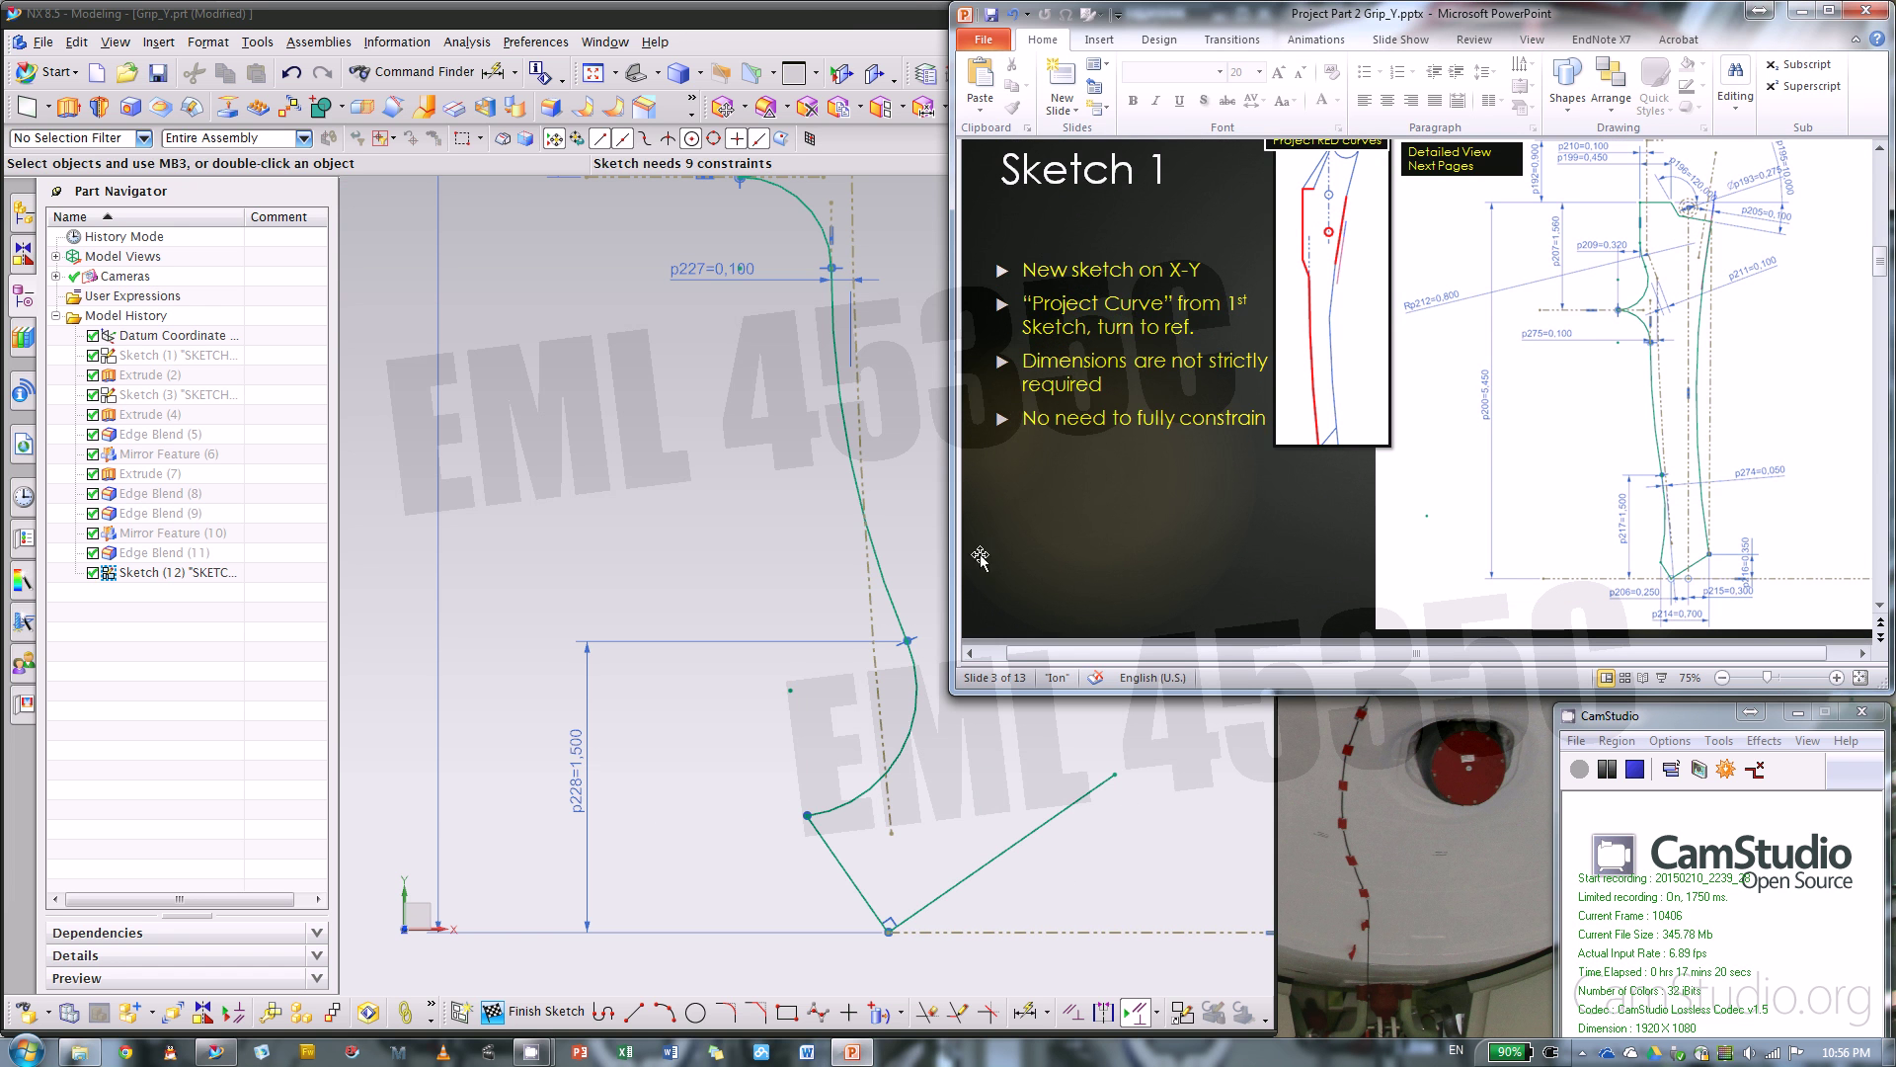
left_click(736, 546)
scroll(718, 637, "down", 5)
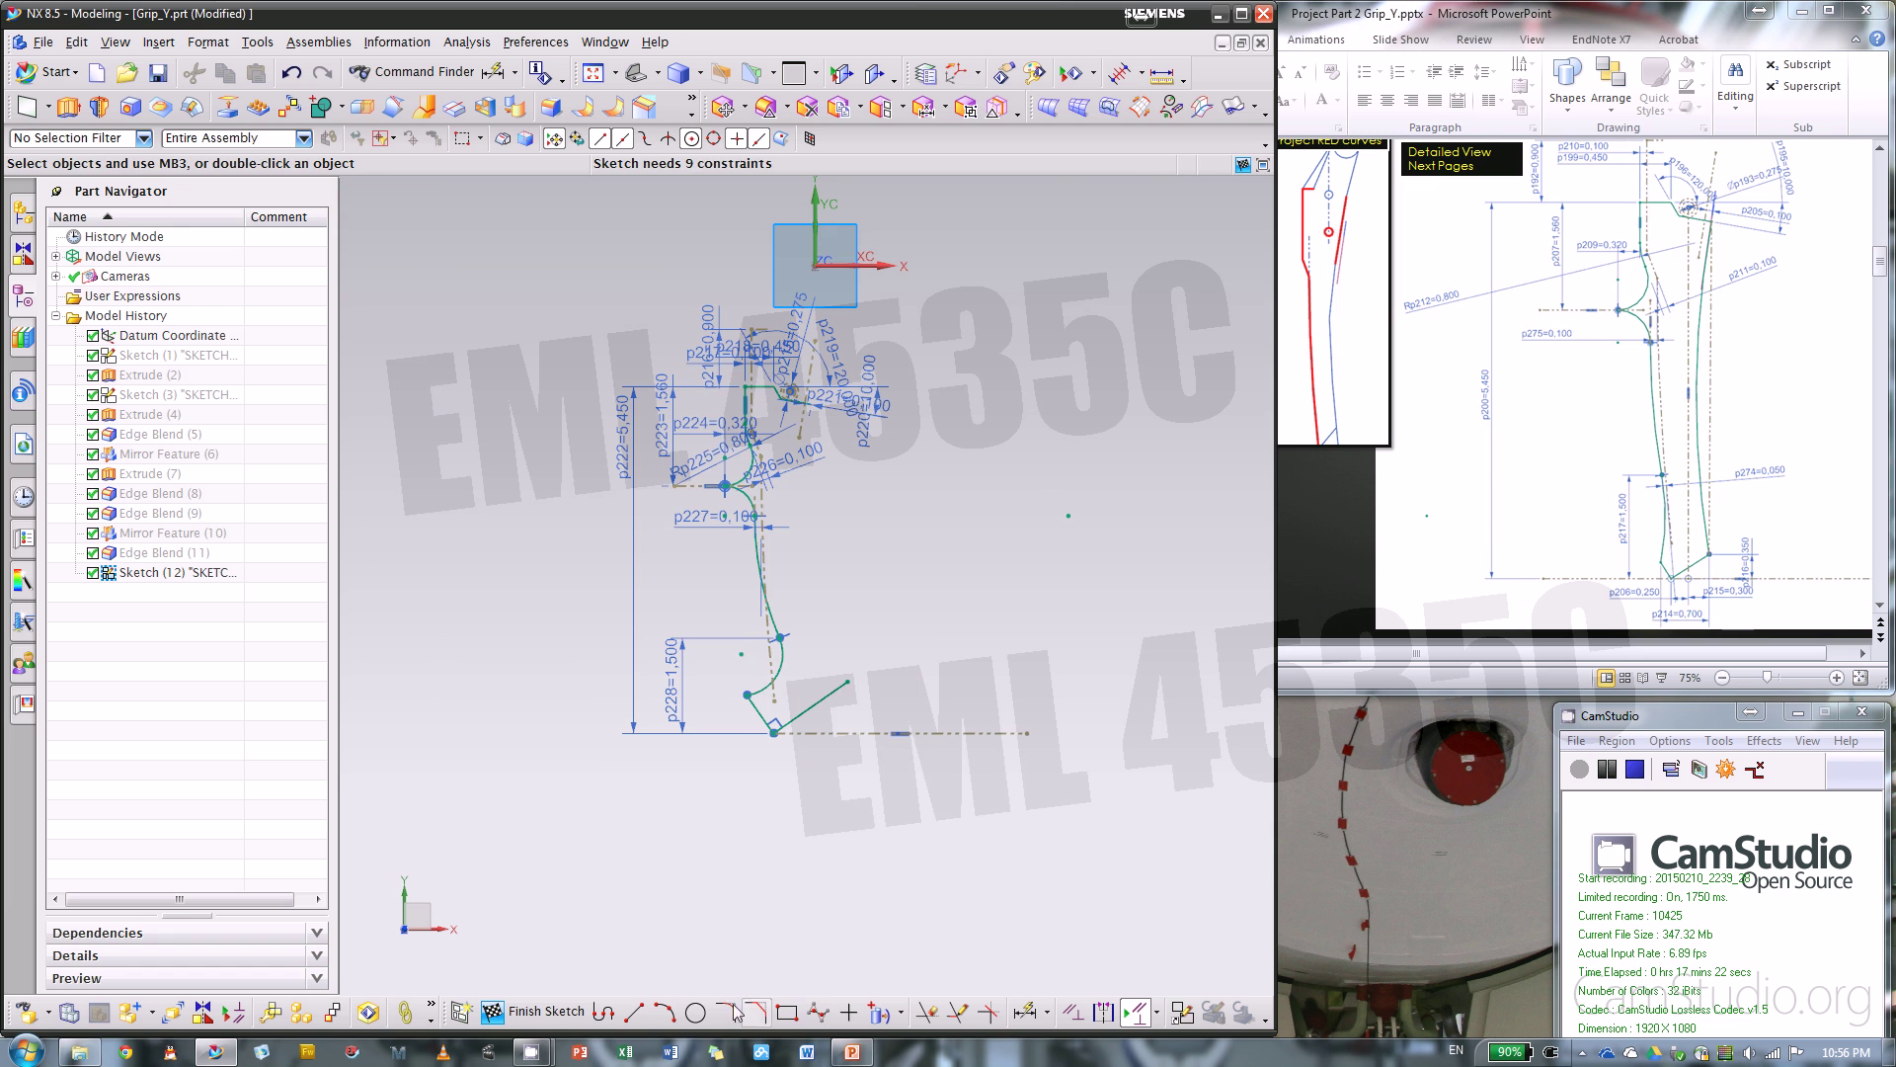
left_click(634, 1011)
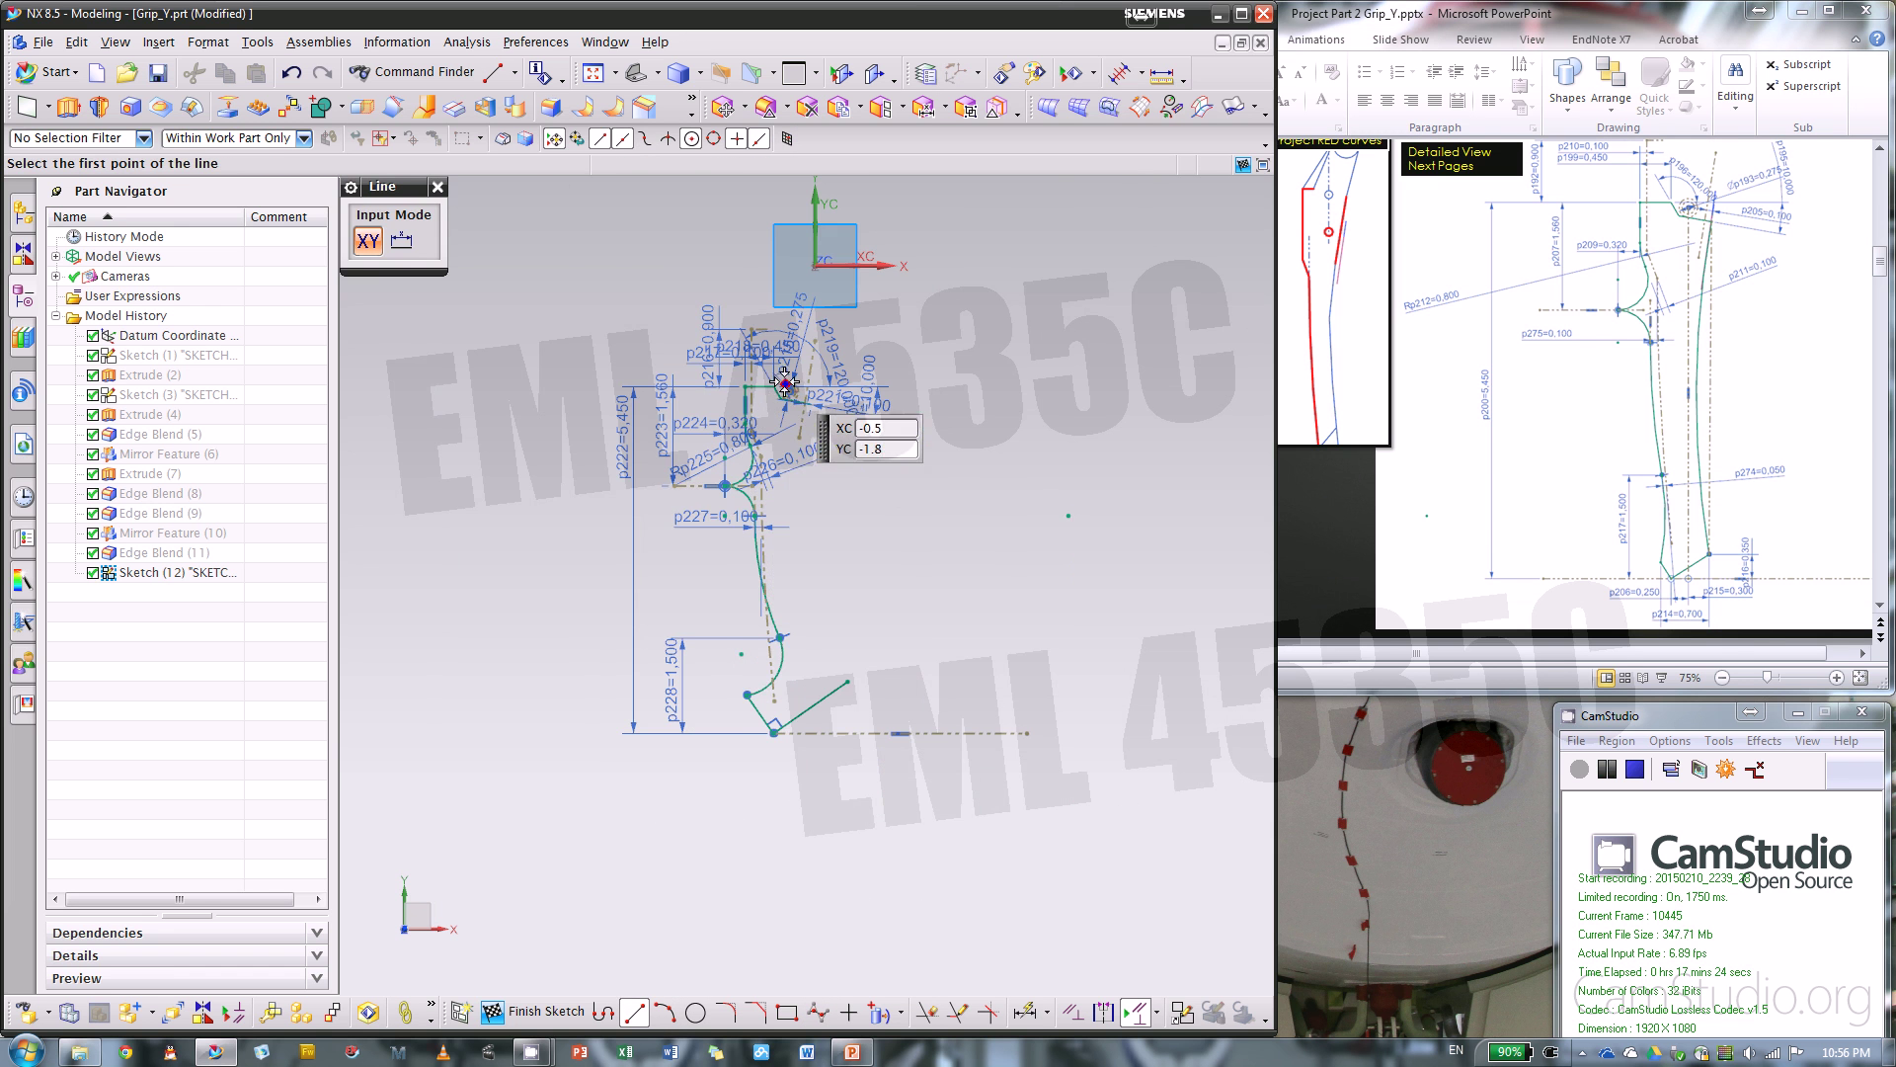
scroll(786, 382, "up", 6)
left_click(826, 458)
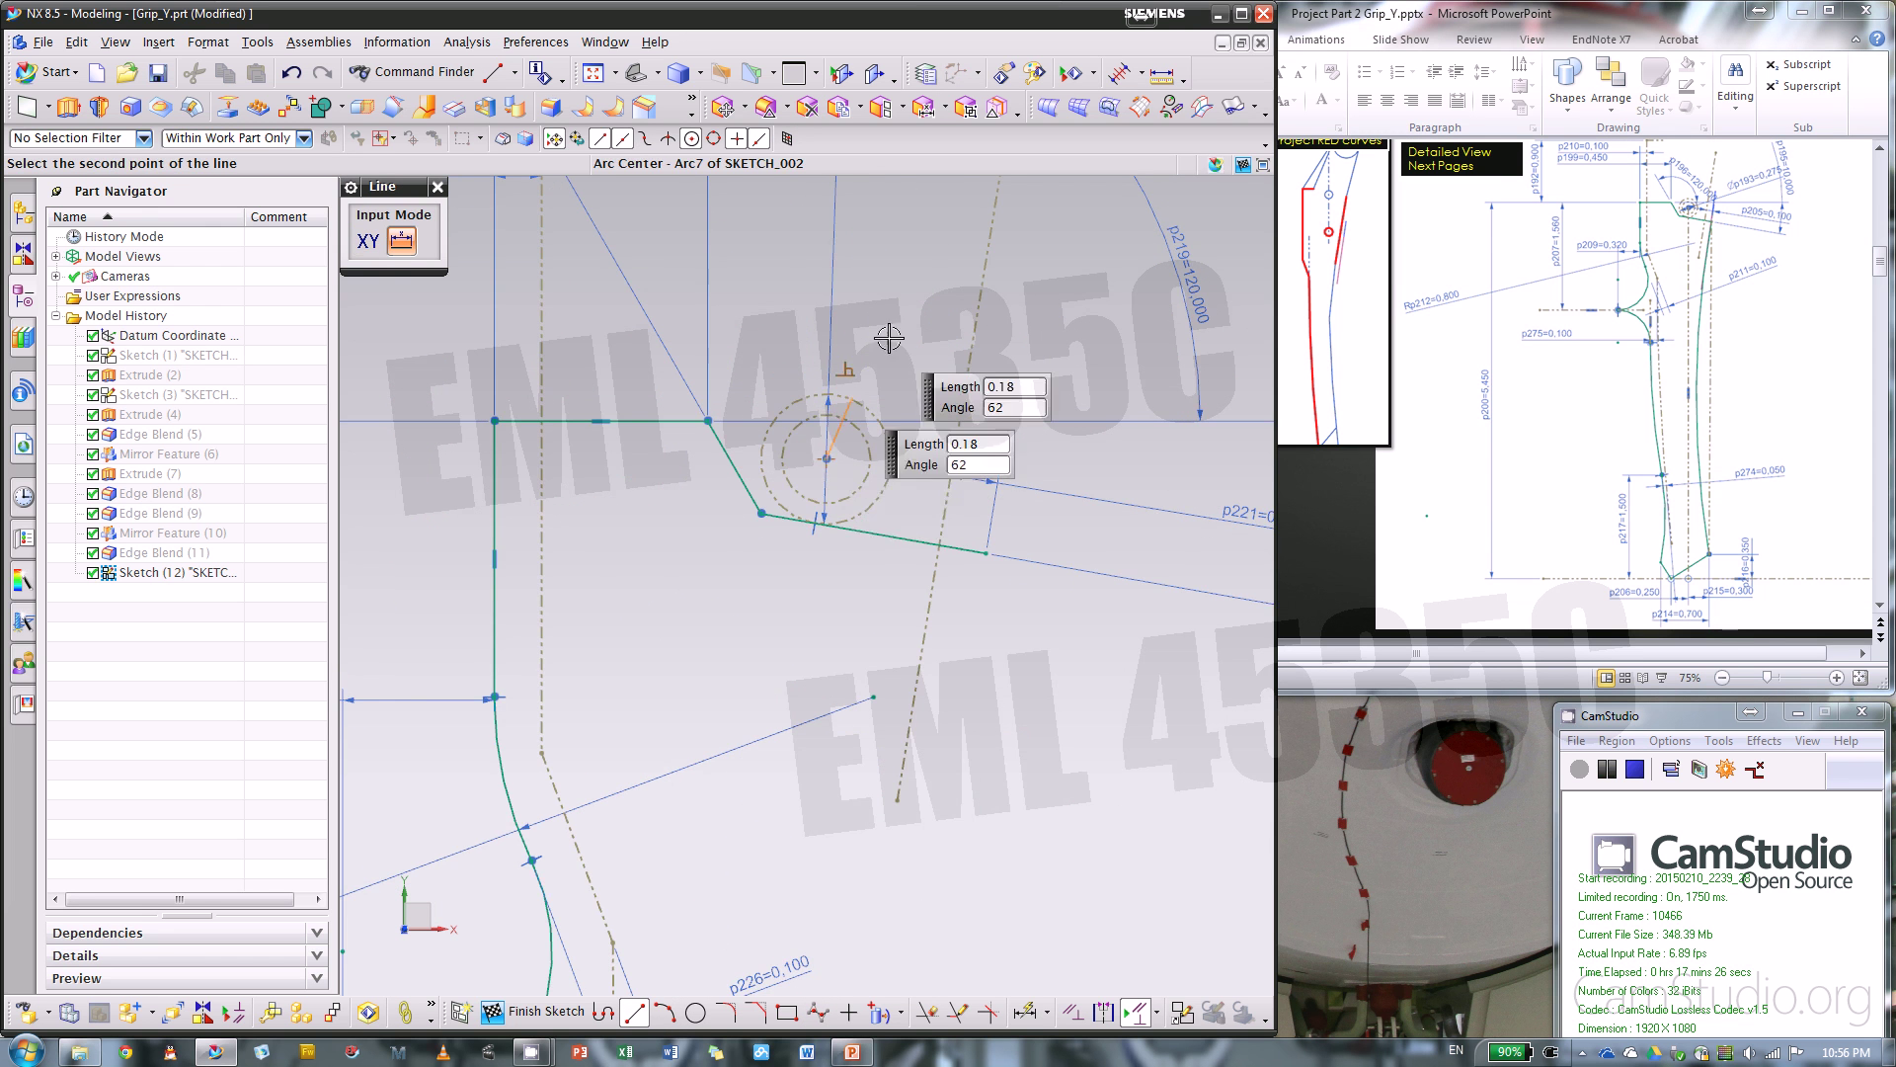
scroll(889, 337, "down", 5)
scroll(889, 976, "up", 3)
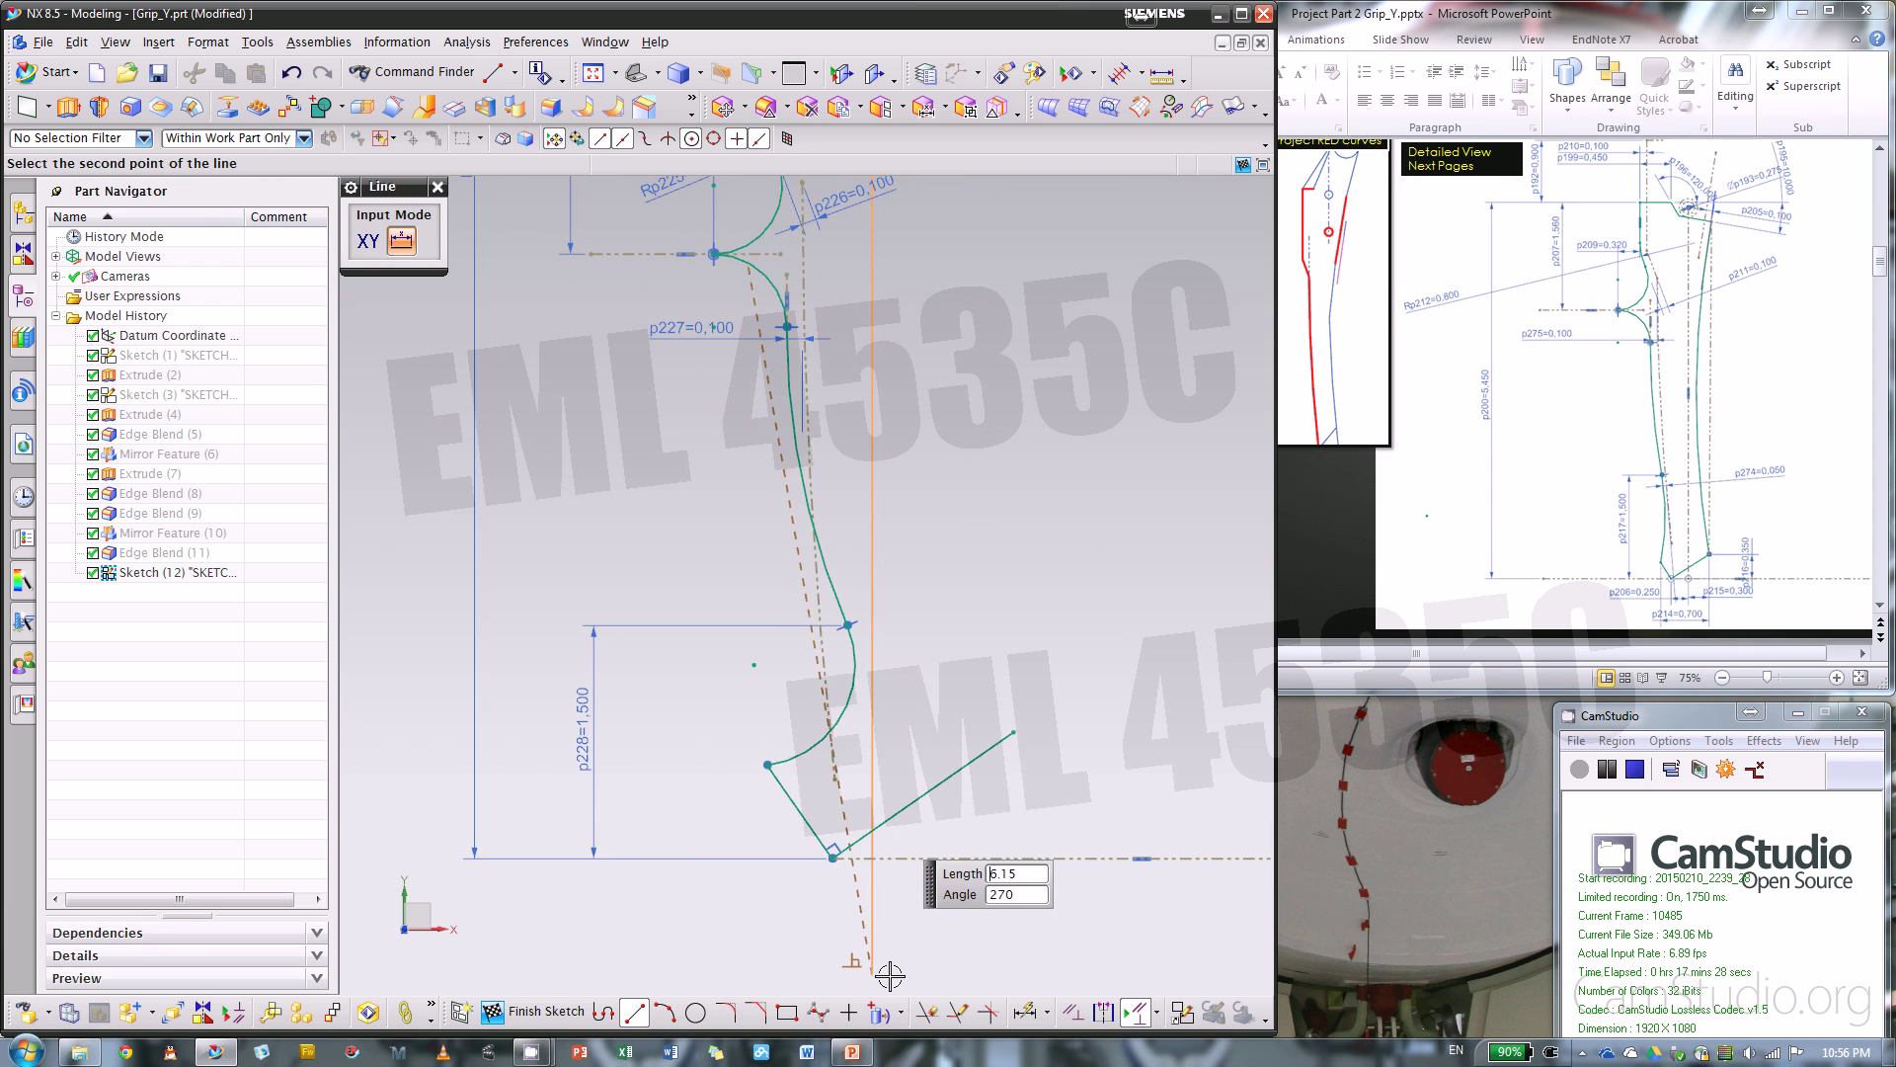
scroll(907, 751, "down", 4)
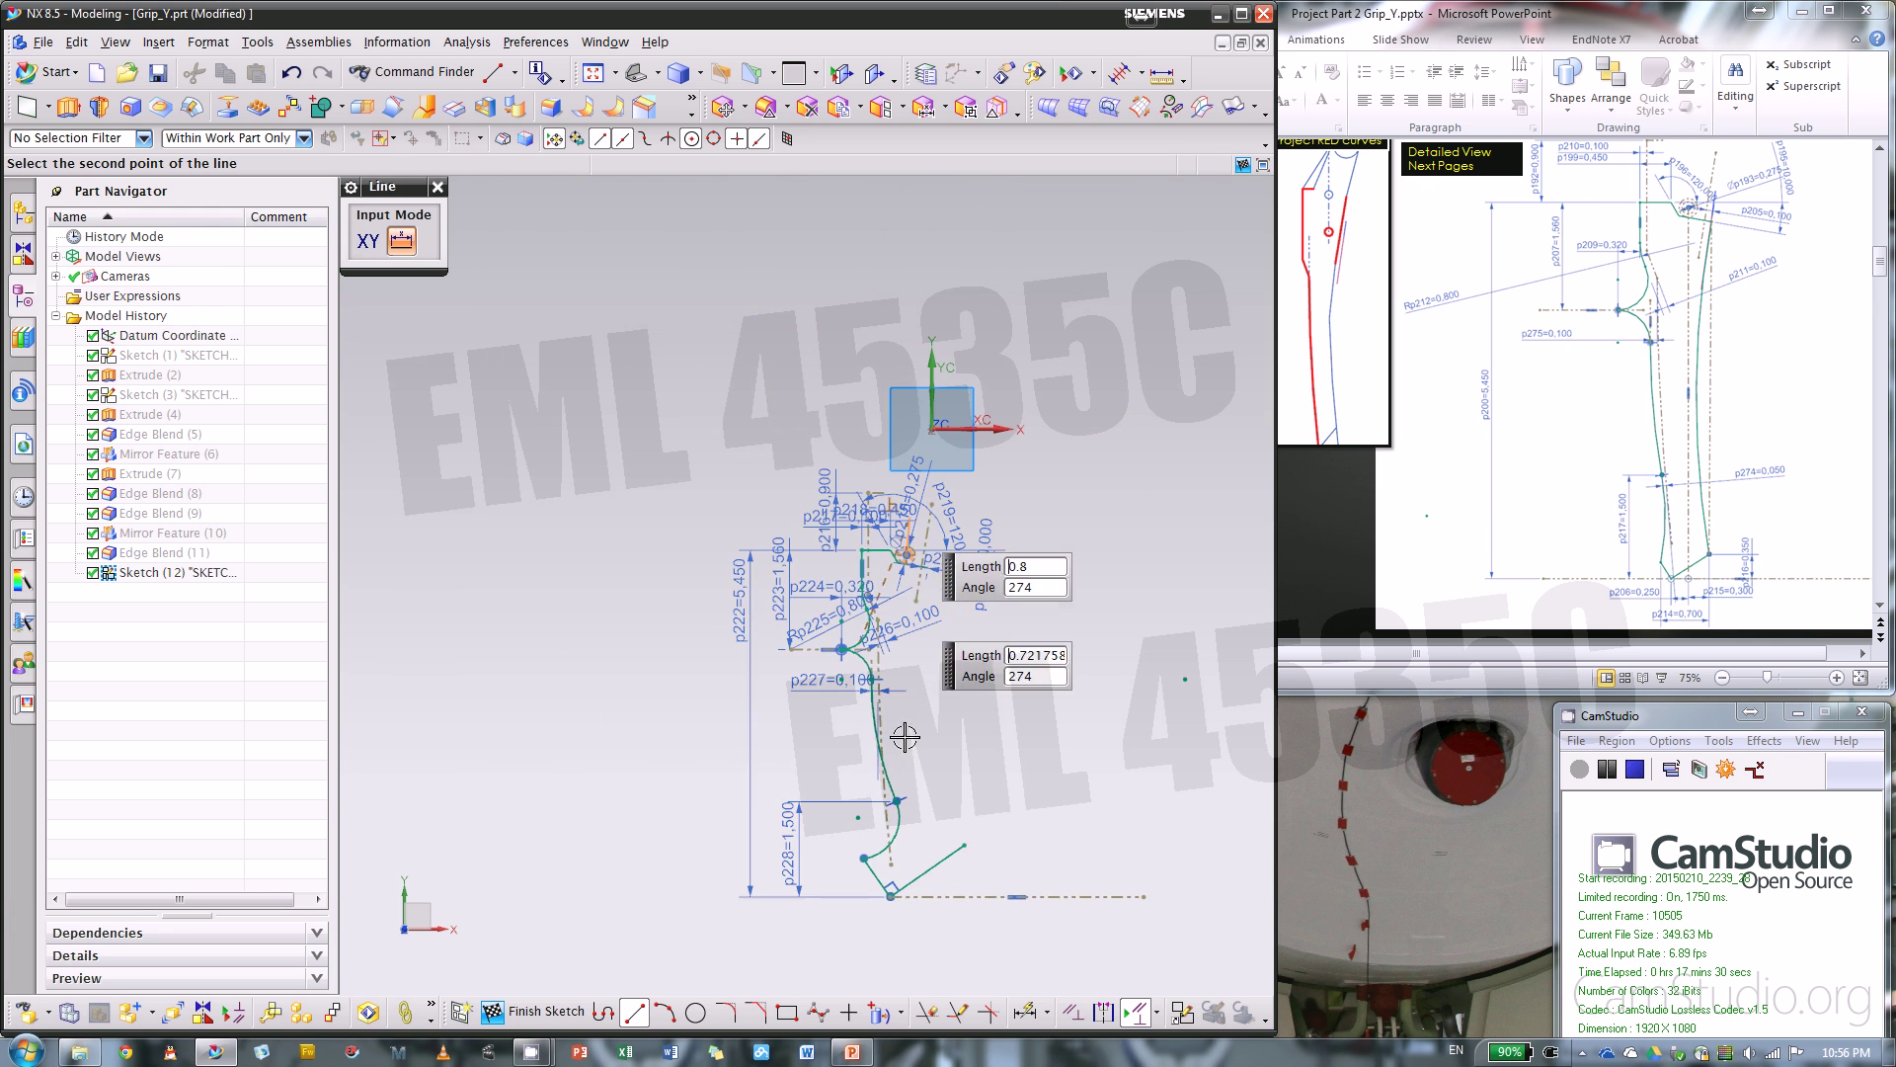
scroll(911, 923, "up", 4)
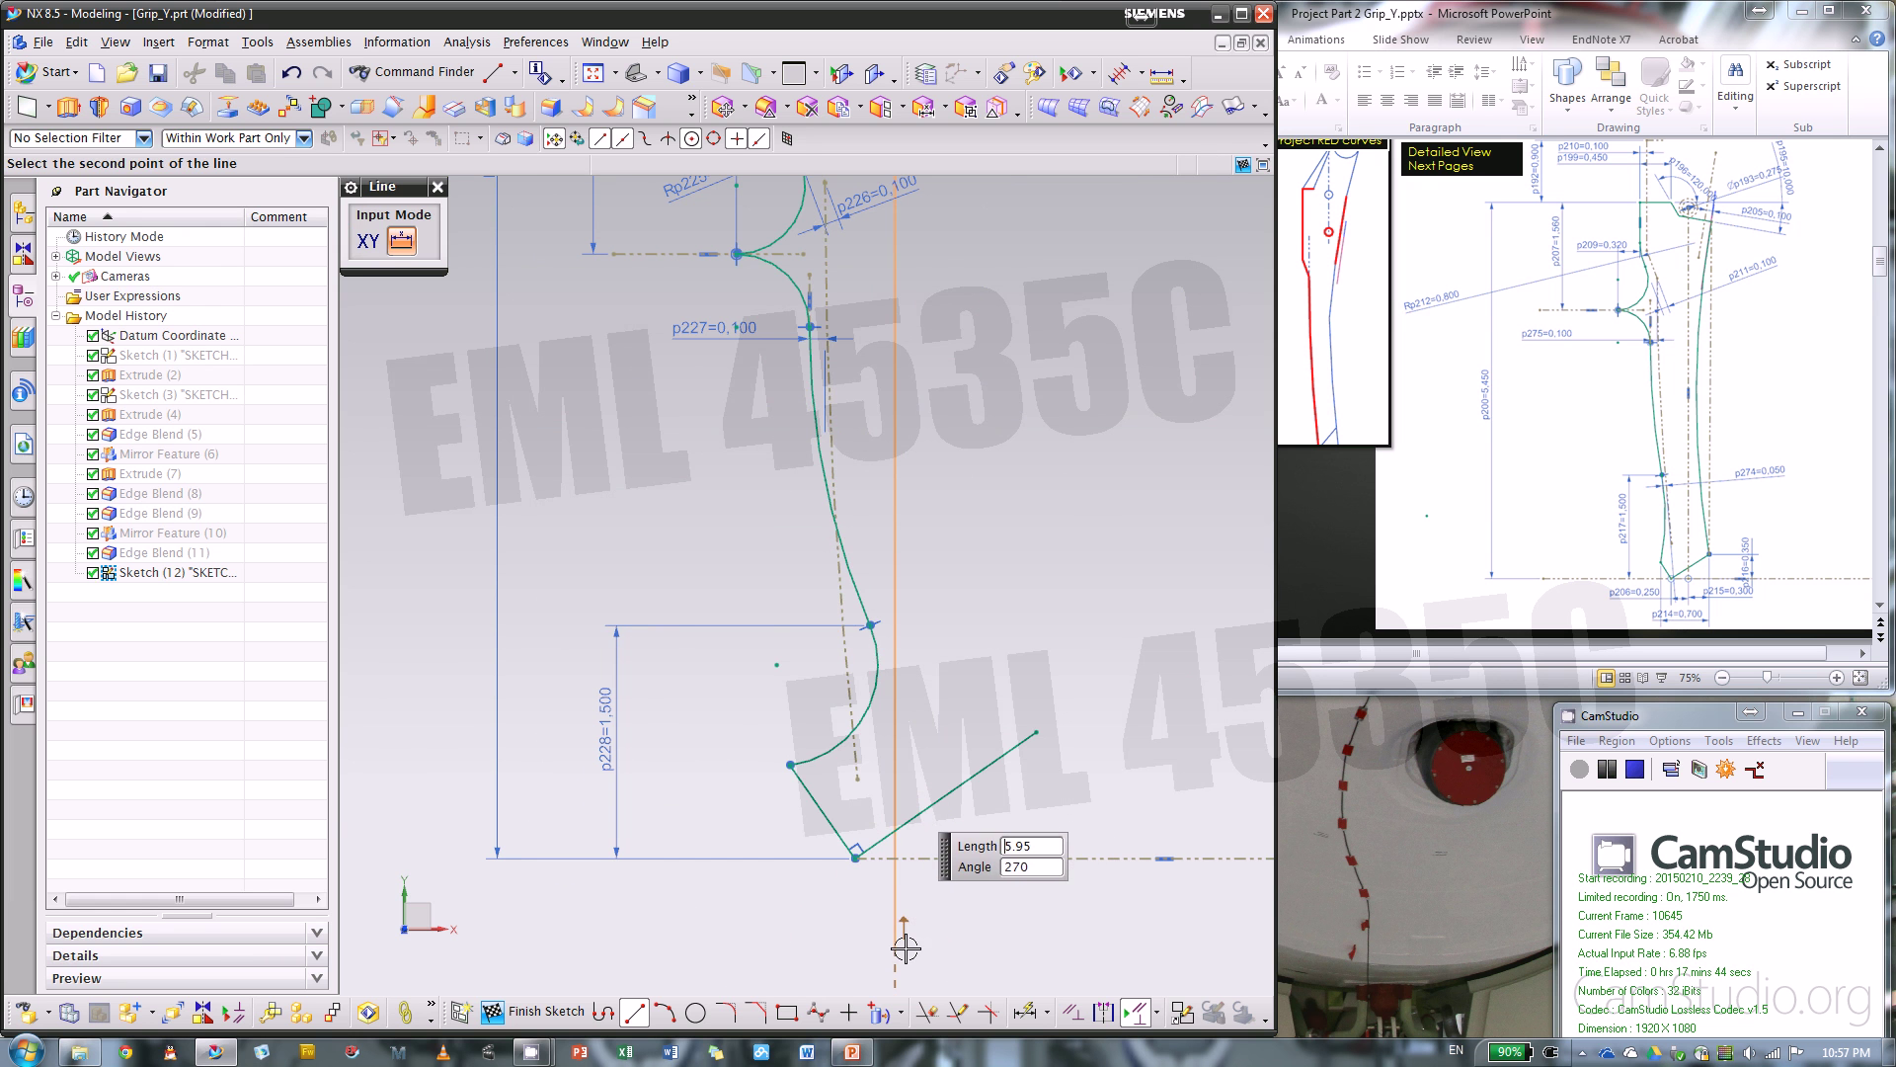
left_click(904, 946)
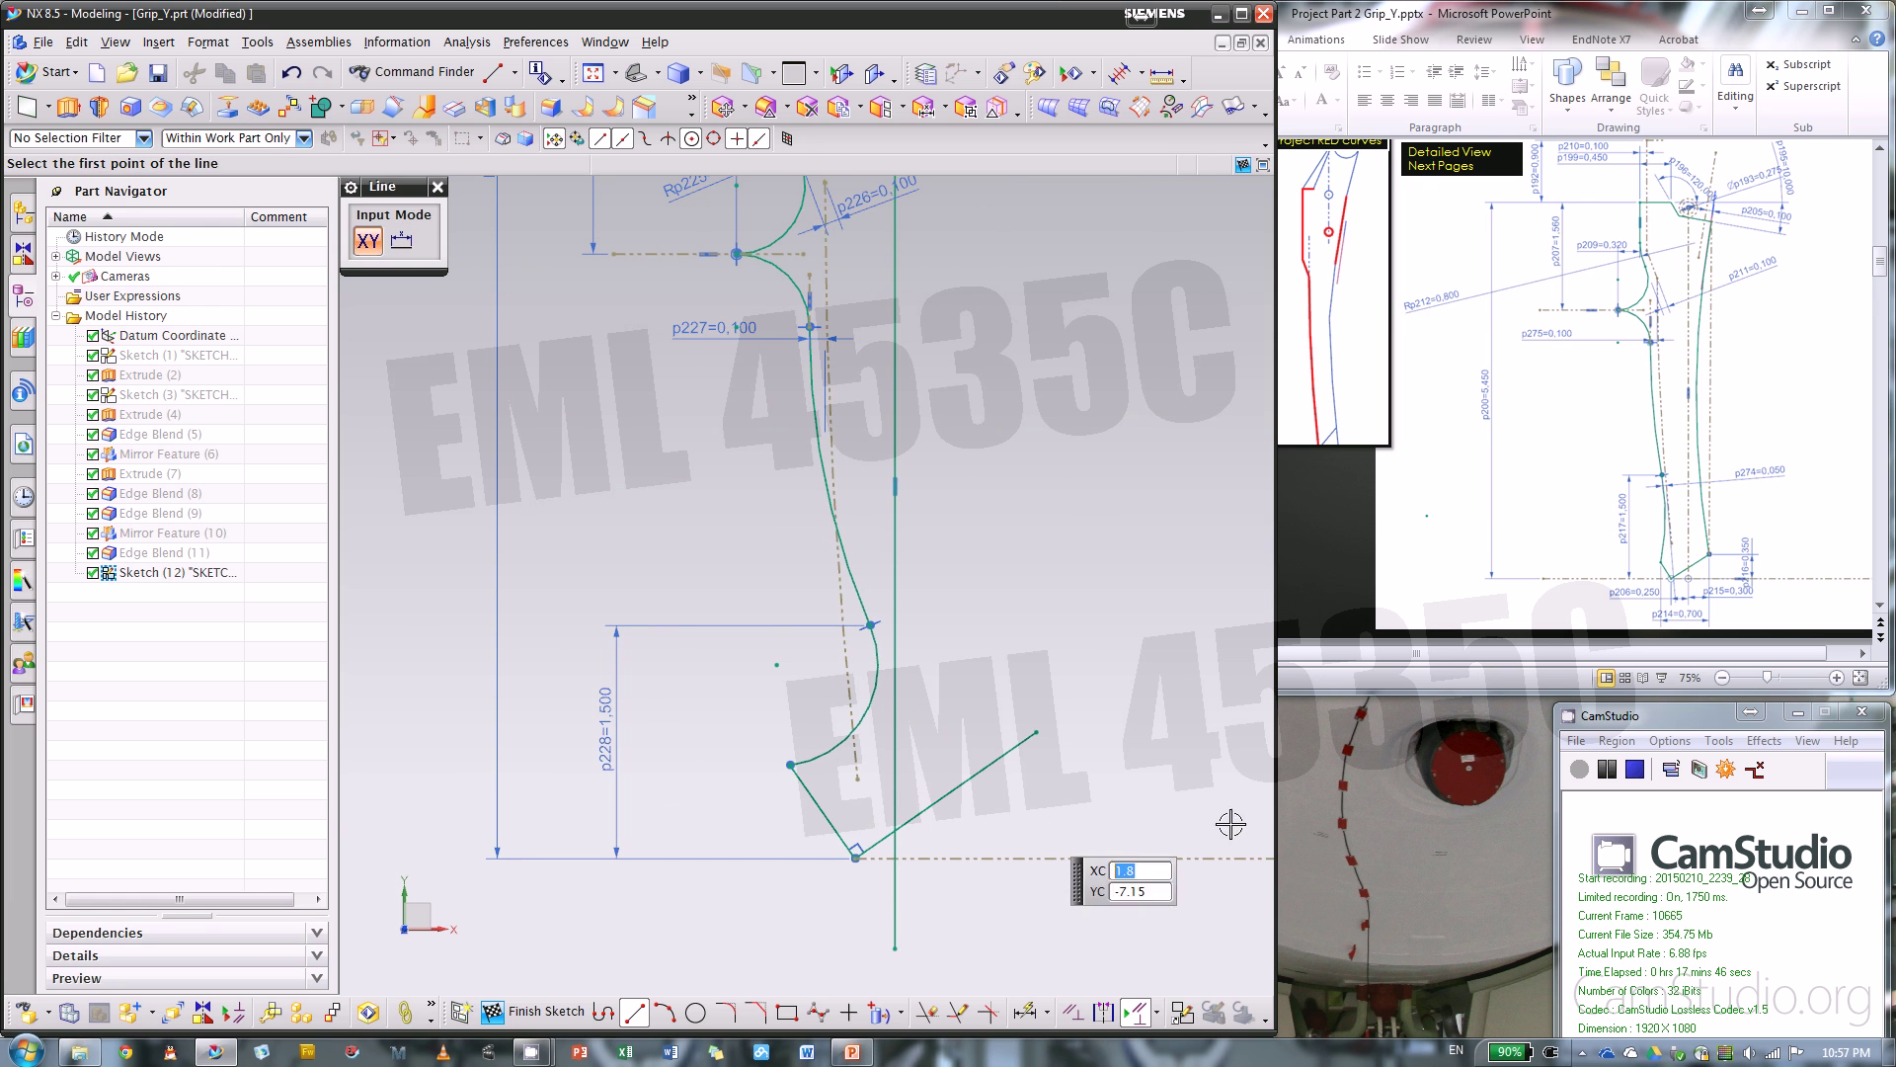
key("Escape")
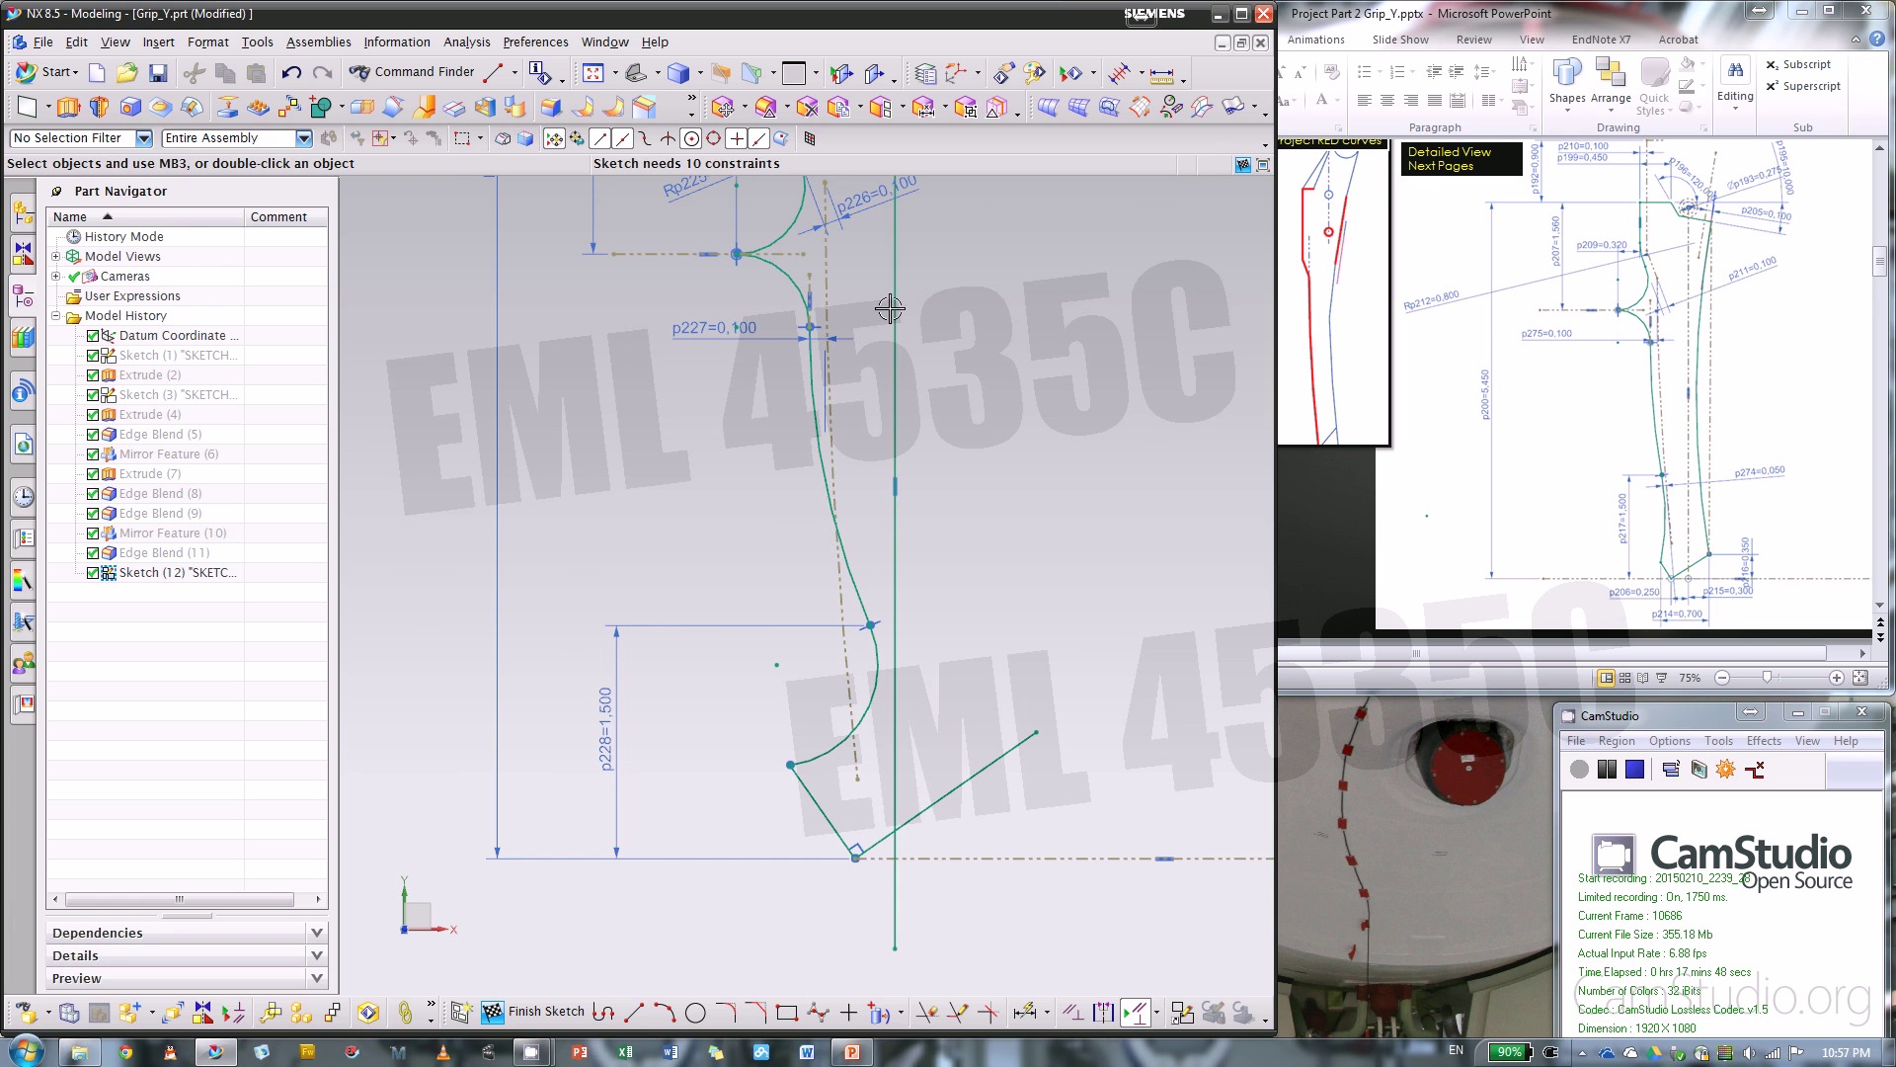
- Convert the long vertical line to reference and trim its overhang below the bottom horizontal reference line
left_click(894, 309)
left_click(1030, 269)
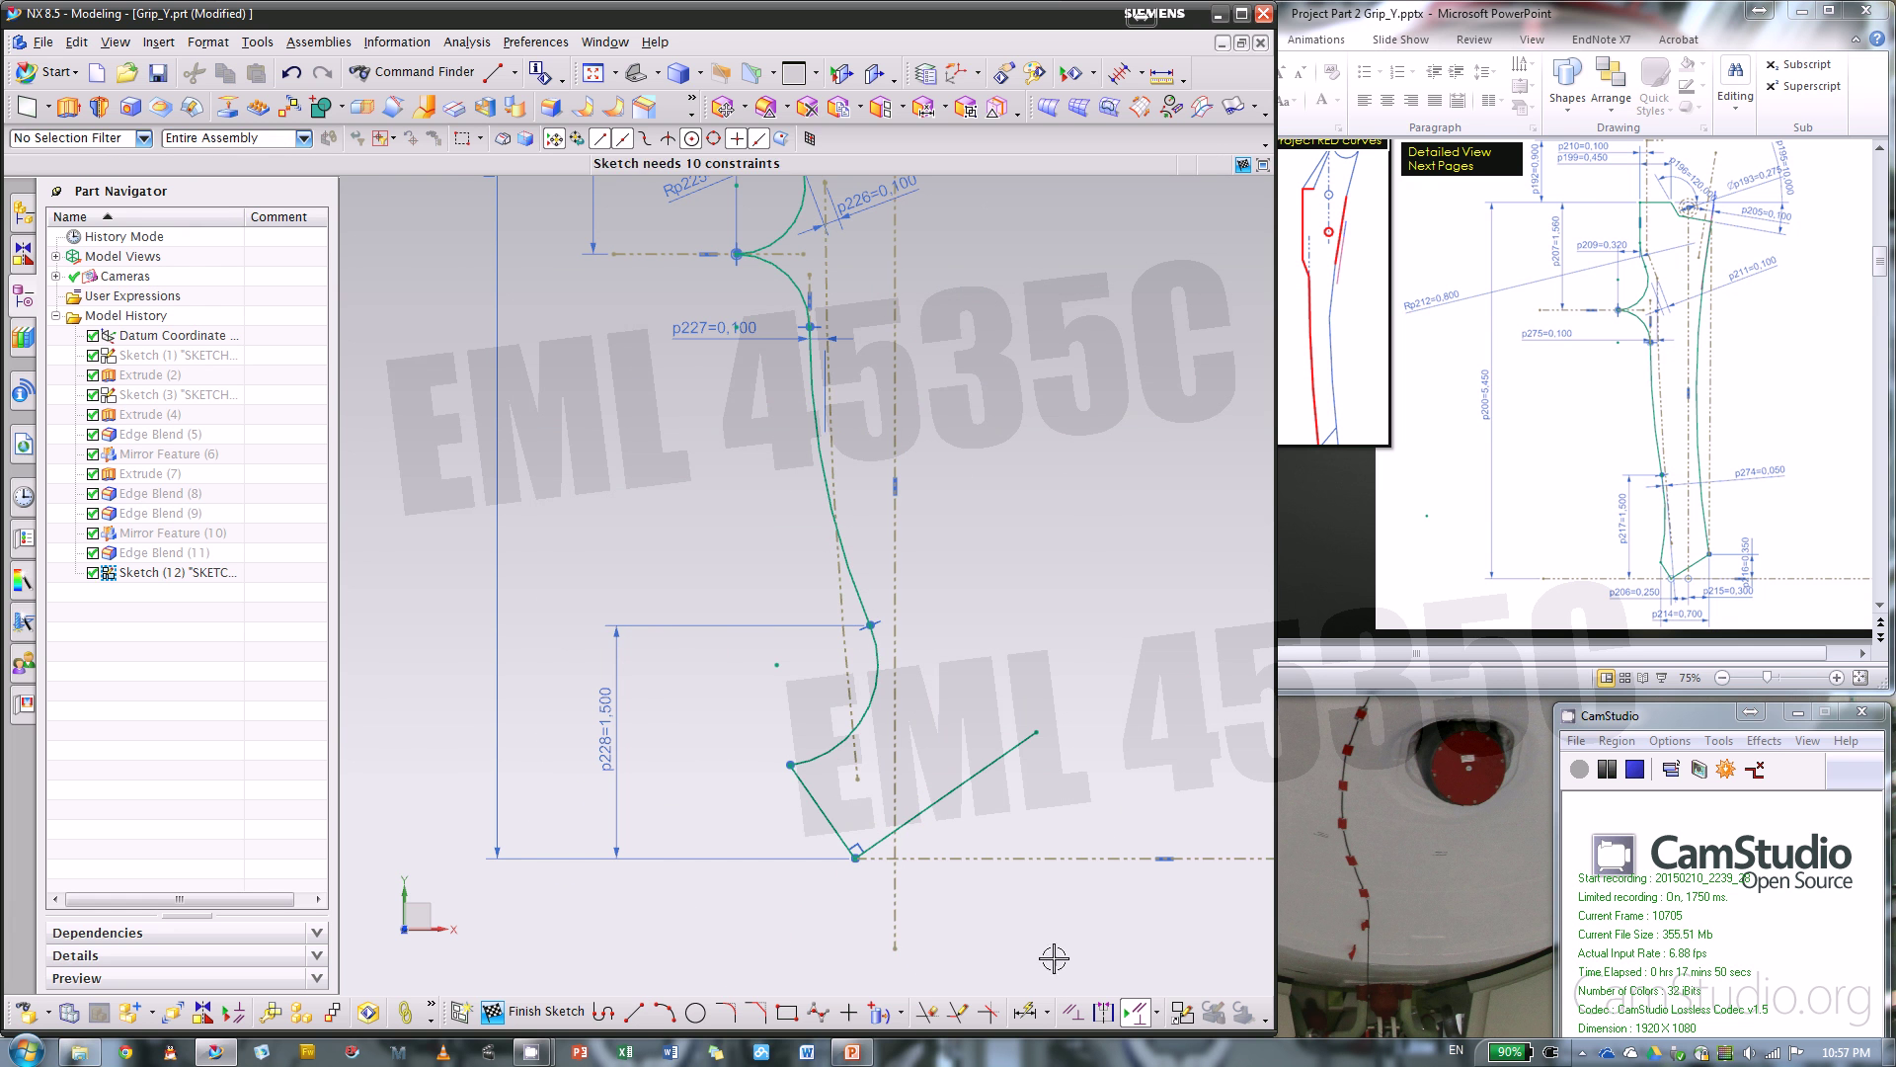
left_click(926, 1012)
key("Escape")
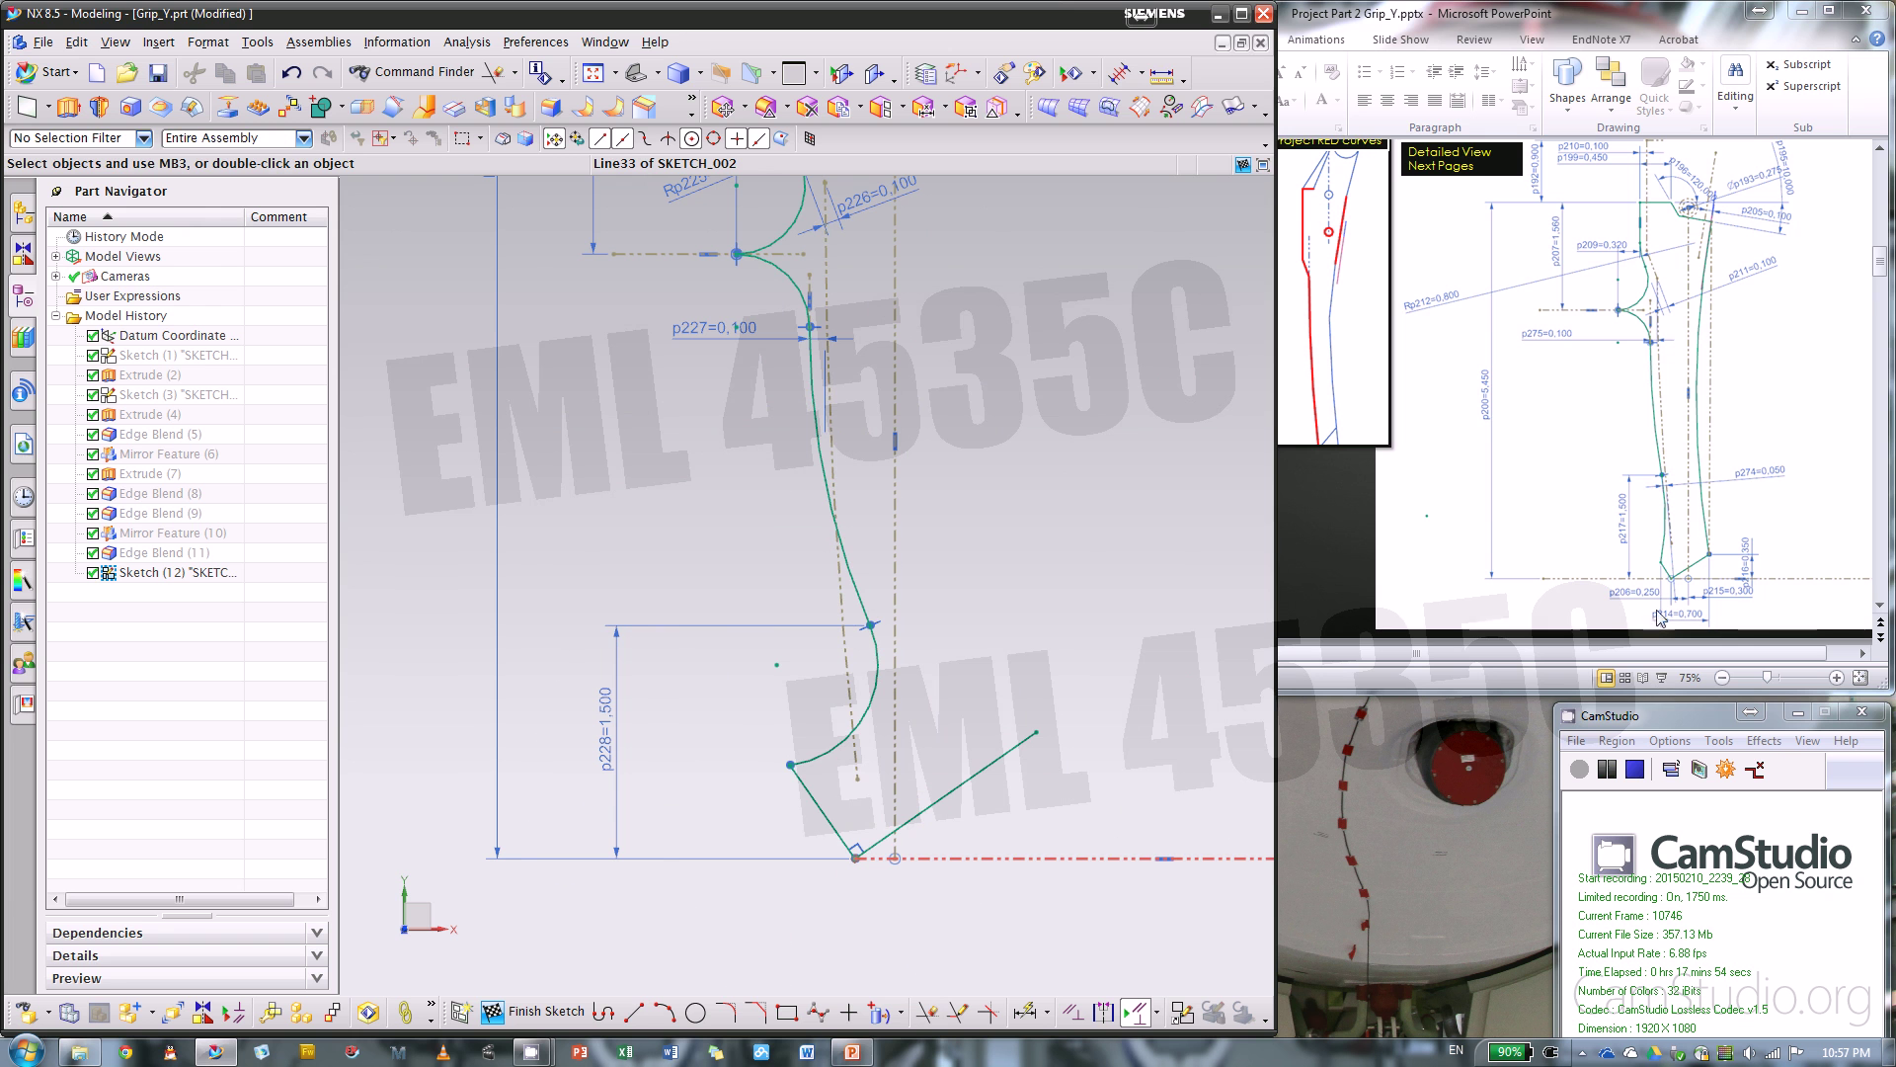
- Dimension the horizontal distance from the profile's lowest corner to the vertical reference line's lower end as 0.25 in
left_click(1353, 597)
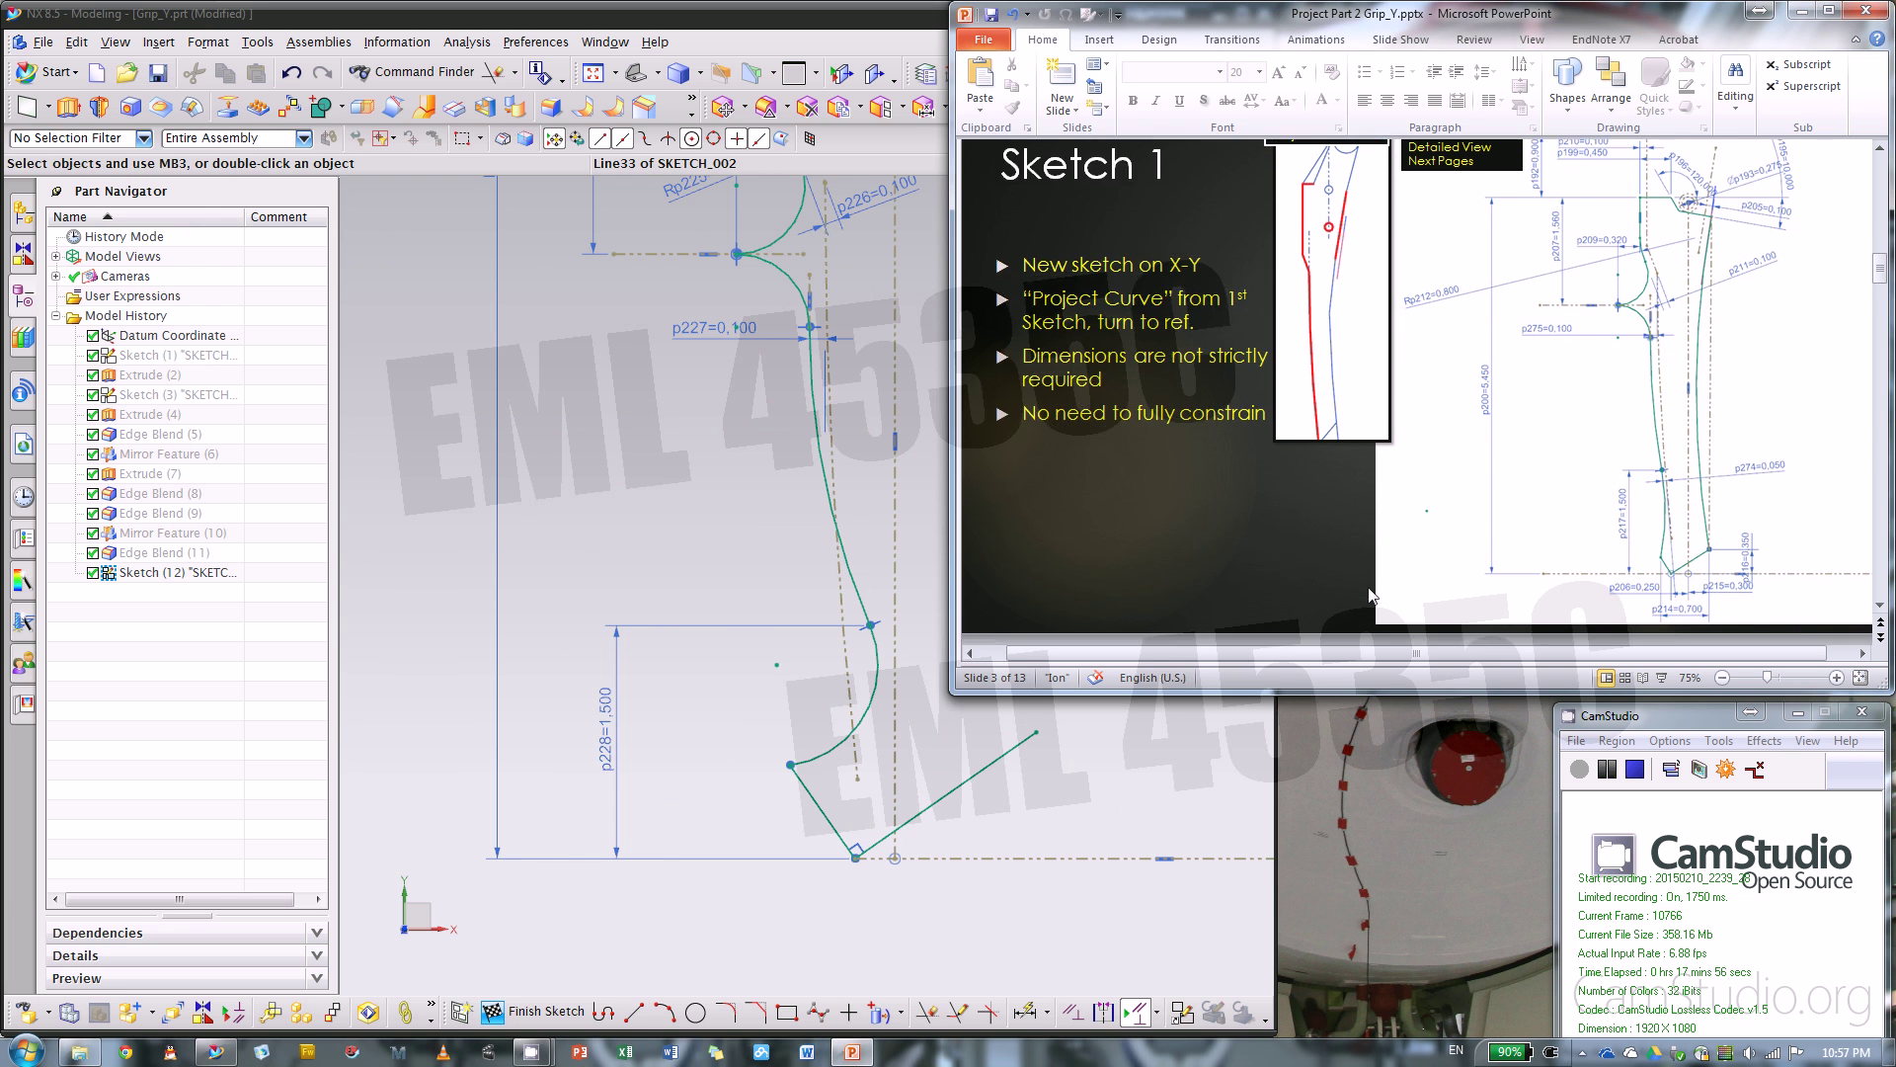
scroll(1368, 589, "down", 3)
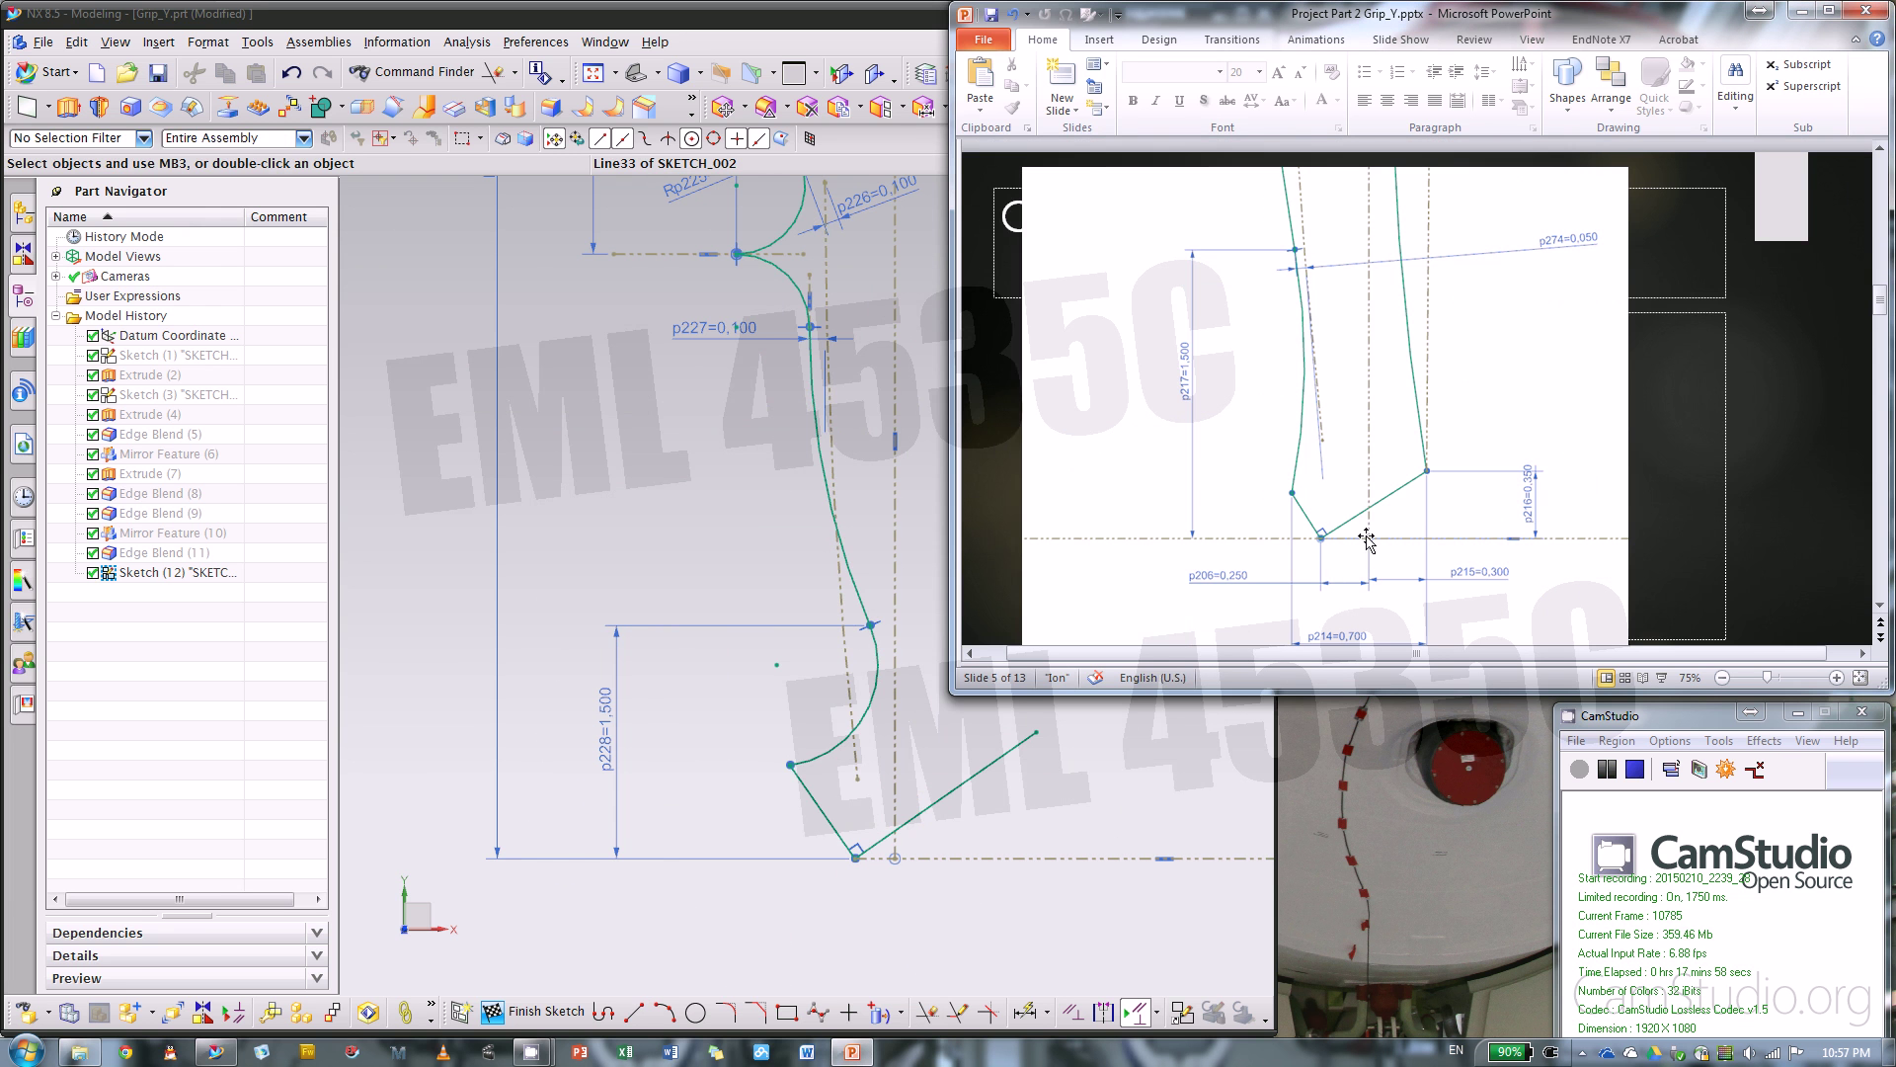
left_click(958, 869)
scroll(902, 873, "up", 3)
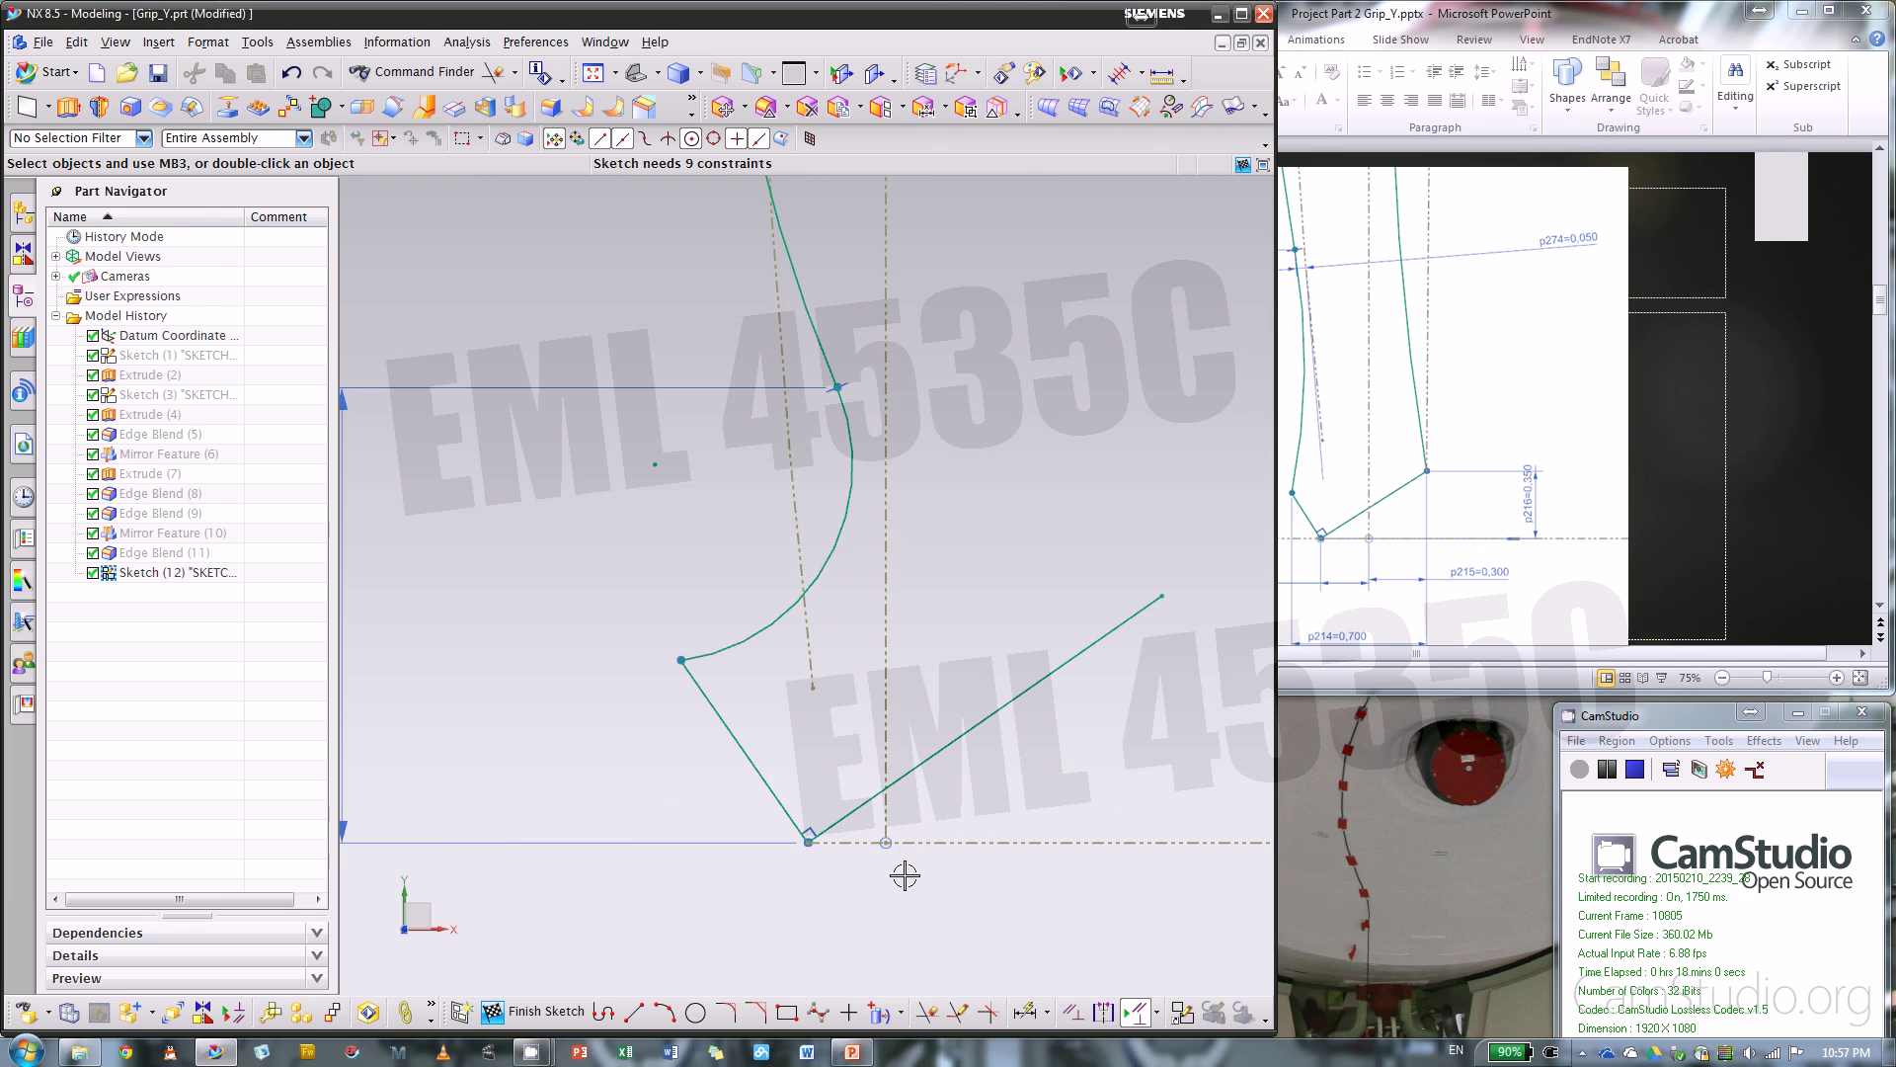
left_click(1025, 1011)
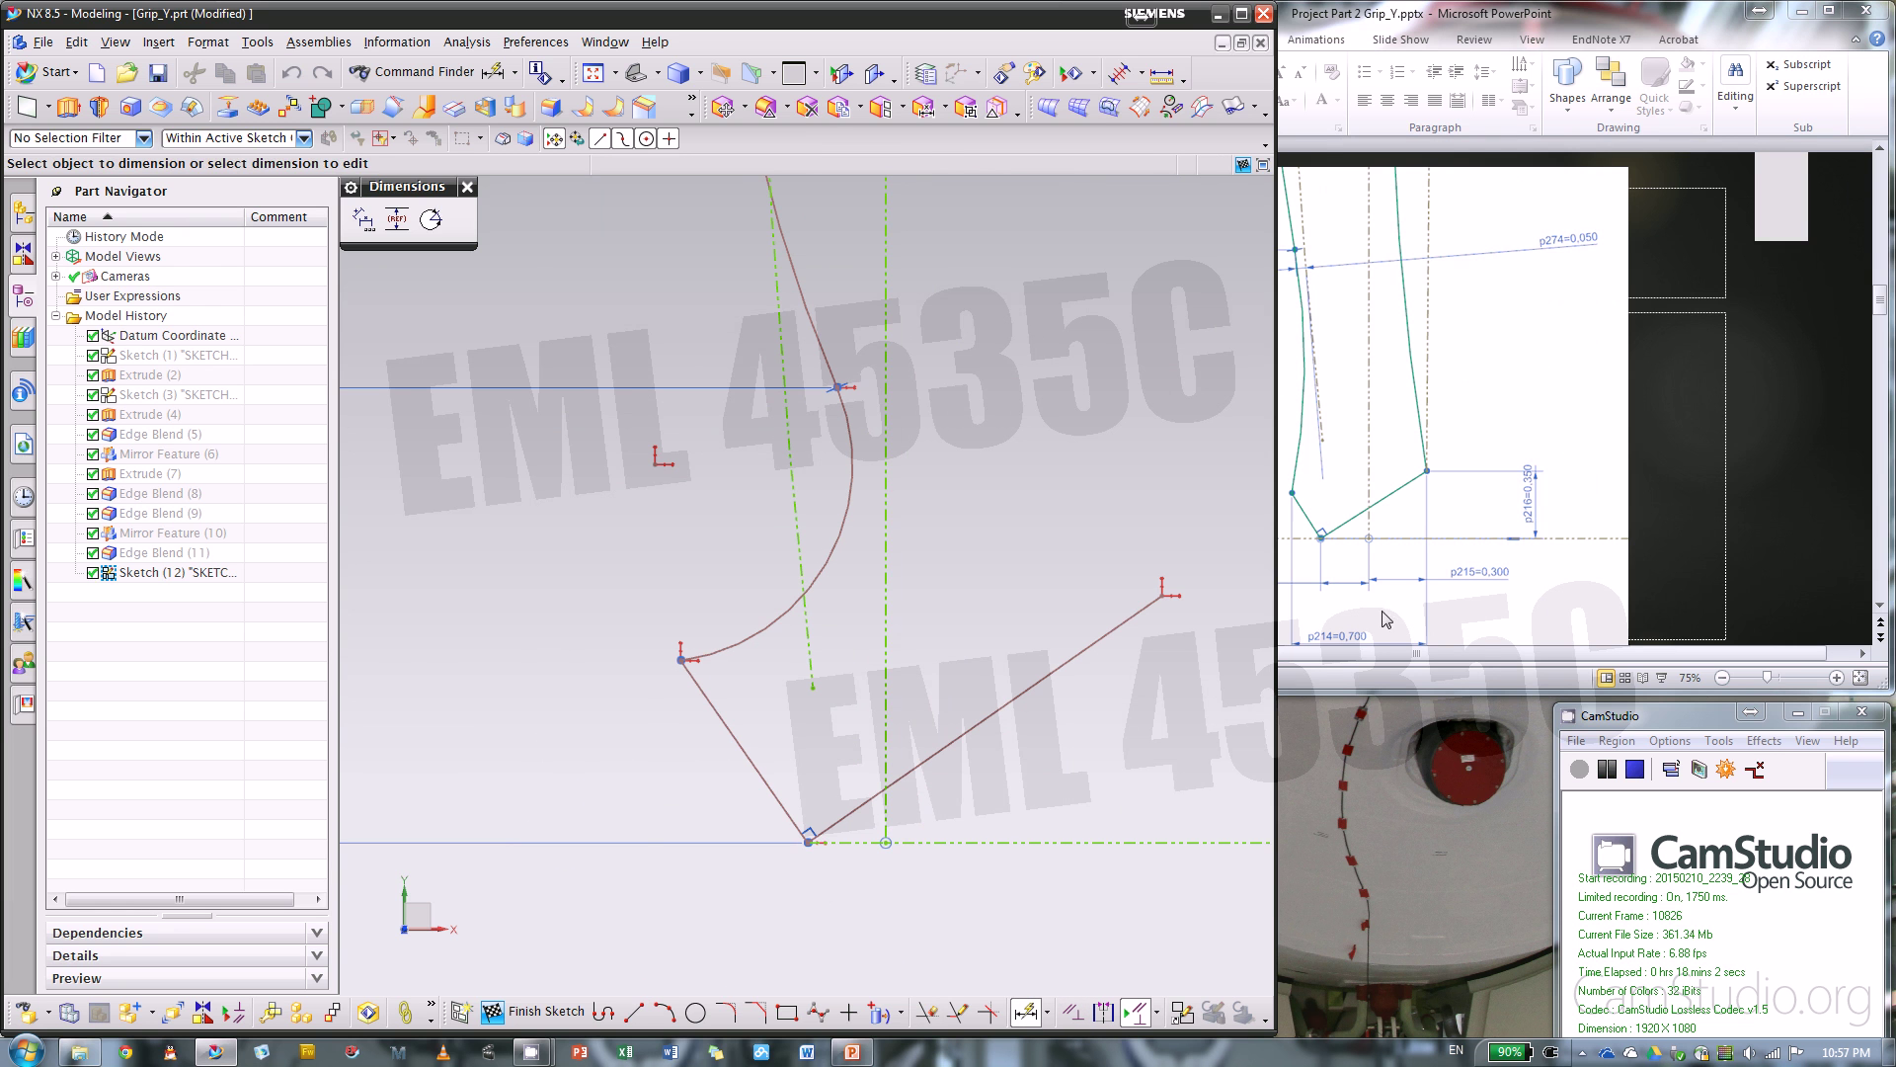
left_click(885, 839)
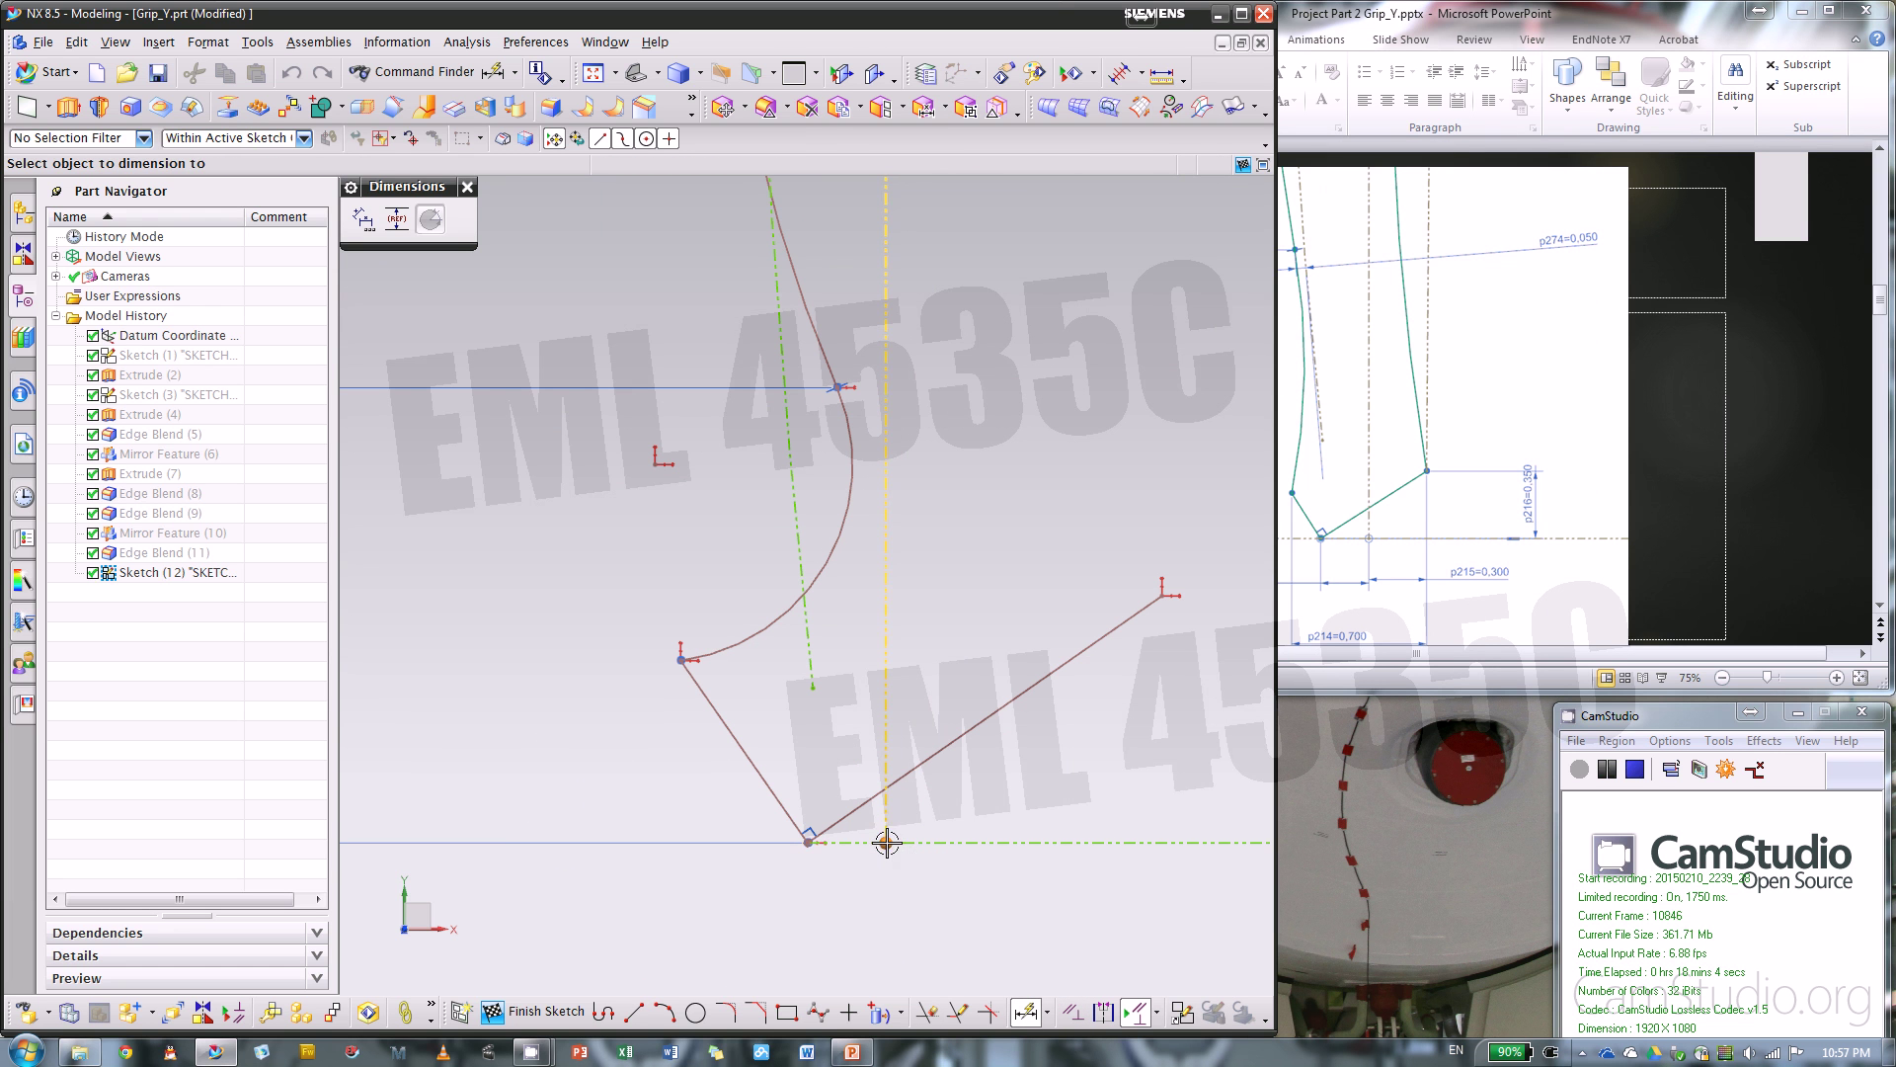
left_click(805, 841)
left_click(1738, 556)
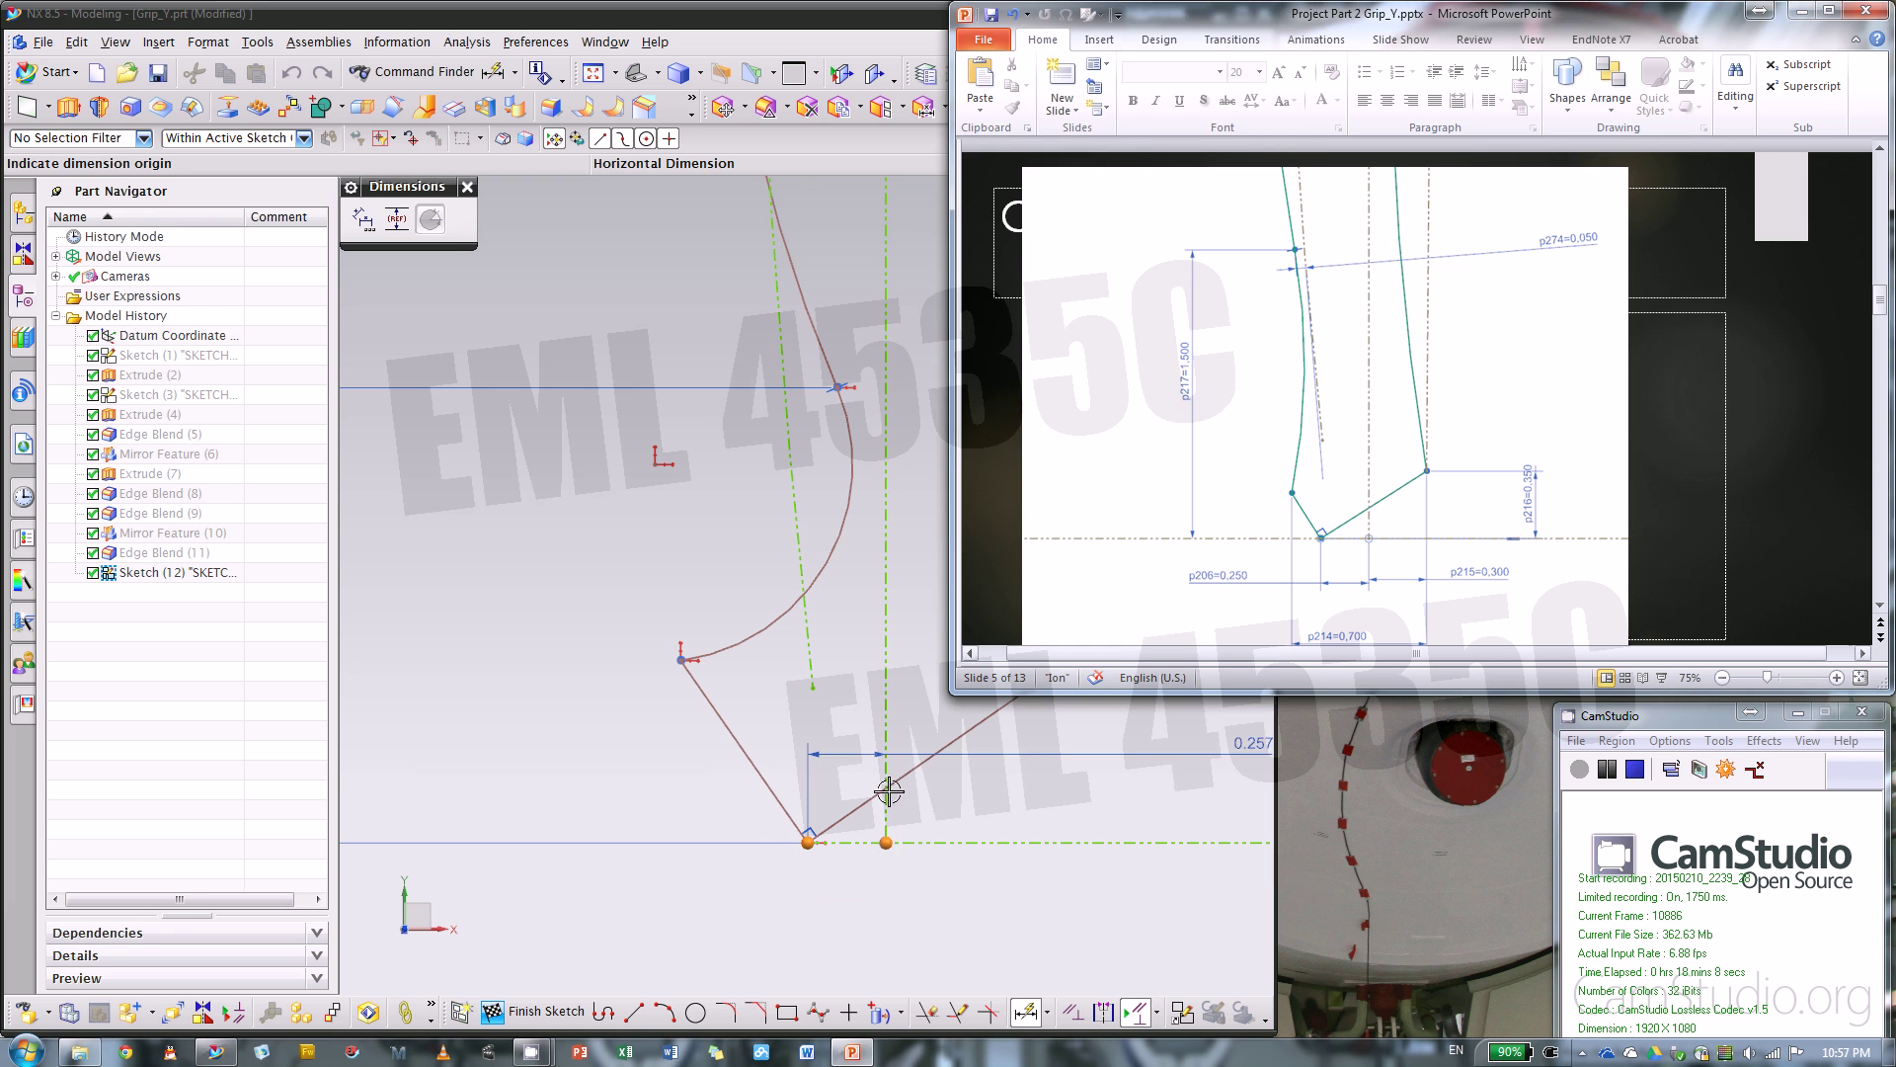
left_click(590, 899)
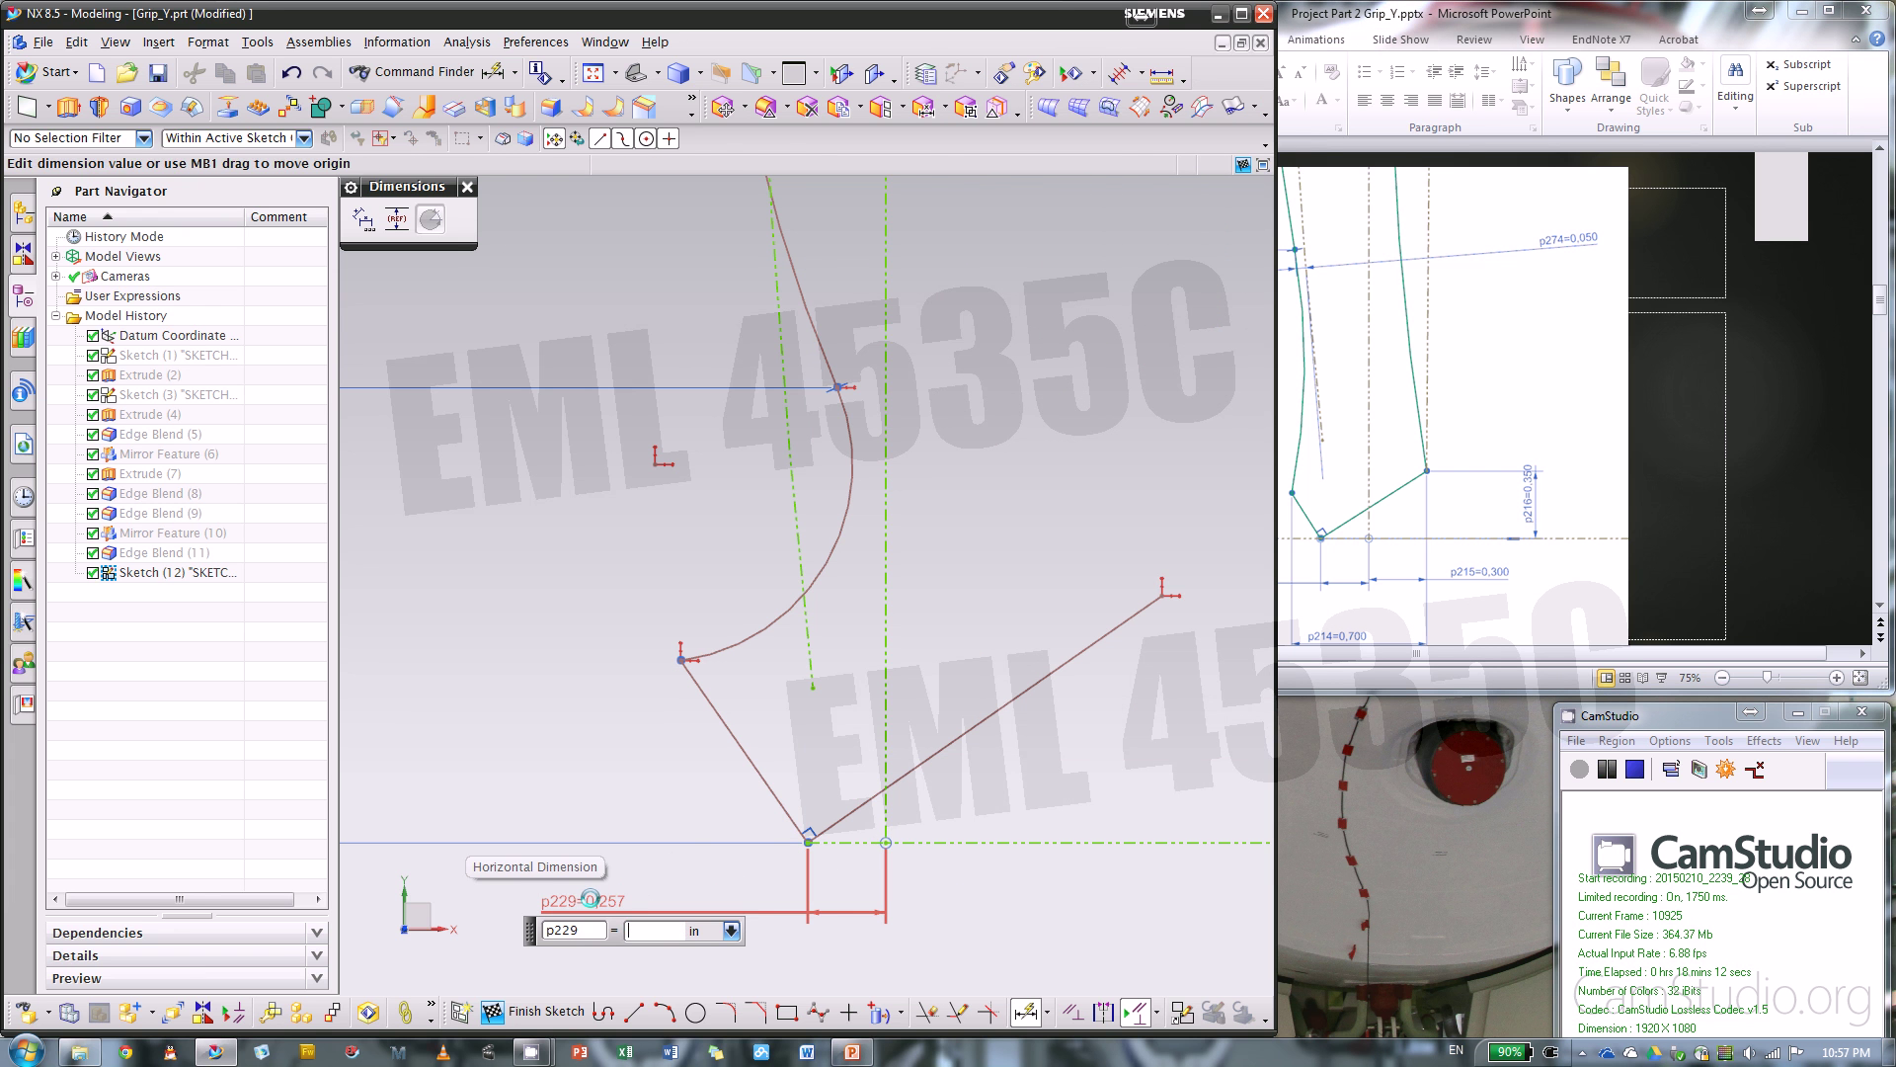
type(".25")
key("Return")
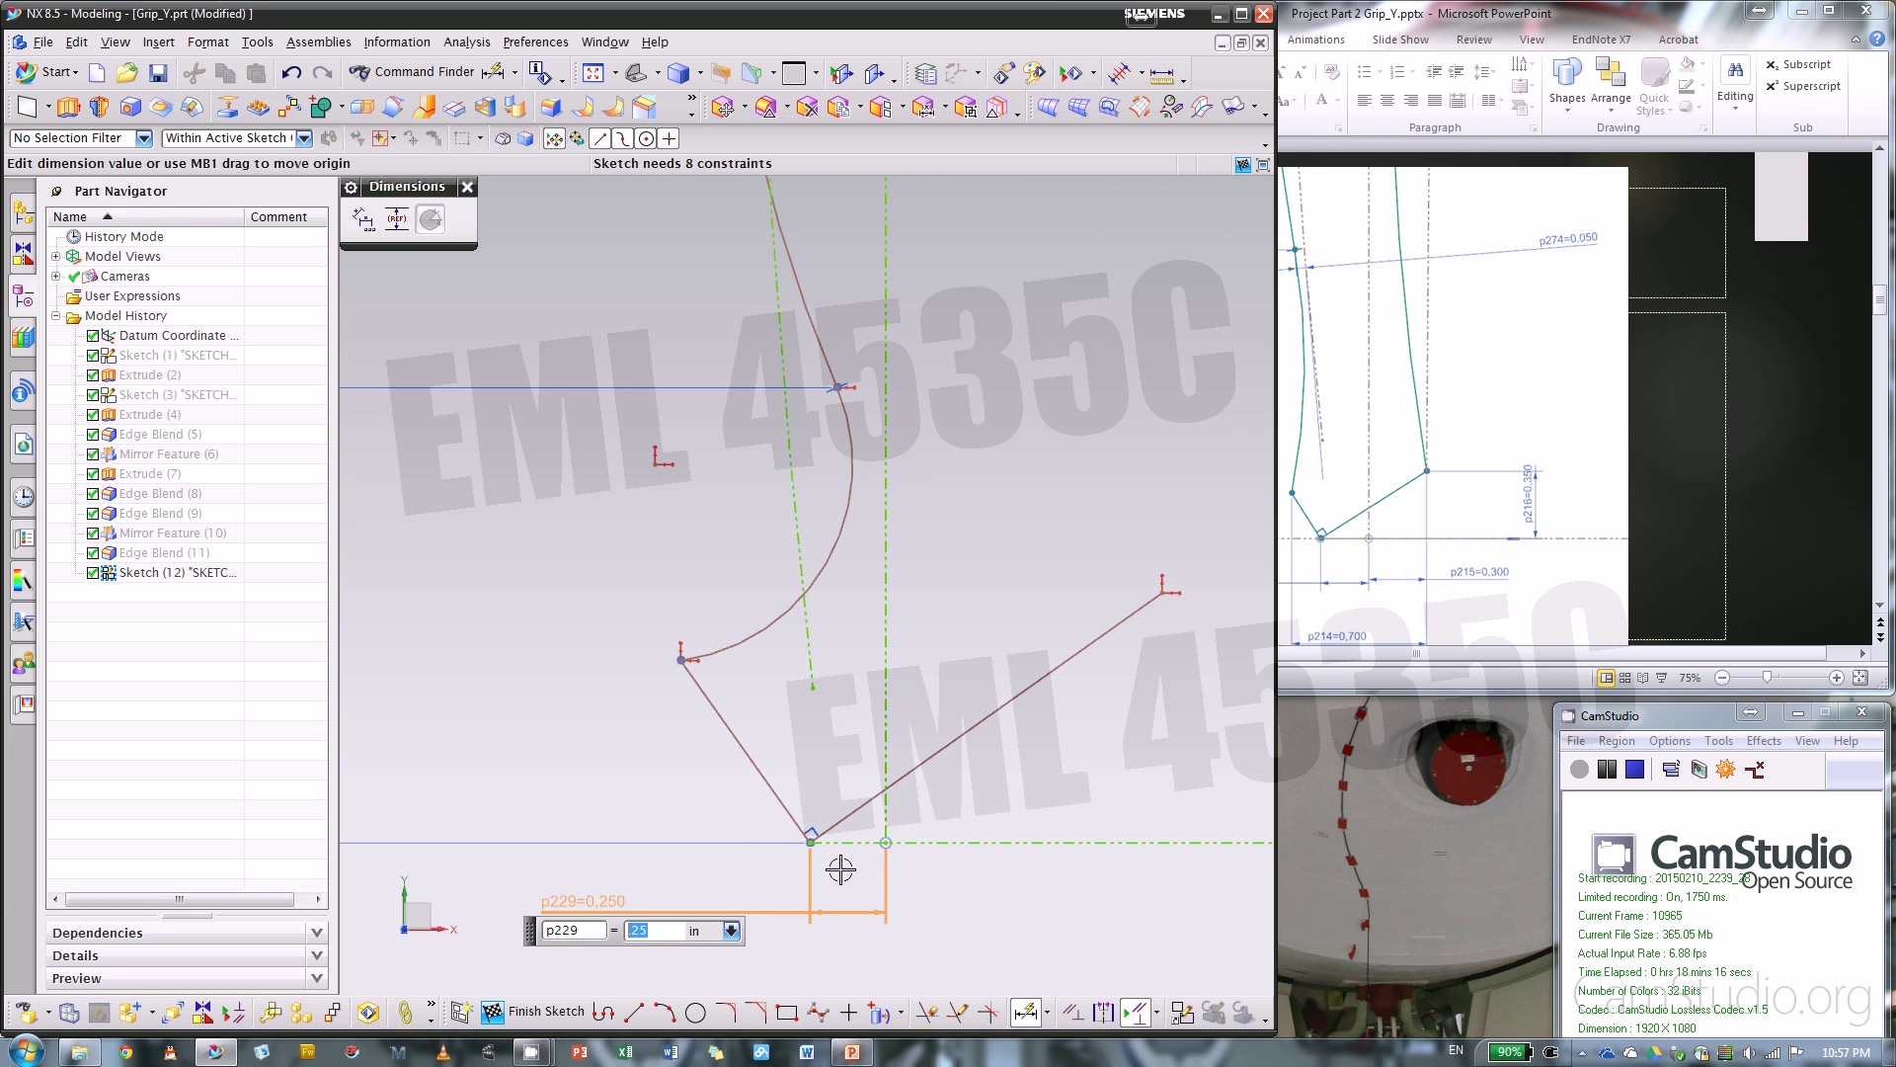
- Dimension the horizontal distance from the vertical reference line's lower end to the slanted bottom line's free endpoint as 0.3 in
left_click(886, 842)
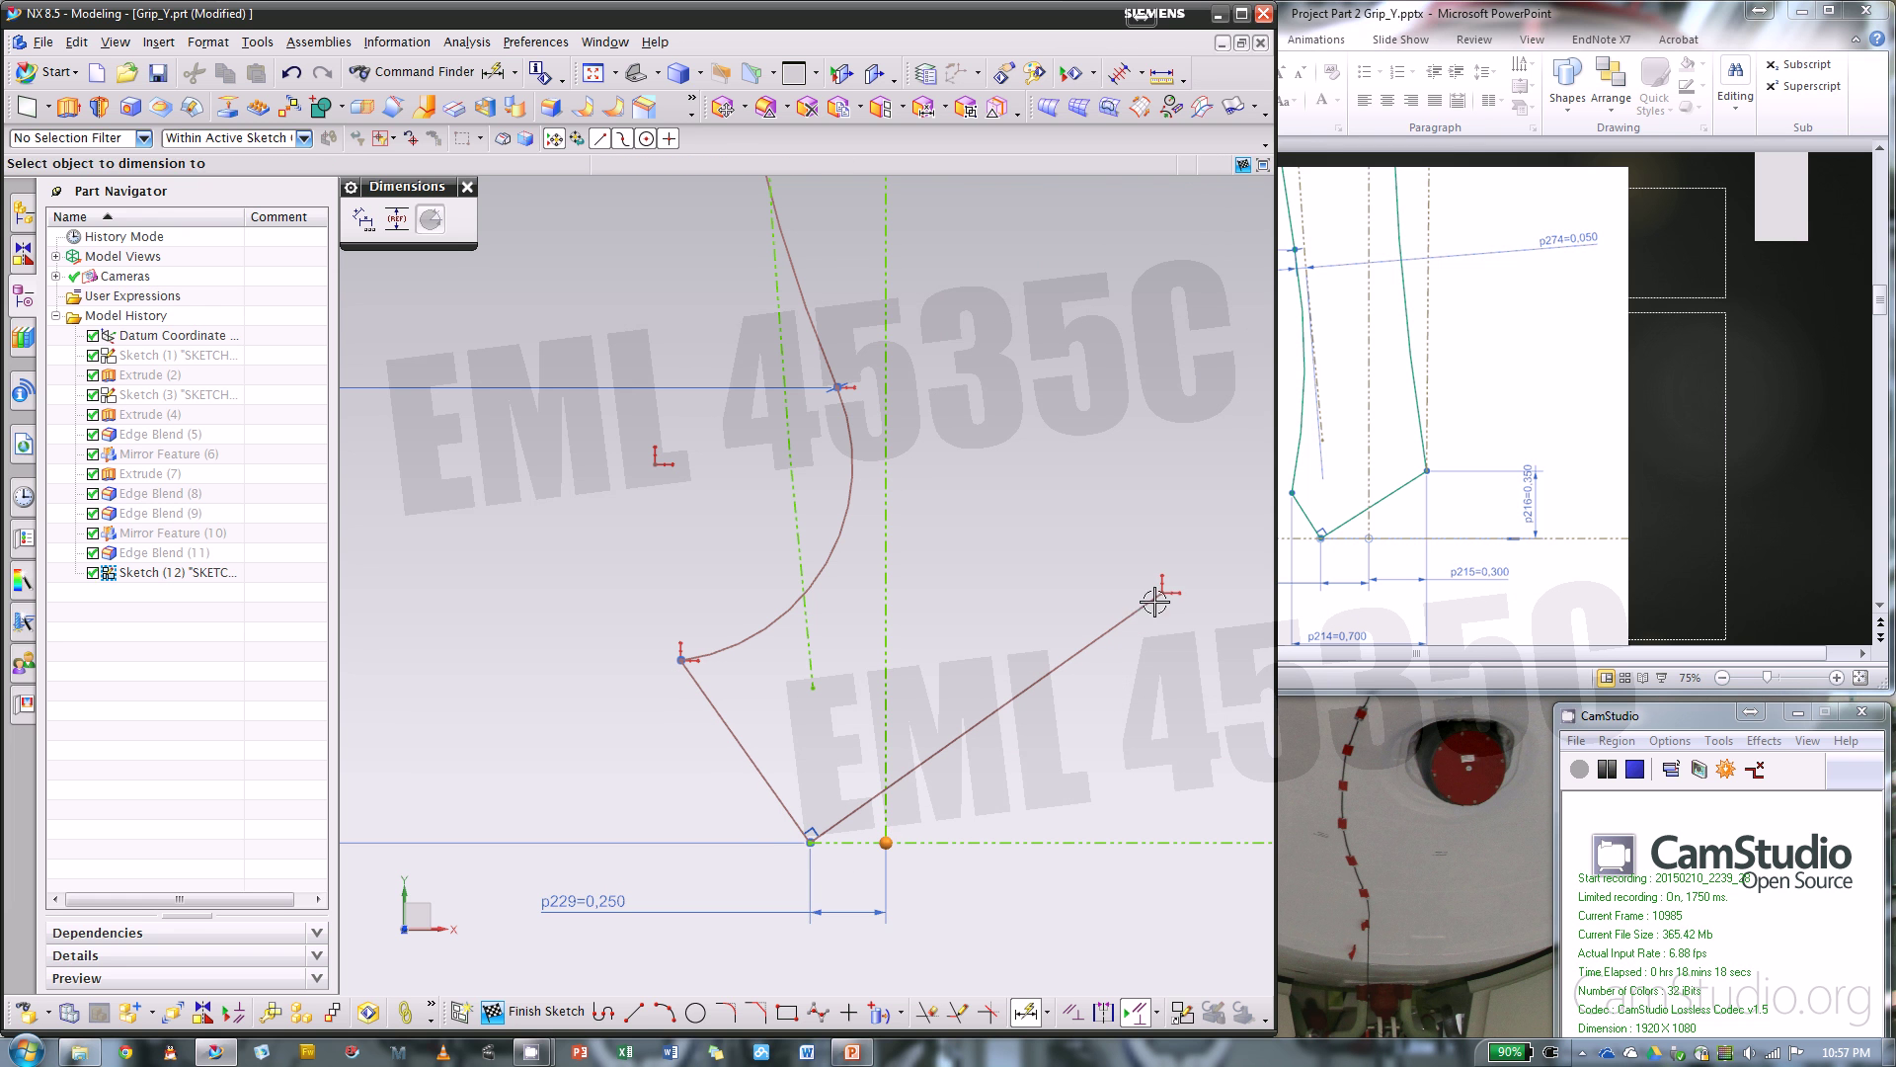
left_click(1162, 593)
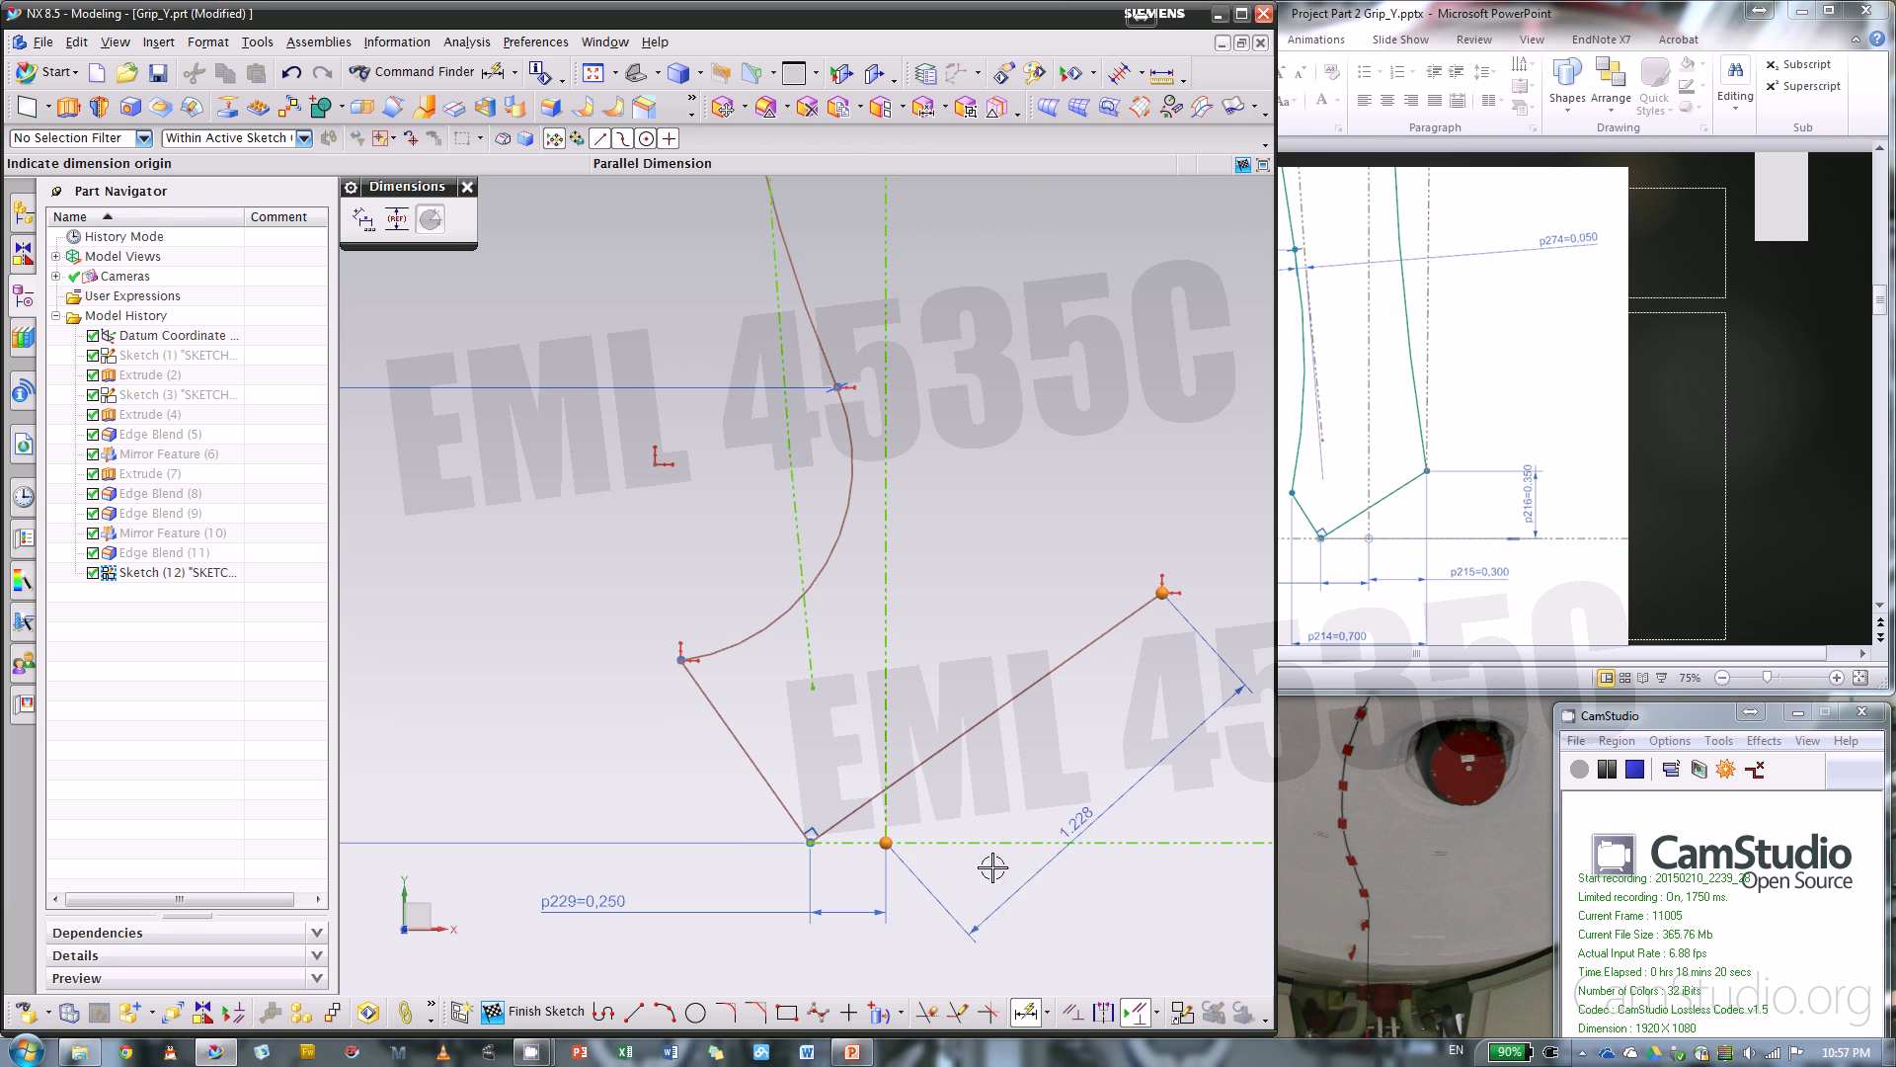
left_click(941, 918)
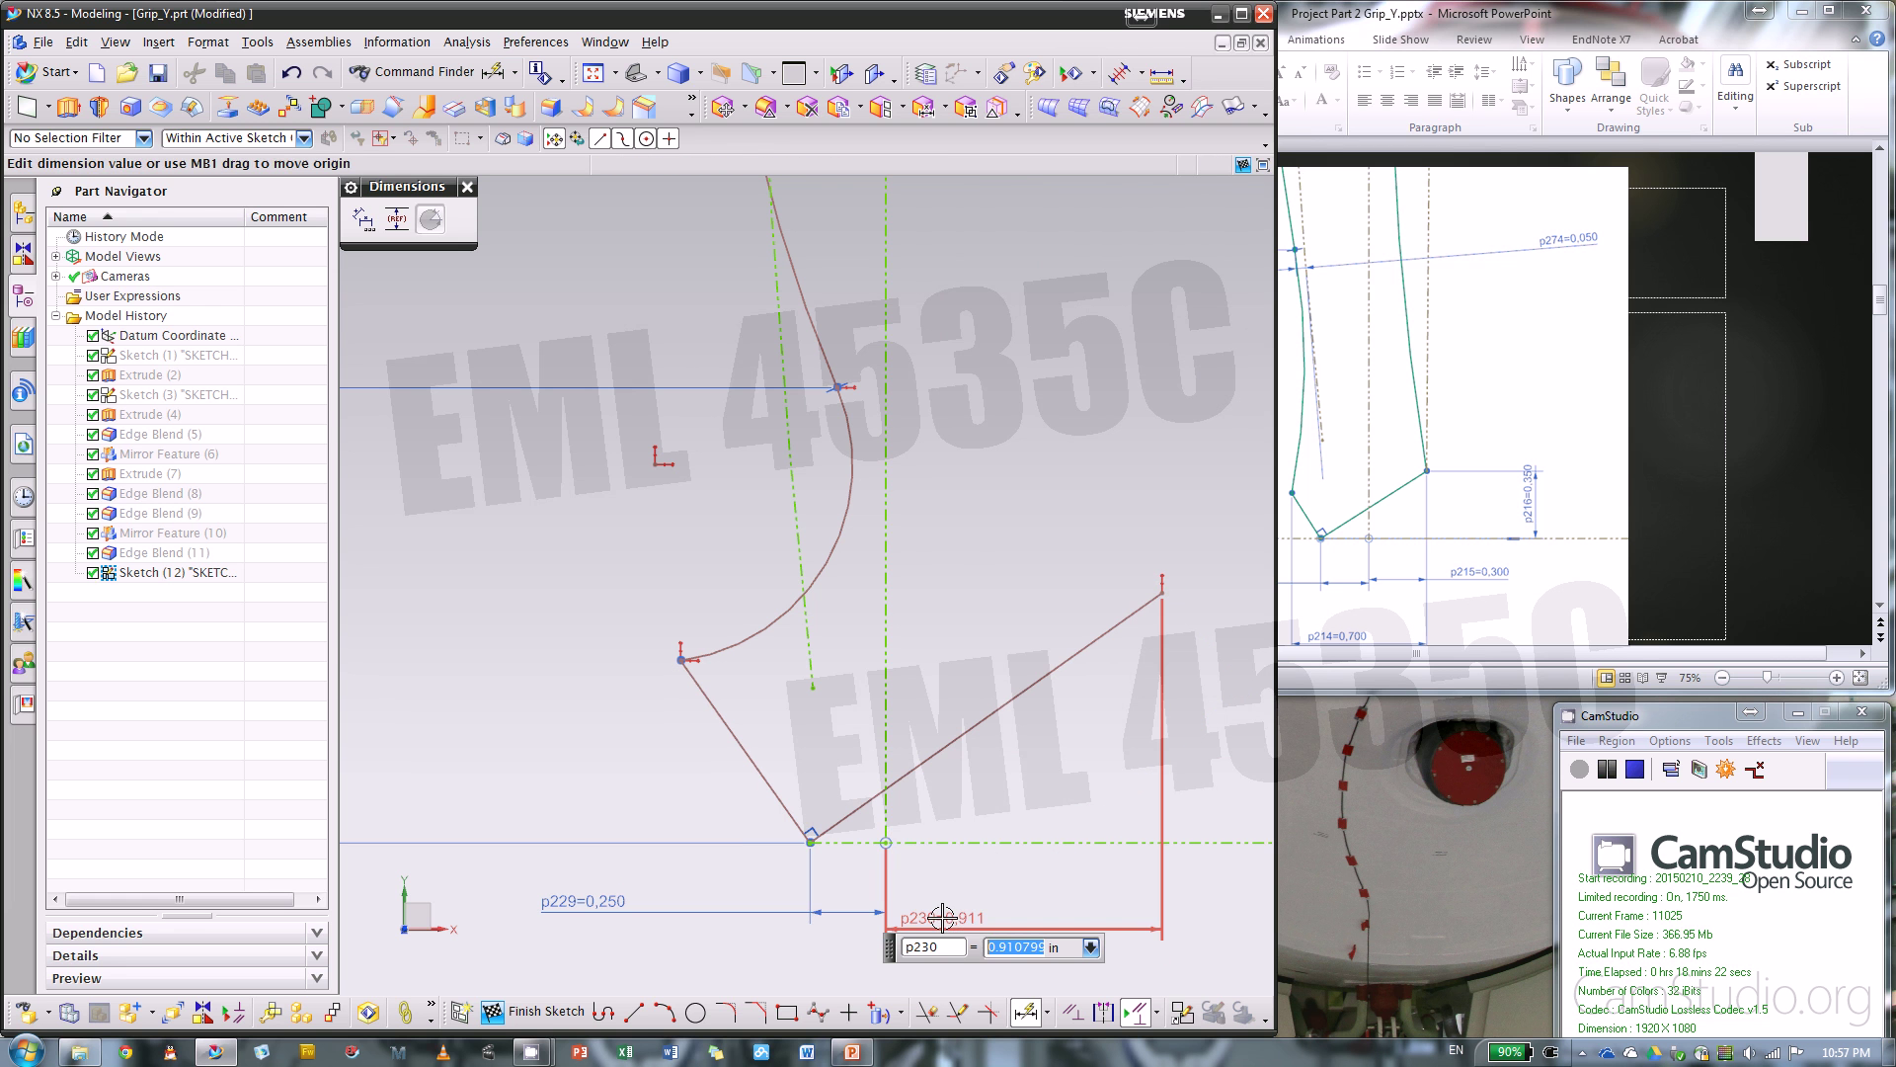
type(".")
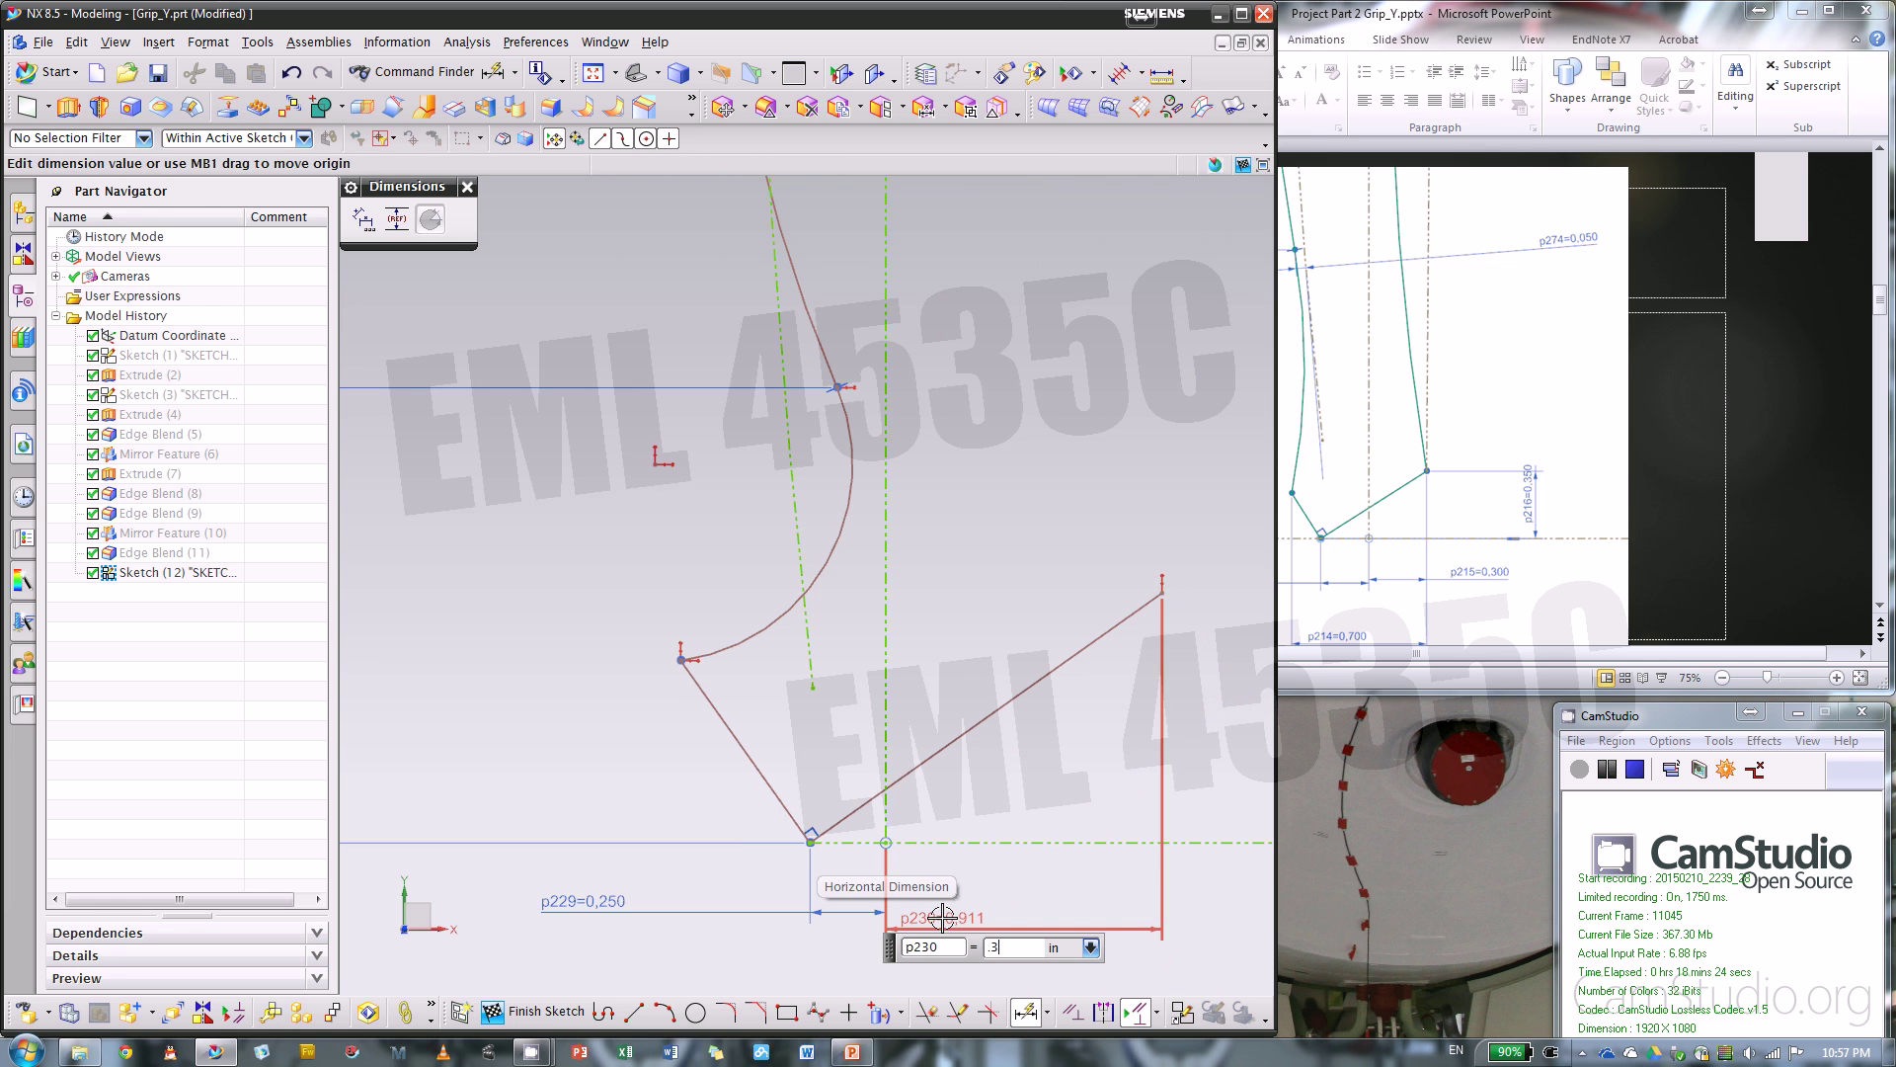
type("3")
key("Return")
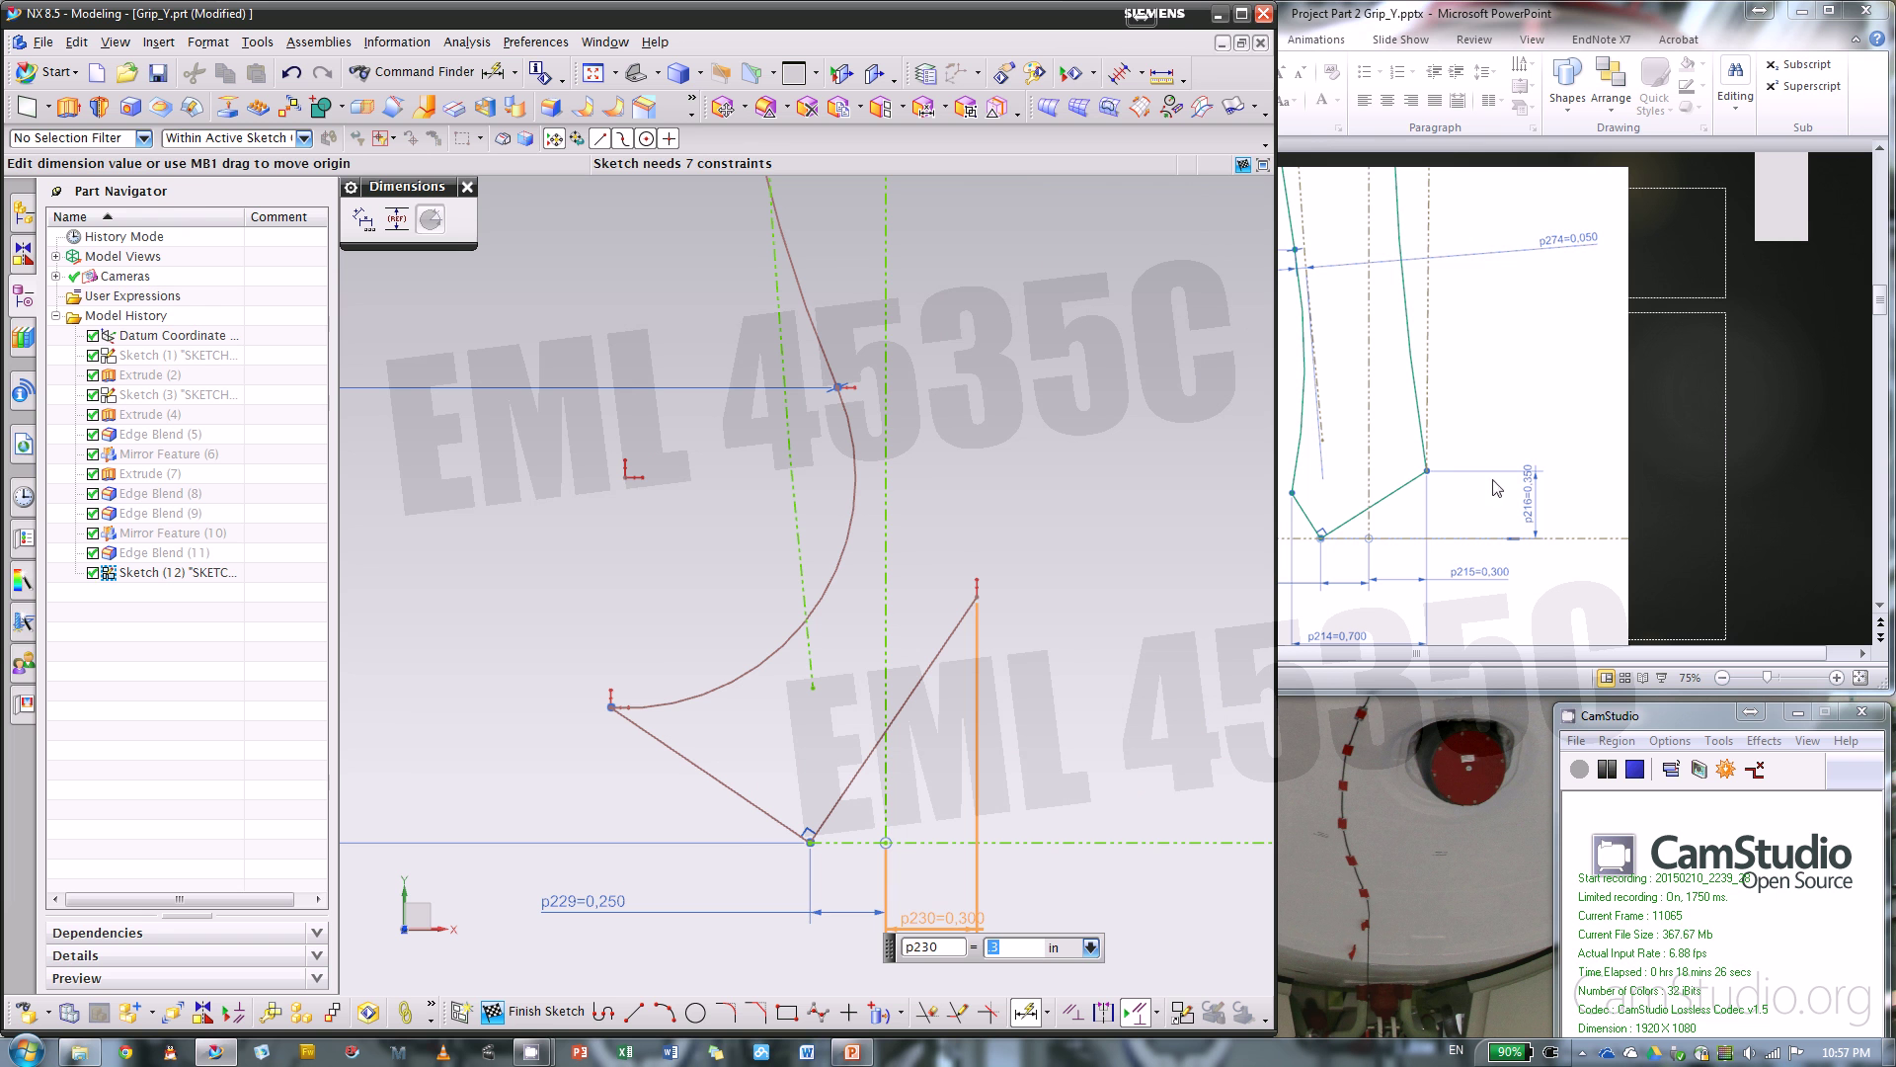
- Dimension the horizontal distance between the lowest arc's bottom endpoint and the slanted bottom line's free endpoint as 0.7 in
left_click(614, 706)
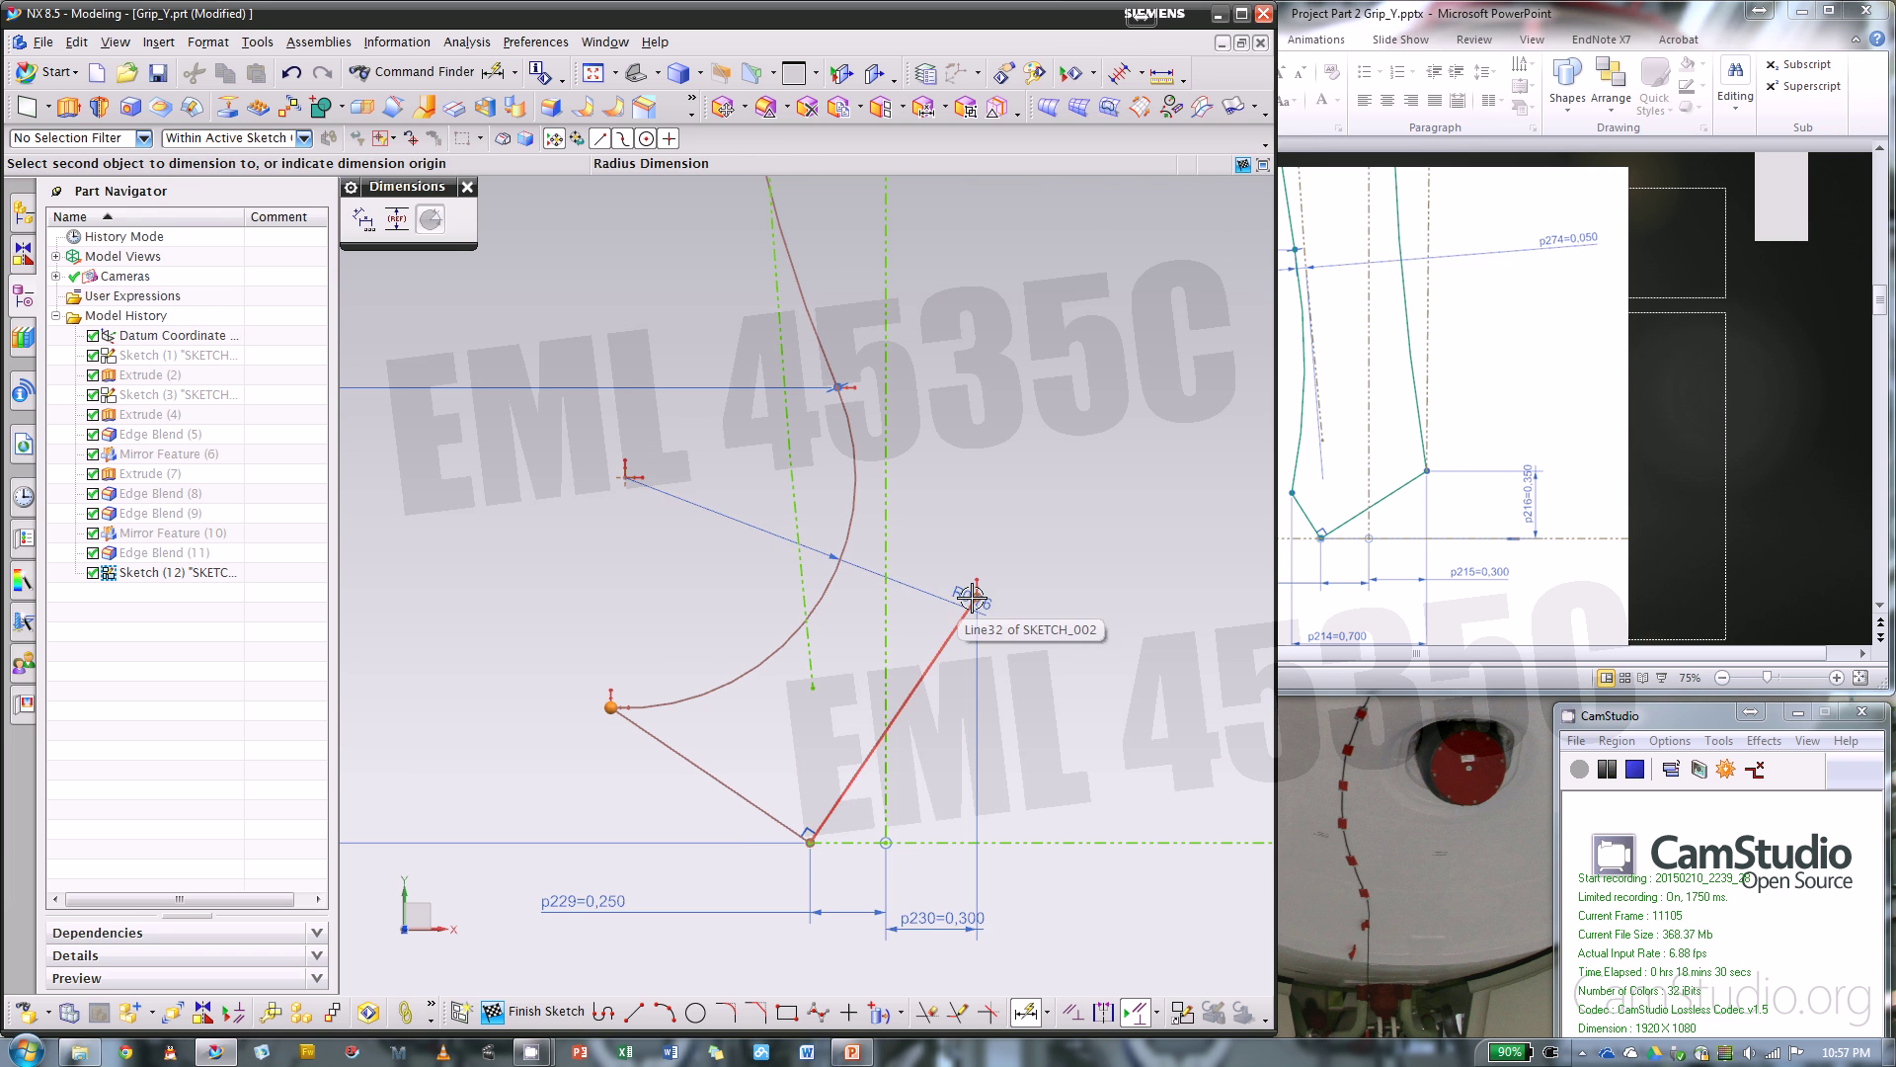
left_click(972, 597)
scroll(1028, 537, "down", 3)
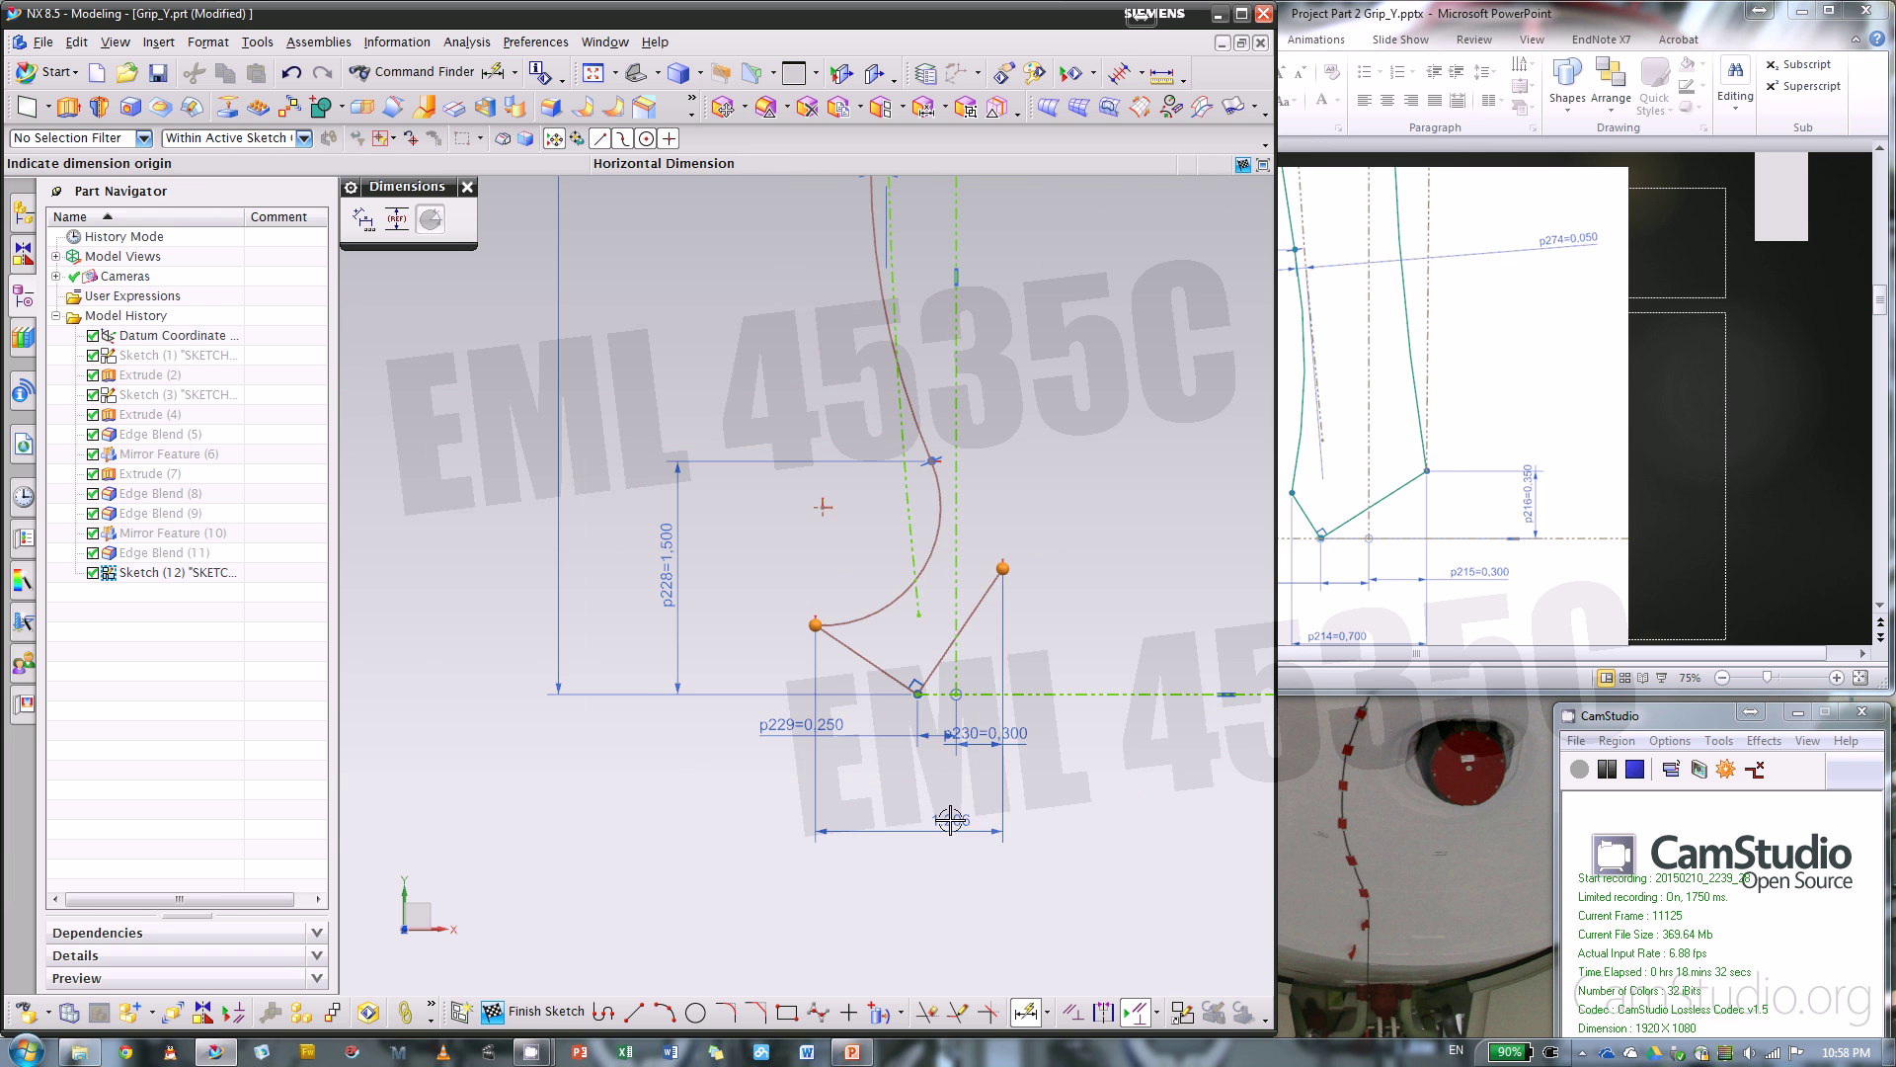
left_click(950, 820)
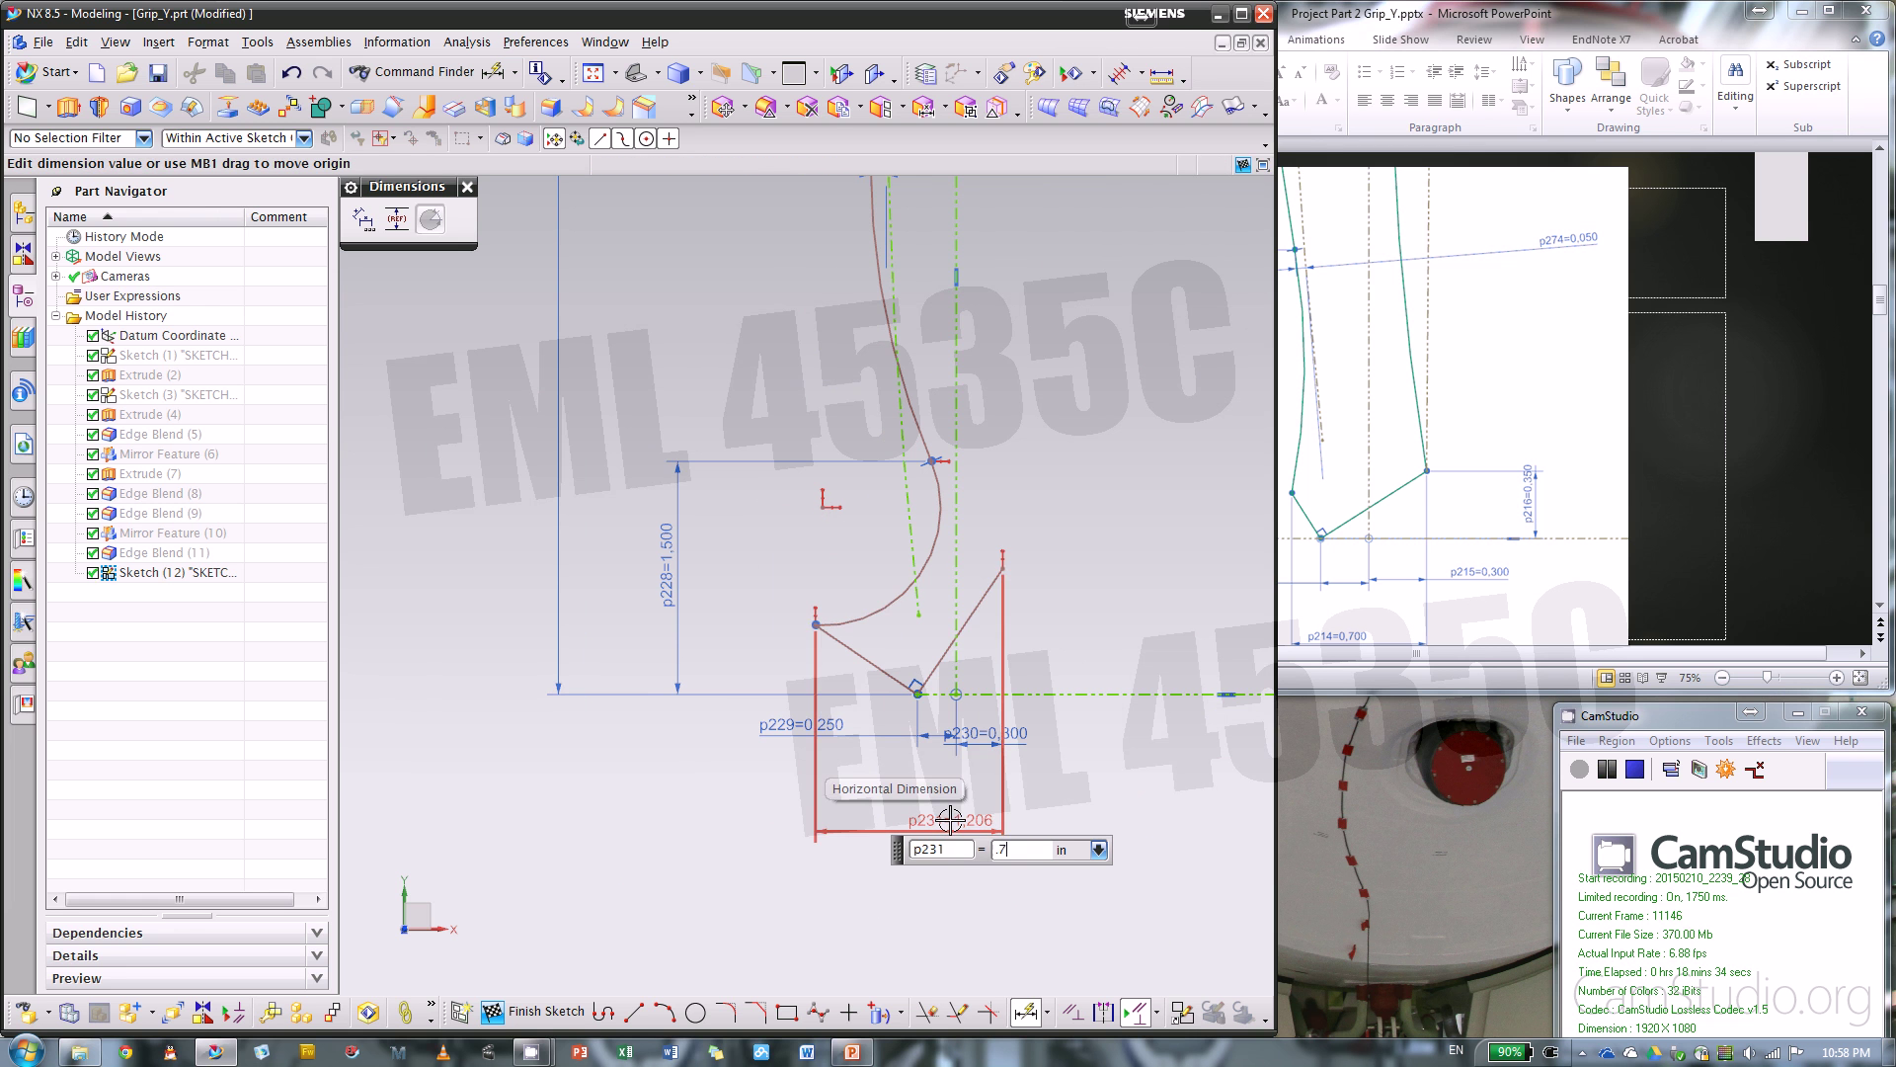
type(".7")
key("Return")
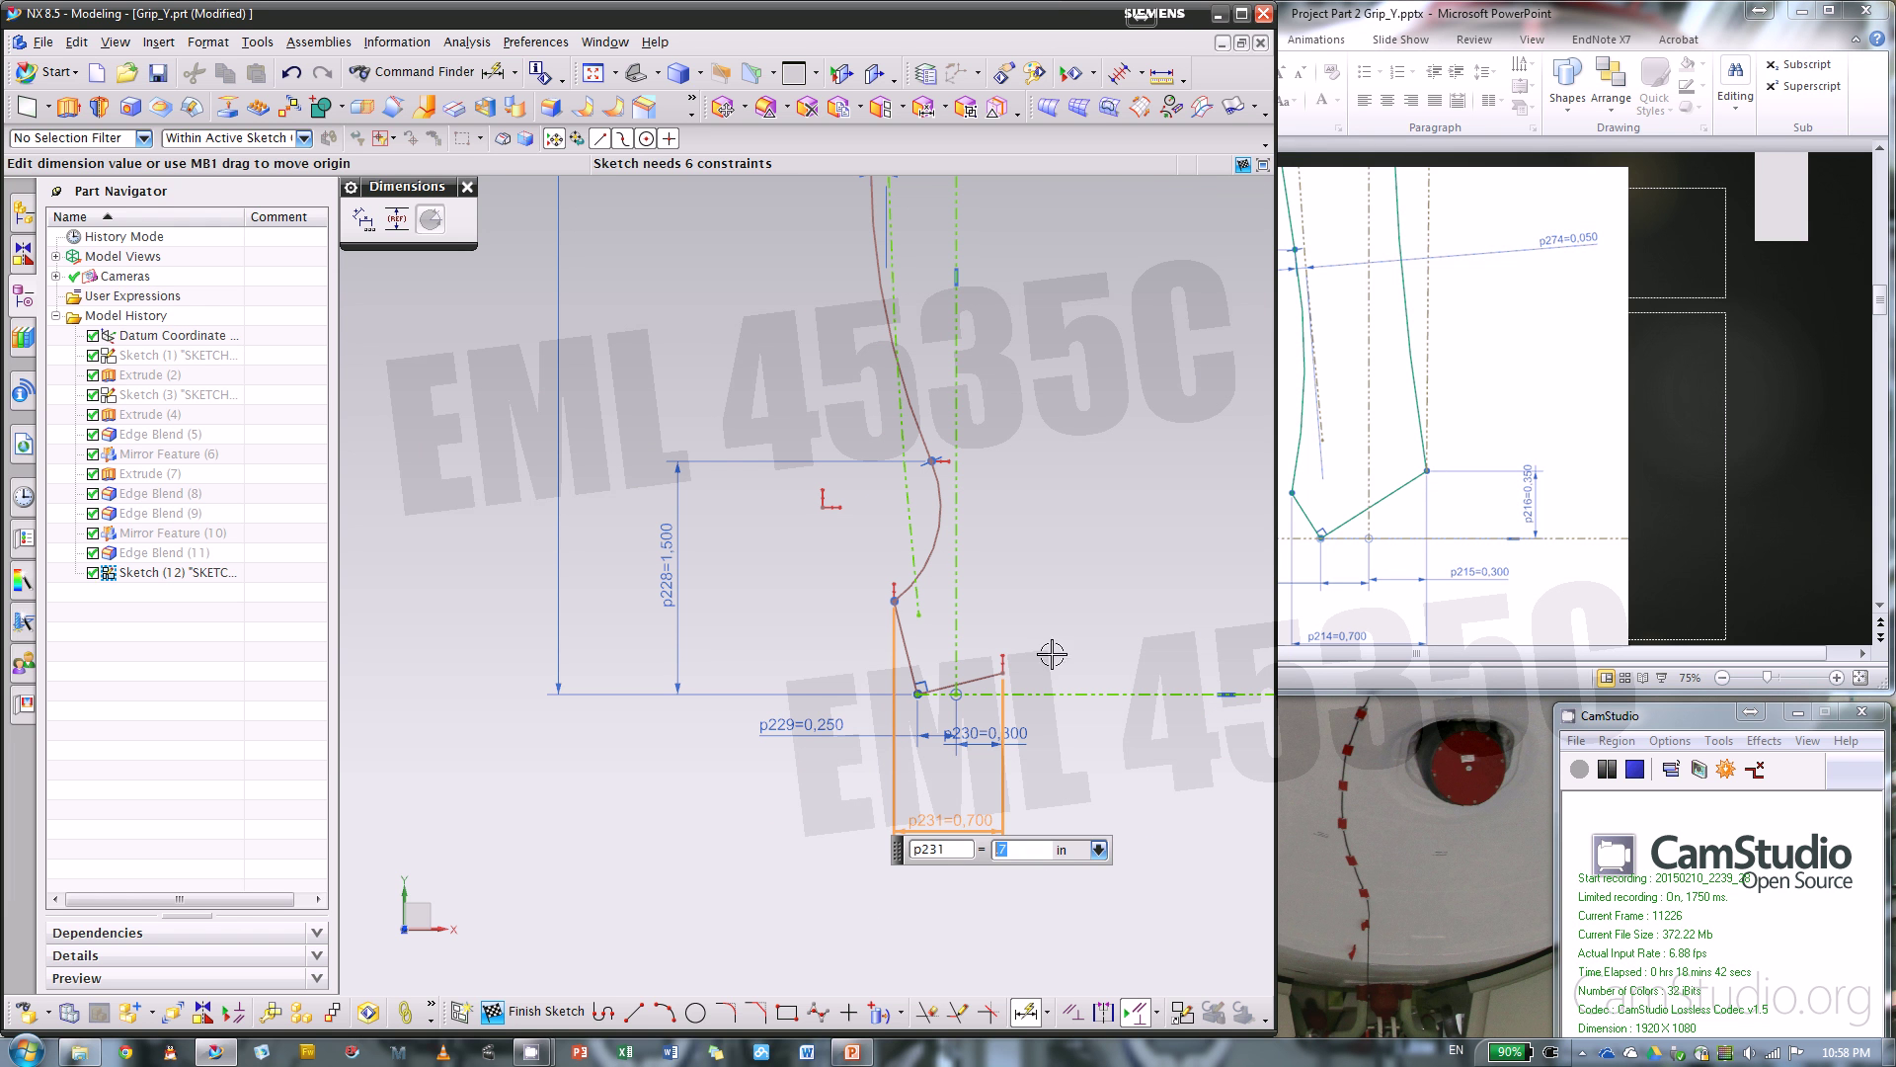
- Dimension the perpendicular distance from the slanted bottom line's free endpoint to the bottom horizontal reference line as 0.35 in
left_click(1030, 692)
left_click(1004, 674)
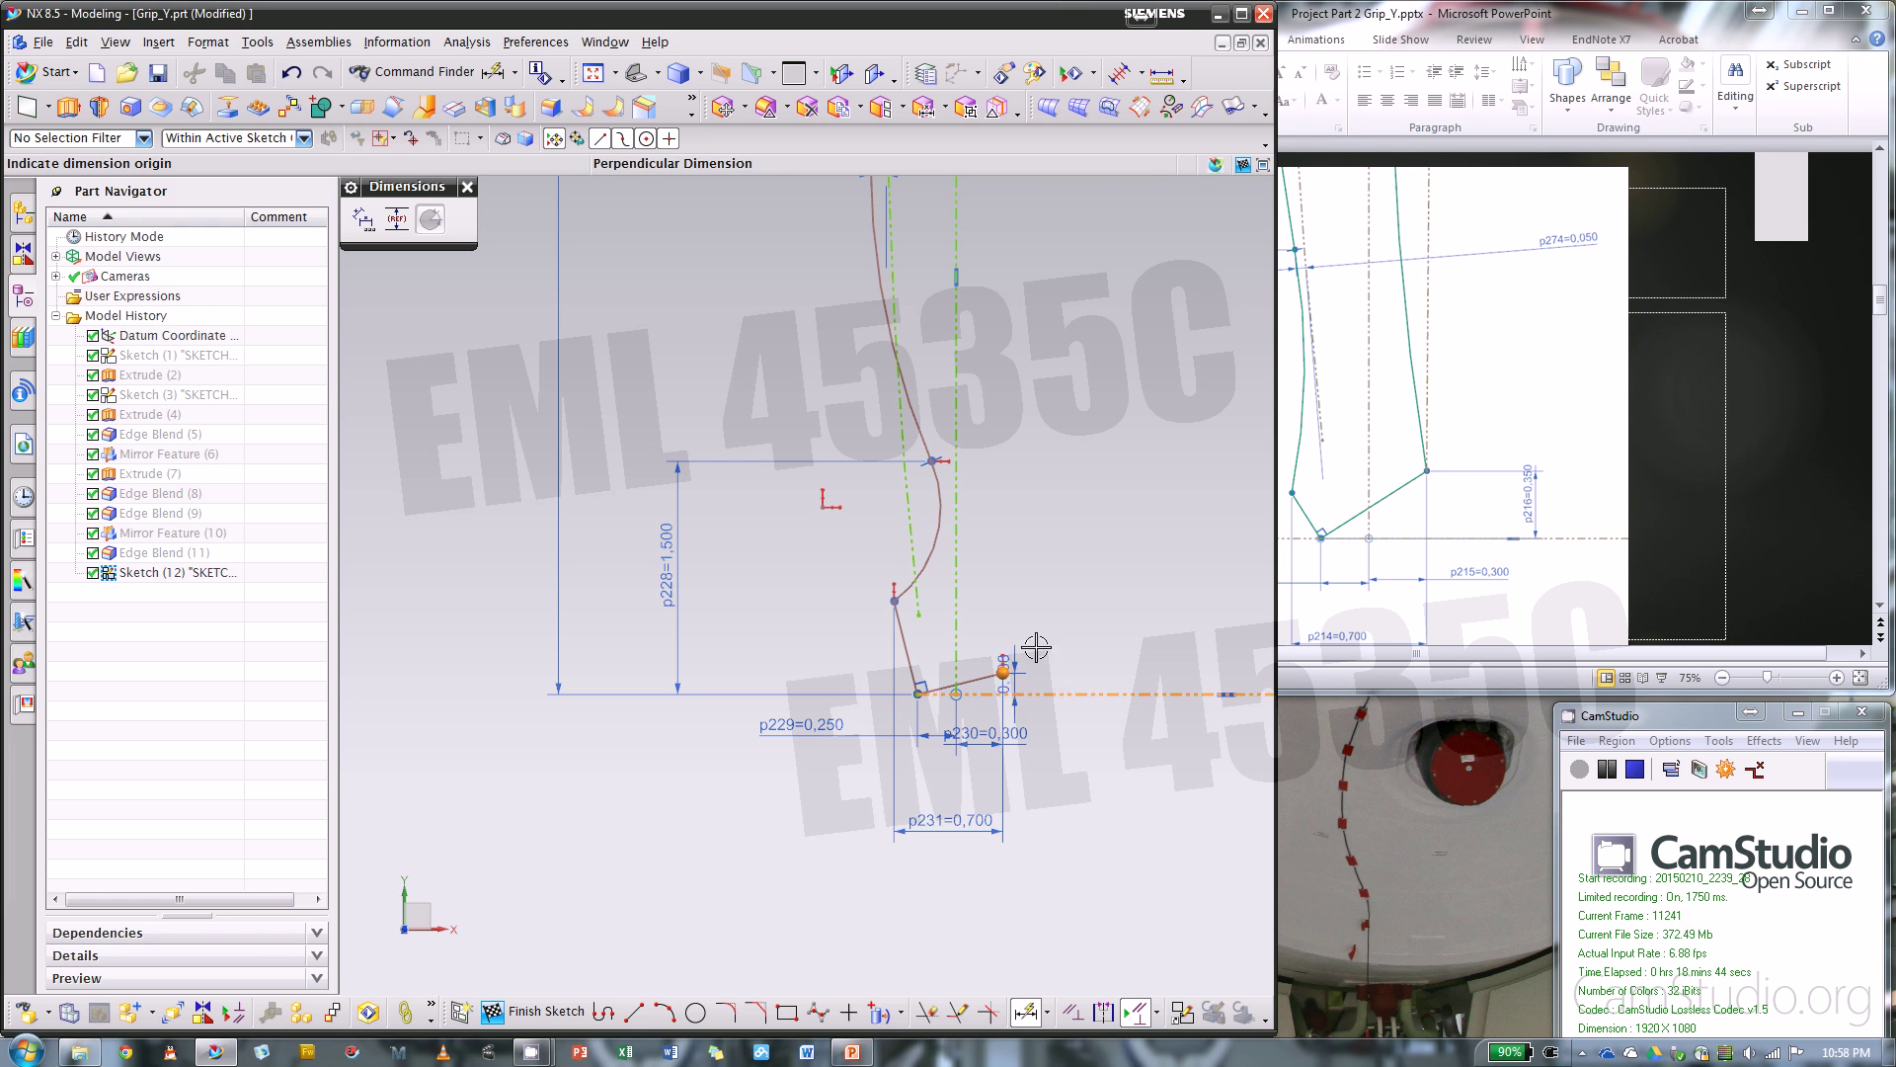
left_click(1086, 558)
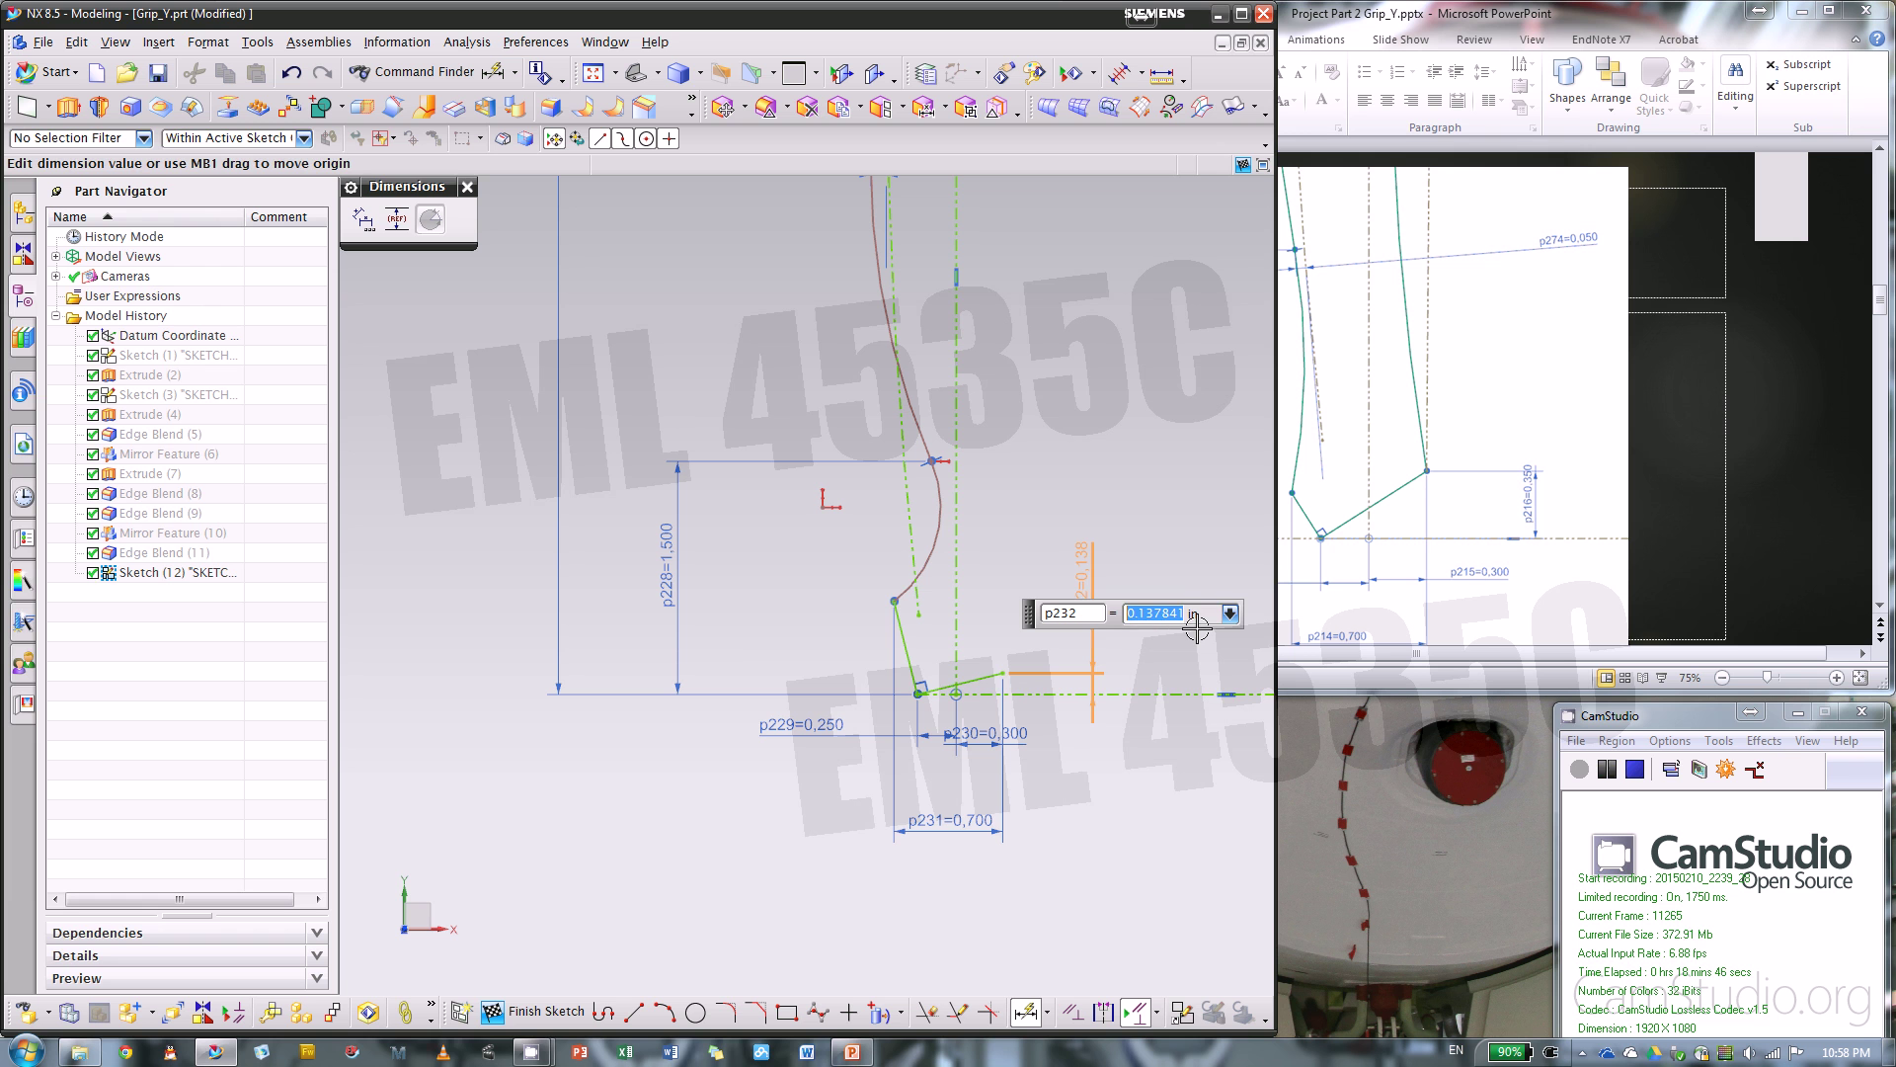
type(".35")
key("Return")
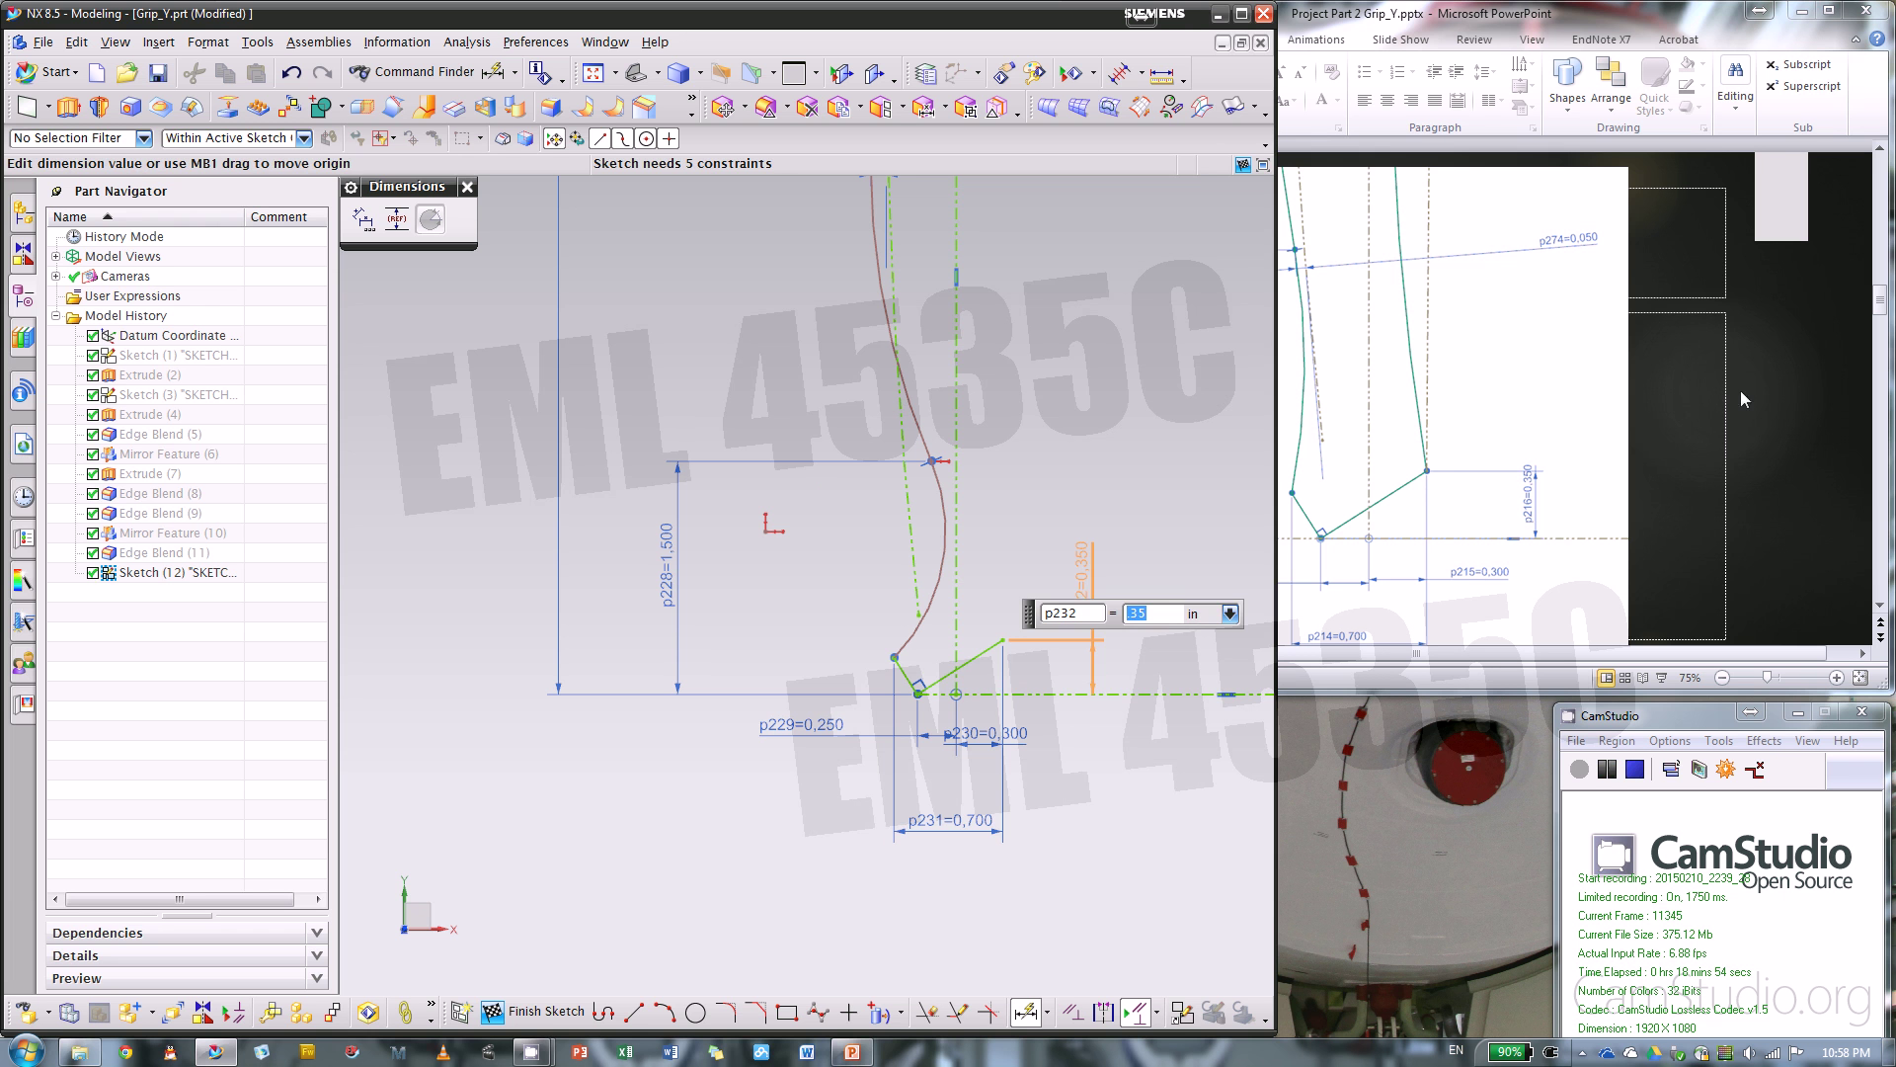
left_click(1804, 395)
left_click(884, 136)
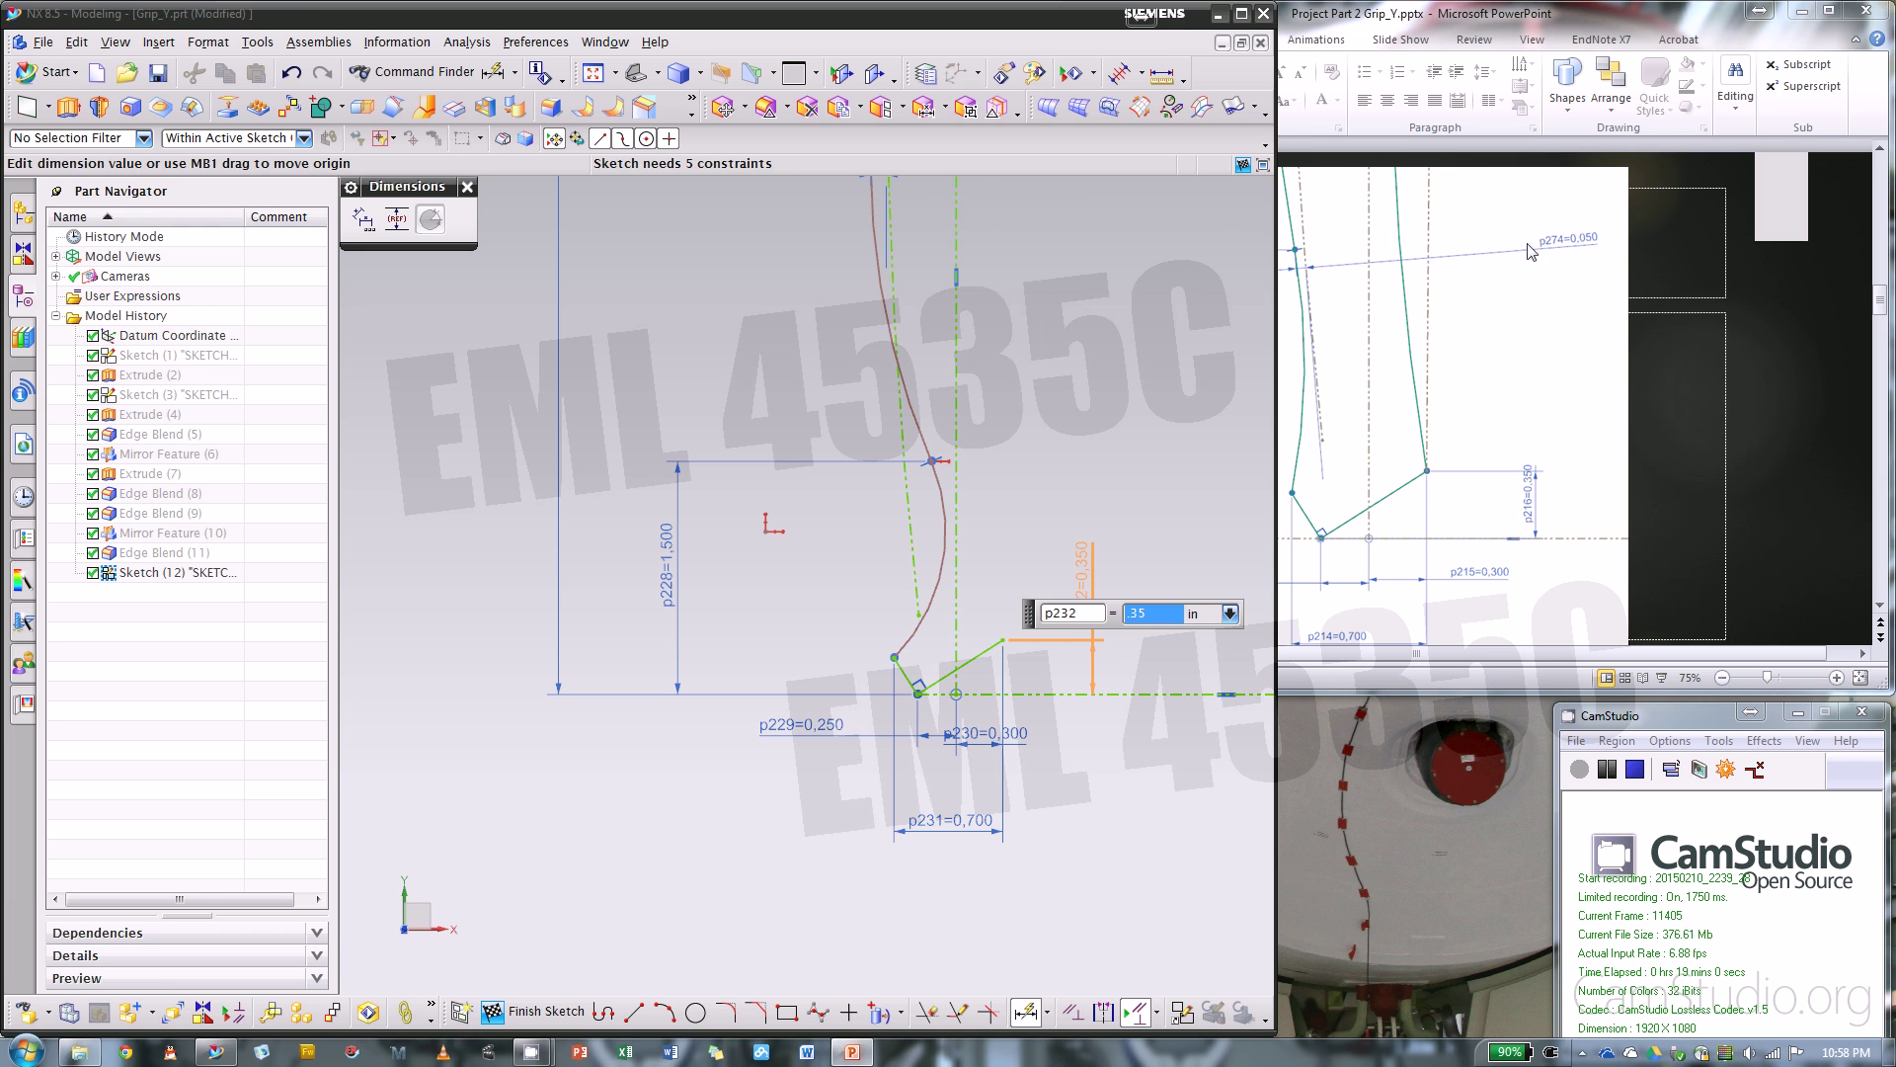
left_click(1795, 381)
left_click(774, 838)
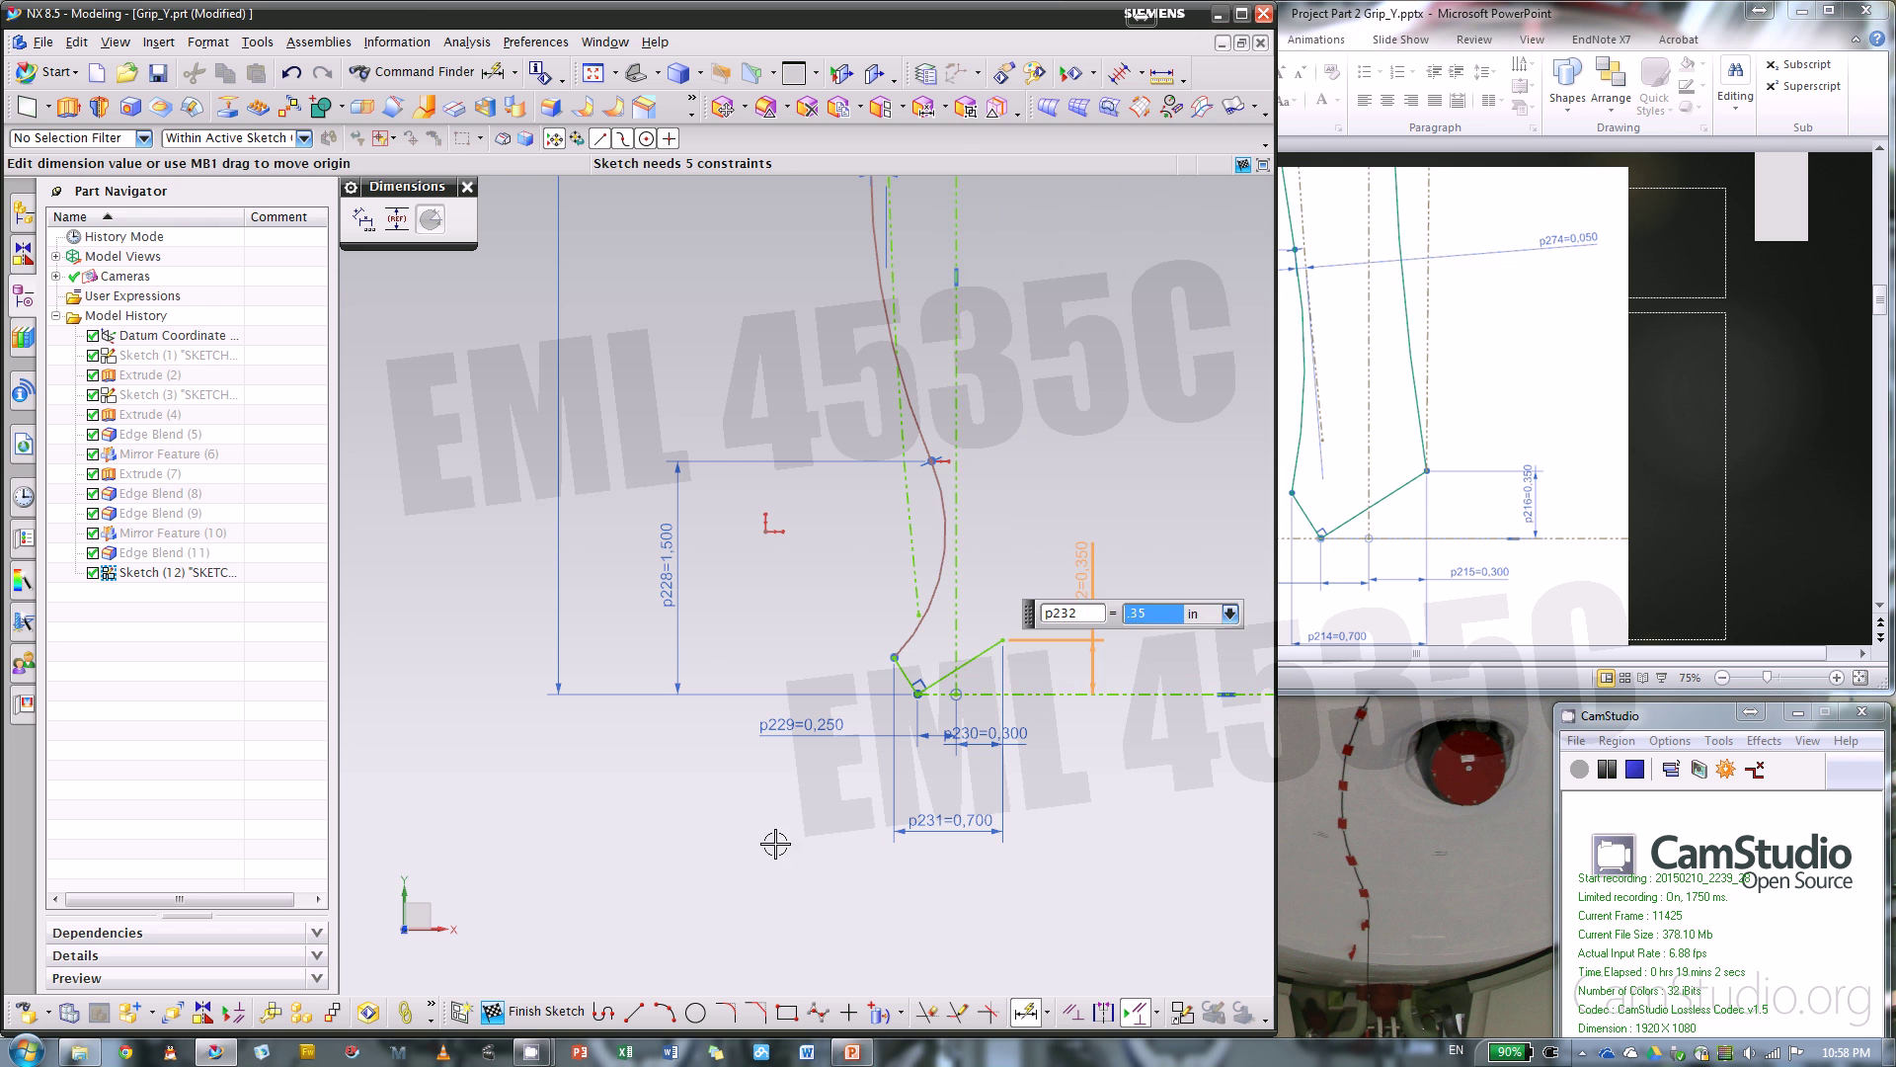
- Reshape the lowest arc of the grip profile into a flatter curve that stays close to the slanted reference line
scroll(817, 580, "up", 2)
key("Escape")
scroll(868, 390, "up", 3)
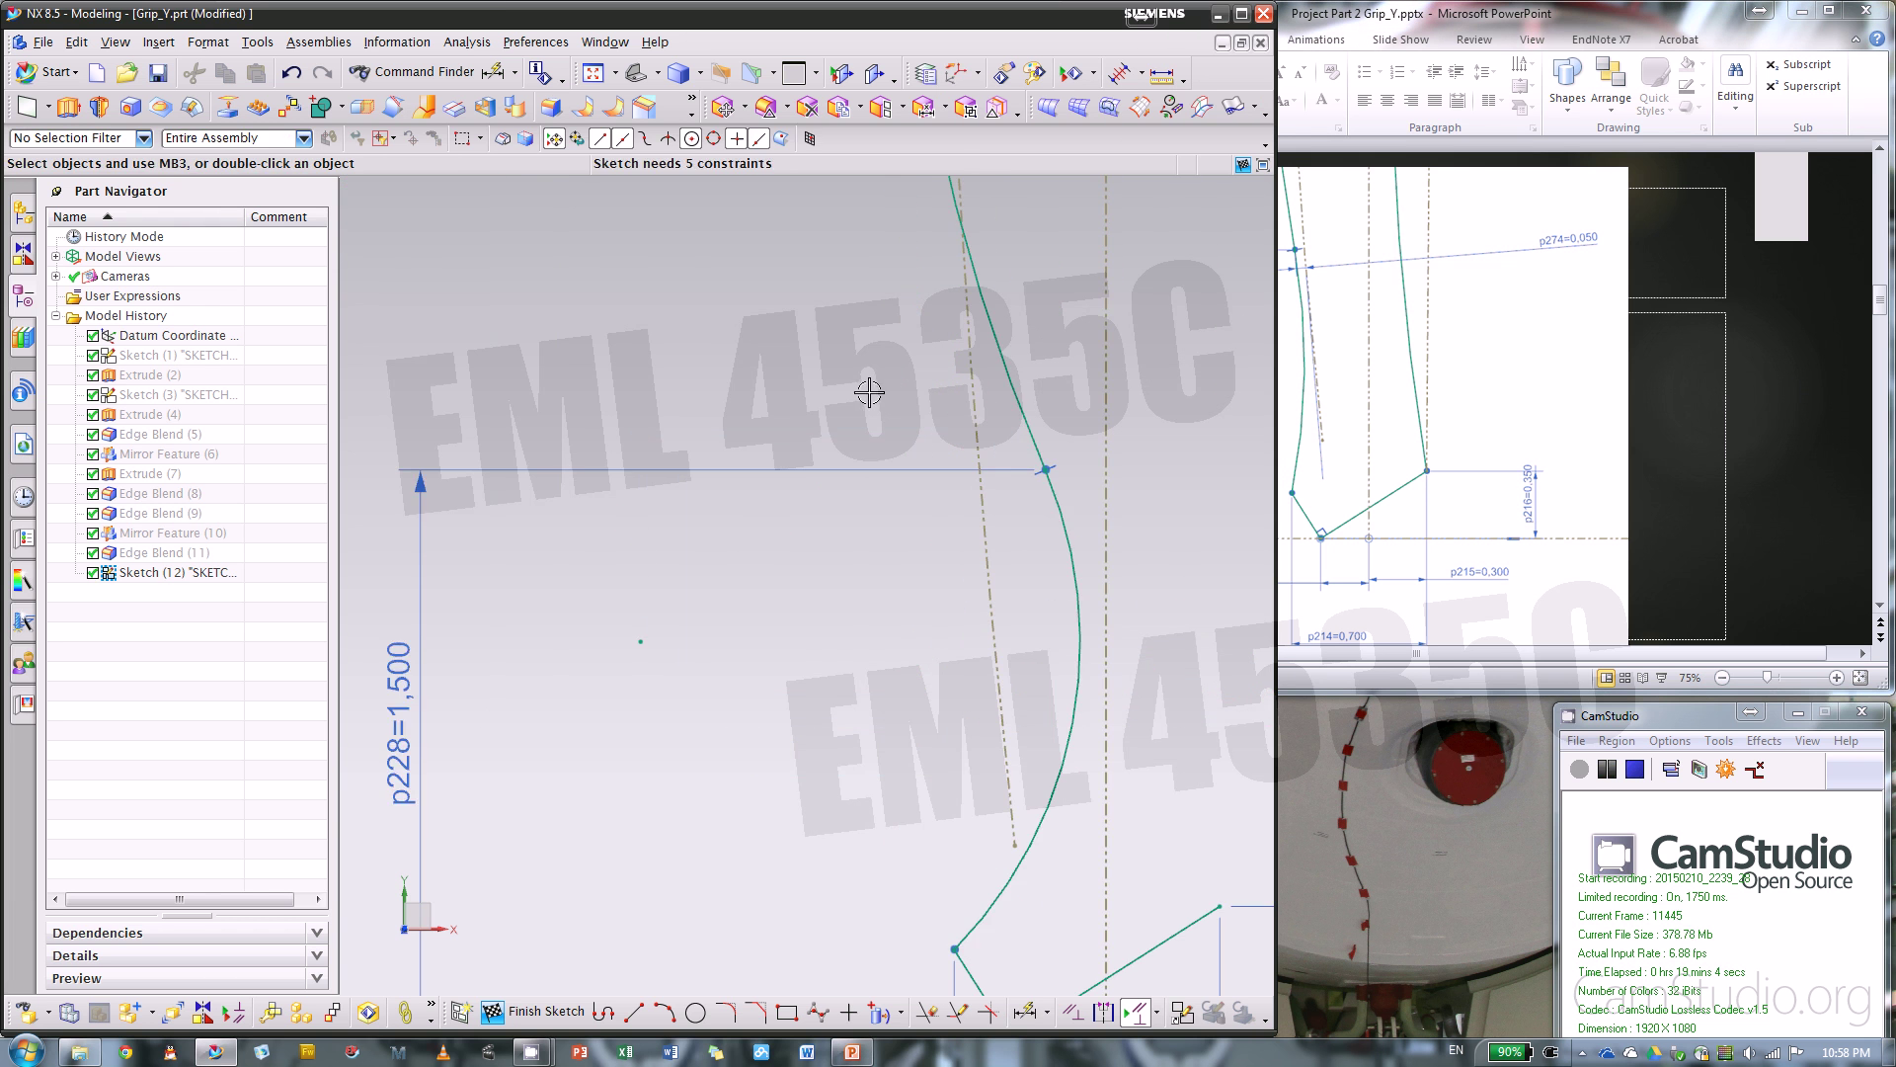
left_click_drag(956, 508, 735, 543)
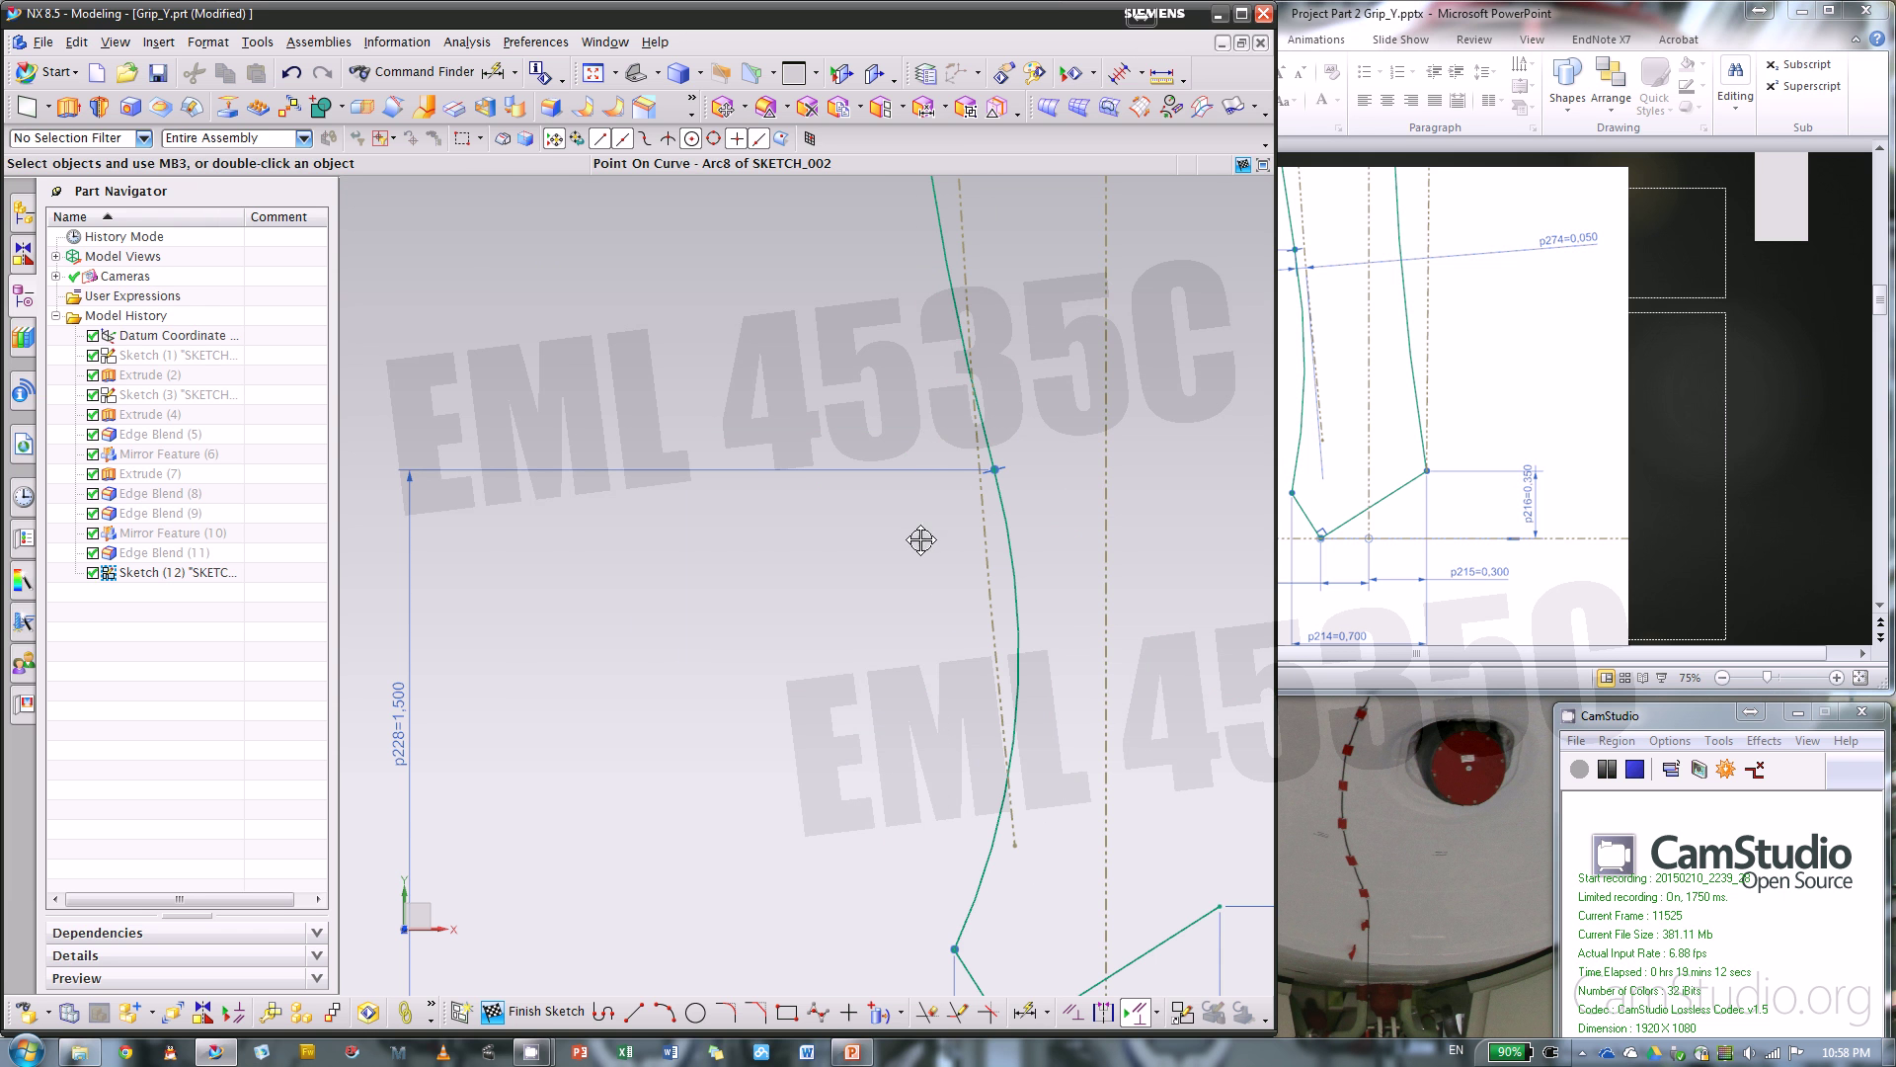
left_click_drag(926, 537, 961, 529)
scroll(779, 745, "down", 3)
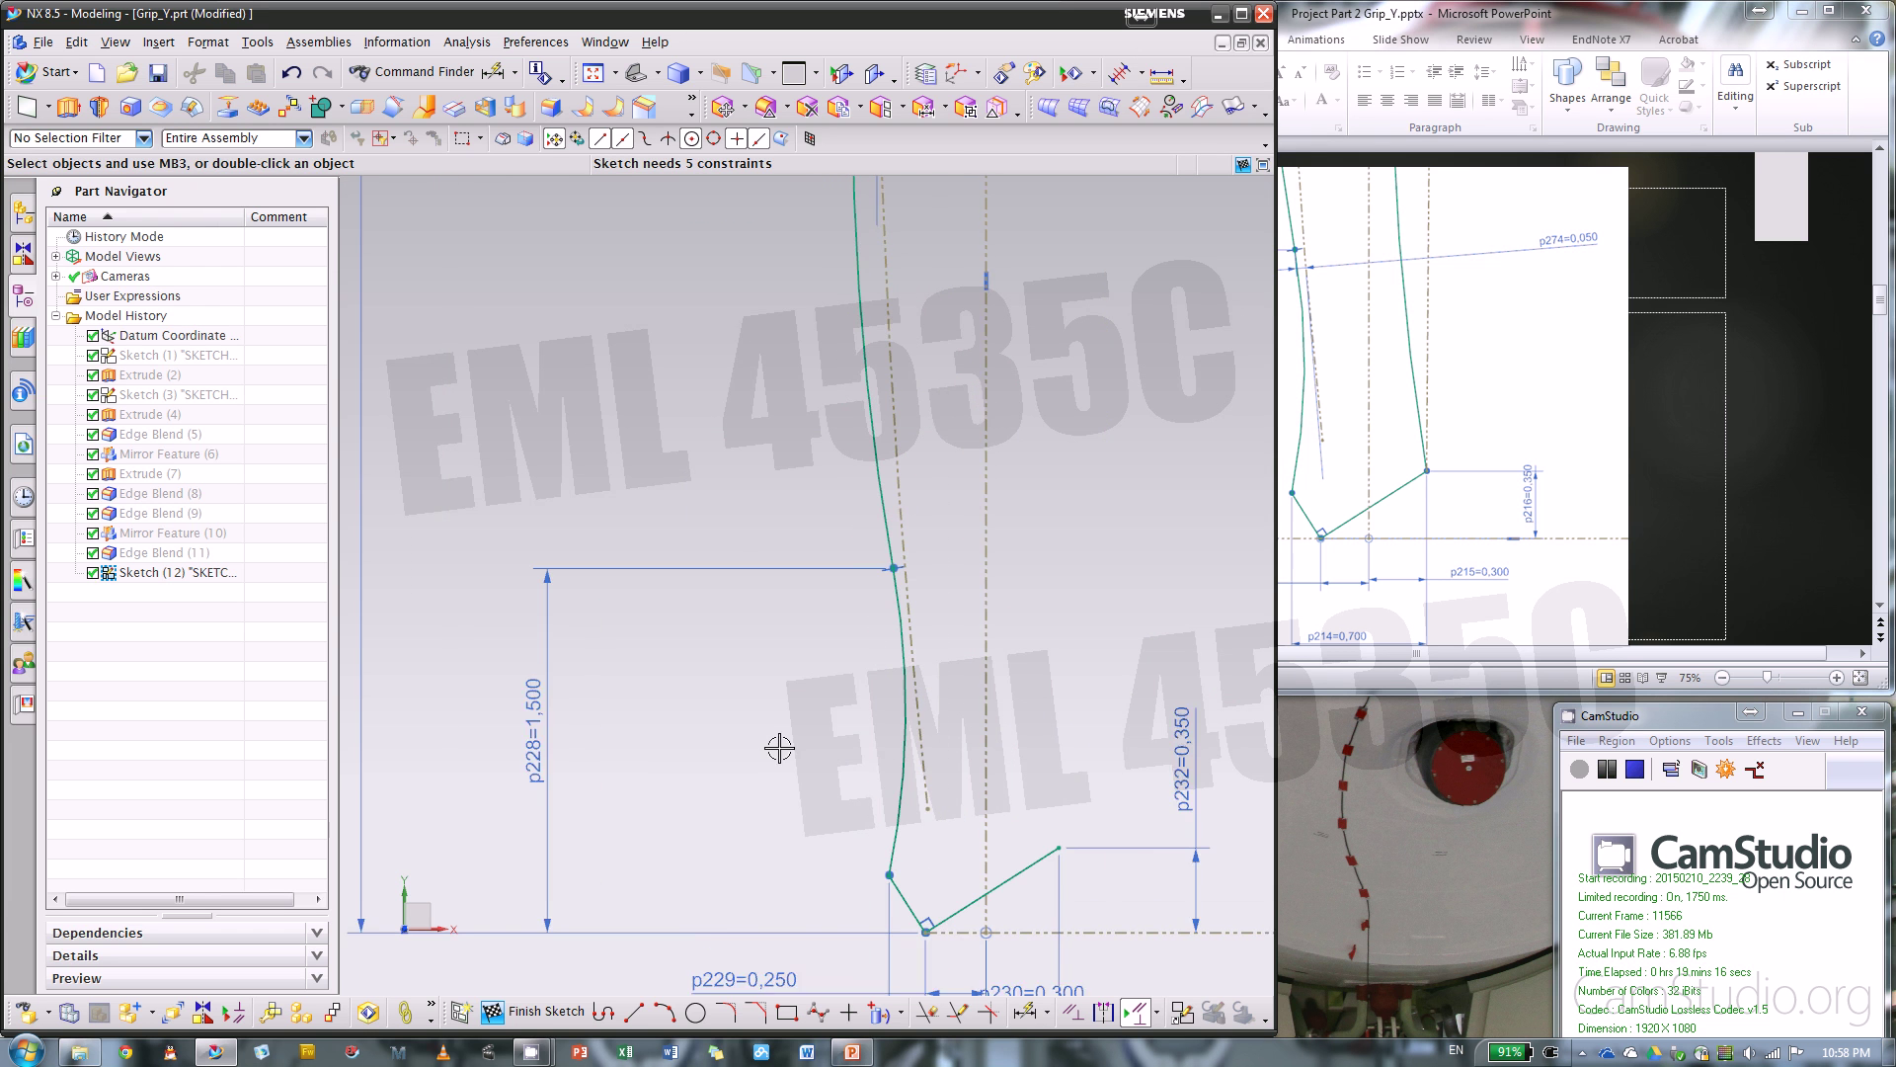
- Dimension the distance from the junction of the two lower arcs to the slanted reference line as 0.05 in
left_click(1825, 461)
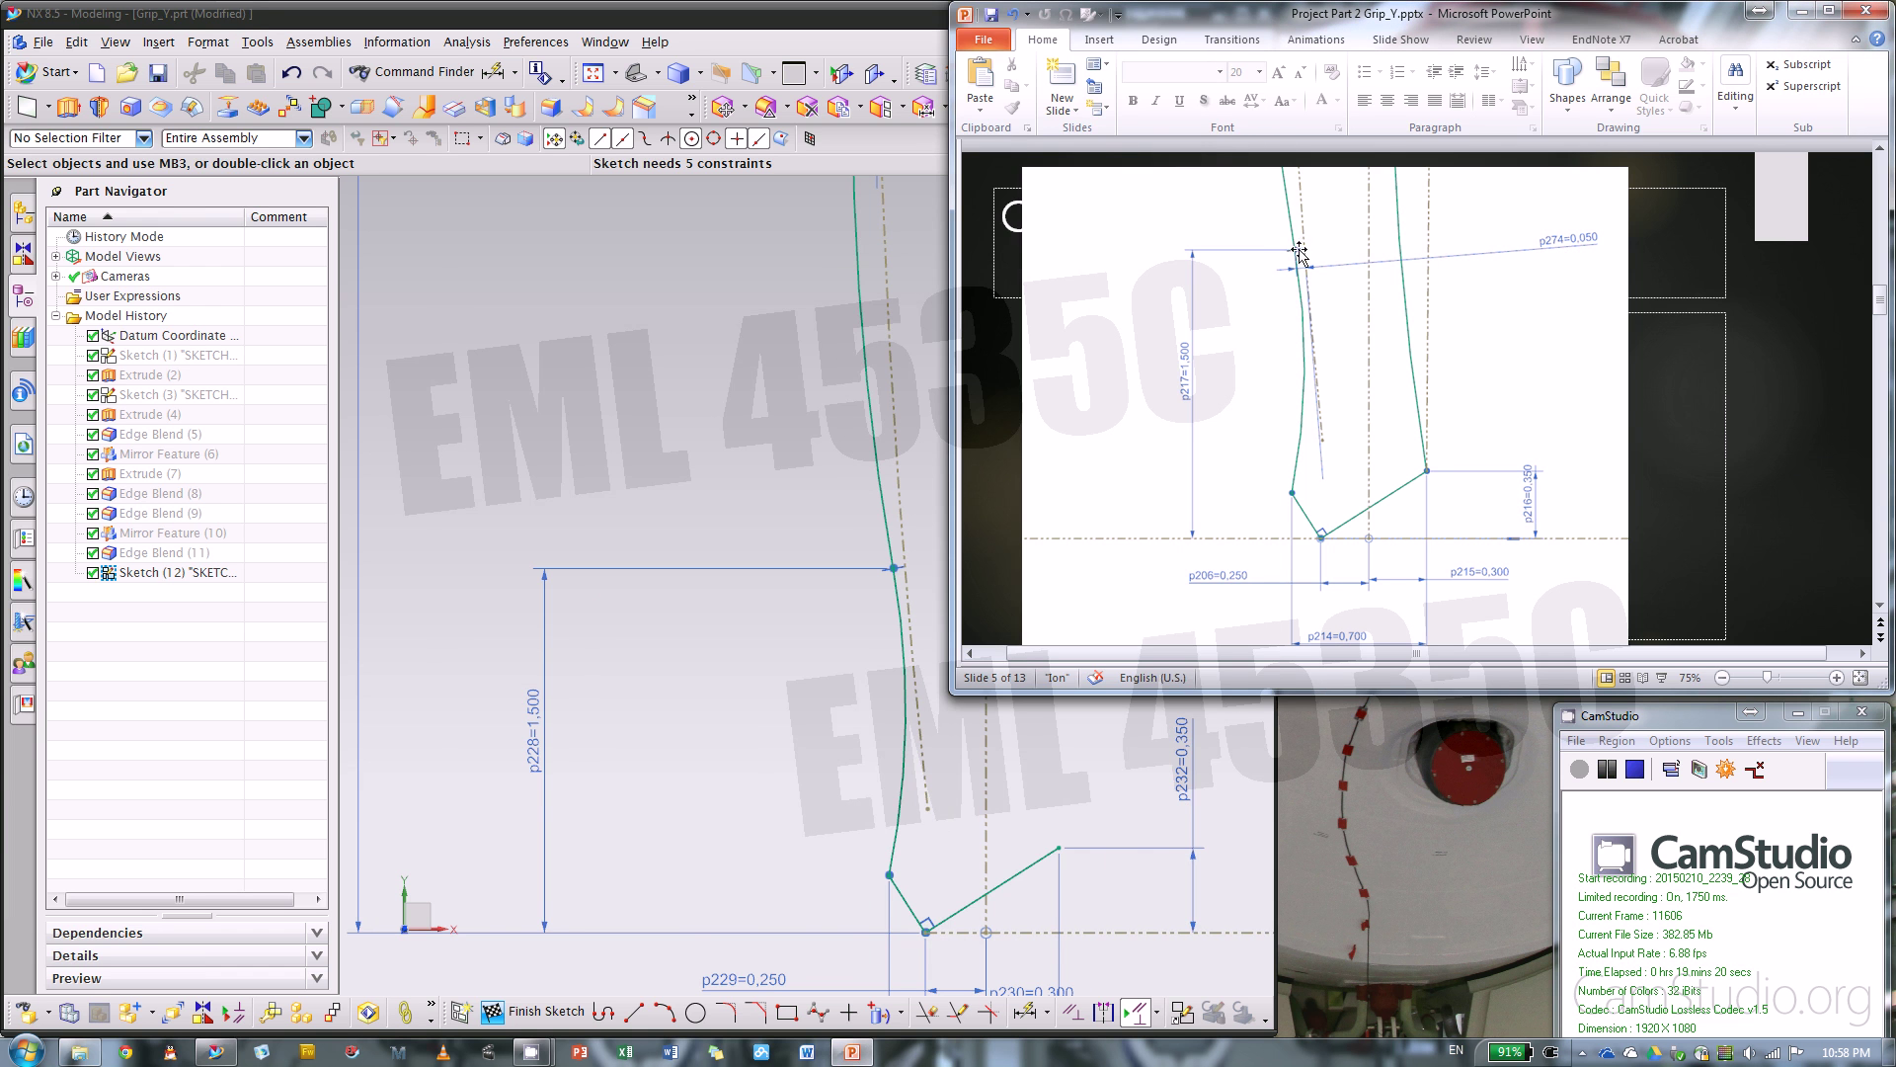
left_click(760, 429)
scroll(948, 610, "up", 4)
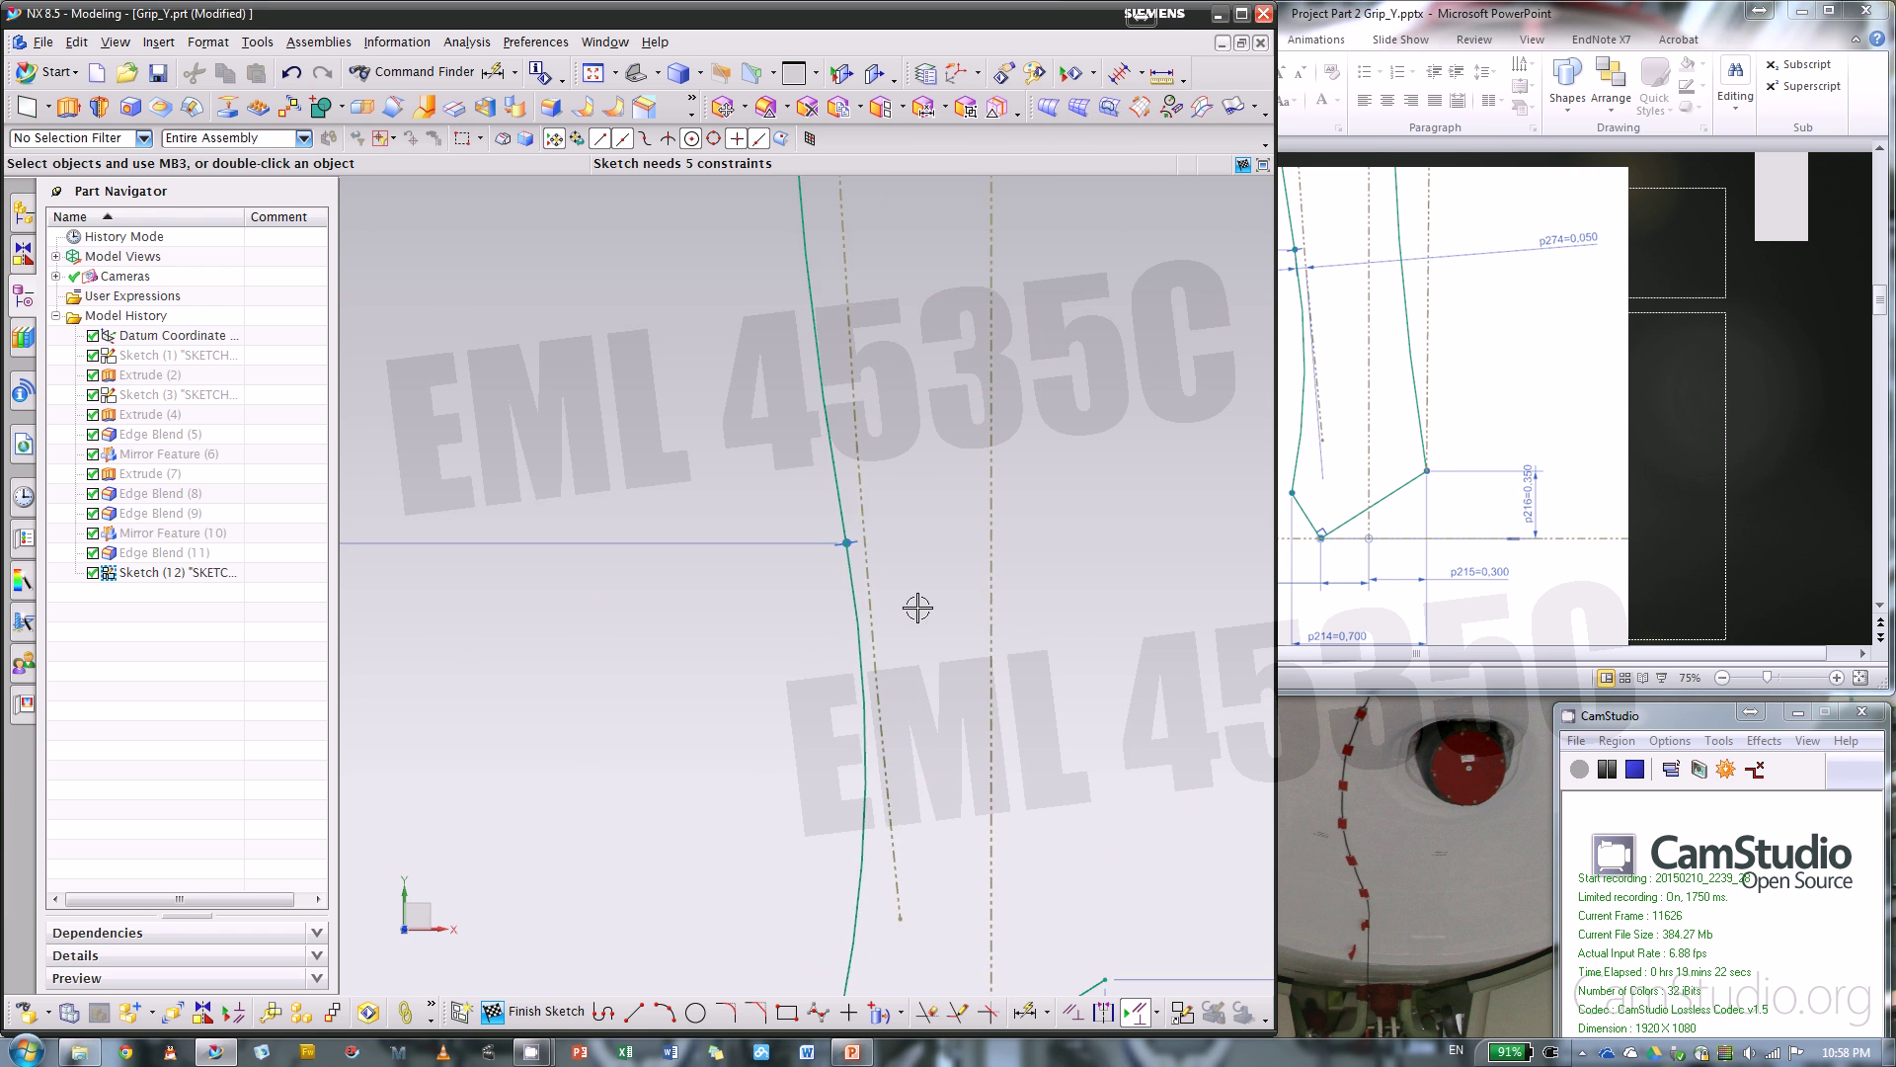
left_click(1025, 1011)
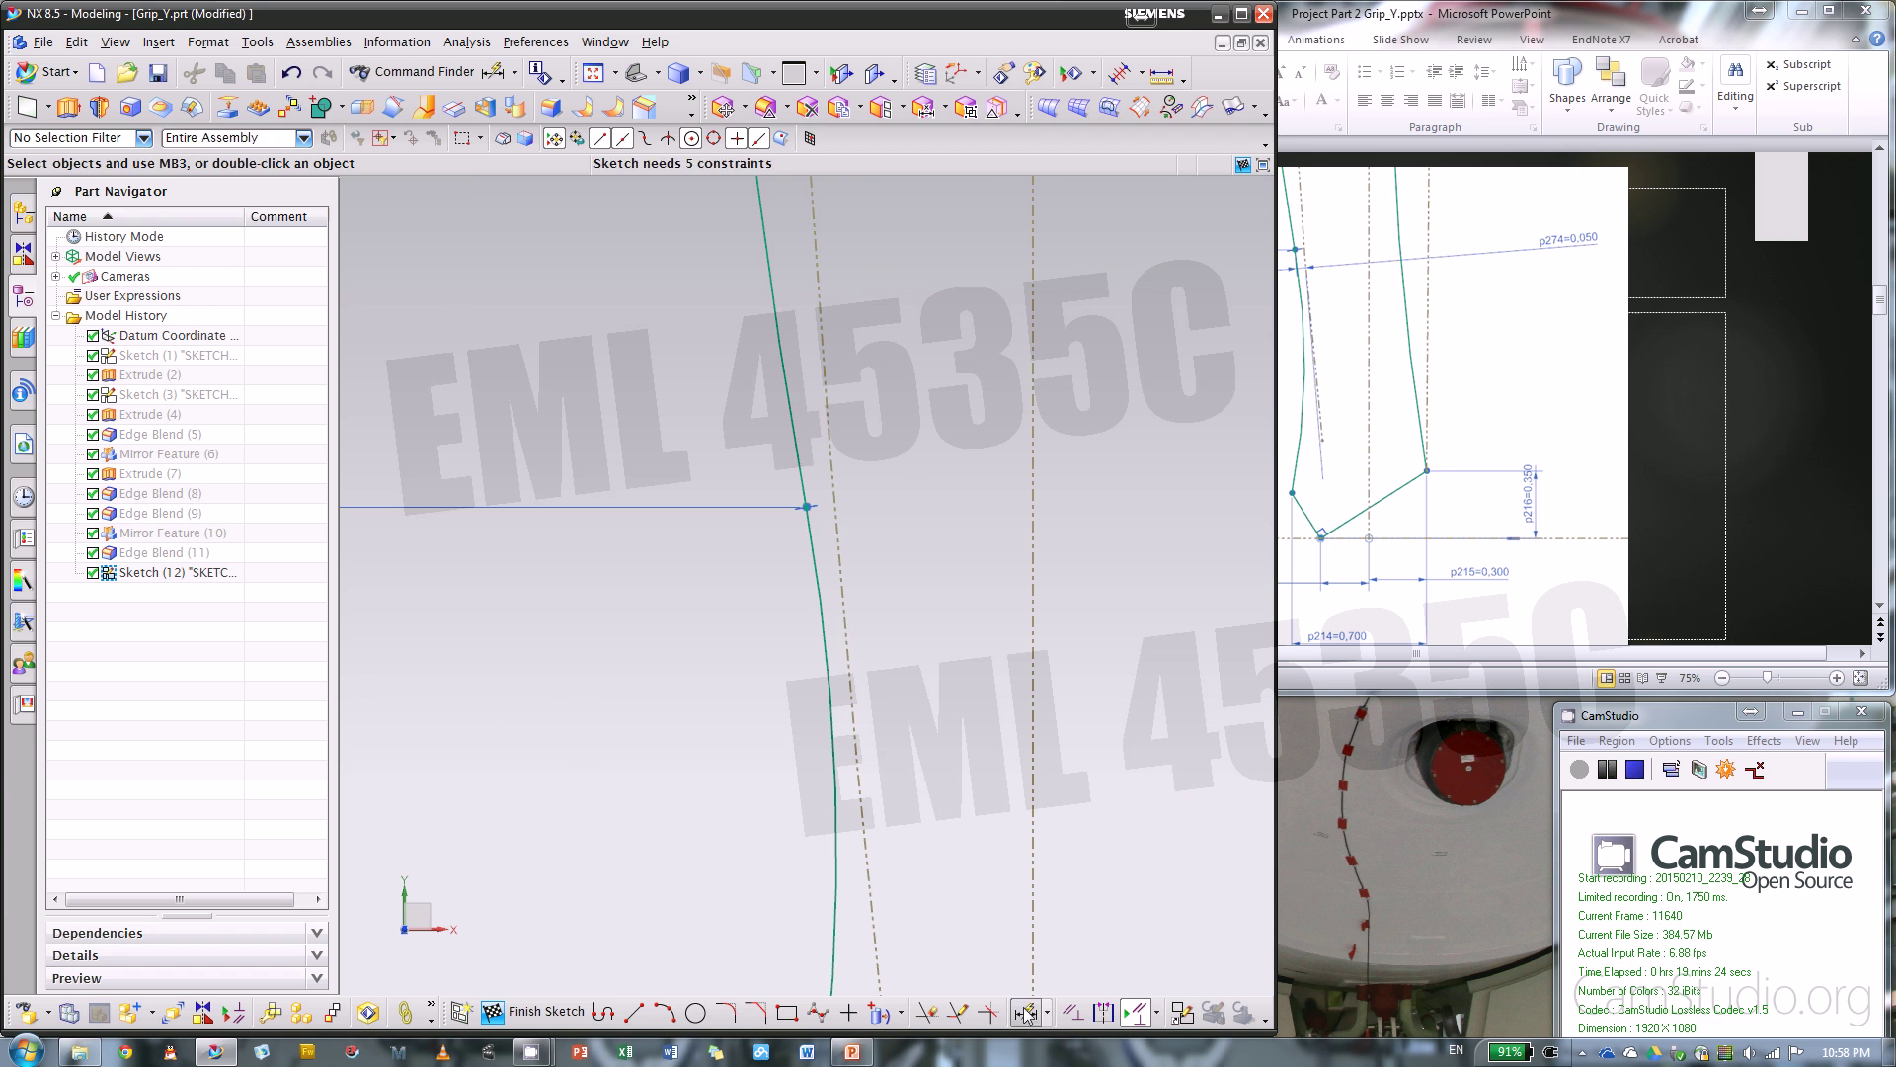
left_click(807, 507)
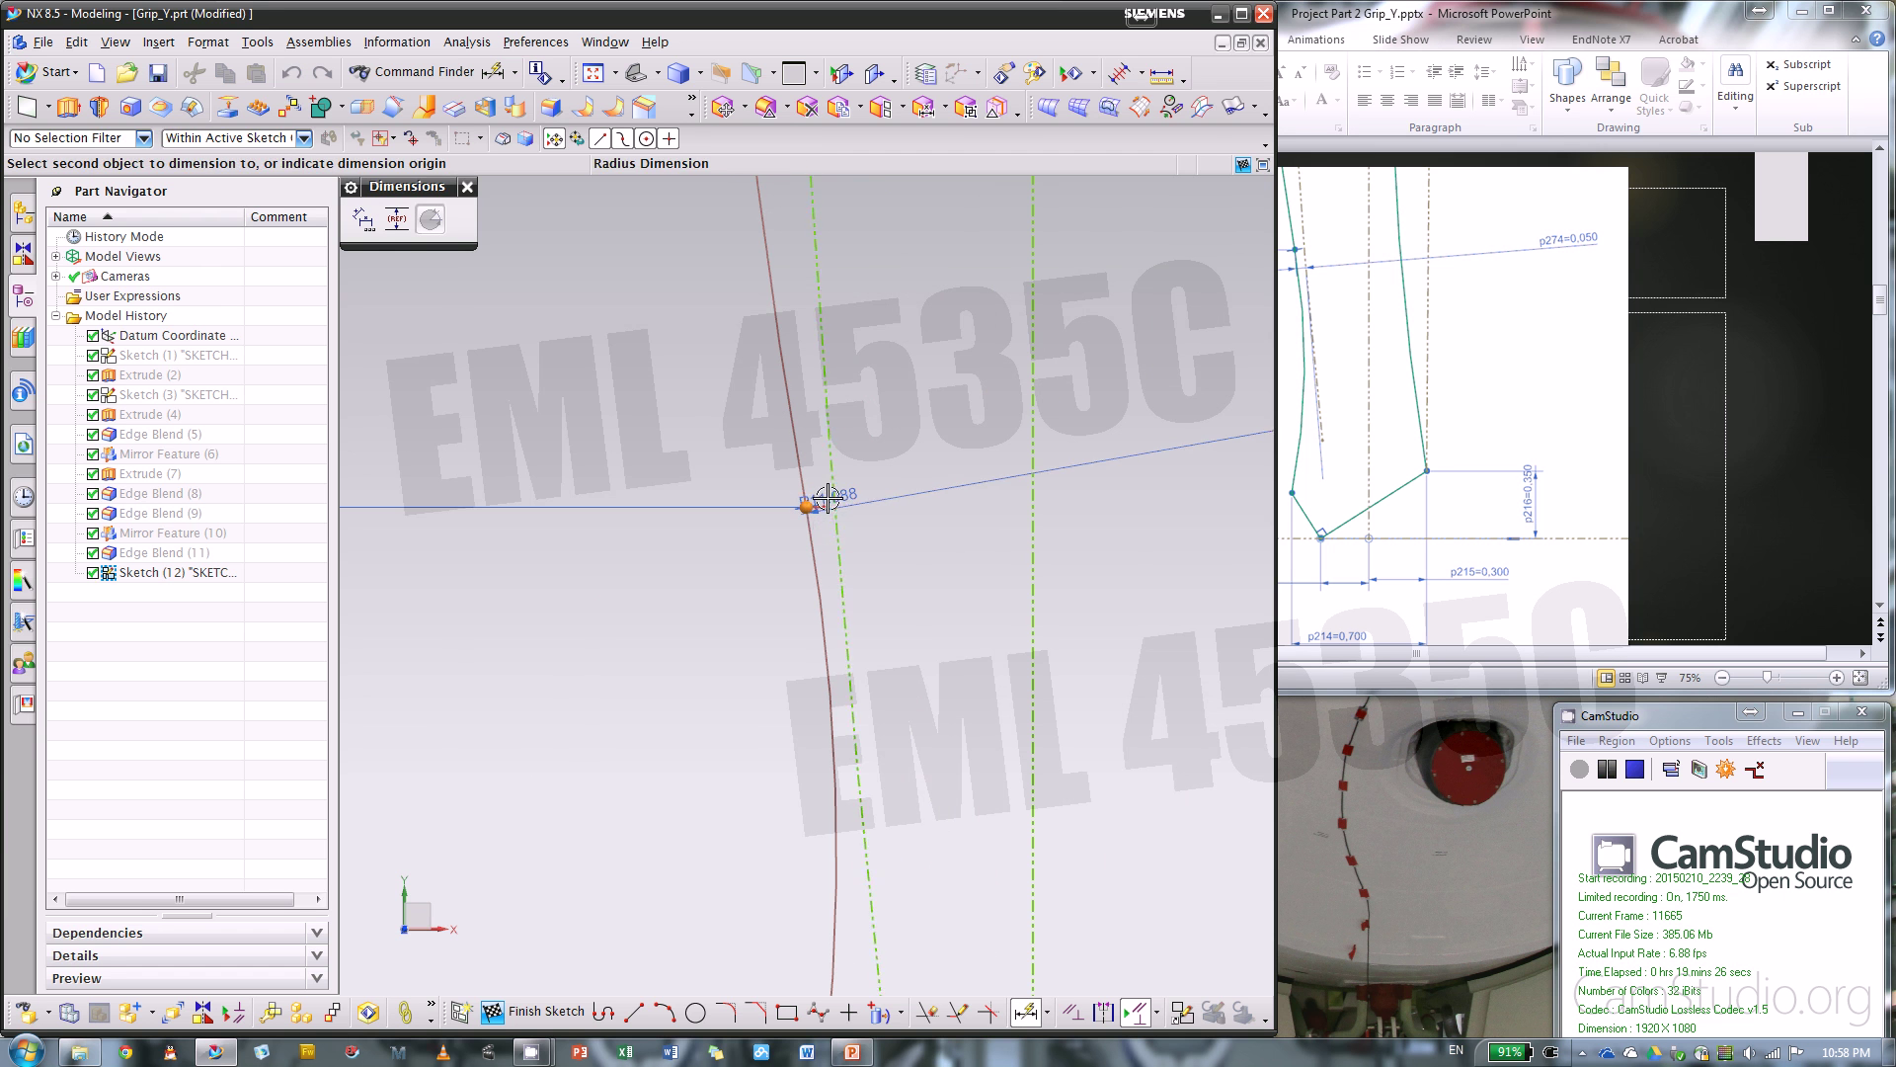
left_click(839, 503)
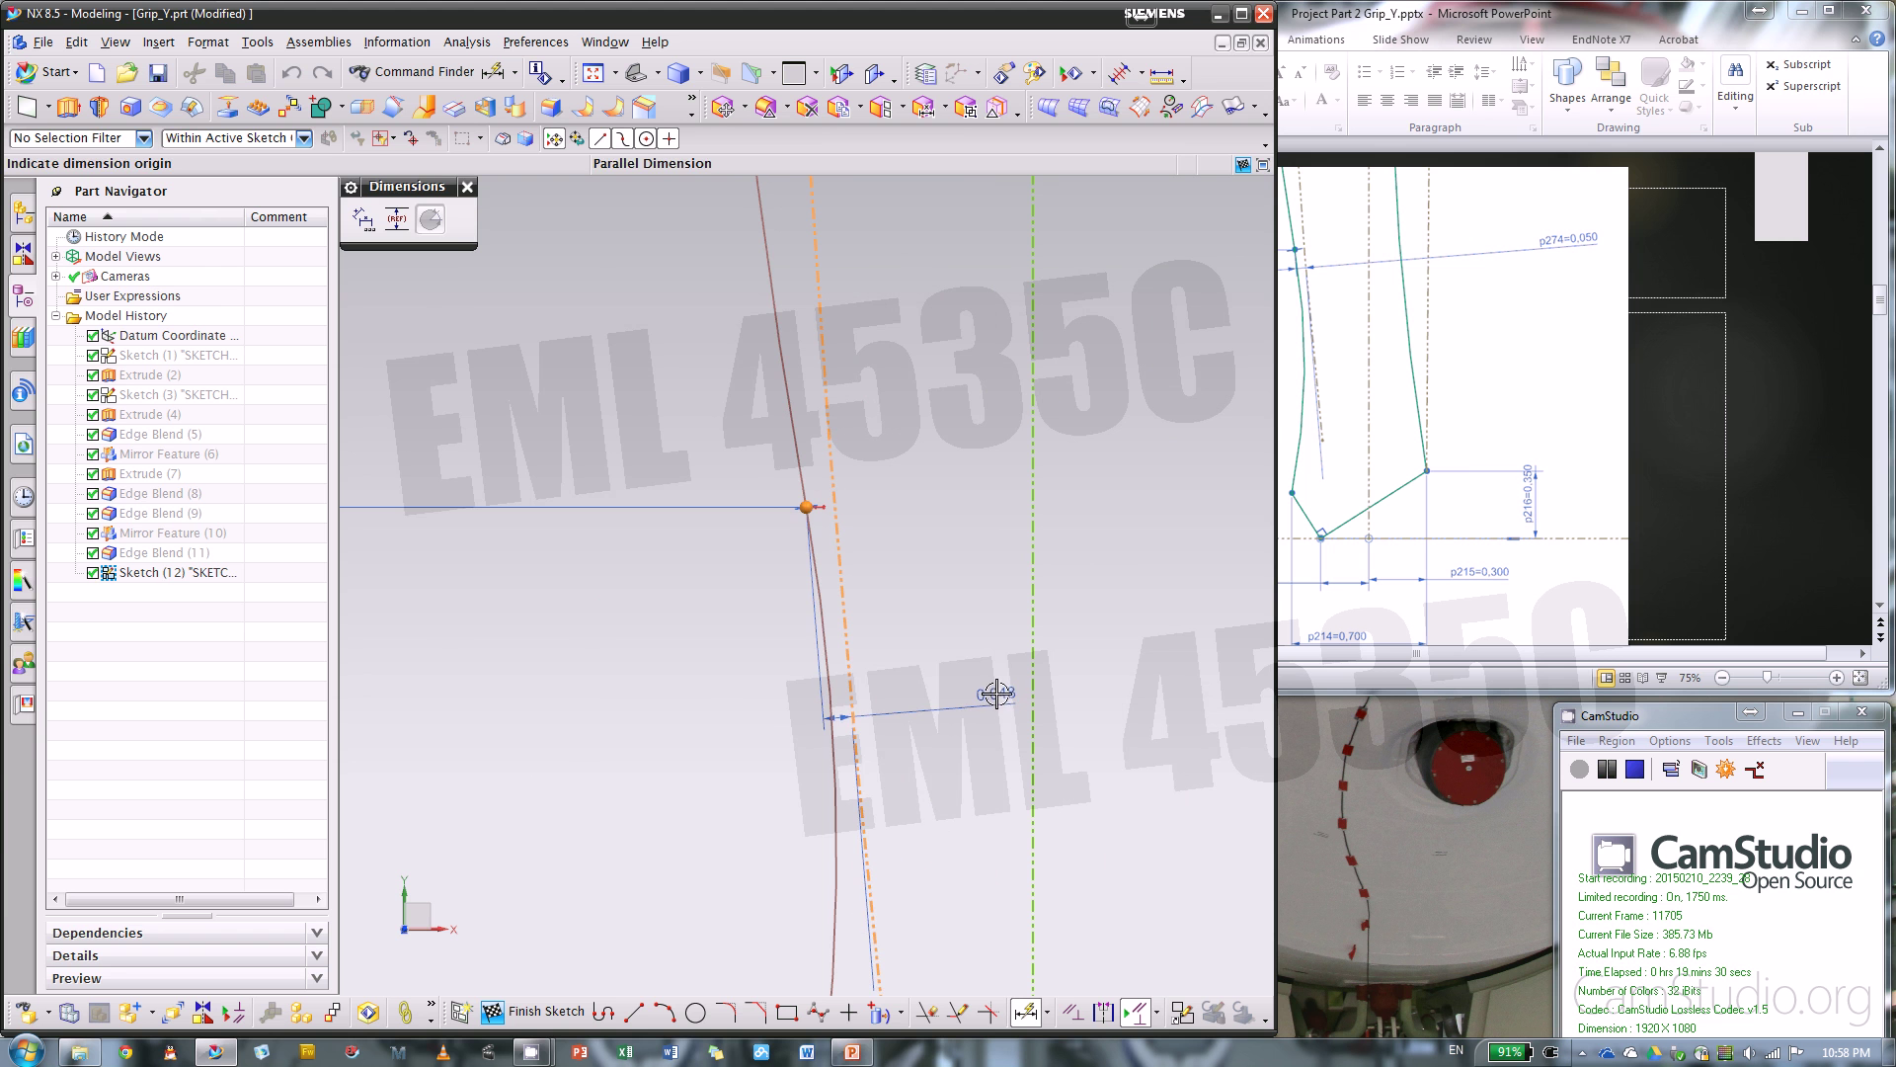
left_click(997, 692)
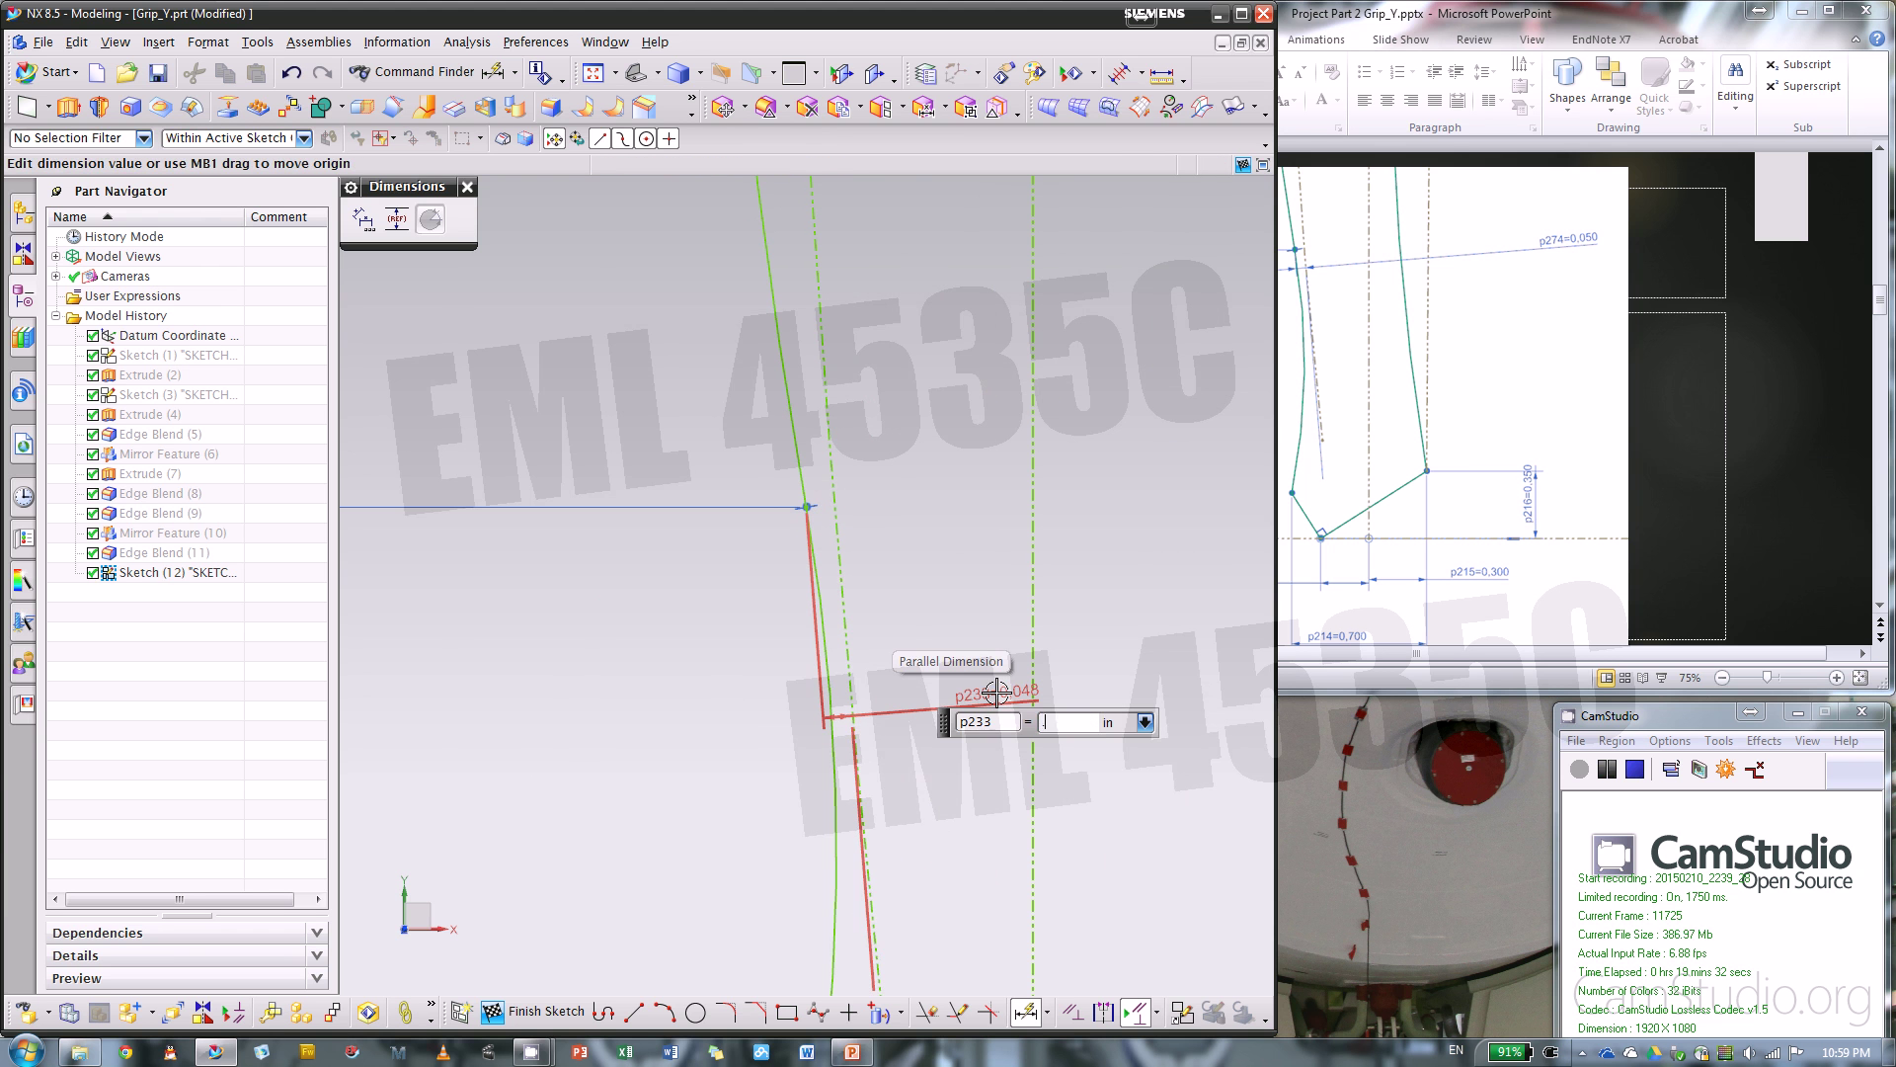
type(".05")
key("Return")
key("Escape")
key("Escape")
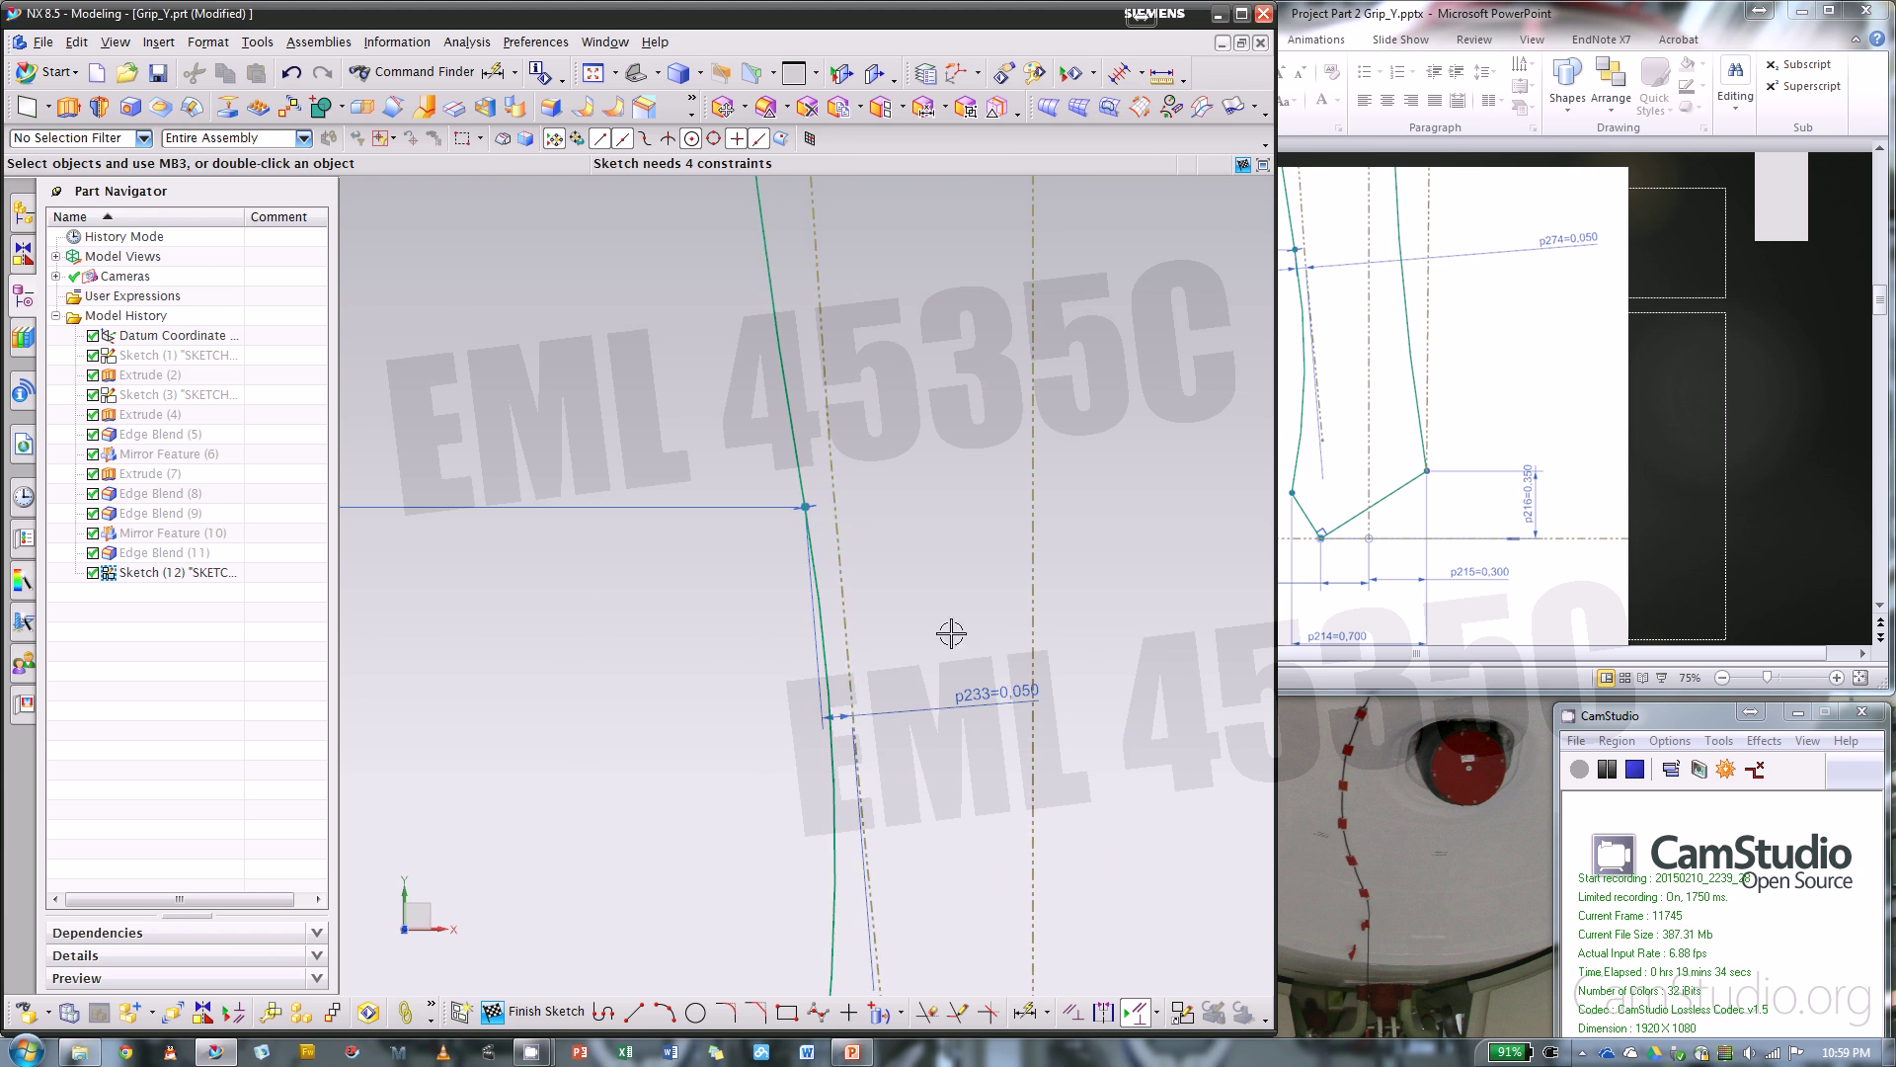
scroll(668, 603, "down", 4)
scroll(1005, 808, "down", 3)
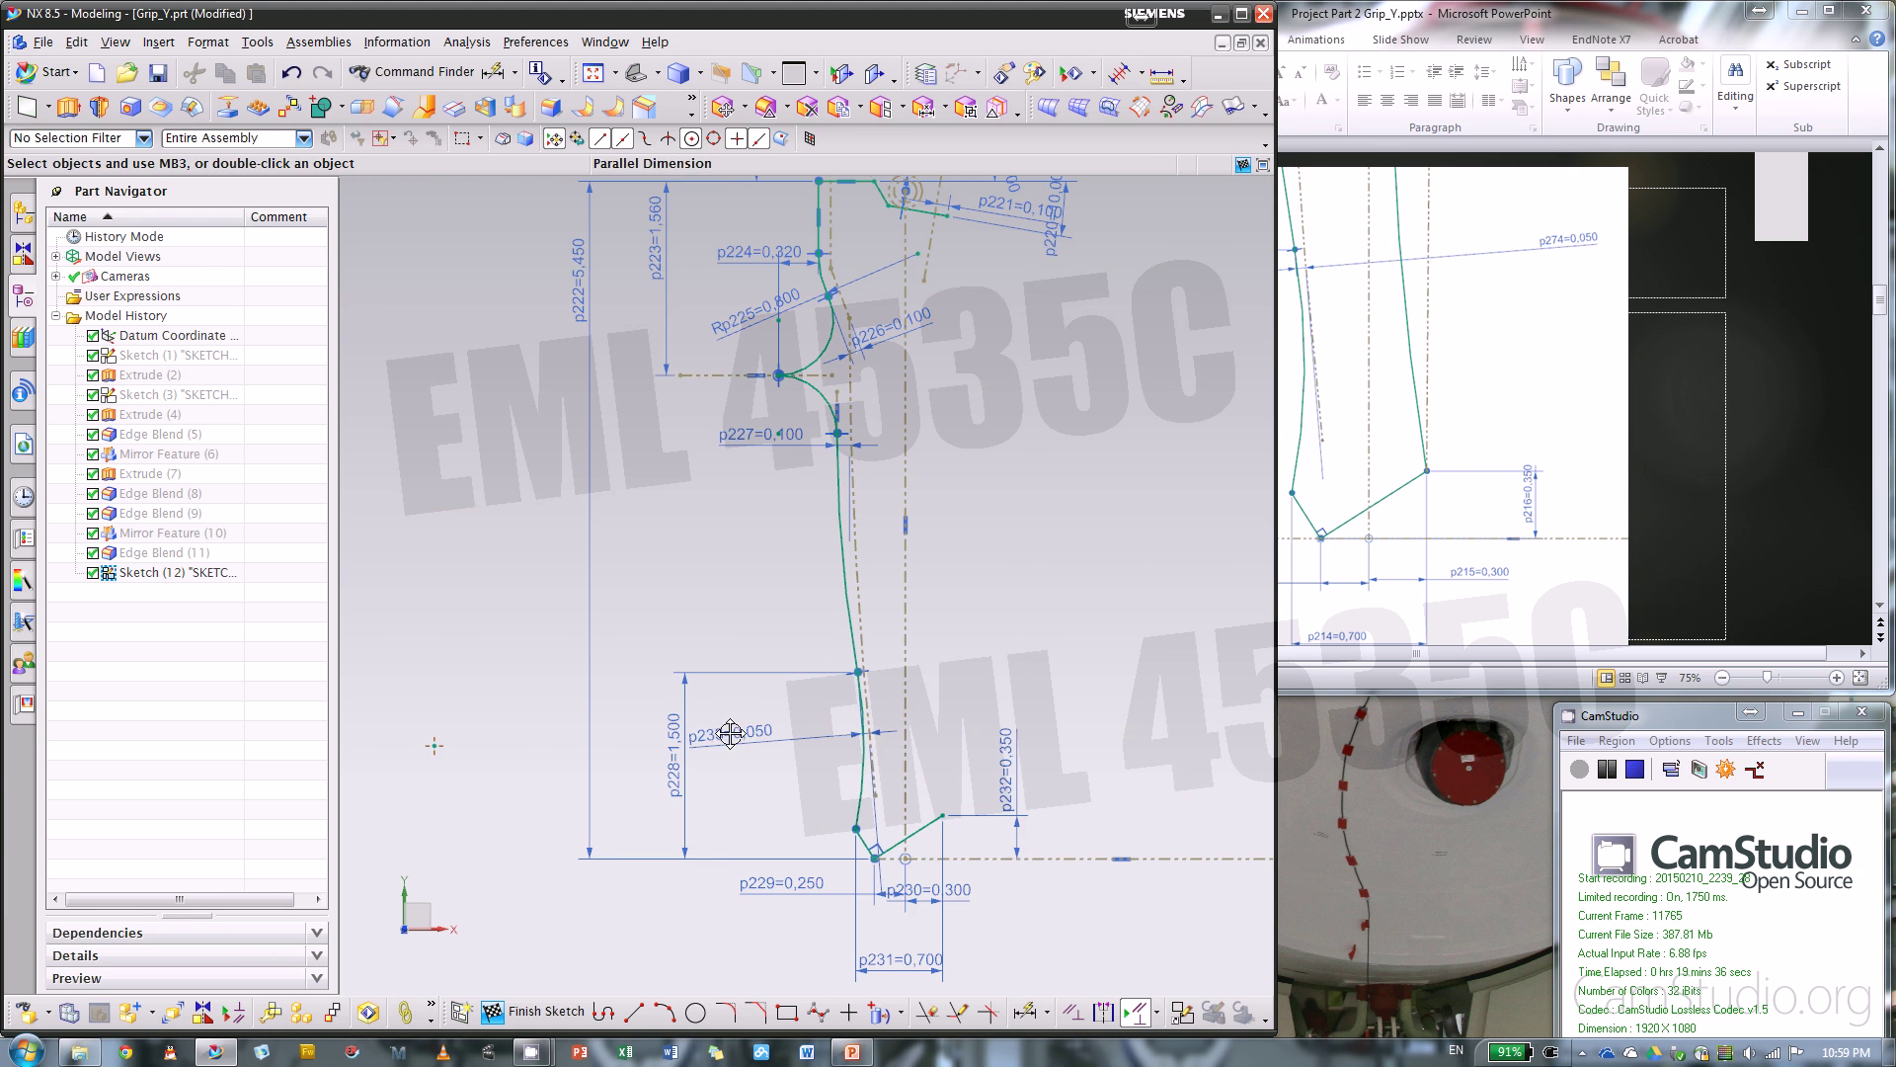
left_click(1025, 1010)
scroll(813, 957, "down", 1)
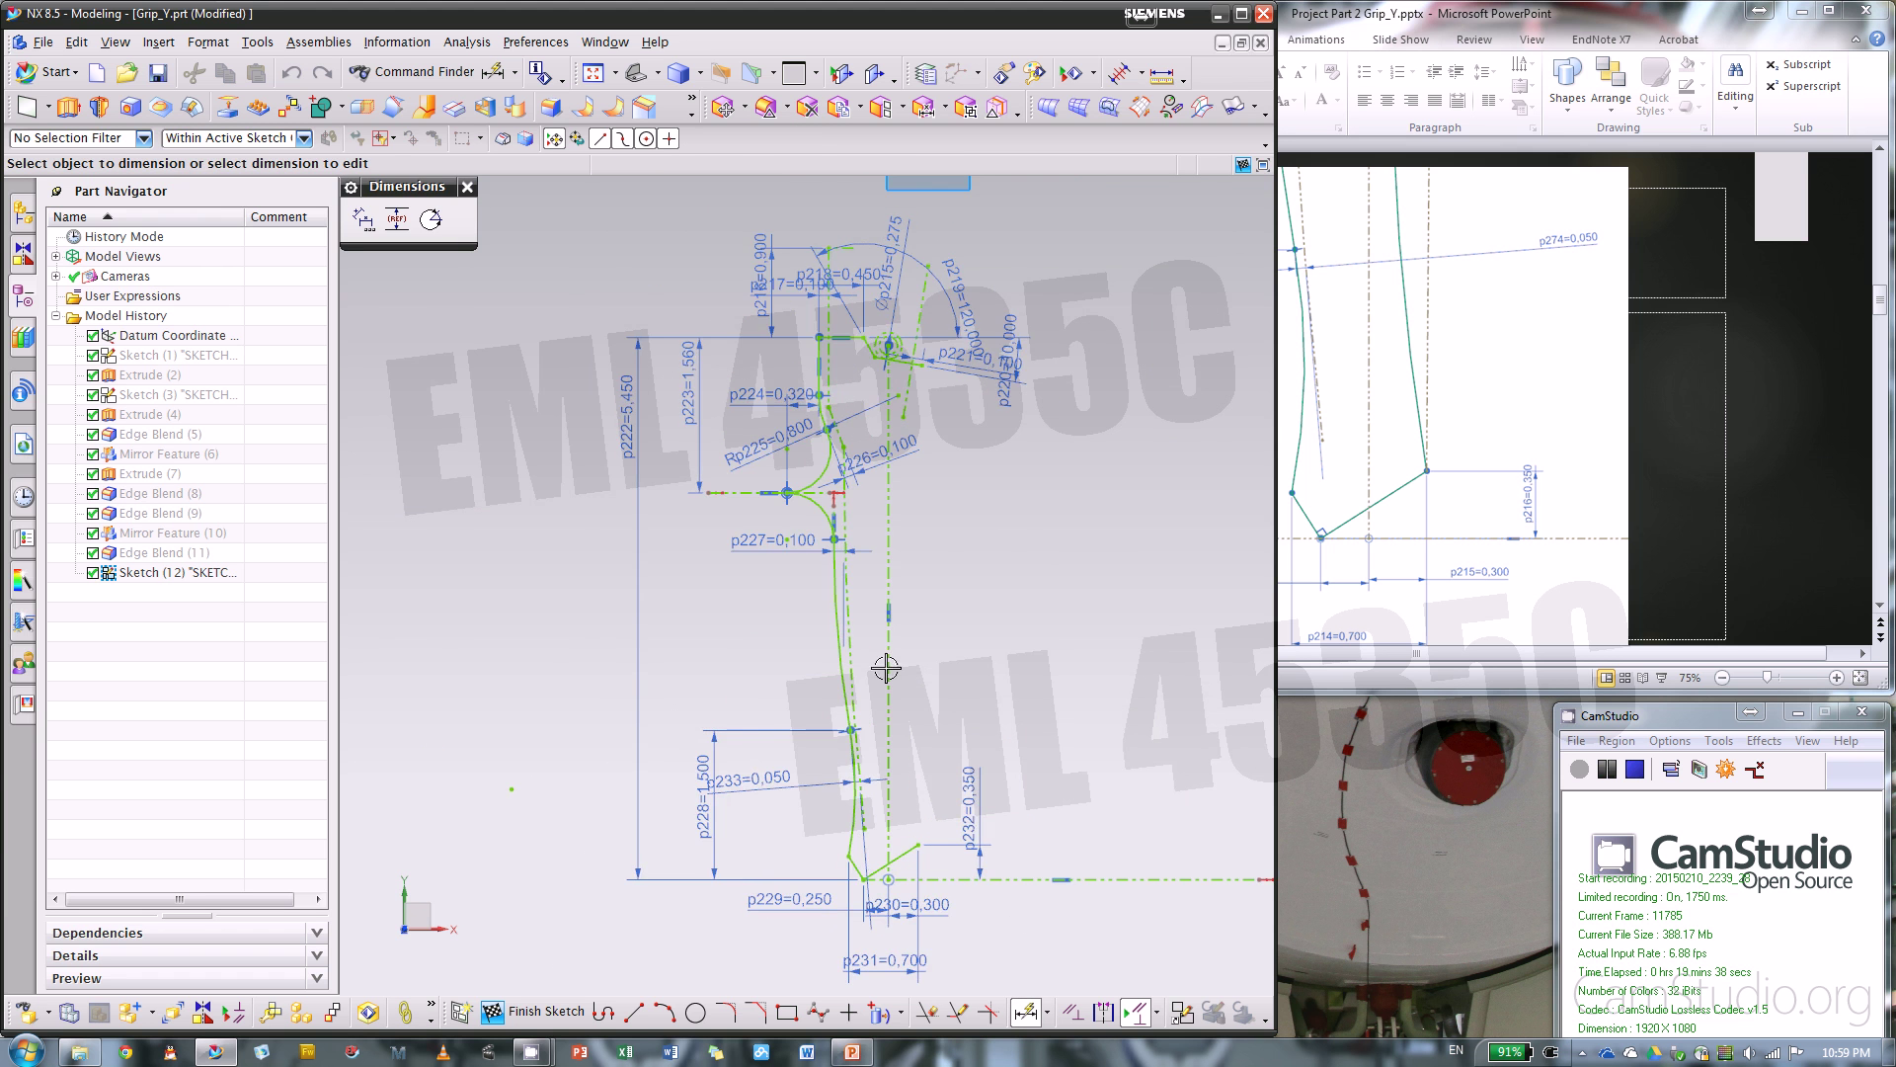
scroll(970, 813, "up", 1)
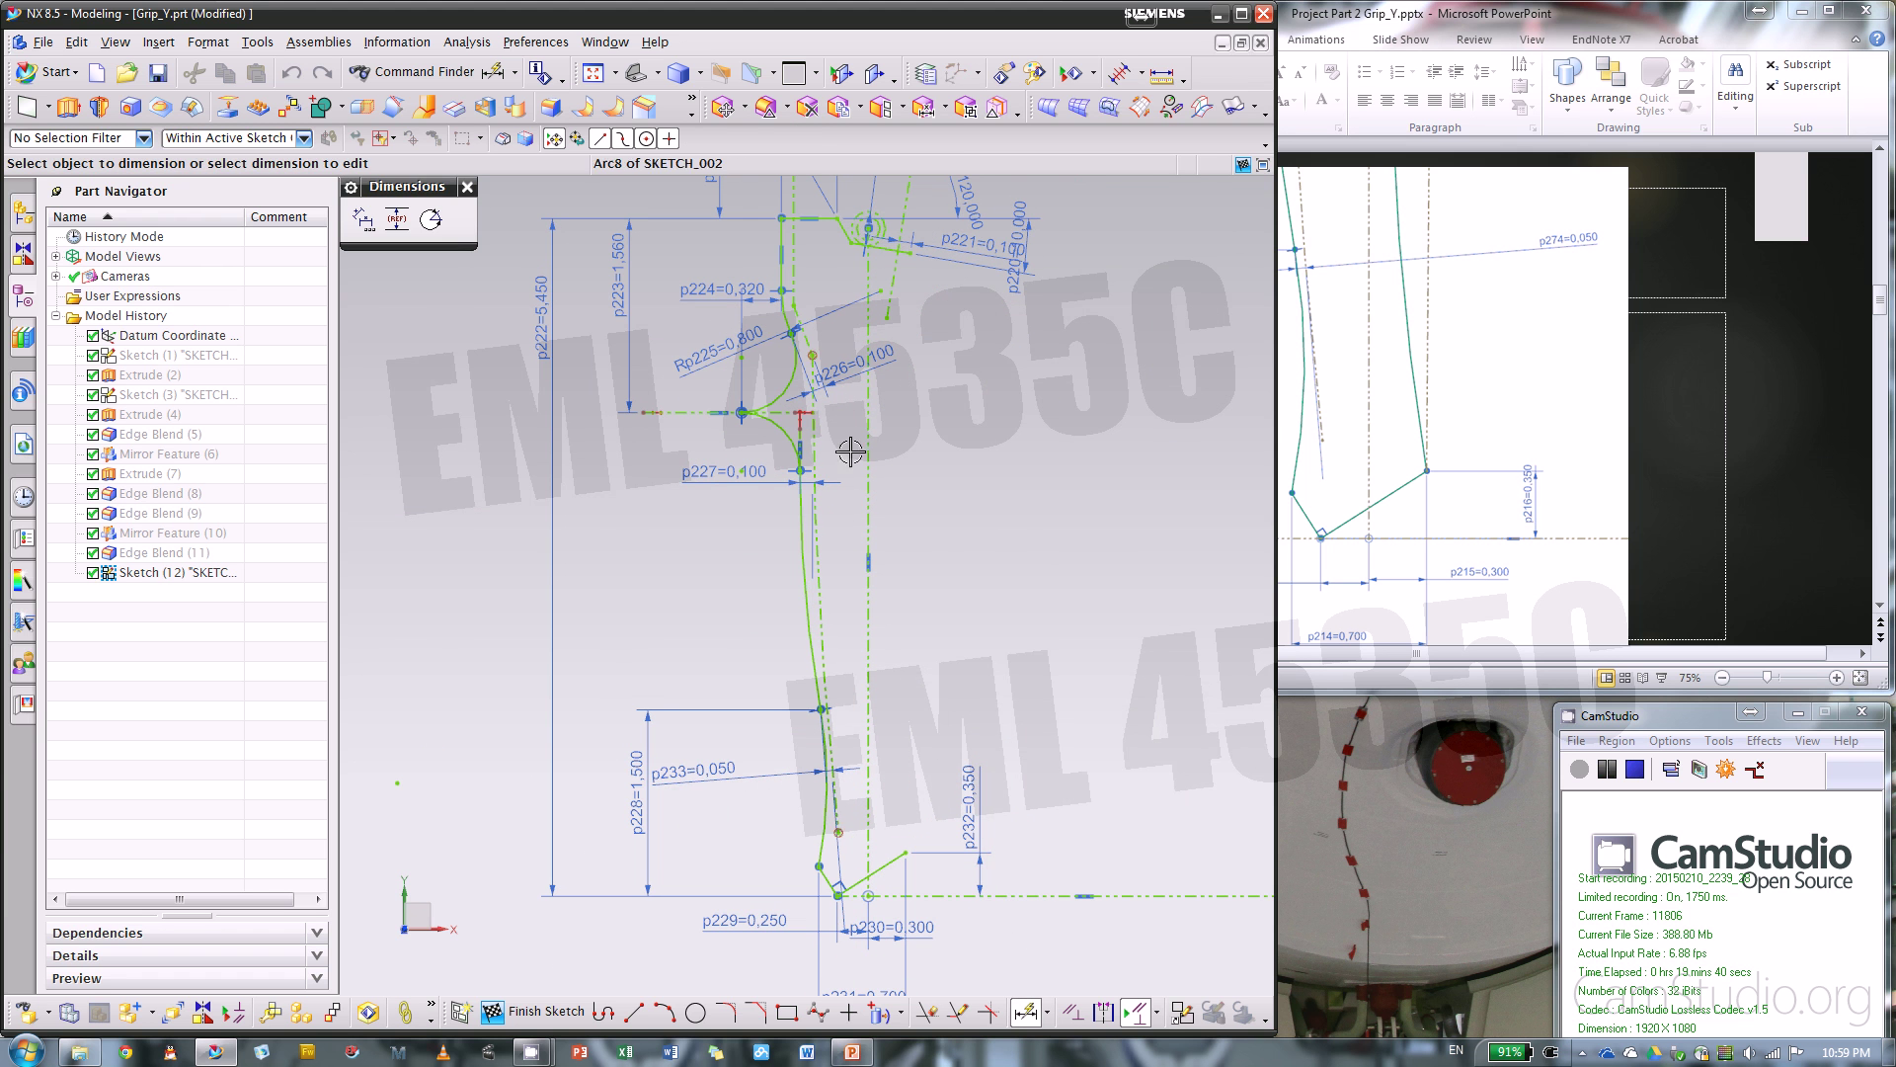
key("Escape")
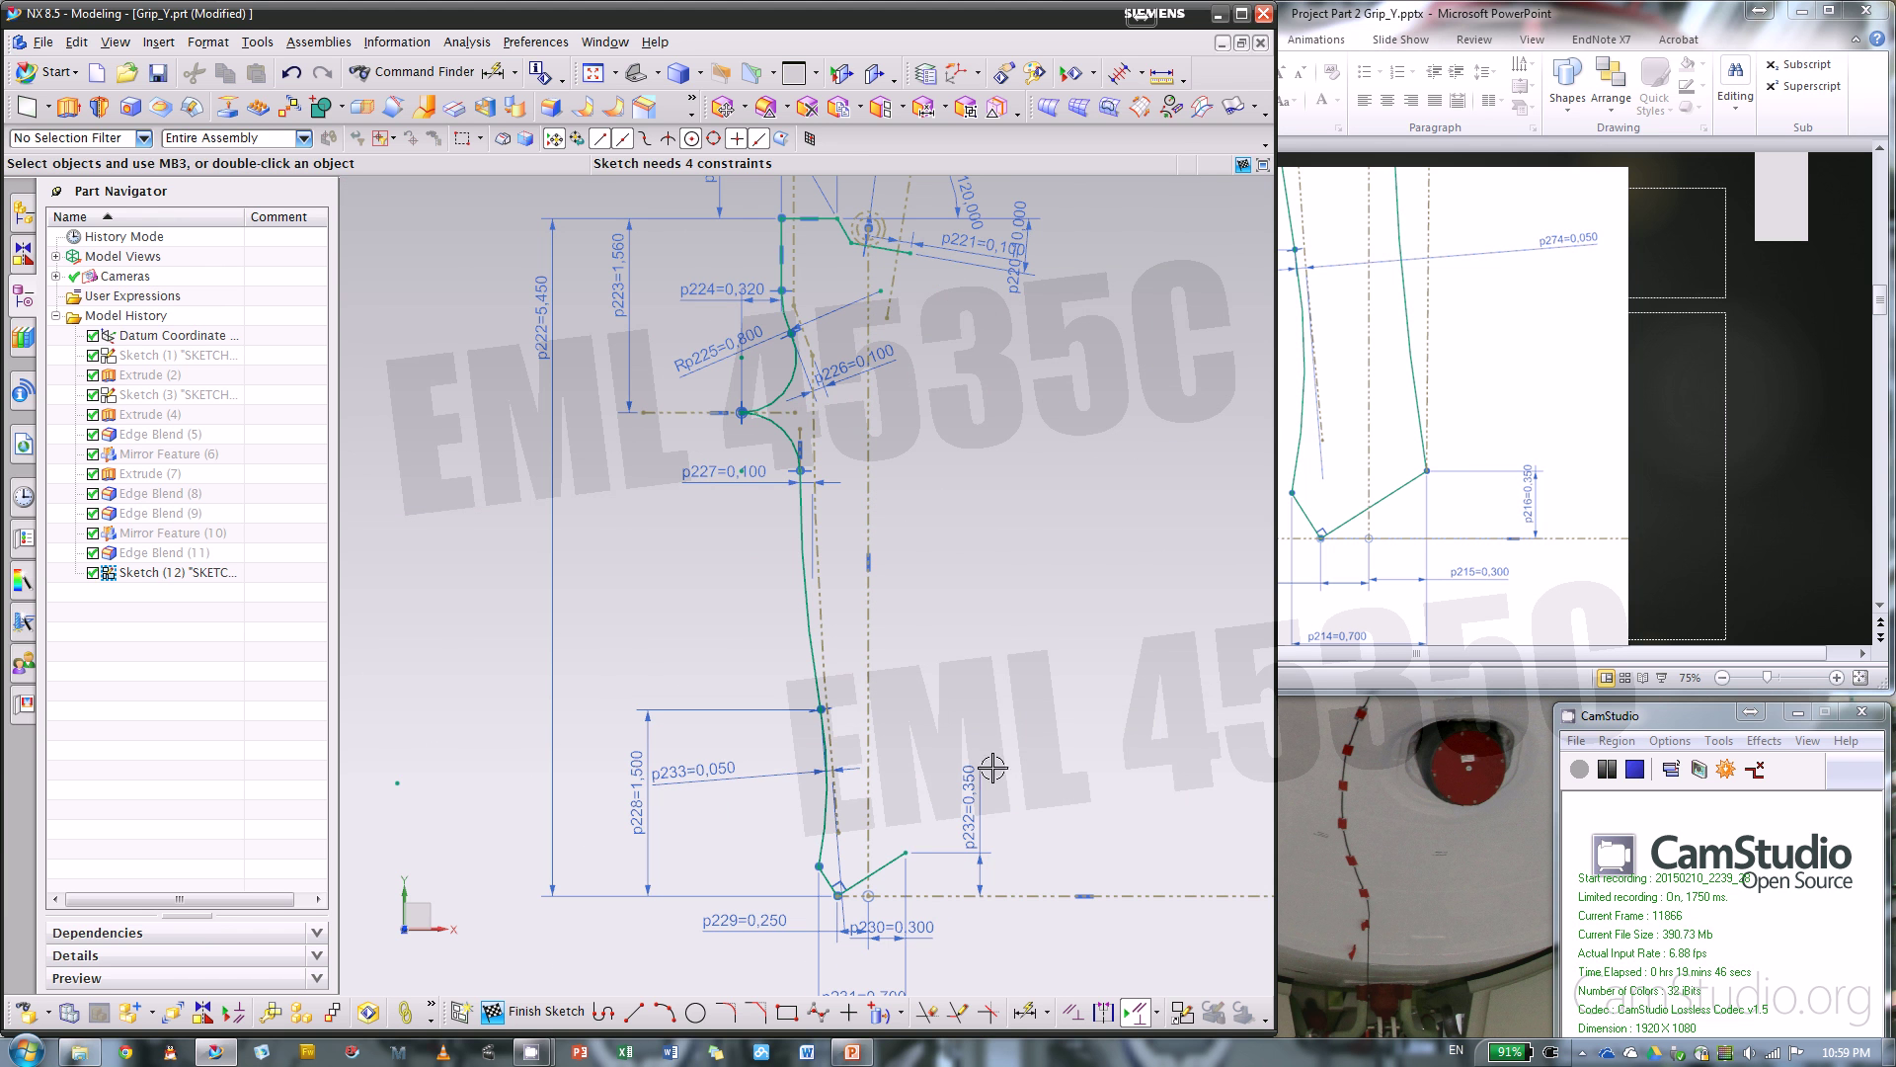
- Switch to PowerPoint and go back to the Sketch 1 overview slide to examine the complete grip profile
scroll(993, 775, "down", 3)
scroll(993, 781, "up", 1)
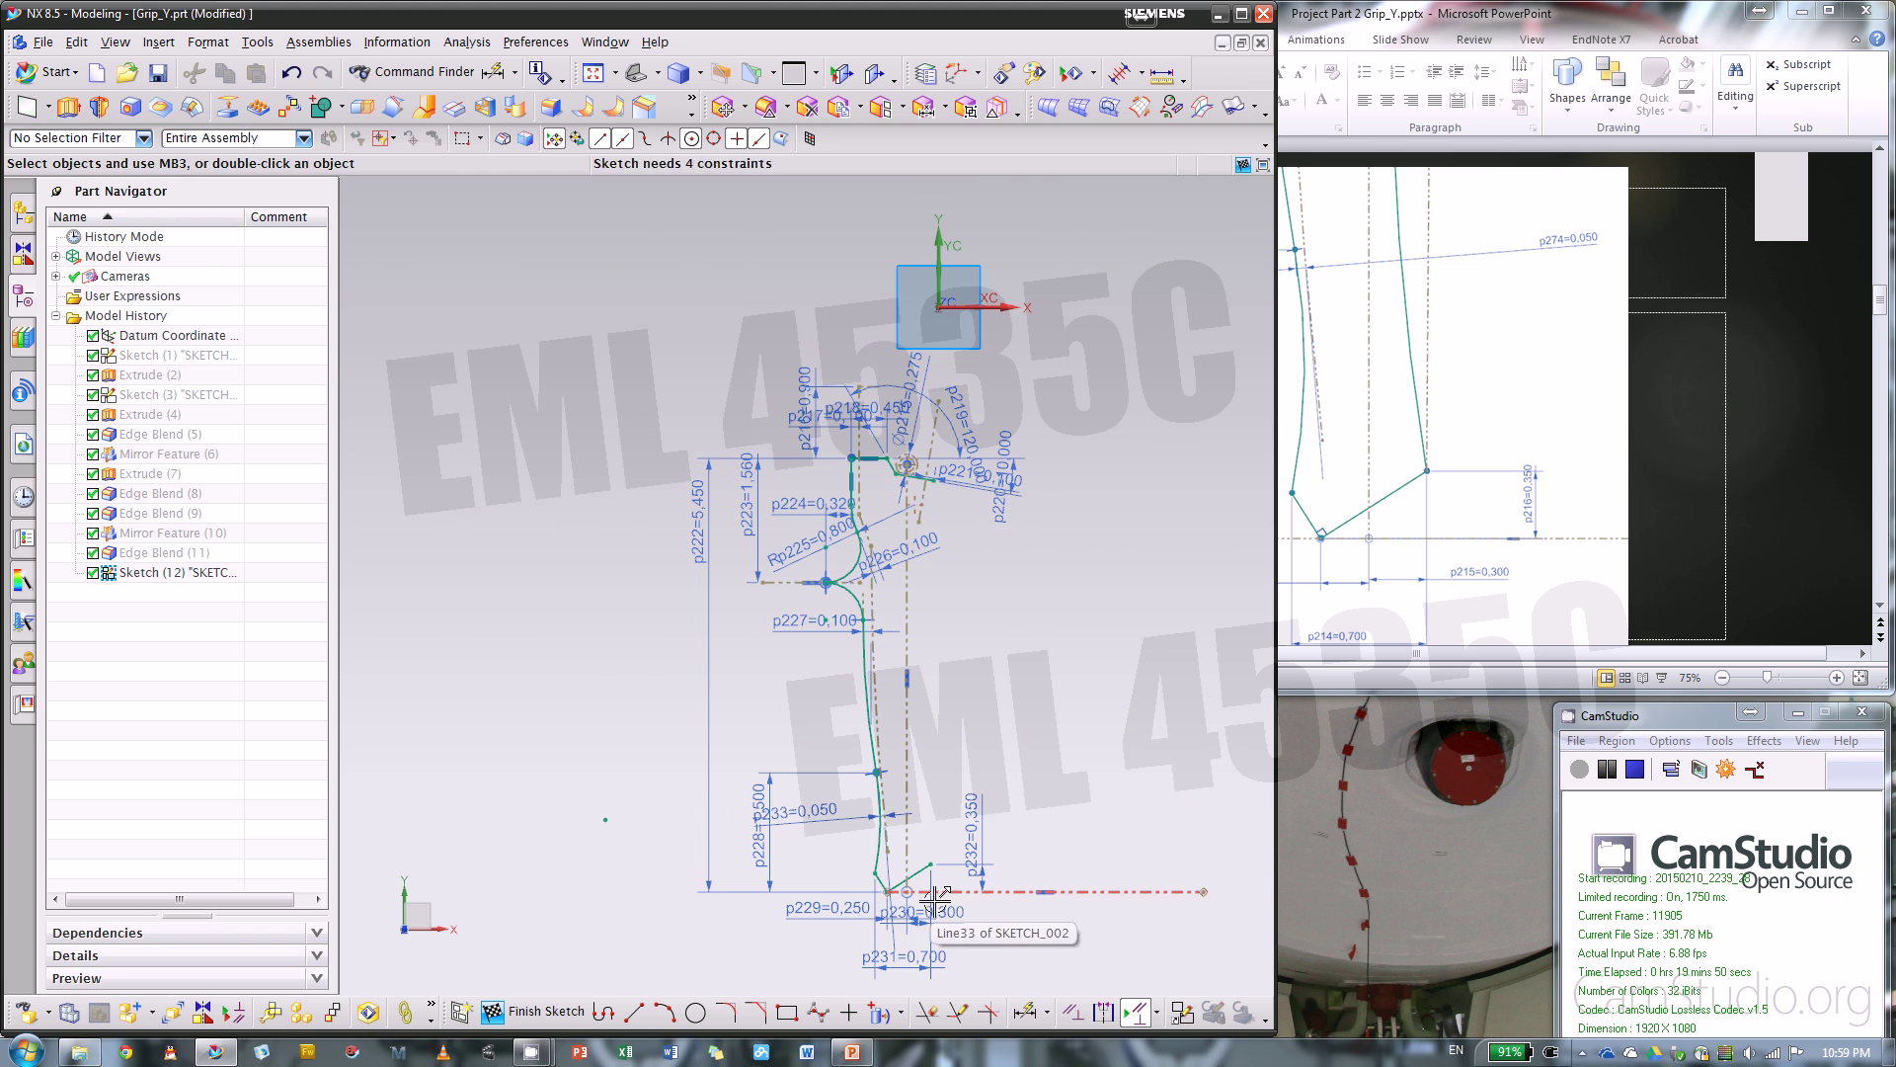
scroll(947, 900, "up", 1)
left_click(1656, 453)
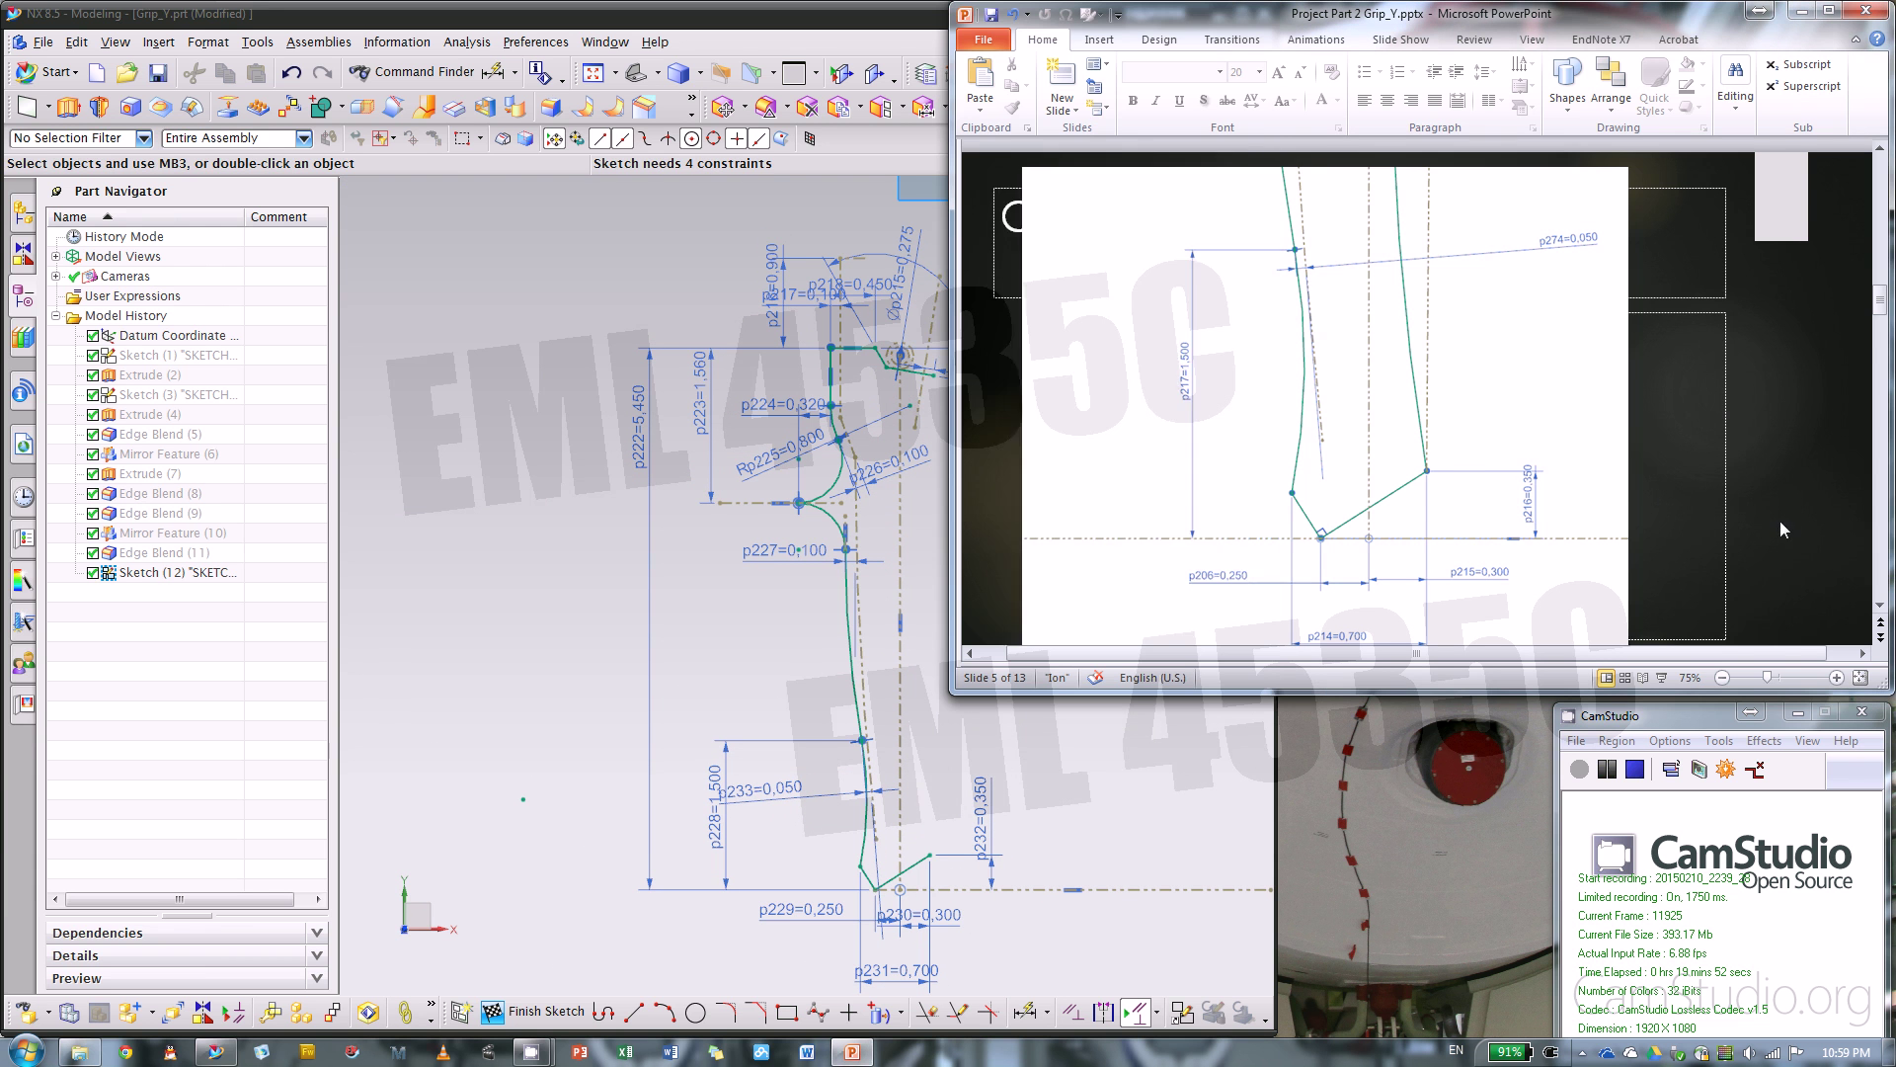
scroll(1780, 519, "up", 2)
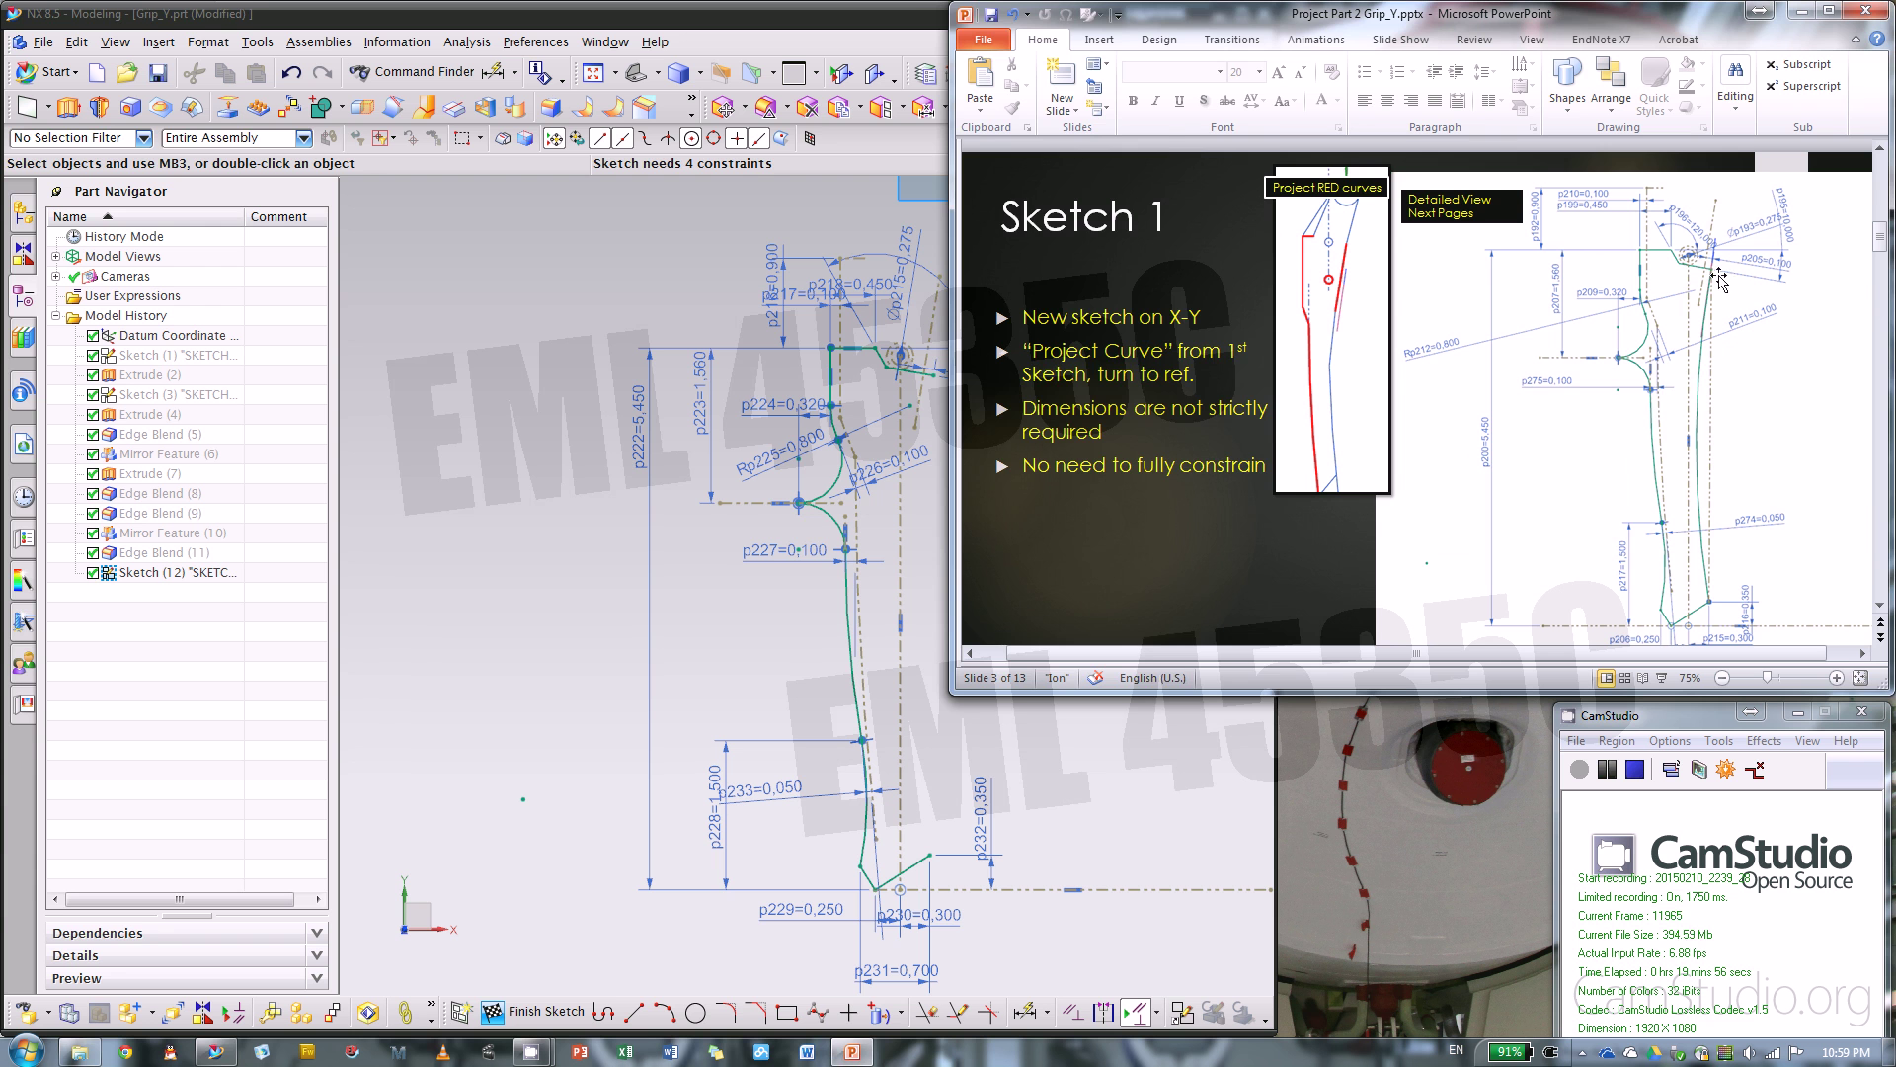
left_click(715, 561)
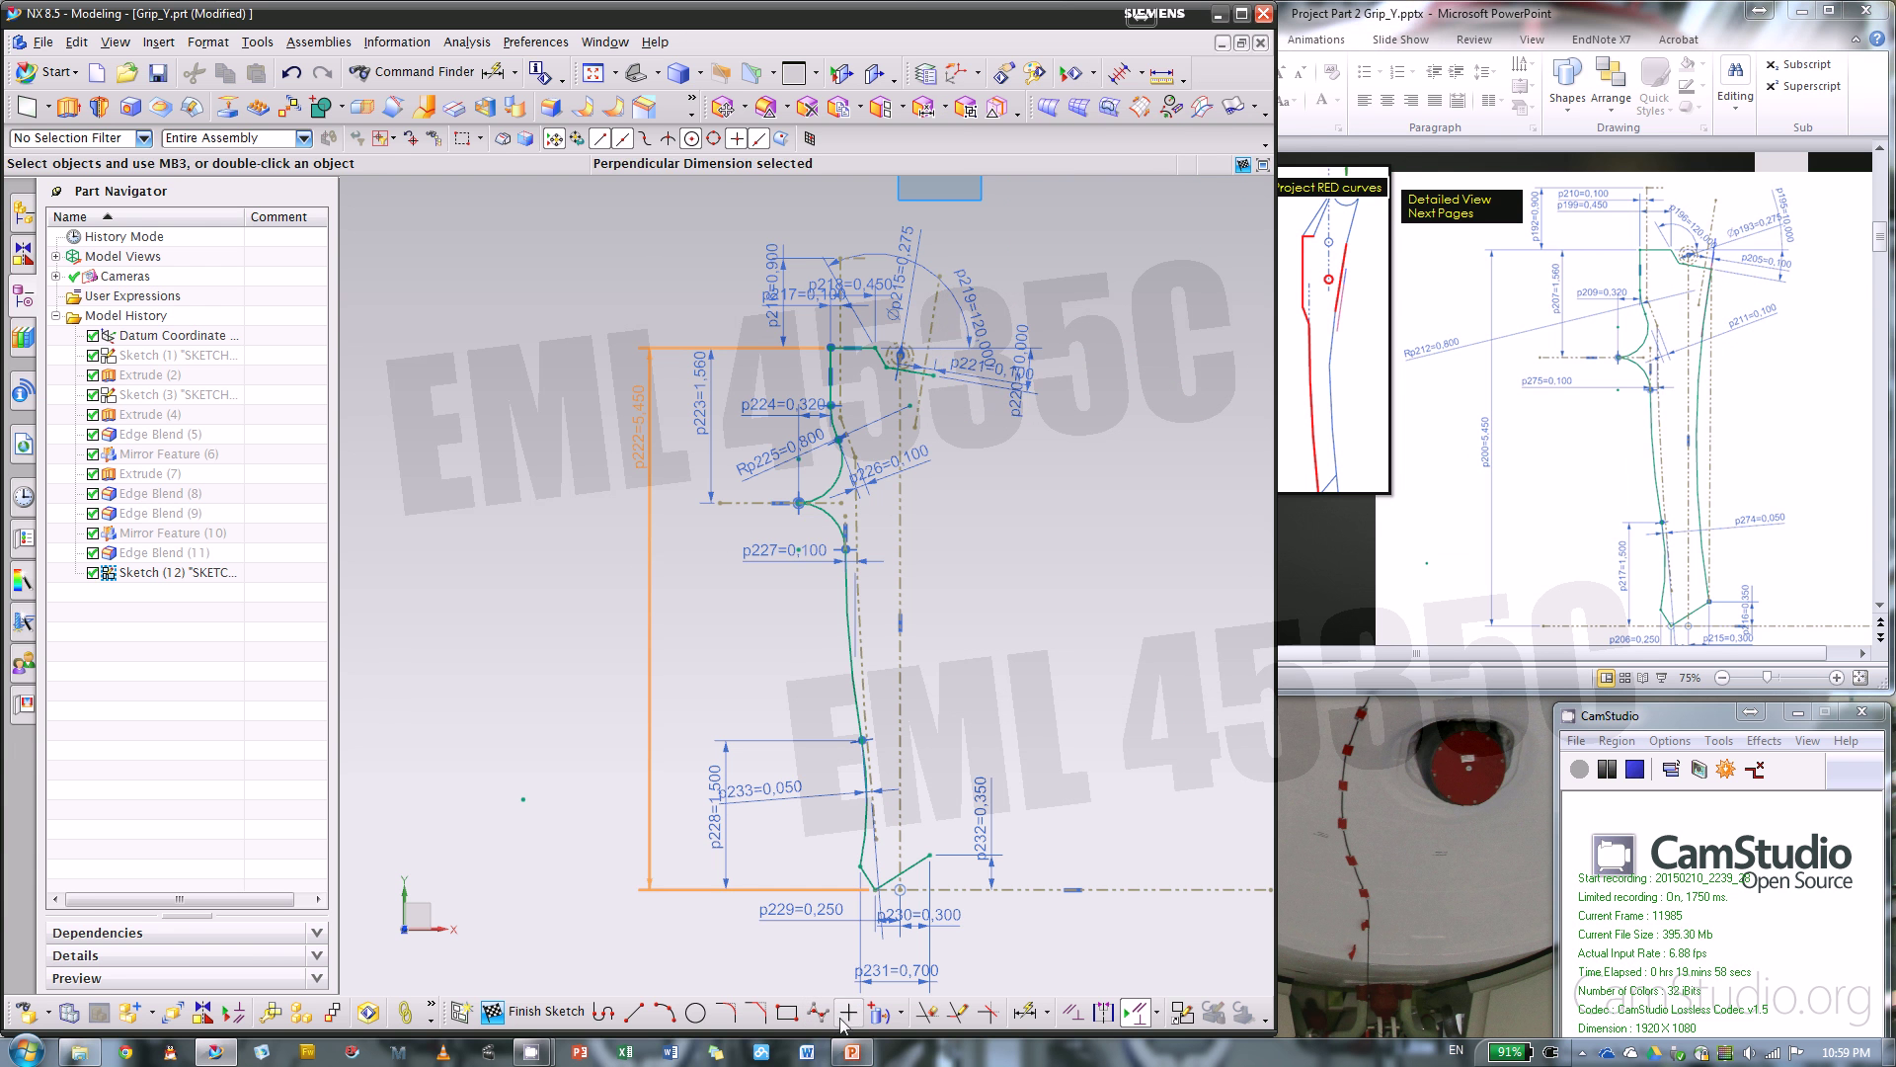
- Draw a three-point arc from the upper slanted line's free endpoint to the bottom slanted line's free endpoint, bowing slightly toward the vertical reference line
left_click(665, 1010)
scroll(956, 397, "up", 4)
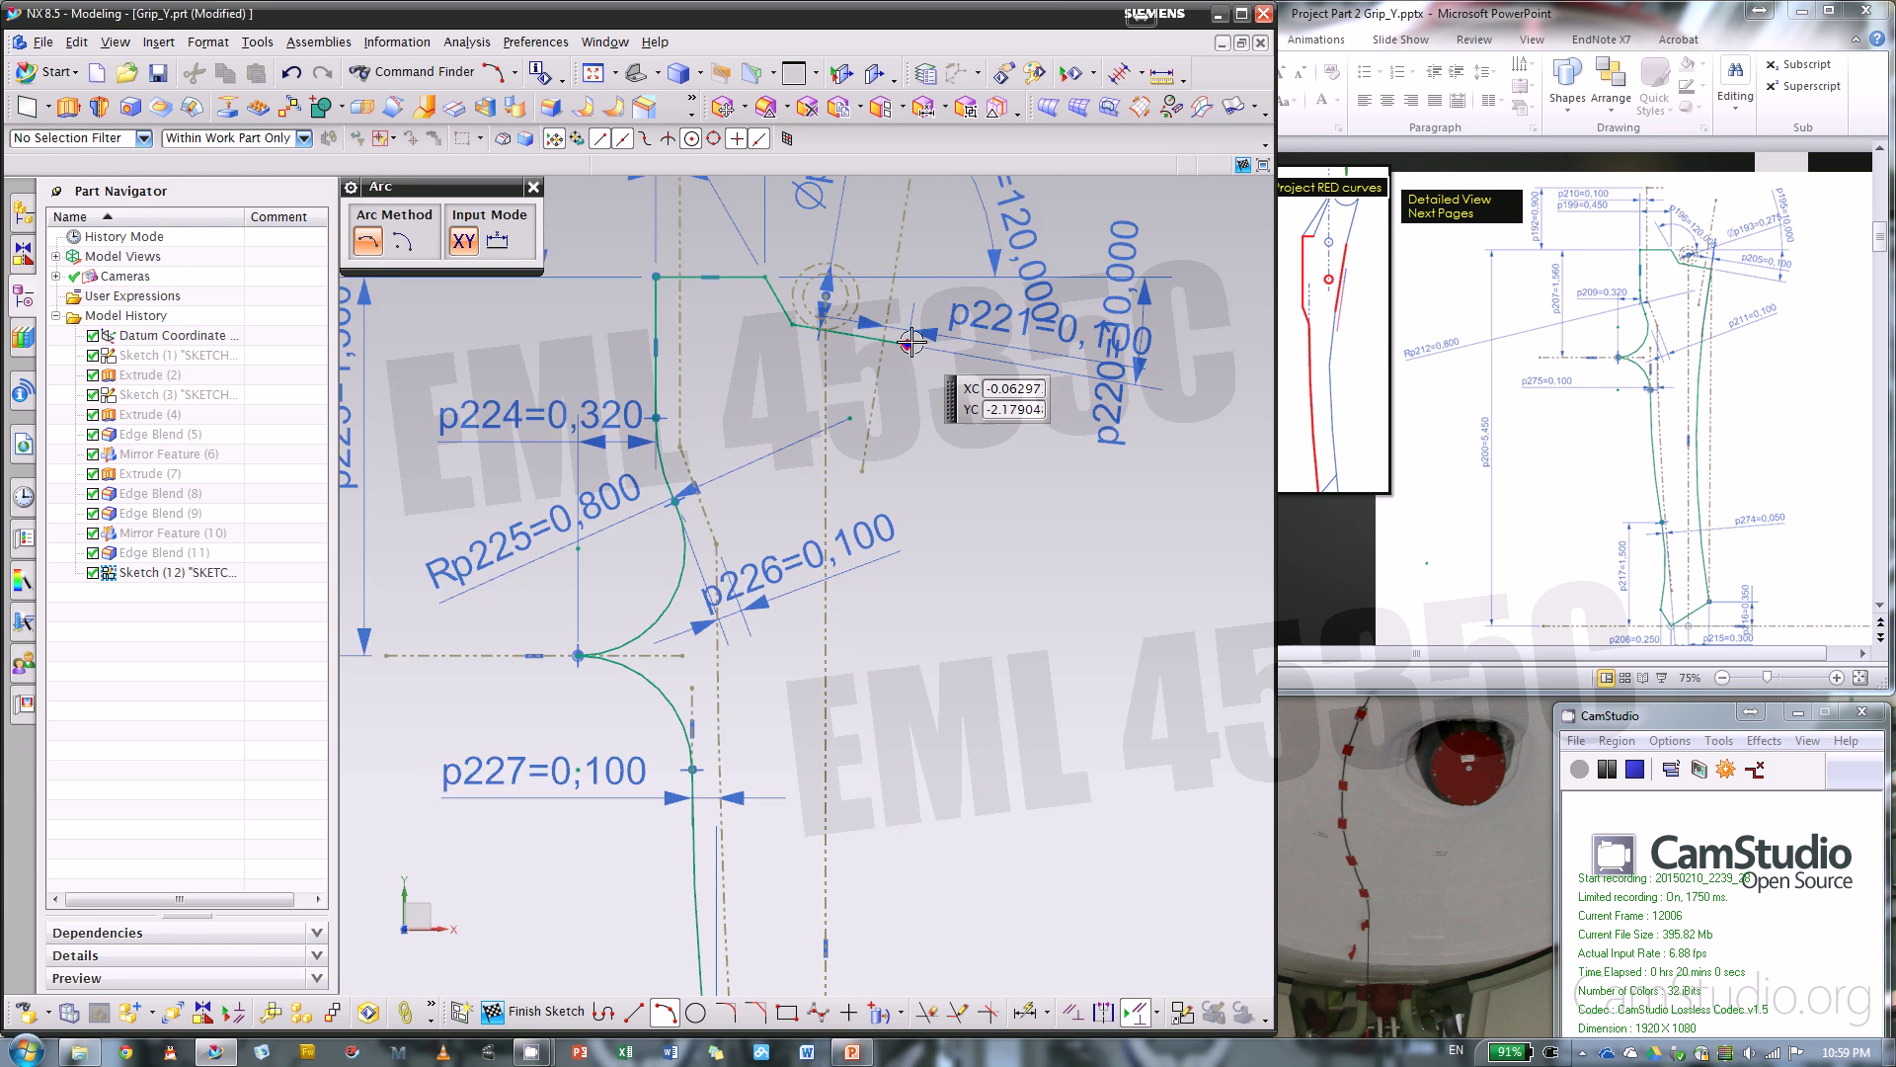
left_click(902, 346)
scroll(921, 364, "down", 3)
scroll(914, 894, "up", 3)
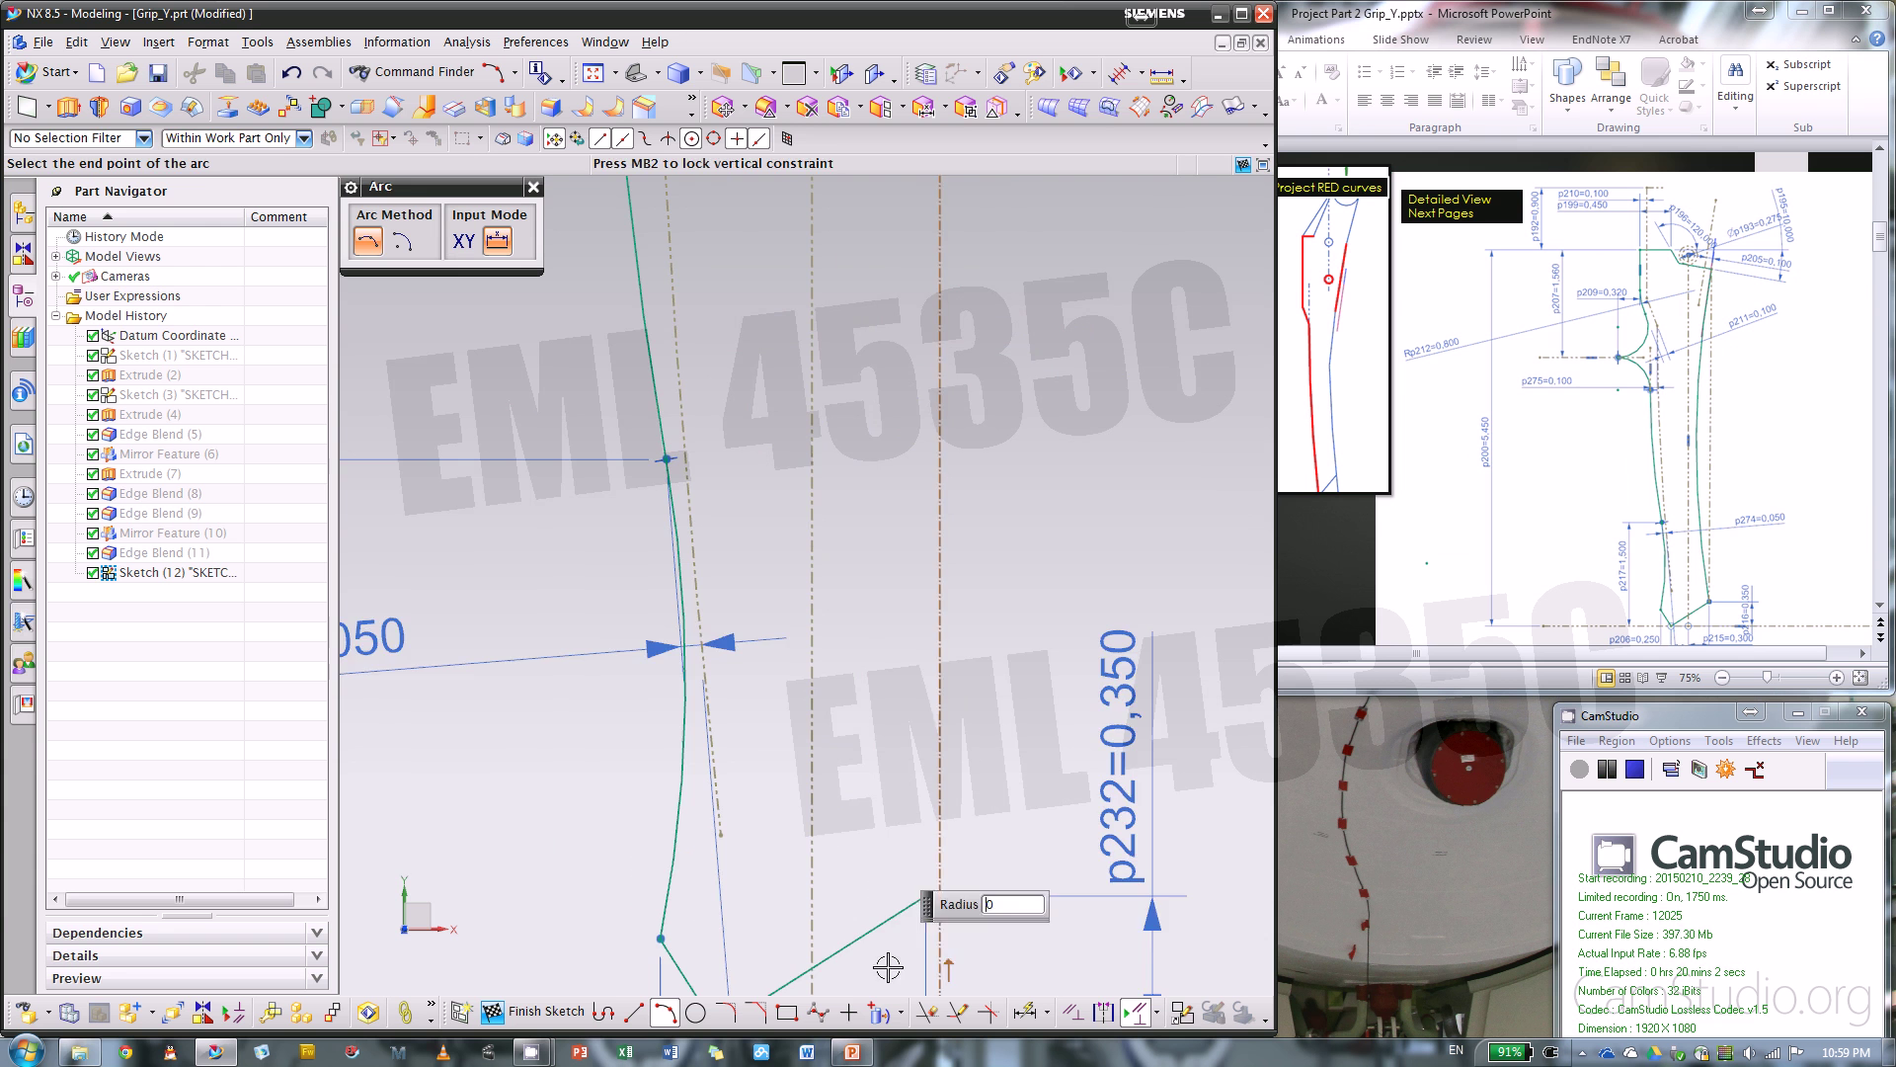
left_click(917, 896)
scroll(898, 898, "down", 2)
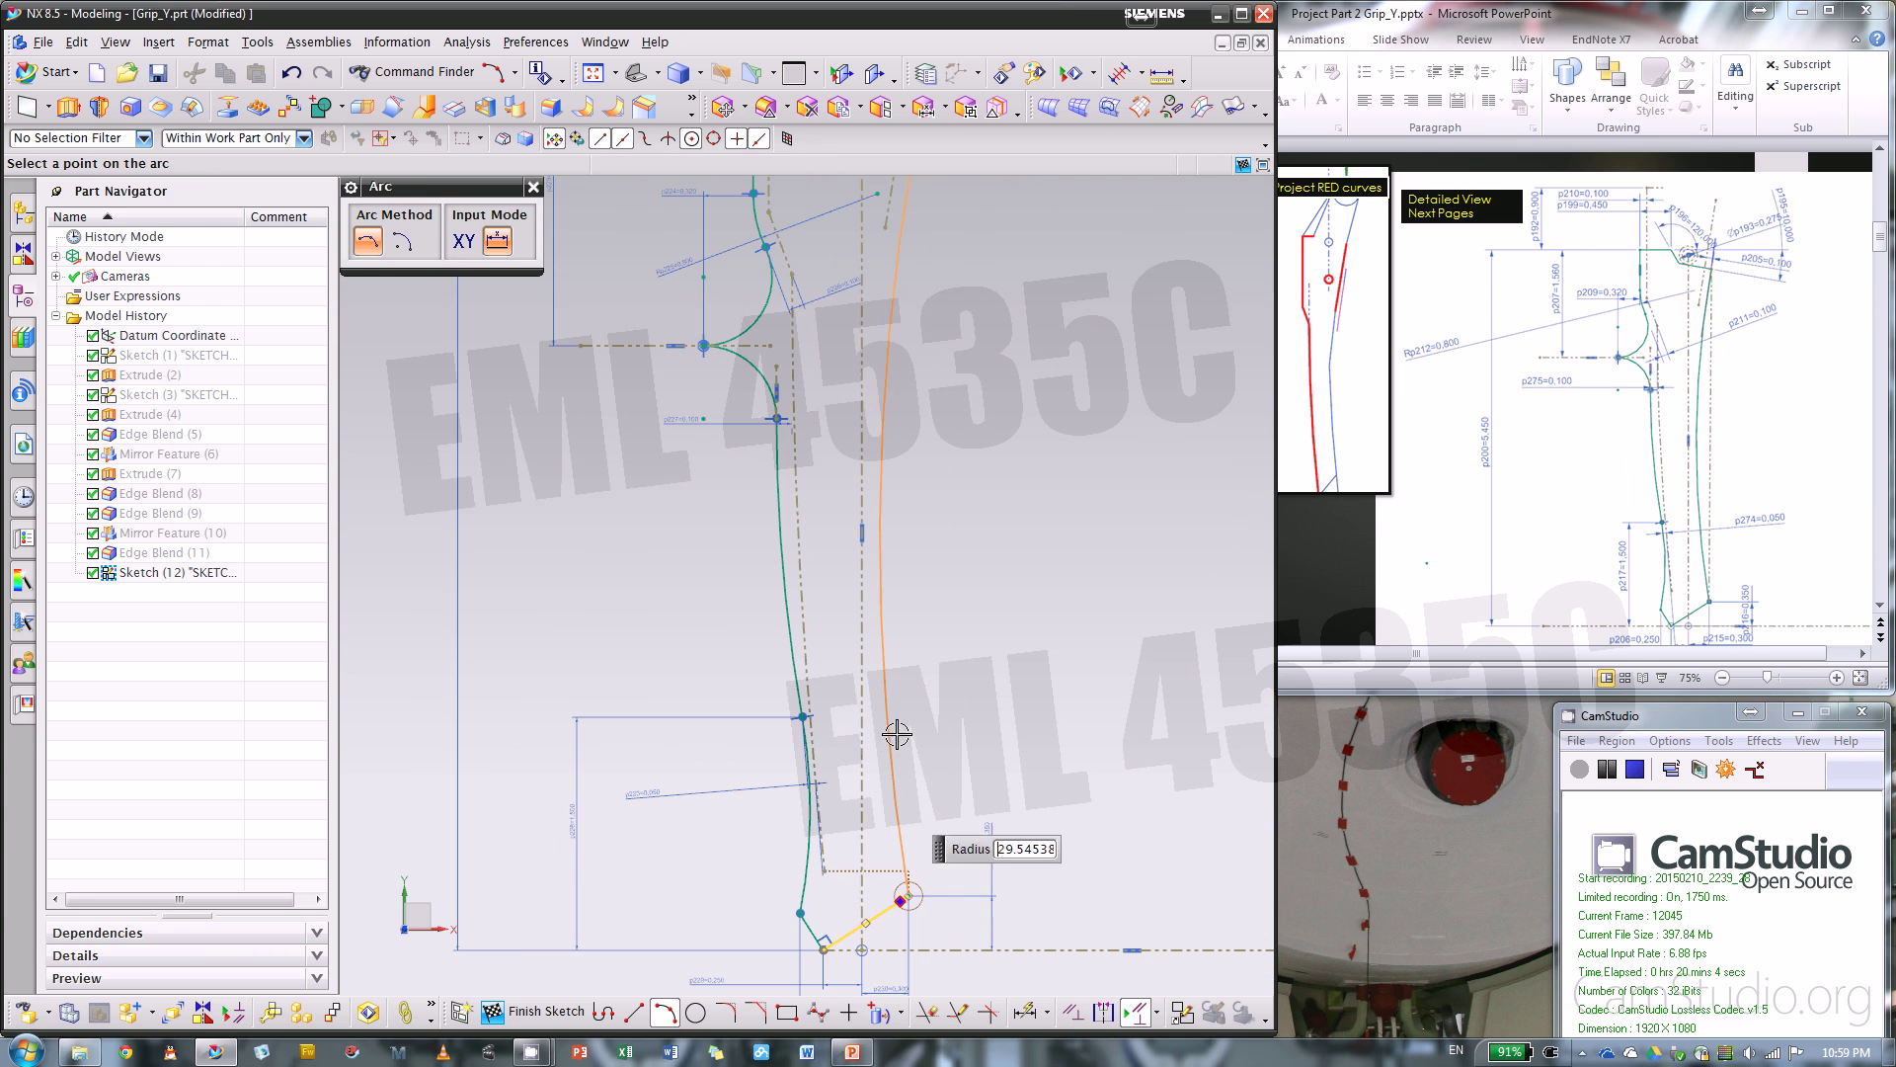
scroll(869, 495, "up", 2)
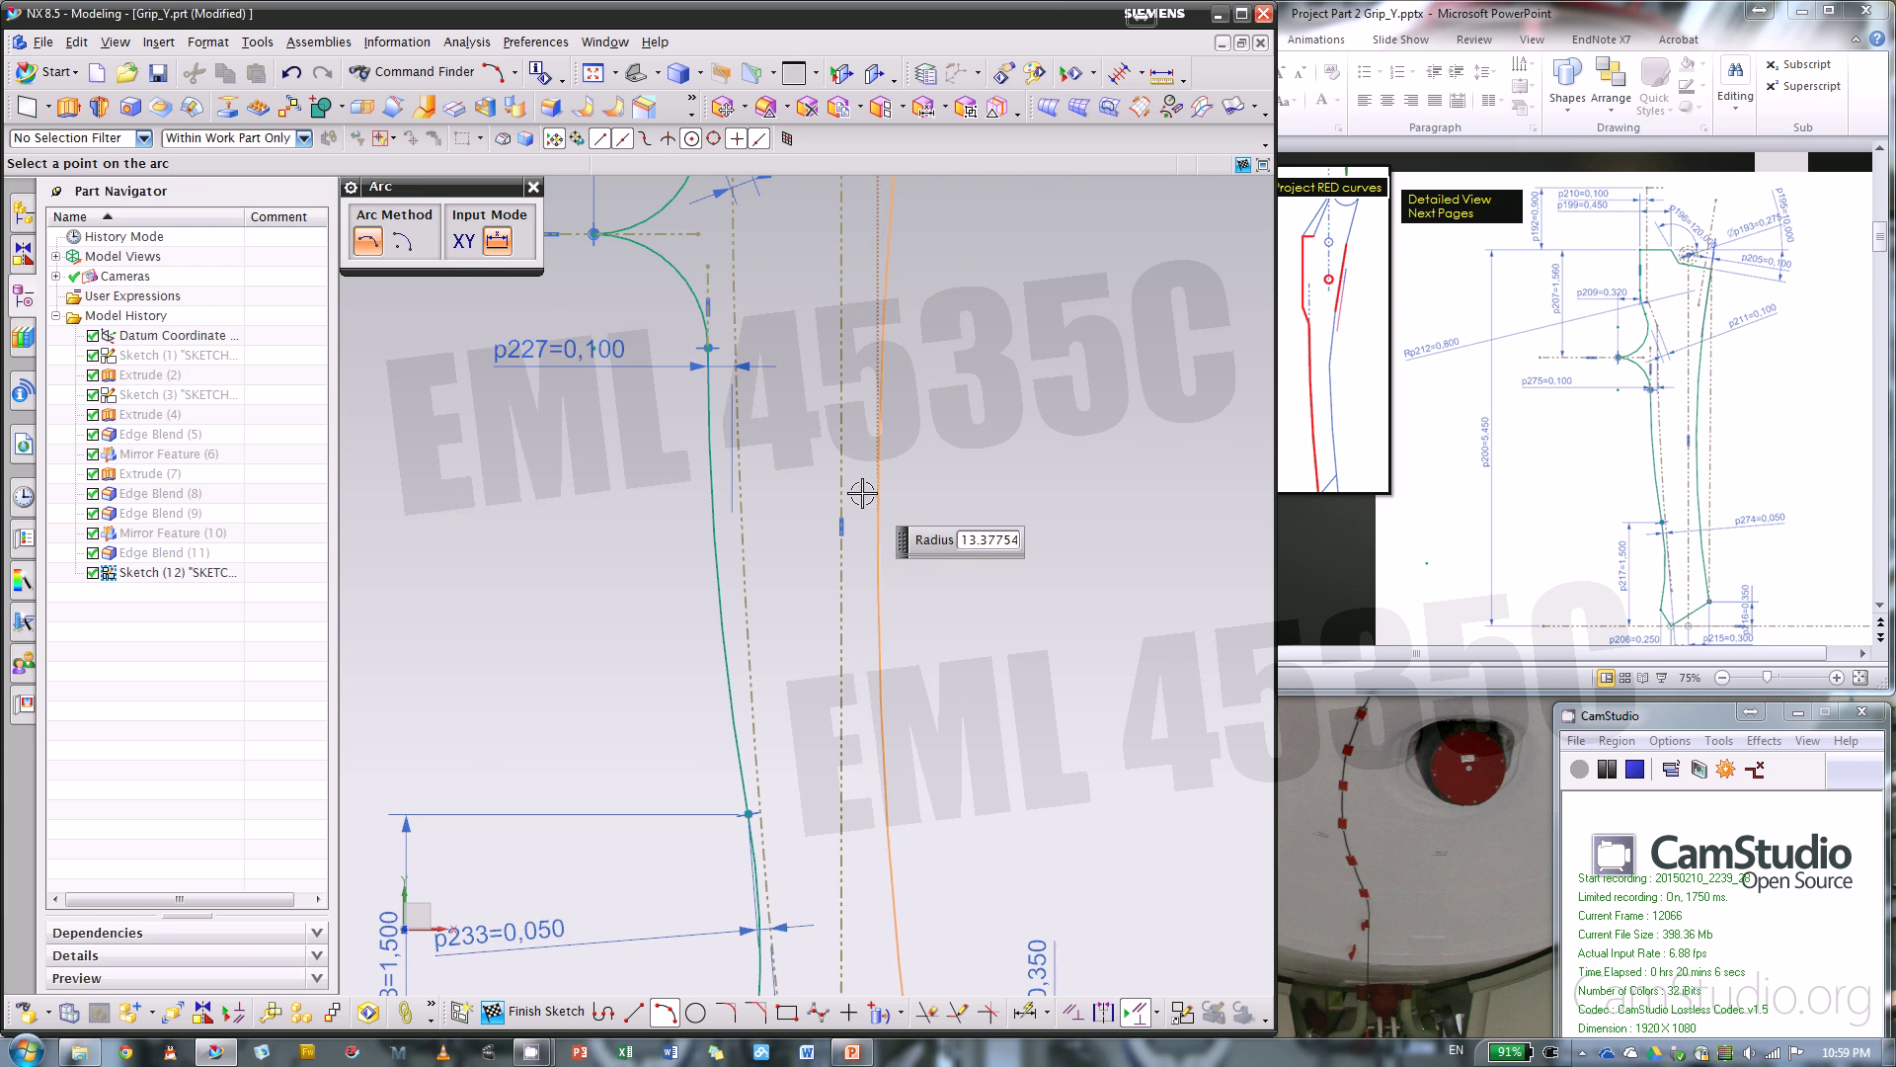
left_click(877, 488)
scroll(890, 712, "down", 4)
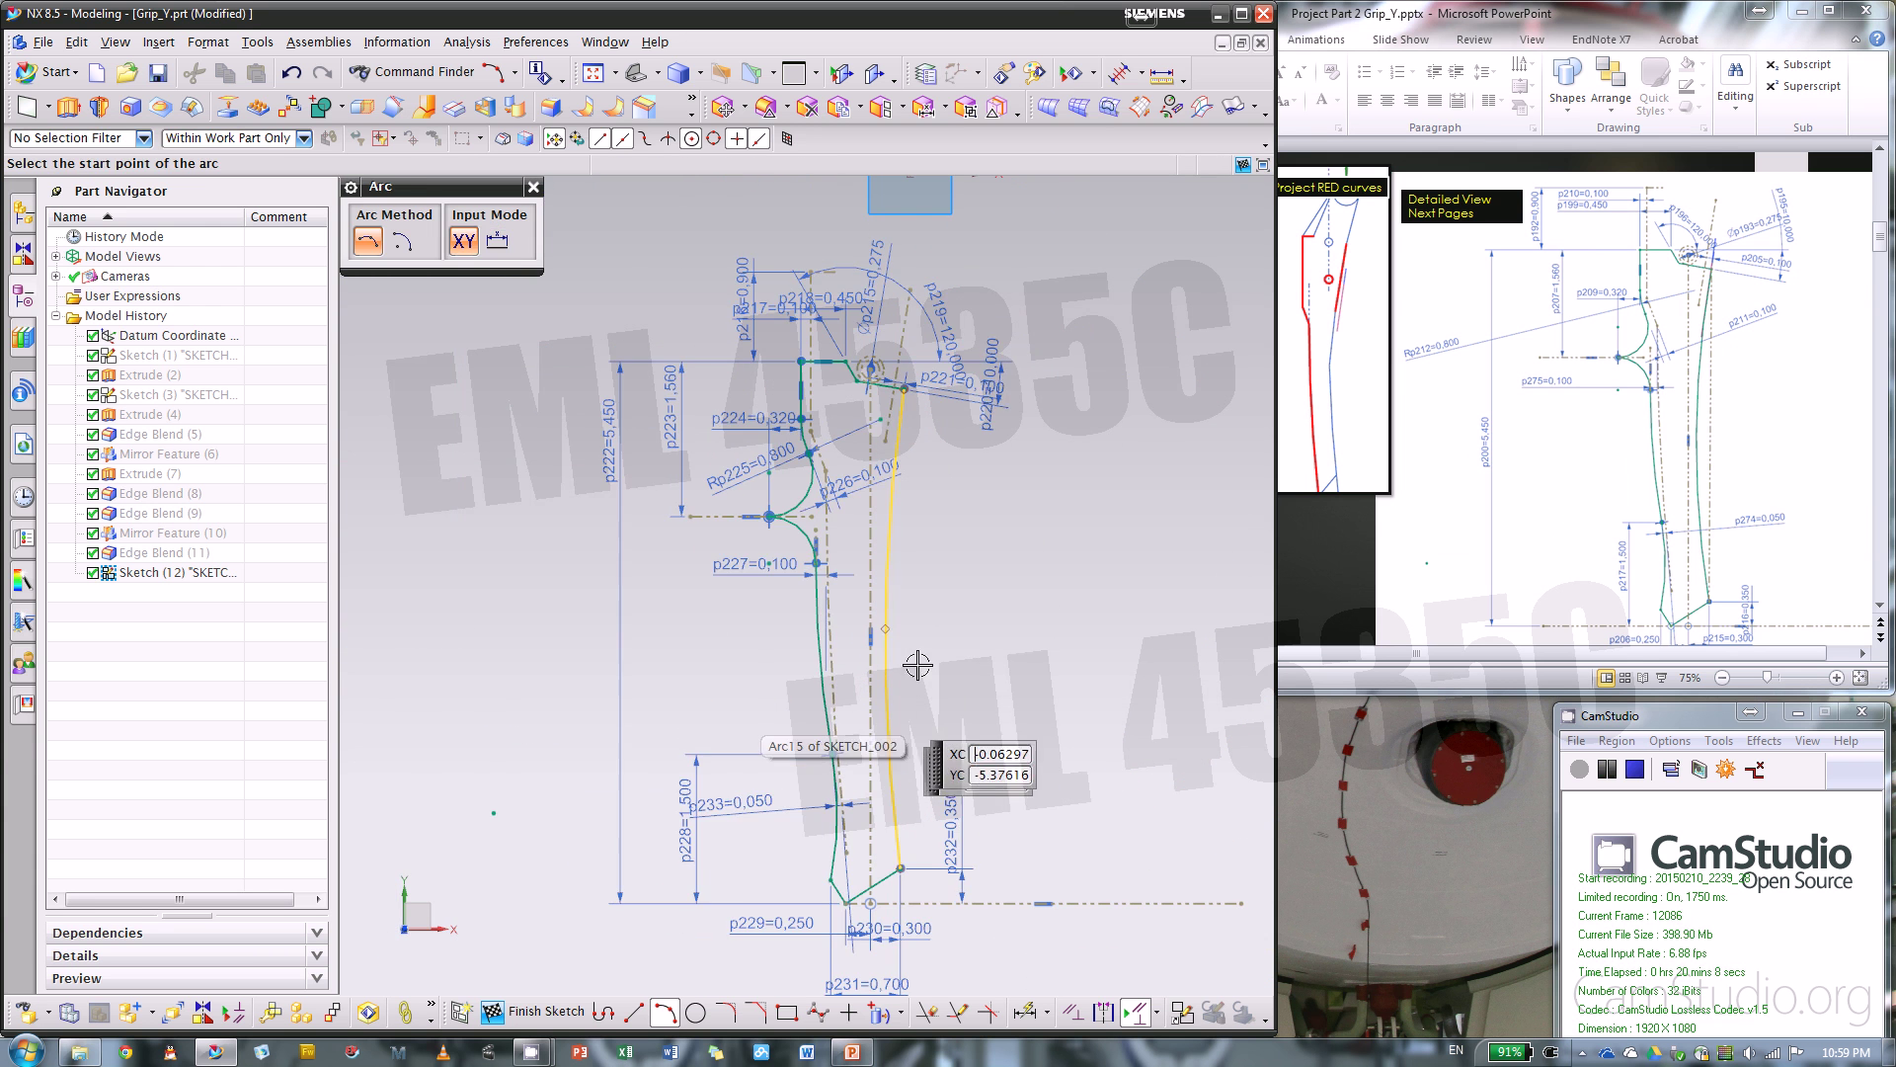
key("Escape")
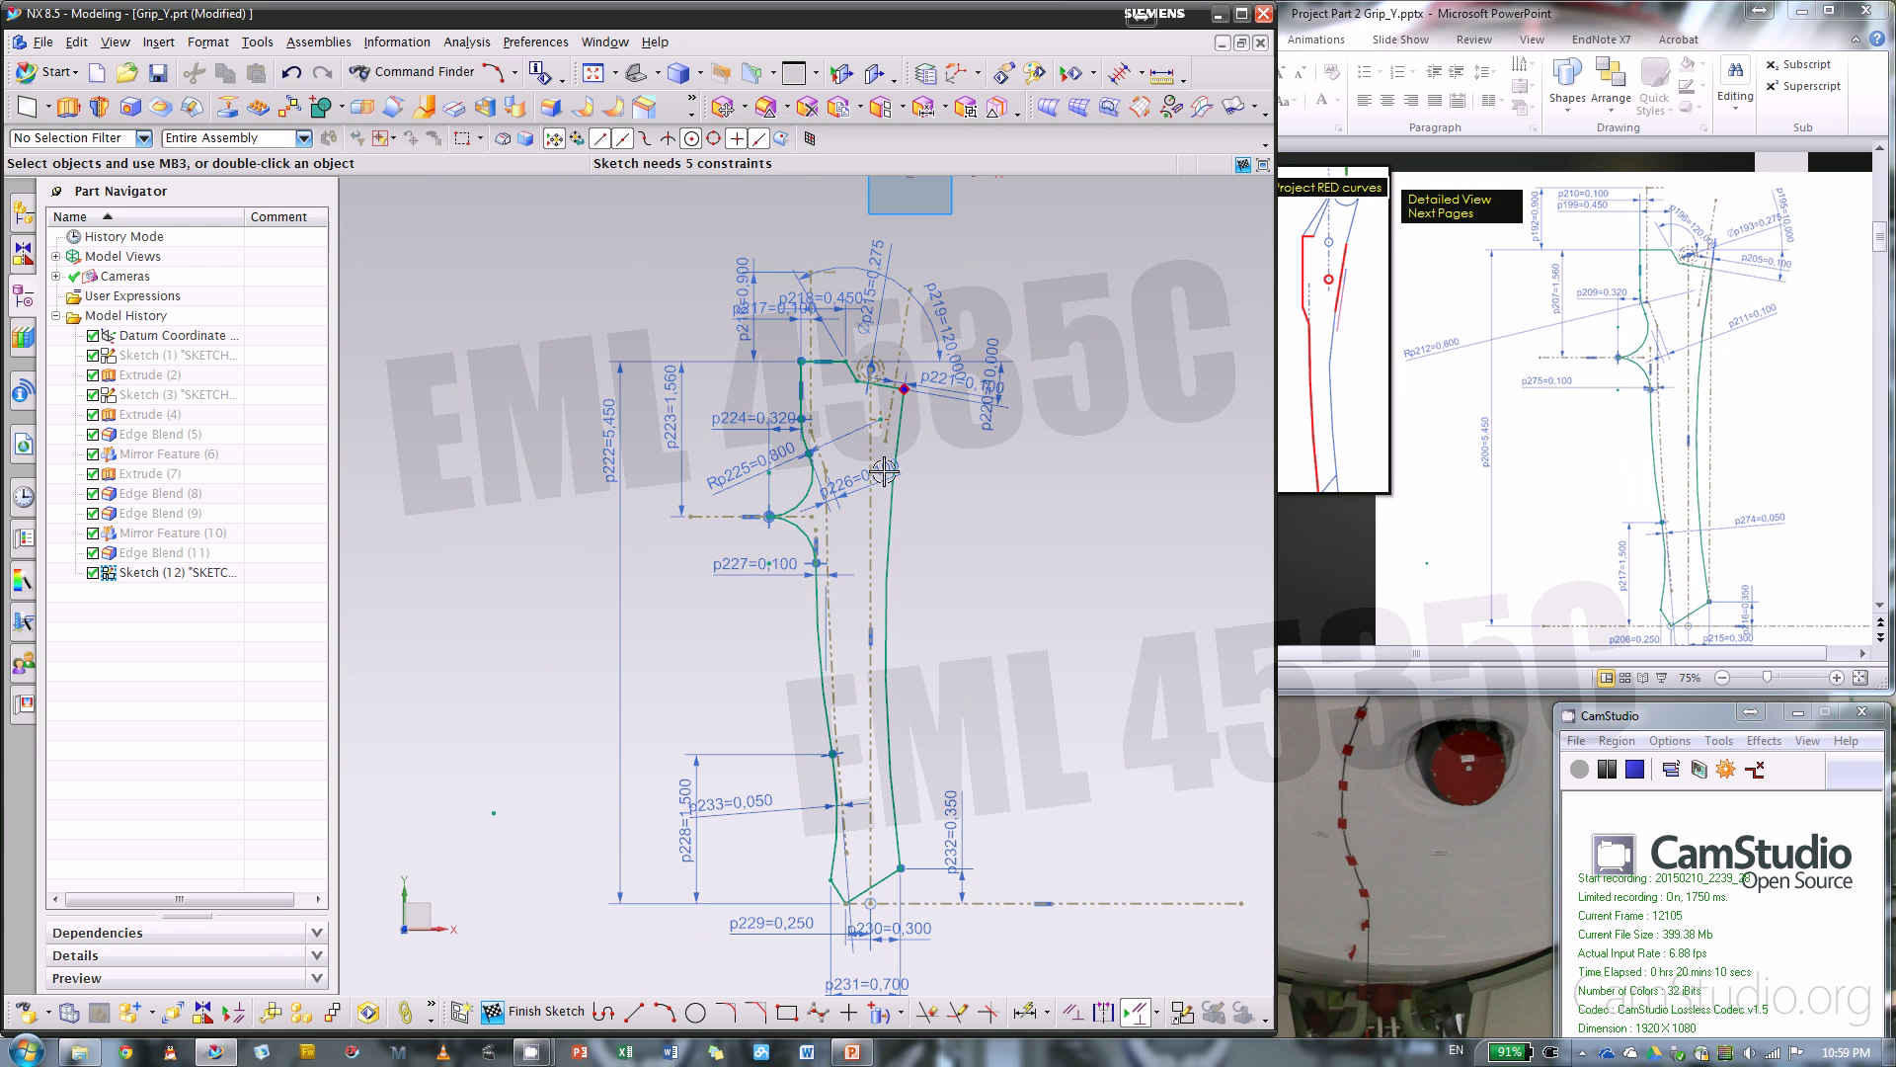
- Following the detailed Sketch 1 slide in PowerPoint, constrain the long closing arc perpendicular to the upper slanted line
left_click(1770, 427)
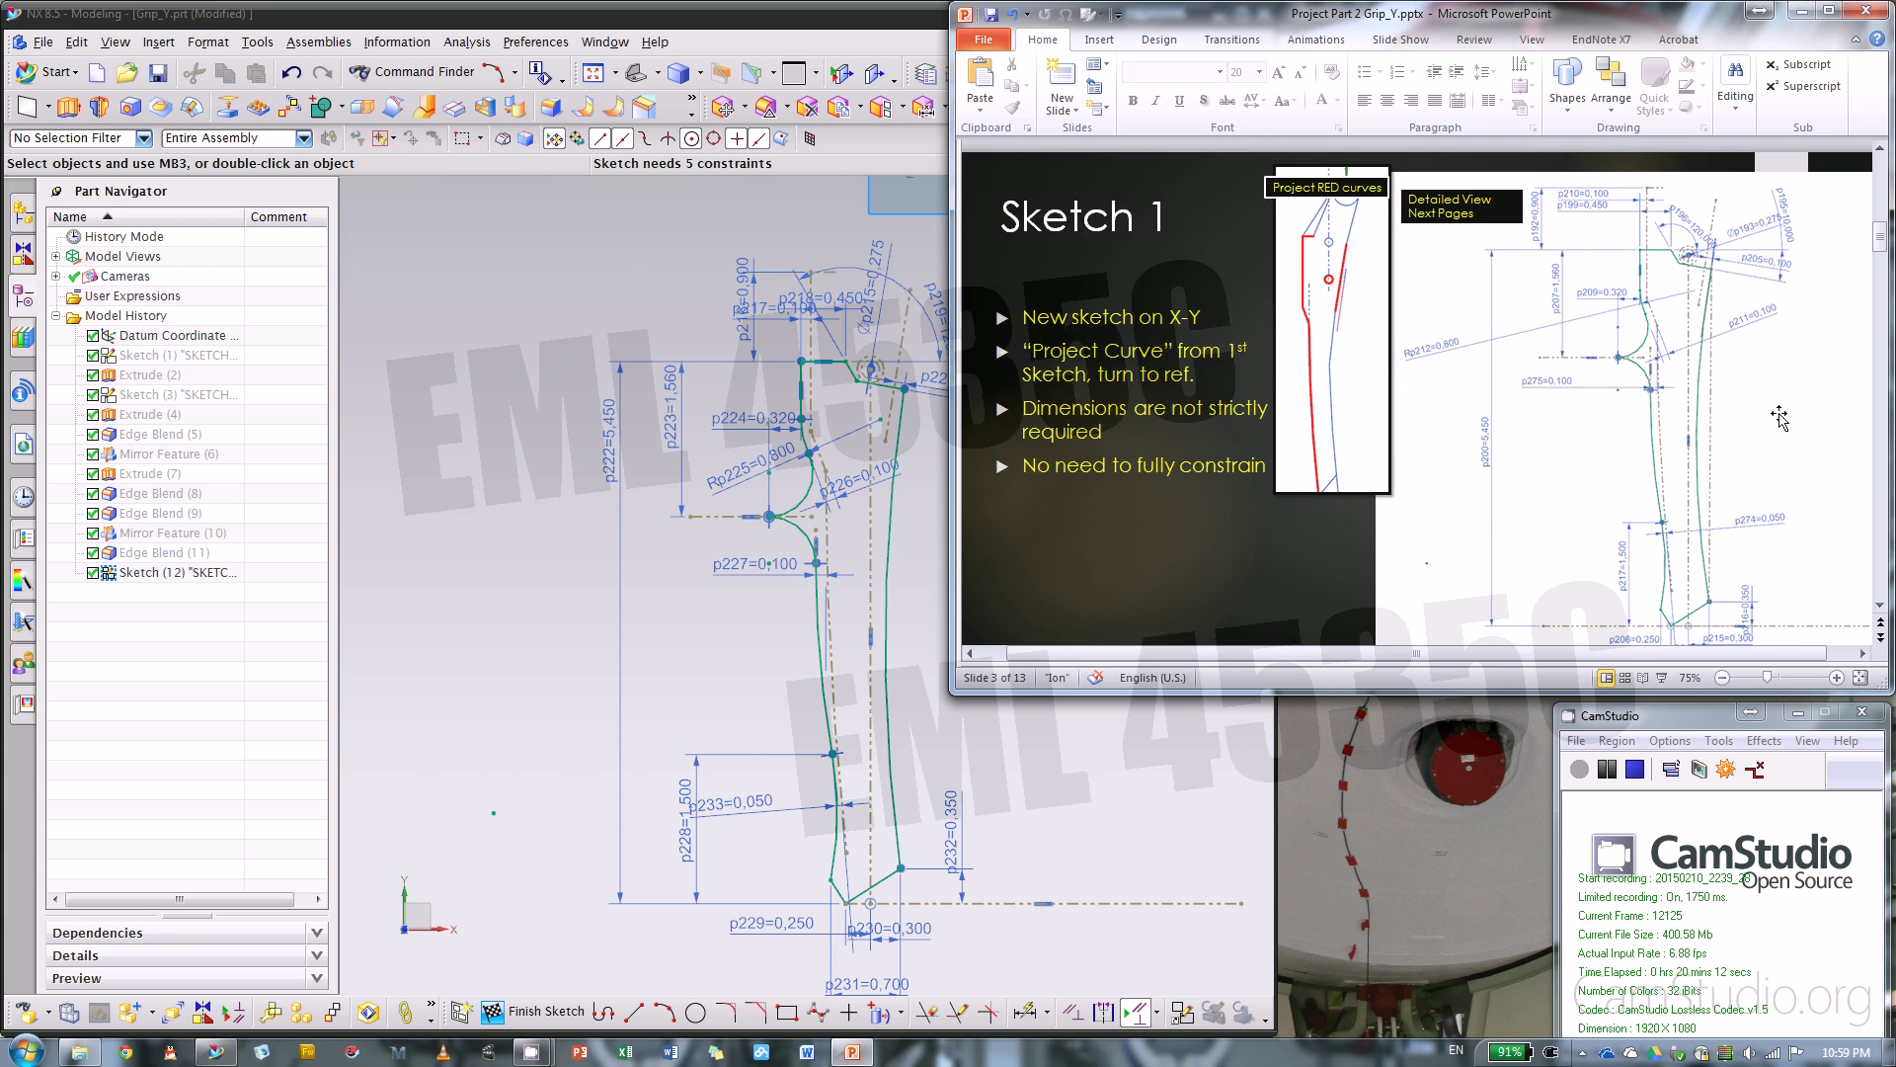
scroll(1779, 418, "down", 3)
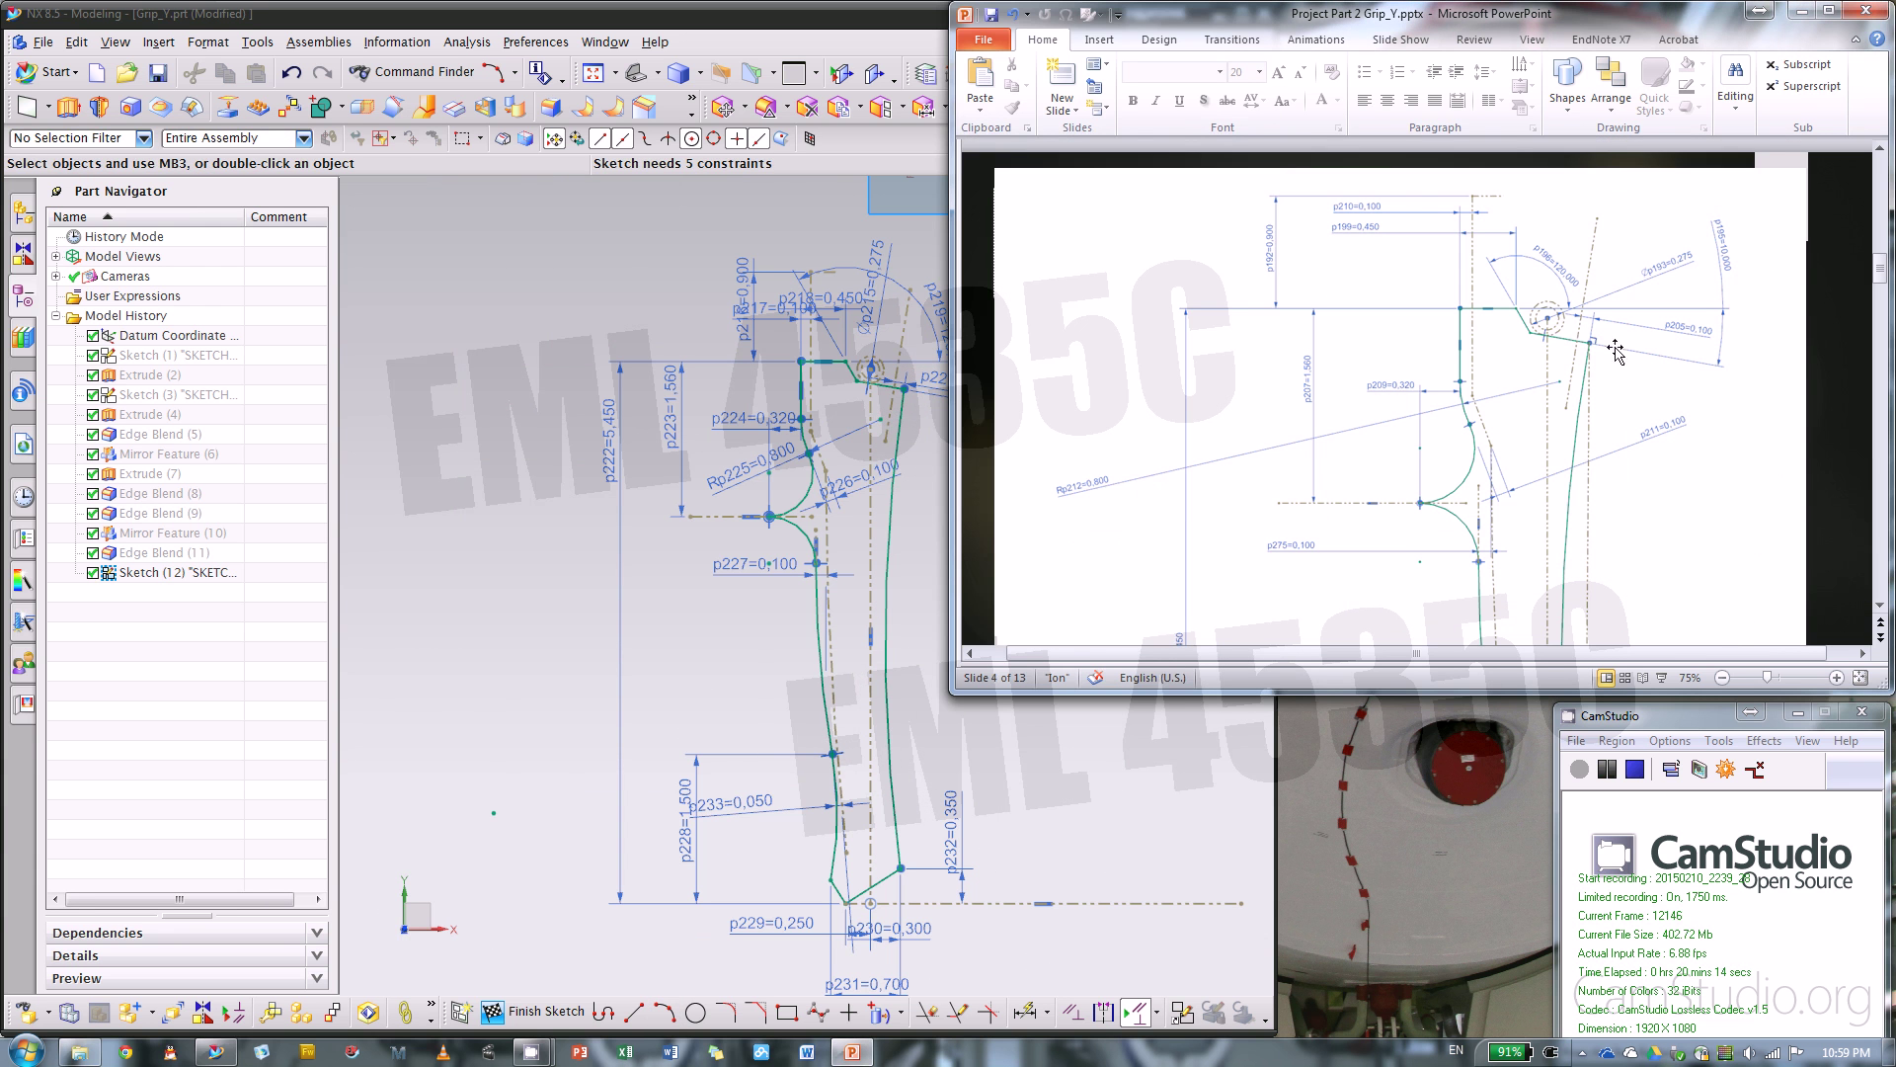
left_click(524, 431)
scroll(869, 392, "up", 10)
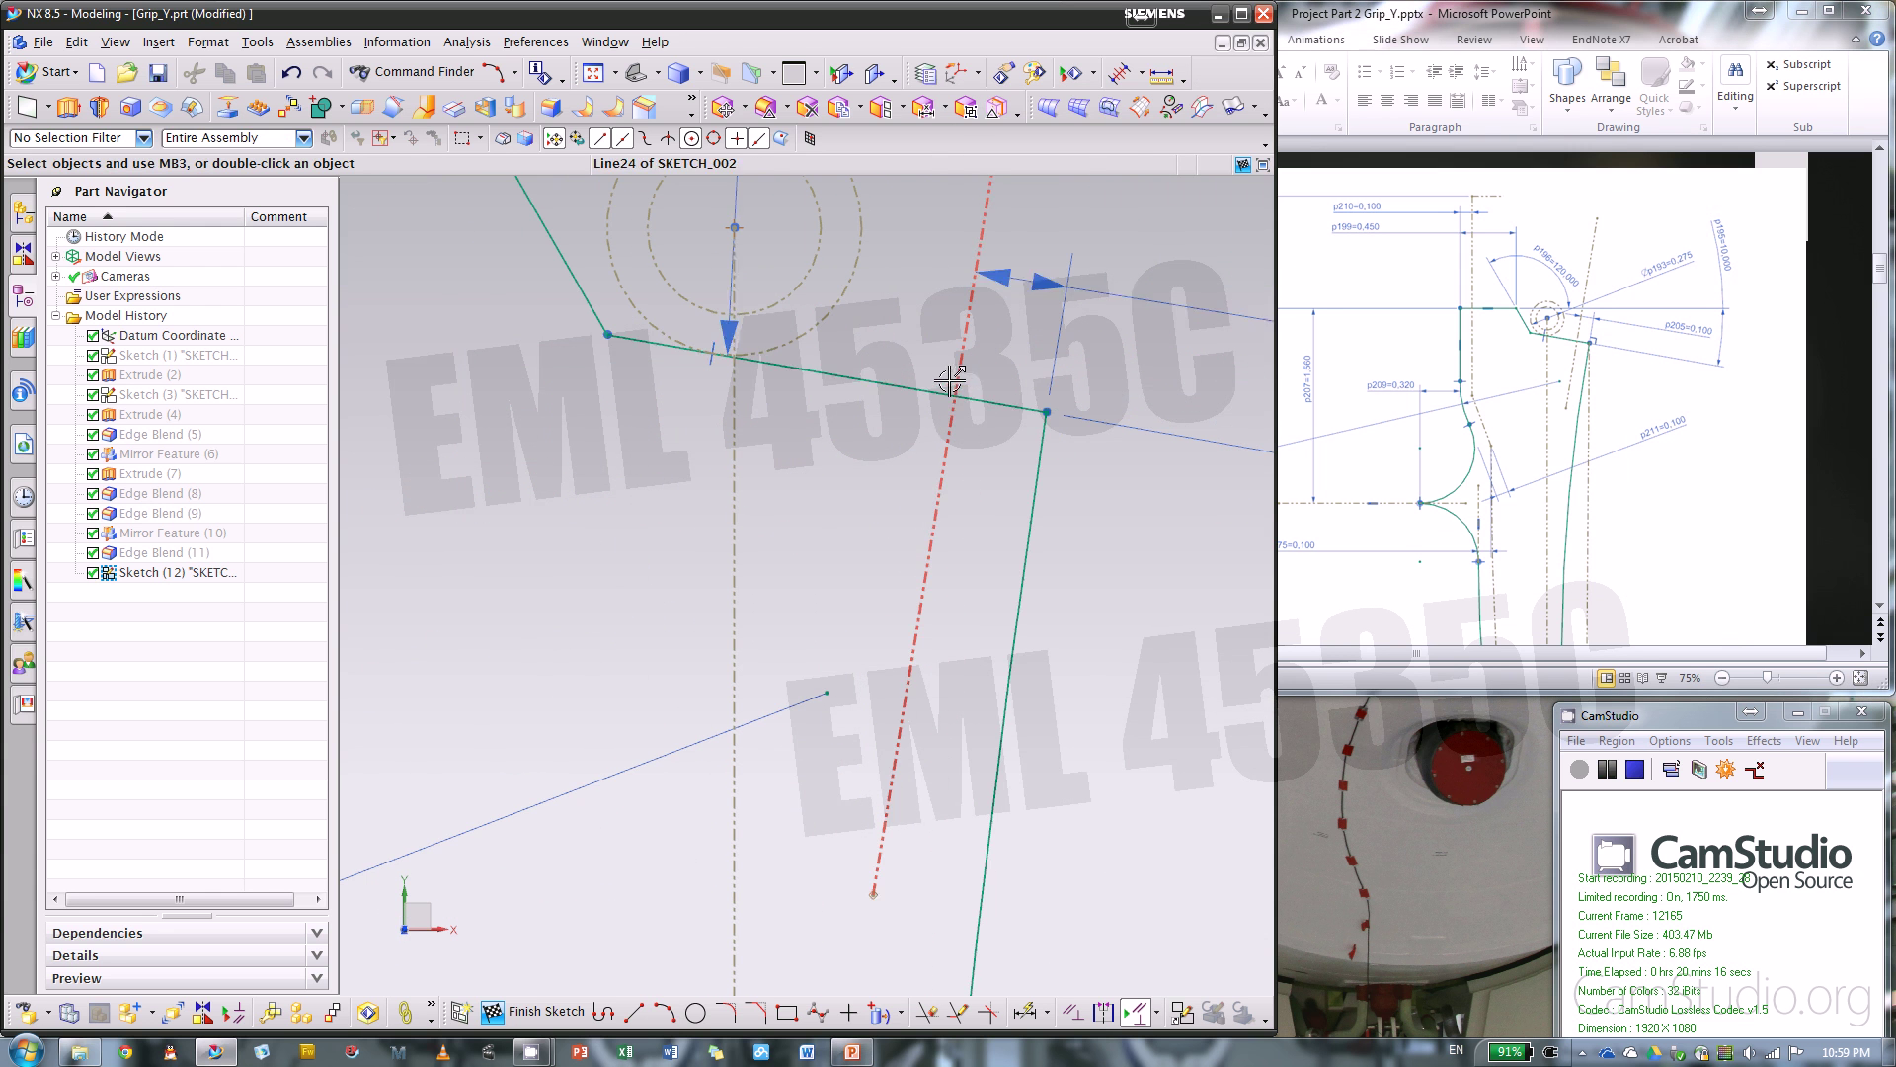
left_click(1015, 404)
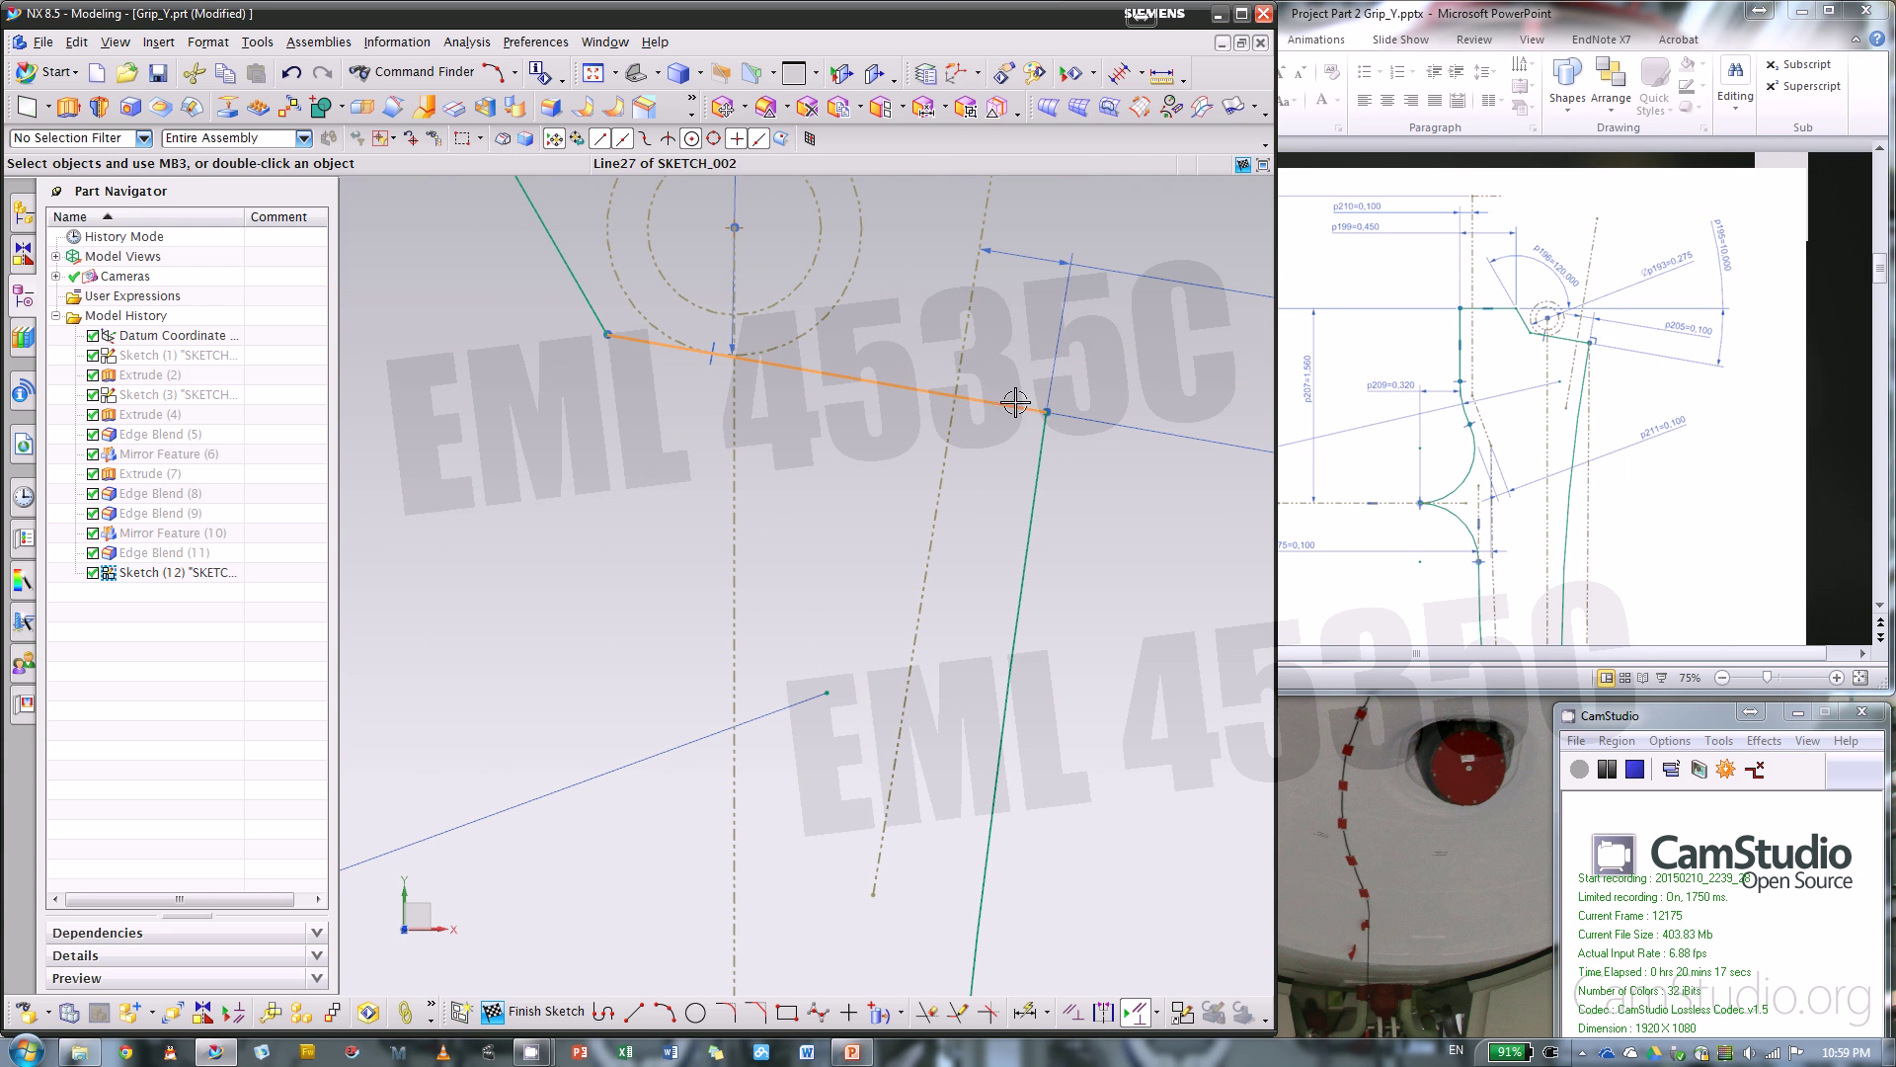
left_click(1039, 455)
key("Escape")
scroll(1000, 336, "down", 4)
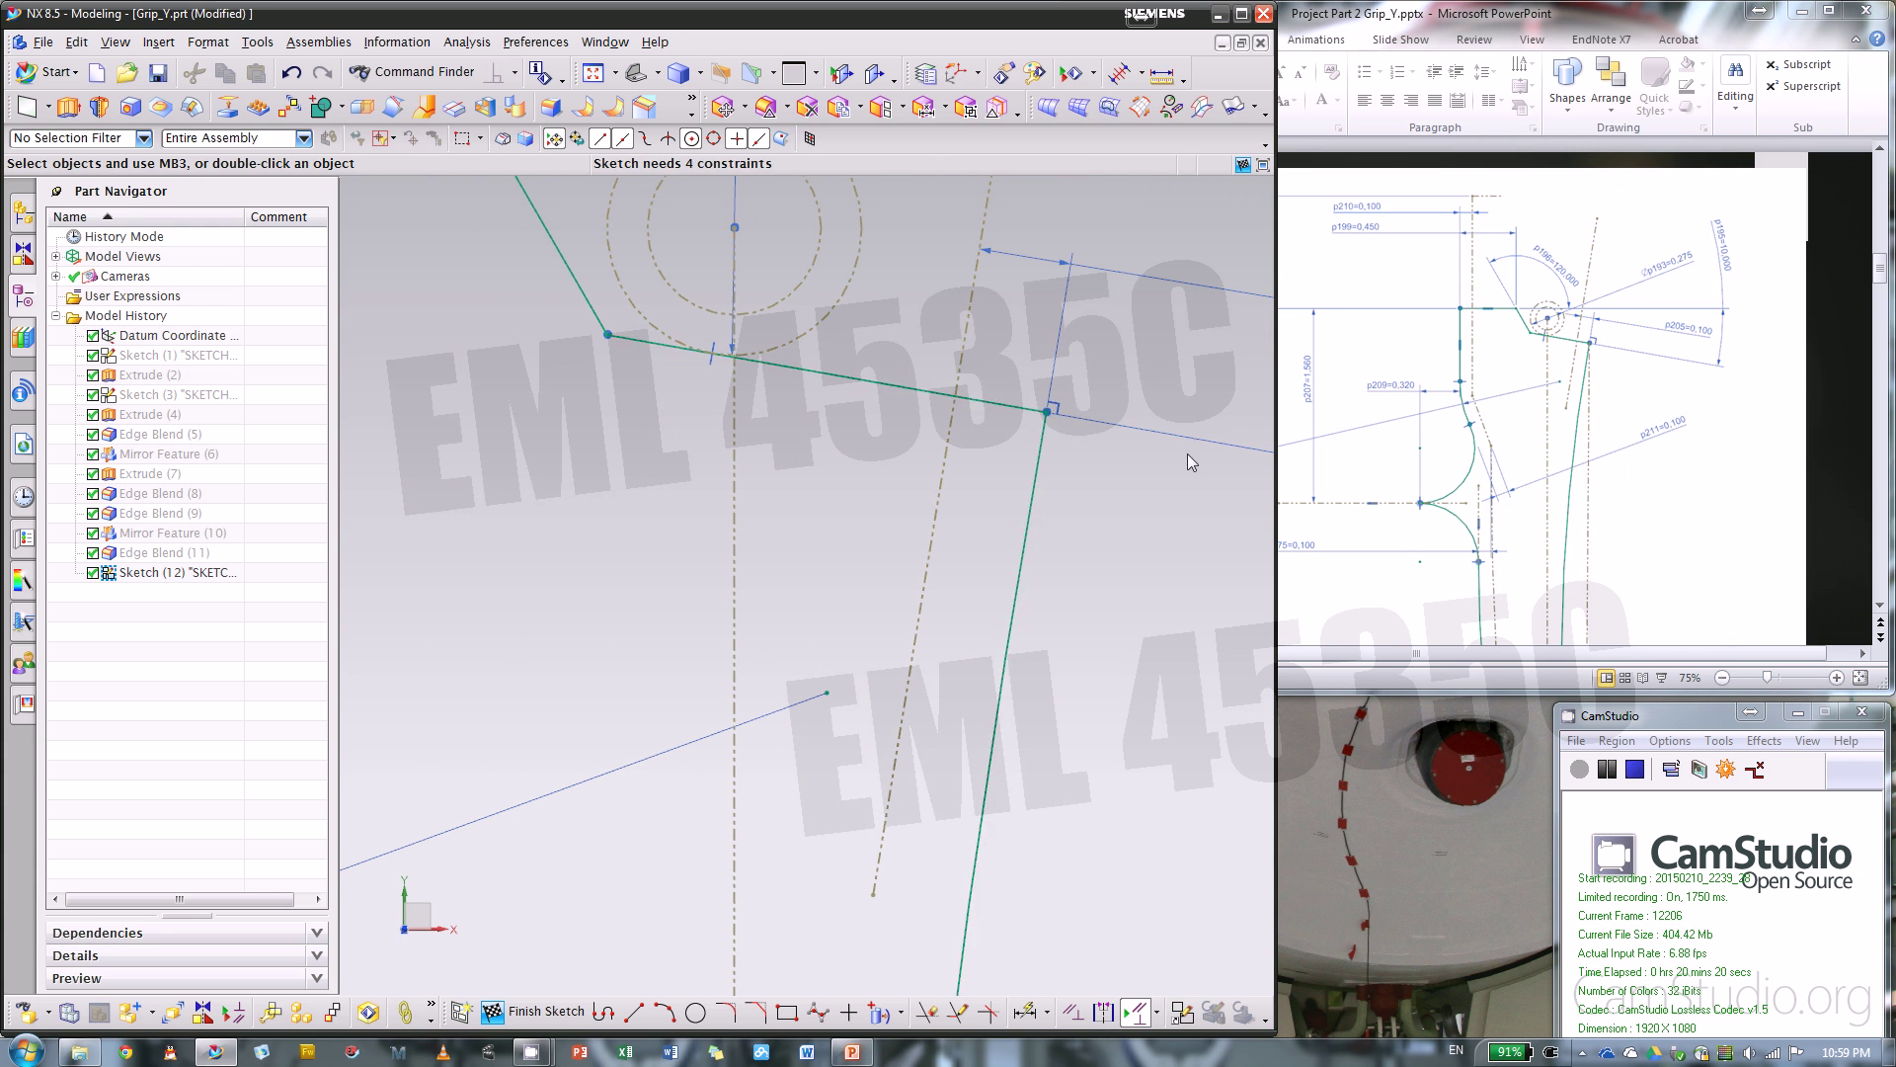
- Examine the full sketch against the PowerPoint slides, looking ahead to Extrude 1 and returning to the Sketch 1 overview
scroll(1001, 322, "down", 3)
left_click(1026, 1011)
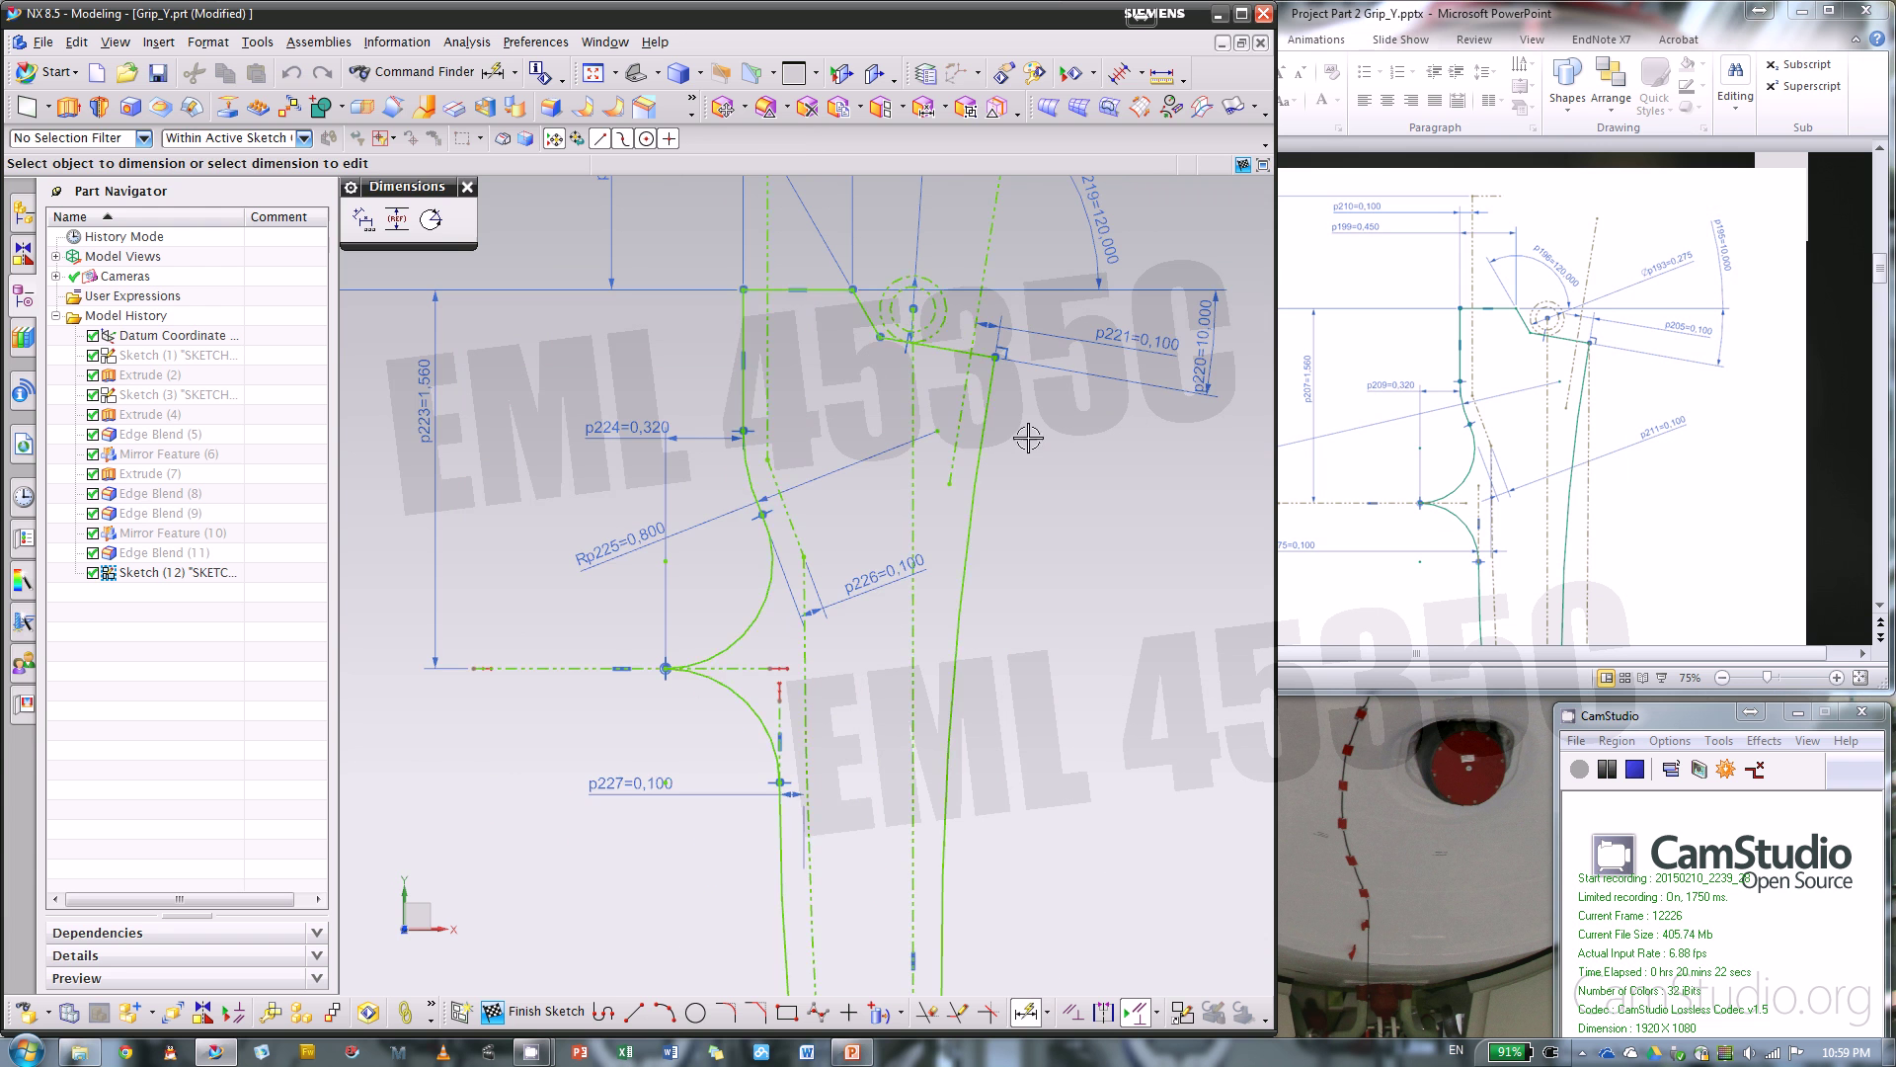
scroll(879, 351, "down", 3)
scroll(1028, 542, "down", 1)
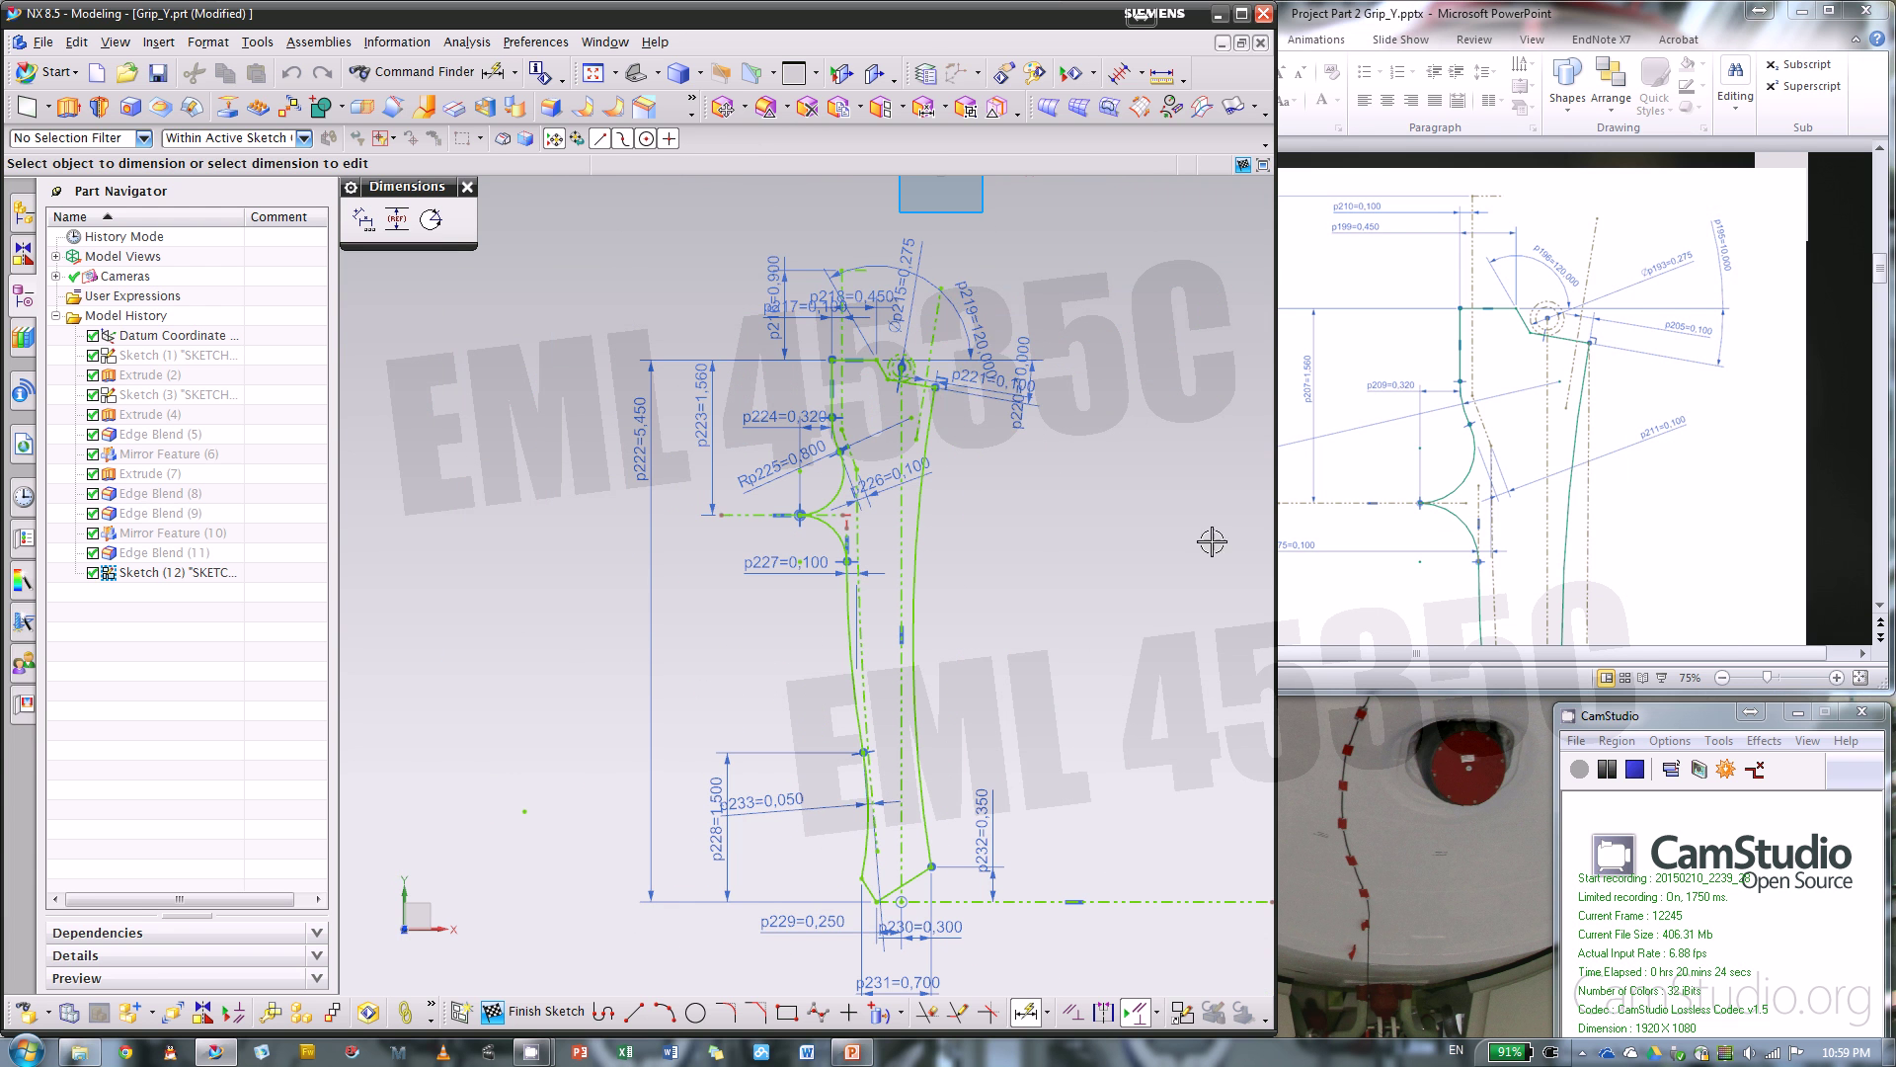
left_click(1606, 496)
scroll(1597, 514, "down", 5)
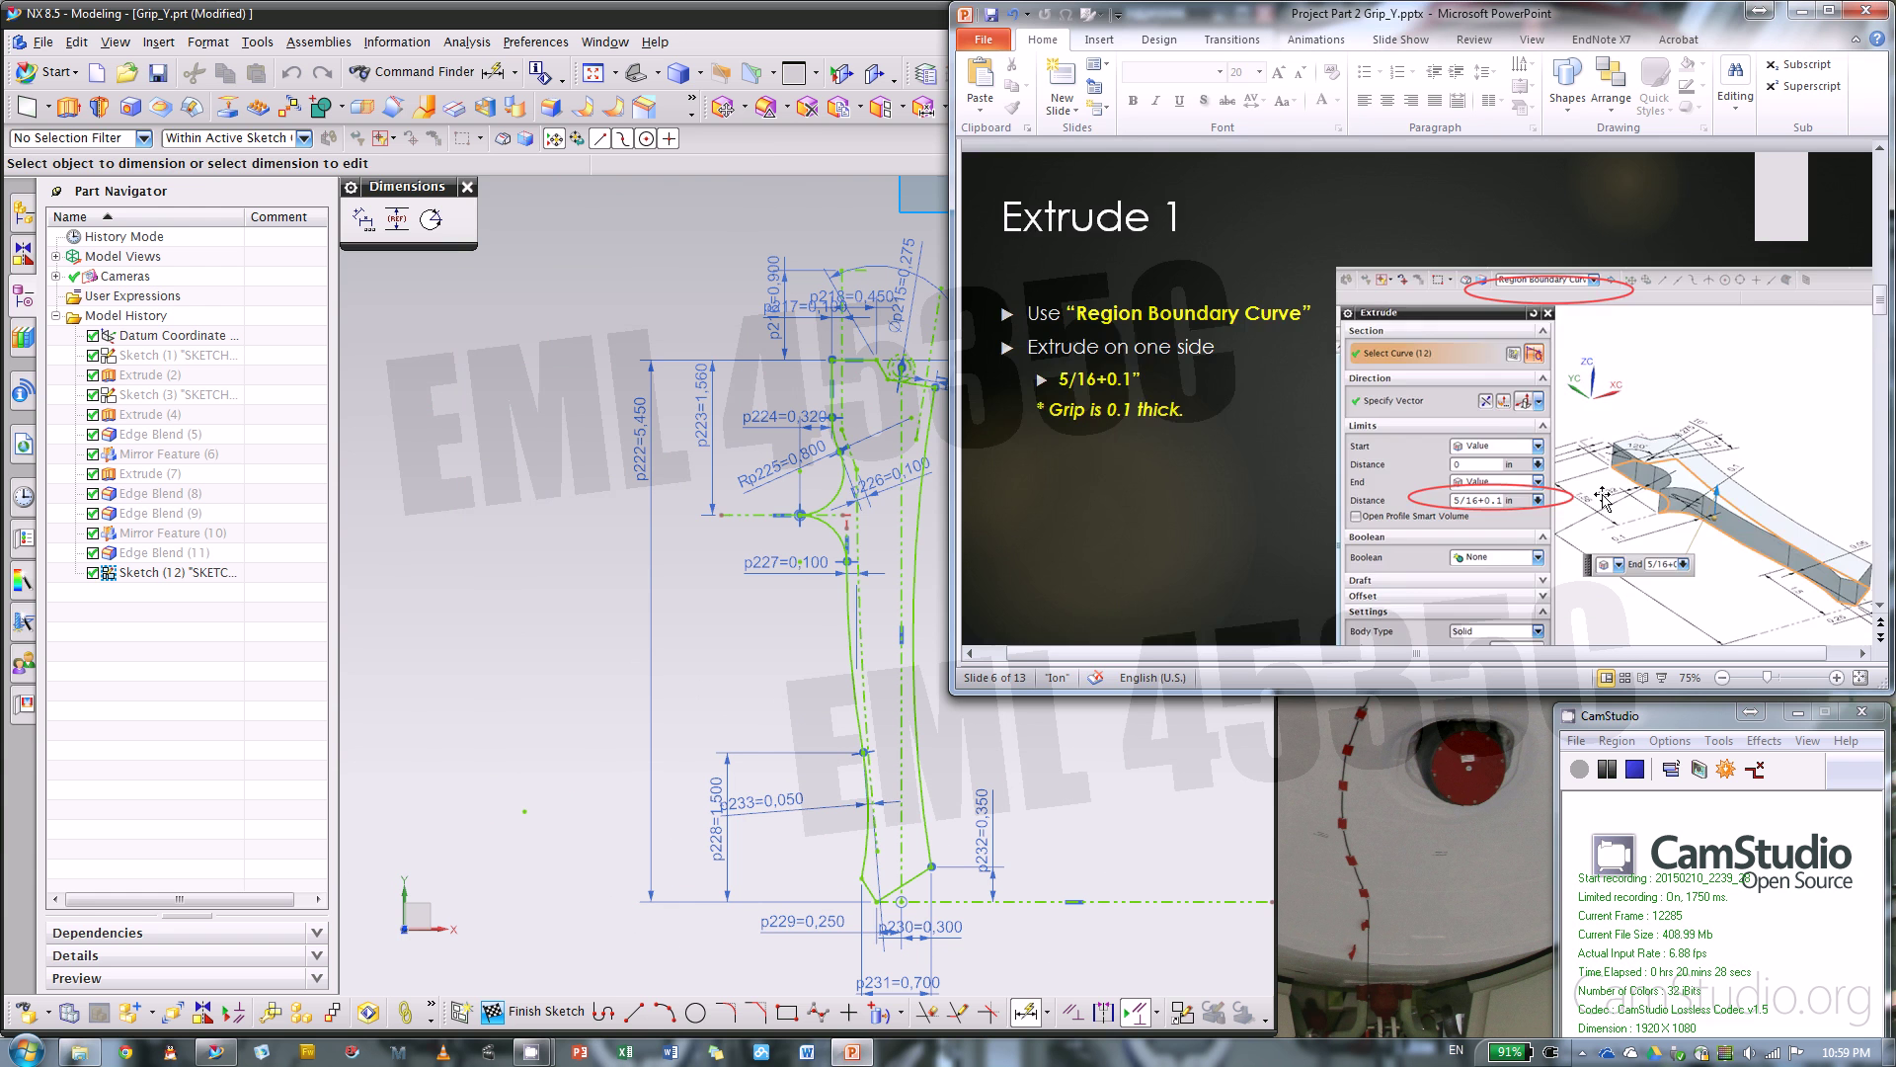
scroll(1602, 497, "up", 6)
left_click(540, 511)
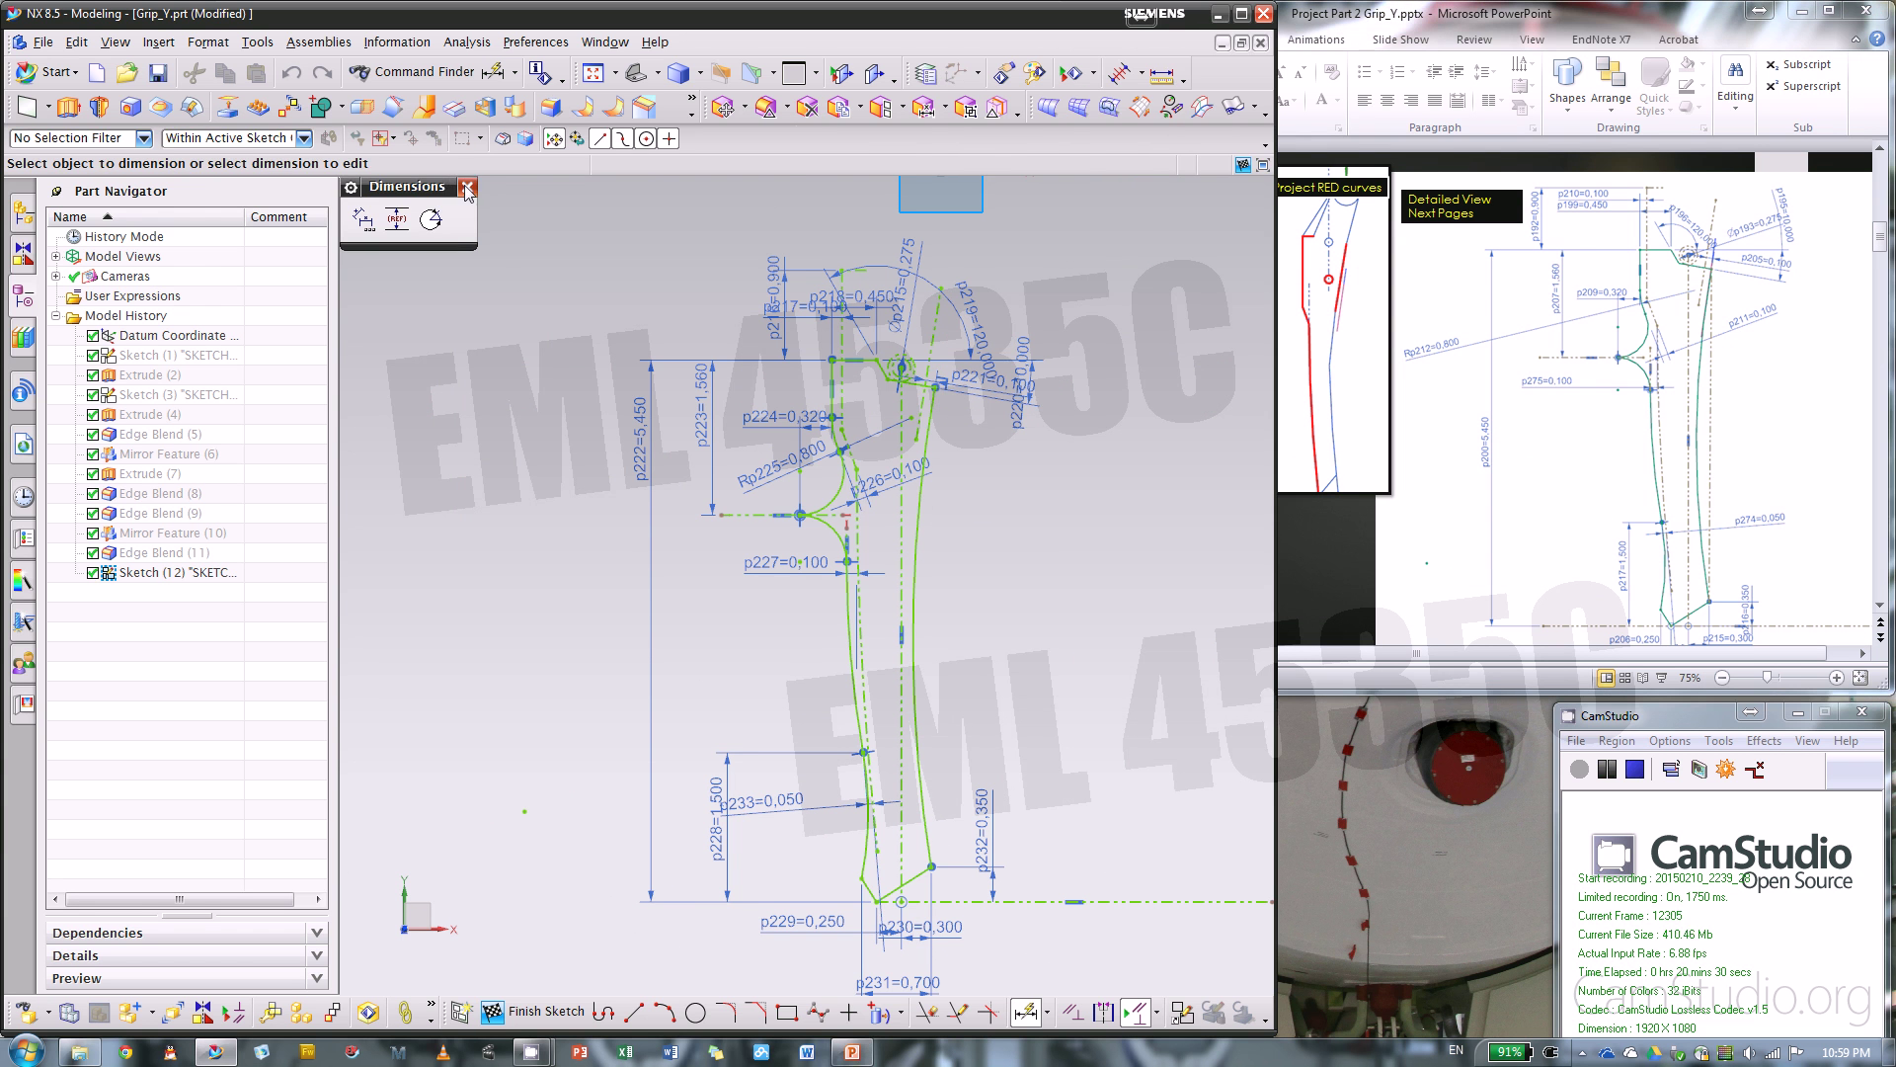
left_click(467, 188)
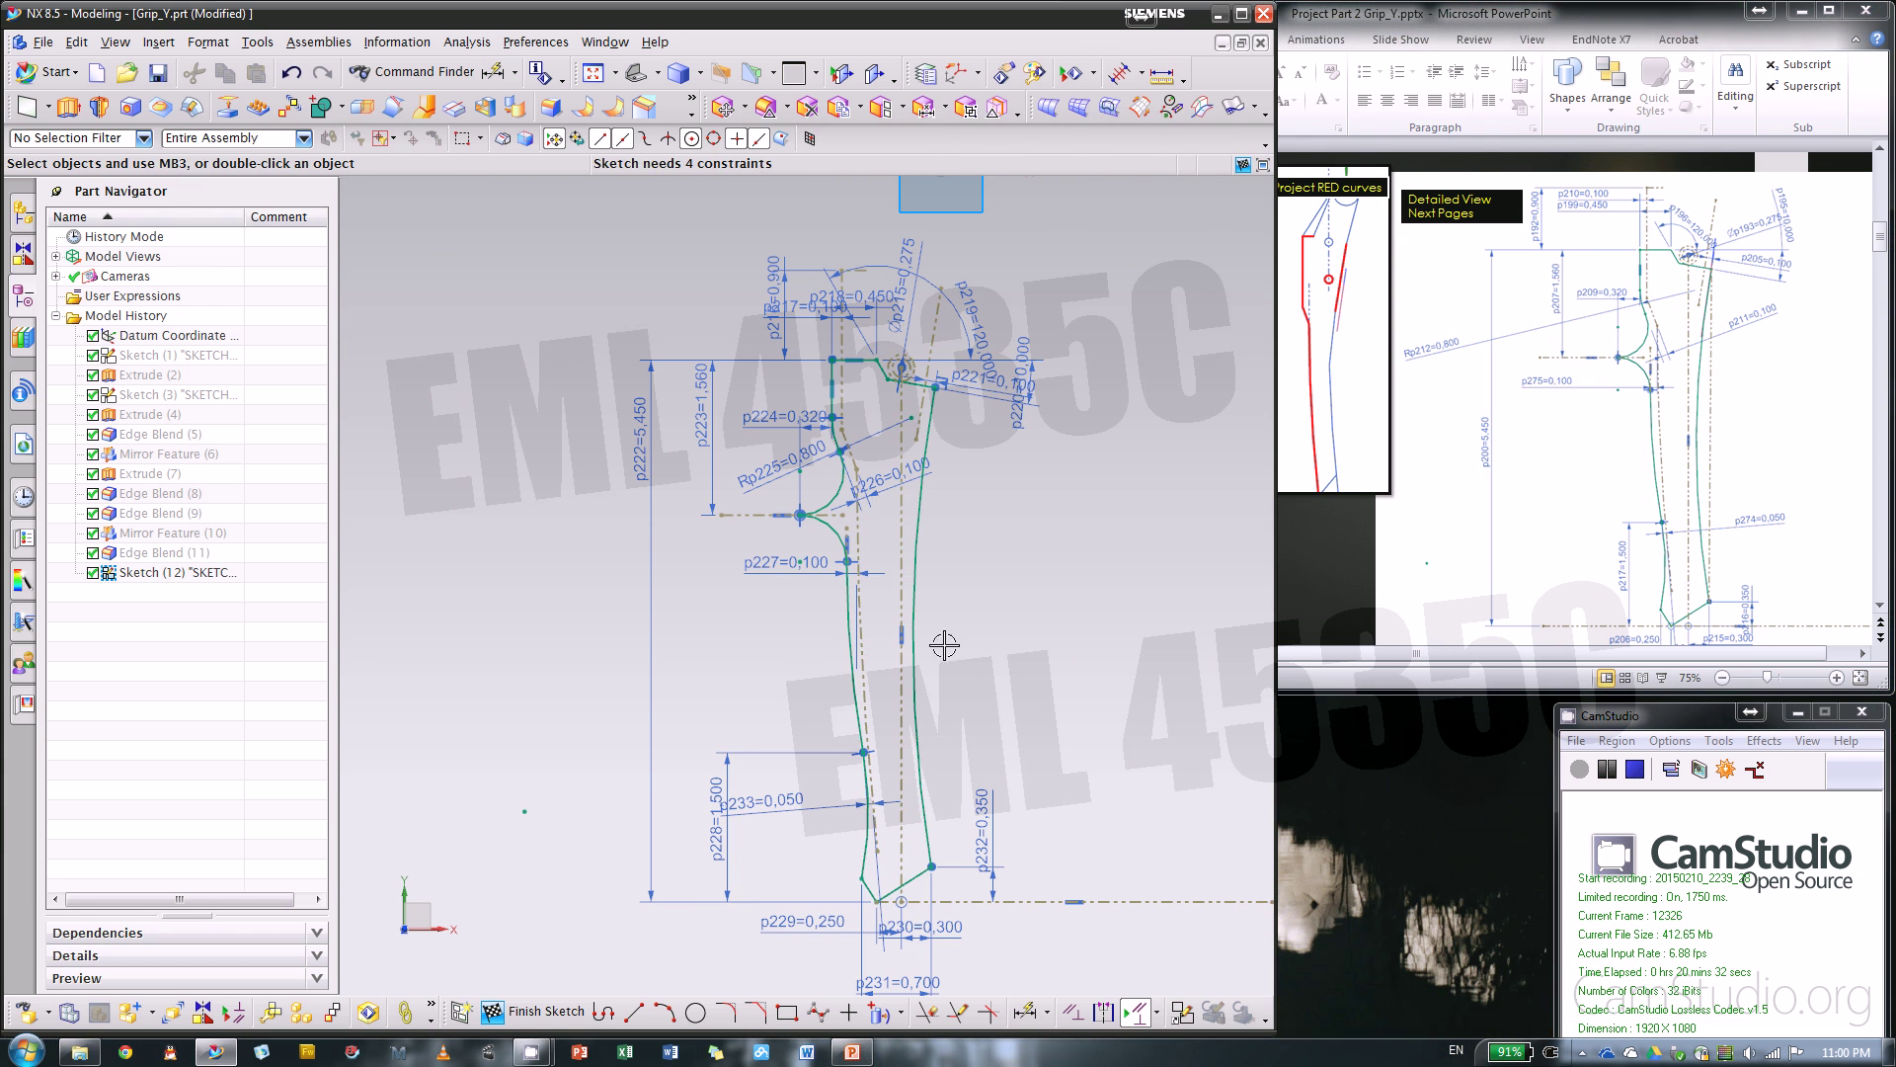
left_click(1027, 1010)
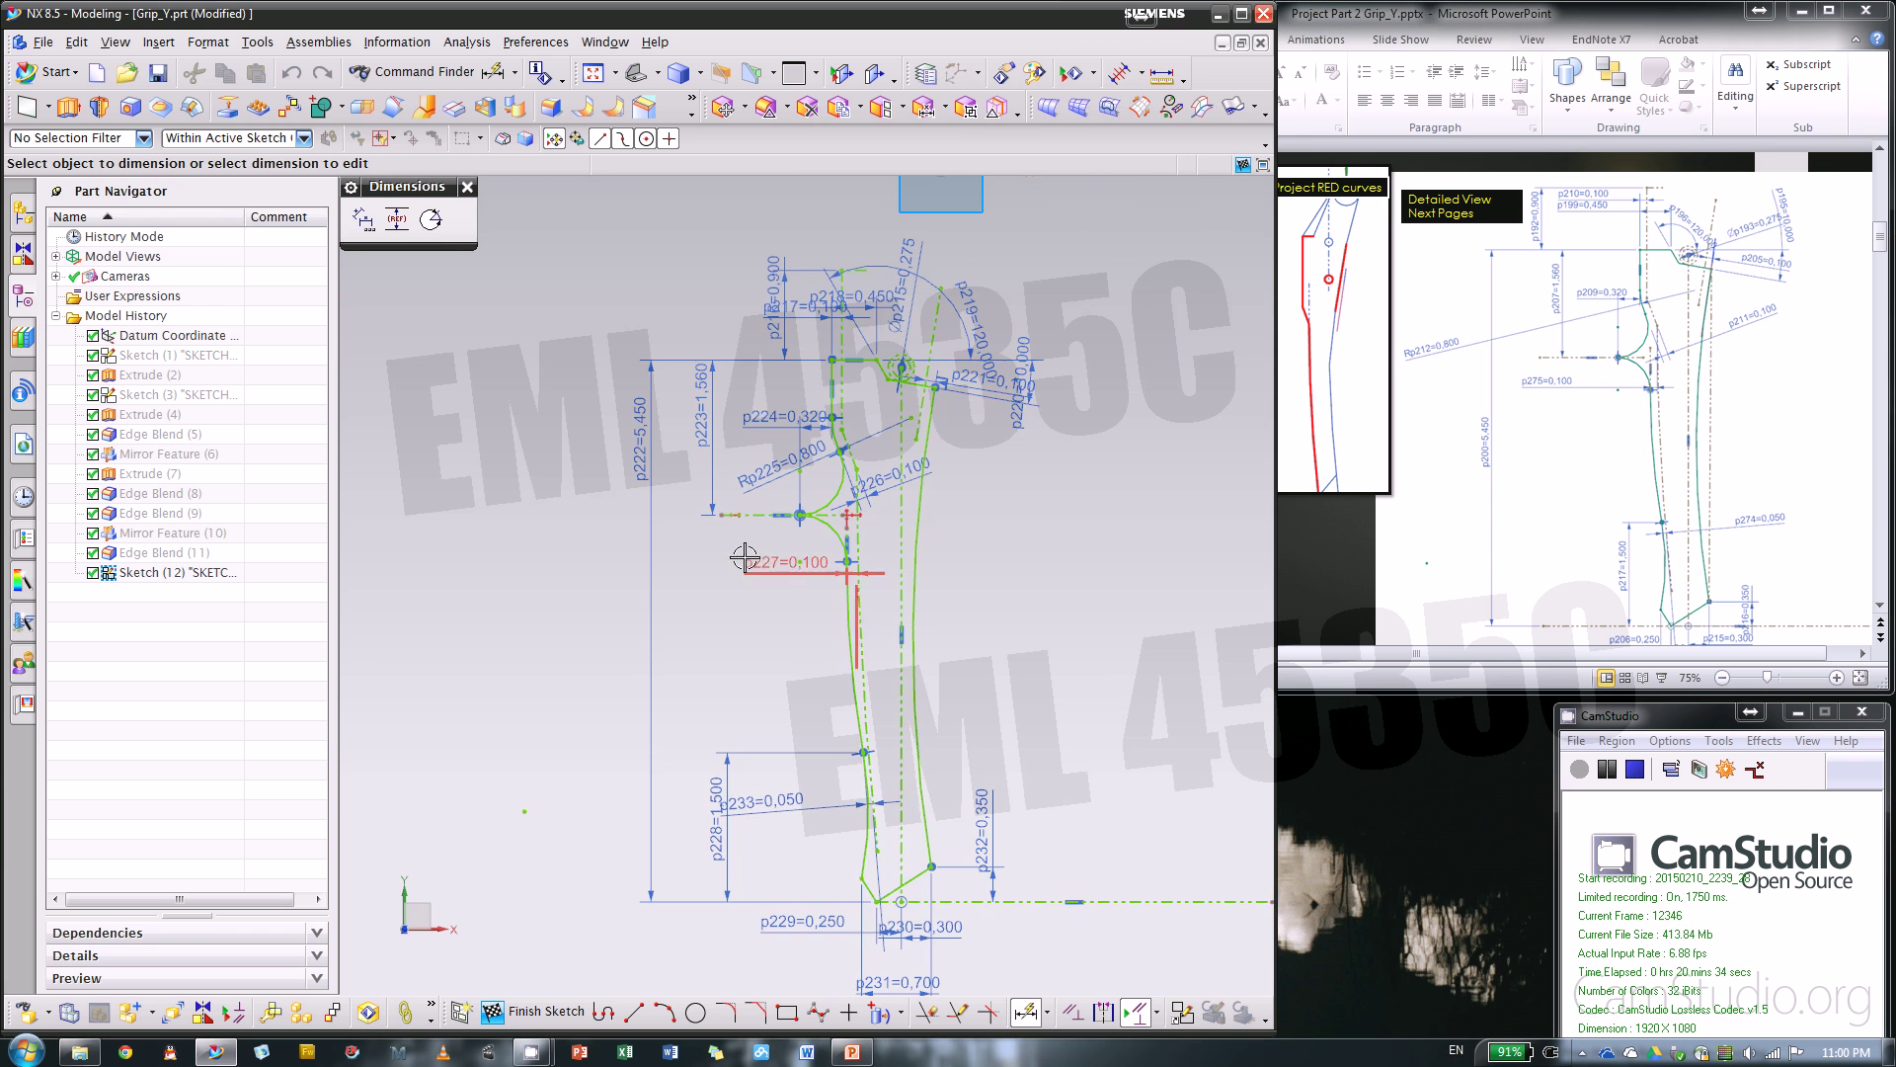
scroll(741, 553, "up", 3)
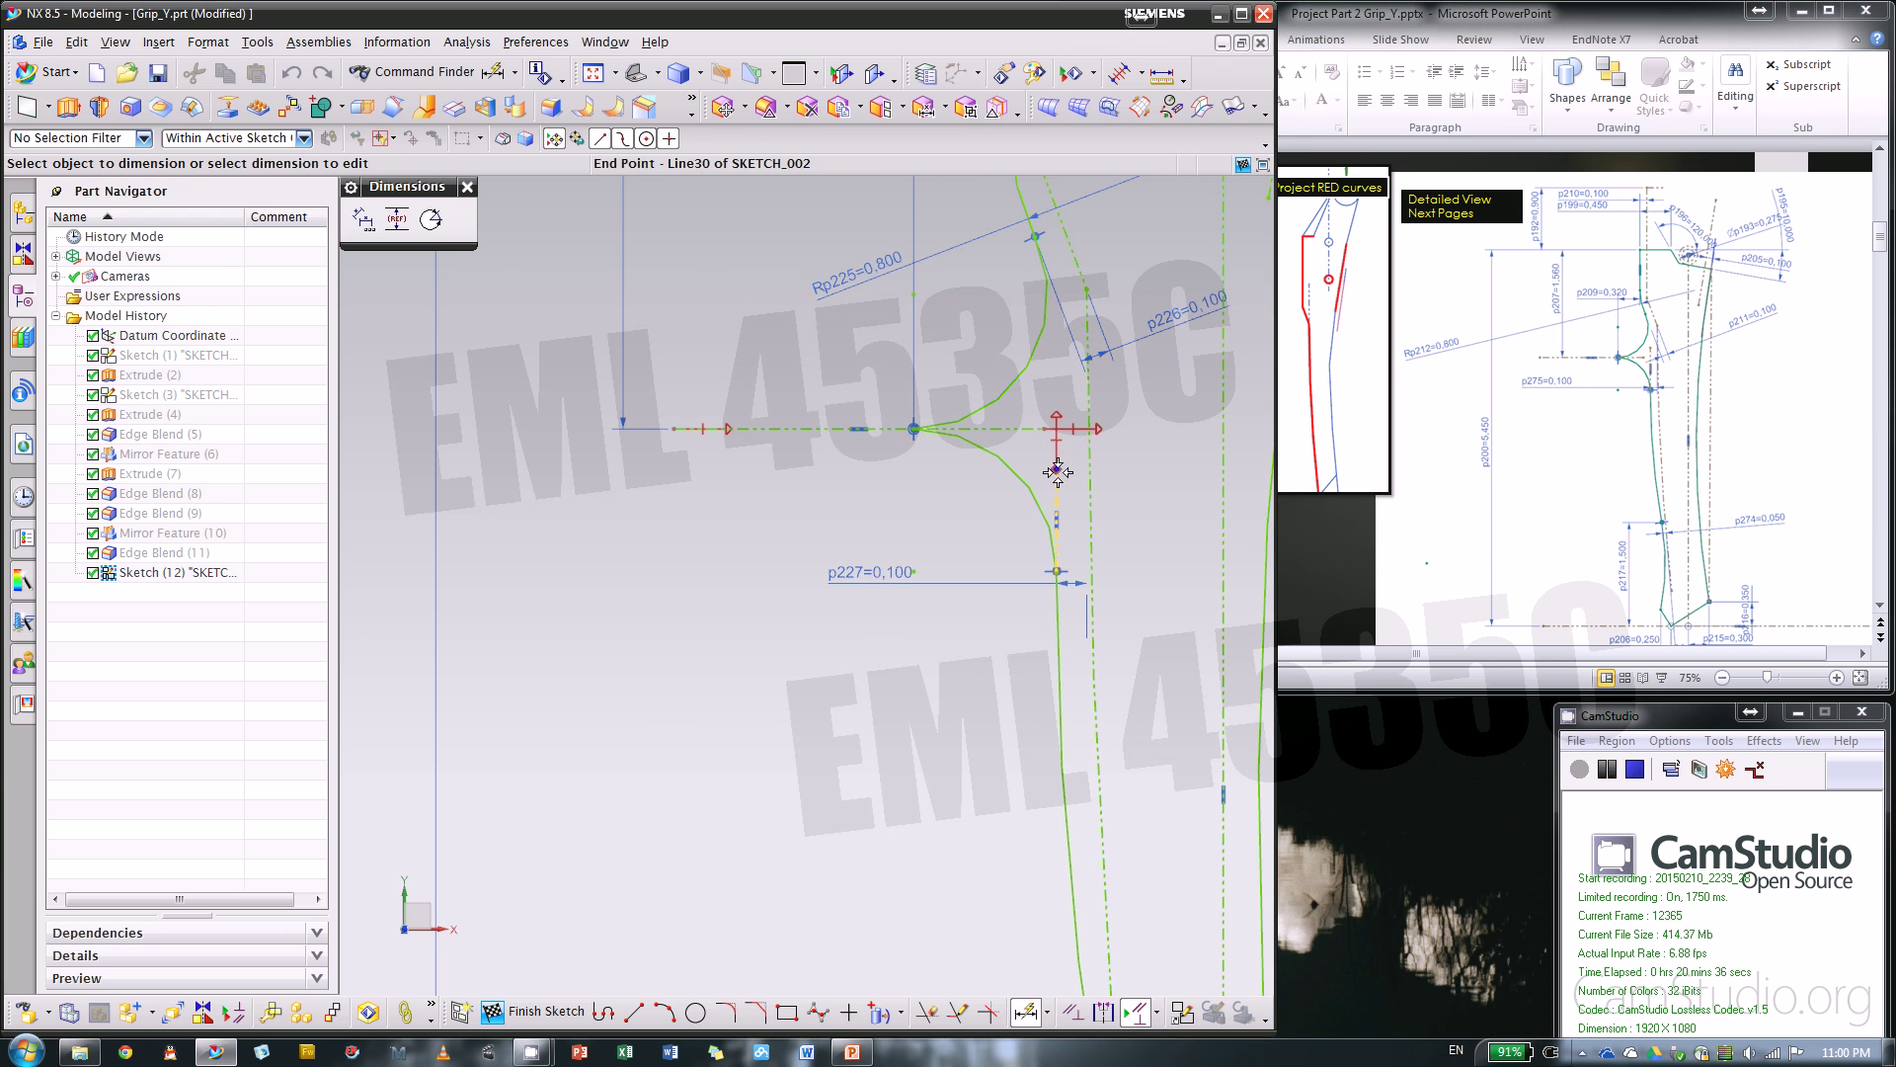
scroll(1082, 474, "down", 4)
scroll(1117, 593, "up", 4)
scroll(1255, 565, "down", 2)
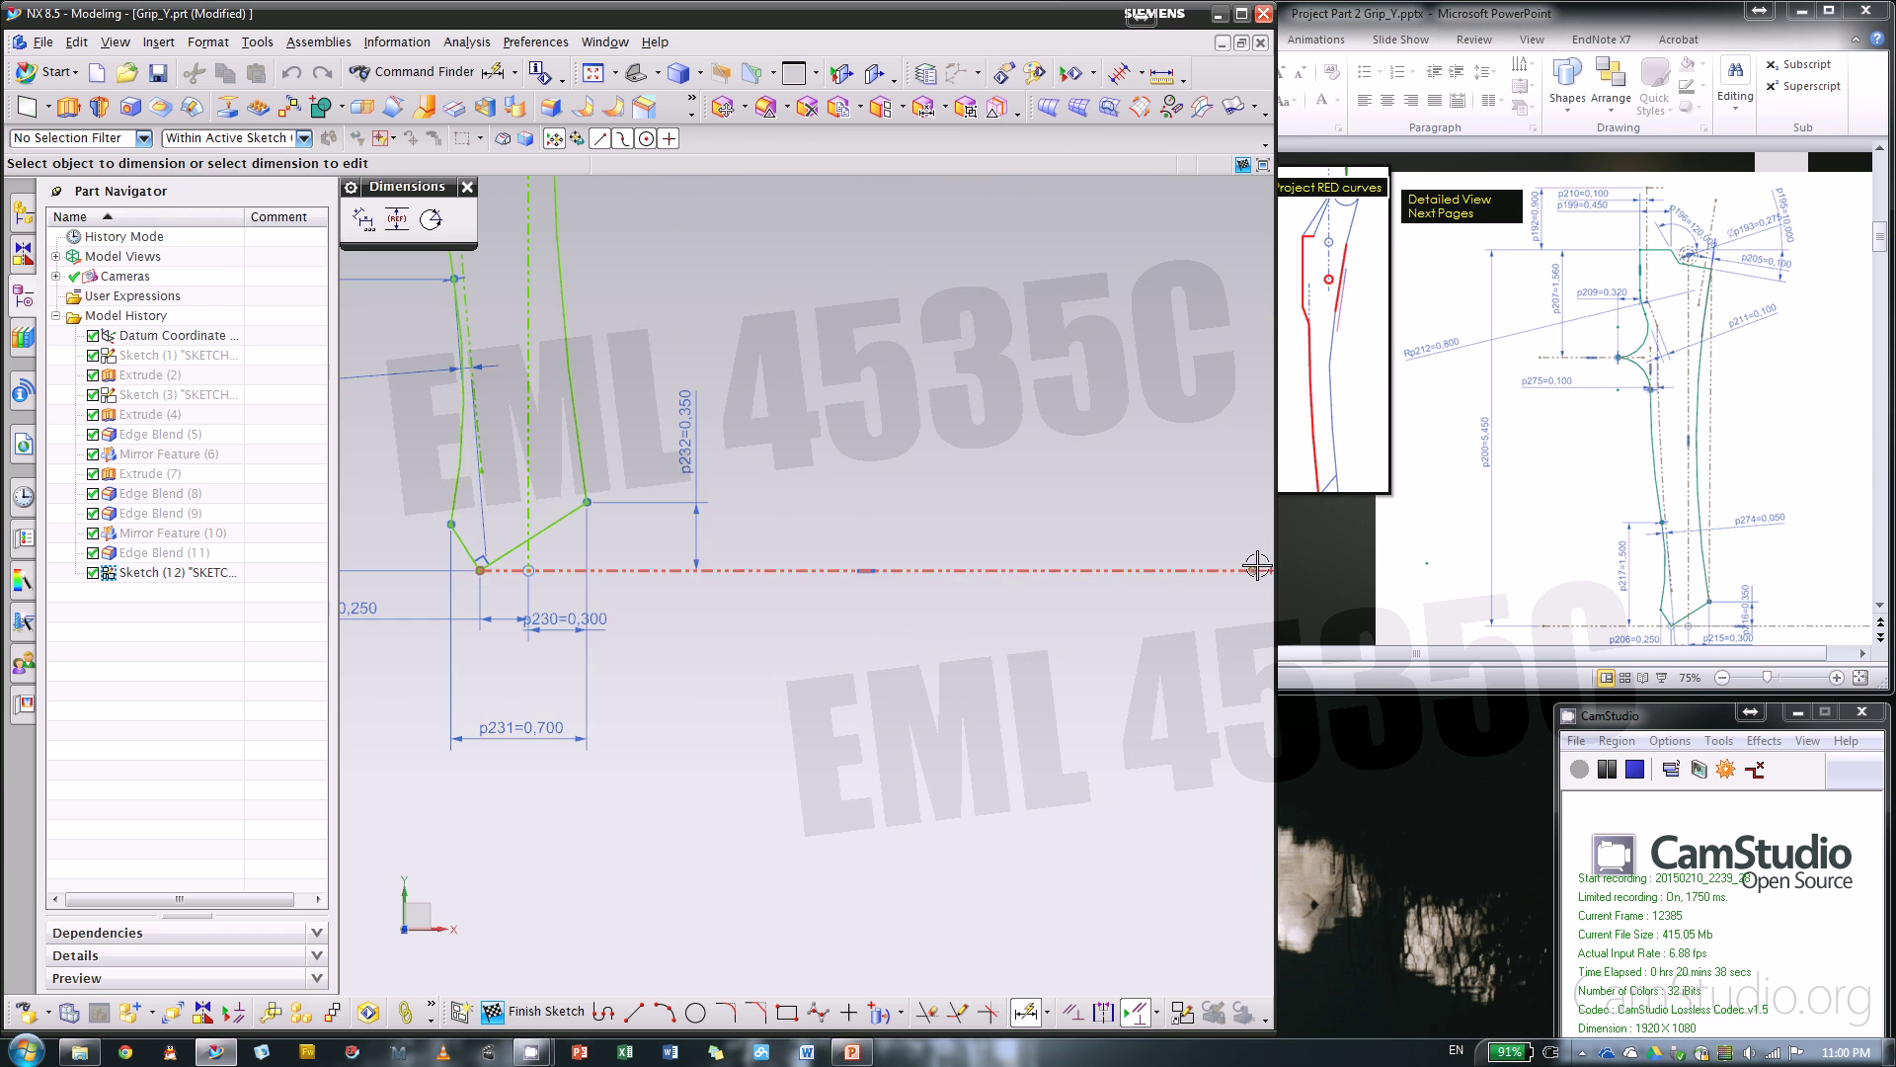
scroll(1037, 777, "down", 2)
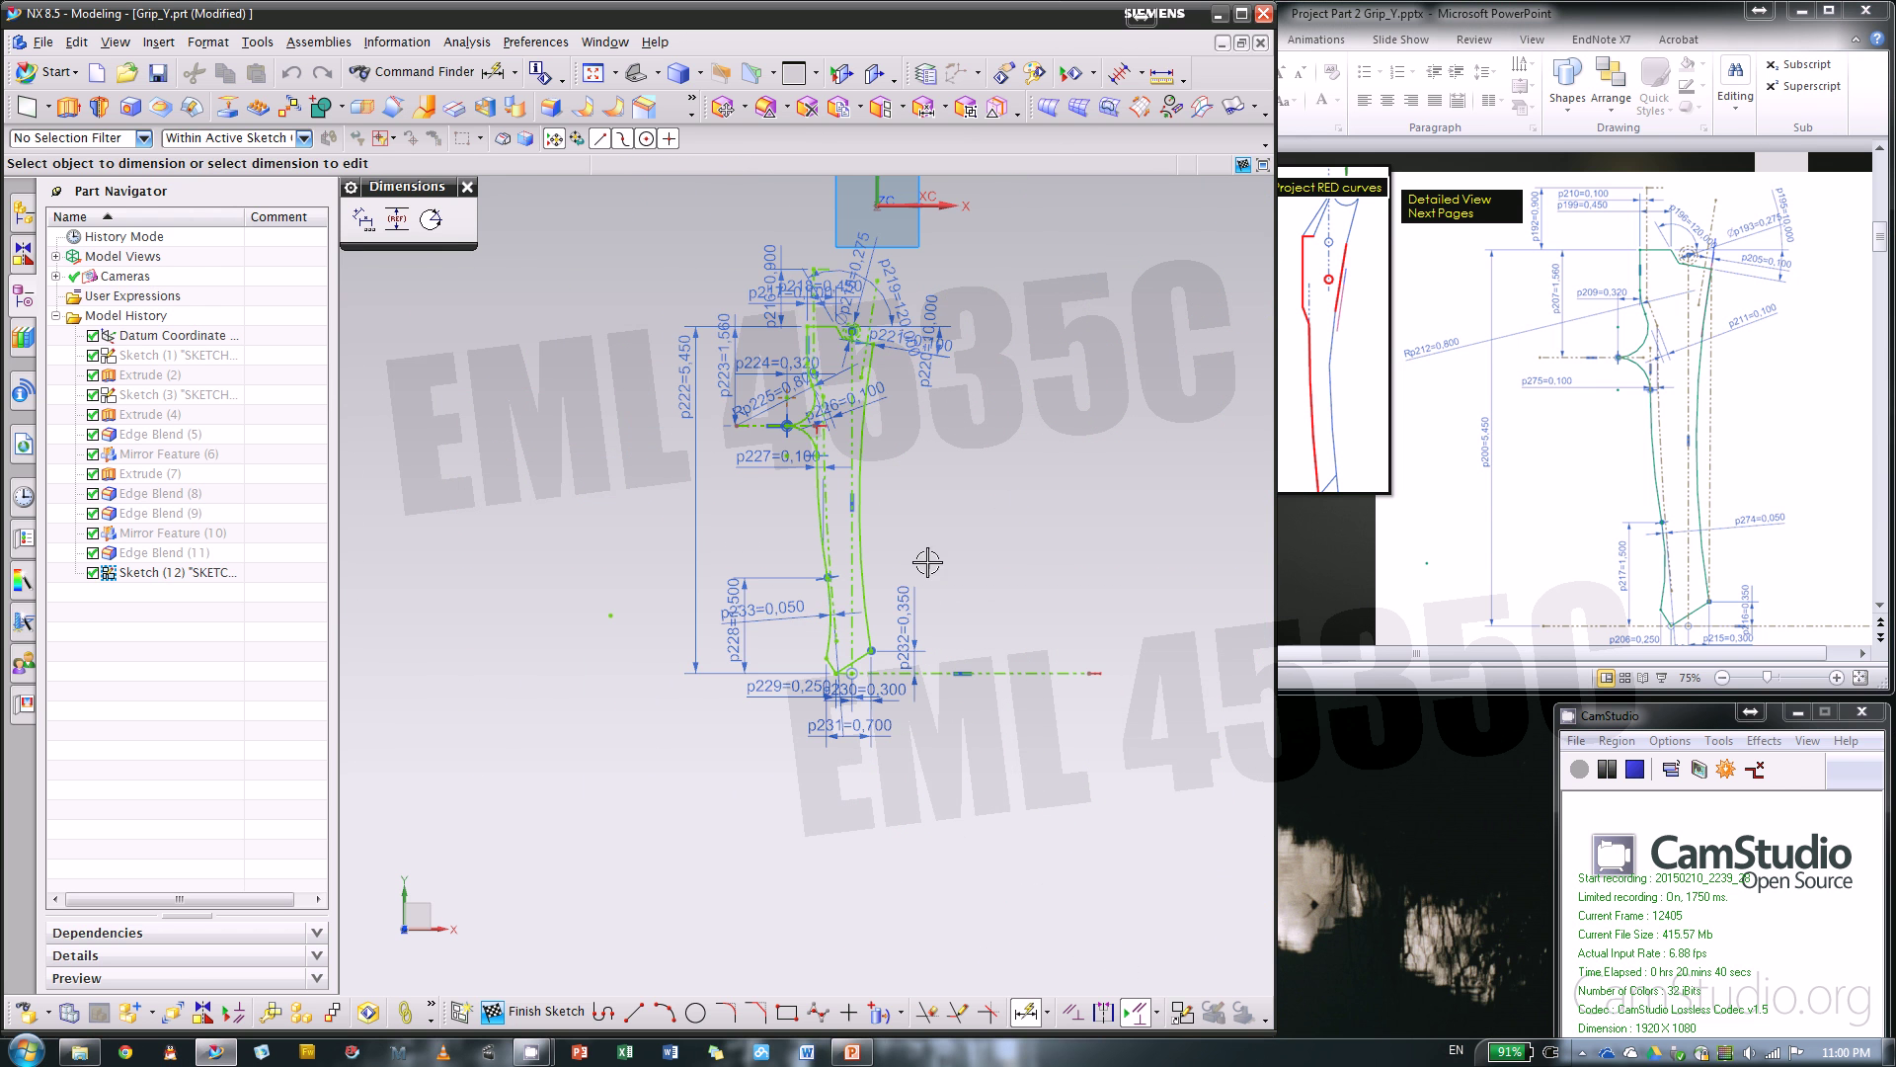
left_click(471, 186)
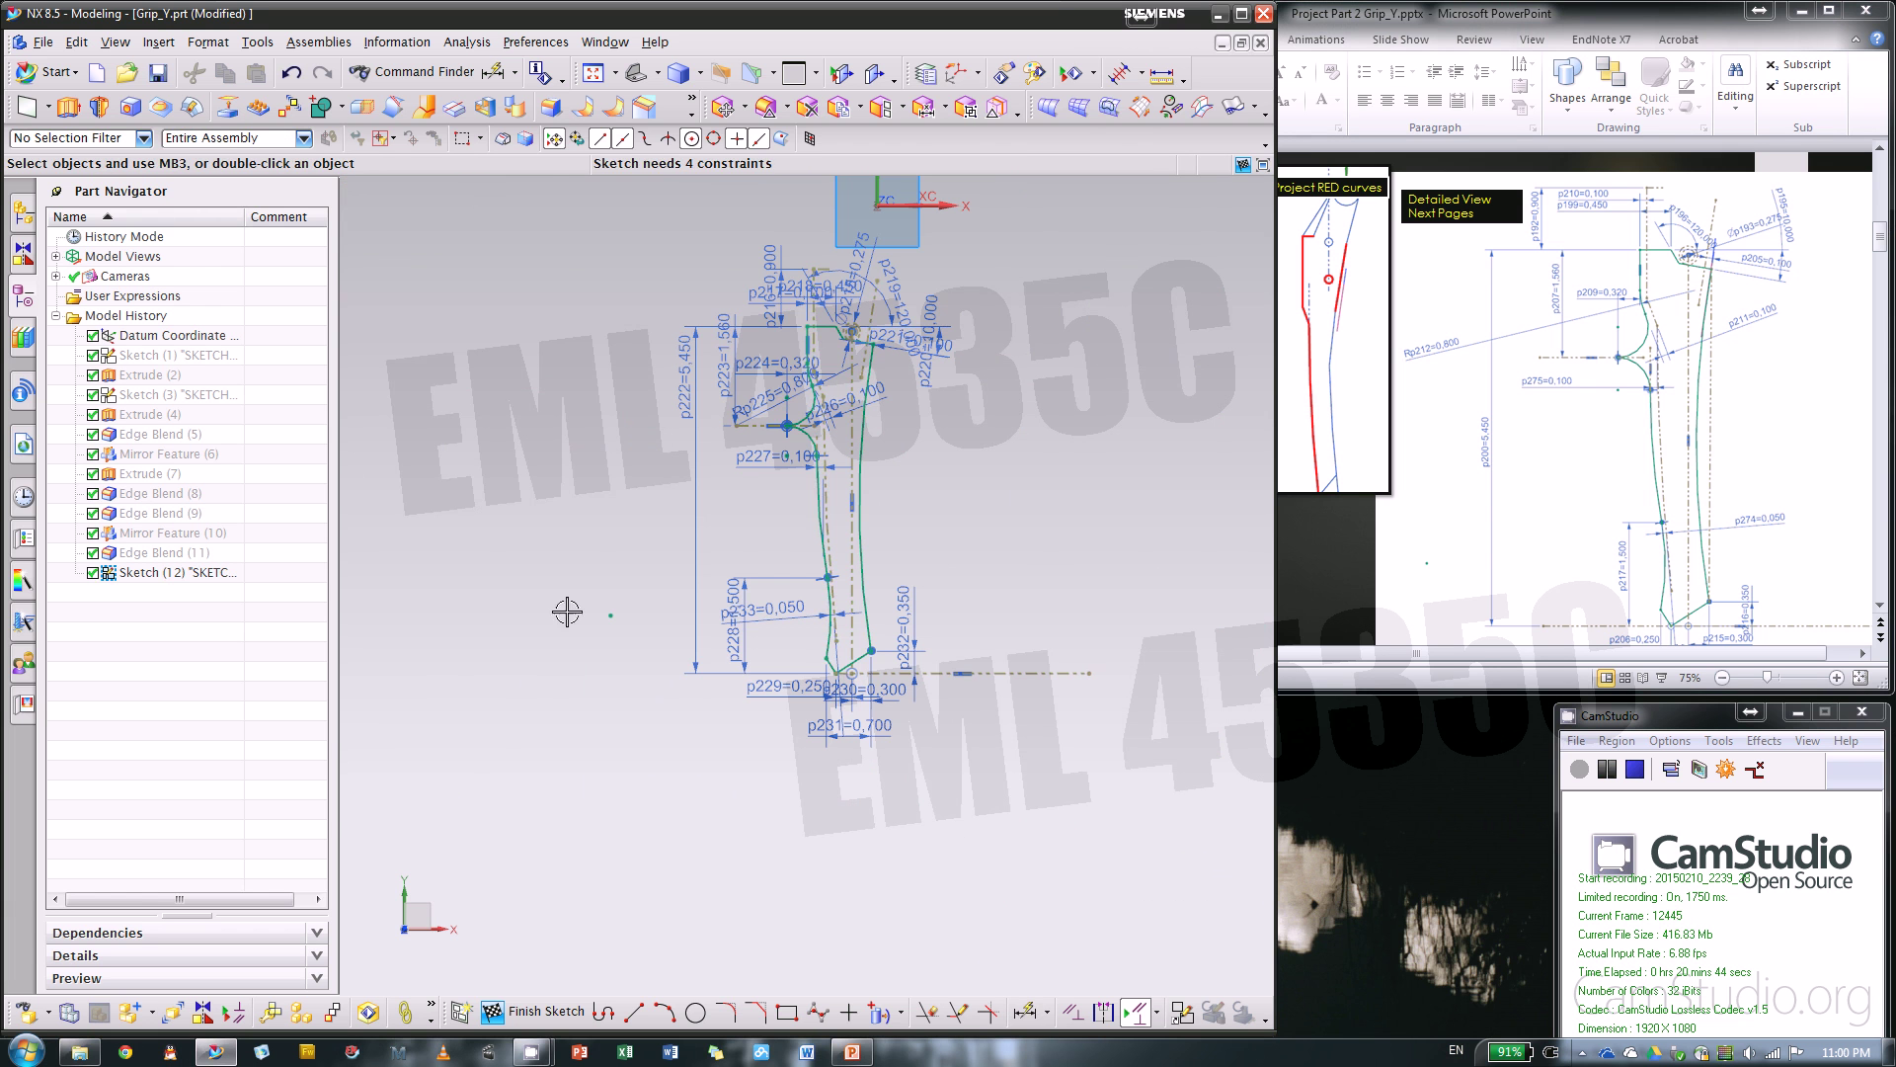
- Finish the grip profile sketch and return to the part model in a tilted 3D view
left_click(546, 1009)
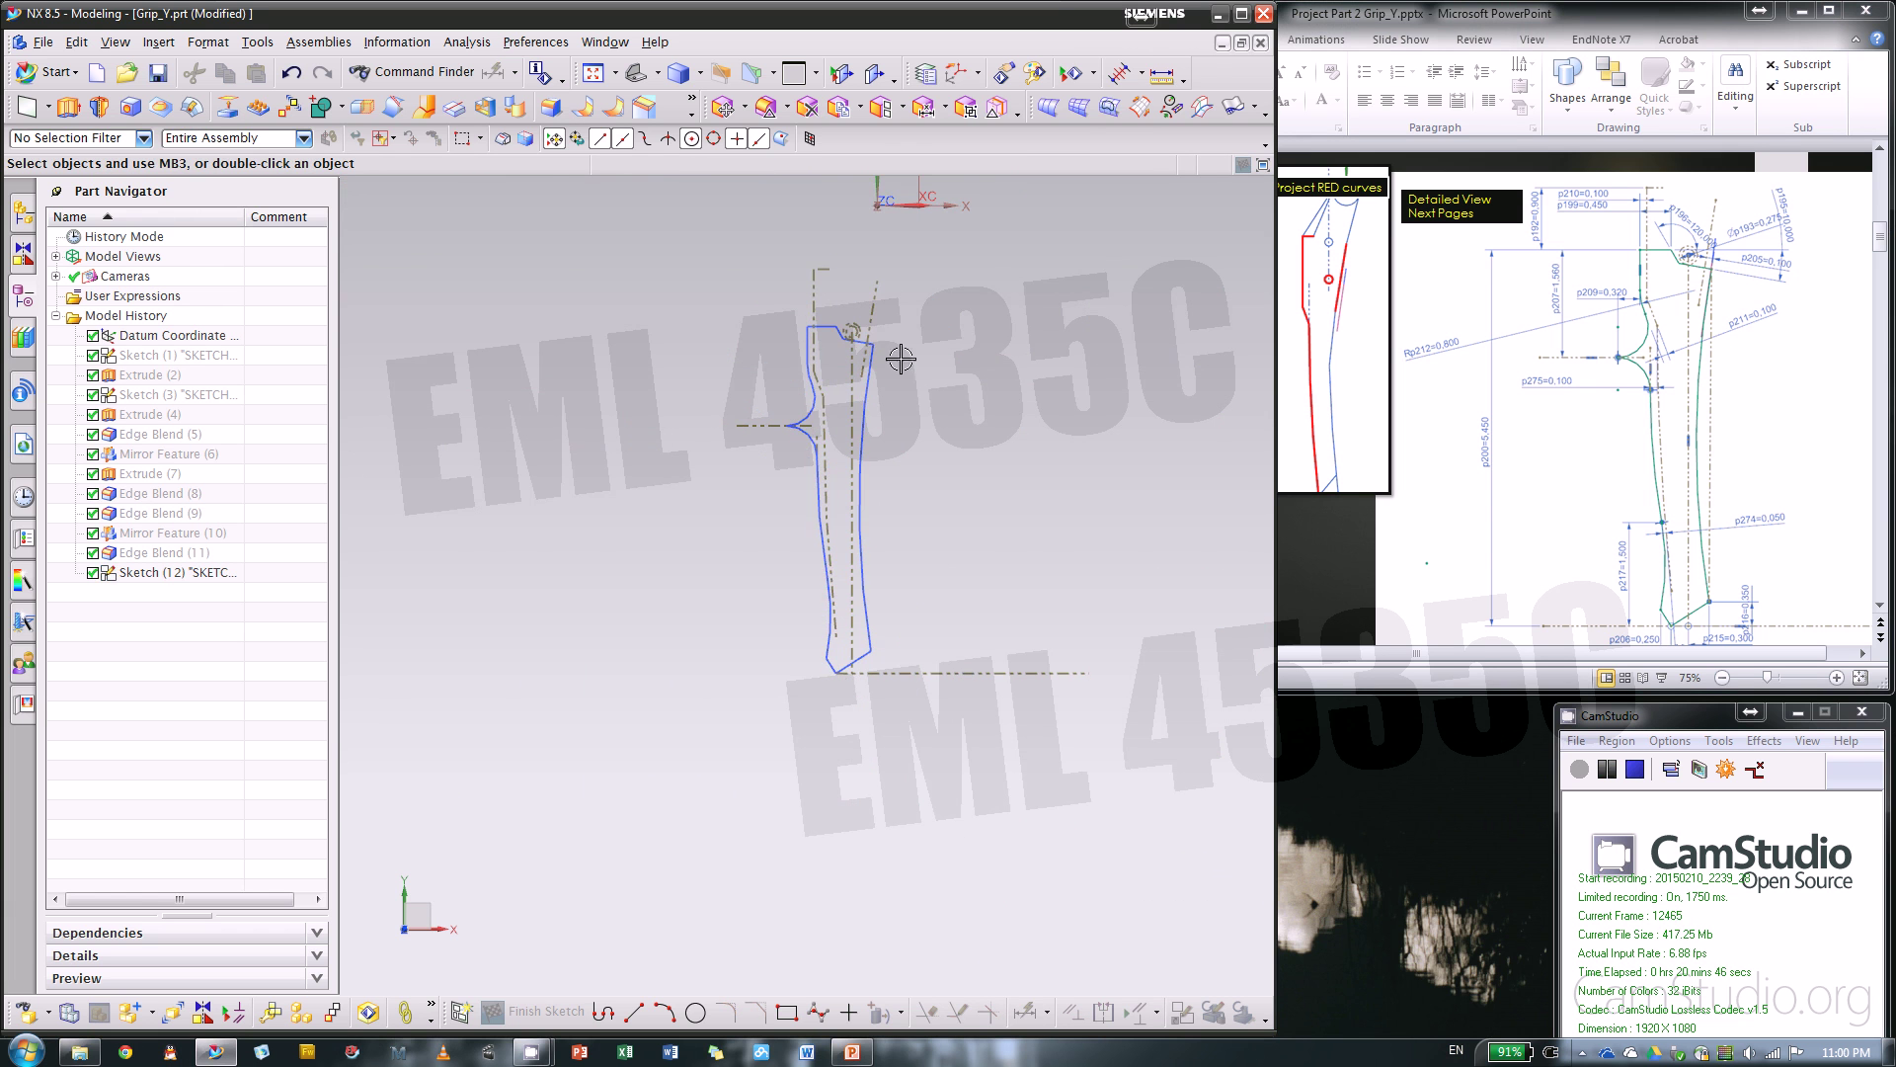
left_click(871, 336)
key("Escape")
mouse_move(606, 435)
middle_mouse_down()
mouse_move(648, 426)
mouse_move(623, 393)
middle_mouse_up()
- Switch to PowerPoint and advance to the Extrude 1 slide to read the extrusion settings, returning to NX
left_click(1340, 553)
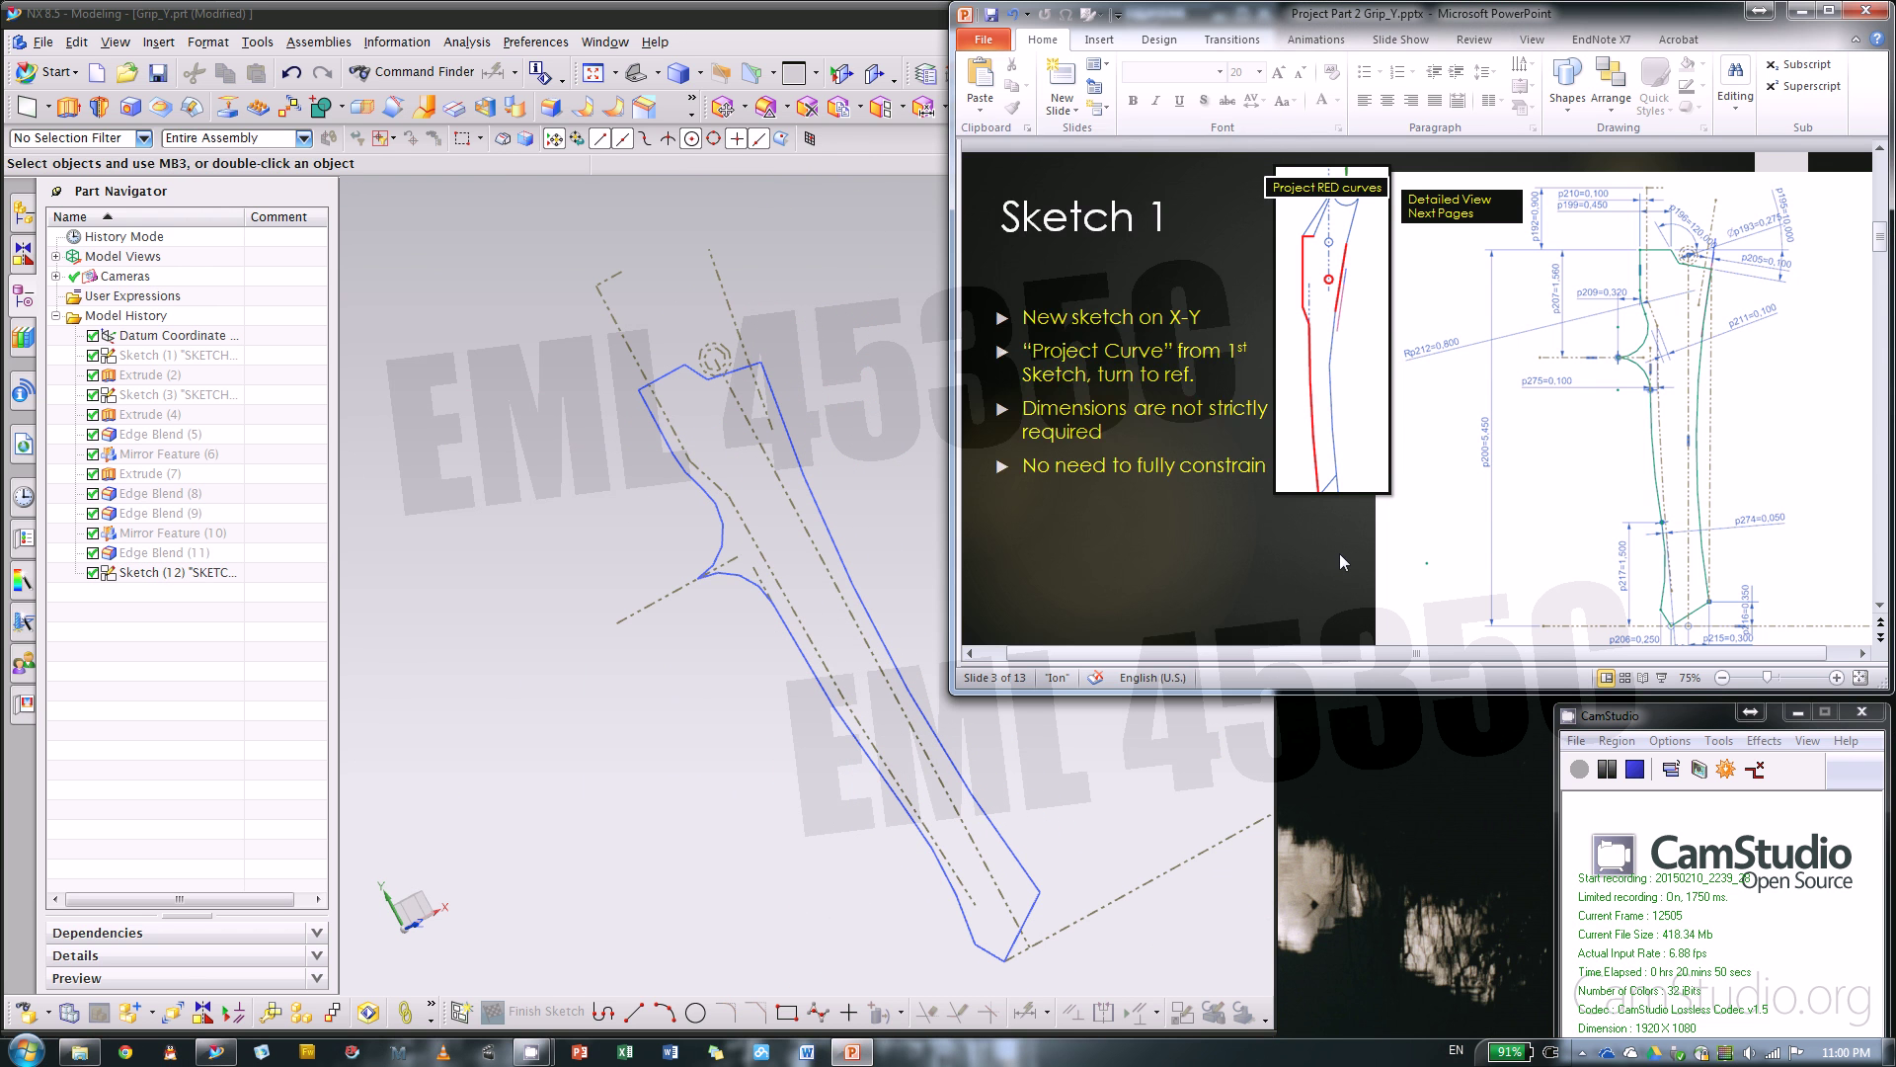
scroll(1340, 553, "down", 5)
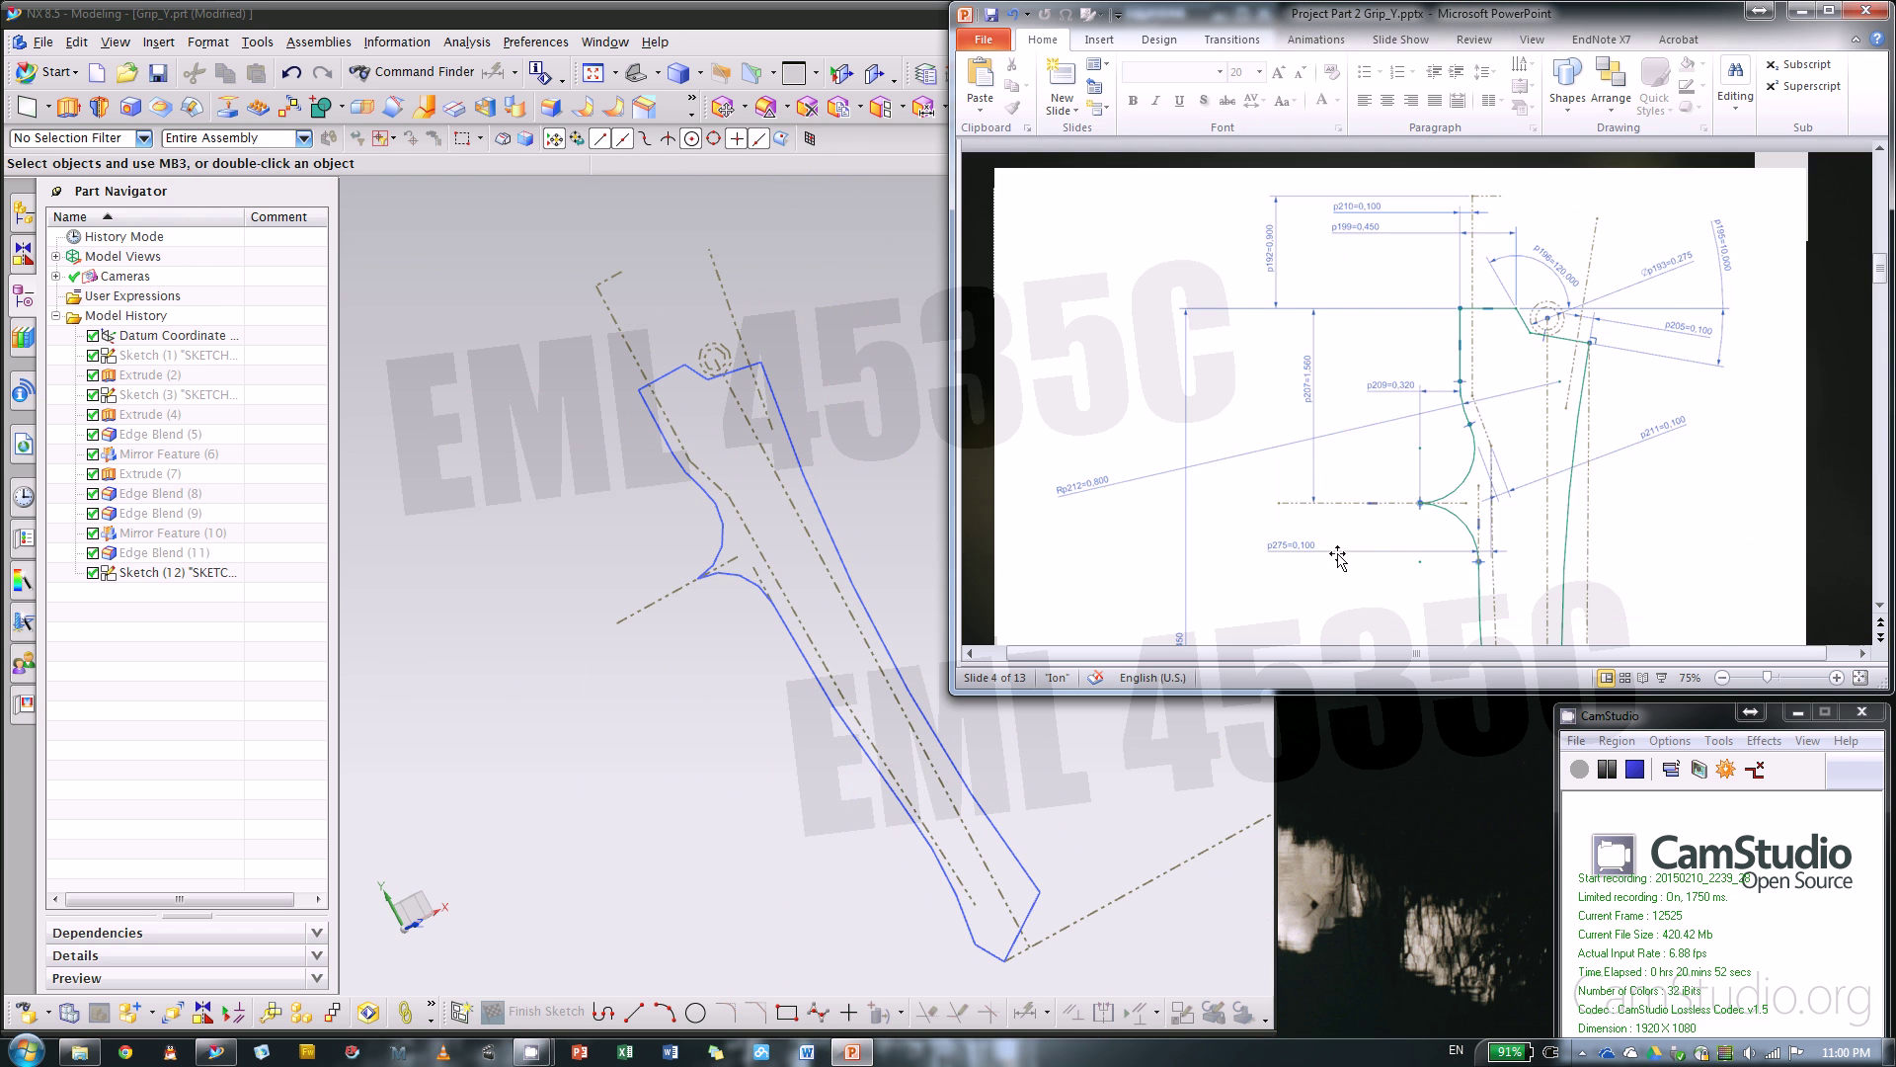
scroll(1339, 558, "down", 6)
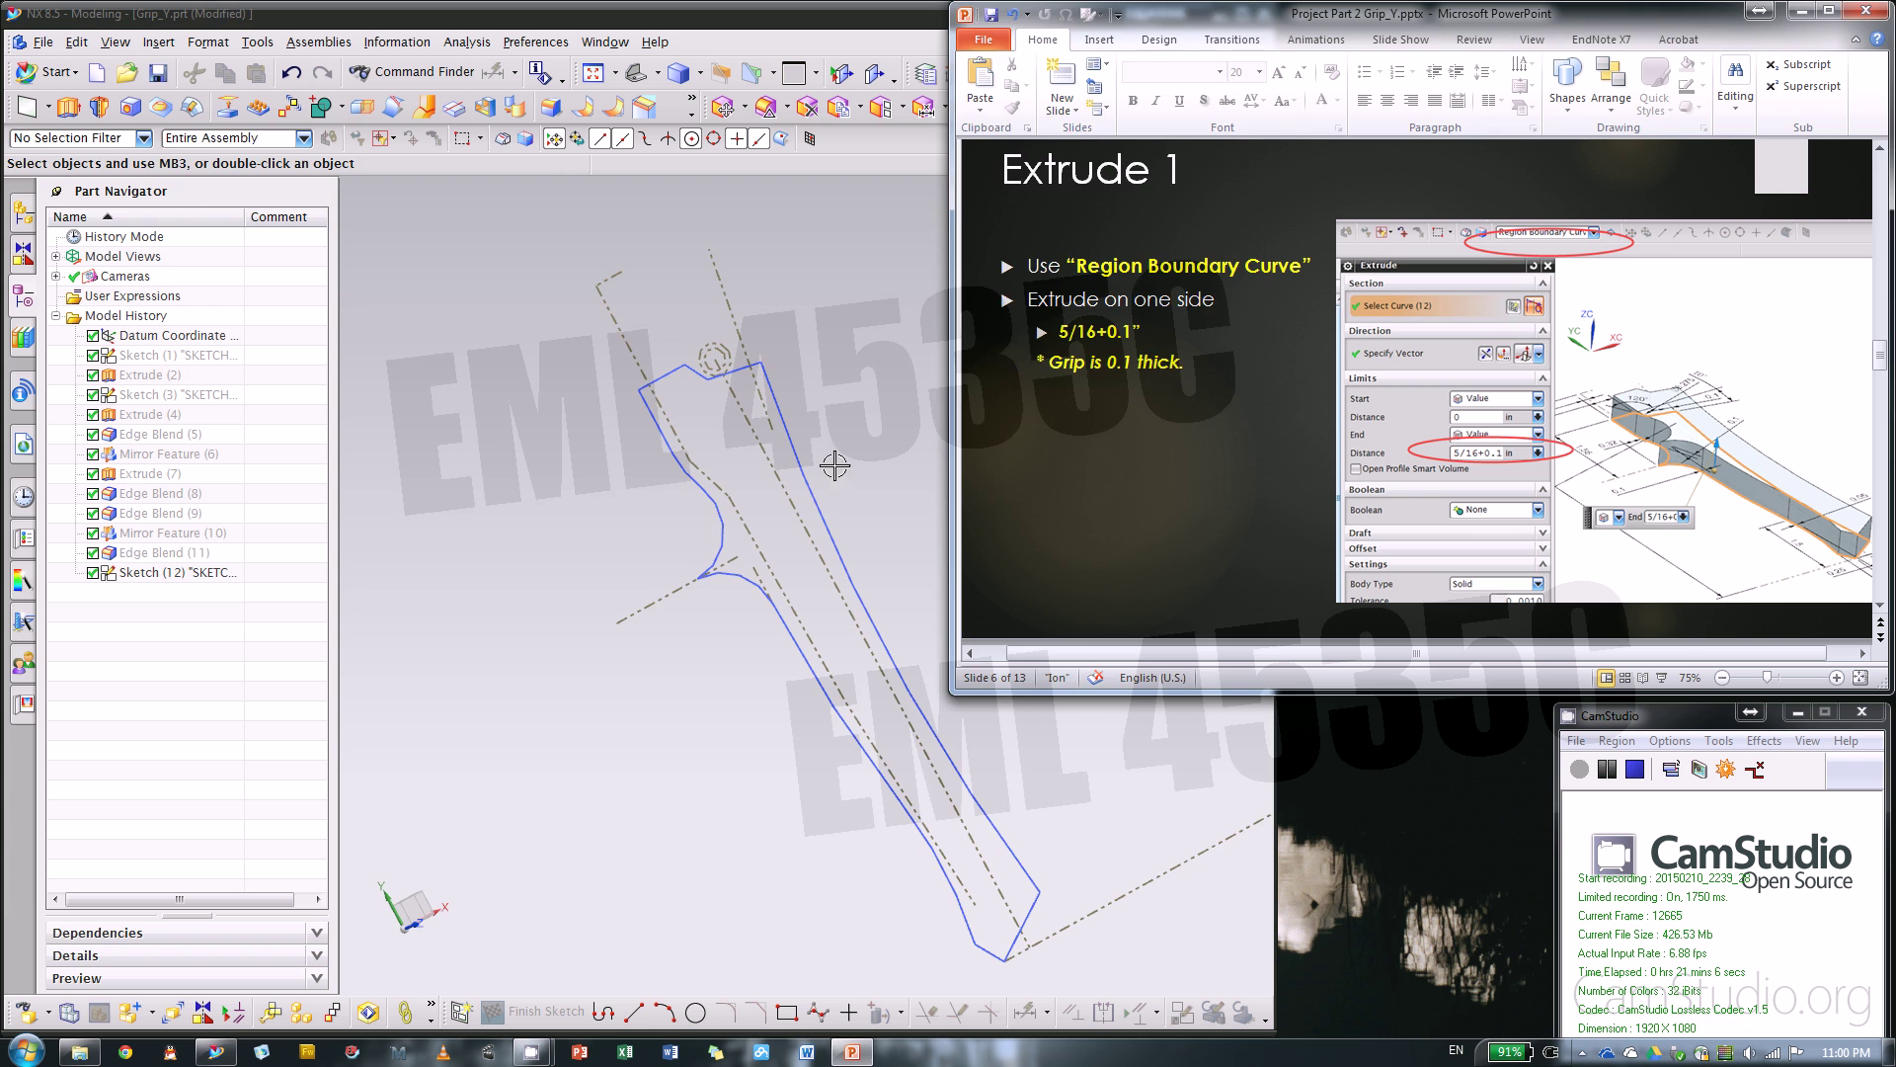
left_click(632, 504)
mouse_move(741, 724)
middle_mouse_down()
mouse_move(804, 665)
mouse_move(758, 700)
mouse_move(700, 644)
middle_mouse_up()
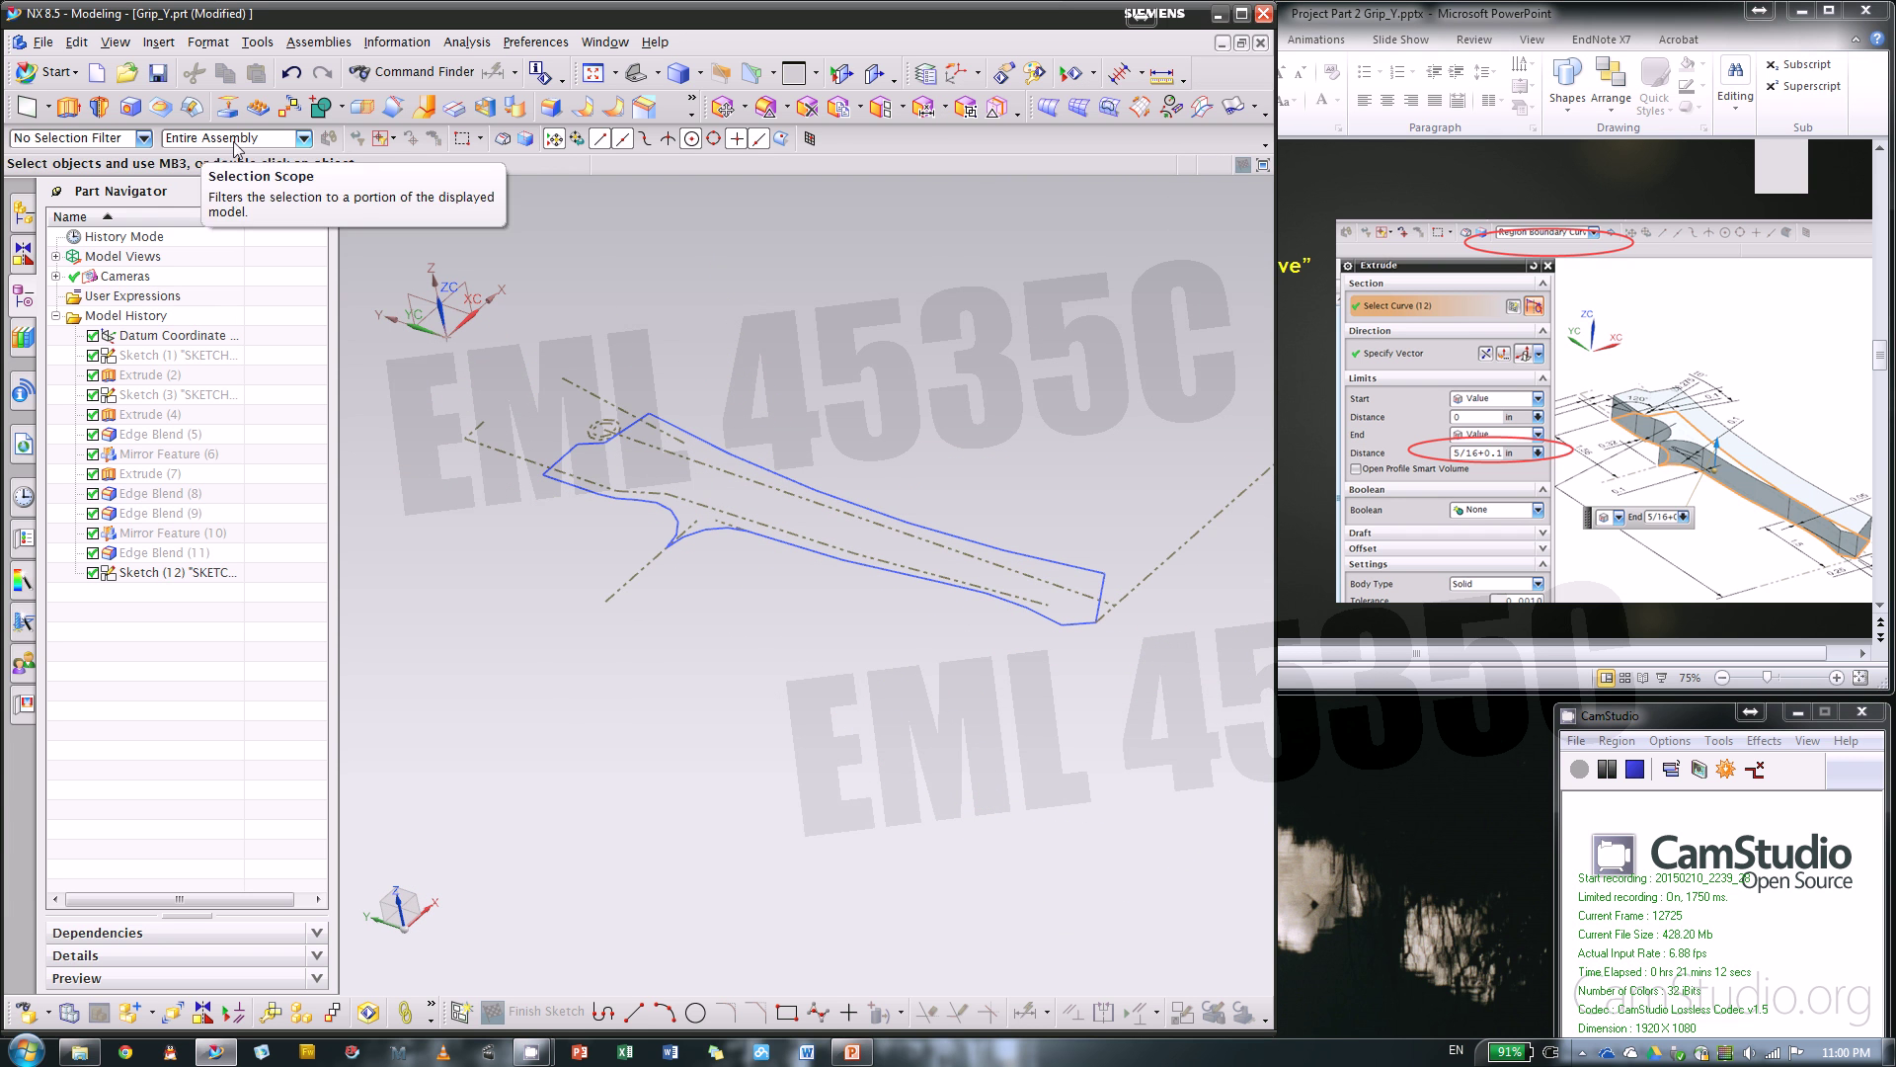
- Start an extrusion and select the entire closed grip profile as its section using the Connected Curves rule
left_click(69, 106)
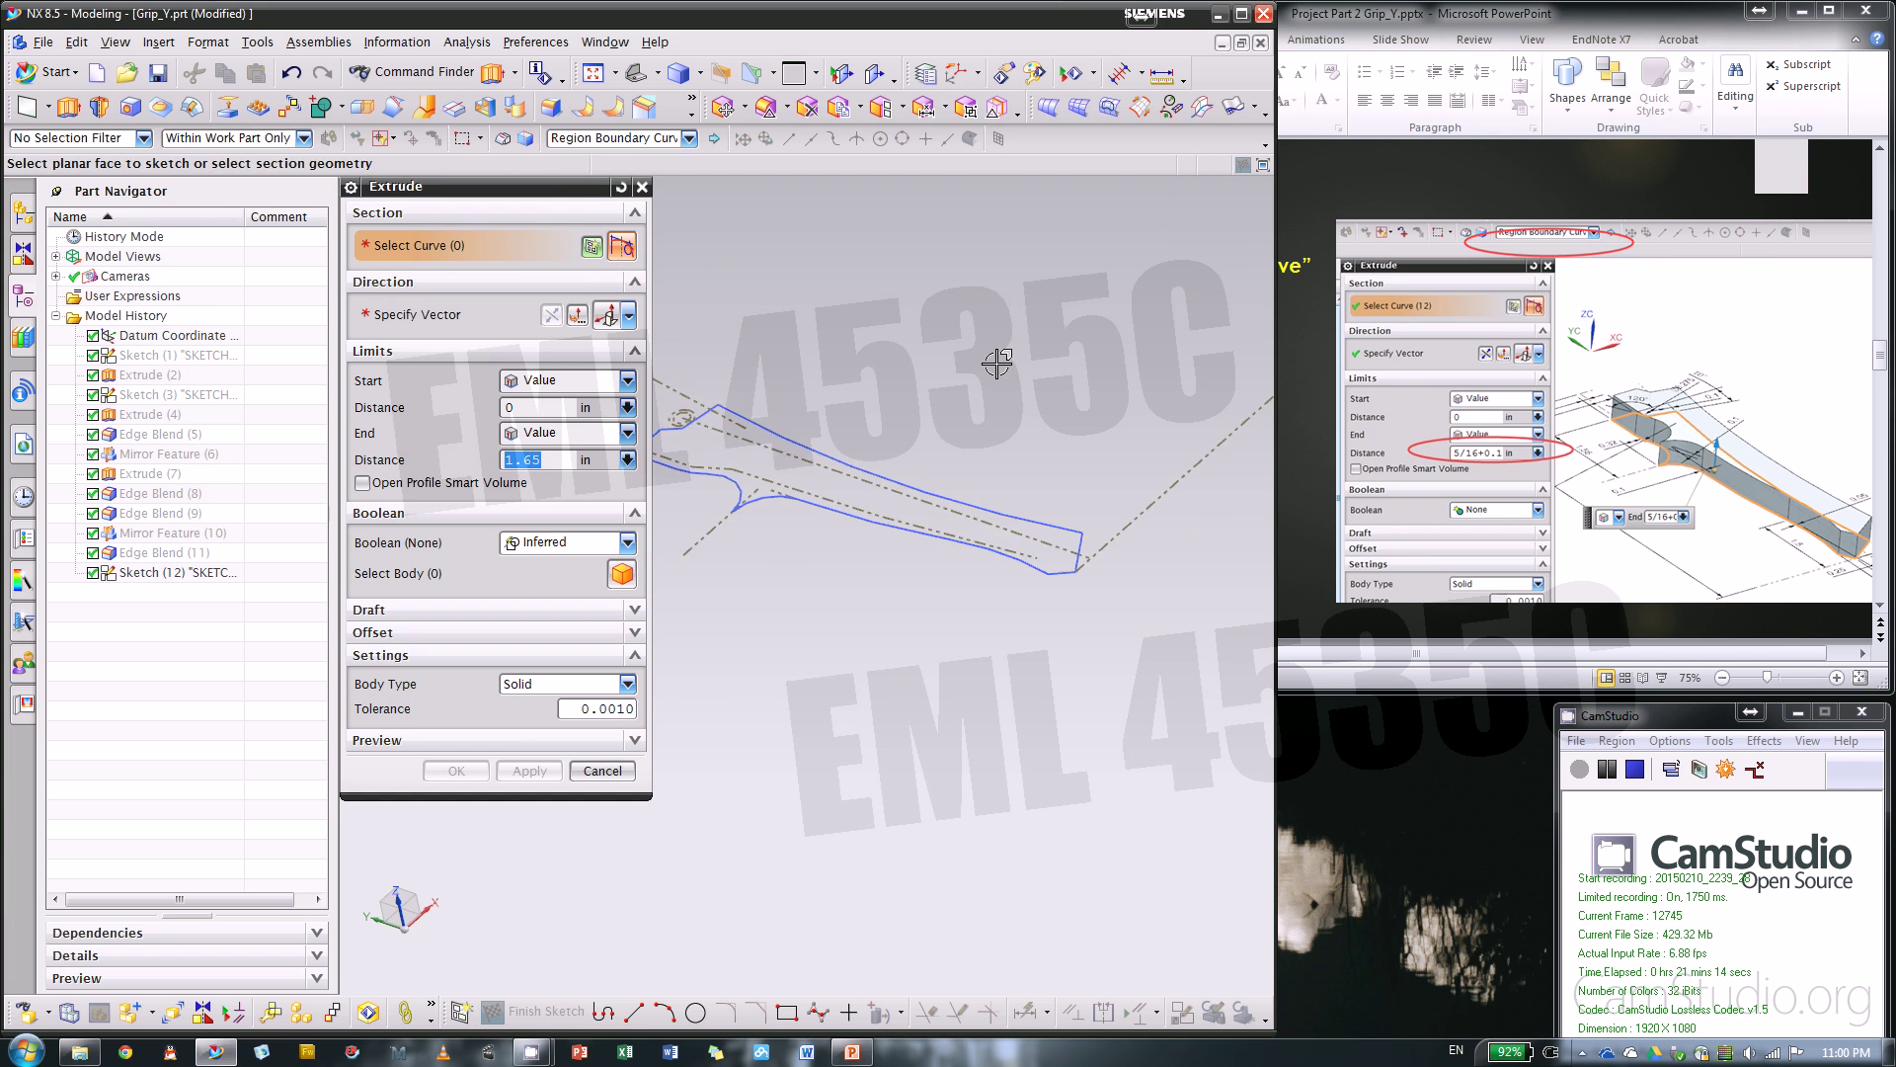
mouse_move(997, 361)
middle_mouse_down()
mouse_move(957, 389)
mouse_move(958, 438)
mouse_move(986, 428)
middle_mouse_up()
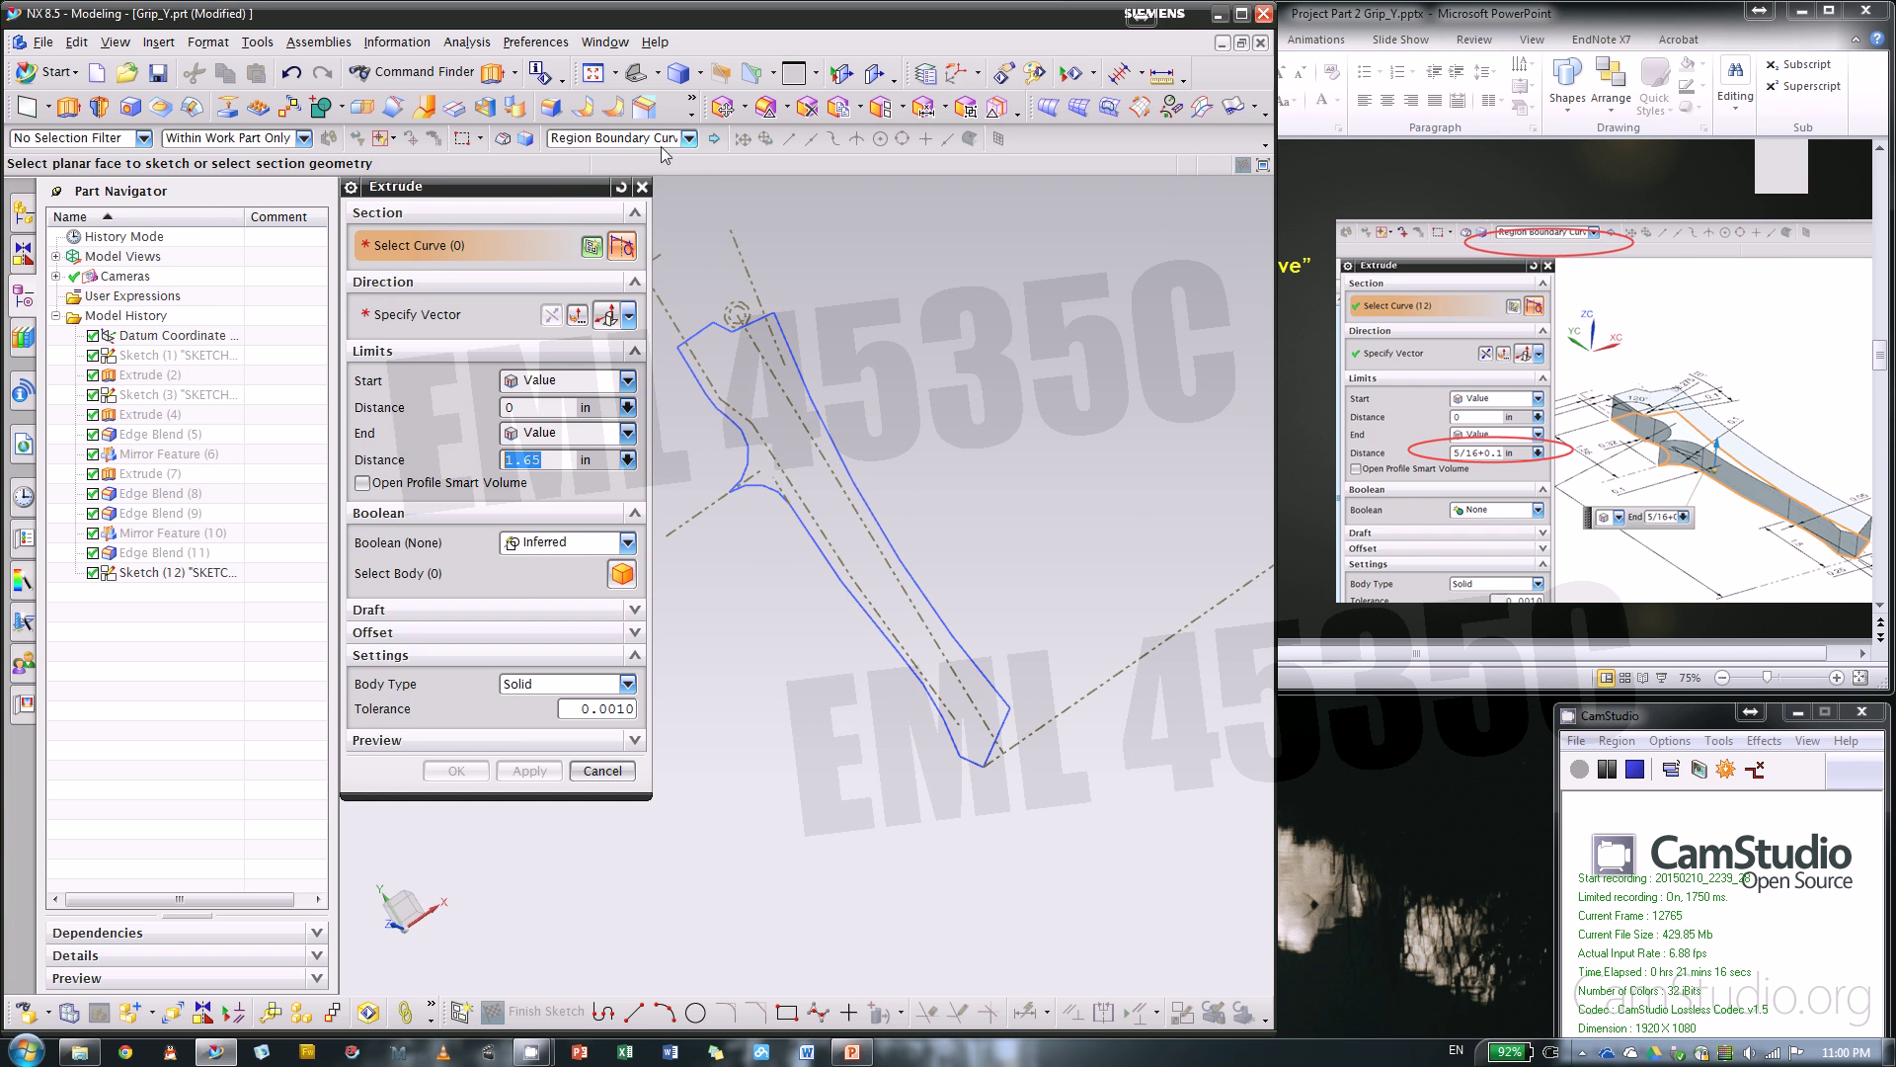
left_click(640, 139)
left_click(644, 147)
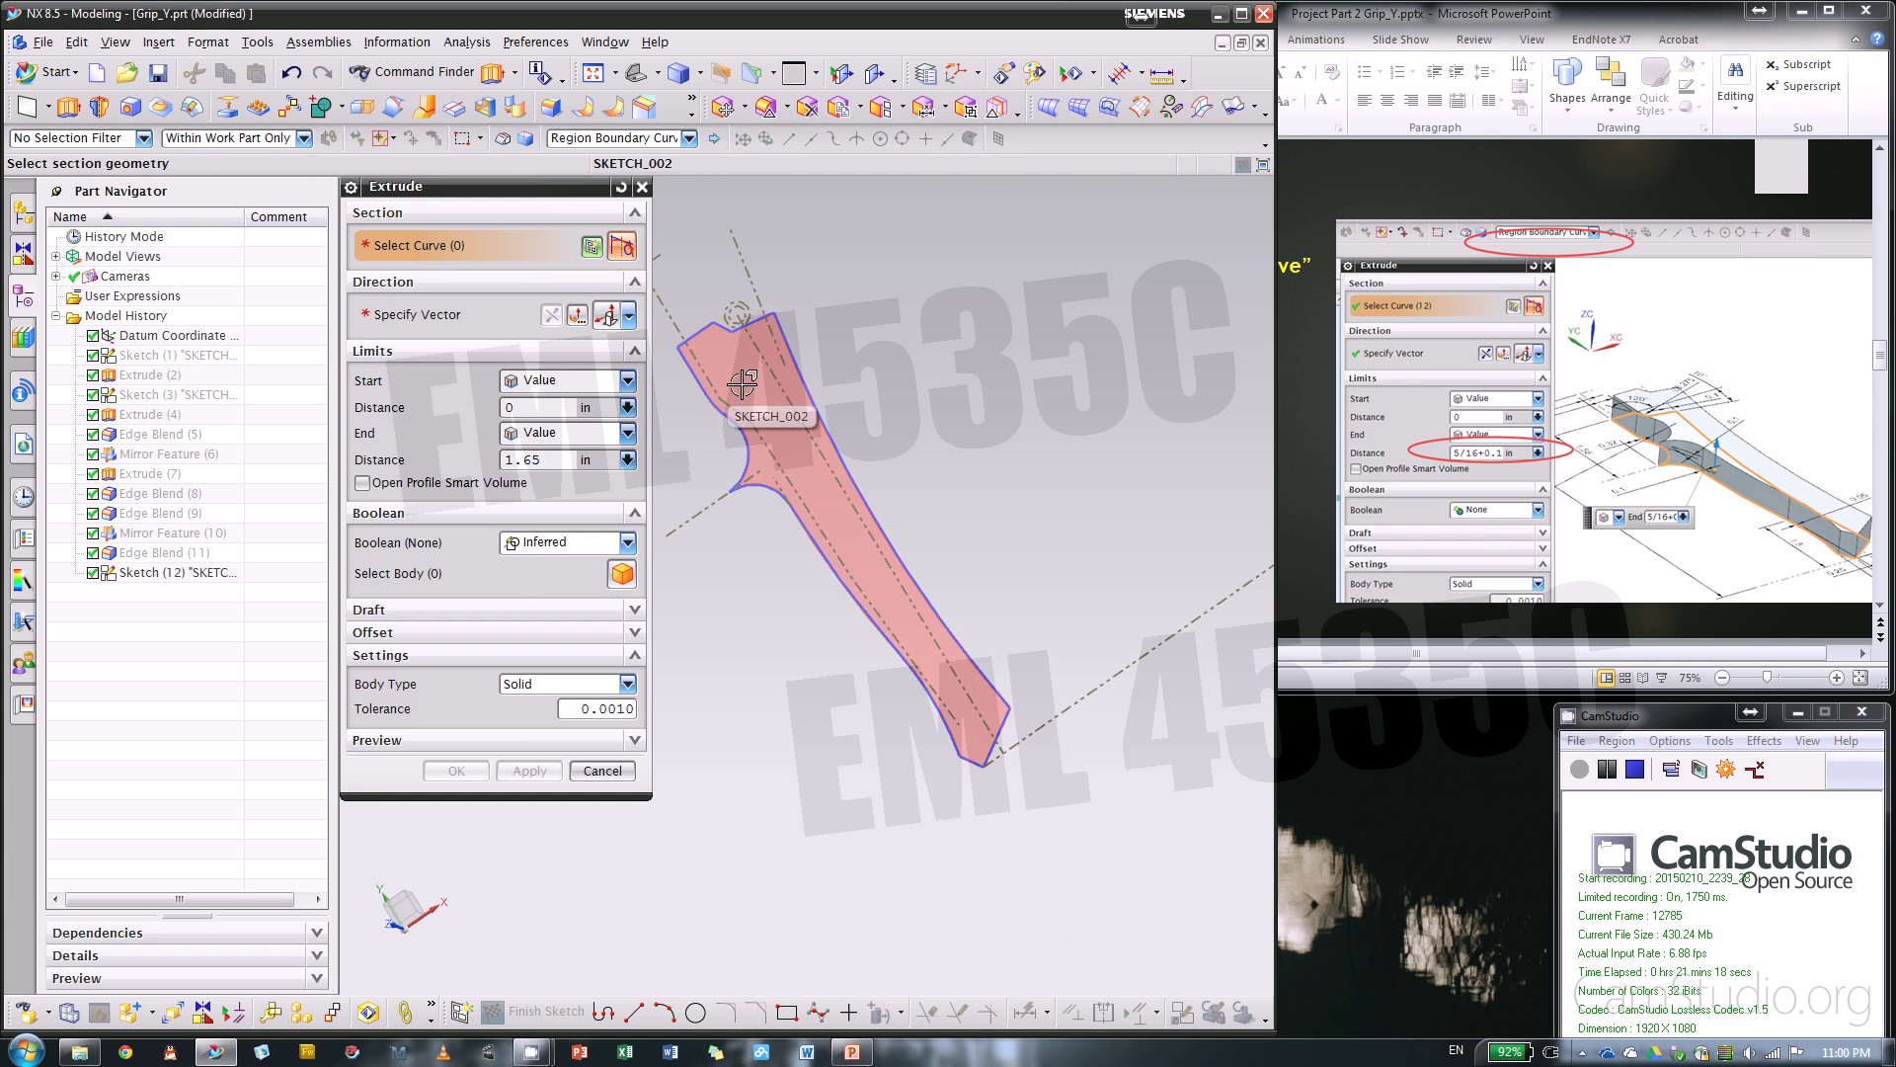
scroll(756, 385, "up", 3)
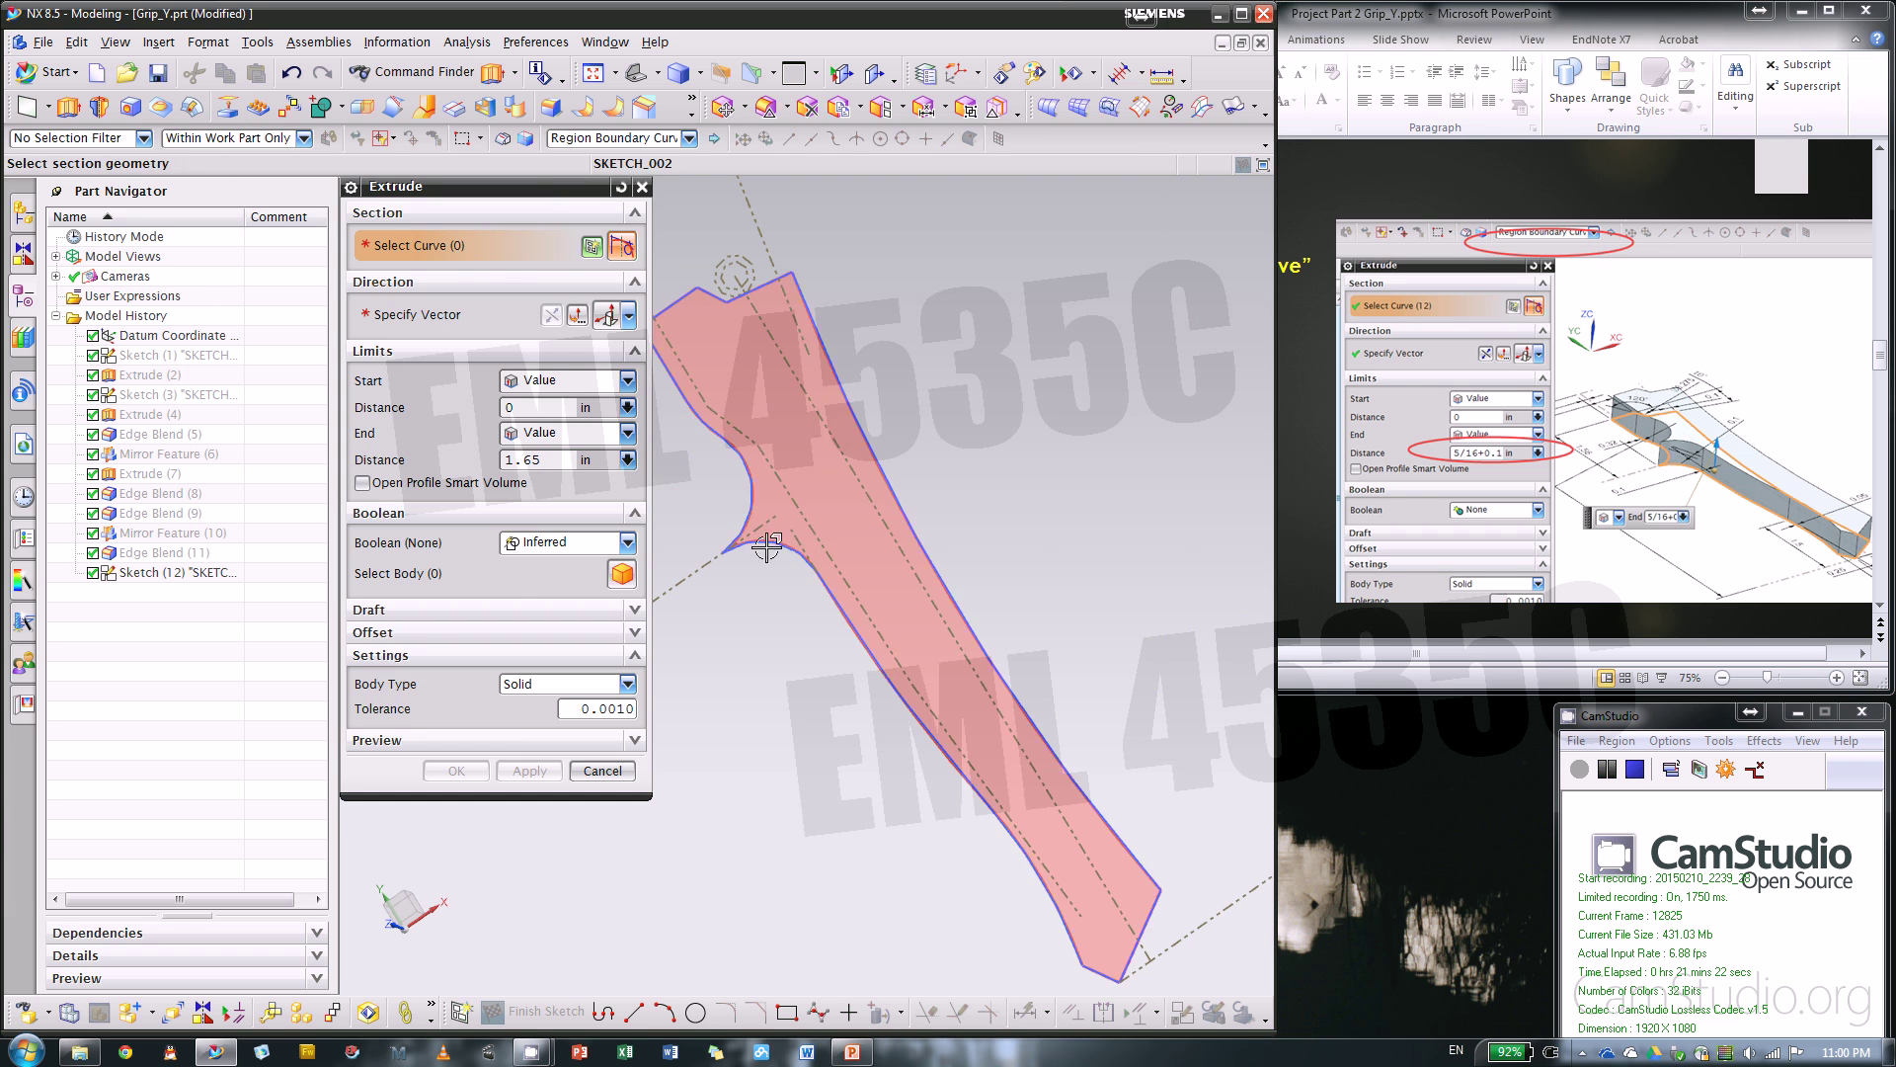
left_click(662, 144)
left_click(632, 175)
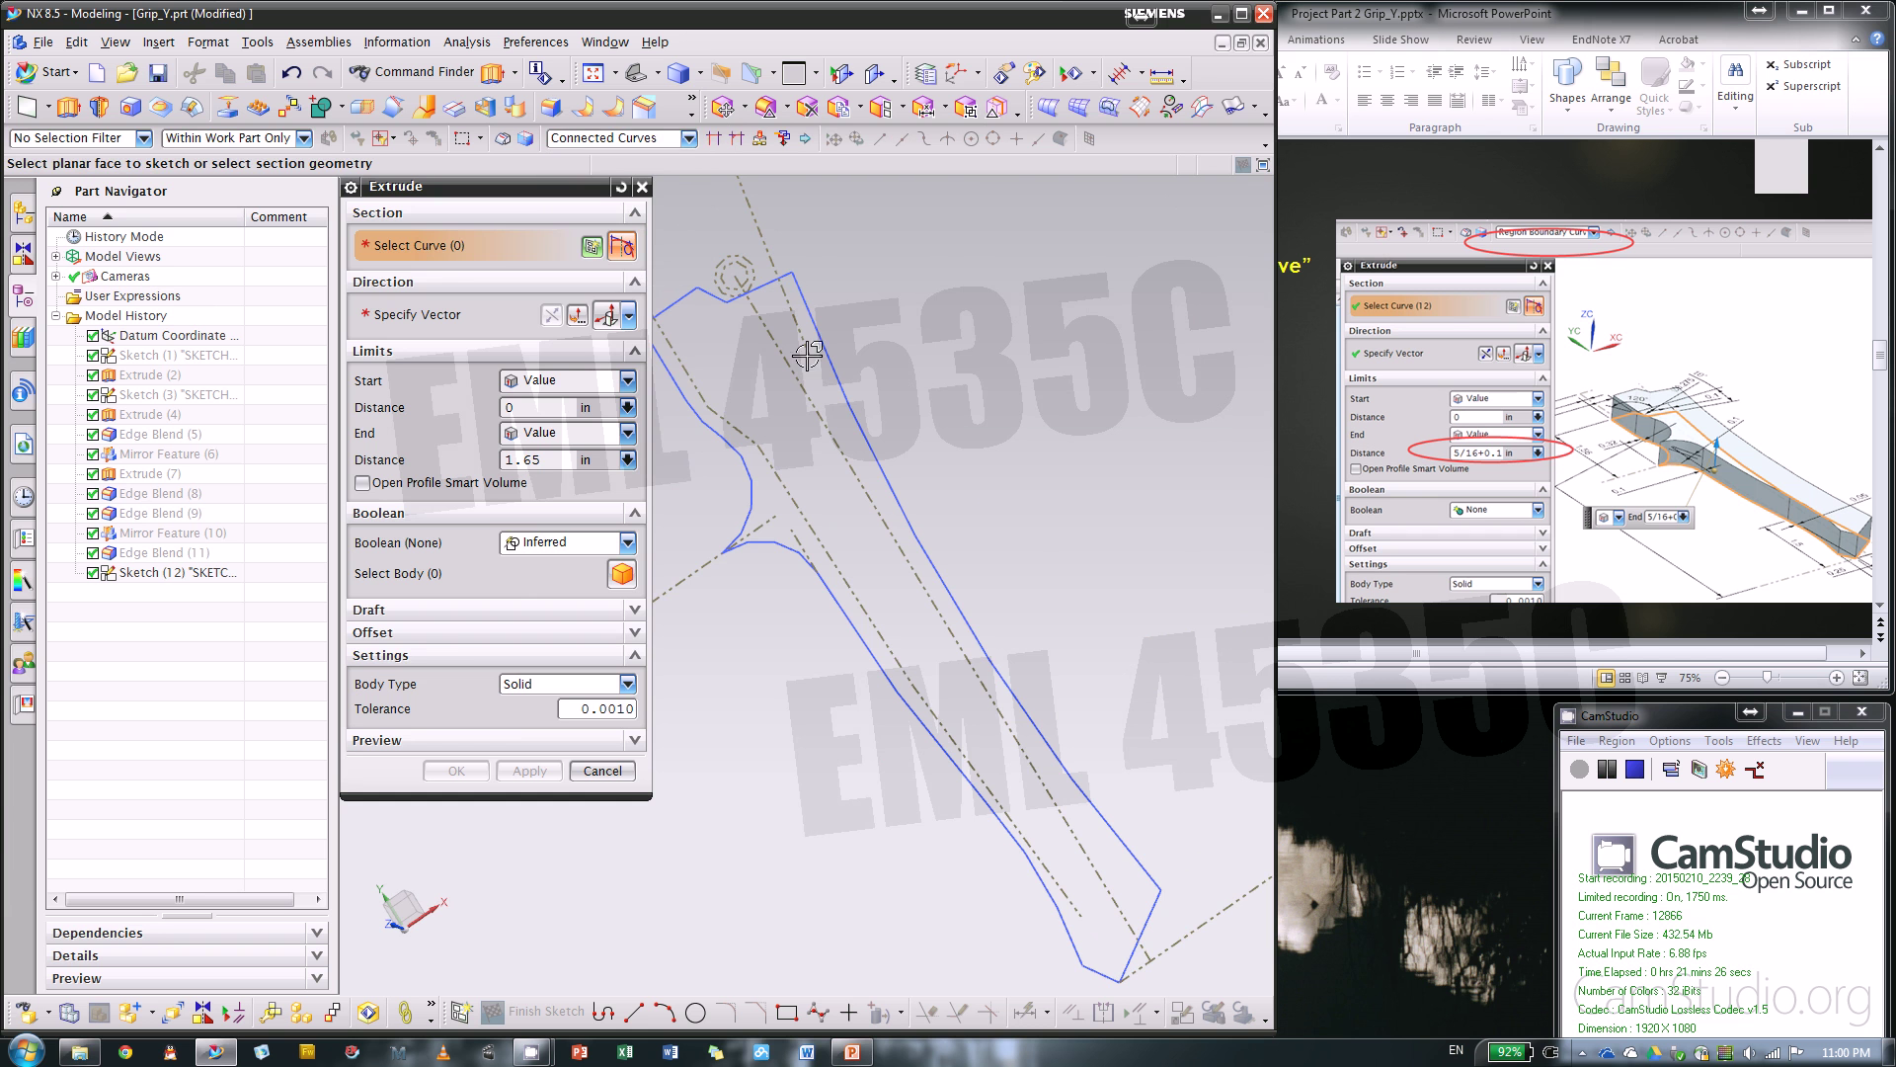
left_click(829, 363)
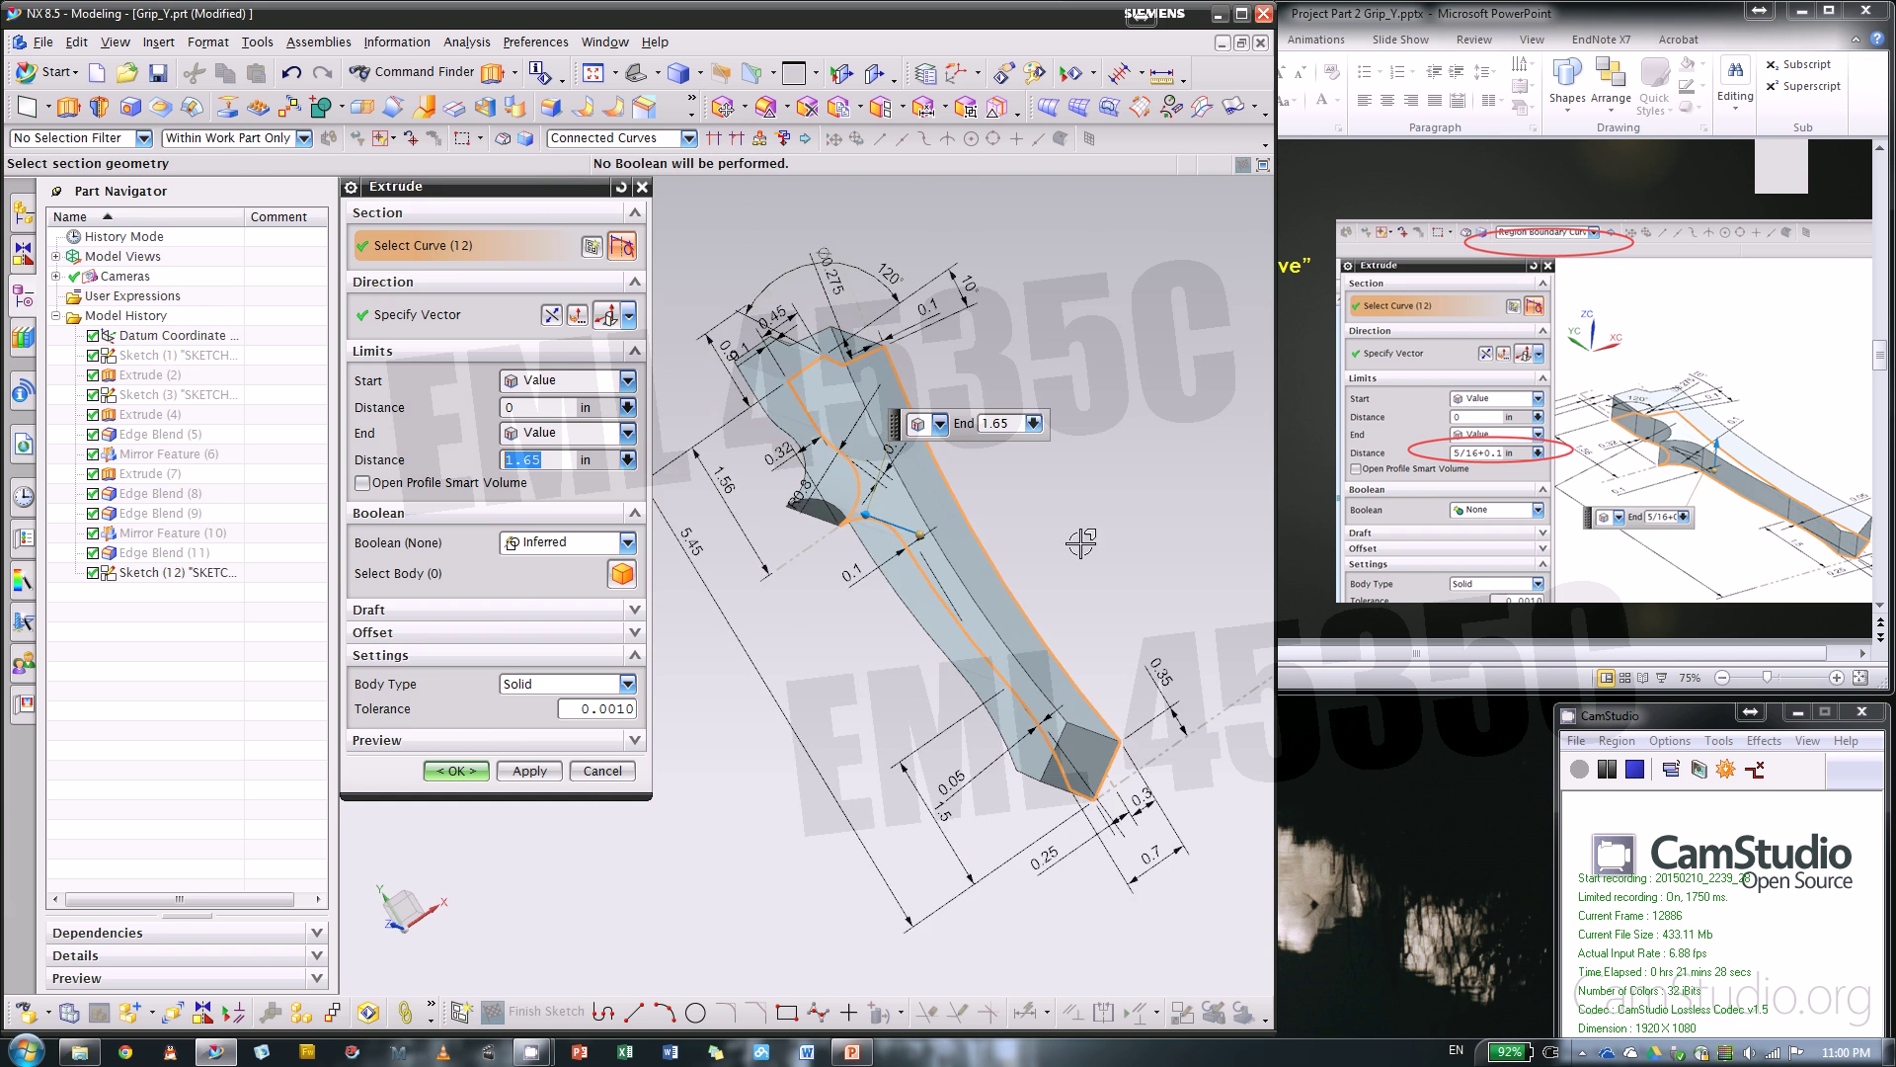
- Extrude the grip profile to one side from 0 to an end distance of 5/16+0.1 in
middle_click_drag(1080, 540, 1037, 538)
scroll(988, 578, "up", 1)
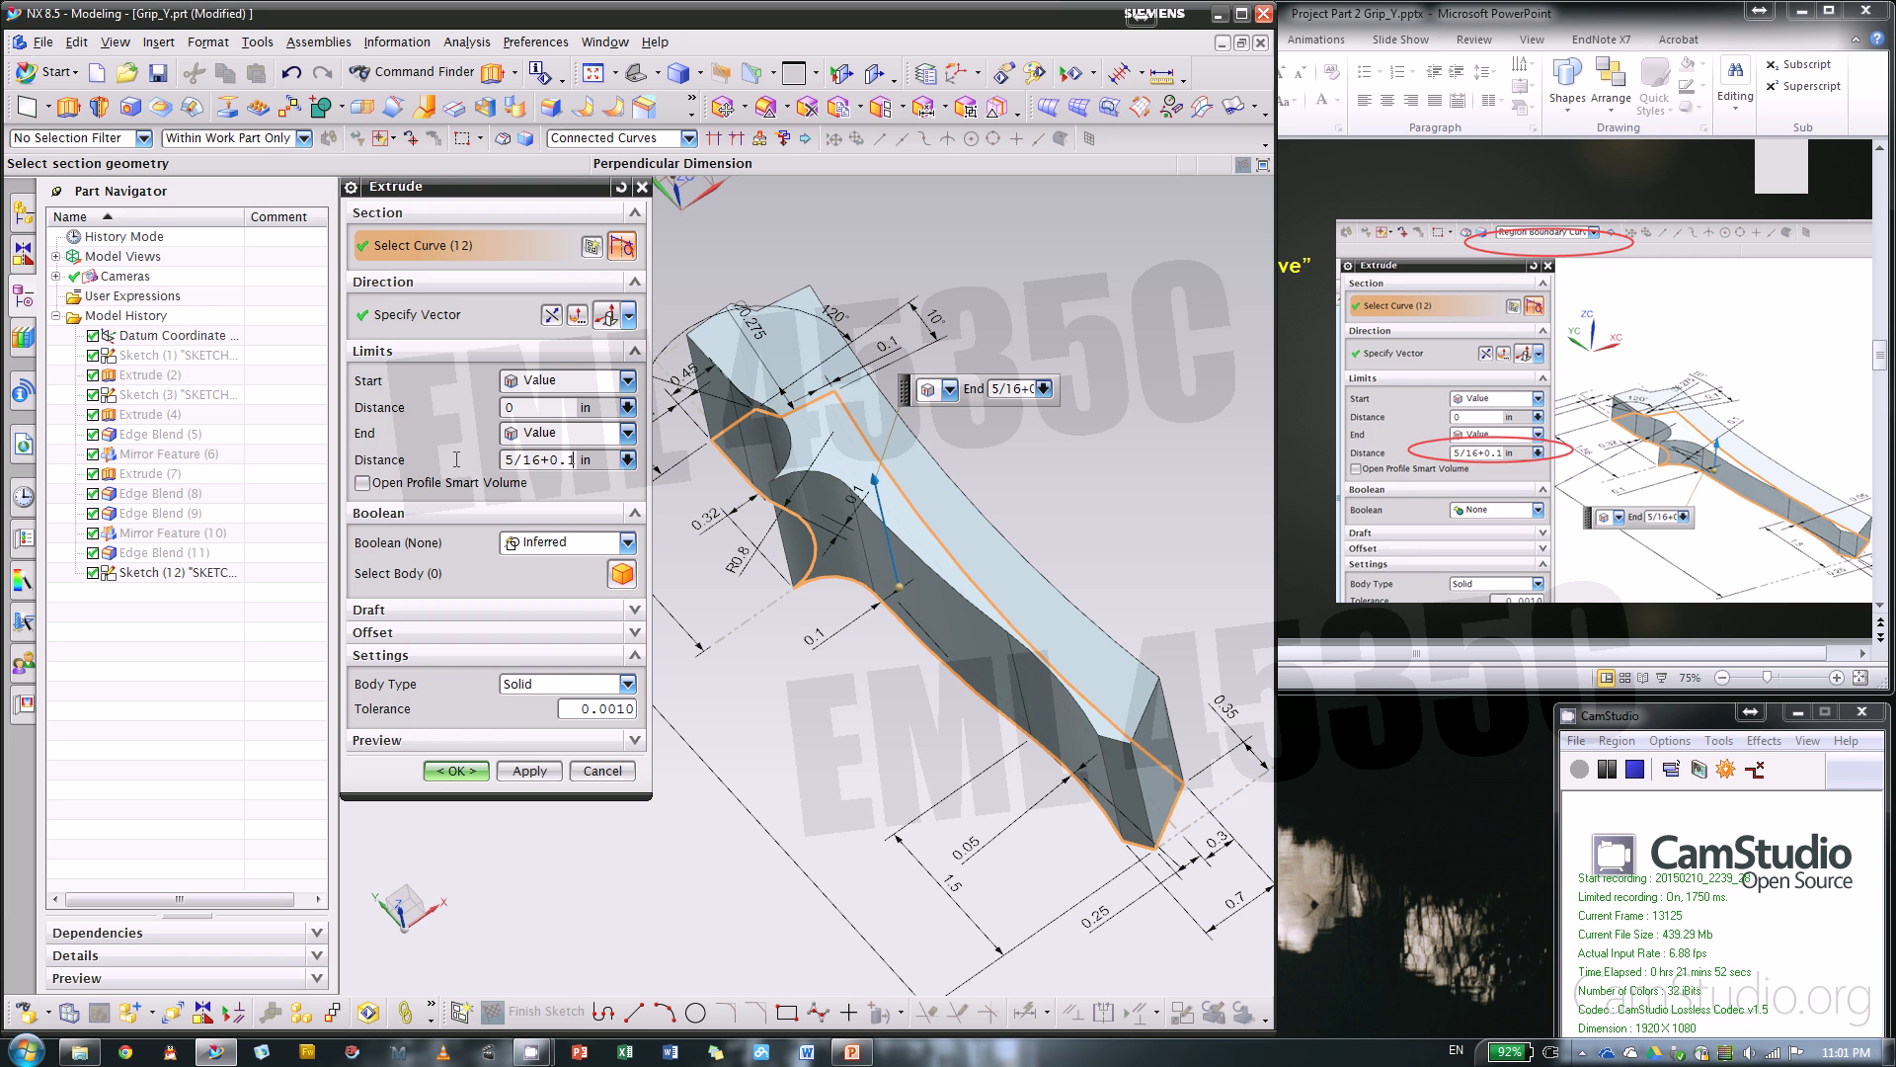
key("Return")
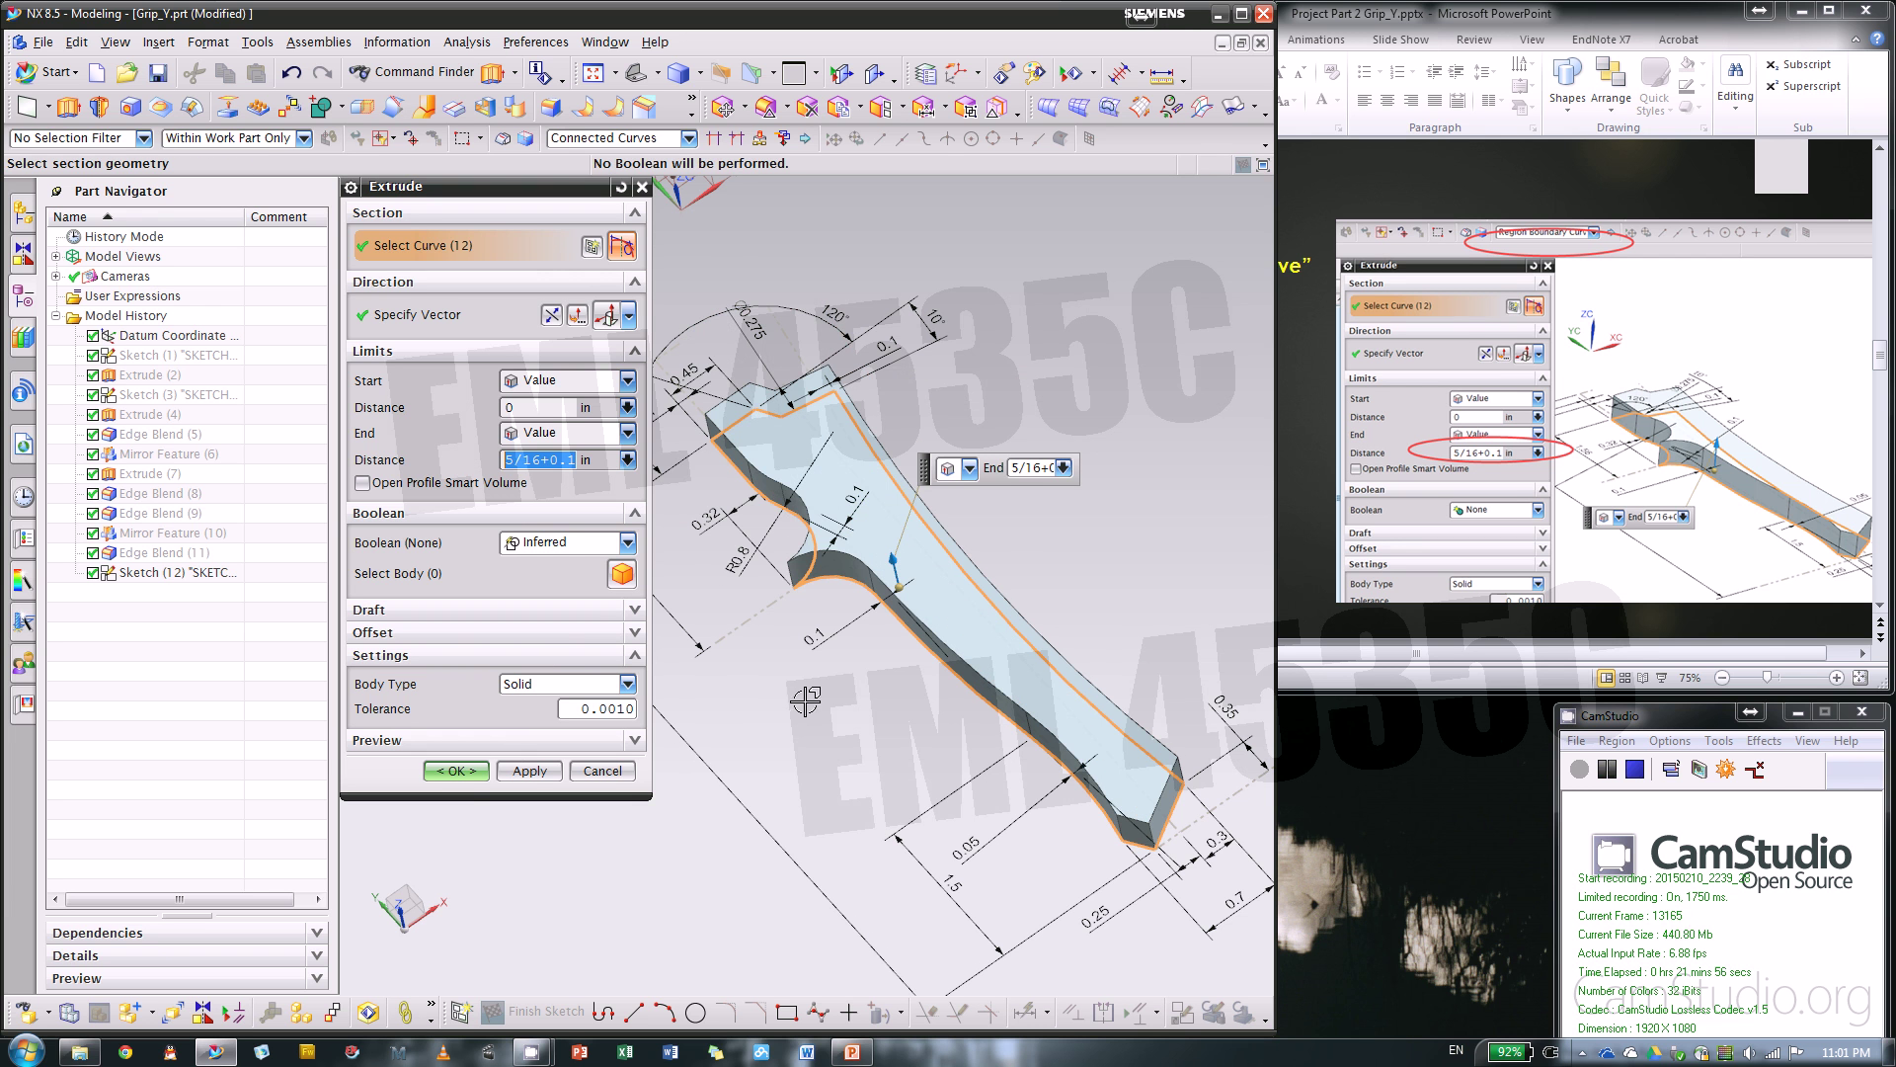
middle_click_drag(805, 700, 819, 647)
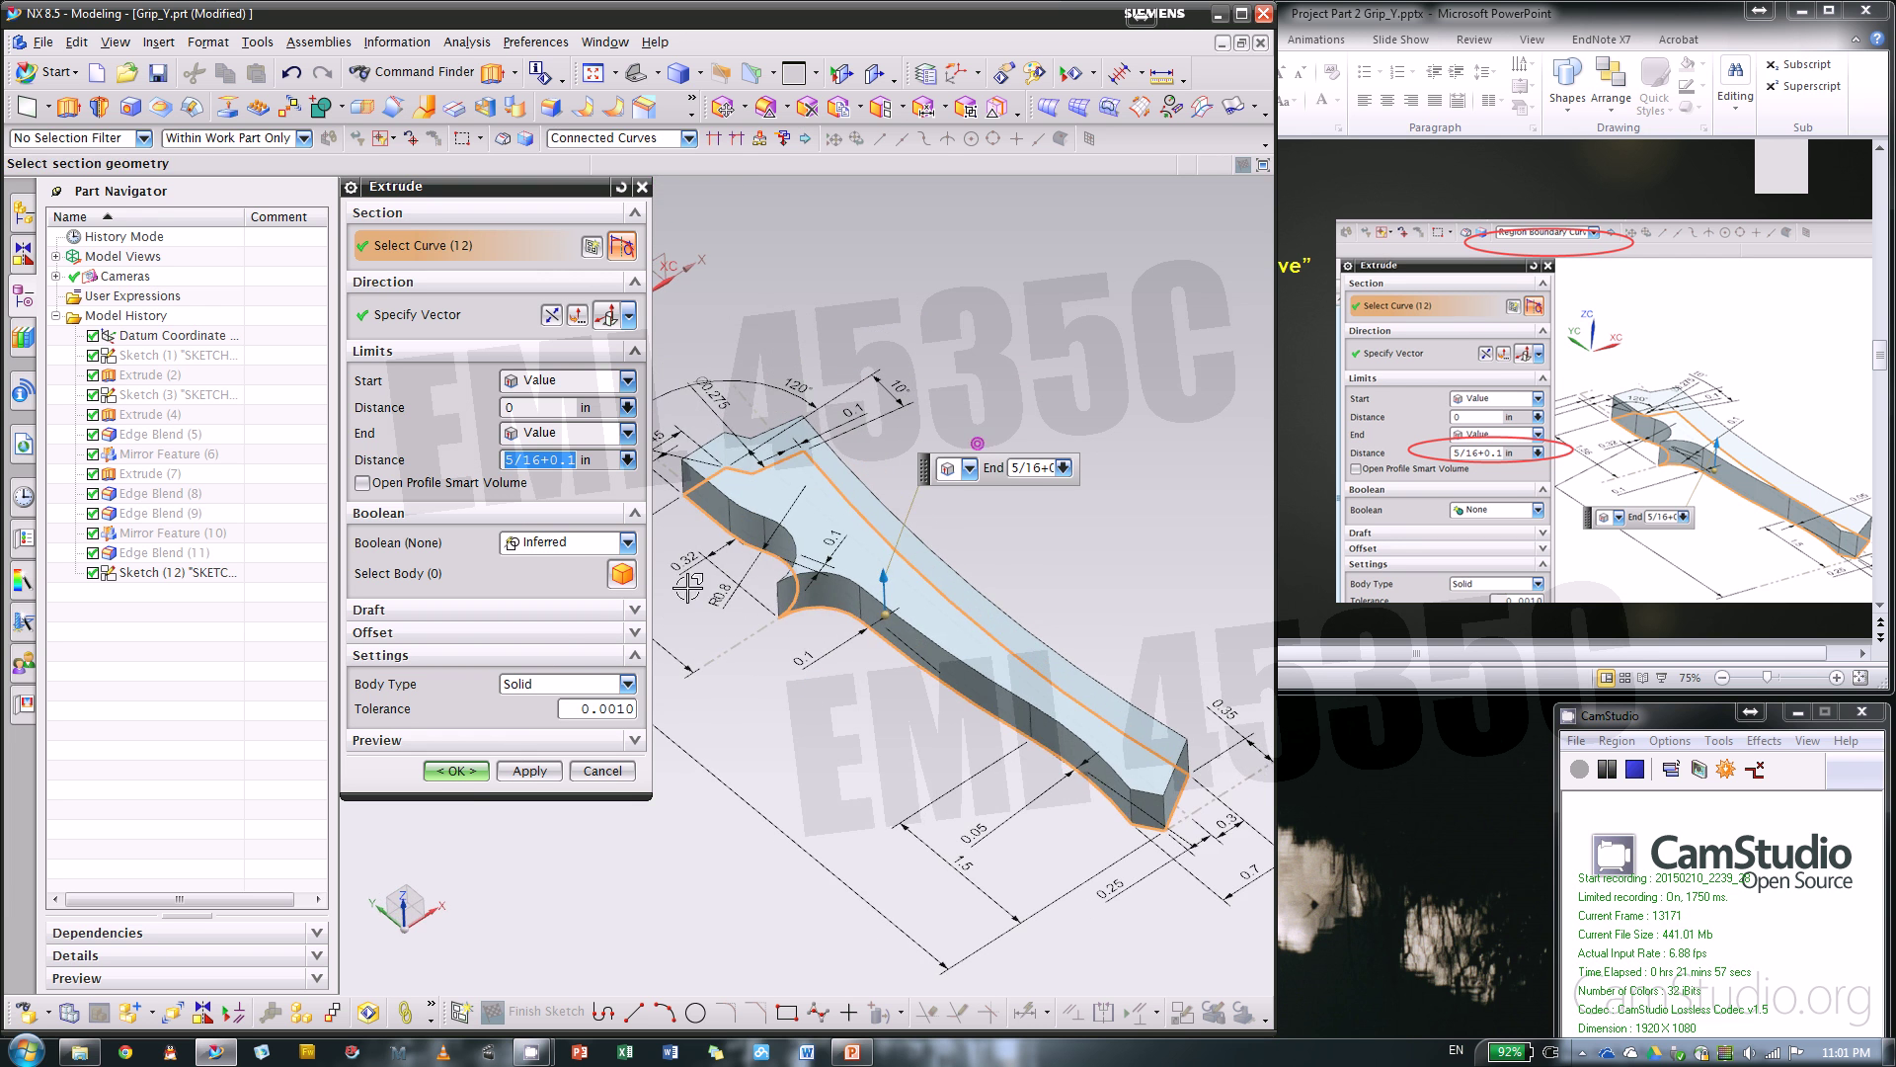
left_click(457, 770)
- Read the Sketch 2 slide in PowerPoint and examine the extruded grip from the side relative to the datum coordinate system
middle_click_drag(904, 740, 821, 723)
left_click(1478, 620)
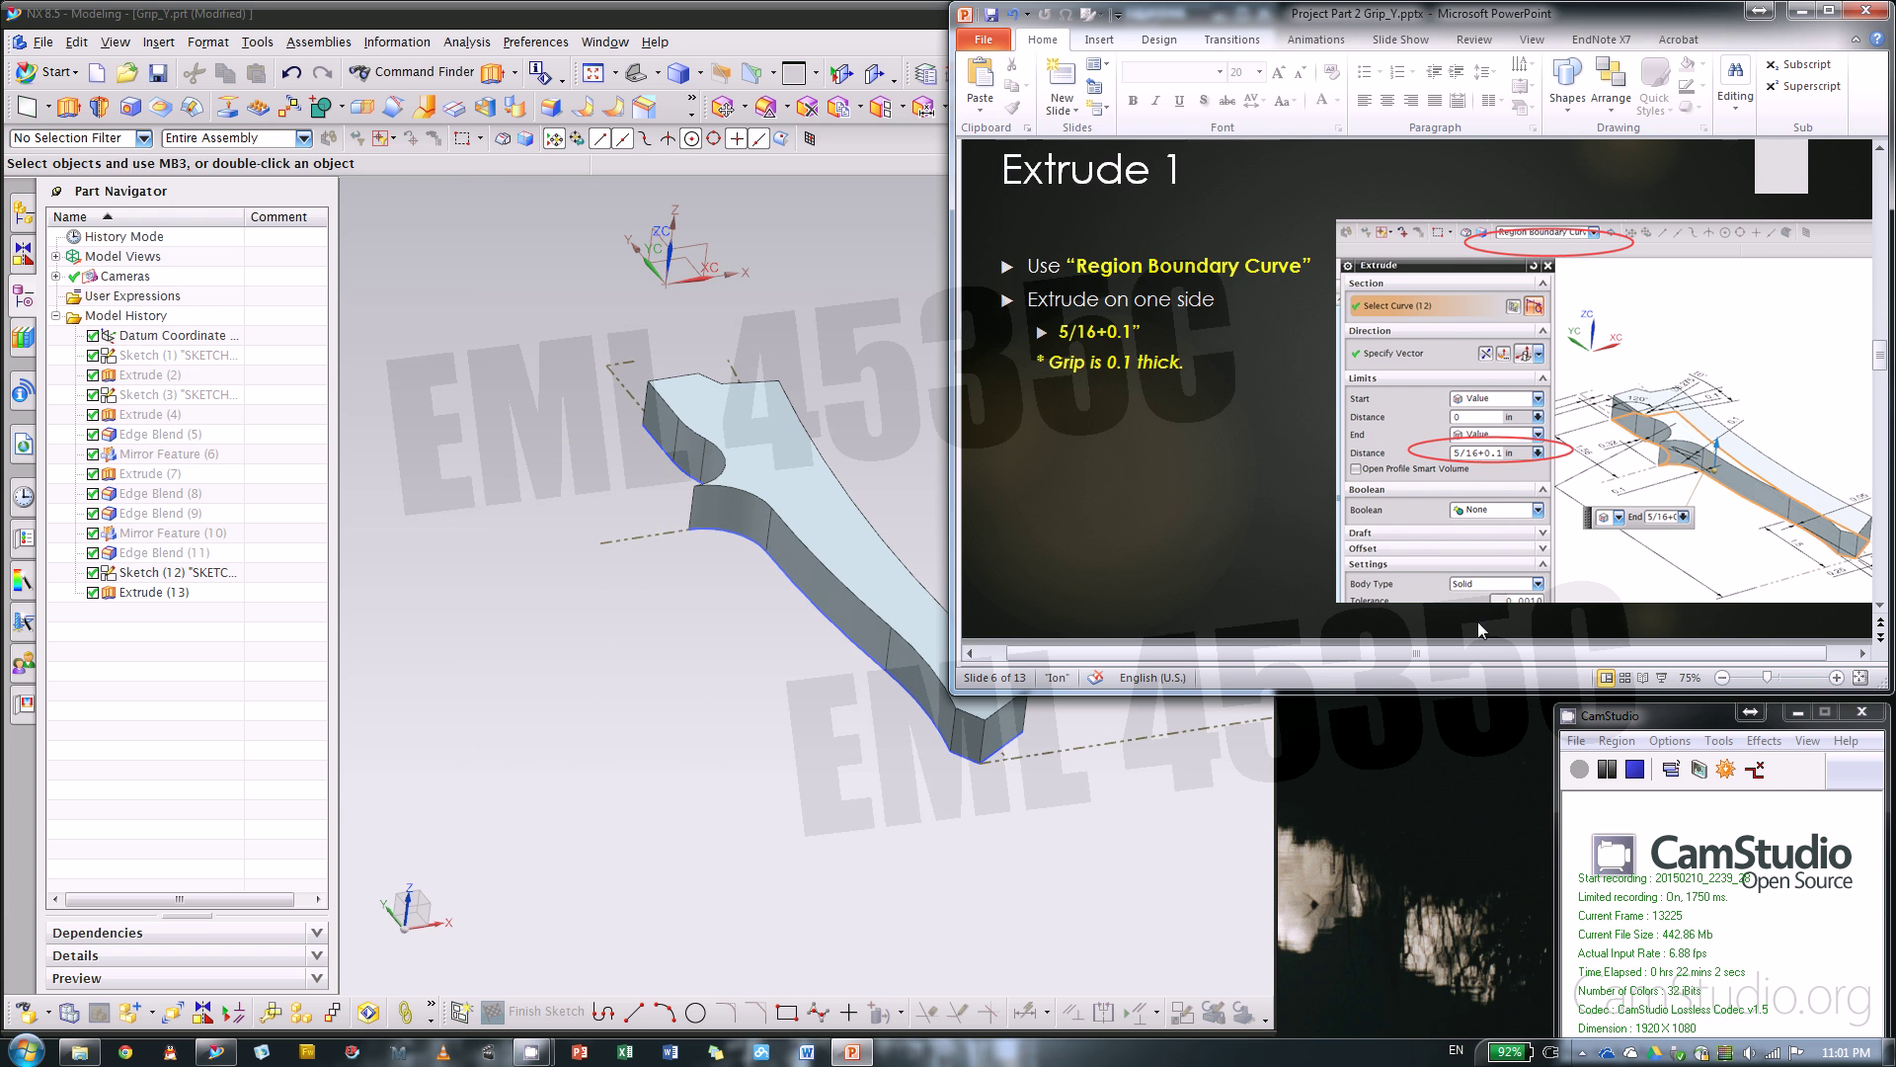
scroll(1477, 605, "down", 3)
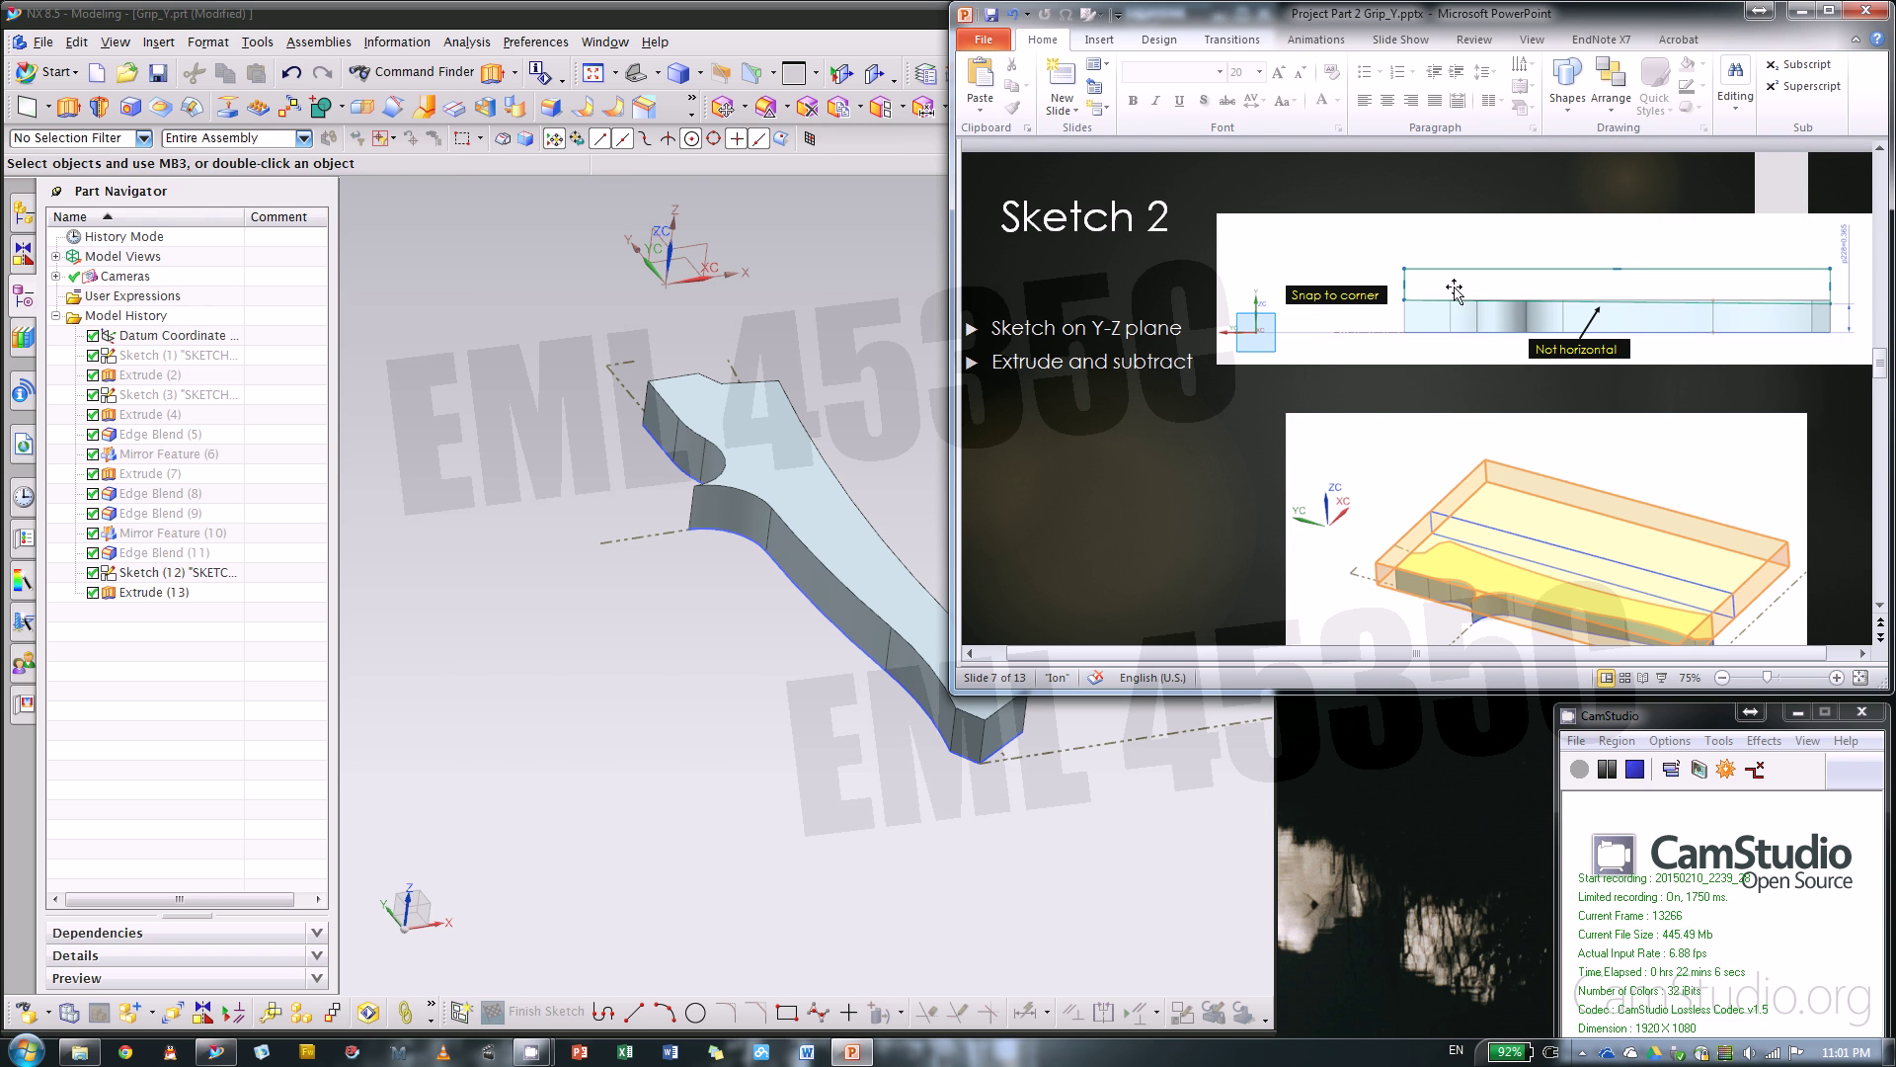
middle_click_drag(792, 685, 642, 703)
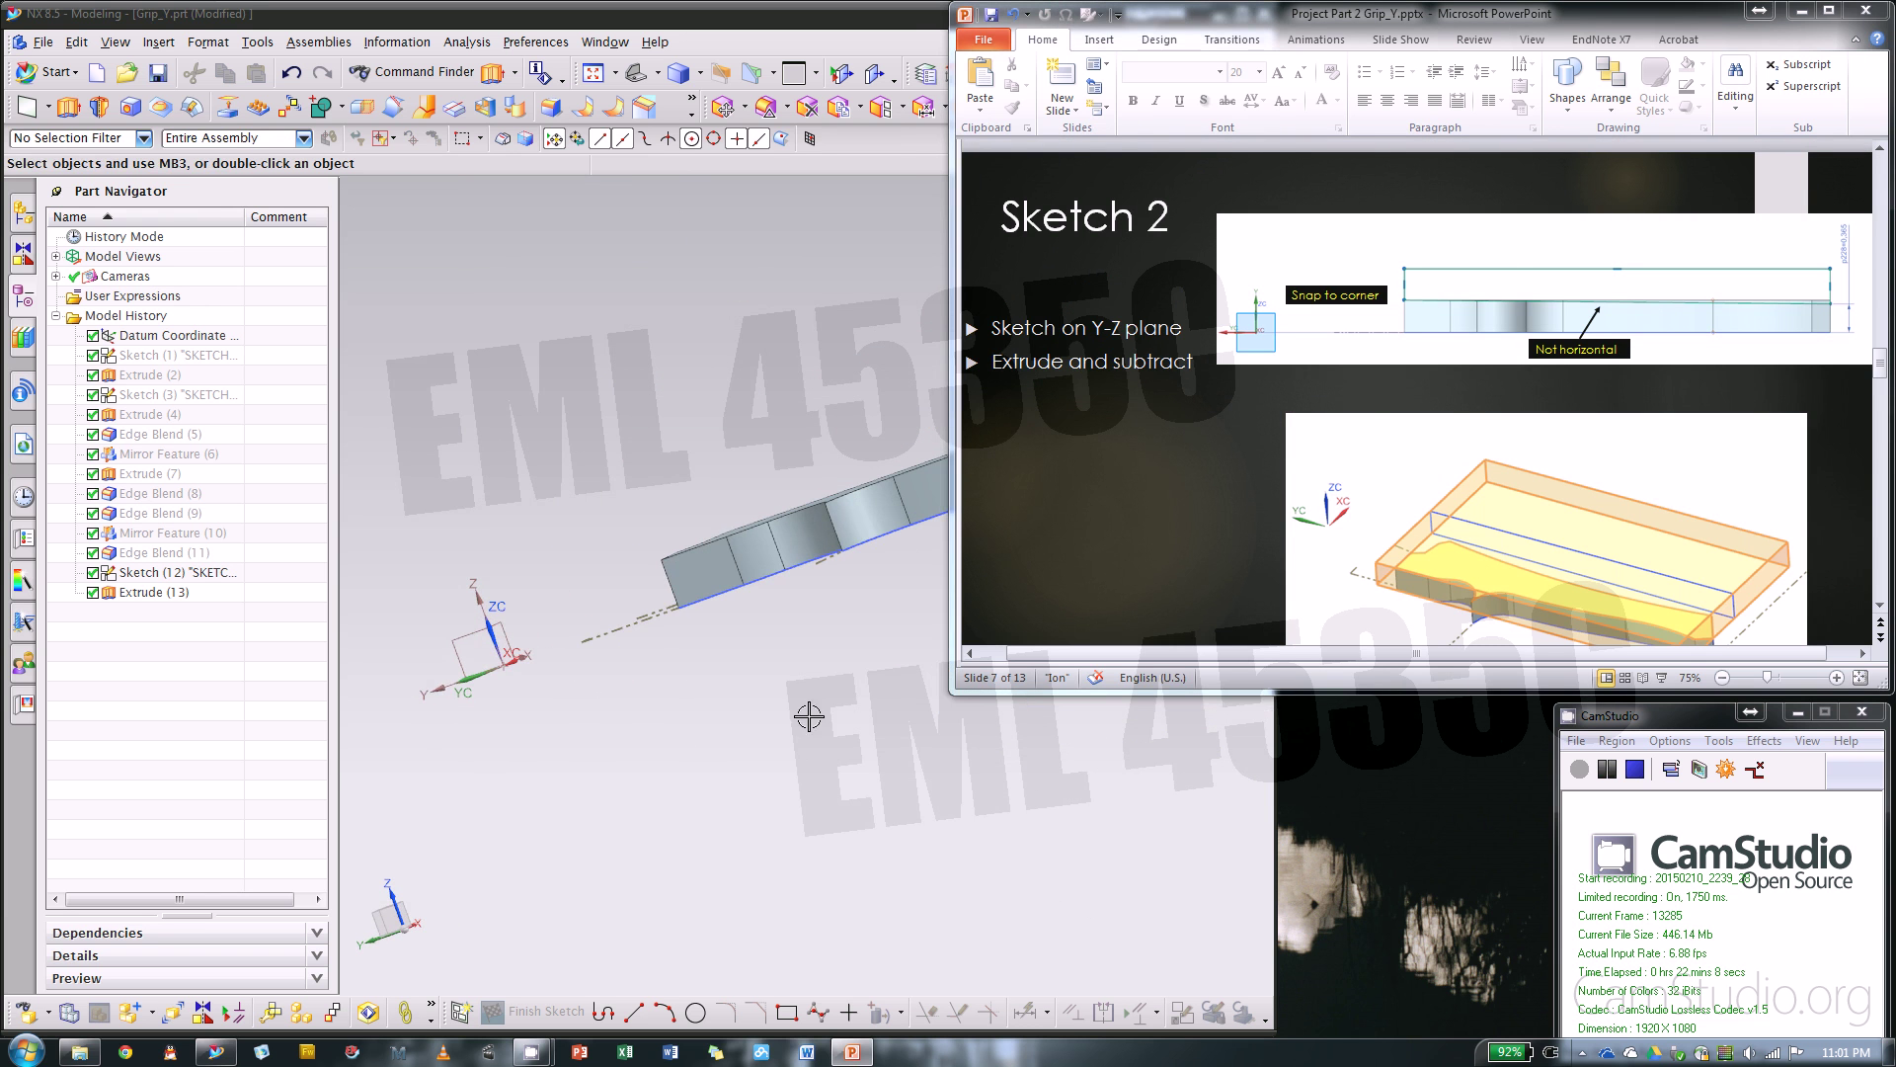
left_click(910, 739)
middle_click_drag(1198, 425, 1028, 774)
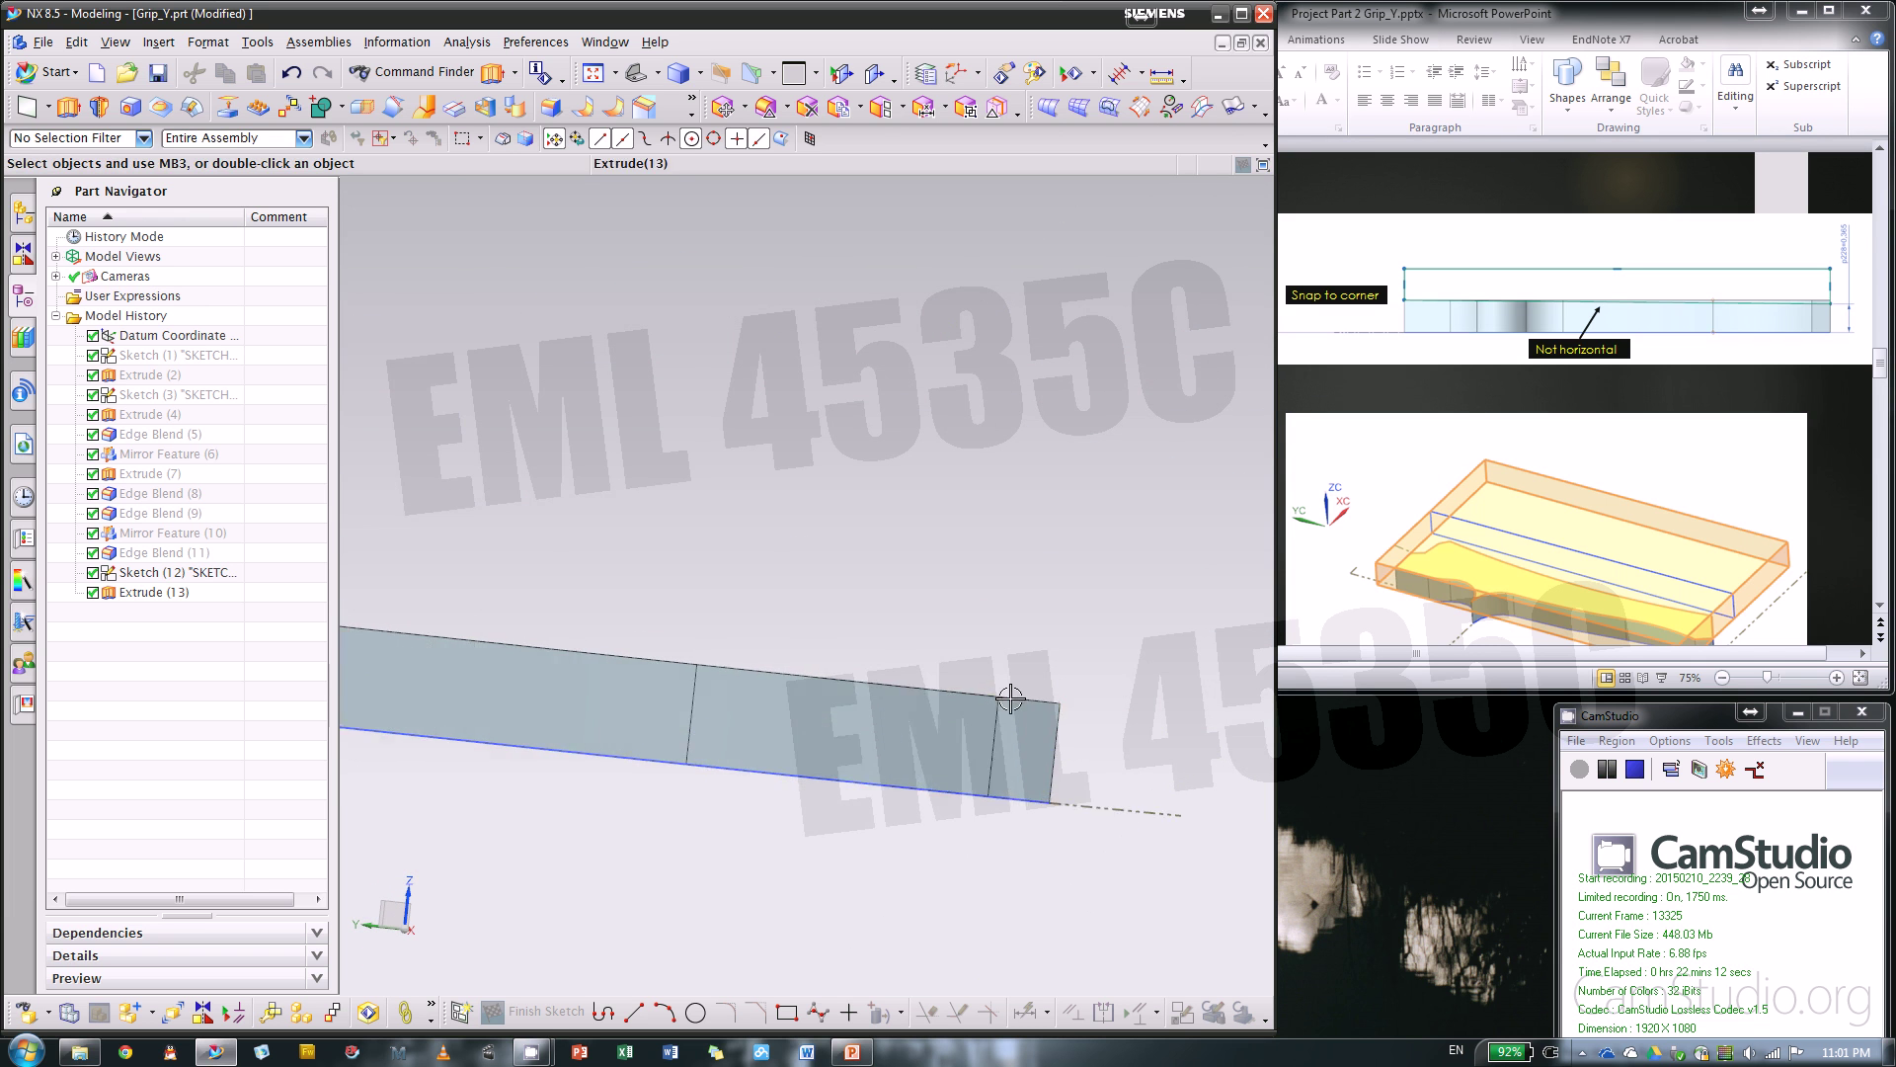
middle_click_drag(1093, 707, 1111, 756)
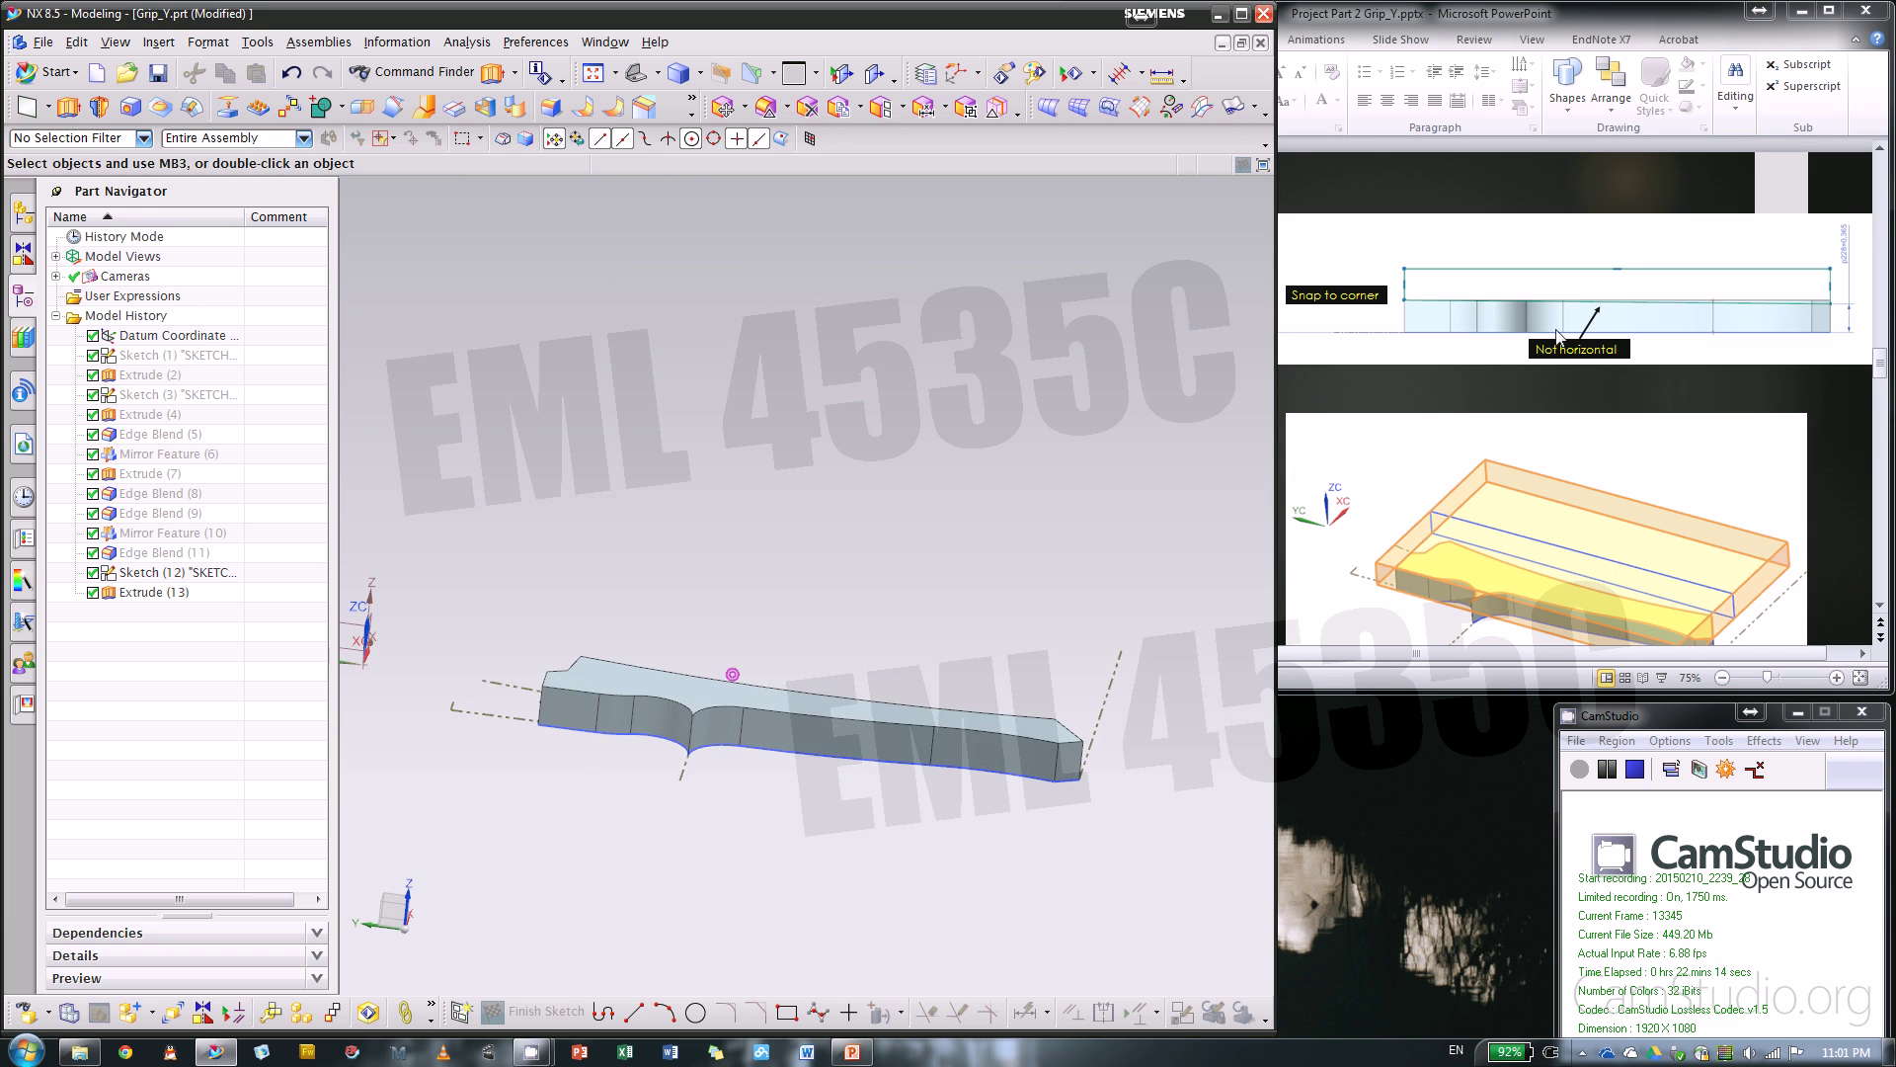
scroll(1009, 531, "down", 2)
scroll(594, 582, "up", 3)
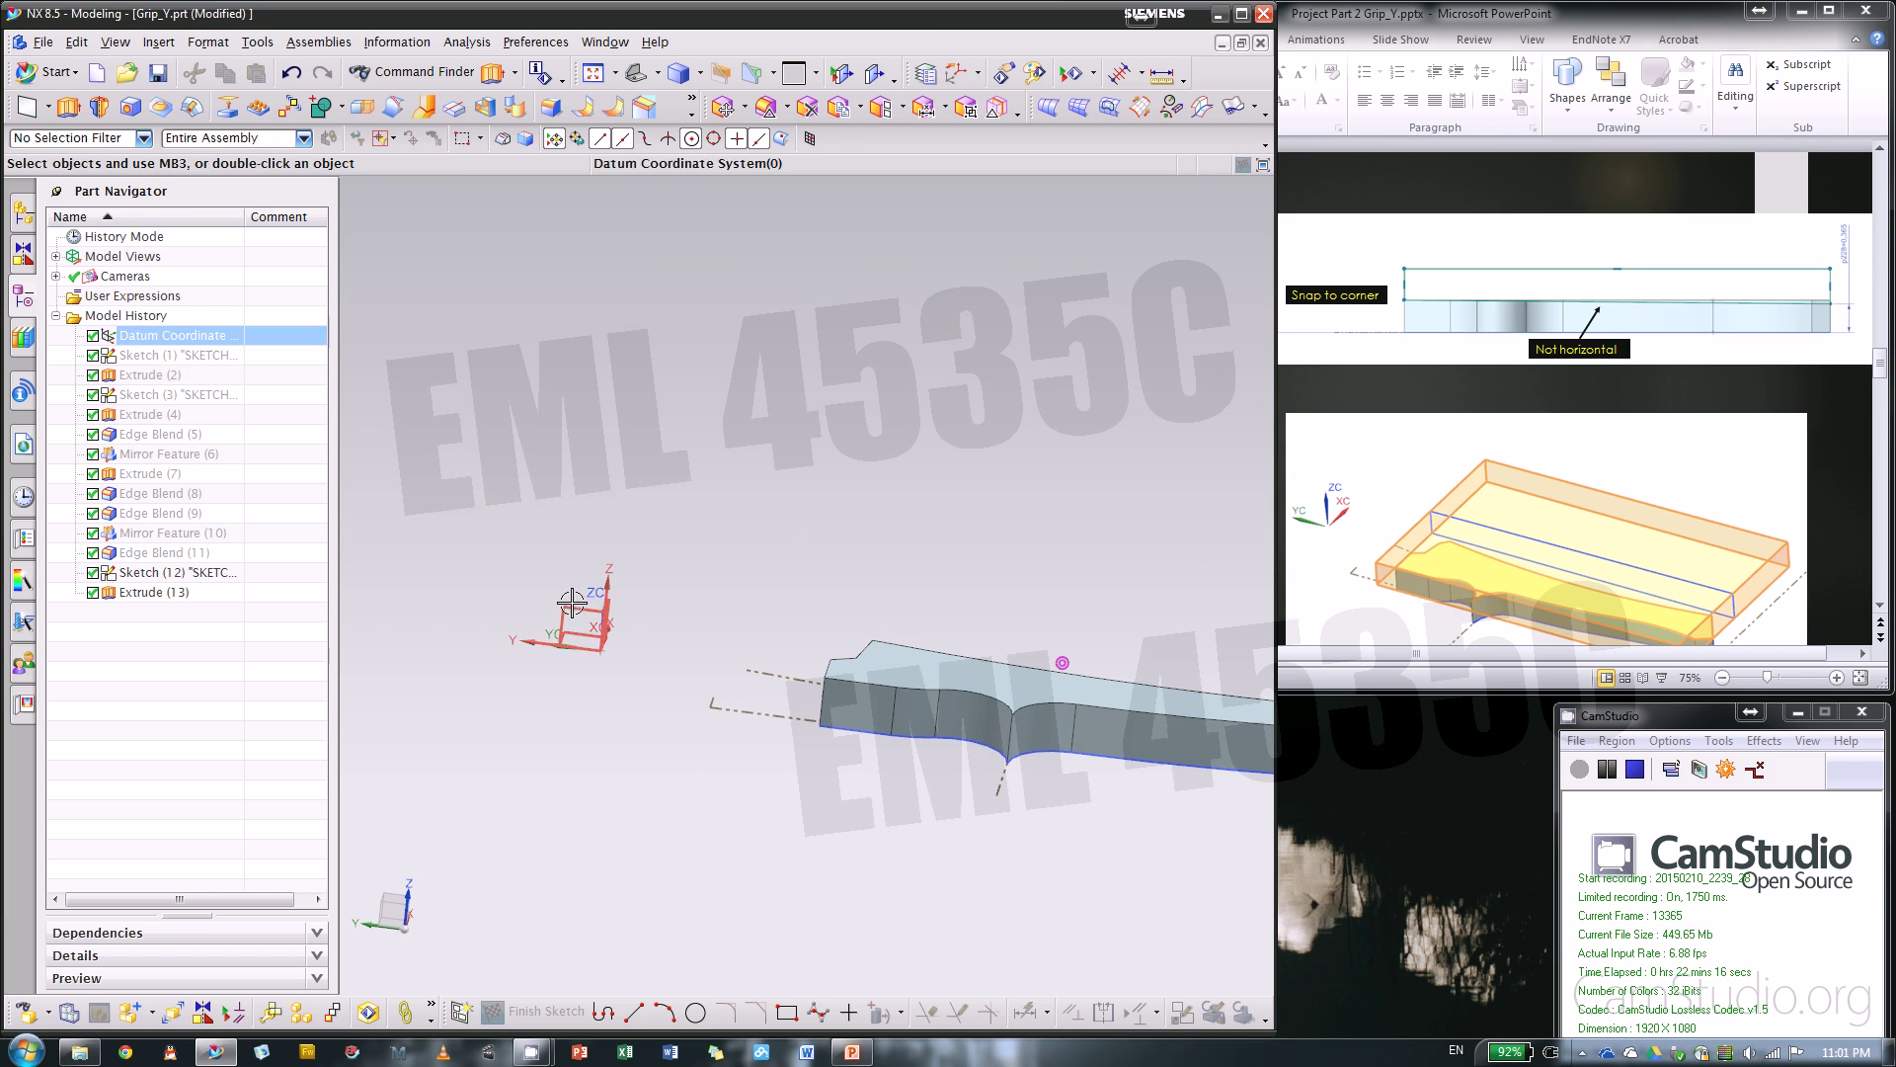
scroll(487, 622, "down", 3)
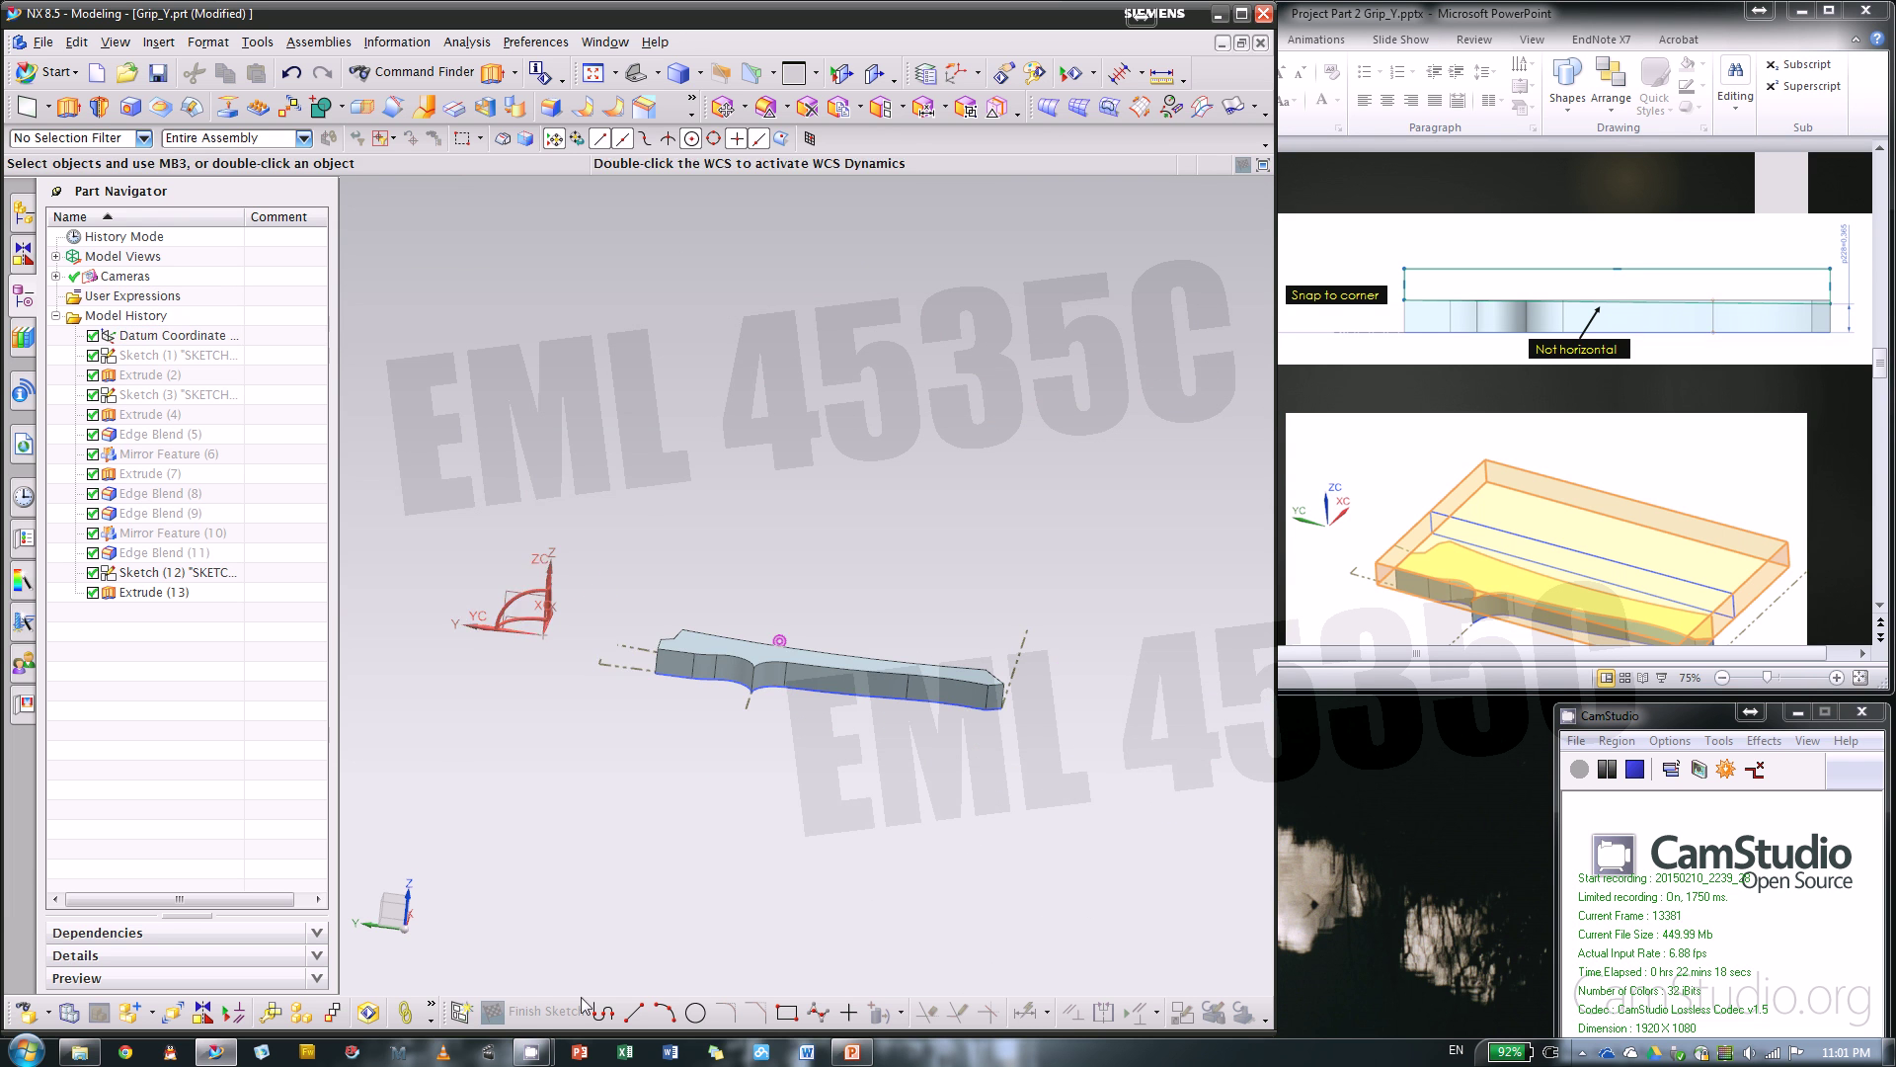
- Create a new sketch on the Y-Z plane of the datum coordinate system
left_click(461, 1010)
scroll(1057, 707, "down", 3)
scroll(733, 657, "up", 5)
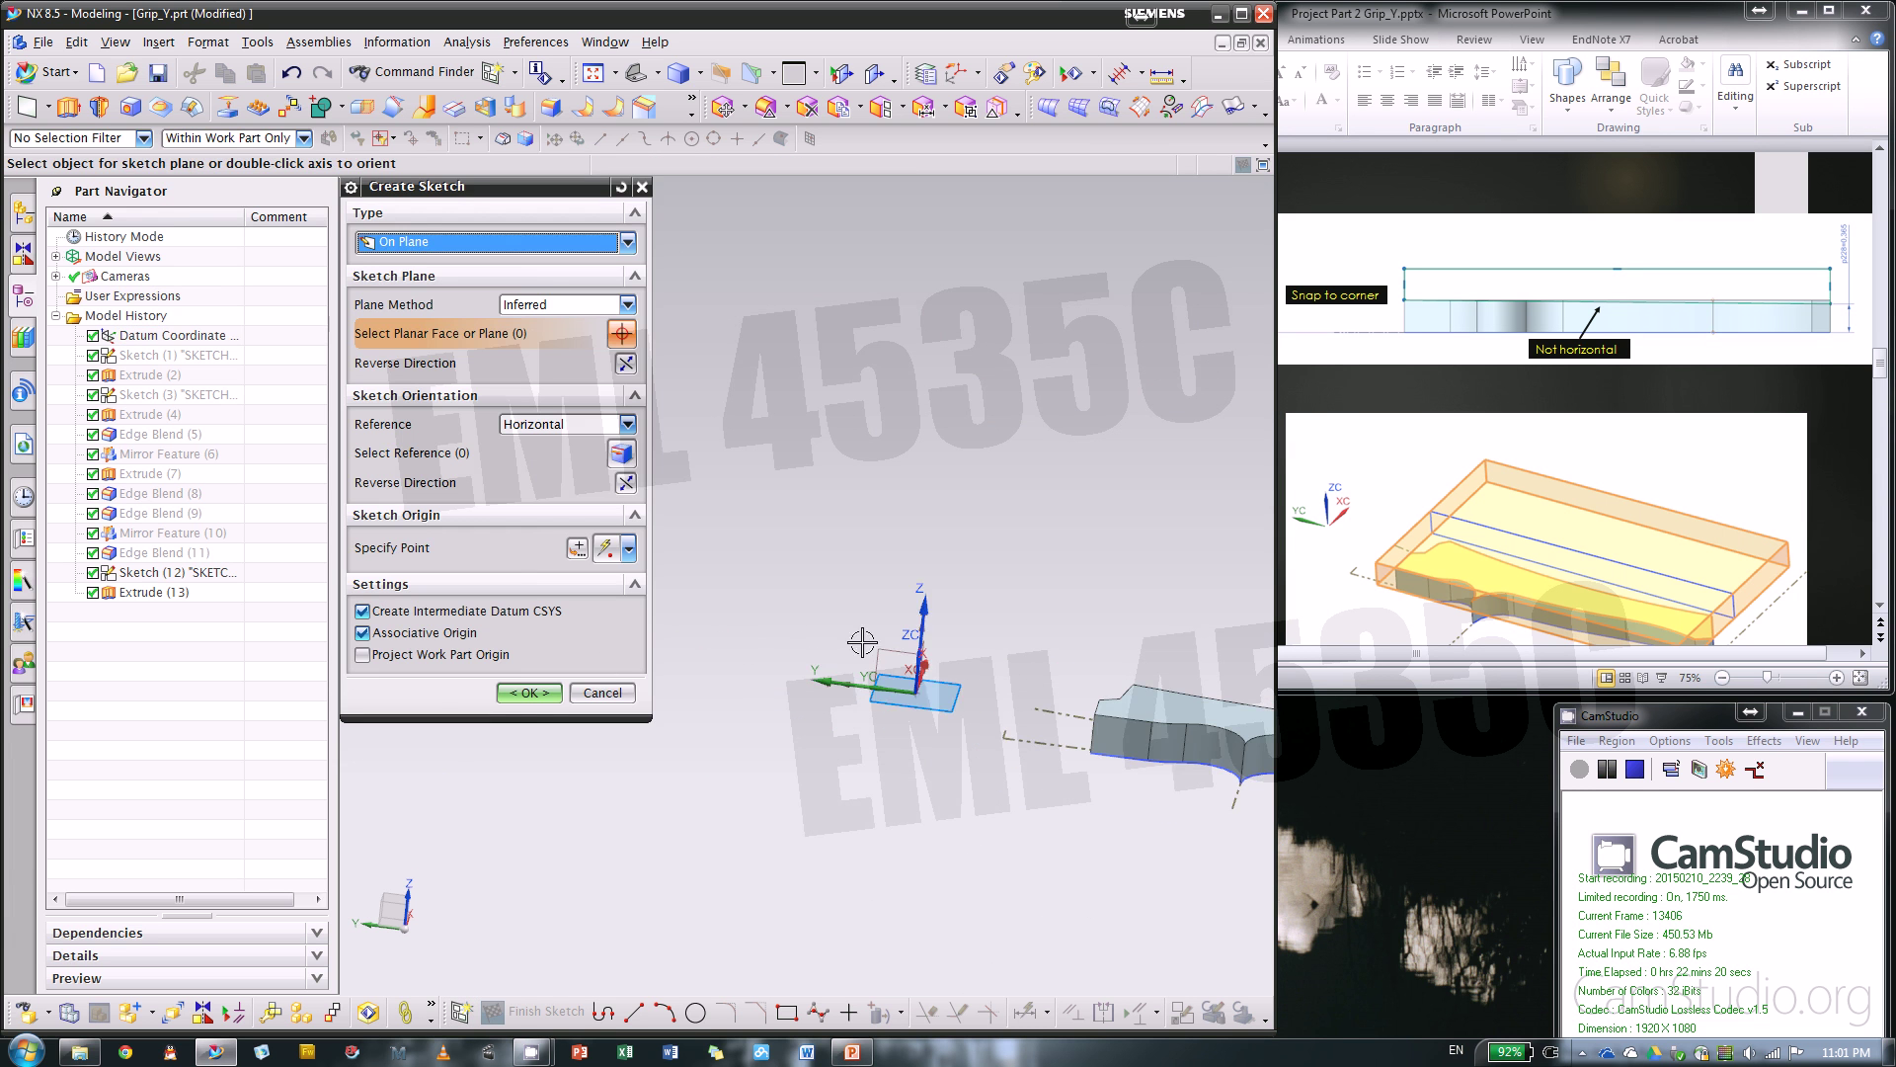
left_click(877, 655)
scroll(787, 614, "down", 2)
left_click(542, 692)
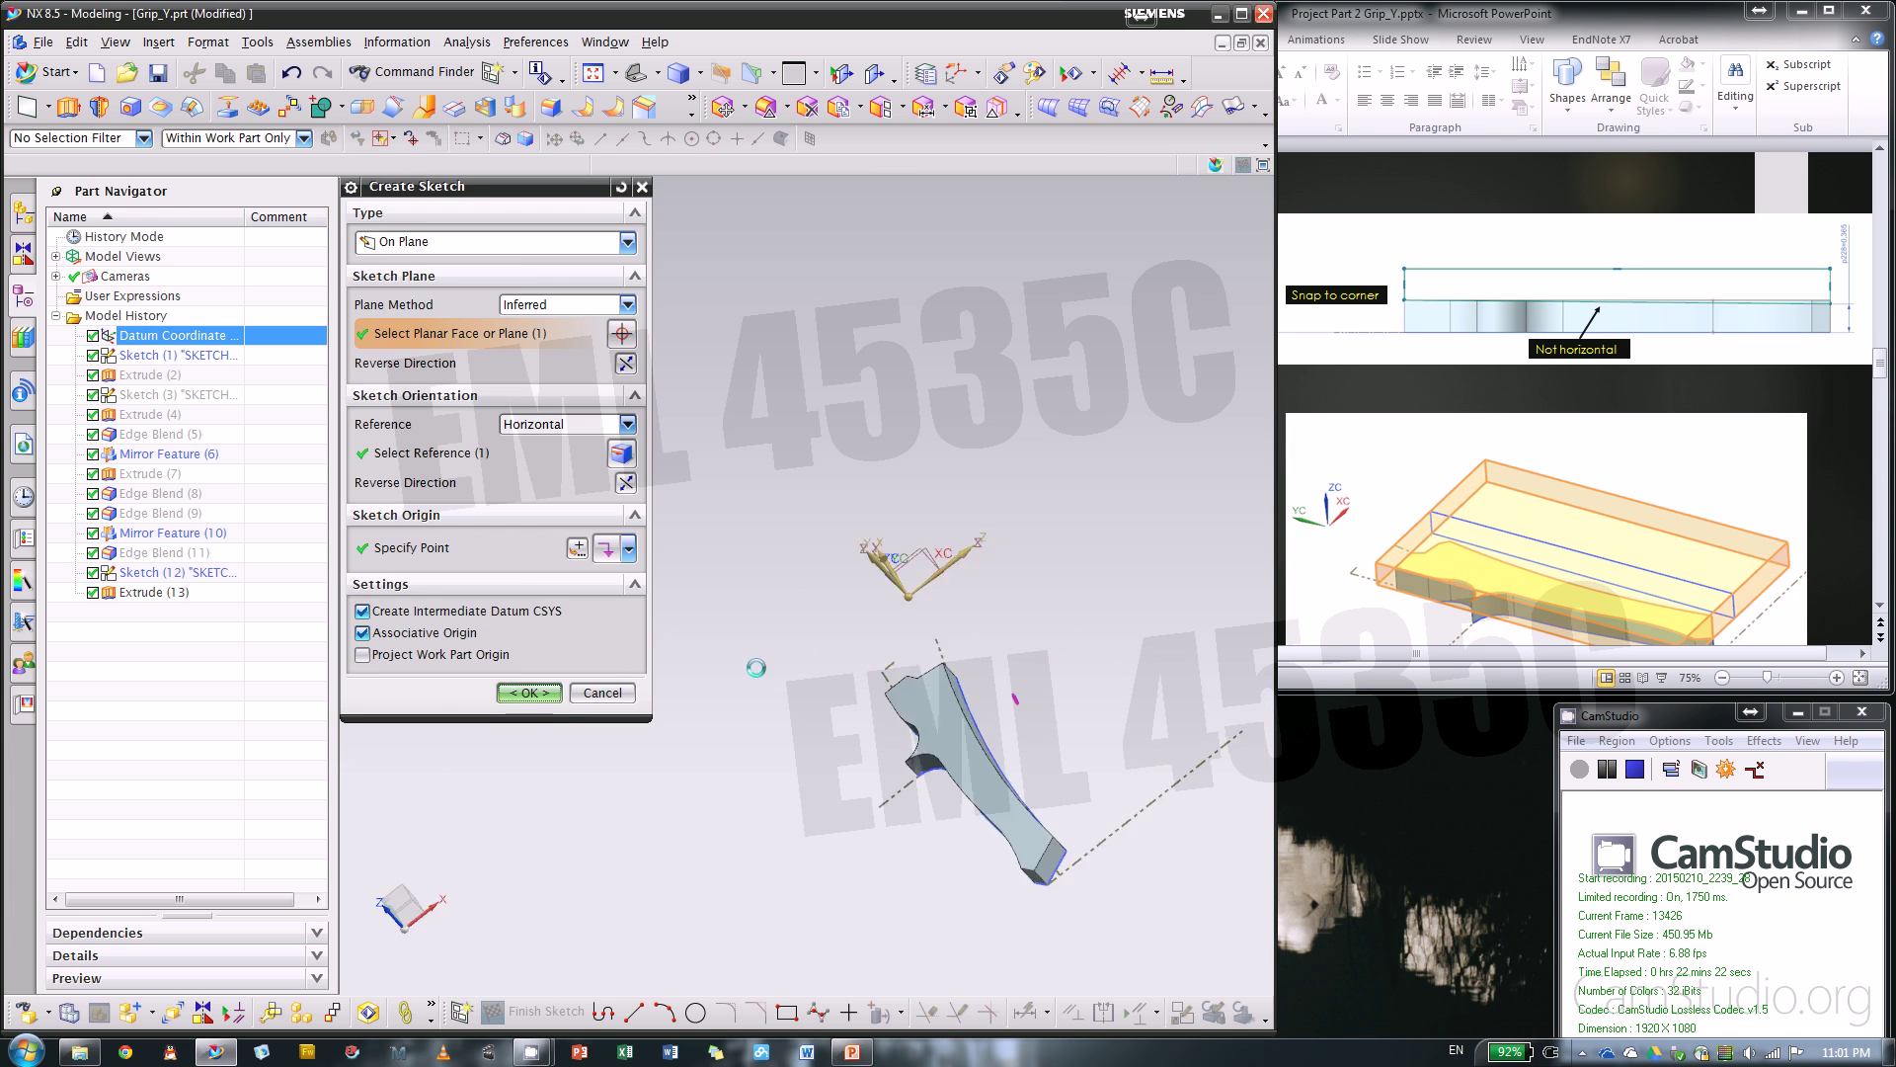
- Turn the Y-Z sketch view around to face the opposite side squarely, comparing it with the Sketch 2 slide in PowerPoint
scroll(1177, 656, "down", 3)
scroll(973, 623, "up", 3)
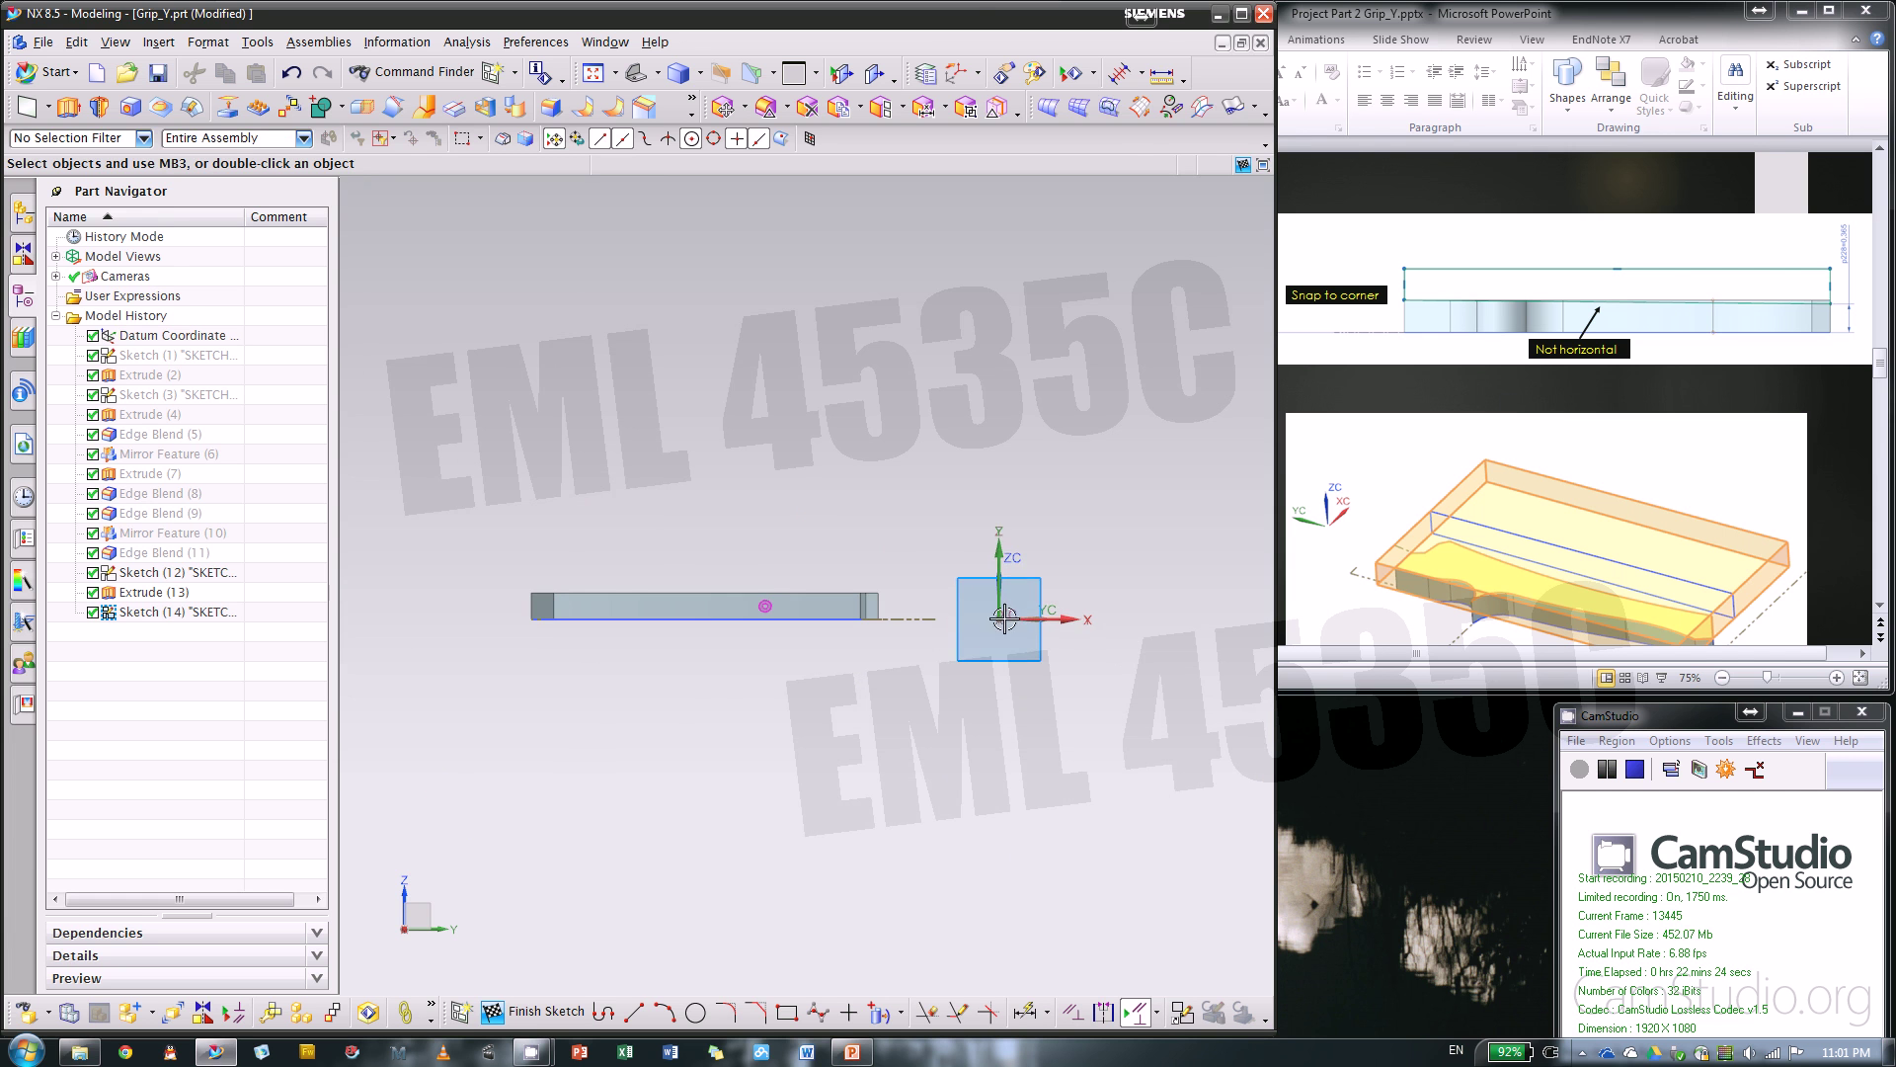
left_click(1554, 184)
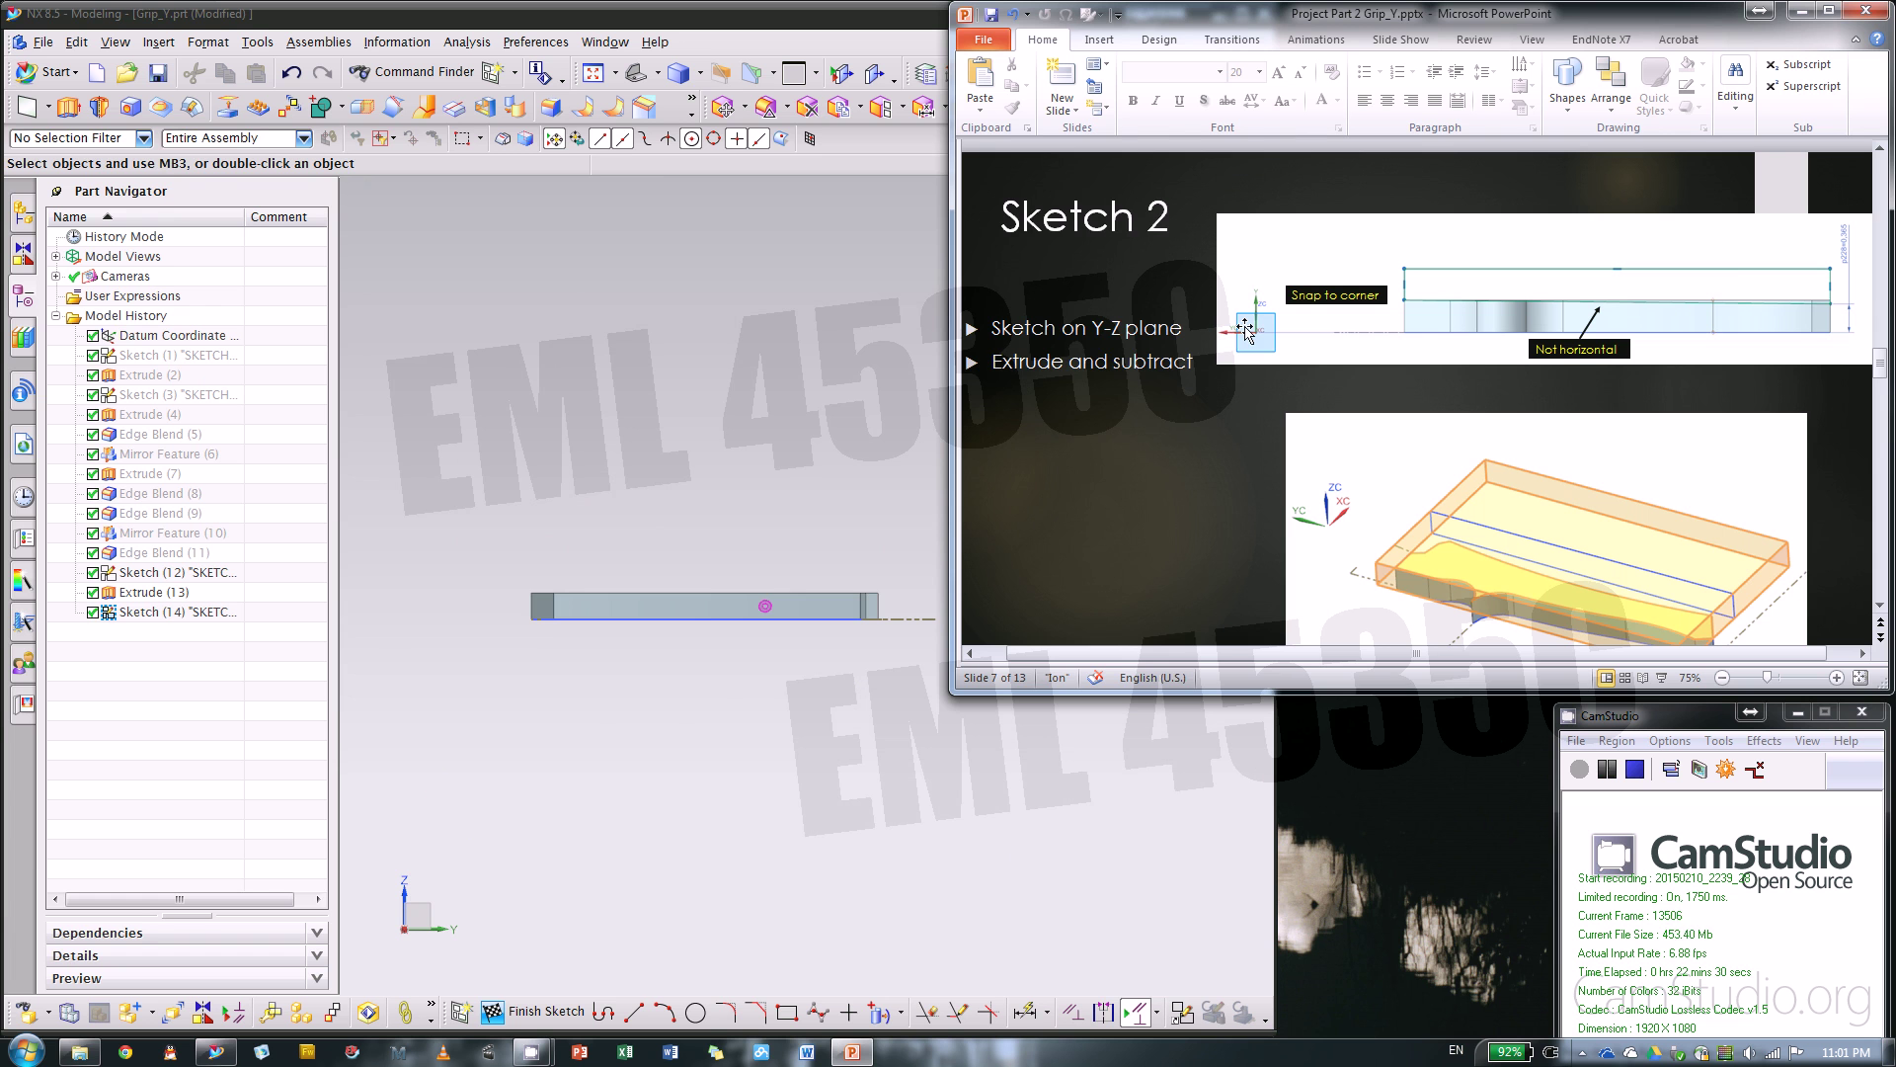
left_click(683, 499)
middle_click_drag(690, 487, 925, 474)
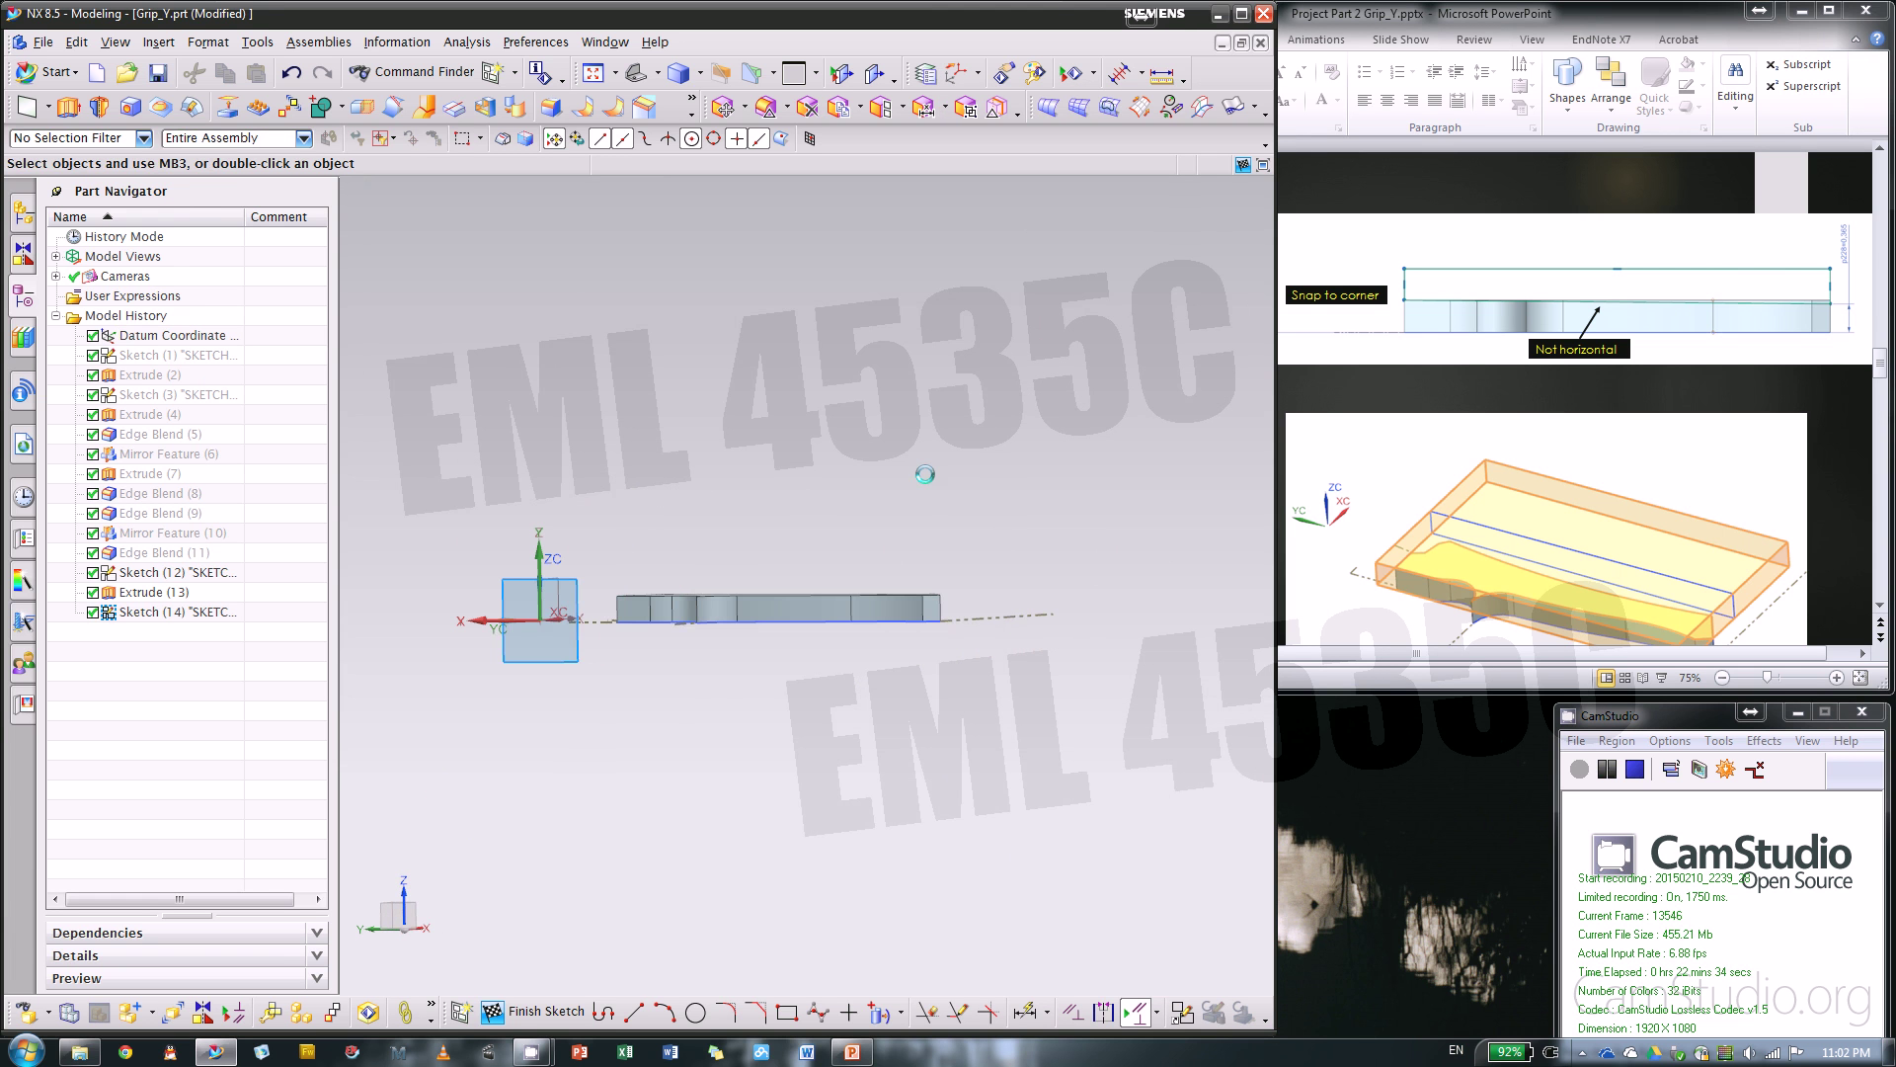
key("F8")
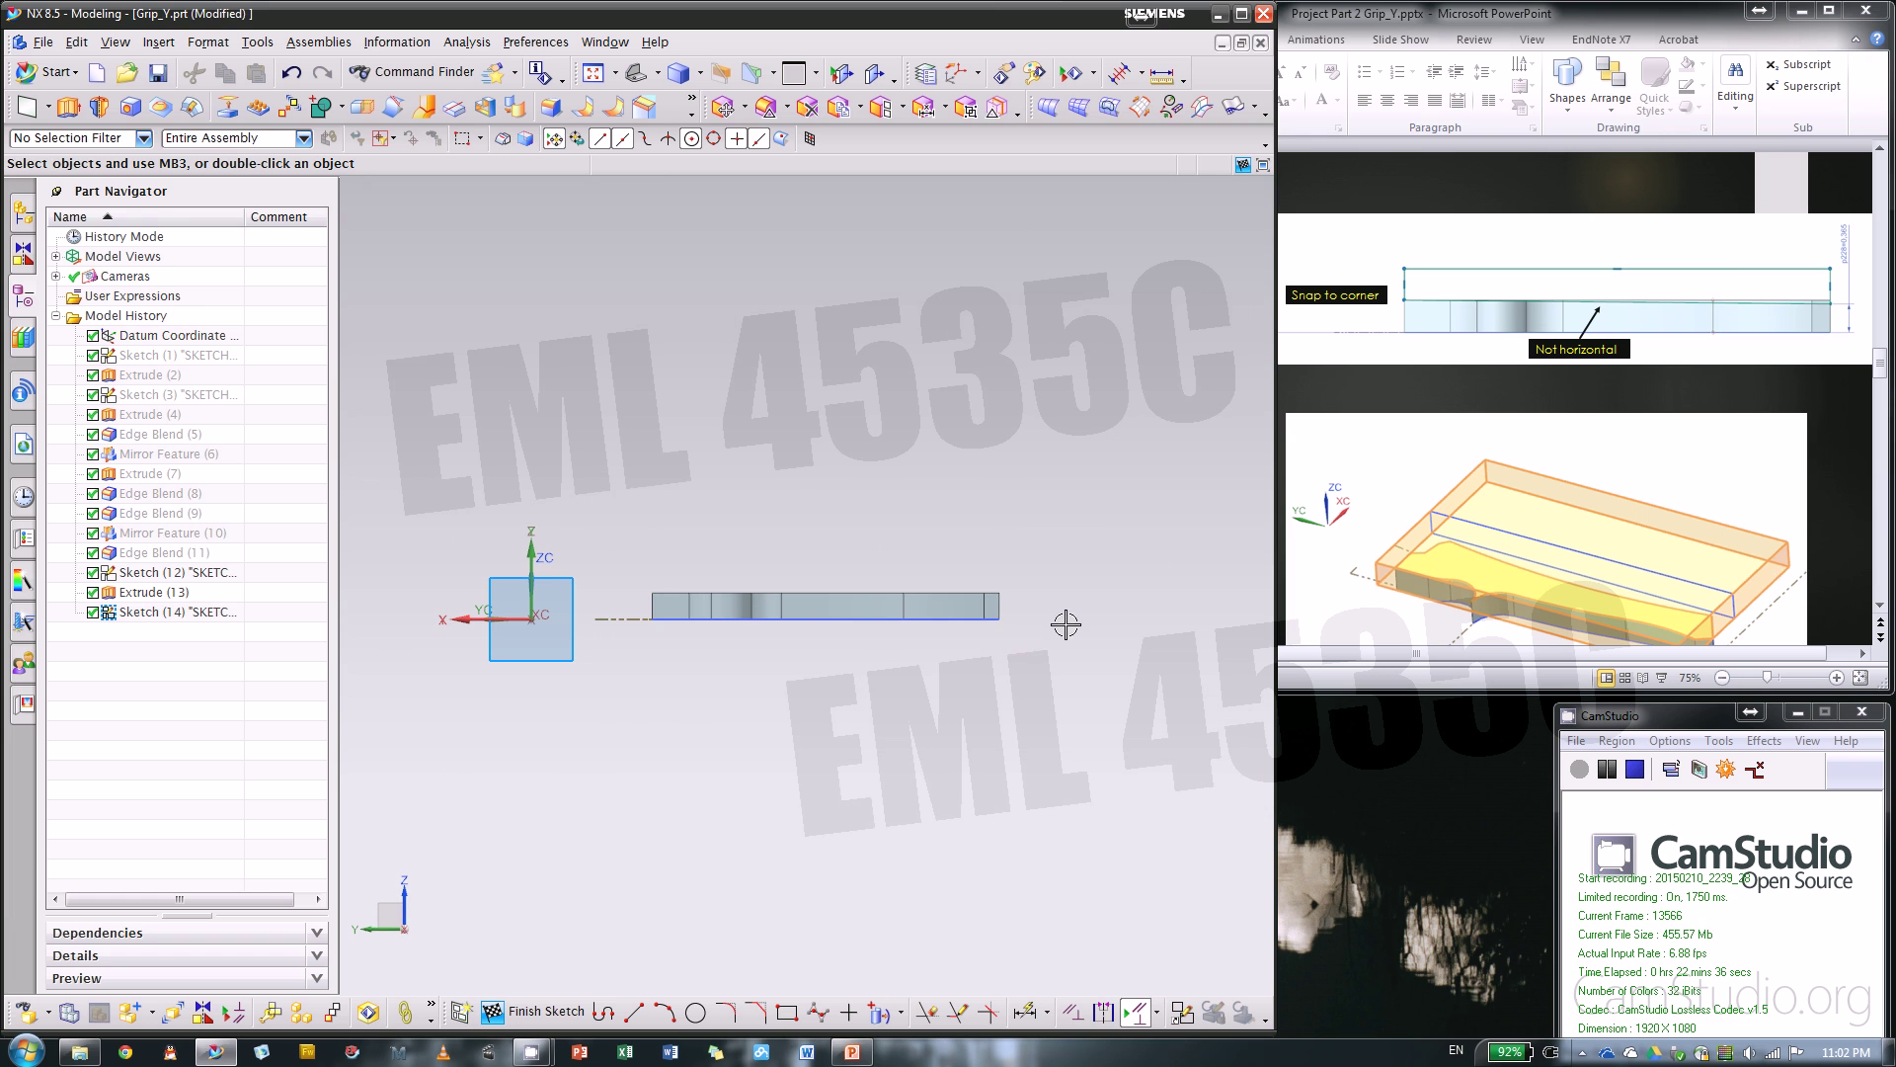
left_click(1519, 193)
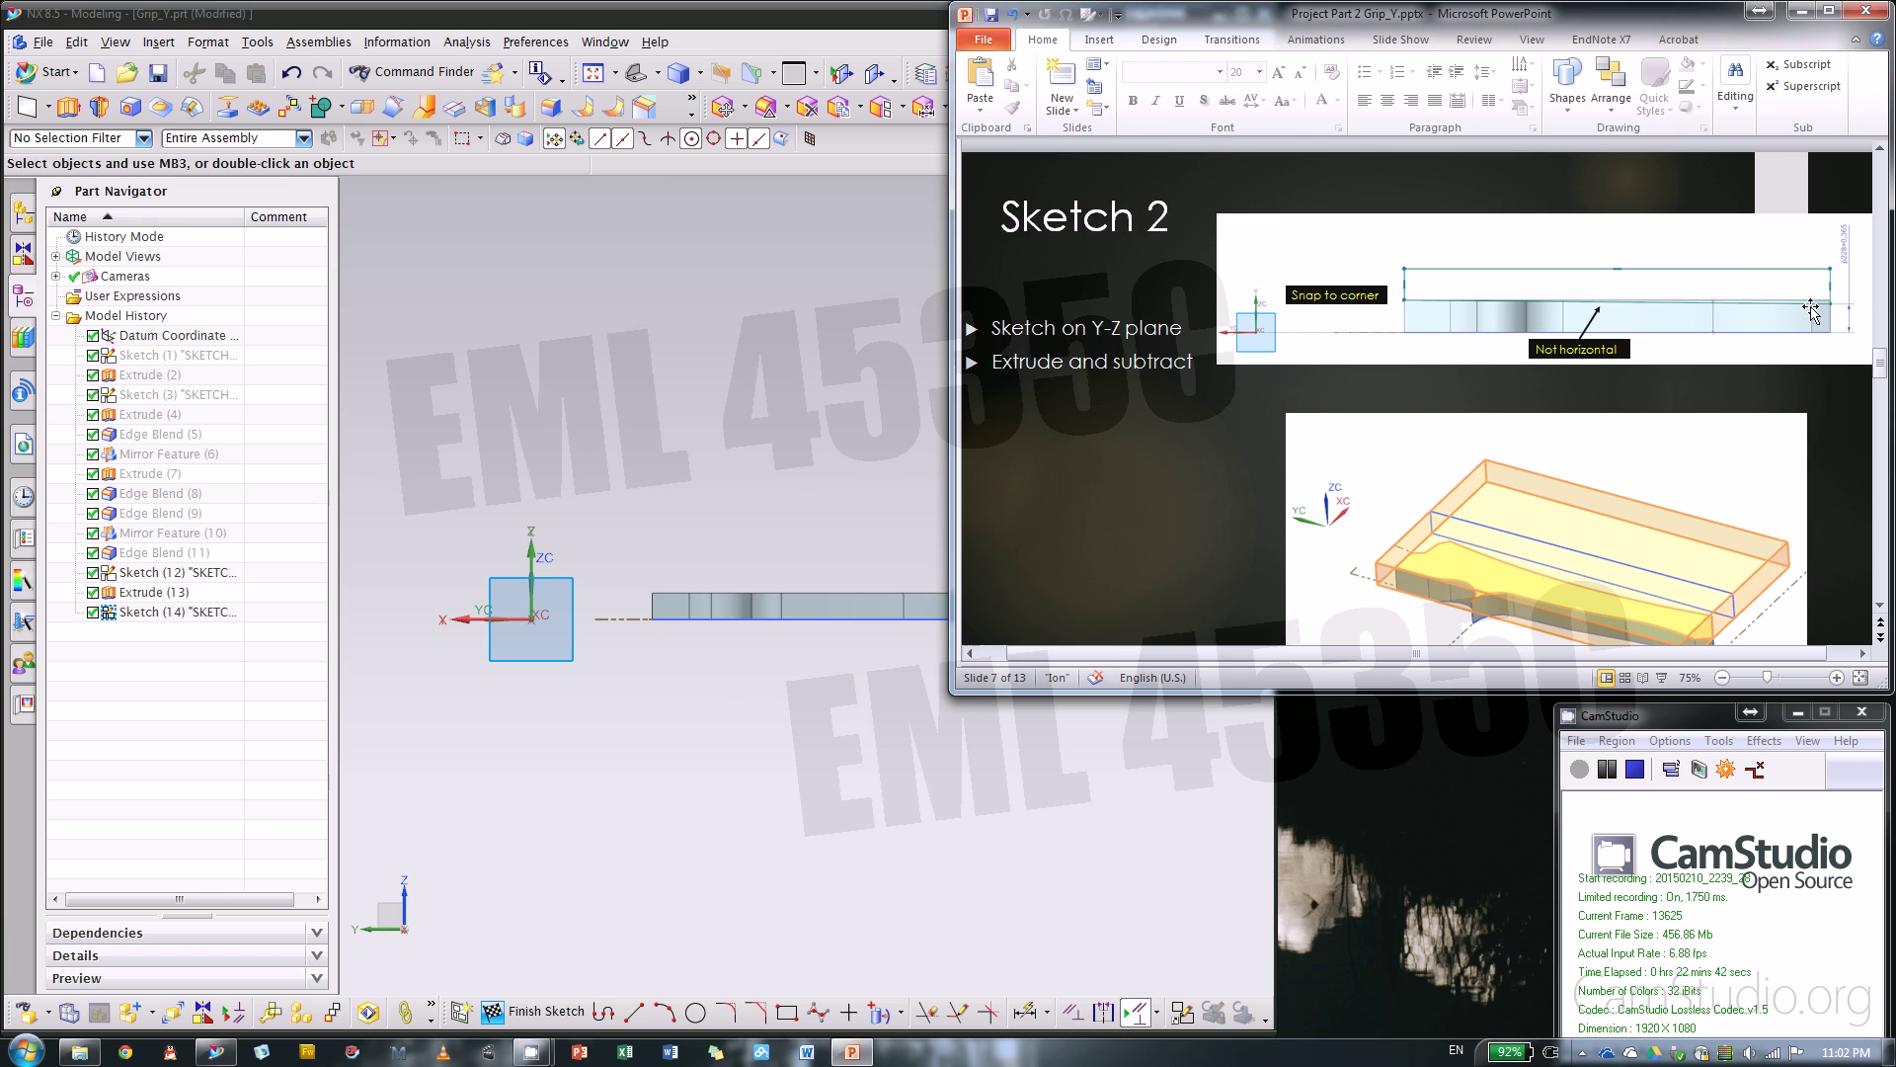
- Draw a line about 5.45 in long from the grip's upper corner nearest the datum to its far end edge
left_click(728, 833)
scroll(885, 741, "up", 3)
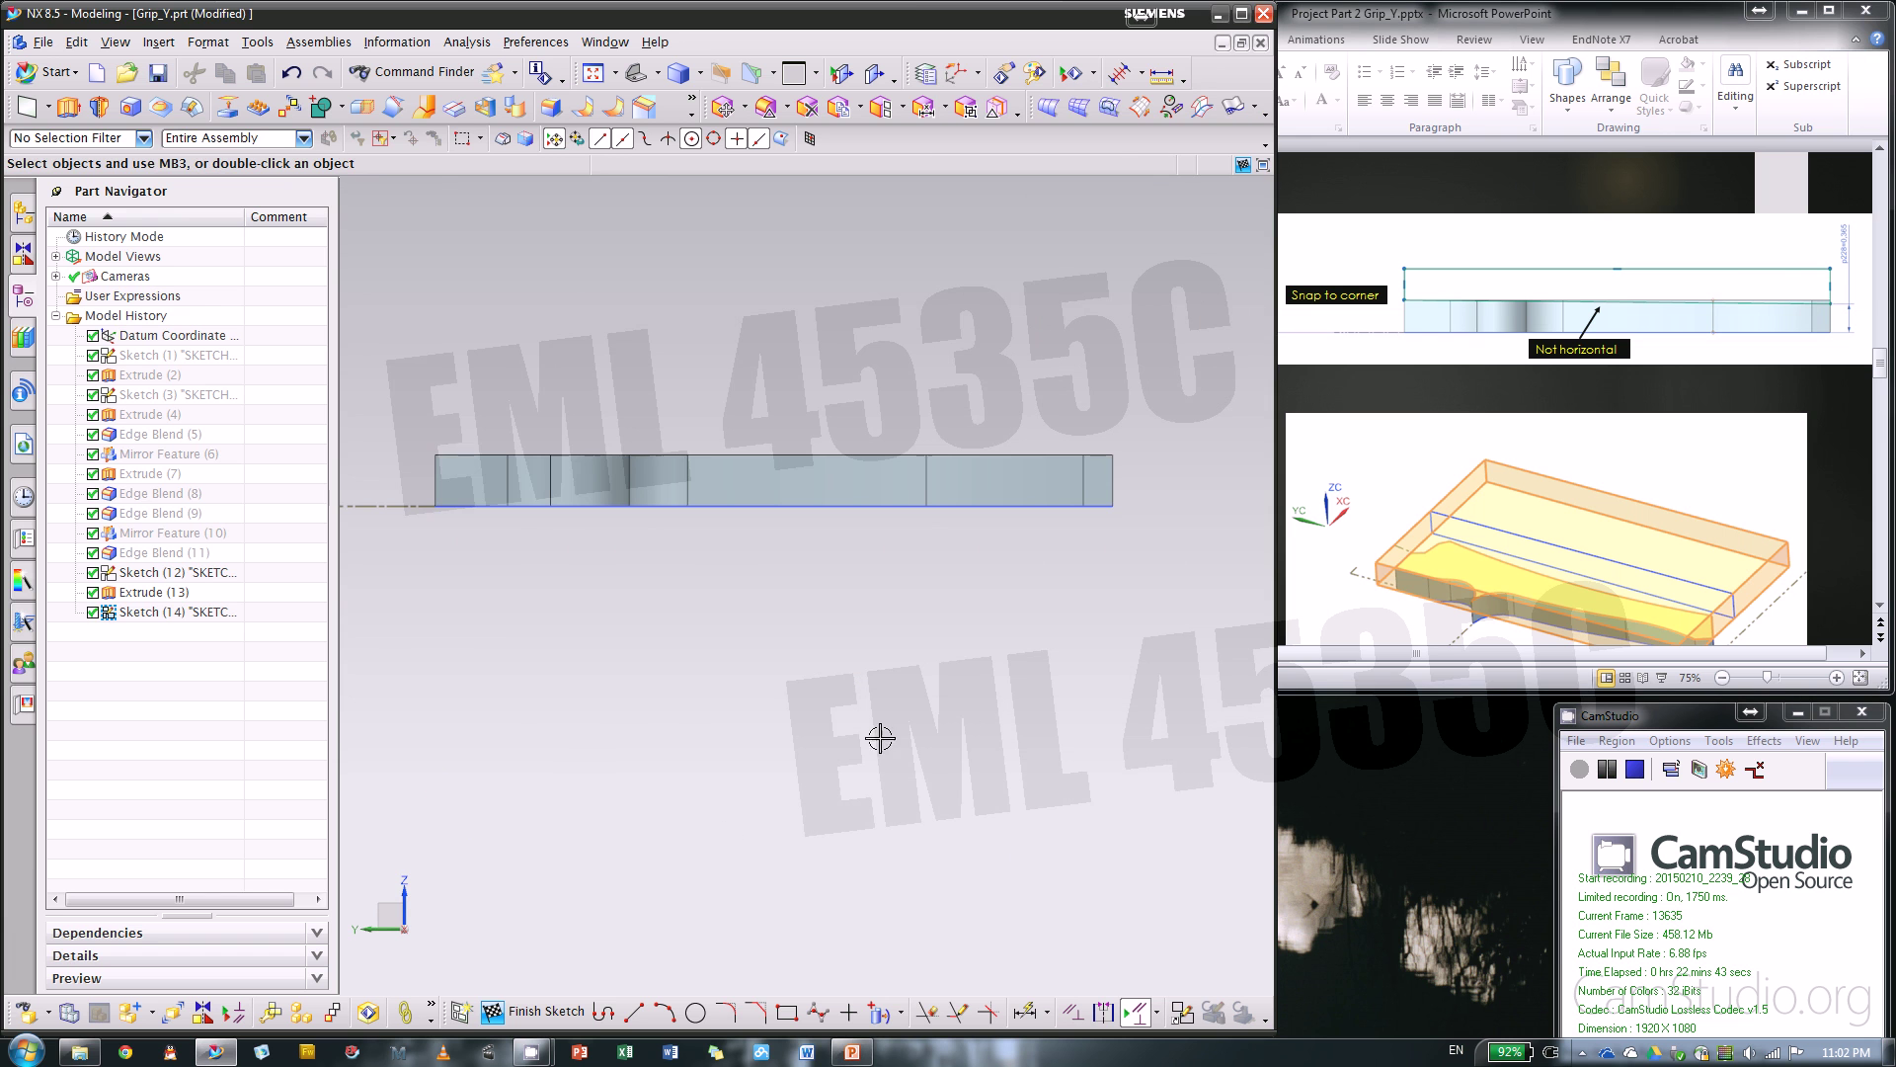
left_click(633, 1012)
left_click(435, 454)
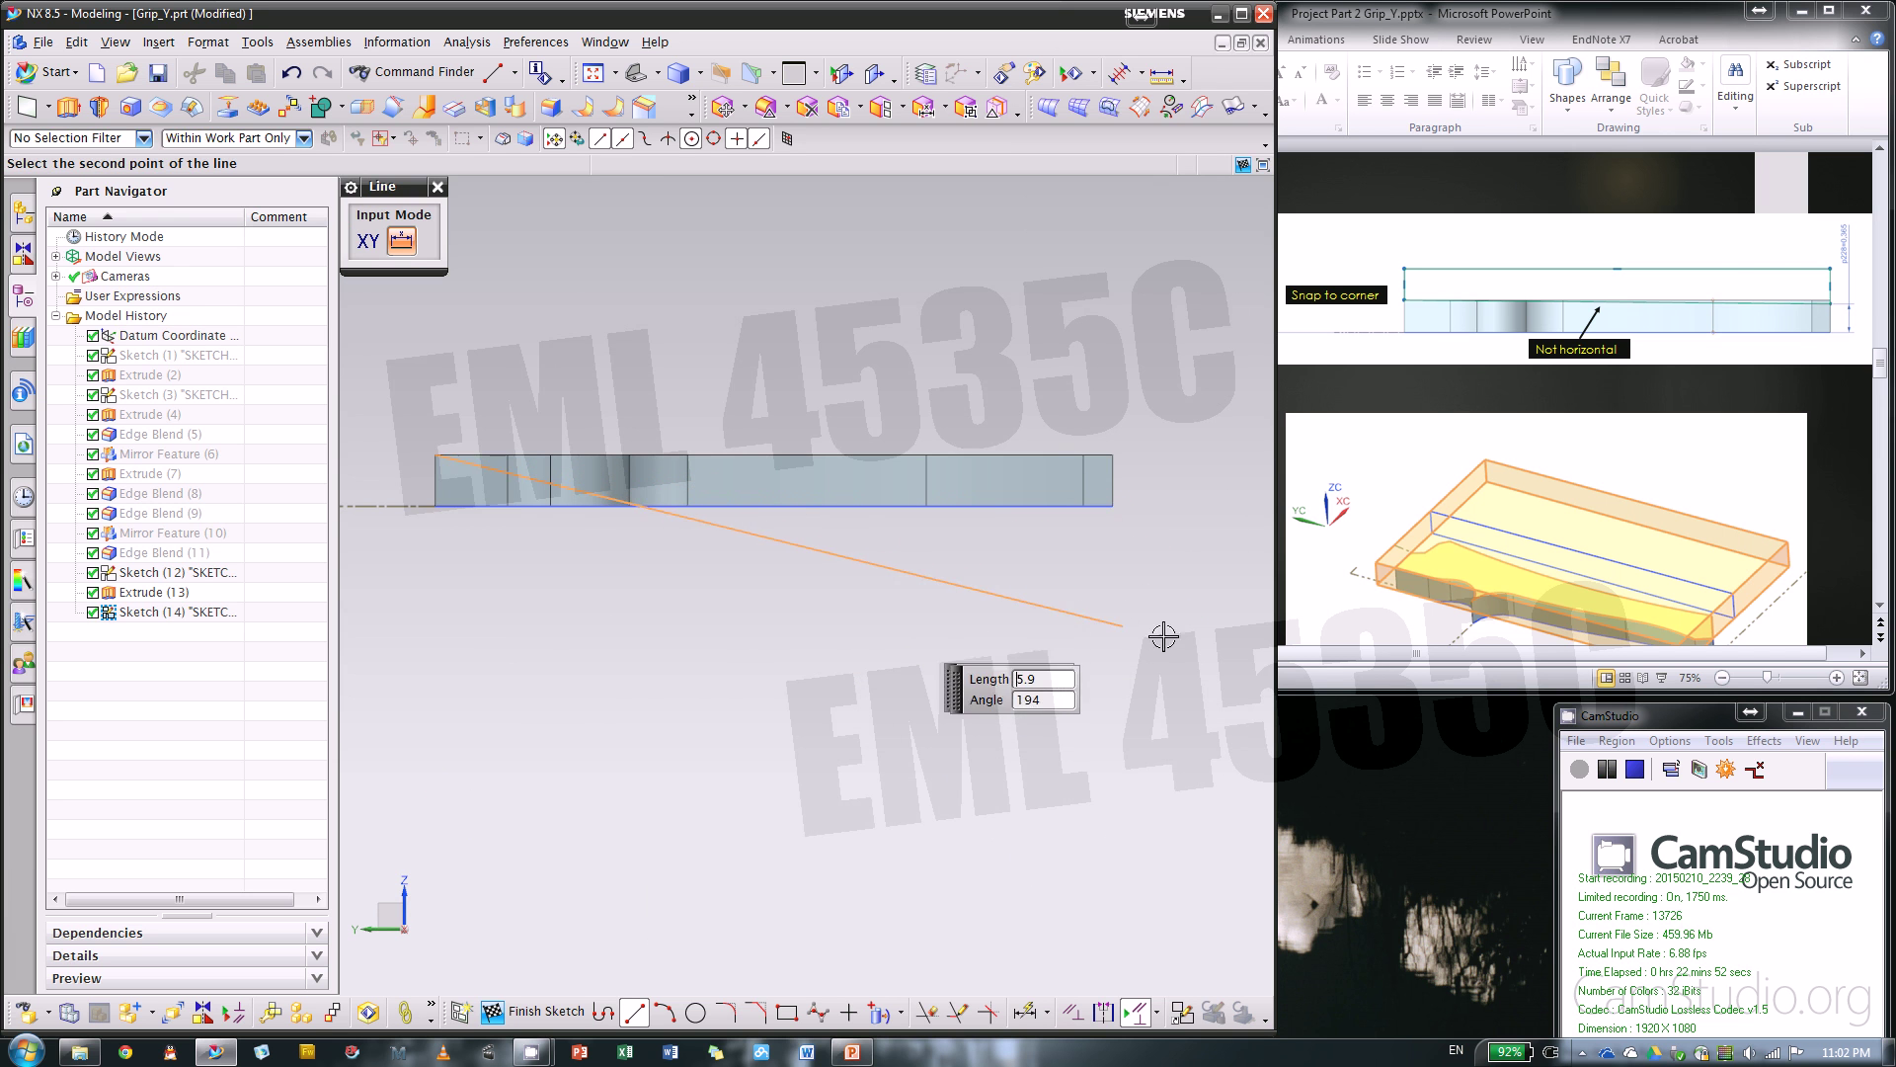
scroll(1092, 467, "up", 6)
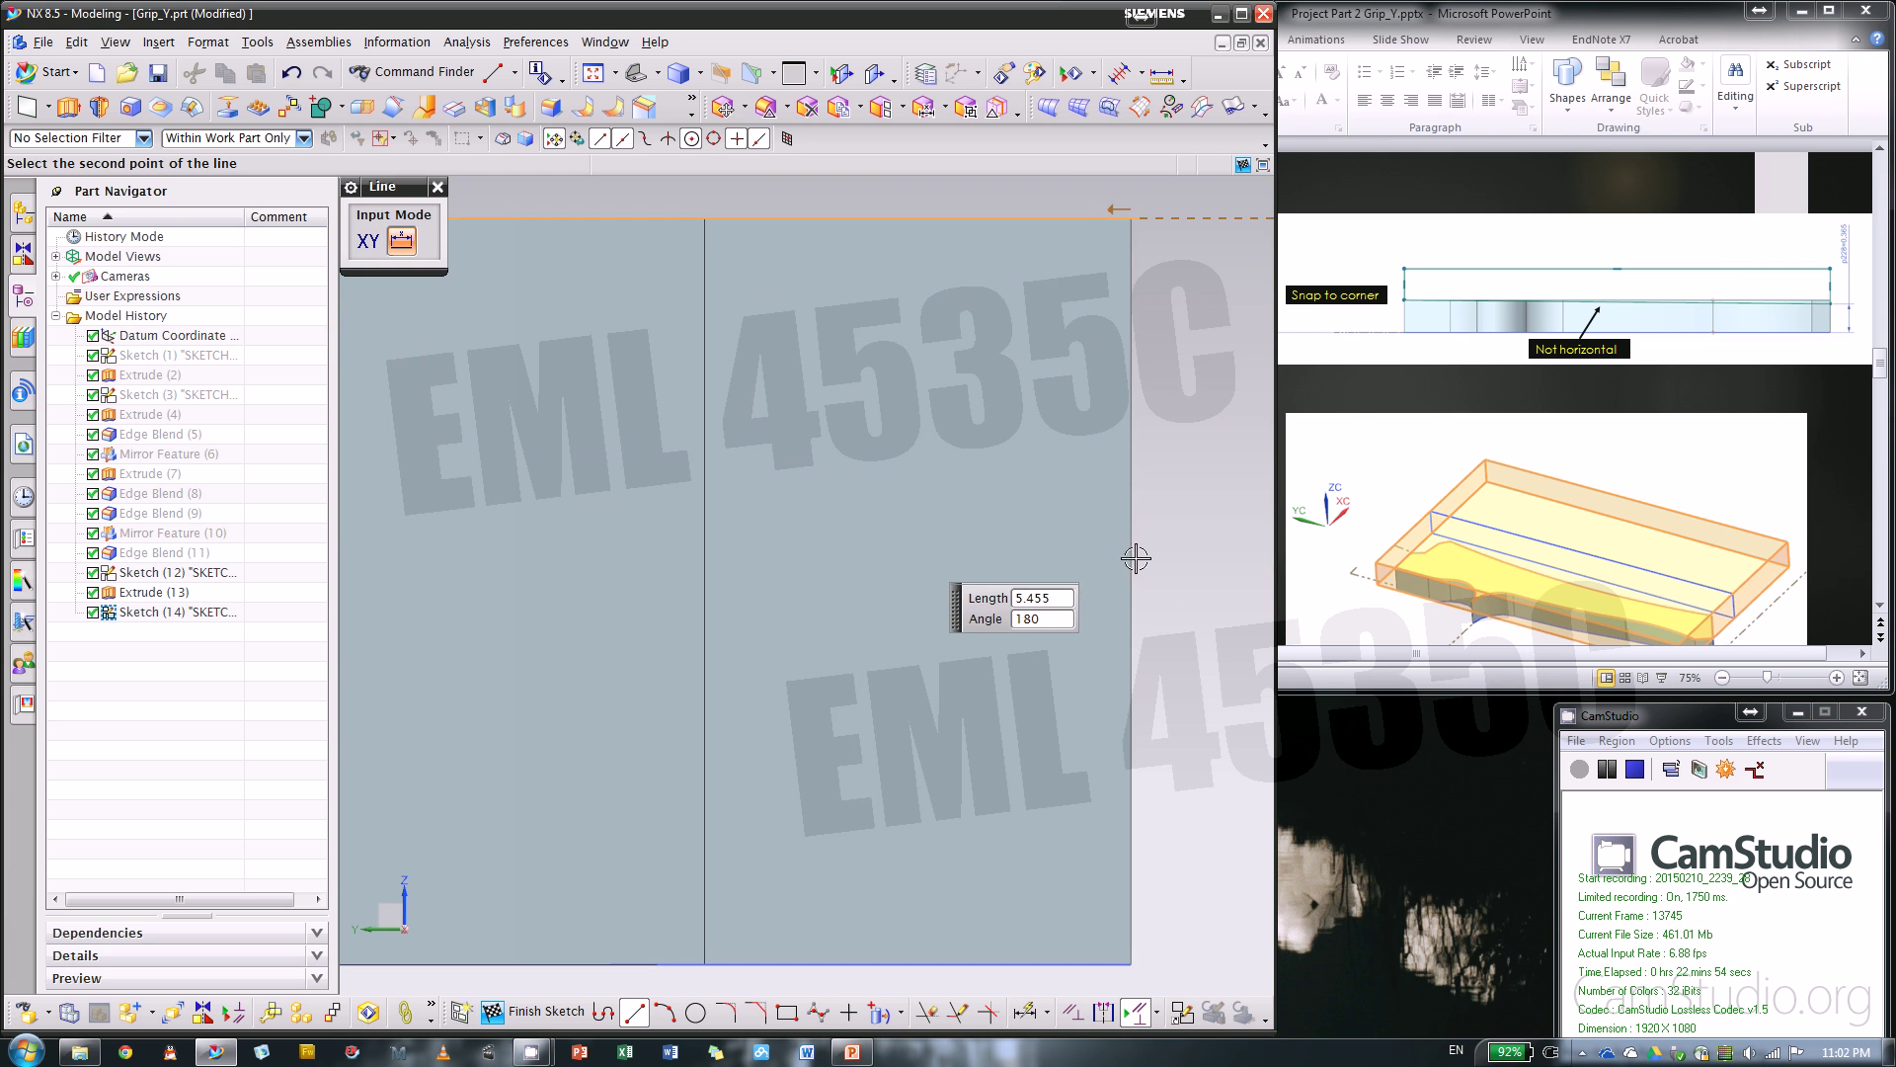
left_click(1127, 443)
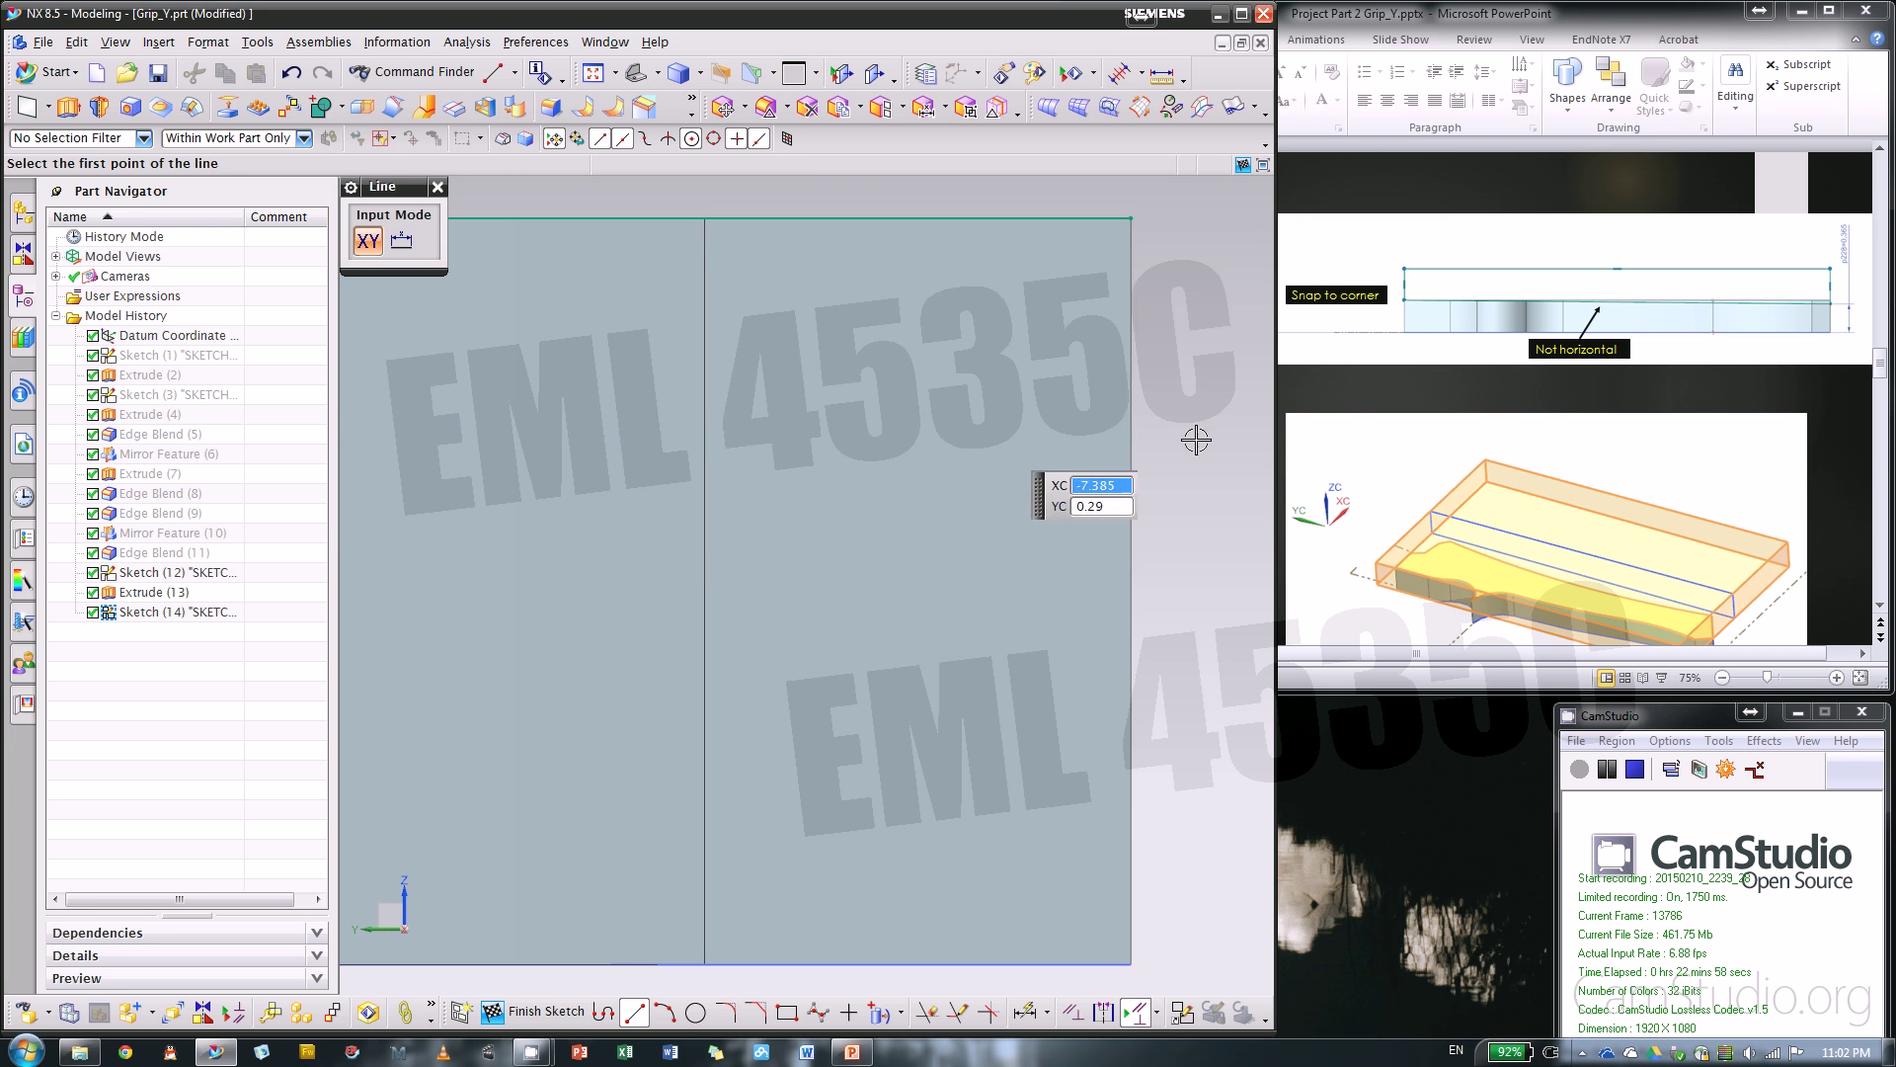
scroll(1247, 512, "down", 3)
scroll(1241, 466, "down", 3)
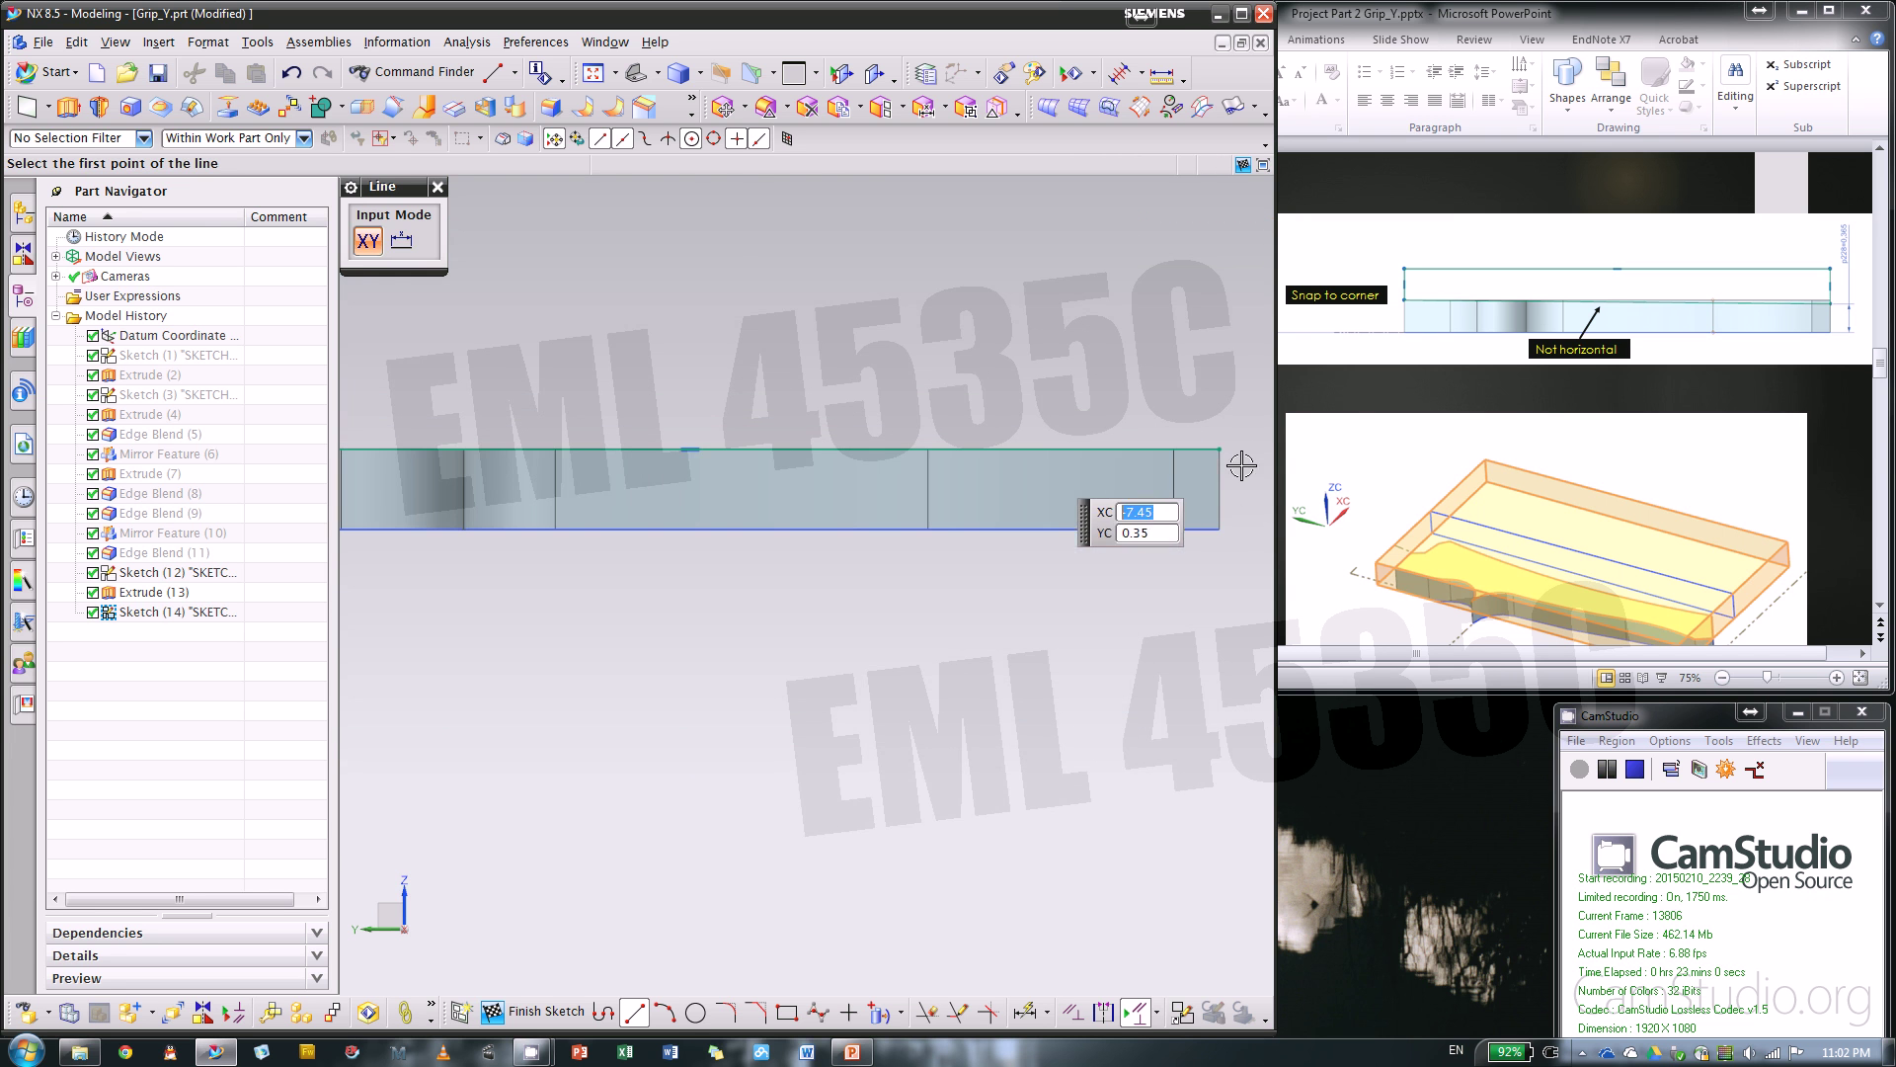
- Remove the new line's horizontal constraint and pull its far endpoint down along the grip's end edge
key("Escape")
left_click(694, 449)
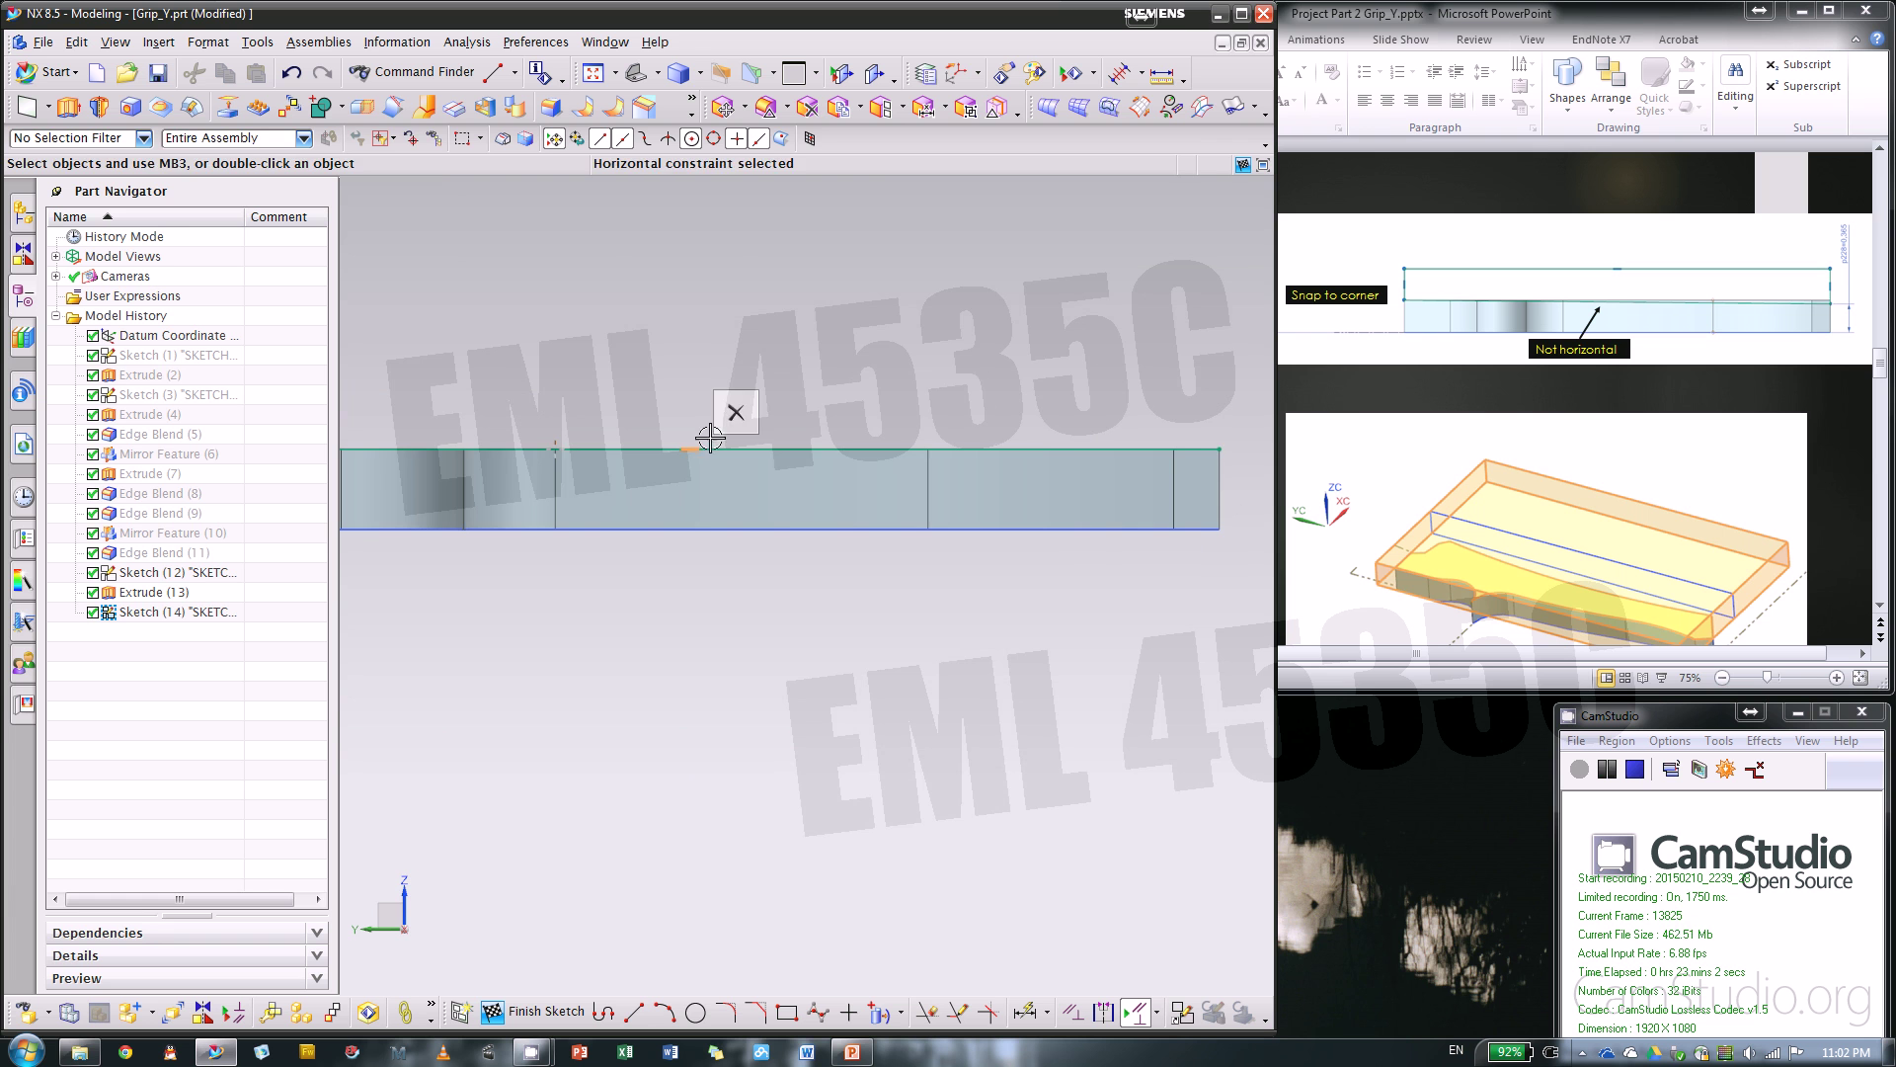
key("Delete")
scroll(1183, 440, "up", 5)
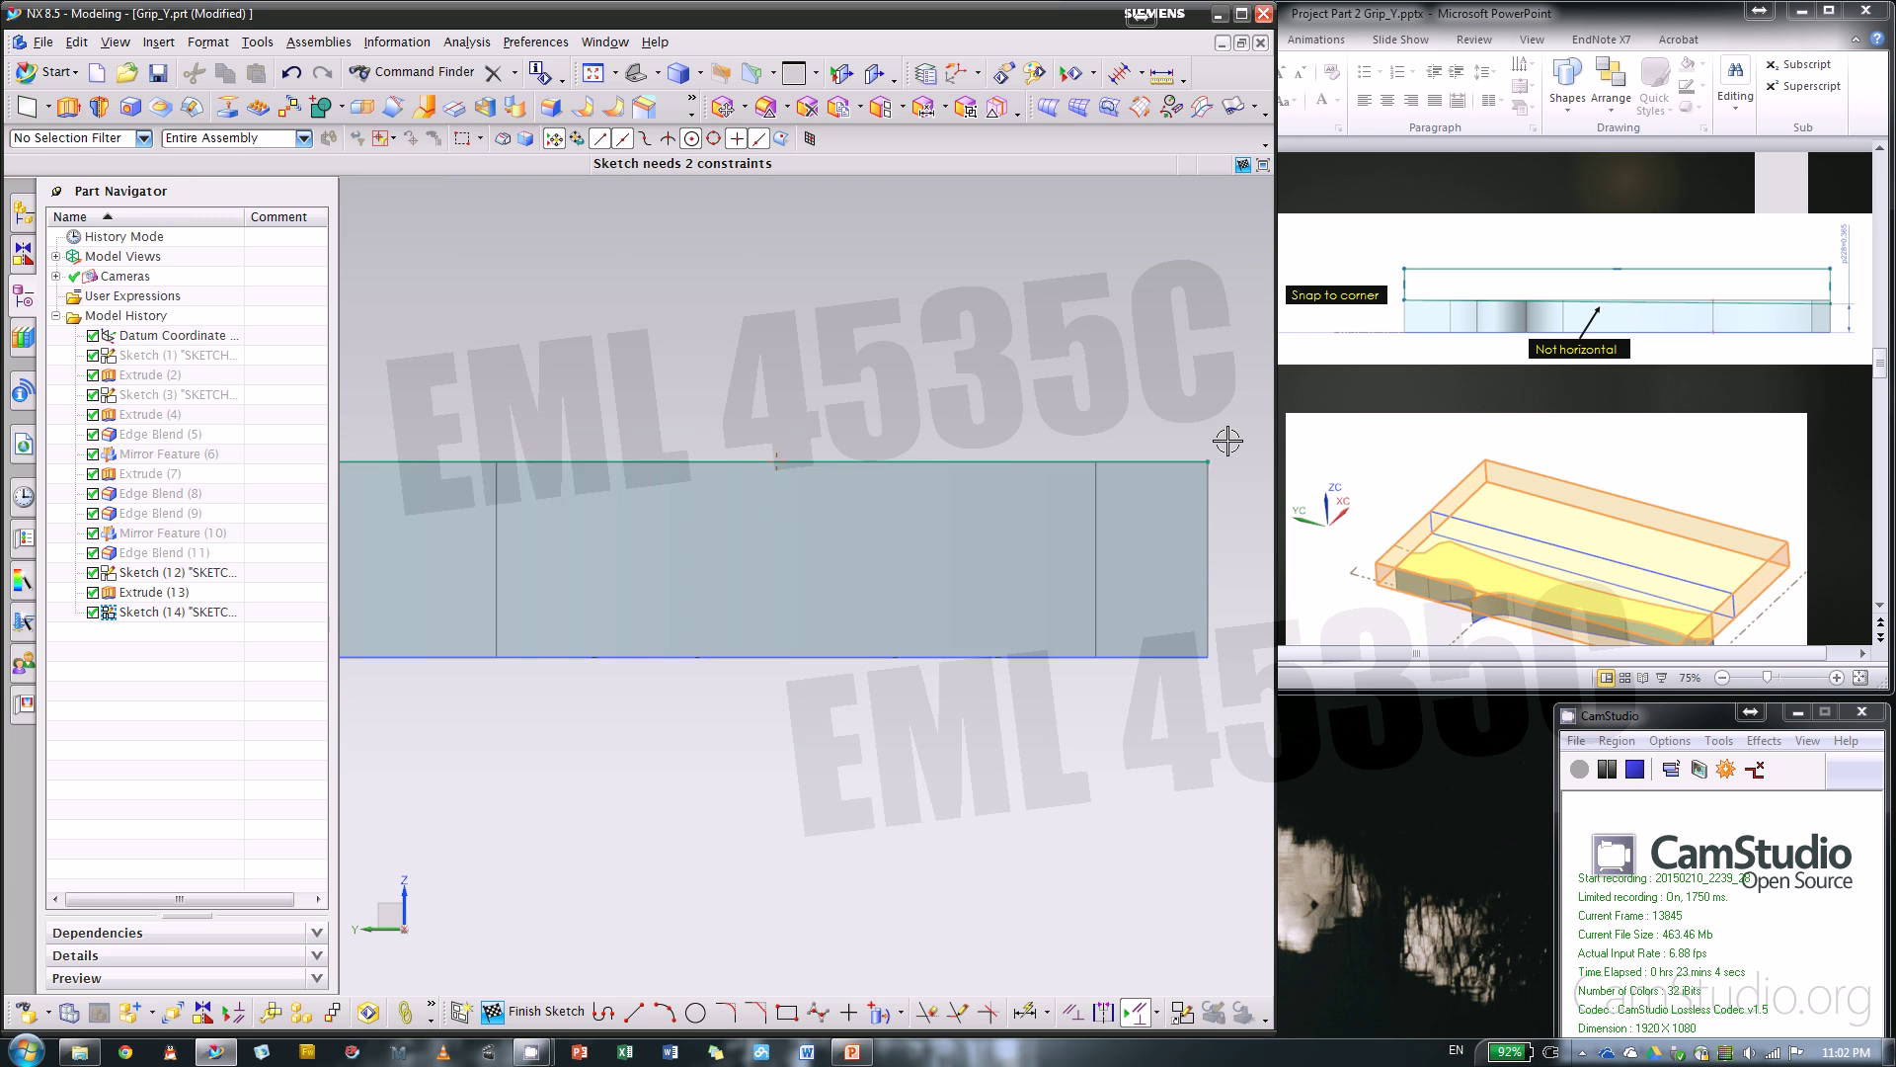
left_click_drag(1189, 483, 1192, 613)
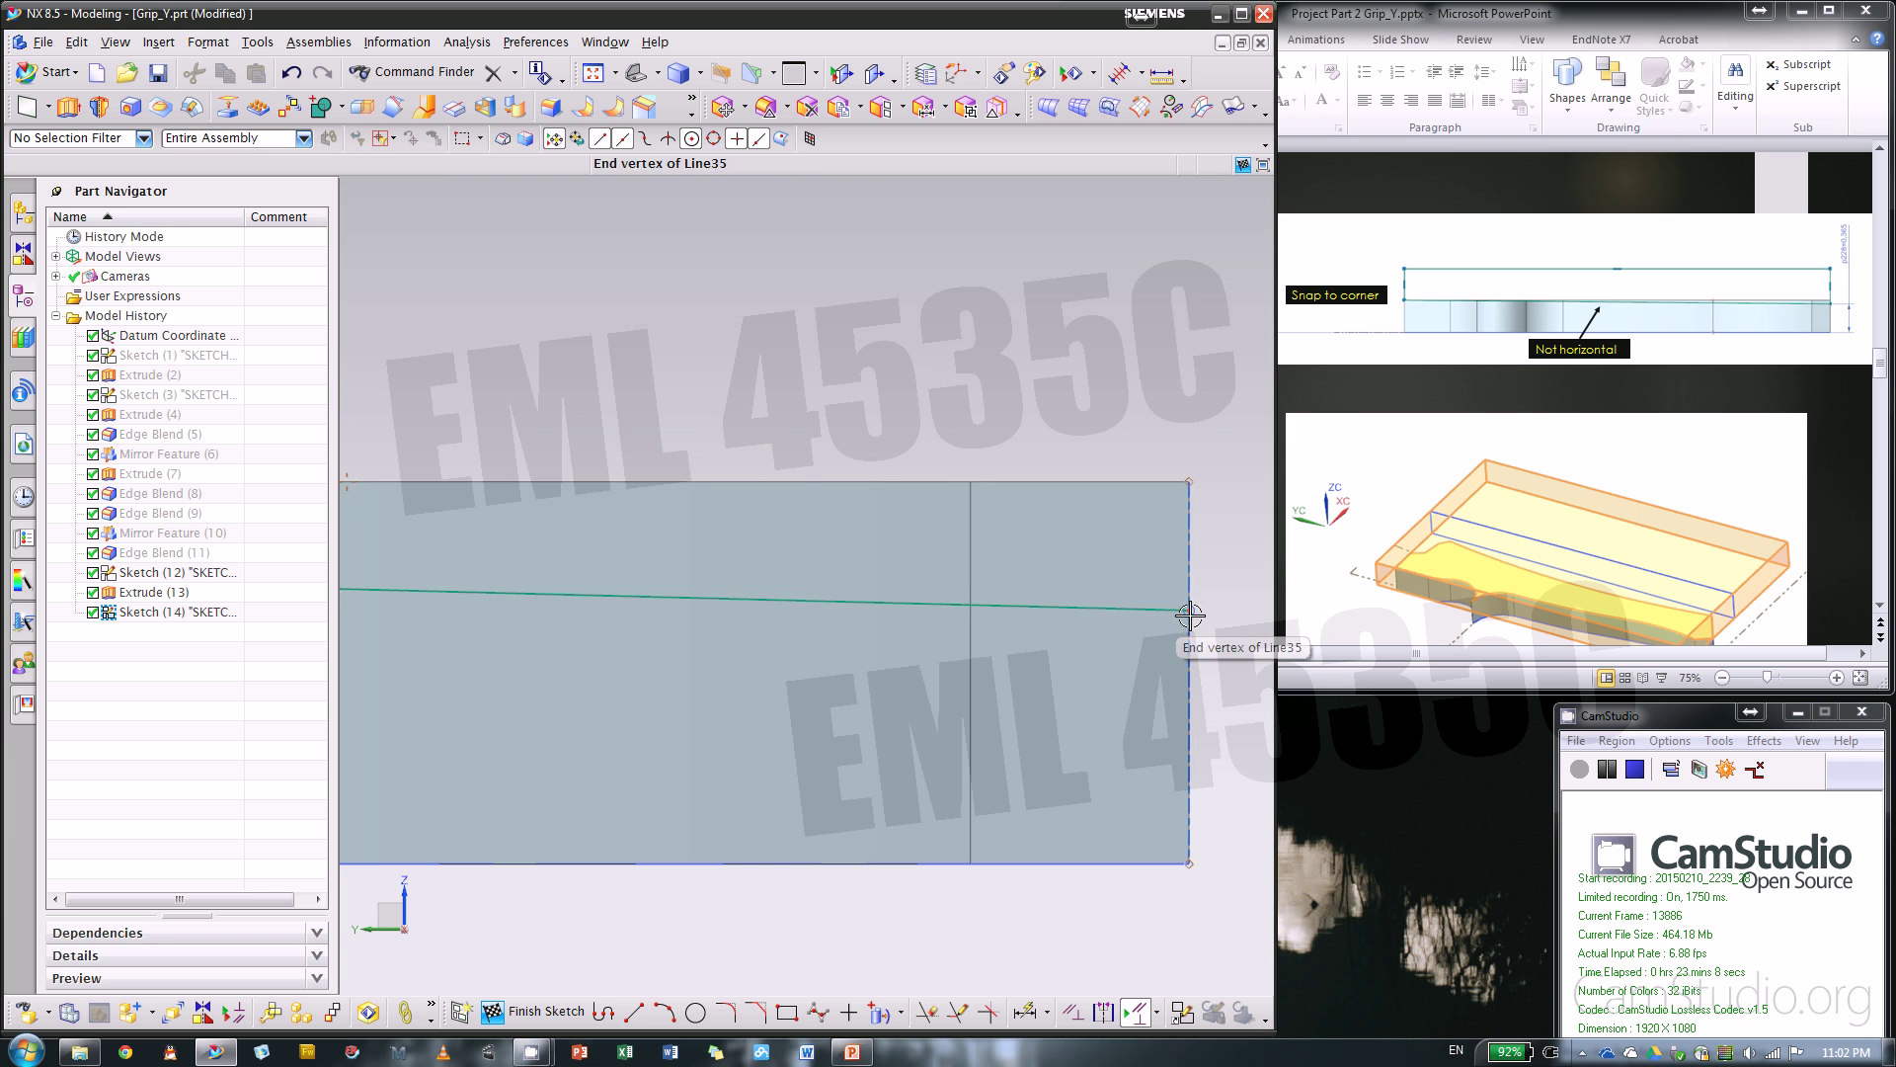
- Close the cut profile above the line with two vertical sides and a top line, about 1.2 in tall, using Profile
scroll(1190, 614, "down", 2)
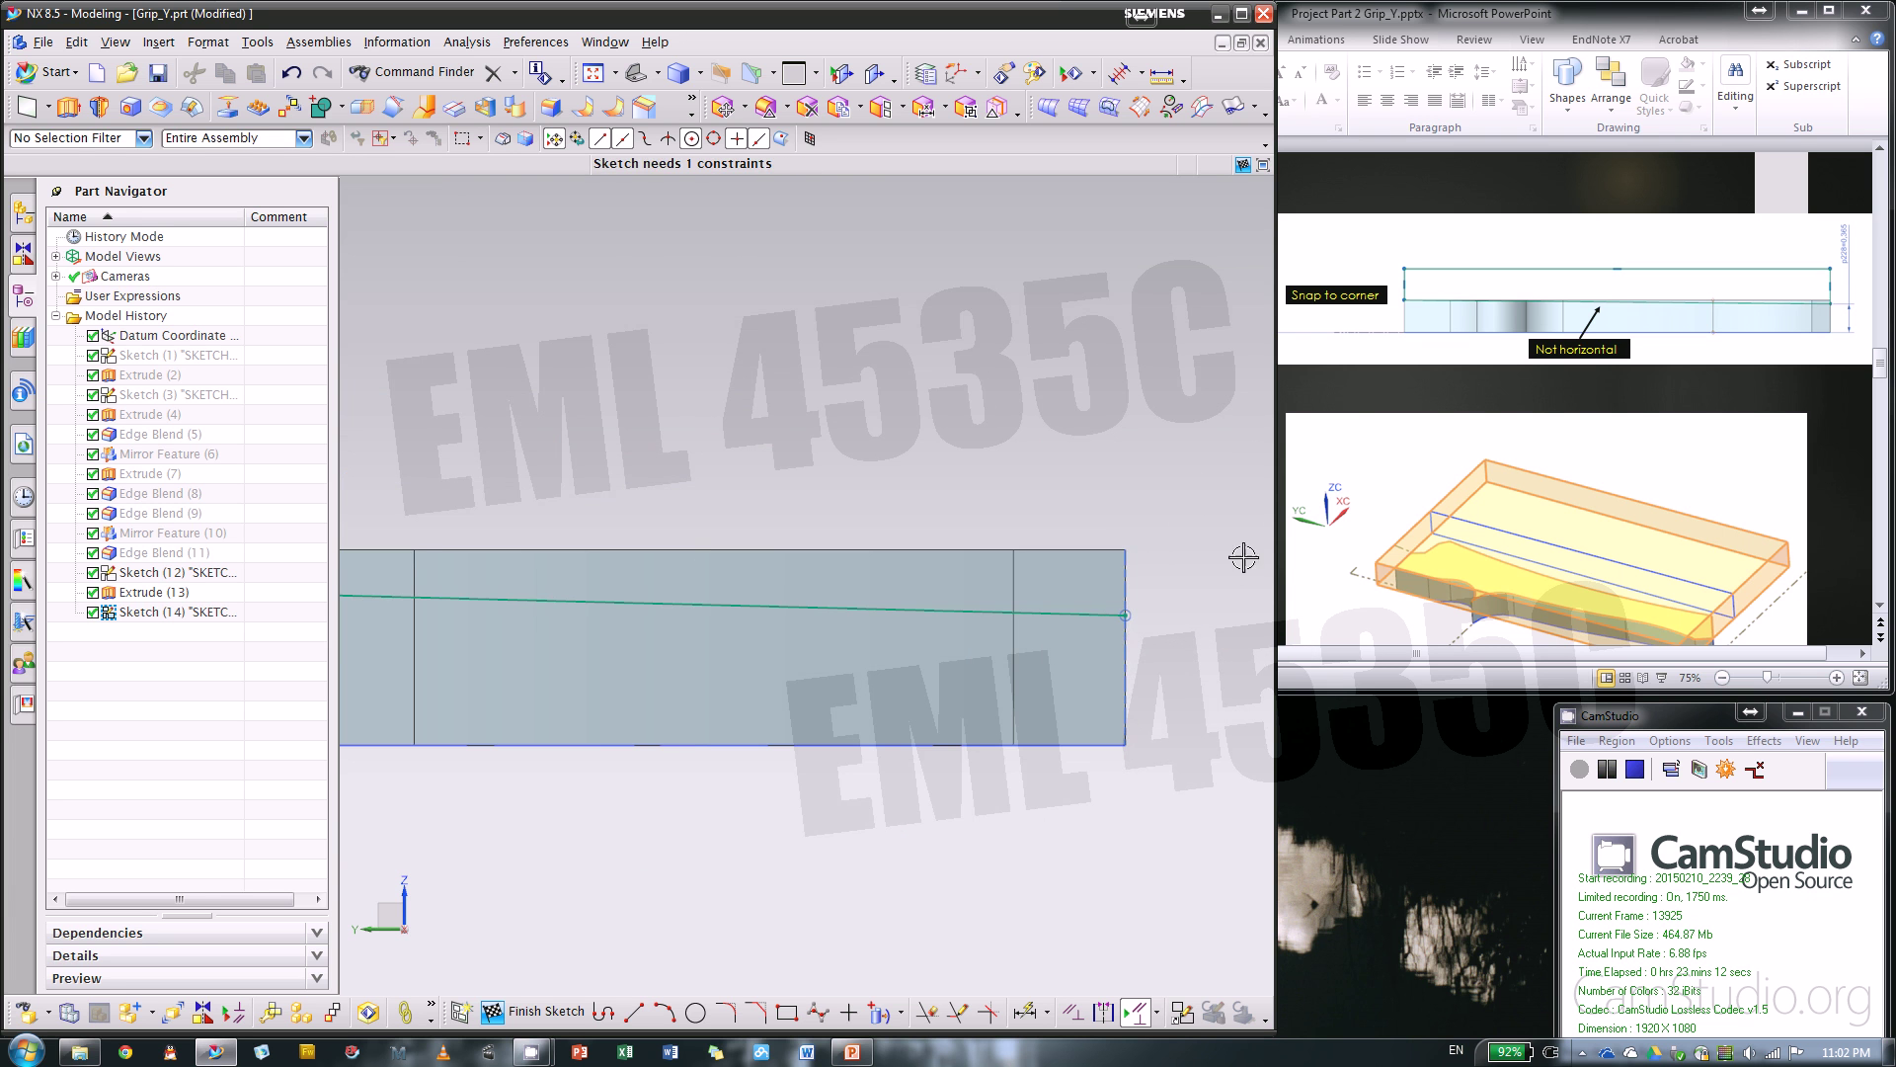
scroll(1135, 620, "up", 2)
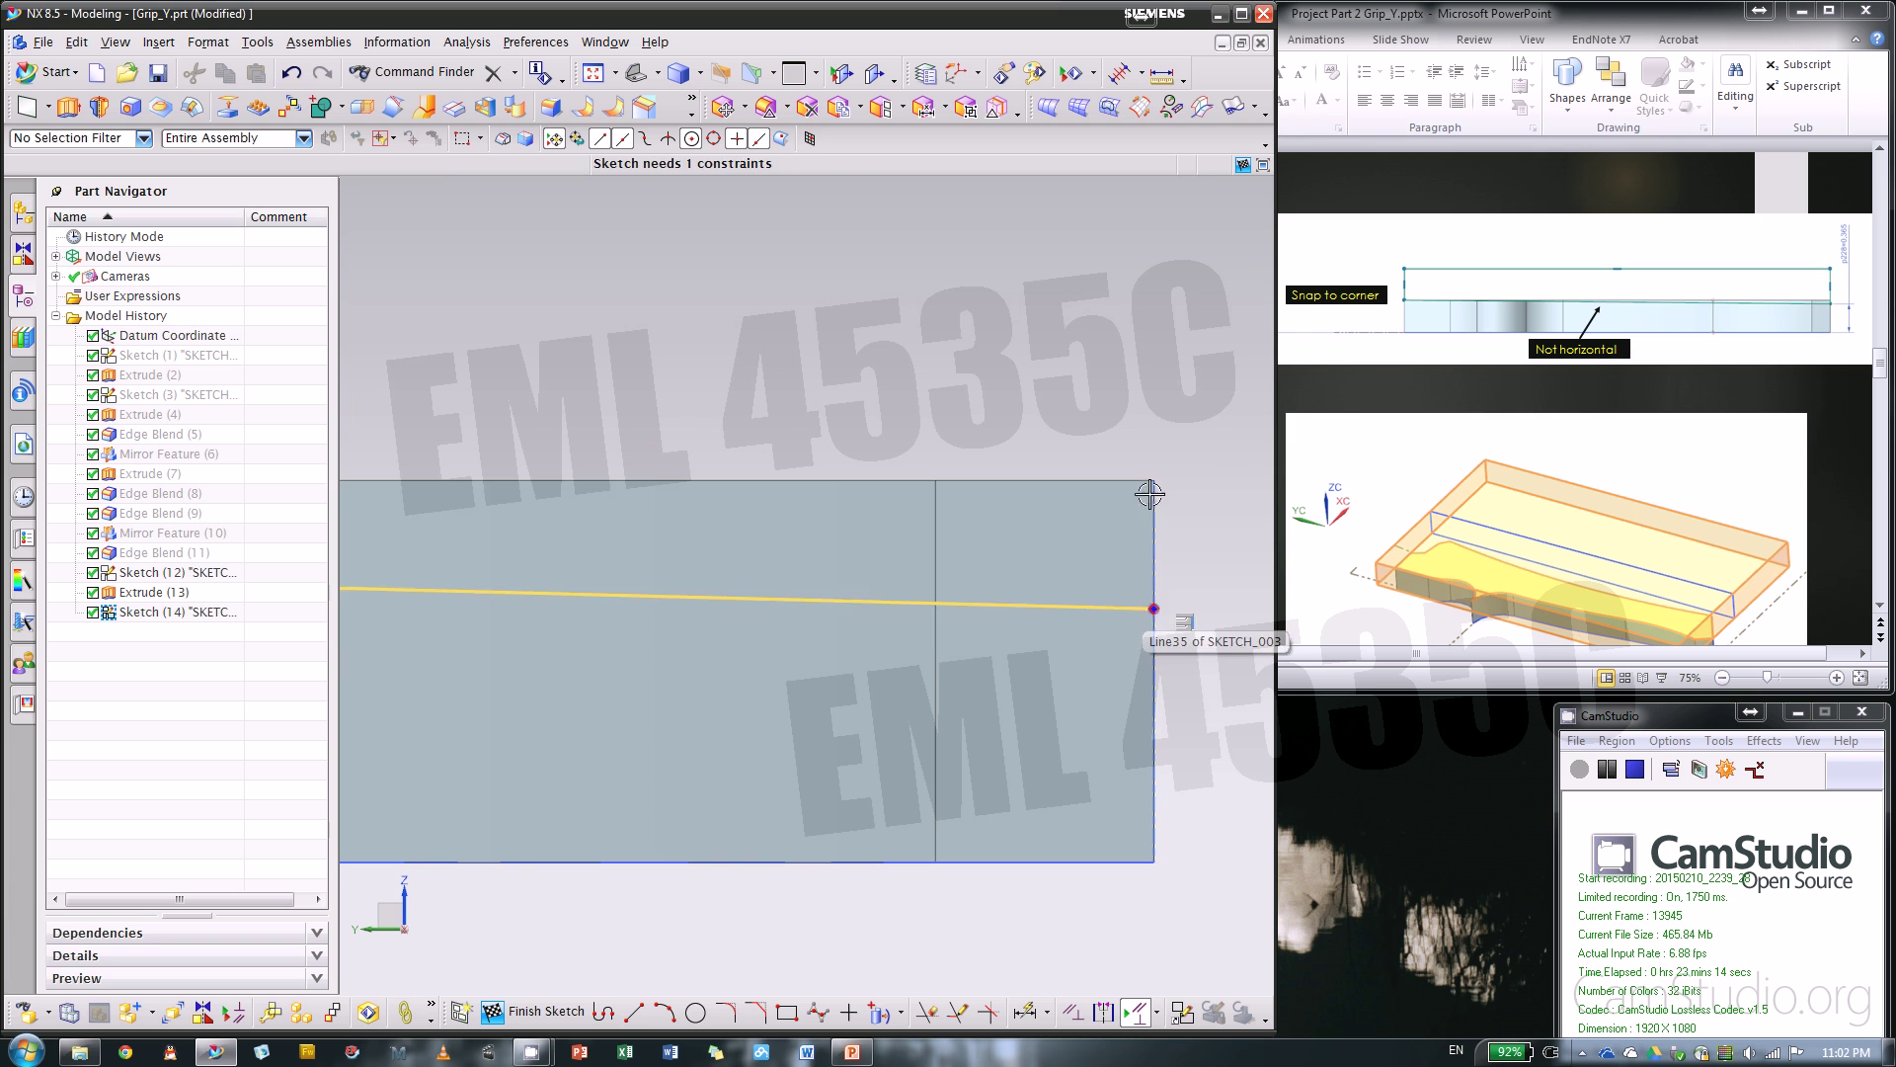
scroll(1152, 871, "down", 8)
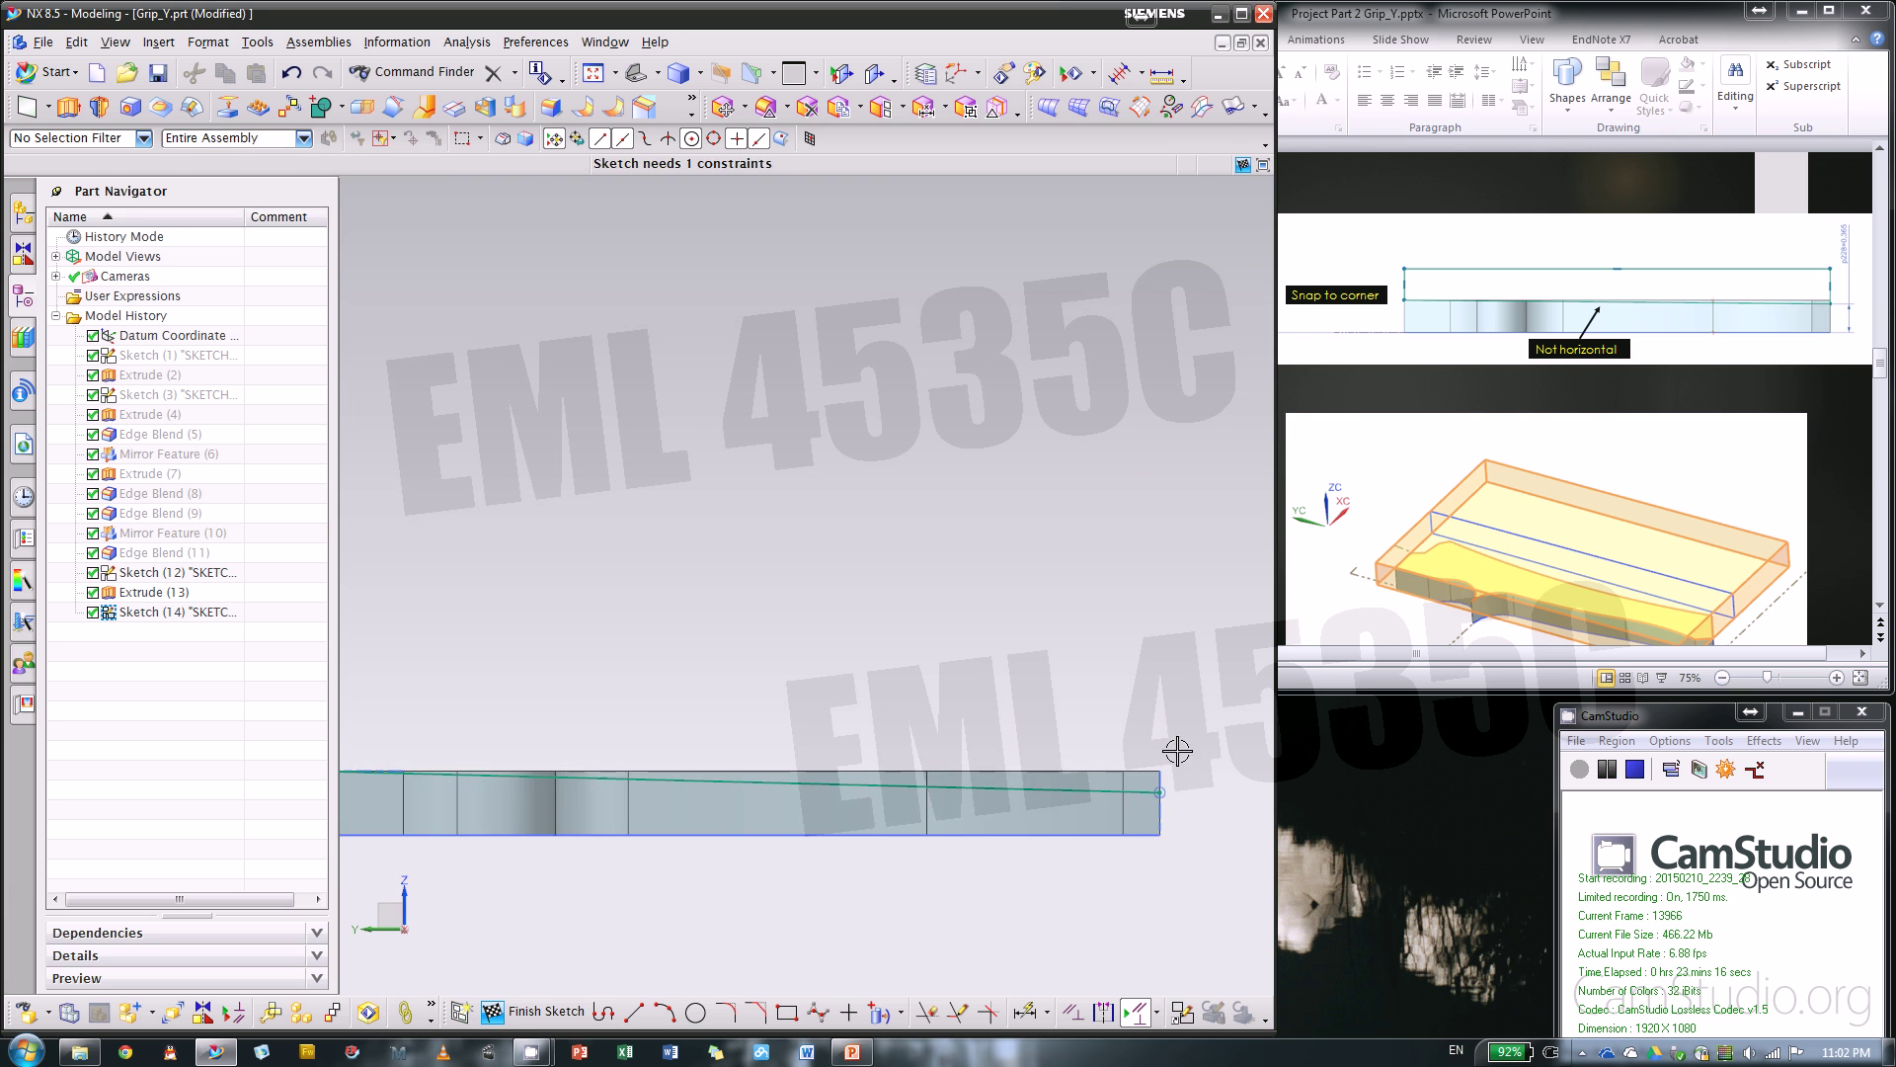
left_click(604, 1011)
scroll(973, 951, "down", 3)
scroll(879, 965, "up", 4)
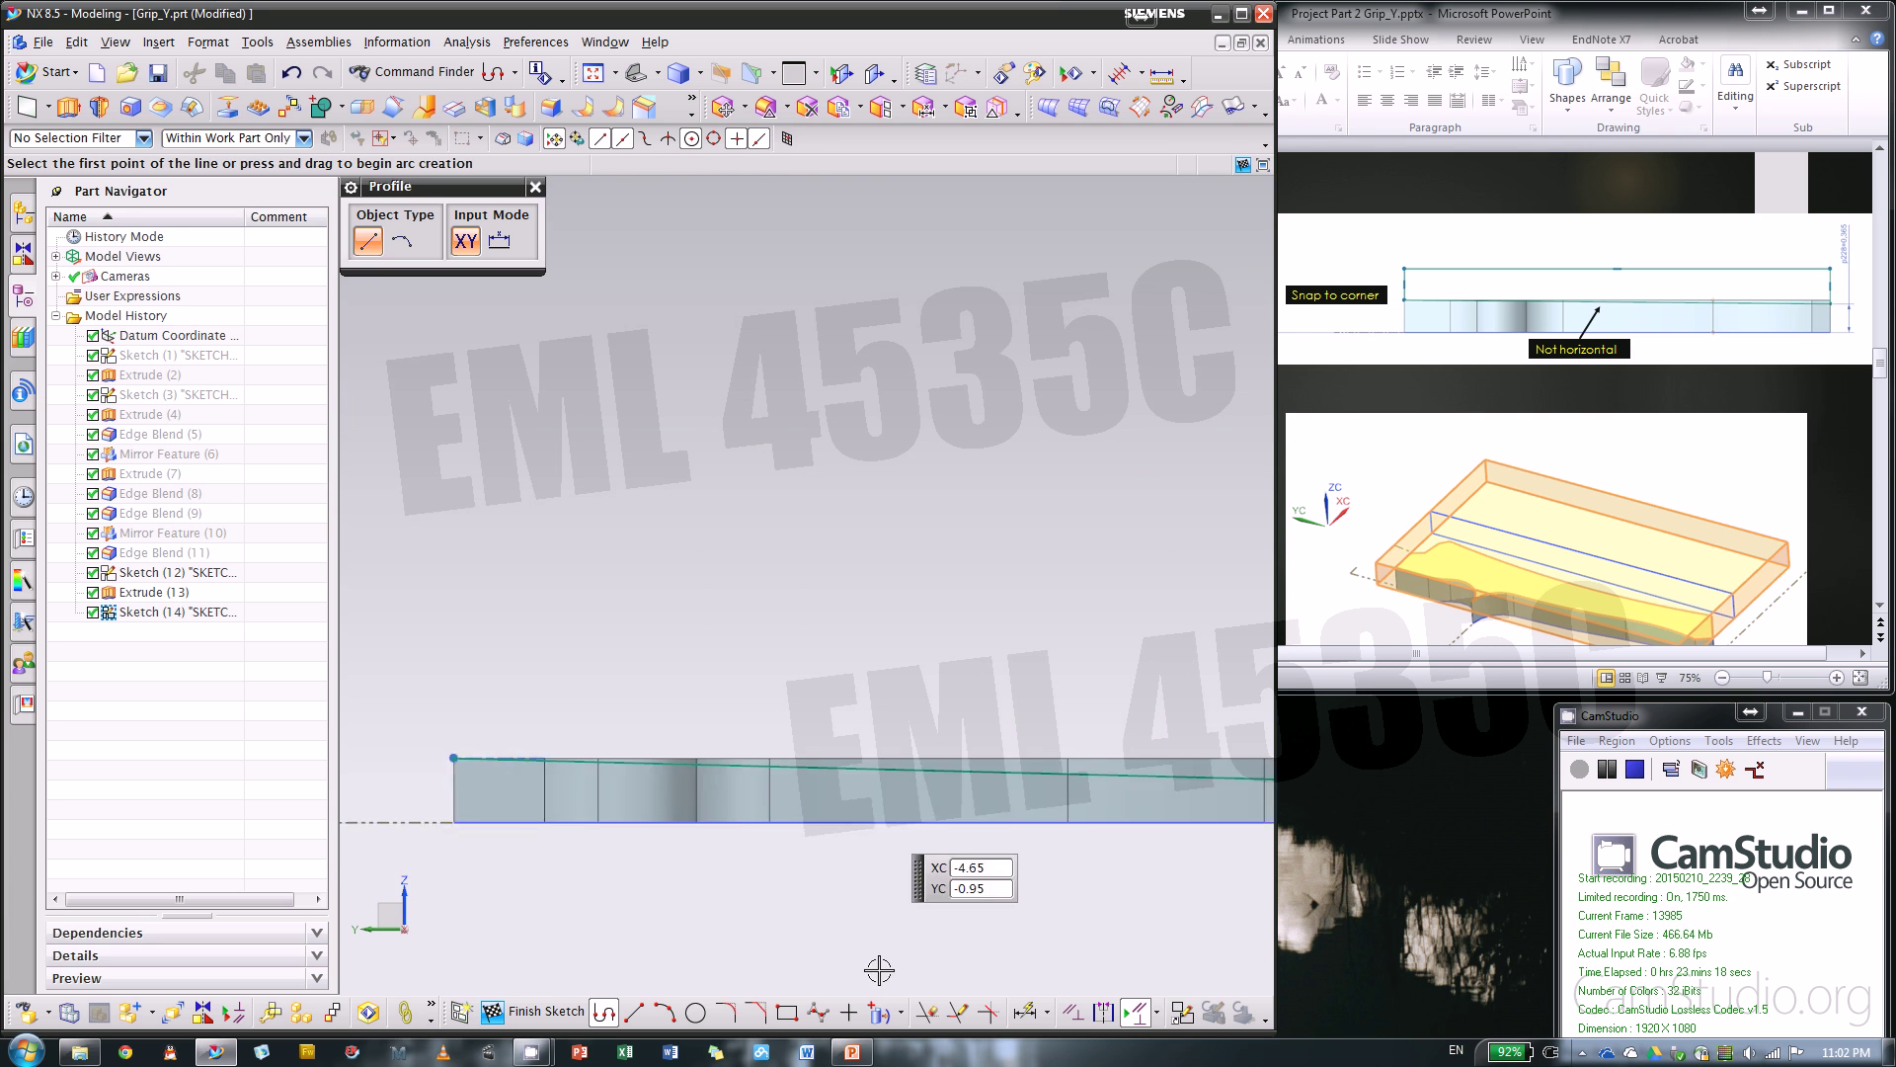
scroll(805, 835, "down", 3)
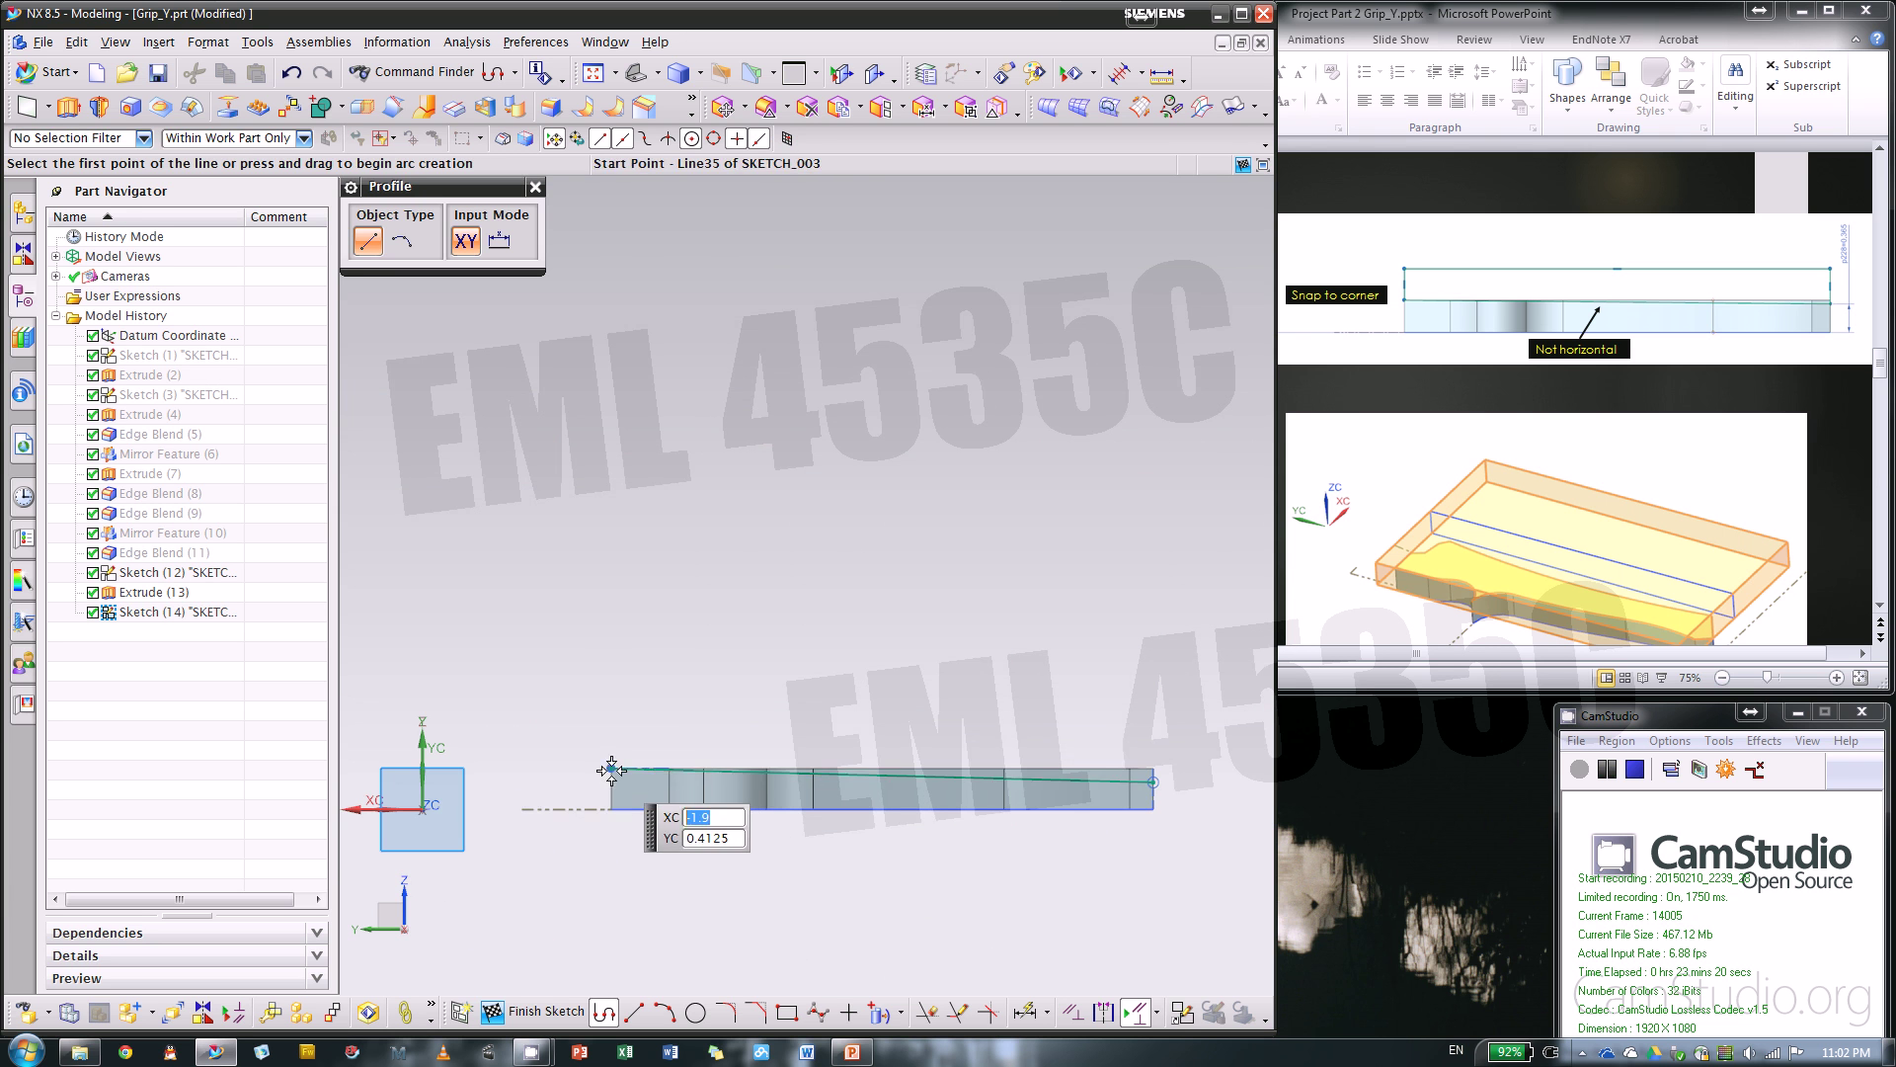
left_click(610, 767)
scroll(1246, 681, "up", 3)
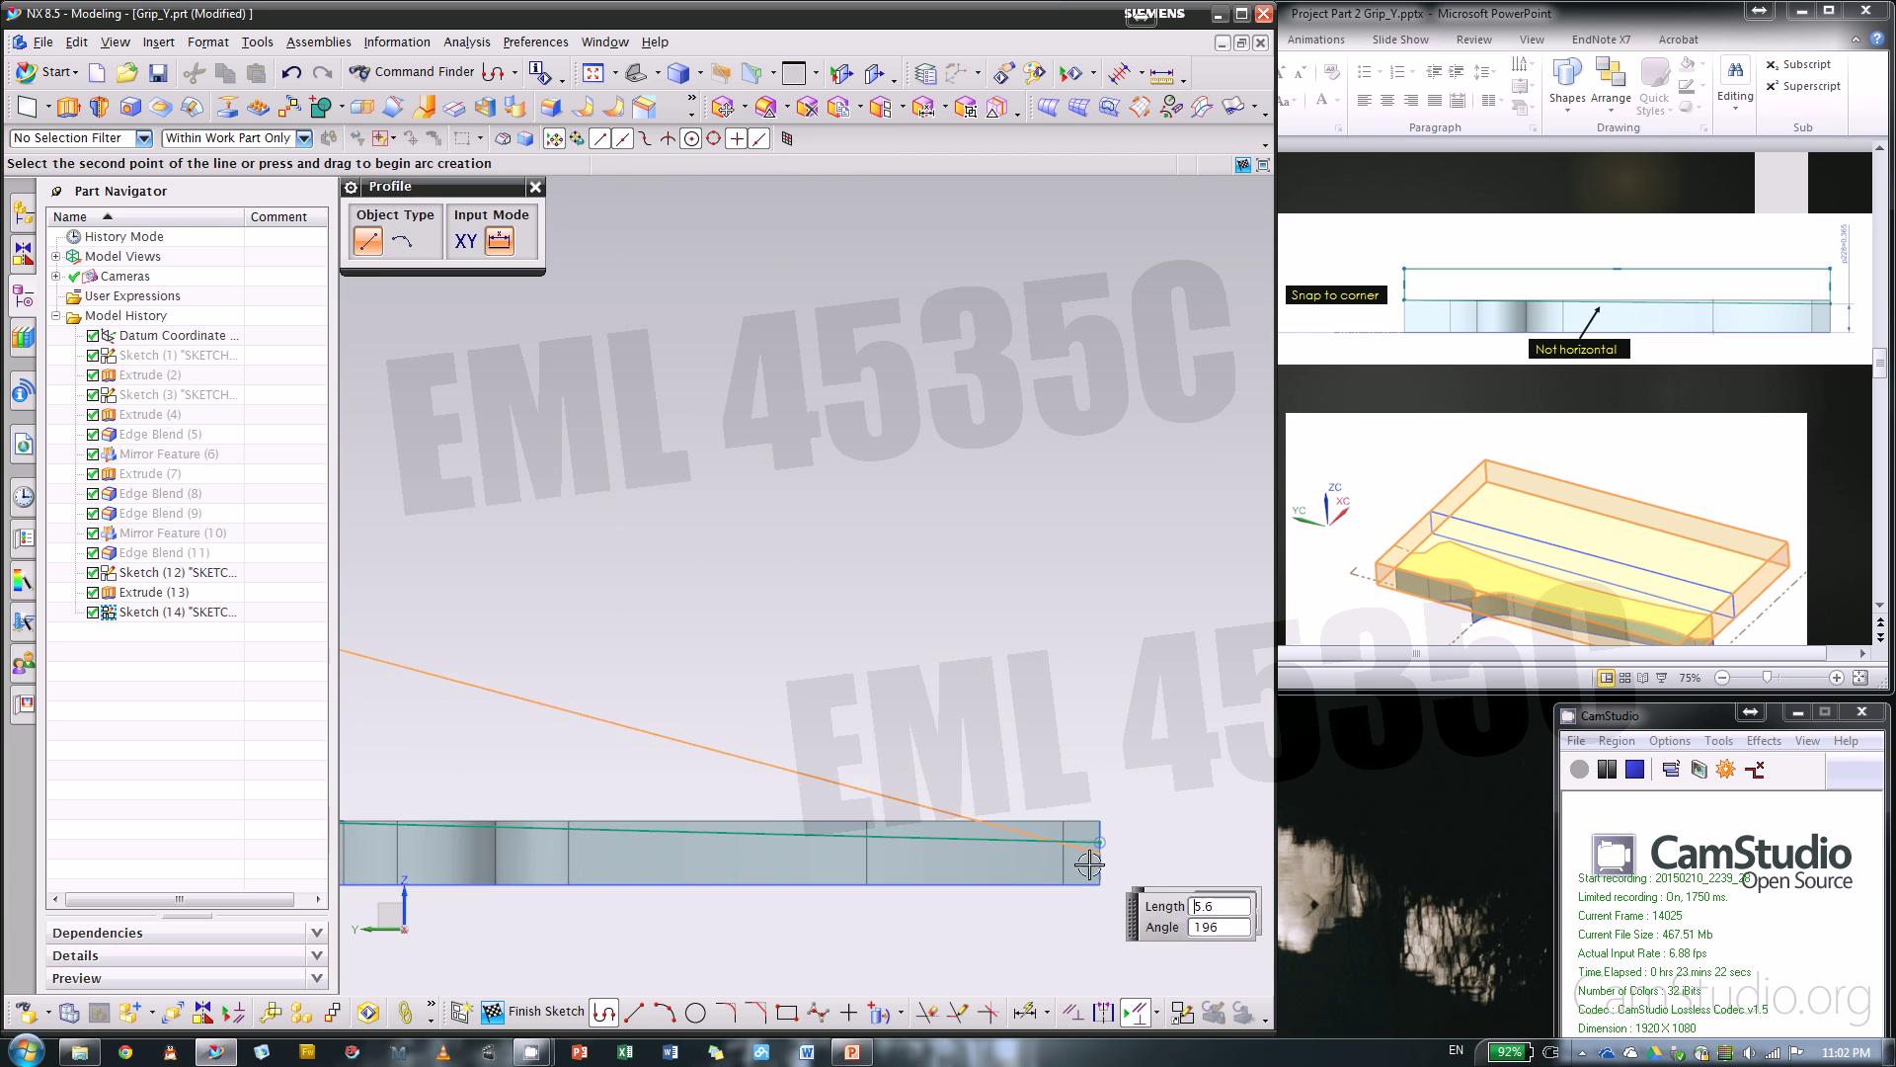
scroll(1115, 867, "up", 2)
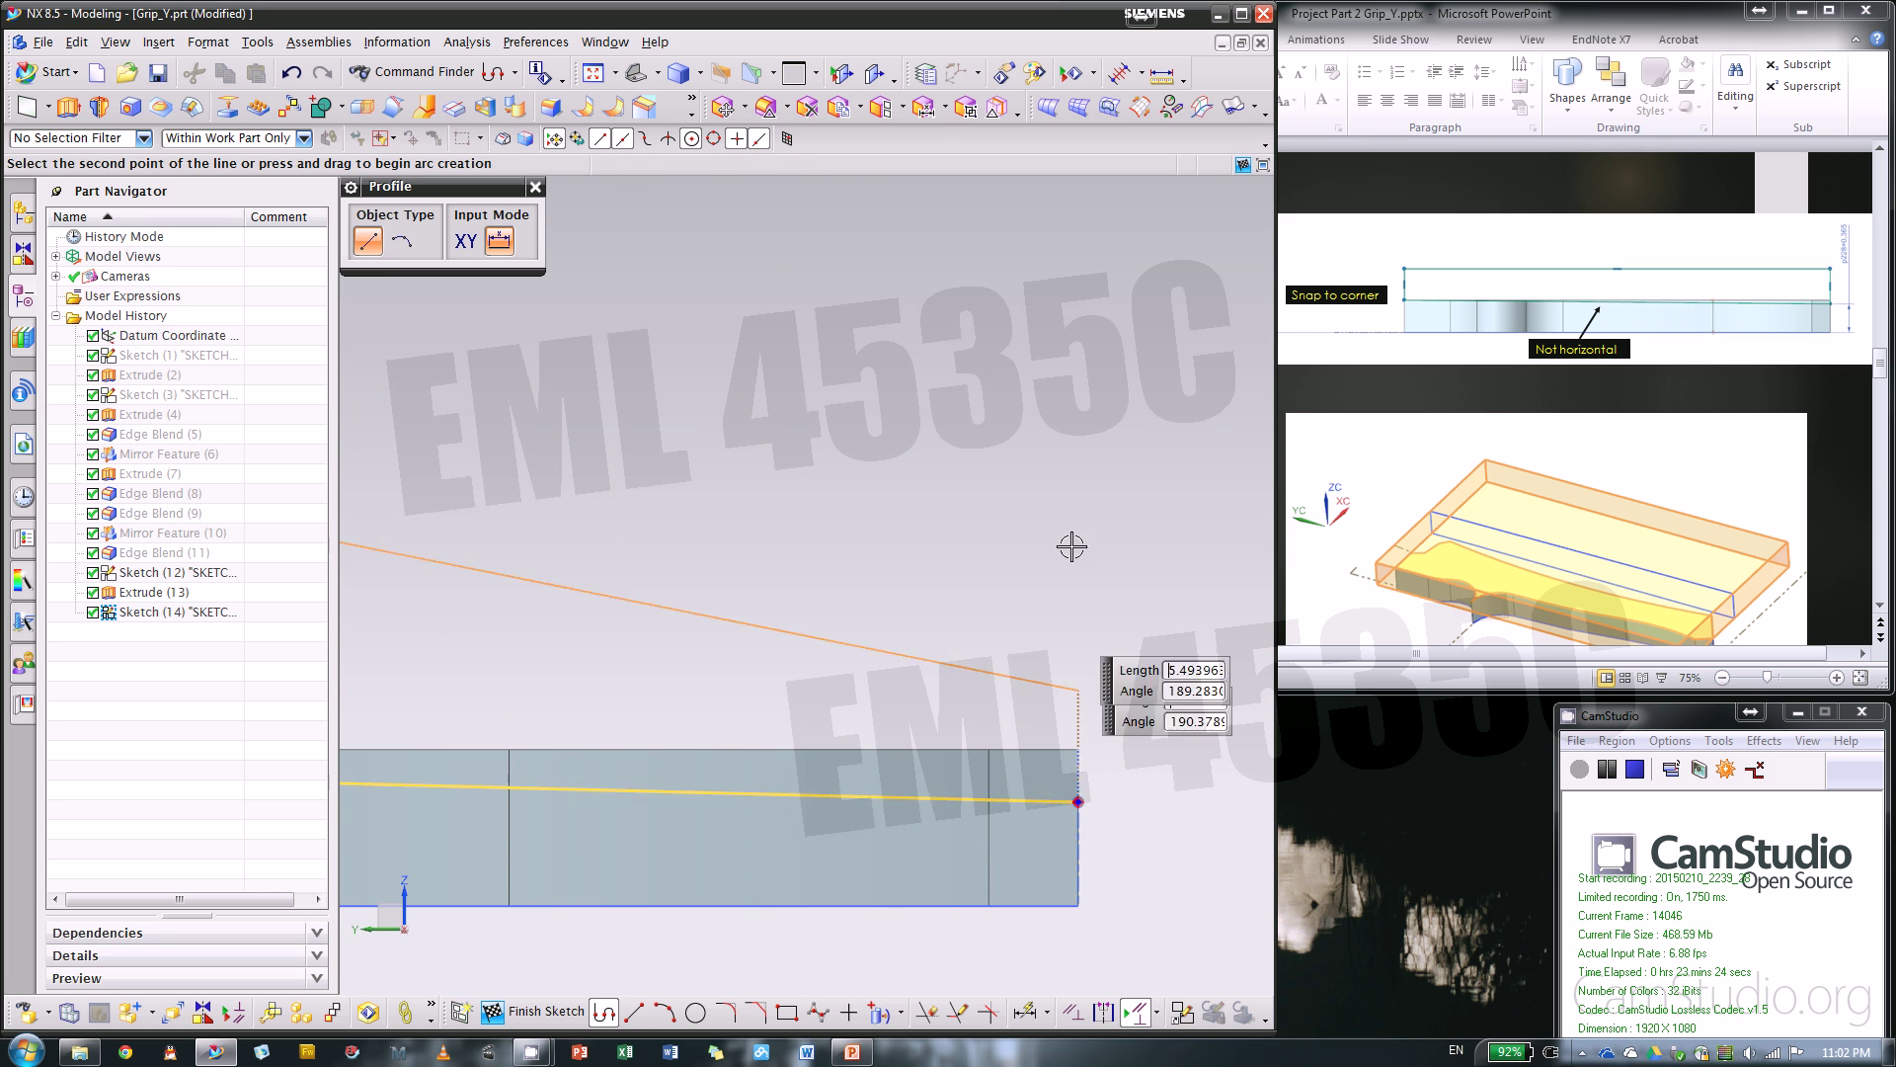
left_click(1079, 335)
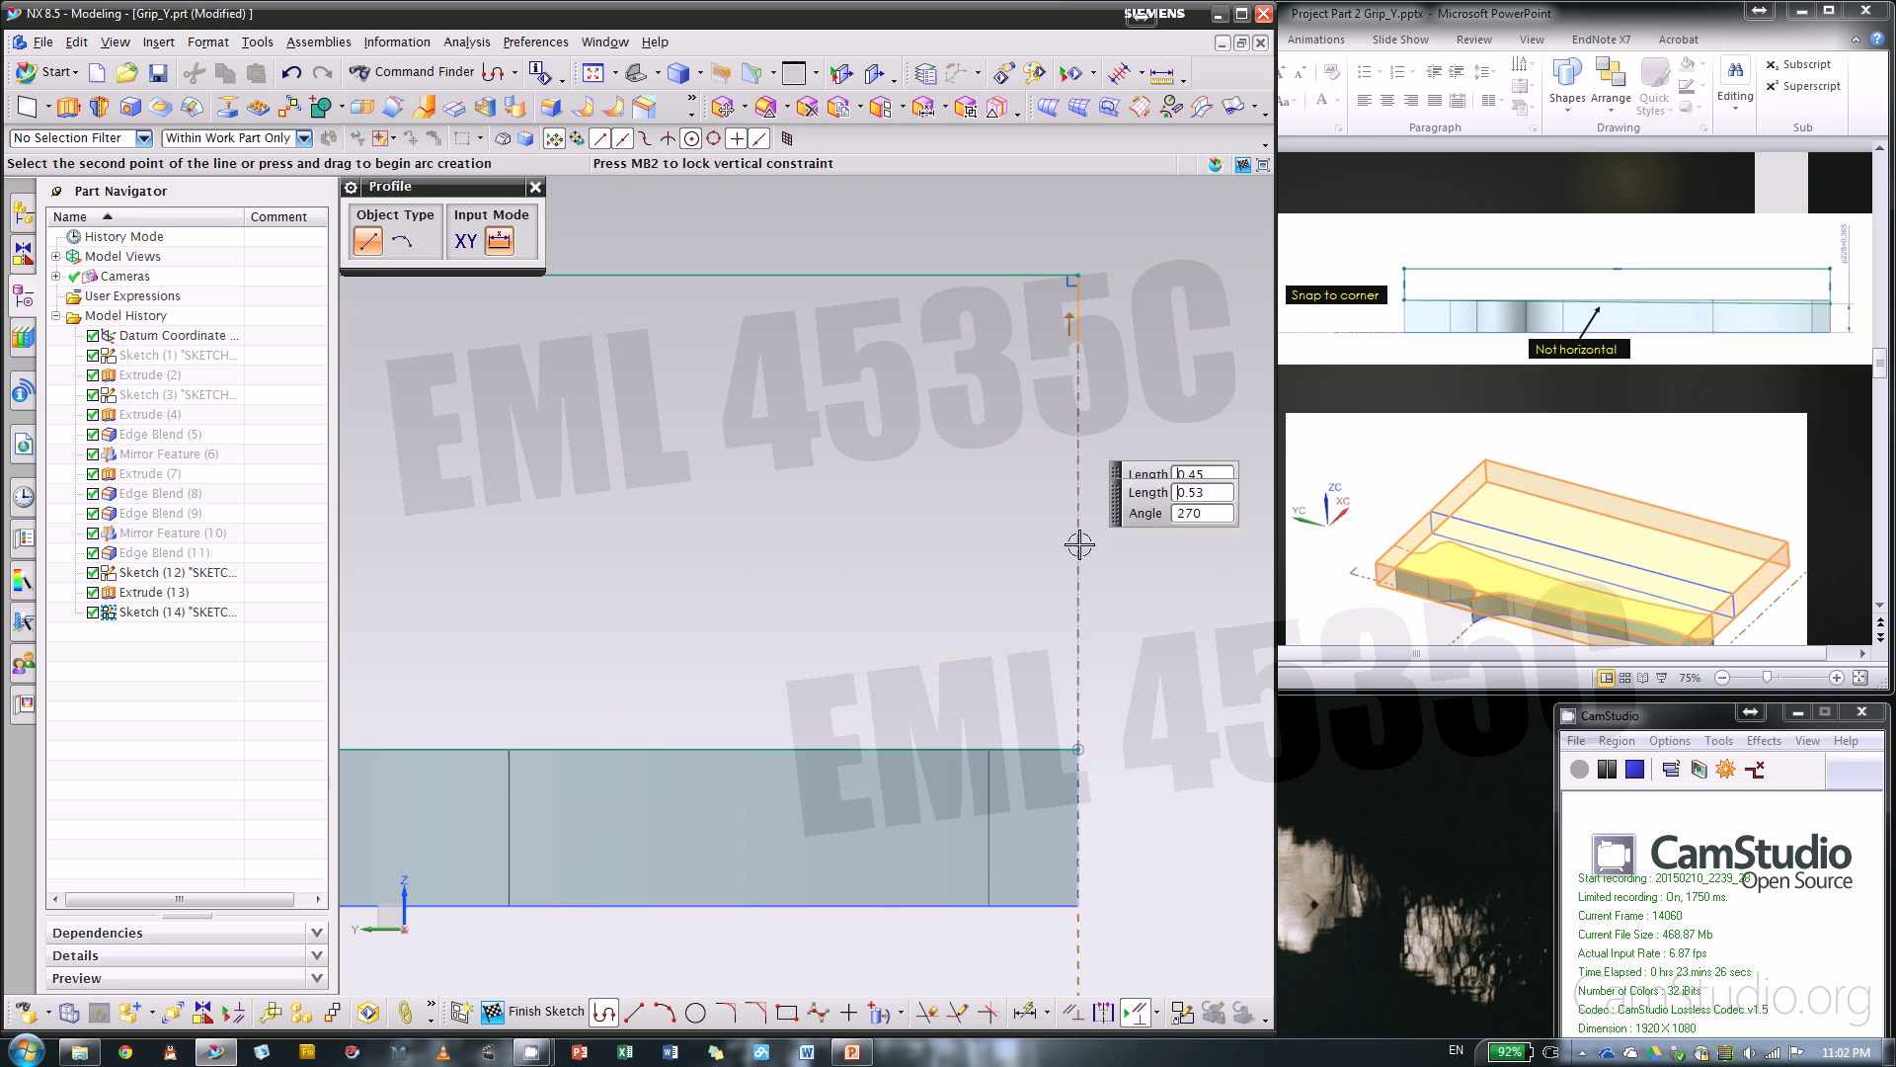
left_click(1079, 747)
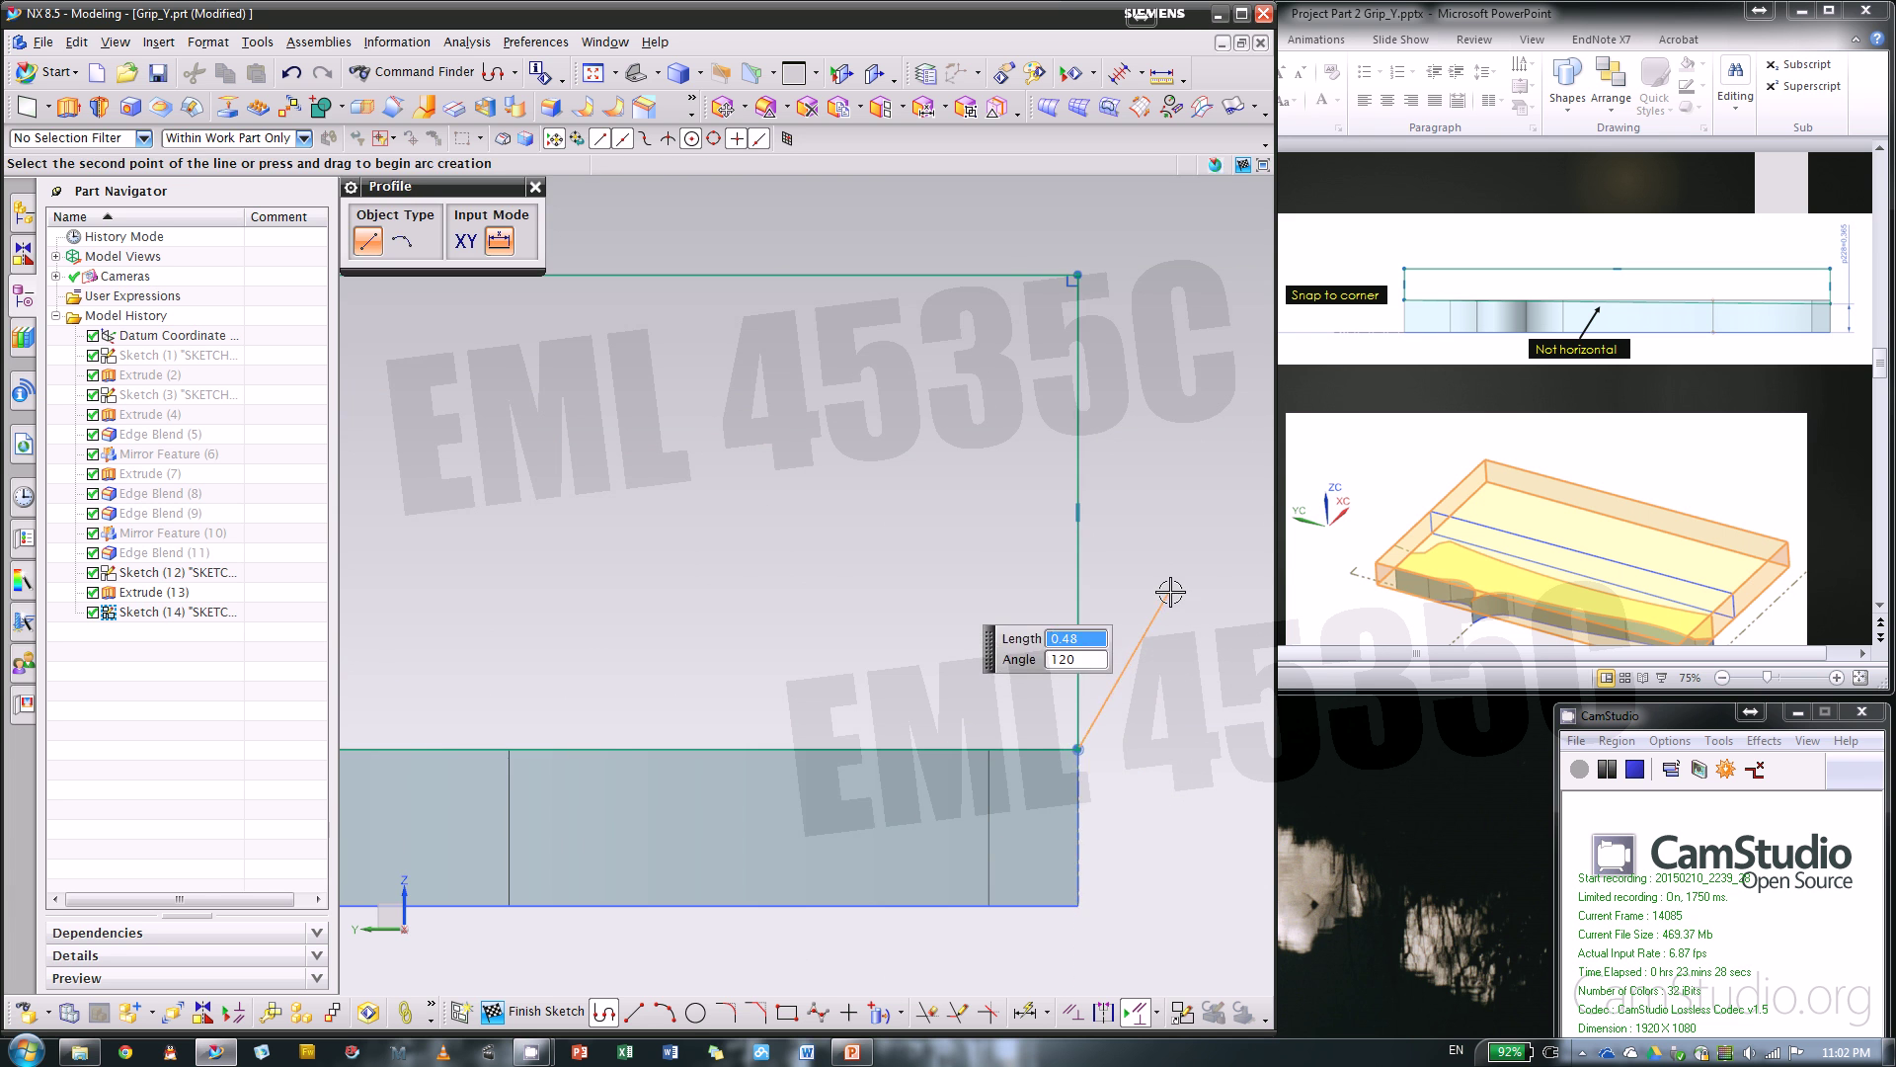
scroll(1152, 528, "down", 2)
key("Escape")
scroll(1172, 571, "down", 1)
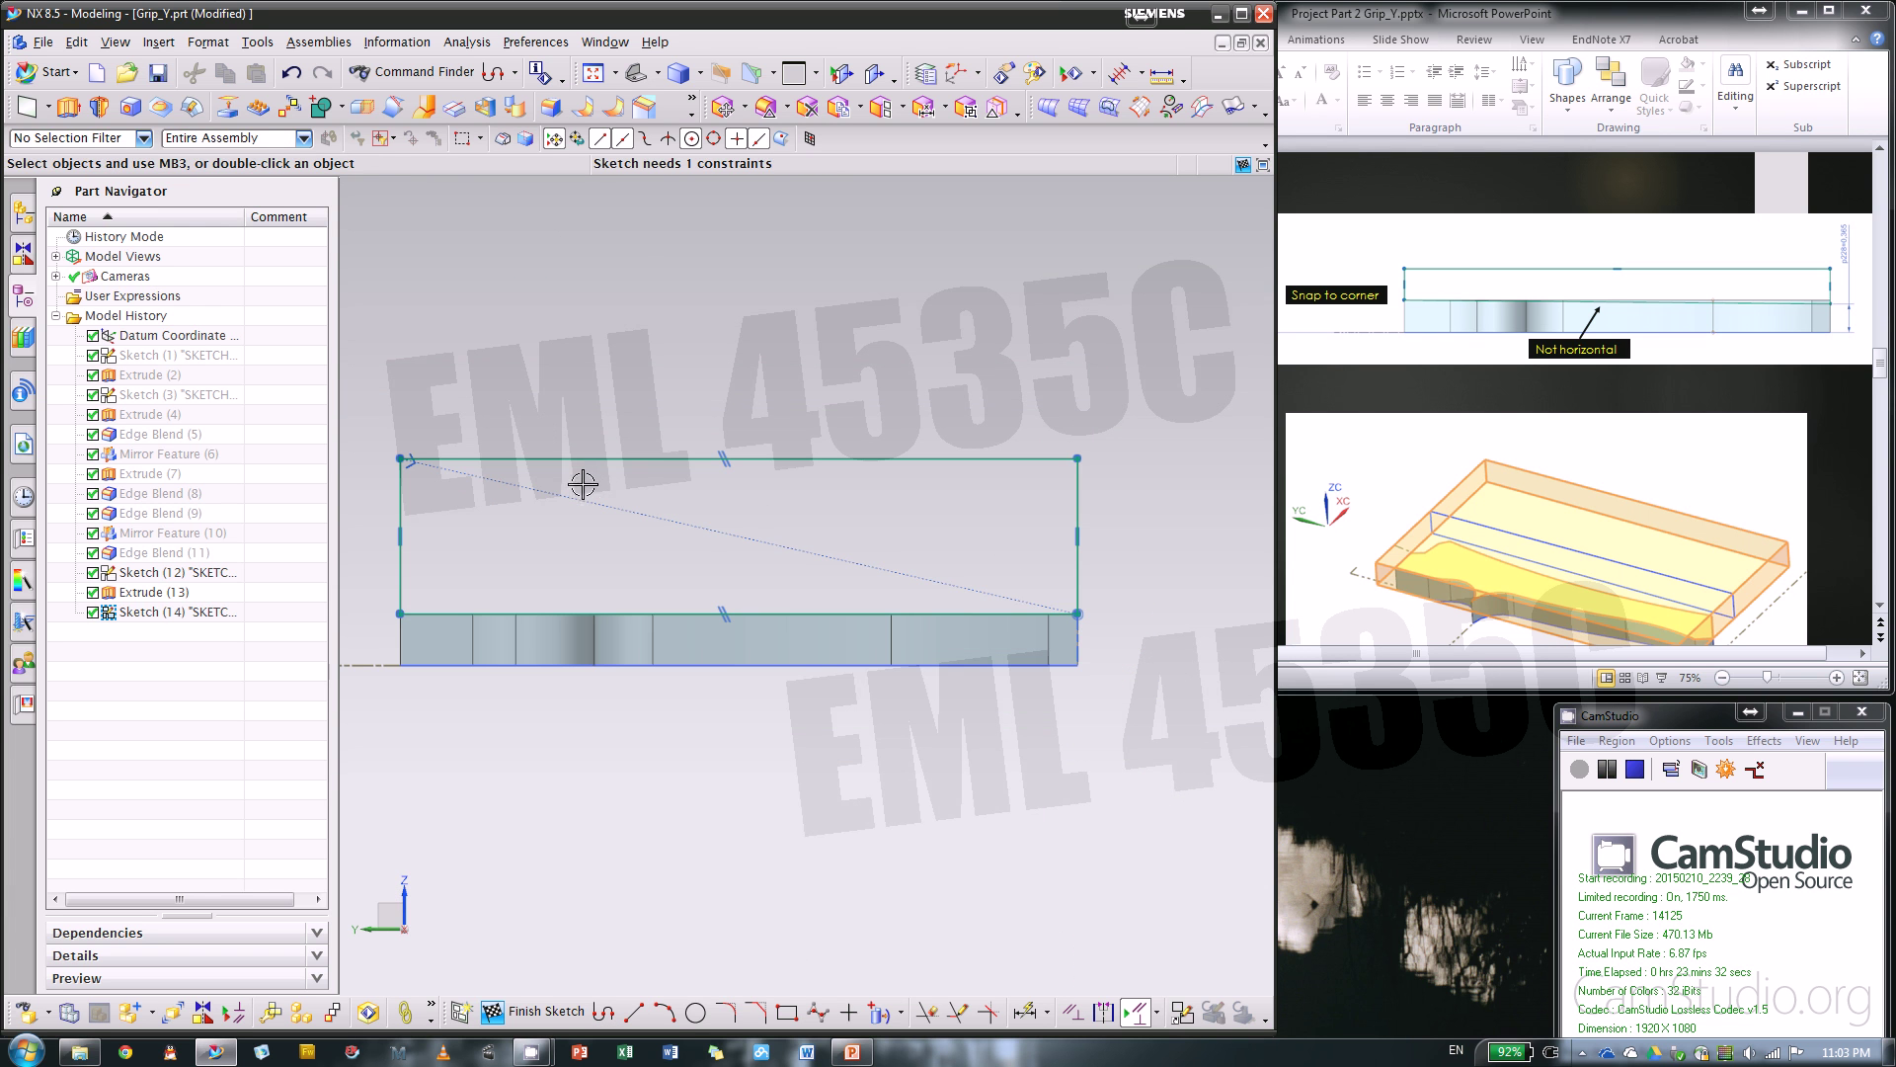
- Delete the automatic constraints tied to the profile's top line, including the parallel one, and make that line horizontal
left_click(585, 492)
left_click(627, 458)
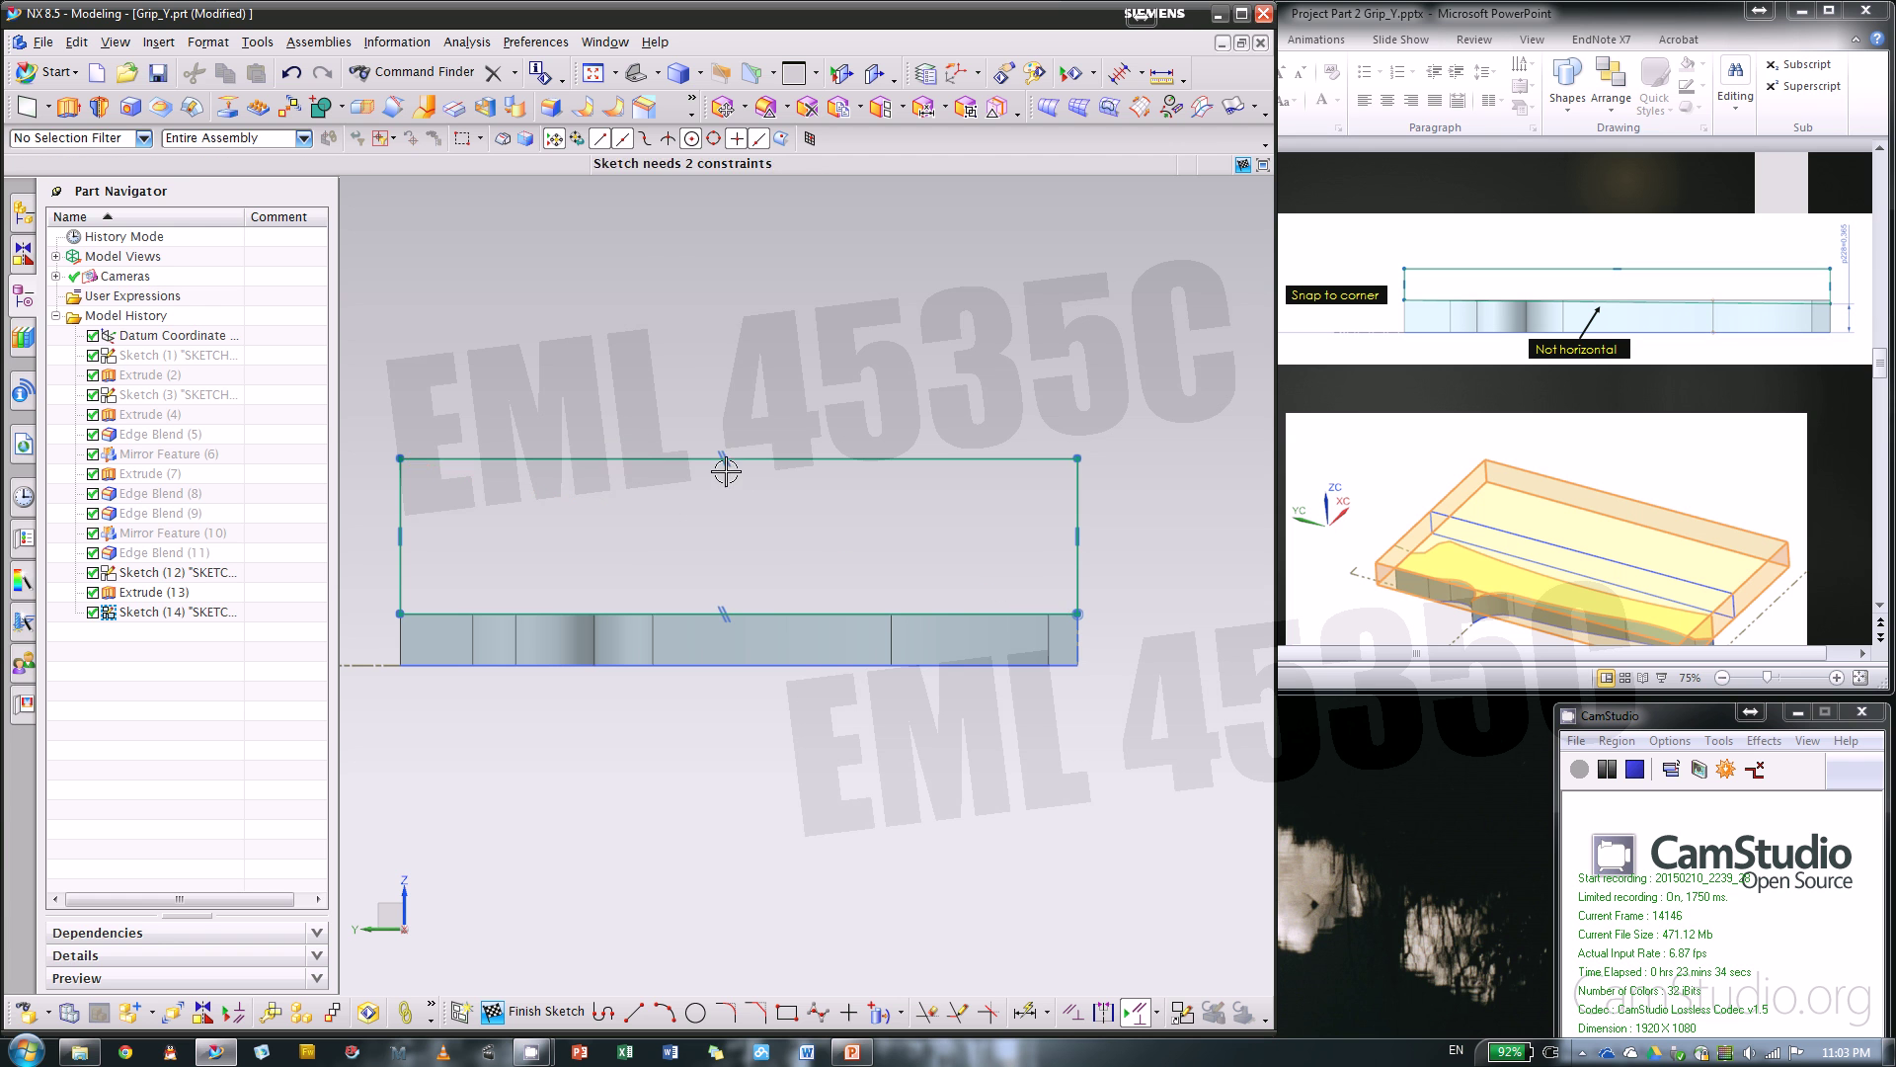
left_click(726, 471)
key("Delete")
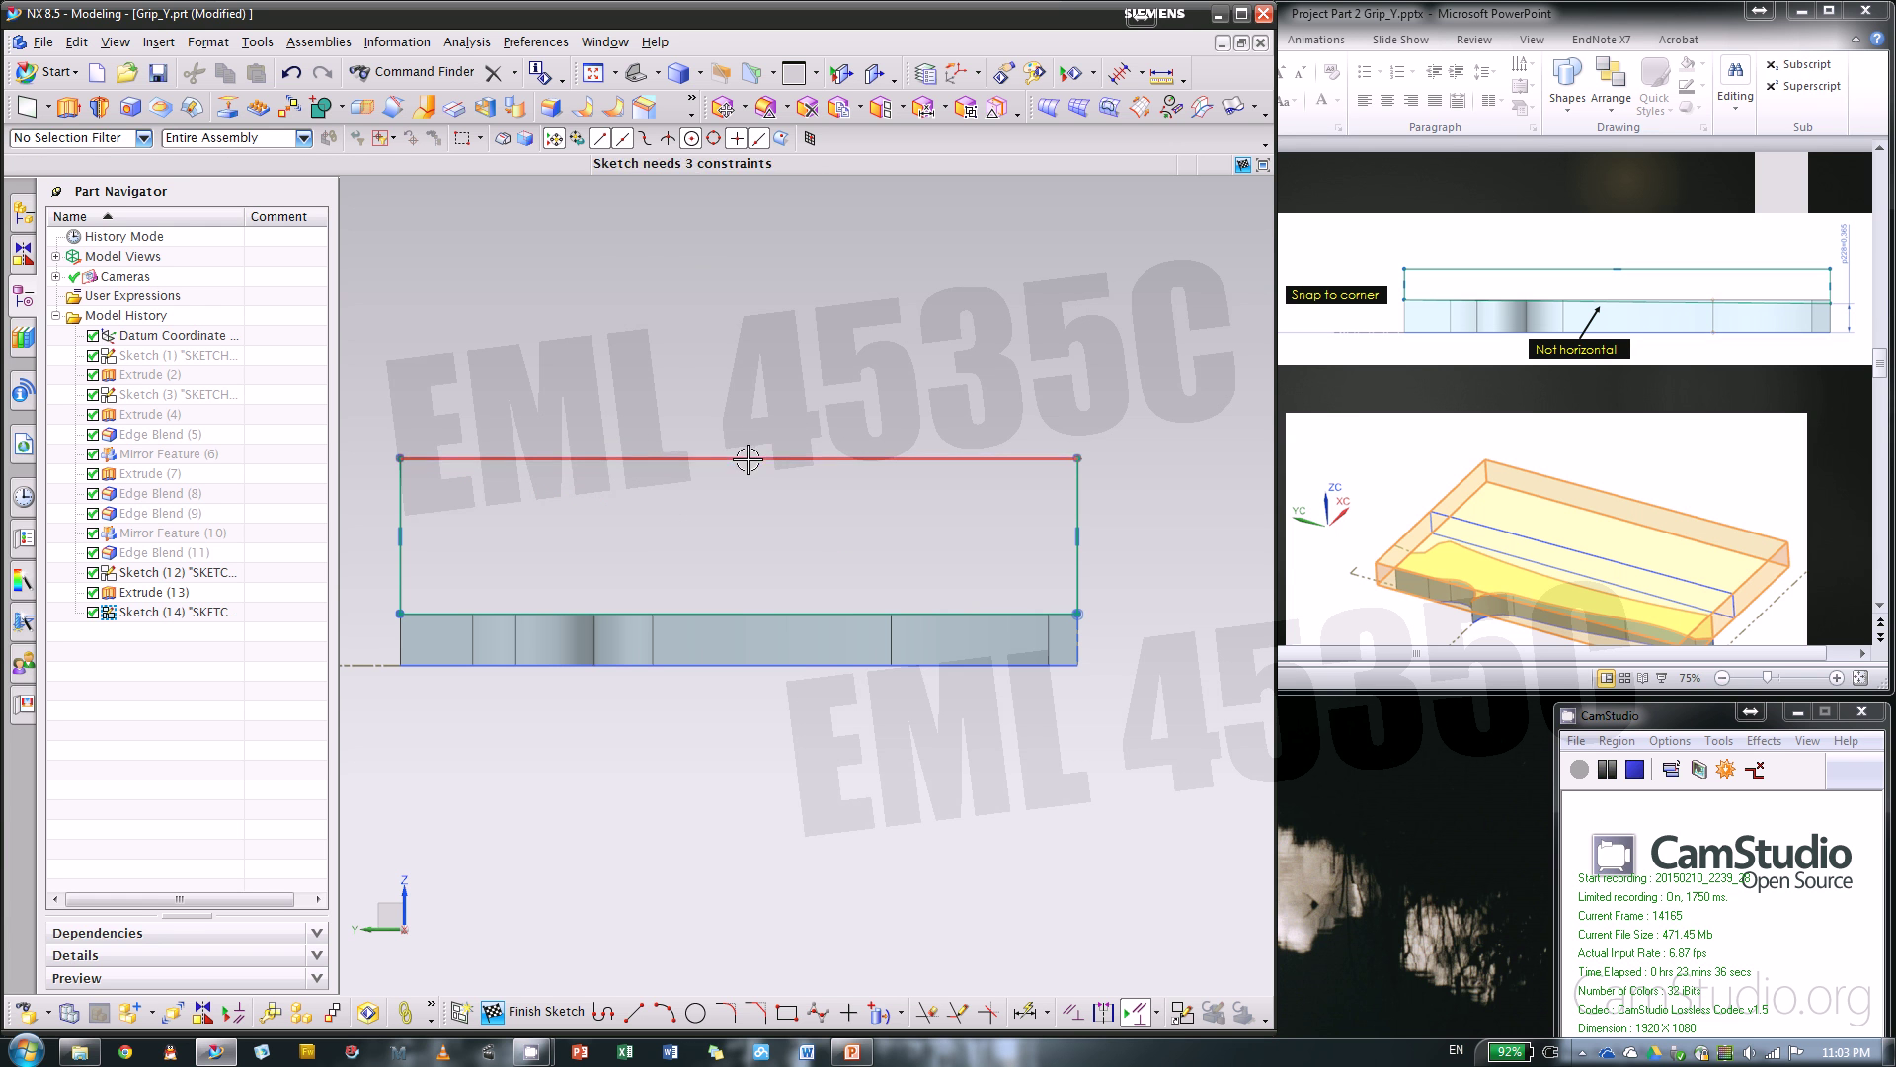
left_click(747, 460)
left_click(1011, 421)
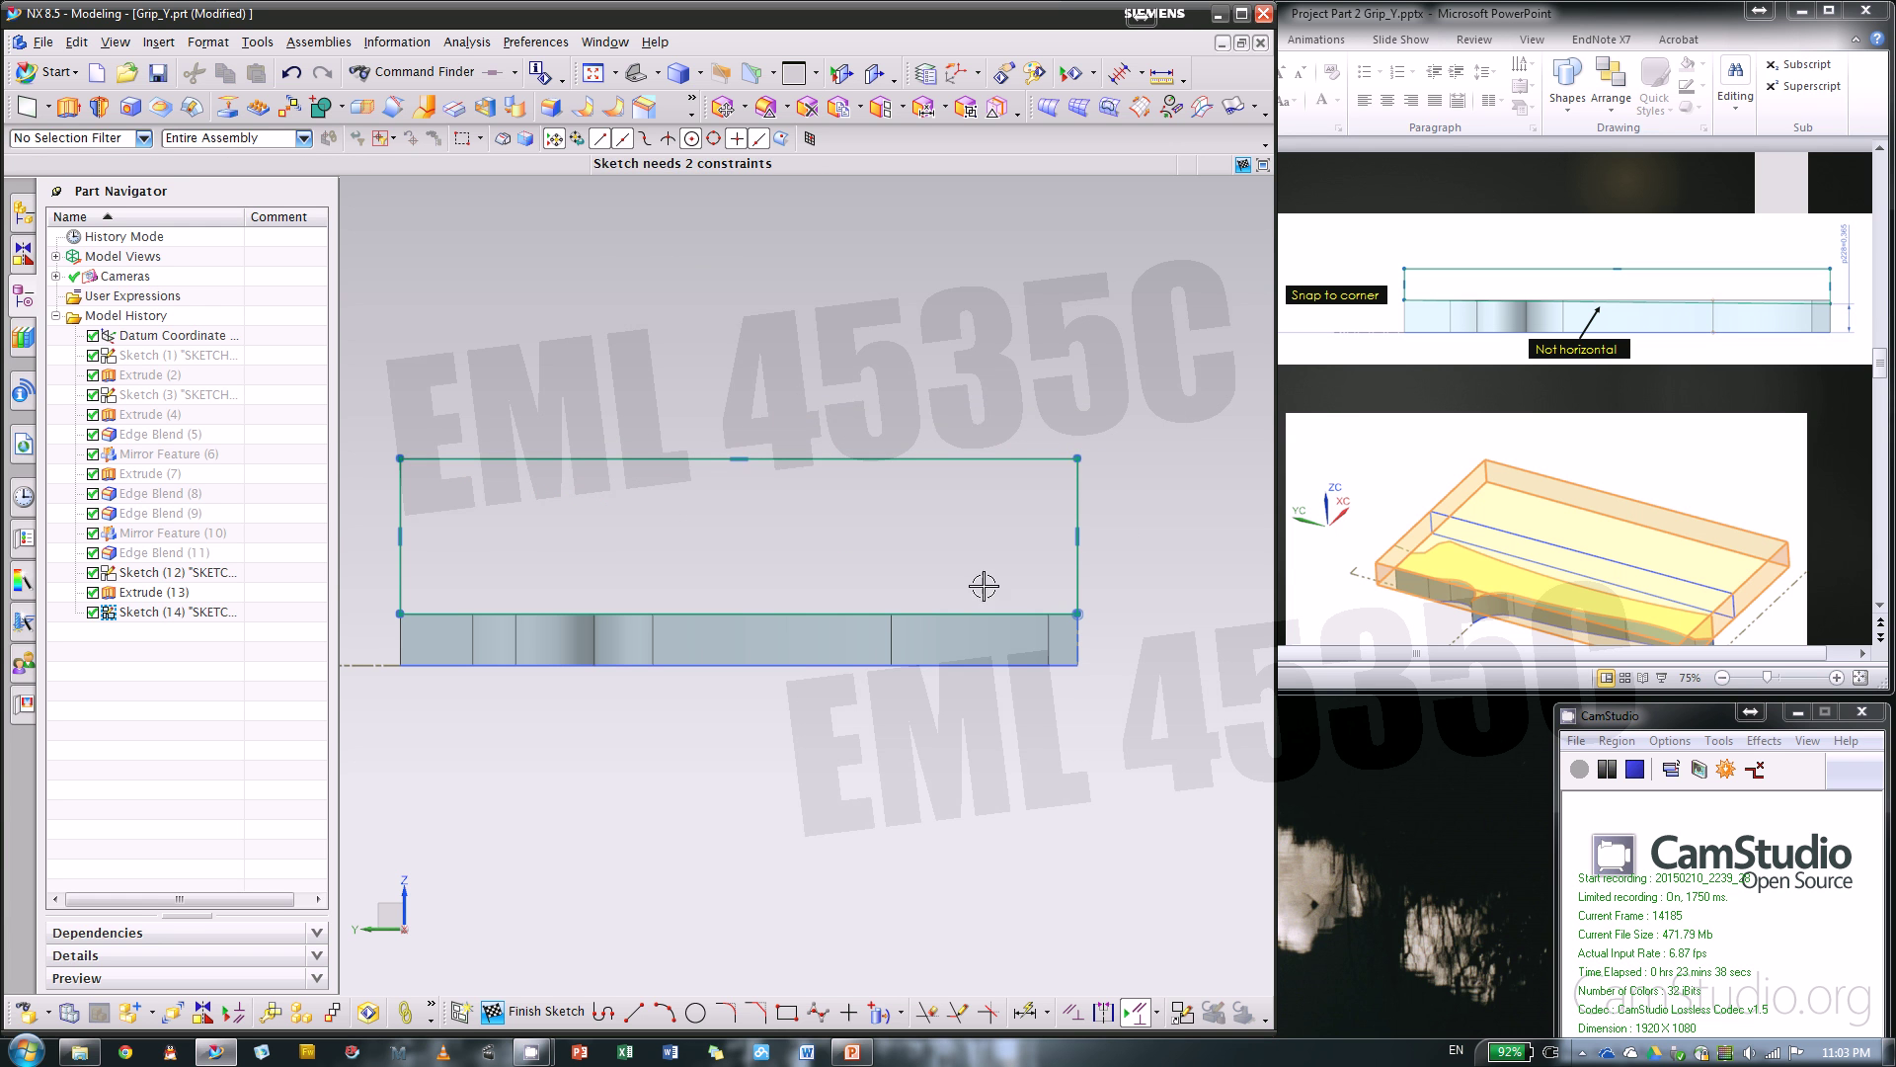
- Lower the far endpoint of the profile's bottom line below the grip's upper corner so the line slopes
scroll(1074, 635, "up", 5)
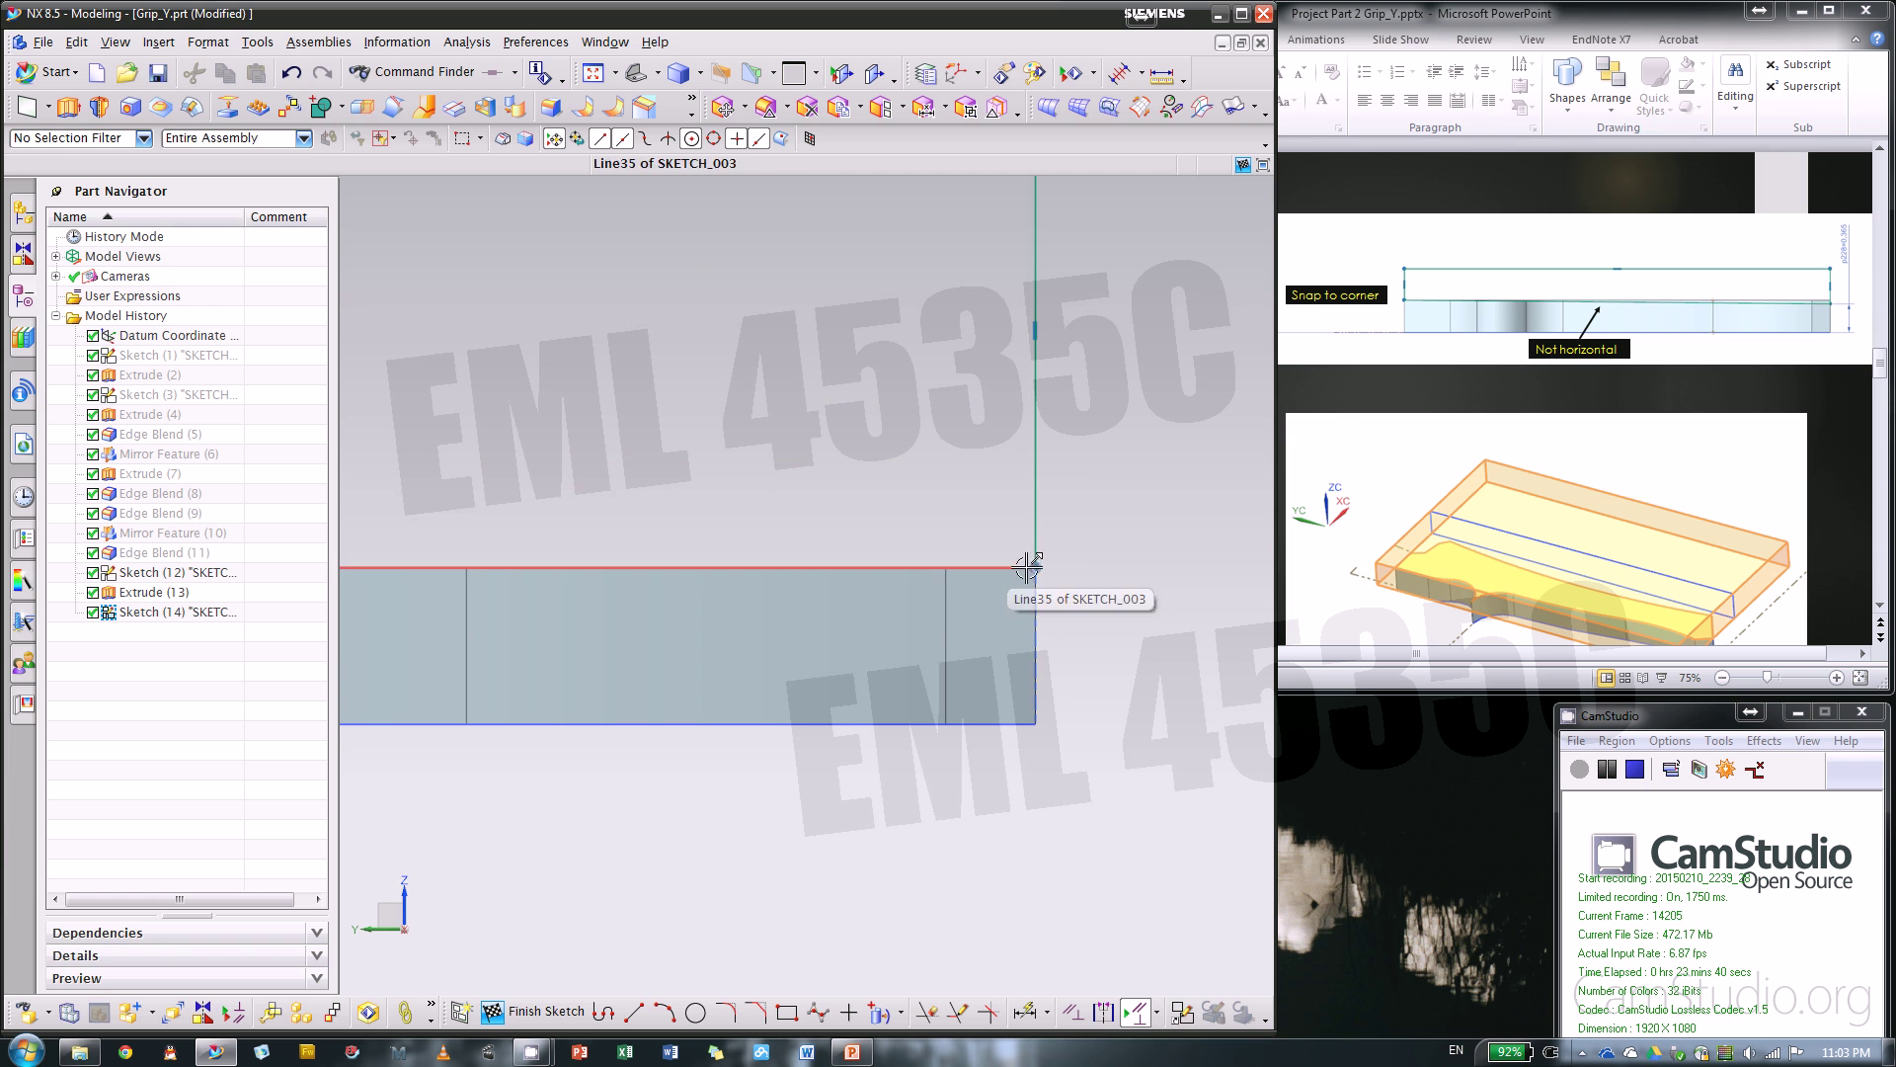
left_click_drag(1028, 565, 1035, 633)
scroll(1133, 685, "down", 3)
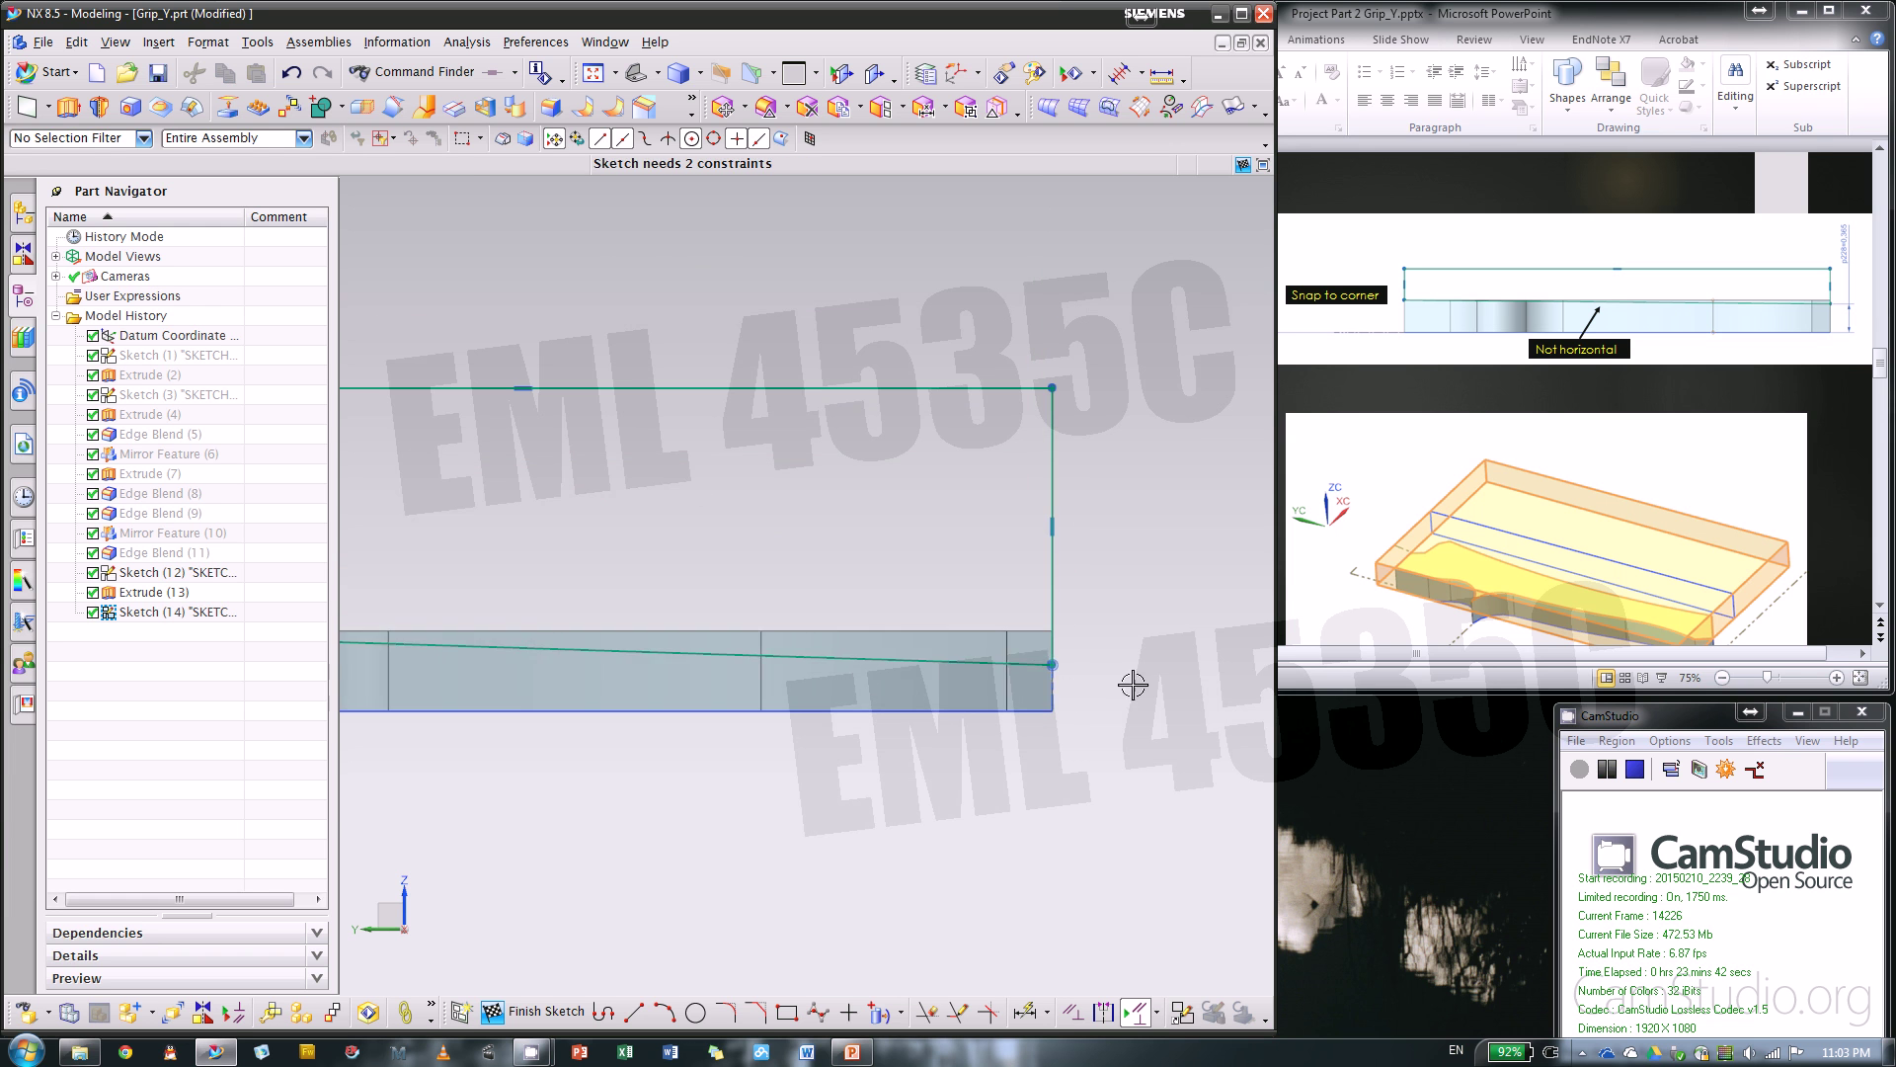
- Following the Sketch 2 slide in PowerPoint, dimension the sloped line's far endpoint from the datum's horizontal axis at 0.365 in
left_click(1025, 1010)
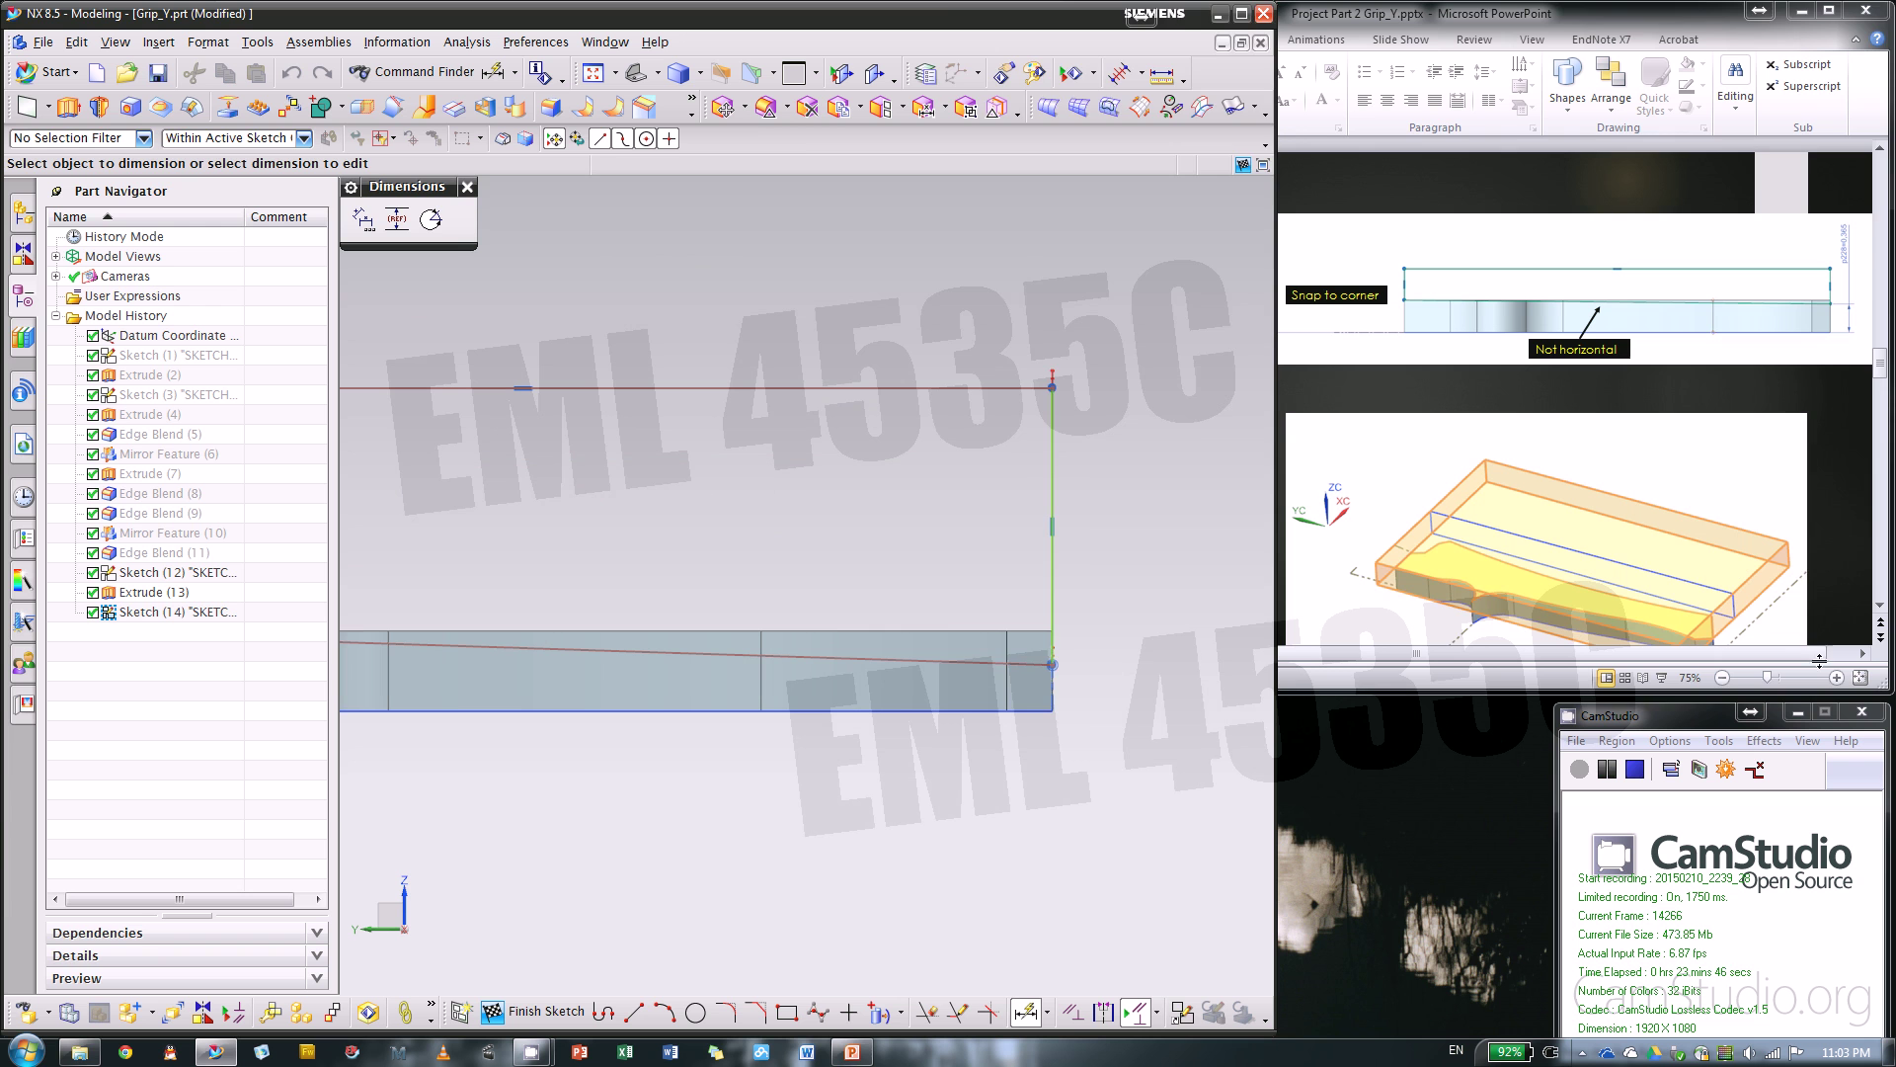
left_click(1820, 660)
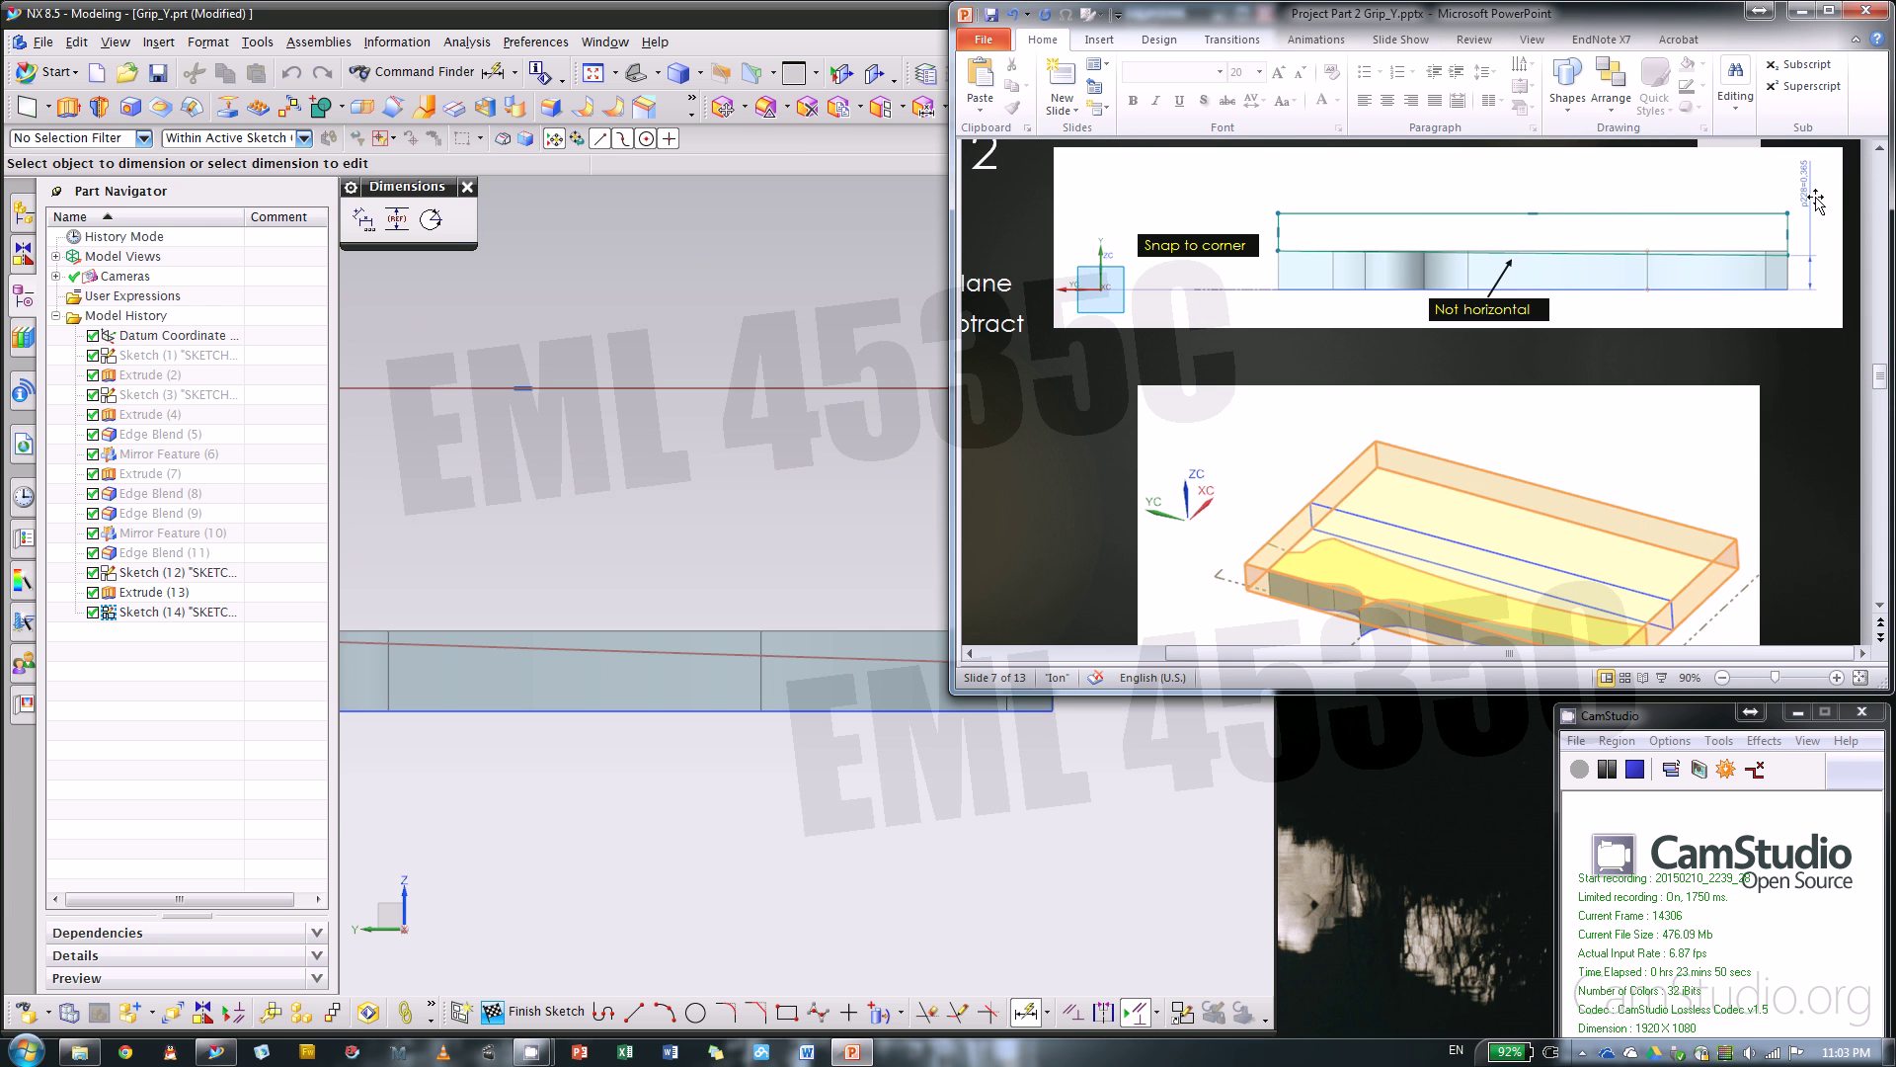
left_click(858, 25)
scroll(1185, 546, "down", 5)
scroll(954, 568, "up", 1)
scroll(954, 568, "up", 1)
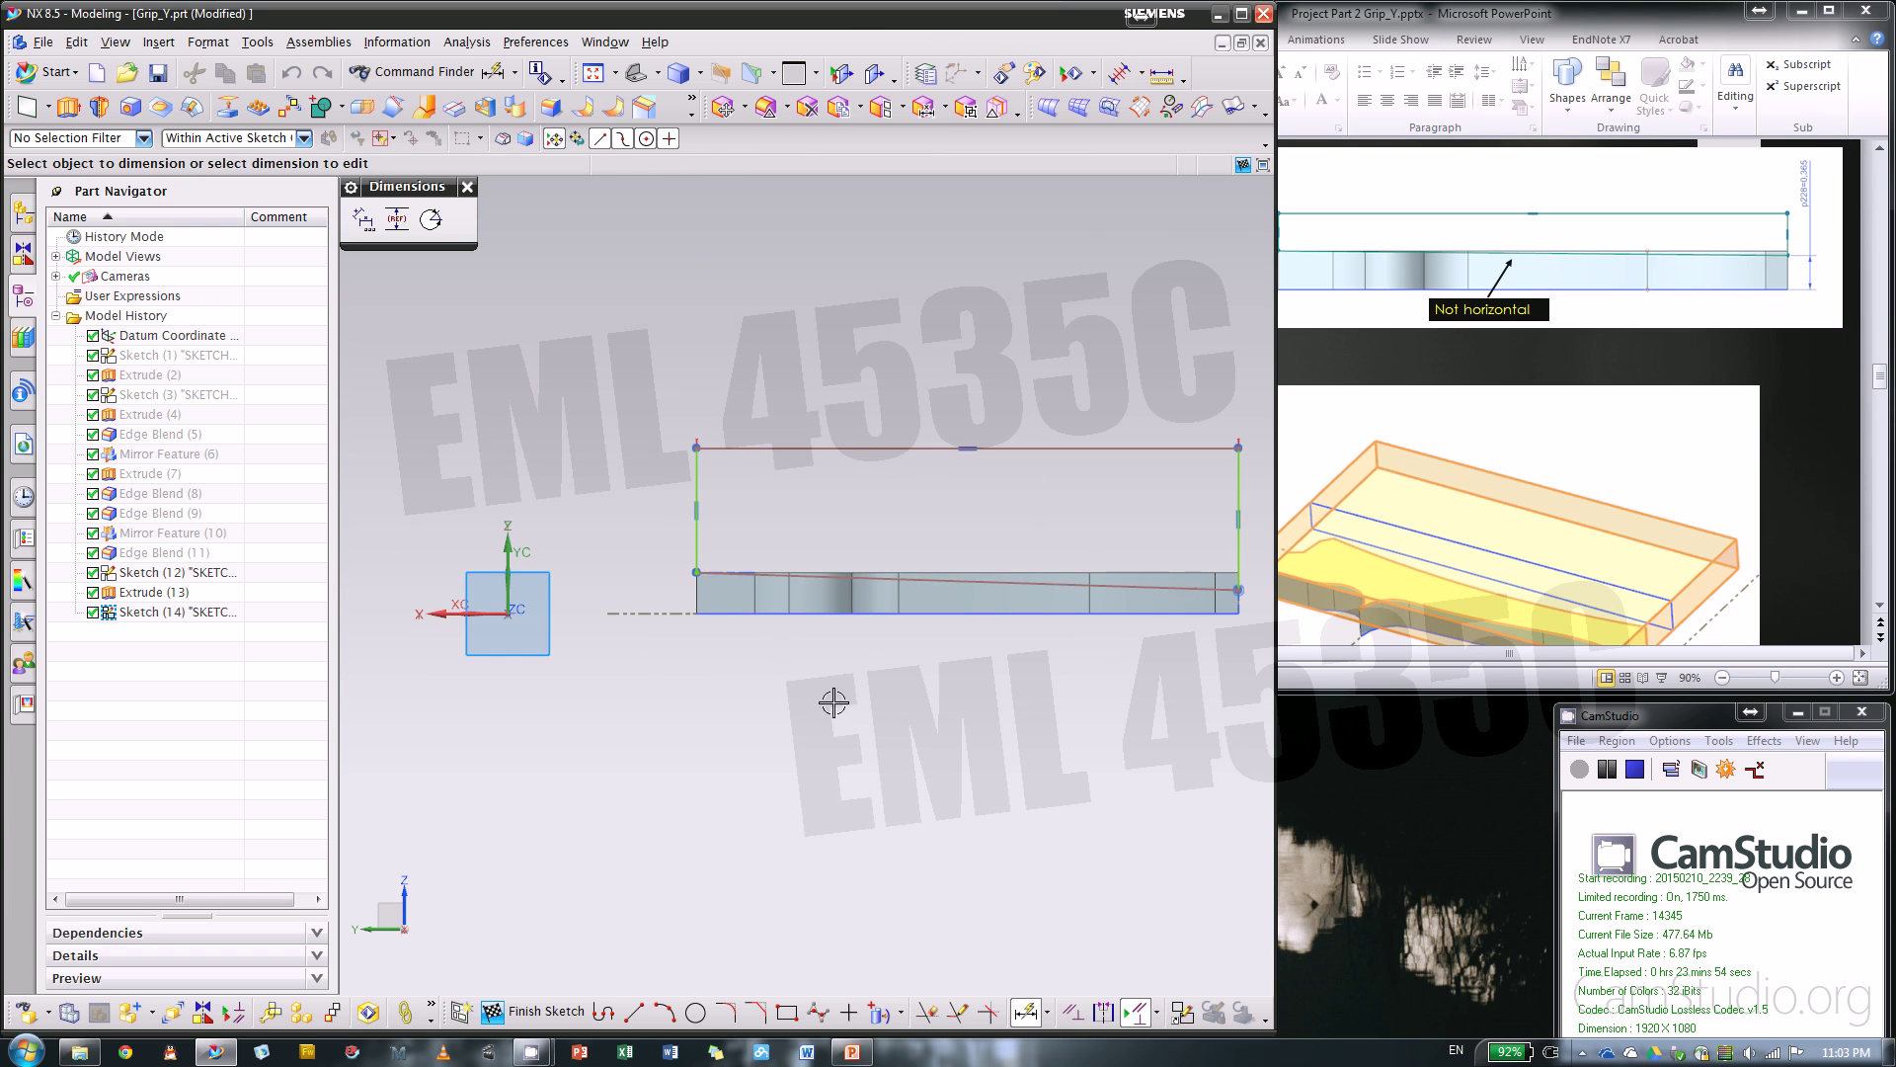
left_click(457, 613)
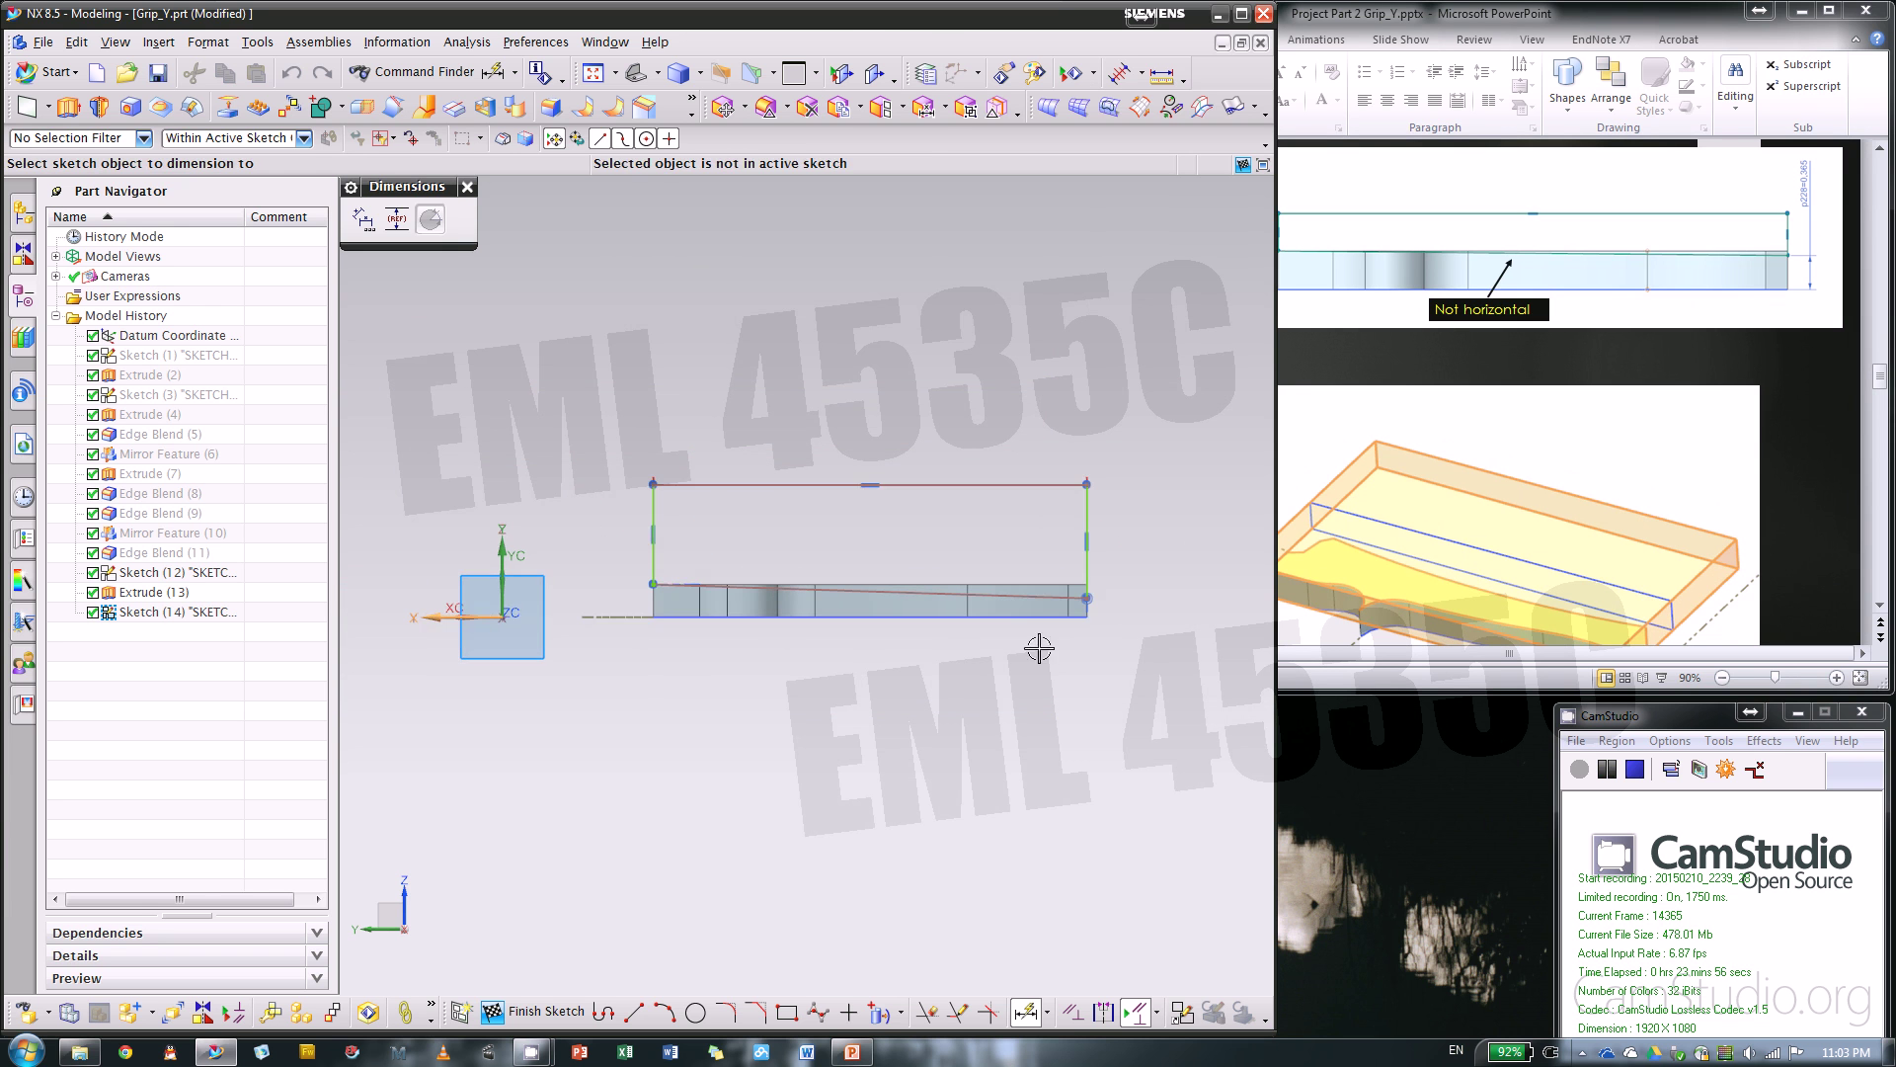
scroll(1140, 602, "up", 3)
left_click(1015, 601)
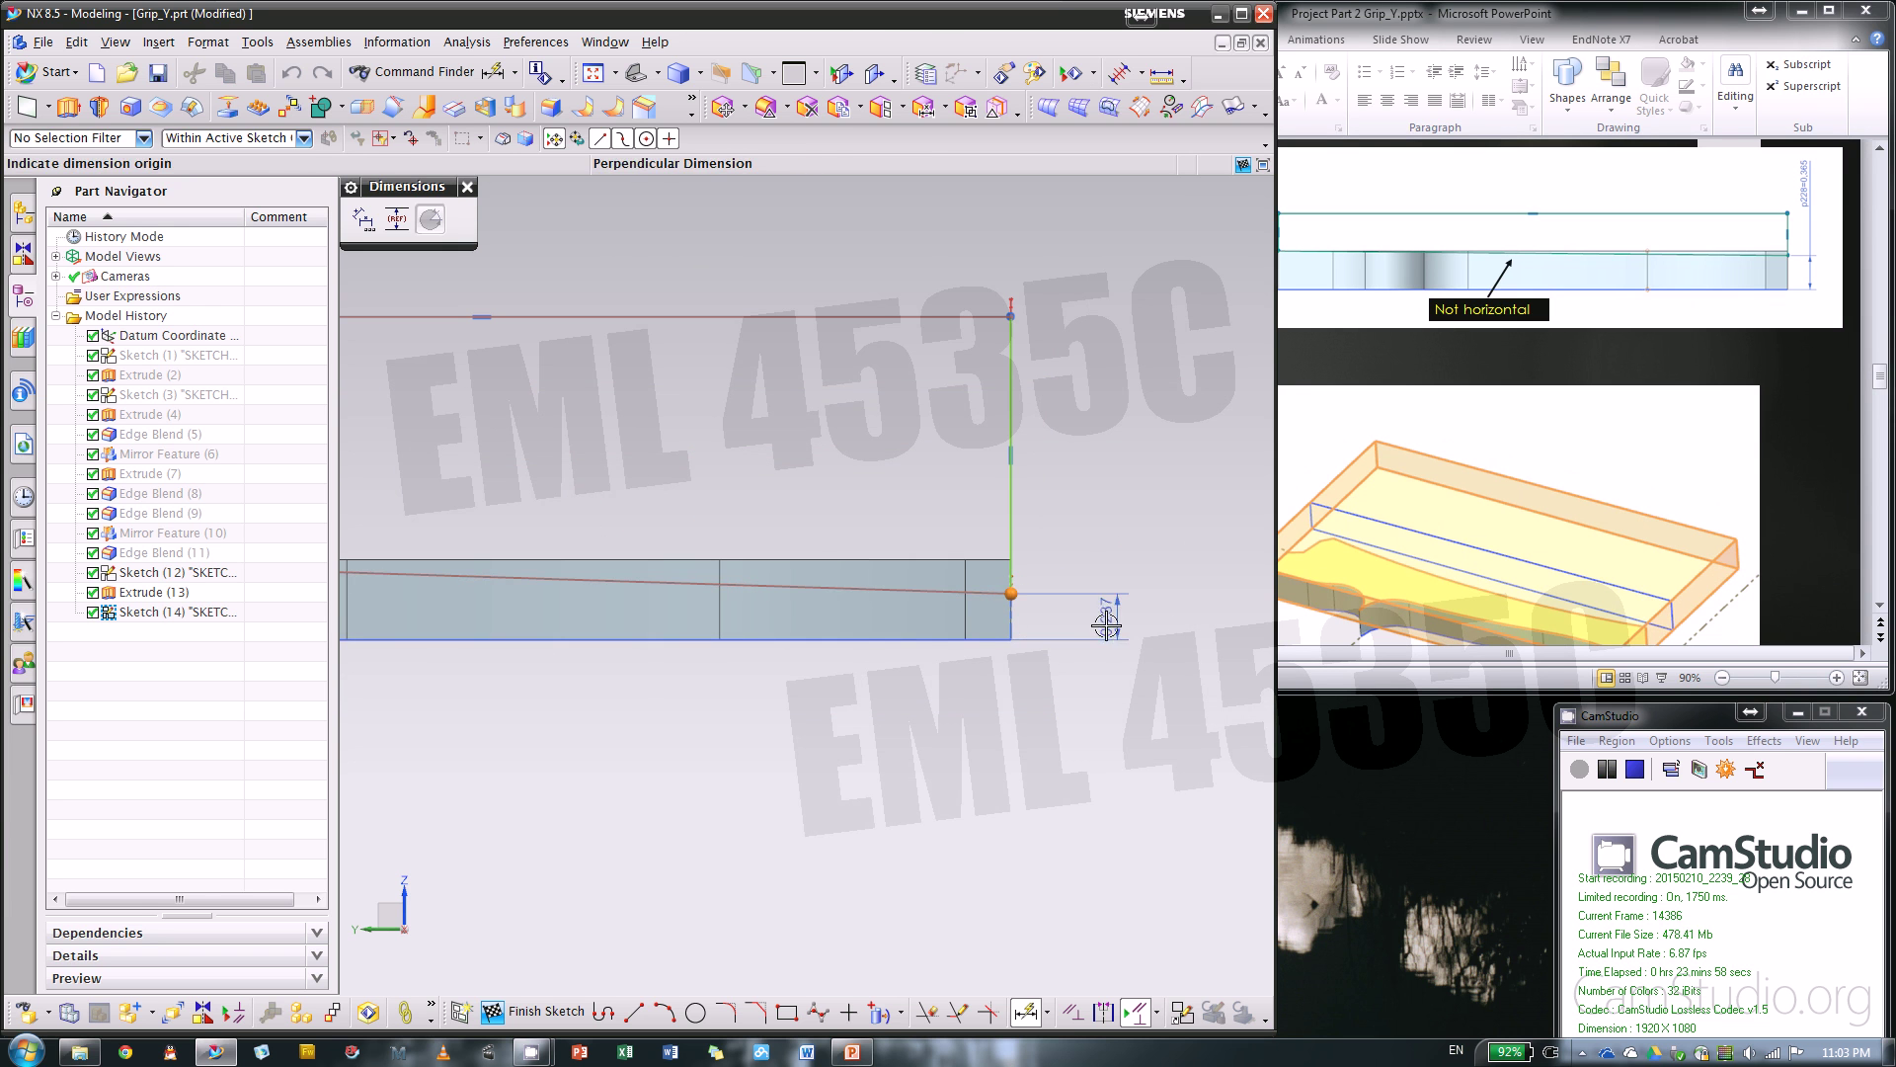
left_click(1107, 622)
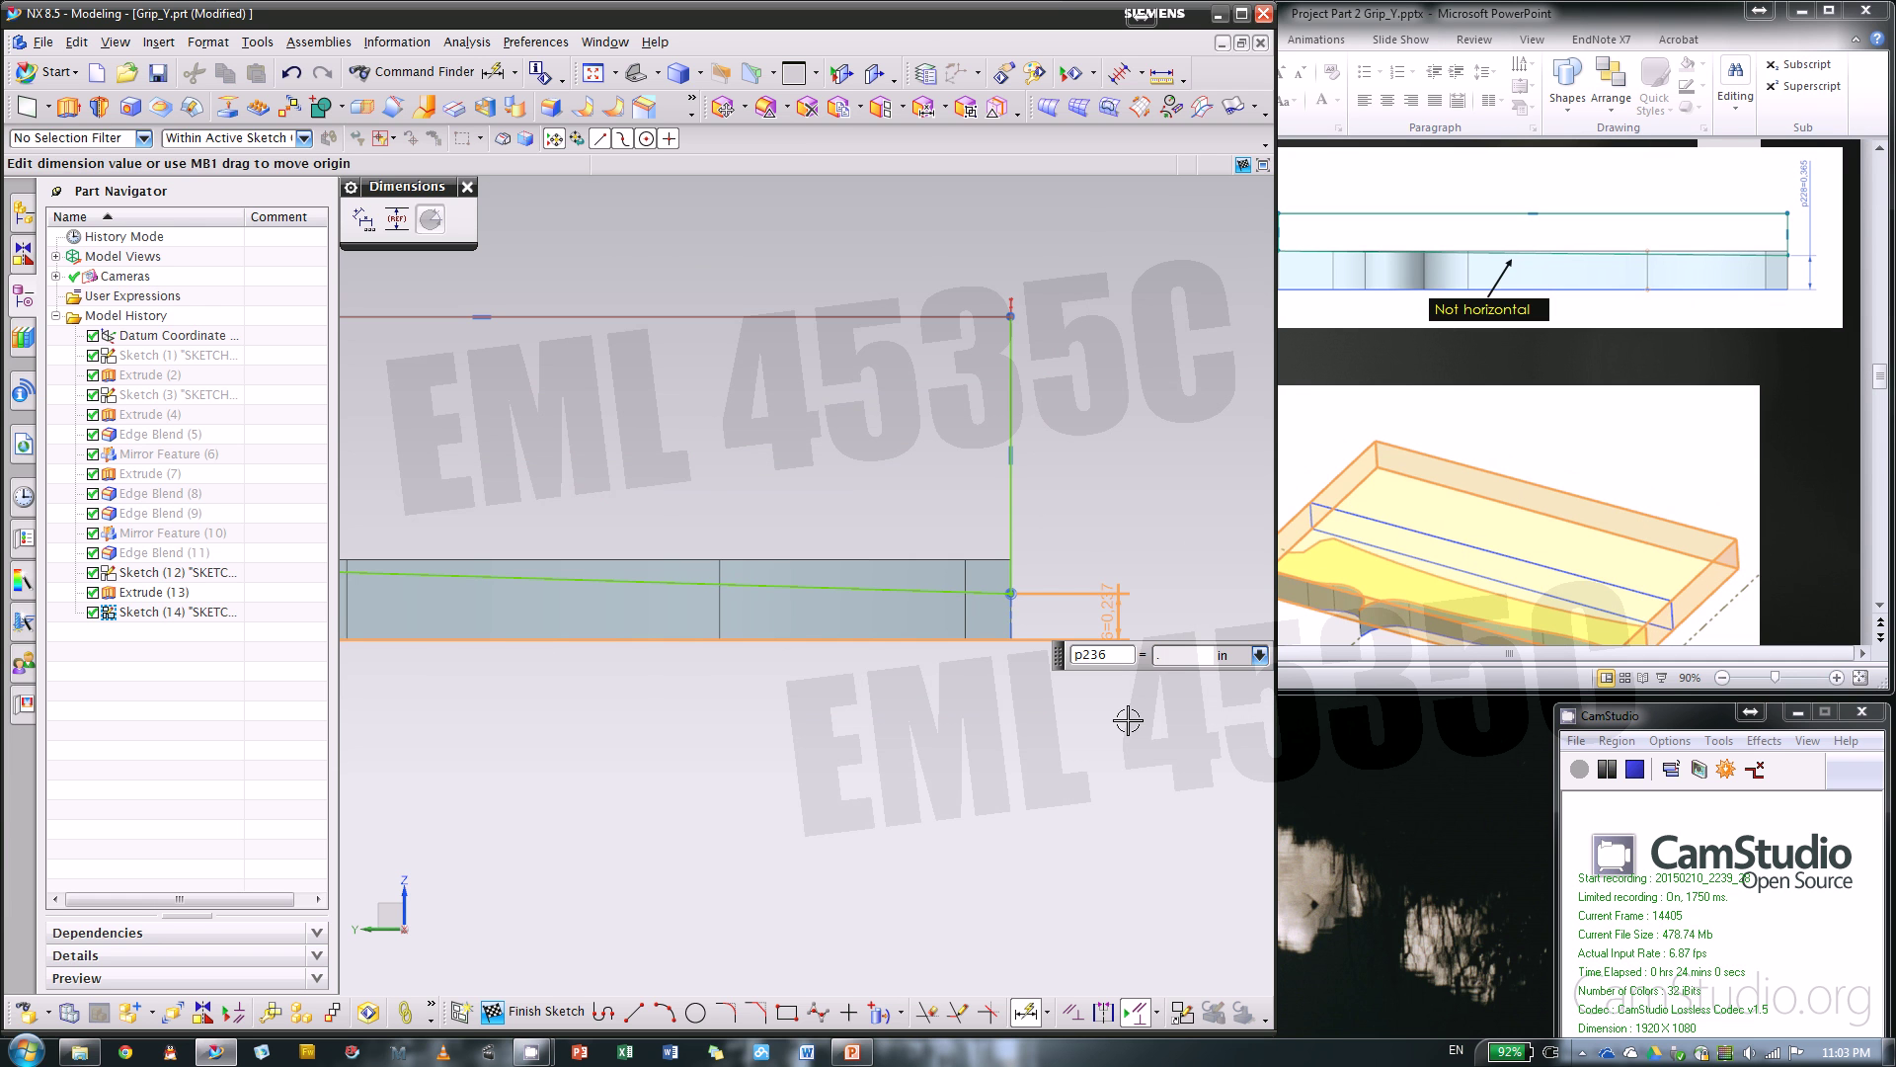
key("Return")
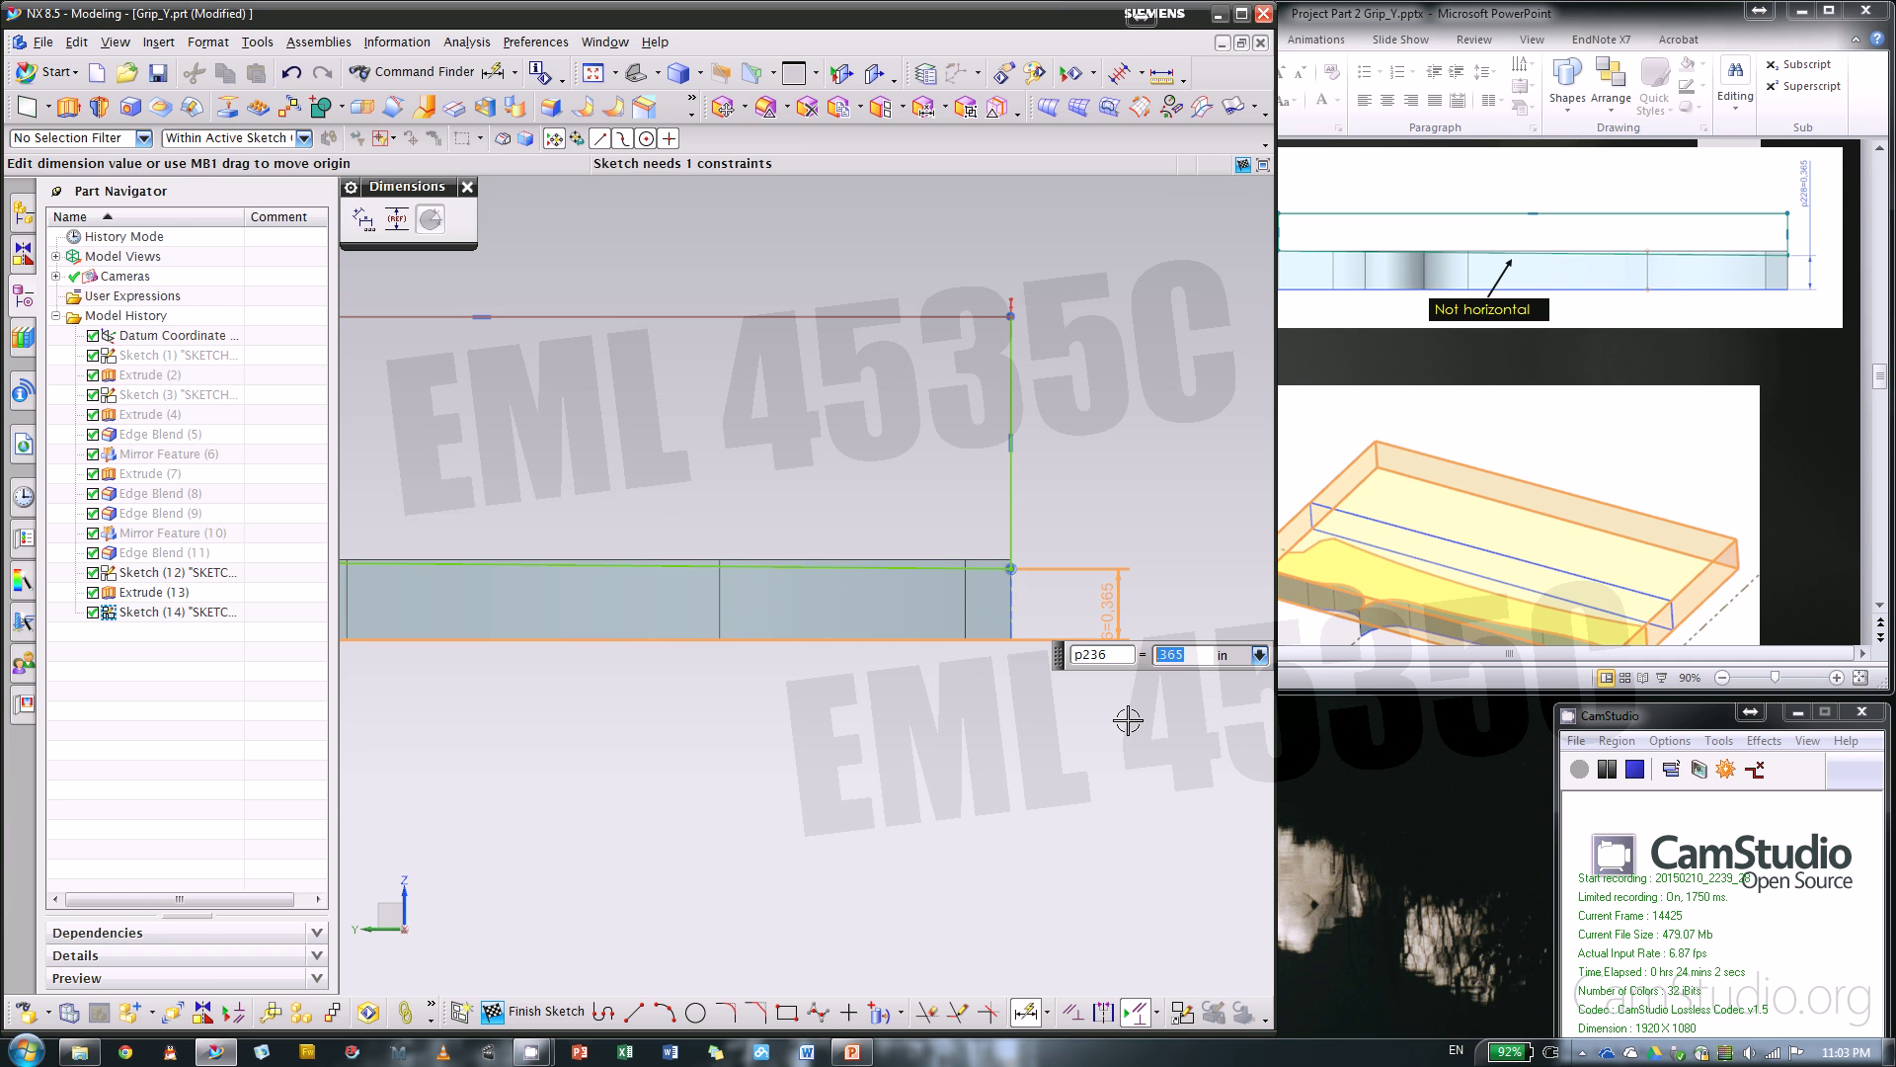
- Finish the Y-Z sketch and switch the model display to wireframe to inspect the sloped line
scroll(1007, 553, "up", 8)
scroll(880, 559, "down", 6)
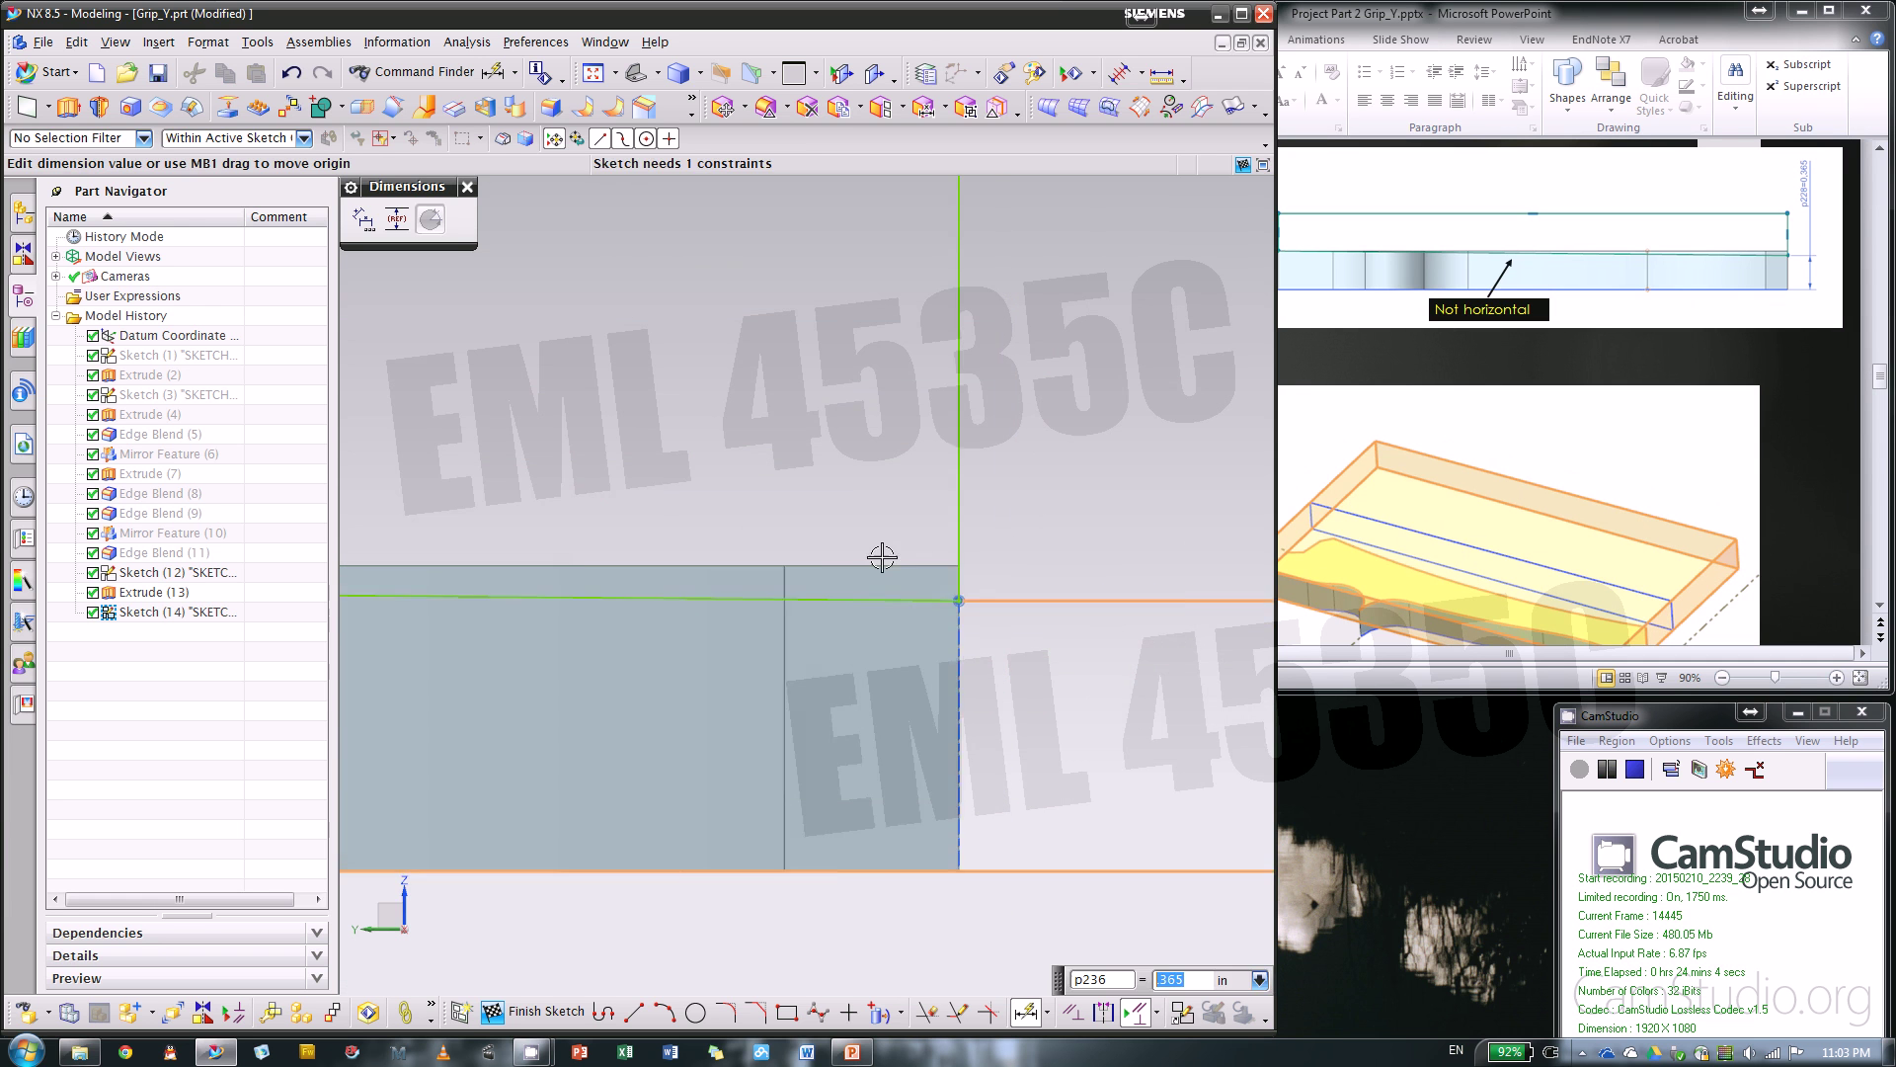
left_click(533, 1010)
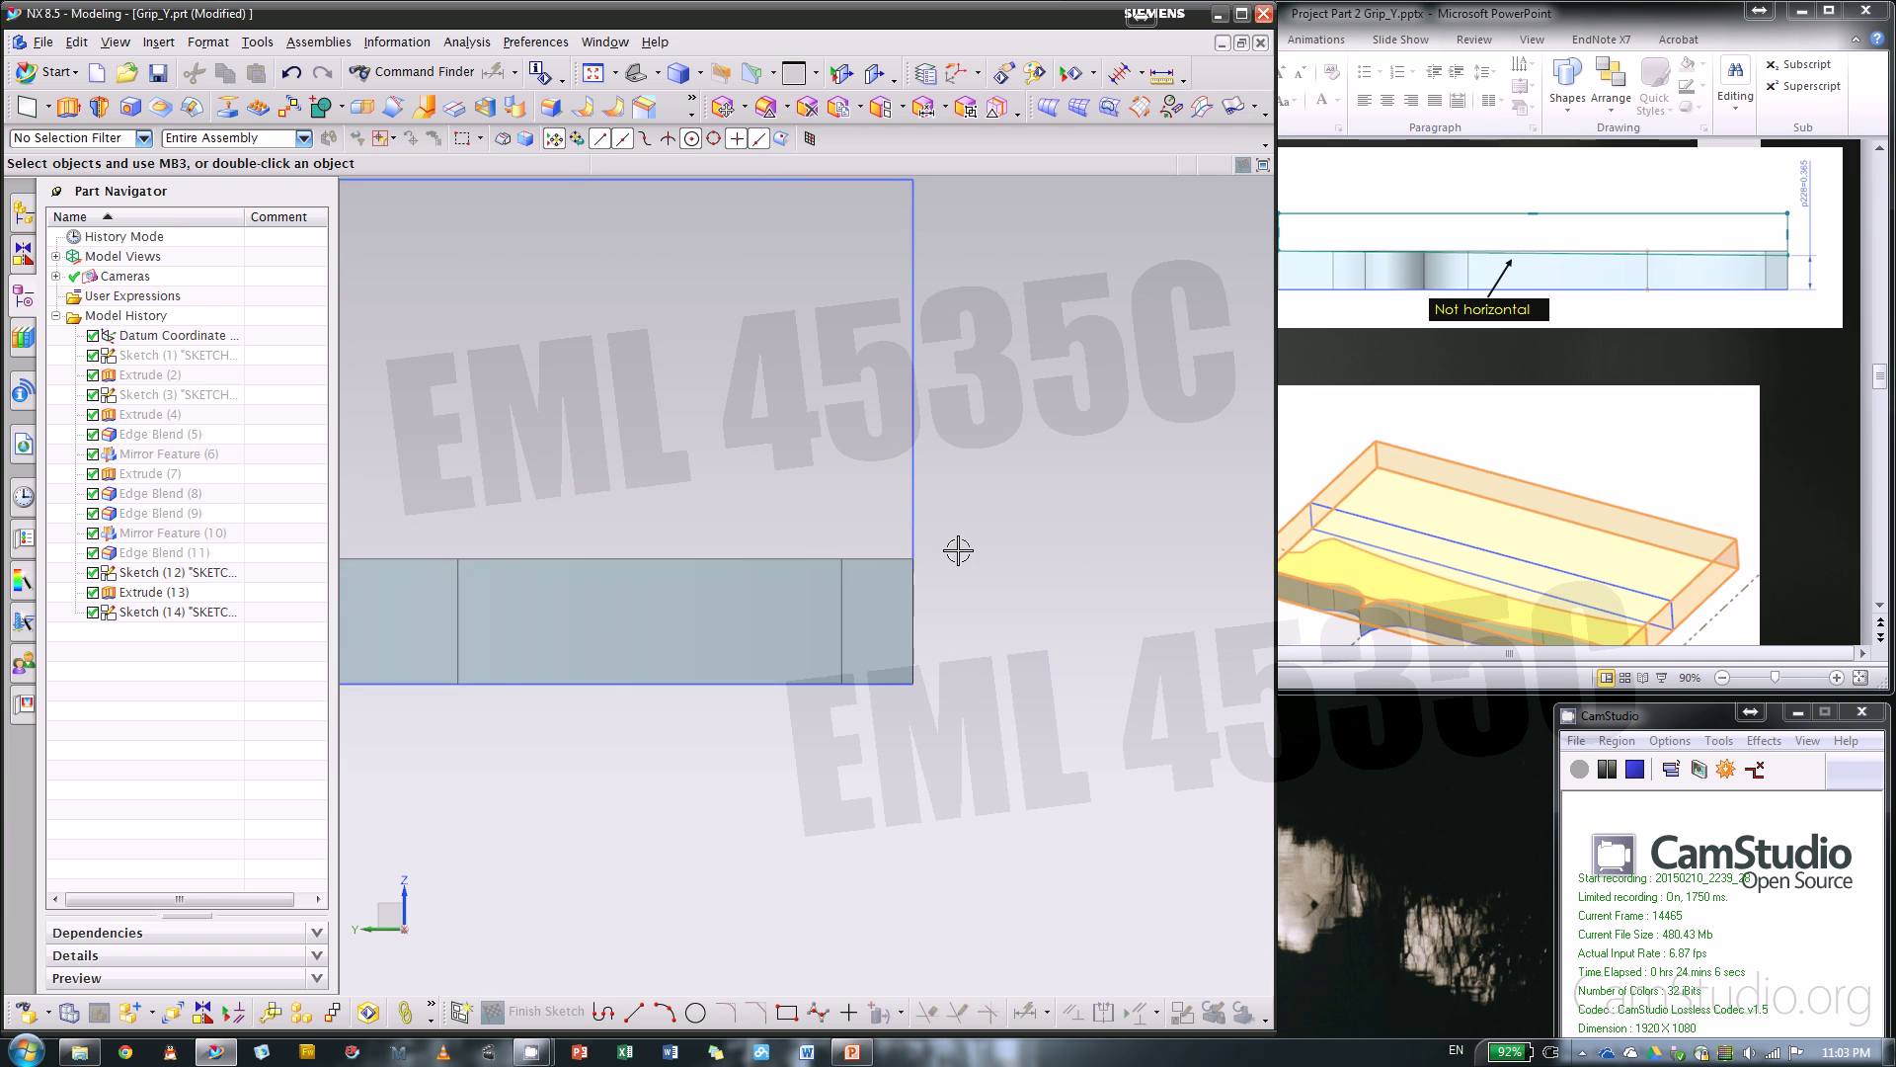
scroll(1081, 694, "down", 3)
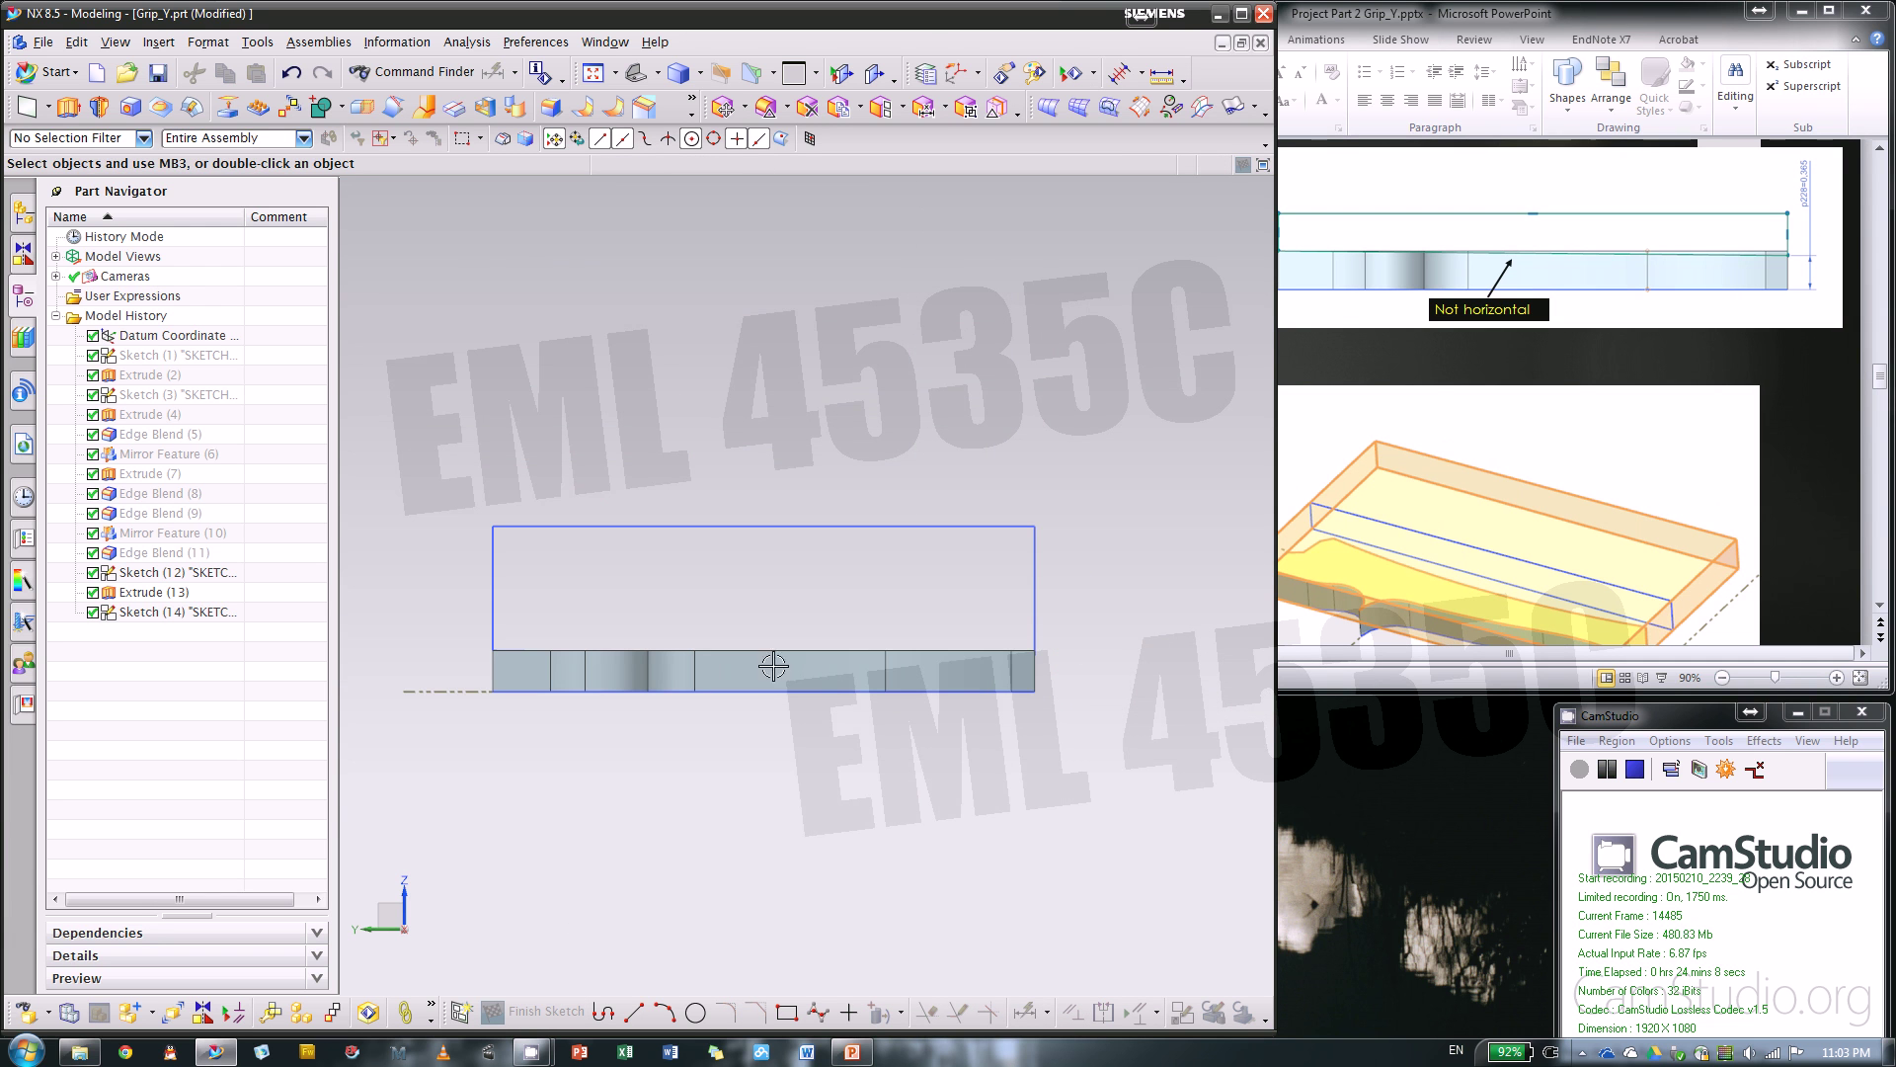
scroll(968, 661, "up", 3)
scroll(1122, 660, "down", 2)
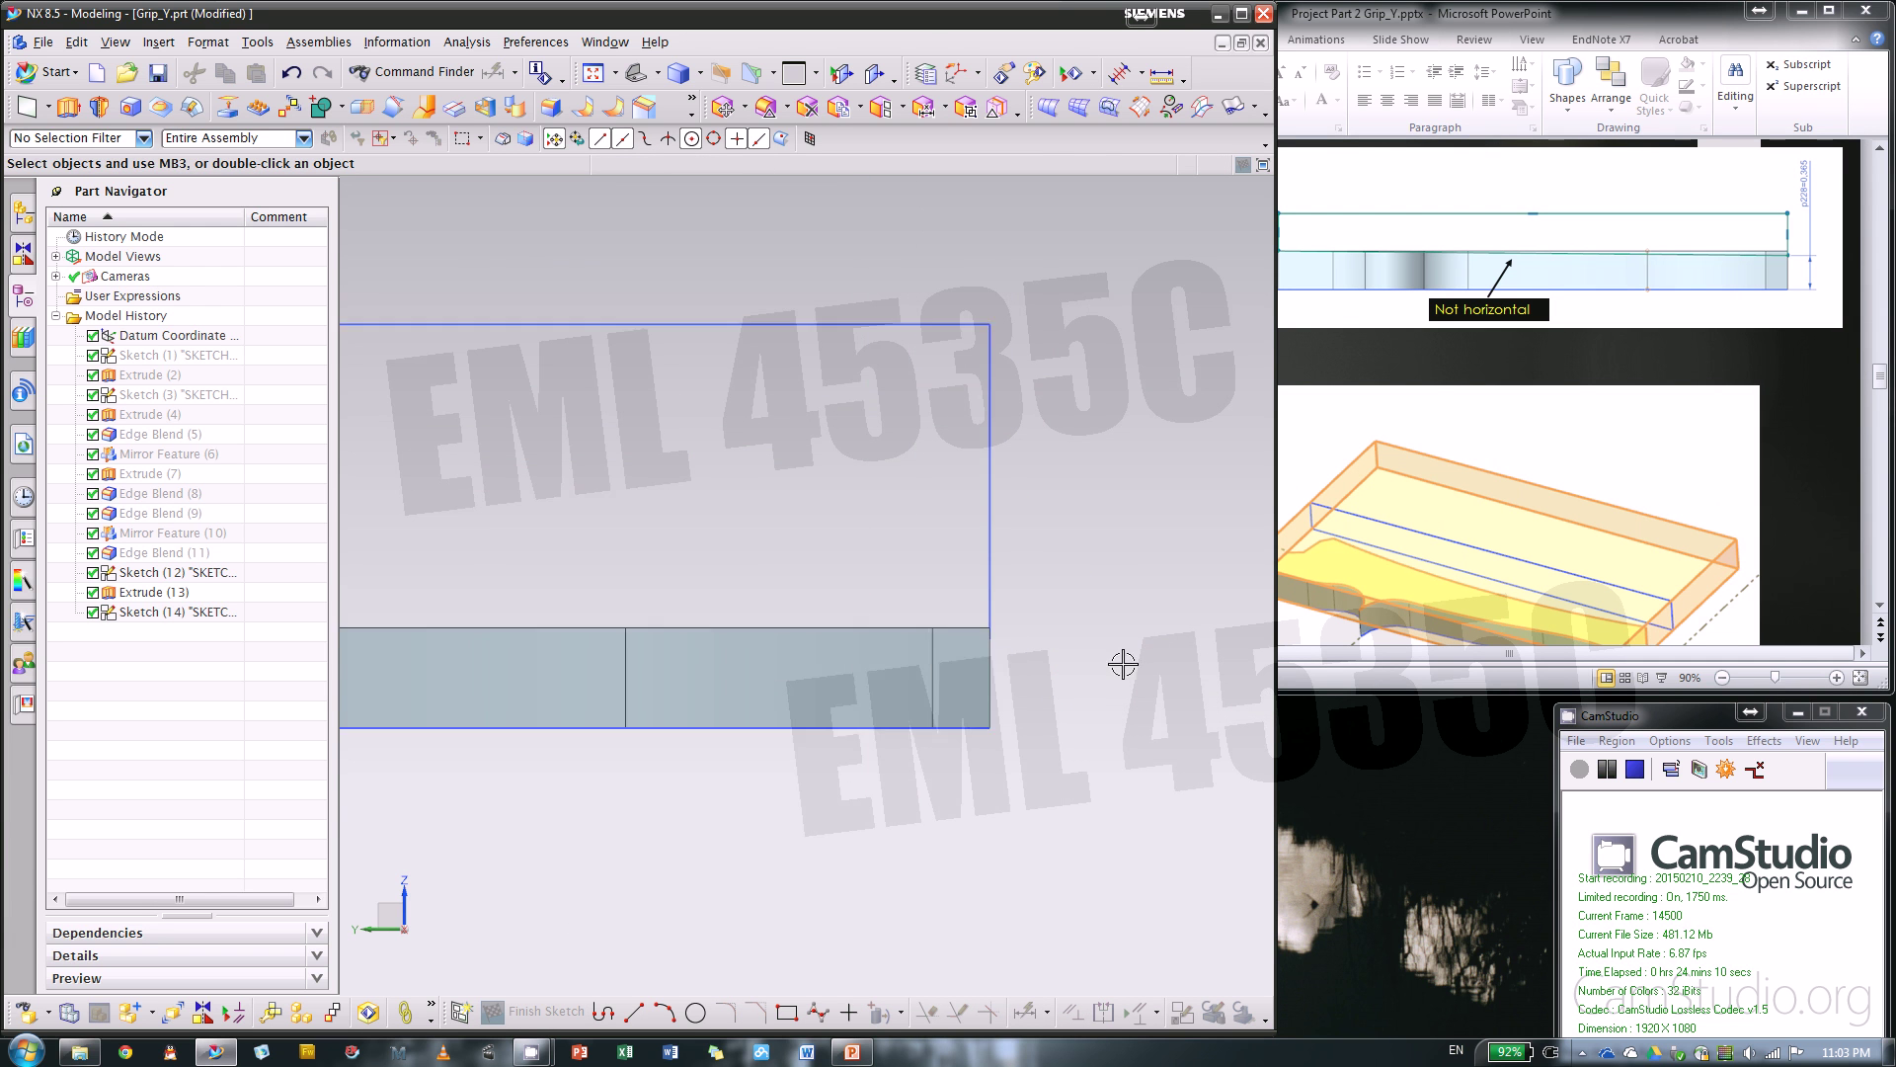
right_click(1142, 553)
left_click(1141, 553)
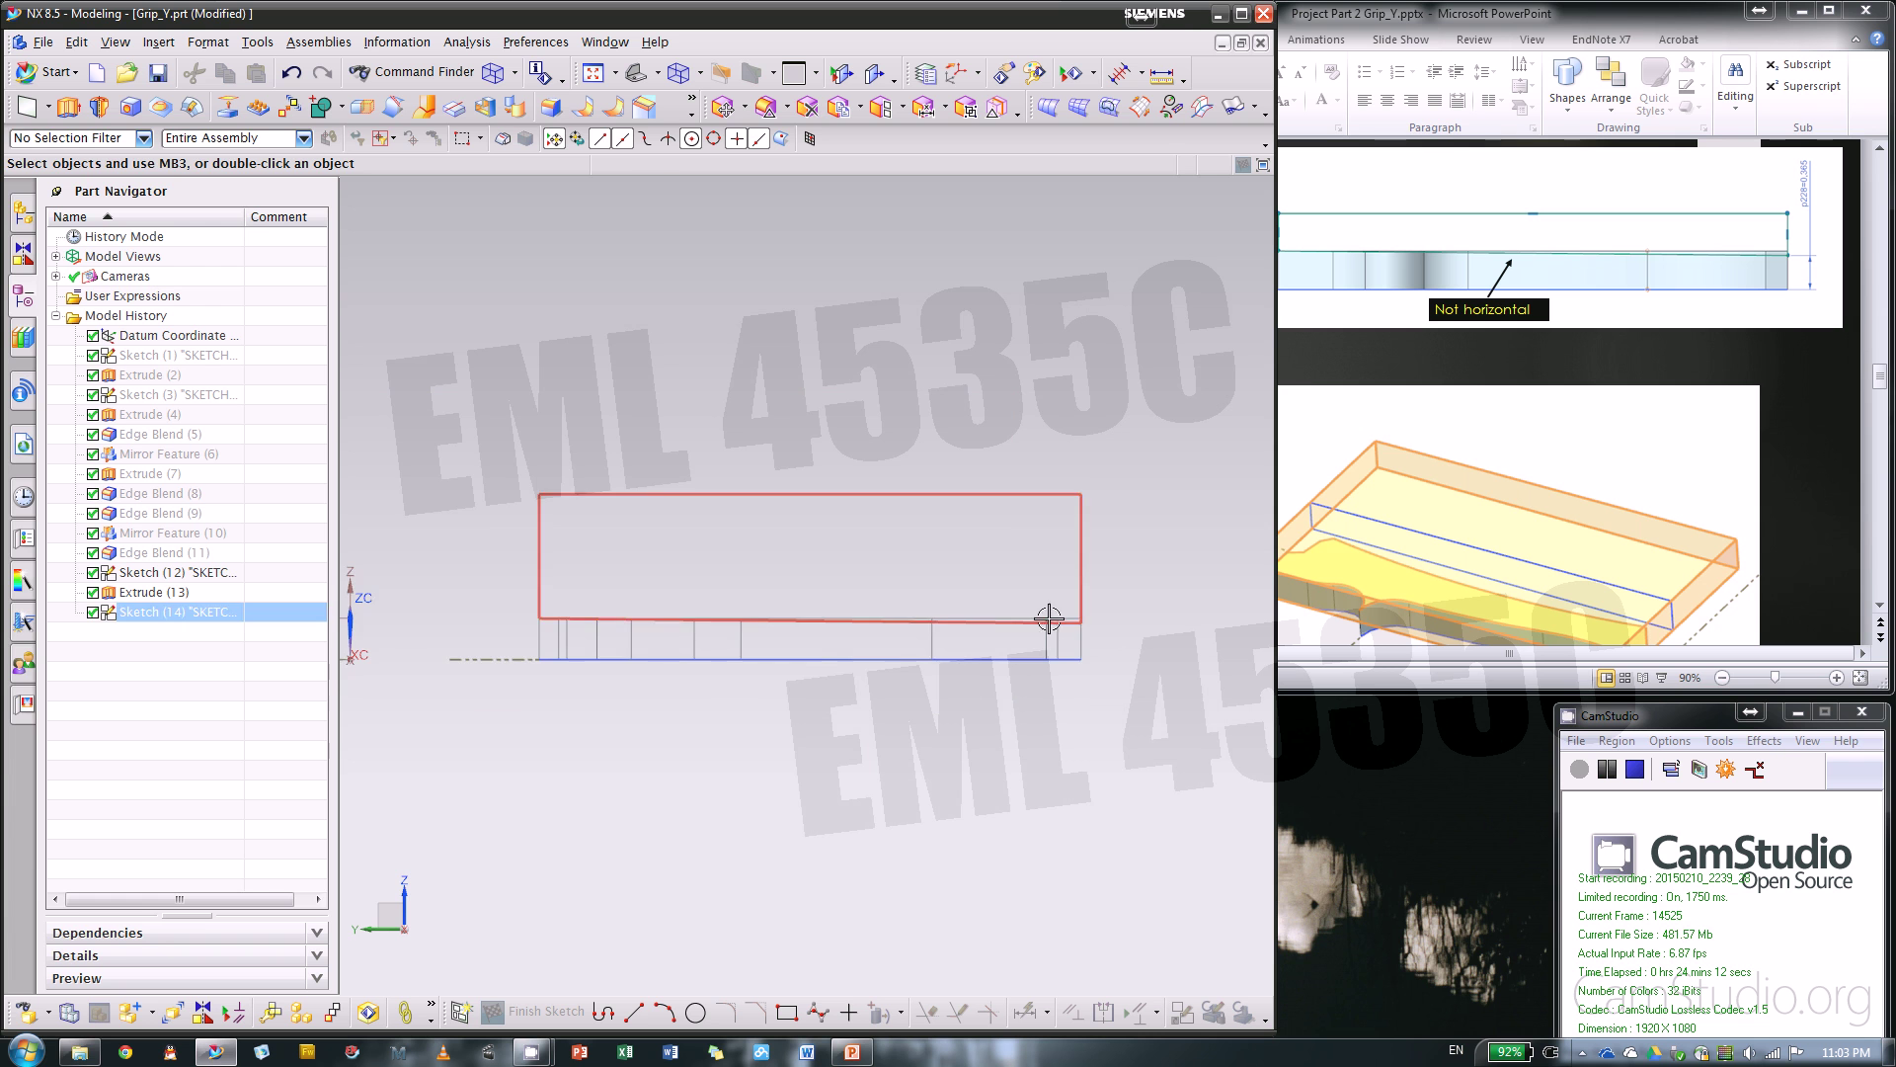
- Extrude the Y-Z cut profile sketch across the full width of the grip, from 0 to 2.3 in
scroll(926, 620, "up", 1)
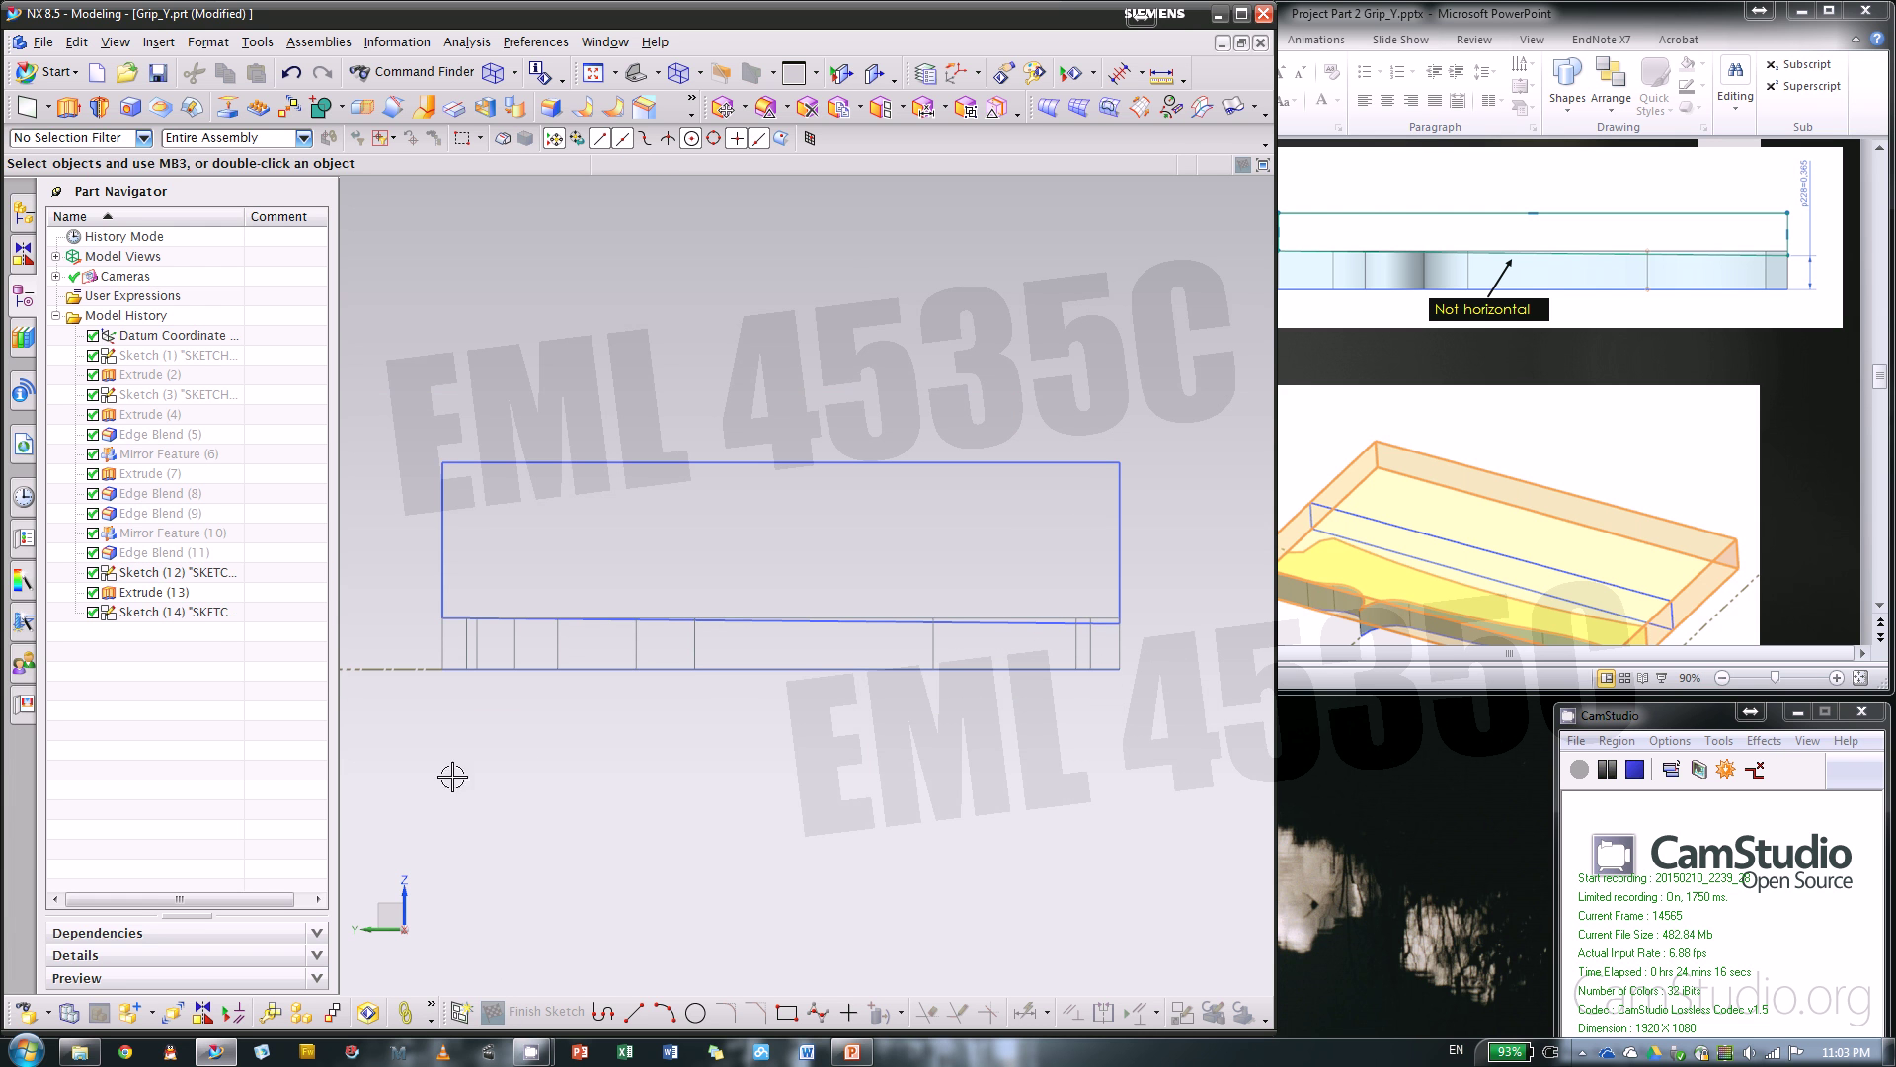
left_click(202, 613)
left_click(71, 113)
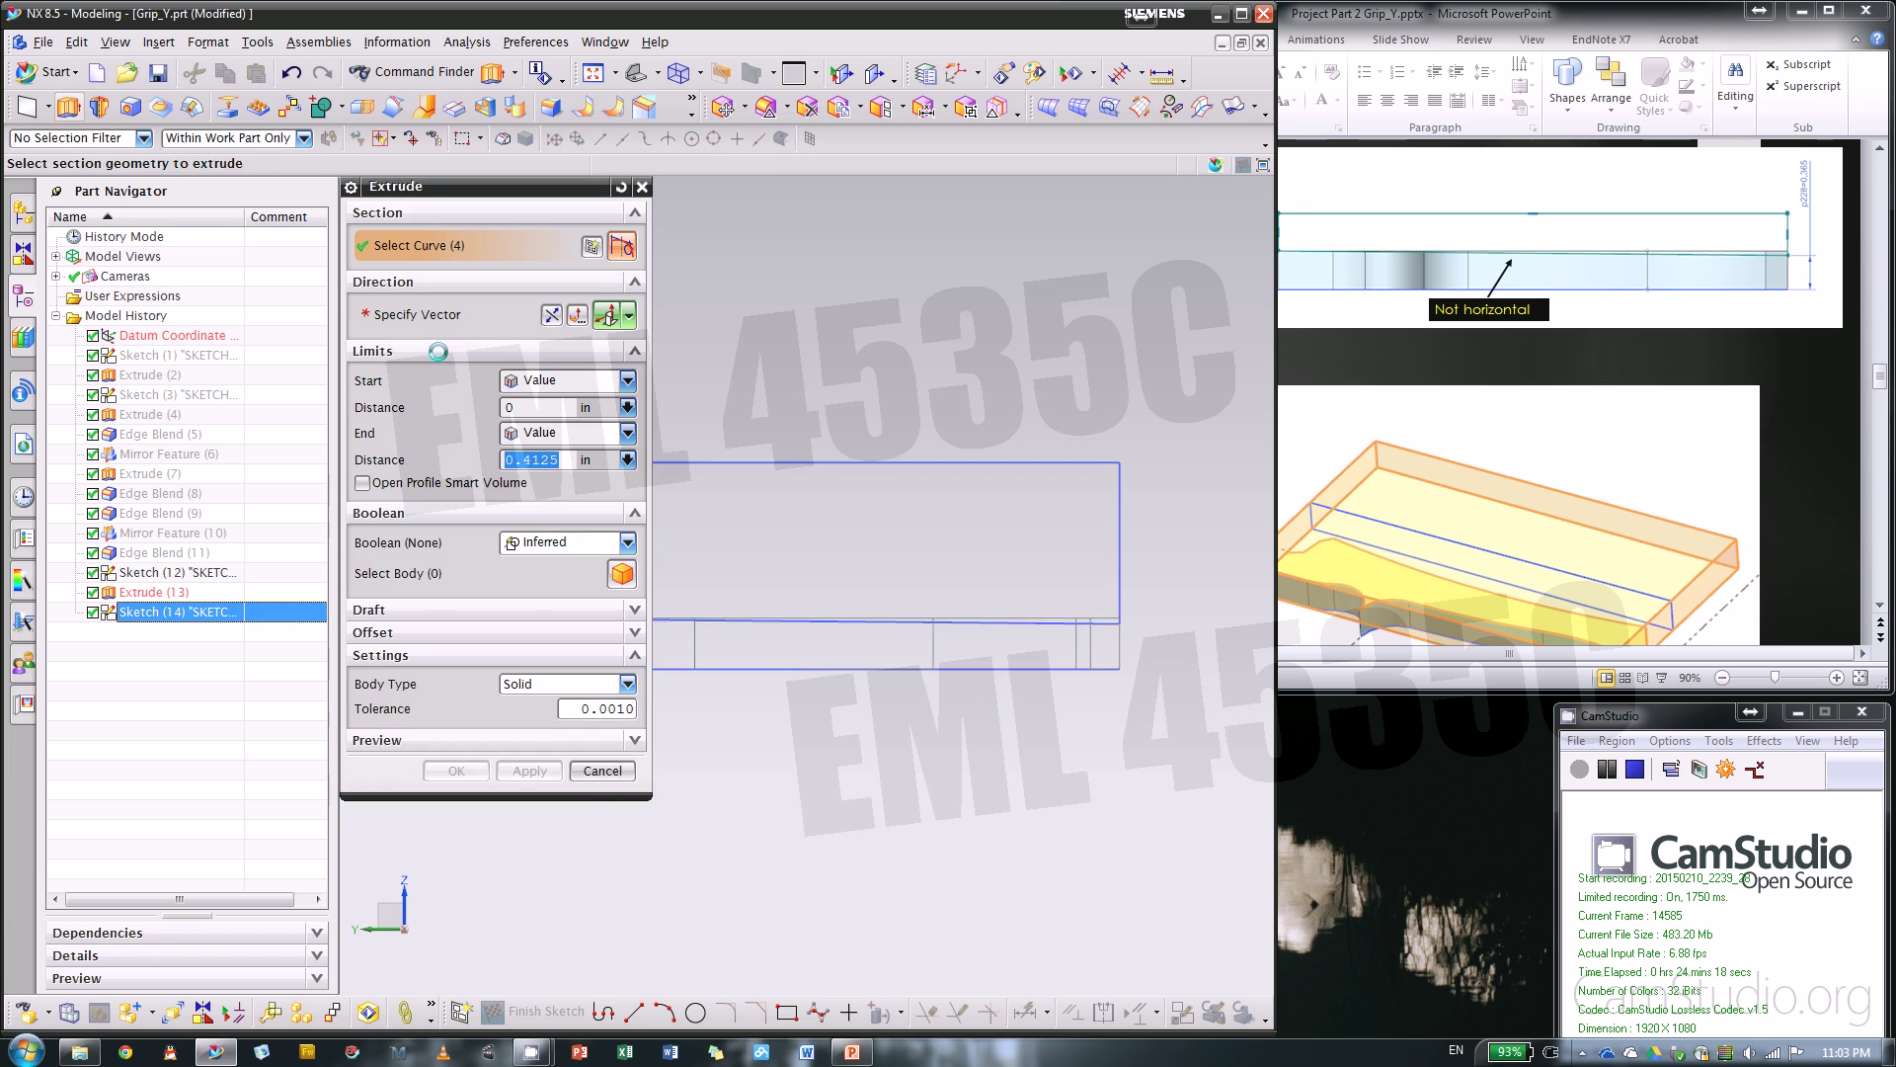
scroll(1008, 570, "down", 4)
mouse_move(1062, 496)
middle_mouse_down()
mouse_move(1028, 568)
mouse_move(1004, 500)
middle_mouse_up()
left_click_drag(1004, 500, 859, 640)
mouse_move(869, 721)
middle_mouse_down()
mouse_move(866, 689)
mouse_move(865, 733)
middle_mouse_up()
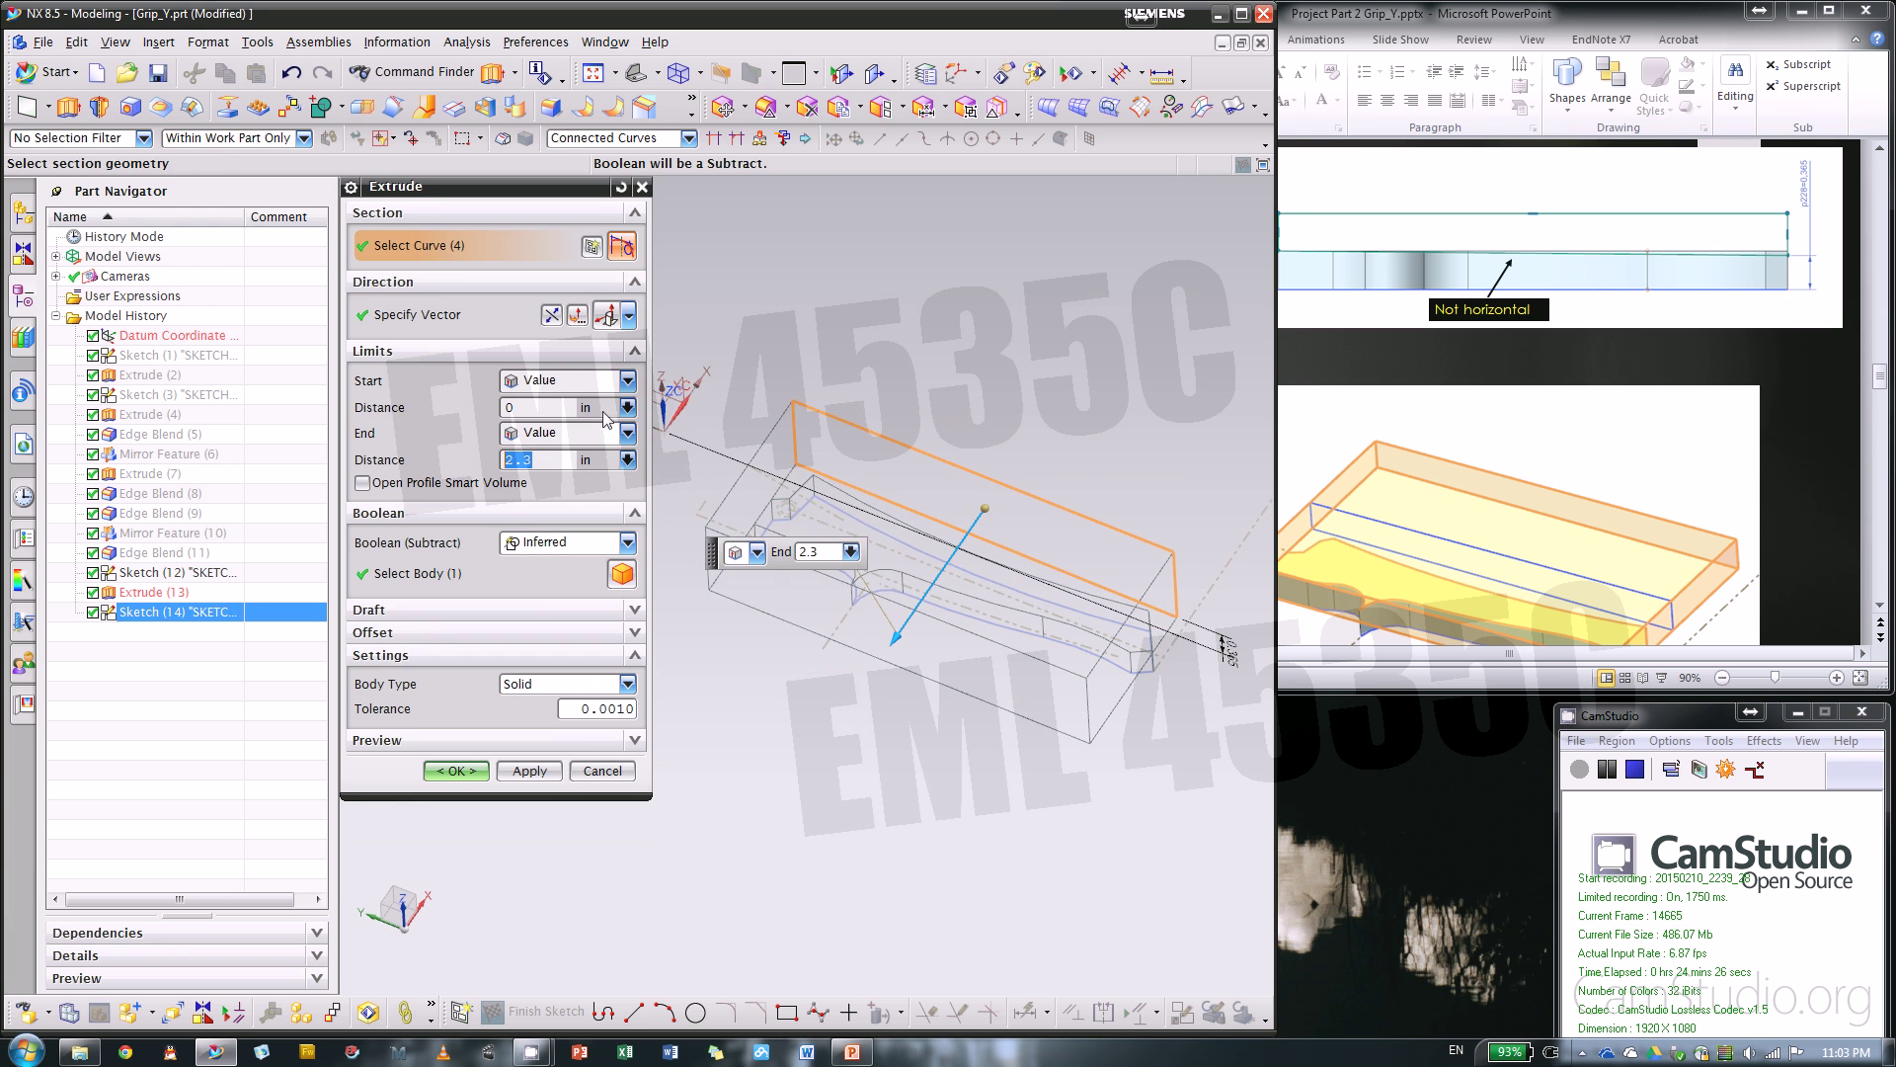
left_click(581, 388)
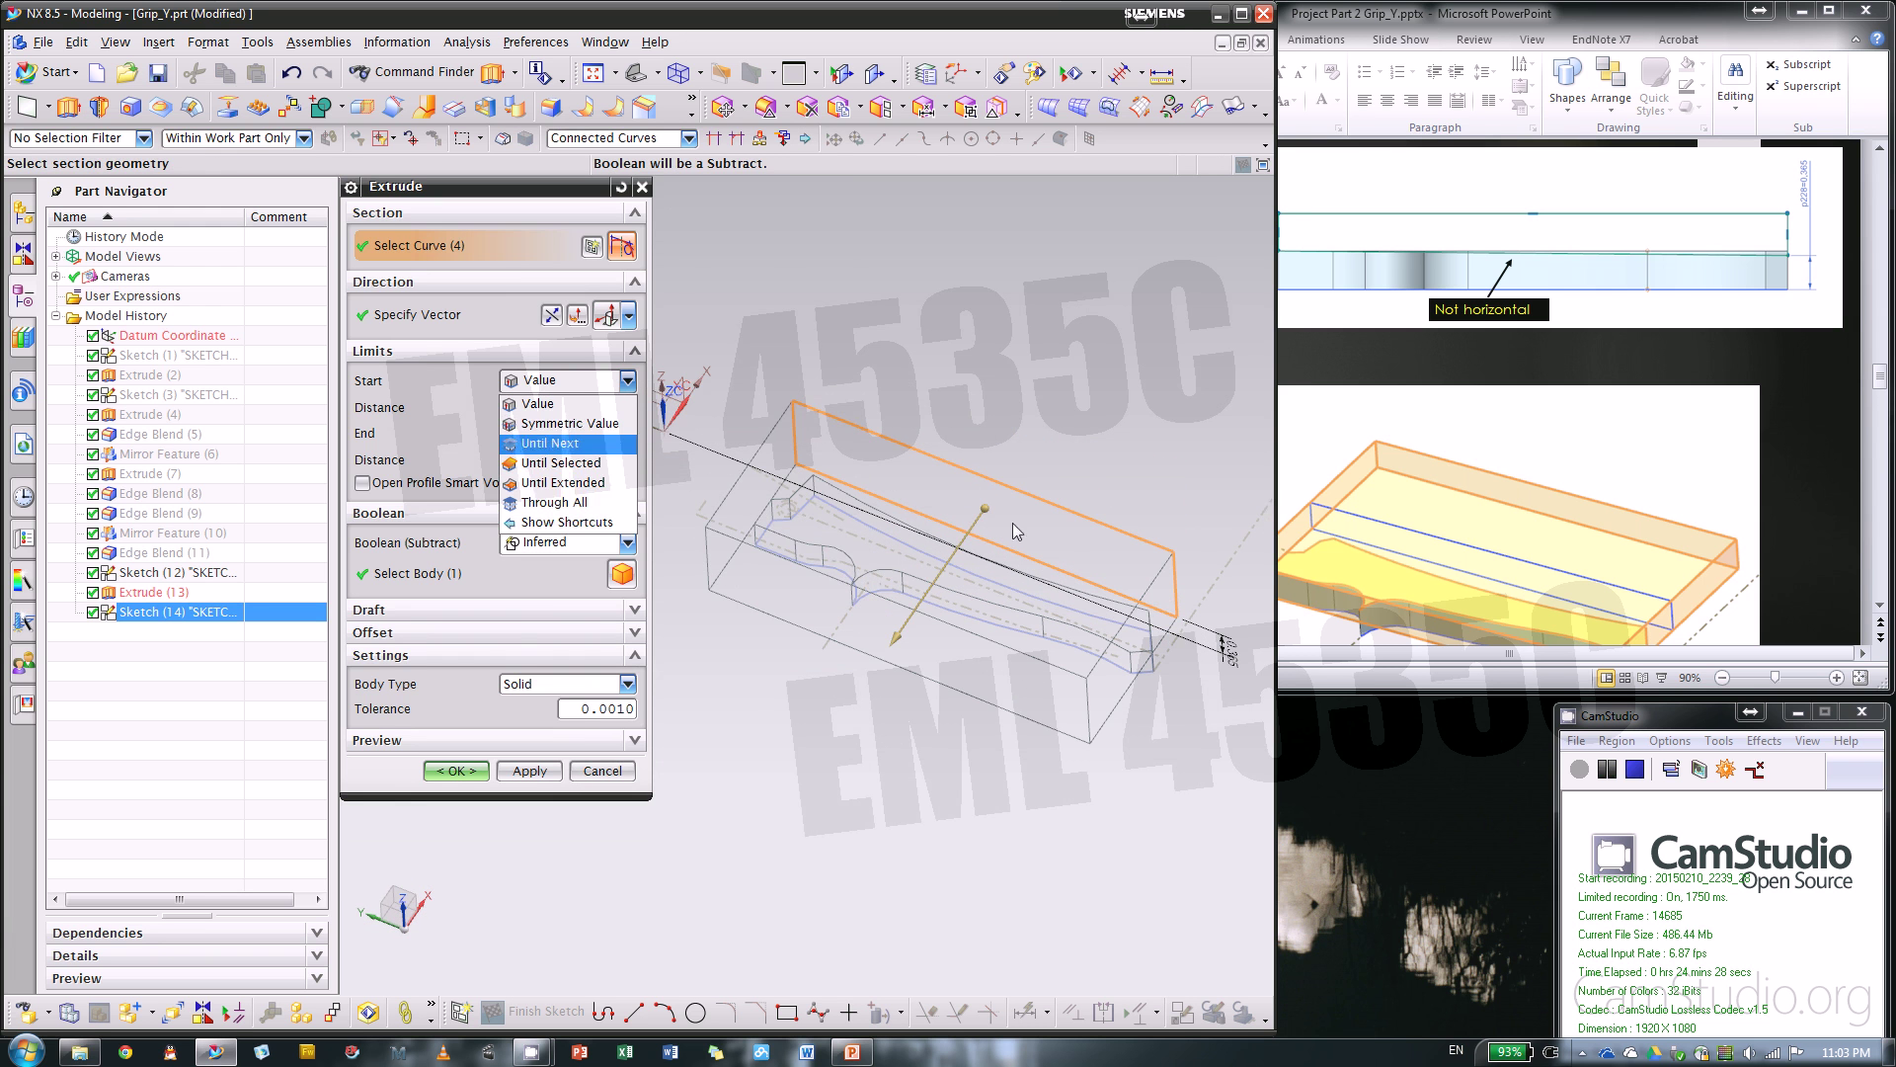
left_click(950, 862)
middle_click_drag(934, 754, 927, 714)
- Subtract the extrusion from the grip body and inspect the sloped top face
left_click(538, 543)
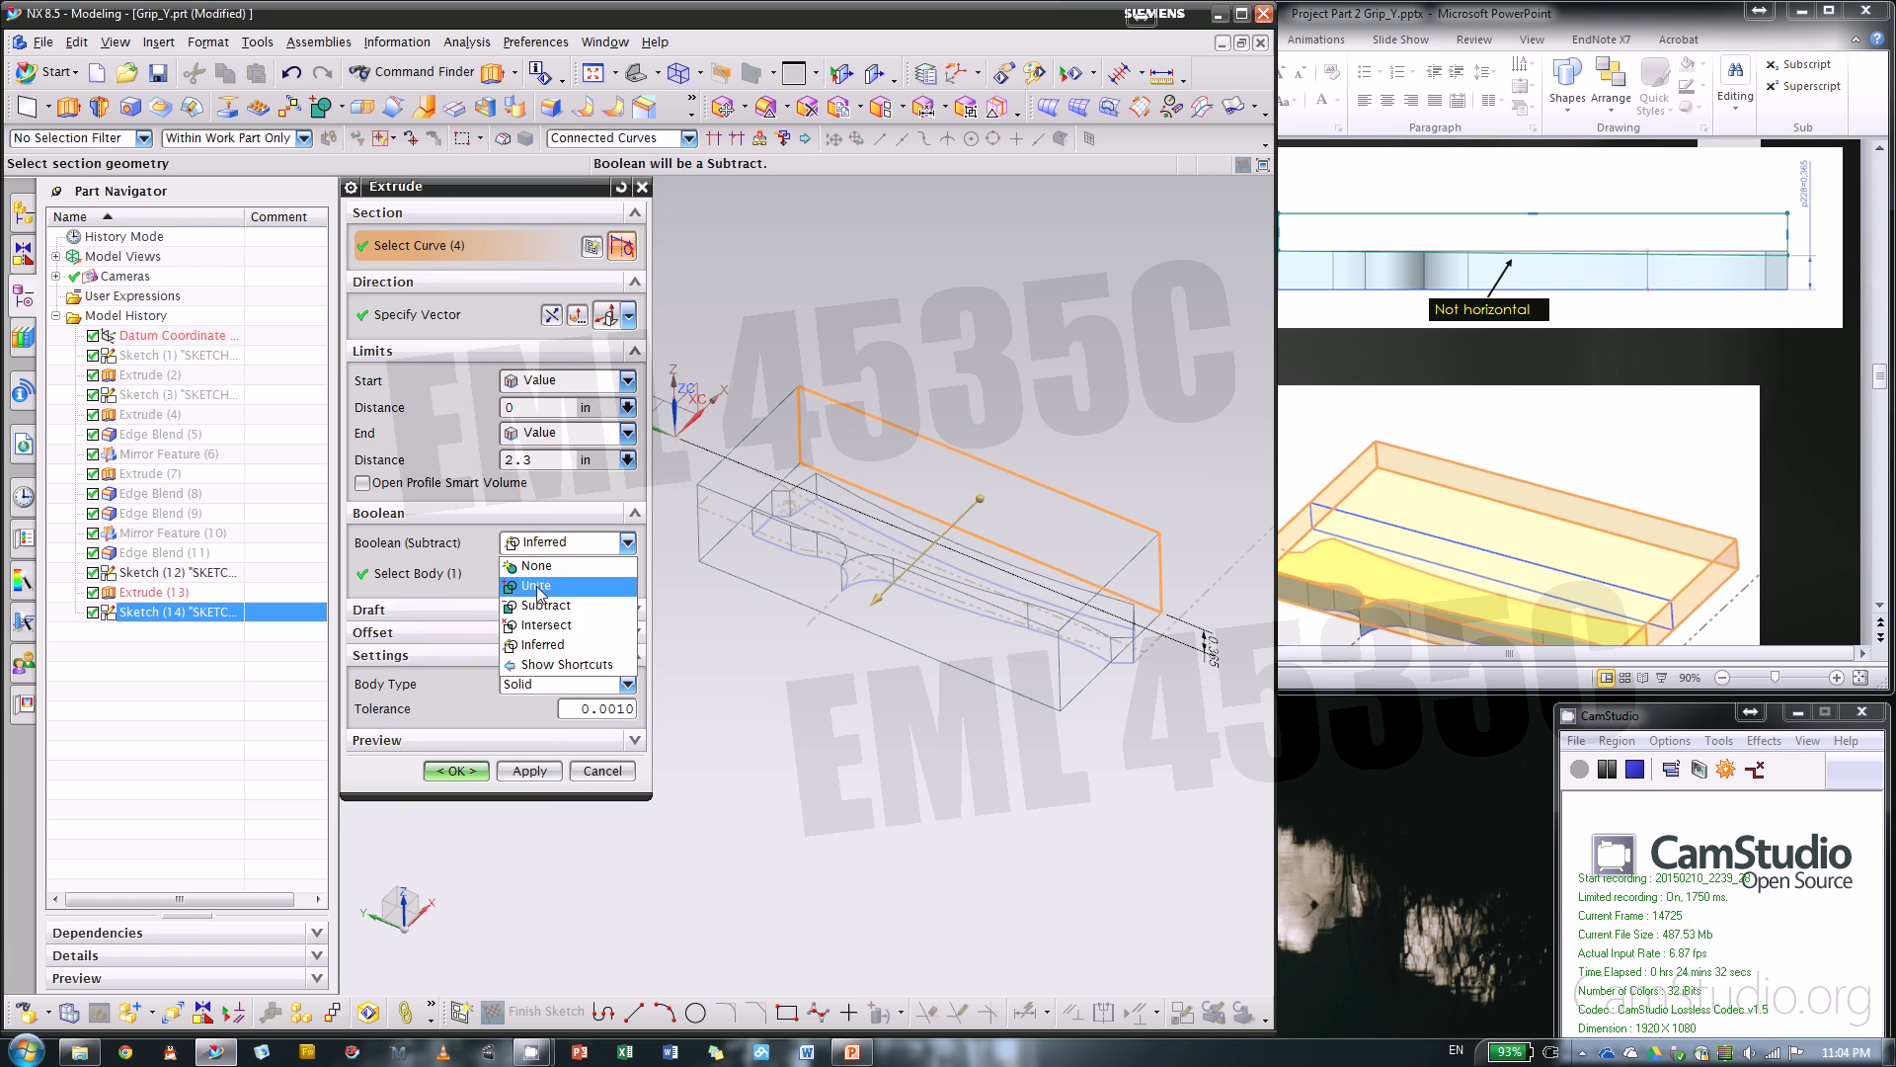
left_click(539, 605)
left_click(535, 552)
left_click(543, 605)
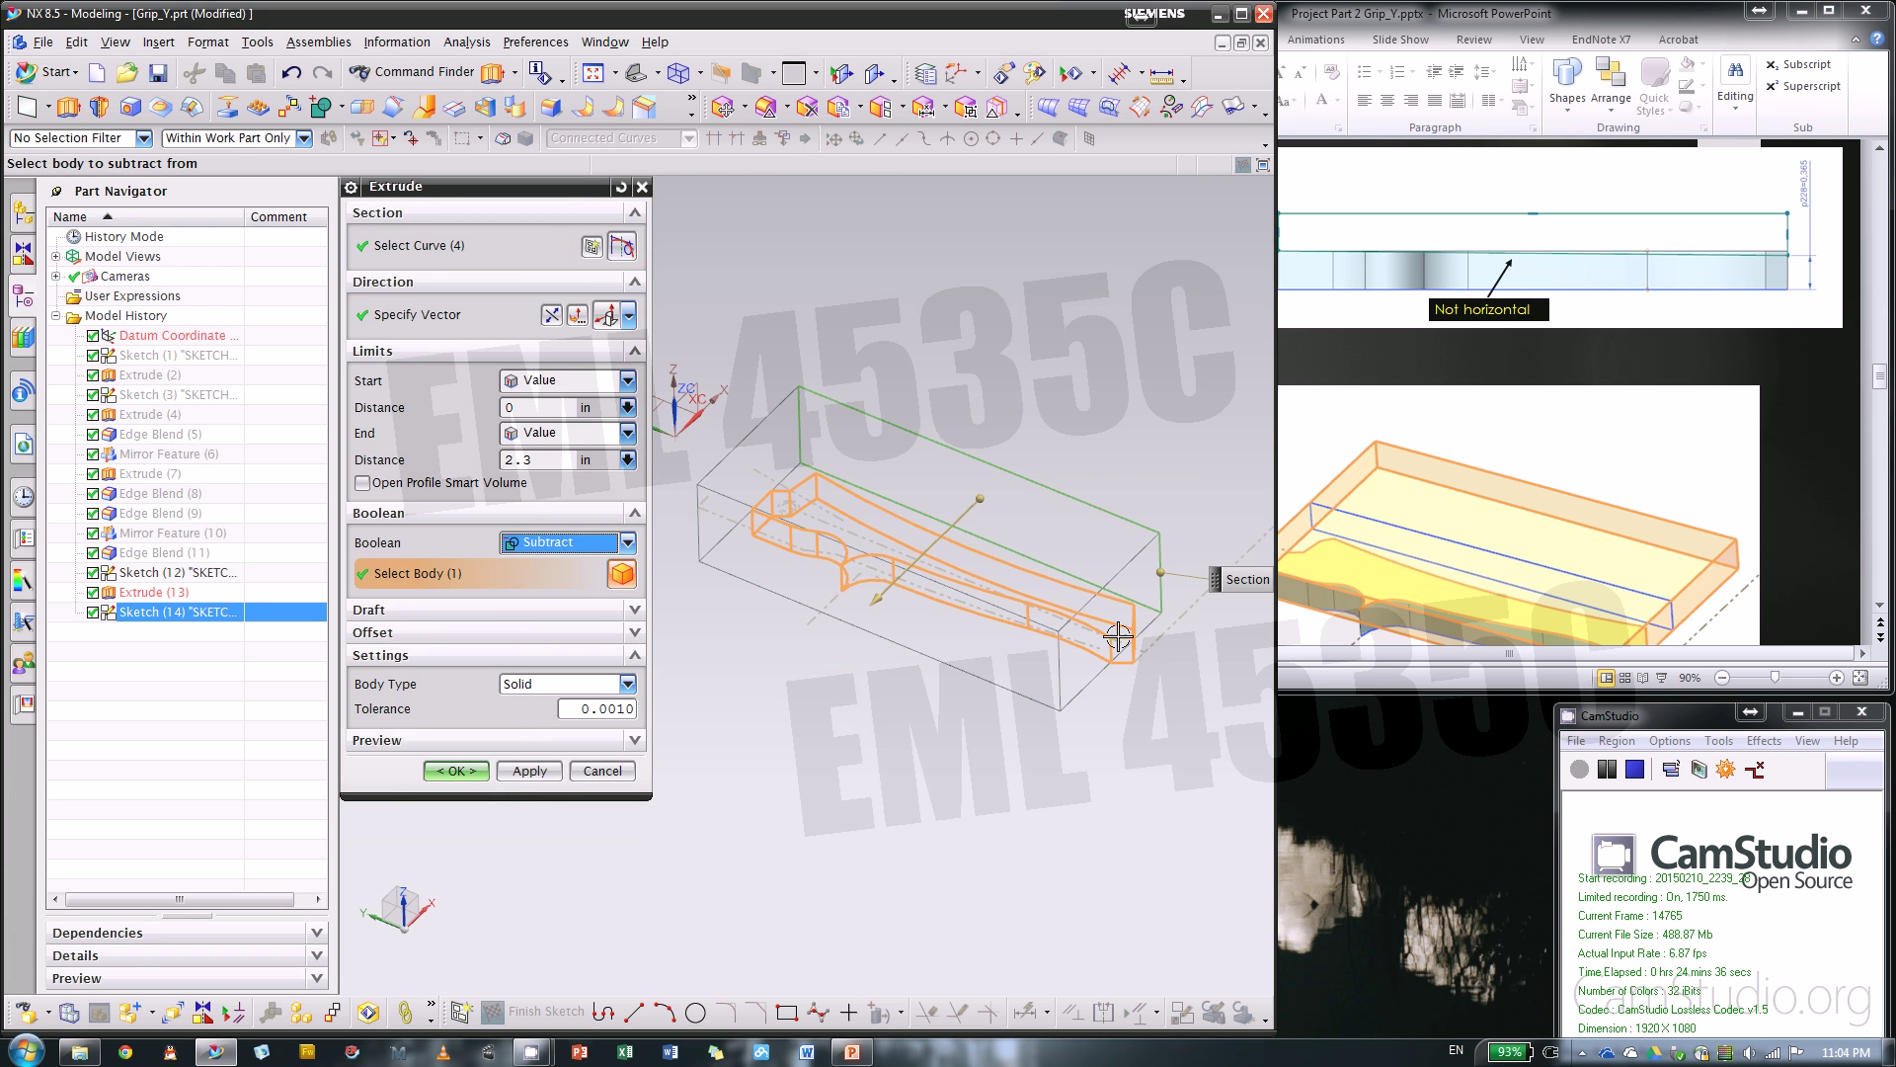
left_click(473, 773)
middle_click_drag(850, 732, 850, 698)
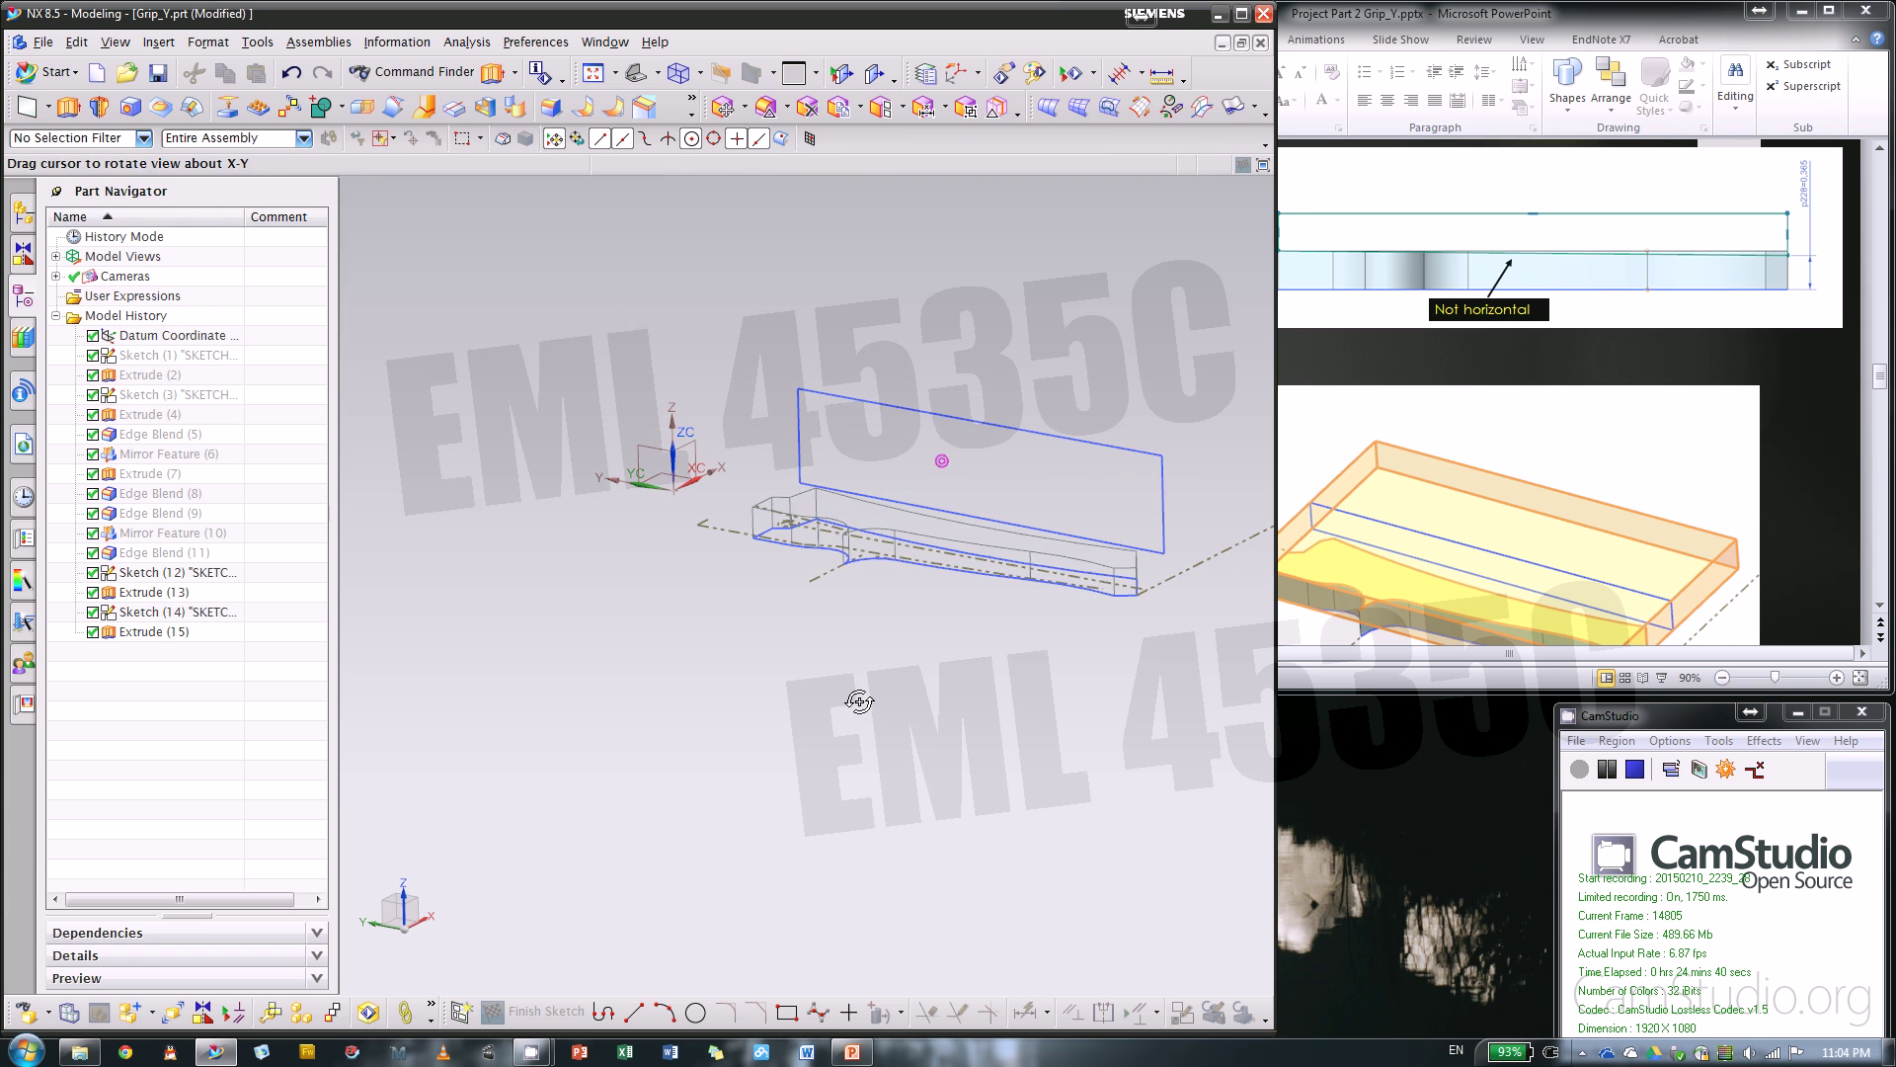
right_click_drag(1015, 612, 1015, 580)
scroll(1101, 553, "up", 5)
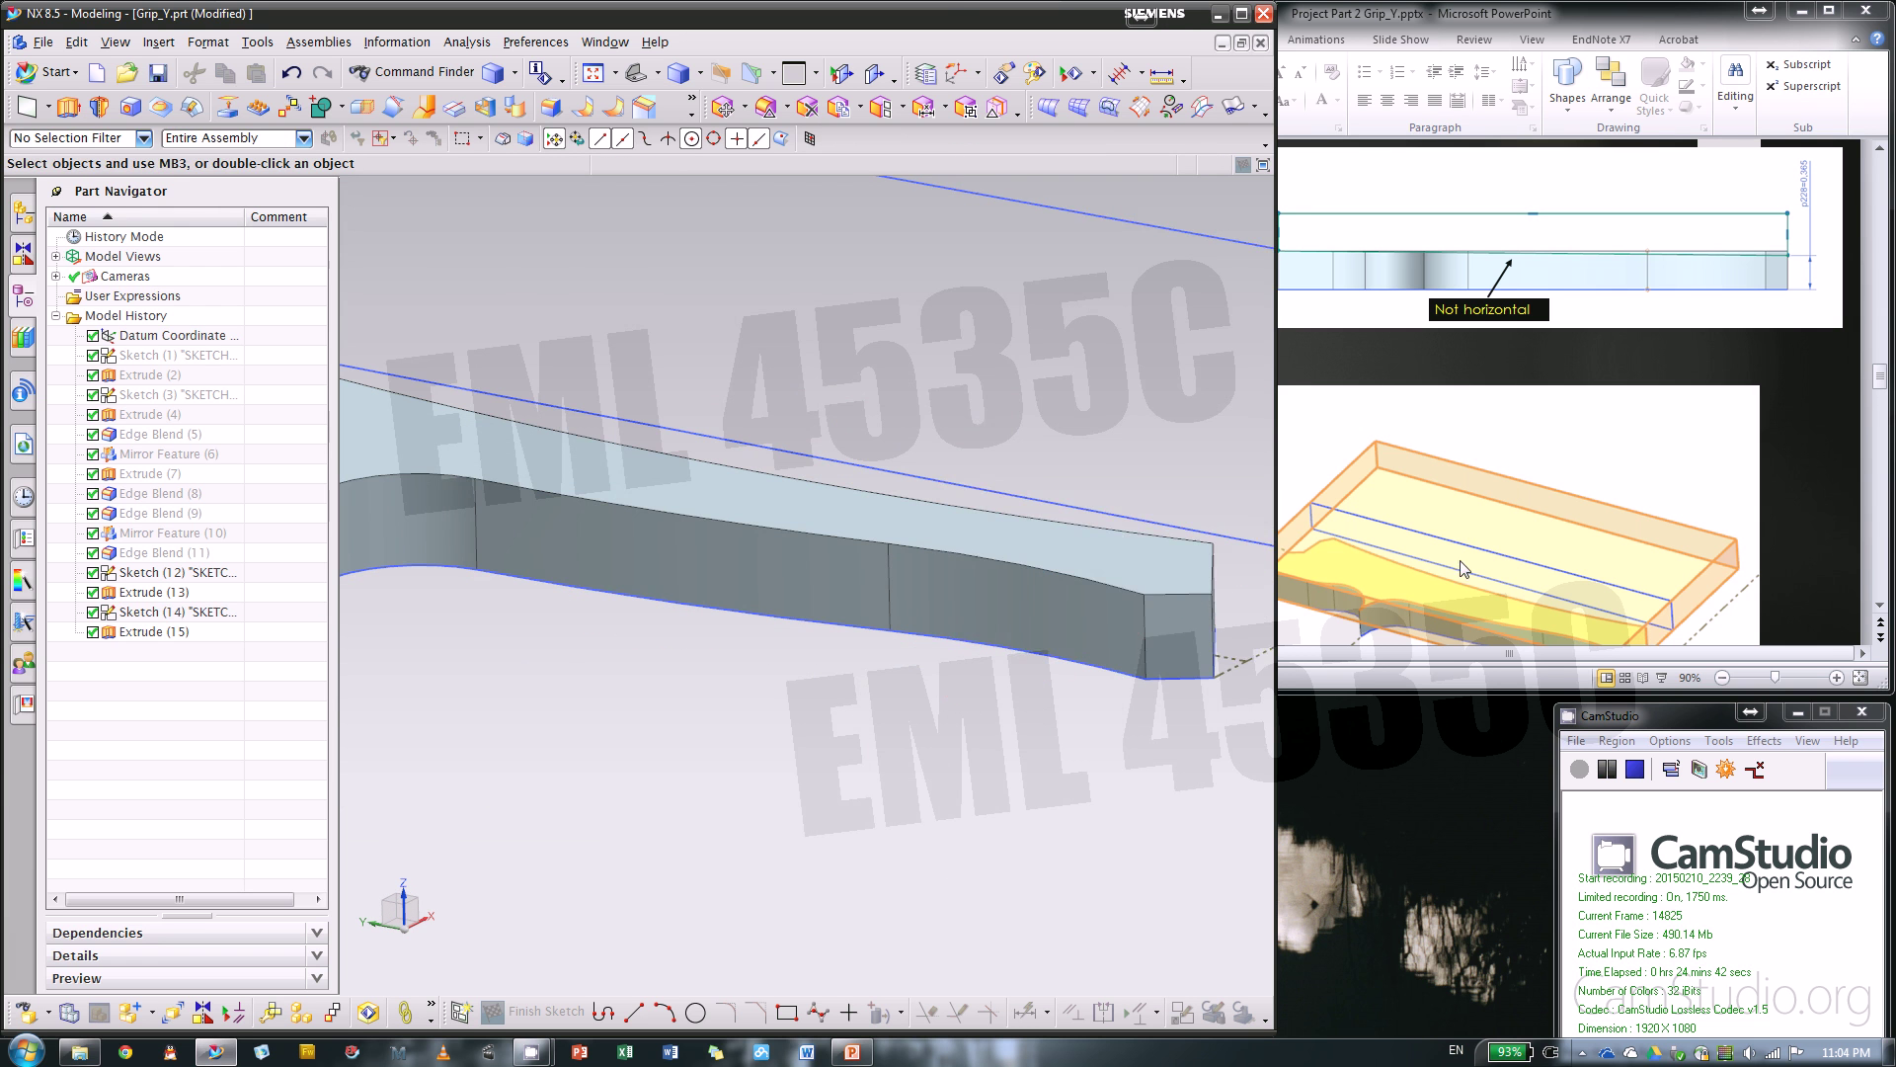
- Switch to PowerPoint and bring the Edge Blend slide into view to read the blend radii
left_click(1860, 558)
scroll(1700, 535, "down", 5)
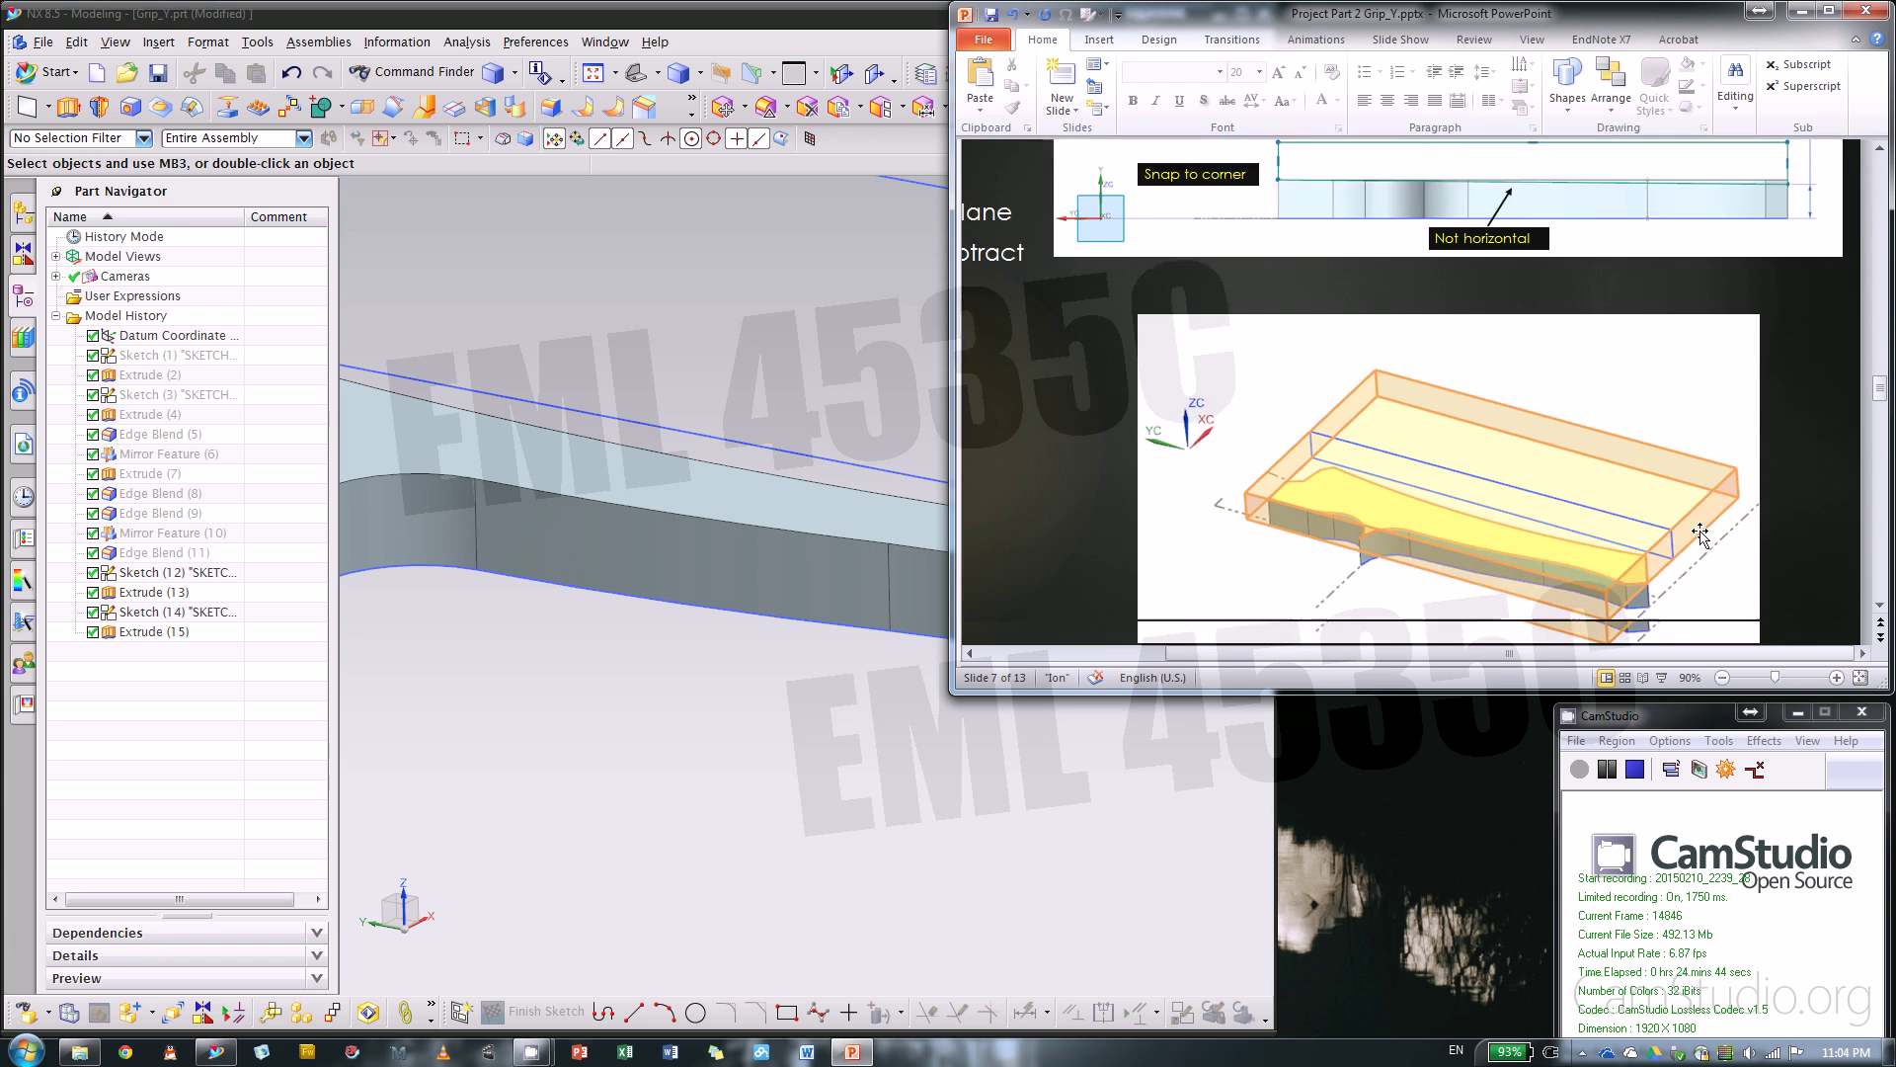
scroll(1700, 534, "down", 1)
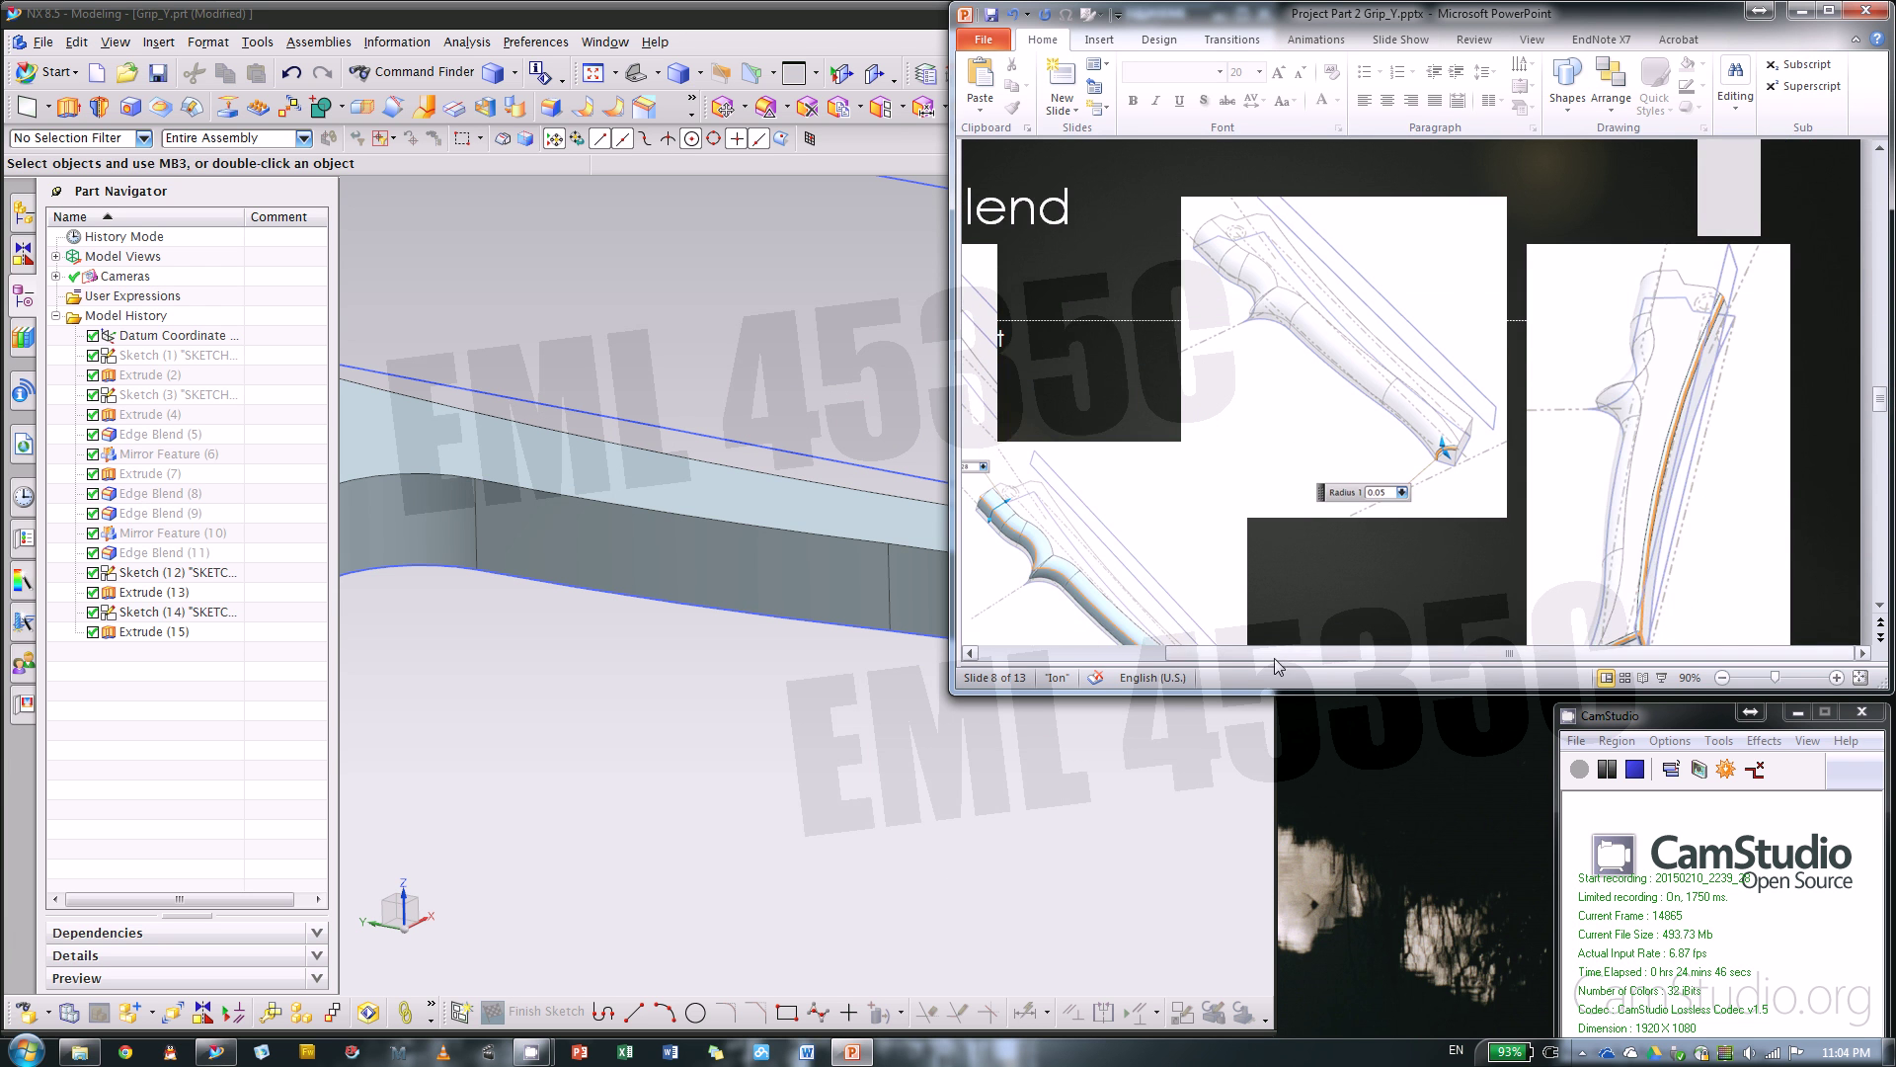
left_click_drag(1274, 658, 1099, 668)
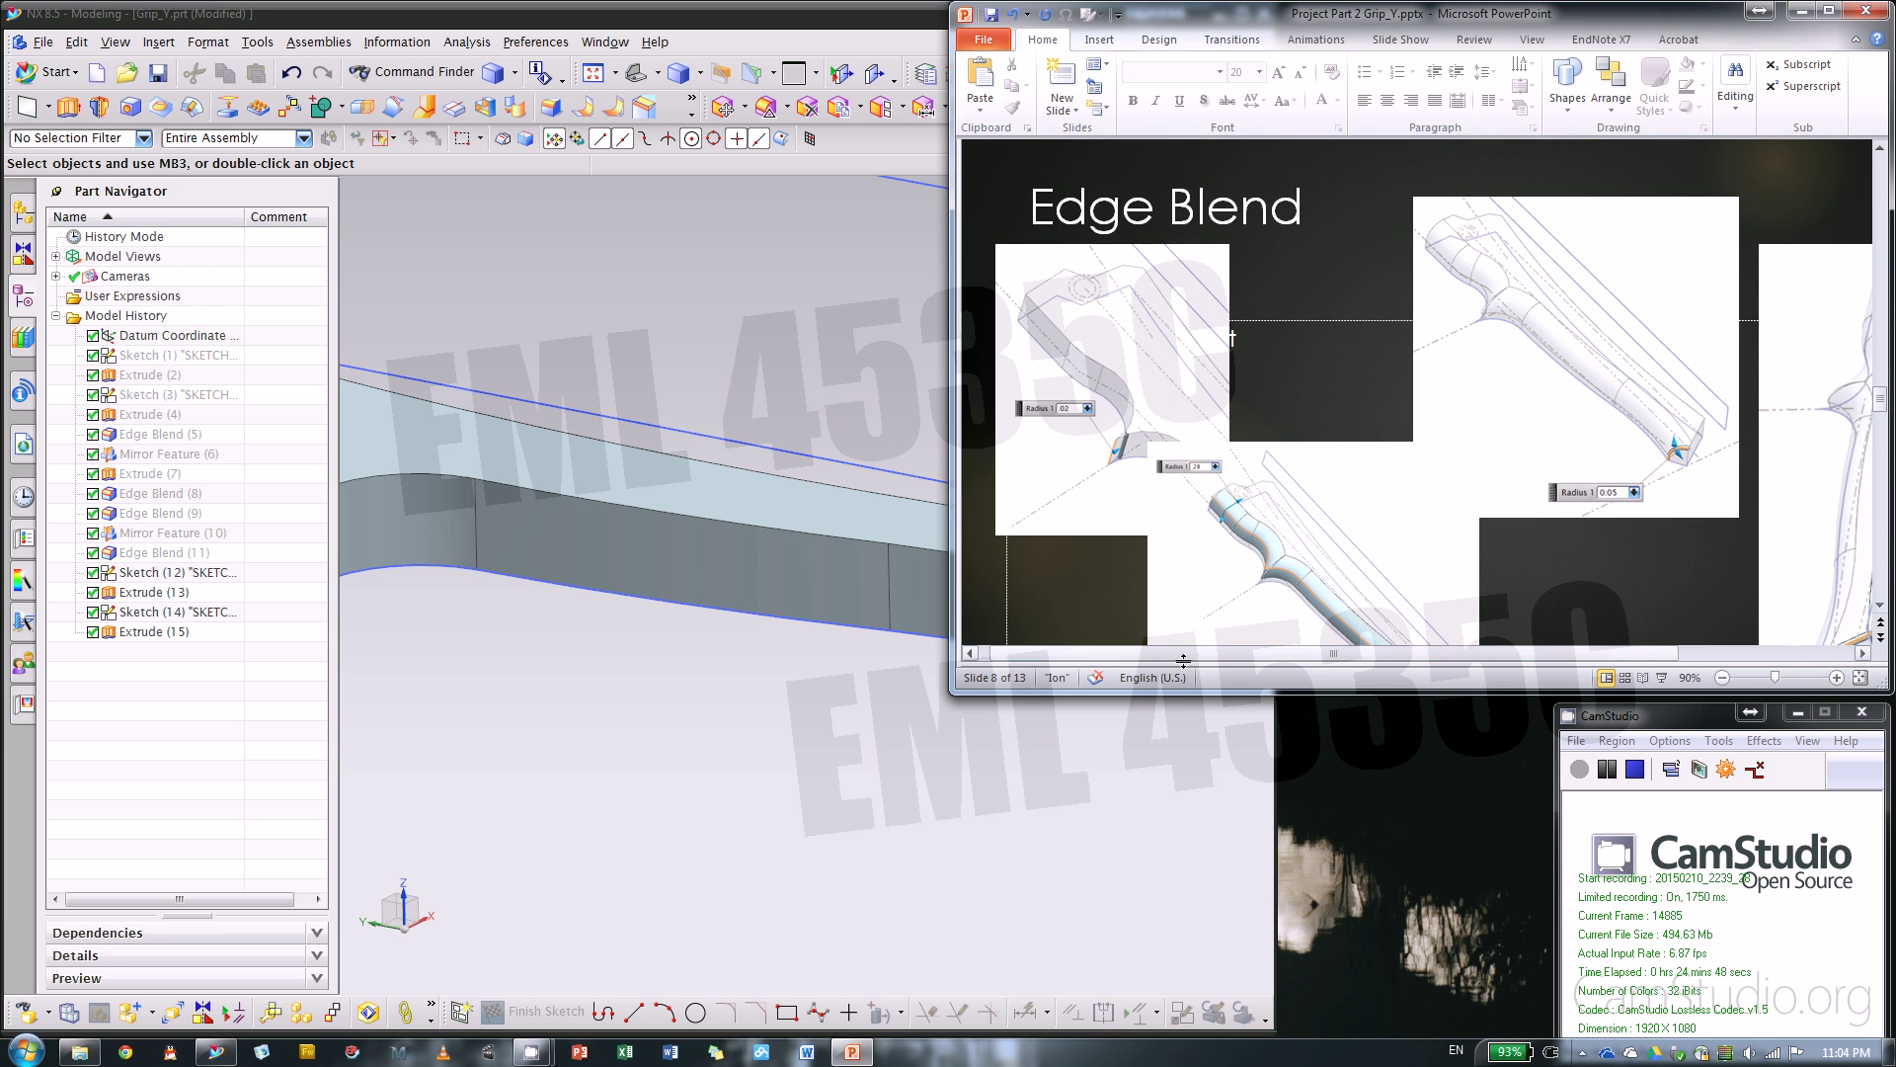
- Return to NX and apply a 0.02 in edge blend to the sharp vertical edge where the grip's two side curves meet
left_click(985, 834)
scroll(1104, 721, "down", 3)
scroll(694, 701, "up", 2)
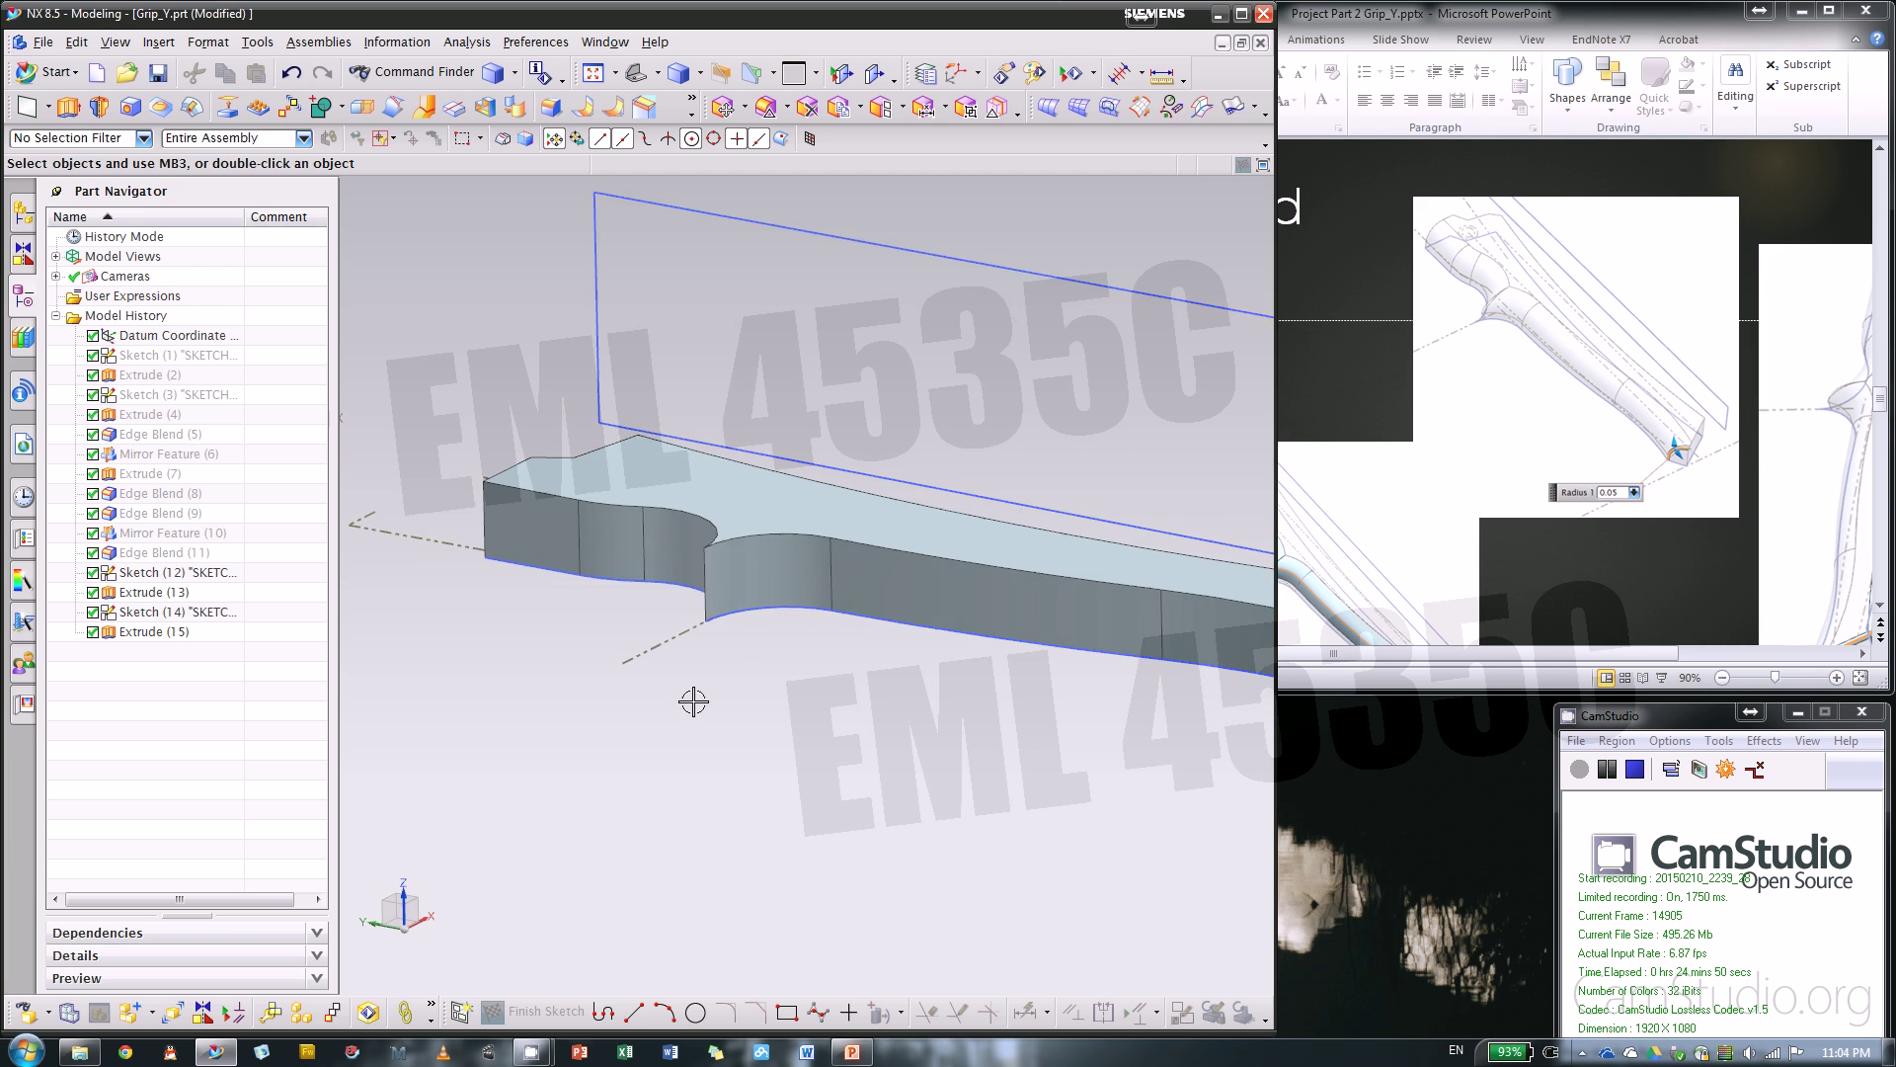
middle_click_drag(694, 702, 521, 307)
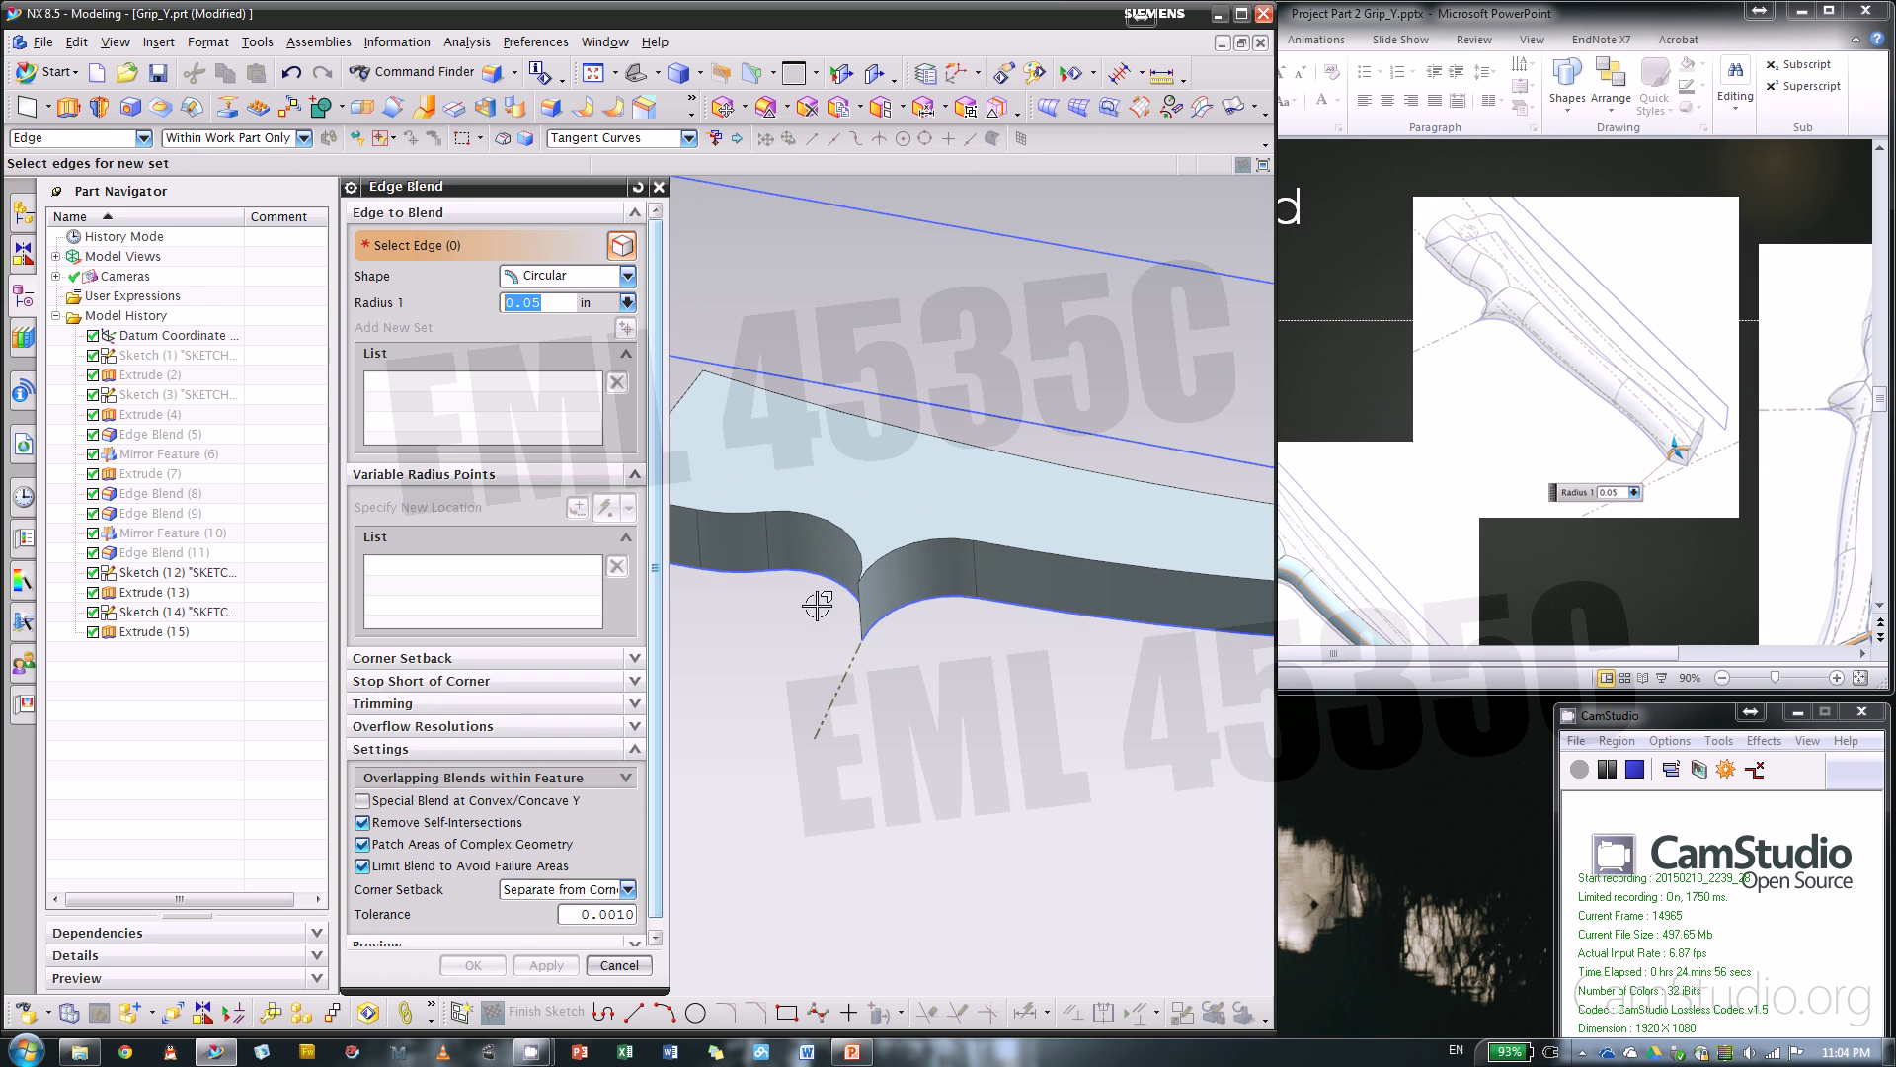
scroll(817, 600, "down", 3)
left_click(925, 637)
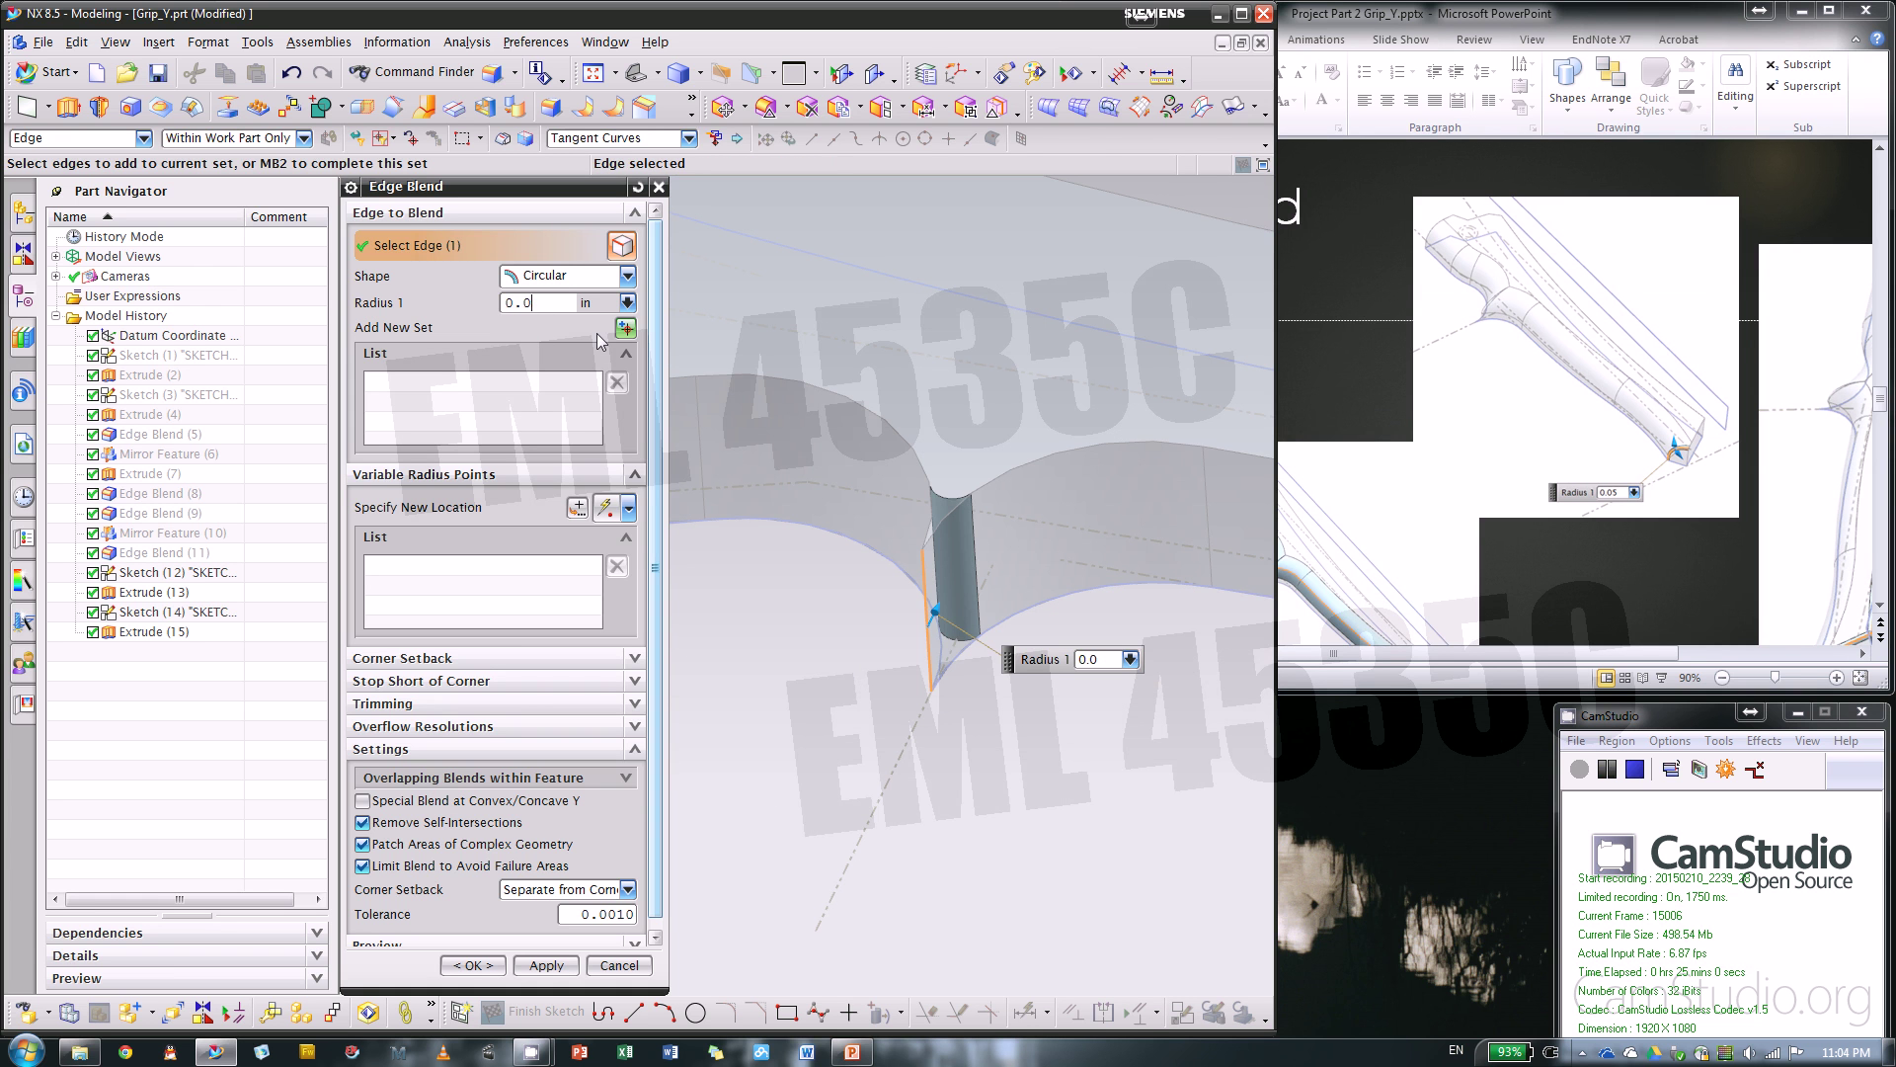
type("2")
key("Return")
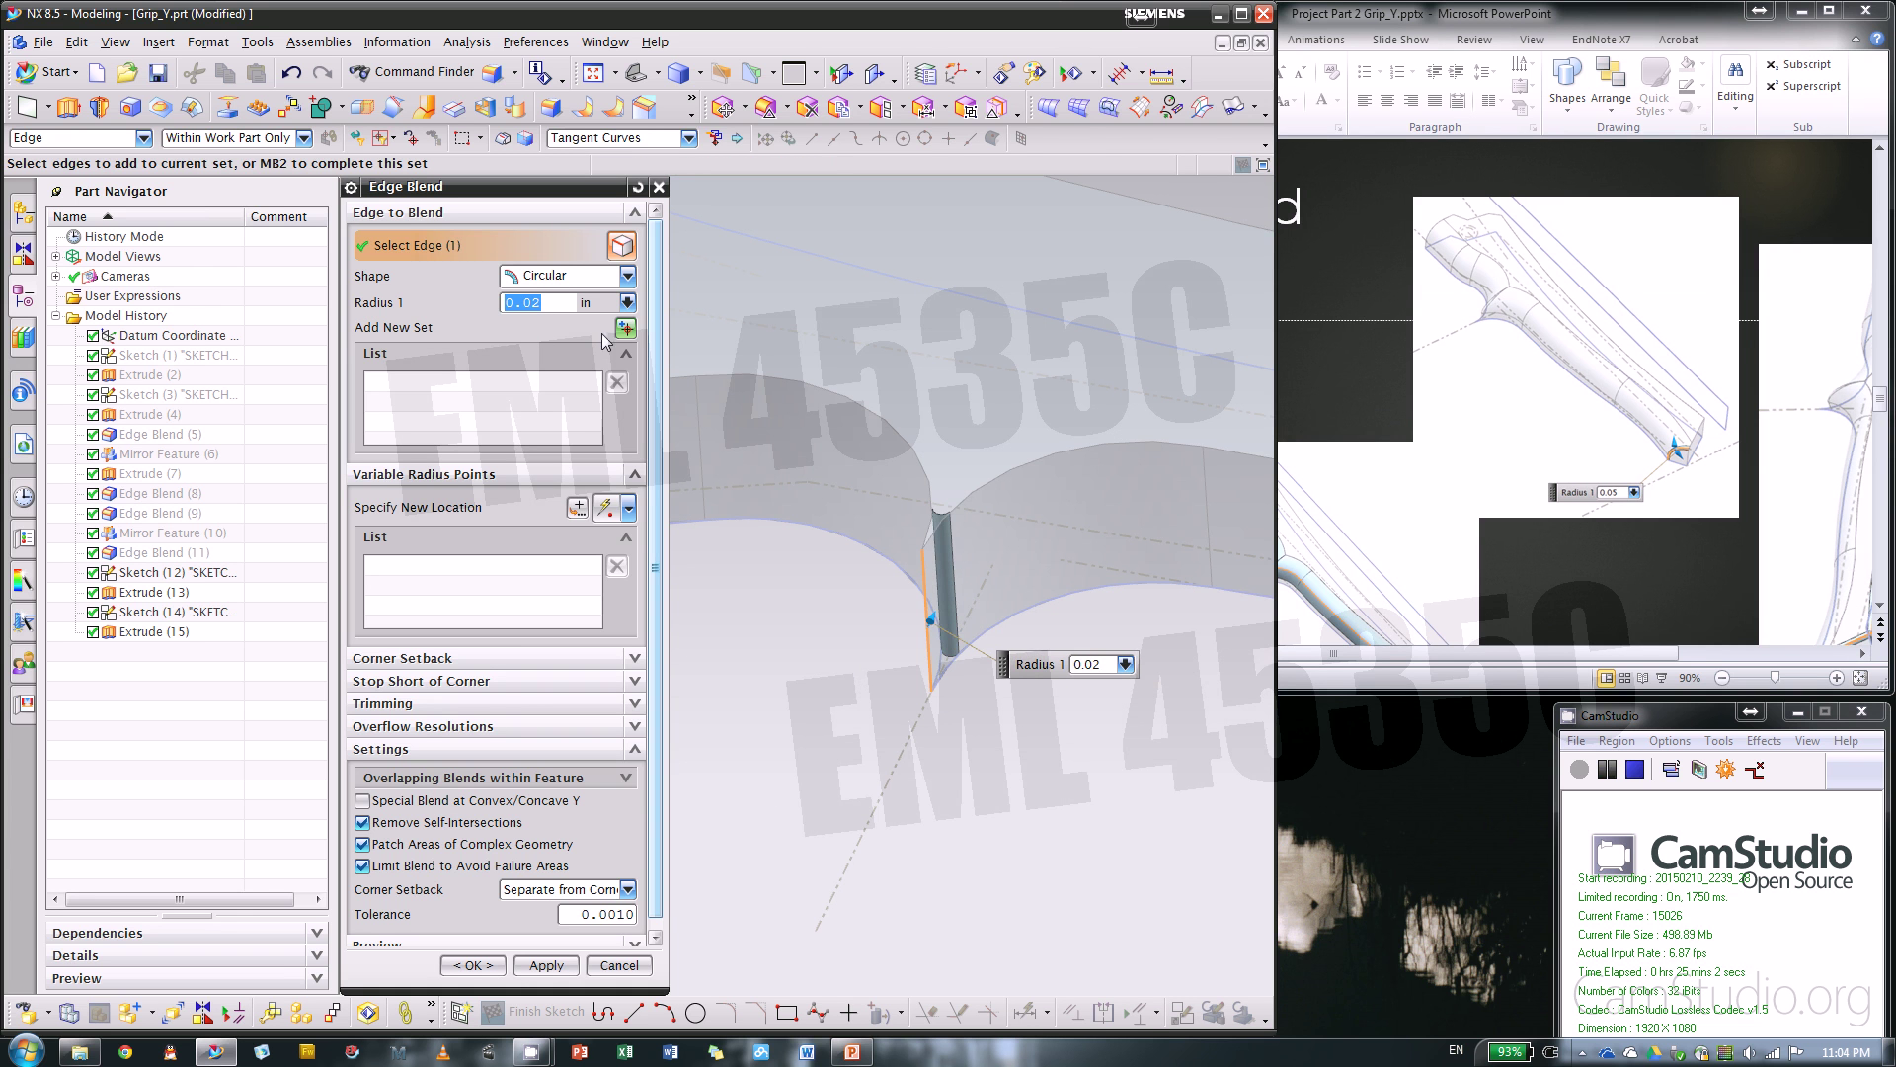
middle_click_drag(842, 516, 945, 654)
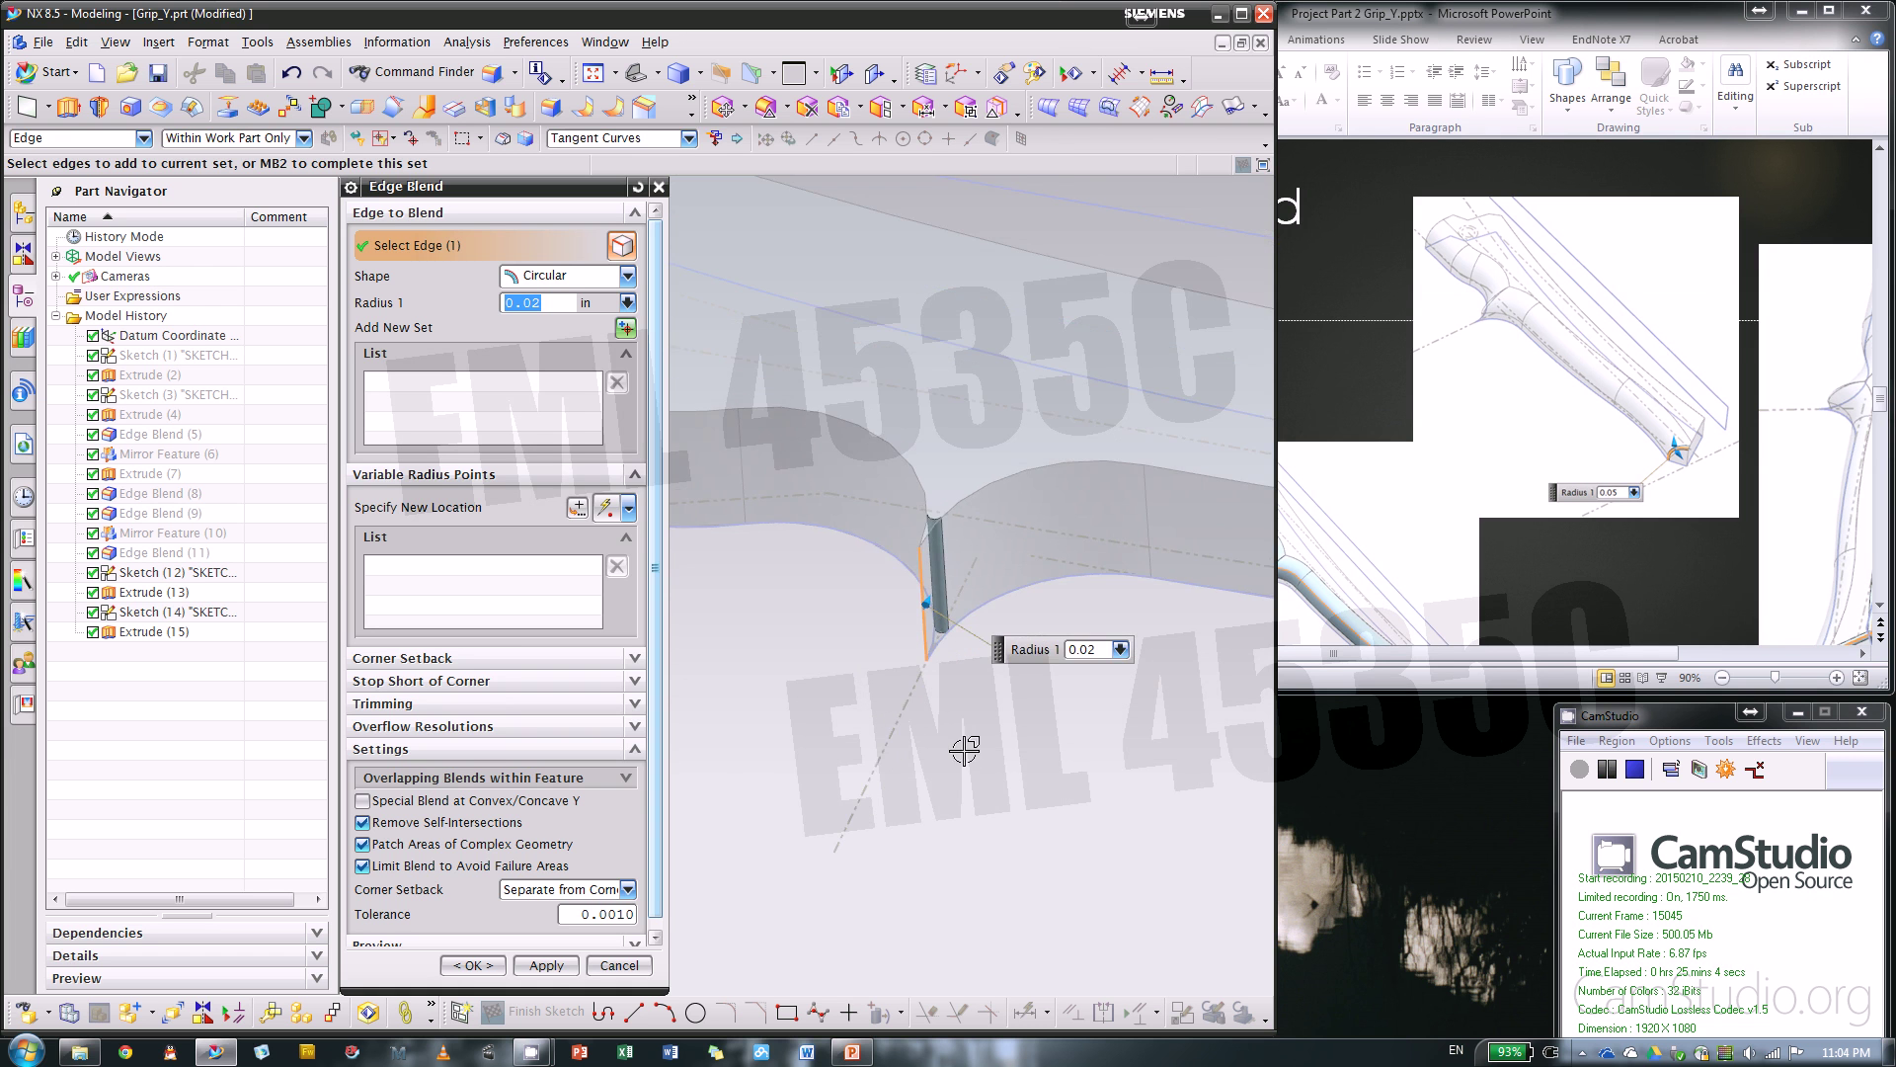
middle_click_drag(965, 750, 792, 757)
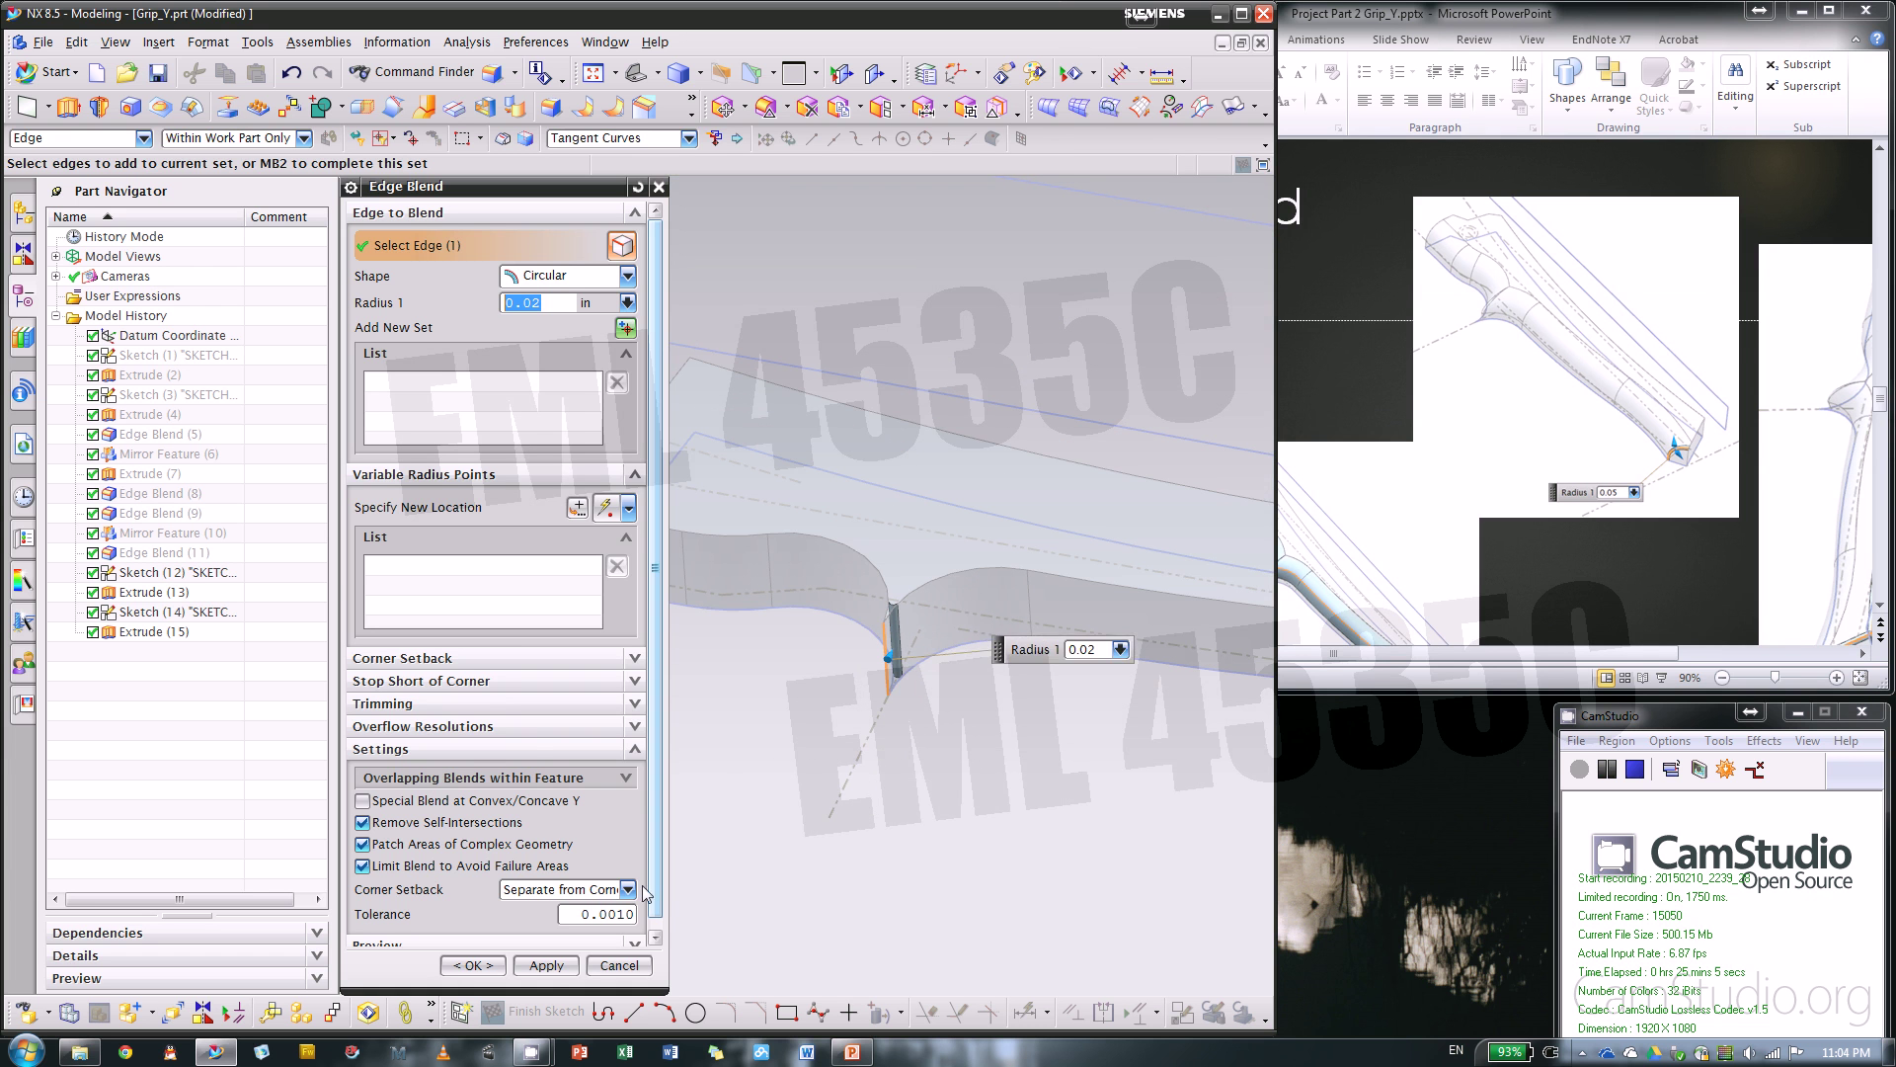
left_click(565, 475)
left_click(530, 815)
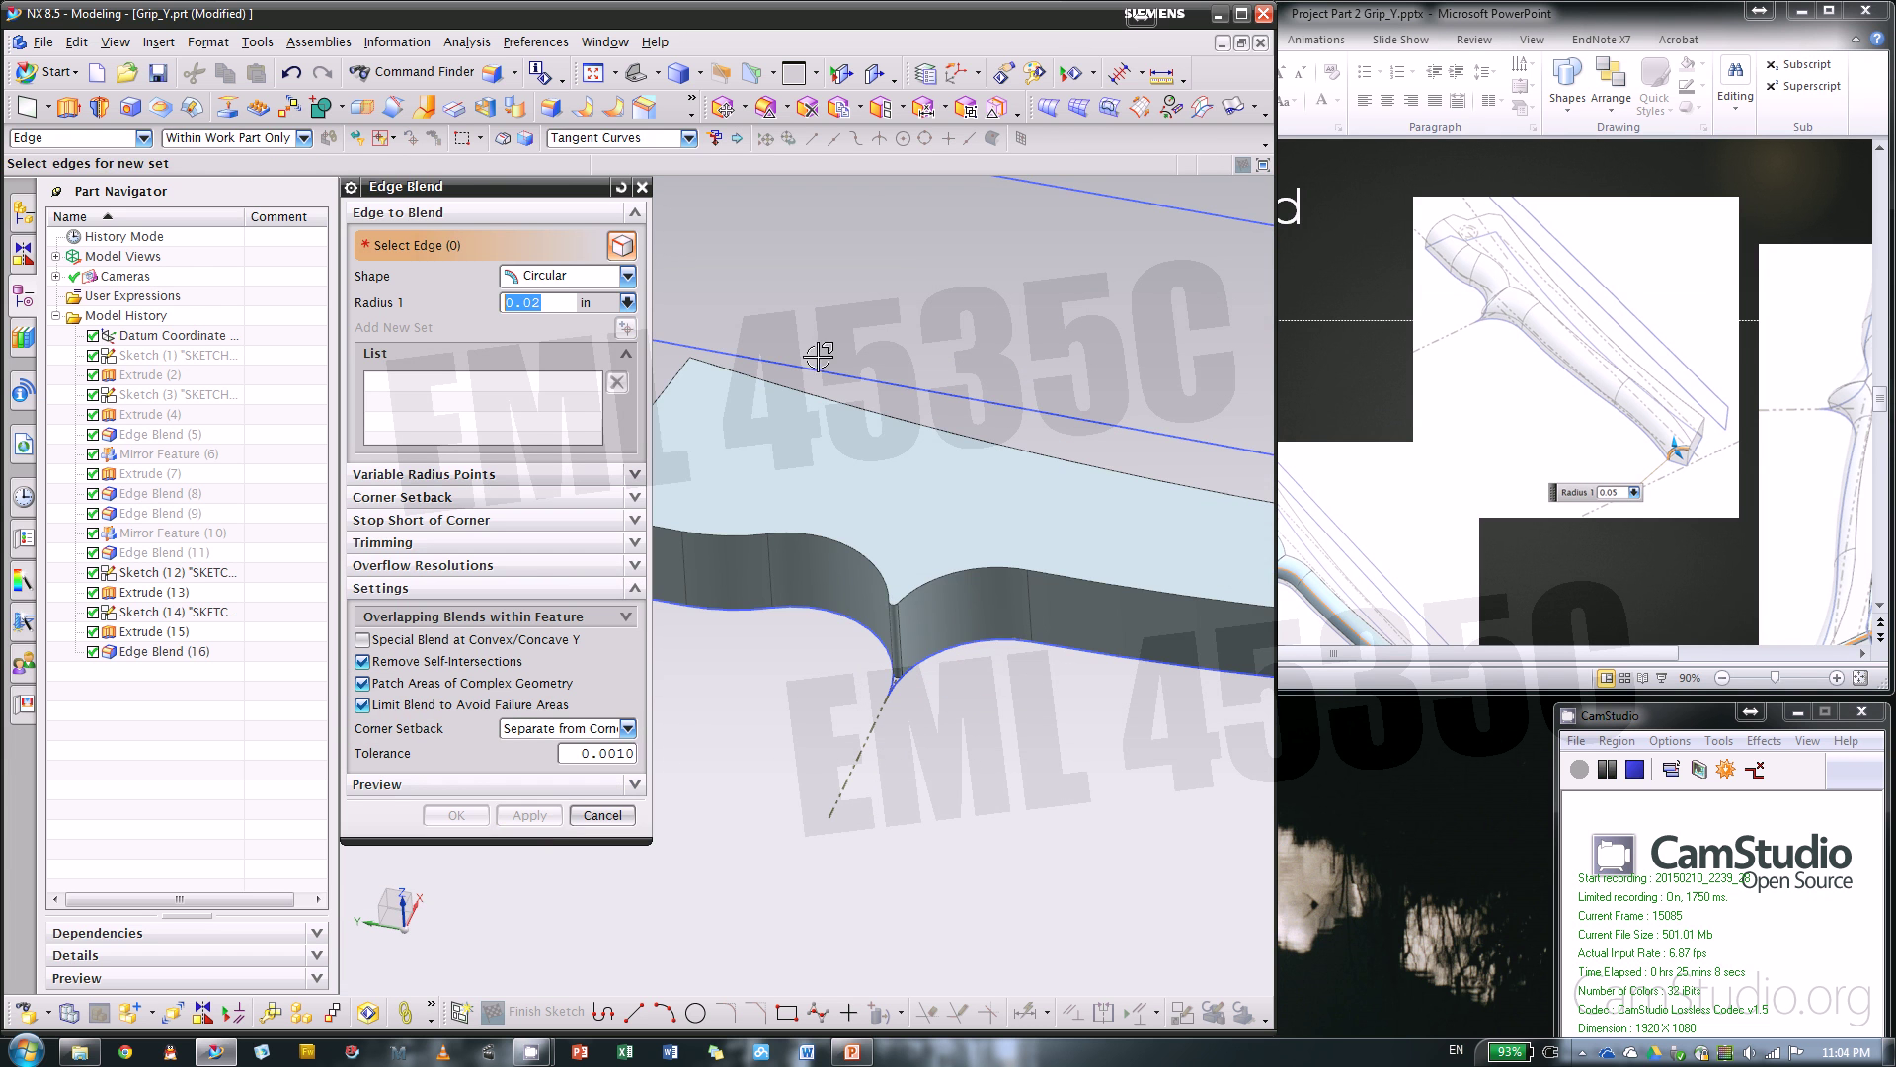
- Following the Edge Blend slide in PowerPoint, blend the upper edge chain along the grip's curved side with a 0.28 in radius
scroll(1050, 686, "down", 3)
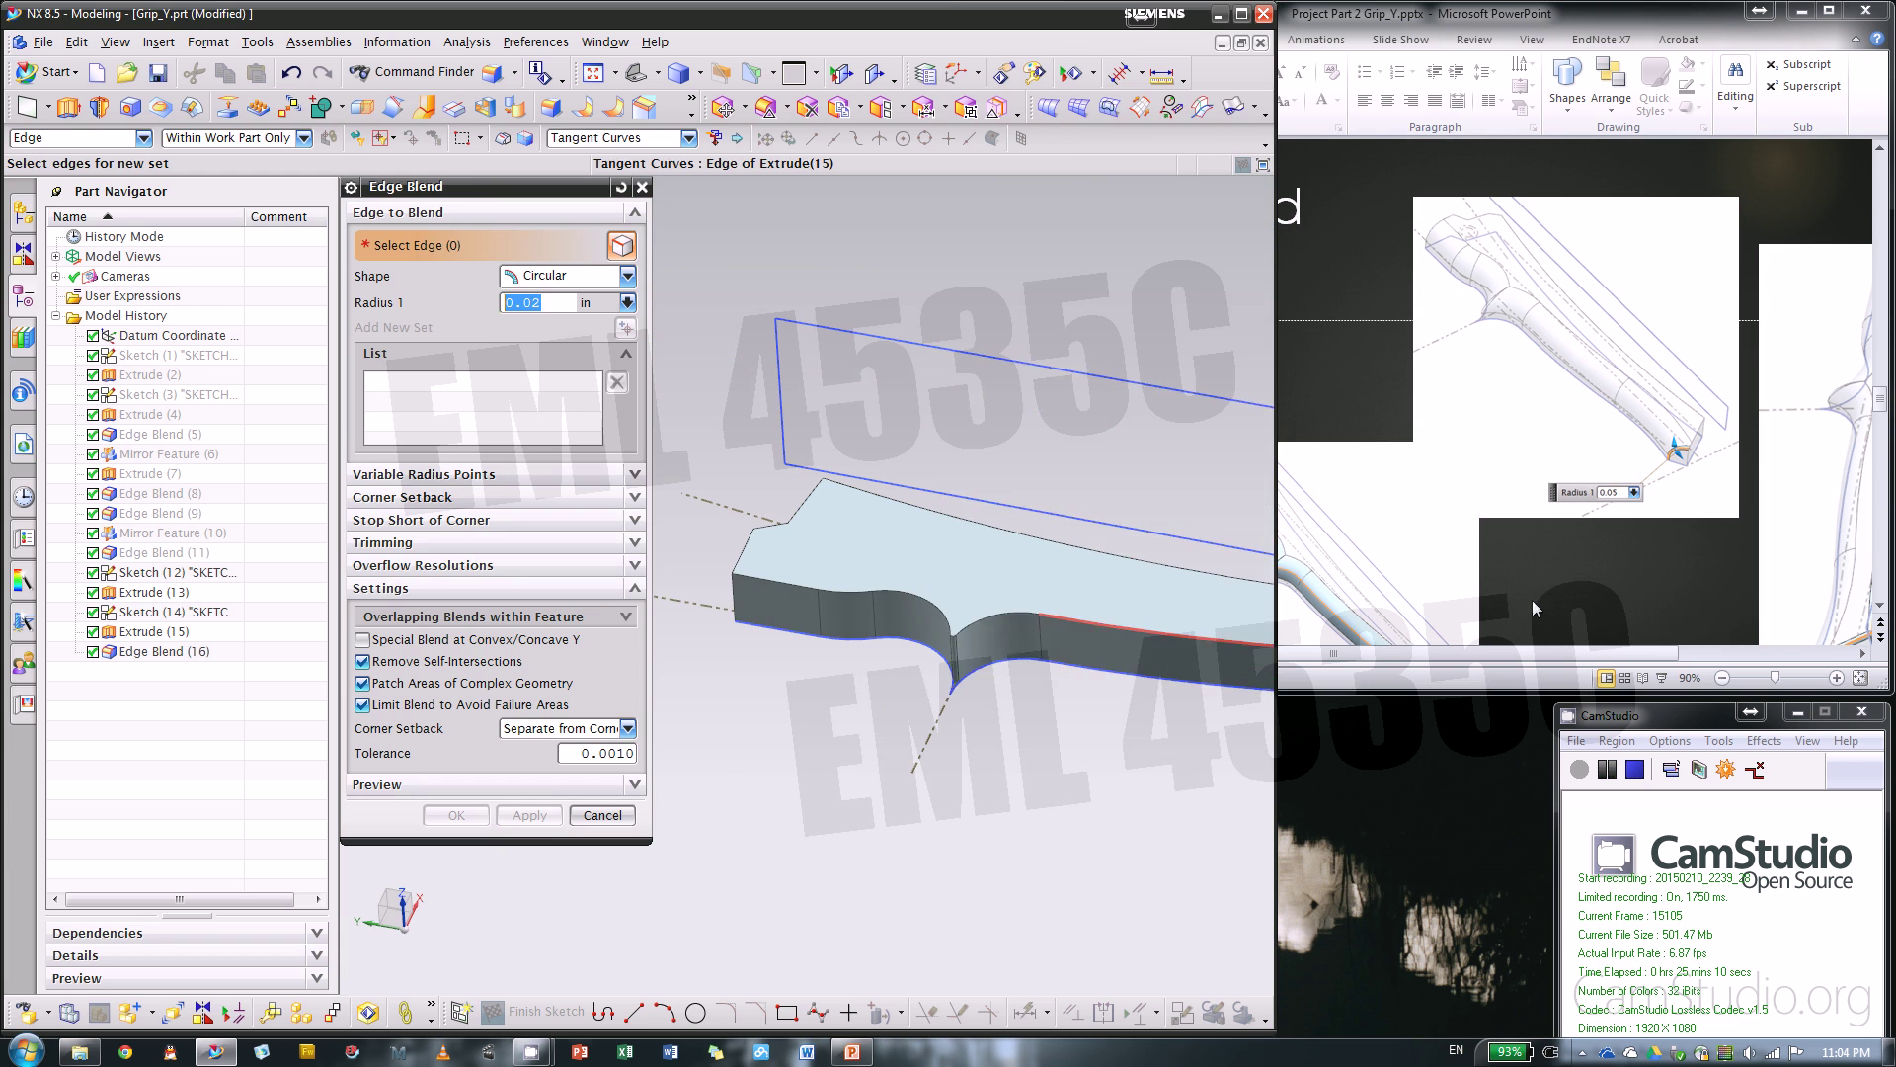
left_click(1575, 593)
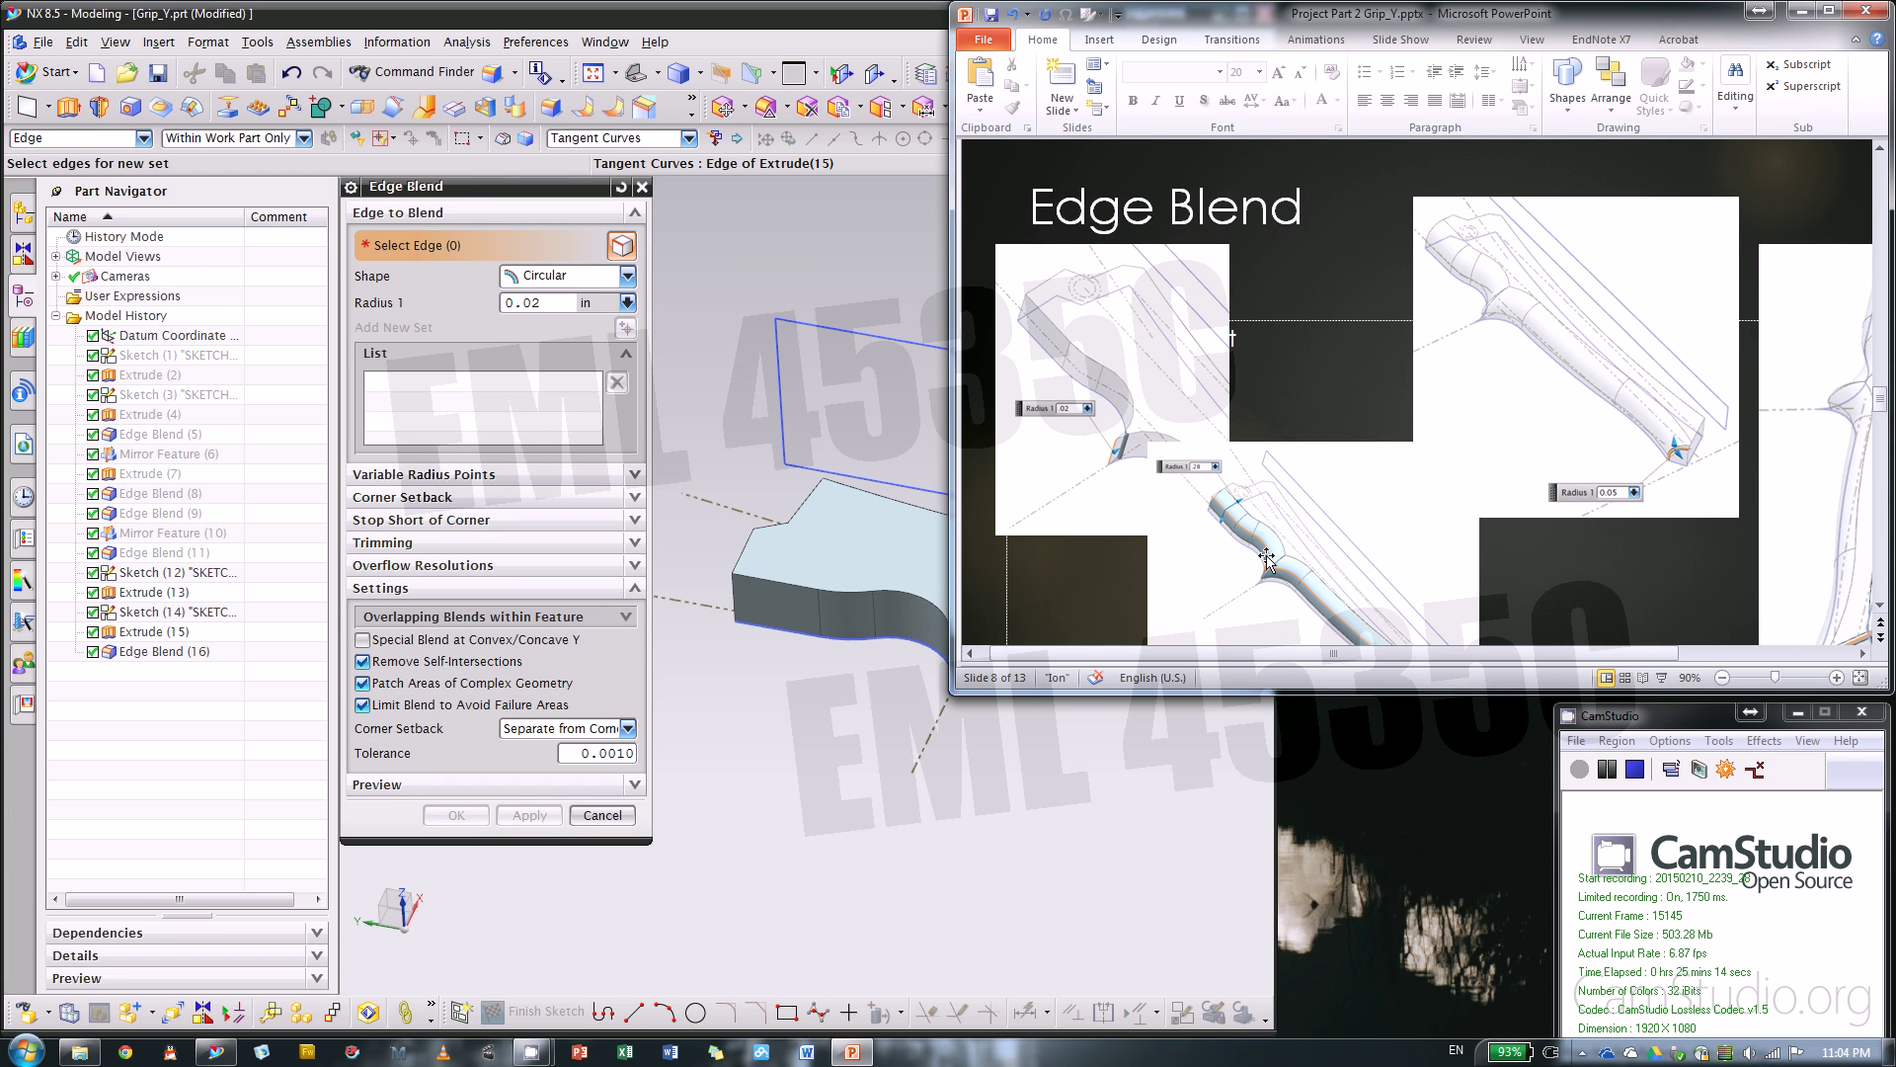
left_click(833, 751)
middle_click_drag(1213, 606, 770, 692)
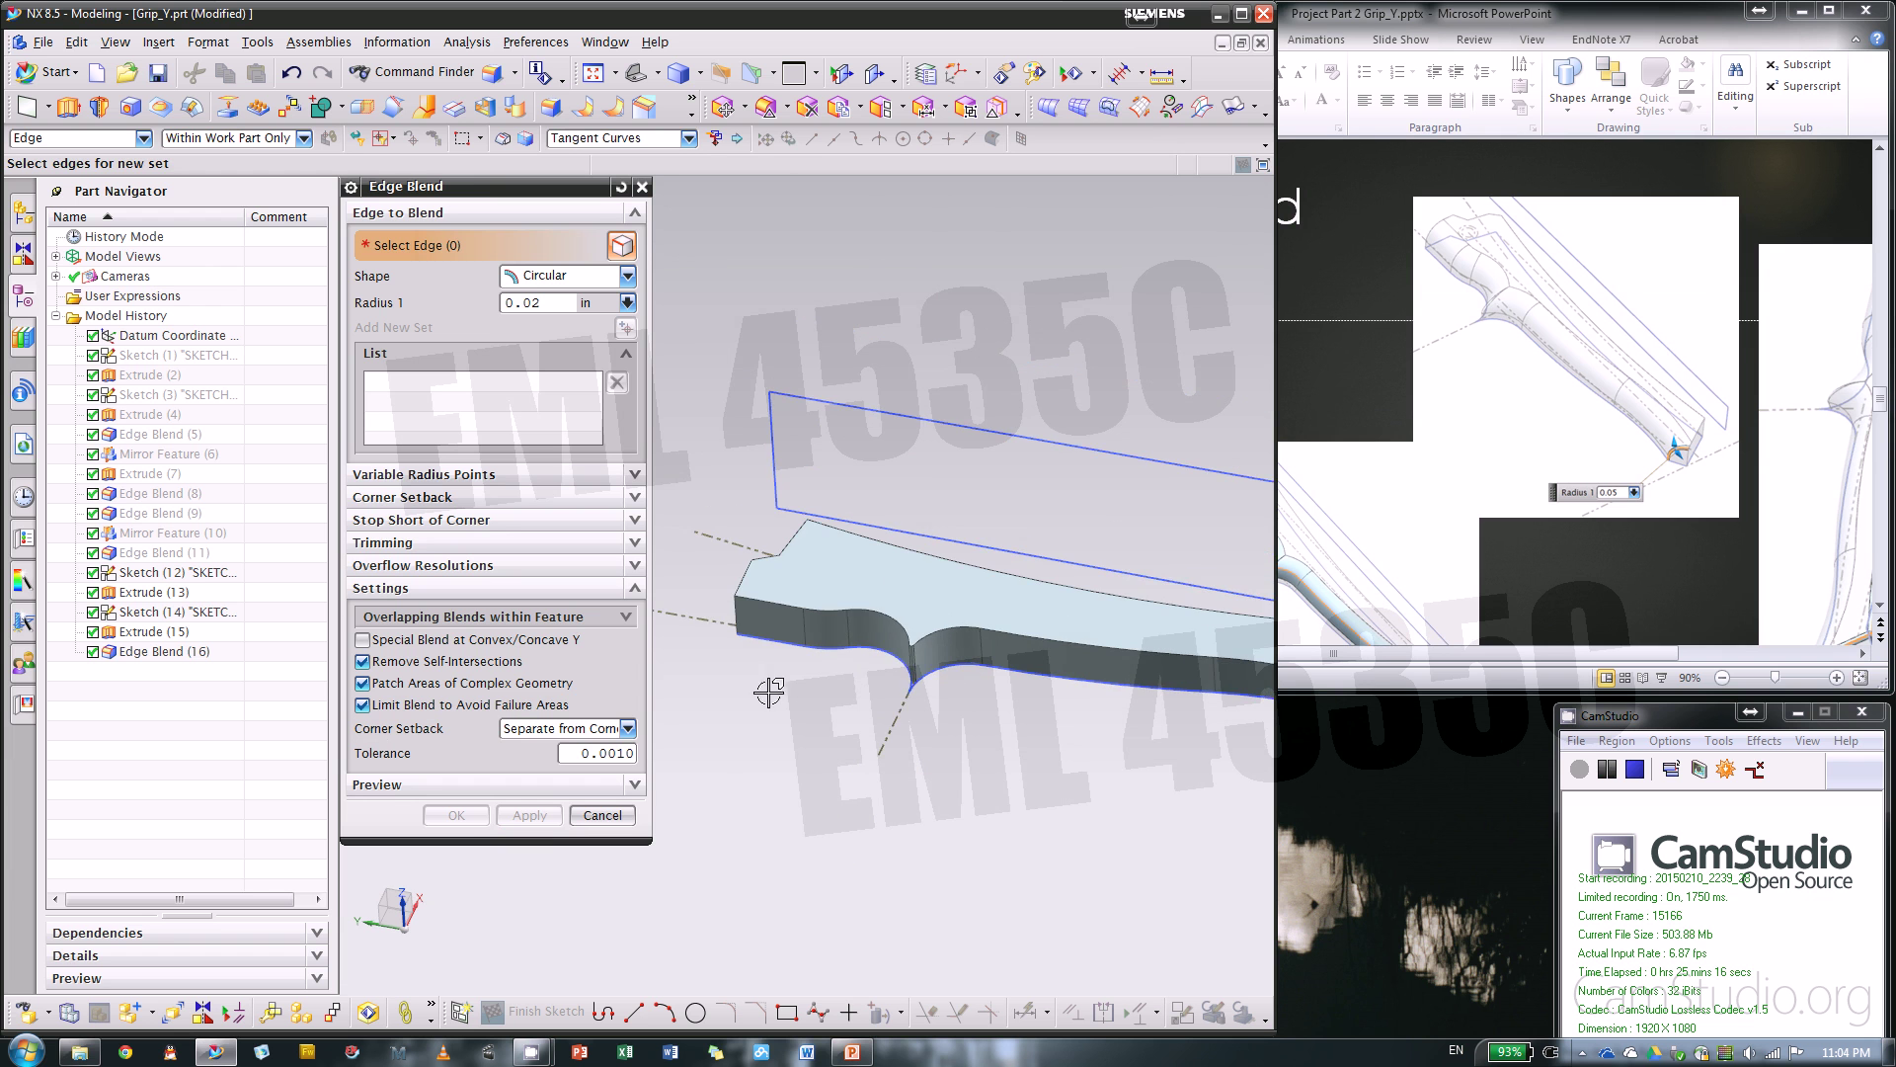
left_click(765, 613)
mouse_move(766, 614)
middle_mouse_down()
mouse_move(728, 563)
mouse_move(755, 591)
middle_mouse_up()
type(".2")
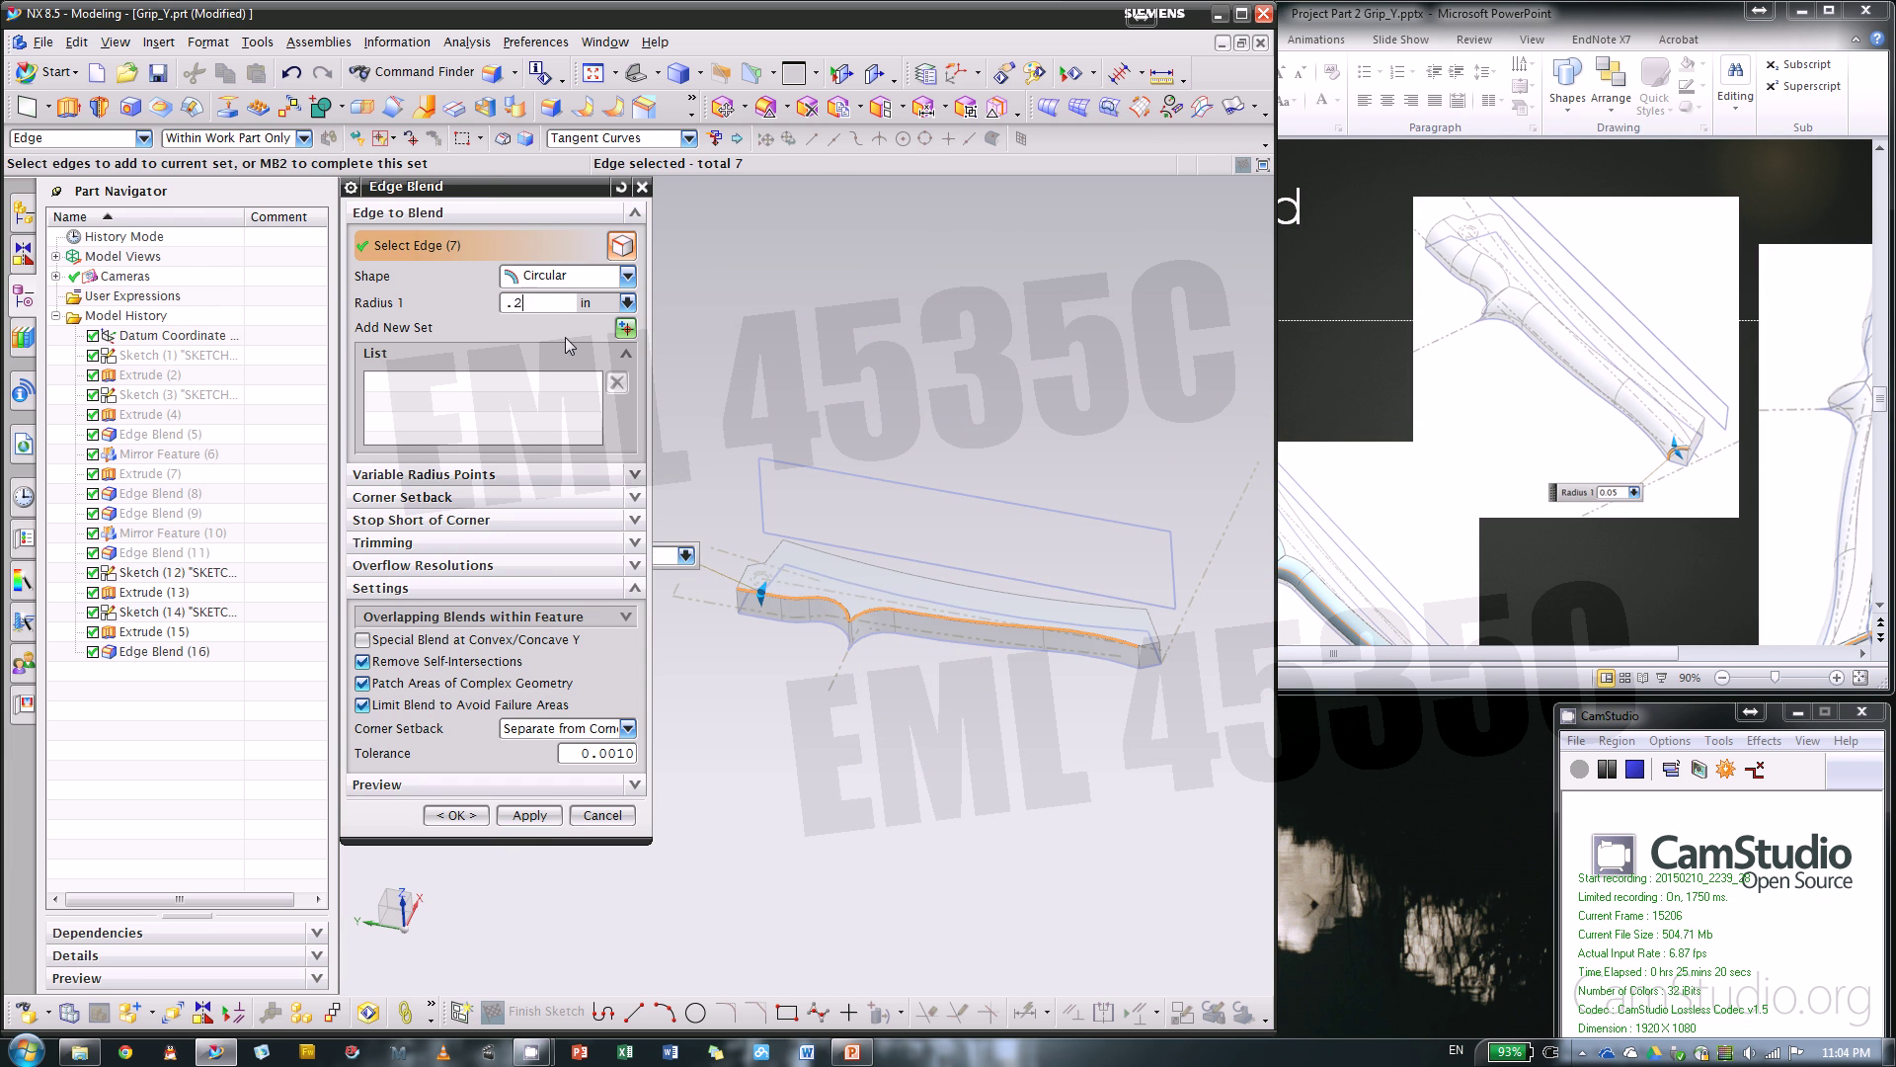
type("8")
key("Return")
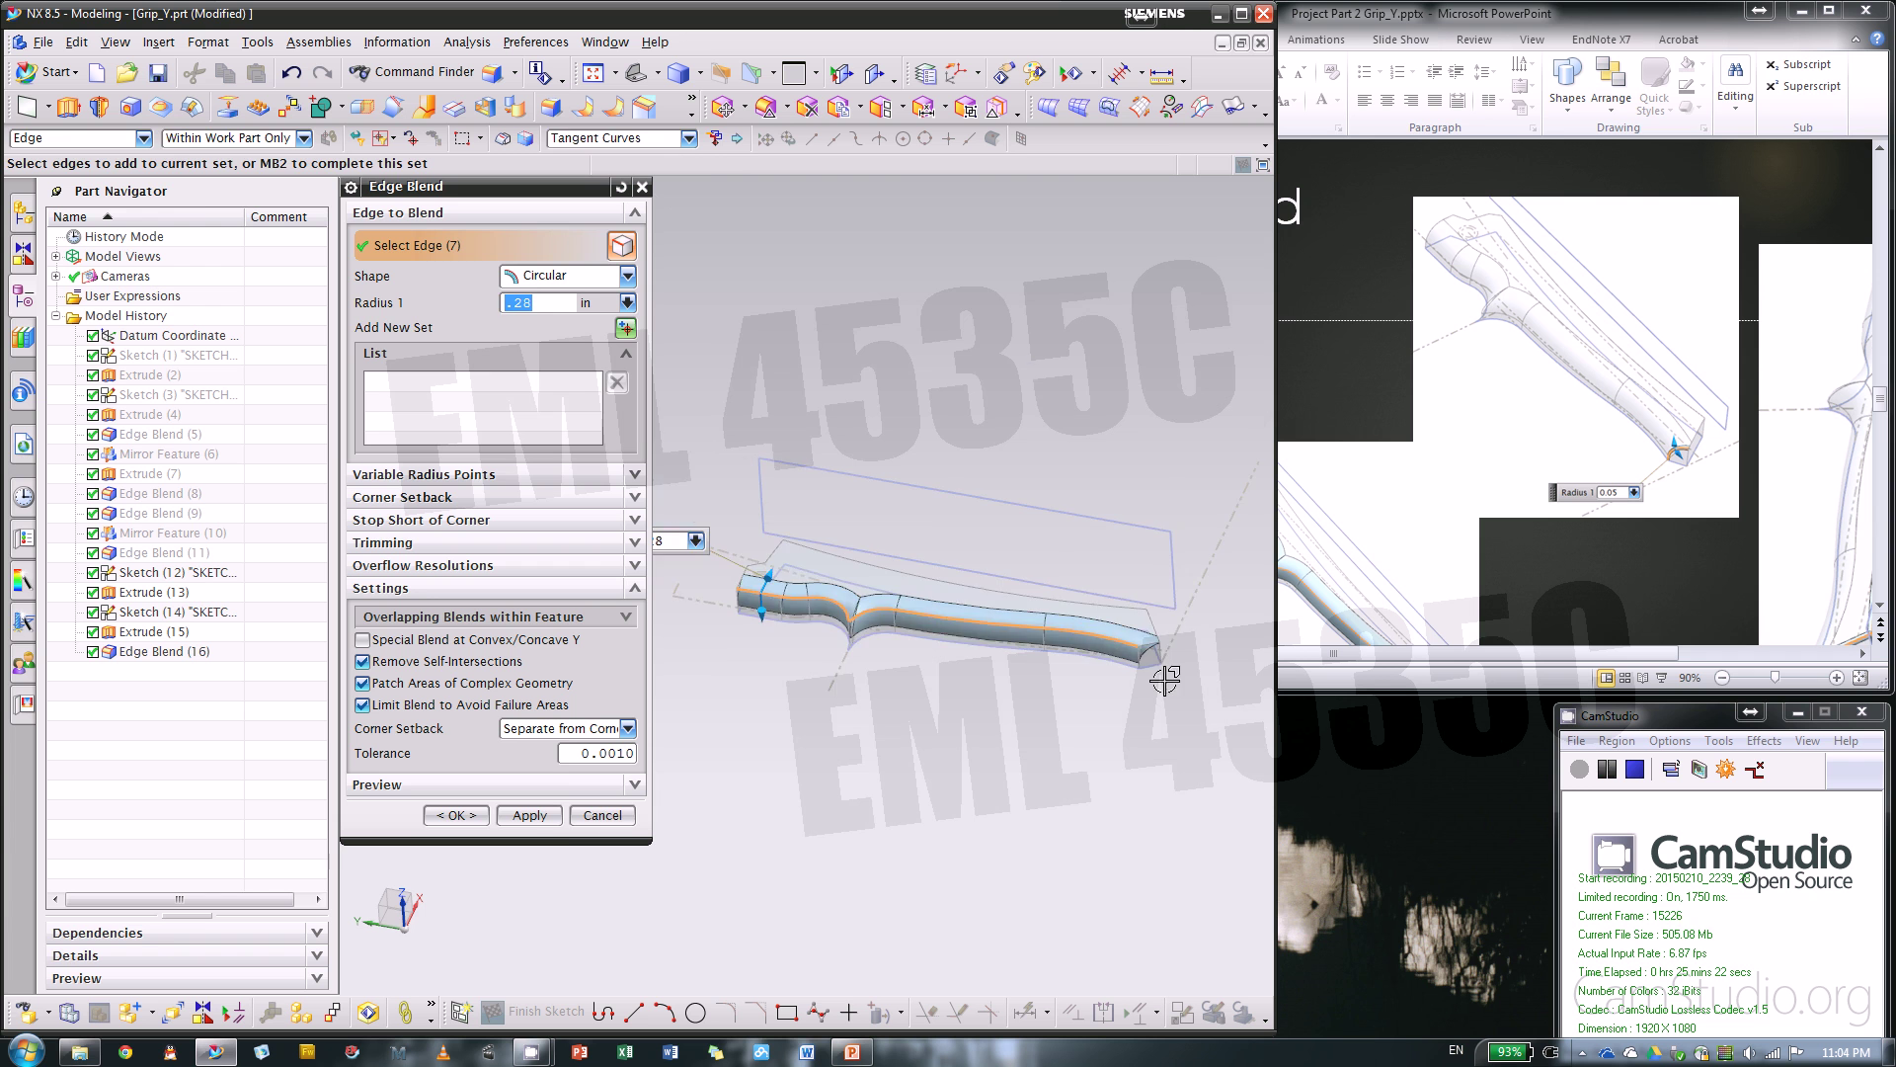
scroll(1165, 678, "up", 5)
scroll(1165, 679, "down", 2)
left_click(529, 819)
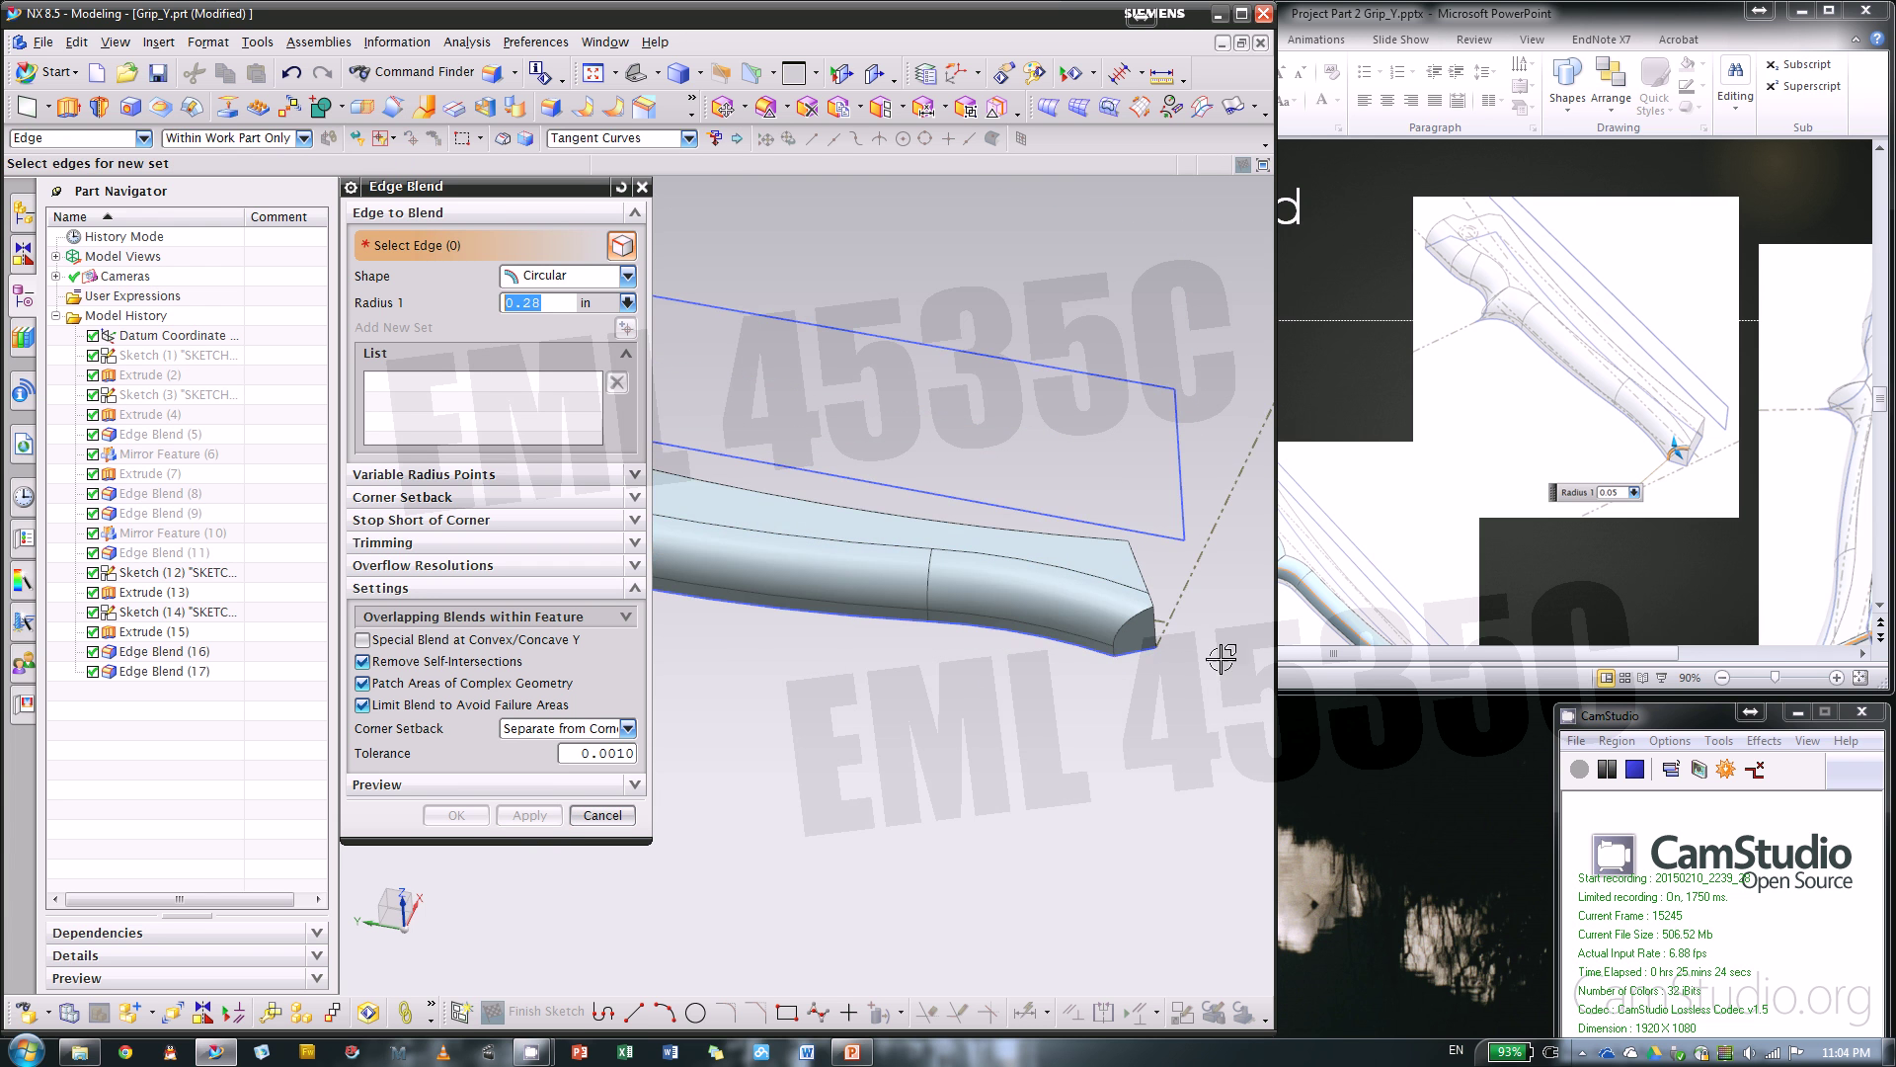
- Blend the rounded edge of the grip's end face with a 0.05 in radius
scroll(1159, 654, "up", 3)
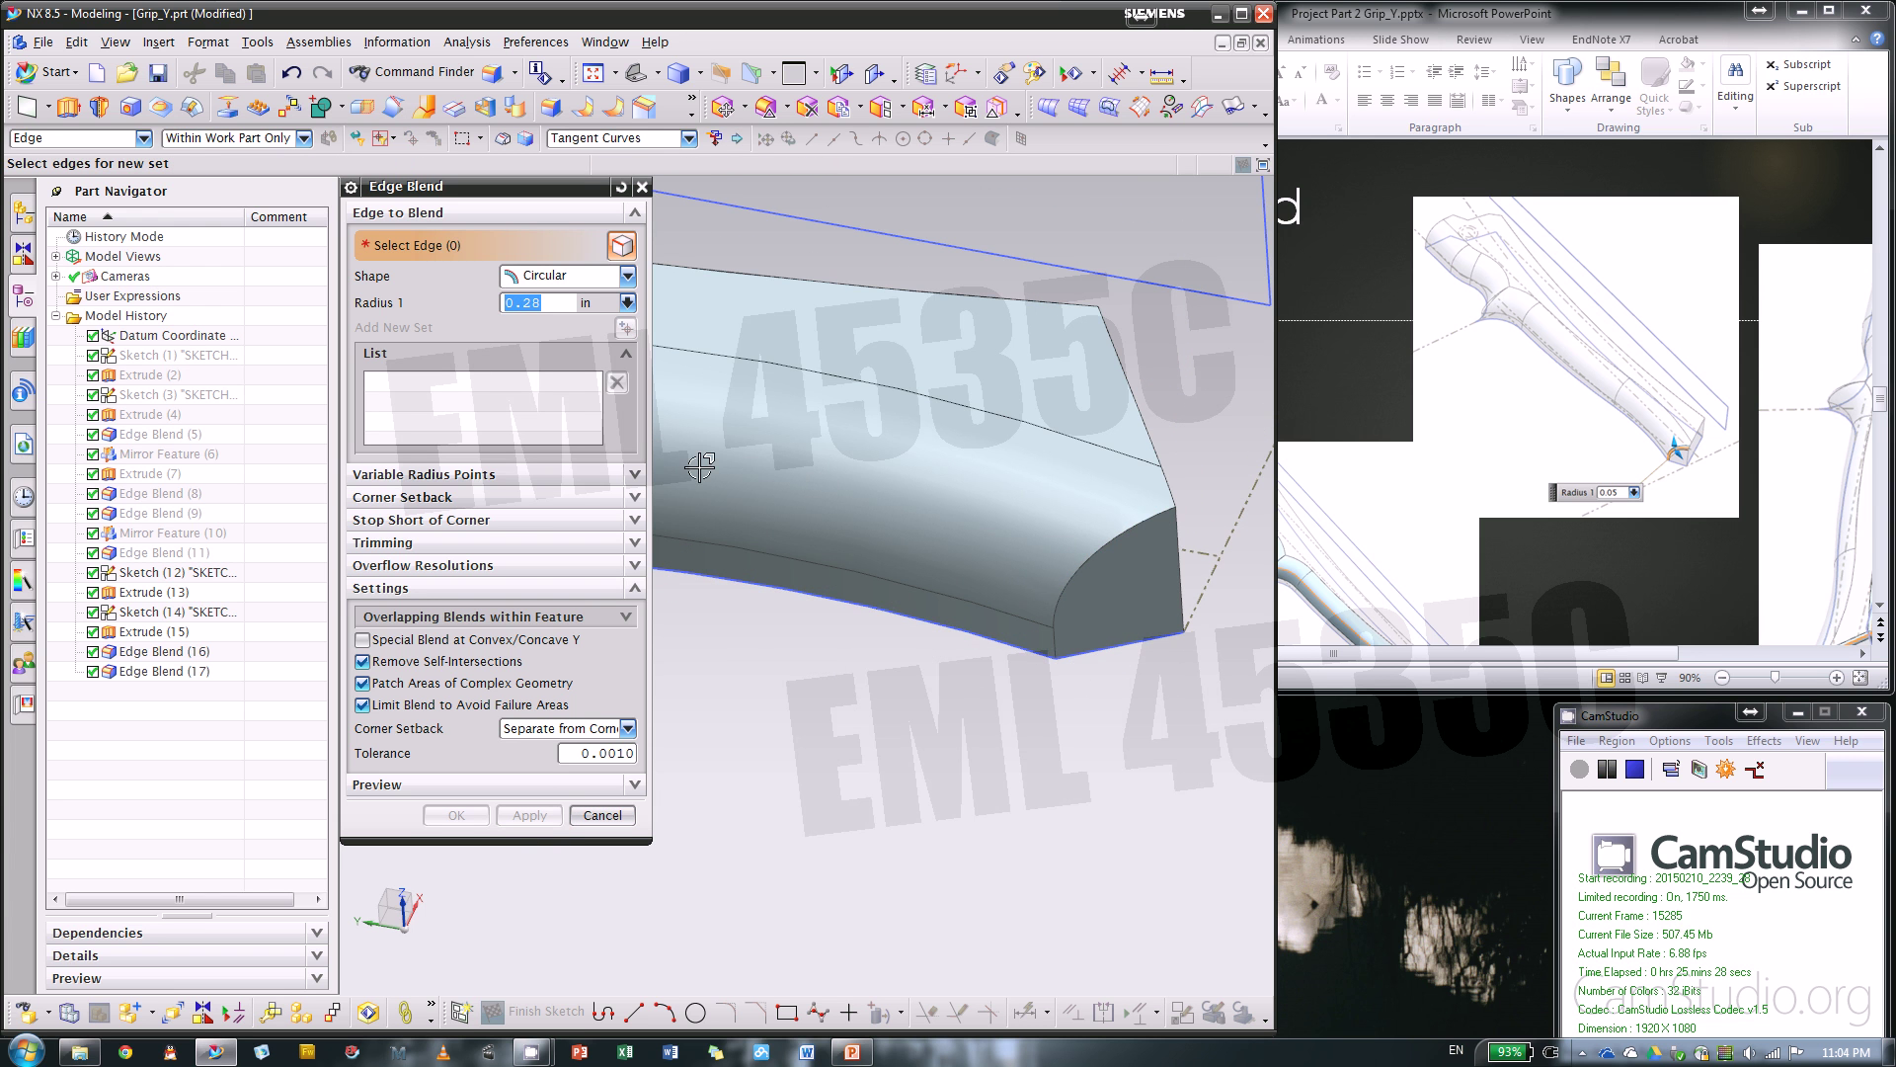
left_click(1121, 535)
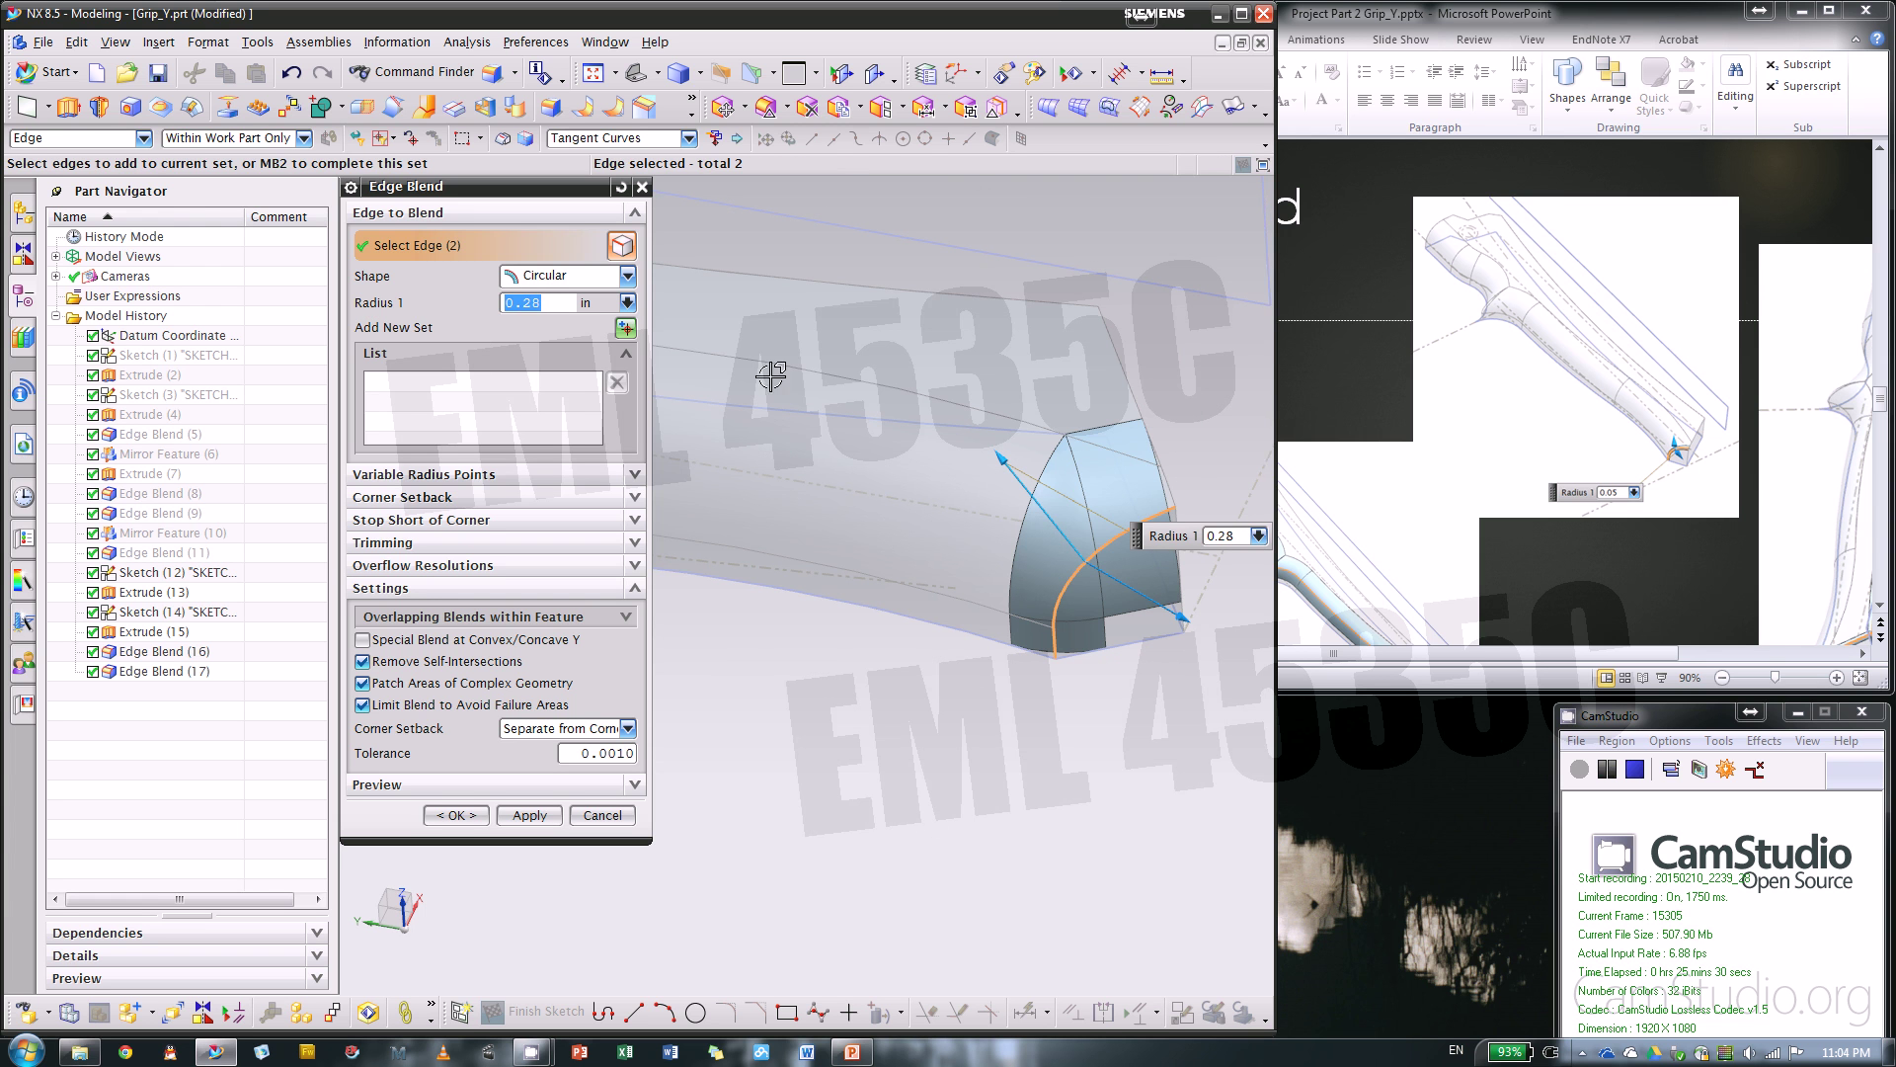
double_click(530, 302)
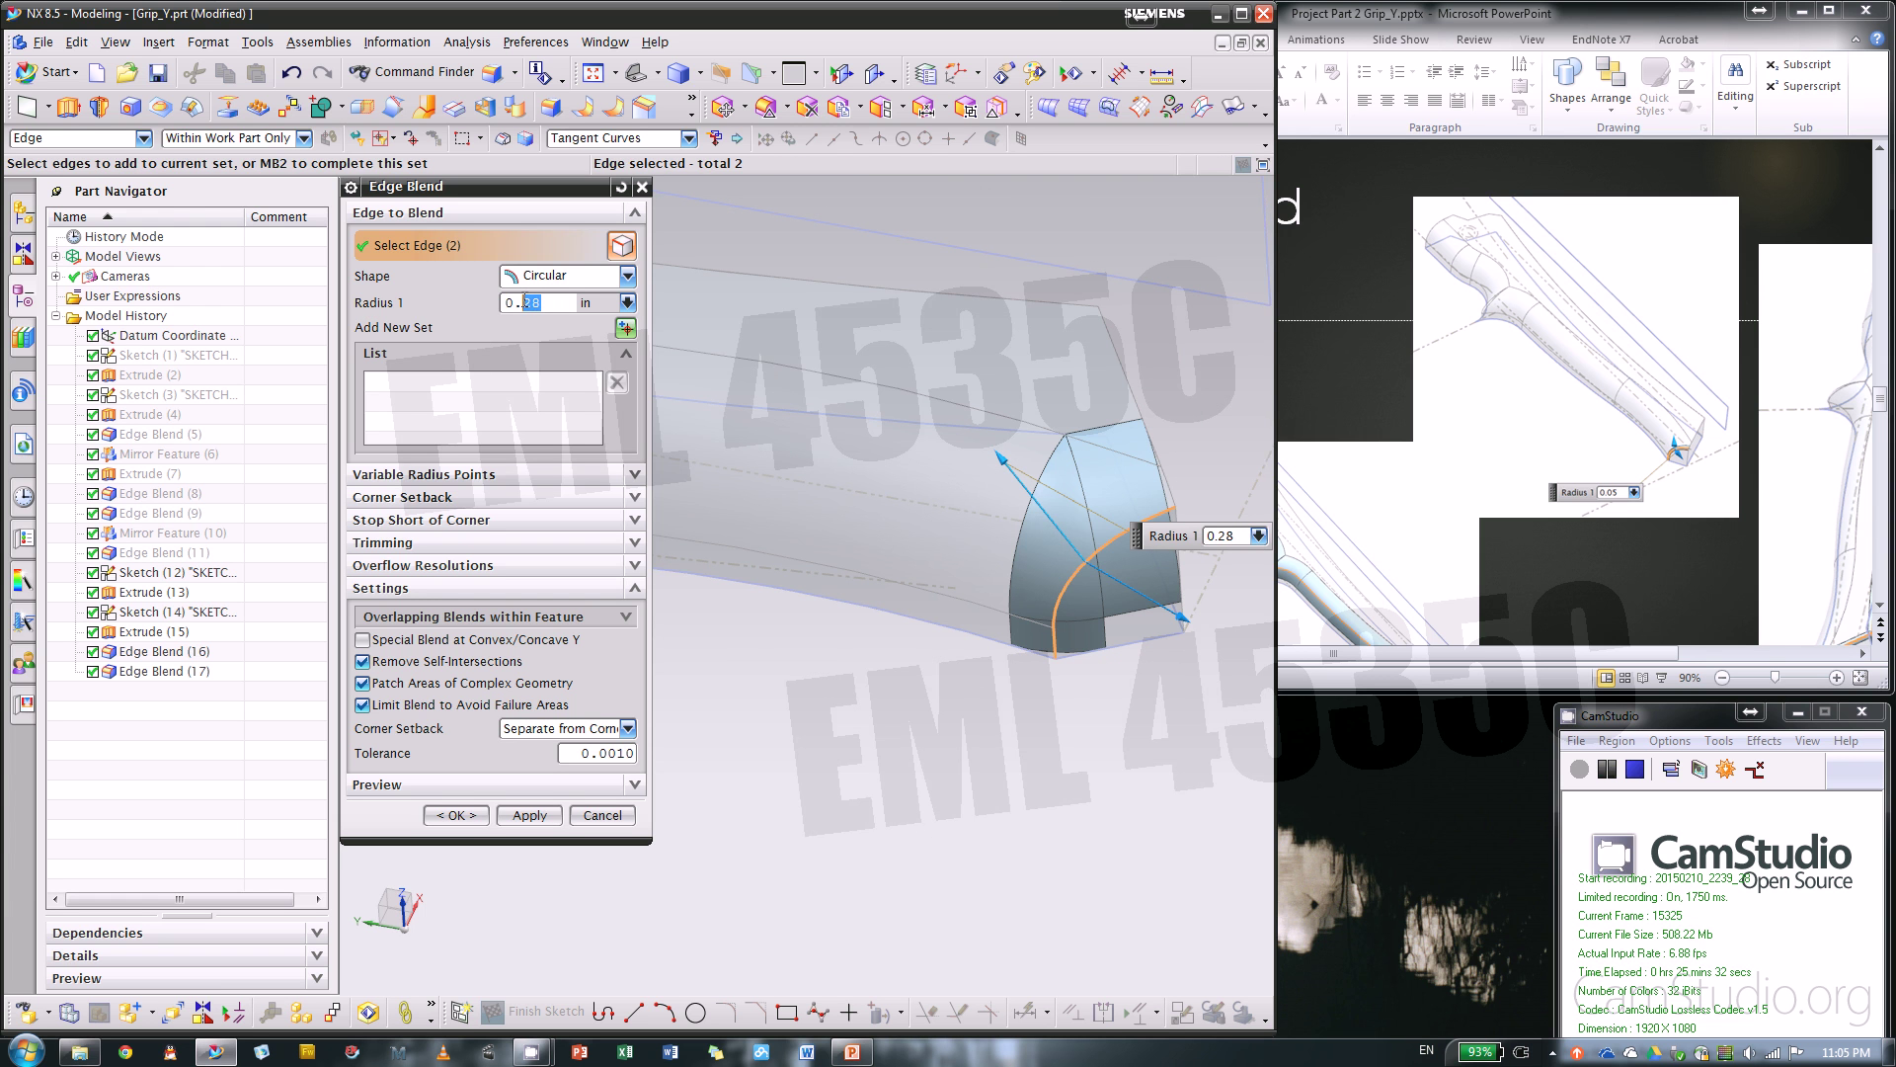
key("Return")
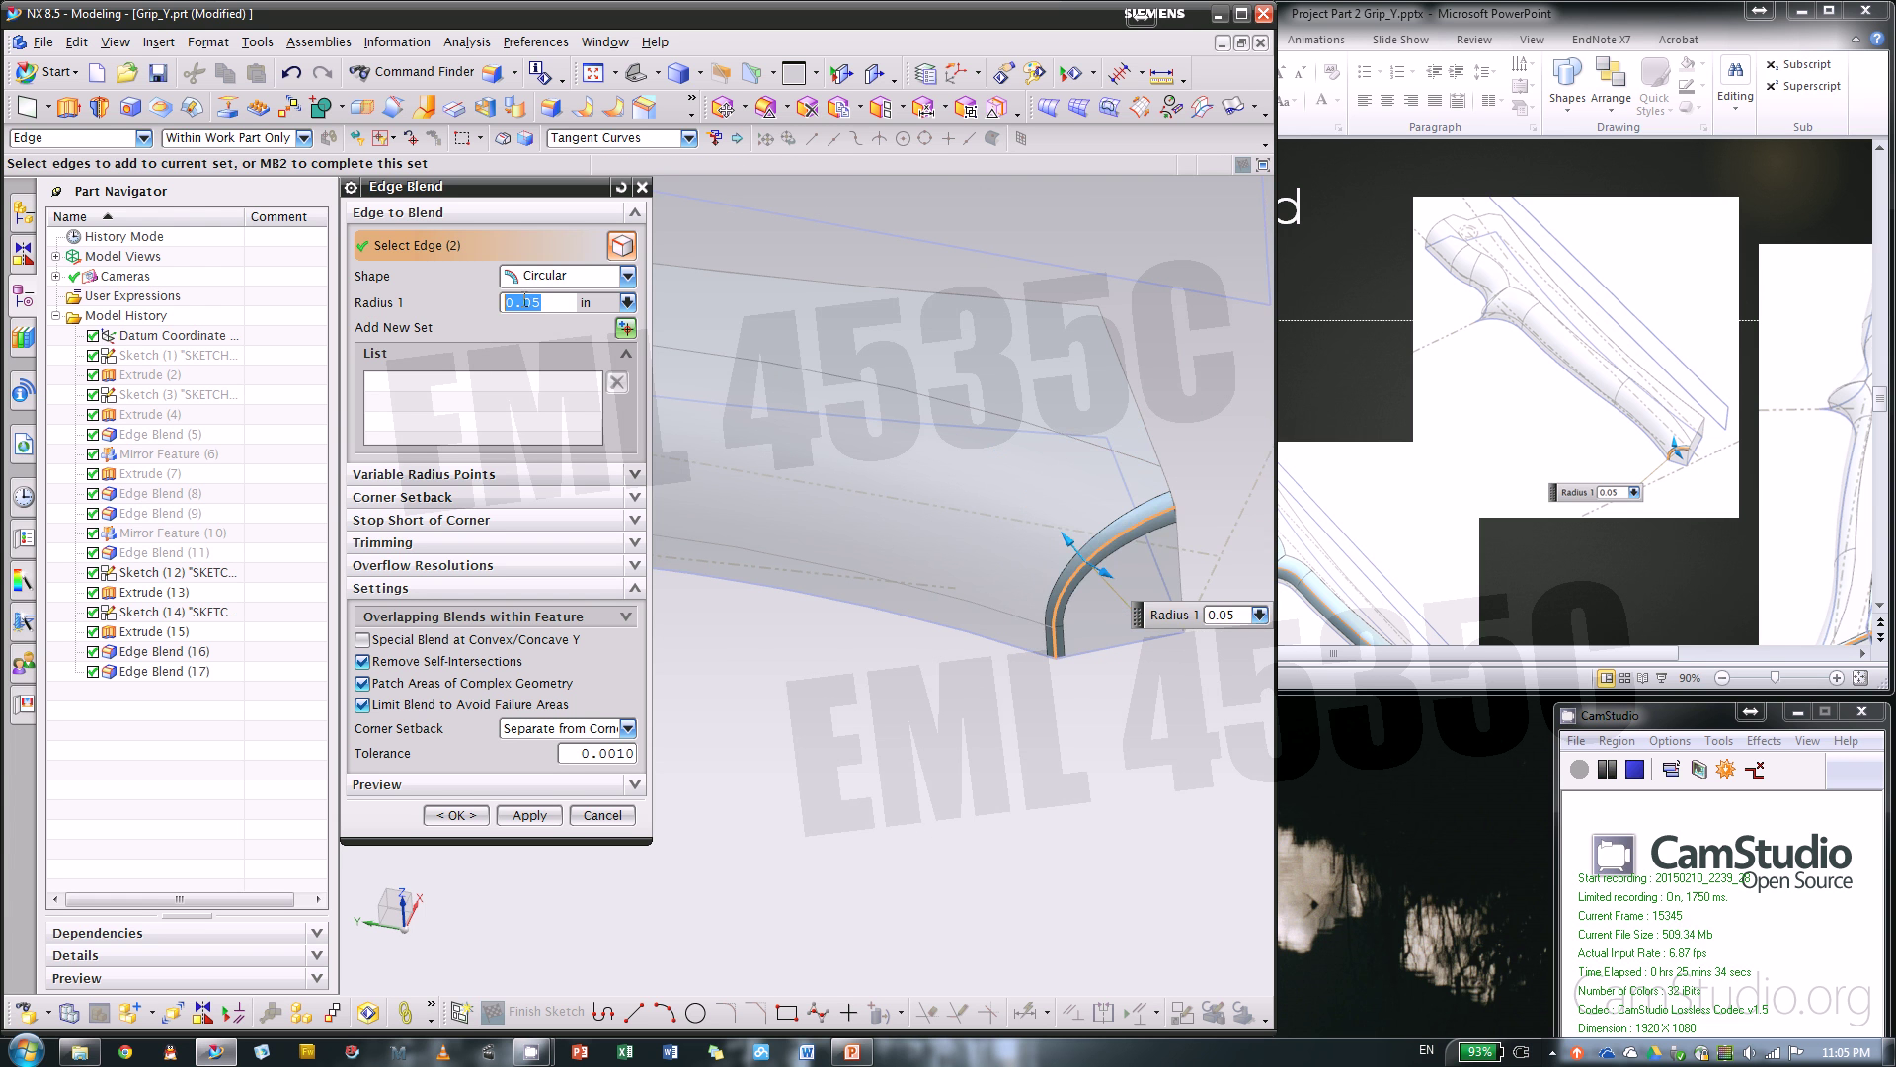
left_click(531, 816)
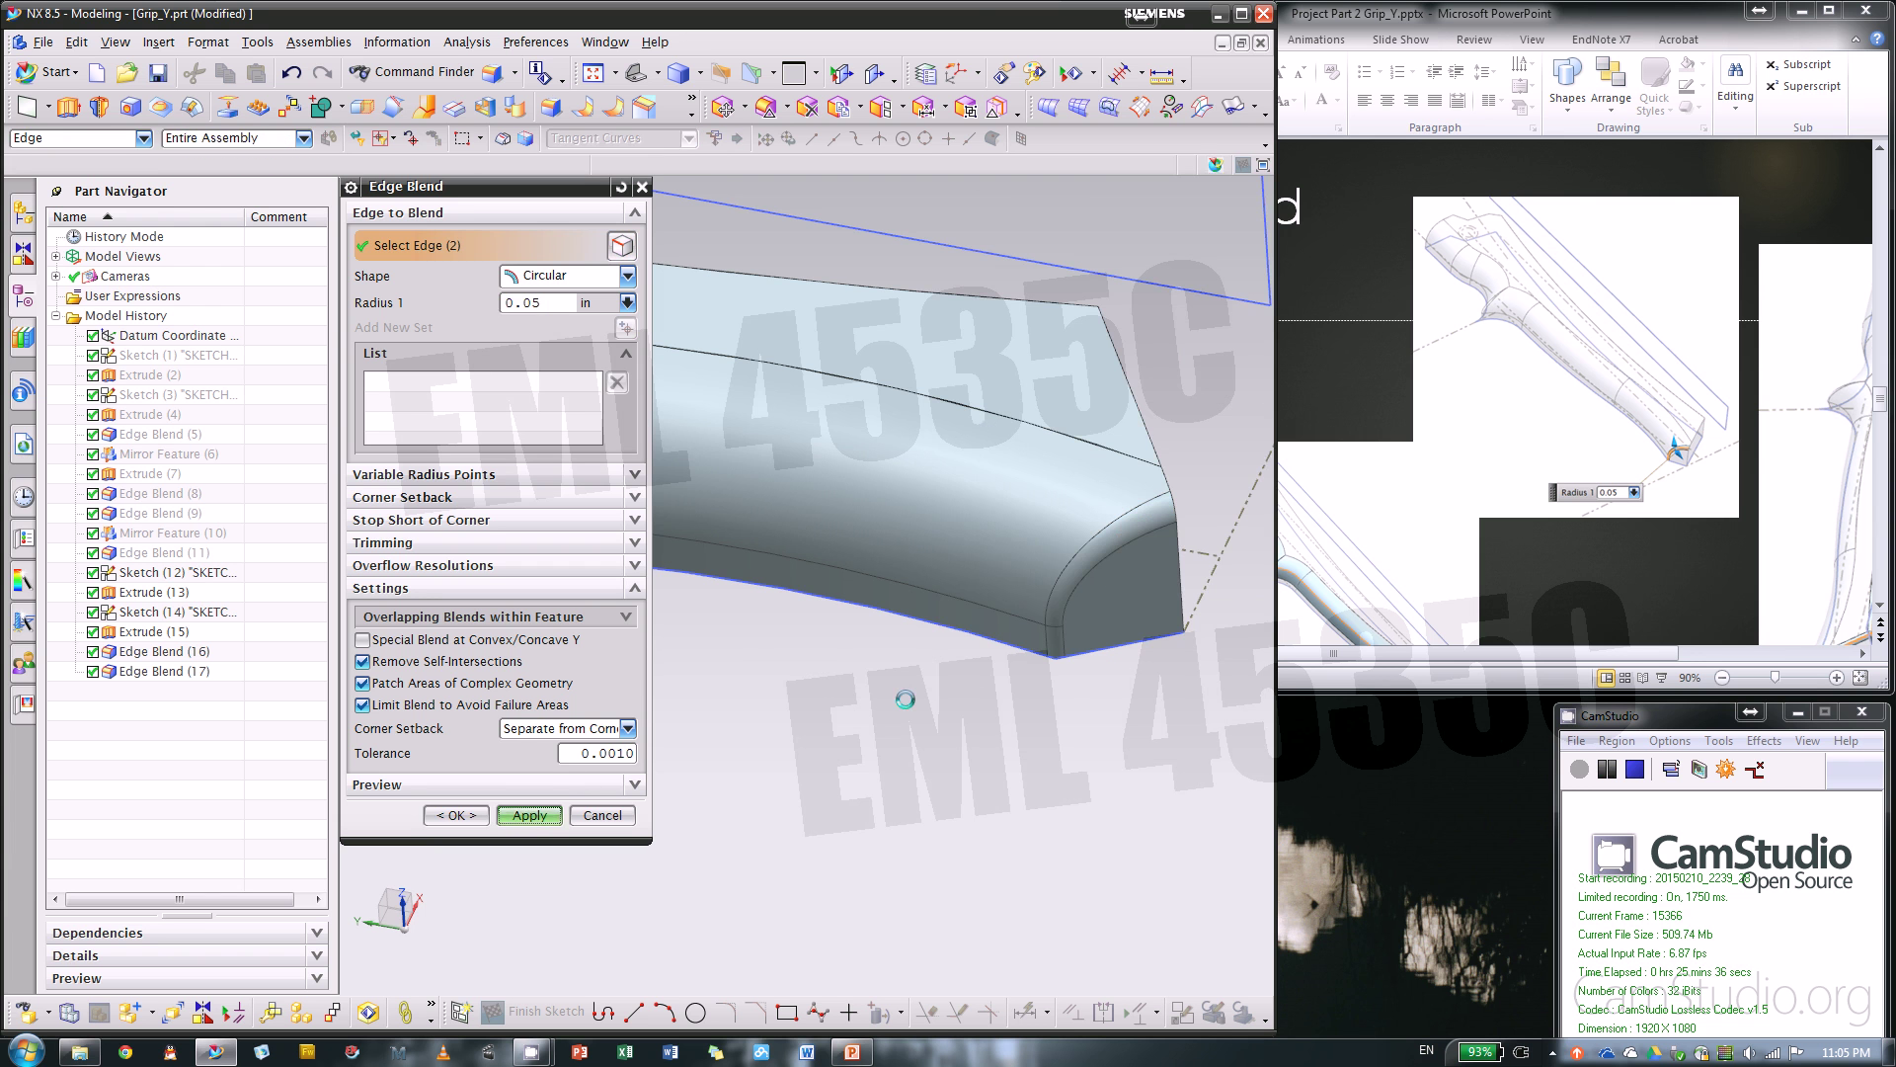
- Switch to PowerPoint and bring the last picture of the Edge Blend slide into view to see which edges it blends
left_click(1681, 603)
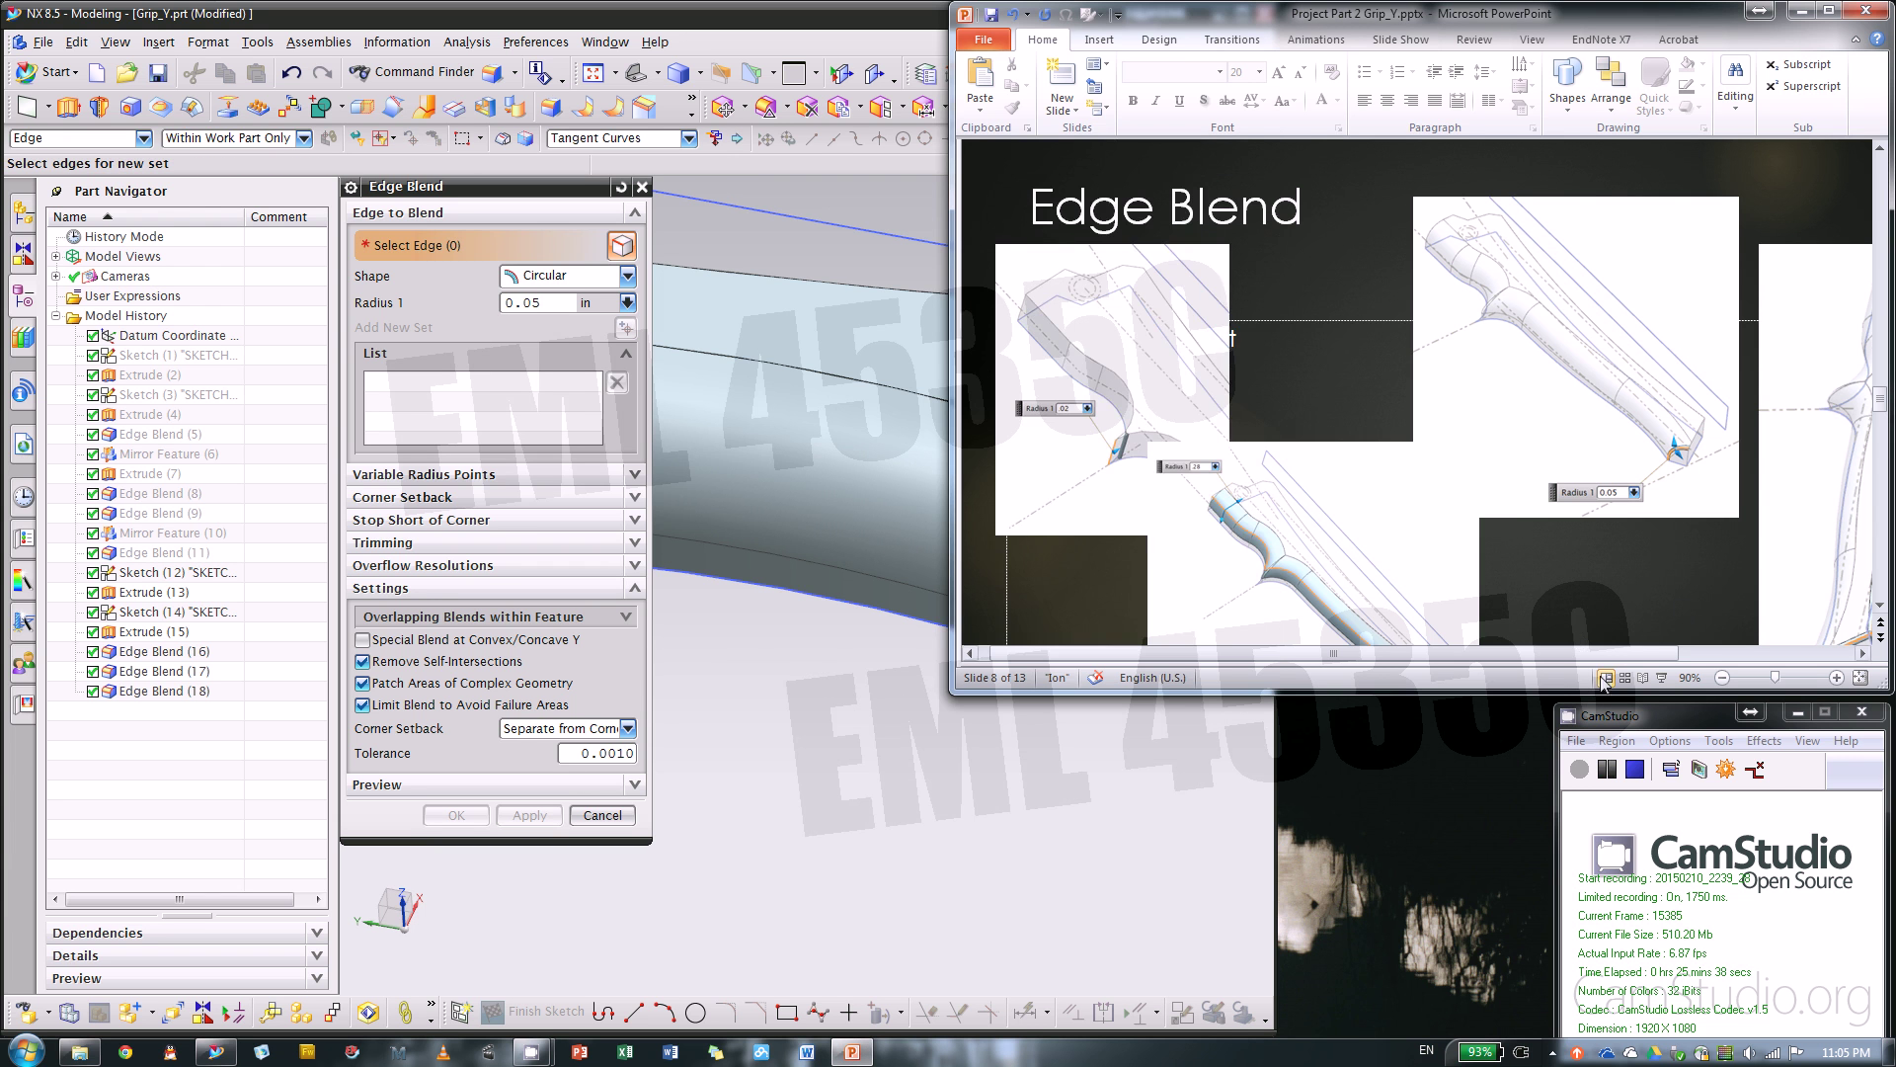
left_click(1644, 651)
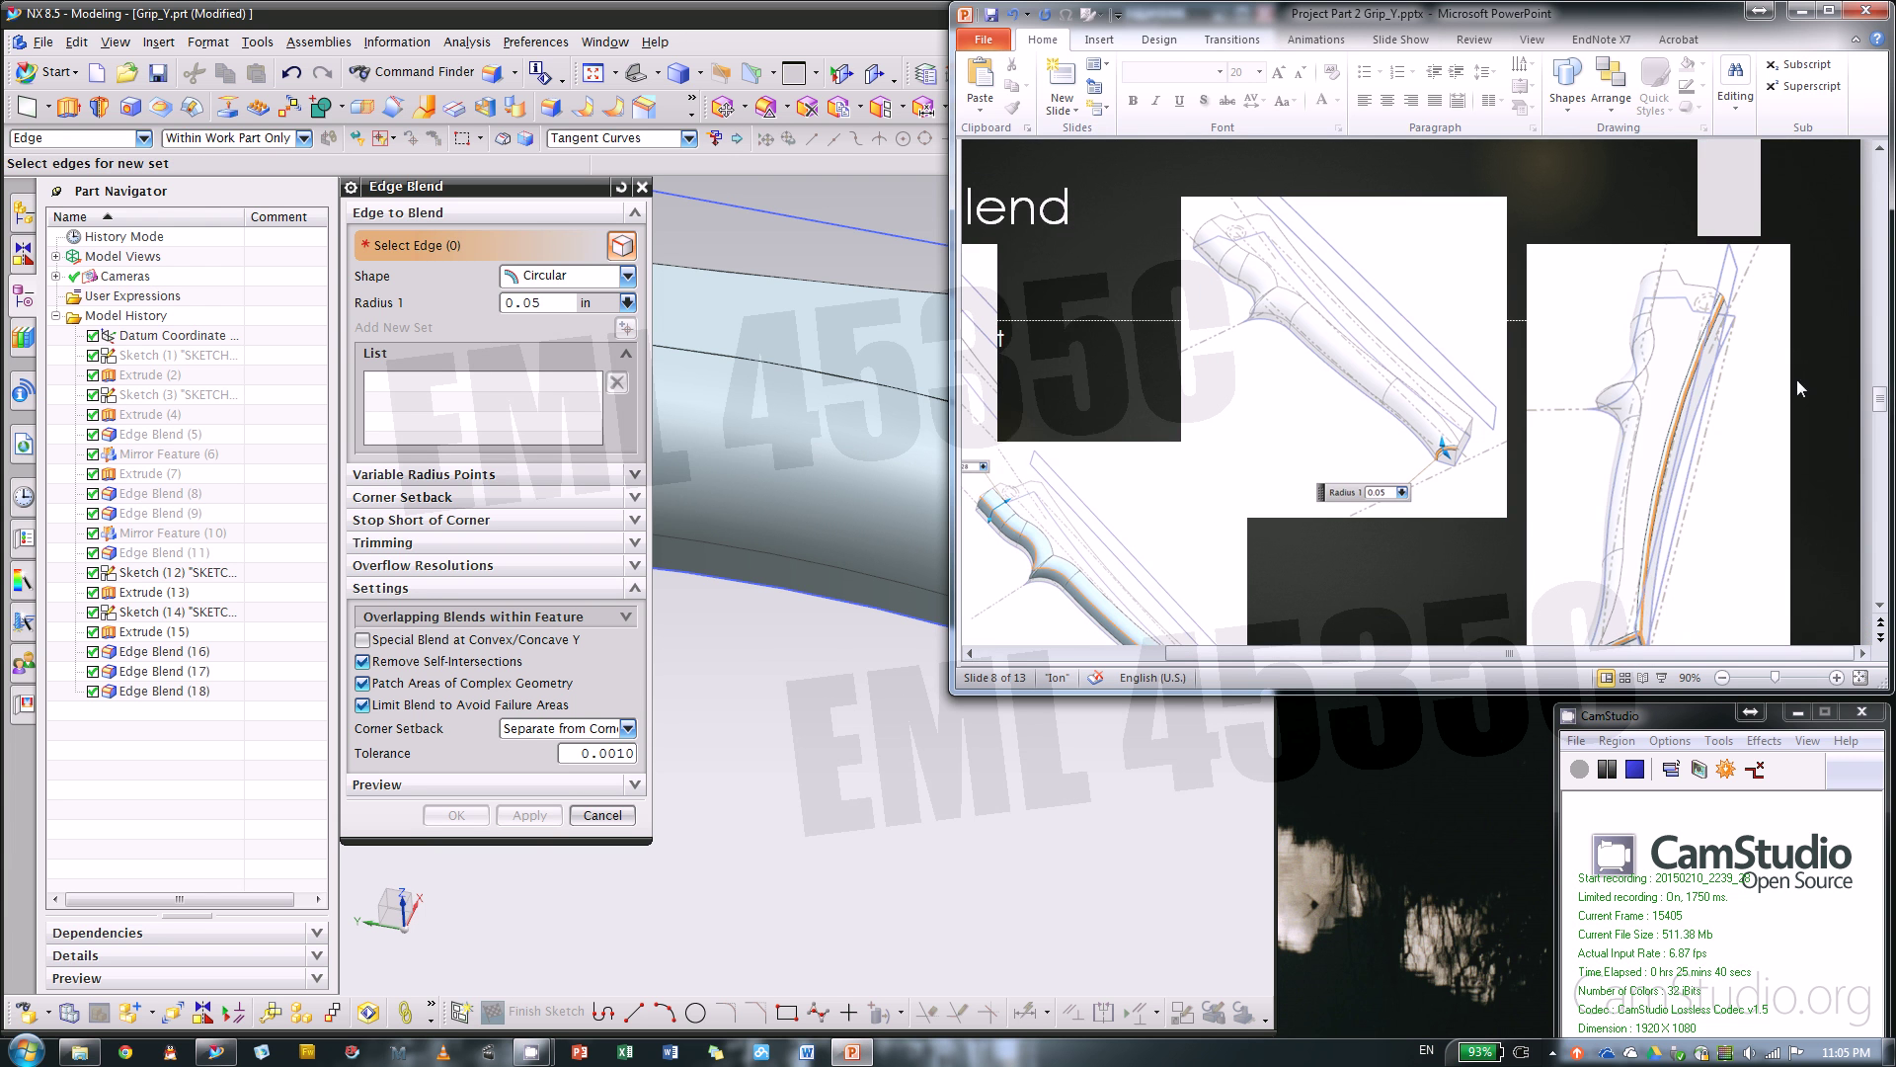
scroll(1679, 390, "down", 2)
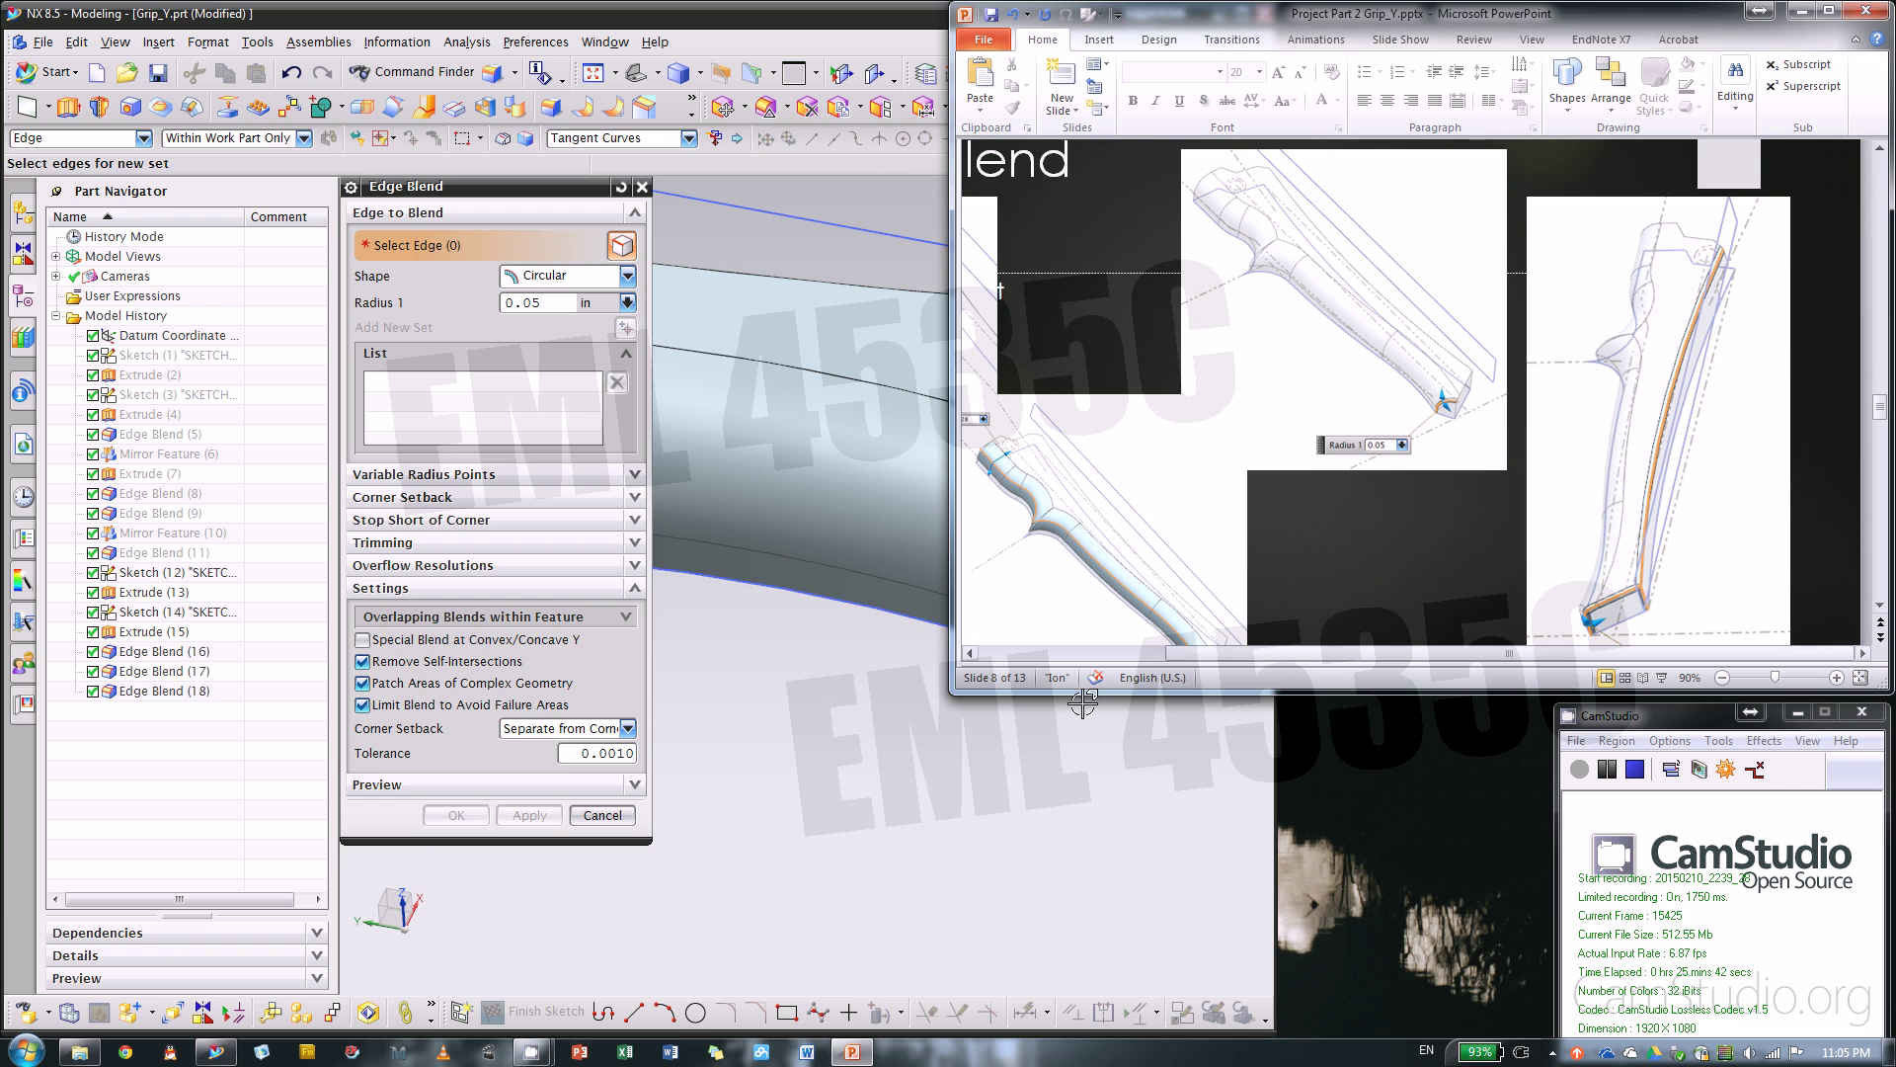
- Return to NX and blend the grip's long back edge and the adjoining upper and side edges of its end face with a 0.05 in radius
middle_click_drag(1011, 804, 986, 561)
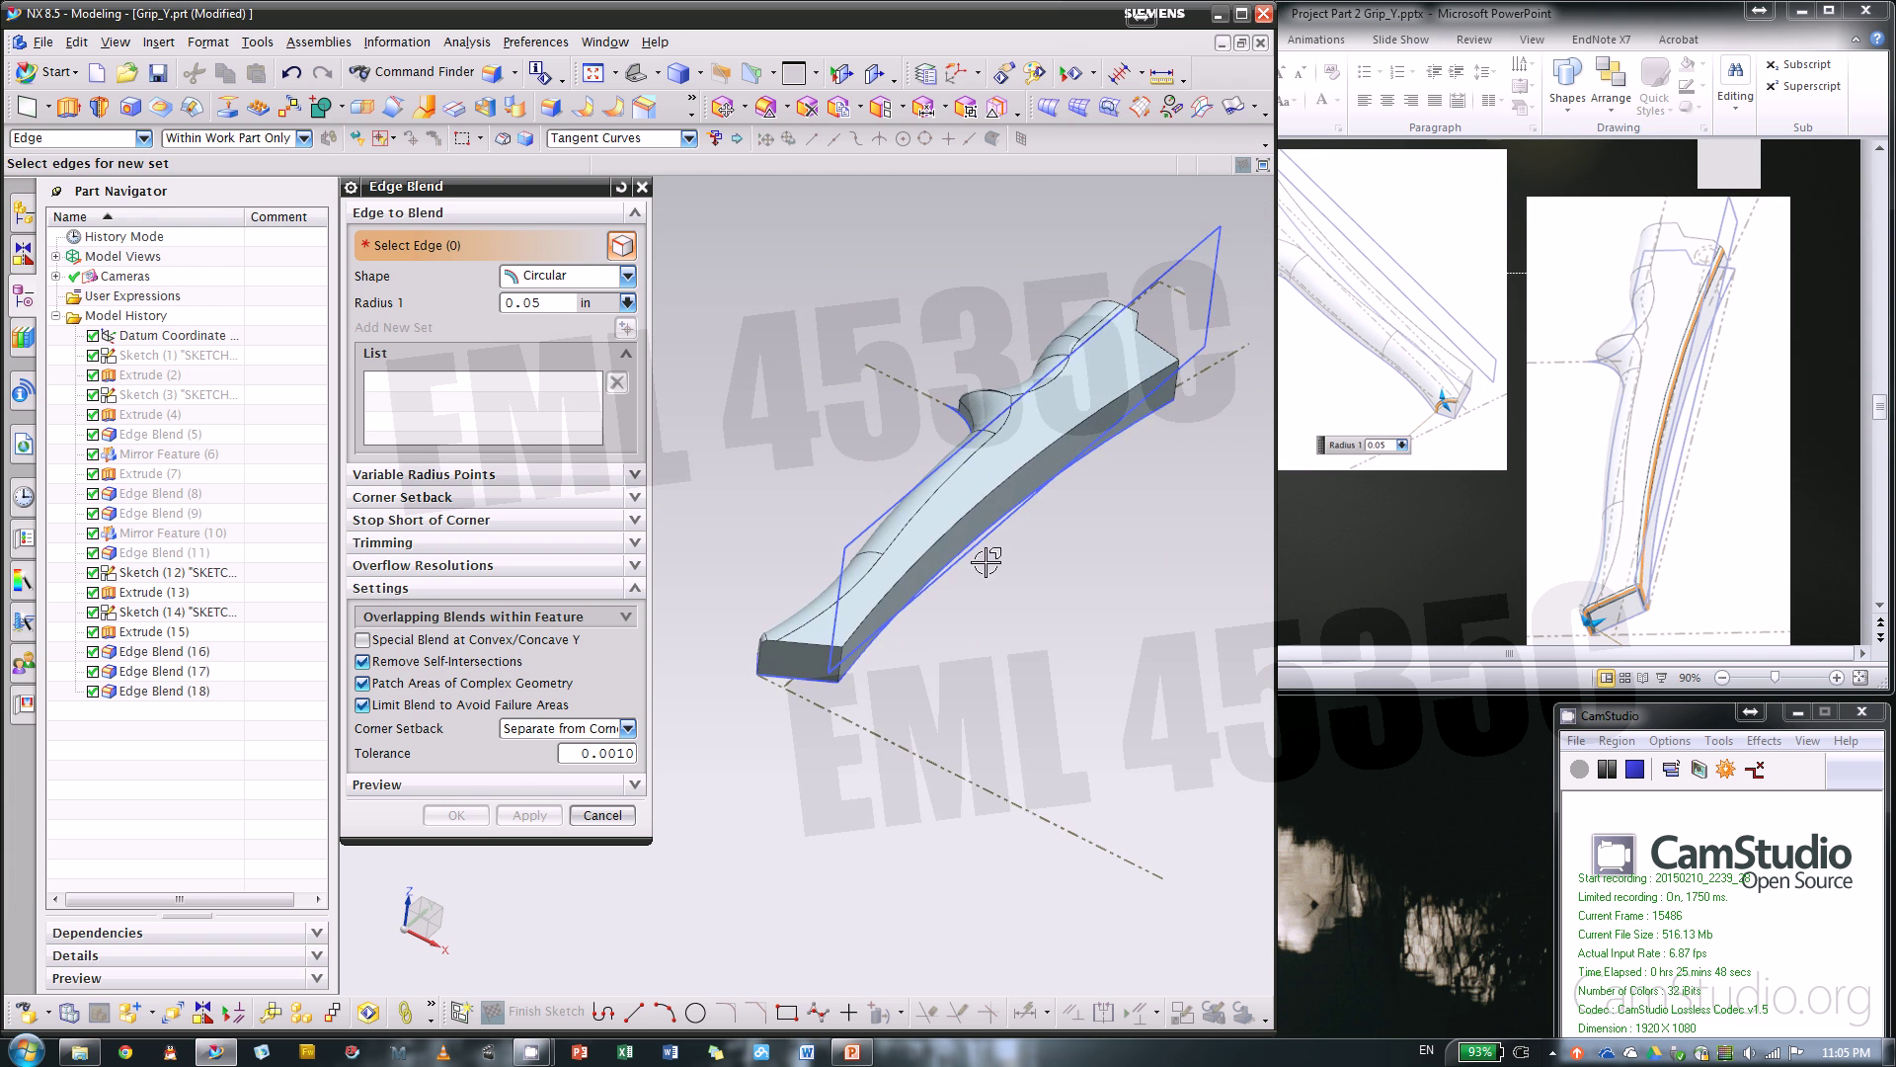
left_click(992, 510)
scroll(776, 628, "up", 3)
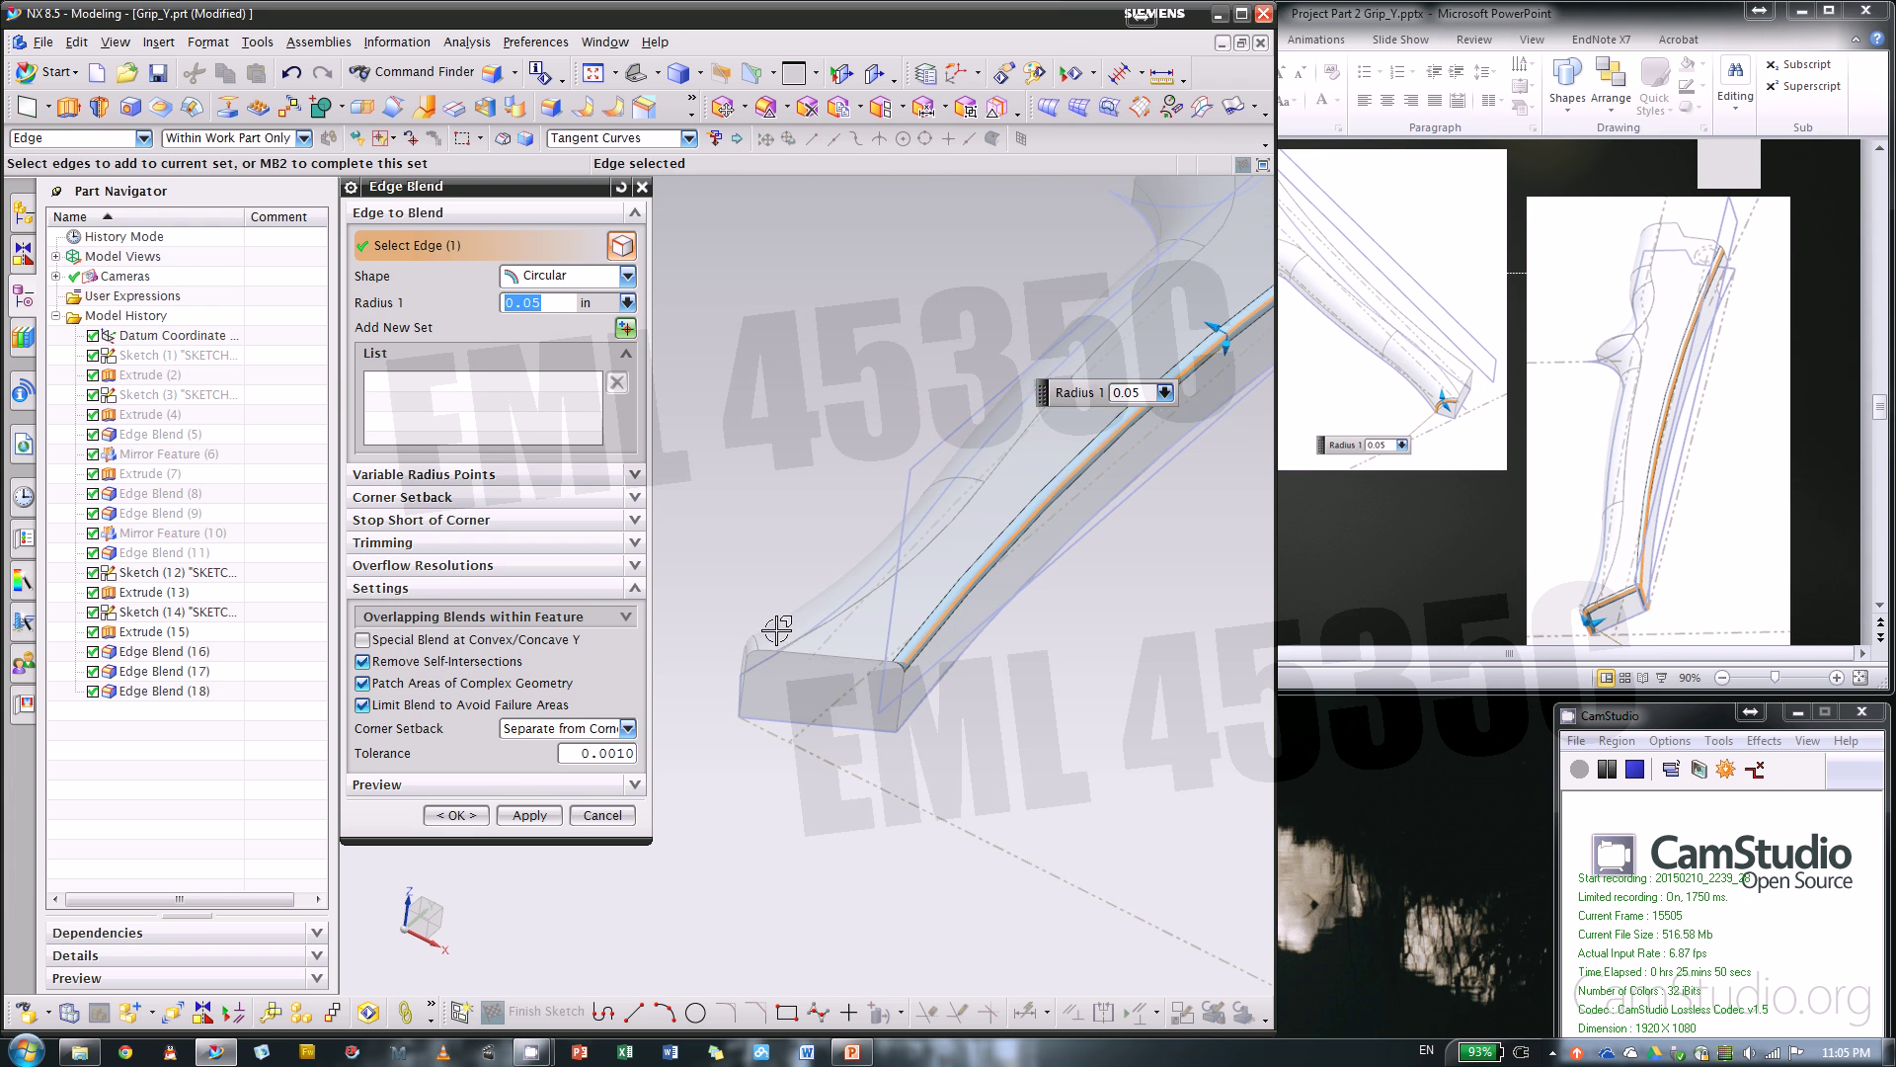
left_click(813, 678)
scroll(868, 749, "up", 2)
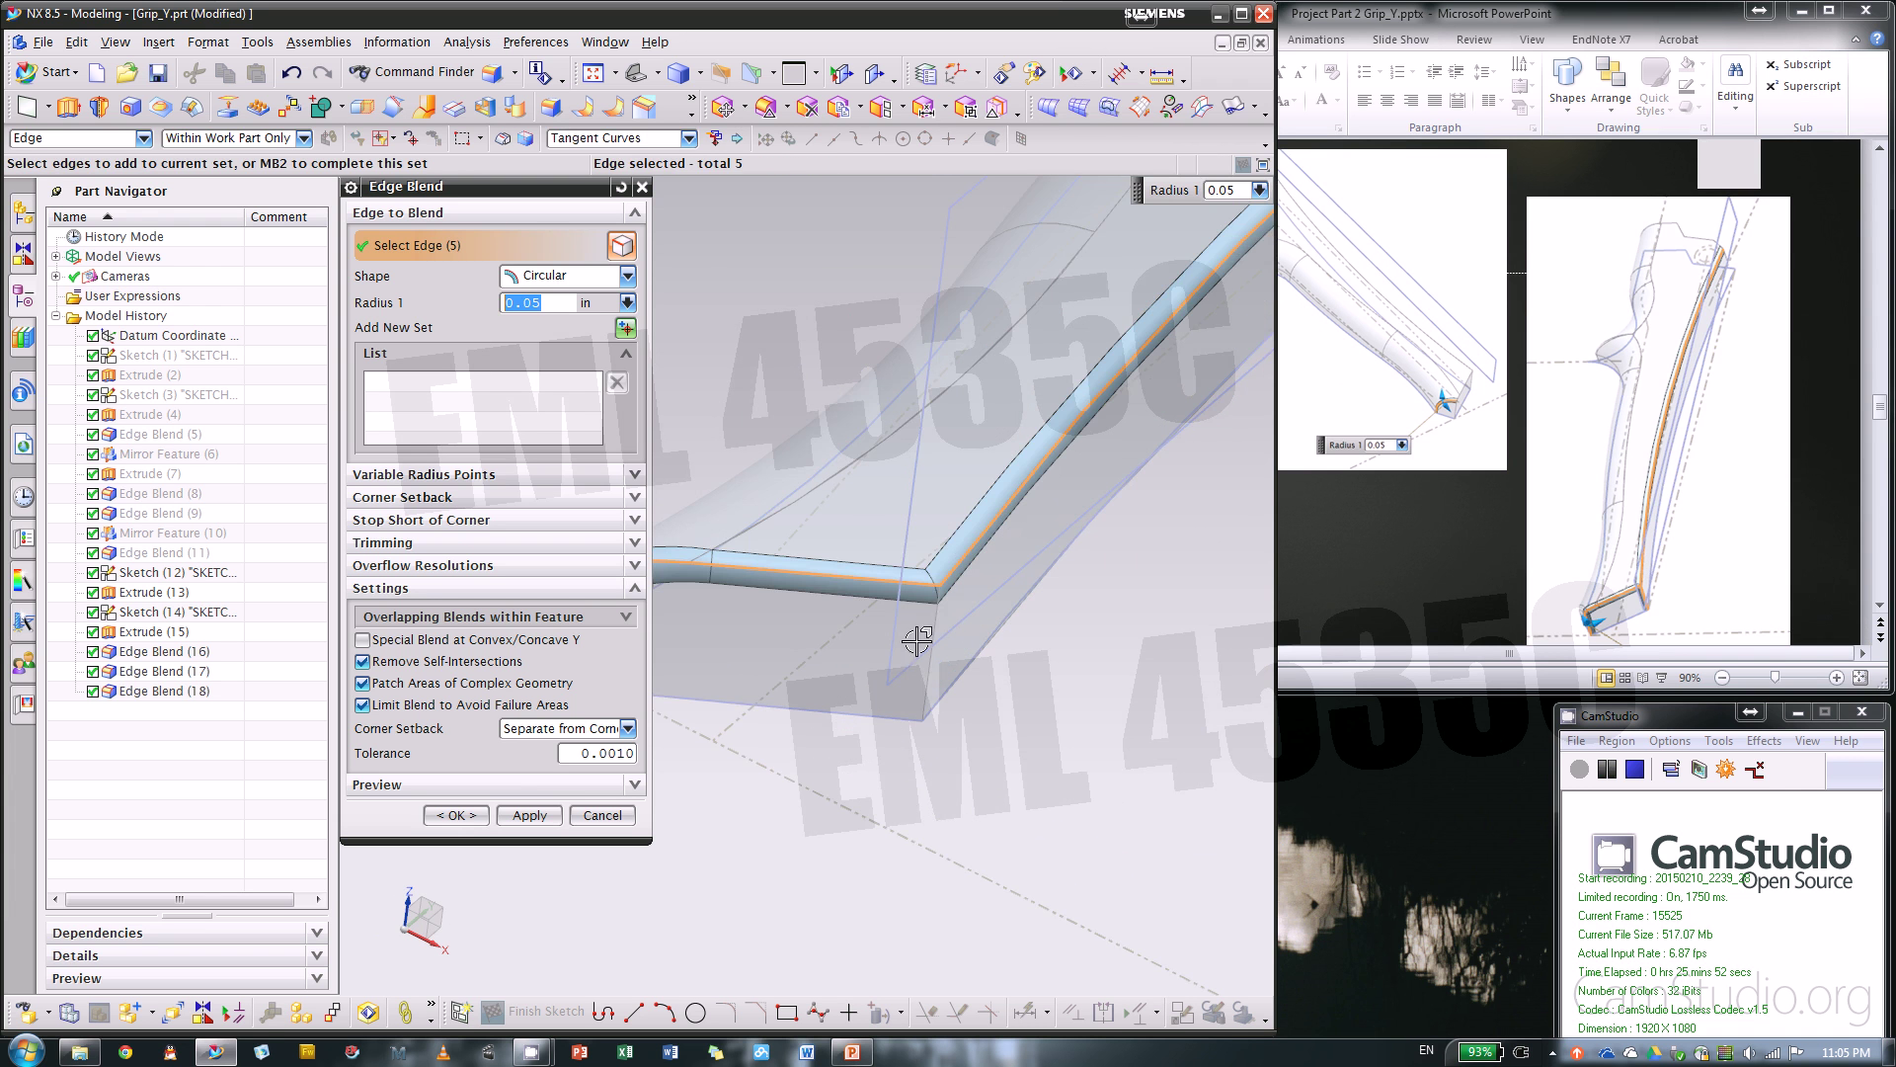
left_click(934, 631)
scroll(937, 559, "up", 3)
scroll(1059, 698, "down", 3)
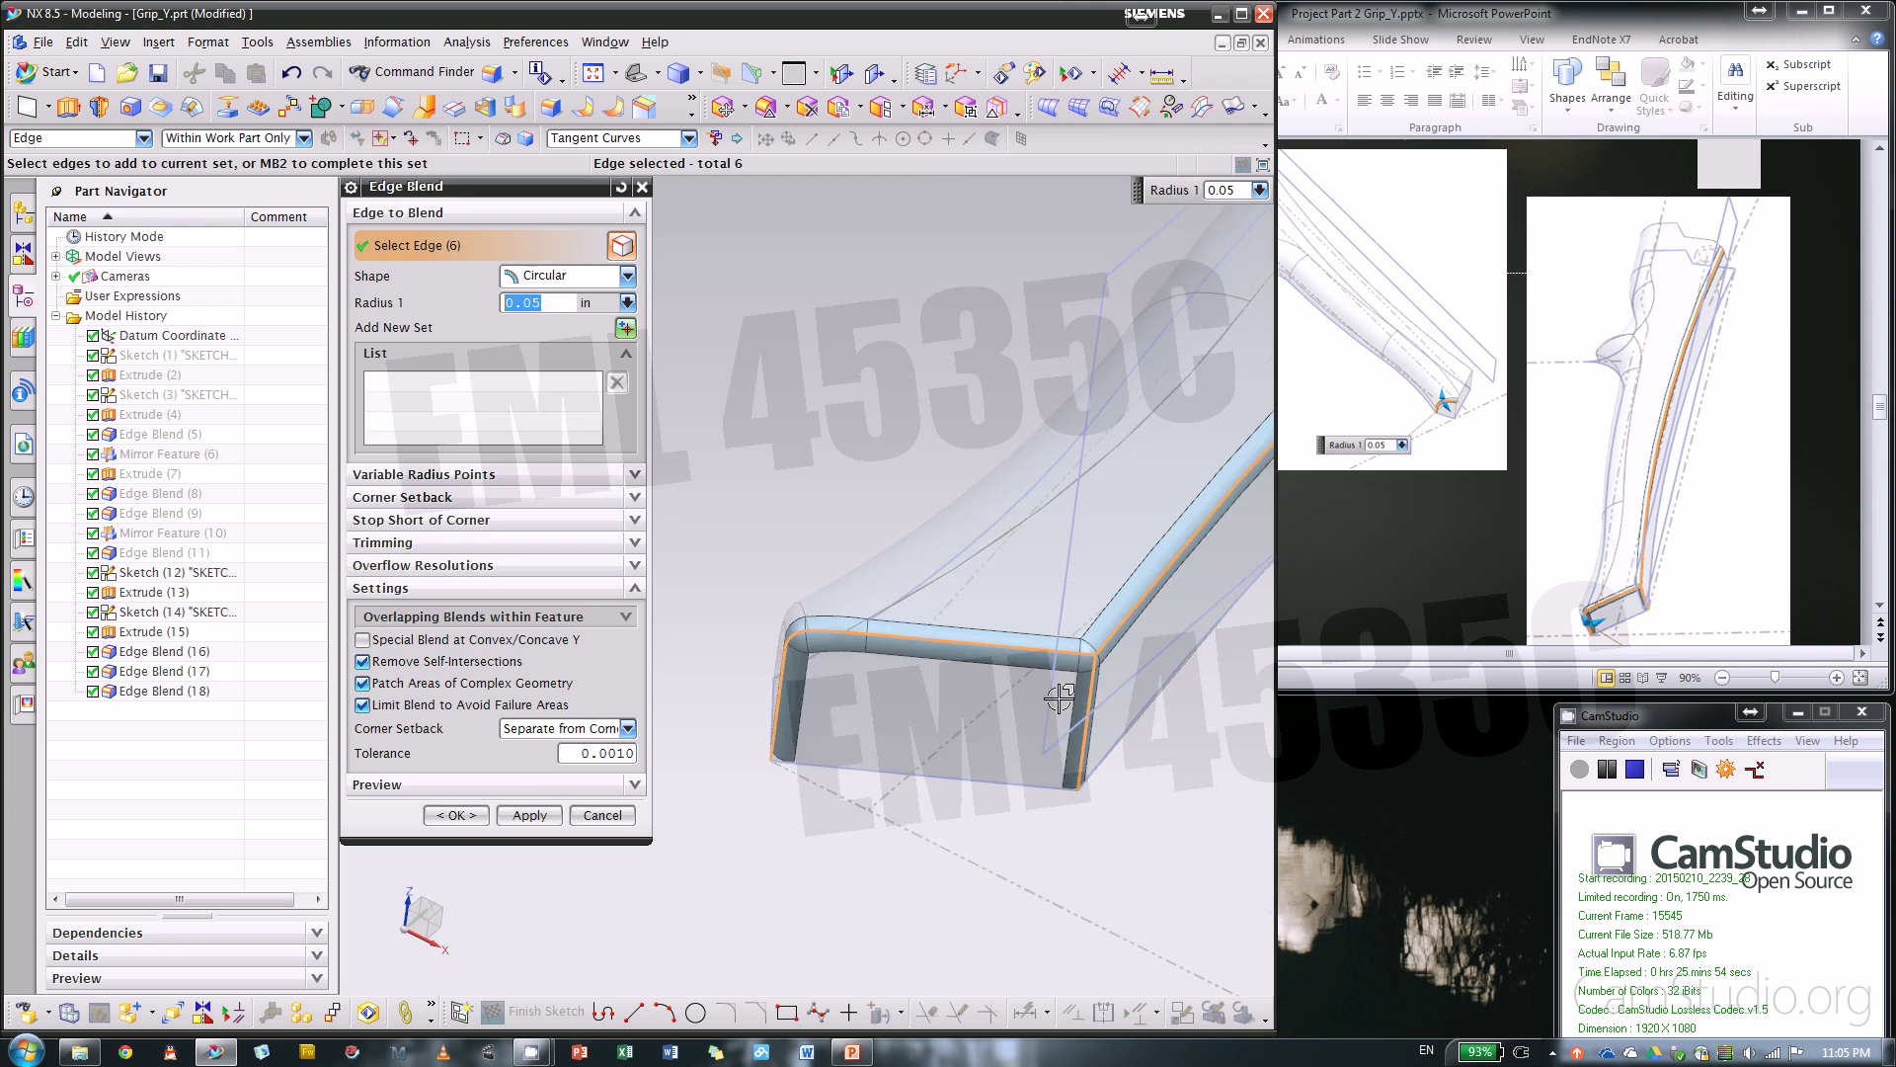
scroll(1058, 697, "down", 2)
left_click(484, 813)
middle_click_drag(635, 791, 1080, 741)
scroll(757, 648, "down", 2)
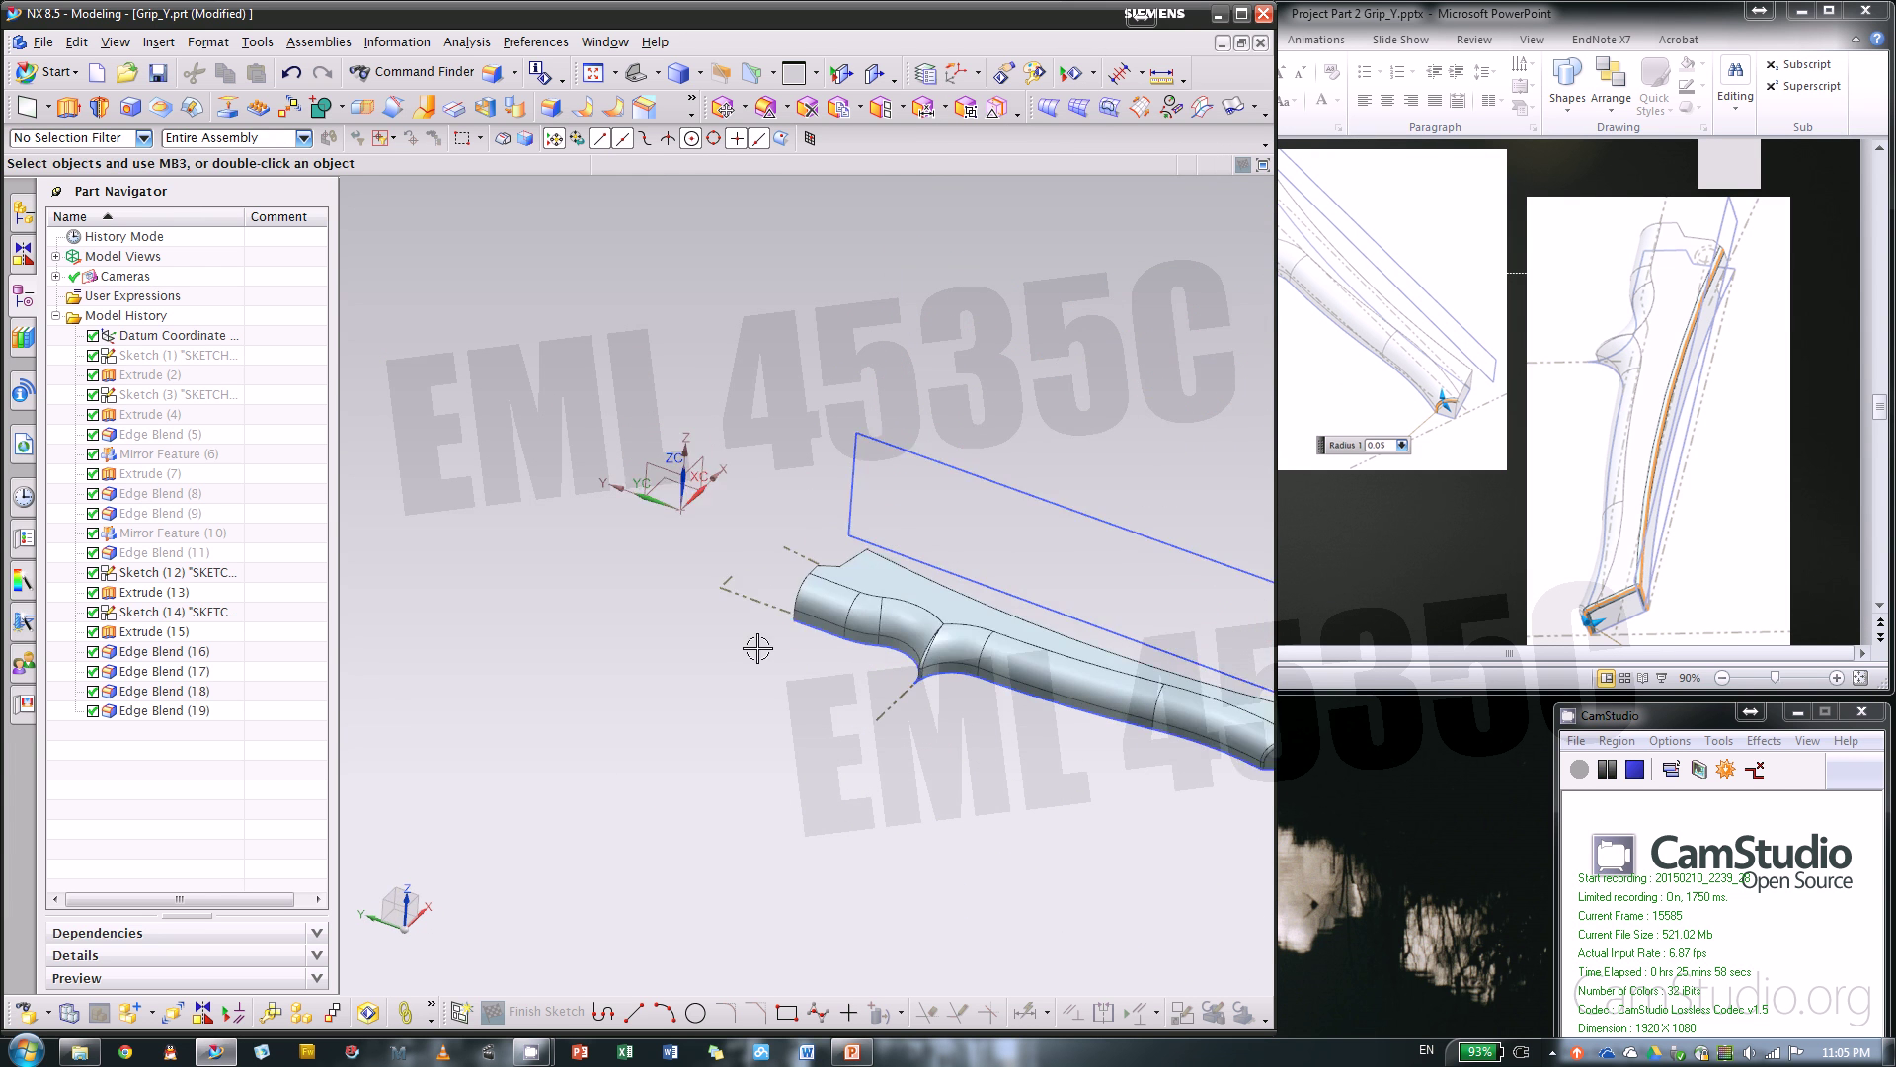
scroll(961, 813, "down", 1)
- Switch to PowerPoint and bring the "Subtract the handle" slide into view
left_click(1371, 583)
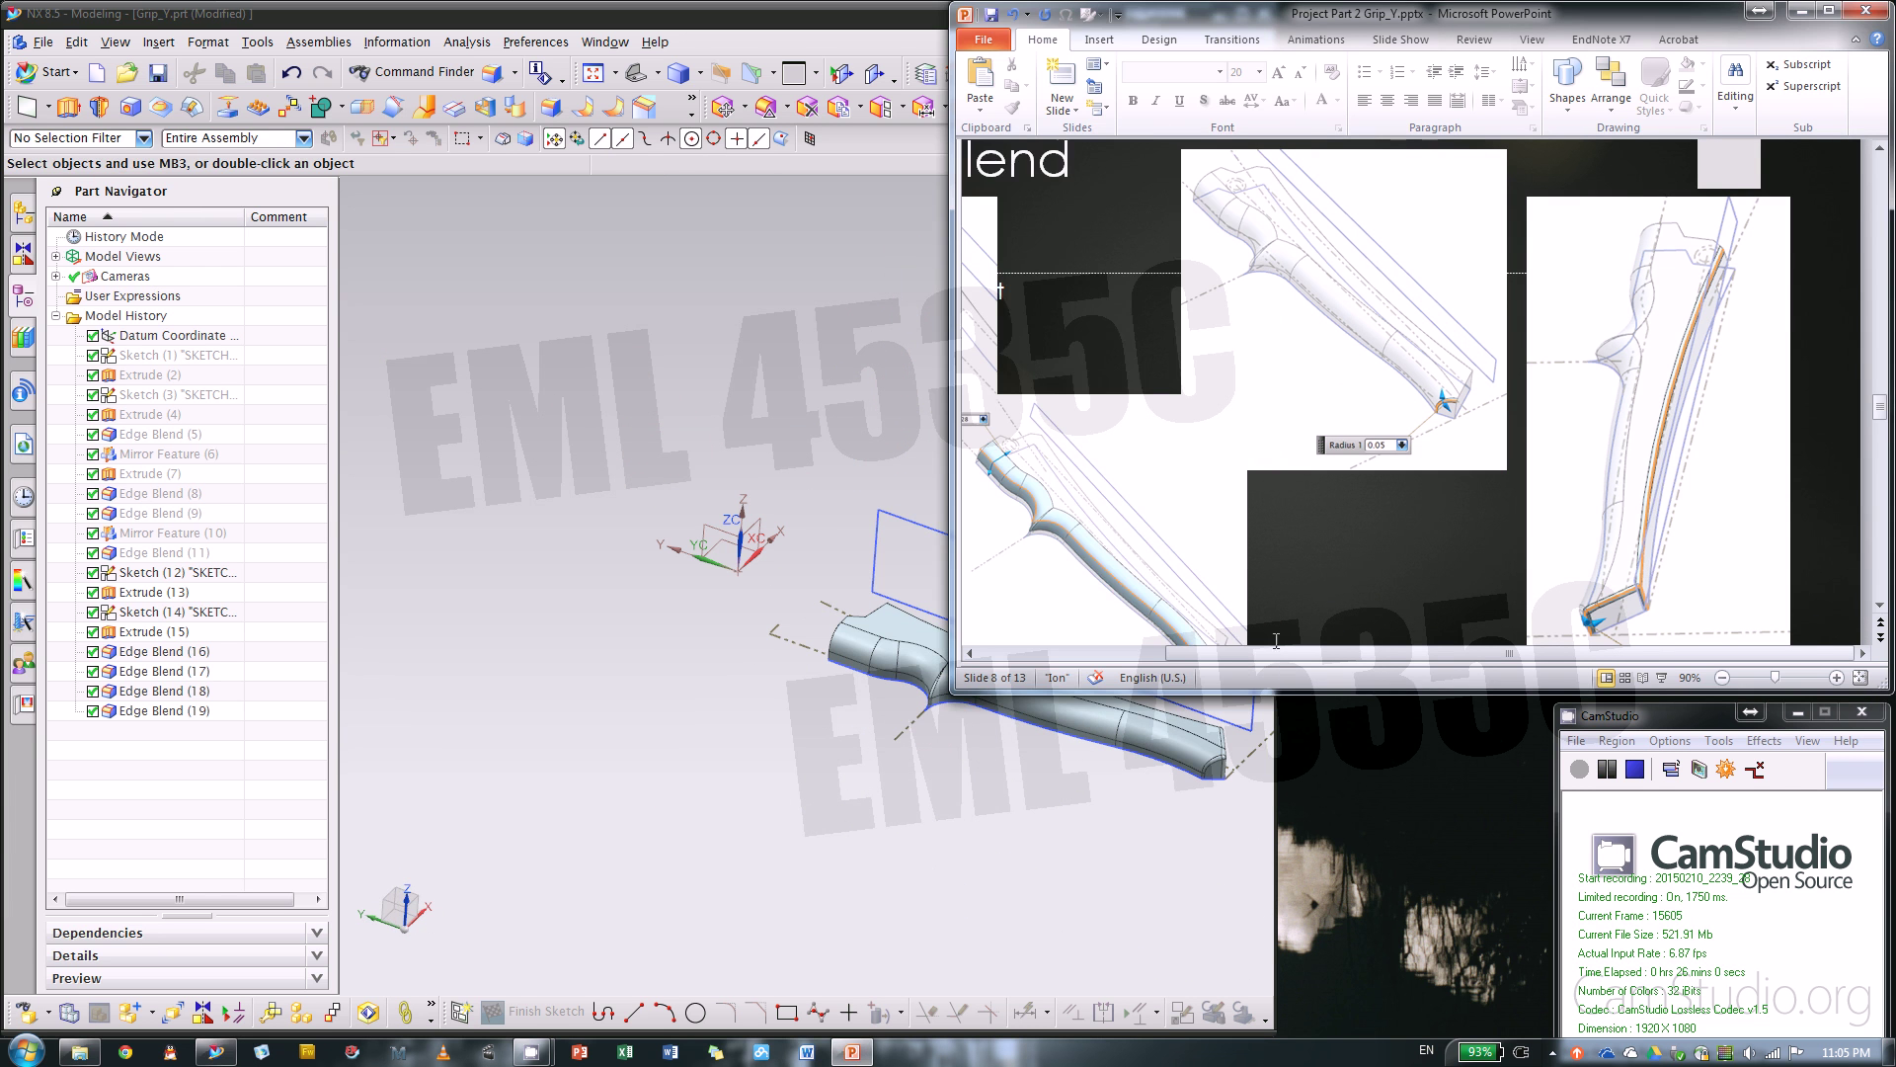
scroll(1353, 573, "down", 2)
scroll(1349, 569, "down", 5)
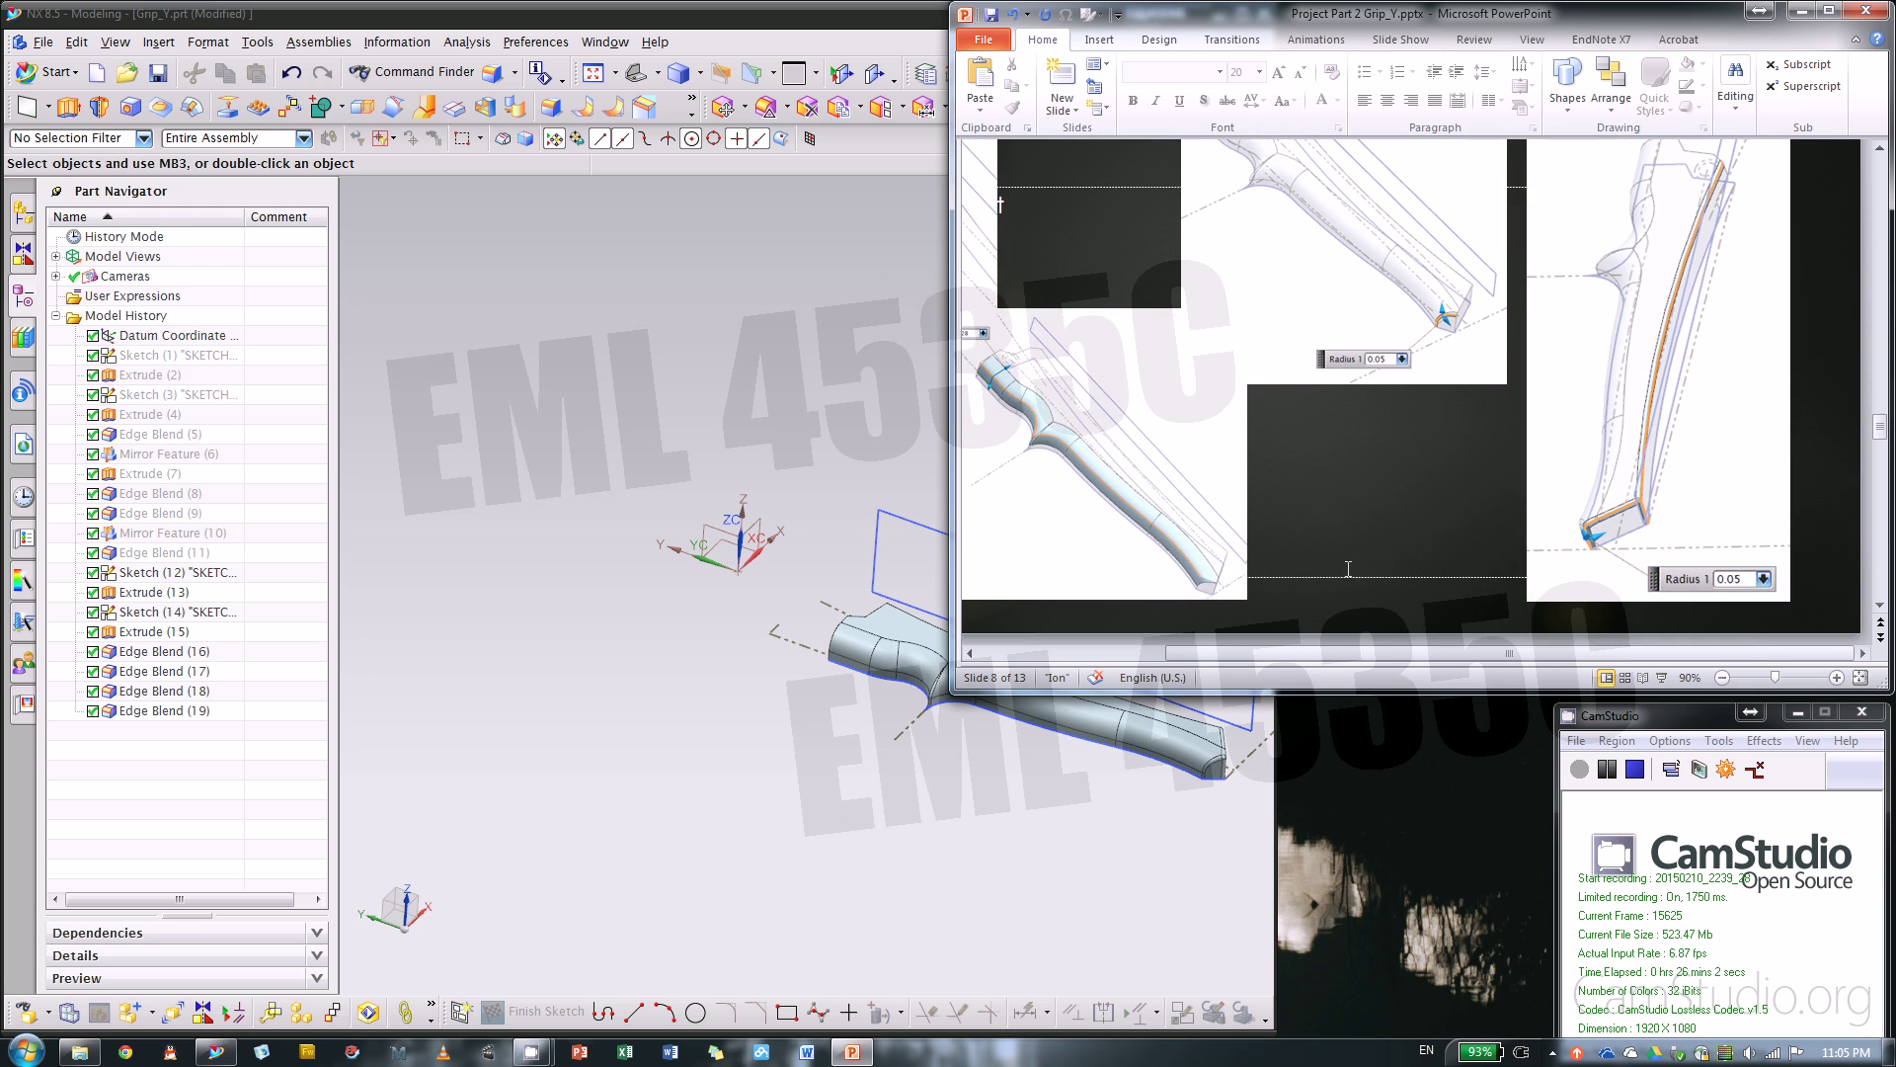
scroll(1347, 573, "down", 1)
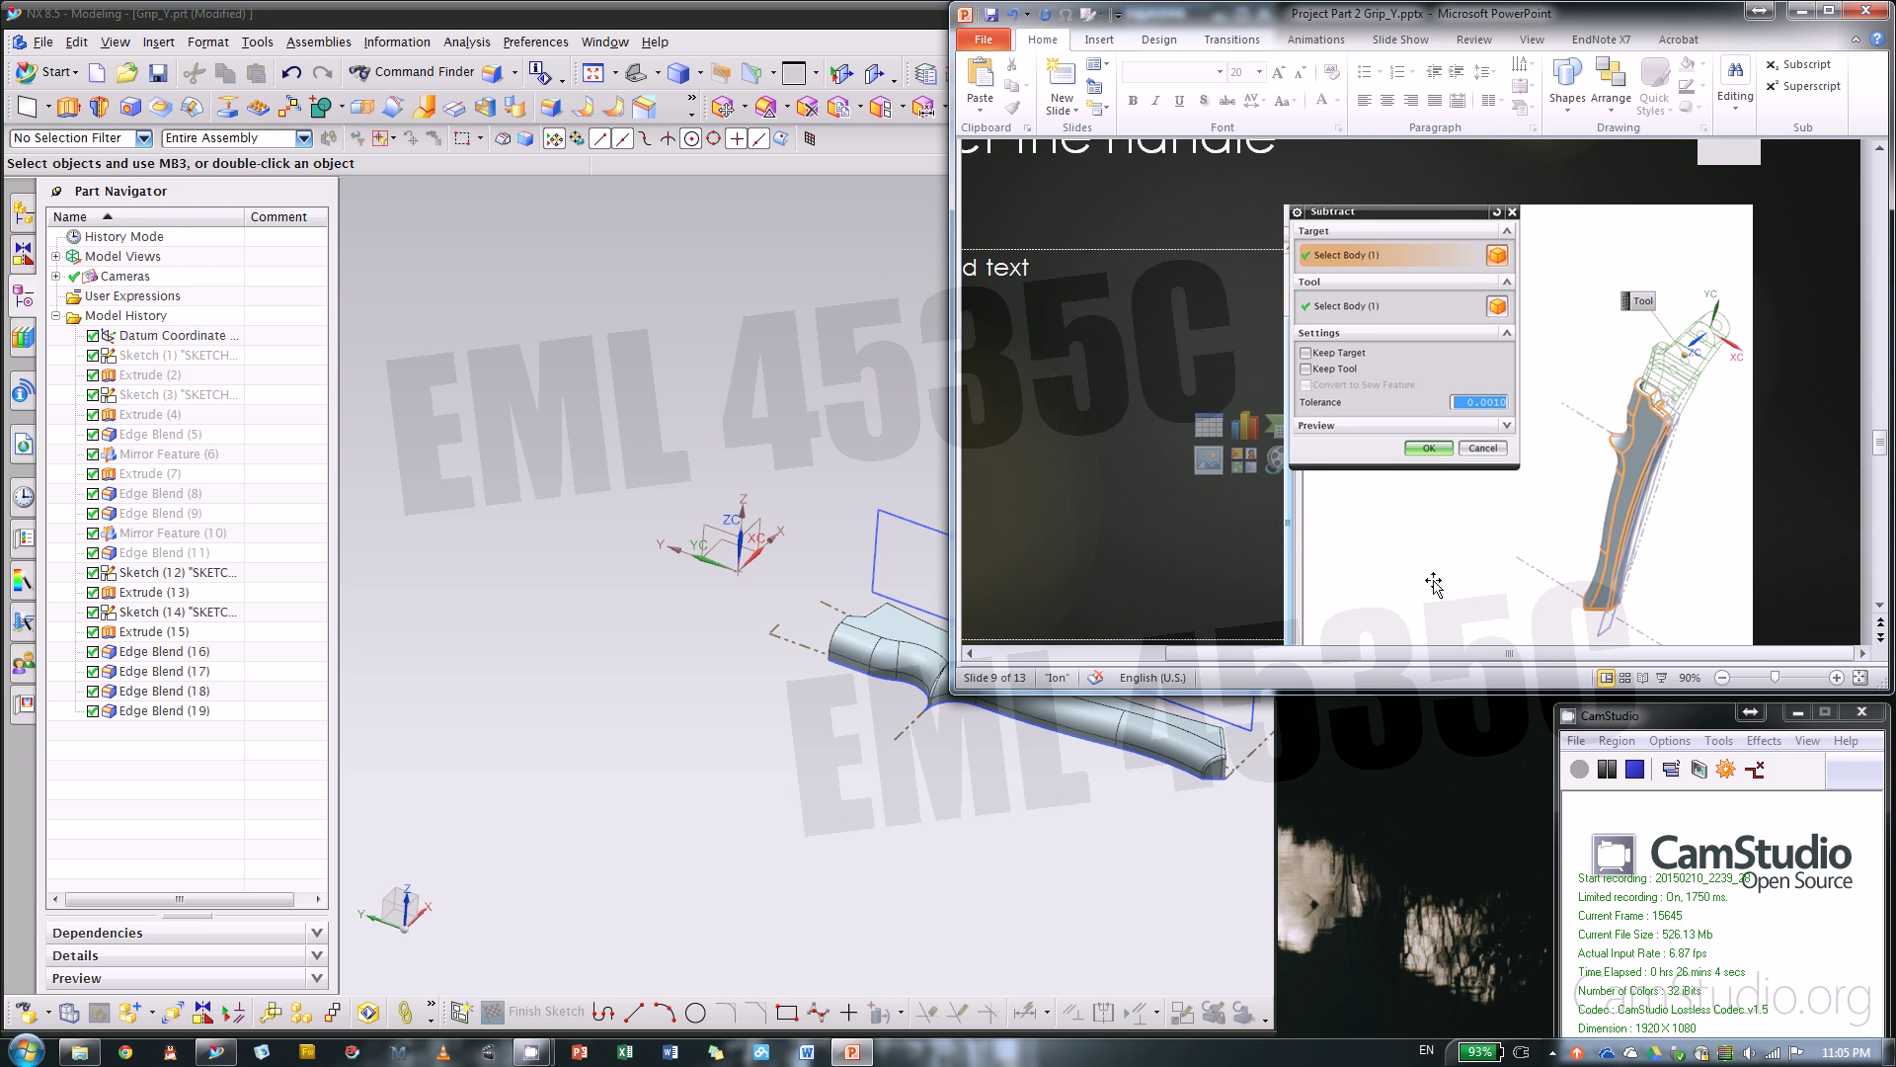
left_click_drag(1503, 652, 1318, 652)
scroll(1380, 555, "up", 4)
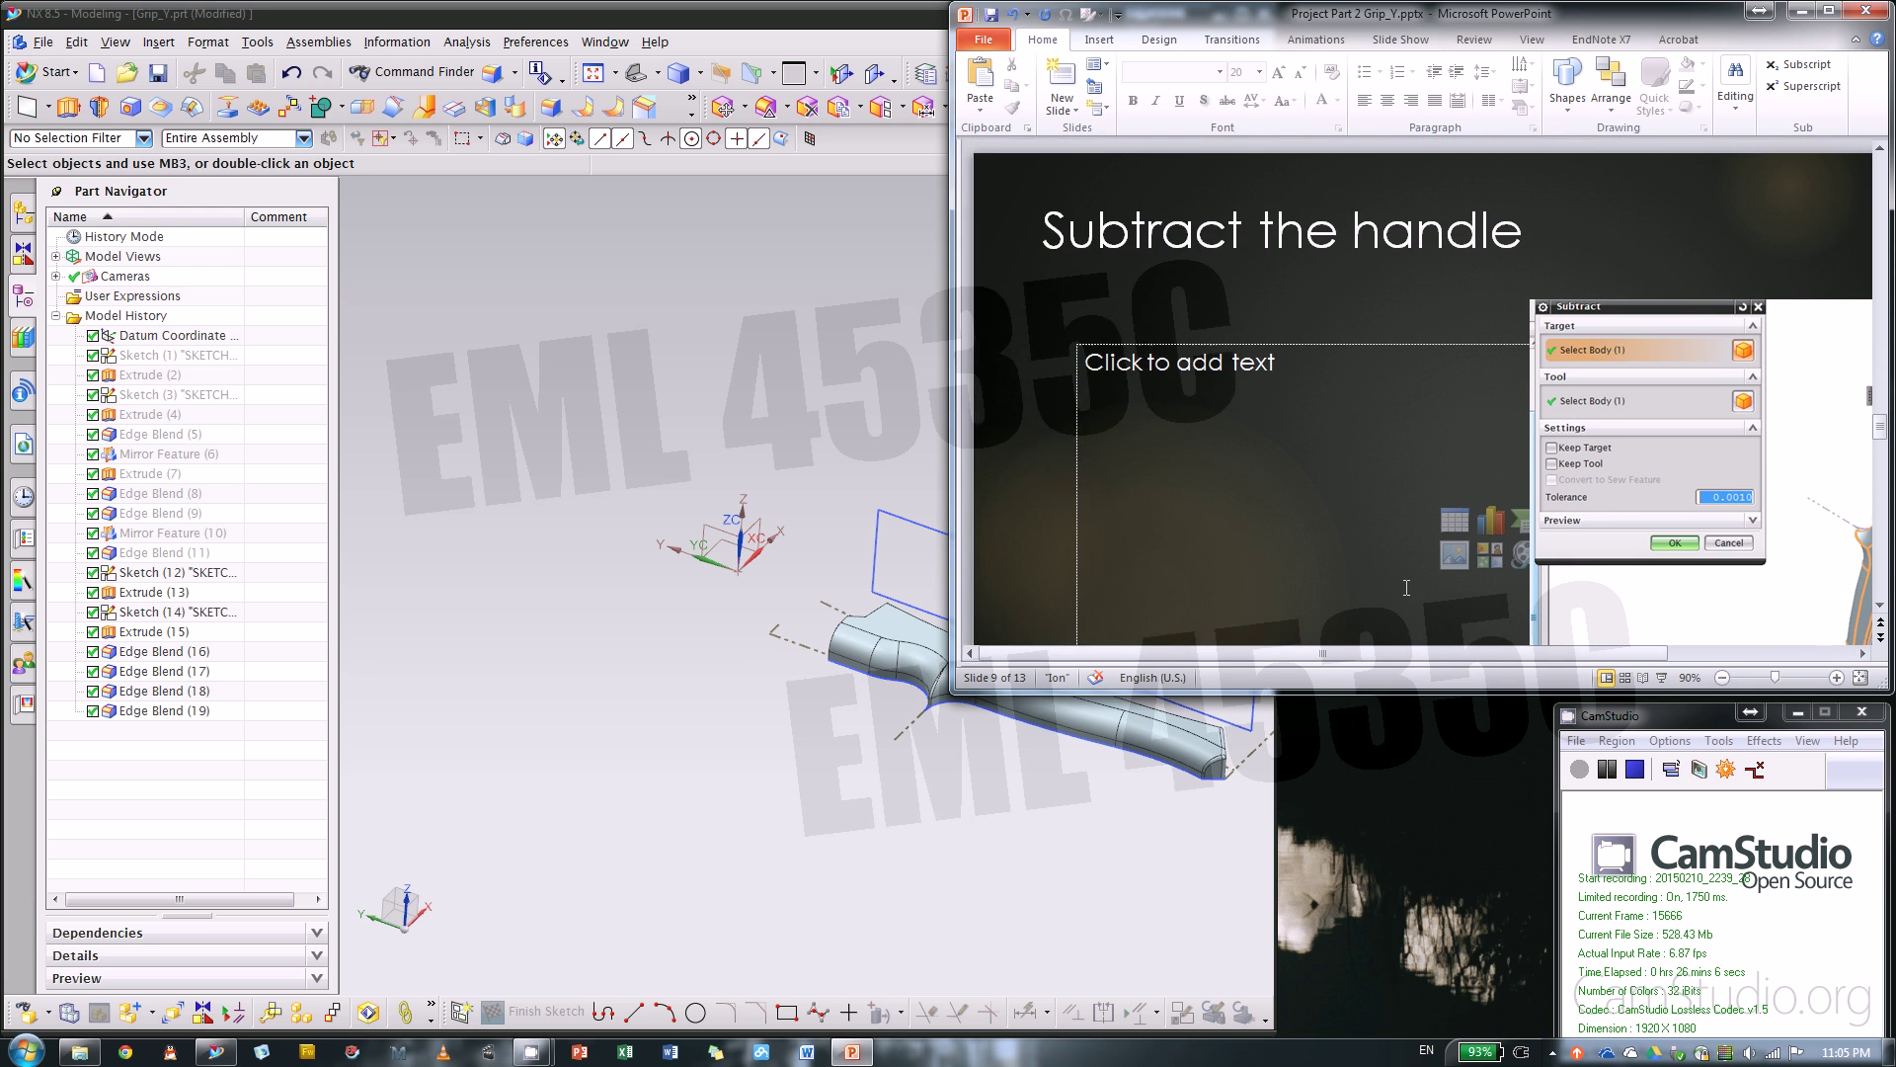
- Return to NX and show the hidden handle body together with the grip
left_click(923, 852)
middle_click_drag(923, 852, 1086, 508)
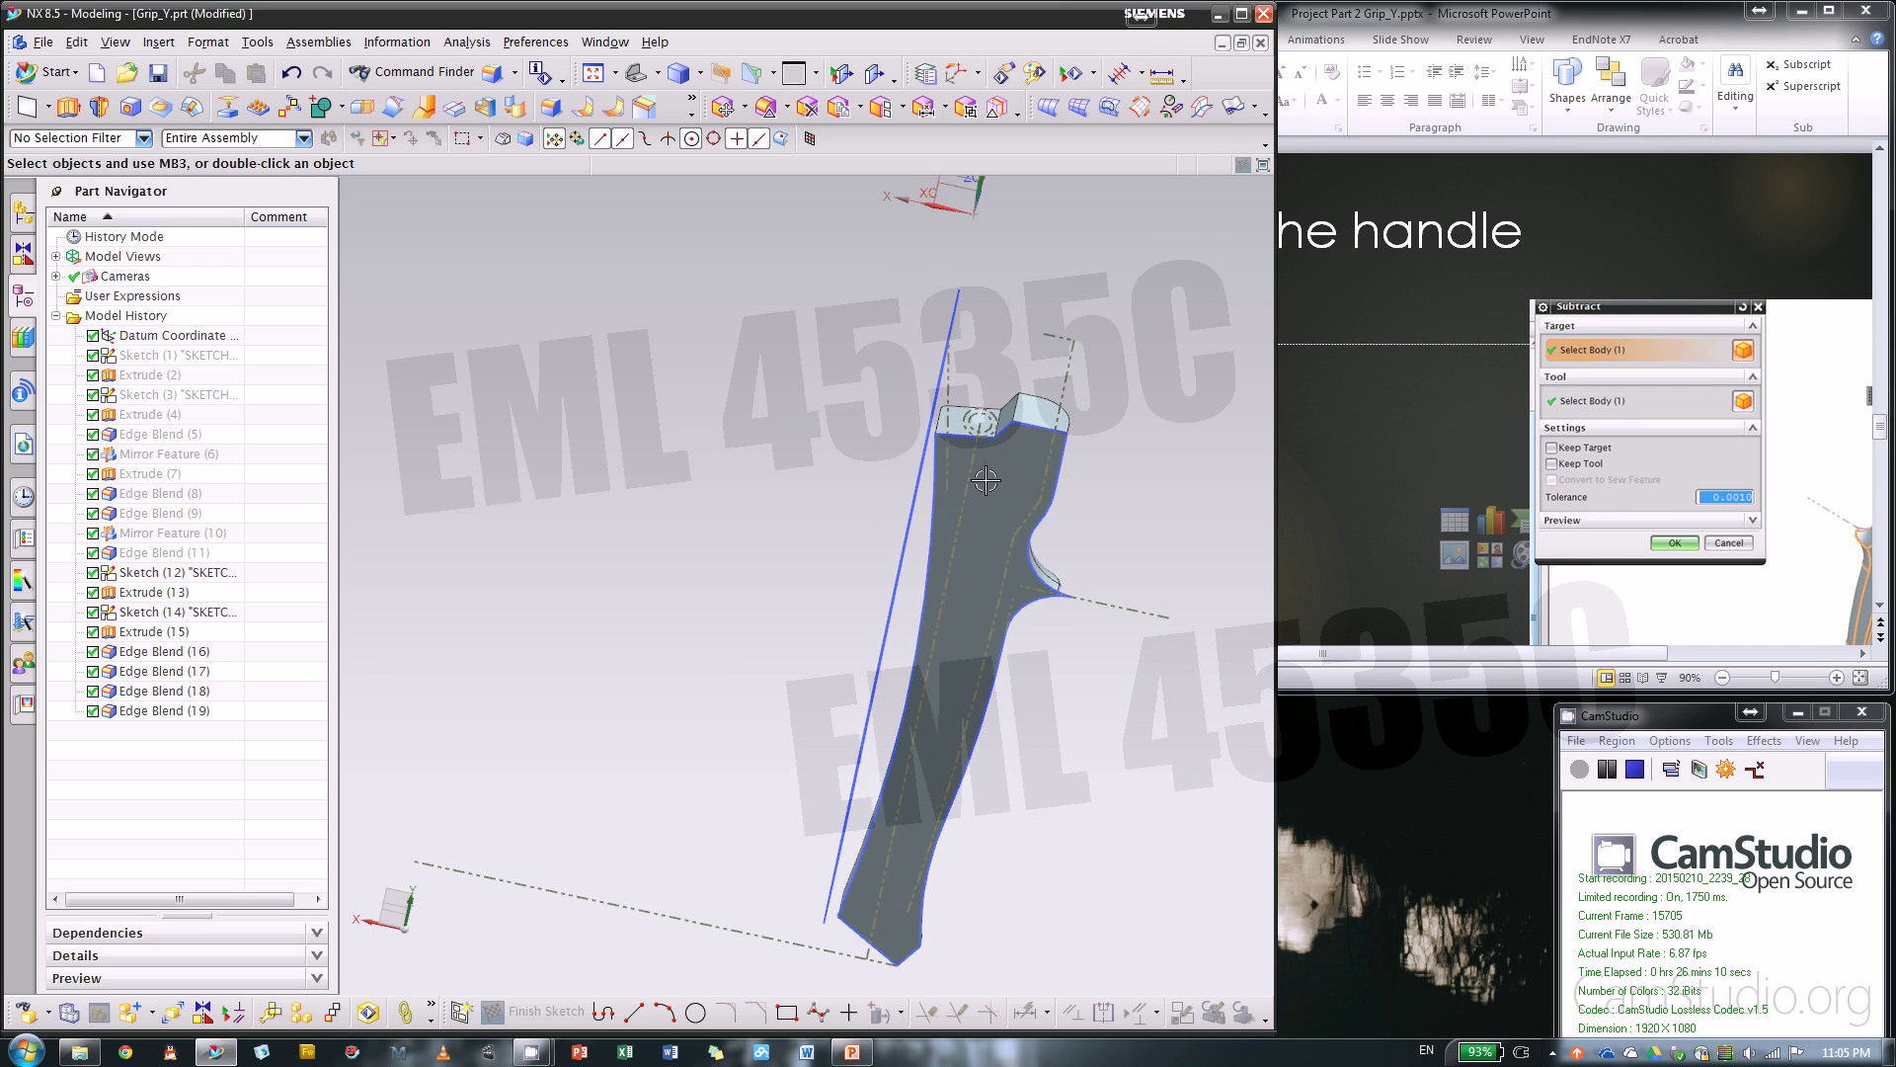
scroll(986, 480, "down", 2)
right_click(151, 377)
left_click(188, 389)
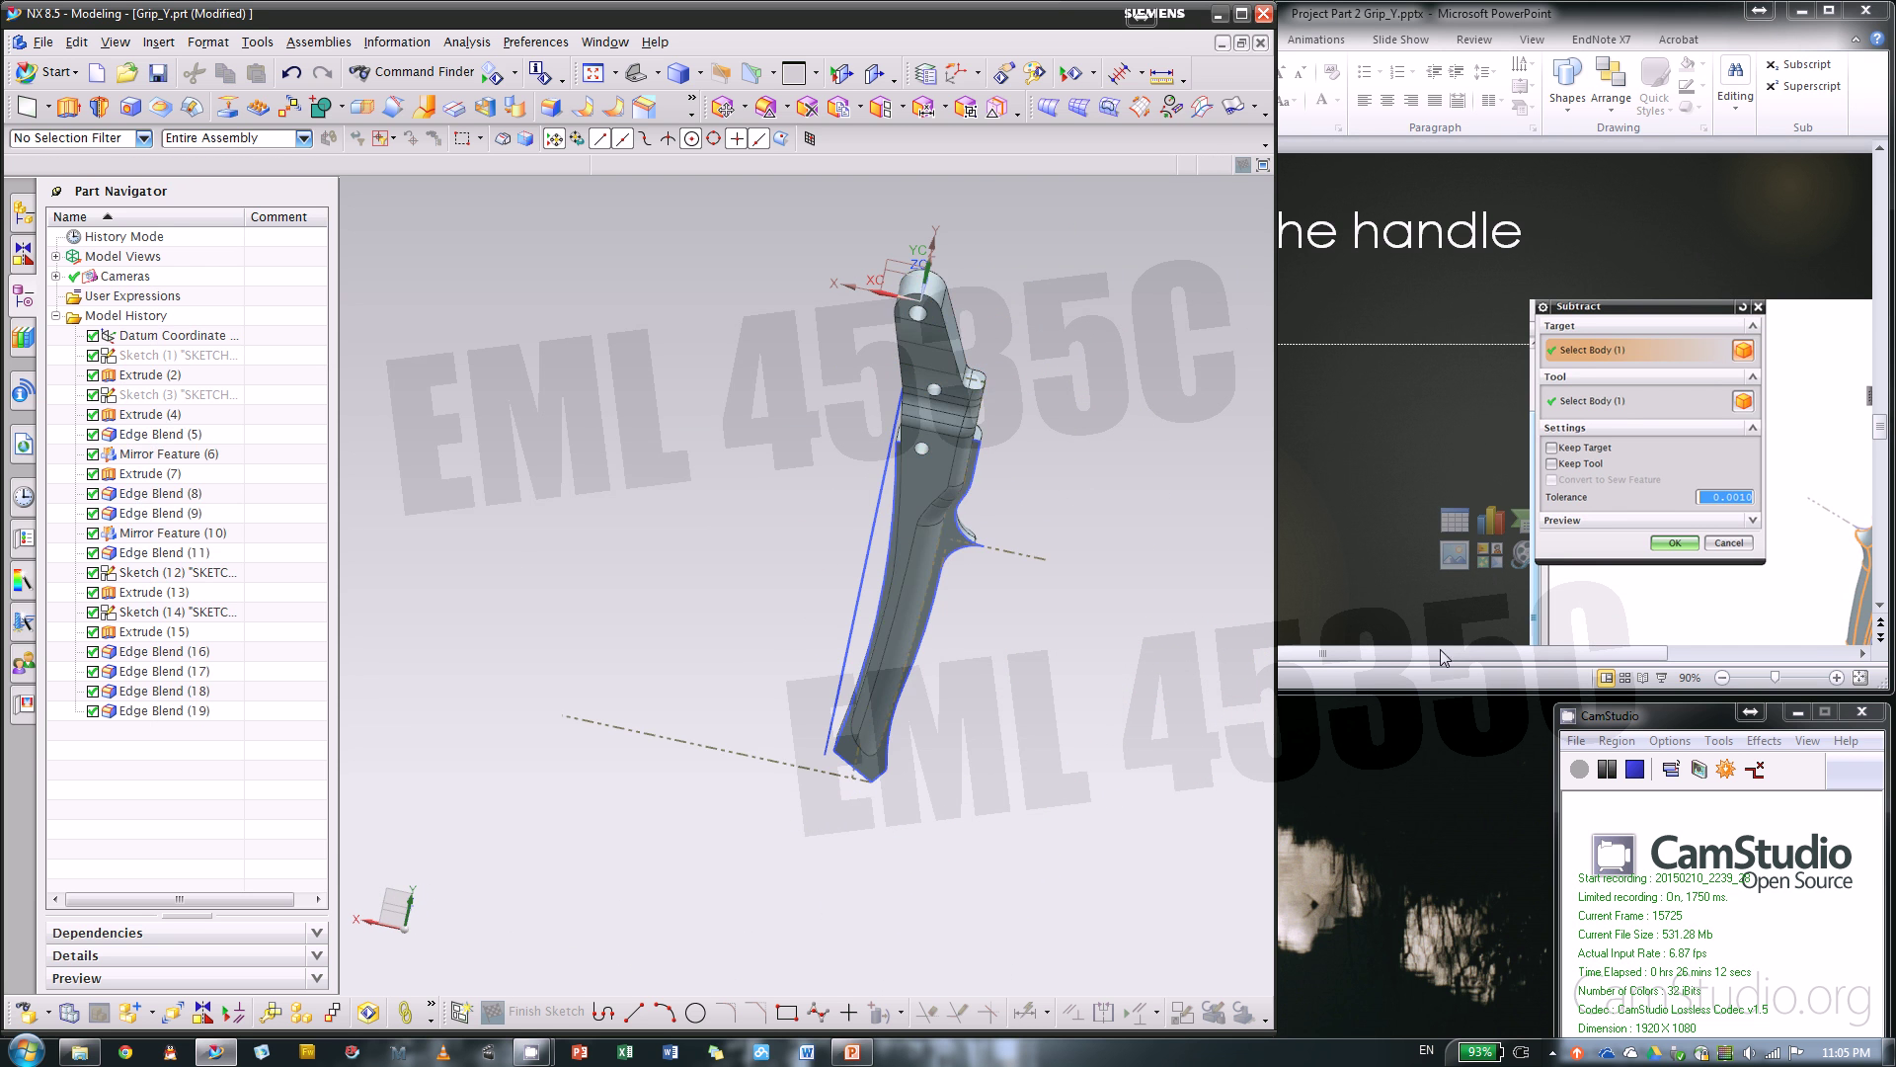
middle_click_drag(1126, 599, 1155, 491)
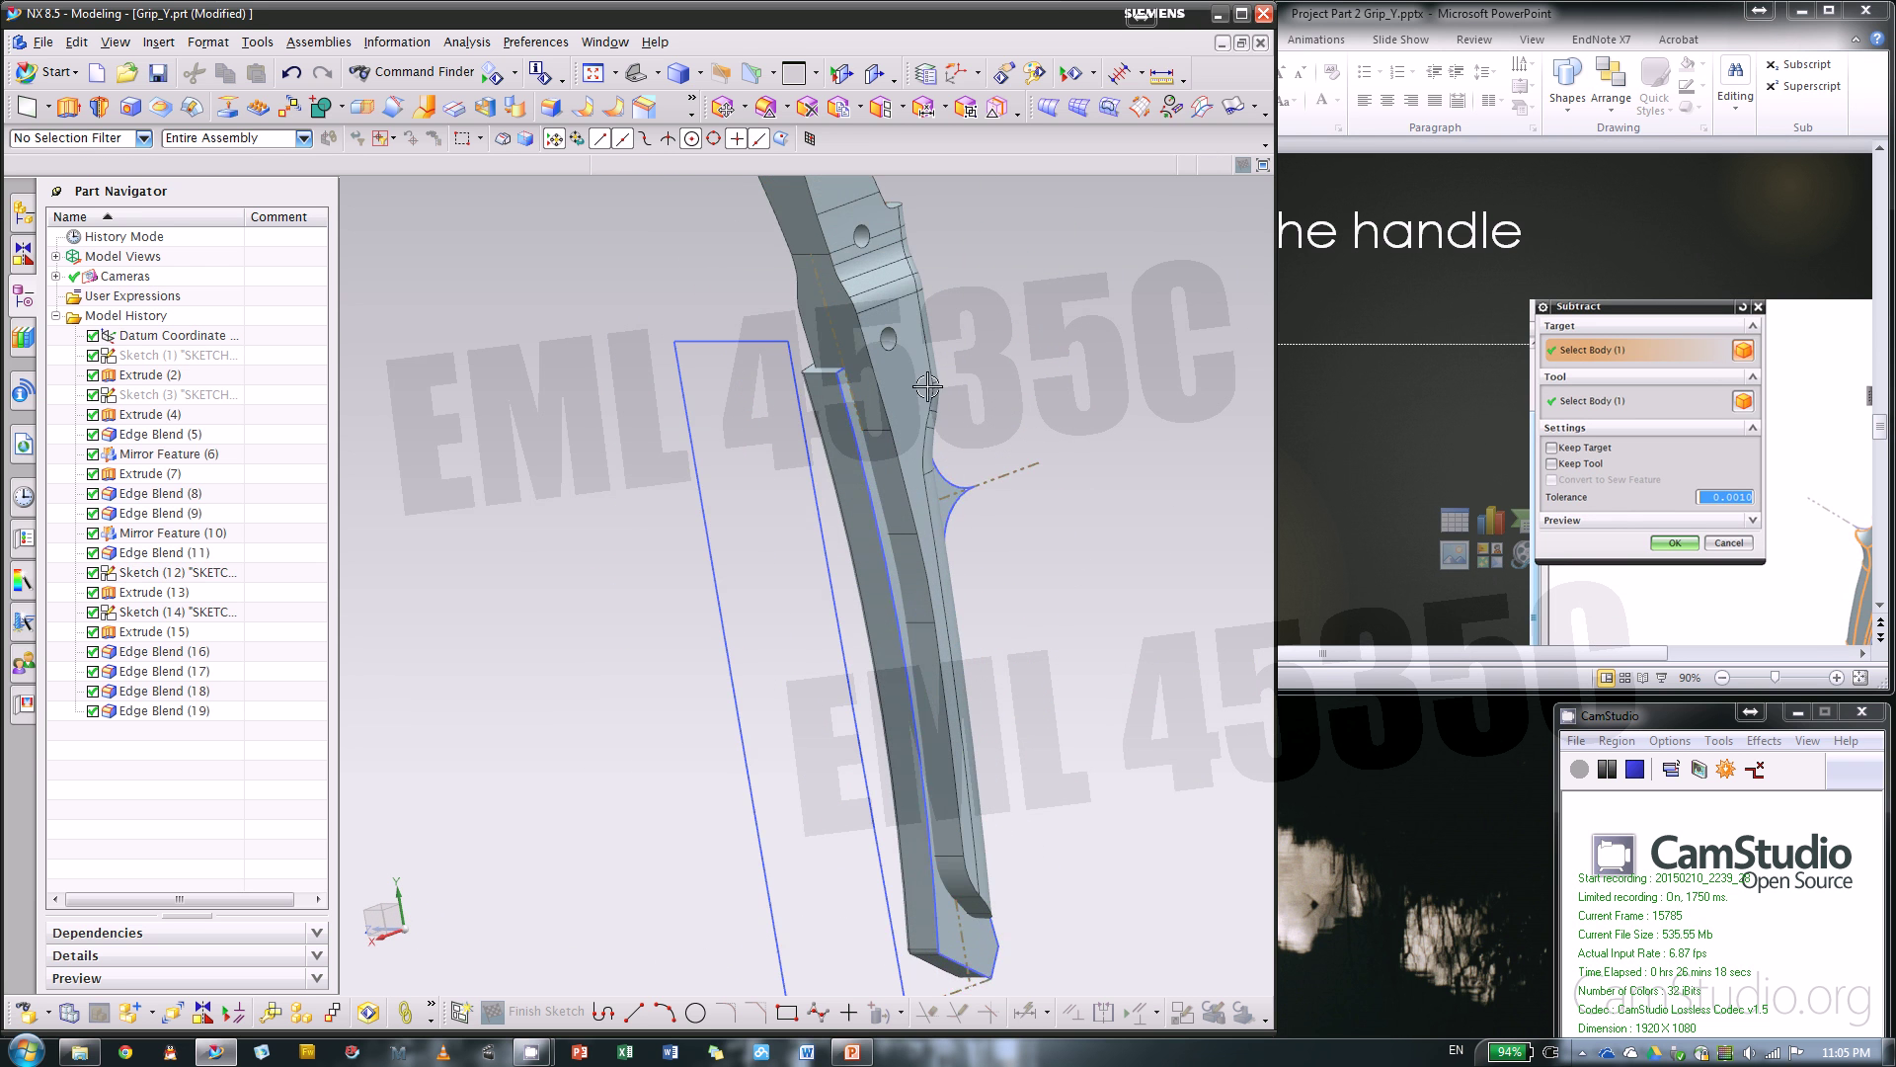
middle_click_drag(1022, 386, 881, 416)
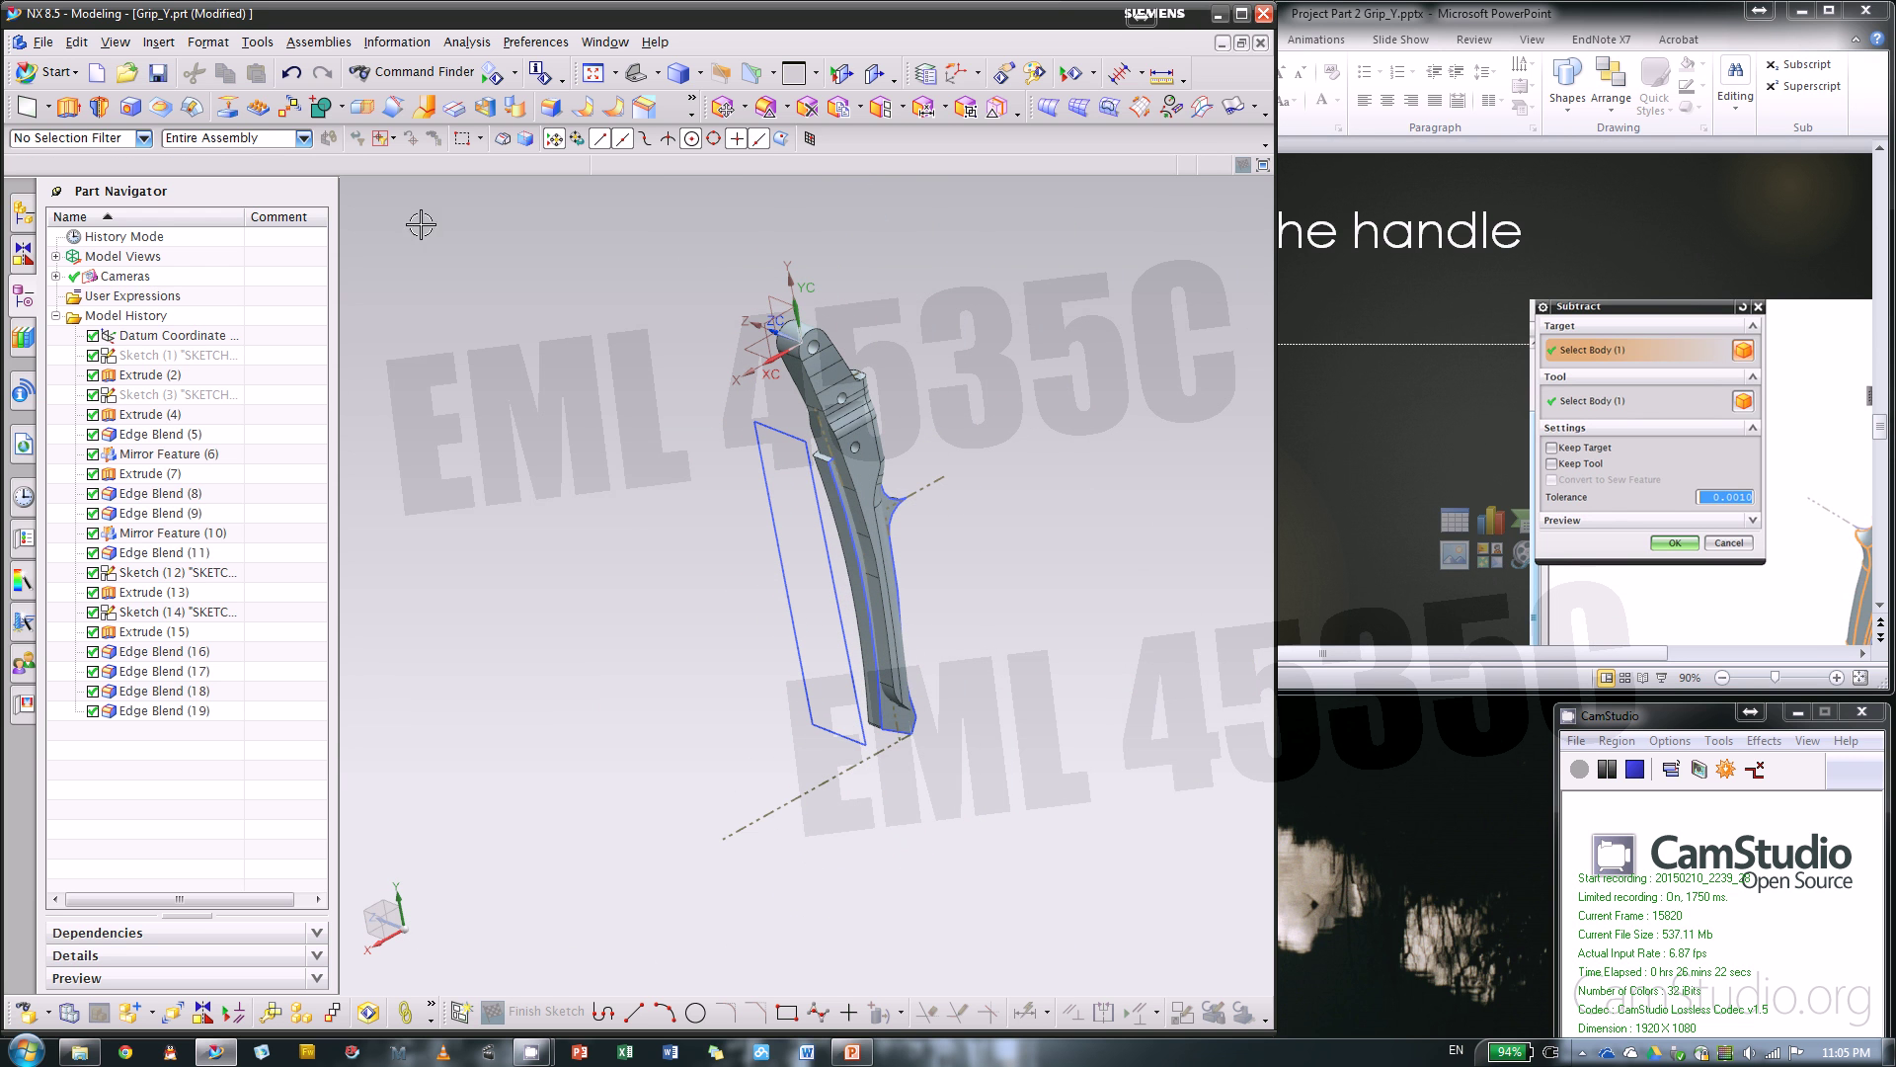
- Subtract the handle body from the grip body without keeping the target or the tool
left_click(342, 107)
left_click(358, 160)
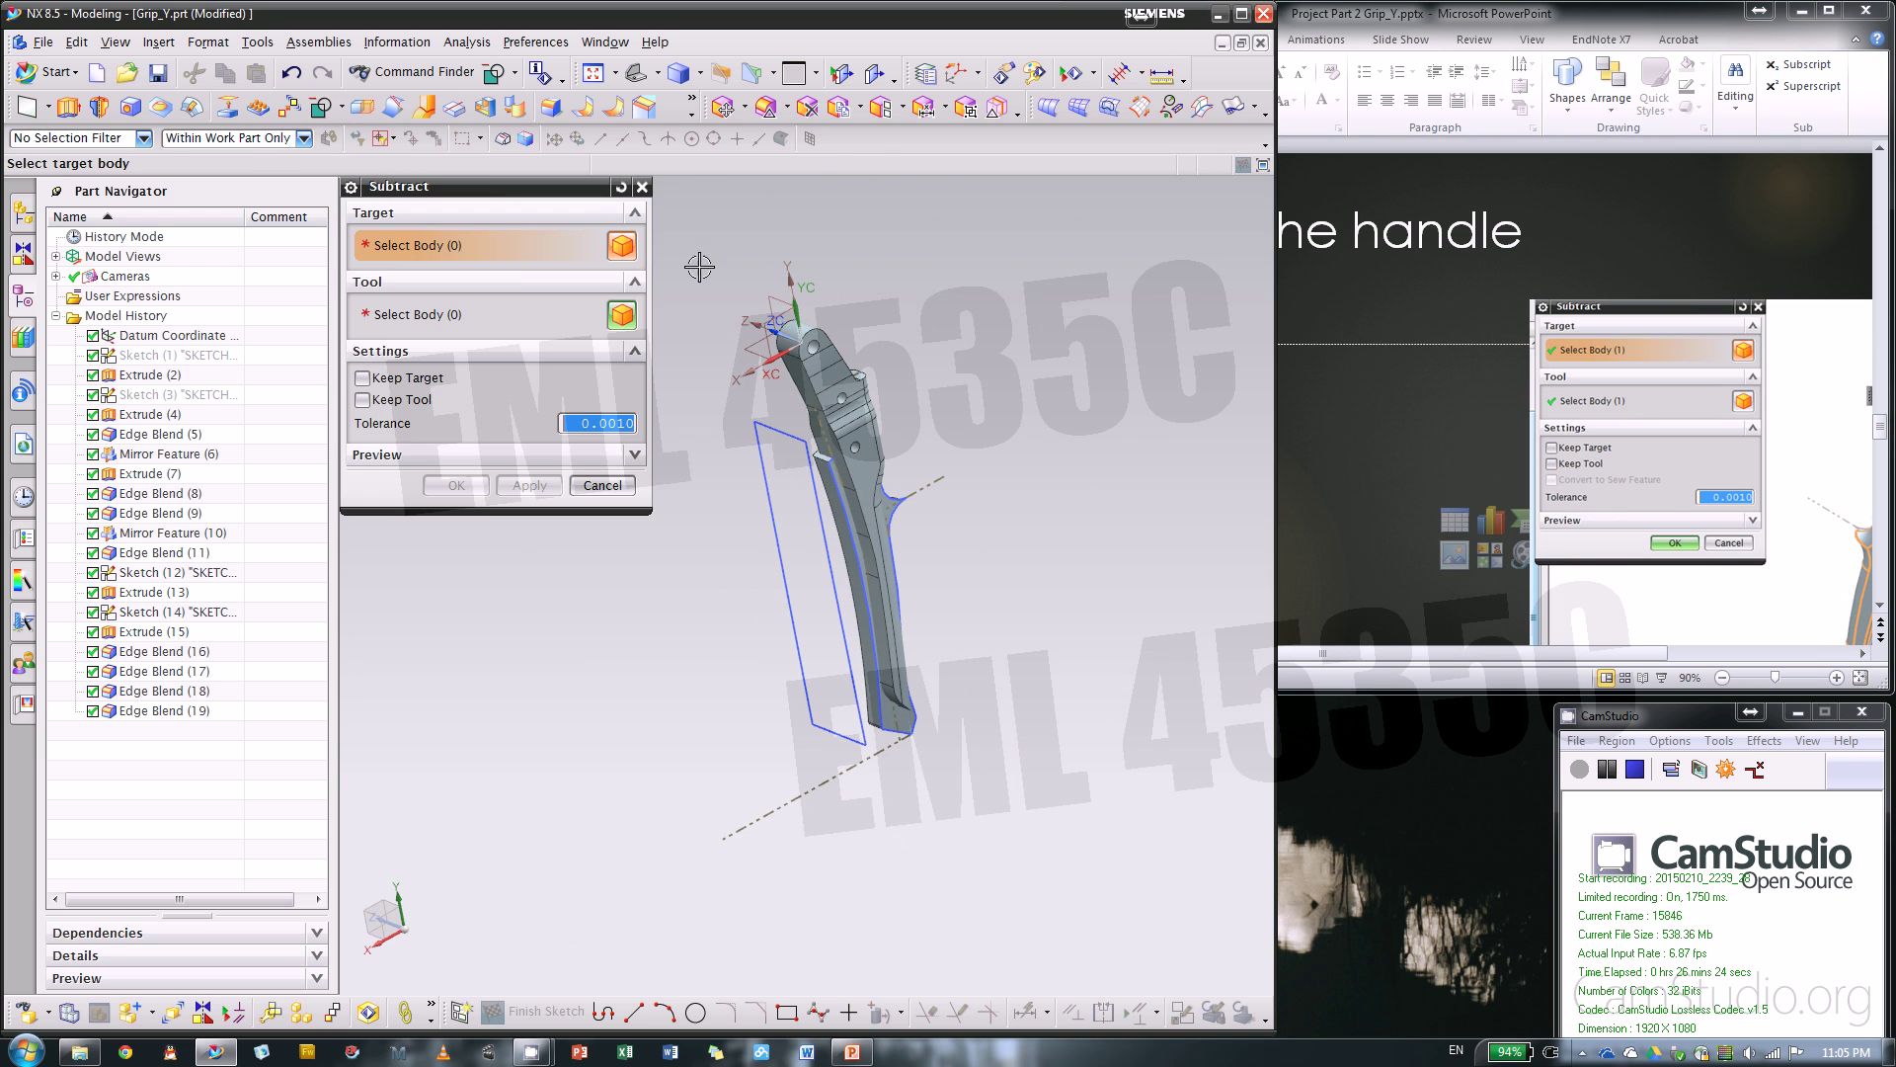
left_click(817, 569)
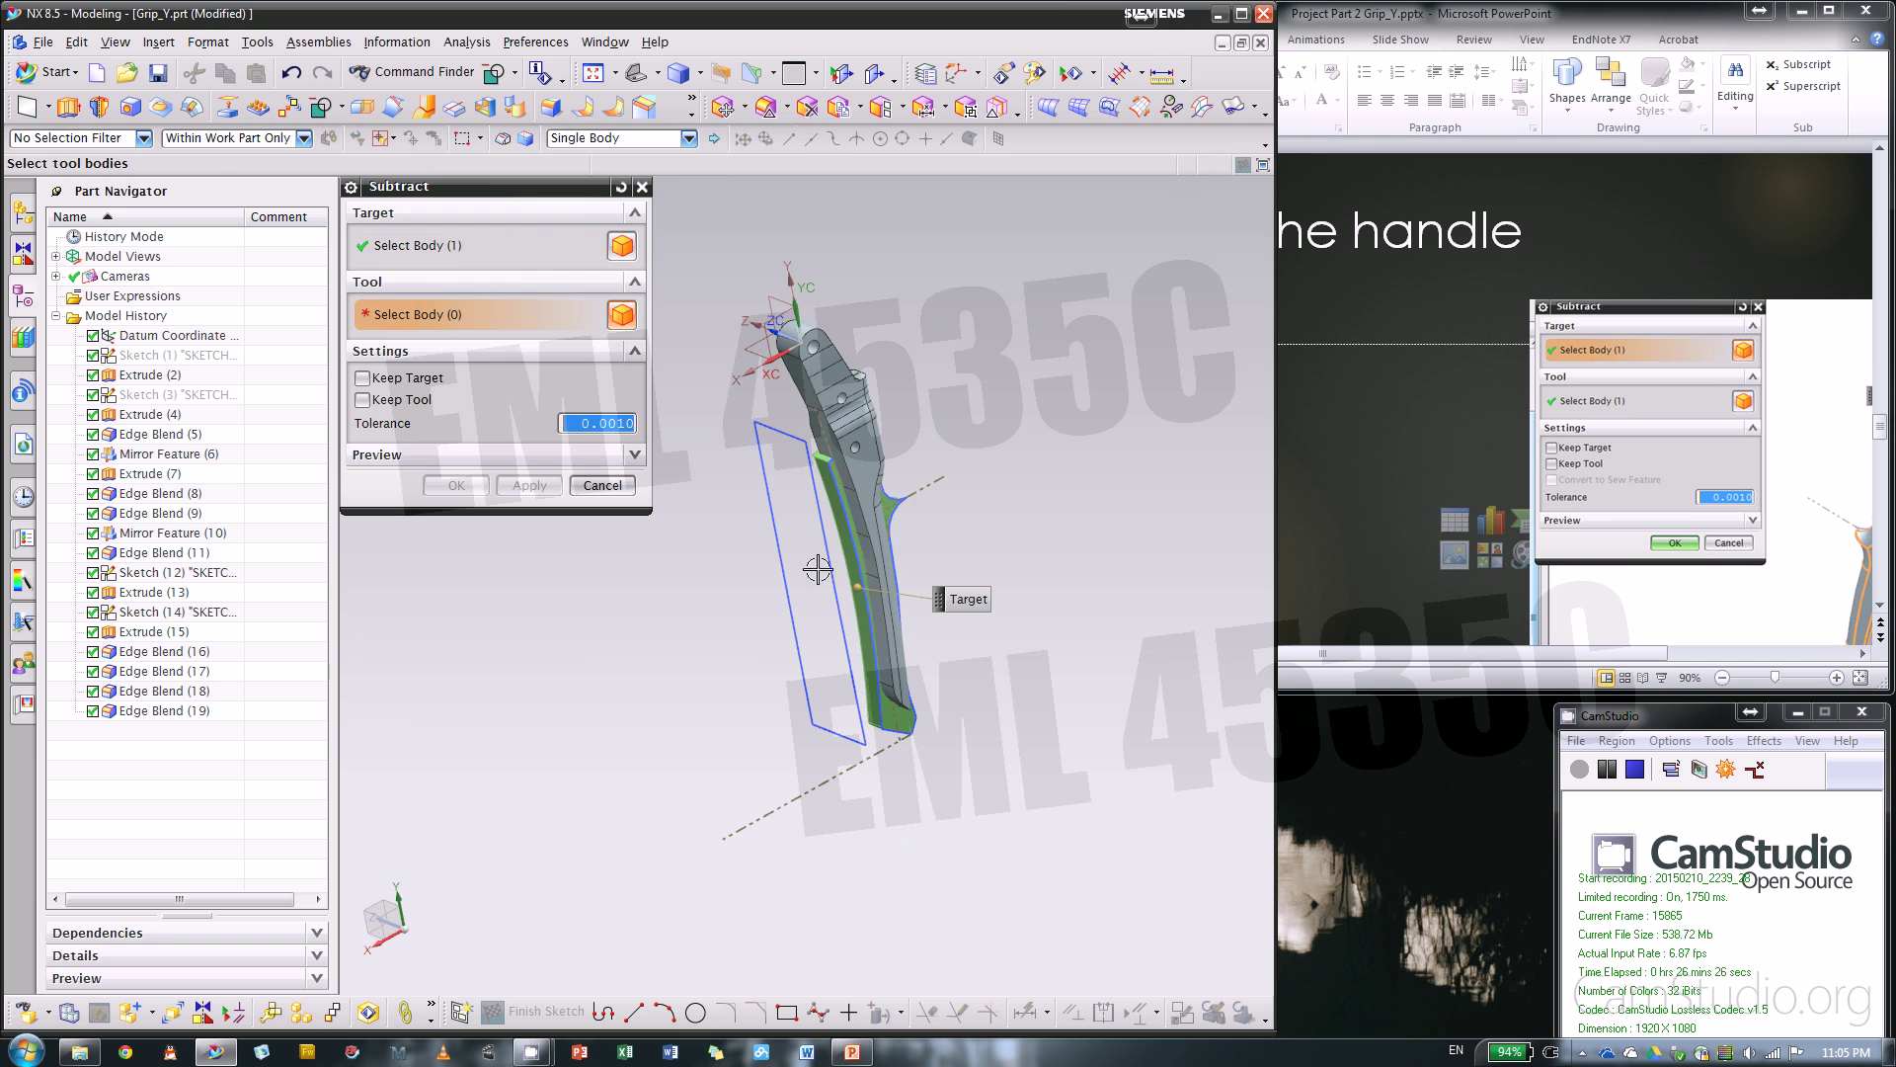
left_click(819, 381)
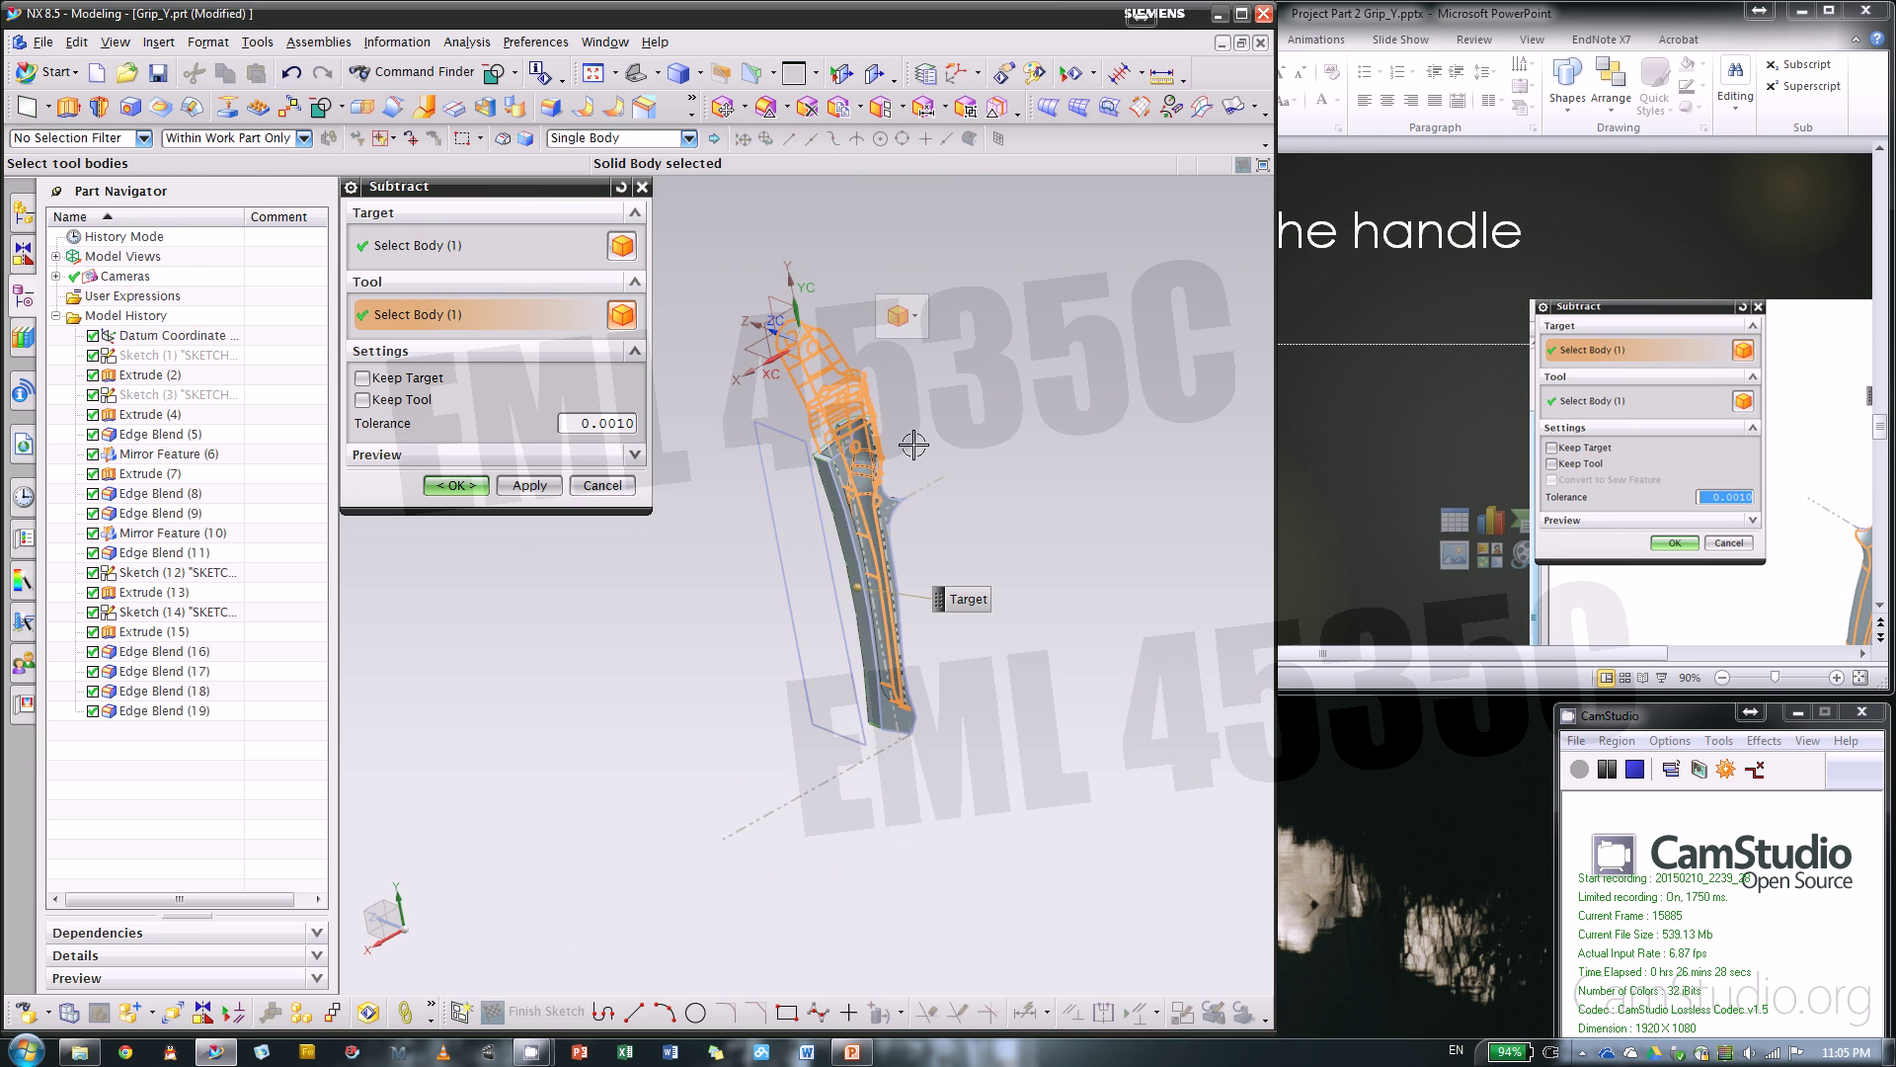
scroll(849, 583, "up", 3)
mouse_move(761, 598)
middle_mouse_down()
mouse_move(726, 654)
mouse_move(746, 585)
middle_mouse_up()
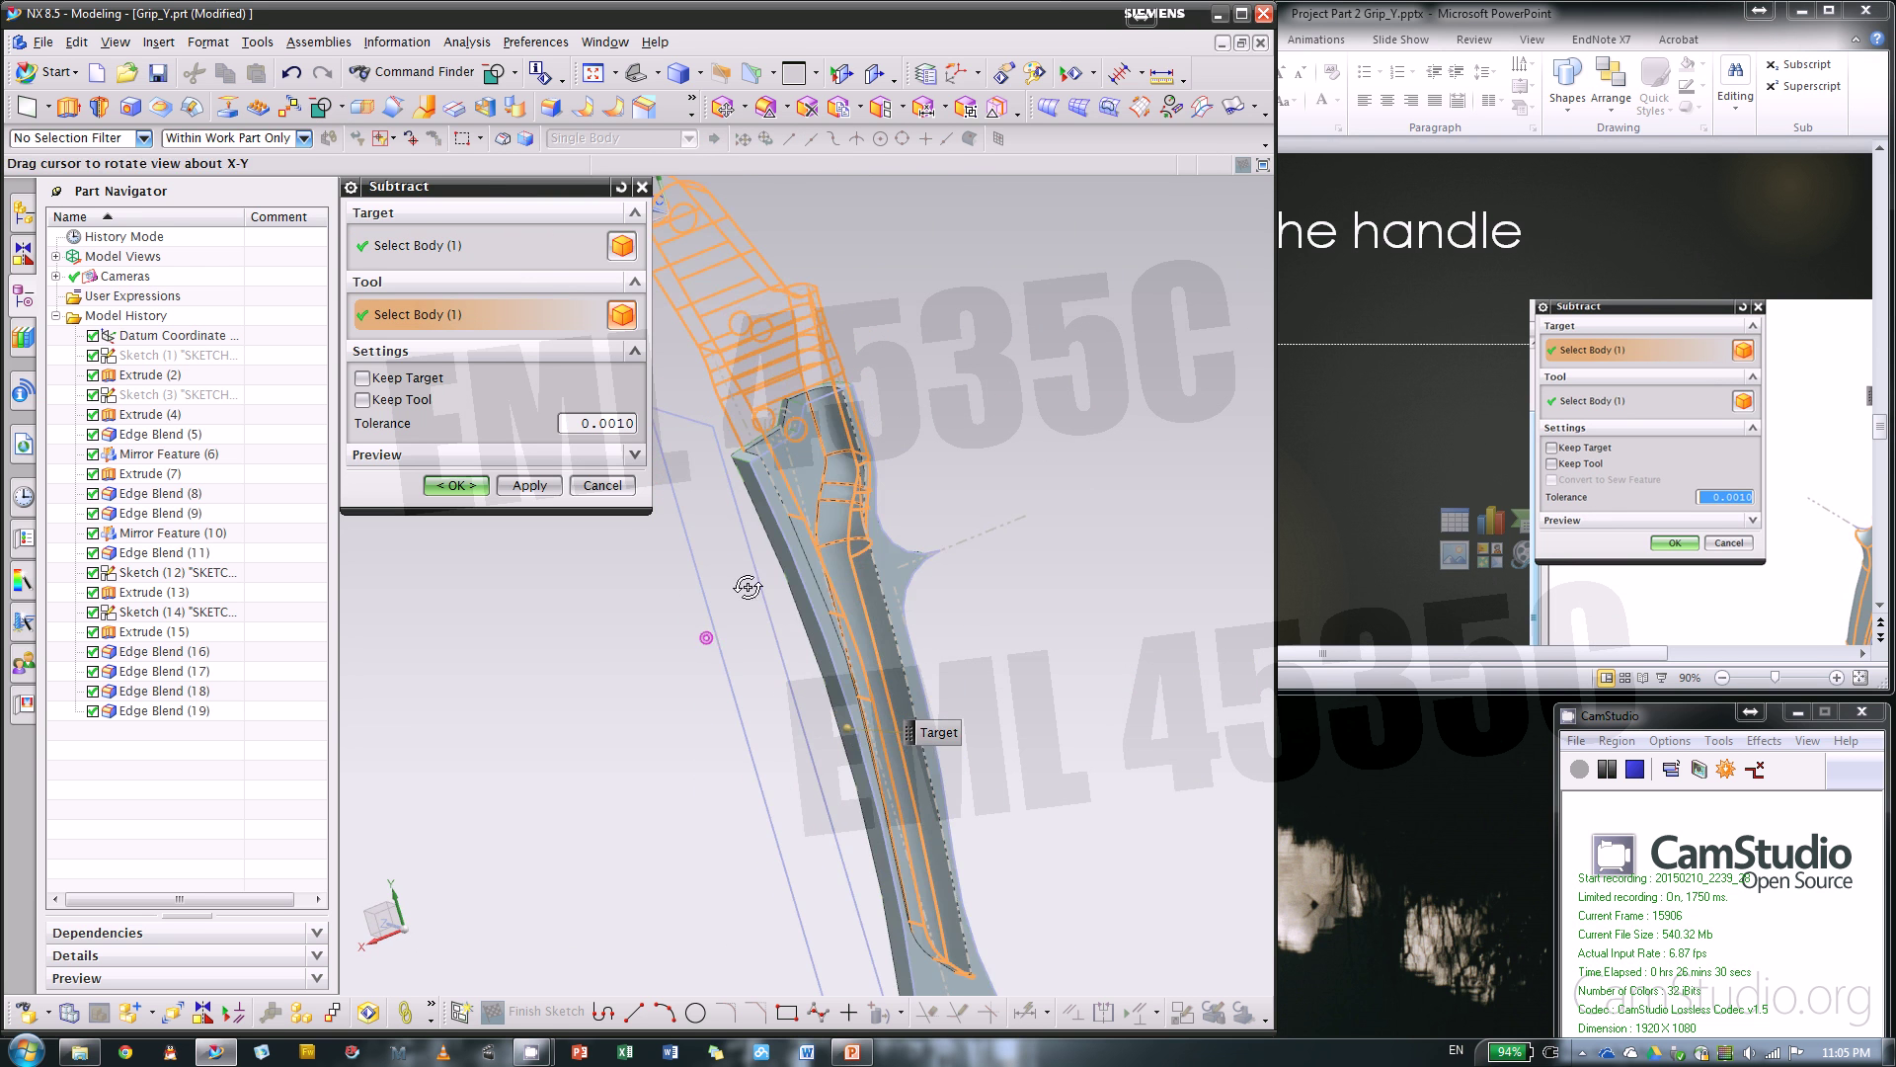
left_click(458, 487)
middle_click_drag(876, 436, 1172, 580)
- Bring the Mirror slide into view in PowerPoint and compare its pictures with the upper end of the grip in NX
left_click(1412, 587)
scroll(1412, 586, "down", 5)
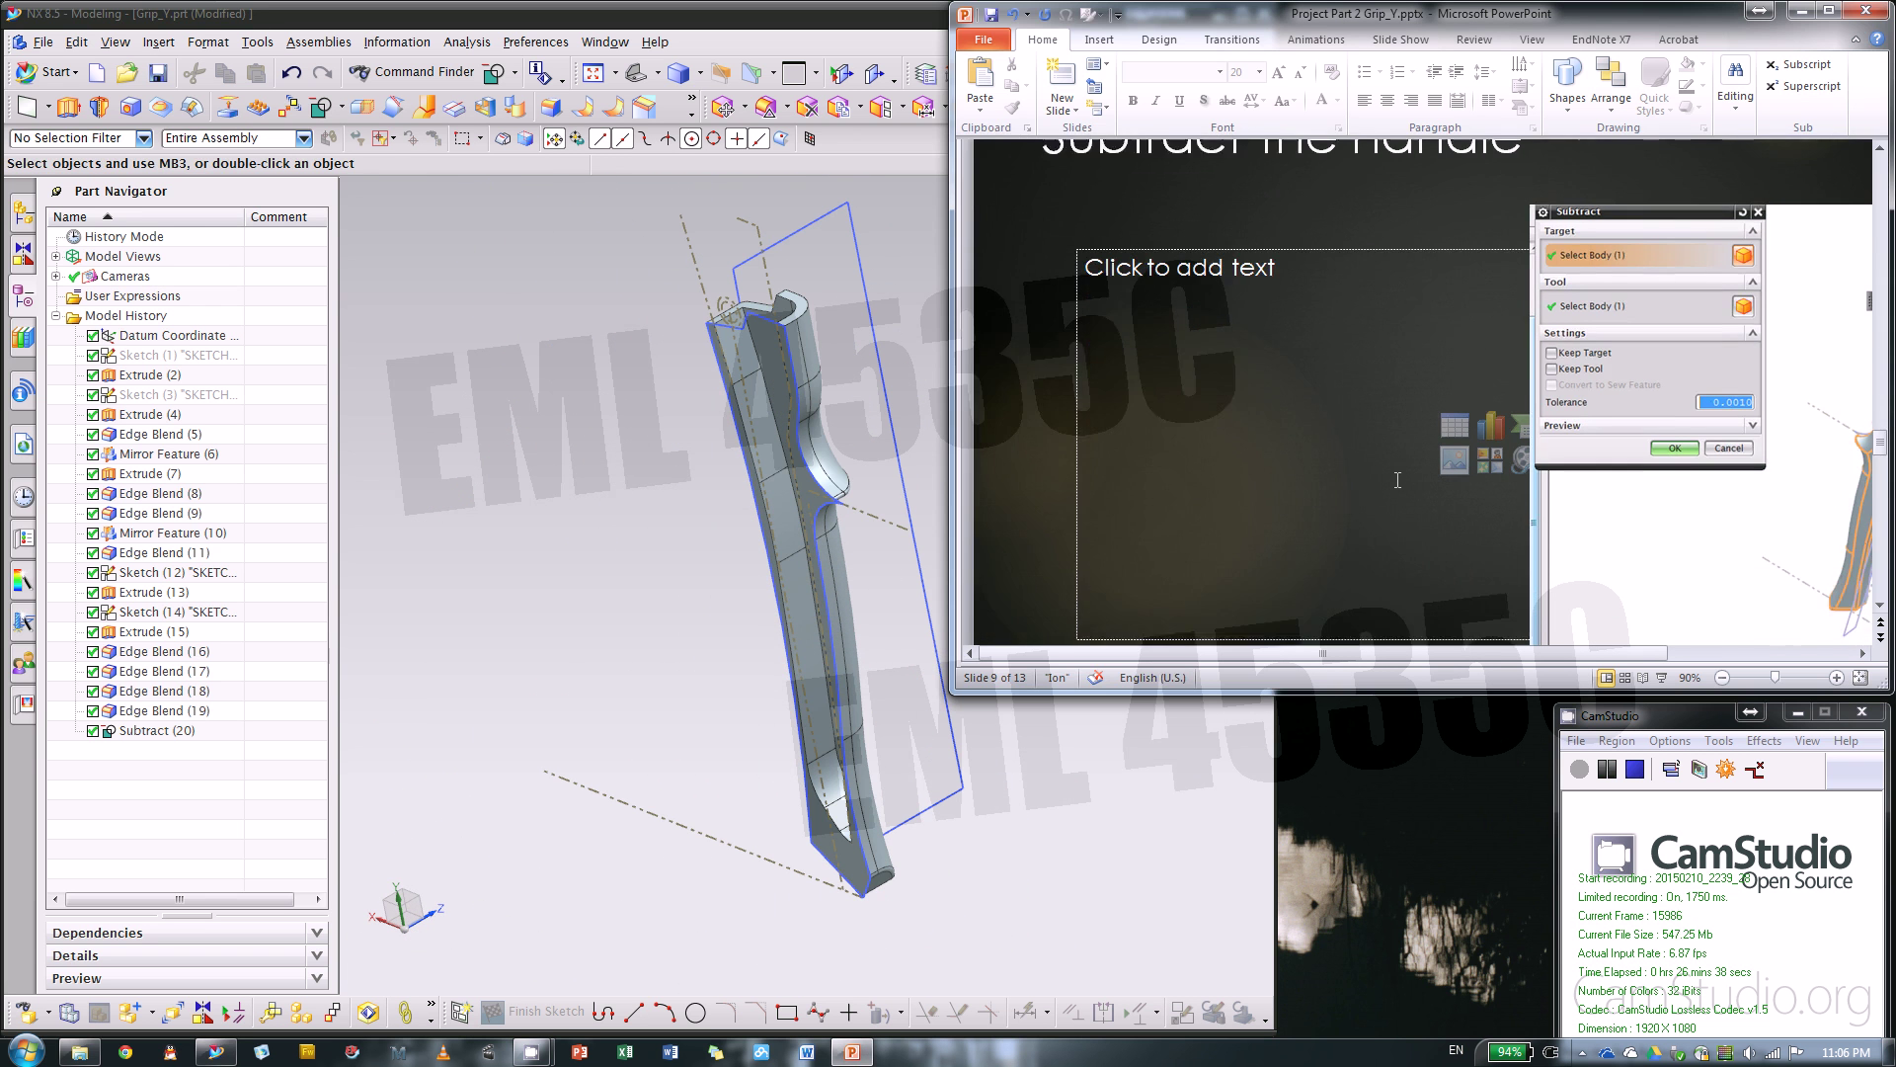
scroll(1396, 482, "up", 1)
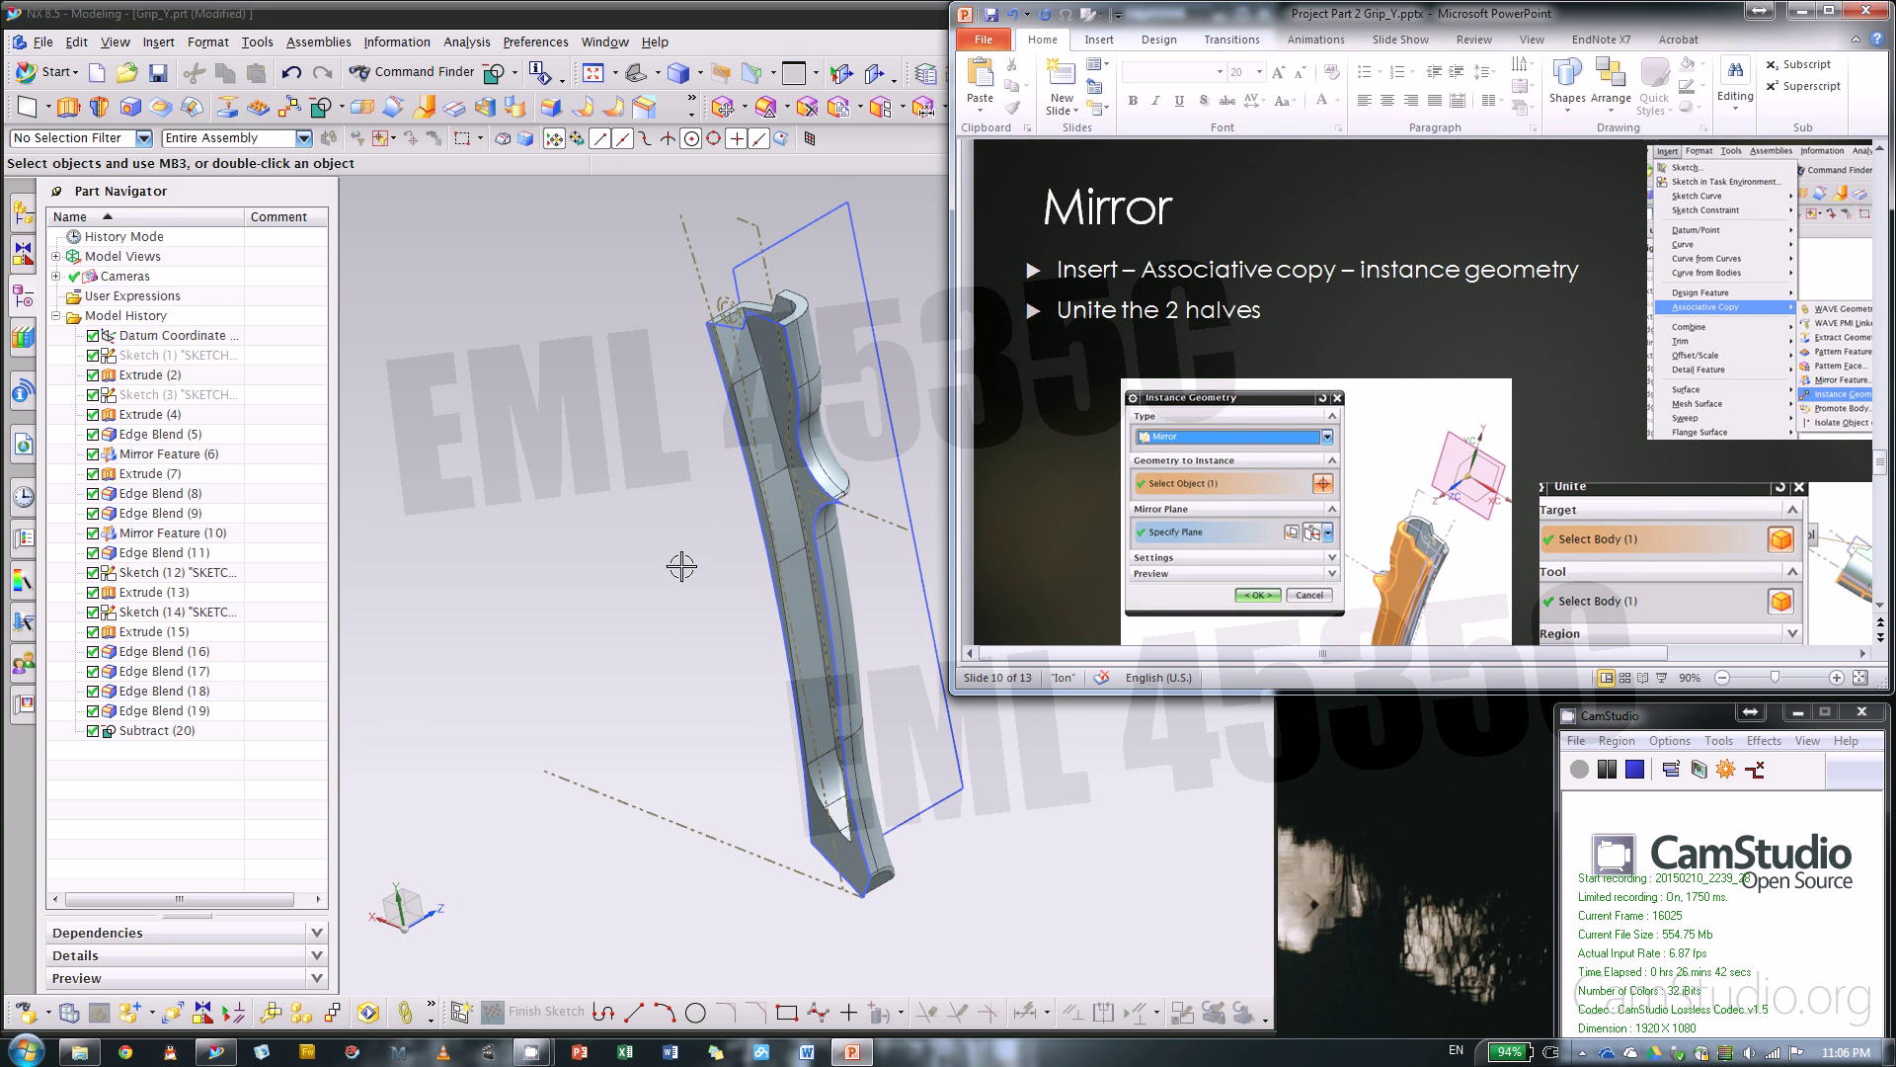
middle_click_drag(677, 577, 914, 474)
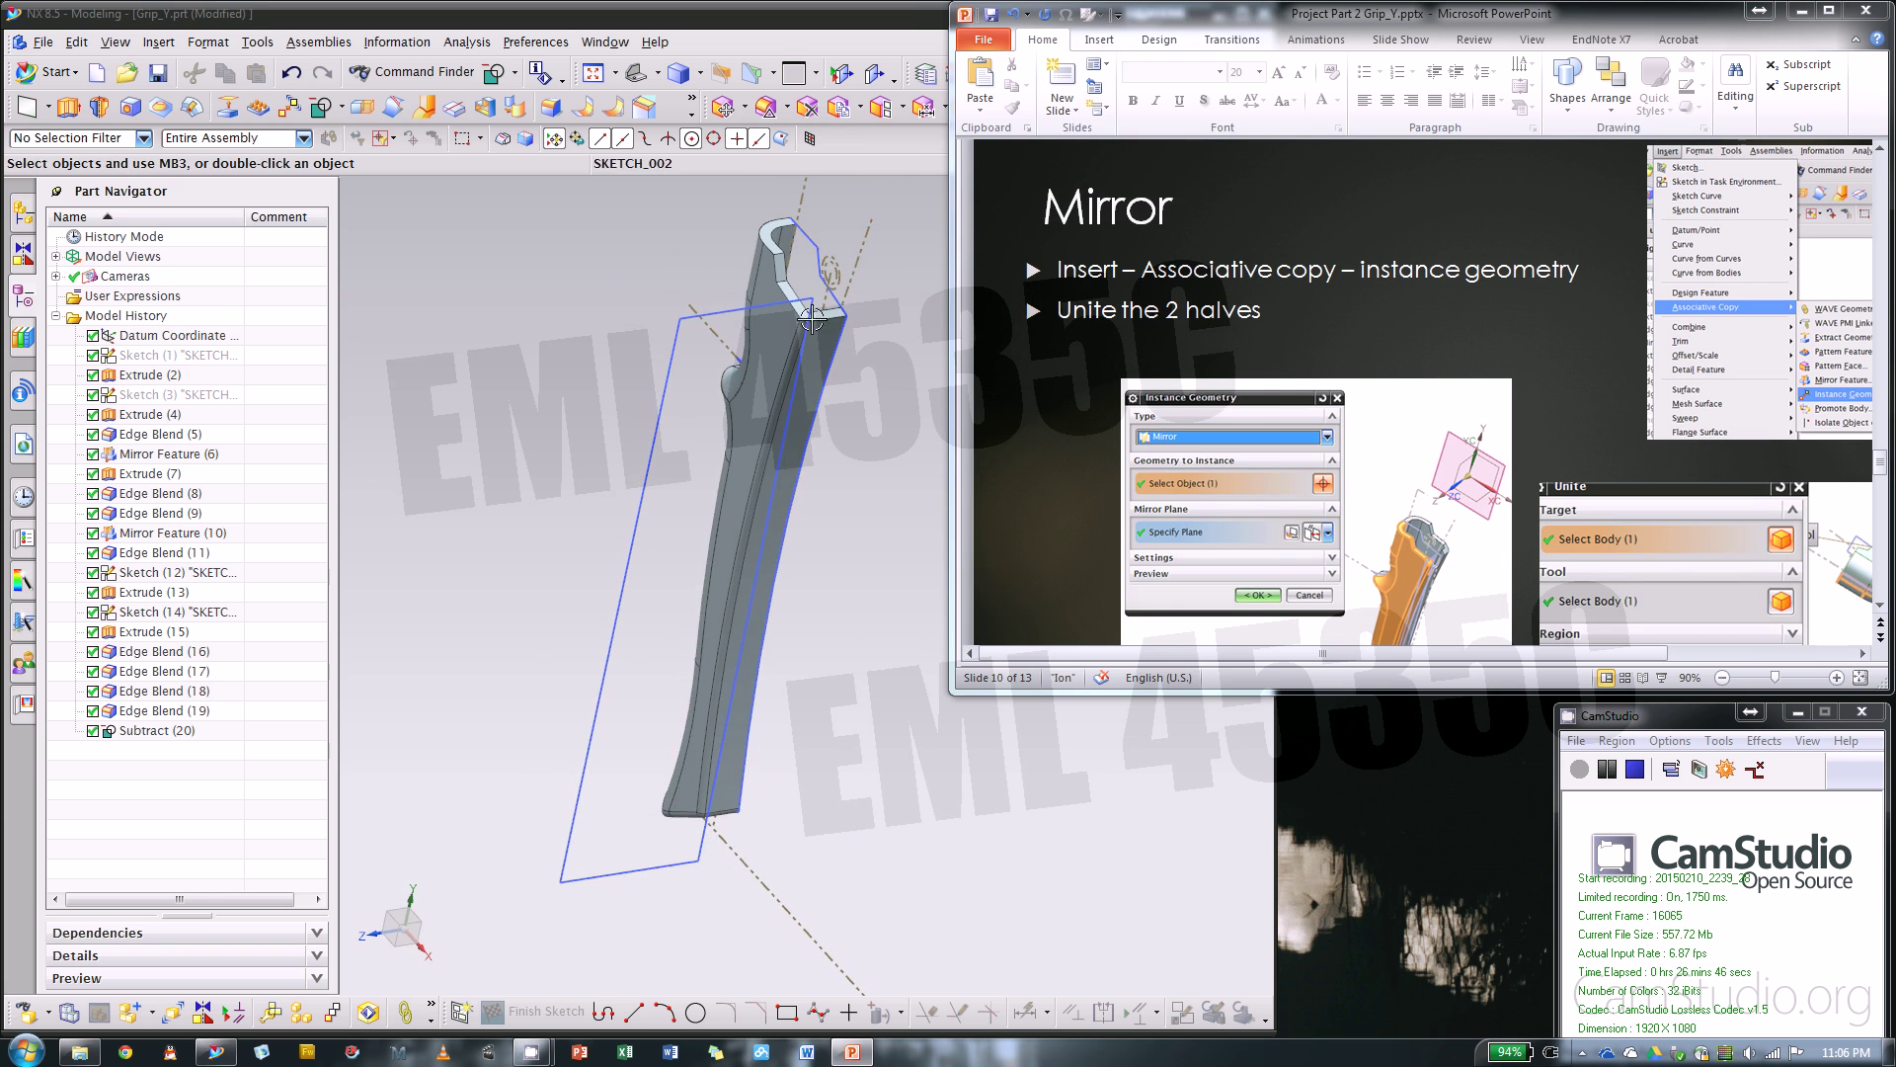
left_click(905, 370)
scroll(811, 284, "up", 4)
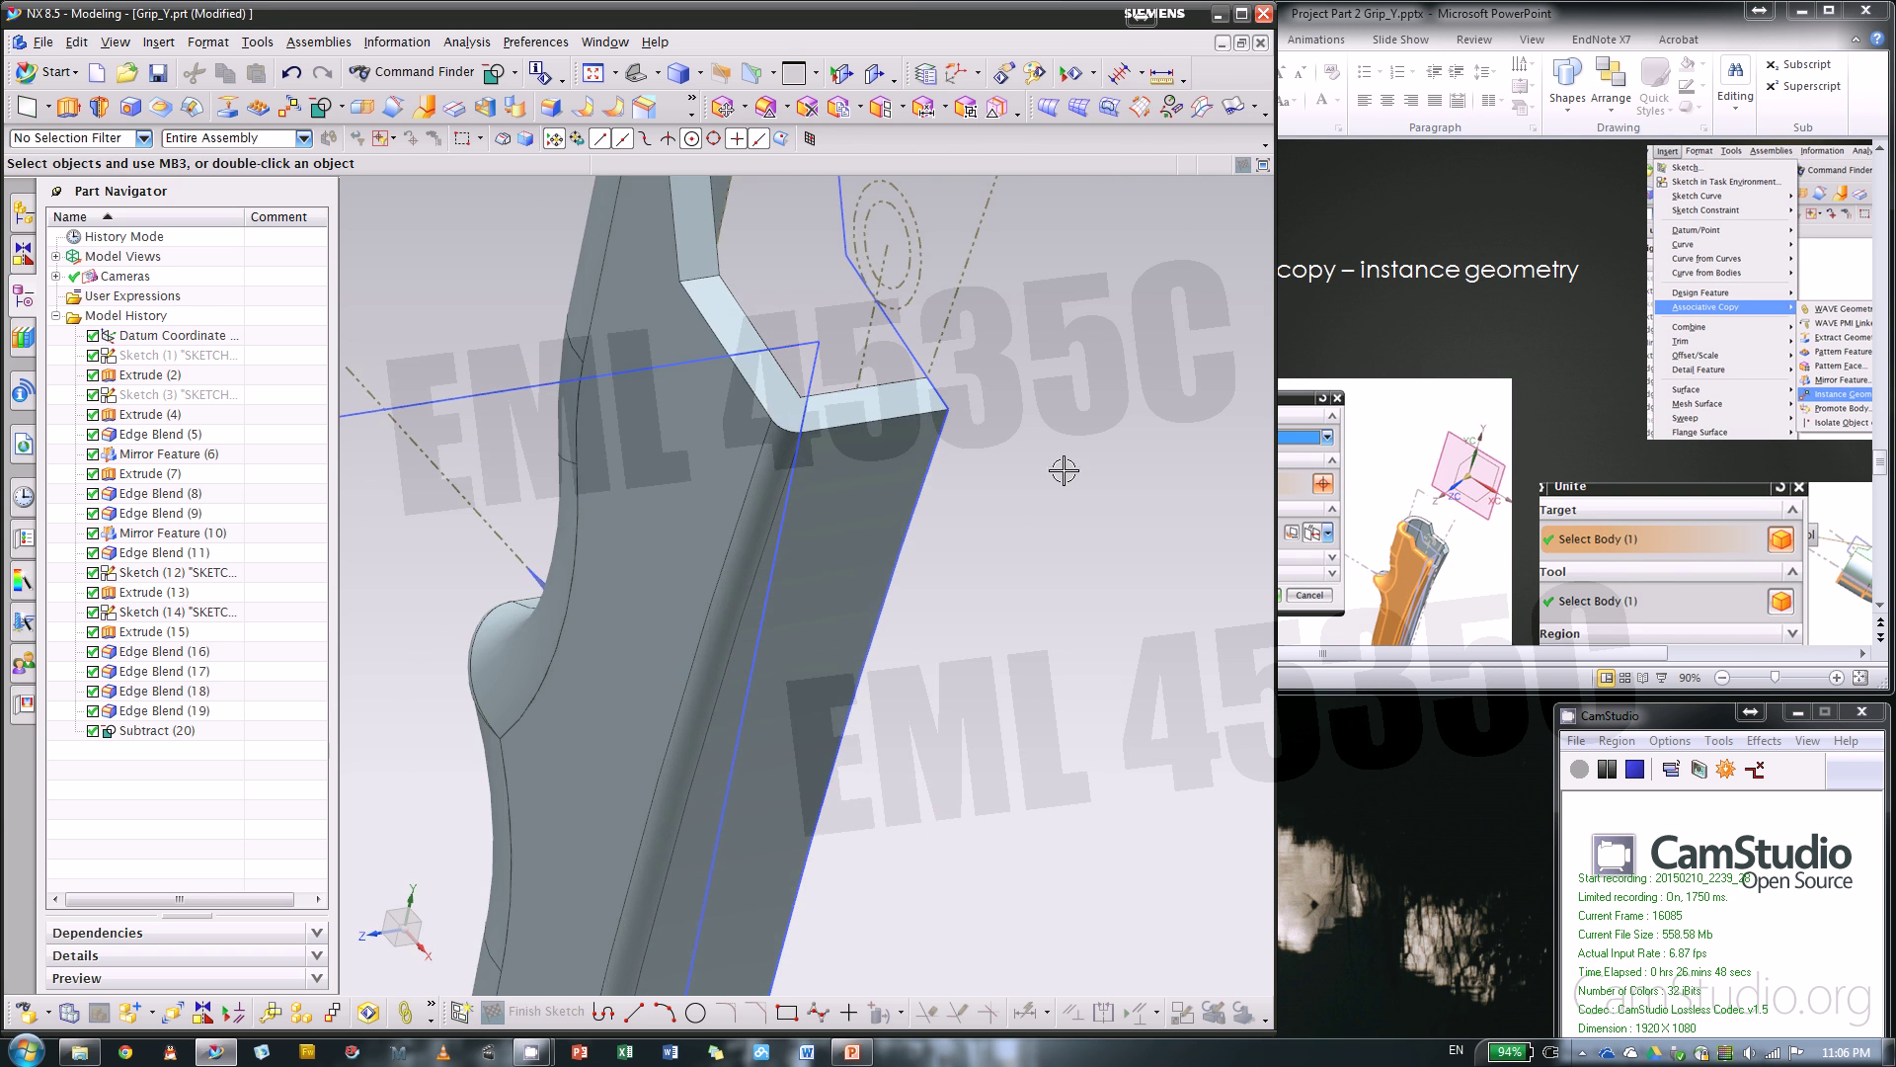
mouse_move(1064, 470)
middle_mouse_down()
mouse_move(1067, 437)
mouse_move(1064, 474)
middle_mouse_up()
scroll(1064, 474, "down", 3)
scroll(874, 538, "up", 2)
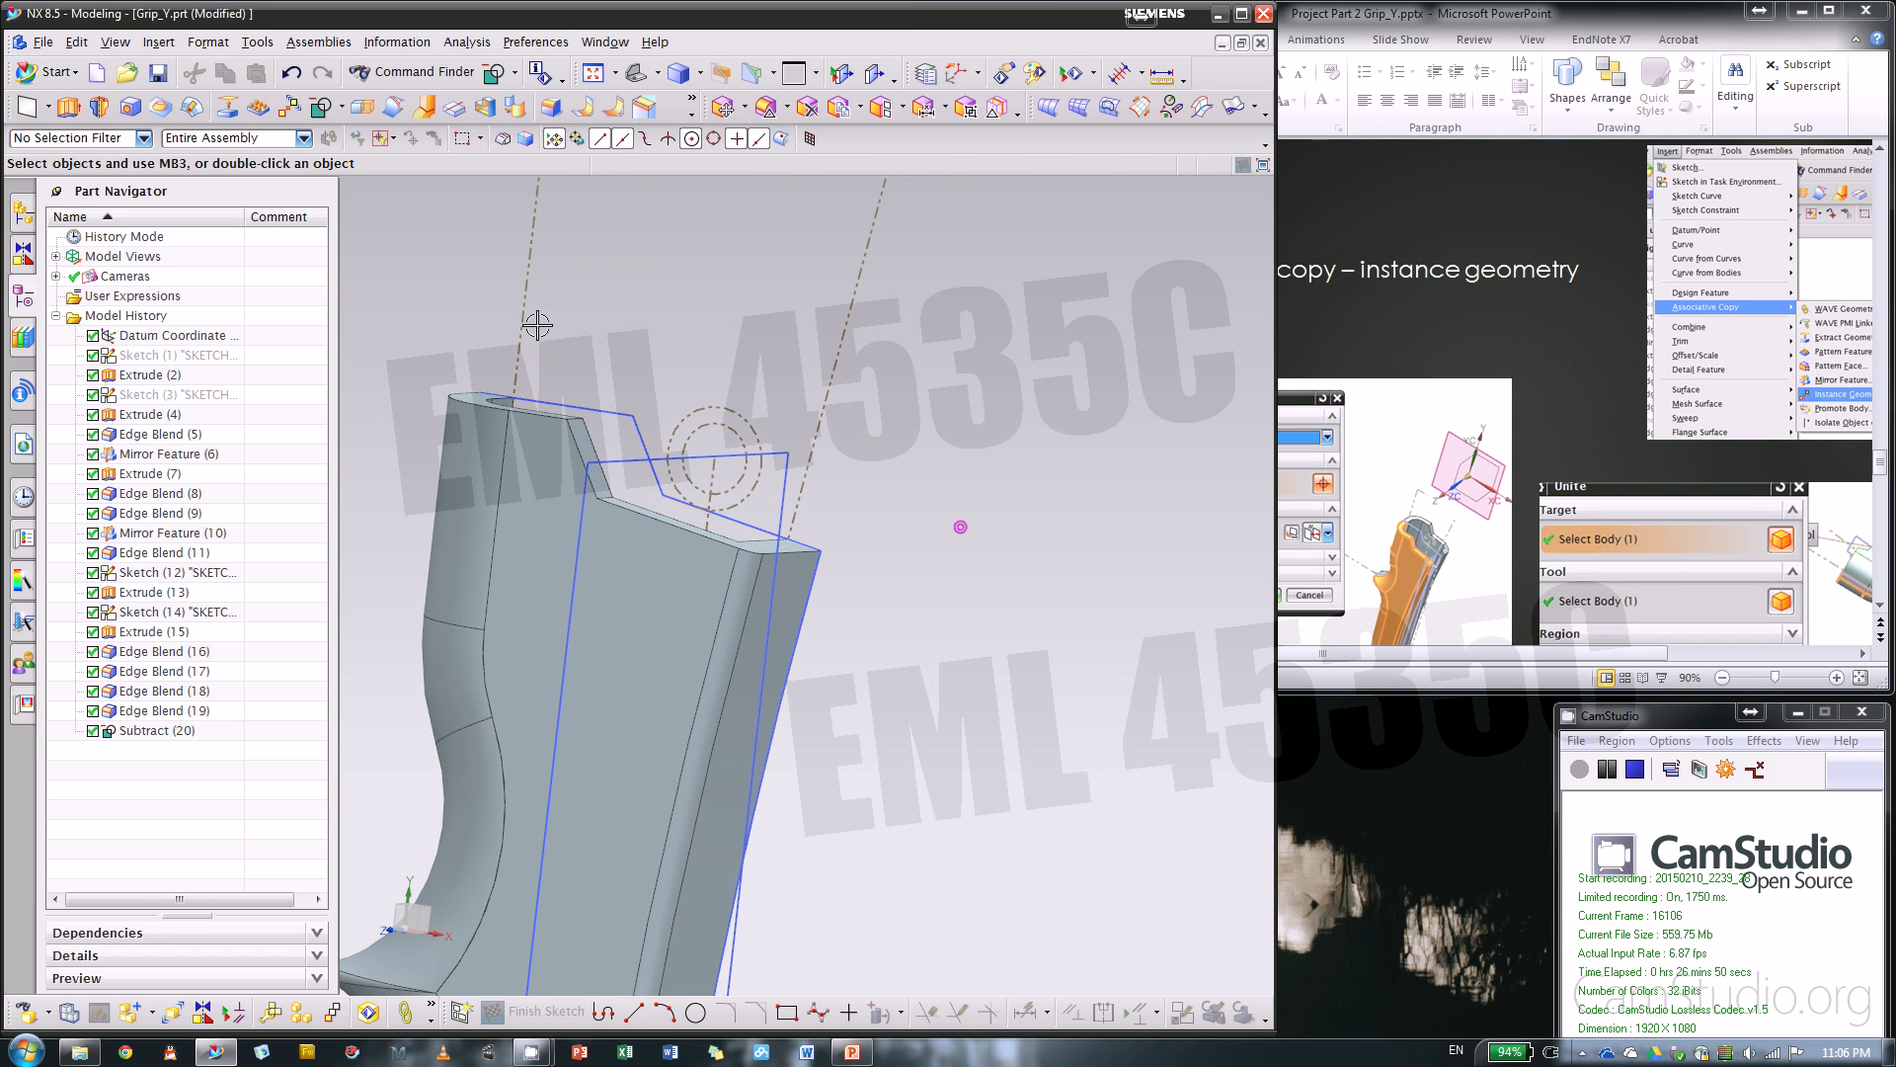
left_click(1534, 392)
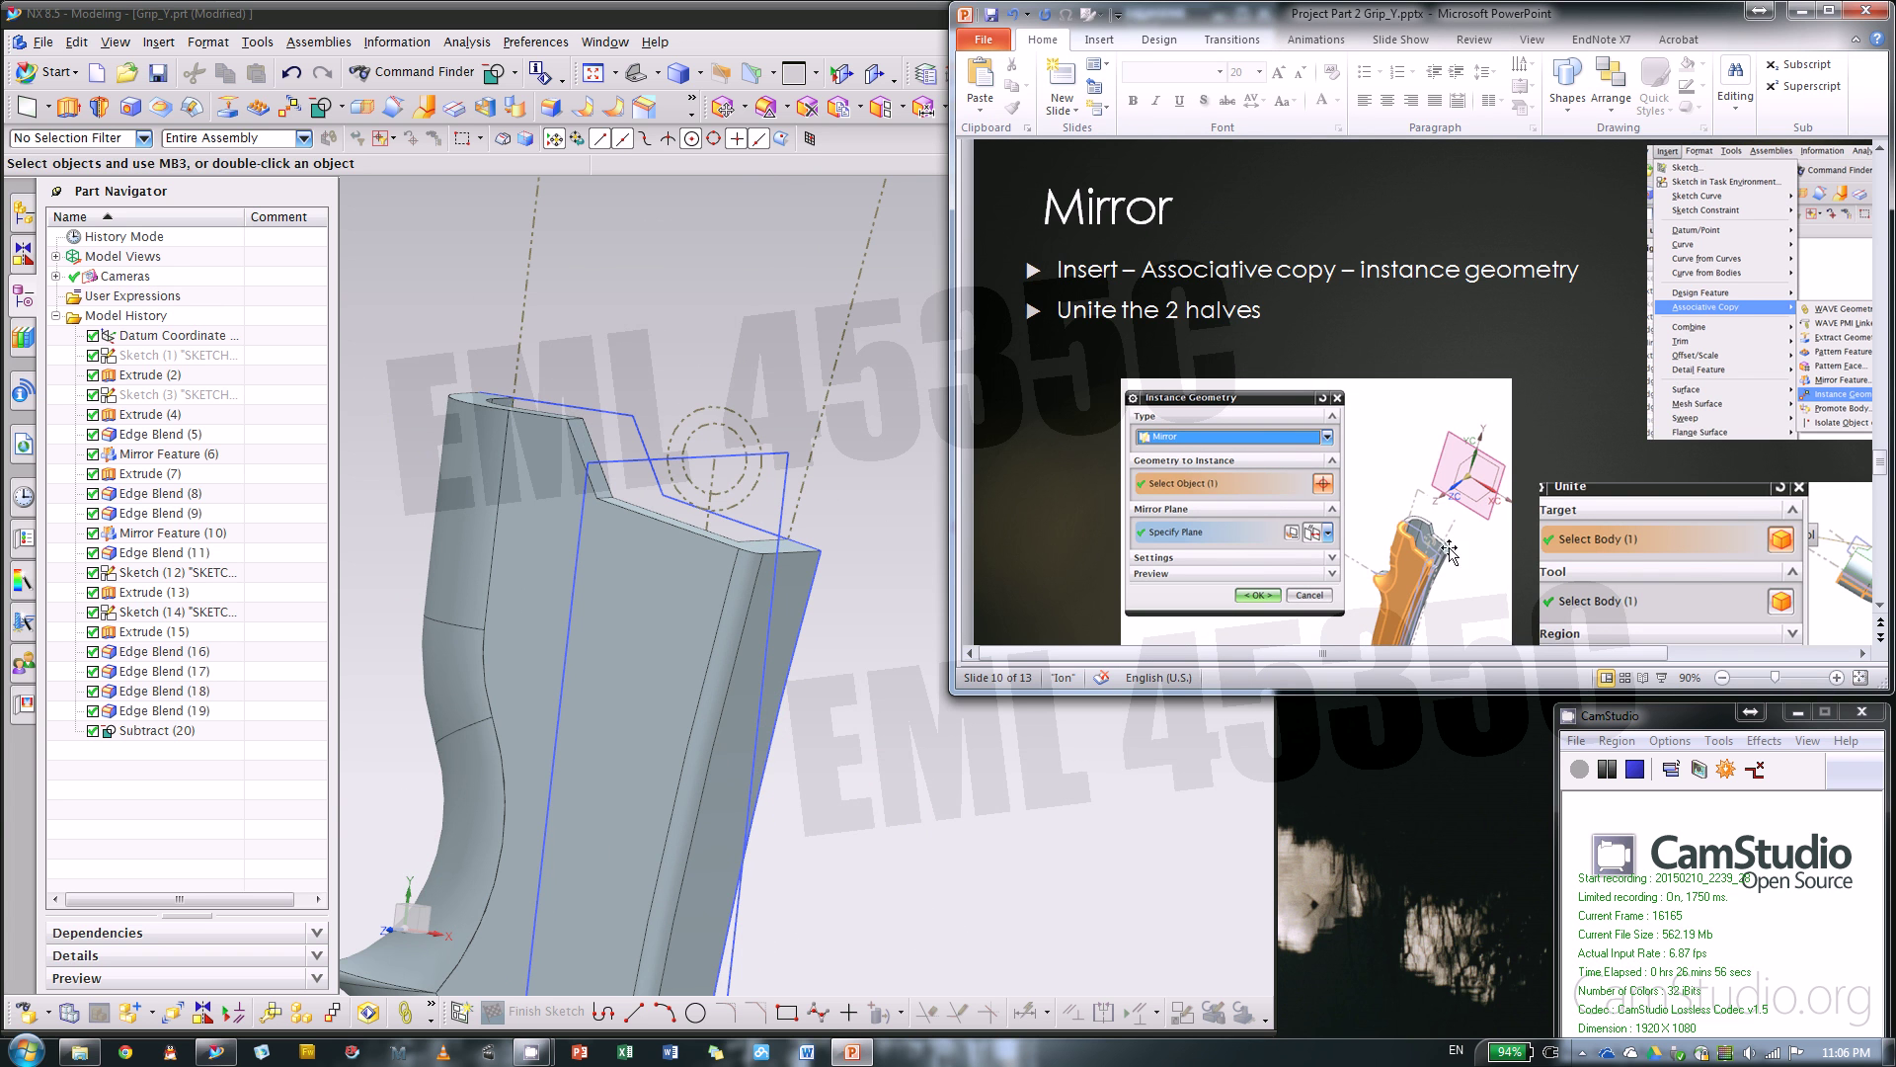
left_click(894, 543)
left_click(644, 106)
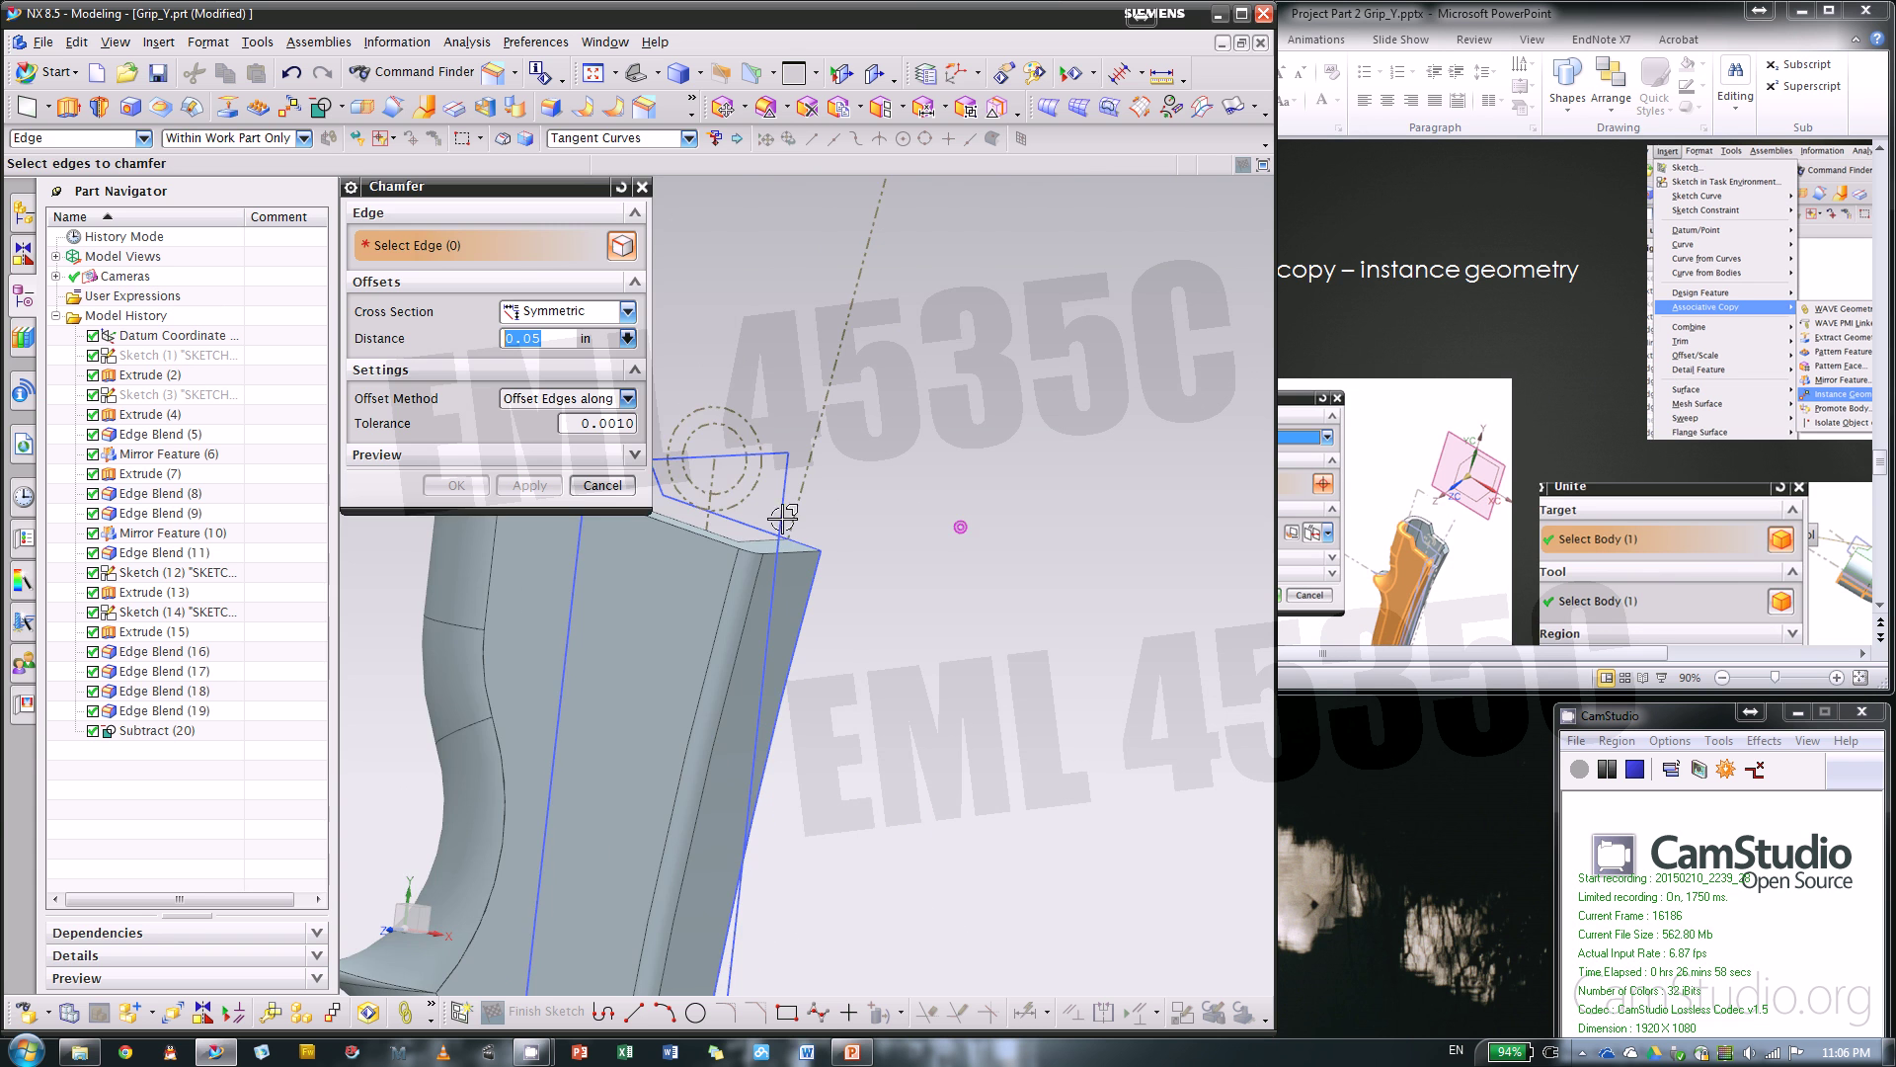
scroll(762, 543, "up", 3)
middle_click_drag(1002, 522, 999, 474)
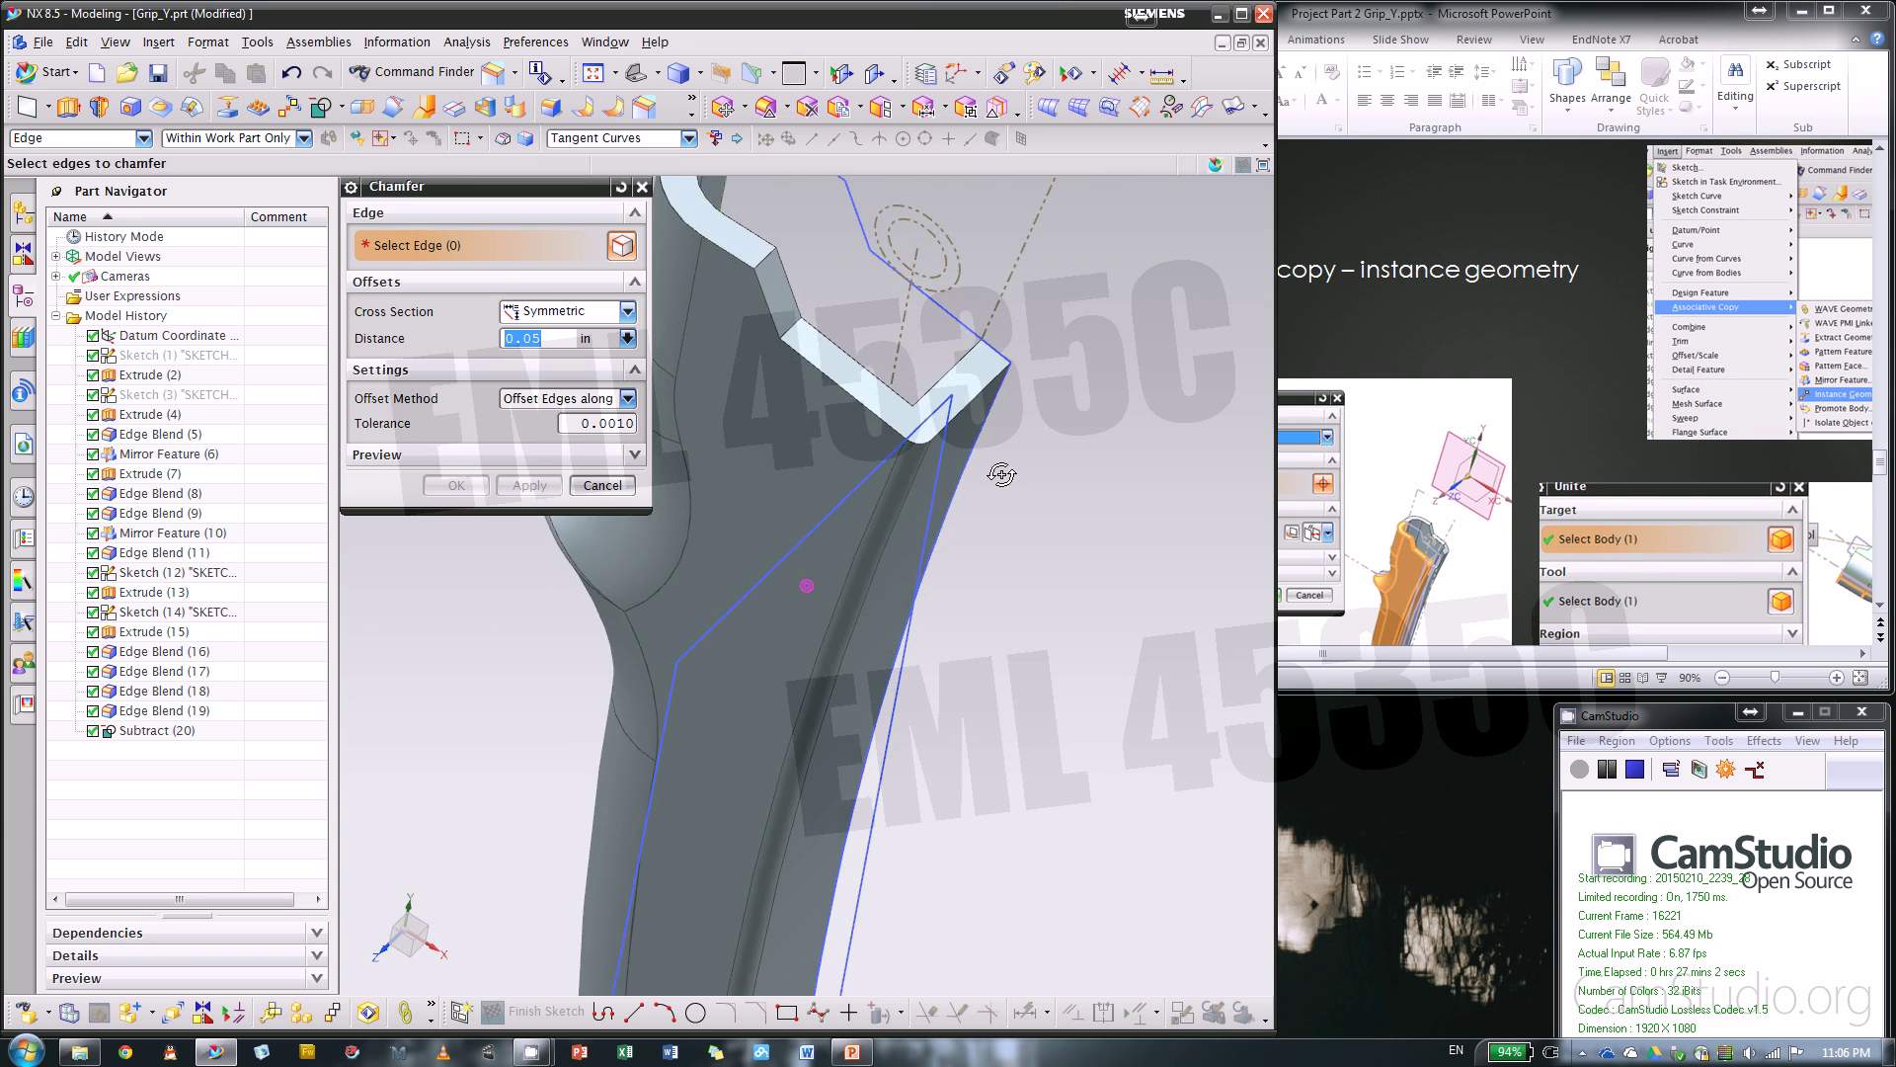
left_click(978, 394)
scroll(994, 424, "up", 2)
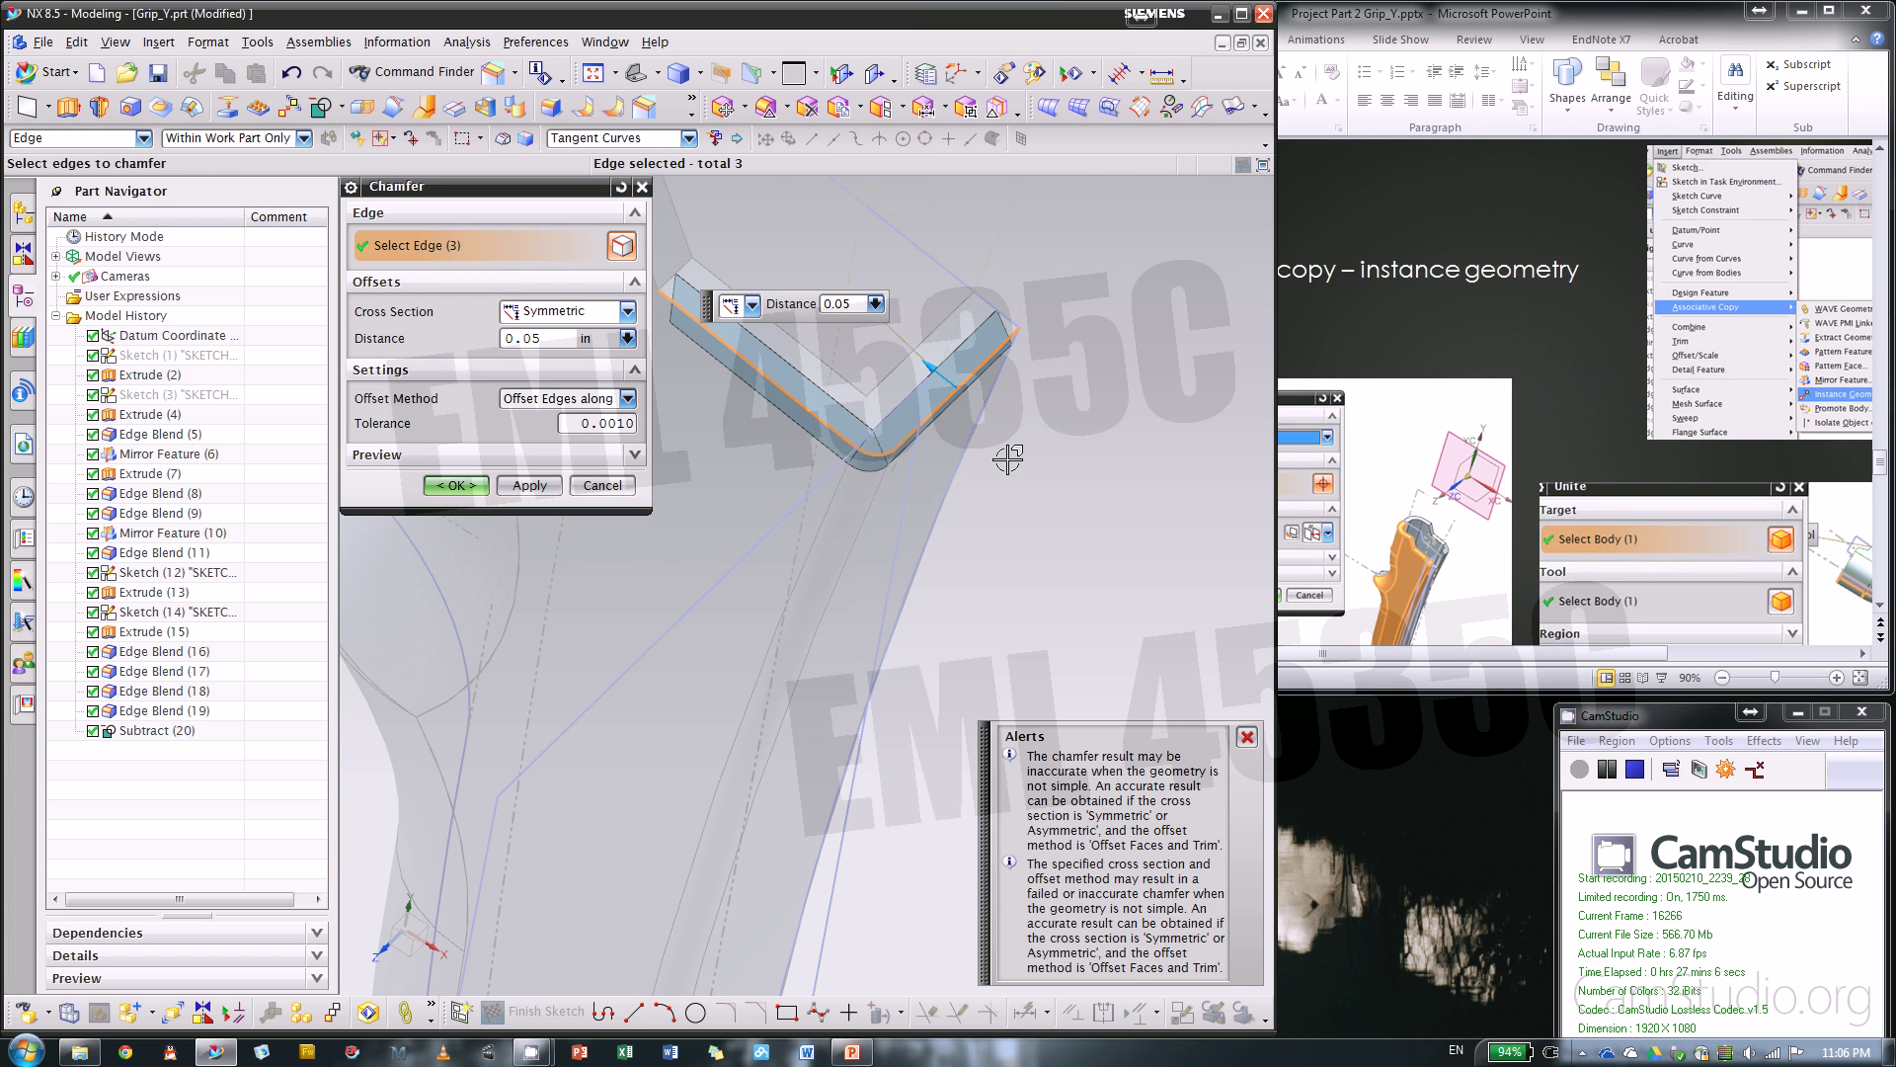
middle_click(615, 501)
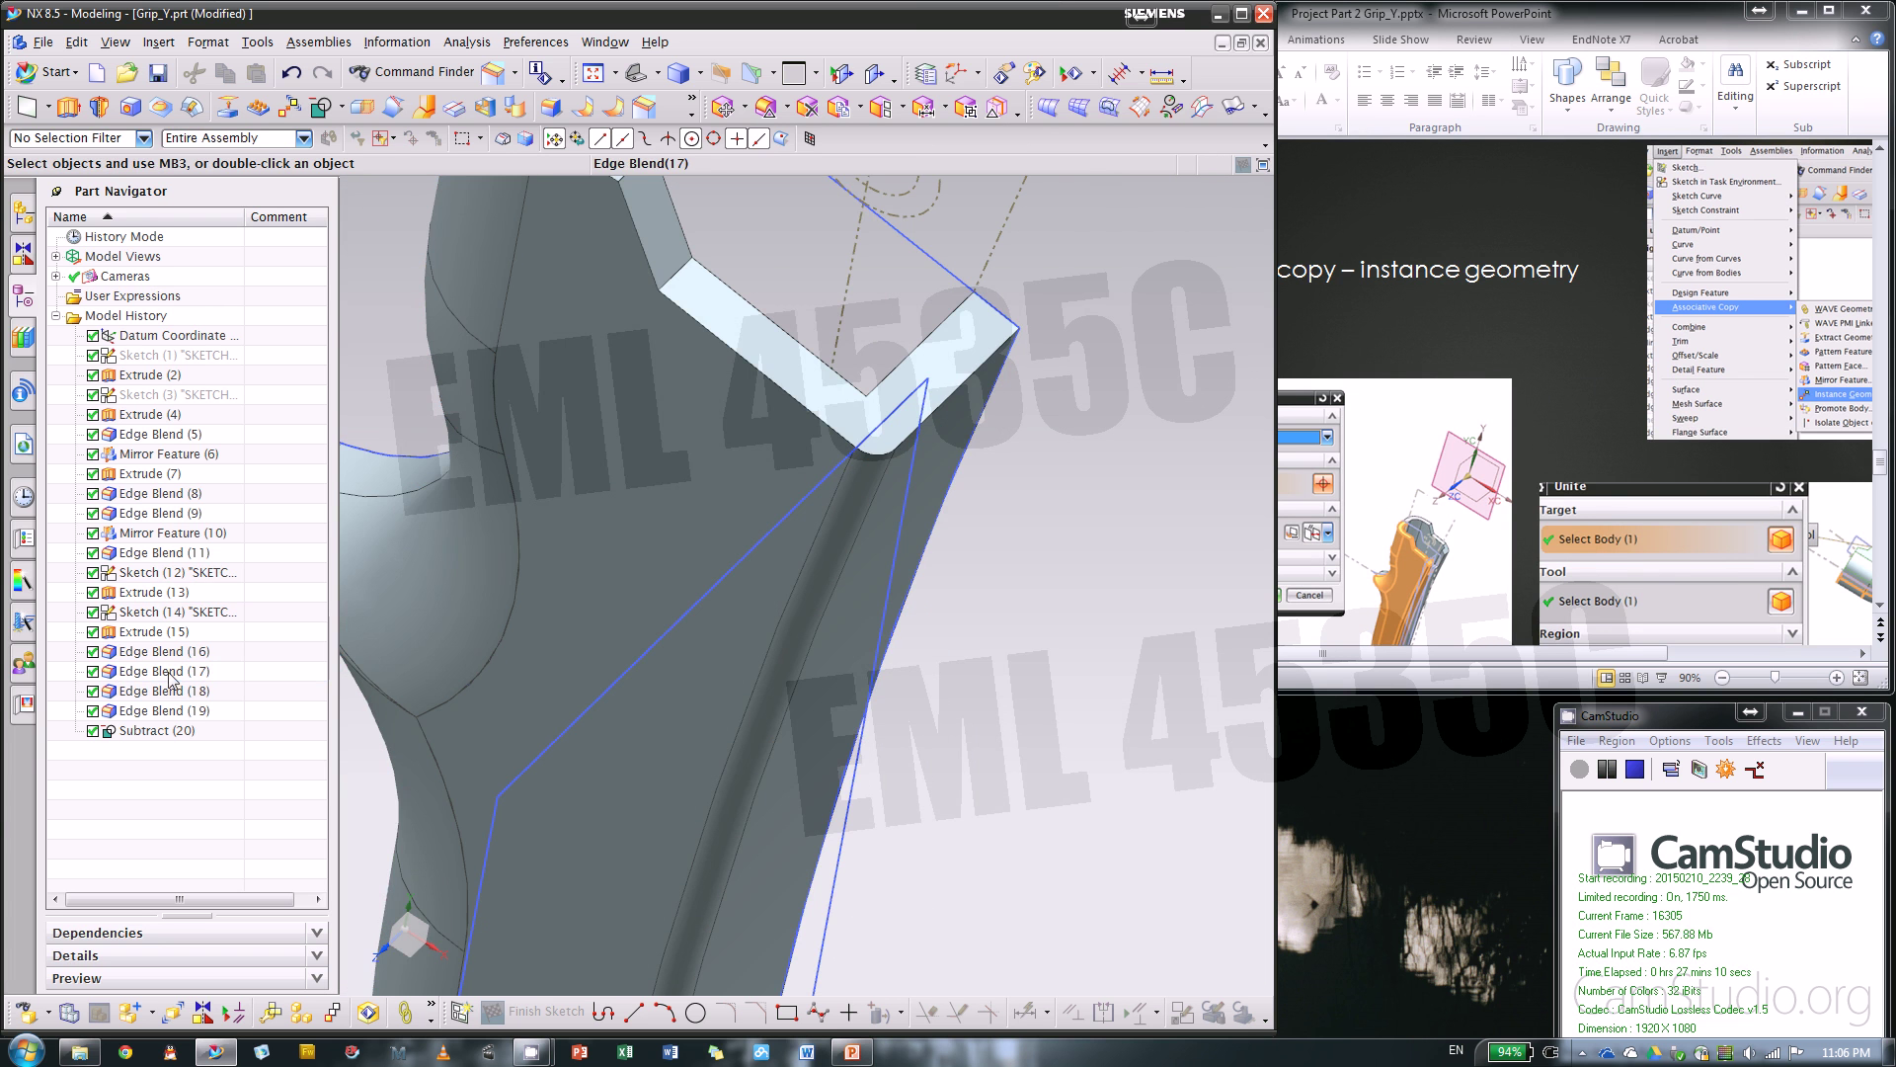
- Suppress the Subtract (20) and Edge Blend (19) features in the model history
left_click(163, 711)
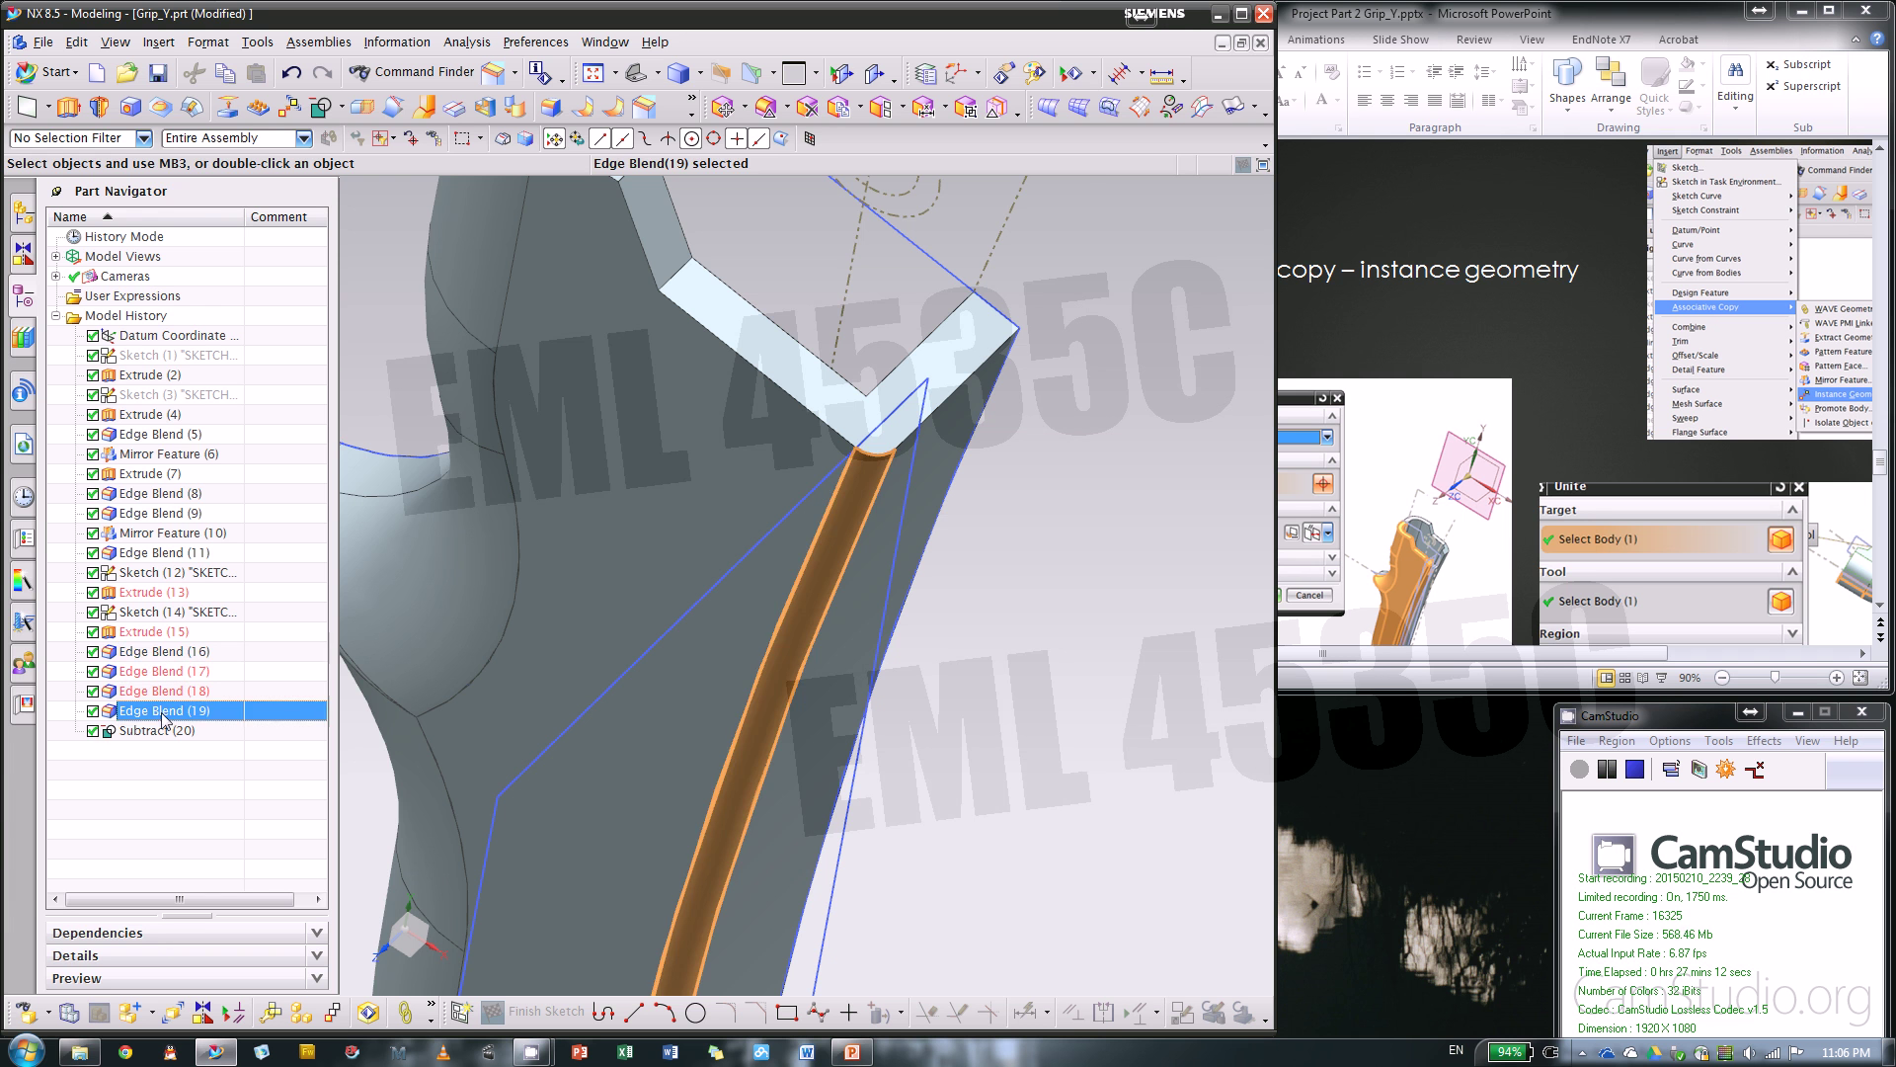
left_click(94, 731)
left_click(94, 711)
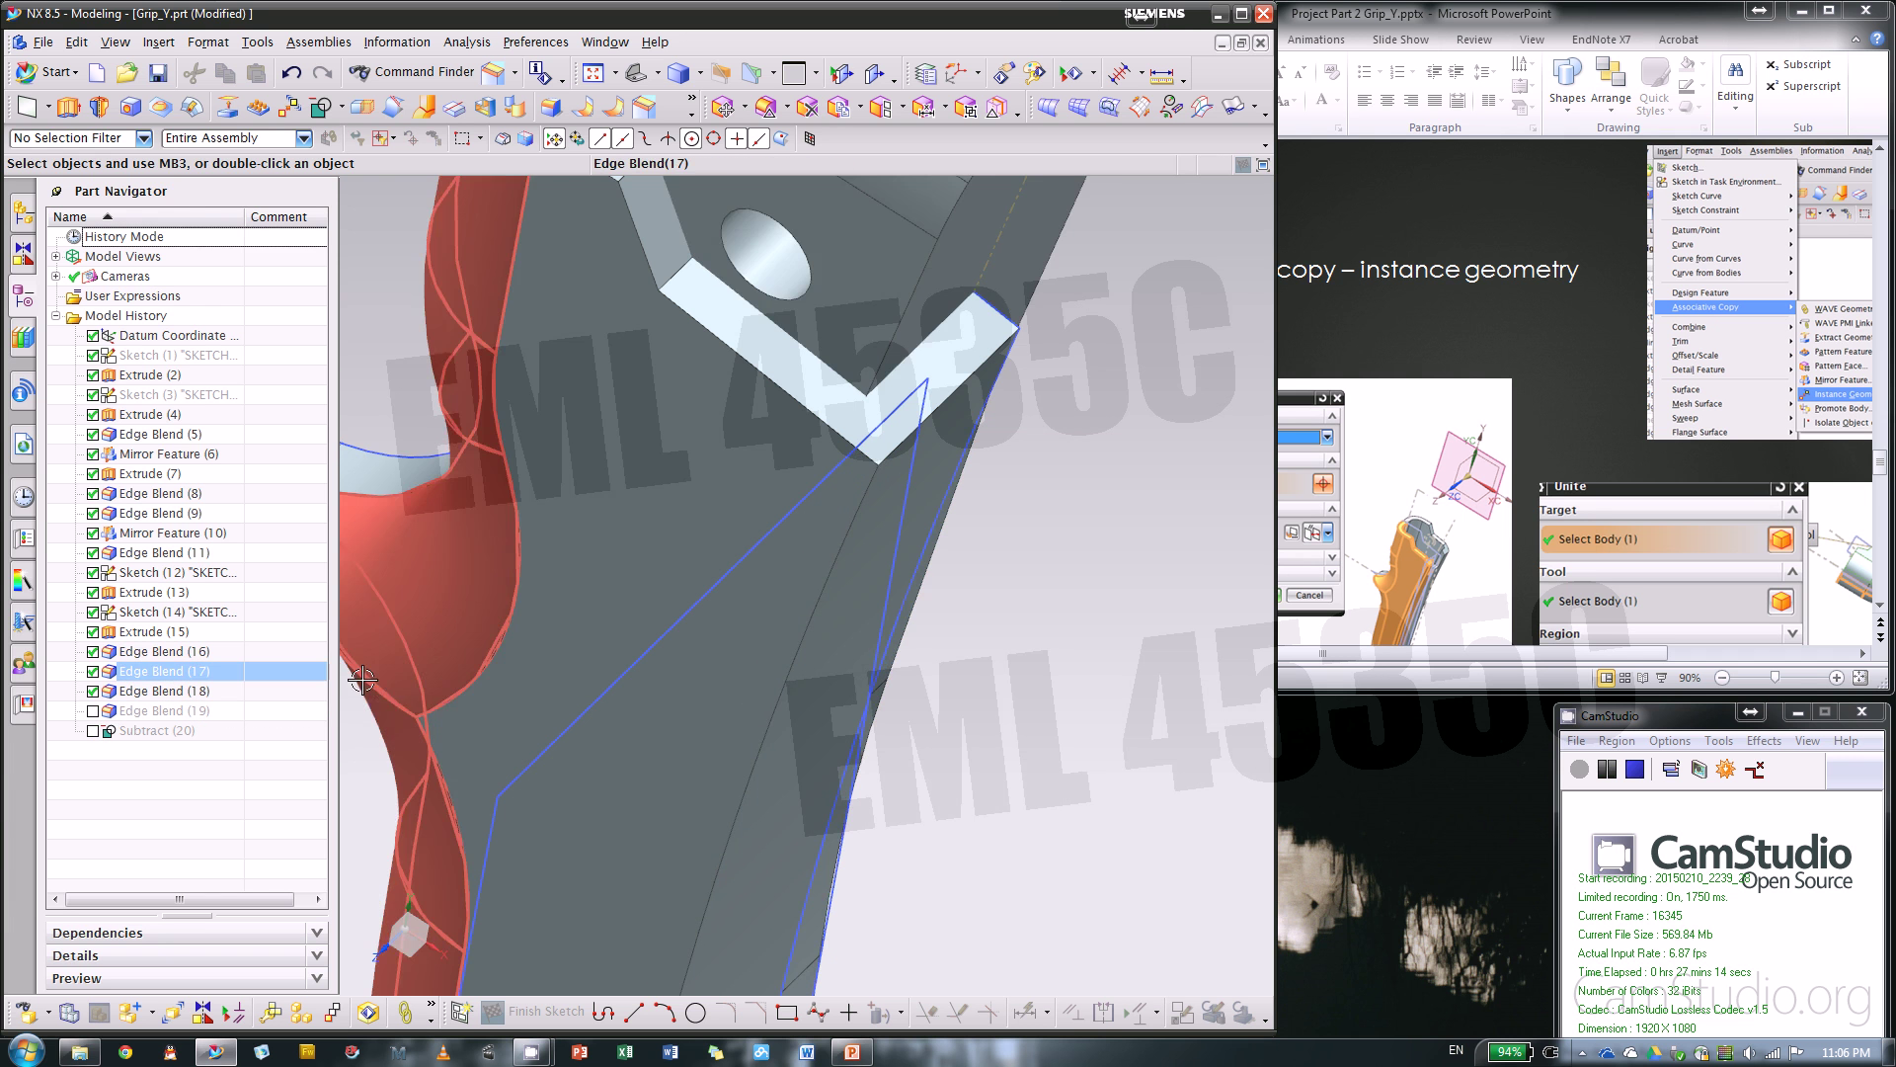
- Start a chamfer on the outer edge of the V-notch at the grip's upper end and stretch its symmetric distance to 0.17 in
scroll(499, 480, "down", 1)
left_click(644, 107)
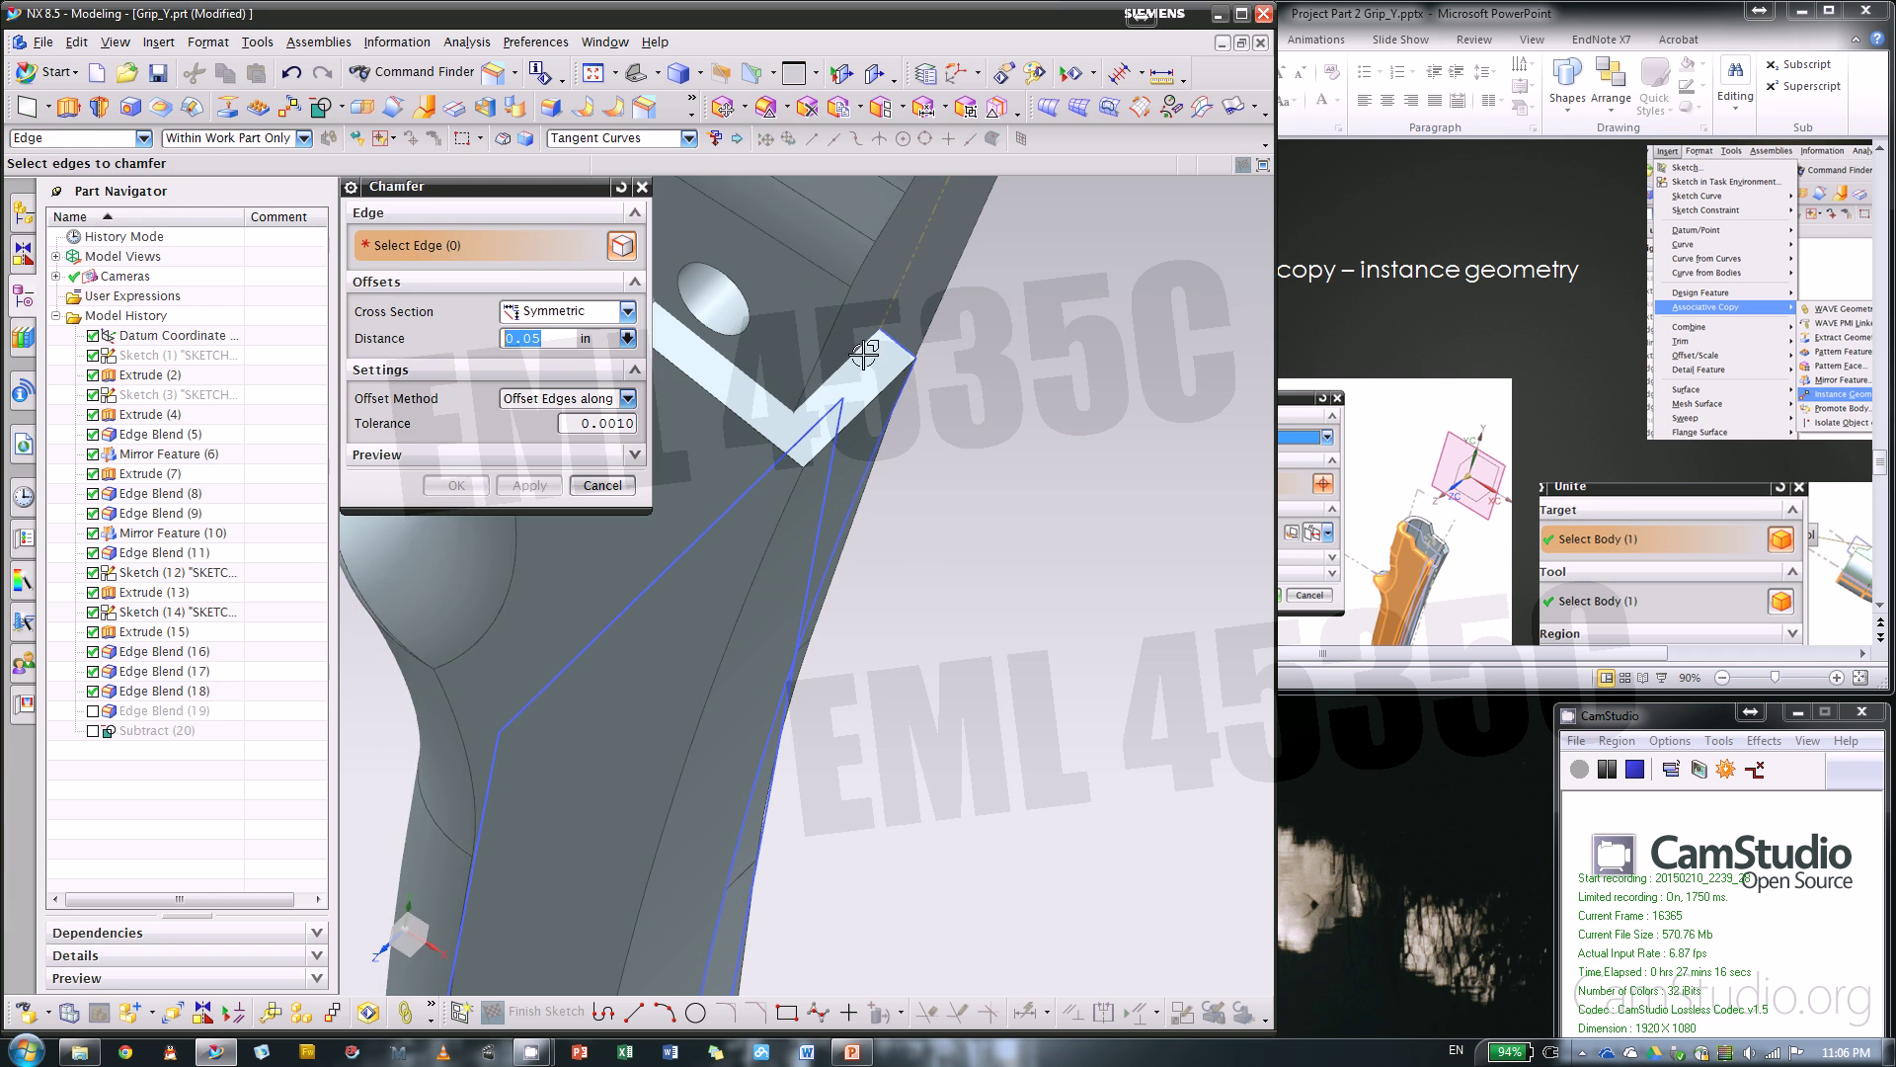
left_click(882, 388)
scroll(988, 410, "down", 1)
scroll(893, 335, "up", 2)
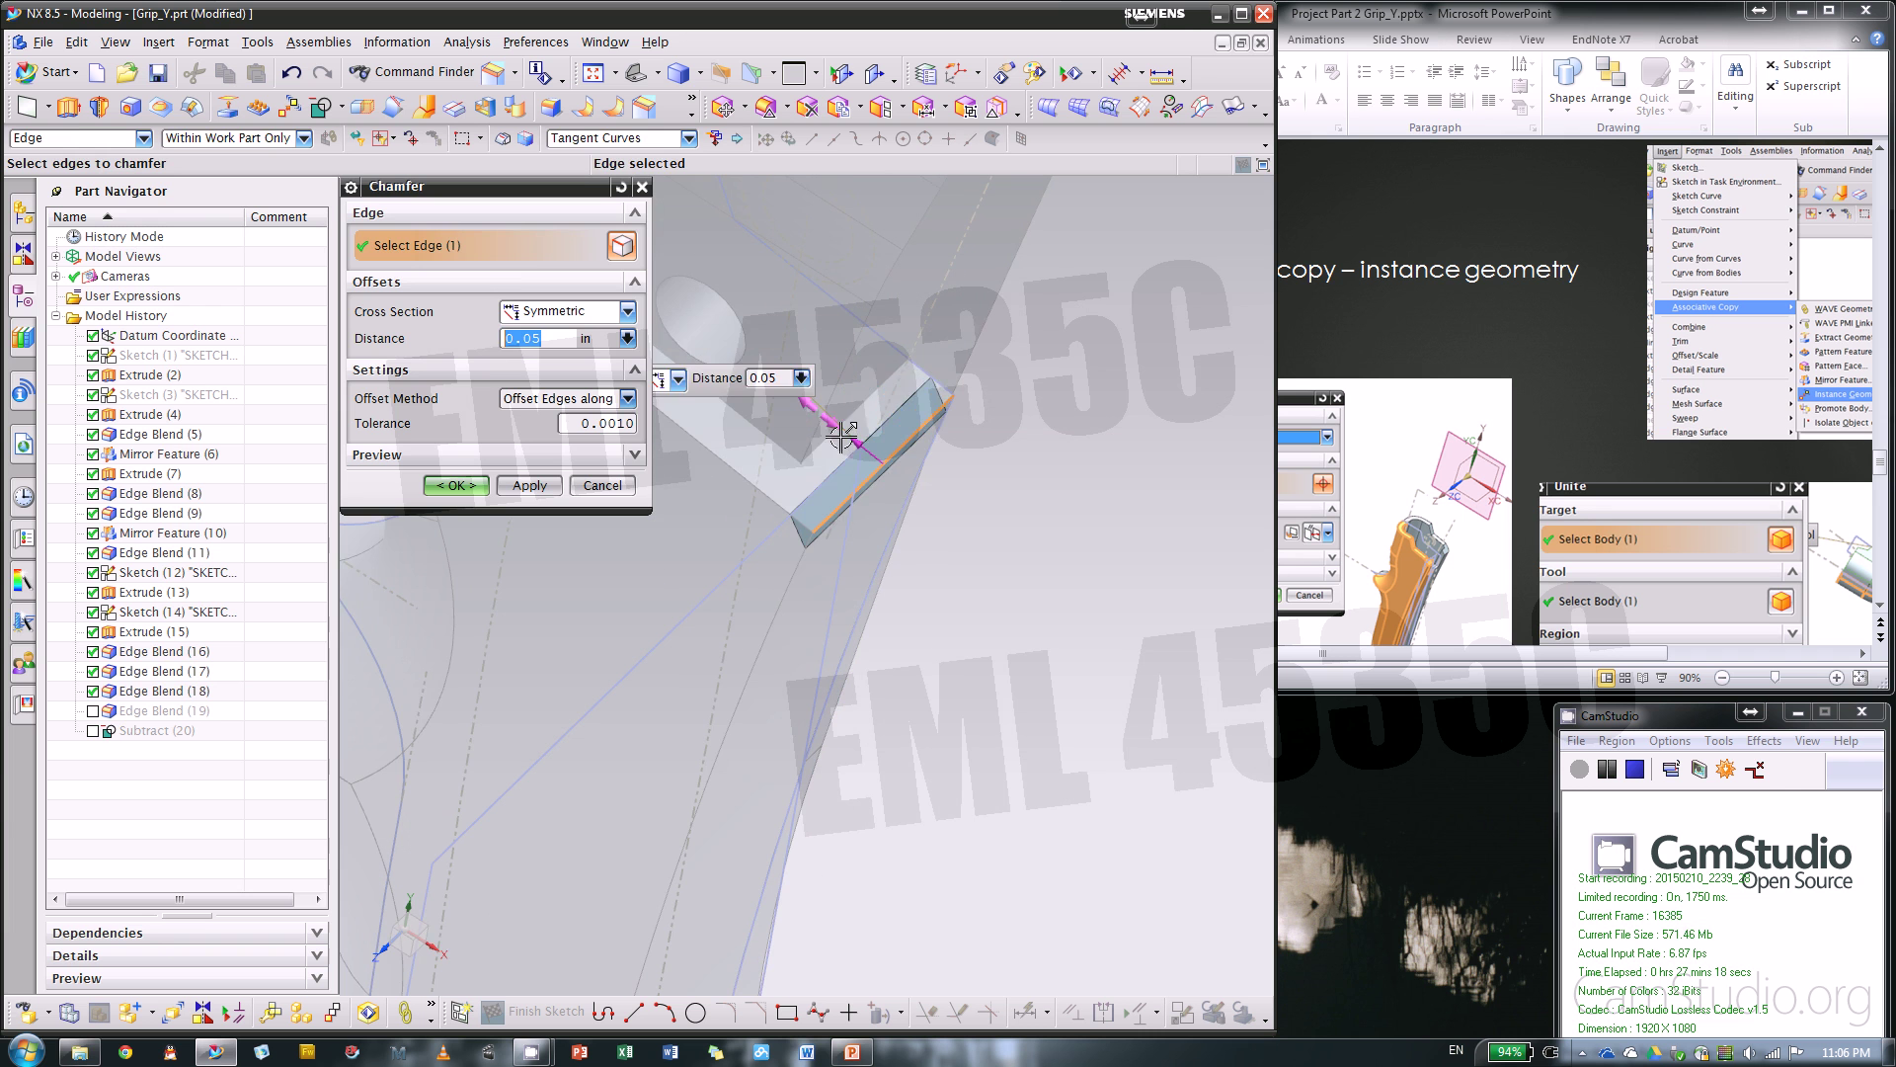
left_click_drag(845, 437, 787, 407)
middle_click_drag(887, 365, 746, 615)
- Make the chamfer asymmetric with distances of 0.2 in and 0.1 in and create it
left_click(563, 312)
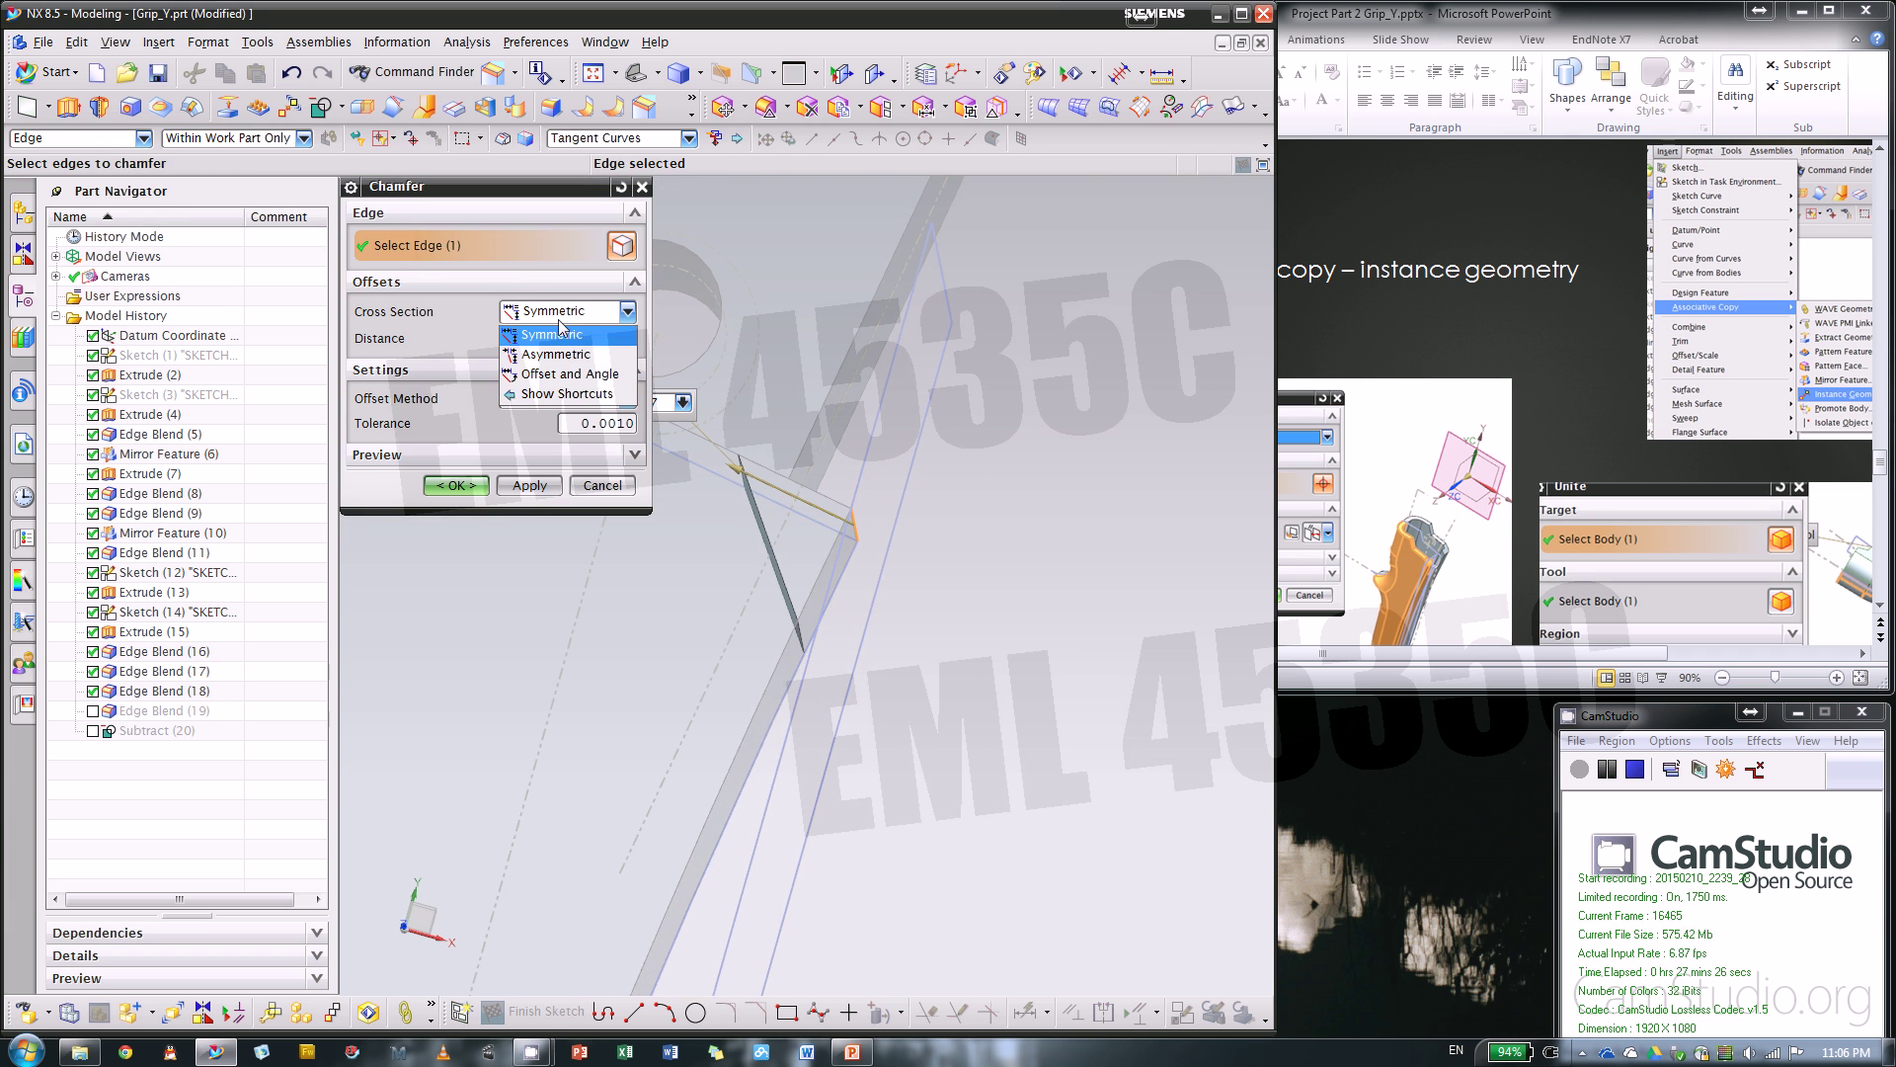
left_click(562, 353)
scroll(733, 591, "up", 1)
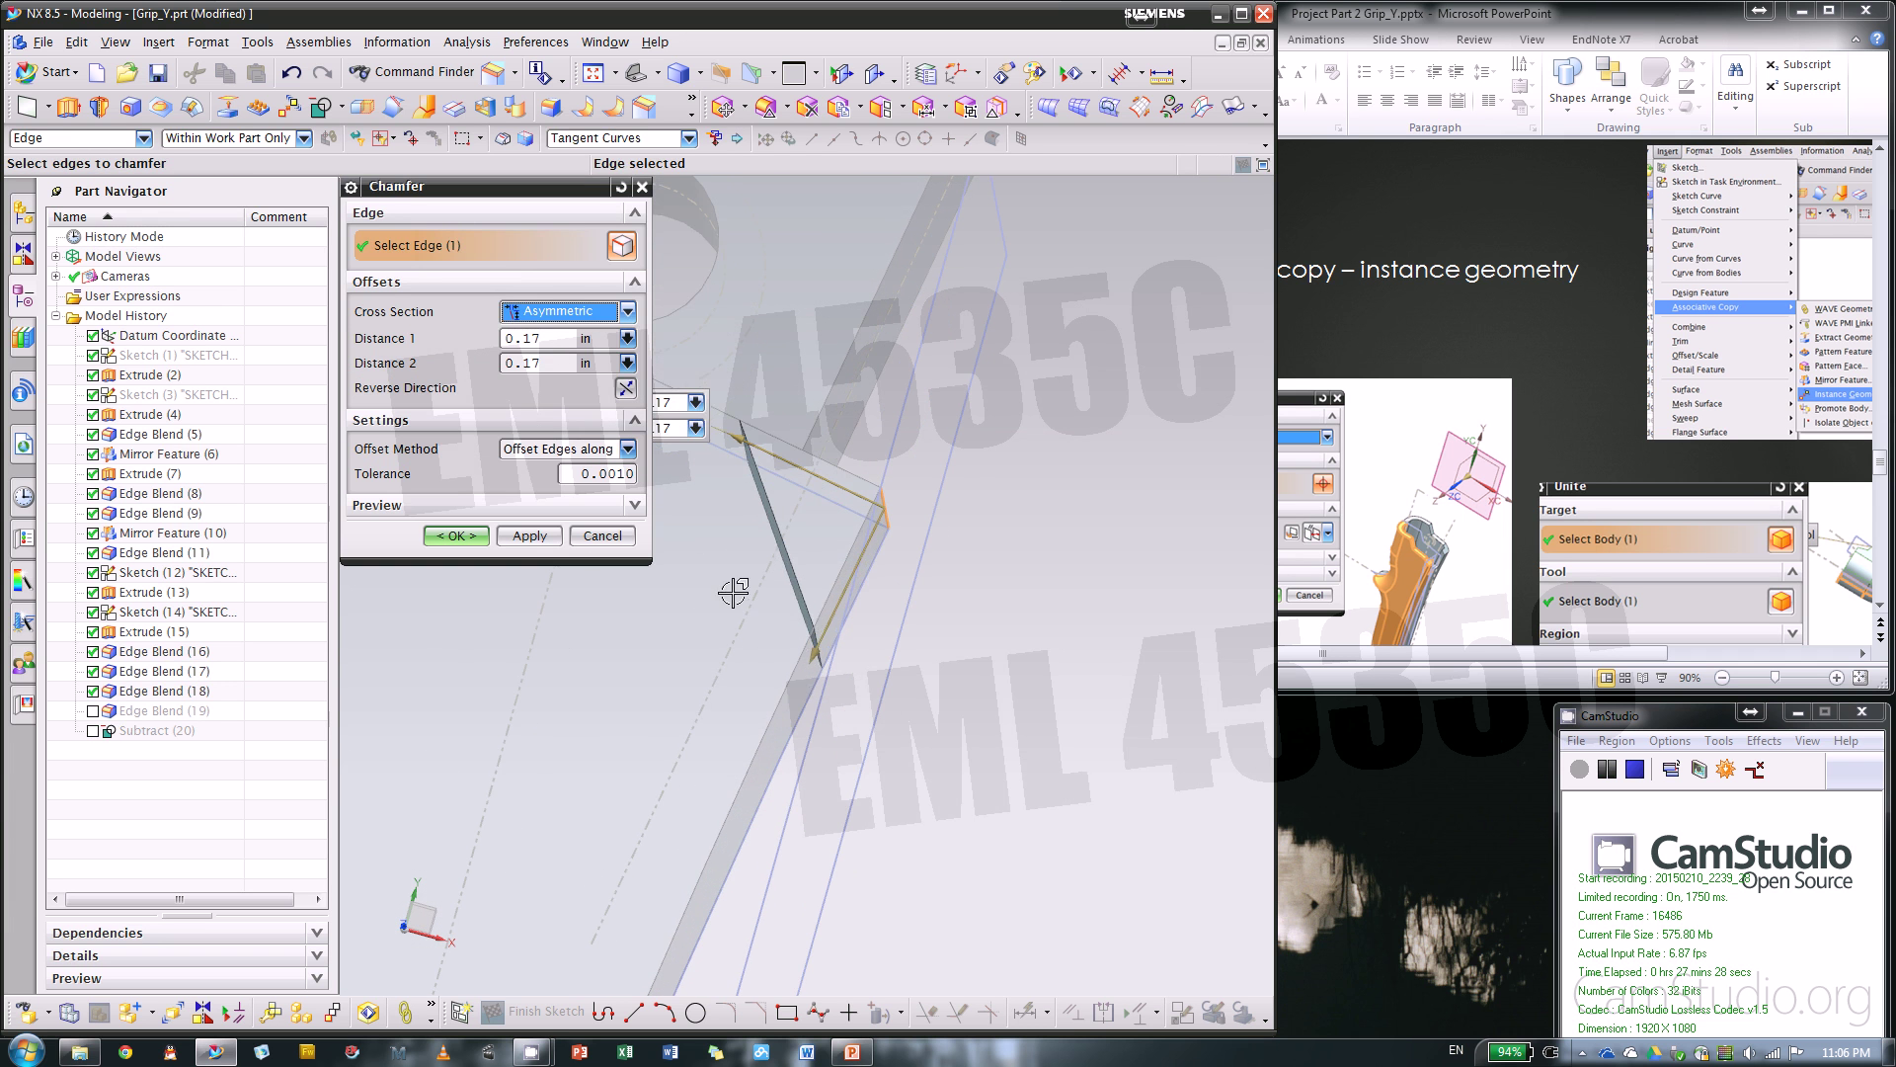
left_click_drag(817, 664, 866, 581)
middle_click_drag(1037, 550, 953, 507)
left_click_drag(909, 490, 902, 516)
left_click_drag(813, 382, 805, 376)
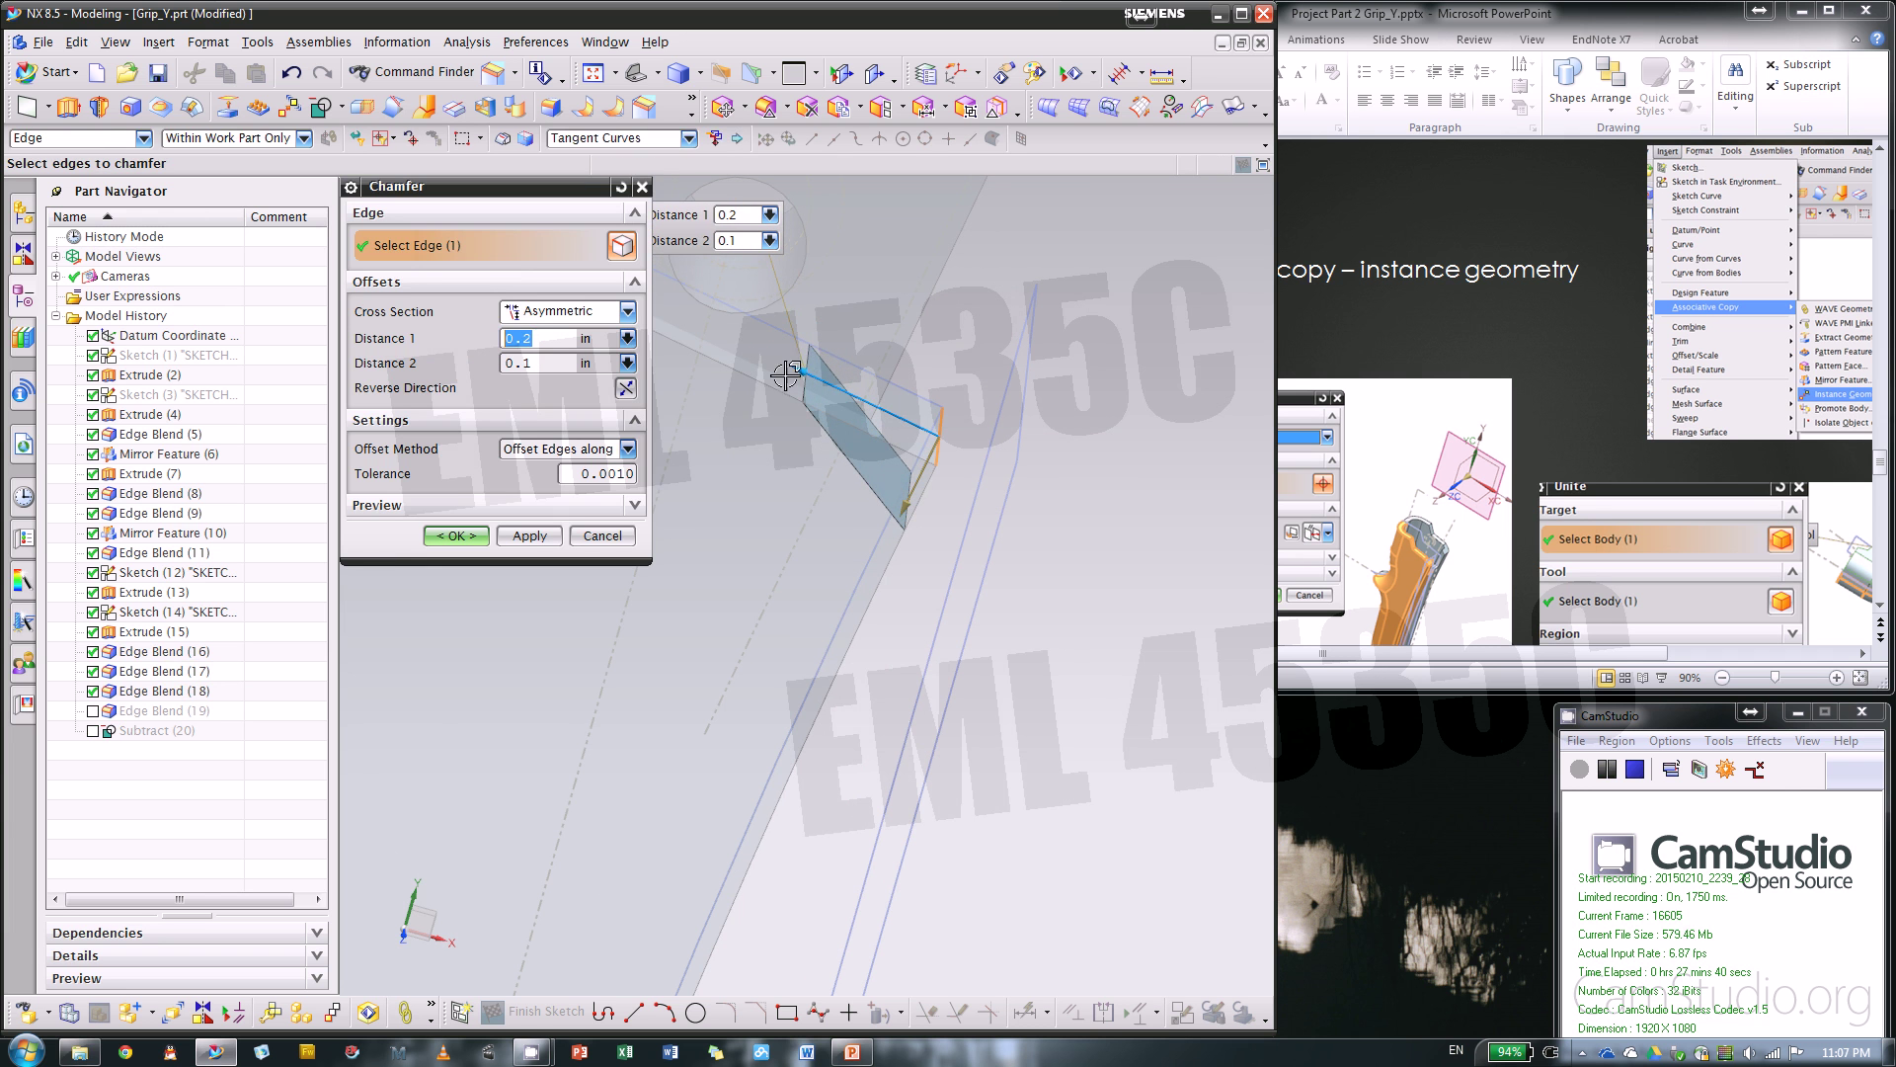
left_click(464, 536)
- Move the new chamfer ahead of the suppressed Edge Blend (19) and Subtract (20) in the model history
middle_click_drag(713, 524, 901, 455)
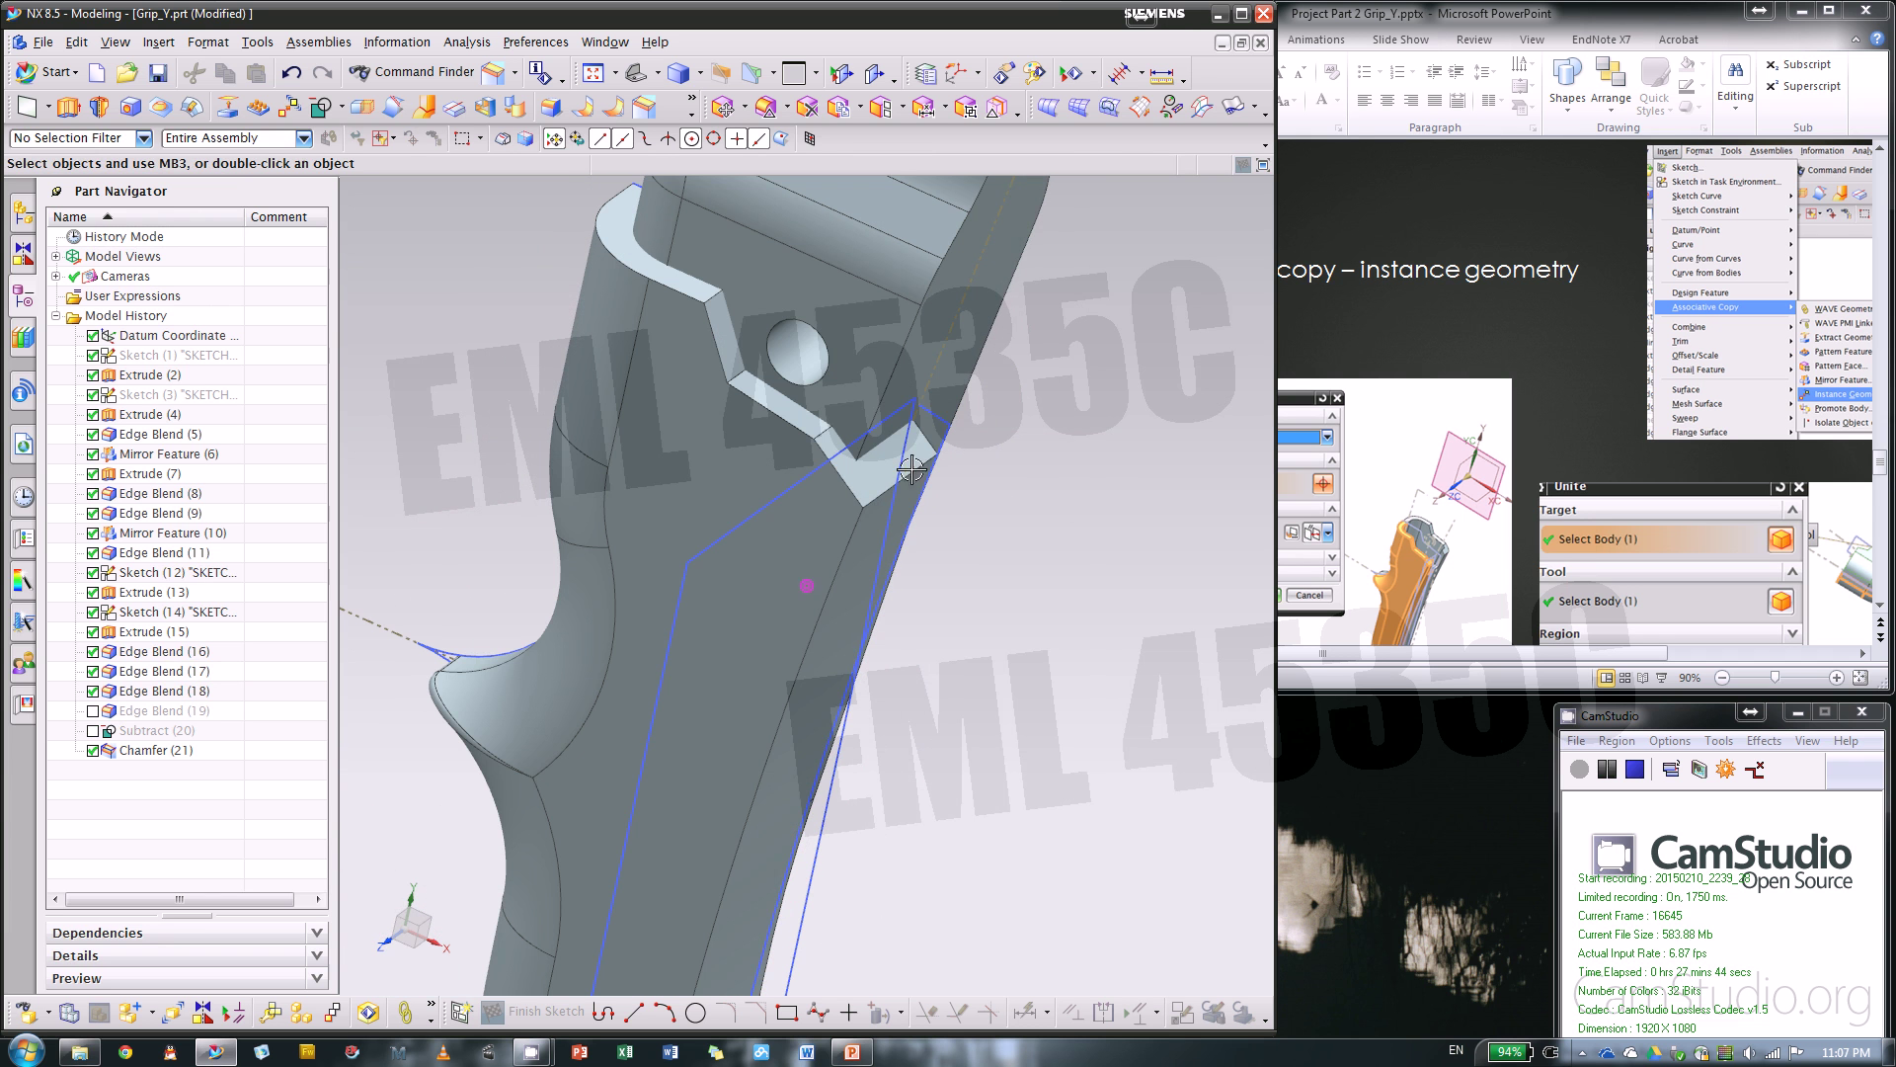
left_click(158, 751)
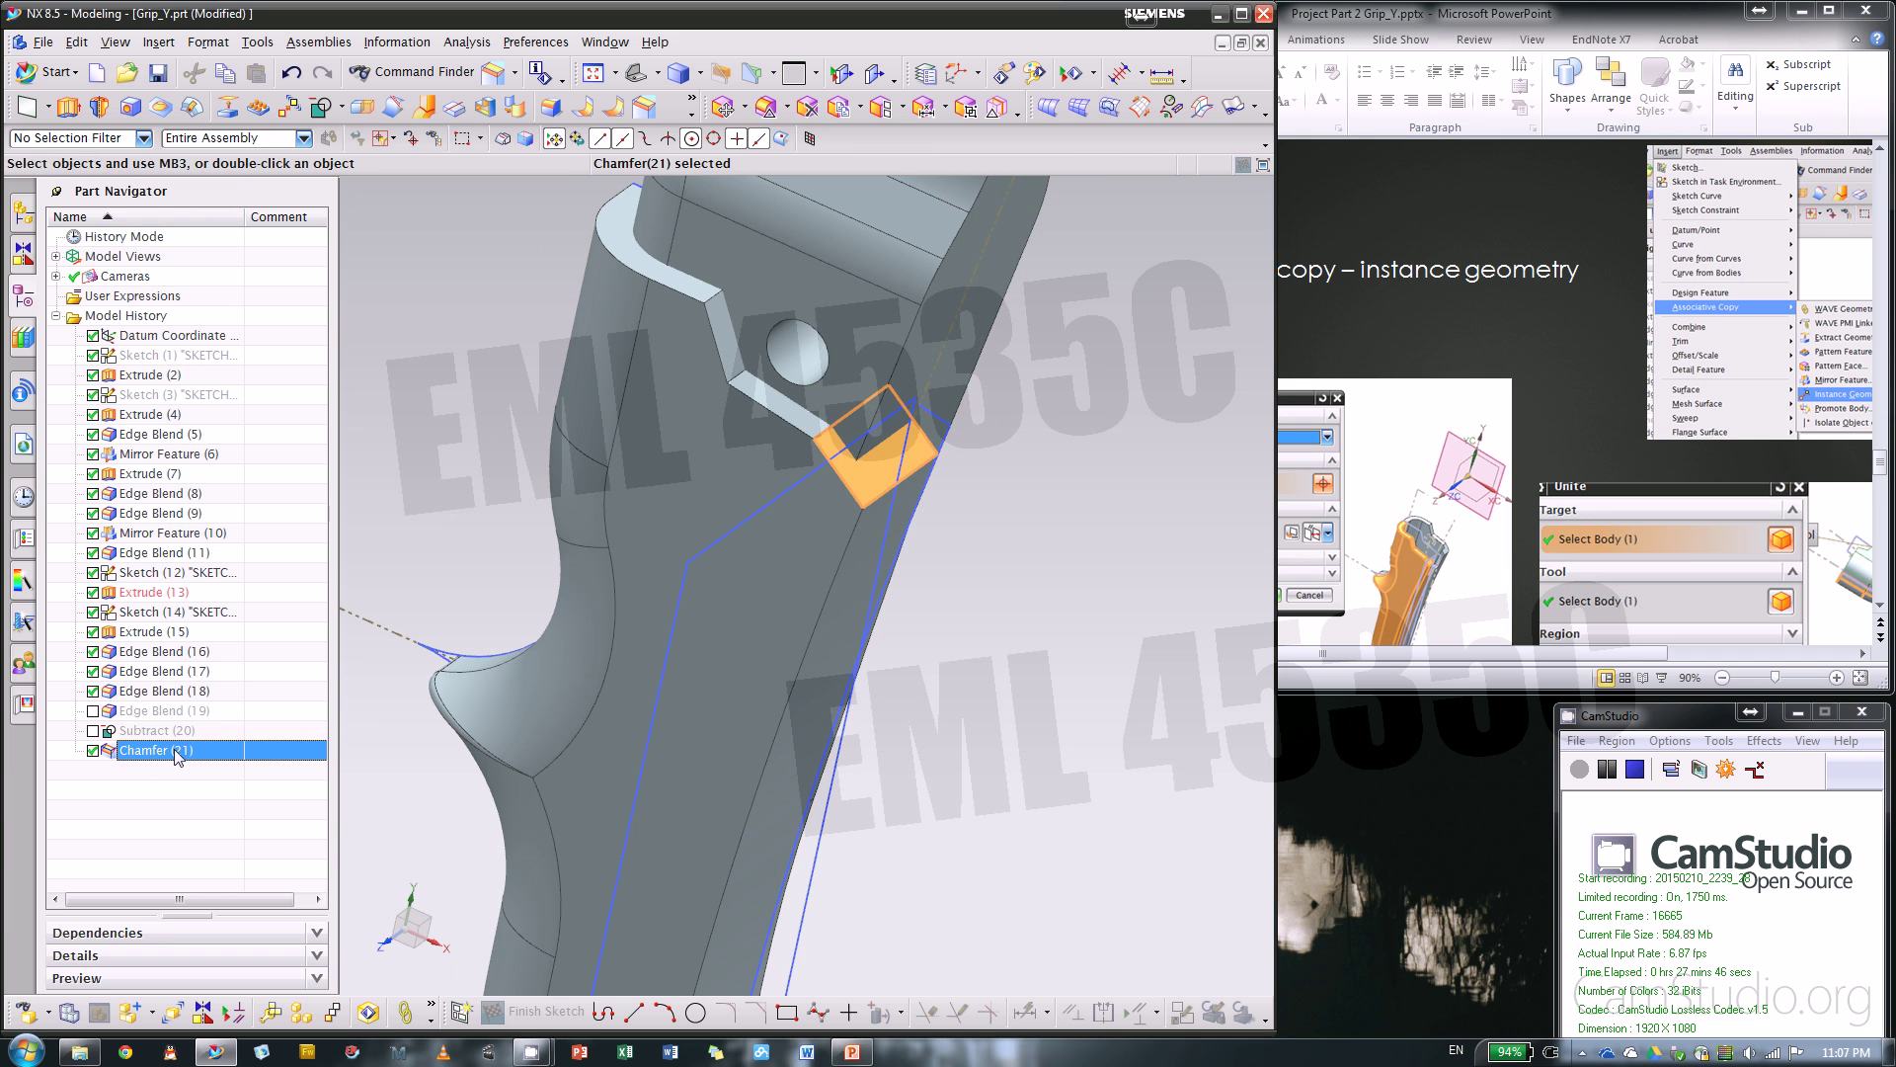
left_click_drag(178, 751, 195, 699)
- Unsuppress the Edge Blend (20) and Subtract (21) features in the model history
left_click(168, 730)
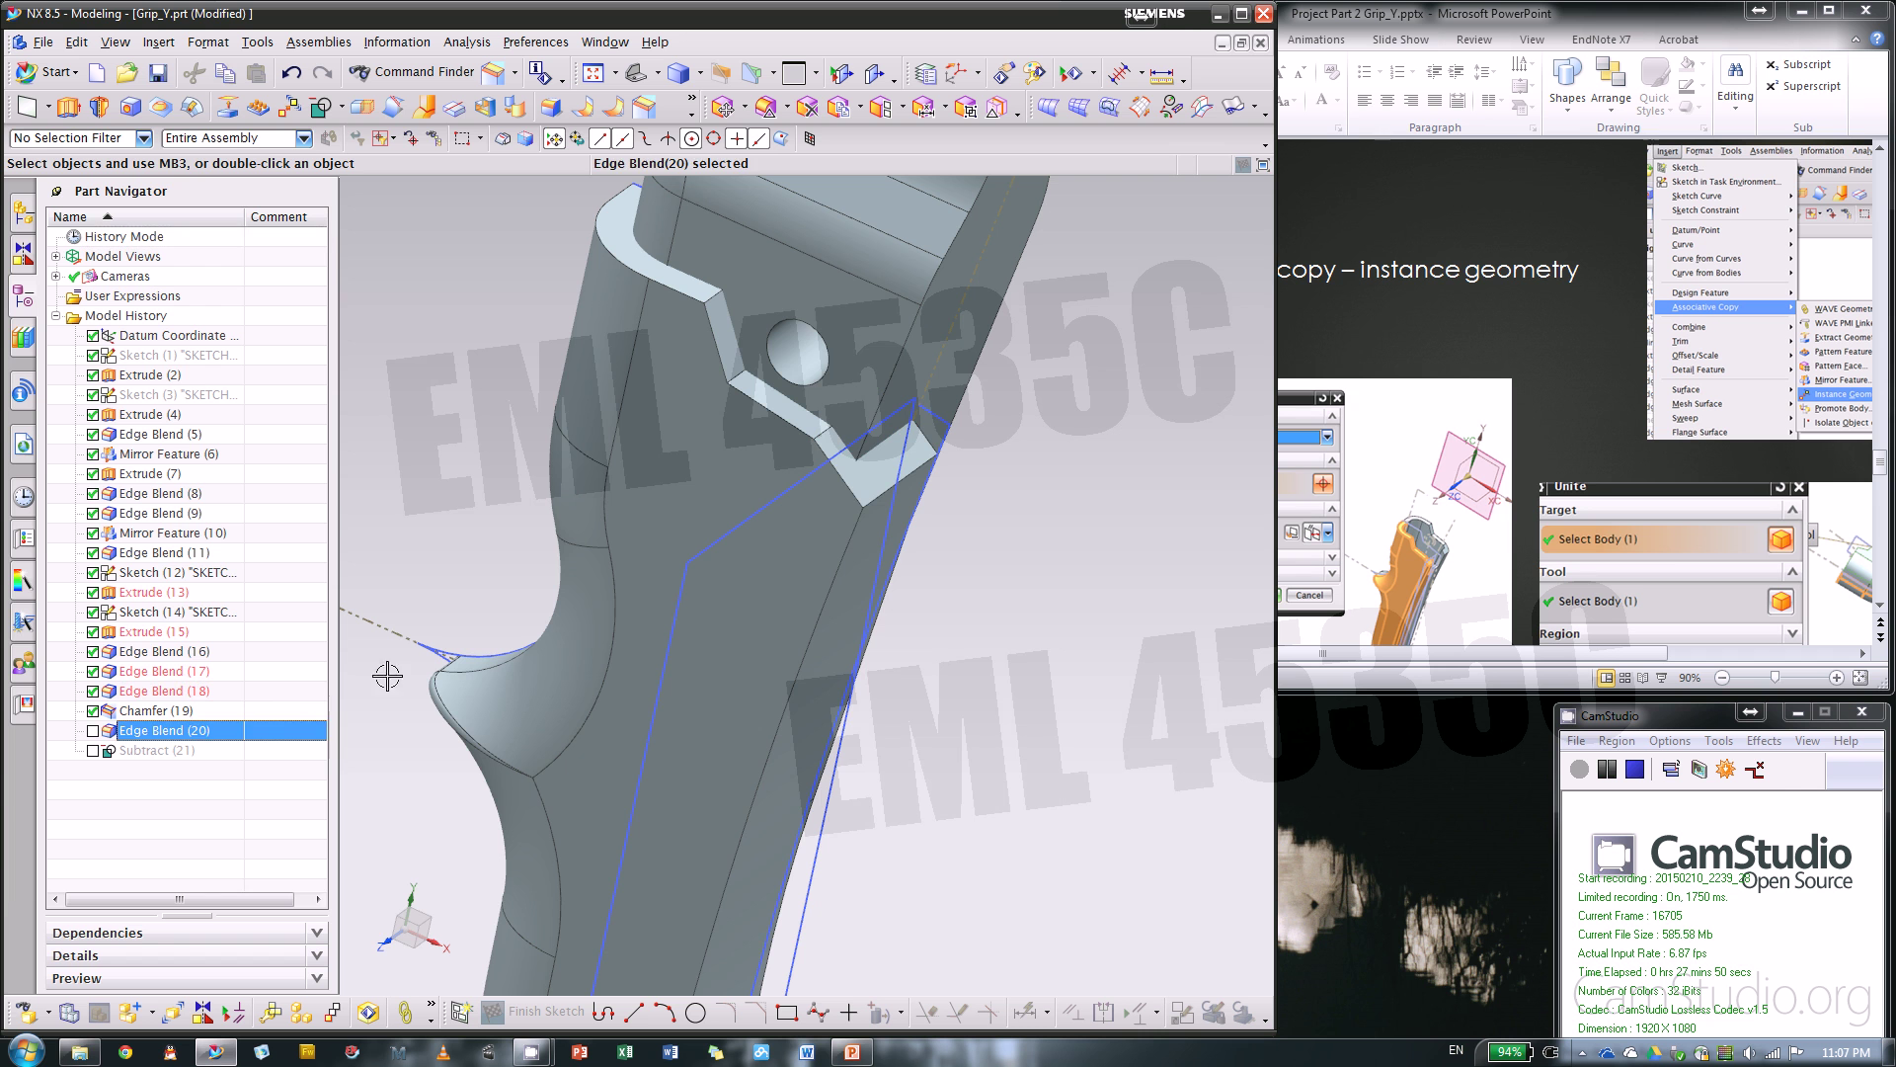
left_click(94, 735)
scroll(875, 494, "up", 3)
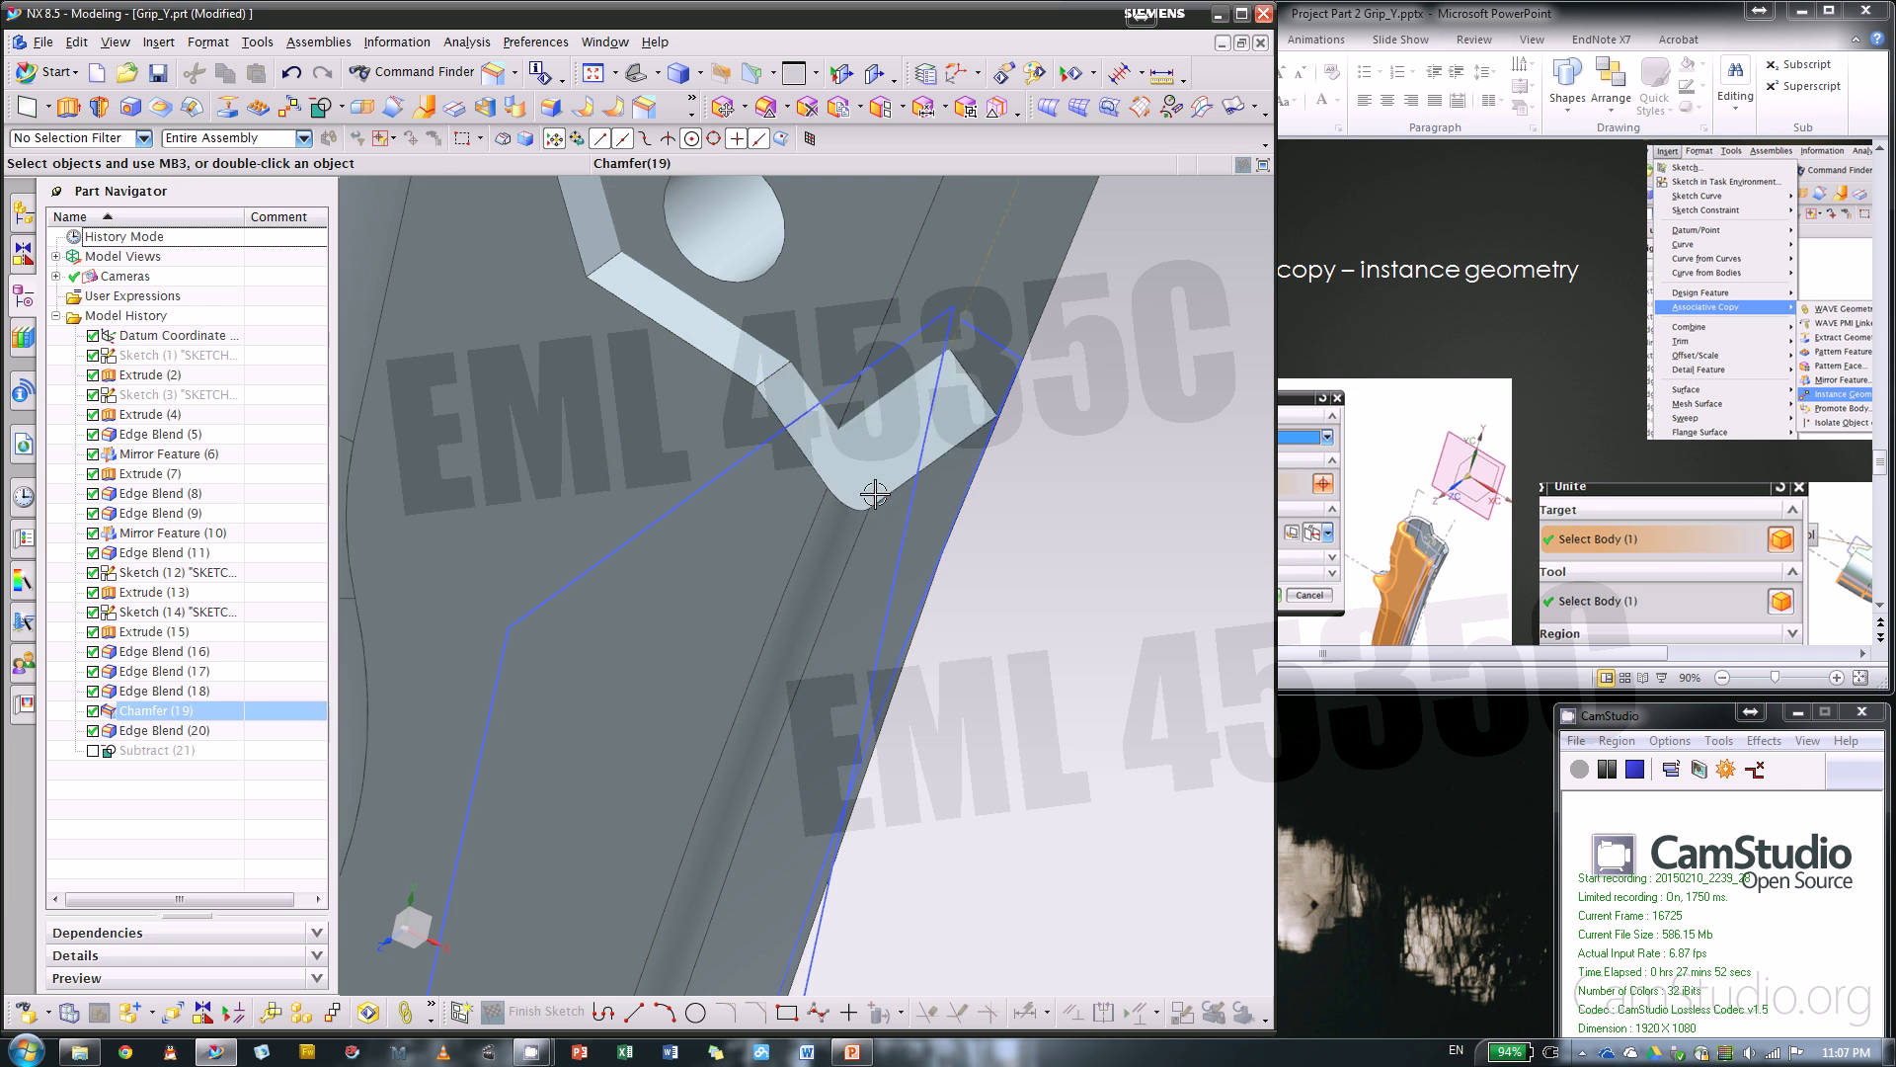
left_click(92, 752)
- Select Chamfer (19) in the model history and examine the chamfered end from the grip's inner side
scroll(887, 505, "down", 3)
middle_click_drag(888, 506, 808, 481)
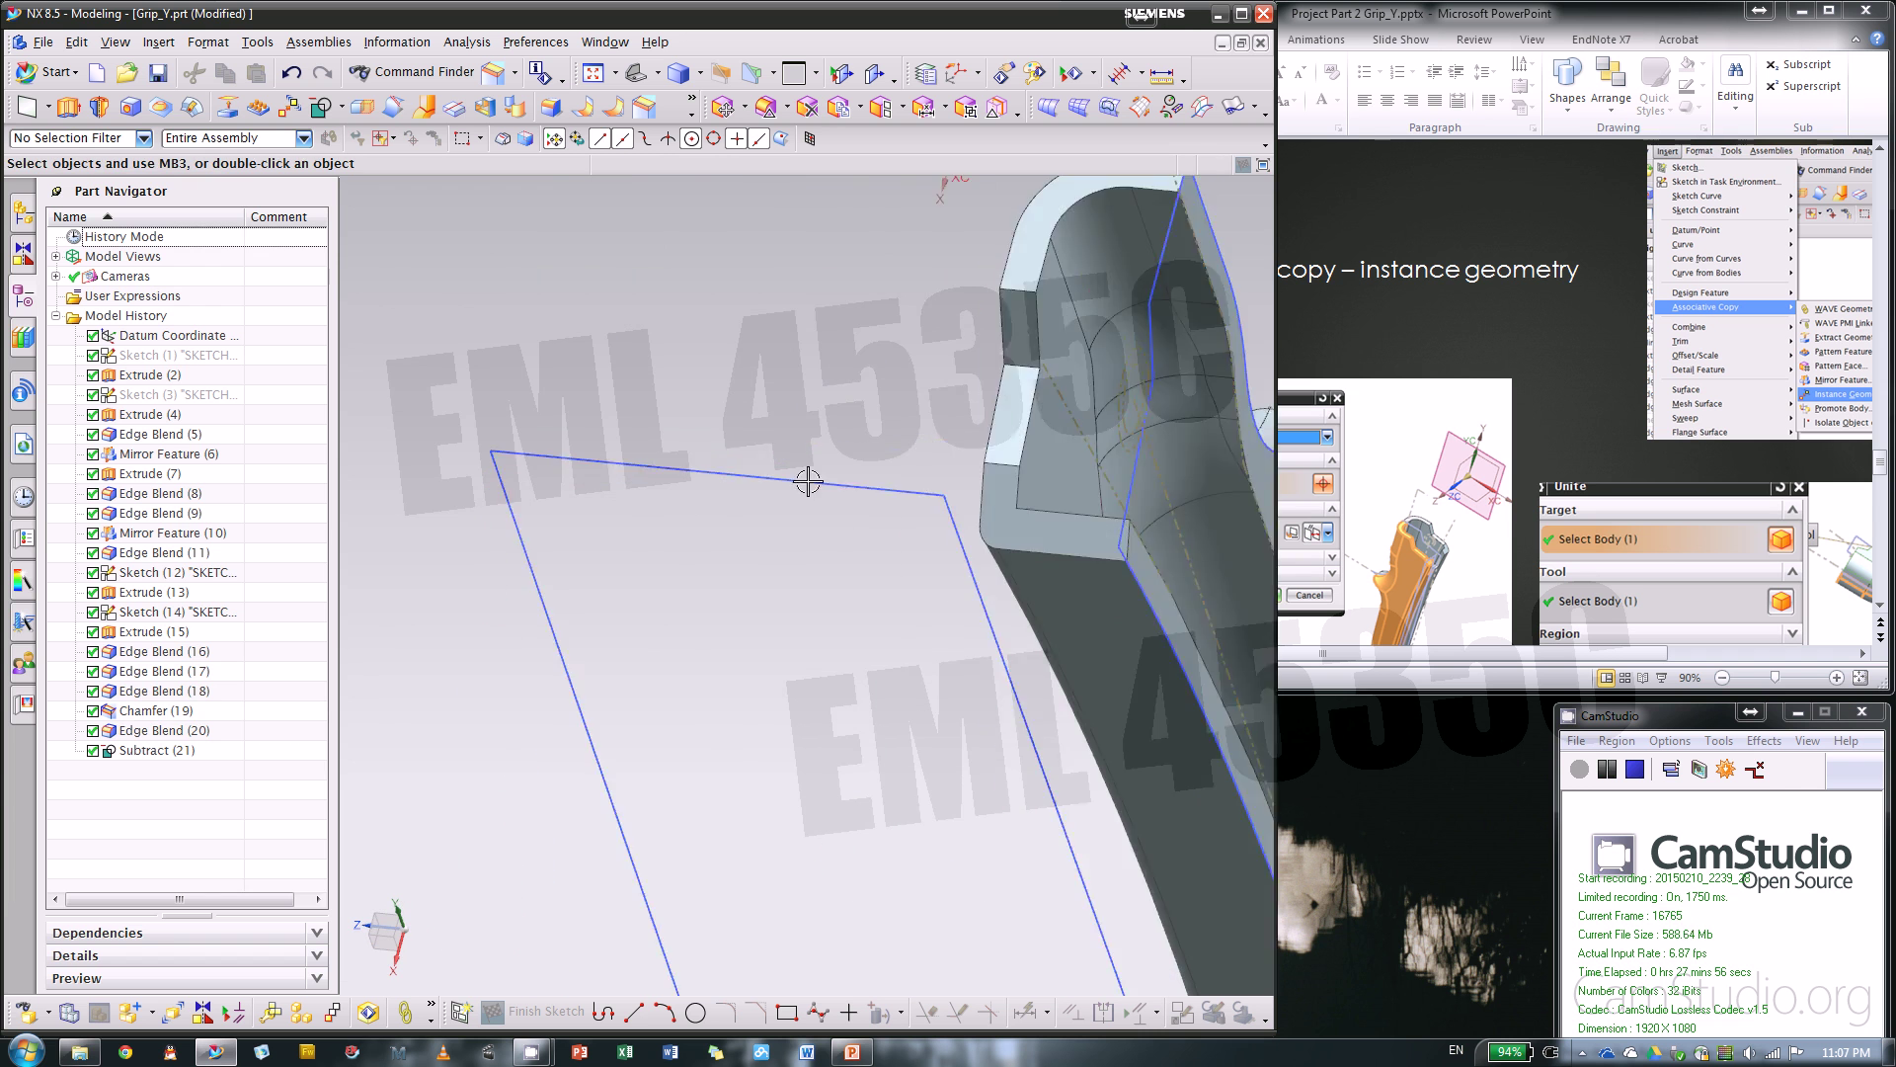
scroll(808, 481, "down", 3)
scroll(1047, 506, "up", 2)
left_click(168, 713)
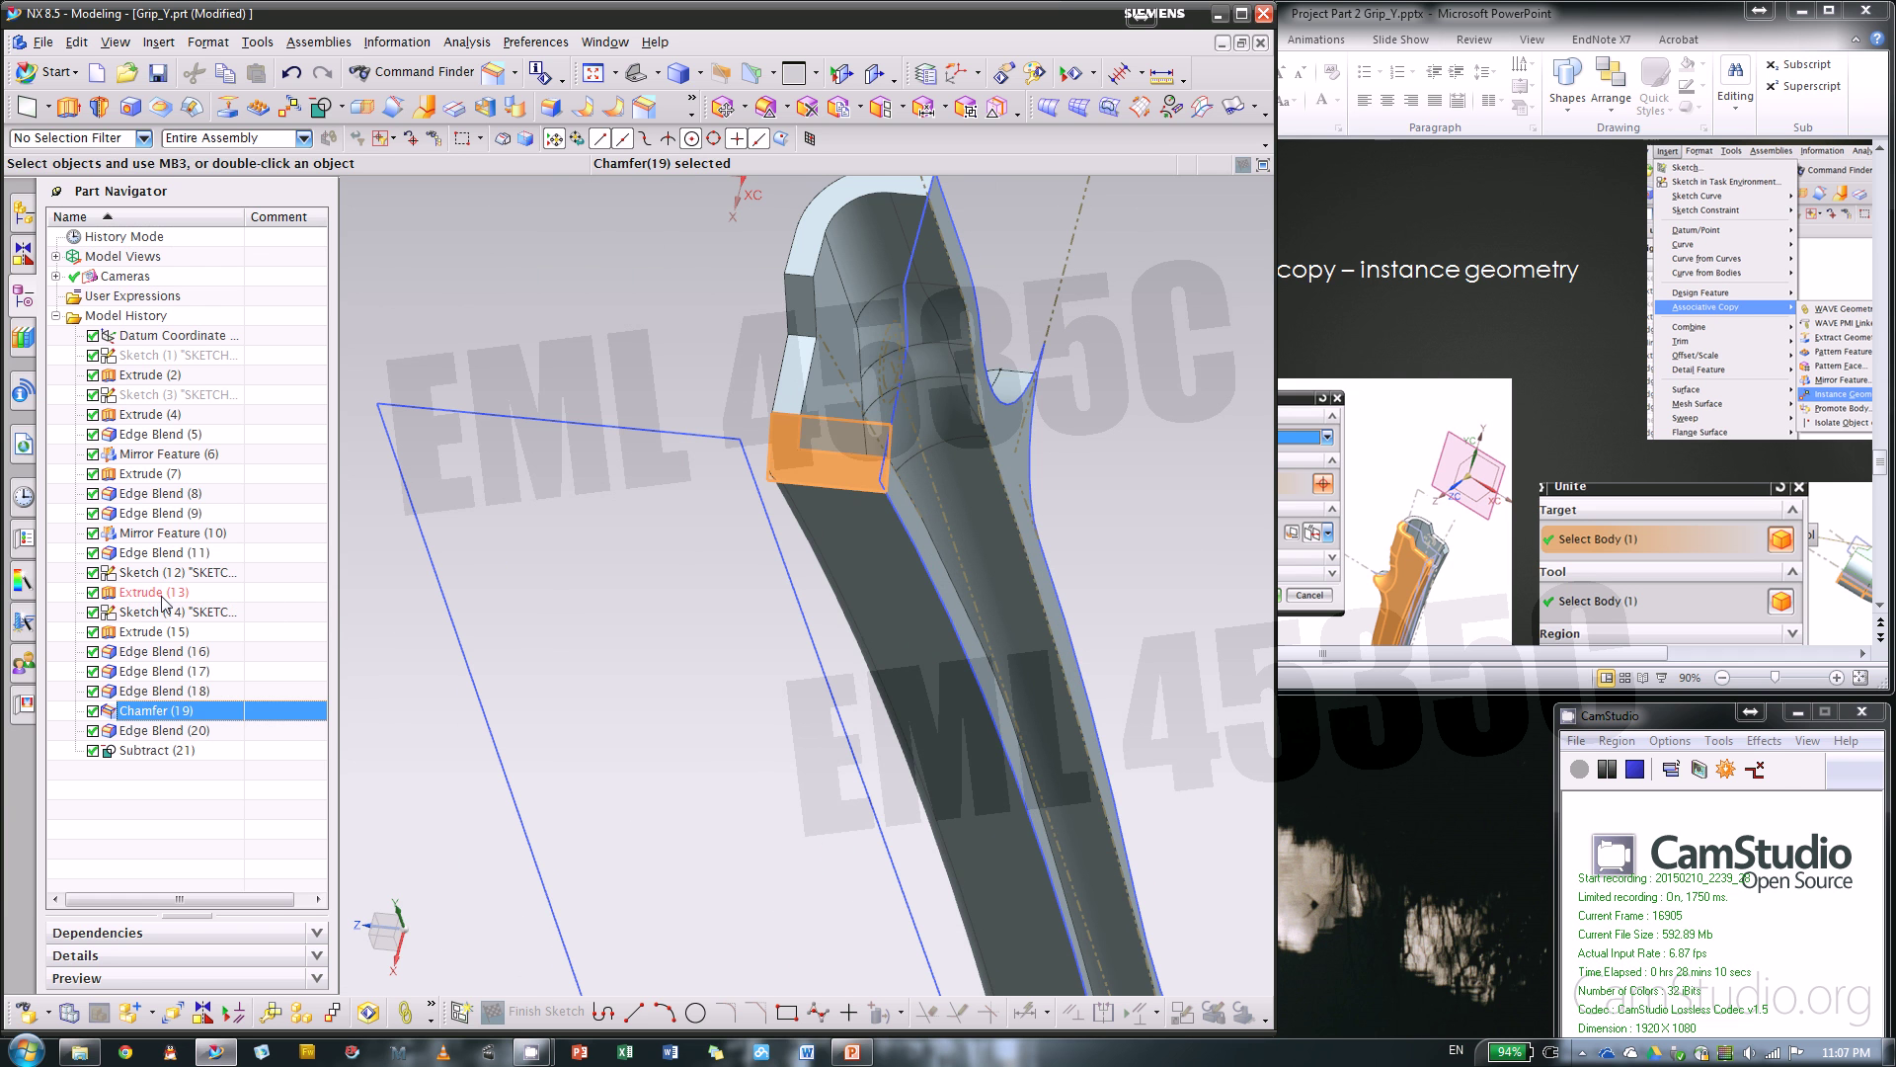
- Try to move Chamfer (19) up next to Extrude (13) in the model history
mouse_move(166, 712)
left_mouse_down()
mouse_move(181, 571)
mouse_move(184, 595)
left_mouse_up()
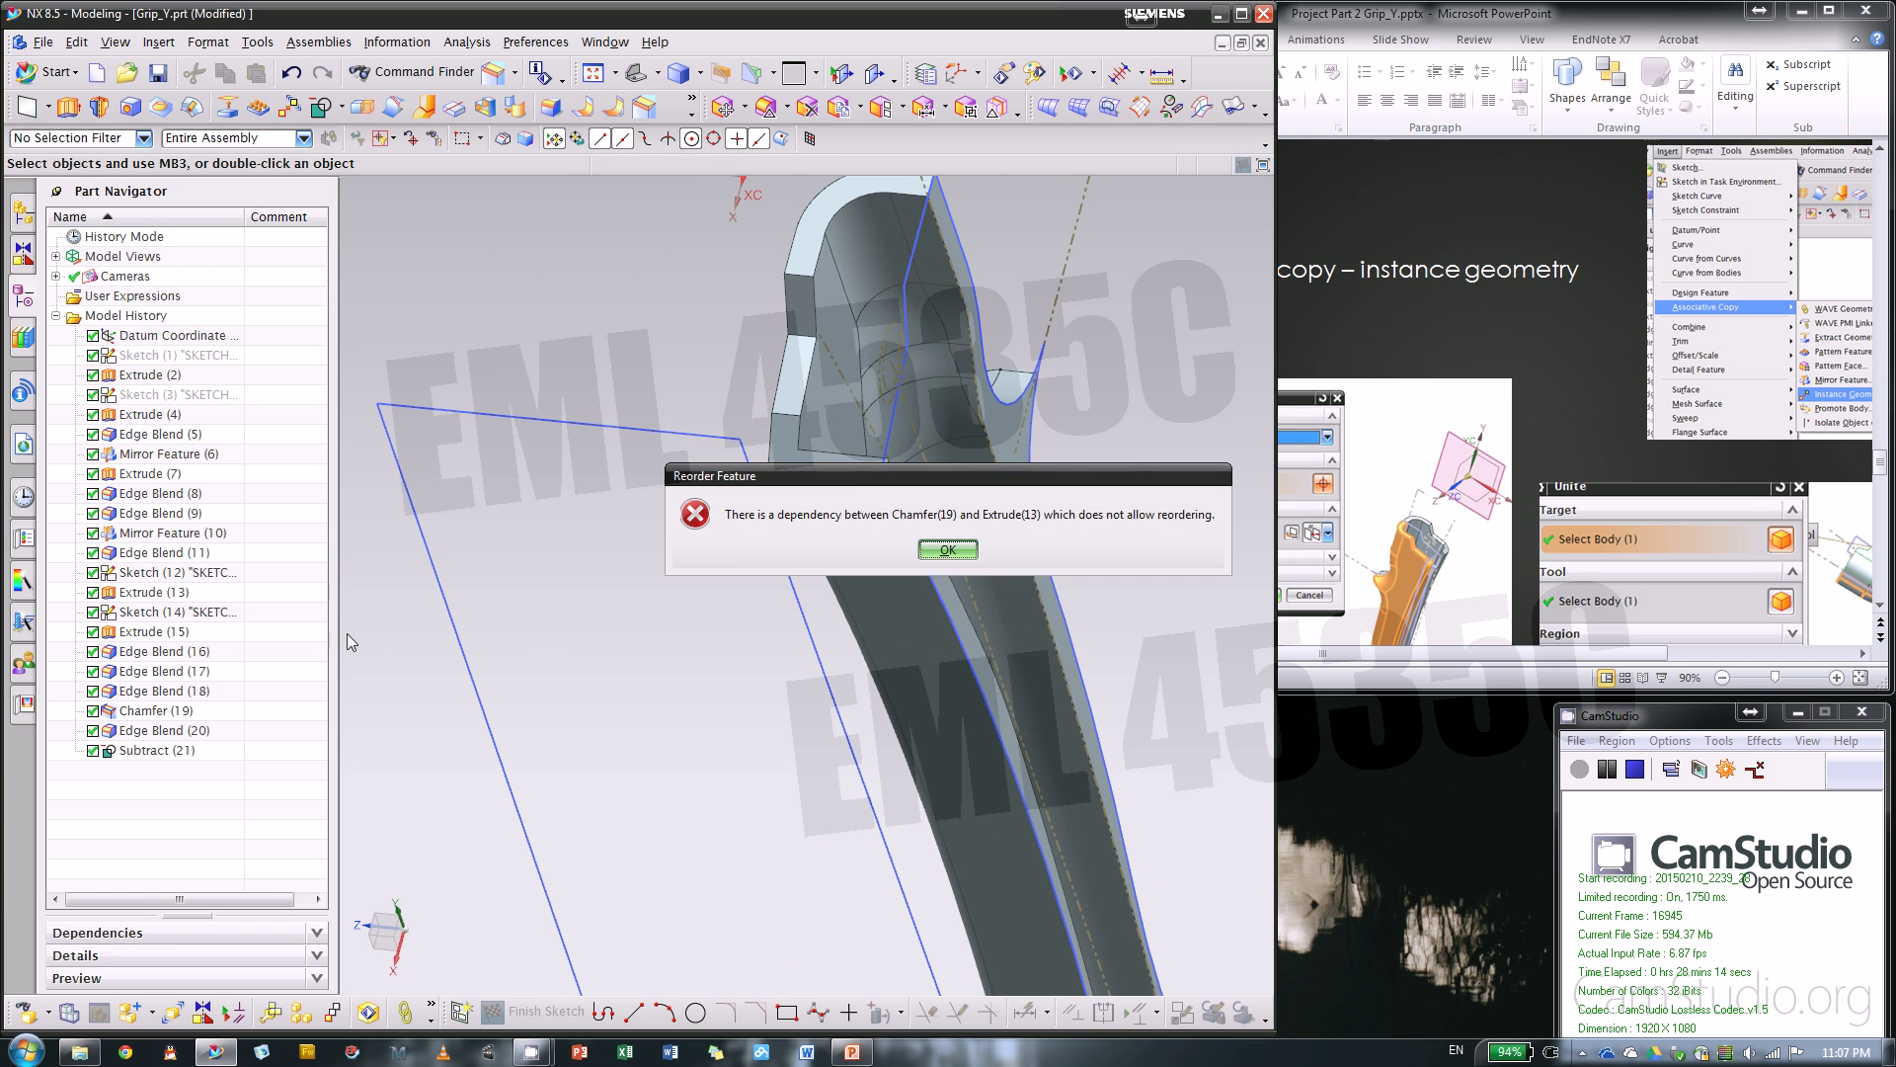
left_click(948, 550)
scroll(699, 533, "up", 2)
middle_click_drag(588, 711, 923, 563)
- Switch to PowerPoint and review the Mirror slide's instance geometry and unite instructions, then return to the grip model in NX
left_click(1555, 403)
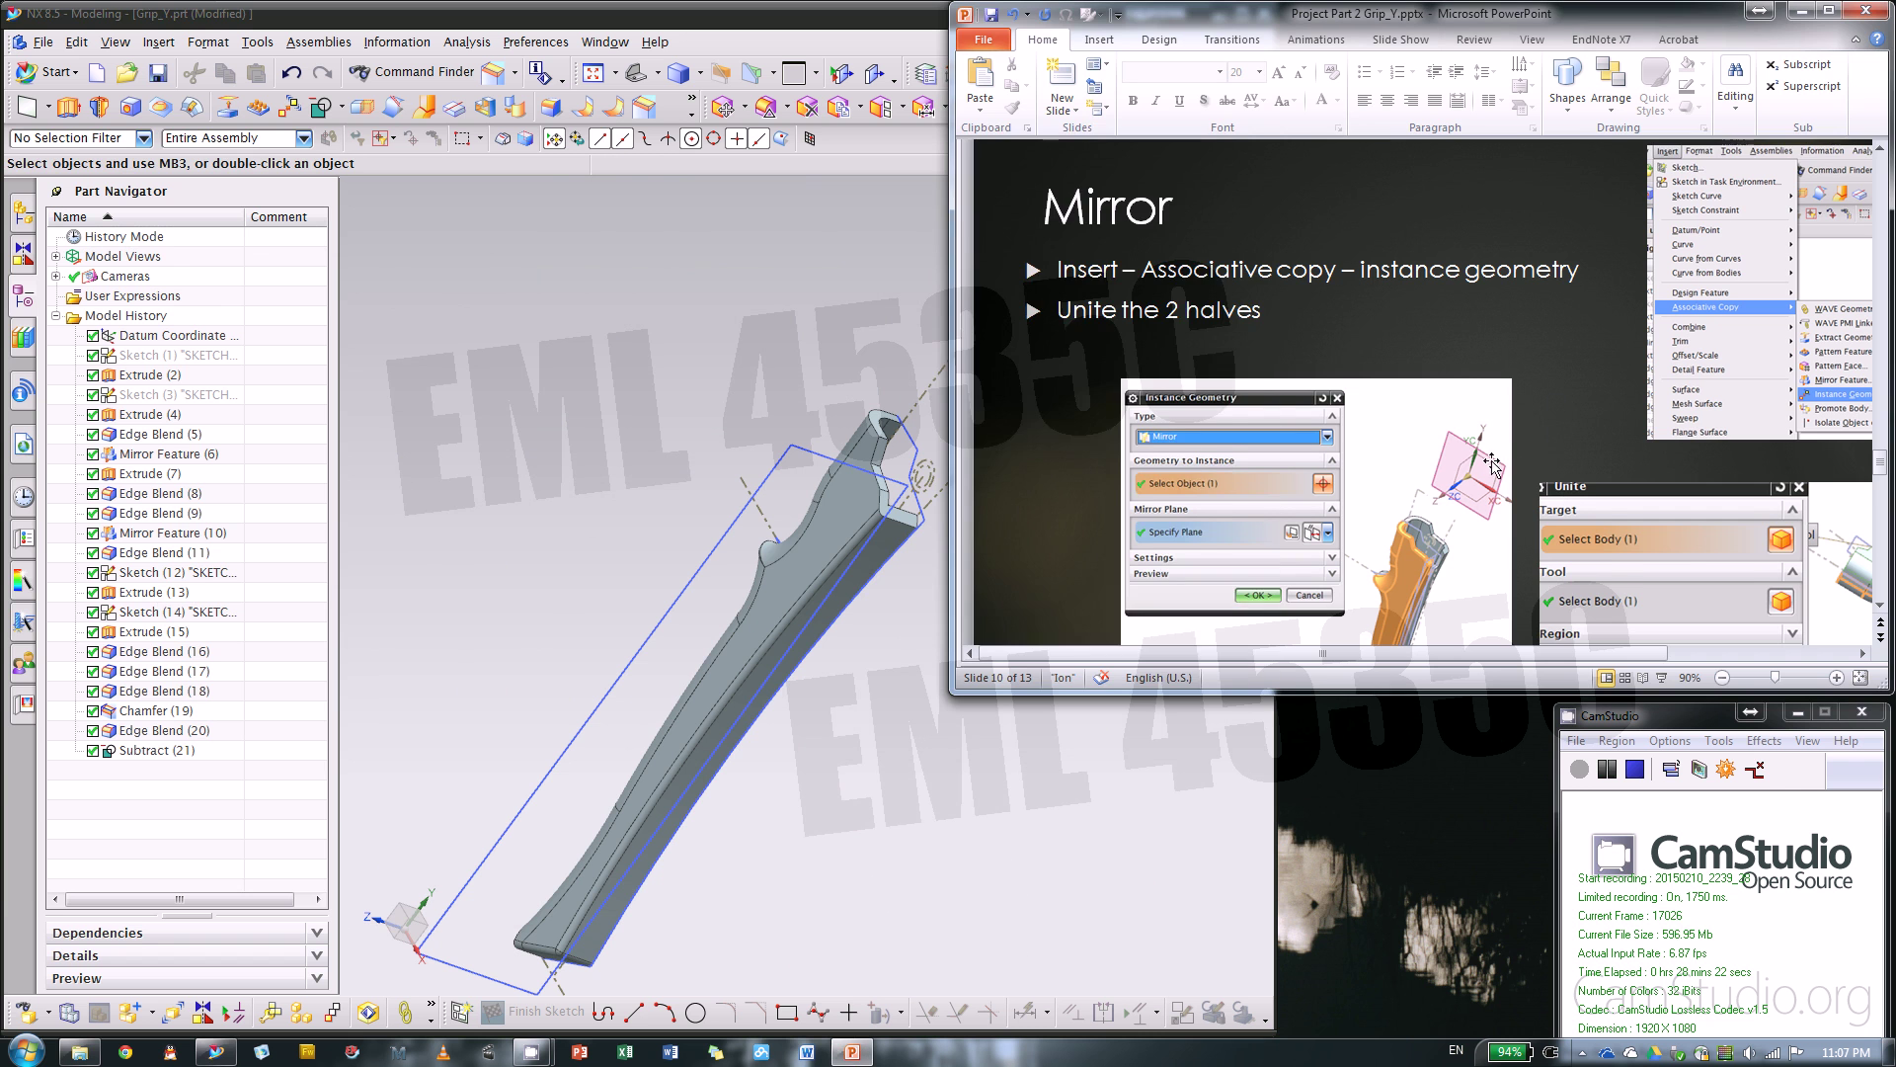
scroll(1492, 462, "down", 1)
left_click_drag(1463, 654, 1621, 655)
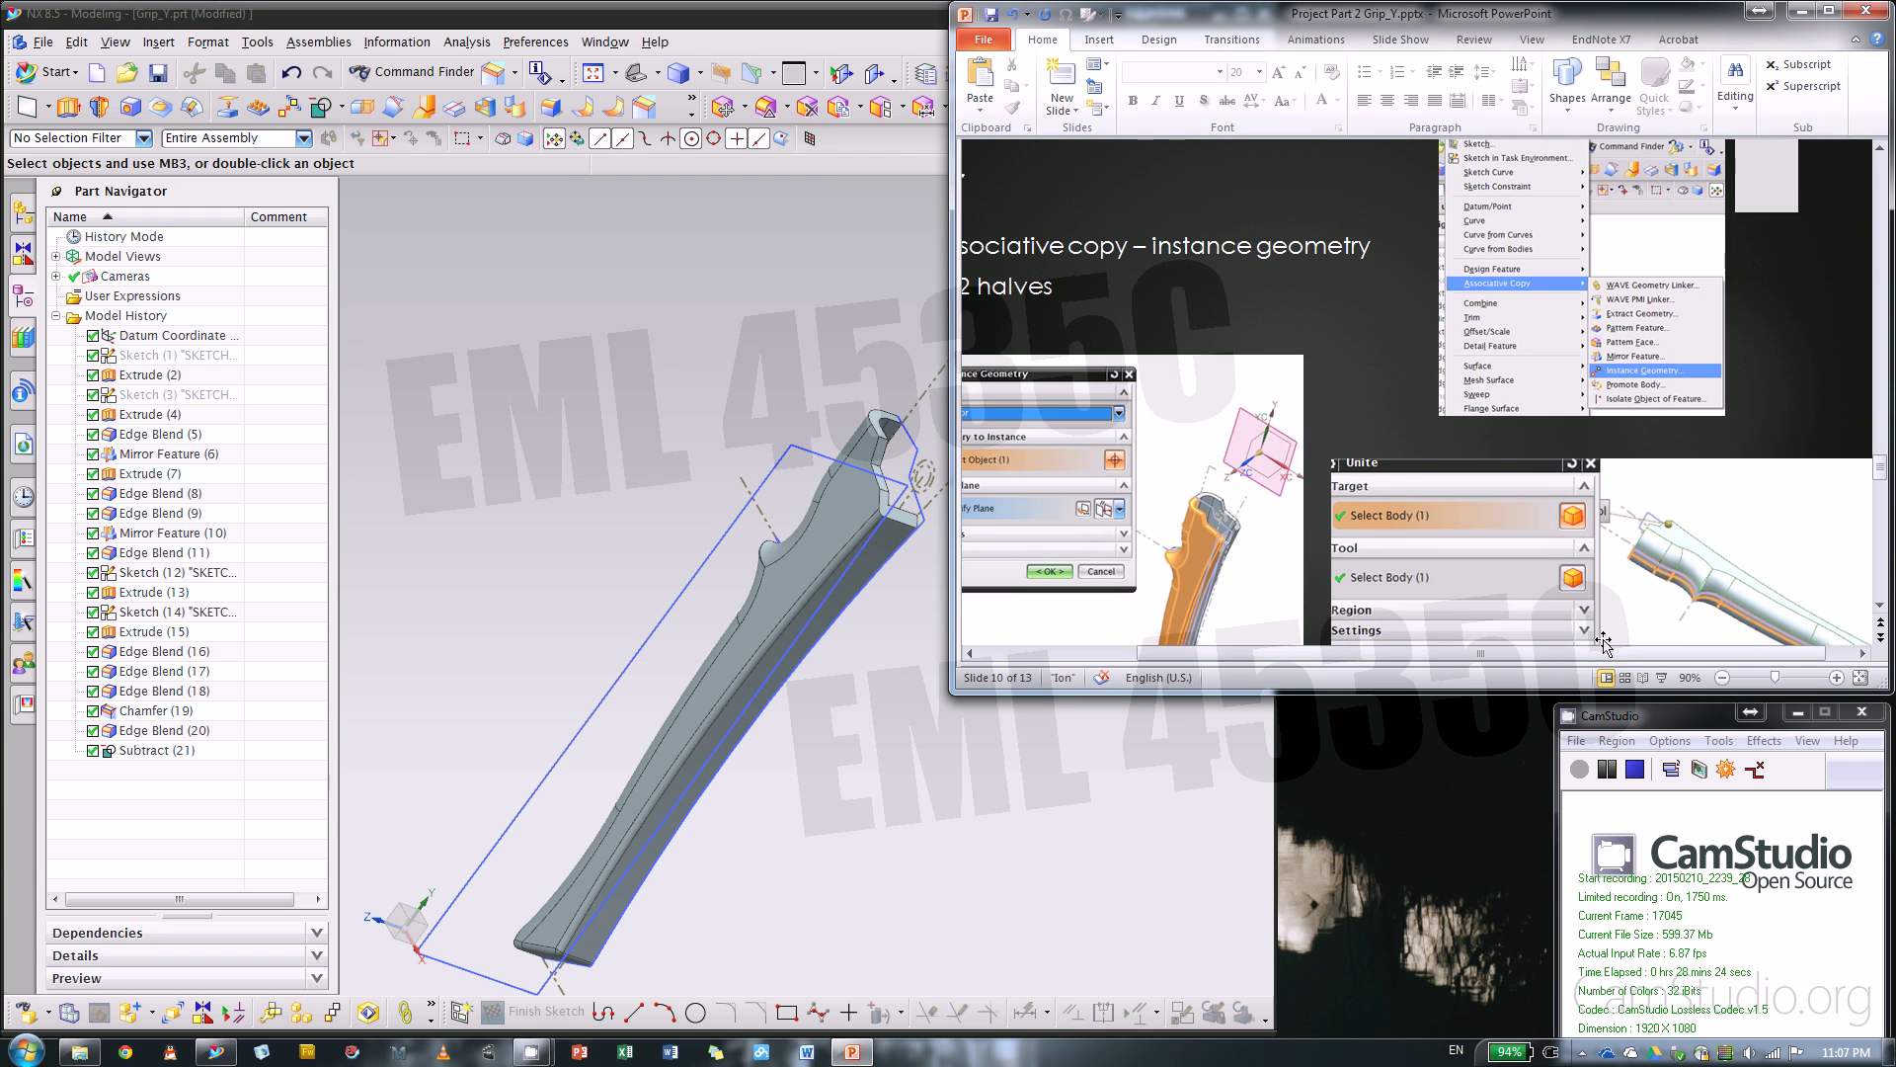
scroll(1603, 643, "up", 3)
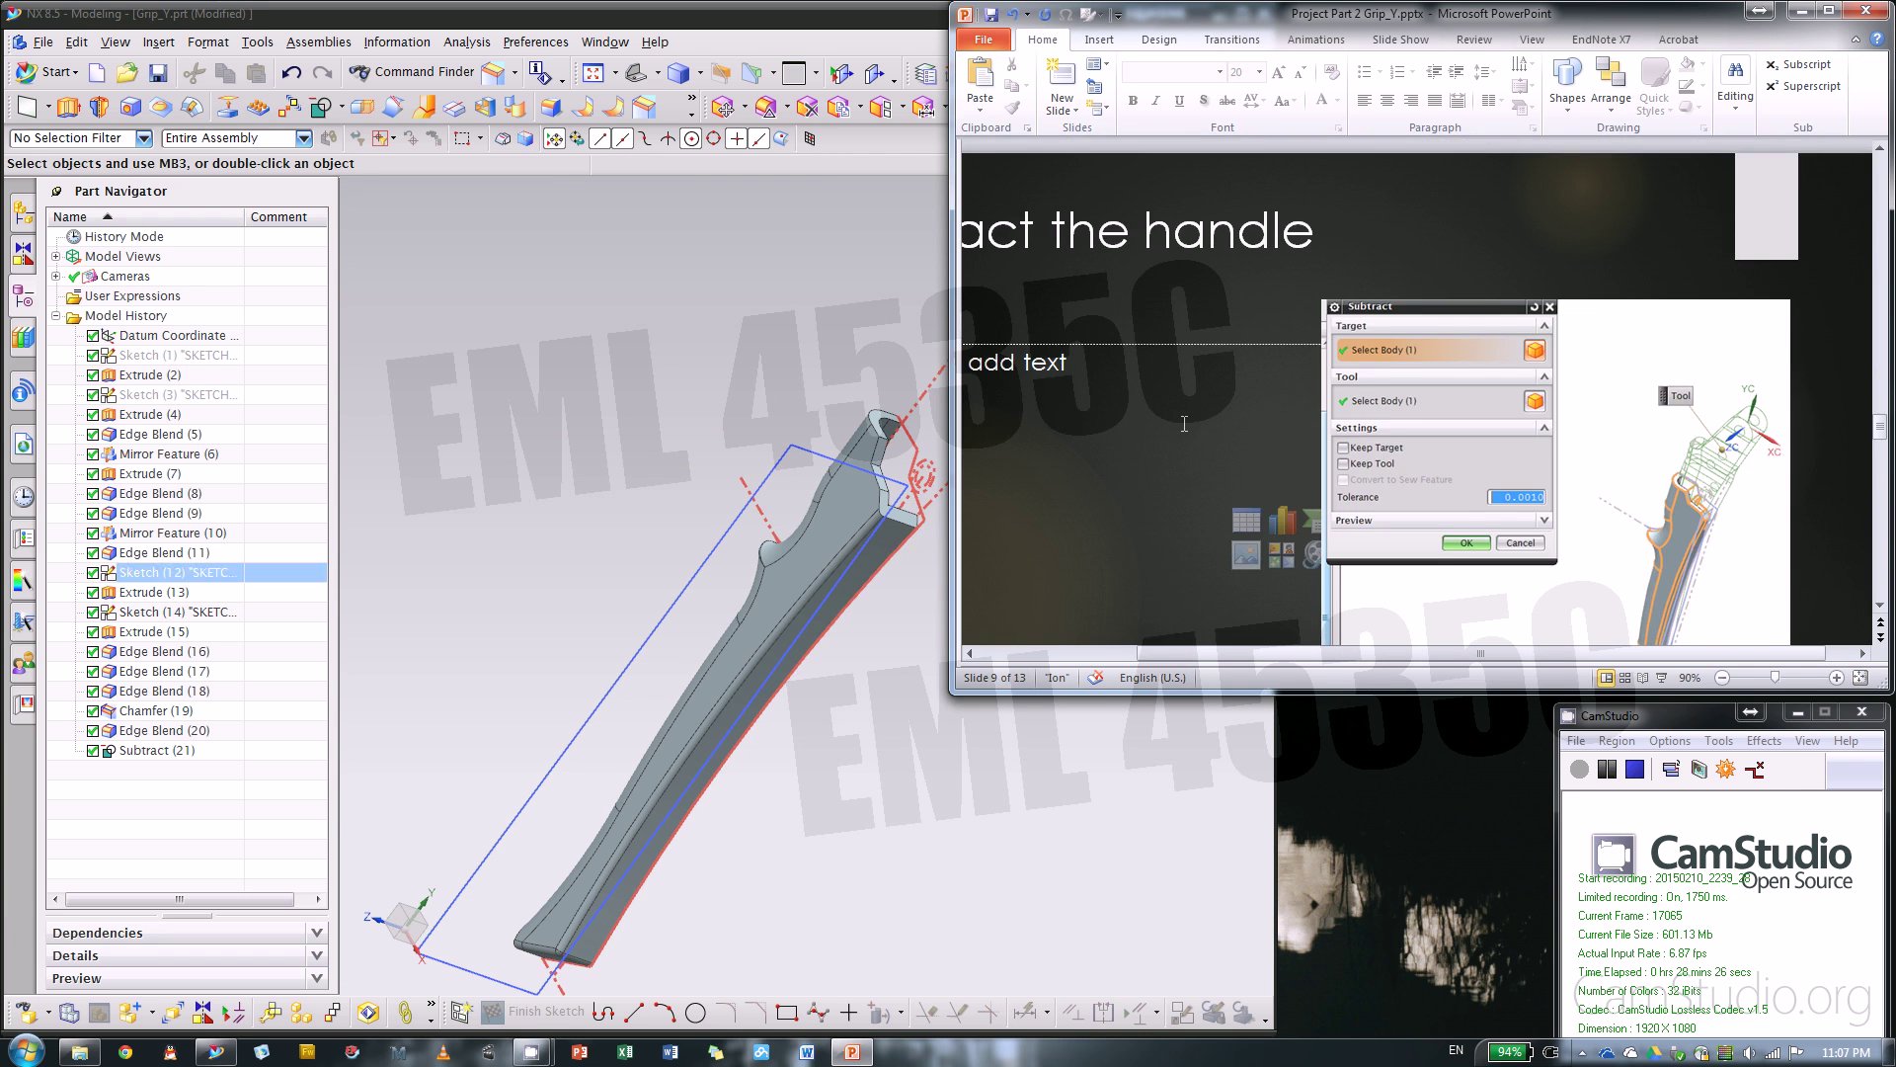
scroll(1185, 424, "down", 4)
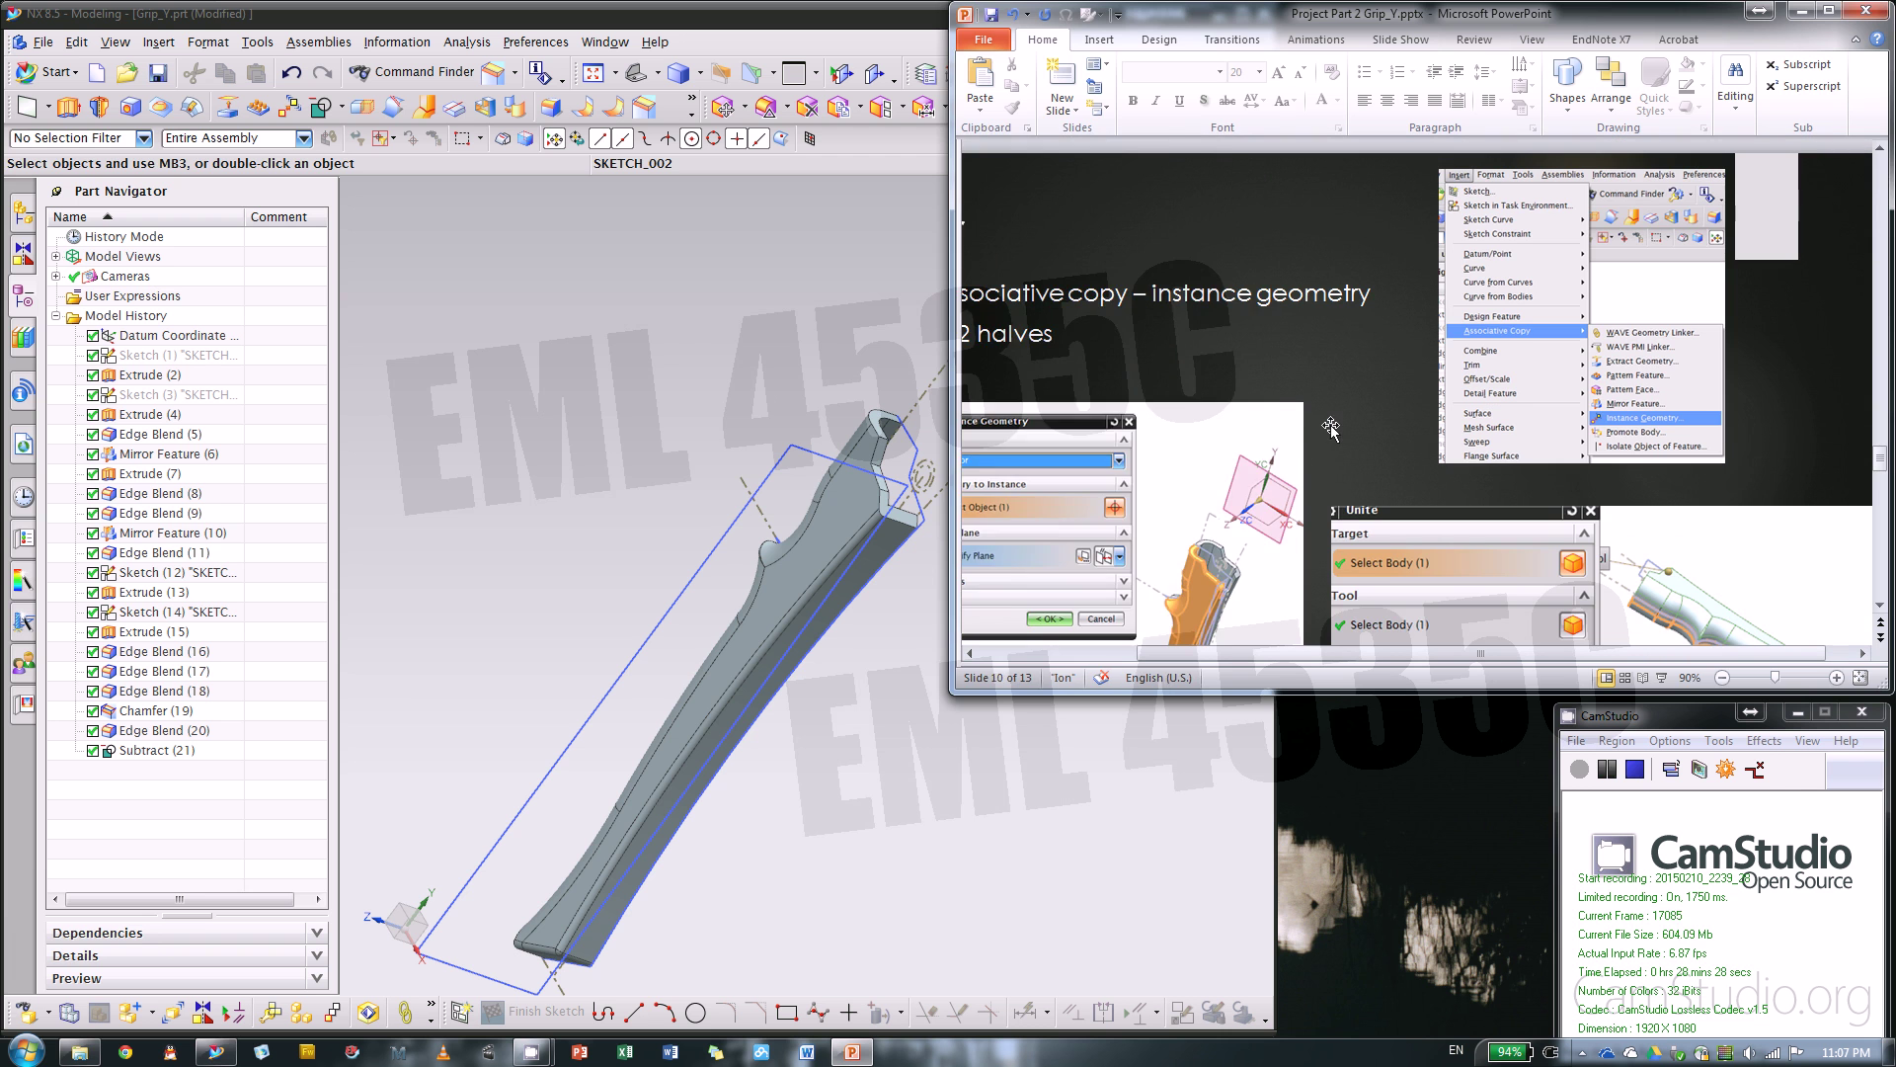
left_click(793, 392)
middle_click_drag(1035, 469, 1029, 570)
scroll(864, 479, "up", 3)
scroll(861, 477, "up", 1)
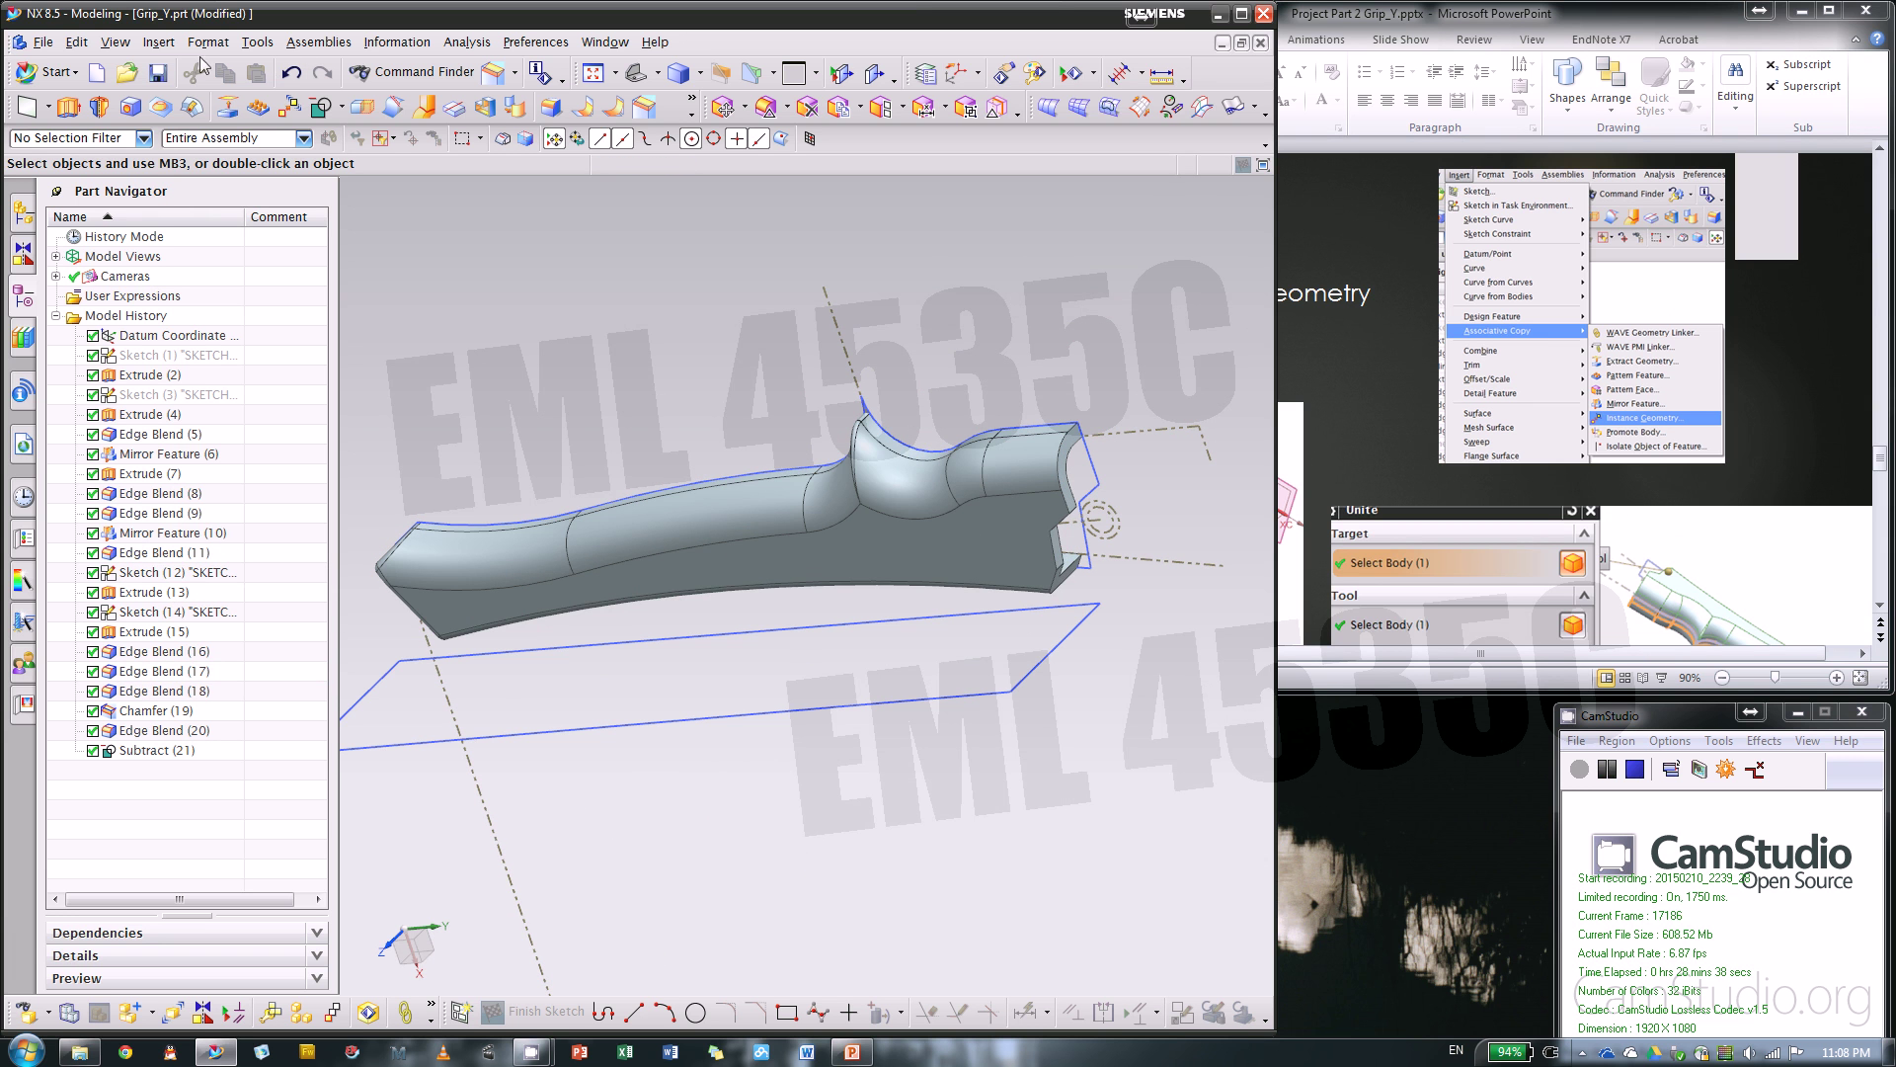
- Start an Instance Geometry of type Mirror and choose the grip's solid body as the geometry to instance
left_click(156, 41)
mouse_move(199, 277)
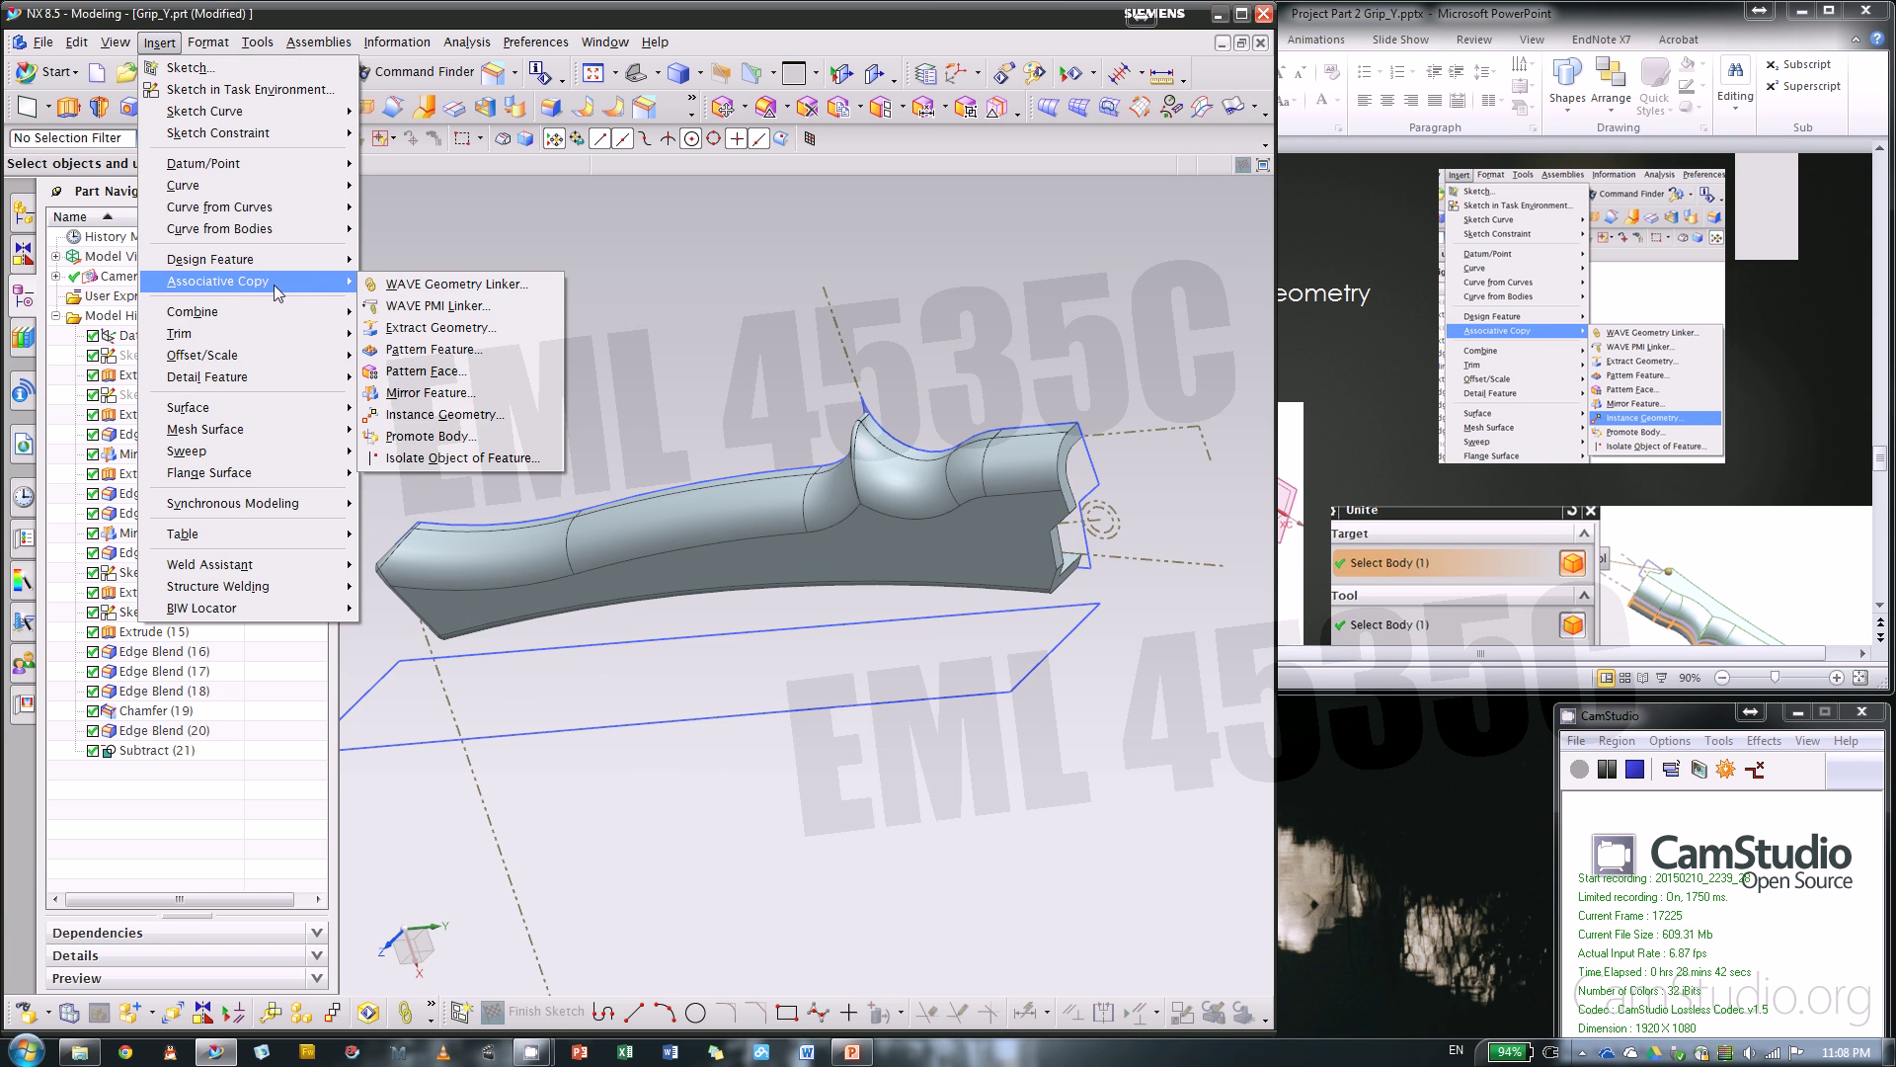
left_click(440, 416)
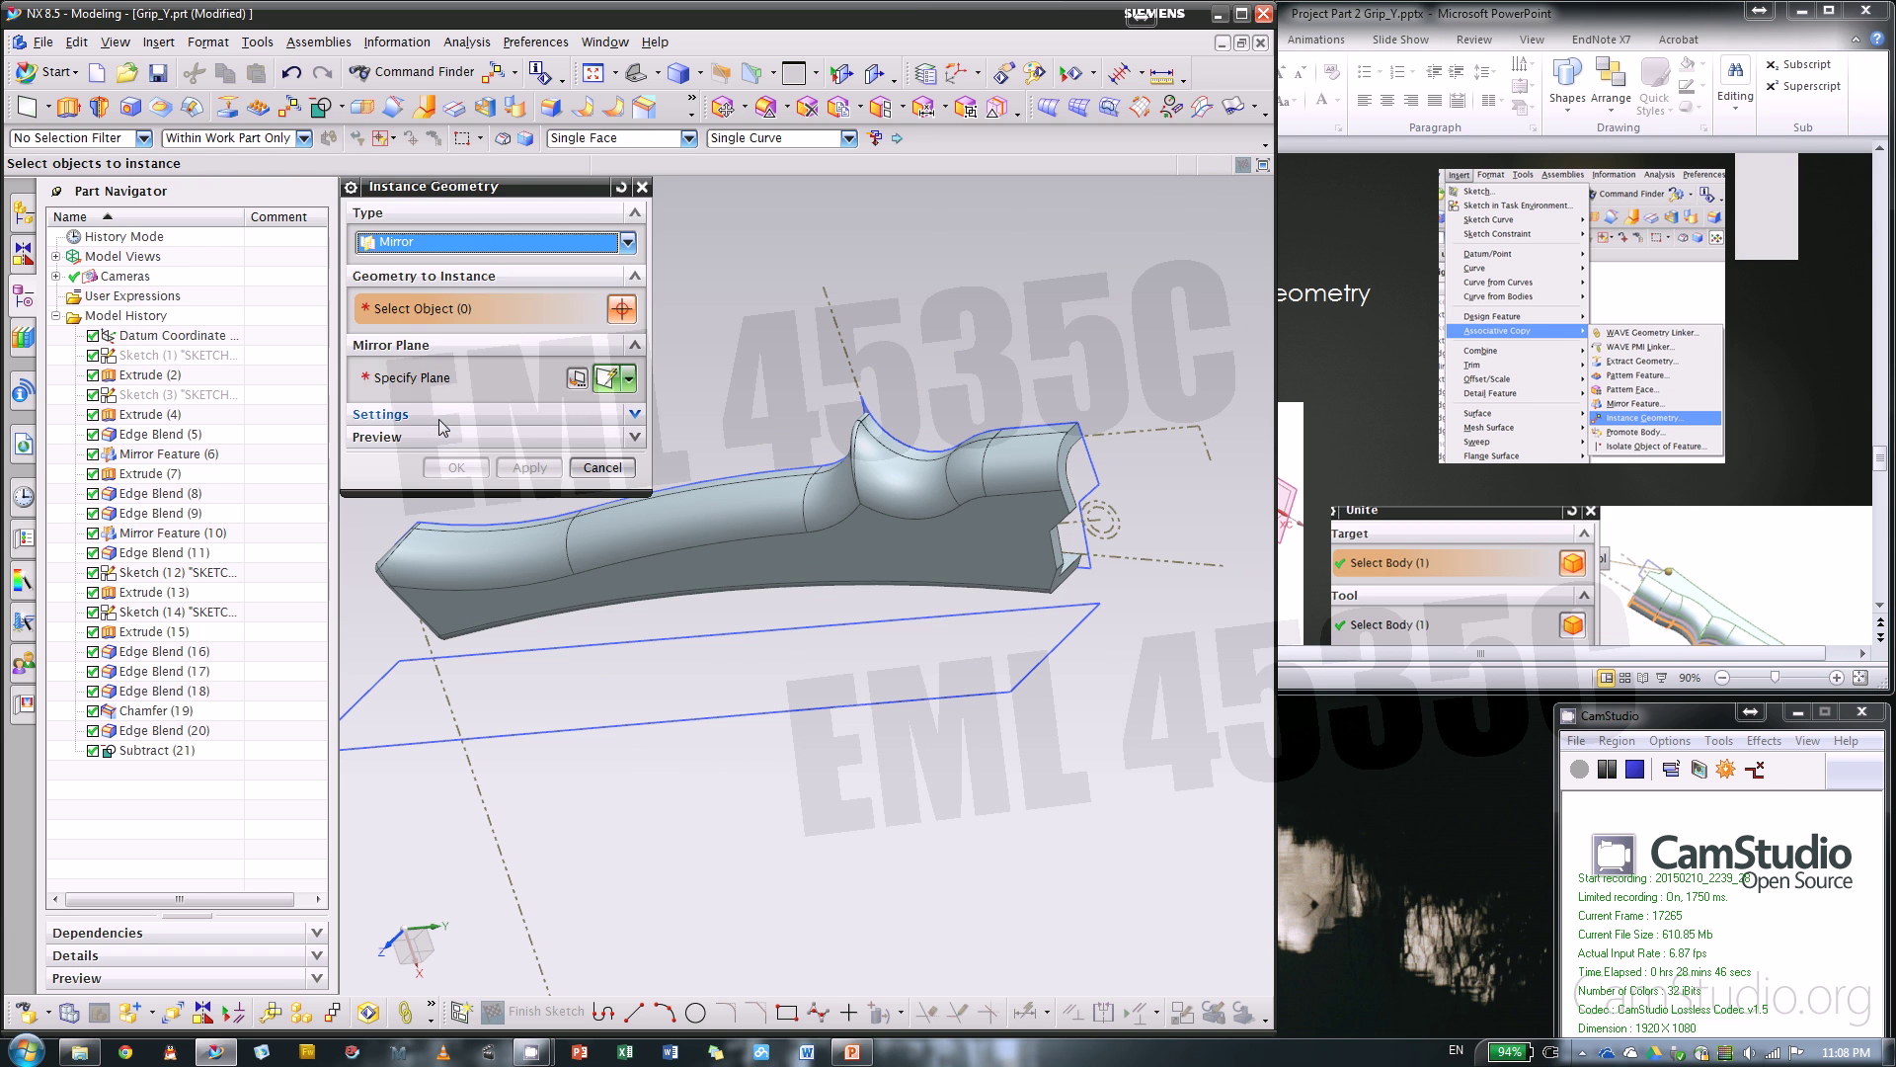
left_click(478, 243)
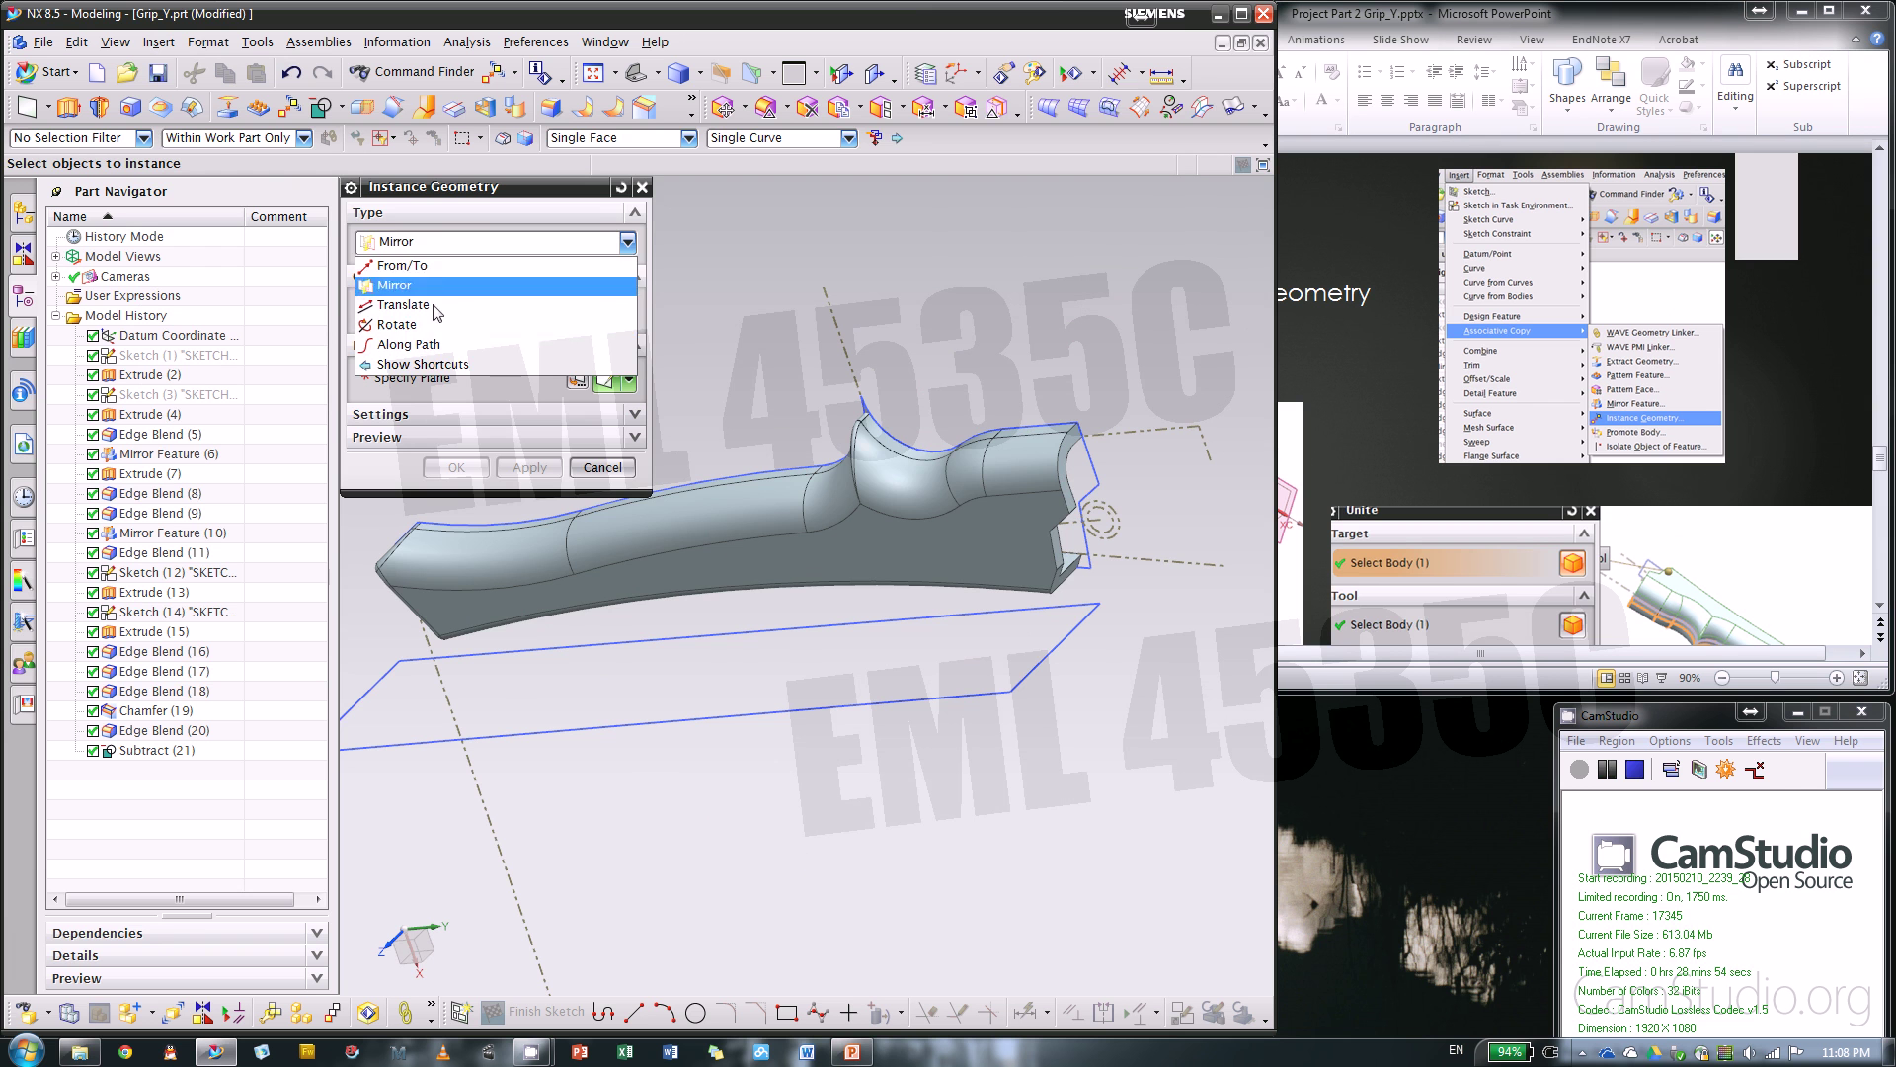
left_click(511, 291)
middle_click_drag(849, 348, 1154, 505)
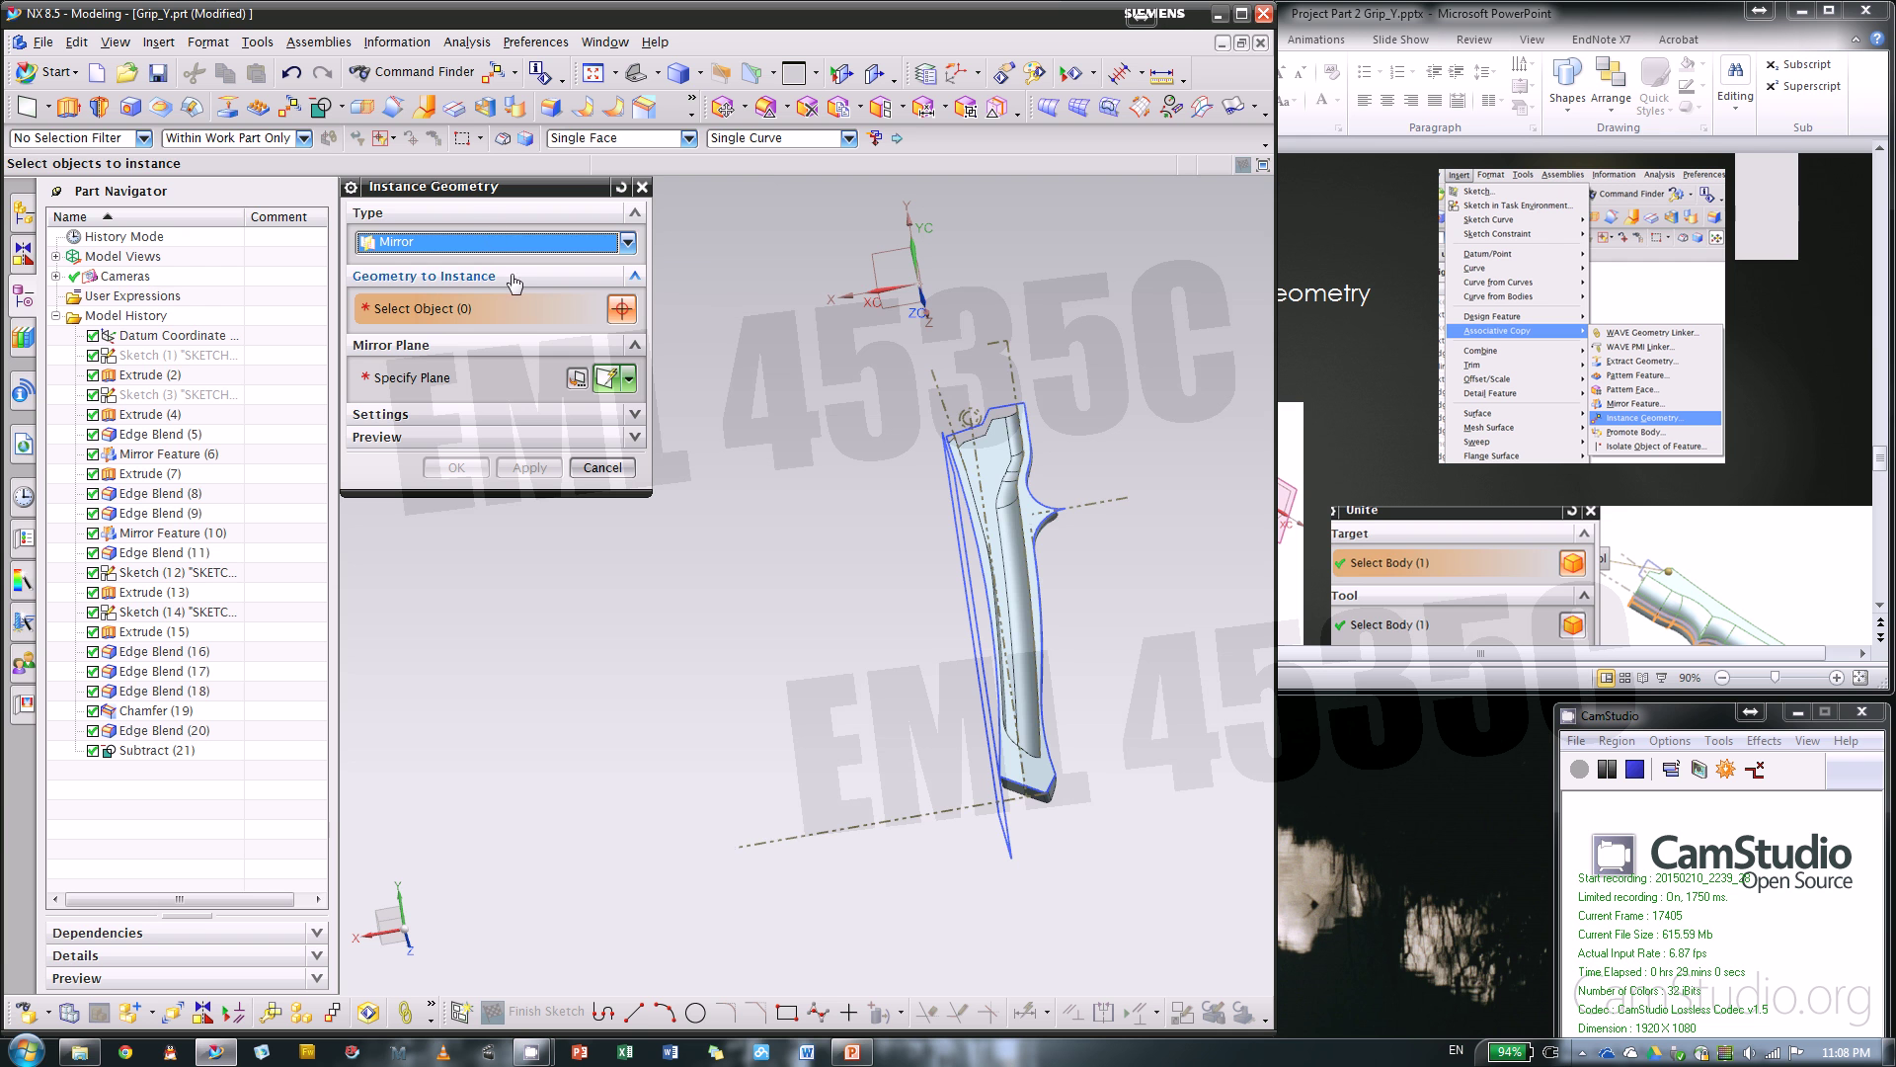
scroll(1106, 582, "up", 3)
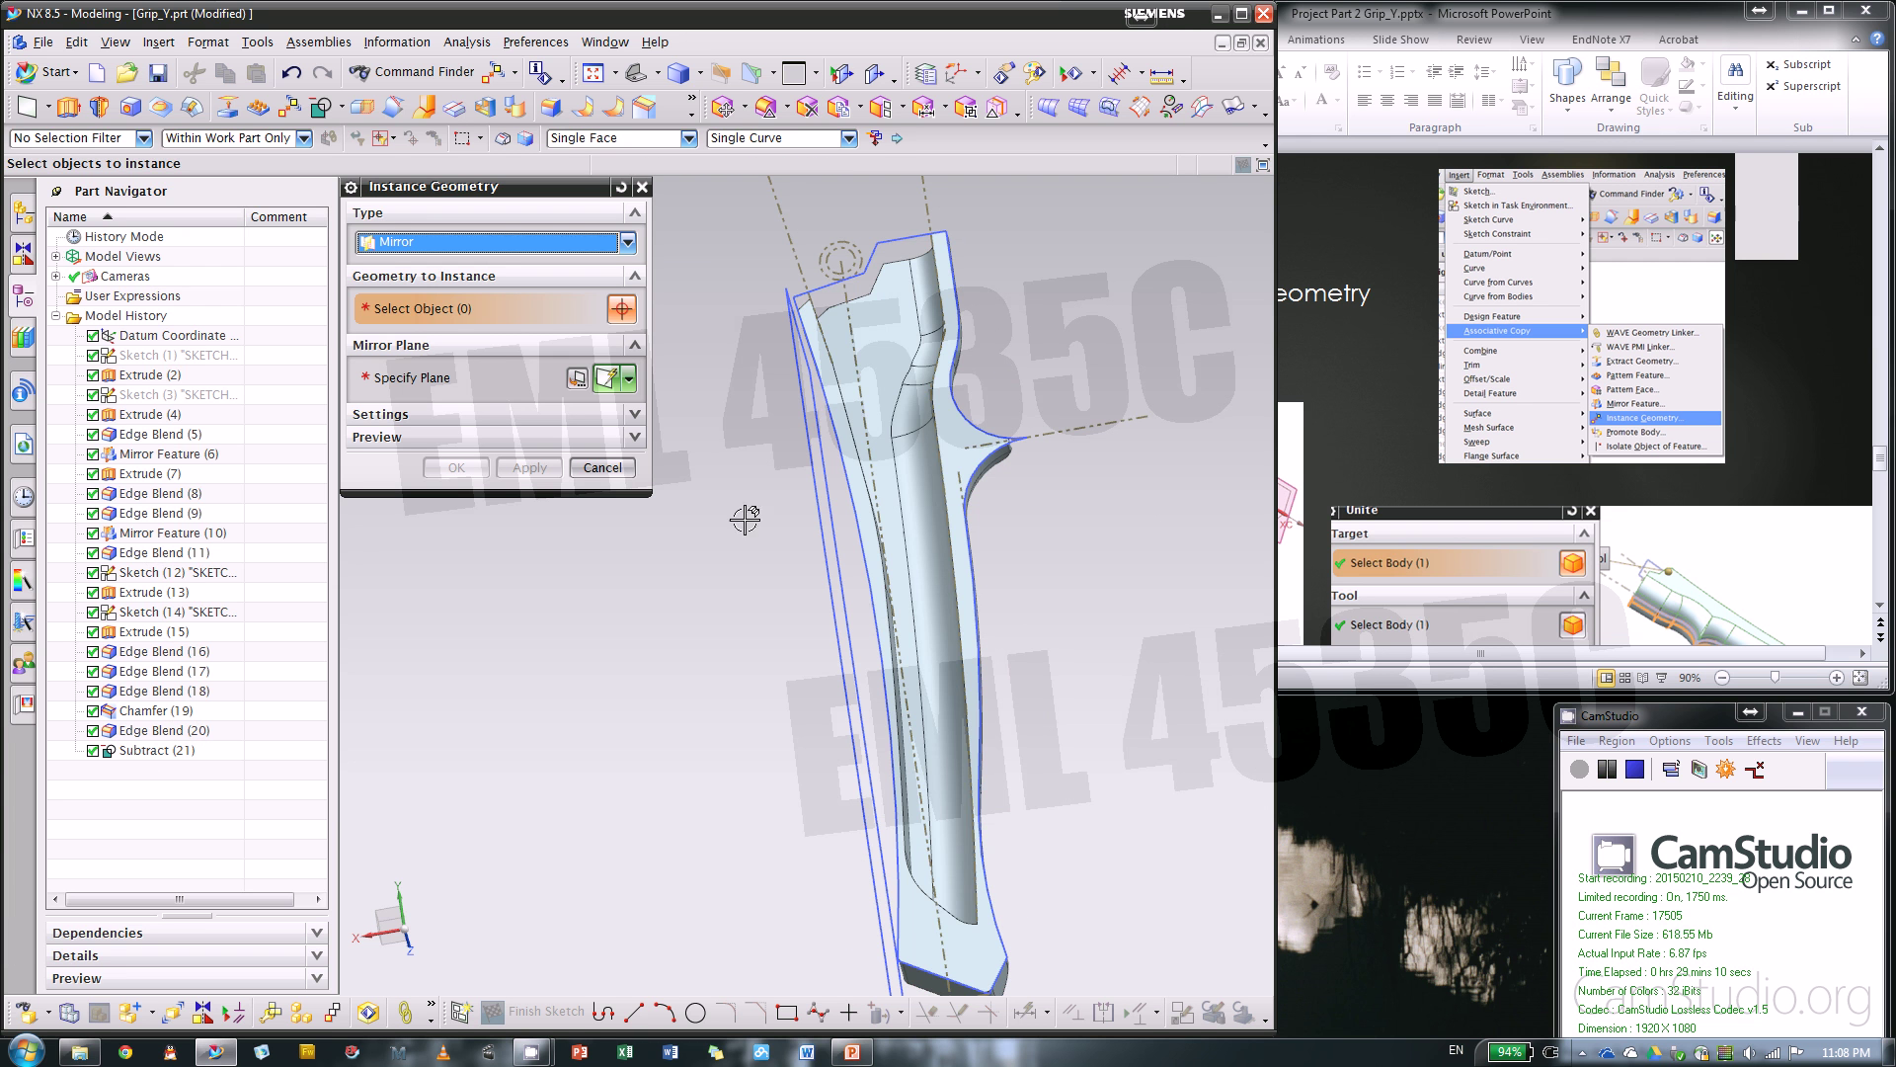
middle_click_drag(965, 517, 1236, 613)
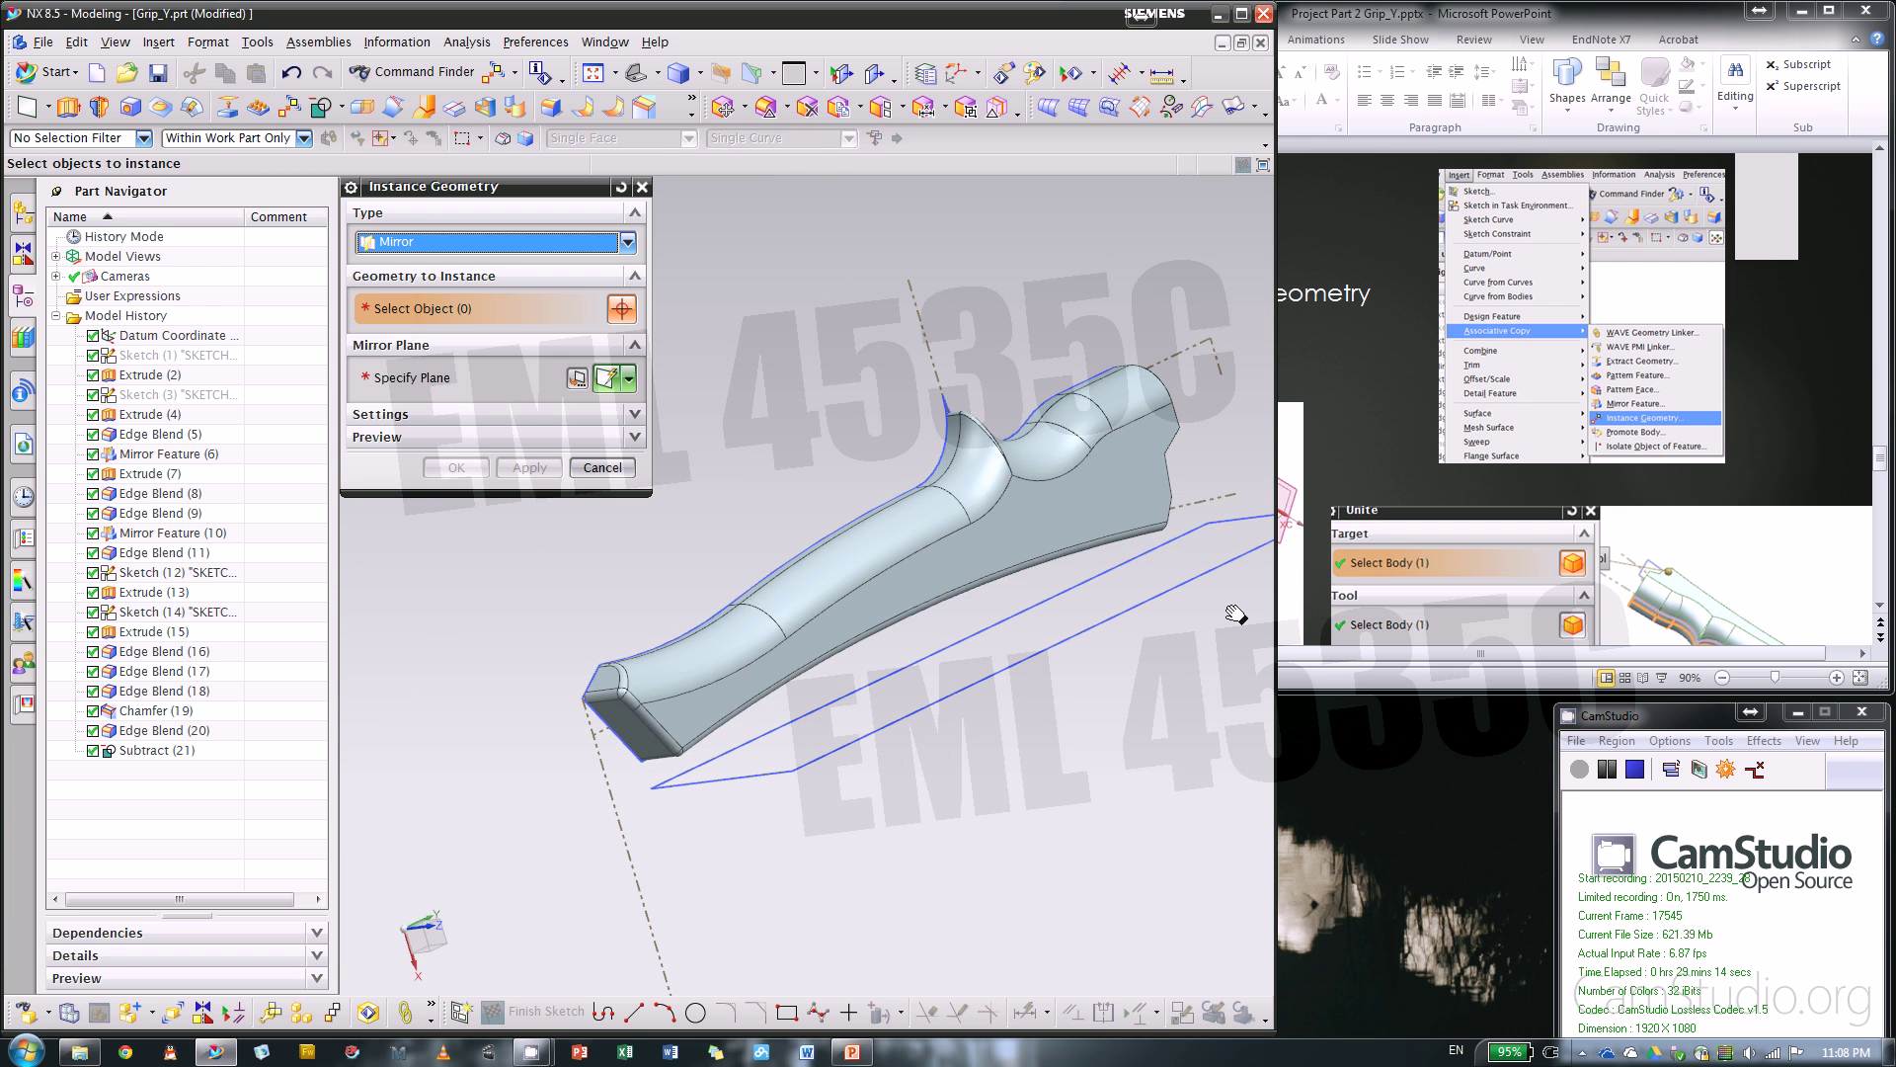
left_click(1098, 505)
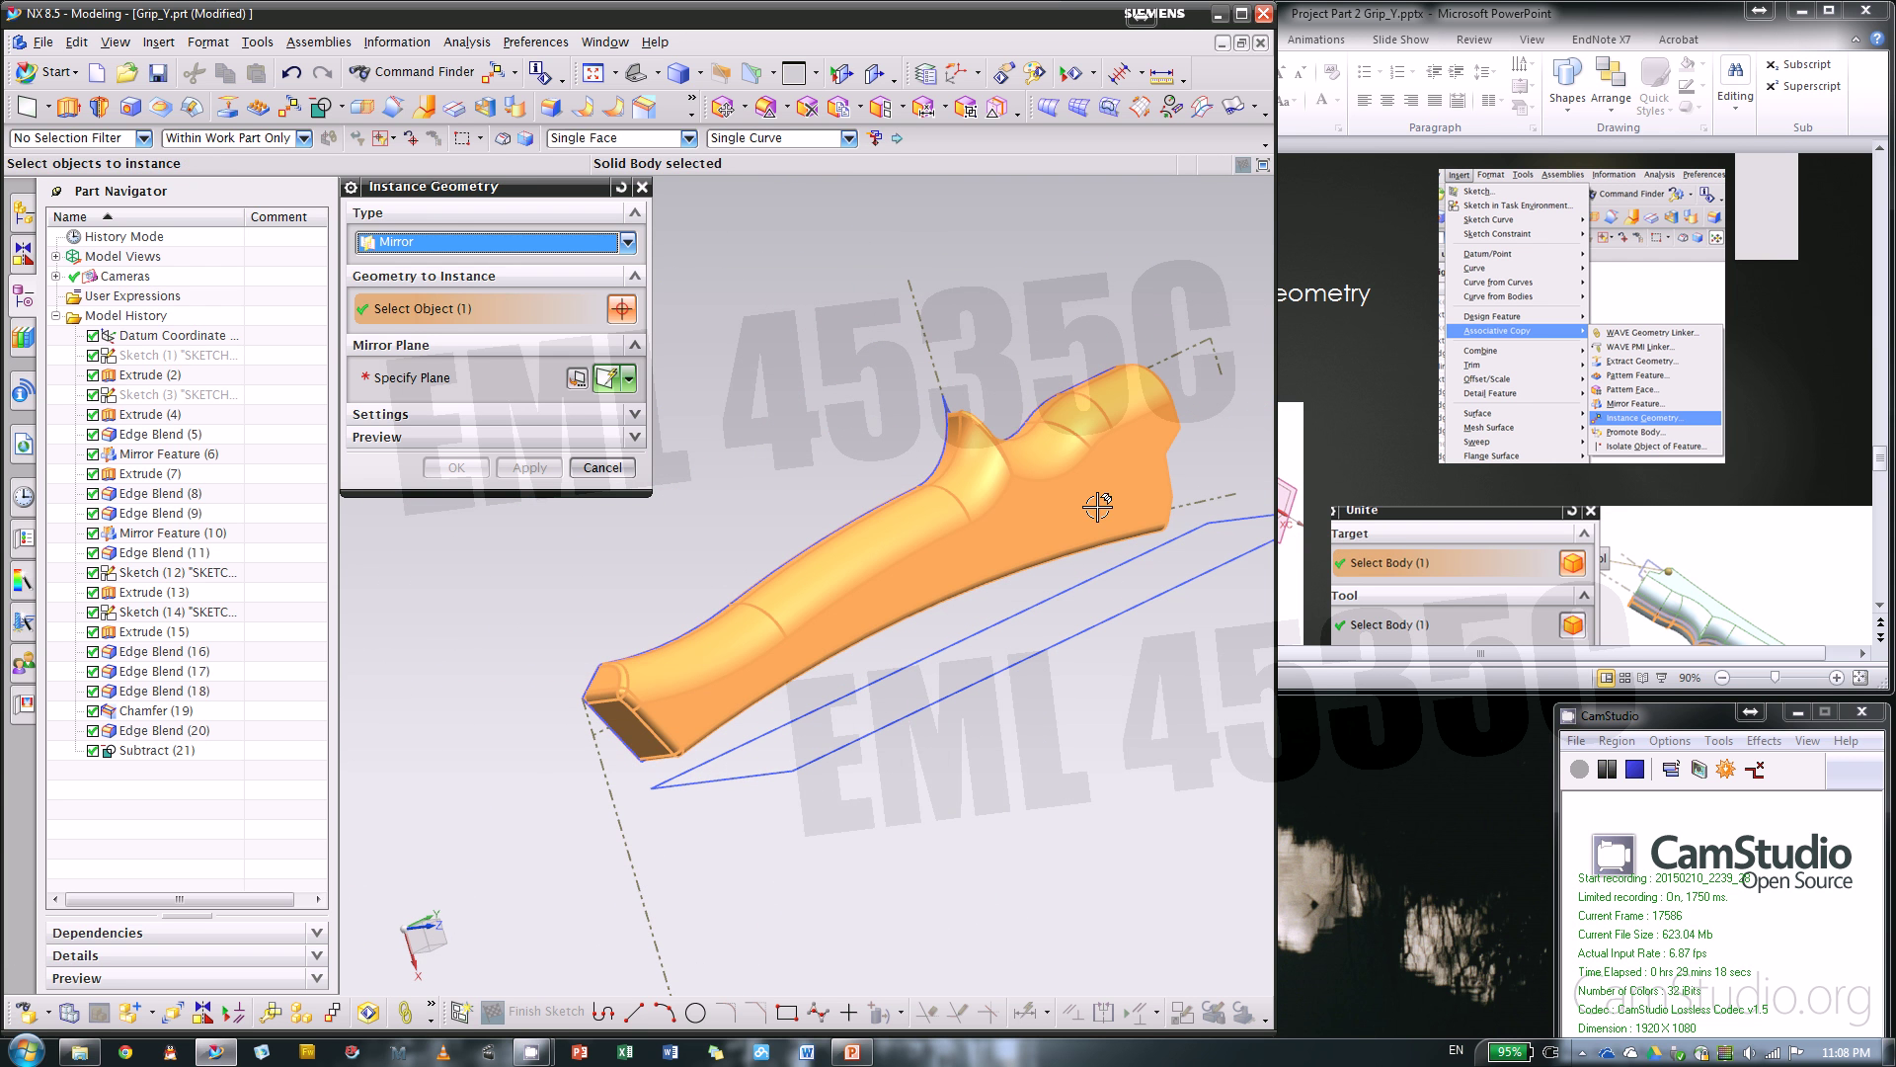
- Use the XY plane of the datum coordinate system as the mirror plane and create the mirrored grip half
left_click(433, 375)
middle_click_drag(743, 380, 1004, 364)
middle_click_drag(1077, 534, 918, 630)
scroll(1050, 411, "up", 3)
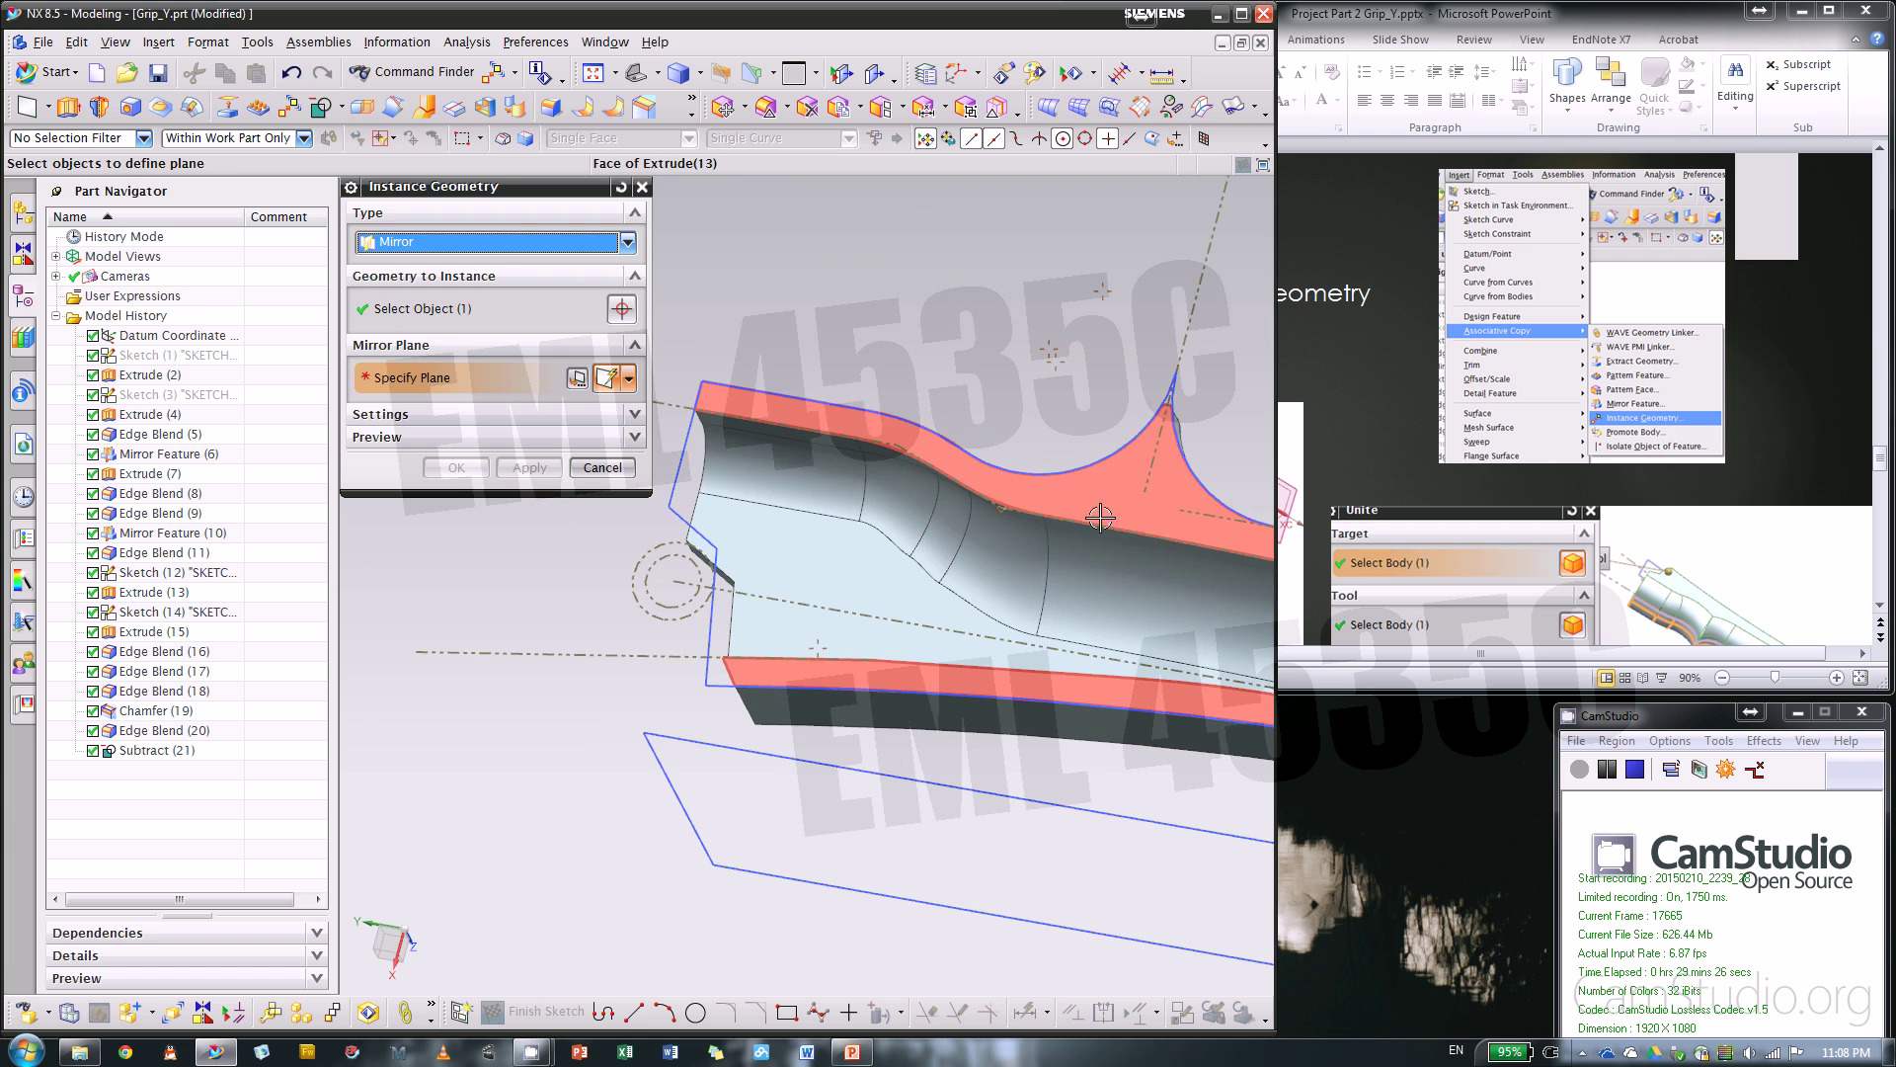
scroll(1101, 502, "down", 3)
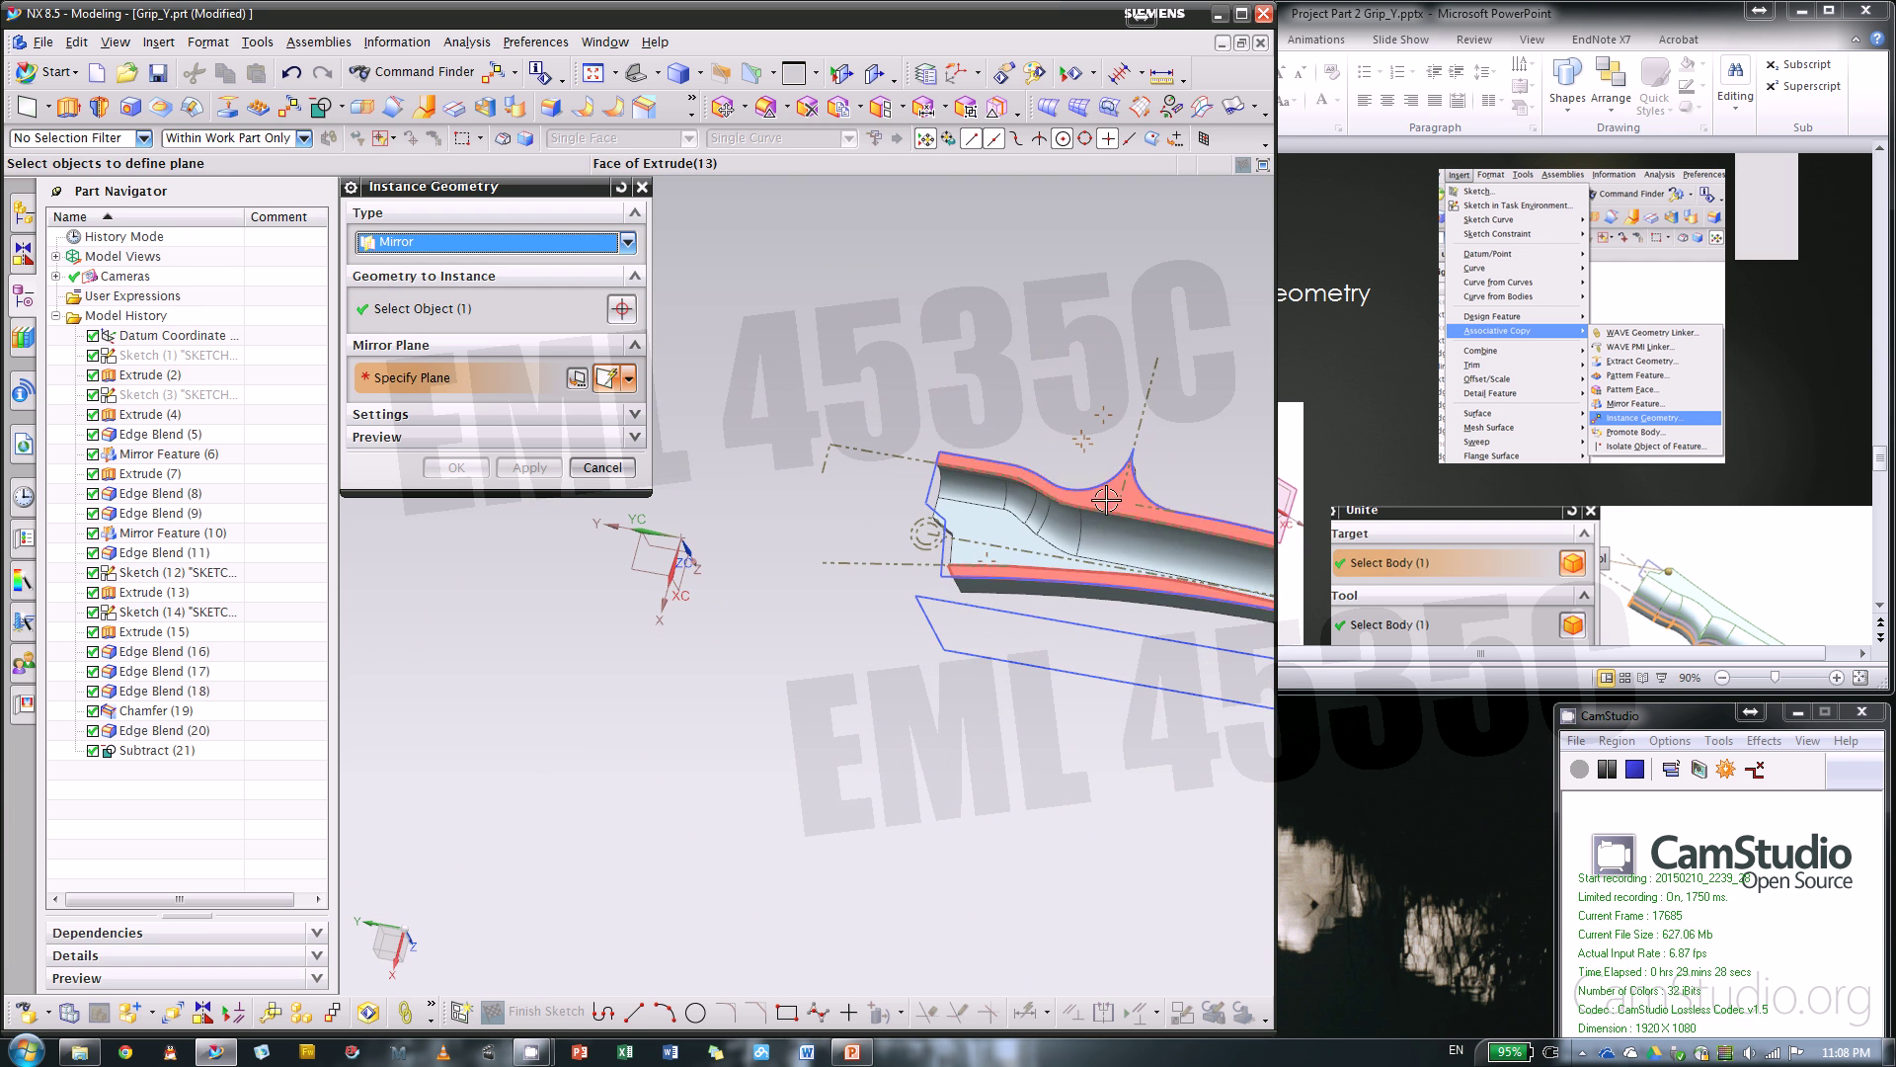
left_click(631, 575)
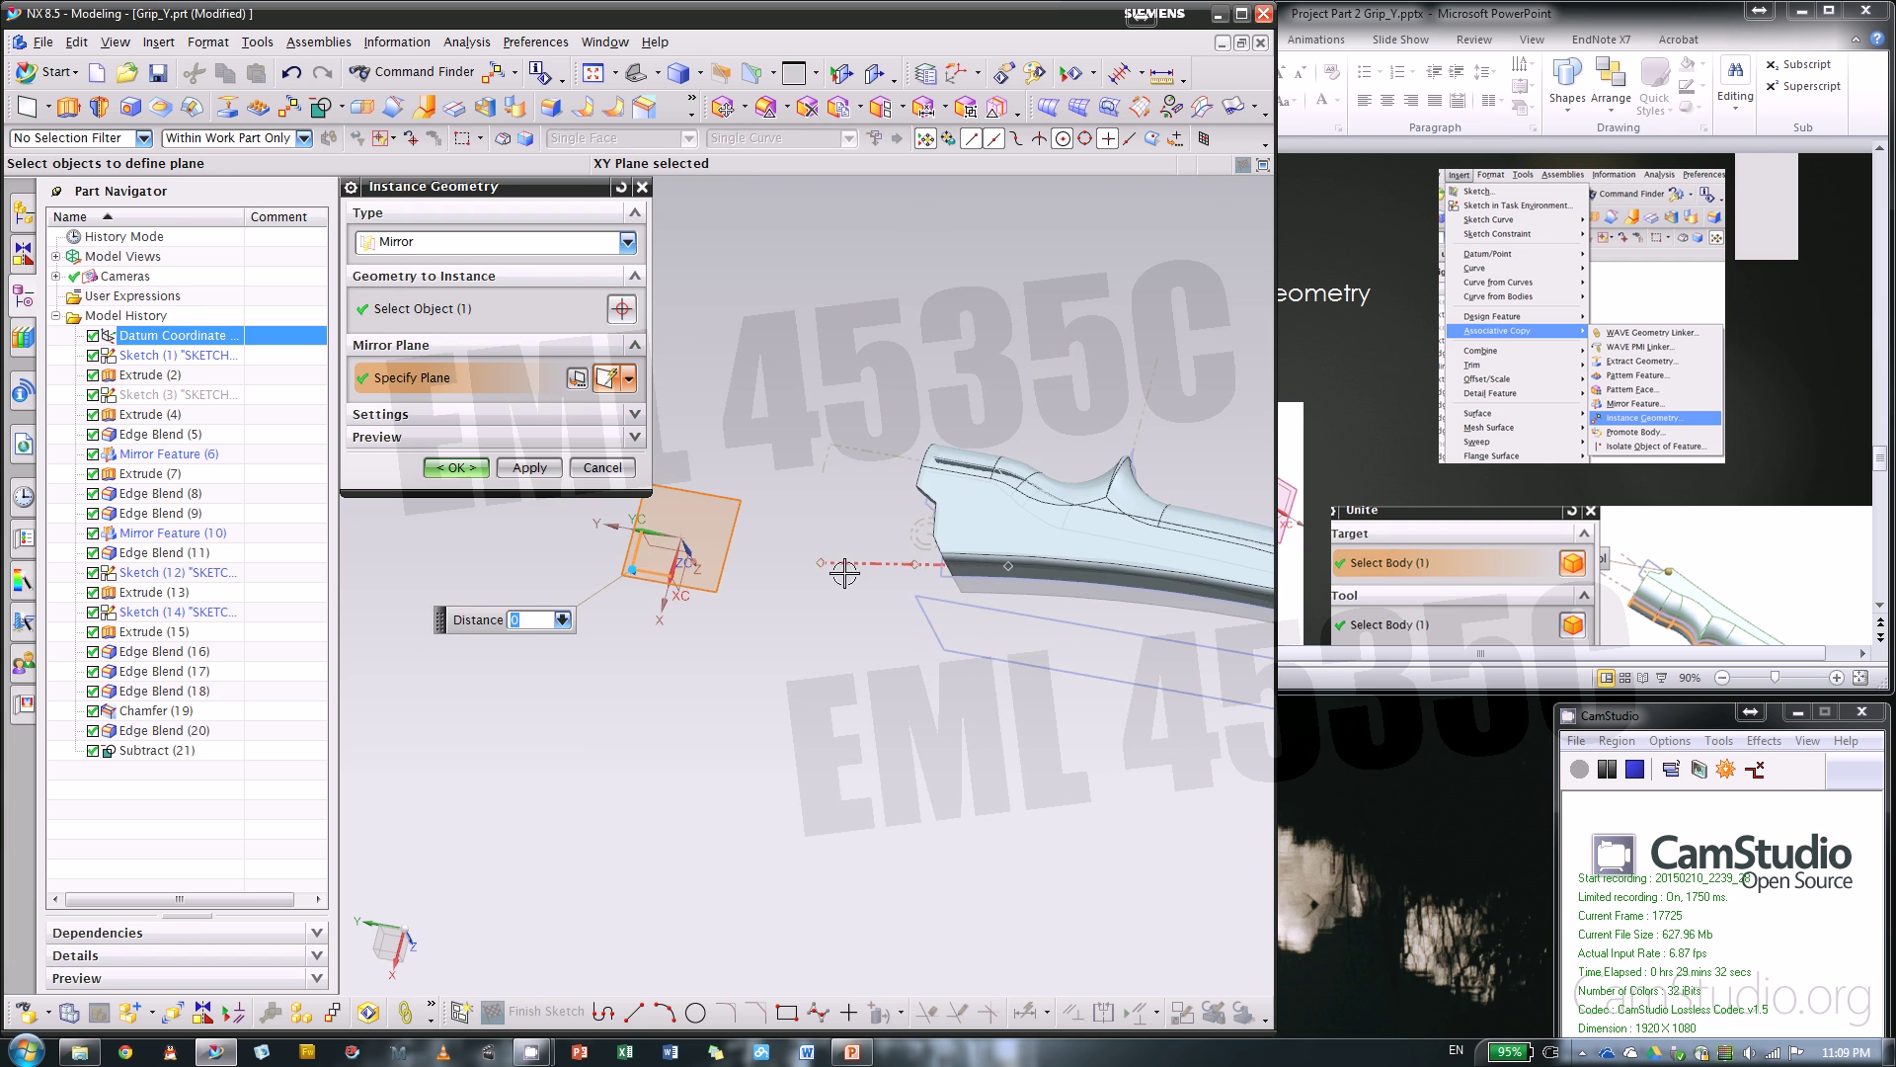
scroll(844, 573, "down", 1)
left_click(457, 467)
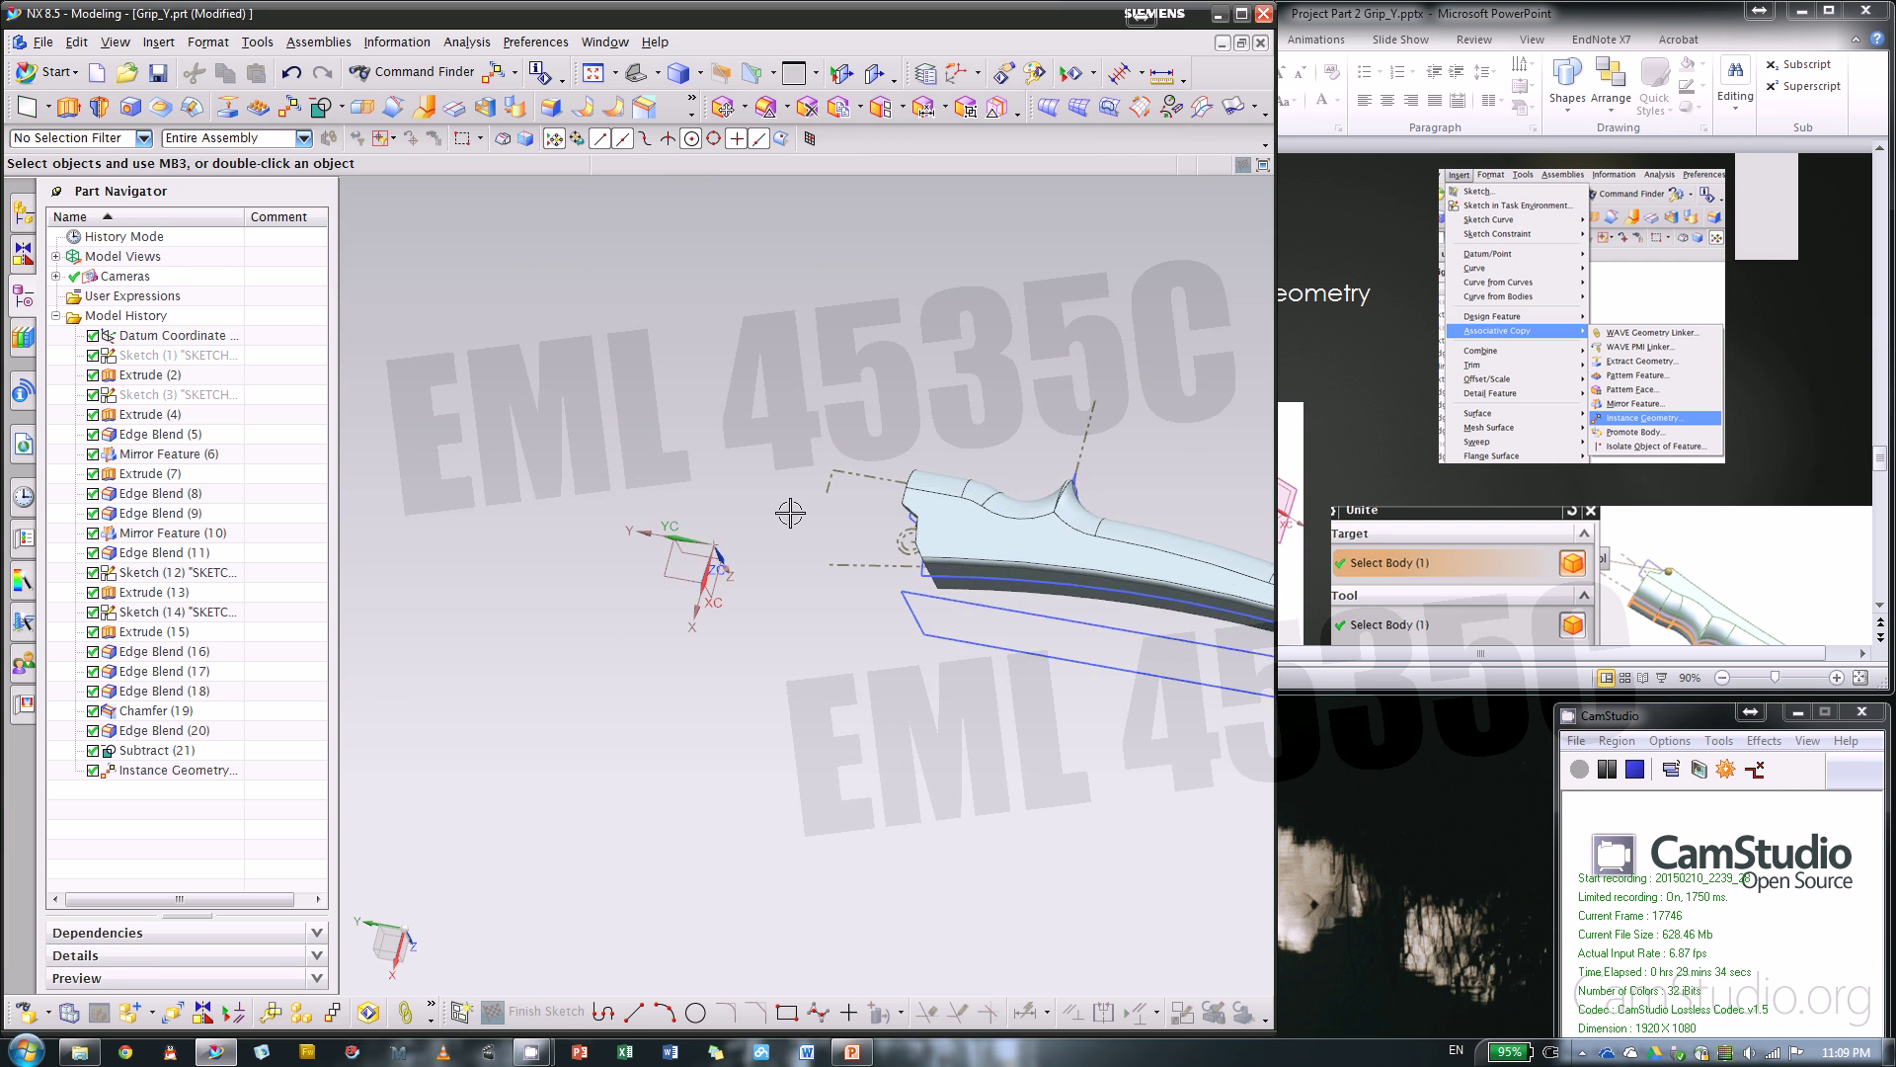
- Inspect the mirrored grip, then switch to PowerPoint and check the Mirror slide and the slides around it for the following operation
middle_click_drag(791, 512, 814, 715)
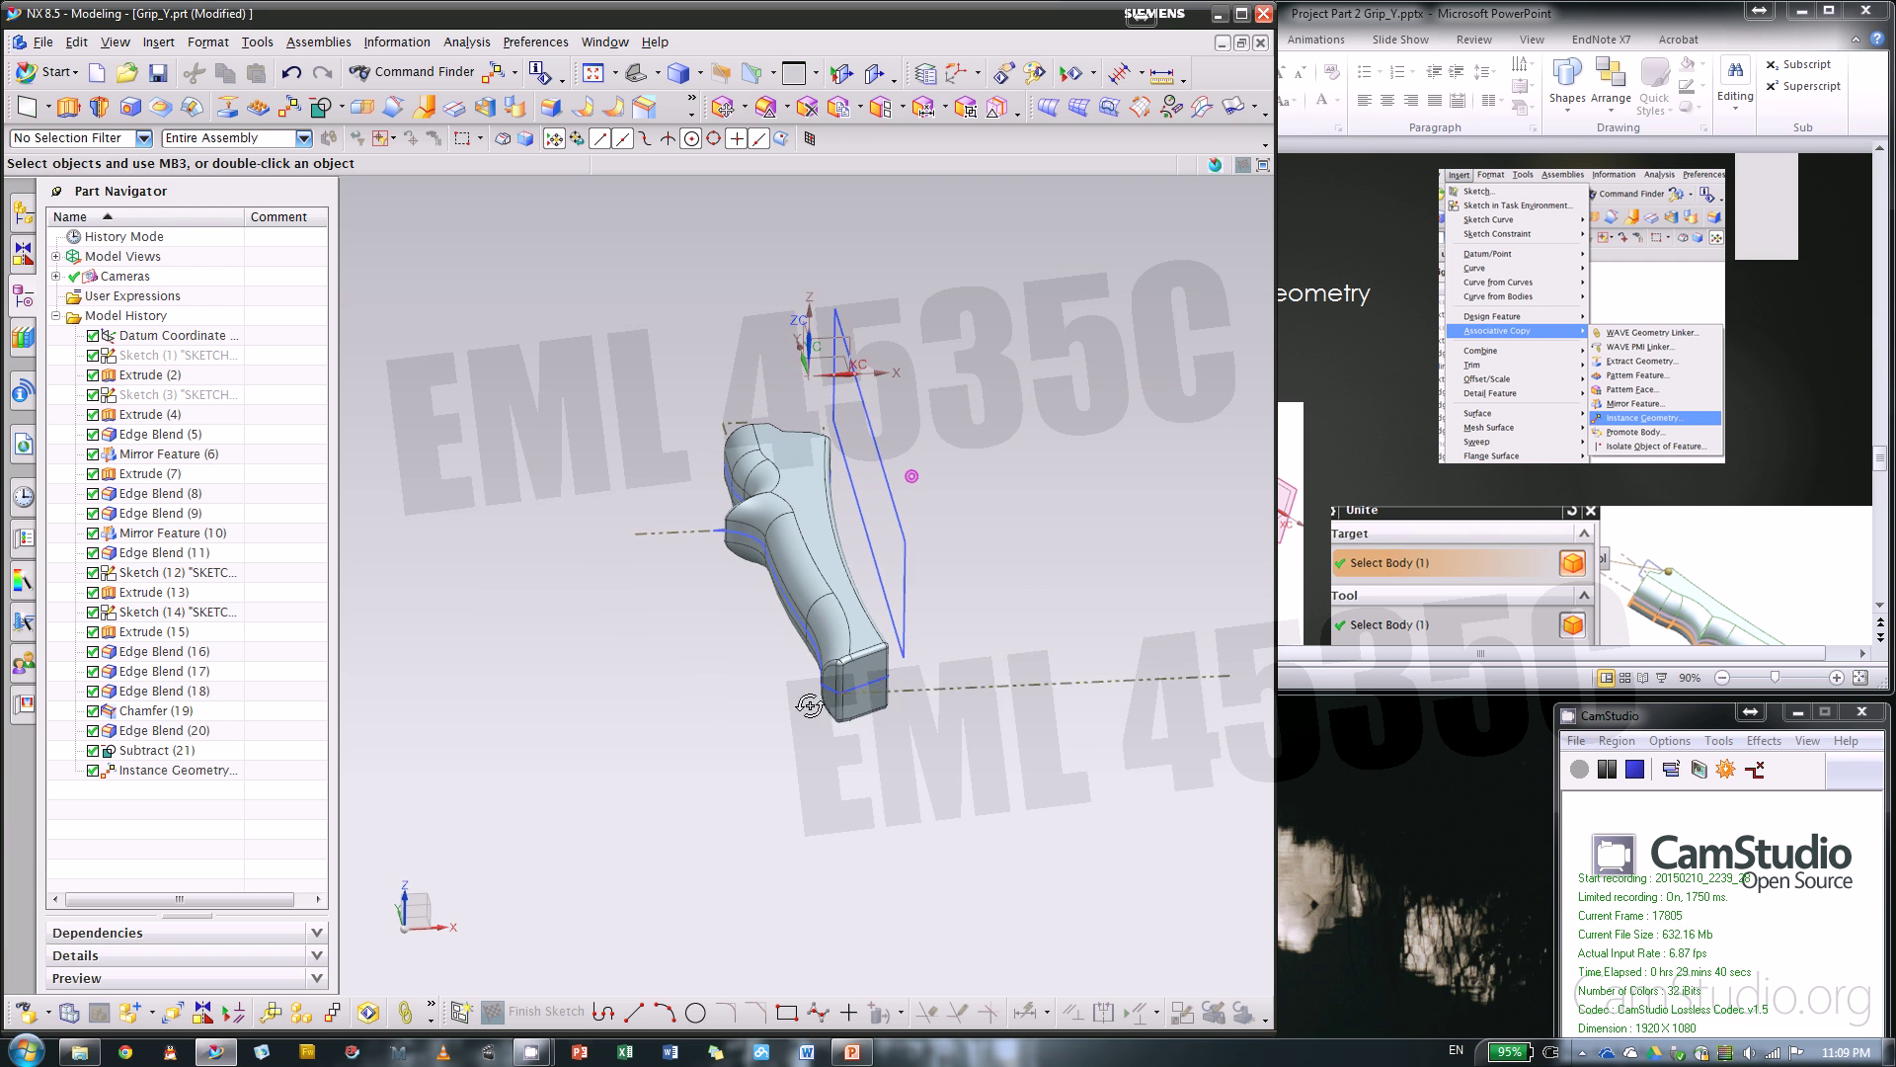
left_click(1307, 384)
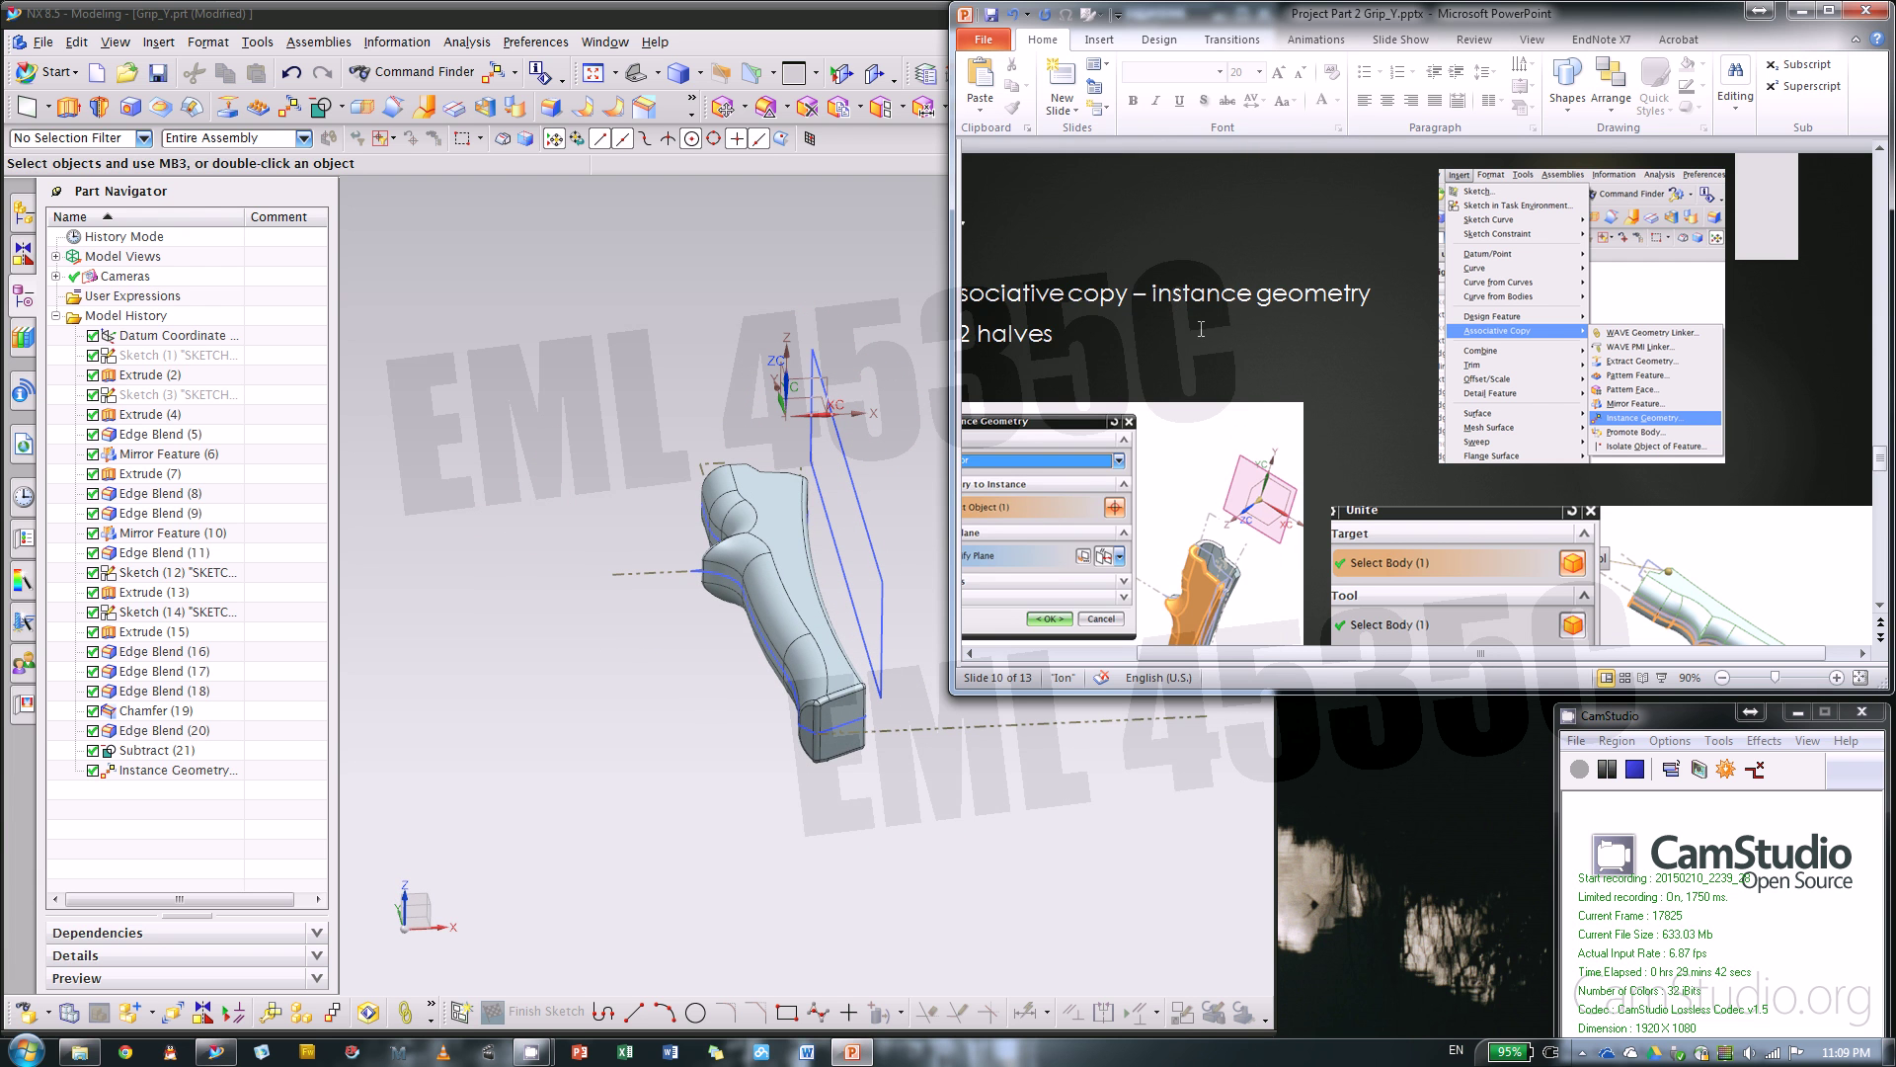
scroll(1201, 329, "down", 1)
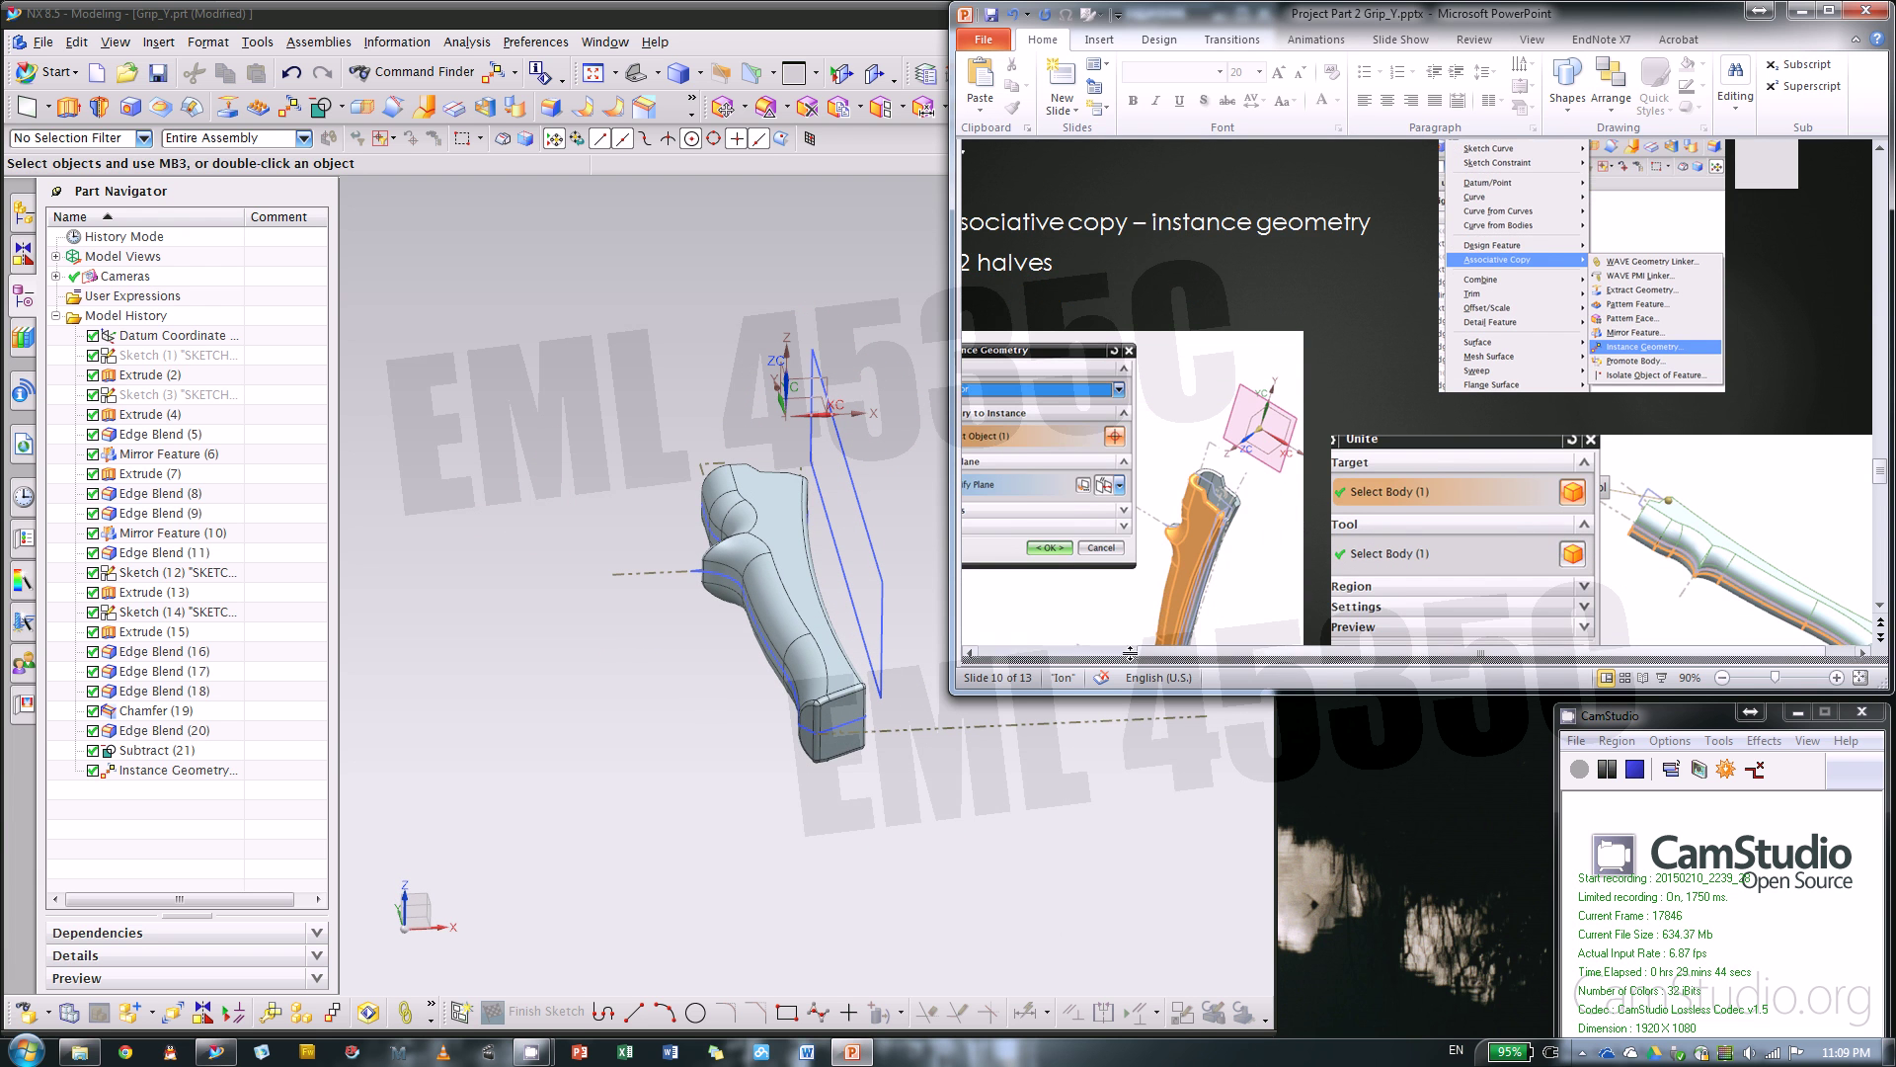
scroll(1265, 546, "down", 1)
scroll(1265, 545, "down", 3)
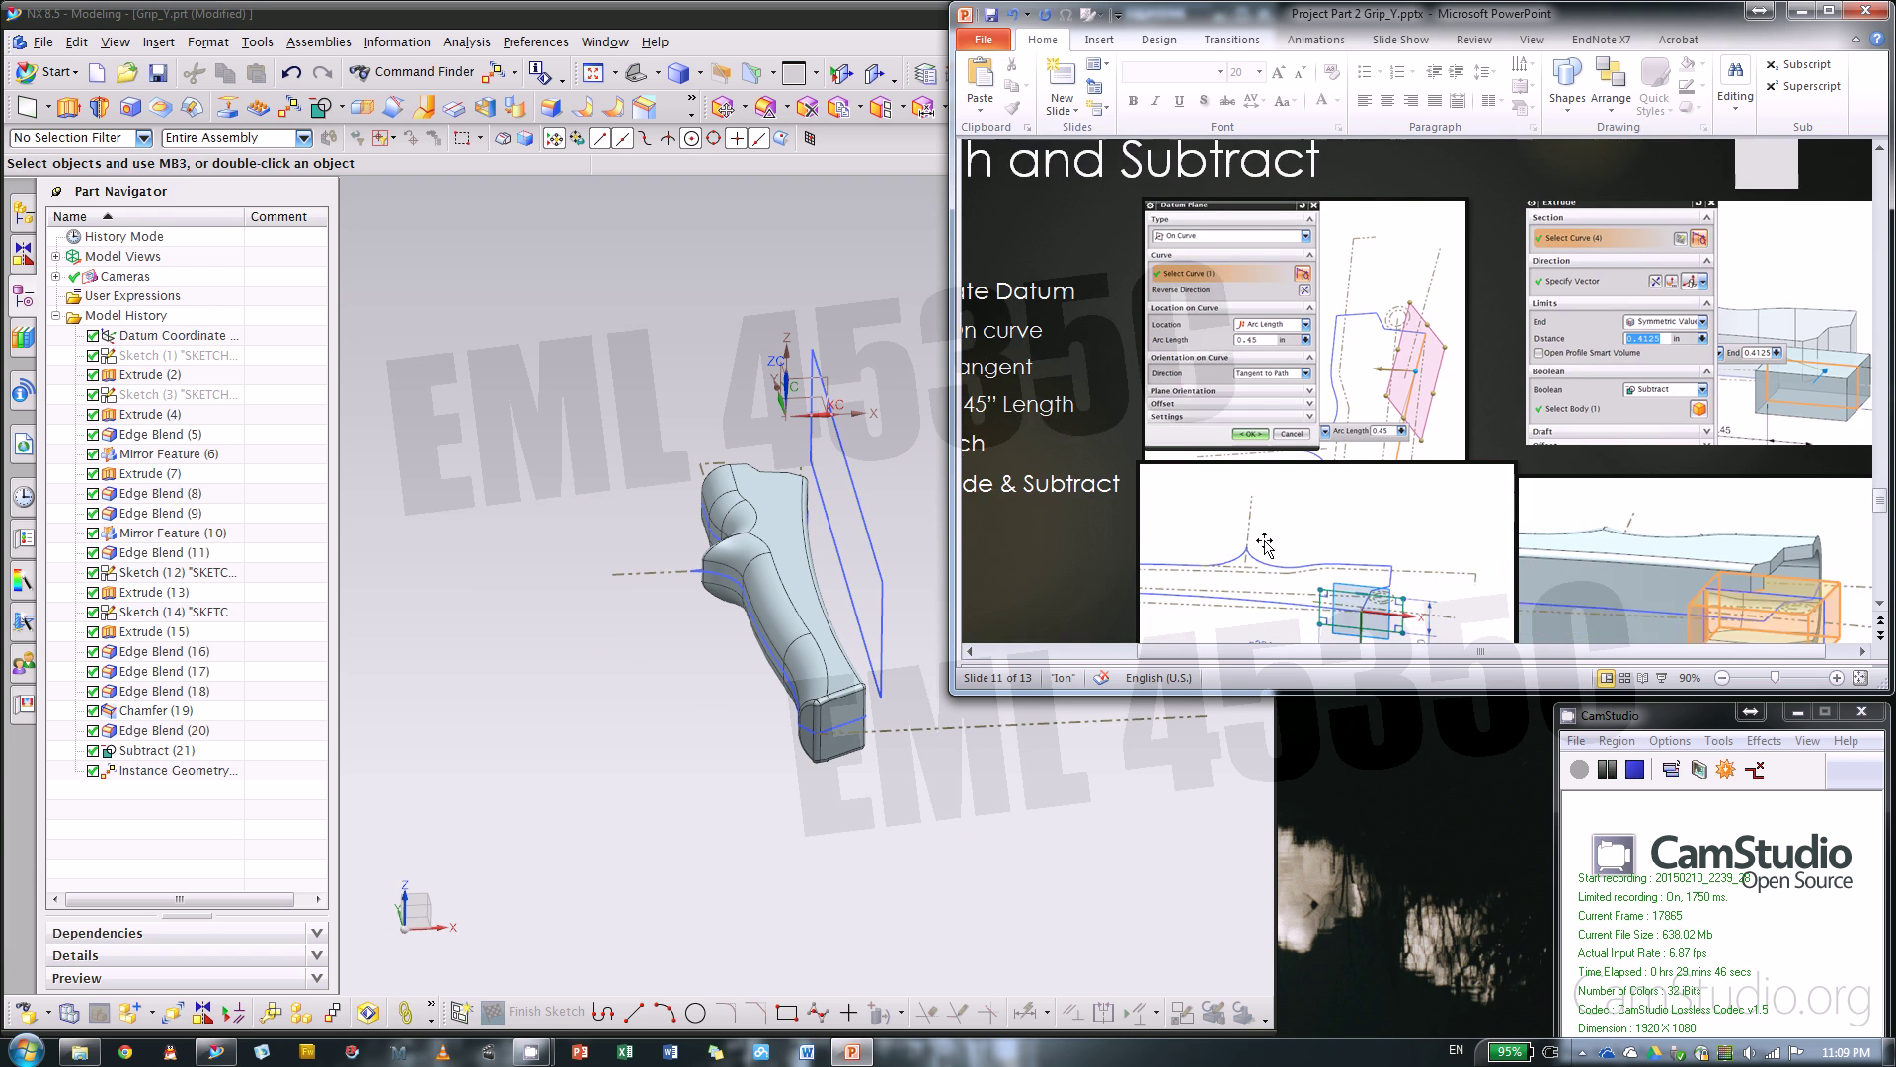
left_click(639, 750)
scroll(1454, 400, "down", 6)
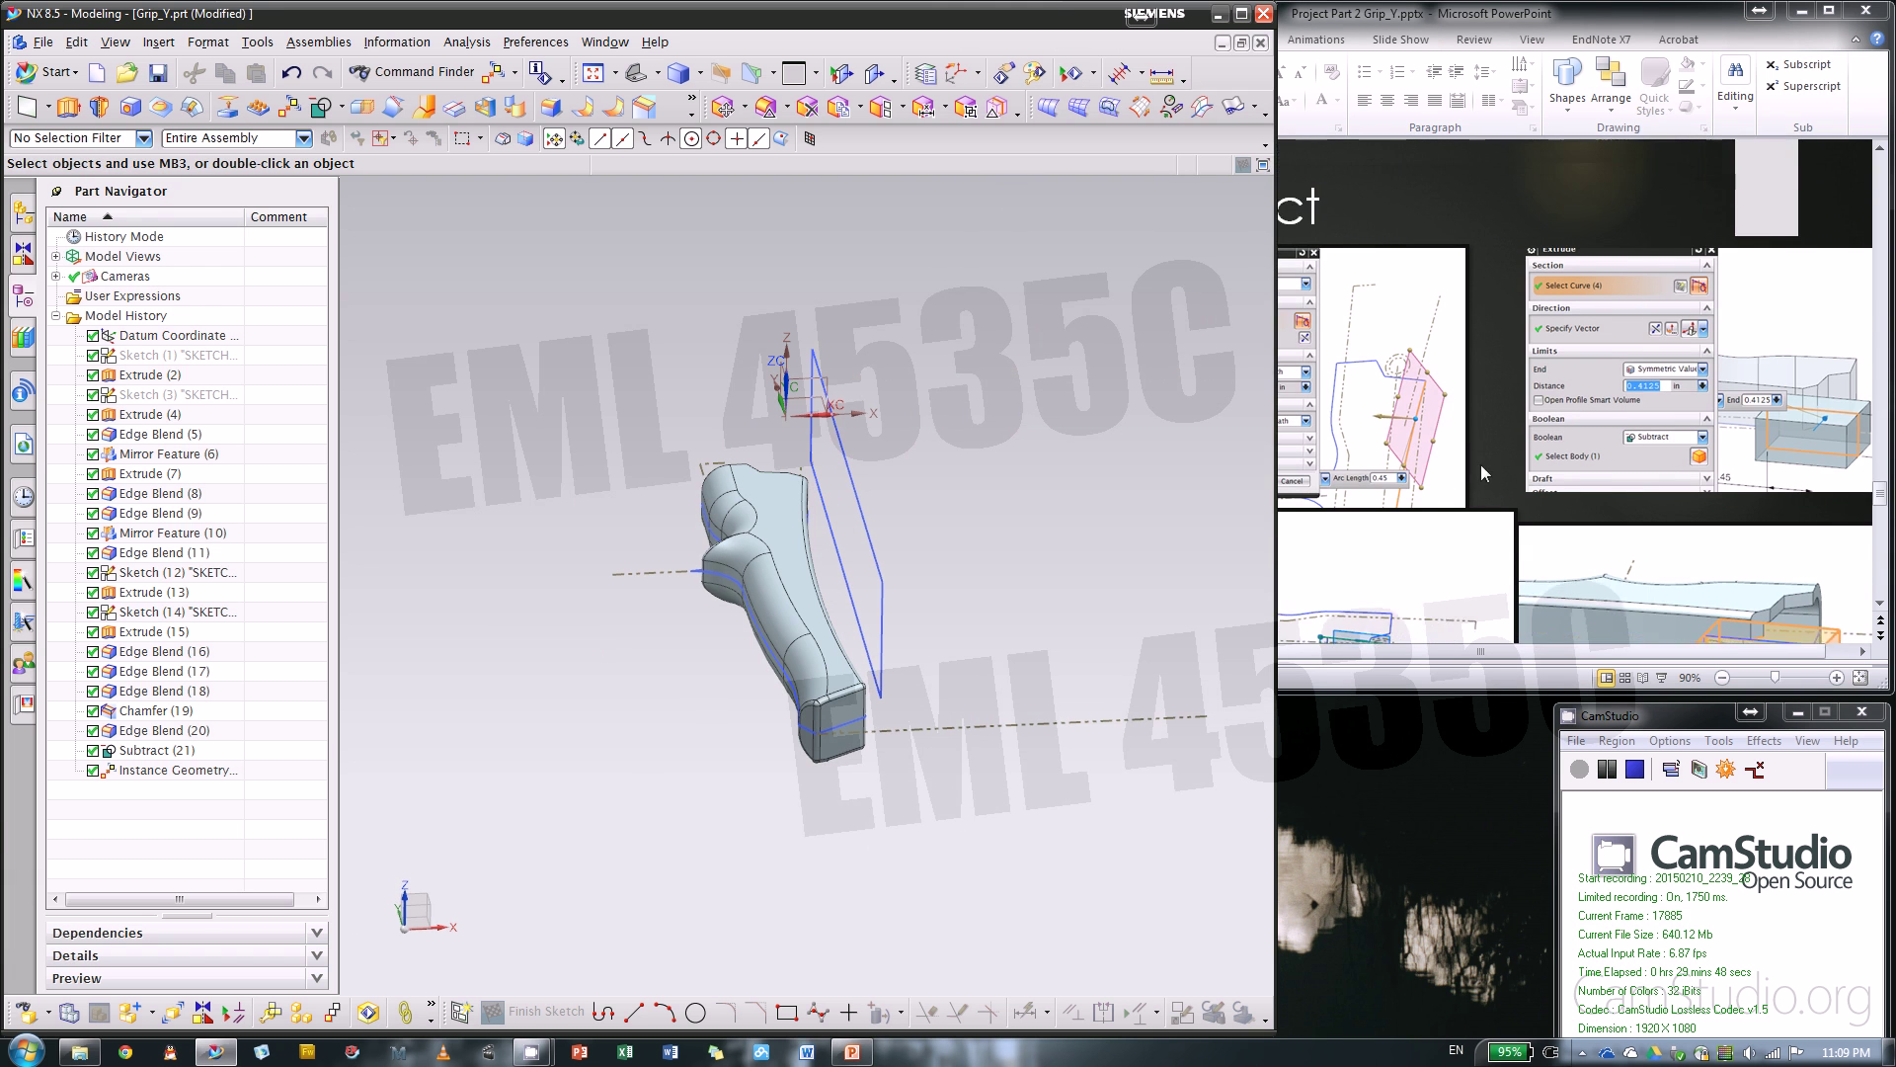
scroll(1498, 480, "down", 5)
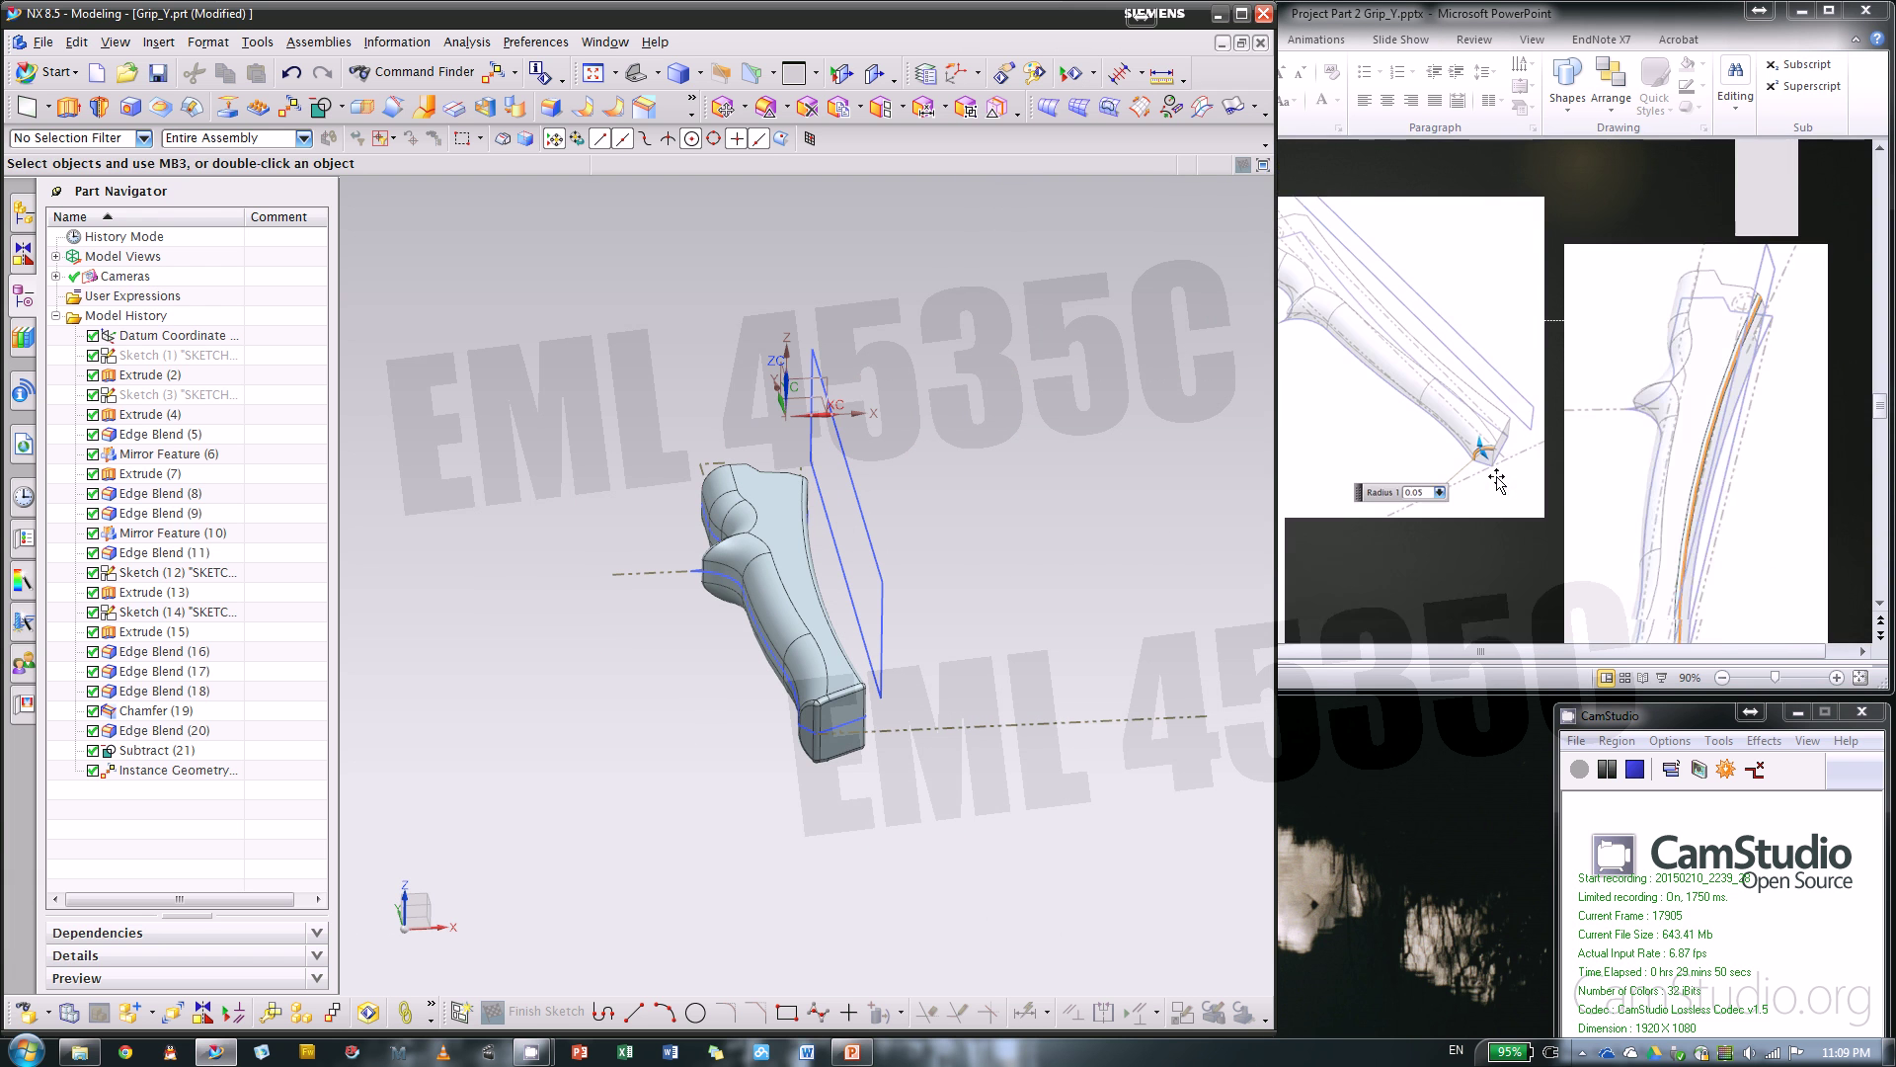
left_click(1521, 415)
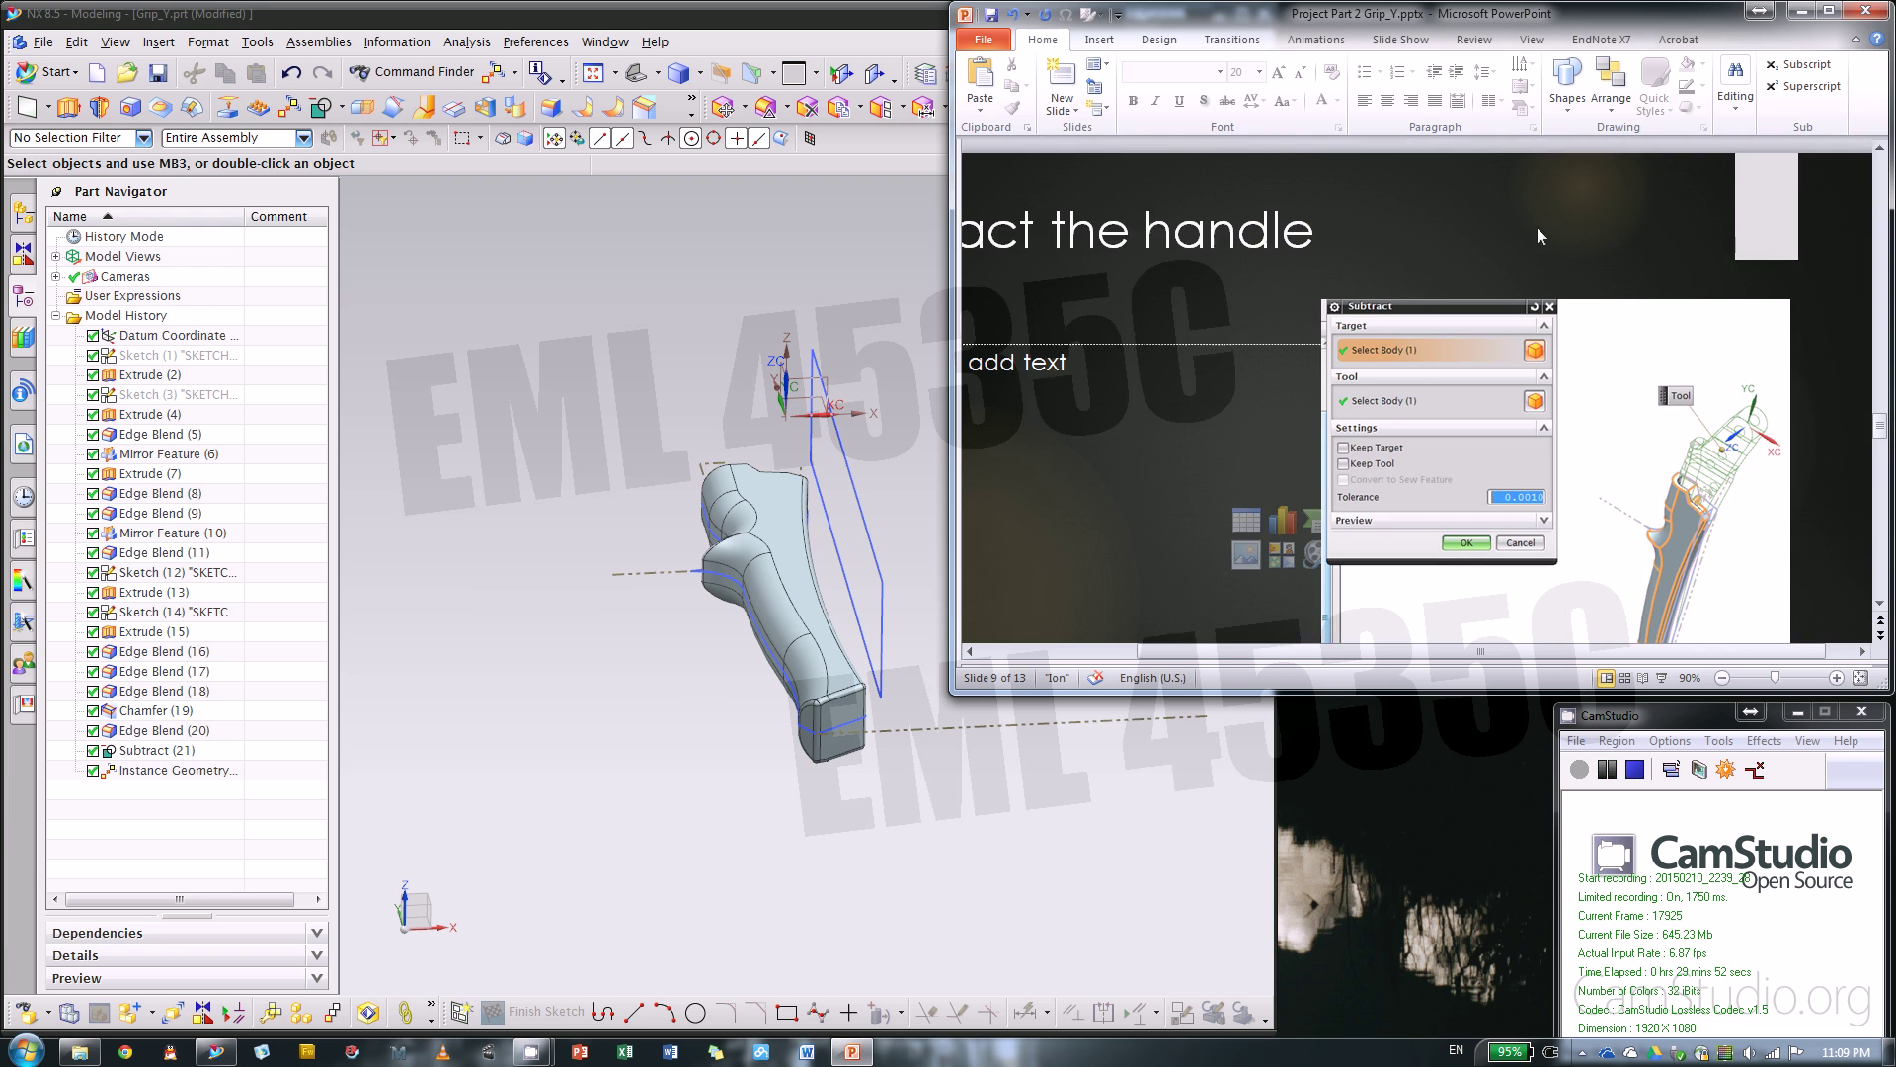
scroll(1537, 395, "down", 4)
scroll(1565, 415, "down", 1)
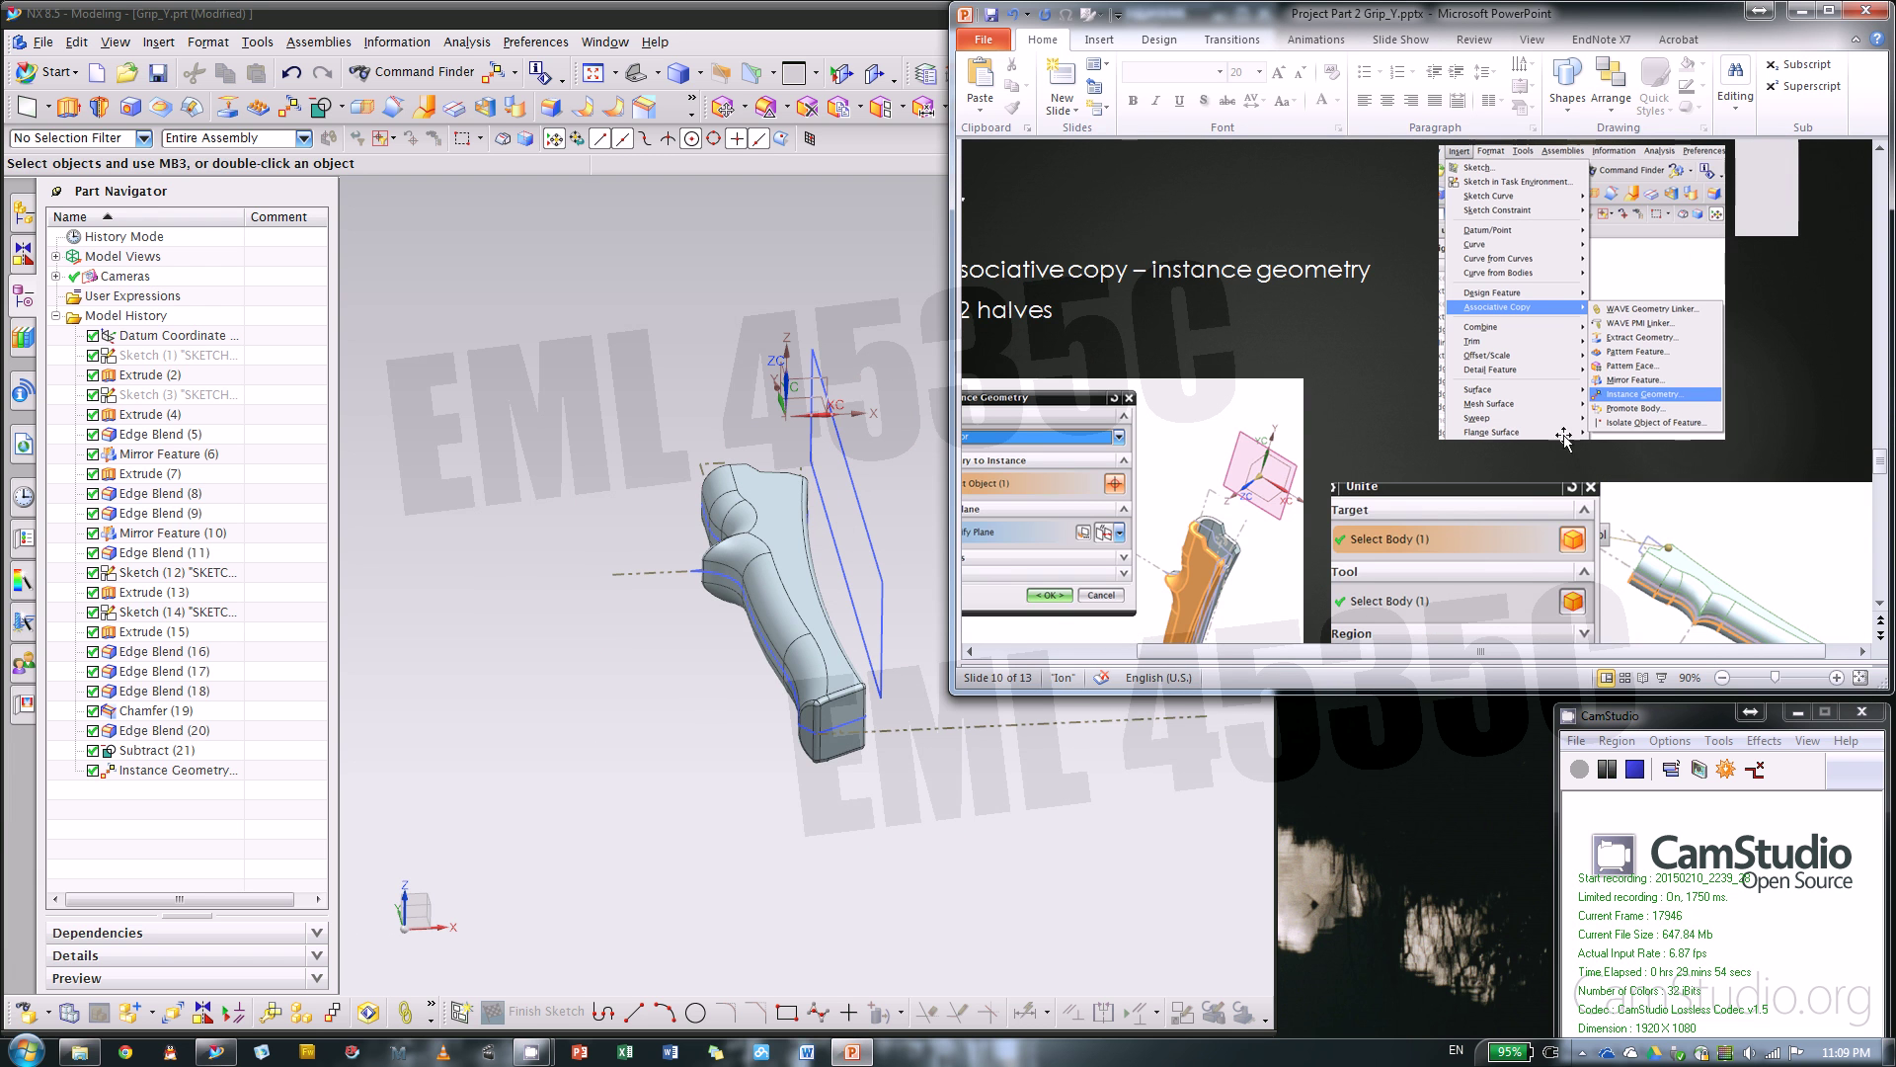
double_click(1195, 324)
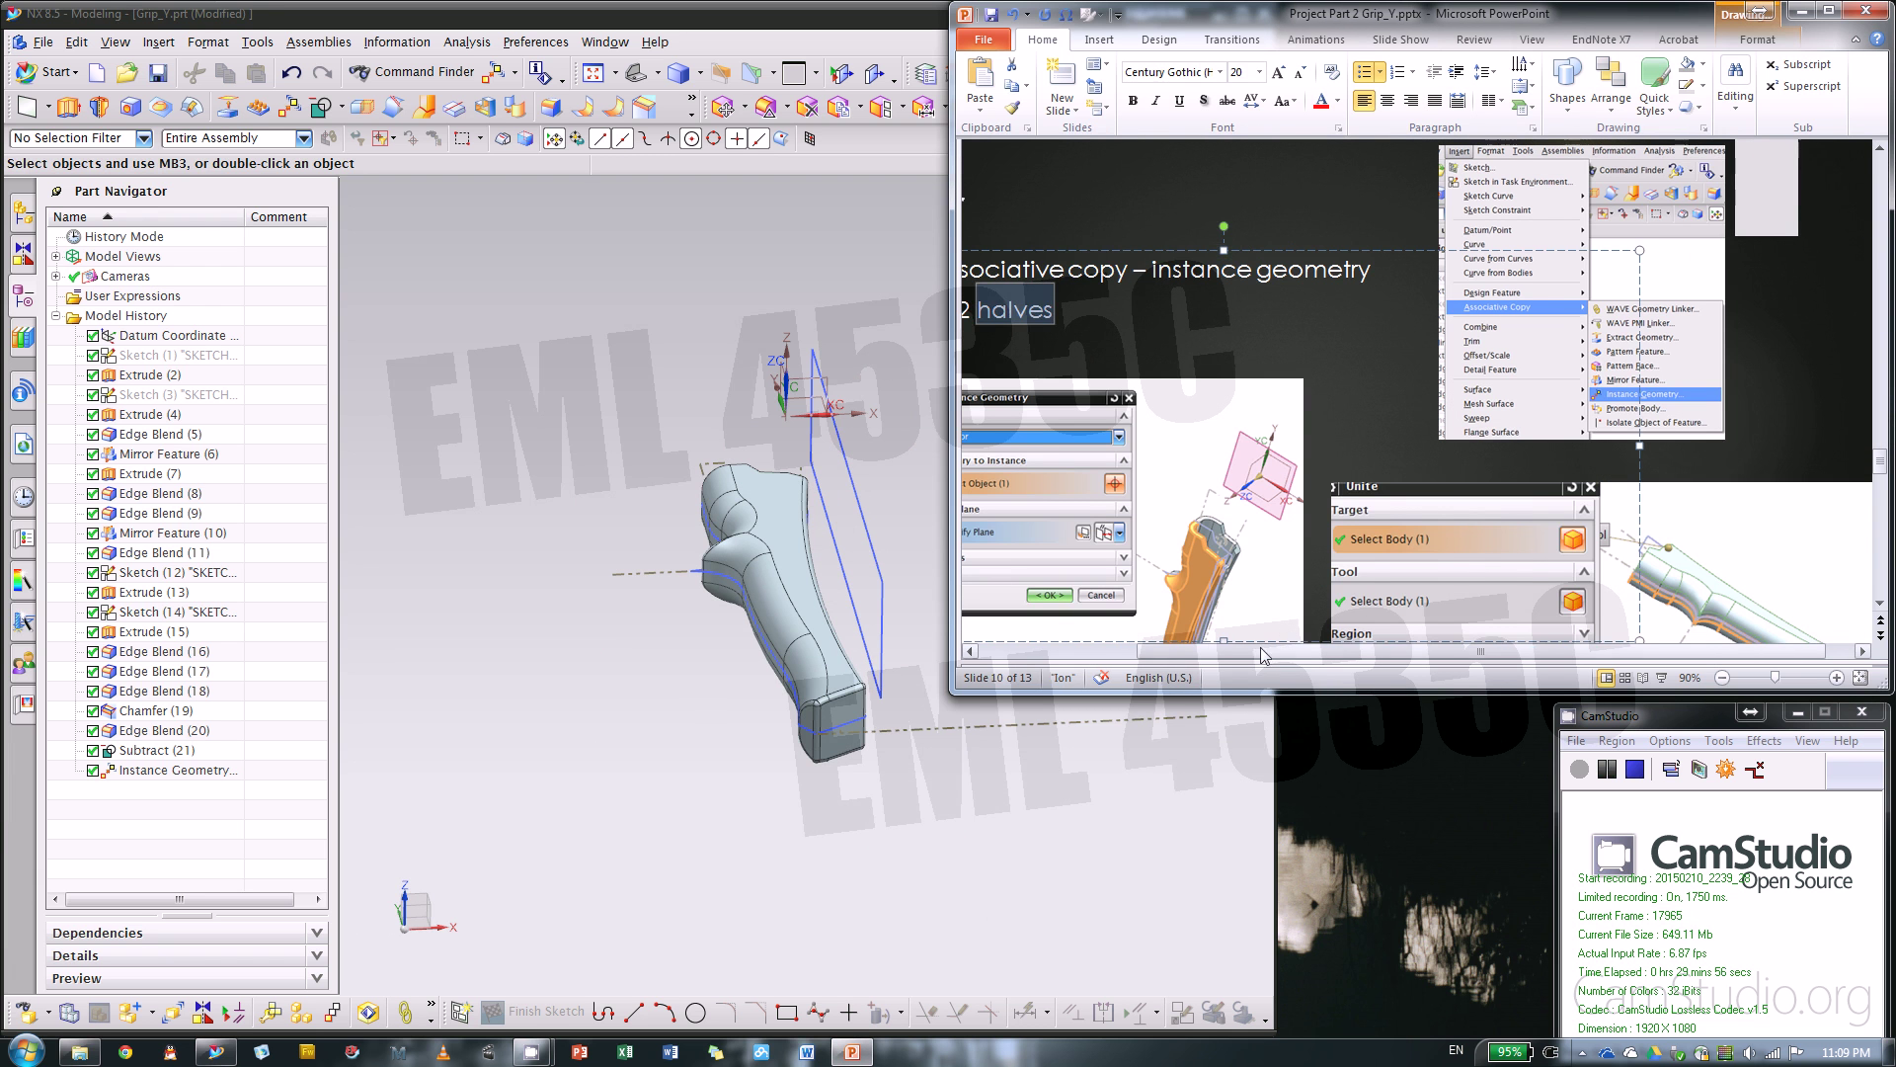
left_click_drag(1260, 655, 1102, 655)
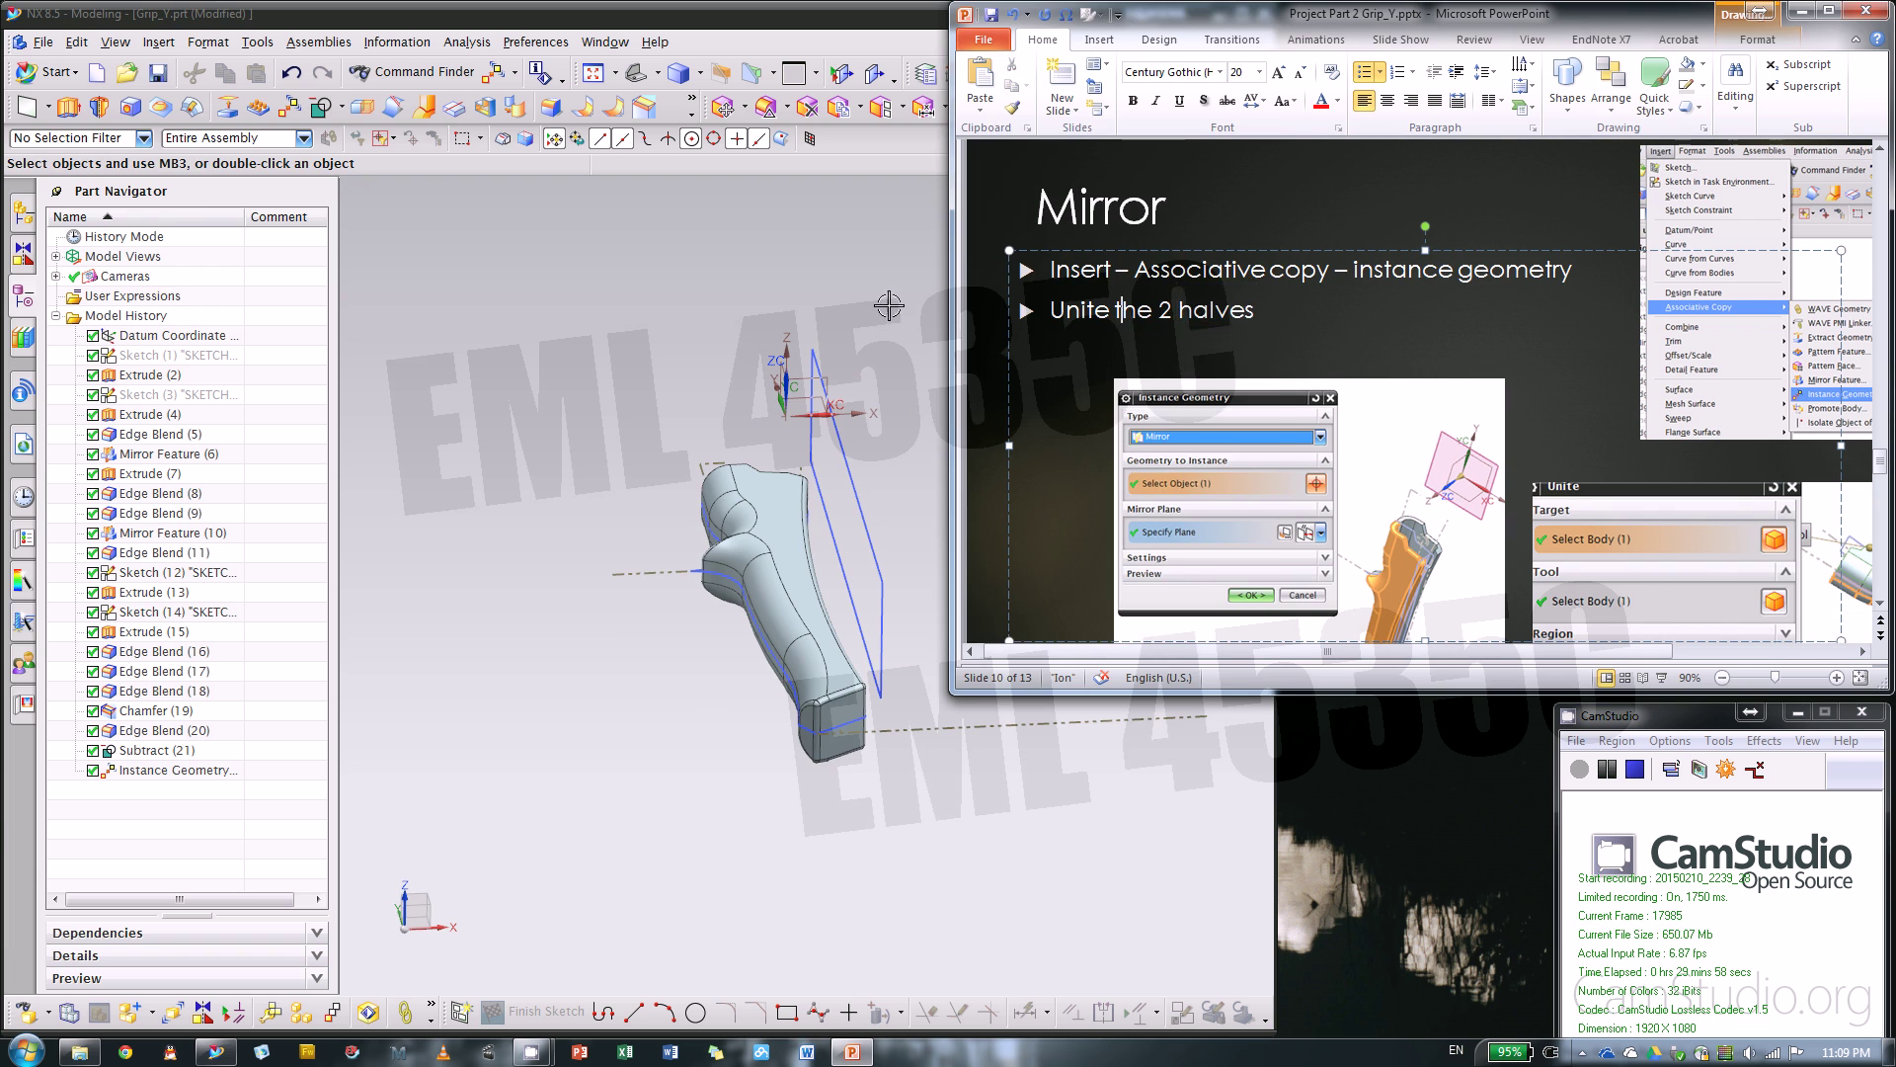
- Return to NX and unite the original grip half with its mirrored copy into one body
left_click(862, 273)
middle_click_drag(978, 491, 857, 397)
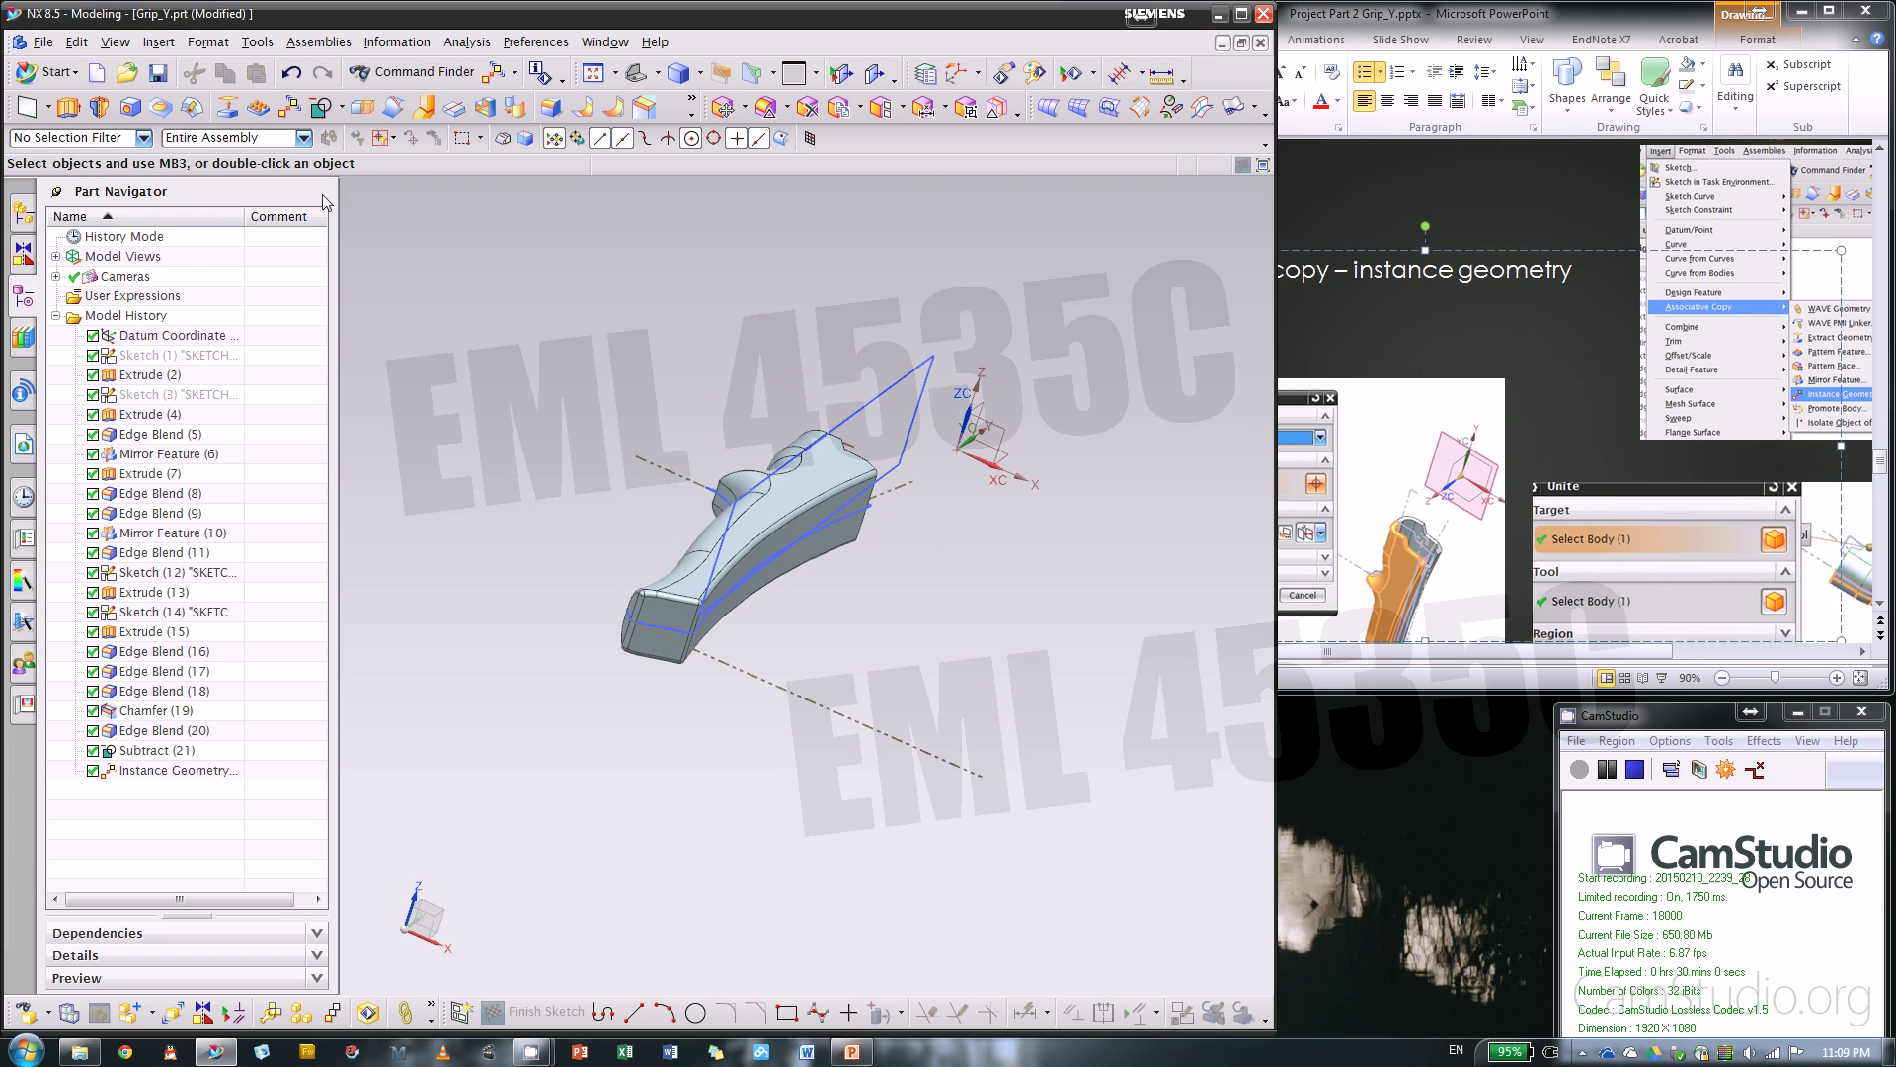
left_click(340, 116)
left_click(361, 130)
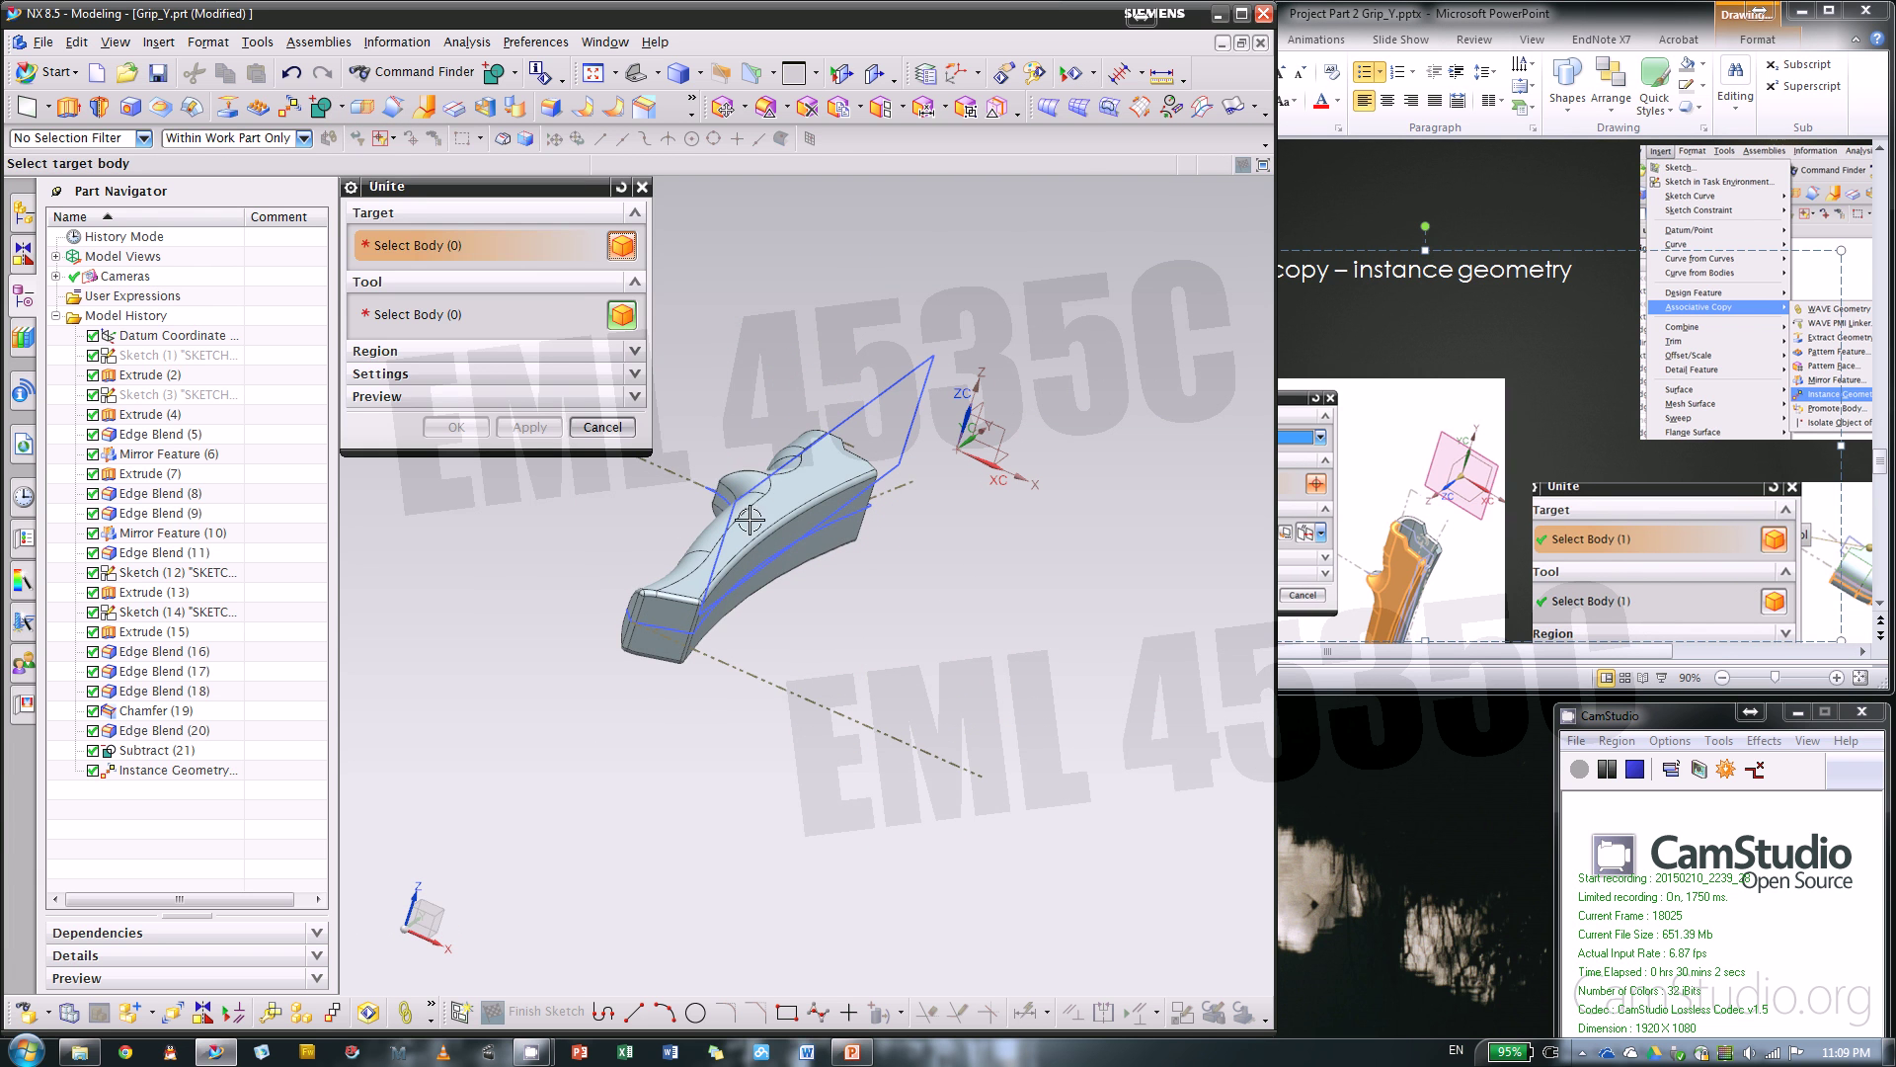
left_click(837, 493)
left_click(857, 542)
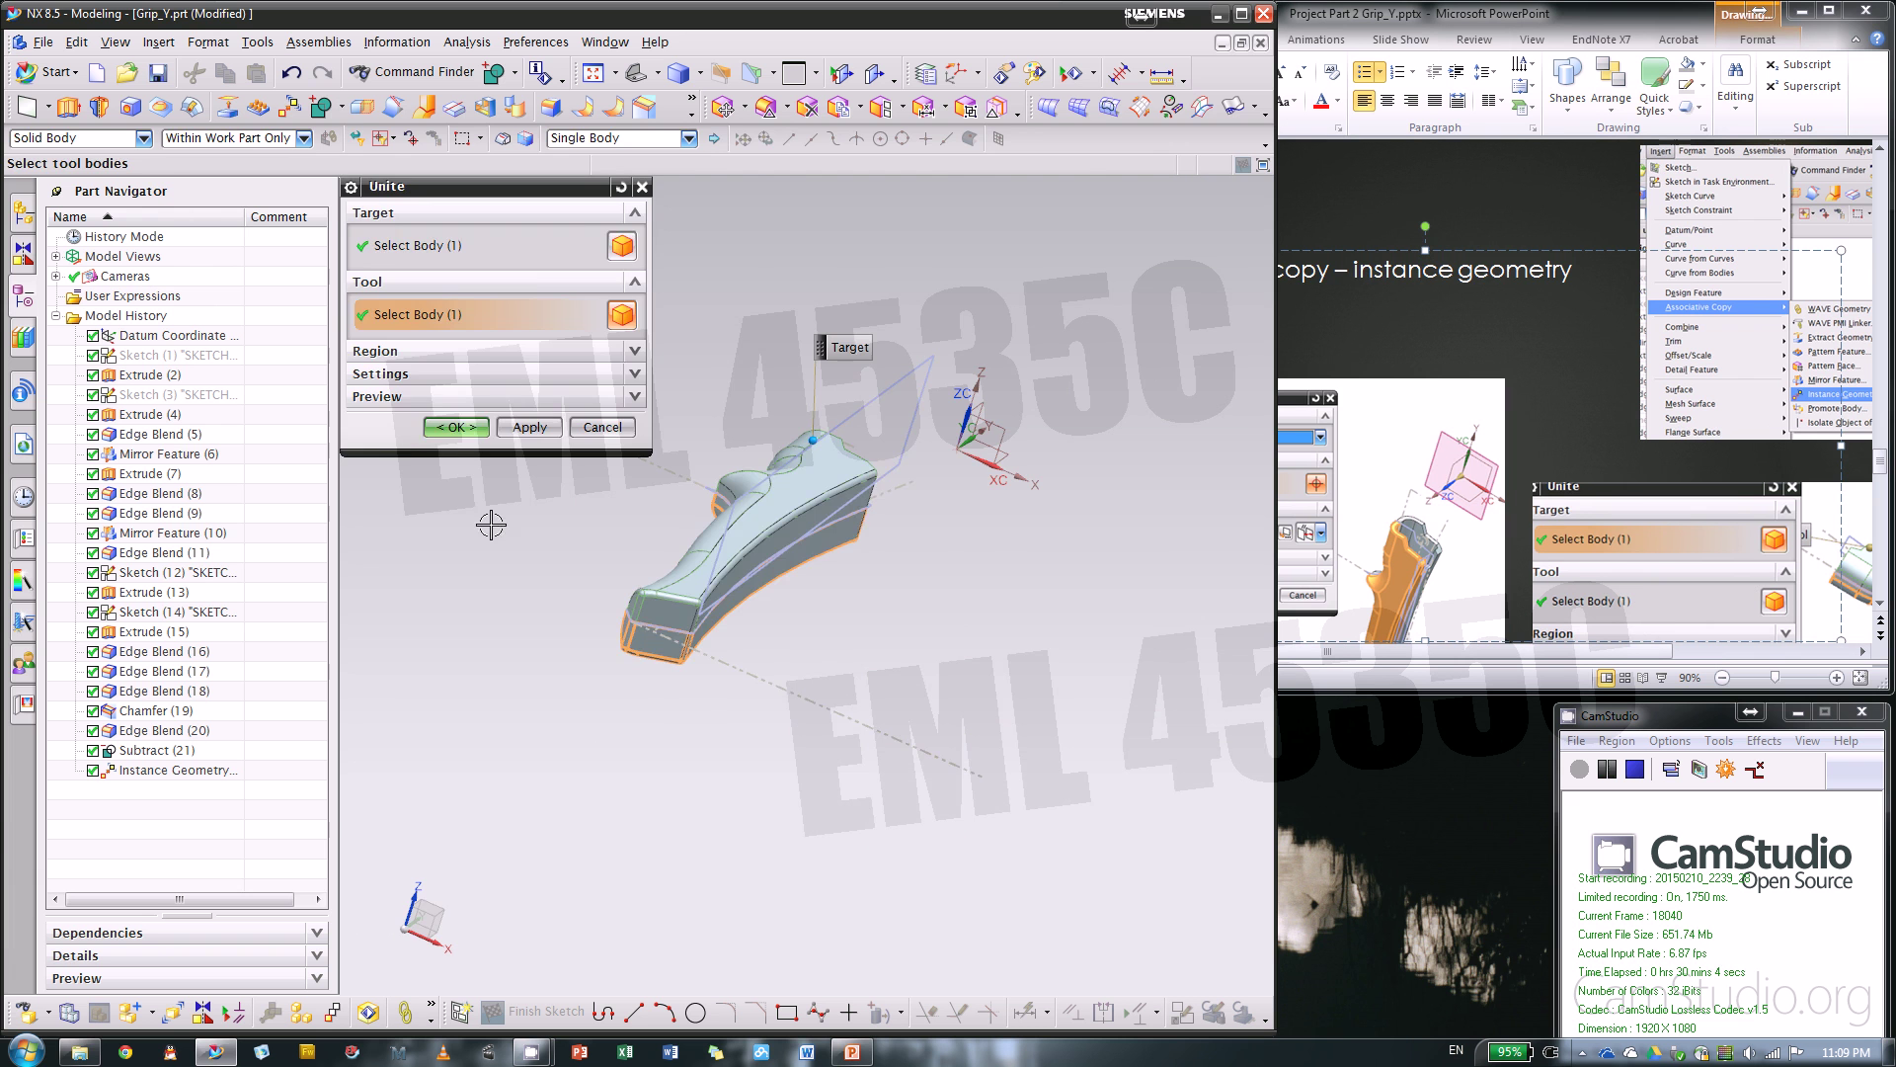
left_click(455, 429)
- Examine the joined upper end of the grip, undoing and redoing the Unite for comparison
middle_click_drag(877, 501, 859, 707)
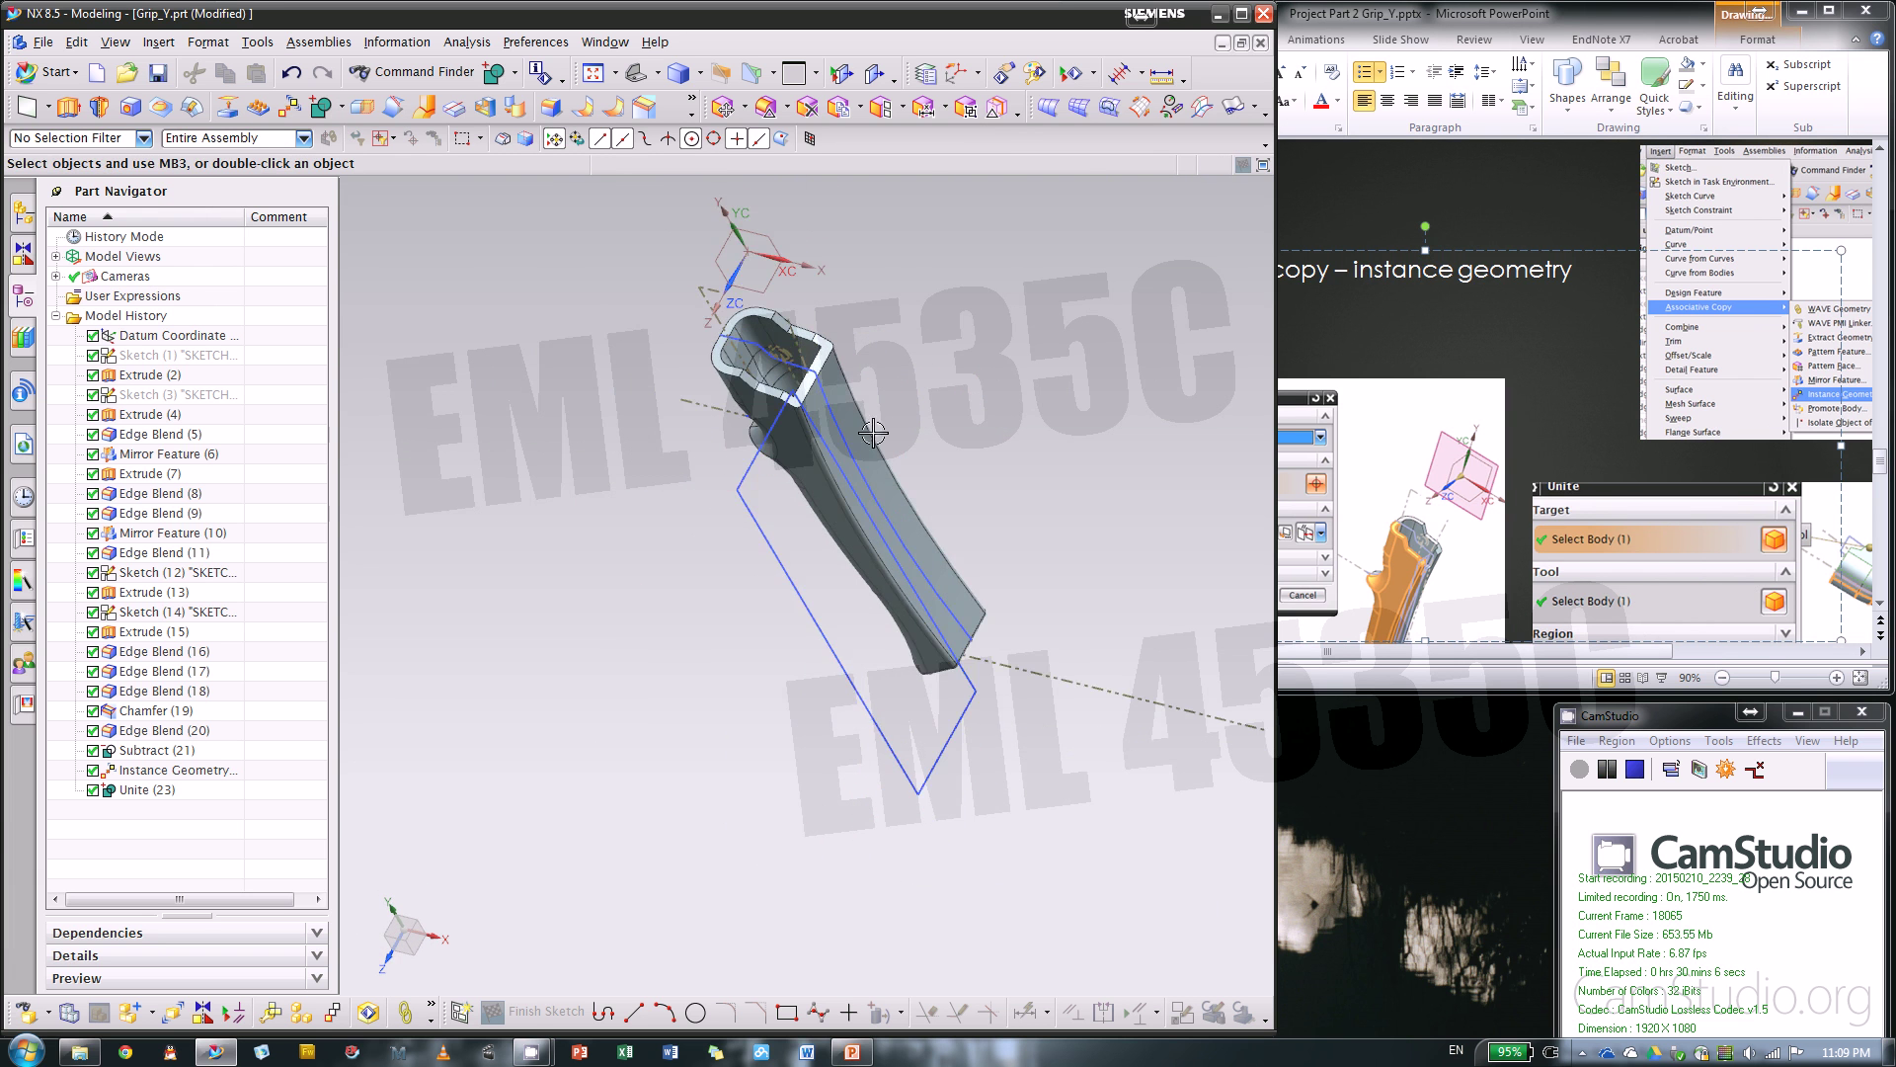
scroll(829, 425, "up", 5)
scroll(792, 395, "up", 4)
scroll(790, 405, "down", 2)
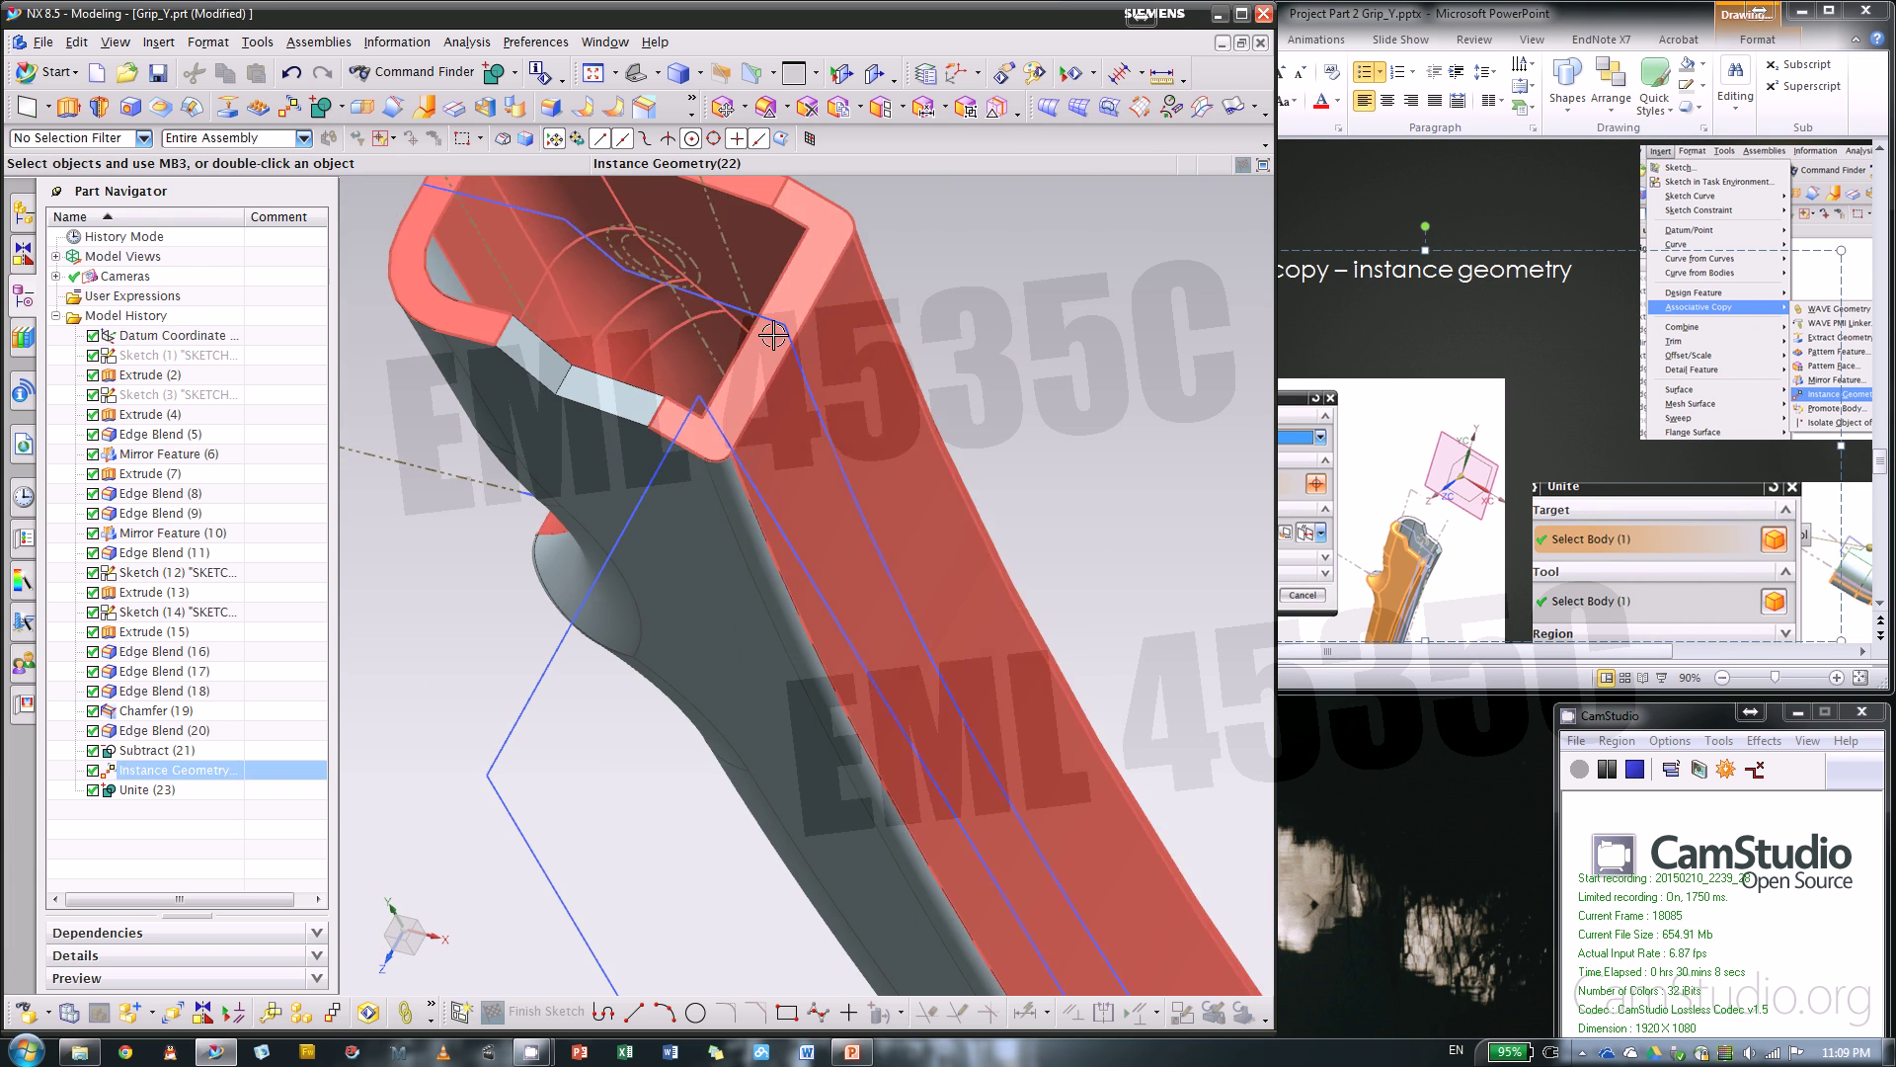
middle_click_drag(989, 357, 993, 328)
scroll(781, 358, "up", 3)
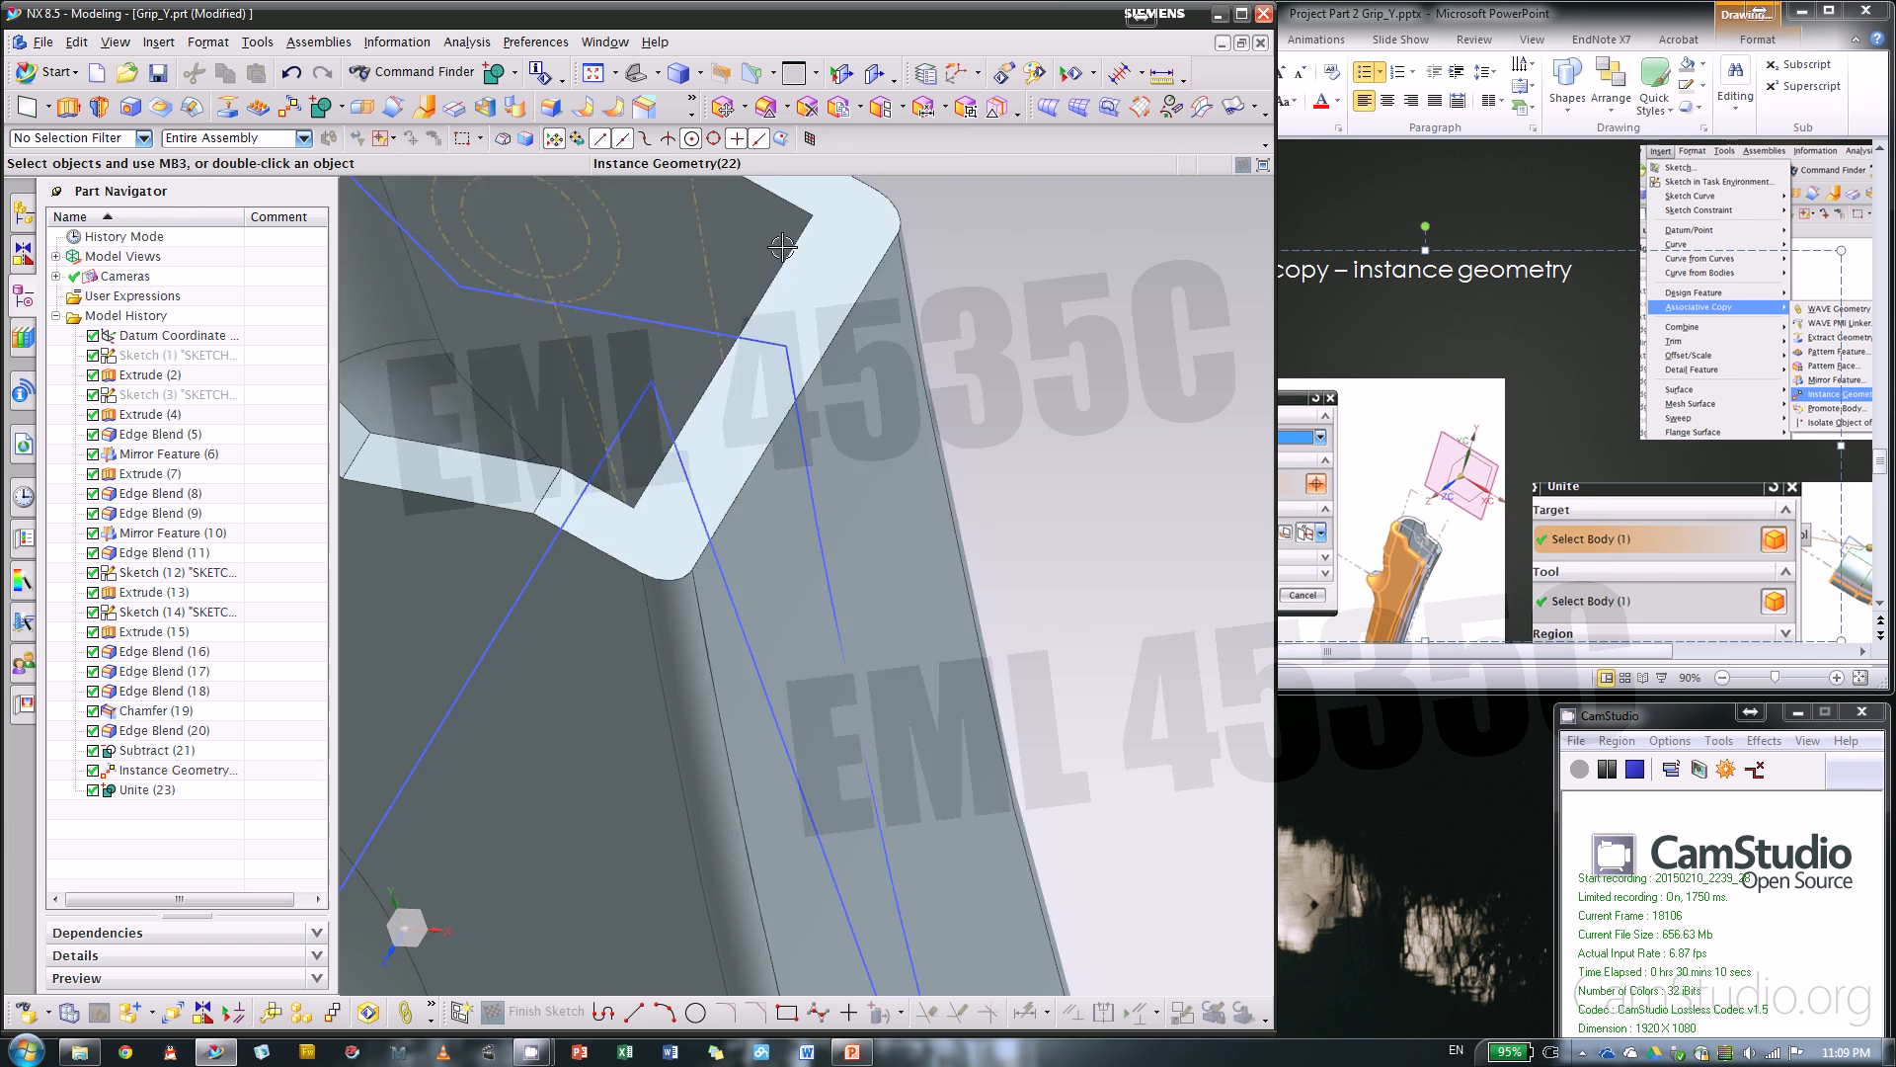
key("ctrl+z")
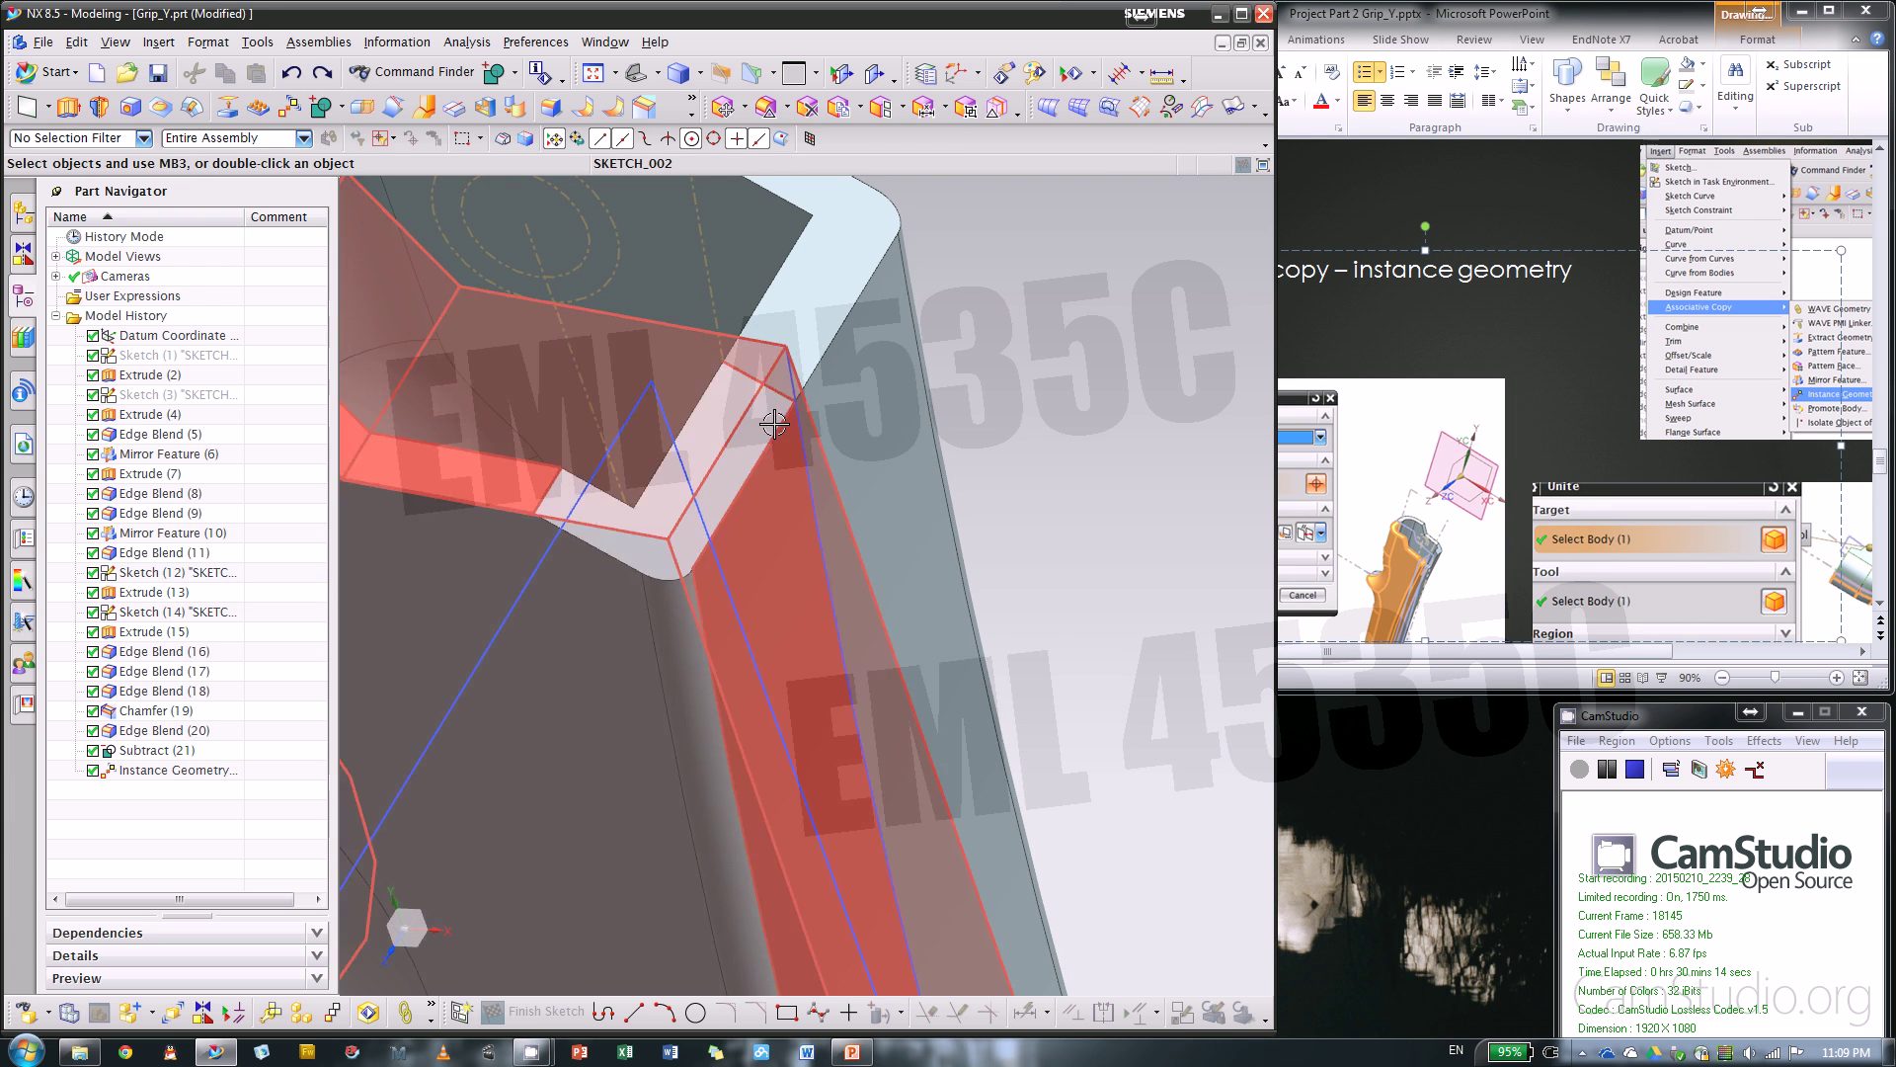
left_click(323, 73)
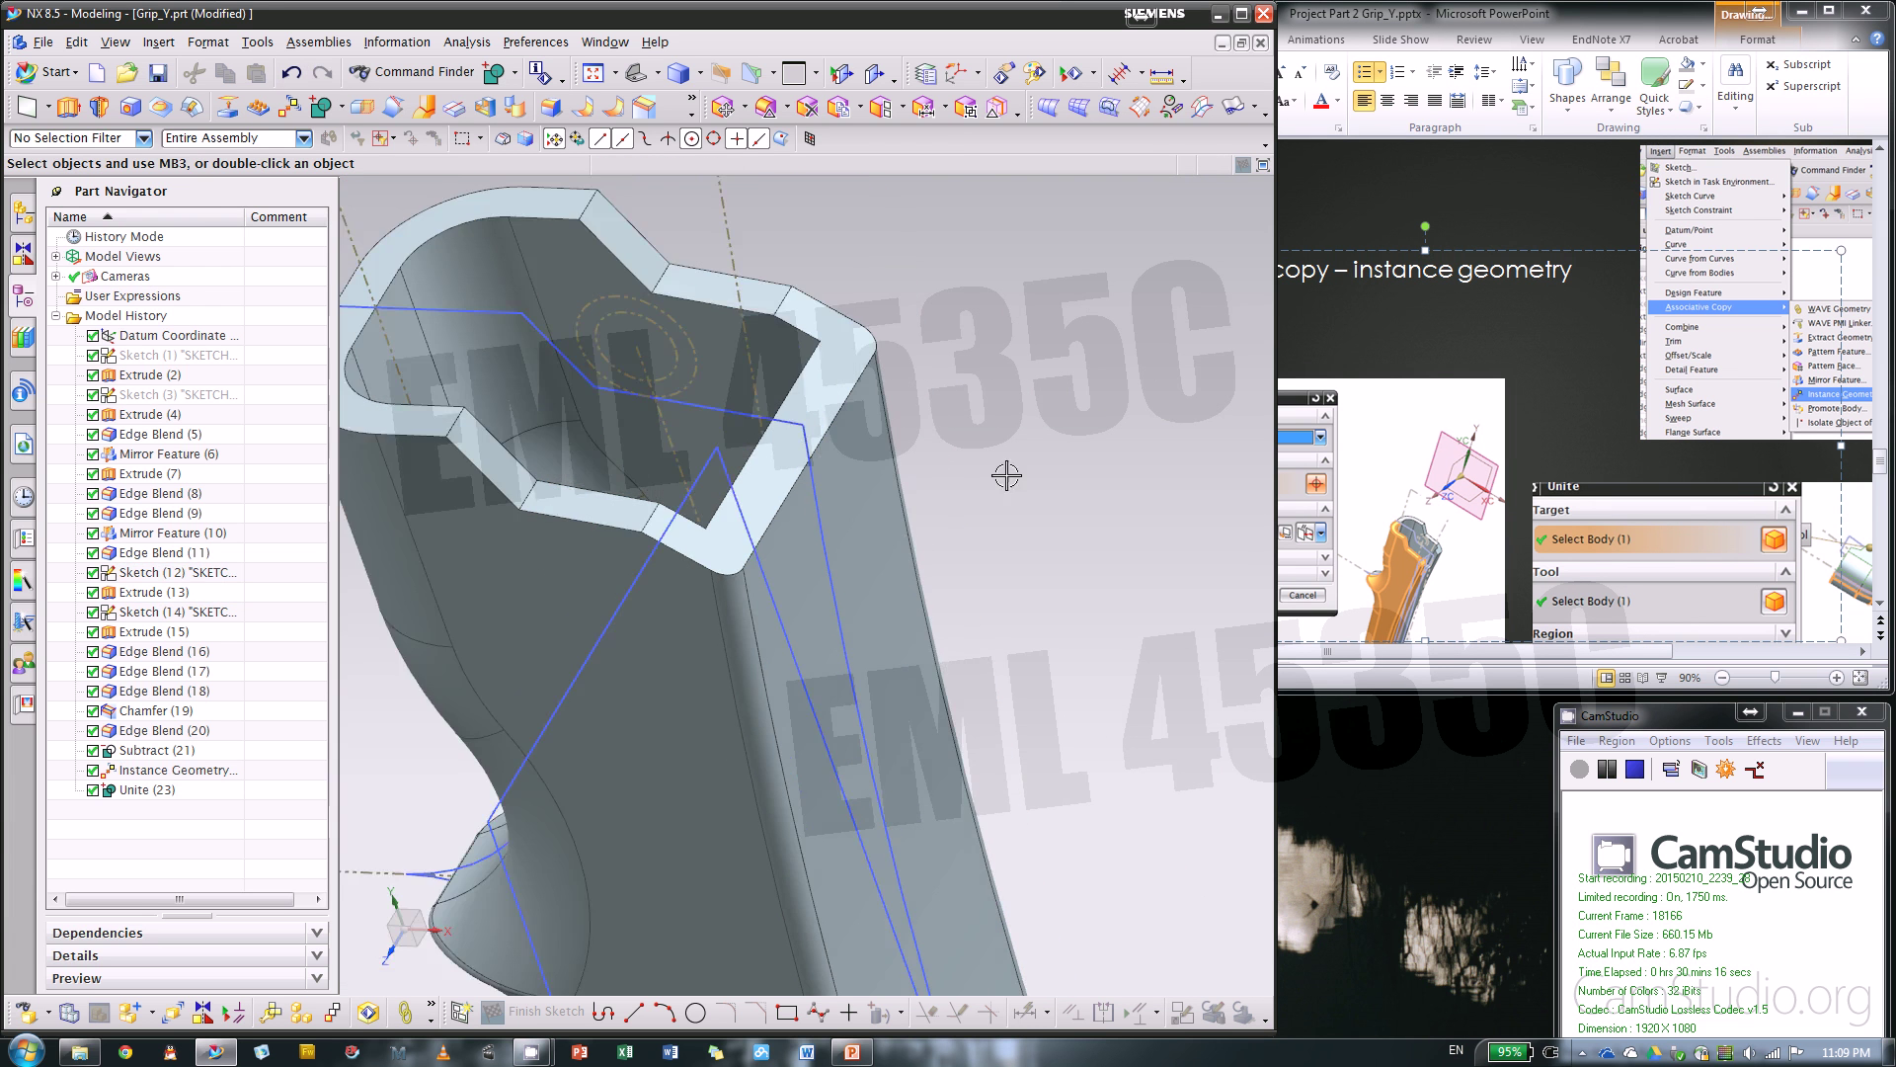
- Read the Sketch and Subtract slide in PowerPoint, then return to NX and examine the grip's upper end from several sides
left_click(1531, 441)
scroll(1531, 440, "down", 3)
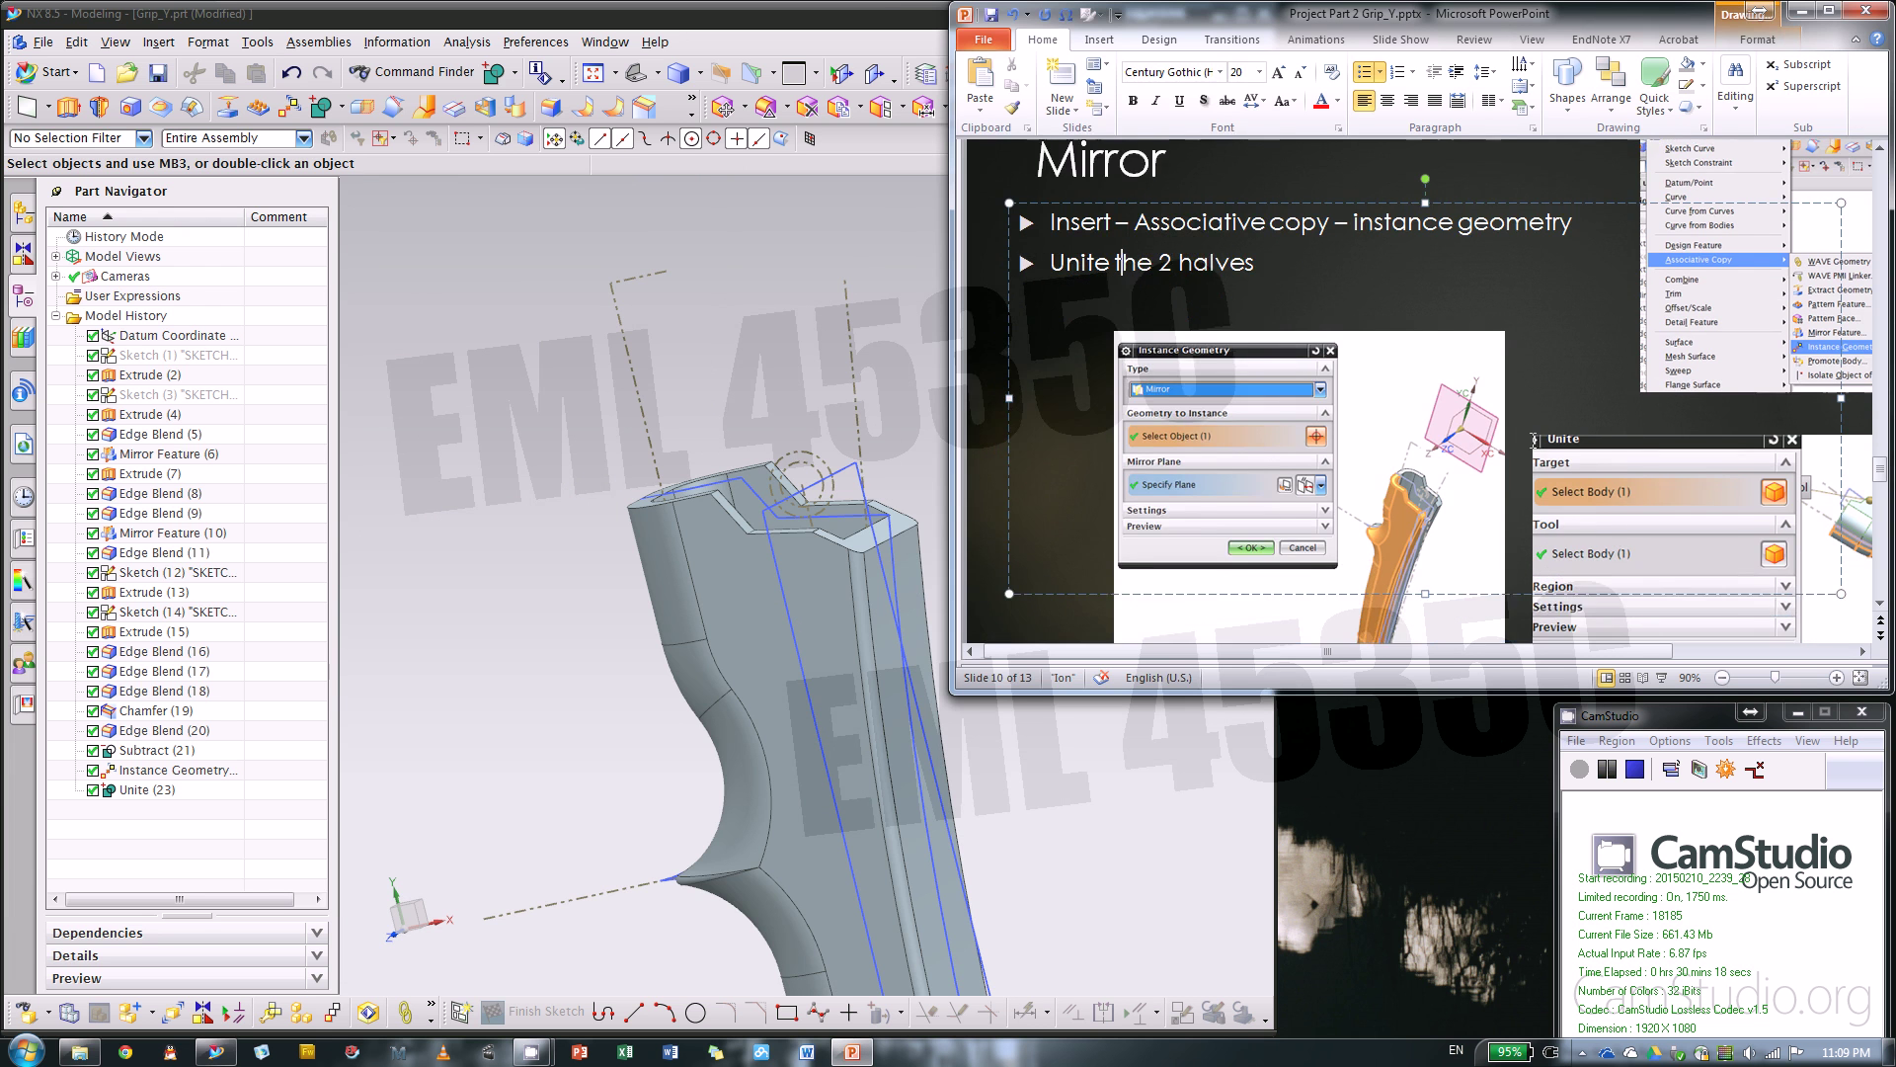
left_click(917, 432)
middle_click_drag(919, 431, 1050, 537)
scroll(1071, 535, "up", 5)
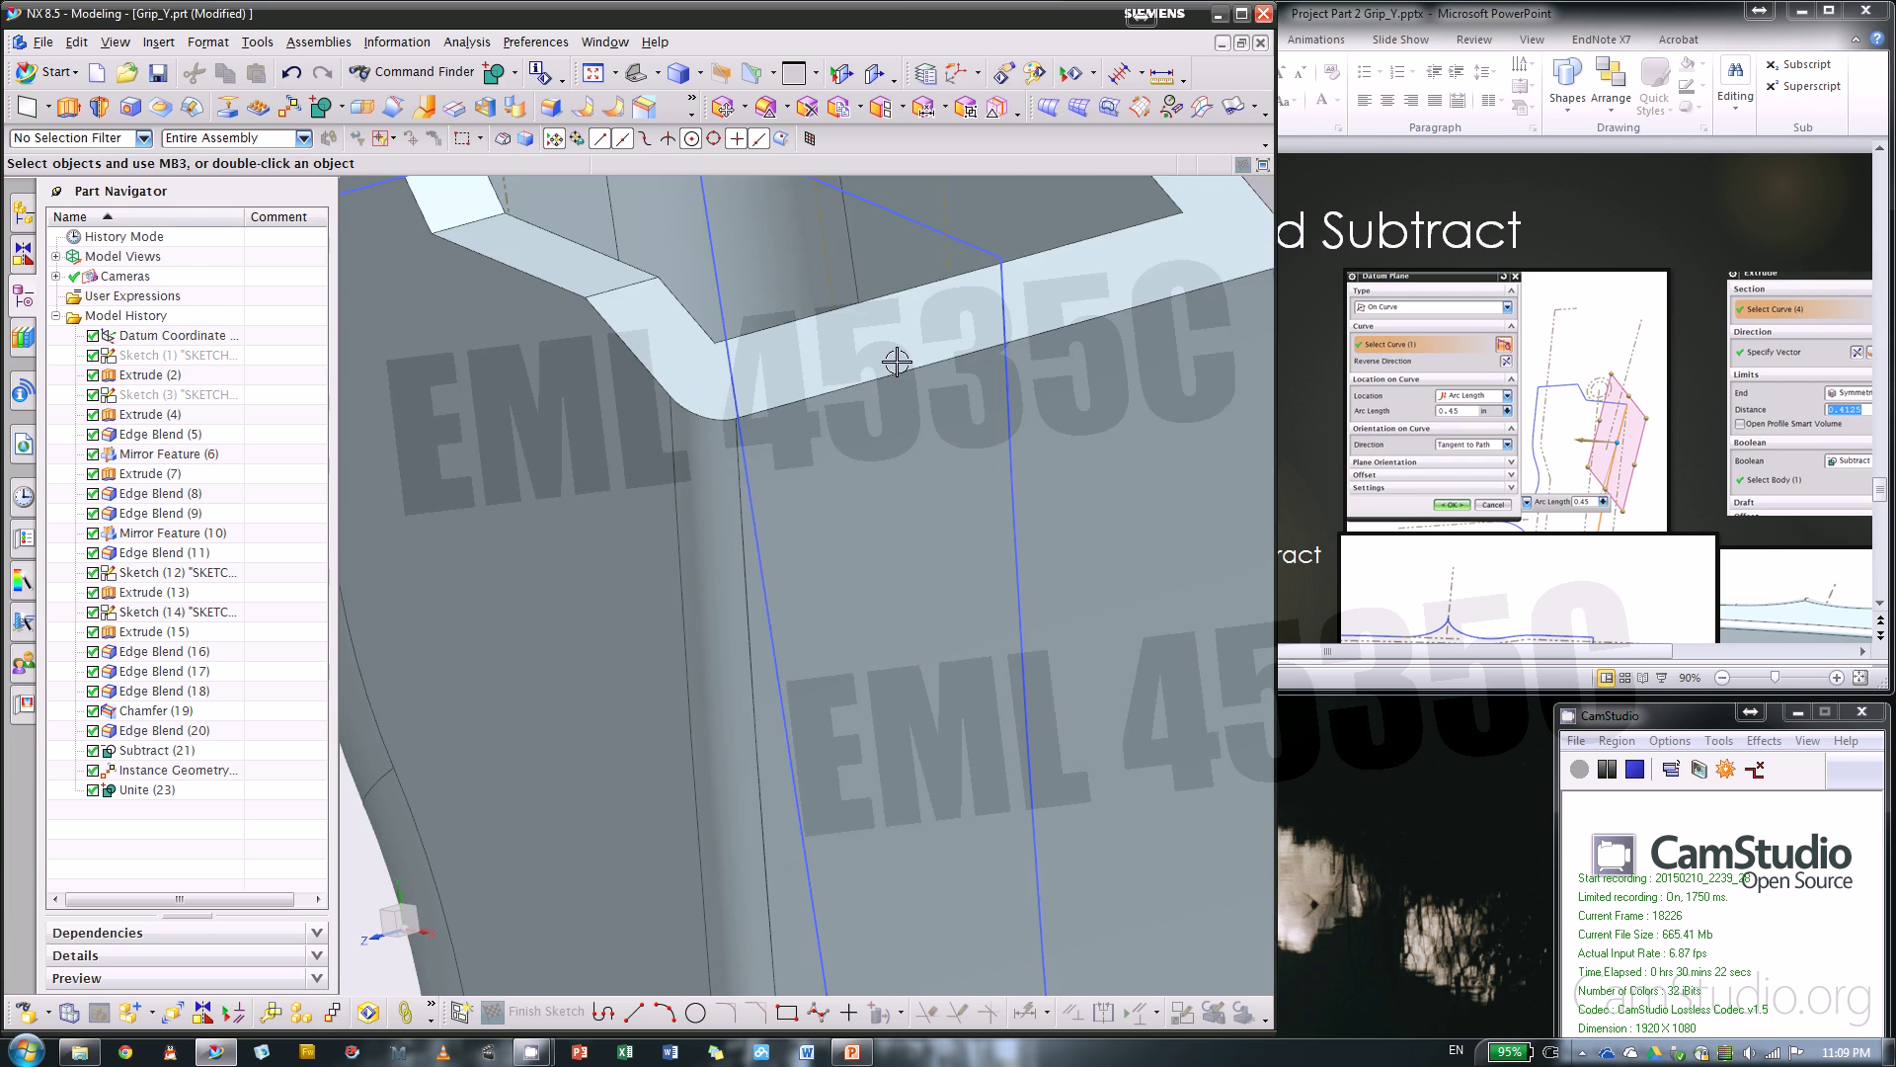
scroll(819, 449, "down", 6)
scroll(917, 432, "up", 2)
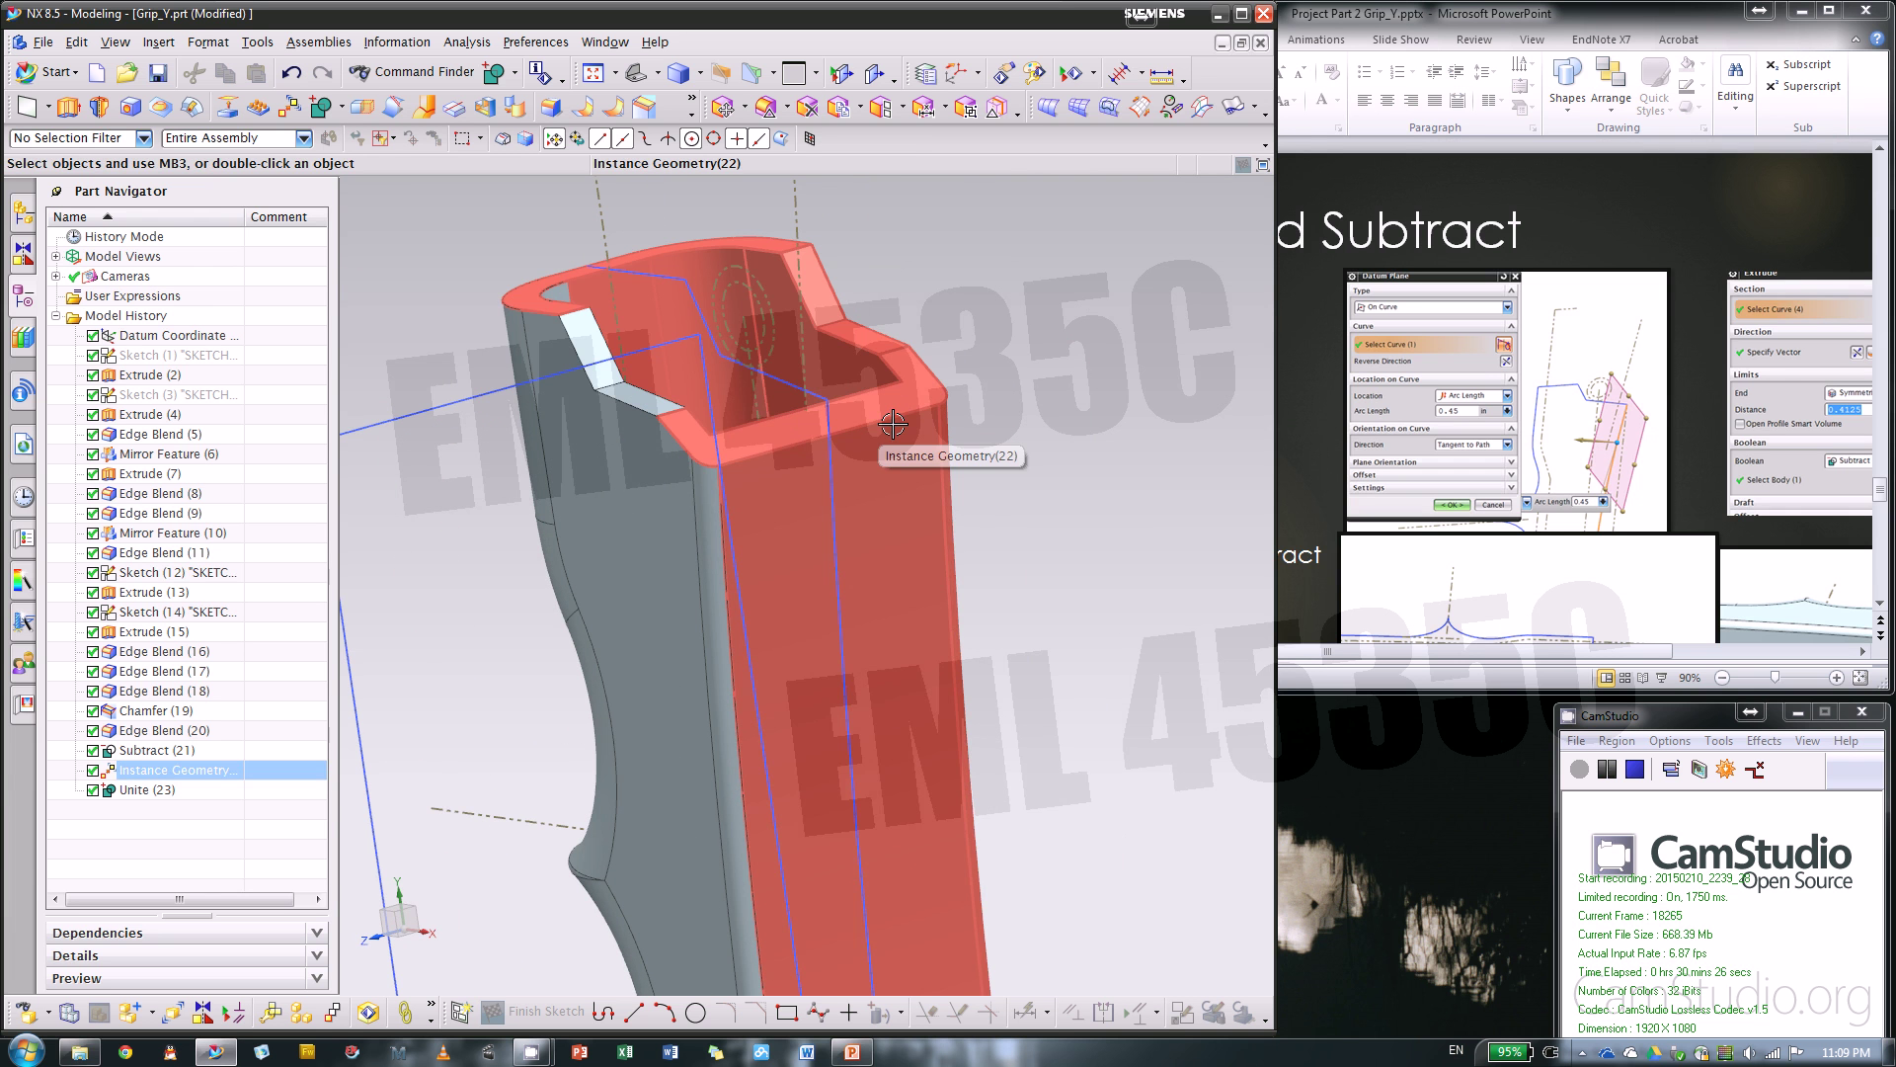
scroll(787, 430, "down", 1)
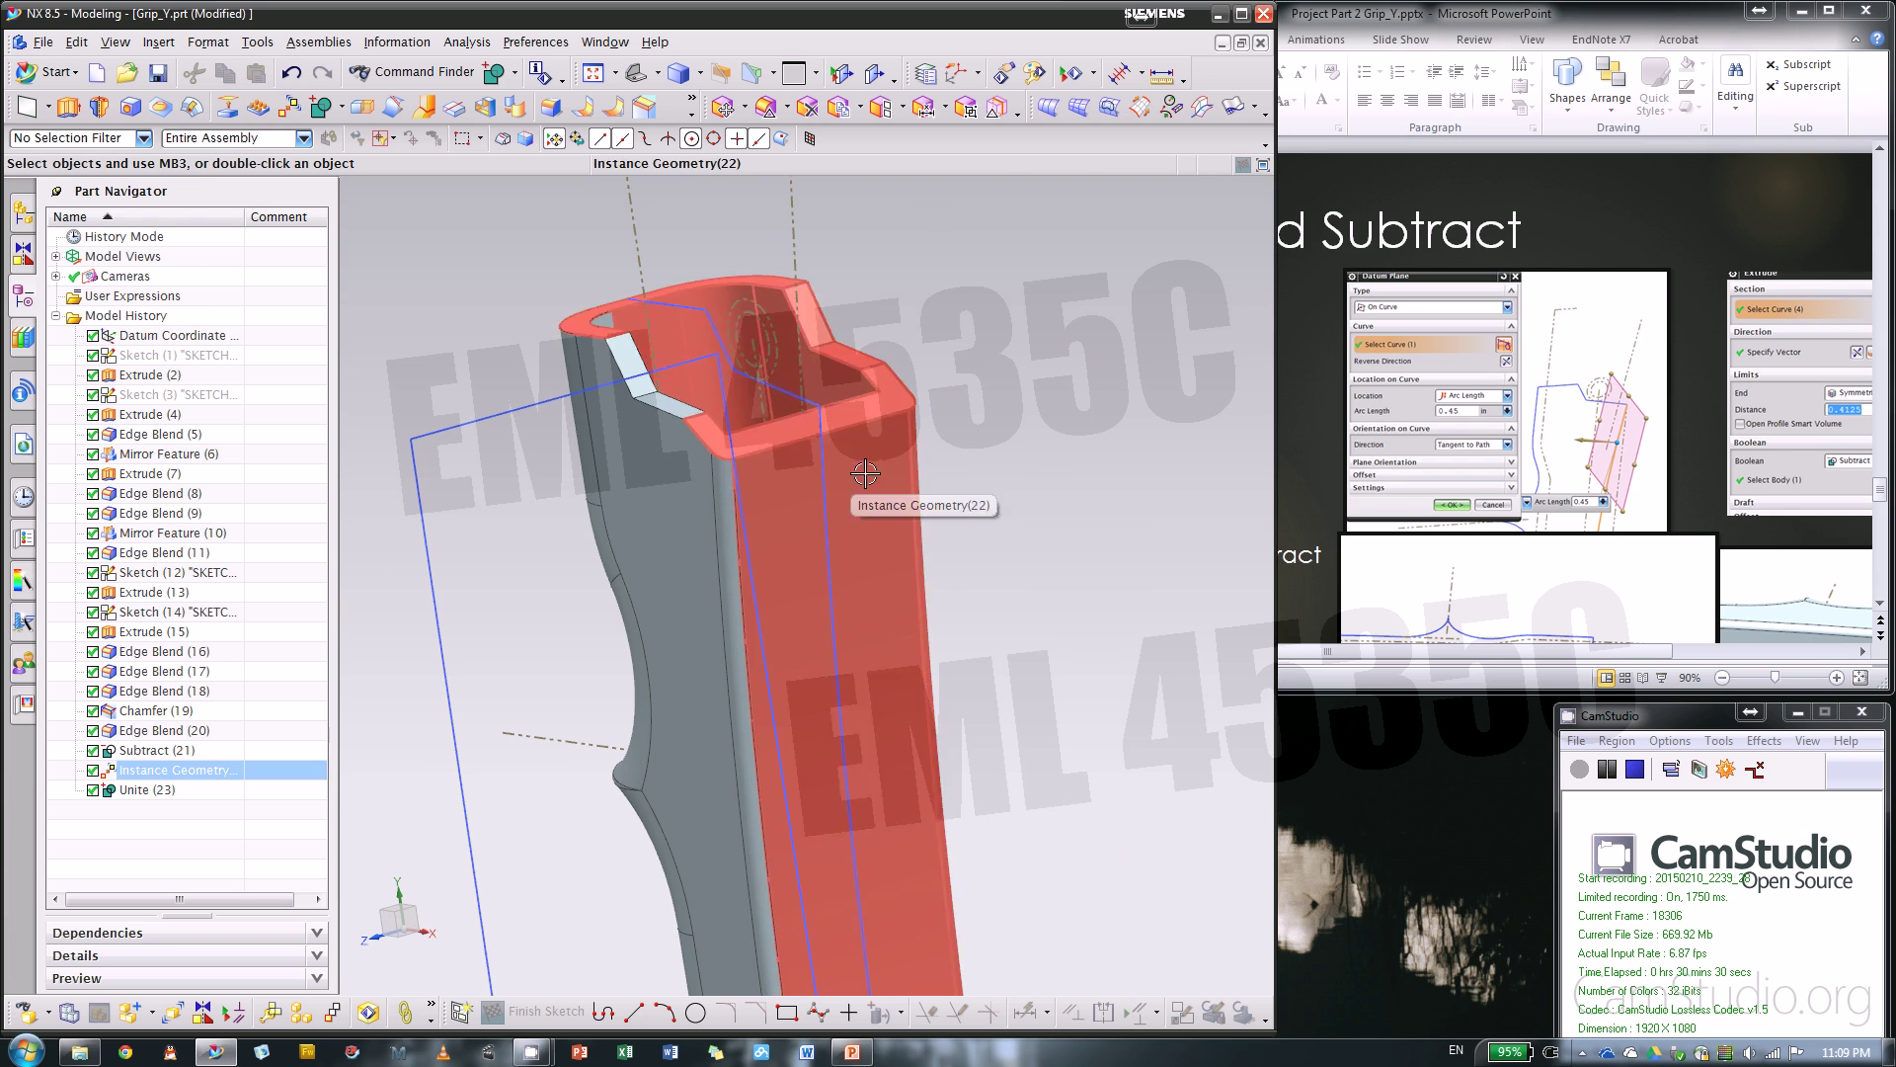
middle_click_drag(1044, 423, 770, 525)
- Hide the grip body and the rectangular Sketch (14), leaving the grip outline sketch in view
right_click(768, 530)
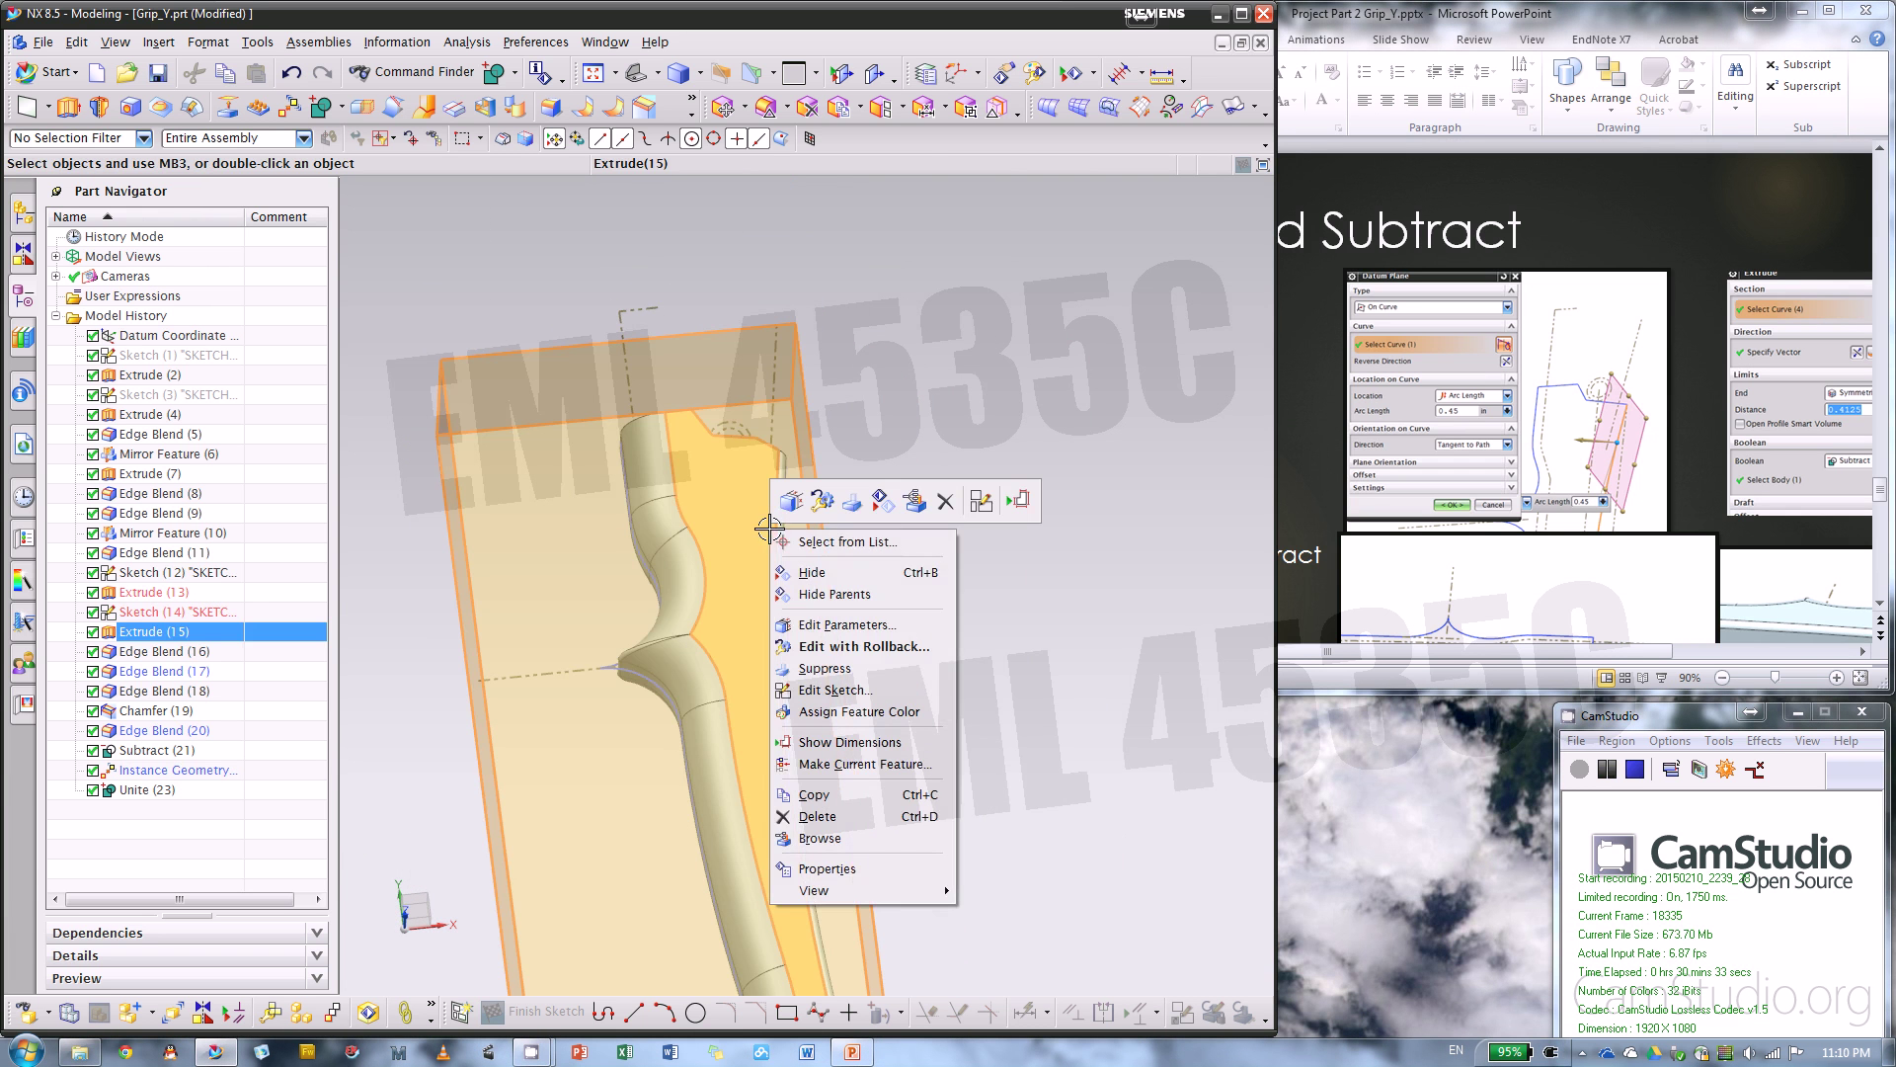
left_click(882, 502)
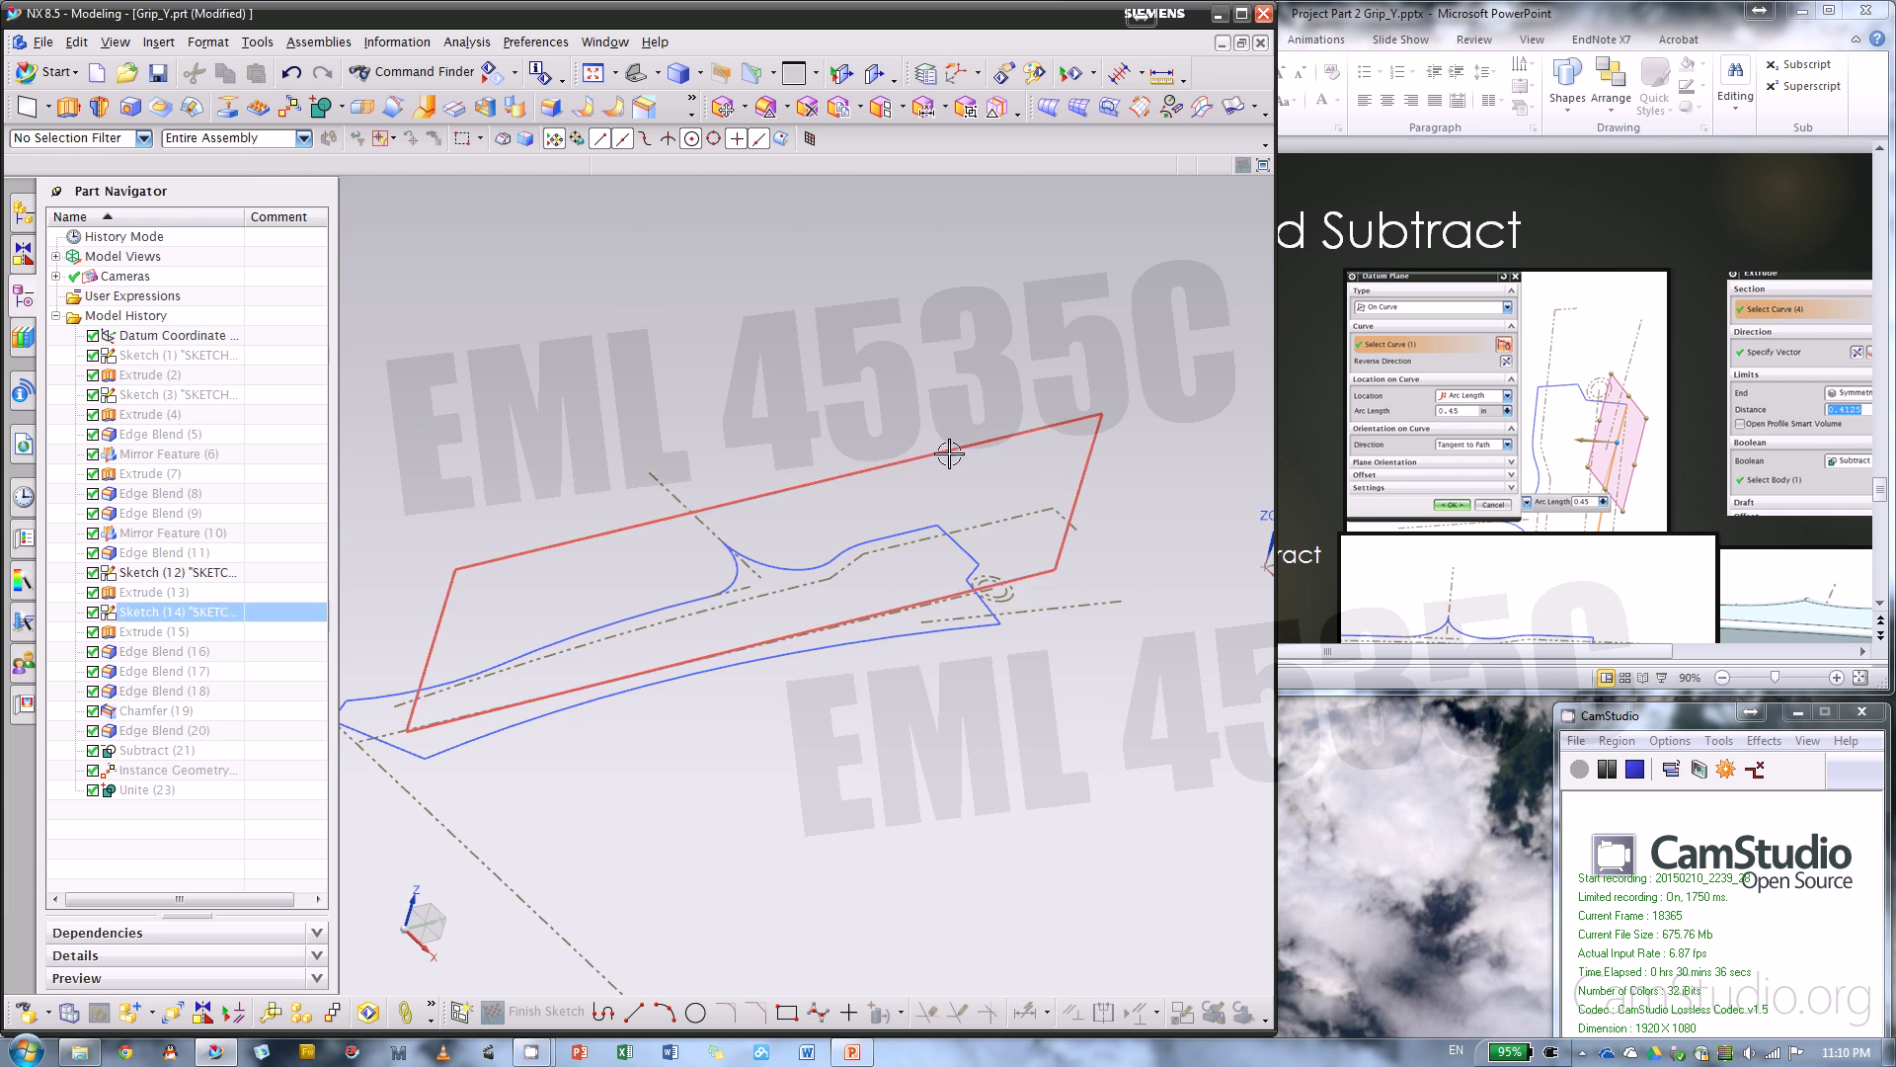
right_click(950, 453)
key("Escape")
mouse_move(1046, 424)
middle_mouse_down()
mouse_move(1016, 728)
mouse_move(1058, 614)
mouse_move(1057, 679)
mouse_move(846, 639)
mouse_move(920, 565)
middle_mouse_up()
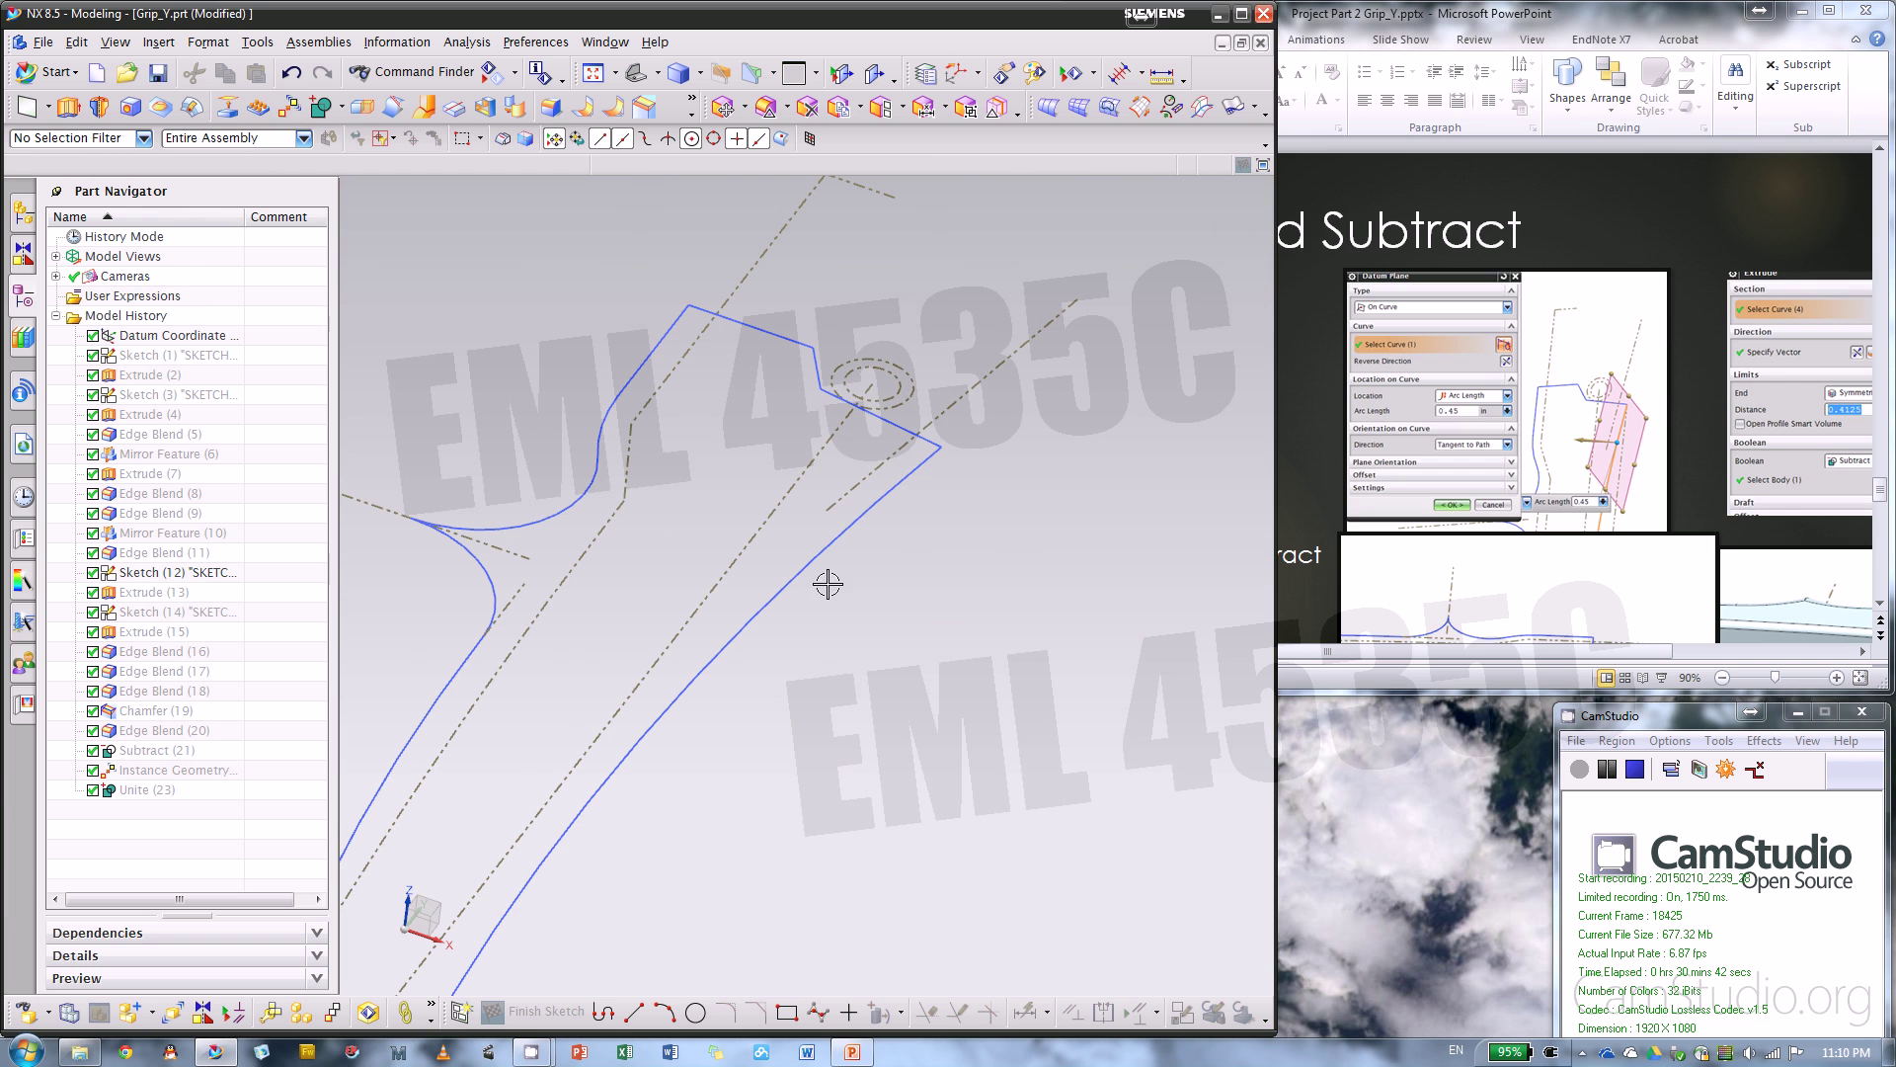
- Show the grip body again and examine its upper end and back face for the location of the cut
right_click(166, 599)
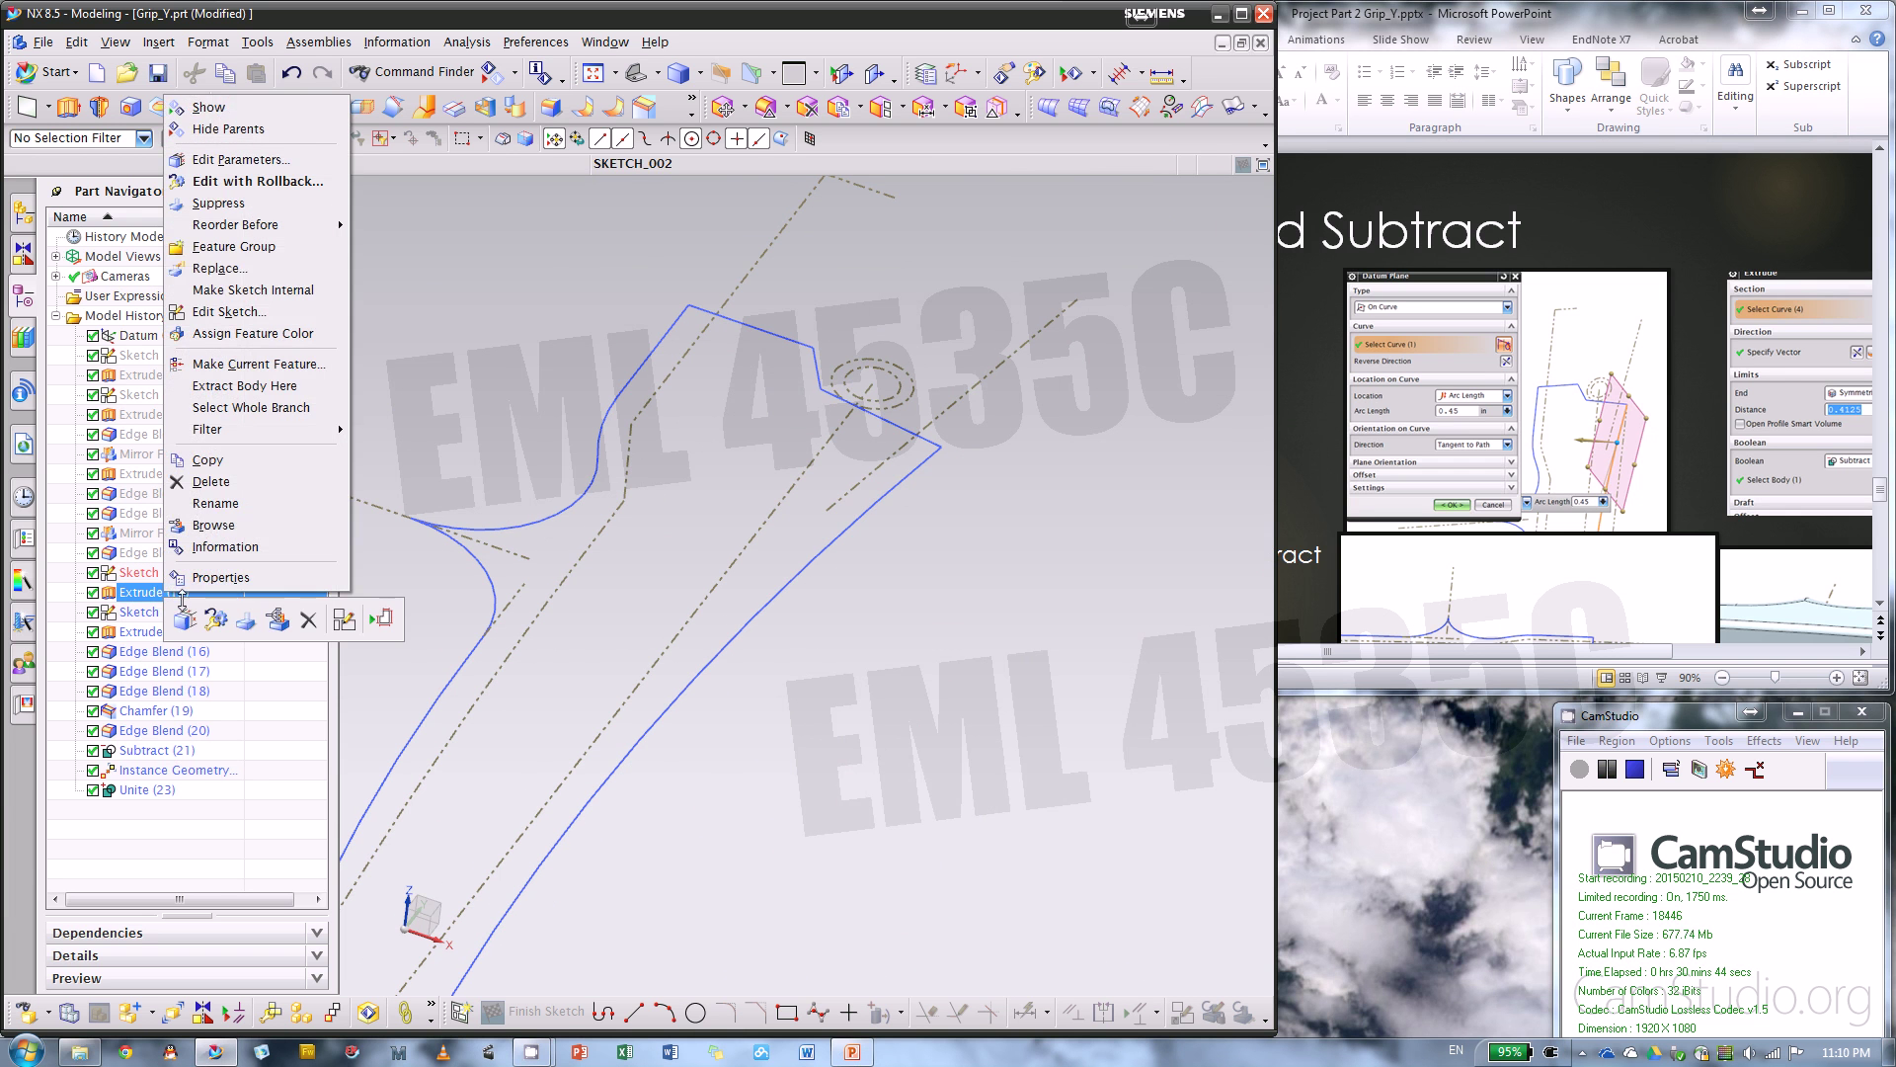
left_click(218, 117)
middle_click_drag(812, 339, 938, 507)
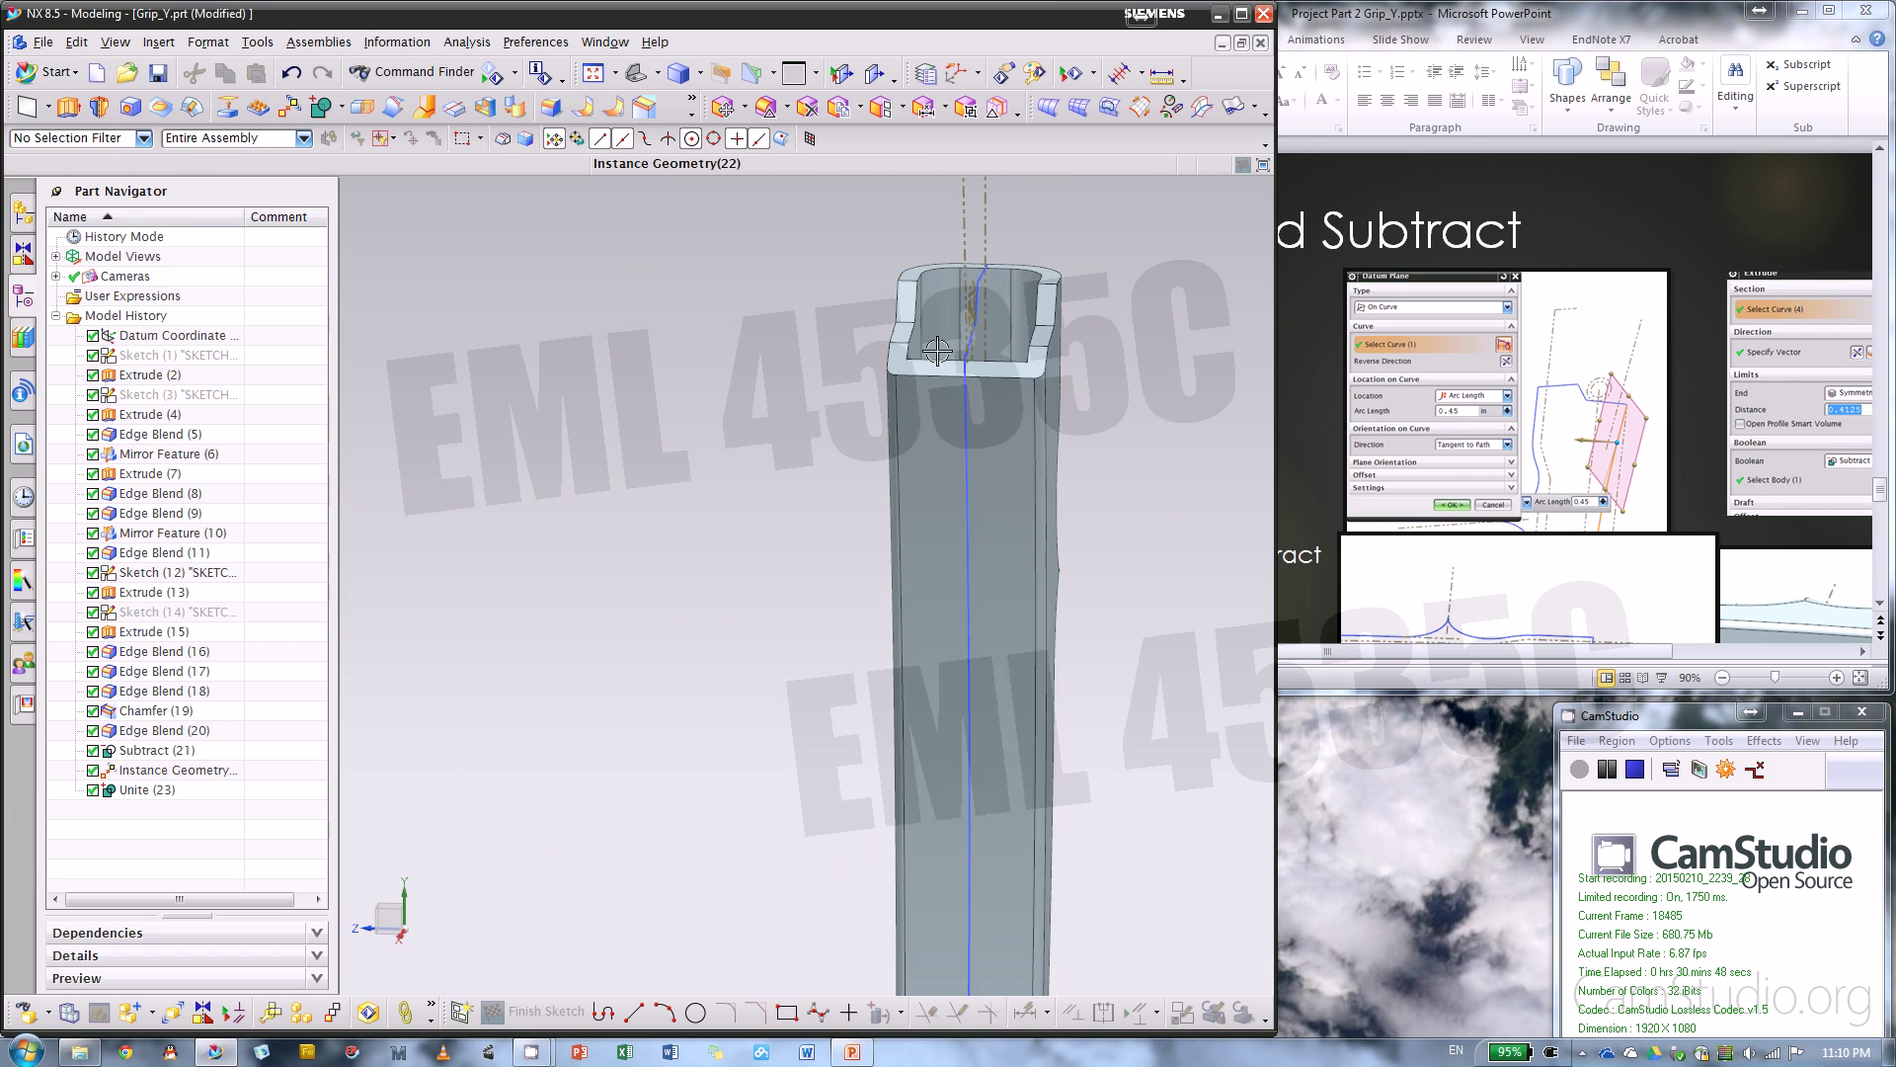
scroll(948, 380, "up", 3)
scroll(881, 492, "down", 3)
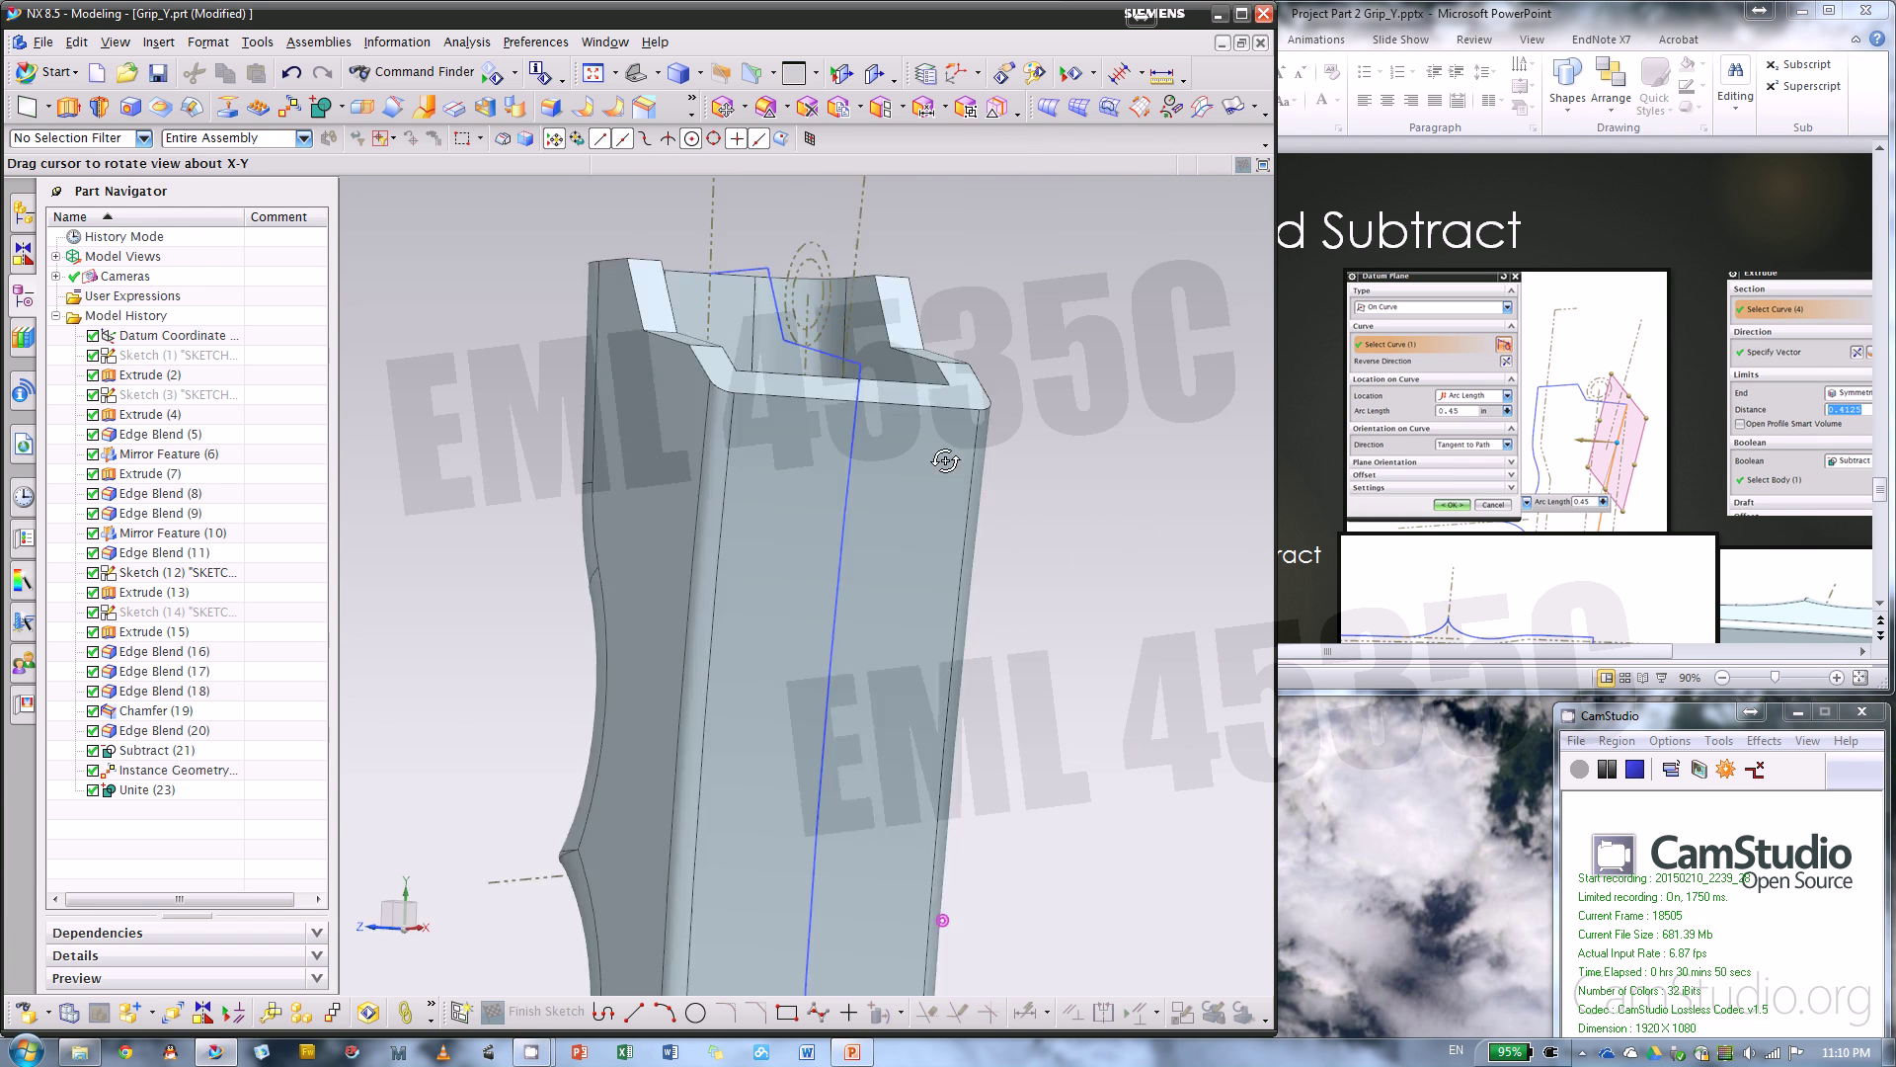
middle_click_drag(882, 492, 940, 529)
scroll(834, 398, "down", 4)
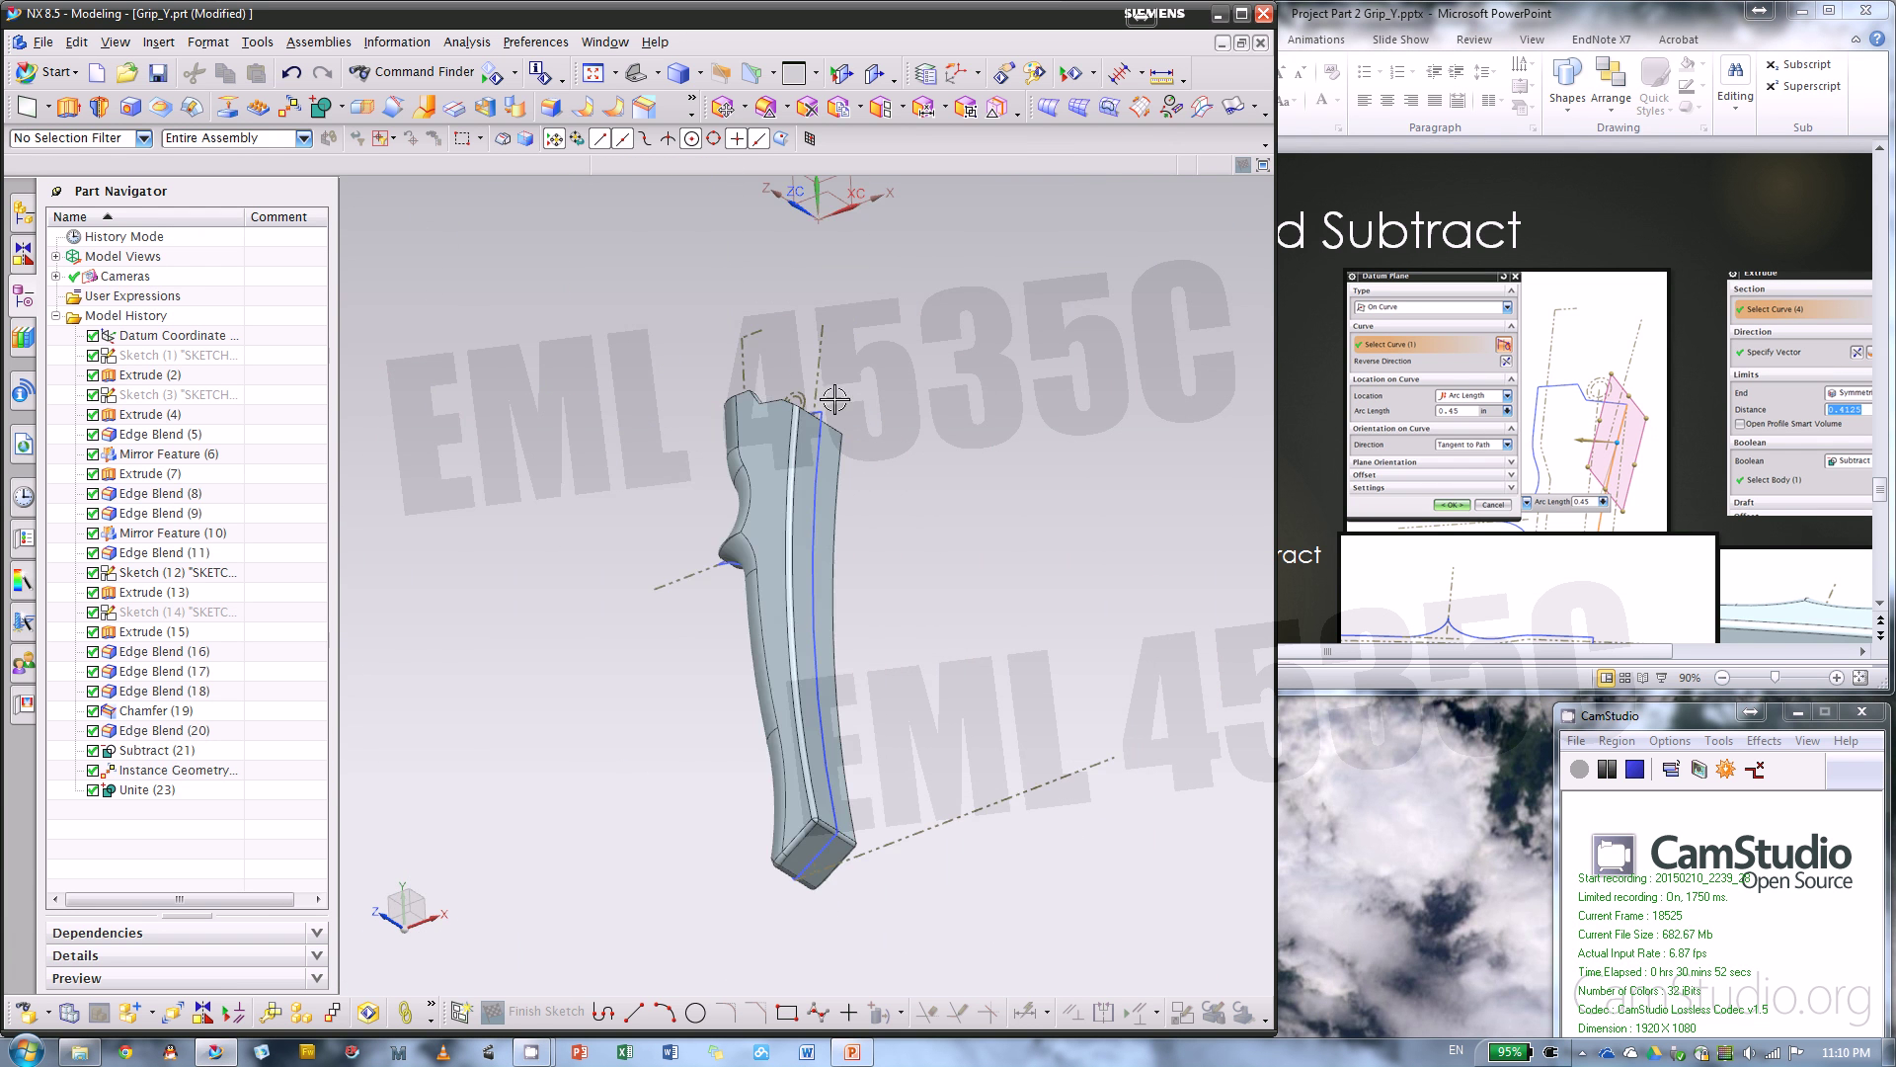
scroll(796, 453, "up", 4)
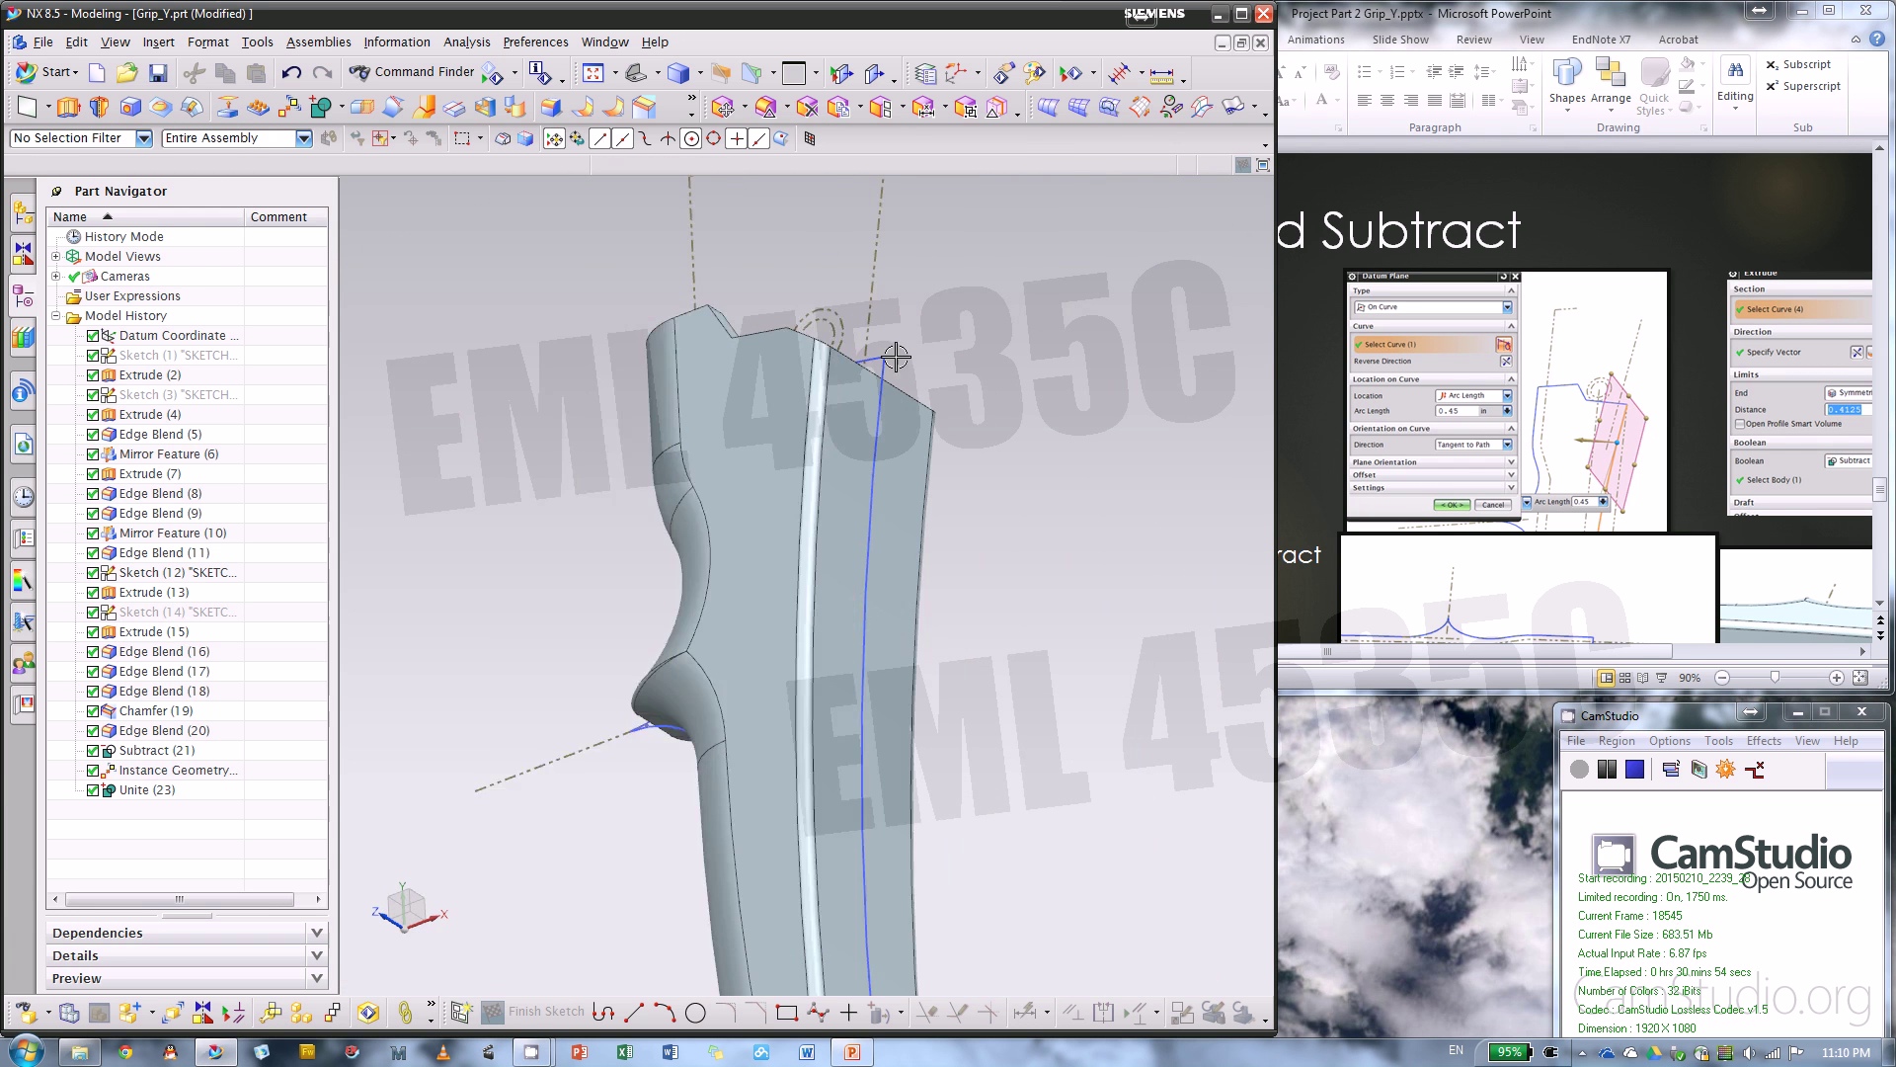
middle_click_drag(896, 357, 829, 524)
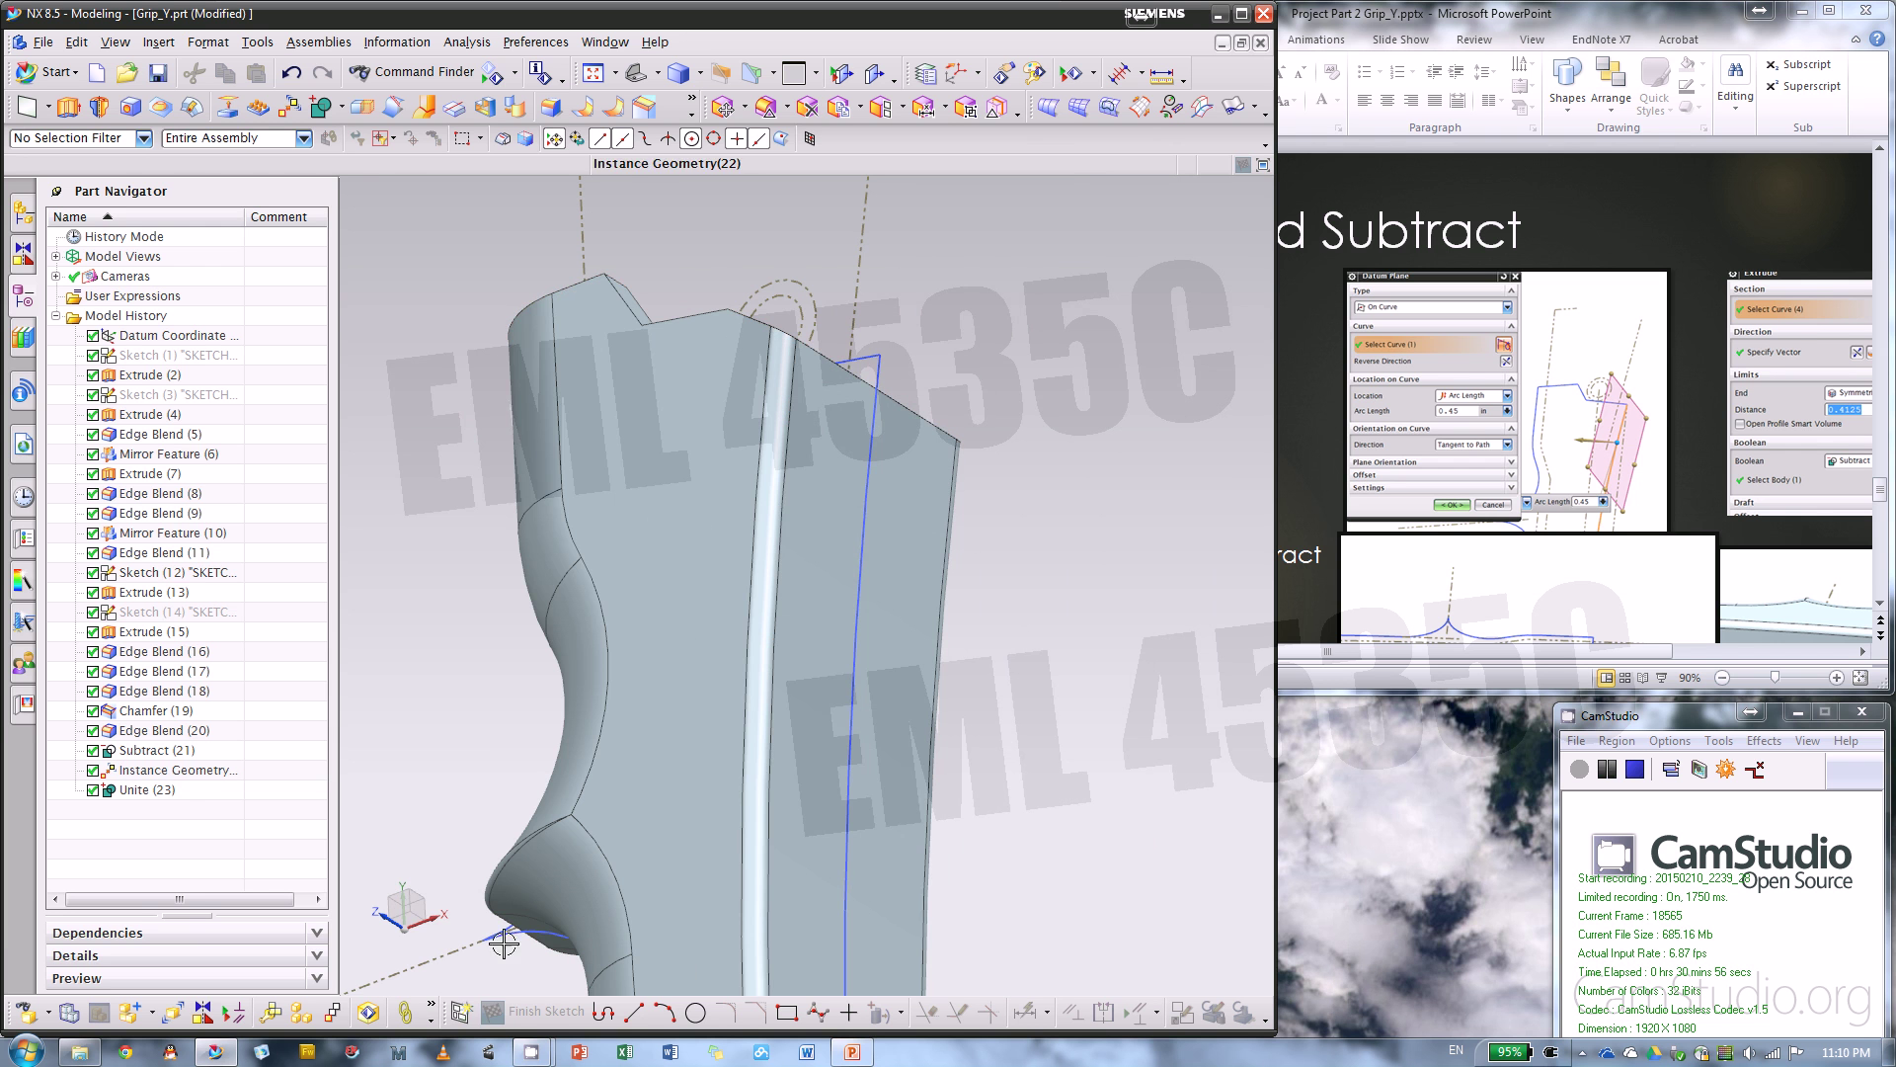
left_click(462, 1012)
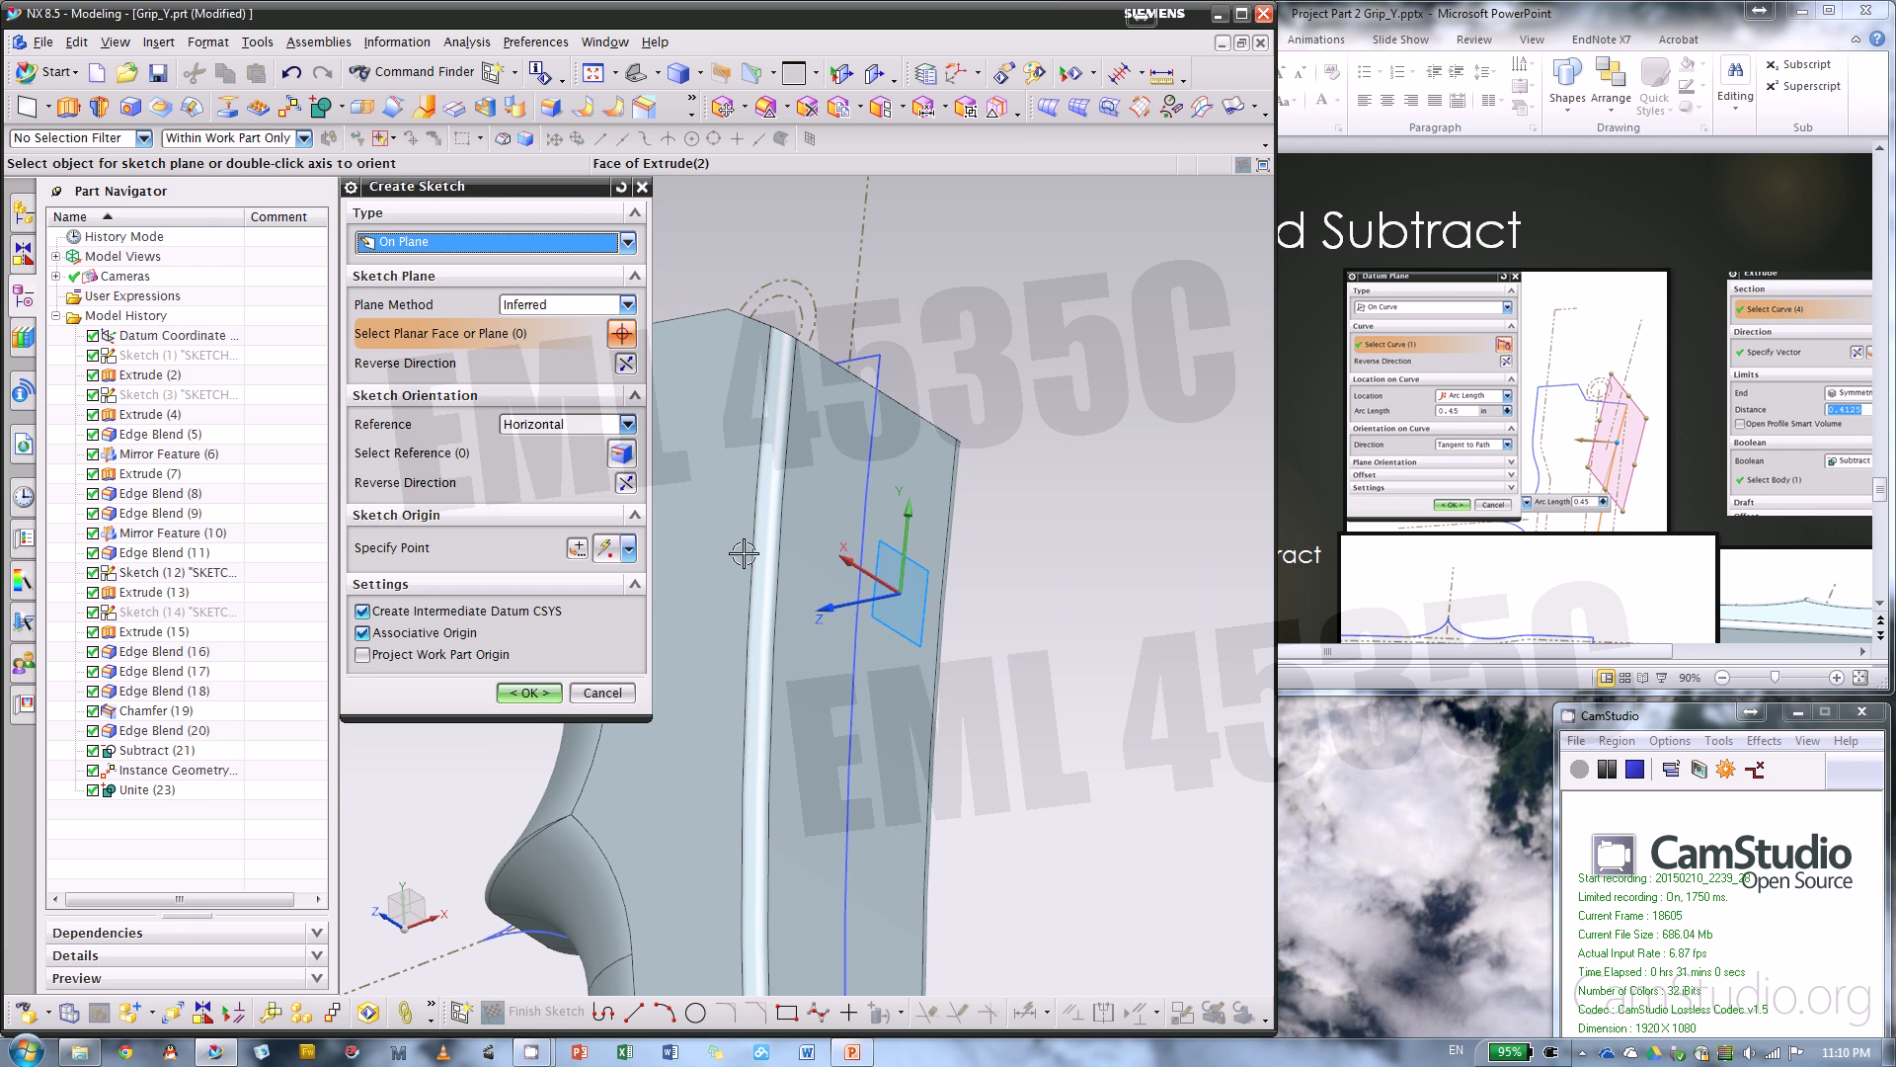
key("Escape")
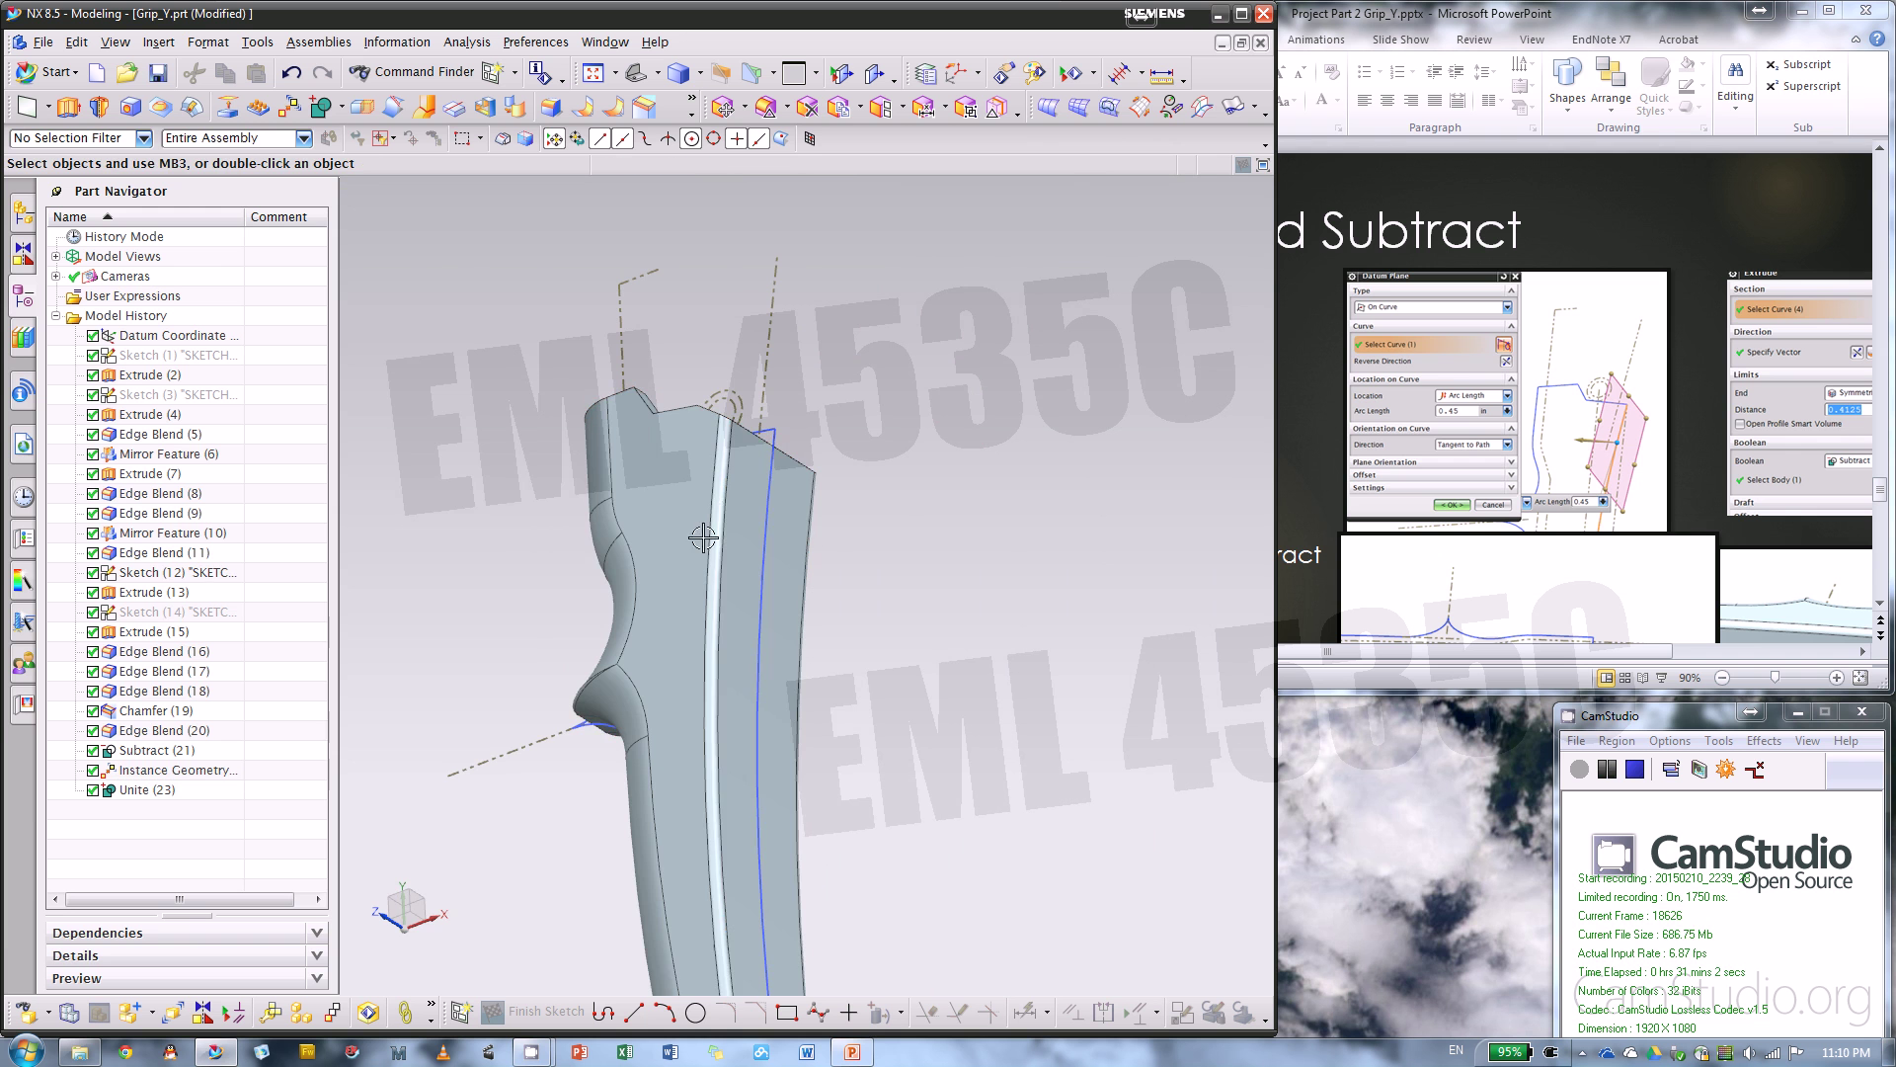
- Hide the grip body and start an On Curve datum plane on the long back-edge curve of the grip outline sketch
right_click(741, 489)
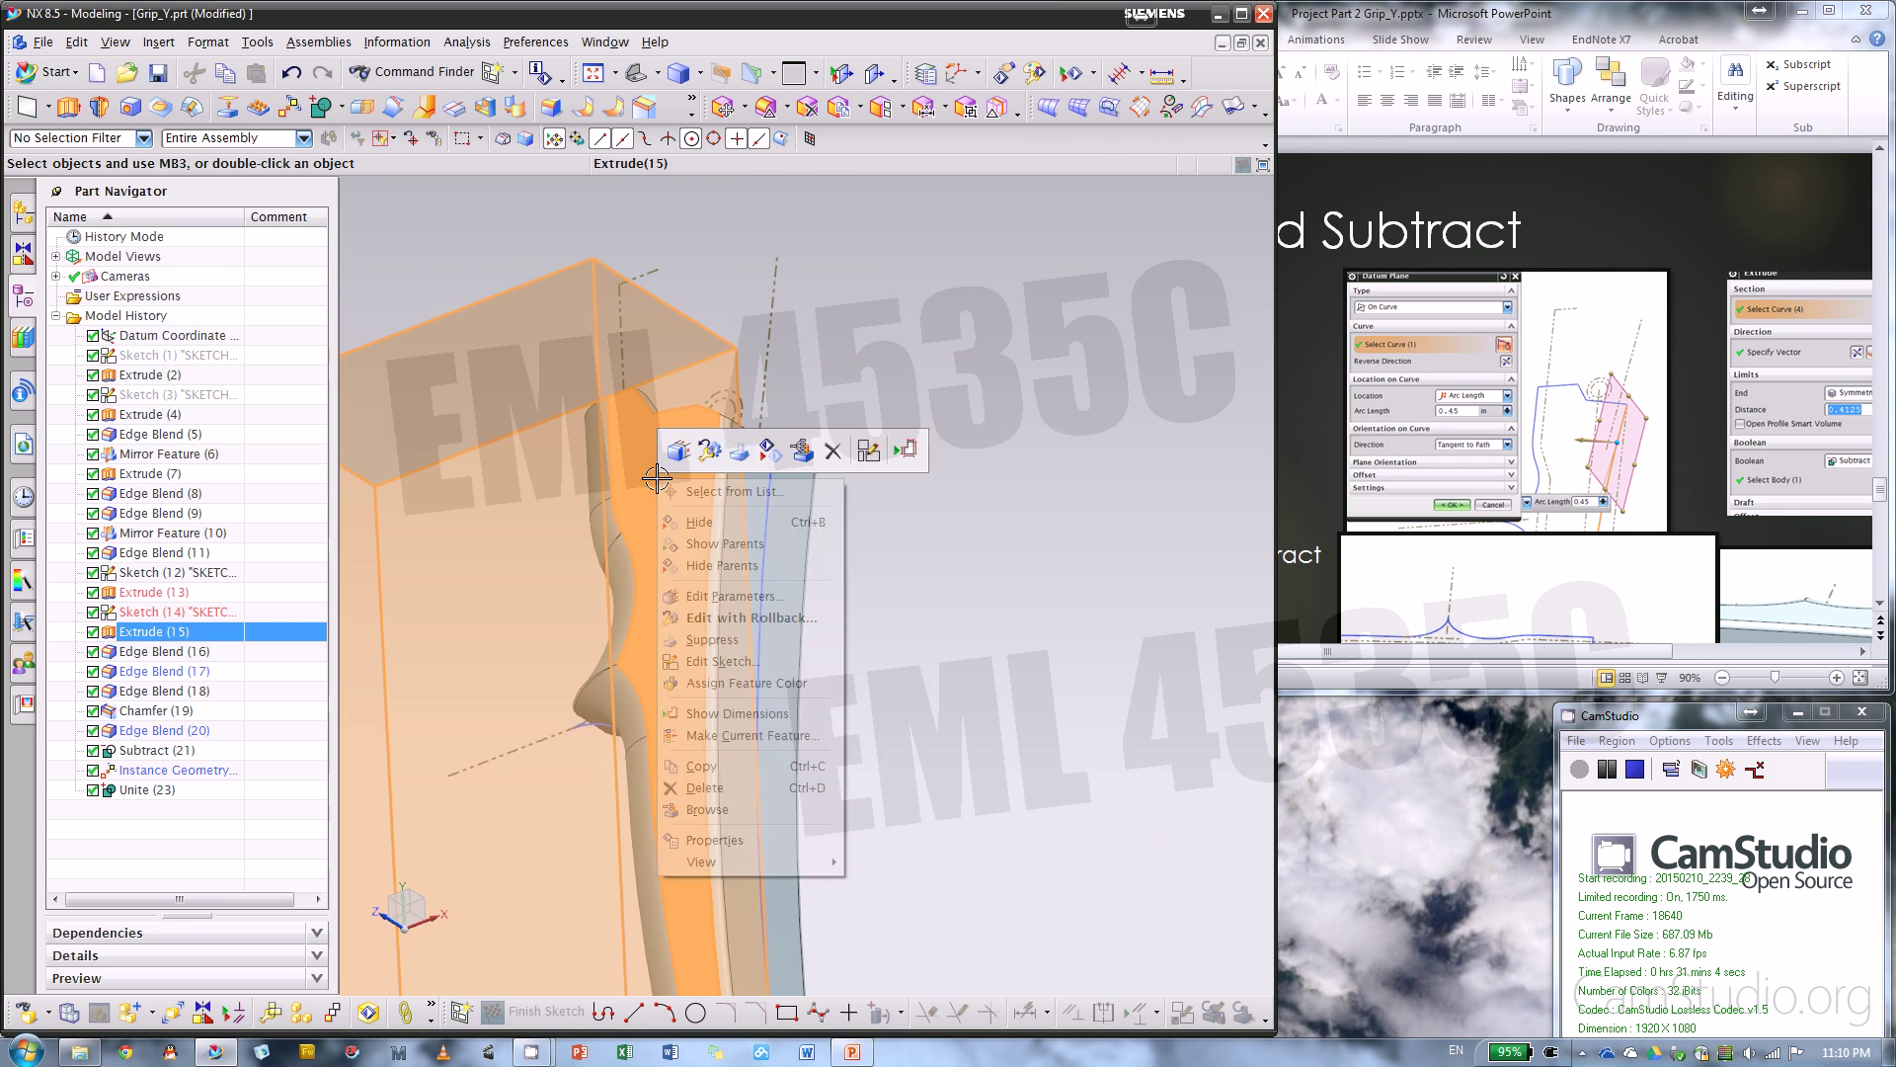
left_click(759, 454)
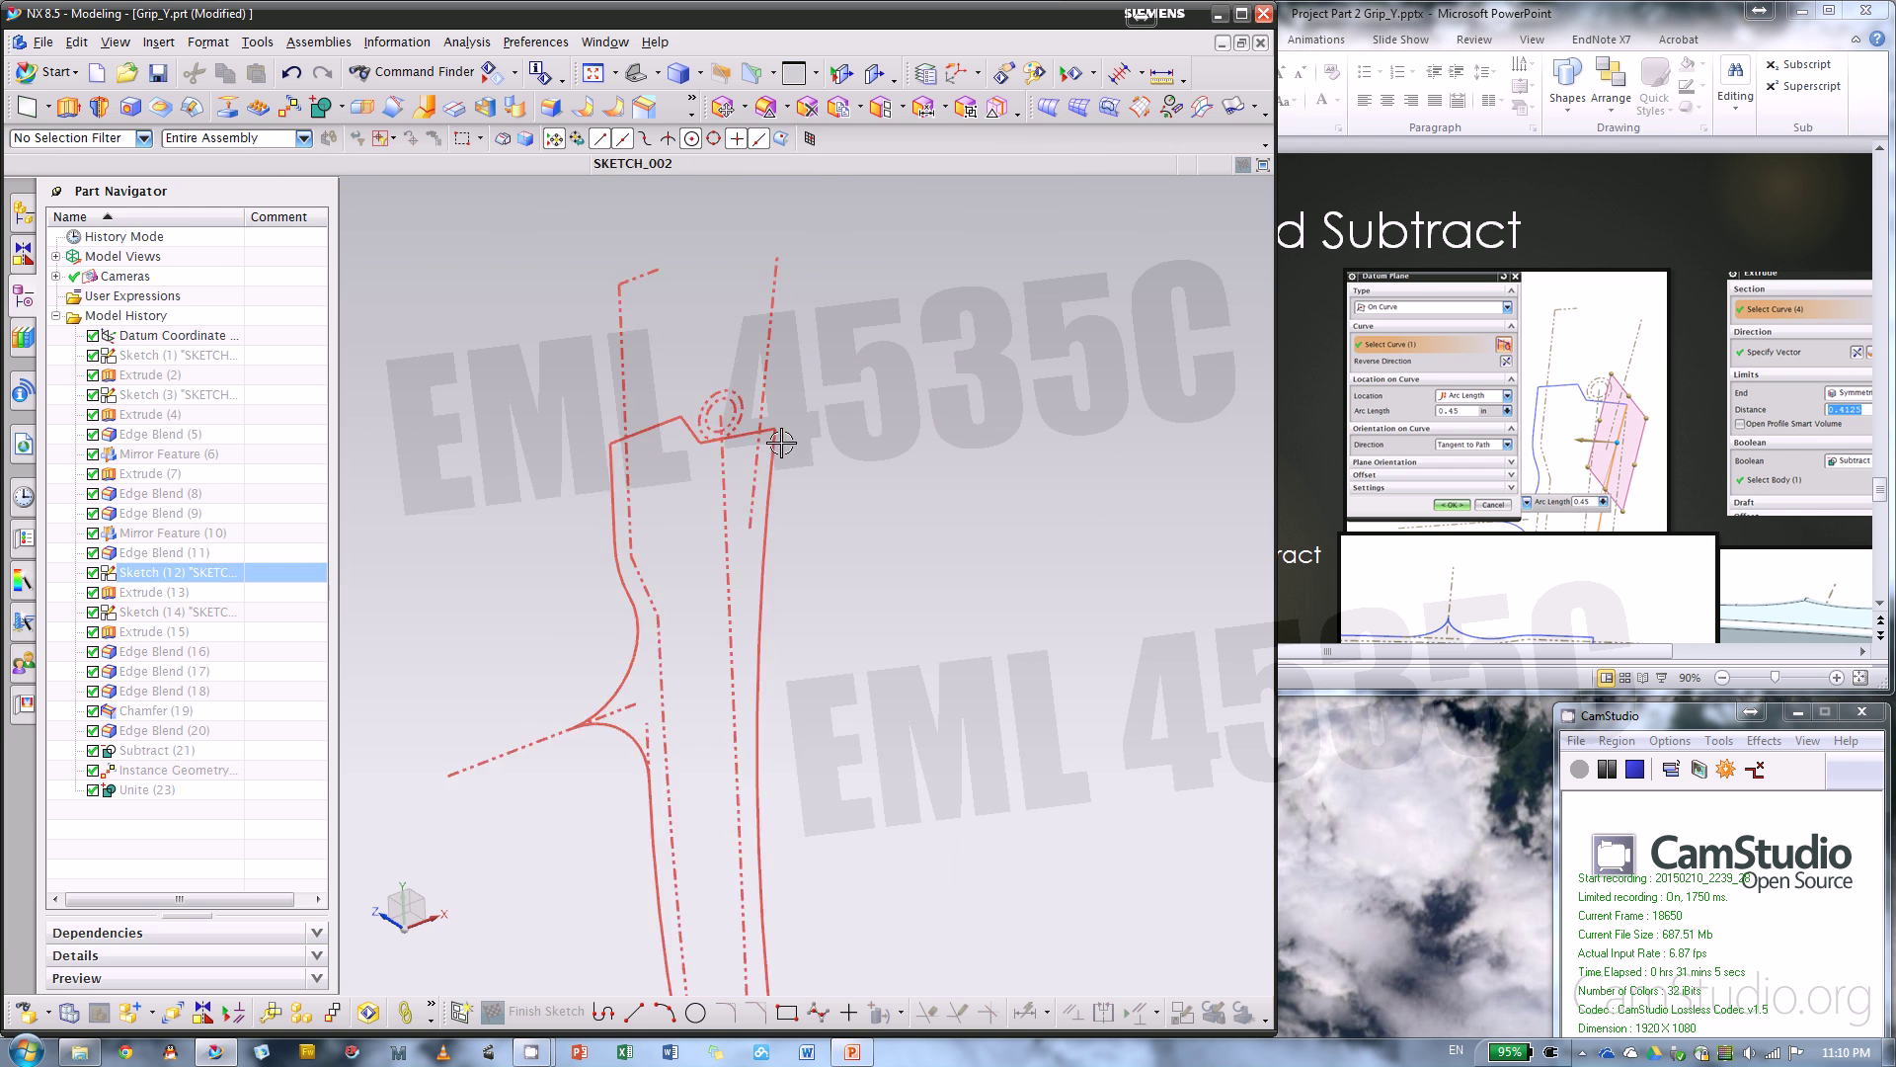
left_click(34, 112)
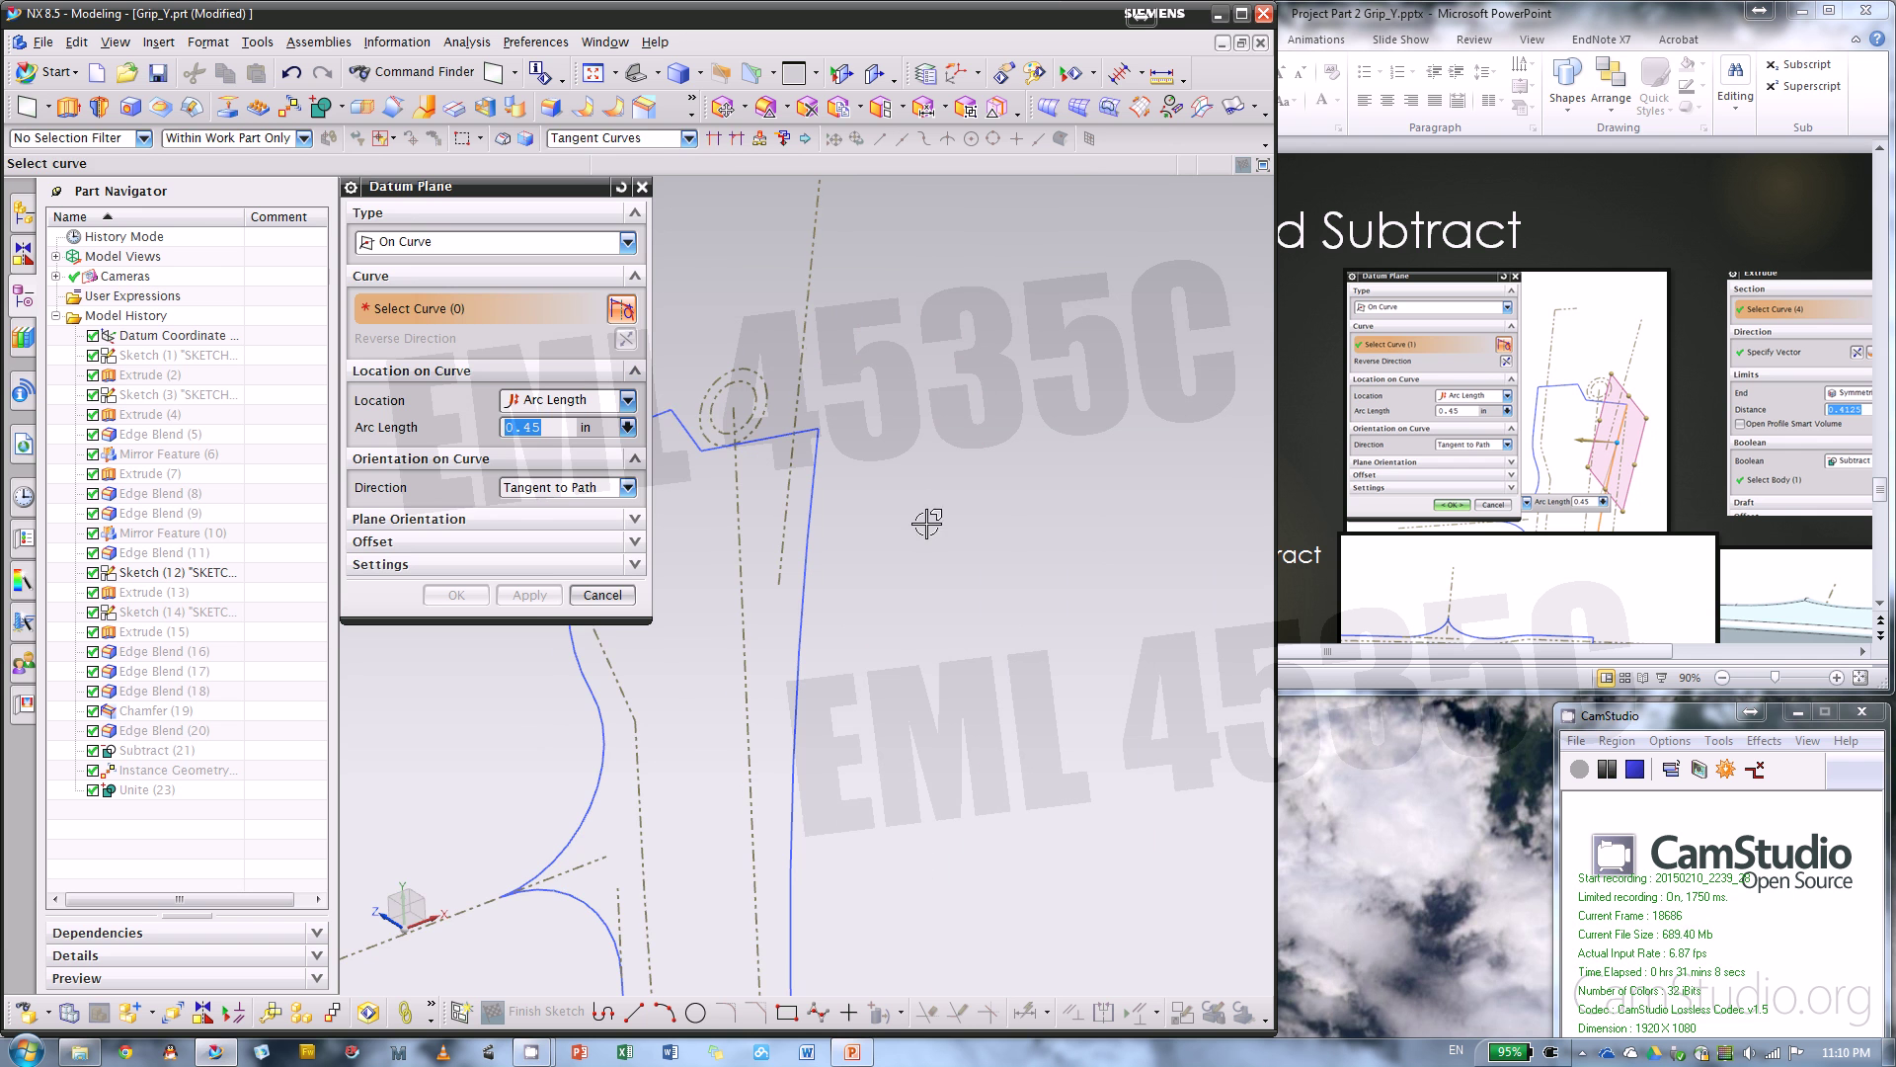
mouse_move(926, 524)
middle_mouse_down()
mouse_move(876, 479)
mouse_move(847, 559)
mouse_move(969, 483)
mouse_move(880, 559)
mouse_move(957, 563)
mouse_move(981, 508)
mouse_move(834, 494)
mouse_move(1049, 489)
middle_mouse_up()
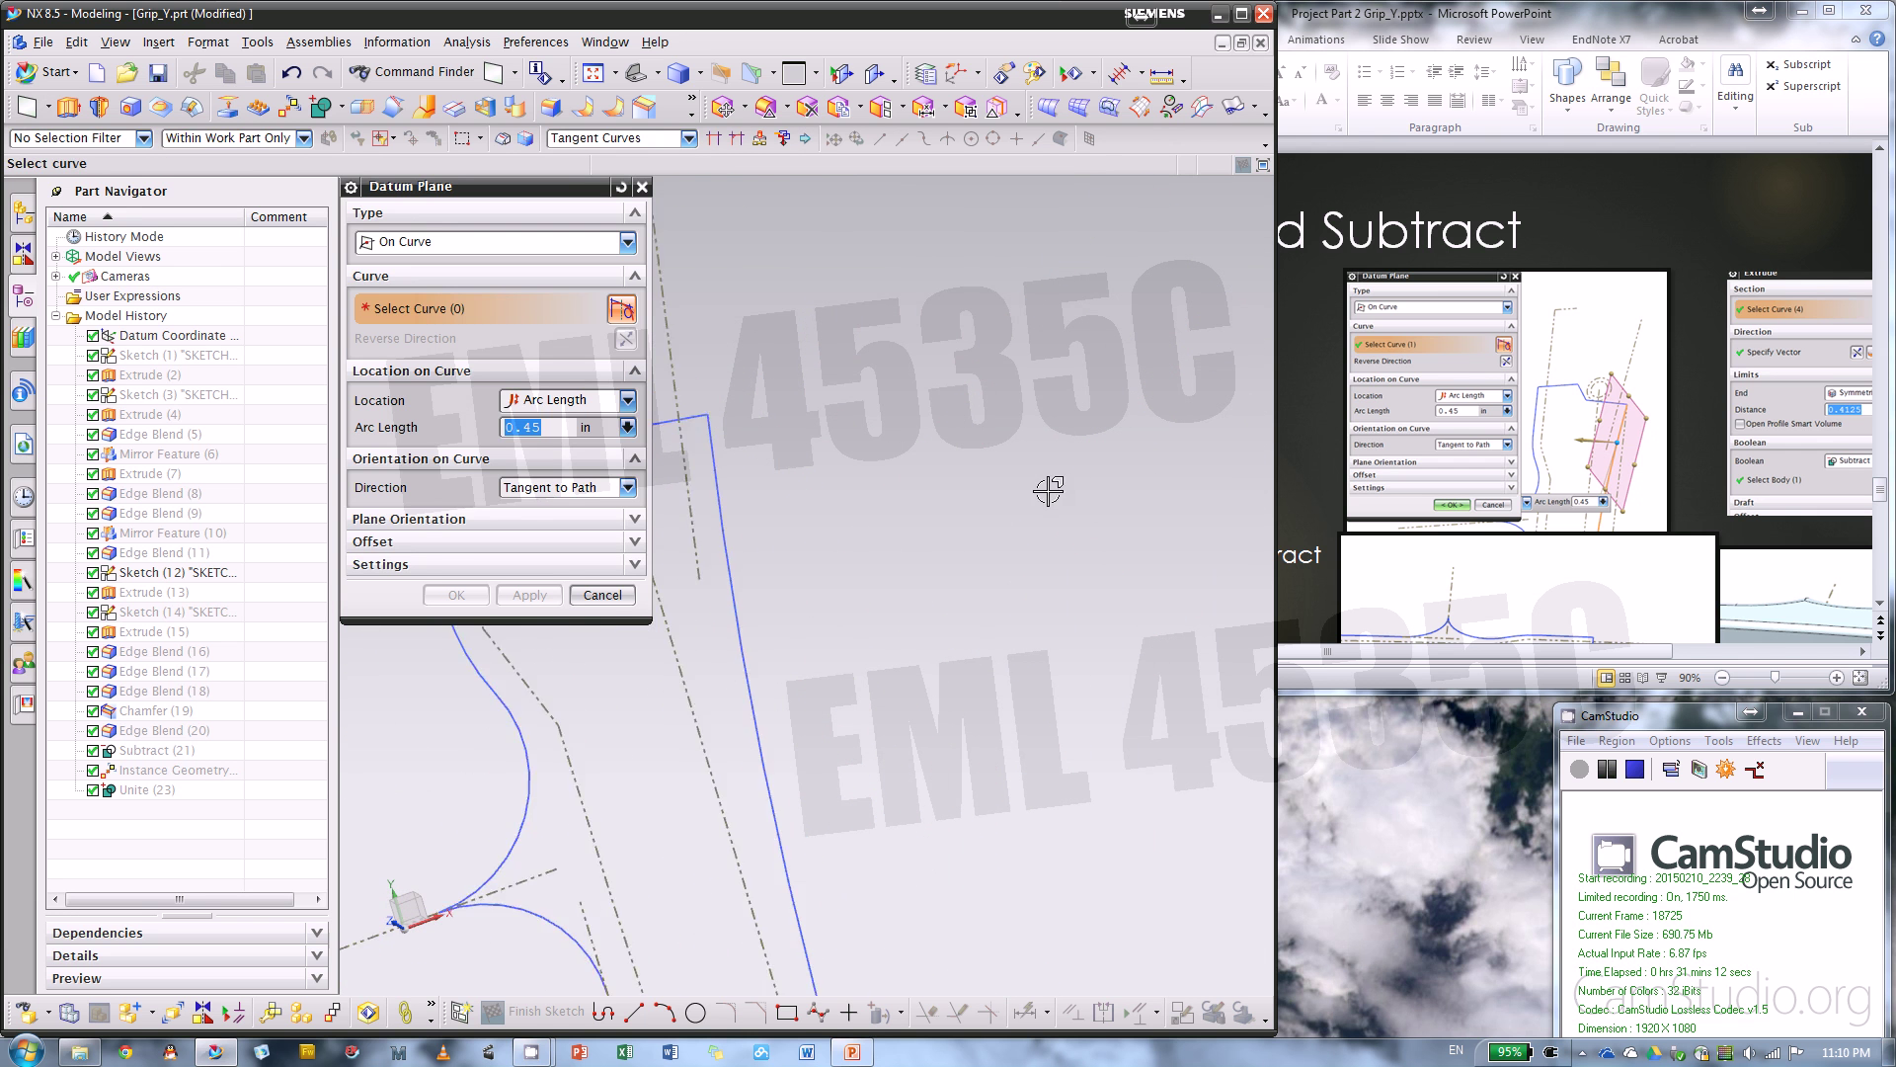
scroll(1049, 490, "down", 2)
scroll(795, 532, "up", 5)
scroll(949, 525, "down", 2)
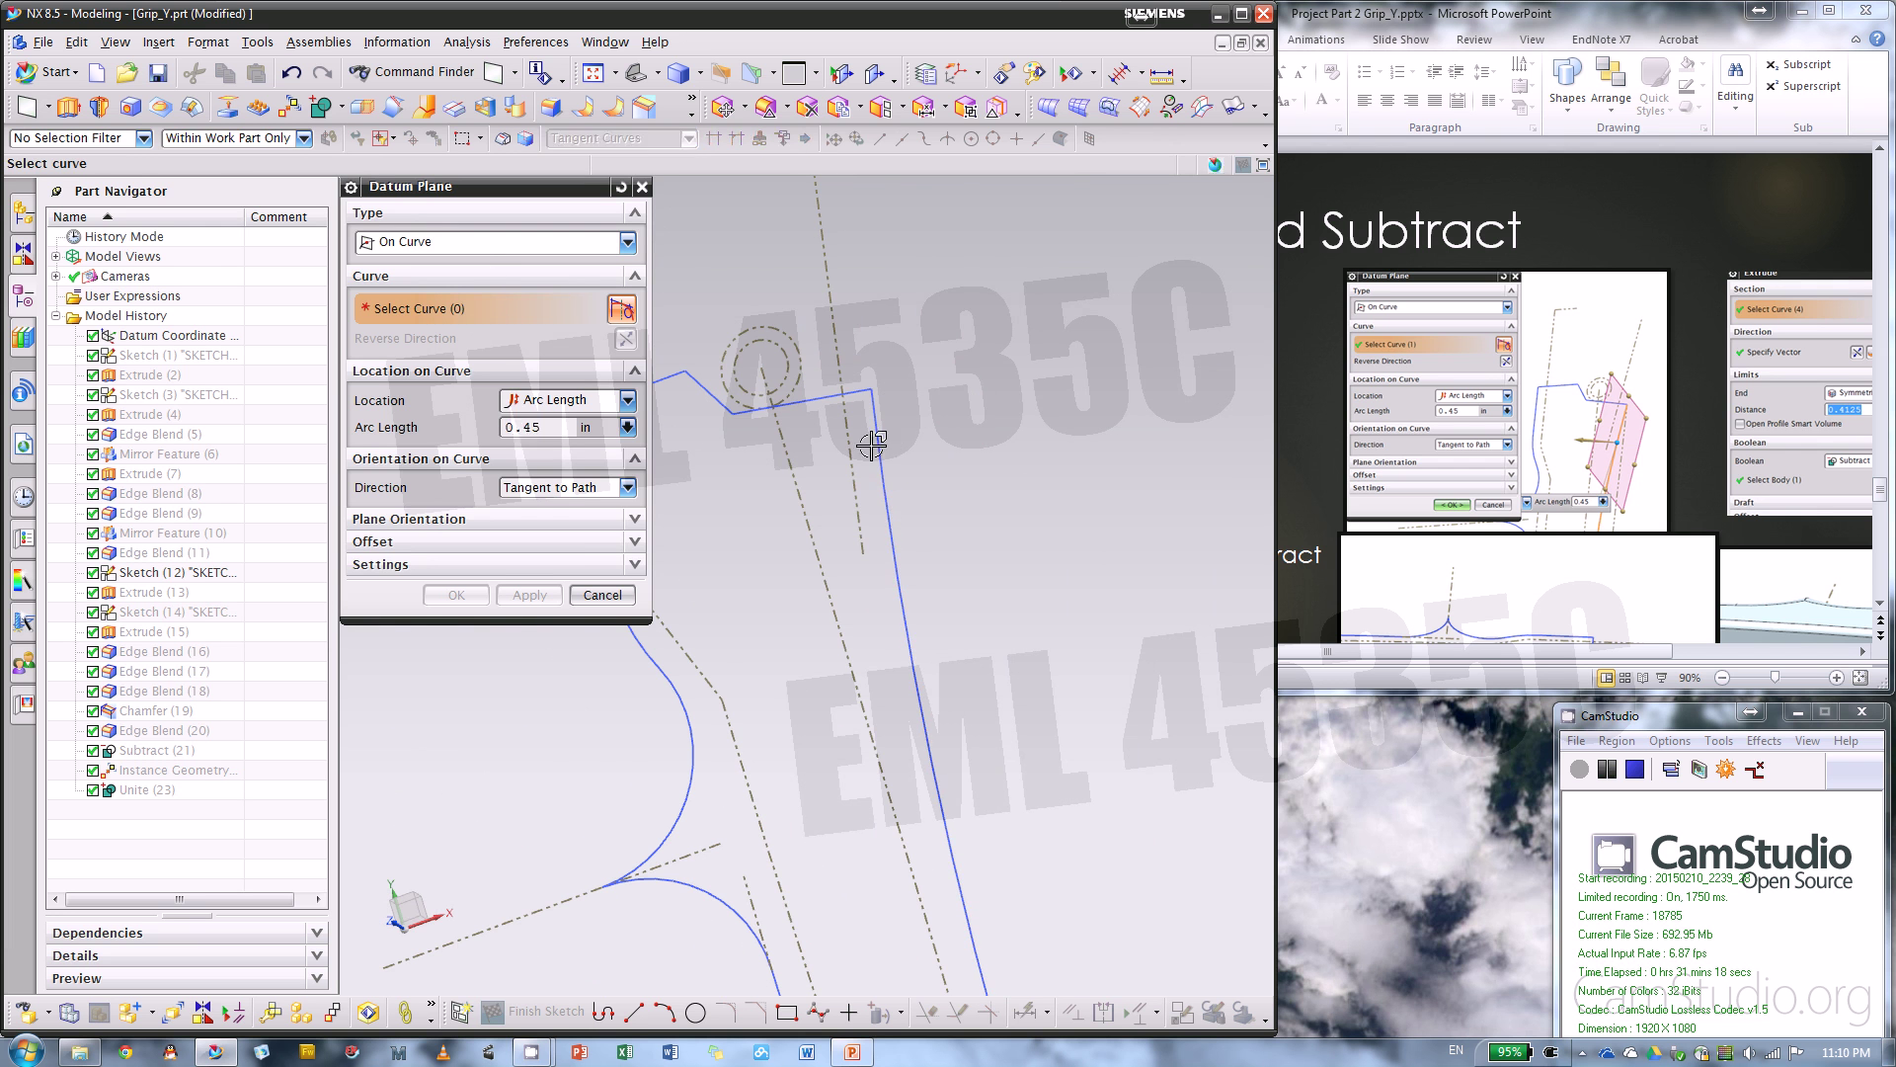
left_click(879, 440)
middle_click_drag(940, 491, 1119, 510)
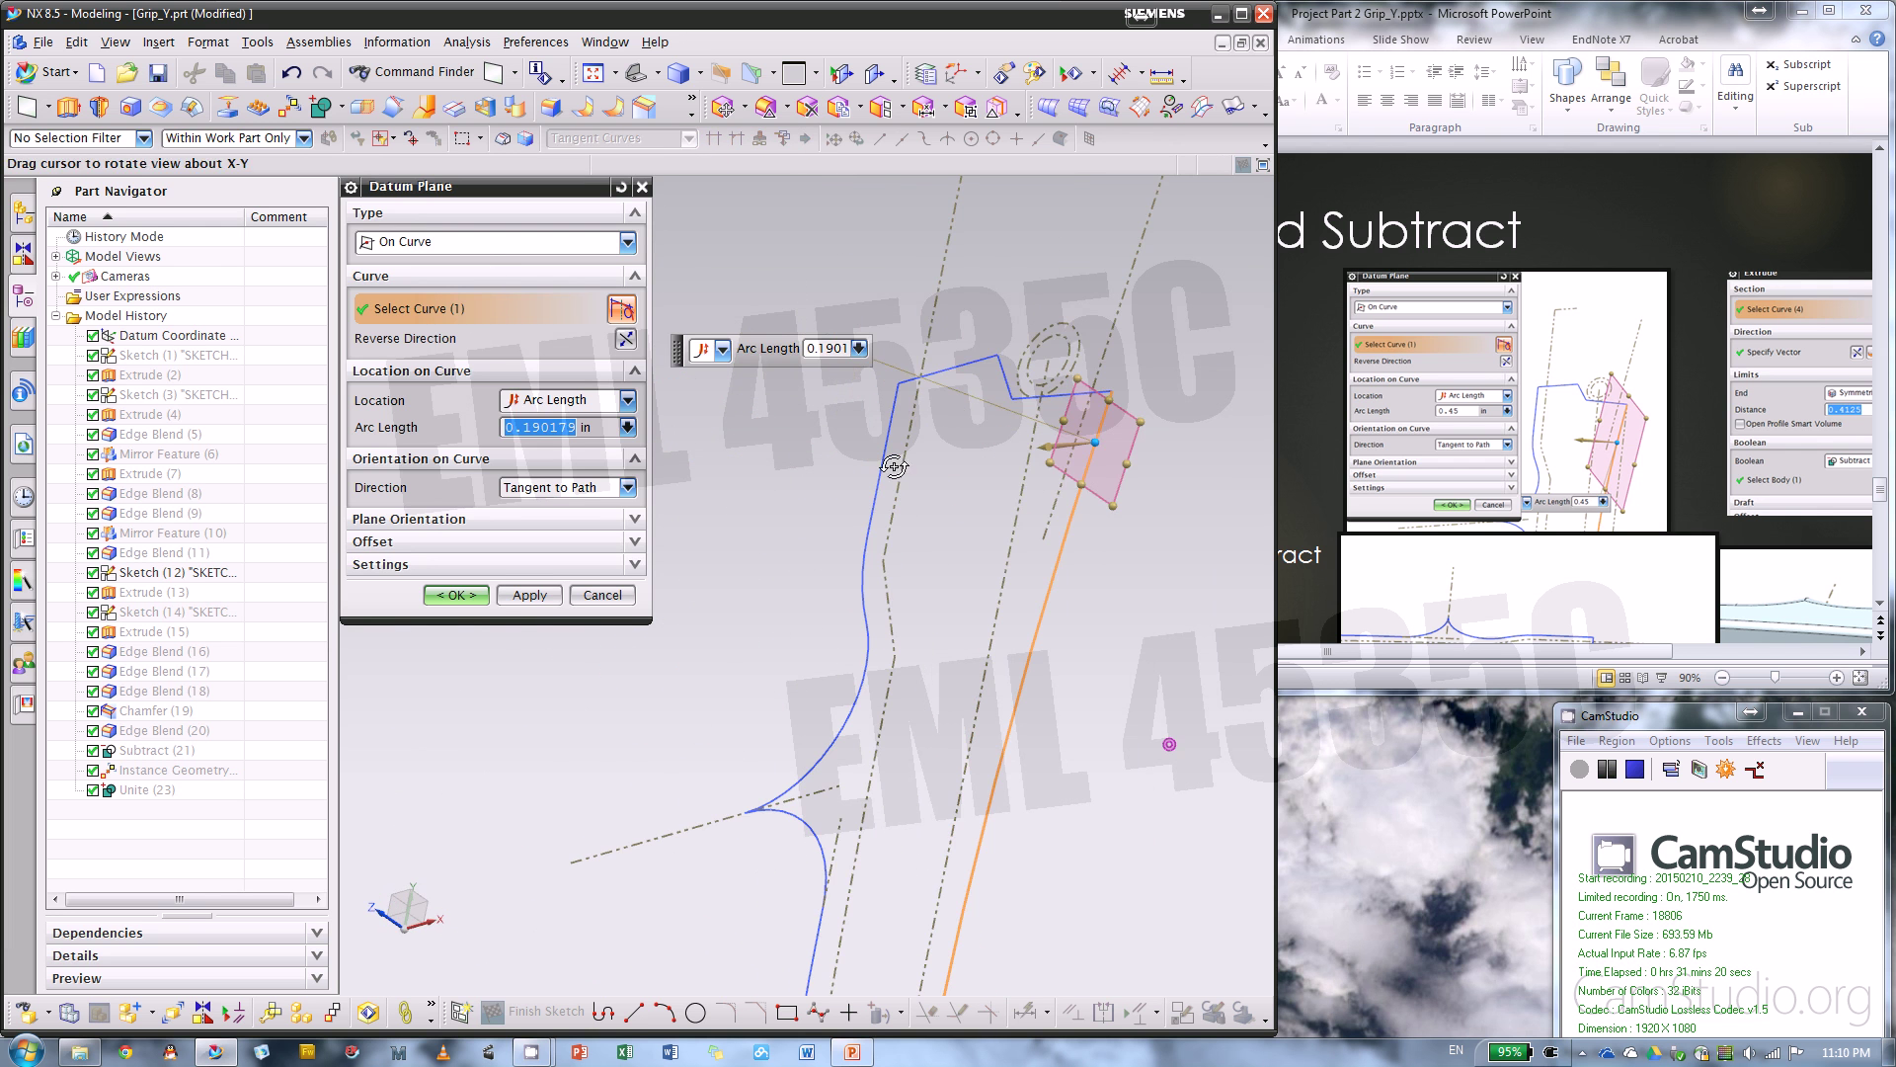
- Enlarge the datum plane to about 0.51 in square and set its arc length along the curve to 0.45 in
left_click(1076, 488)
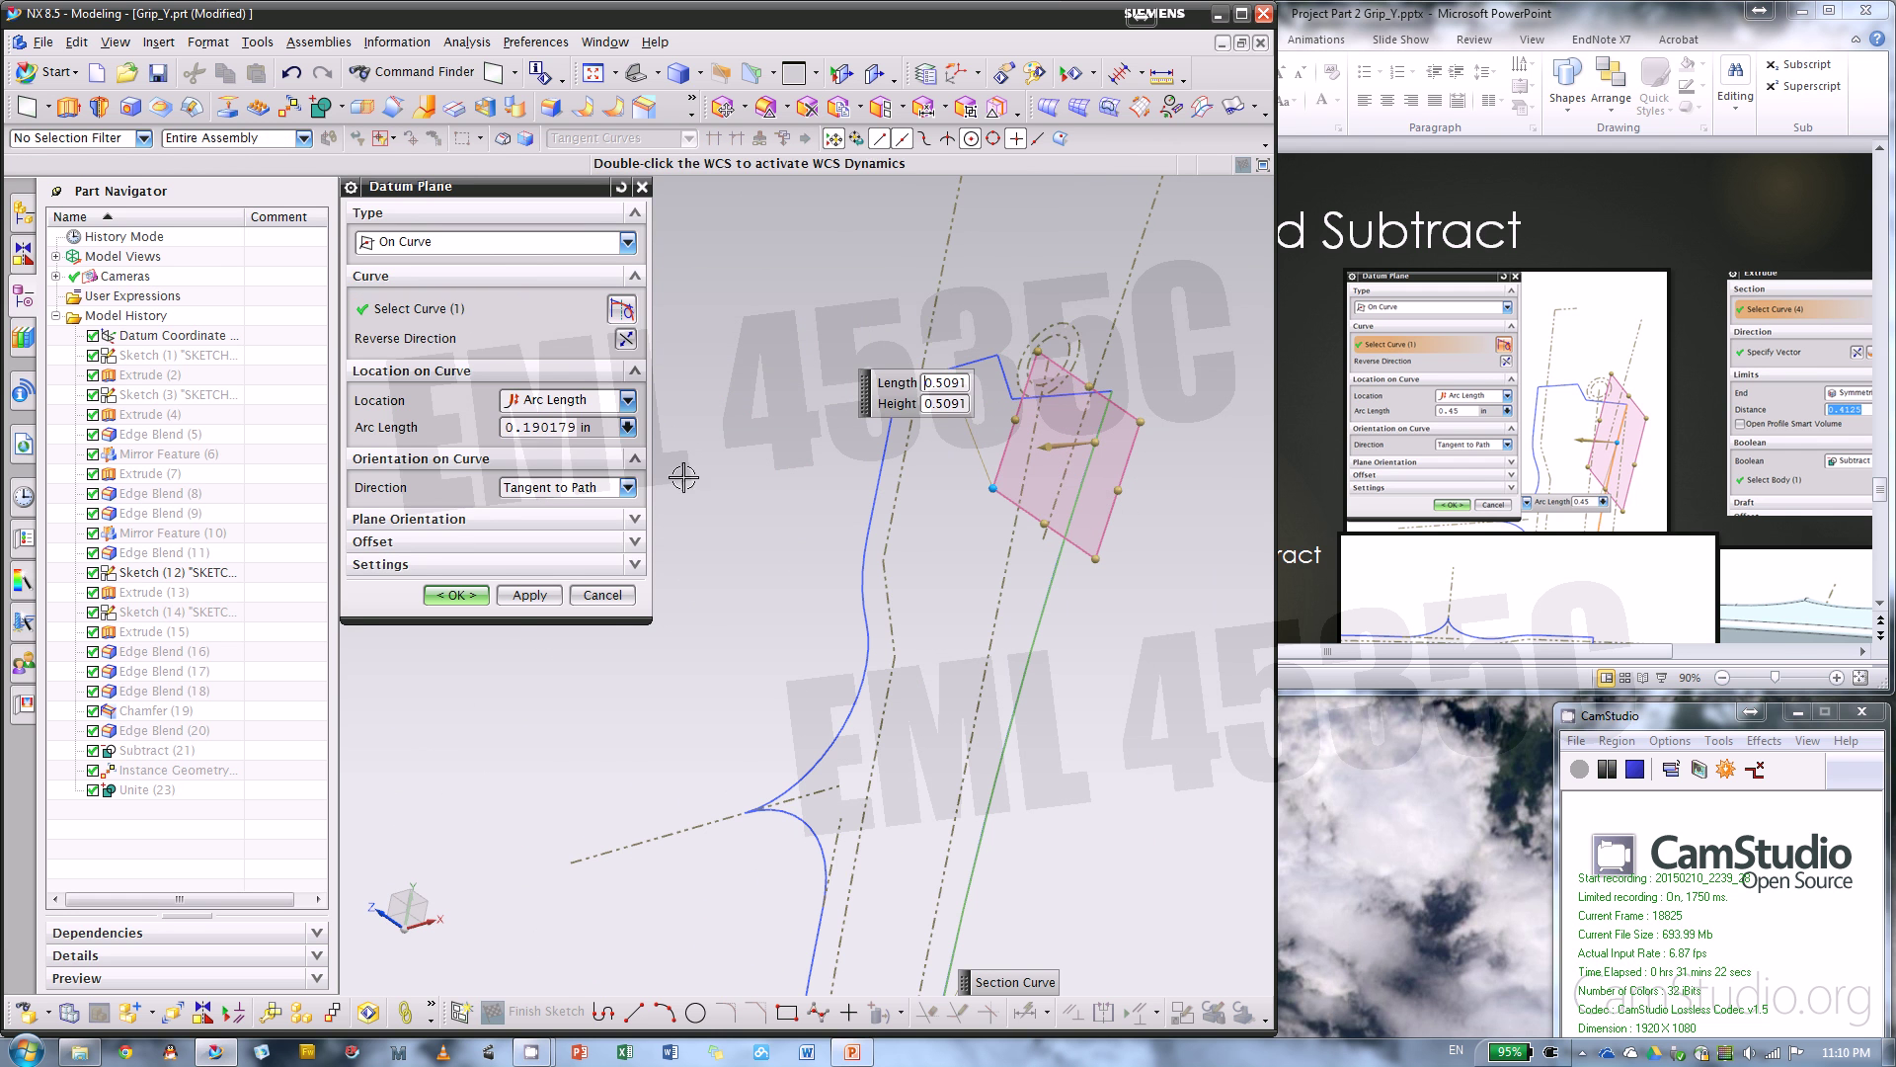
left_click(554, 427)
type(".4")
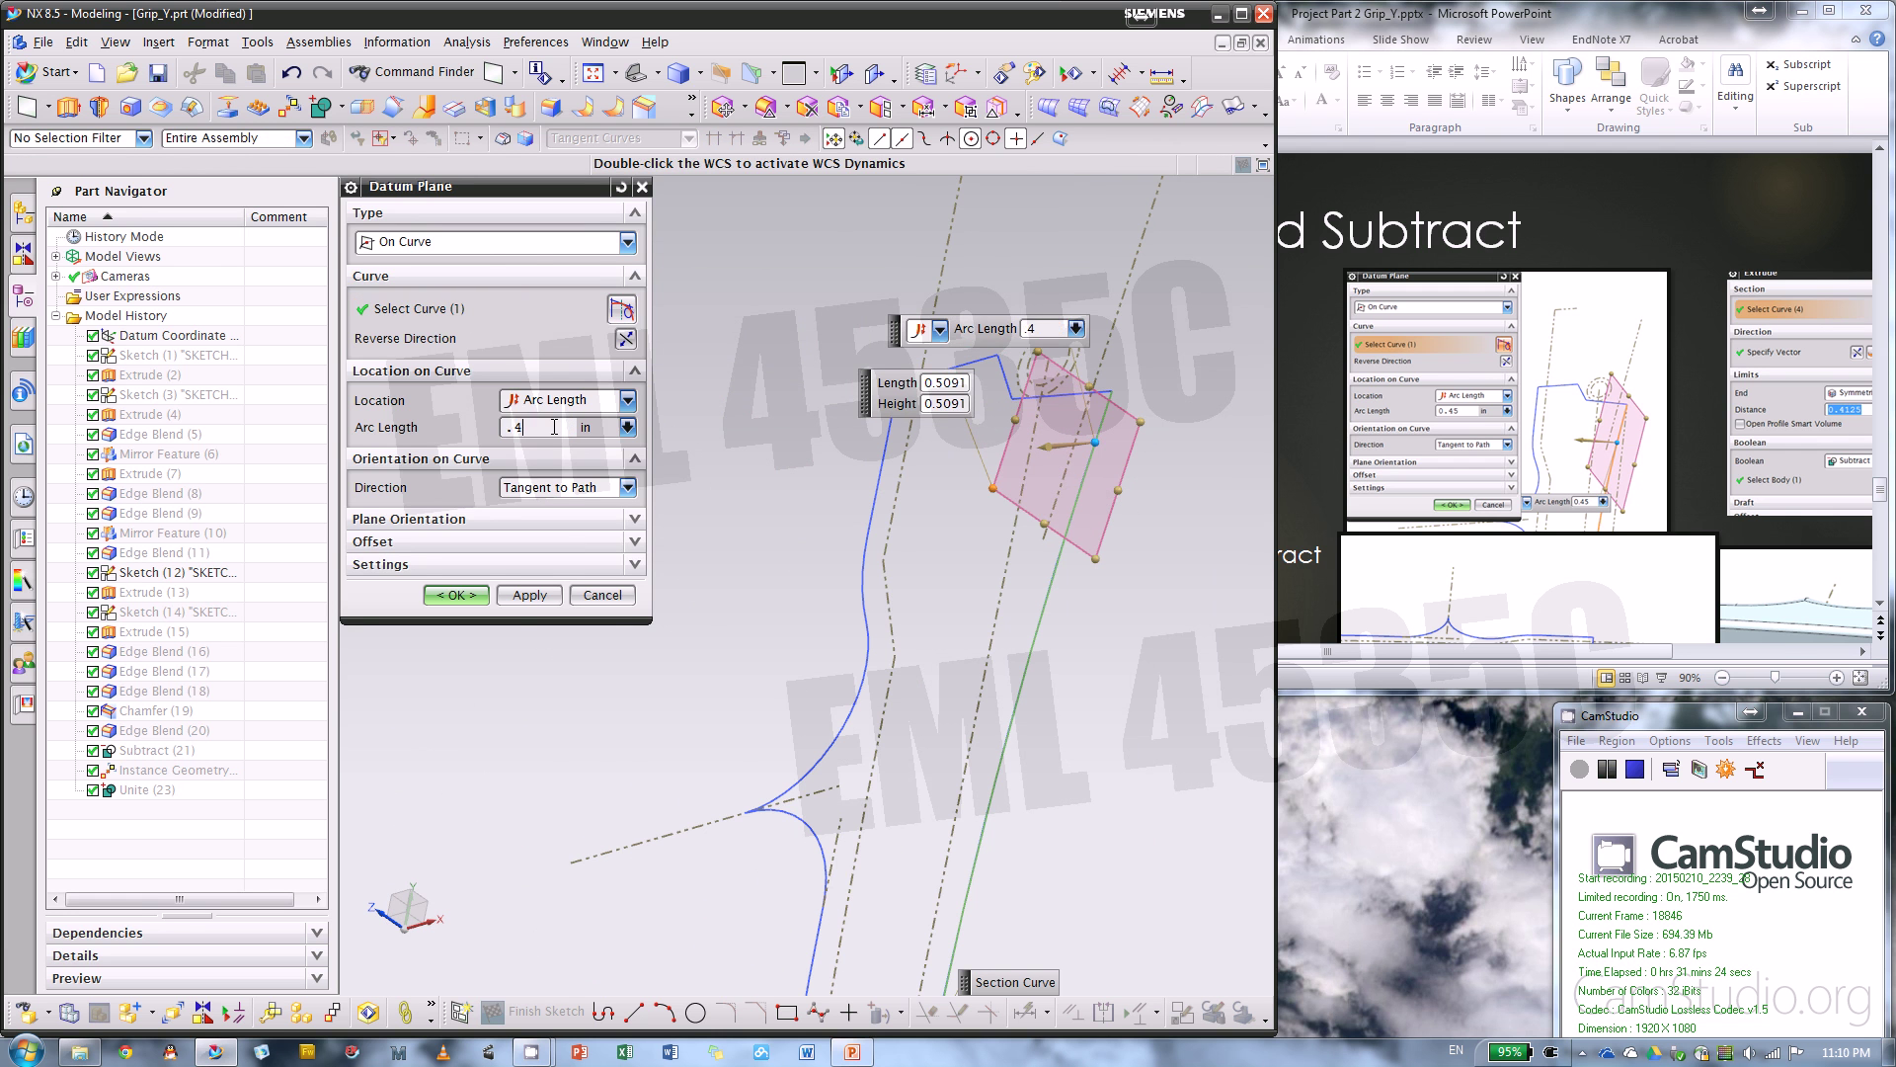
type("5")
key("Return")
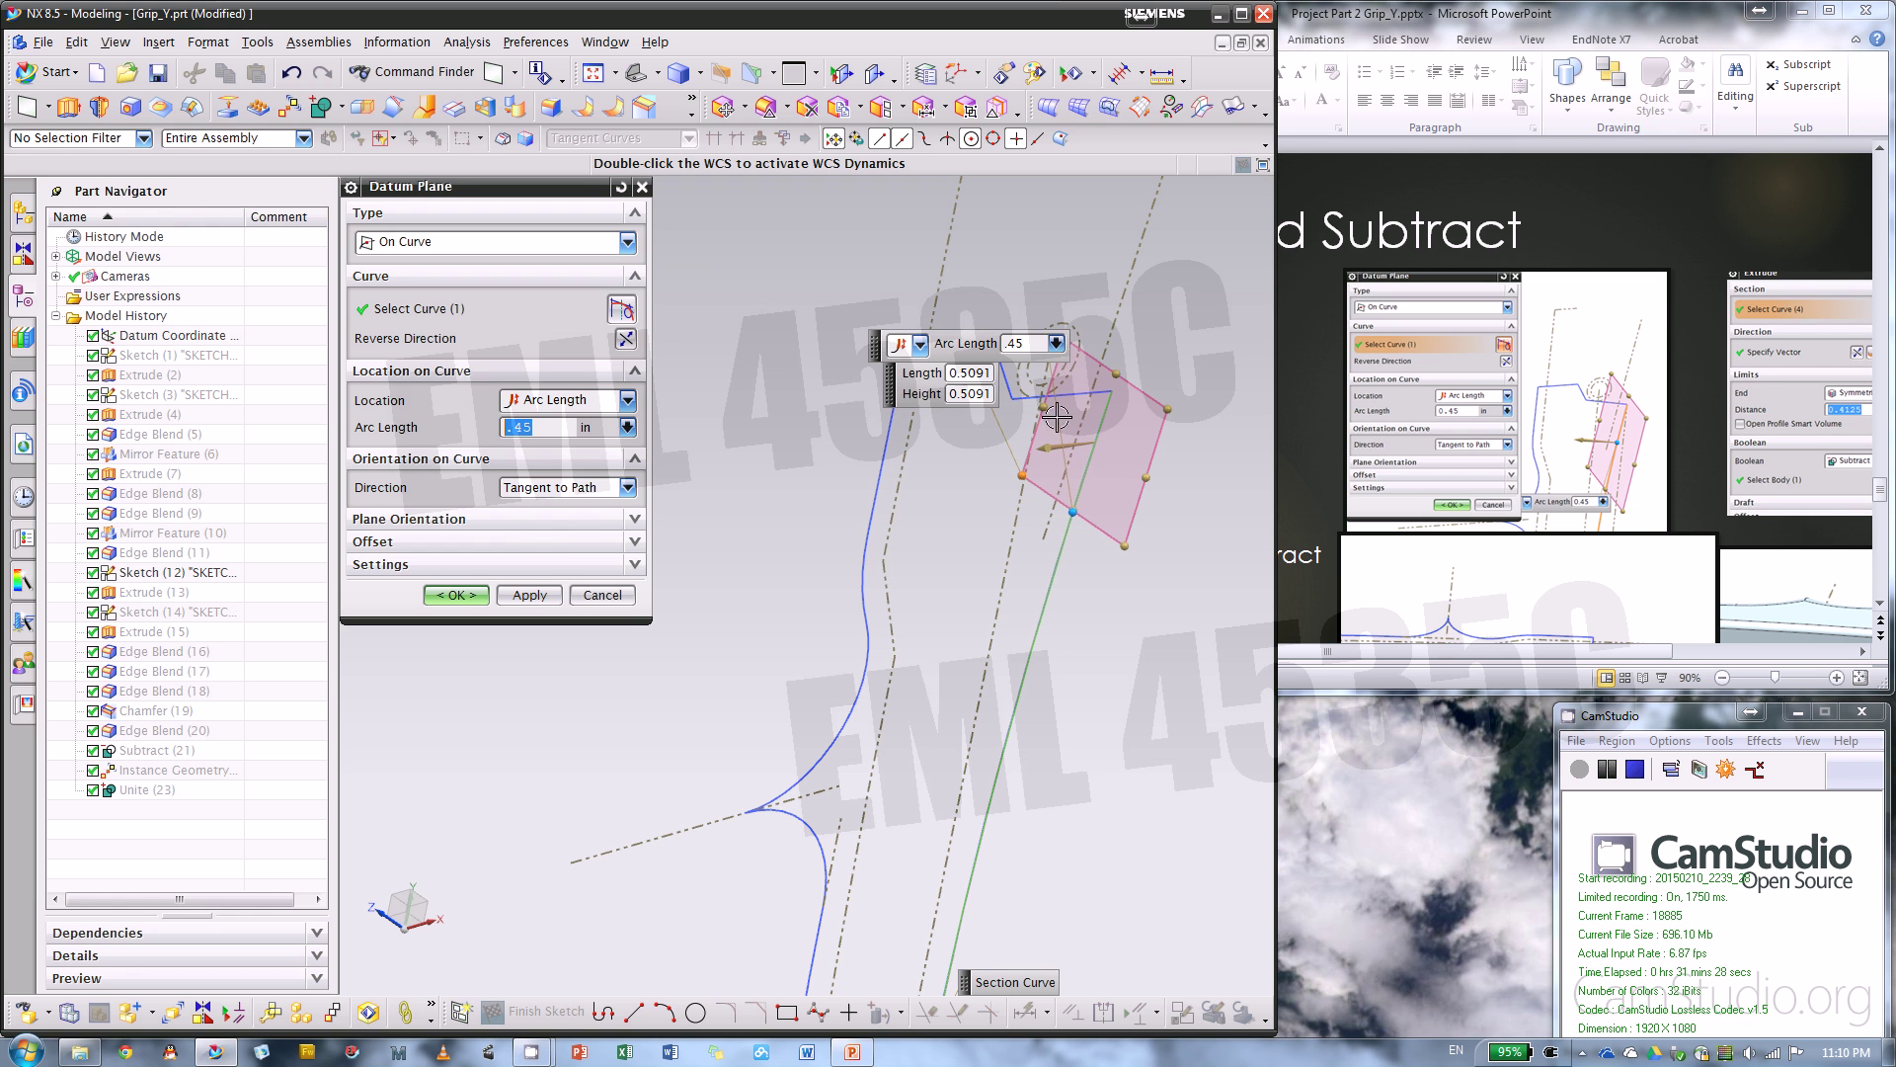
- Compare the Normal to Path orientation with Tangent to Path, keep Tangent to Path and create the datum plane
left_click(569, 489)
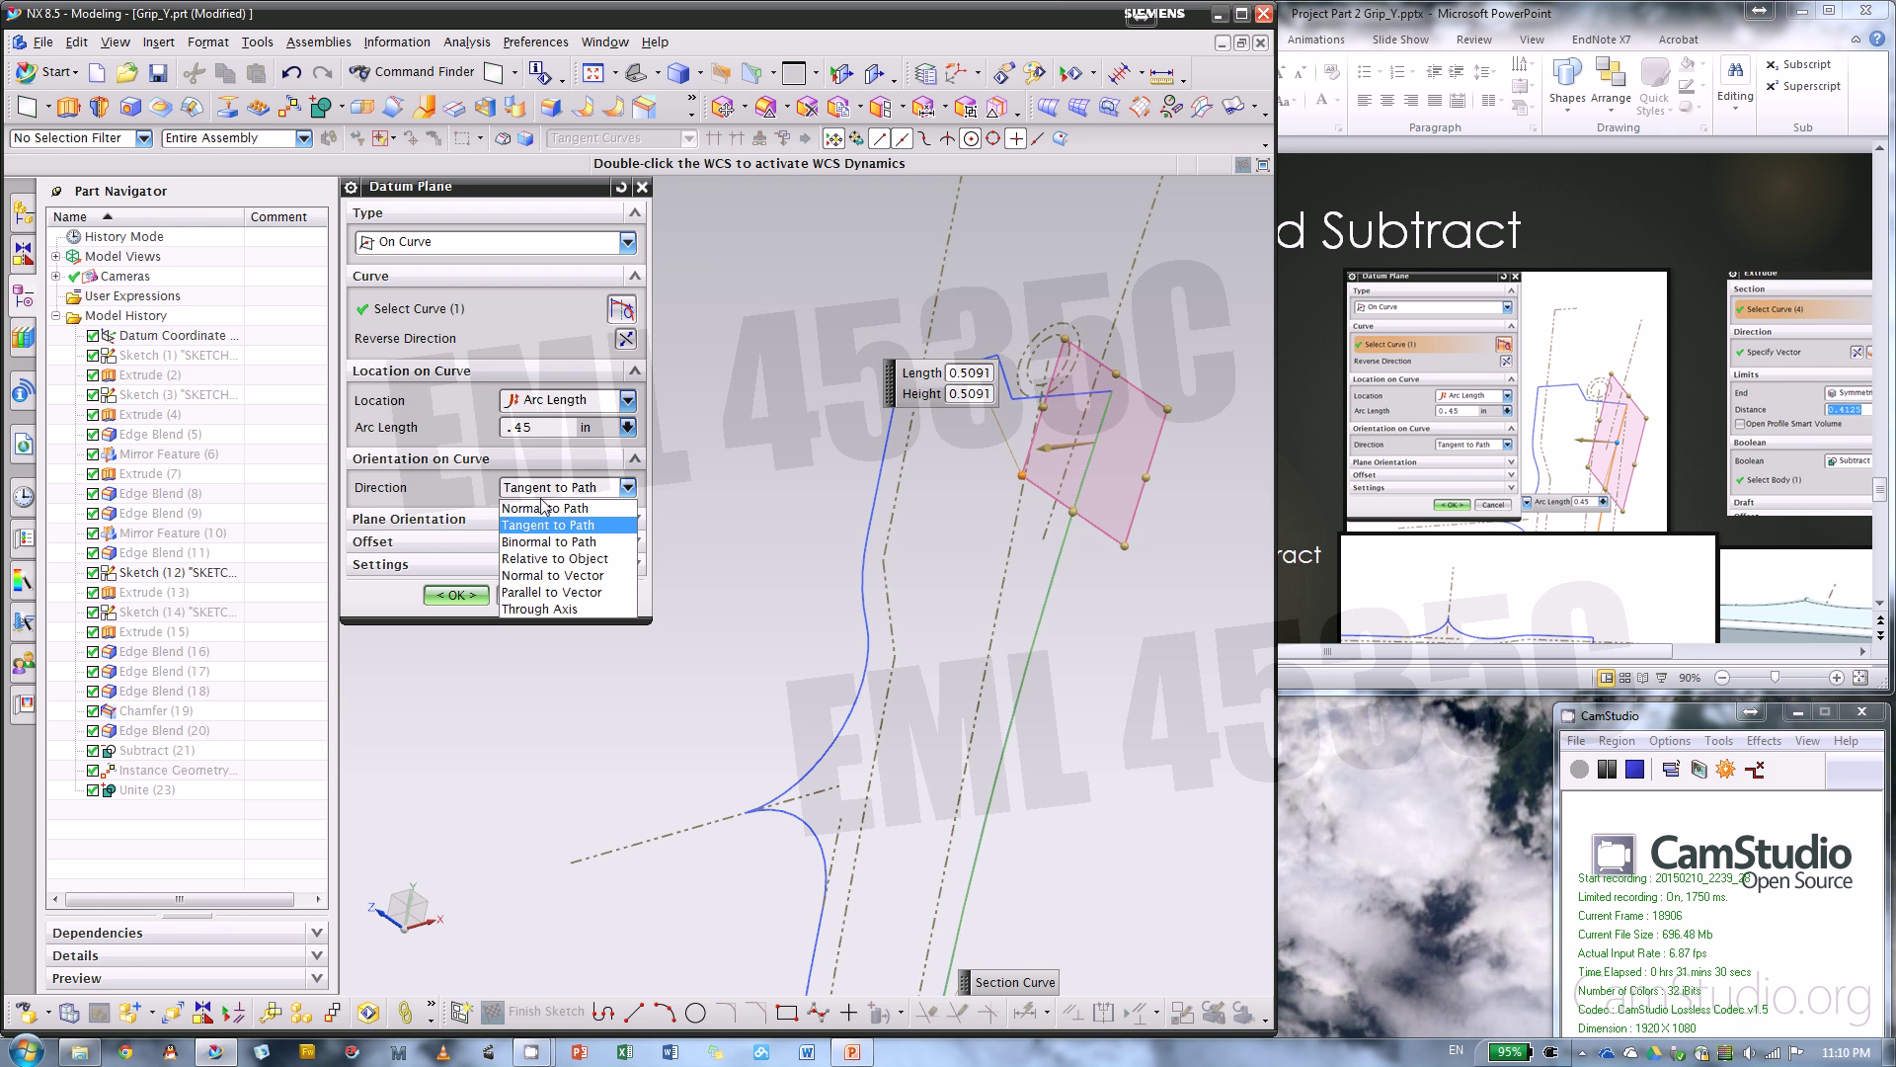
left_click(544, 524)
left_click(569, 487)
left_click(548, 508)
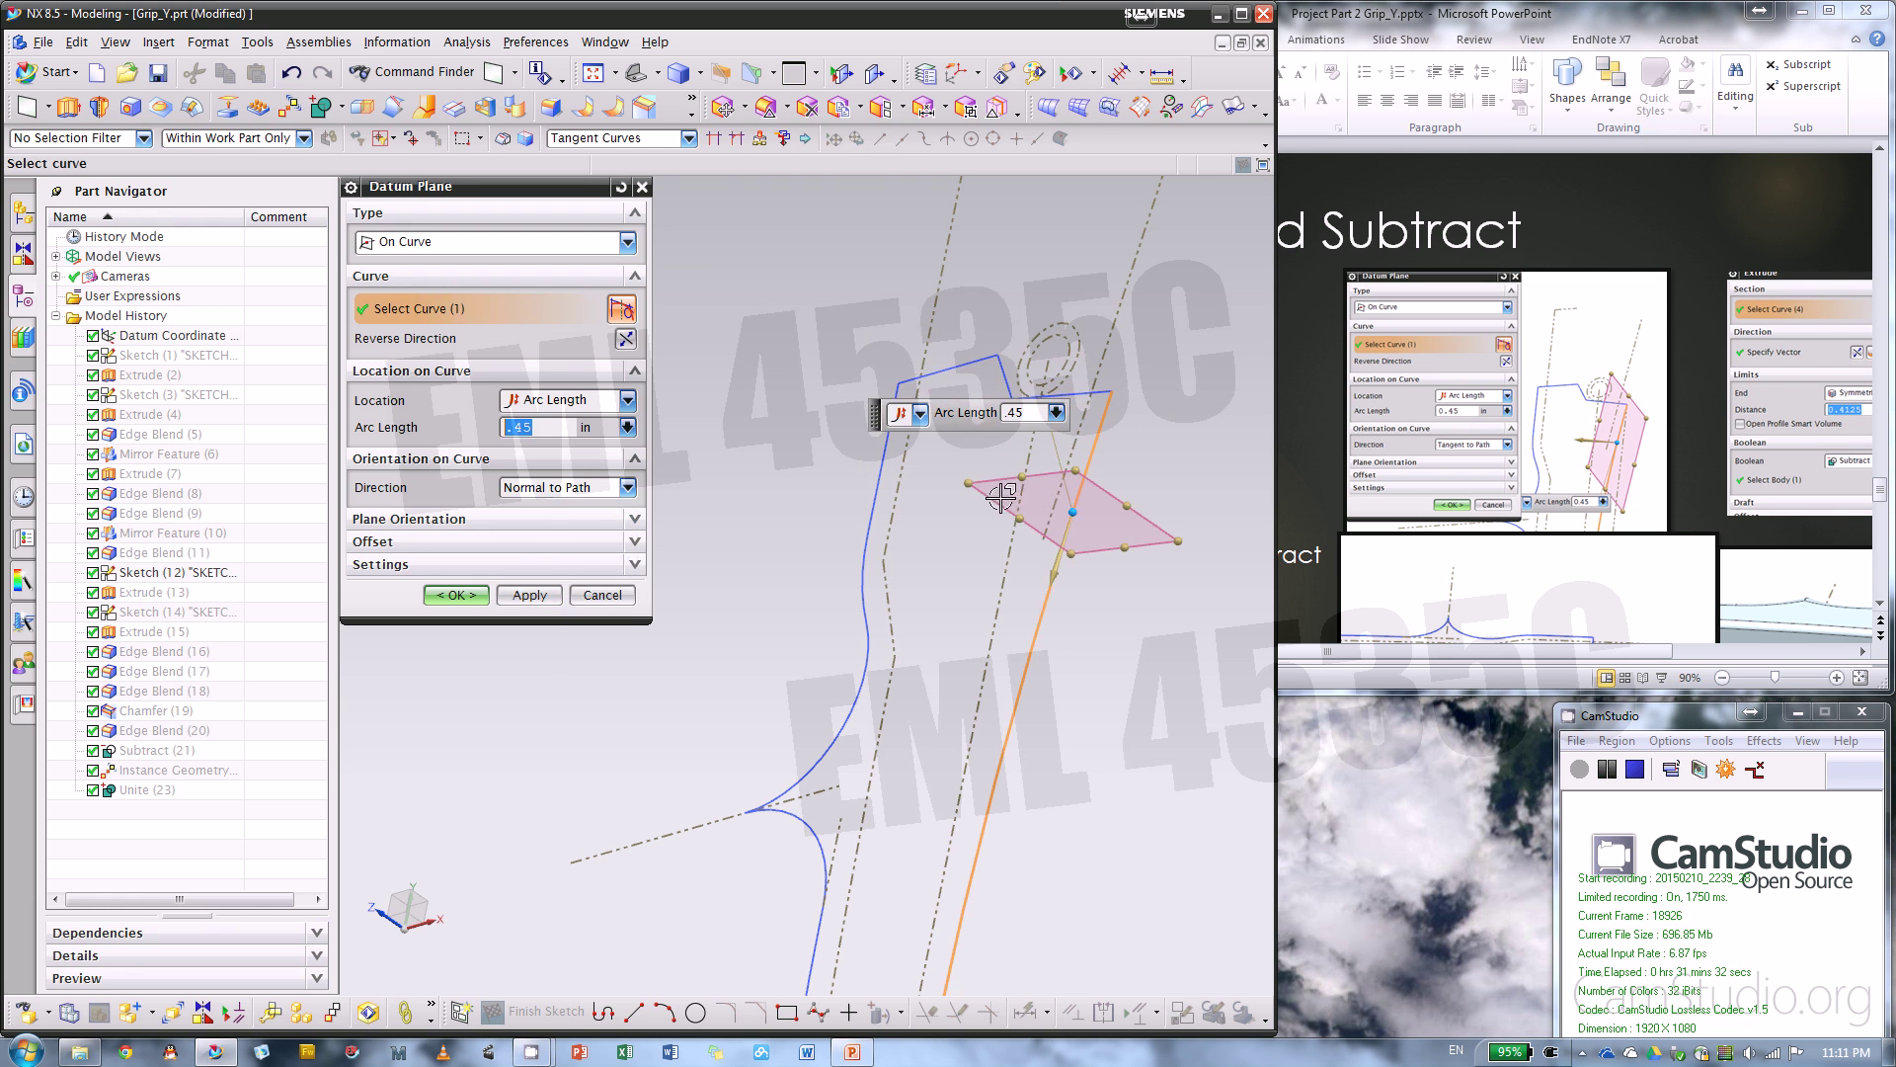
left_click(569, 487)
left_click(544, 527)
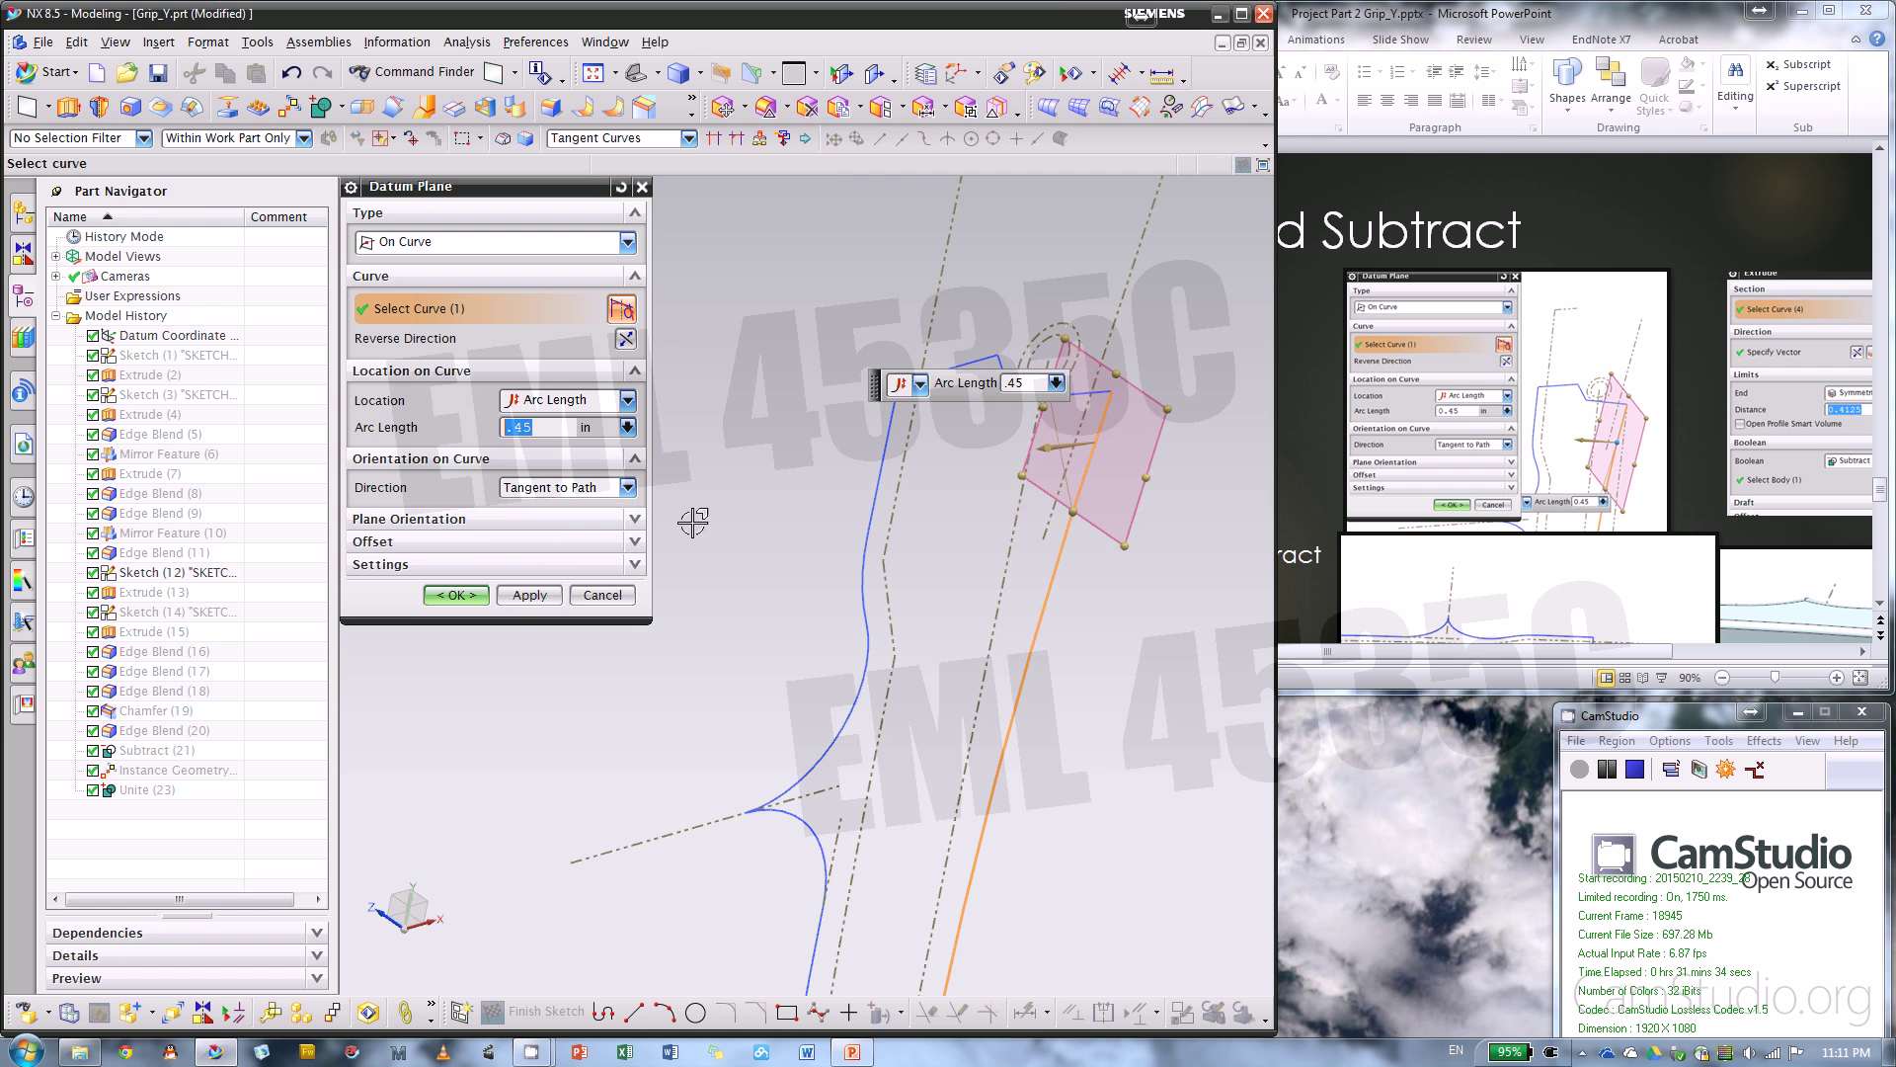
left_click(466, 599)
- Try to start a sketch on the new datum plane with the inferred horizontal reference and origin
scroll(533, 551, "down", 3)
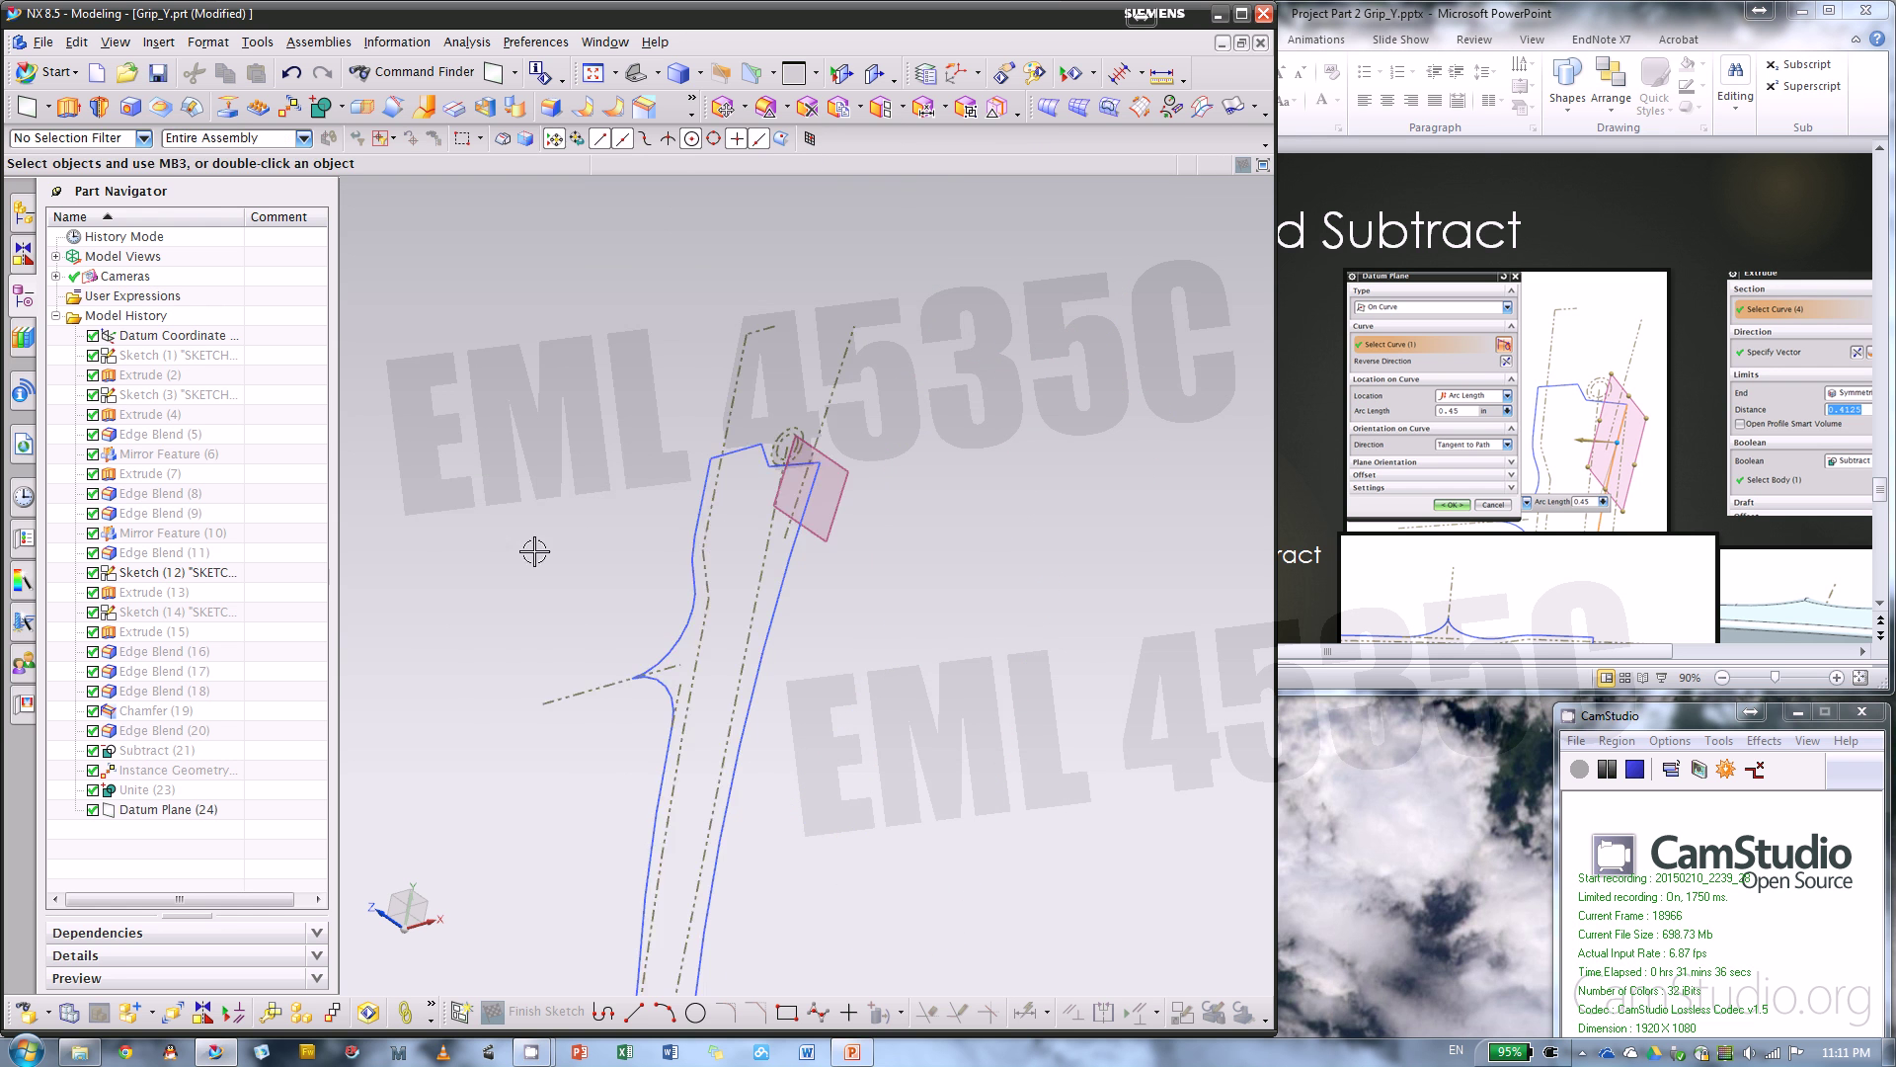
scroll(788, 531, "up", 3)
mouse_move(866, 508)
middle_mouse_down()
mouse_move(944, 545)
mouse_move(885, 525)
middle_mouse_up()
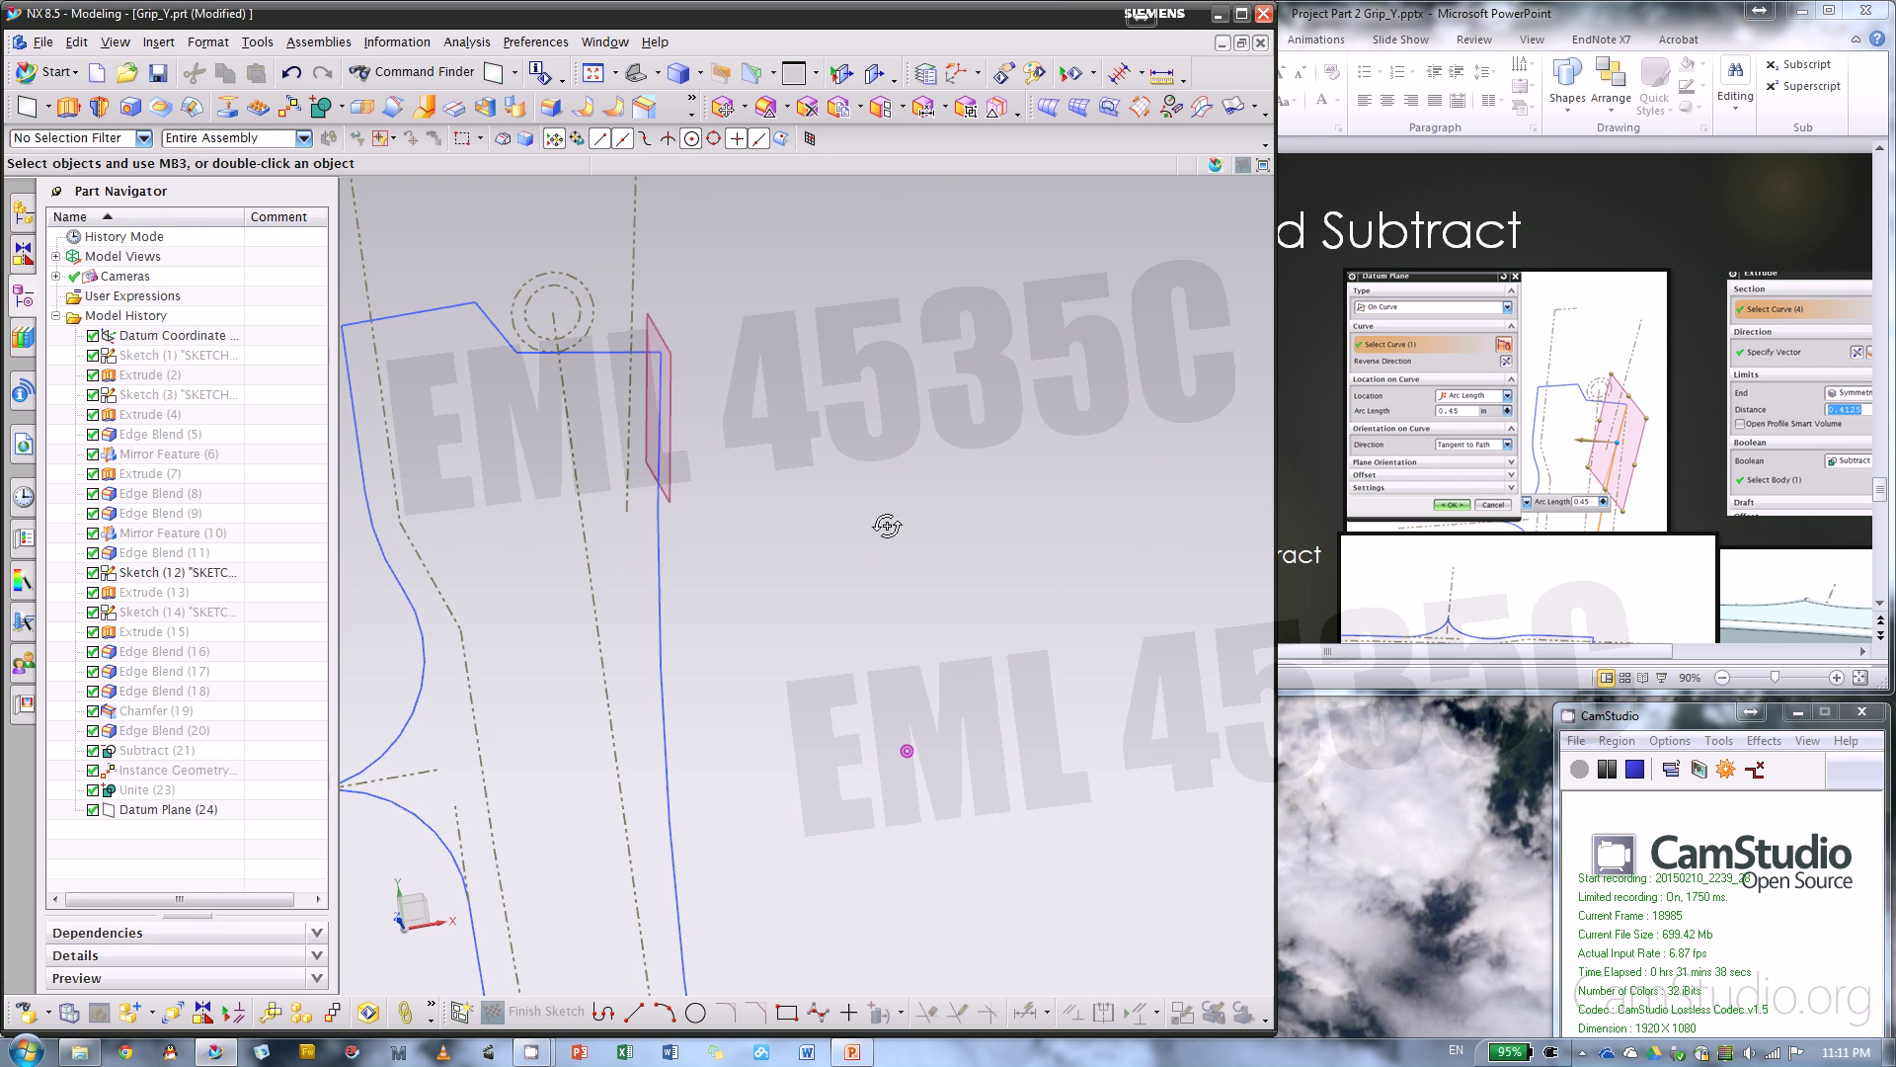
left_click(462, 1013)
middle_click_drag(911, 594, 851, 619)
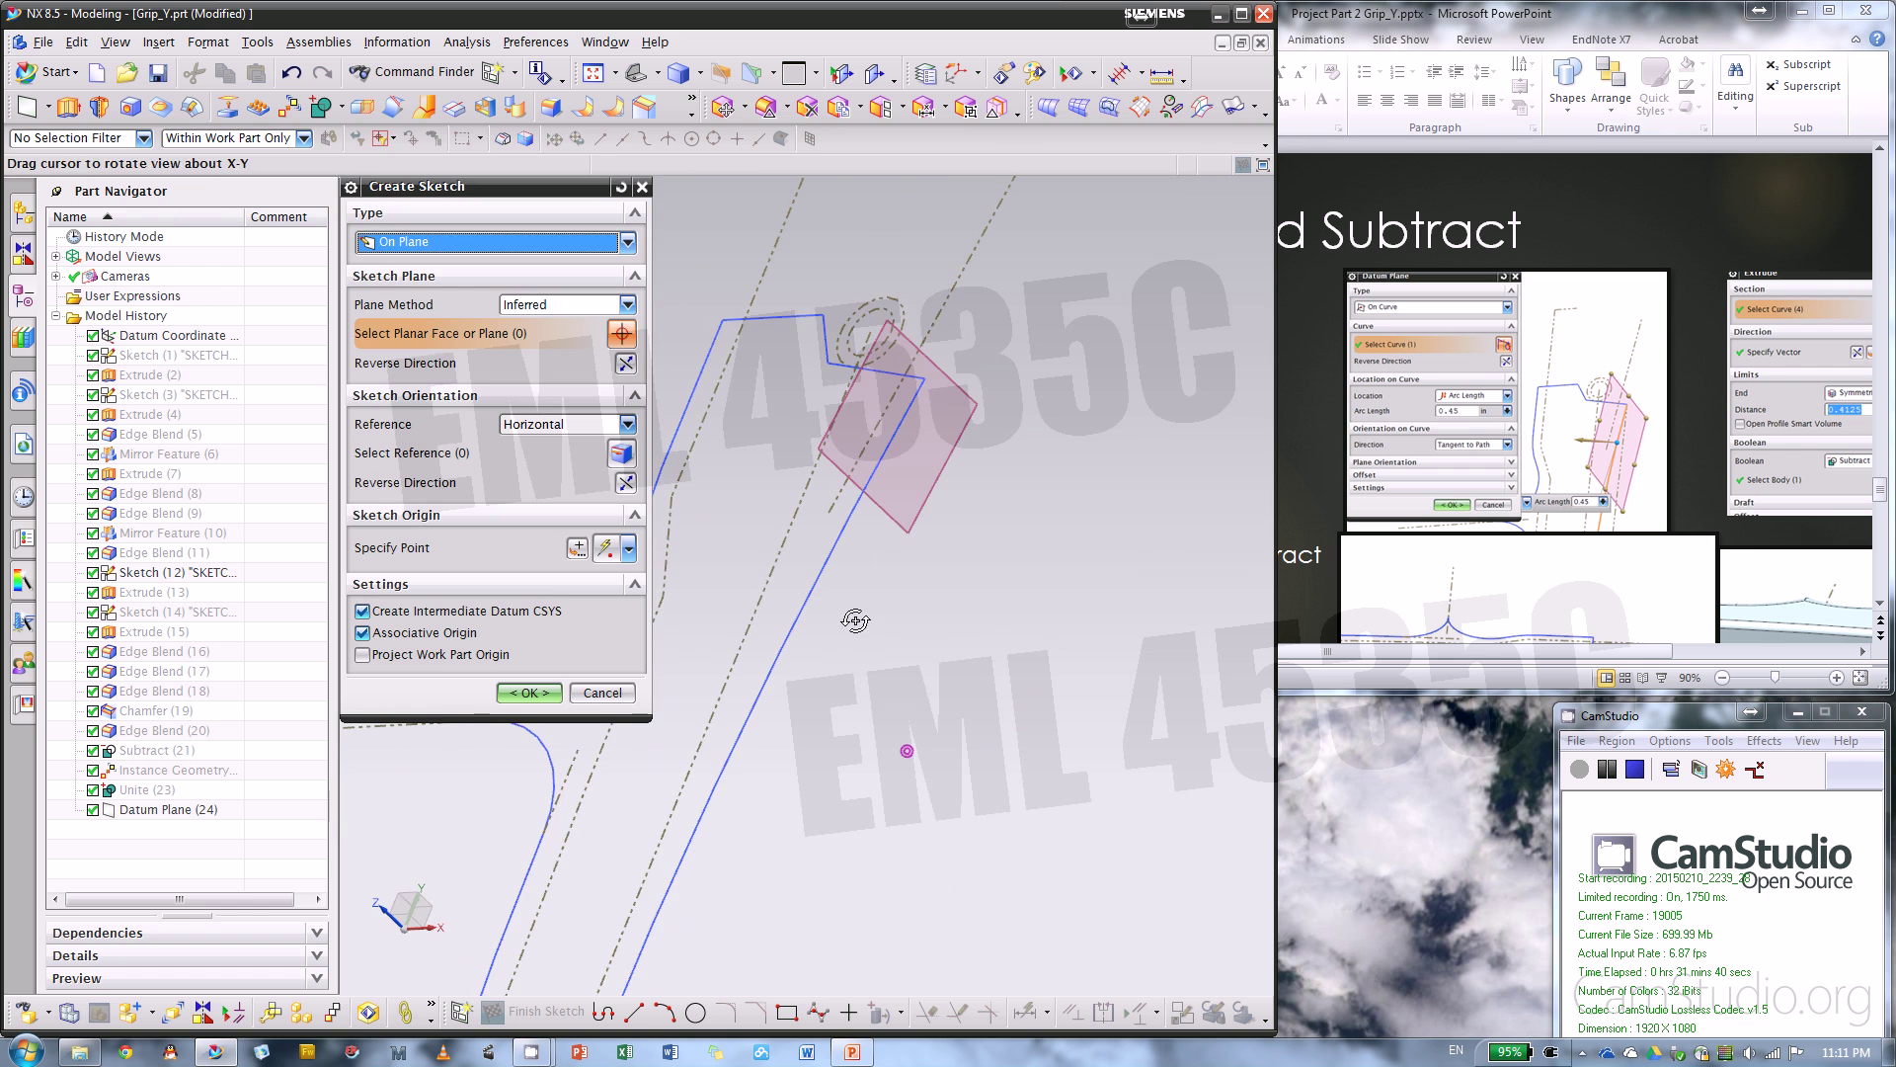
left_click(919, 516)
left_click(521, 694)
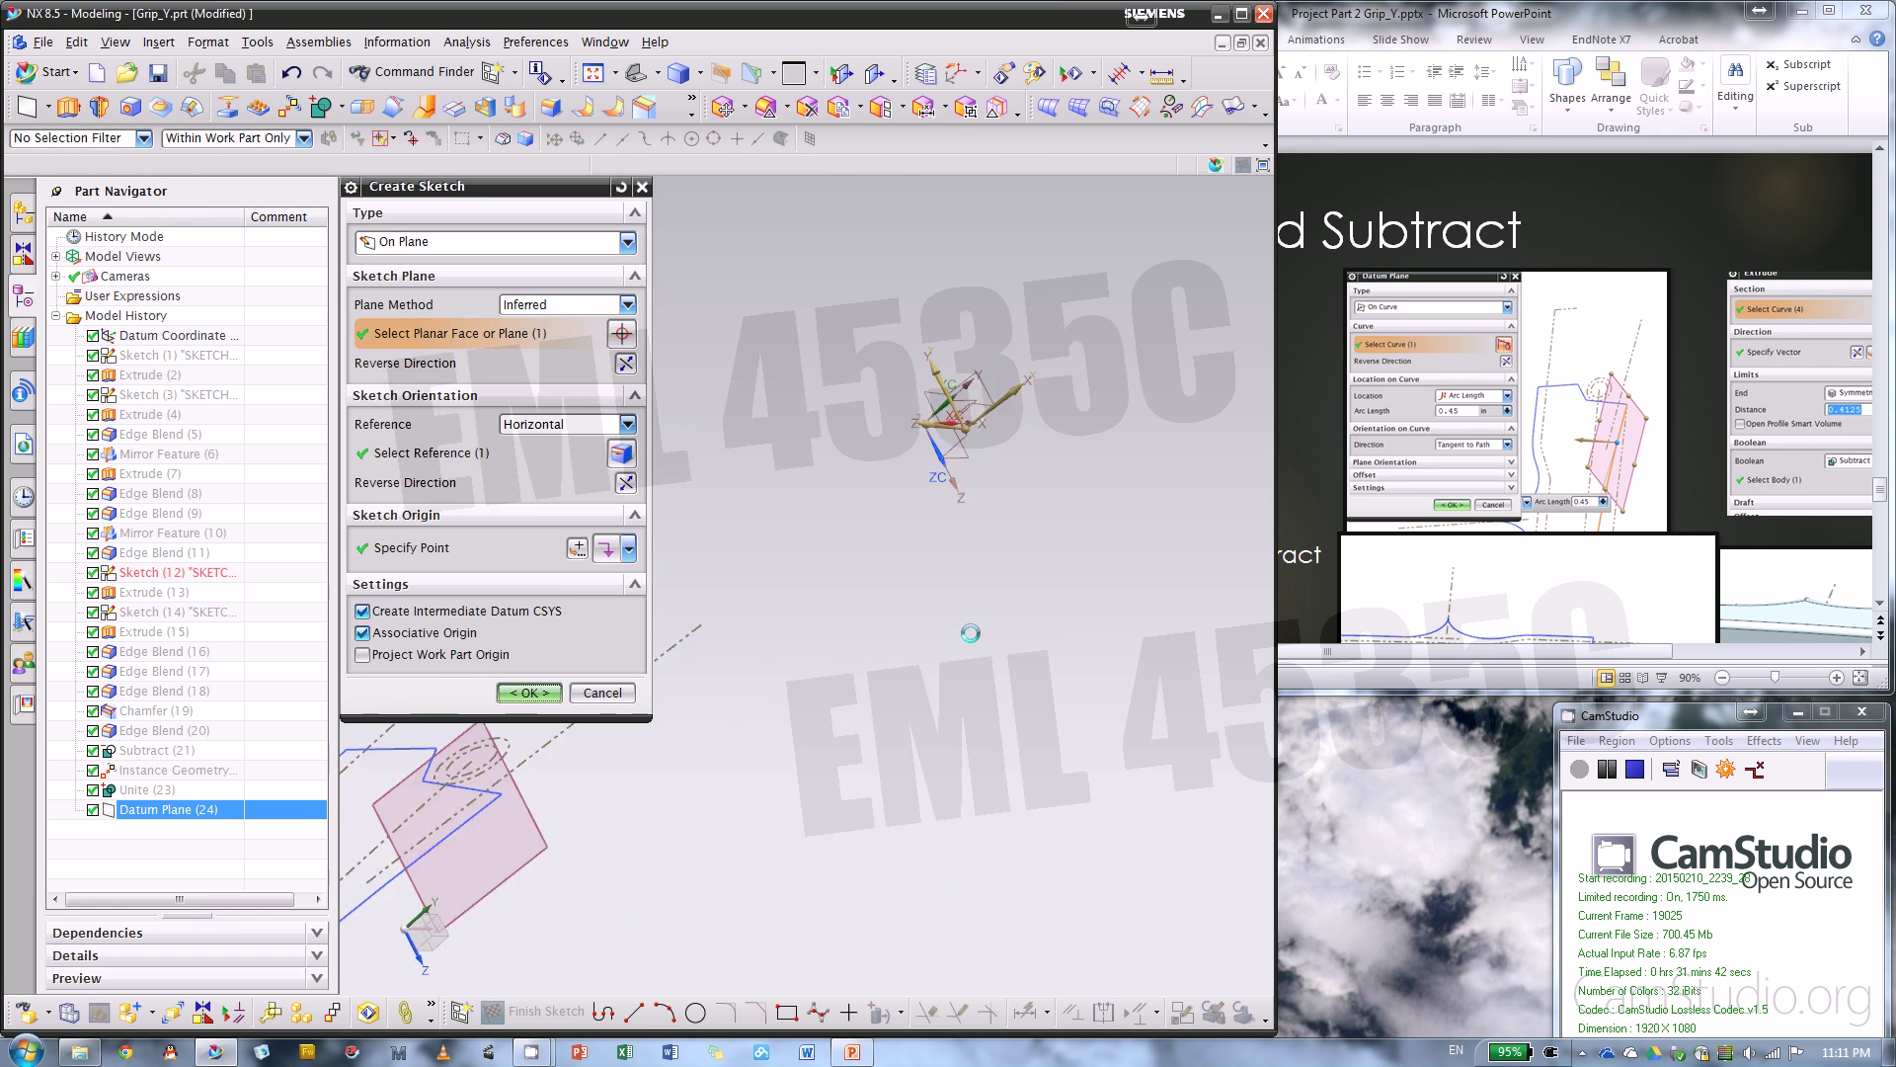
scroll(821, 640, "up", 6)
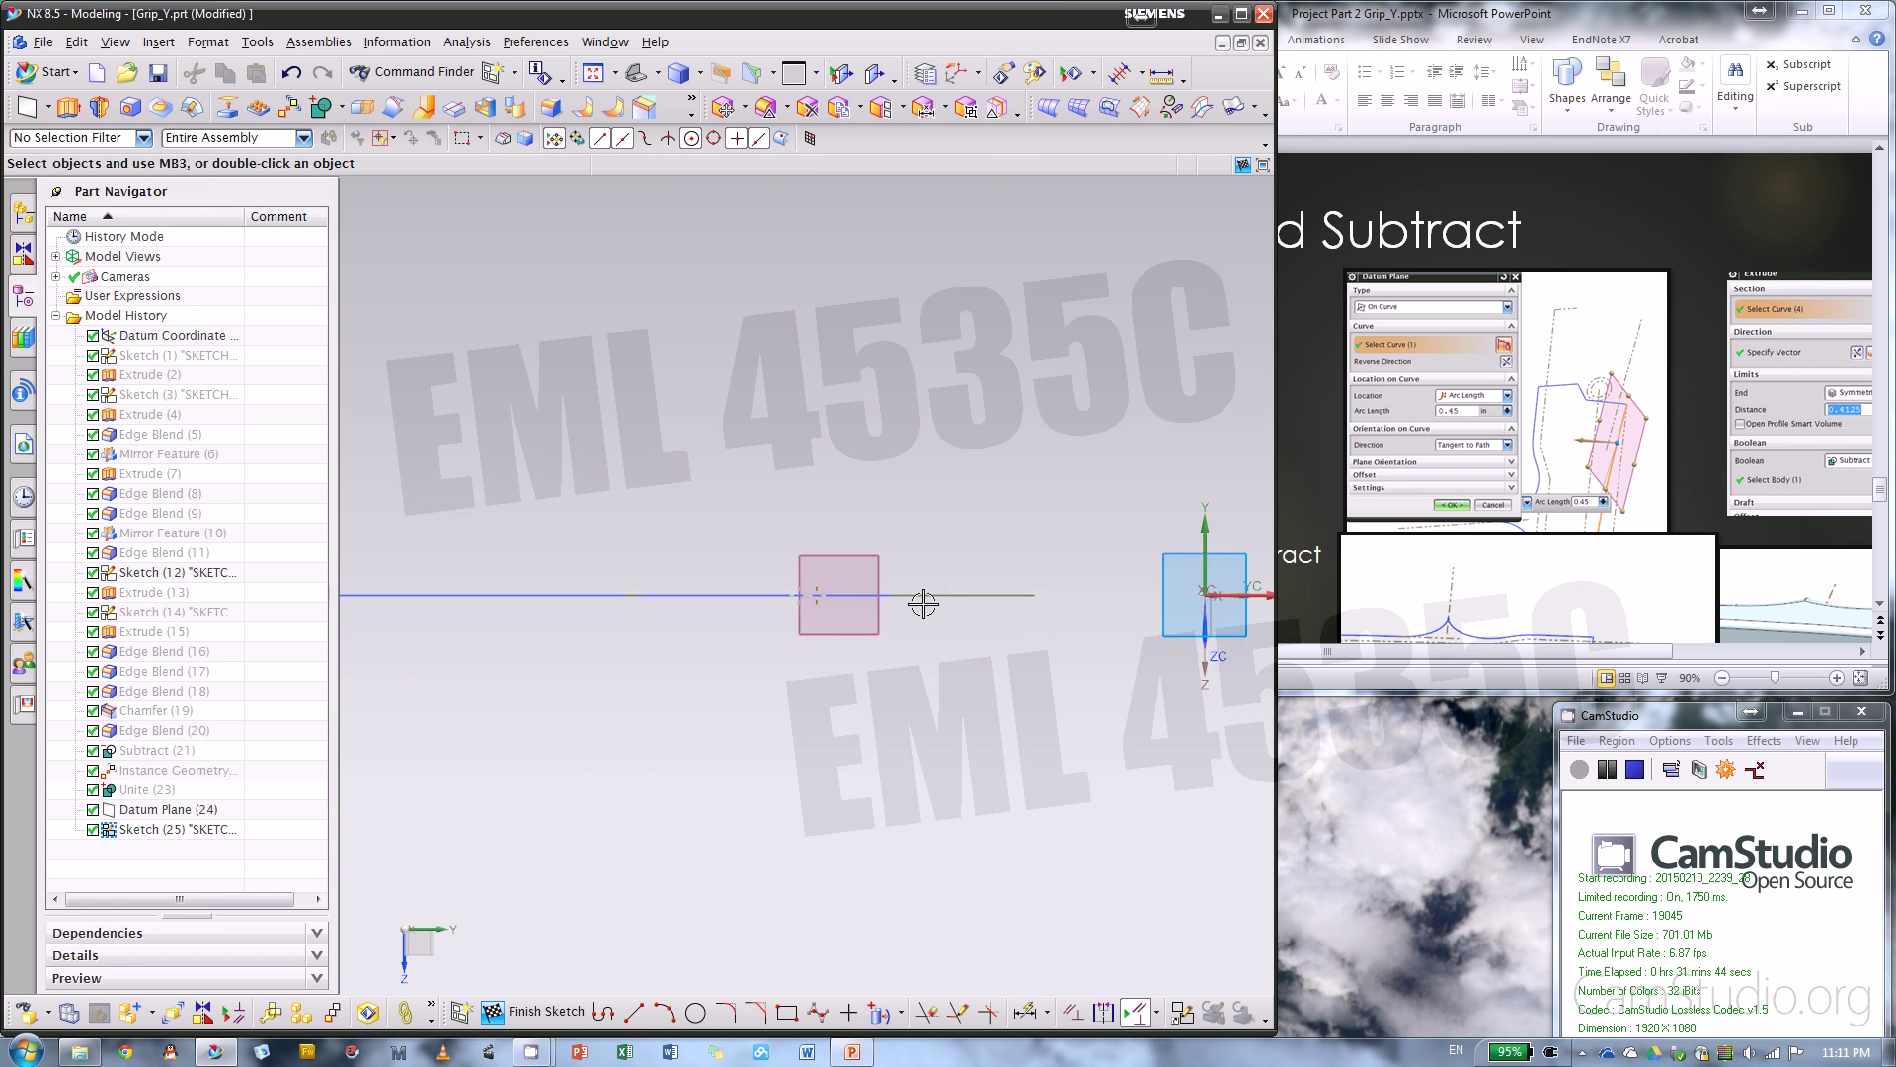
scroll(697, 559, "down", 5)
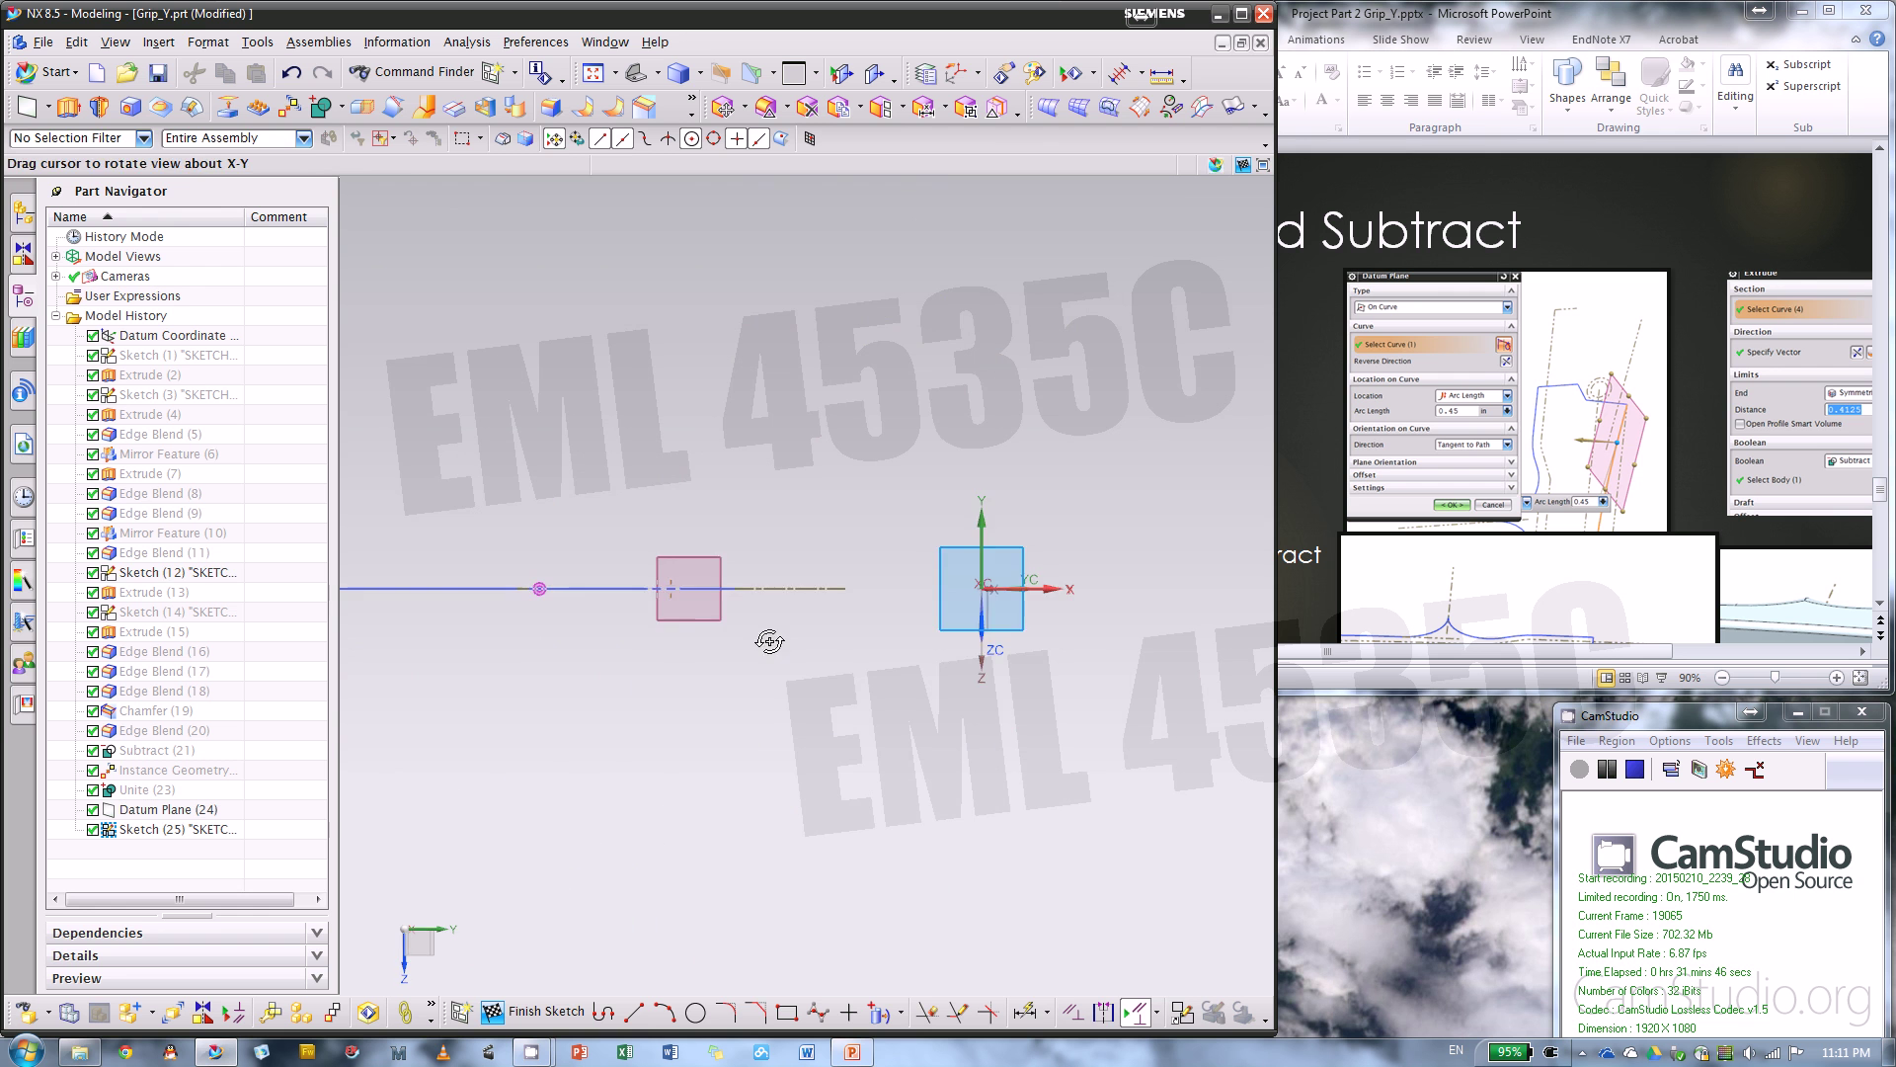
mouse_move(770, 639)
middle_mouse_down()
mouse_move(817, 686)
mouse_move(801, 752)
middle_mouse_up()
mouse_move(781, 642)
middle_mouse_down()
mouse_move(859, 821)
mouse_move(1136, 684)
middle_mouse_up()
- Check the sketch picture on the Sketch and Subtract slide, then return to NX and leave the empty sketch
left_click(1692, 466)
scroll(1692, 466, "down", 3)
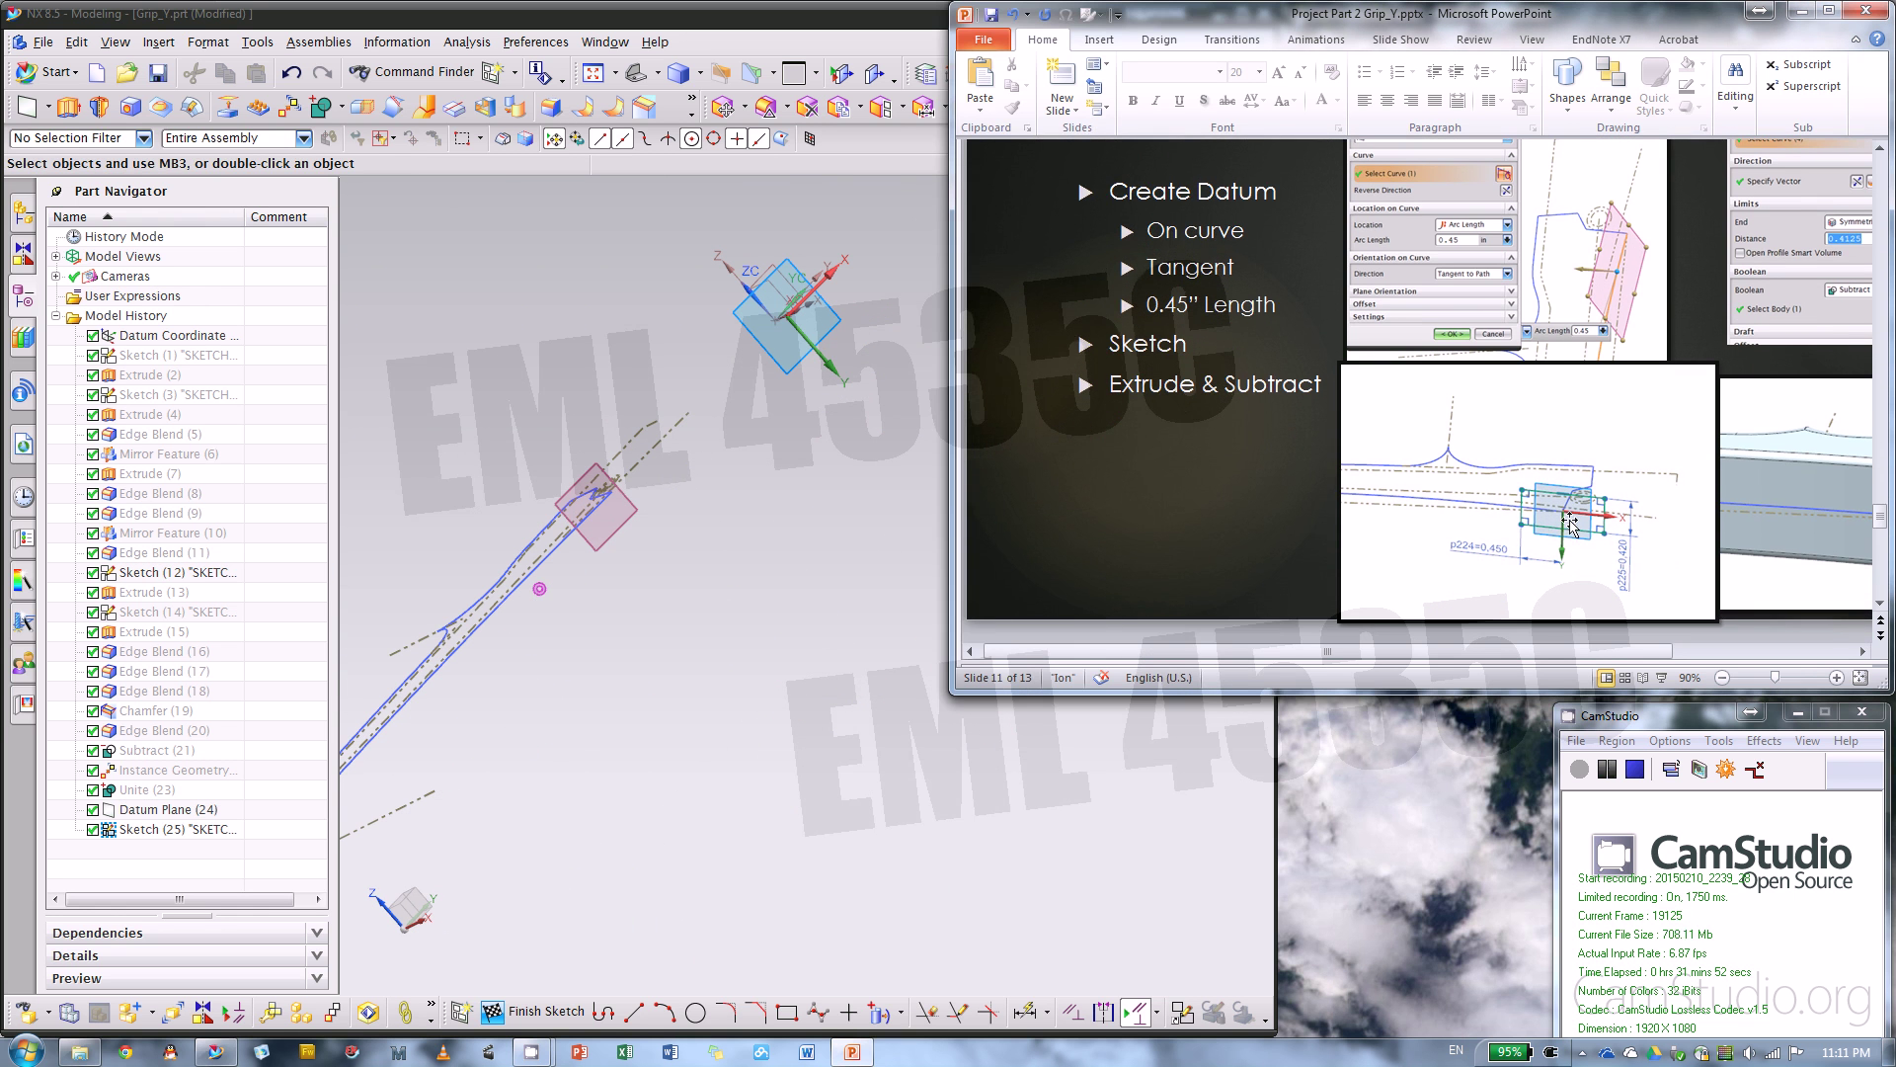
left_click(670, 705)
left_click(577, 1008)
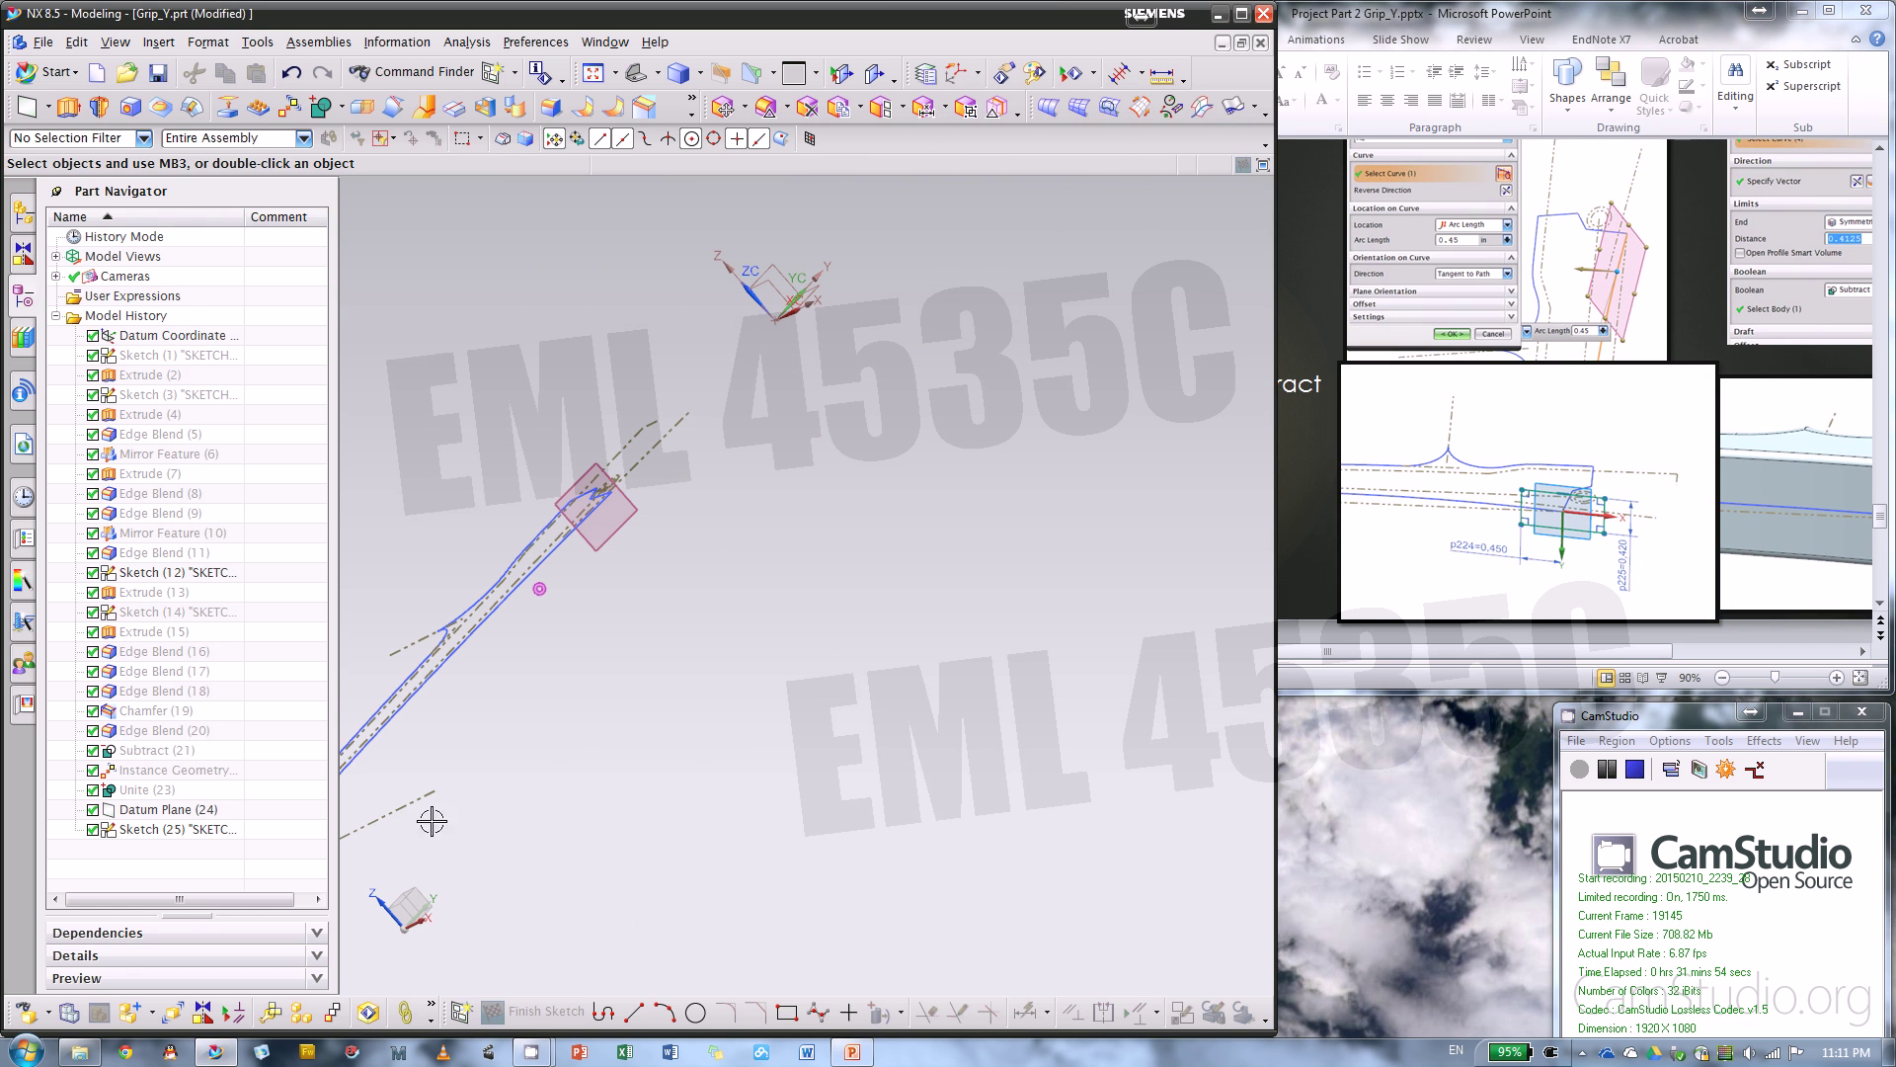
- Create a sketch on the new datum plane, with its origin at the profile curve's endpoint where the plane meets it
left_click(460, 1010)
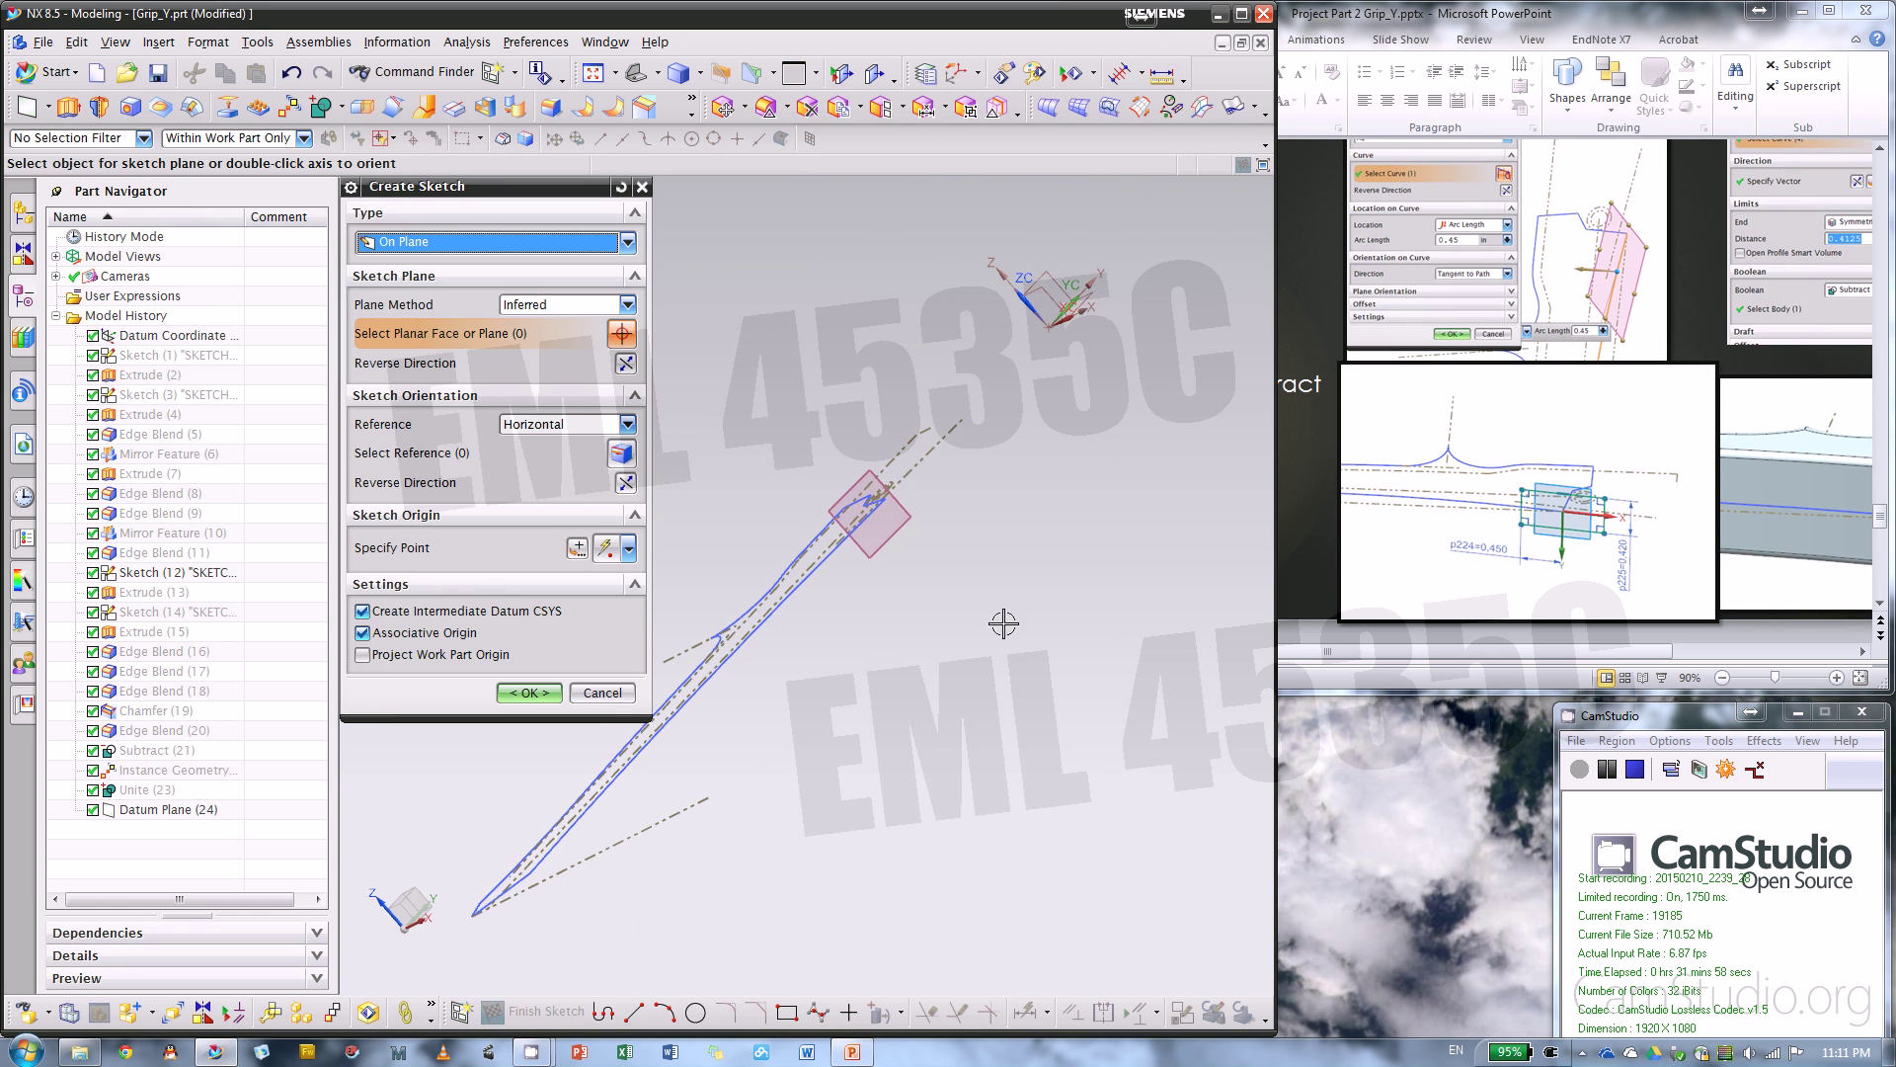
left_click(898, 532)
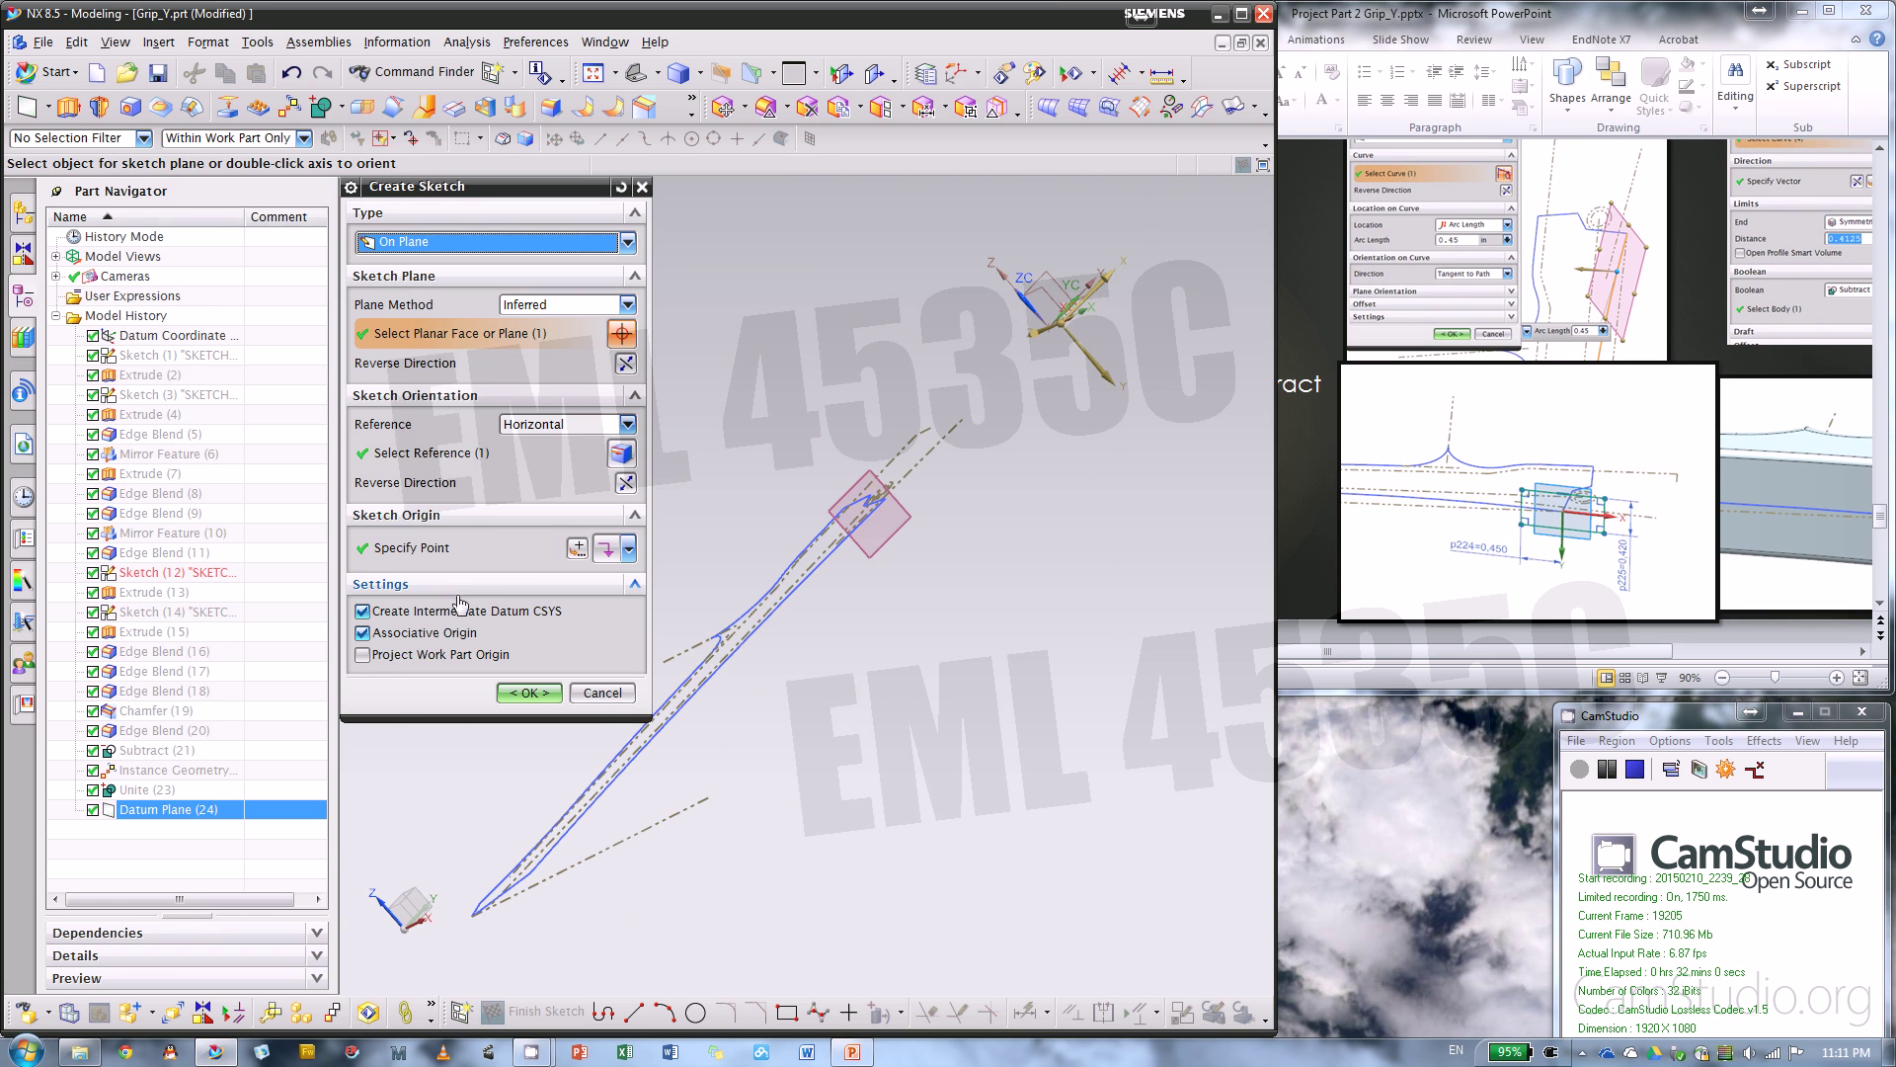
left_click(425, 547)
scroll(889, 484, "up", 5)
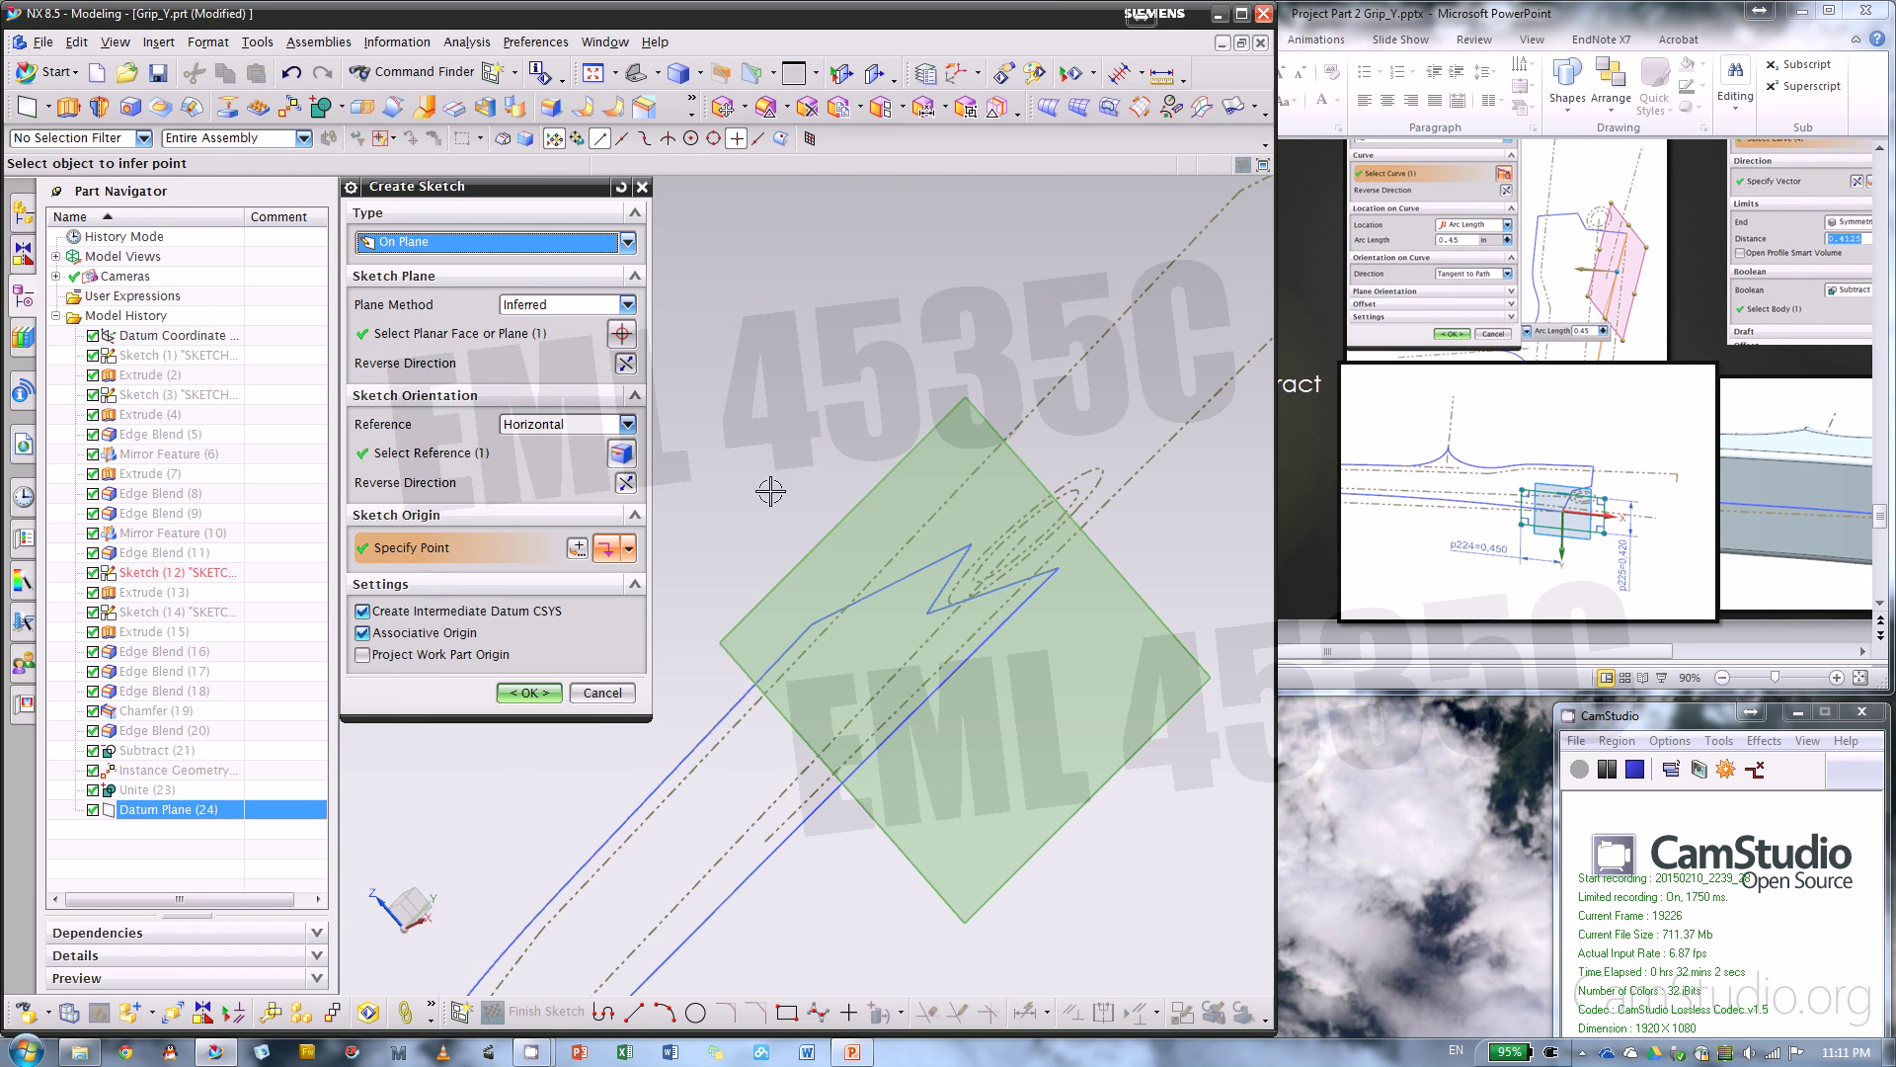
mouse_move(1057, 564)
middle_mouse_down()
mouse_move(1071, 554)
mouse_move(1032, 538)
mouse_move(1079, 587)
mouse_move(1109, 576)
mouse_move(896, 478)
mouse_move(1011, 643)
mouse_move(1006, 593)
mouse_move(965, 606)
mouse_move(988, 602)
mouse_move(935, 651)
mouse_move(912, 627)
middle_mouse_up()
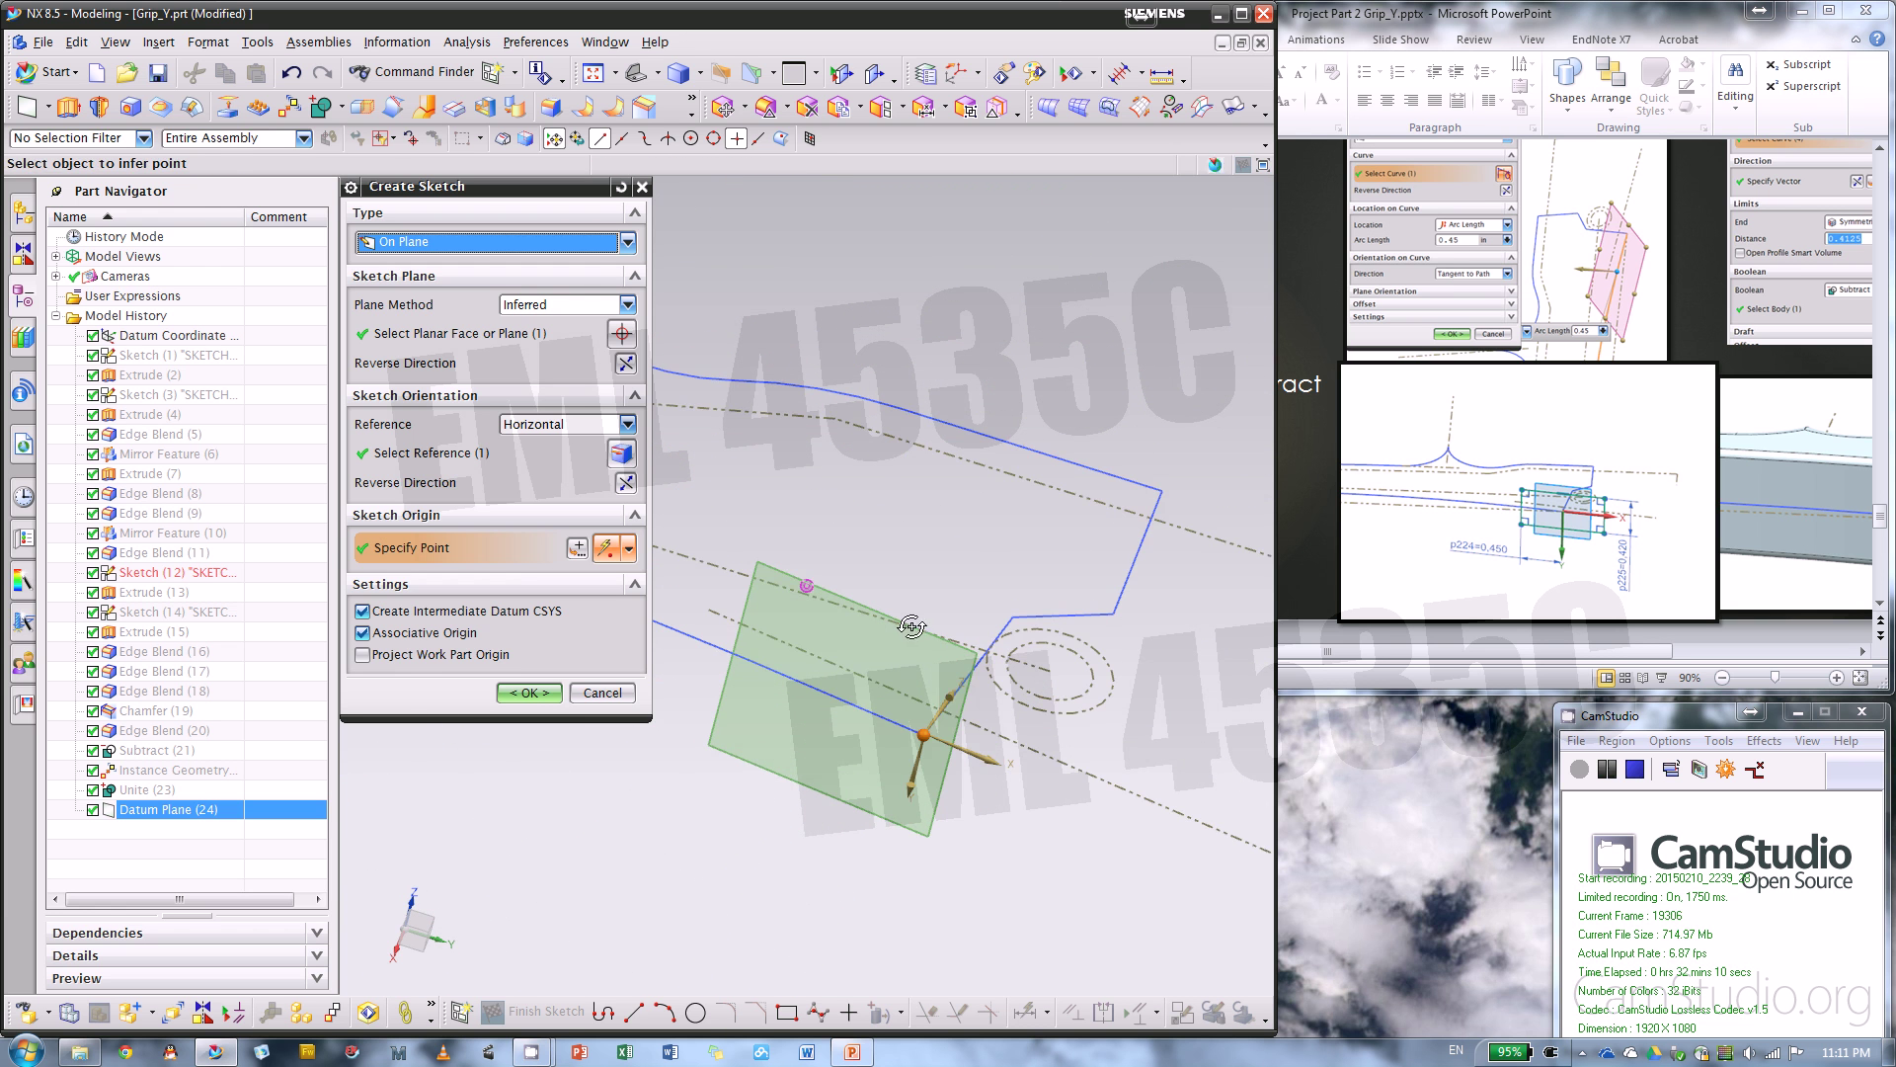
double_click(955, 702)
scroll(970, 556, "down", 3)
scroll(921, 653, "up", 2)
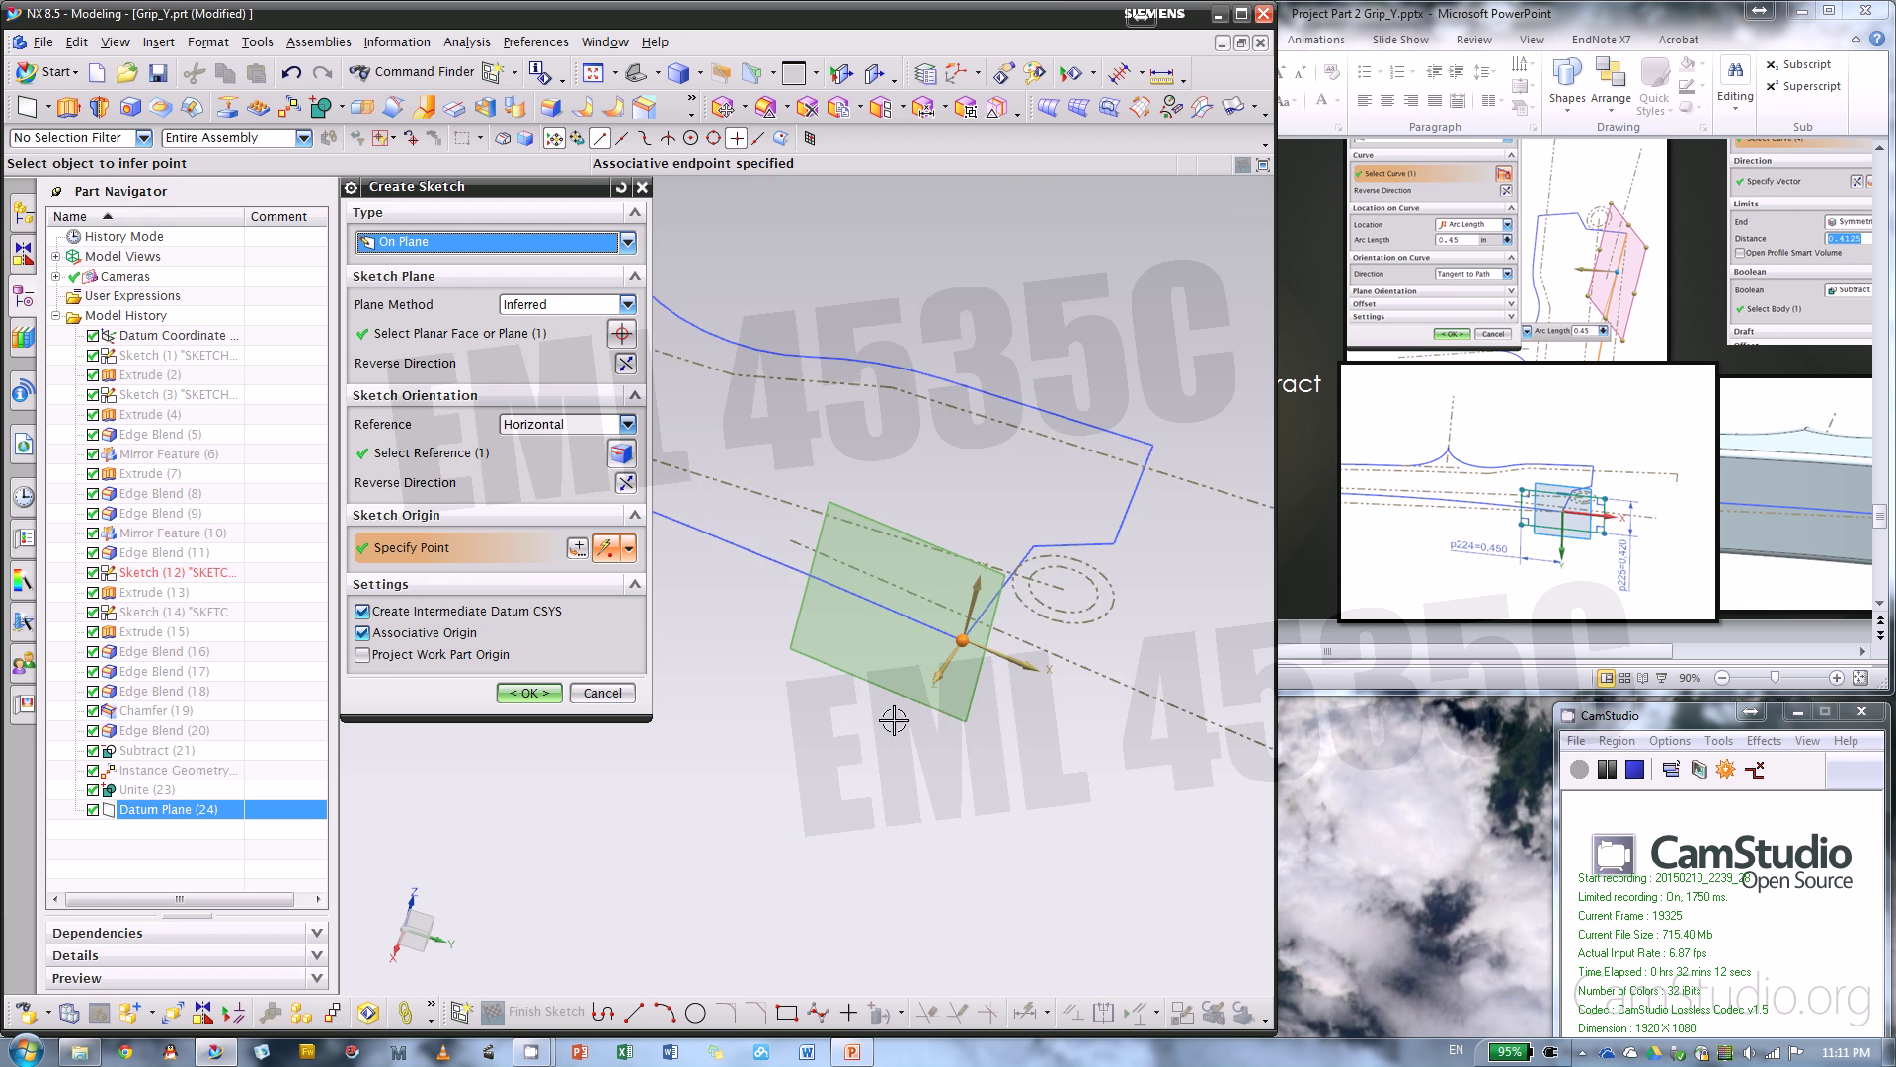
mouse_move(939, 682)
middle_mouse_down()
mouse_move(957, 534)
mouse_move(995, 525)
mouse_move(958, 529)
middle_mouse_up()
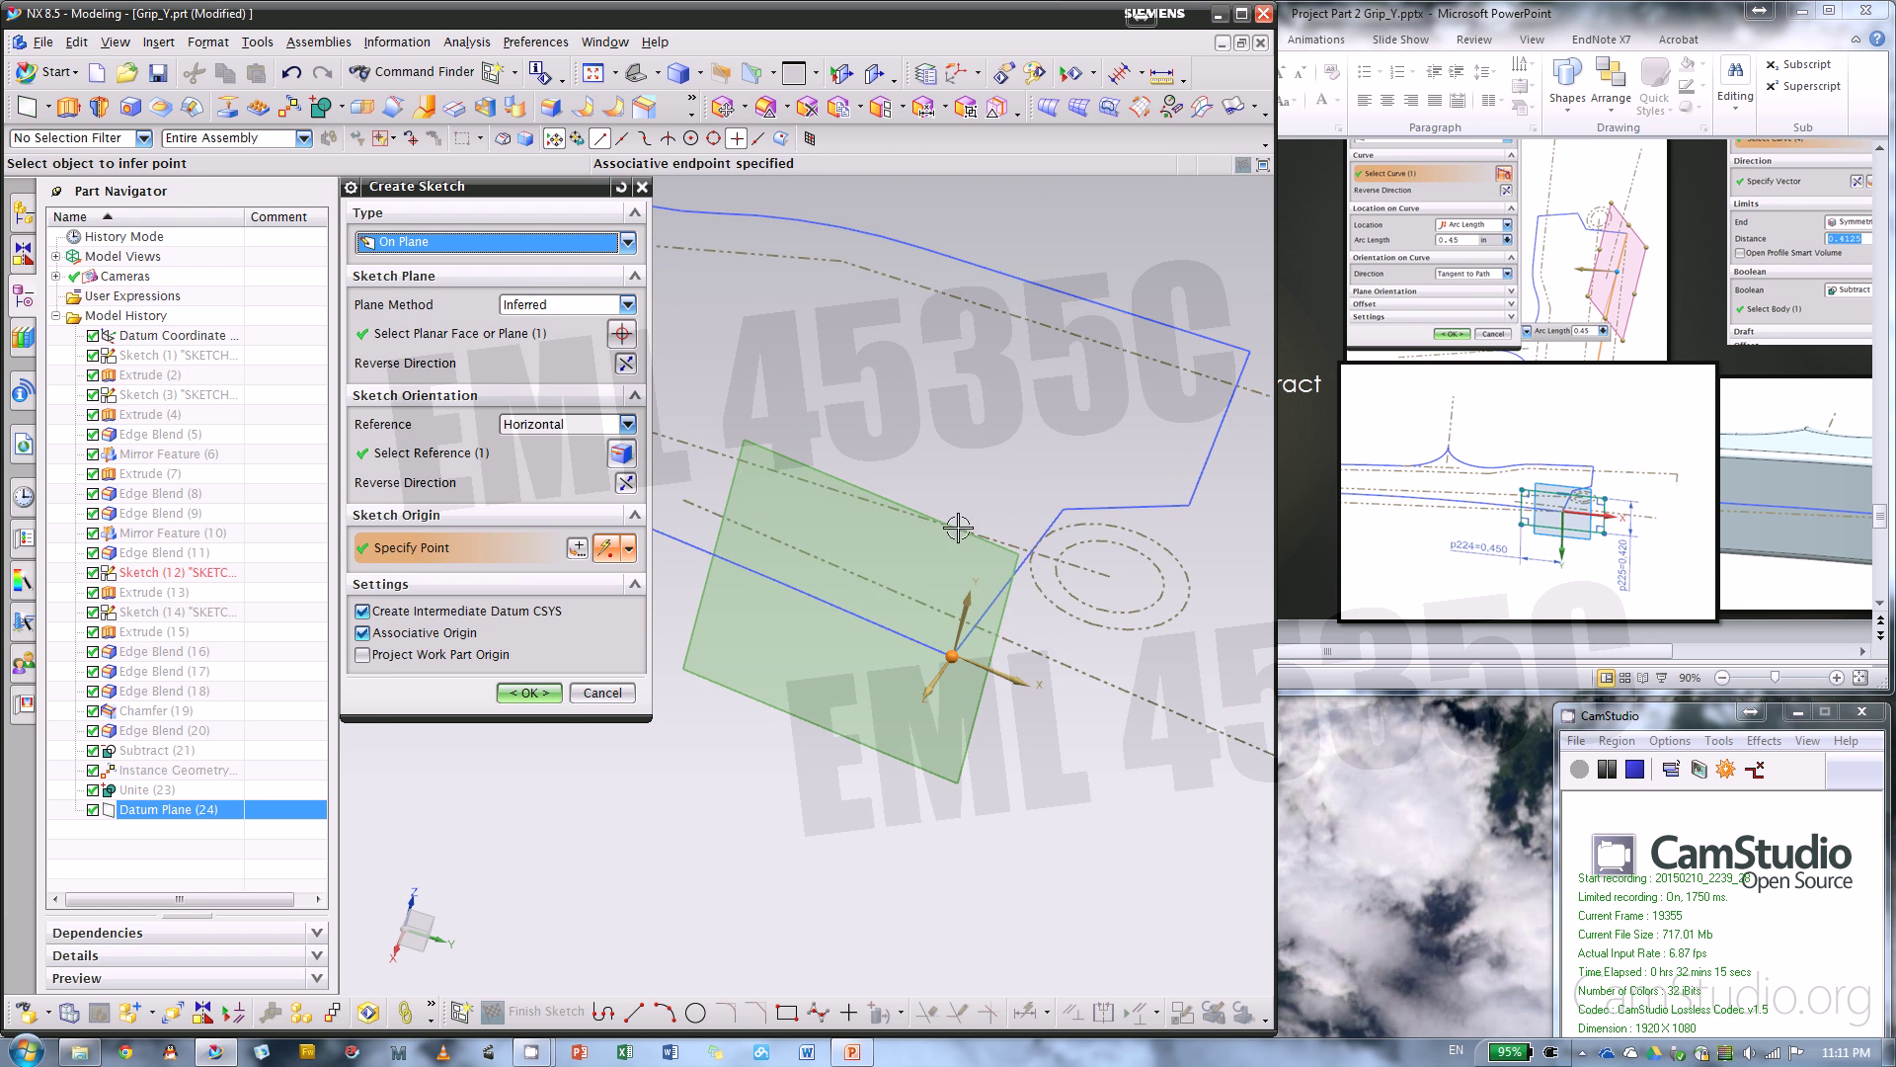
left_click(529, 693)
- Sketch a two-point rectangle that encloses the sketch origin and extends past the datum plane's edge
mouse_move(982, 643)
middle_mouse_down()
mouse_move(954, 677)
mouse_move(1160, 584)
middle_mouse_up()
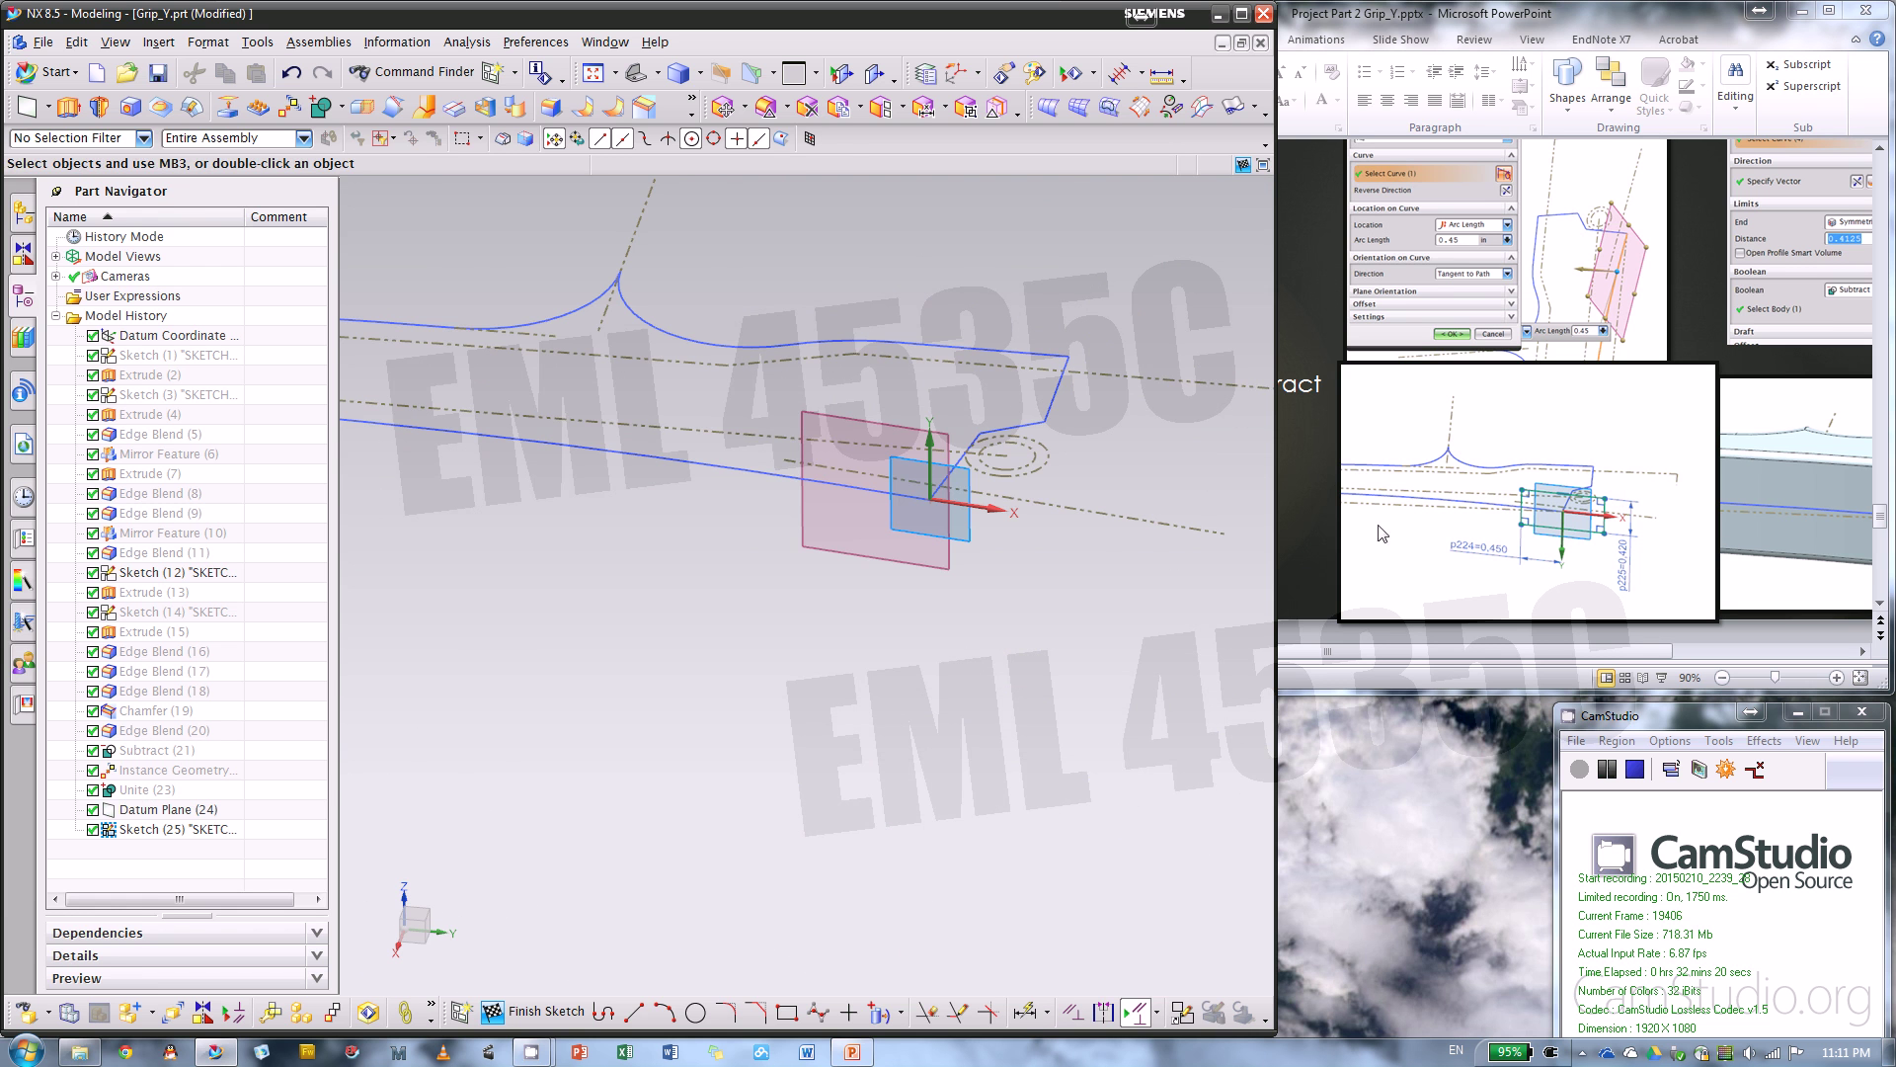
scroll(980, 487, "up", 4)
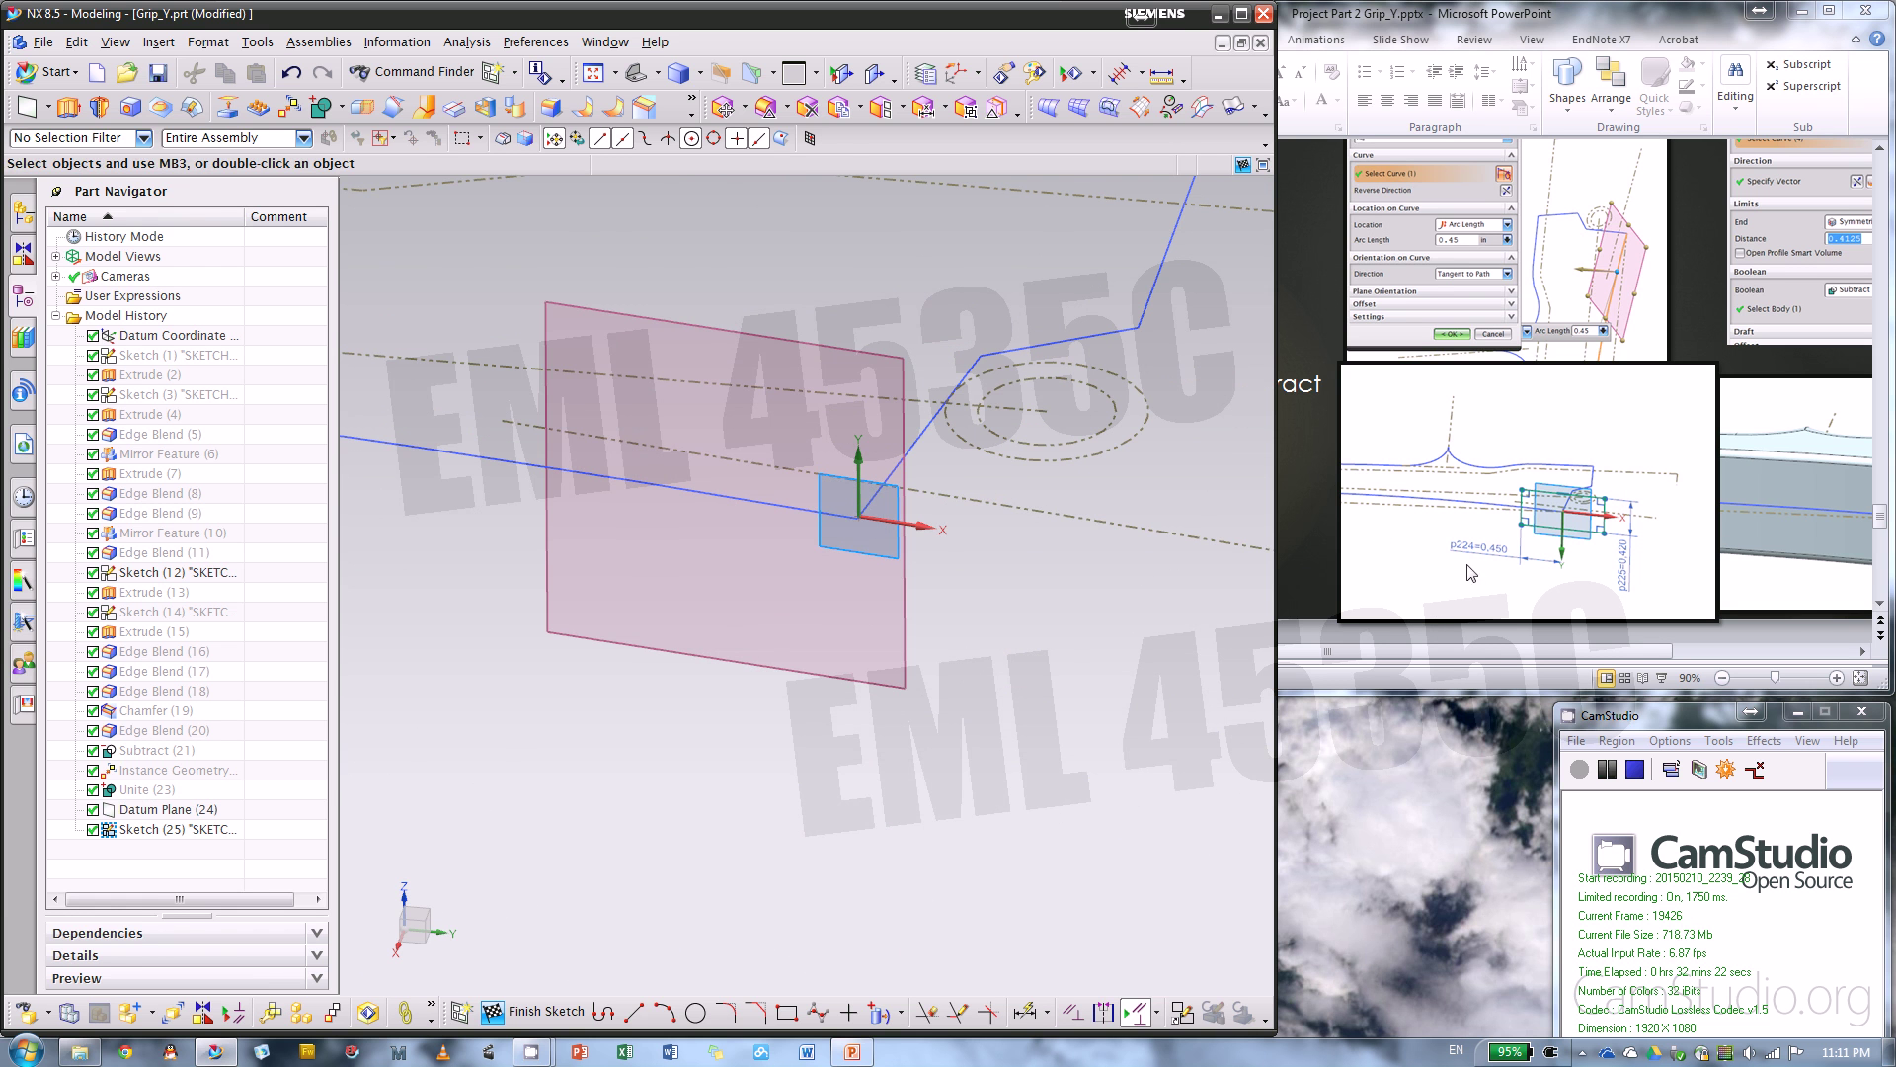
left_click(786, 1012)
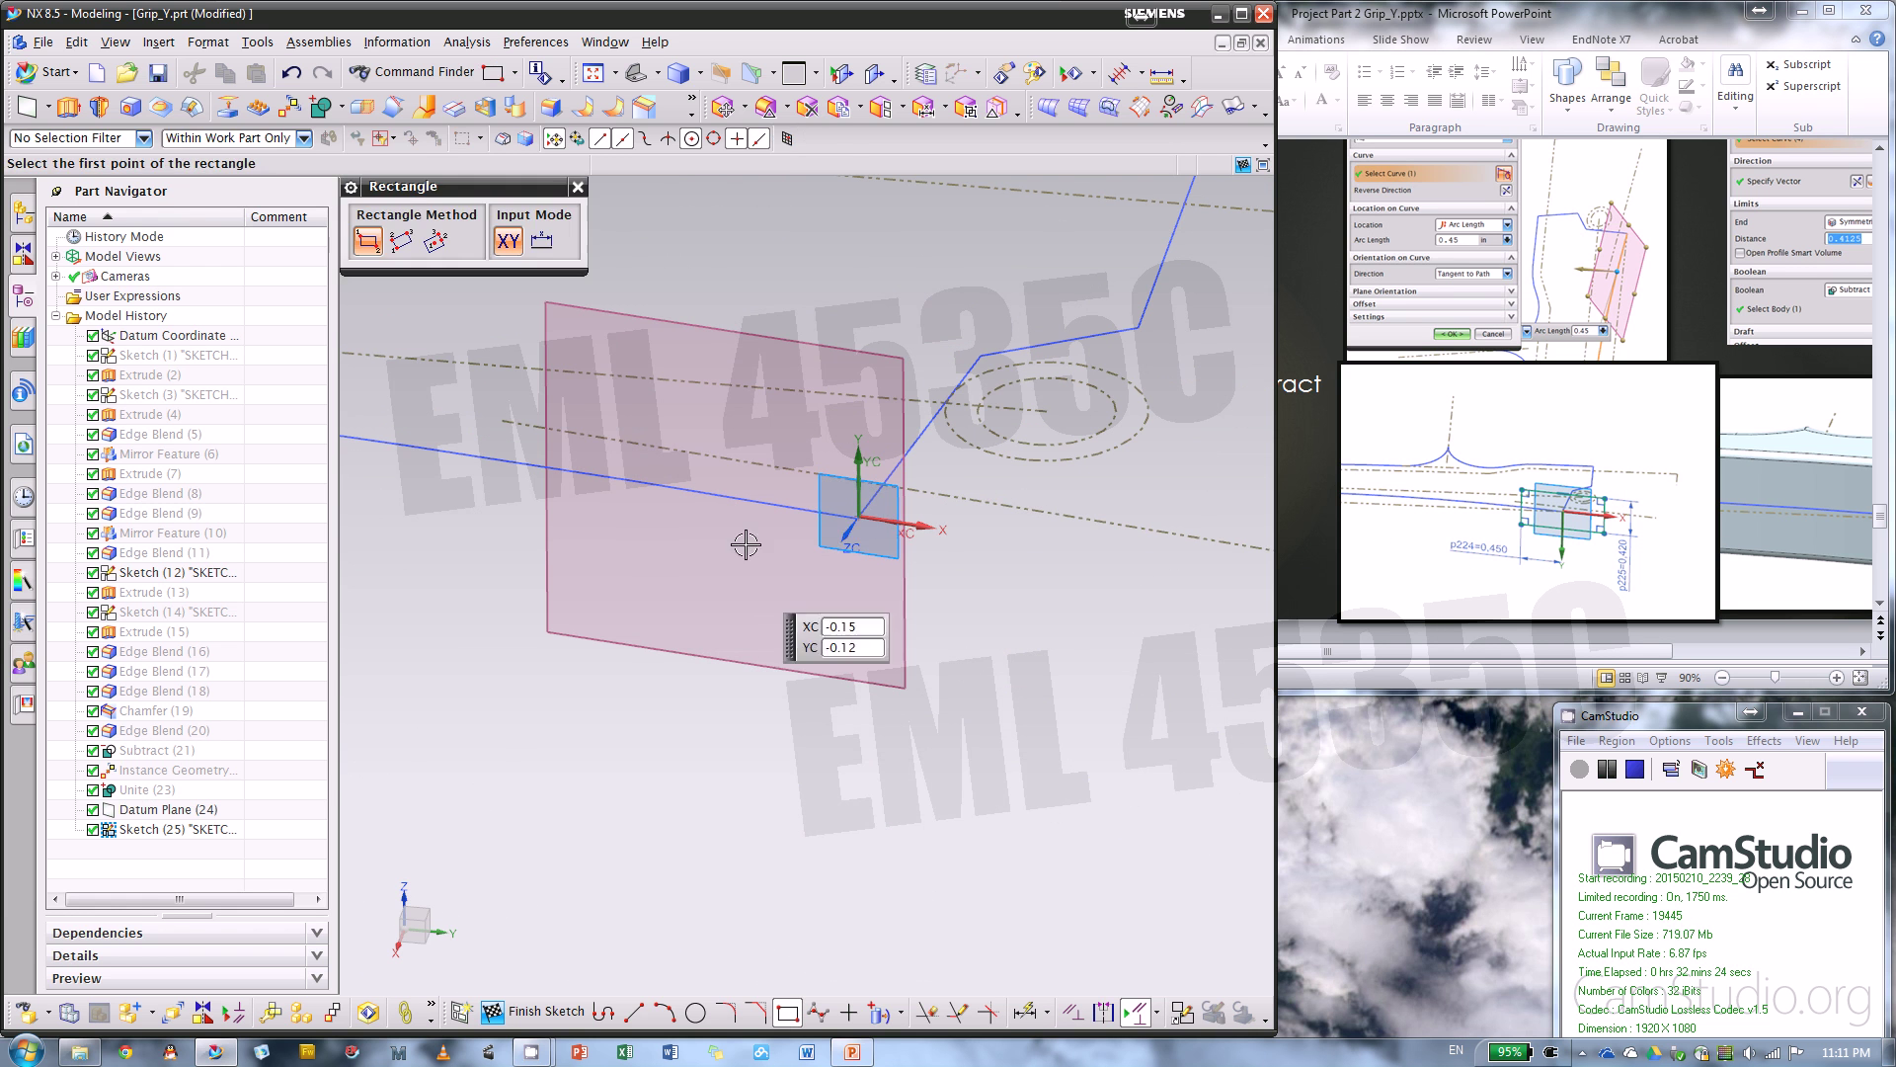
left_click(720, 415)
left_click(1085, 668)
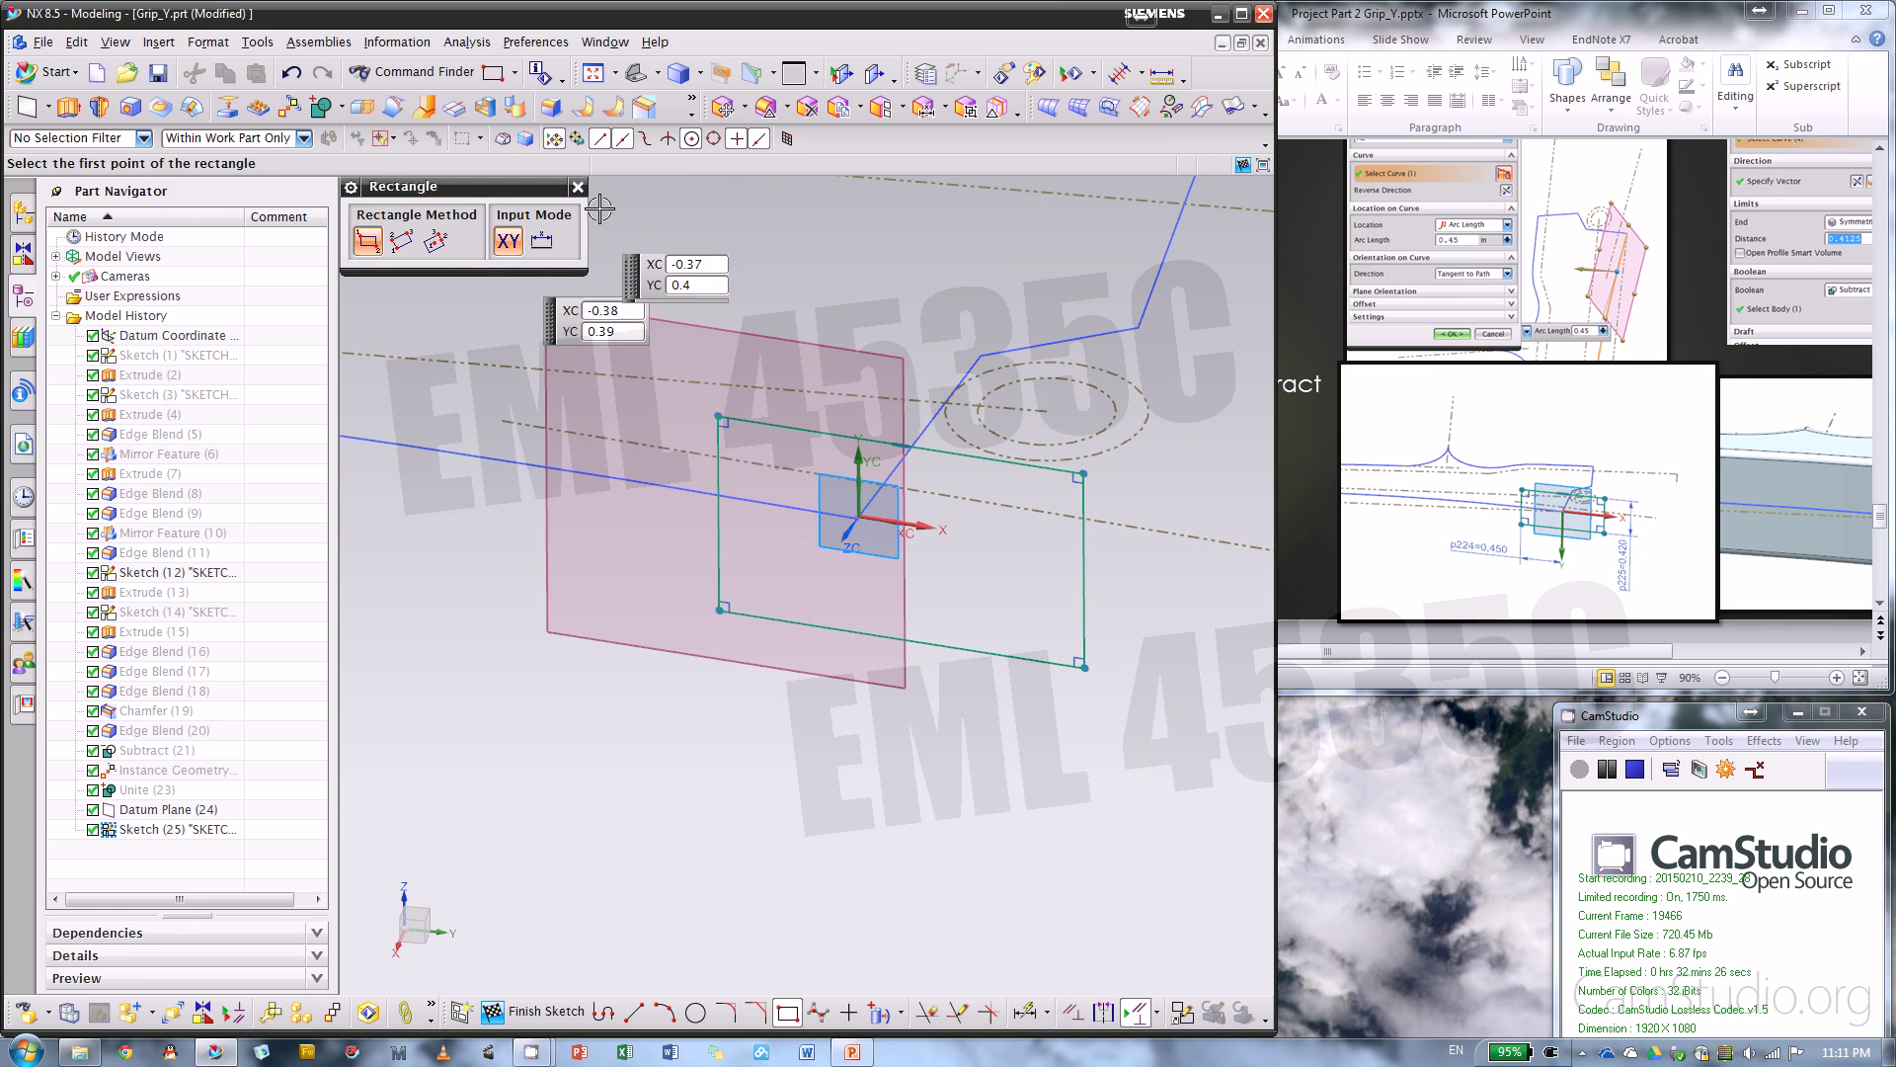
left_click(578, 187)
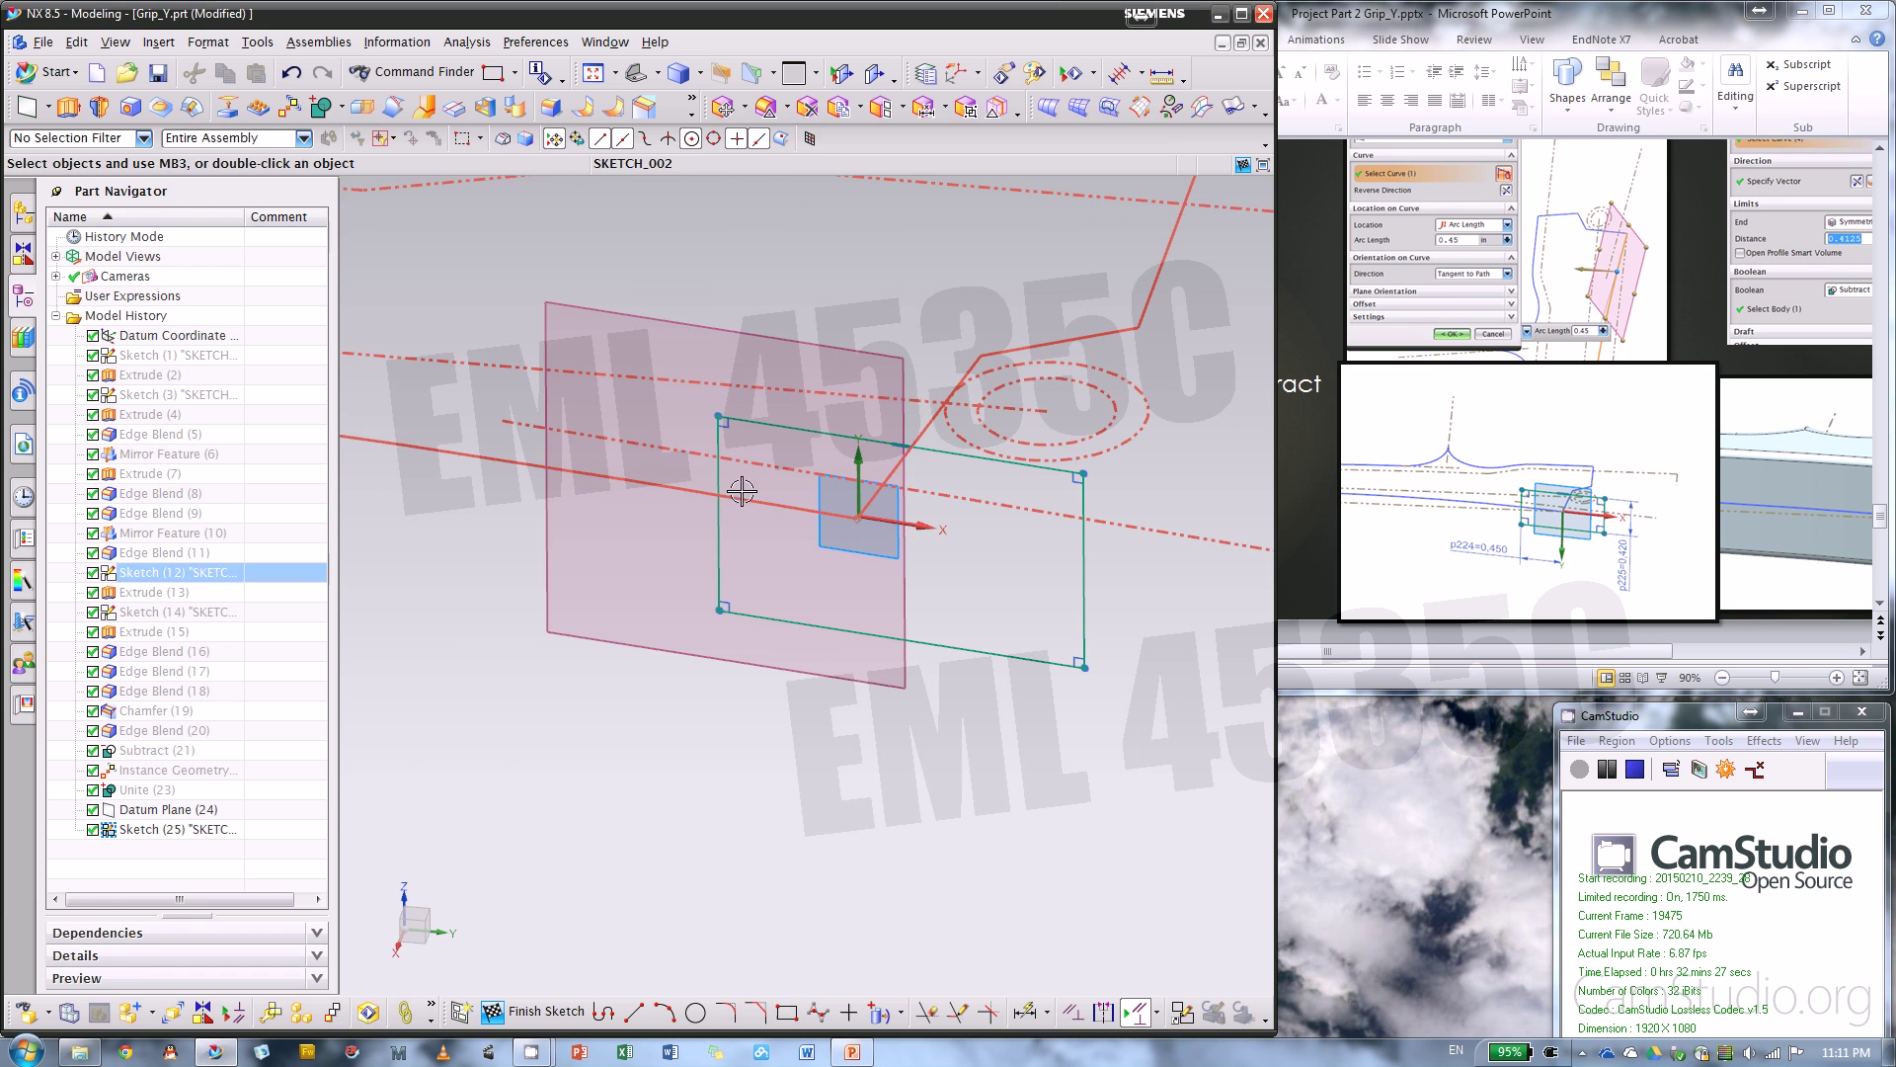
- Centre the rectangle on the sketch origin with Midpoint constraints on its upper and one vertical edge
left_click(1074, 1010)
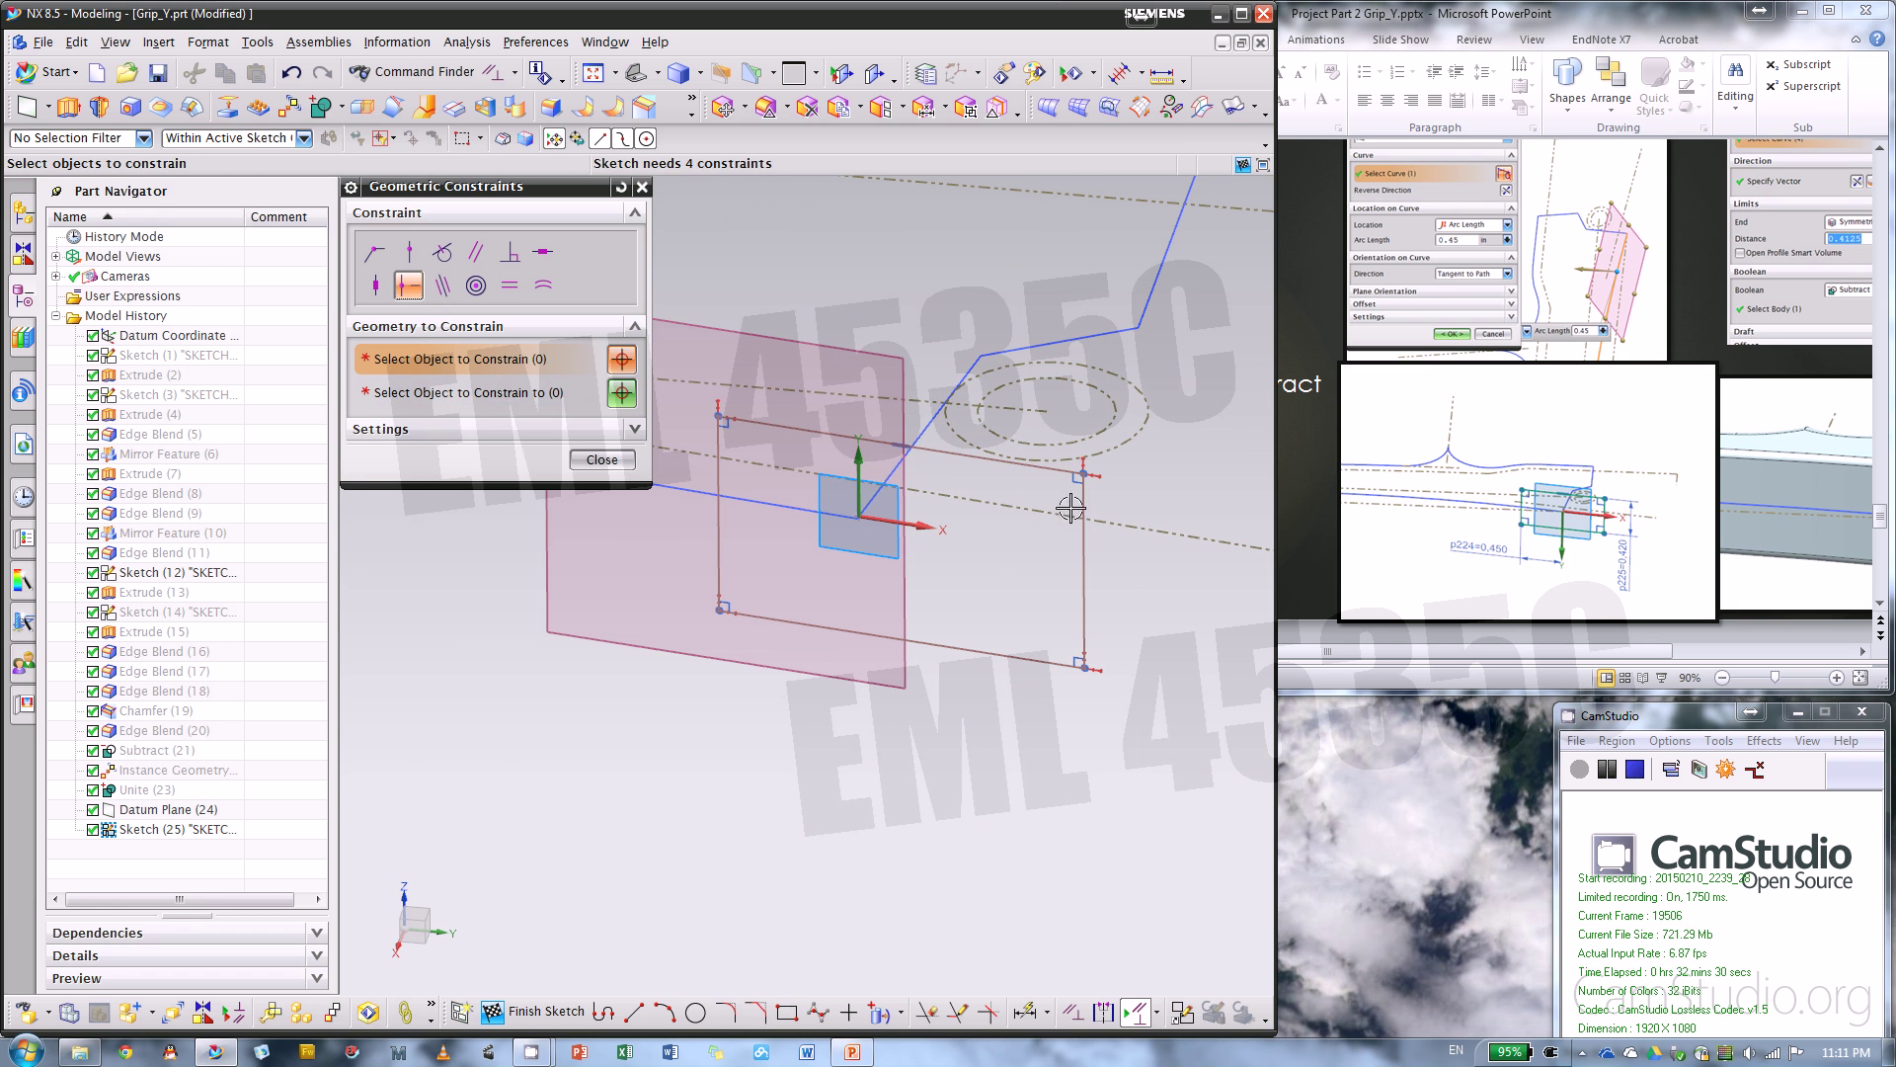
left_click(1043, 470)
left_click(1084, 543)
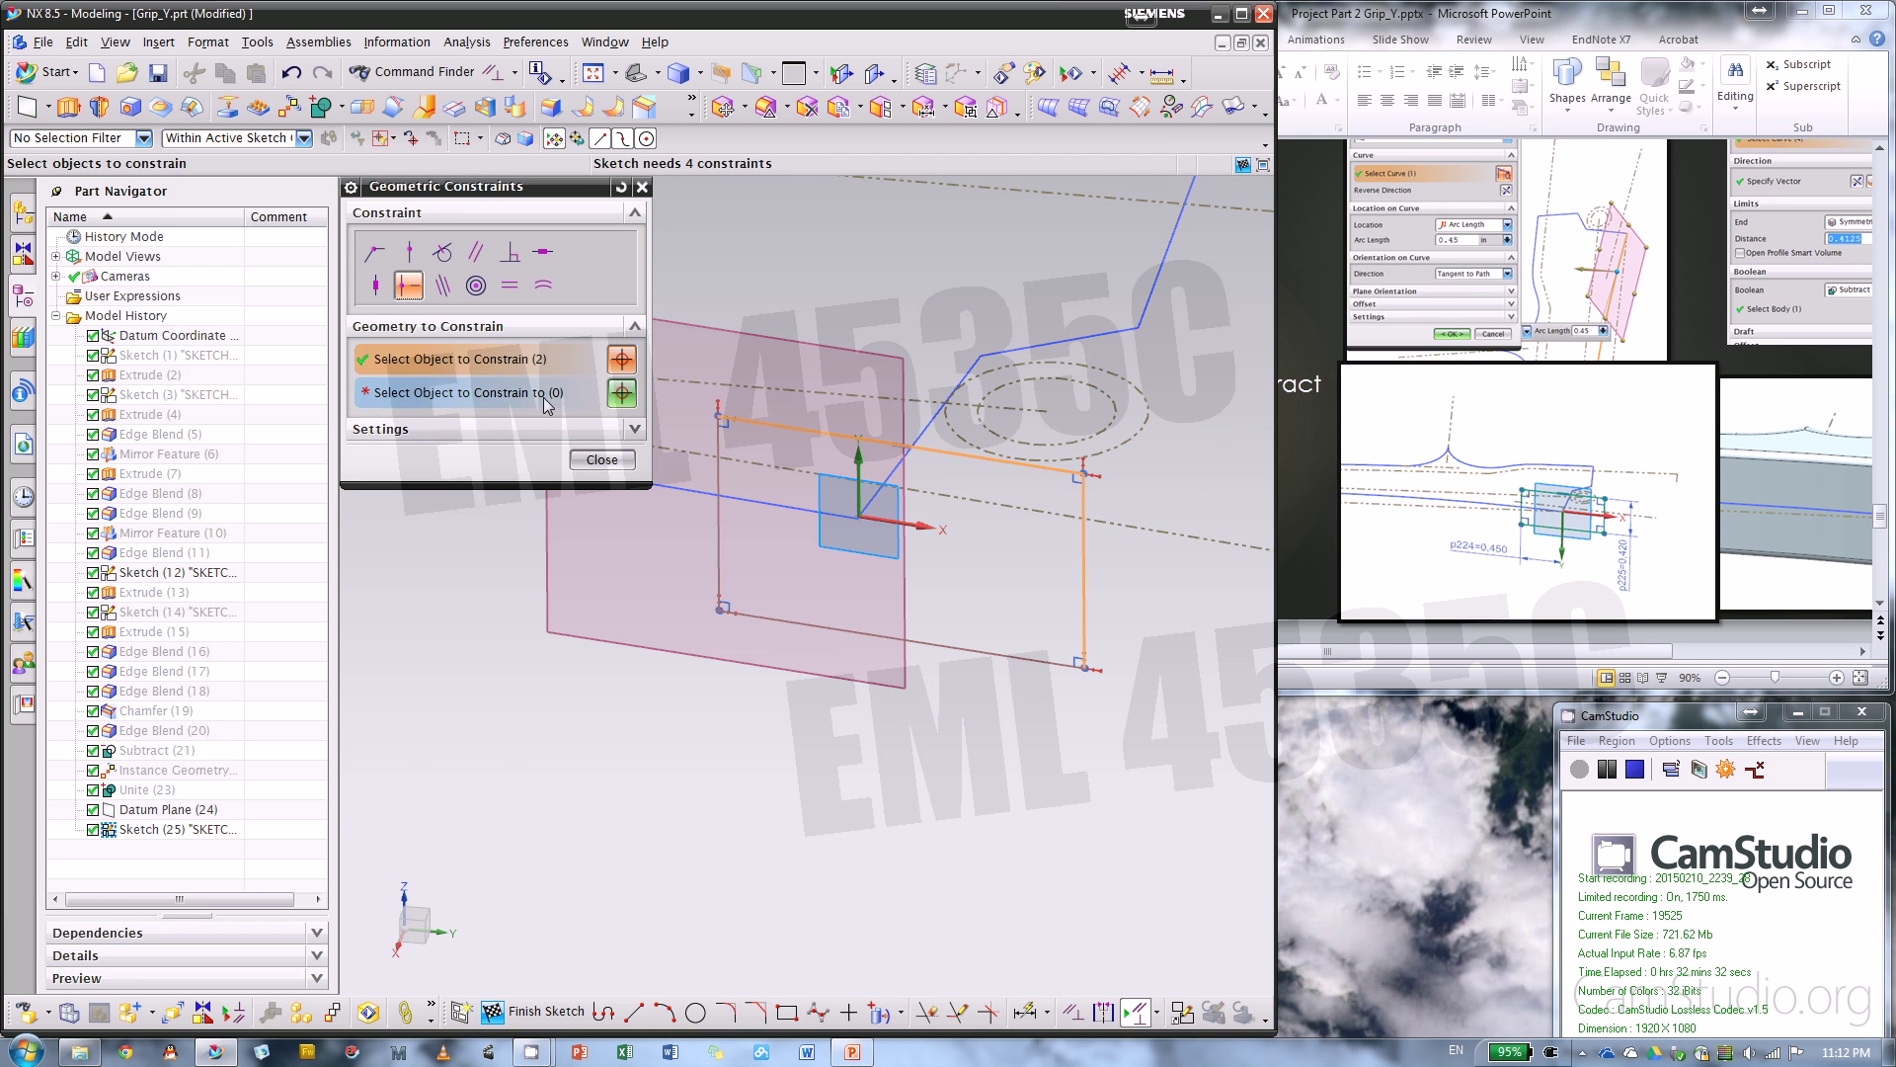
left_click(860, 515)
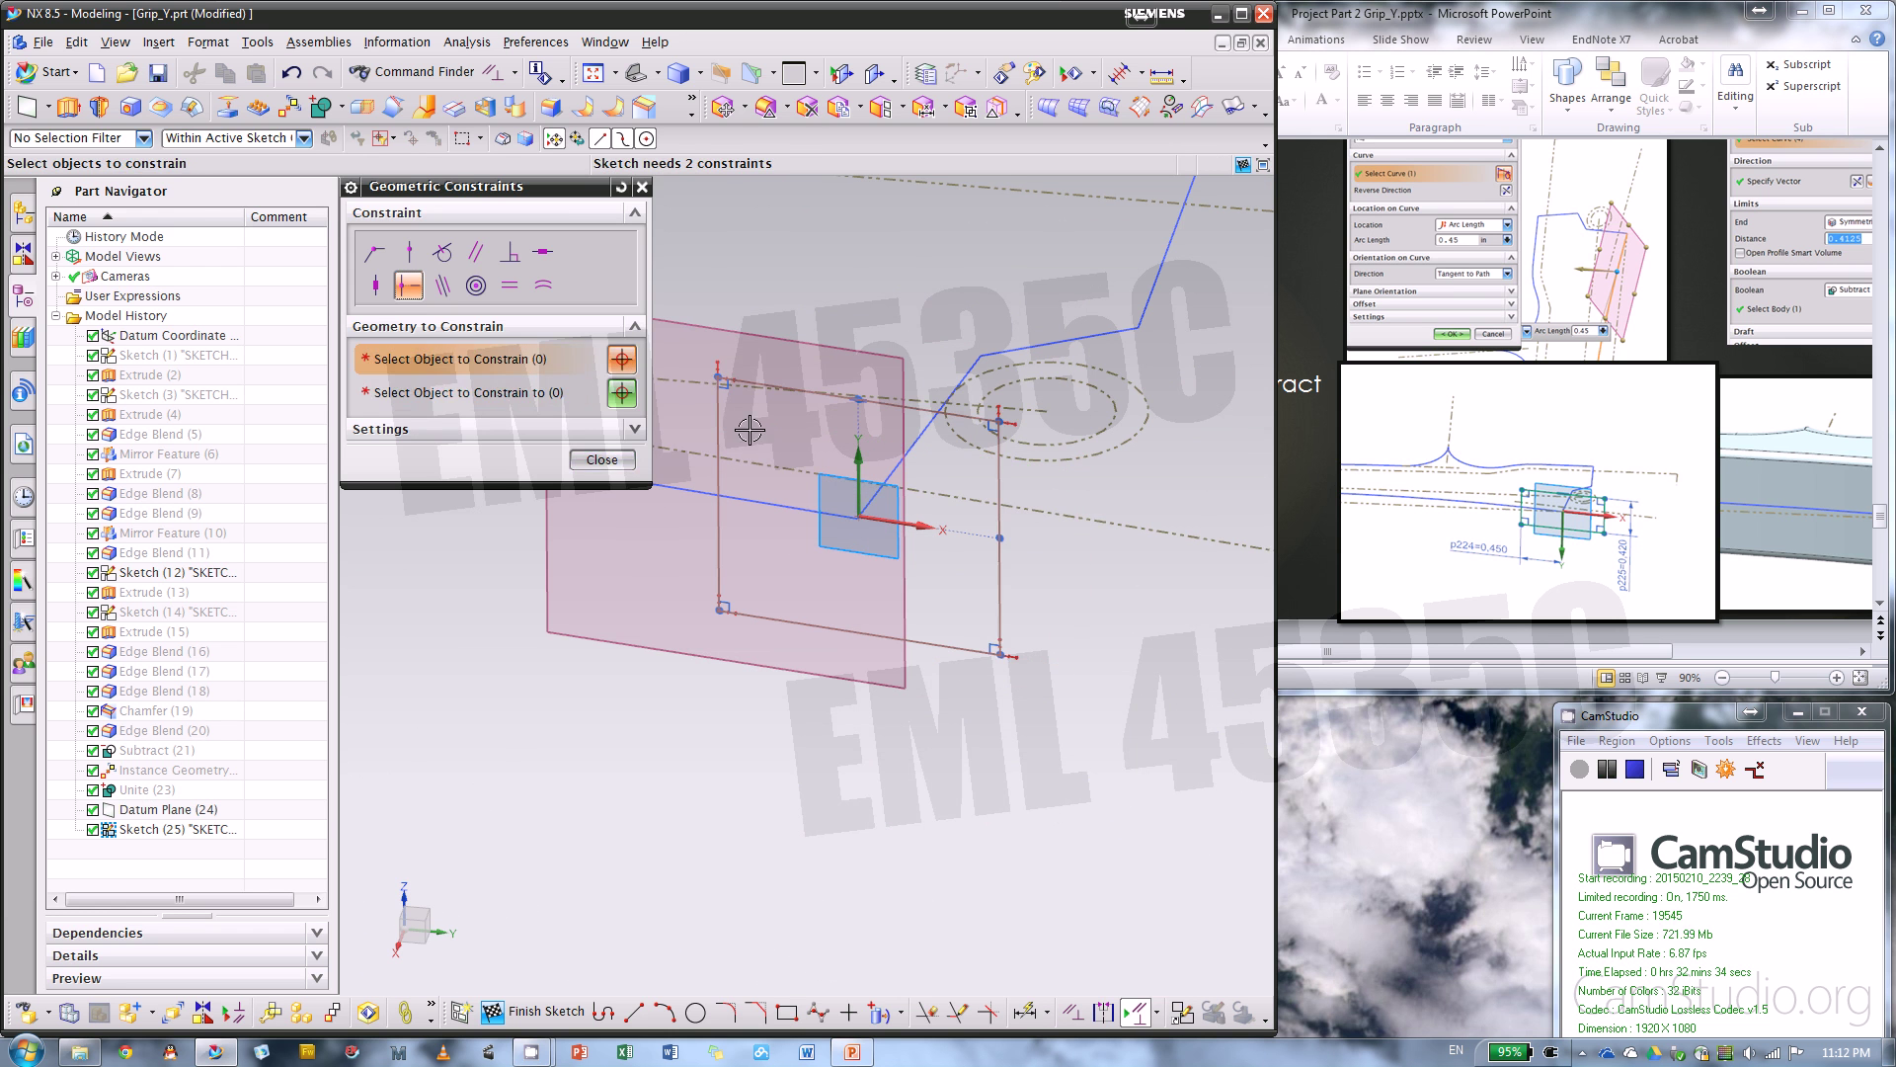
left_click(581, 459)
- Dimension the distance from the rectangle's left edge to the sketch's vertical axis as 0.45 in
scroll(757, 702, "down", 3)
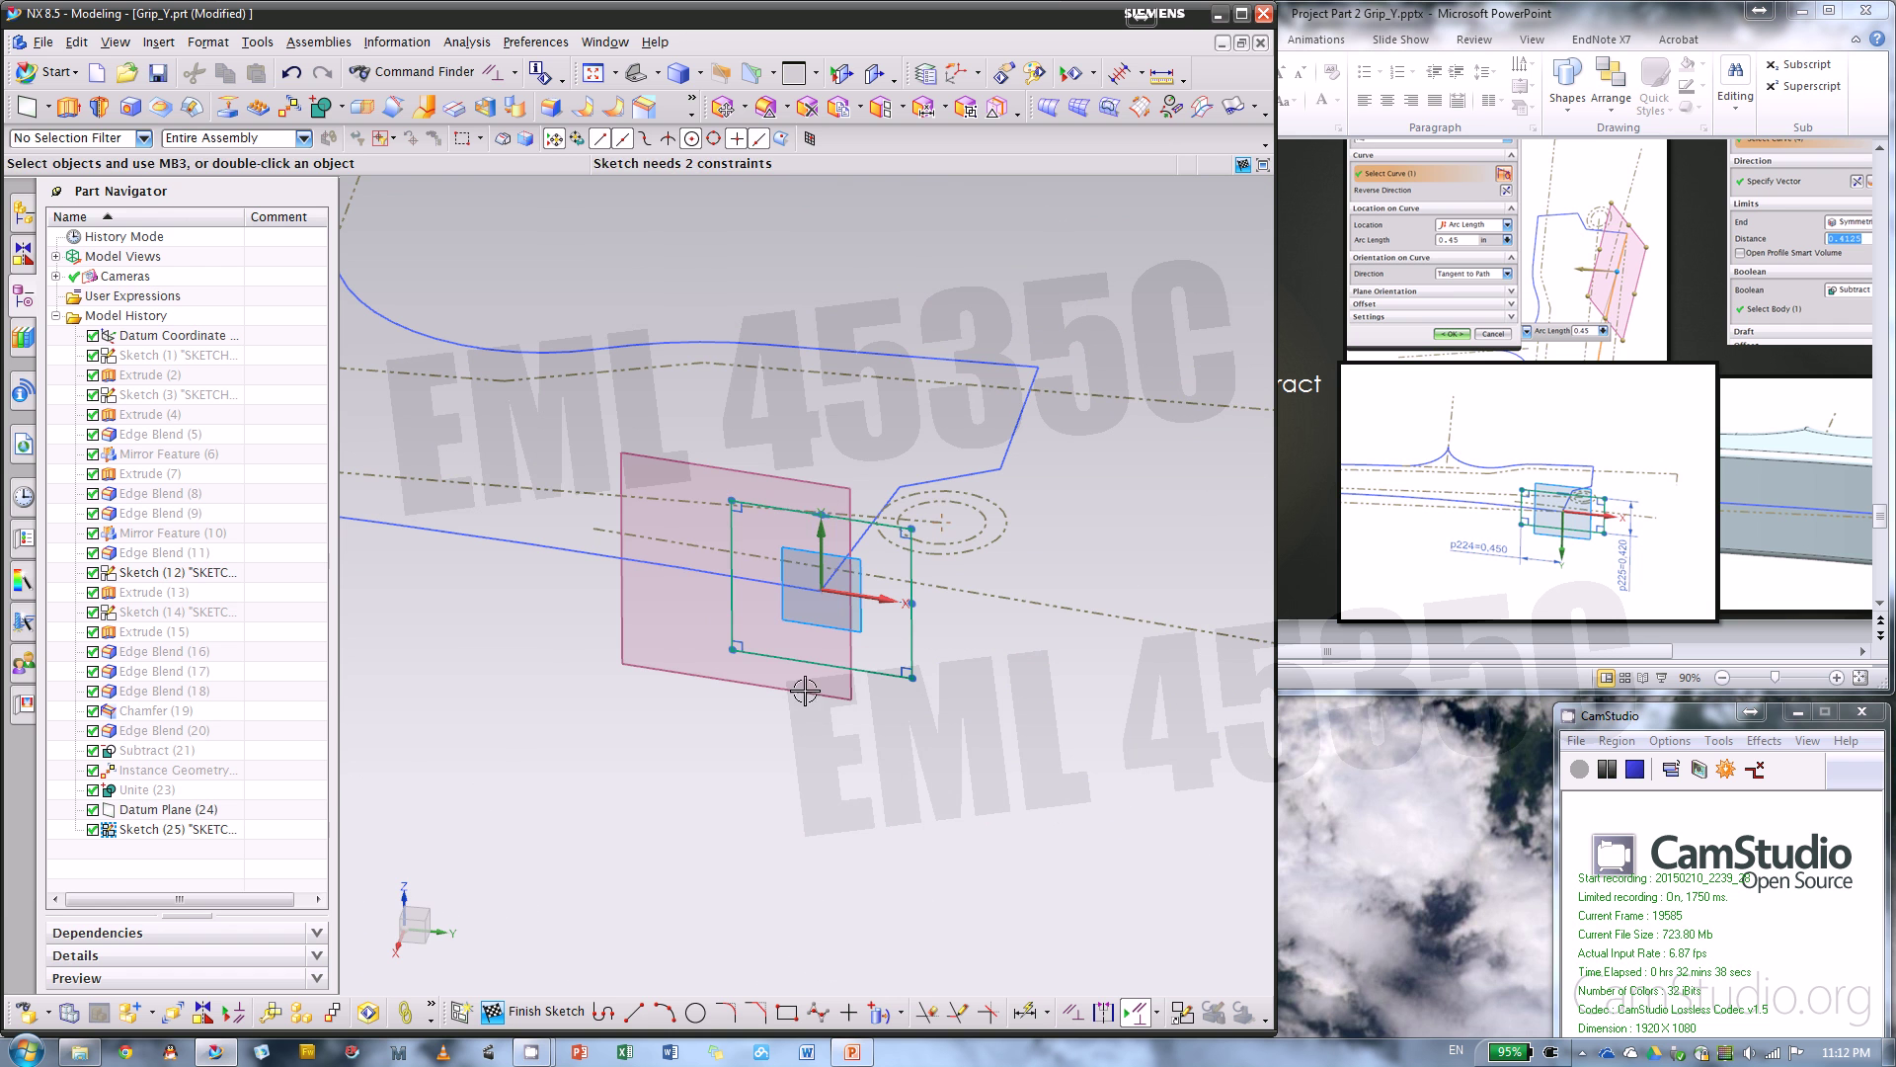
mouse_move(901, 708)
middle_mouse_down()
mouse_move(926, 711)
mouse_move(918, 741)
mouse_move(732, 610)
middle_mouse_up()
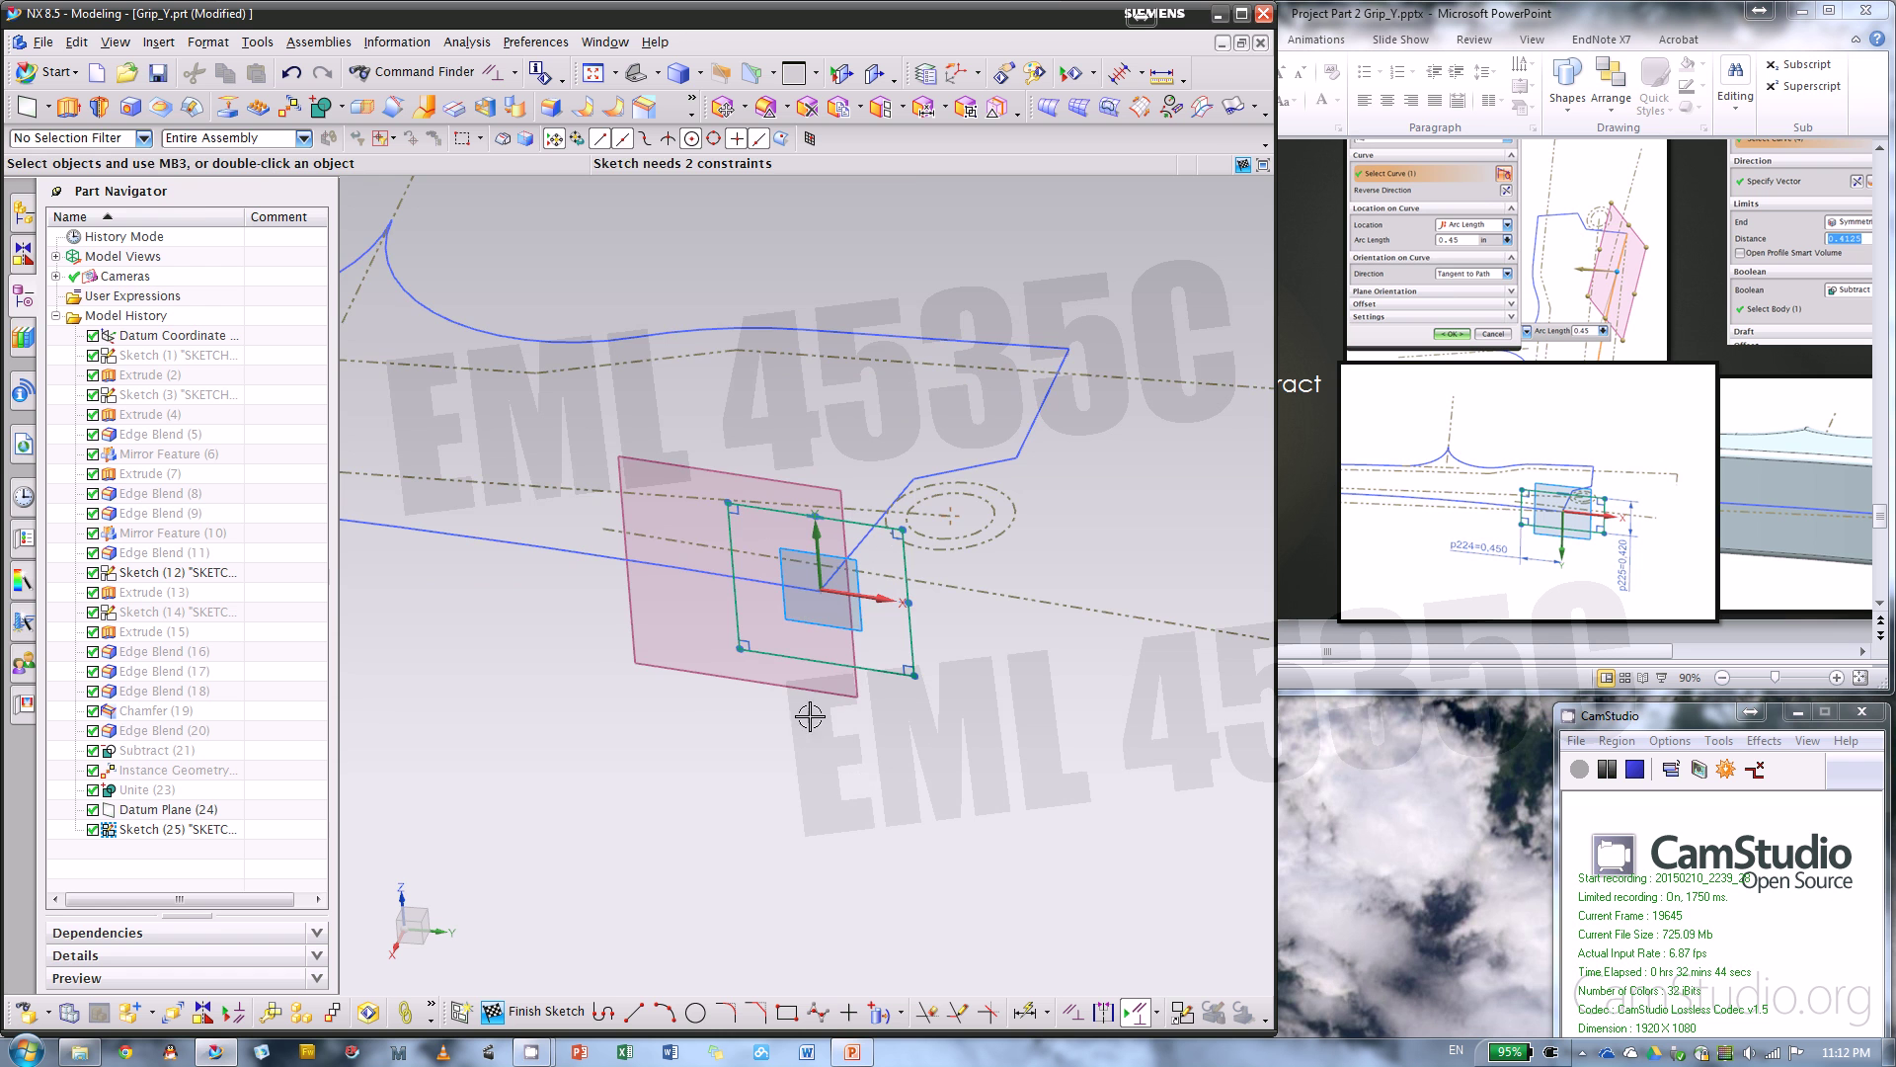
scroll(792, 599, "up", 3)
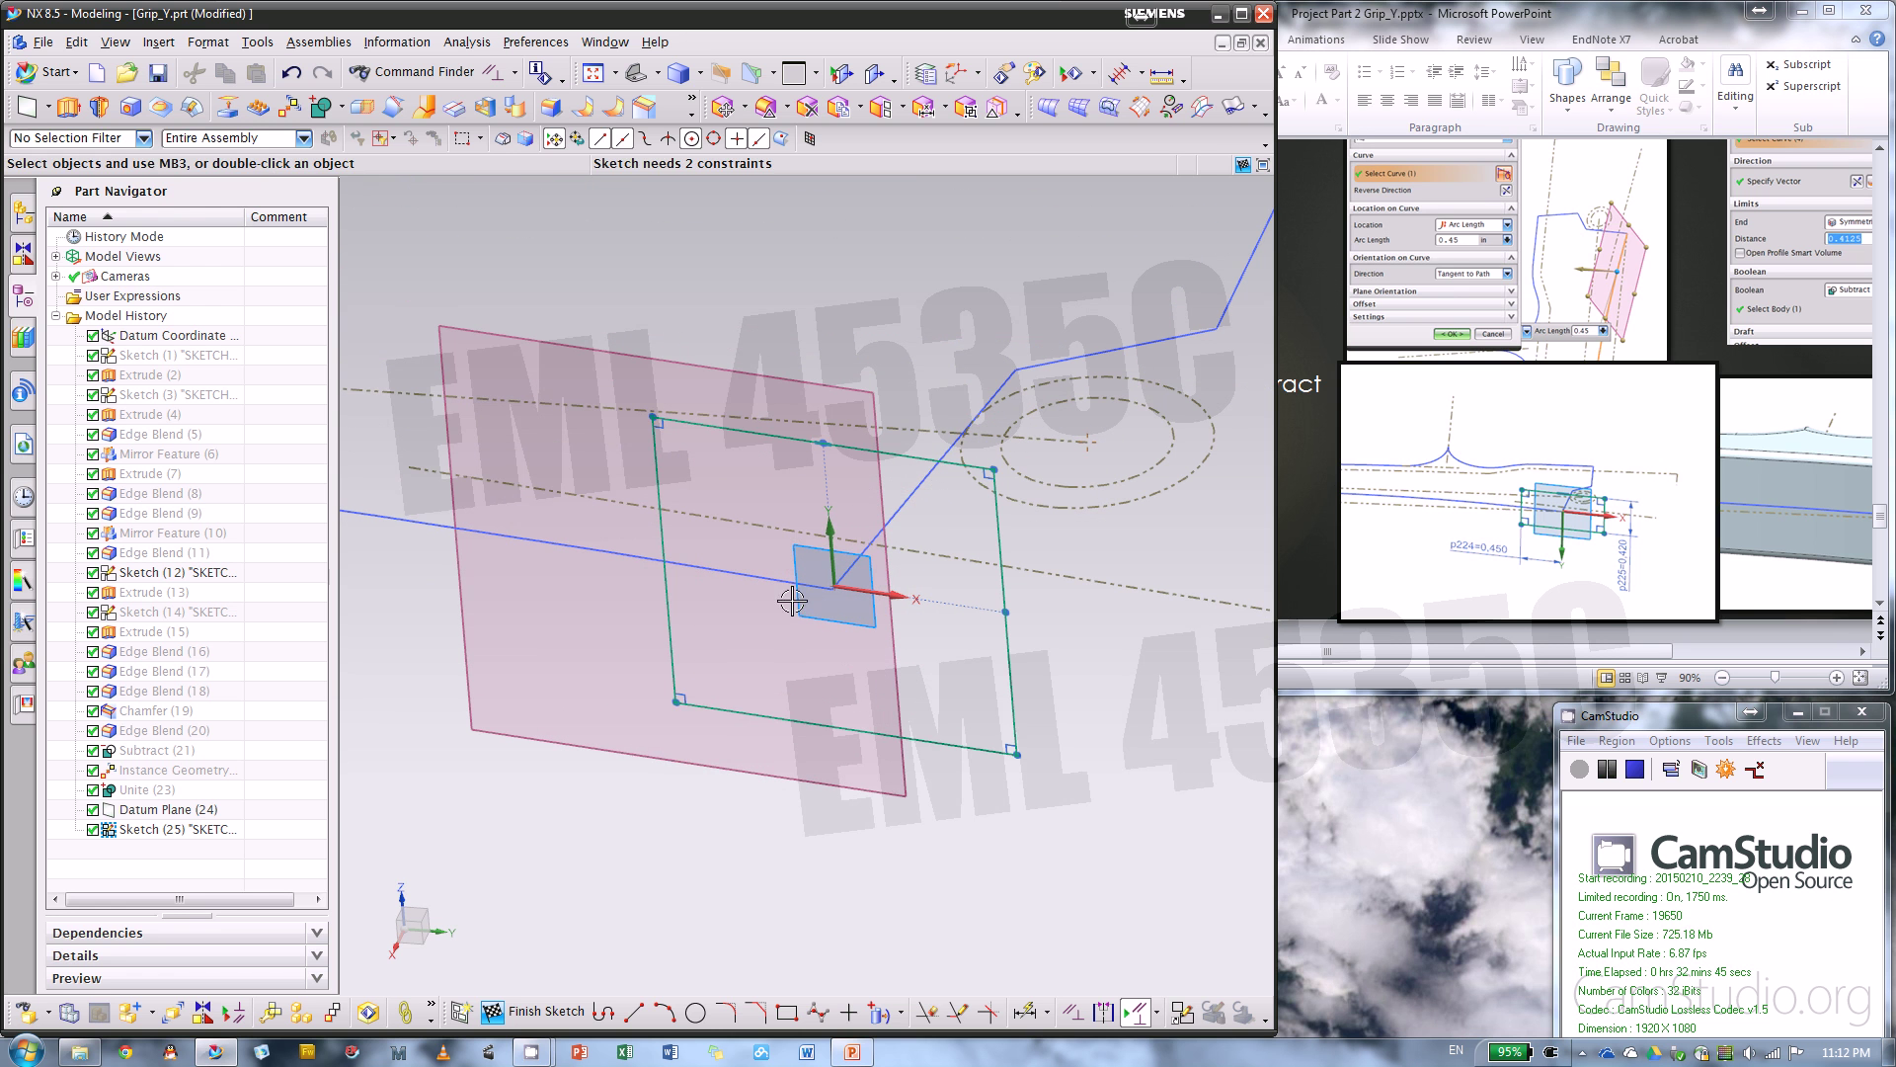
left_click(960, 1011)
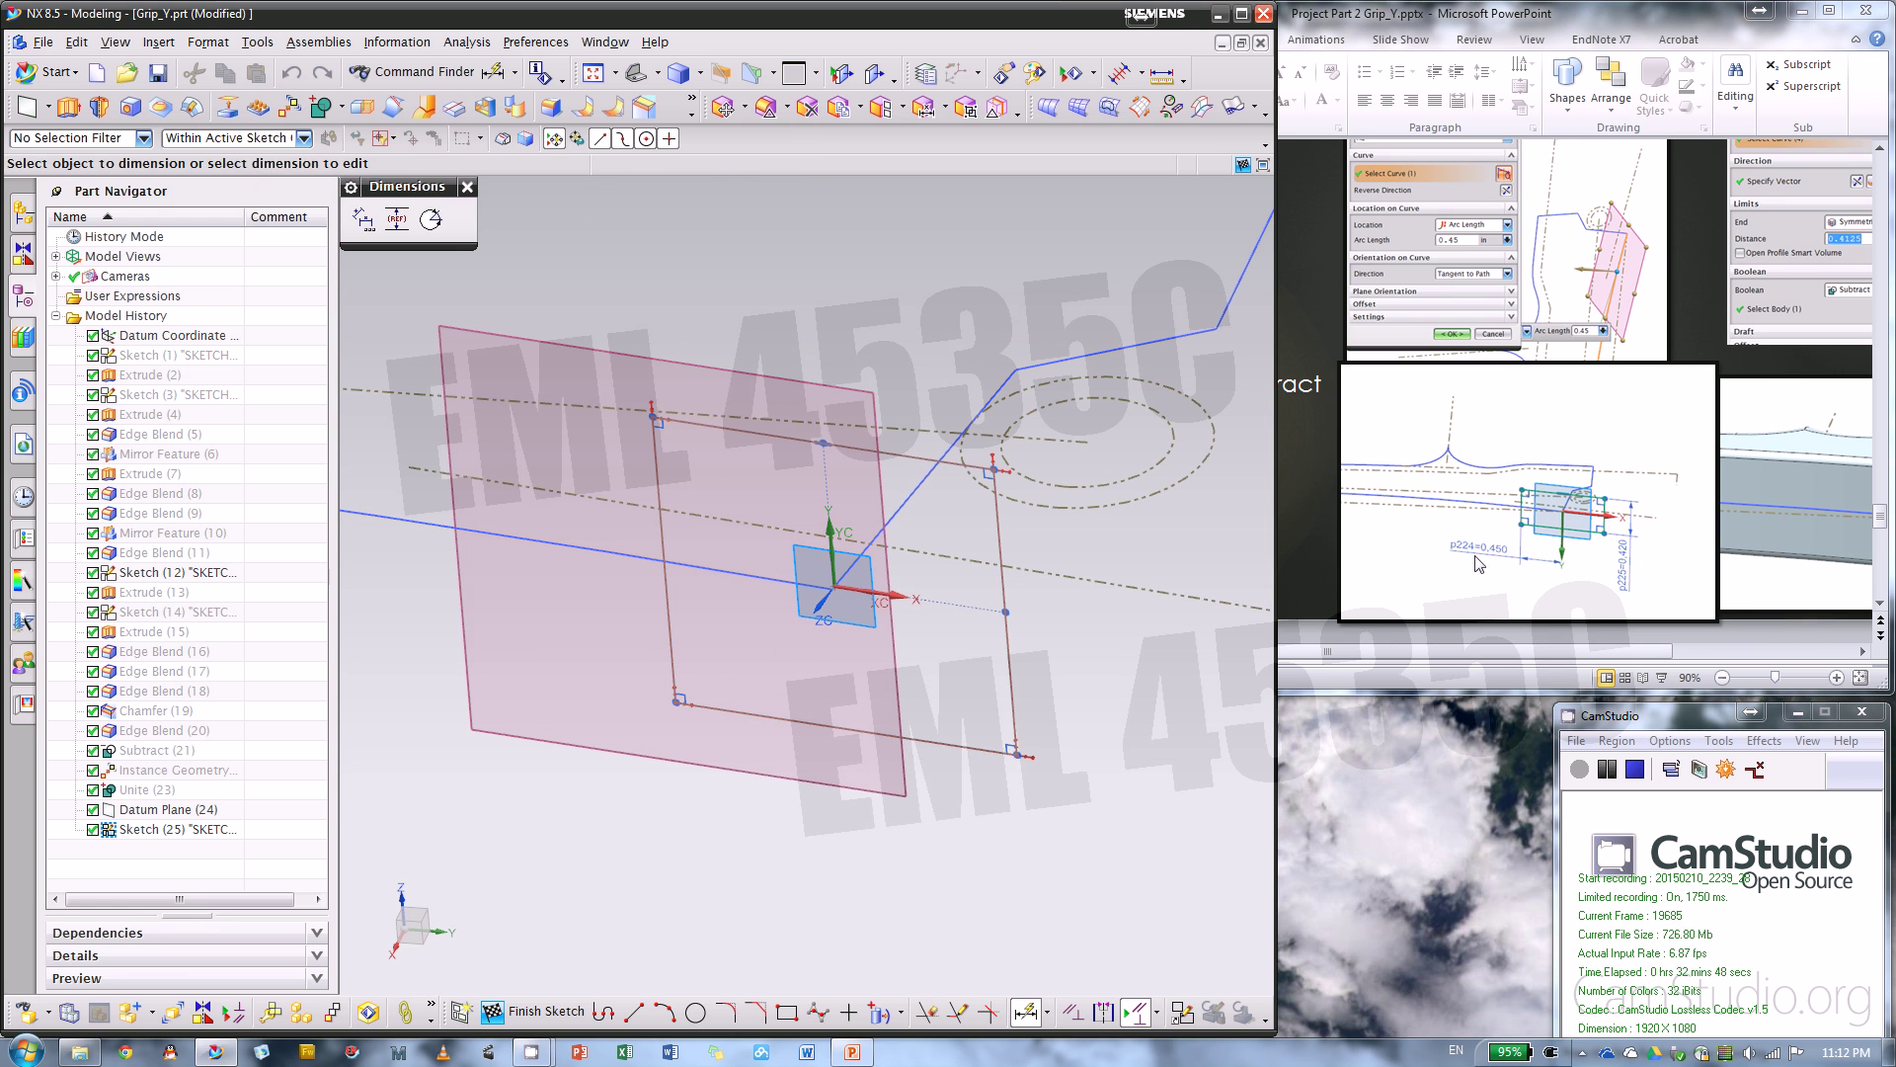
left_click(660, 500)
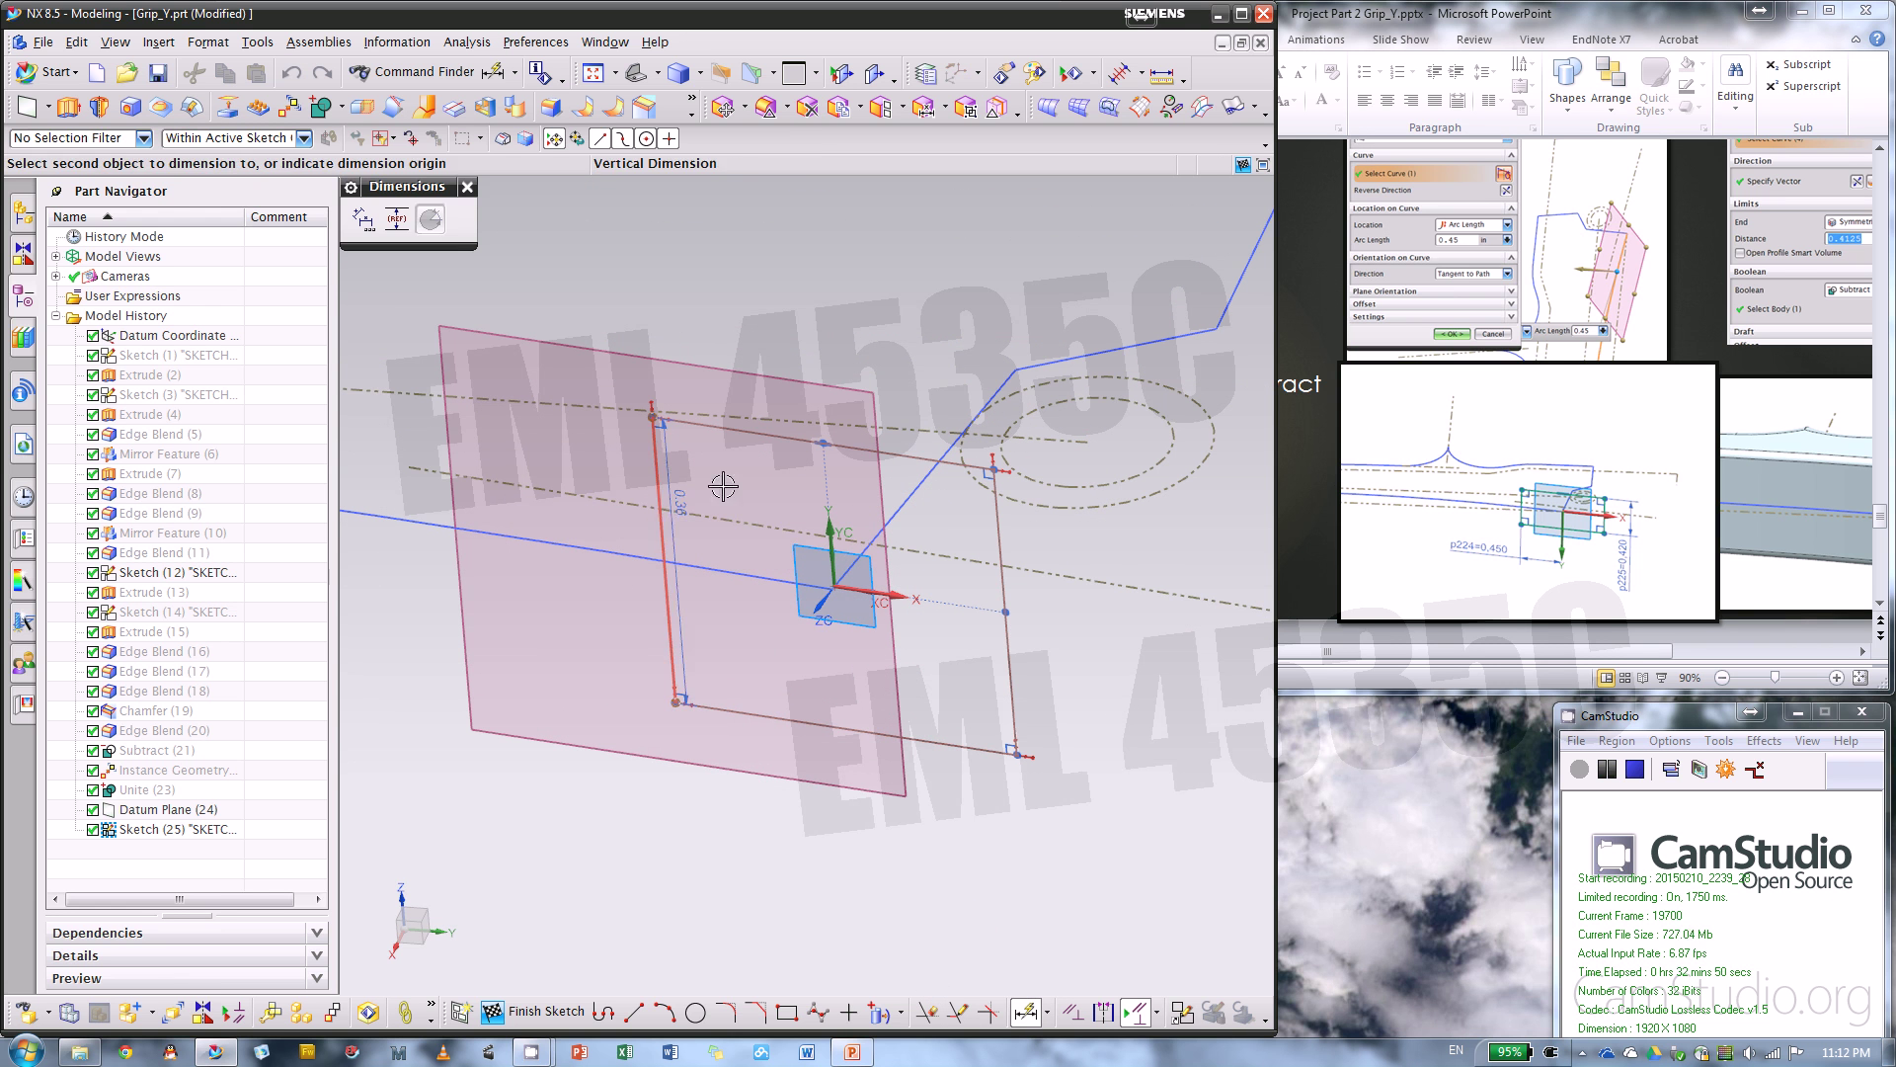
left_click(831, 555)
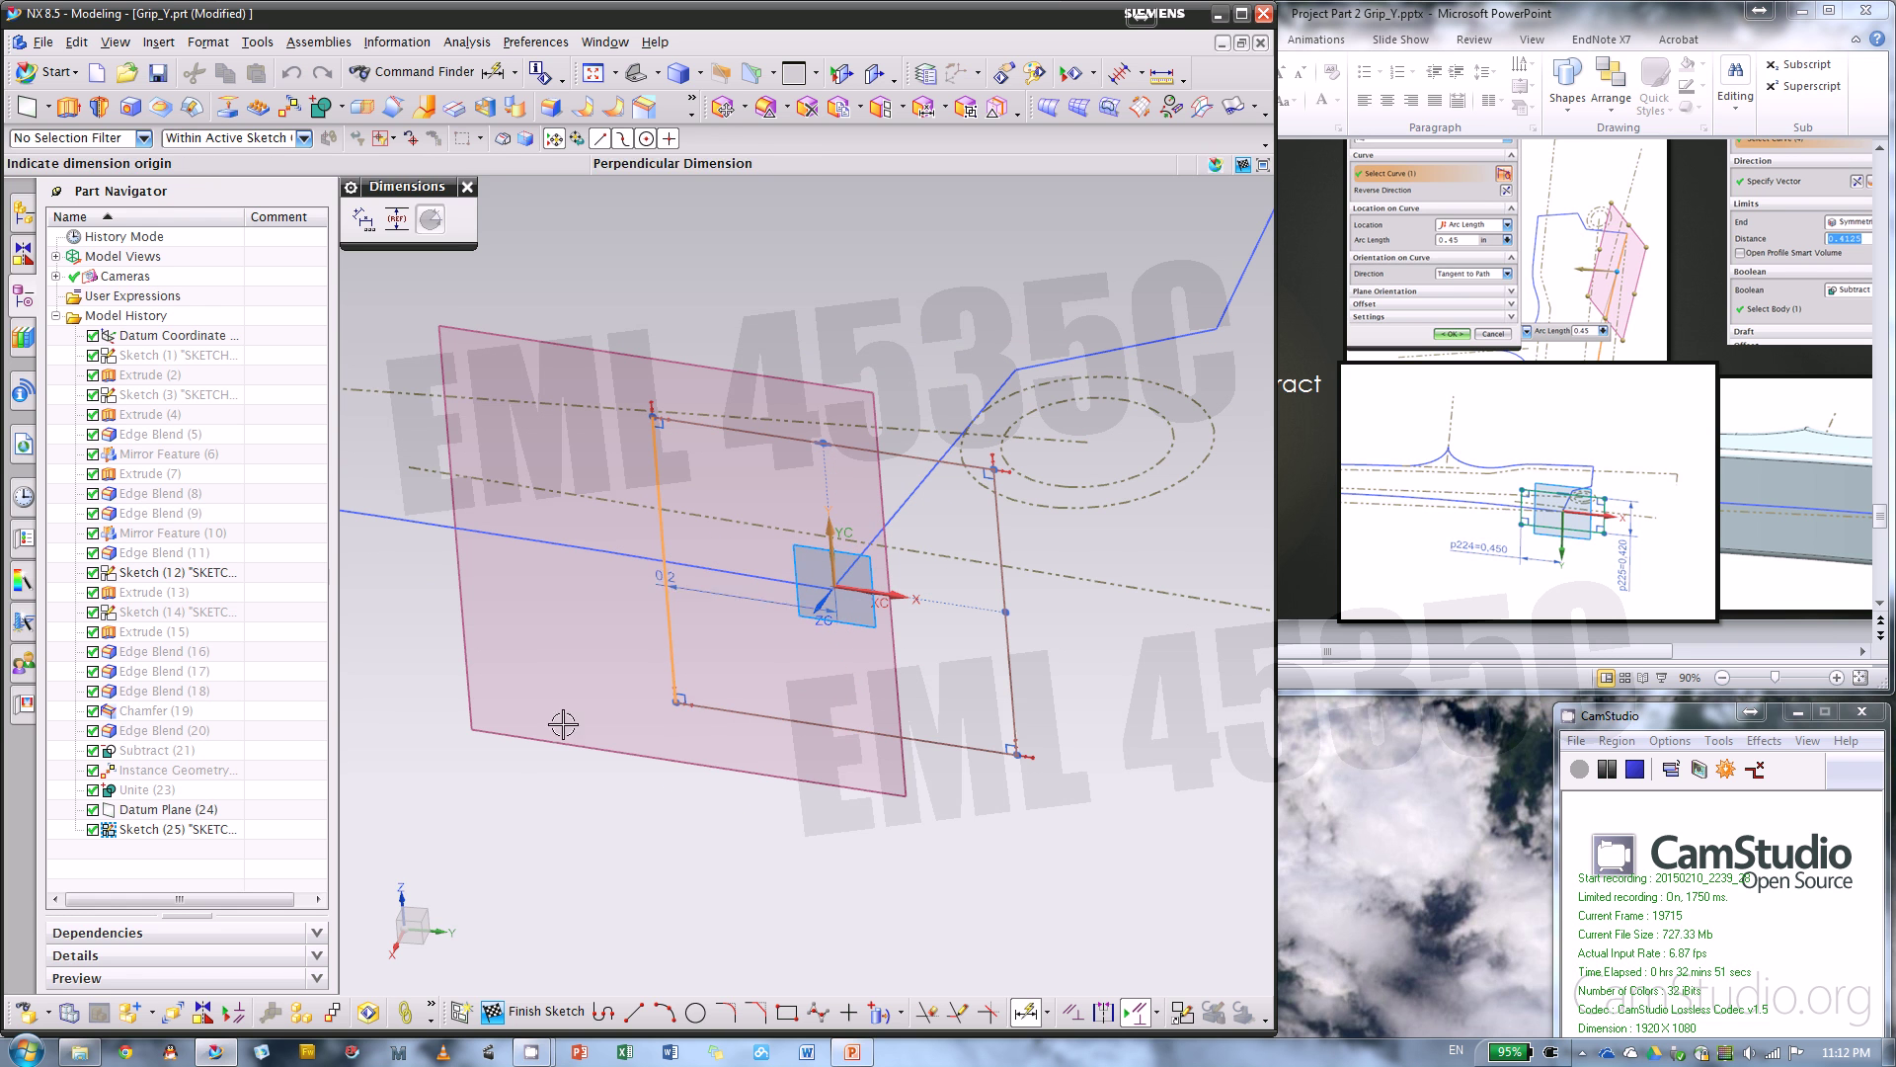
left_click(549, 781)
type(".45")
key("Return")
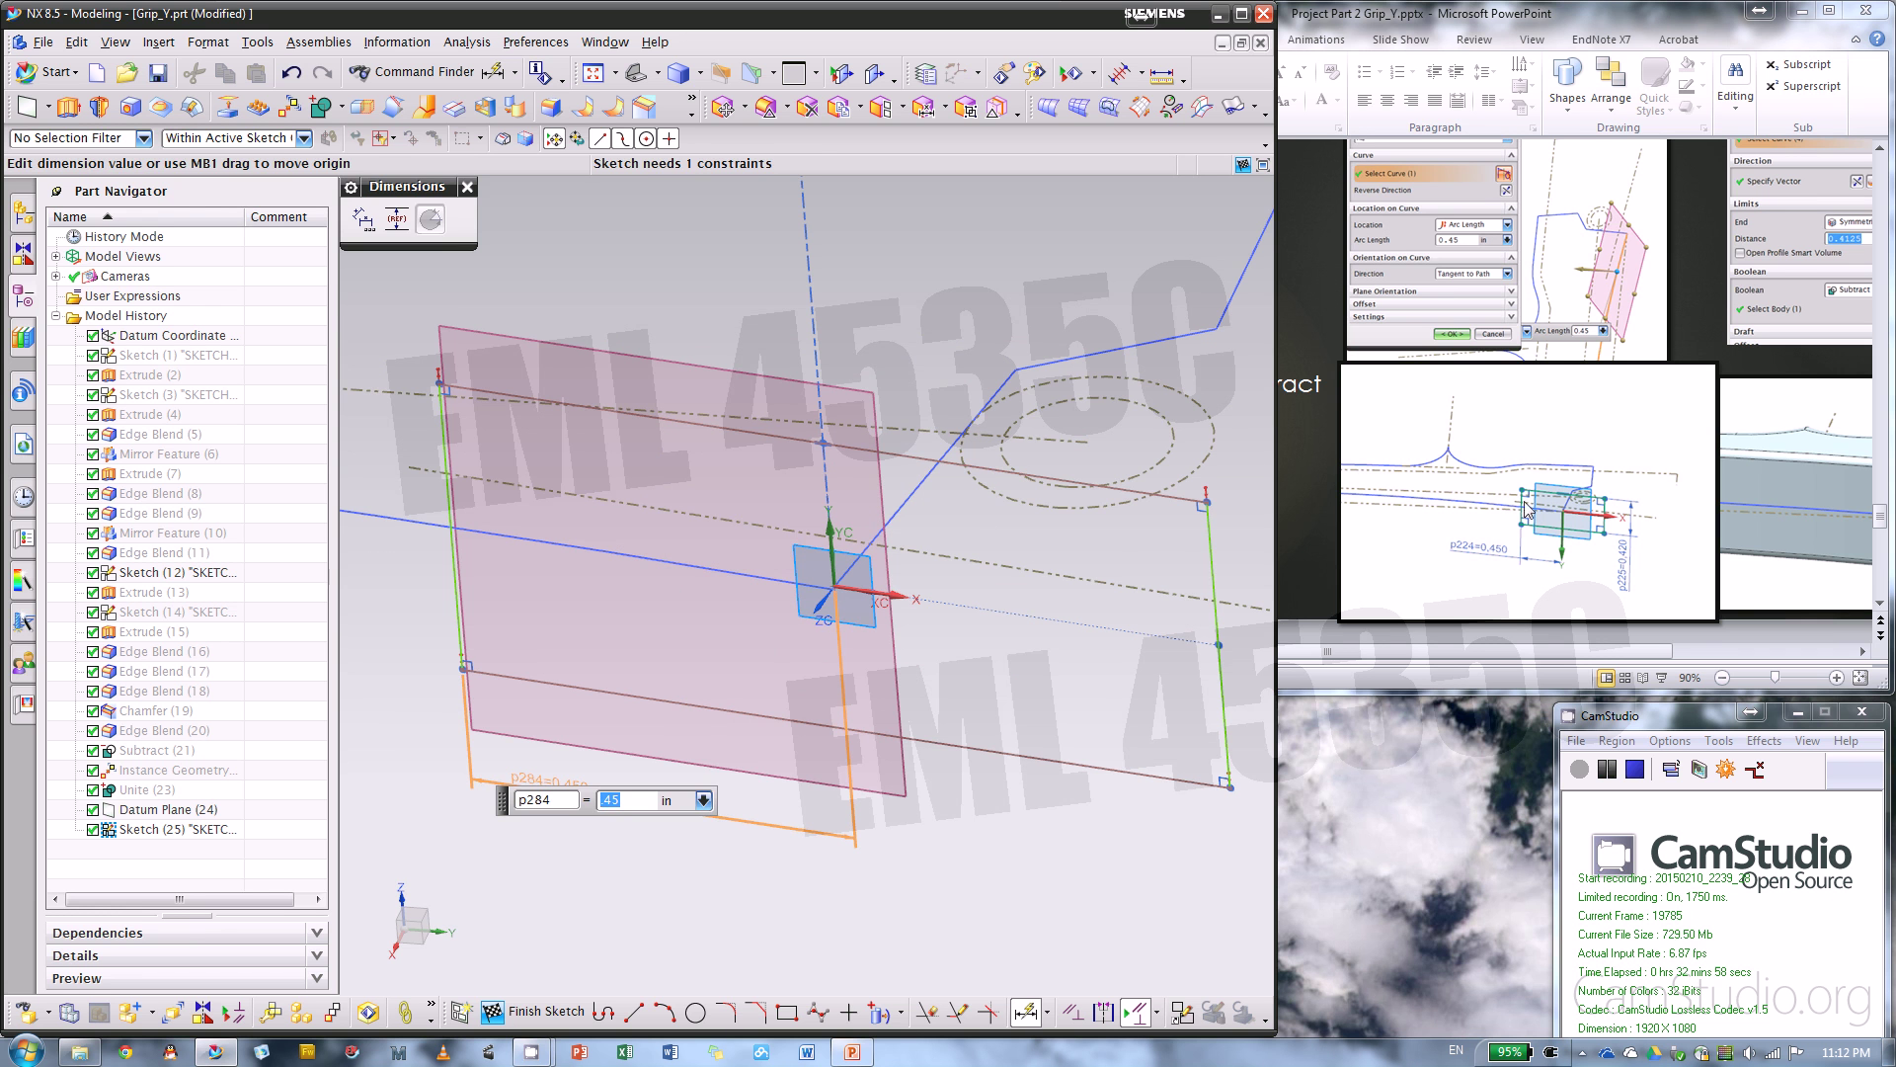
- Dimension the rectangle's height between its upper and lower edges as 0.42 in
left_click(1136, 494)
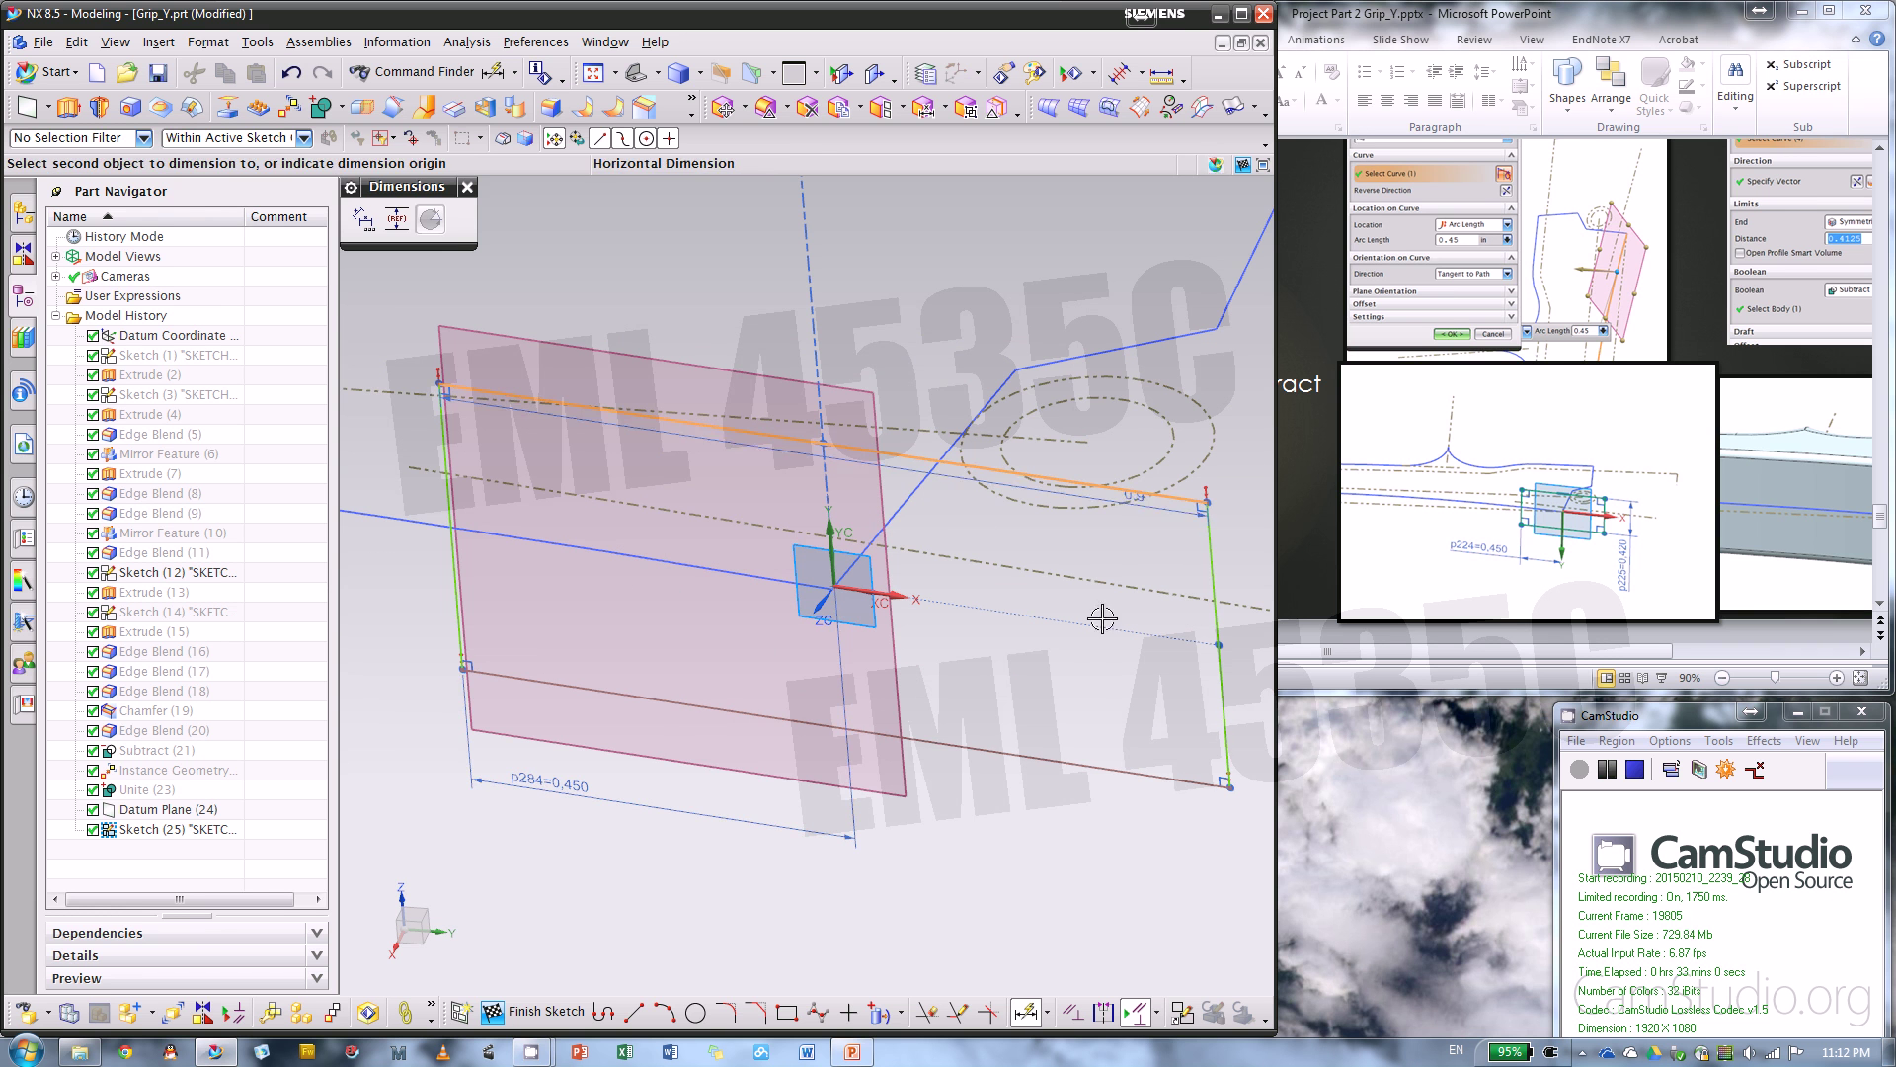
left_click(1100, 766)
scroll(836, 666, "down", 2)
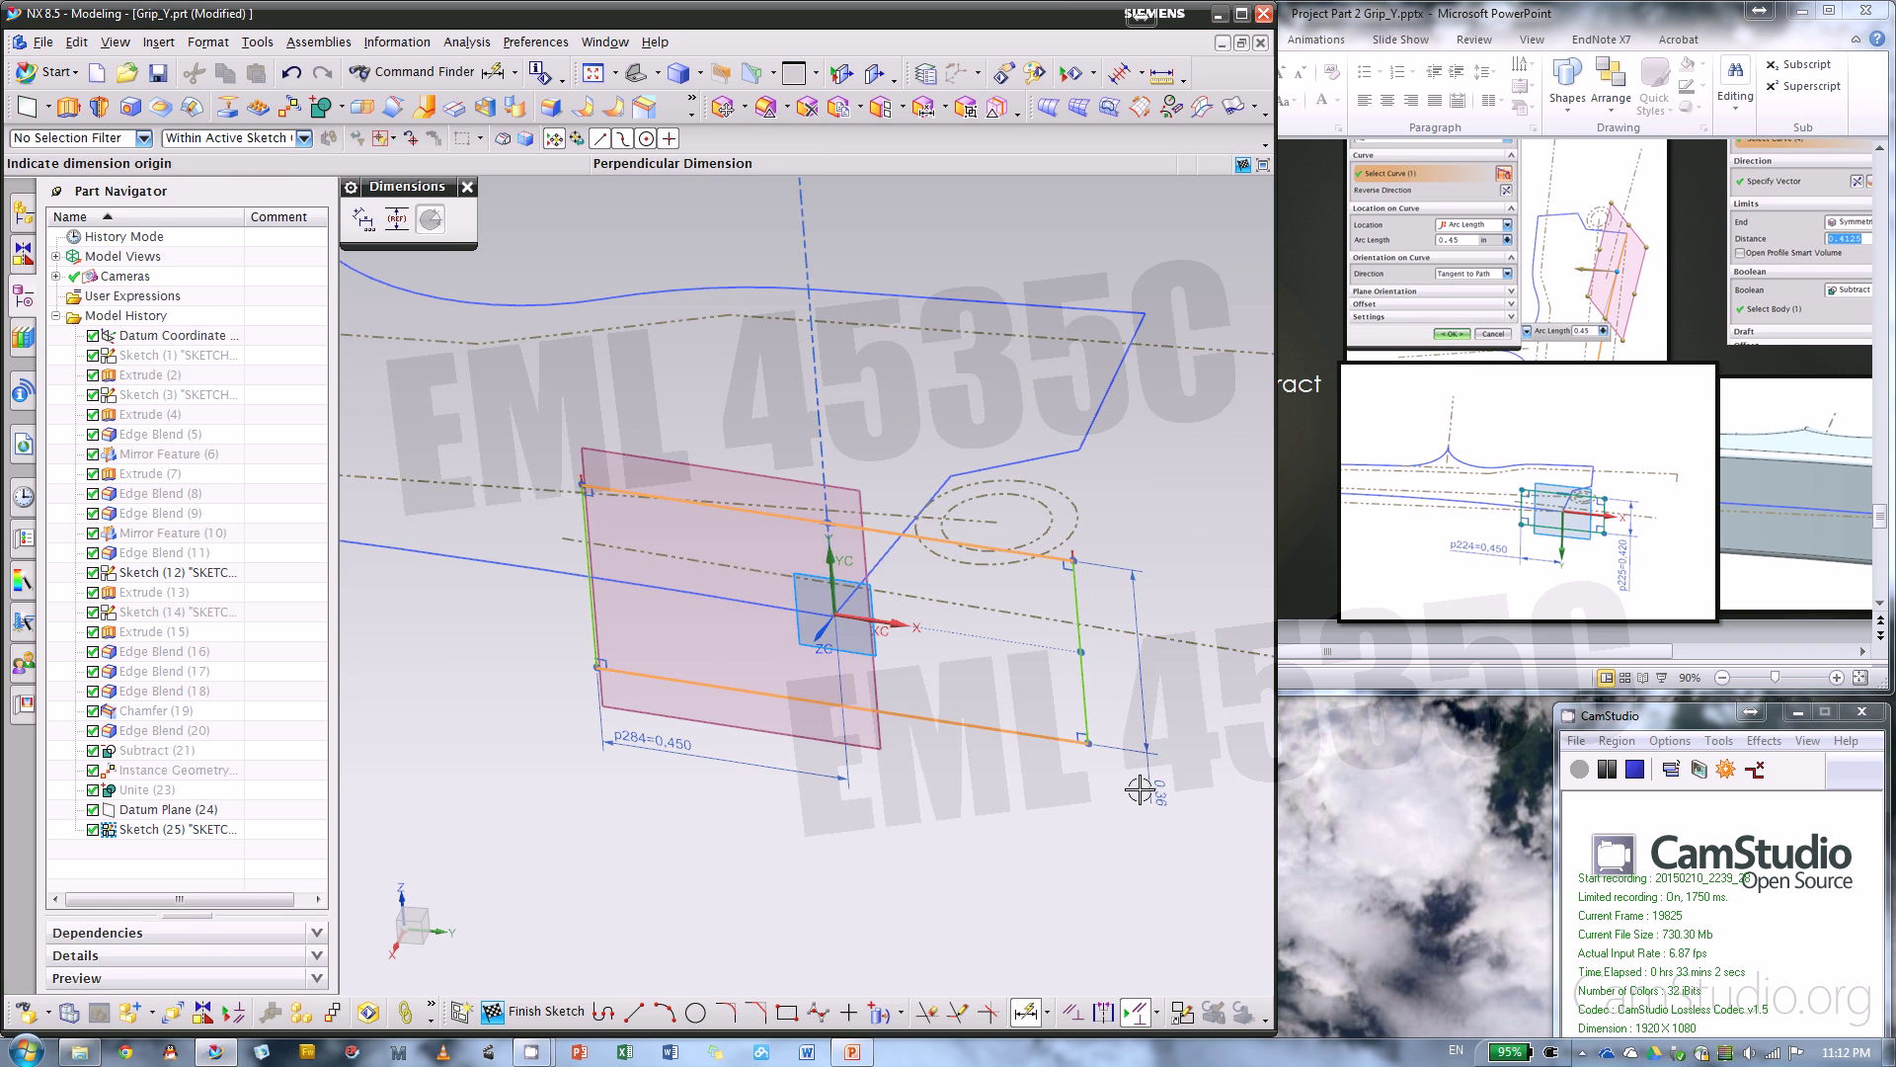
left_click(1137, 787)
type(".4")
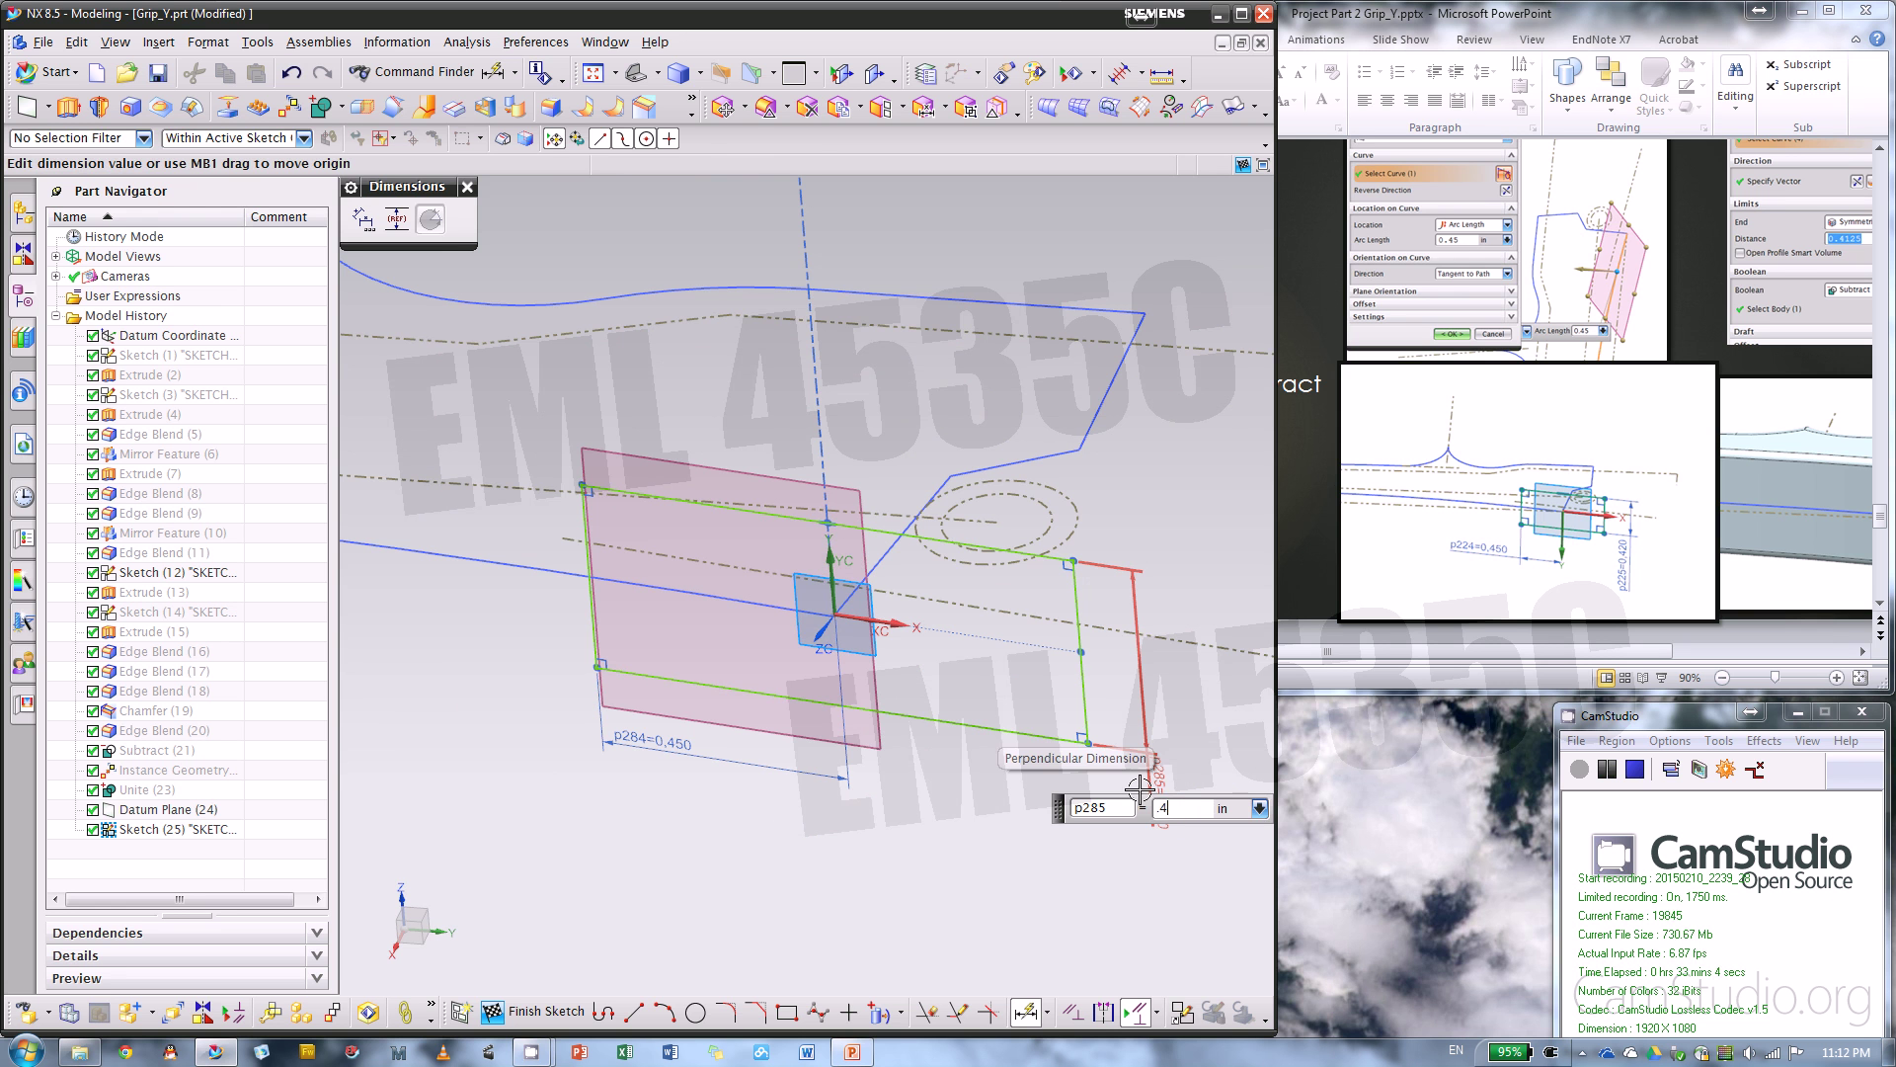
type("2")
key("Return")
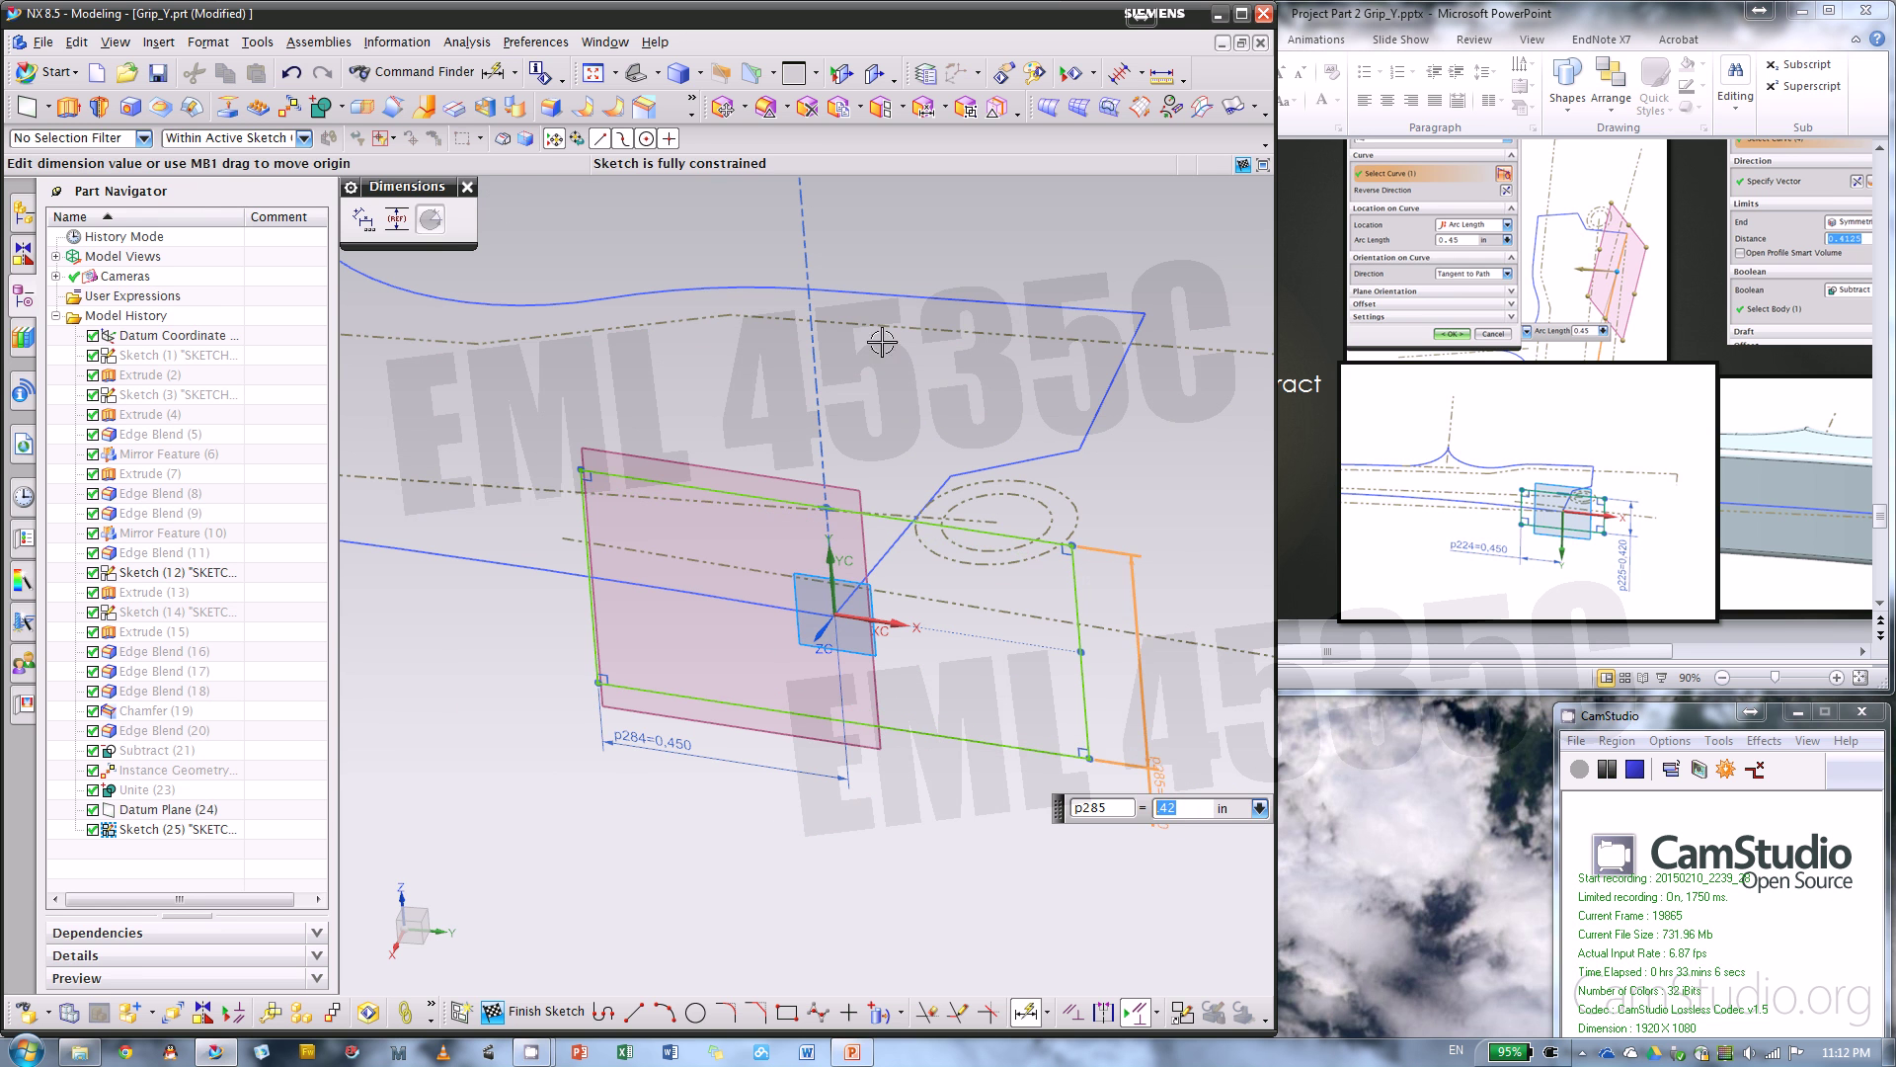
- Start an Extrude of the rectangle and show the hidden grip body through its first extrude feature
scroll(951, 494, "down", 3)
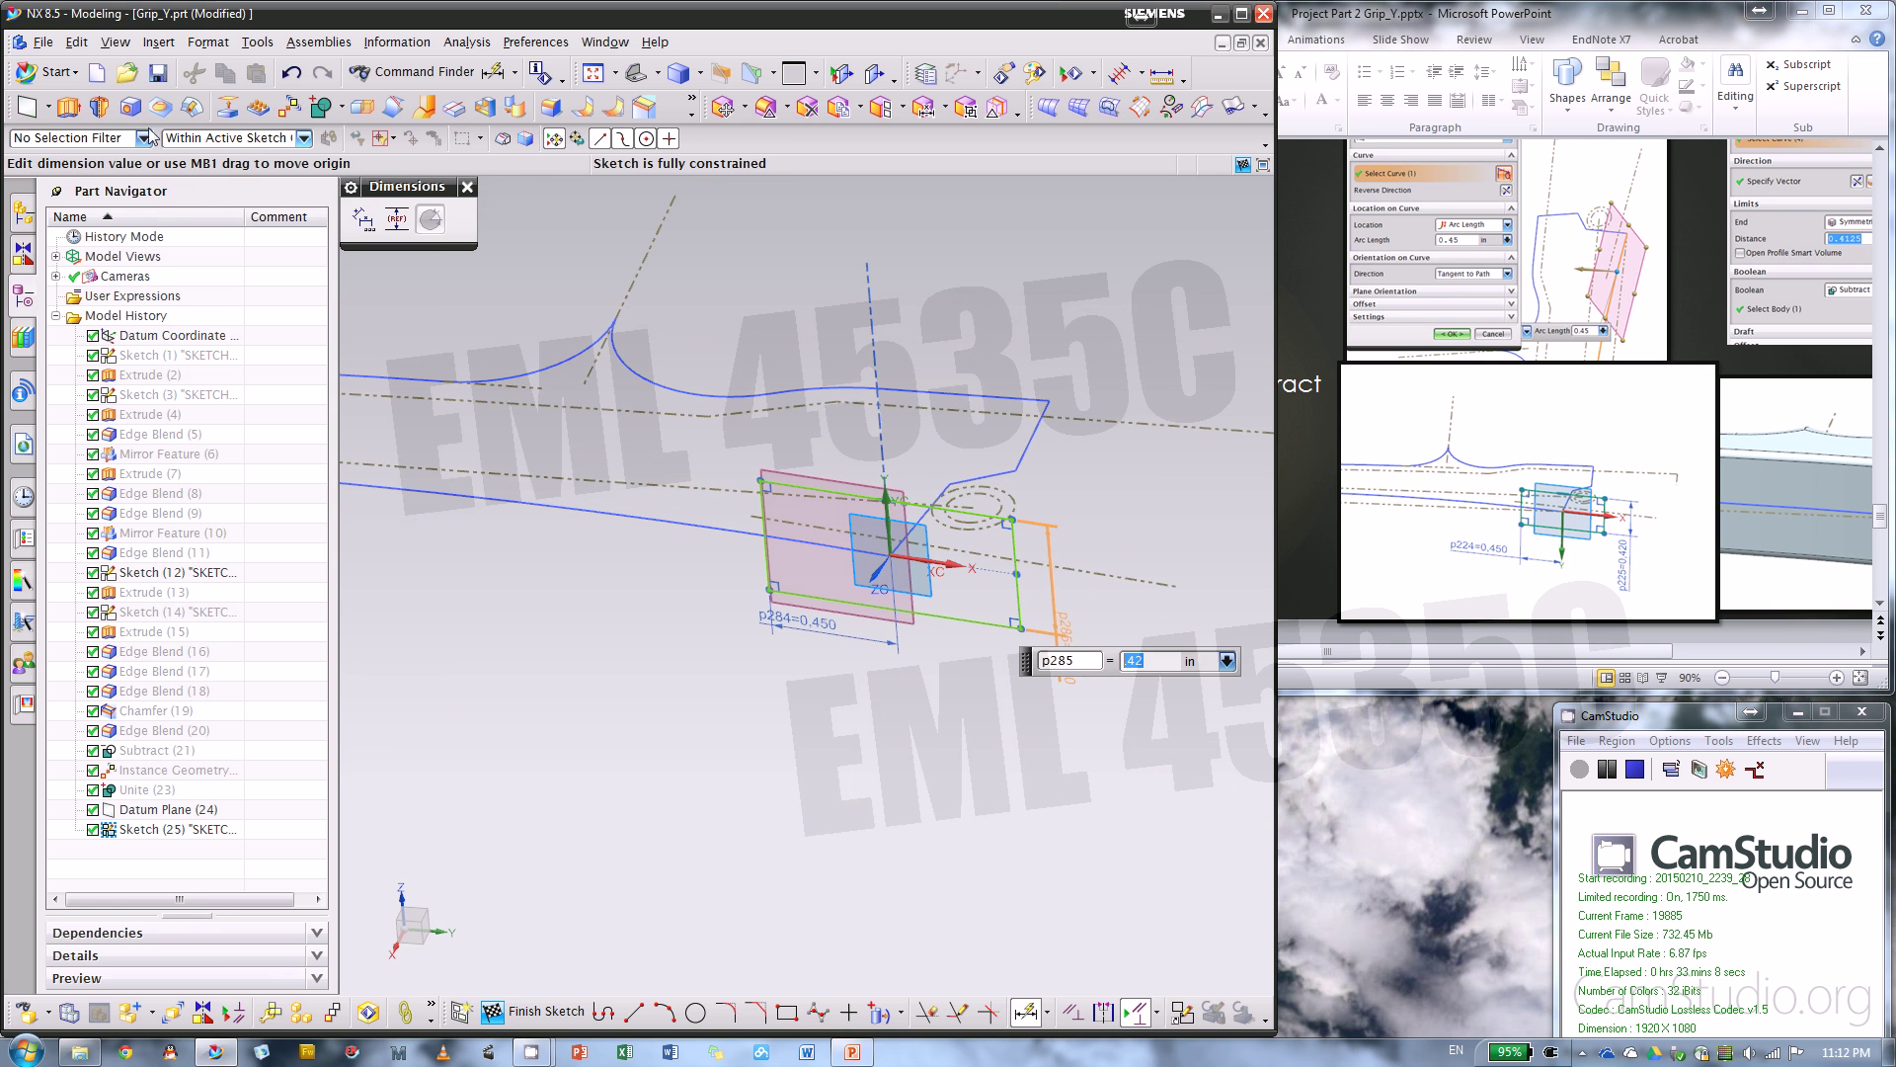
left_click(67, 109)
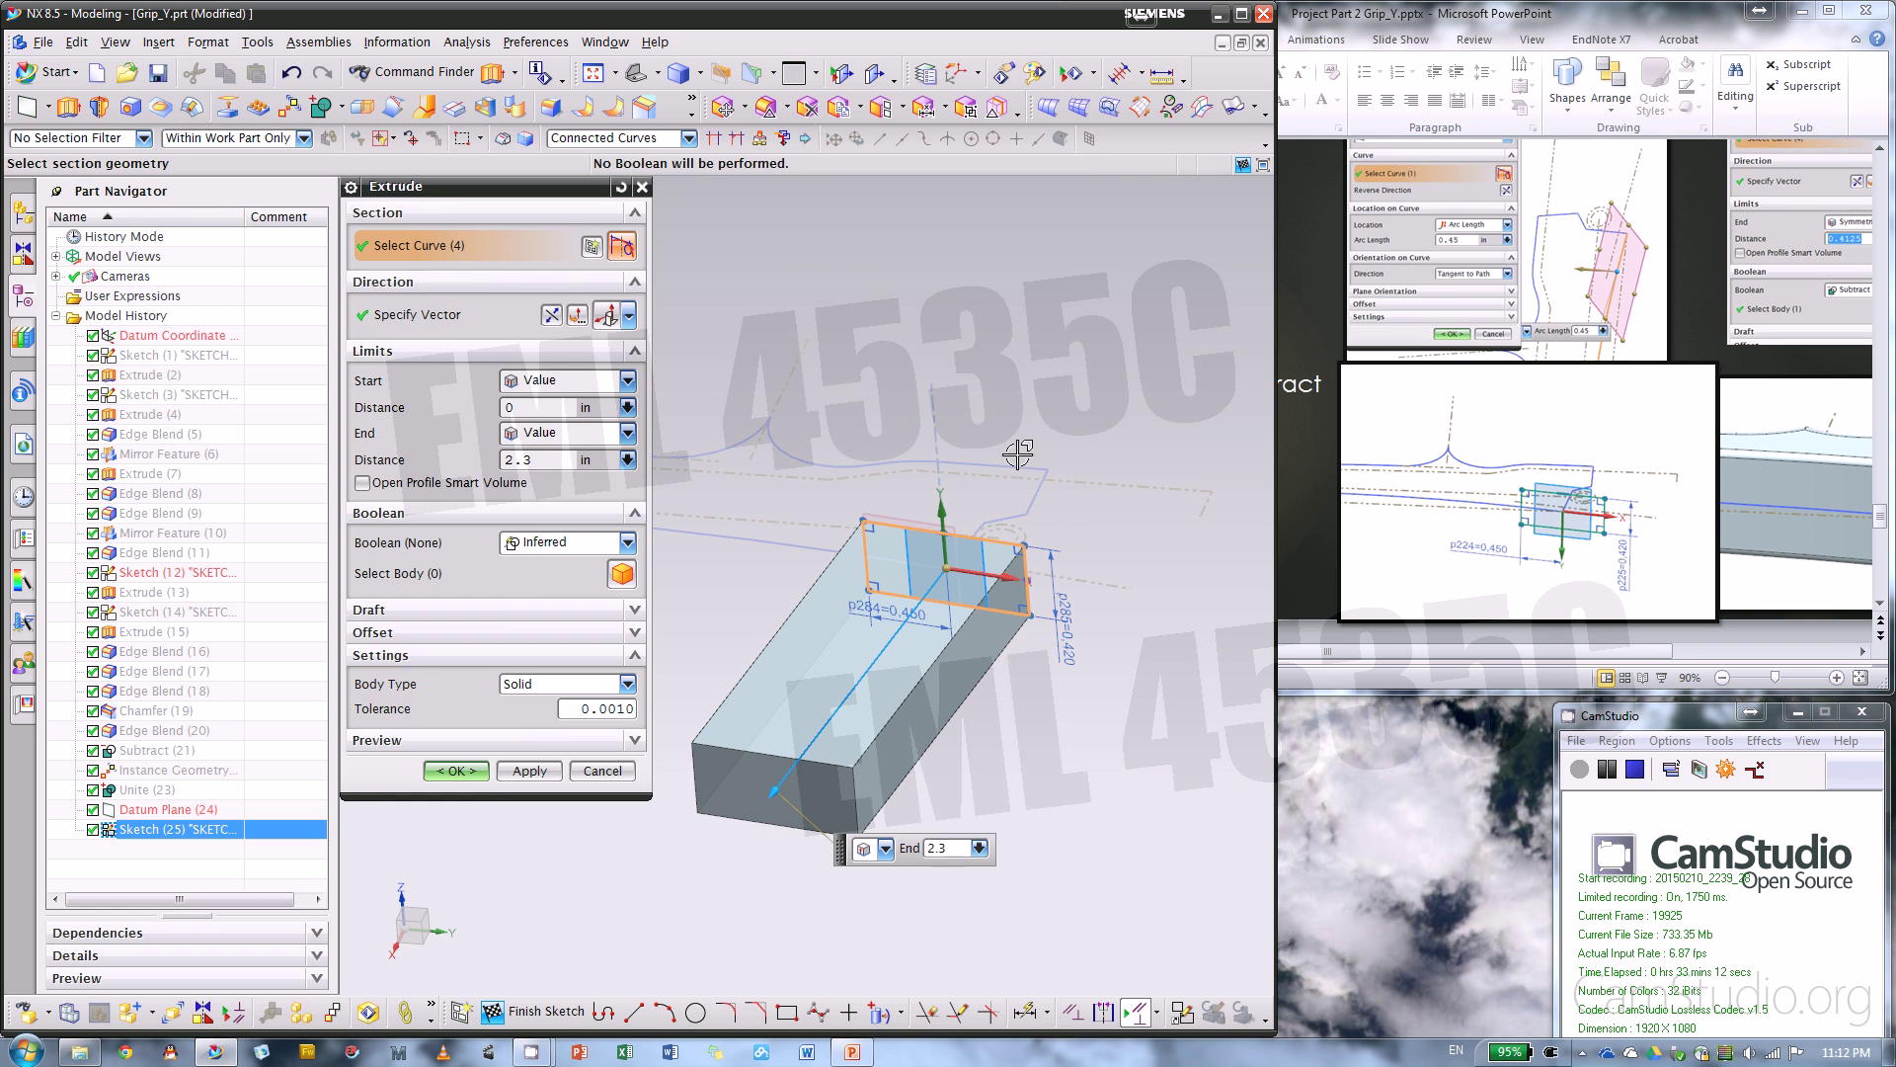
right_click(148, 386)
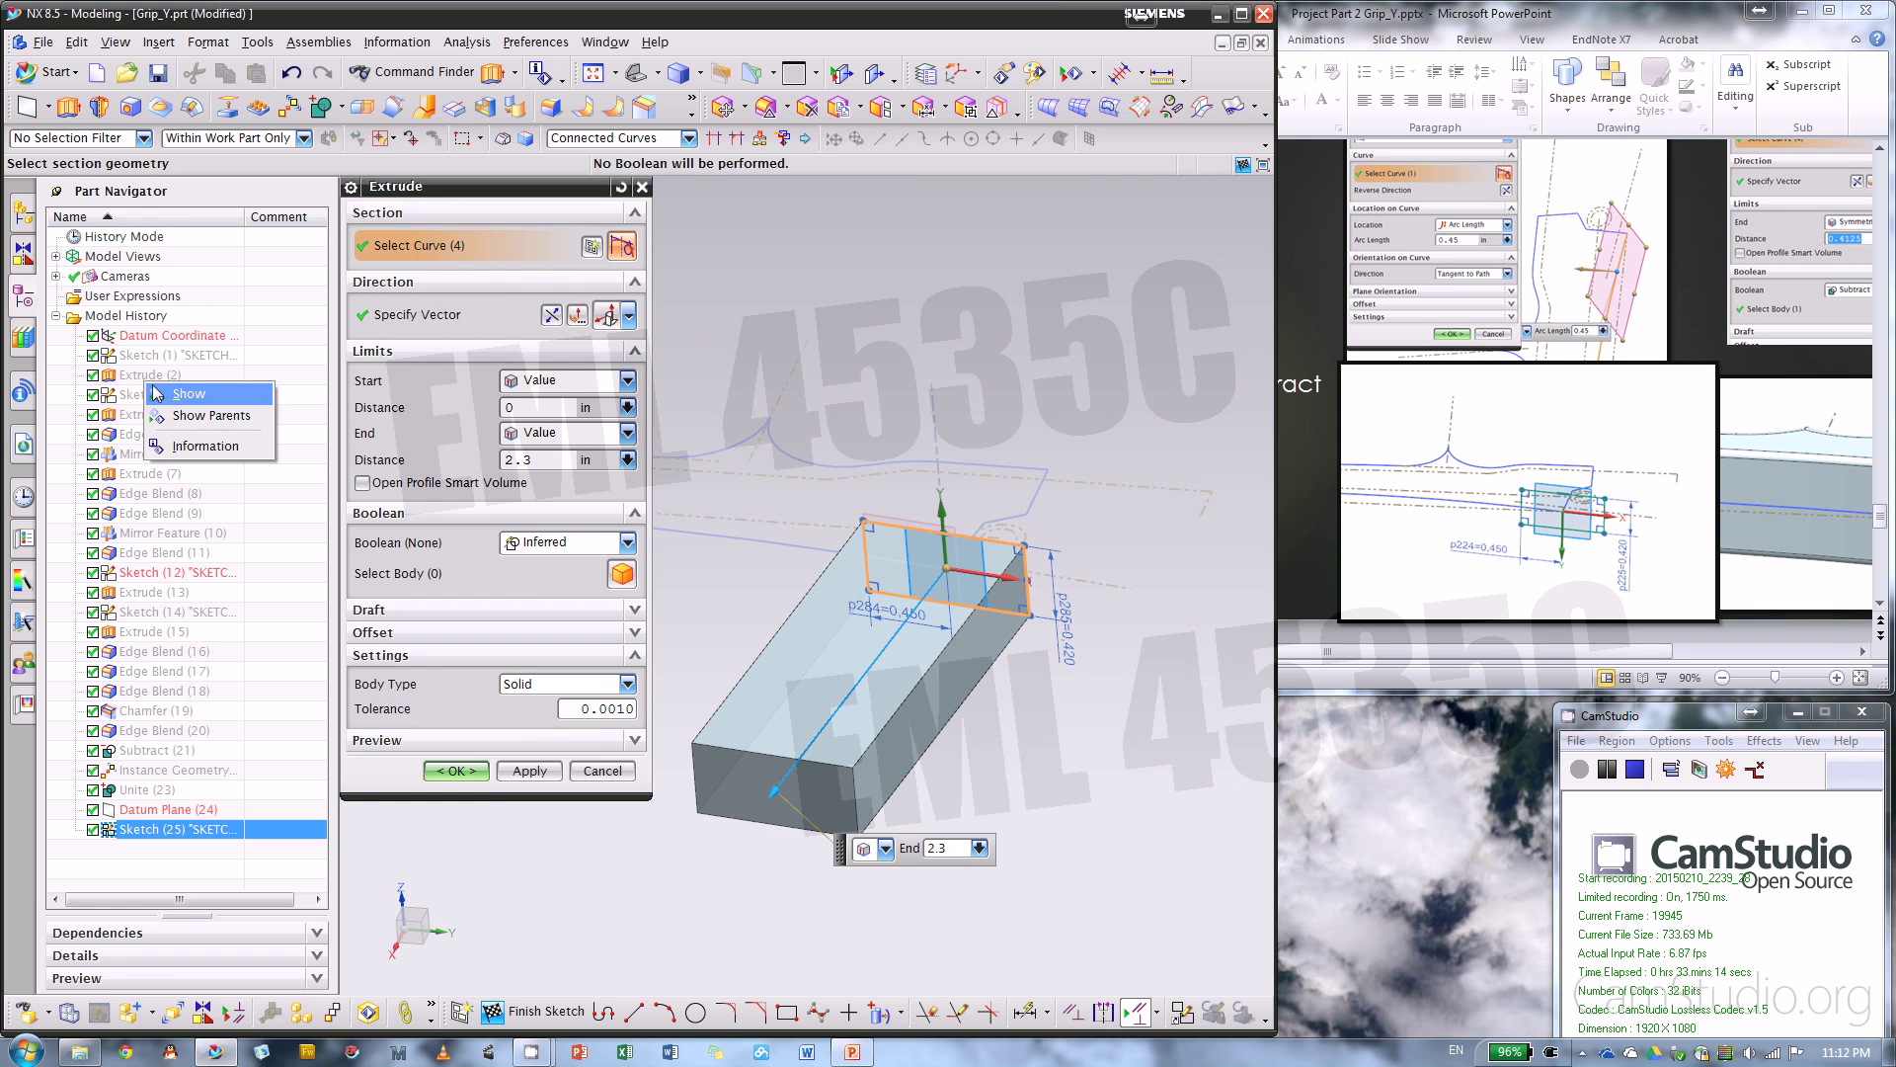
left_click(163, 398)
middle_click_drag(854, 472, 889, 390)
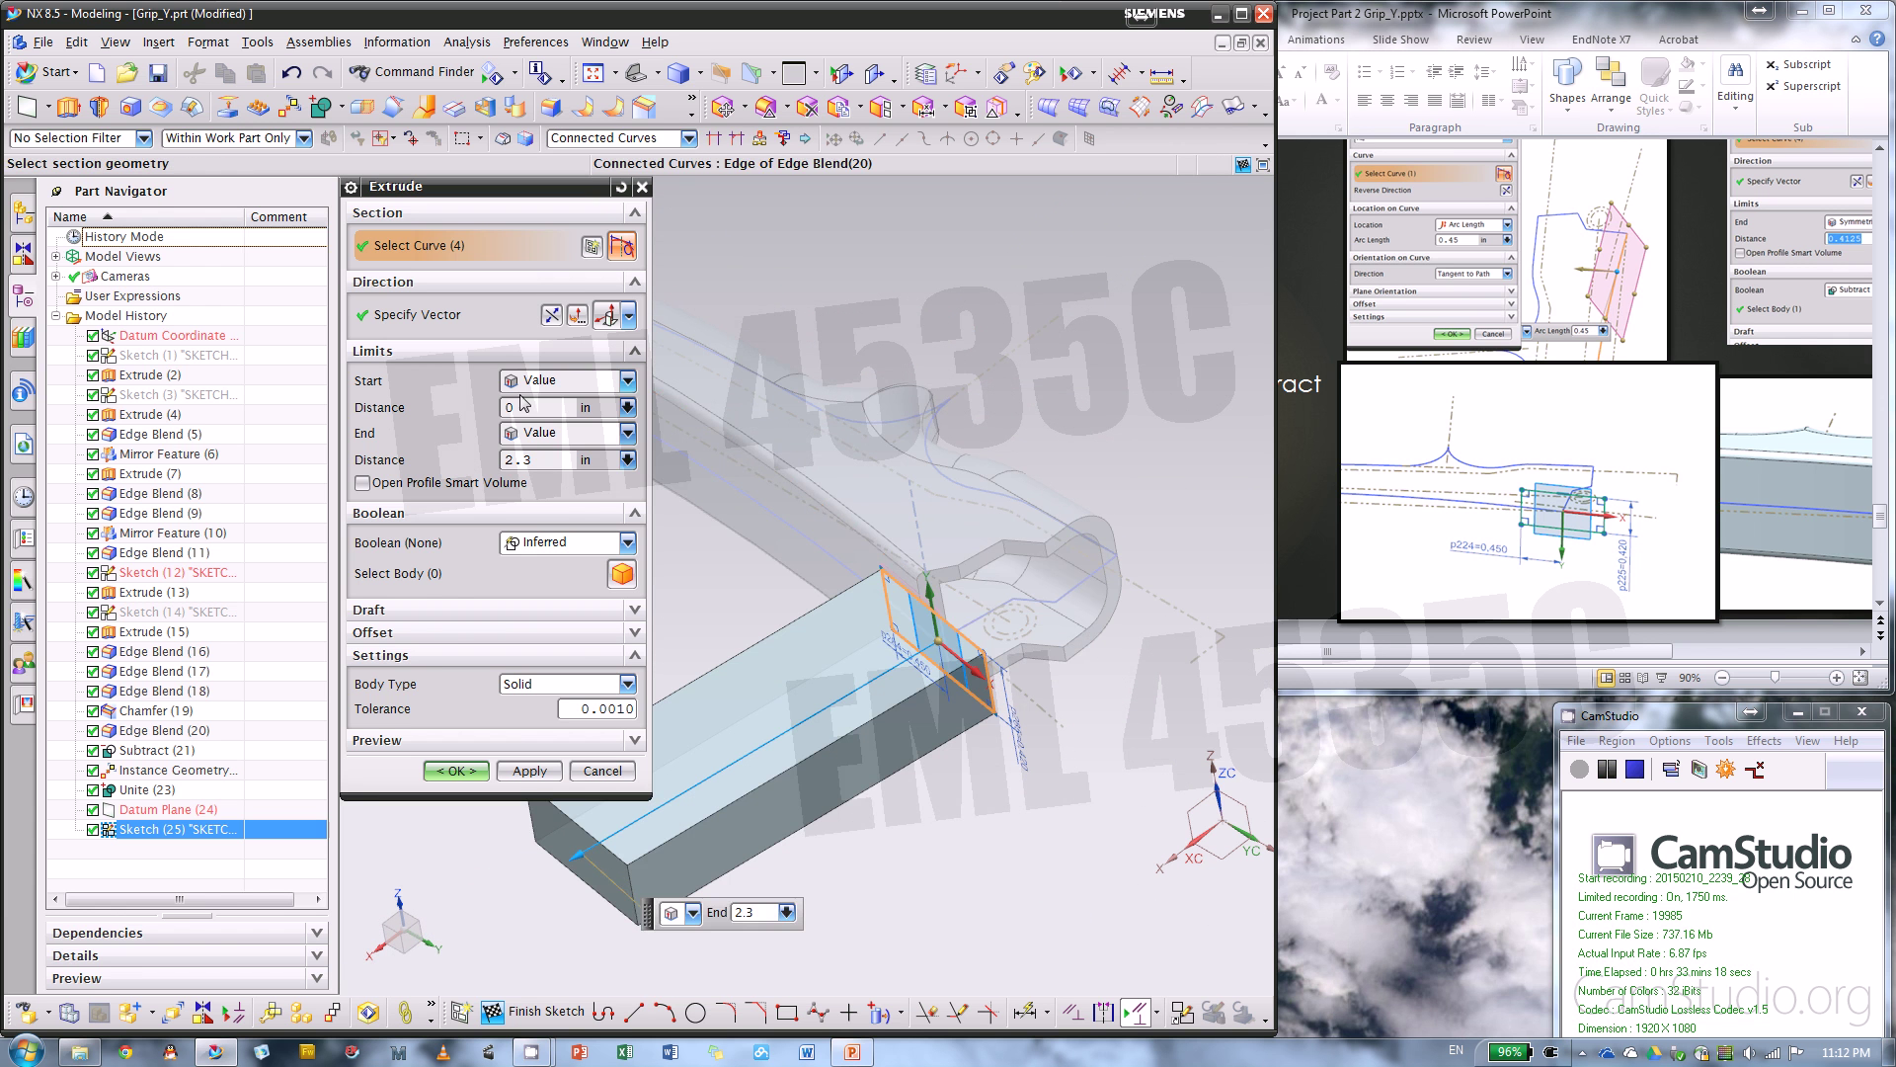
- Set the extrude's limits to Symmetric Value with a distance of 0.35 in
left_click(553, 380)
left_click(553, 415)
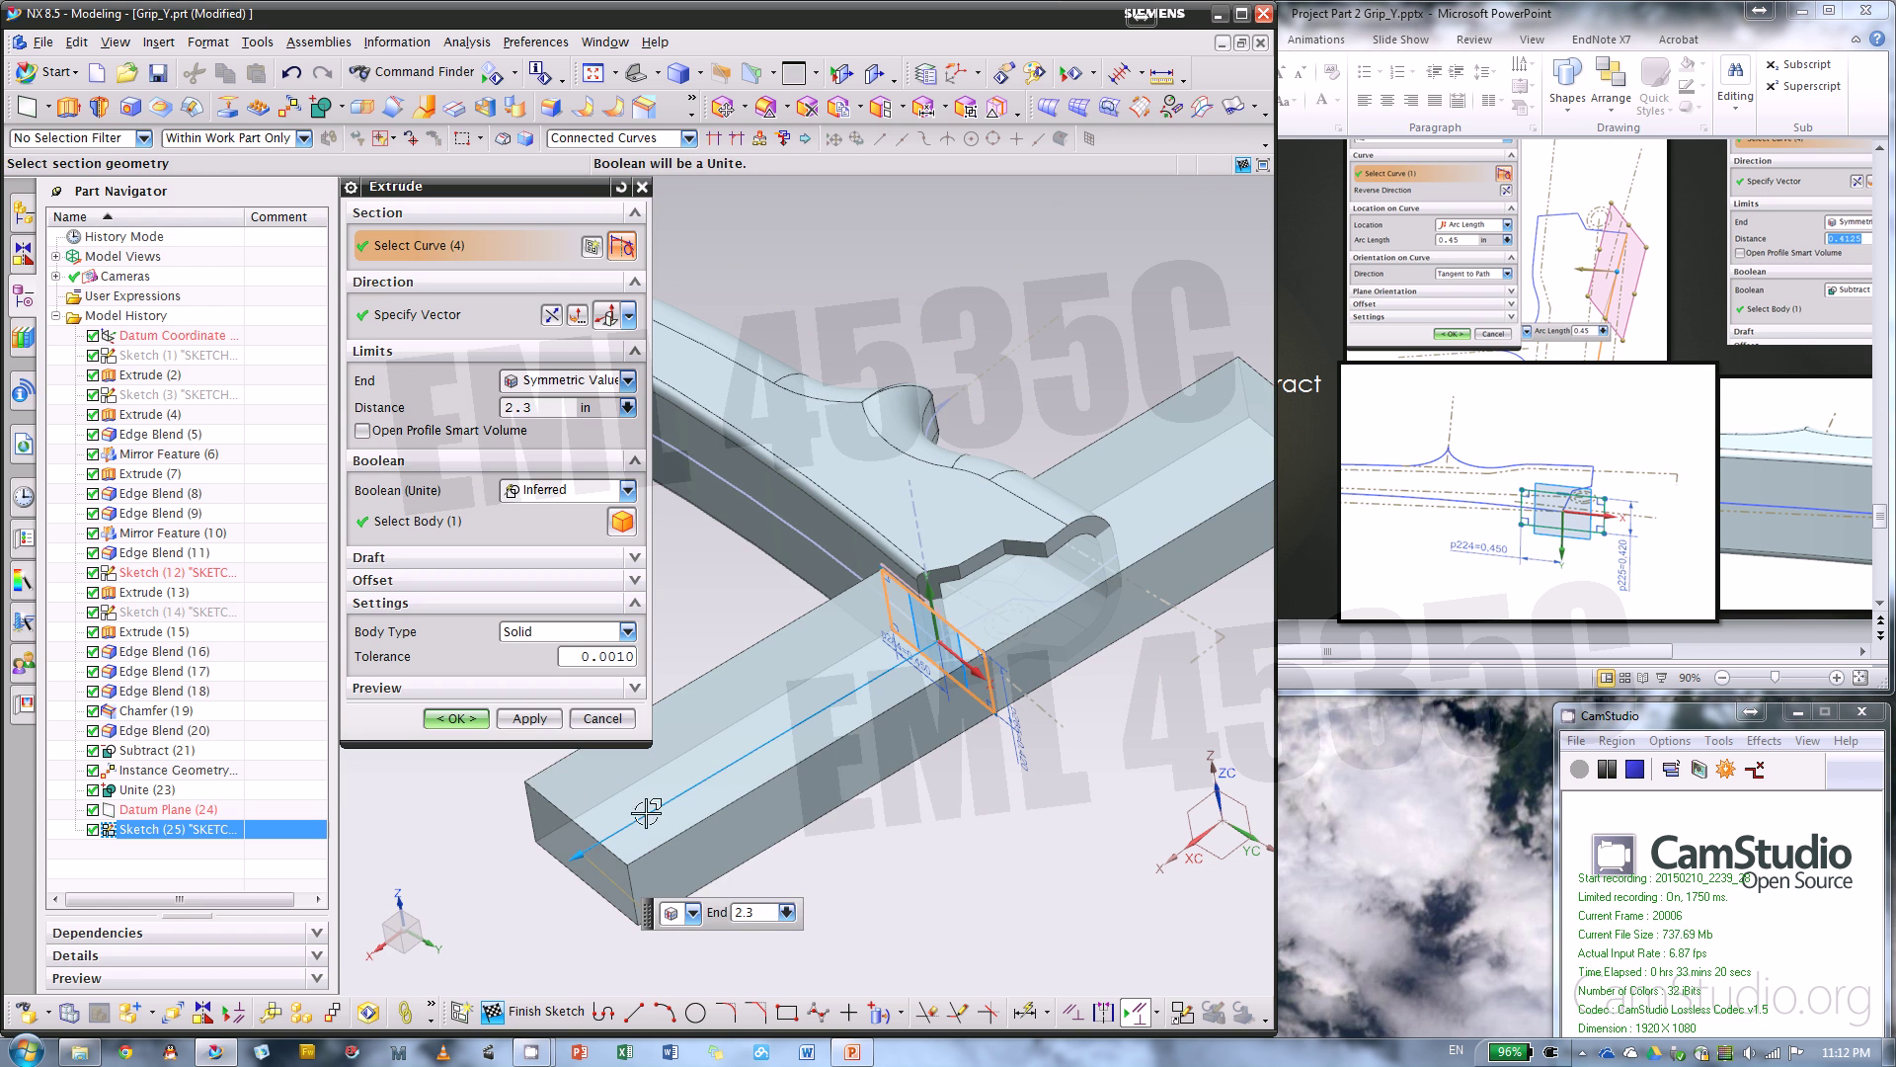
left_click_drag(581, 856, 882, 673)
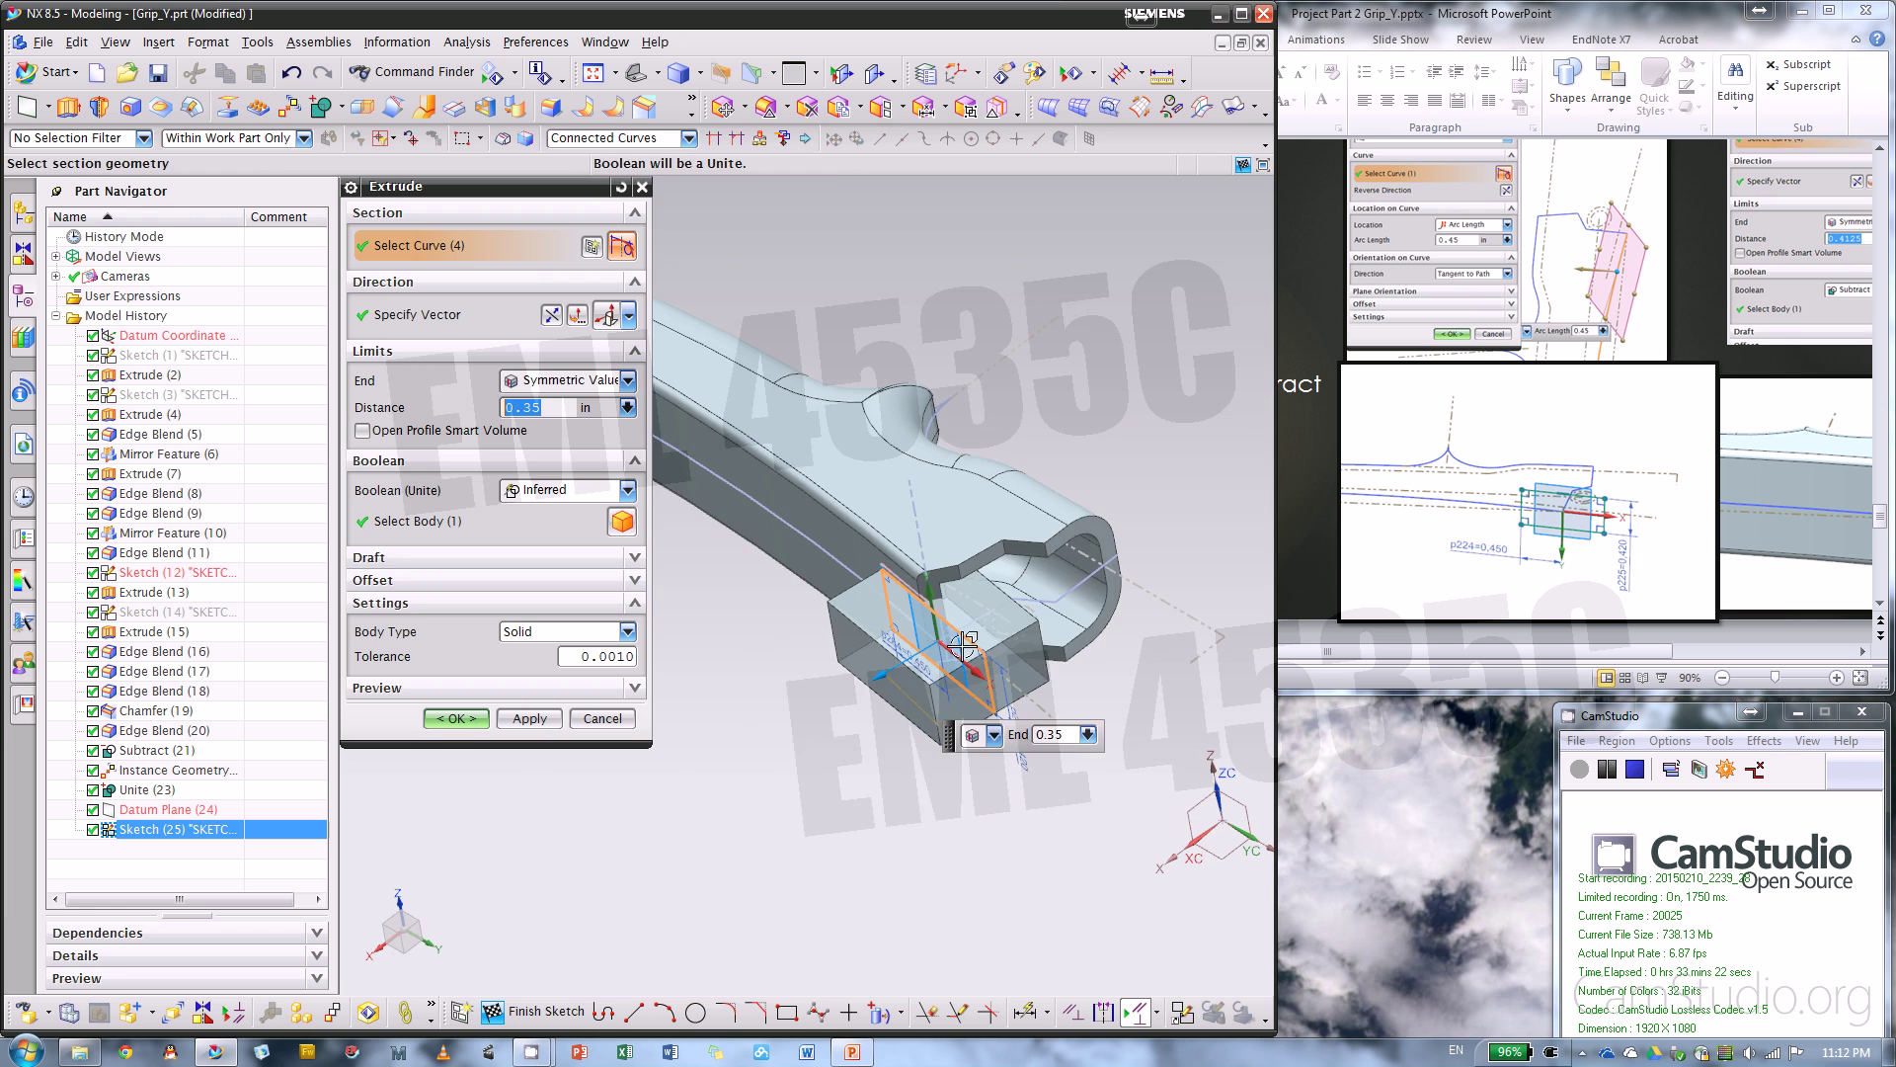
scroll(963, 638, "up", 3)
middle_click_drag(800, 635, 887, 527)
scroll(978, 529, "down", 2)
scroll(889, 519, "up", 1)
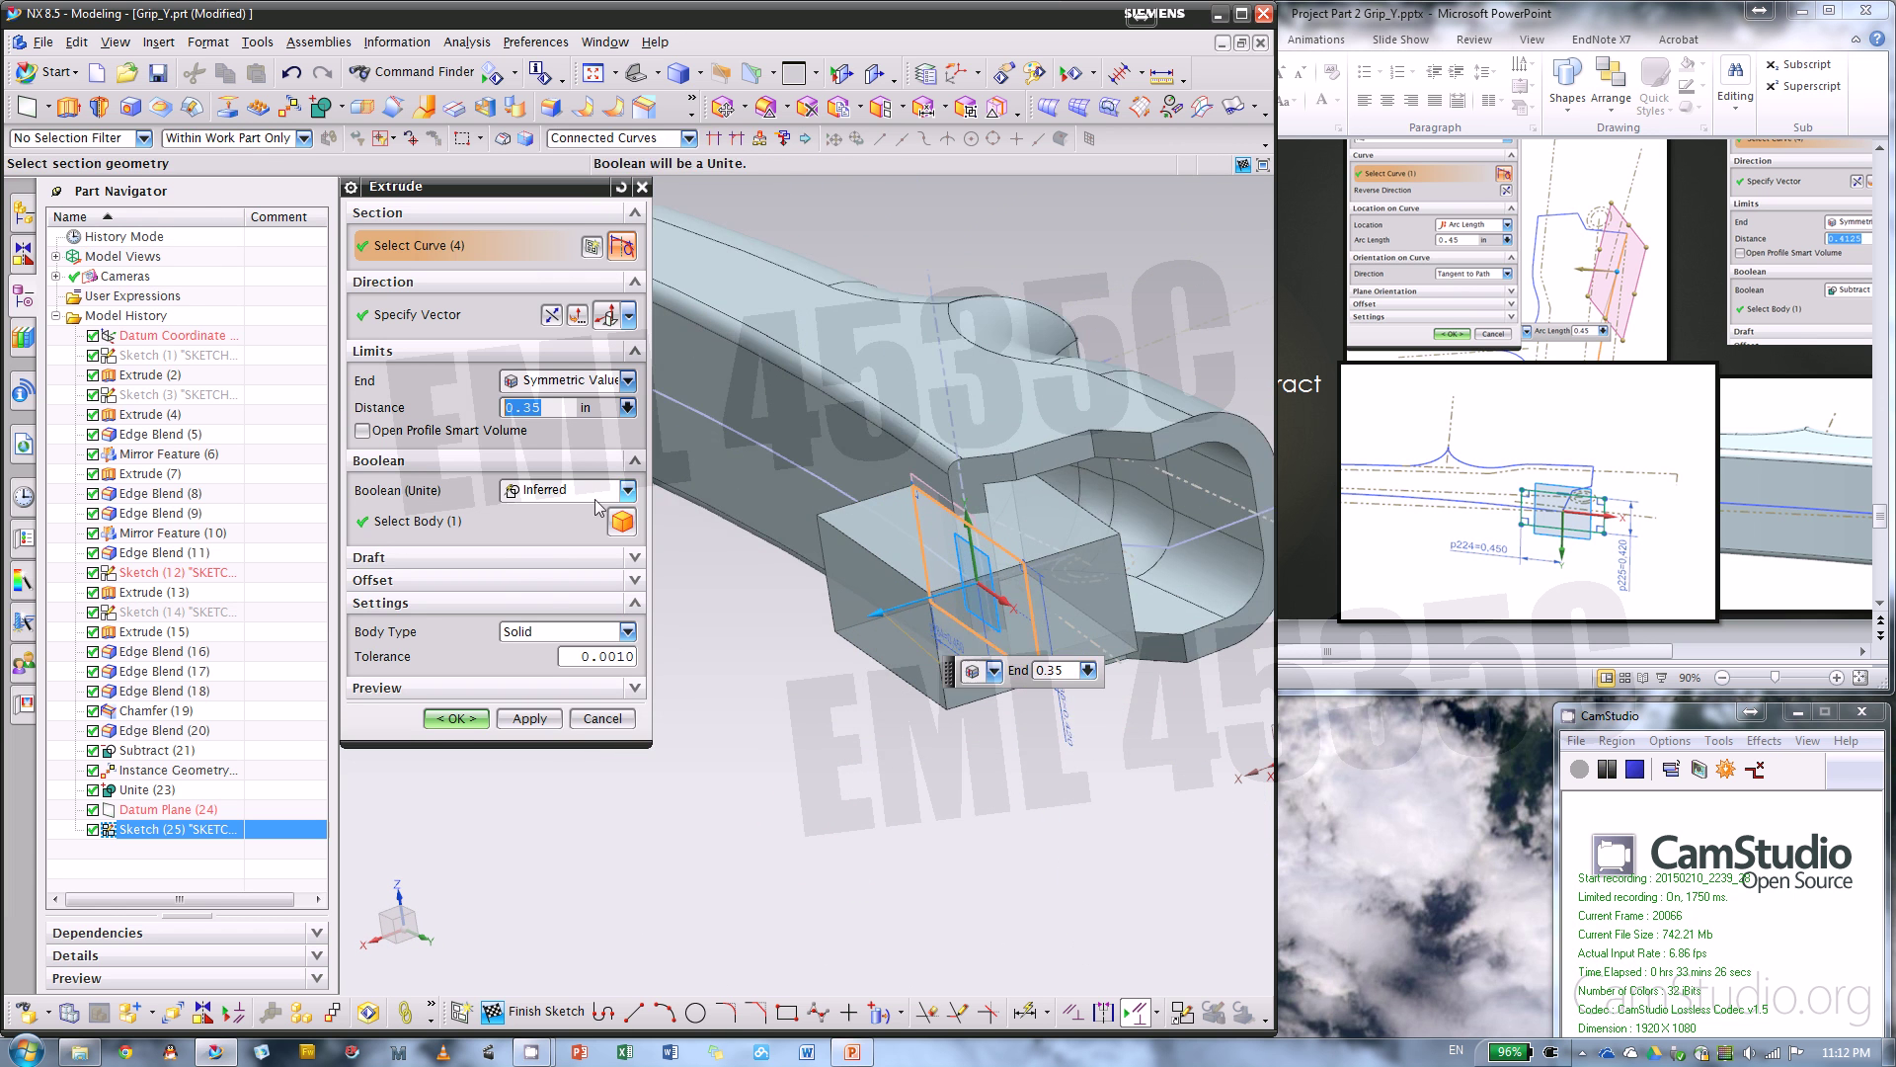
- Set the extrude's Boolean to Subtract from the grip body, create the cut and inspect the notch at the grip's end
left_click(488, 521)
left_click(558, 490)
left_click(564, 555)
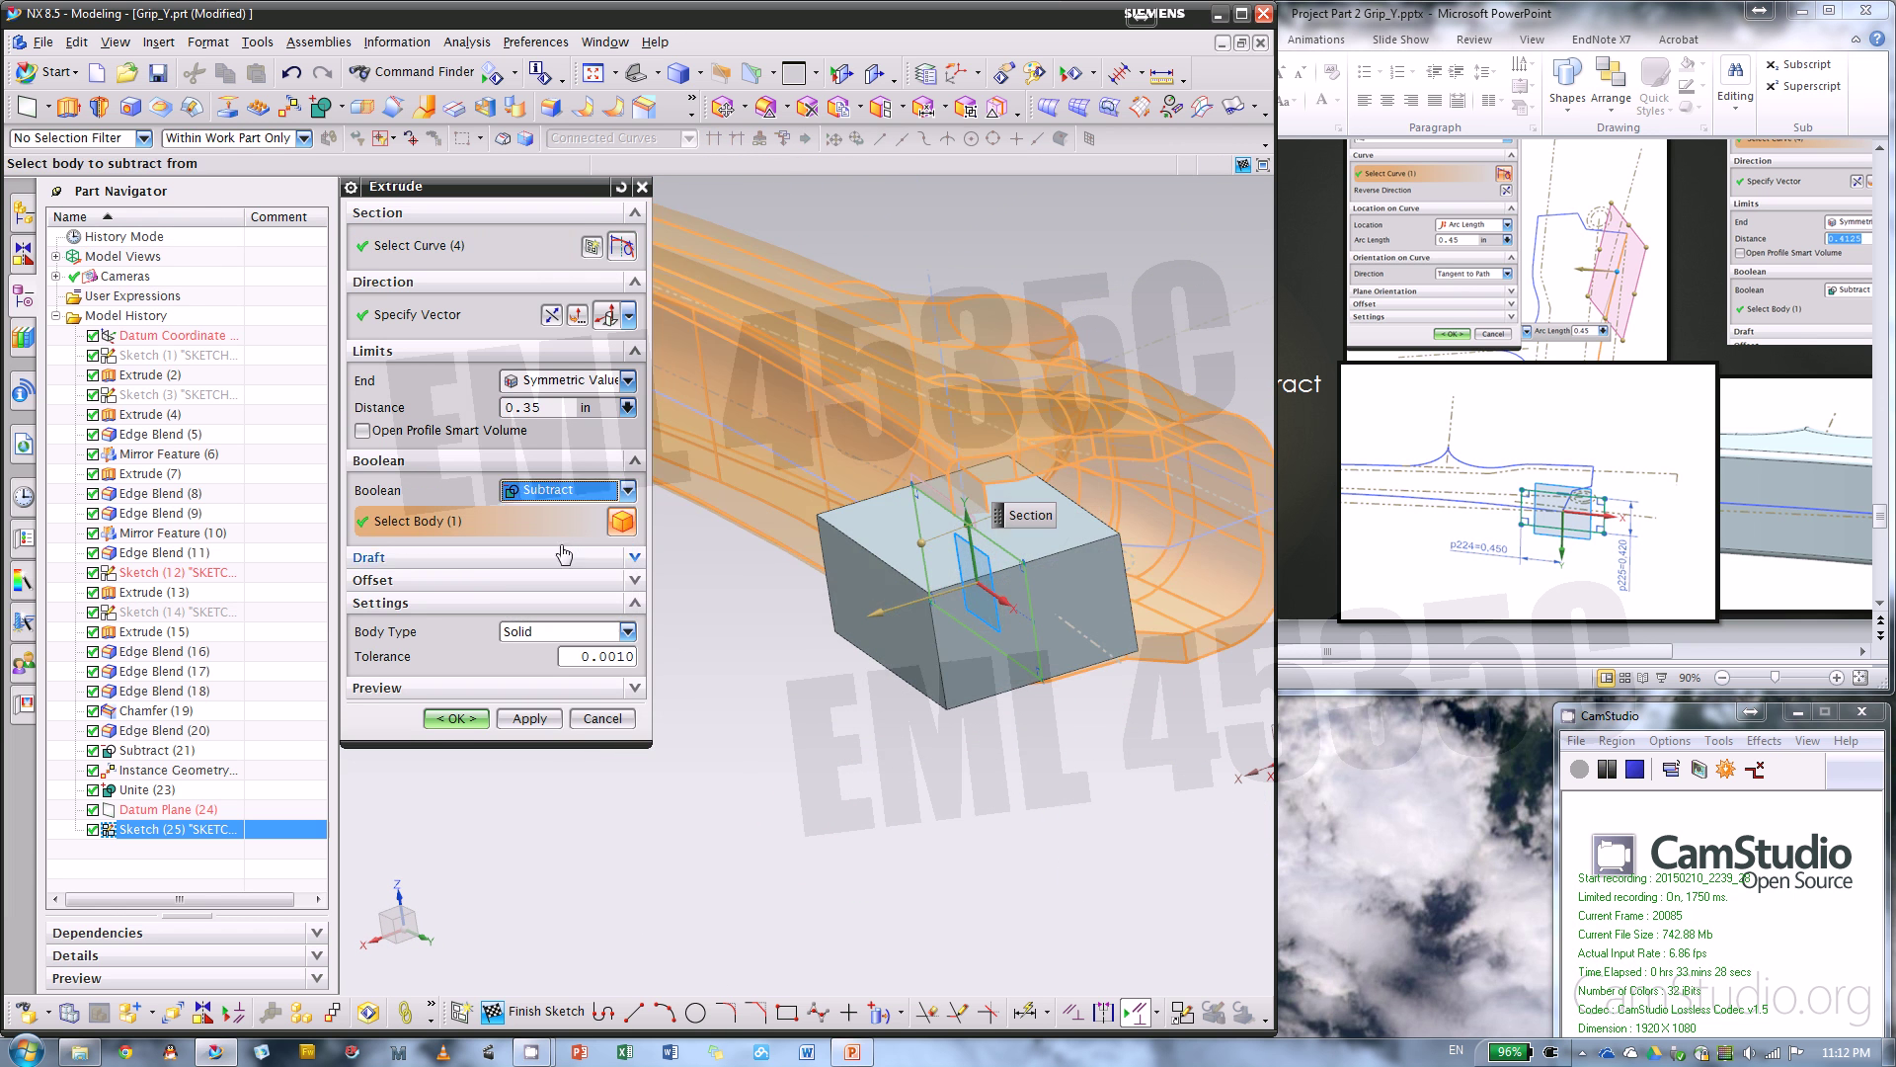
left_click(456, 719)
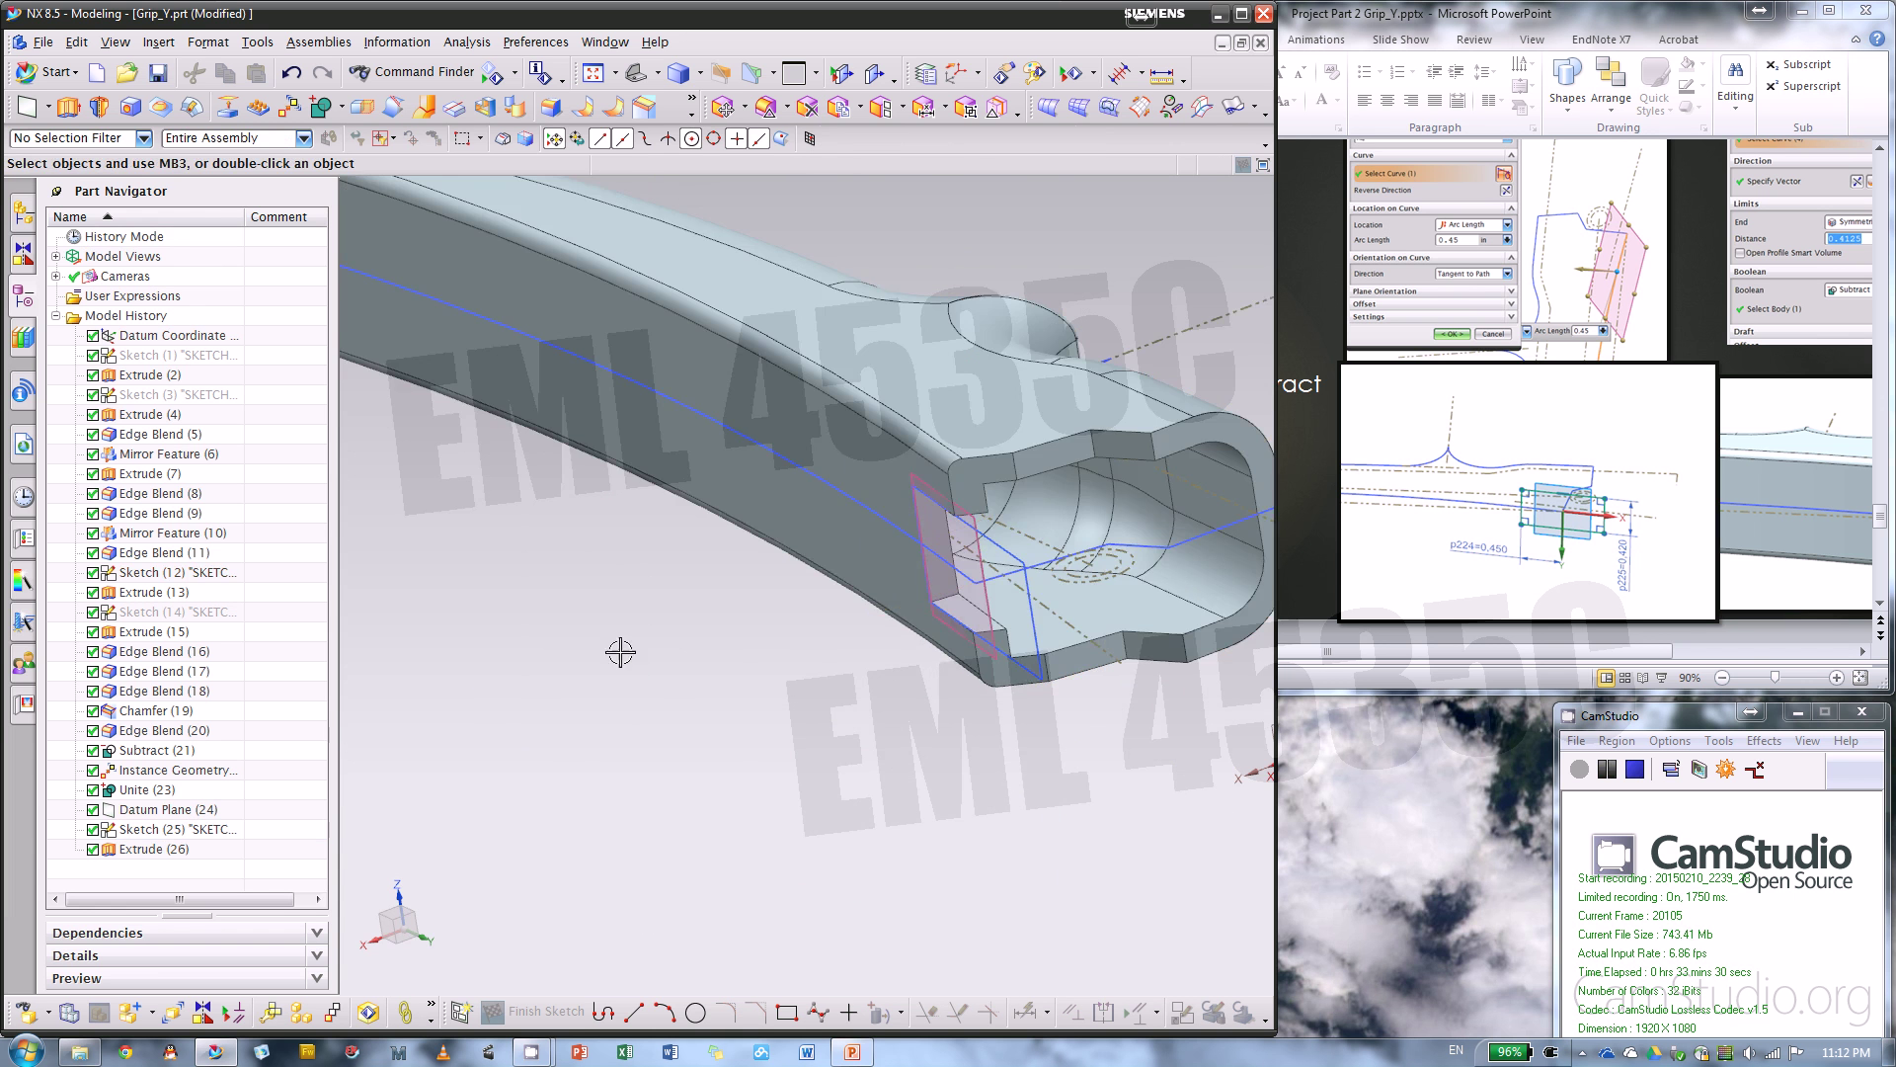
middle_click_drag(622, 647, 792, 506)
middle_click_drag(891, 480, 882, 468)
scroll(771, 397, "up", 2)
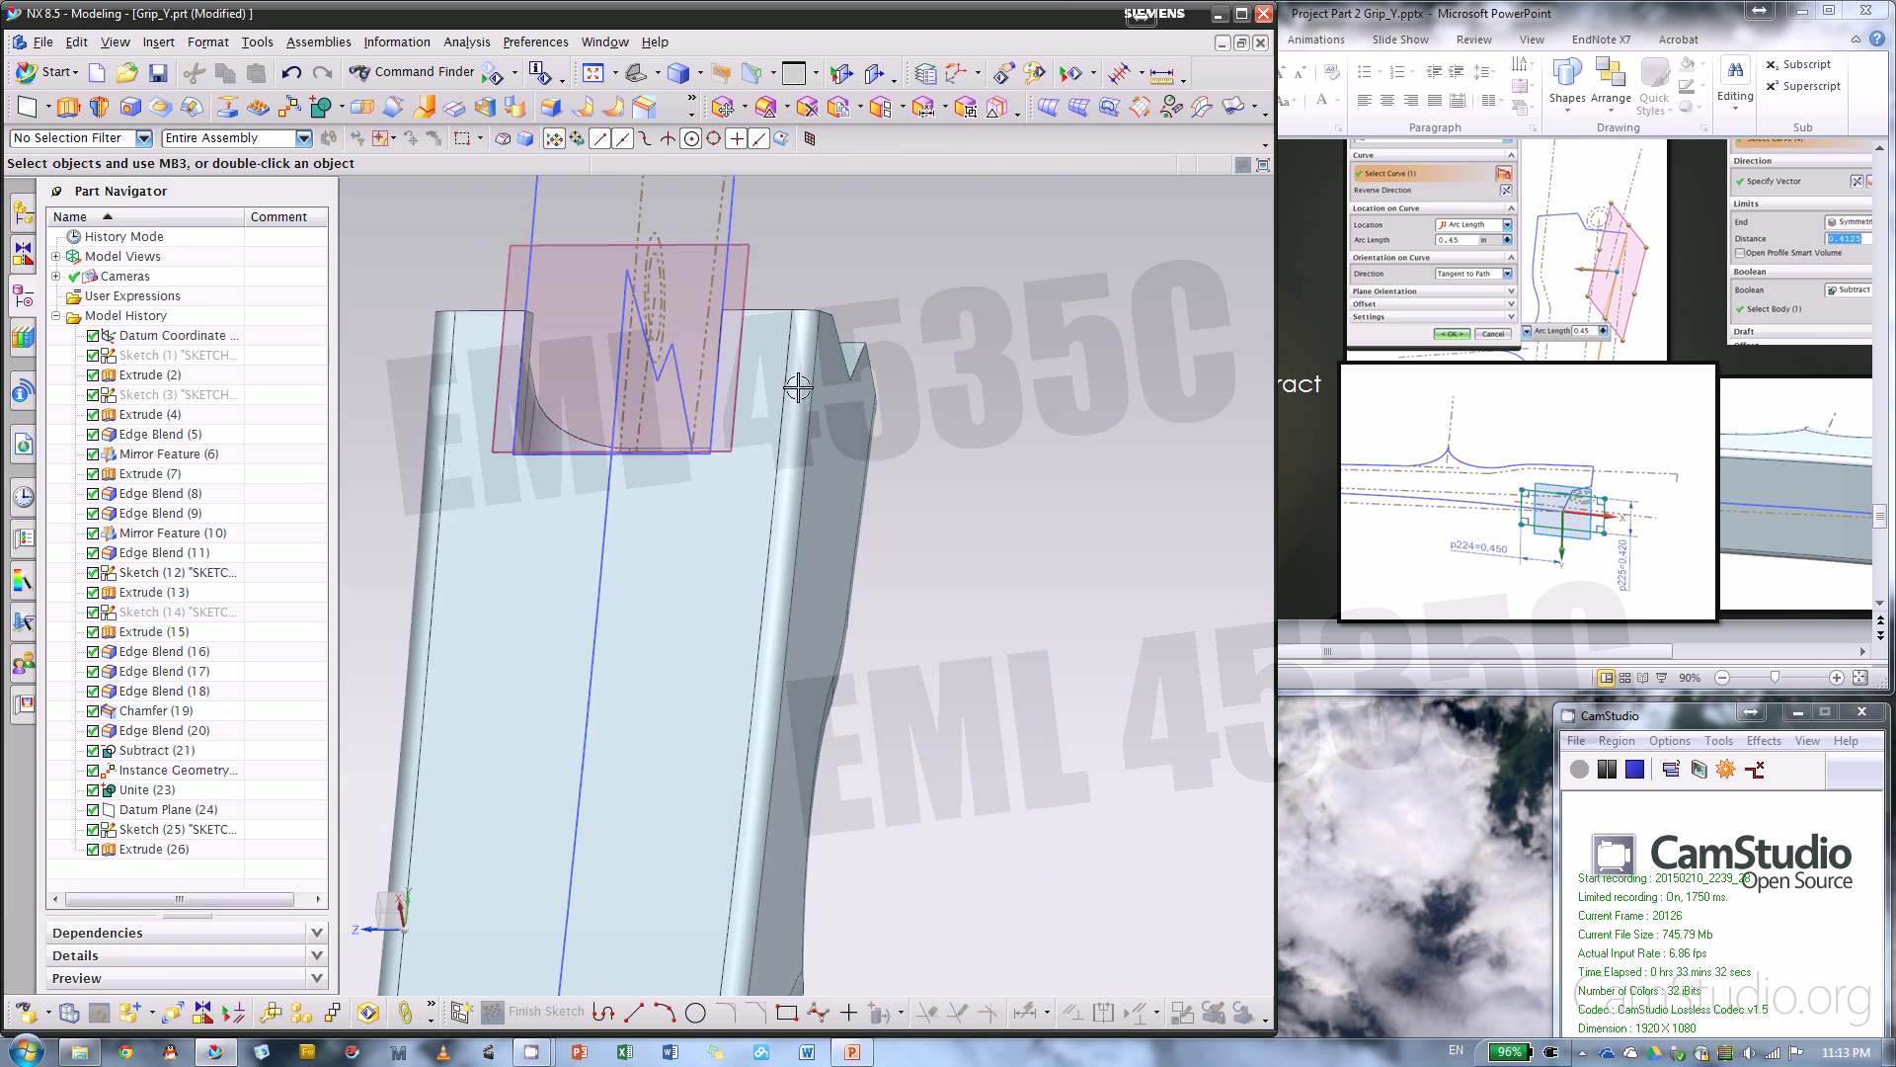
- Switch to PowerPoint, enlarge its window and read the instructions and images on the "Extra (Not required)" slide
scroll(859, 398, "down", 2)
mouse_move(940, 411)
middle_mouse_down()
mouse_move(1025, 478)
mouse_move(866, 570)
mouse_move(876, 633)
mouse_move(924, 423)
middle_mouse_up()
scroll(928, 544, "down", 3)
left_click(1372, 550)
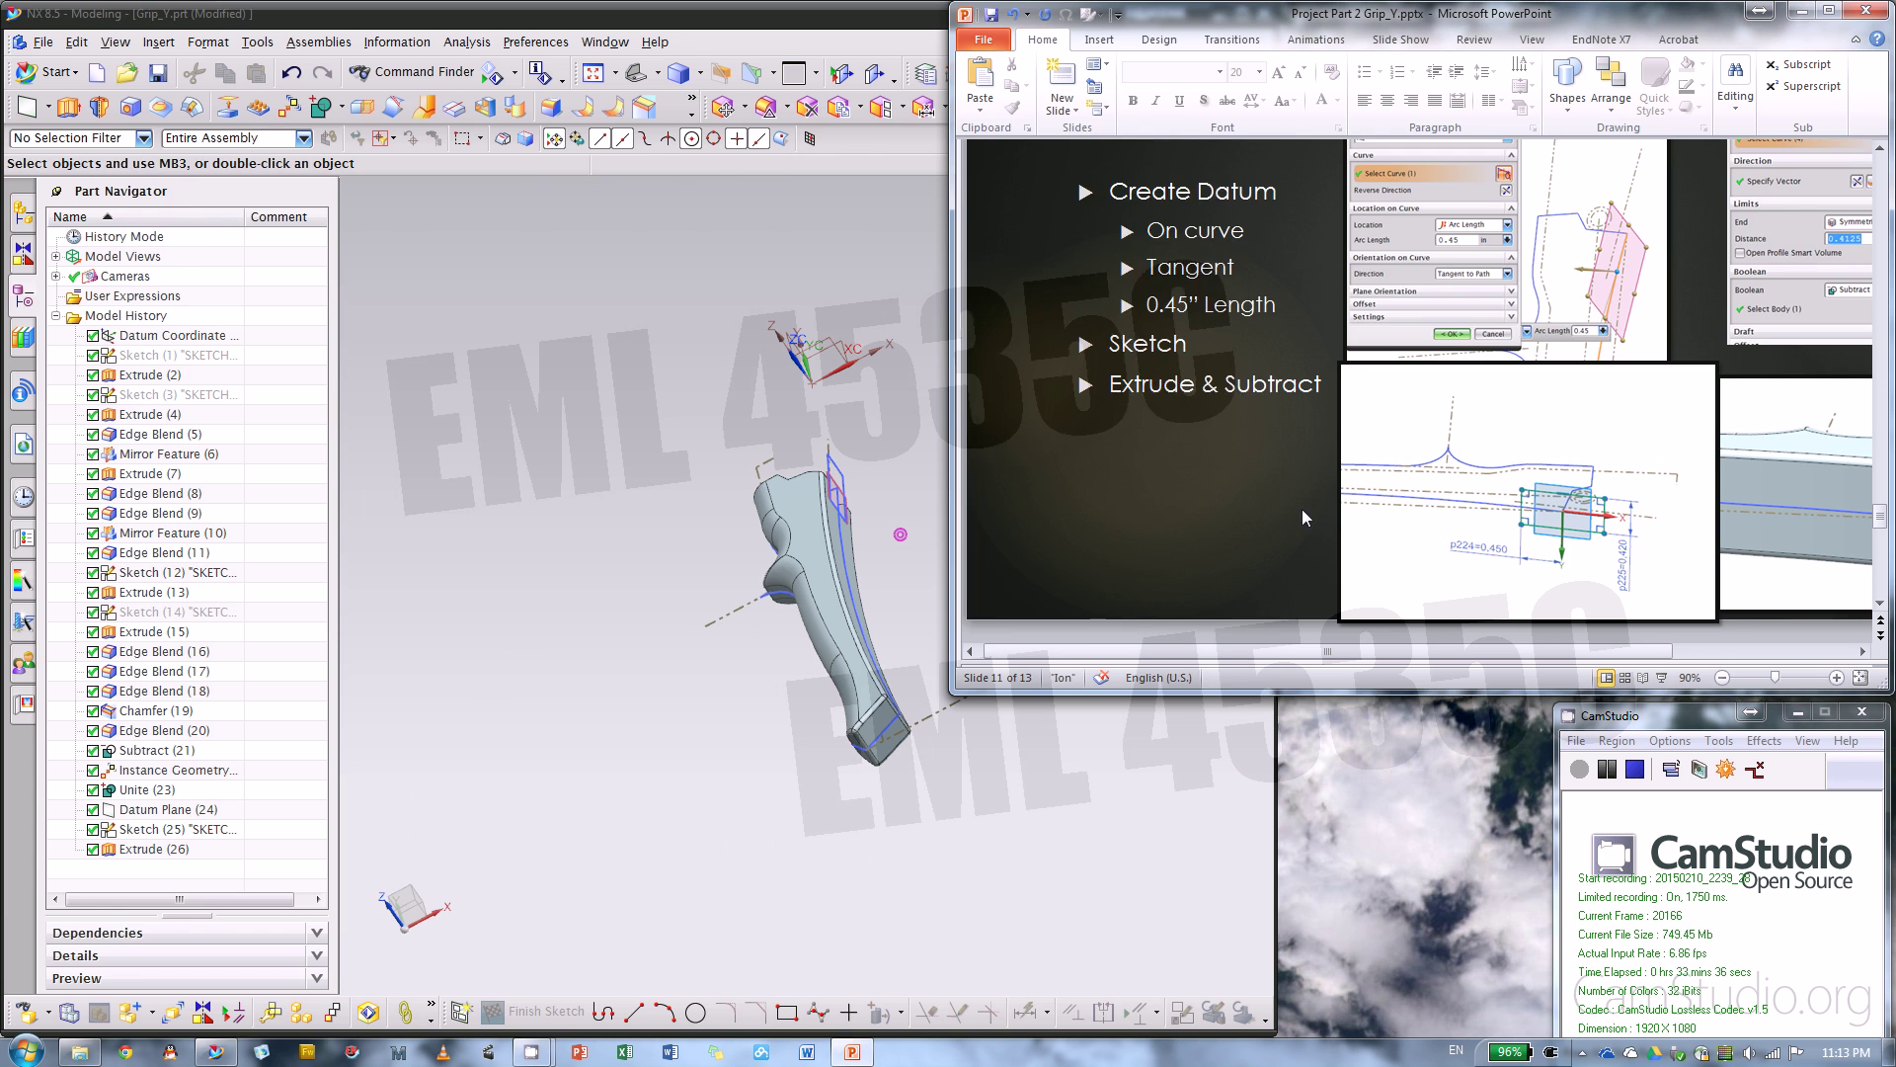
scroll(1302, 507, "down", 1)
scroll(1303, 517, "down", 2)
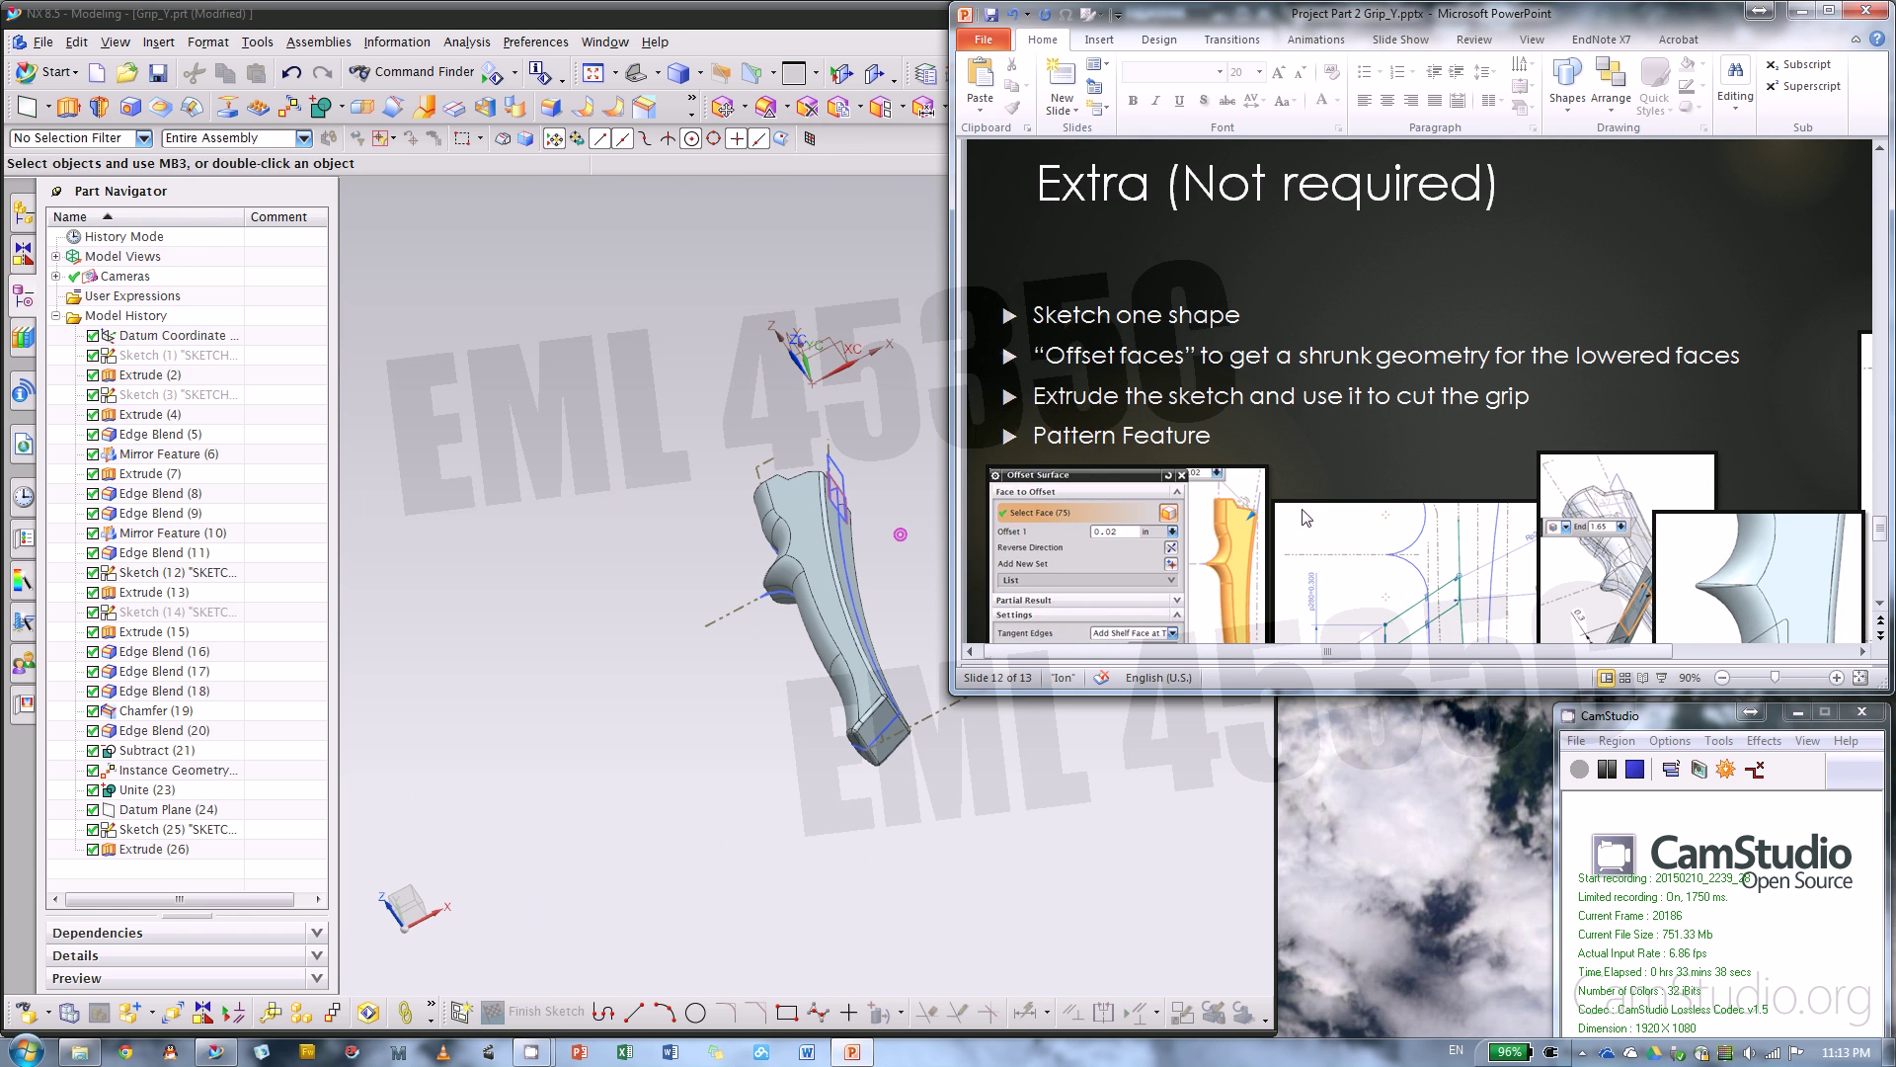
left_click_drag(1320, 696, 1320, 856)
scroll(1358, 558, "up", 3)
scroll(1359, 562, "down", 2)
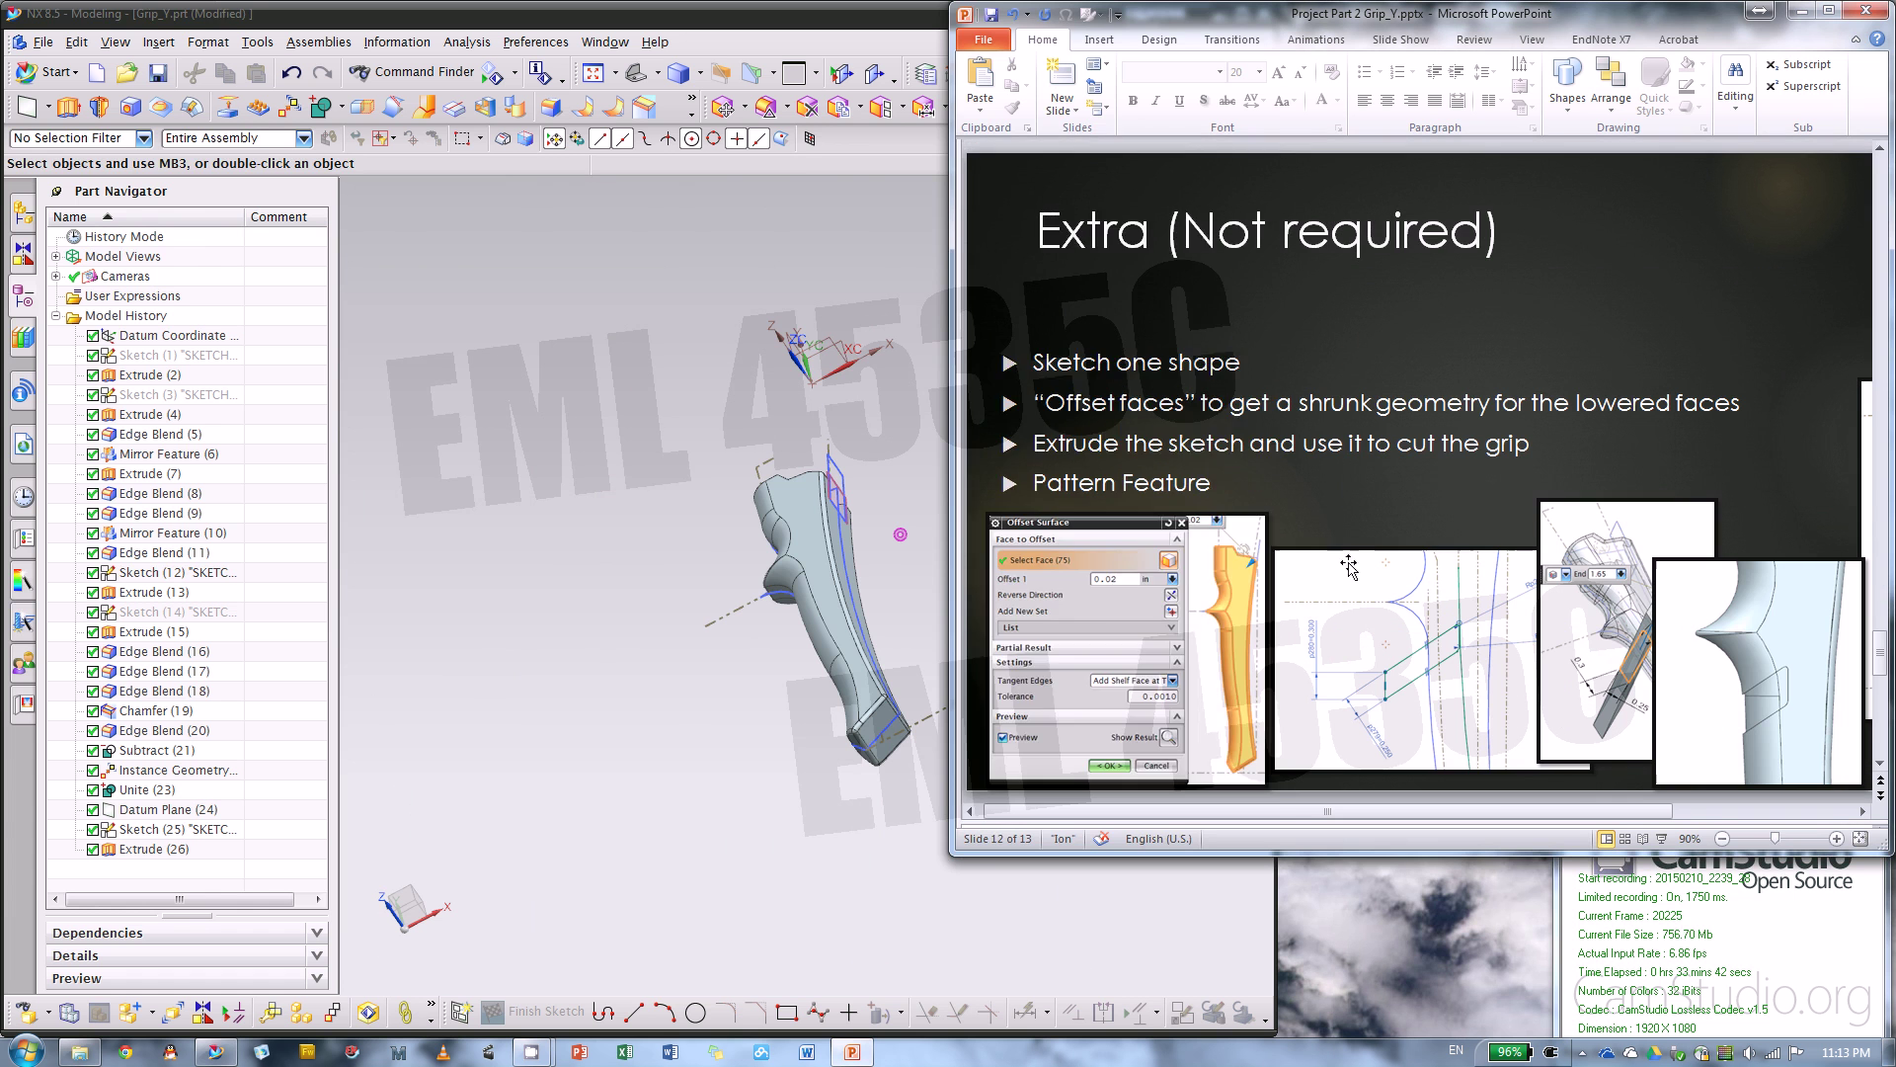
- Compare the grip's front view in NX with the pictures on the presentation's first slide, and return to the "Extra (Not required)" slide
left_click(698, 720)
middle_click_drag(902, 530, 940, 495)
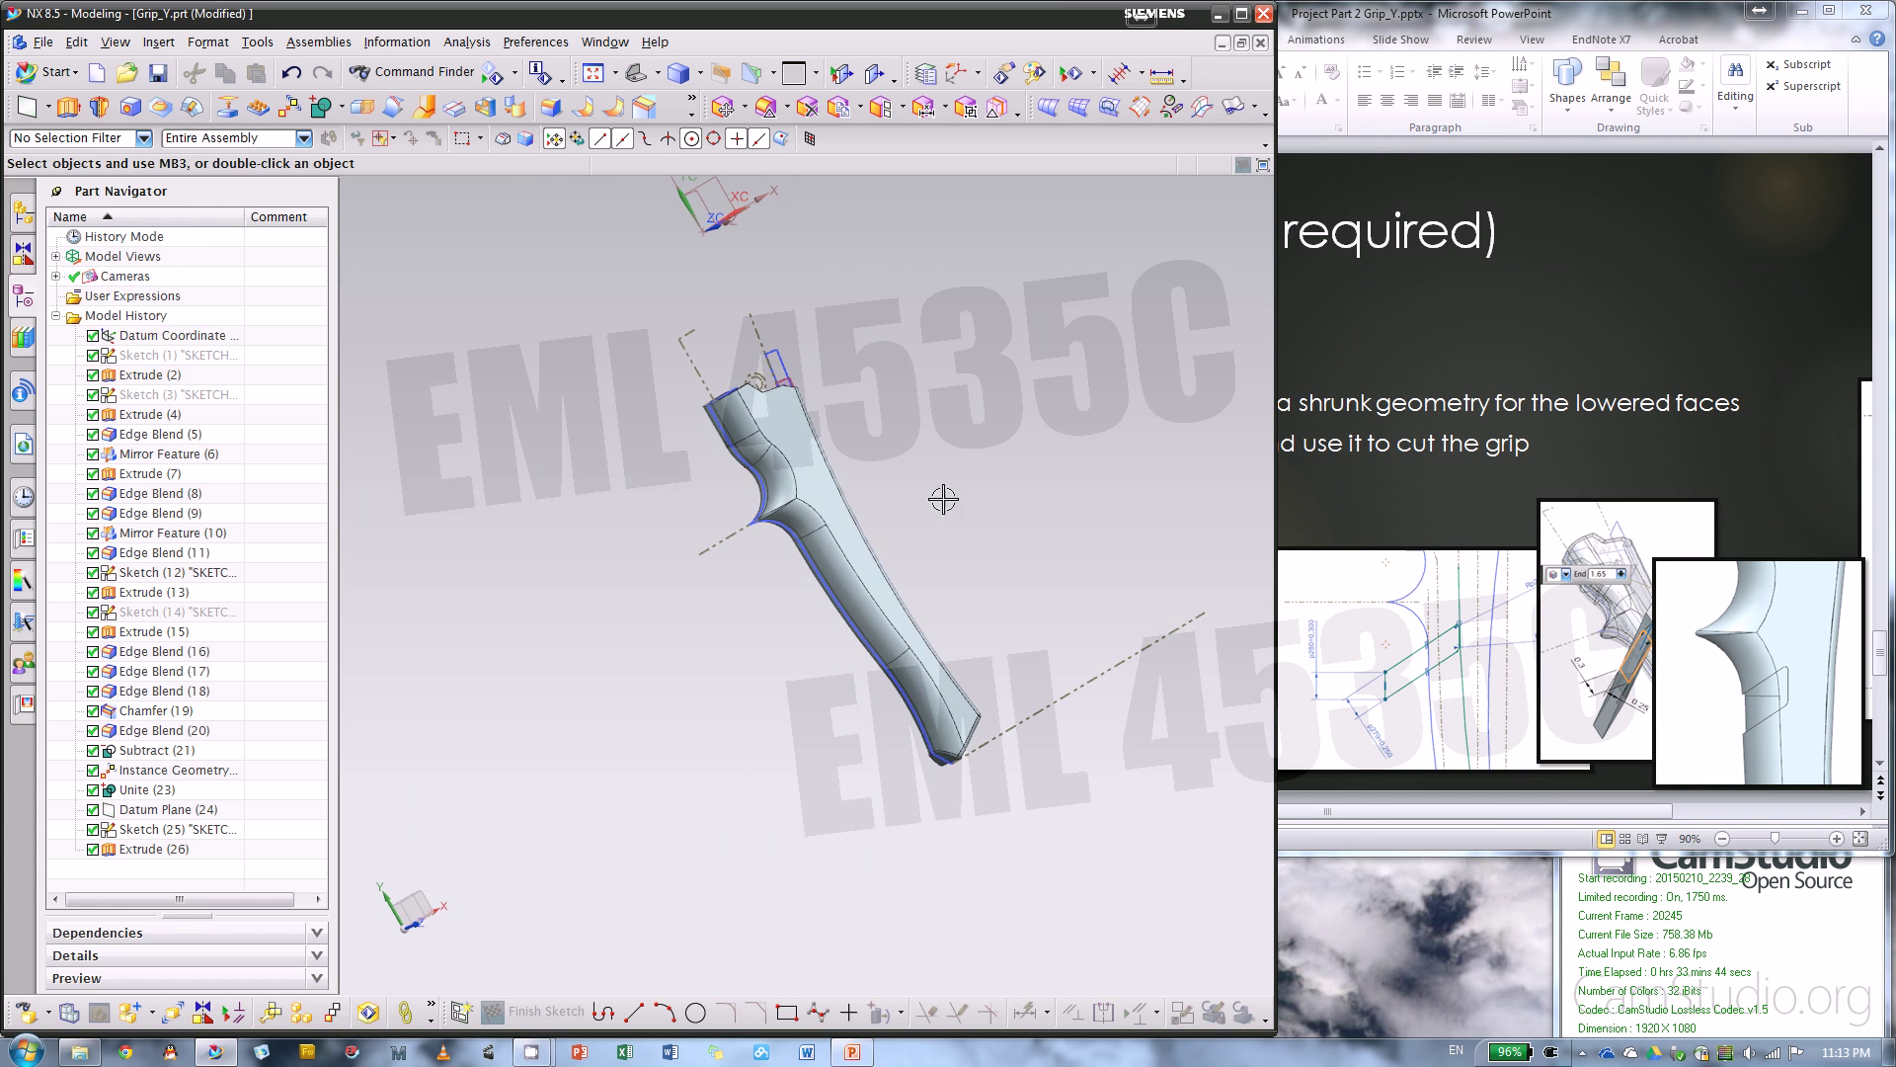
key("F8")
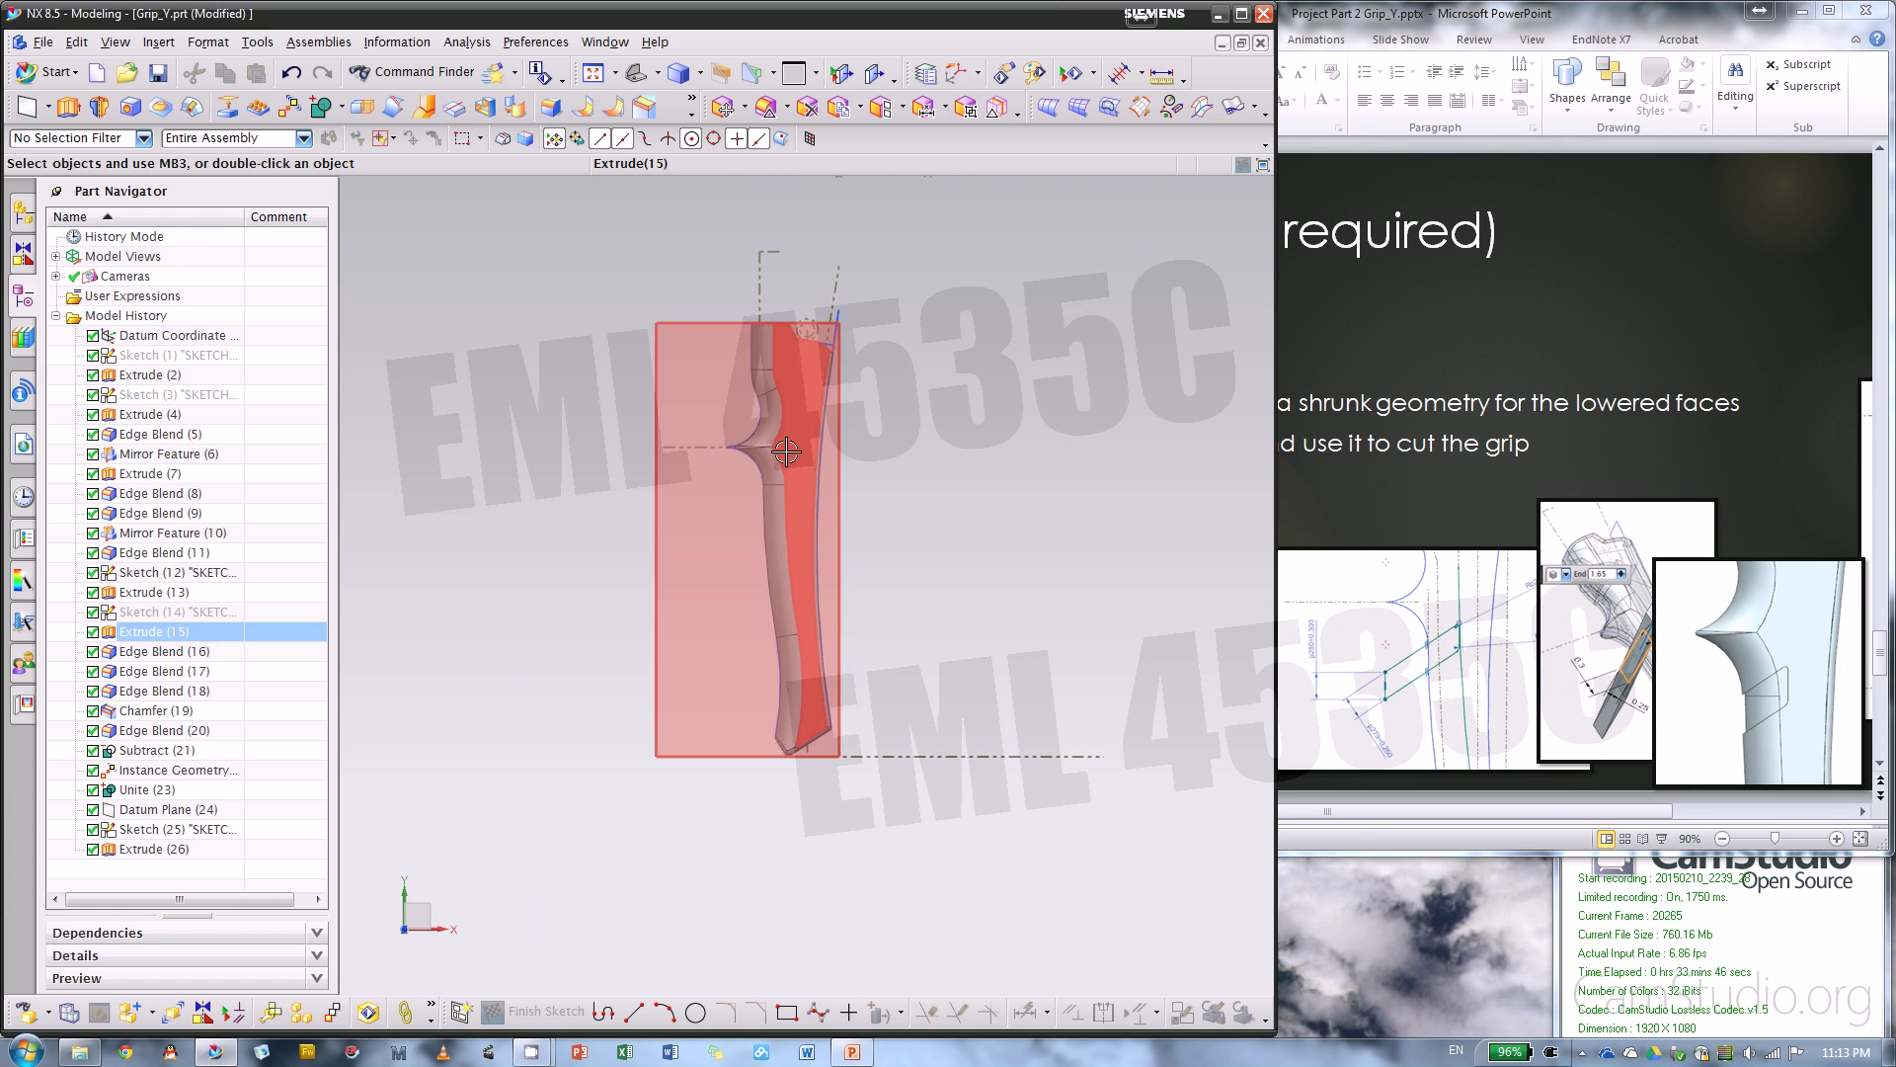
scroll(787, 452, "up", 3)
scroll(785, 511, "down", 2)
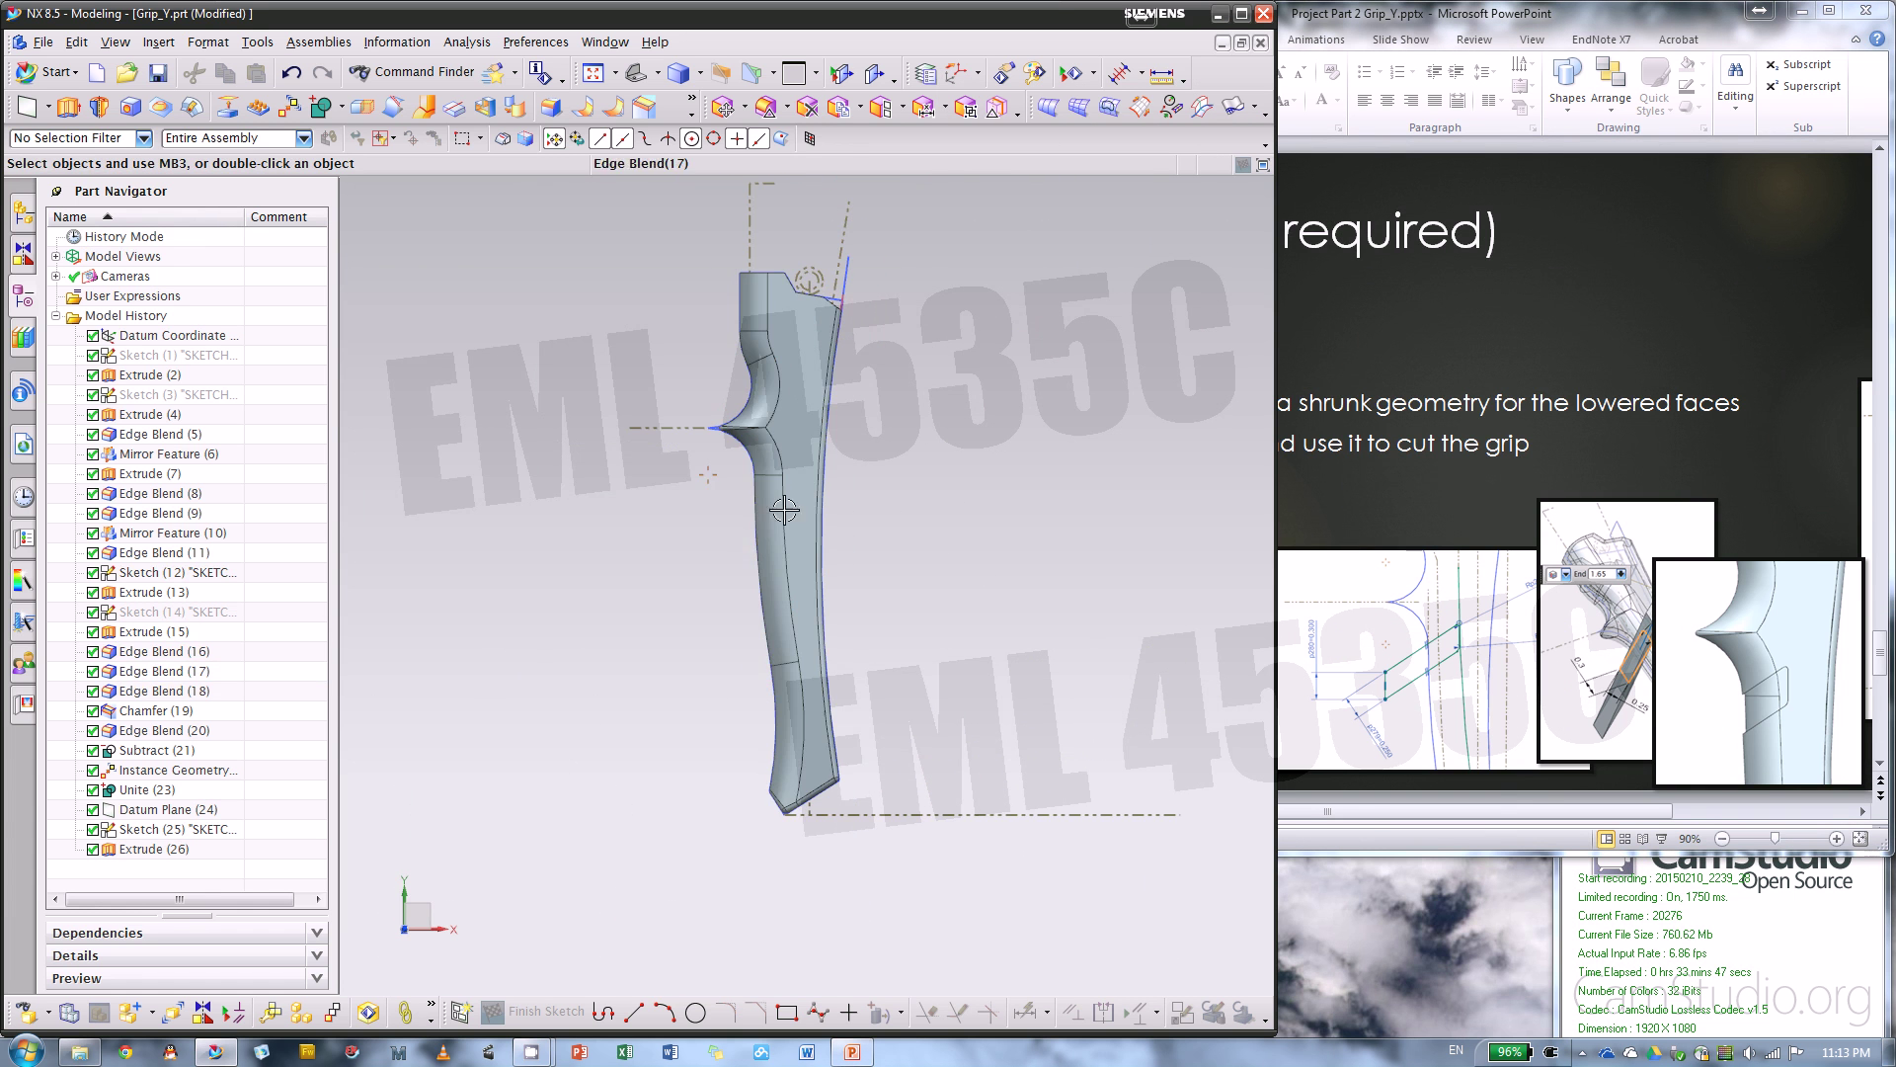
left_click(1415, 518)
key("Home")
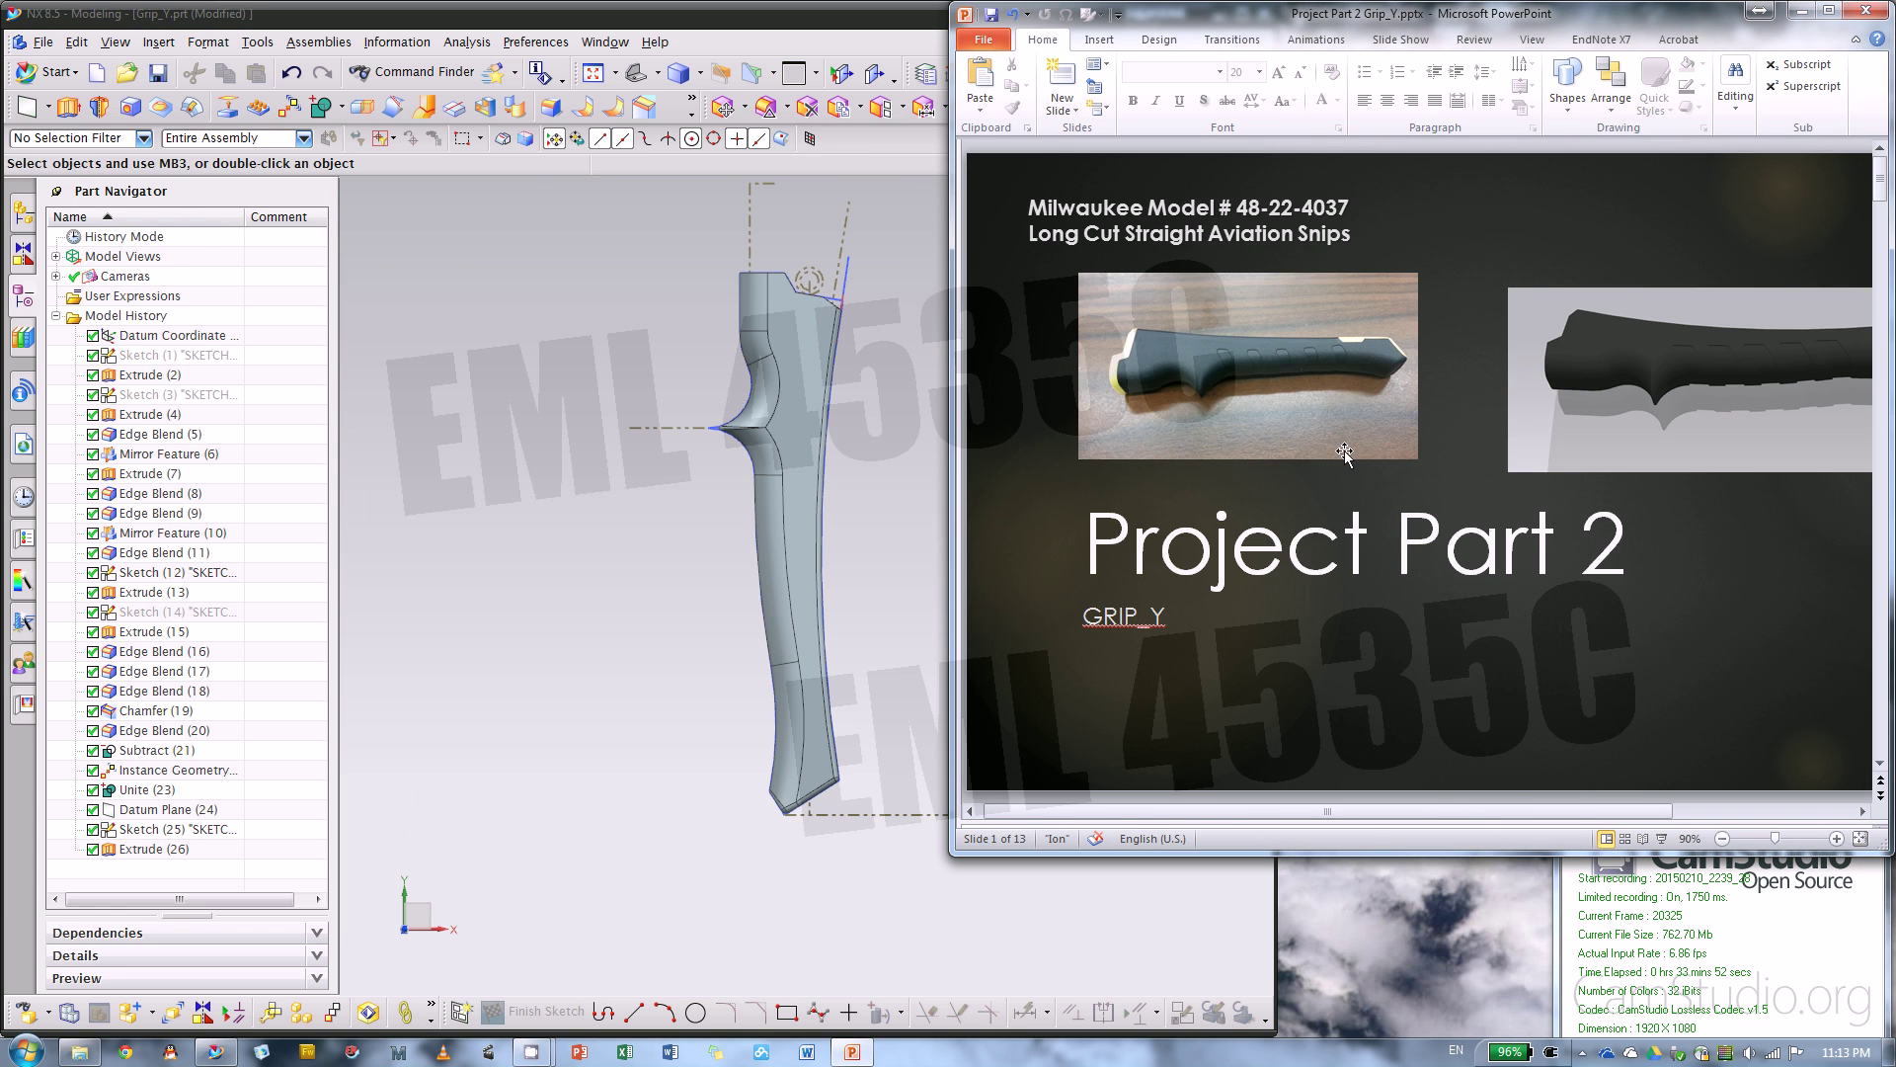
key("End")
key("Page_Up")
key("Page_Up")
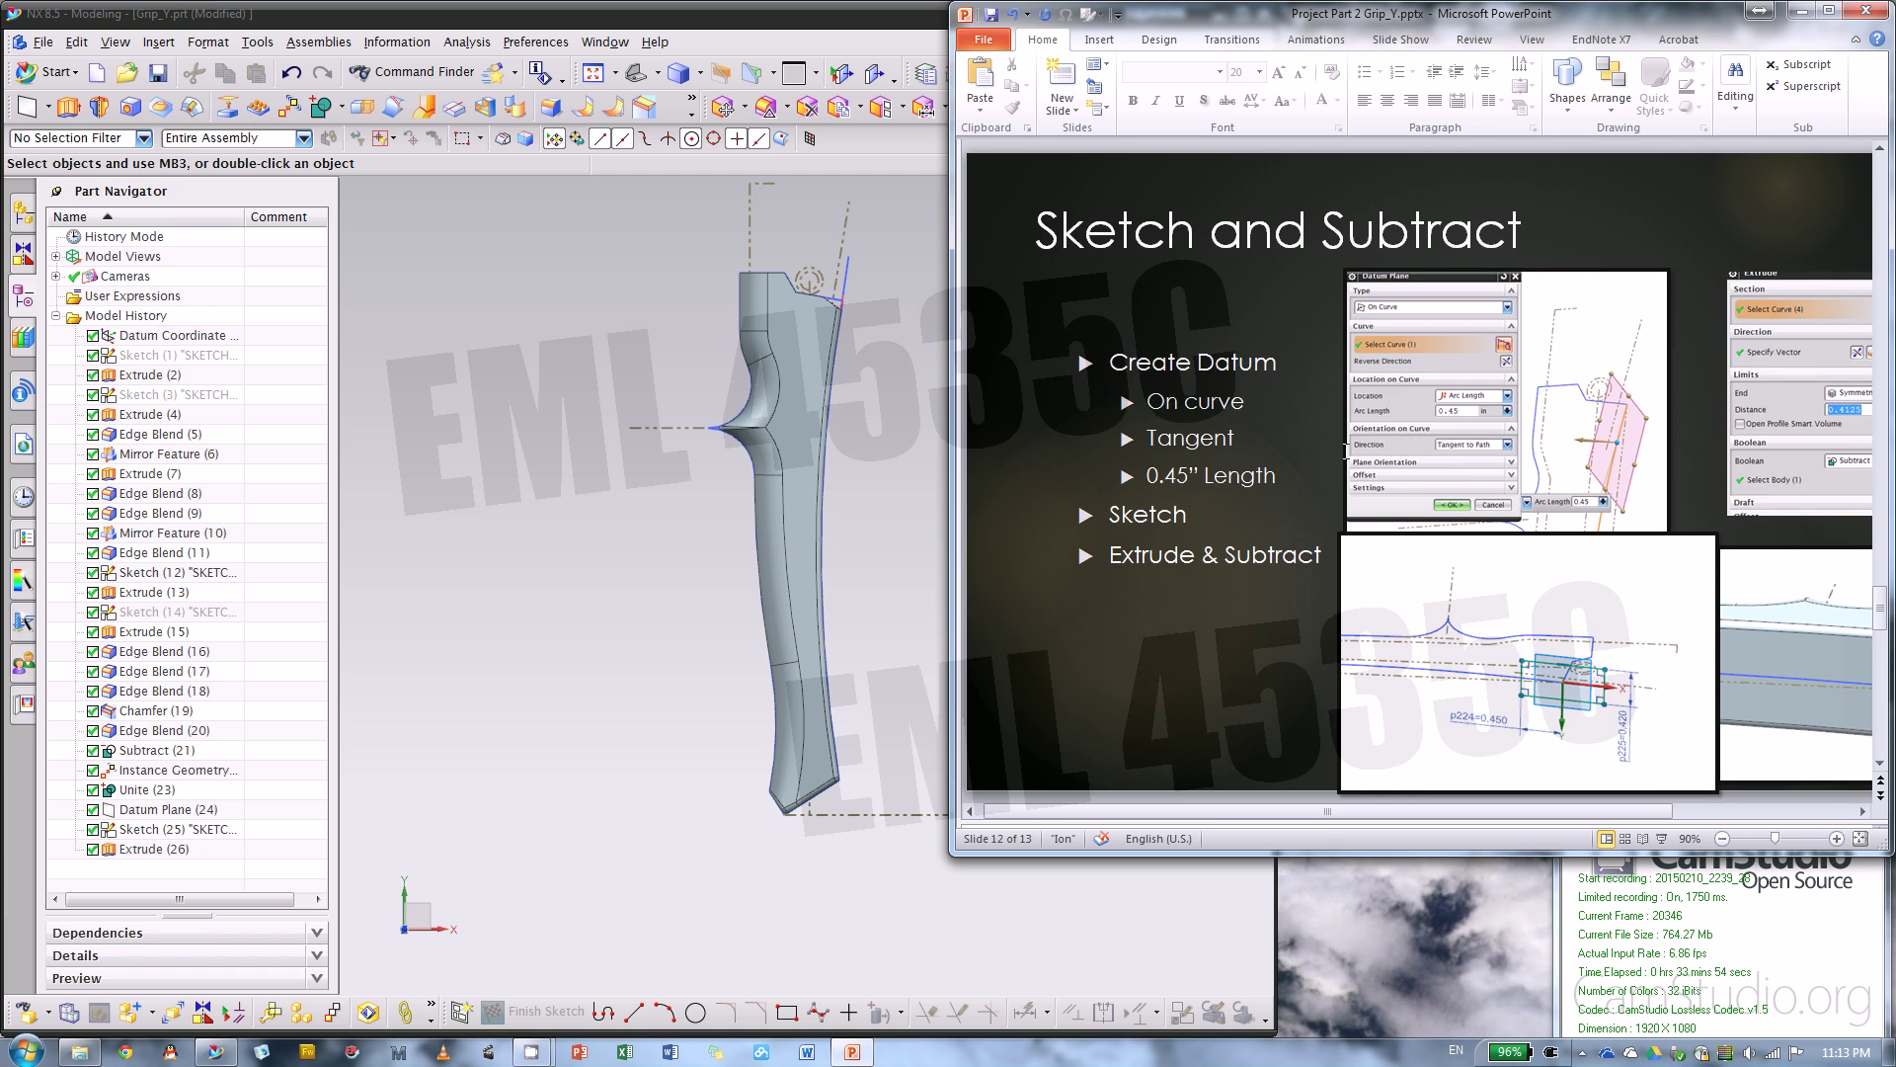
scroll(1347, 452, "down", 1)
scroll(1346, 451, "down", 3)
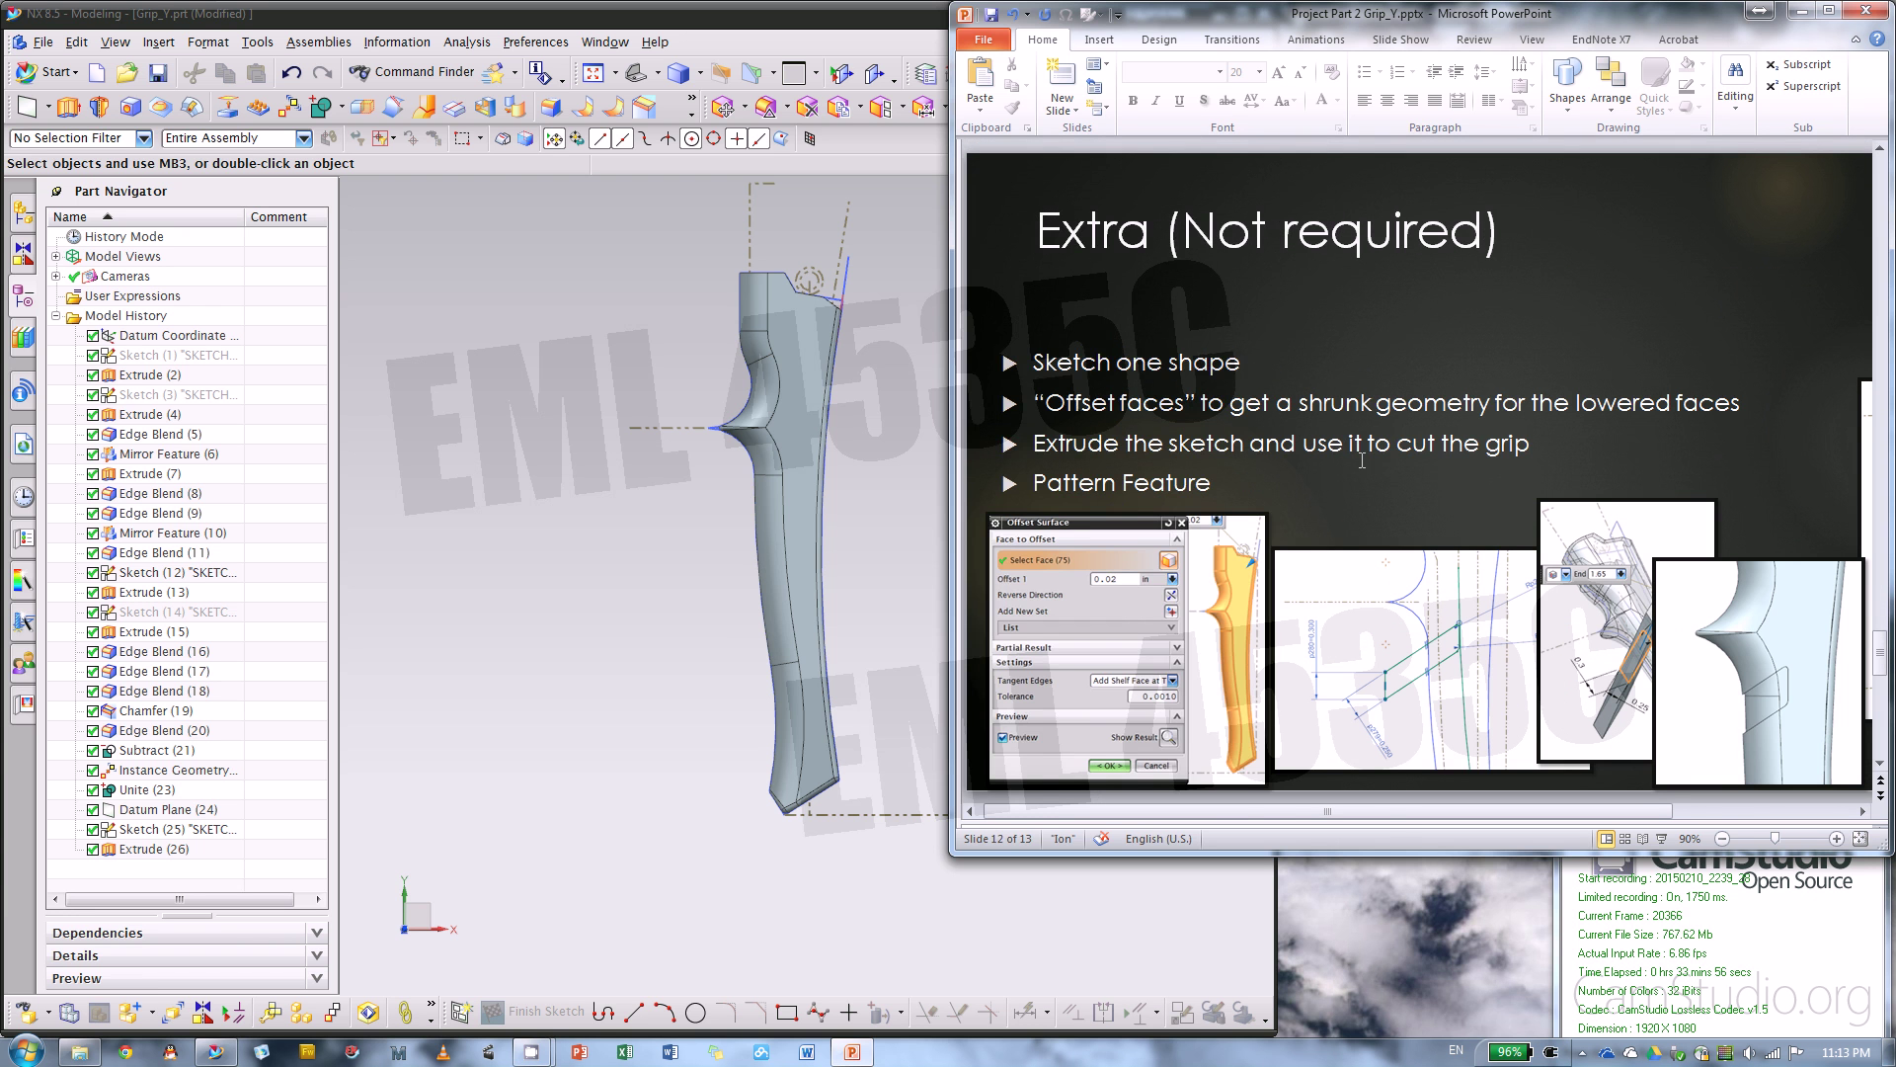
left_click(560, 601)
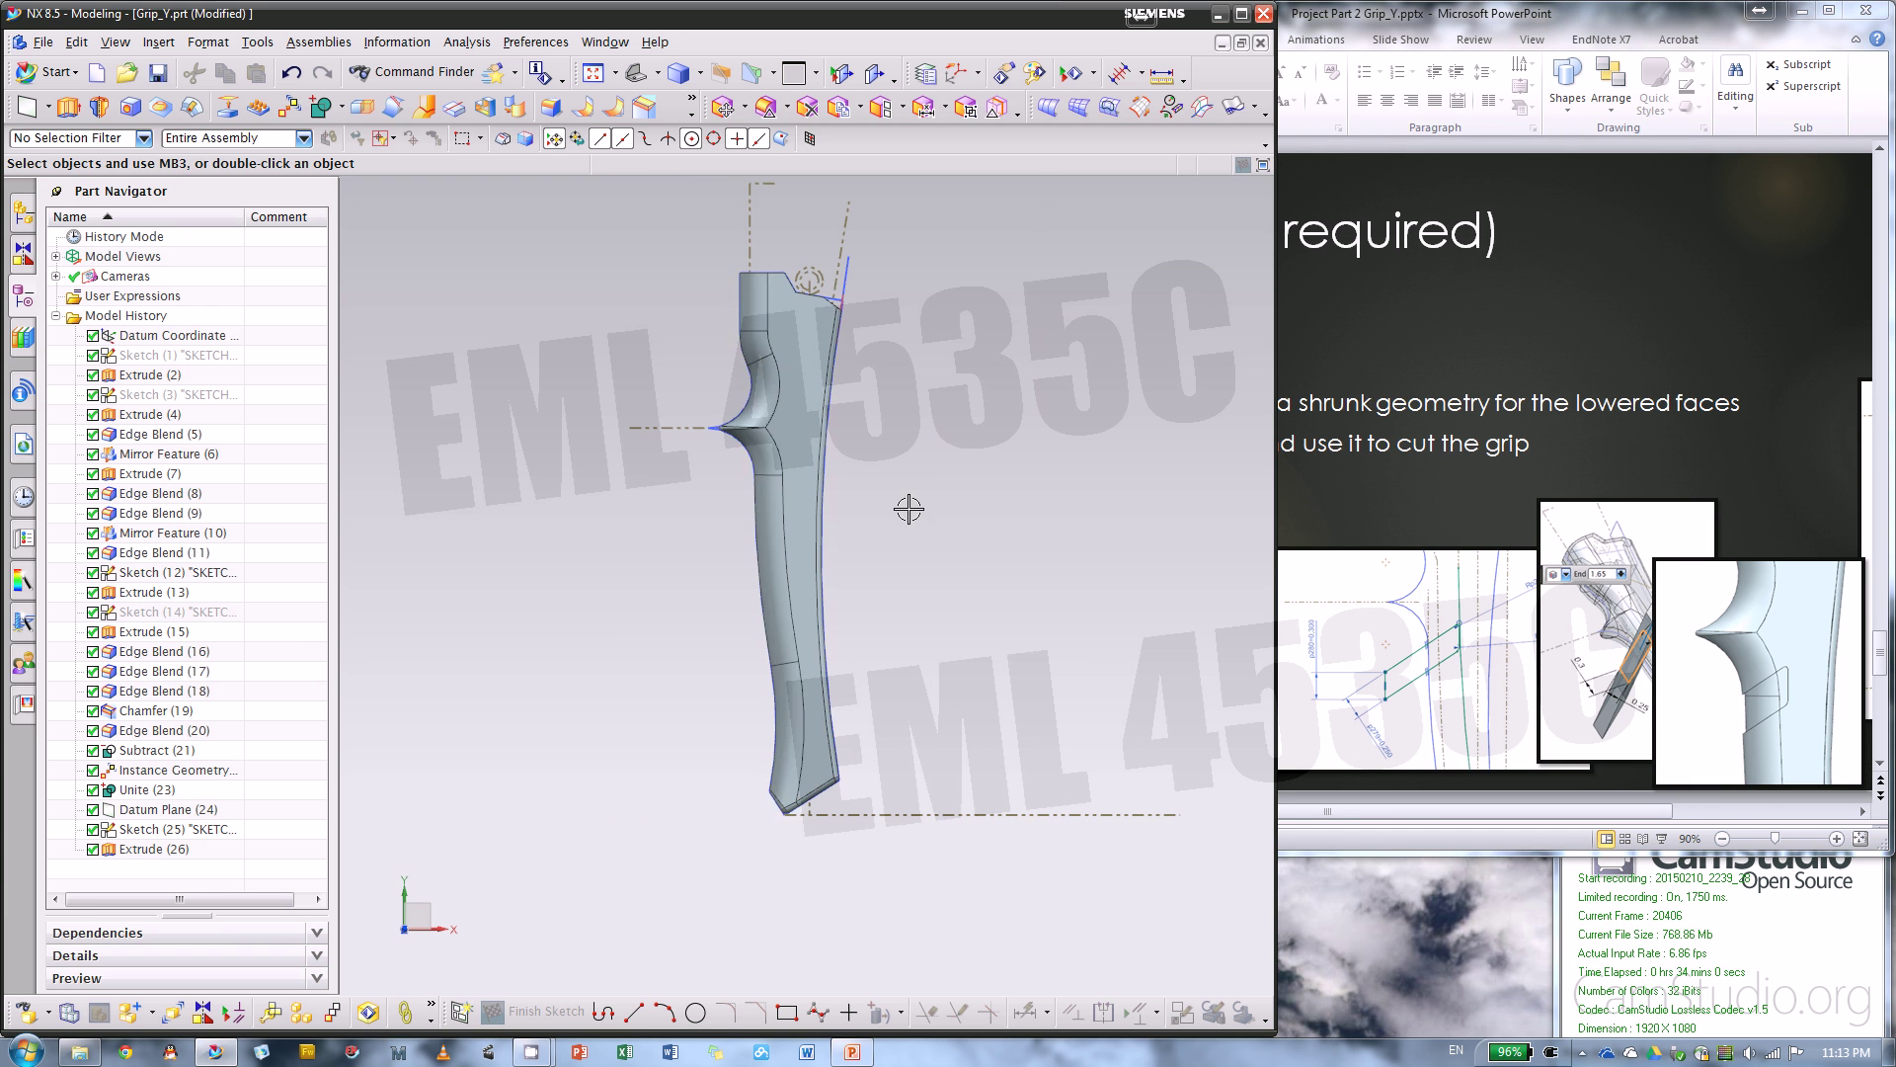
scroll(907, 509, "up", 3)
middle_click_drag(881, 509, 887, 395)
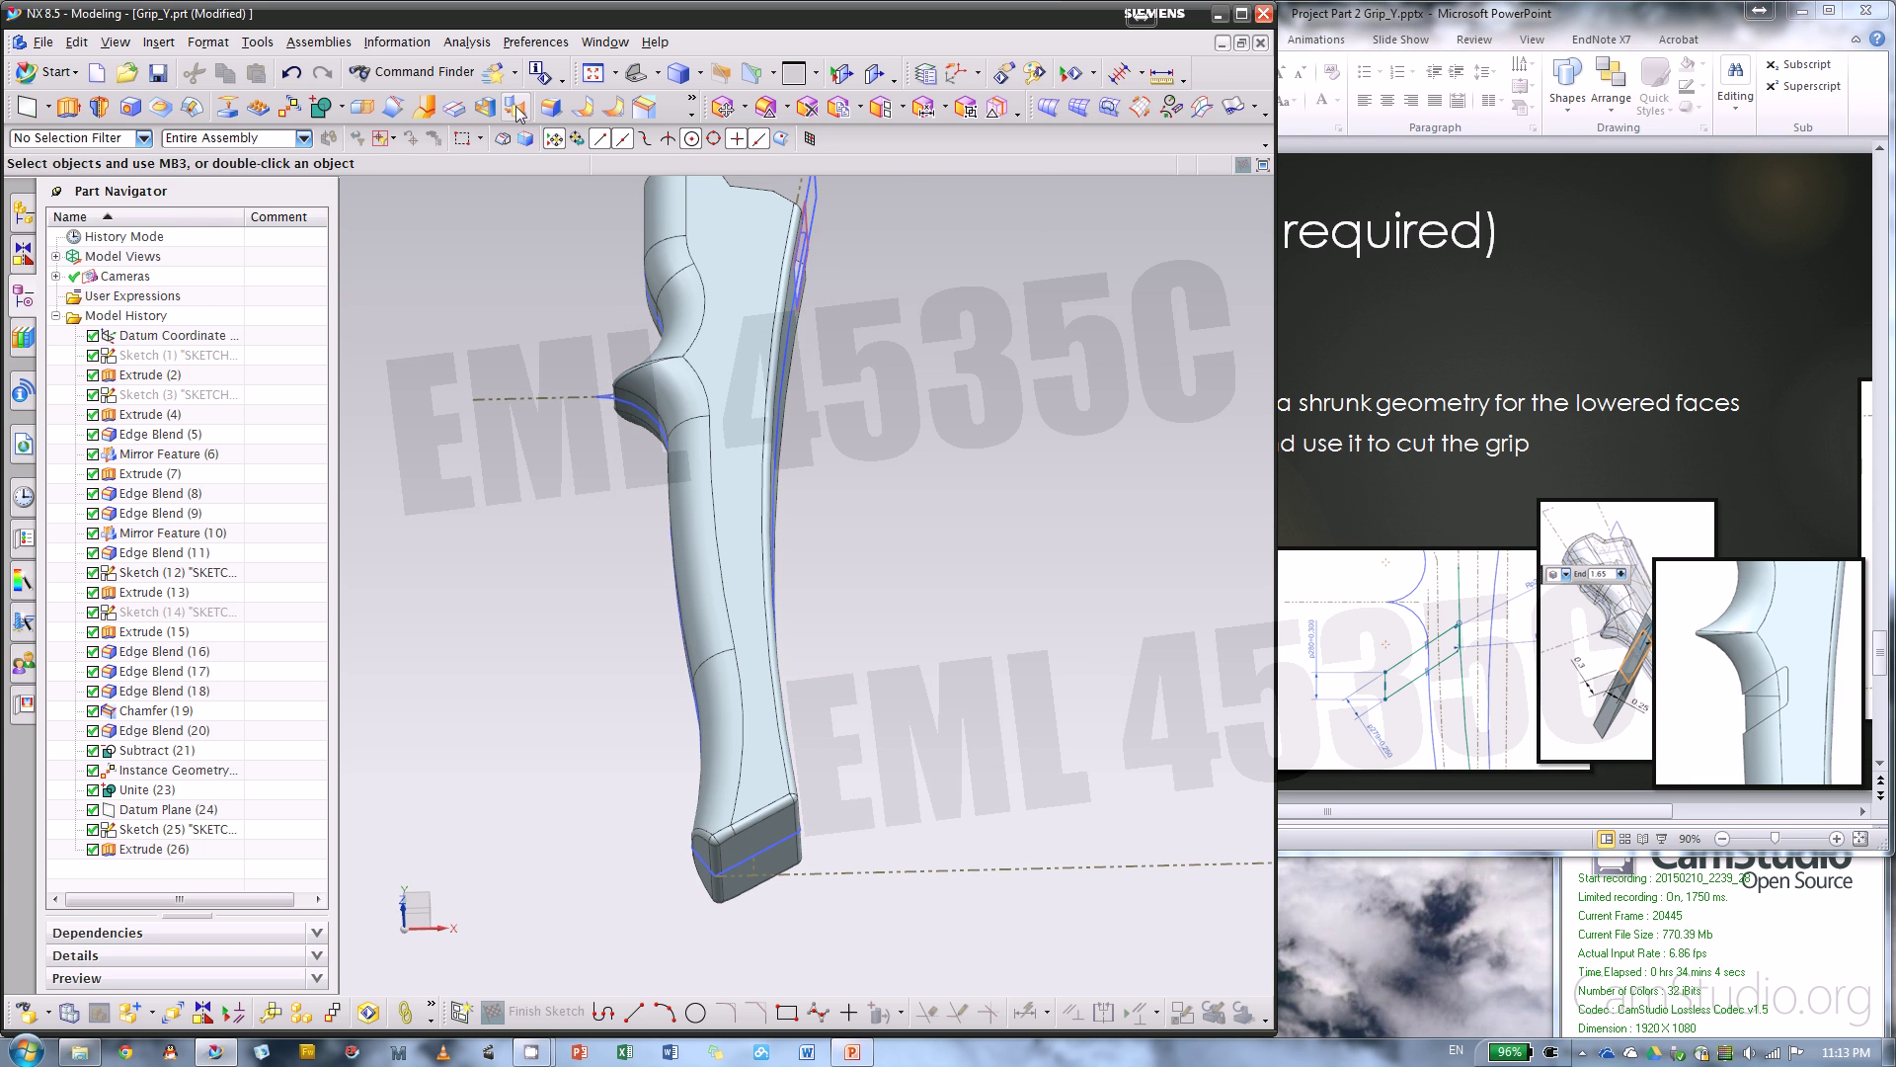
left_click(516, 111)
middle_click_drag(904, 431, 713, 447)
scroll(828, 442, "up", 5)
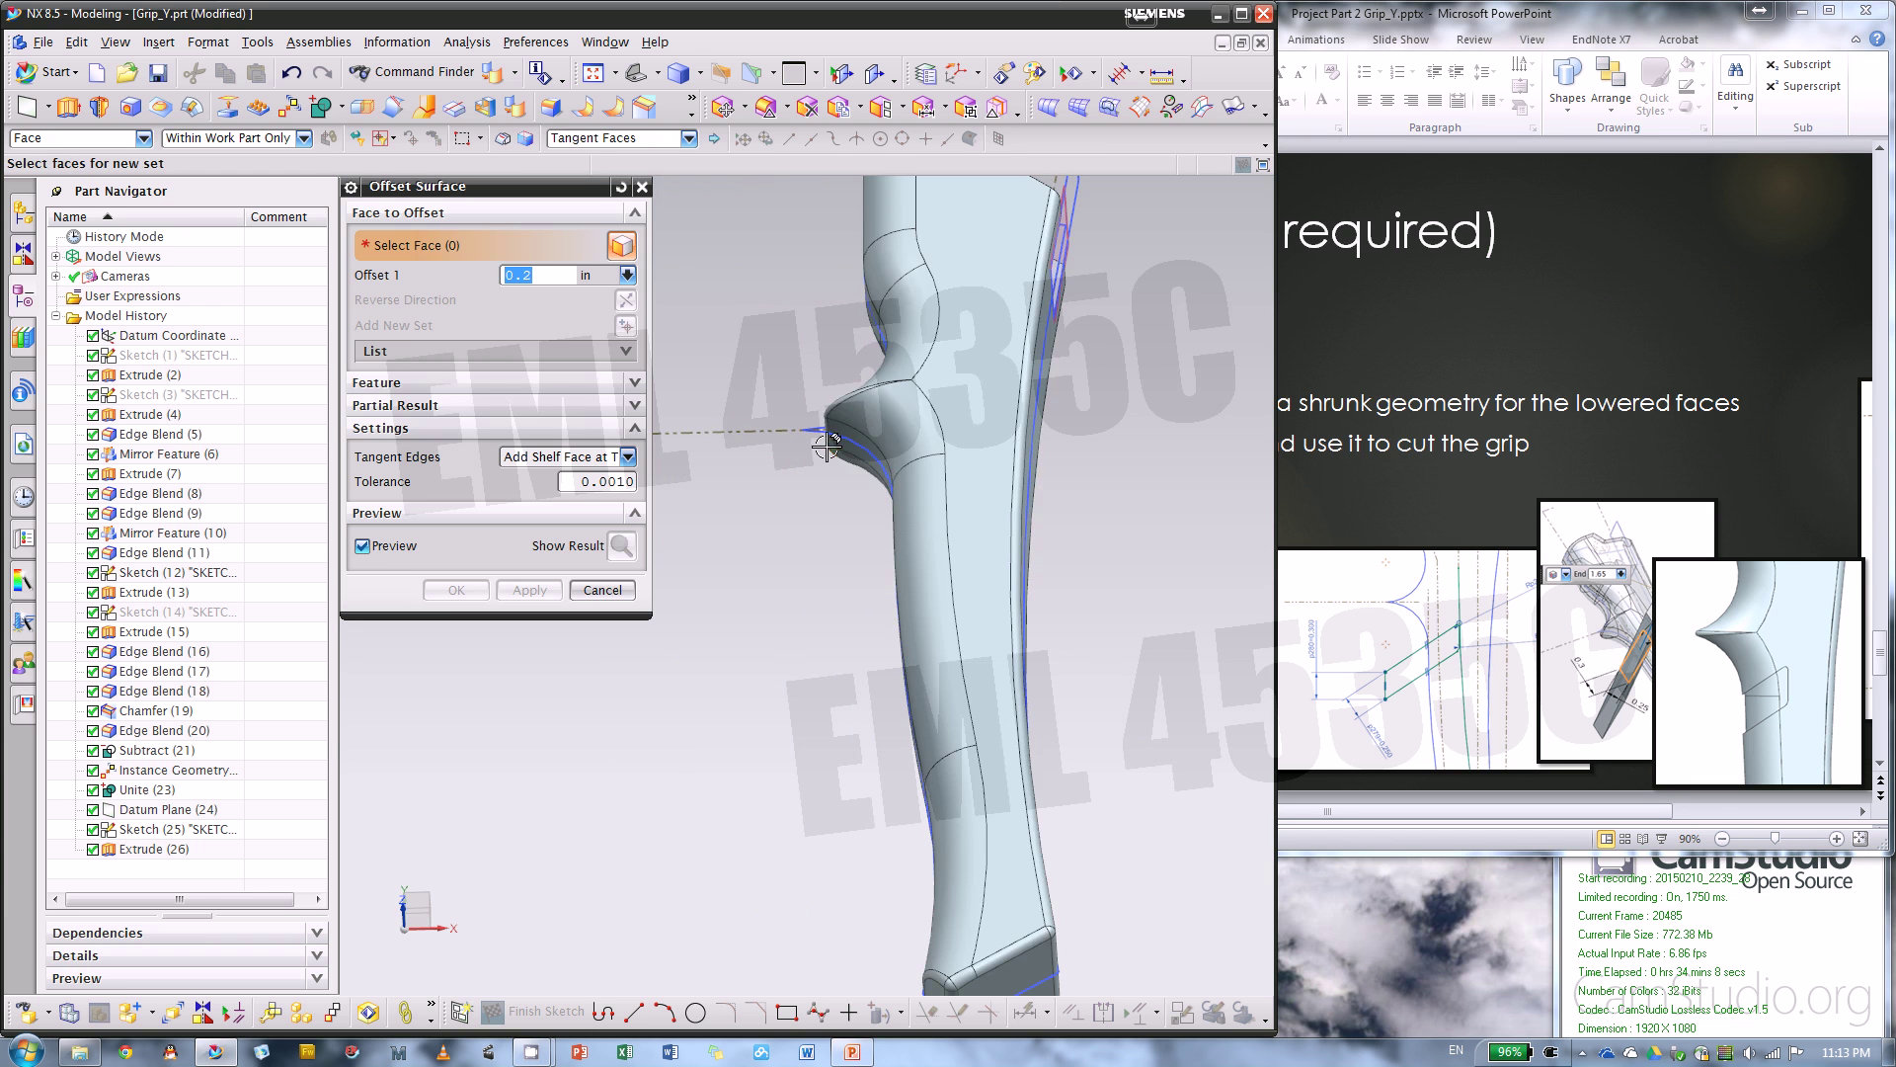
left_click(948, 449)
scroll(900, 447, "down", 3)
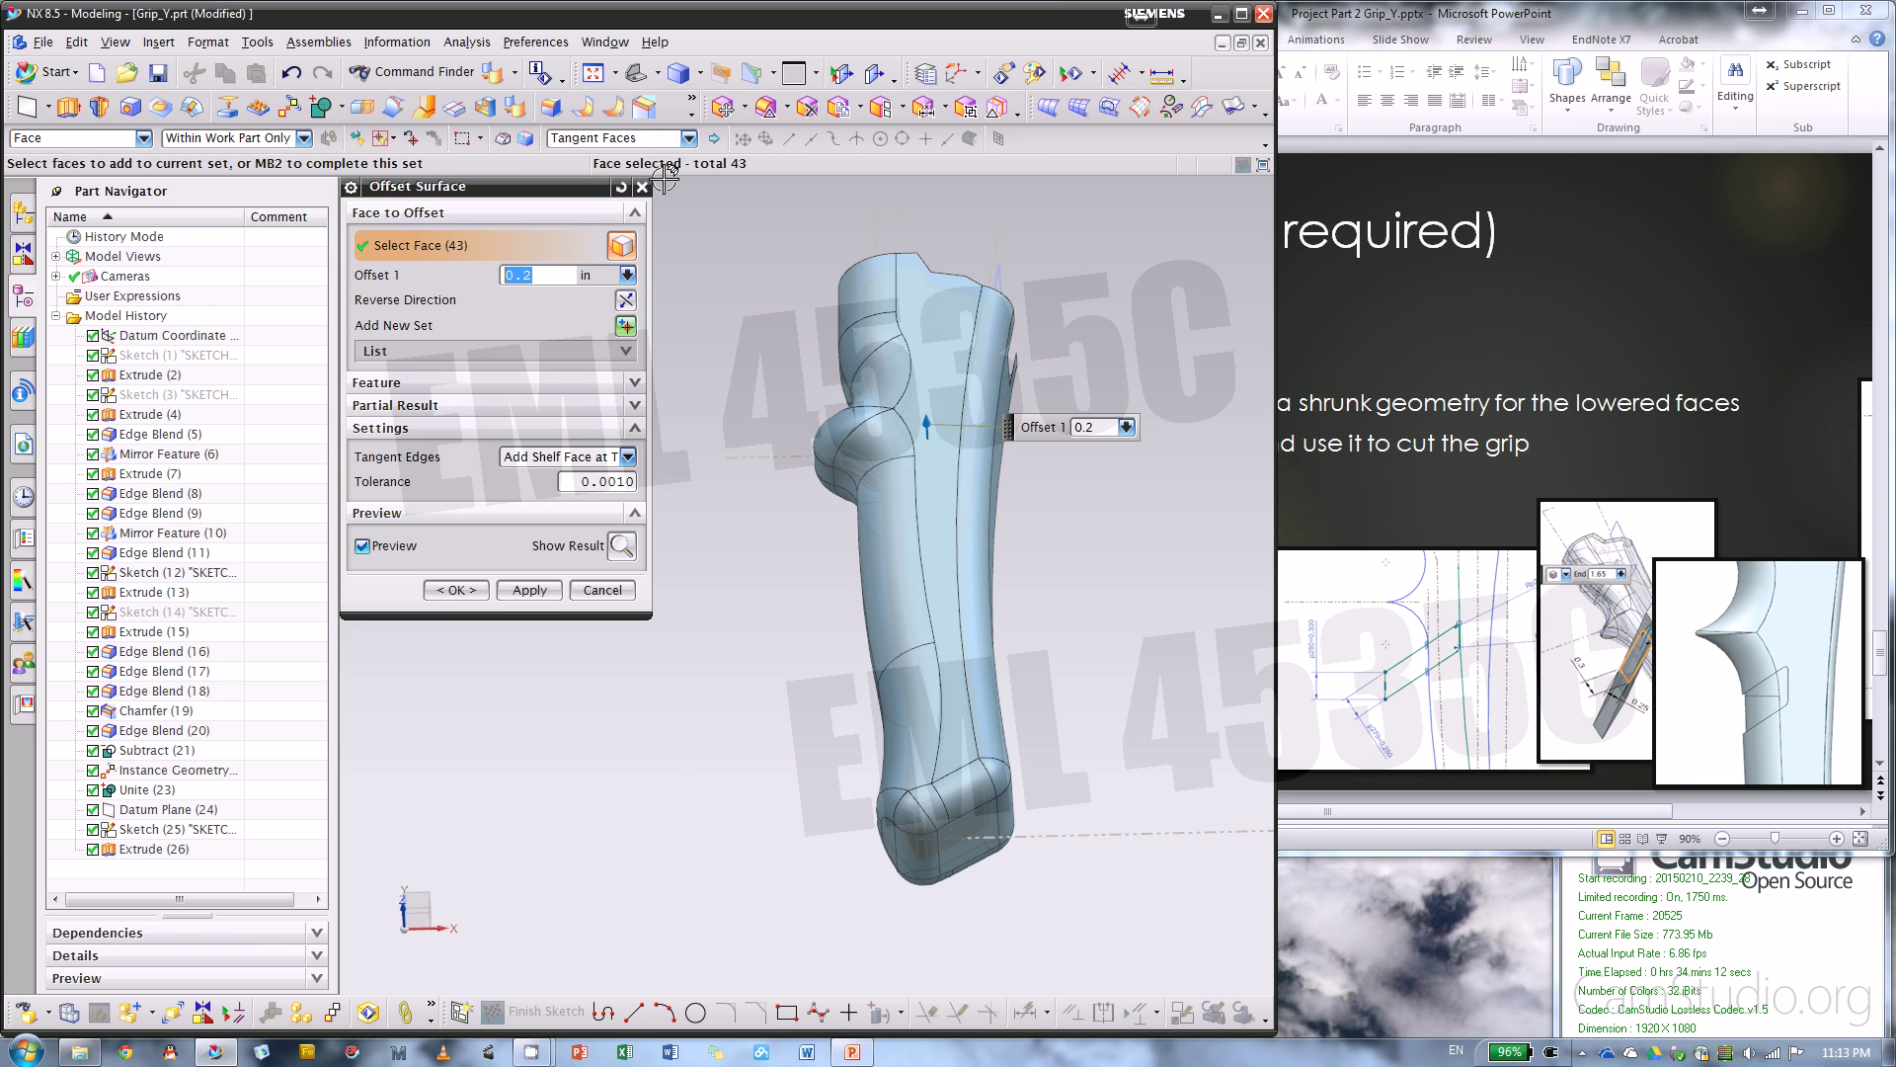
middle_click_drag(1069, 471, 963, 519)
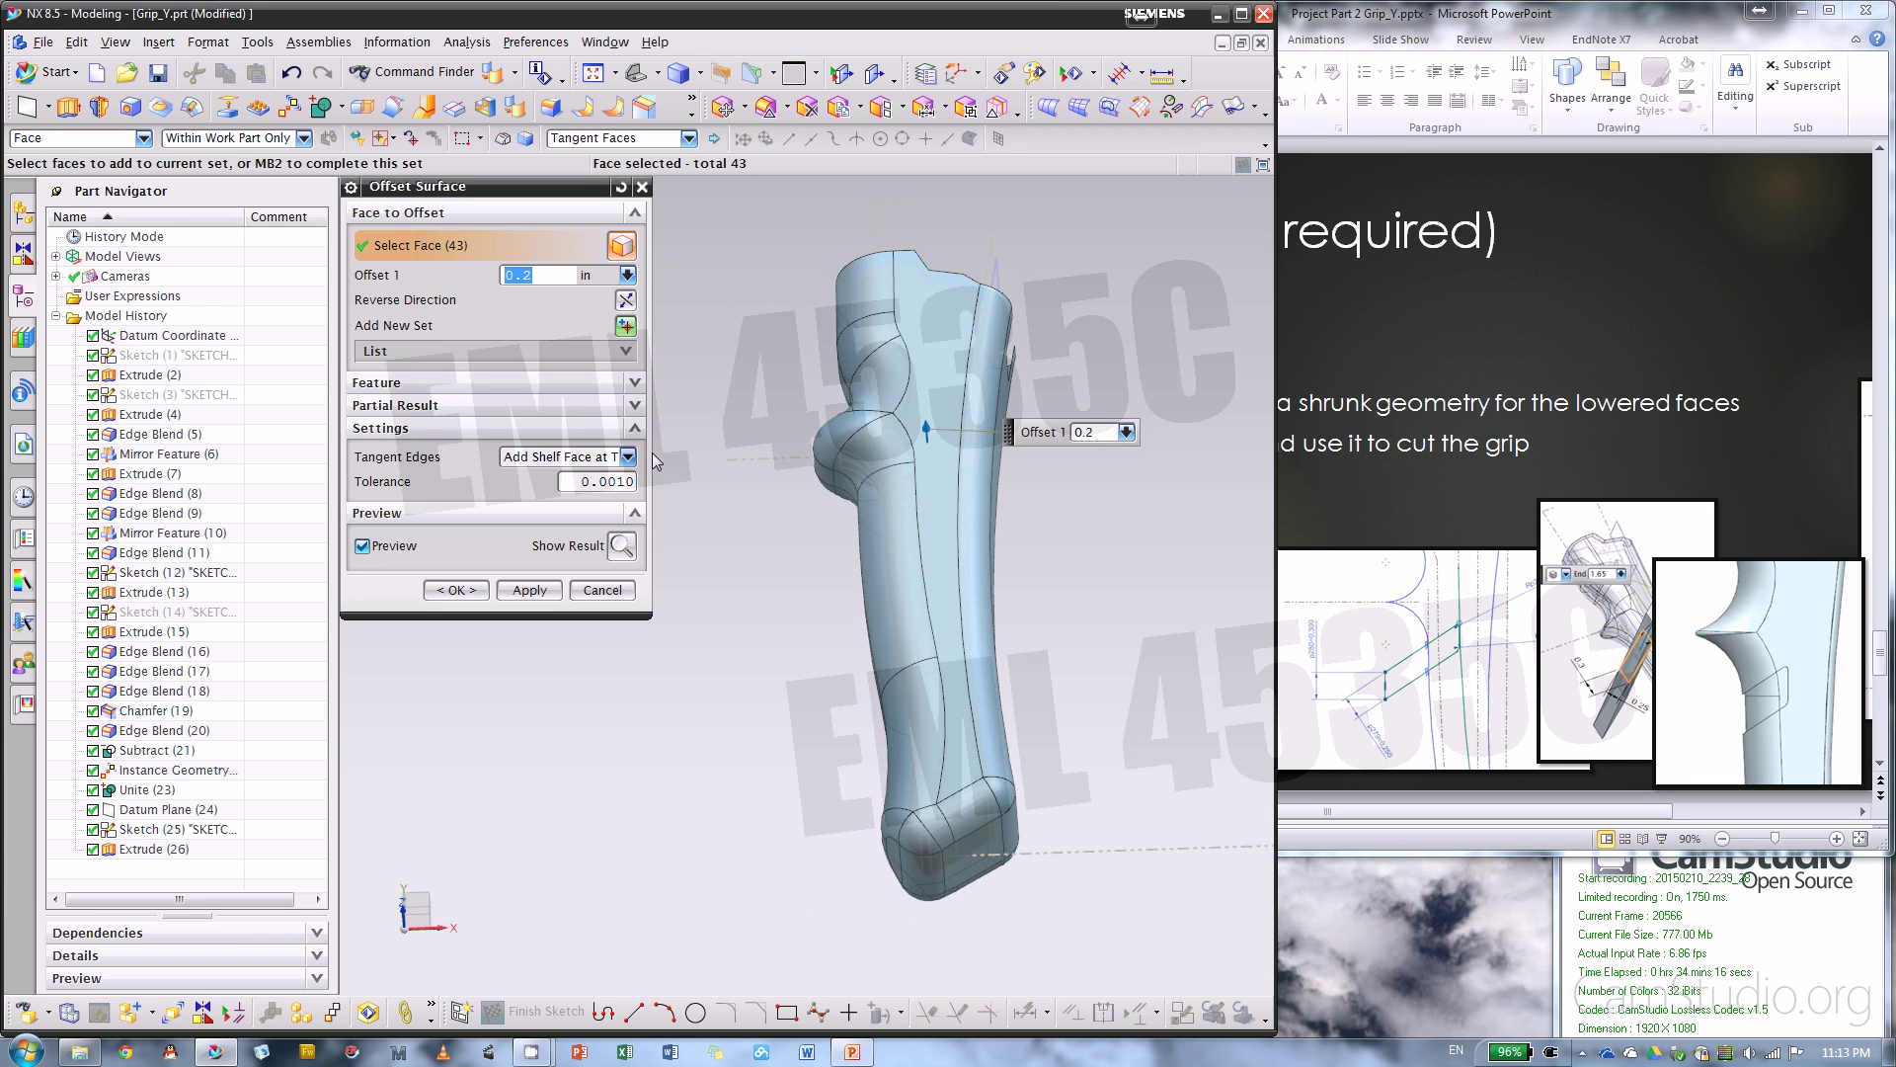
scroll(804, 394, "up", 3)
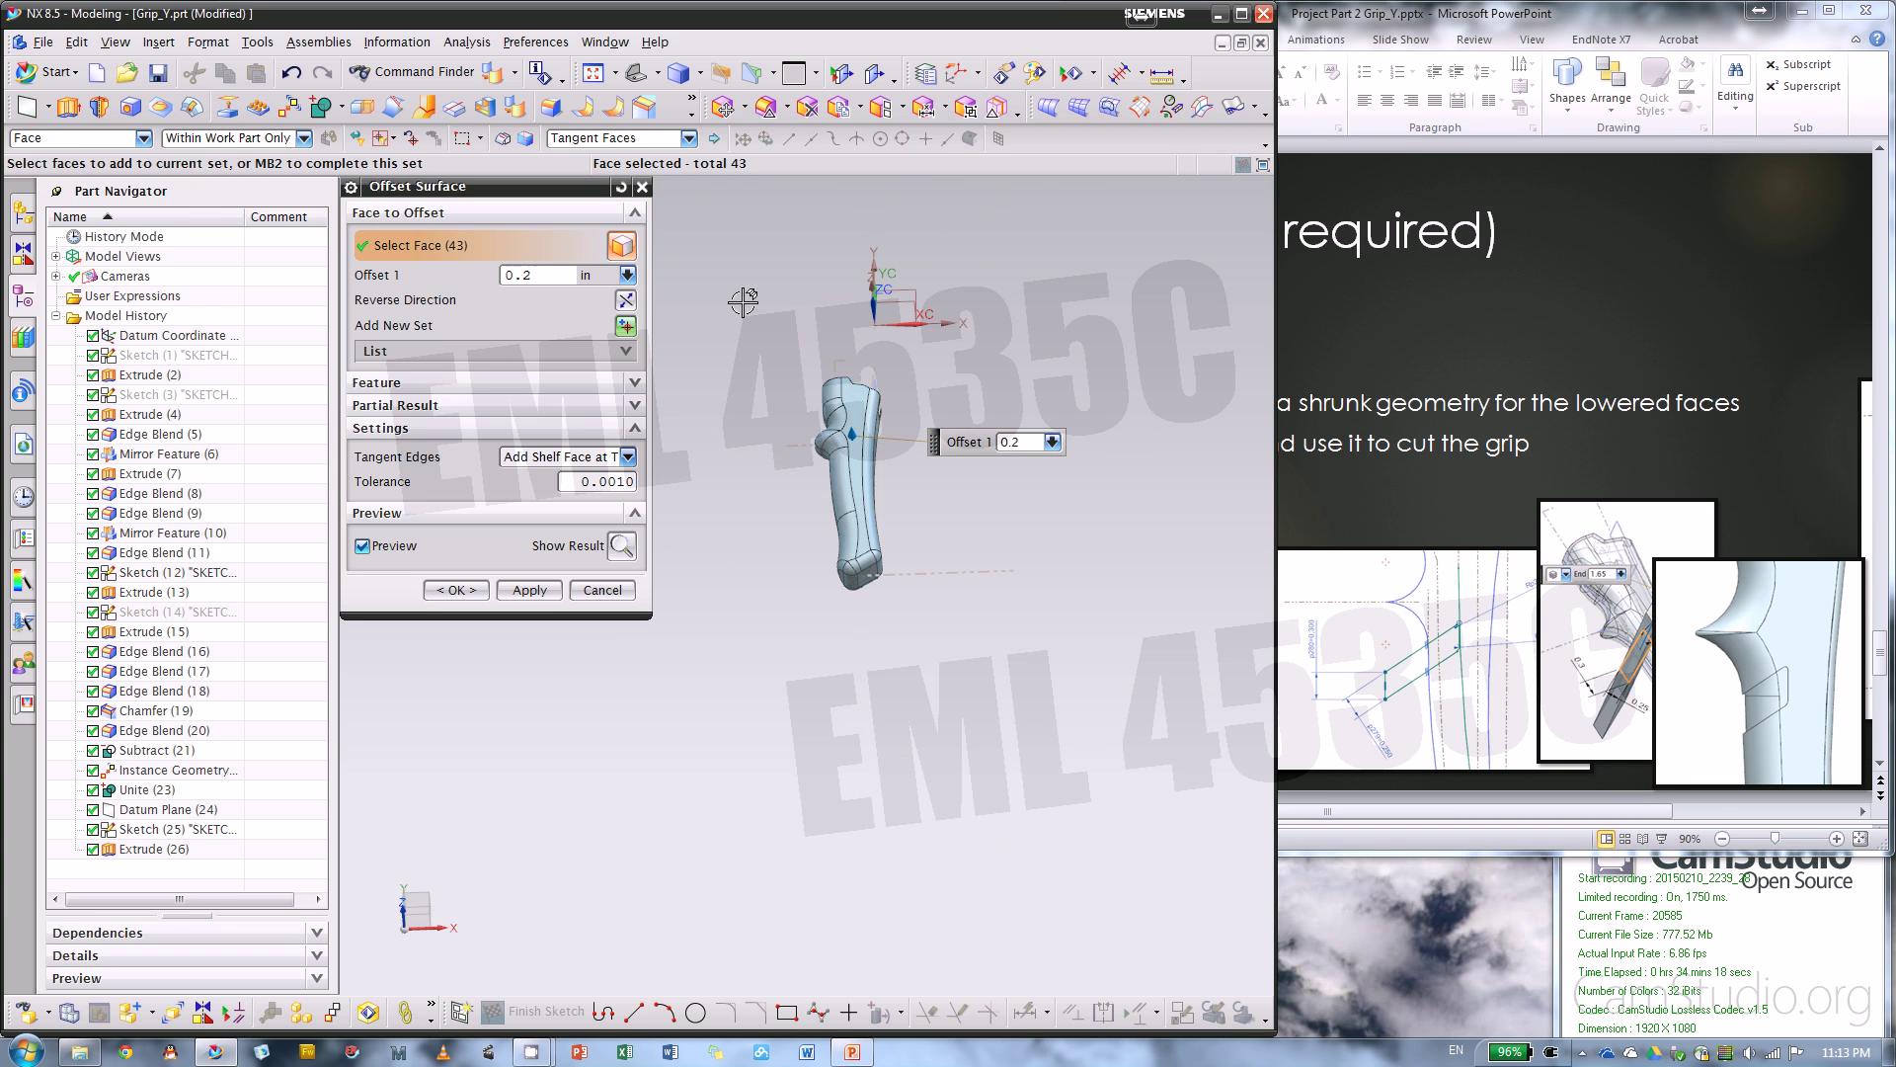
left_click_drag(741, 296, 1100, 766)
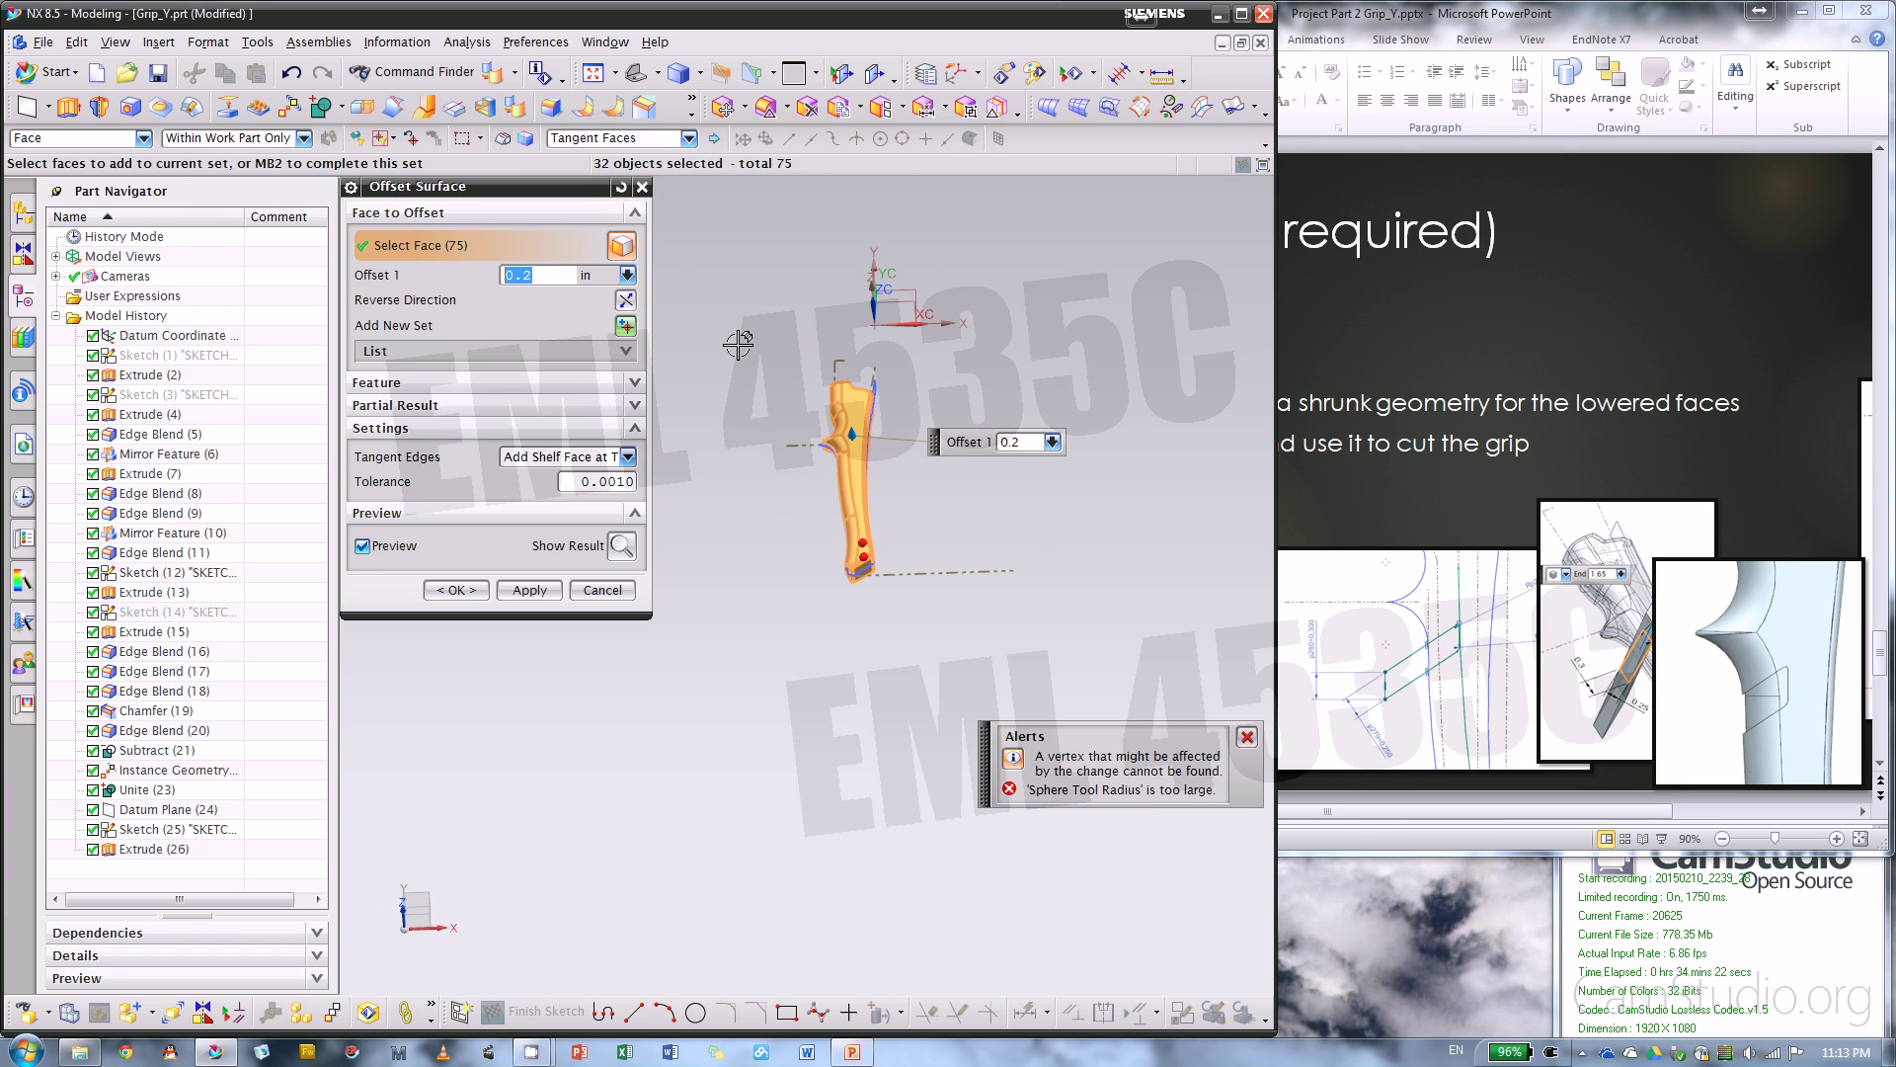
left_click(612, 586)
- Start an Offset Surface with the Body Faces selection rule and select all faces of the grip body
left_click(491, 74)
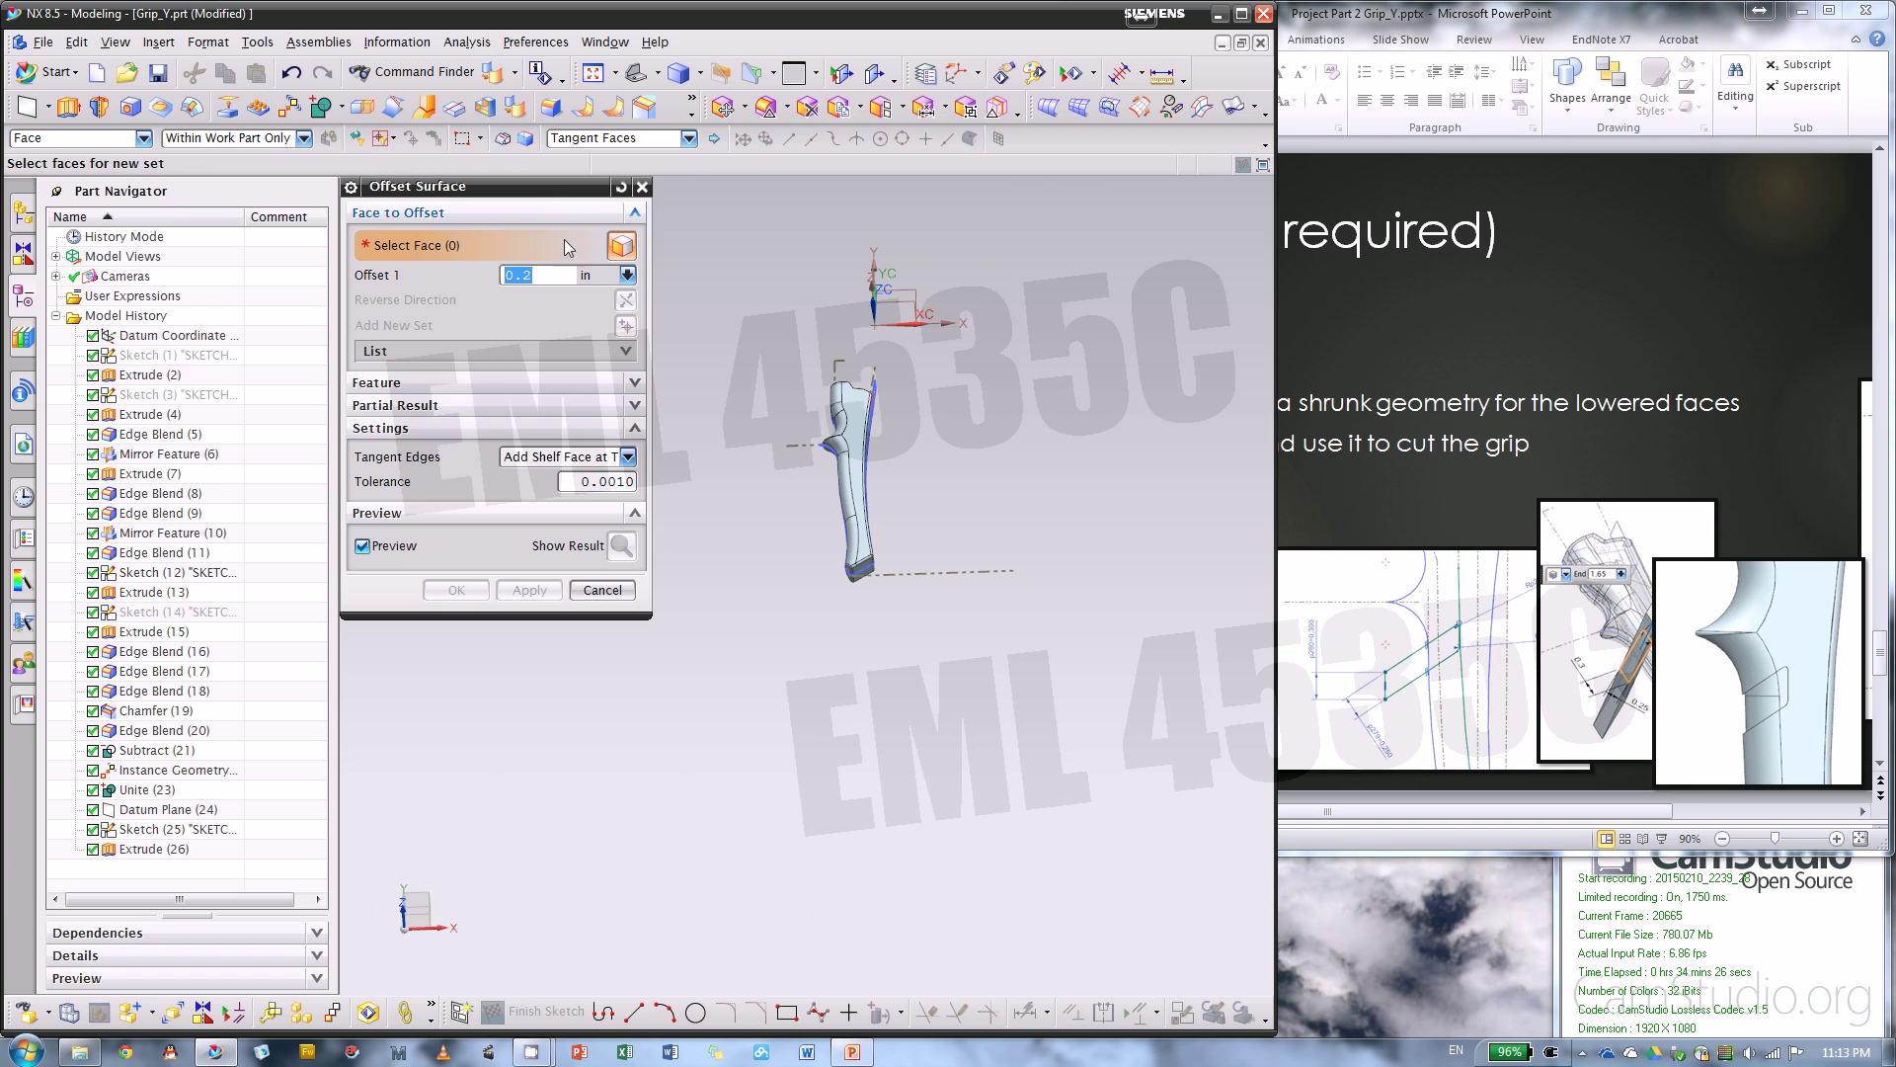
left_click(628, 148)
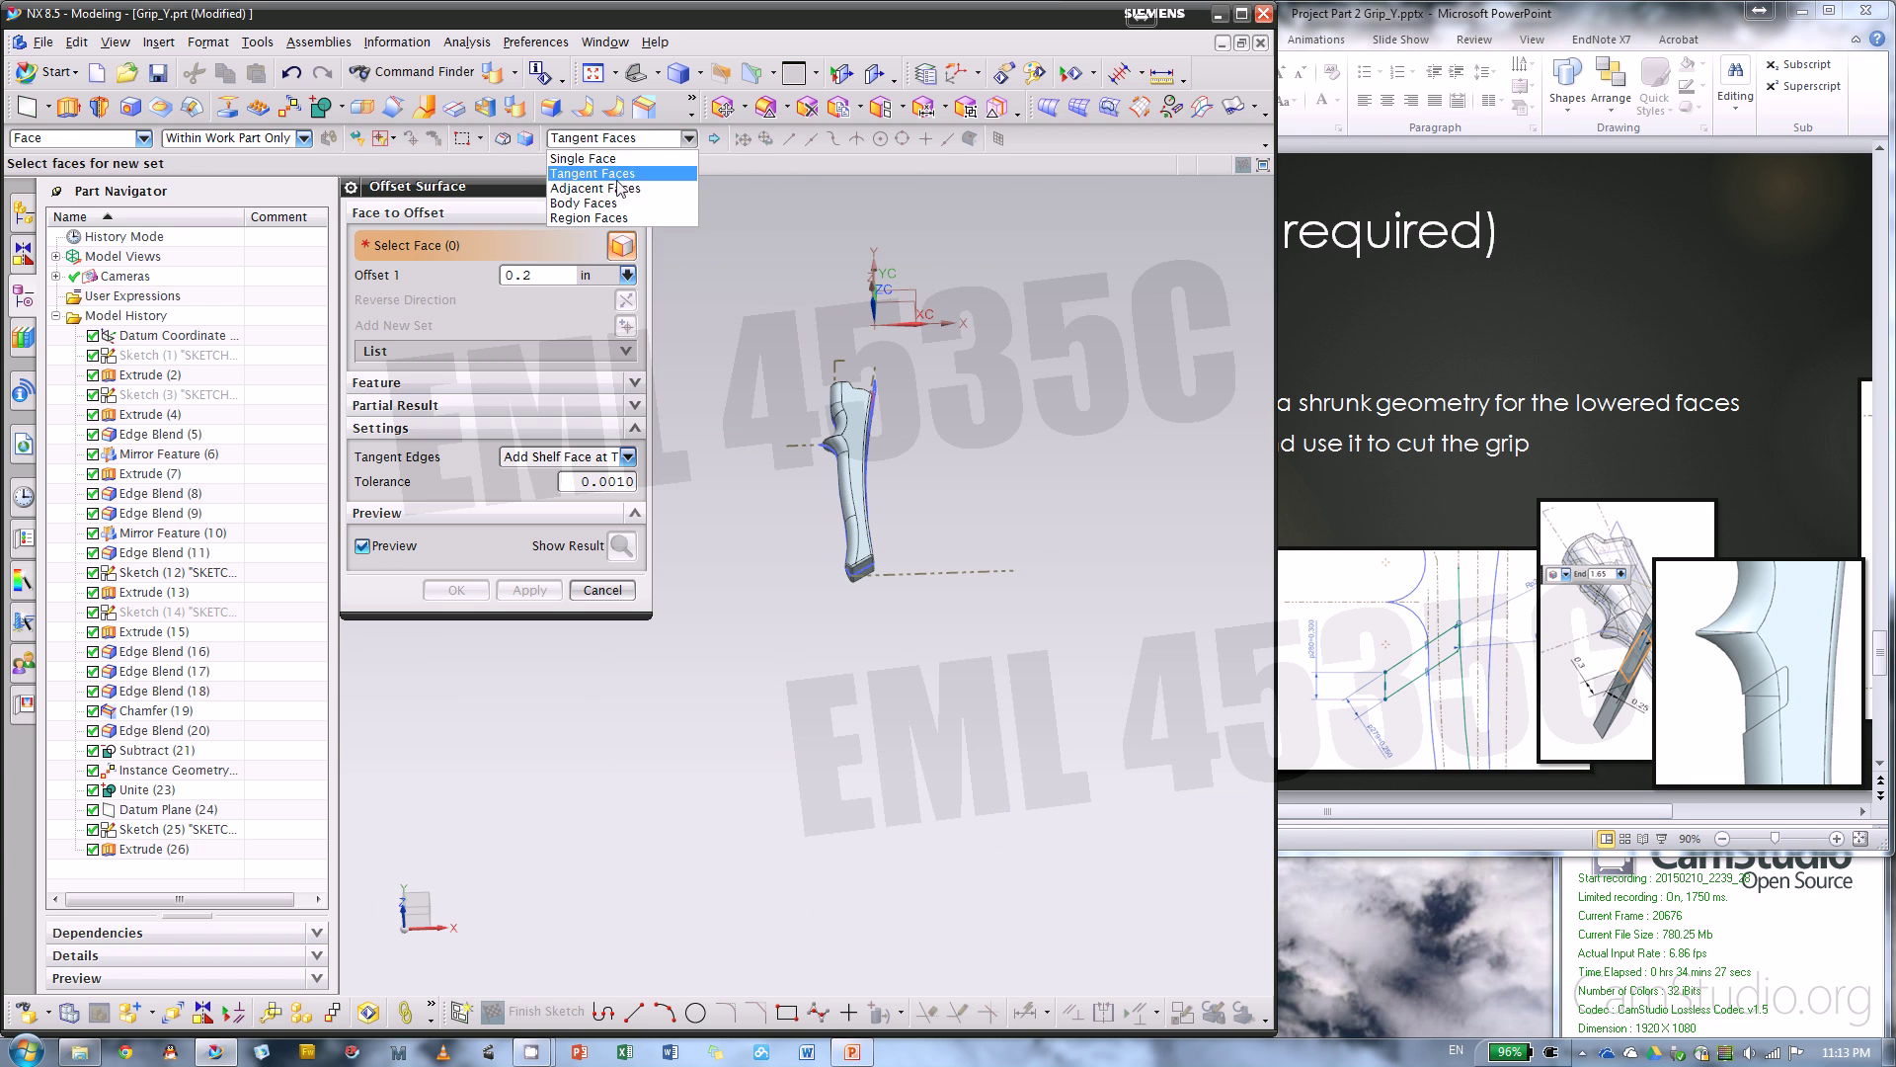
left_click(592, 204)
scroll(771, 353, "up", 2)
scroll(1047, 702, "up", 2)
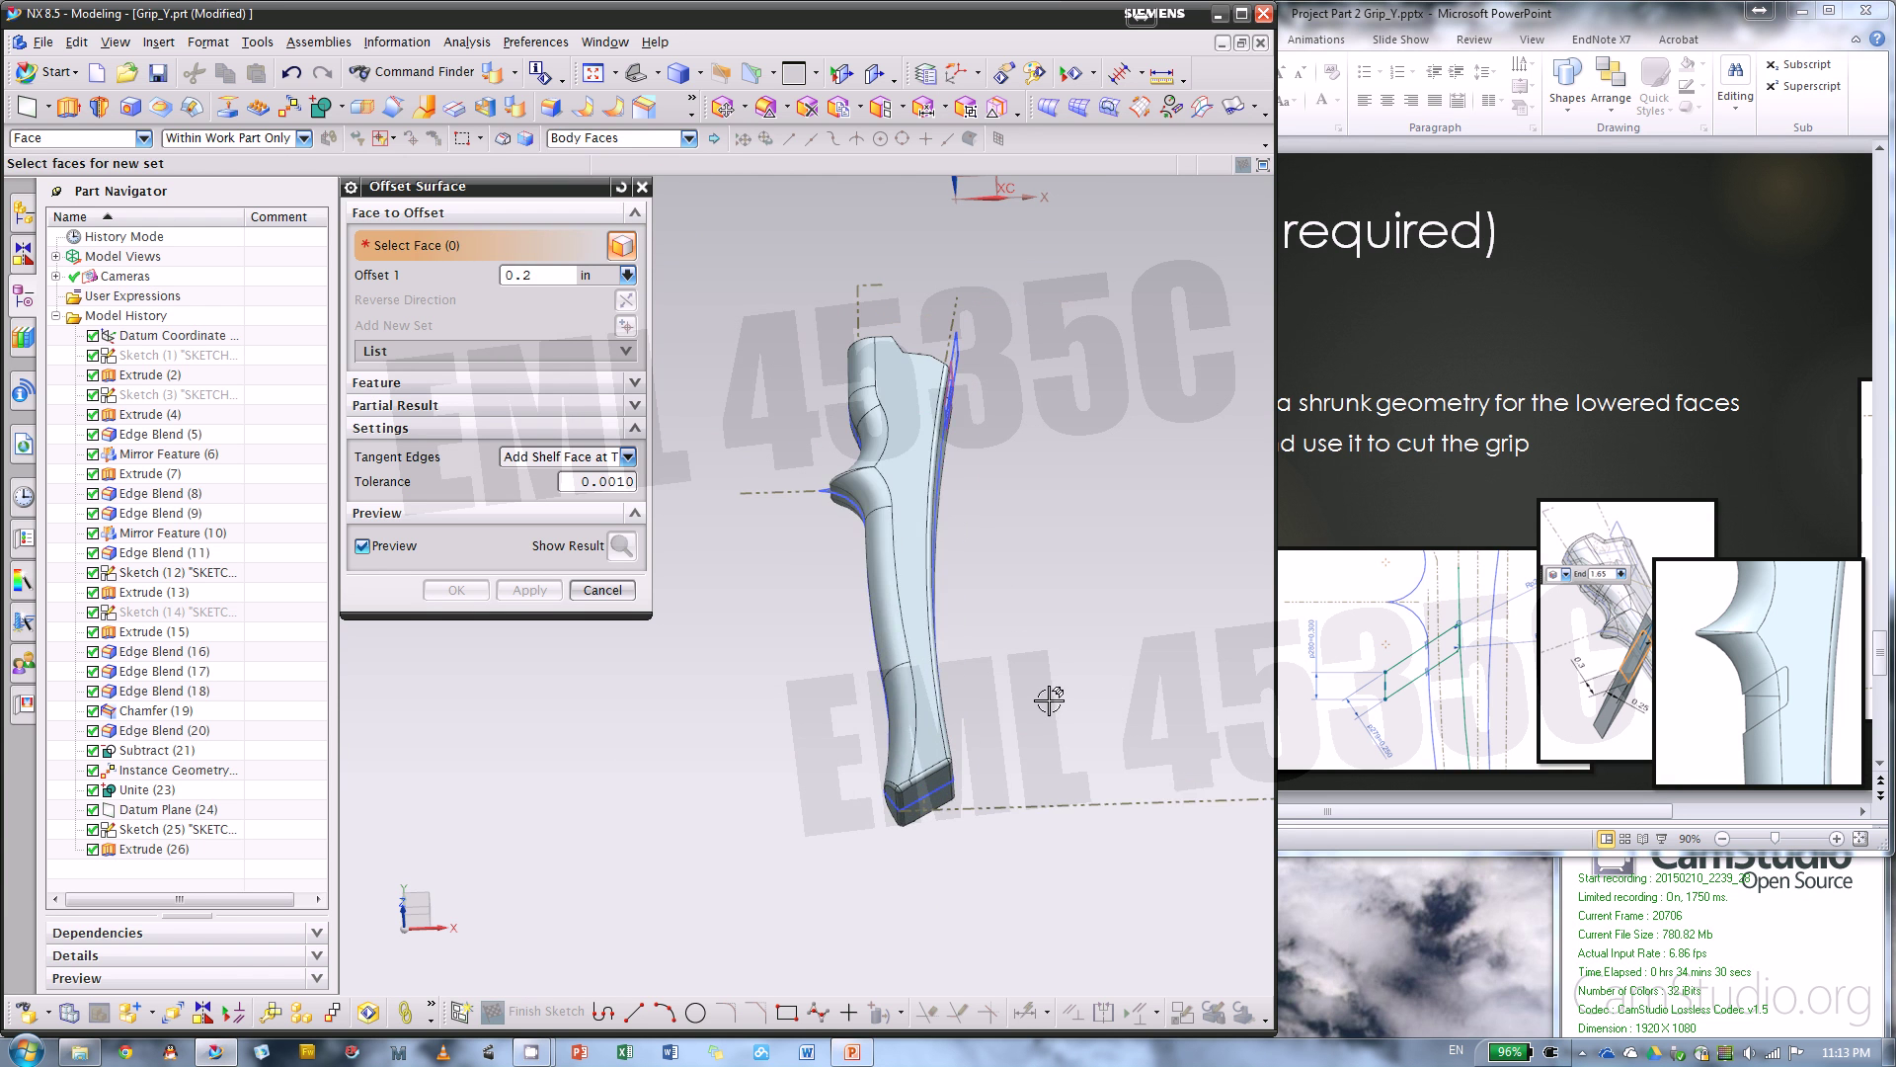
left_click(887, 503)
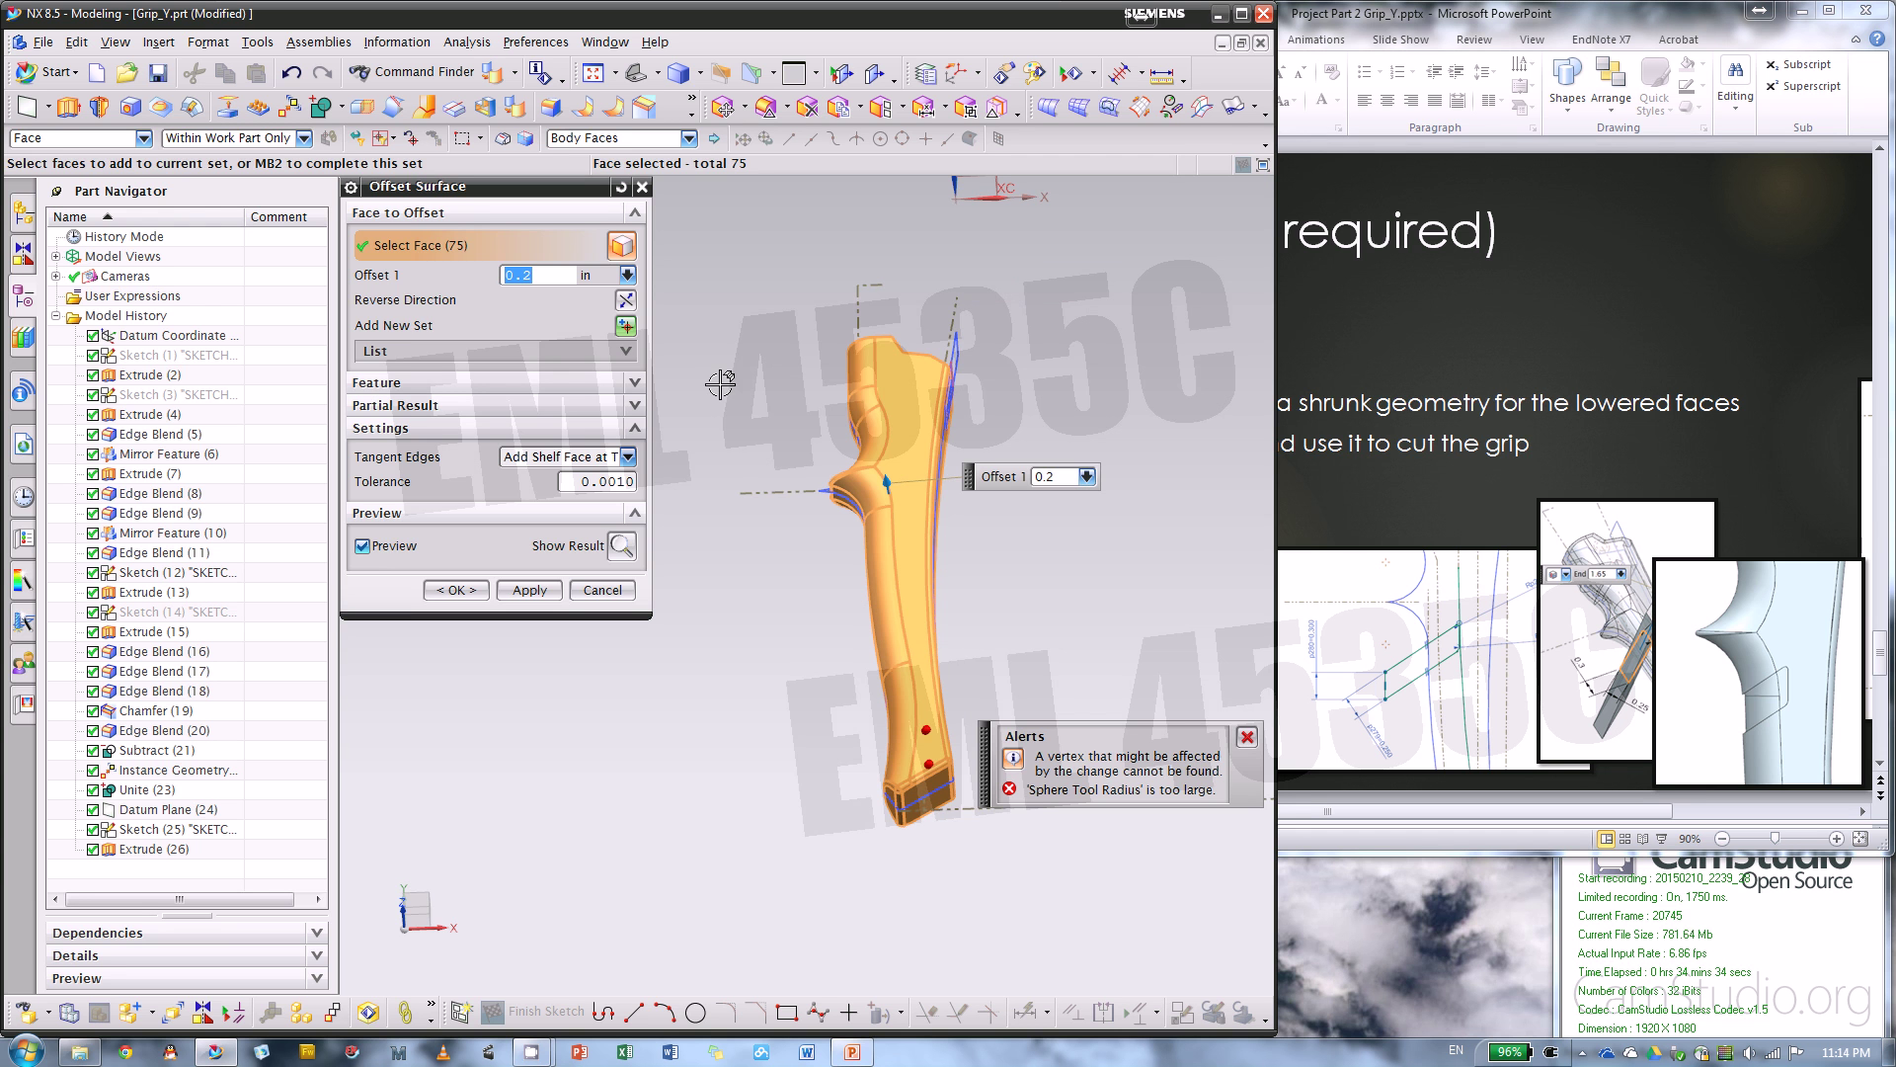
- Reverse the offset direction to point inward, set the offset to 0.02 in as on the slide, and create the surface
left_click(626, 300)
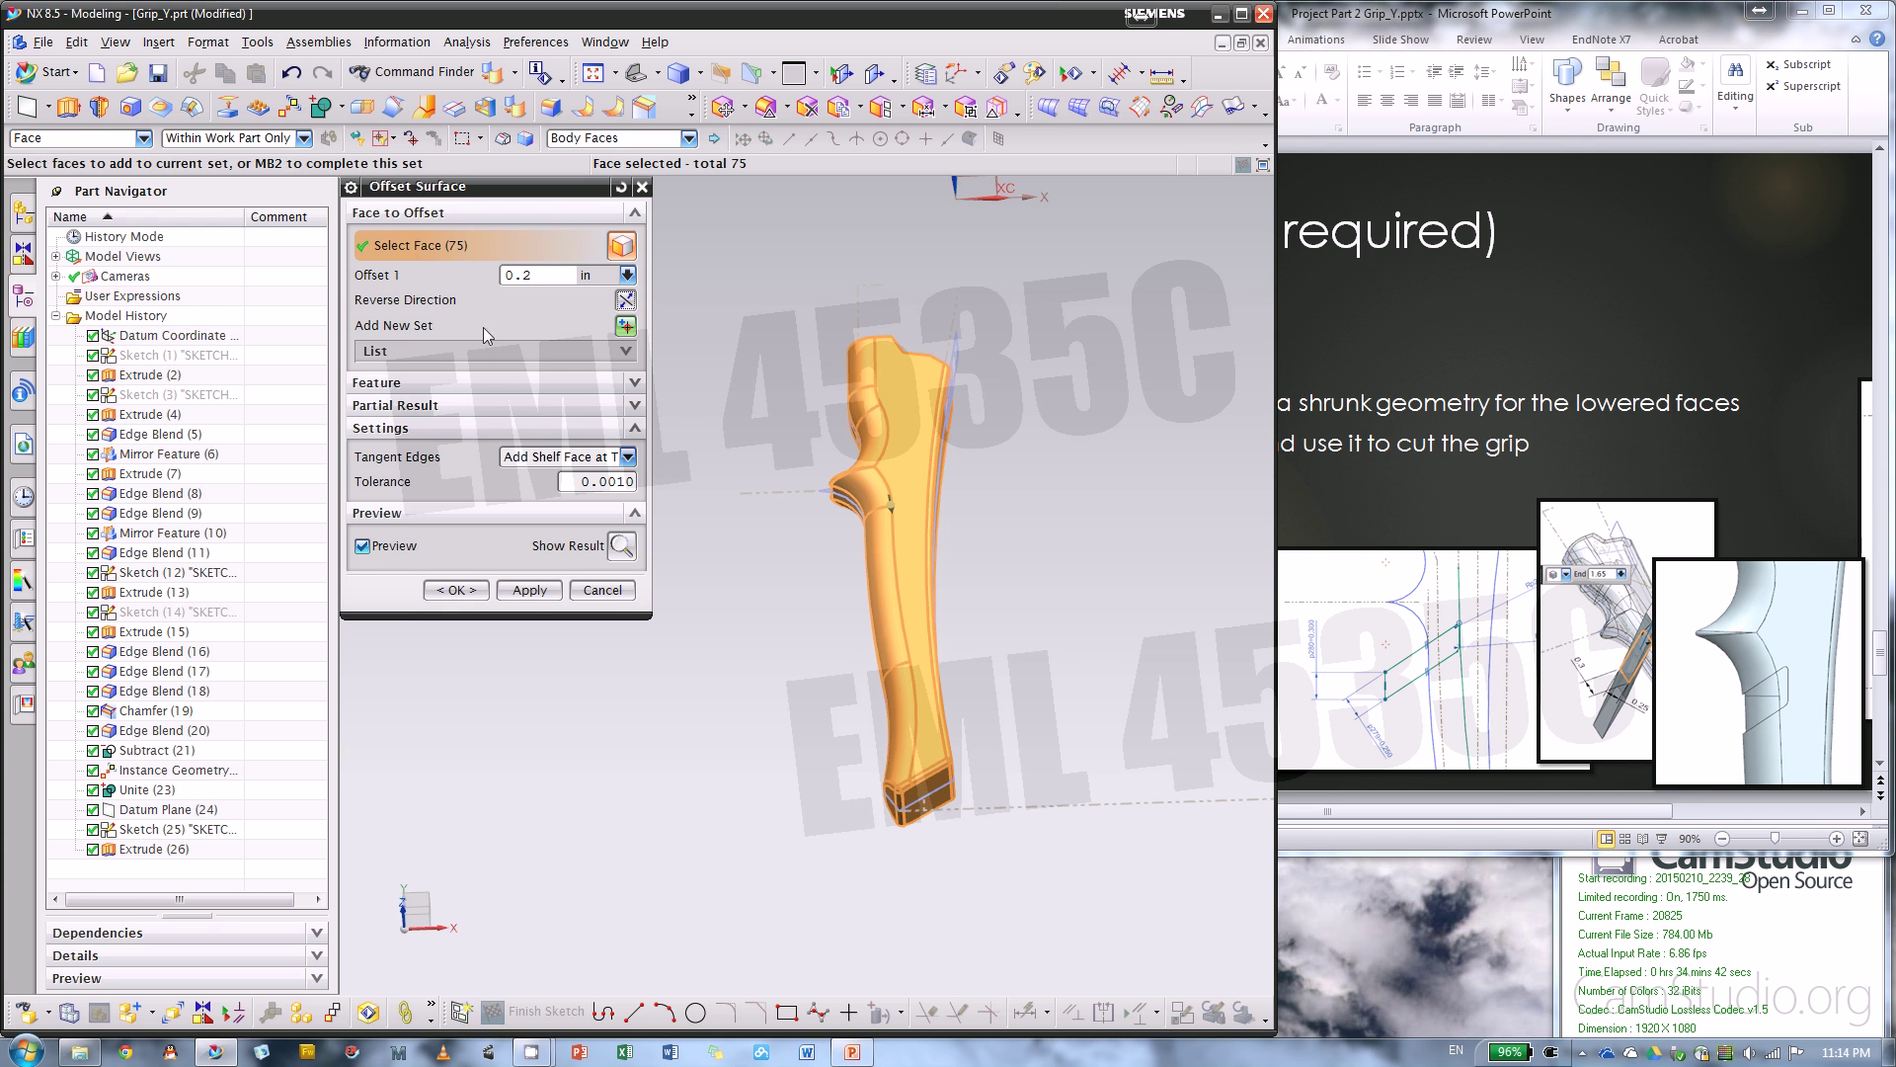
left_click(1390, 518)
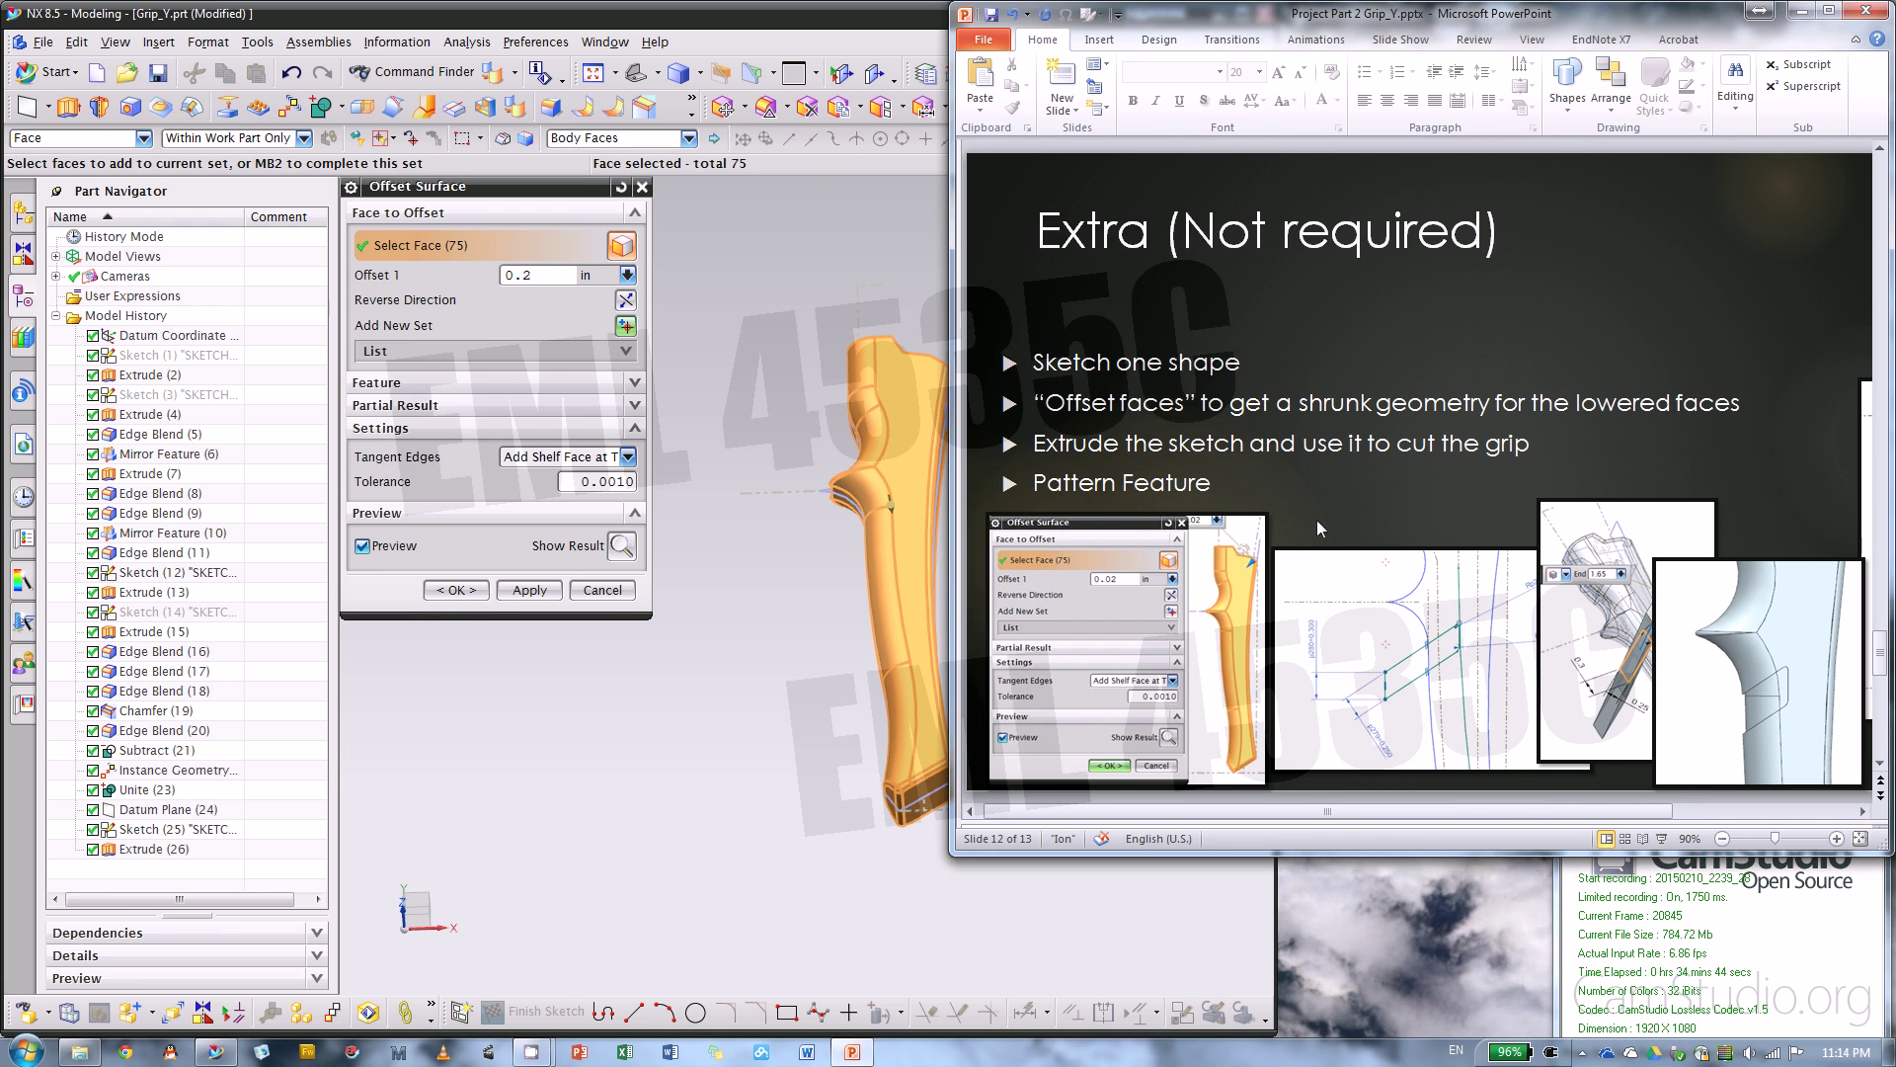
left_click(526, 275)
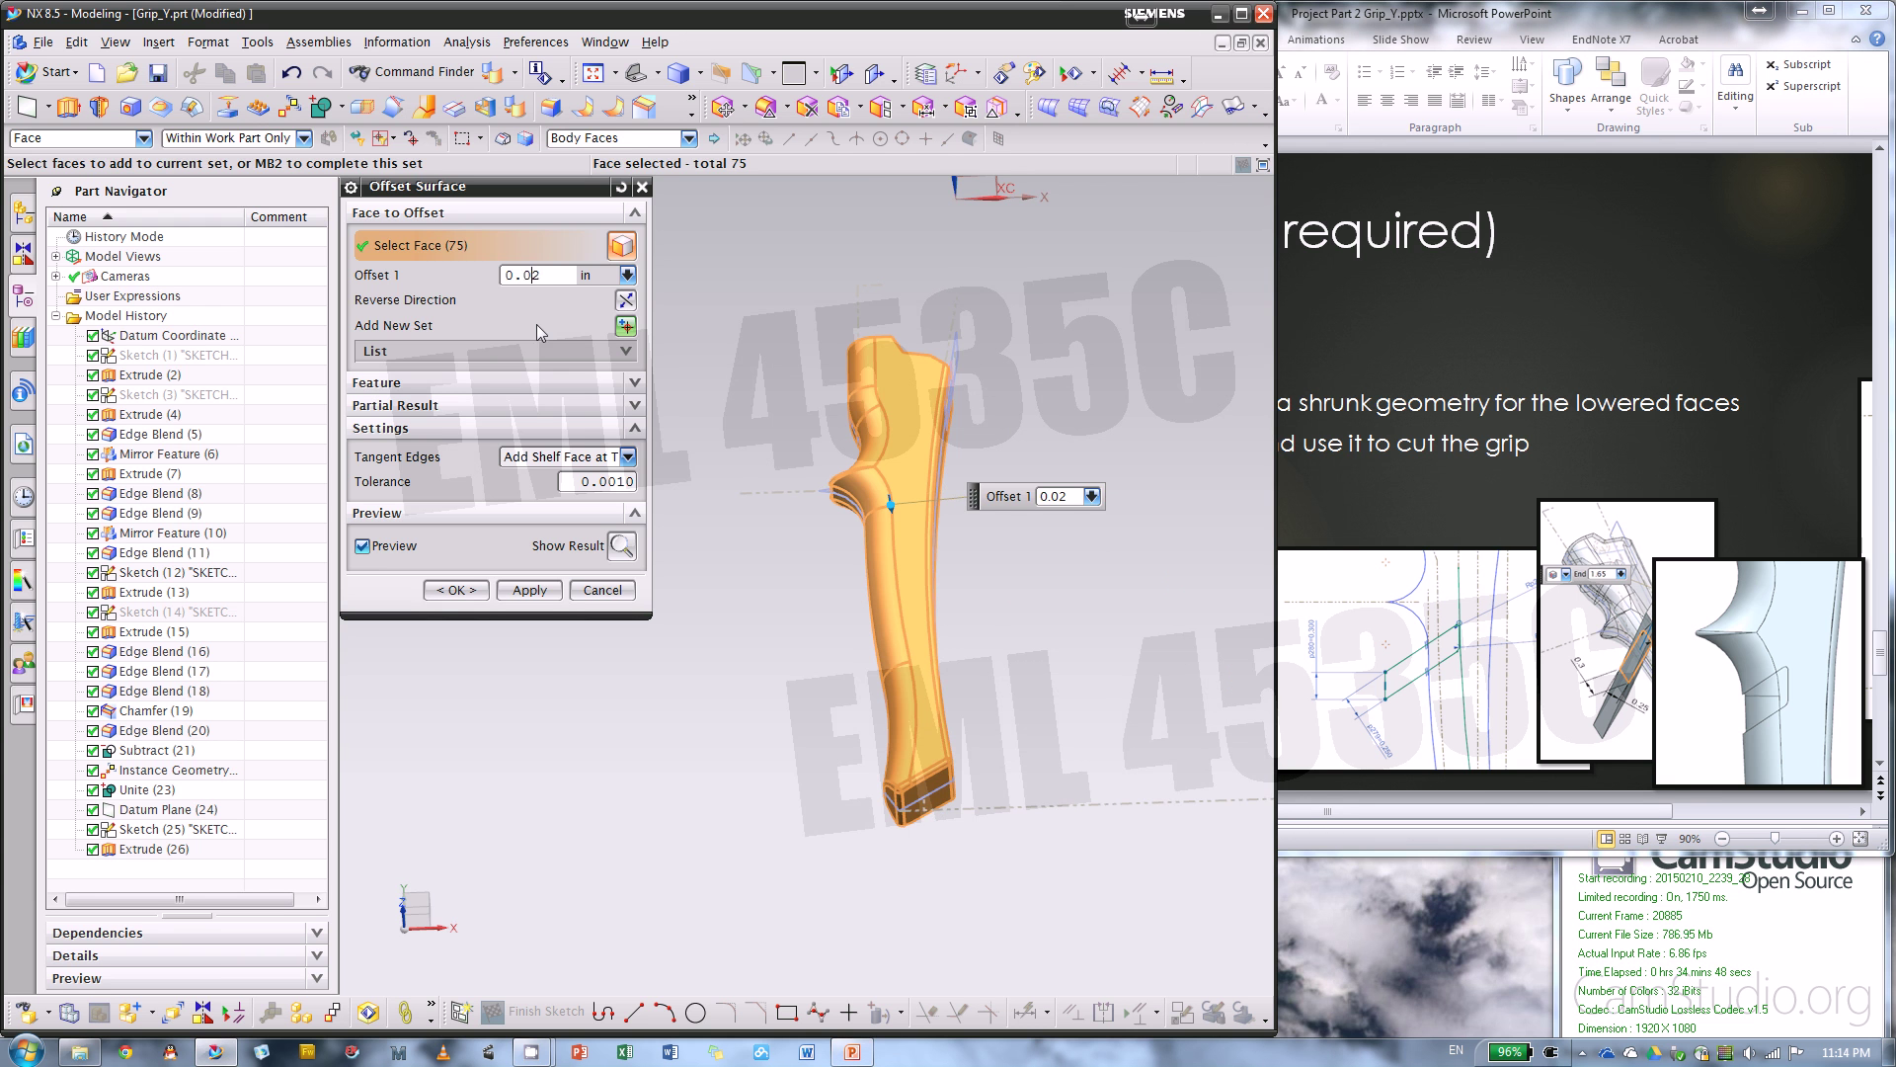
scroll(789, 601, "up", 3)
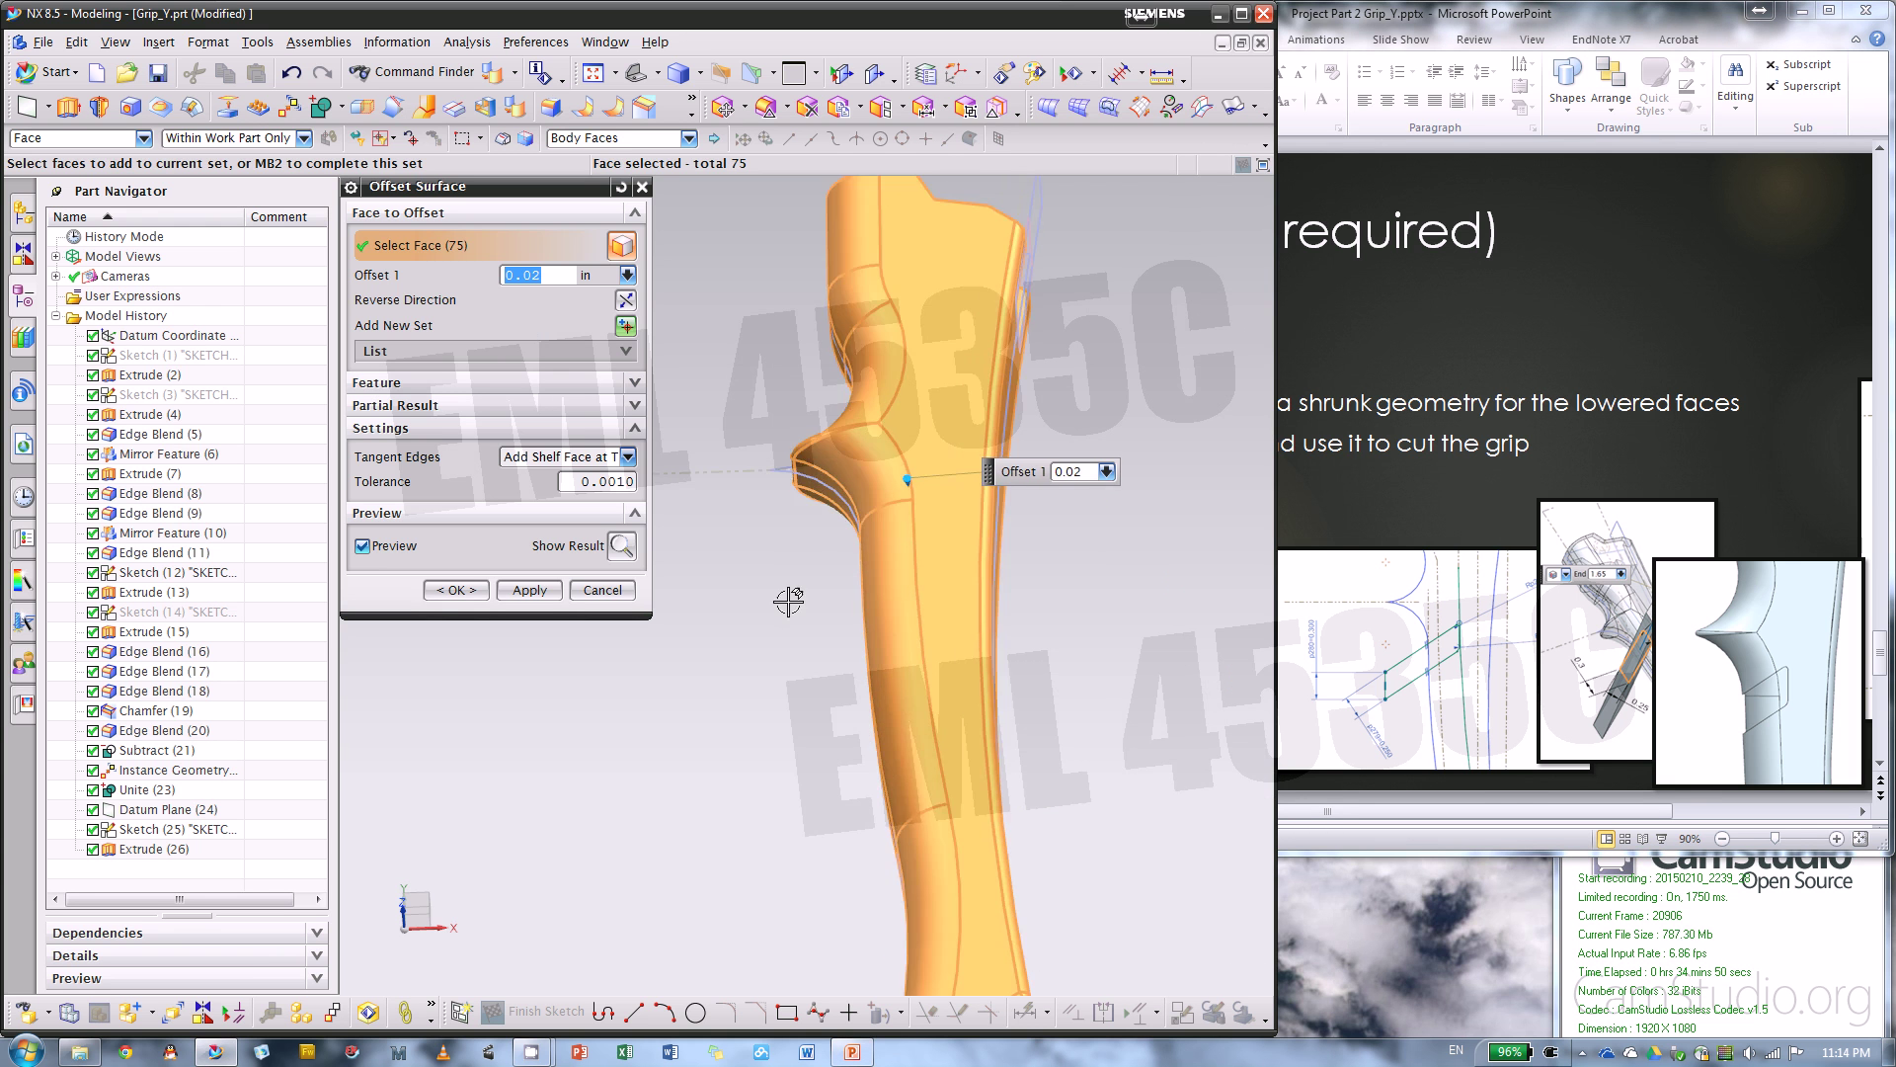
middle_click_drag(788, 600, 810, 553)
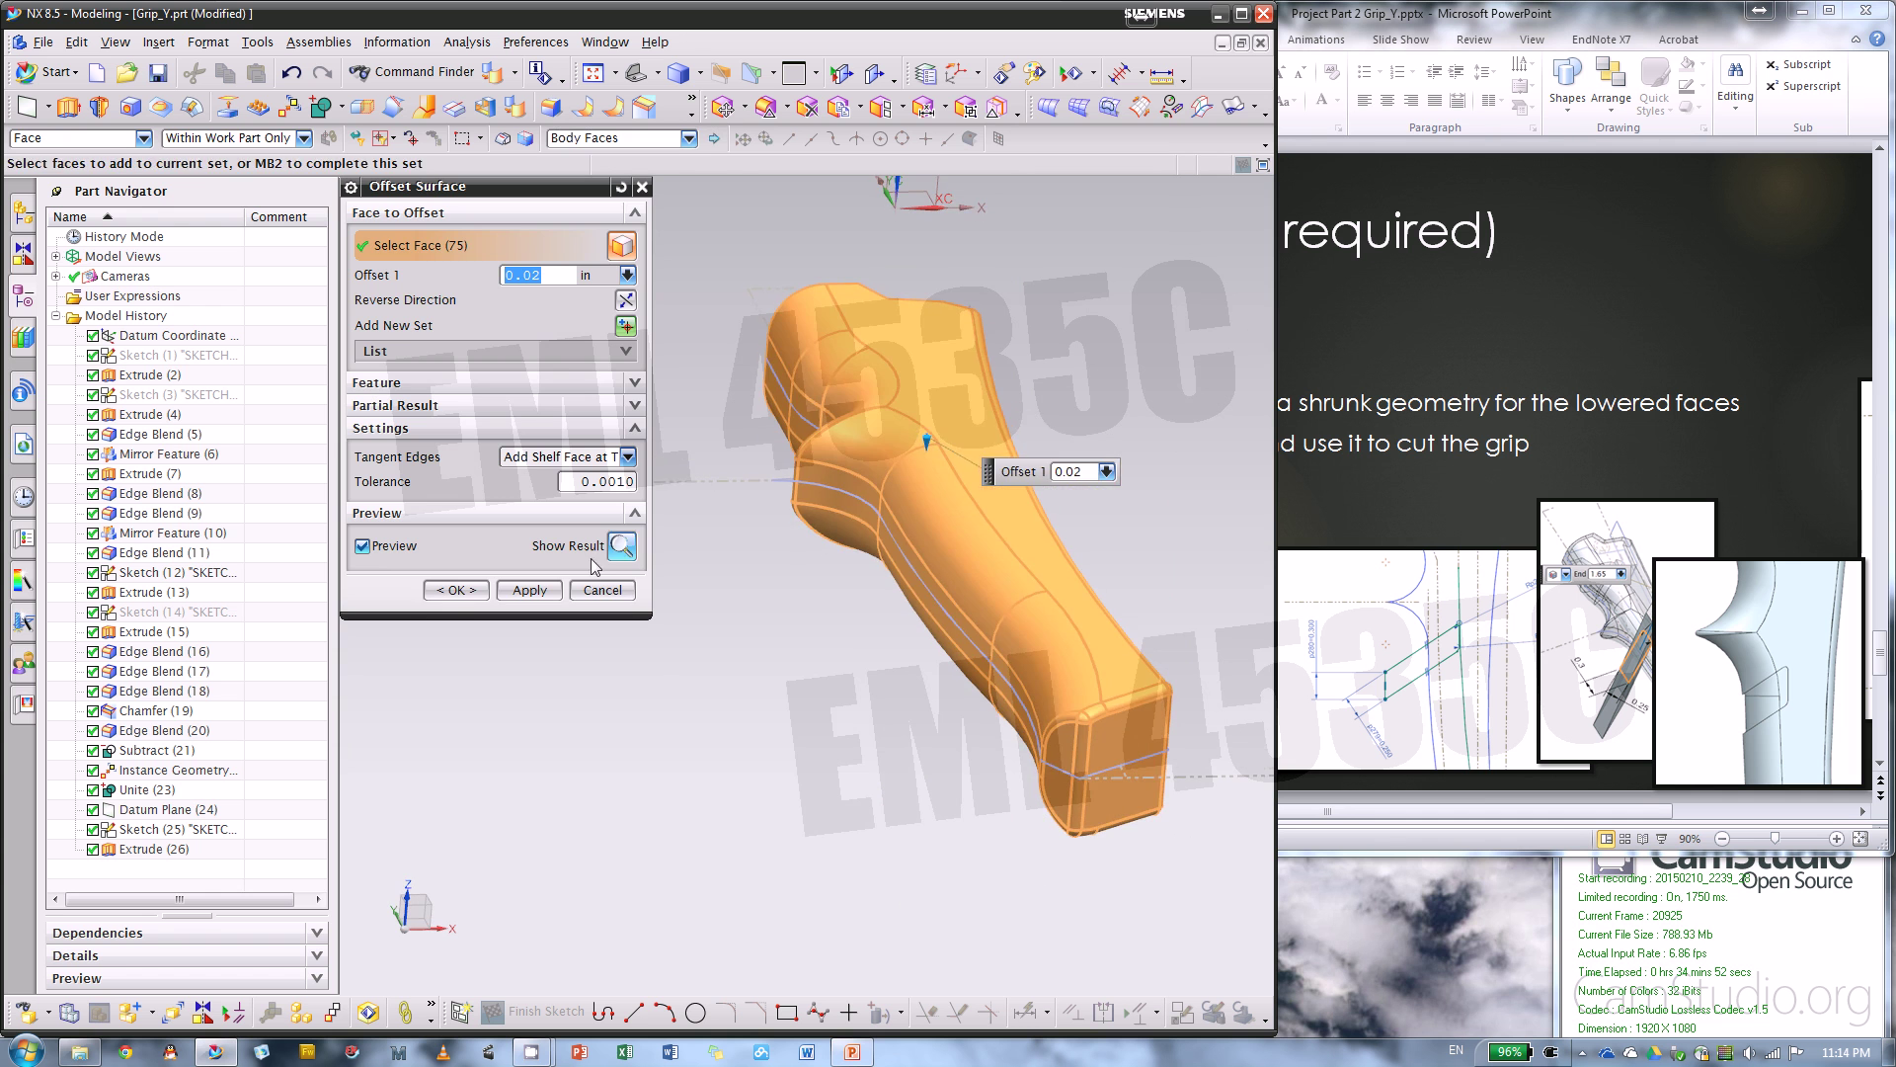
left_click(457, 590)
- Hide the grip body through its last extrude feature, show it again and inspect the grip together with the offset surface
scroll(653, 685, "down", 2)
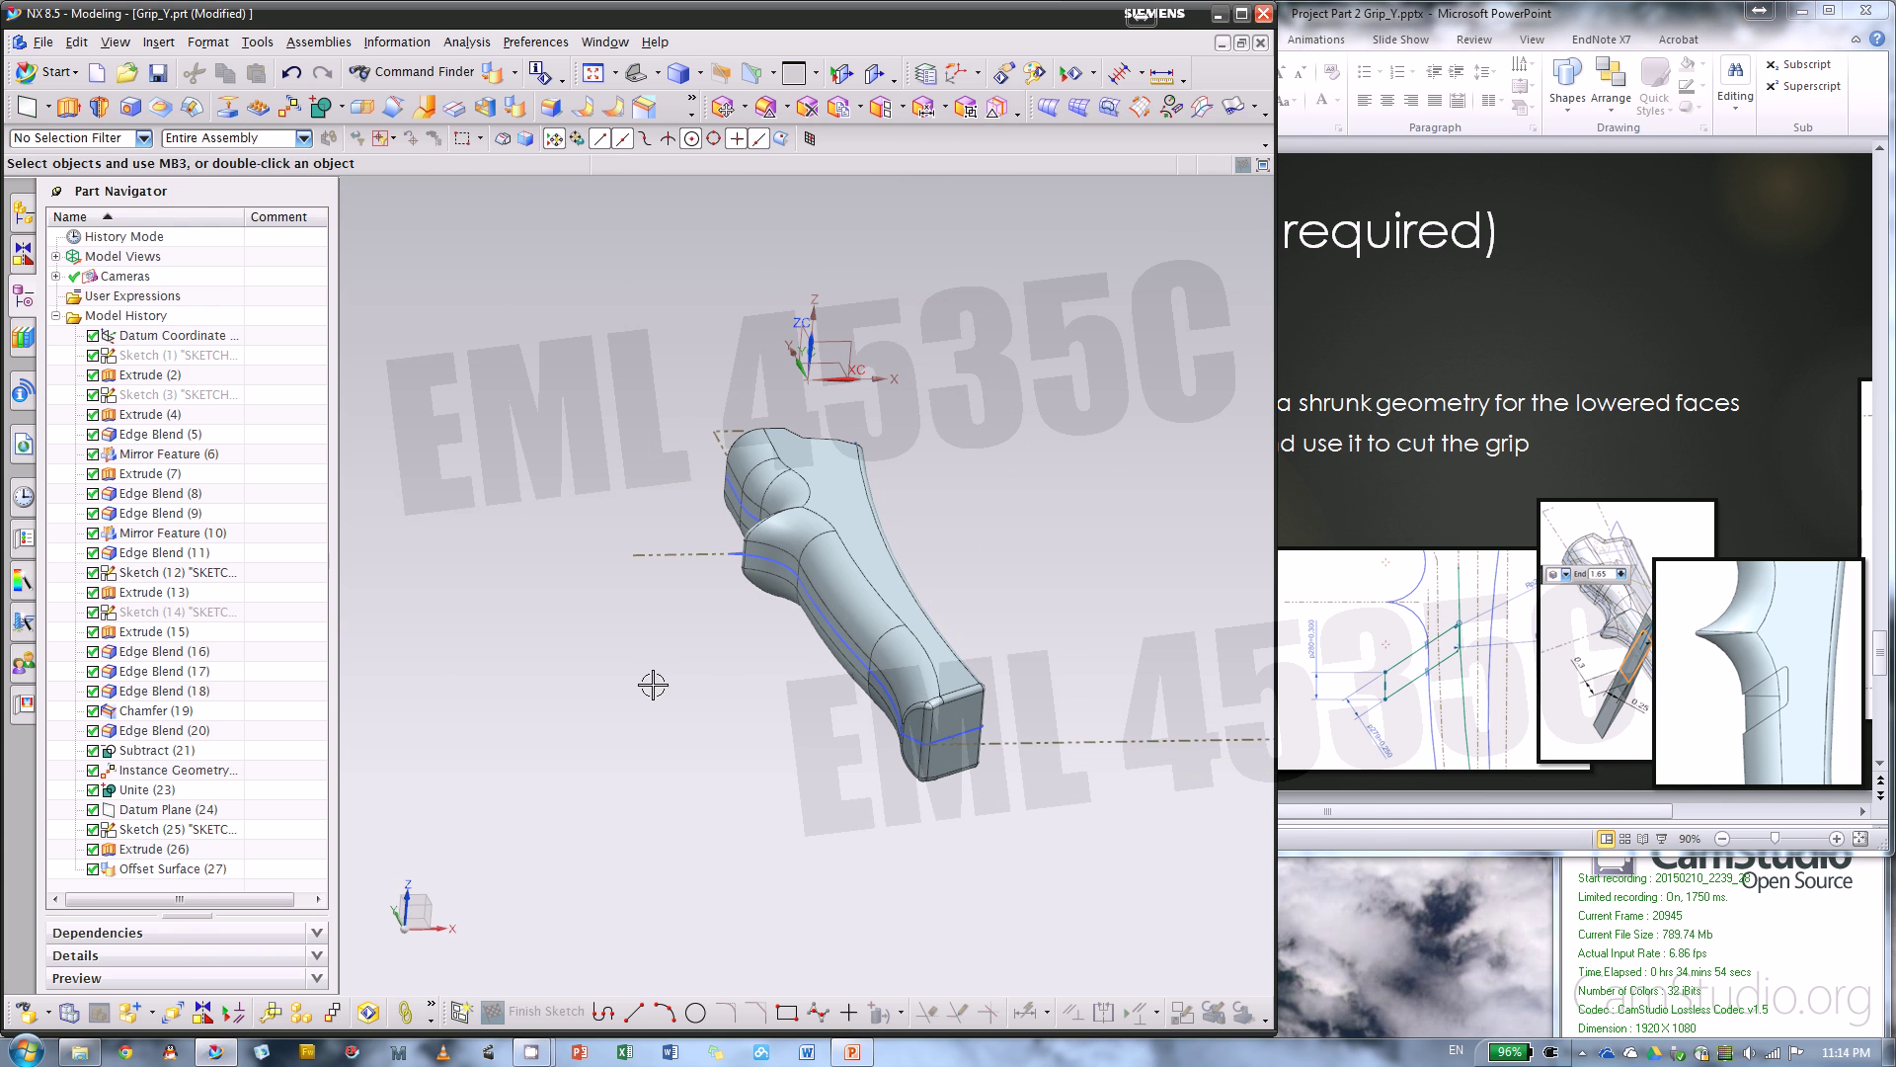
right_click(173, 851)
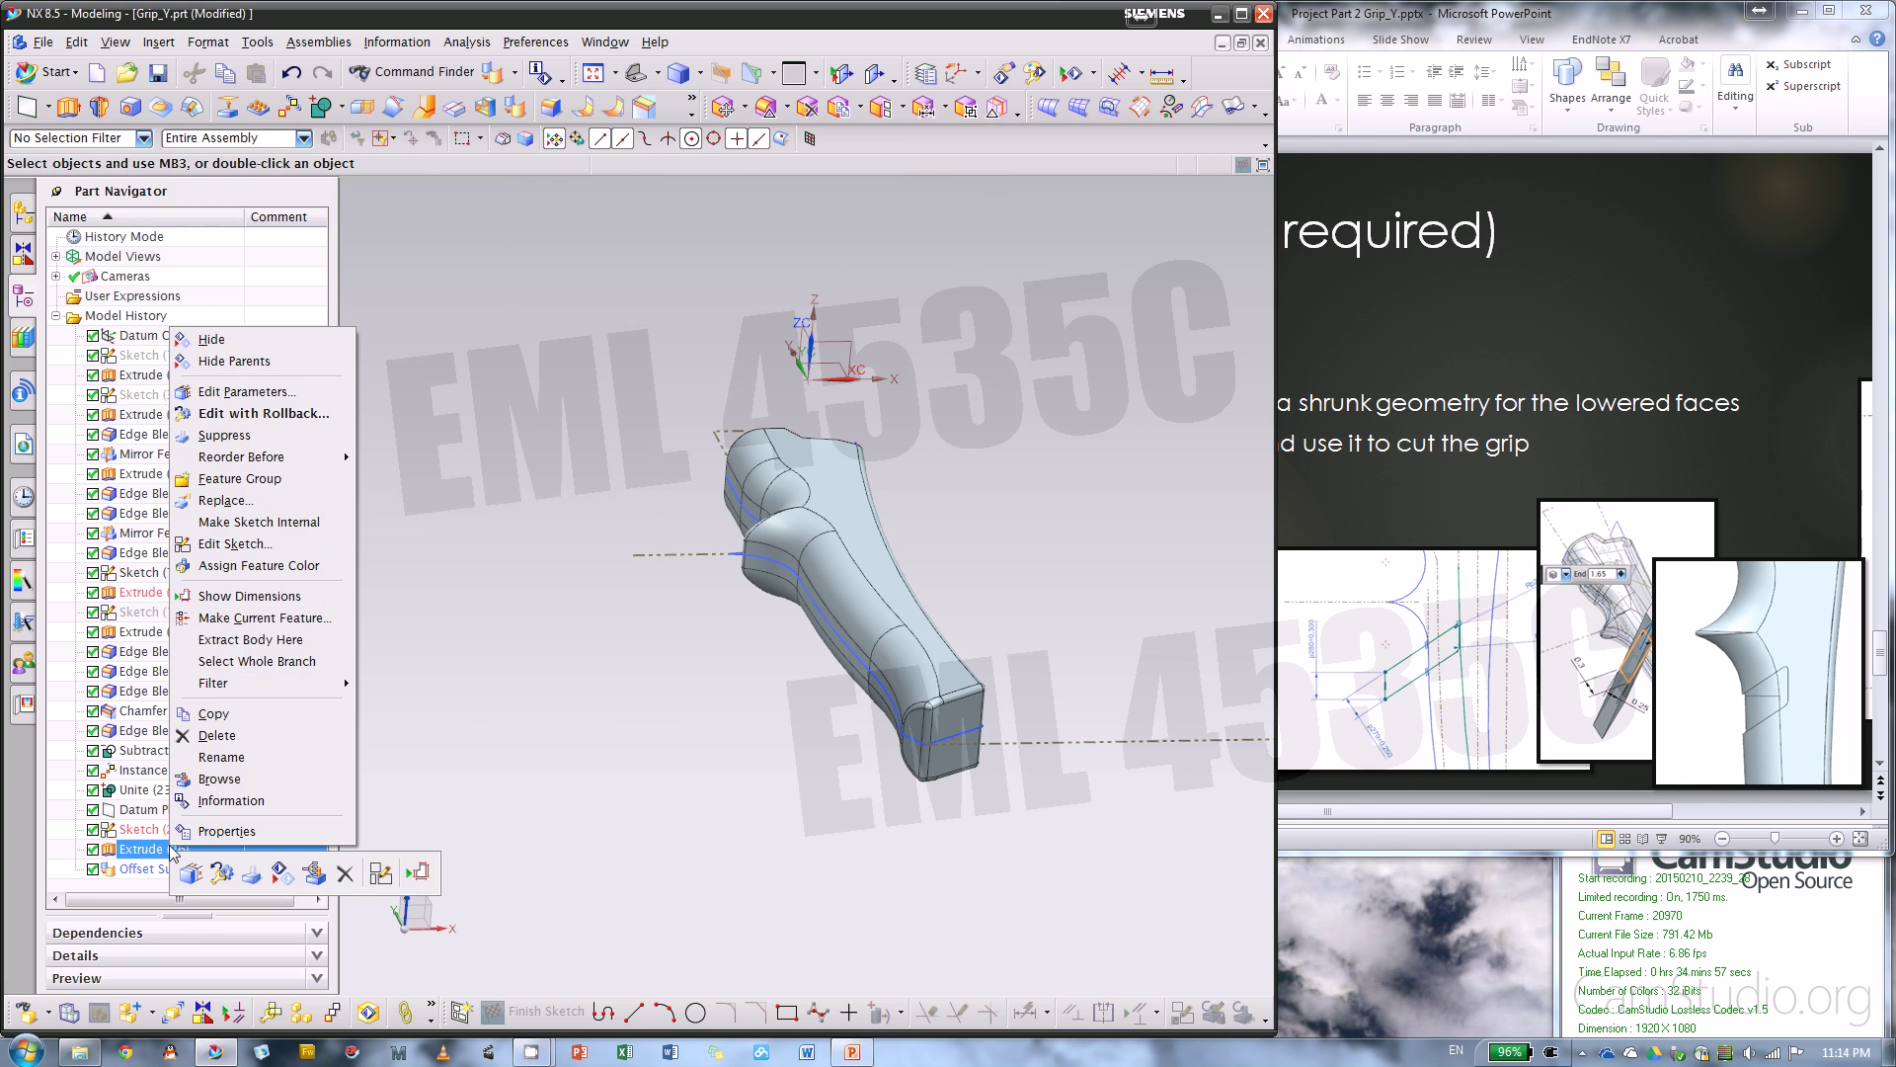
left_click(264, 346)
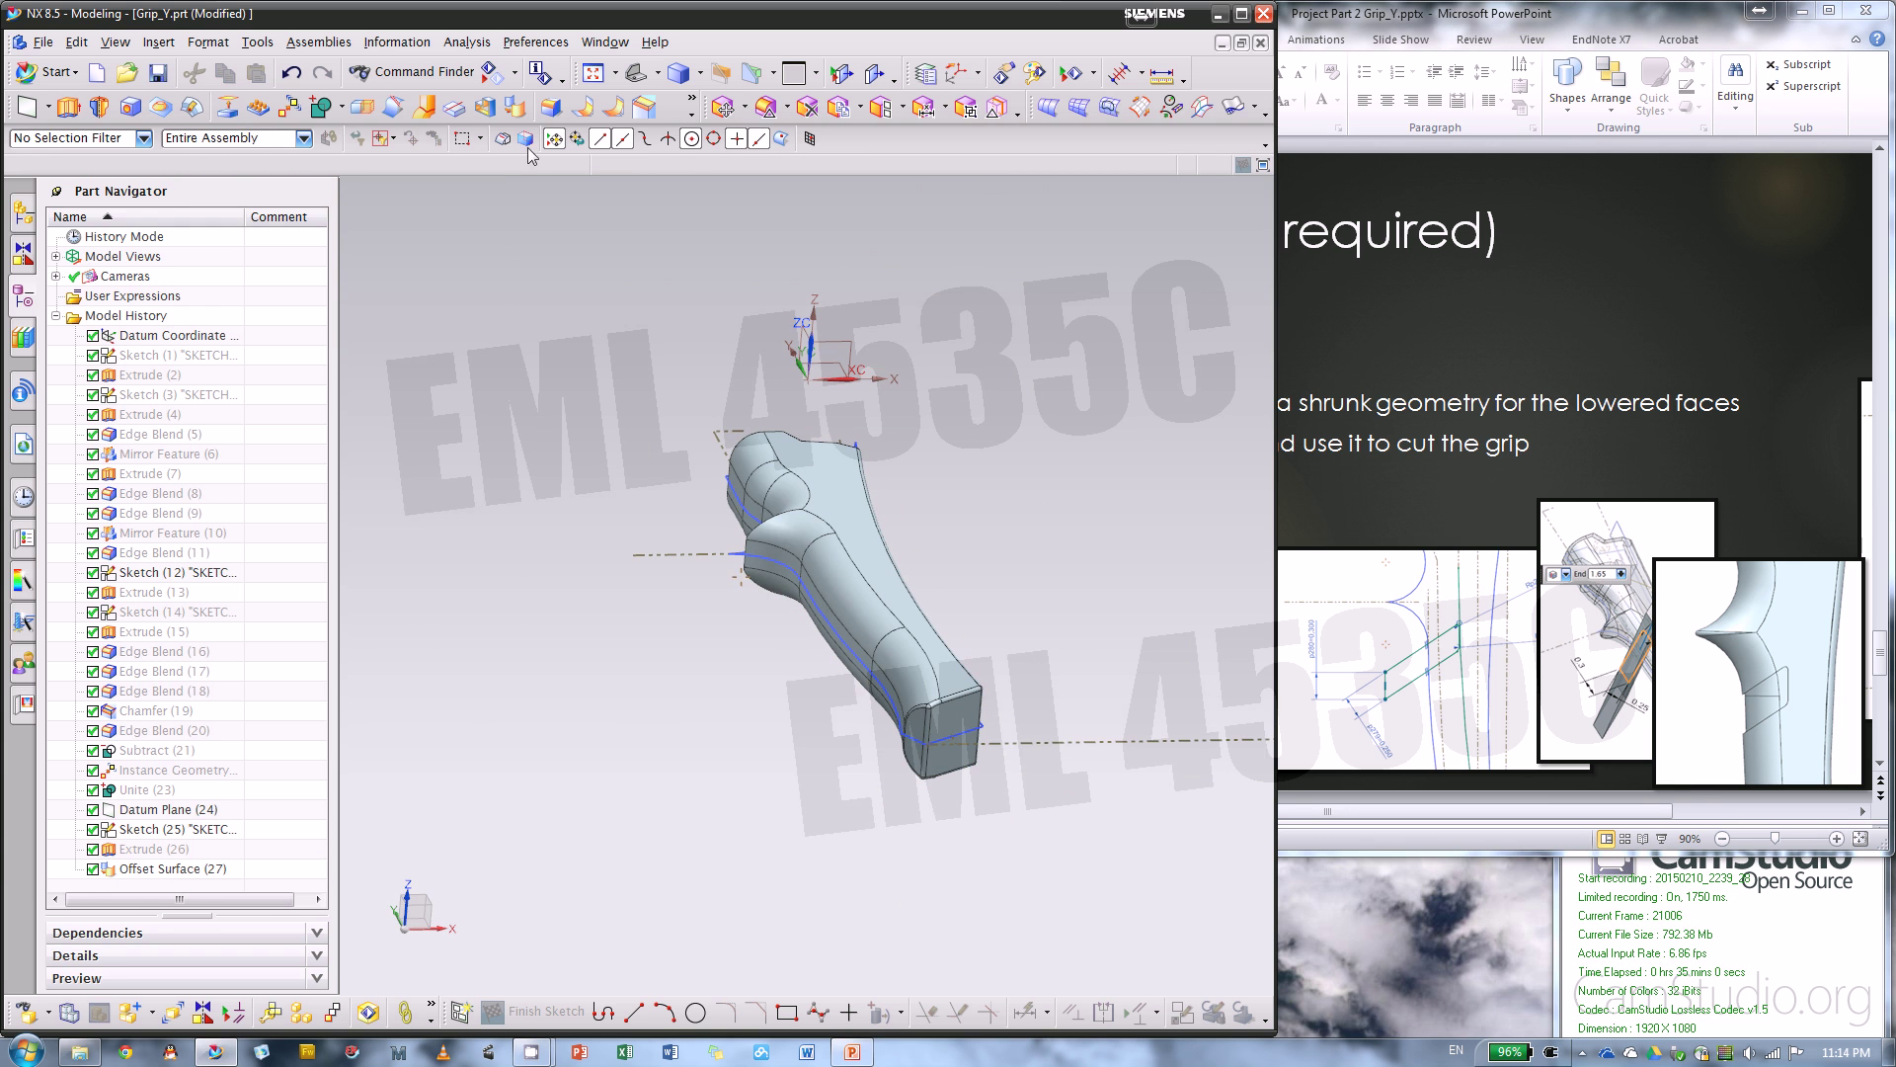
right_click(182, 859)
left_click(247, 352)
middle_click_drag(600, 680, 696, 736)
scroll(745, 672, "up", 3)
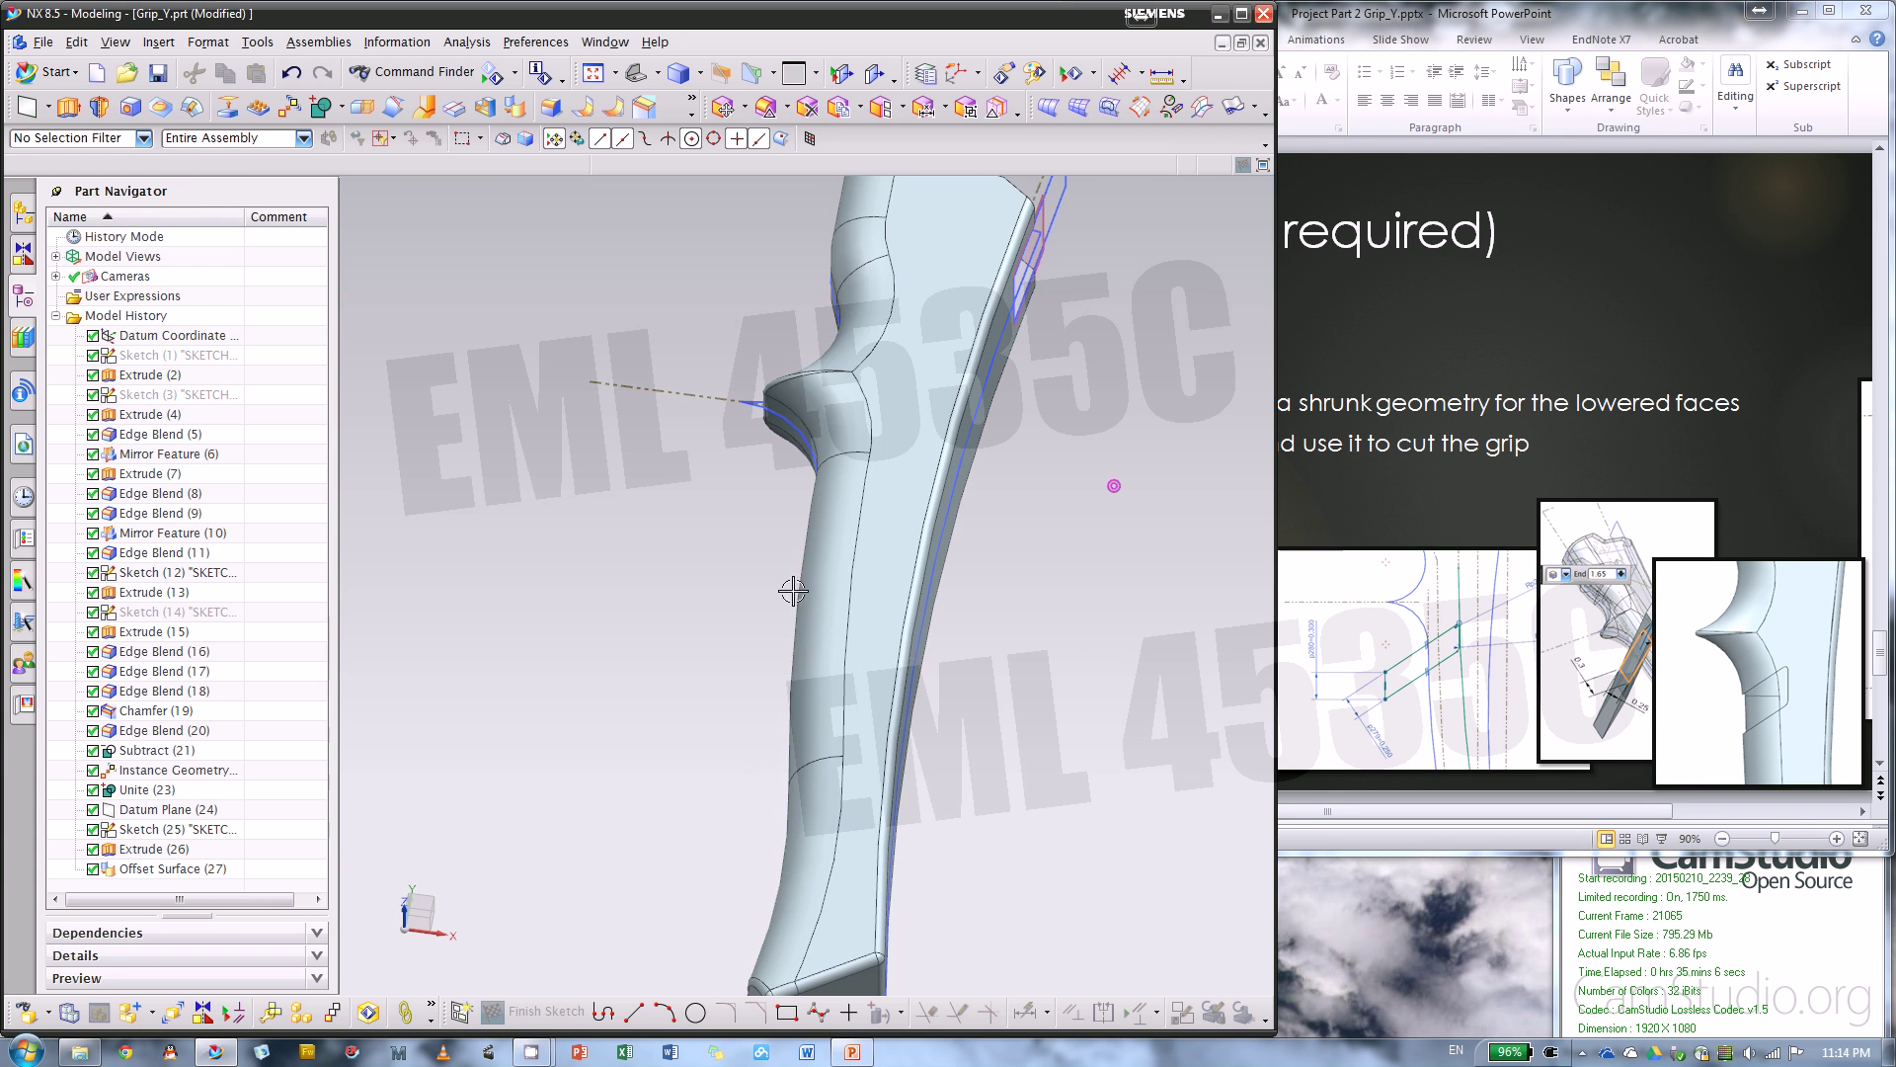
scroll(1071, 564, "down", 2)
scroll(879, 574, "up", 2)
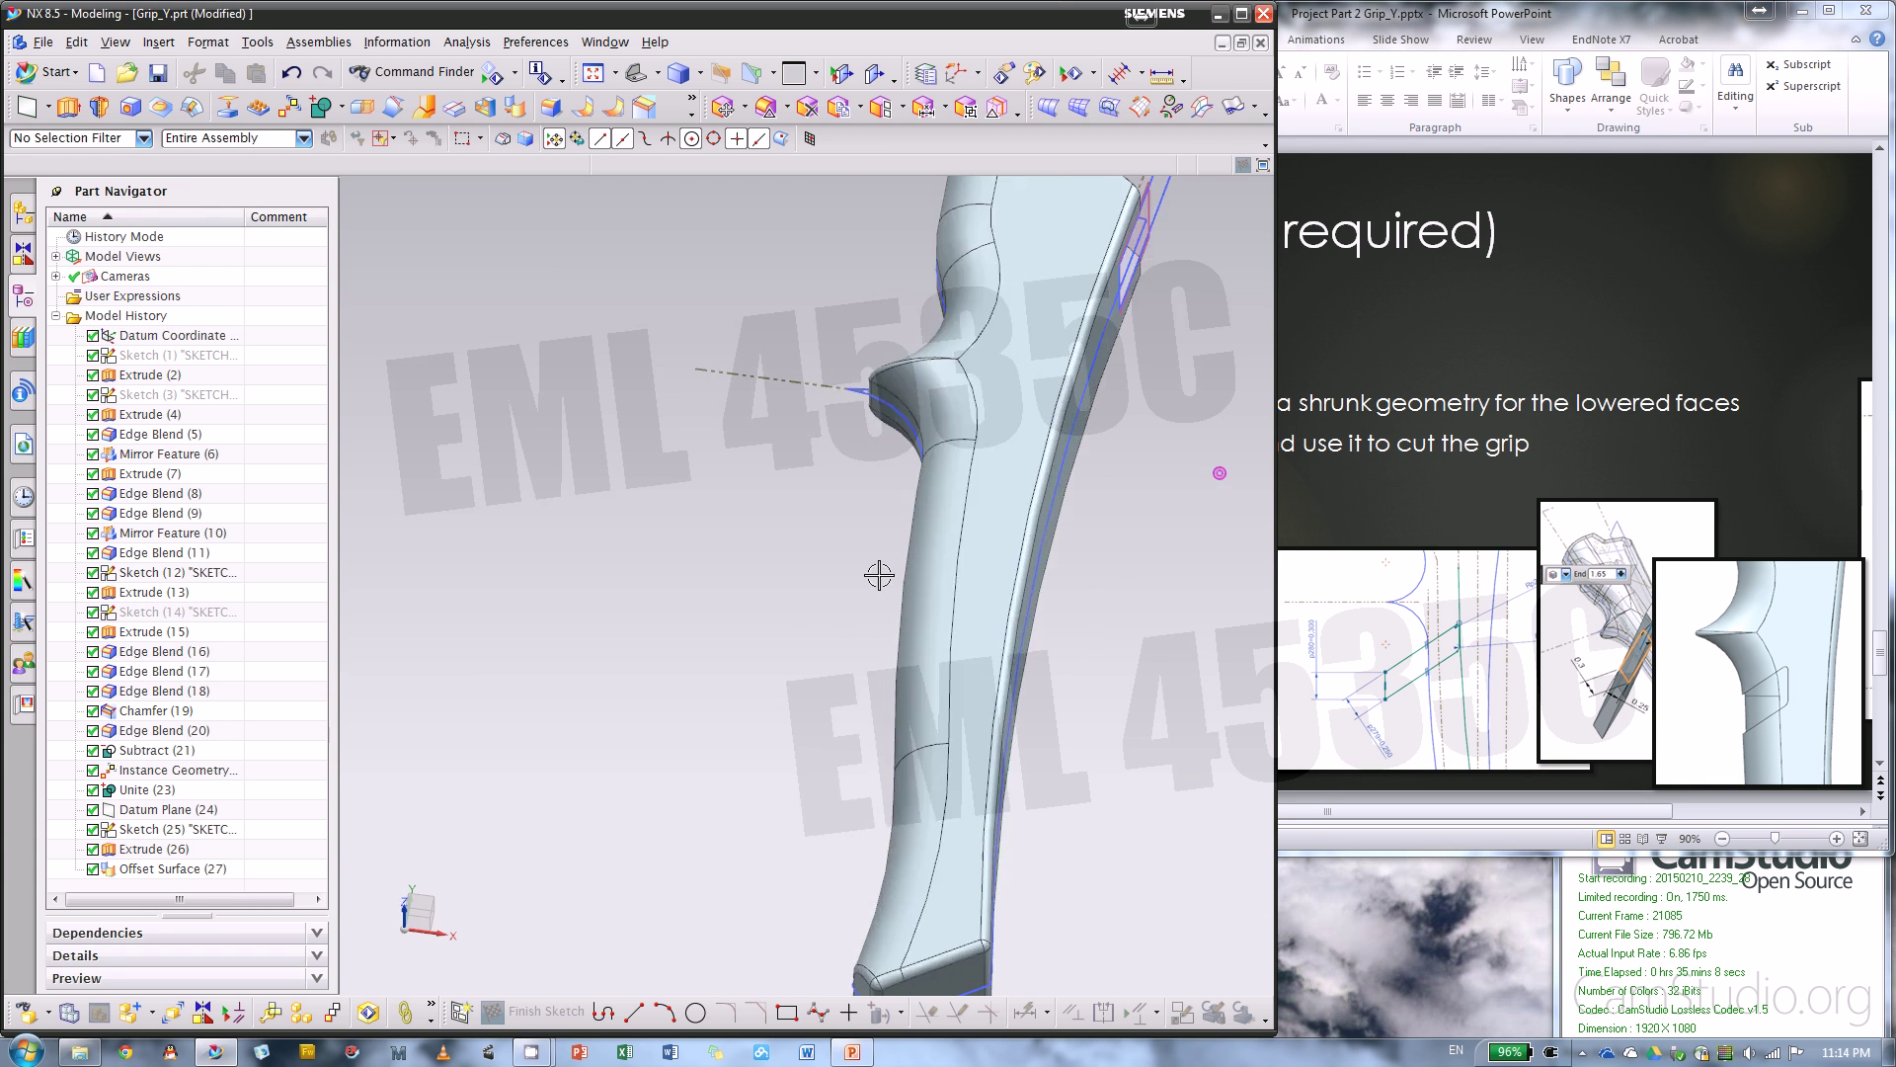
scroll(656, 677, "down", 3)
middle_click_drag(656, 678, 735, 620)
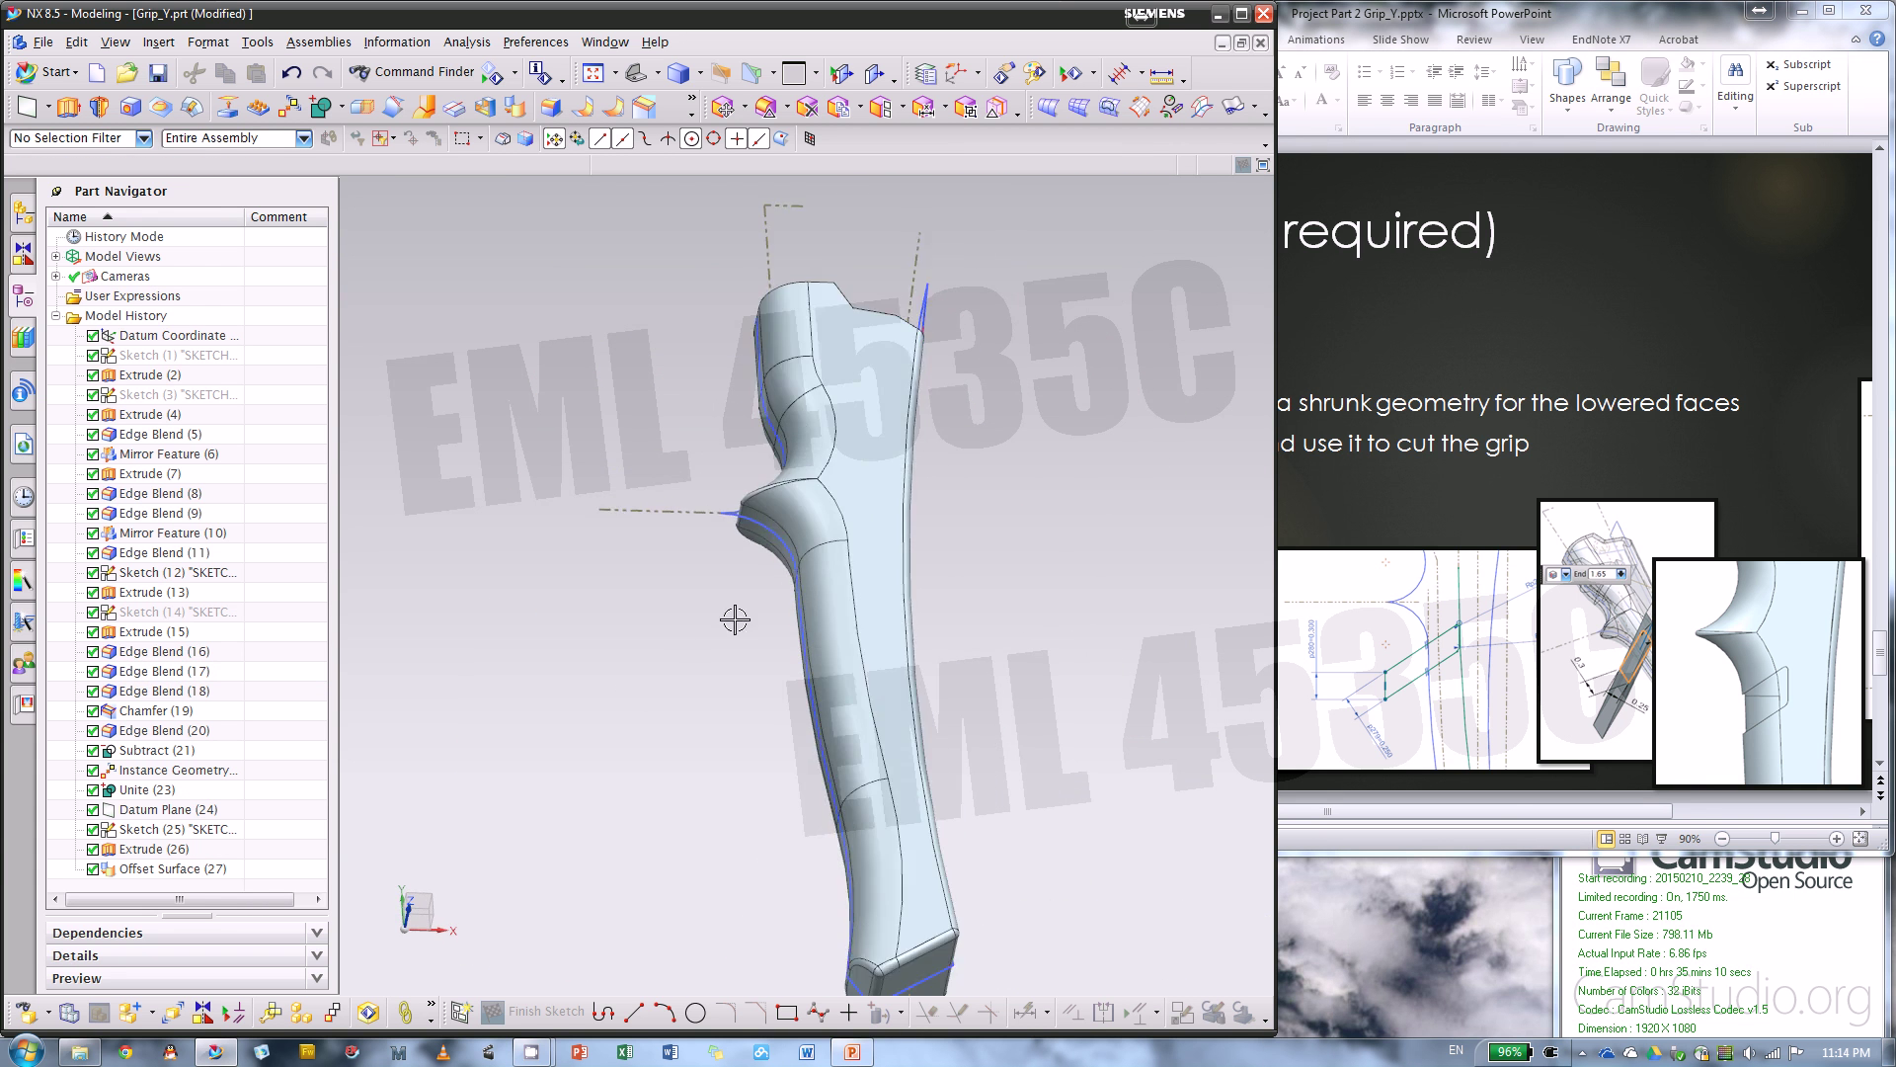
scroll(735, 619, "down", 2)
- Check the parallelogram sketch on the slide and create a new sketch on the default XY plane in NX
left_click(1448, 481)
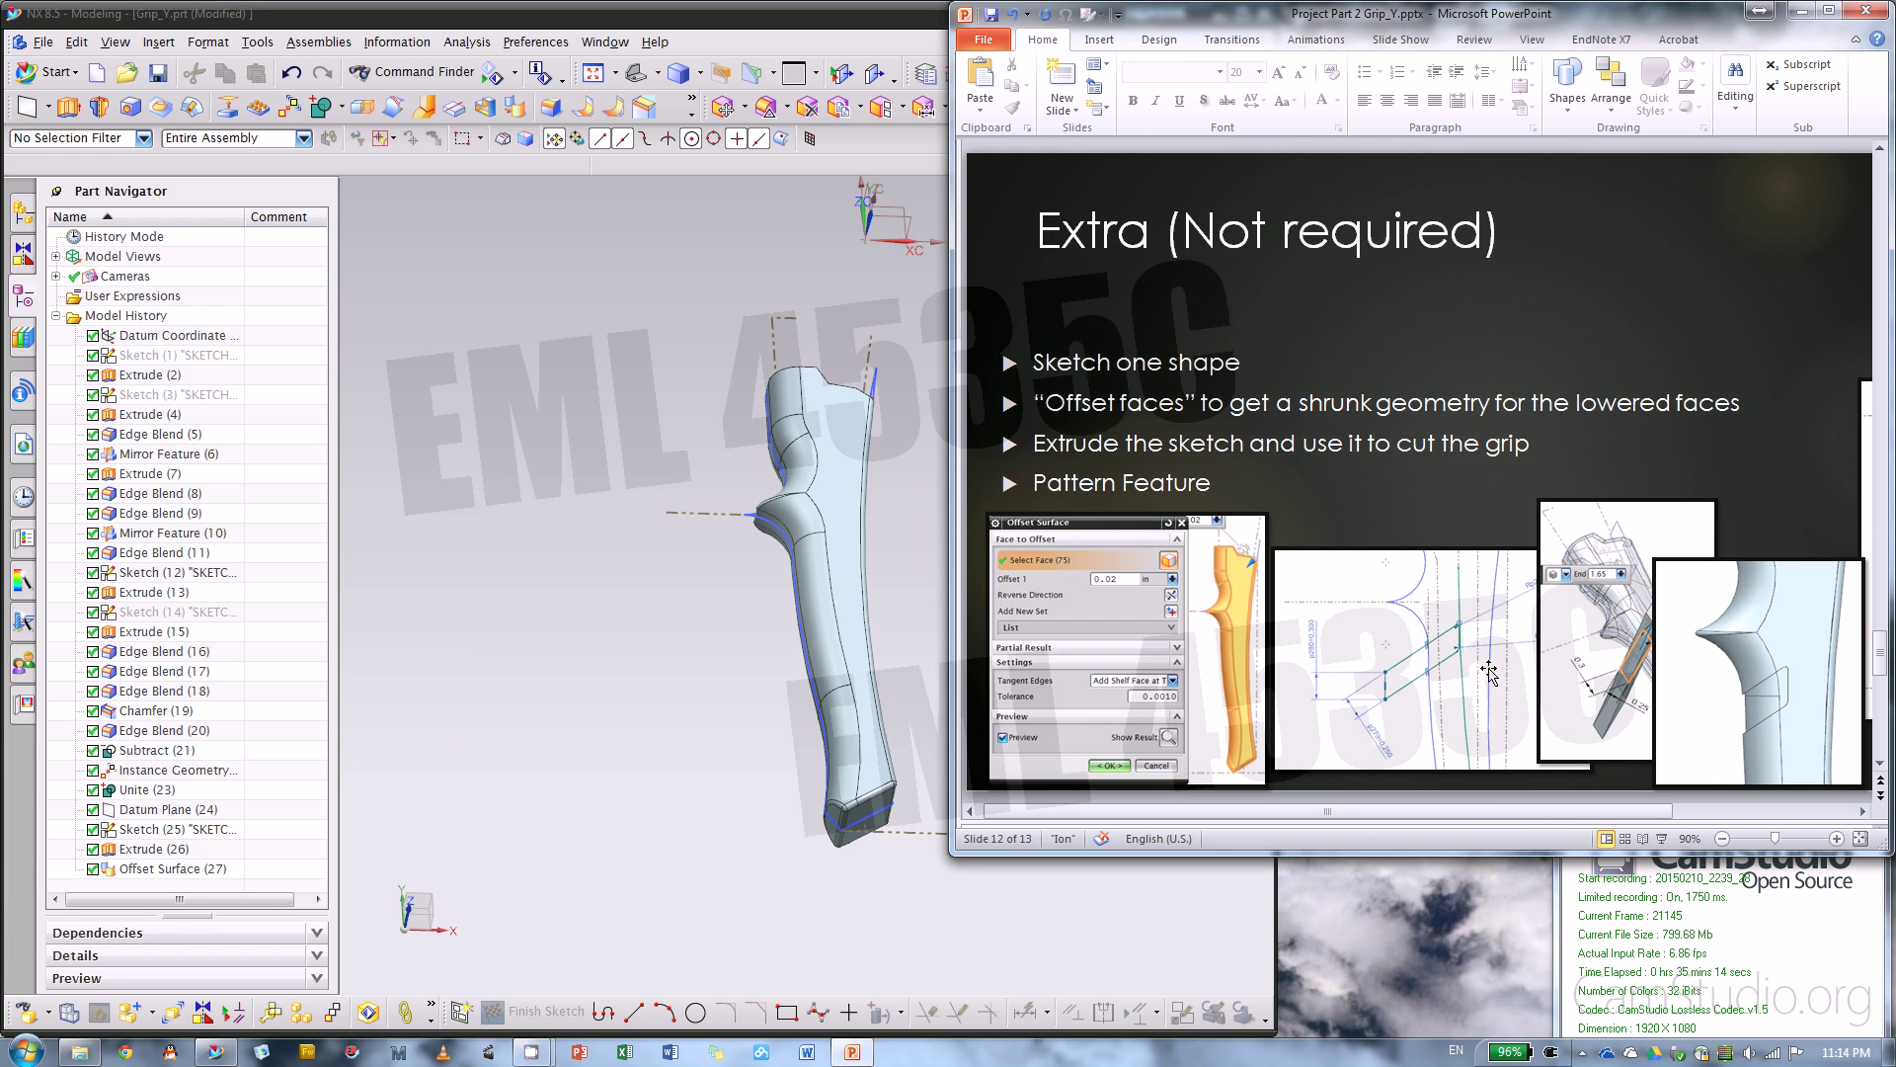
left_click(630, 969)
left_click(461, 1011)
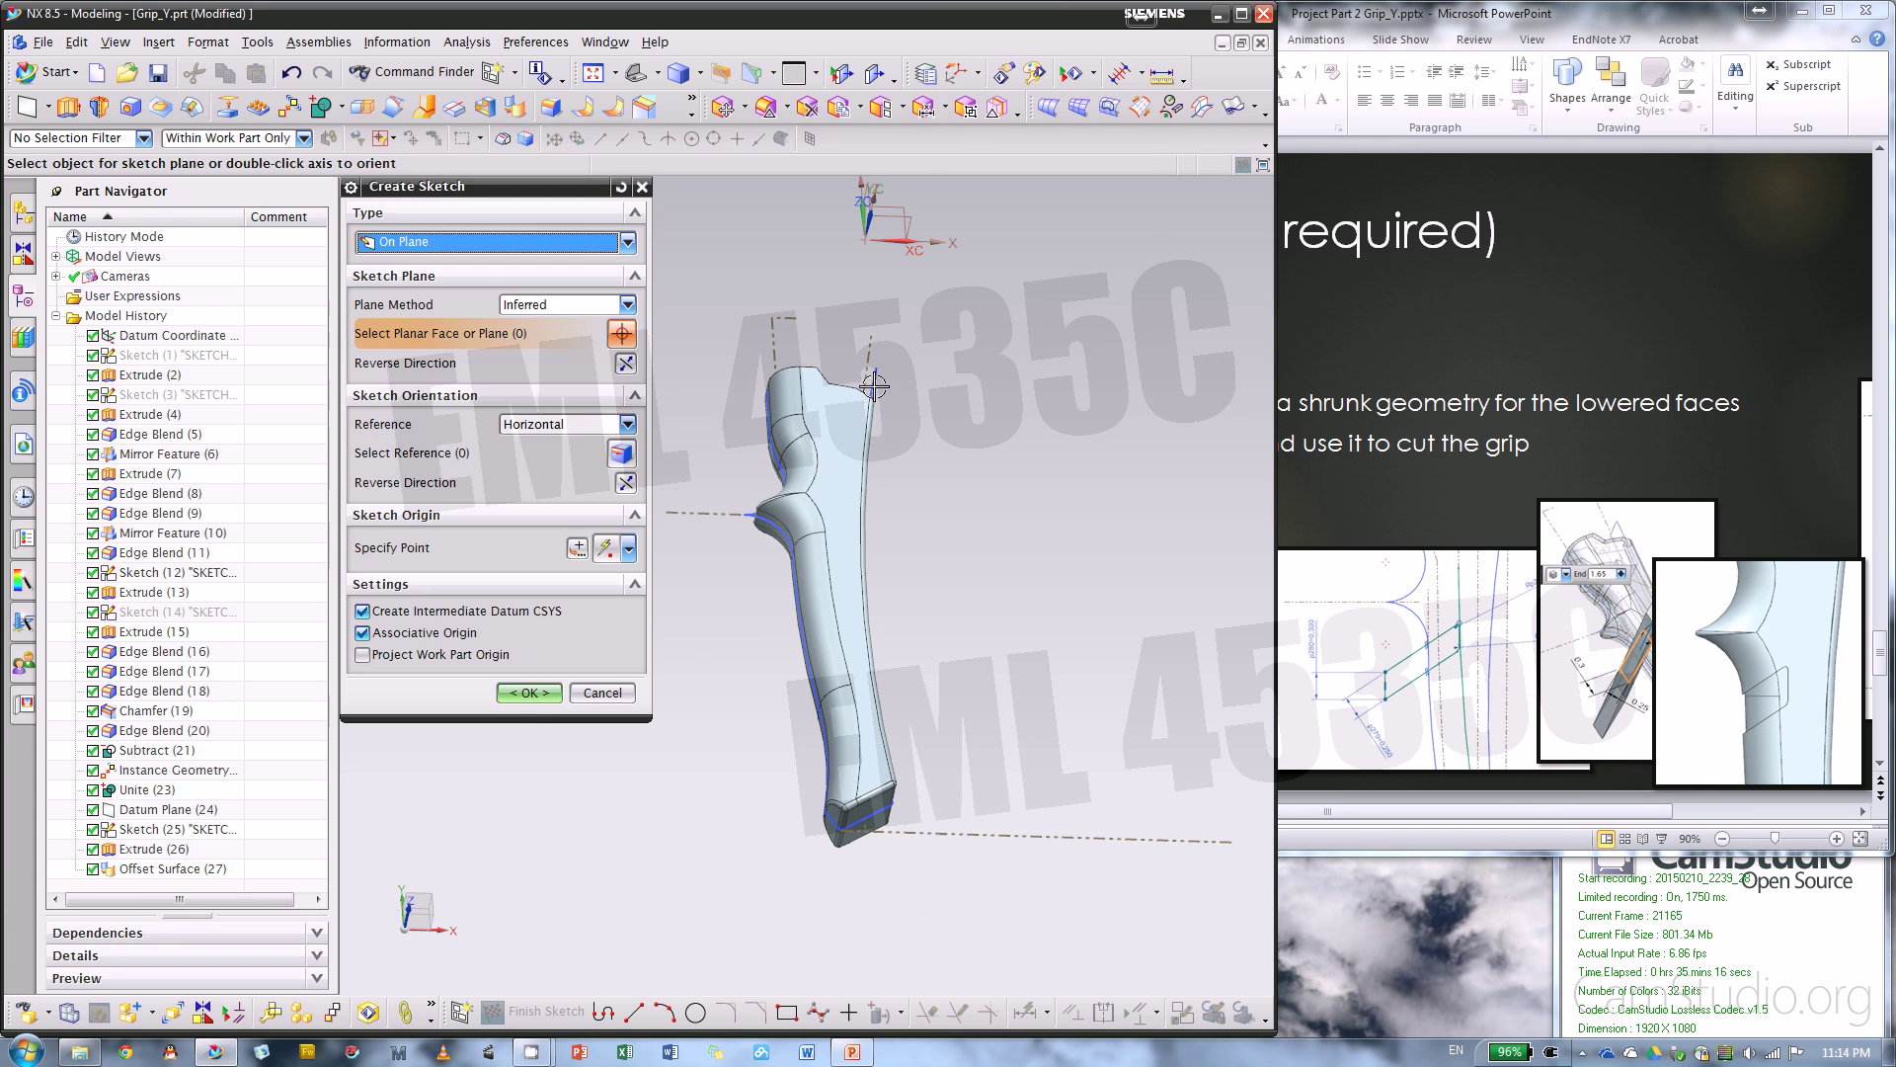
left_click(528, 693)
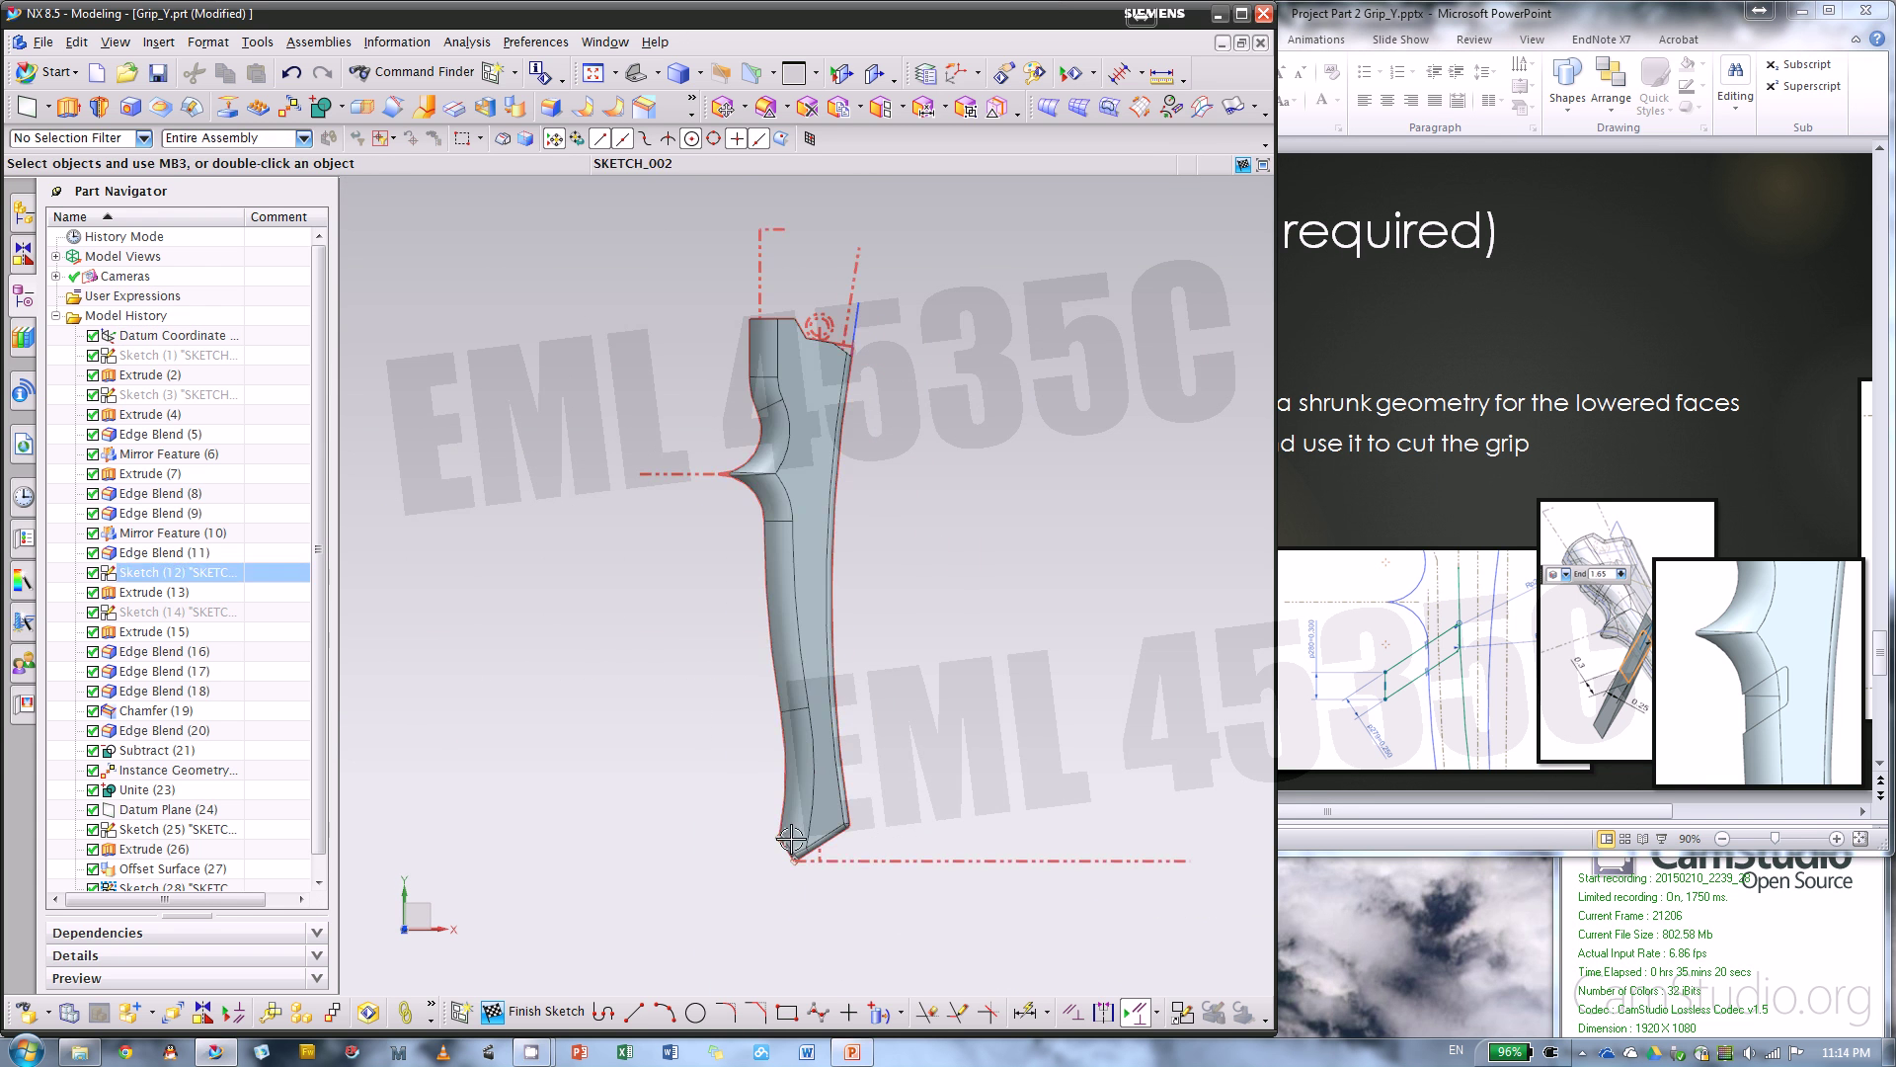
- Hide the grip body and the offset surface so only the reference sketch curves are displayed
right_click(764, 457)
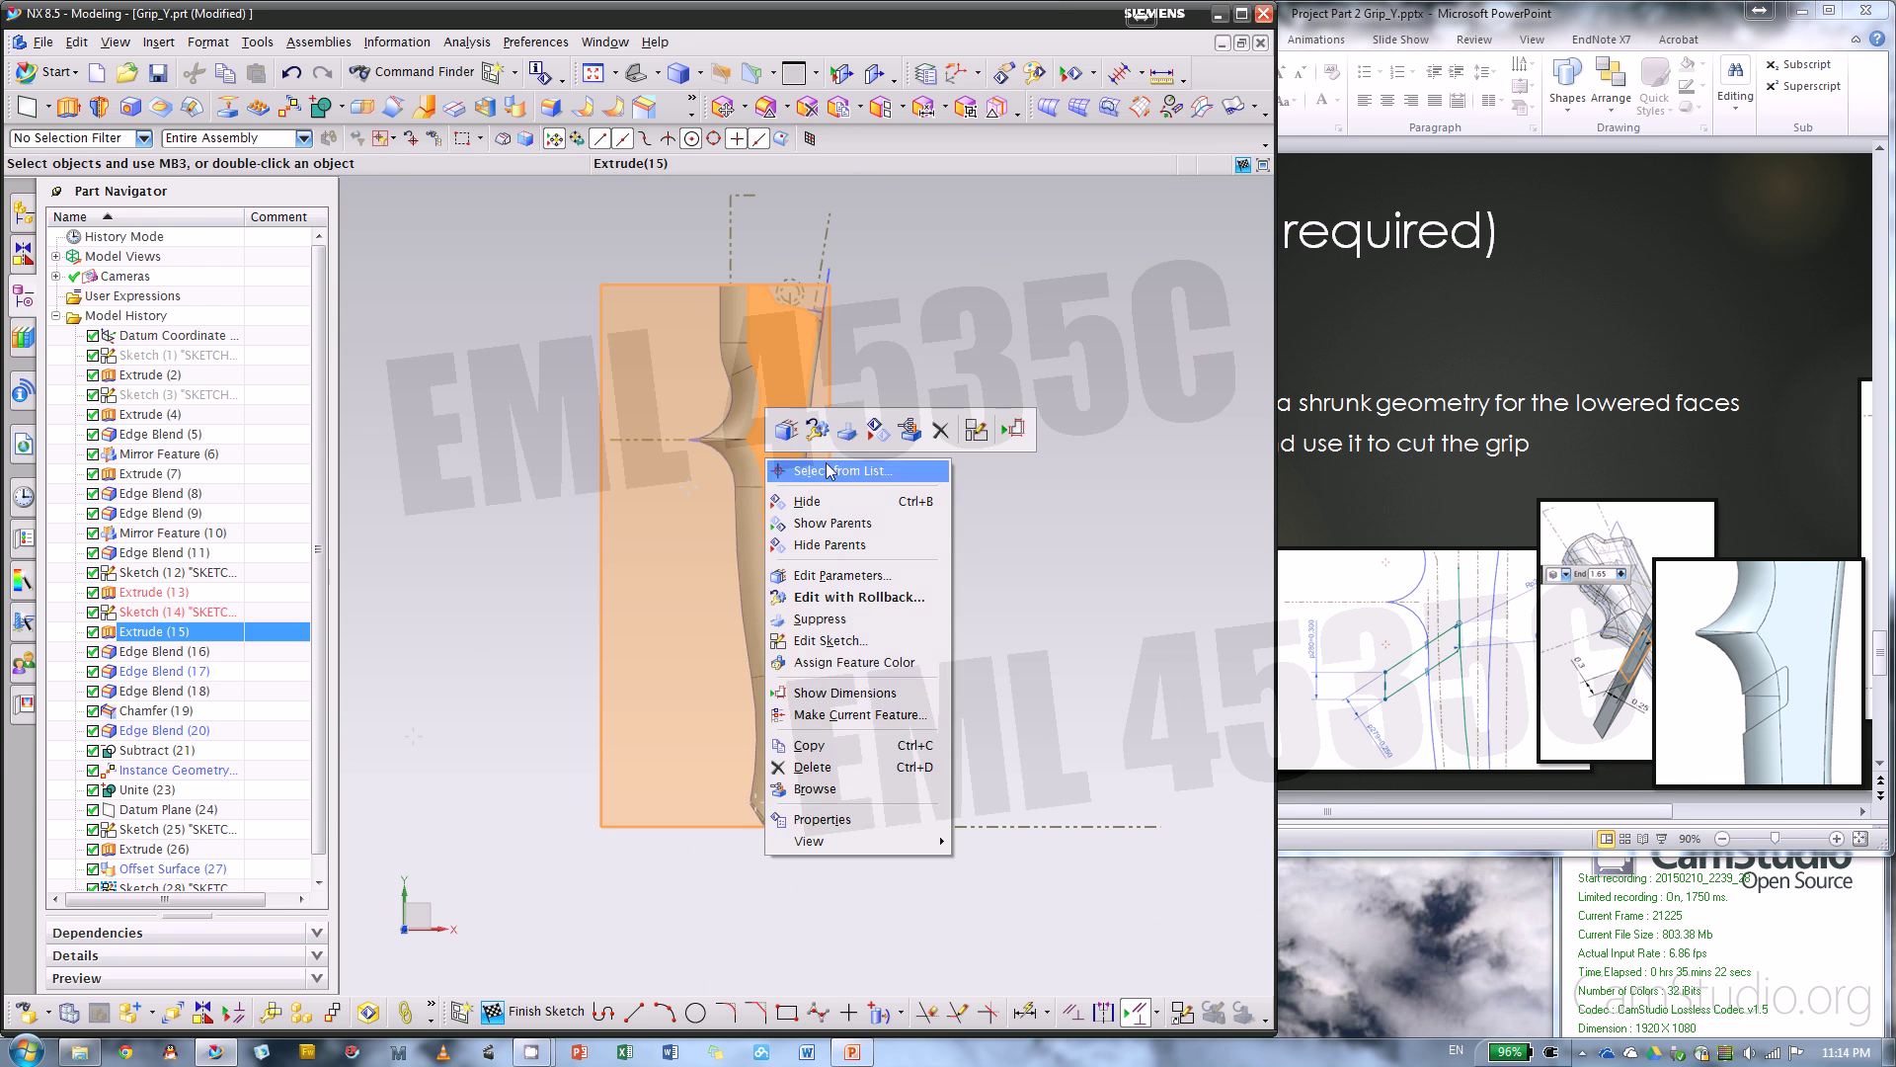
key("Escape")
left_click(846, 550)
right_click(779, 411)
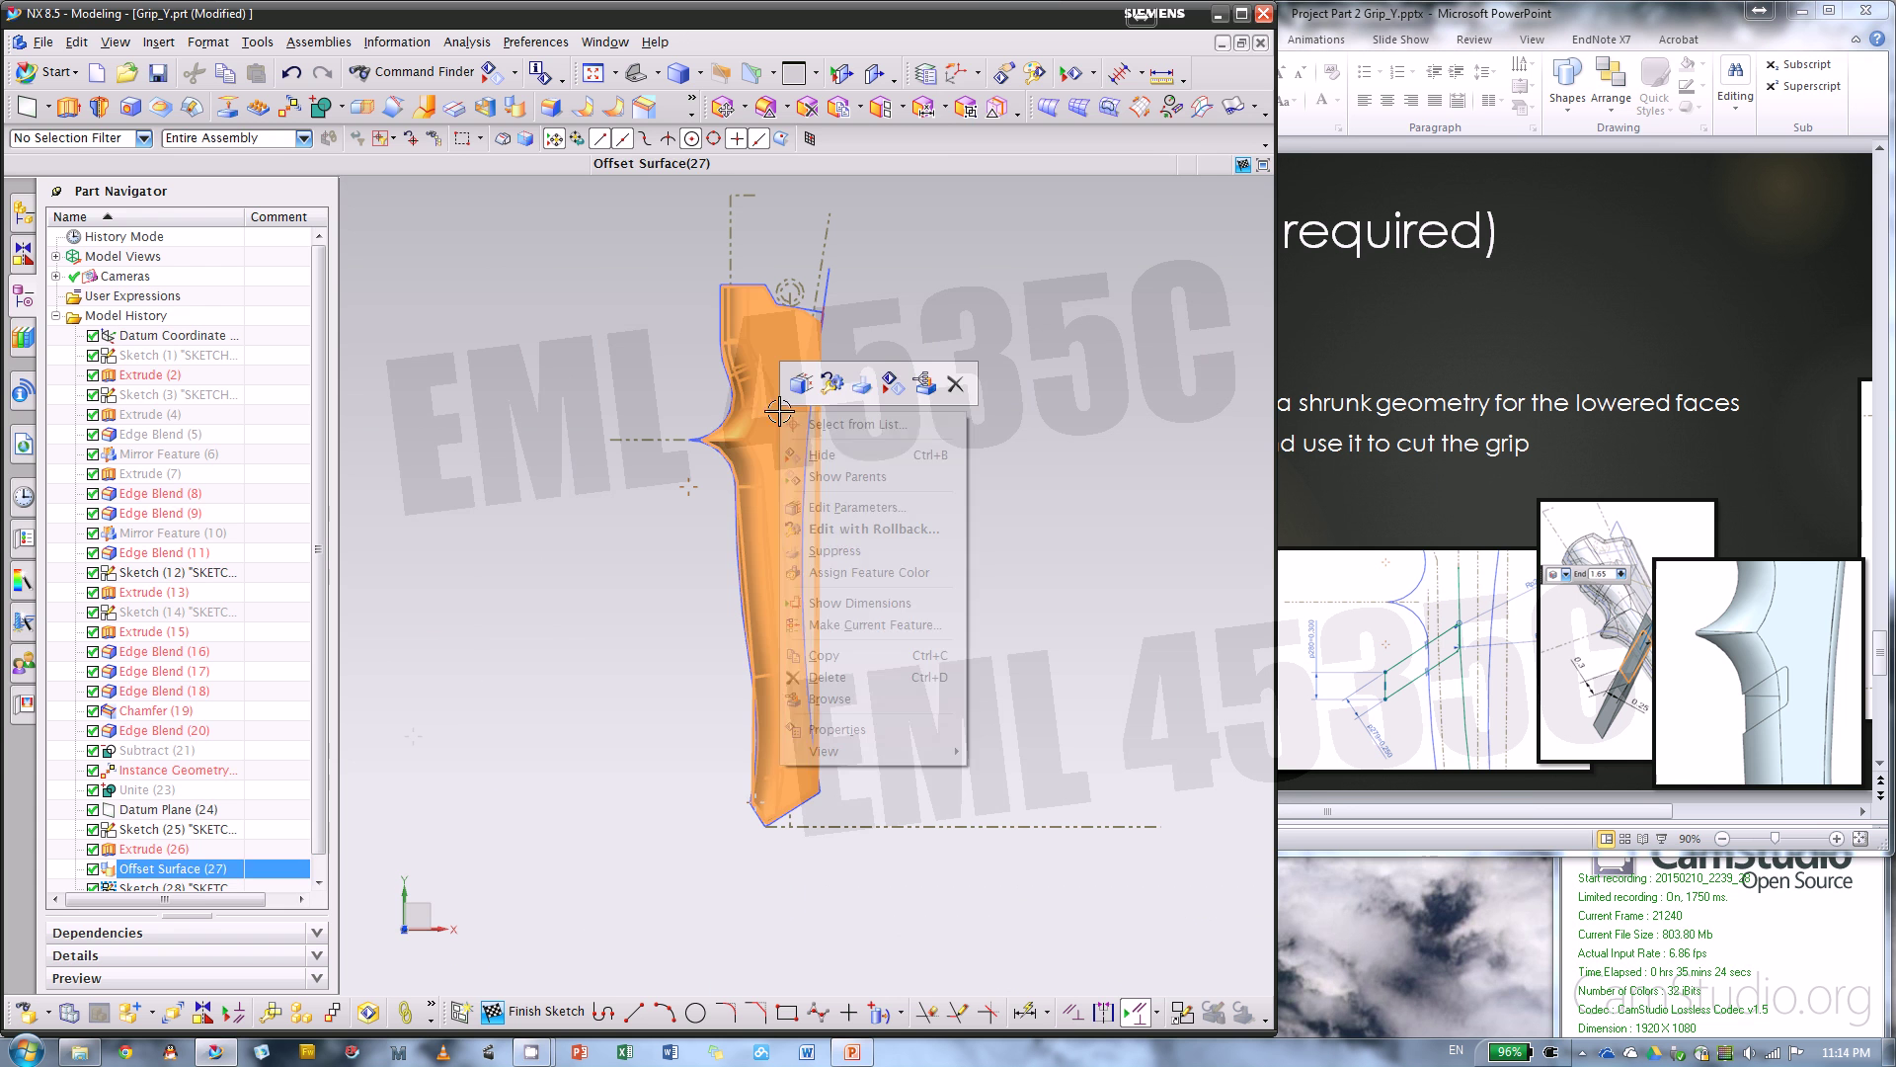
left_click(891, 384)
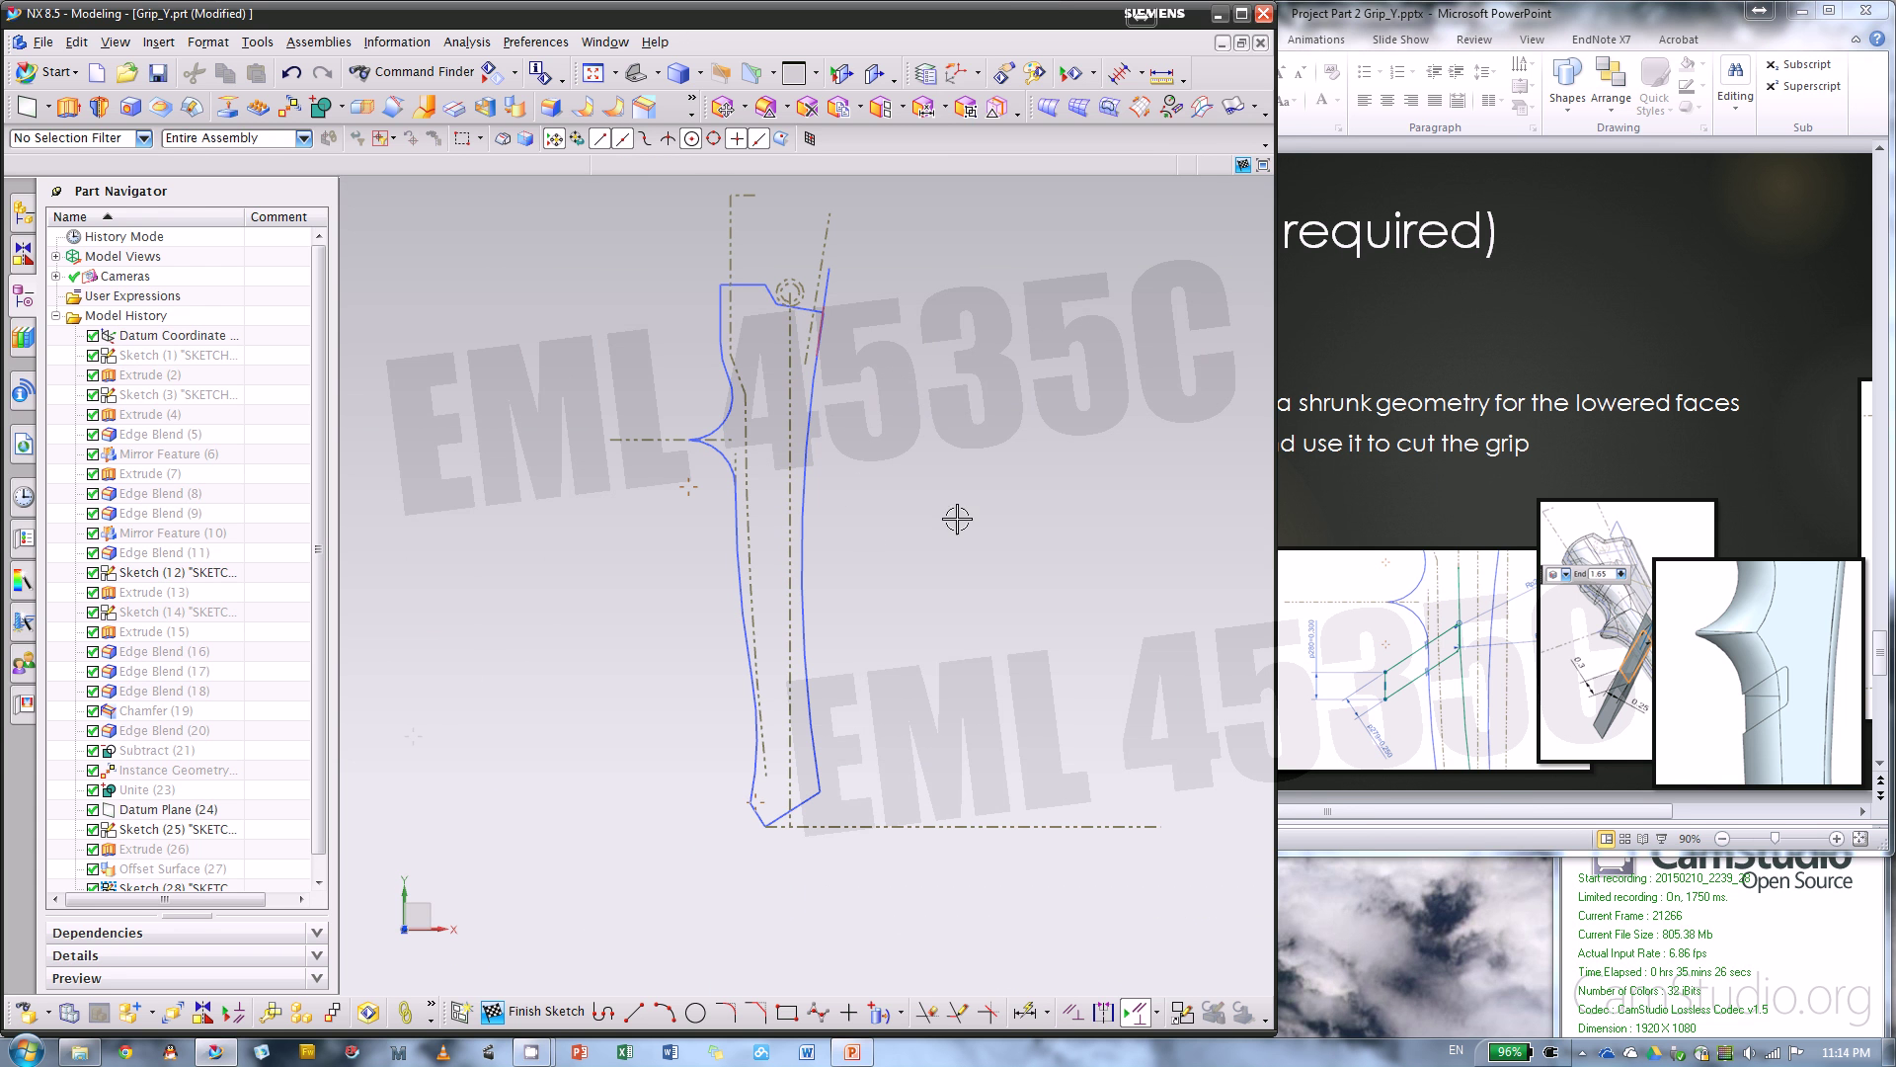
- Examine the slide's parallelogram sketch, the cut grip and the patterned lowered faces on the finished grip
left_click(1396, 514)
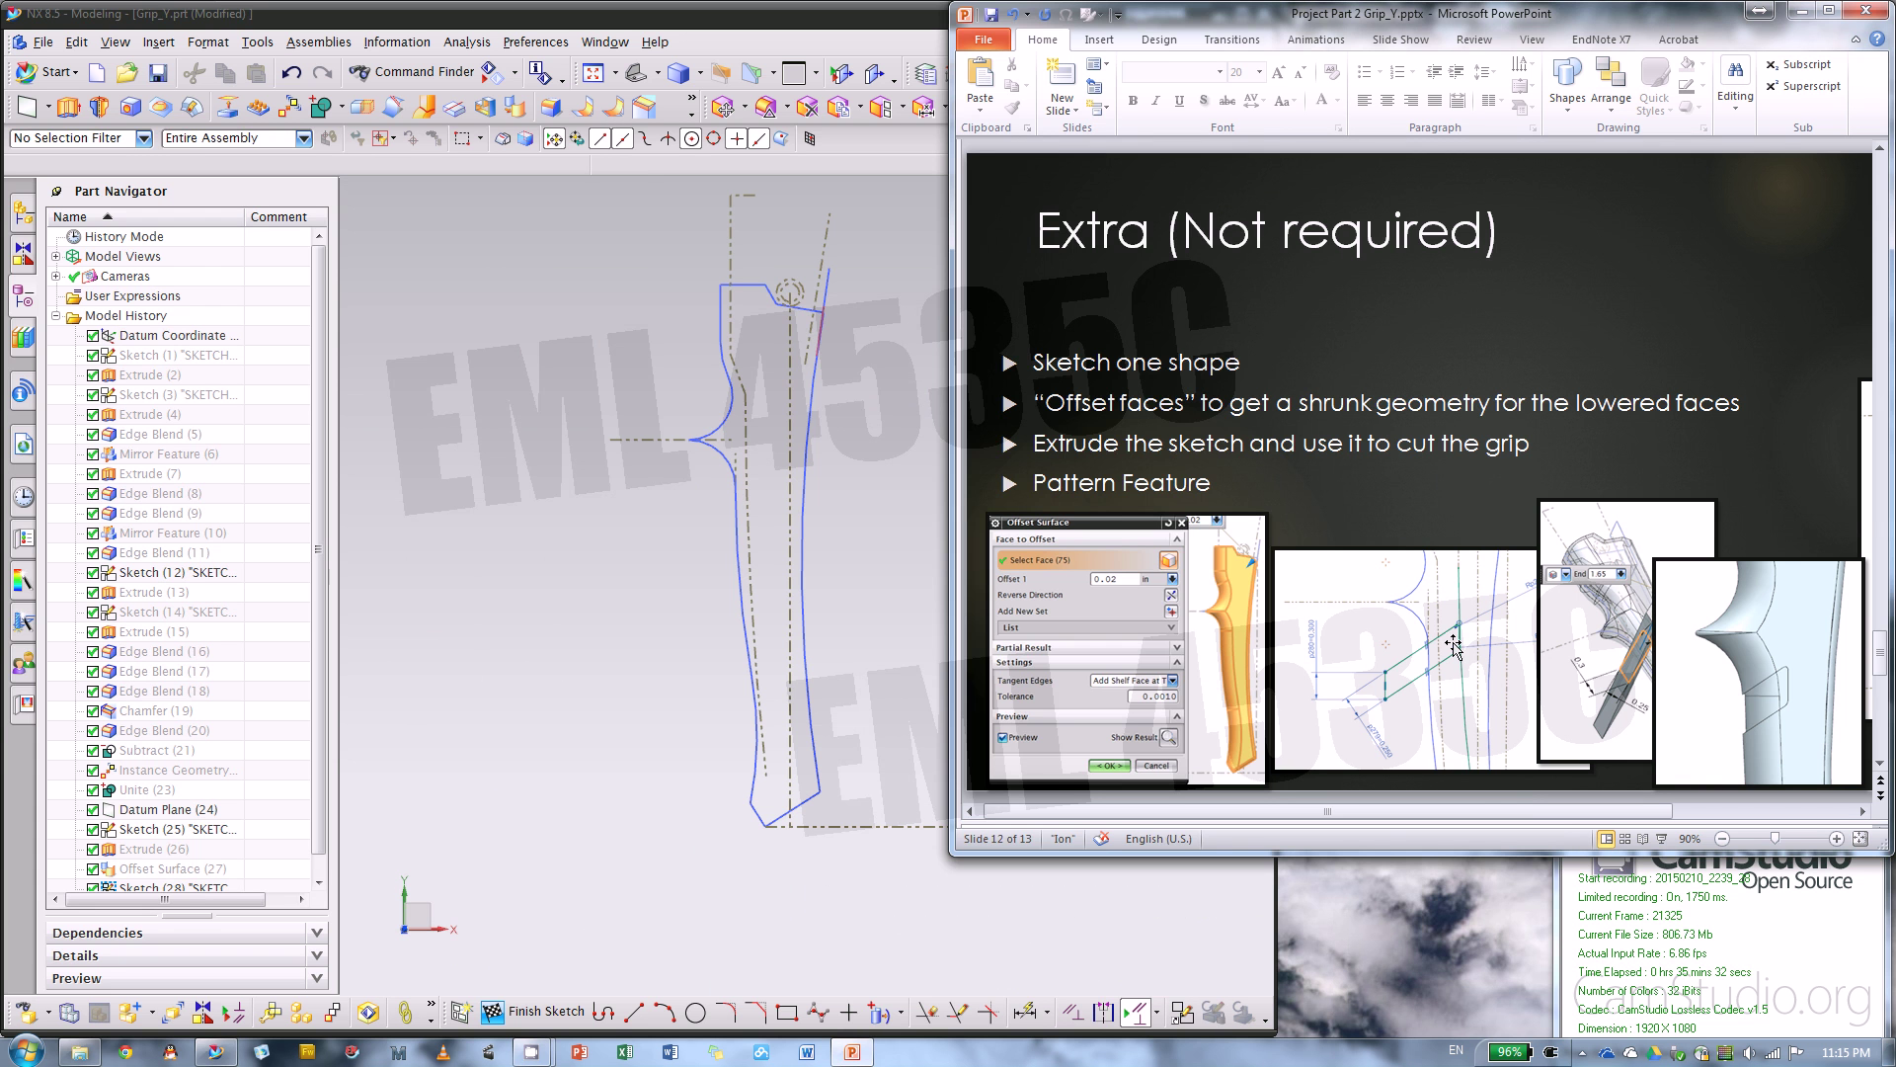
left_click(929, 572)
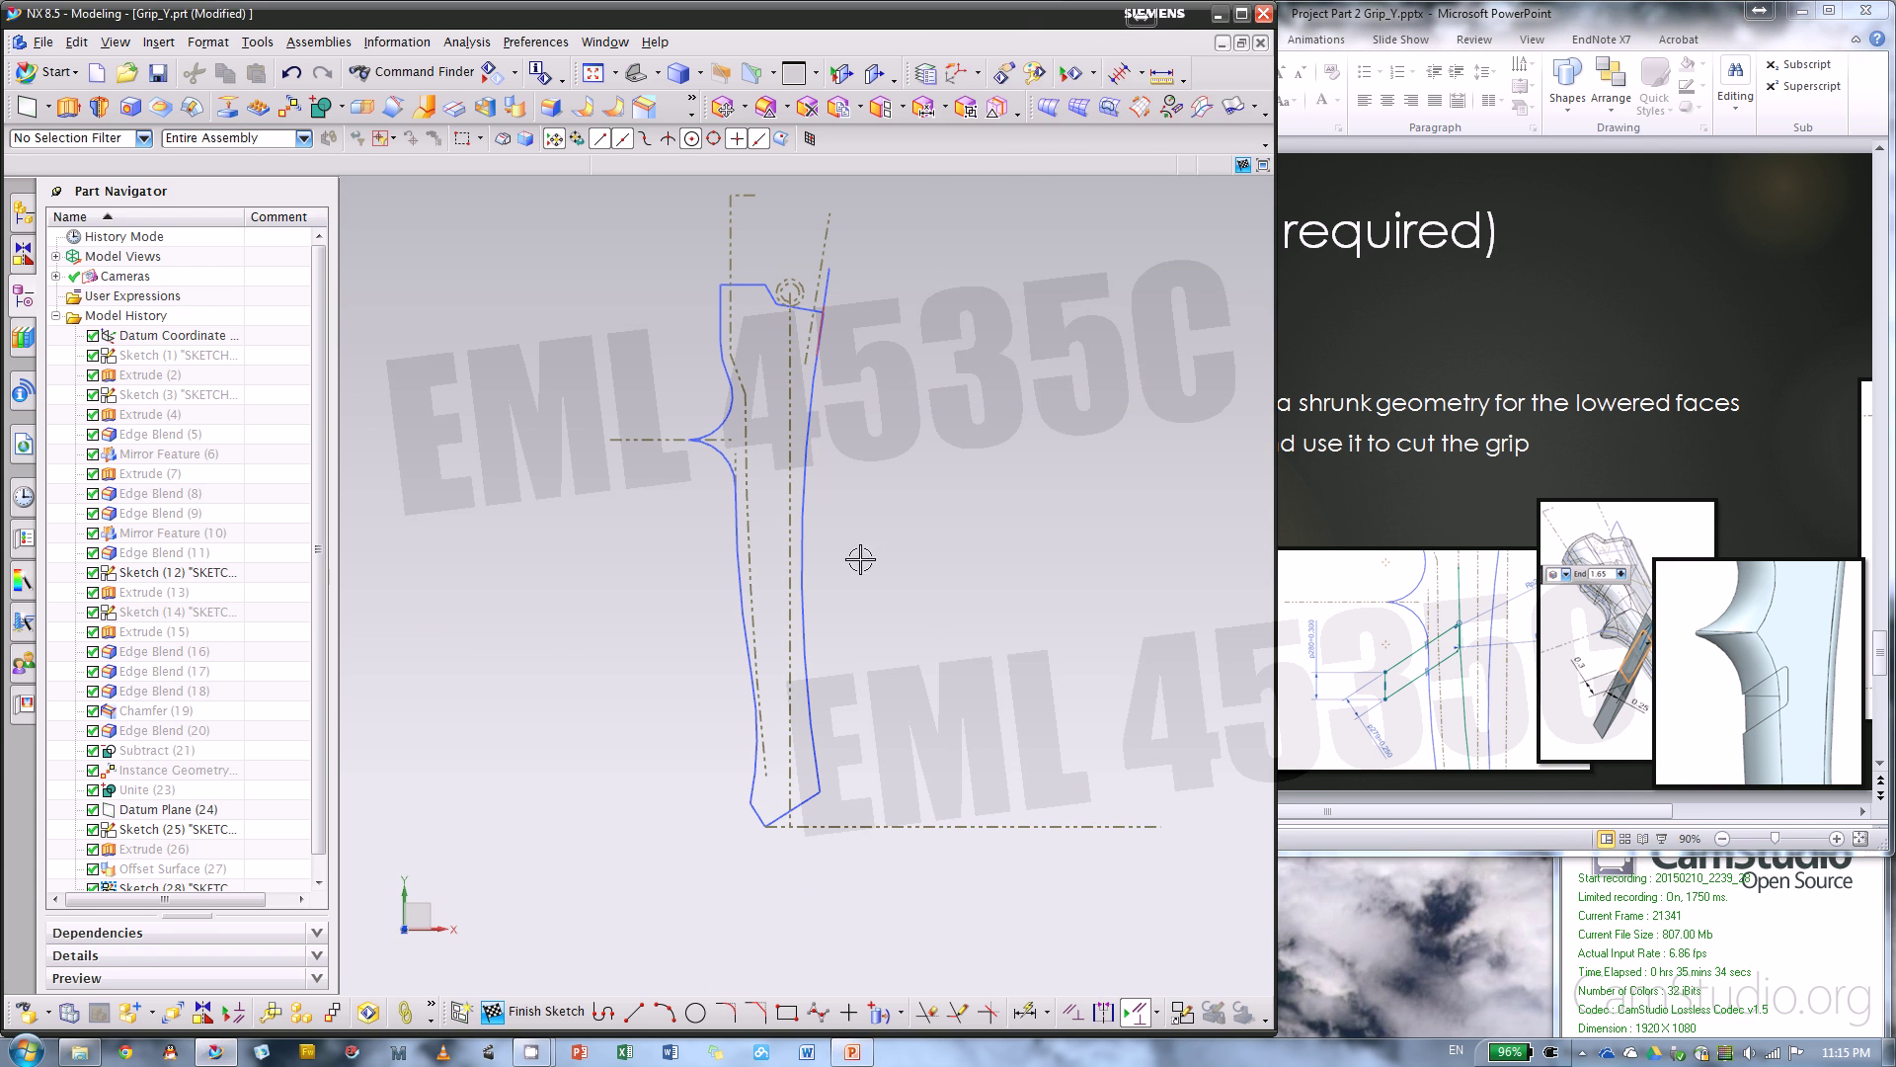
left_click(1467, 516)
left_click_drag(1488, 811, 1635, 810)
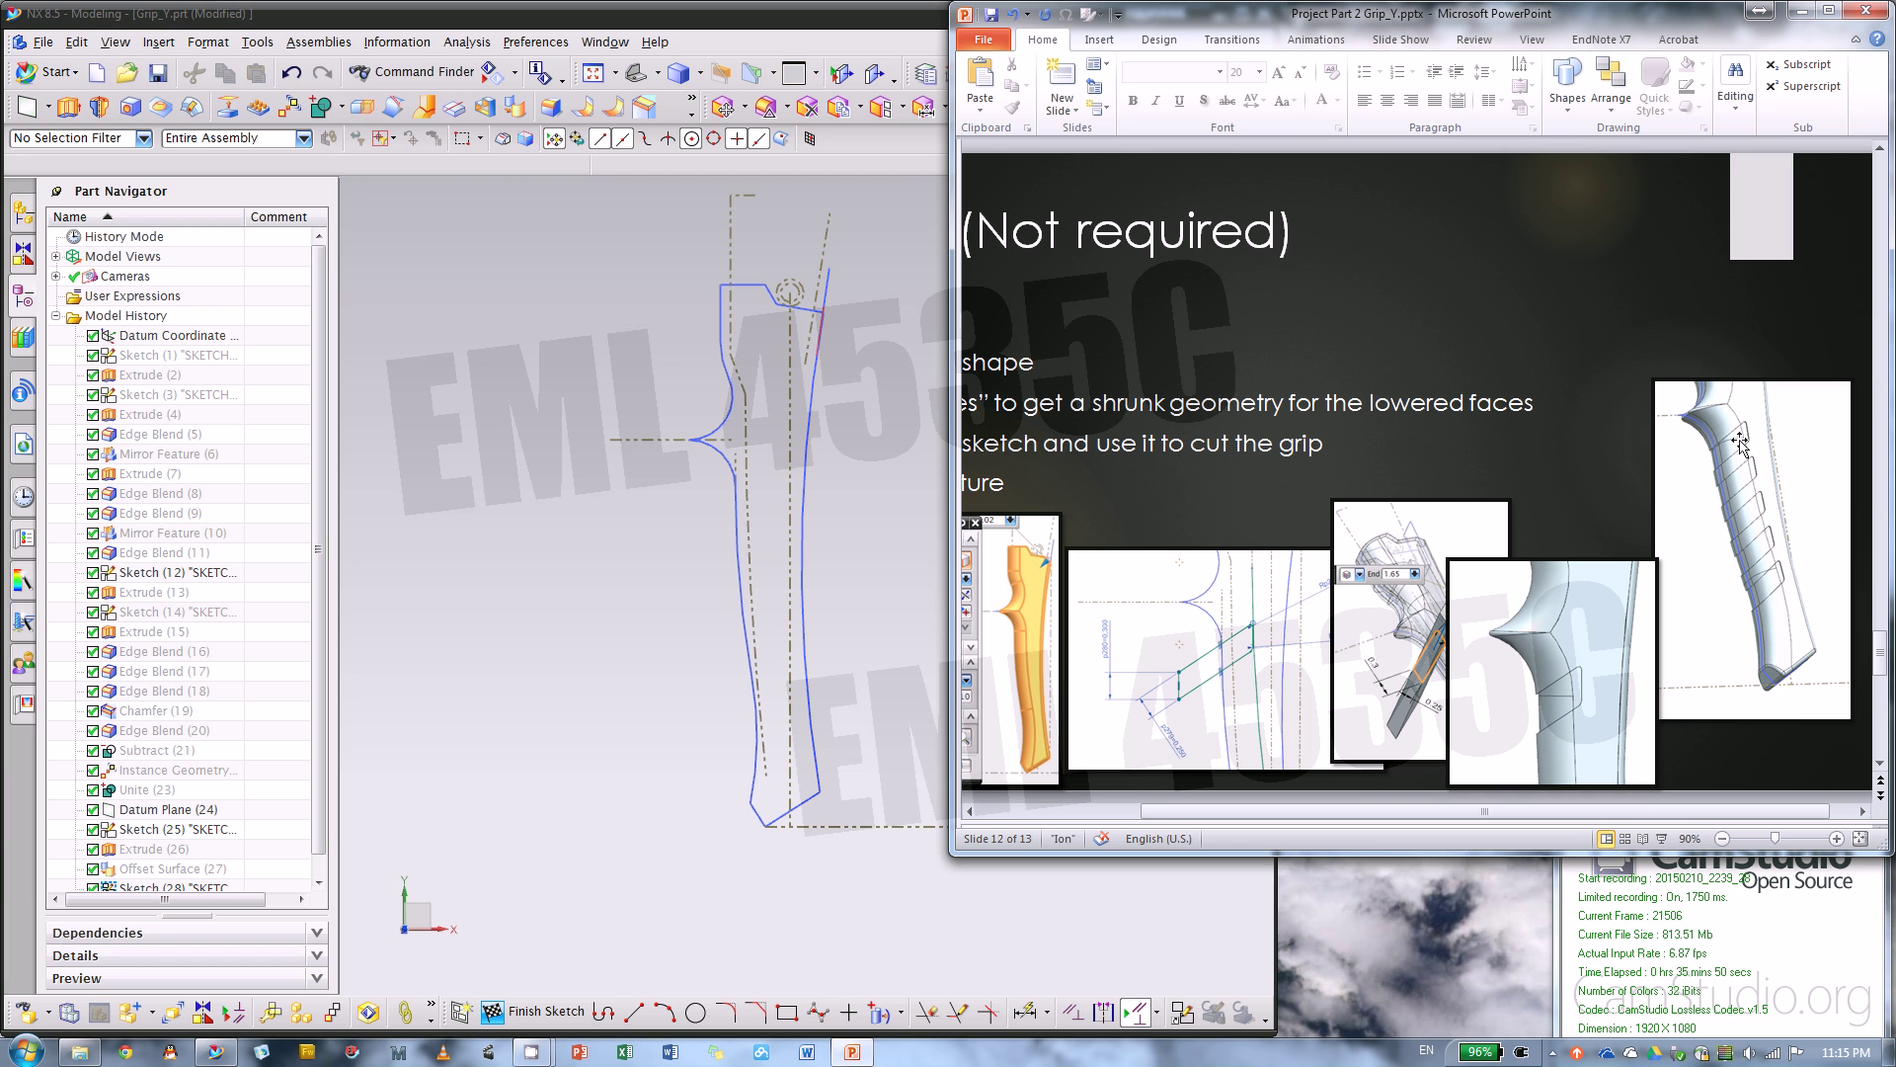
left_click(896, 590)
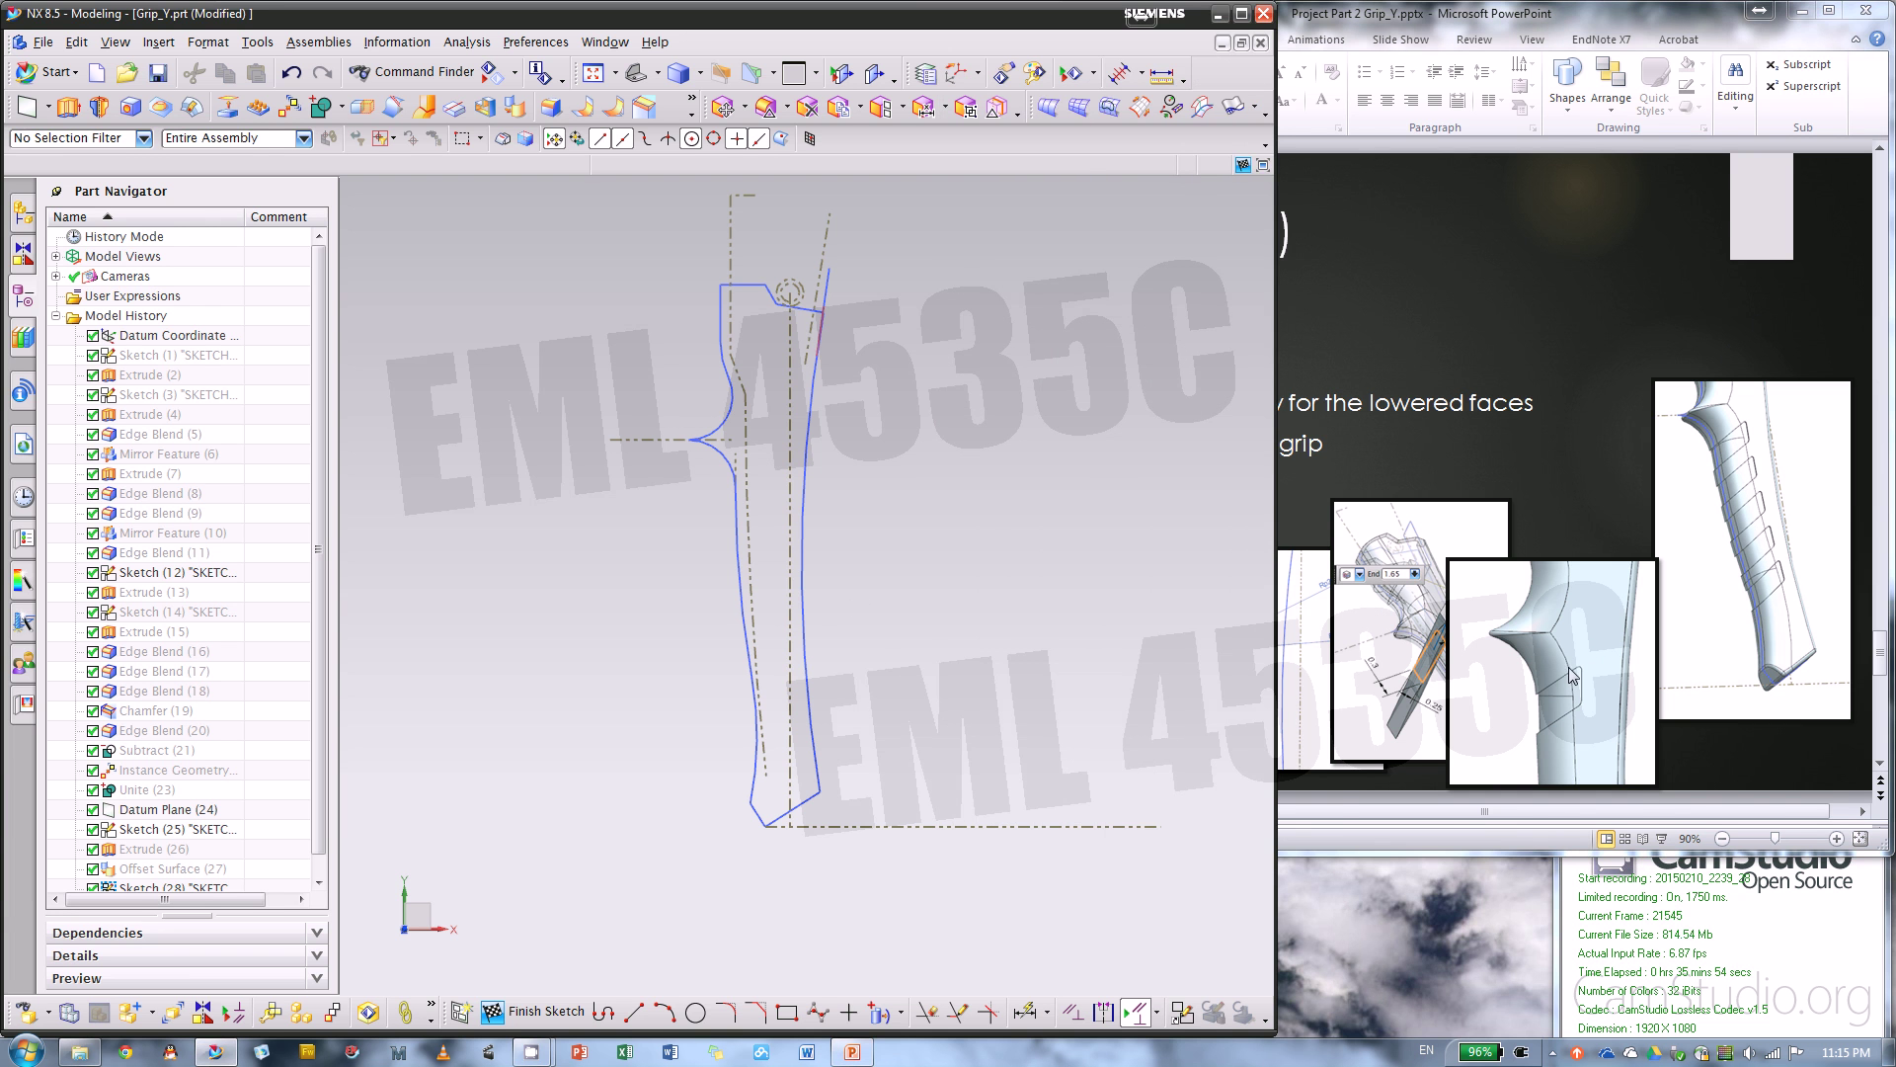
left_click(1579, 476)
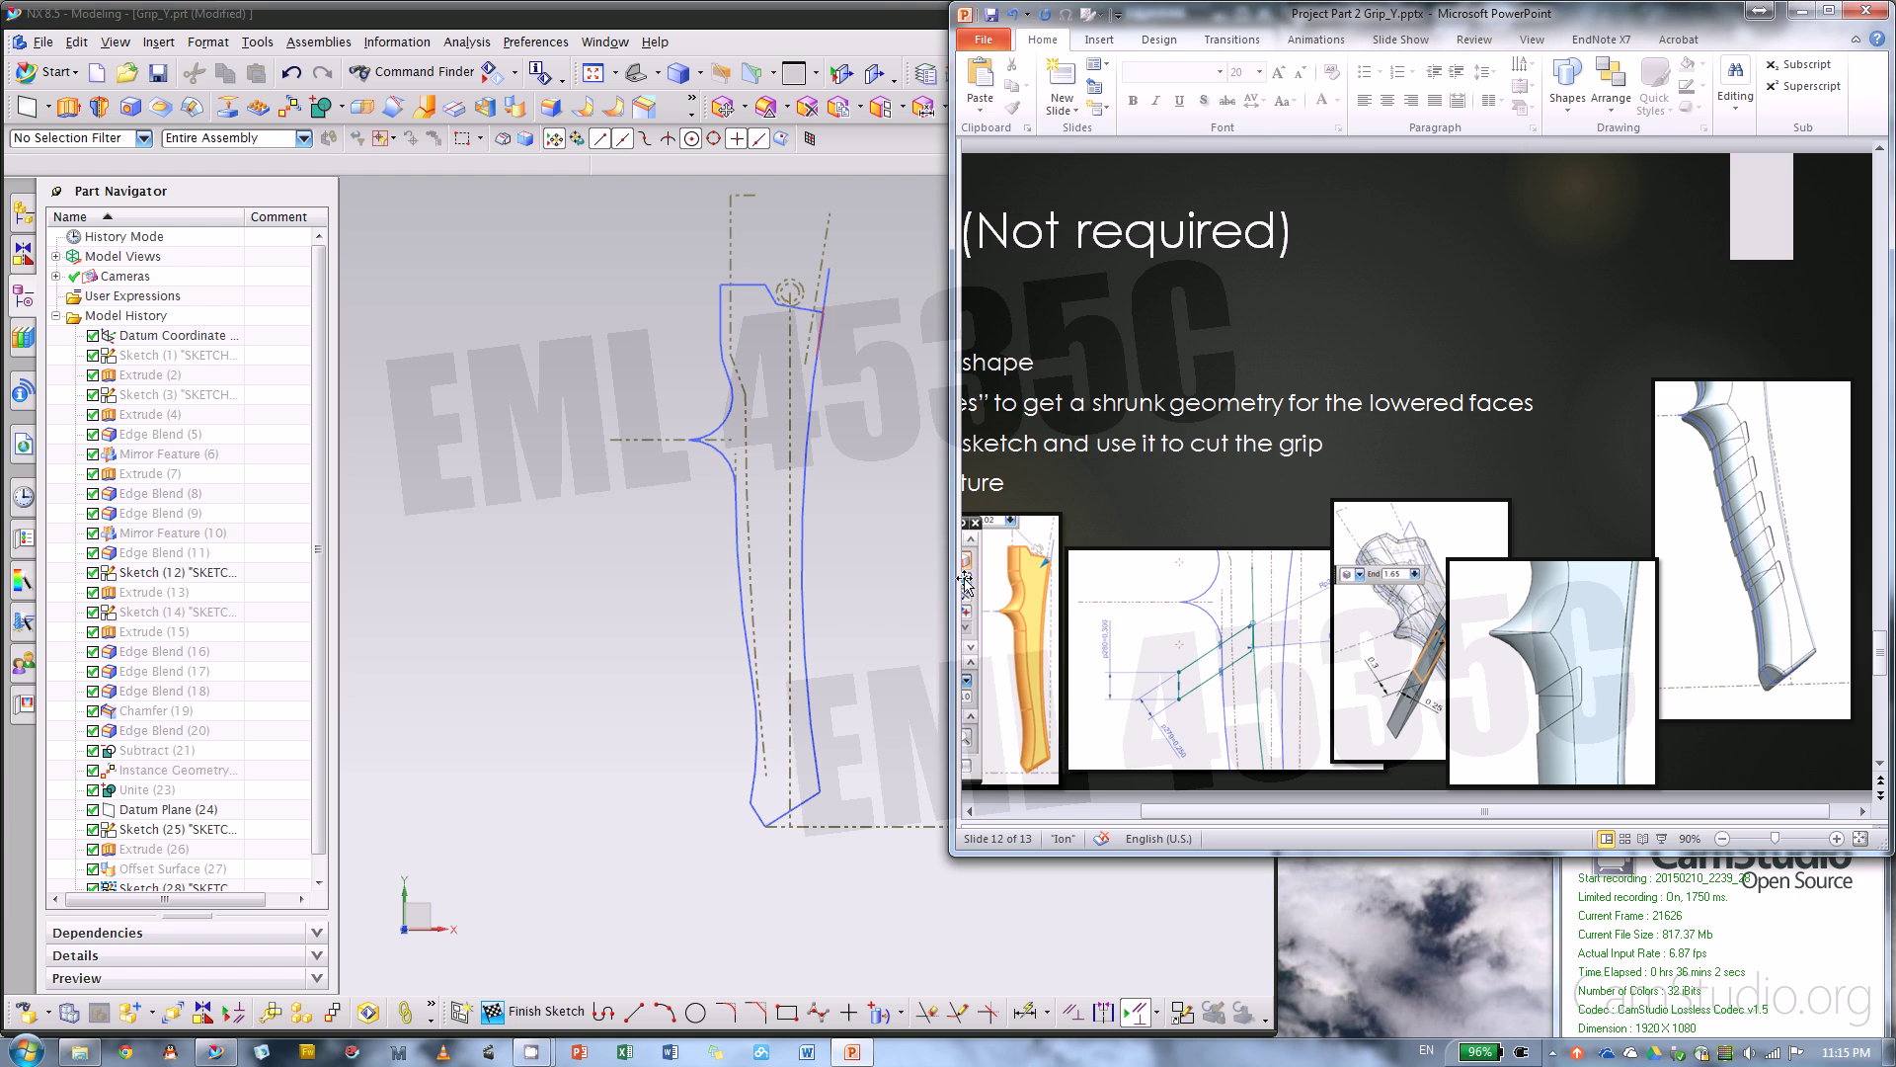
left_click(873, 576)
- Sketch a three-point arc running down the middle of the grip from near the finger notch to below the bottom edge
scroll(855, 712, "up", 1)
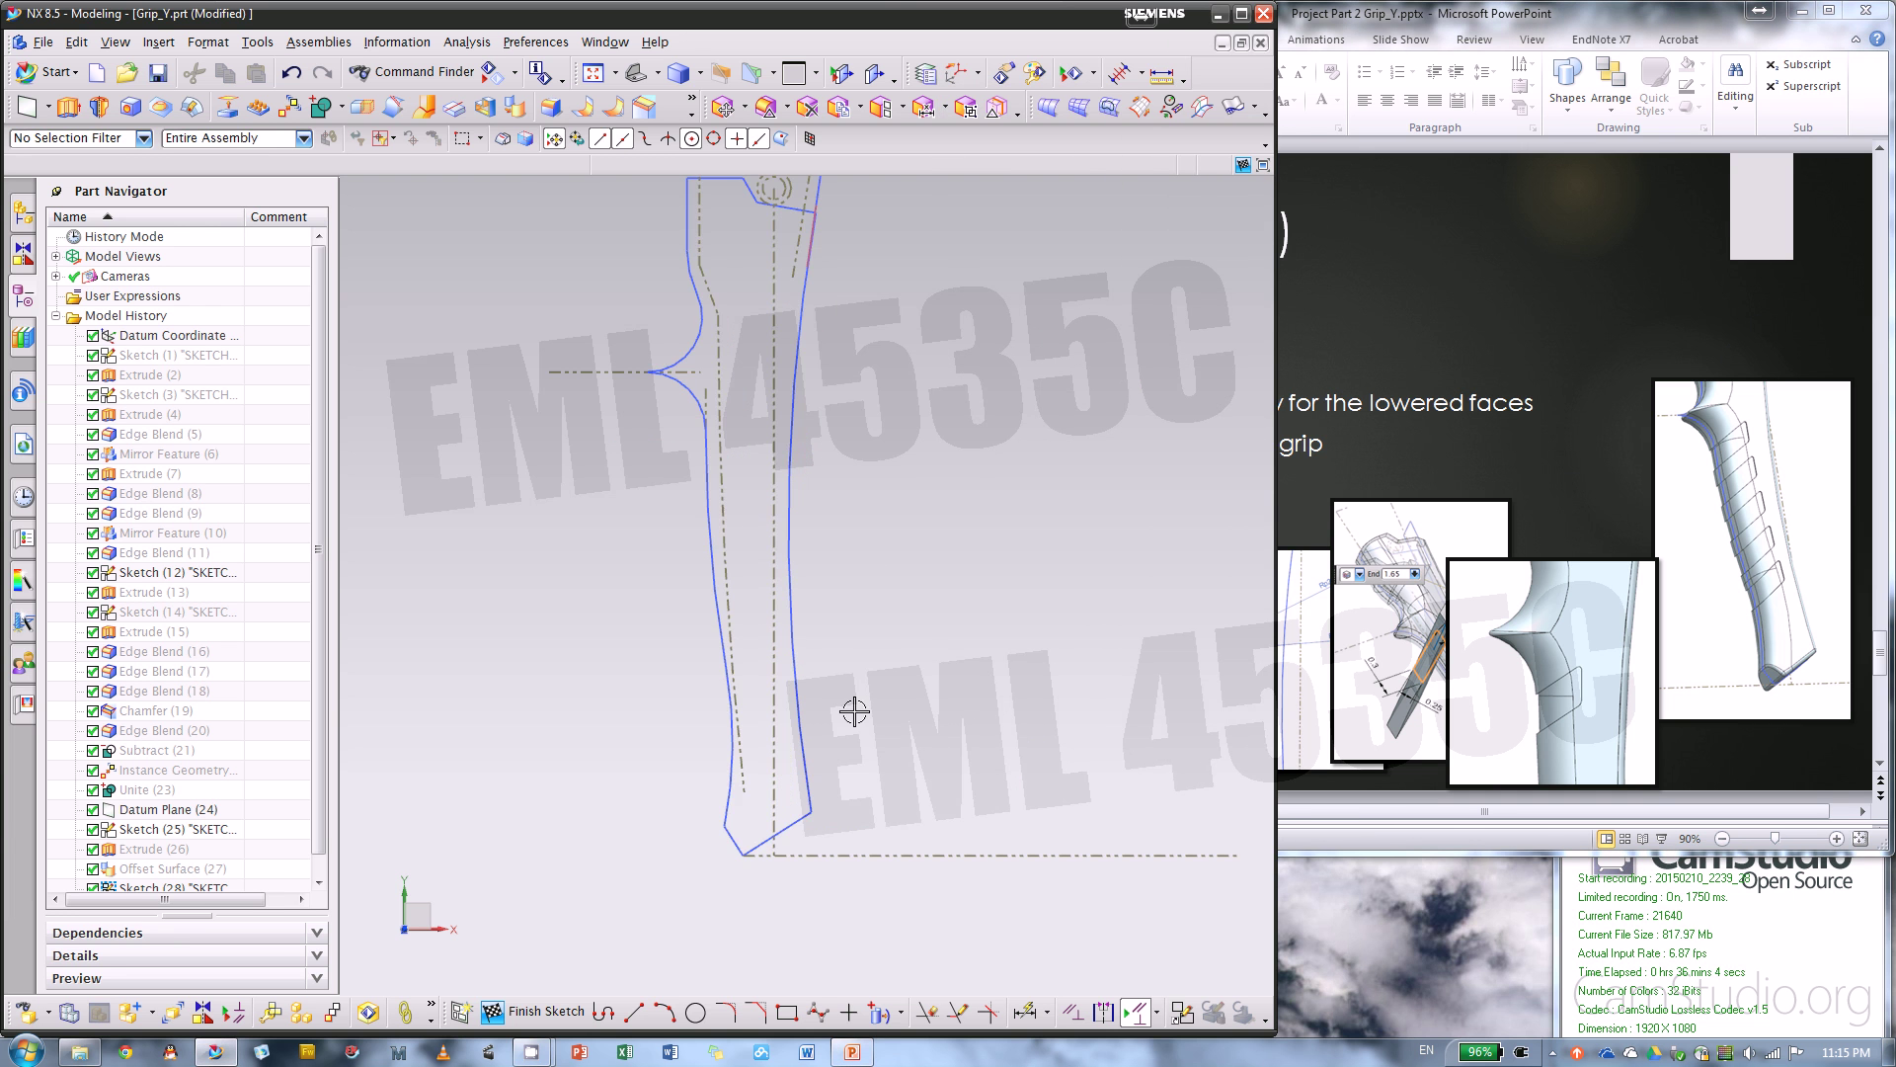
left_click(664, 1011)
scroll(731, 354, "up", 3)
left_click(758, 344)
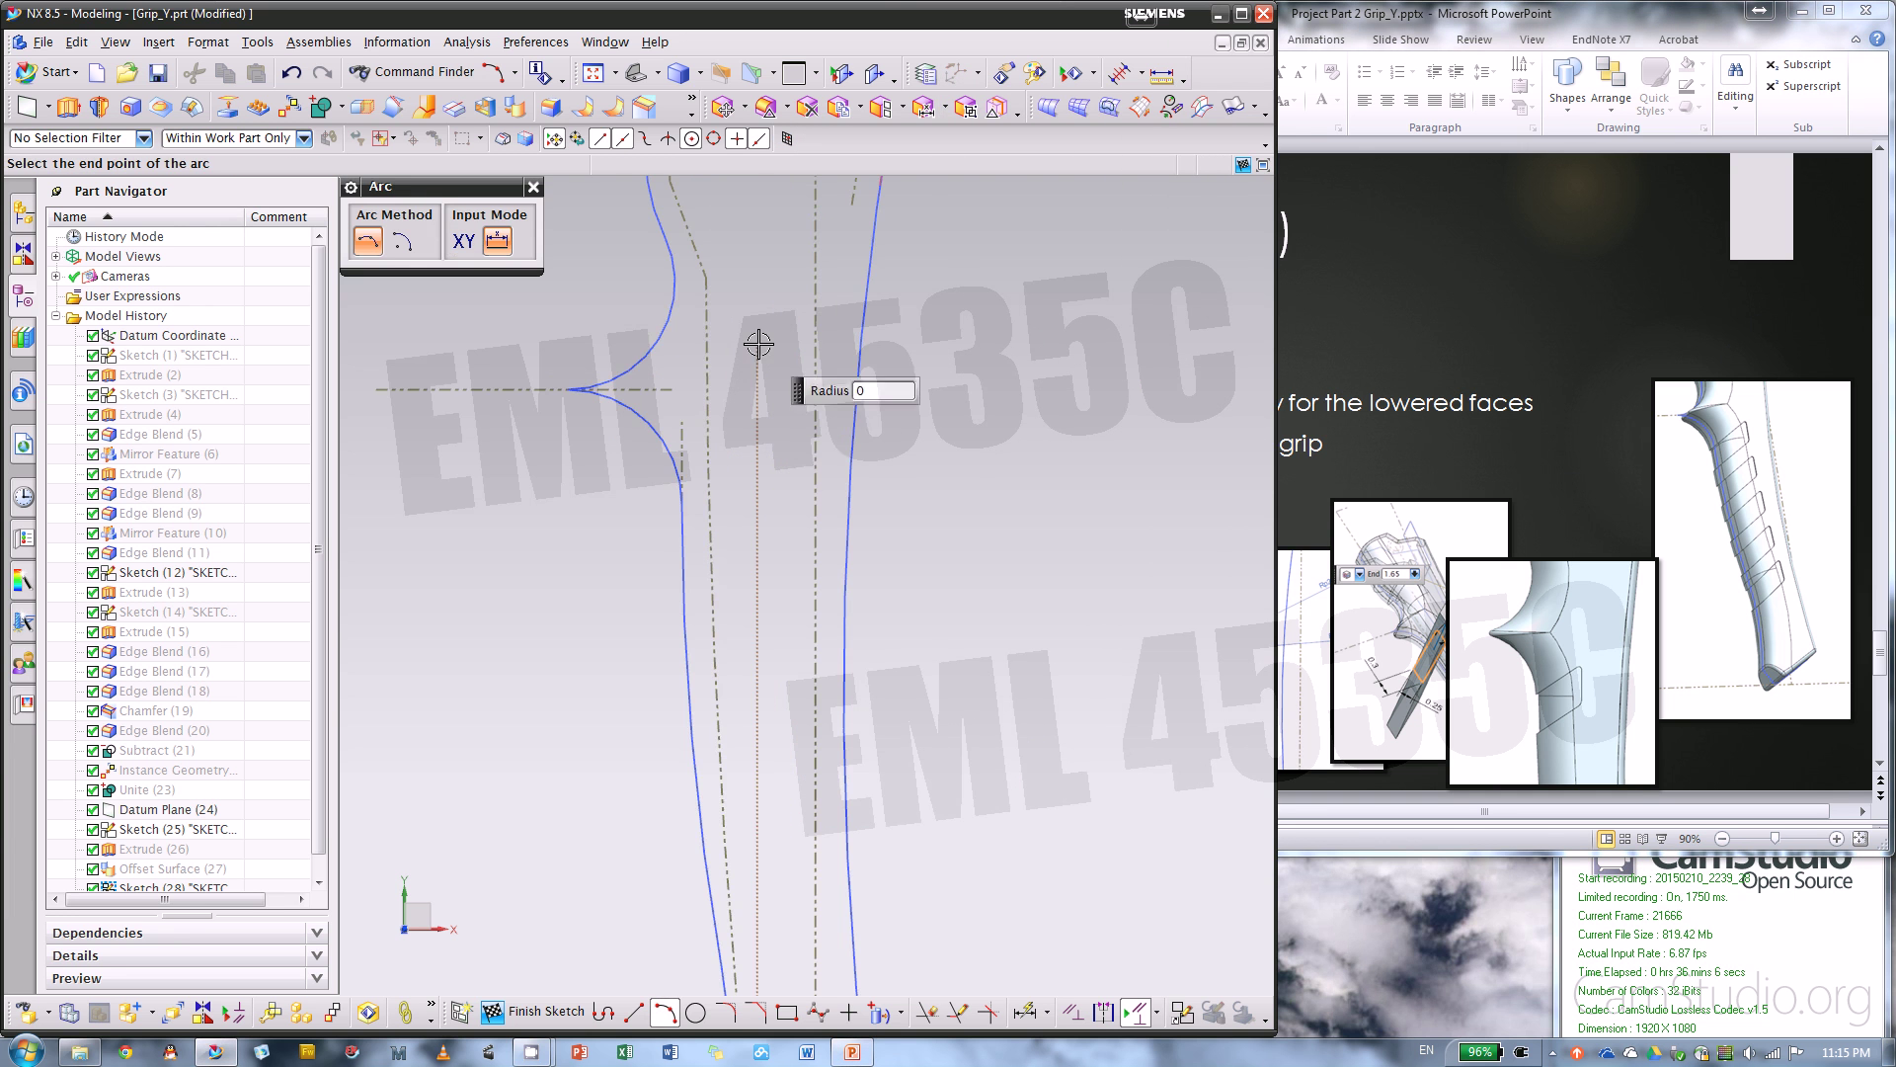
scroll(762, 300, "down", 2)
scroll(804, 546, "down", 3)
scroll(821, 805, "up", 2)
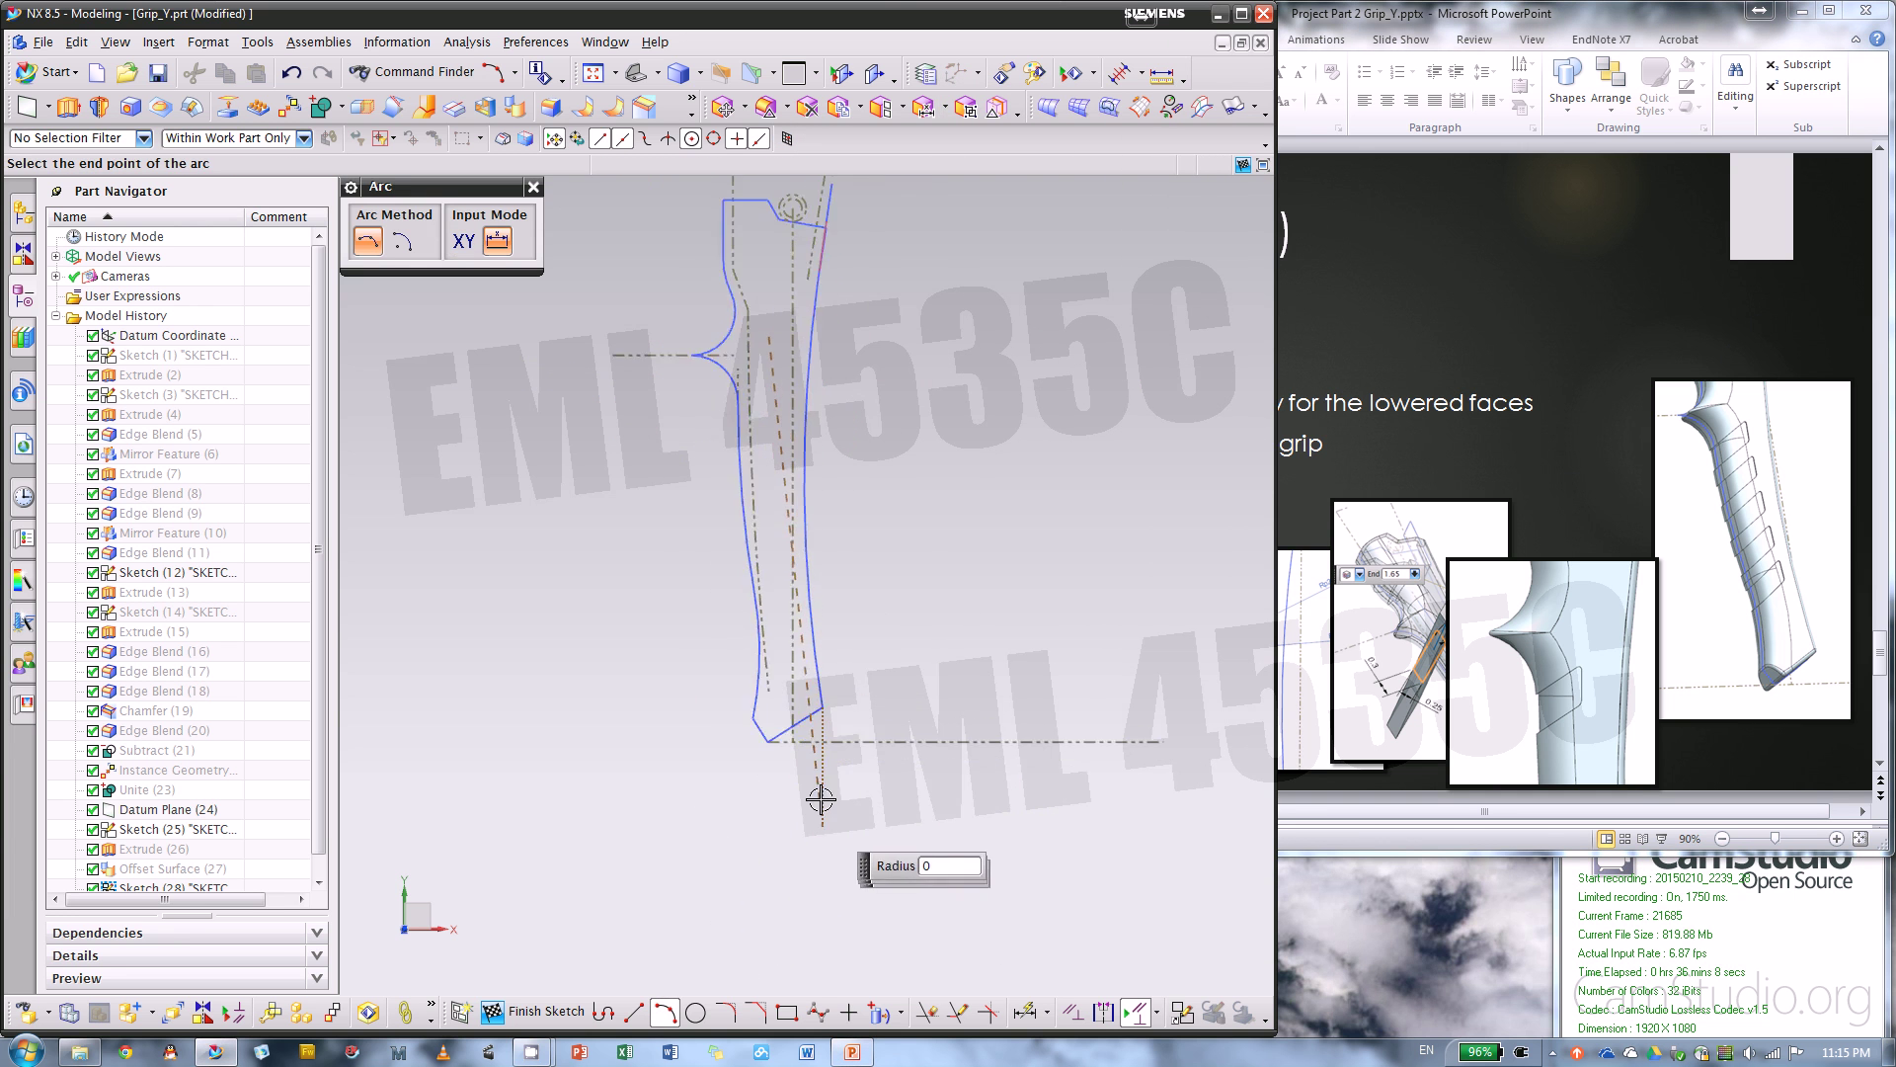
left_click(821, 816)
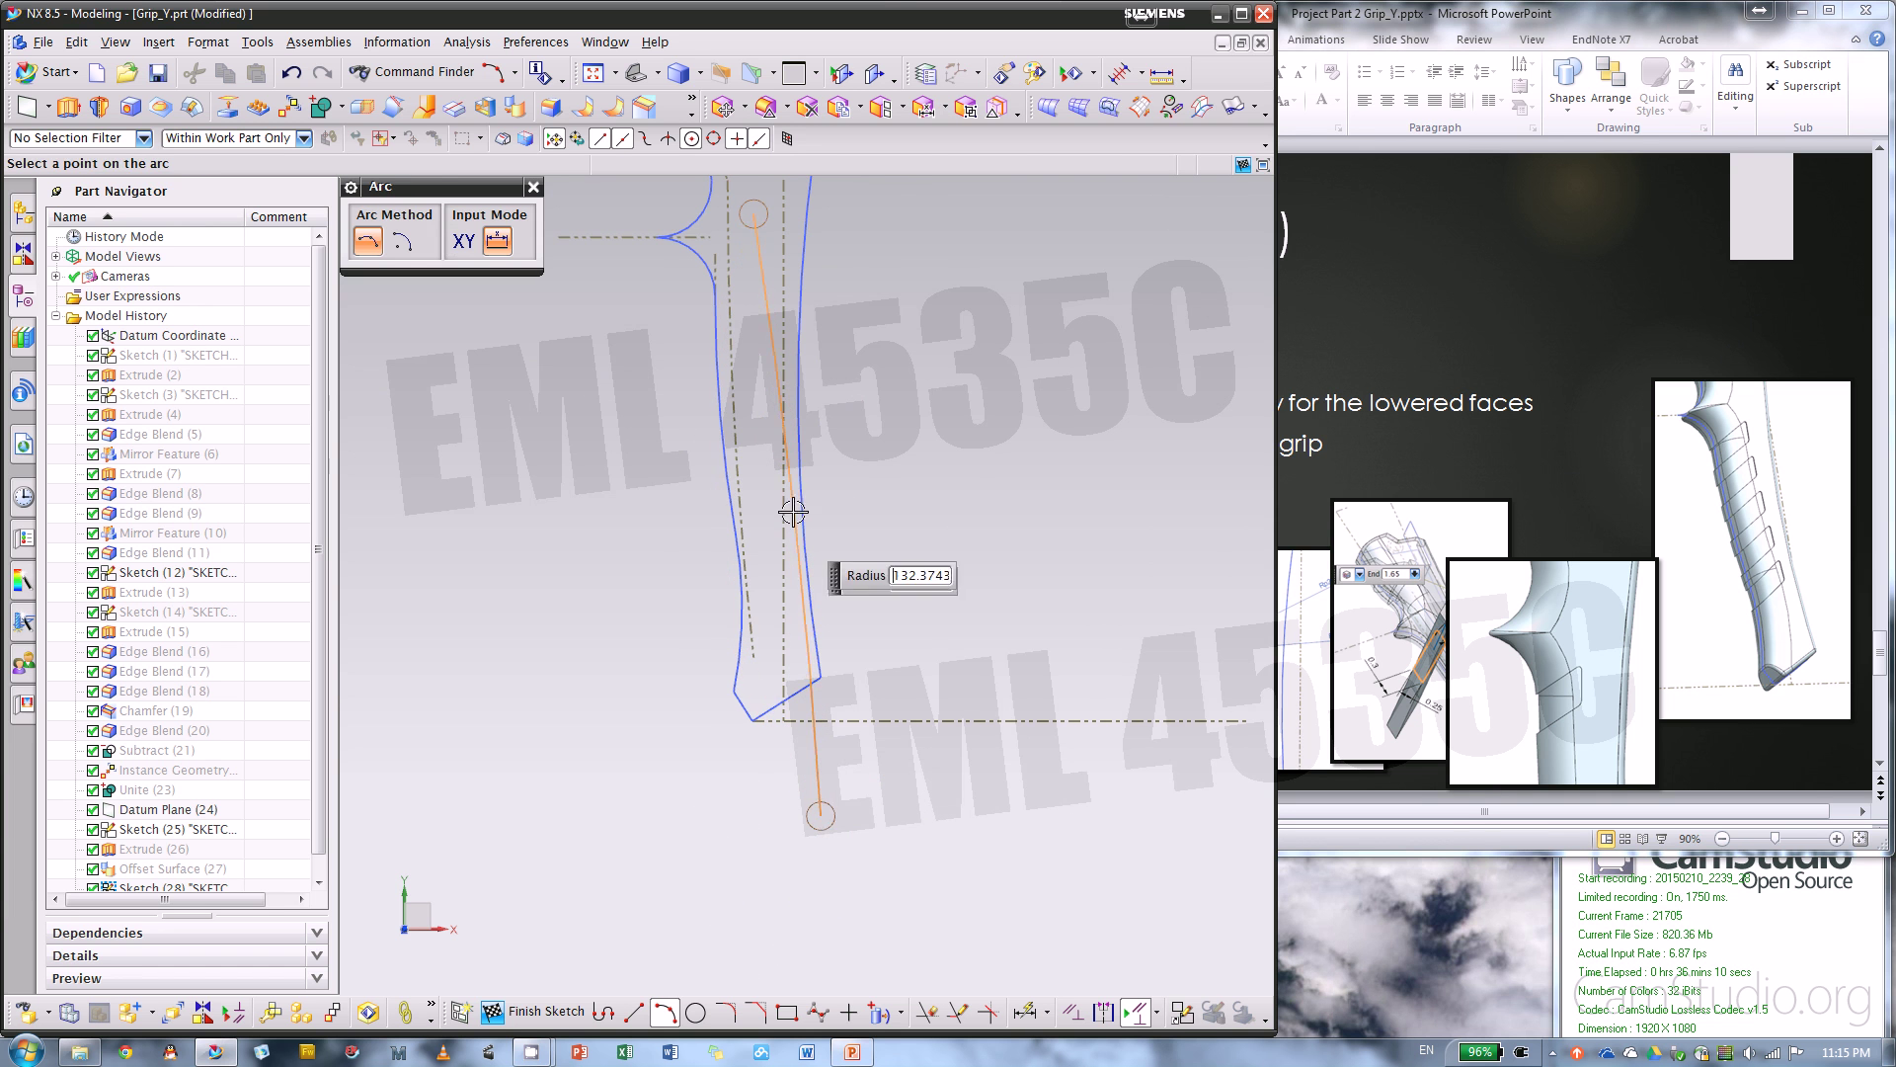
left_click(763, 377)
scroll(762, 685, "down", 2)
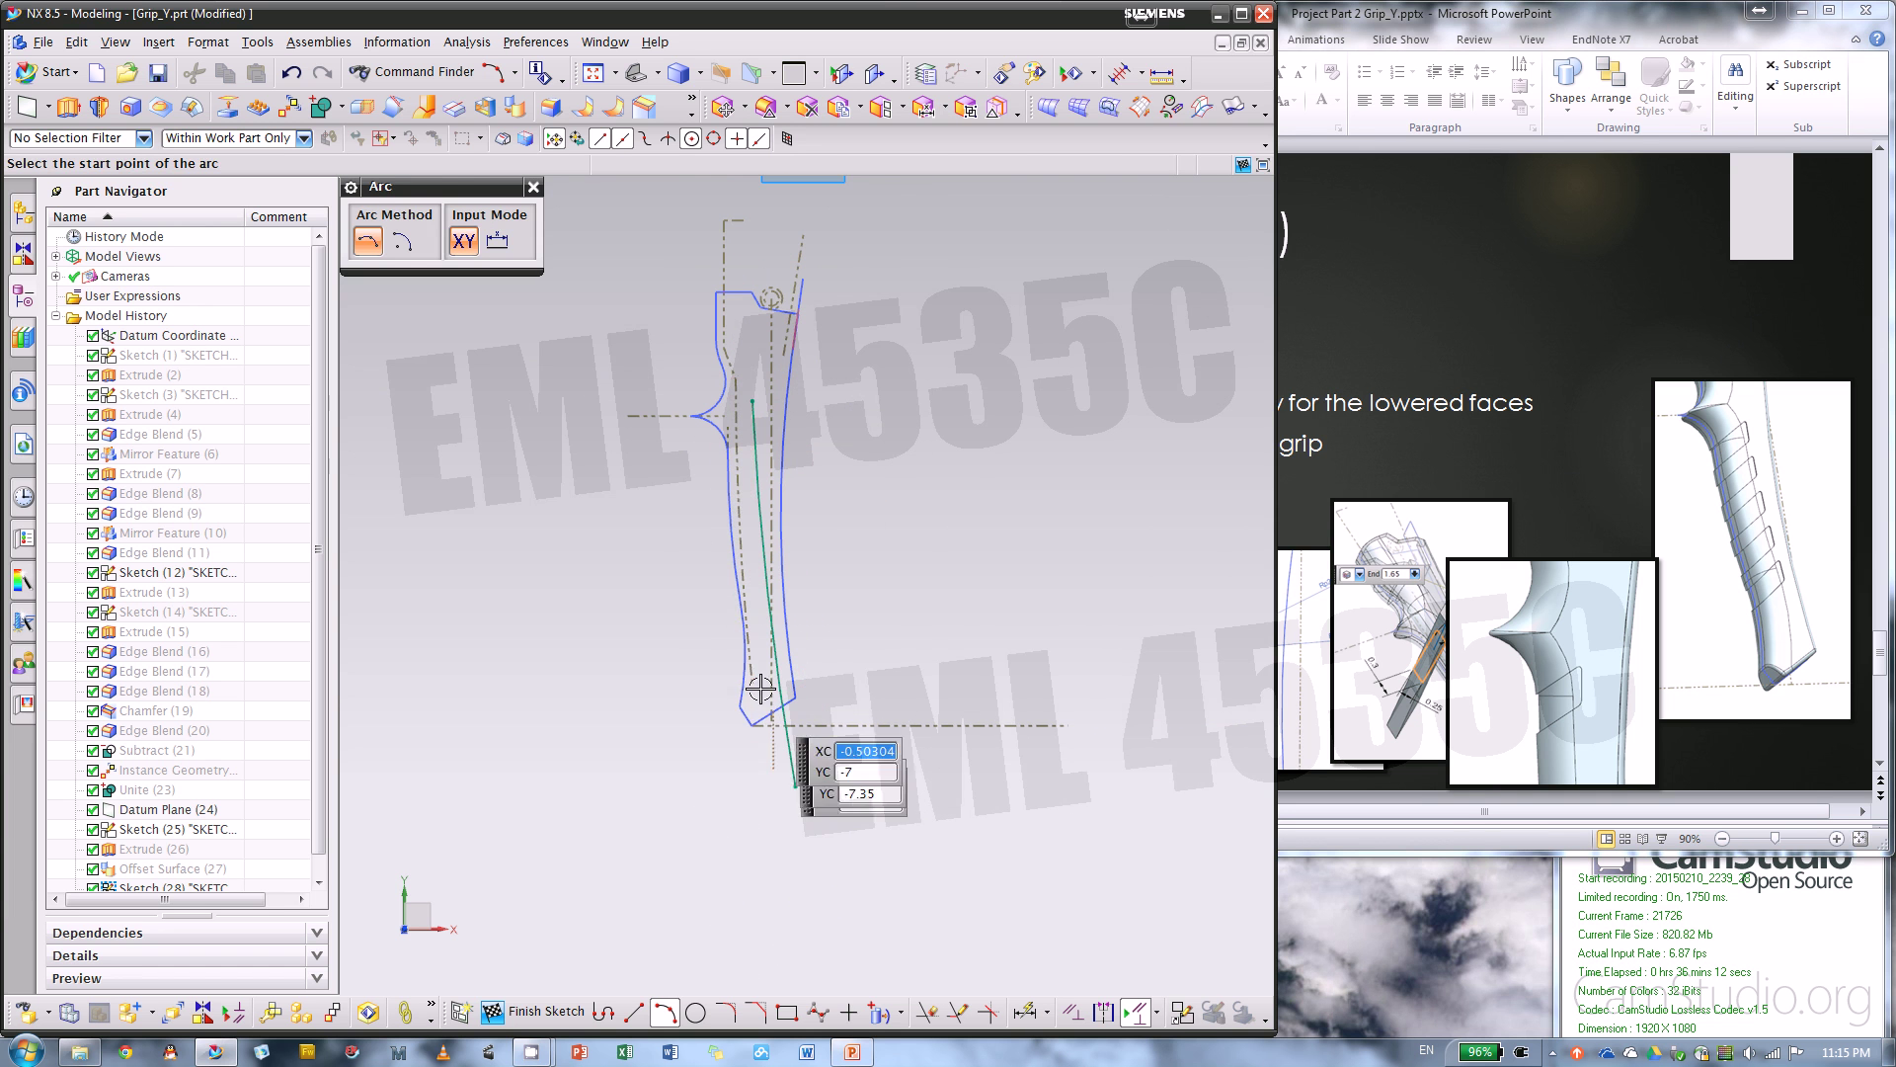
- Draw a vertical line about 0.47 in long upward from the arc's upper endpoint and convert it to a reference line
left_click(622, 1013)
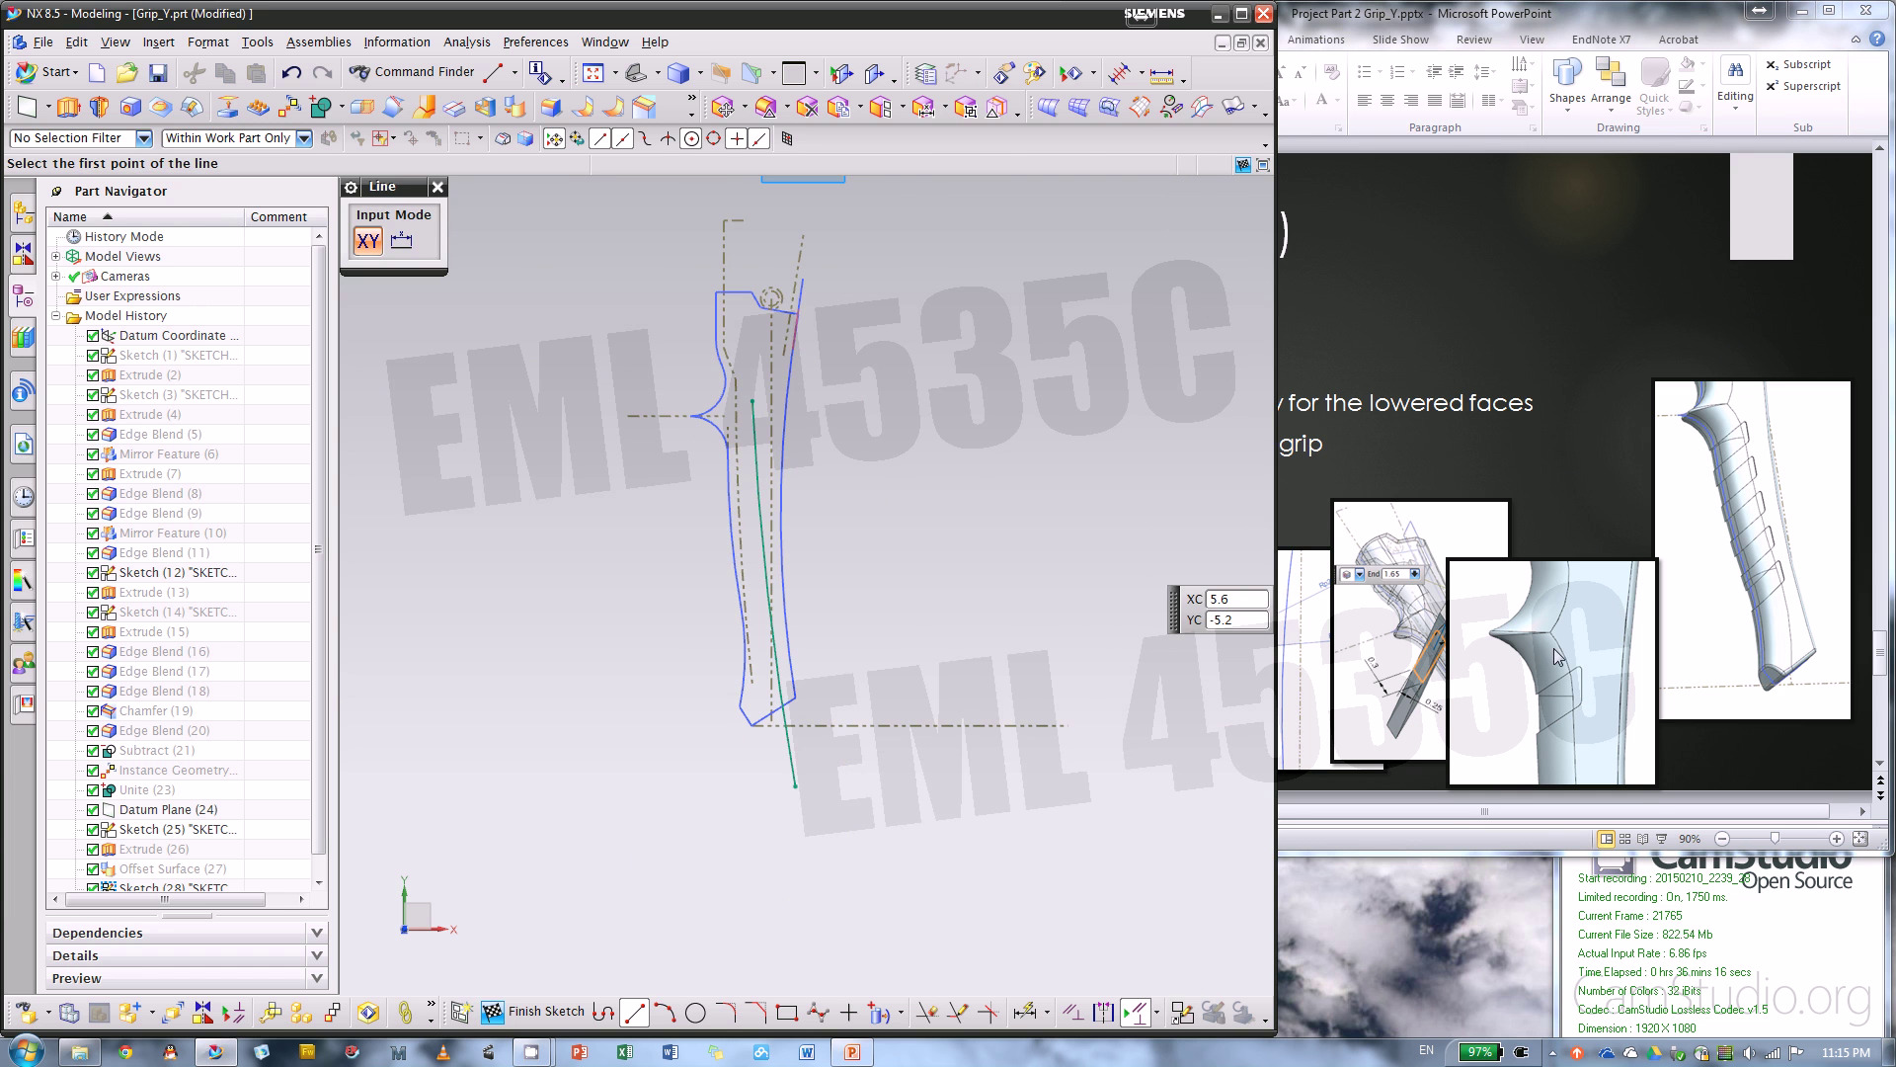
scroll(741, 372, "up", 2)
left_click(753, 401)
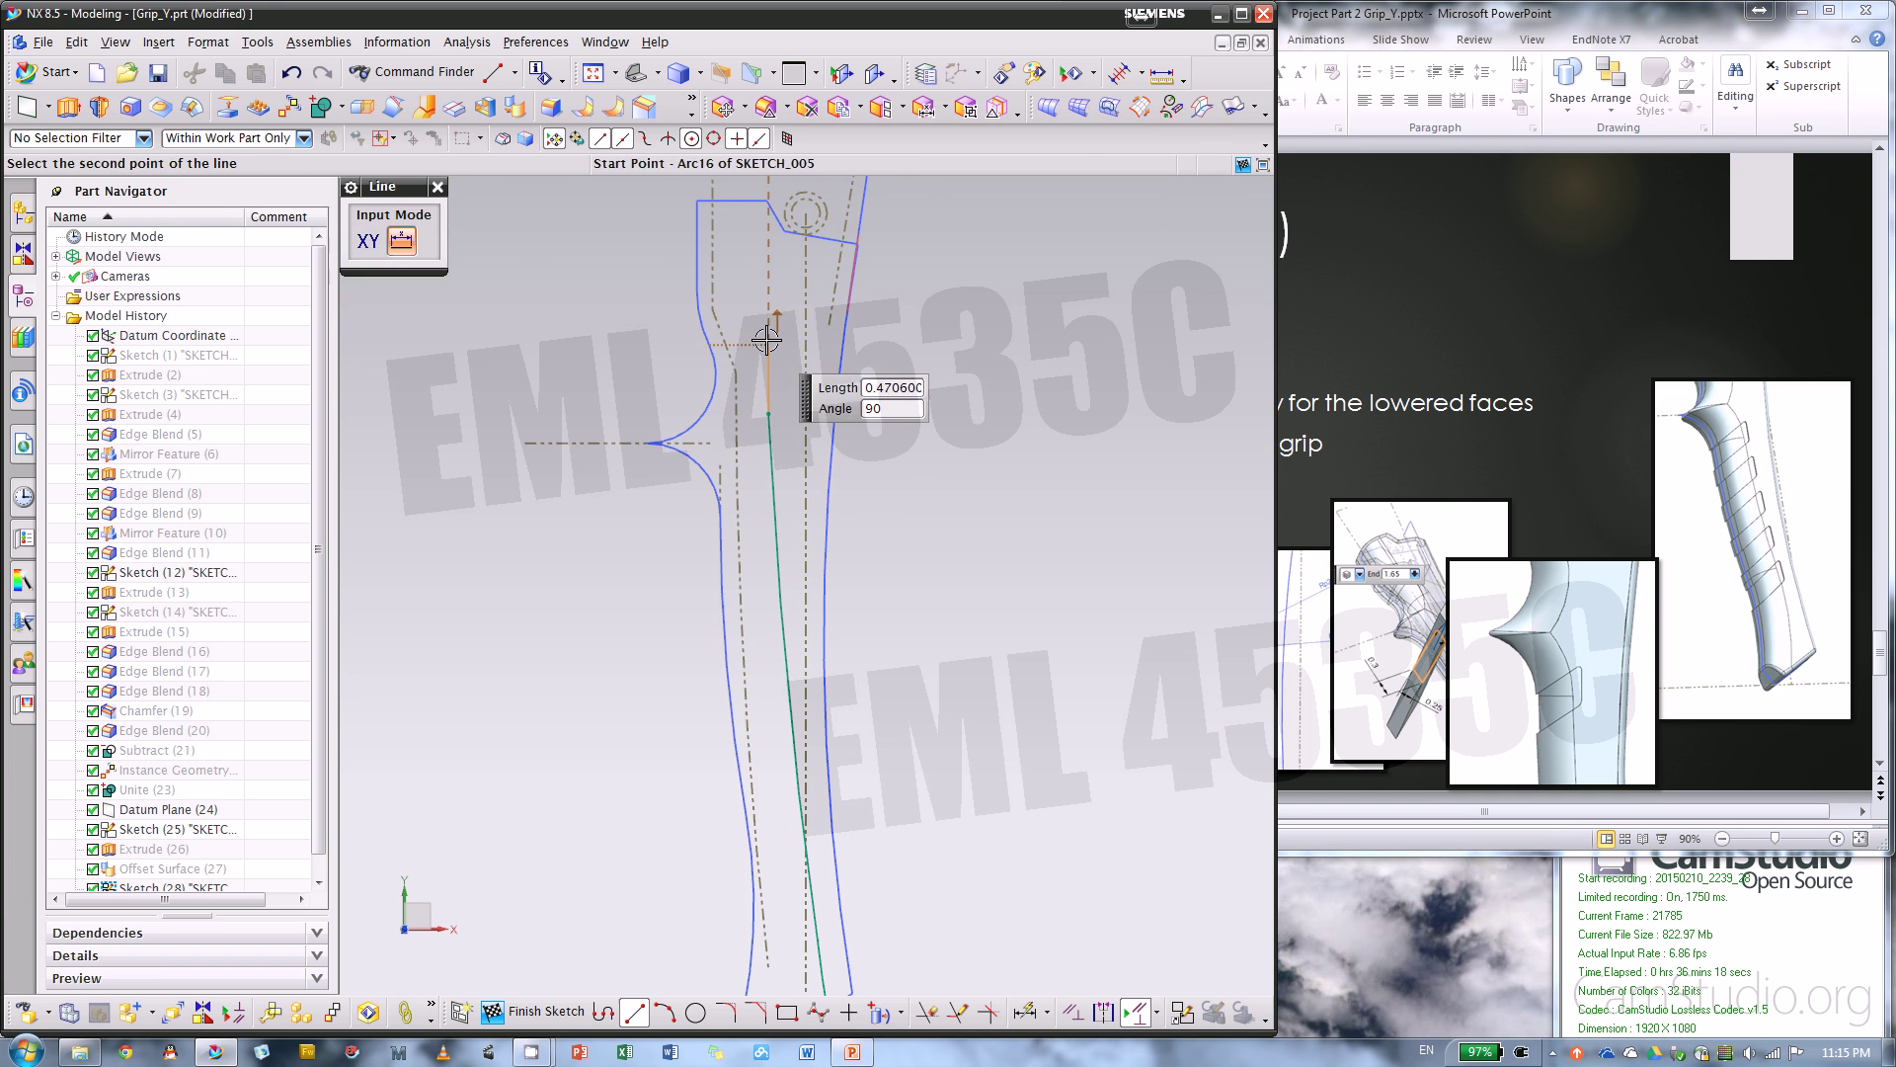
left_click(769, 339)
key("Escape")
scroll(773, 360, "up", 2)
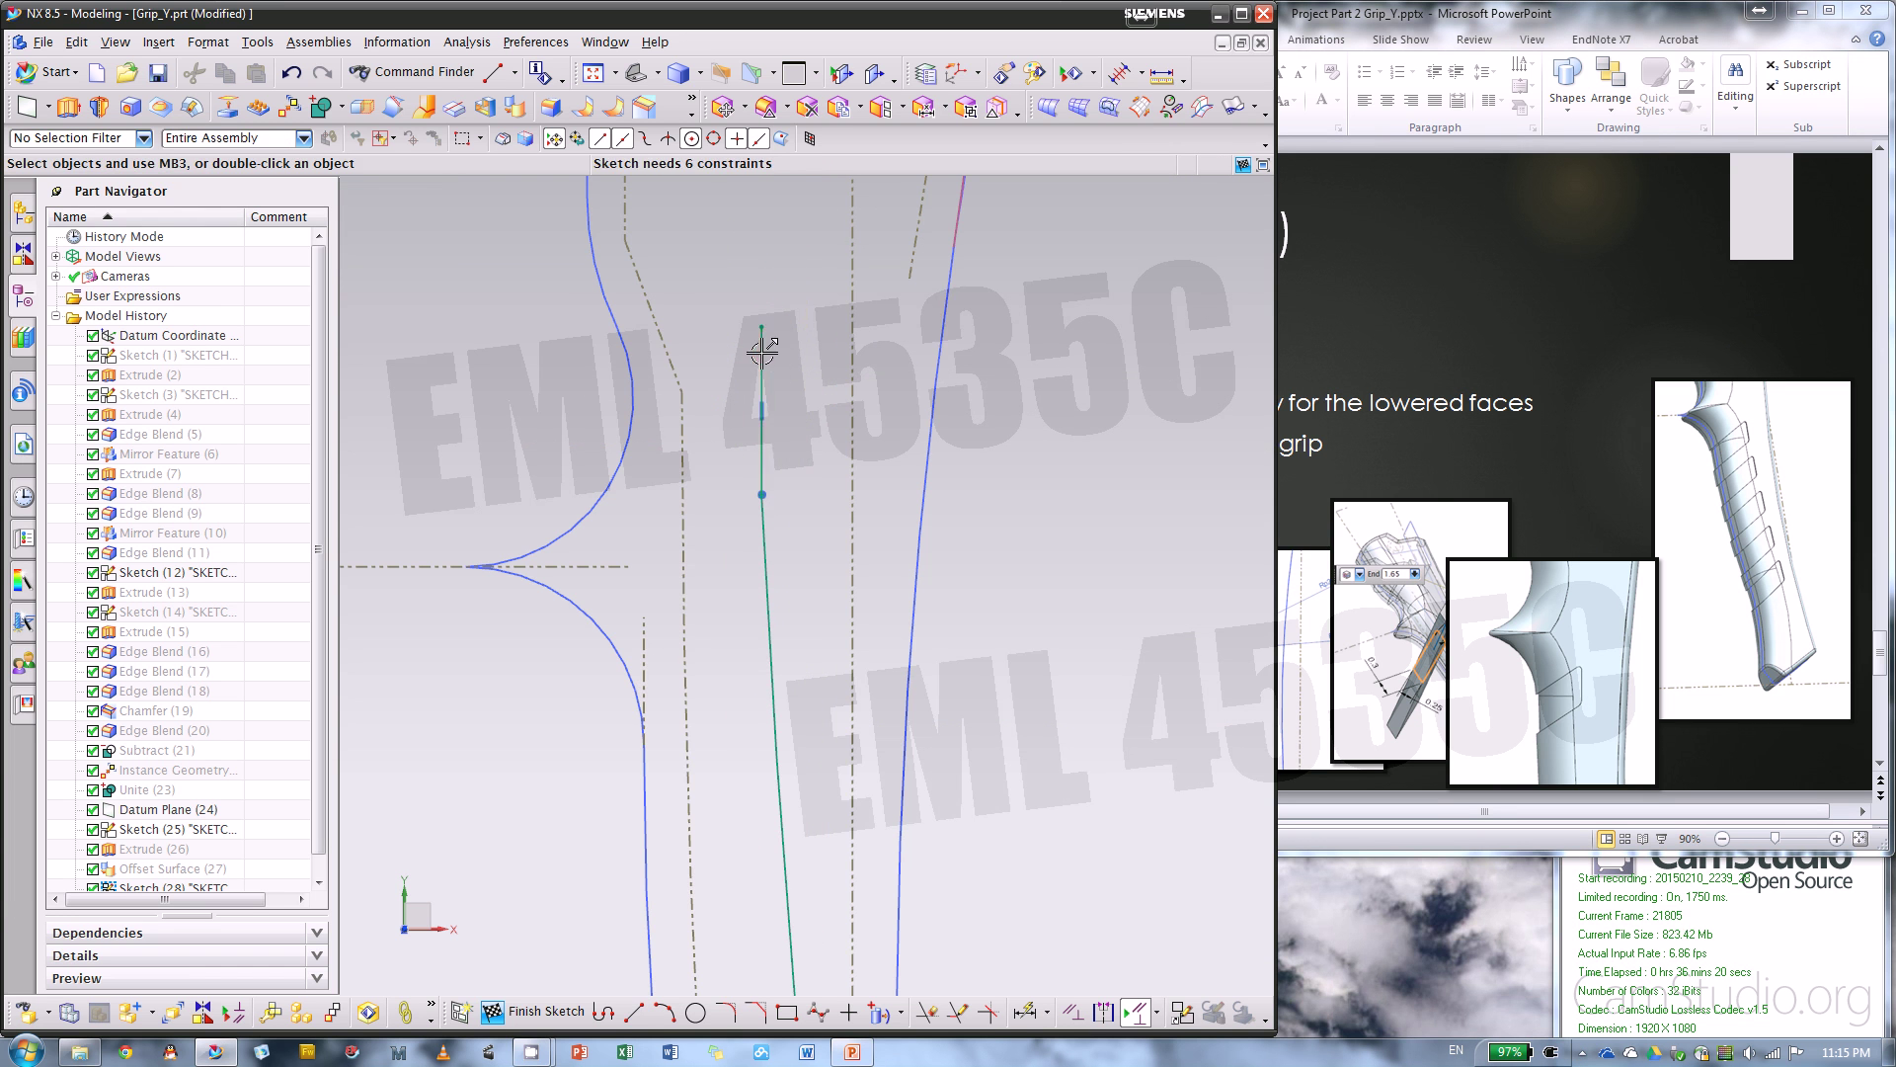
left_click(763, 351)
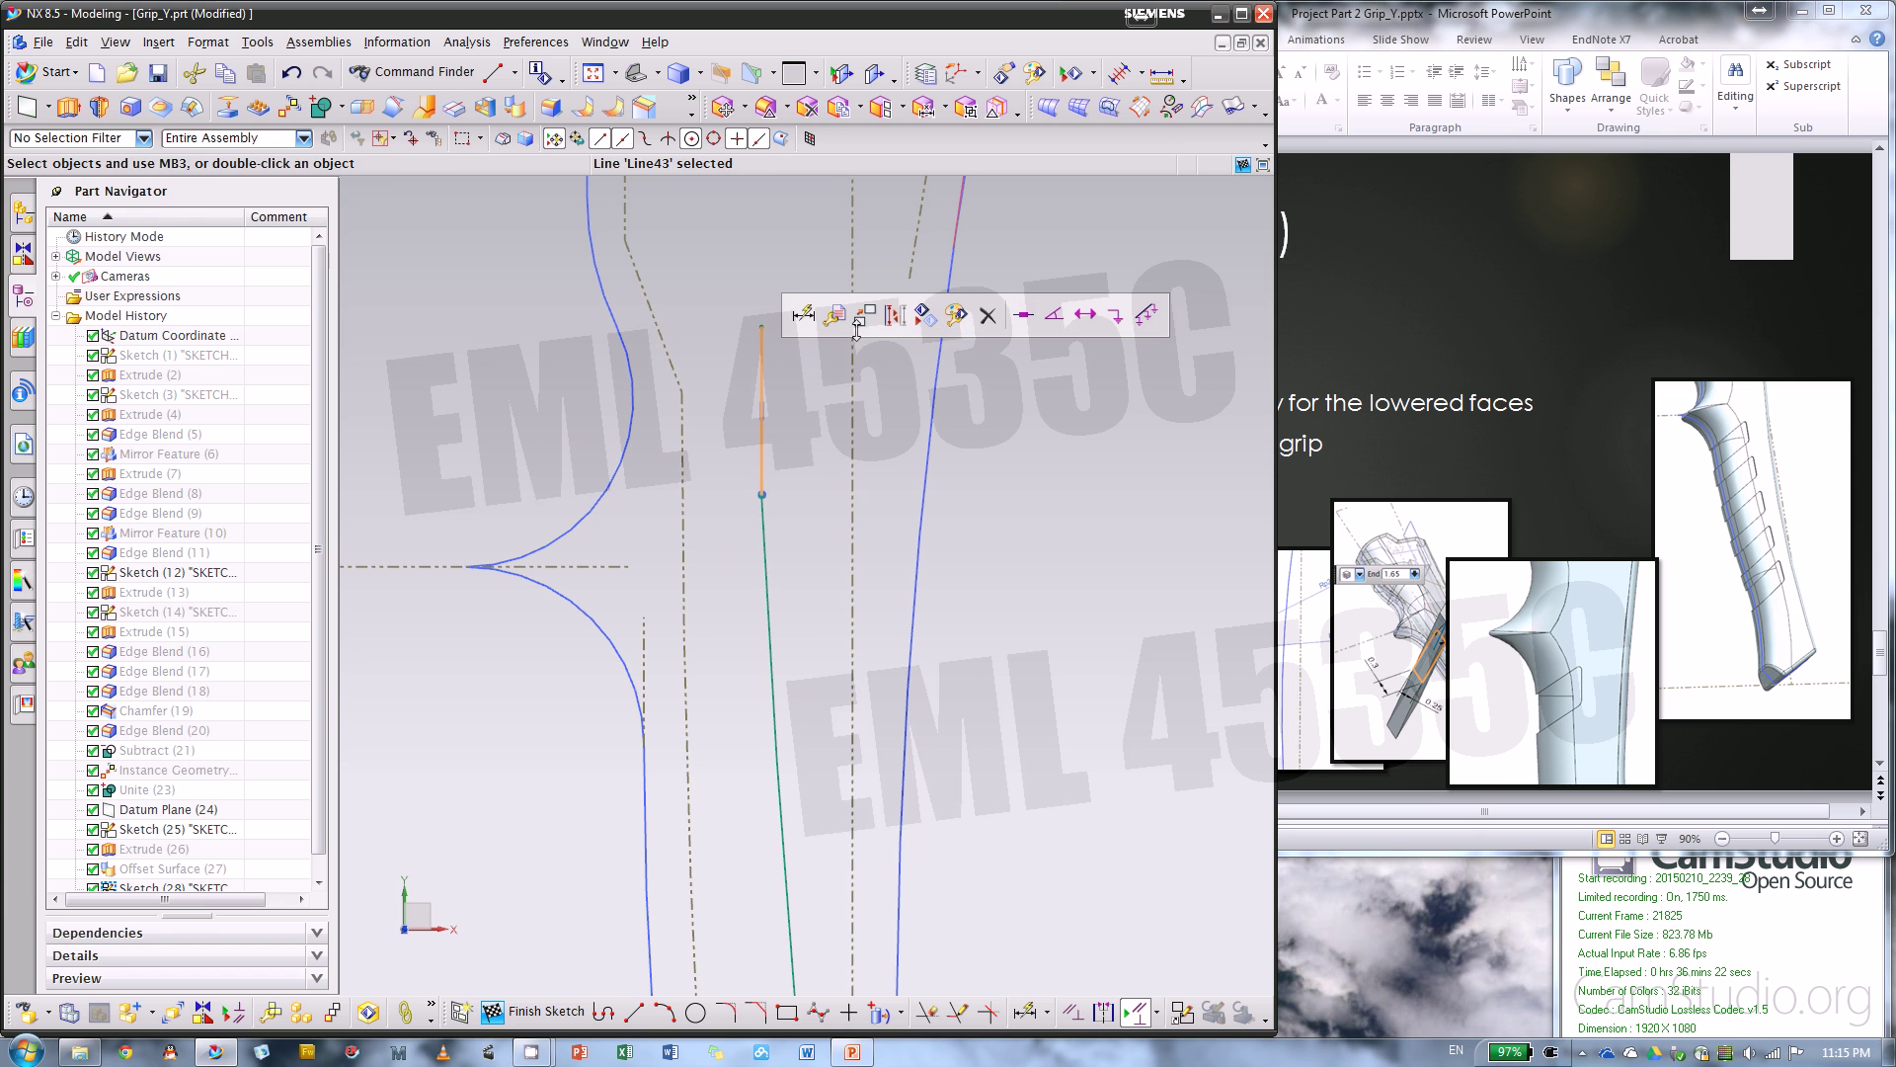
scroll(825, 368, "down", 2)
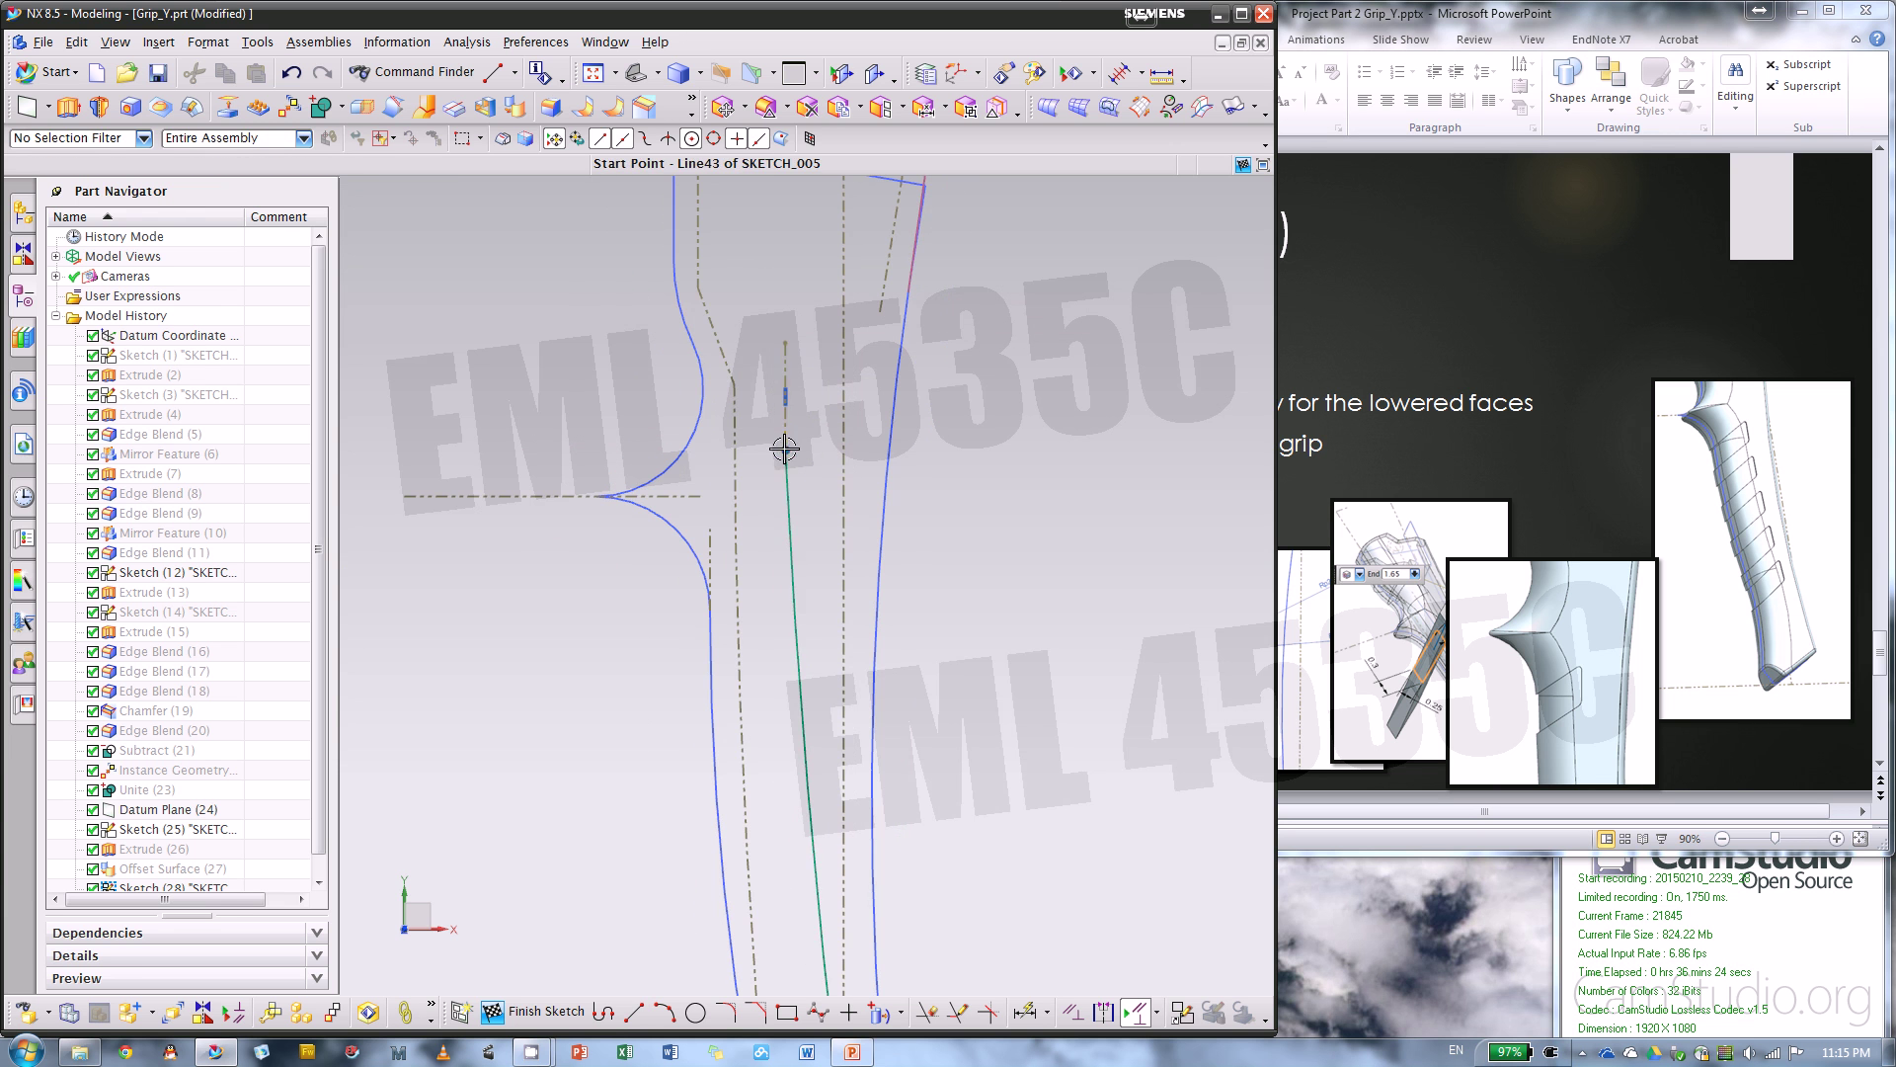
- Move the arc's upper endpoint and constrain the arc tangent to the vertical reference line
mouse_move(784, 450)
left_mouse_down()
mouse_move(787, 600)
mouse_move(785, 555)
left_mouse_up()
scroll(792, 410, "down", 2)
scroll(815, 544, "up", 2)
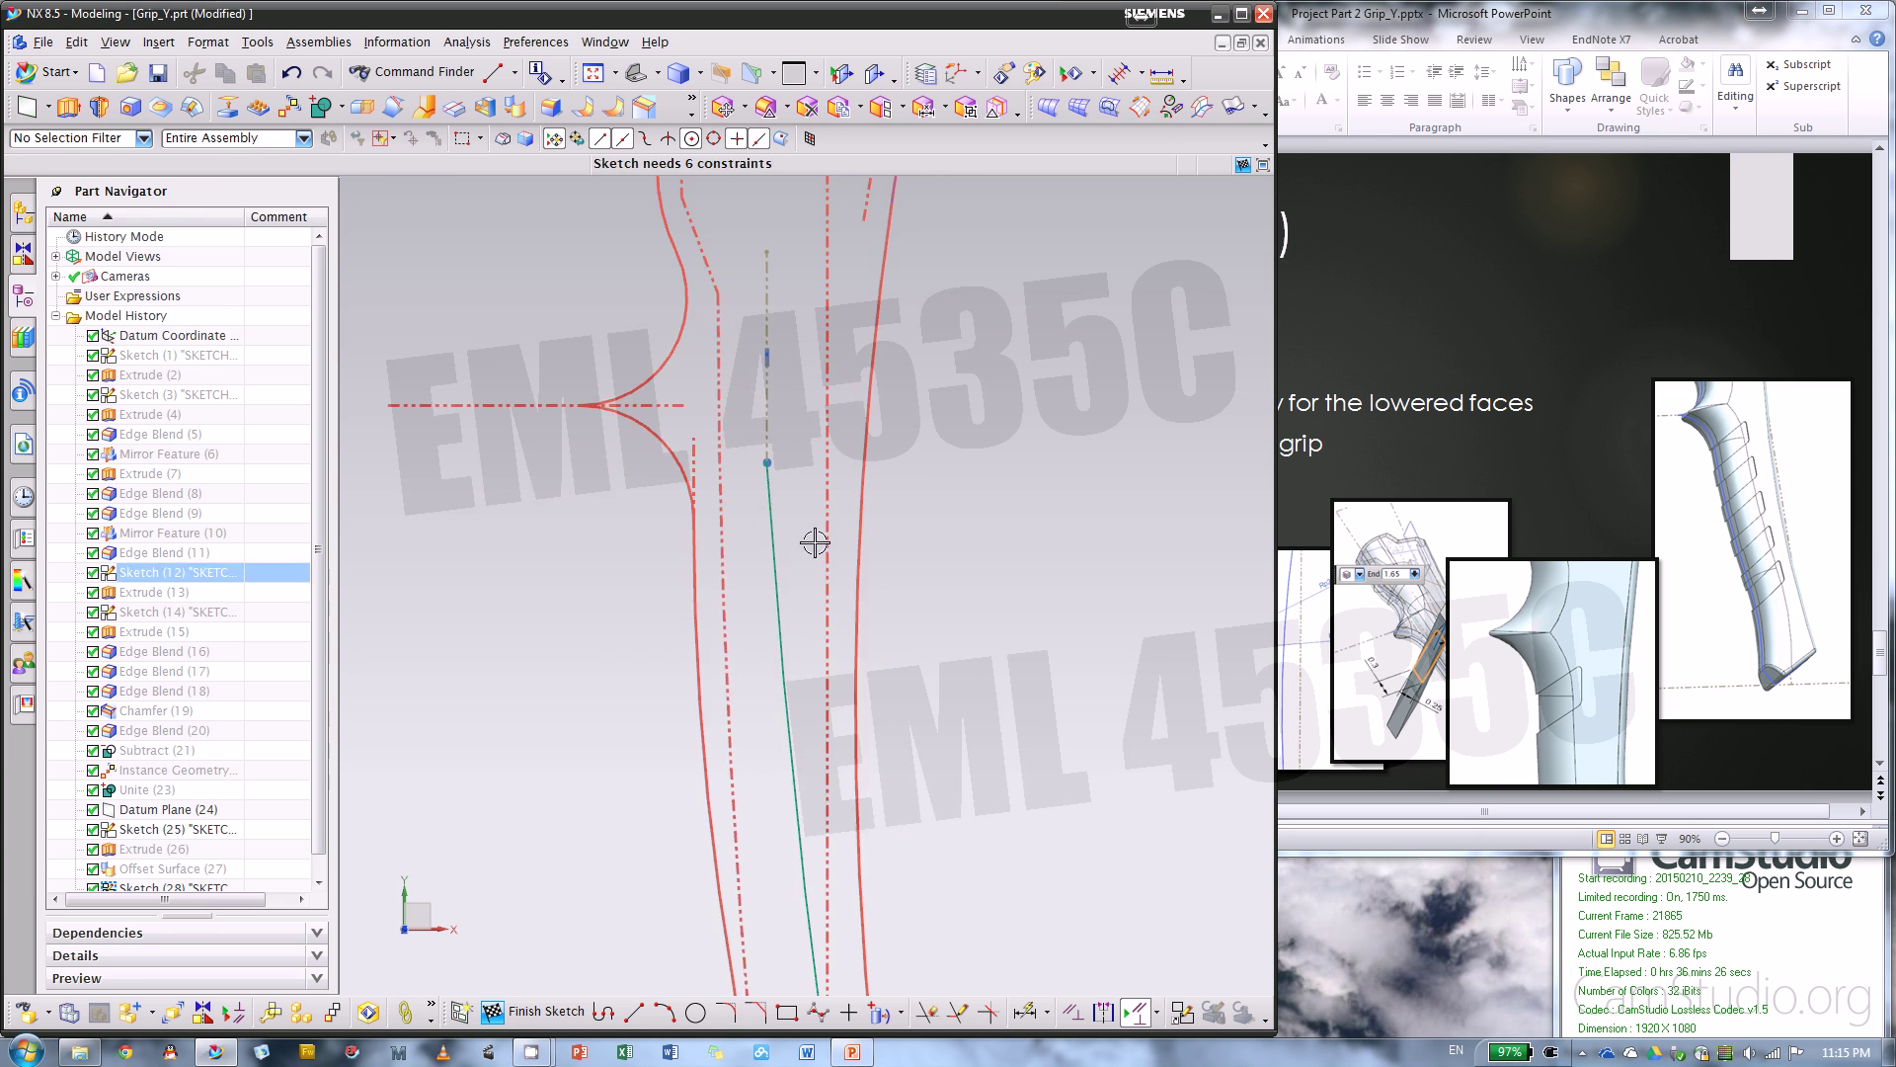
left_click(766, 476)
left_click(767, 432)
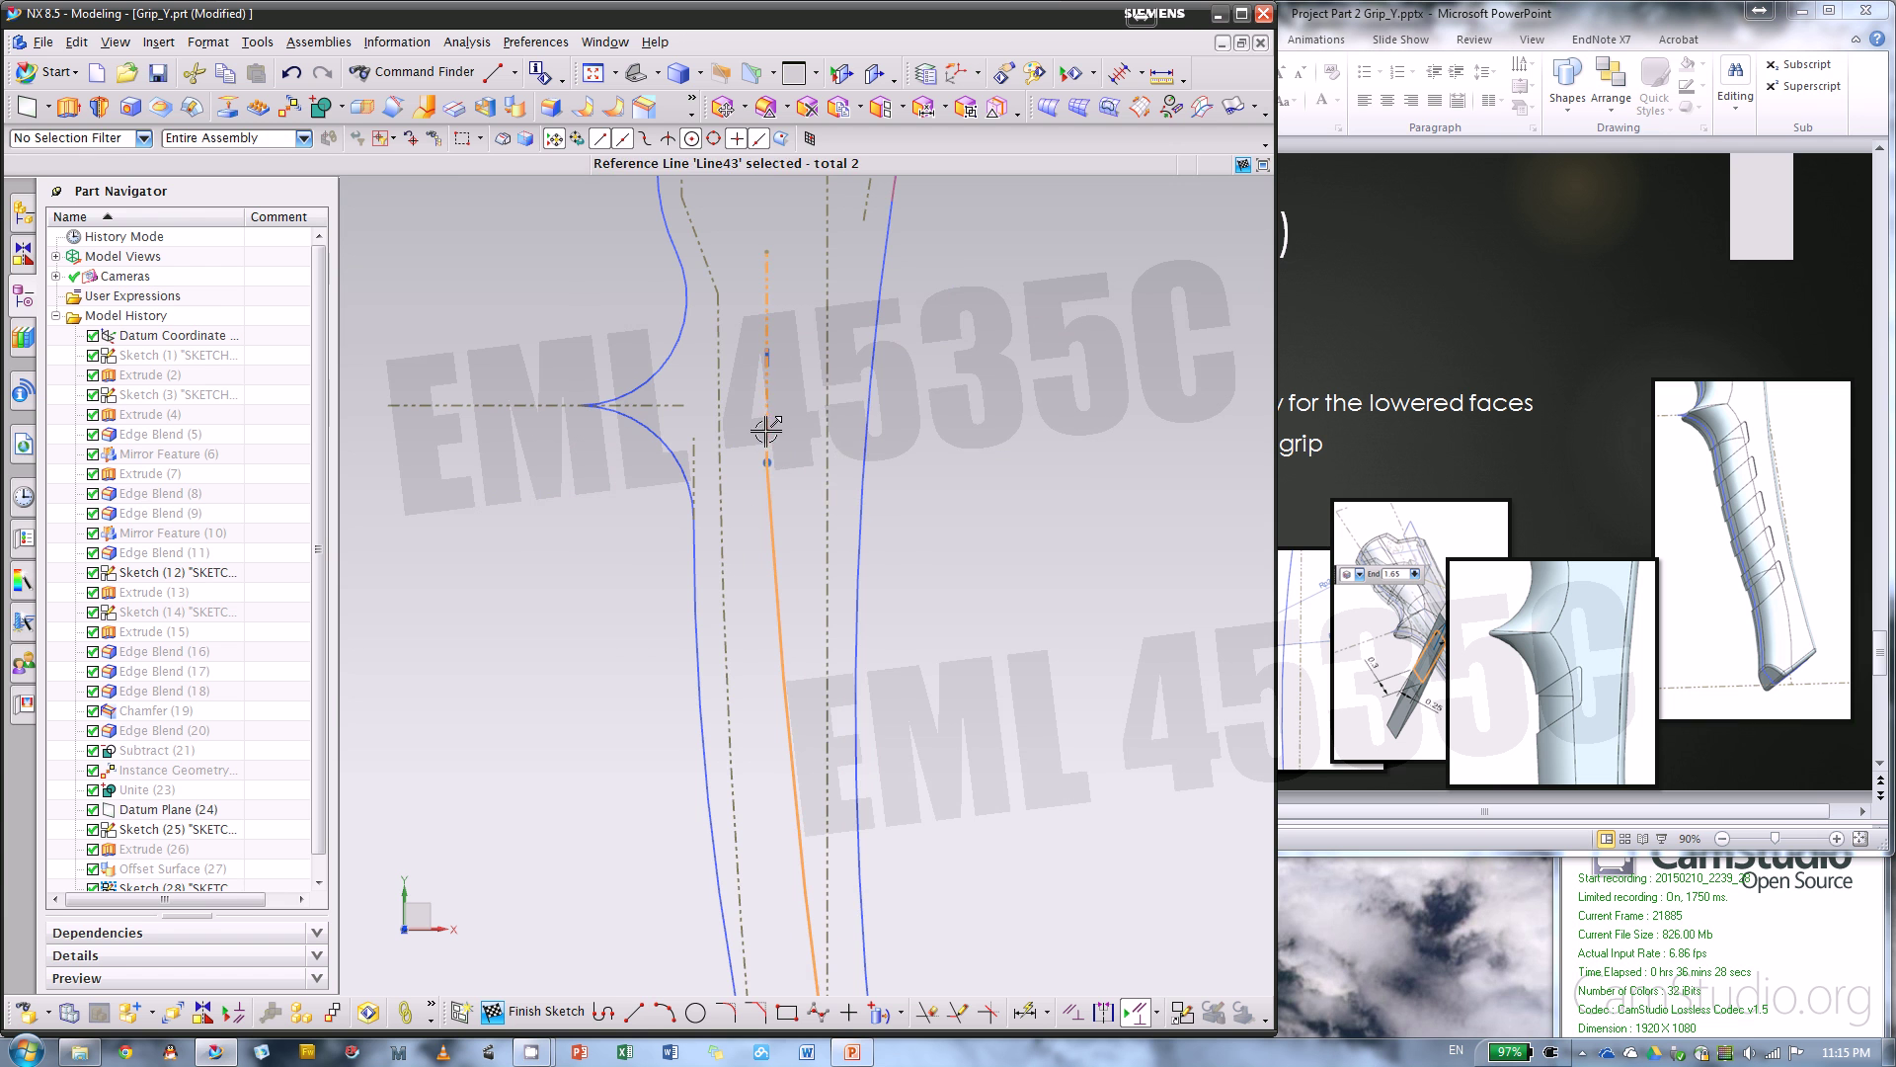
left_click(995, 395)
- Reposition the arc's upper endpoint to just below the finger notch level so the arc curves down along the grip's centre
scroll(961, 286, "down", 2)
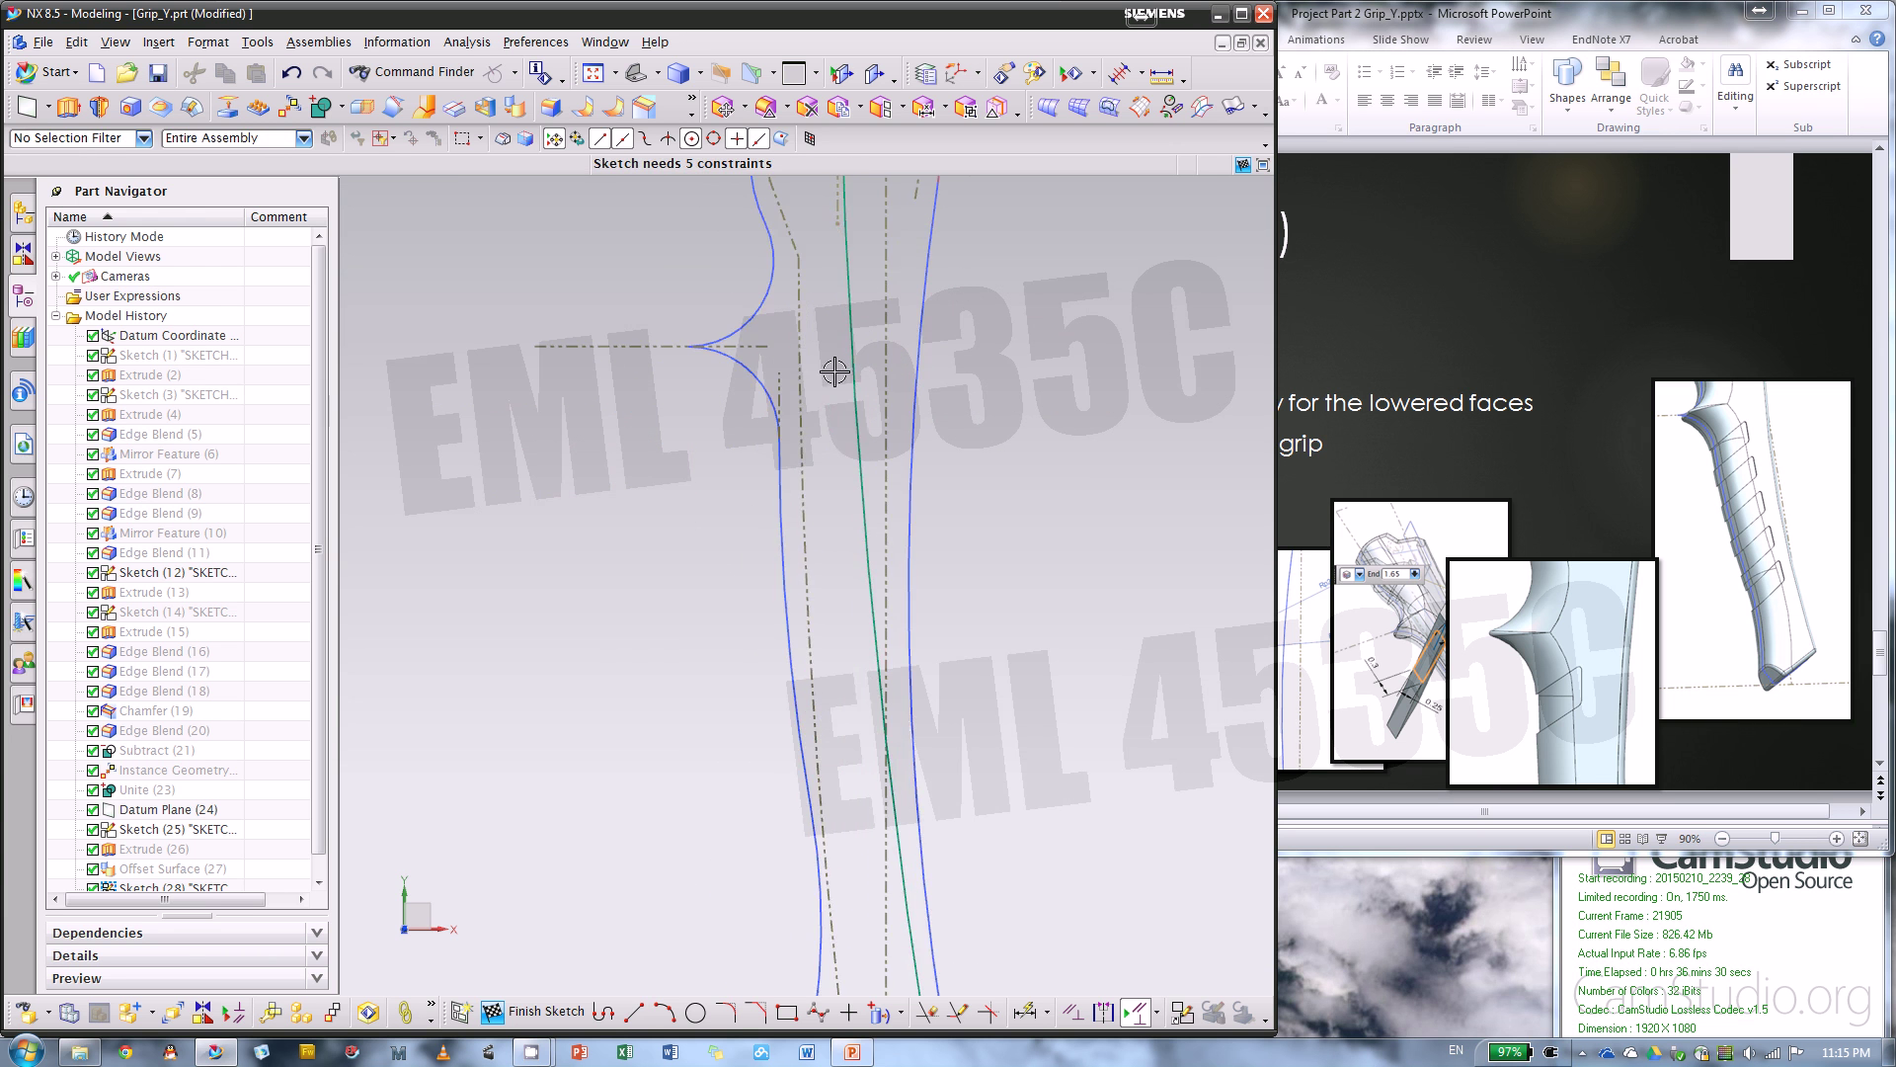
scroll(834, 369, "down", 2)
scroll(804, 288, "up", 3)
left_click_drag(841, 189, 838, 471)
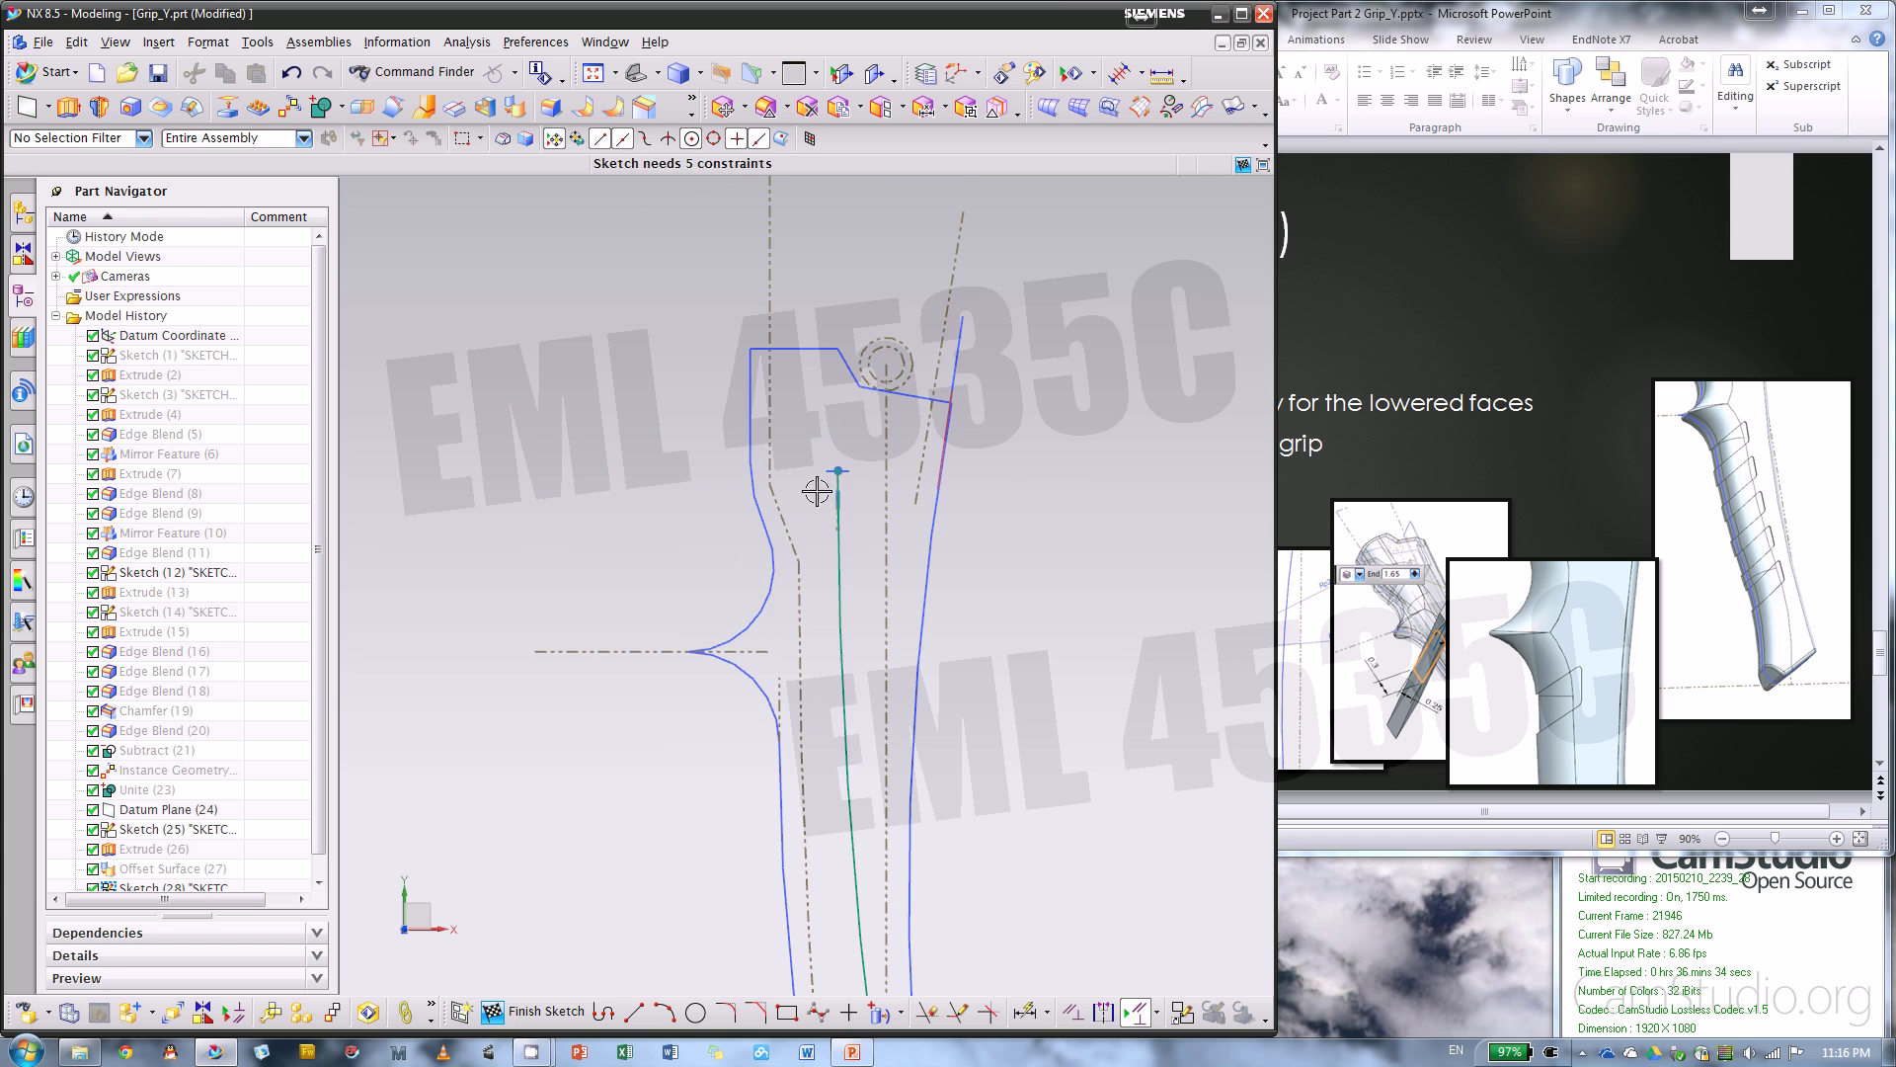
scroll(818, 504, "up", 3)
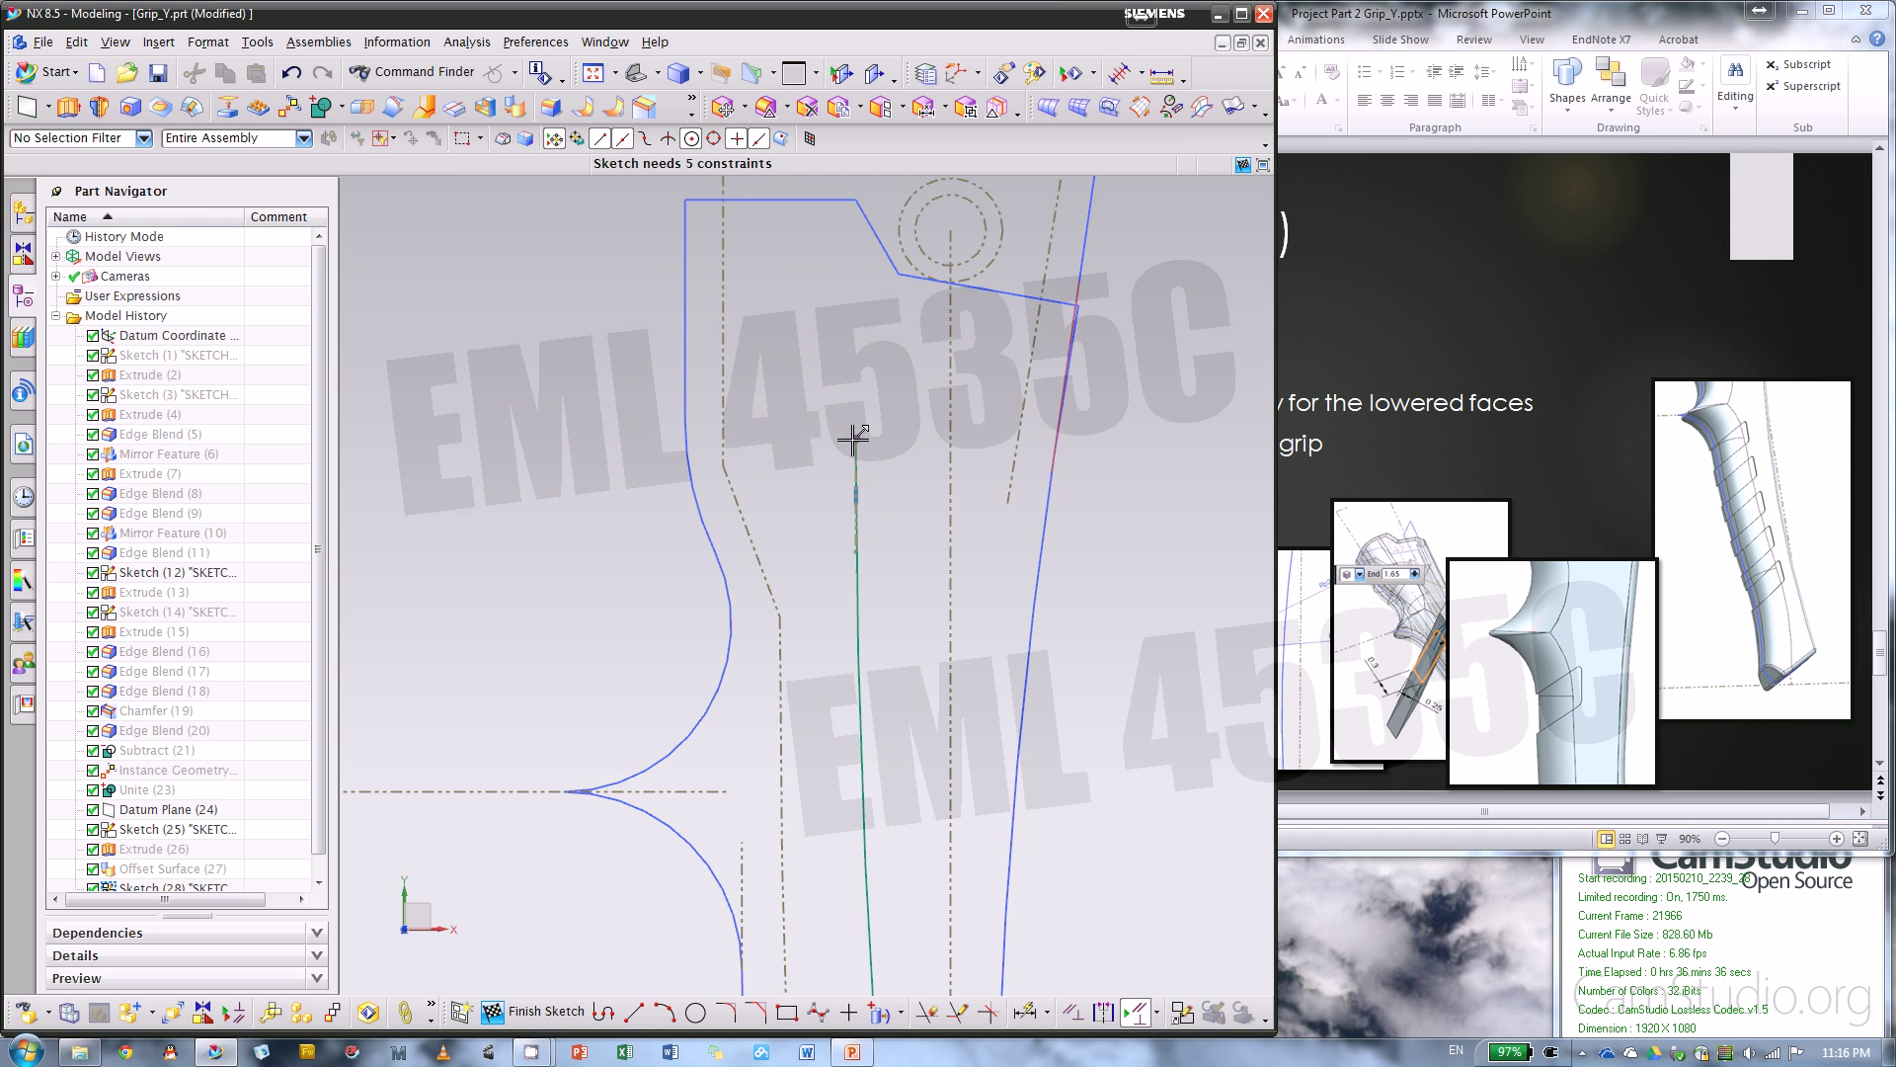
left_click_drag(857, 439, 860, 732)
scroll(818, 526, "down", 4)
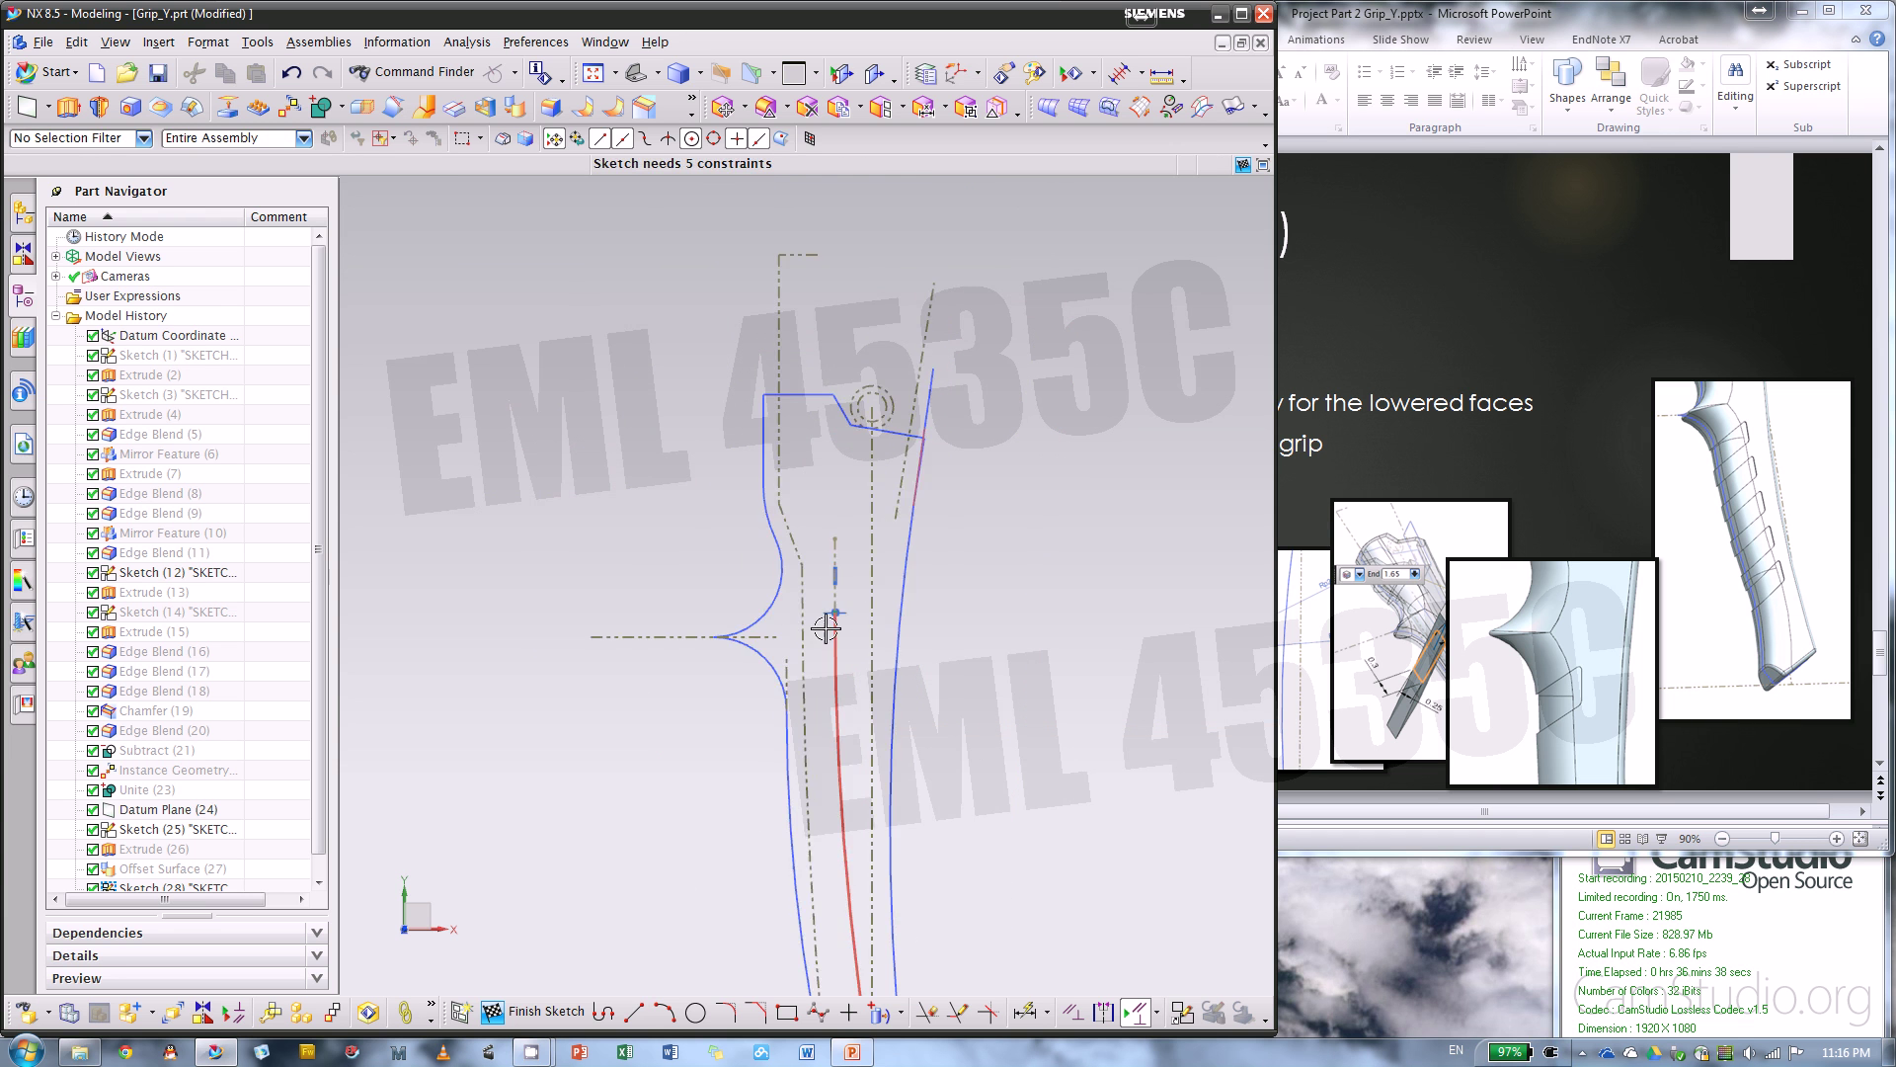
scroll(830, 631, "down", 1)
scroll(862, 662, "up", 2)
left_click_drag(831, 506, 838, 588)
scroll(813, 433, "down", 2)
scroll(851, 543, "up", 1)
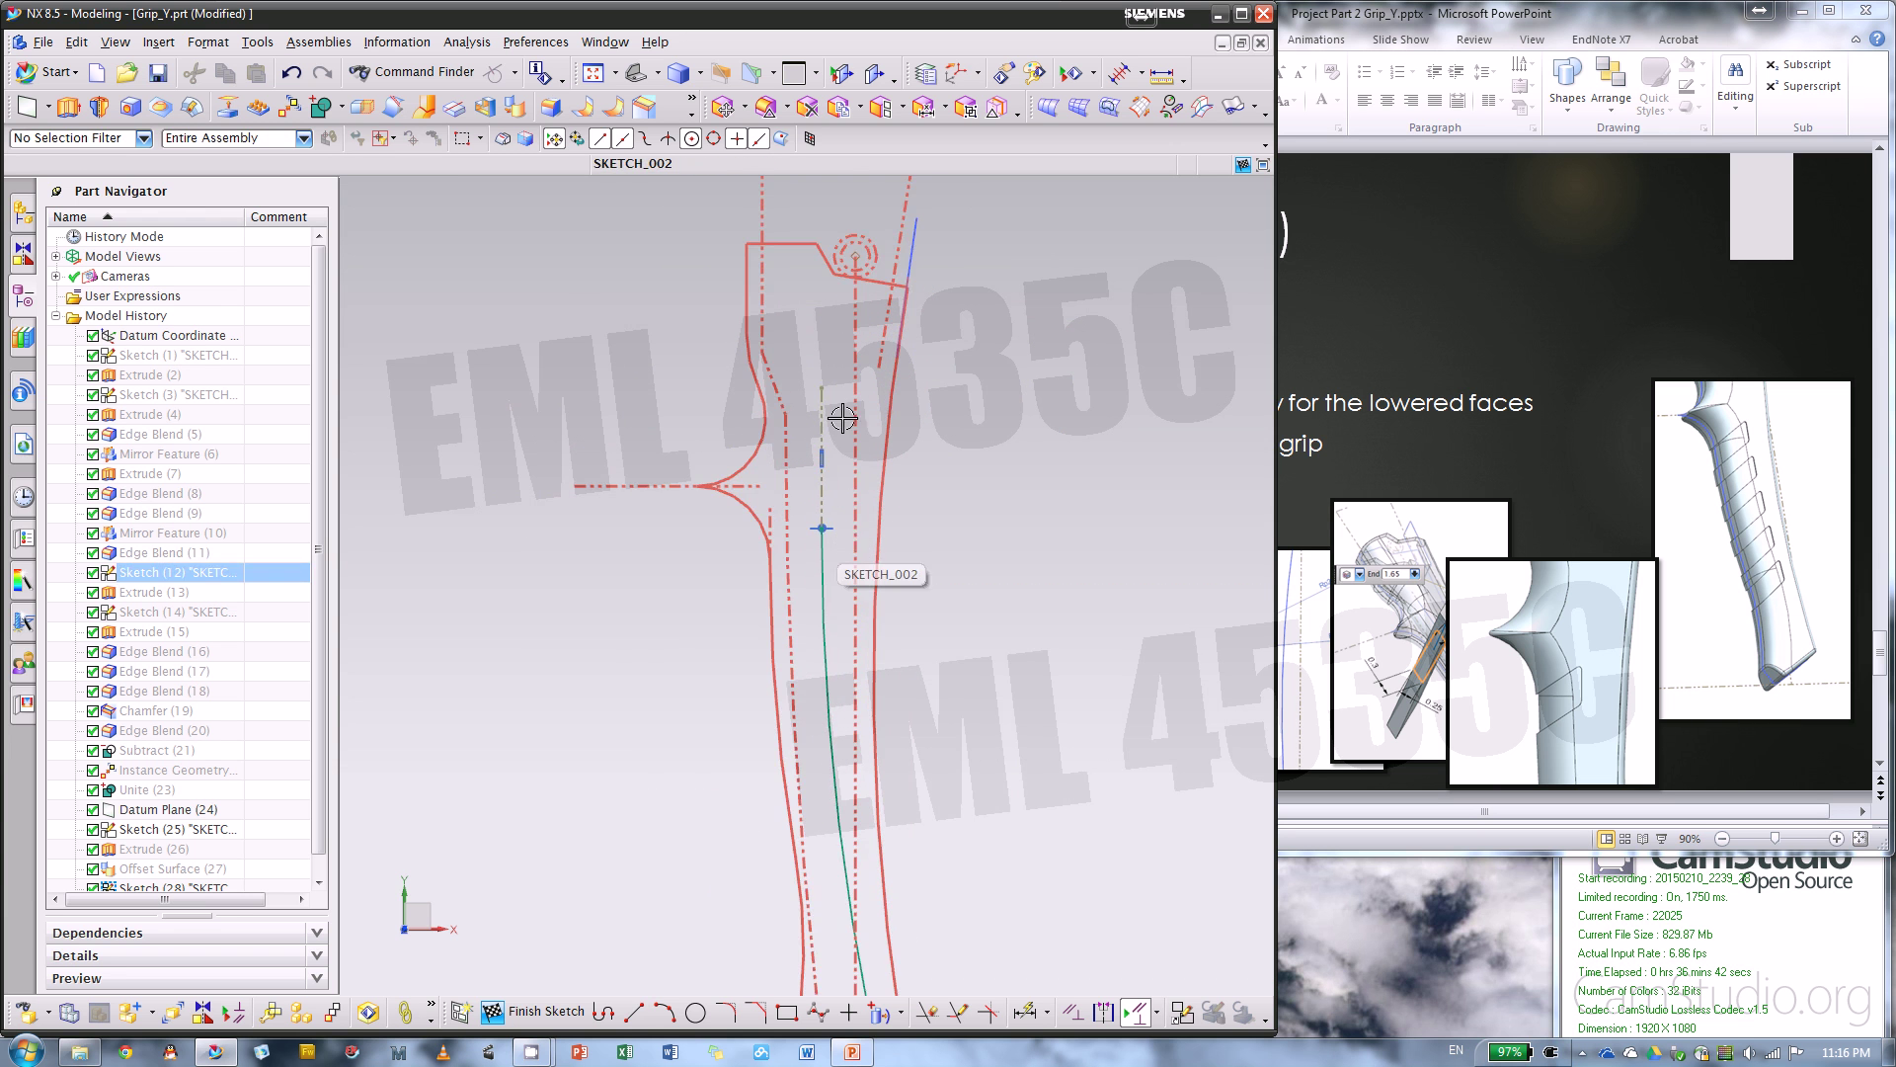
scroll(852, 543, "down", 2)
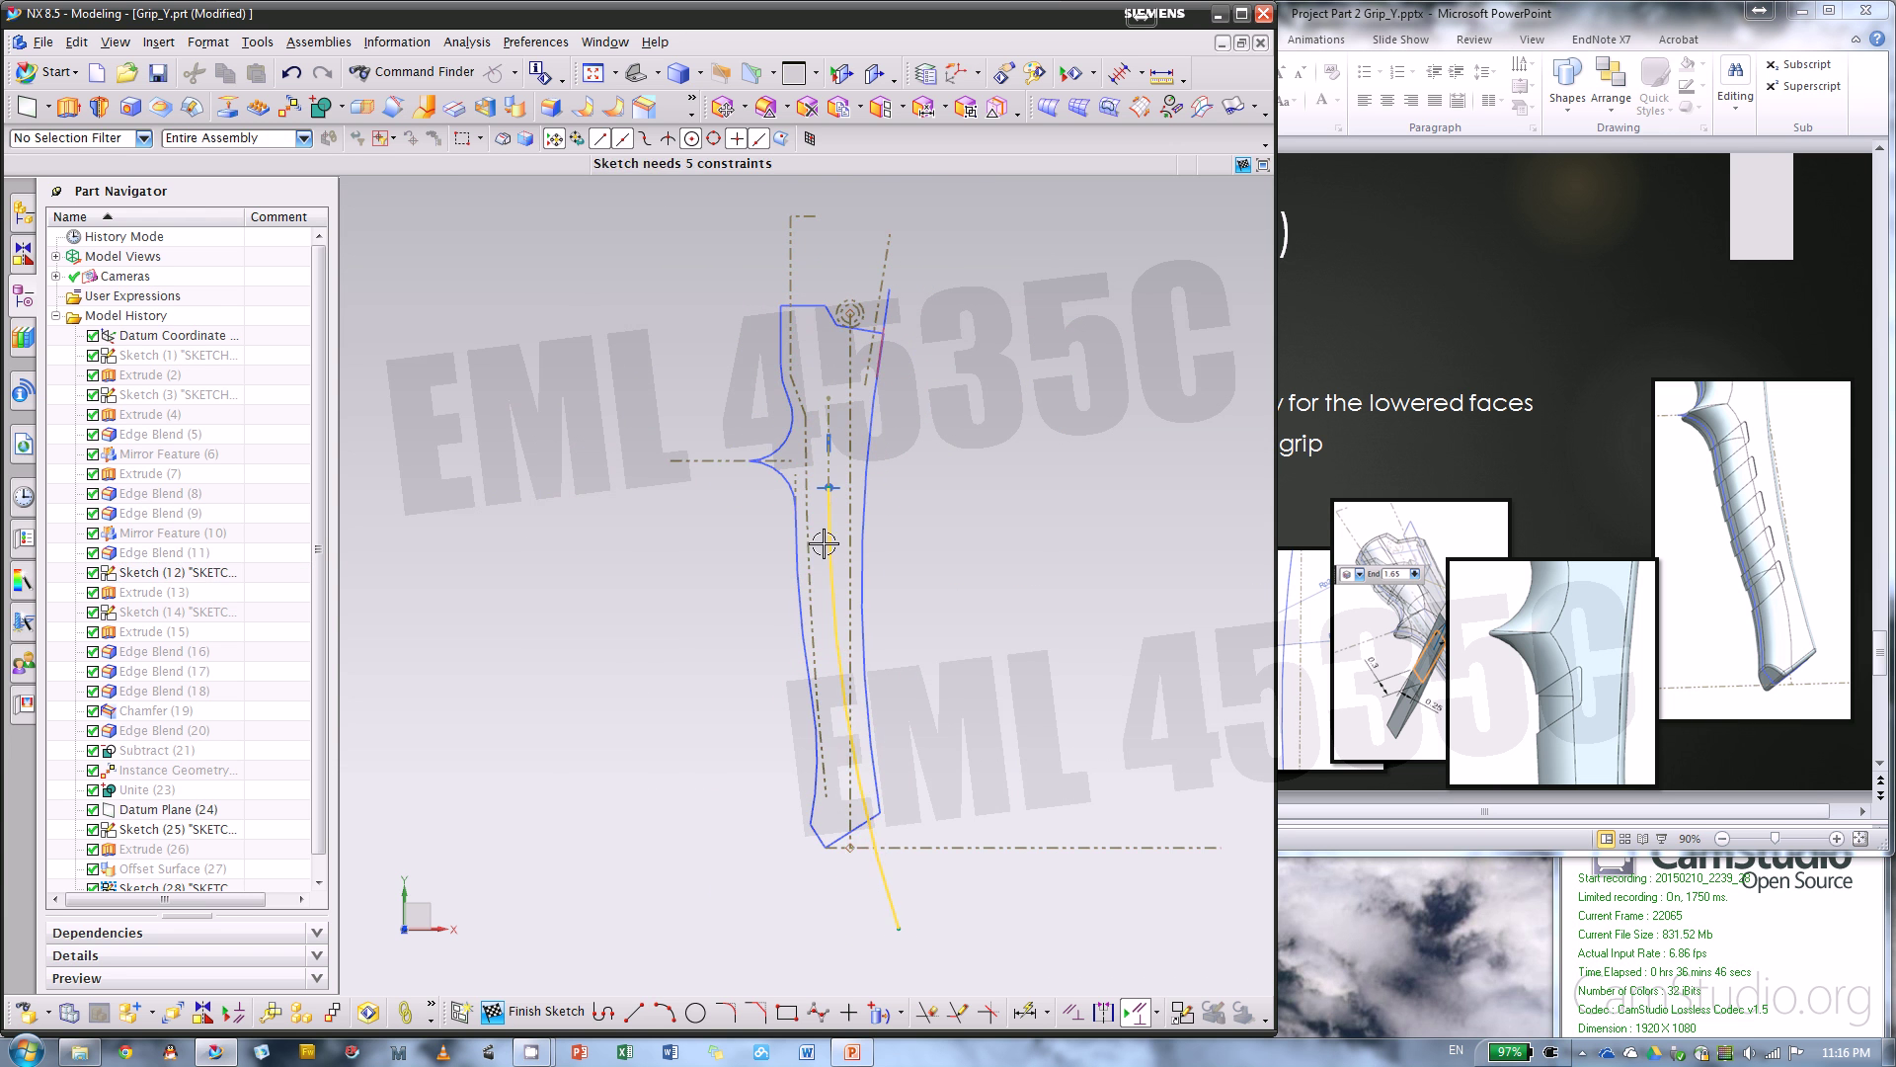
scroll(653, 559, "up", 2)
scroll(1064, 589, "up", 1)
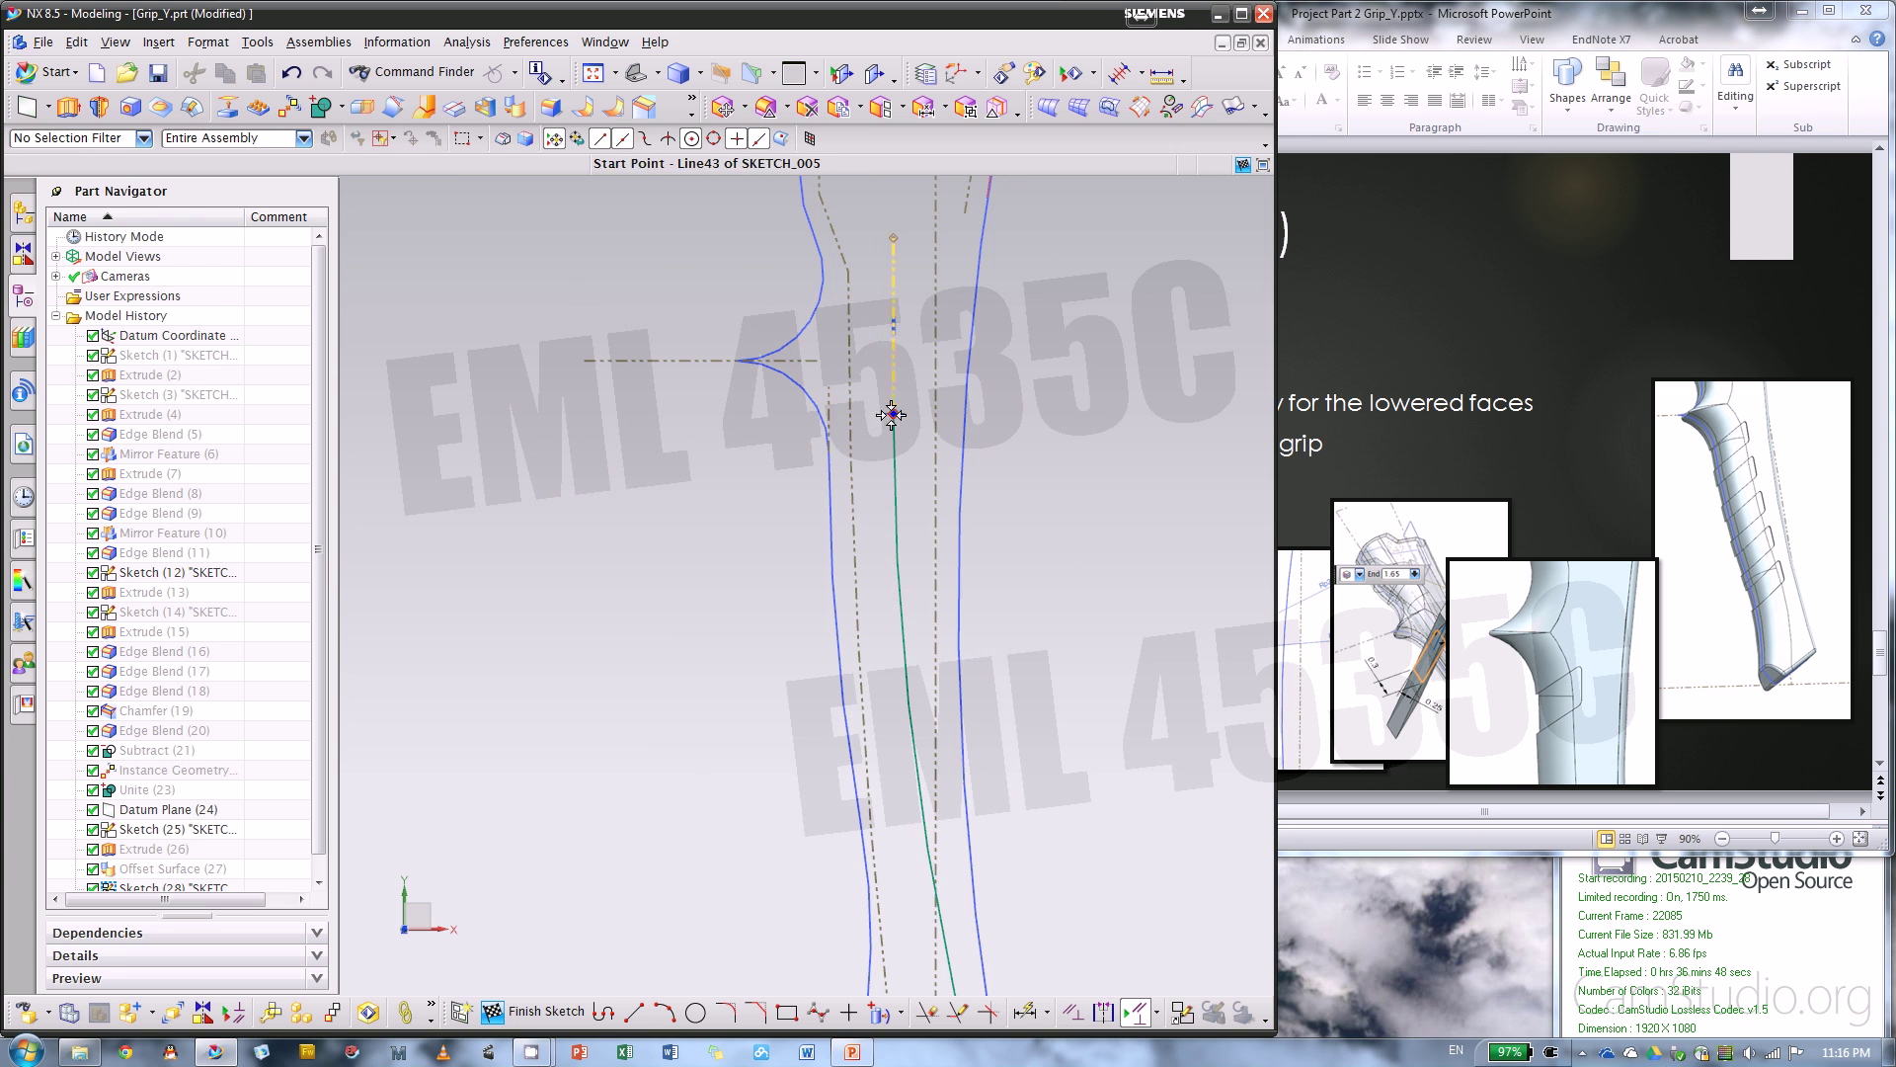
left_click_drag(894, 414, 881, 399)
scroll(1146, 474, "down", 1)
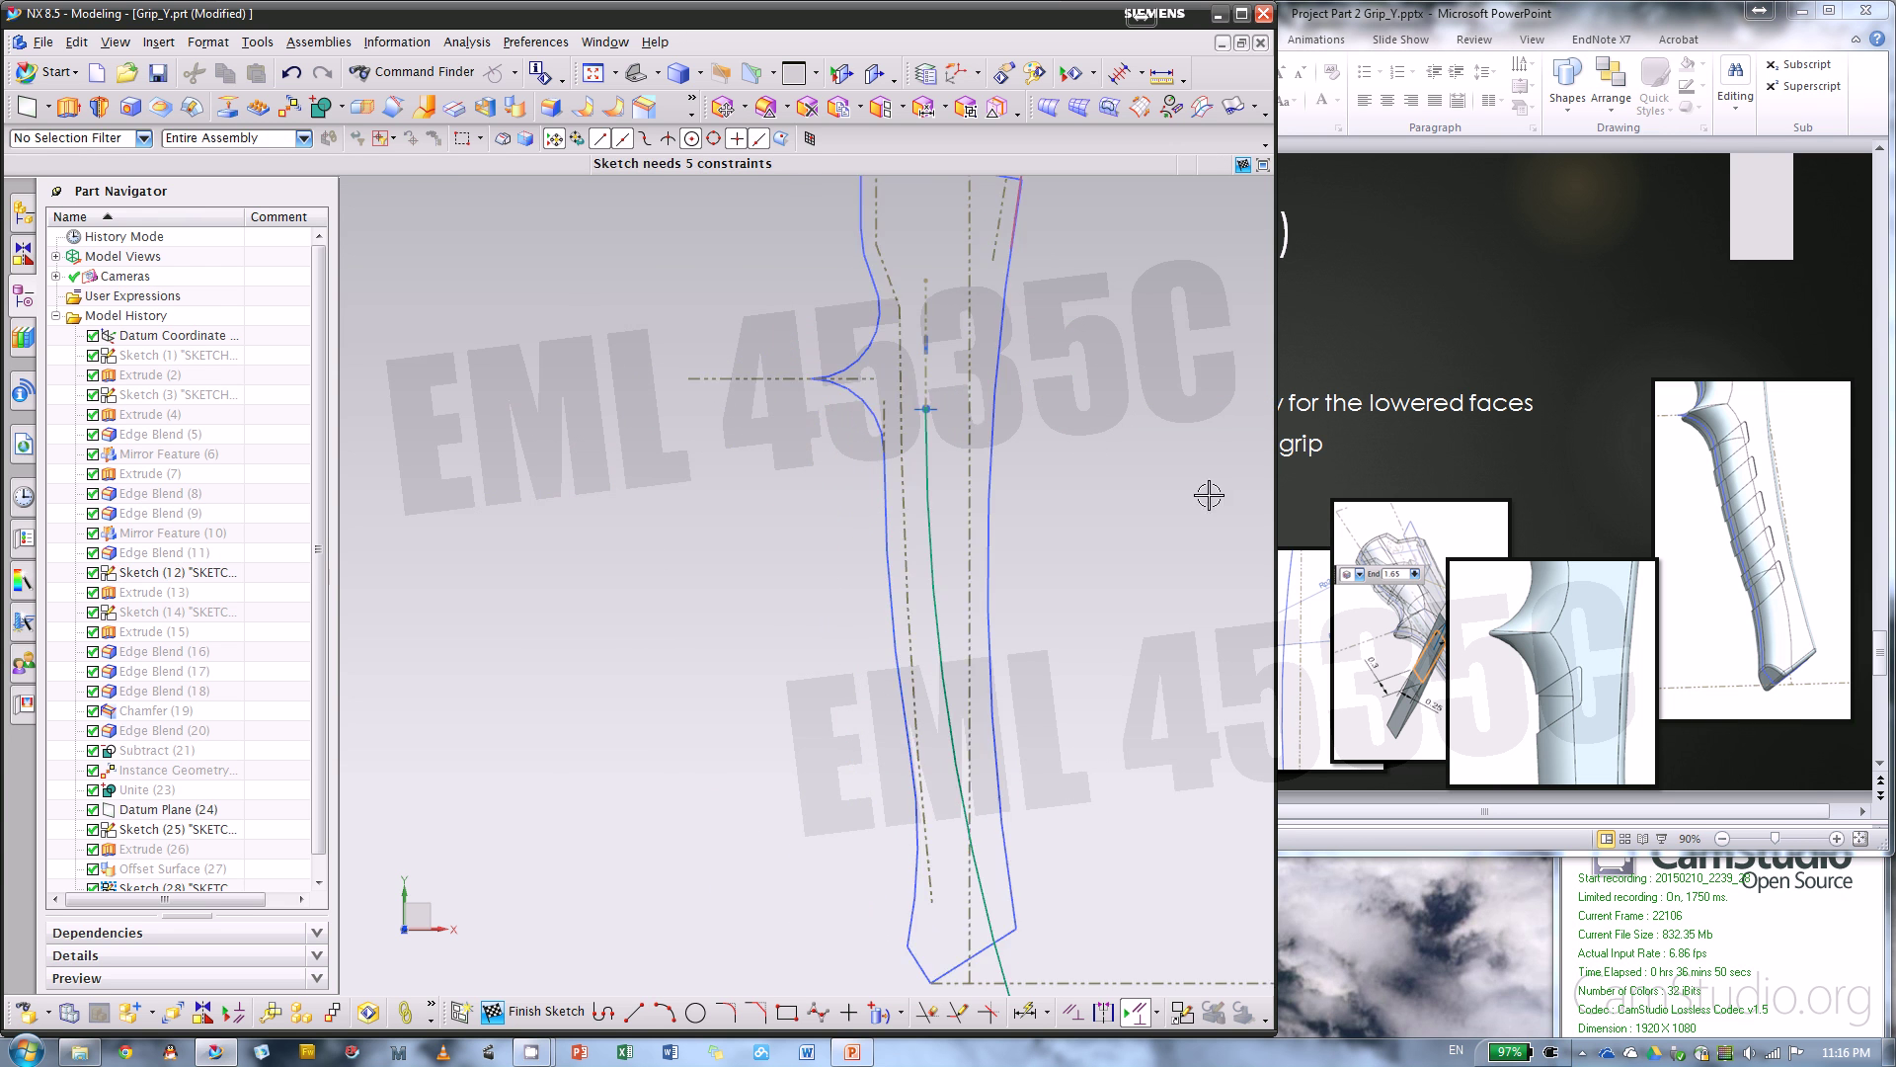
- Sketch a two-point rectangle about 1.23 by 0.85 in across the grip's notched edge, with its upper inner corner on the arc
scroll(1163, 517, "up", 1)
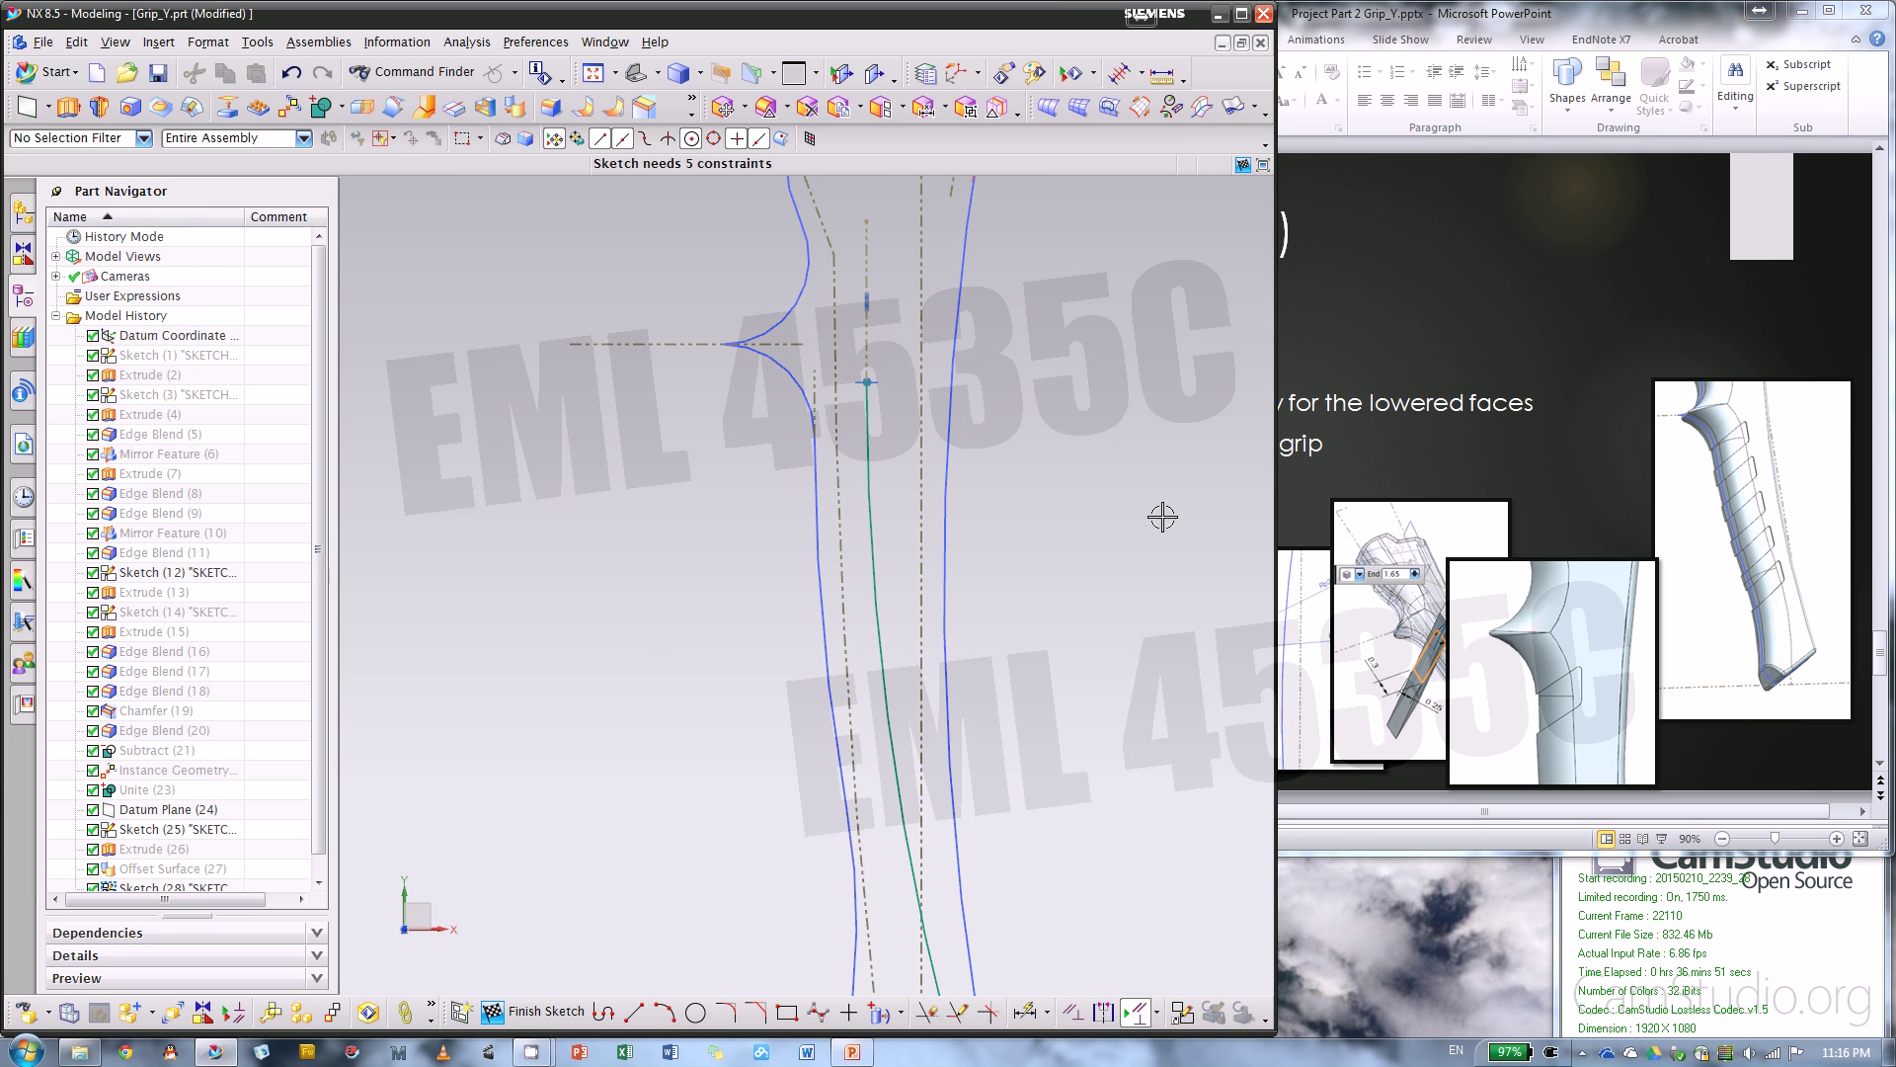
left_click(786, 1012)
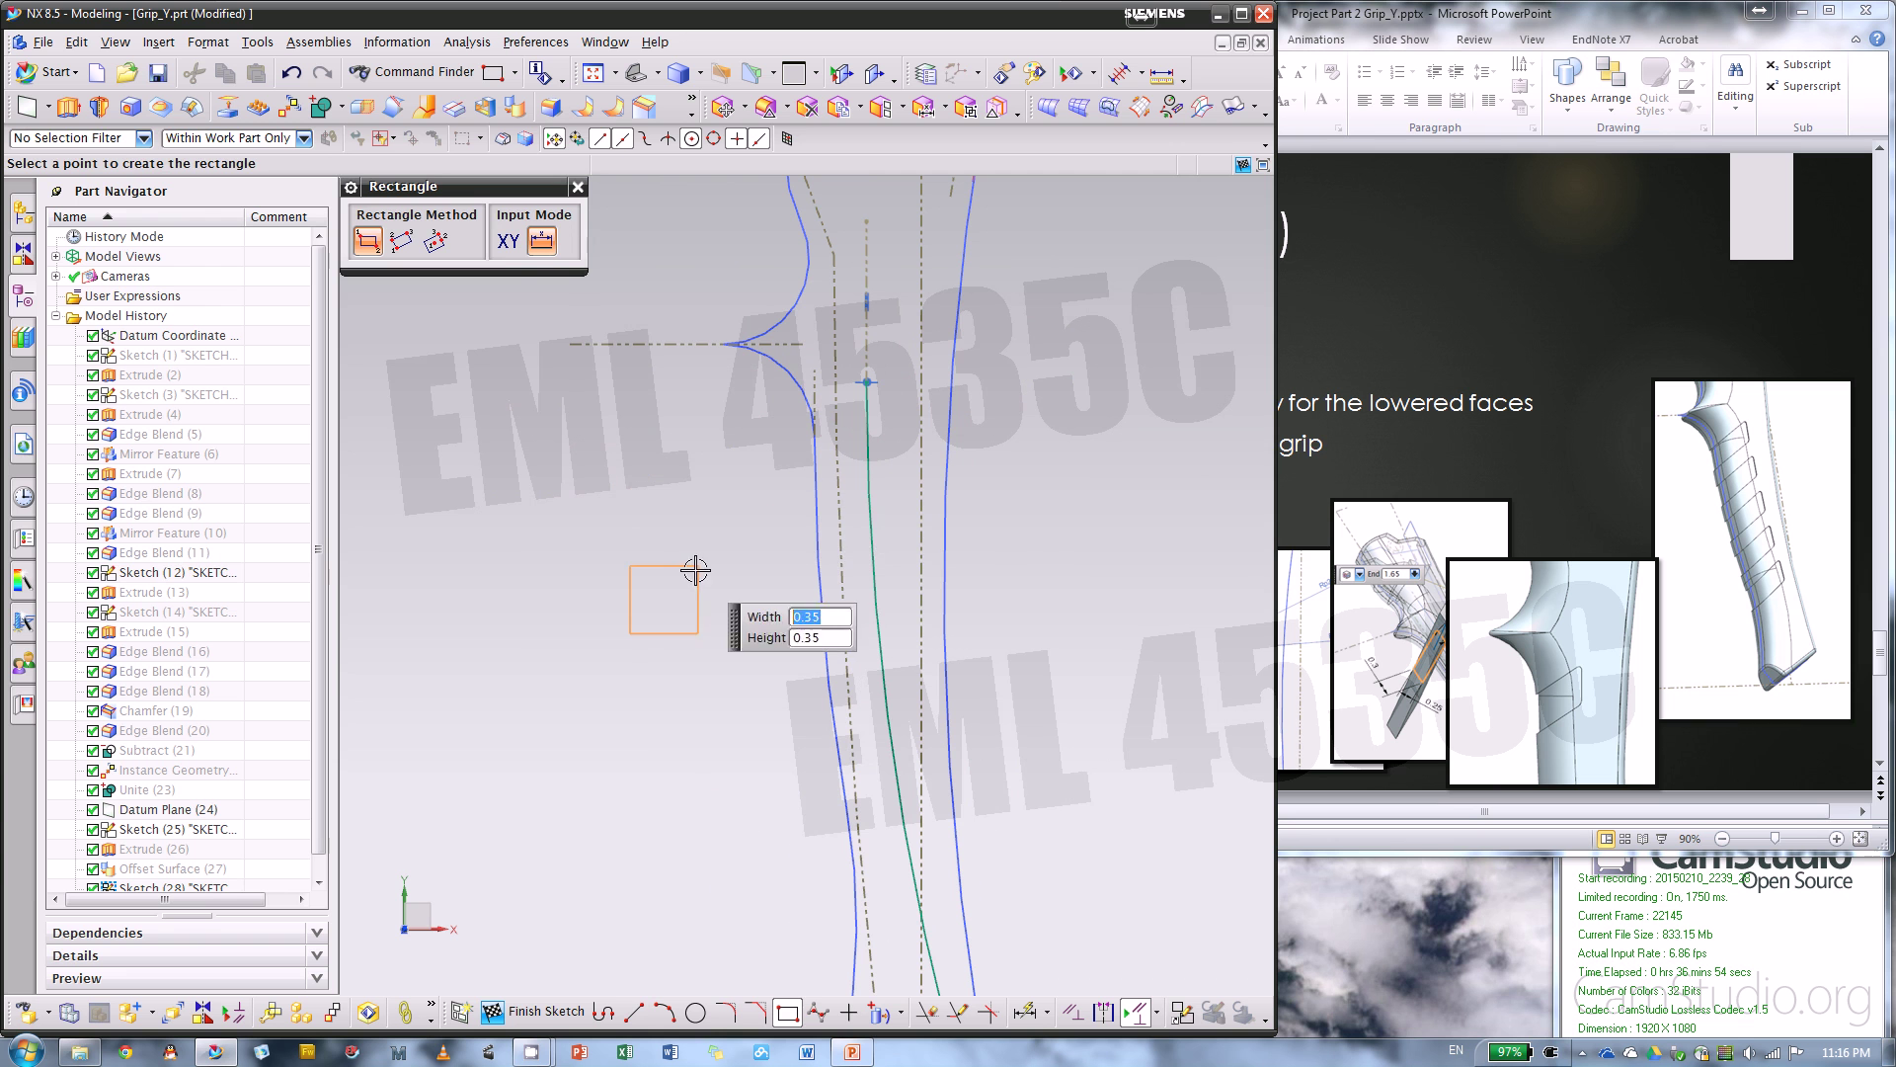
left_click(867, 468)
key("Escape")
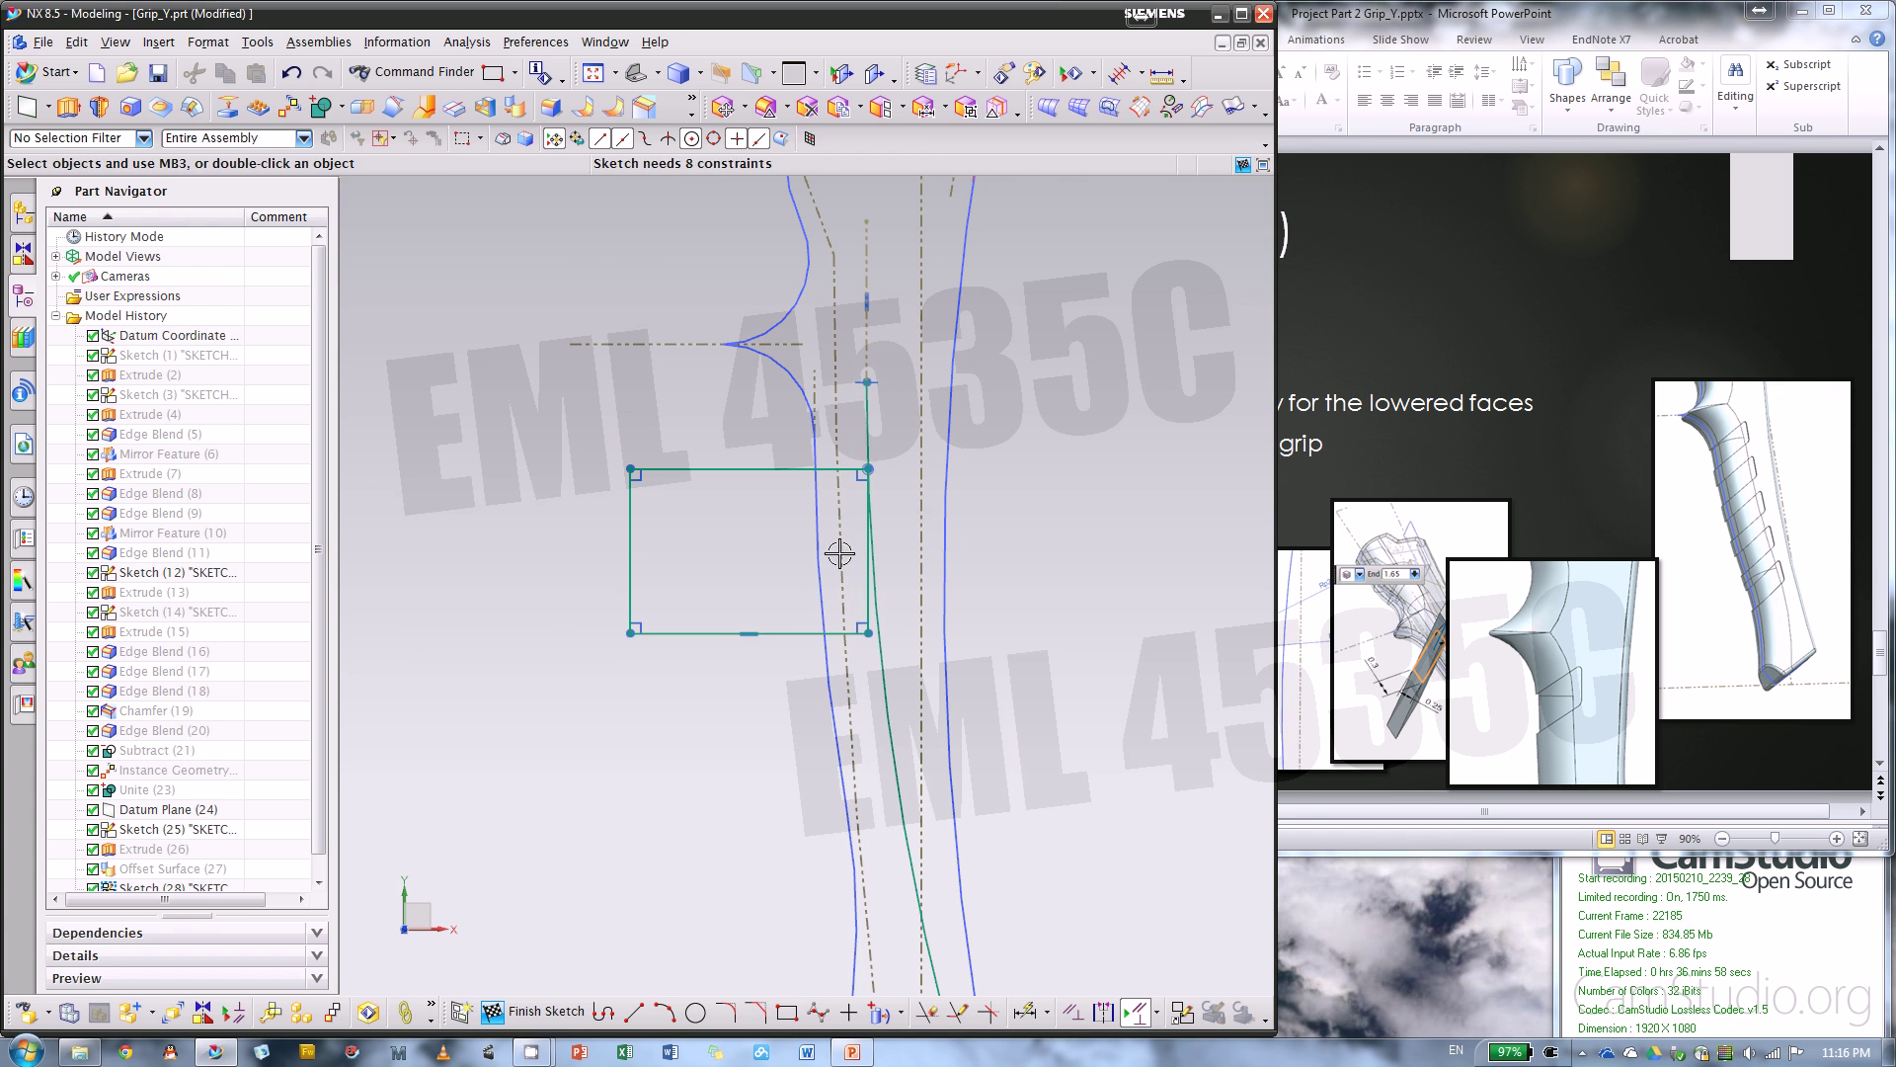
- Delete the horizontal constraint on the rectangle's lower side and the perpendicular constraints at its corners
scroll(754, 564, "up", 2)
left_click(748, 676)
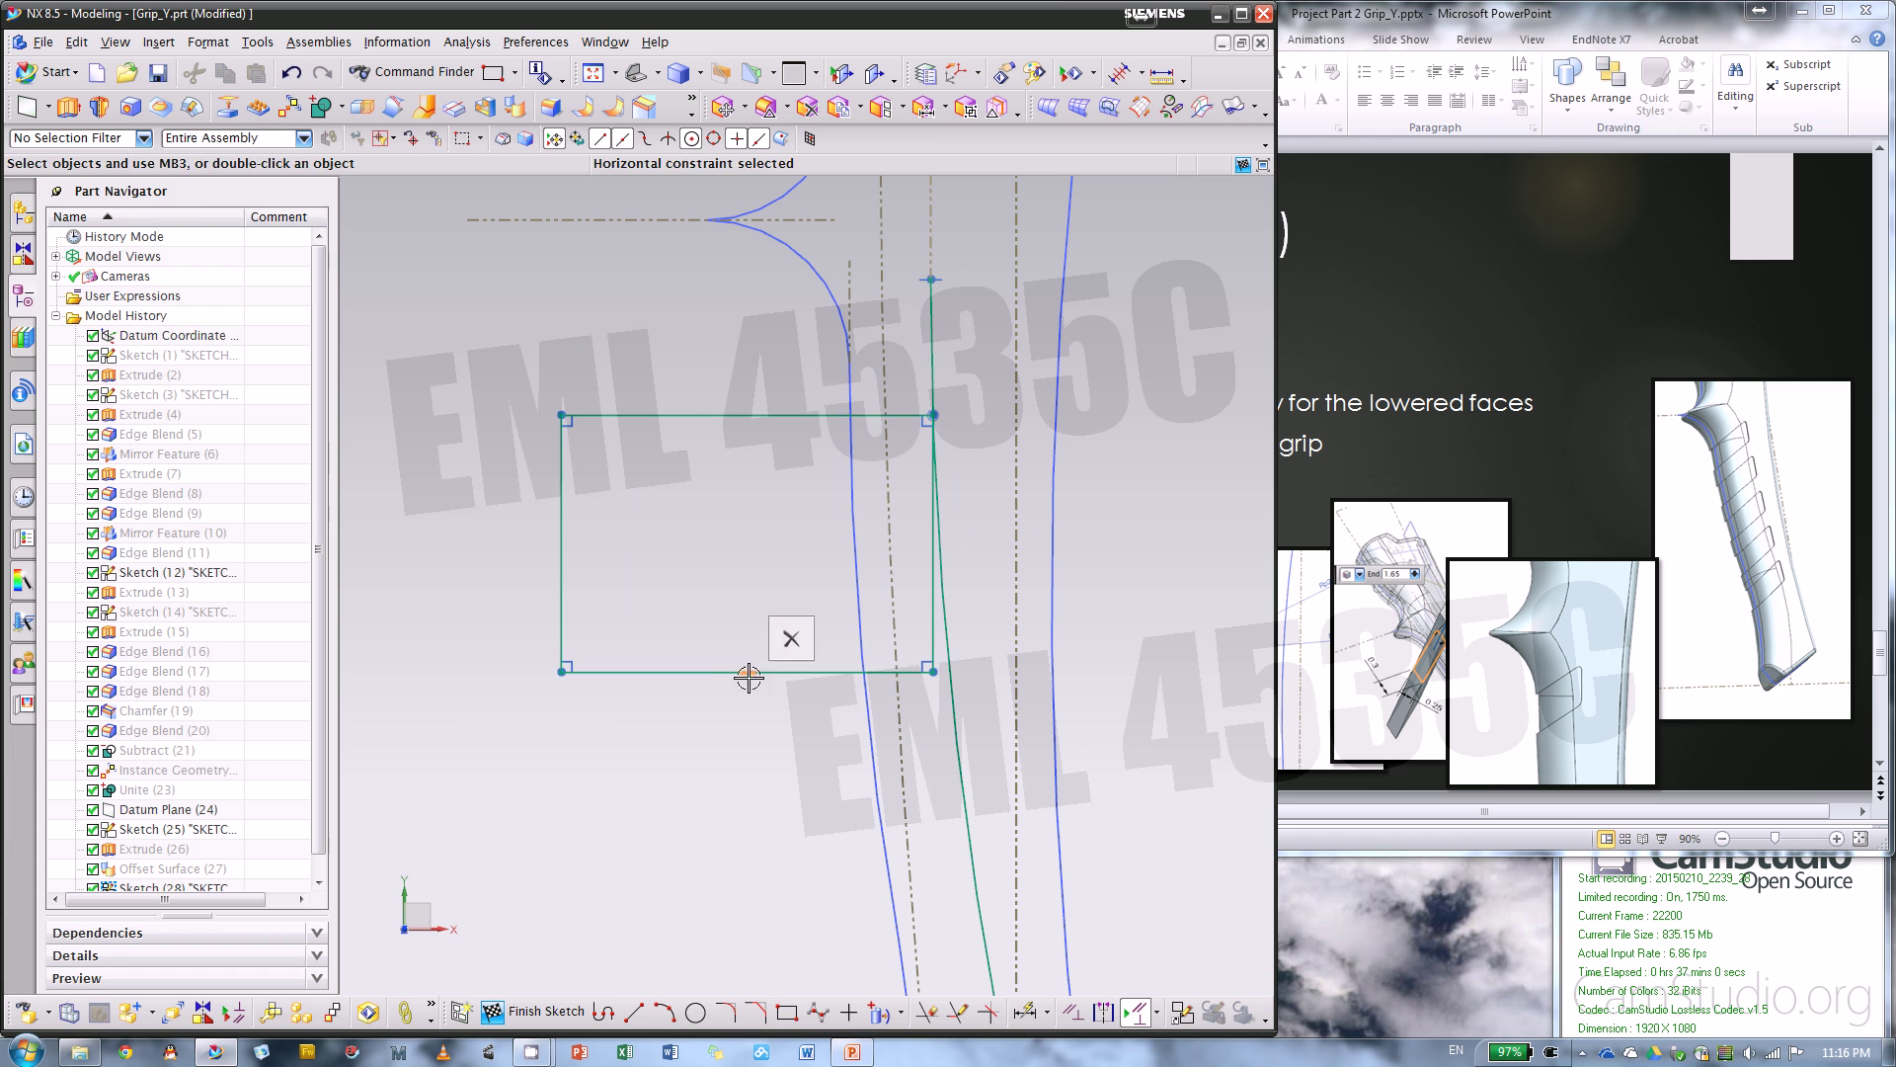
left_click(791, 639)
left_click(566, 419)
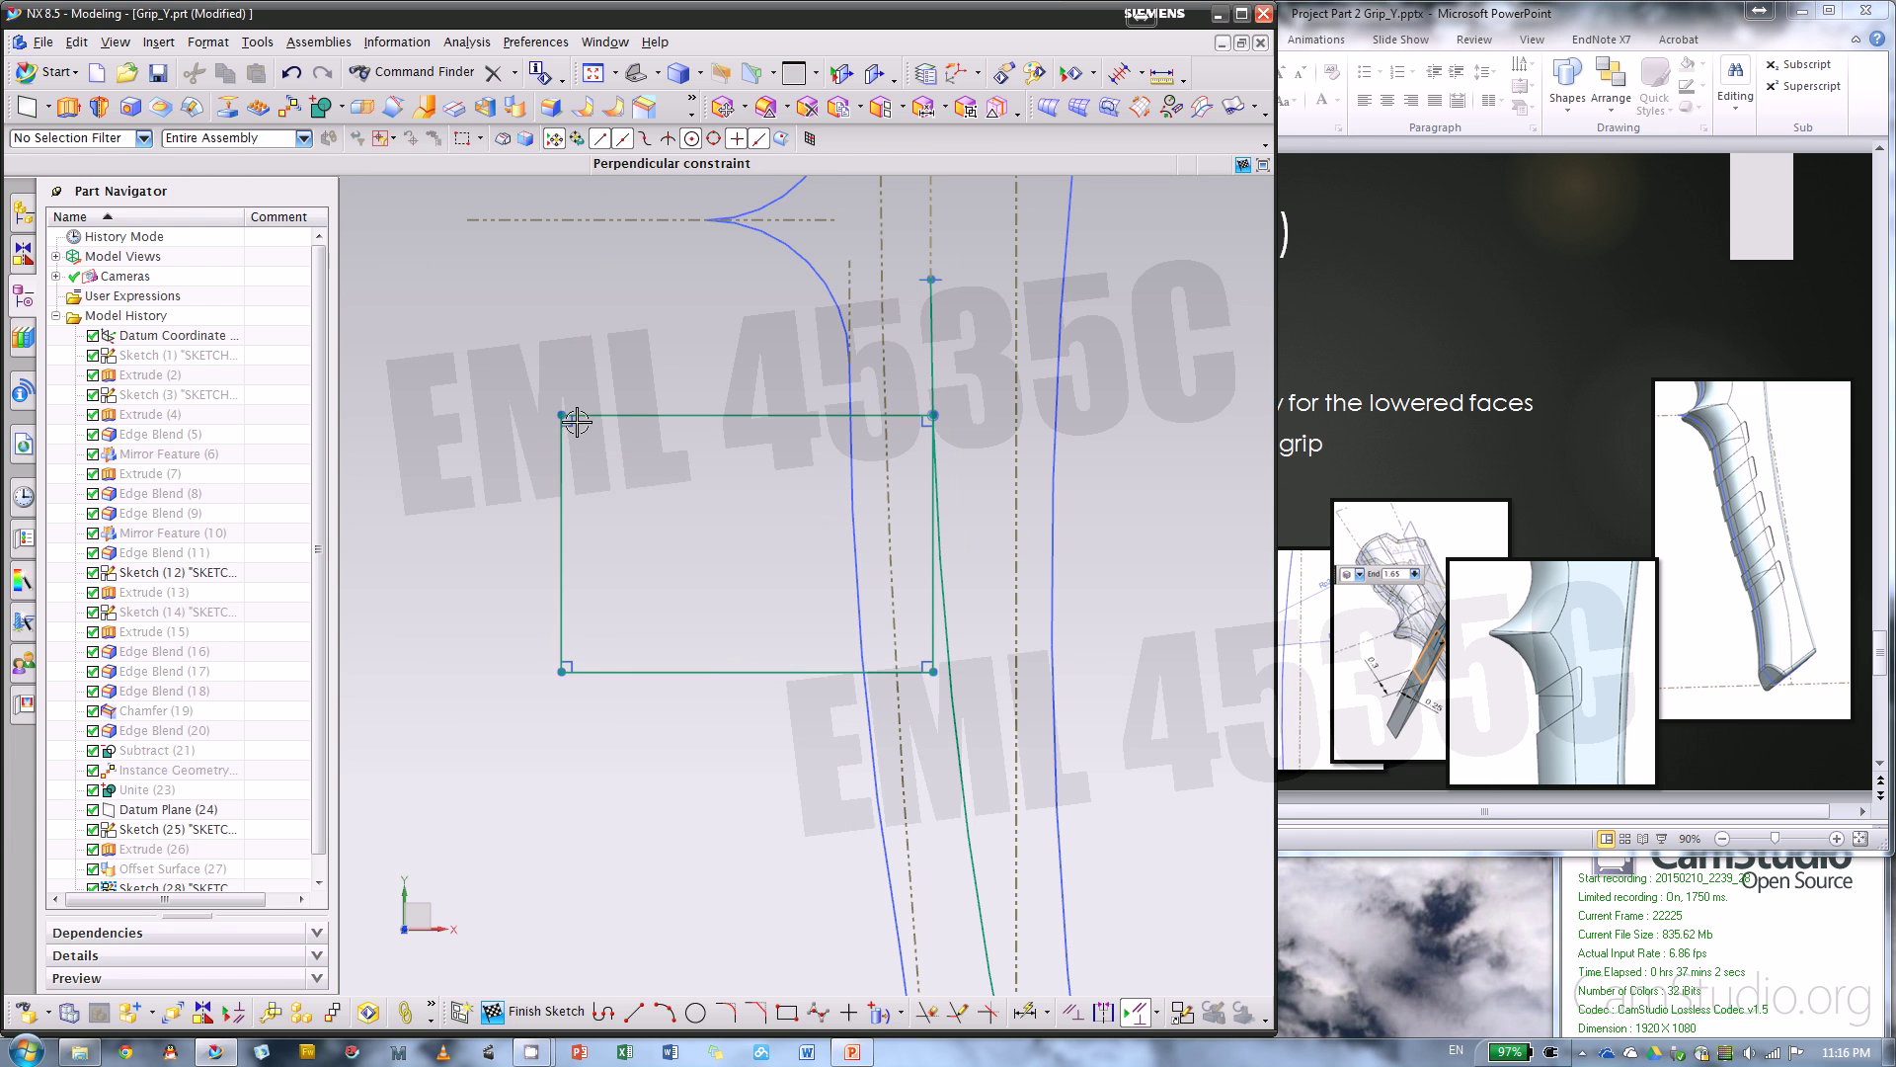
left_click(617, 386)
left_click(567, 665)
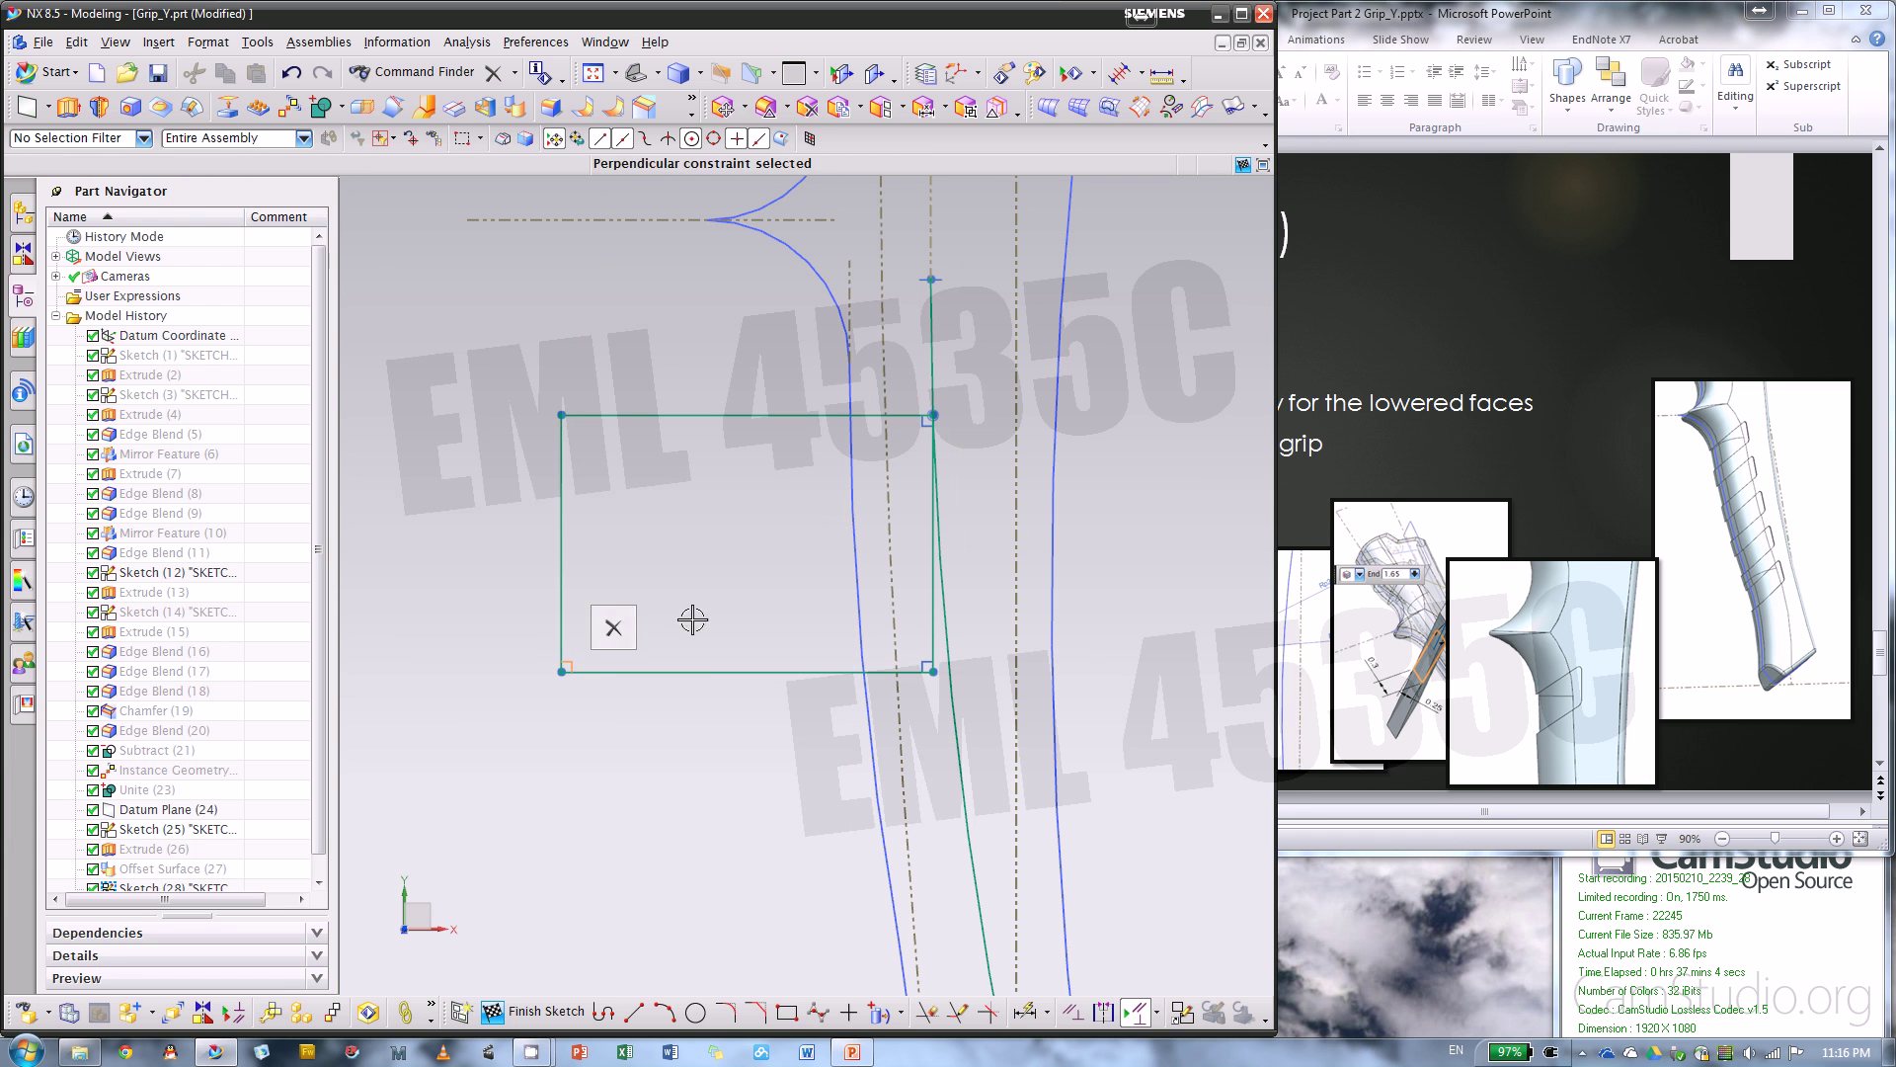
left_click(614, 628)
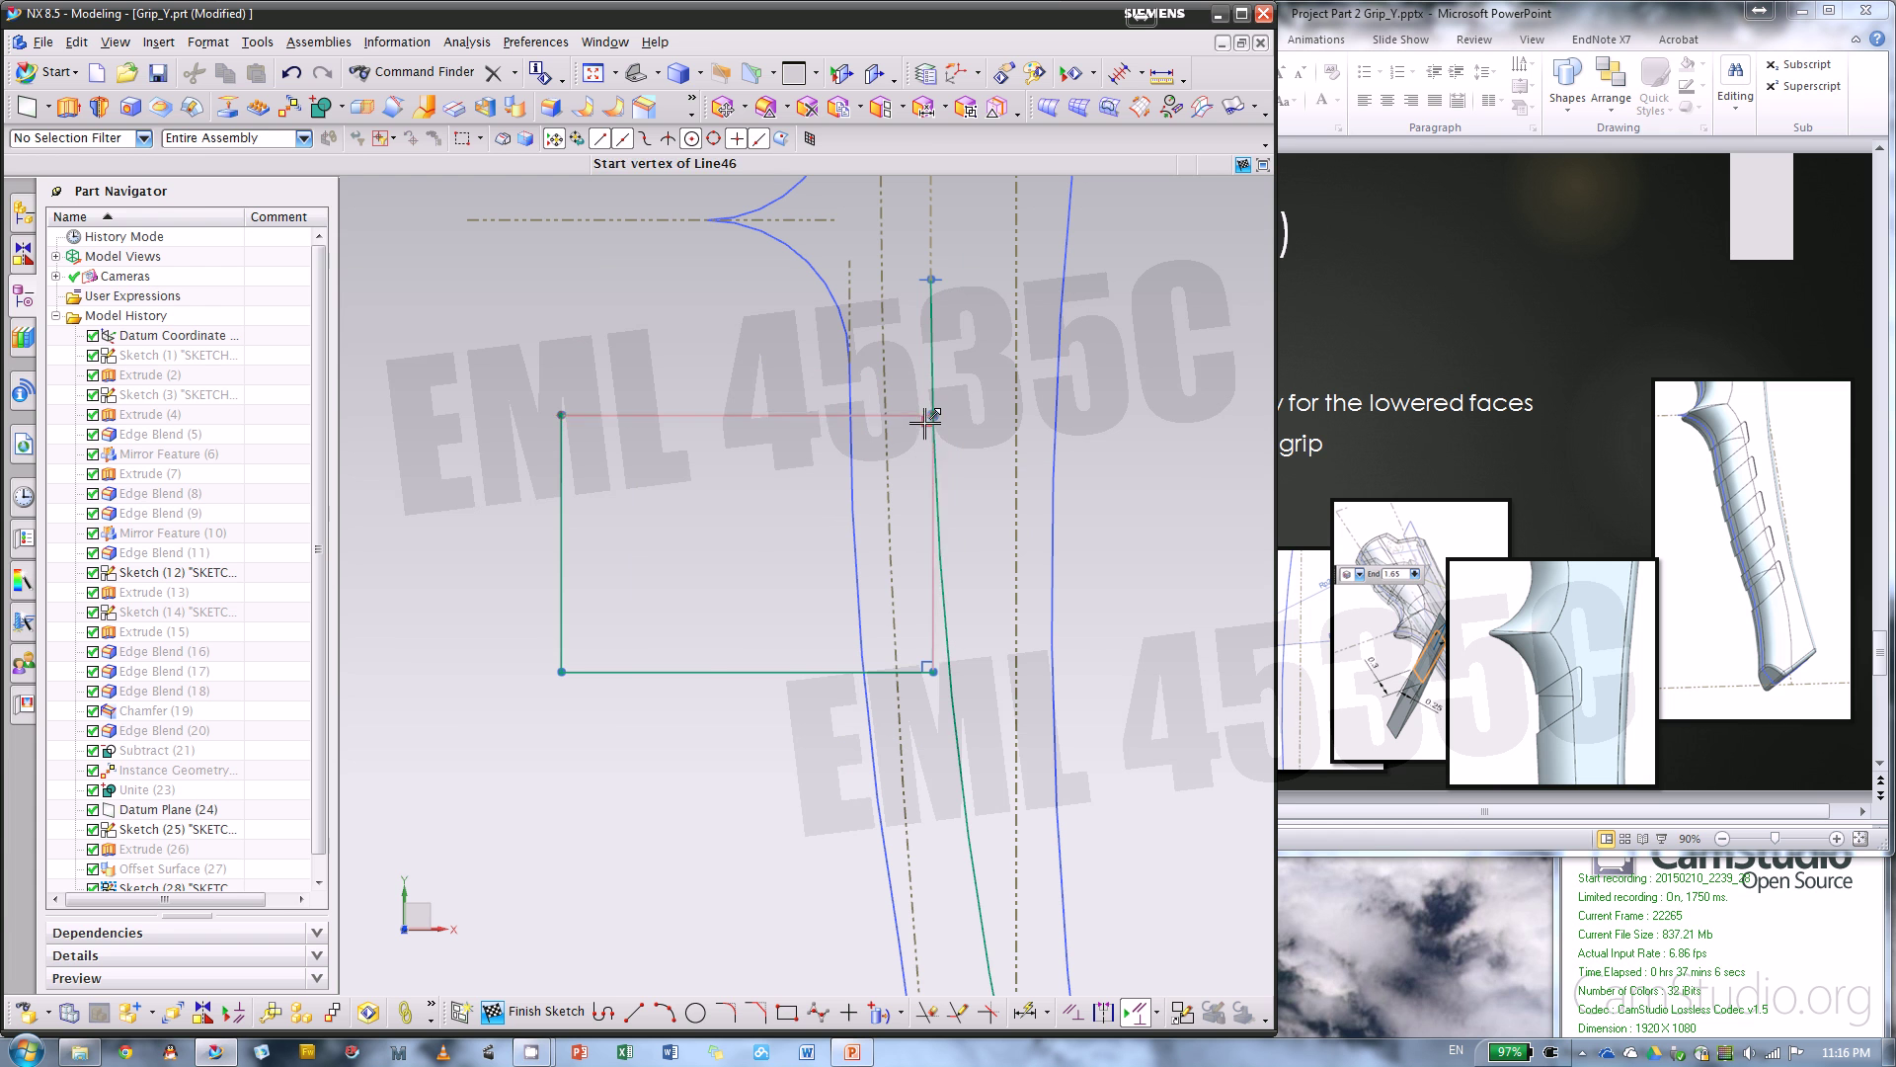
left_click(931, 420)
left_click(967, 387)
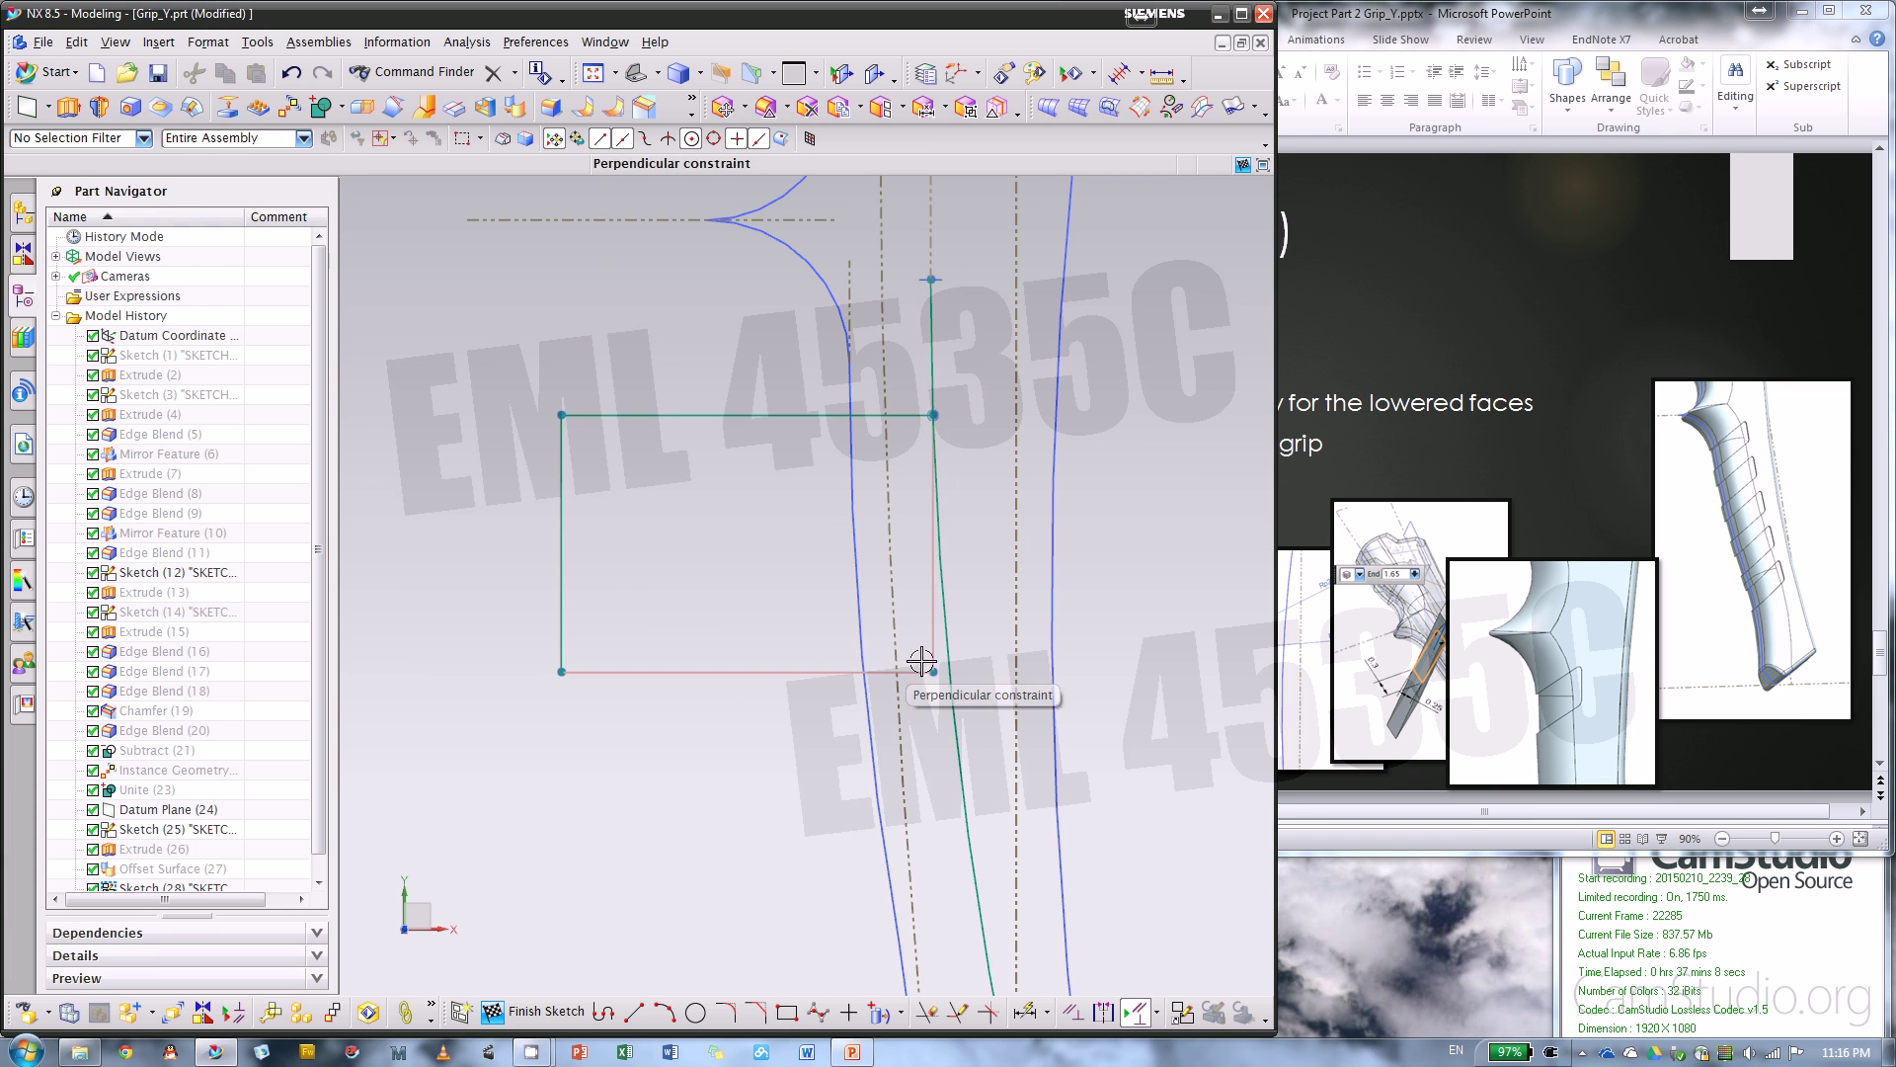
left_click(925, 664)
left_click(966, 624)
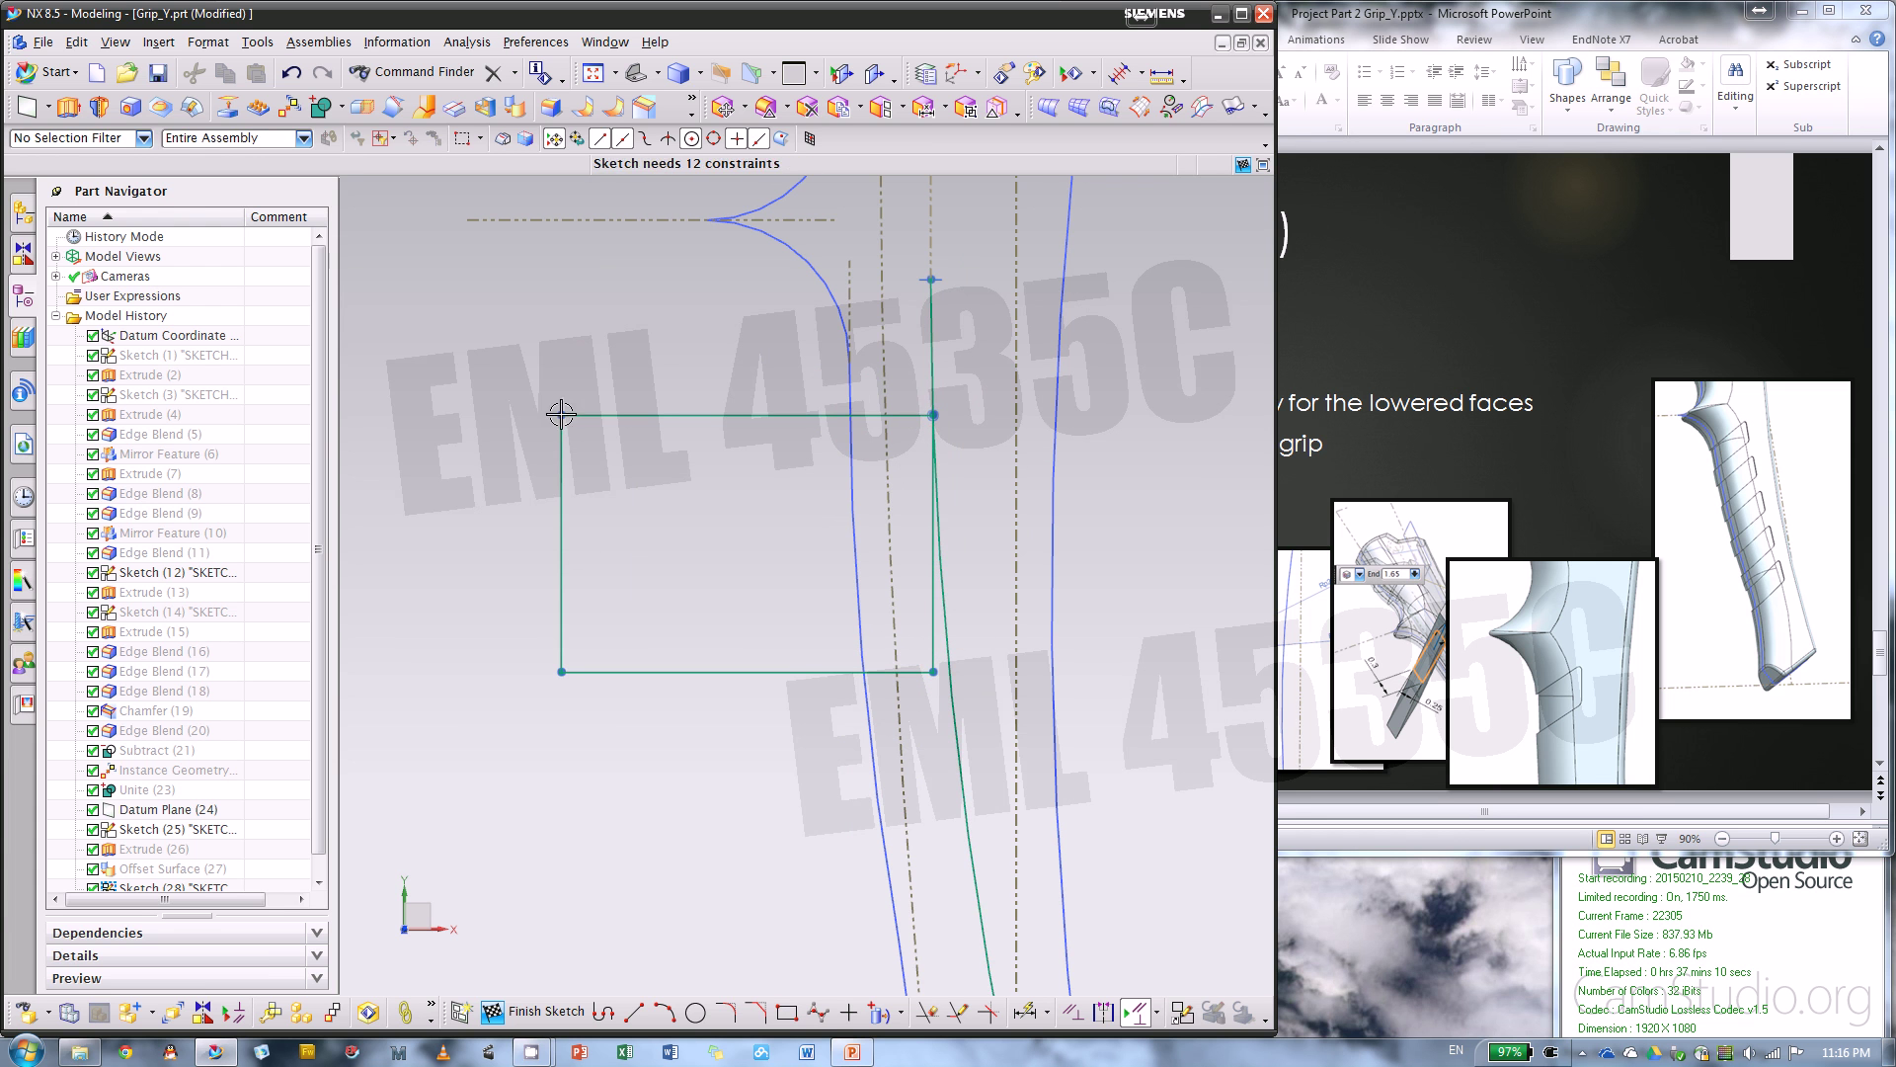
- Constrain the rectangle's upper and lower sides parallel and pull the upper outer corner down so both sides slant downward away from the grip
left_click(648, 415)
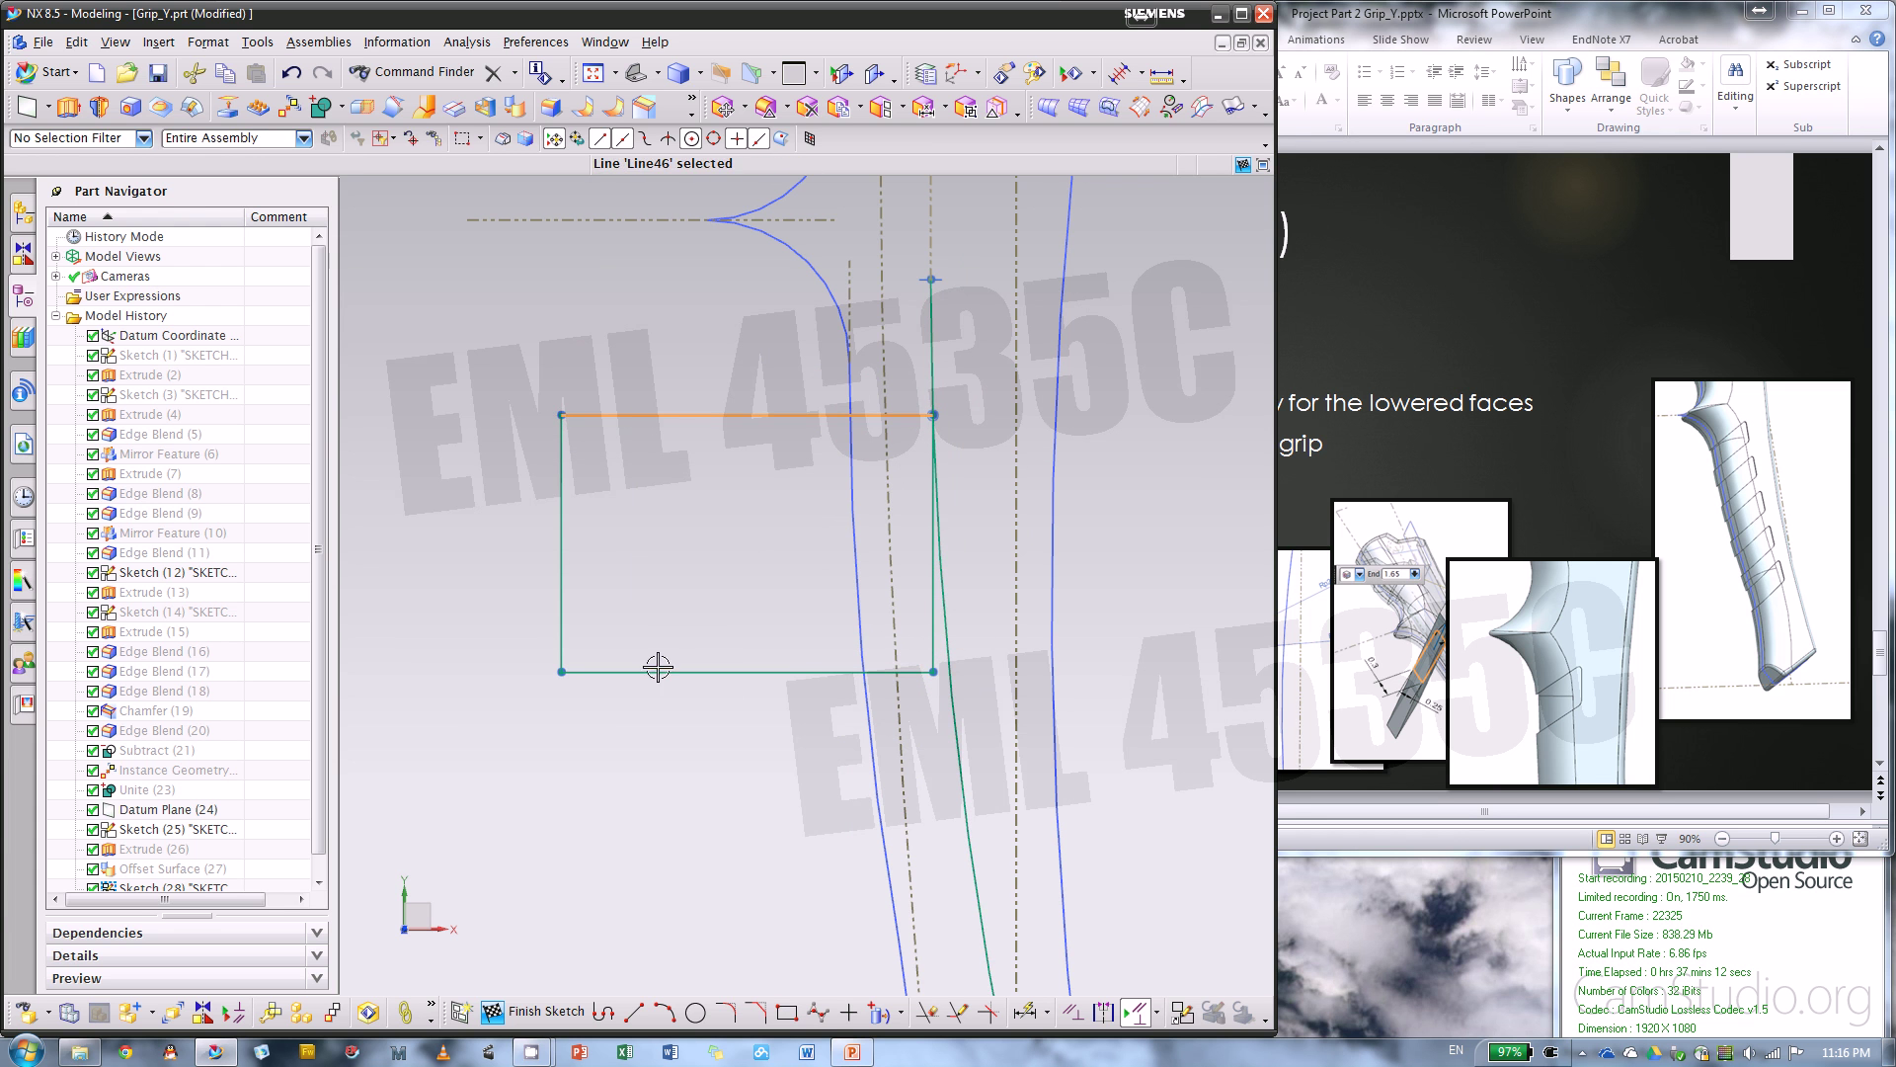
left_click(656, 671)
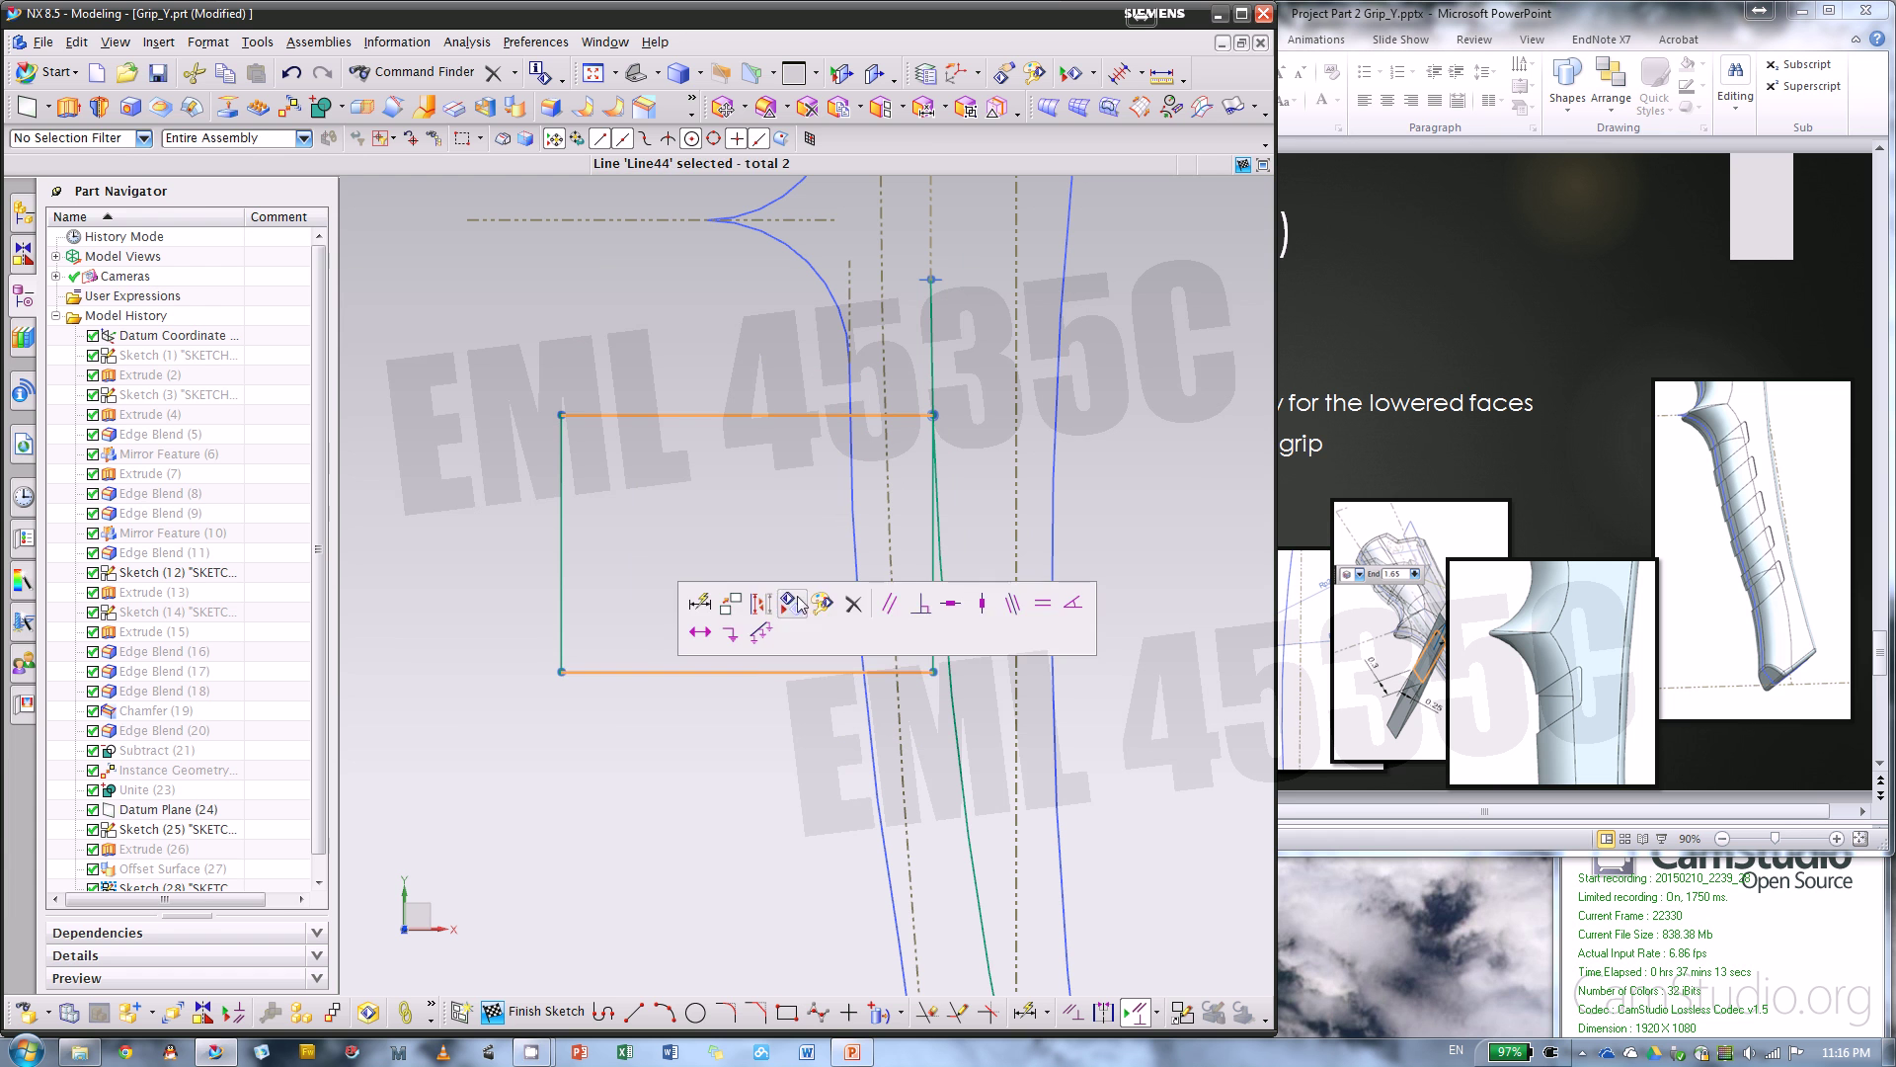
left_click(888, 605)
left_click_drag(561, 415, 571, 618)
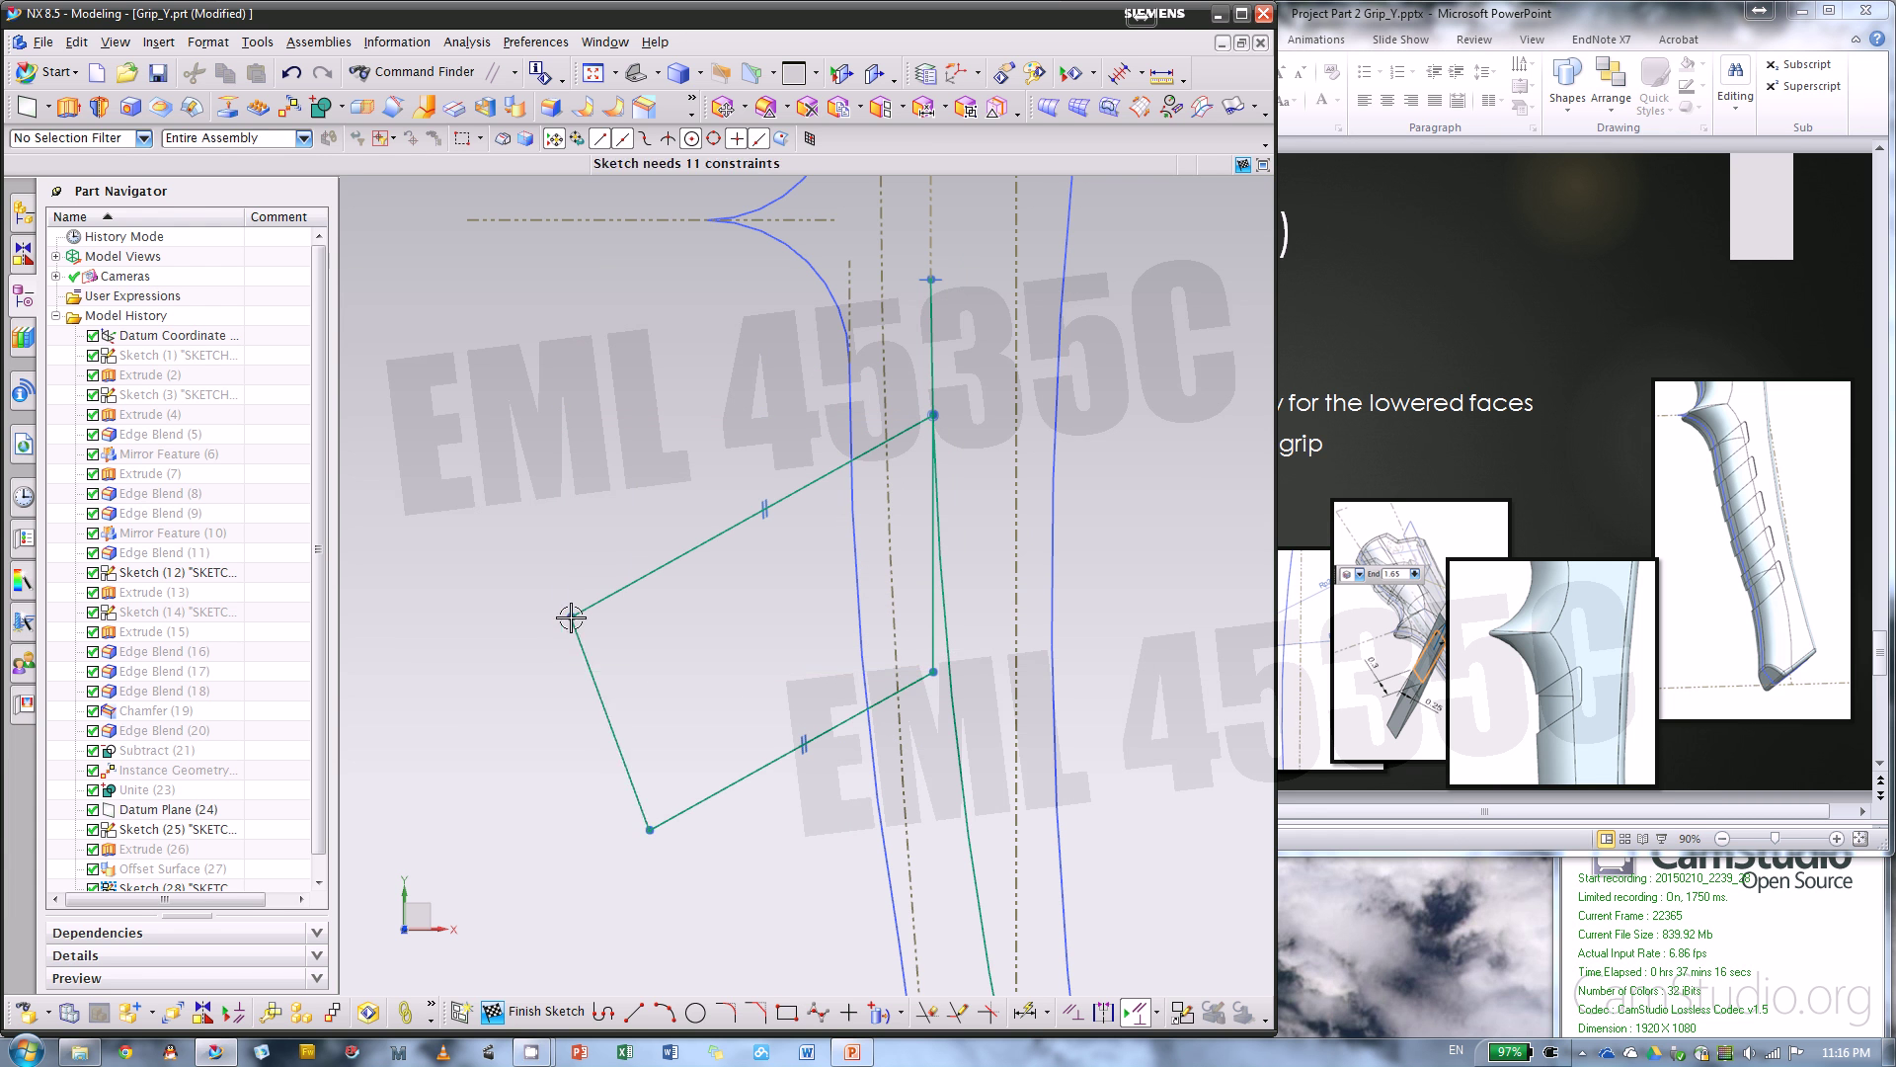
left_click(603, 721)
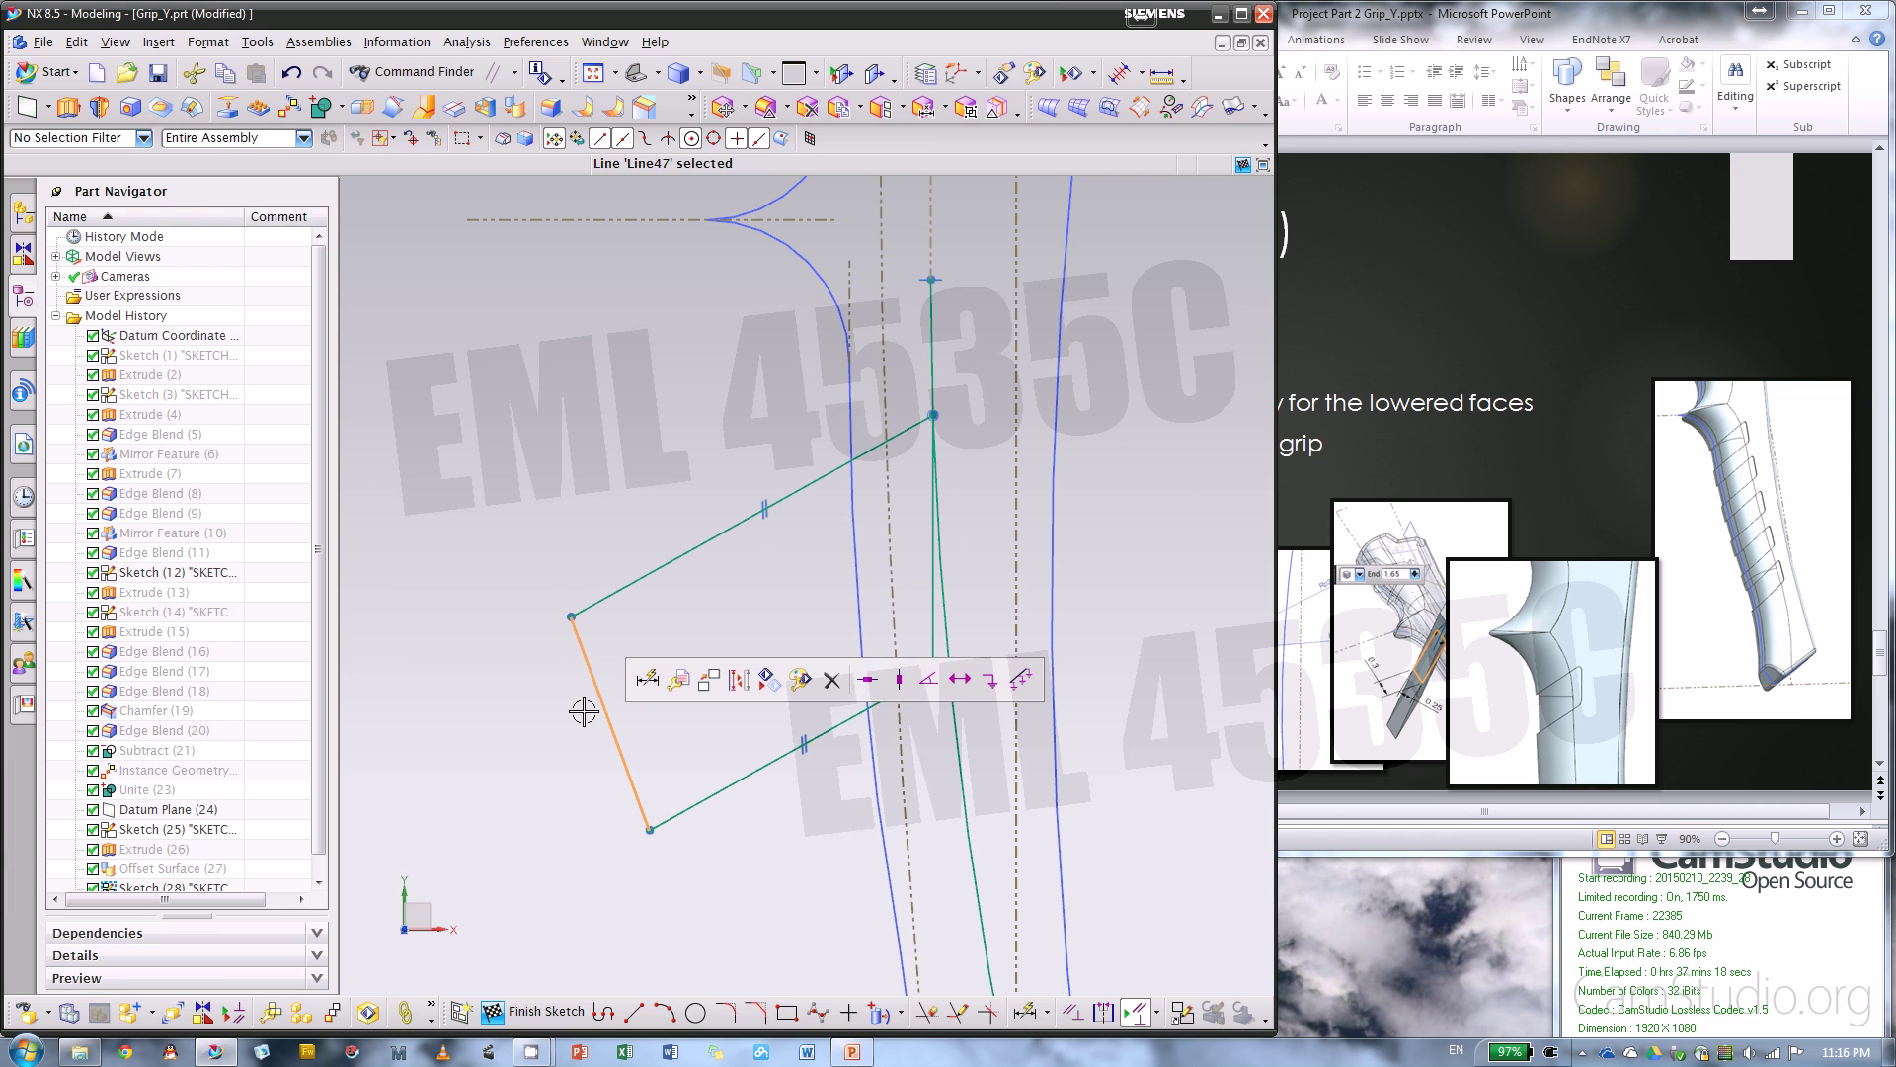
key("Escape")
- Move the profile's lower inner corner up to narrow the shape and constrain the inner short side vertical
left_click_drag(901, 694, 880, 563)
scroll(889, 457, "down", 2)
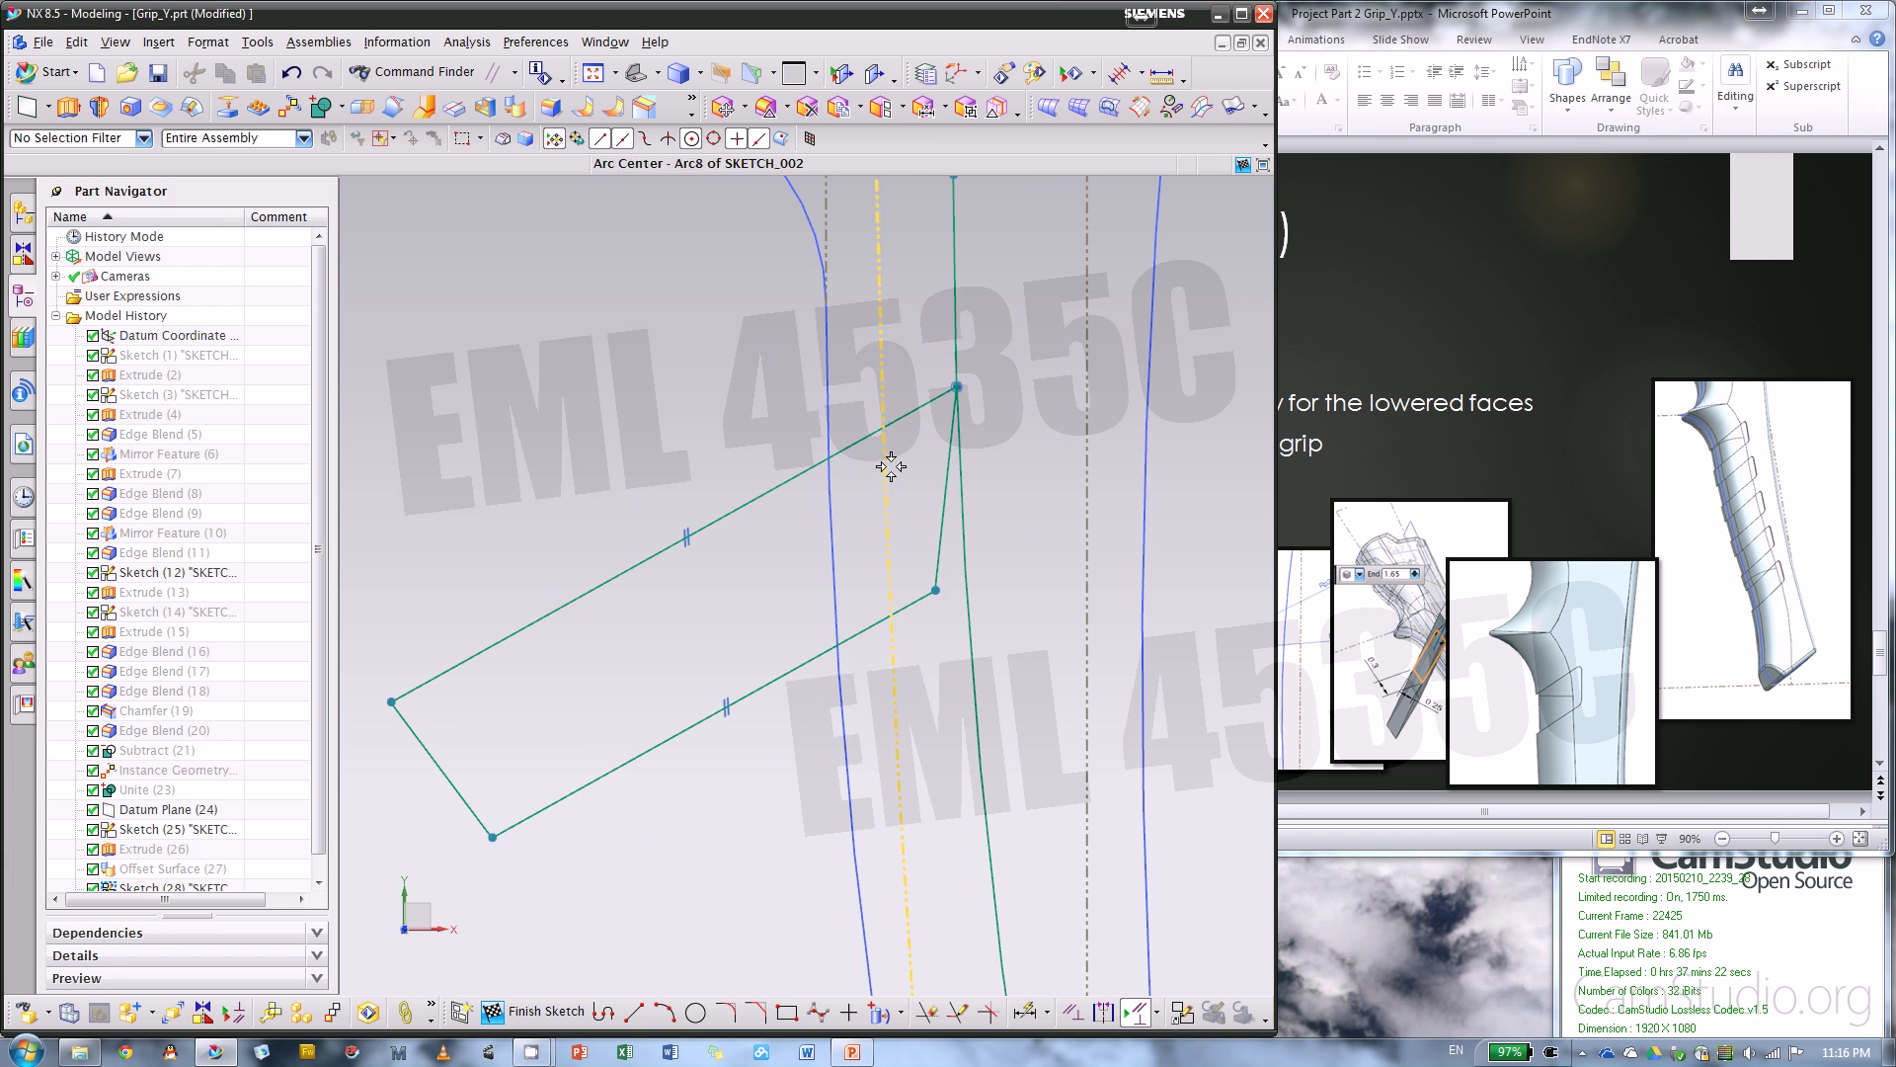
left_click(944, 490)
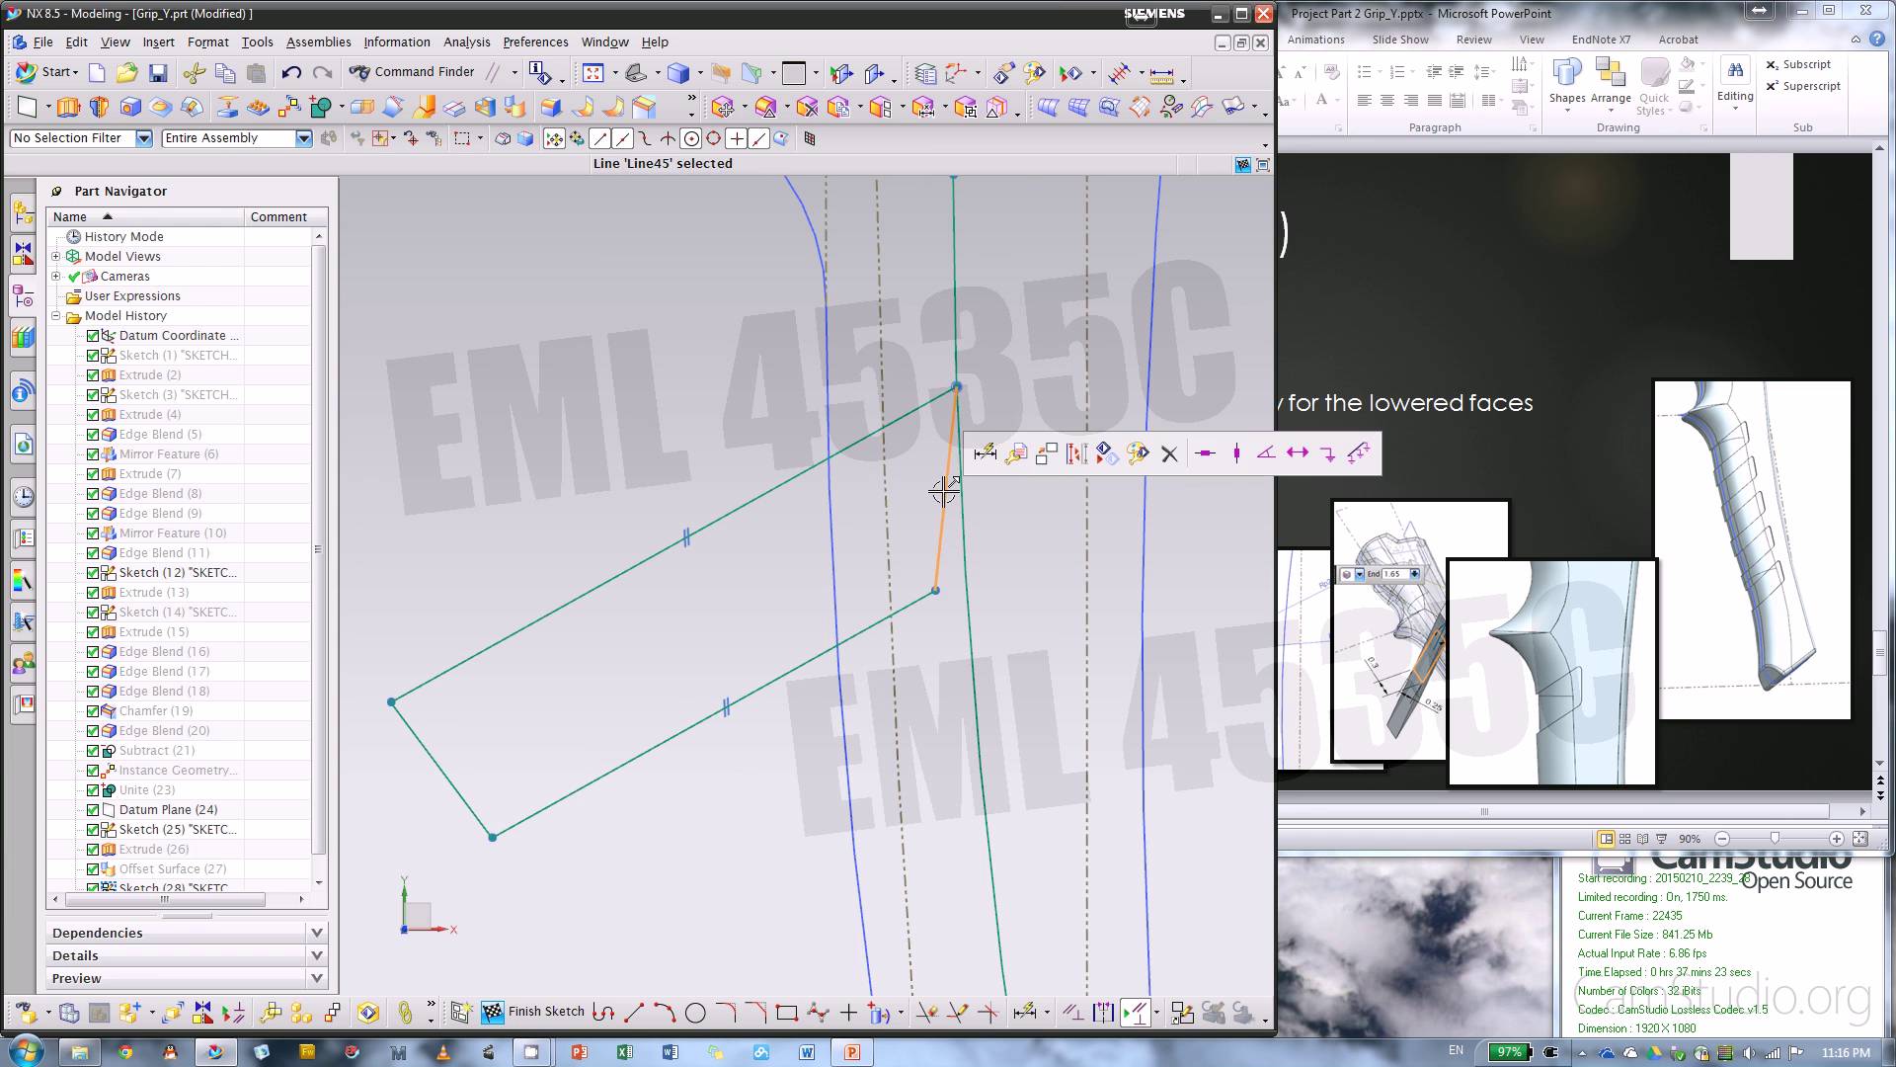
left_click(1236, 454)
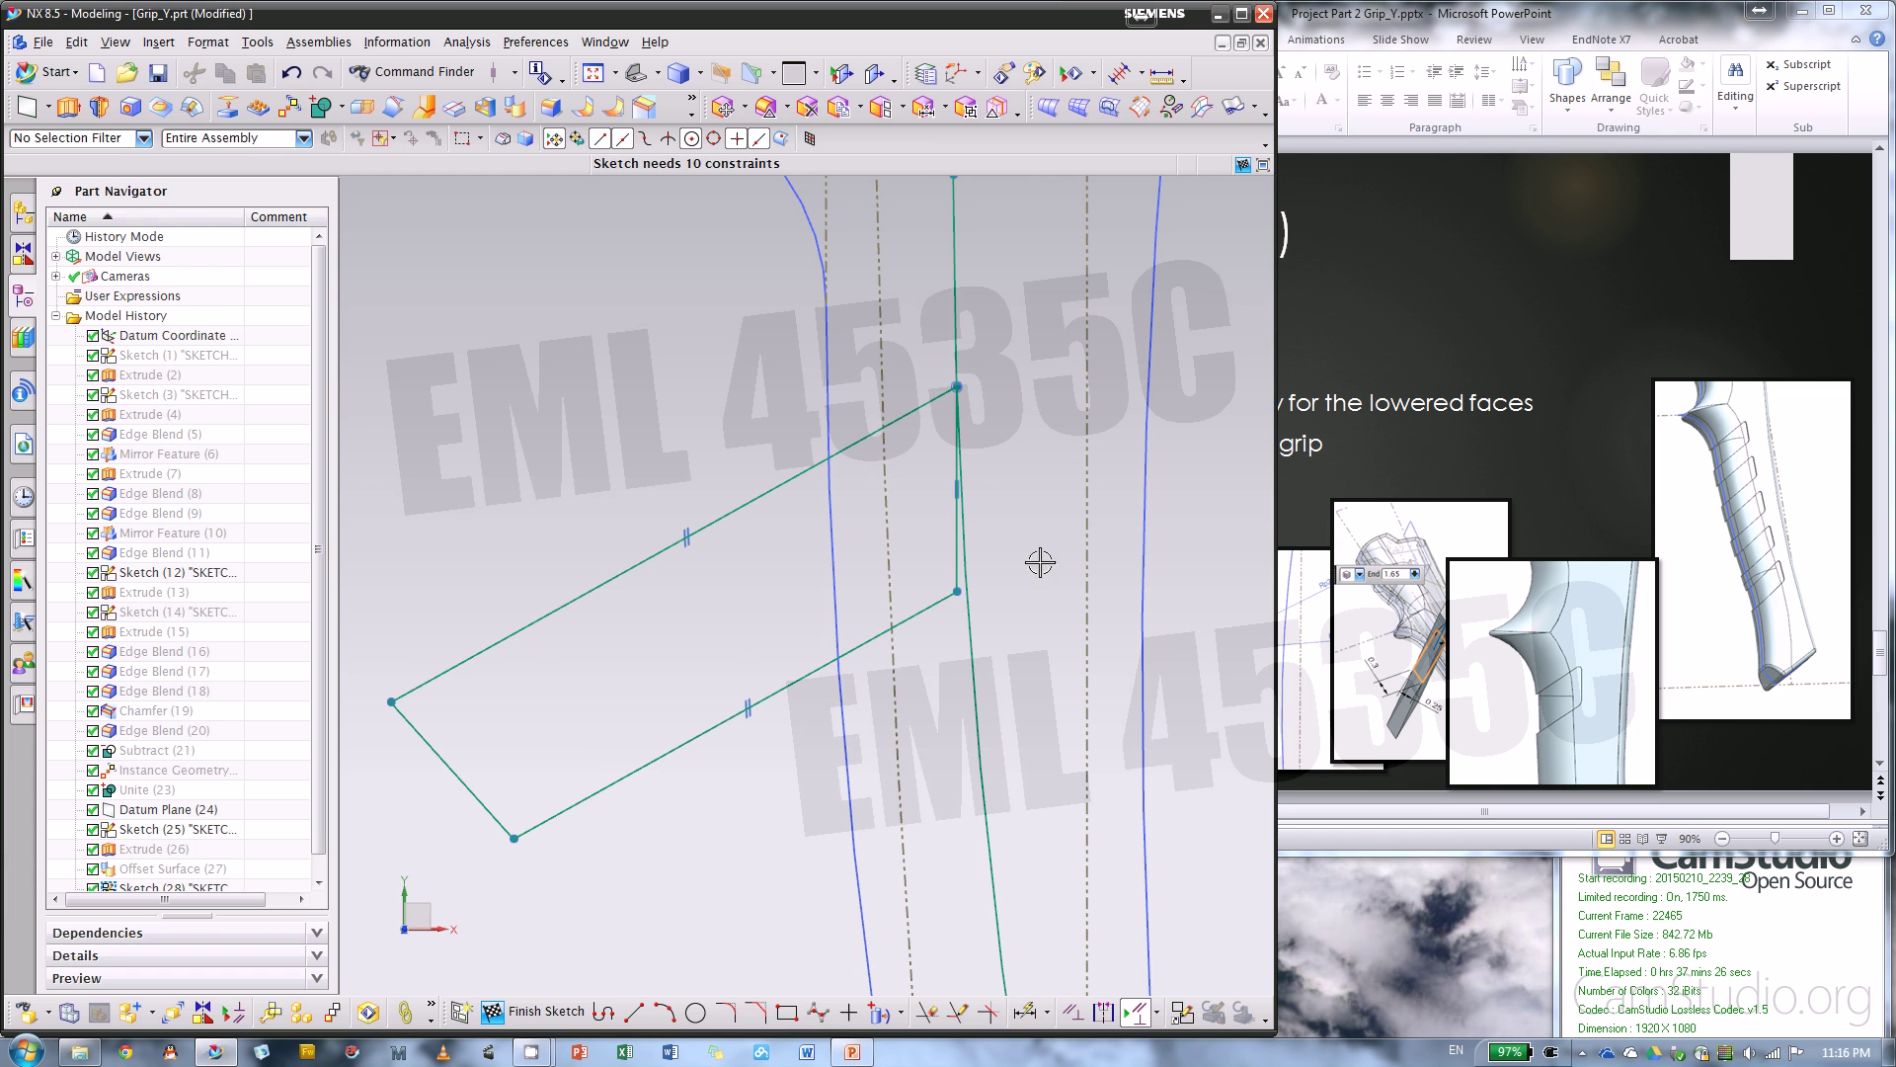
- Try to reposition the parallelogram's lower inner corner beside the arc
scroll(1002, 530, "up", 6)
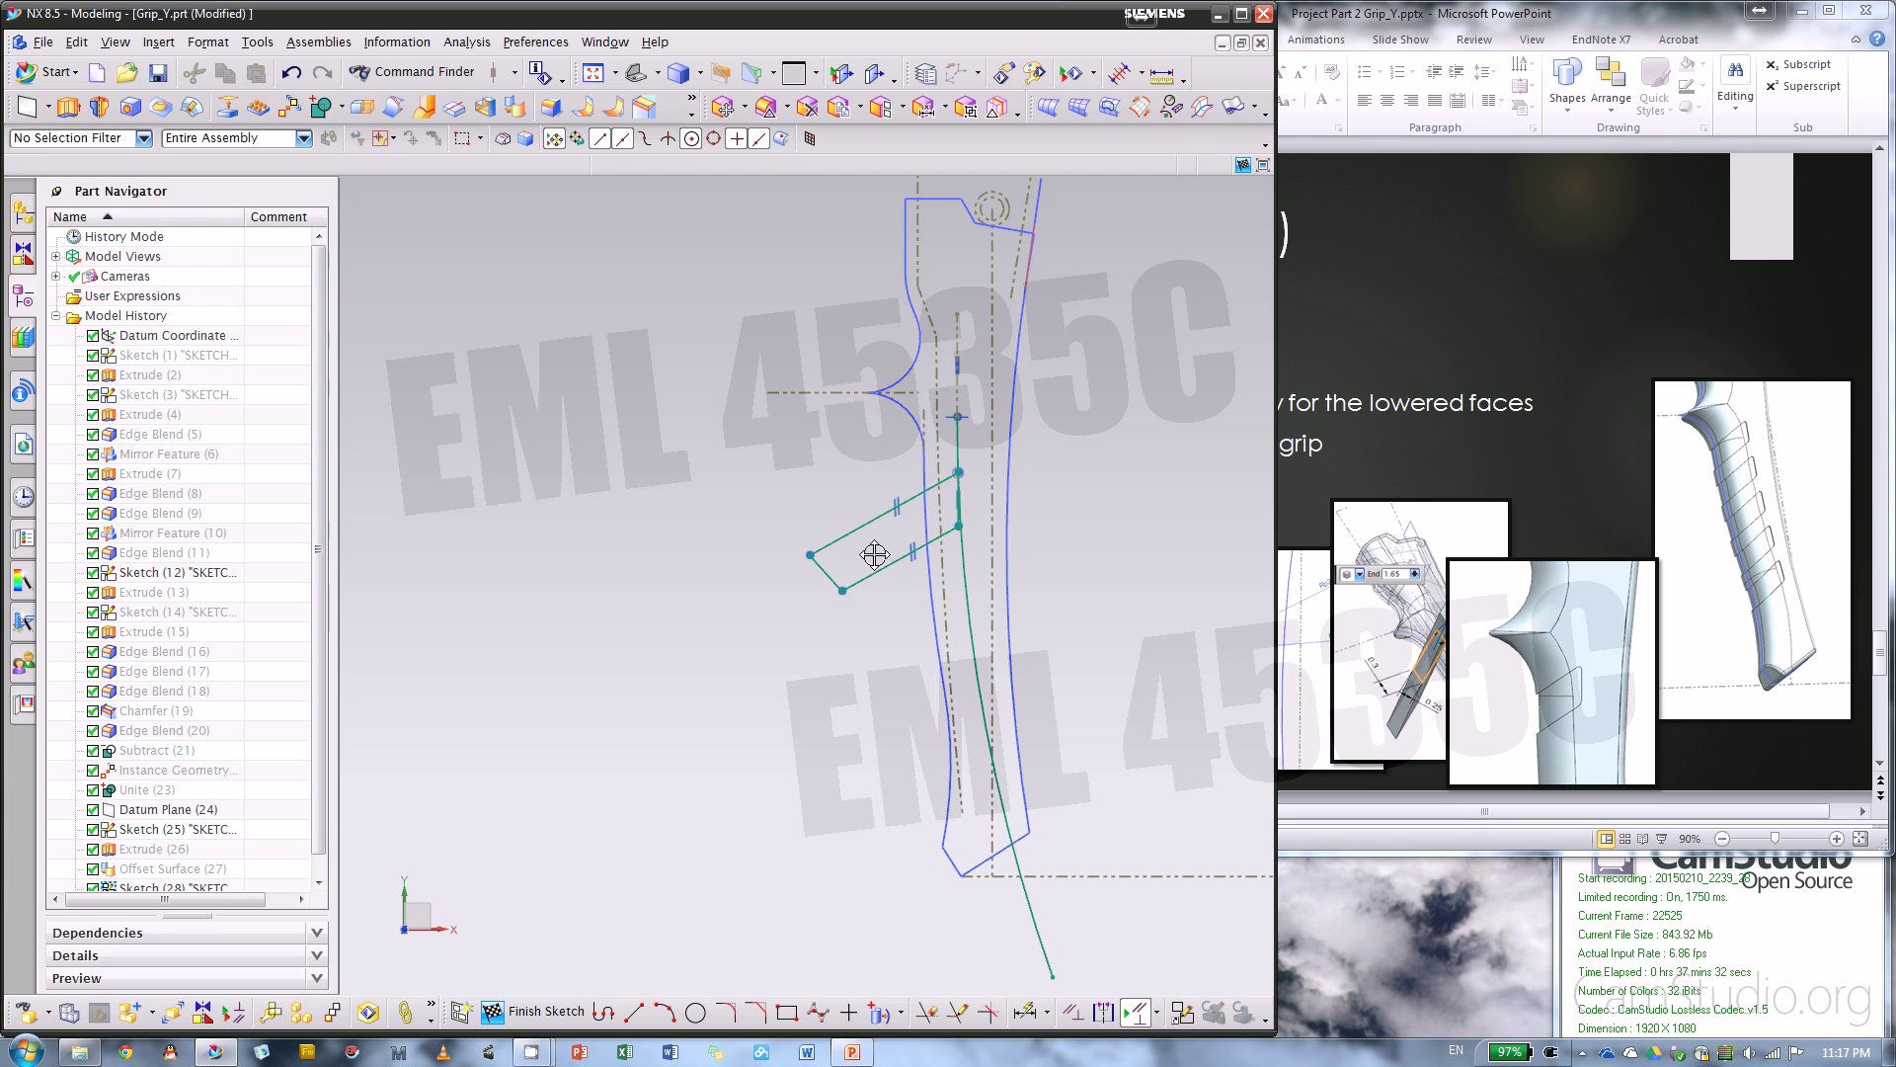
scroll(948, 504, "down", 4)
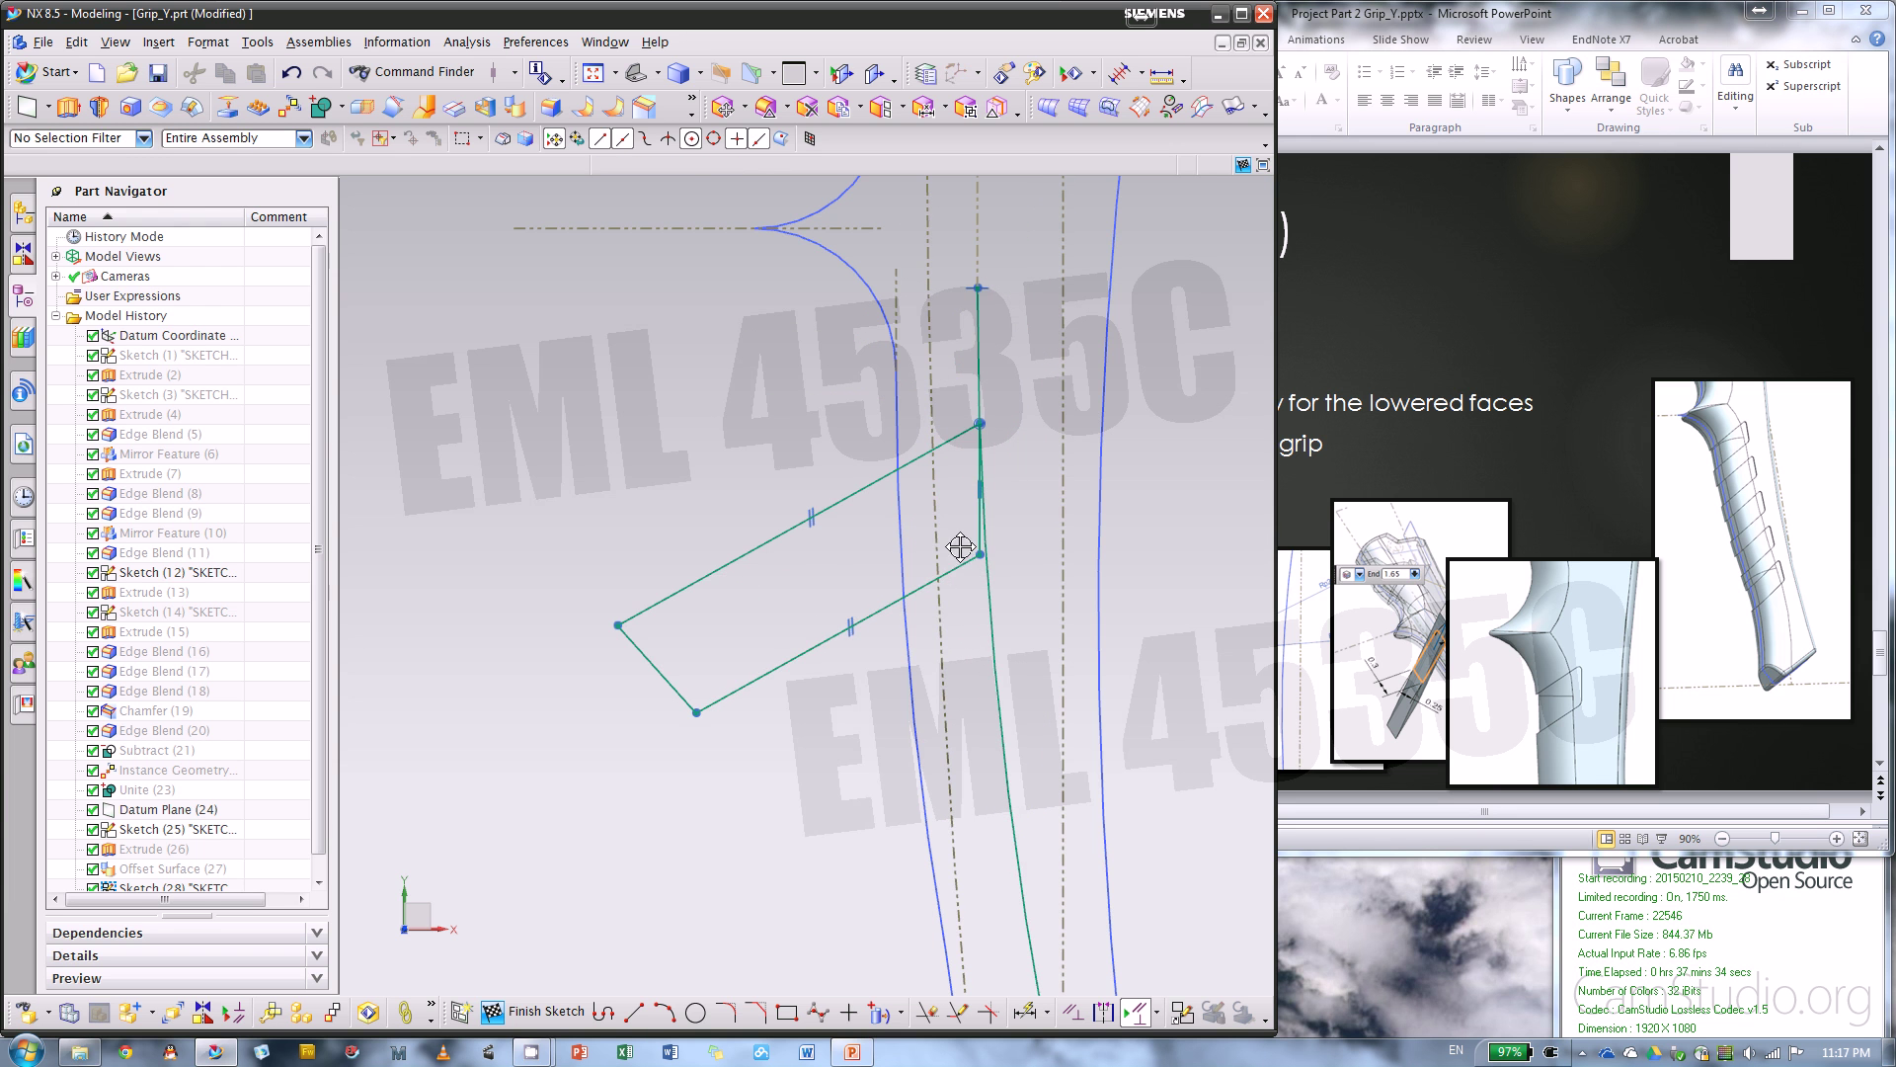
scroll(910, 533, "down", 4)
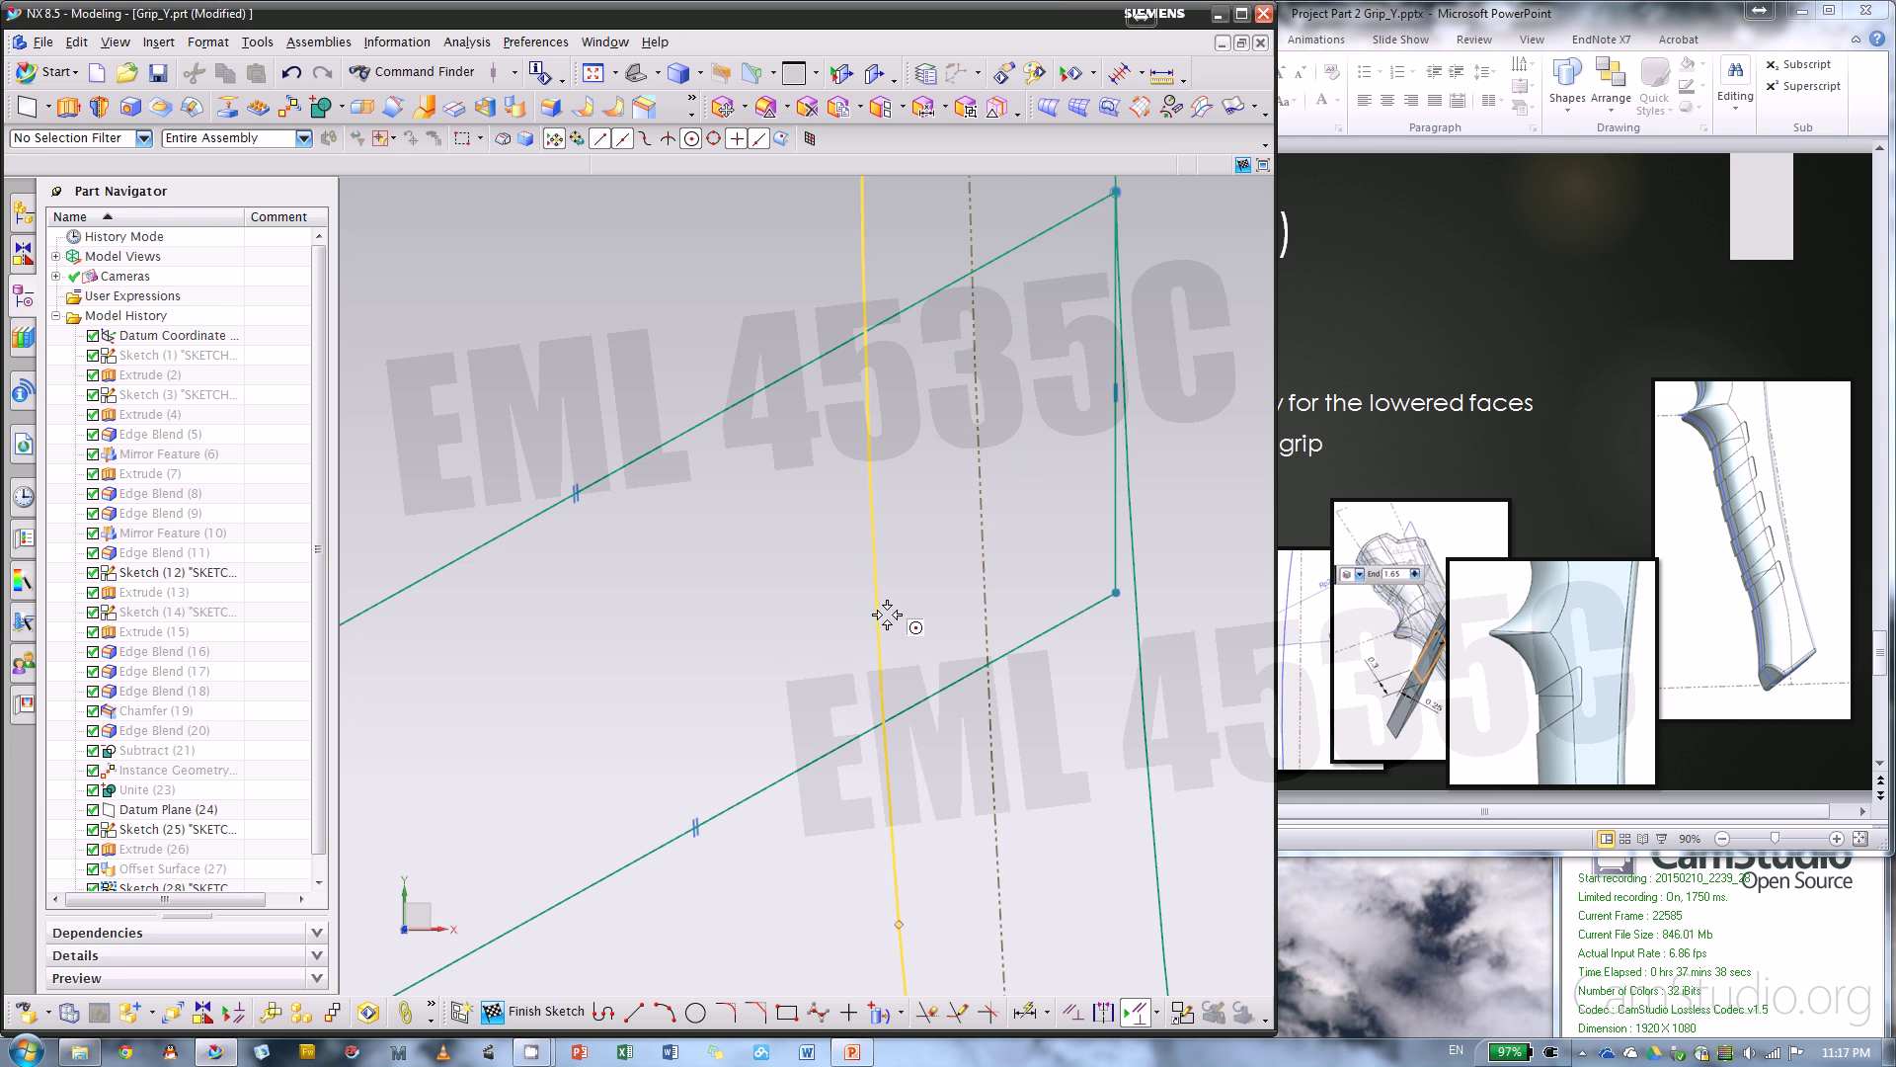
mouse_move(897, 559)
left_mouse_down()
mouse_move(994, 542)
mouse_move(957, 479)
left_mouse_up()
key("ctrl+z")
scroll(974, 605, "down", 3)
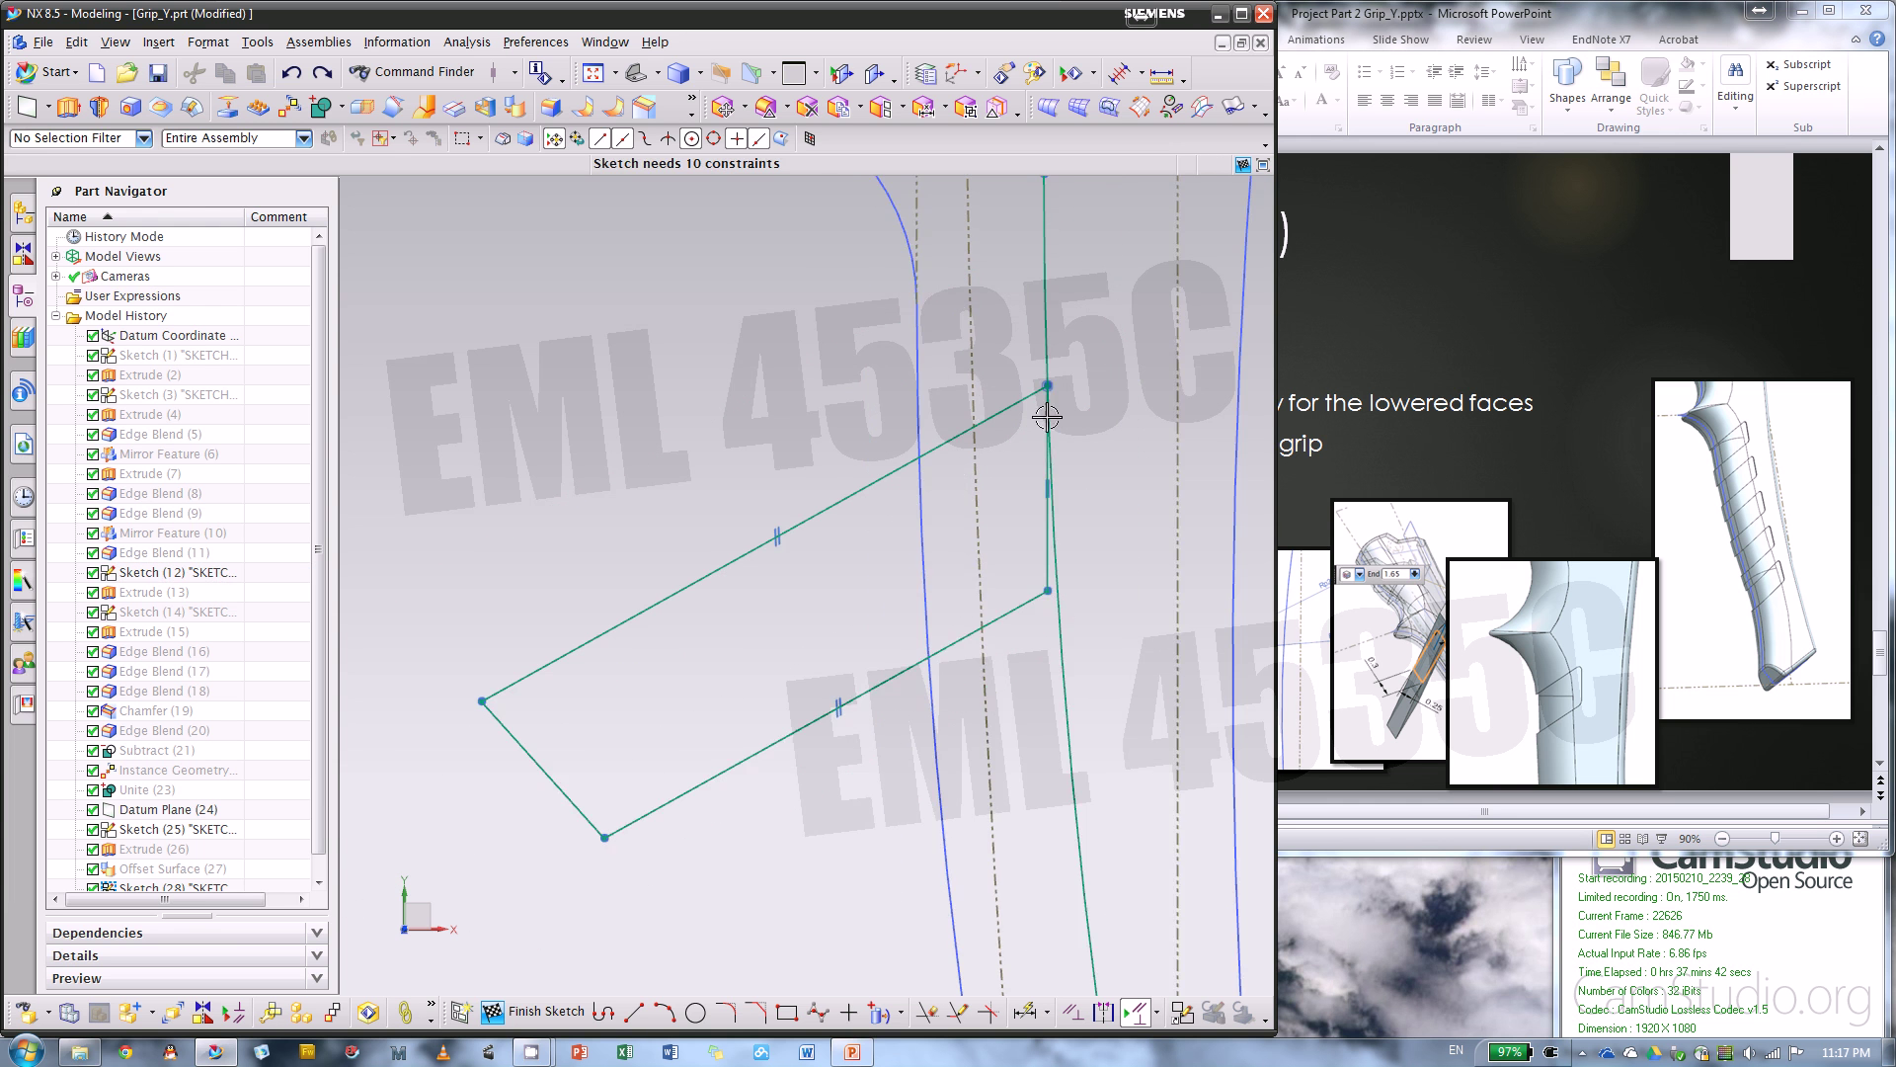
scroll(1048, 392, "up", 3)
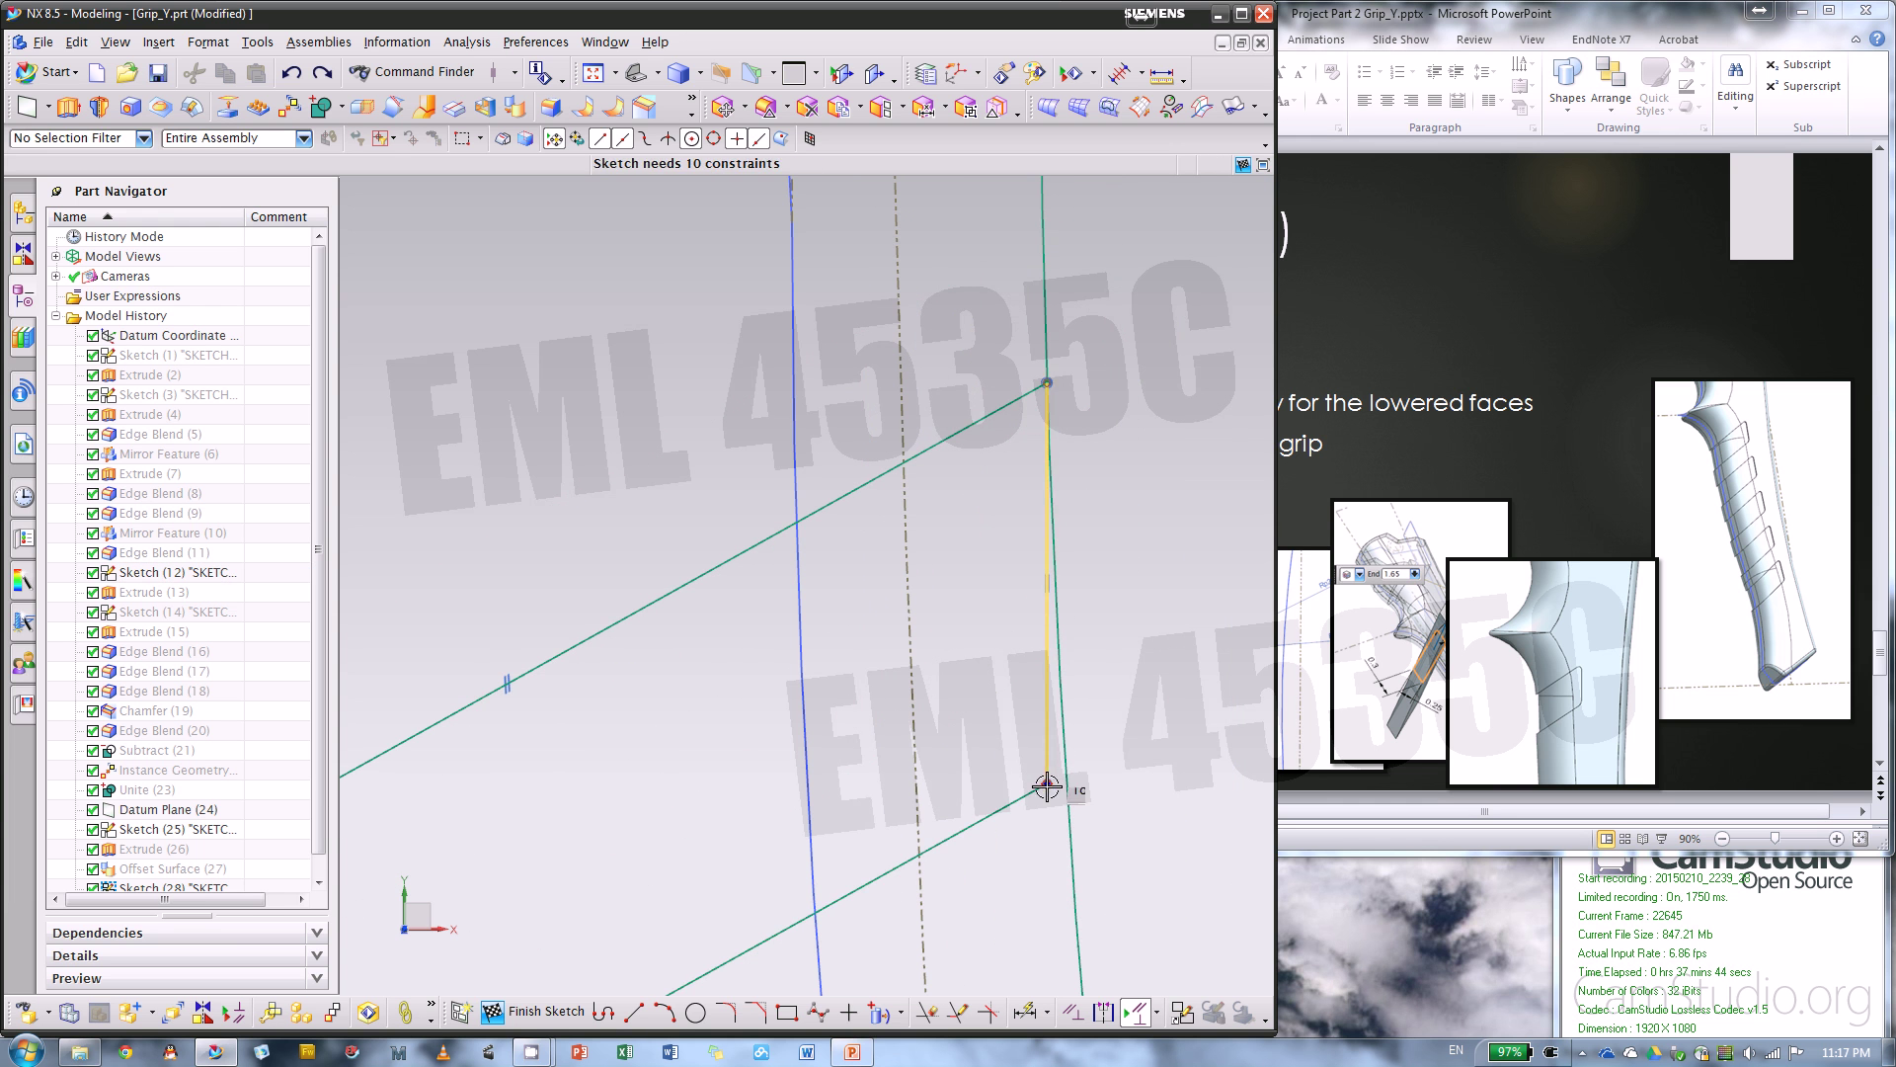
left_click_drag(1048, 785, 1039, 740)
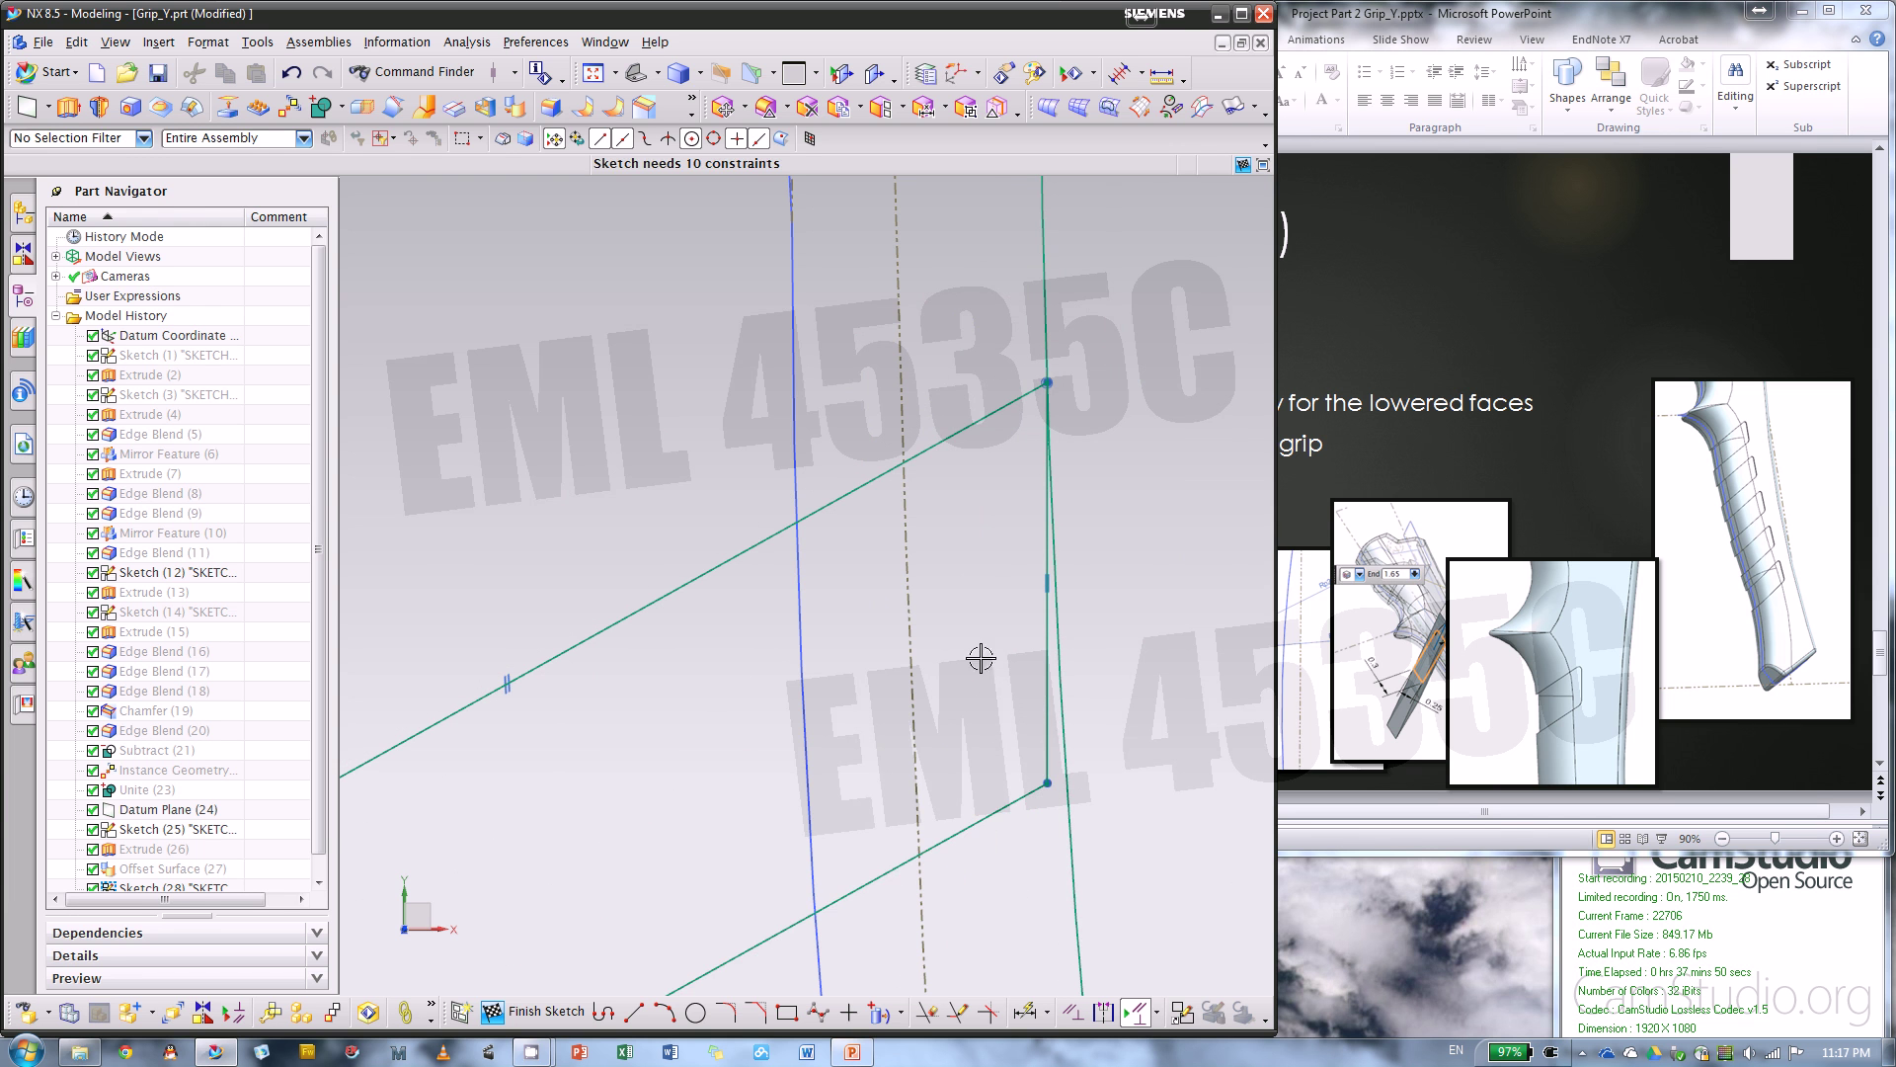
- Switch to PowerPoint, examine the parallelogram's dimensions in the sketch picture on slide 12, and return to NX
scroll(1001, 617, "down", 3)
scroll(1001, 617, "down", 2)
left_click(1586, 472)
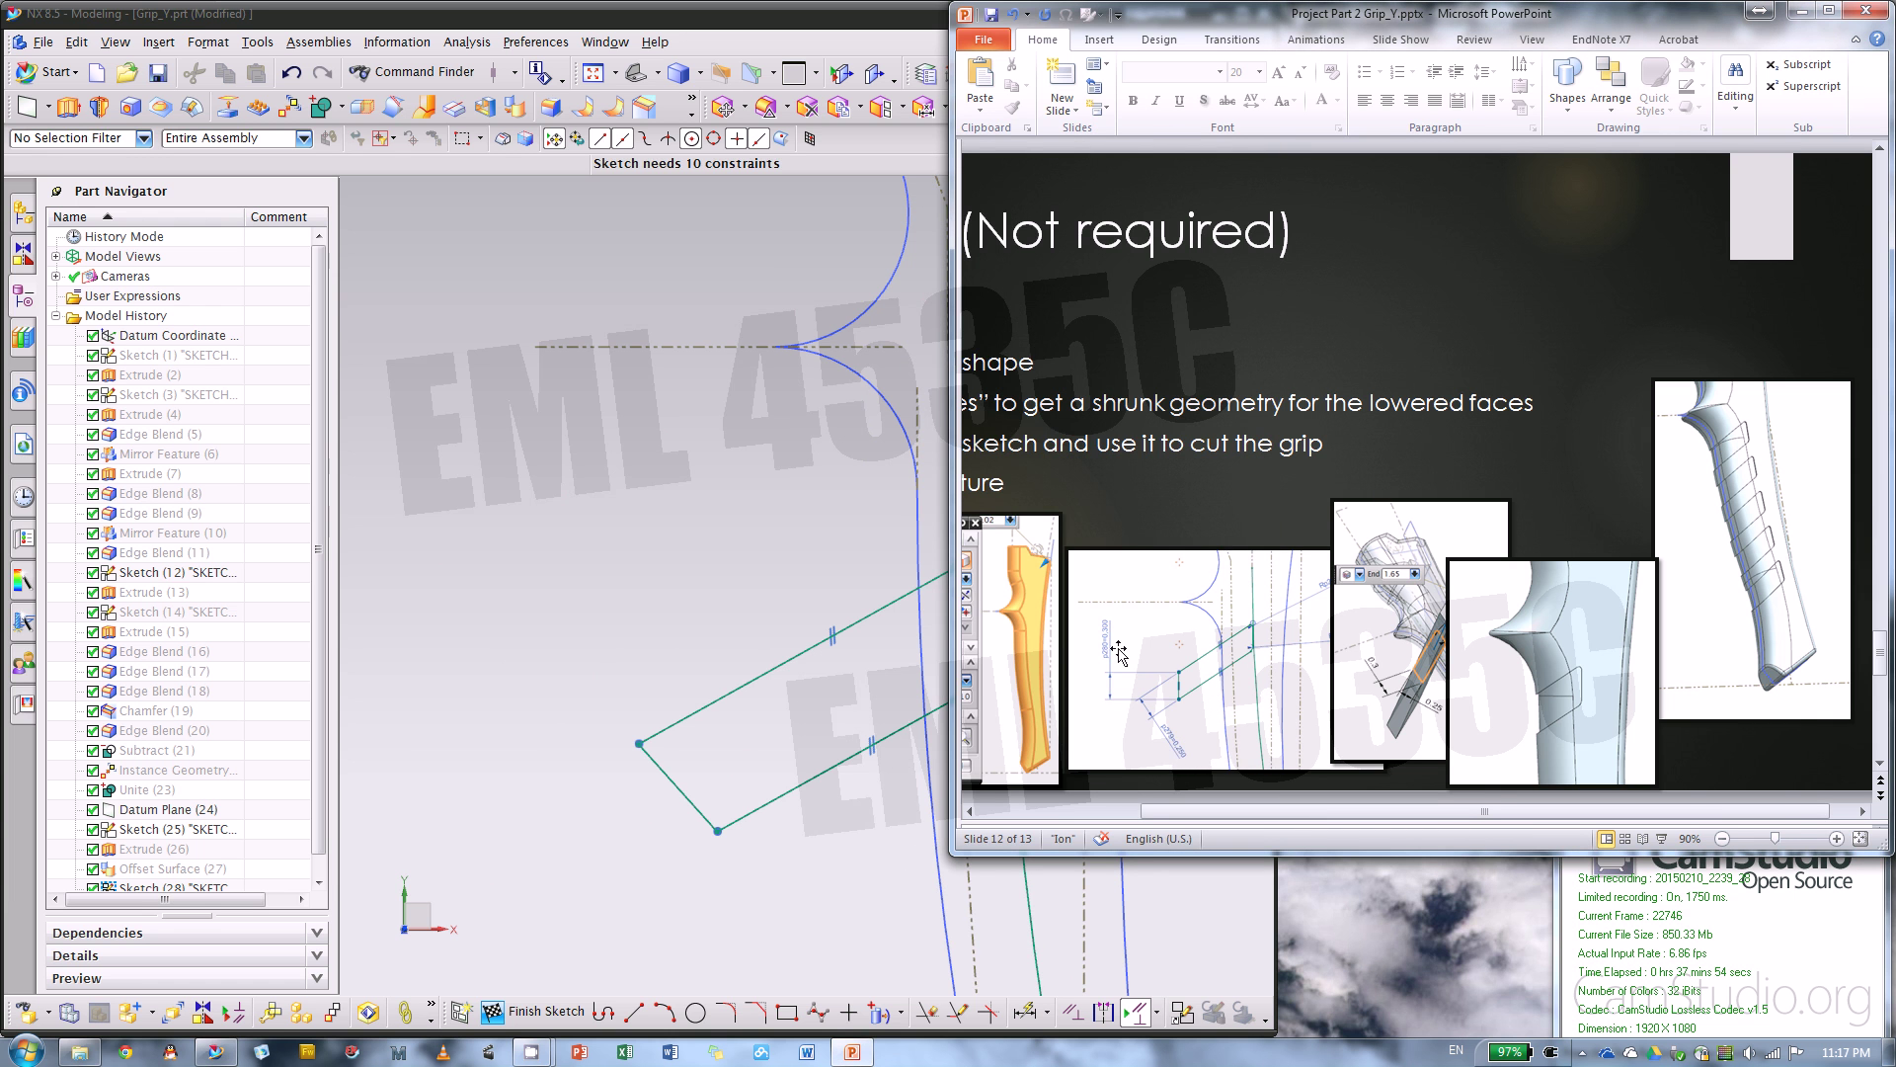
left_click(1838, 844)
left_click(1838, 844)
left_click(1838, 844)
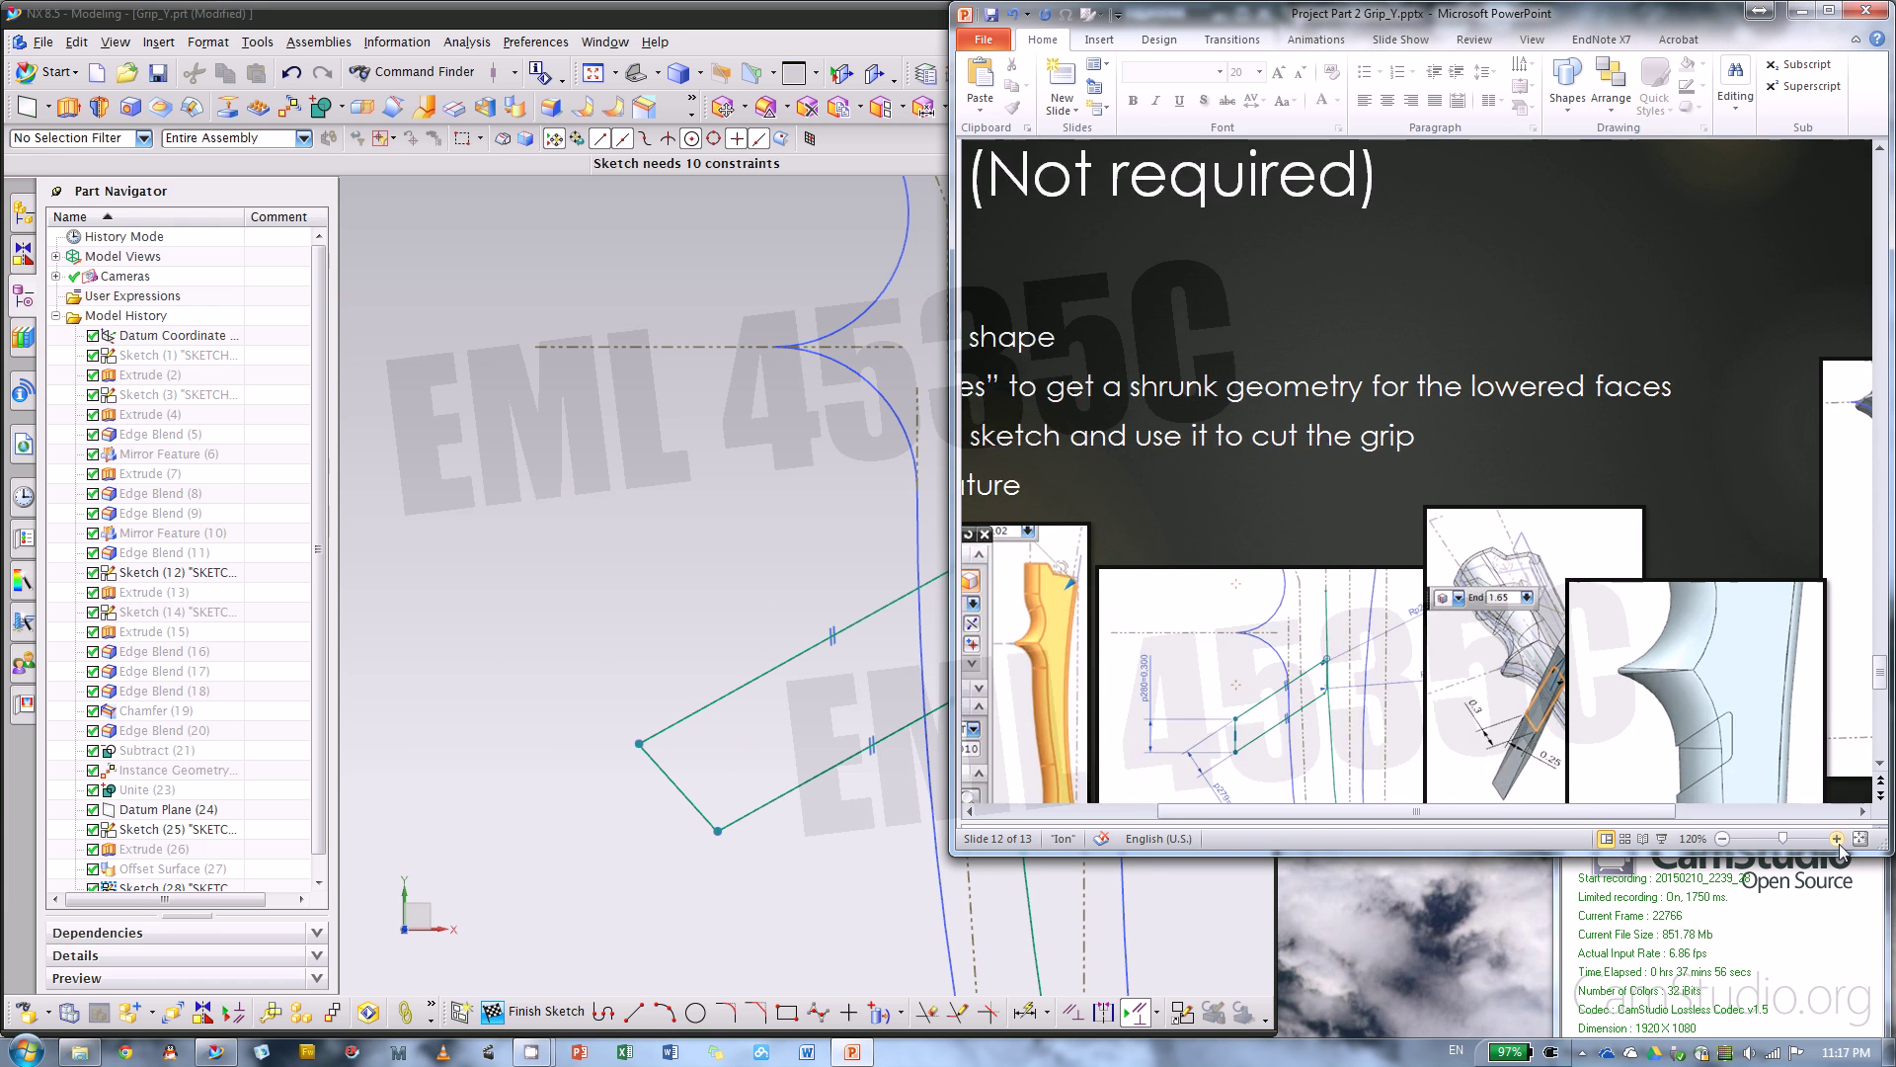
left_click(1838, 843)
scroll(1232, 626, "down", 4)
scroll(1232, 626, "down", 1)
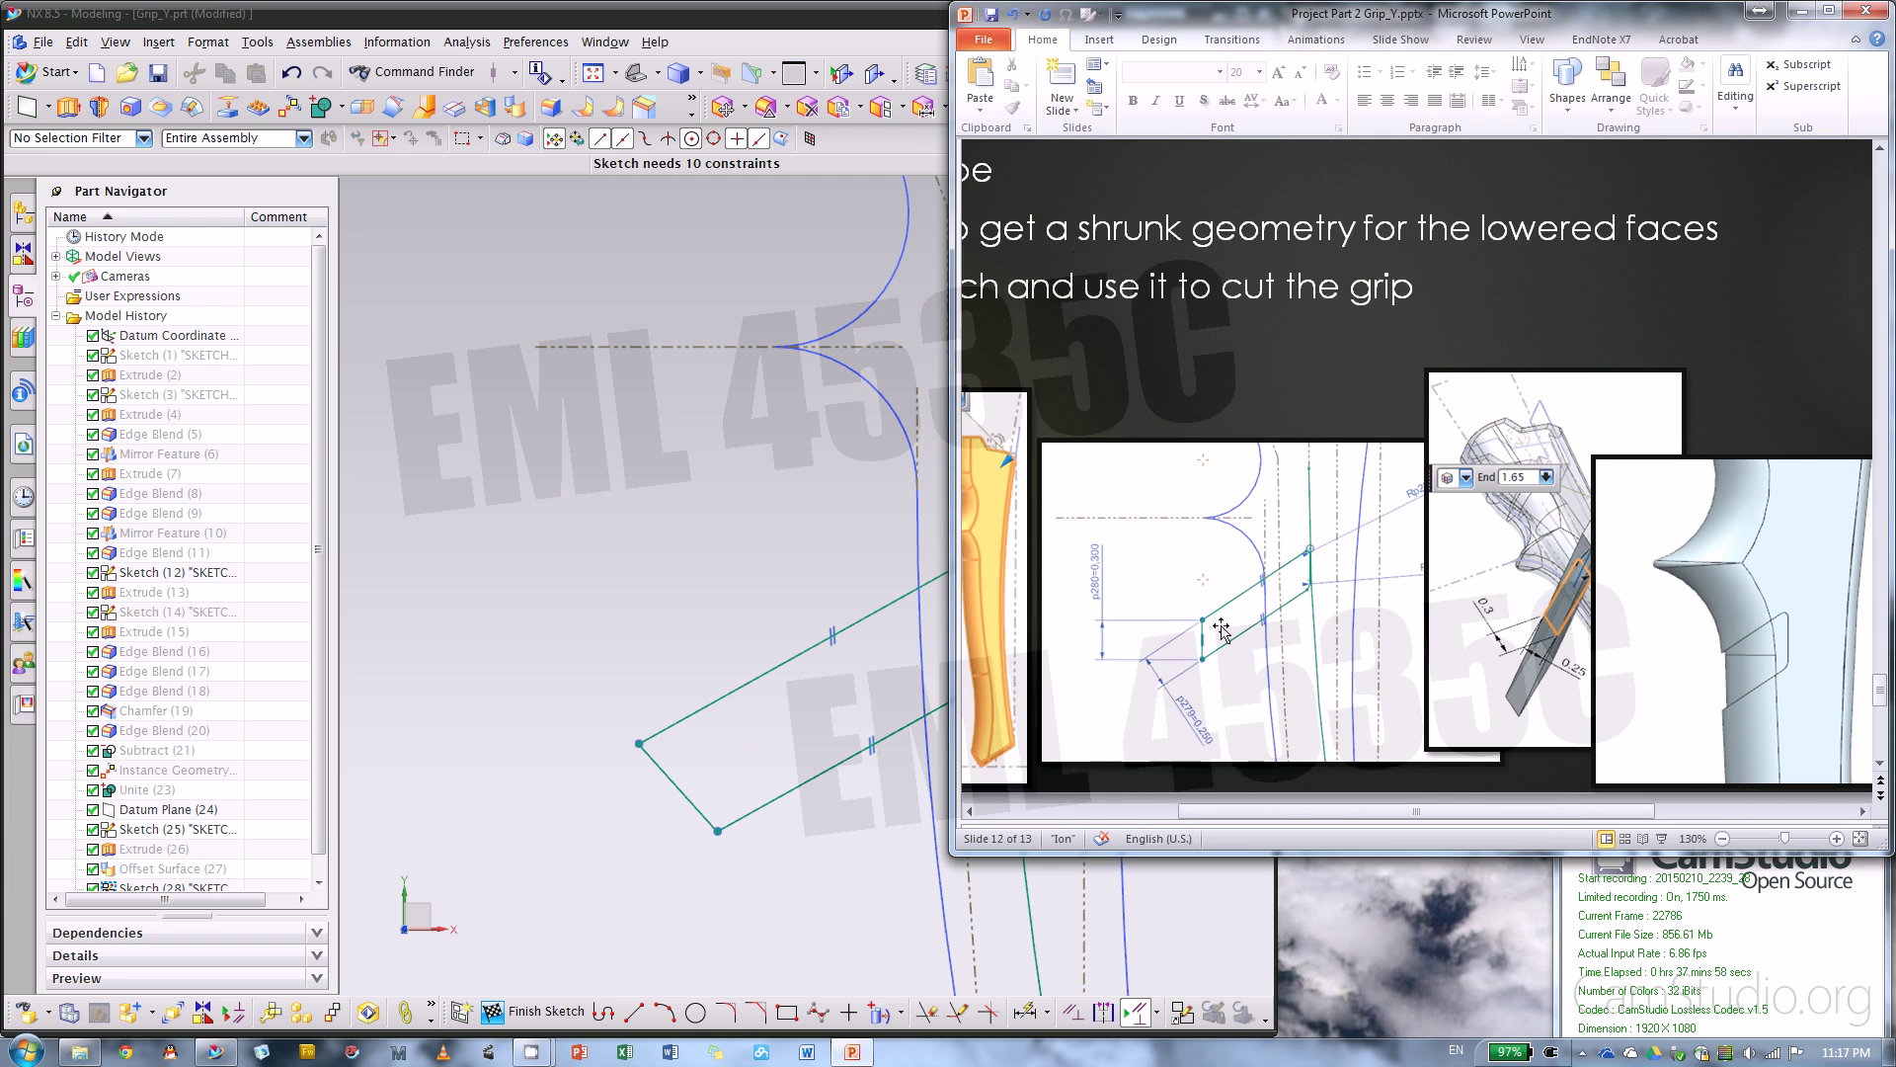
left_click(1210, 933)
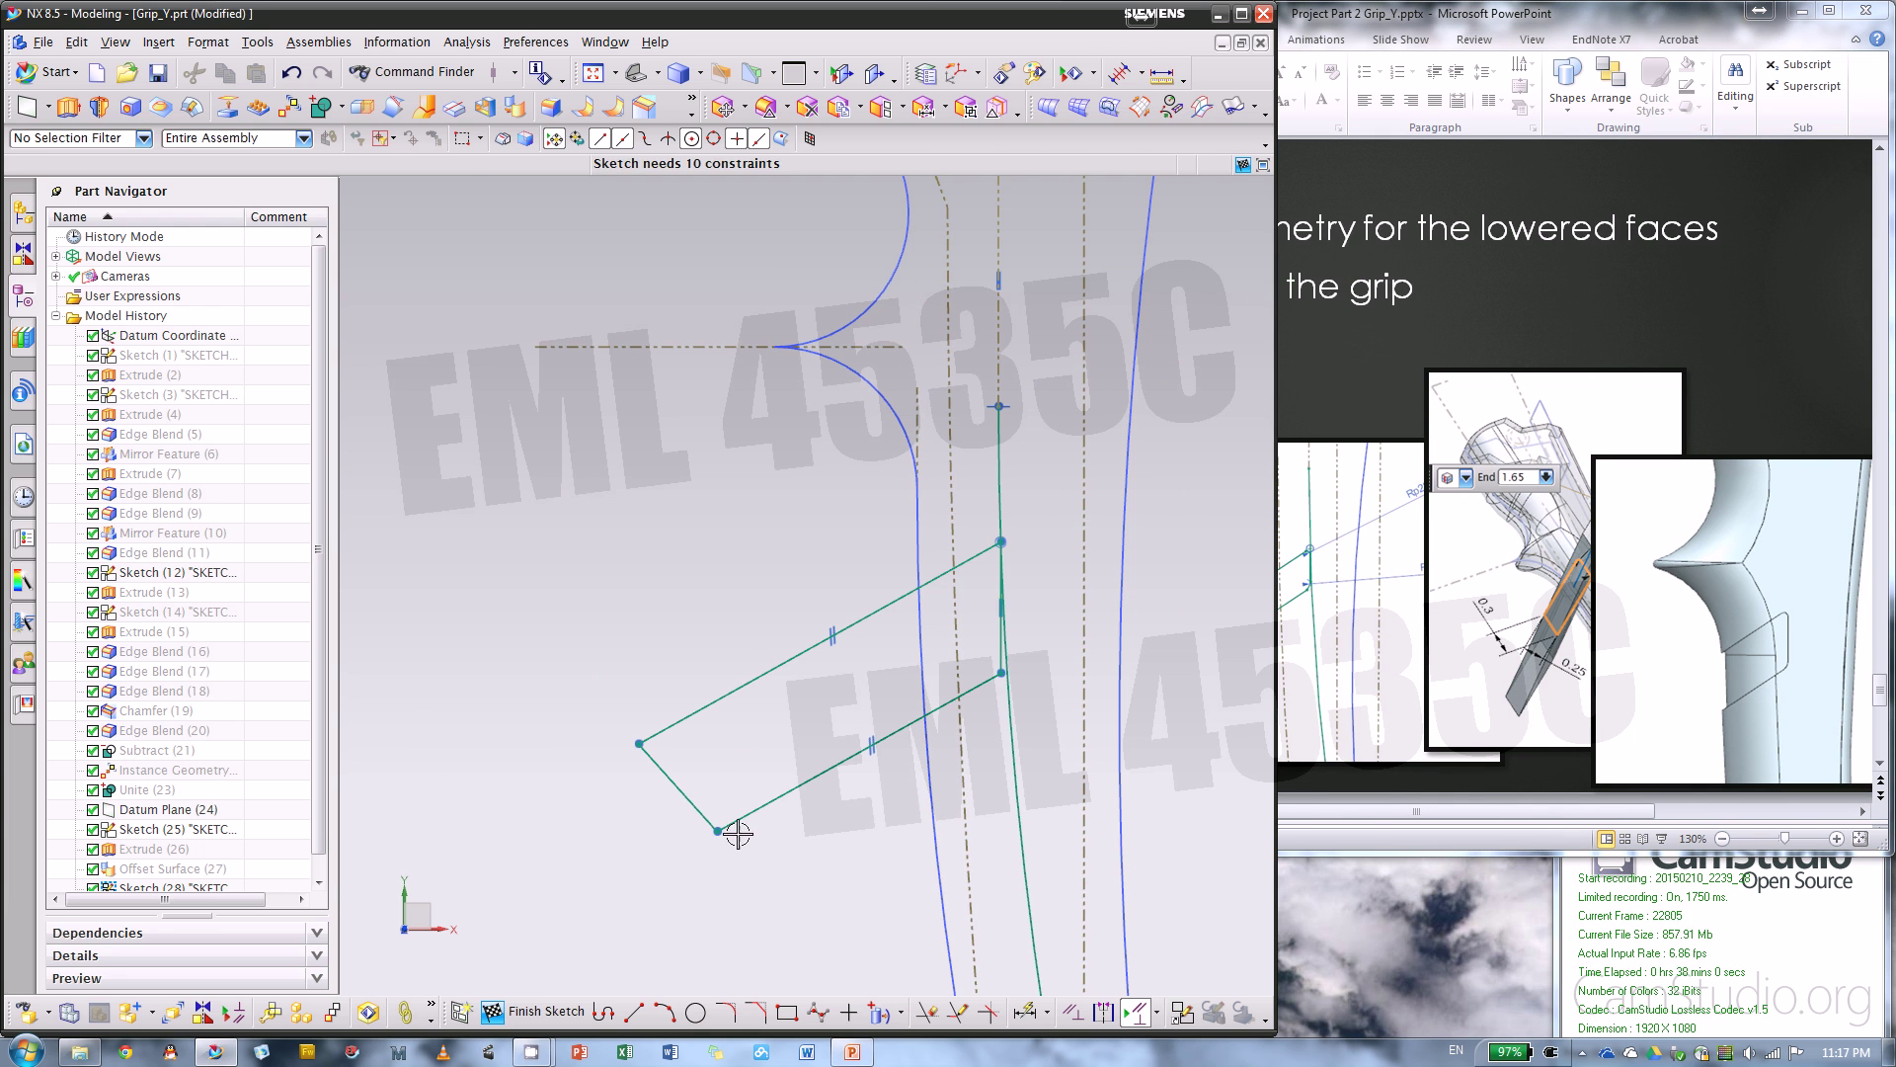
- Add a vertical dimension of 0.3 in to the parallelogram's outer short side
left_click(1026, 1012)
left_click(767, 808)
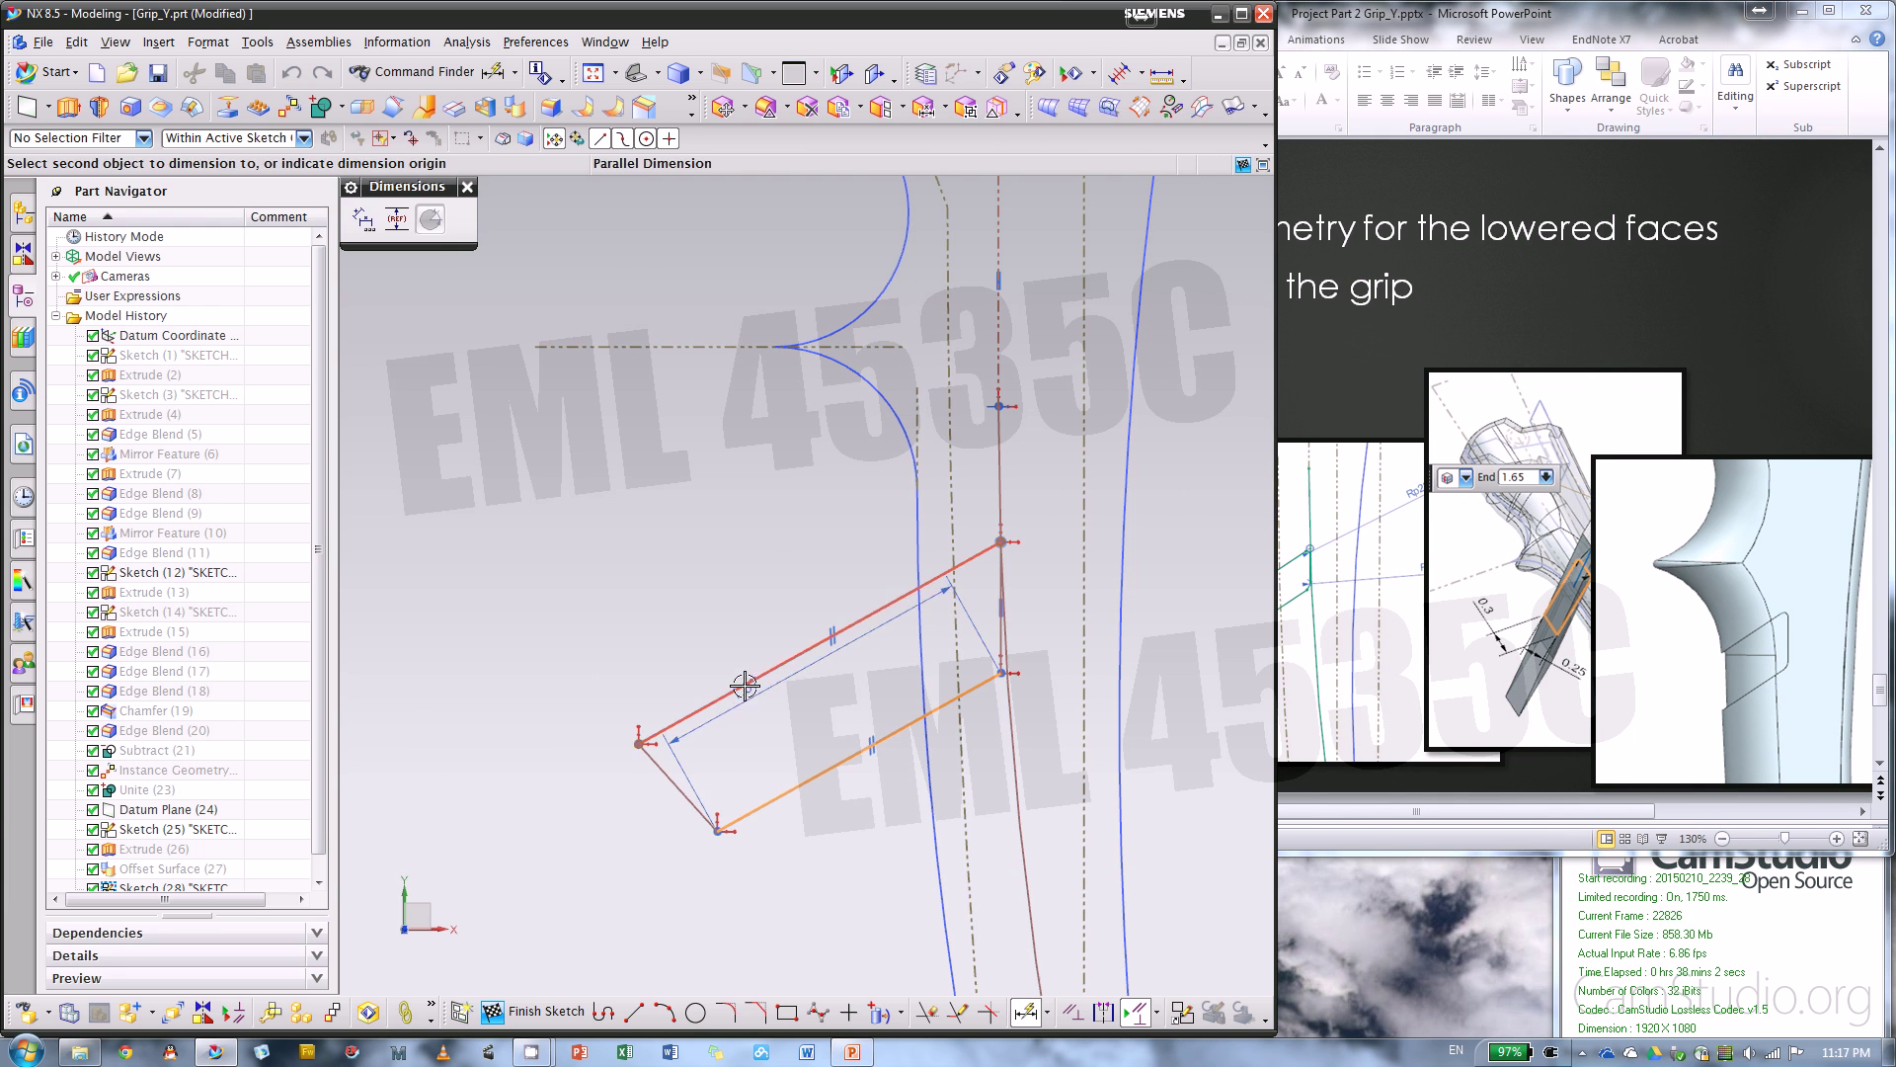
left_click(741, 685)
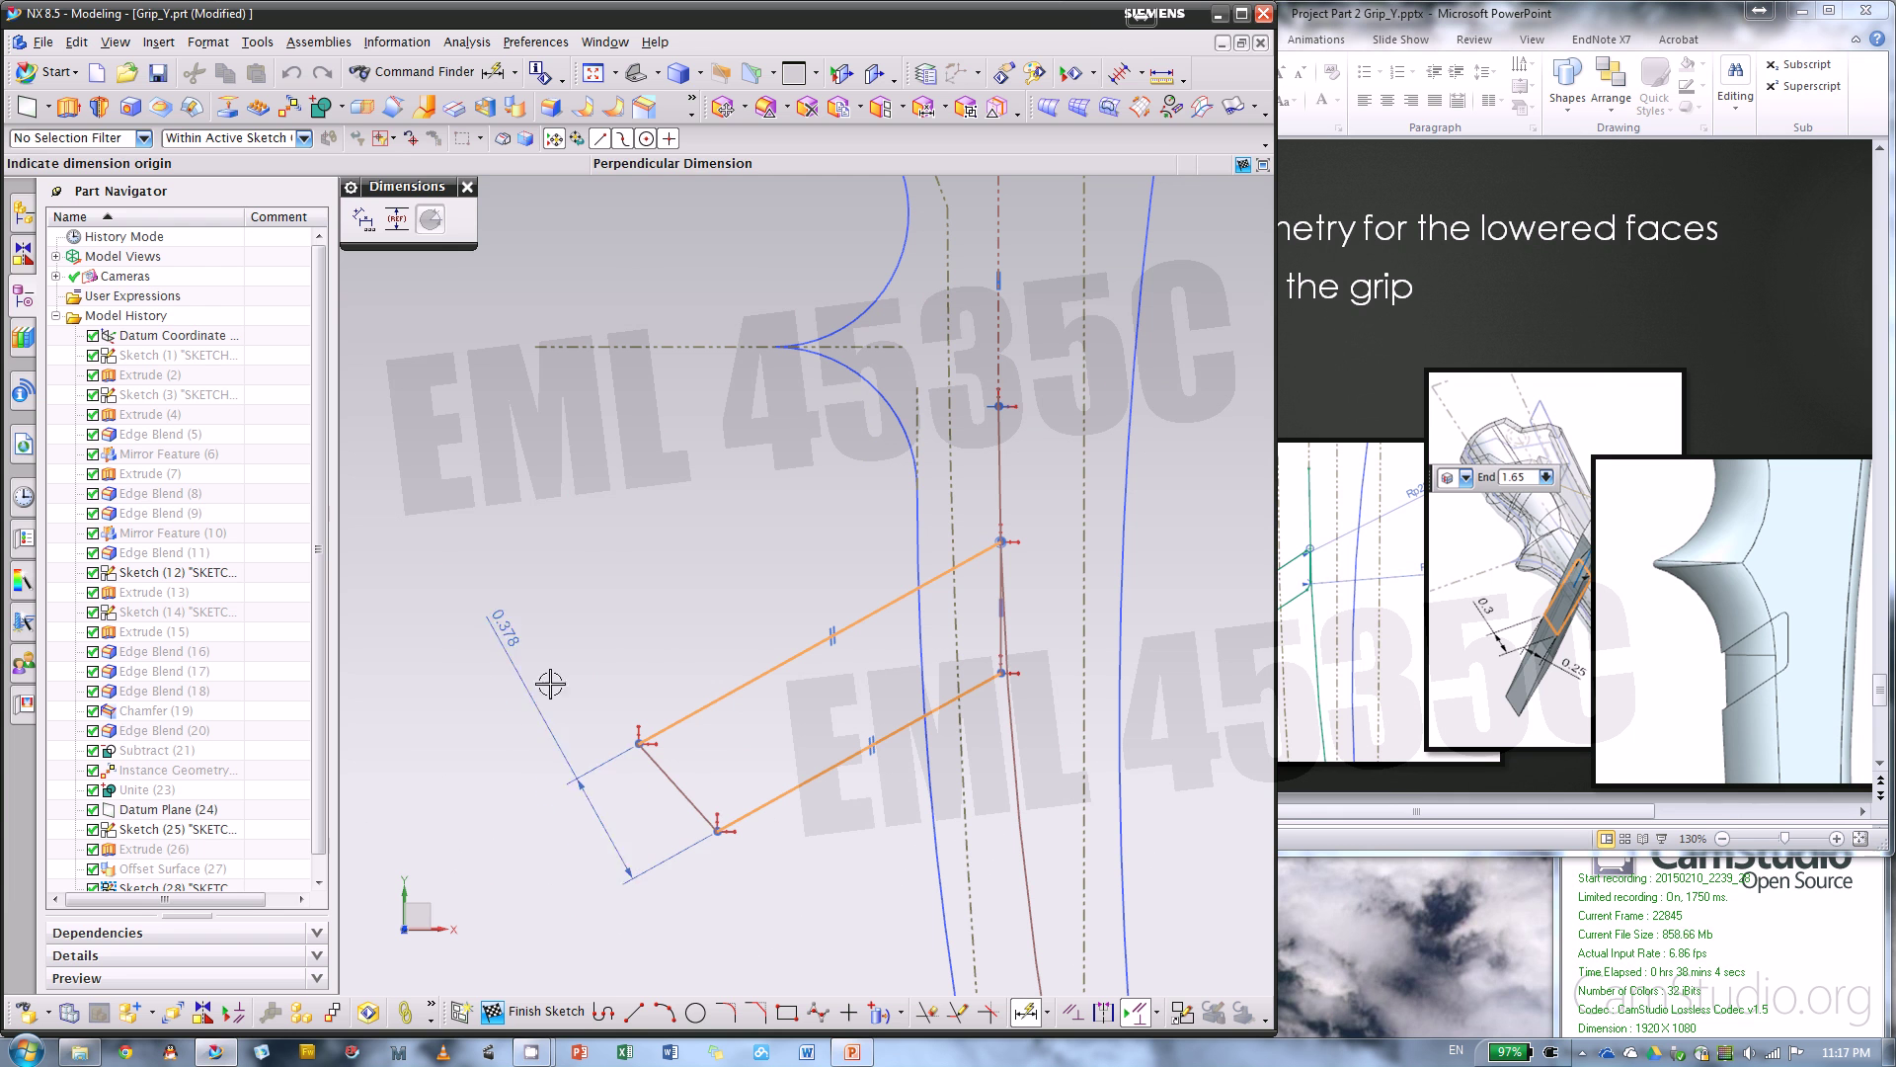
left_click(649, 836)
left_click(687, 808)
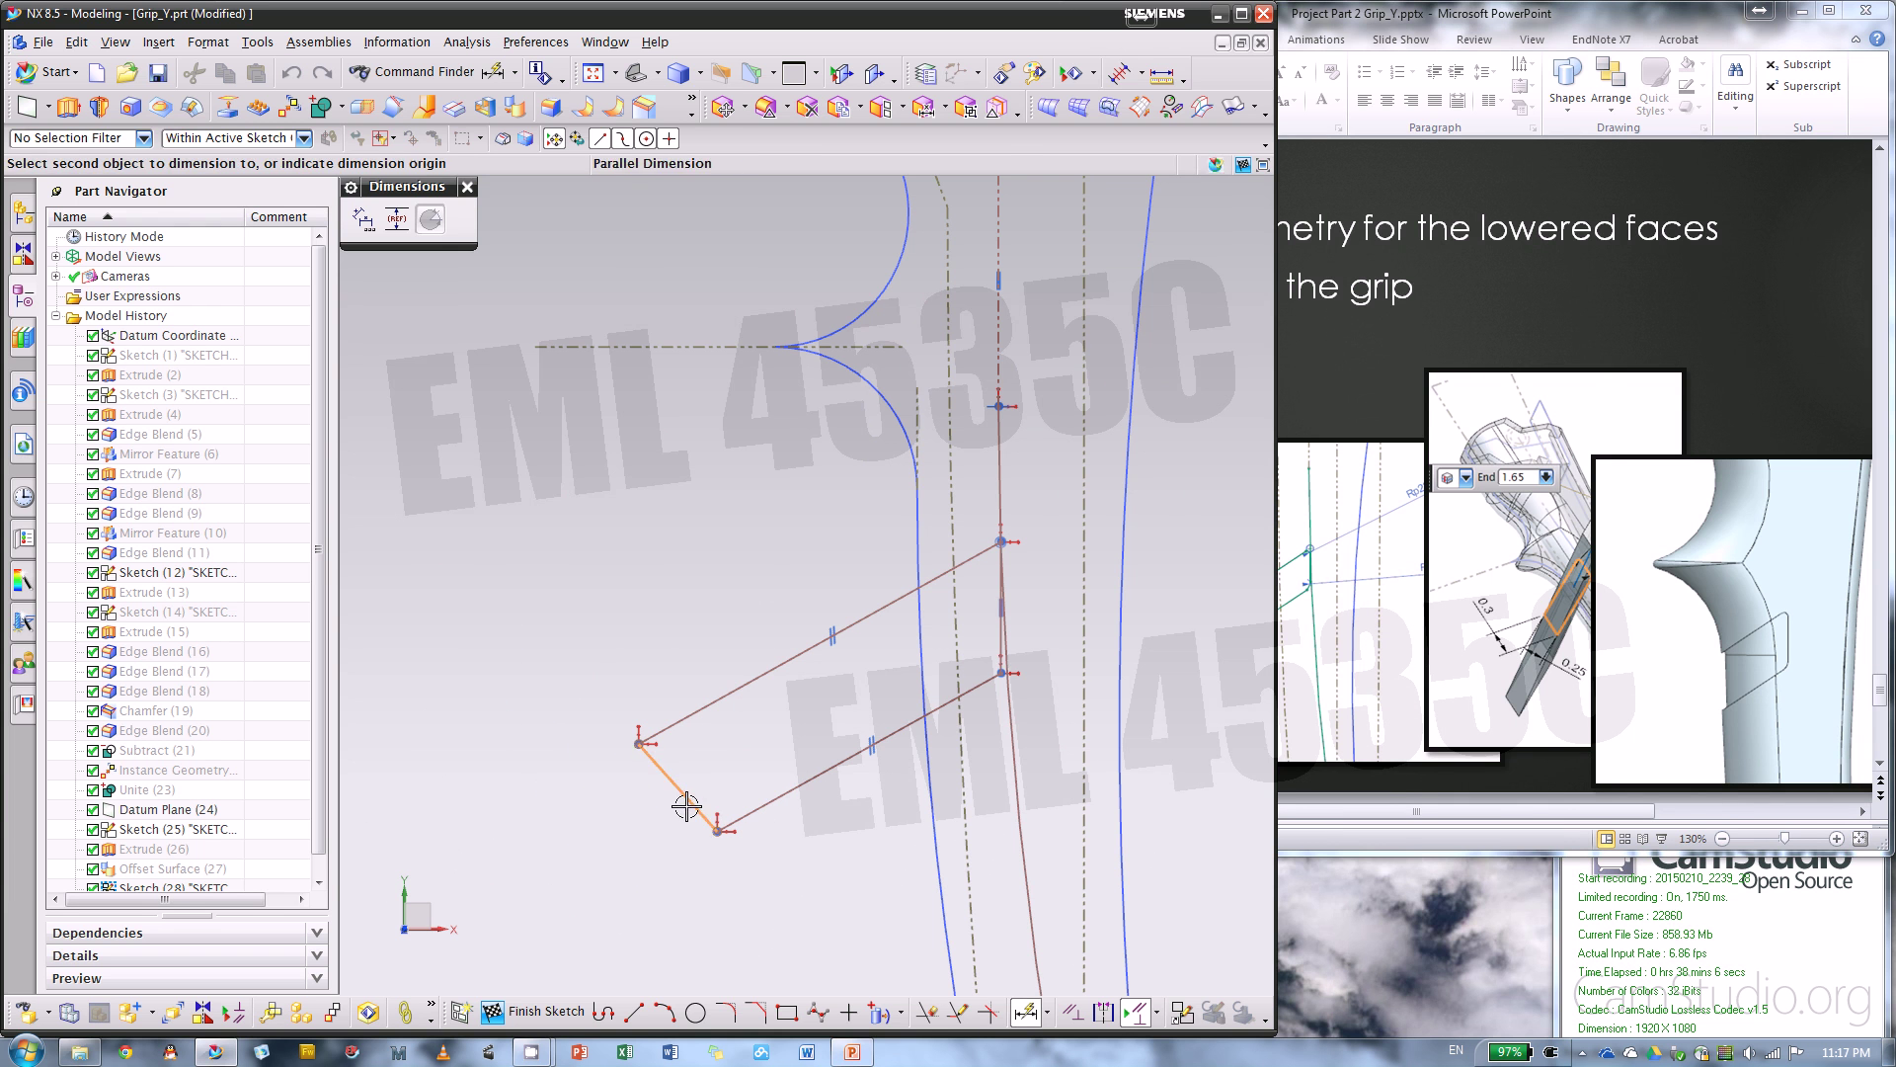
left_click(494, 731)
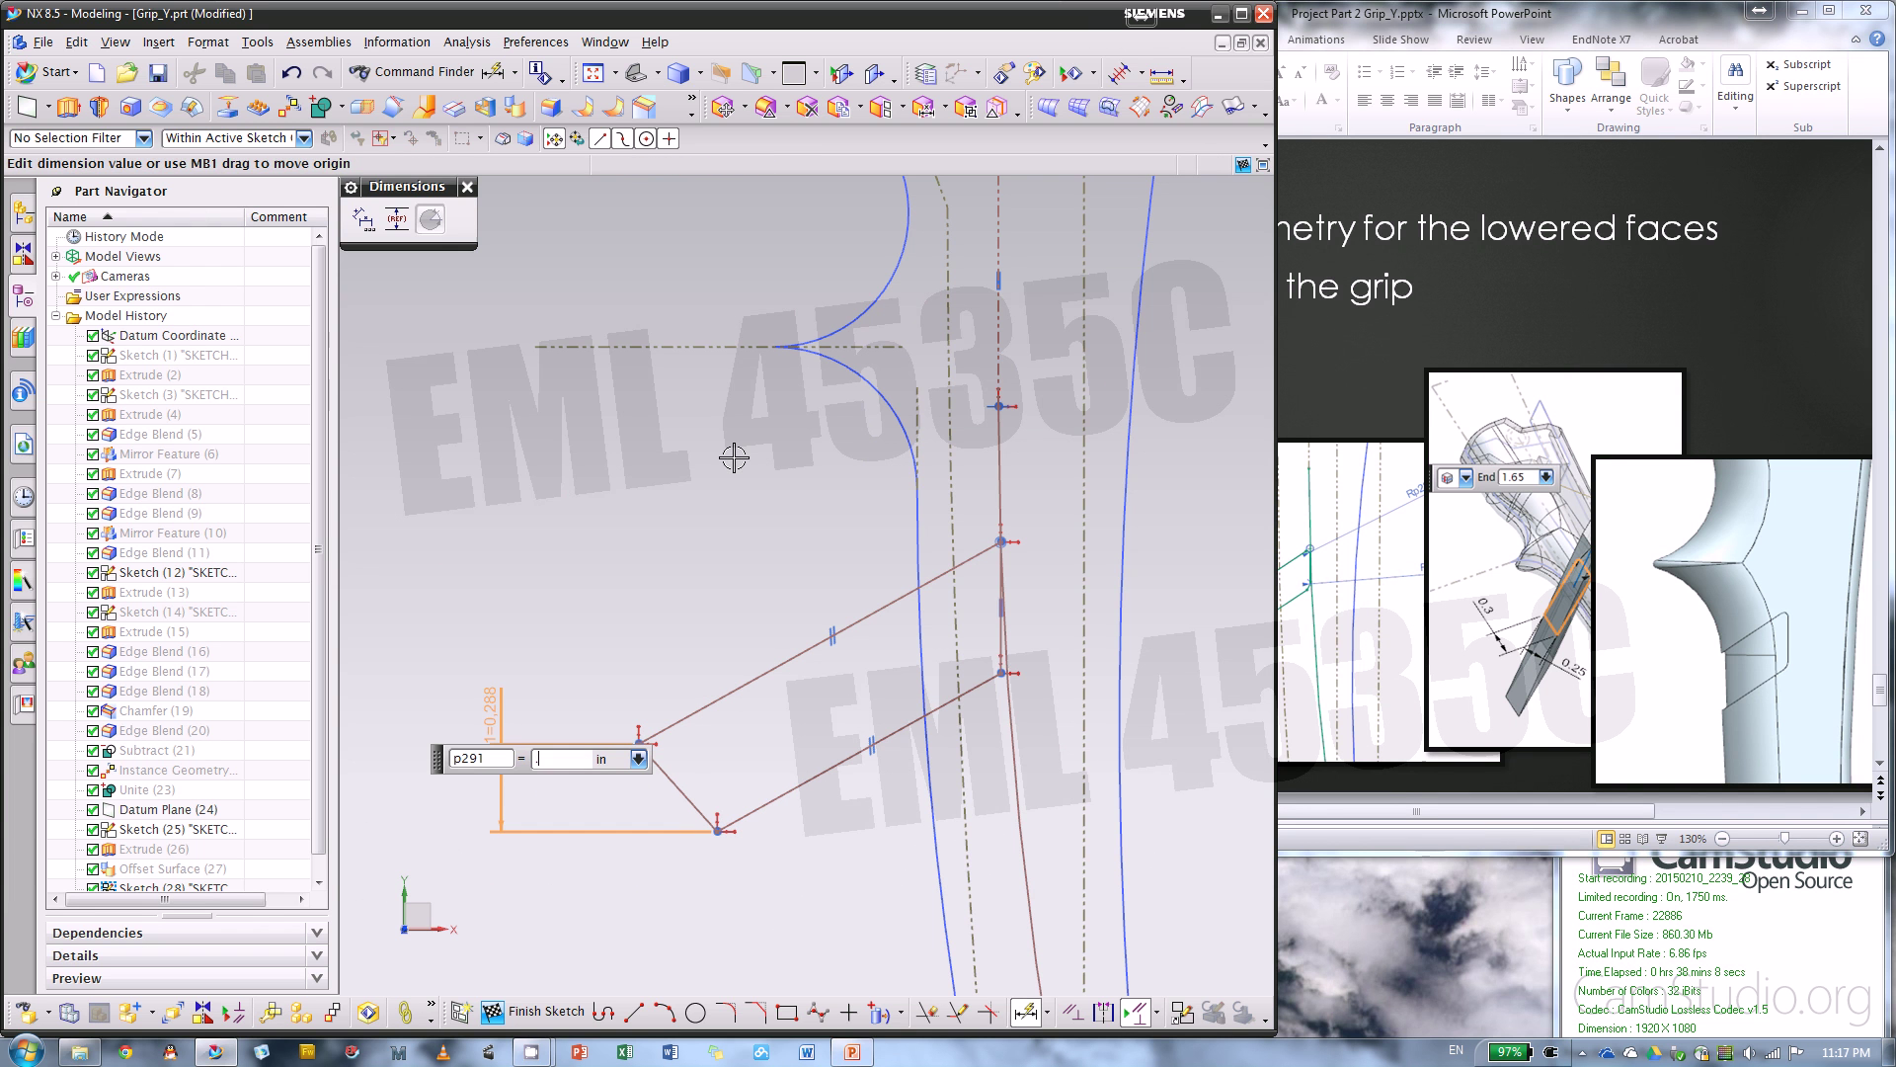
type(".3")
key("Return")
- Check the slide, and try a perpendicular dimension between the parallelogram's two long sides at 0.2 in and at 0.25 in
left_click(1353, 377)
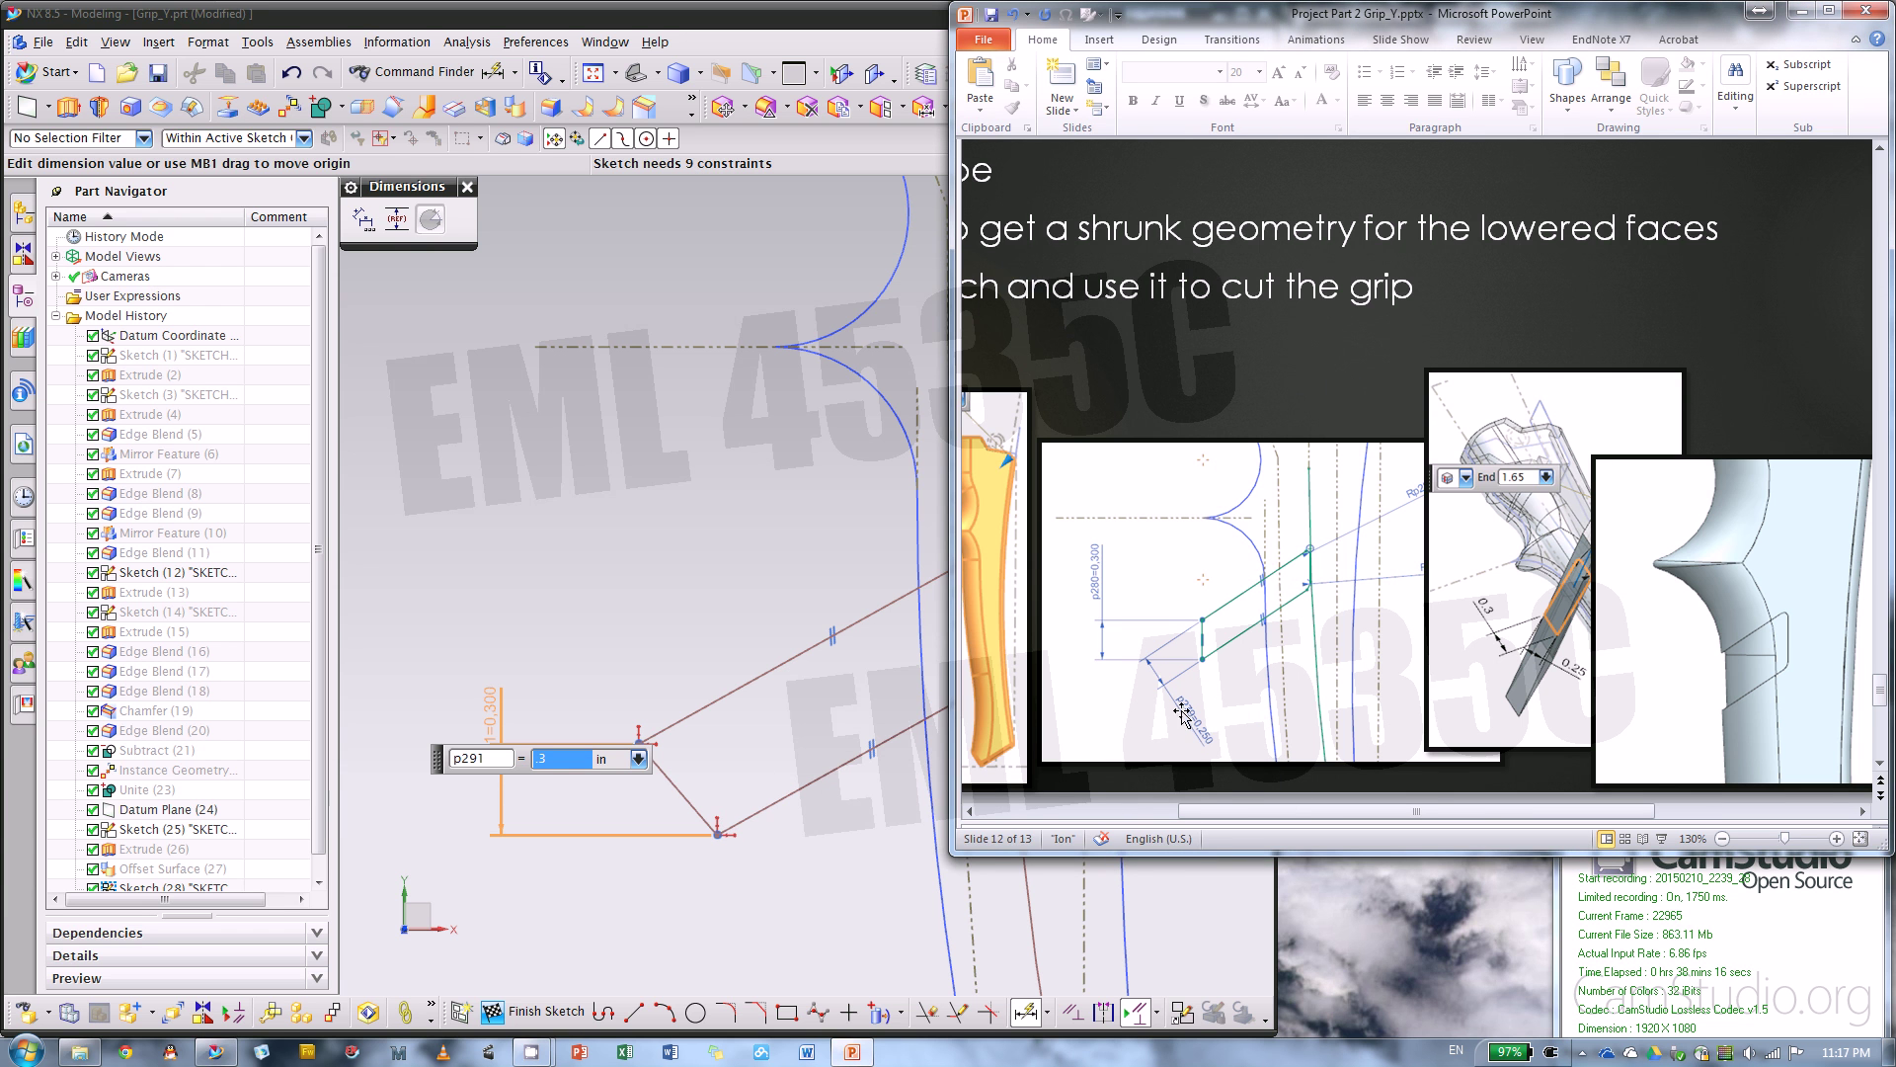
left_click(777, 679)
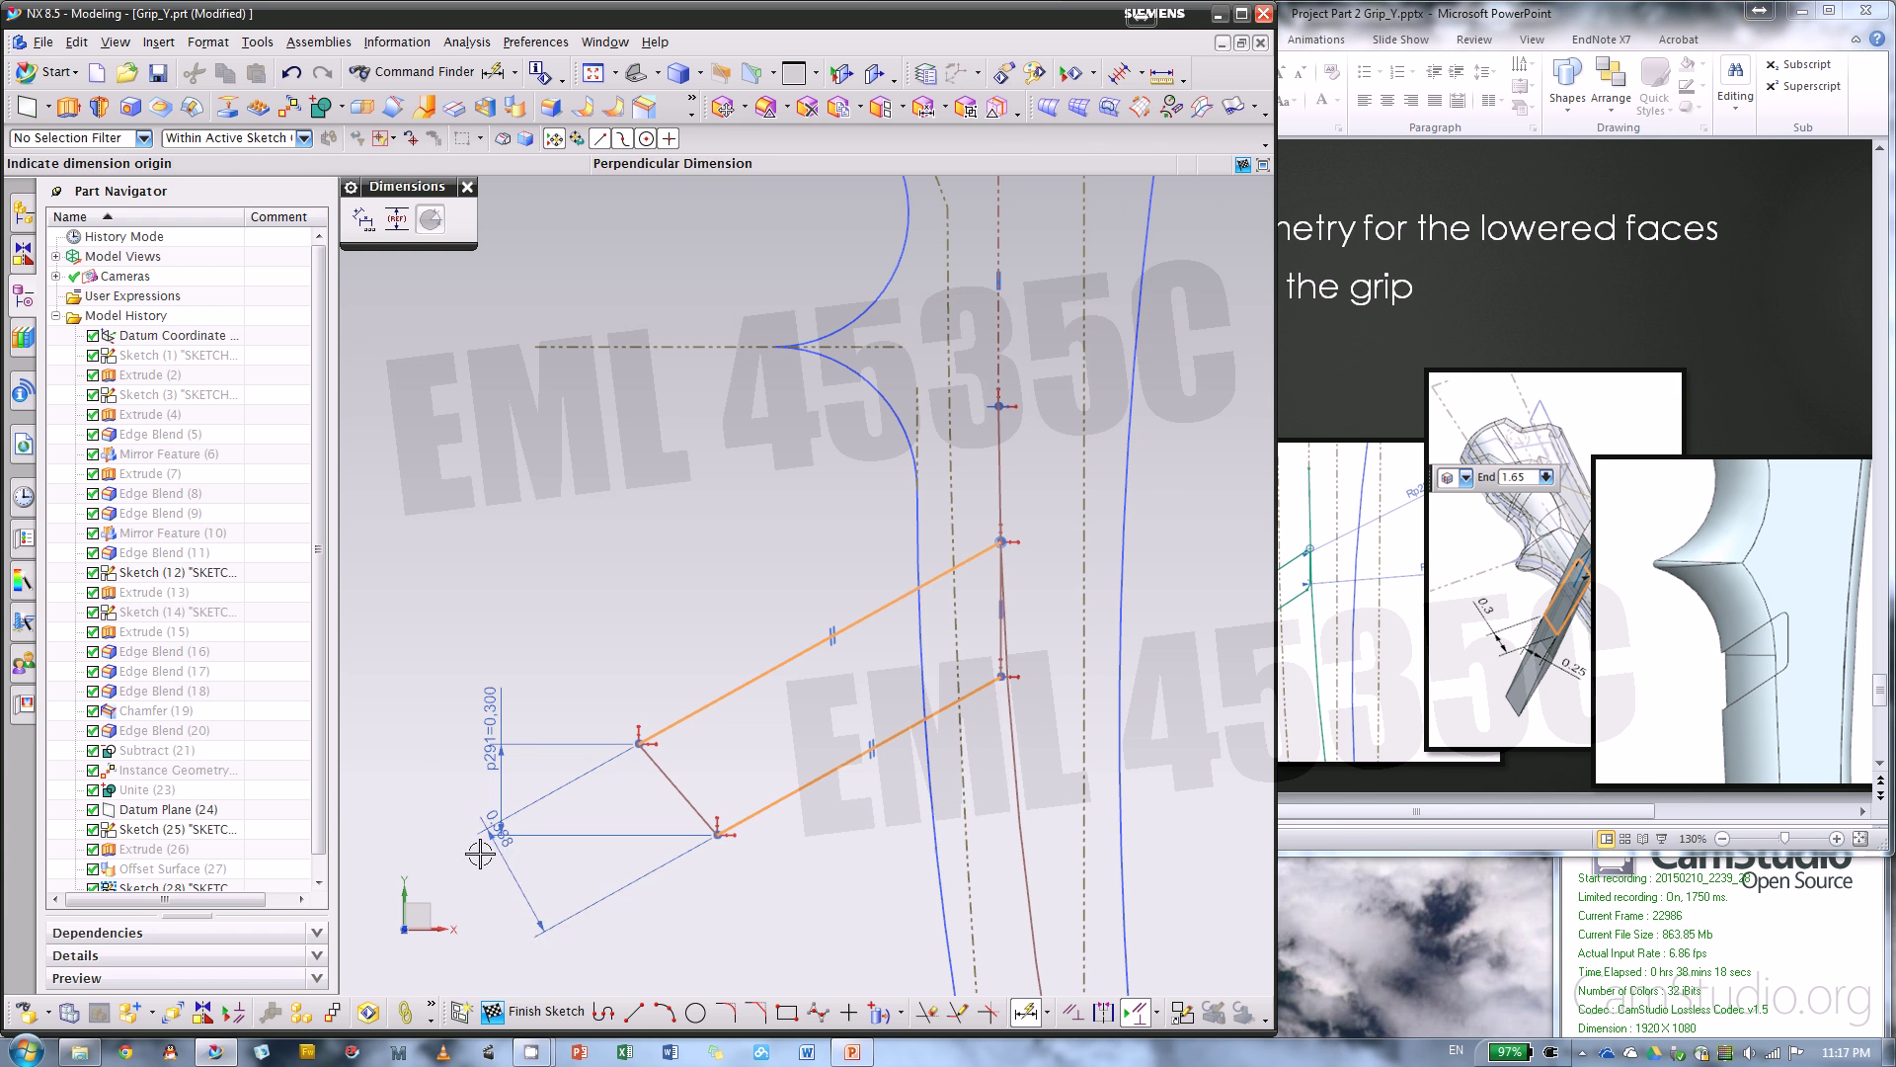
left_click(543, 879)
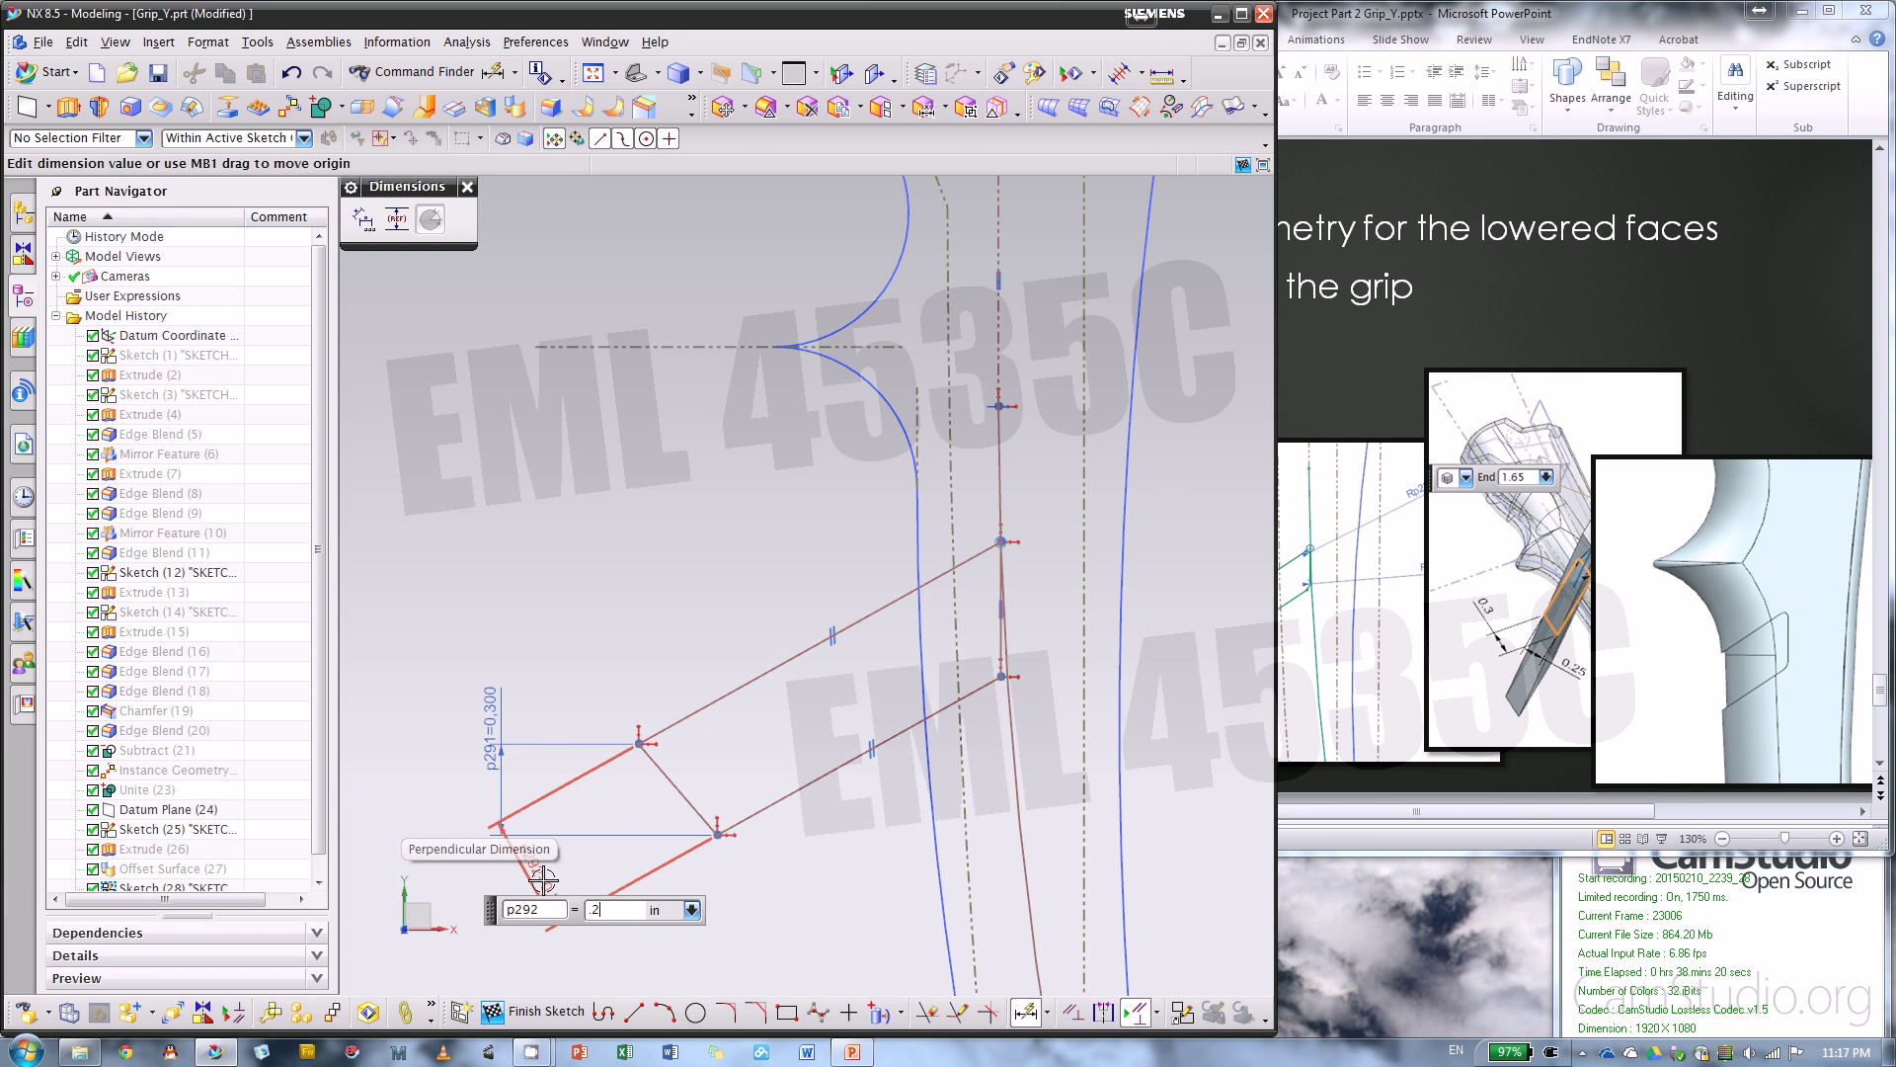
type(".2")
key("Return")
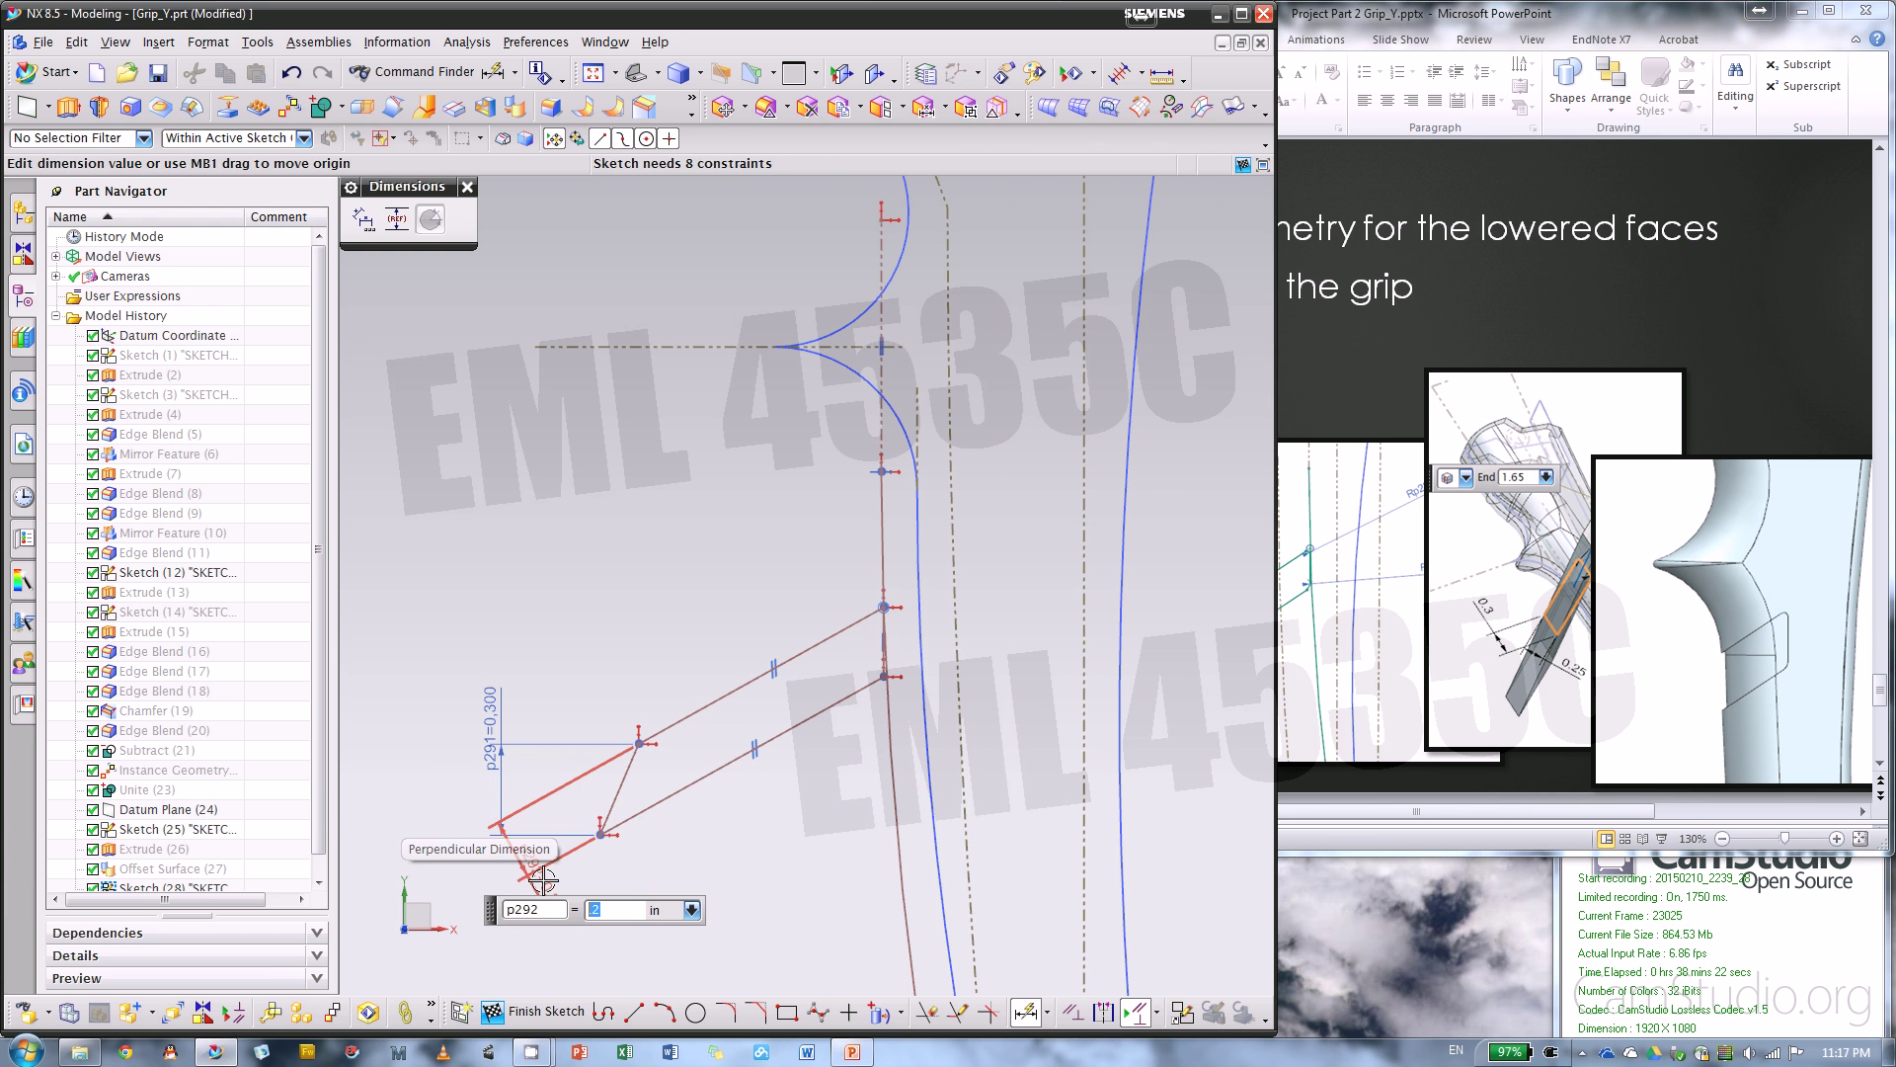
type(".25")
key("Return")
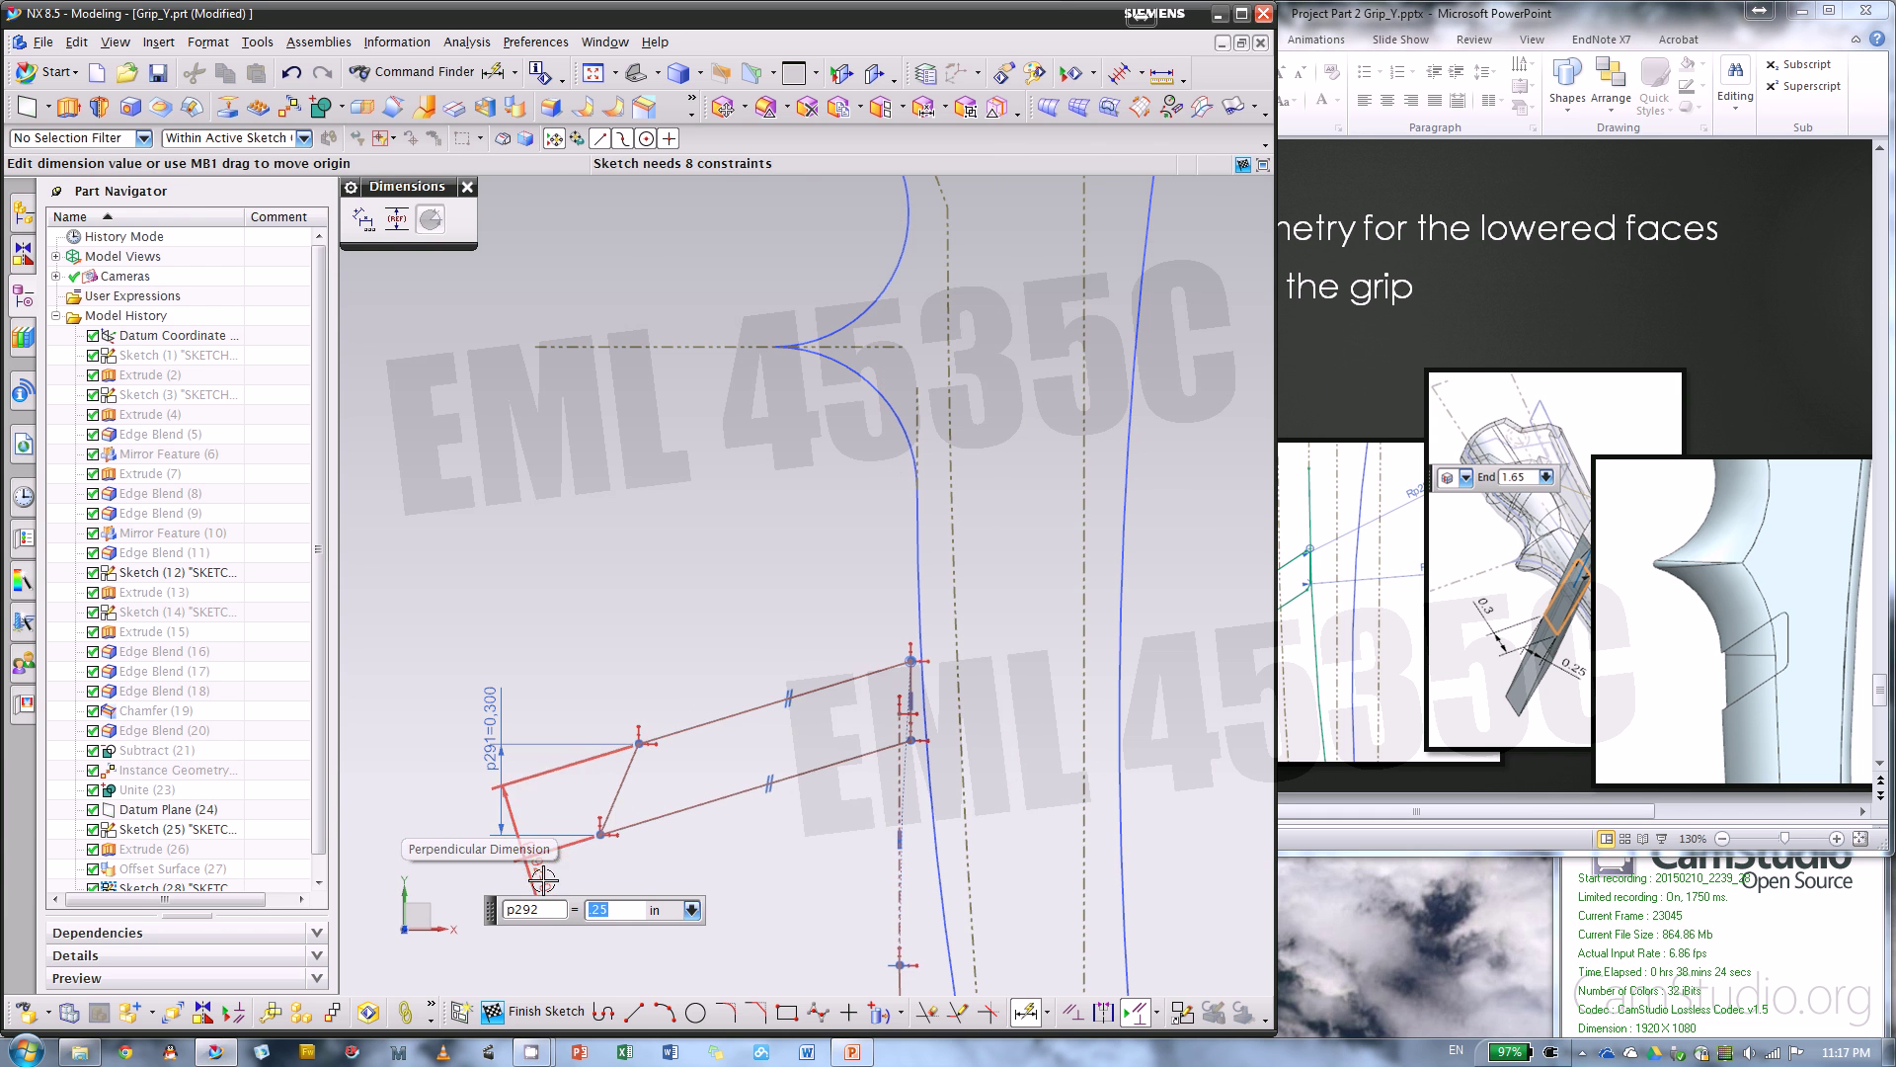
- Undo the perpendicular dimension between the long sides and leave the dimensioning command
mouse_move(818, 518)
middle_mouse_down()
mouse_move(1067, 389)
mouse_move(1110, 411)
mouse_move(1082, 465)
middle_mouse_up()
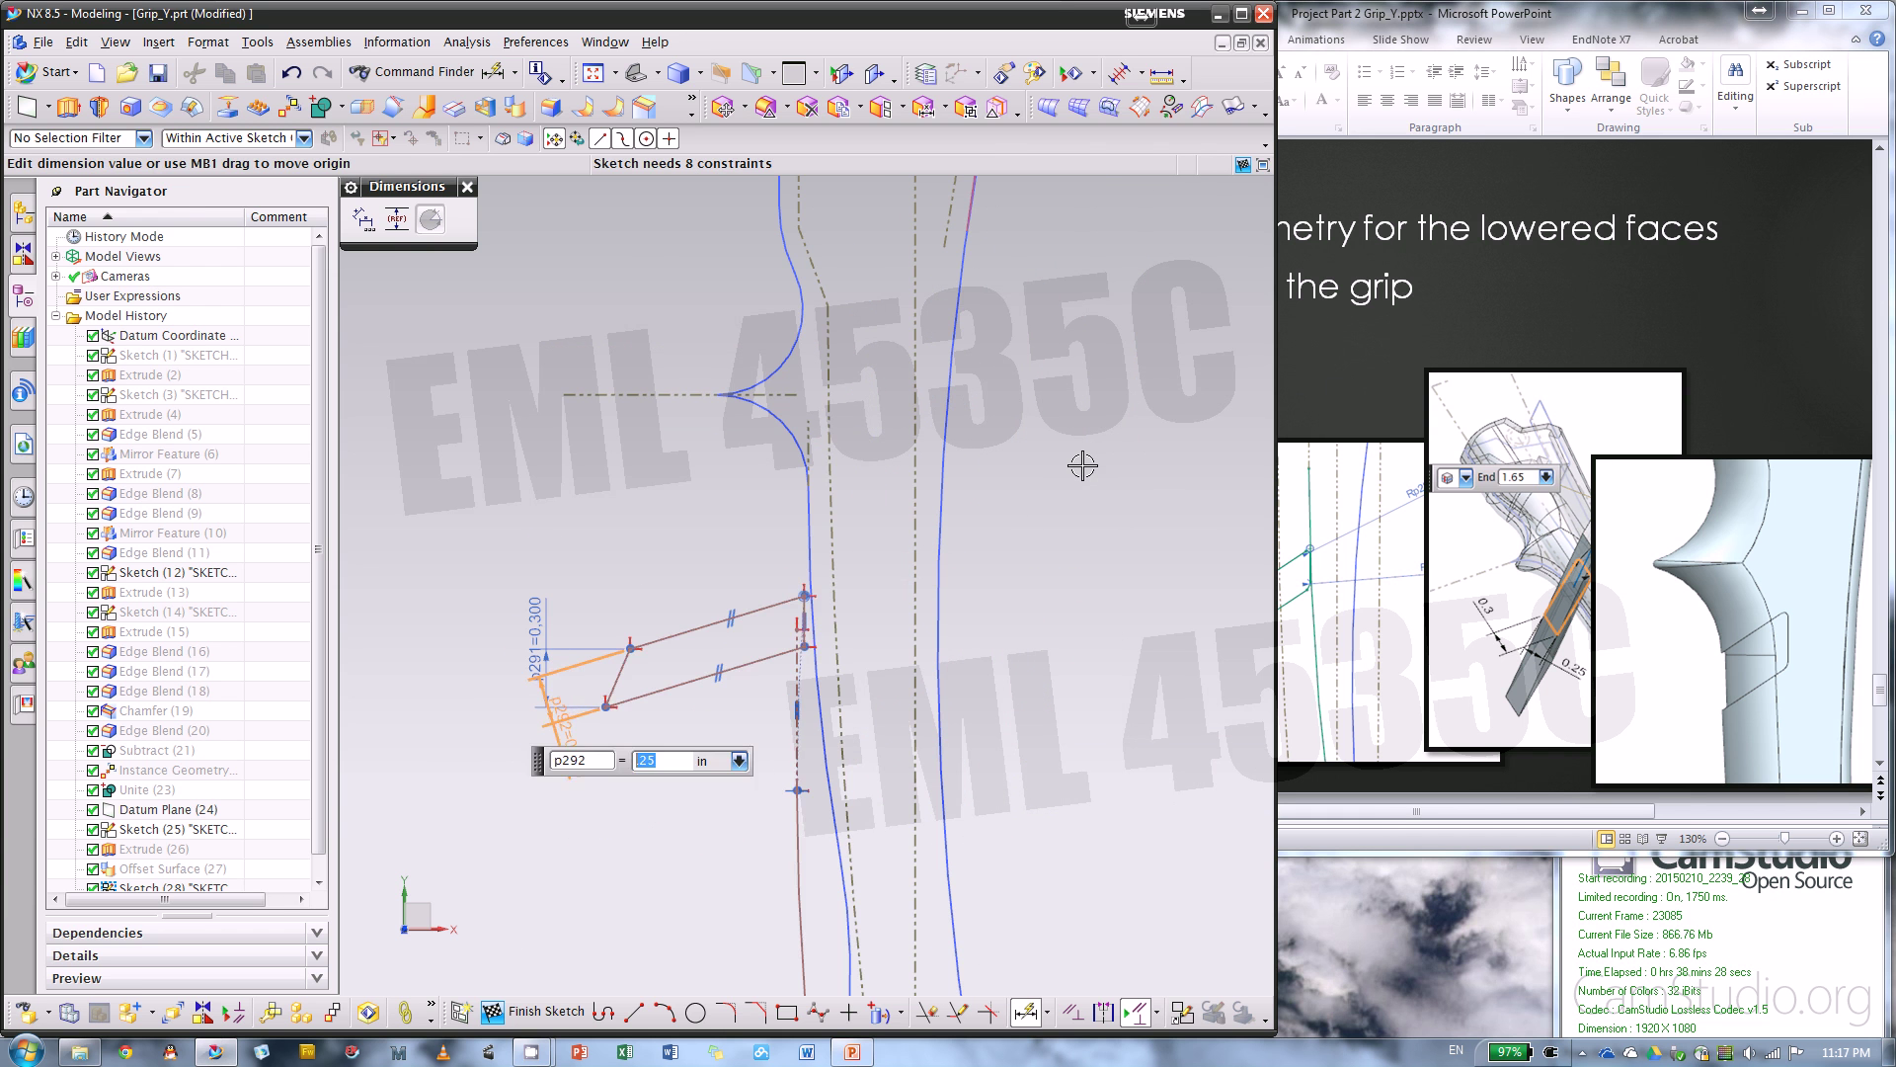
key("ctrl+z")
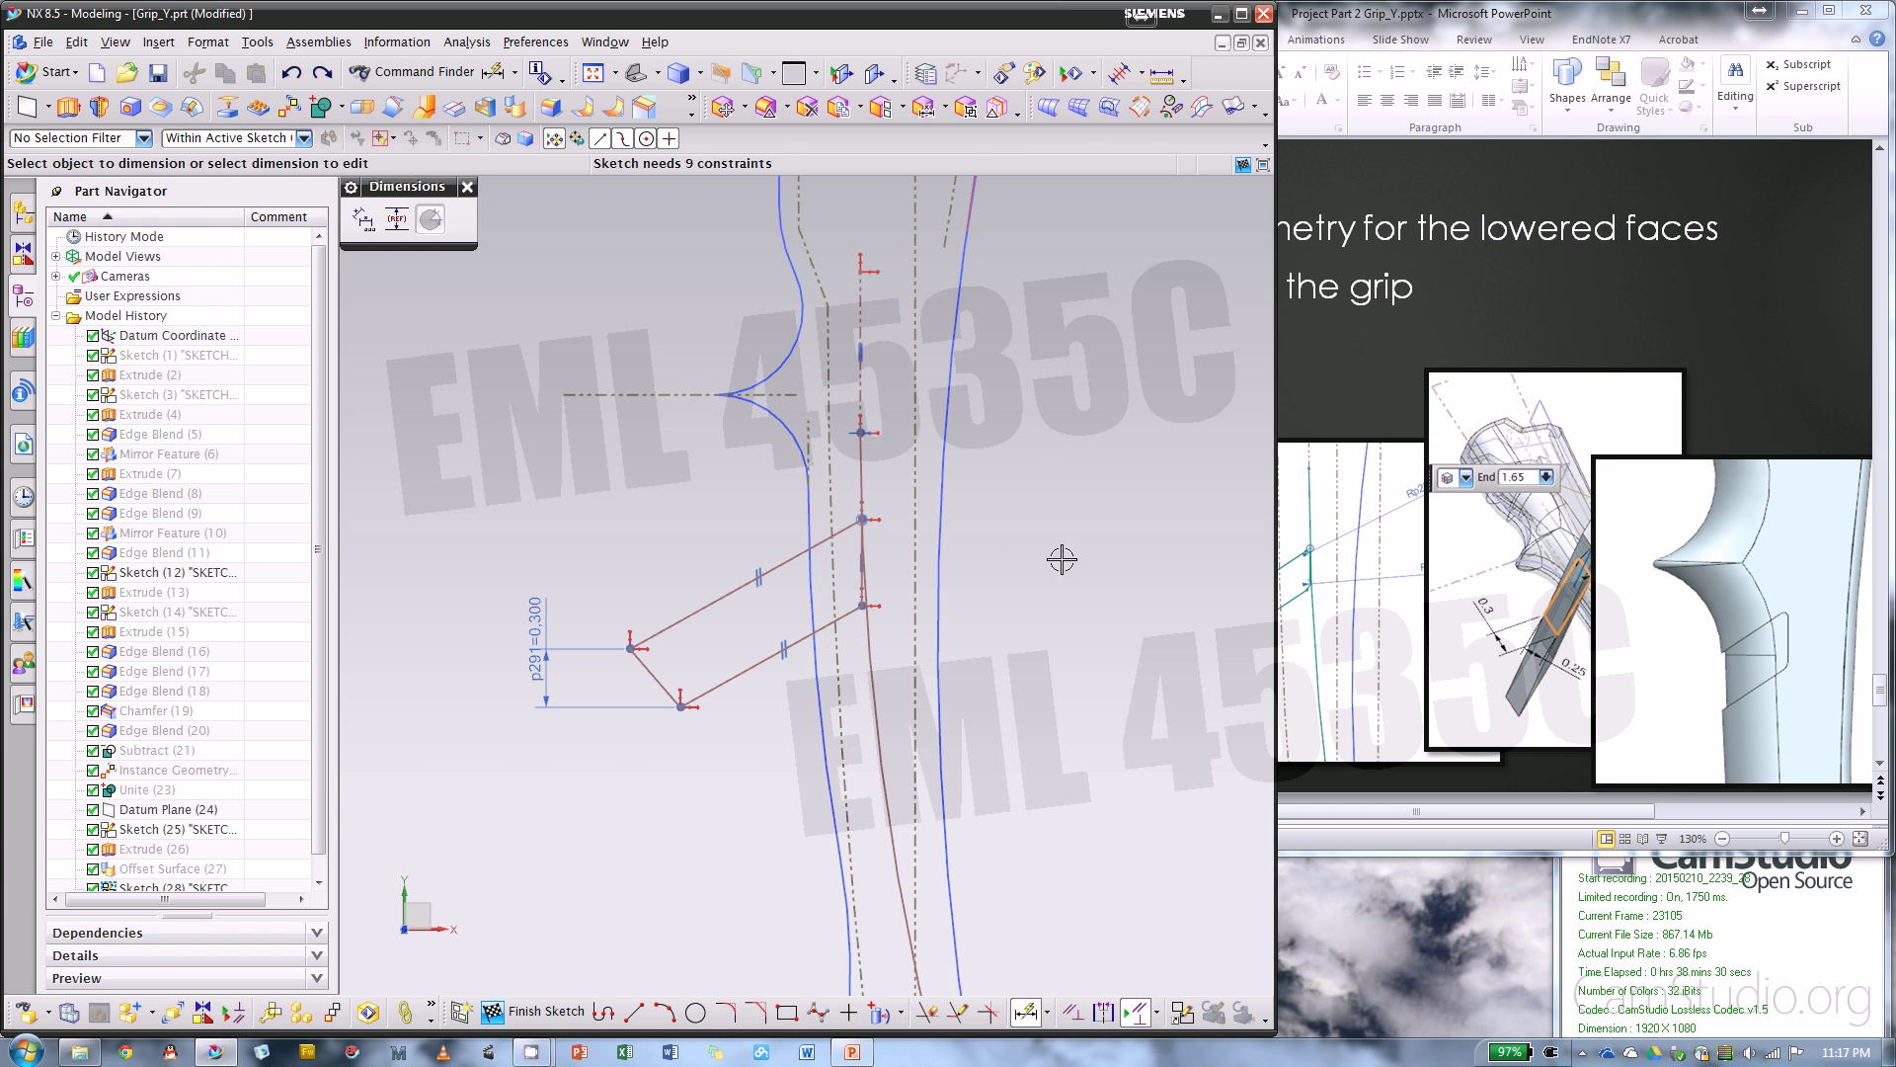
left_click(467, 187)
scroll(1037, 587, "down", 3)
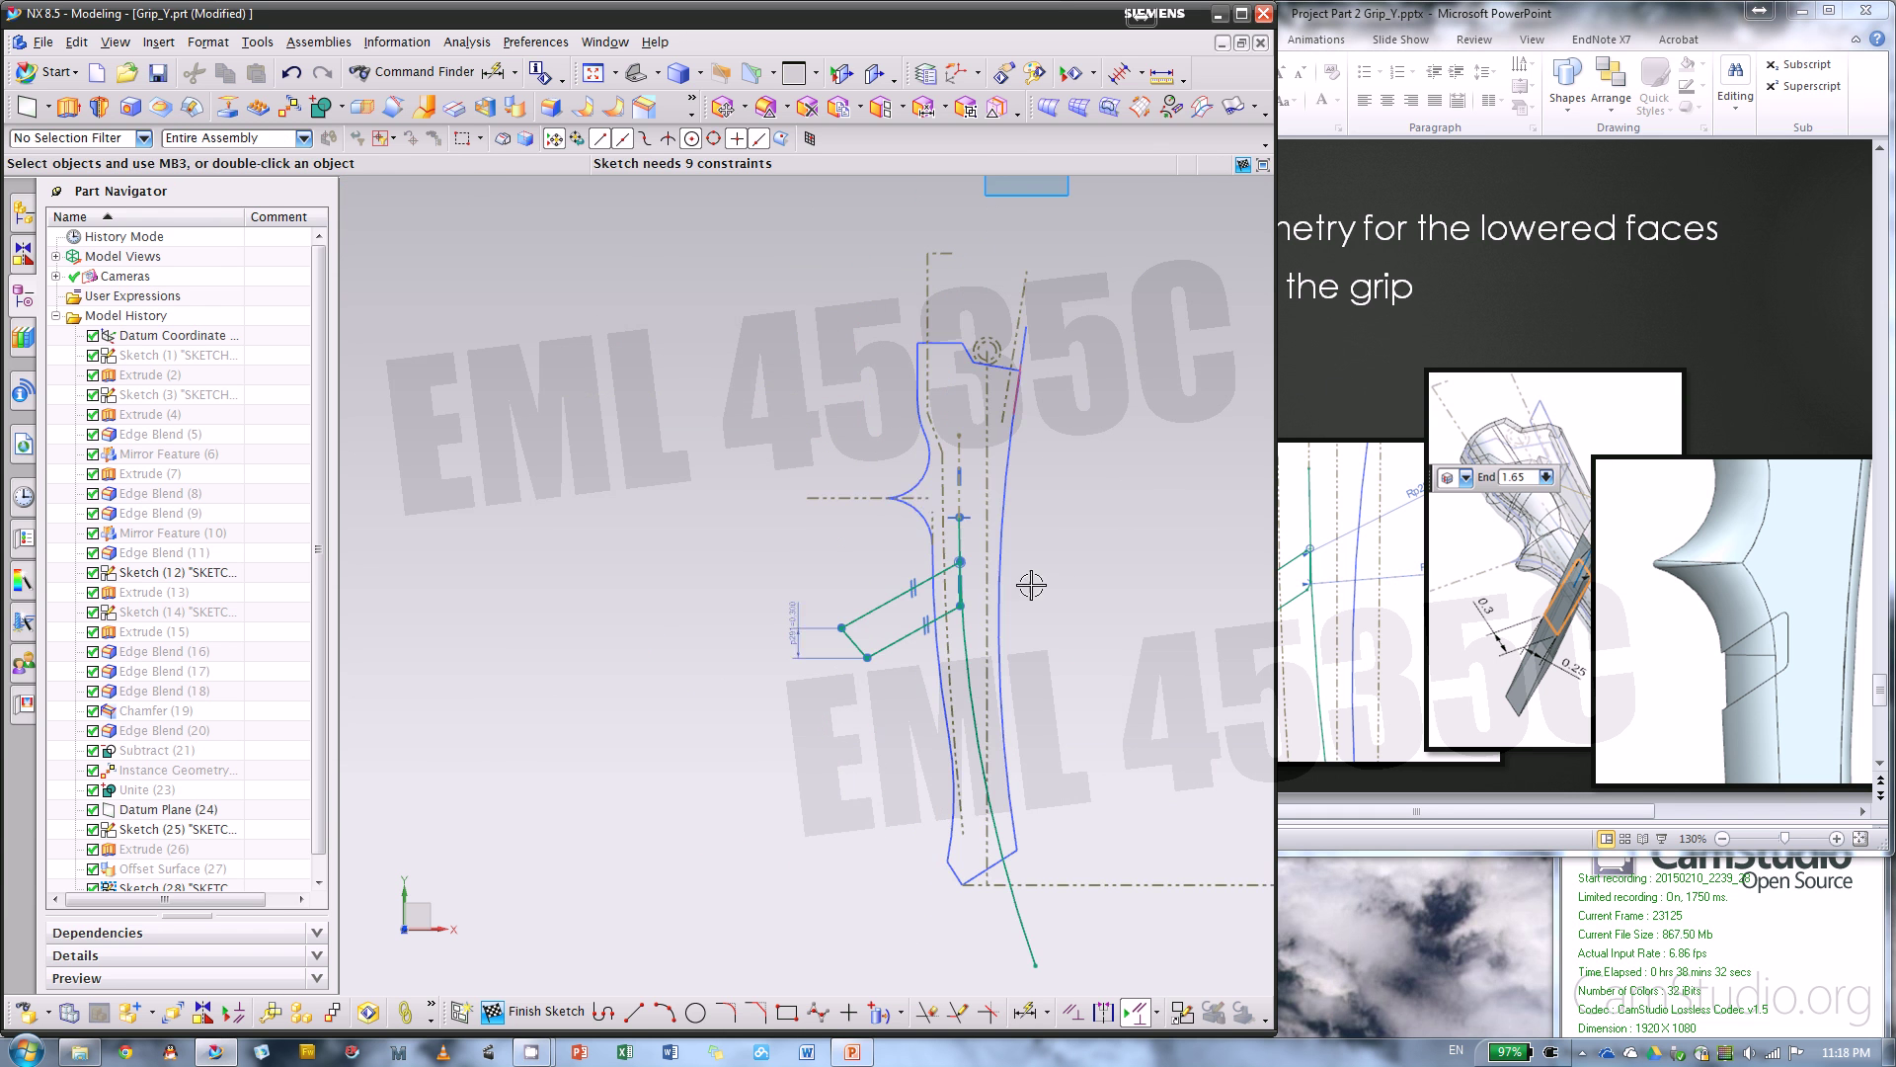
- Apply a Fixed constraint to the long curved arc that runs down the grip from the parallelogram's inner end
scroll(1134, 886, "up", 2)
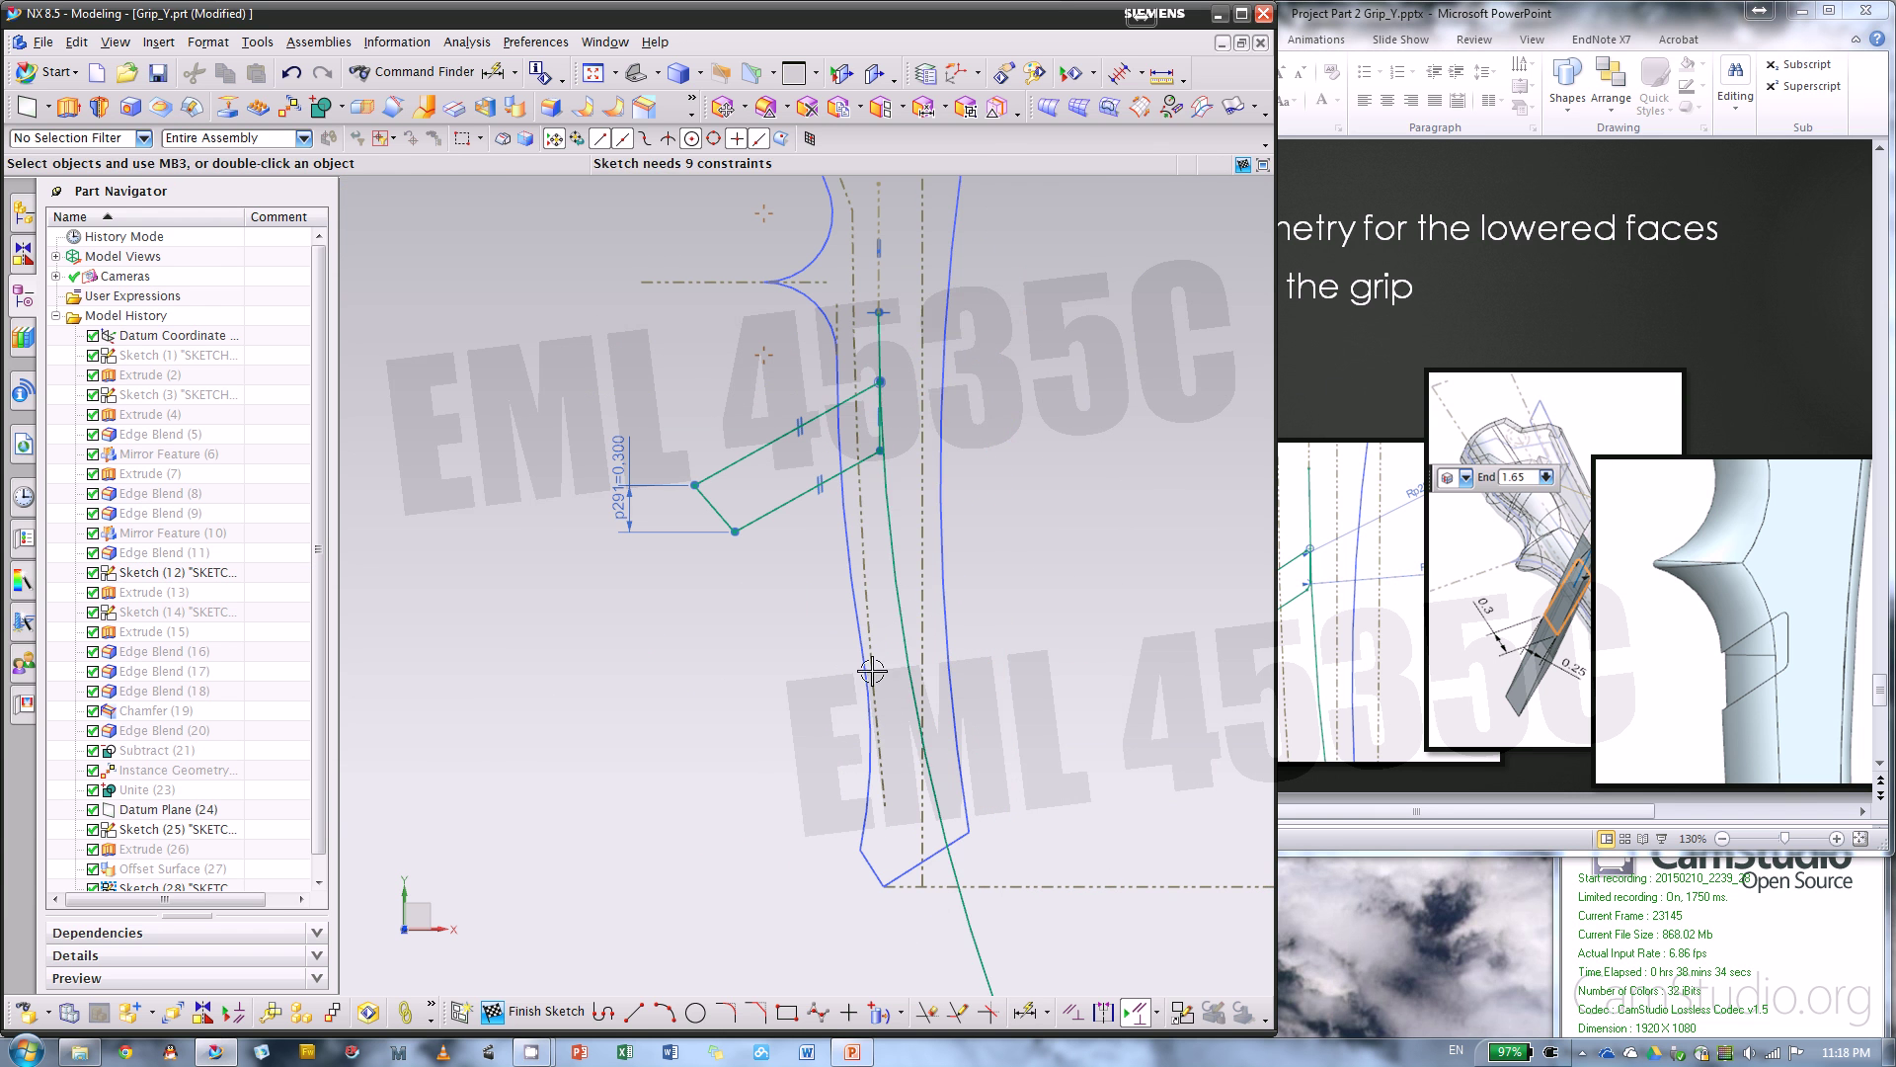
right_click(898, 619)
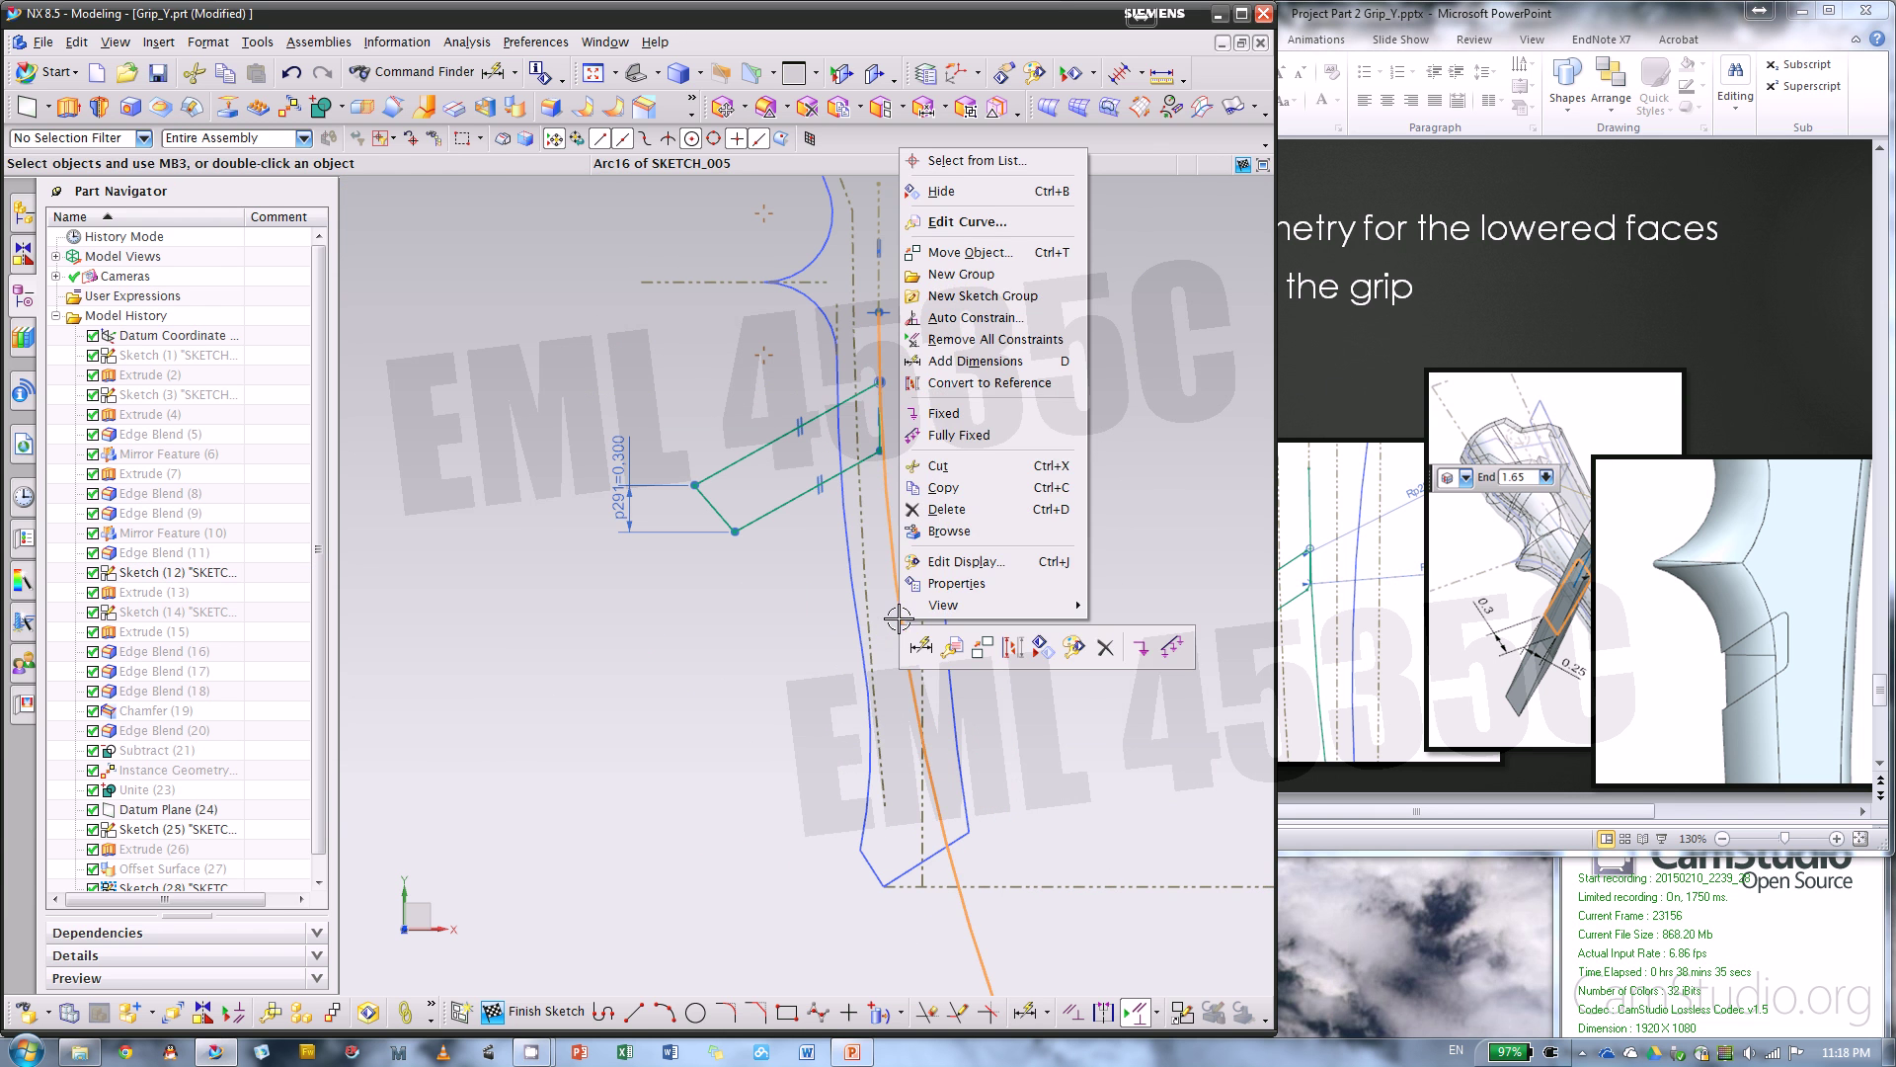
left_click(1142, 650)
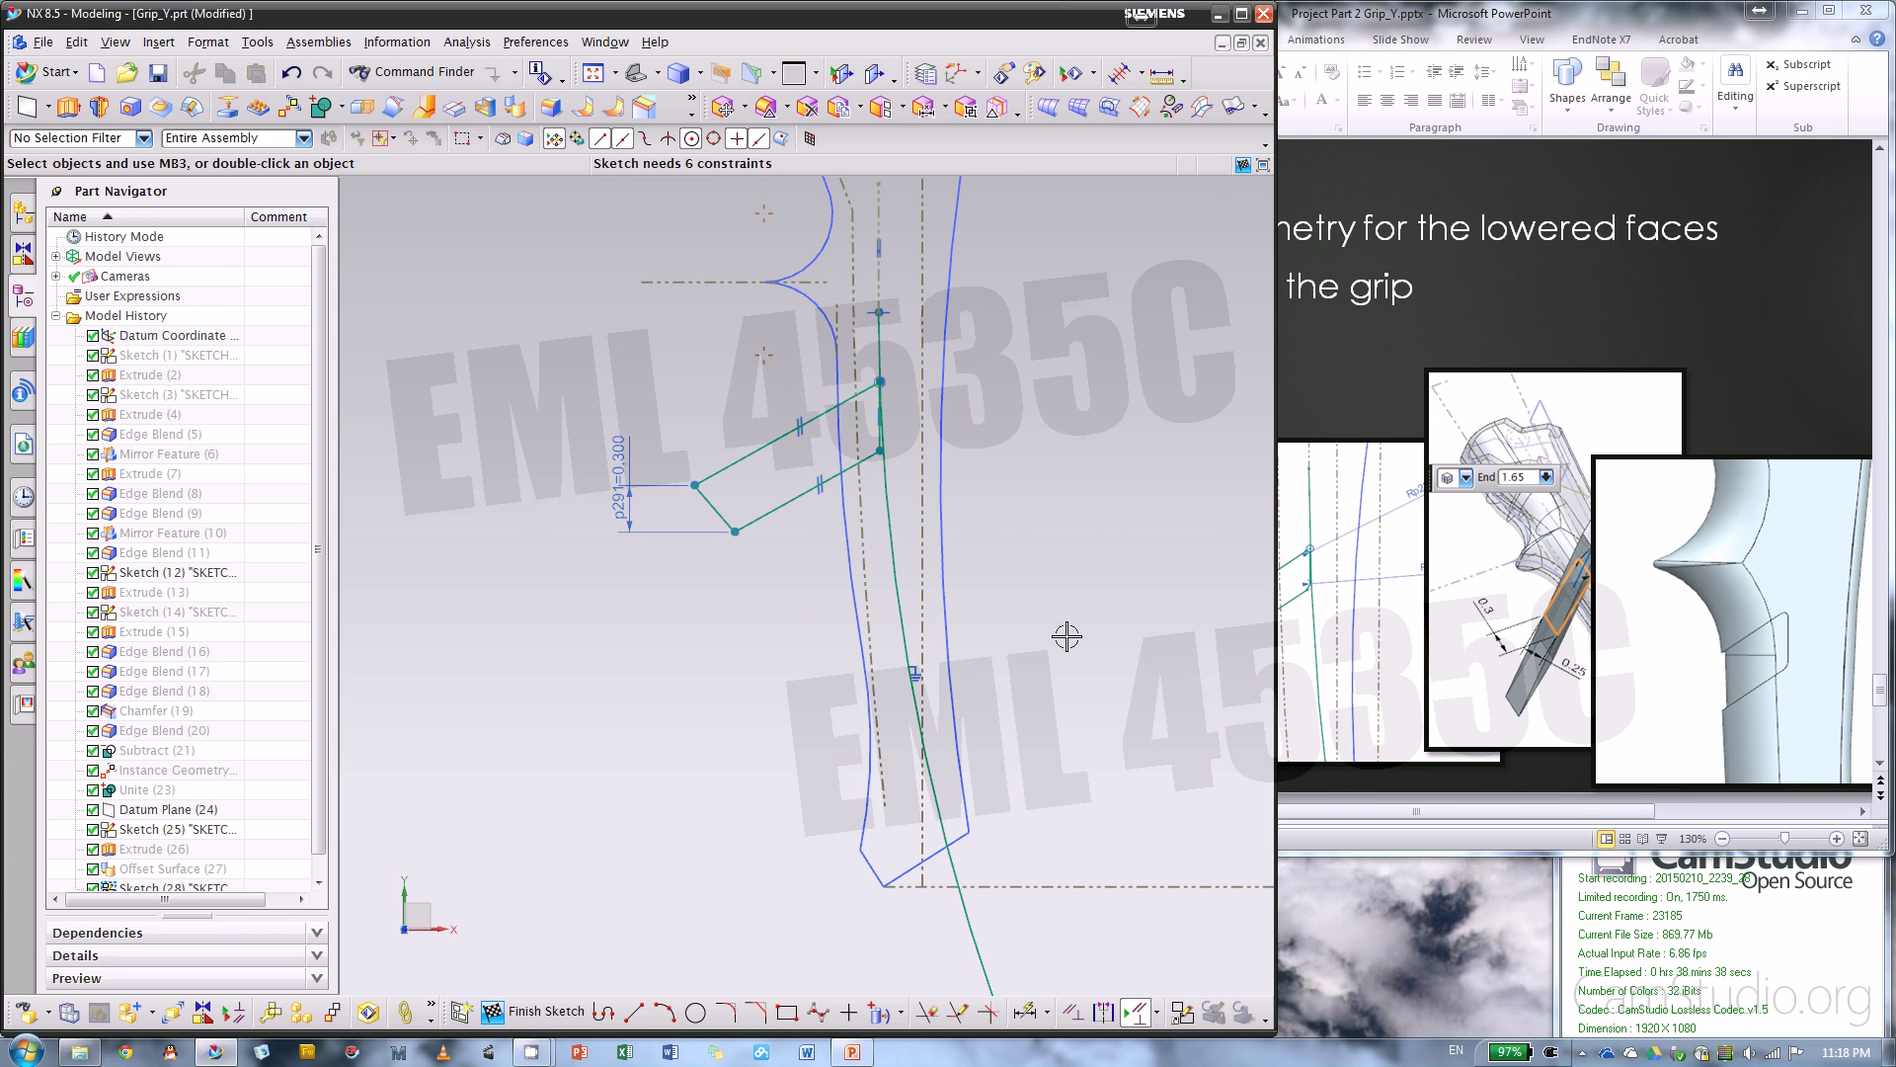
- Add a perpendicular dimension of 0.25 in between the parallelogram's two long sides
scroll(709, 415, "up", 2)
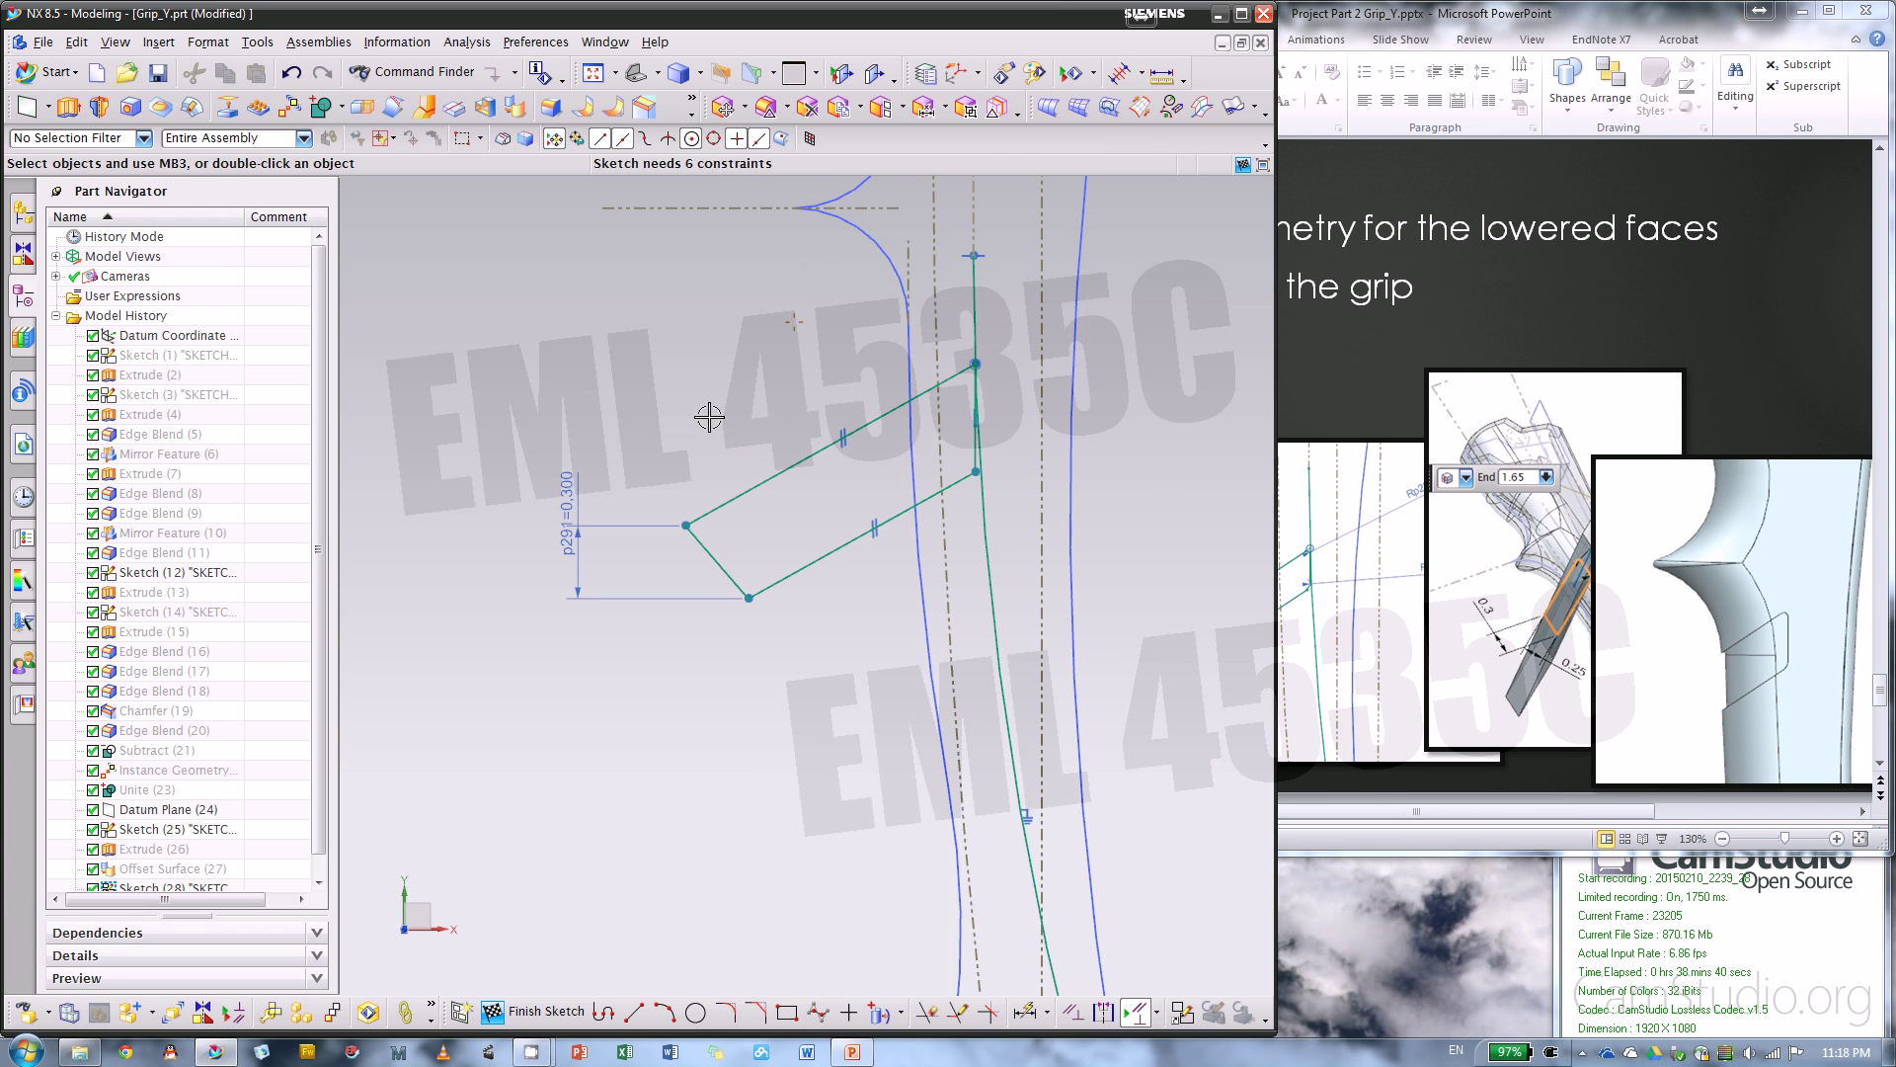
left_click(1021, 1011)
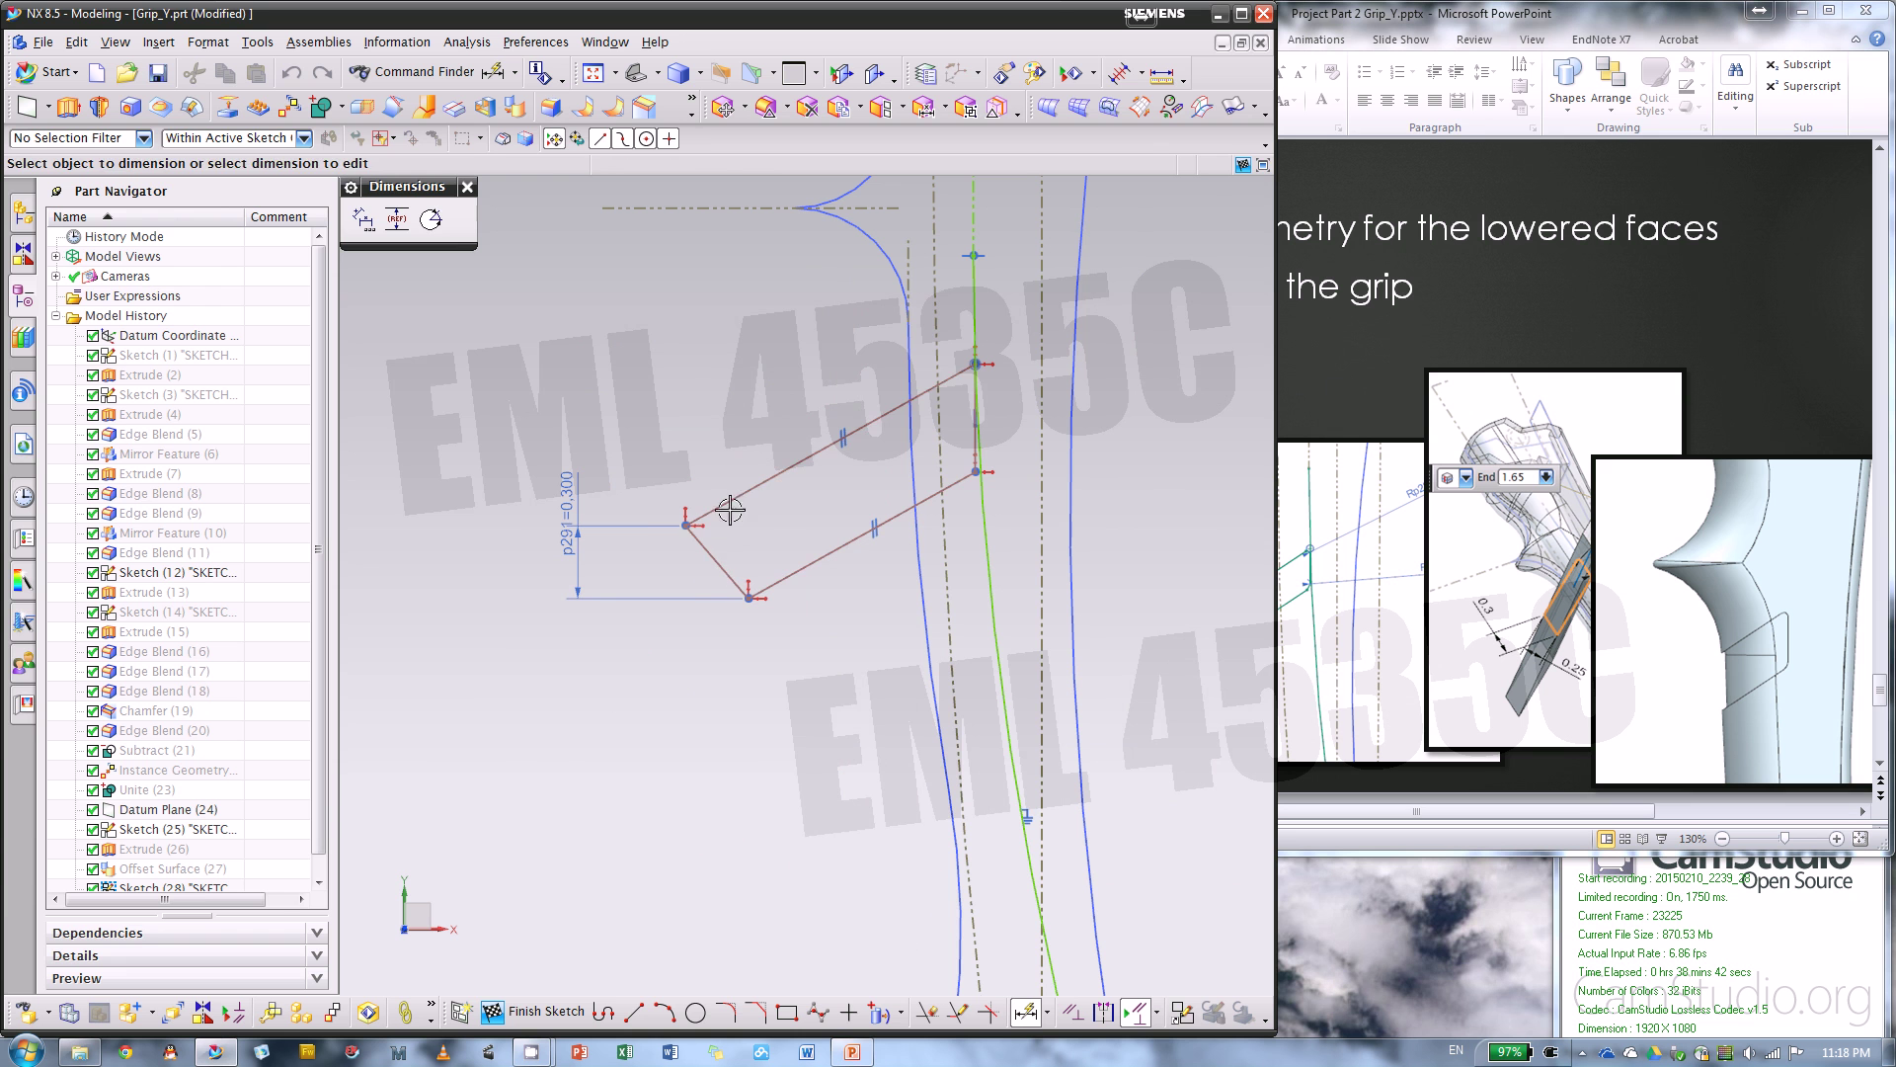
left_click(742, 493)
left_click(777, 581)
left_click(591, 640)
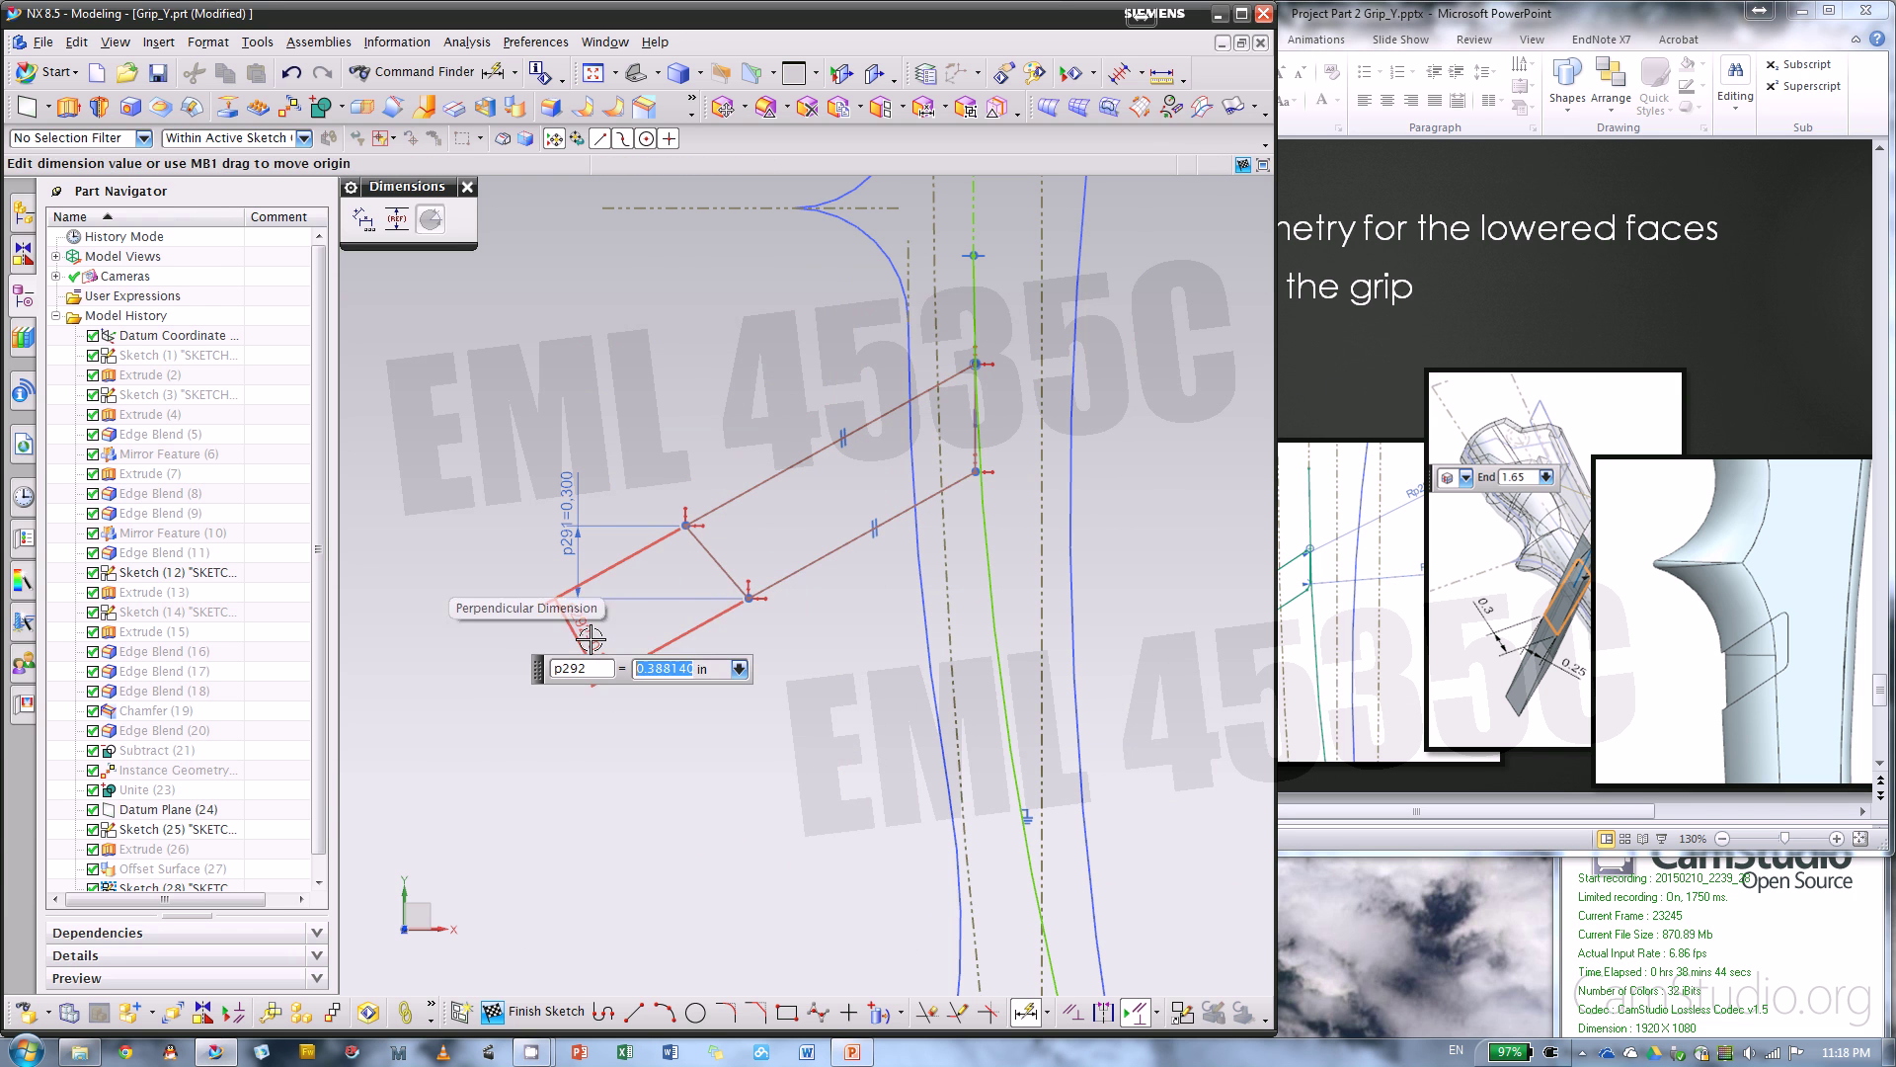
type(".25")
key("Return")
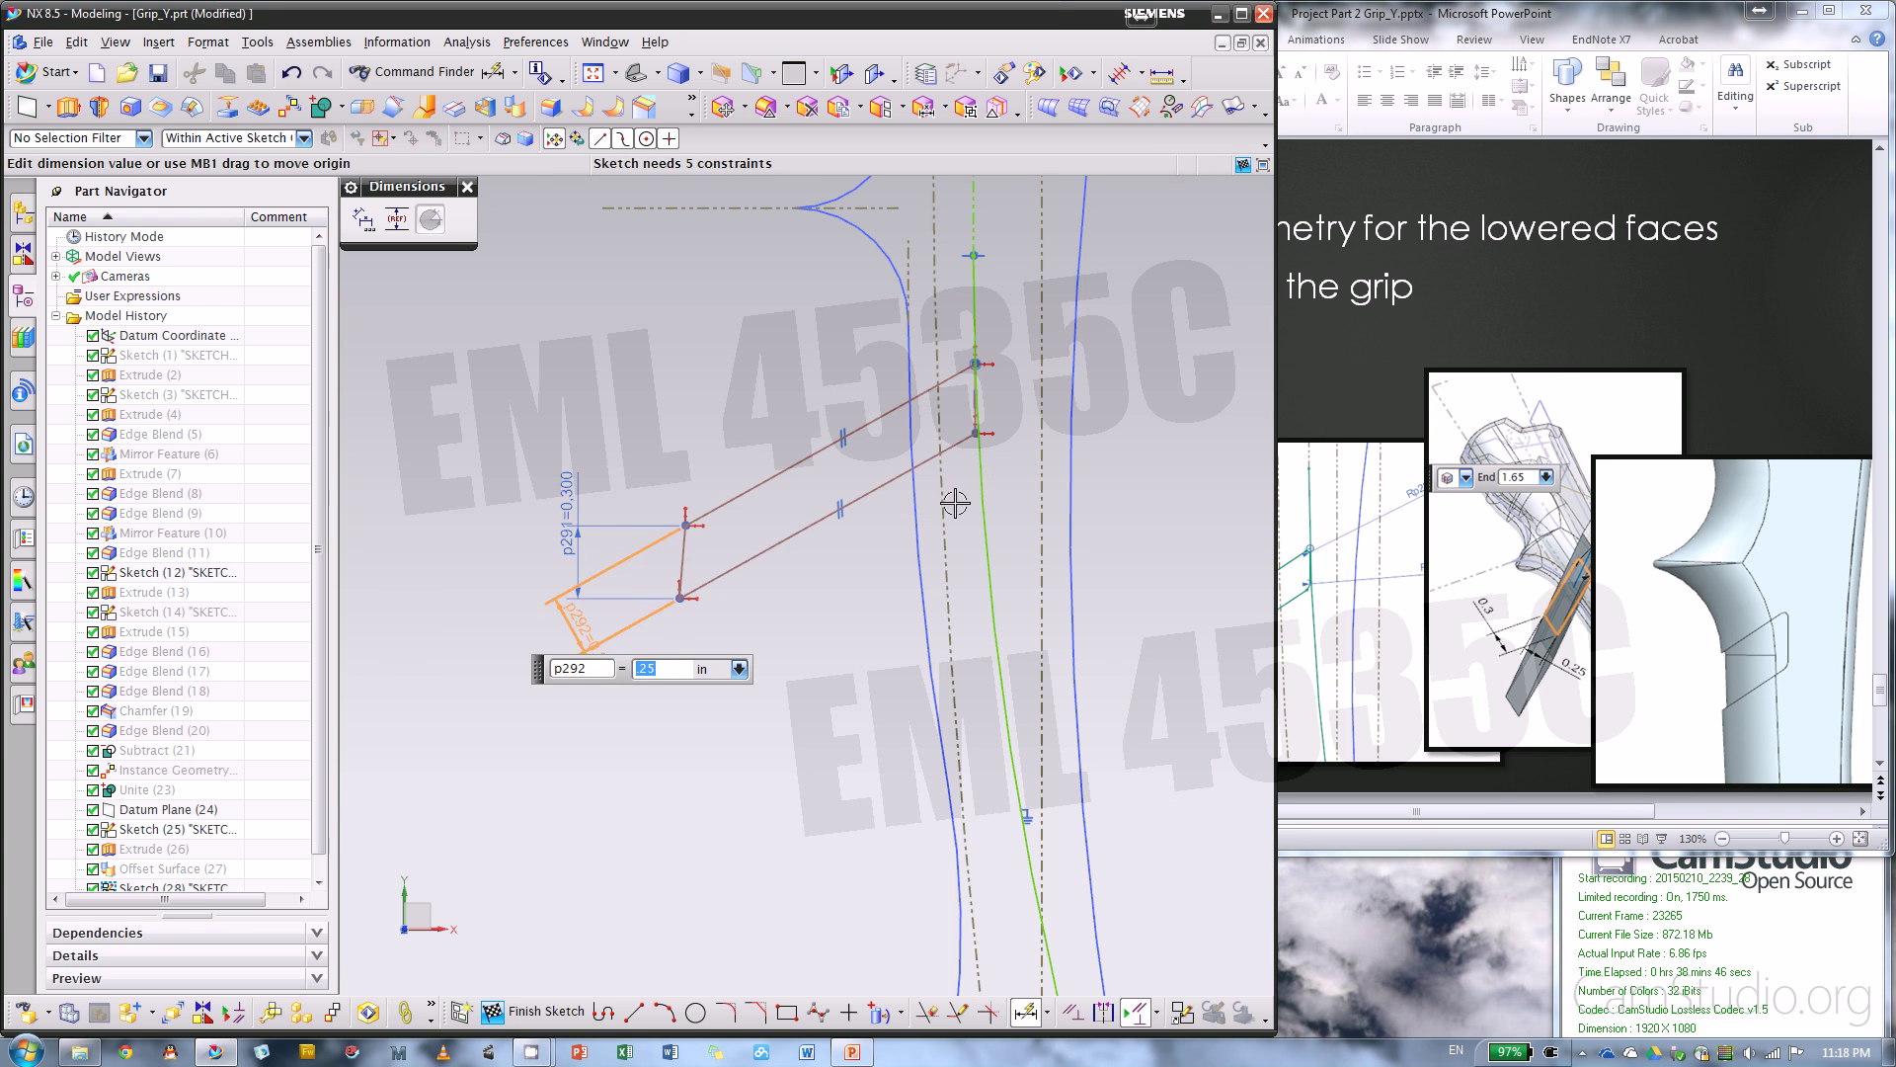
scroll(920, 449, "up", 2)
key("Escape")
- Fillet the parallelogram's upper inner corner at a radius of about 0.01 in and its lower inner corner at a larger radius
scroll(936, 435, "up", 3)
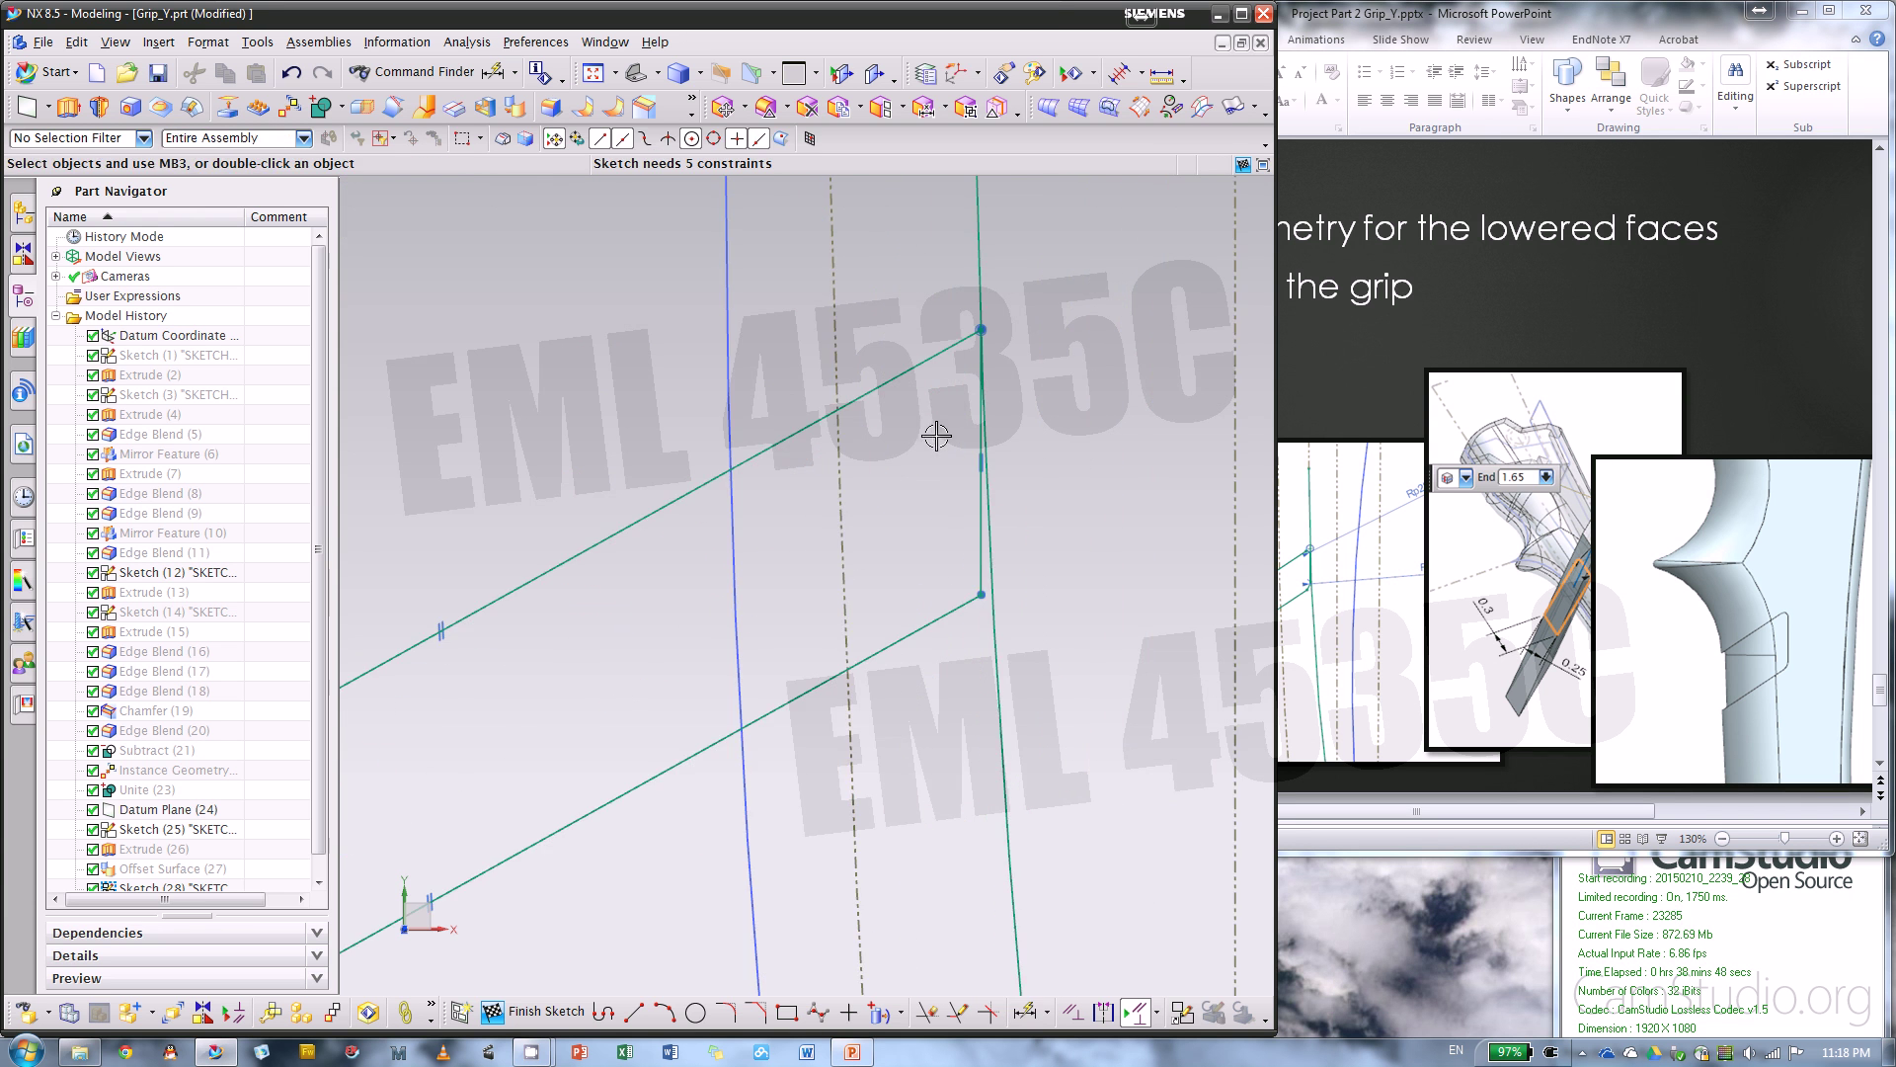
left_click(738, 1014)
scroll(1008, 402, "up", 4)
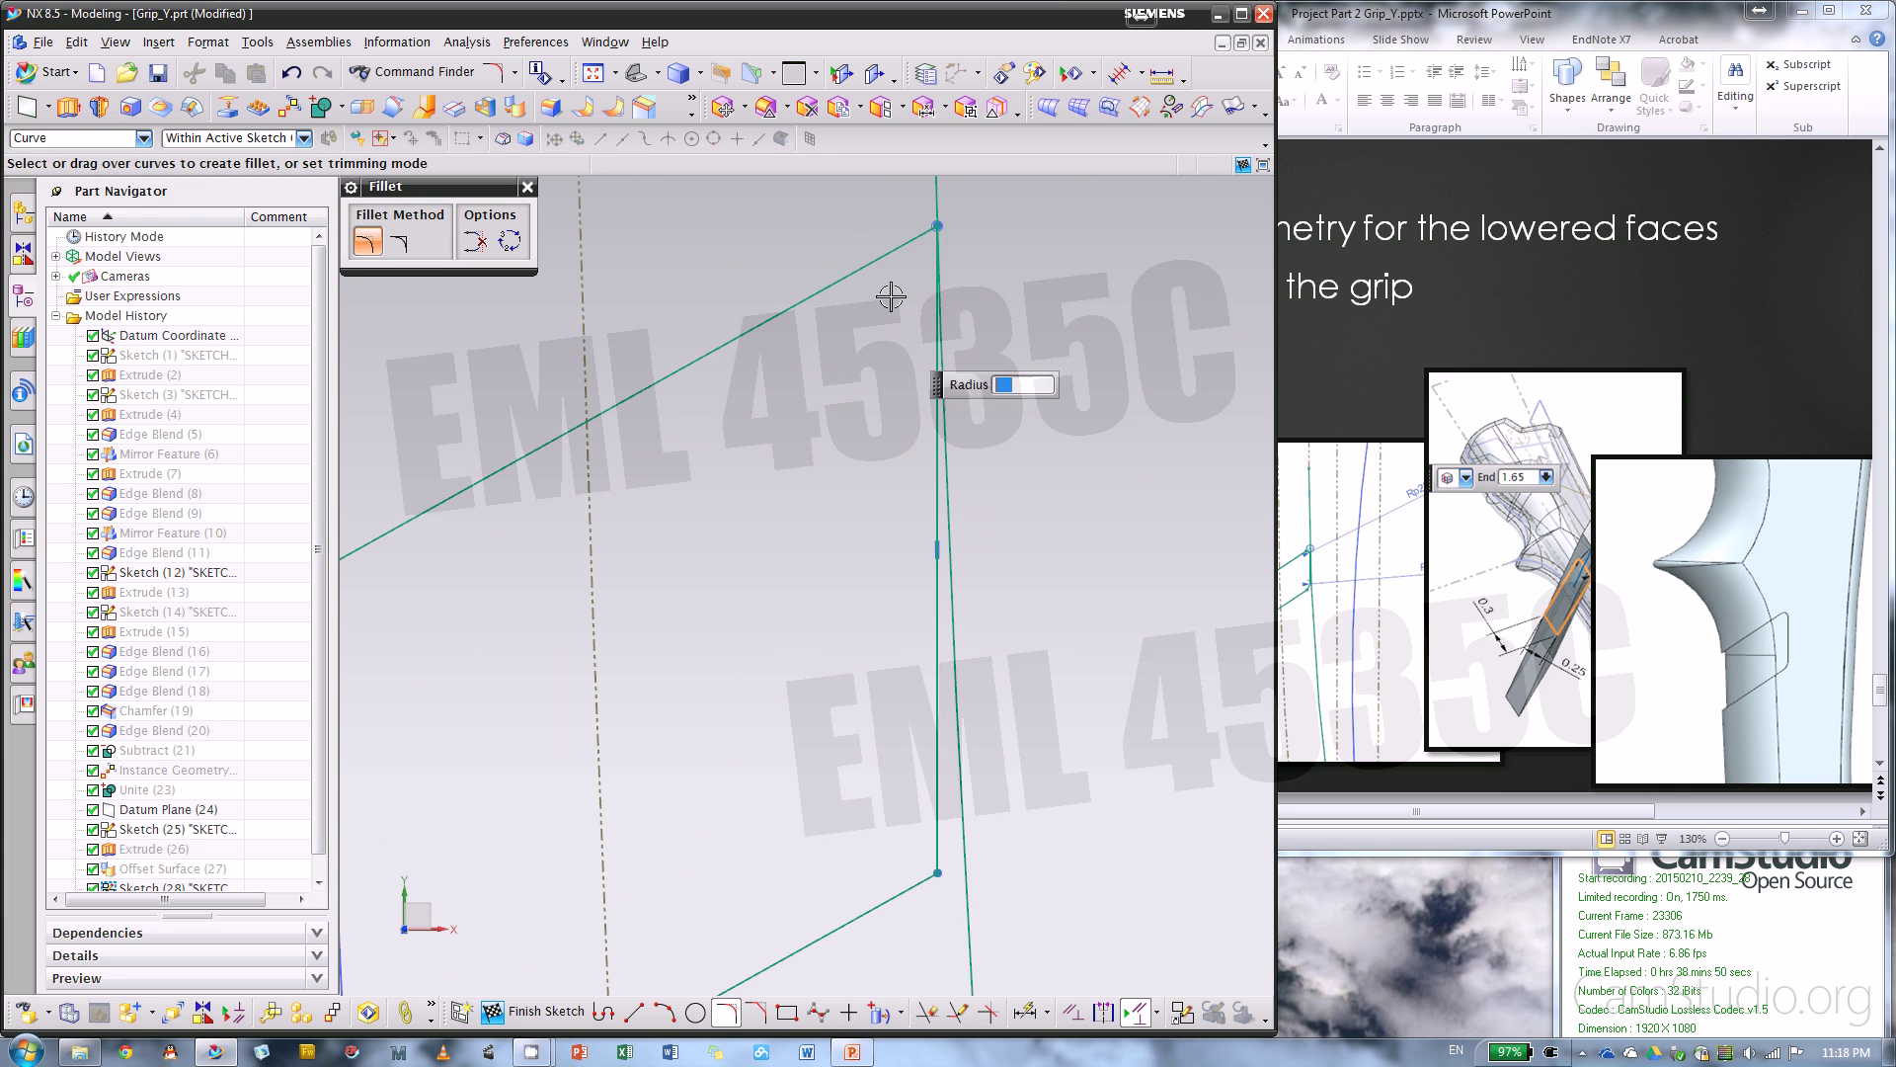
scroll(926, 249, "down", 1)
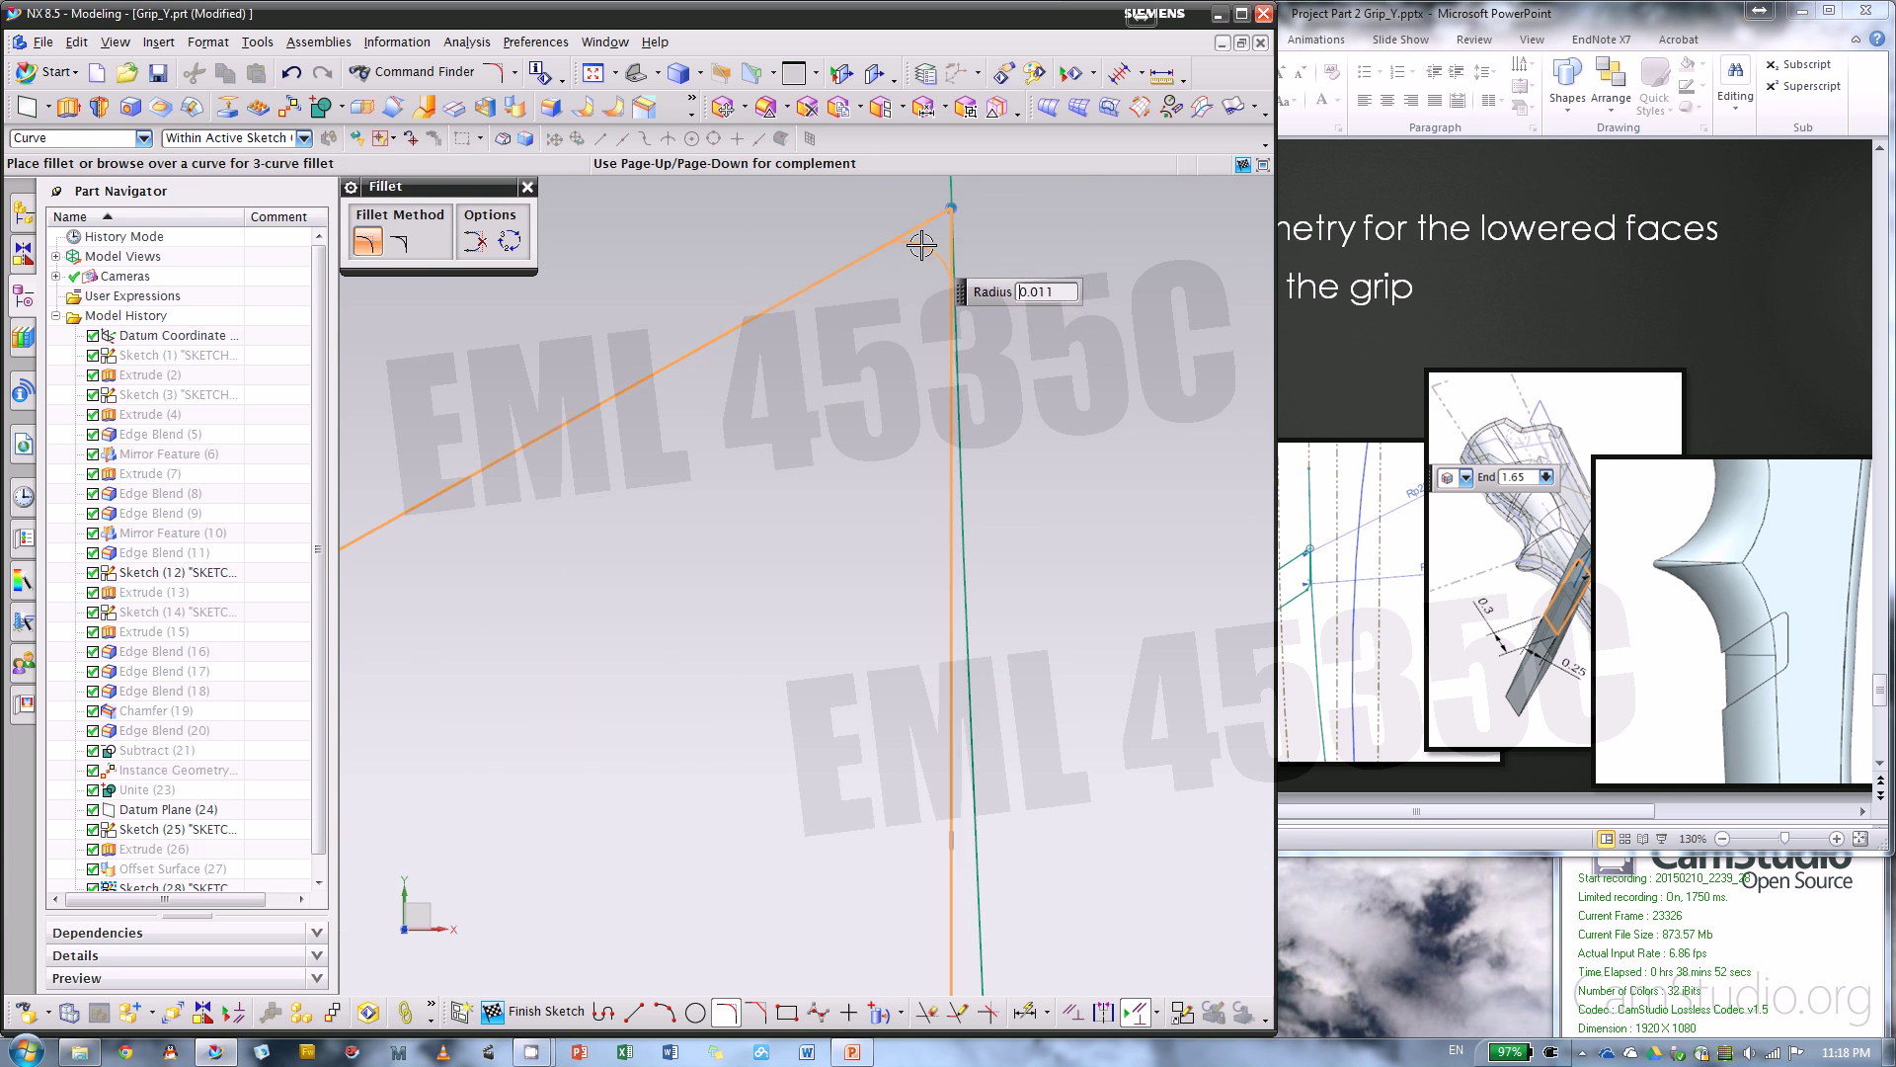
left_click(918, 725)
left_click(896, 779)
scroll(898, 732, "up", 1)
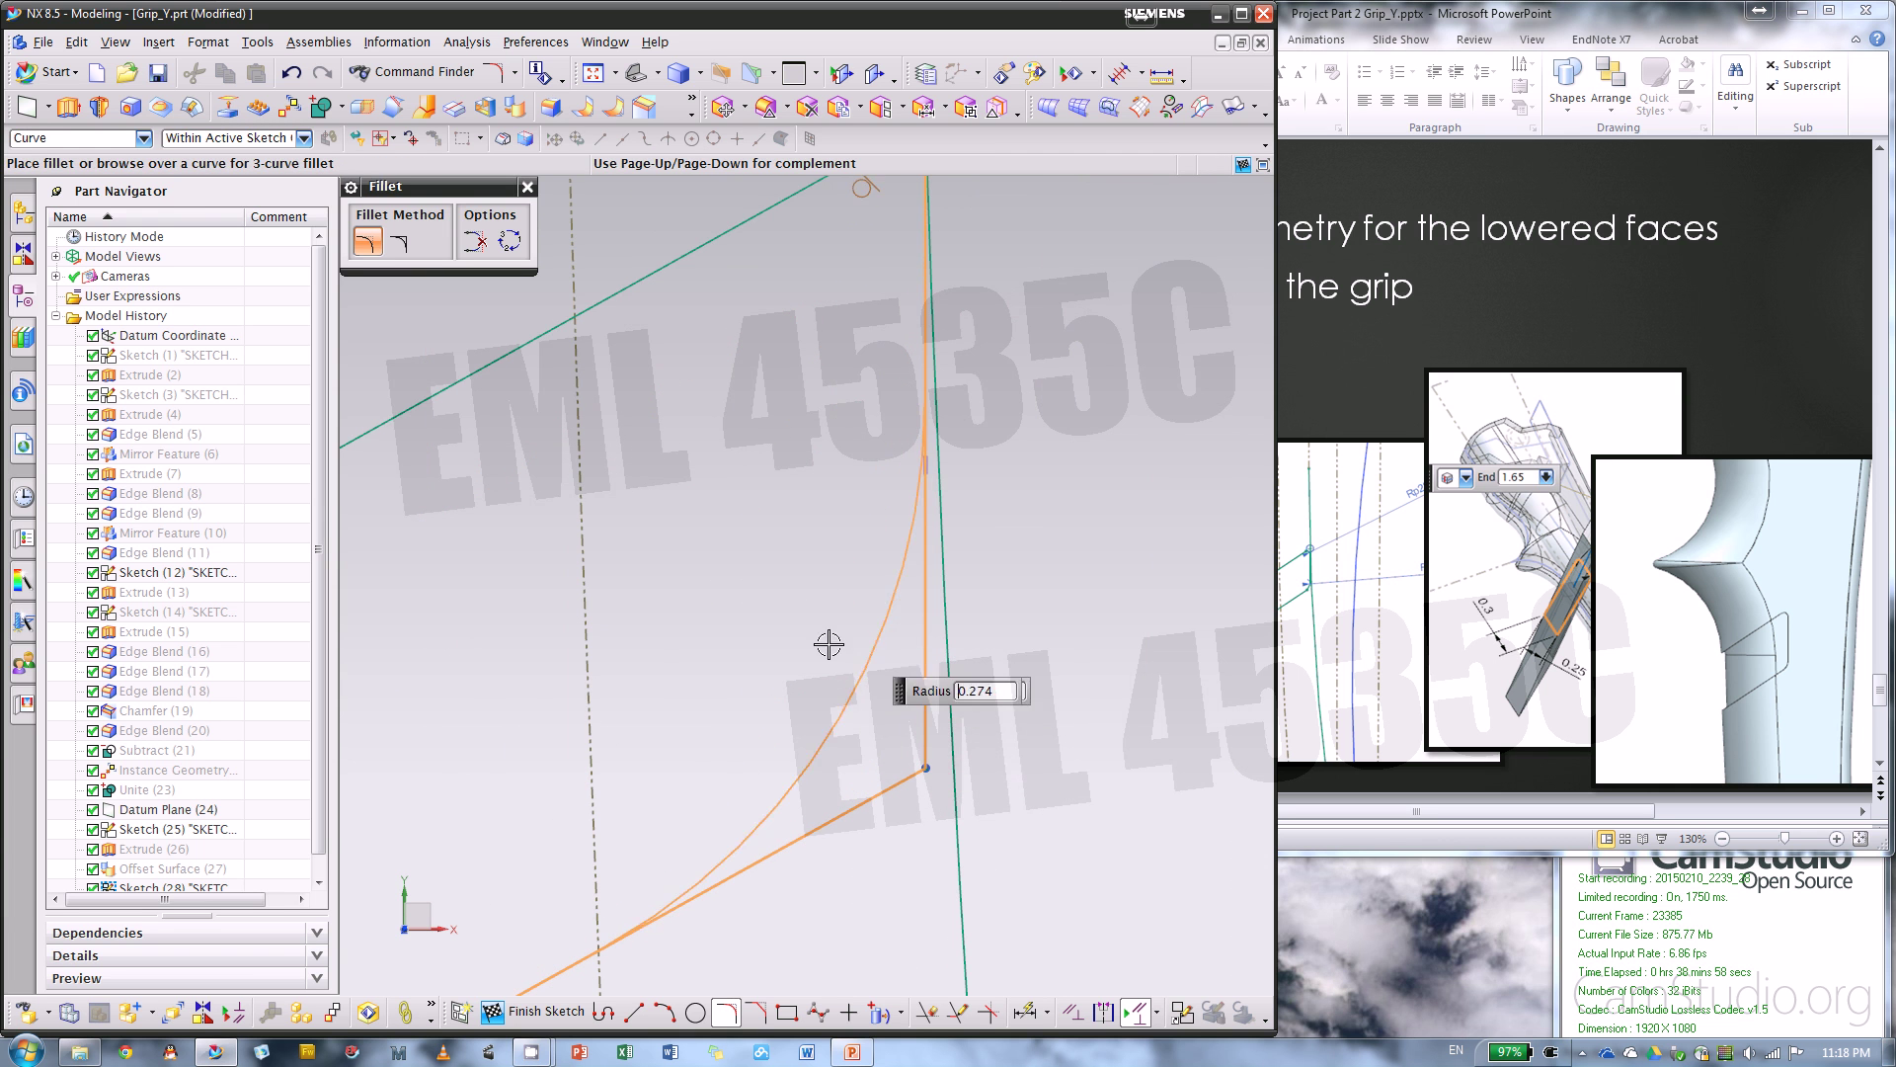
left_click(919, 739)
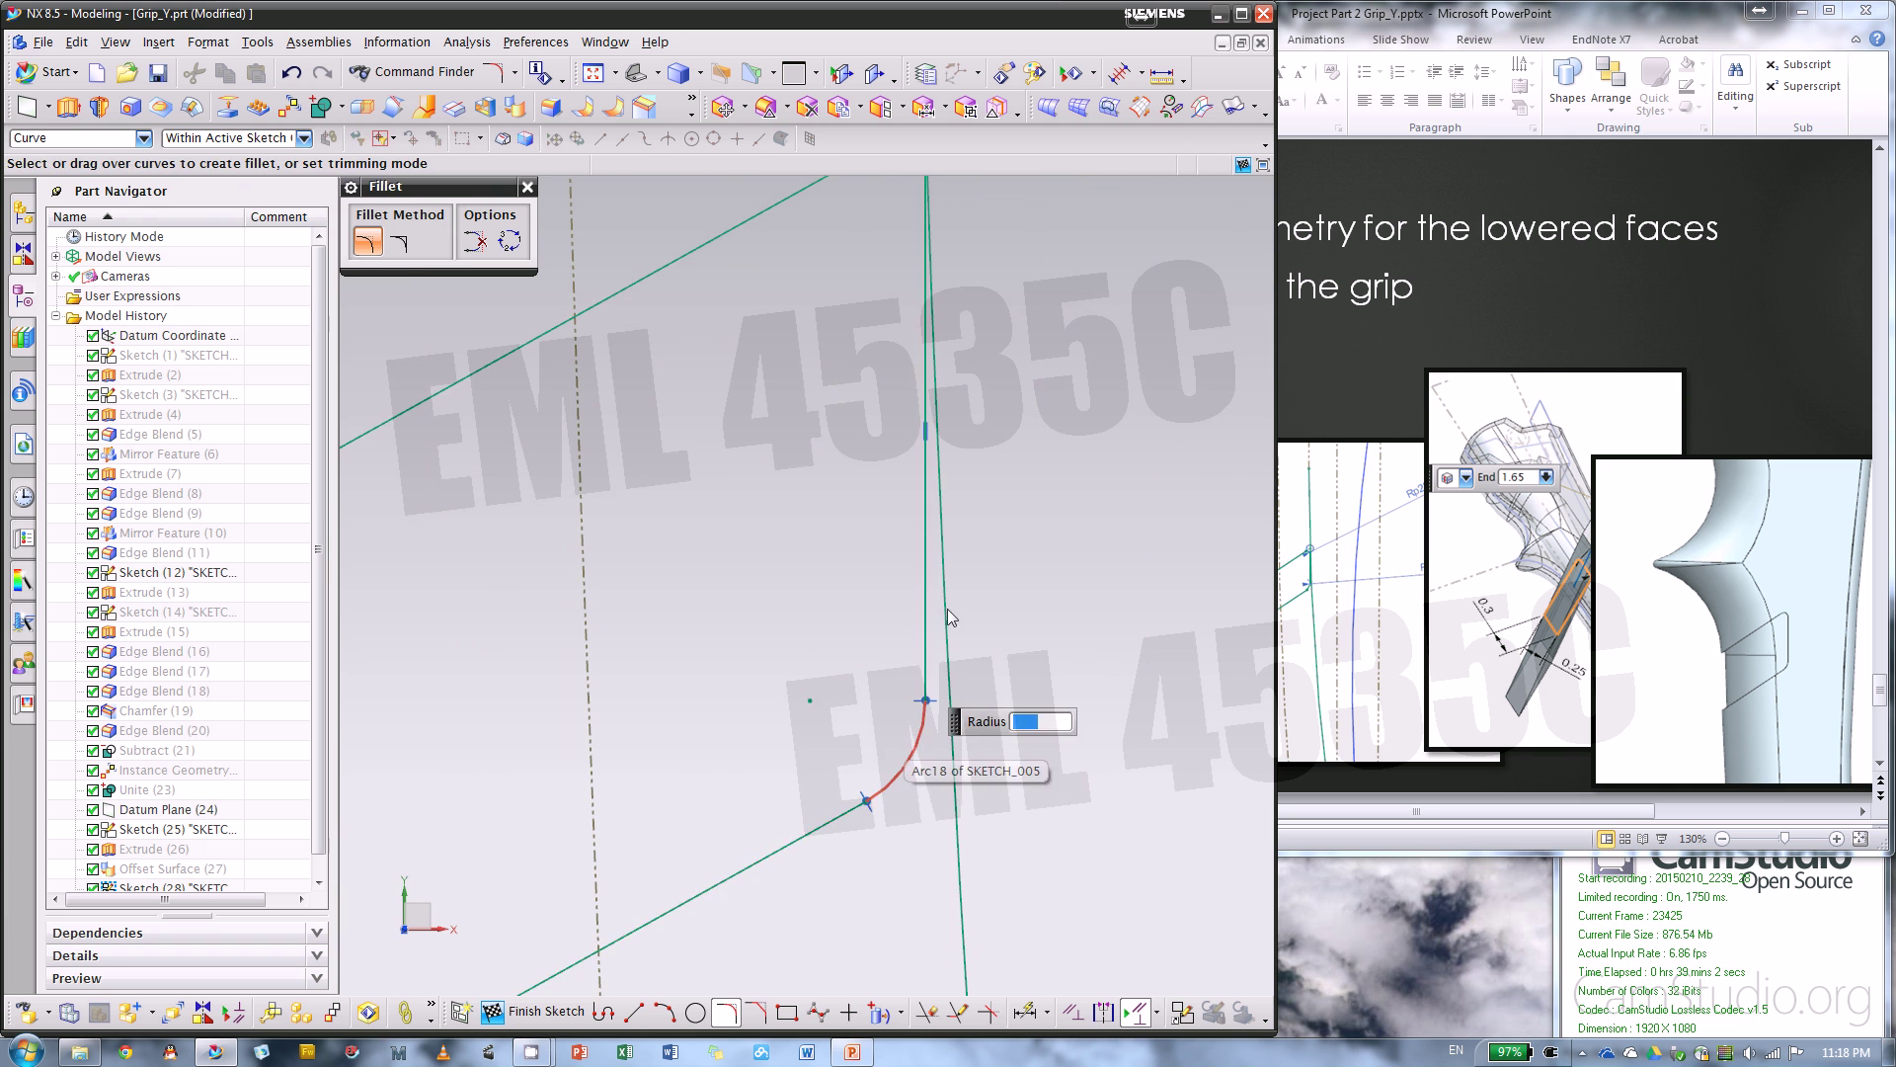
- Dimension the radius of the parallelogram's upper inner fillet at 0.02 in and close the dimensioning command
scroll(946, 608, "down", 4)
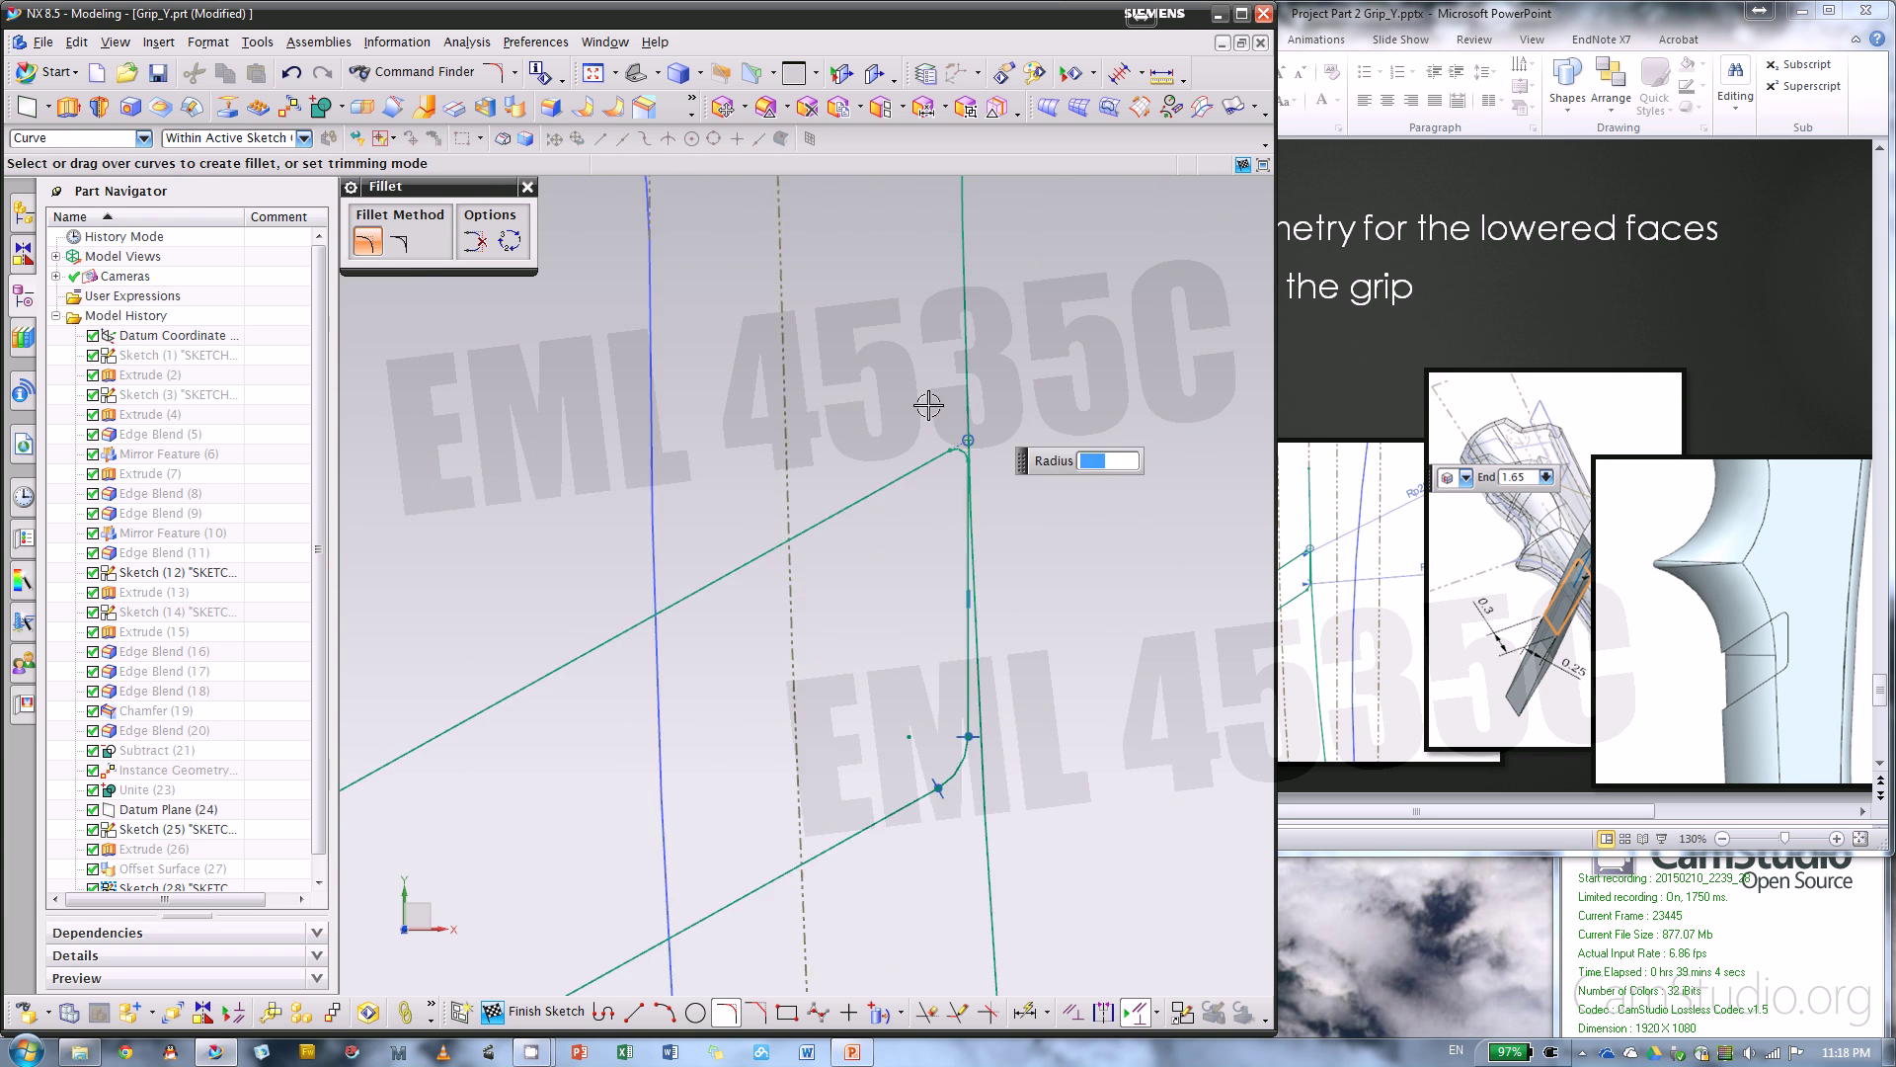
scroll(928, 405, "up", 5)
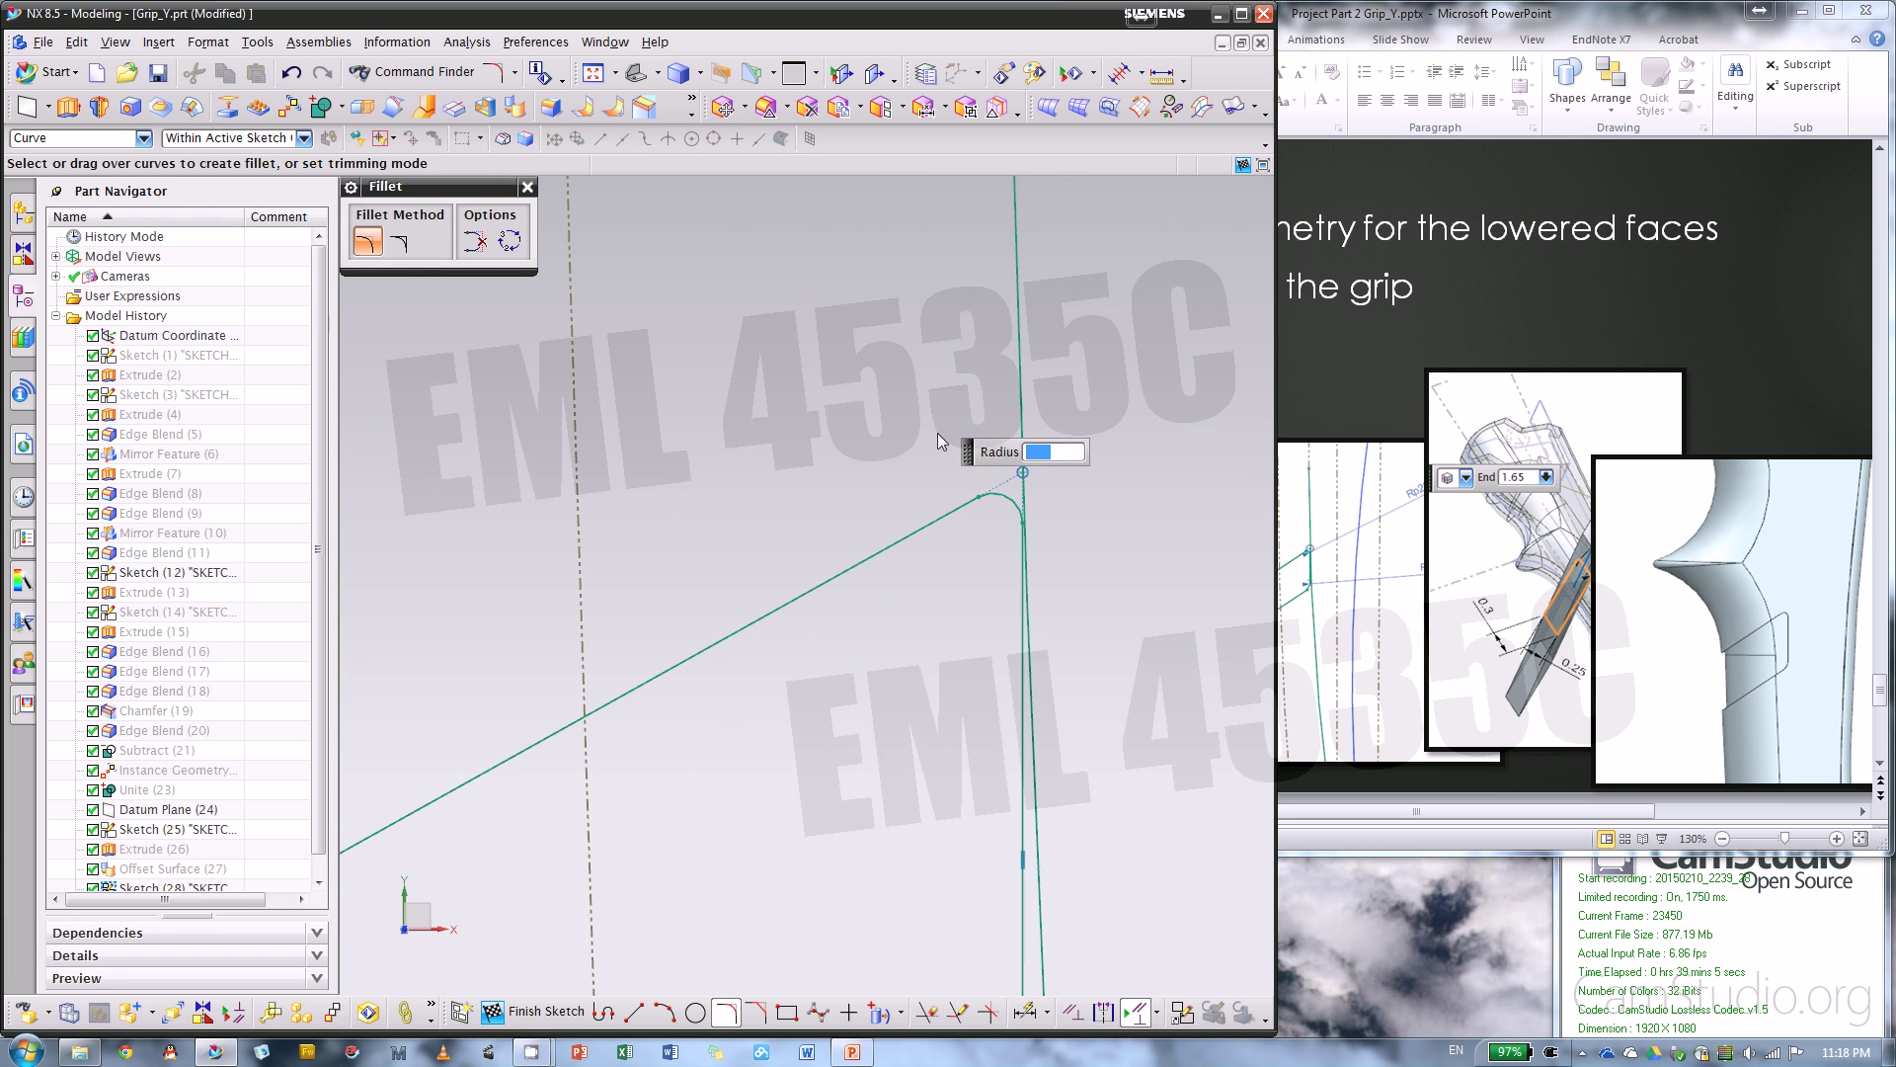
left_click(1027, 1006)
left_click(1003, 504)
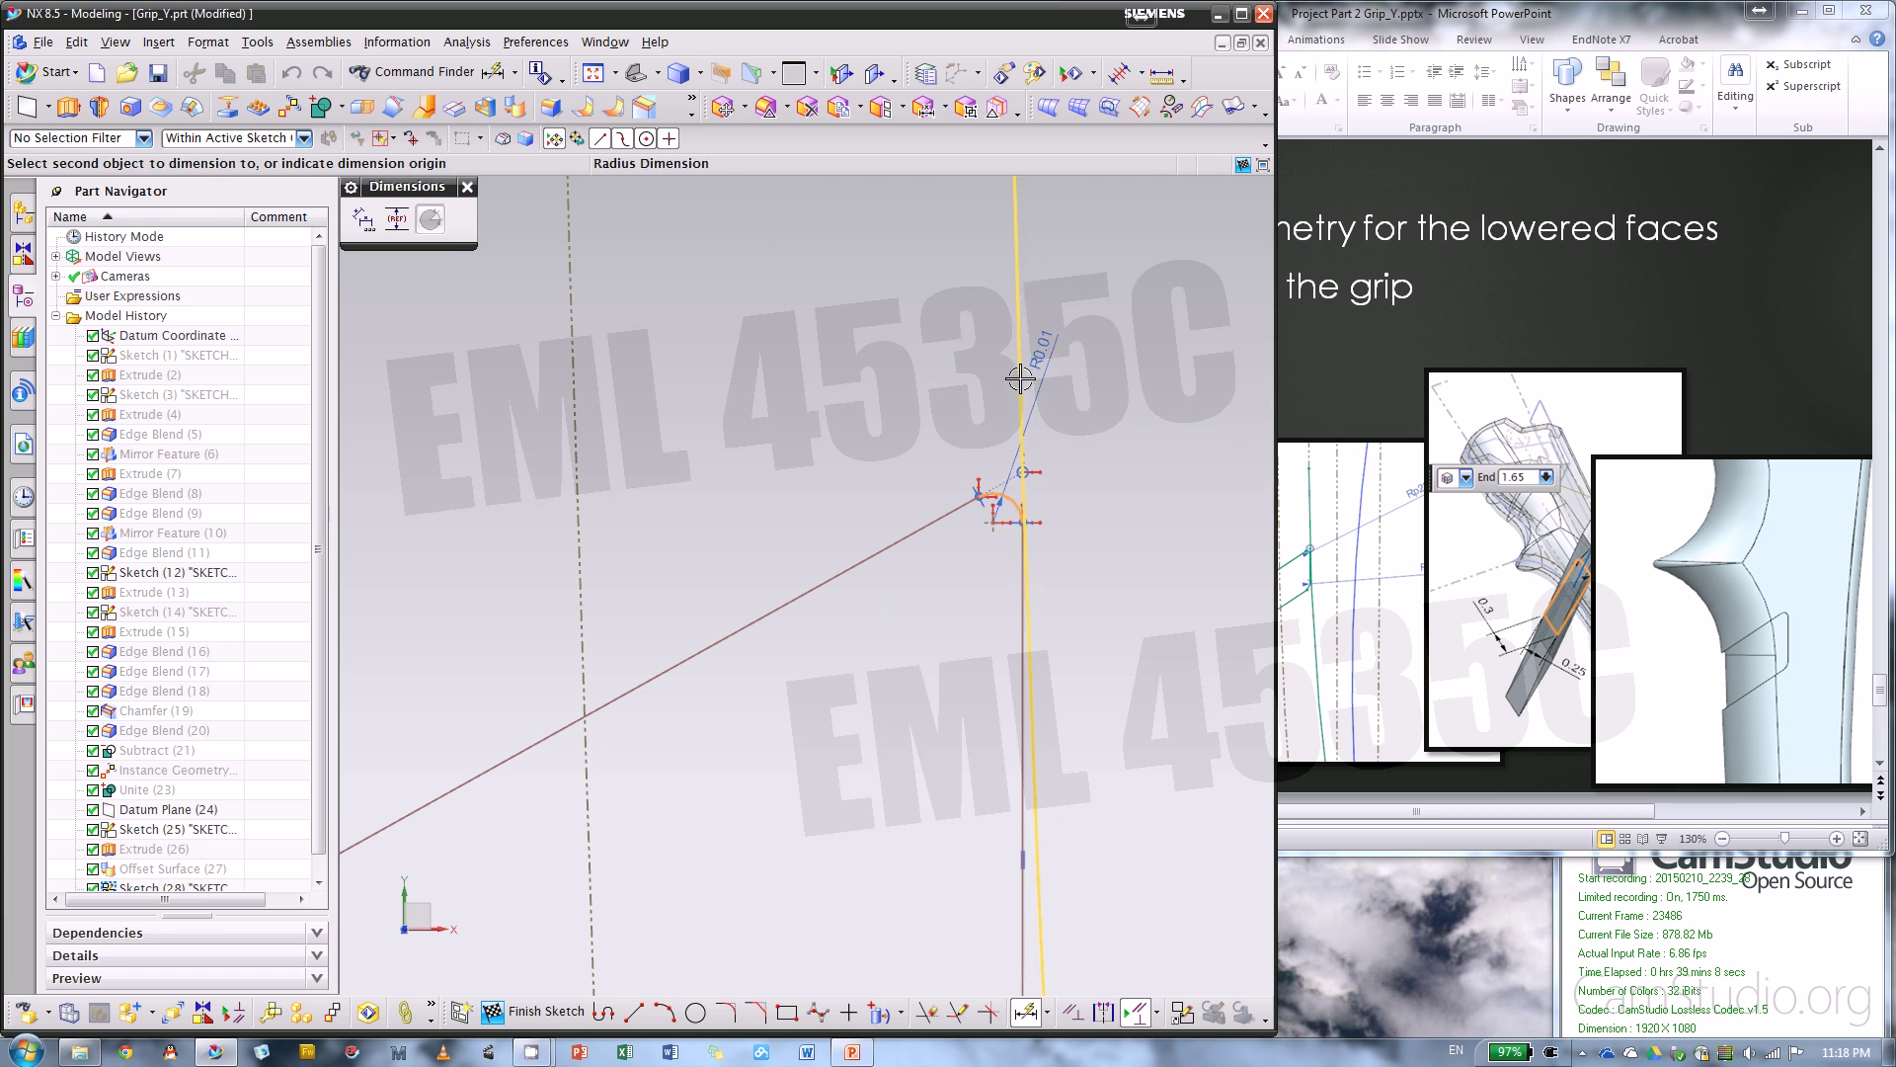
left_click(1092, 413)
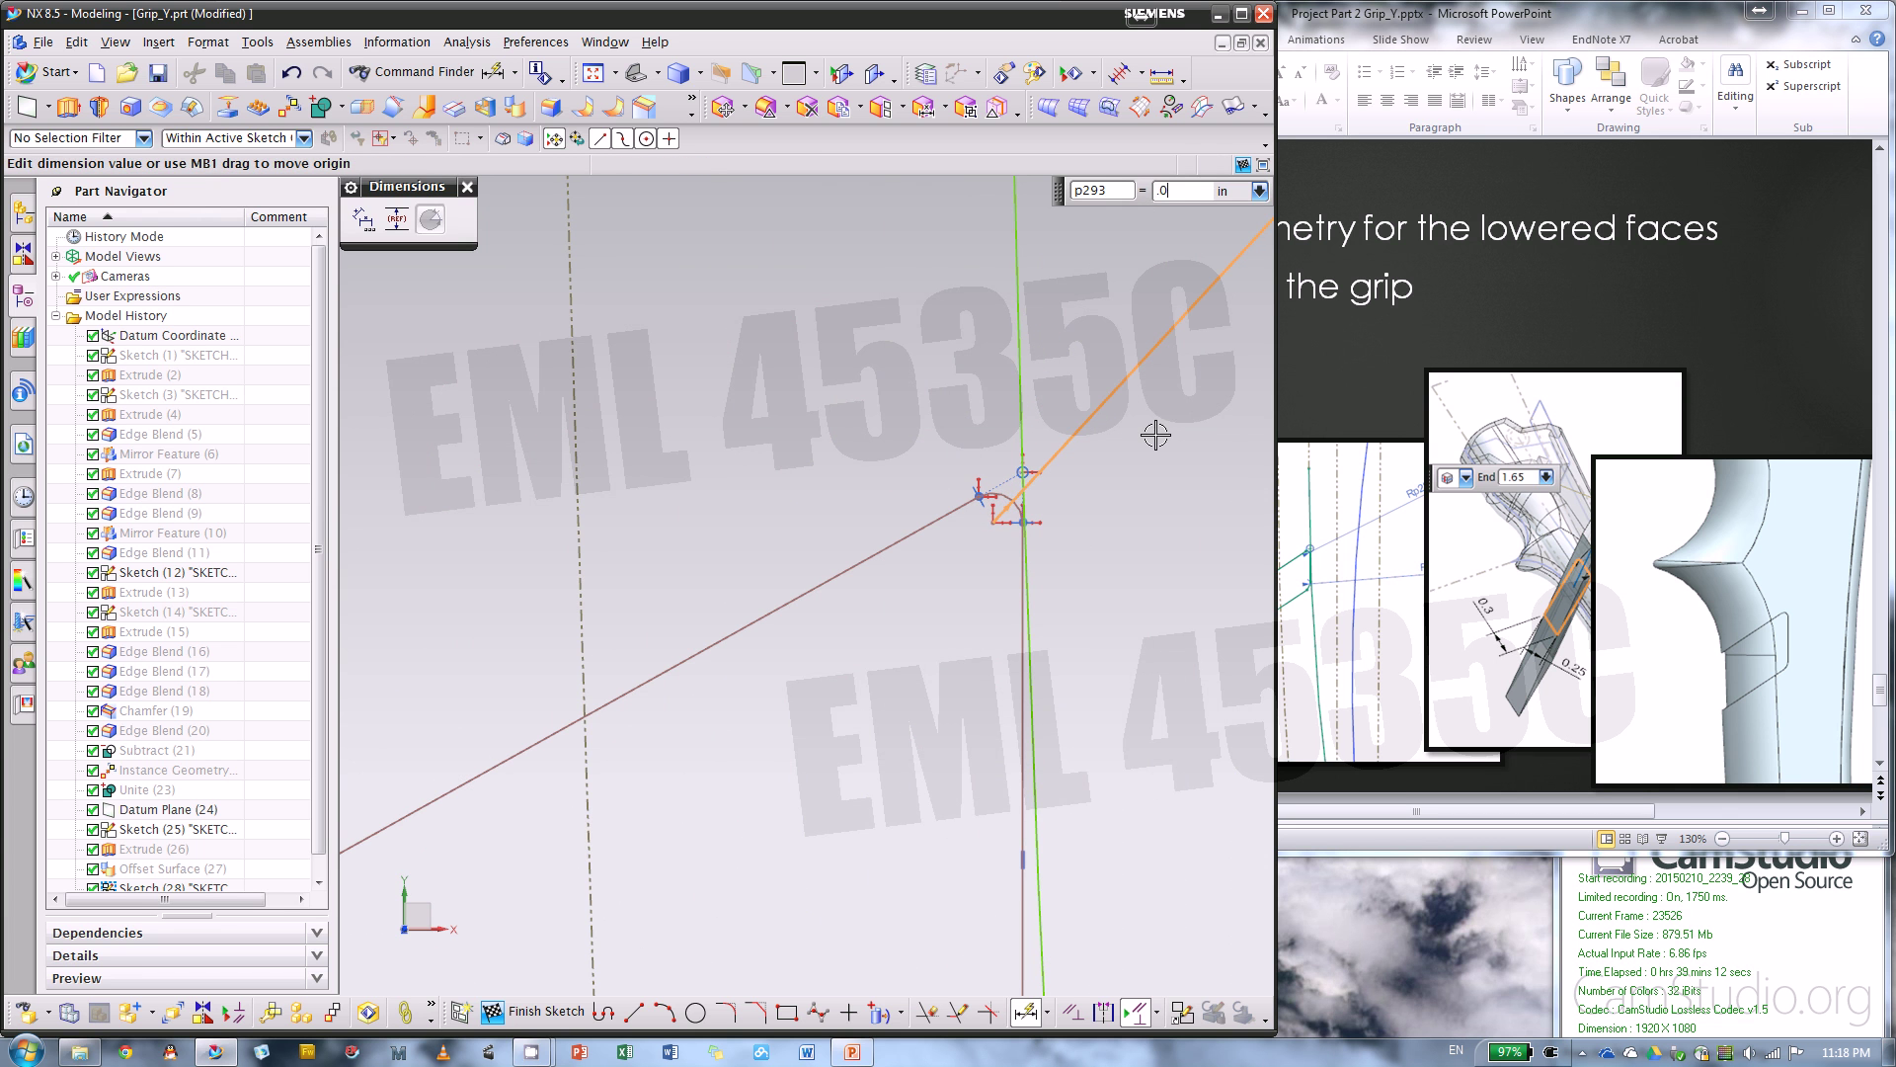
key("Return")
scroll(1052, 431, "down", 5)
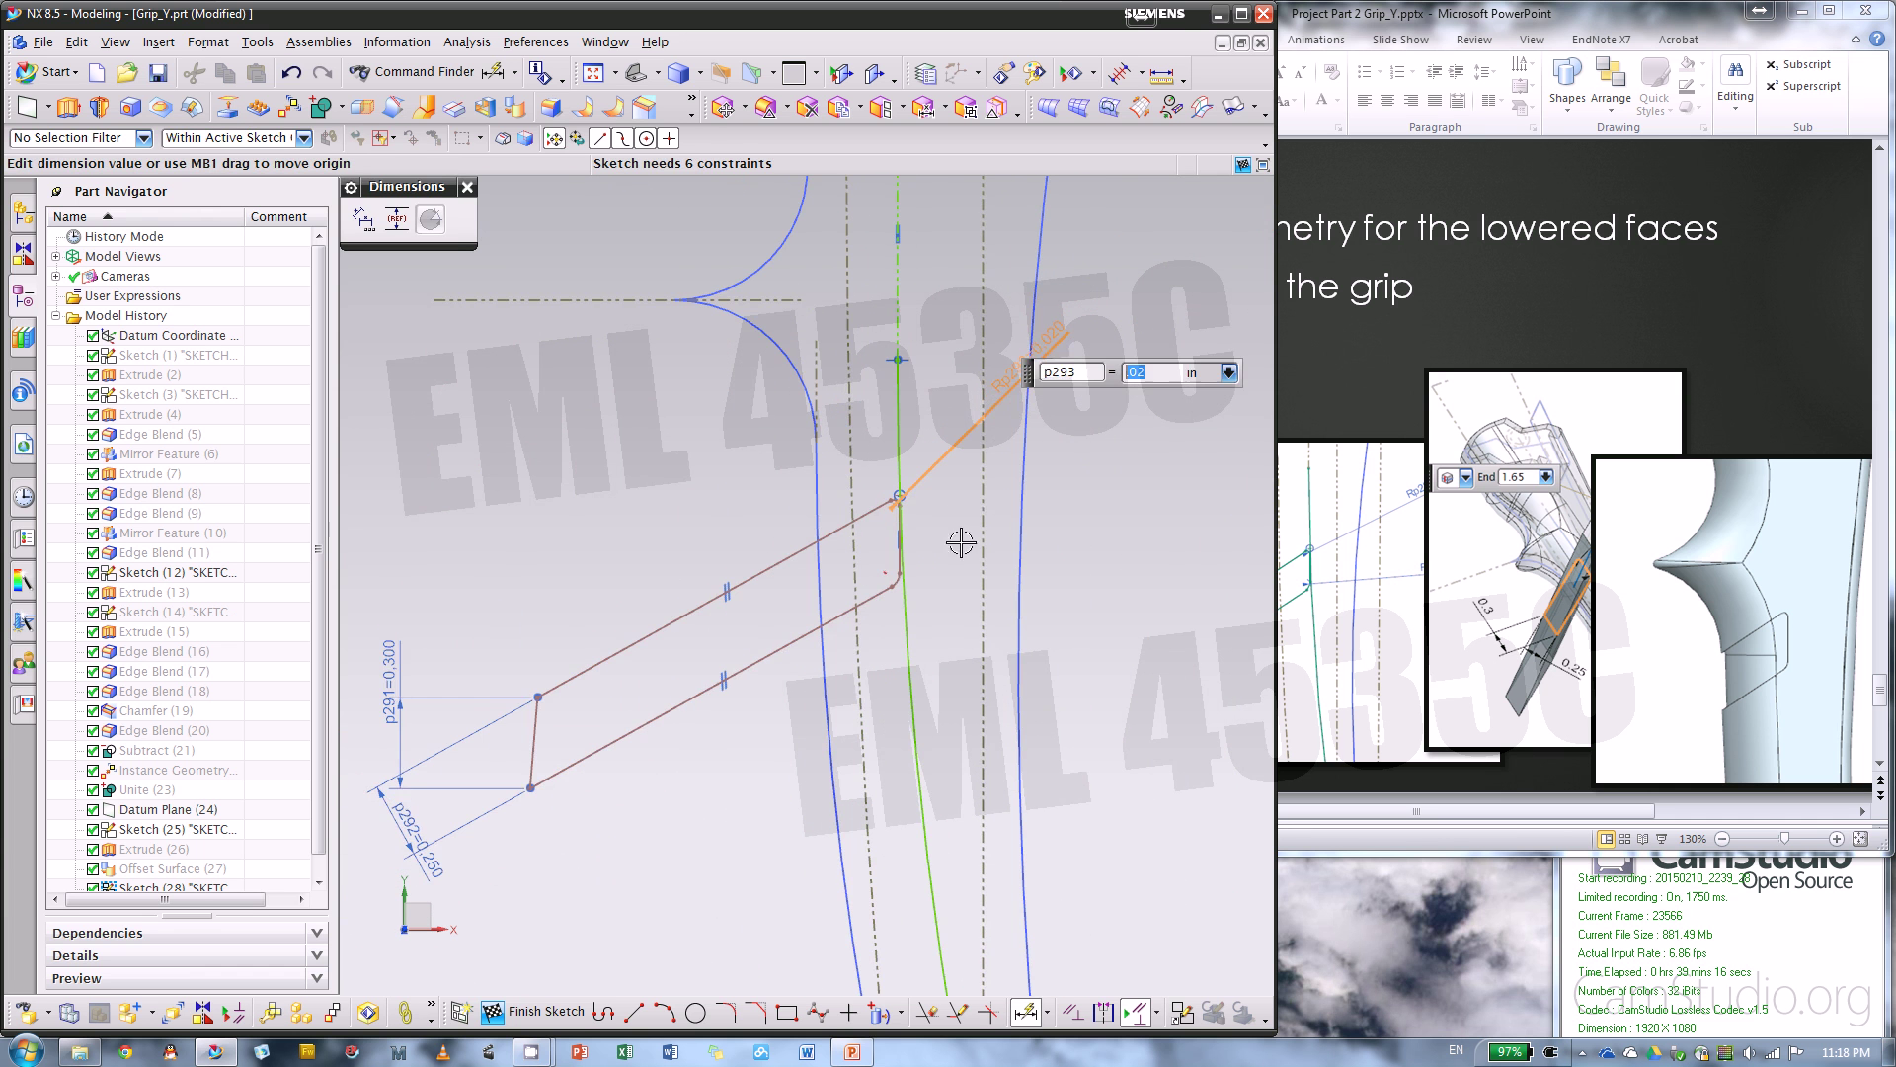
scroll(888, 528, "down", 2)
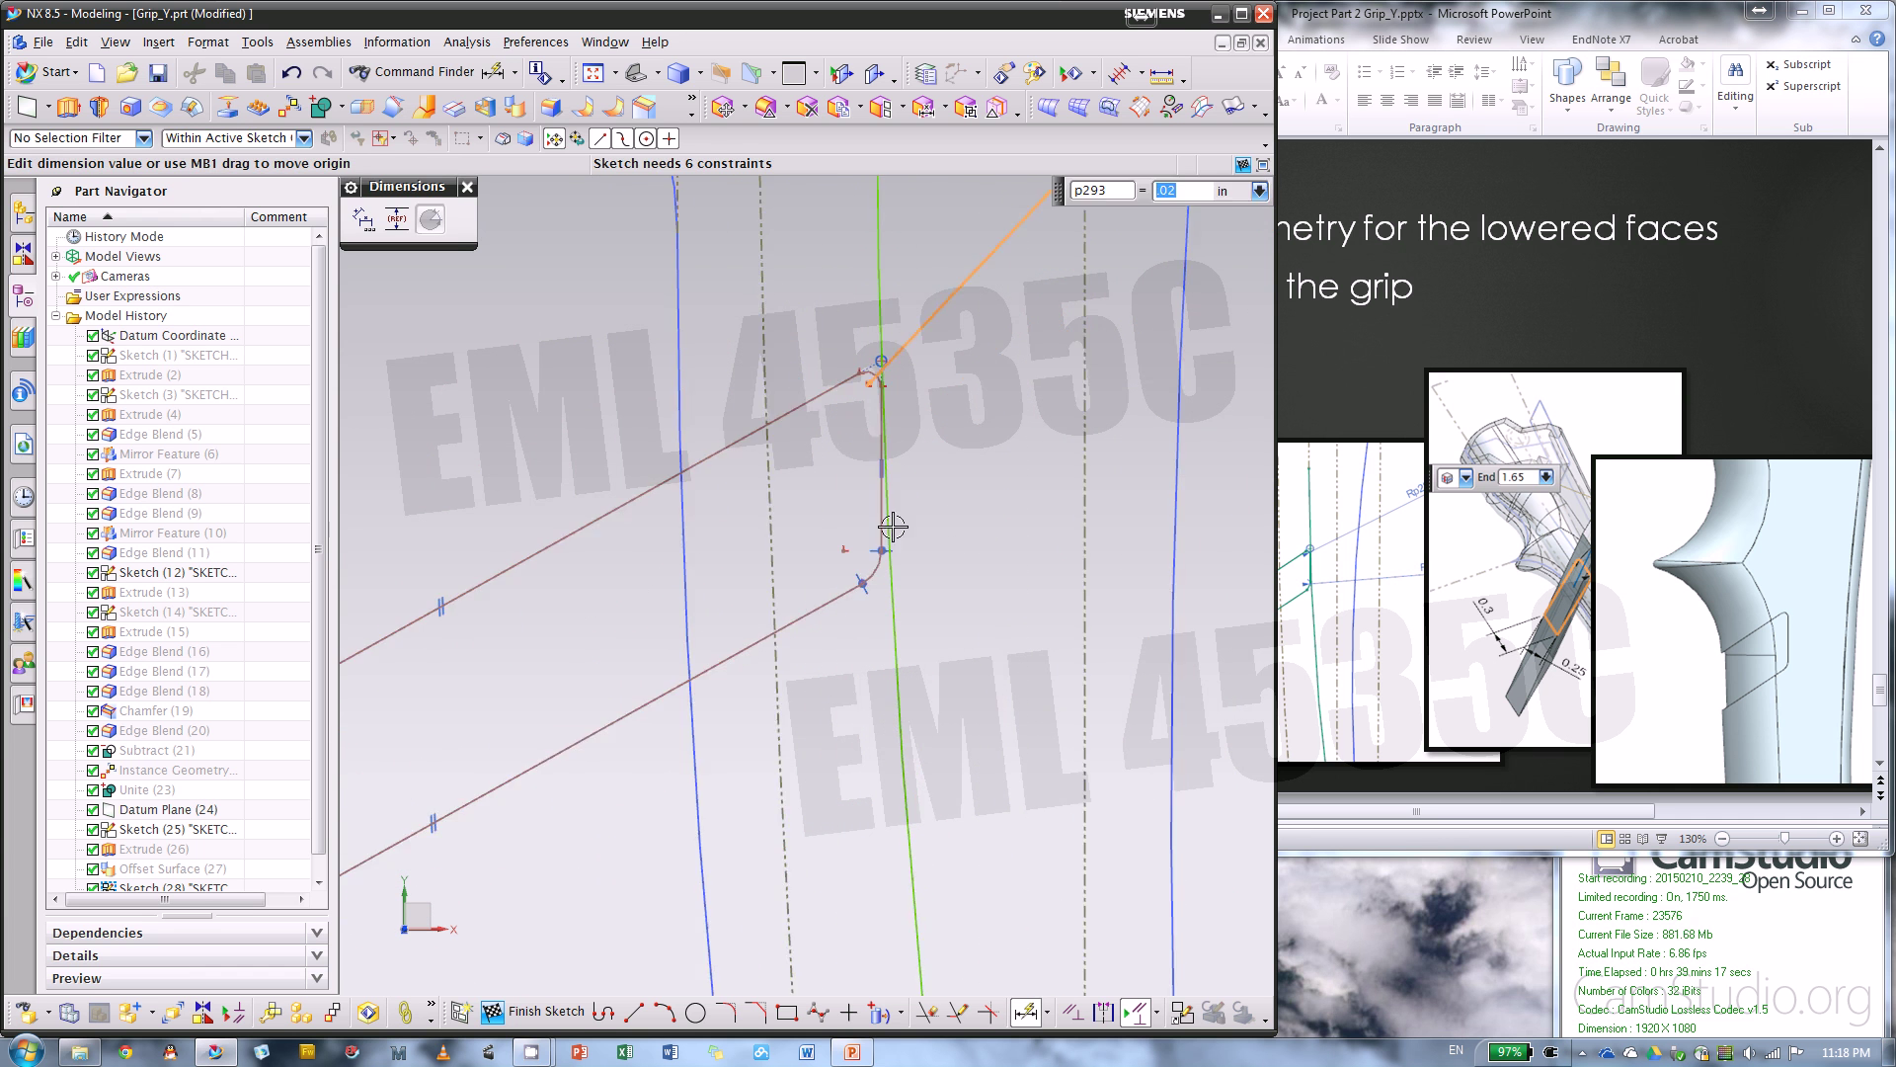
left_click(468, 188)
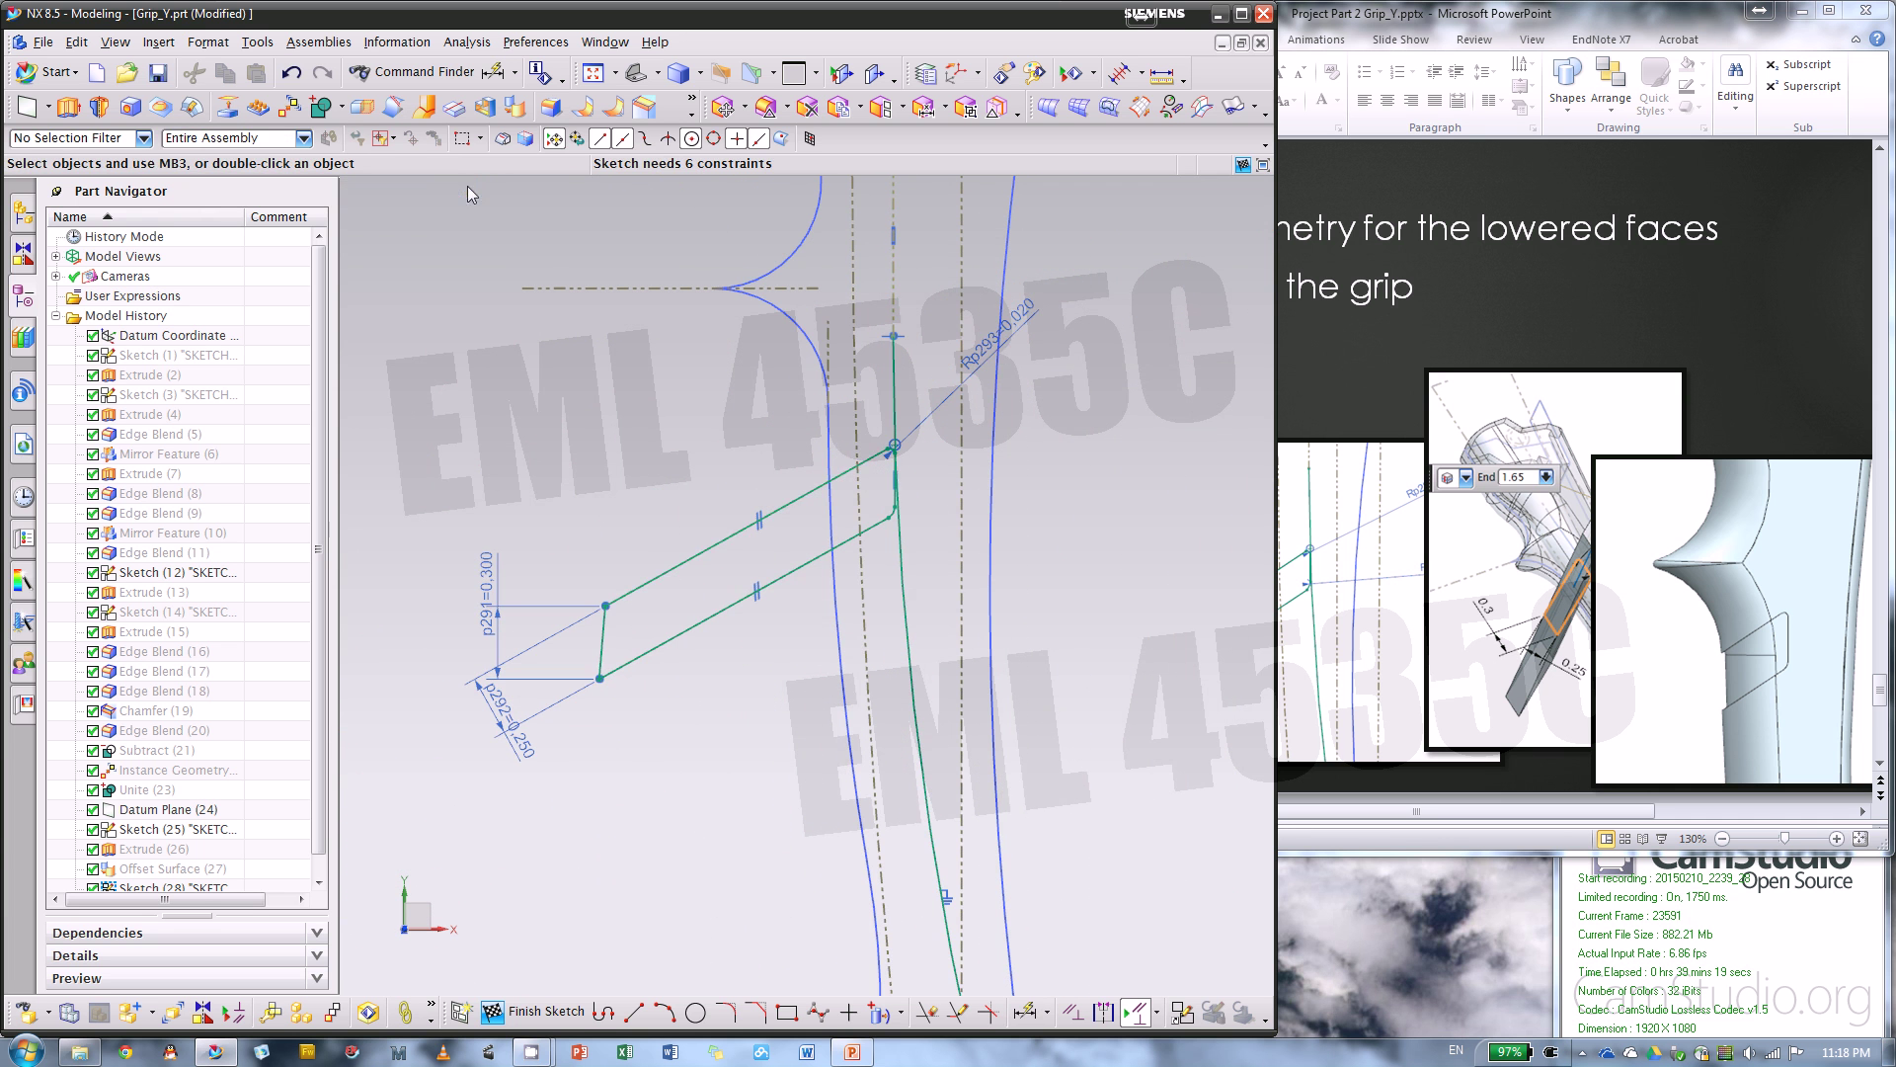
- Finish the sketch and set up an Extrude of the parallelogram's region boundary with a Symmetric Value limit
left_click(544, 1011)
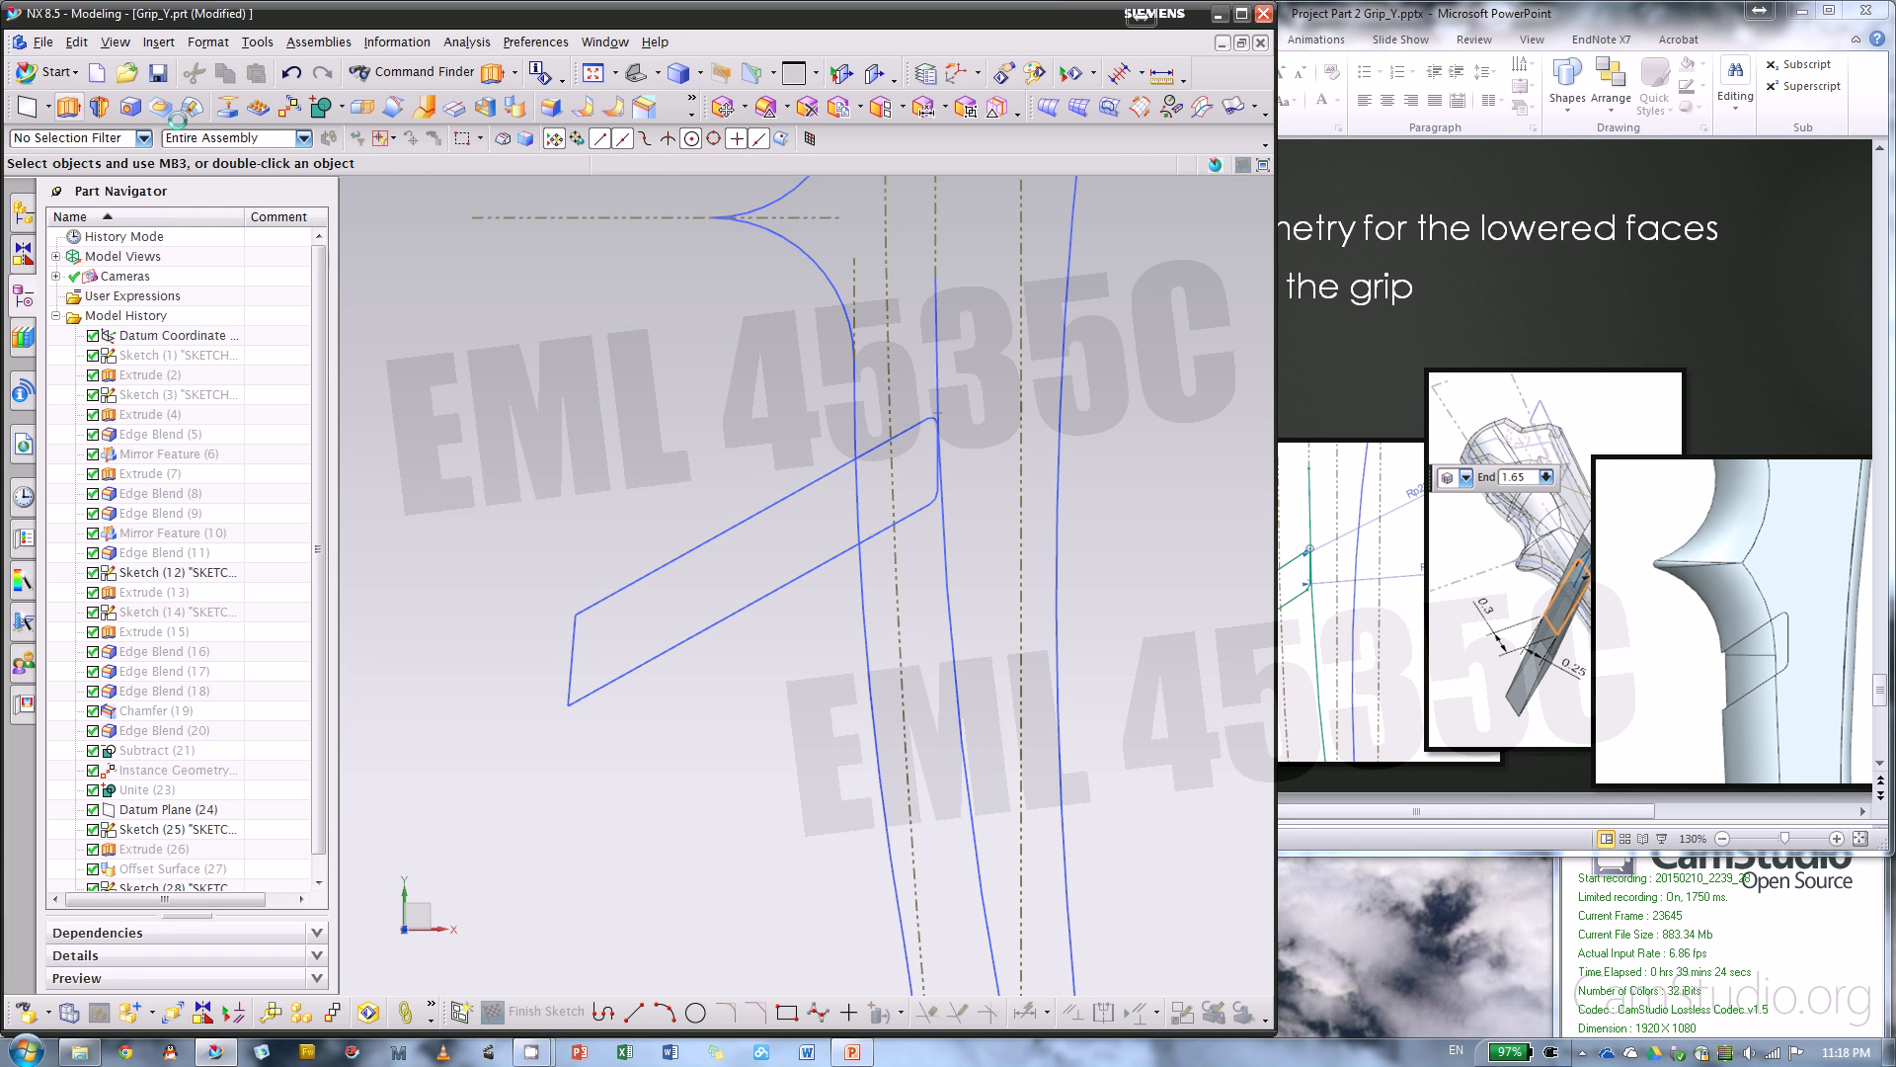
key("x")
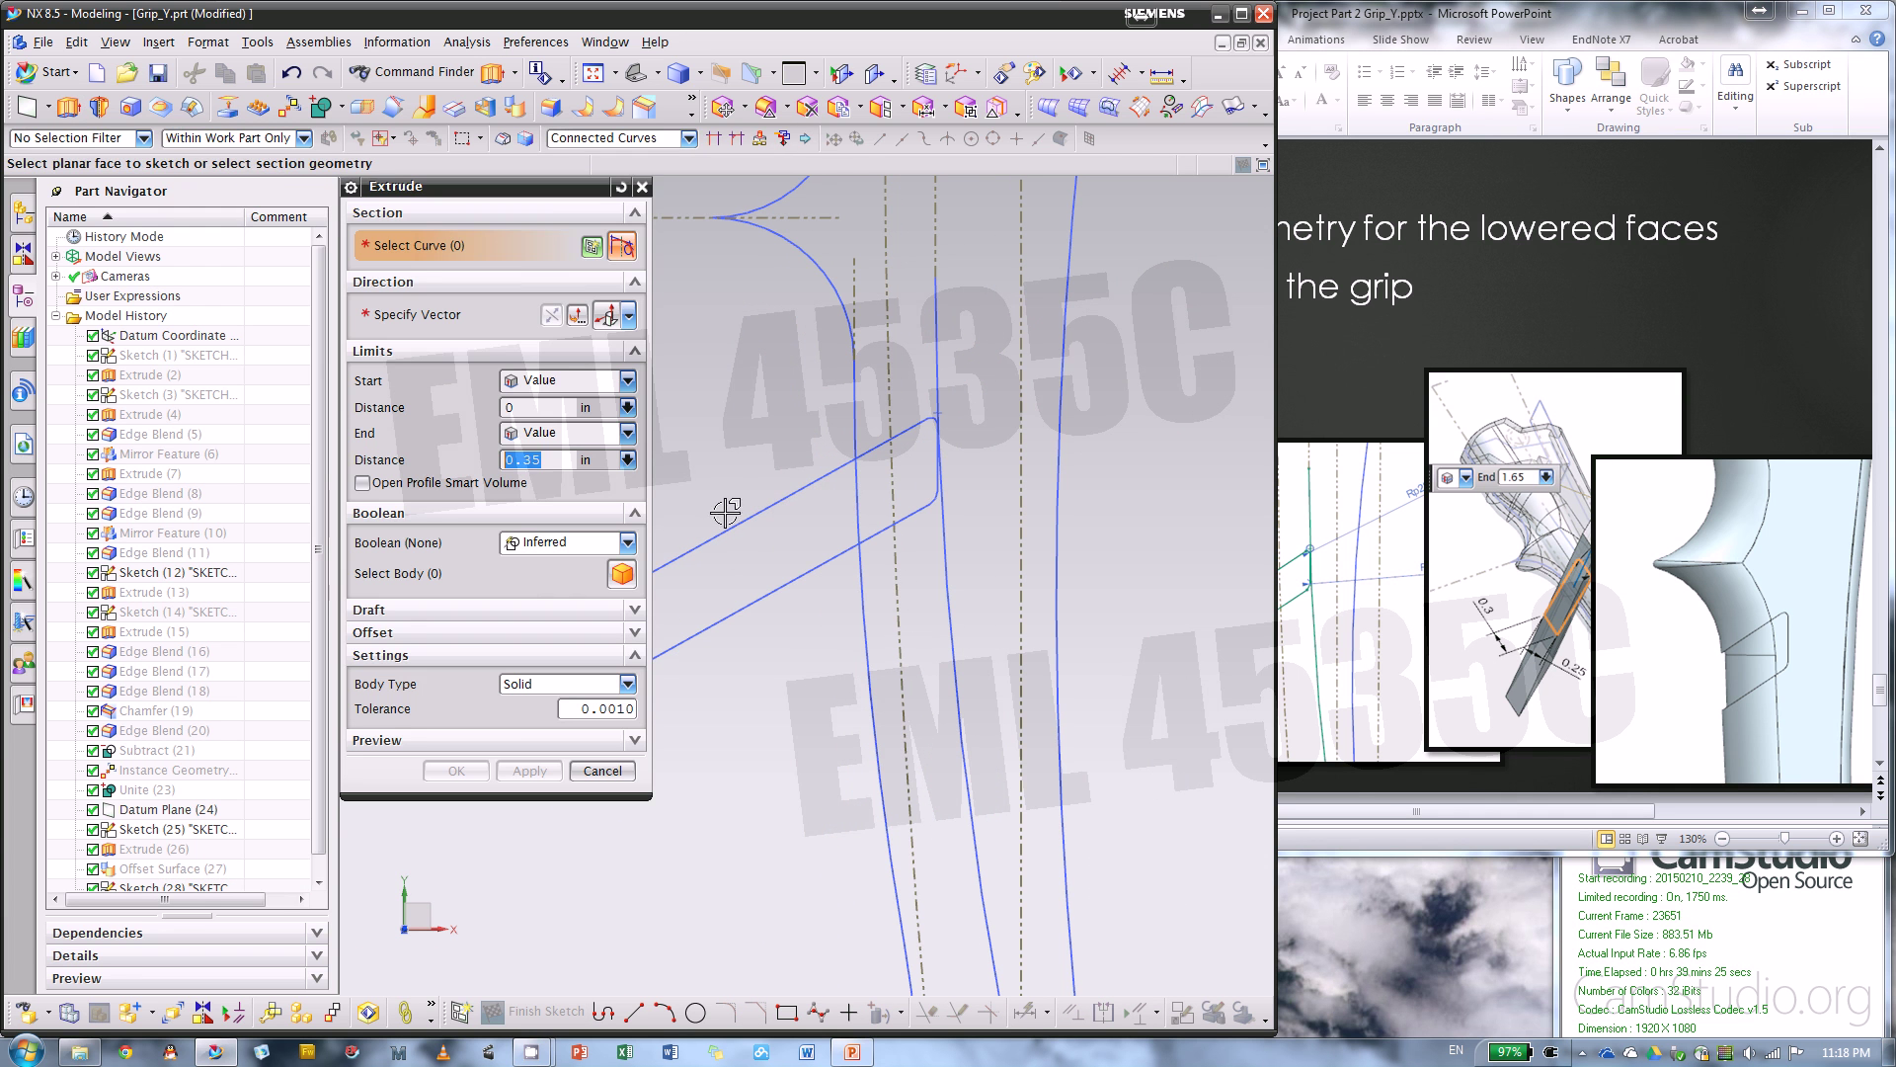
left_click(637, 135)
left_click(632, 253)
scroll(1105, 563, "up", 2)
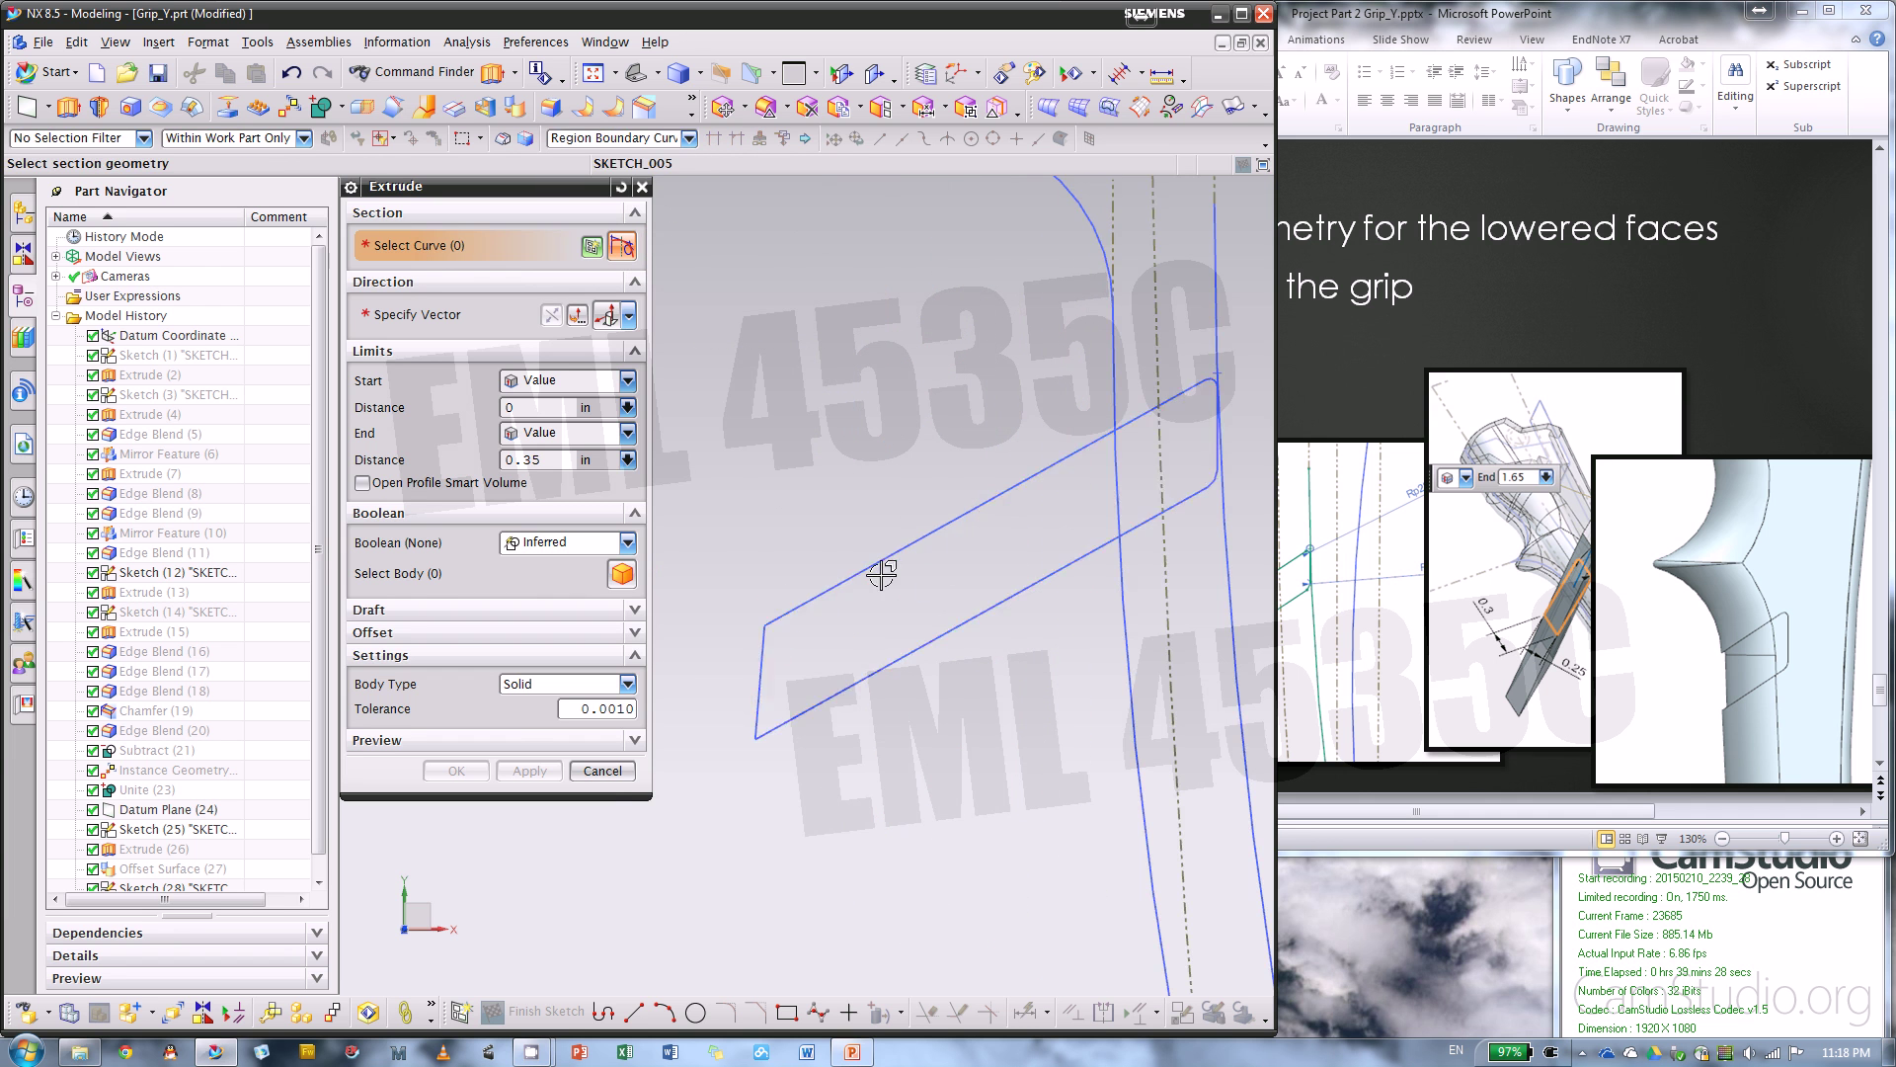
left_click(974, 554)
middle_click_drag(974, 555, 924, 601)
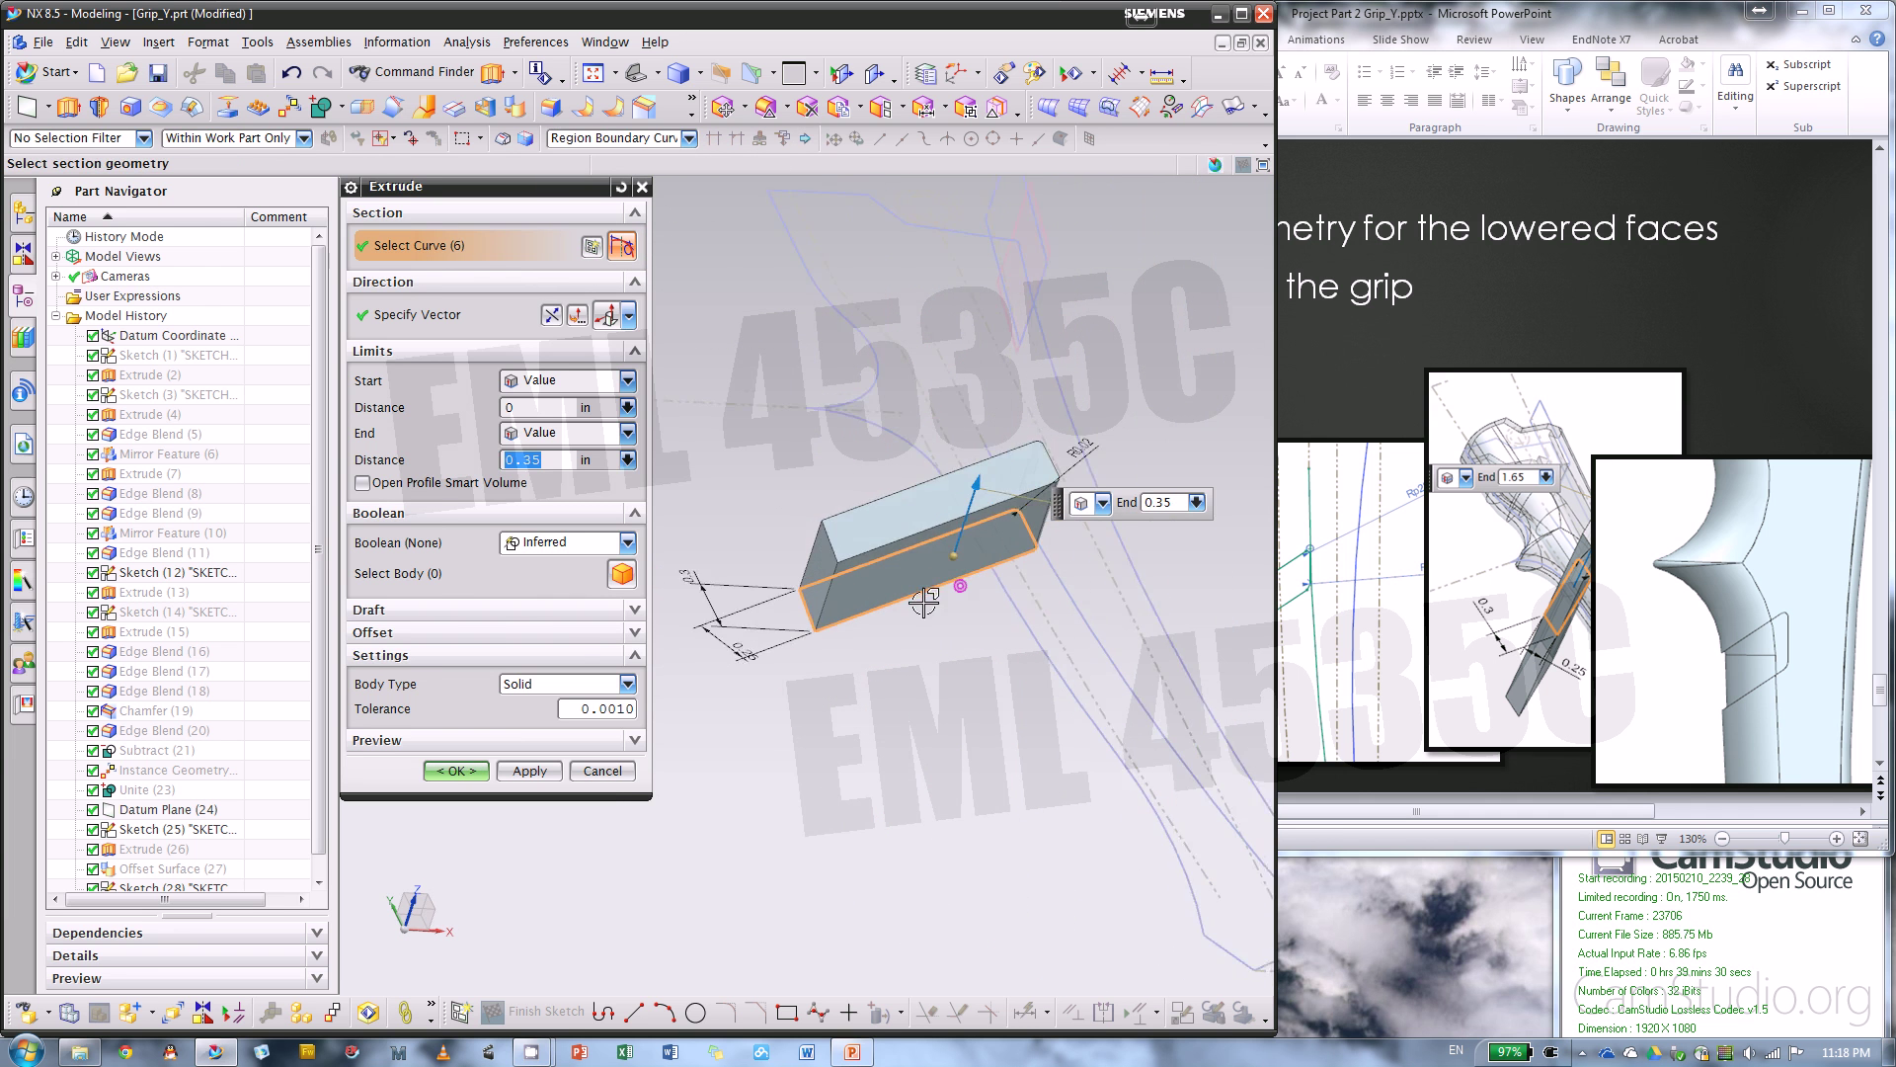
left_click(534, 387)
left_click(544, 431)
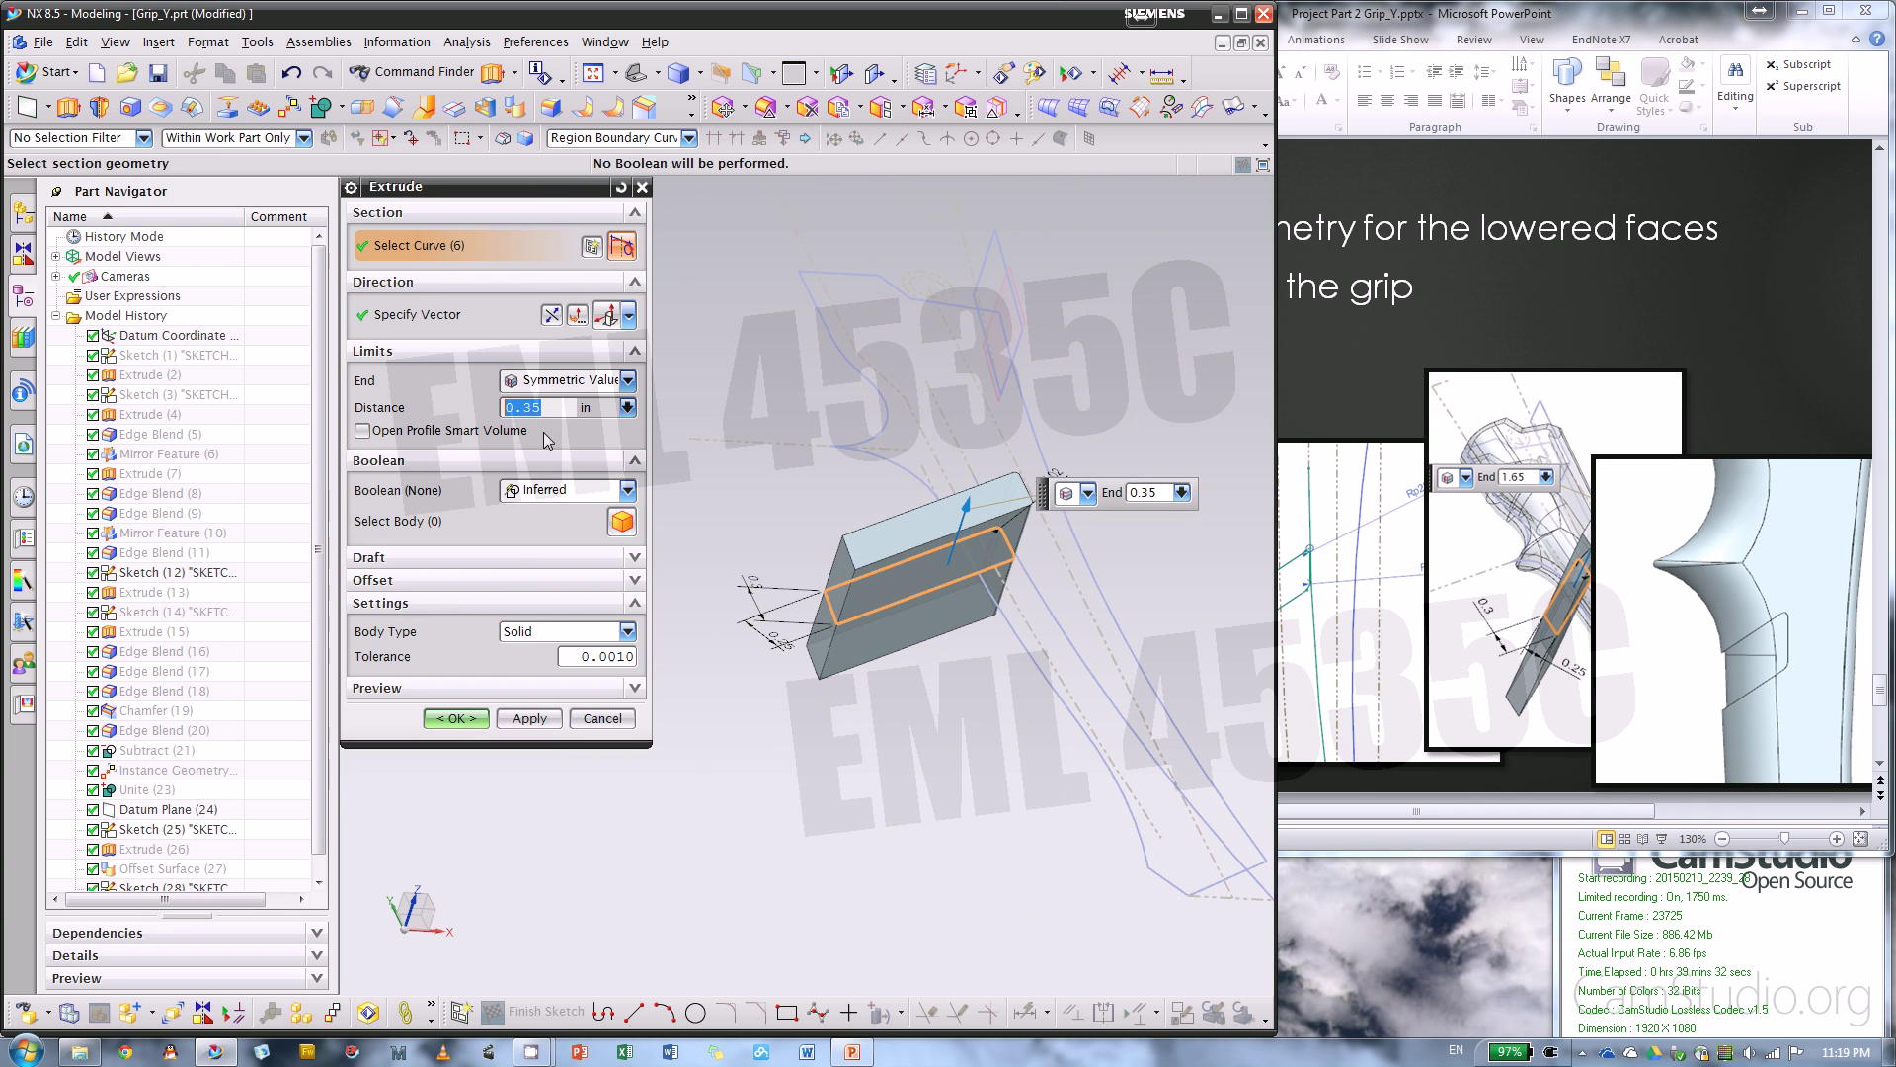
- Show the hidden grip body and extend the parallelogram's symmetric extrusion distance to 0.8 in, past both sides of the grip
scroll(168, 703, "down", 1)
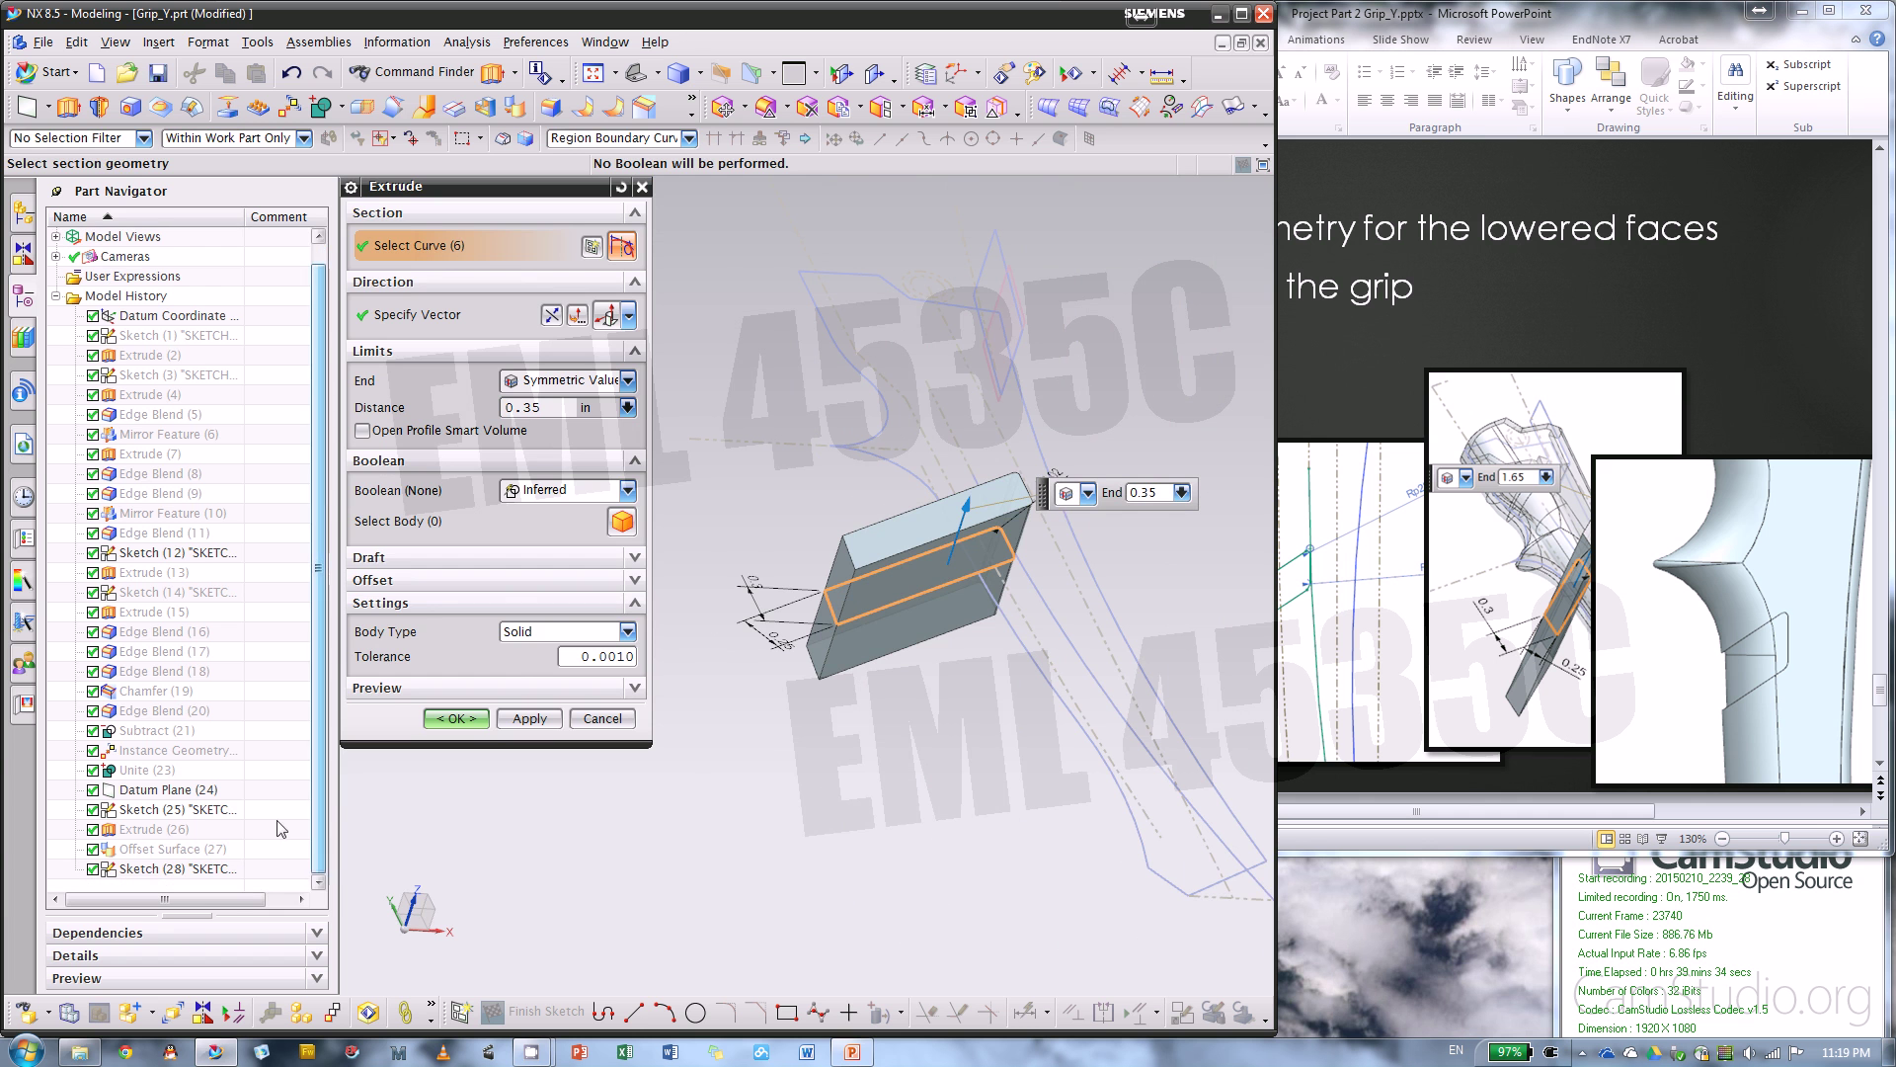
right_click(171, 692)
left_click(203, 705)
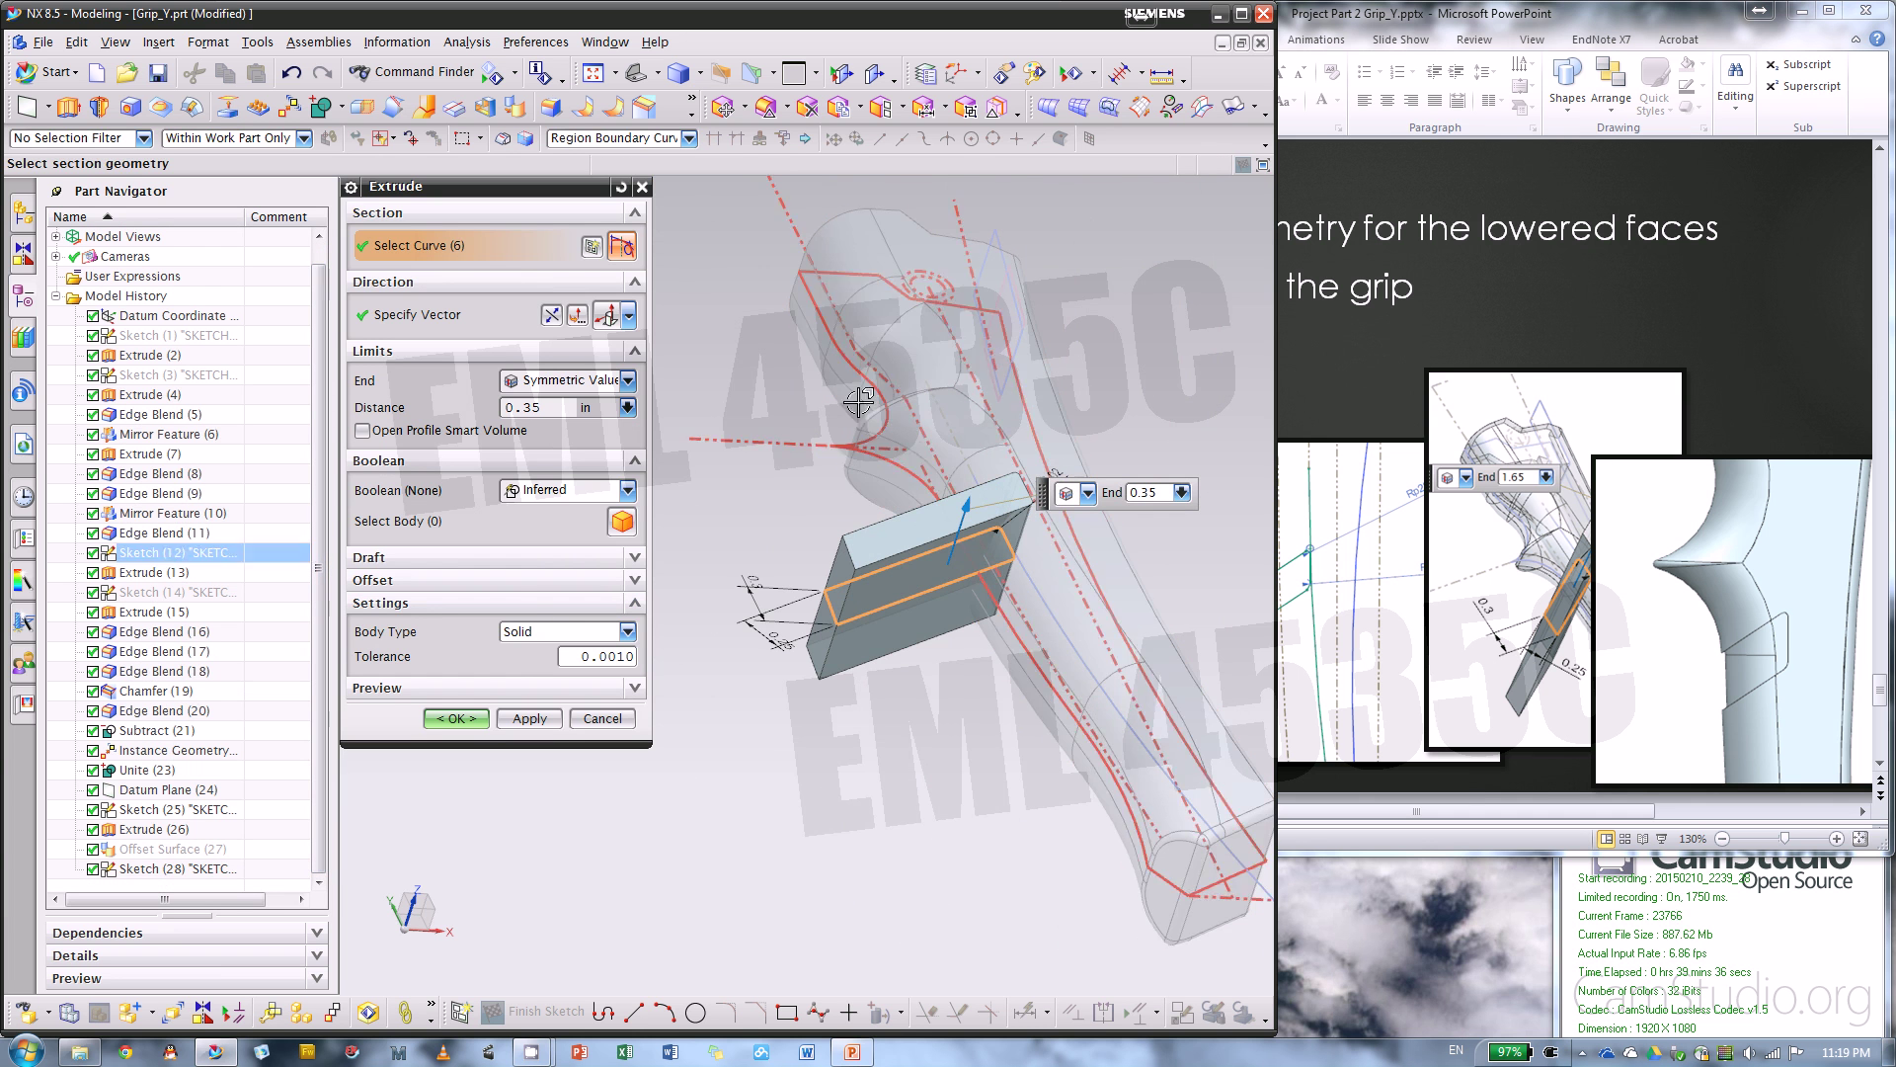
middle_click_drag(837, 772, 790, 748)
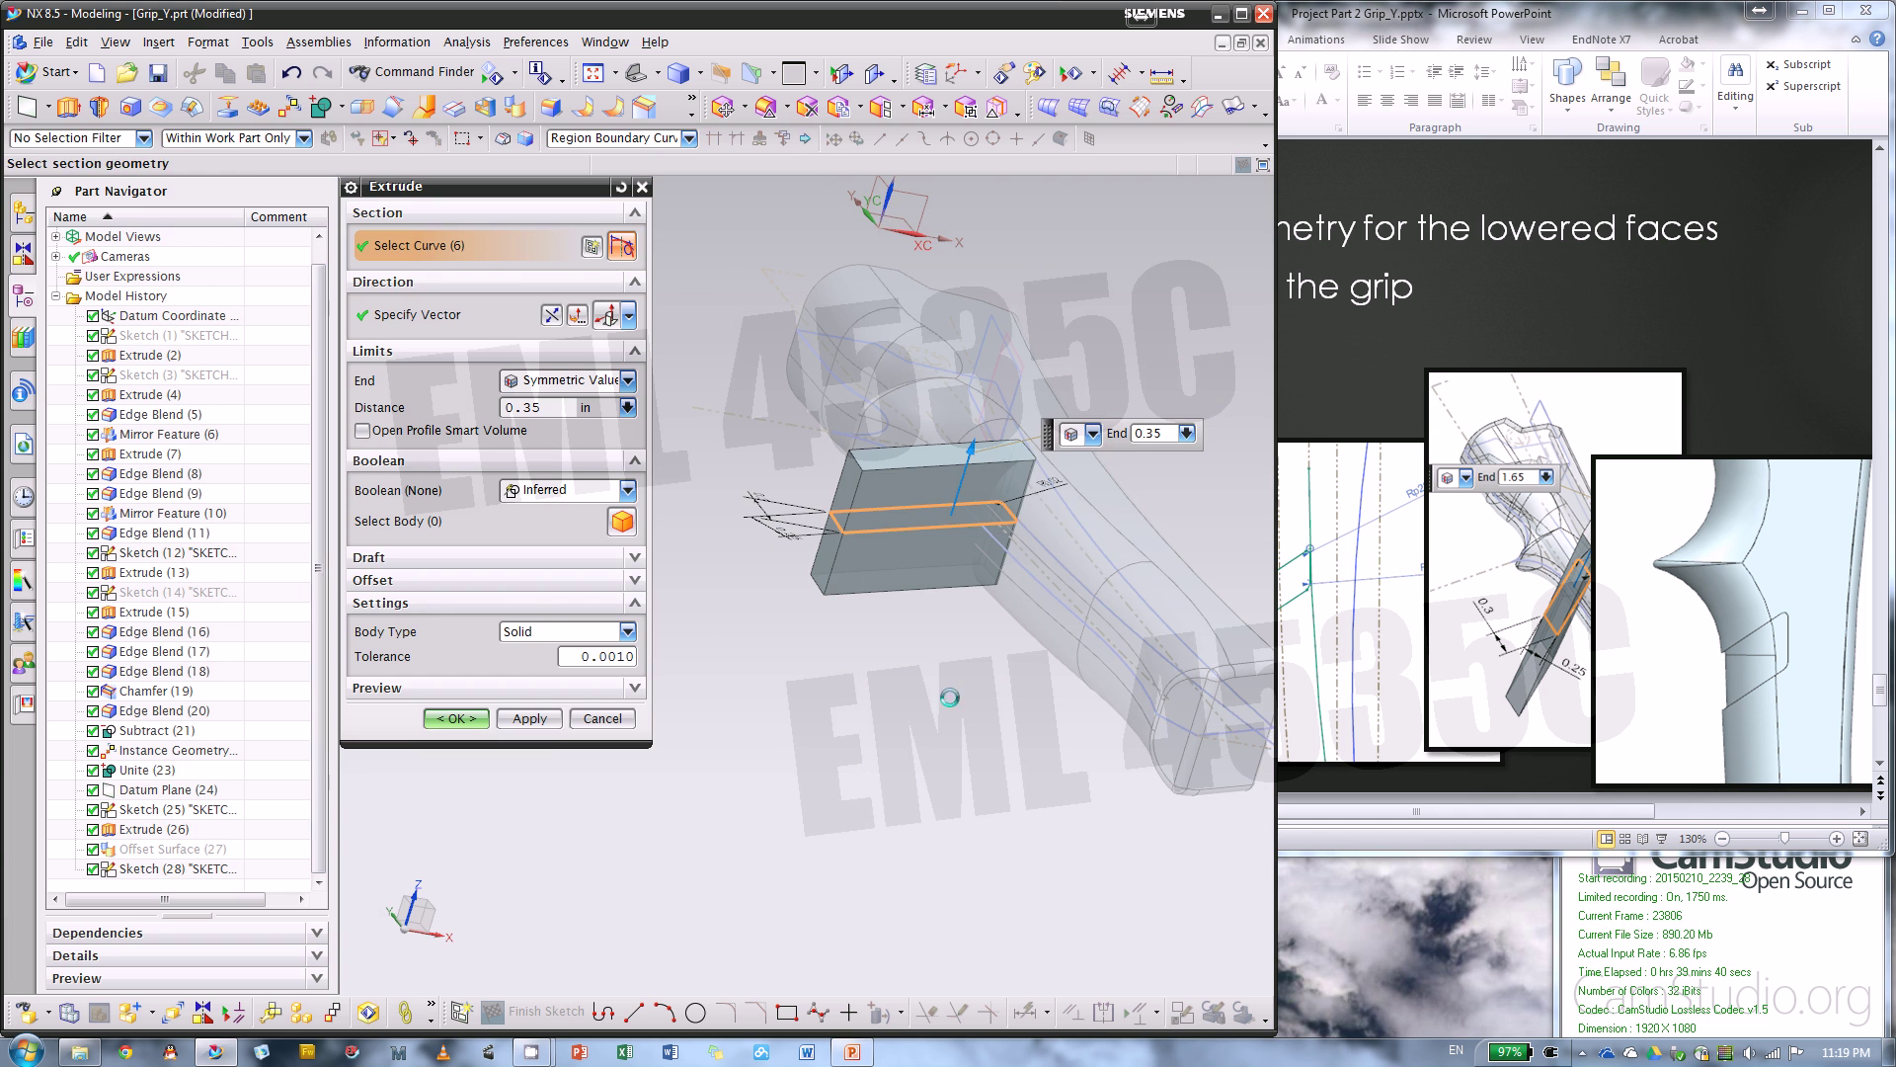
middle_click_drag(949, 697, 987, 304)
left_click_drag(987, 305, 994, 278)
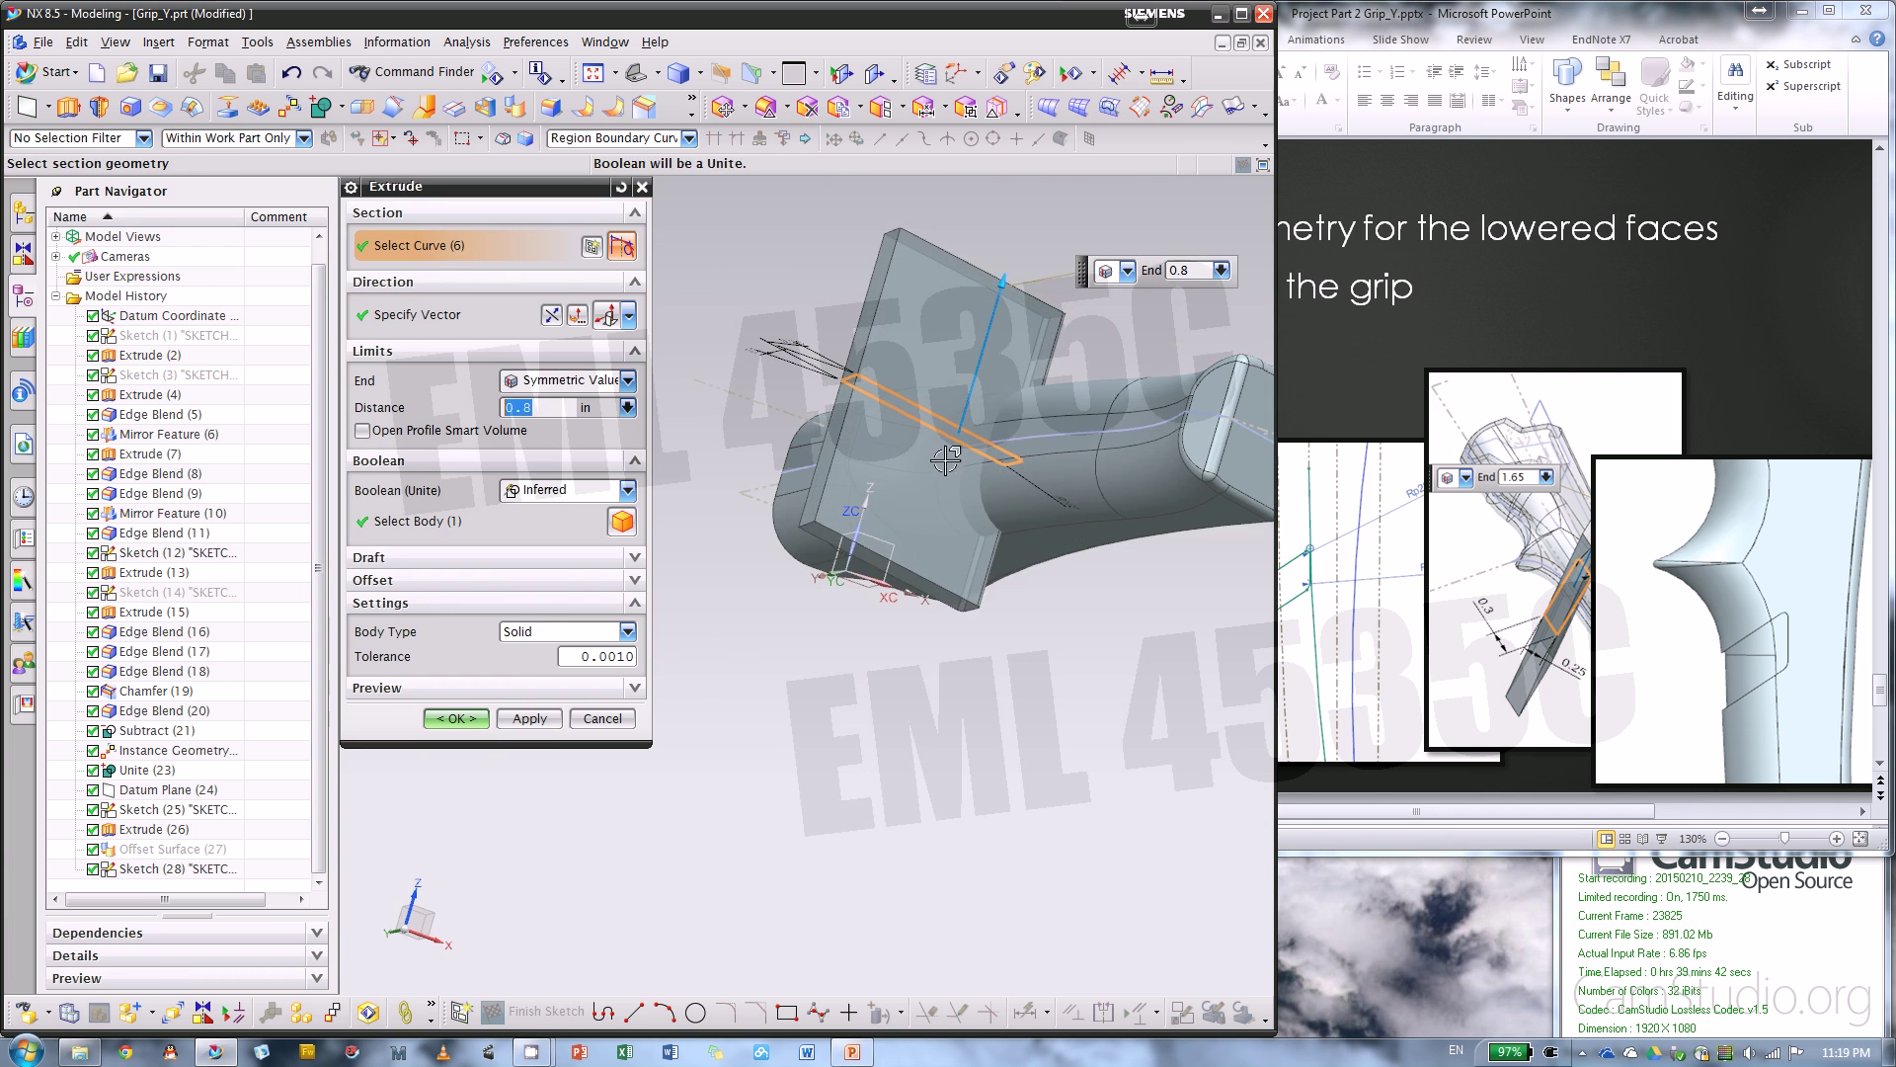
- Set the extrusion's Boolean to Subtract from the grip body and create the parallelogram cut
middle_click_drag(950, 784, 897, 826)
left_click(533, 514)
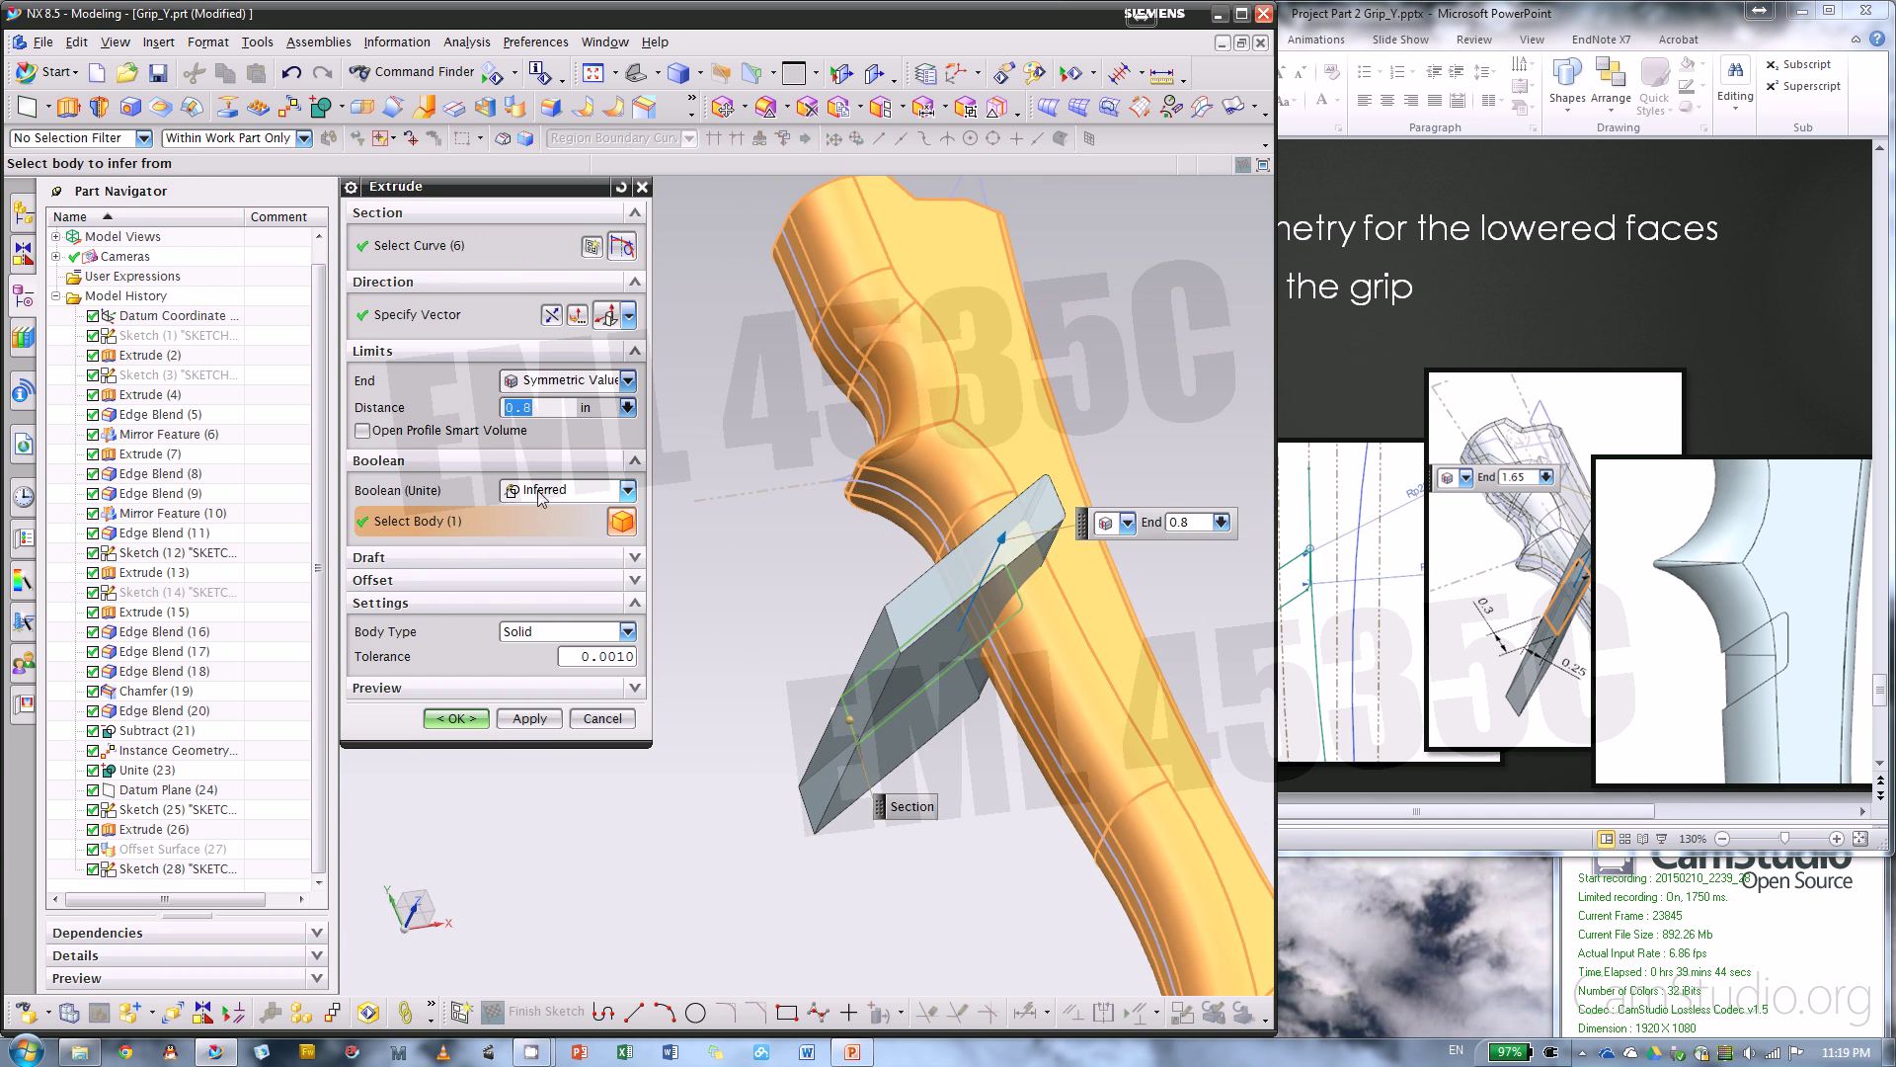
left_click(545, 491)
left_click(551, 566)
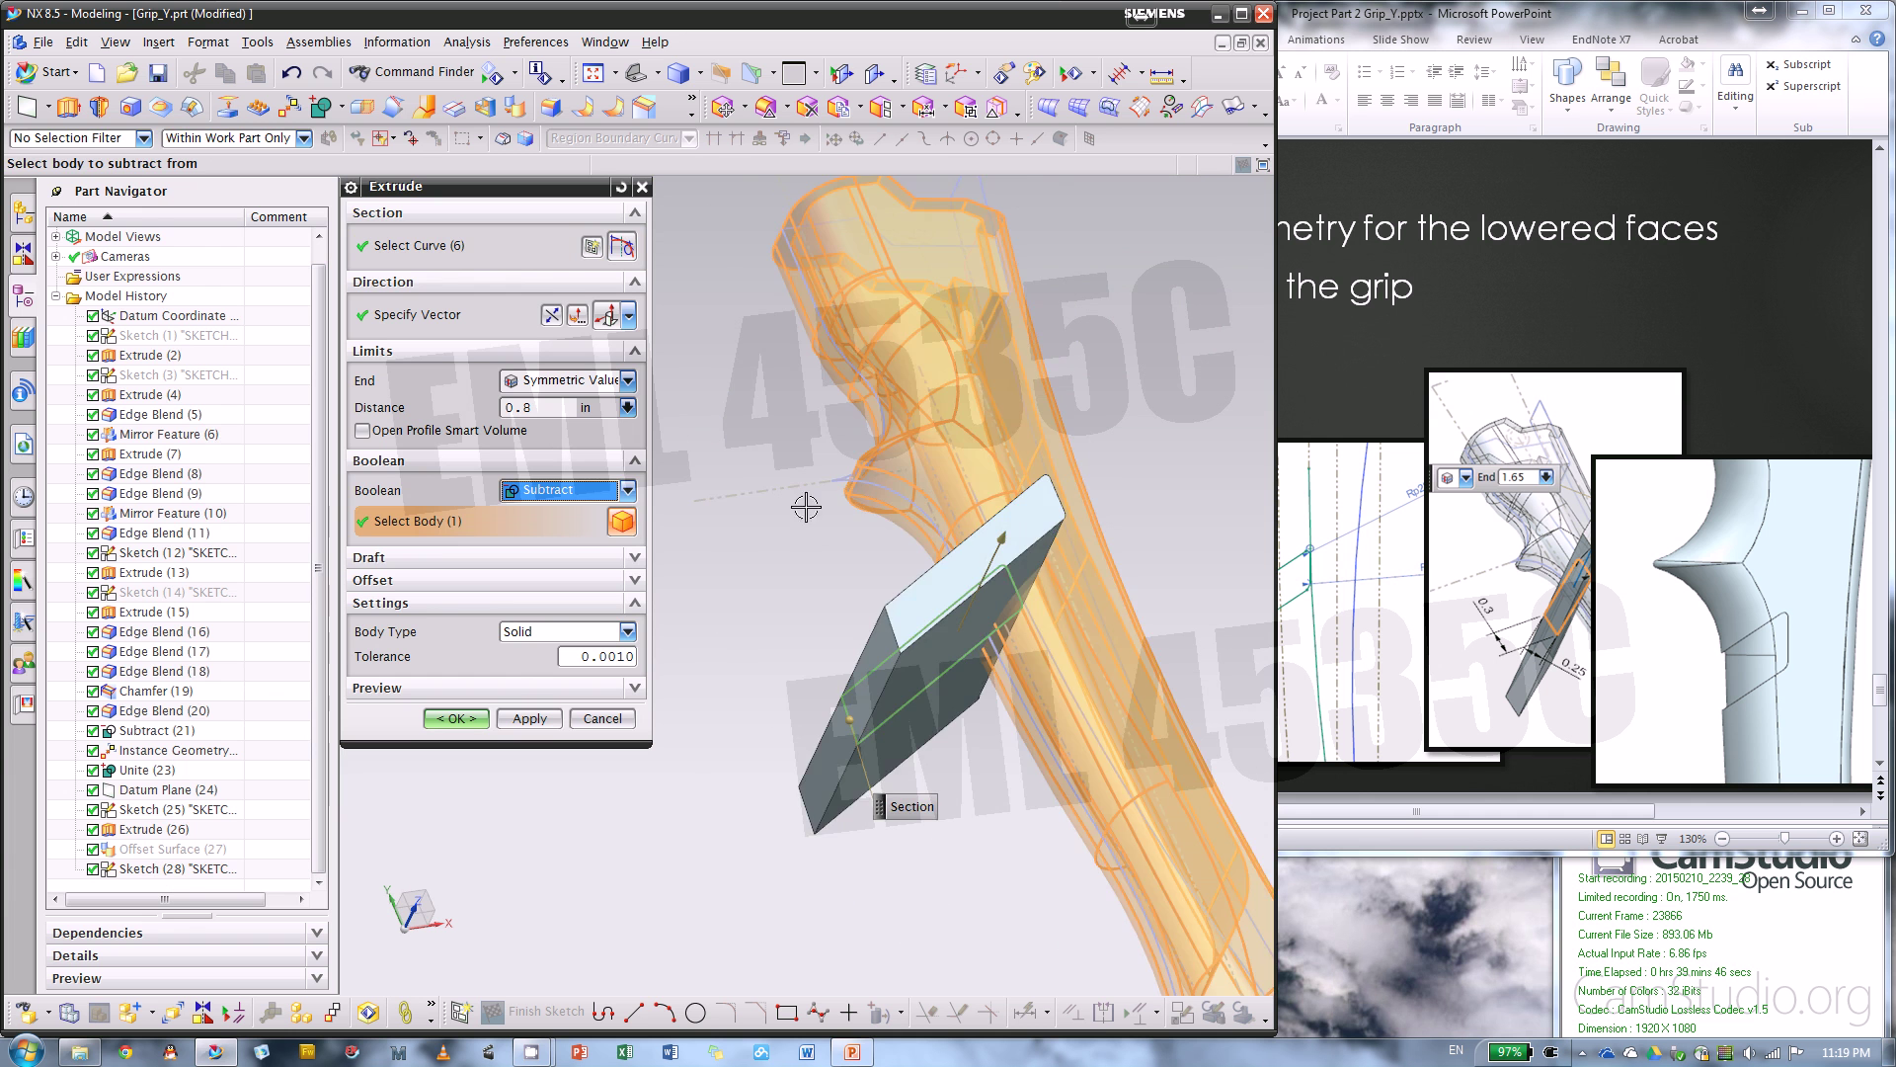
scroll(805, 506, "down", 3)
scroll(843, 585, "up", 2)
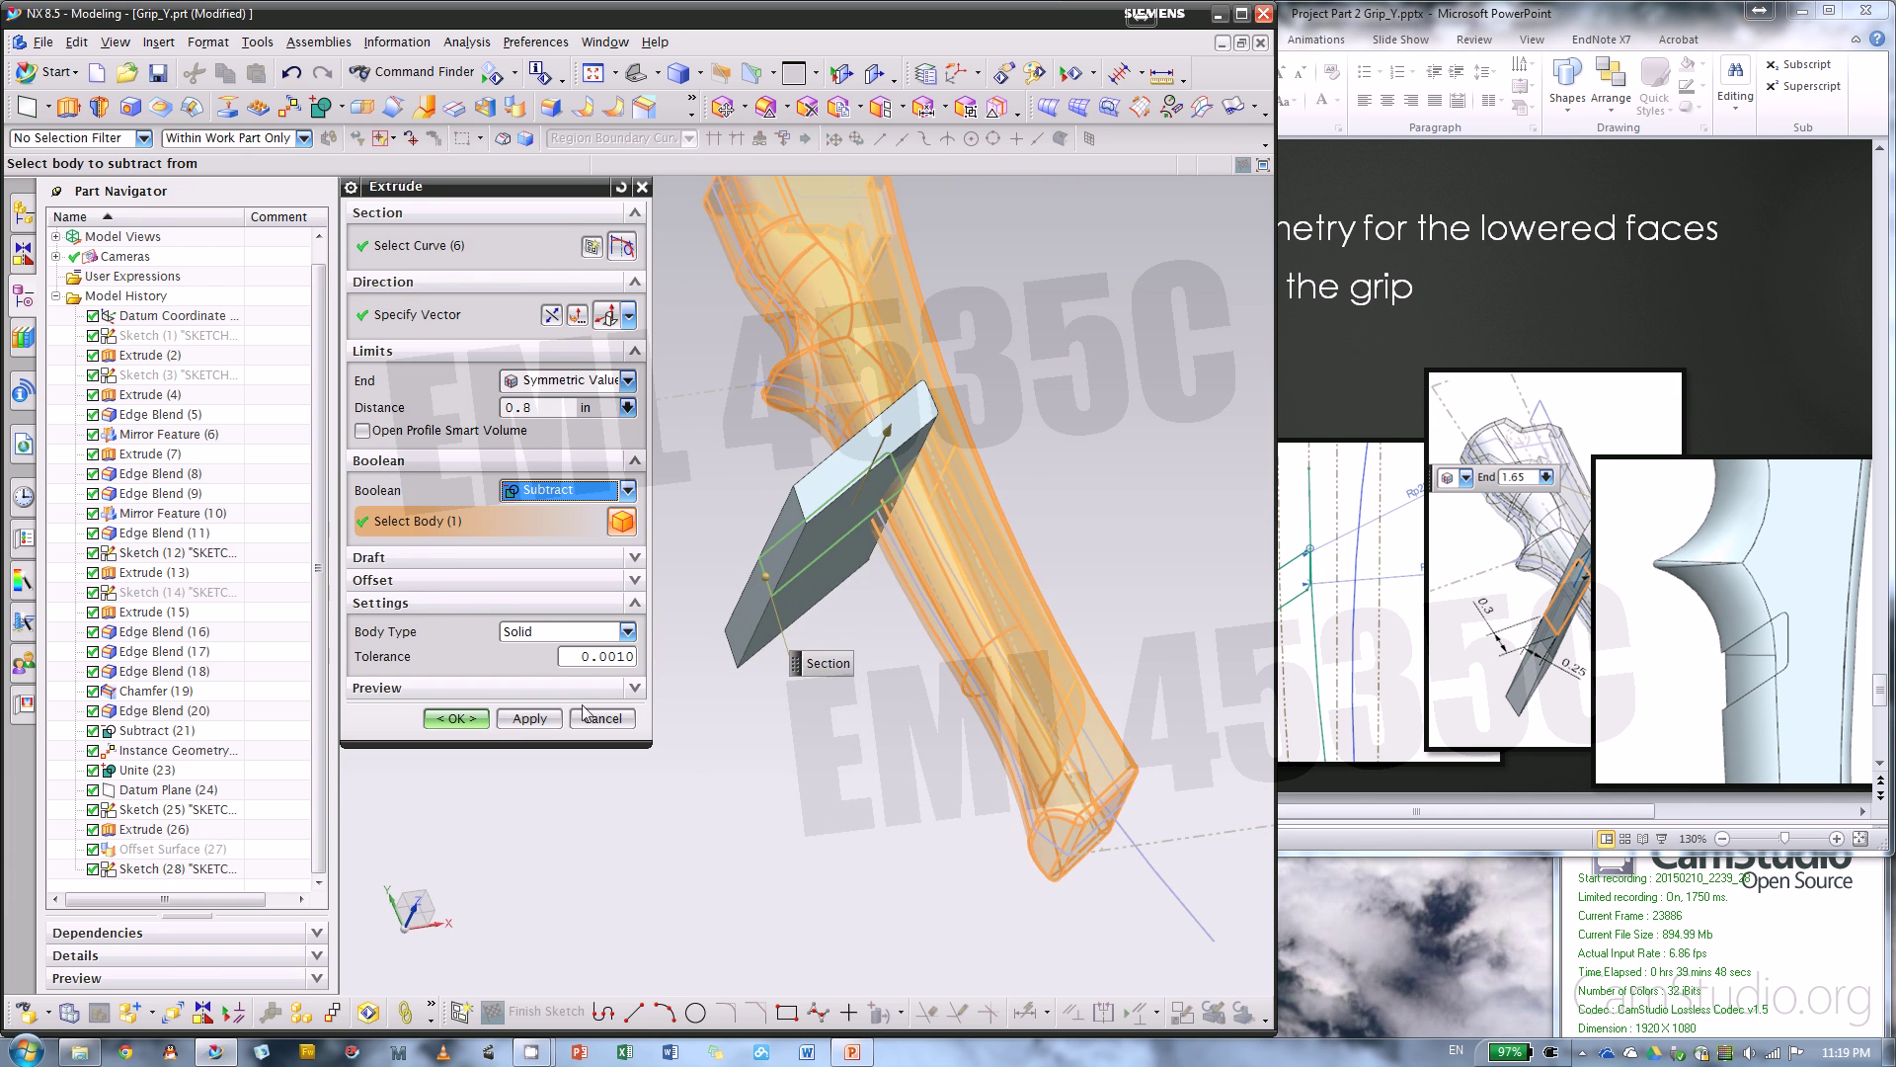
left_click(483, 726)
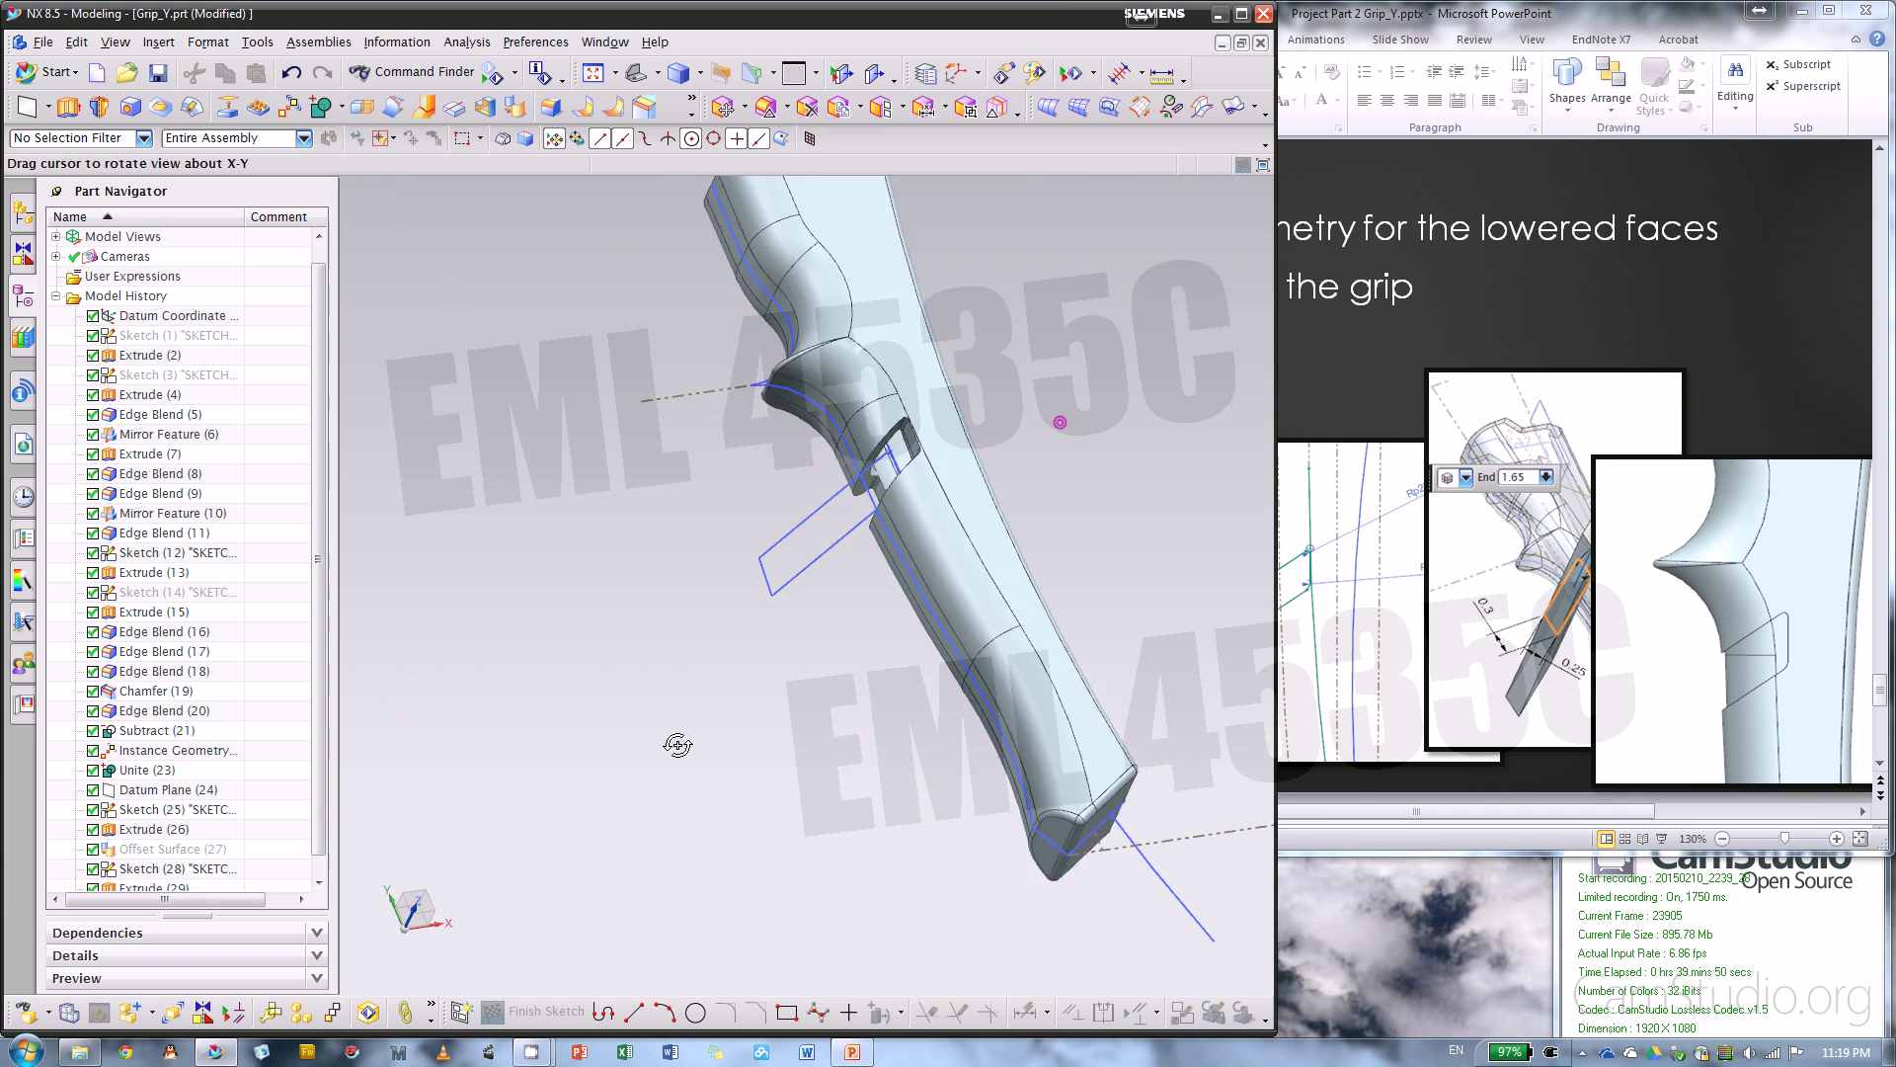
- Show the hidden Offset Surface (27) inside the grip's new parallelogram cut
scroll(1071, 543, "up", 5)
scroll(814, 582, "down", 4)
mouse_move(814, 585)
middle_mouse_down()
mouse_move(804, 661)
mouse_move(804, 594)
middle_mouse_up()
scroll(724, 505, "up", 4)
scroll(724, 505, "down", 2)
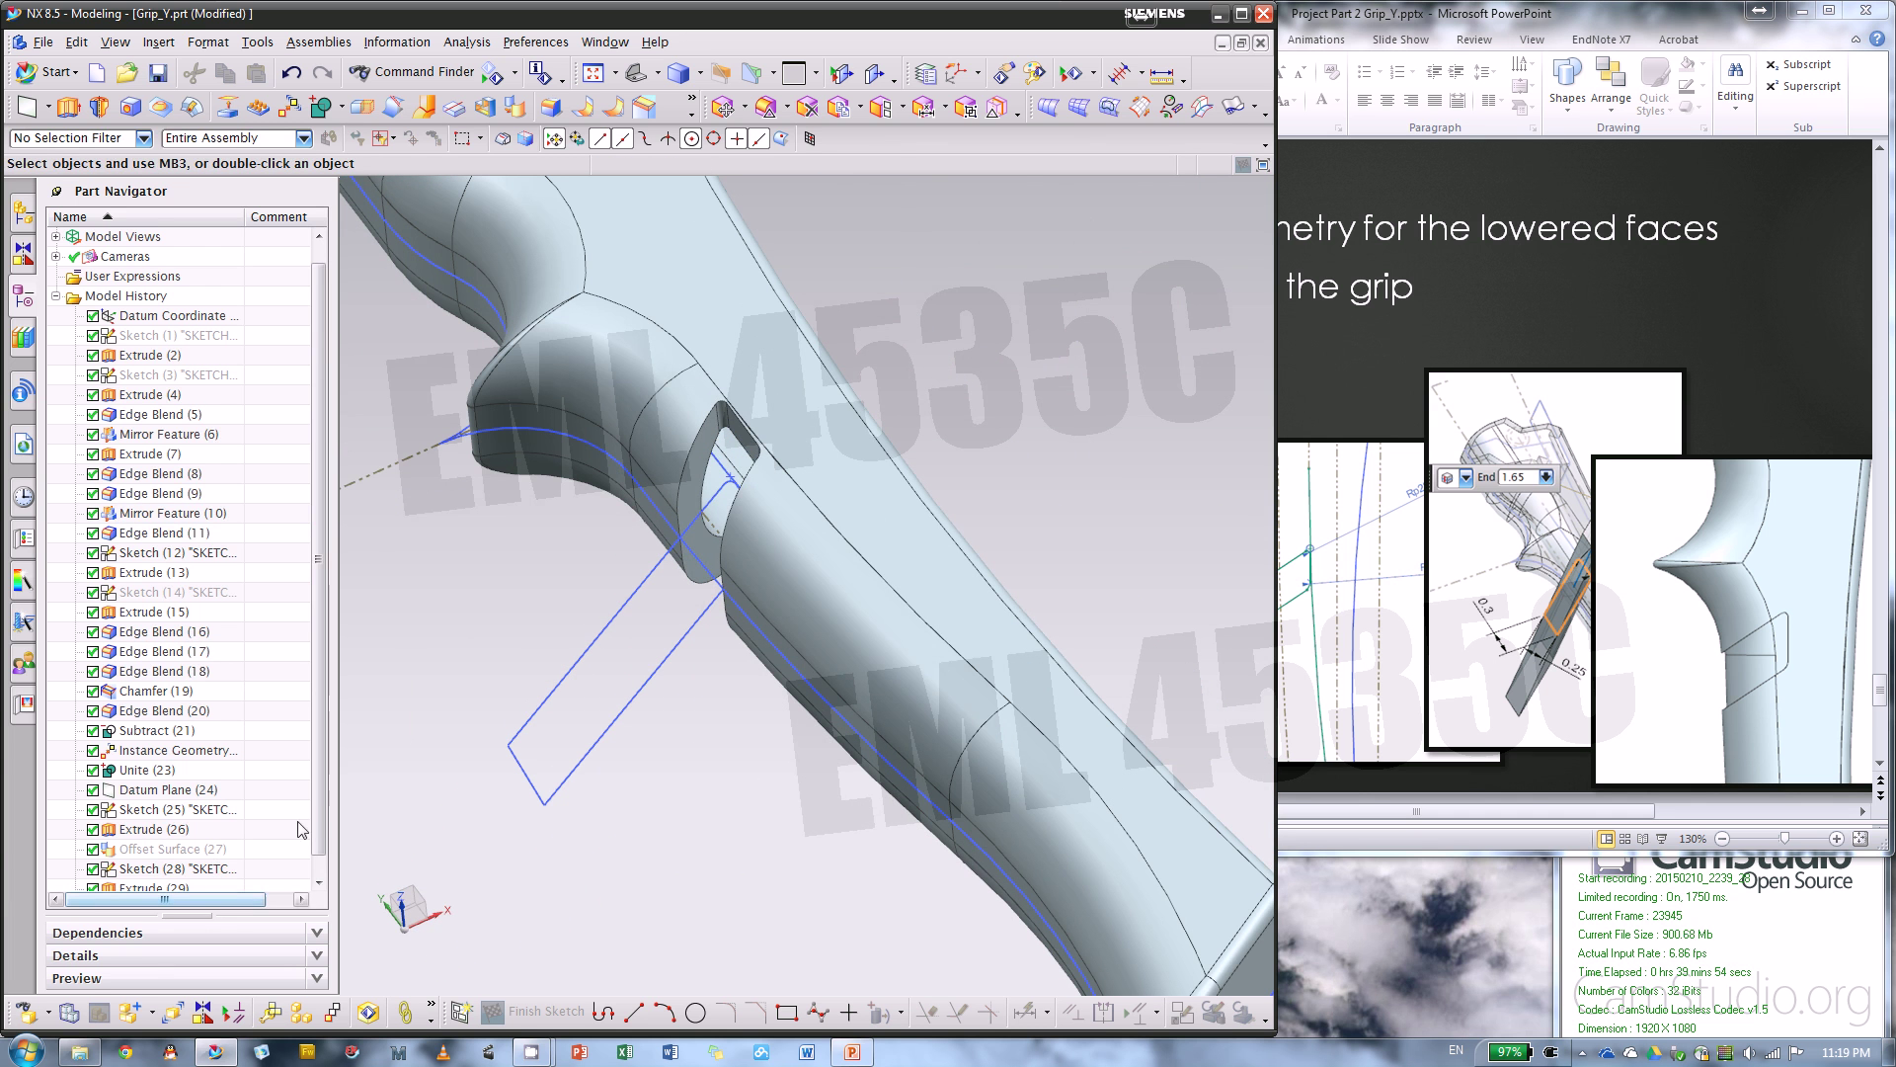
scroll(301, 828, "down", 1)
right_click(183, 828)
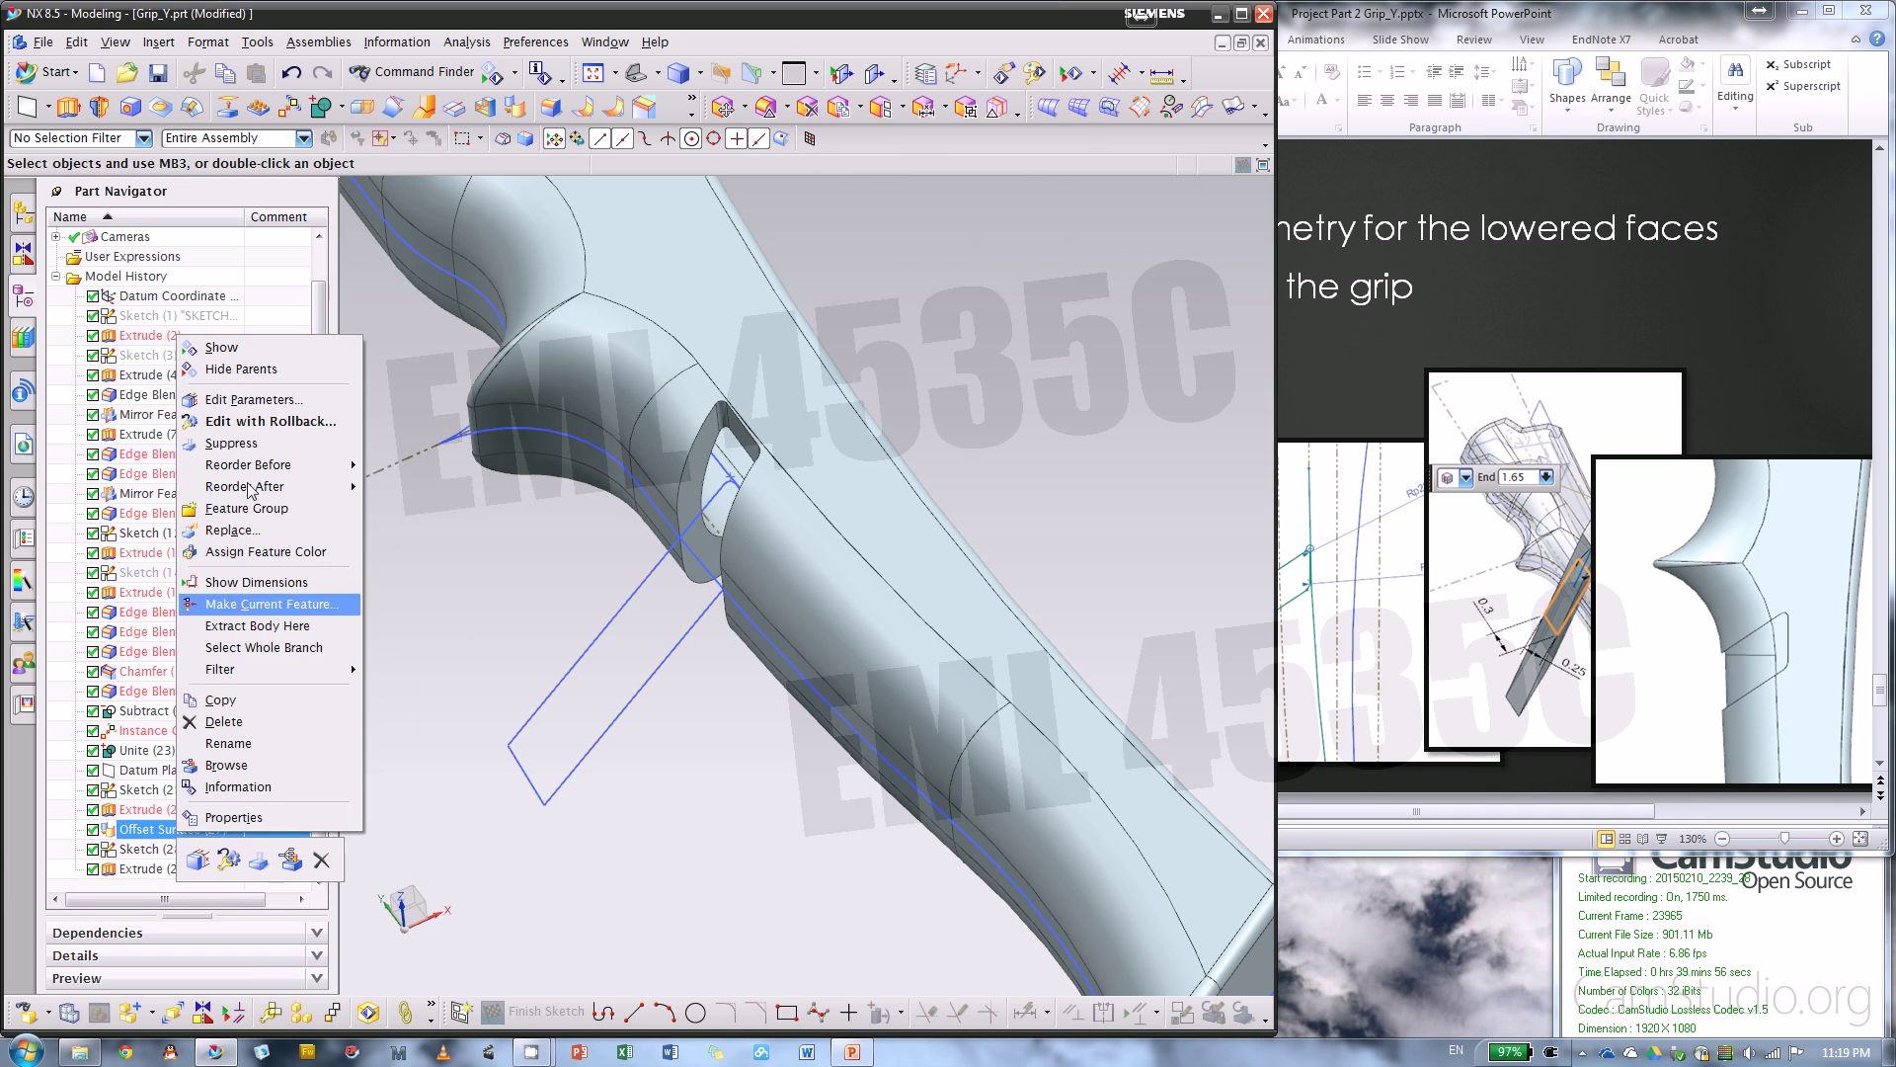
left_click(243, 353)
scroll(686, 423, "up", 4)
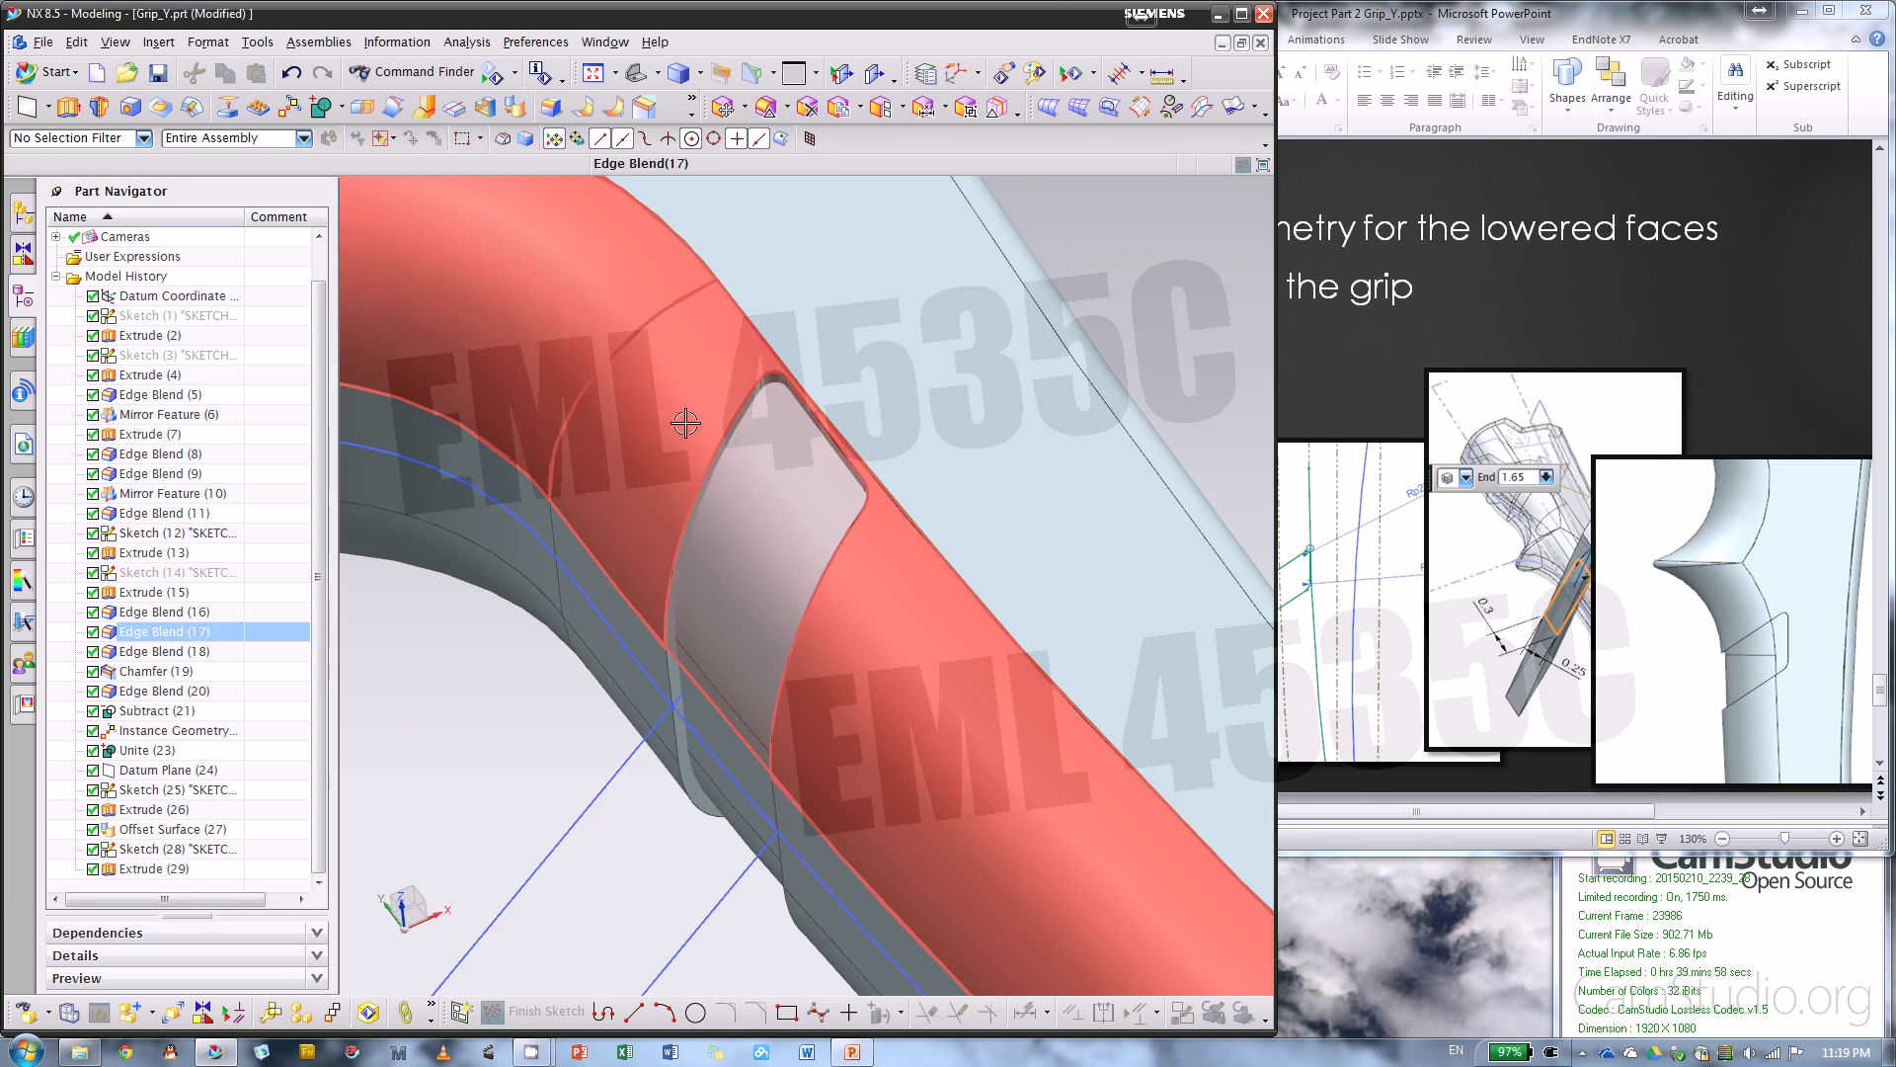
- Examine the grip's parallelogram cut from several angles, then review the parameters of Offset Surface (27) and accept them
middle_click_drag(587, 581, 632, 476)
scroll(845, 335, "down", 3)
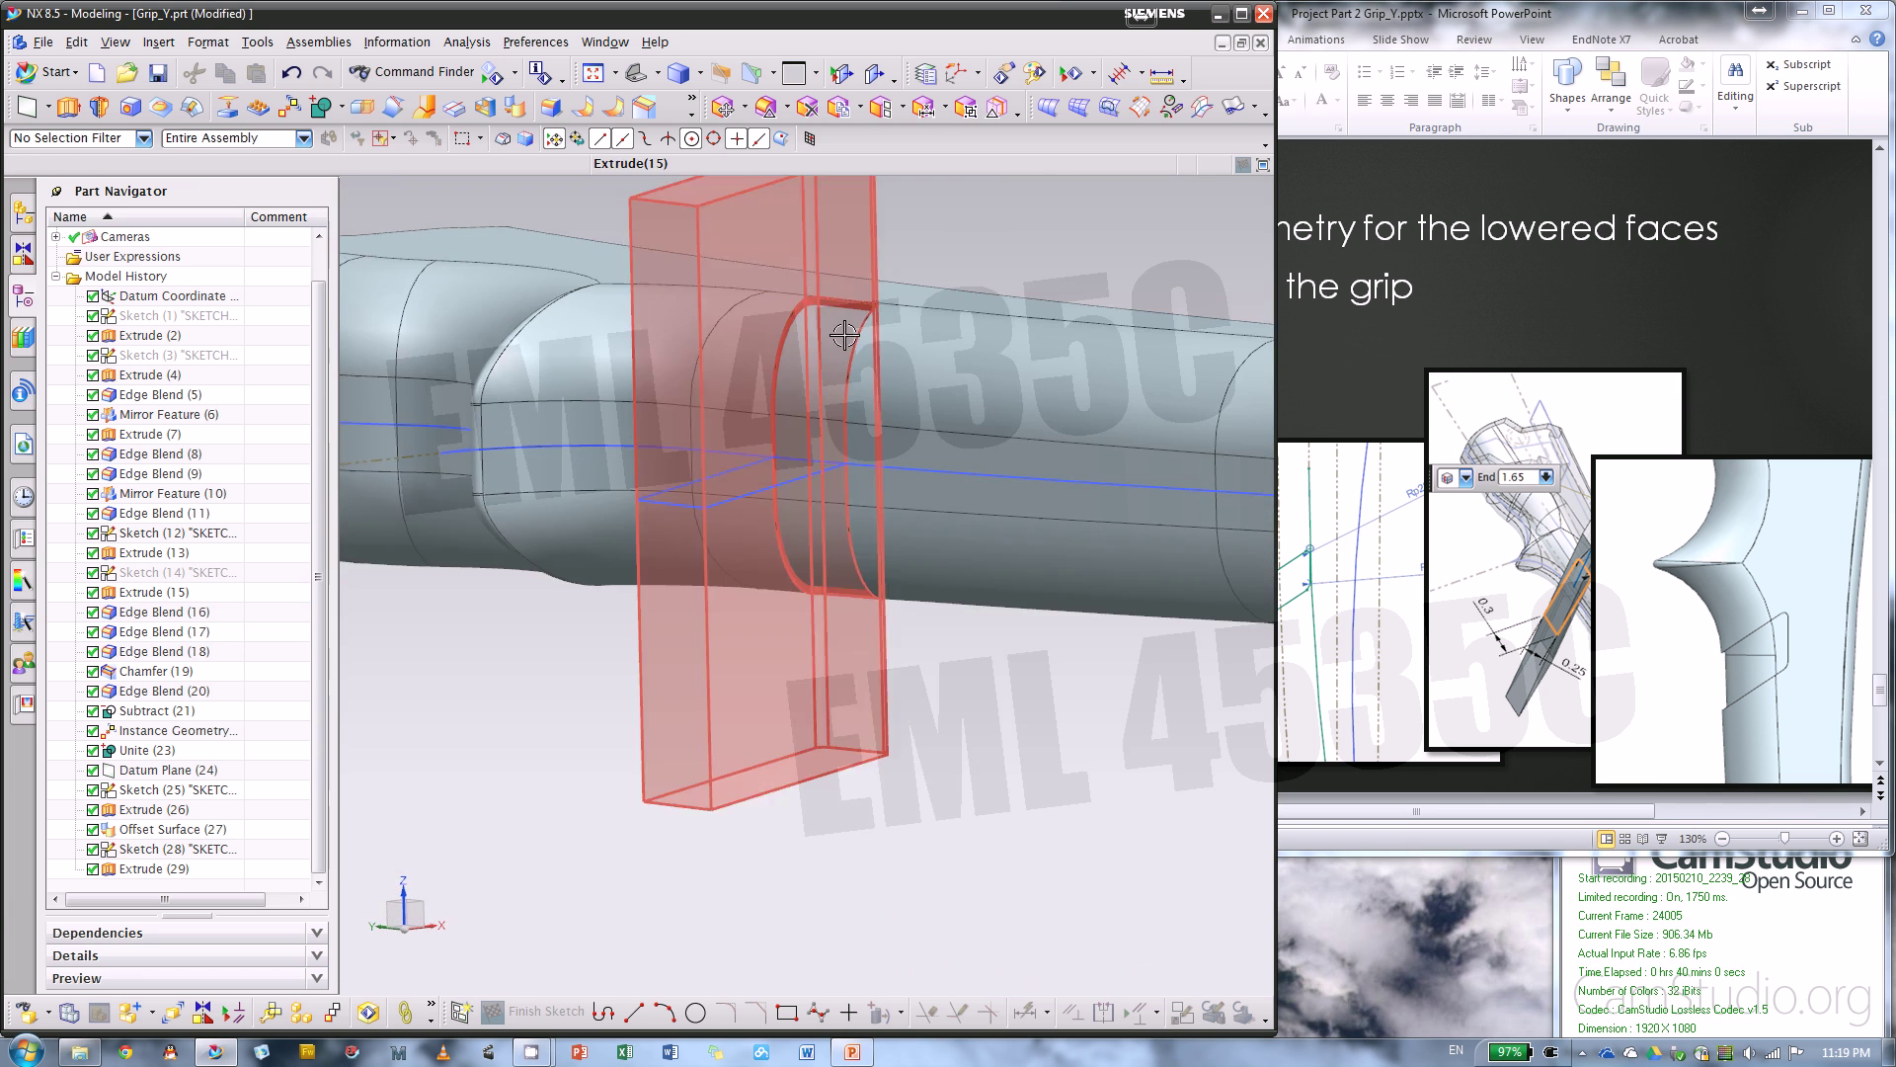
middle_click_drag(845, 336, 805, 529)
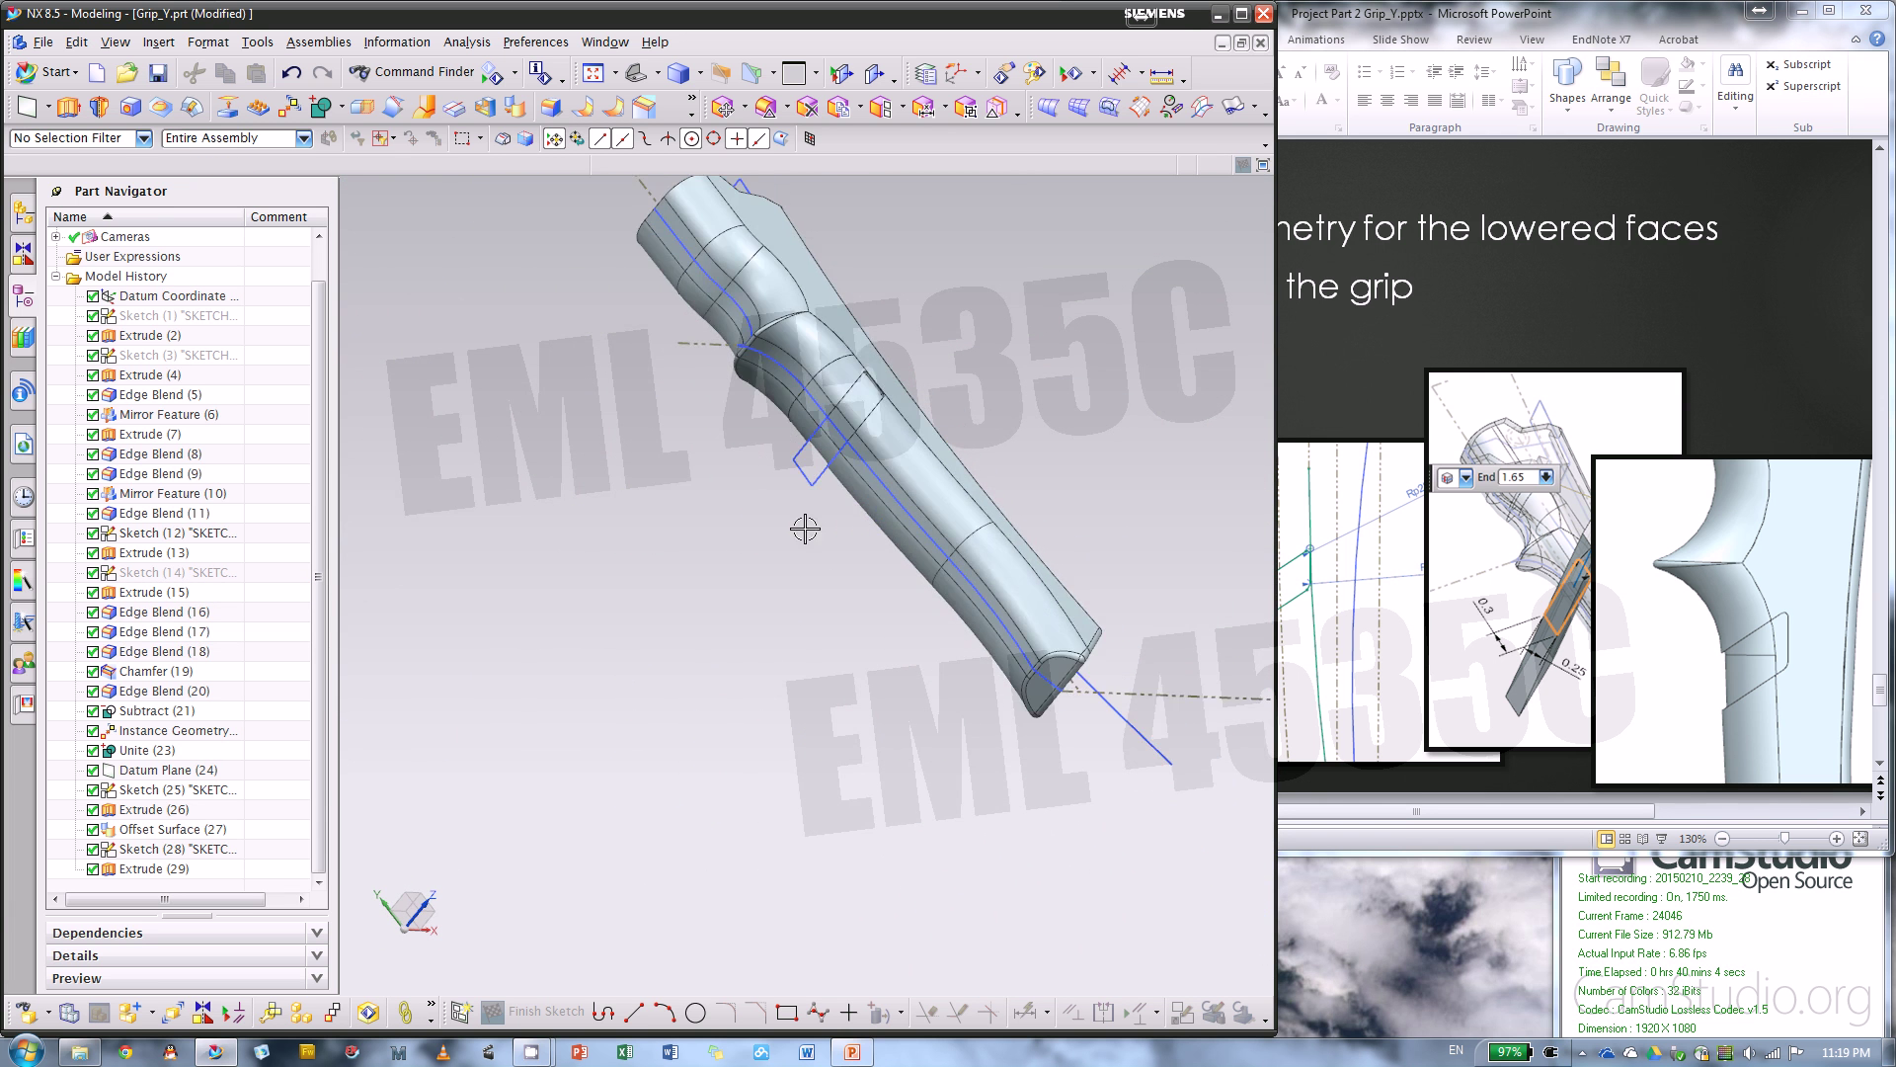
scroll(697, 558, "up", 2)
double_click(211, 830)
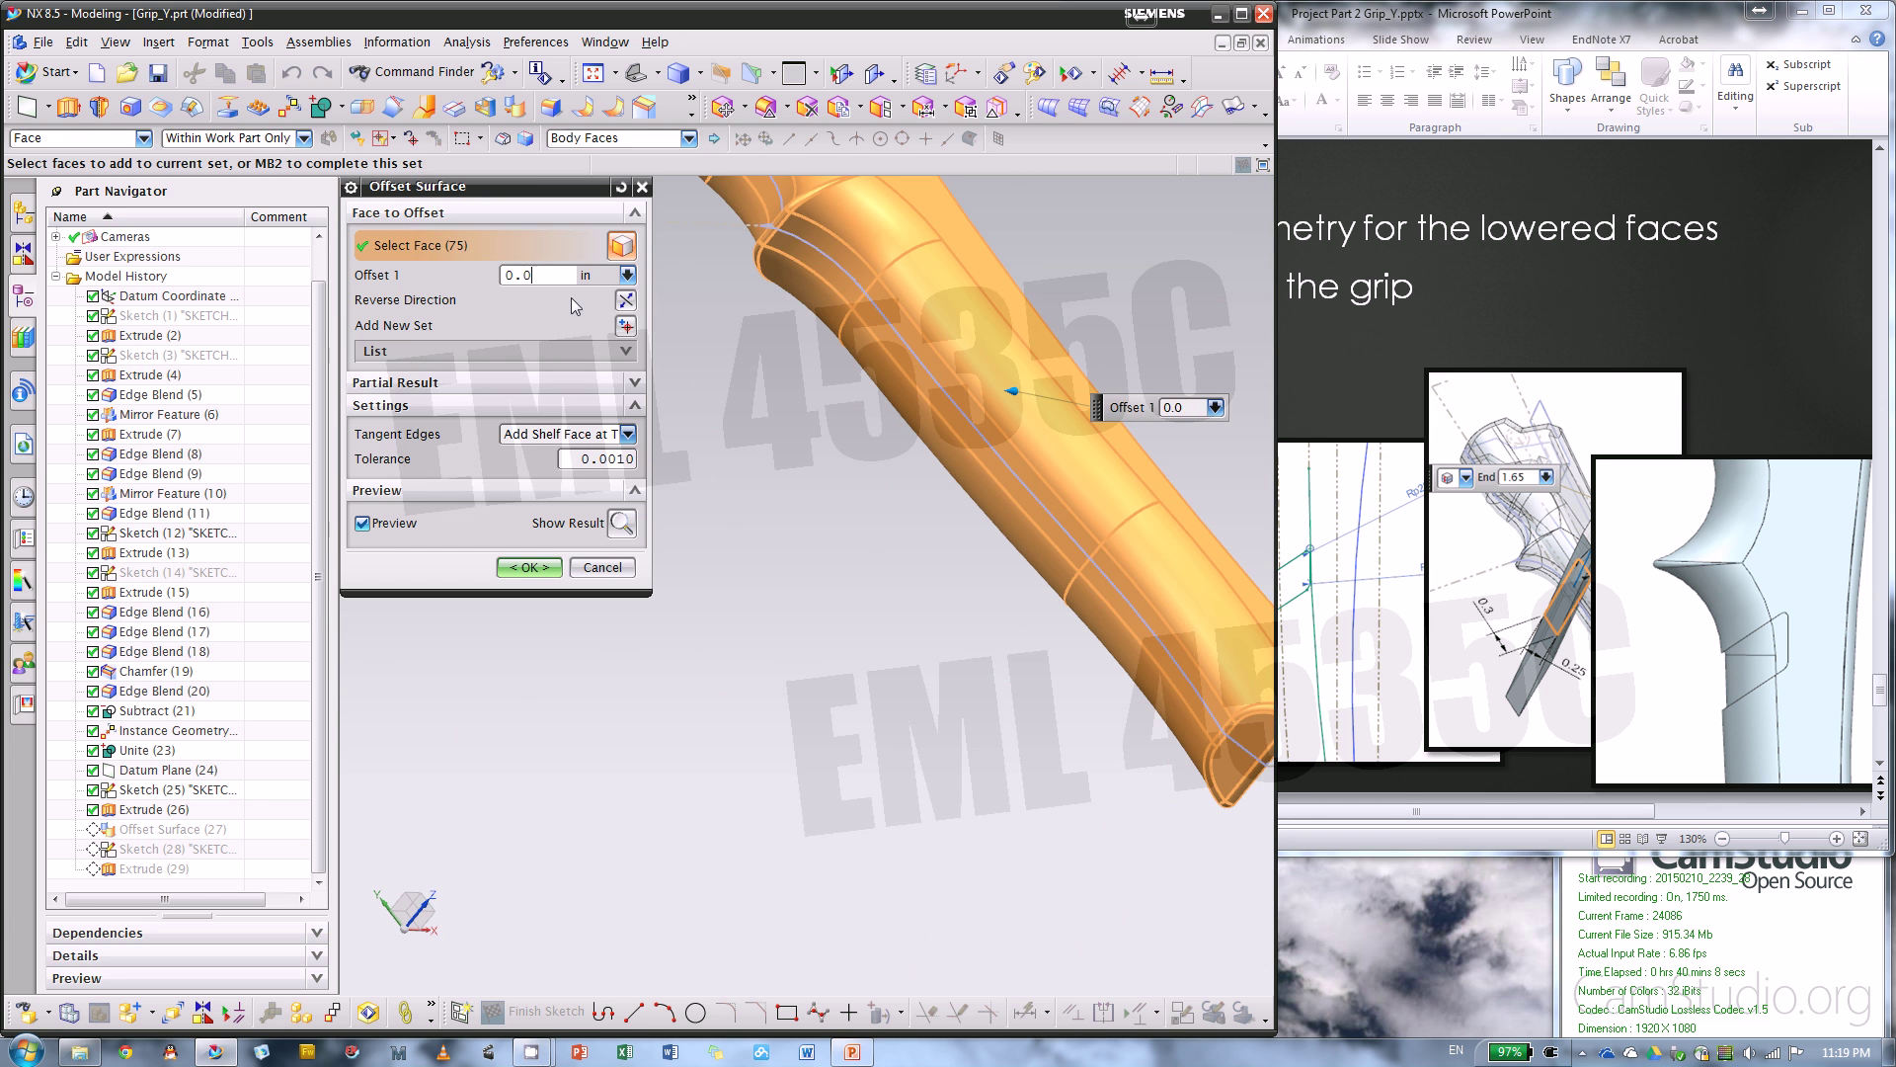
left_click(530, 567)
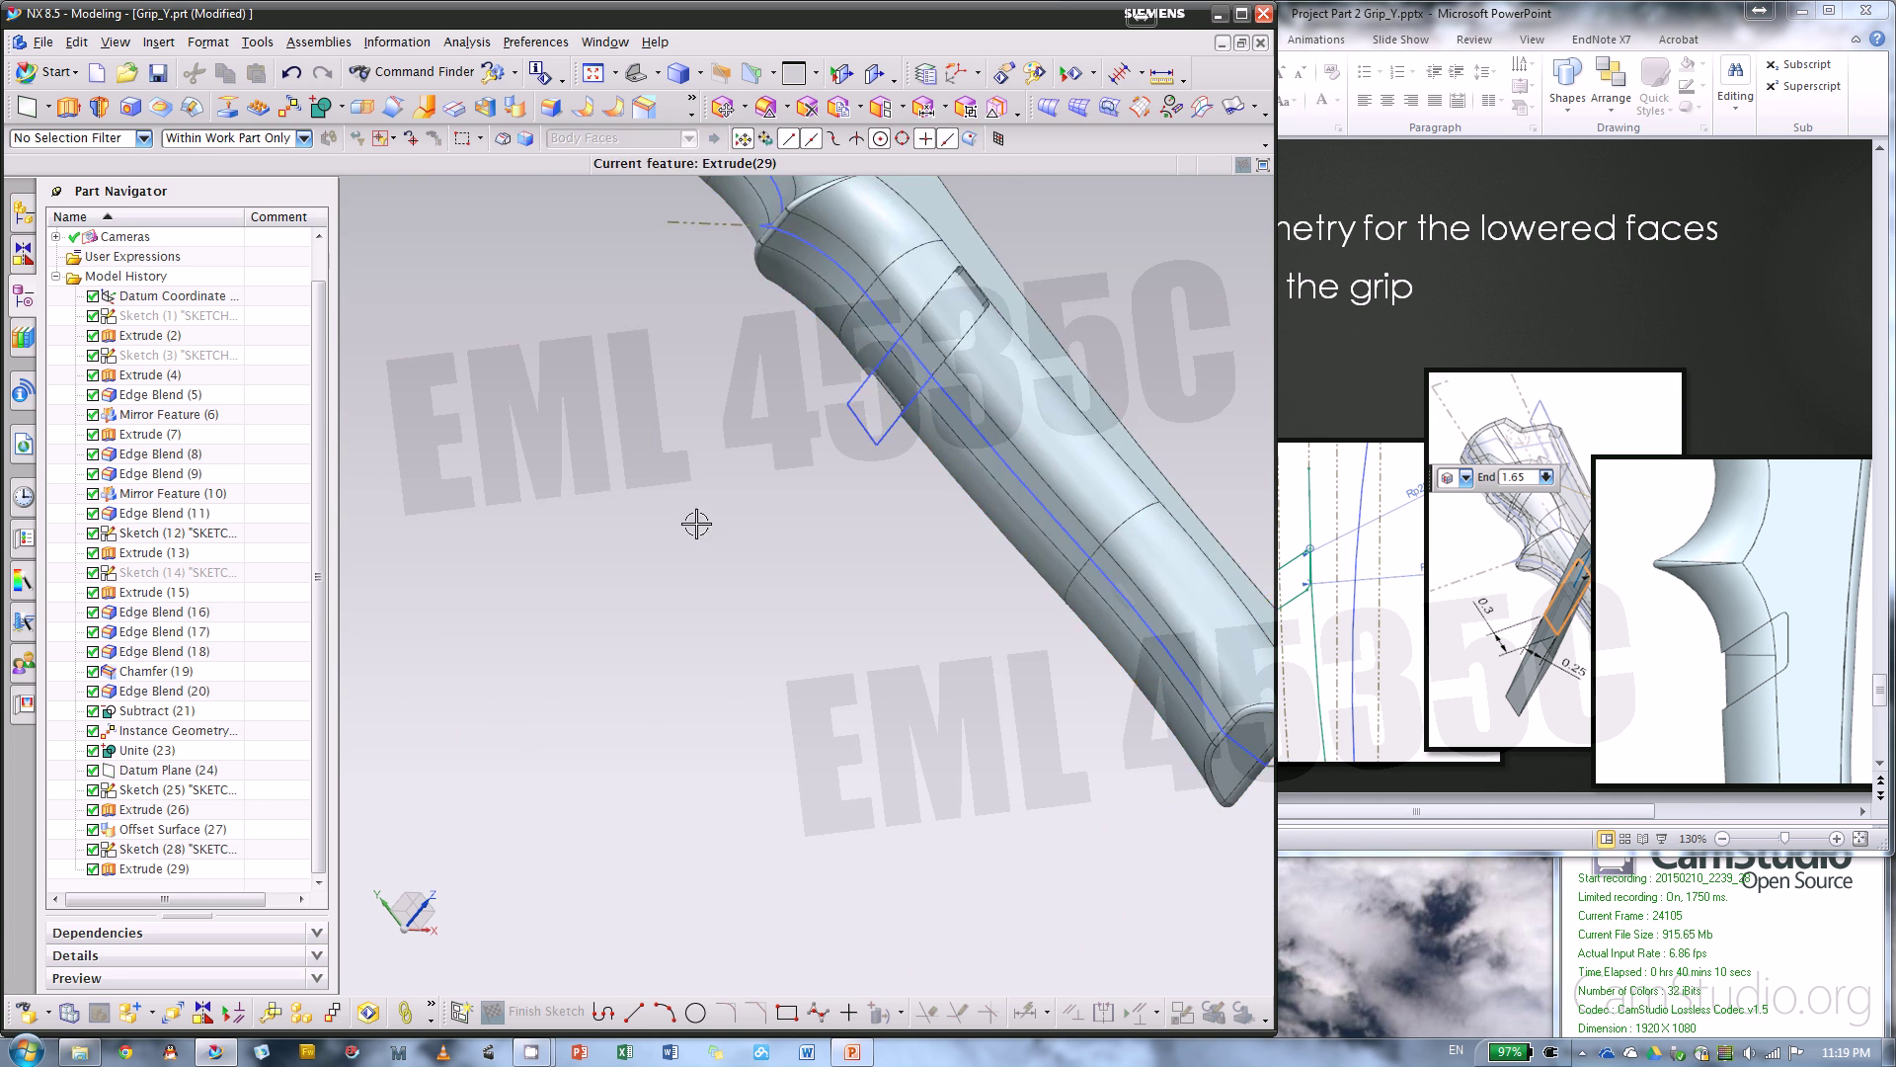
- Compare the whole grip with the recess shown on the PowerPoint slide and return to NX
middle_click_drag(696, 523, 827, 386)
mouse_move(636, 577)
middle_mouse_down()
mouse_move(580, 613)
mouse_move(592, 635)
mouse_move(631, 567)
mouse_move(648, 573)
mouse_move(621, 644)
mouse_move(596, 605)
mouse_move(618, 628)
middle_mouse_up()
scroll(592, 553, "down", 4)
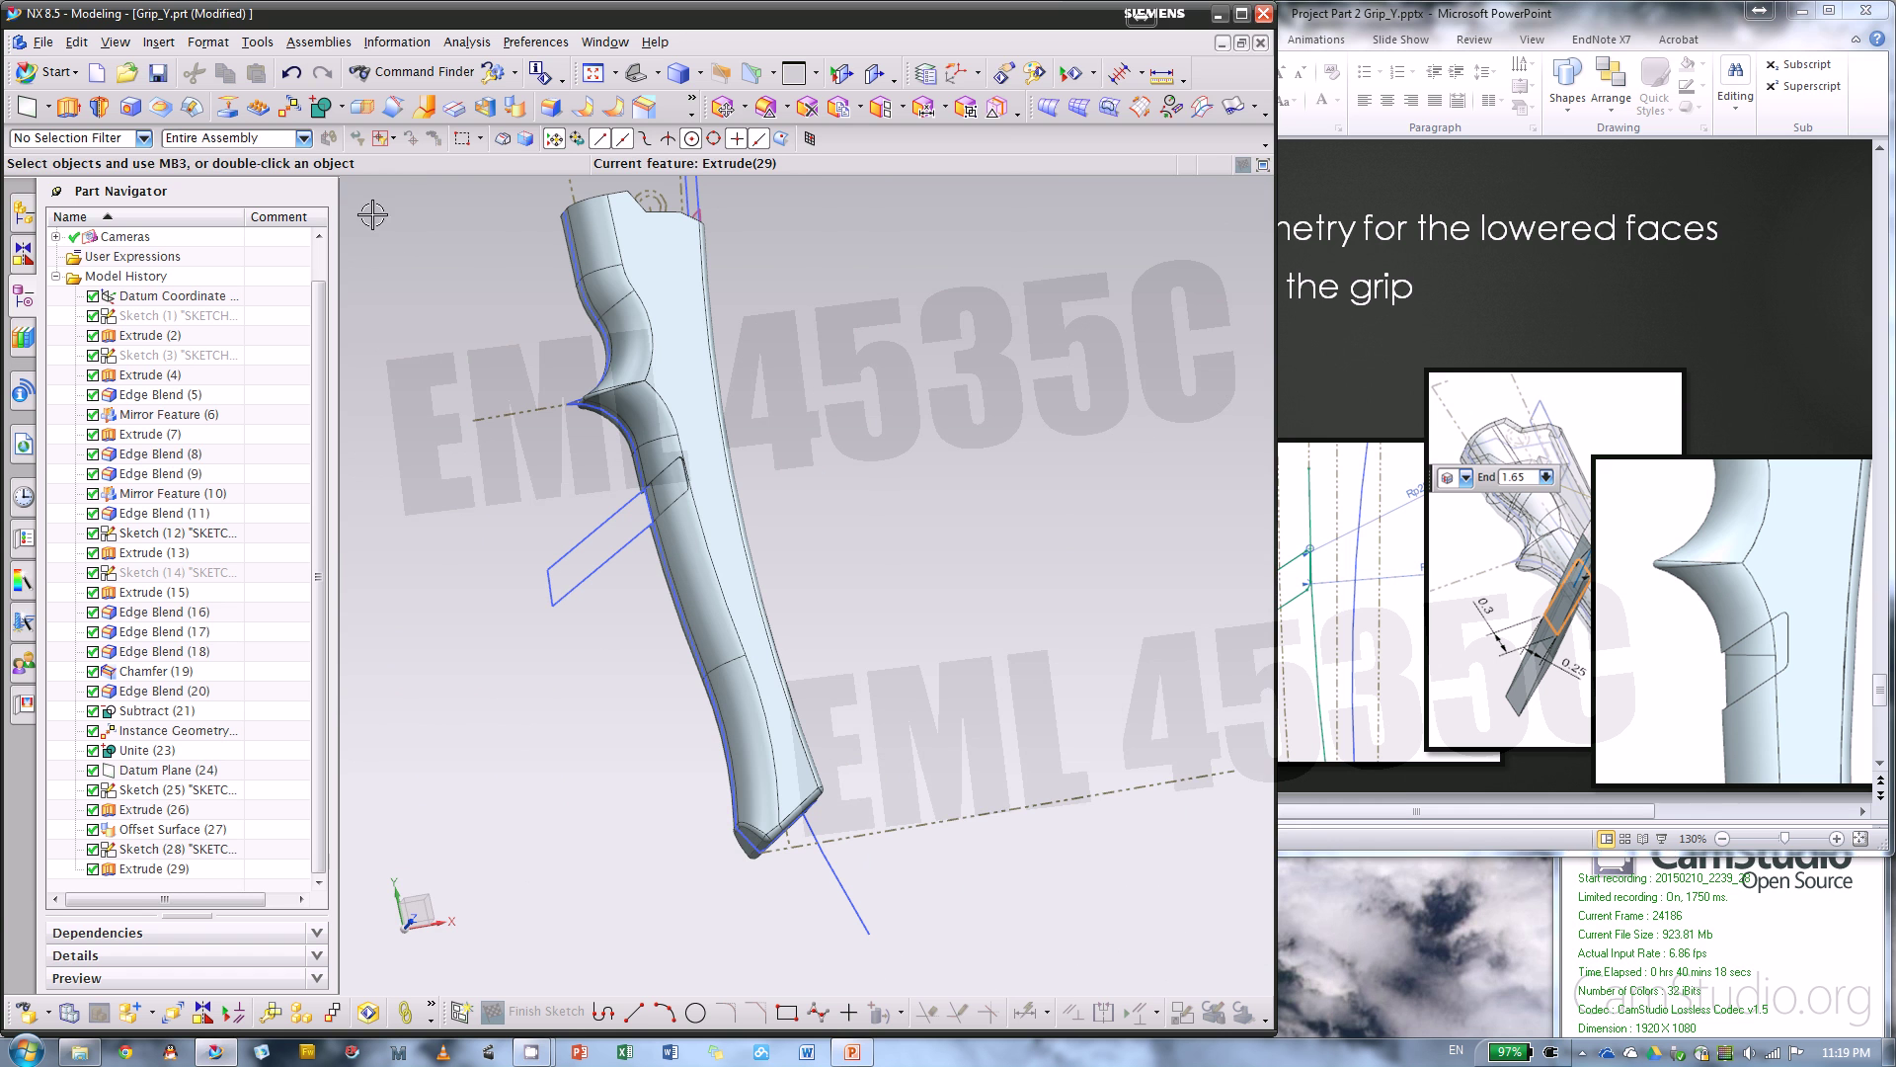
left_click(1346, 364)
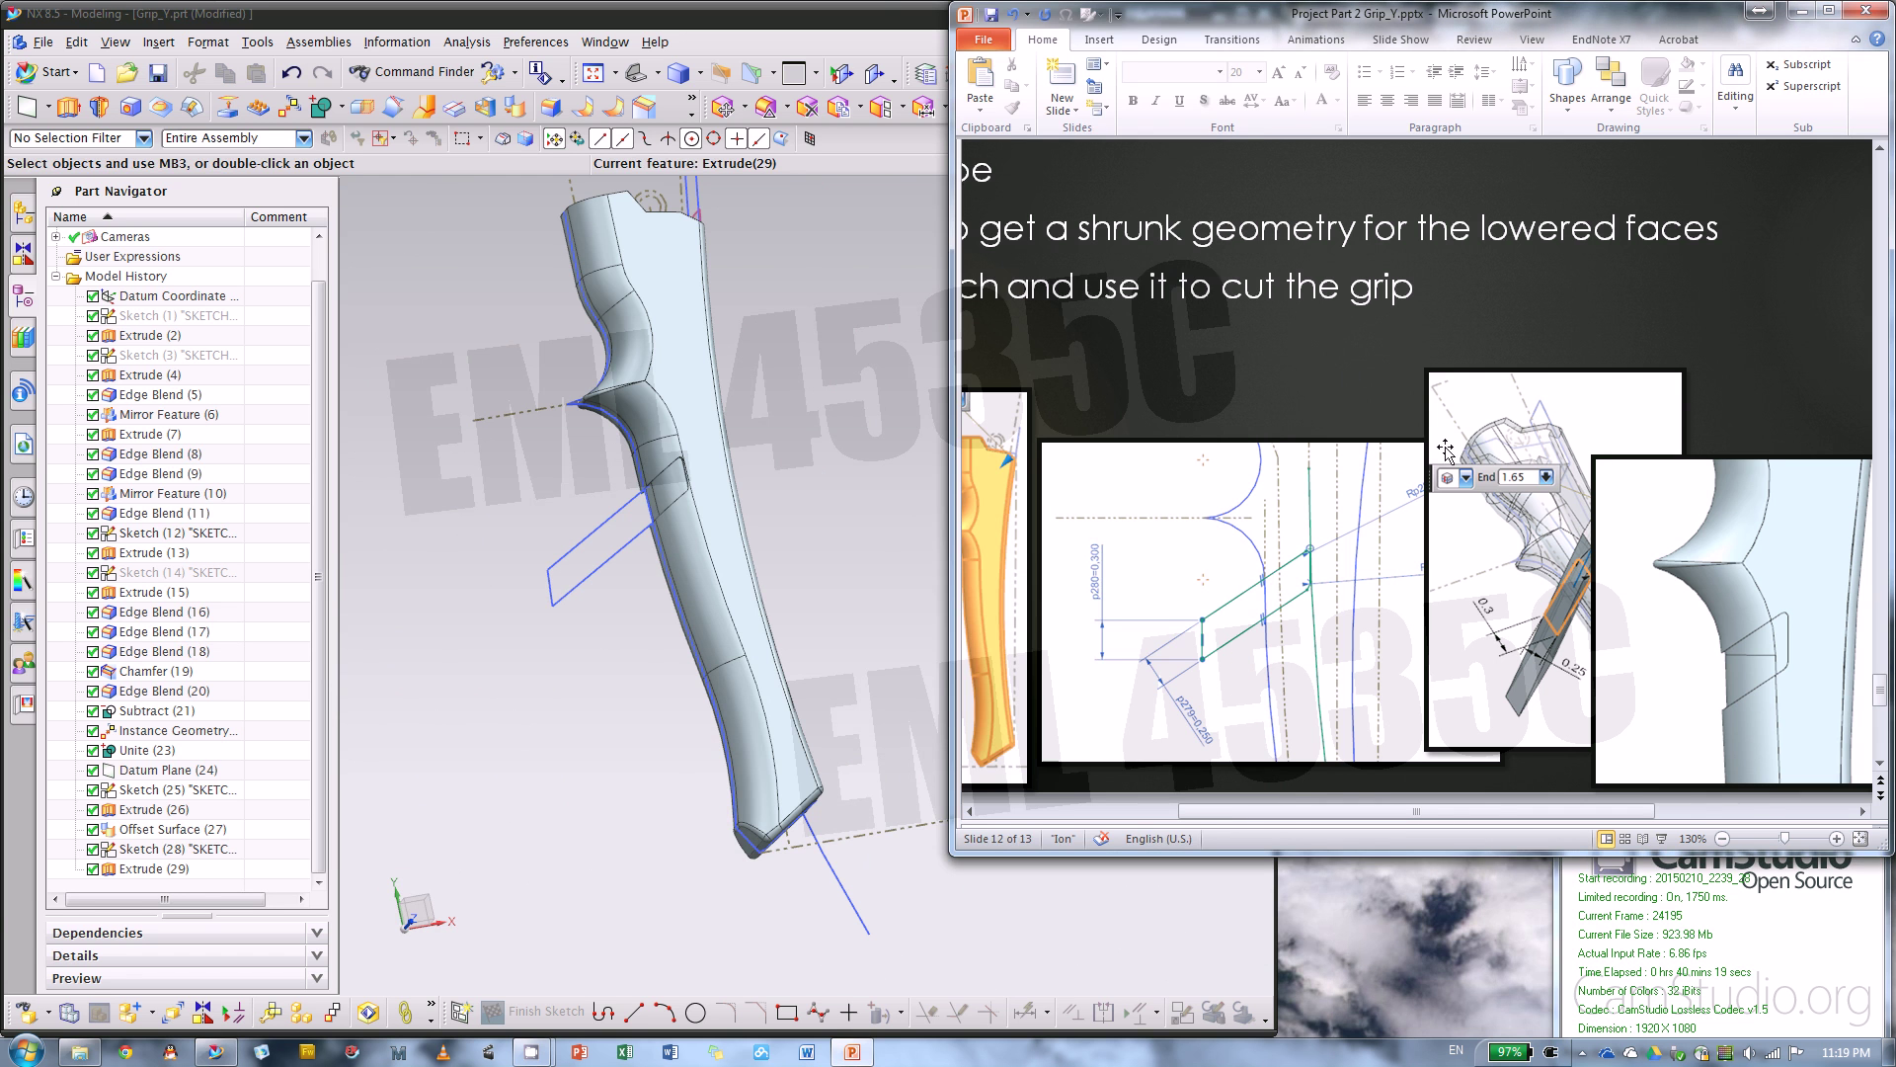
left_click(262, 119)
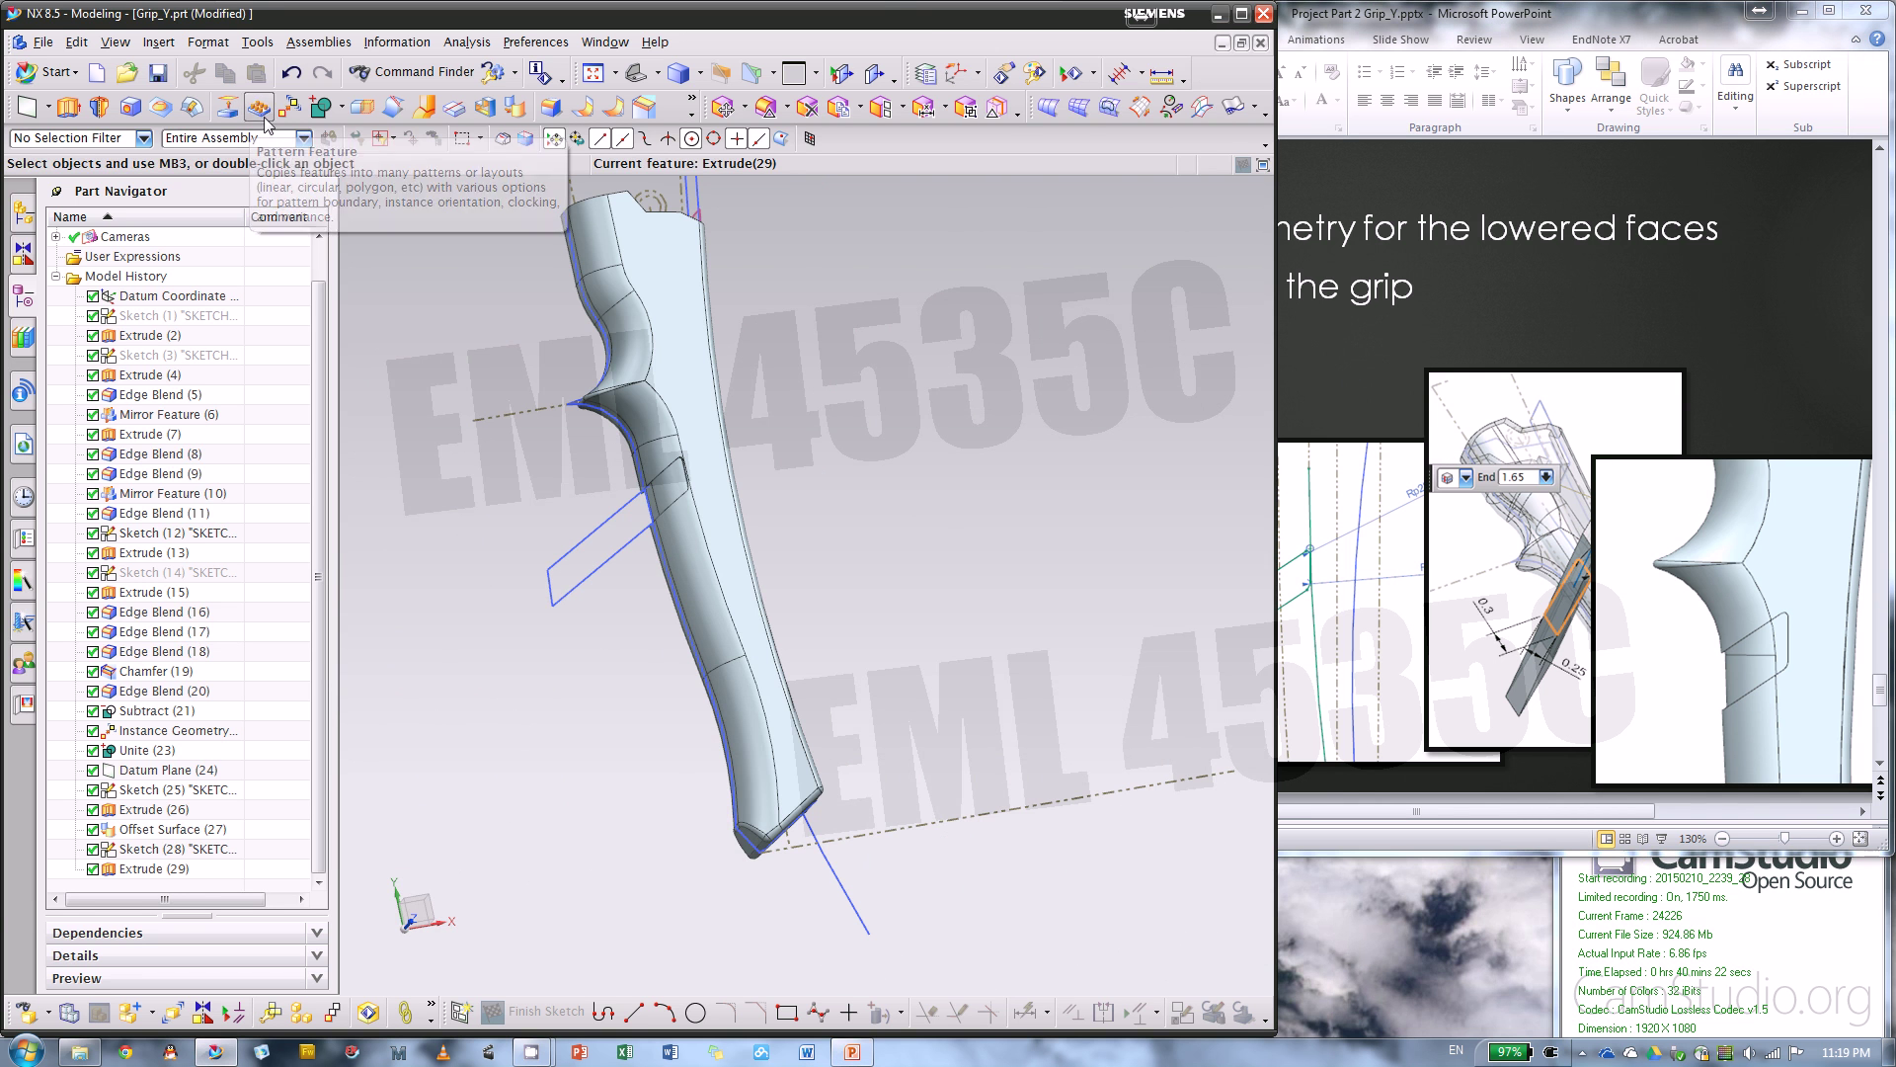
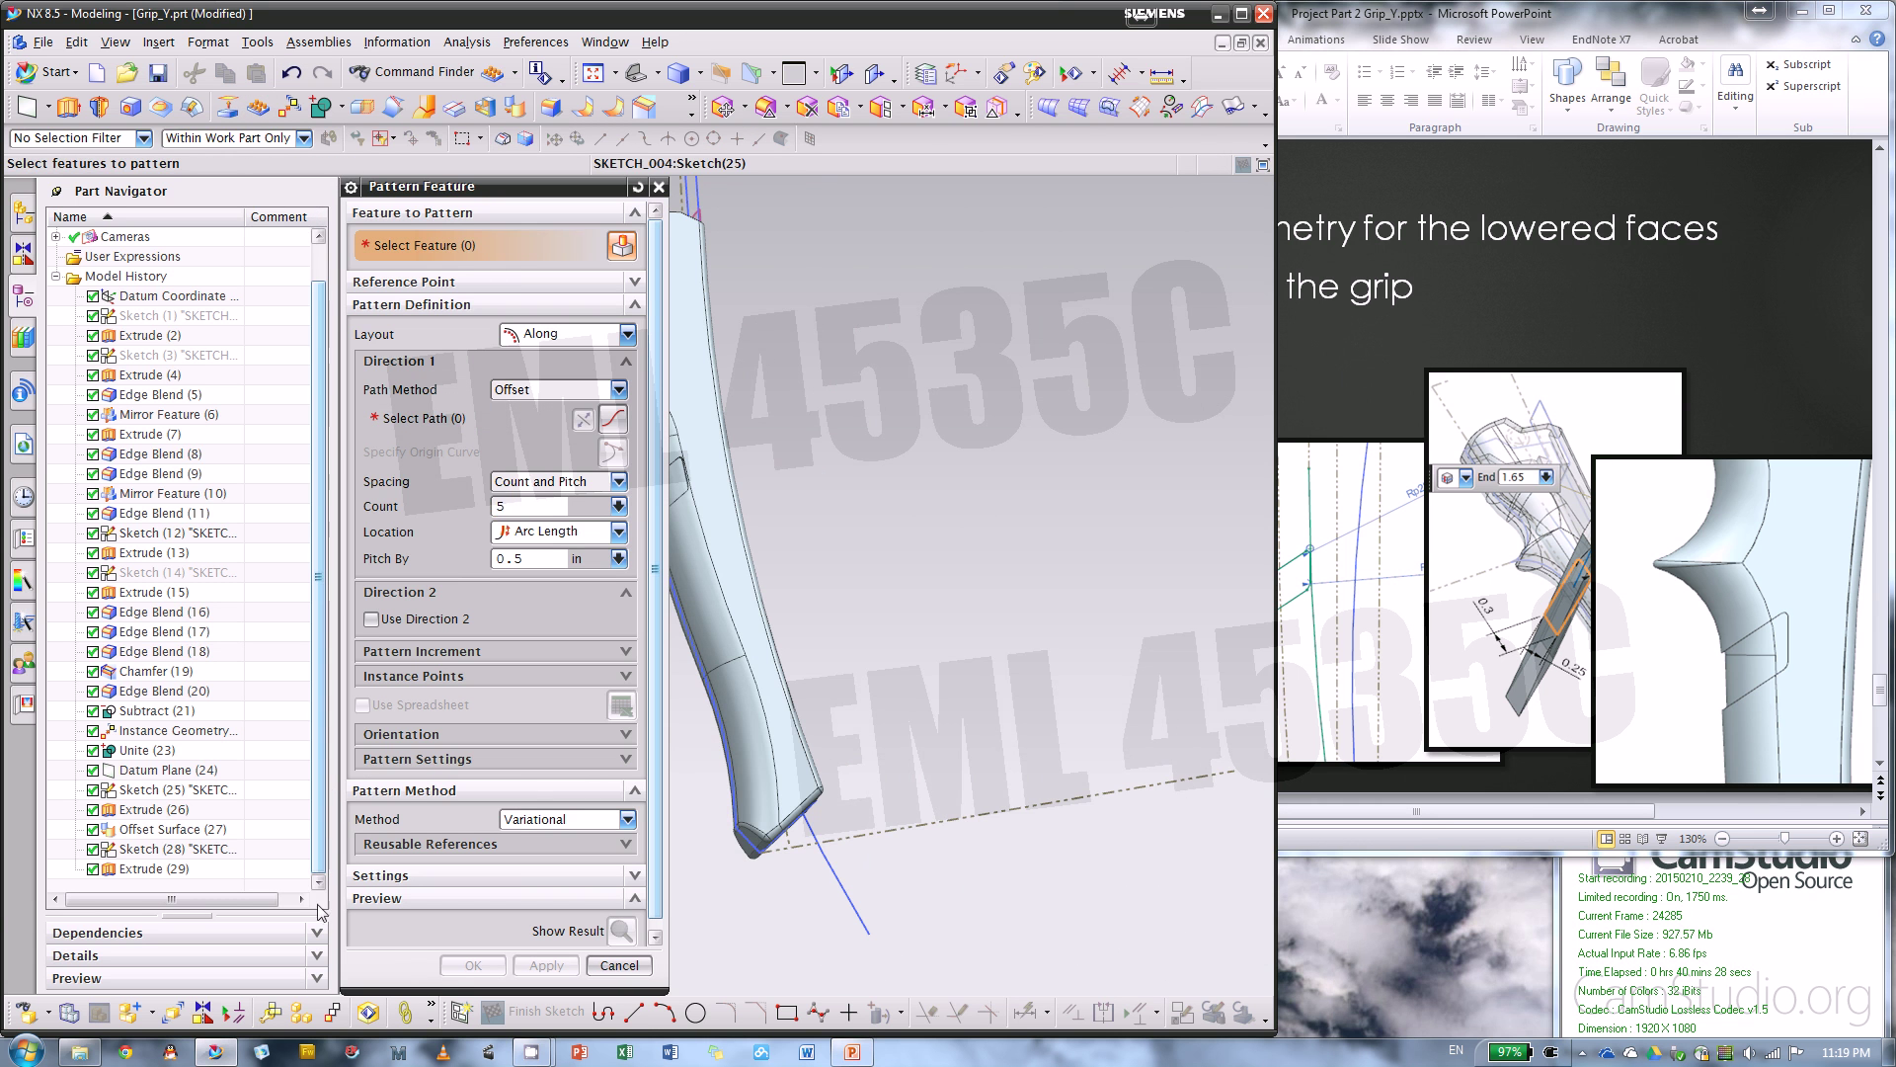
- Choose the parallelogram cut, Extrude (29), as the feature to pattern and use the Along layout
left_click(185, 869)
scroll(701, 671, "up", 2)
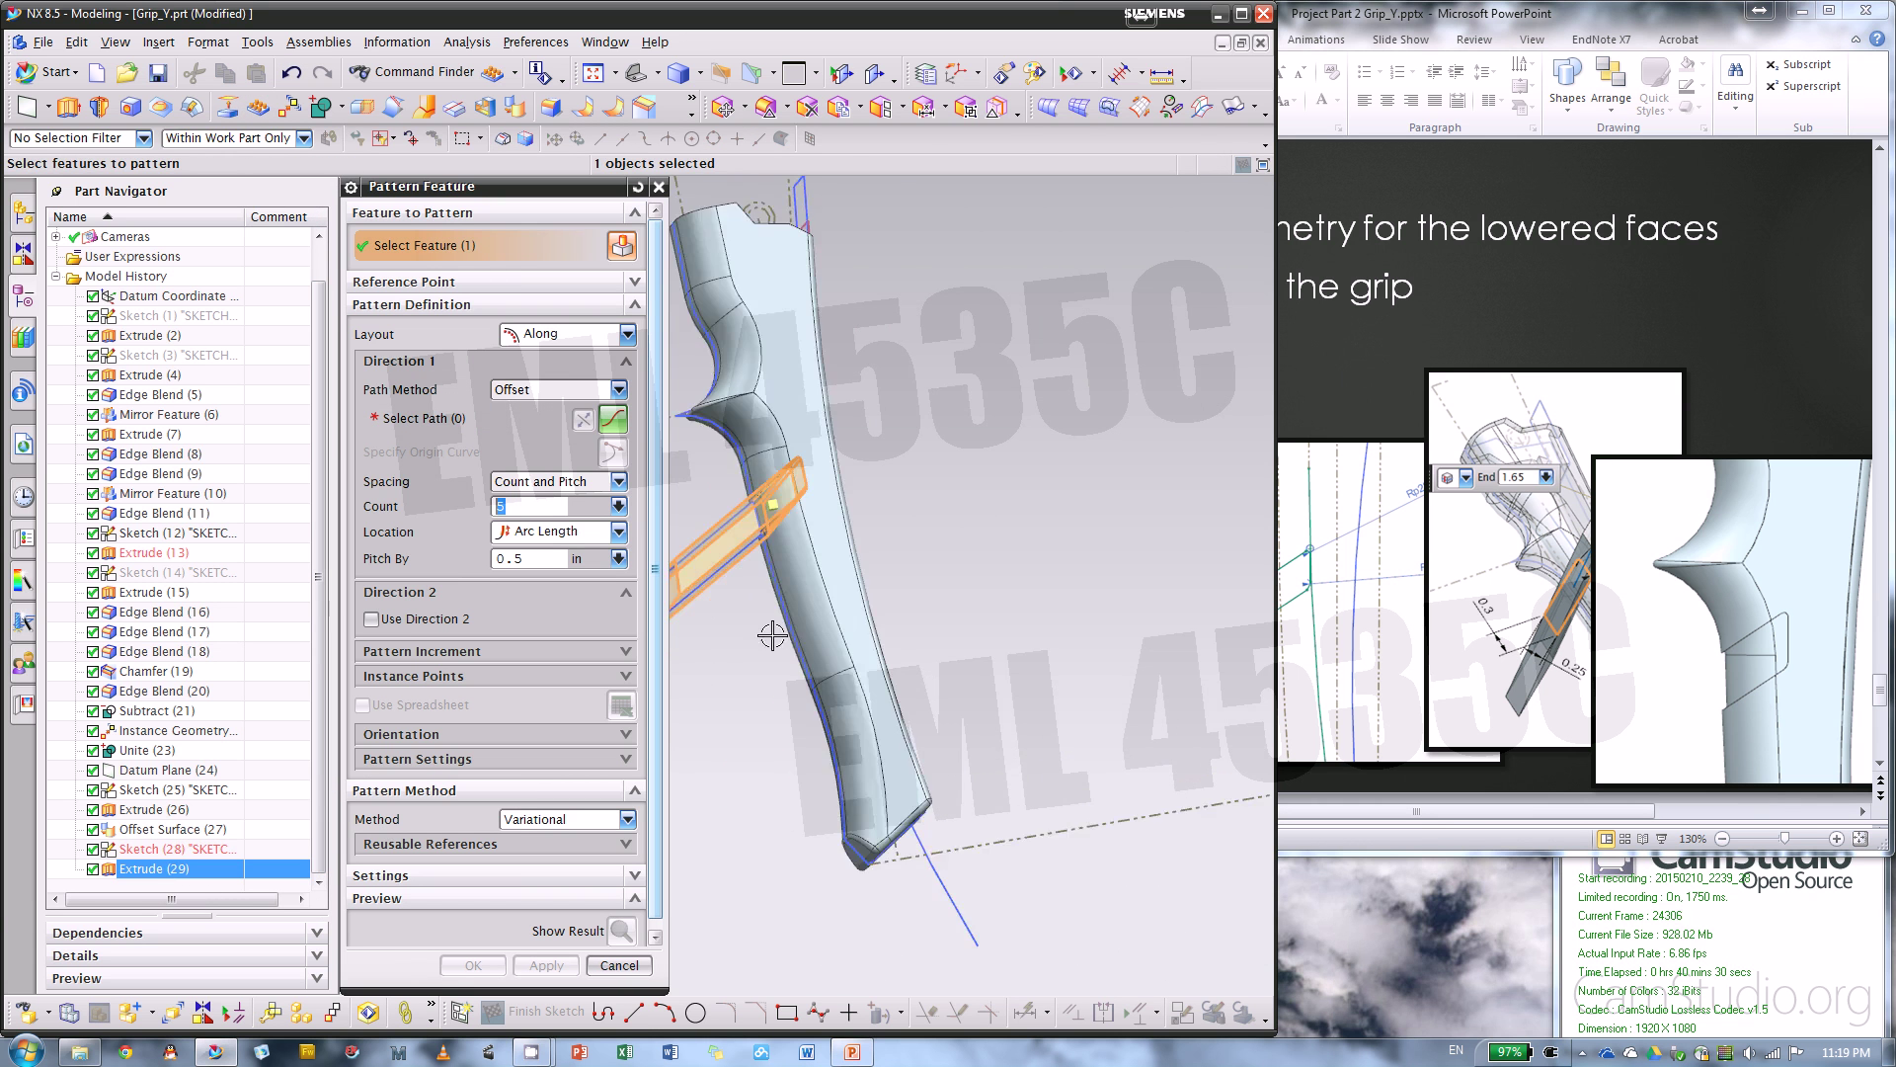
scroll(1038, 567, "down", 2)
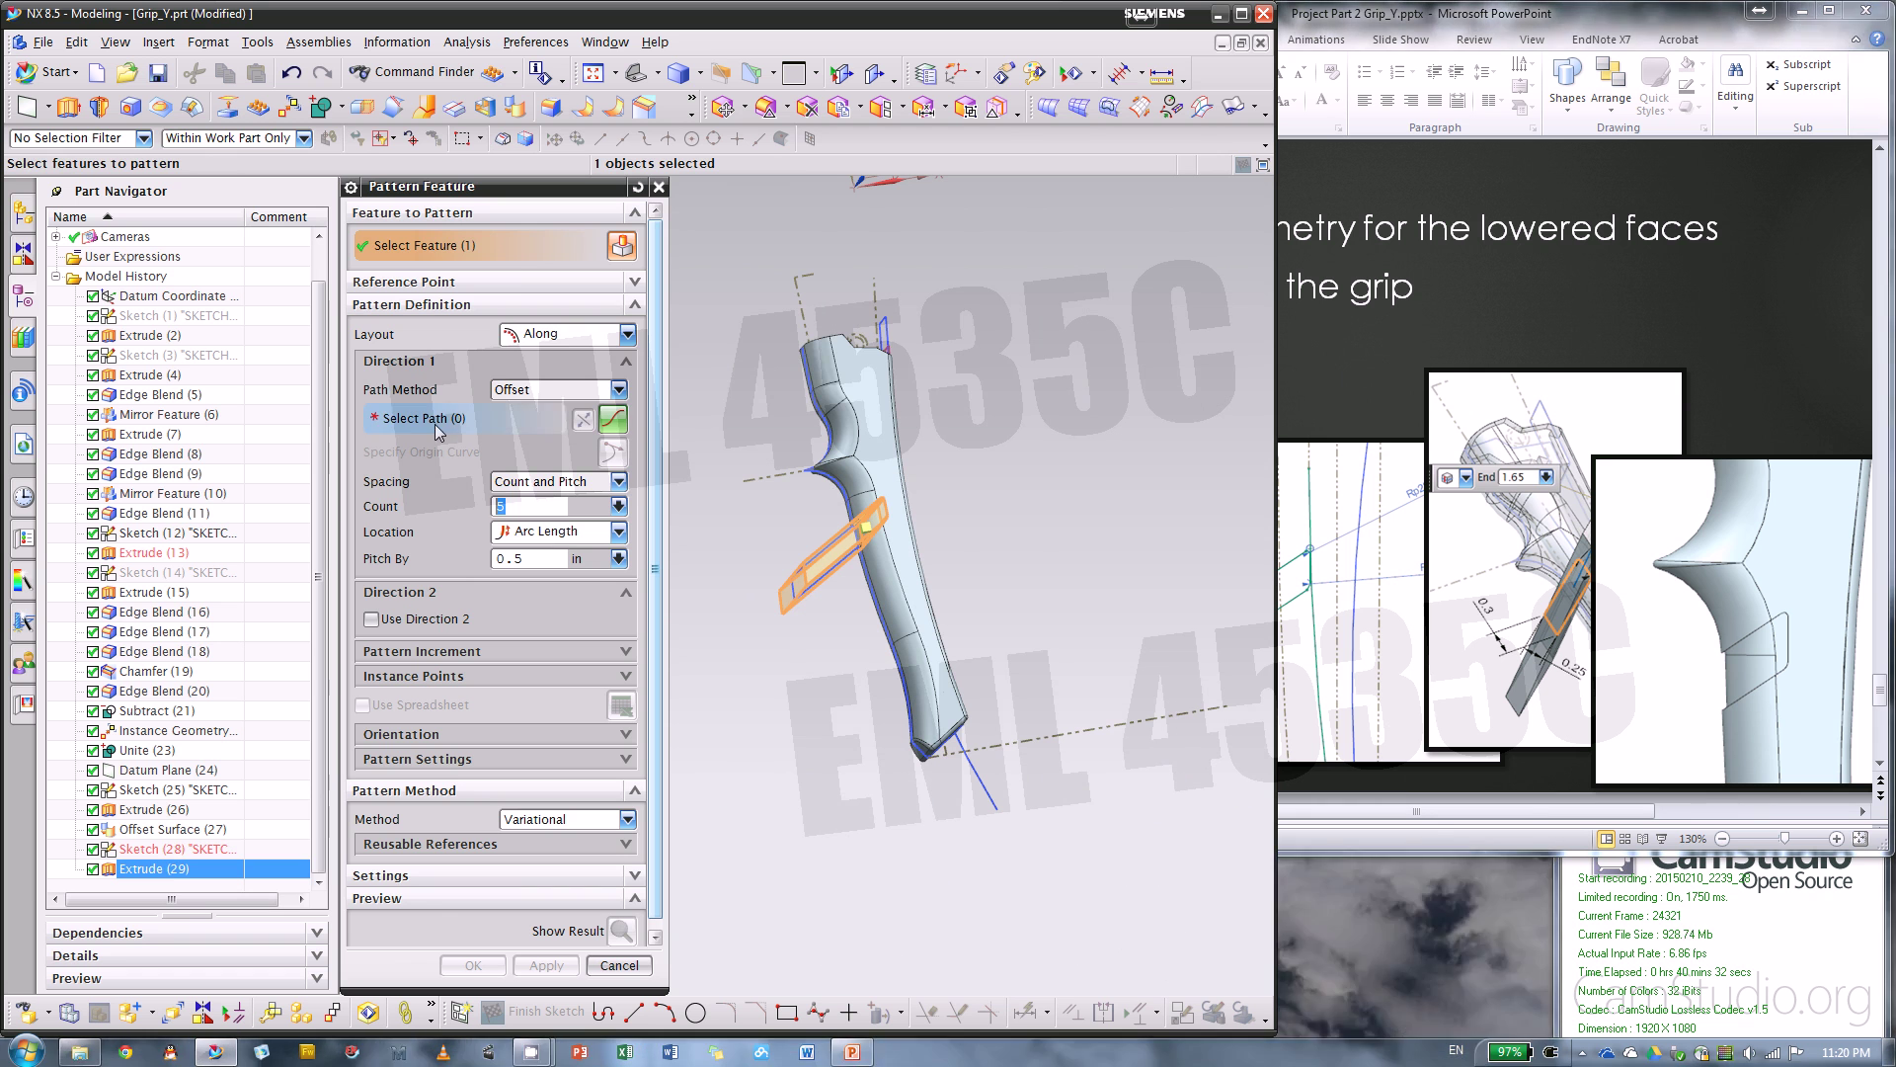
left_click(542, 335)
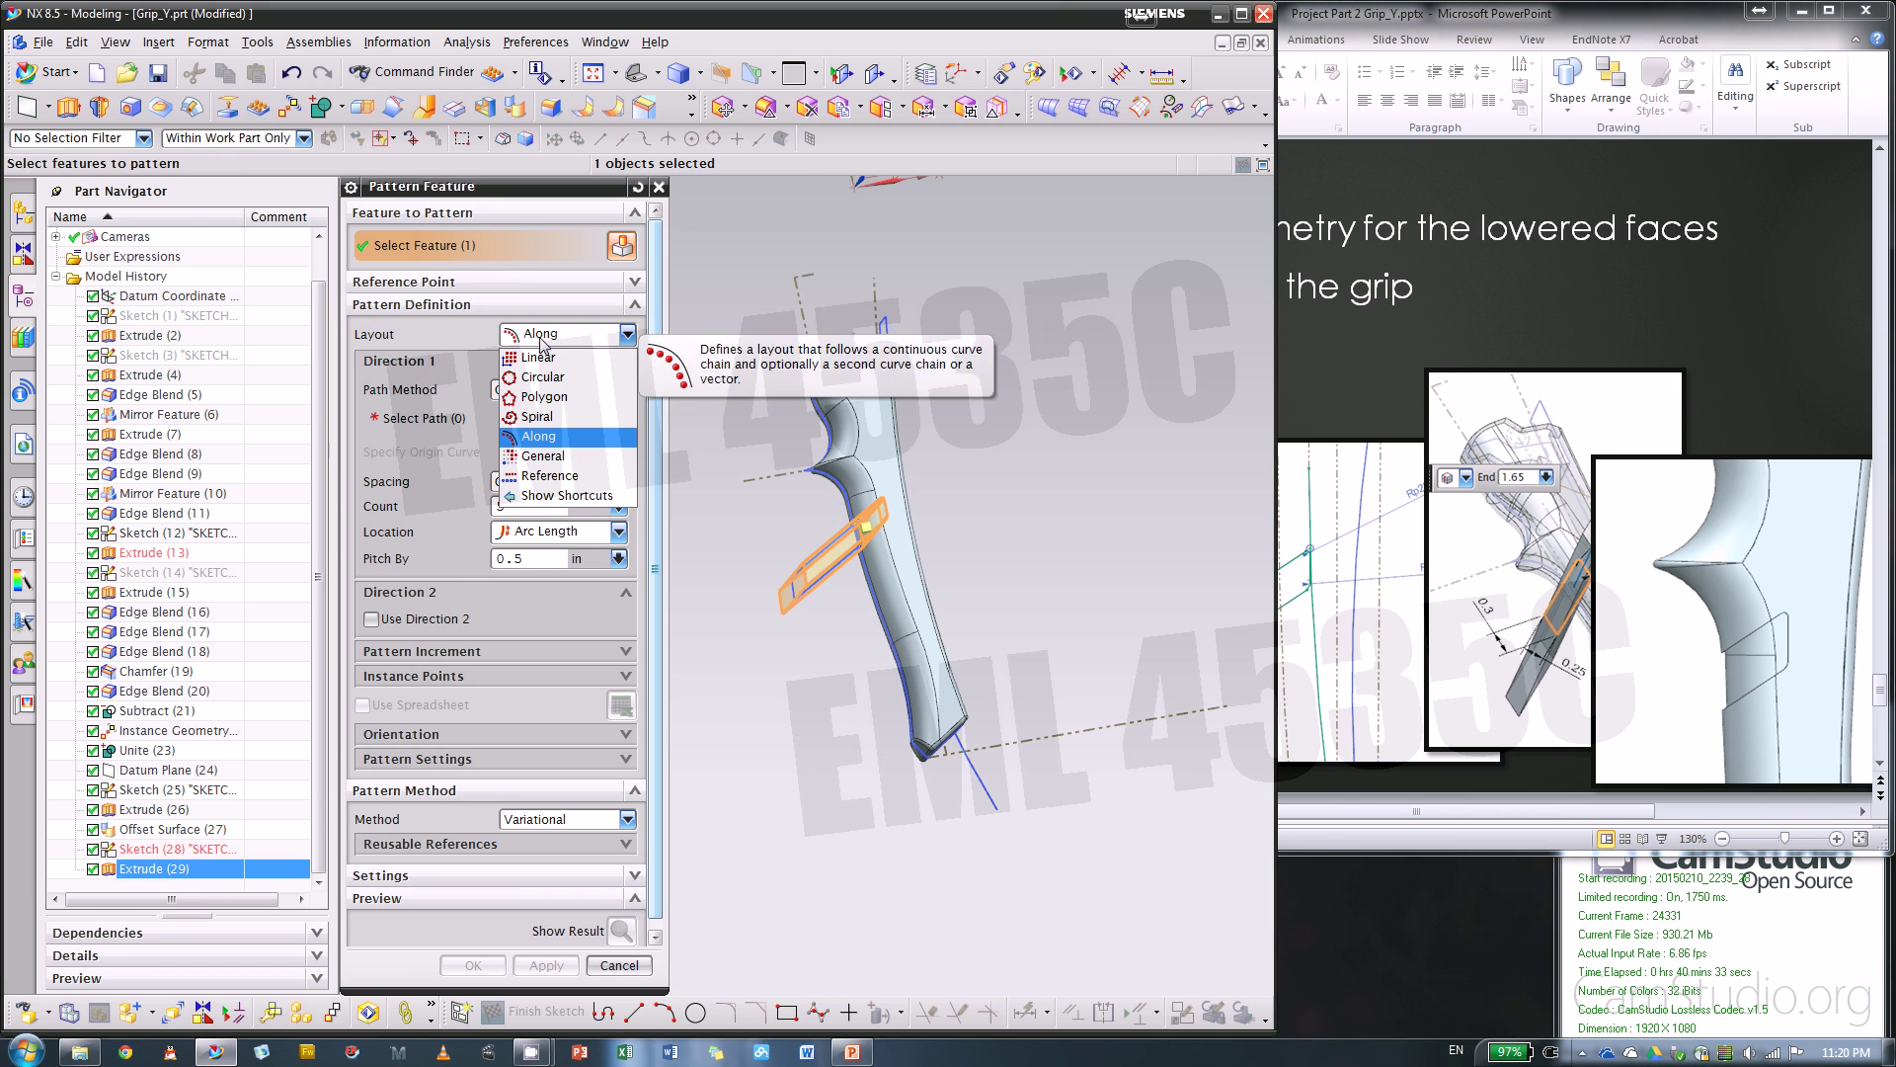
left_click(546, 442)
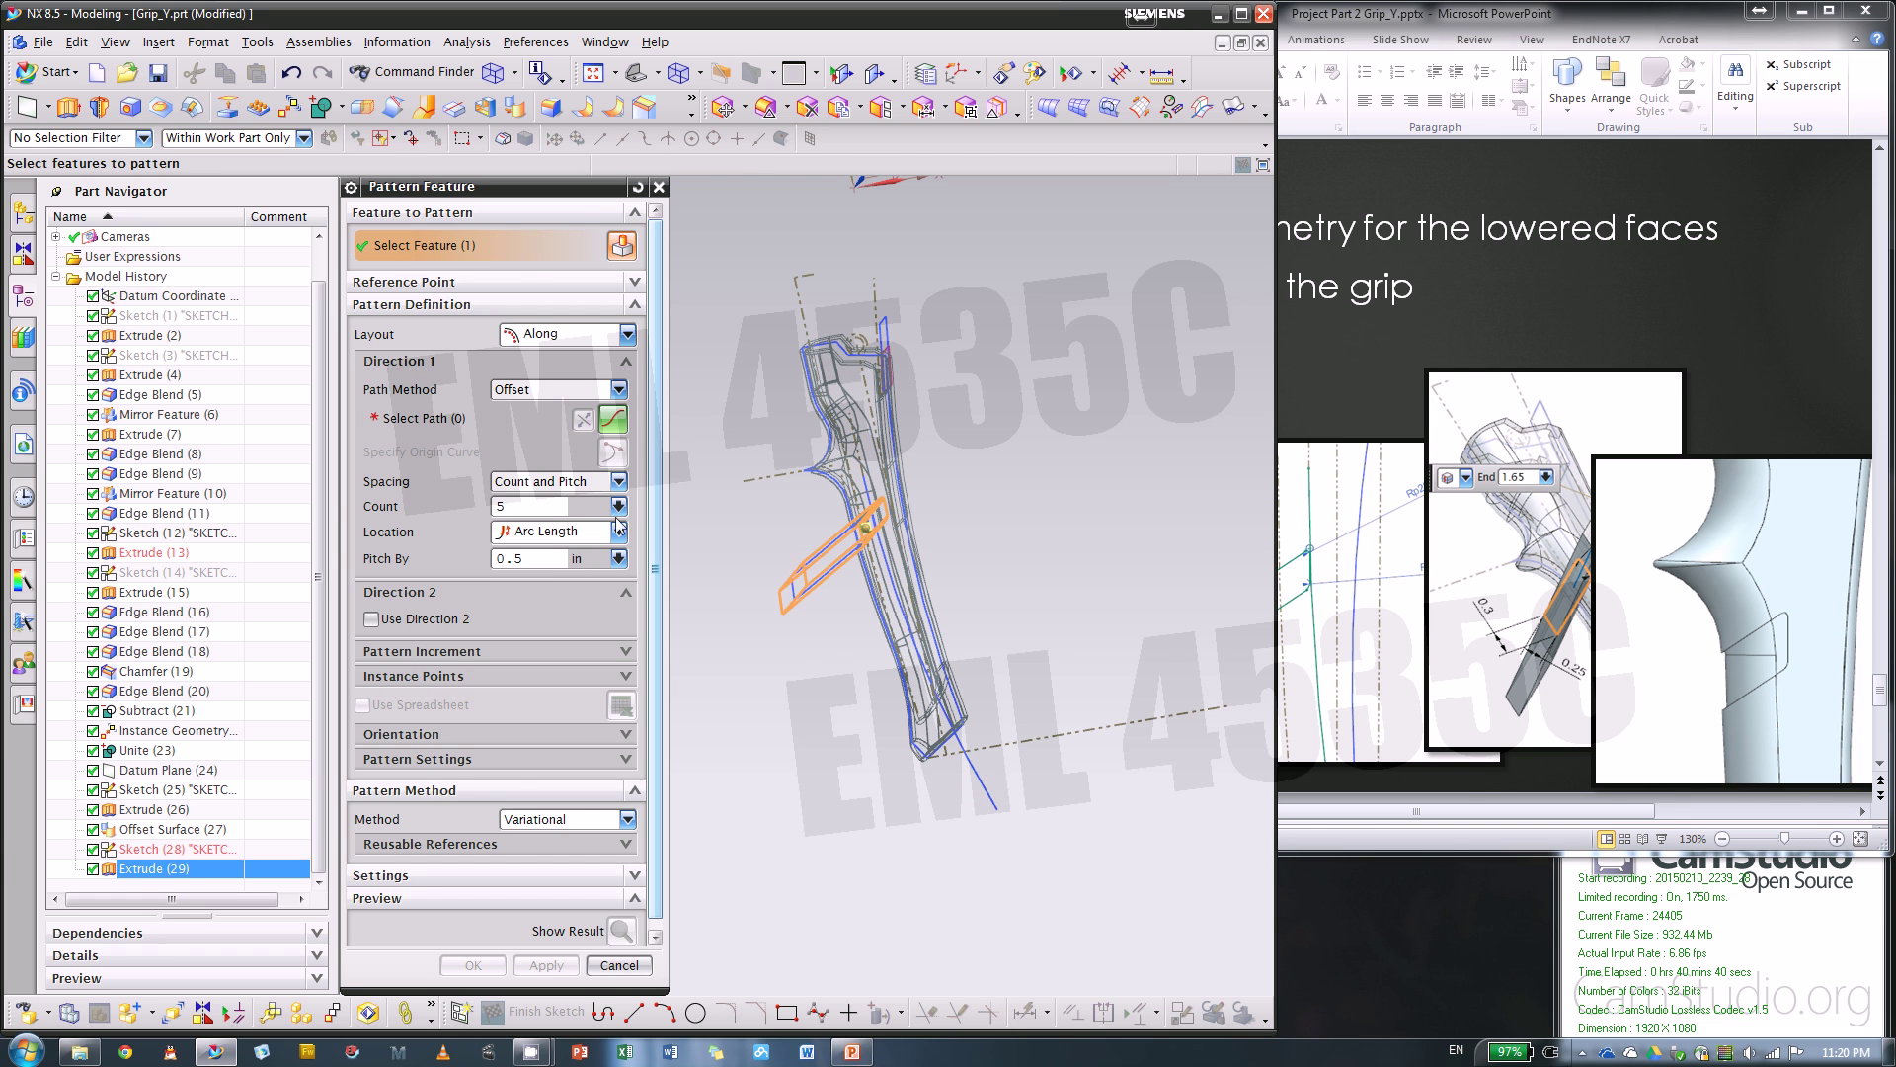
- Define the pattern path with the long sketch arc running down the grip and reverse the path direction
left_click(468, 427)
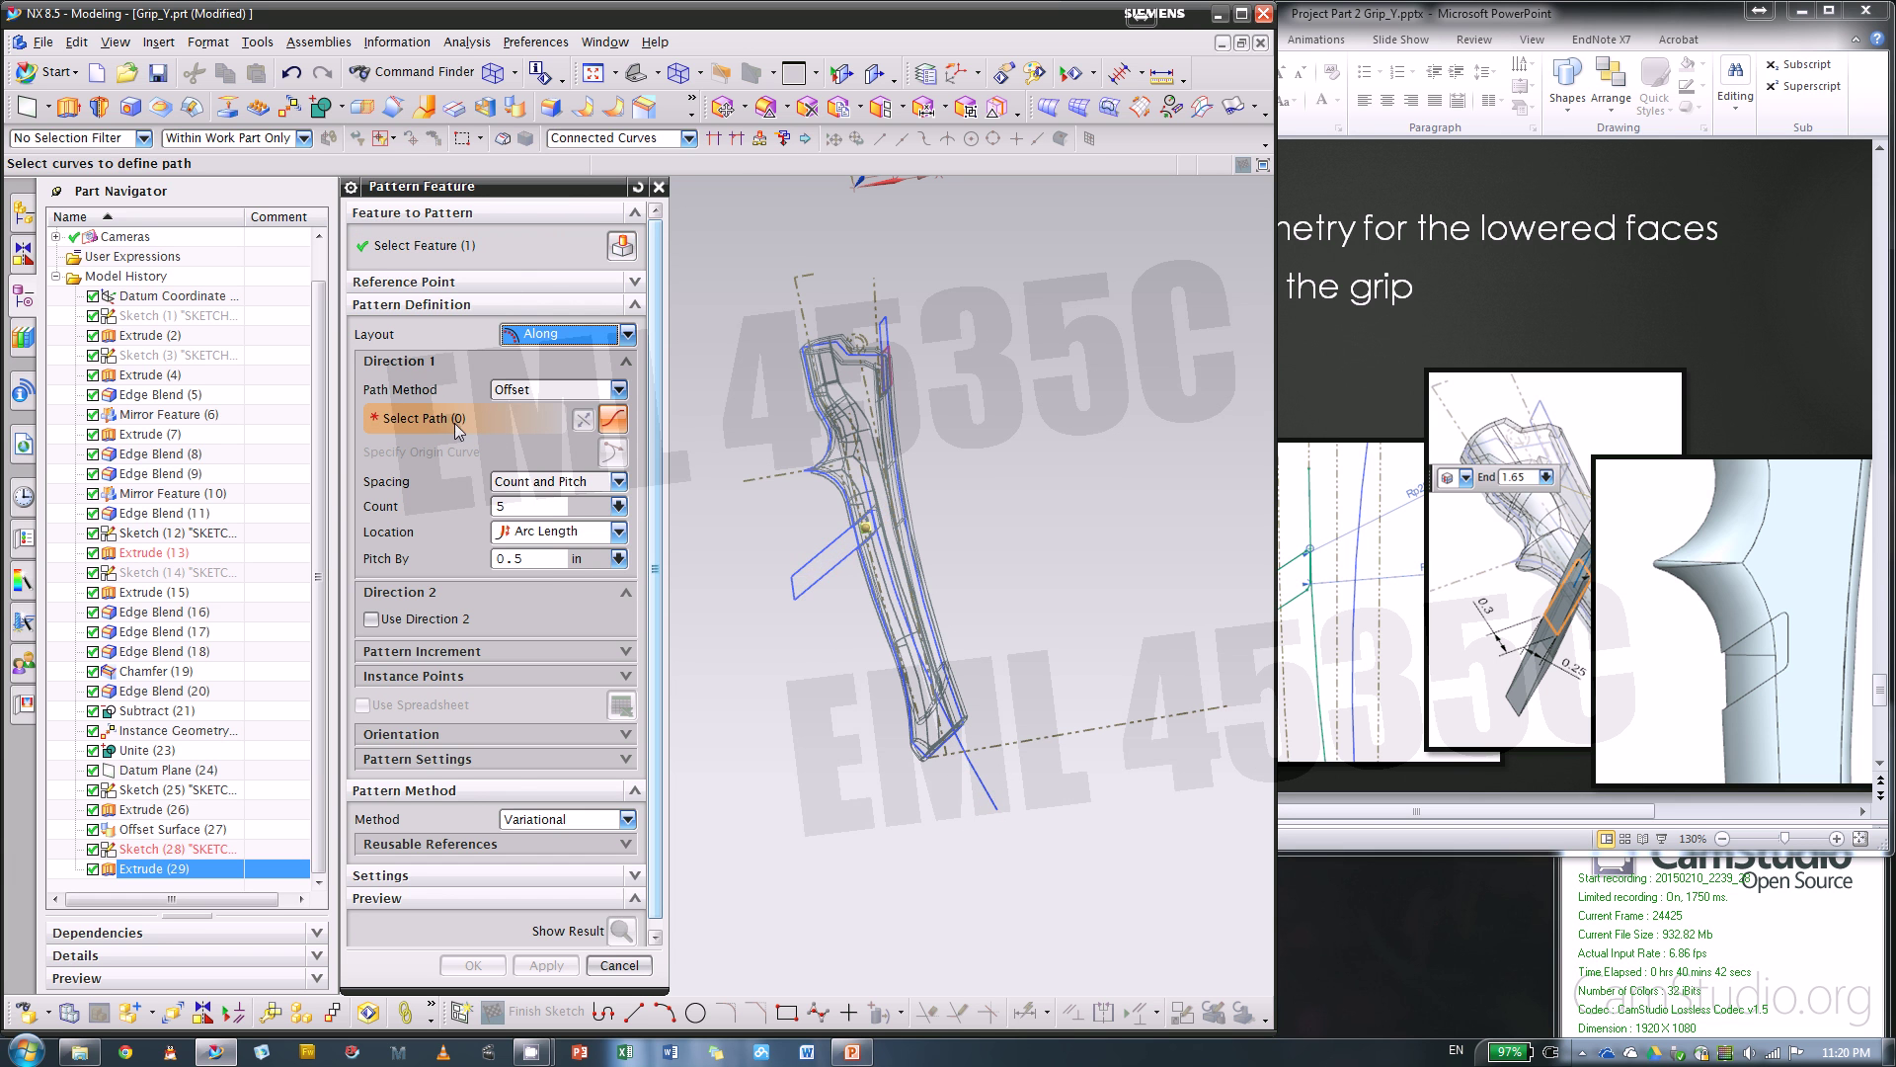
scroll(997, 878, "up", 2)
left_click(978, 743)
scroll(900, 847, "down", 2)
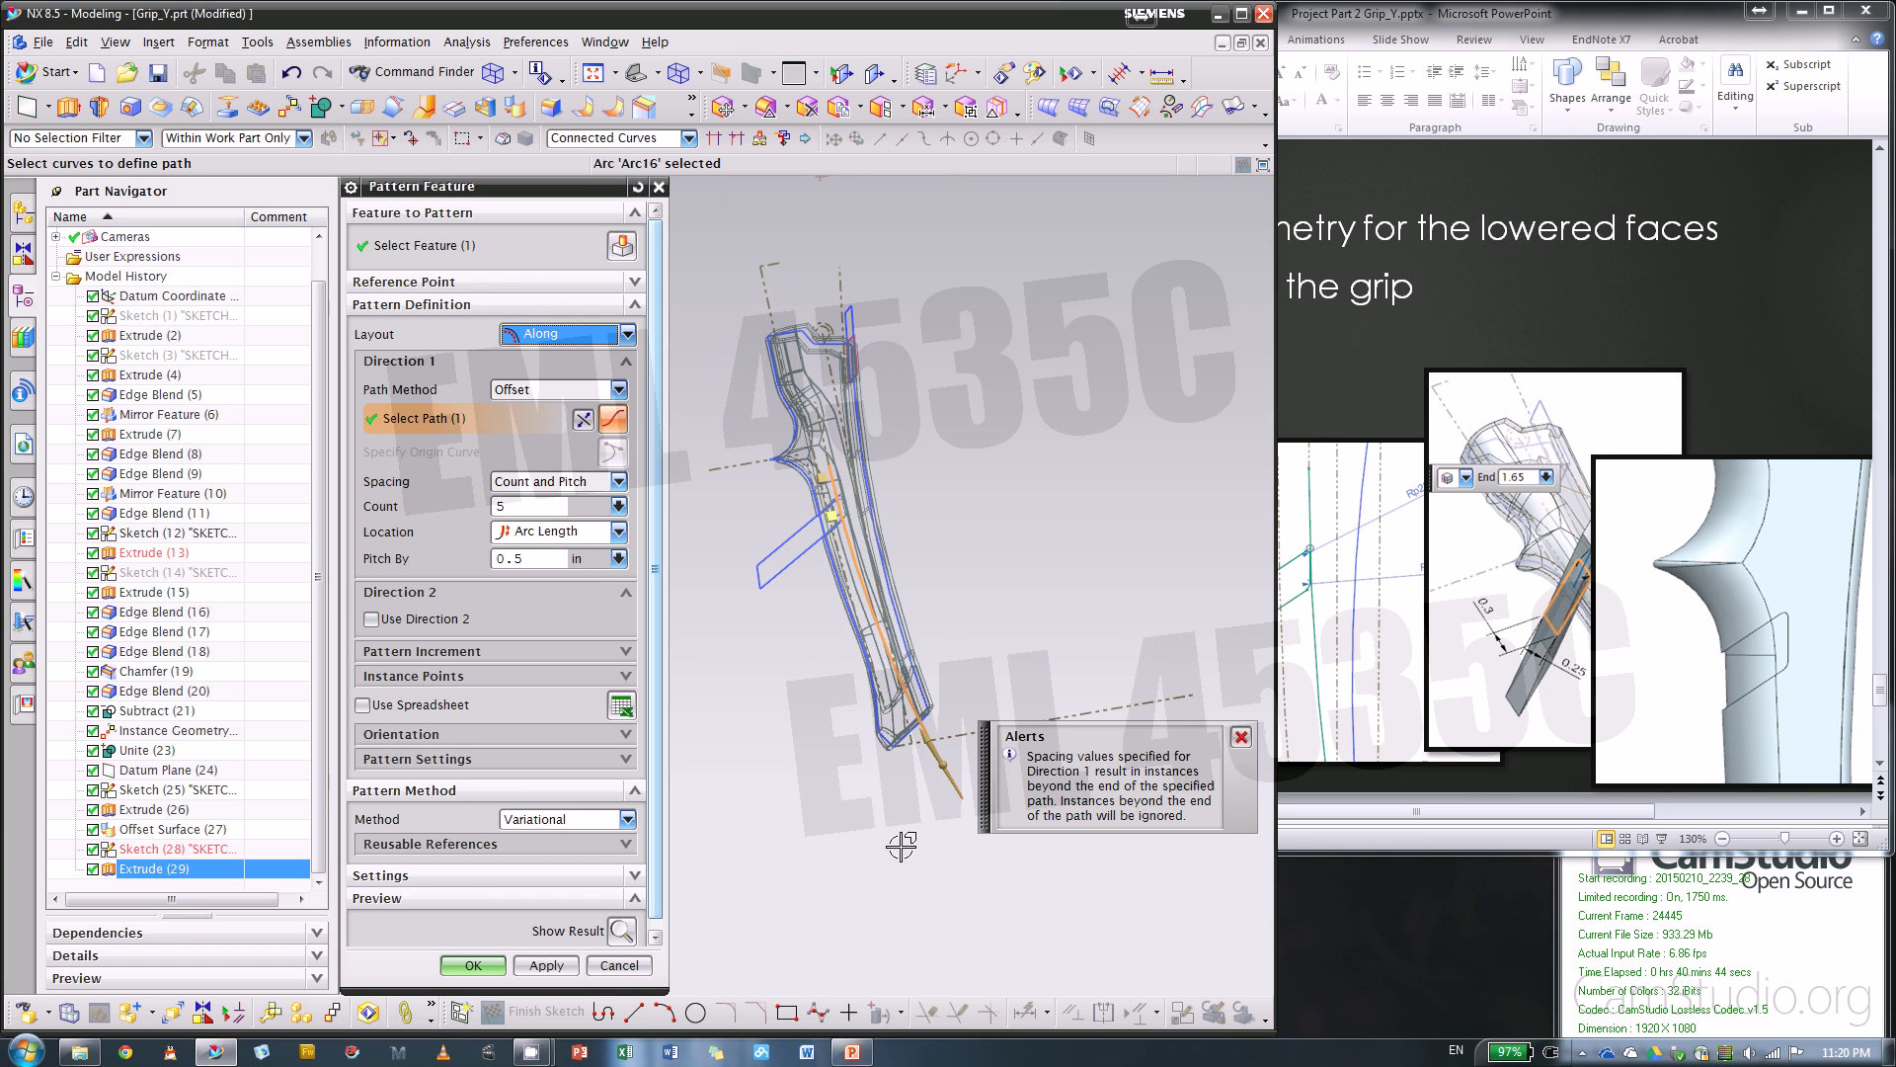
left_click(583, 424)
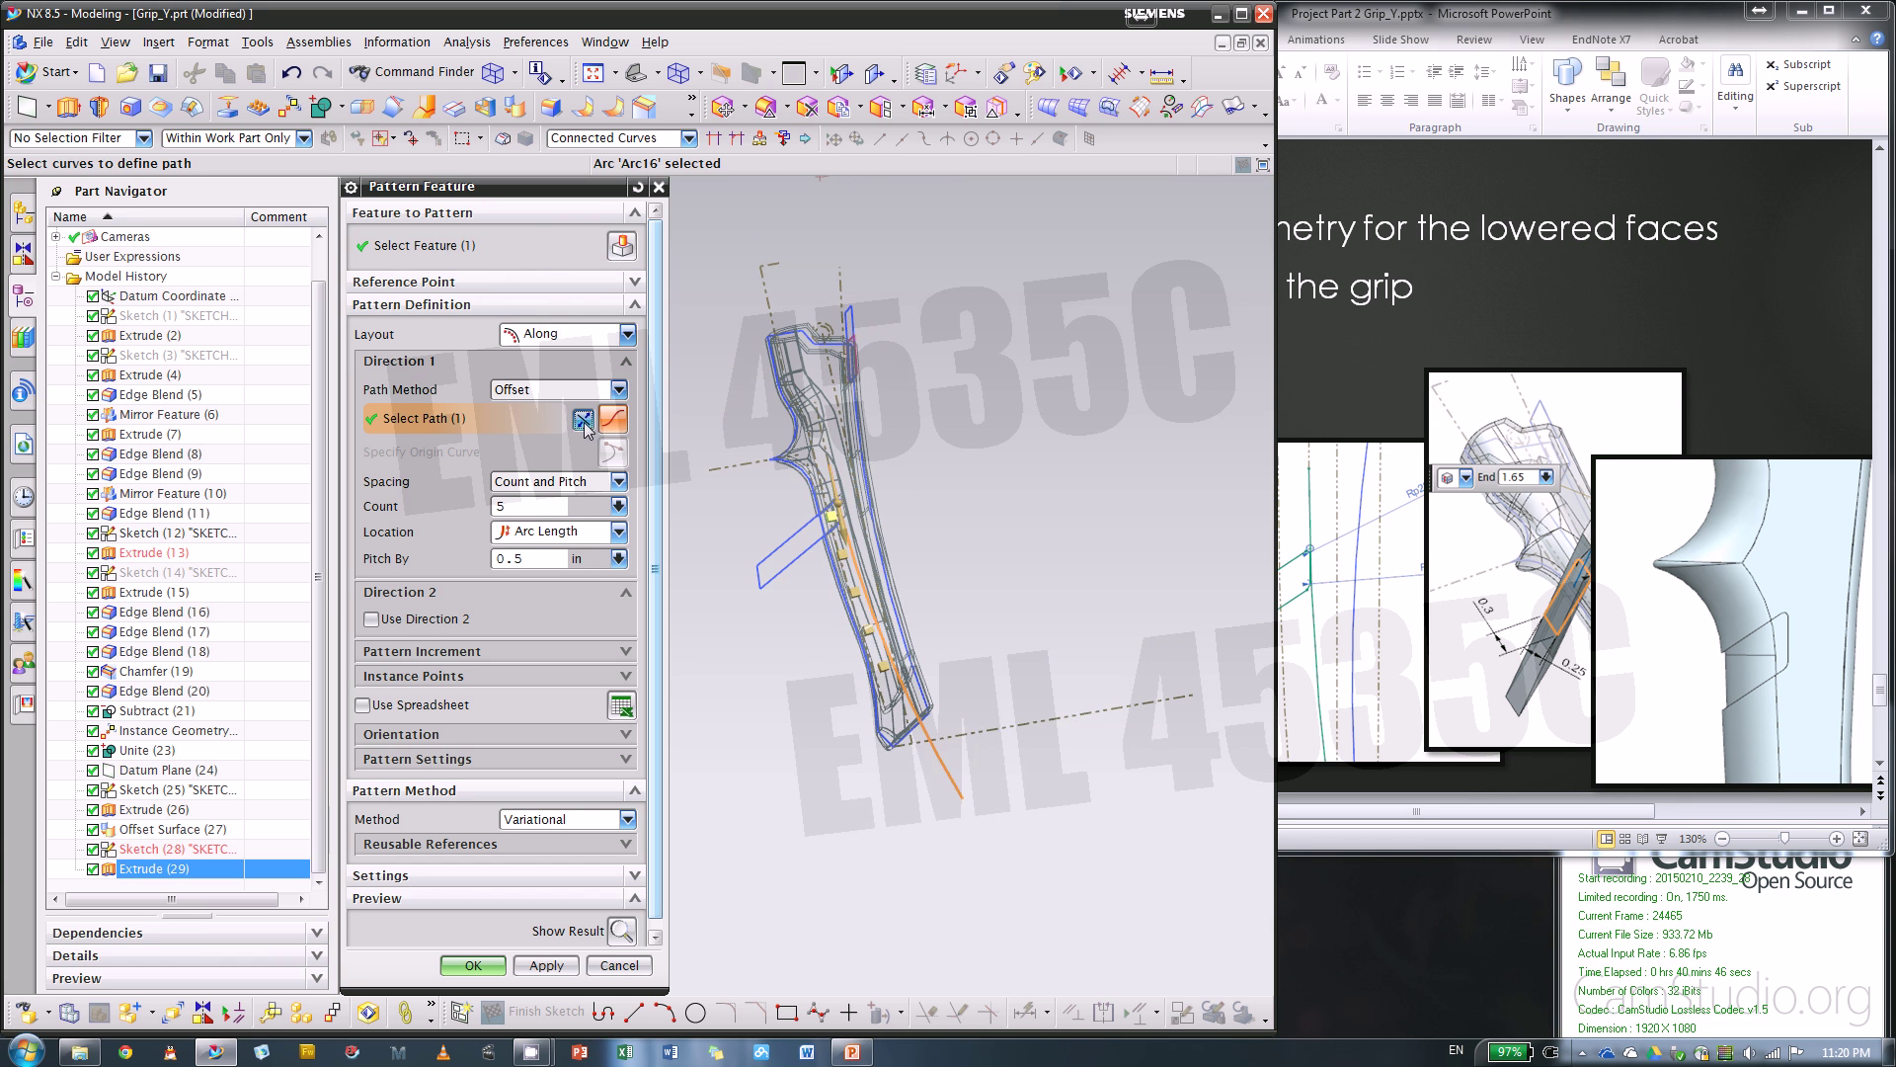
scroll(882, 632, "up", 4)
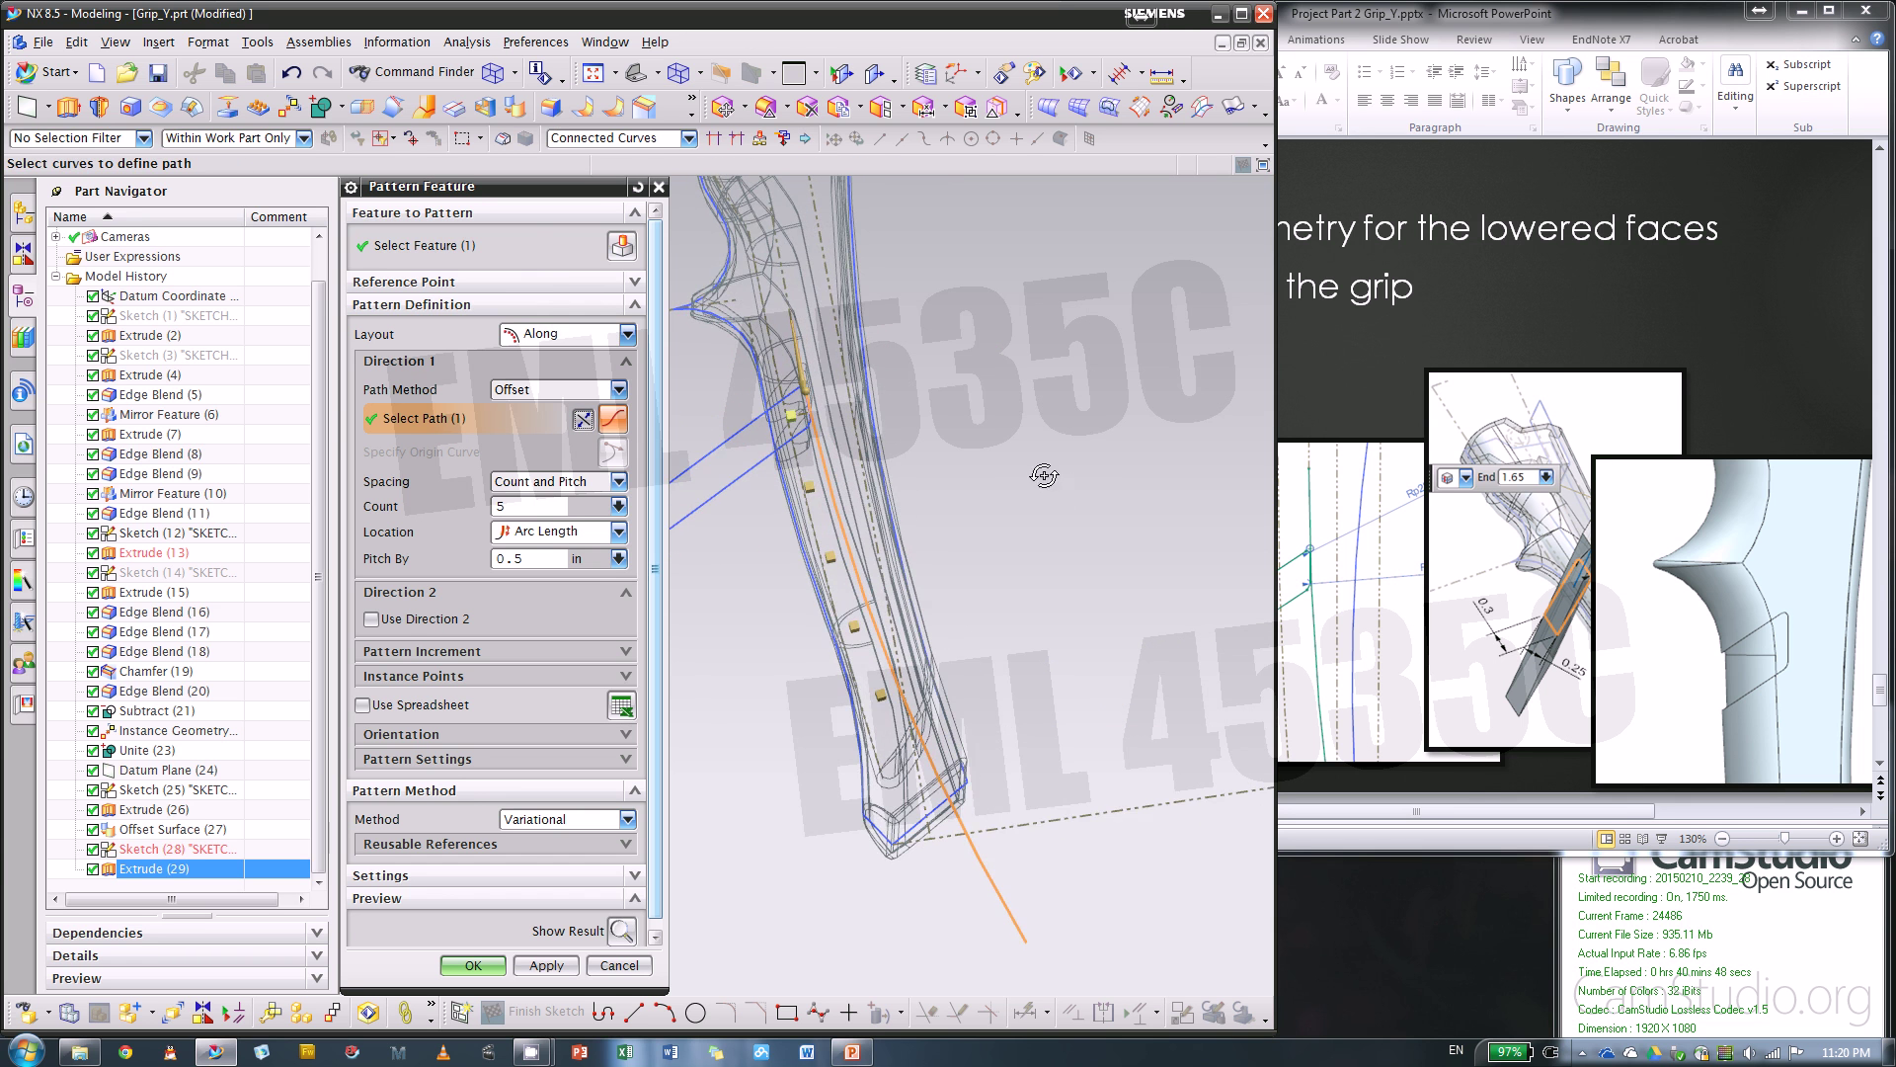
scroll(1096, 671, "down", 3)
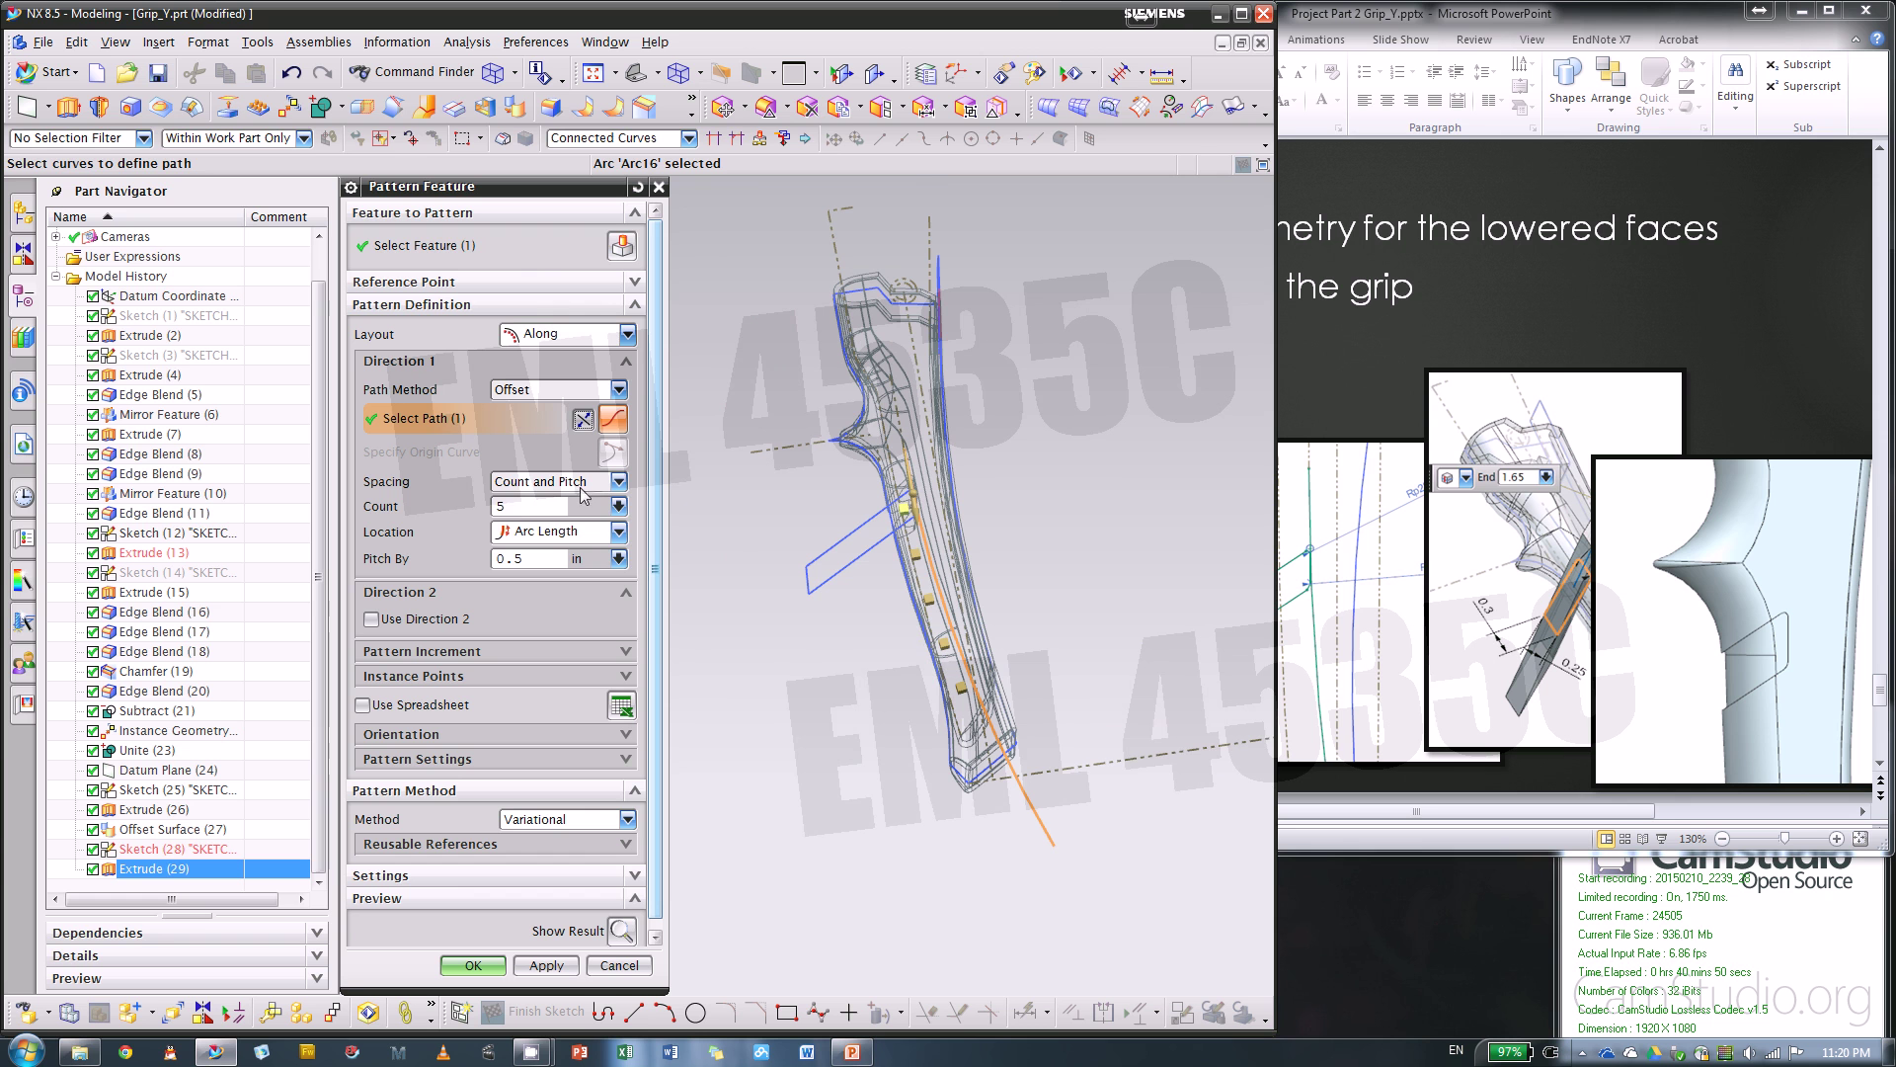
- Keep the pattern spacing as Count and Pitch with a count of 5 and a pitch of 0.5 in
left_click(534, 490)
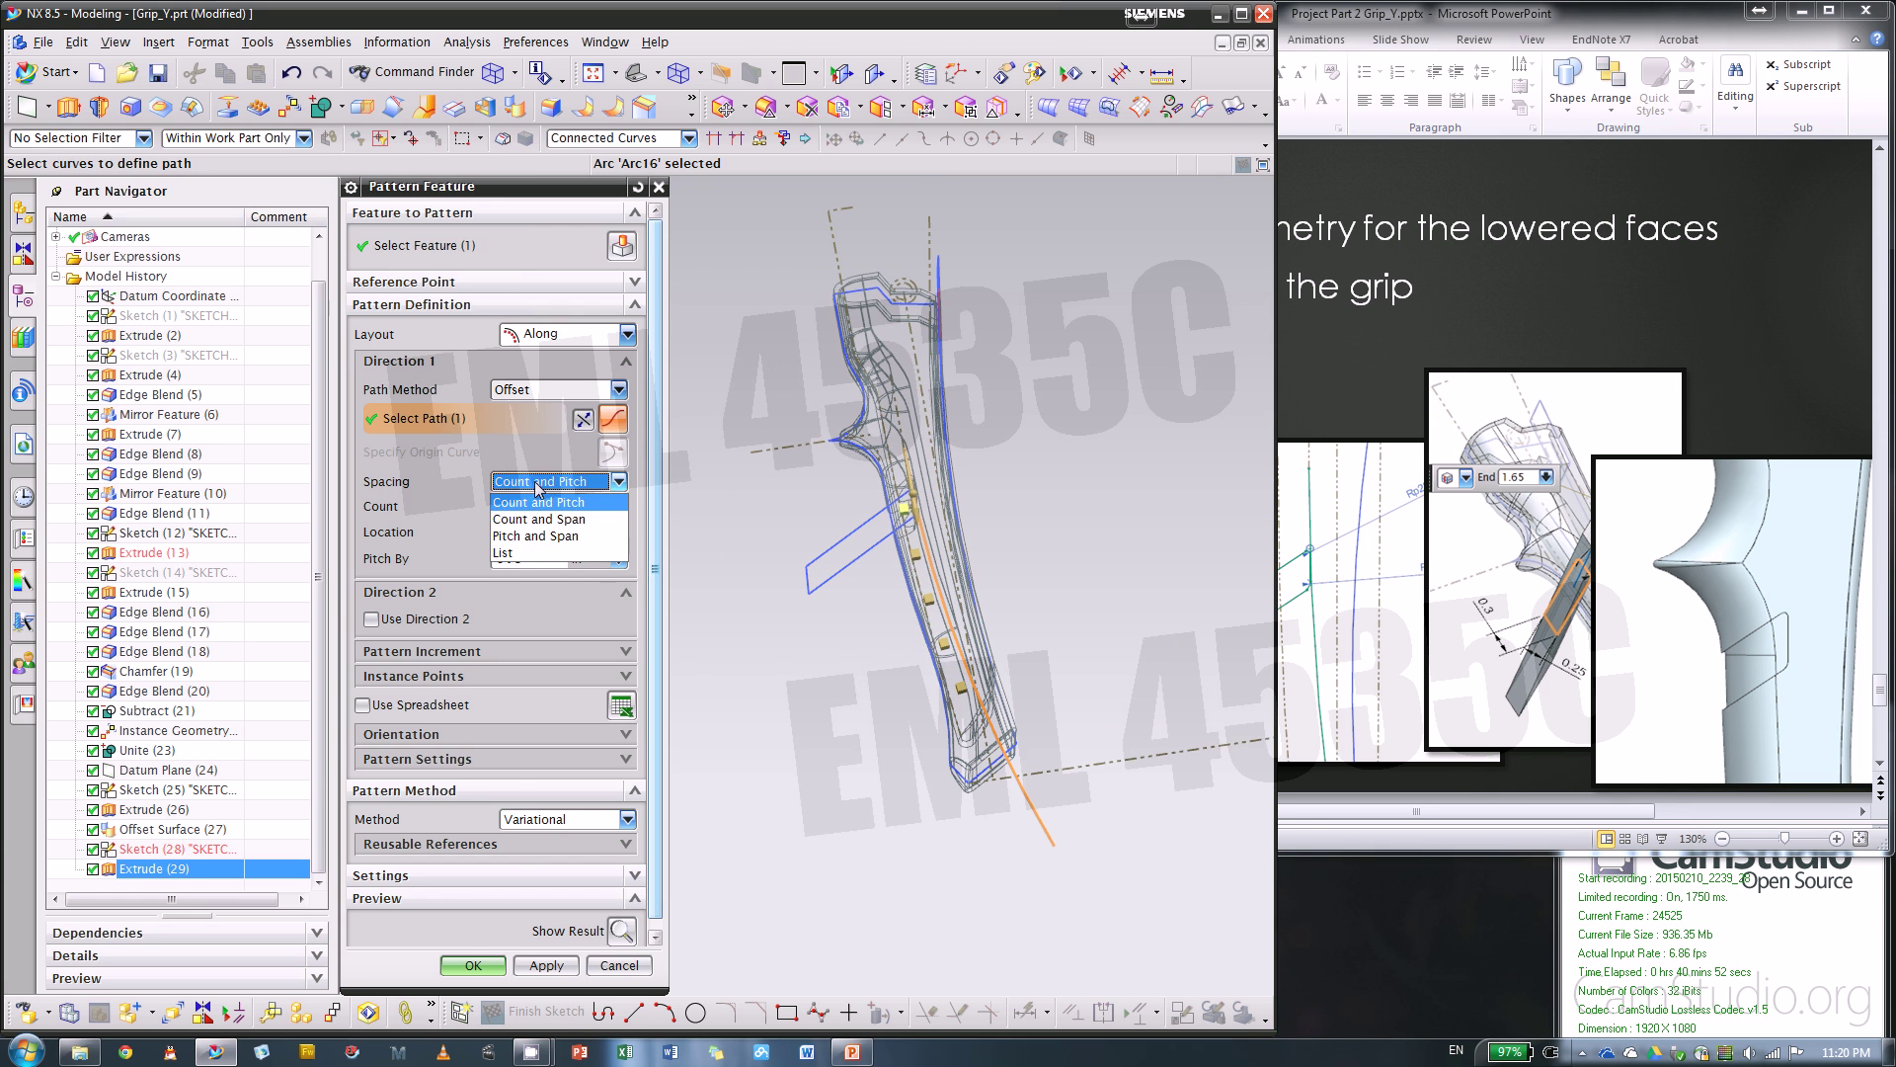
left_click(538, 489)
left_click(529, 507)
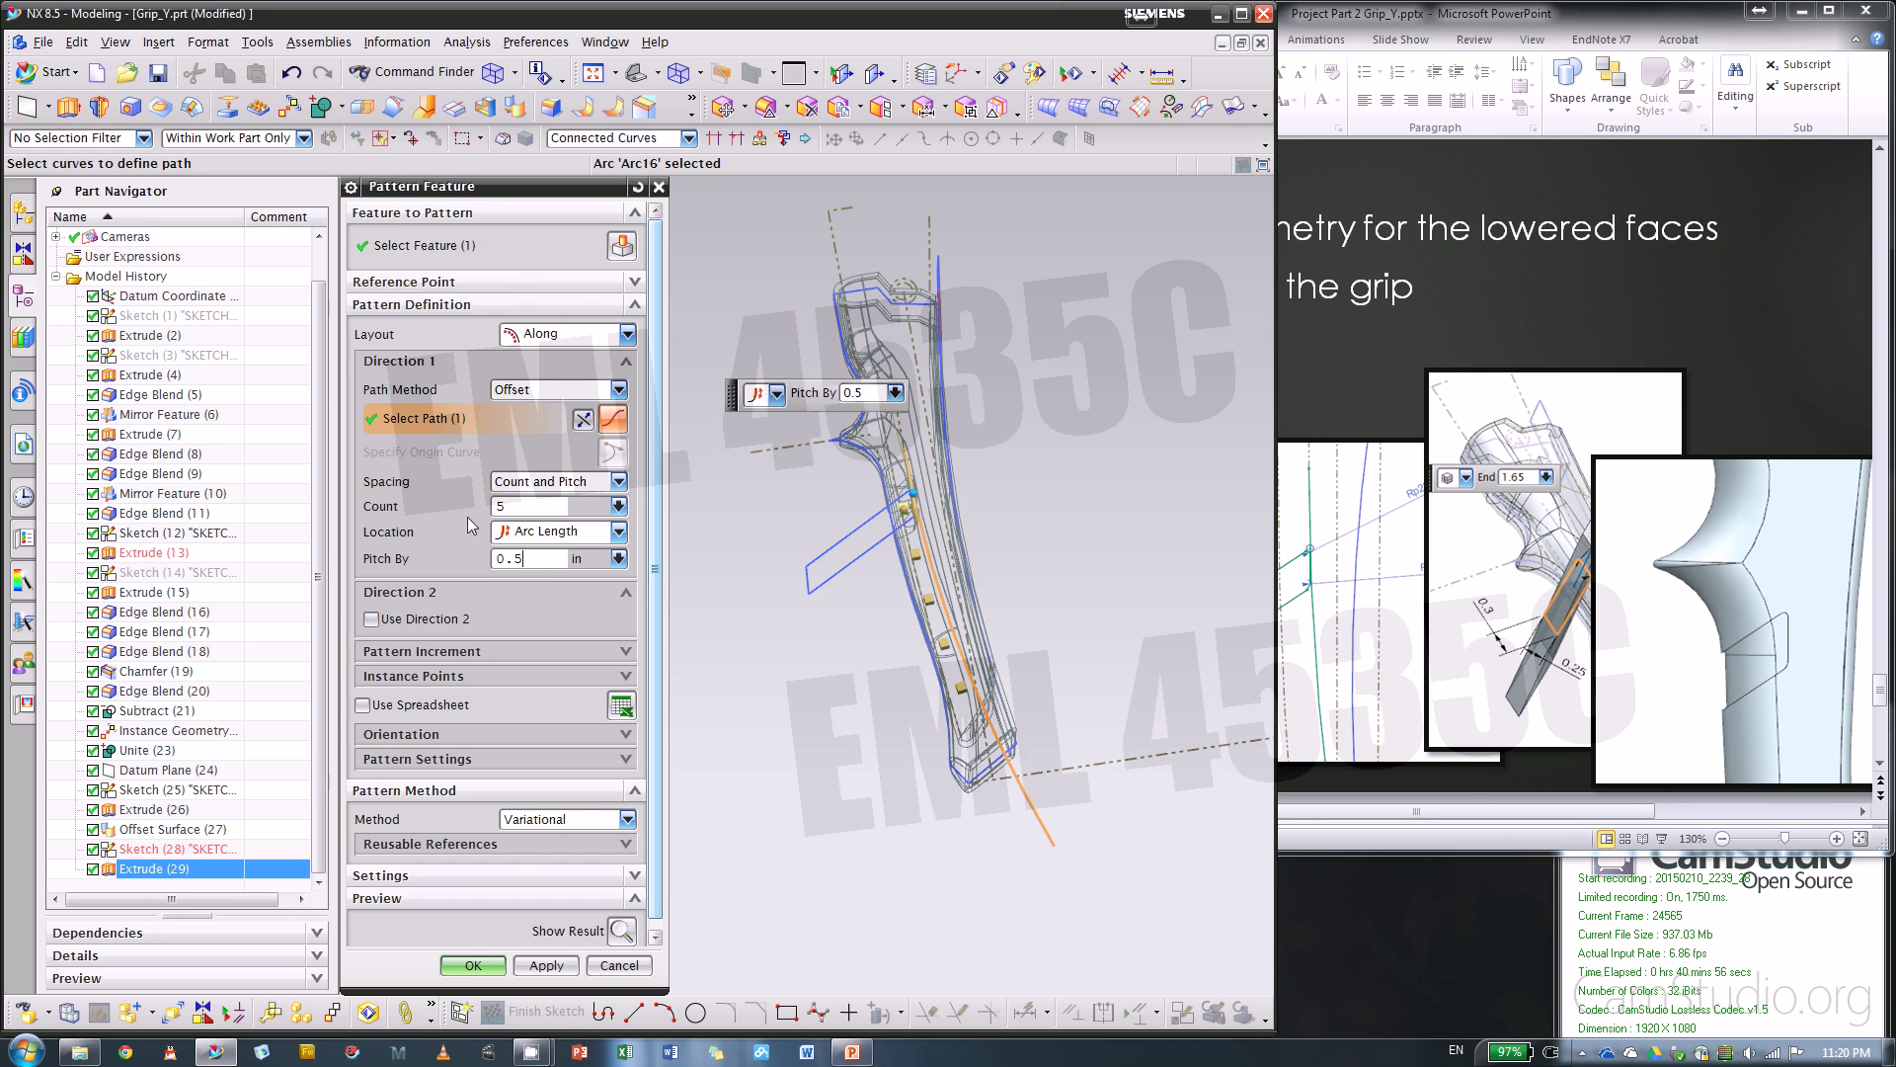
scroll(869, 571, "up", 3)
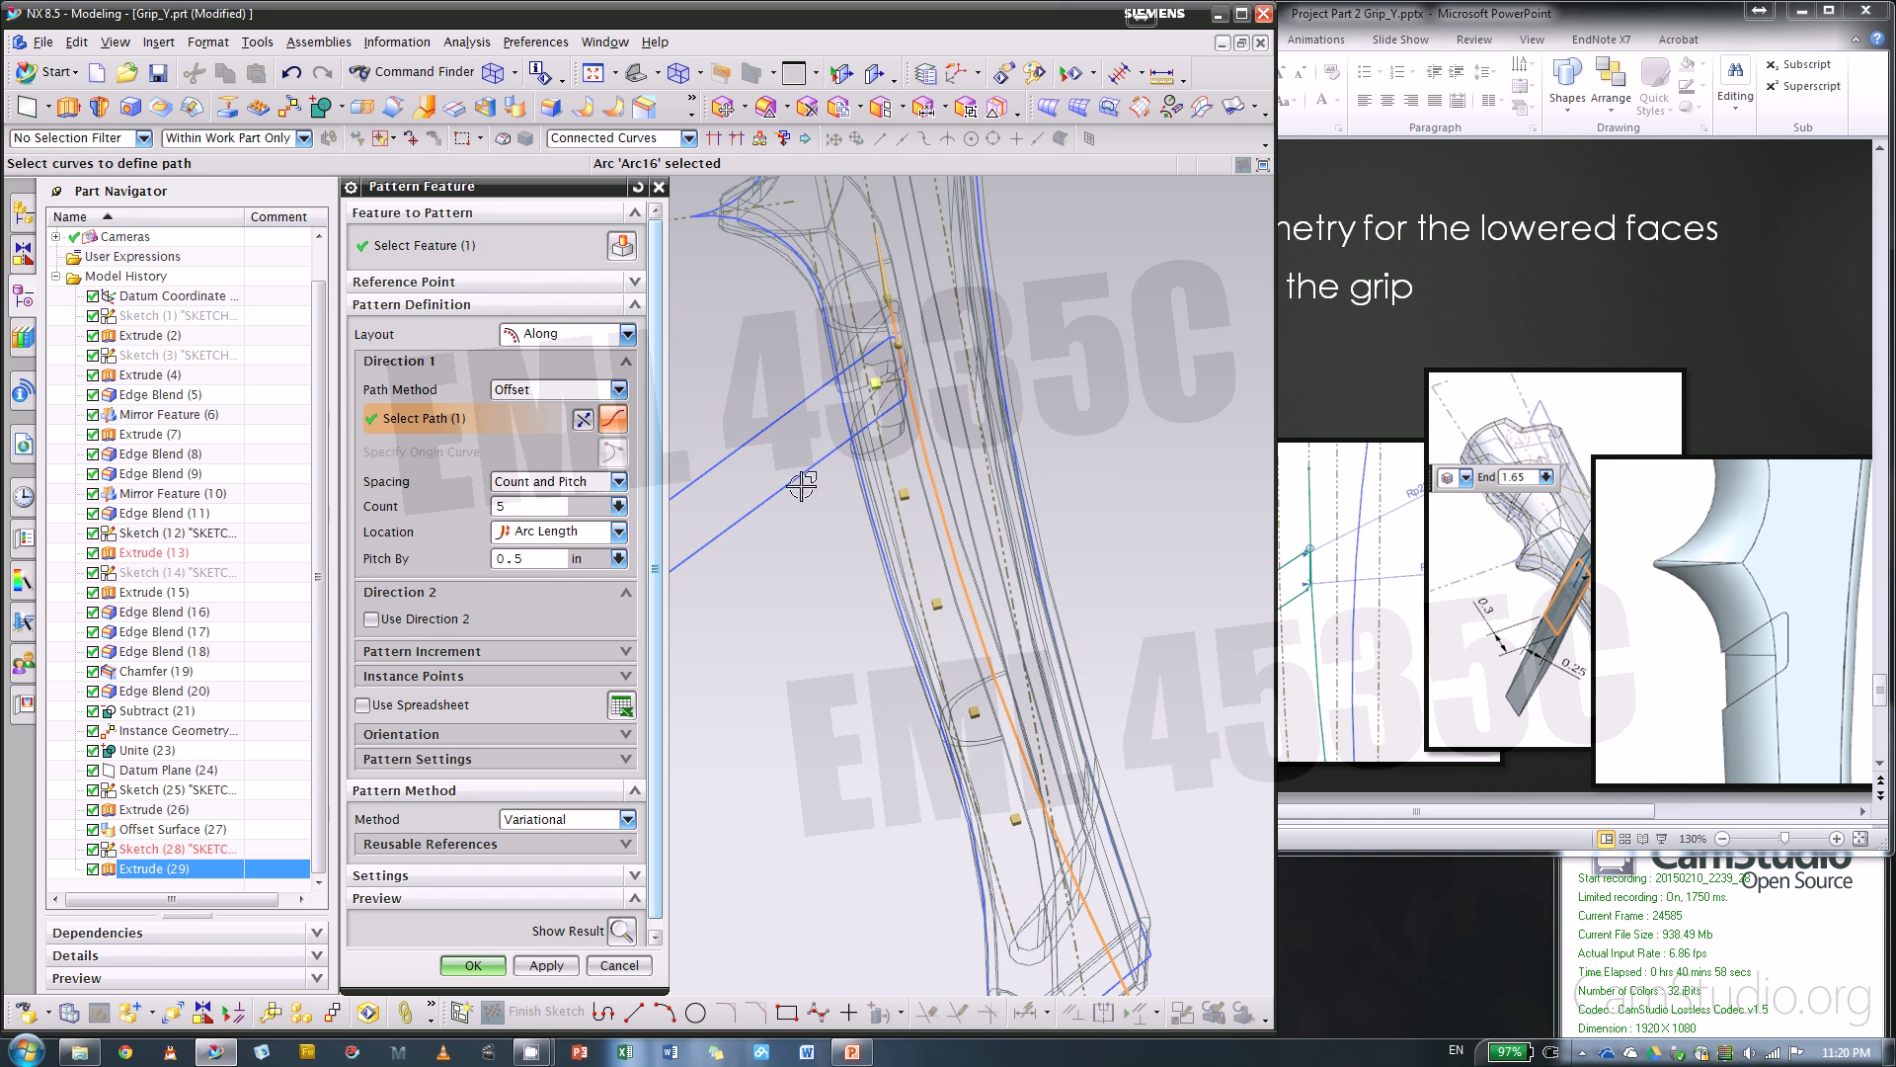
left_click(535, 565)
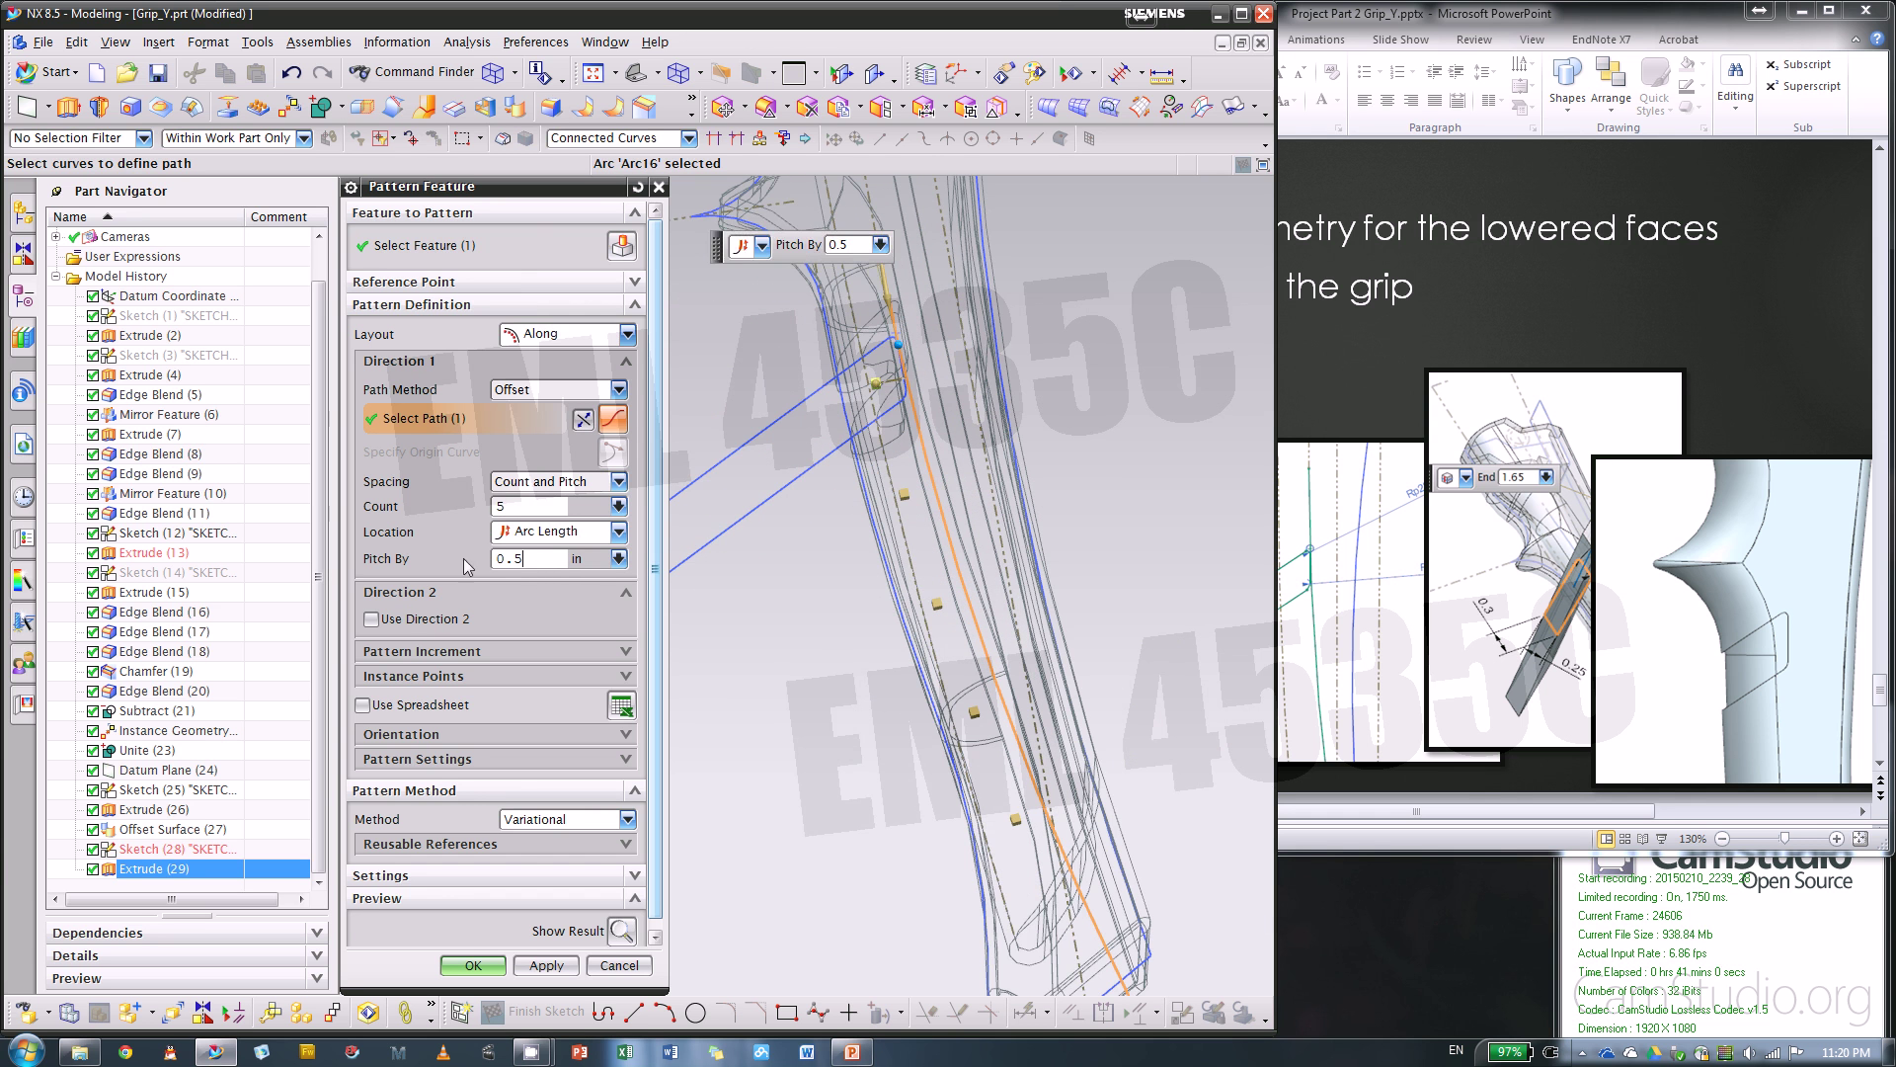
scroll(775, 559, "down", 5)
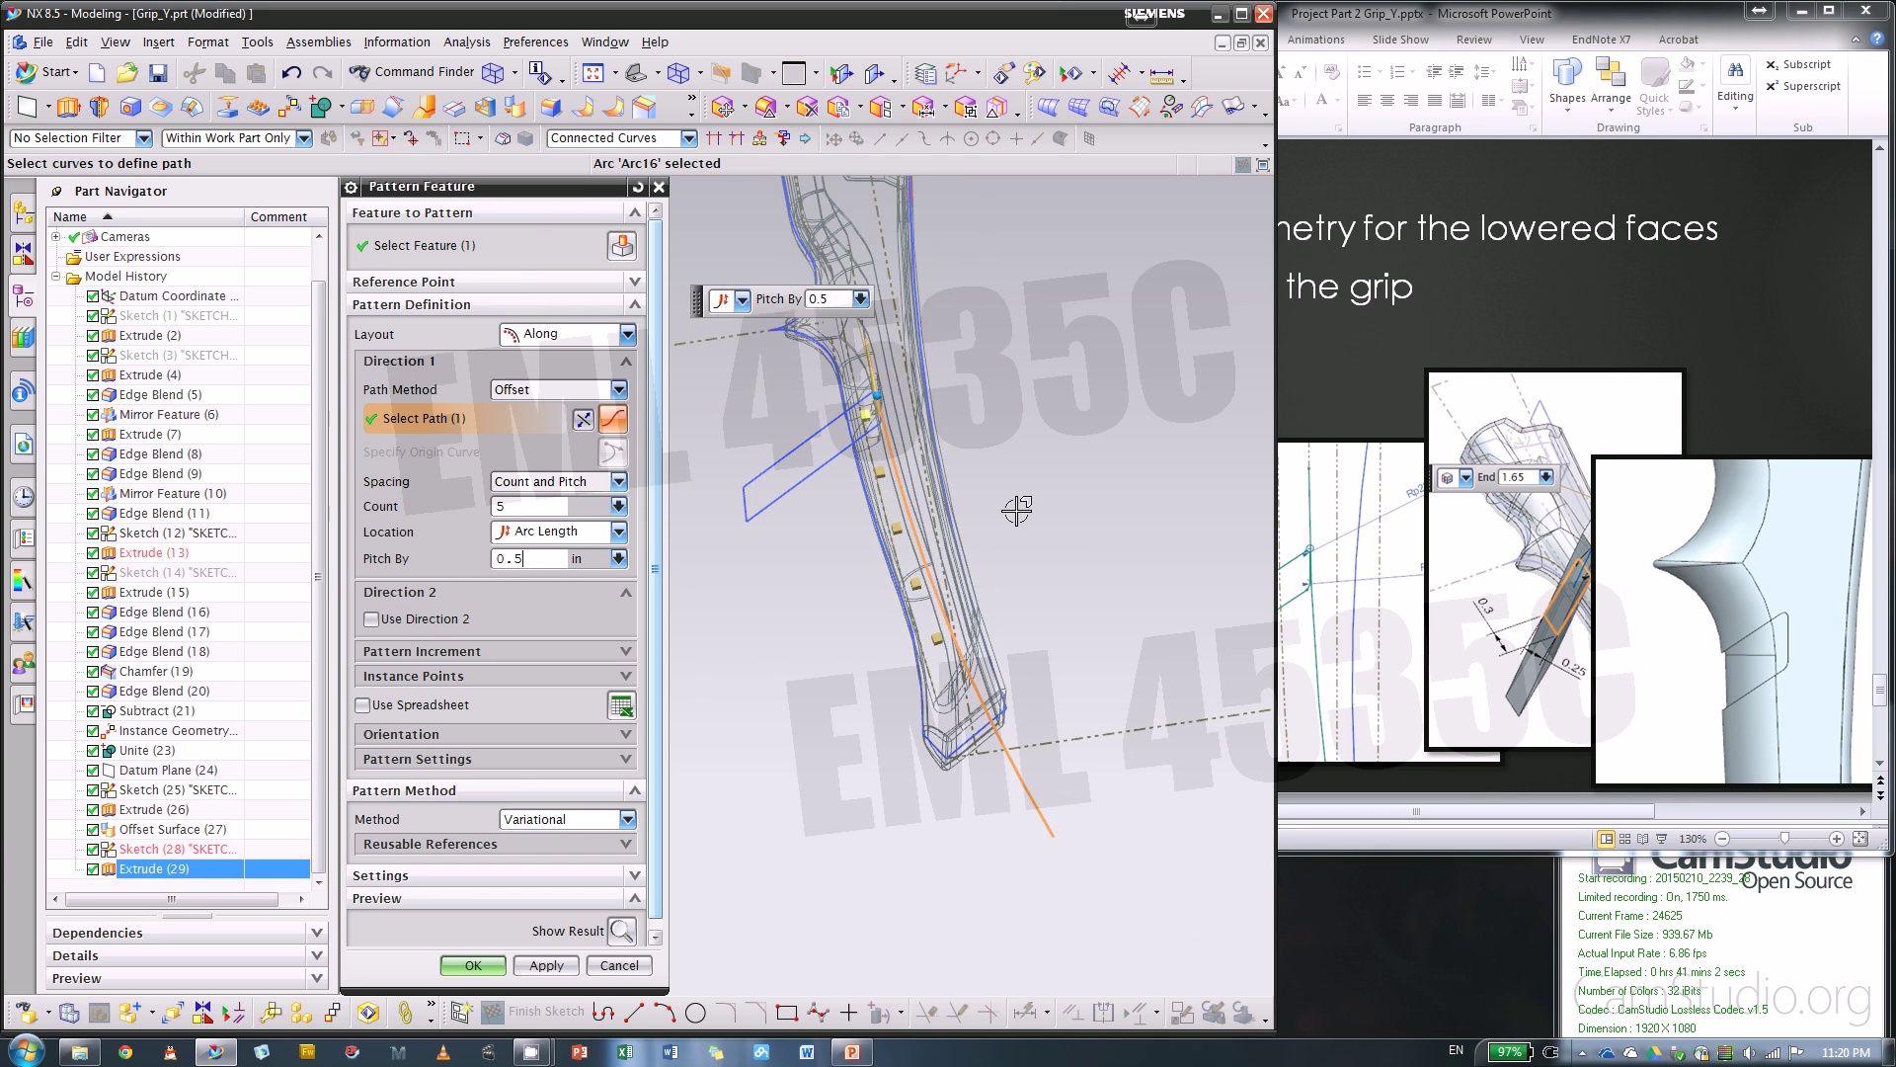
- Preview the result of the Along pattern on the grip and create the pattern
left_click(622, 930)
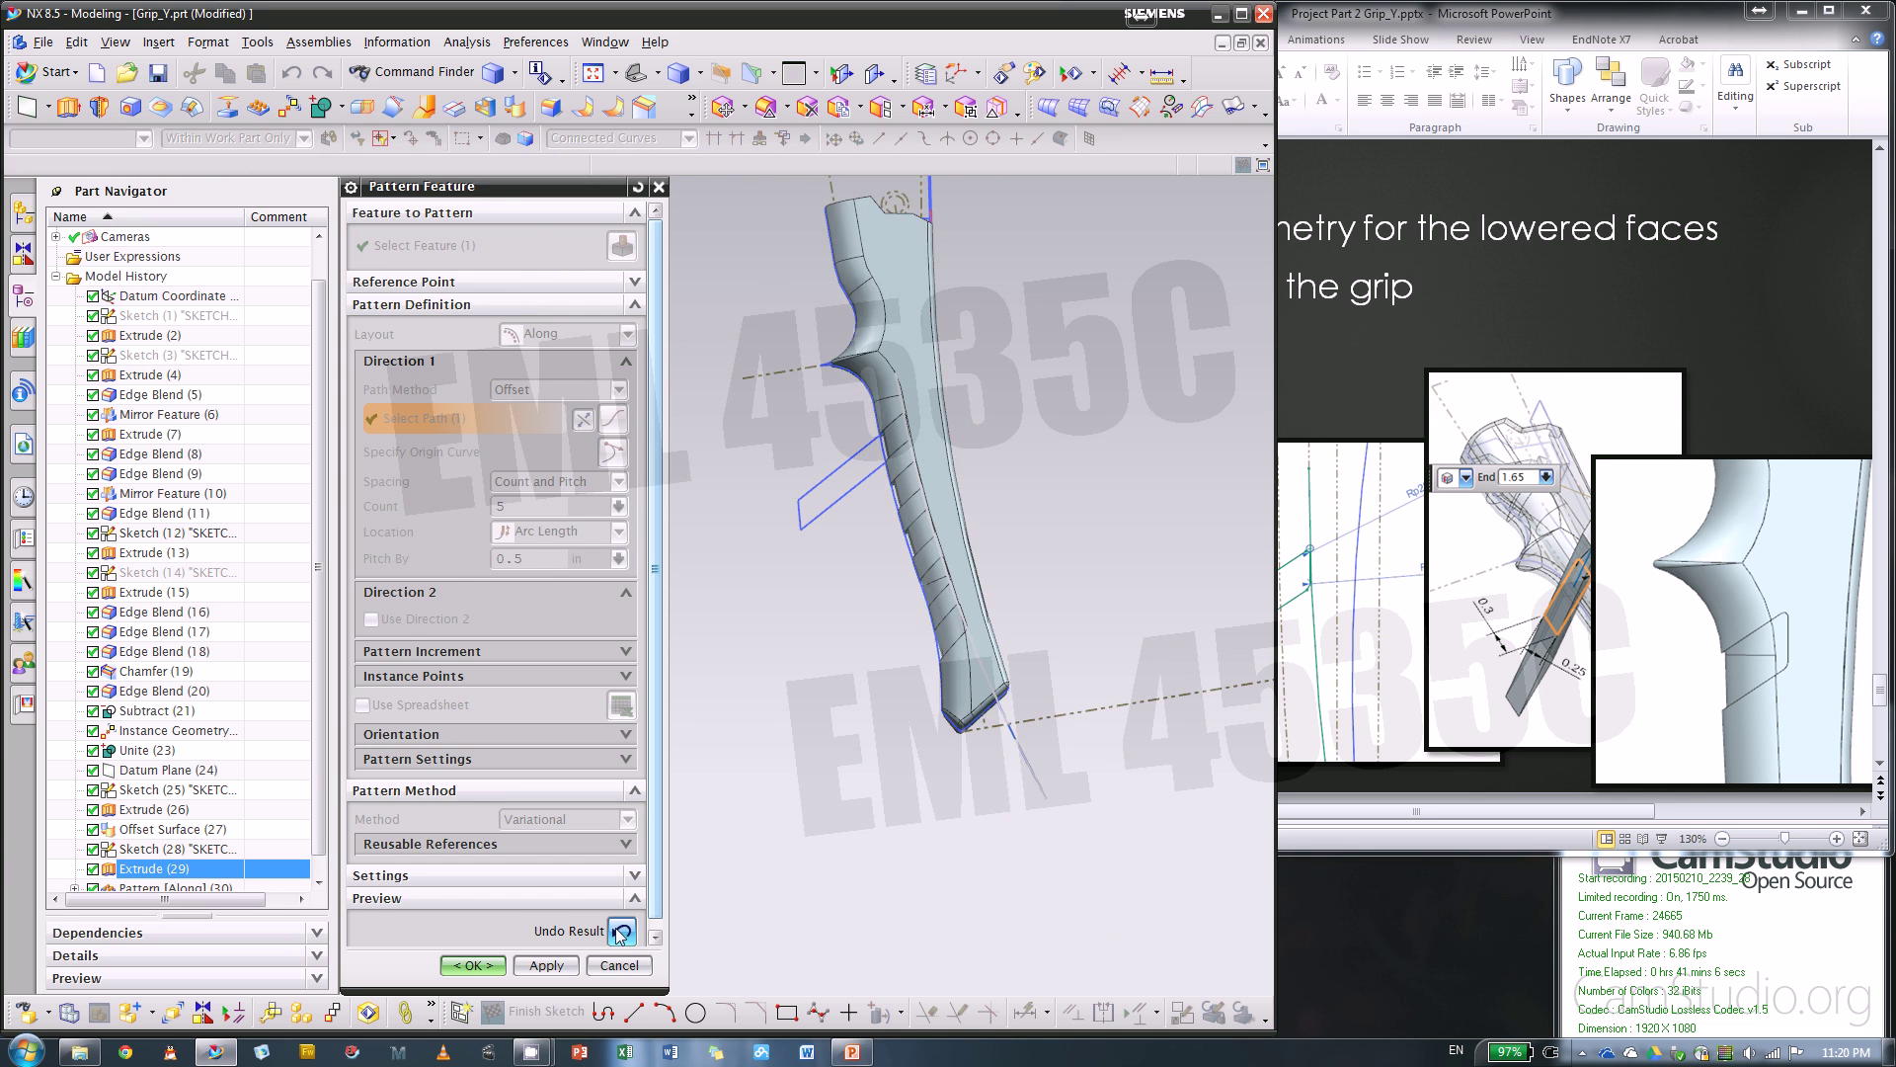
scroll(783, 639, "up", 4)
middle_click_drag(784, 639, 806, 597)
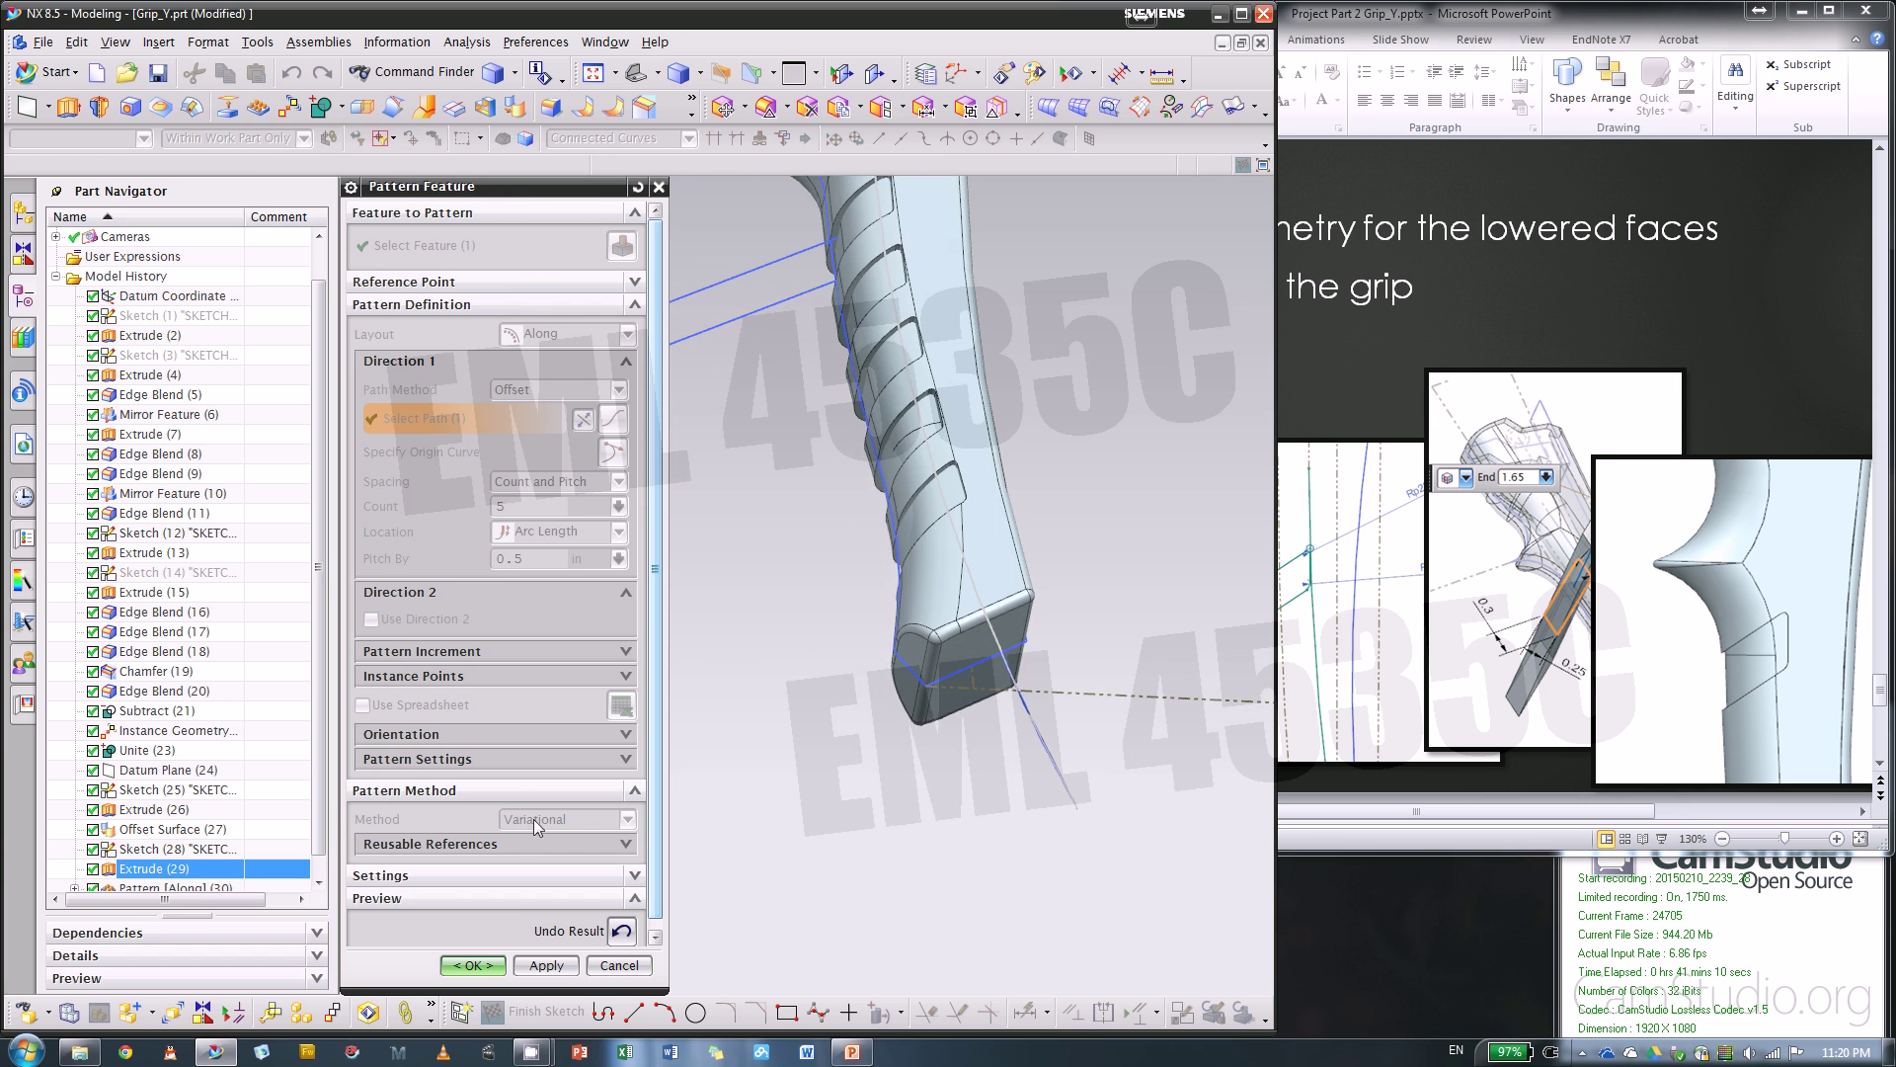
left_click(485, 961)
- Limit selection to sketches, select all the visible sketches around the grip and hide them
scroll(822, 728, "down", 4)
middle_click_drag(805, 694, 627, 586)
scroll(326, 499, "down", 1)
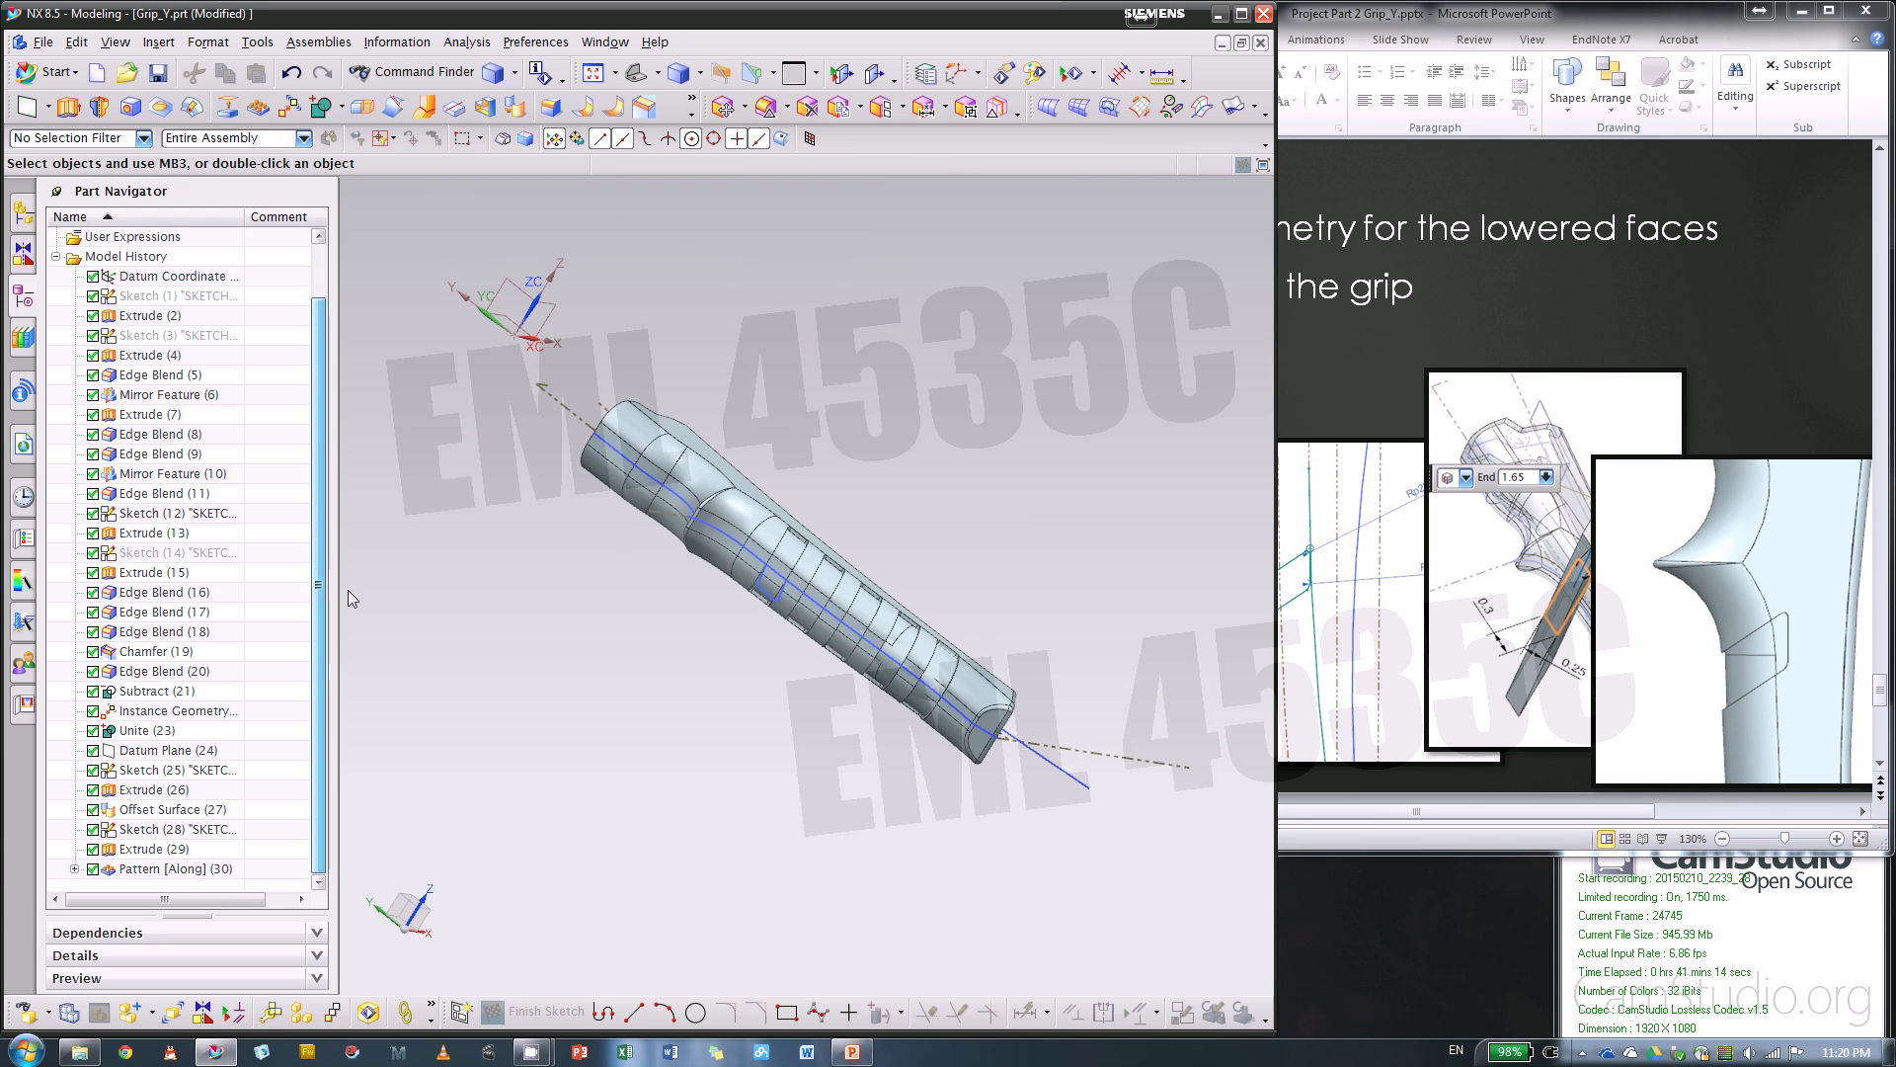
scroll(622, 550, "down", 3)
left_click(95, 142)
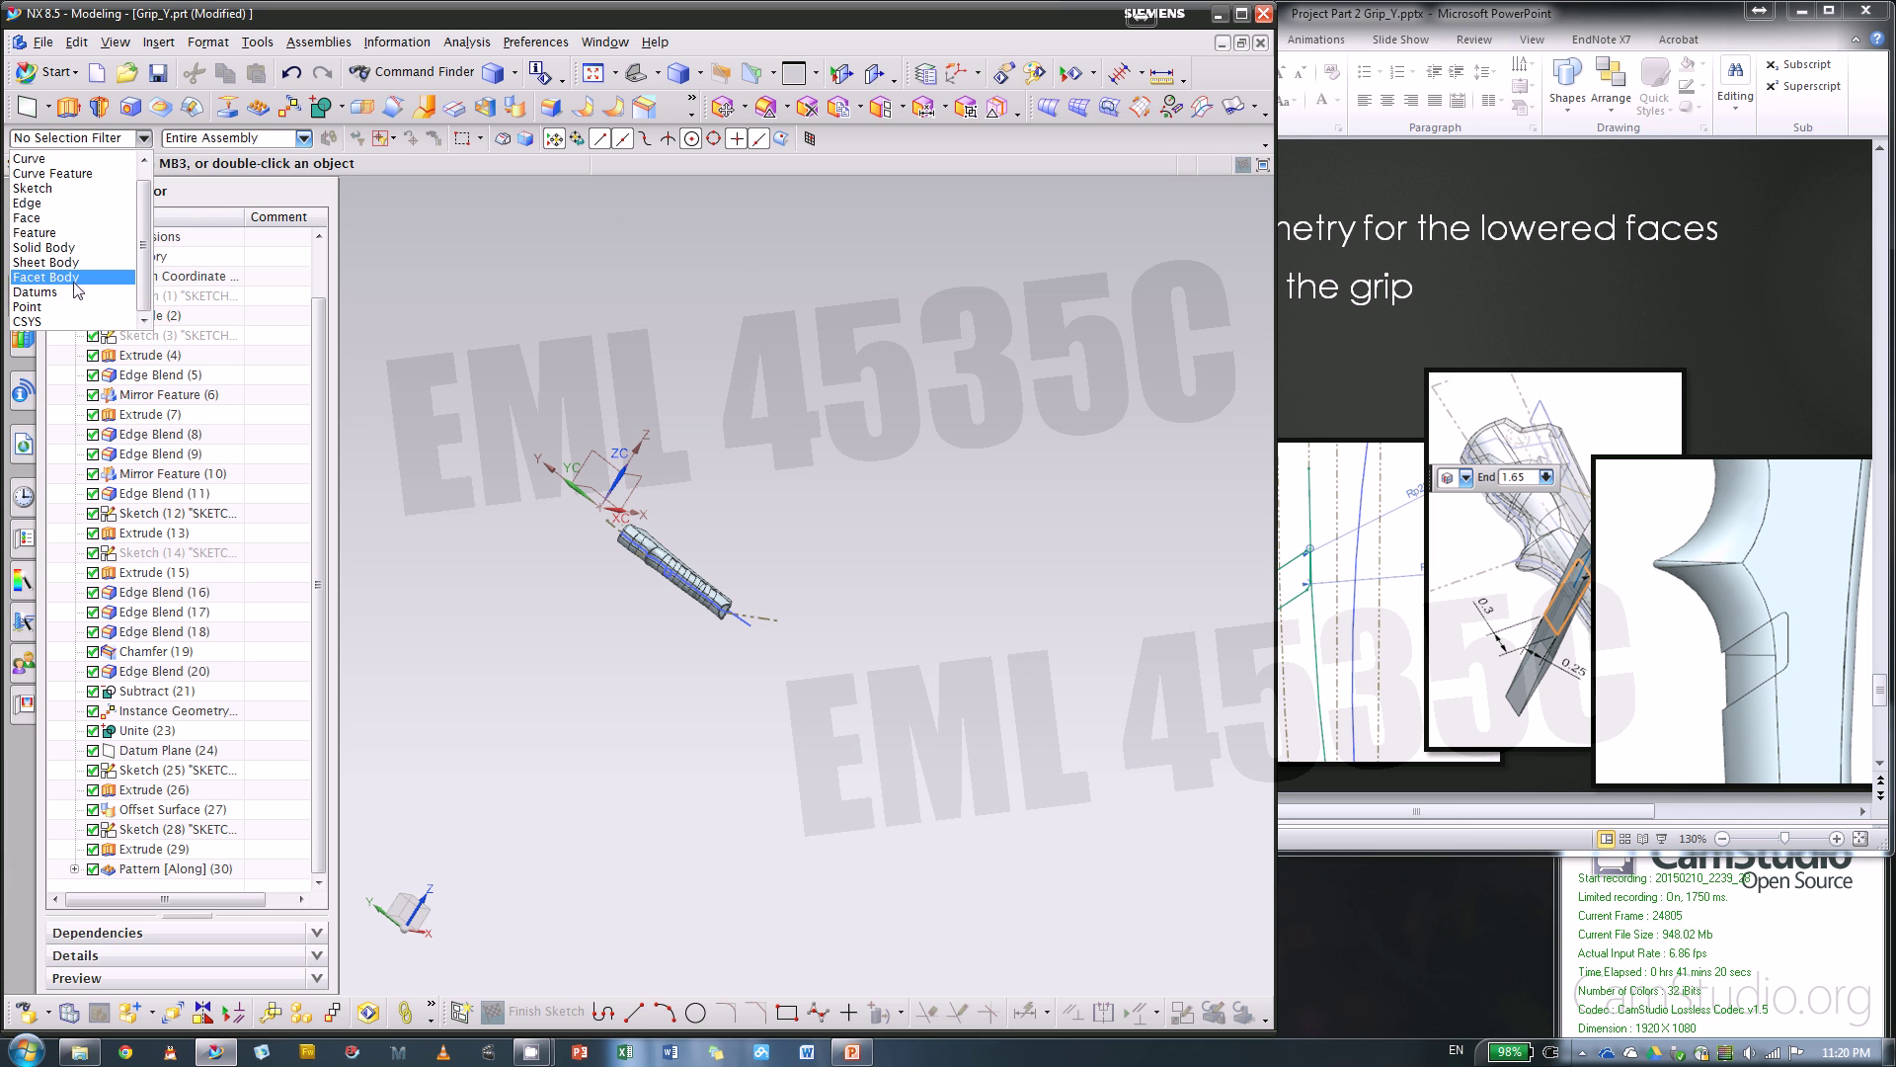
left_click(68, 188)
left_click_drag(474, 360, 989, 775)
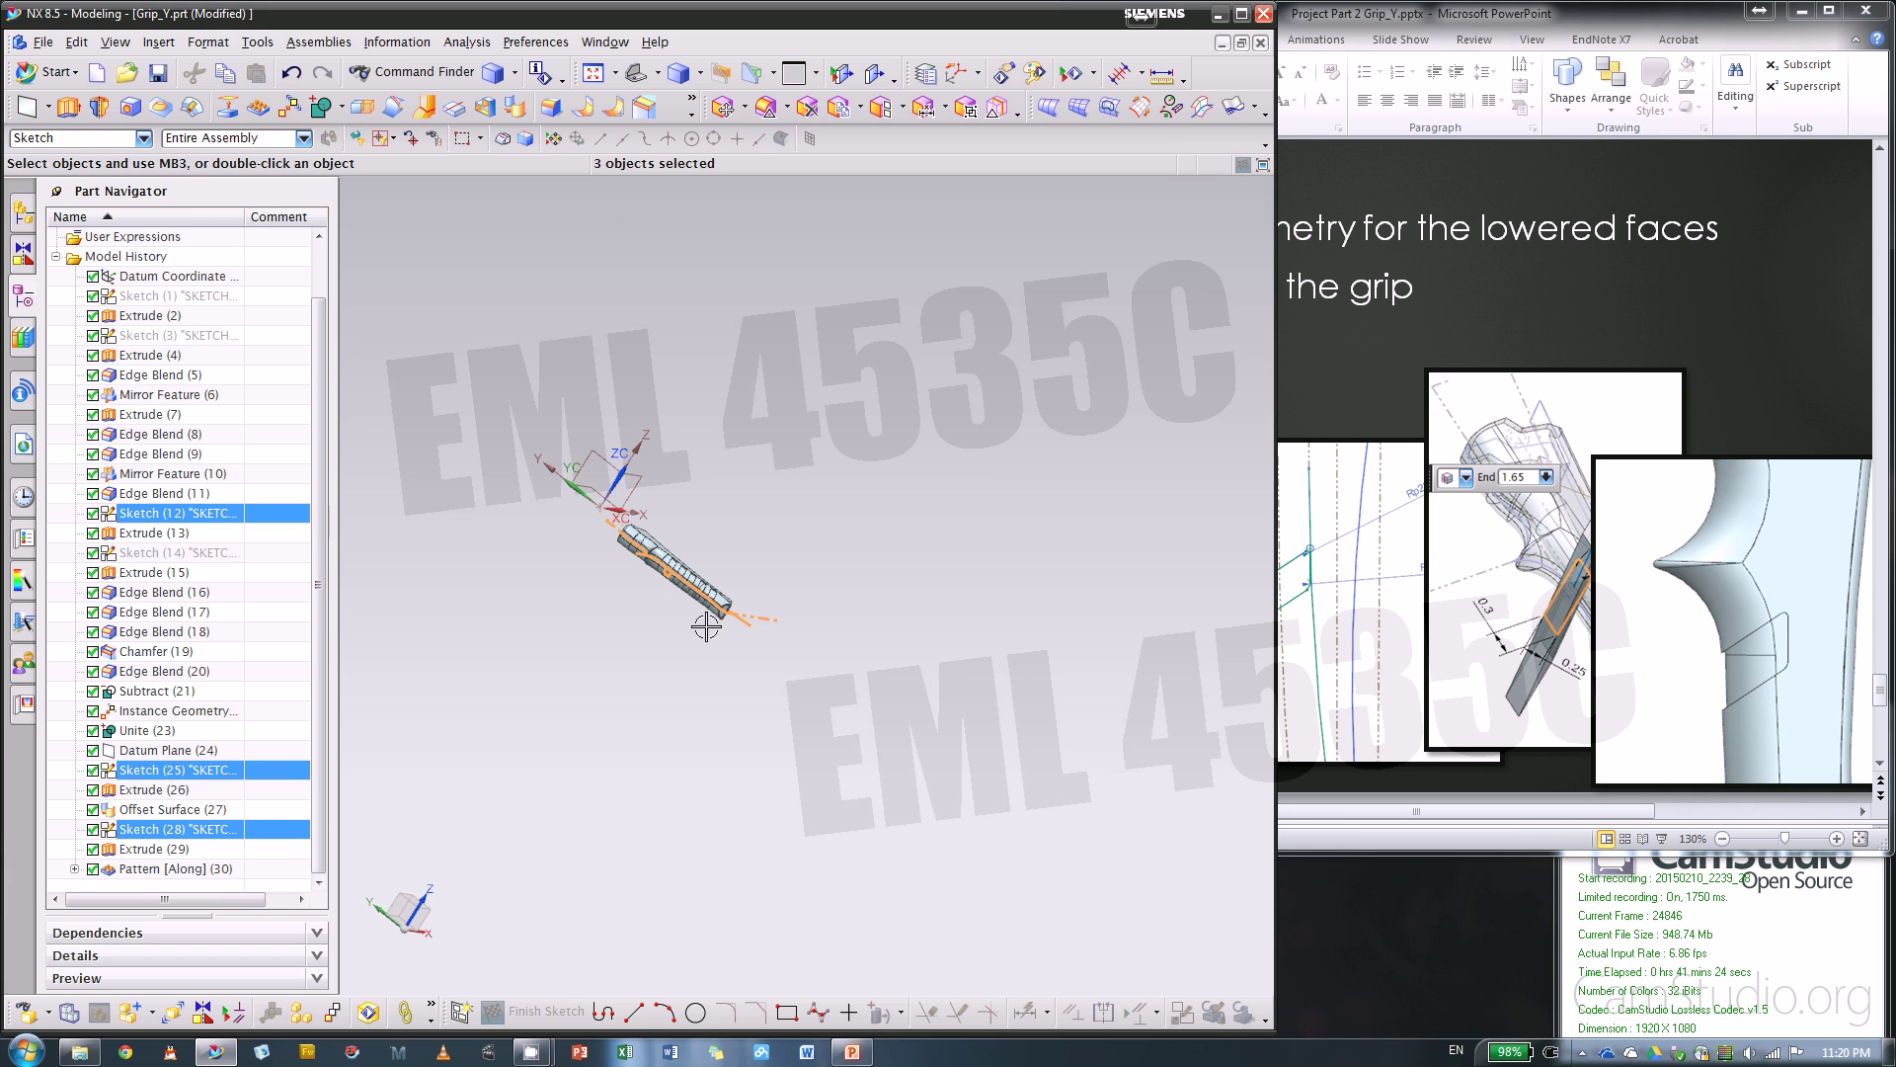
right_click(221, 520)
left_click(362, 482)
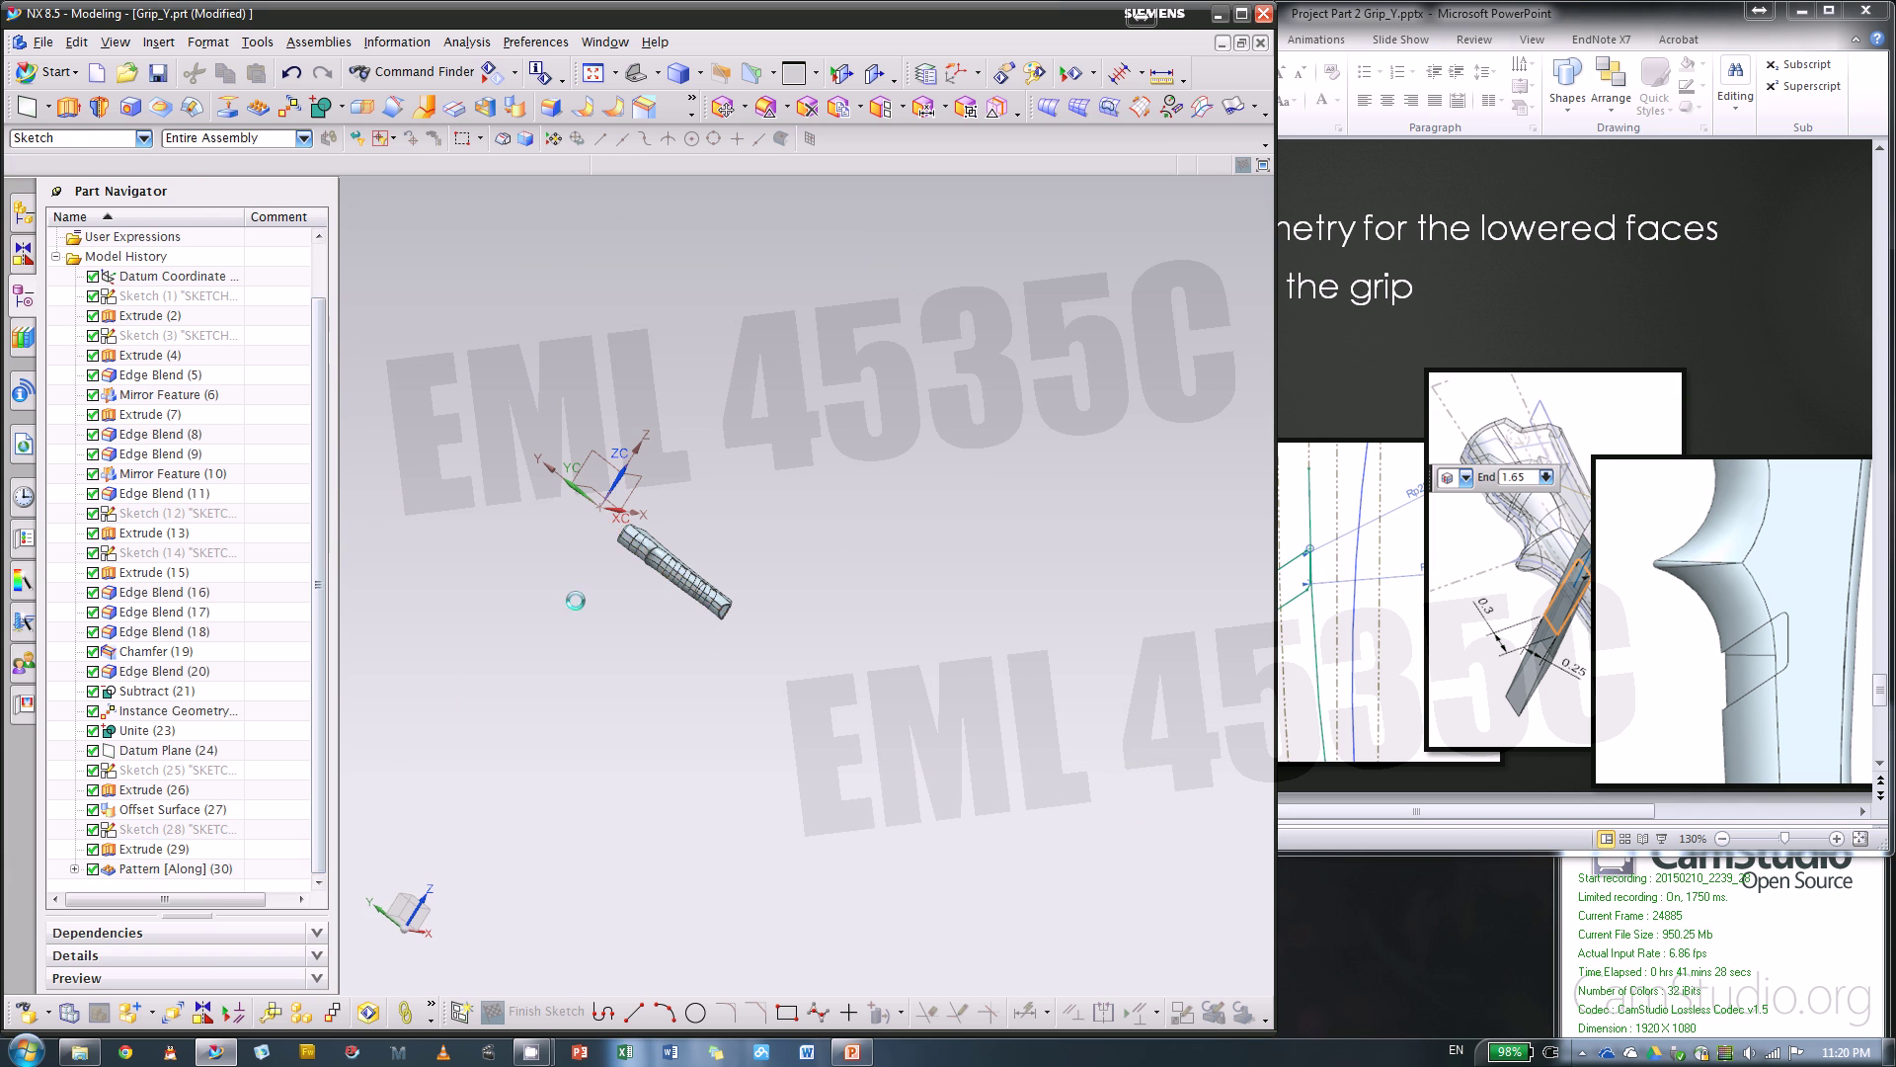
- Examine the patterned recesses along the grip up close and from several angles, refreshing the display
scroll(593, 568, "up", 5)
scroll(973, 593, "down", 1)
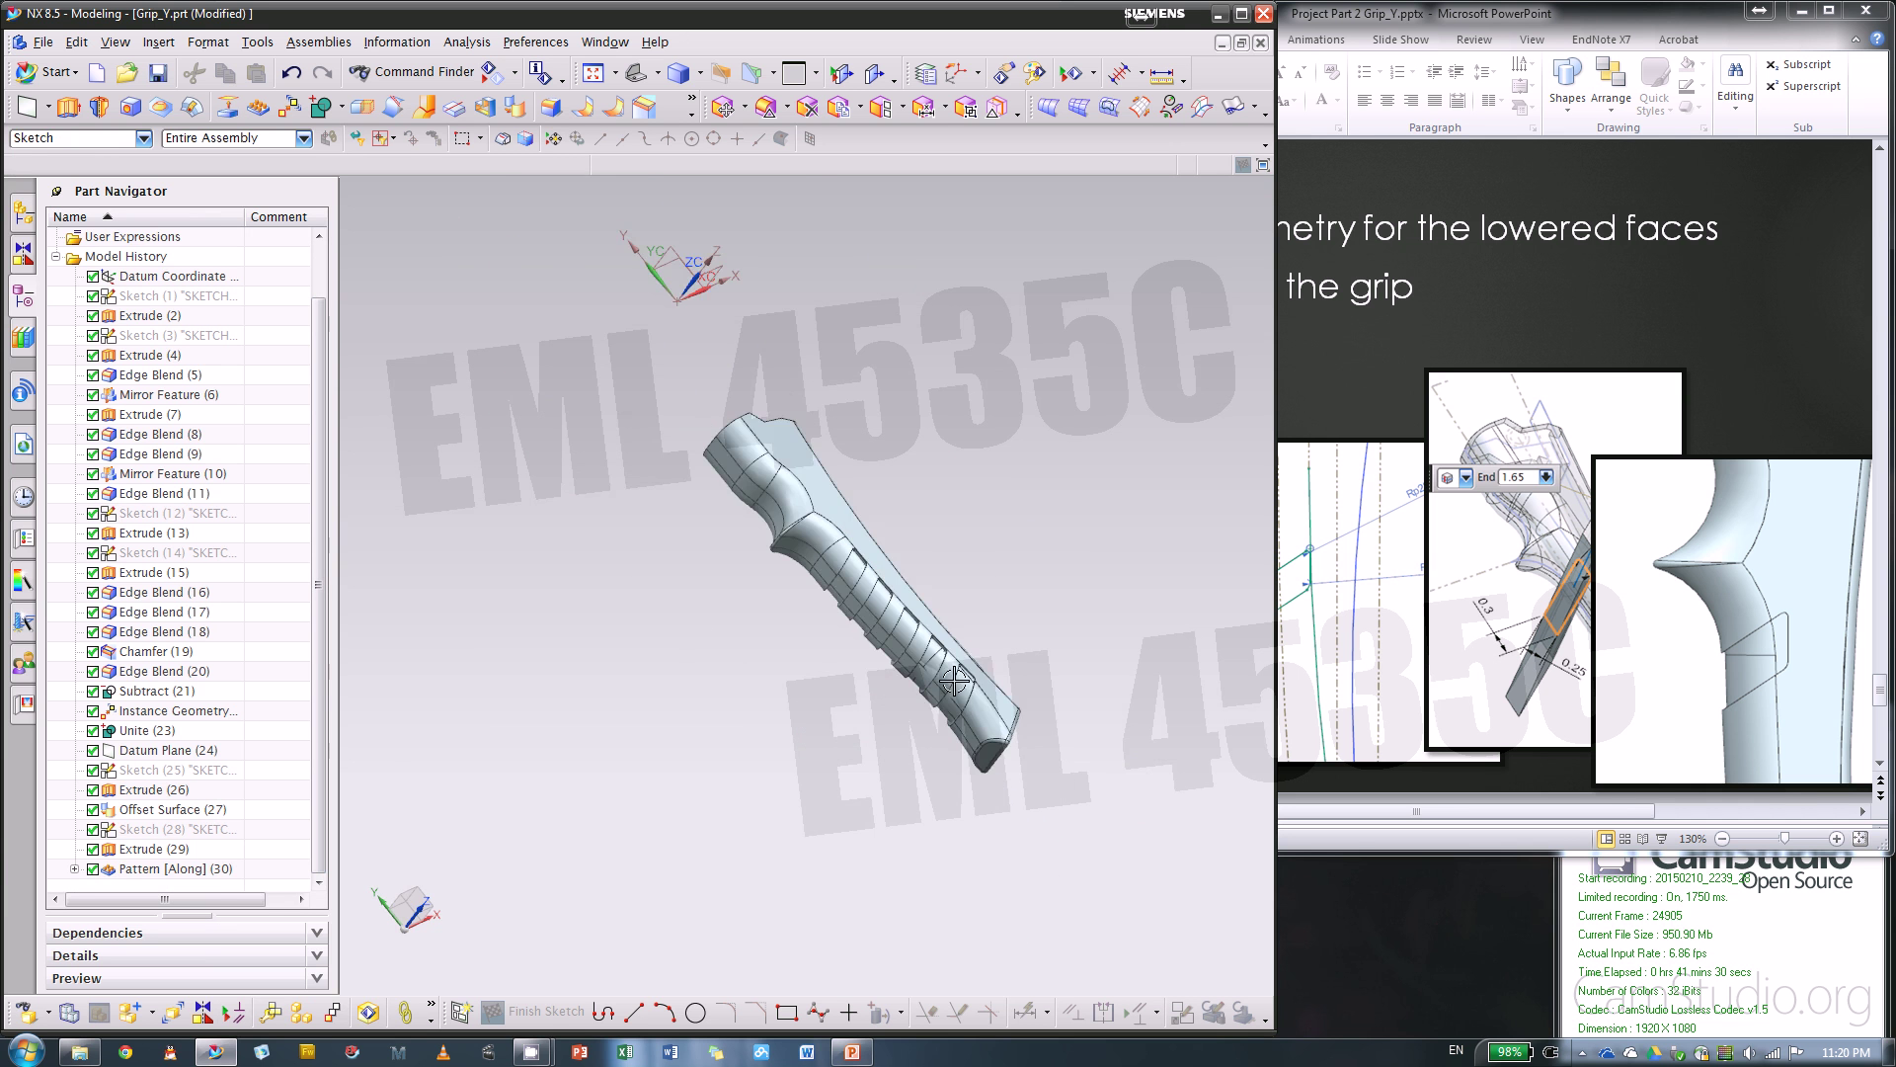
scroll(919, 721, "up", 3)
middle_click_drag(816, 759, 852, 699)
scroll(889, 680, "down", 3)
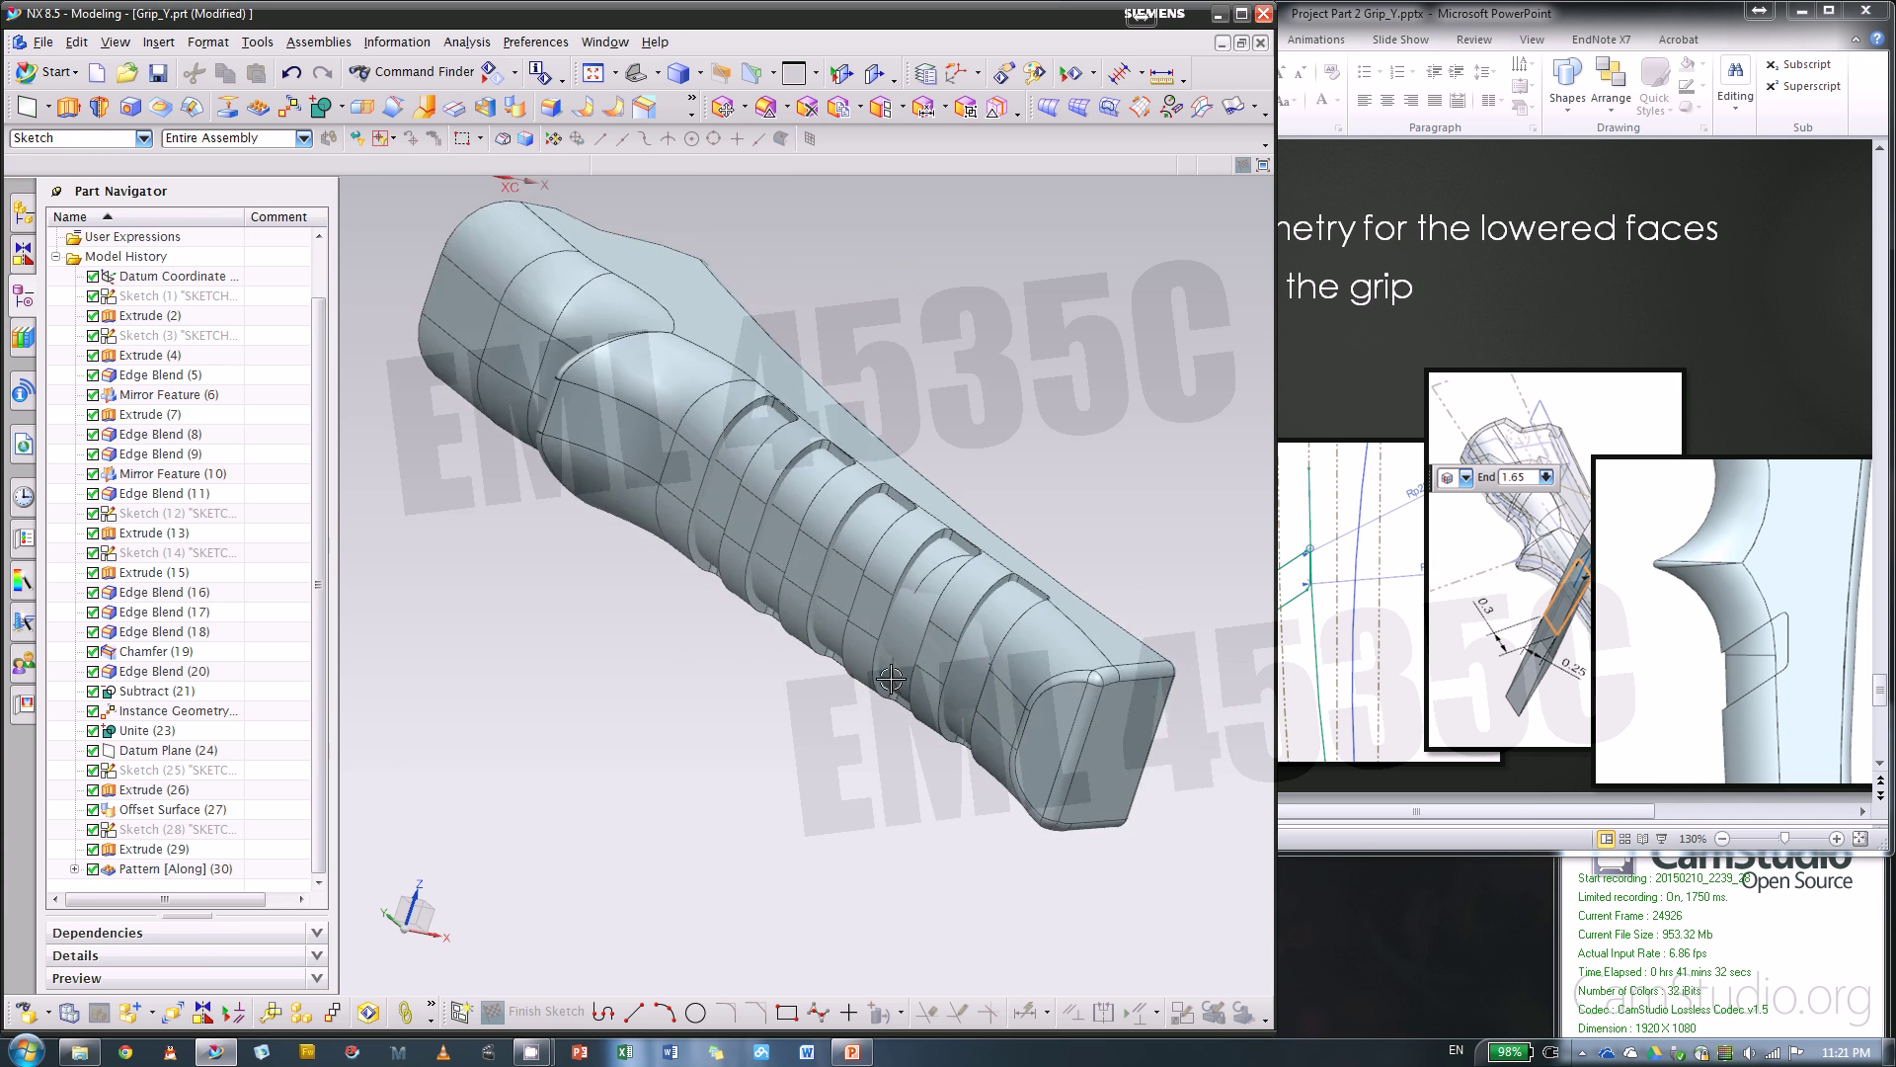
scroll(917, 645, "up", 4)
scroll(937, 652, "up", 3)
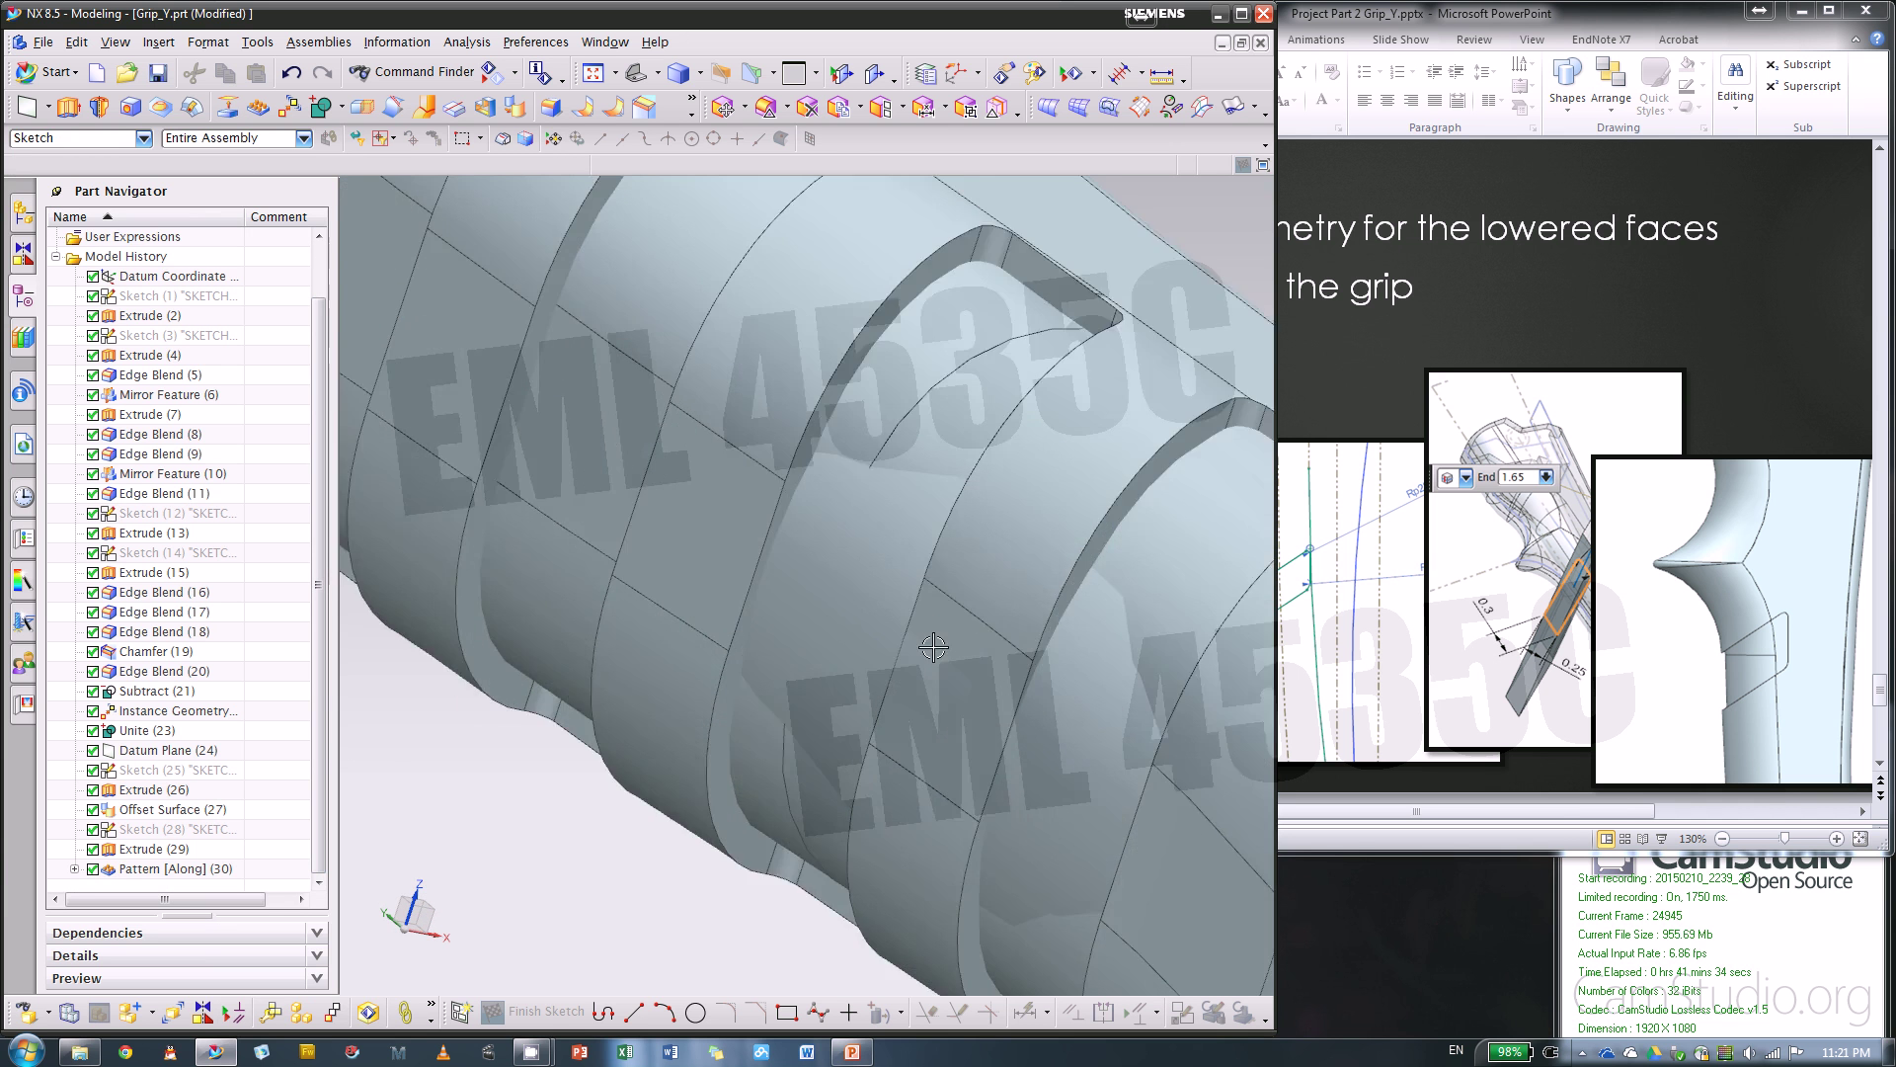
scroll(884, 568, "down", 6)
middle_click_drag(884, 559, 839, 598)
scroll(967, 577, "down", 3)
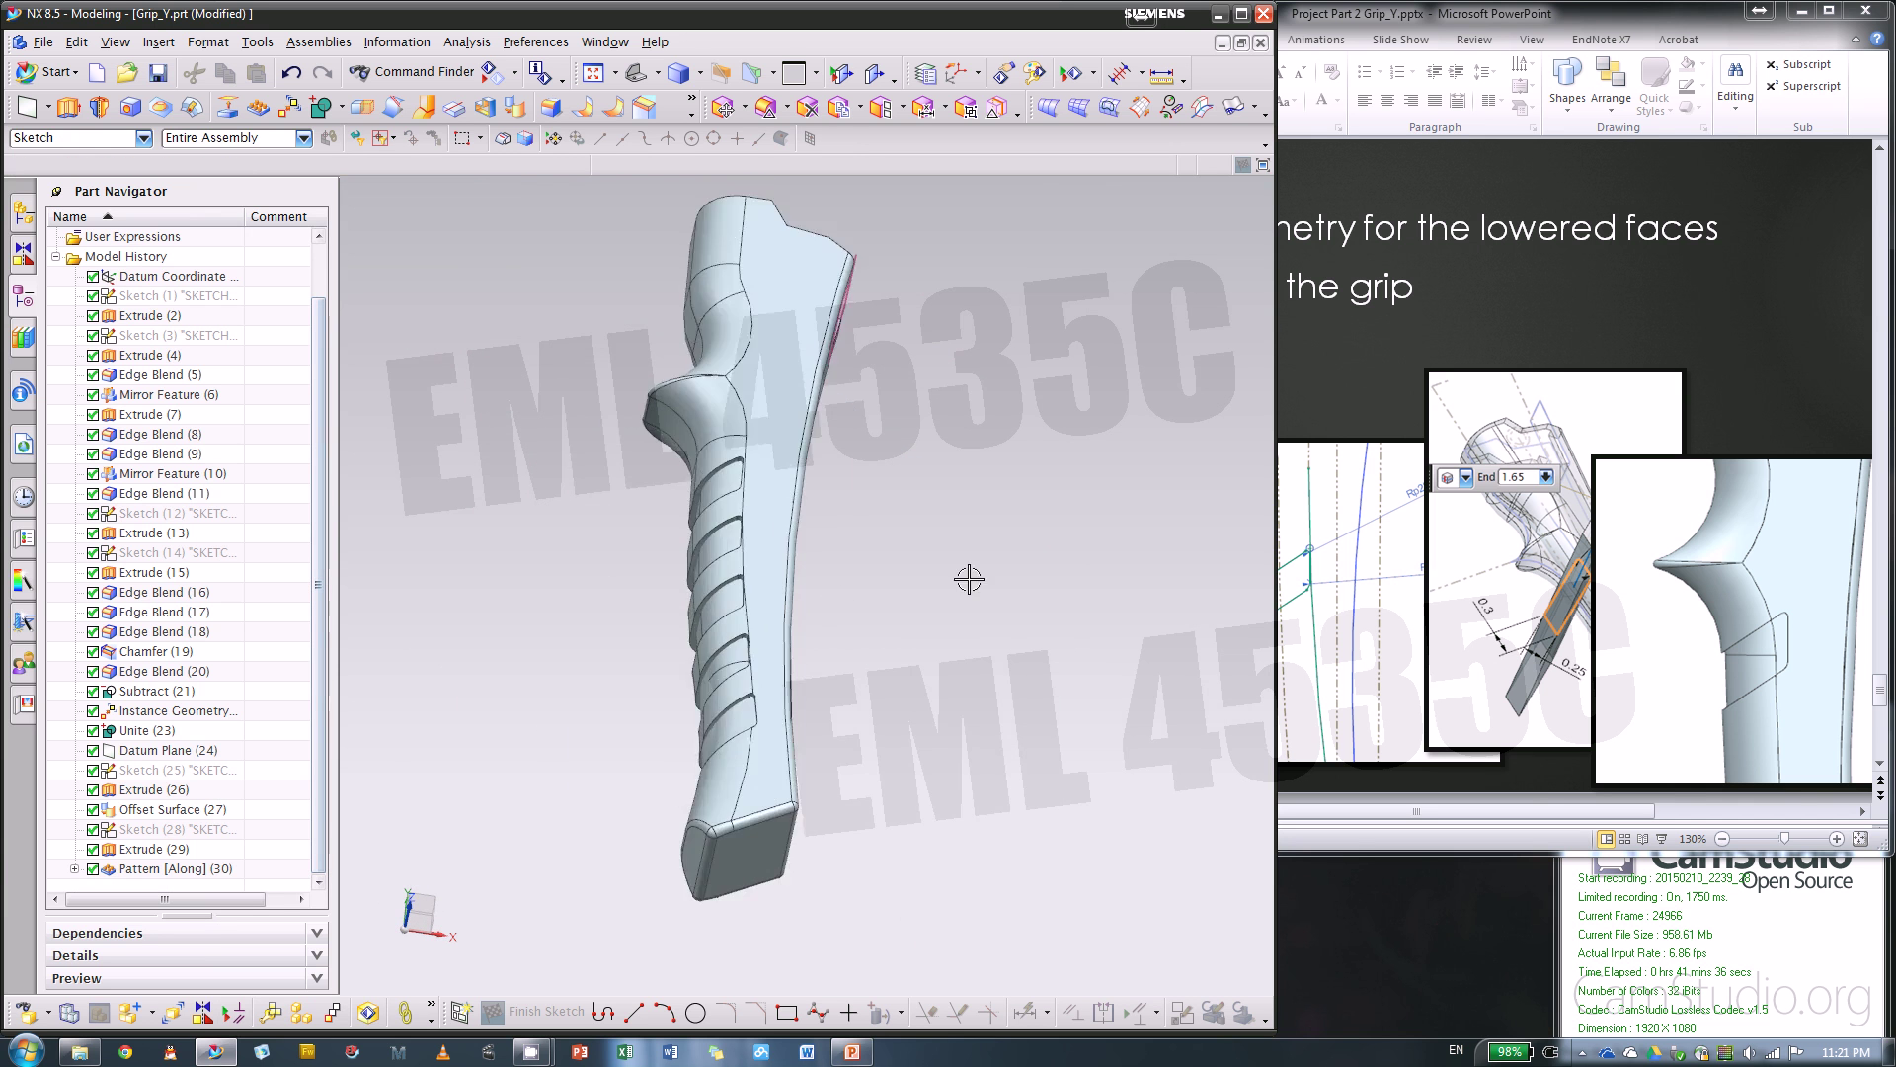
right_click(580, 699)
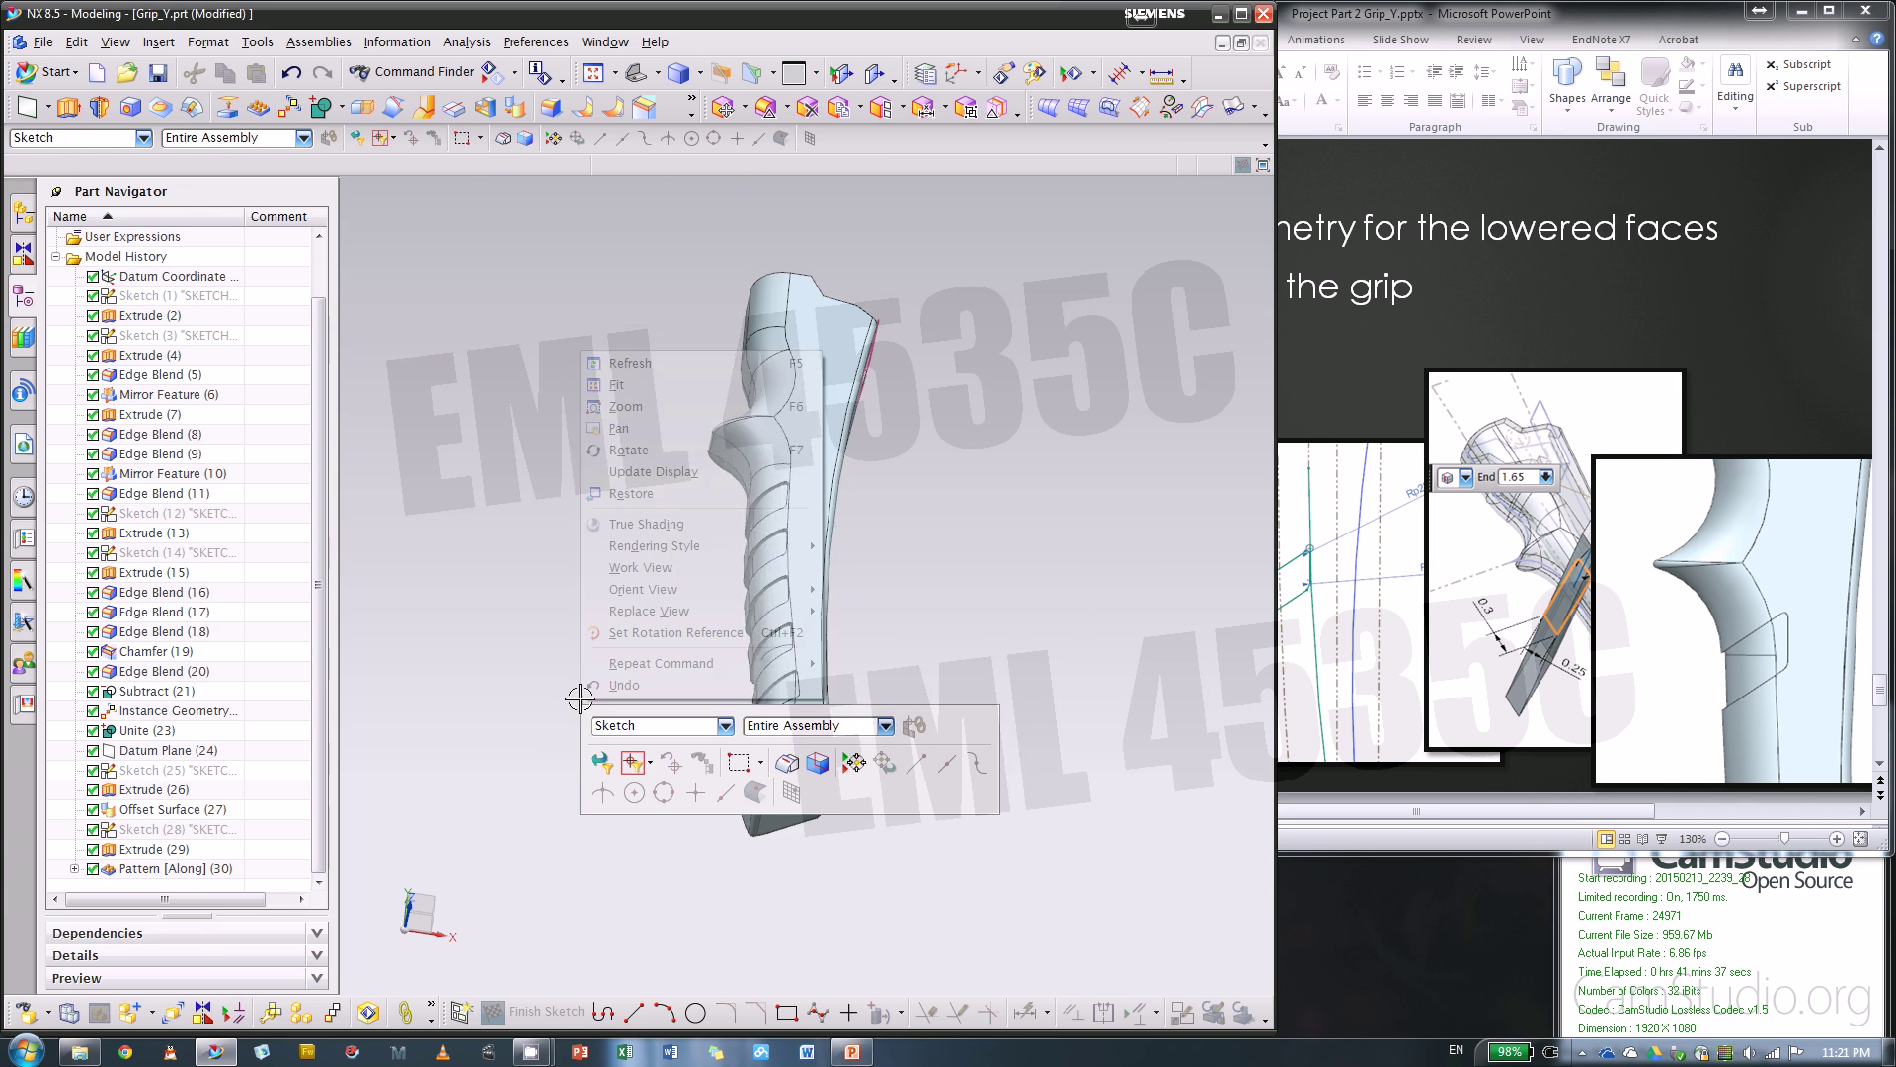
left_click(623, 364)
scroll(727, 694, "up", 4)
mouse_move(698, 670)
middle_mouse_down()
mouse_move(763, 639)
mouse_move(711, 664)
middle_mouse_up()
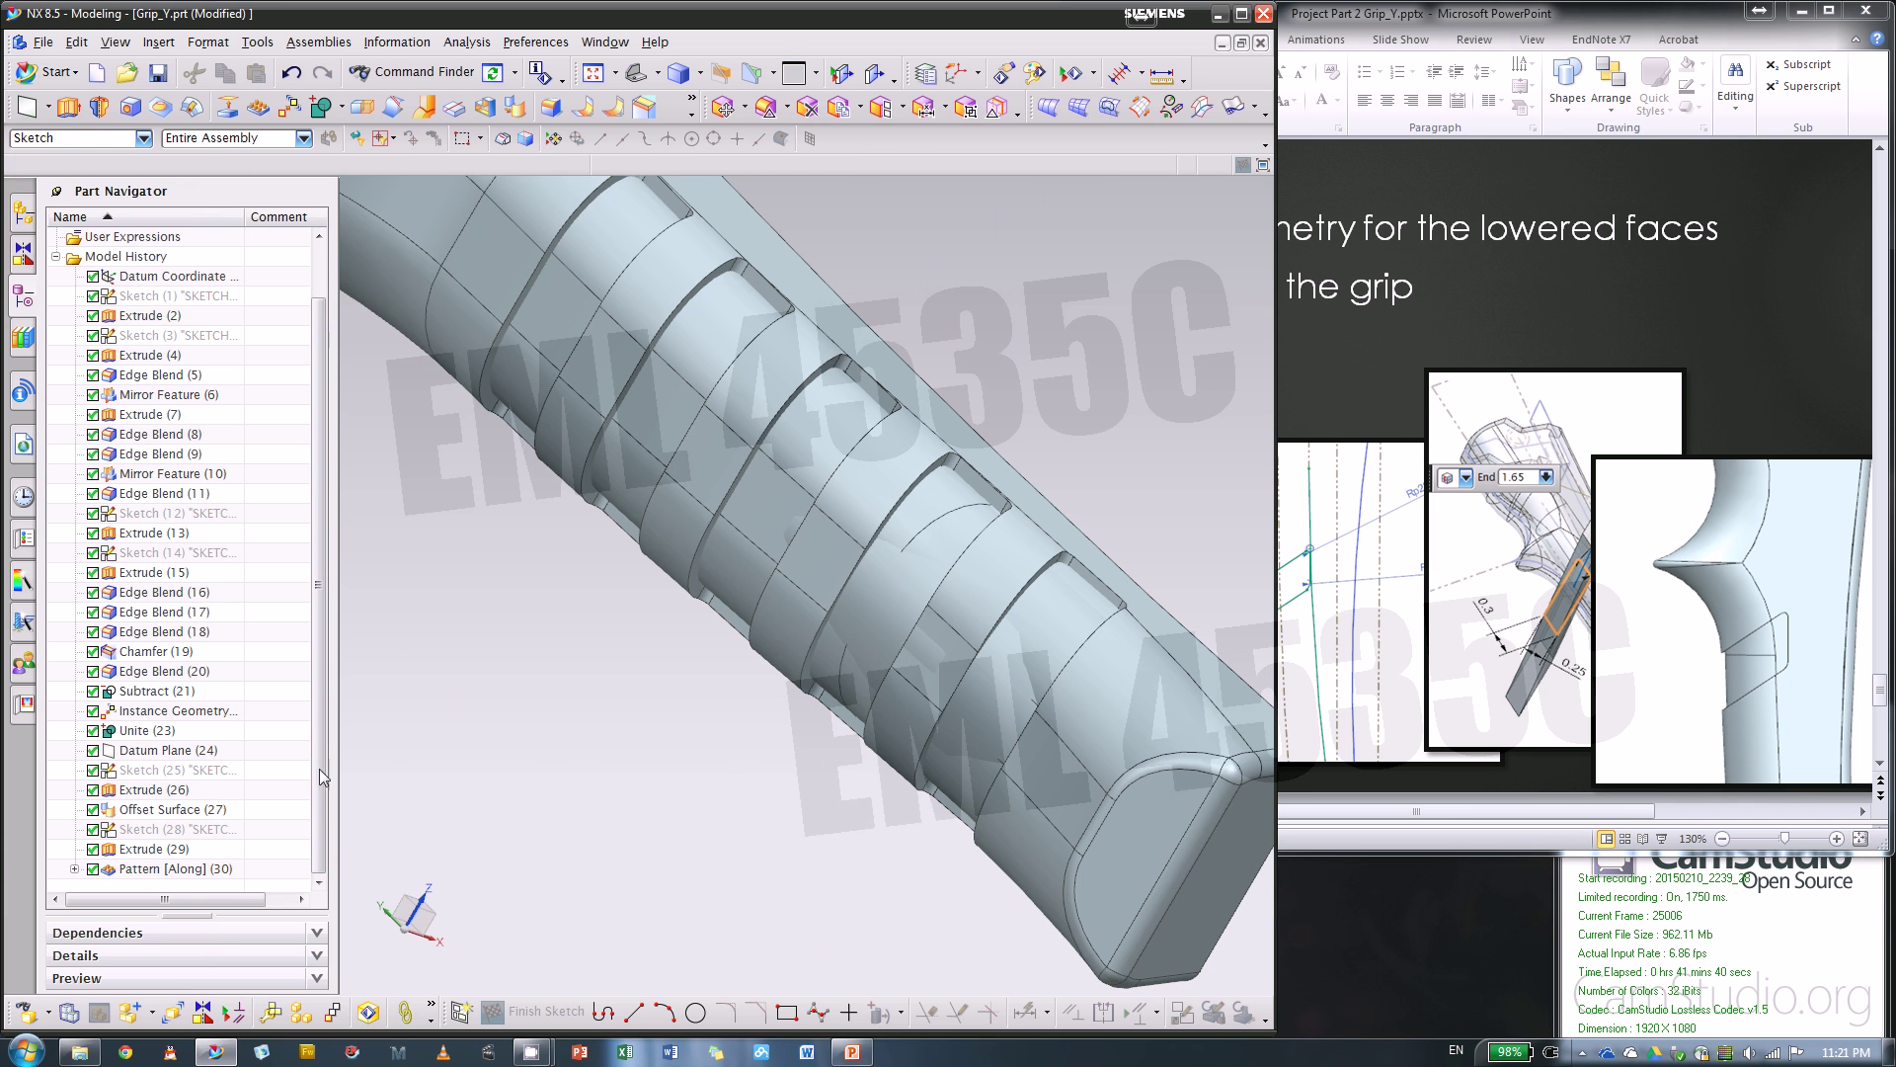
- Check in the model which geometry belongs to Sketch (28), Extrude (29), the Along pattern and Offset Surface (27)
left_click(190, 830)
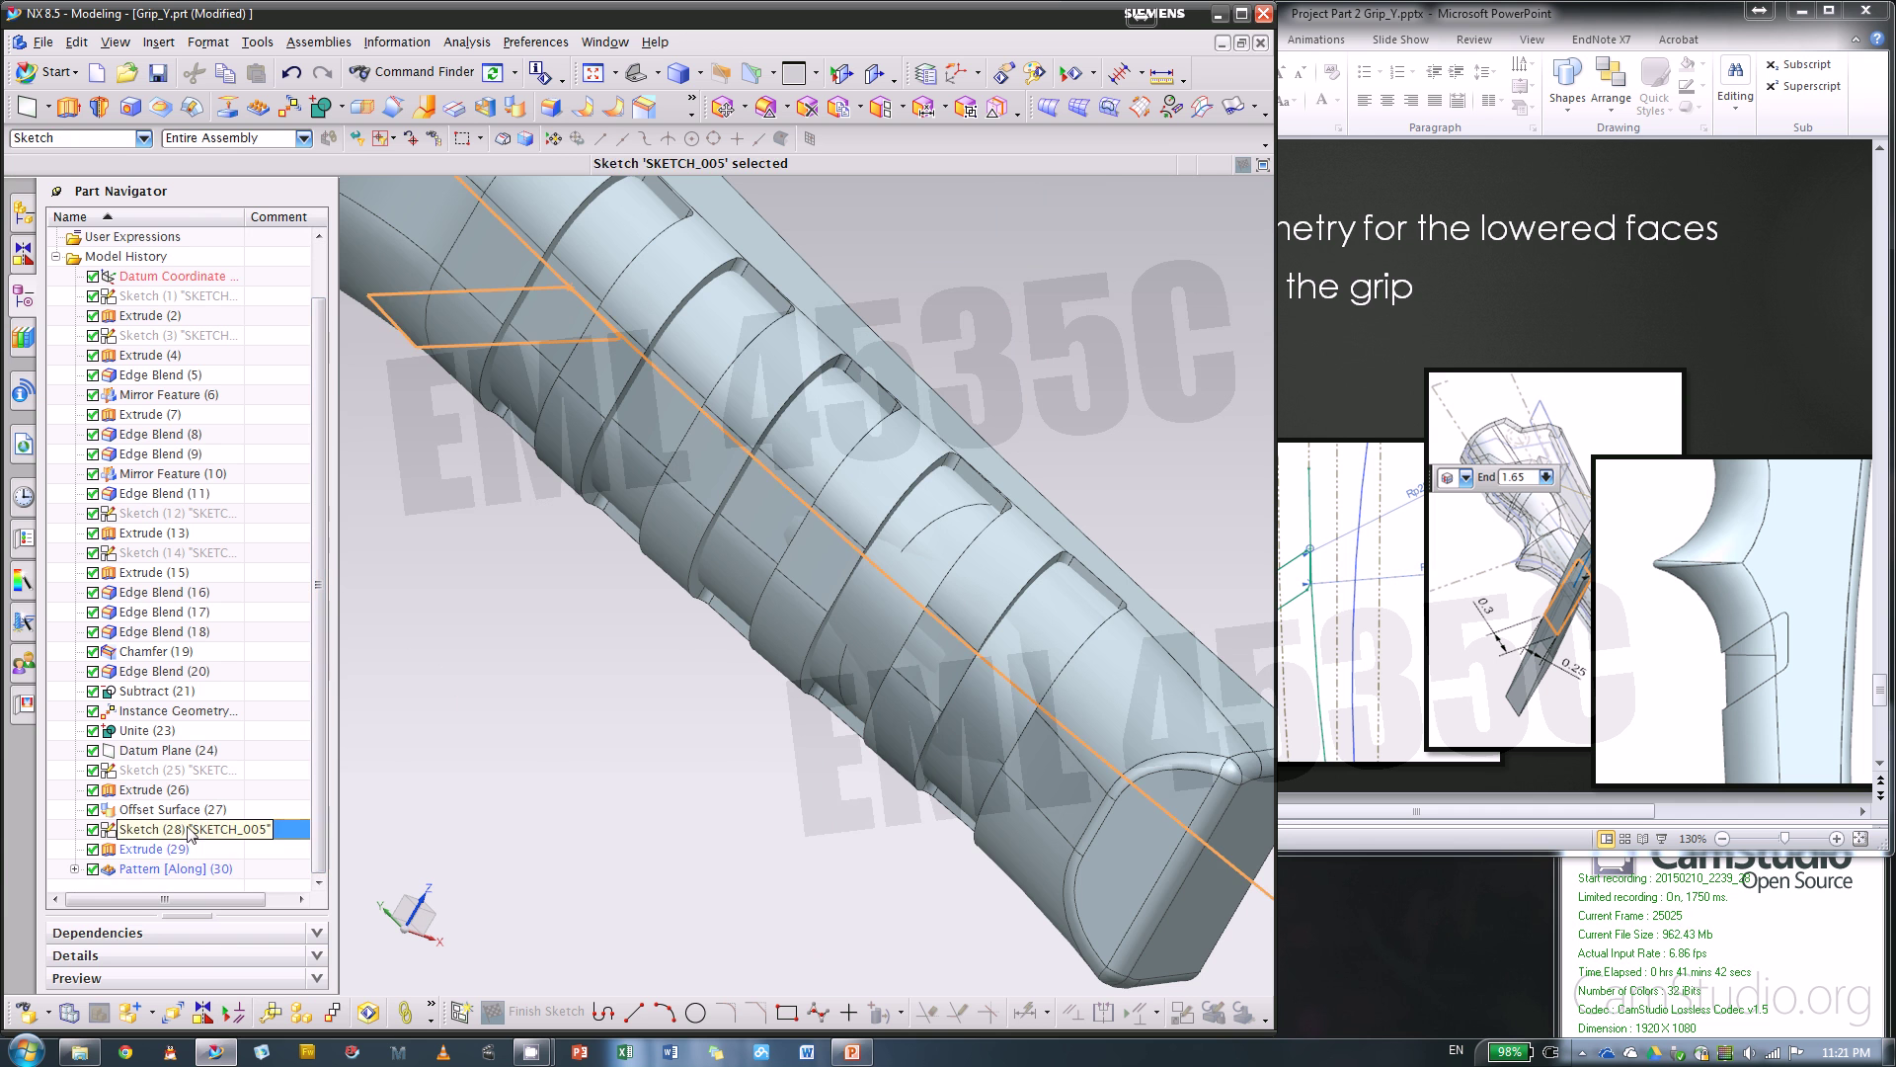
left_click(179, 851)
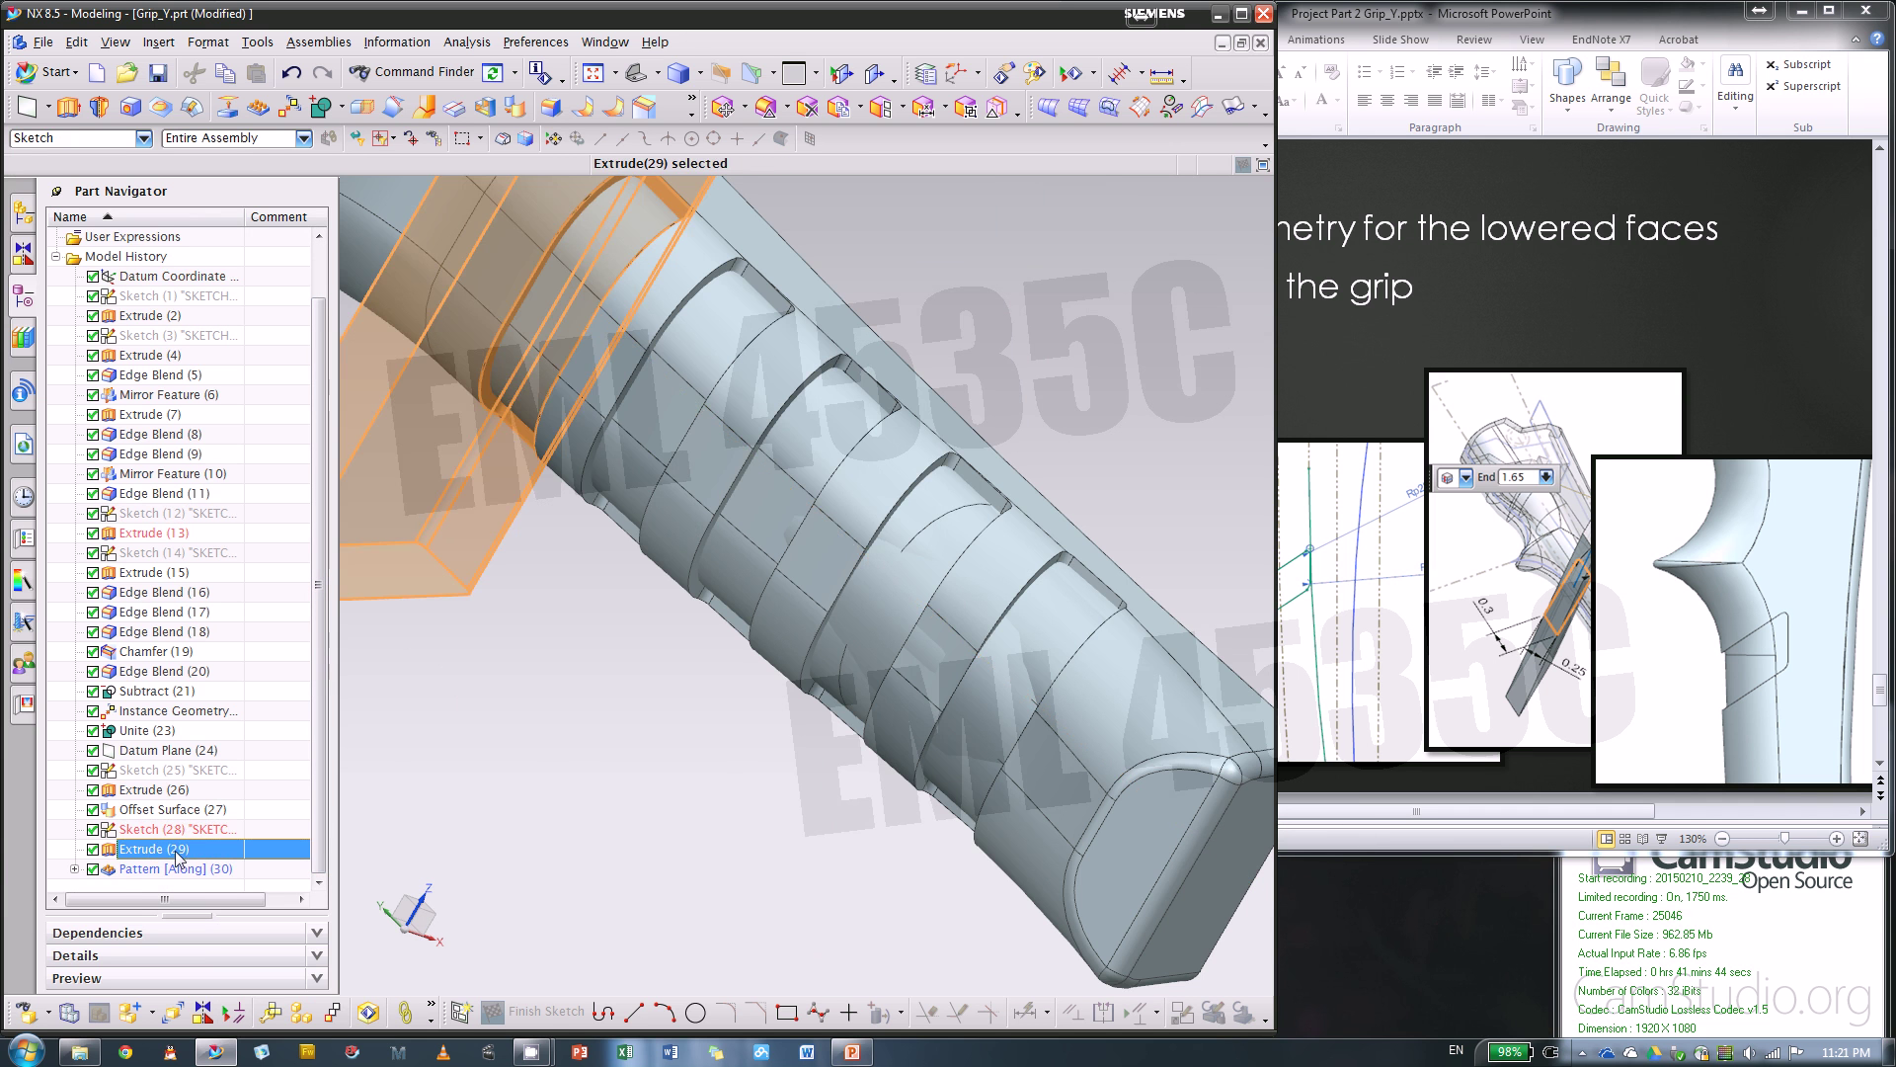
left_click(177, 873)
left_click(180, 830)
left_click(187, 810)
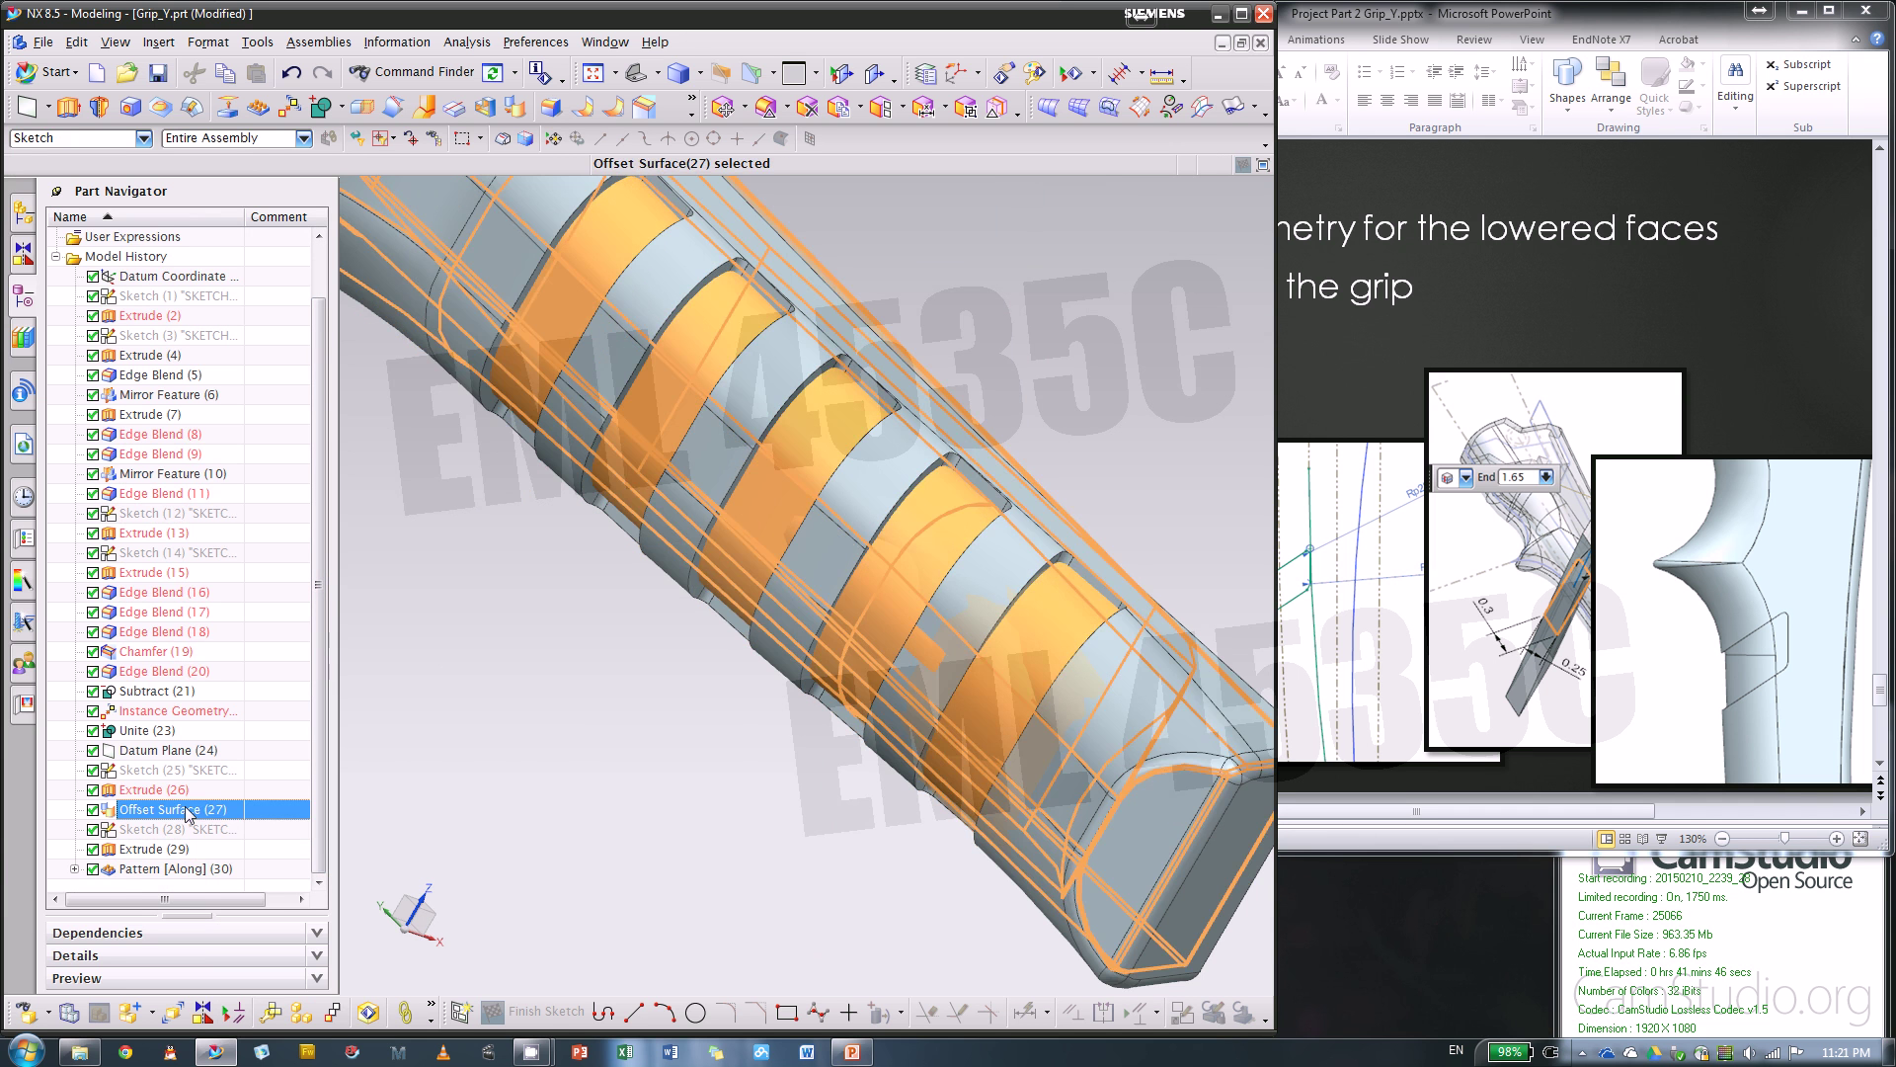
- Show the grip shaded without edges and inspect the recesses near its lower end
scroll(642, 723, "down", 2)
middle_click_drag(702, 745, 629, 508)
scroll(857, 602, "down", 3)
scroll(742, 822, "up", 3)
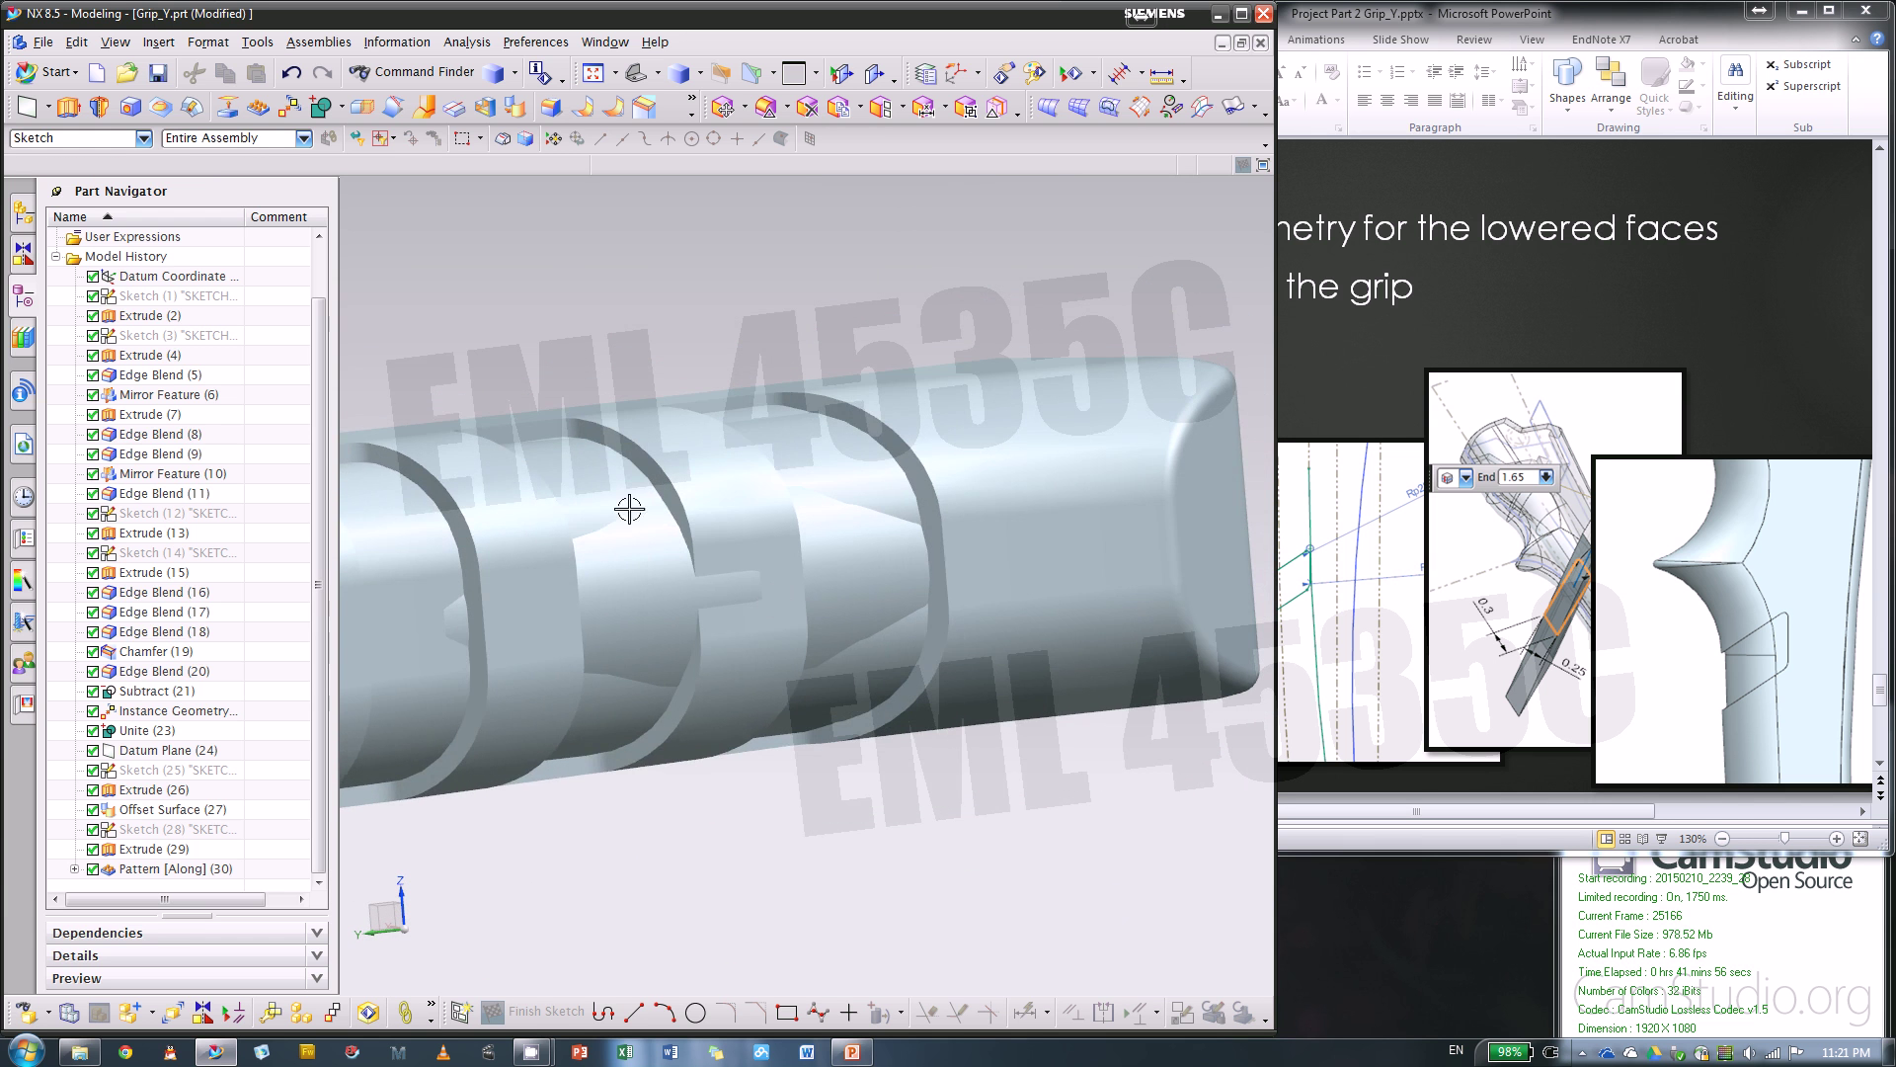
scroll(672, 491, "down", 3)
- Open Offset Surface (27) for editing, examine its offset faces in wireframe and cancel without changes
double_click(165, 806)
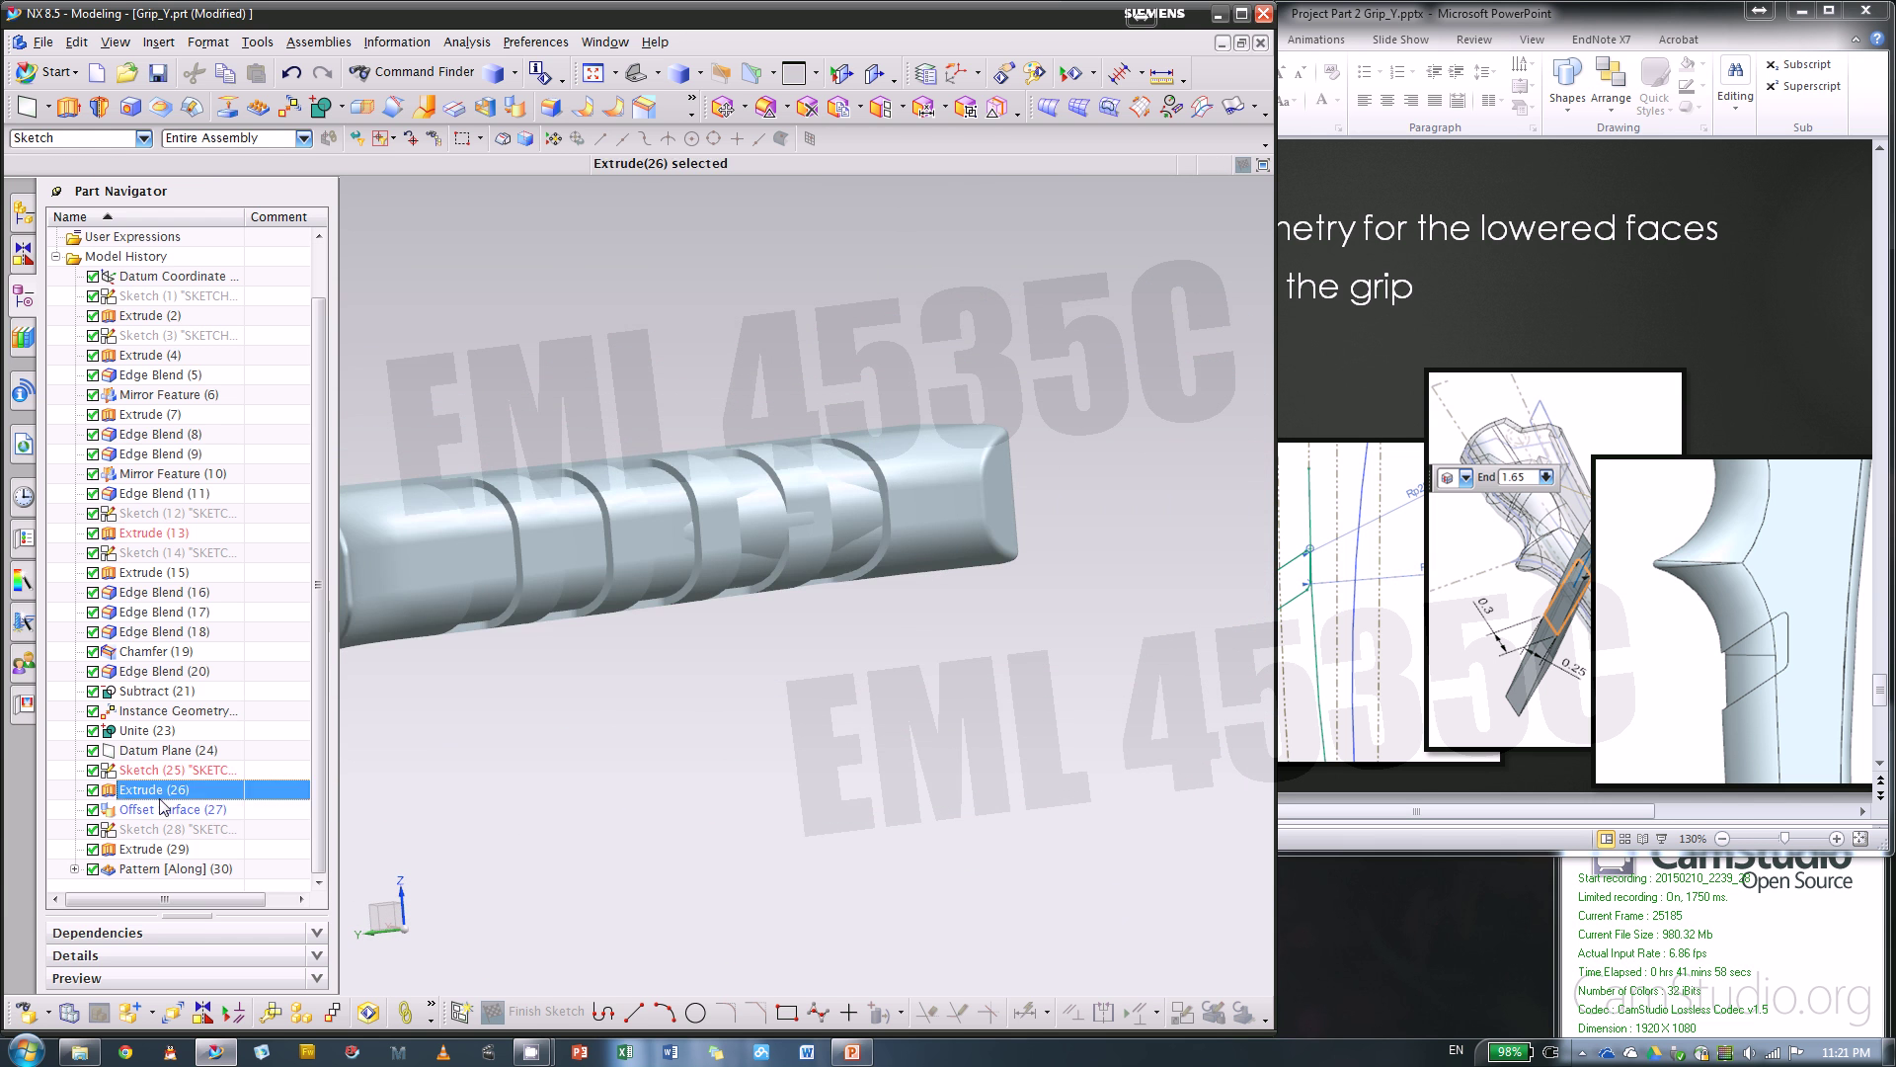
middle_click_drag(660, 707, 724, 839)
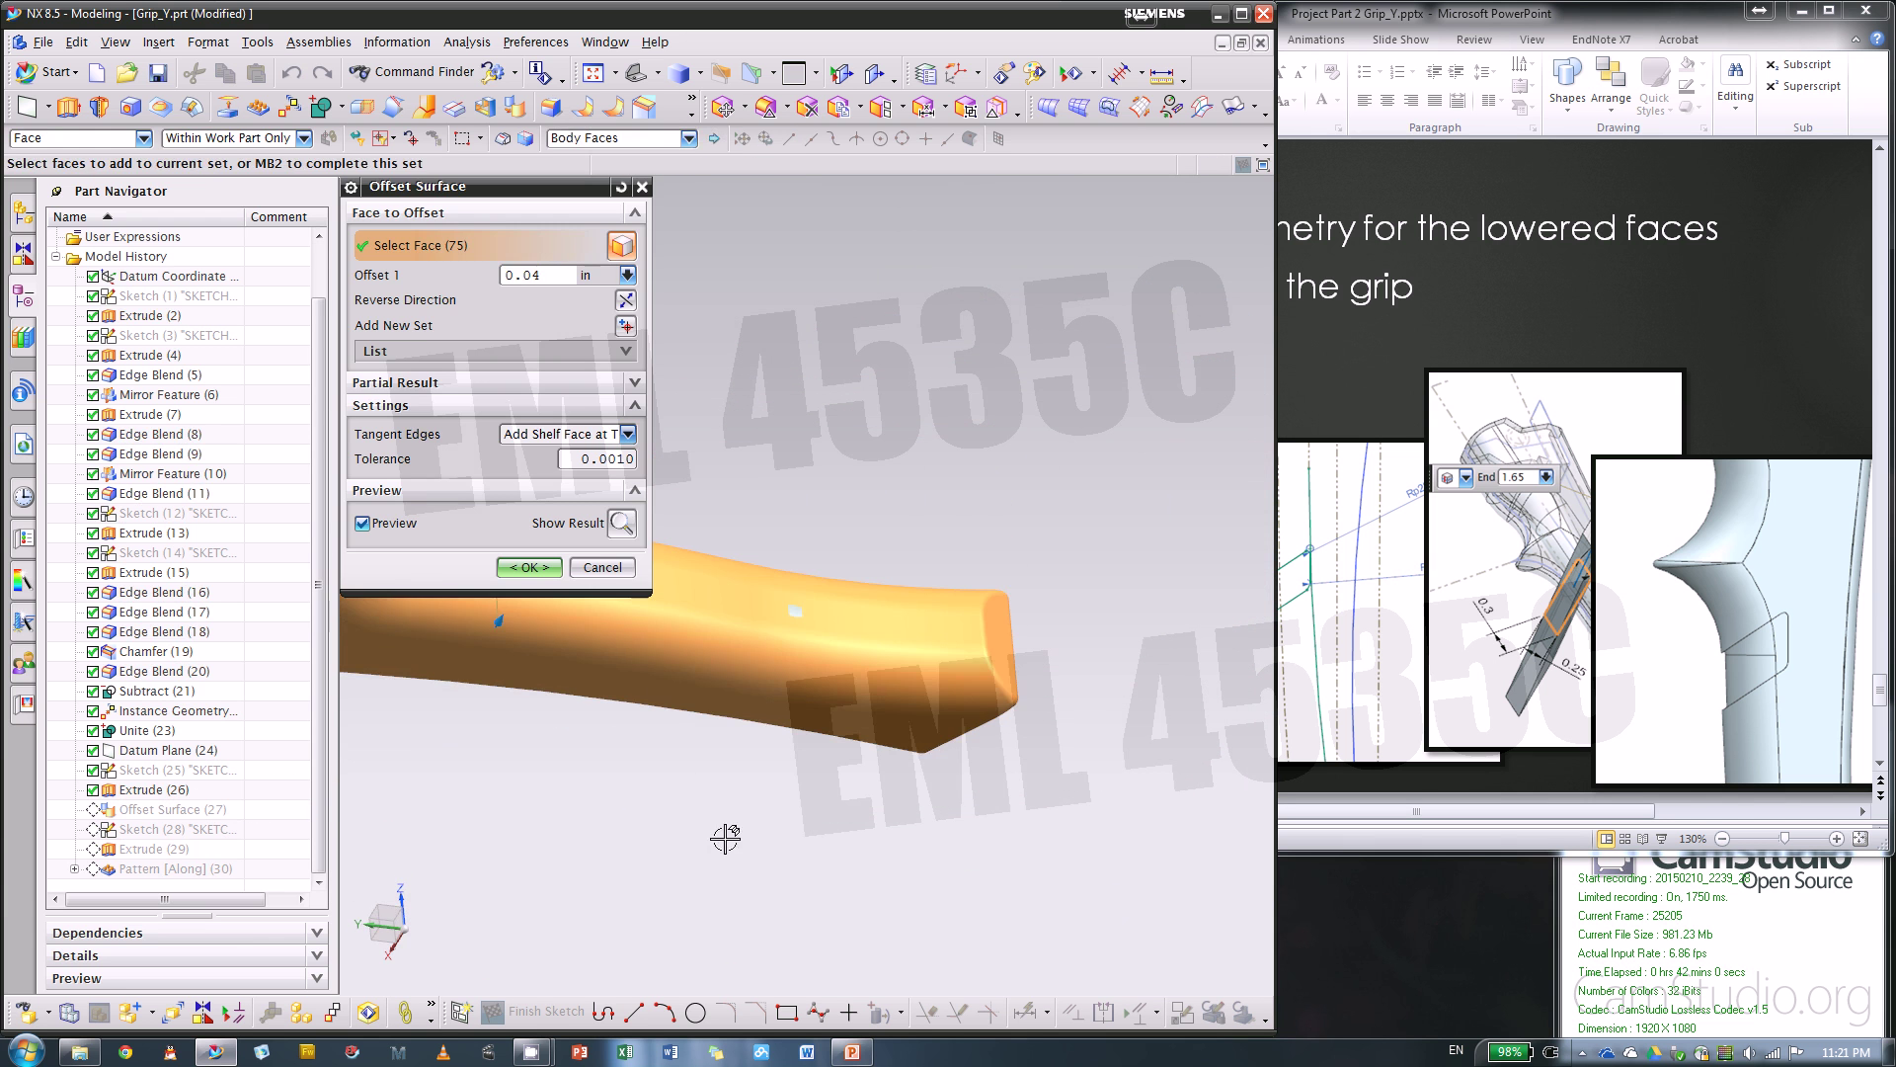
right_click_drag(724, 839, 724, 872)
middle_click_drag(774, 825, 774, 728)
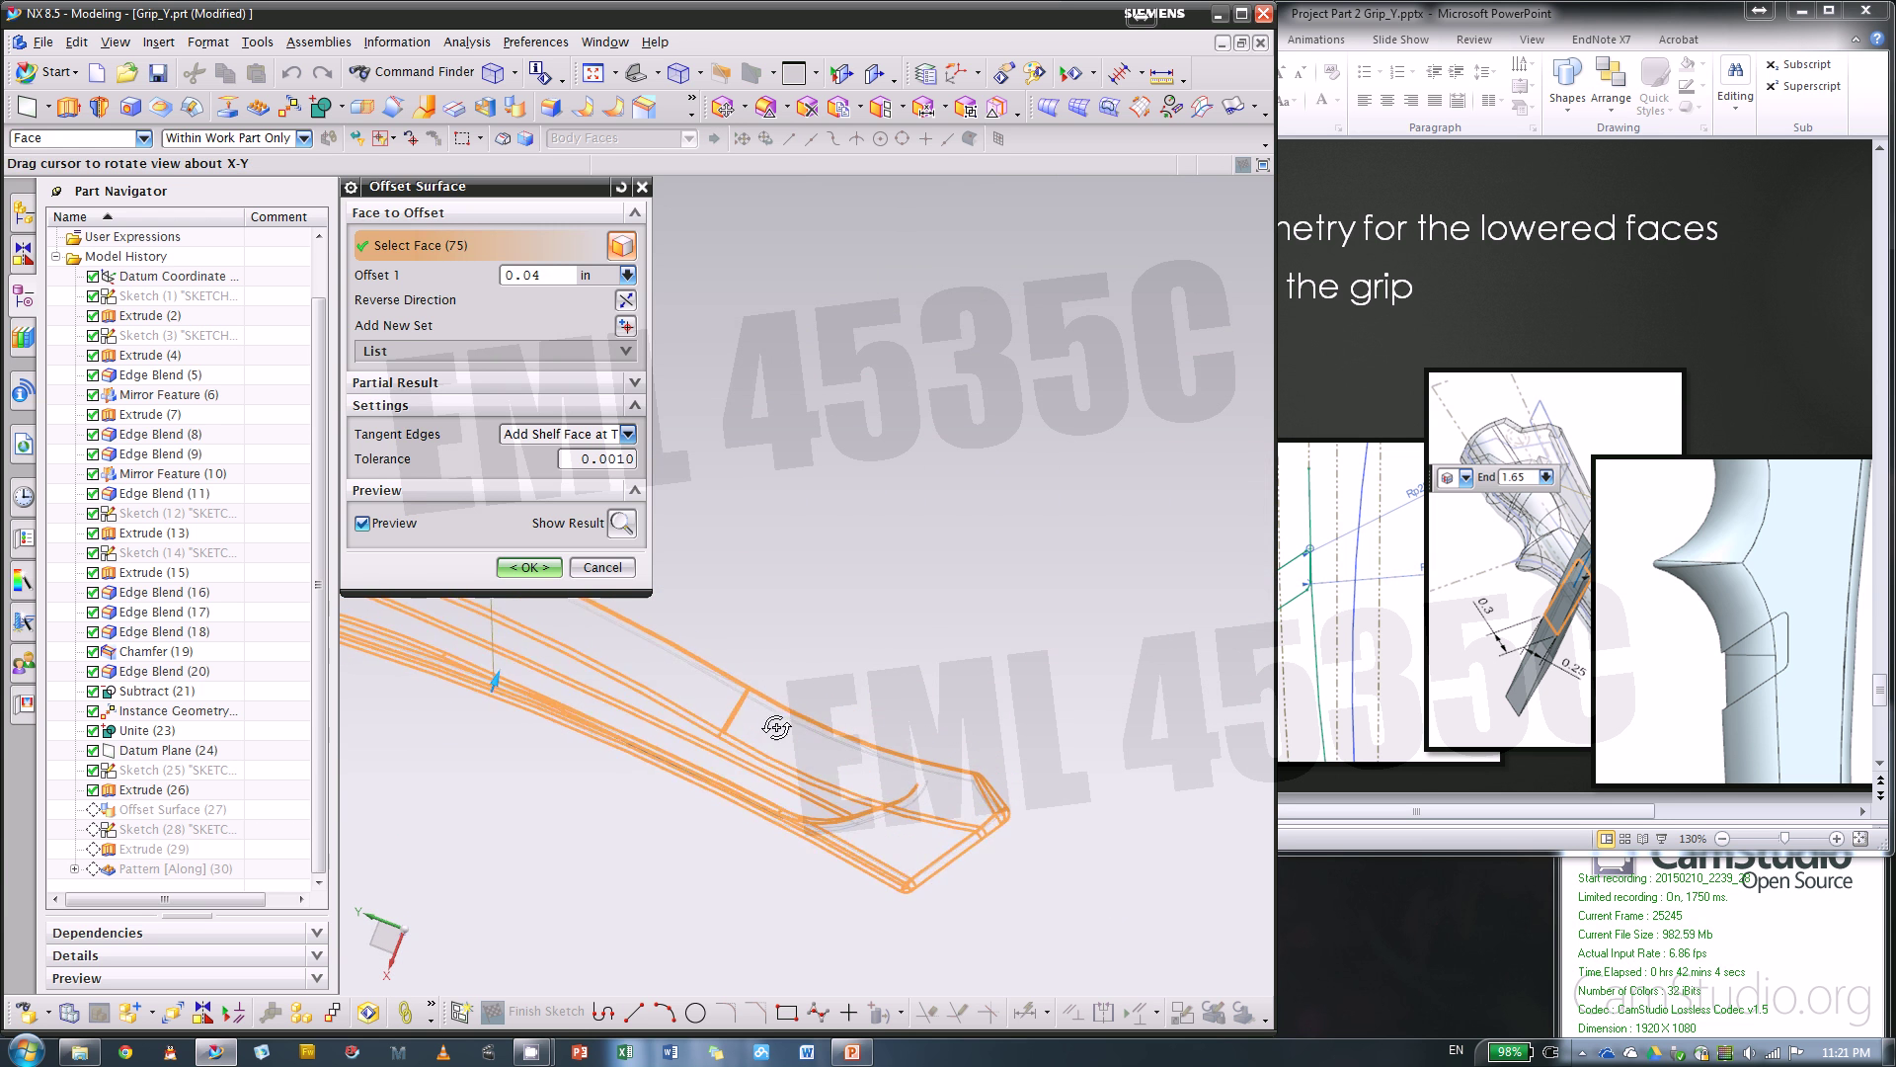
scroll(1147, 729, "down", 3)
scroll(903, 722, "up", 2)
scroll(608, 724, "down", 2)
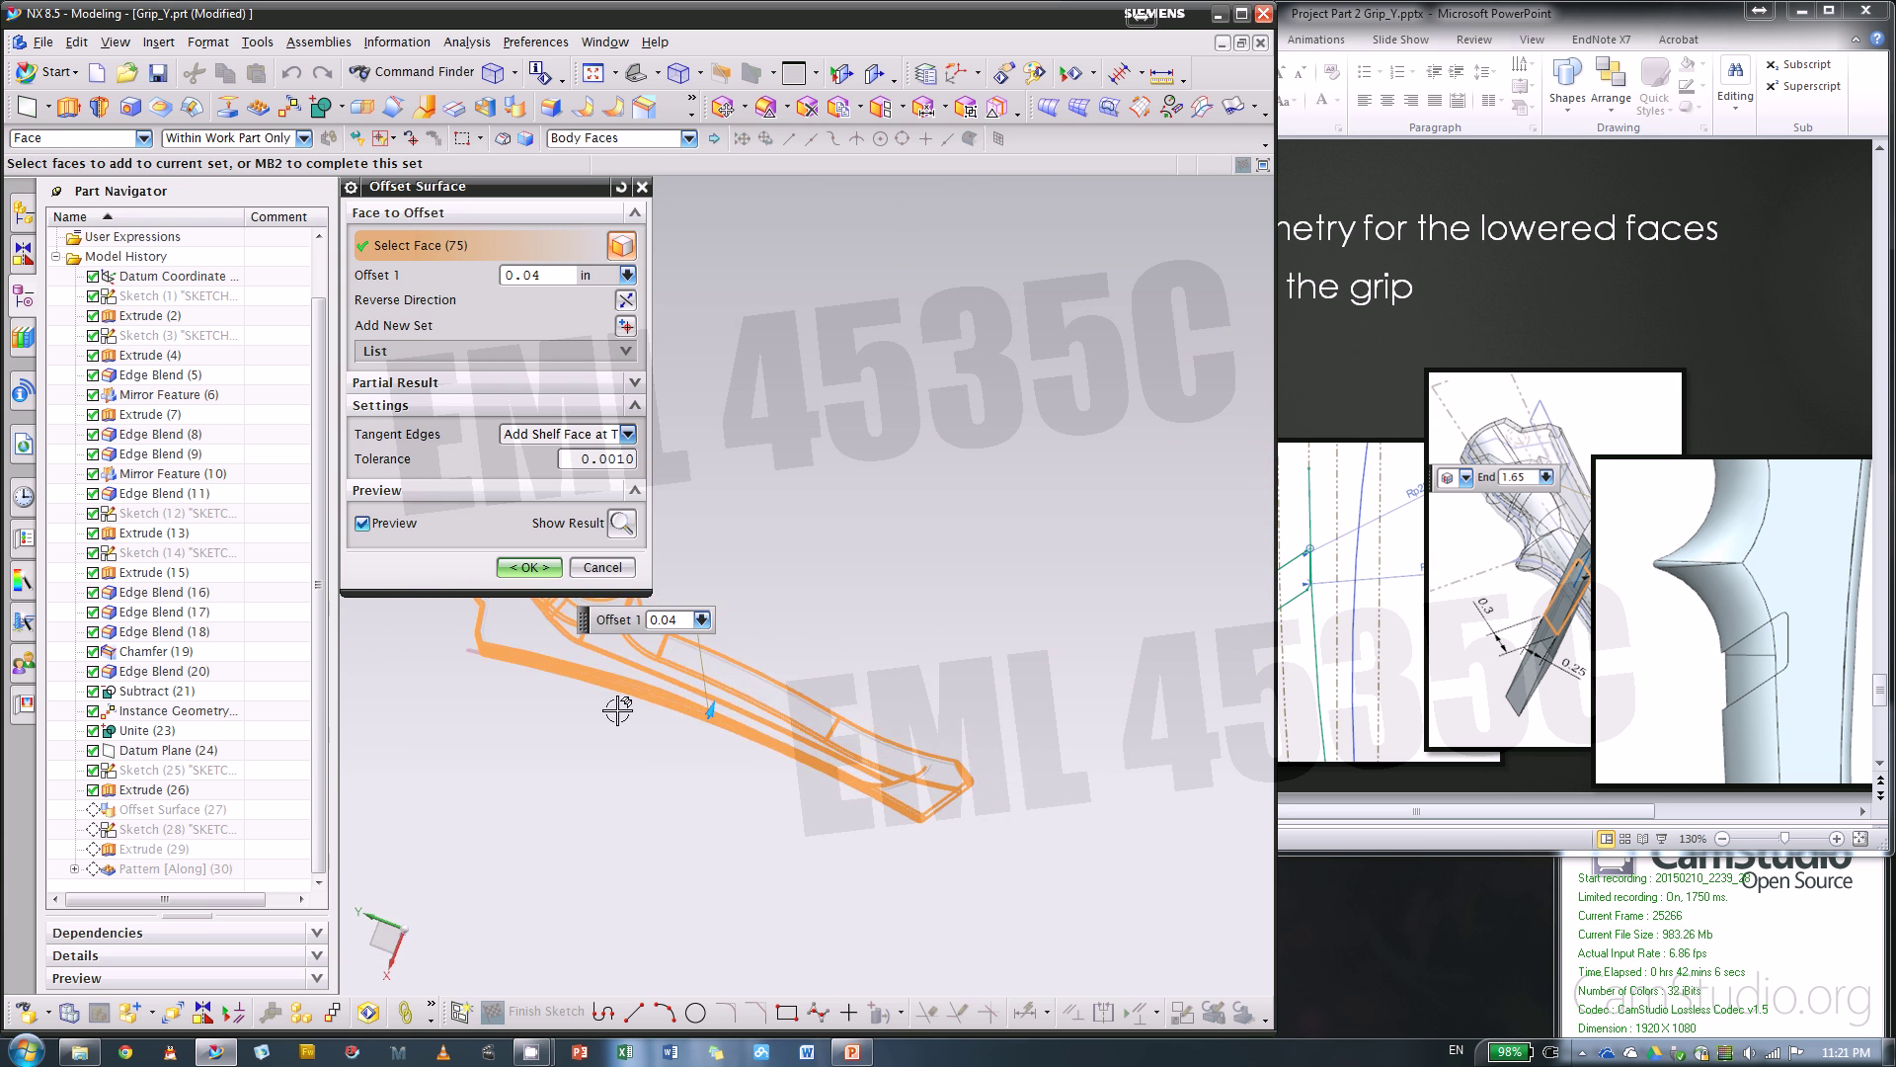
scroll(622, 707, "up", 4)
left_click(600, 567)
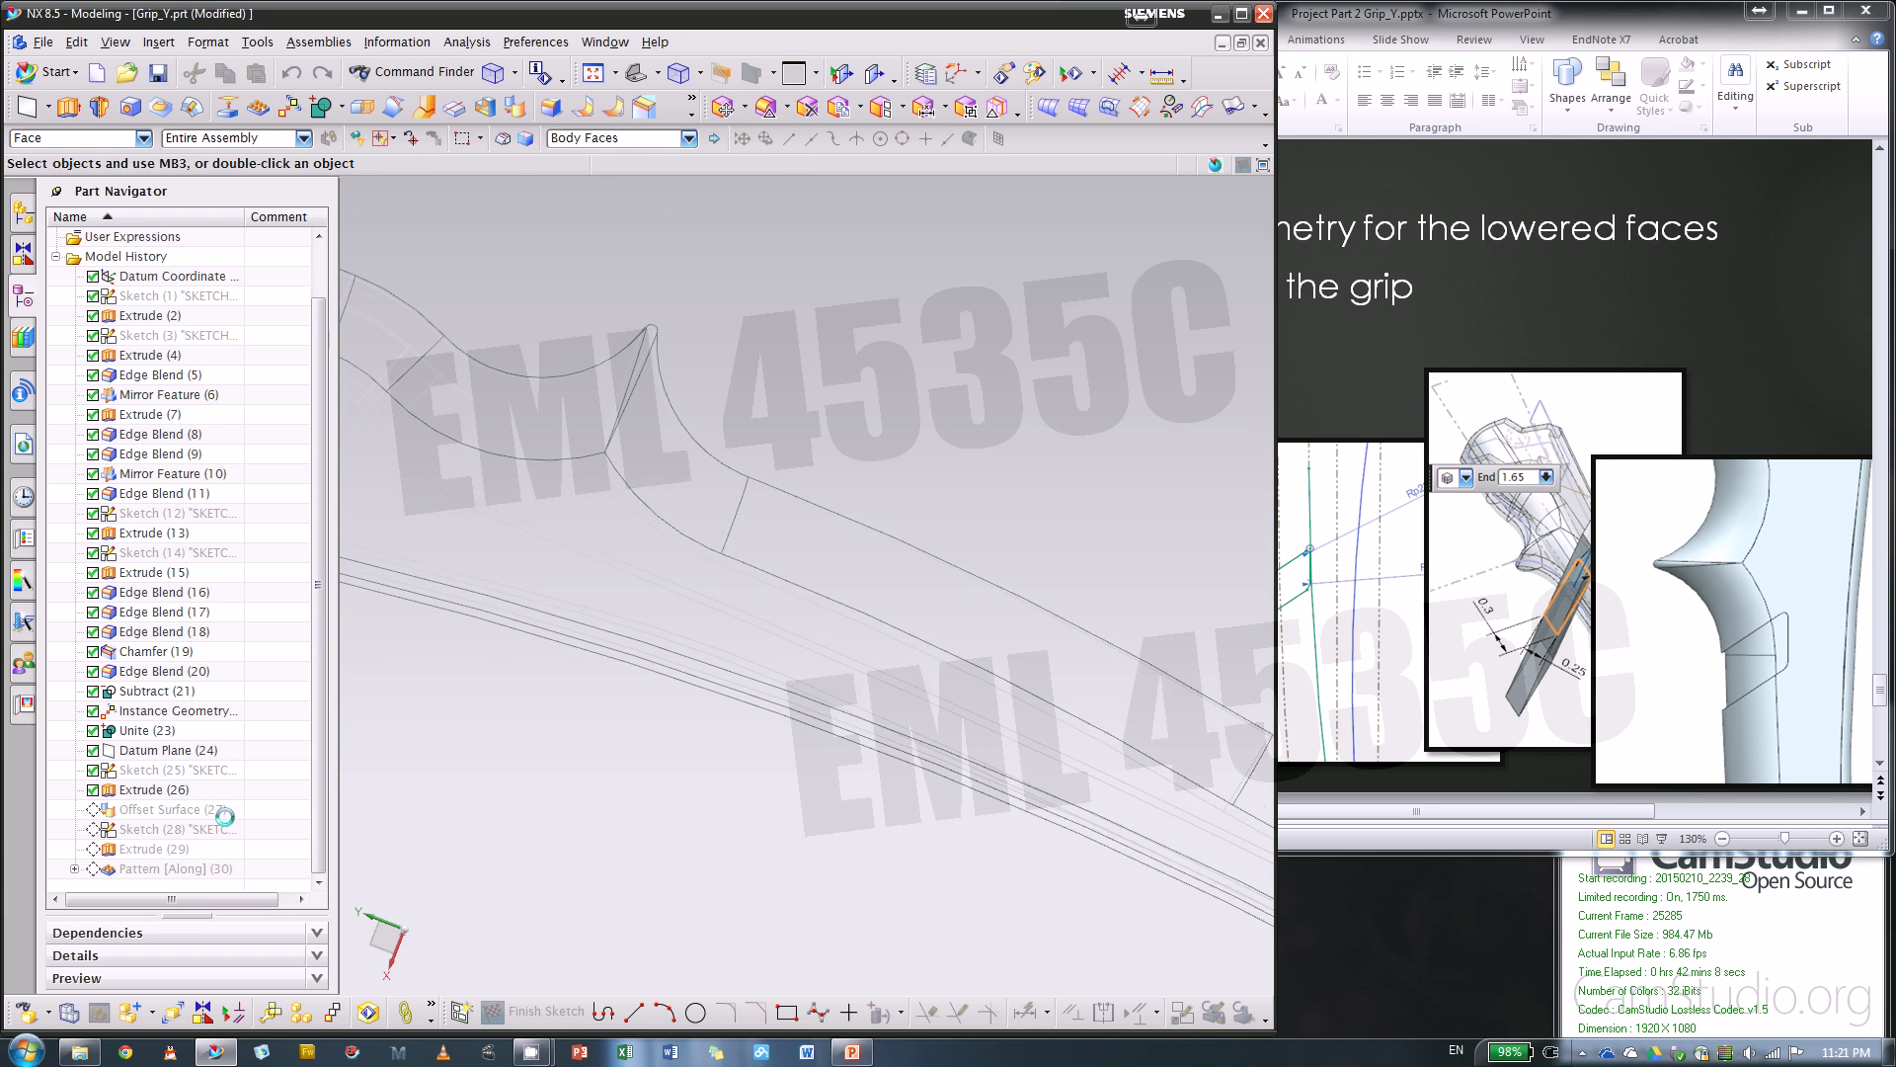
- Suppress Sketch (28), Extrude (29) and the Along pattern so the grip is without recesses
left_click(173, 868)
left_click(183, 830, "shift")
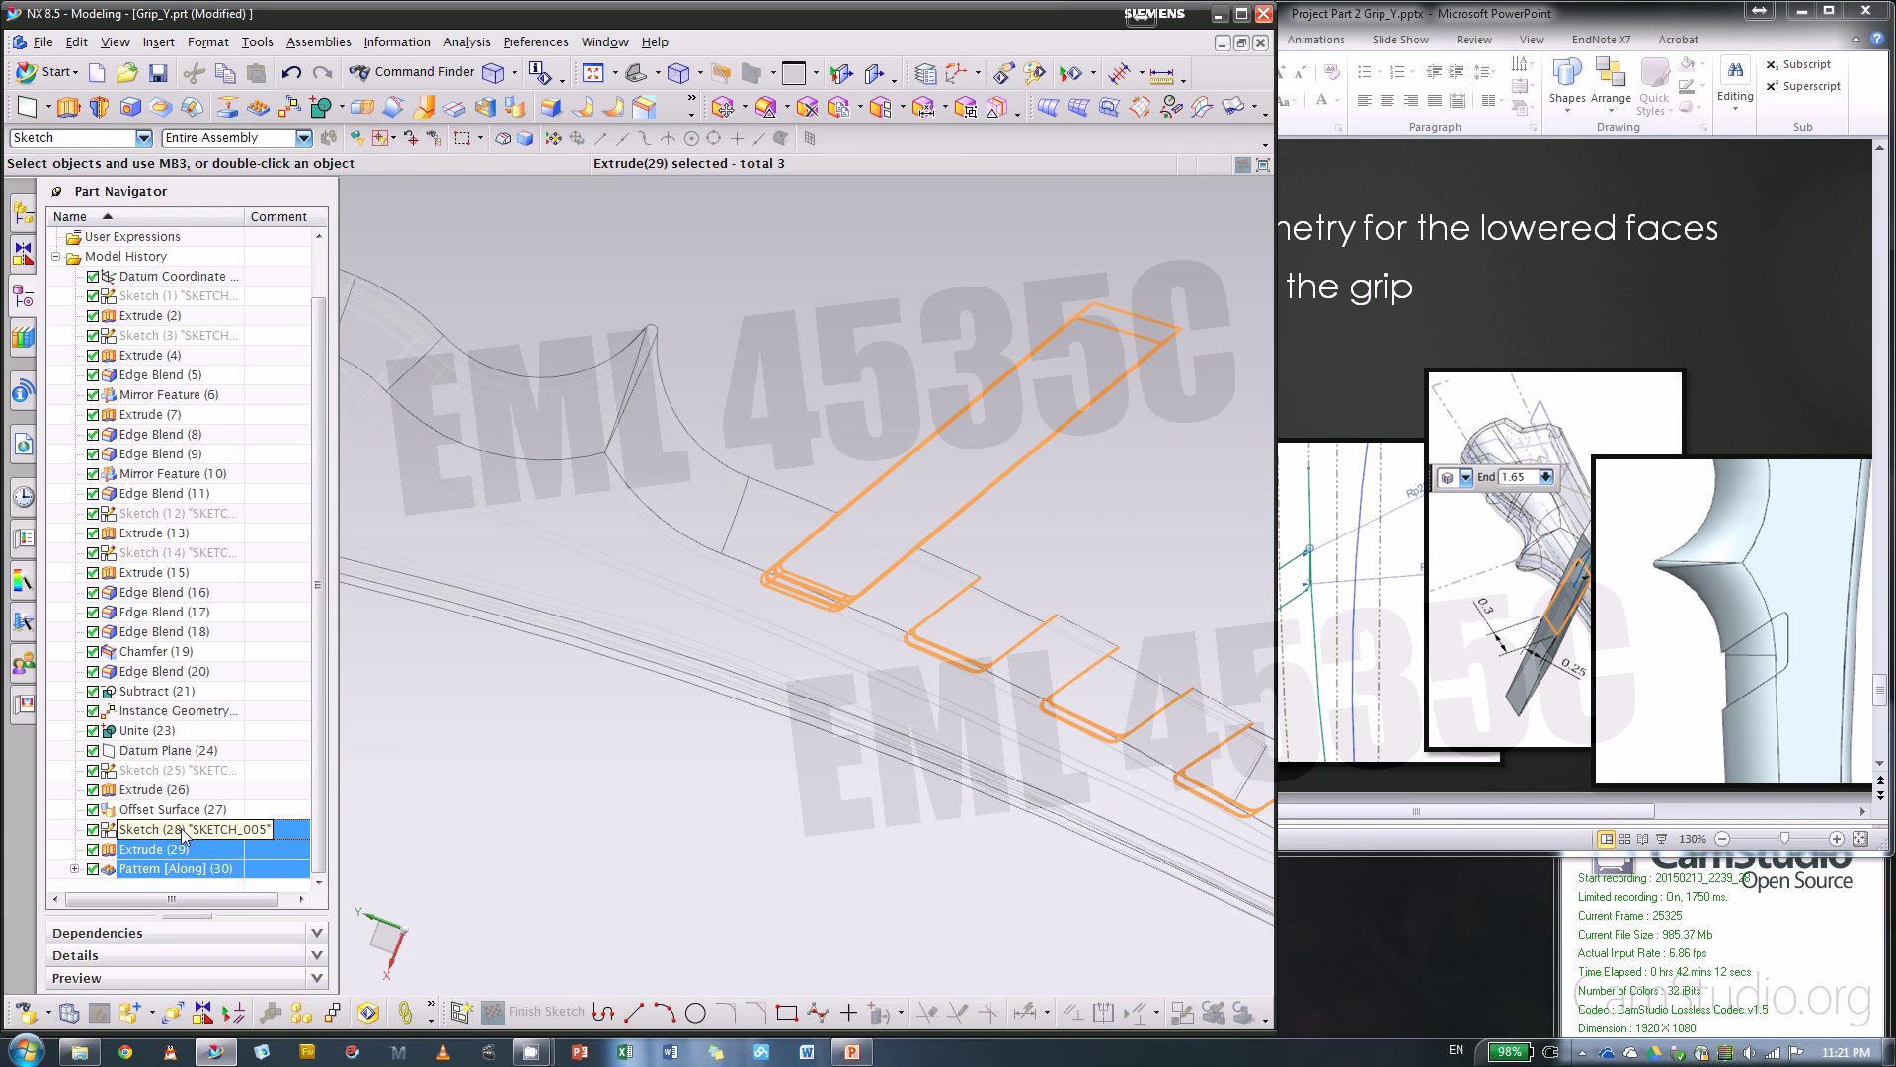
right_click(198, 847)
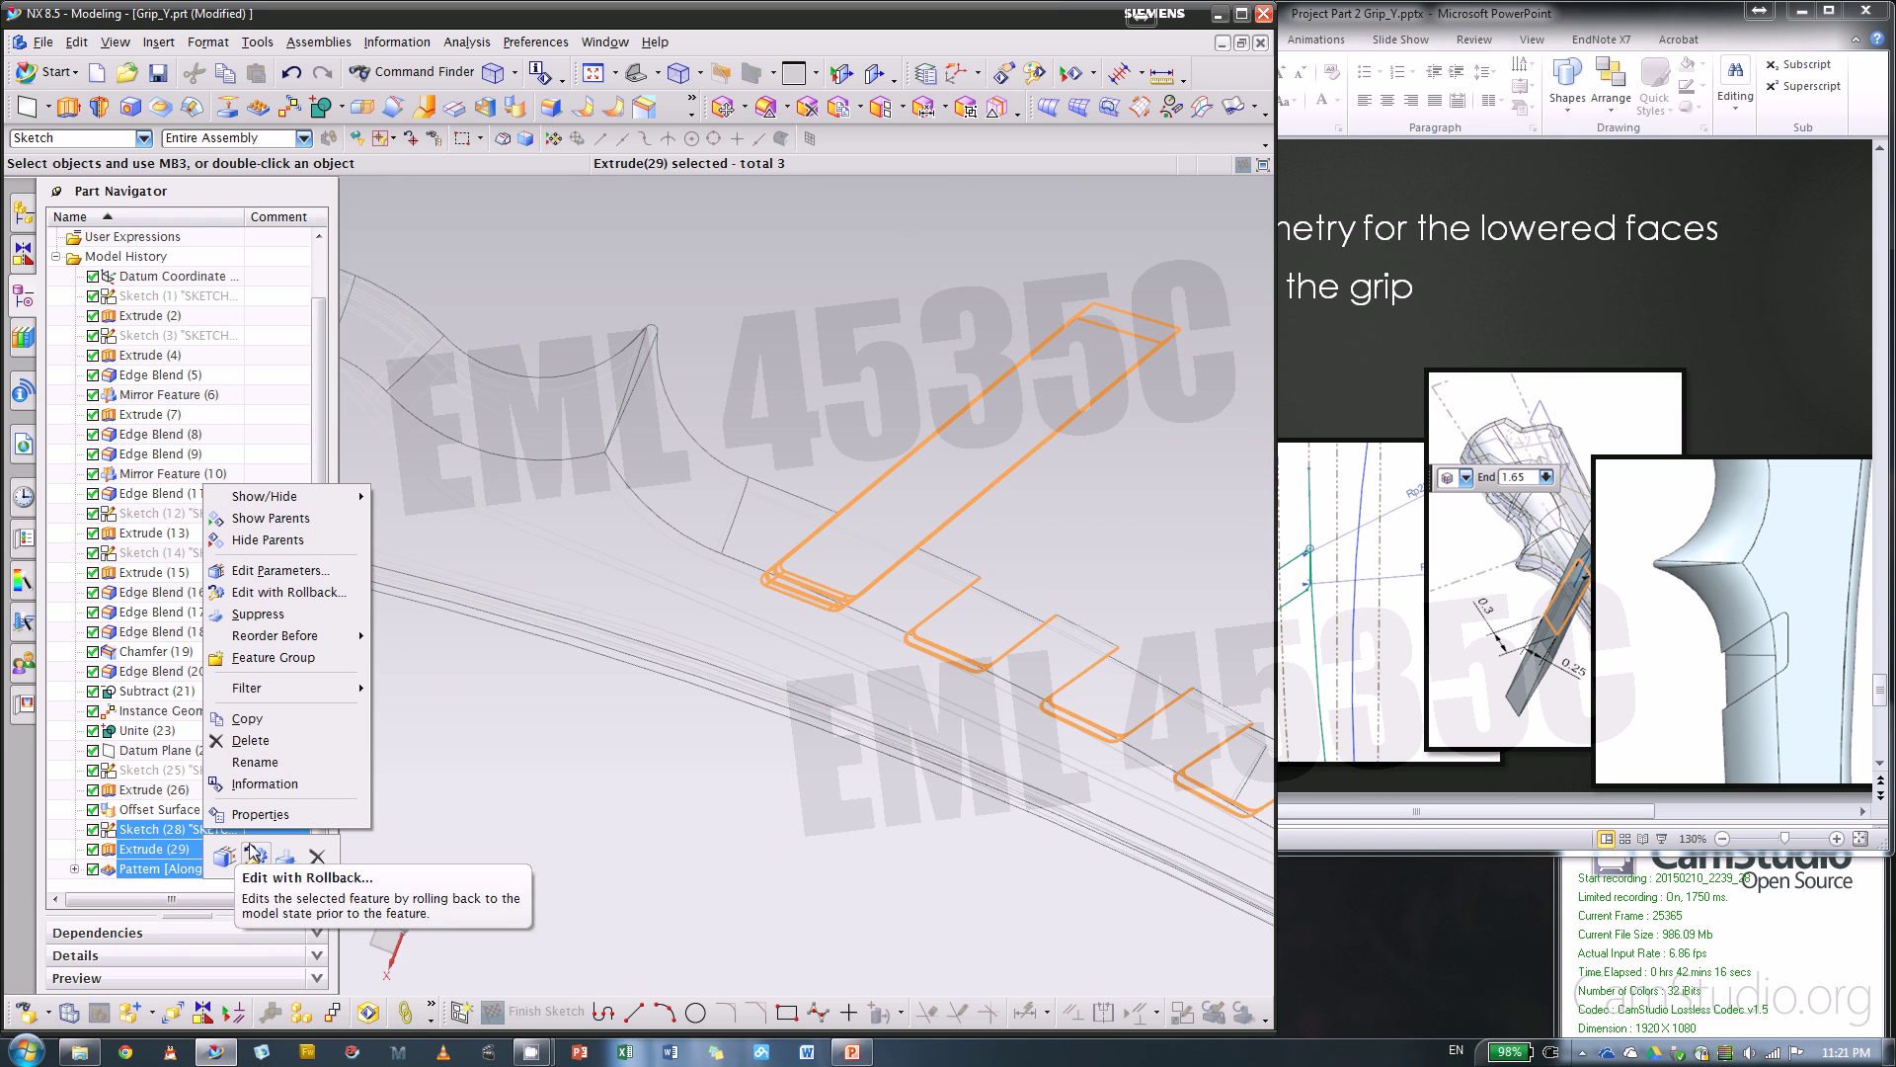
mouse_move(276, 498)
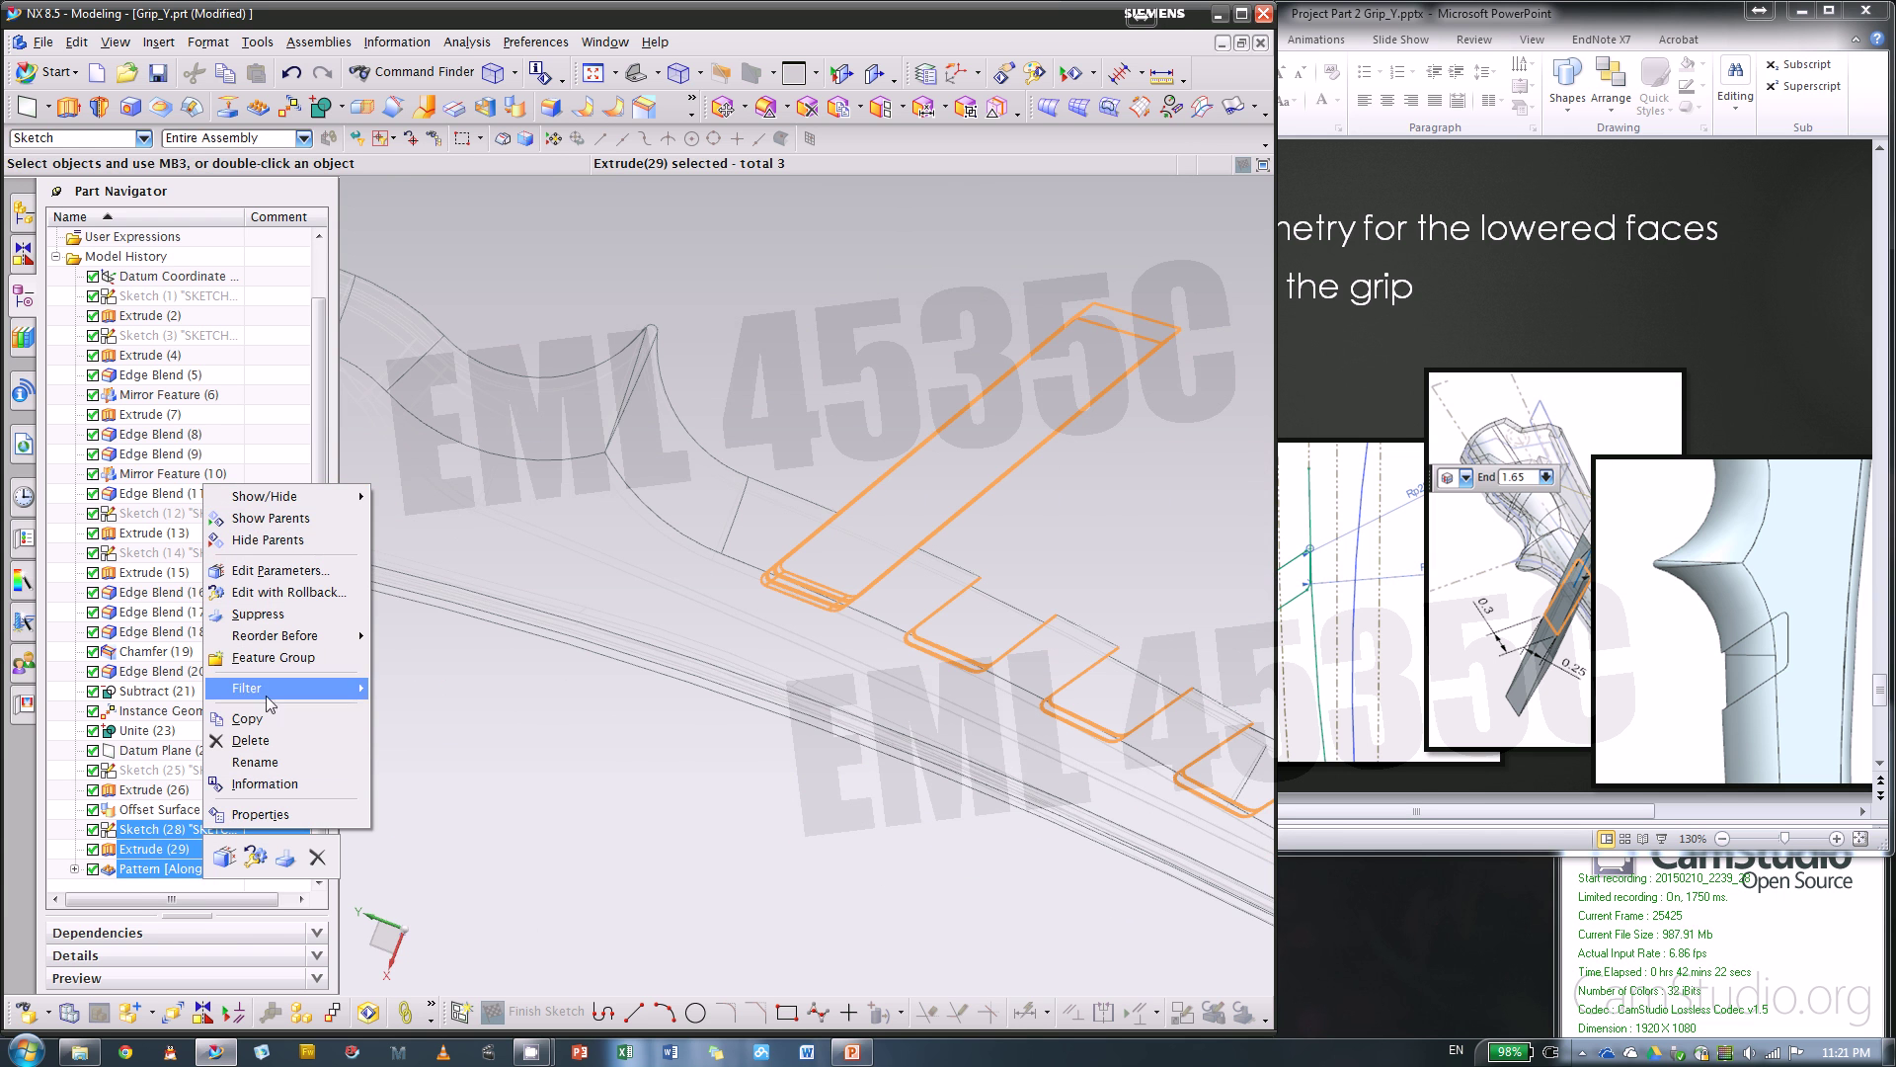
left_click(255, 614)
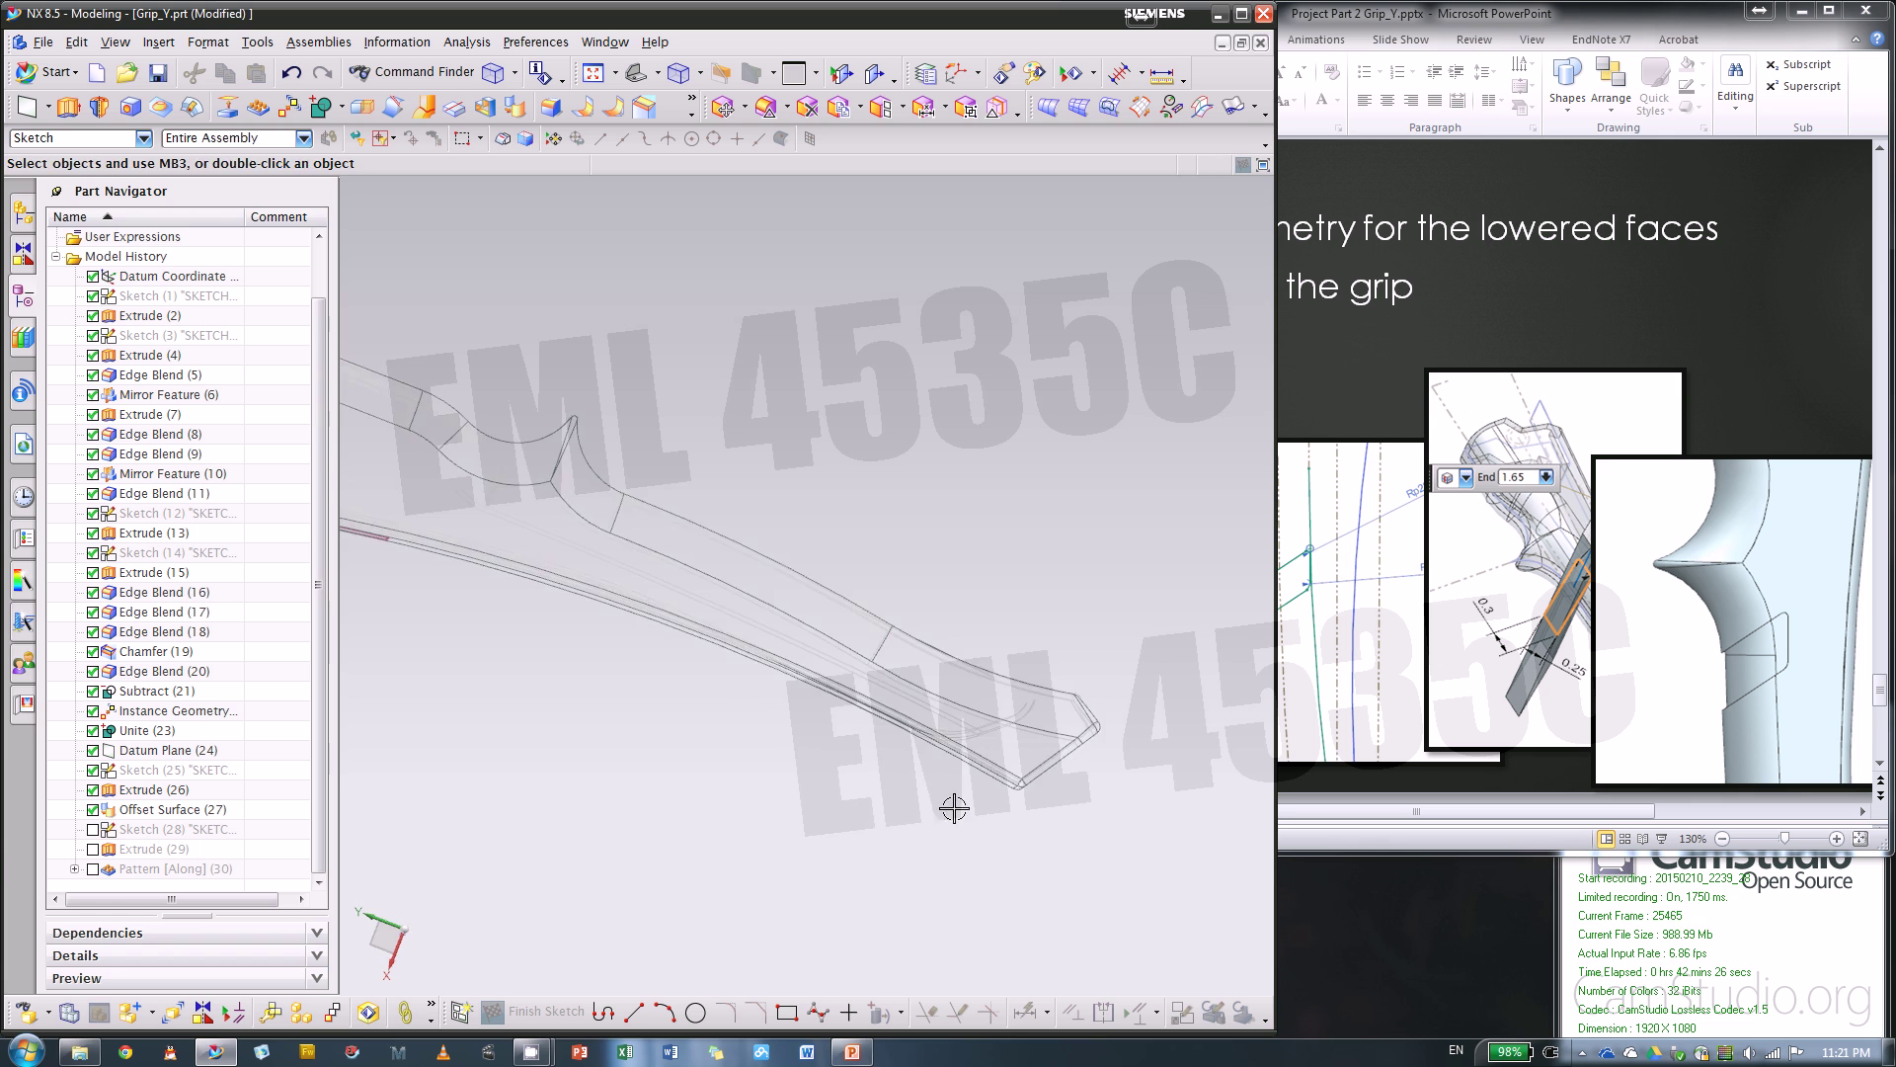
- Hide the grip's solid body from Extrude (26) and inspect the exposed offset surface
middle_click_drag(956, 804, 825, 826)
right_click(823, 826)
right_click_drag(821, 825, 821, 796)
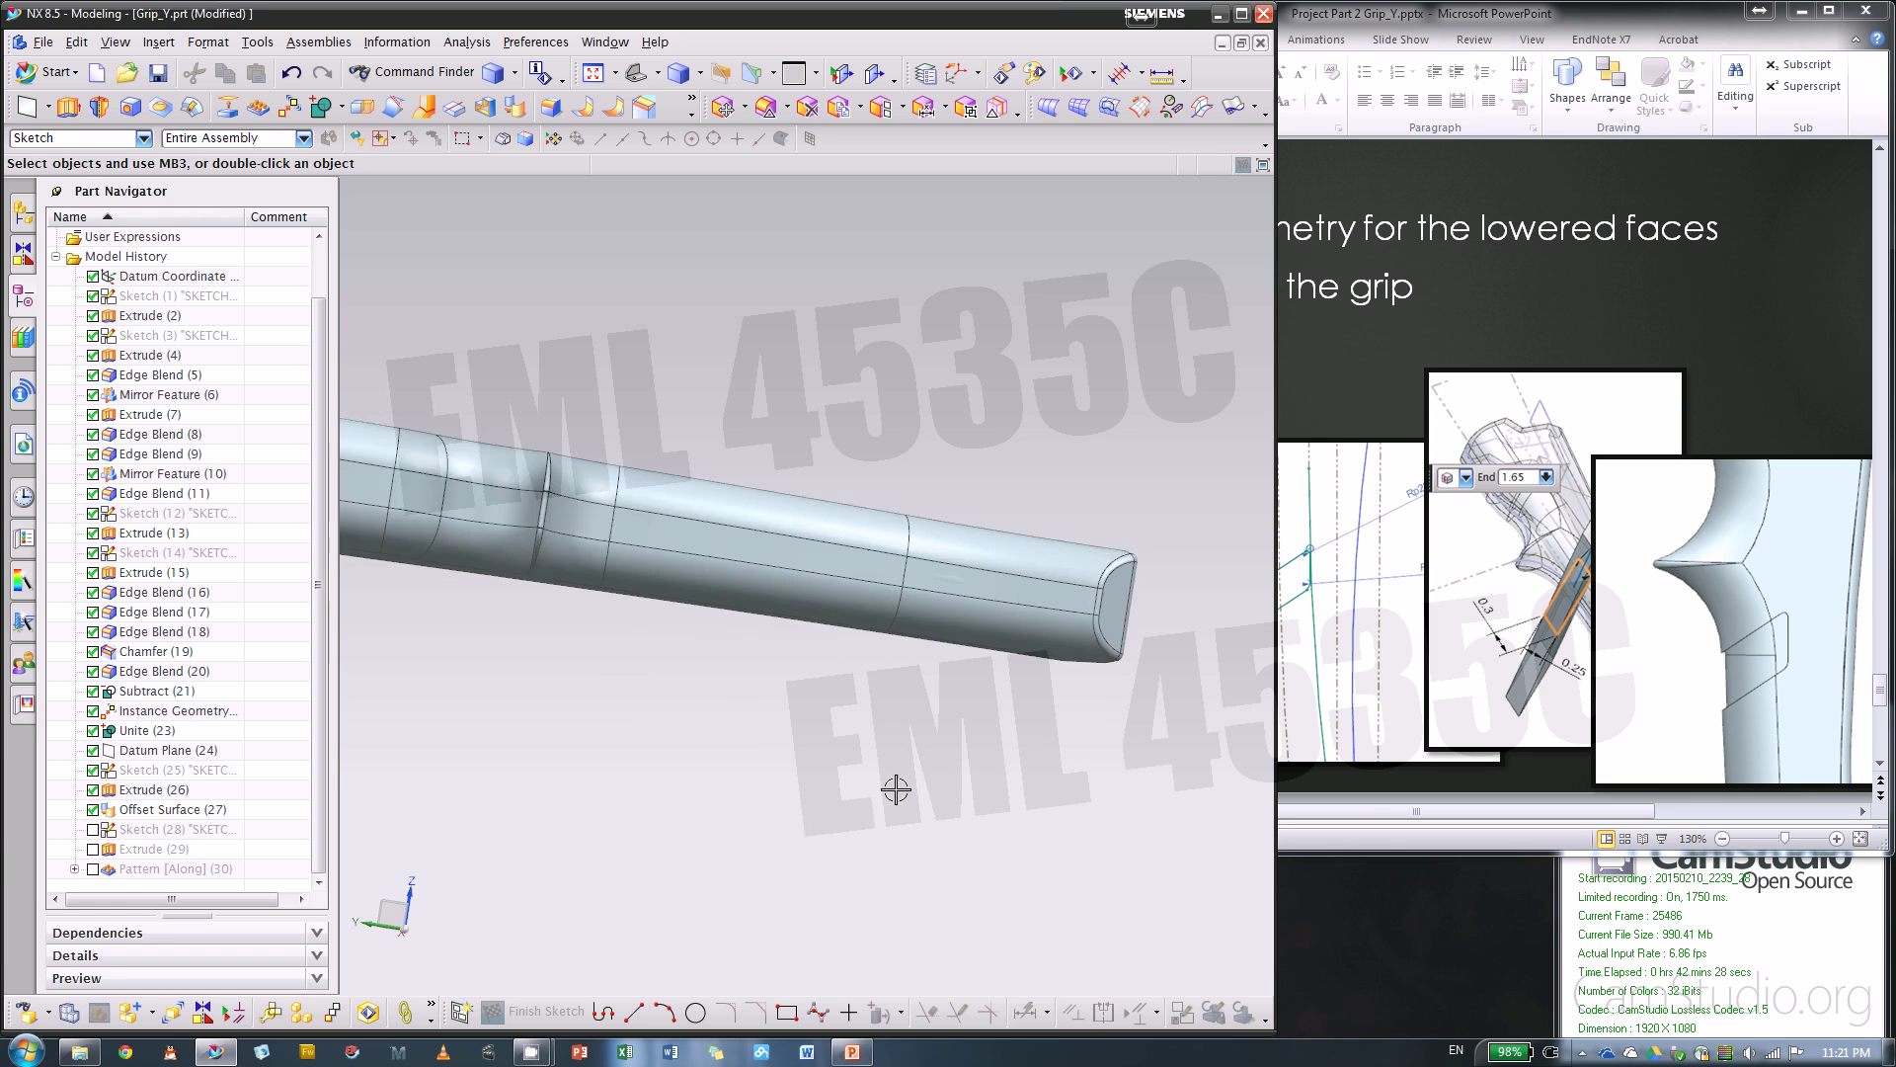
scroll(897, 791, "up", 2)
middle_click_drag(909, 783, 929, 760)
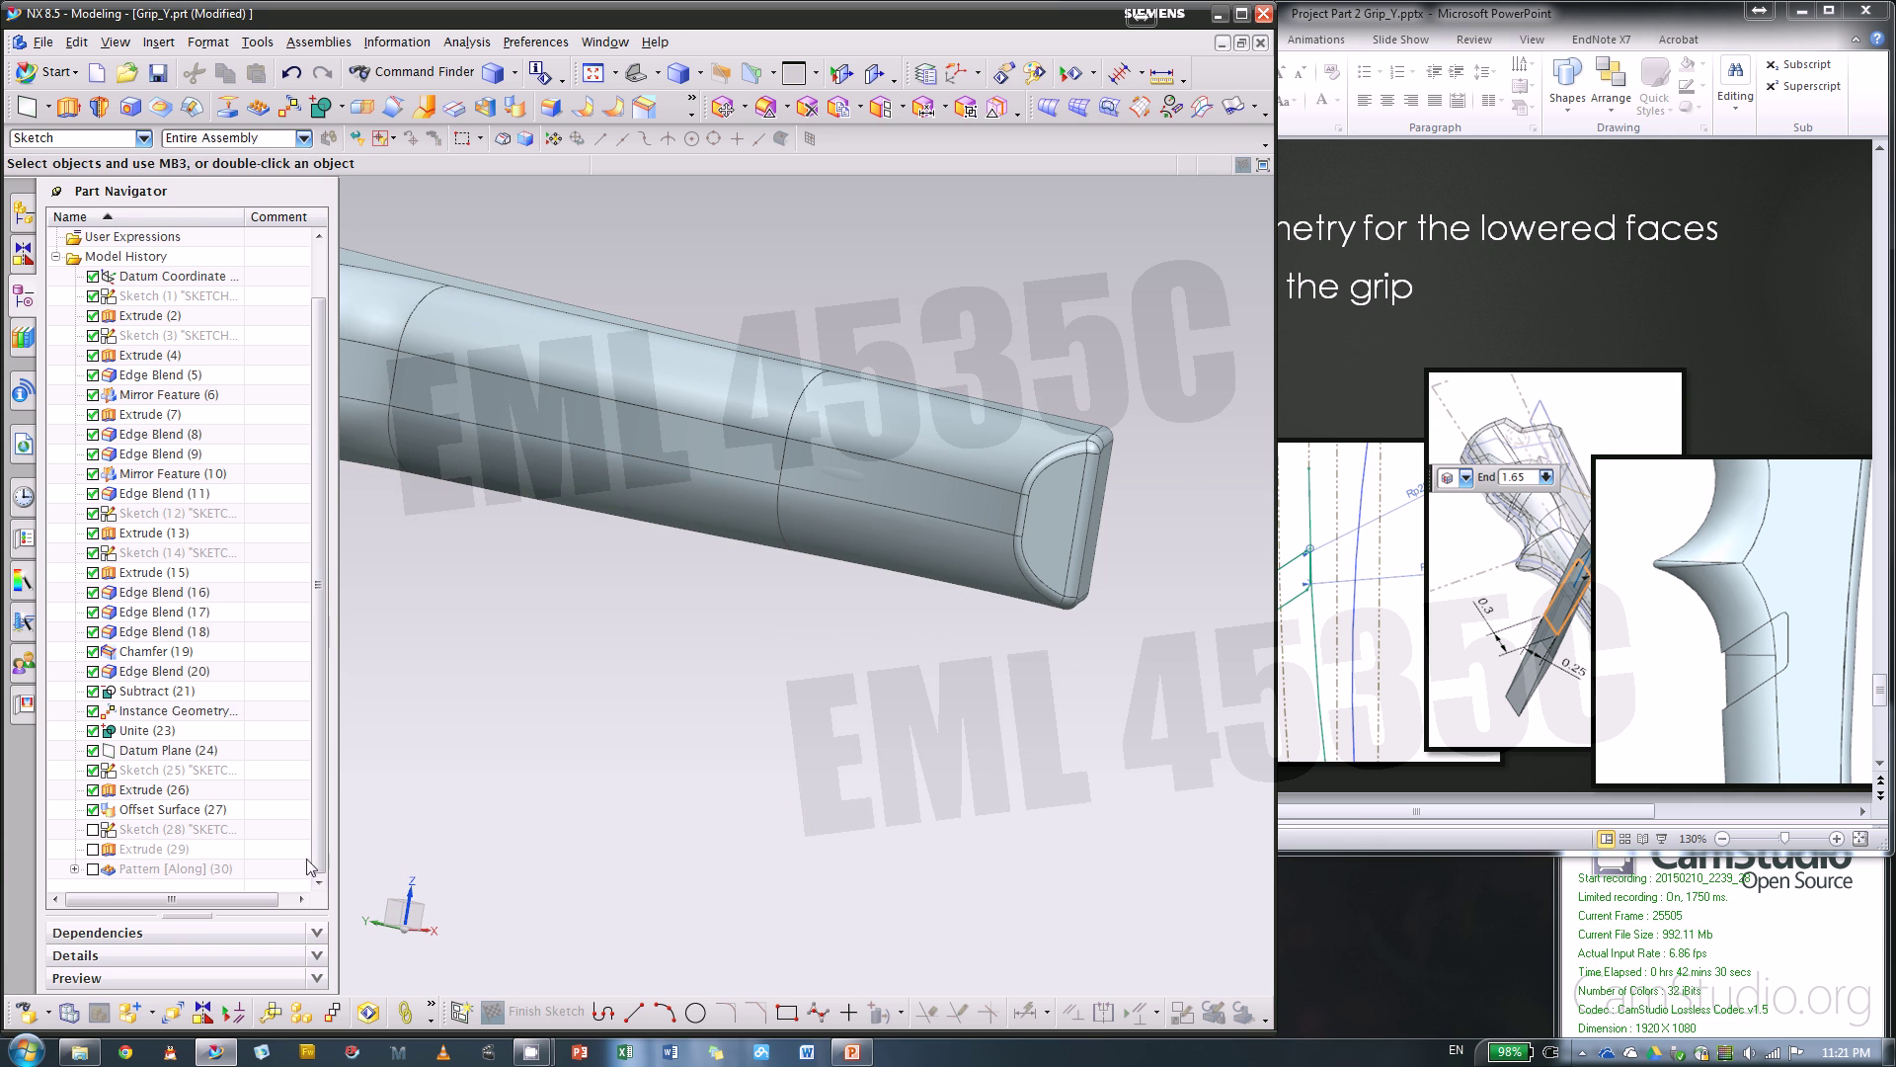
right_click(139, 792)
left_click(253, 821)
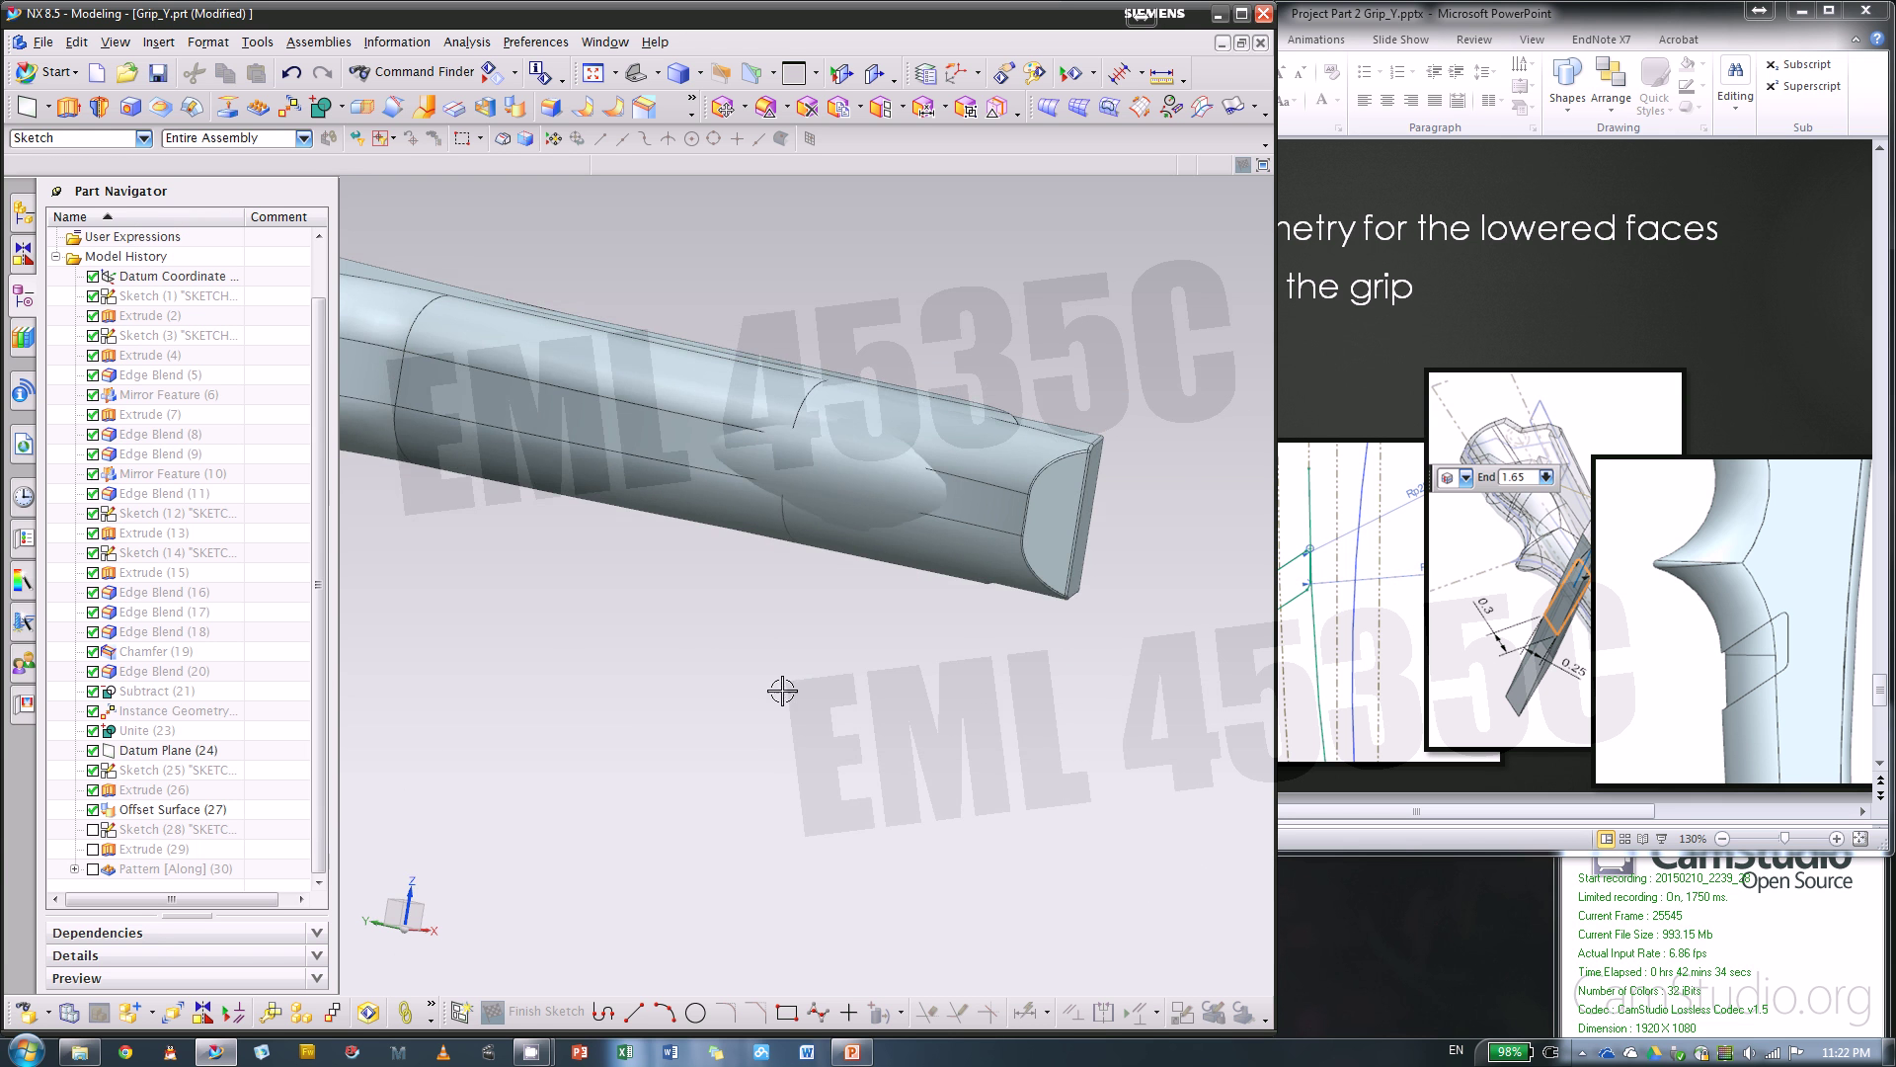
mouse_move(782, 691)
middle_mouse_down()
mouse_move(766, 766)
mouse_move(1058, 690)
mouse_move(1036, 673)
mouse_move(979, 698)
mouse_move(1083, 637)
middle_mouse_up()
scroll(841, 672, "down", 3)
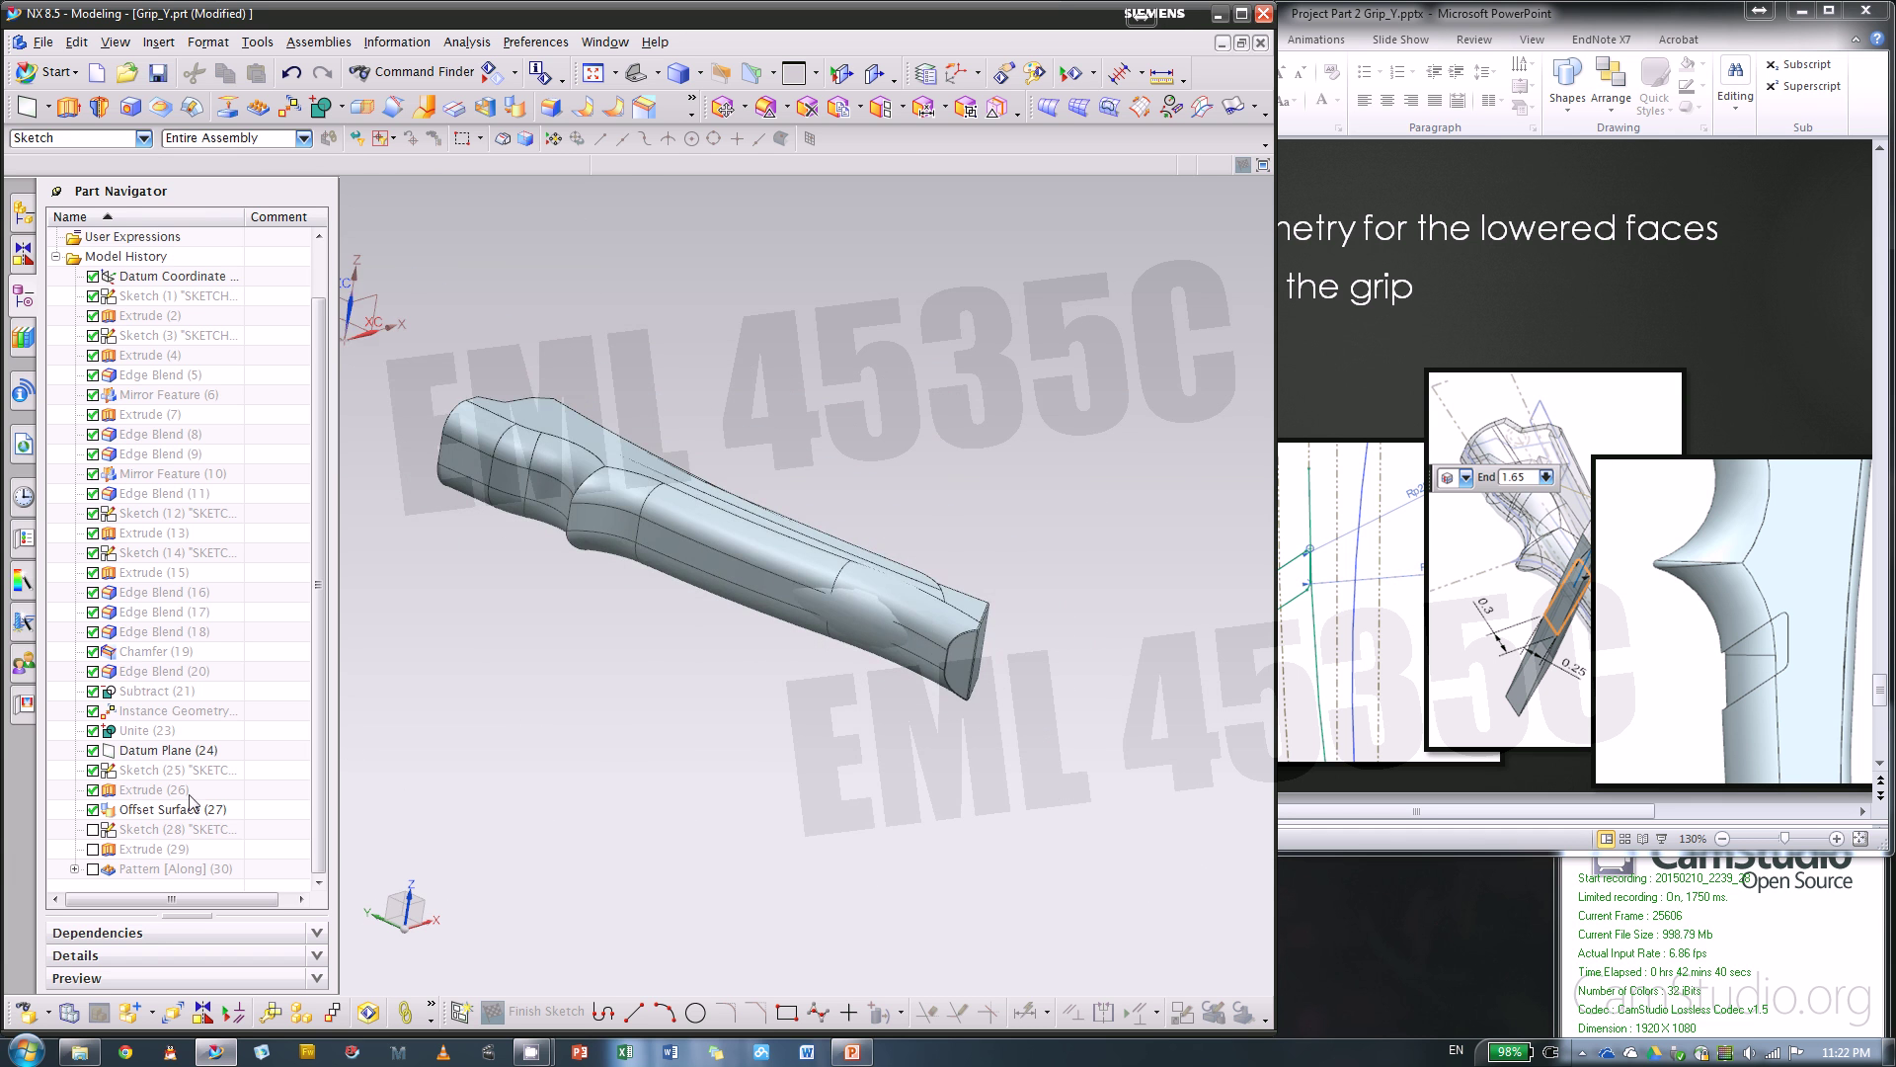
- Set the offset distance of Offset Surface (27) to 0.02 in
double_click(173, 809)
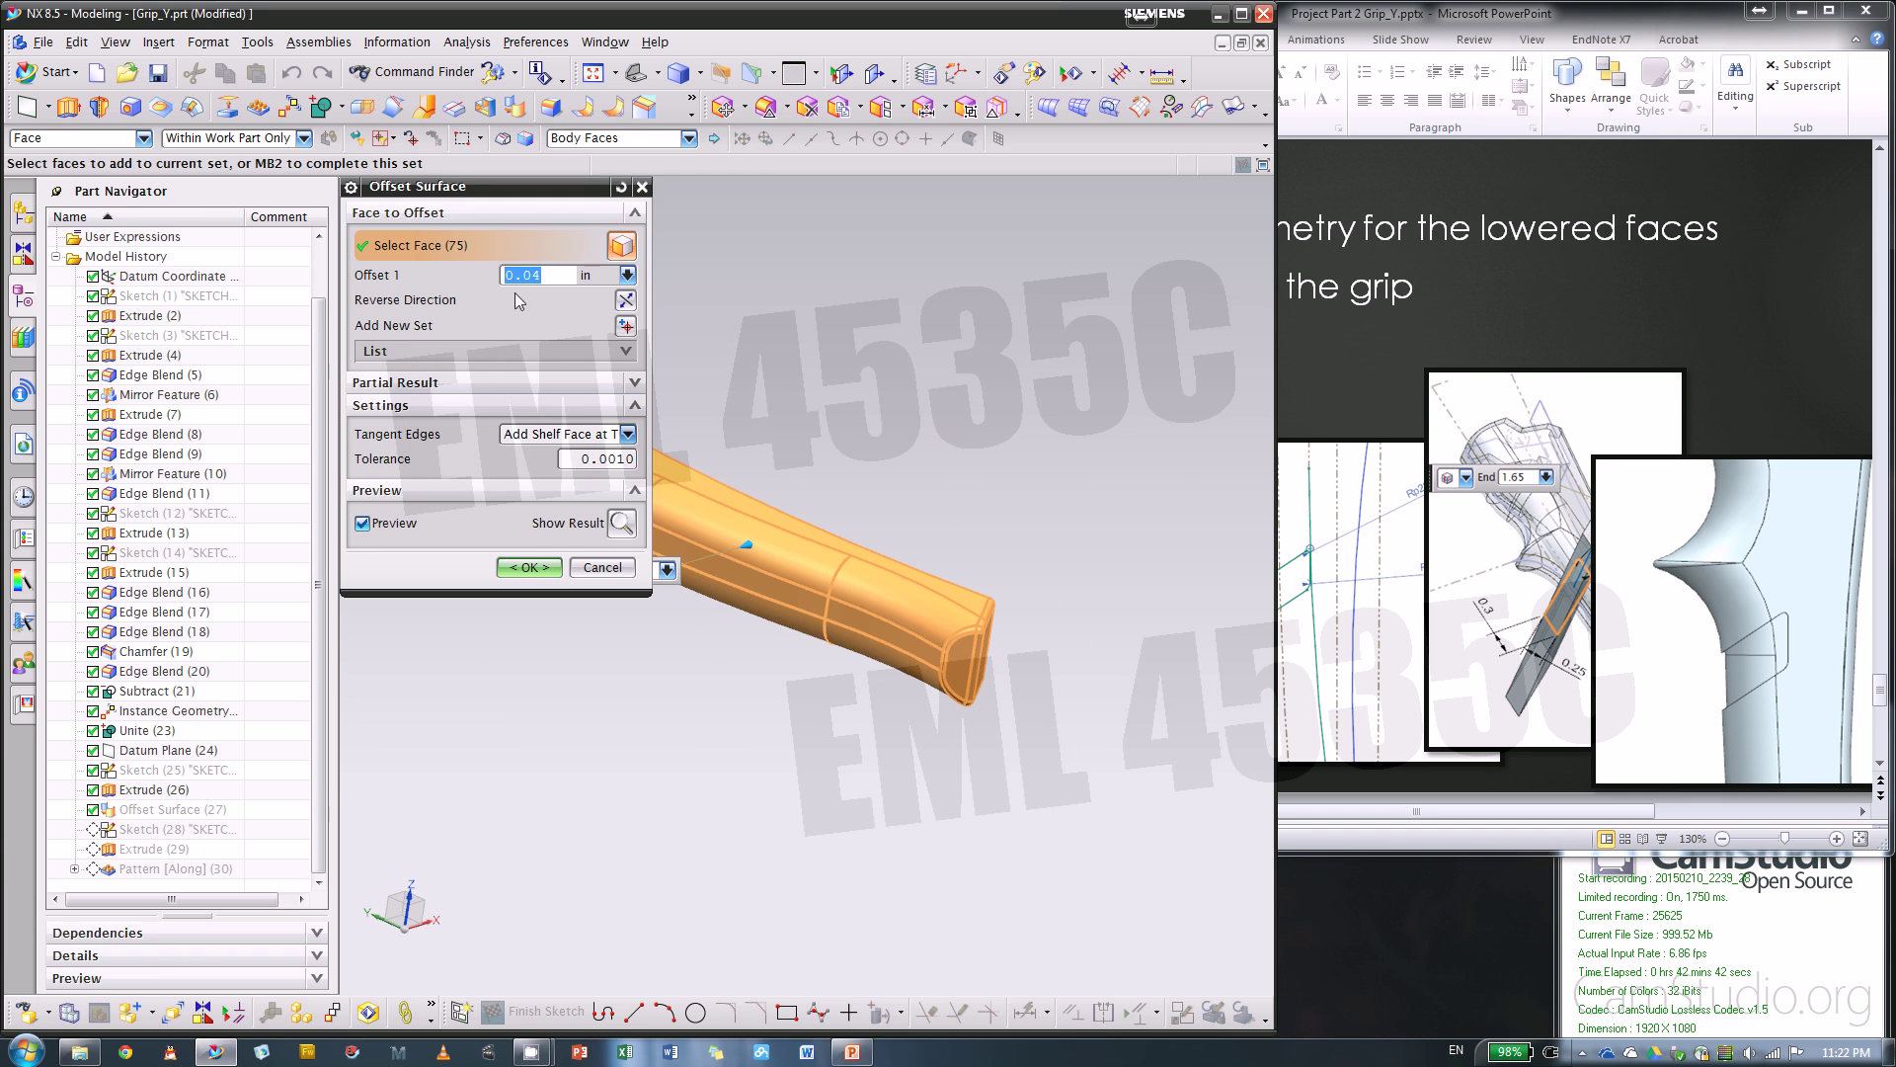
double_click(545, 275)
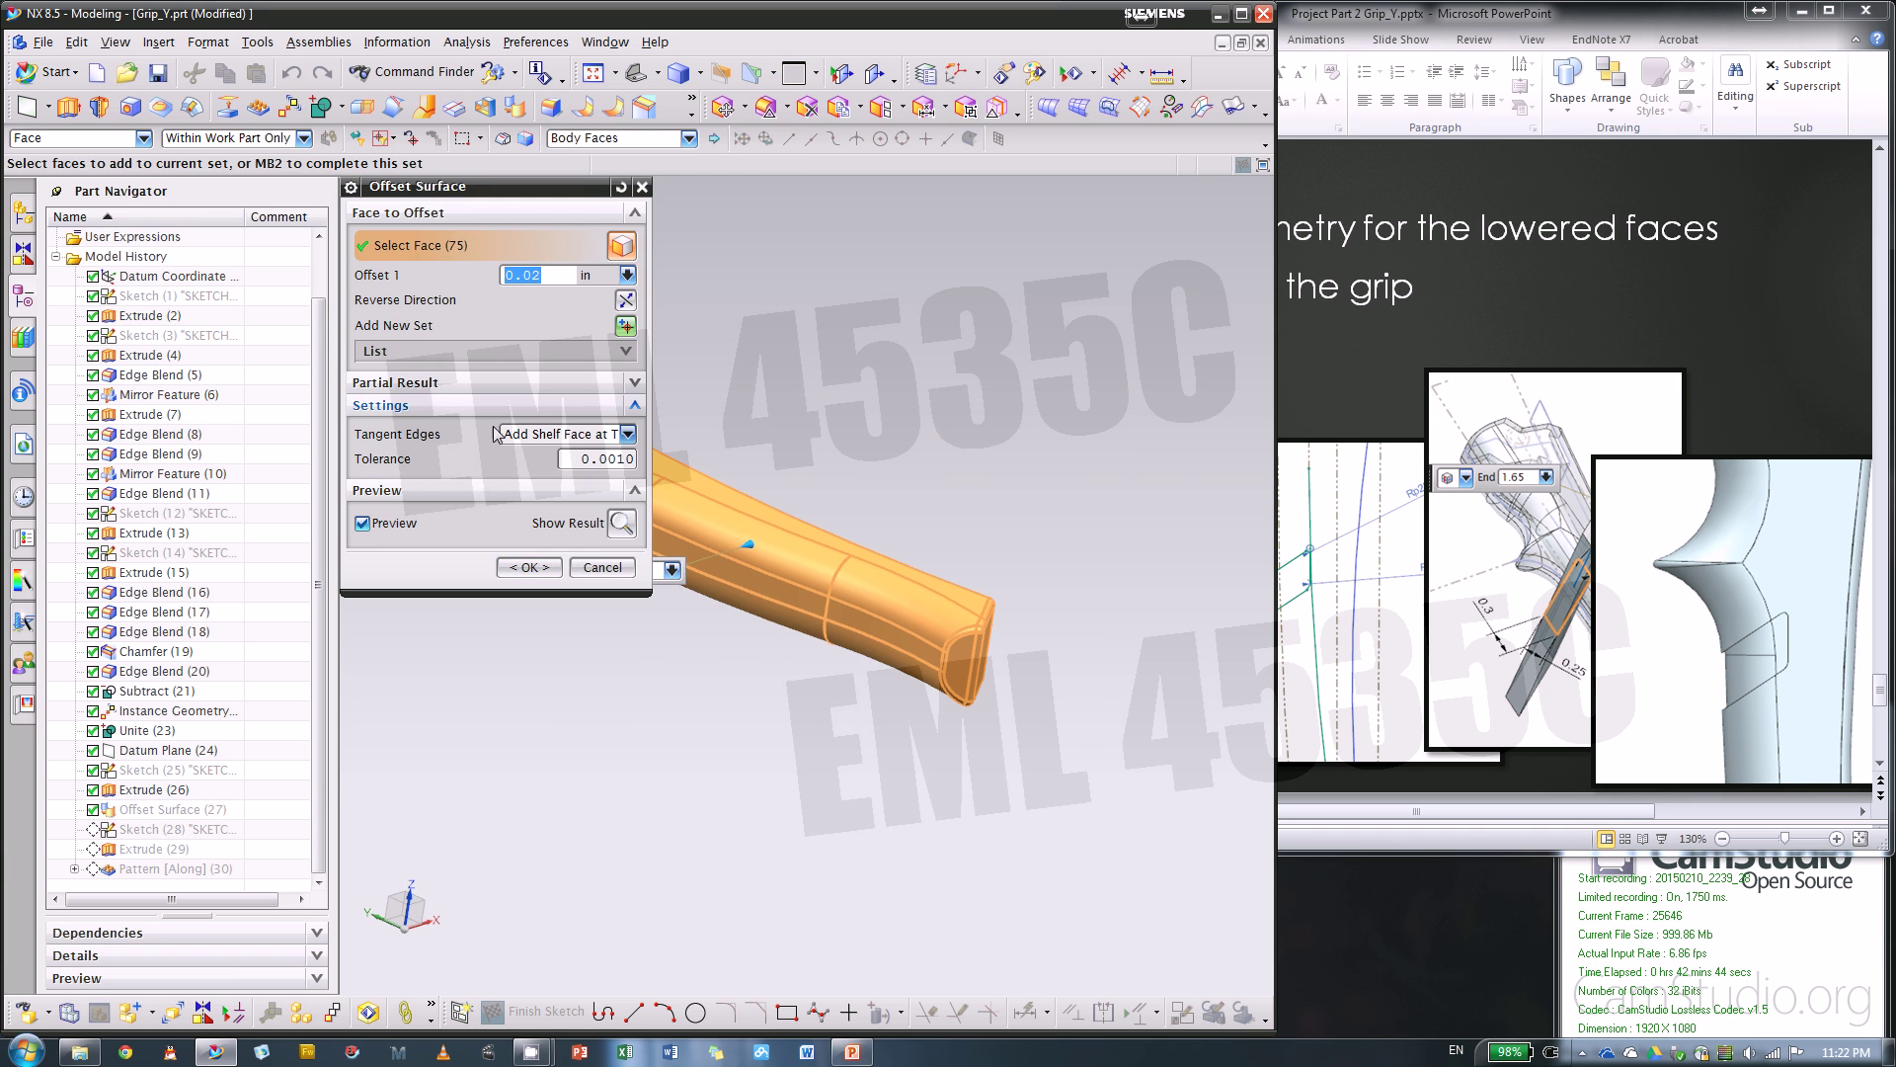
left_click(529, 567)
- Examine the updated offset surface along the grip and closely around the corners of its end
scroll(622, 622, "up", 3)
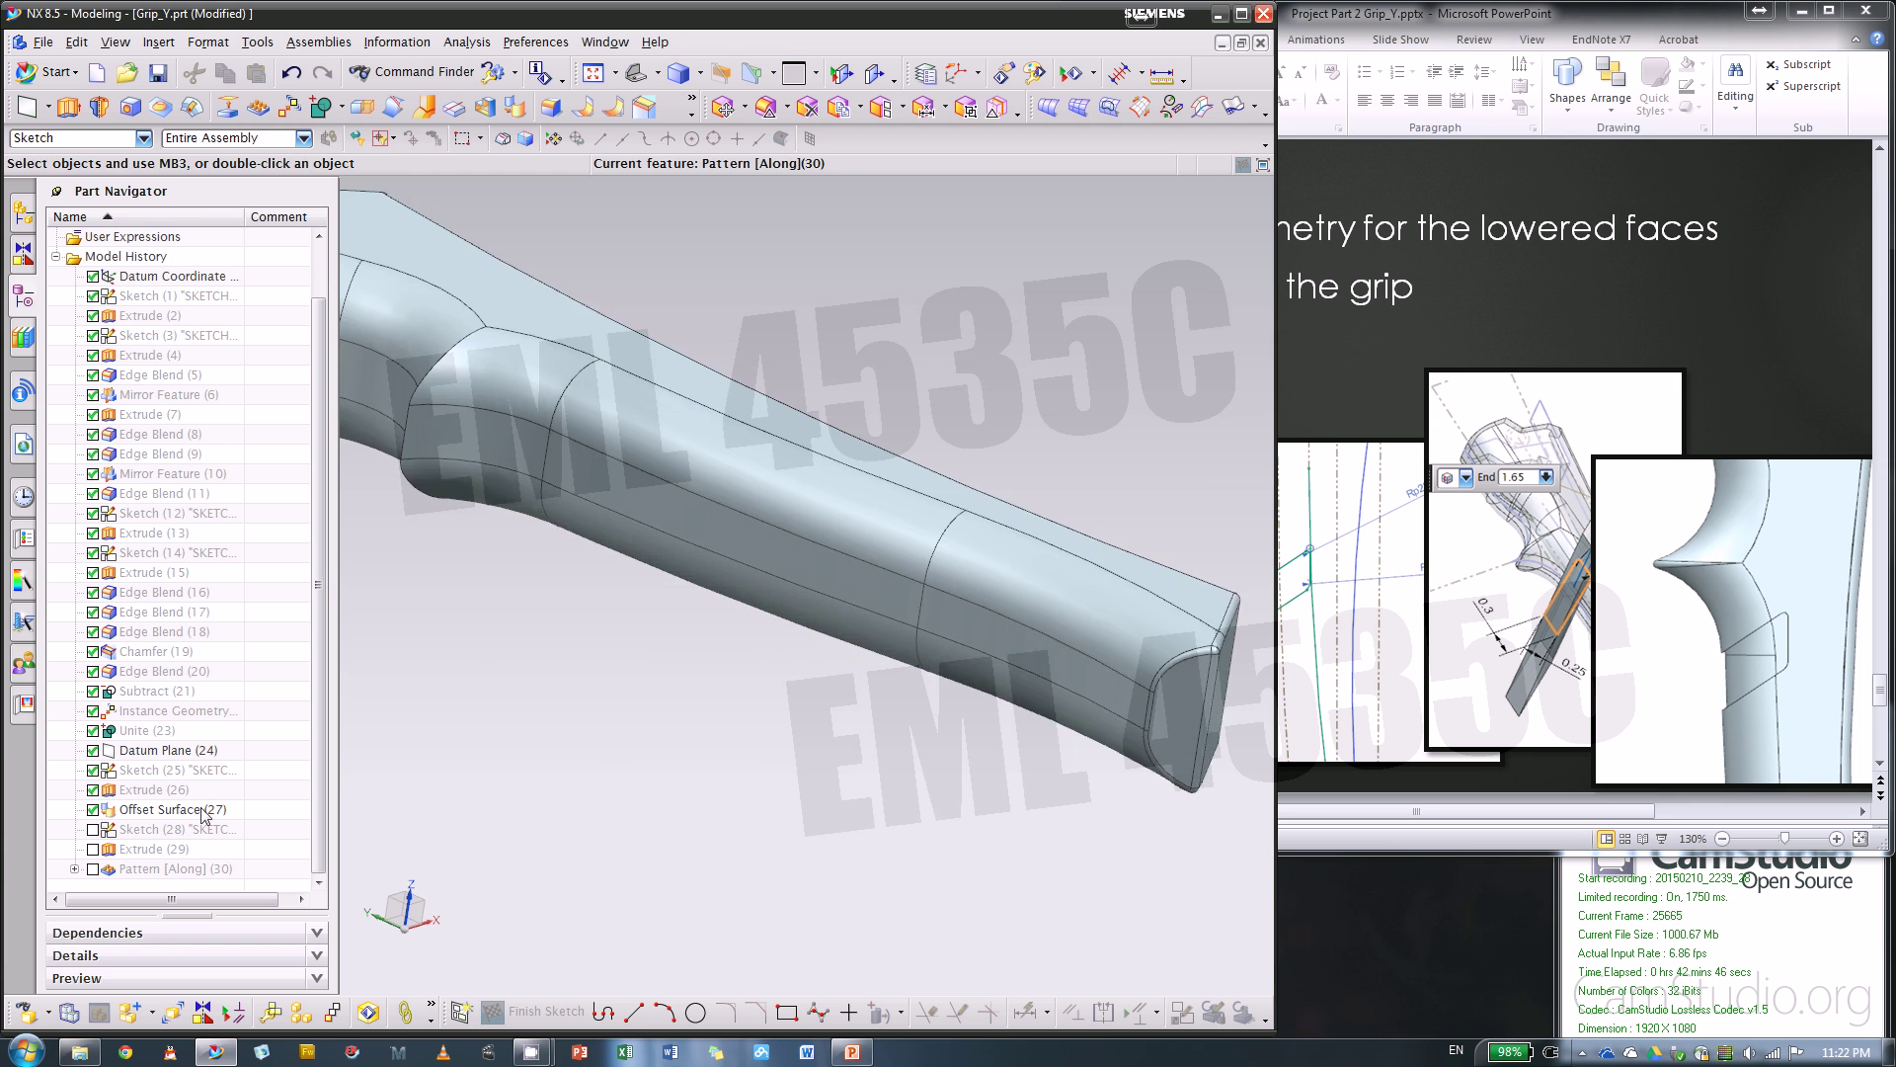
scroll(917, 635, "up", 1)
scroll(831, 715, "down", 3)
middle_click_drag(830, 715, 789, 756)
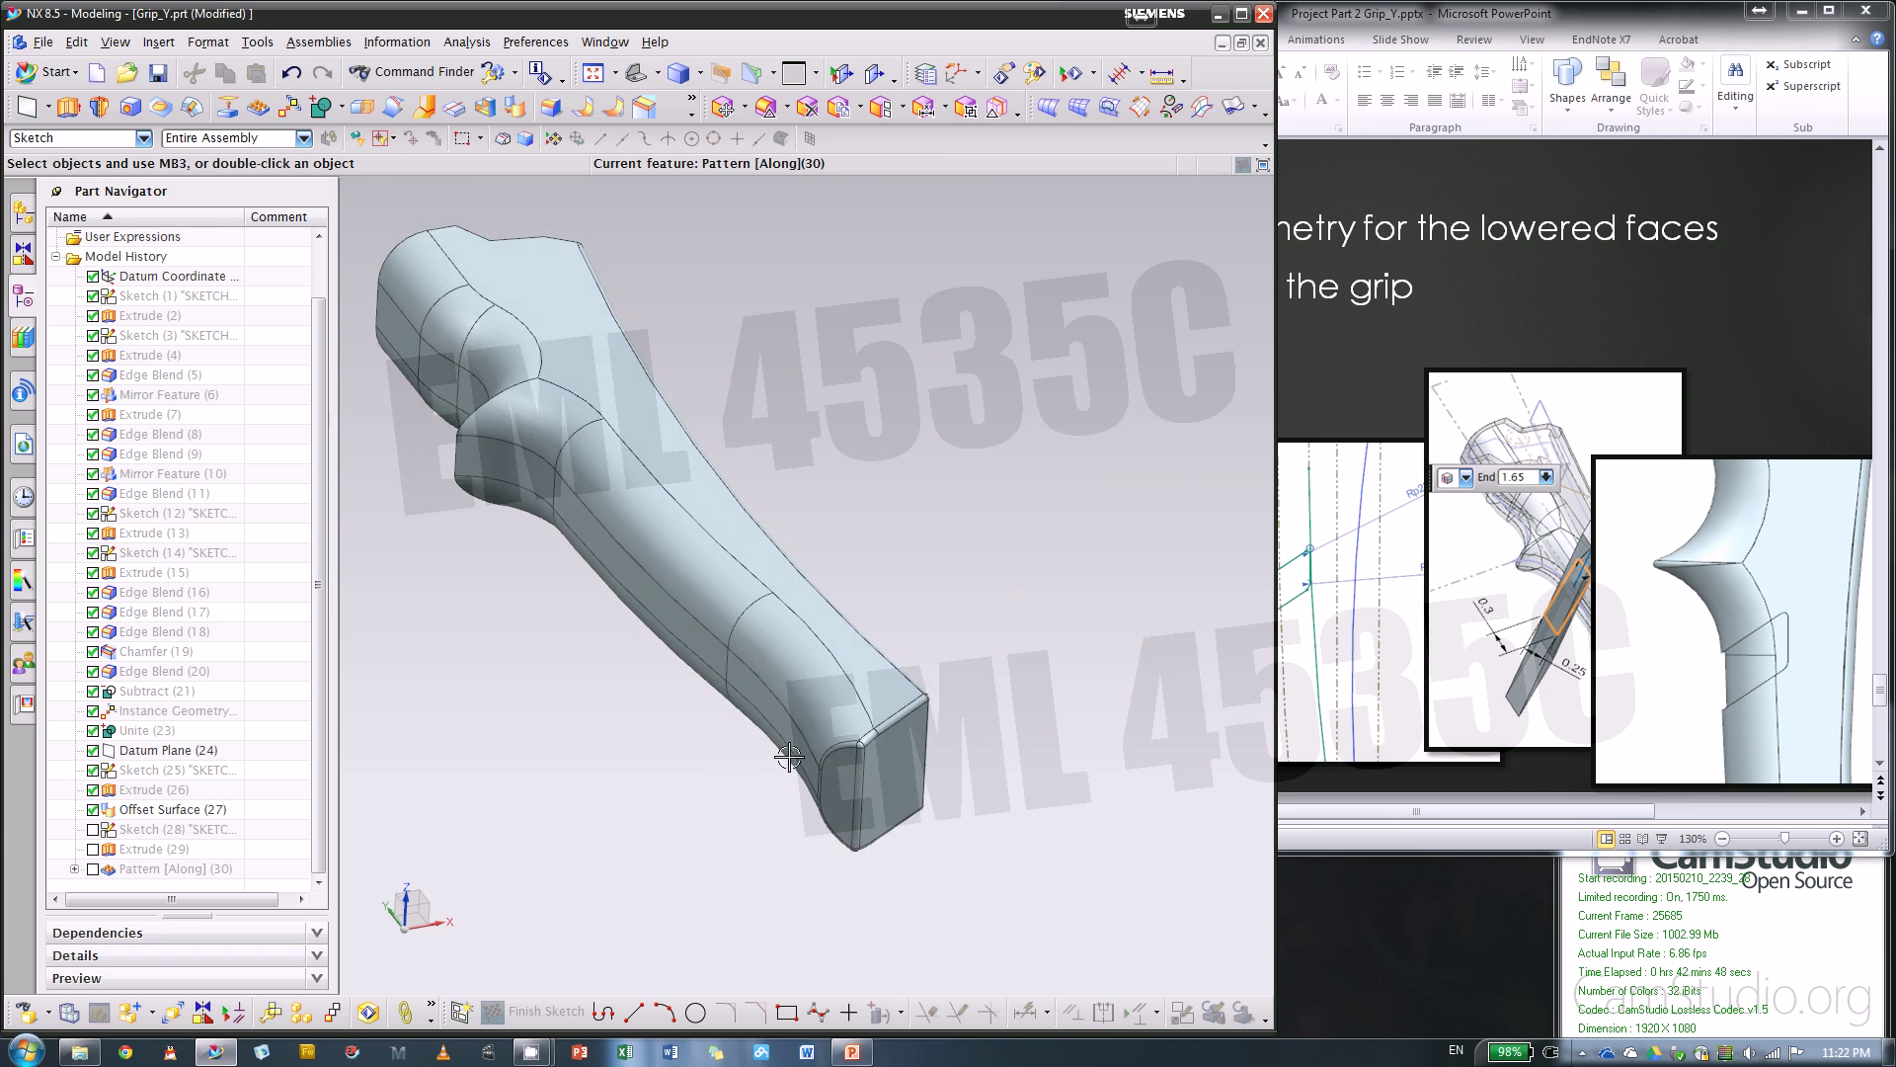
scroll(789, 757, "up", 4)
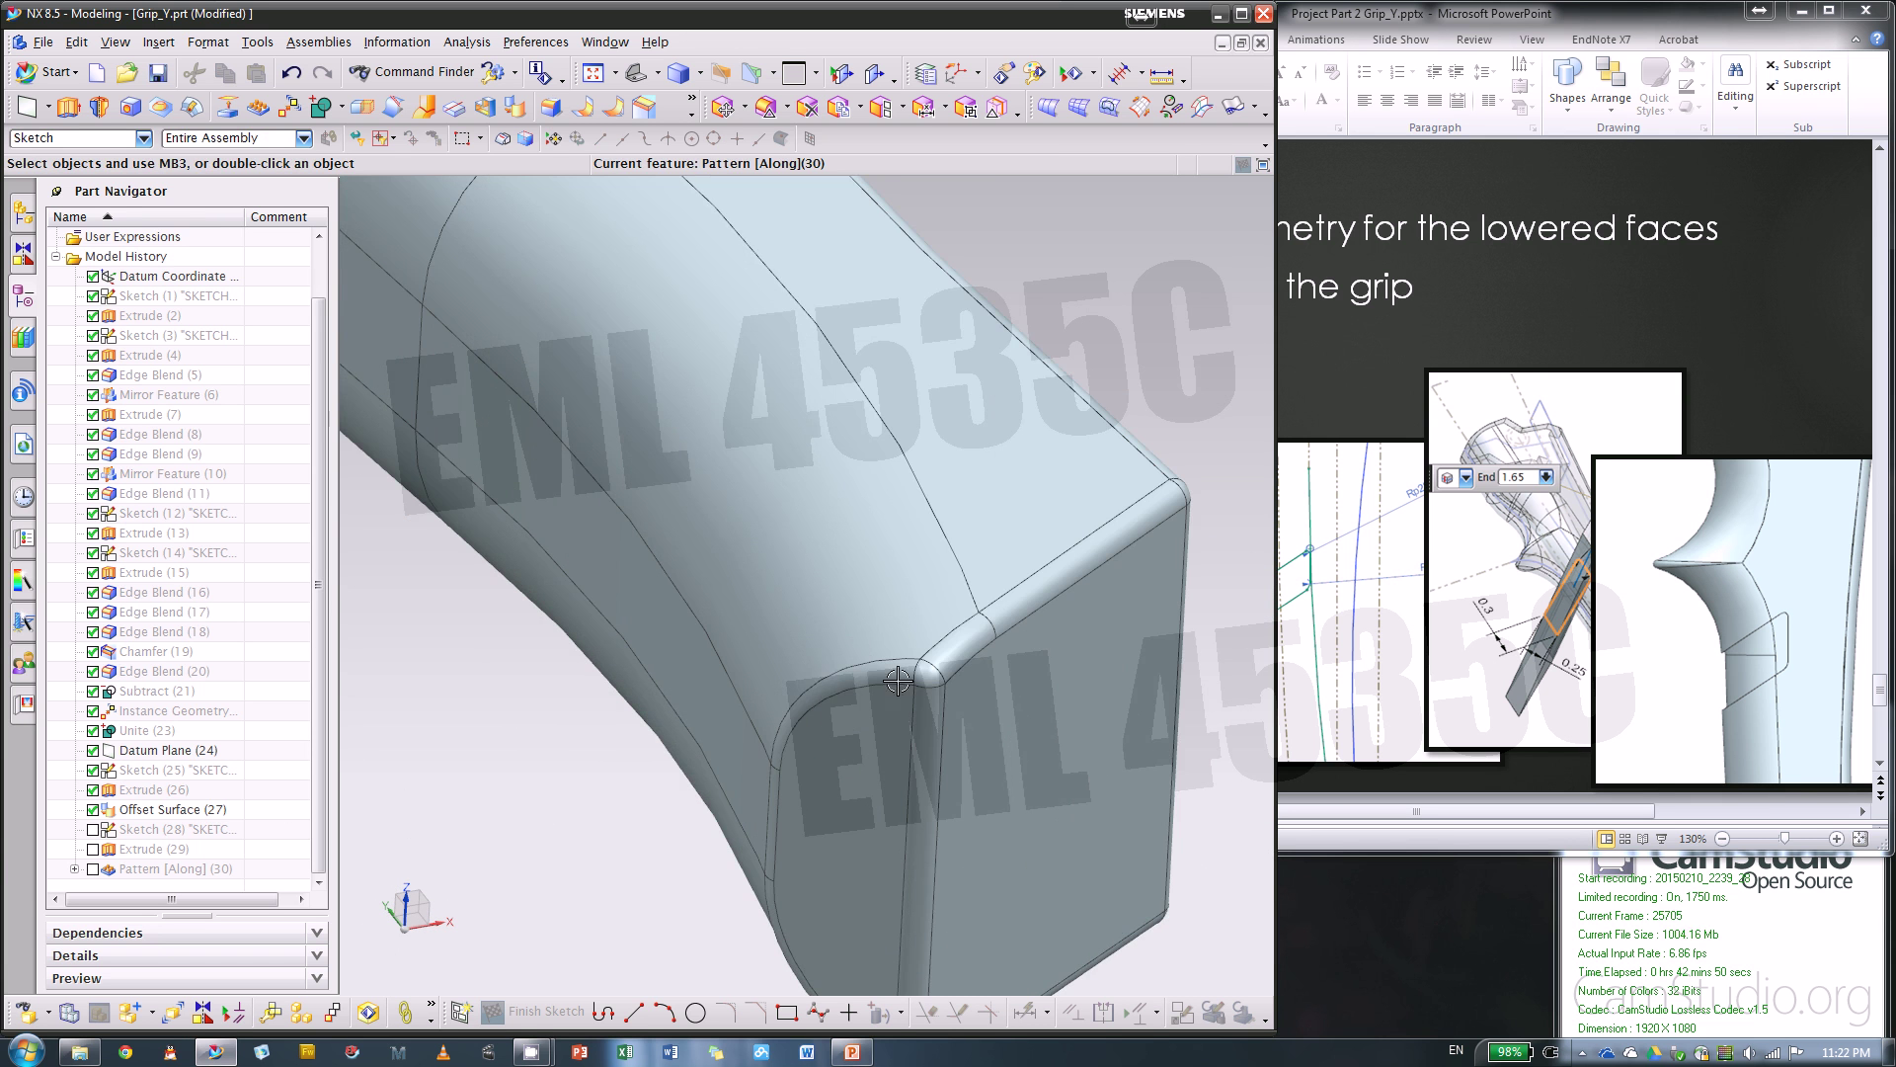
middle_click_drag(898, 681, 860, 697)
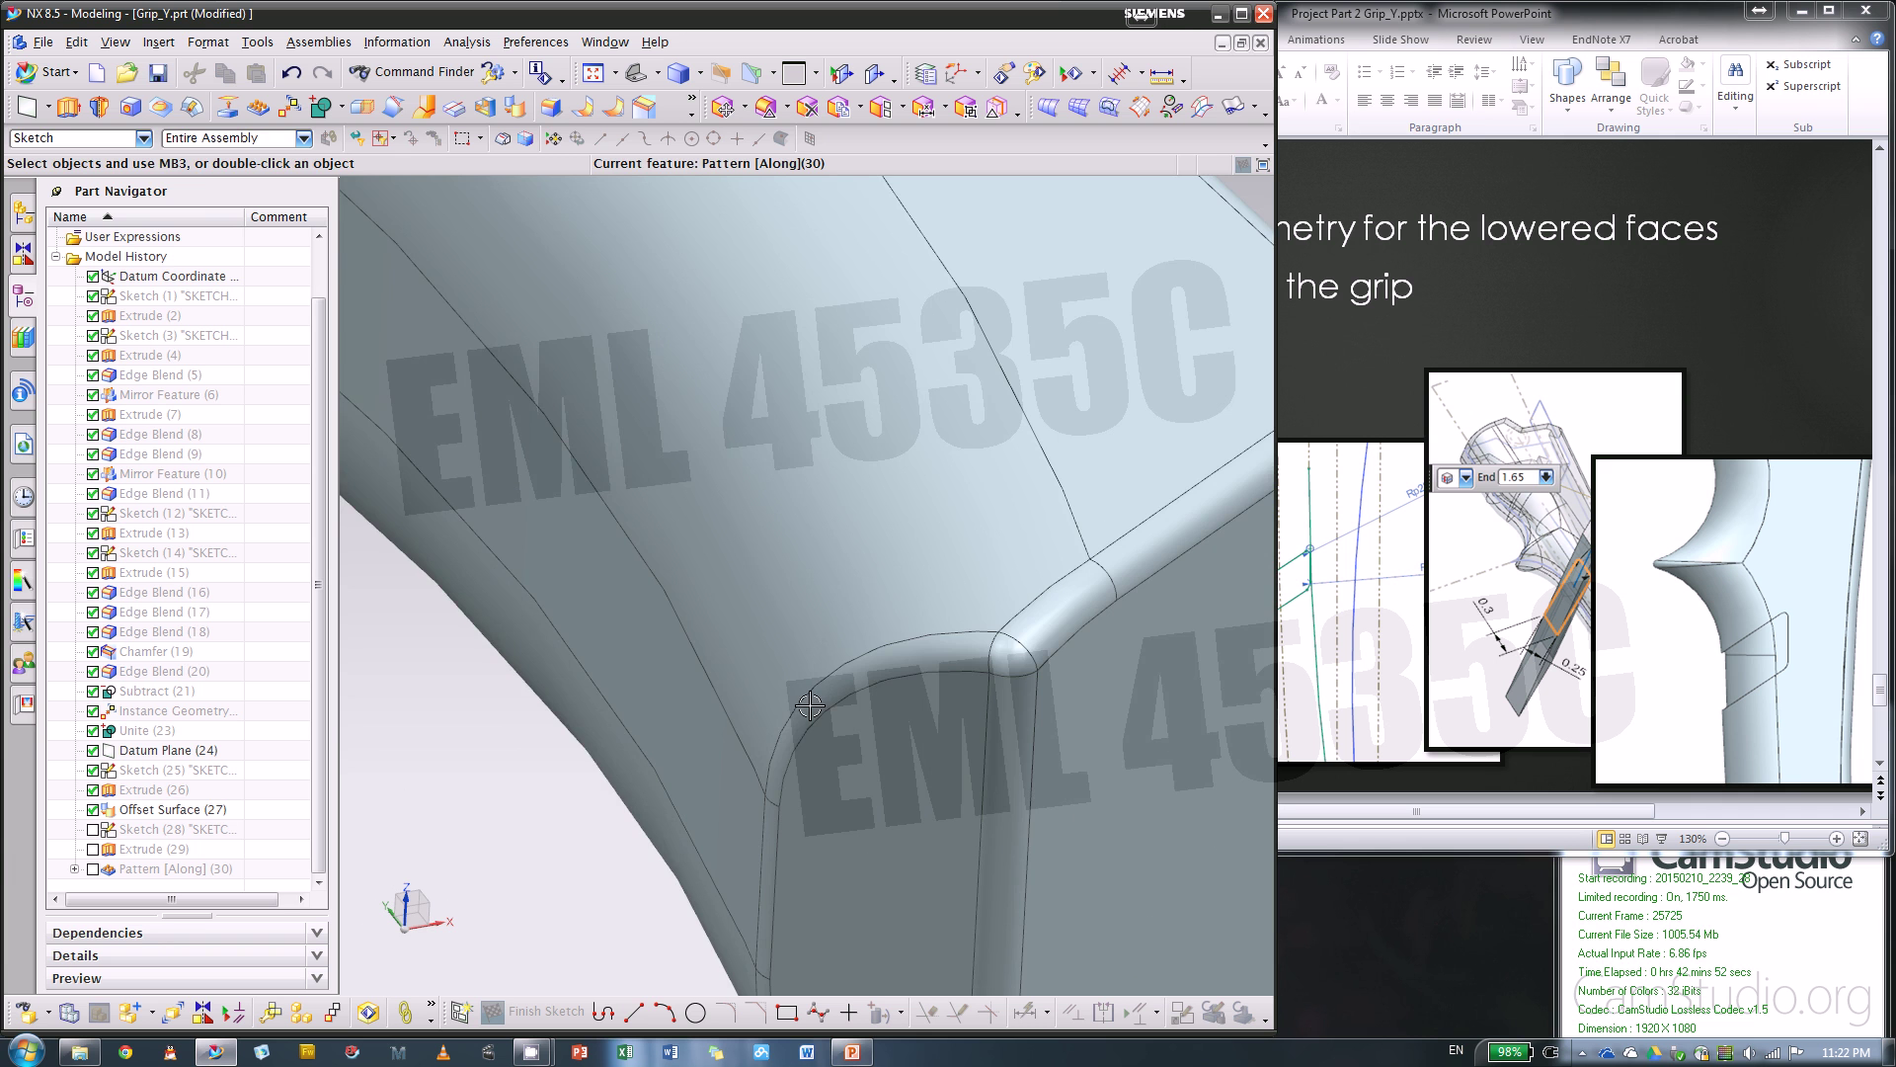
scroll(810, 704, "down", 2)
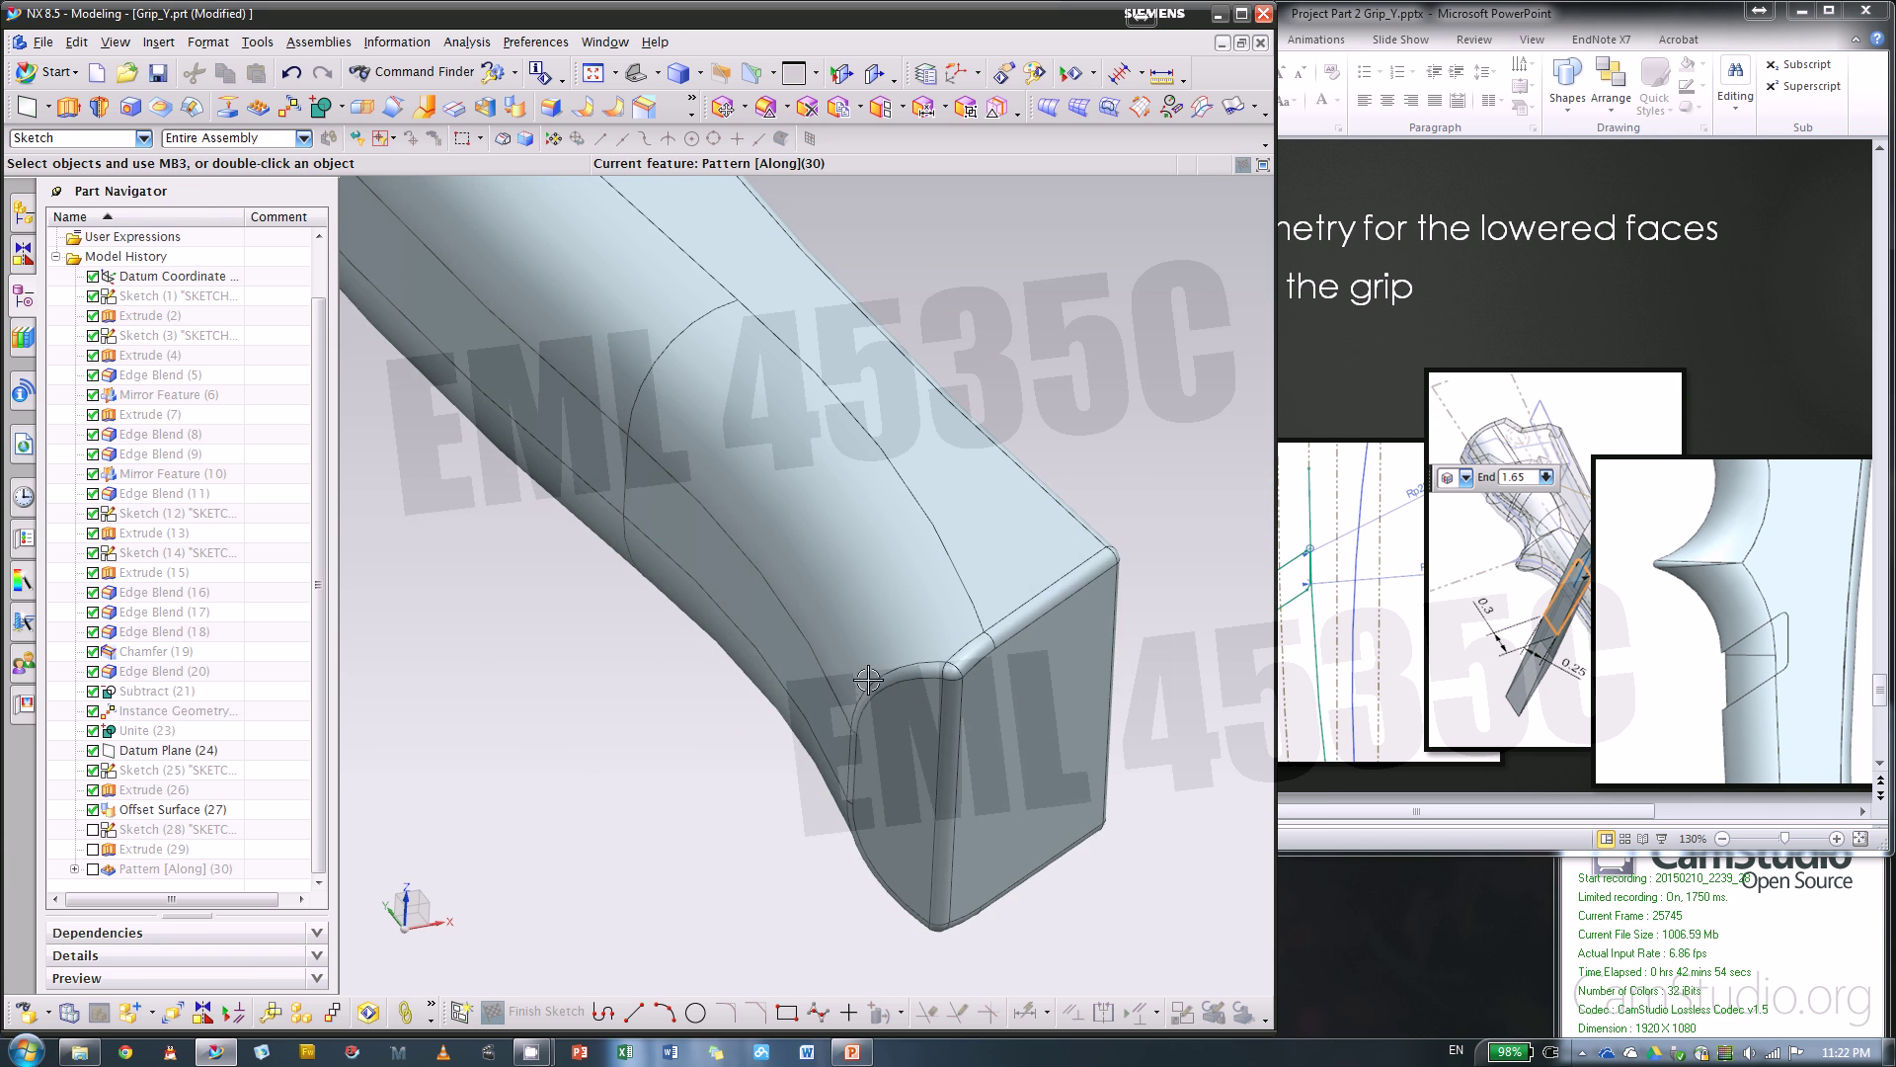
scroll(967, 668, "down", 2)
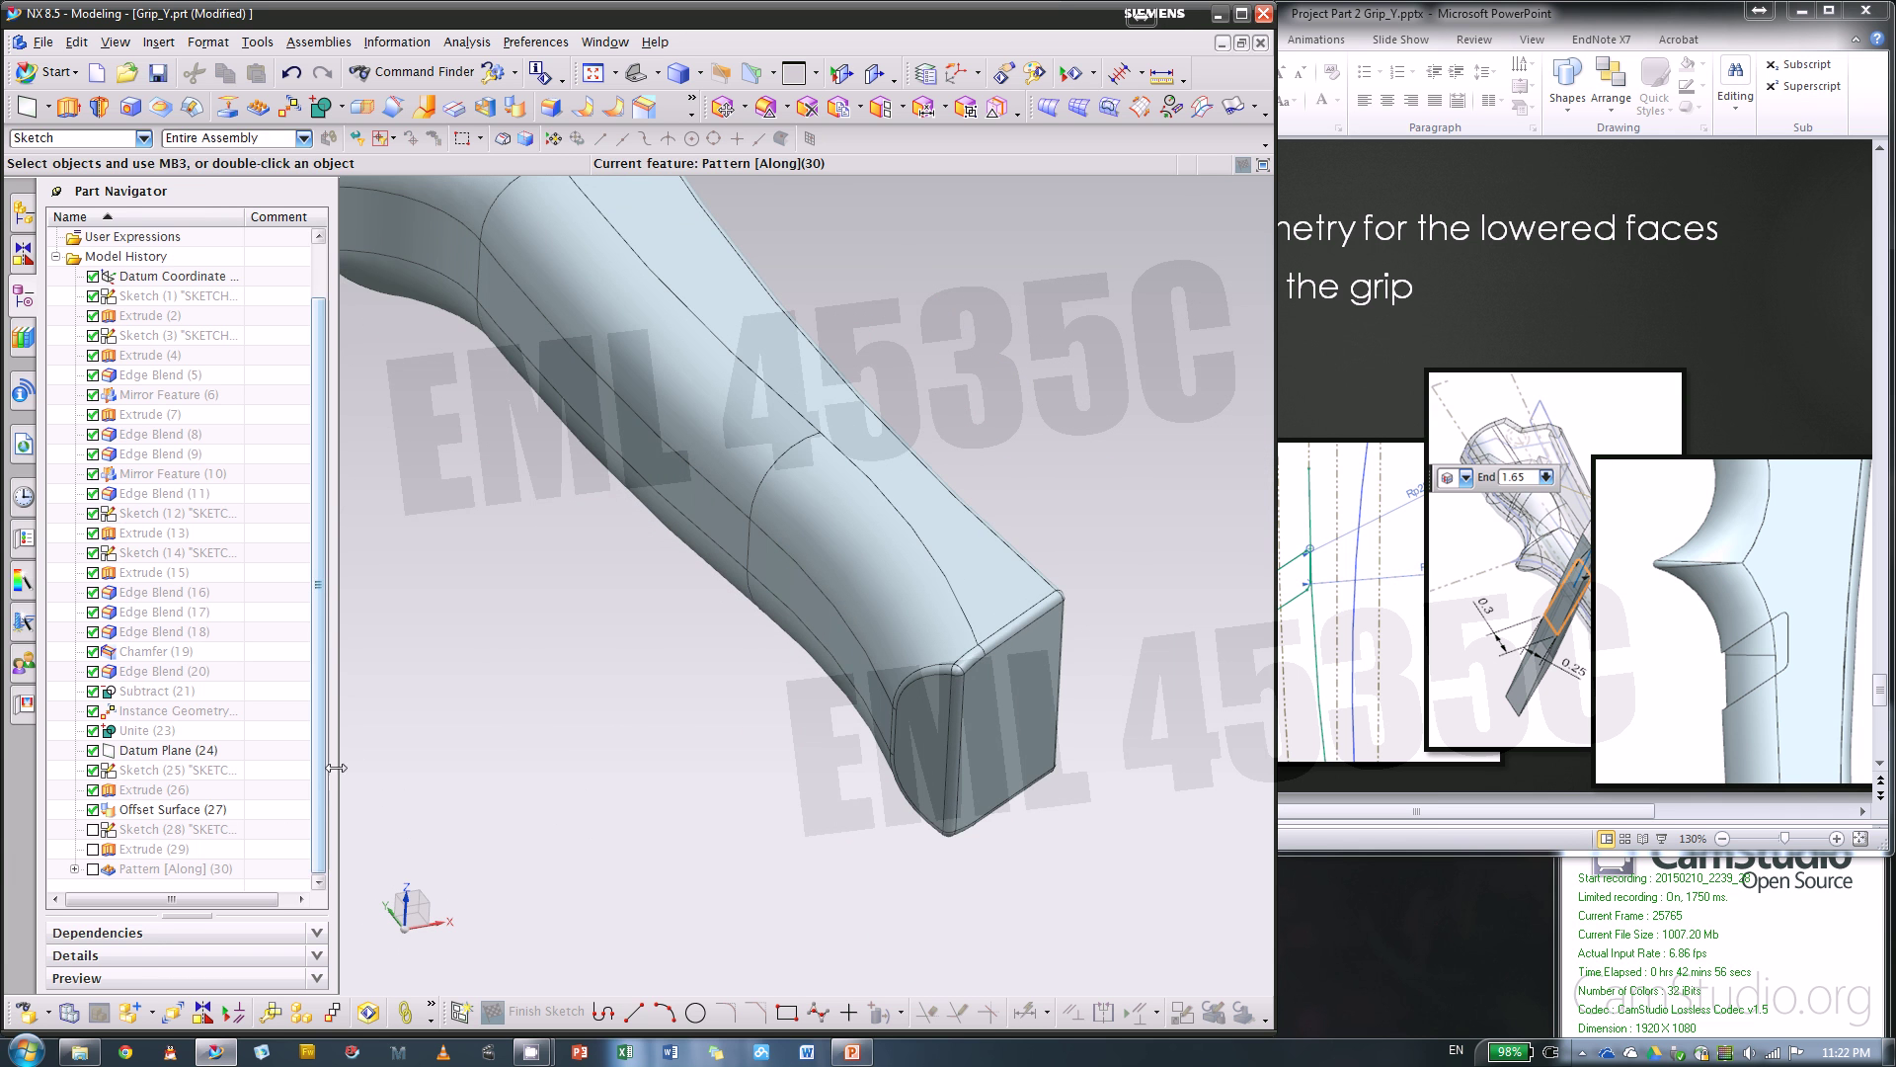
- Try an offset of 0.03 in for Offset Surface (27) and undo the change
double_click(196, 810)
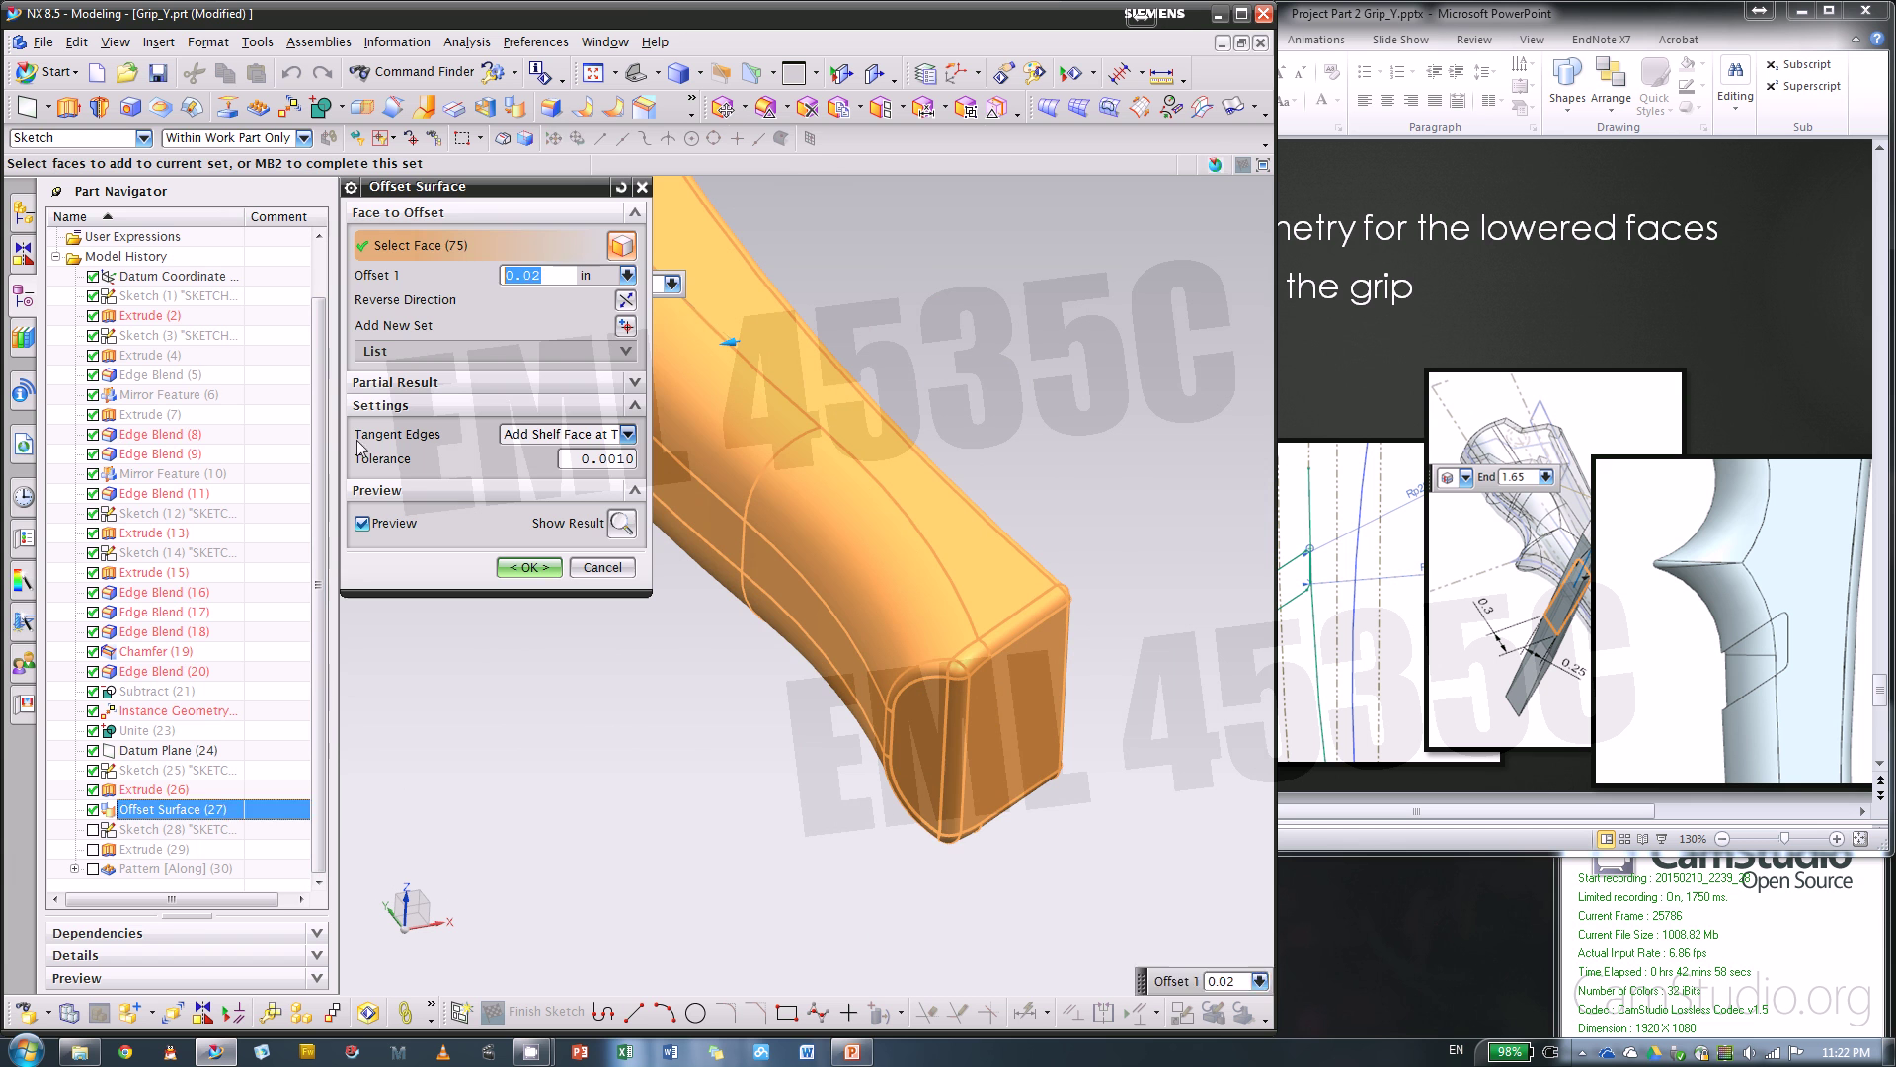
double_click(544, 275)
left_click(549, 566)
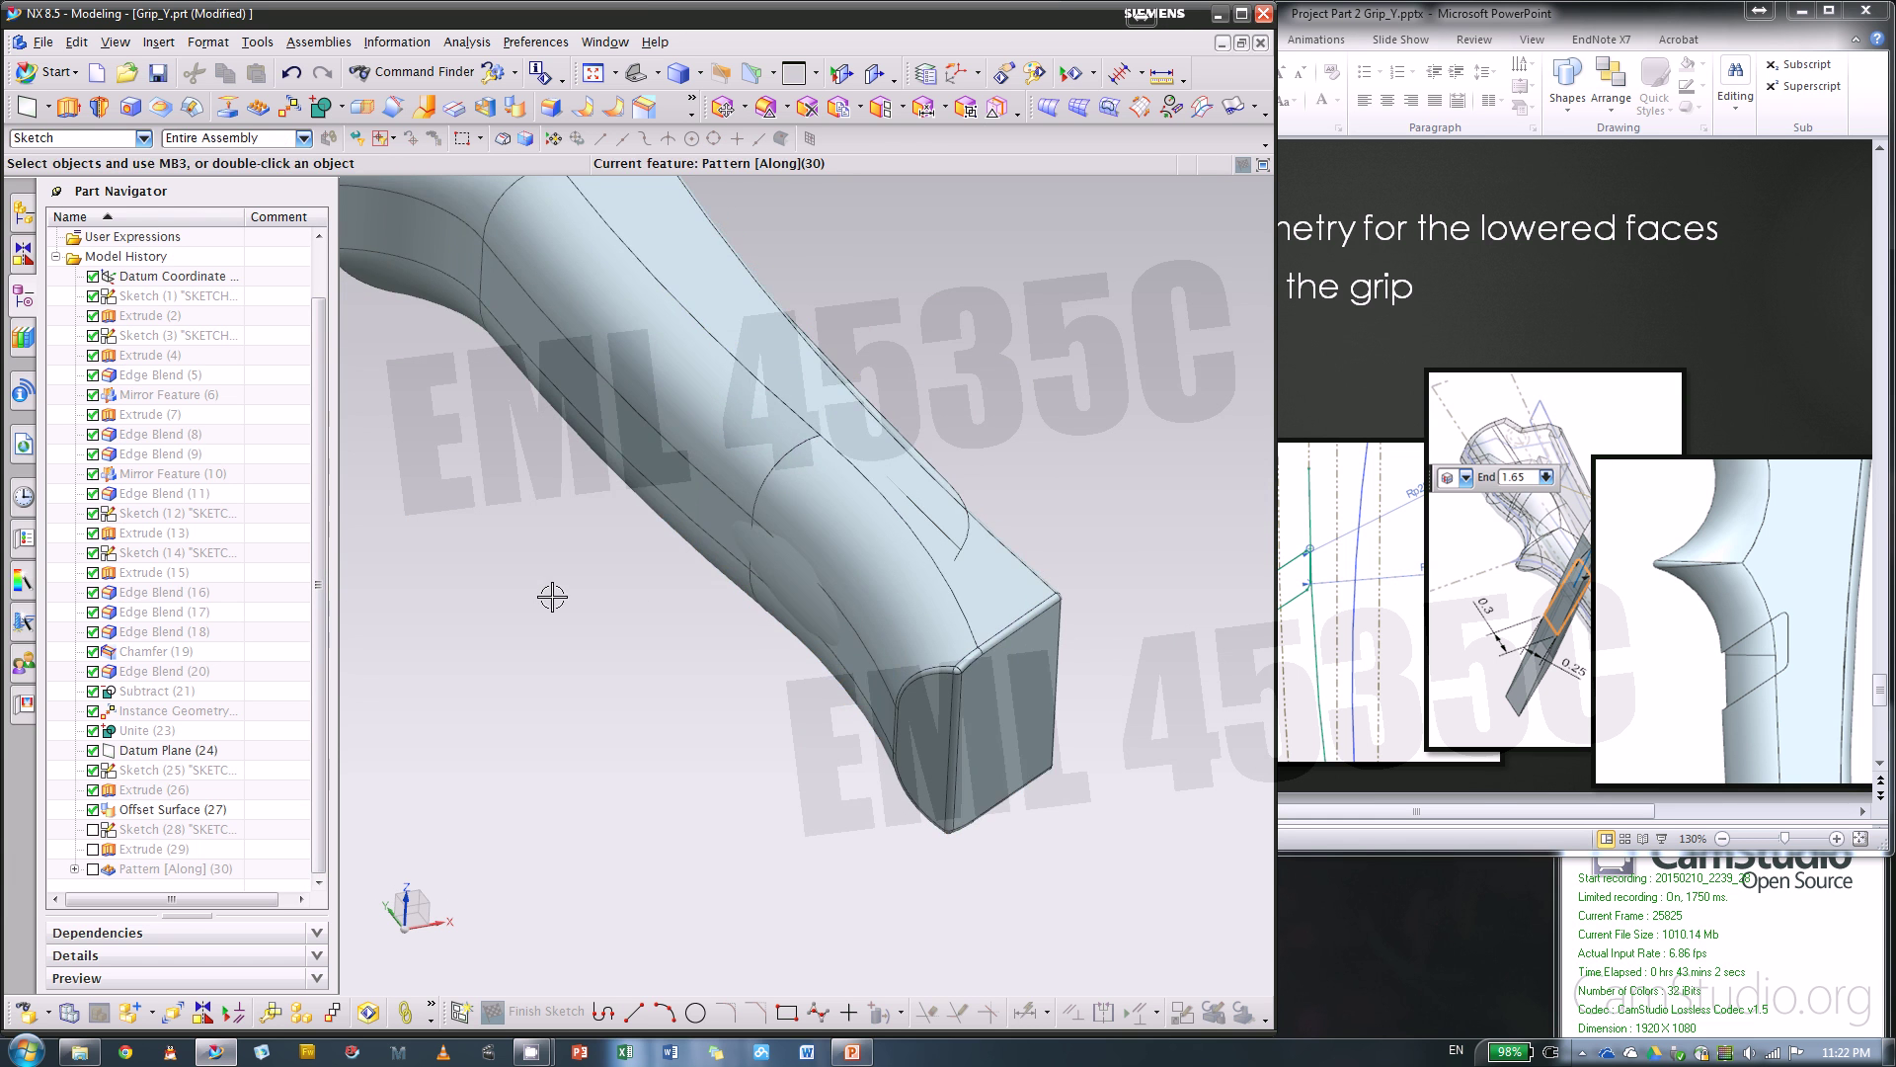
left_click(291, 75)
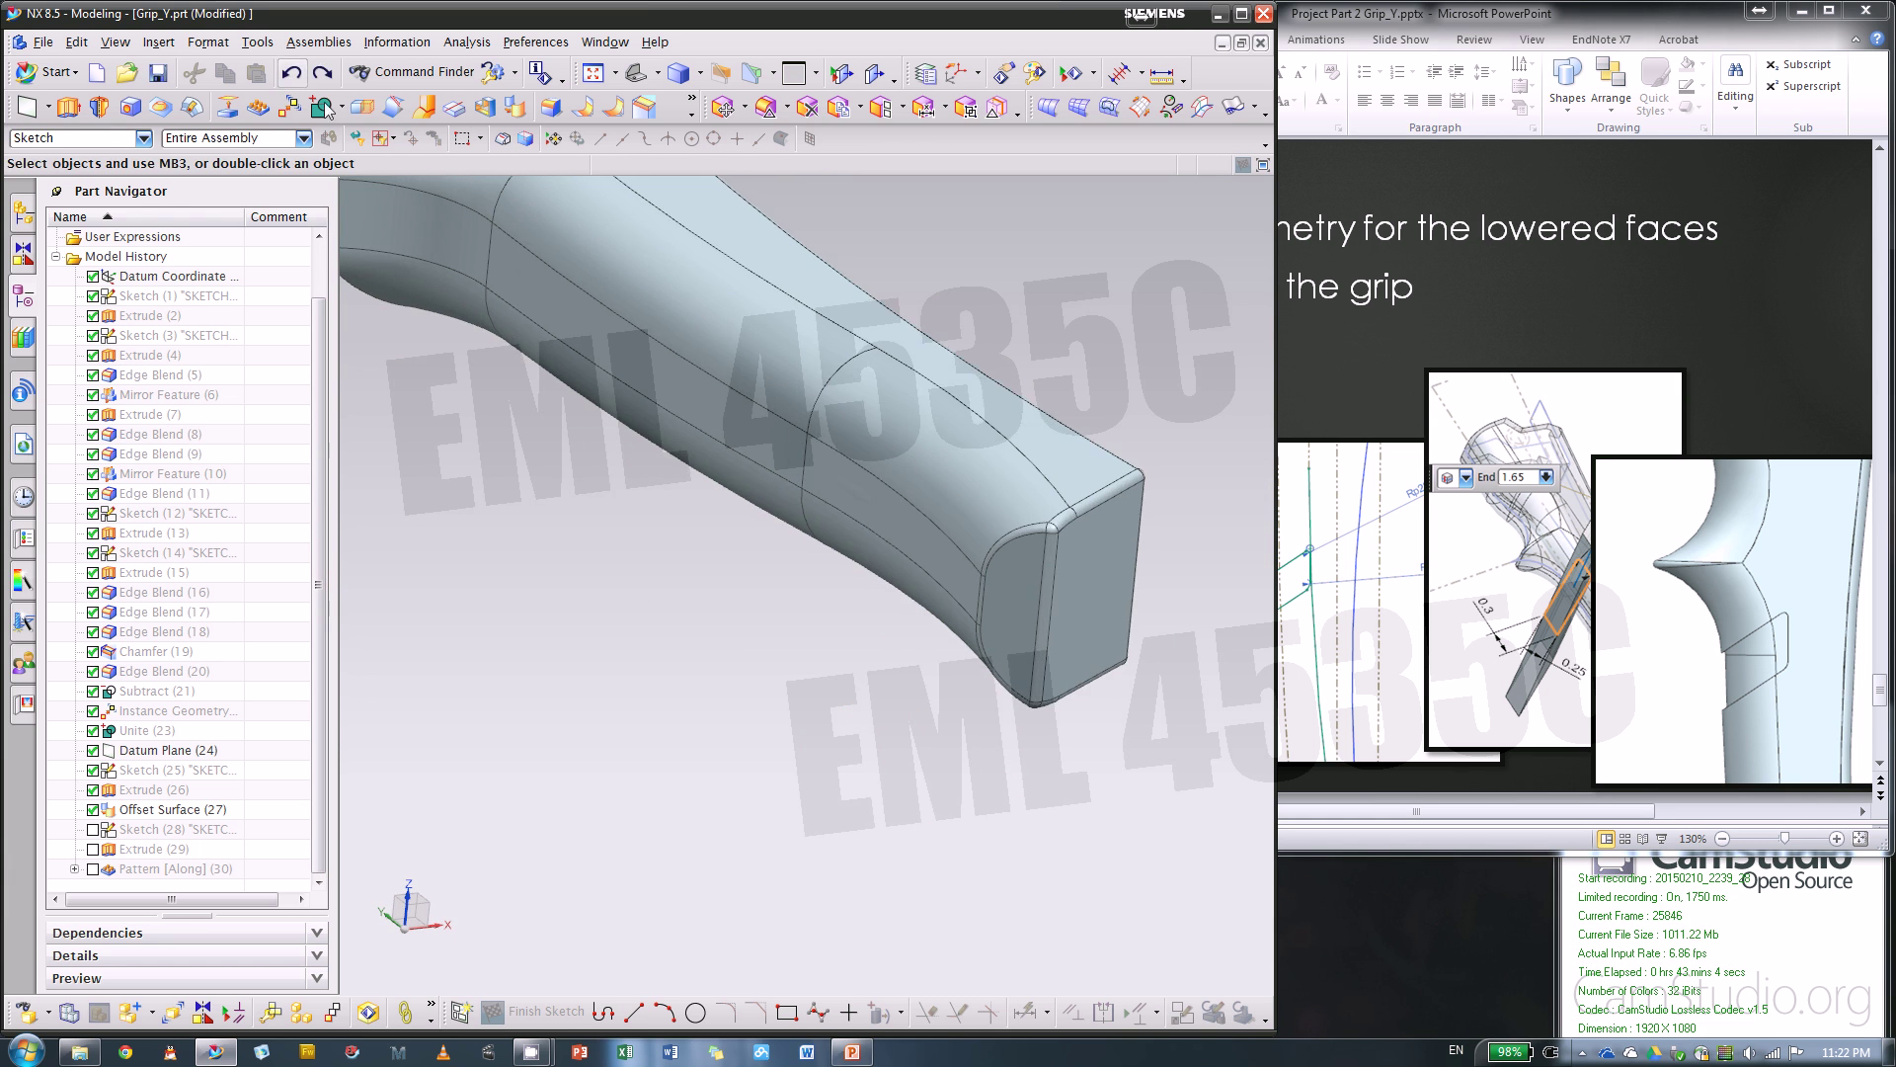
- Unsuppress Sketch (28), Extrude (29) and the Along pattern, and show the pattern's parents
middle_click_drag(677, 594, 757, 617)
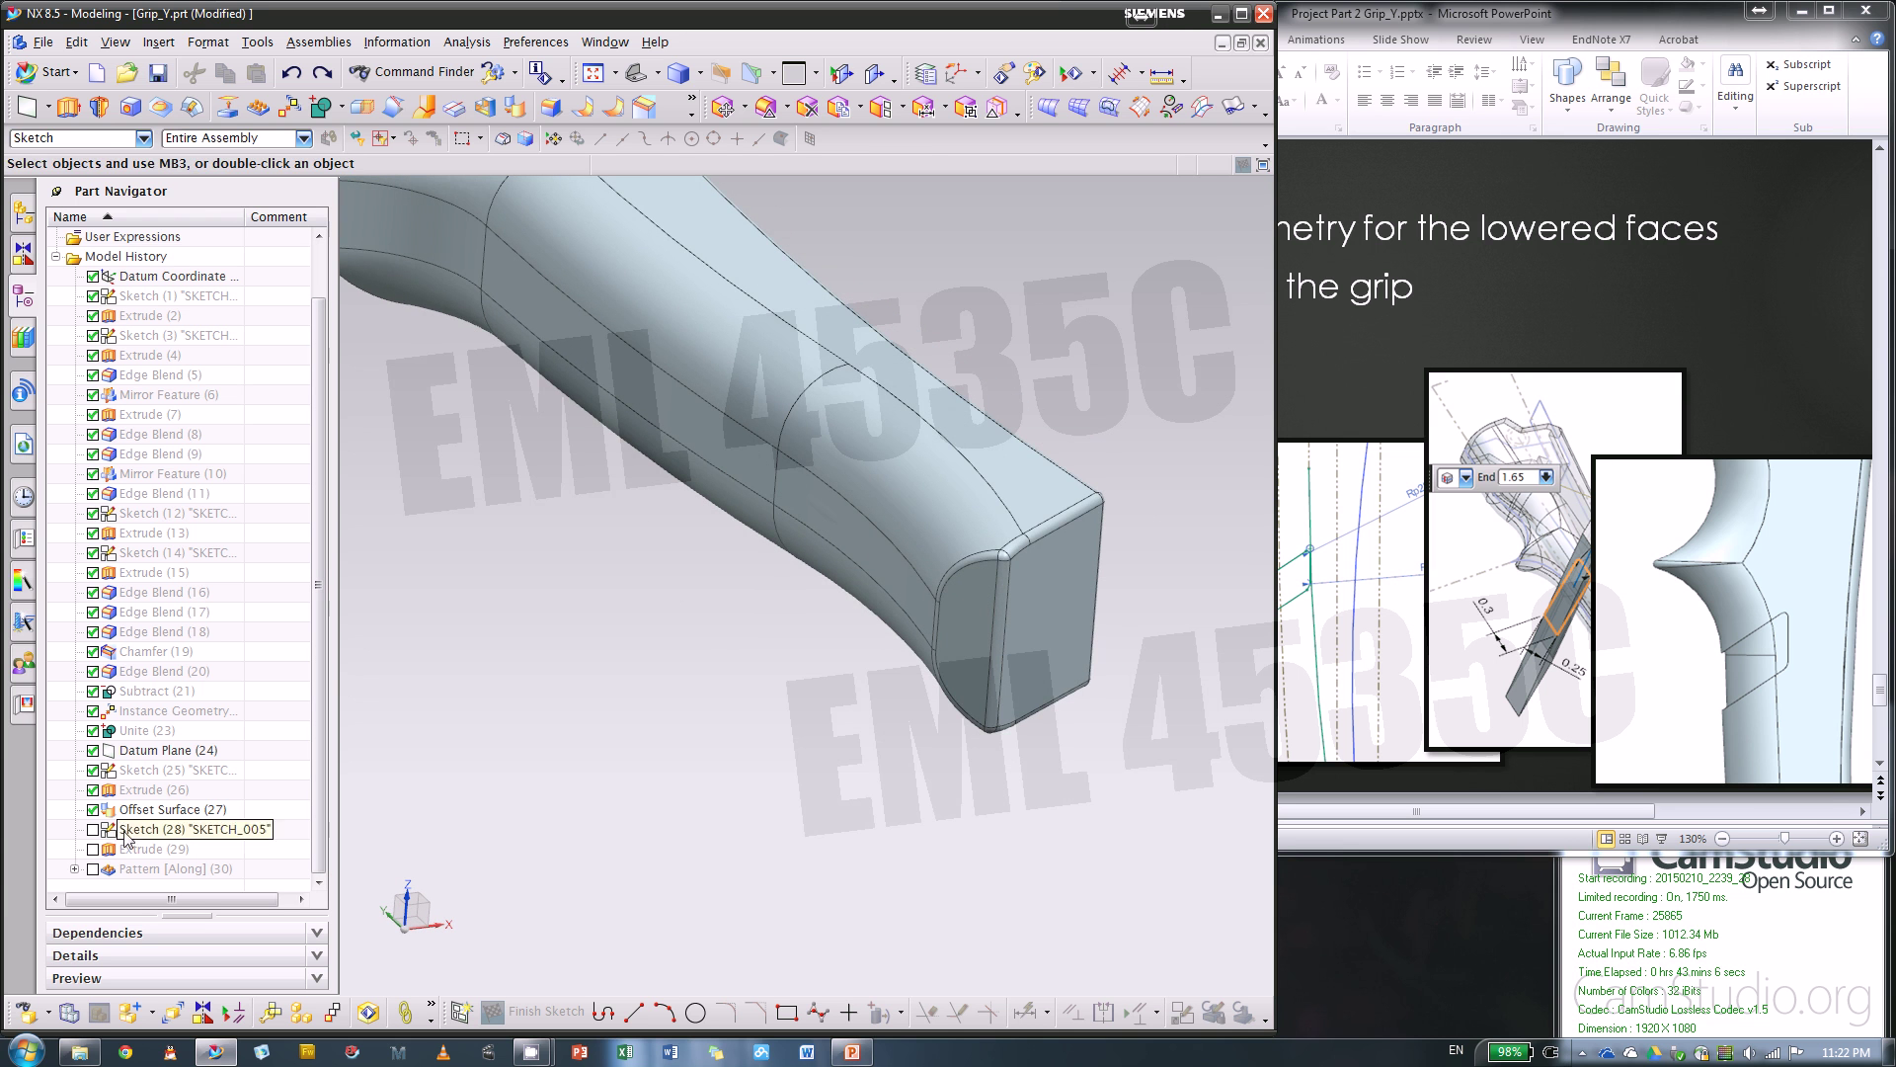
left_click(93, 830)
left_click(93, 869)
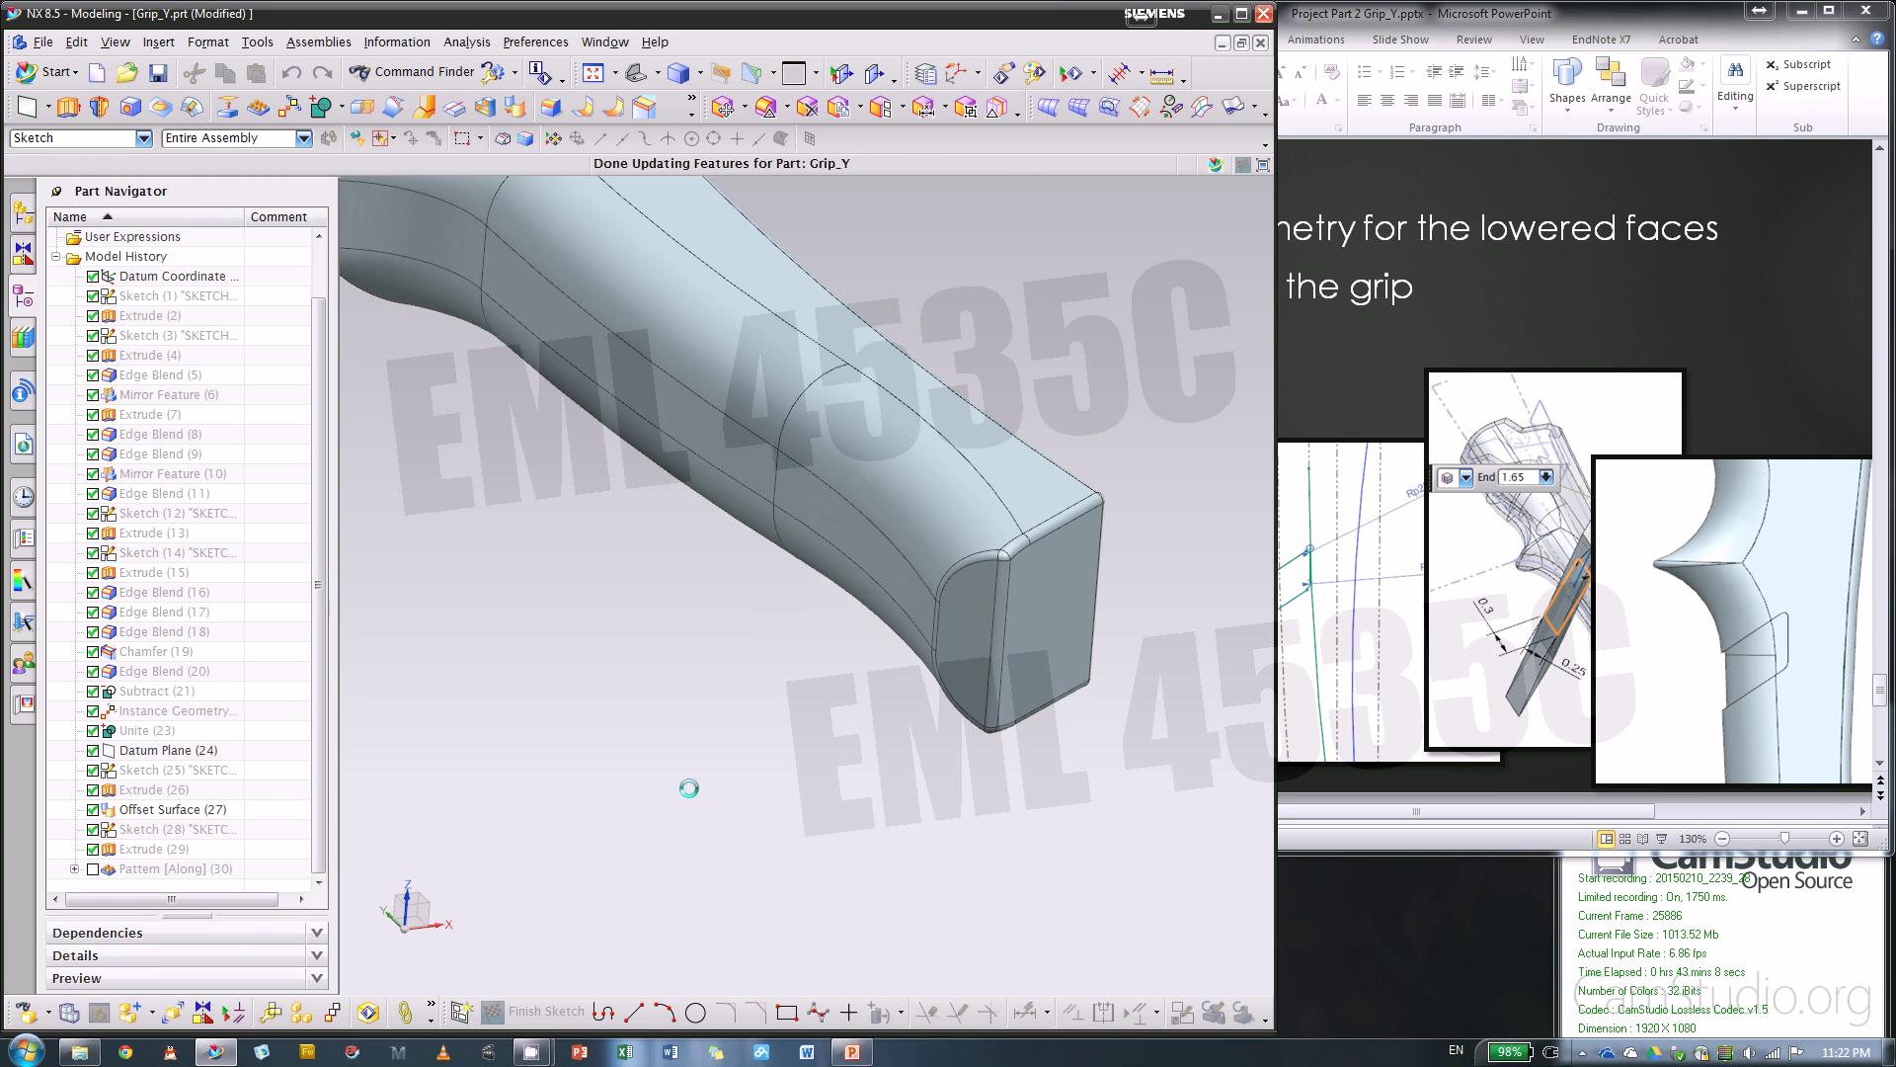
right_click(180, 869)
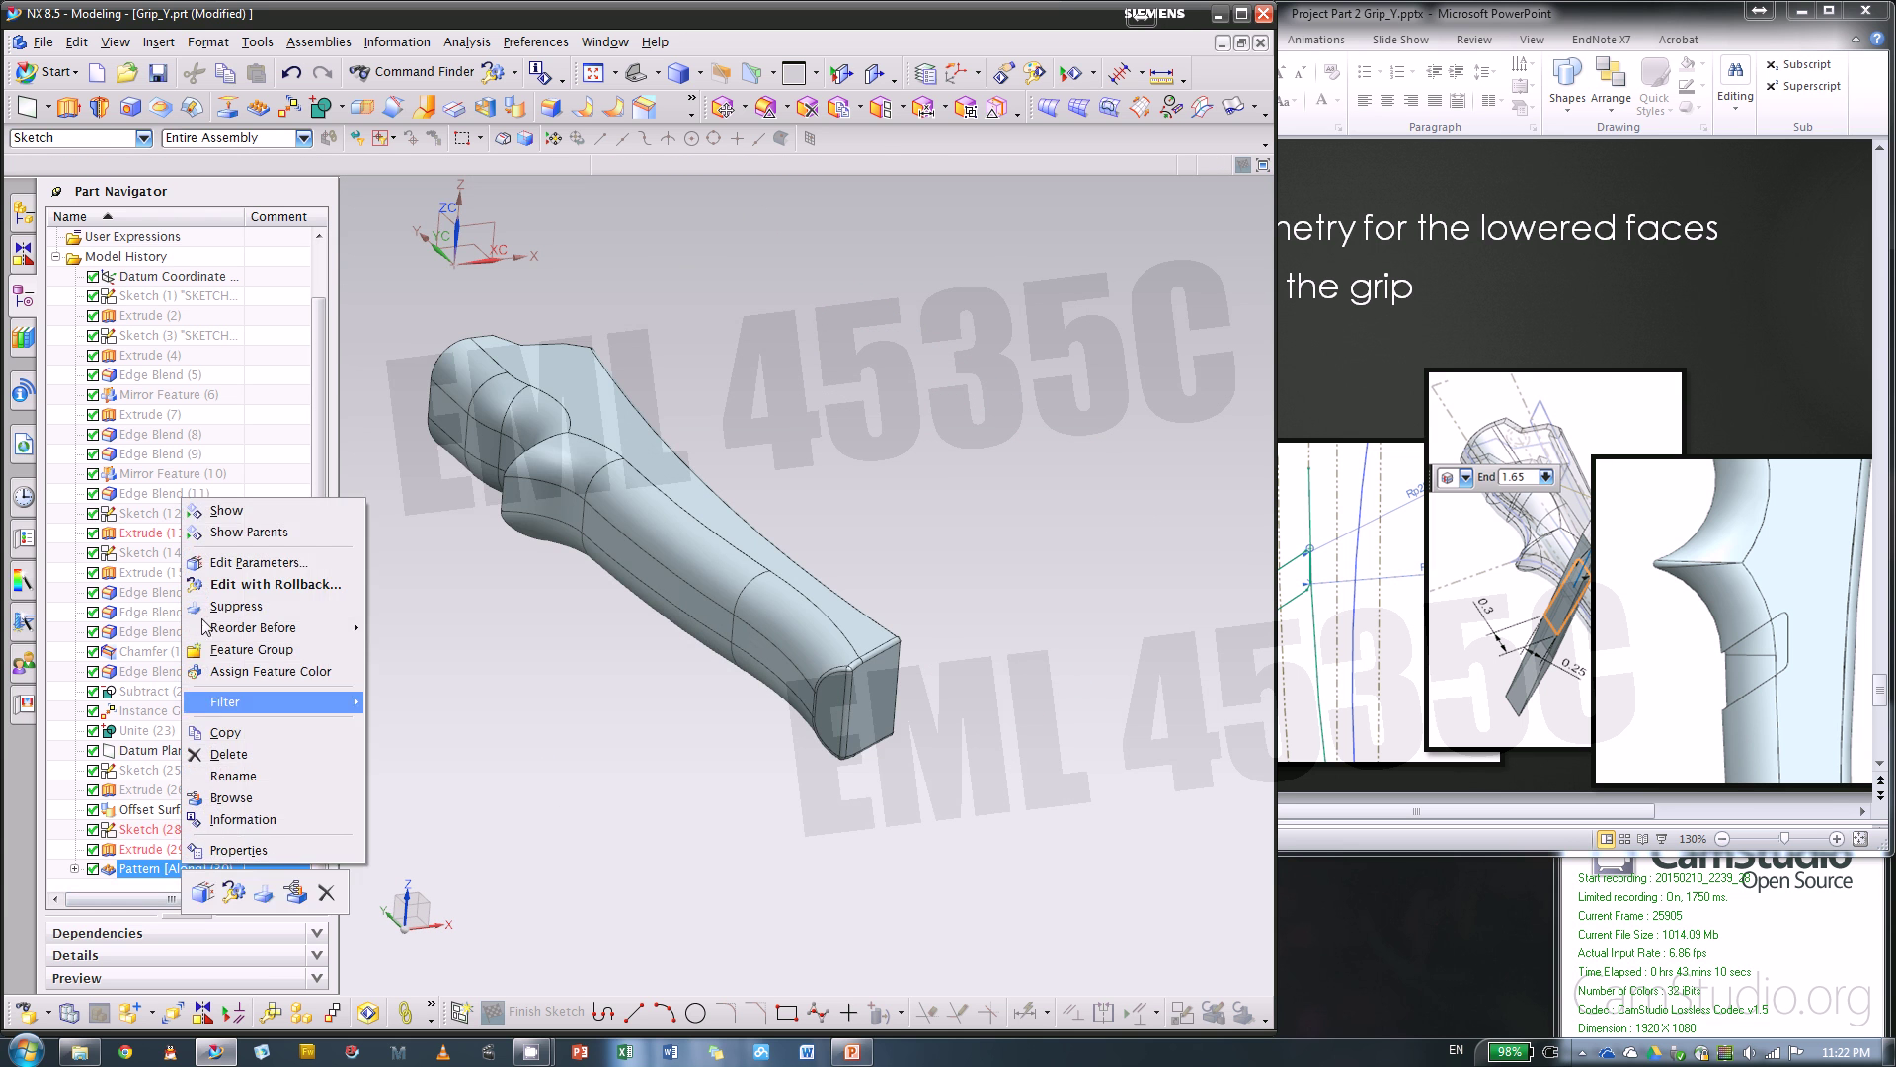
left_click(247, 537)
- Start an Edge Blend on the tangent outline edges of the recess nearest the finger guard, with radius 0.01 in
scroll(757, 572, "up", 5)
scroll(986, 546, "down", 3)
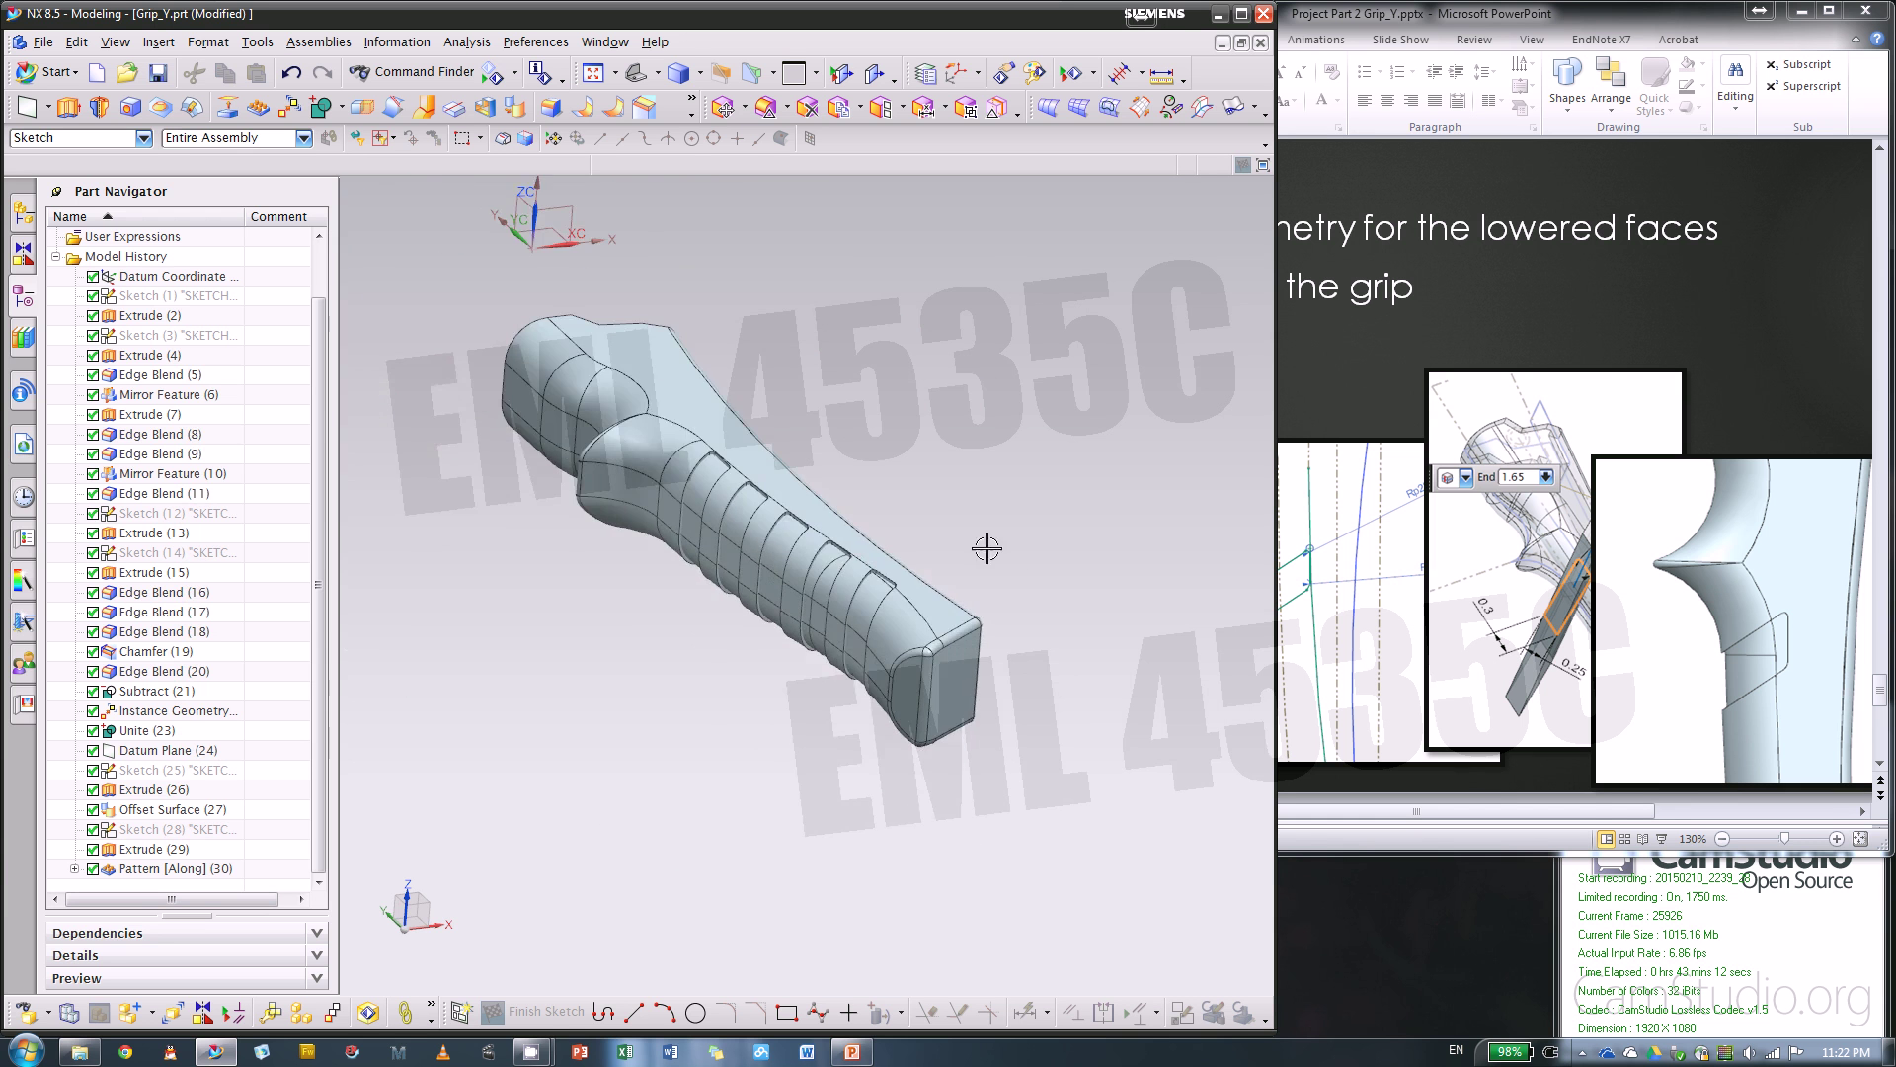
scroll(700, 474, "up", 4)
middle_click_drag(702, 482, 796, 448)
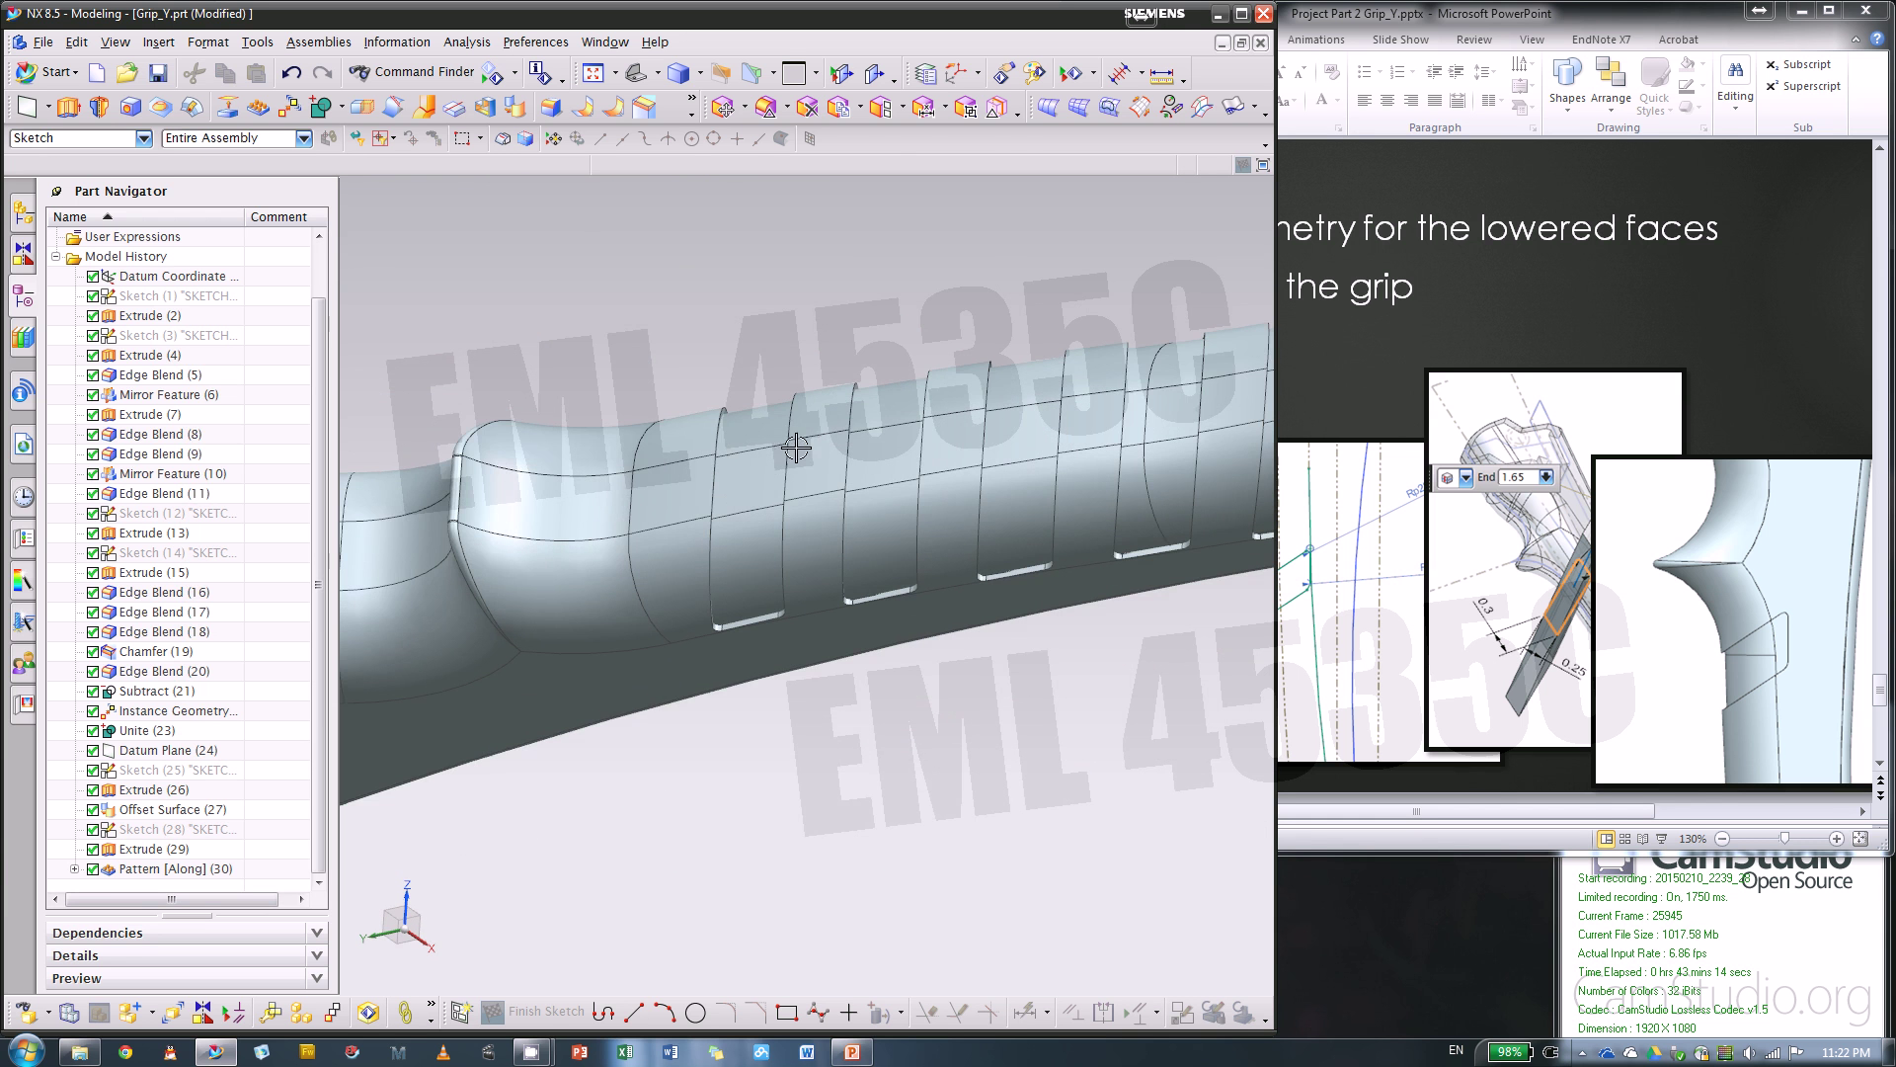
left_click(550, 105)
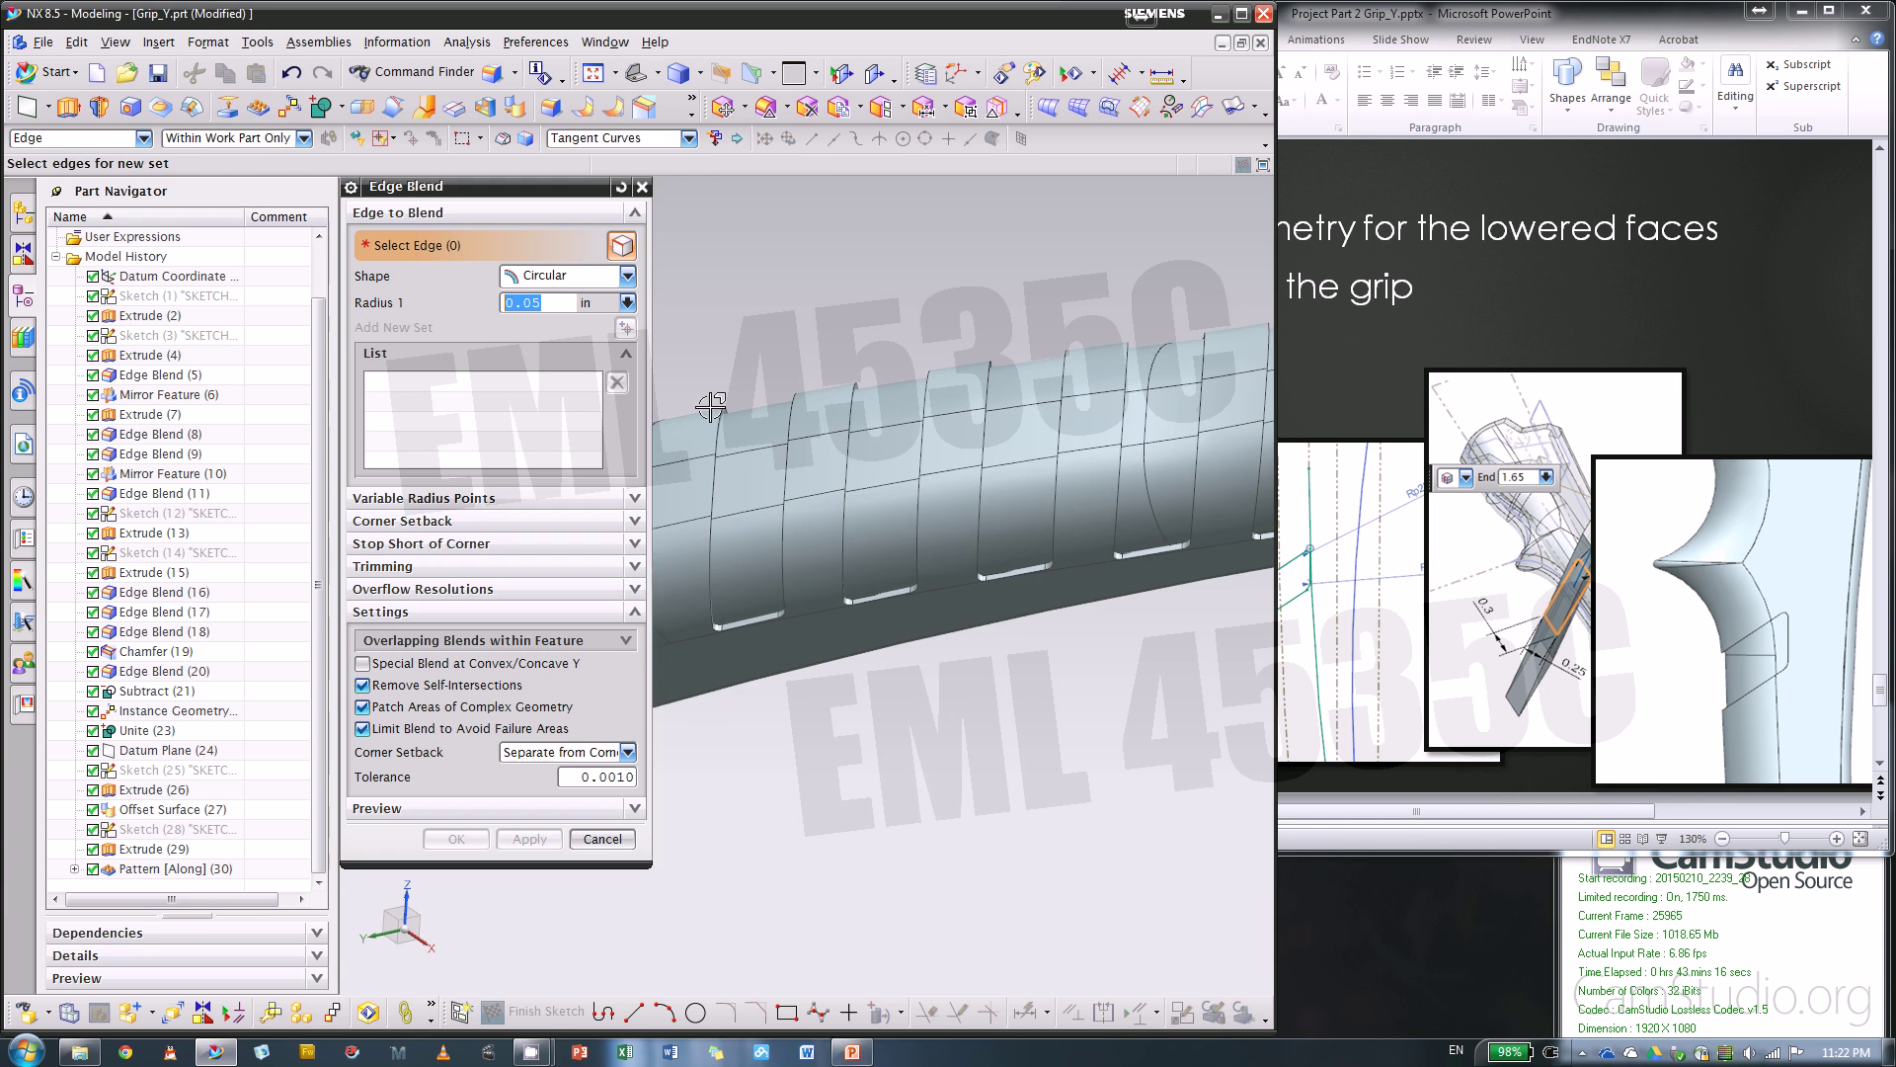
scroll(721, 457, "up", 3)
left_click(722, 457)
scroll(722, 458, "down", 3)
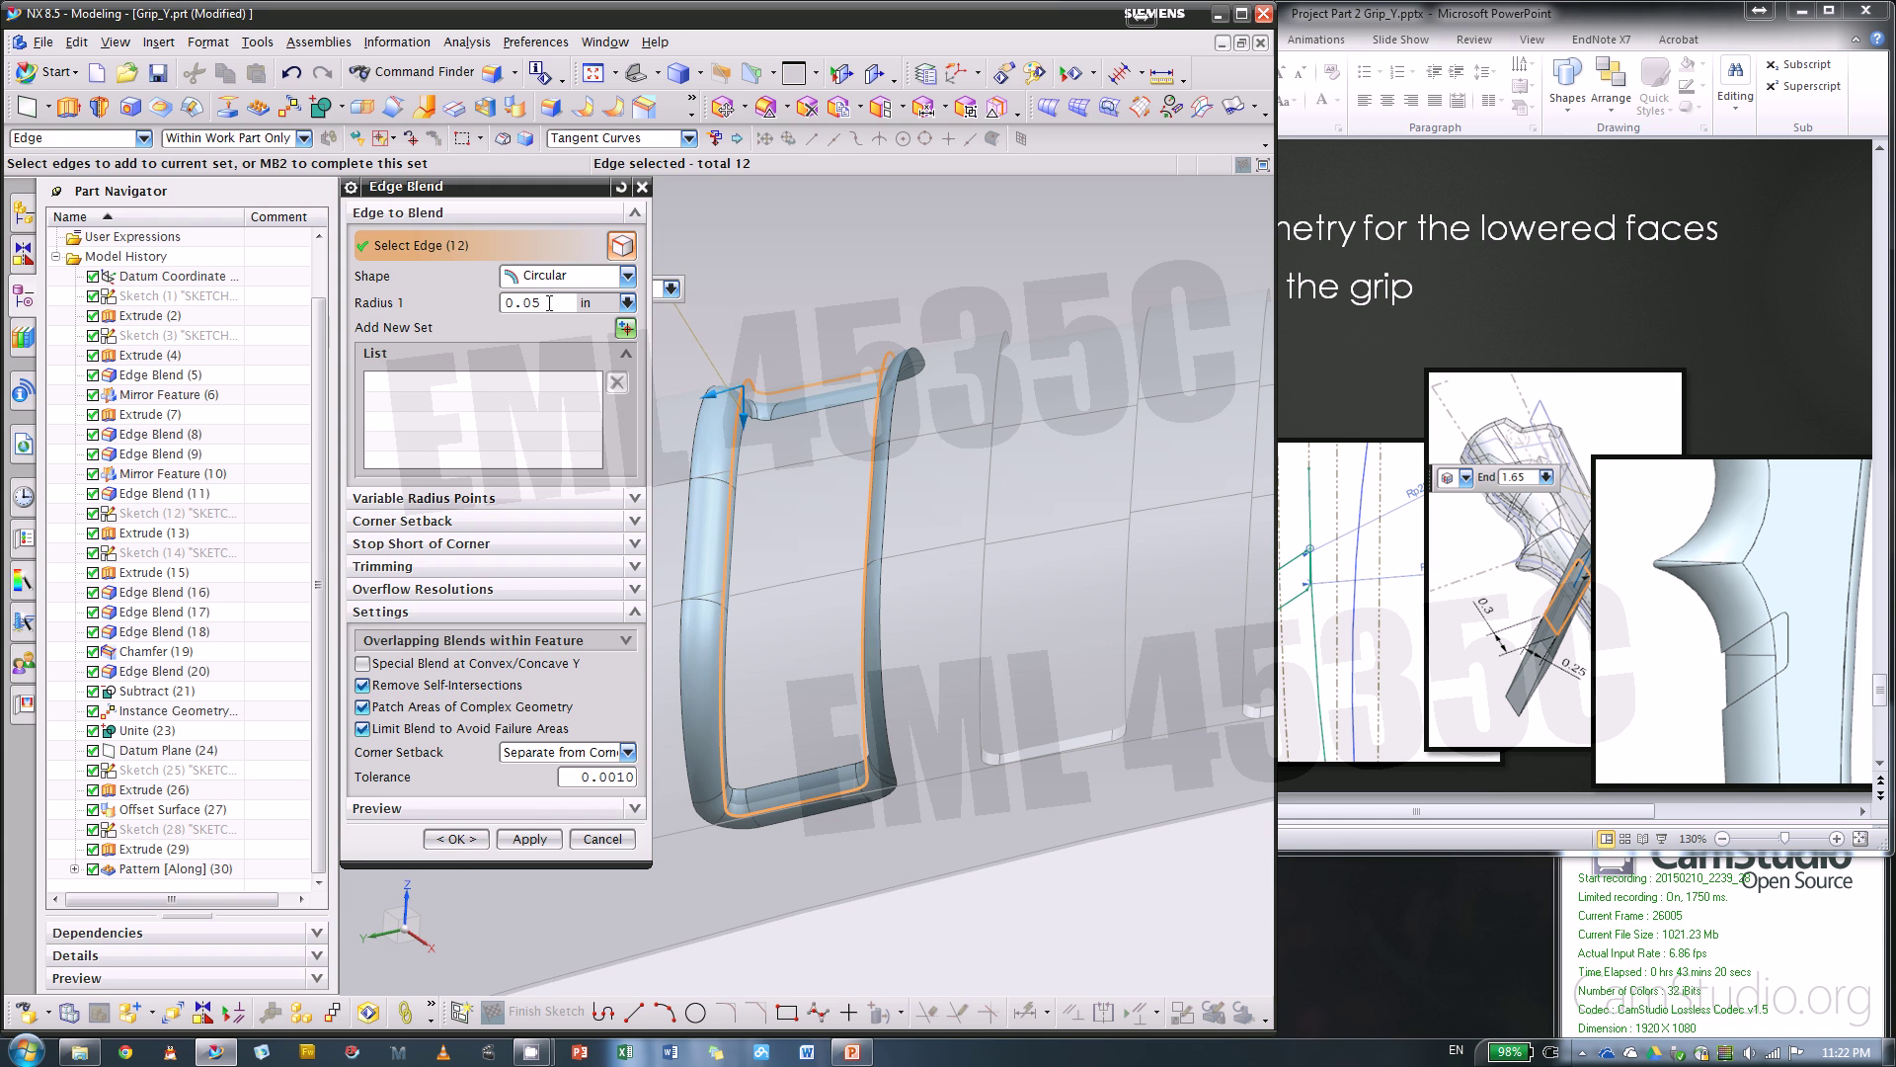
key("BackSpace")
type("1")
key("Return")
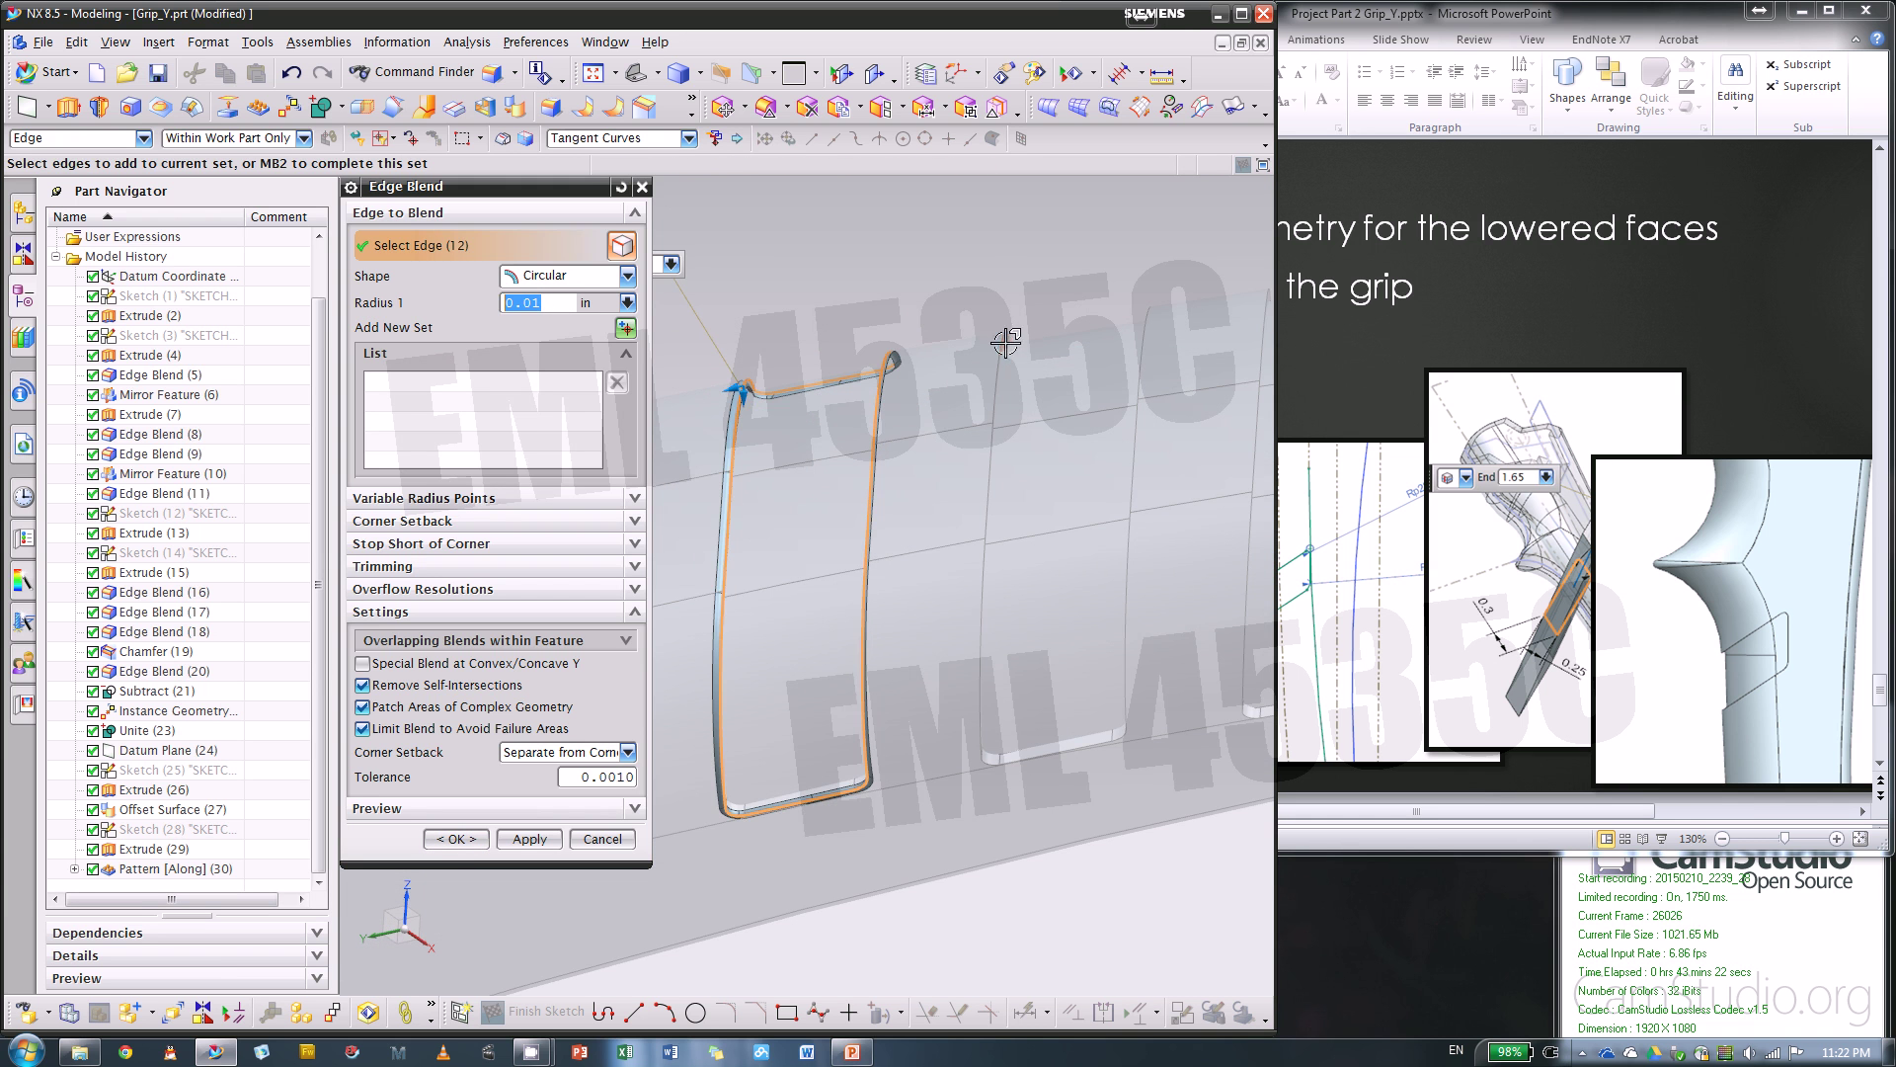
- Add the outline edges of the other four recesses to the blend, apply it and close the command
left_click(998, 406)
scroll(862, 387, "down", 2)
left_click(1131, 324)
scroll(920, 393, "down", 2)
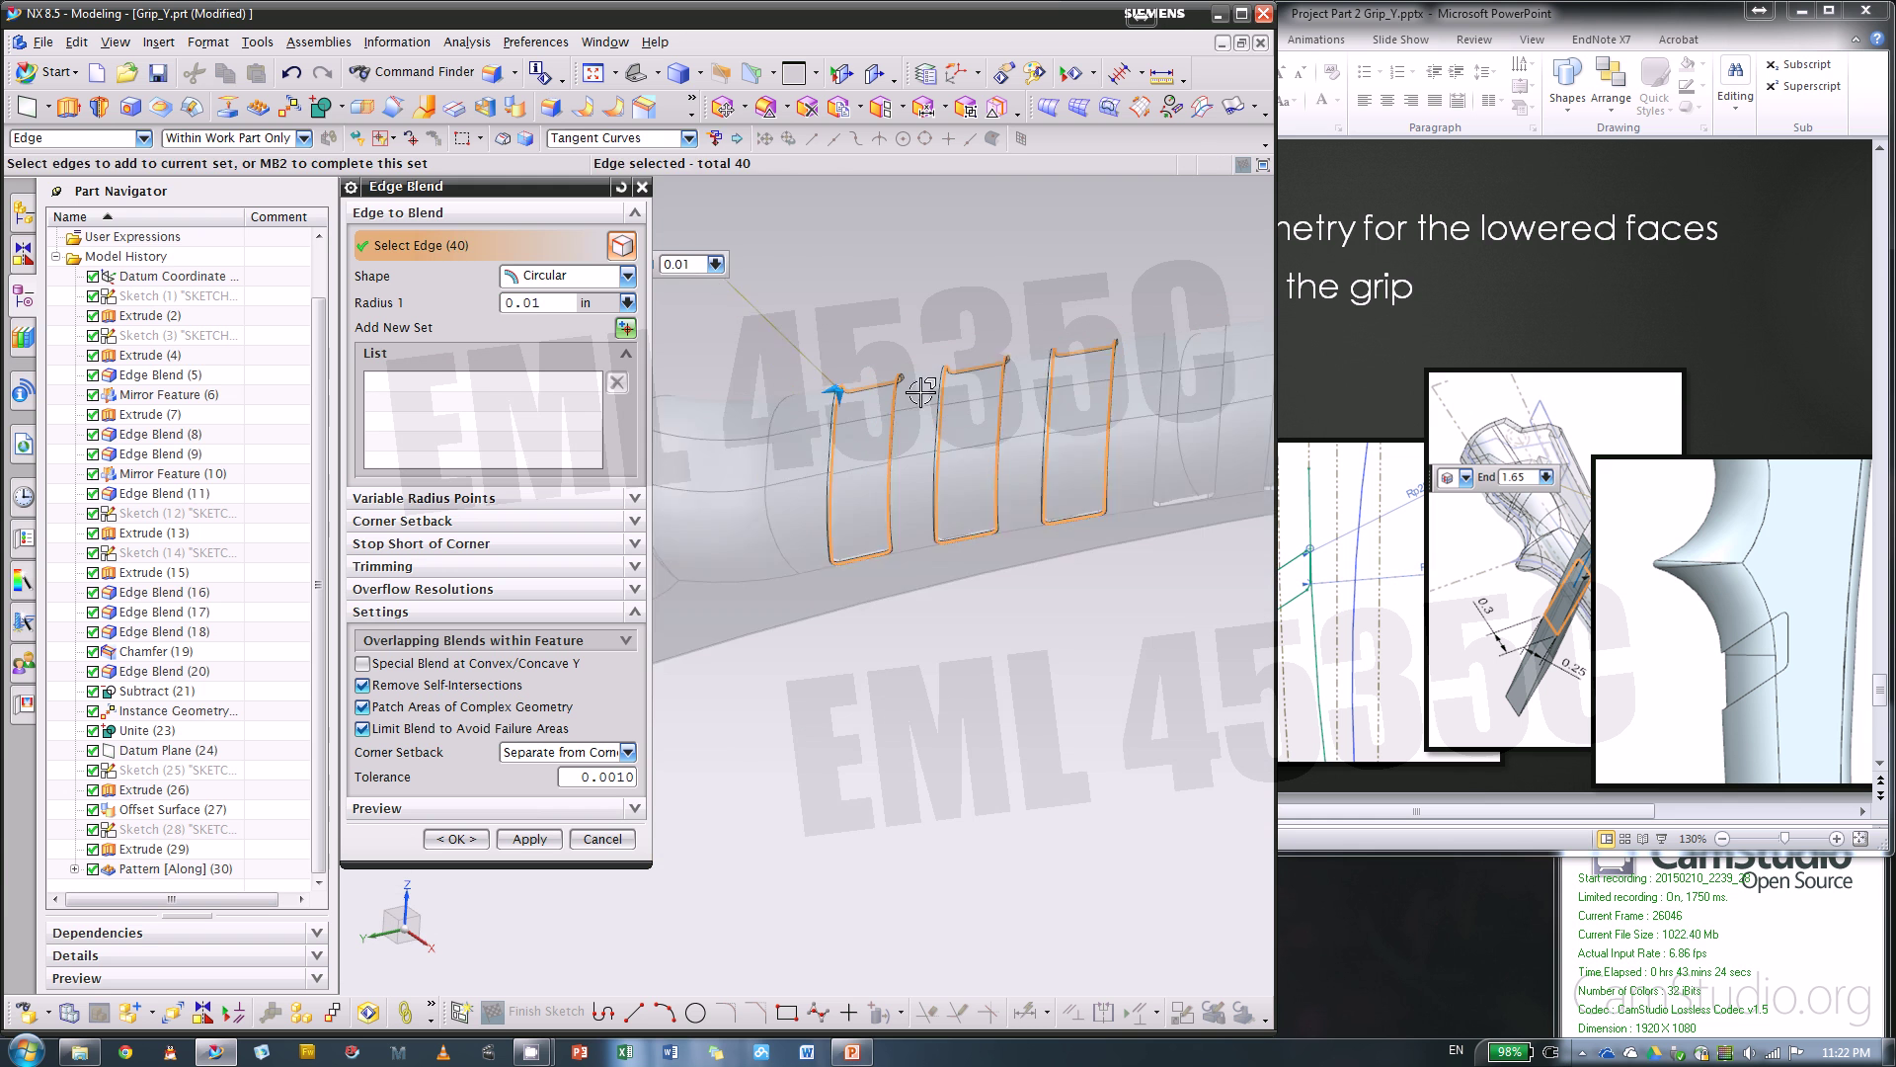
scroll(921, 392, "down", 1)
left_click(1117, 352)
scroll(1005, 393, "down", 3)
scroll(1042, 385, "up", 4)
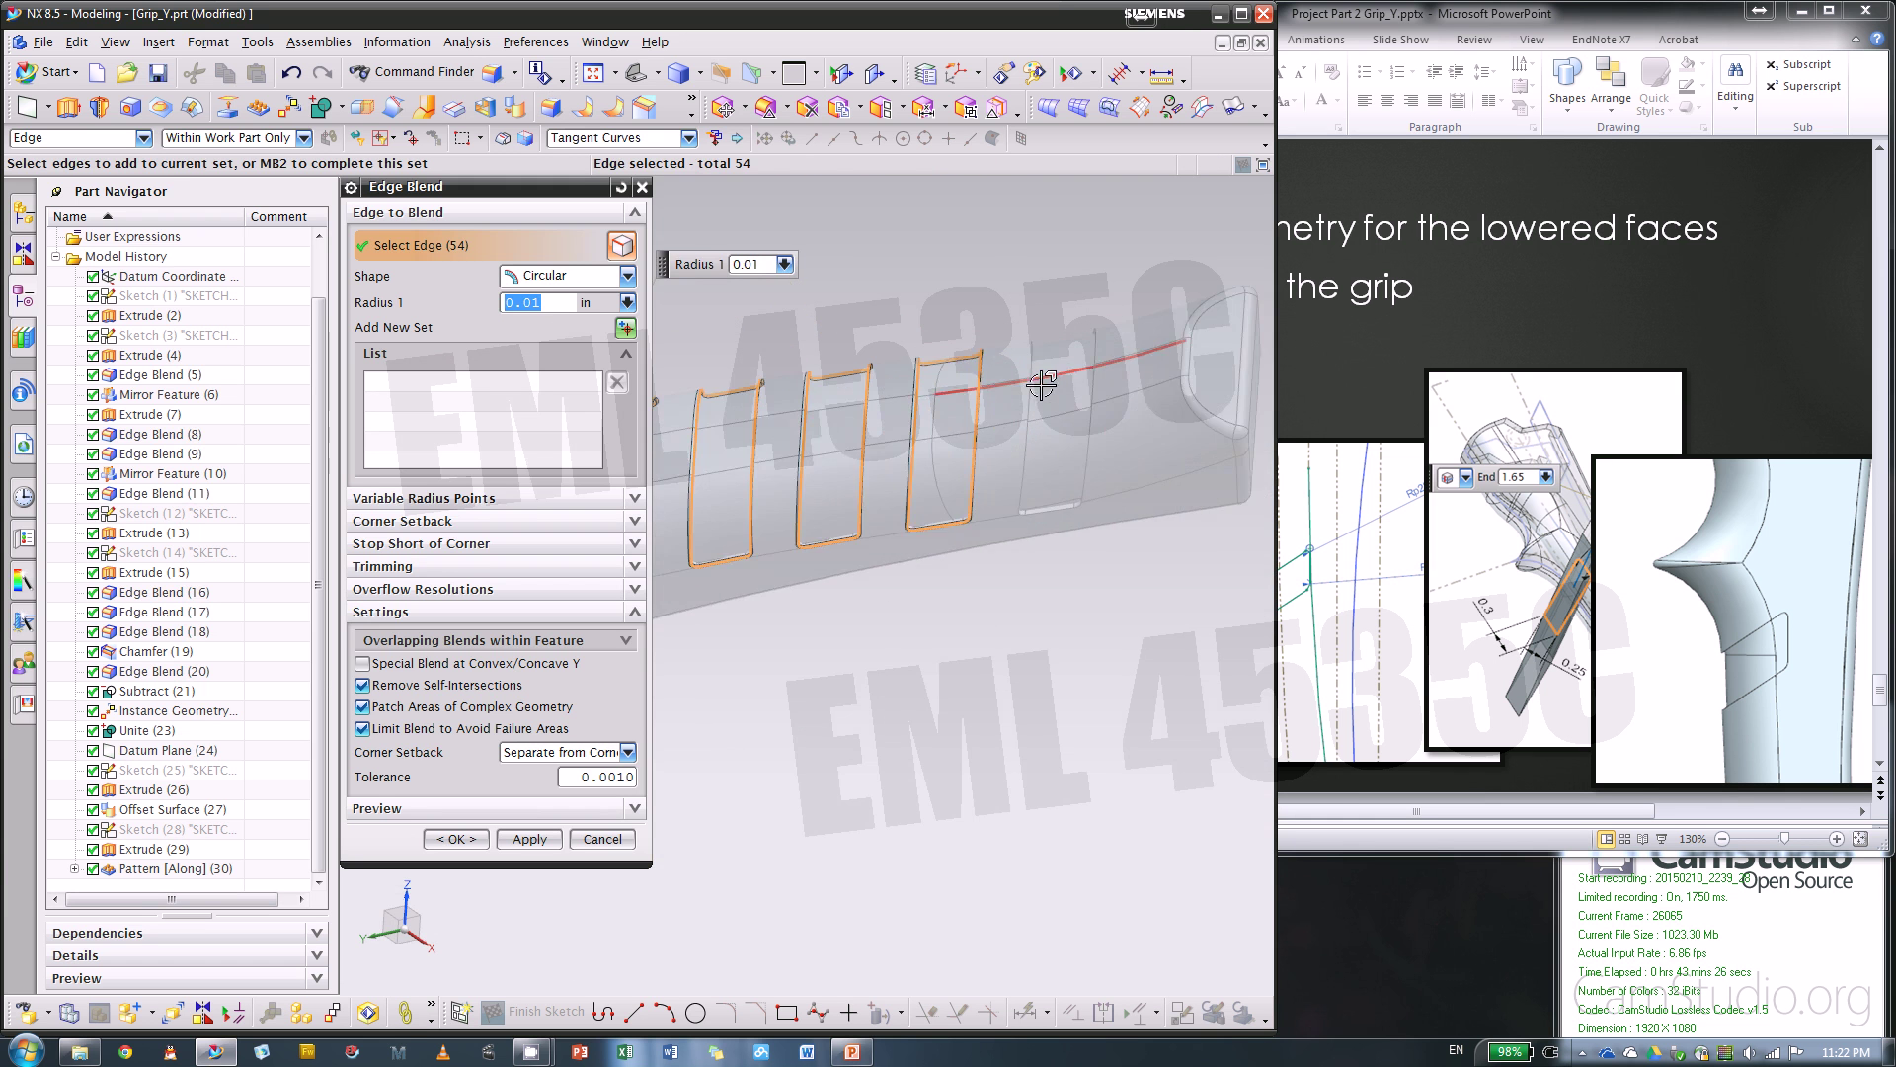
scroll(1042, 385, "up", 5)
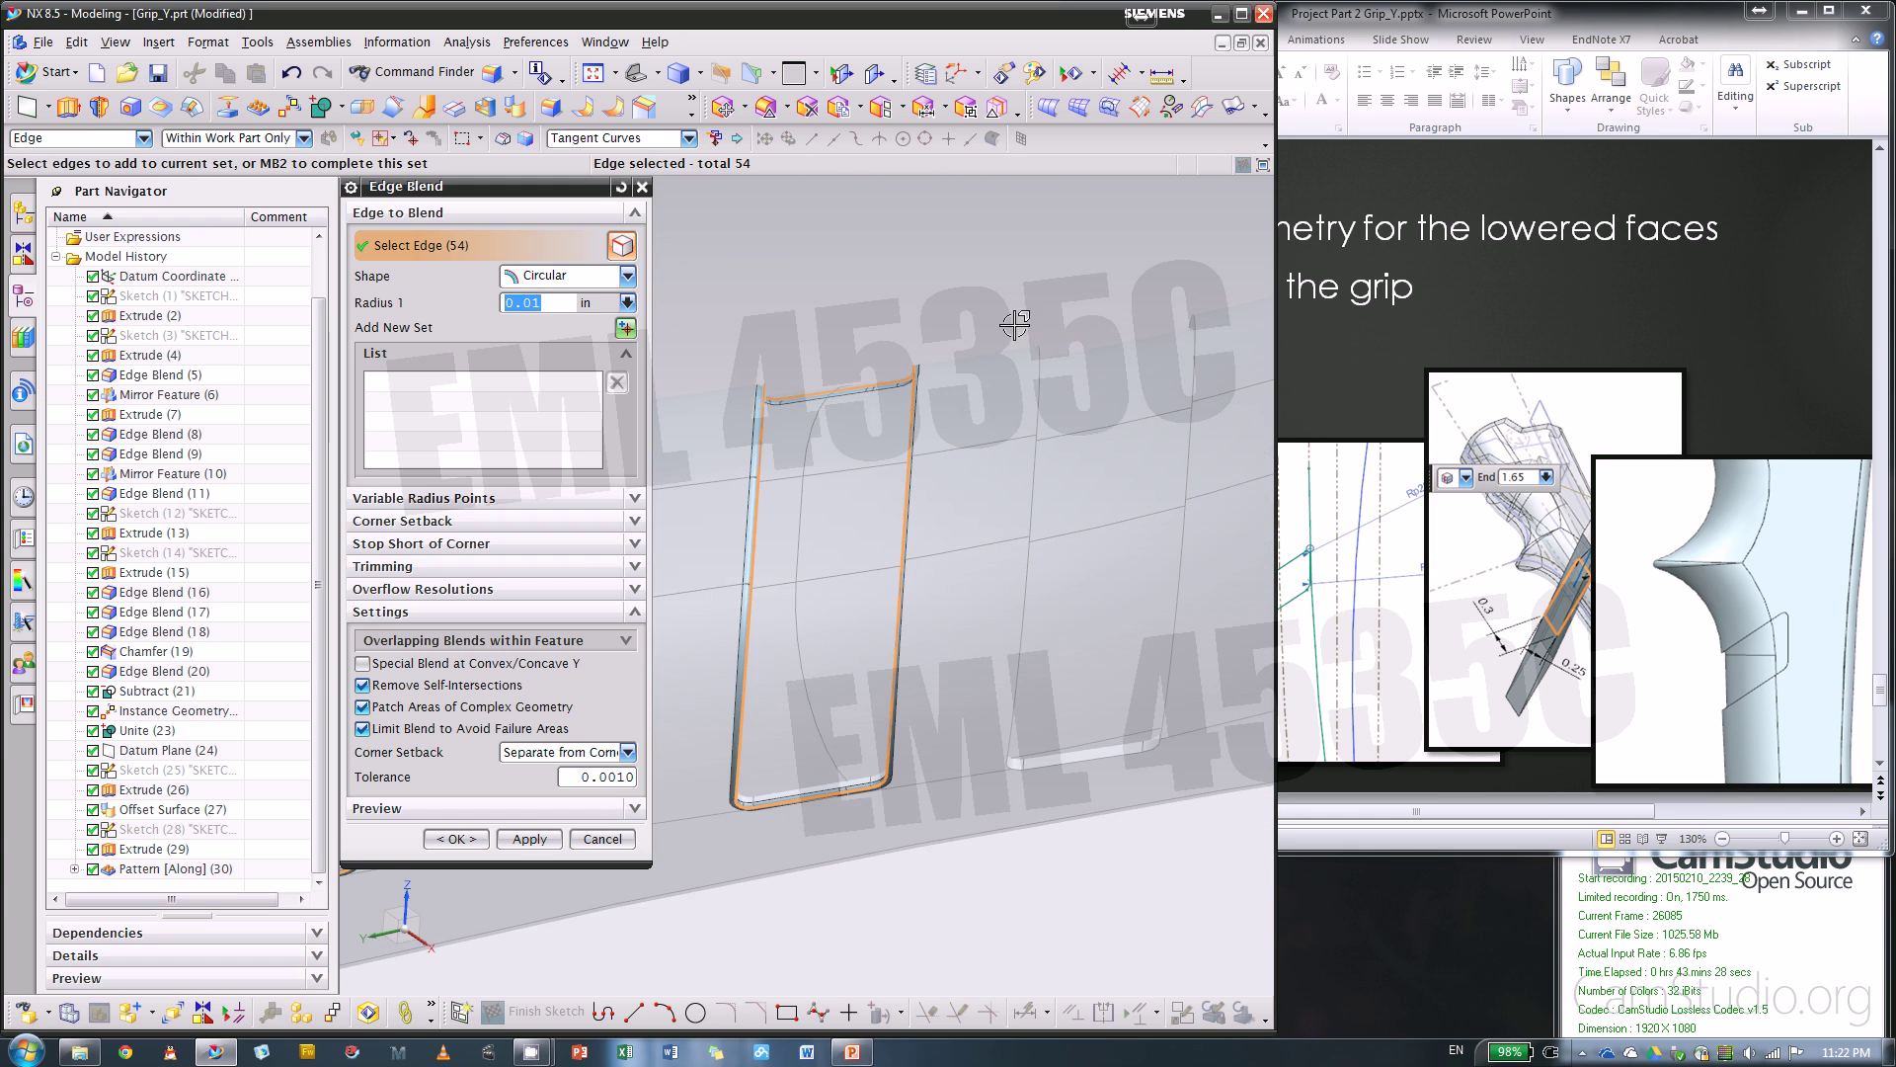
left_click(1039, 346)
scroll(752, 644, "down", 3)
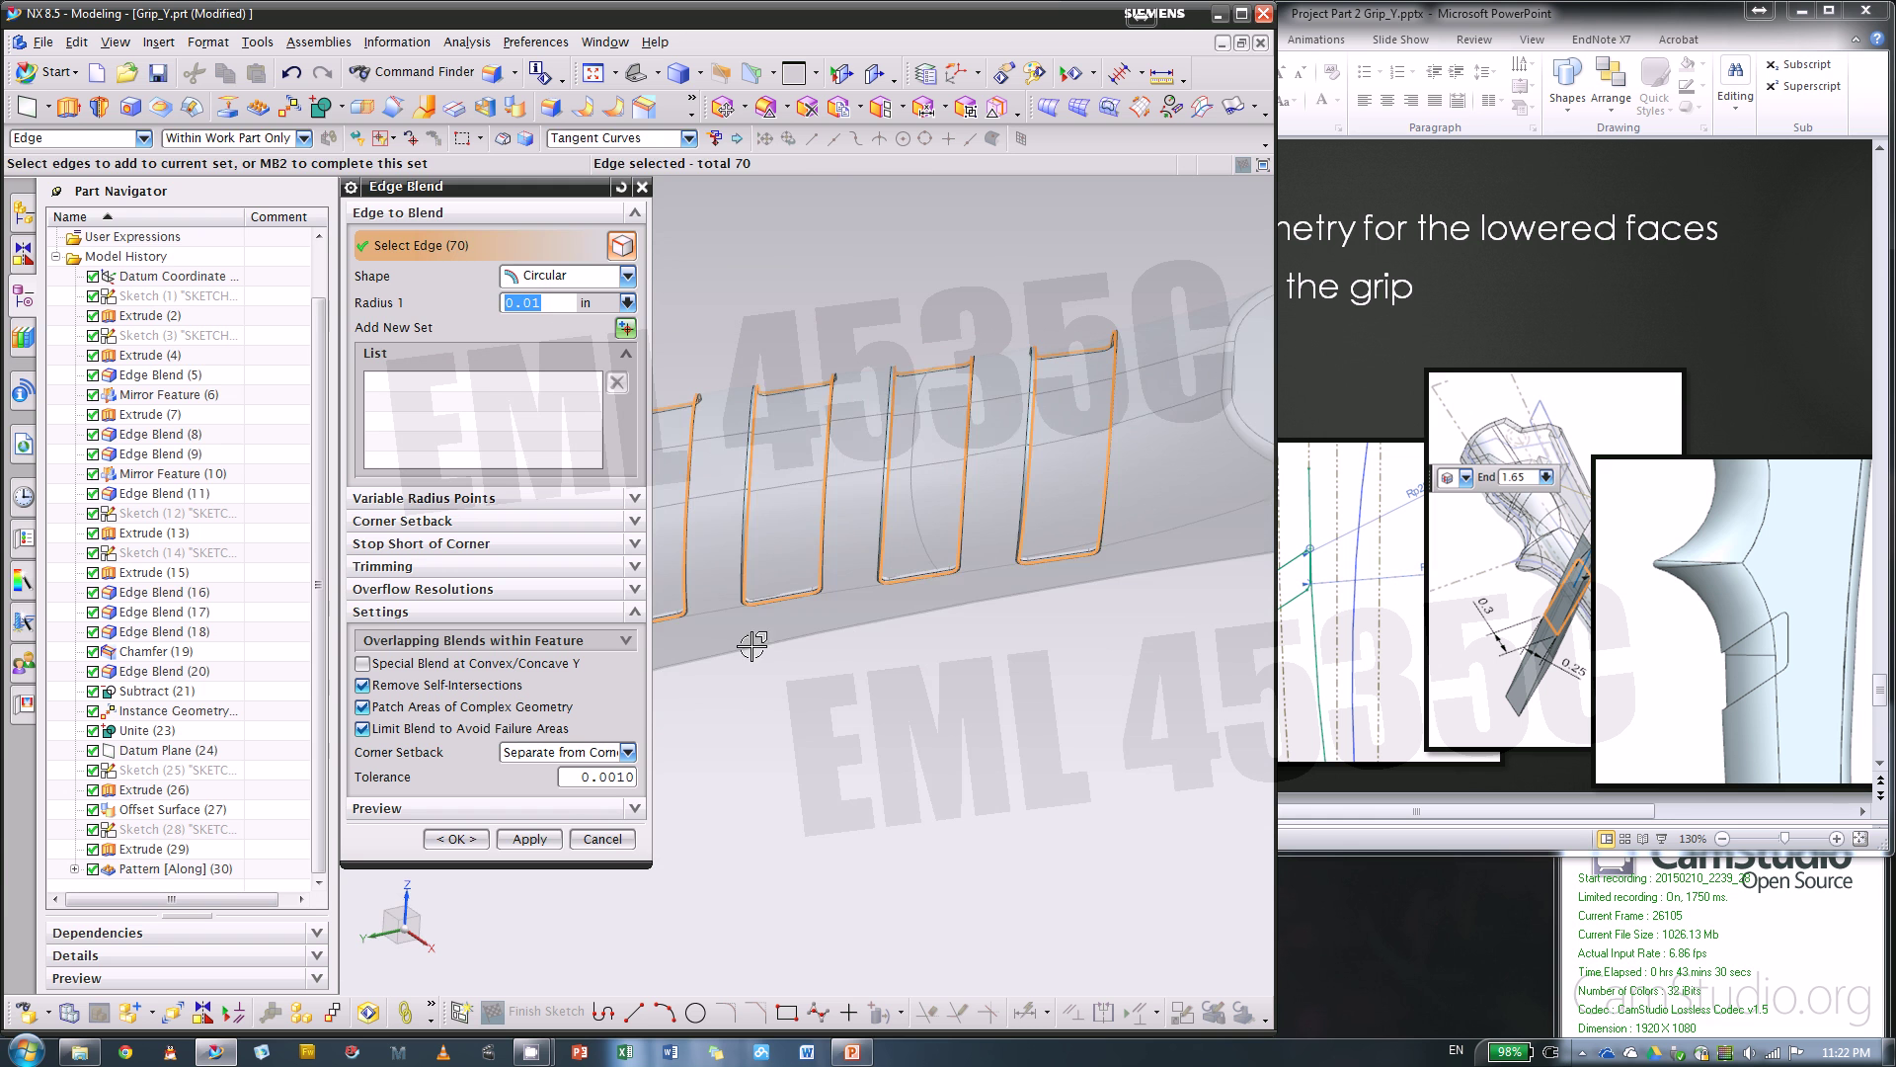
left_click(529, 839)
middle_click_drag(969, 638, 1160, 639)
scroll(1160, 639, "down", 4)
left_click(601, 840)
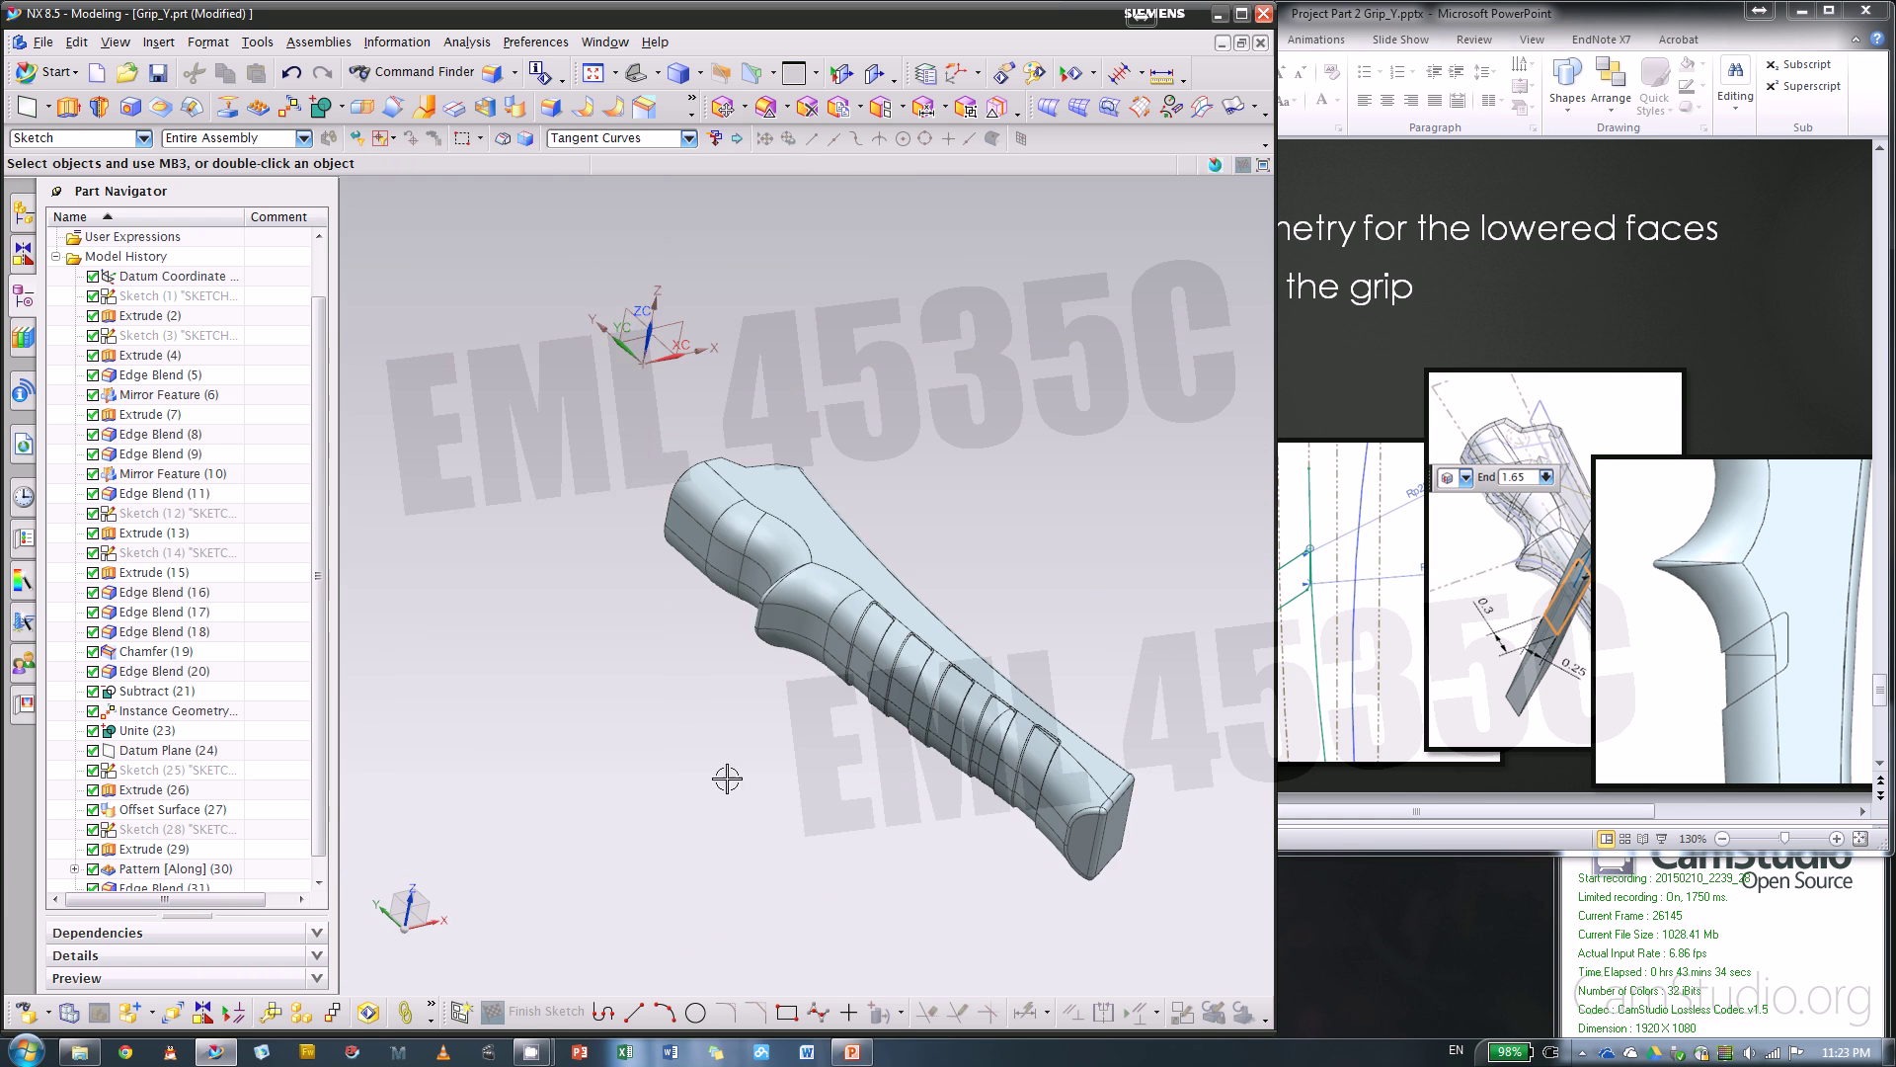
- Show the grip shaded without edges and examine the blended recesses and the end of the feature history
scroll(825, 712, "up", 5)
mouse_move(765, 665)
middle_mouse_down("shift")
mouse_move(744, 707)
mouse_move(720, 648)
middle_mouse_up("shift")
right_click_drag(640, 681, 677, 653)
scroll(681, 507, "down", 3)
mouse_move(744, 712)
middle_mouse_down()
mouse_move(760, 728)
mouse_move(662, 683)
mouse_move(664, 650)
middle_mouse_up()
scroll(869, 701, "down", 2)
scroll(829, 665, "up", 4)
scroll(664, 649, "up", 1)
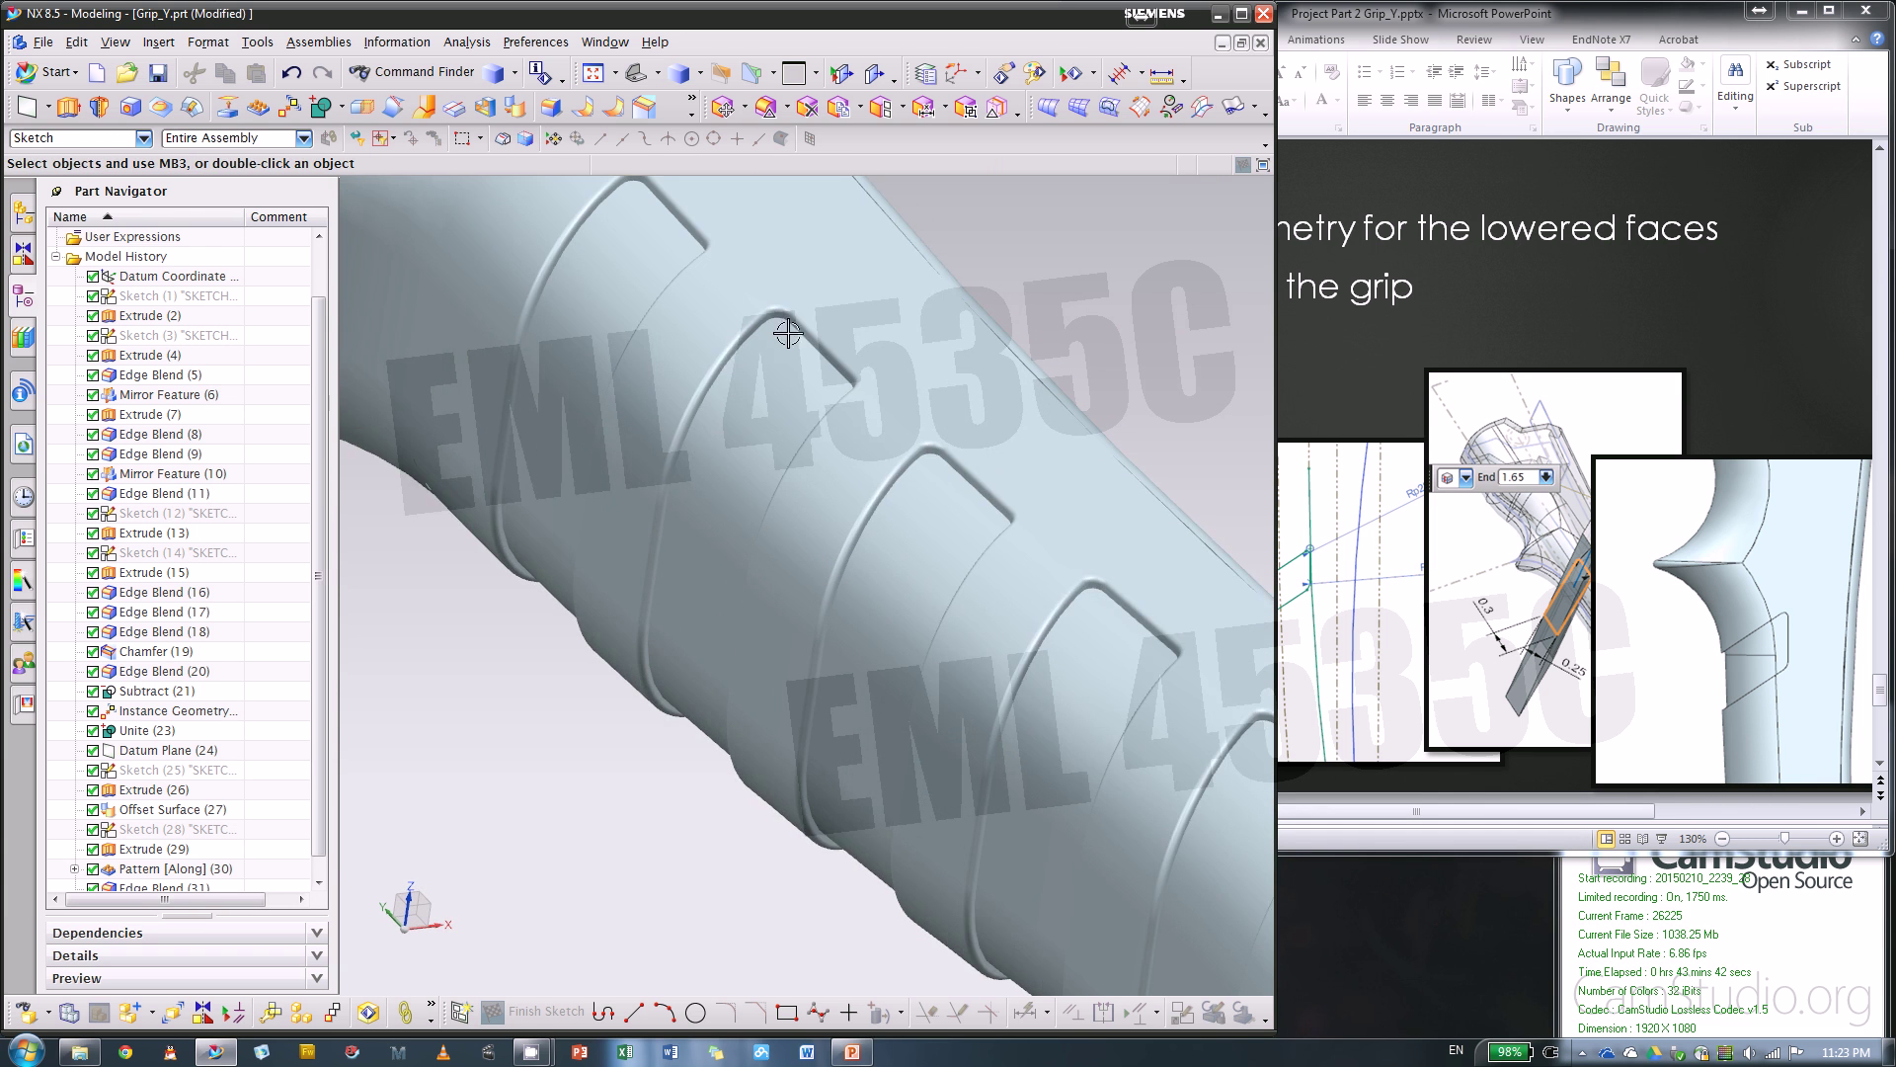
scroll(850, 424, "down", 6)
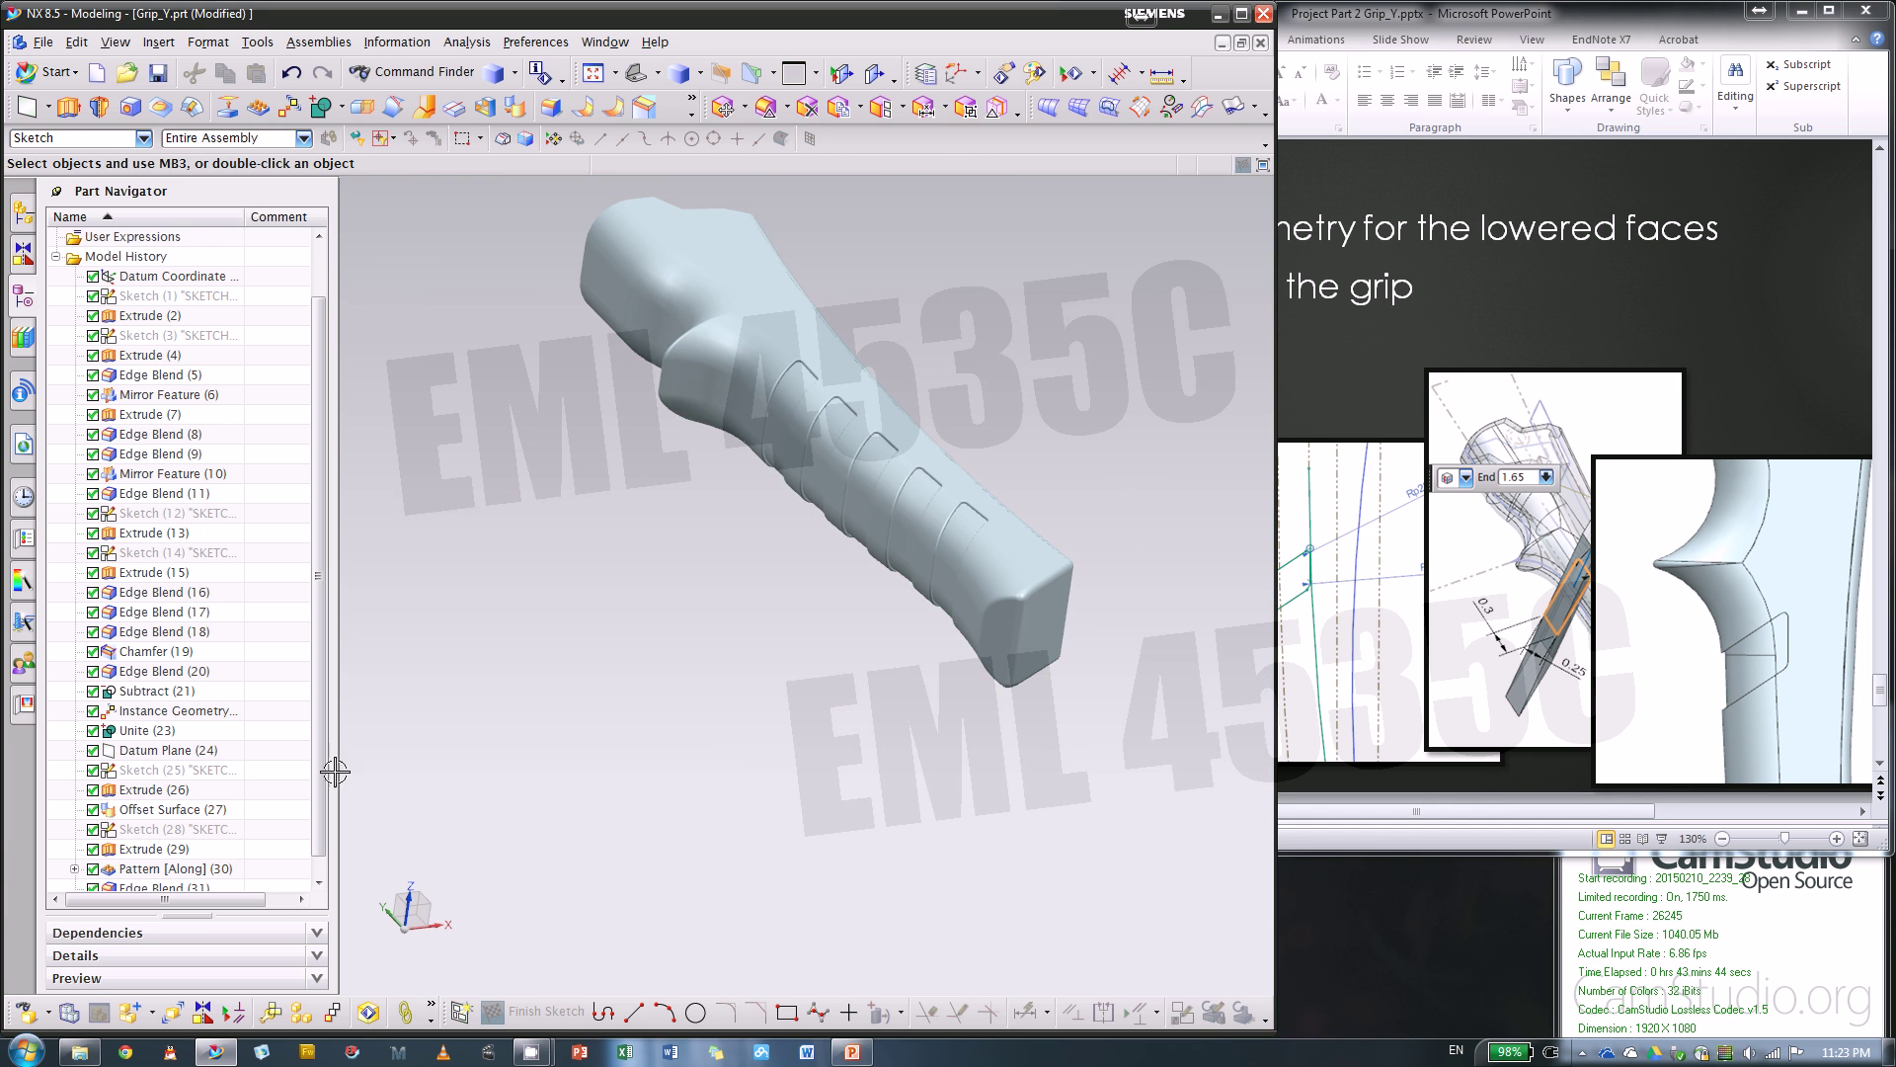
left_click_drag(318, 765, 319, 795)
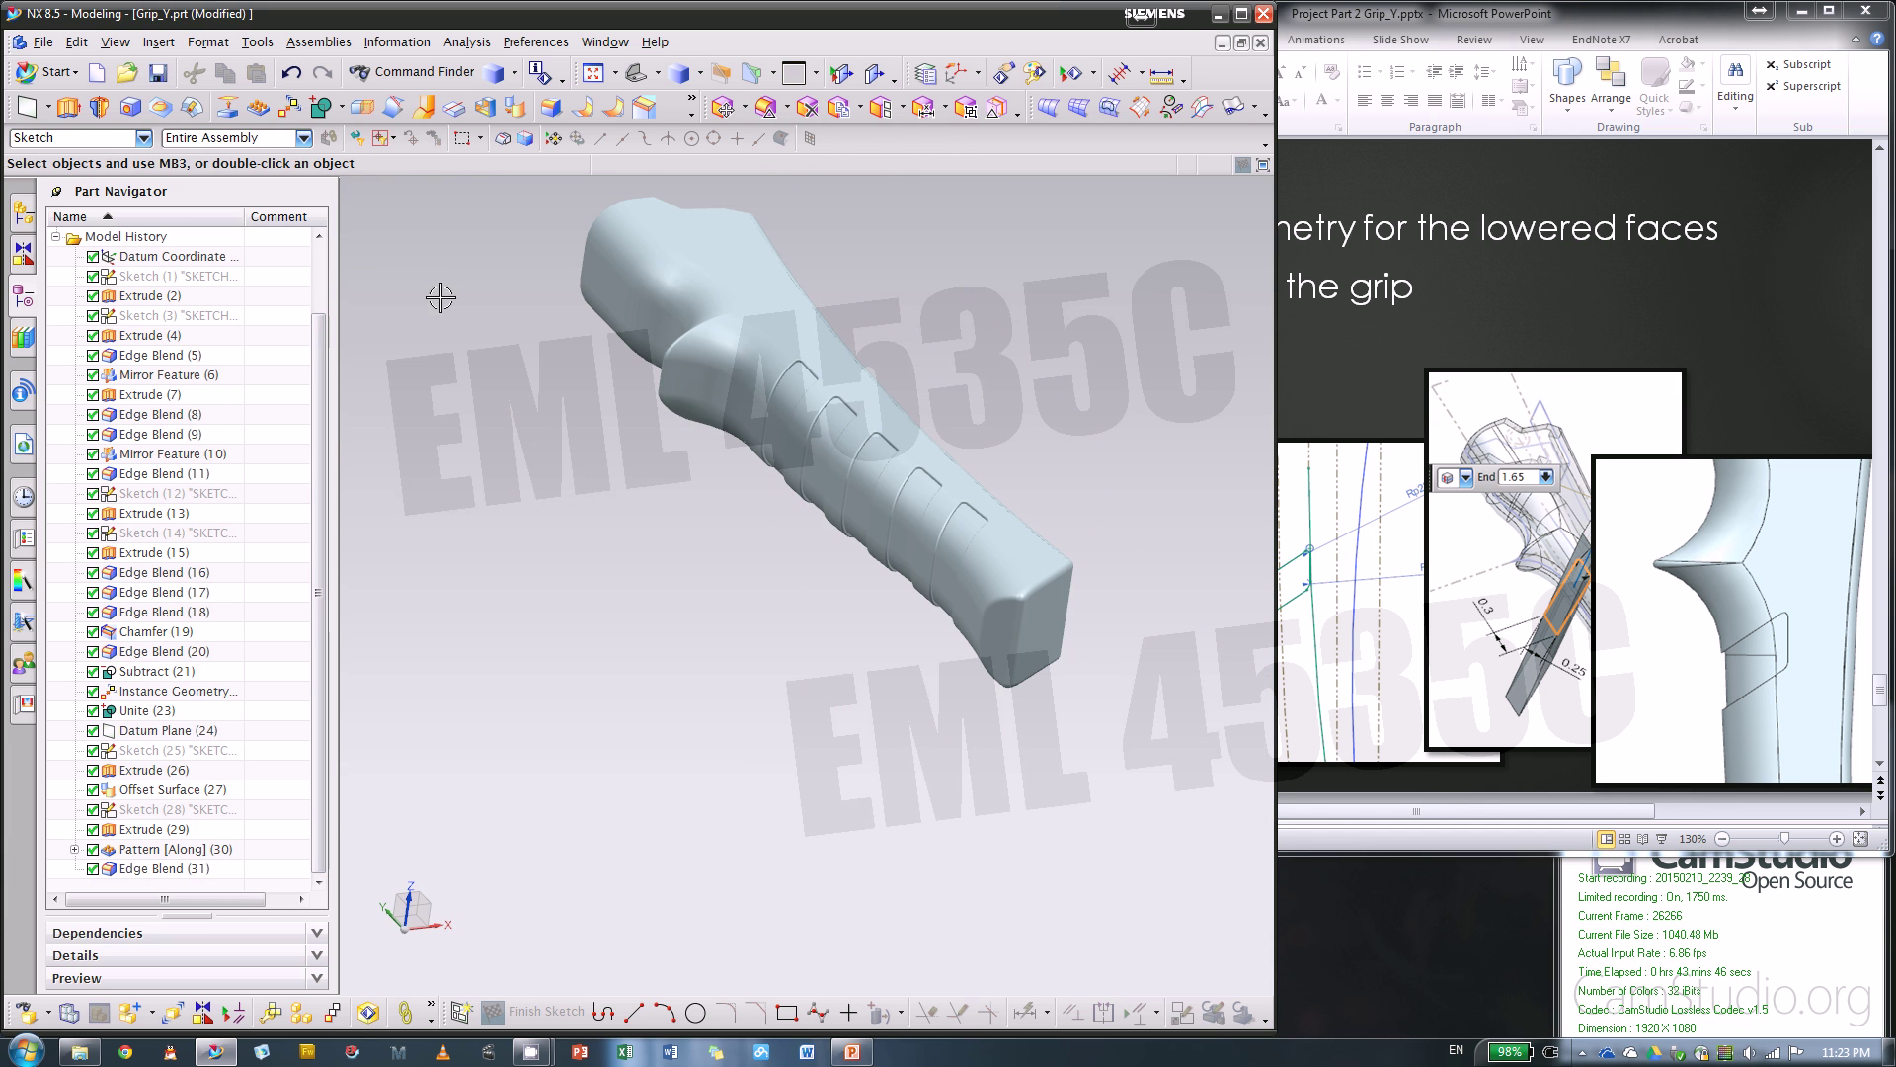
- Unite the main grip body with the inner body exposed in the recesses to form one solid
left_click(314, 111)
left_click(769, 295)
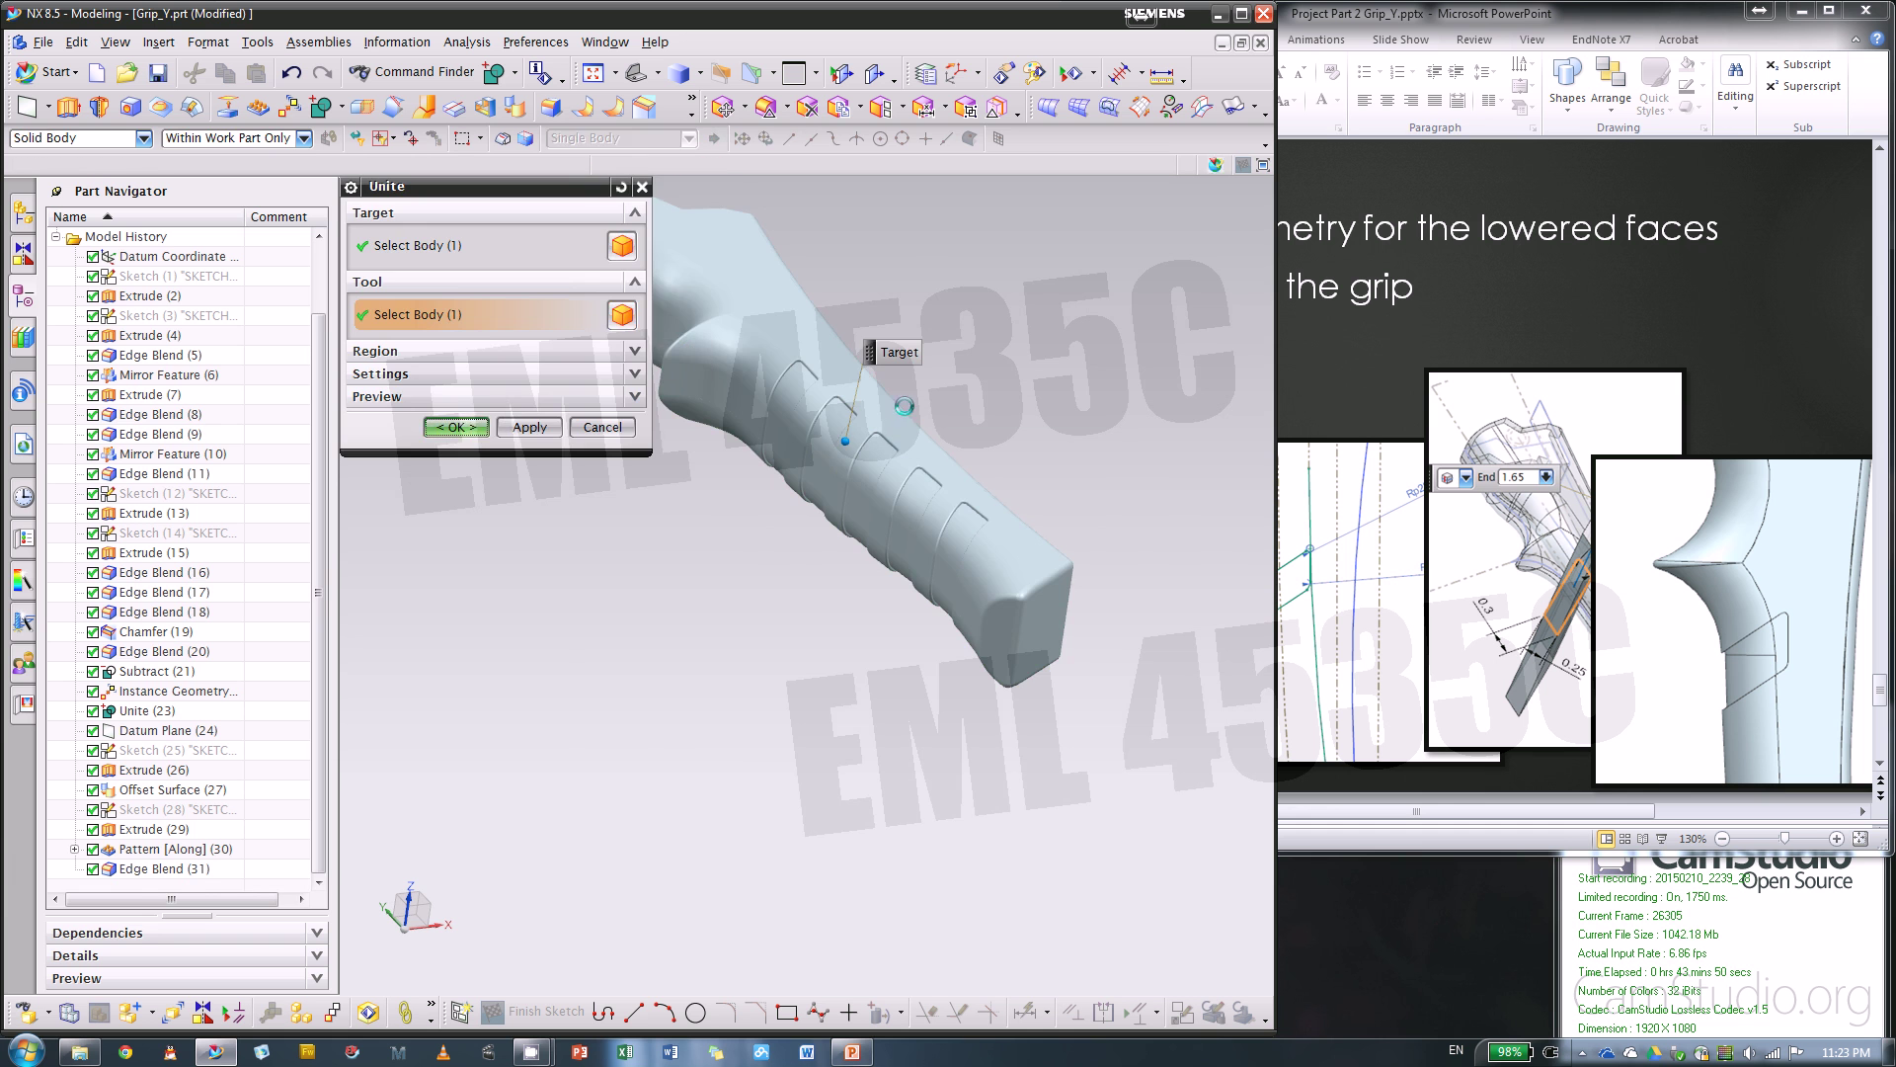
left_click(455, 426)
- Examine the blended recess outlines on the united grip up close and the grip as a whole
scroll(768, 402, "up", 5)
scroll(753, 424, "up", 4)
scroll(893, 271, "down", 1)
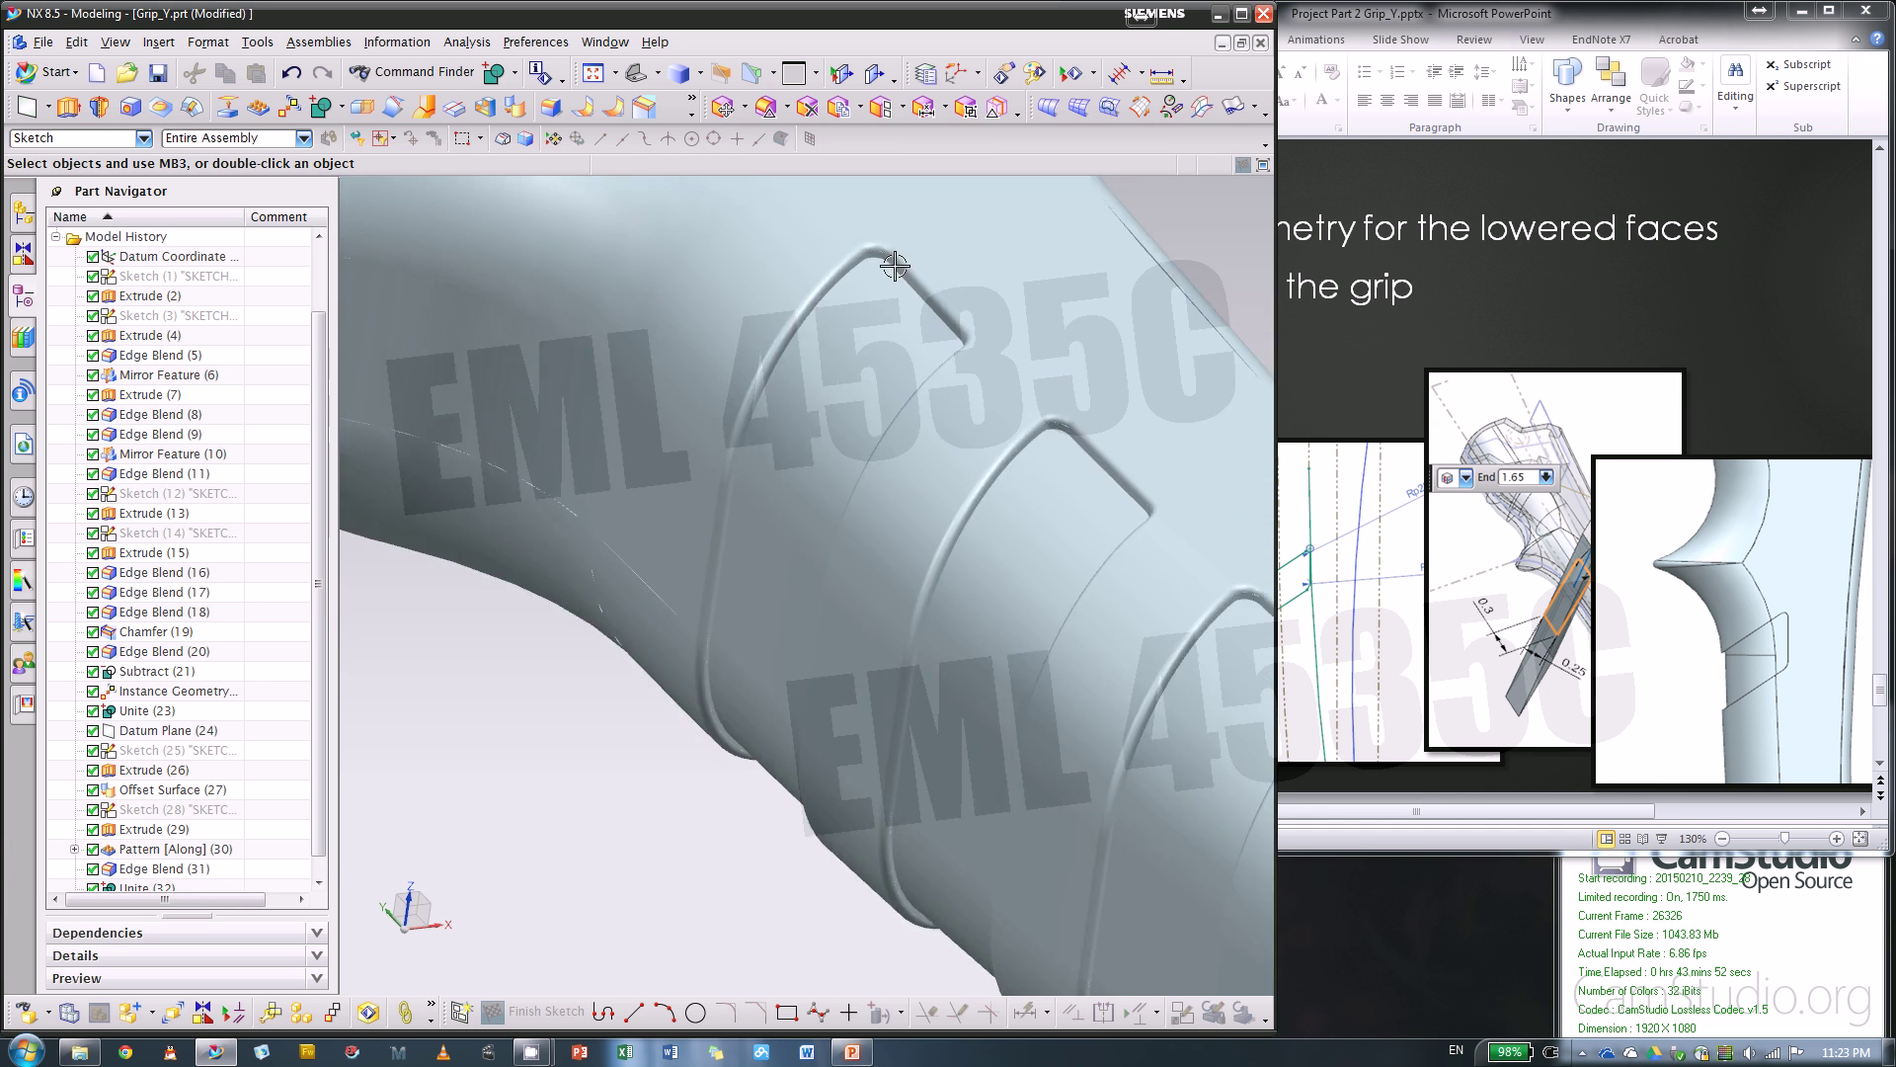
scroll(893, 271, "up", 2)
scroll(832, 432, "down", 4)
middle_click_drag(835, 432, 719, 322)
scroll(719, 322, "down", 4)
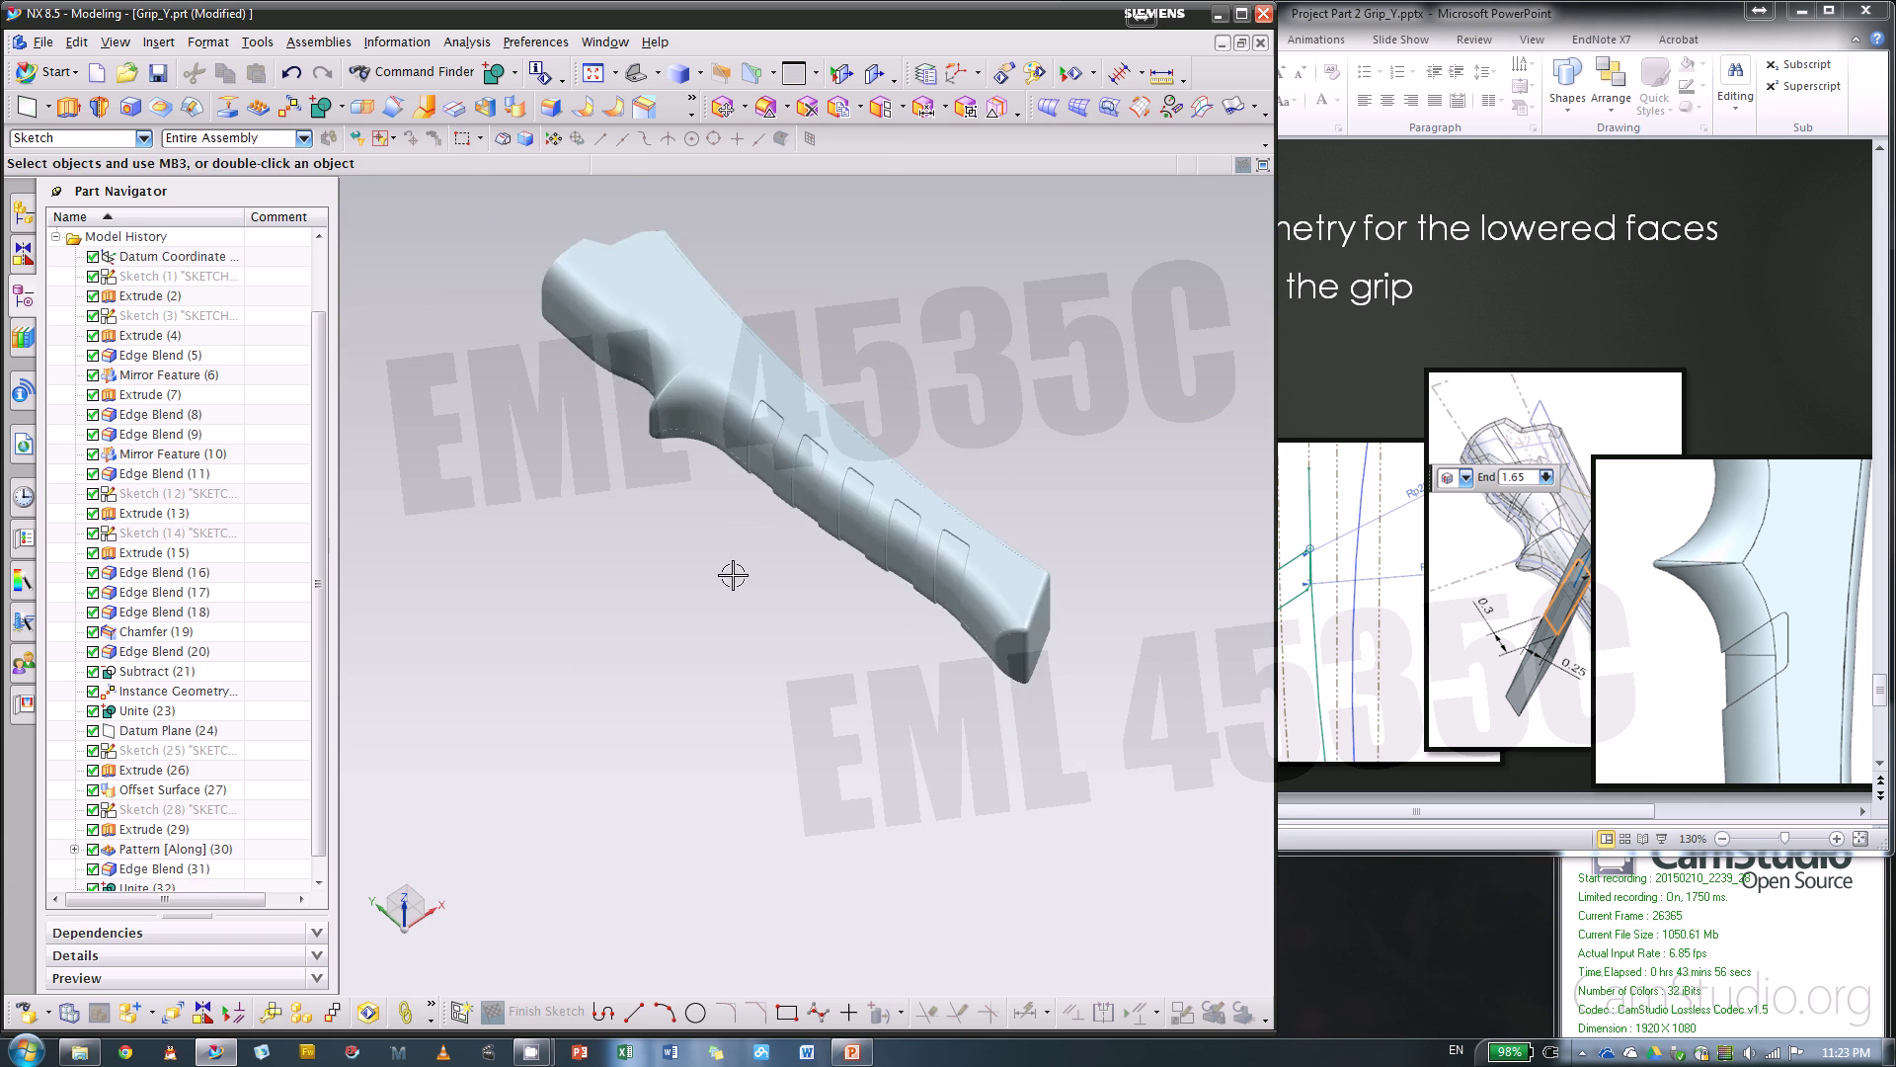
- Show the grip shaded with edges and examine the finger recesses, the hollow open end and the side profile
middle_click_drag(732, 572, 669, 534)
right_click(667, 537)
scroll(698, 508, "up", 4)
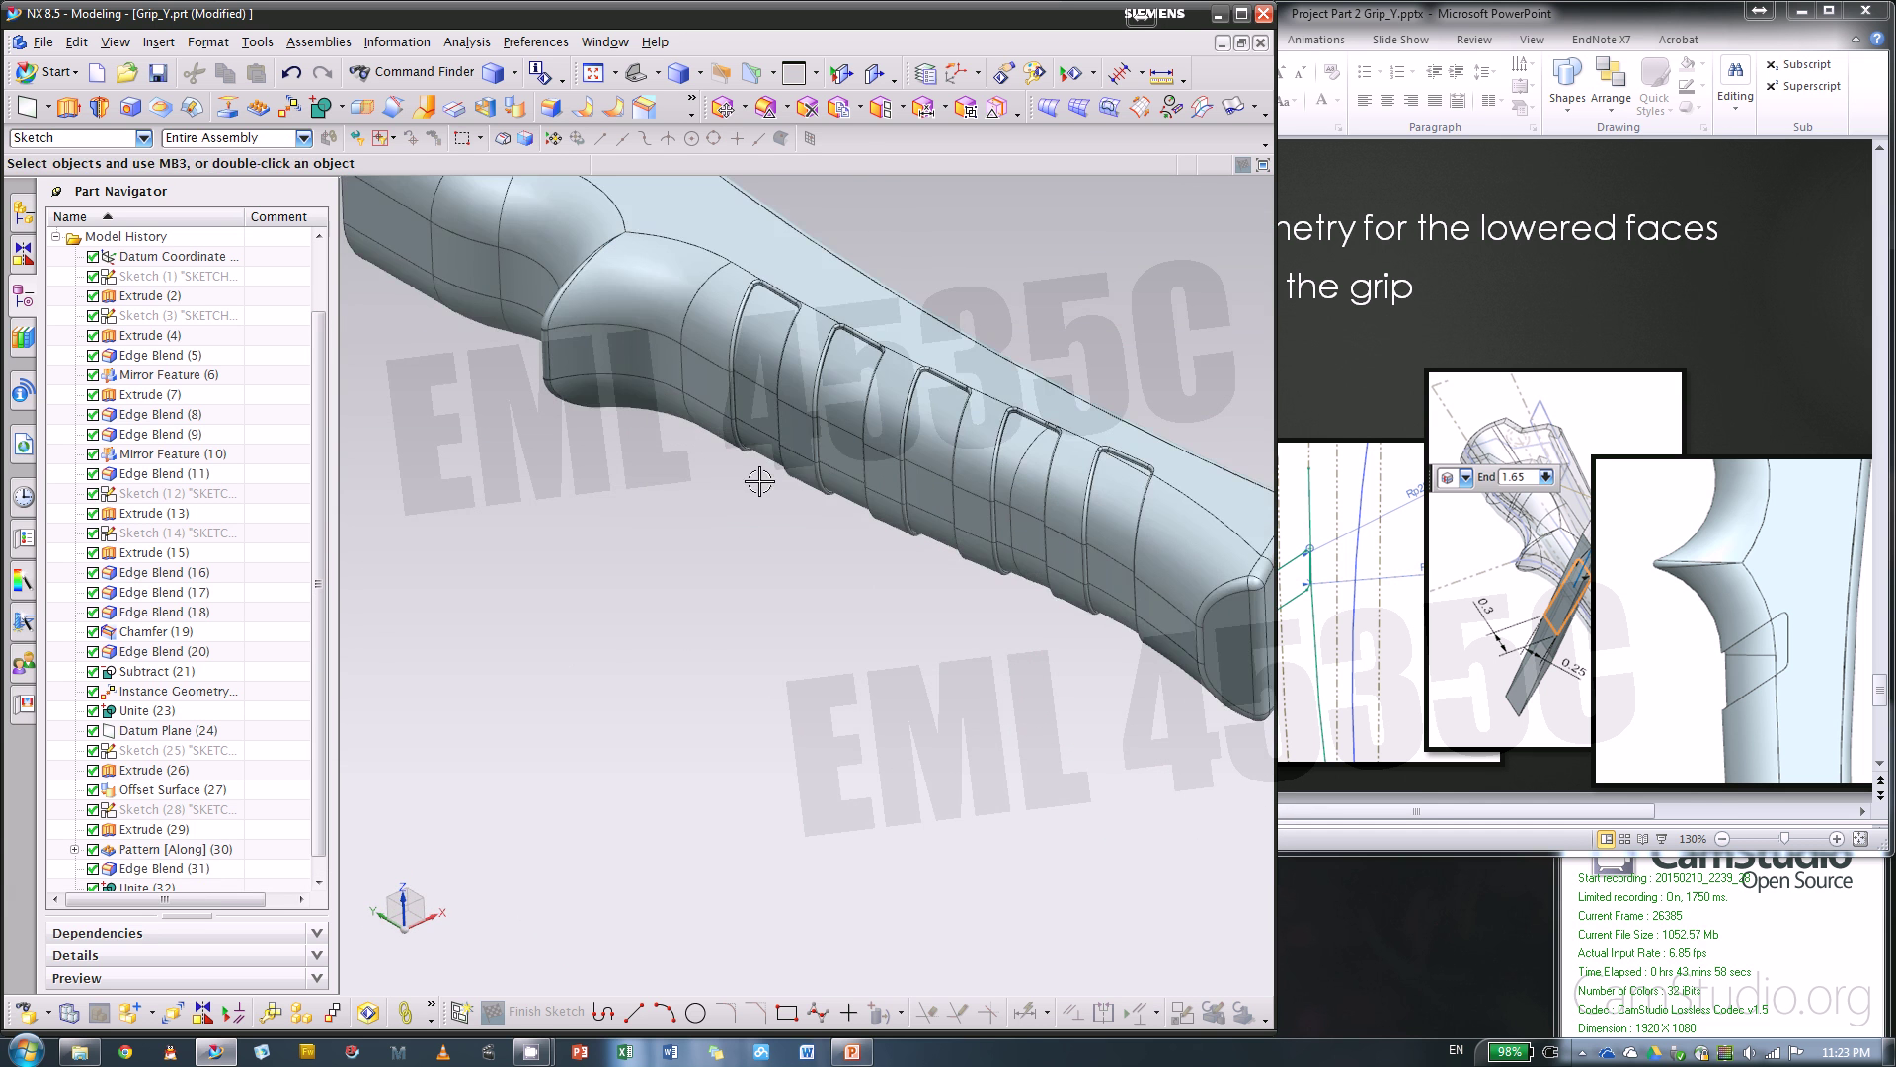
middle_click_drag(762, 478, 652, 711)
scroll(657, 647, "down", 3)
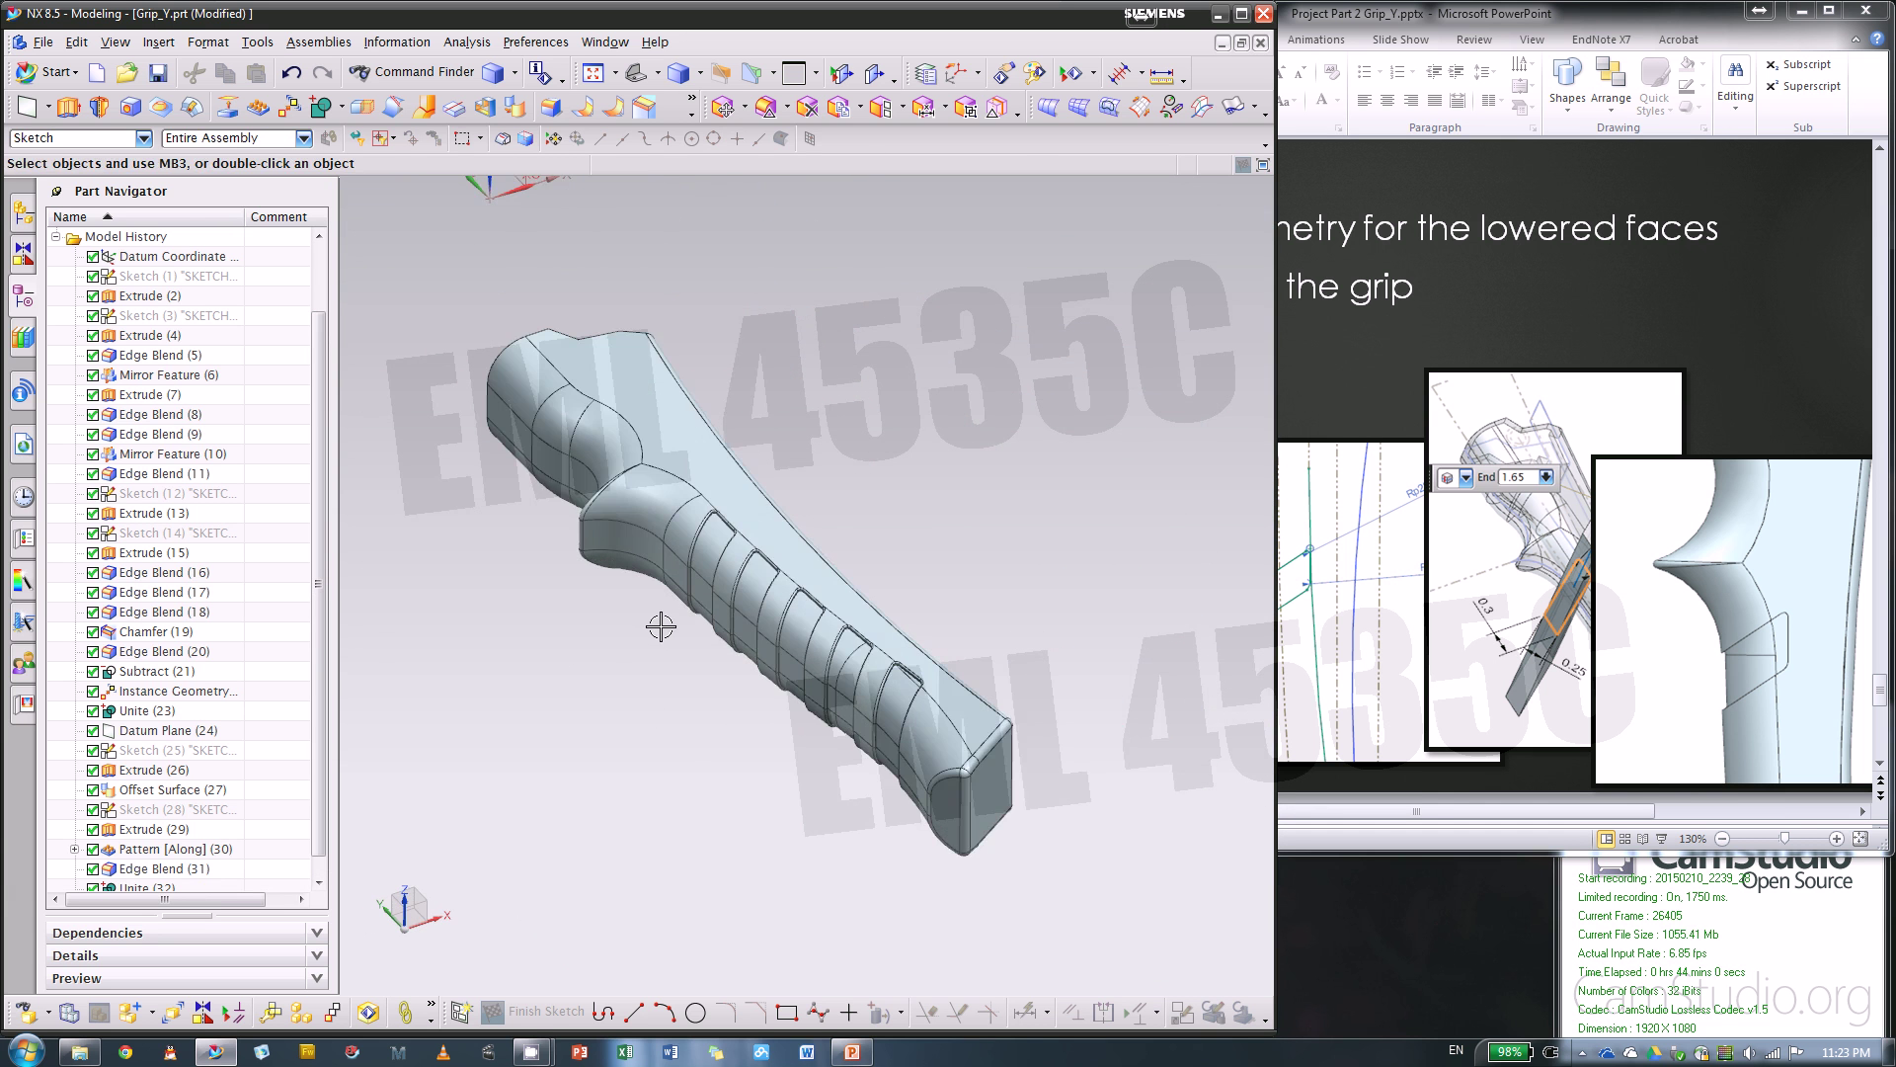
middle_click_drag(660, 627, 695, 869)
scroll(692, 501, "up", 3)
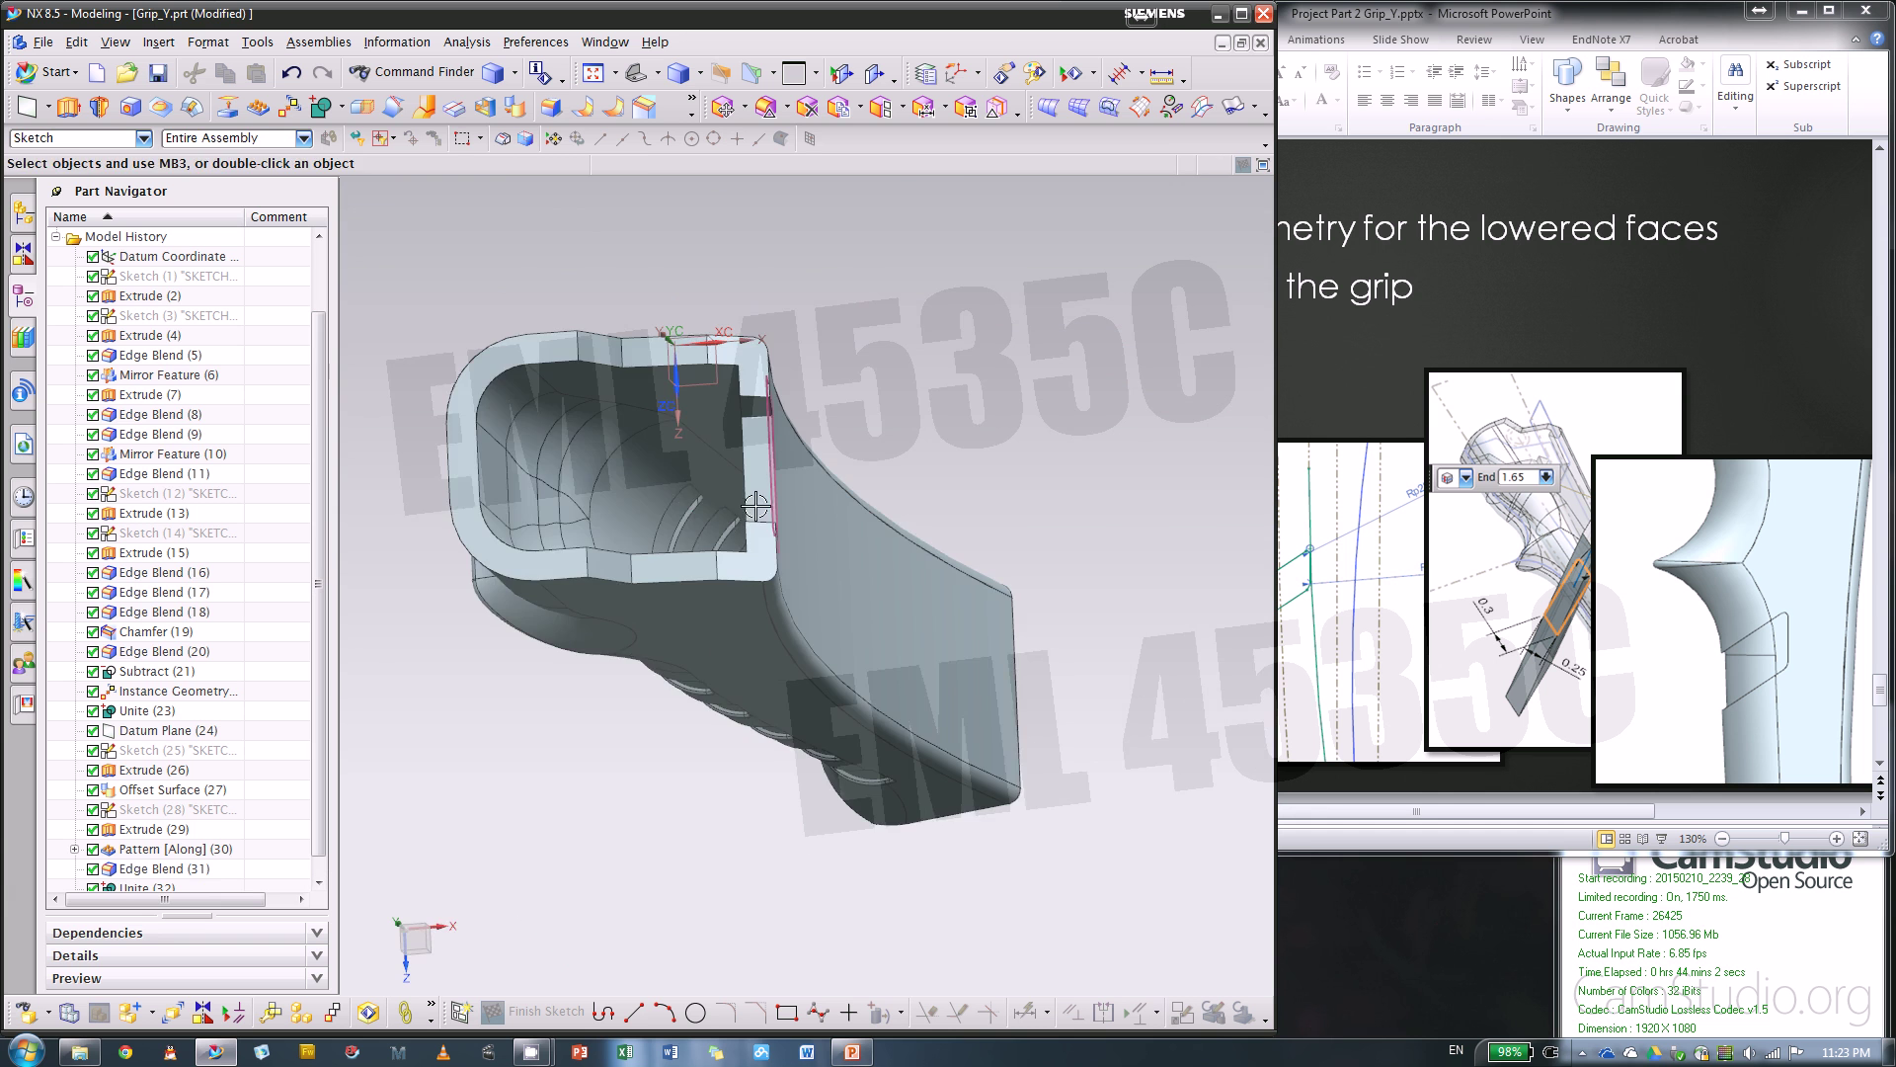
middle_click_drag(757, 505, 814, 413)
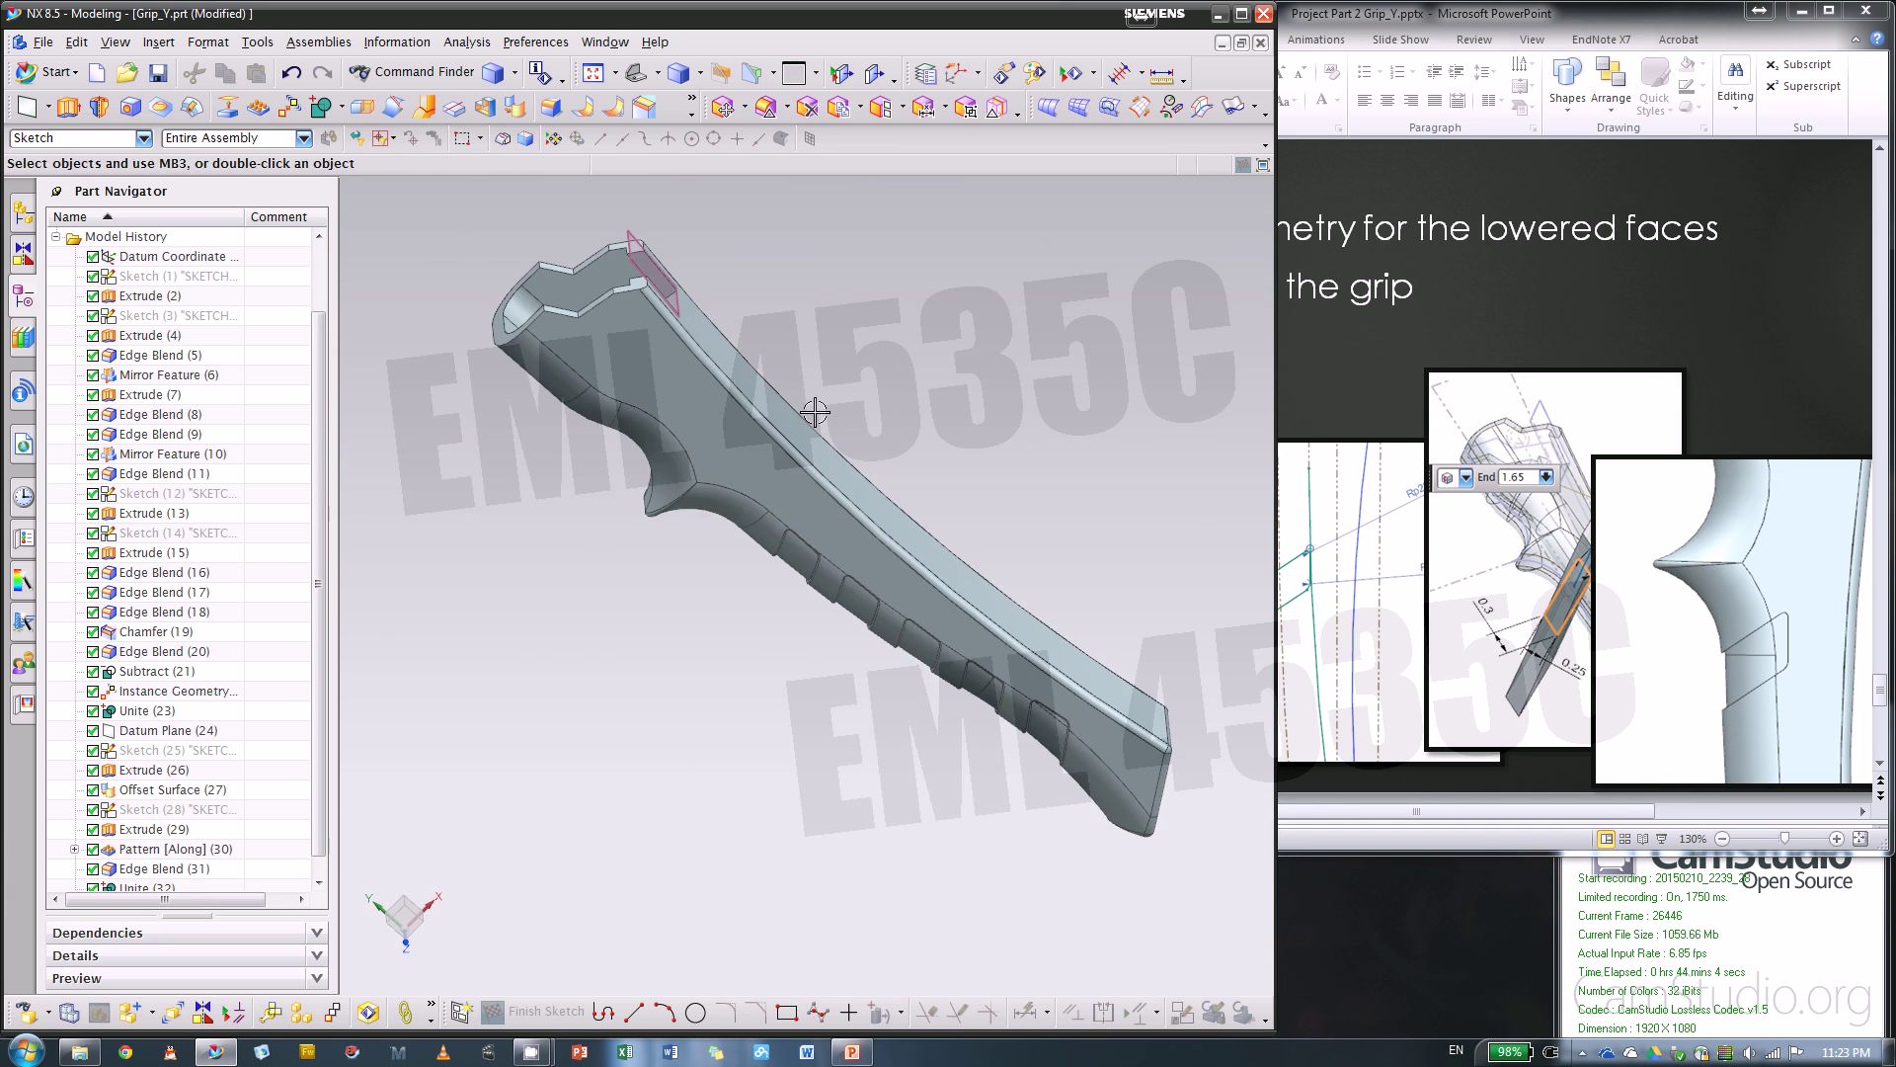
middle_click_drag(740, 662, 728, 579)
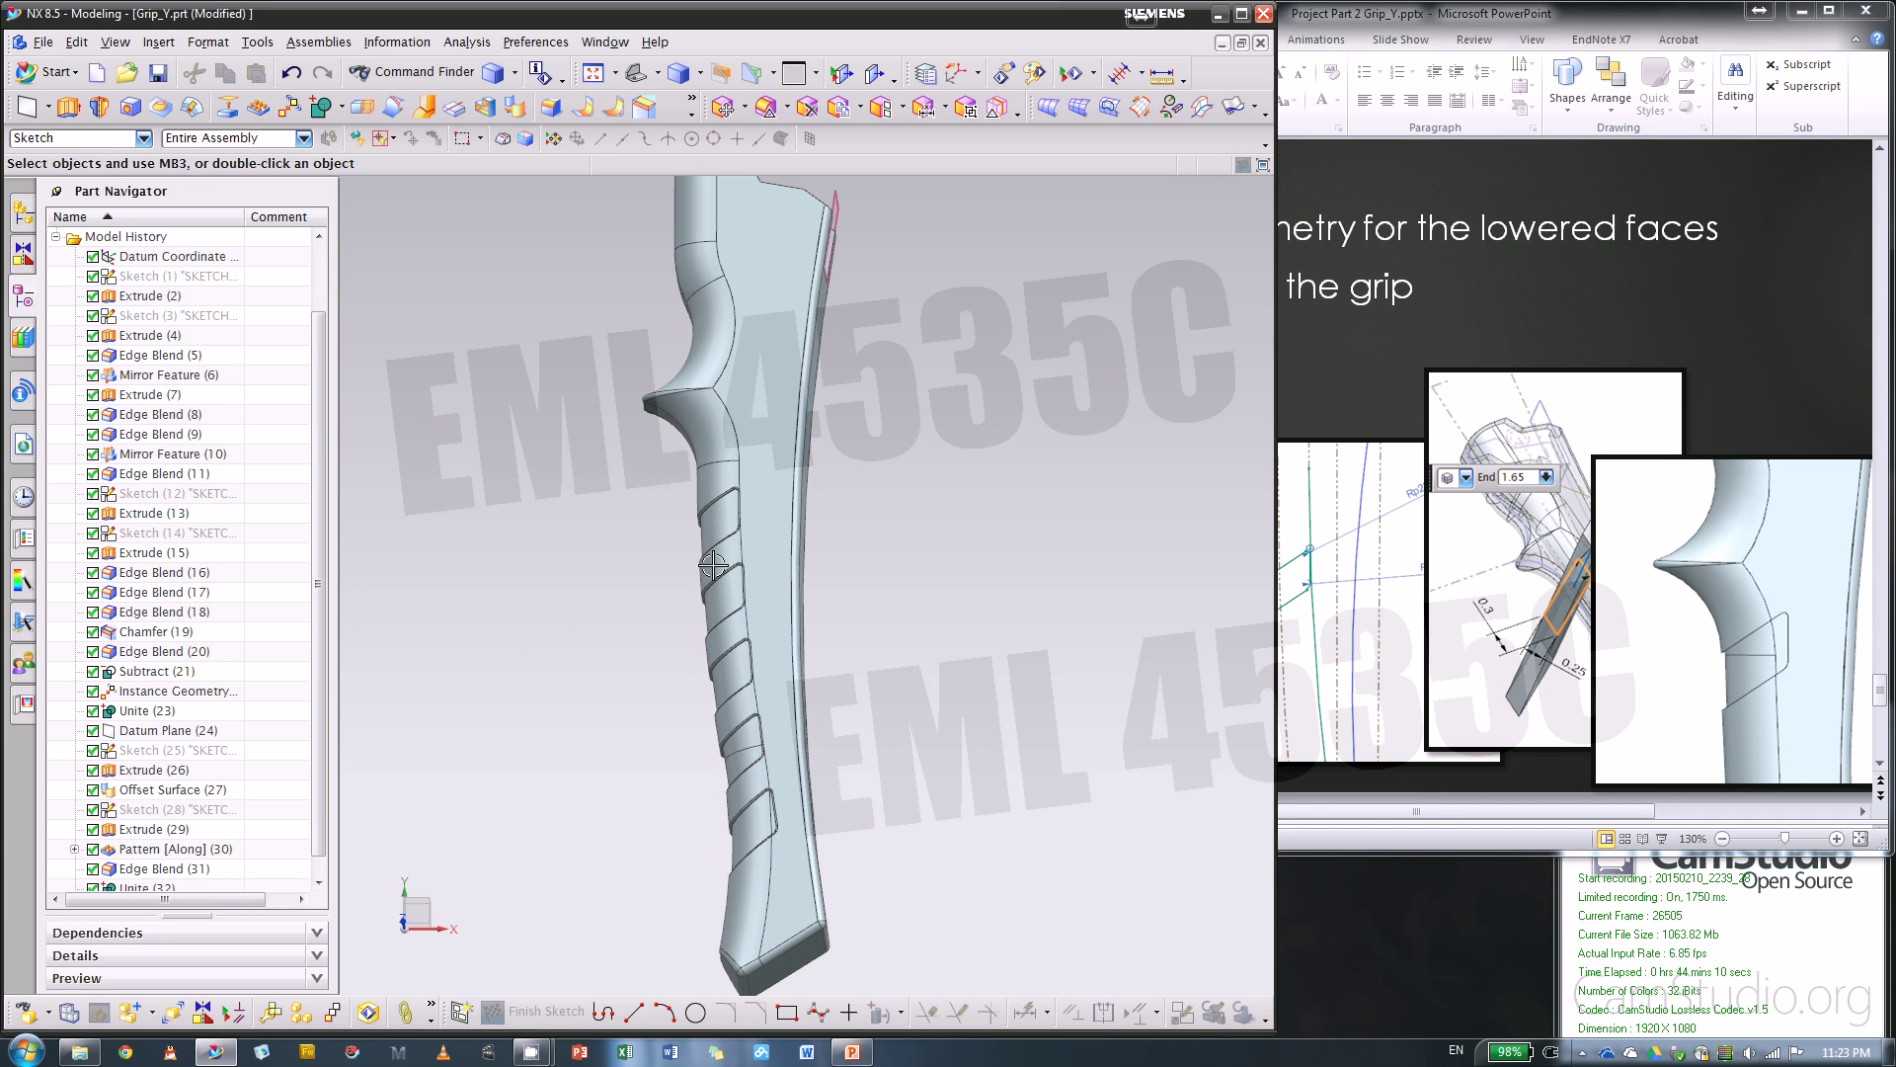
- Check the PowerPoint slide on the lowered faces and inspect the NX grip's whole shape, open end and side profile
left_click(1313, 345)
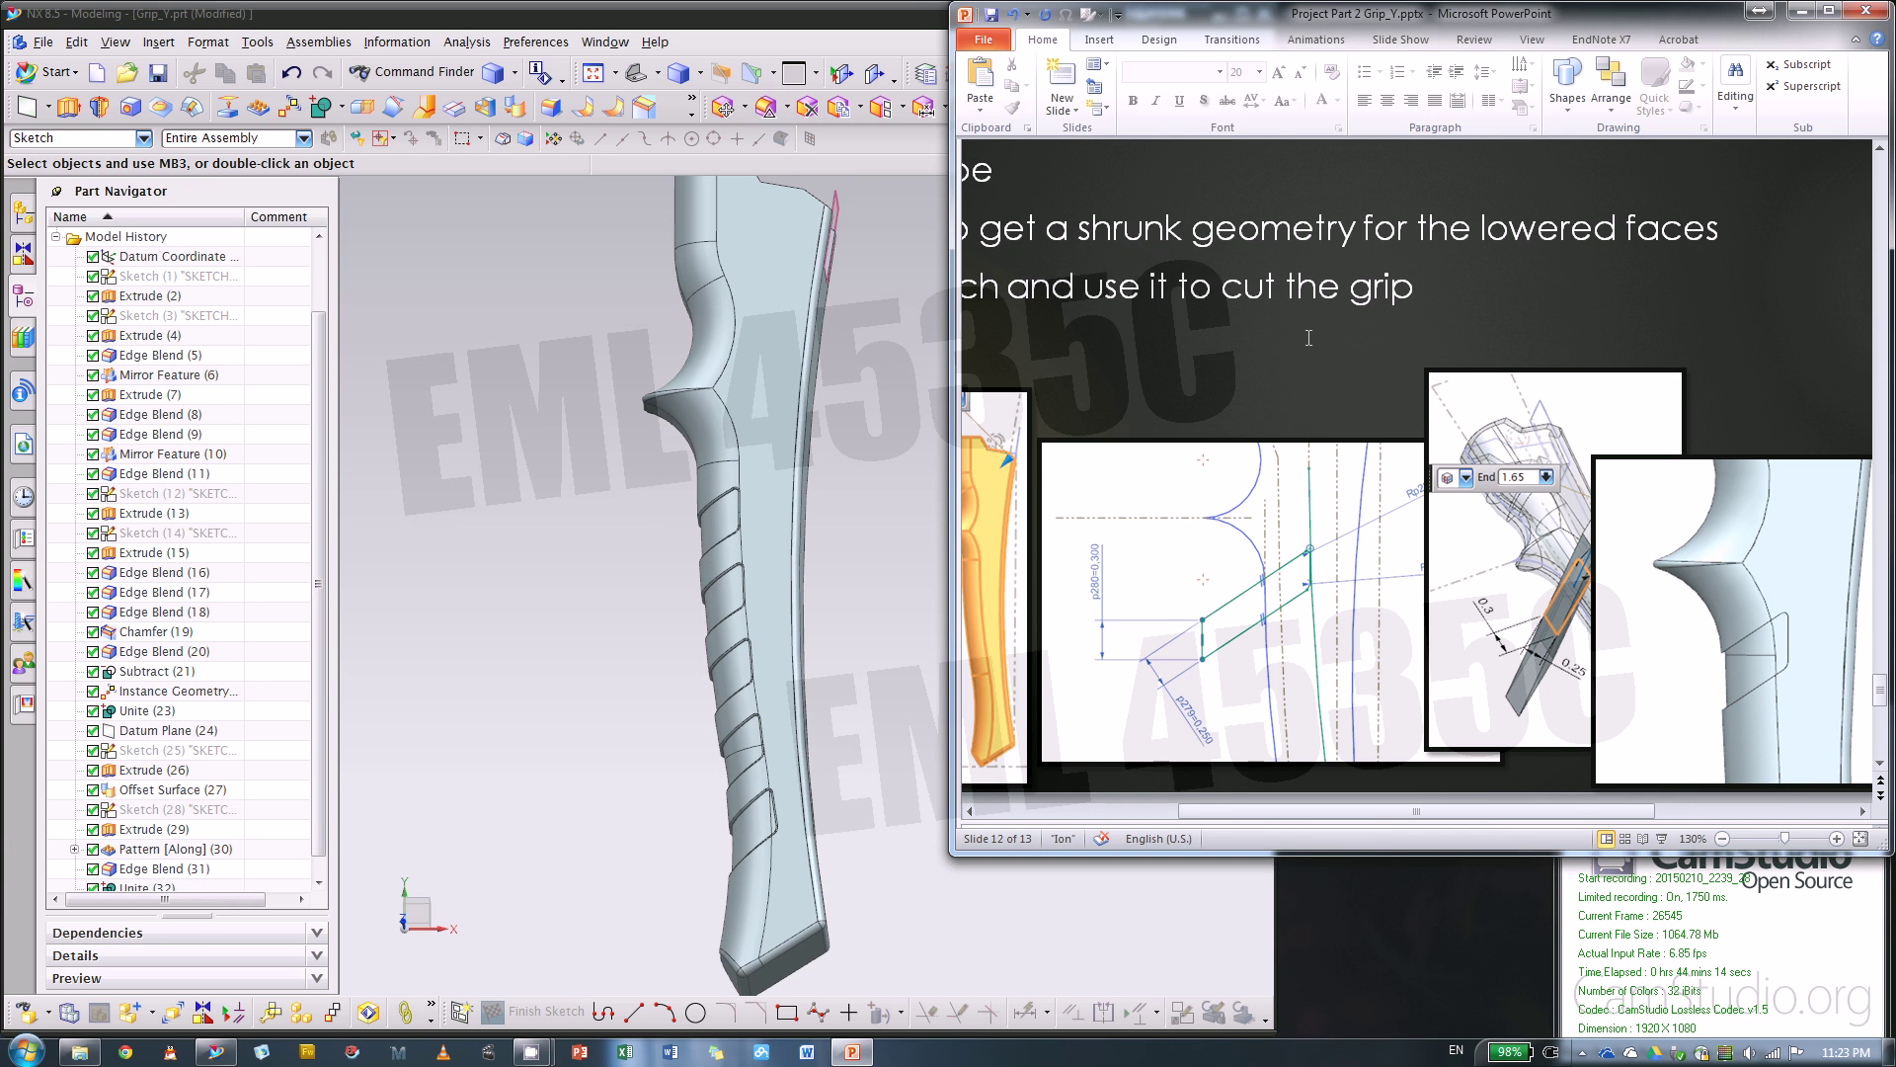
left_click(553, 550)
scroll(551, 557, "down", 2)
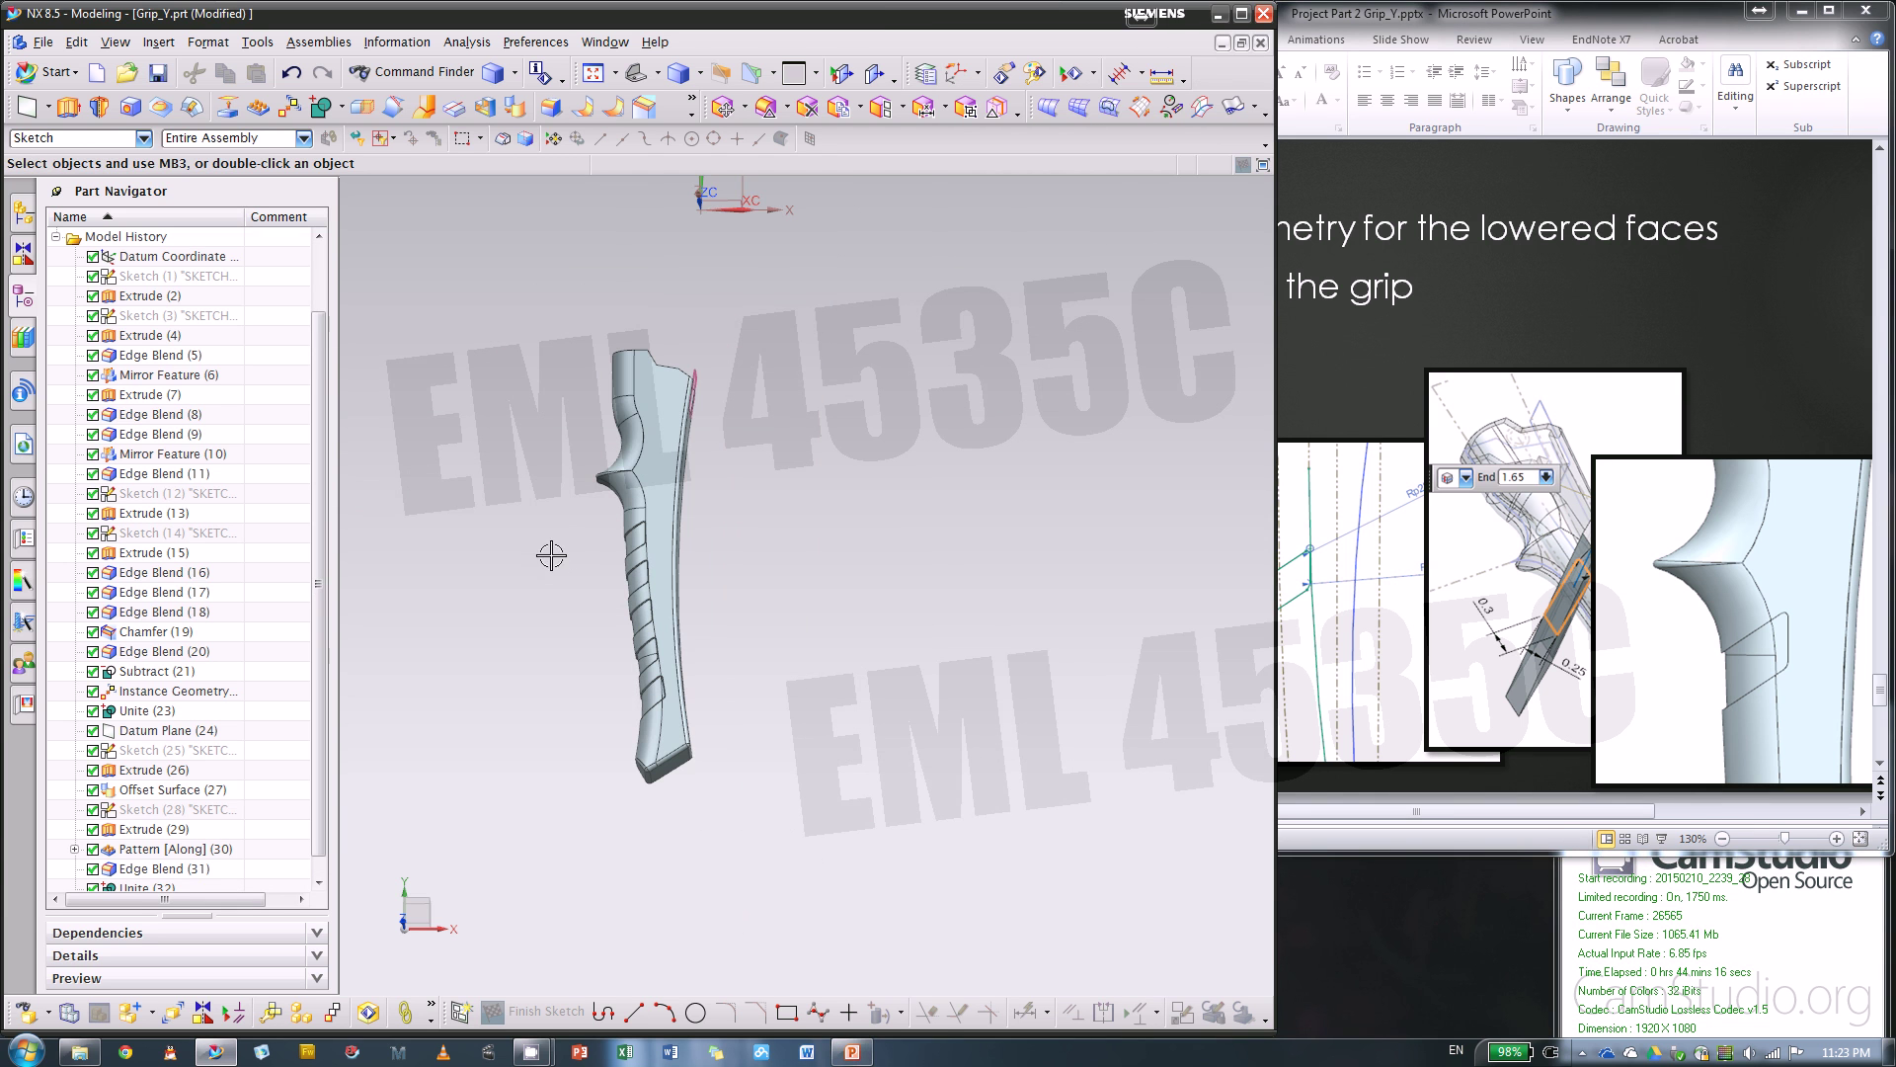
left_click(172, 336)
mouse_move(804, 600)
middle_mouse_down()
mouse_move(821, 613)
mouse_move(808, 599)
middle_mouse_up()
scroll(686, 446, "up", 3)
key("Escape")
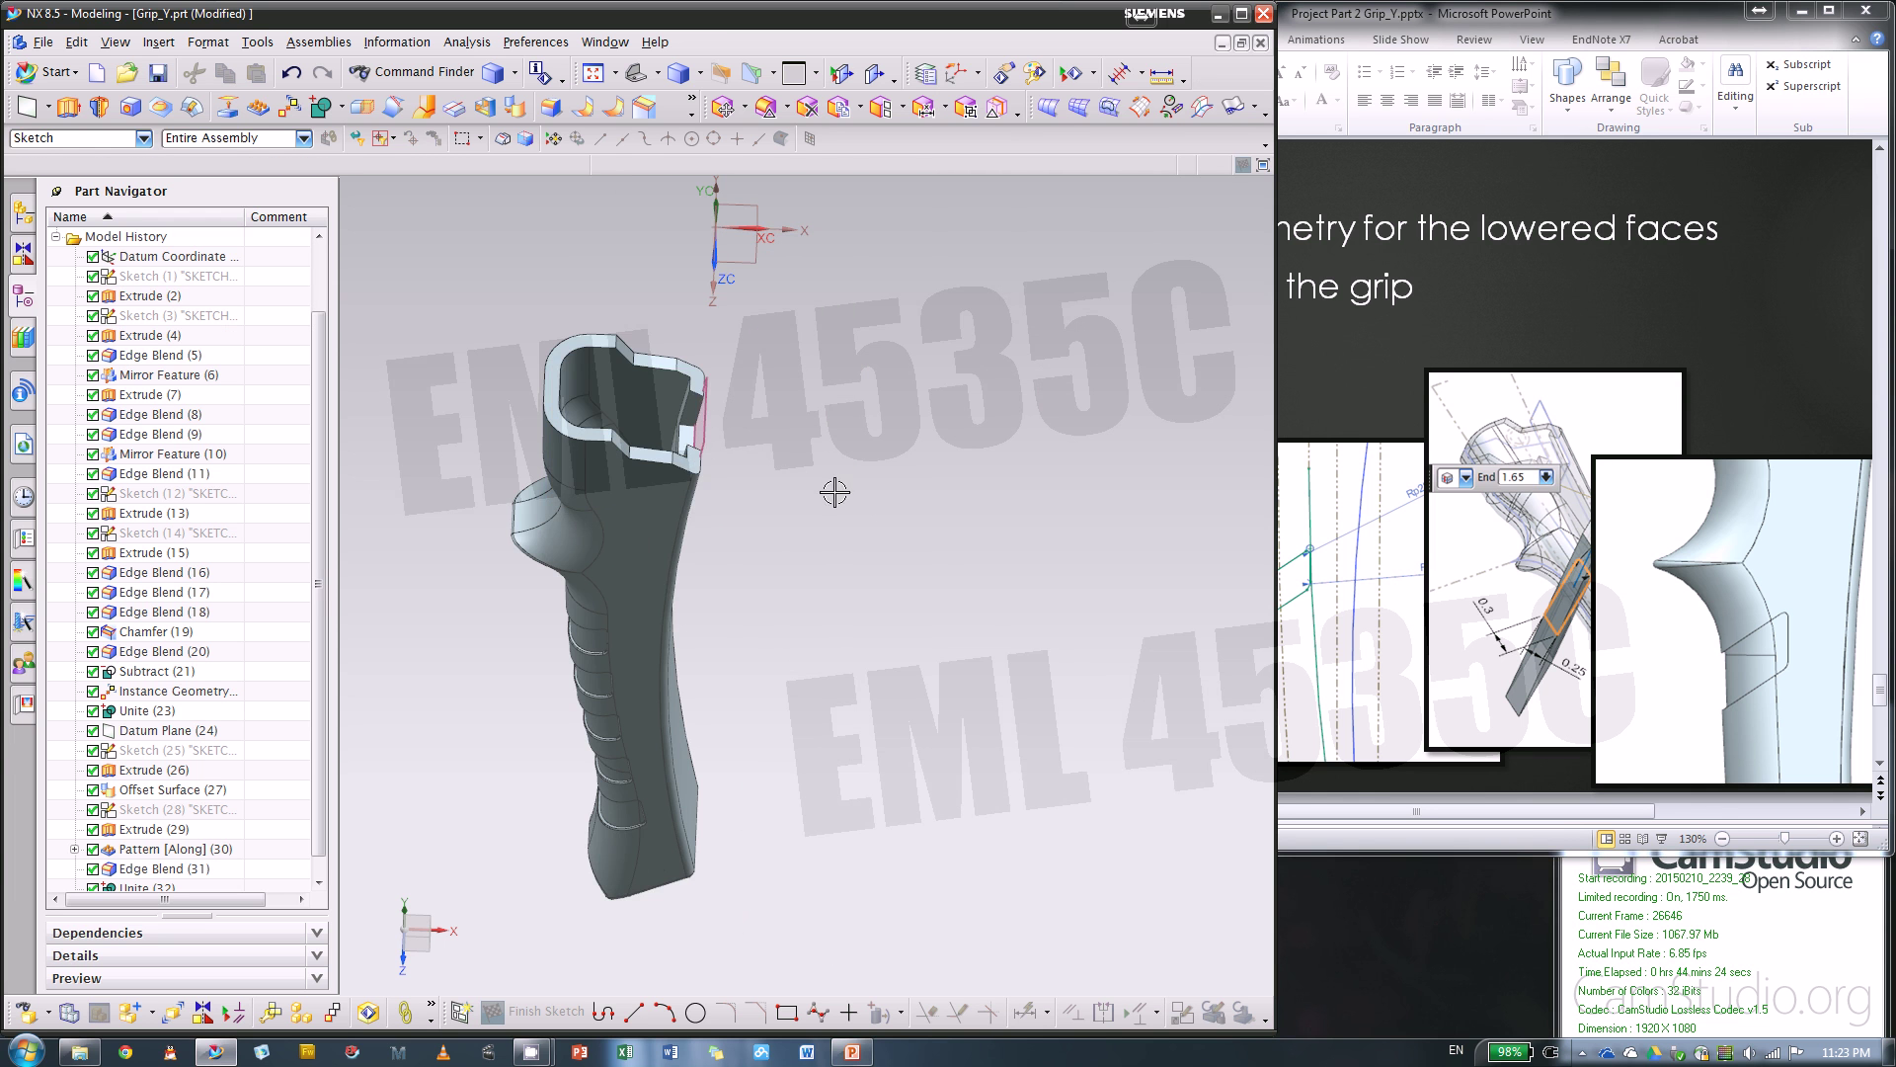
middle_click_drag(835, 491, 851, 392)
scroll(852, 392, "up", 3)
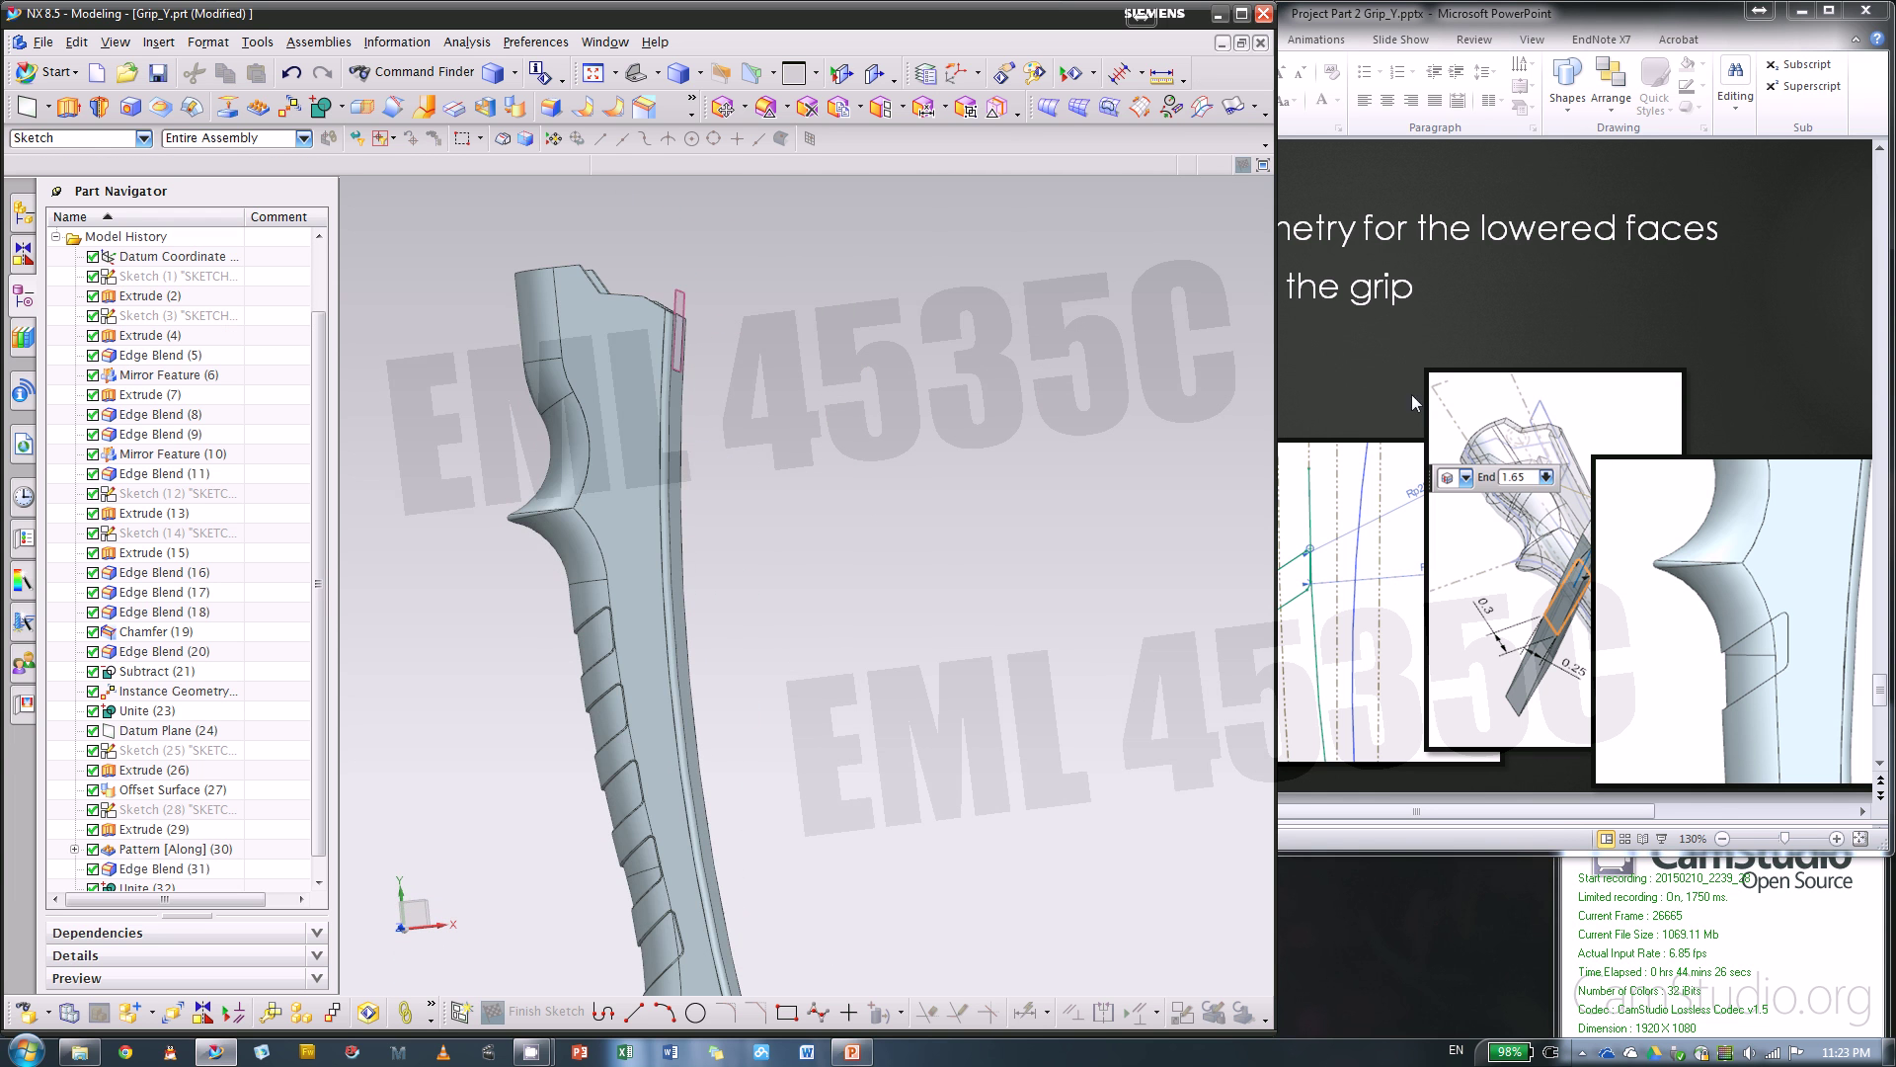
left_click(1649, 965)
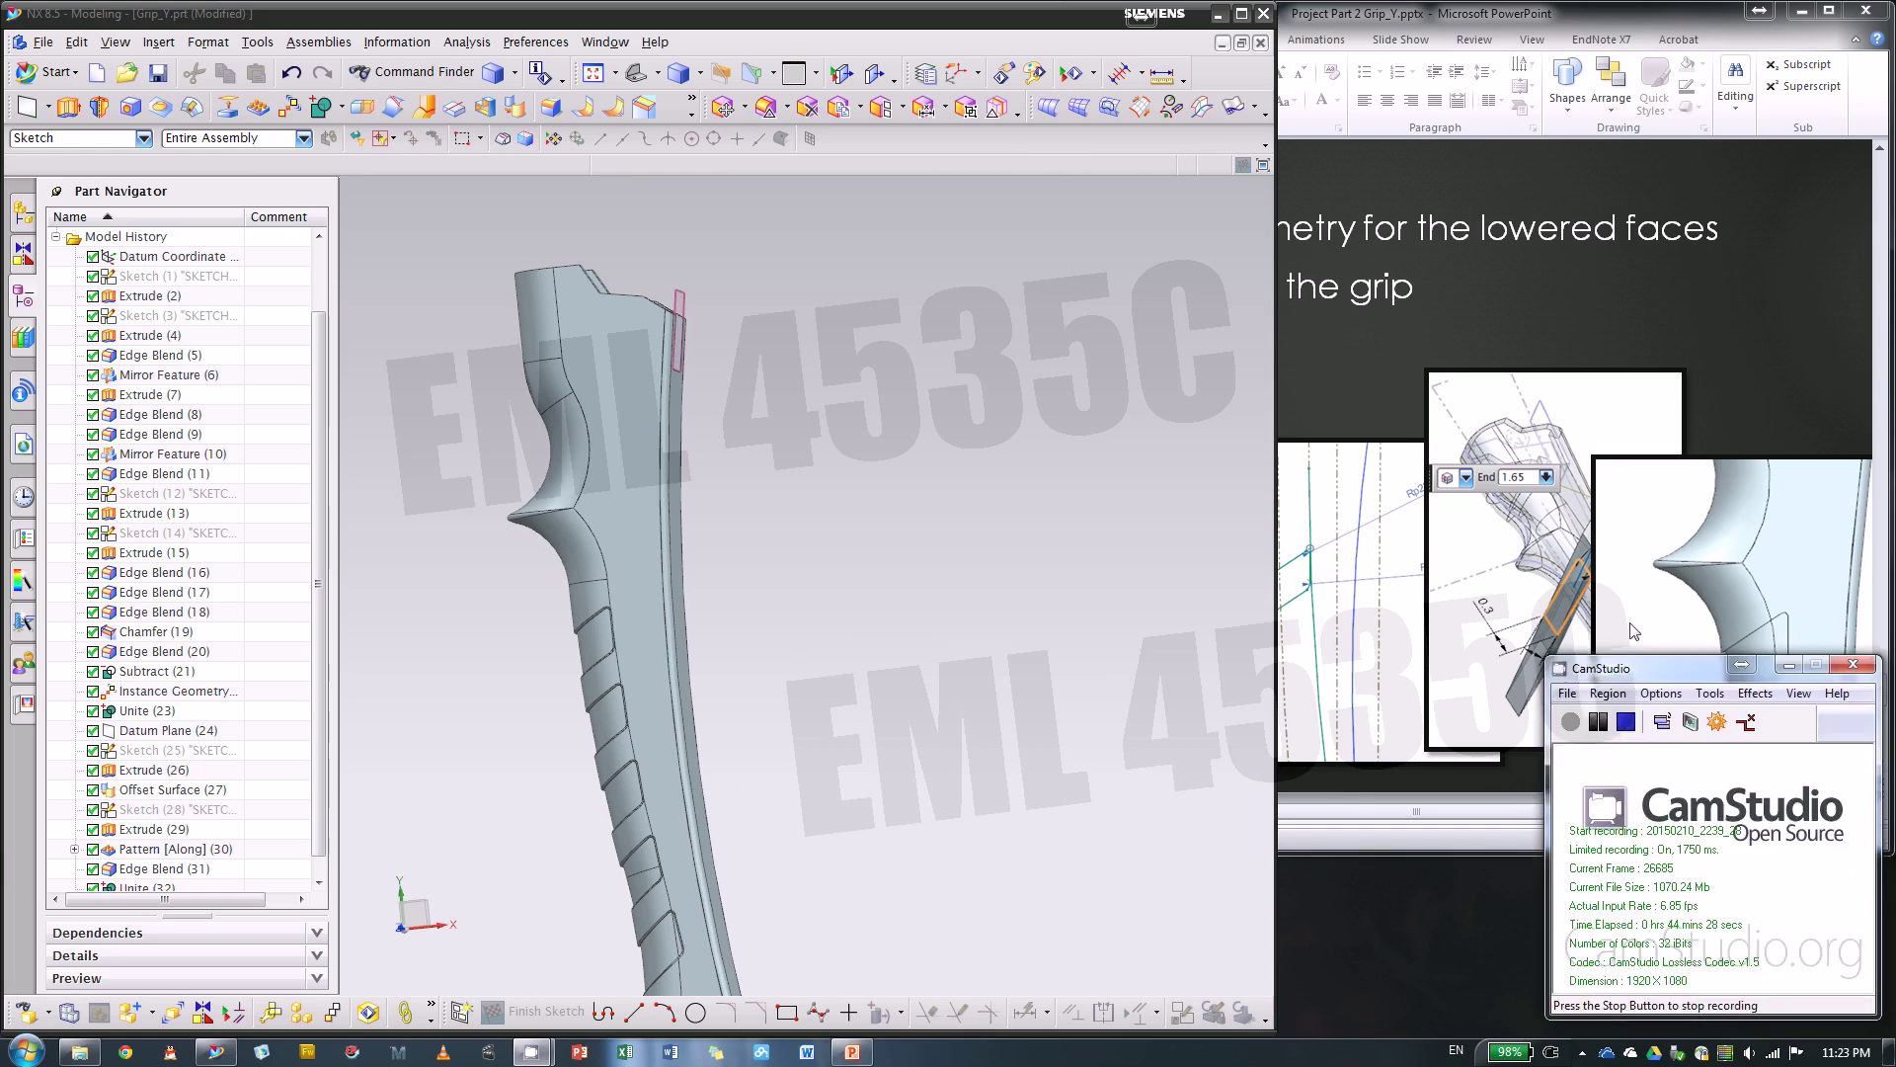